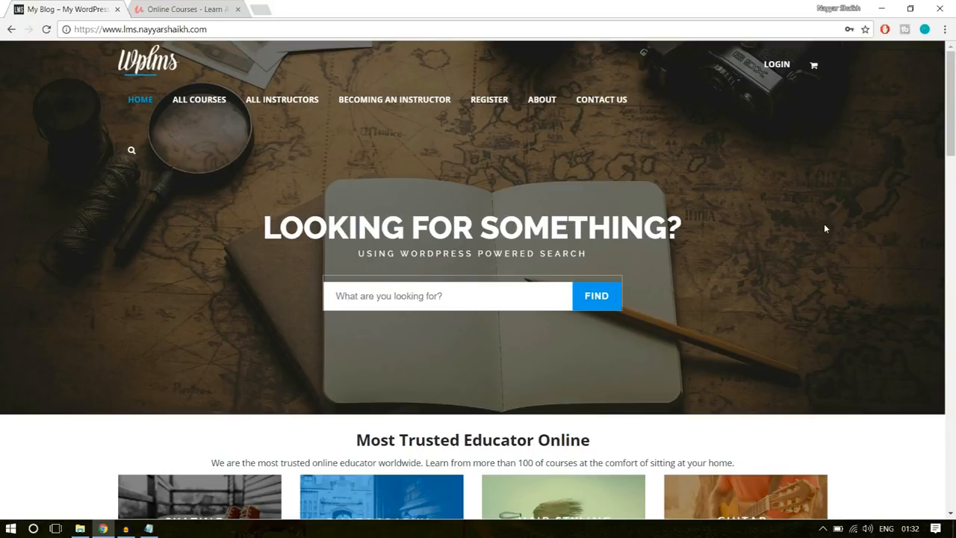
# - Examine Udemy's home page banner, course listings and featured topics in comparison with the WPLMS site's home page
pyautogui.click(196, 9)
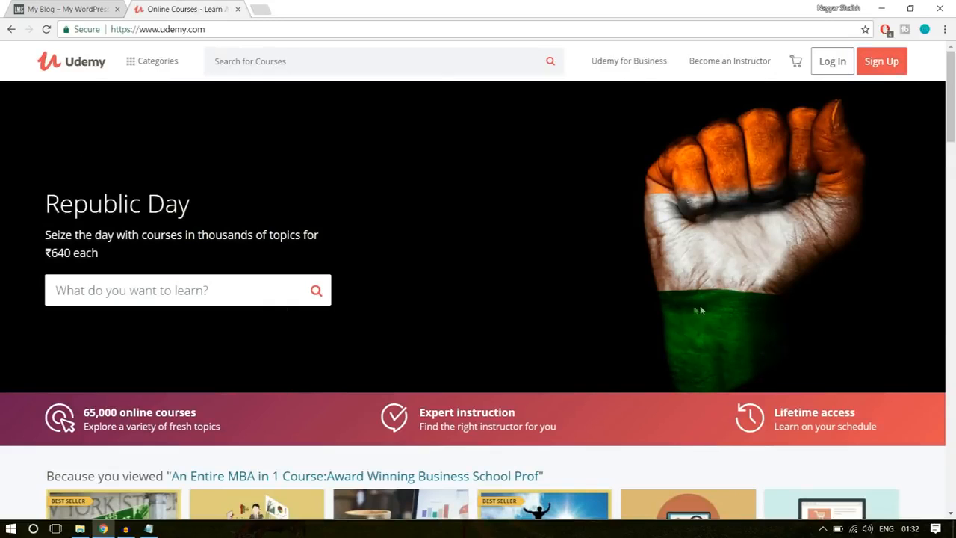
pyautogui.click(49, 3)
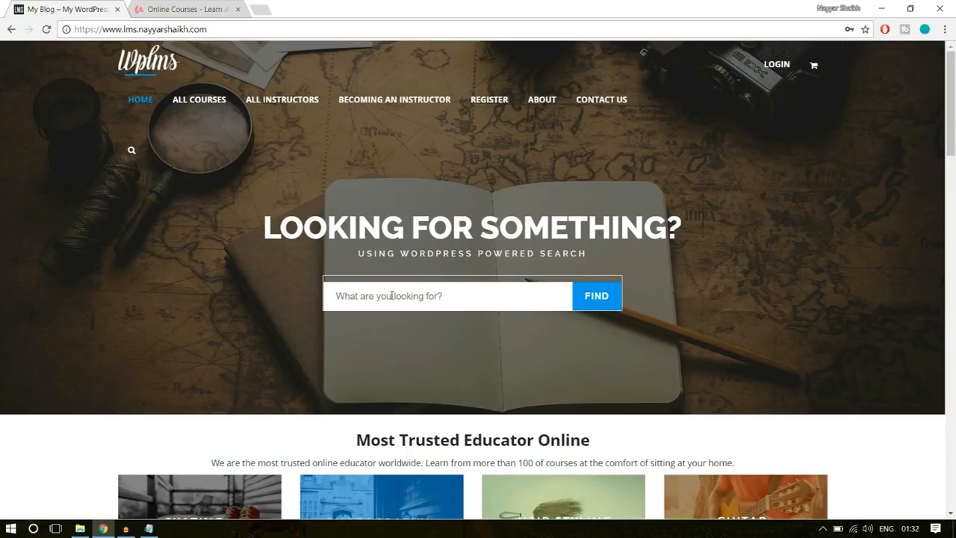
pyautogui.click(182, 8)
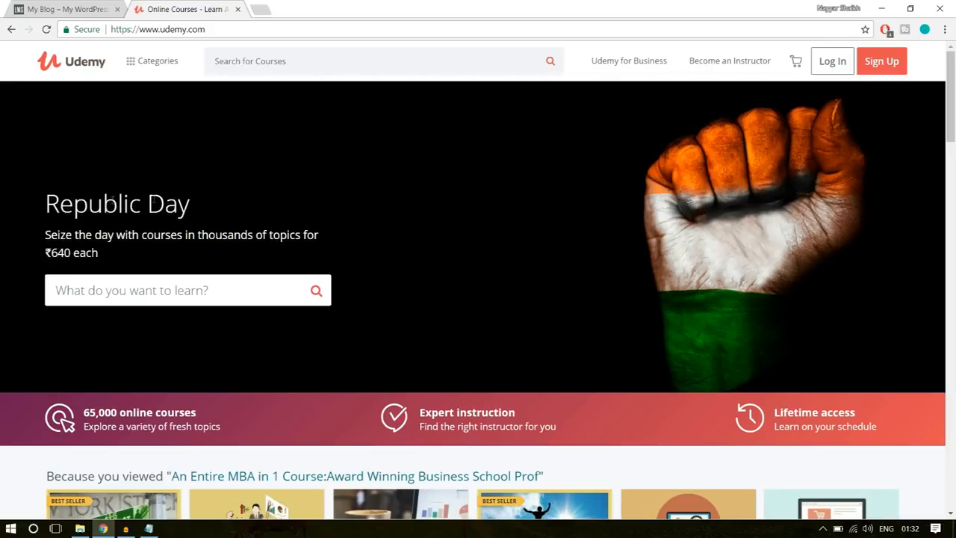
pyautogui.moveTo(47, 204); pyautogui.dragTo(119, 205)
pyautogui.click(146, 294)
pyautogui.scroll(-3, 294, 329)
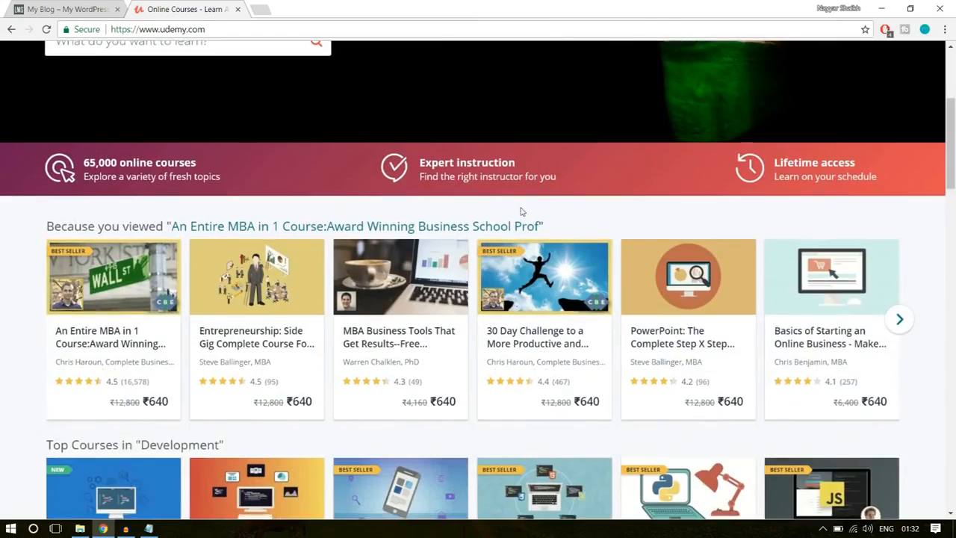
pyautogui.scroll(-10, 361, 327)
pyautogui.scroll(-12, 361, 326)
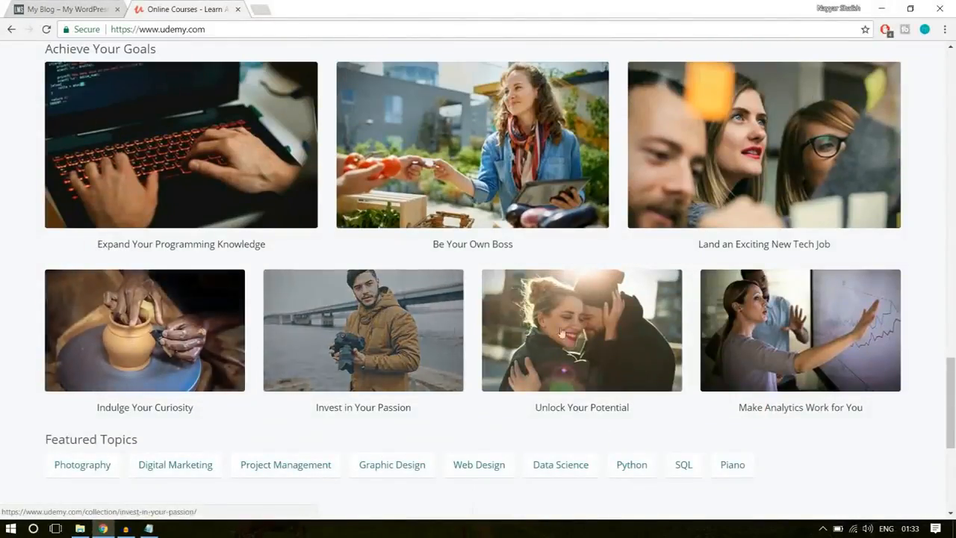
pyautogui.scroll(1, 800, 233)
pyautogui.scroll(6, 455, 261)
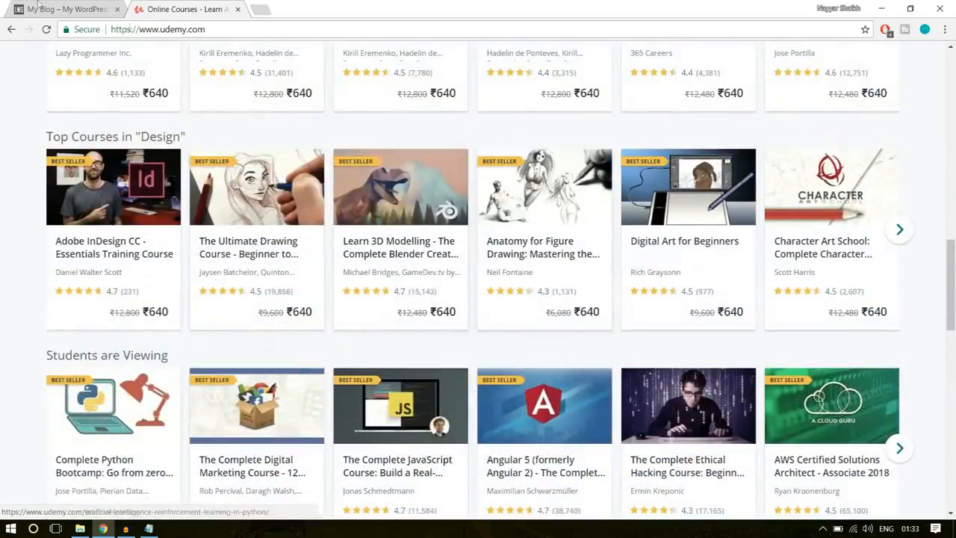
# - Switch to the WPLMS site and examine the course category tiles and the online courses banner on its home page
pyautogui.click(29, 8)
pyautogui.scroll(-5, 909, 230)
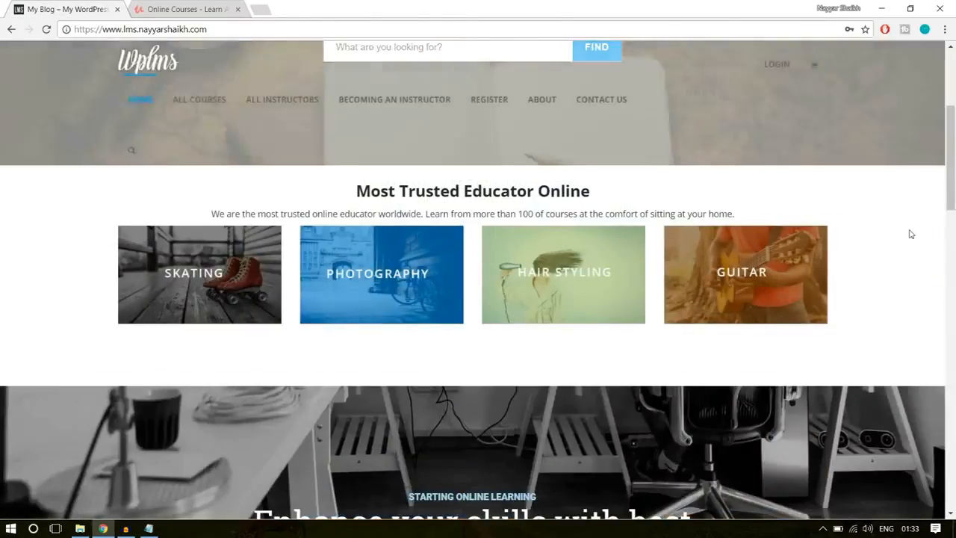
pyautogui.scroll(2, 911, 259)
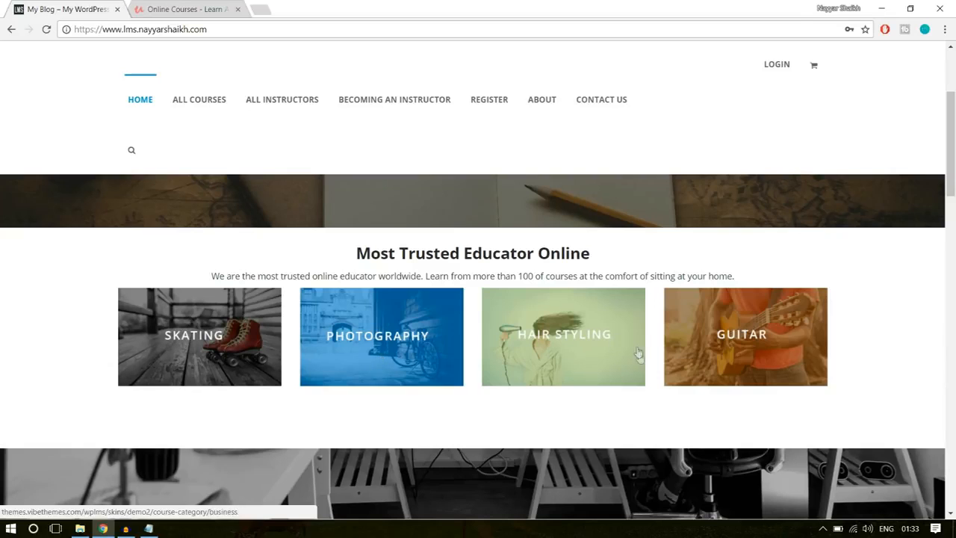
pyautogui.scroll(-3, 918, 328)
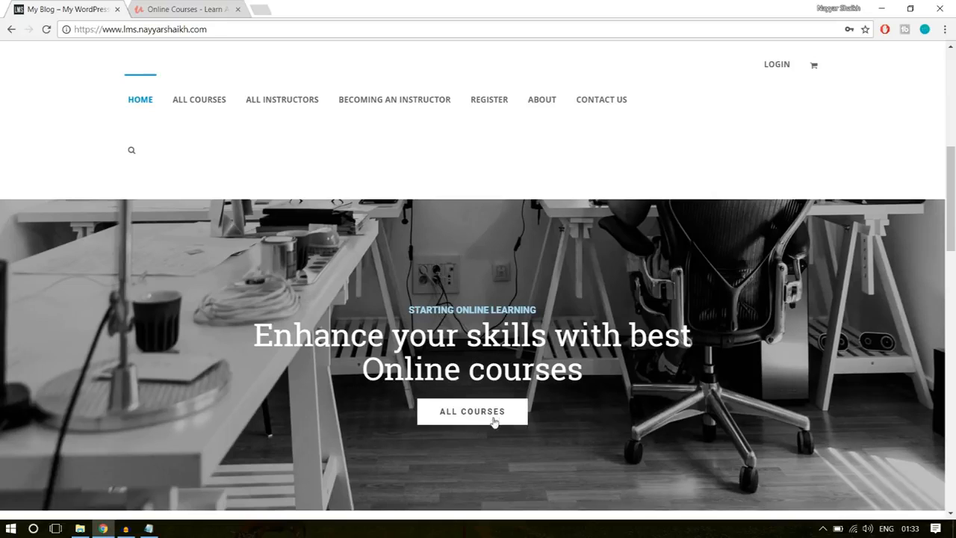
# - Examine the text columns and instructor course cards on the WPLMS home page, comparing the cards with Udemy's course listings
pyautogui.scroll(-5, 501, 411)
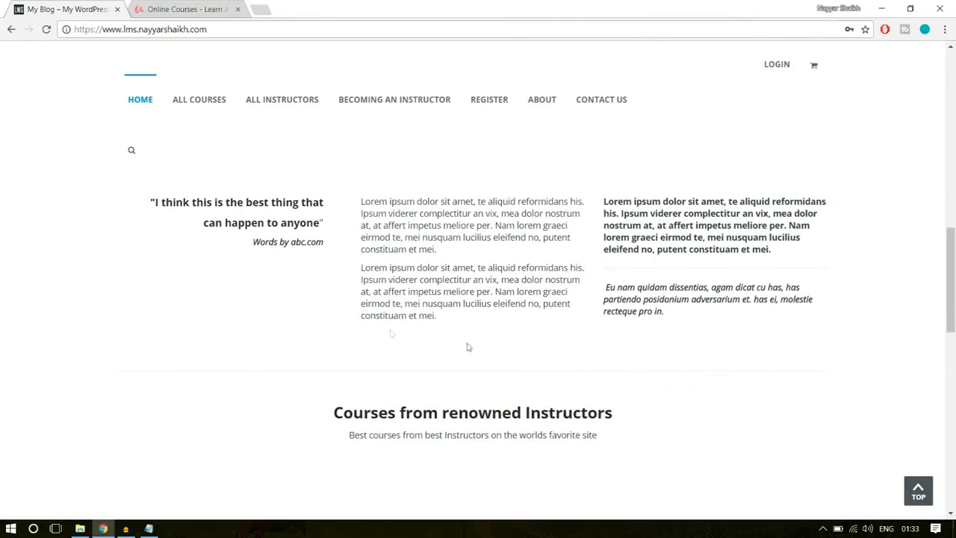
pyautogui.scroll(-3, 425, 343)
pyautogui.scroll(4, 337, 329)
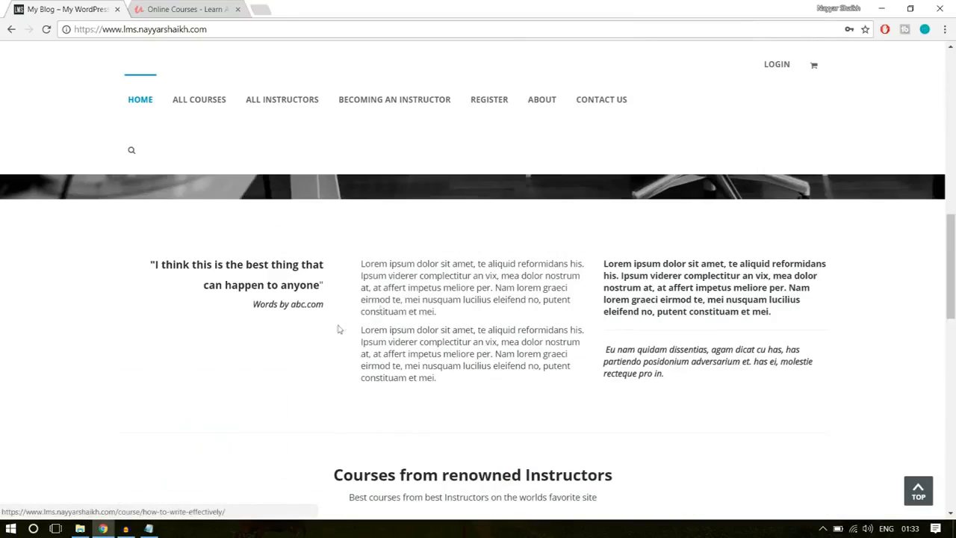
pyautogui.scroll(-1, 712, 356)
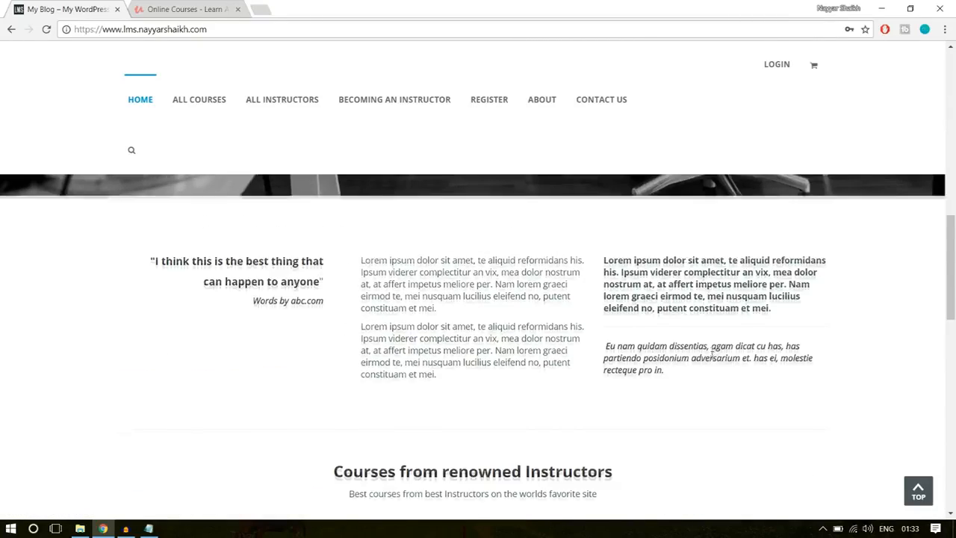
pyautogui.scroll(-3, 466, 331)
pyautogui.scroll(5, 497, 365)
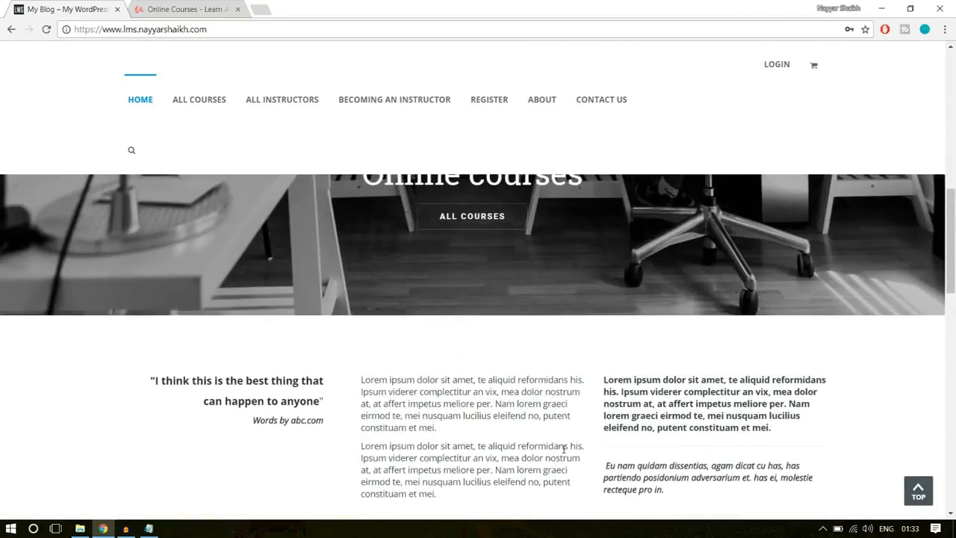
pyautogui.scroll(-2, 564, 448)
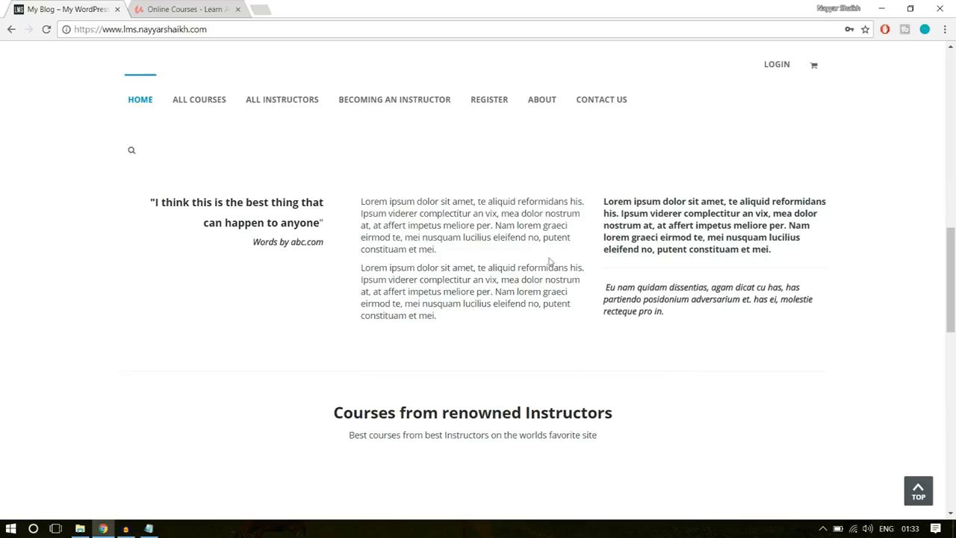
pyautogui.scroll(-4, 742, 255)
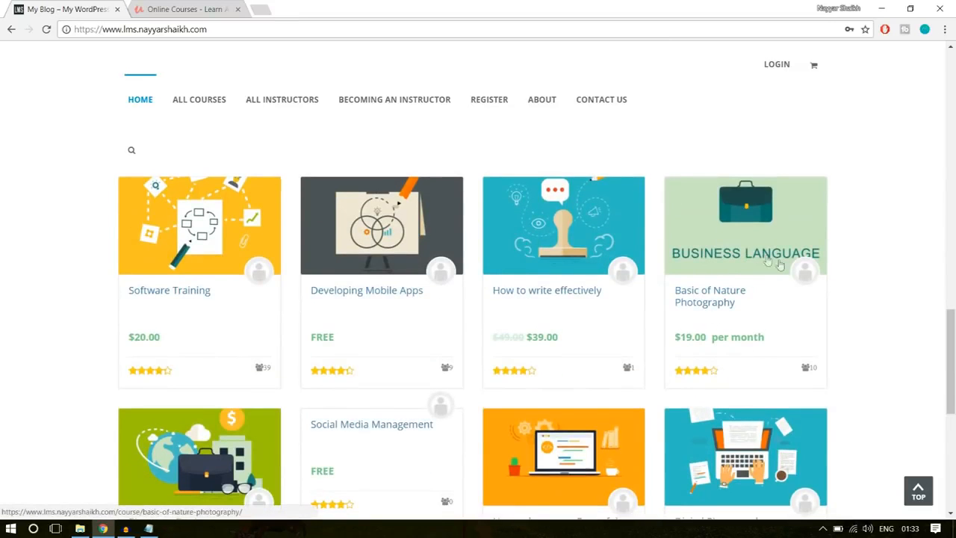
pyautogui.scroll(-2, 779, 265)
pyautogui.scroll(1, 805, 292)
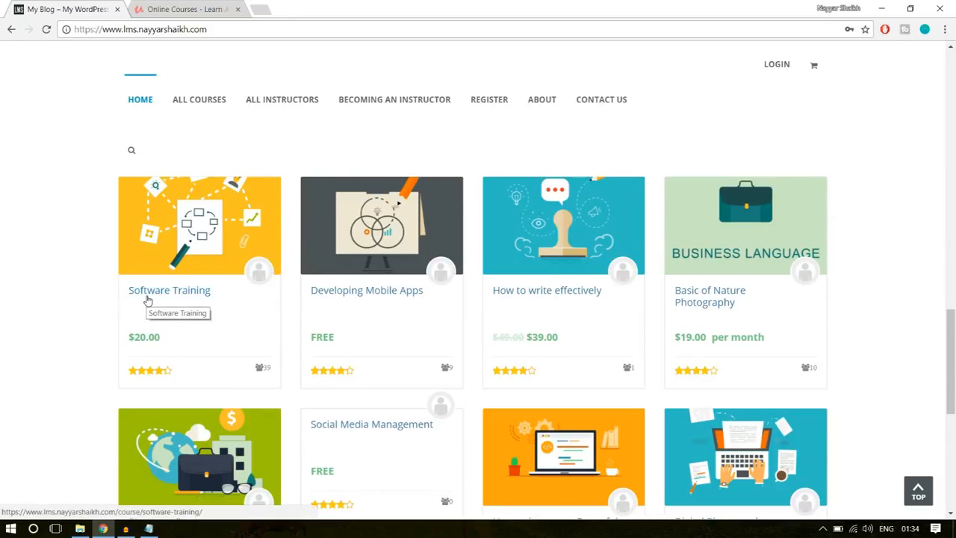
pyautogui.click(187, 9)
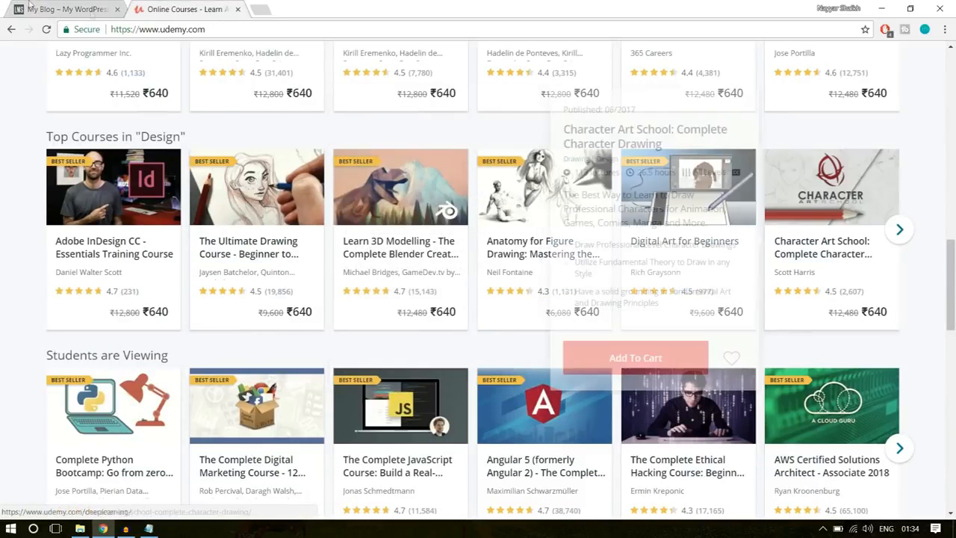
pyautogui.click(52, 5)
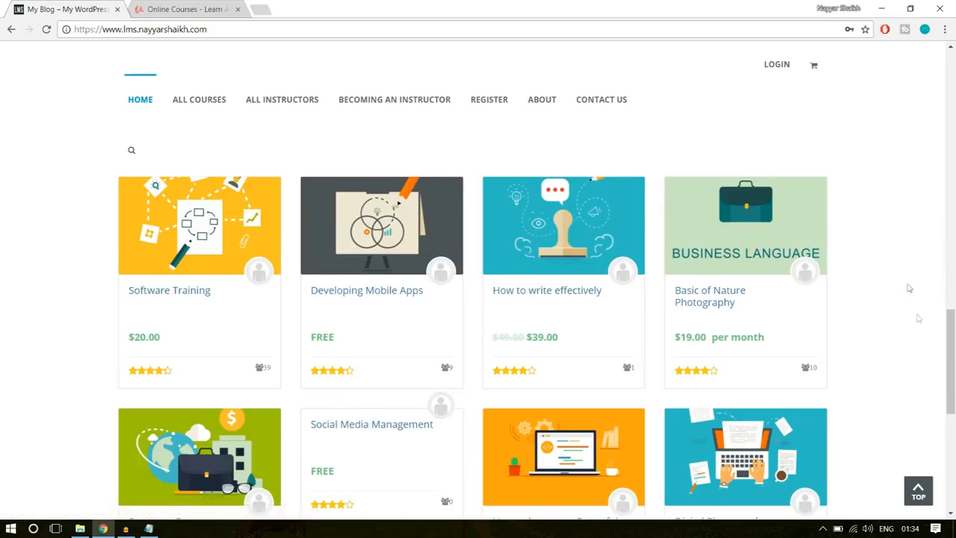
# - Examine the partner logos and footer of the WPLMS home page, including the site description under the footer logo
pyautogui.scroll(-3, 920, 340)
pyautogui.scroll(-2, 828, 366)
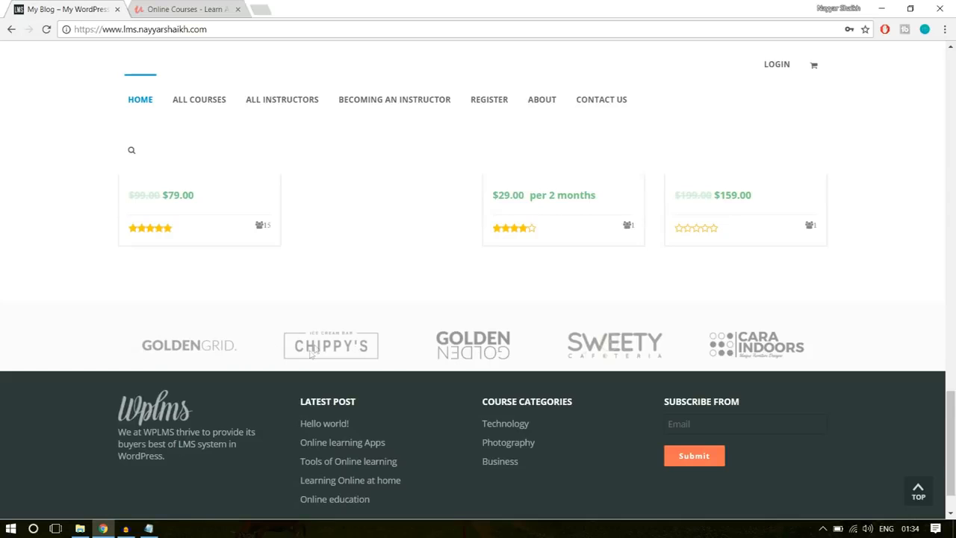
pyautogui.scroll(-1, 606, 358)
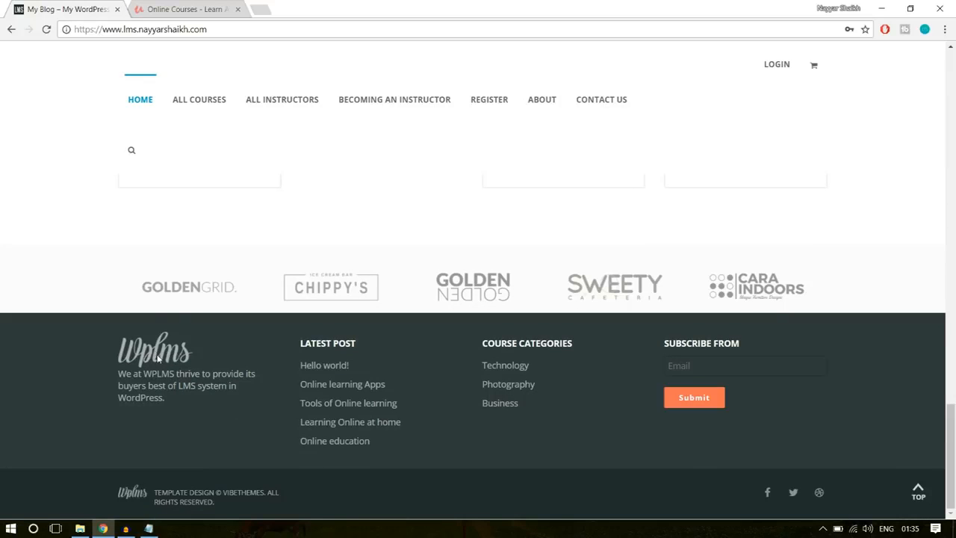
pyautogui.moveTo(167, 415); pyautogui.dragTo(121, 376)
pyautogui.click(122, 377)
# - Examine Udemy's page footer, comparing it with the WPLMS footer and its highlighted copyright line
pyautogui.click(223, 9)
pyautogui.scroll(-20, 451, 384)
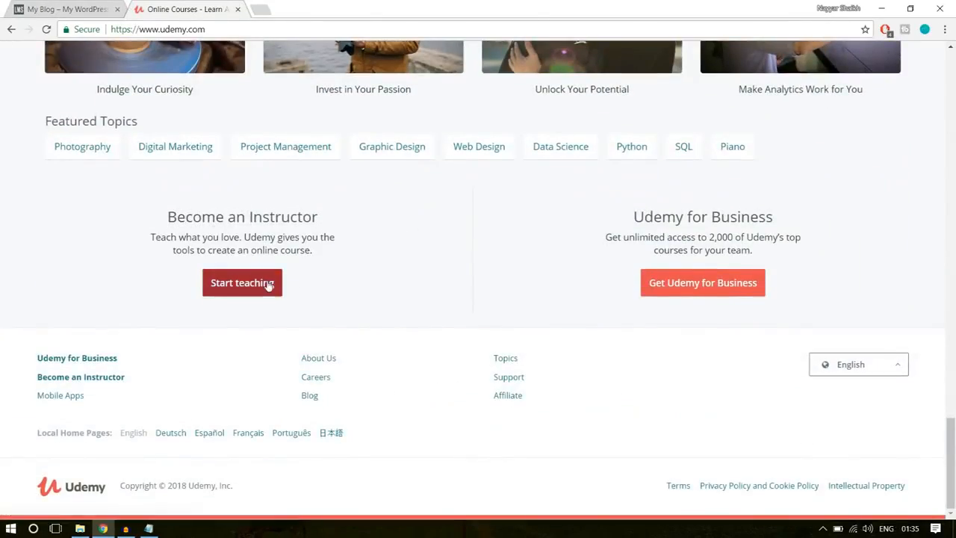
pyautogui.click(68, 7)
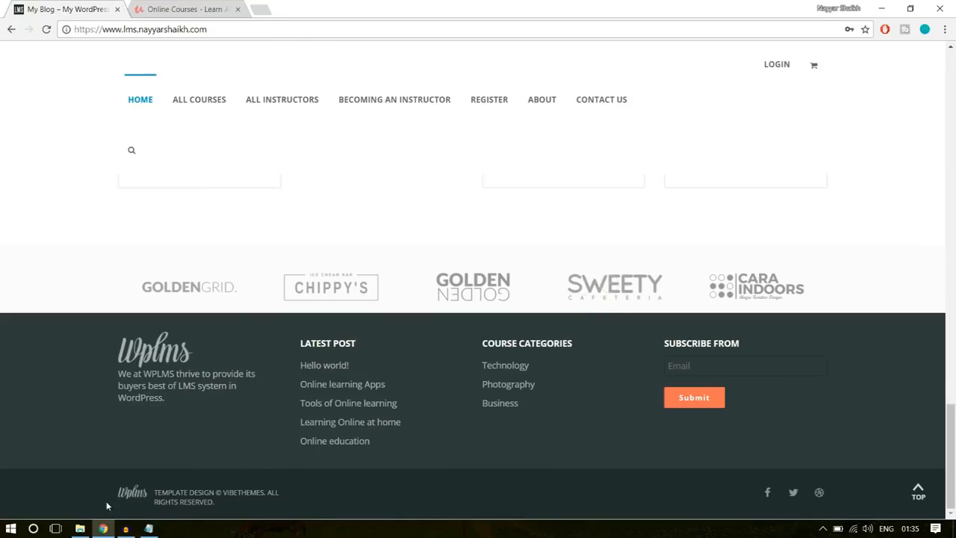
pyautogui.moveTo(227, 501); pyautogui.dragTo(139, 496)
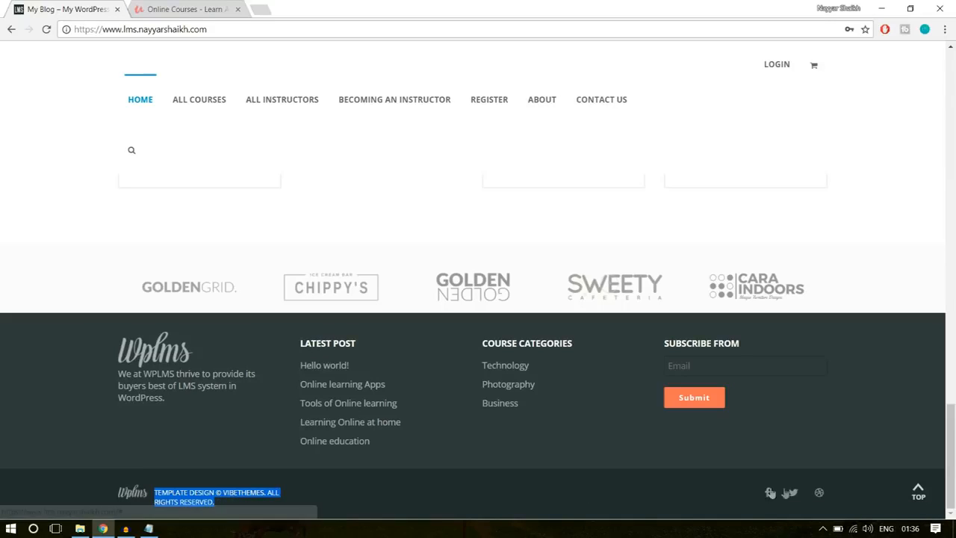
# - Return to the top of the WPLMS home page and open the Software Training course from the course cards
pyautogui.click(921, 493)
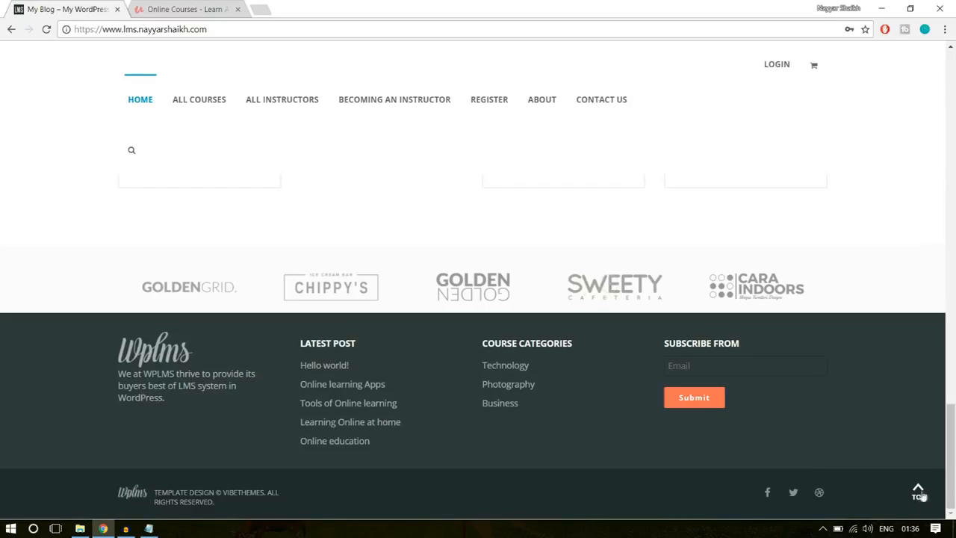
pyautogui.click(920, 493)
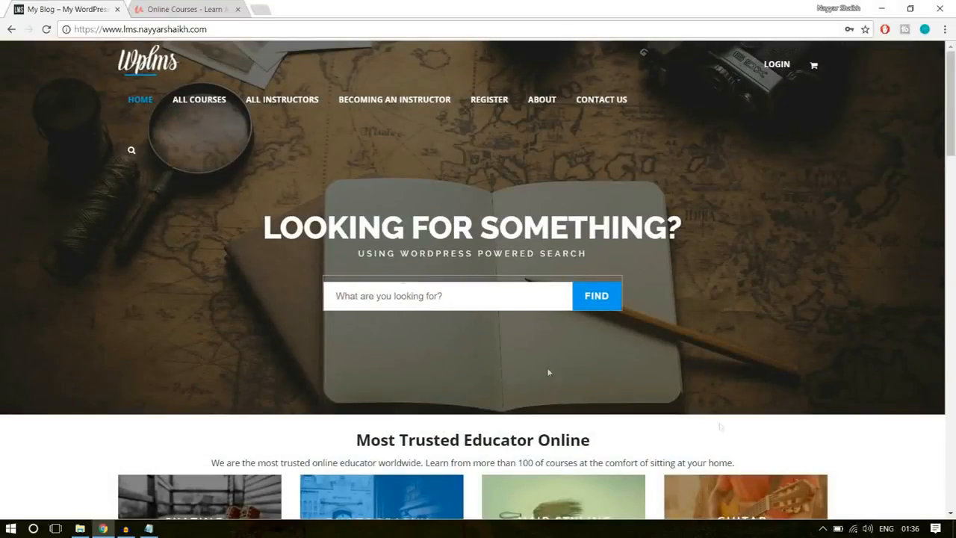
pyautogui.scroll(-10, 492, 334)
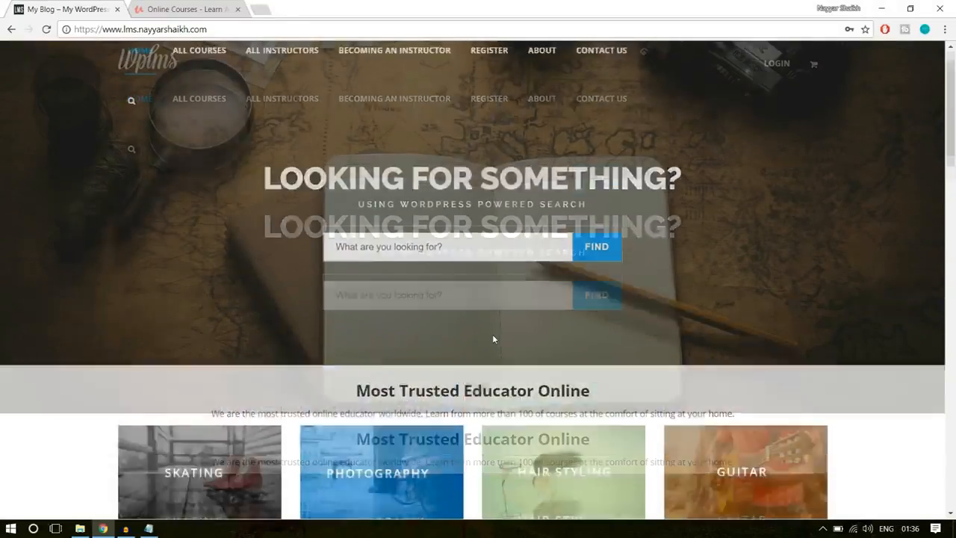
pyautogui.scroll(-5, 493, 335)
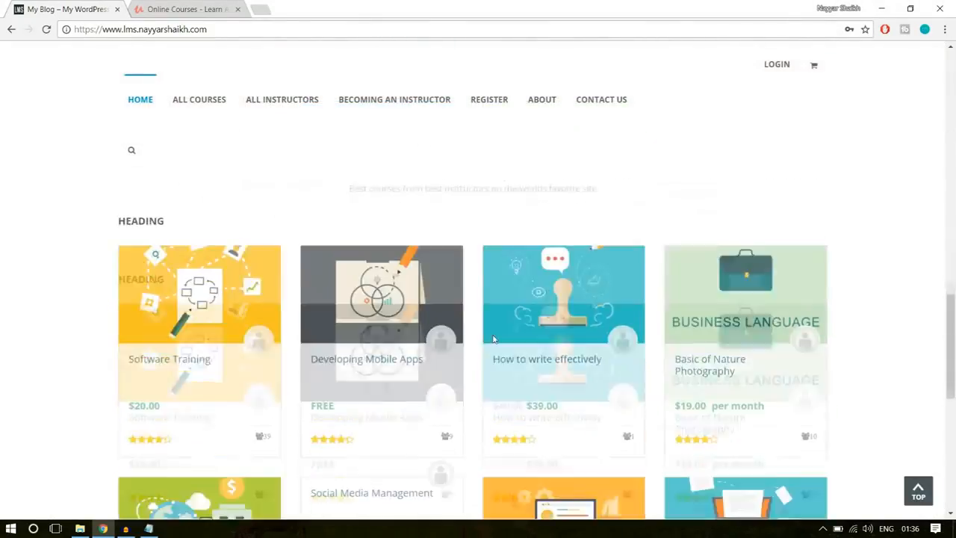
pyautogui.scroll(2, 236, 316)
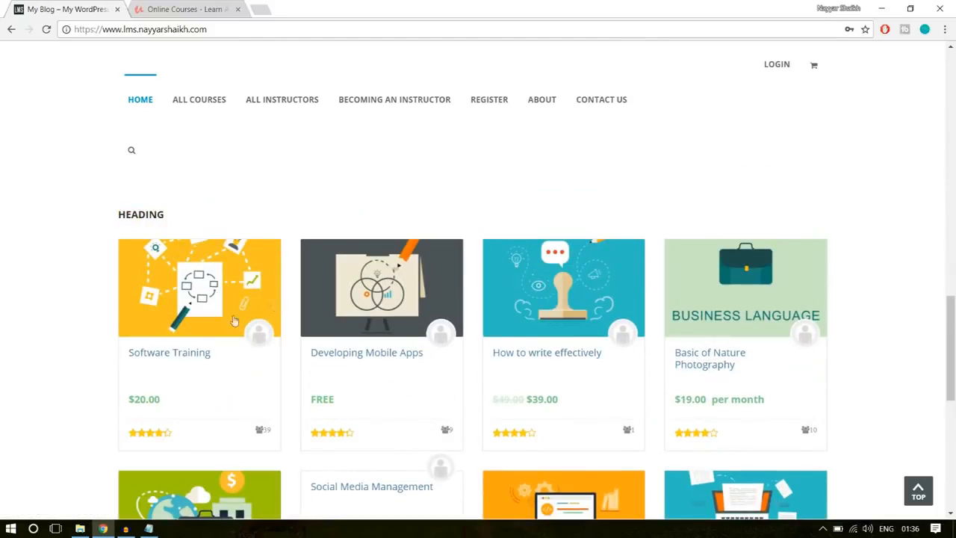
pyautogui.click(171, 354)
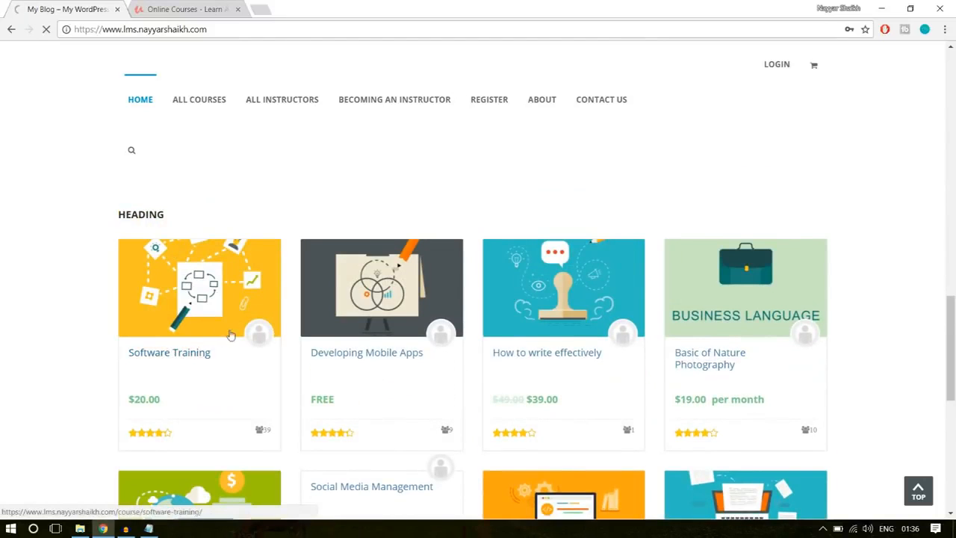
# - Switch to Udemy and open the Complete Python Bootcamp course from the Students are Viewing section
pyautogui.click(183, 9)
pyautogui.scroll(12, 603, 318)
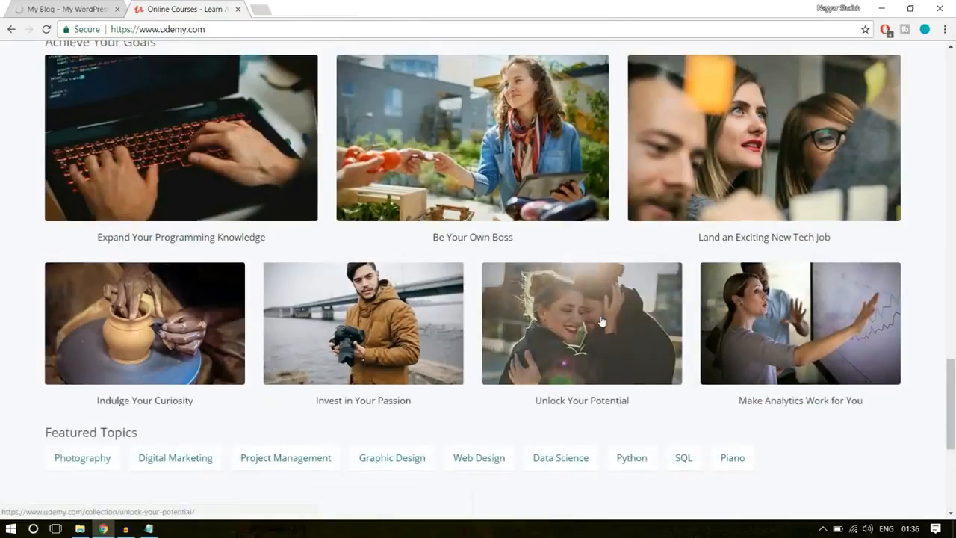
pyautogui.scroll(-2, 441, 322)
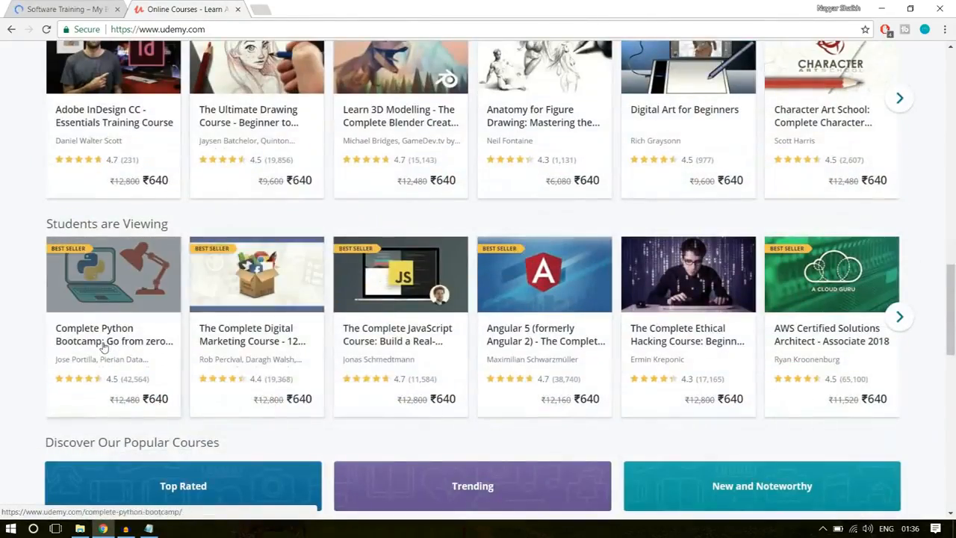
pyautogui.click(120, 338)
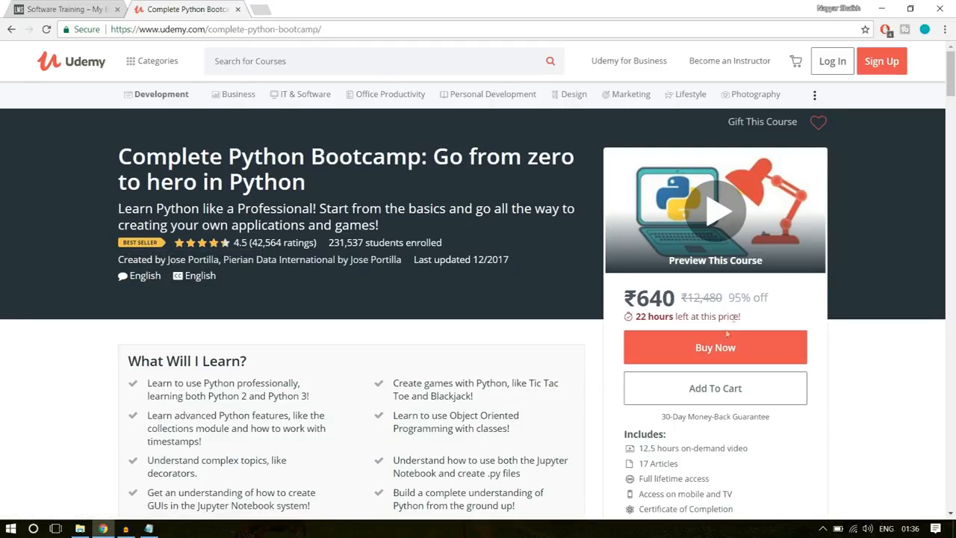
# - Examine the Complete Python Bootcamp page's purchase box, course inclusions, curriculum, reviews and related courses
pyautogui.scroll(-3, 836, 282)
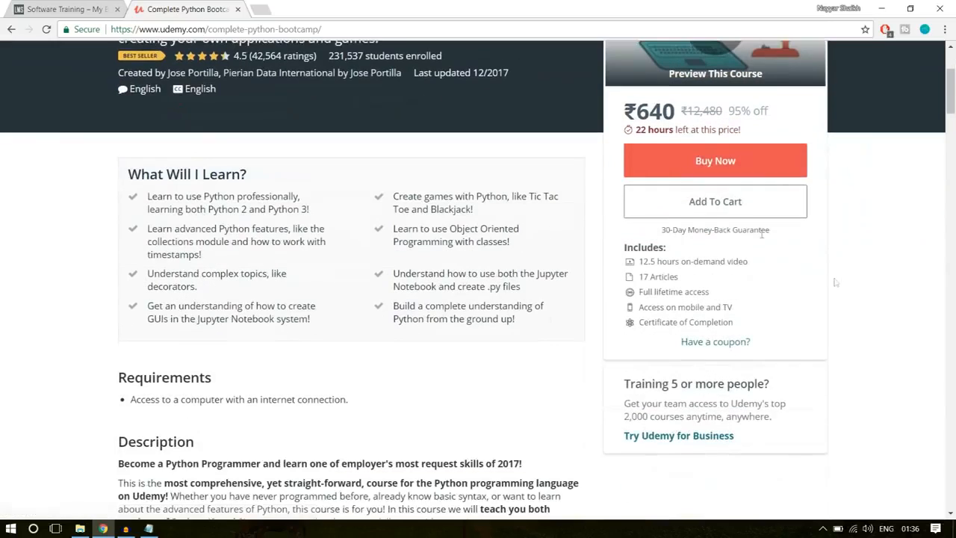
pyautogui.click(732, 160)
pyautogui.scroll(-10, 839, 312)
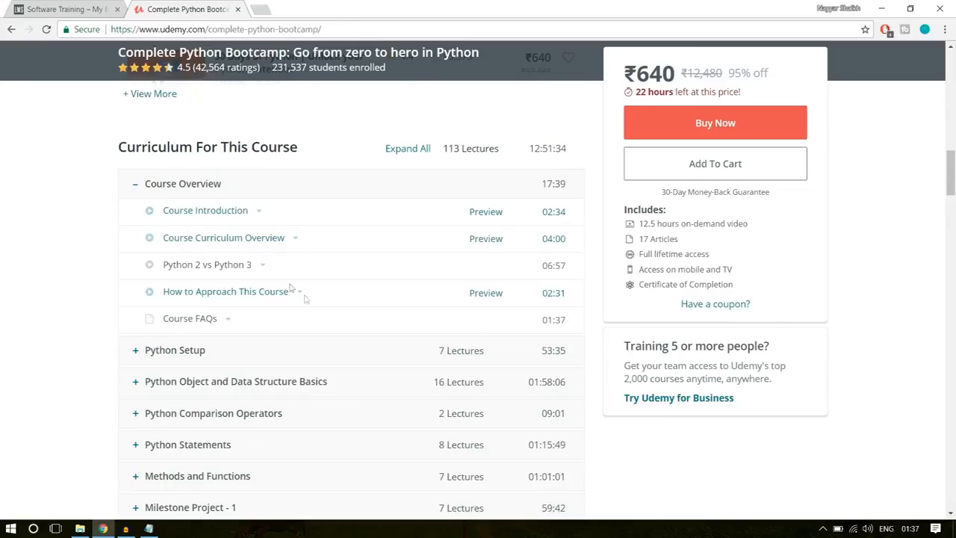
pyautogui.scroll(-12, 305, 299)
pyautogui.scroll(3, 292, 287)
pyautogui.scroll(-10, 277, 254)
pyautogui.scroll(-15, 257, 226)
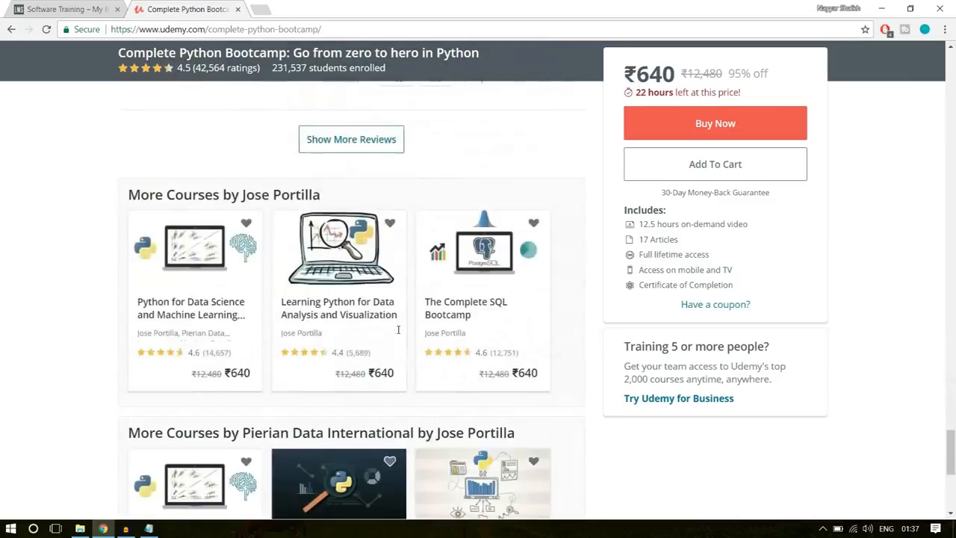
pyautogui.scroll(-5, 399, 330)
pyautogui.scroll(5, 397, 334)
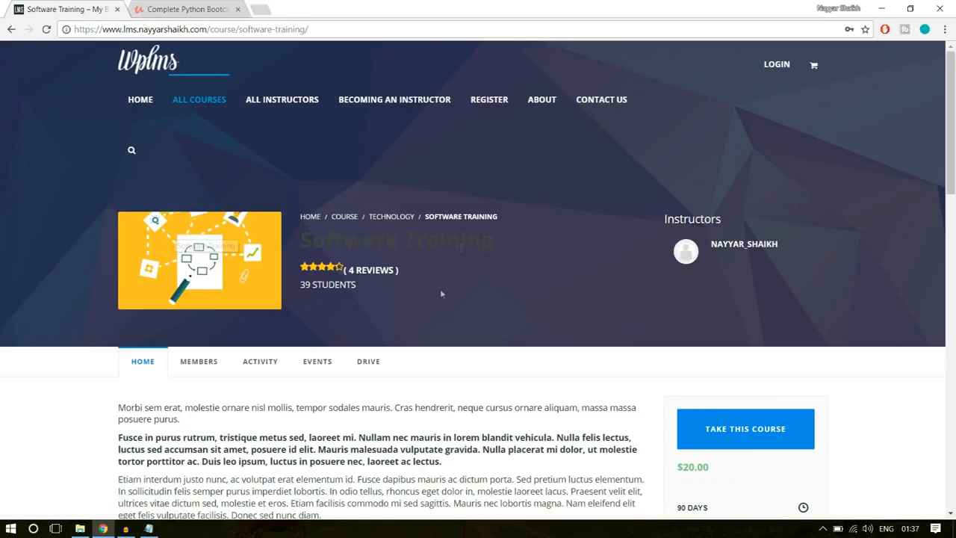
# - Examine the Software Training course's title, description text, purchase box and price, highlighting each in turn
pyautogui.doubleClick(338, 240)
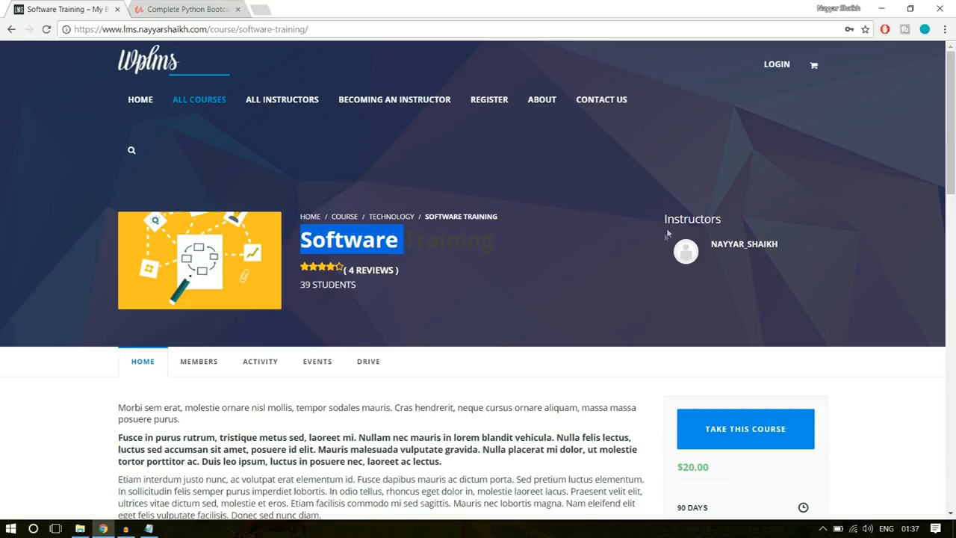
pyautogui.scroll(-3, 787, 256)
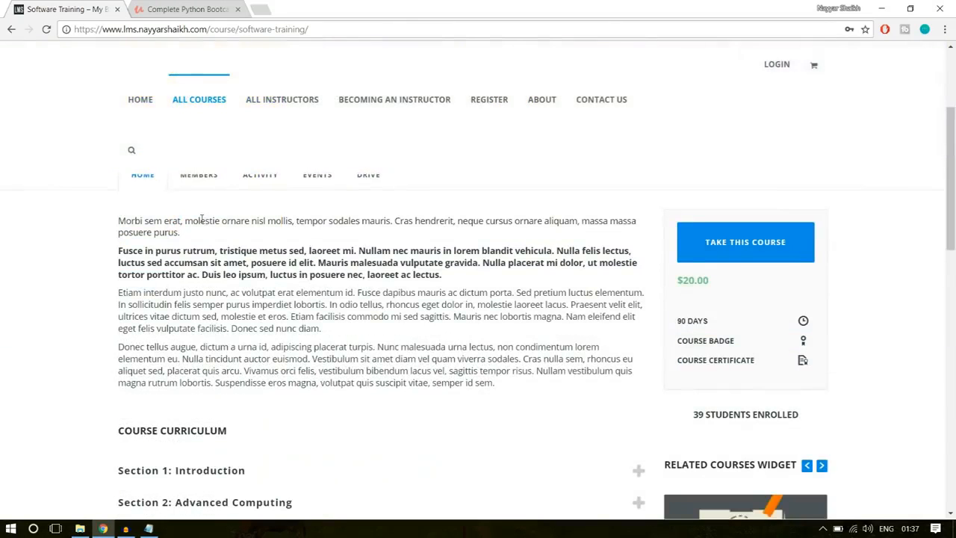
pyautogui.moveTo(501, 381); pyautogui.dragTo(109, 222)
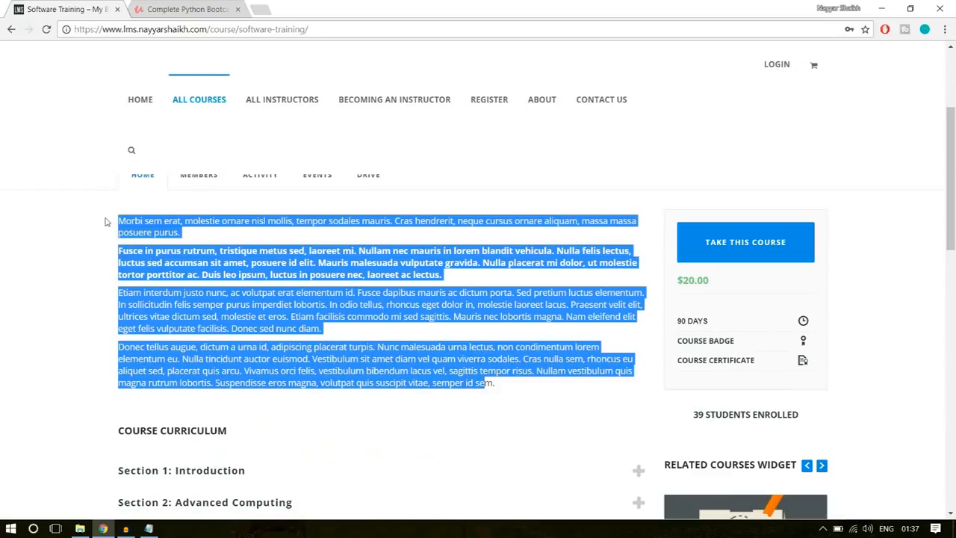
pyautogui.click(169, 252)
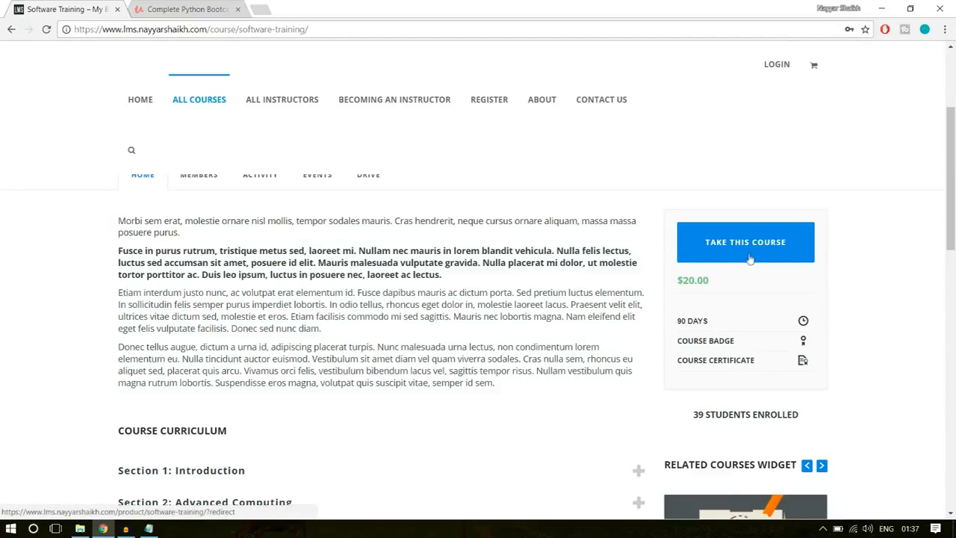
pyautogui.moveTo(711, 281); pyautogui.dragTo(676, 282)
pyautogui.click(701, 293)
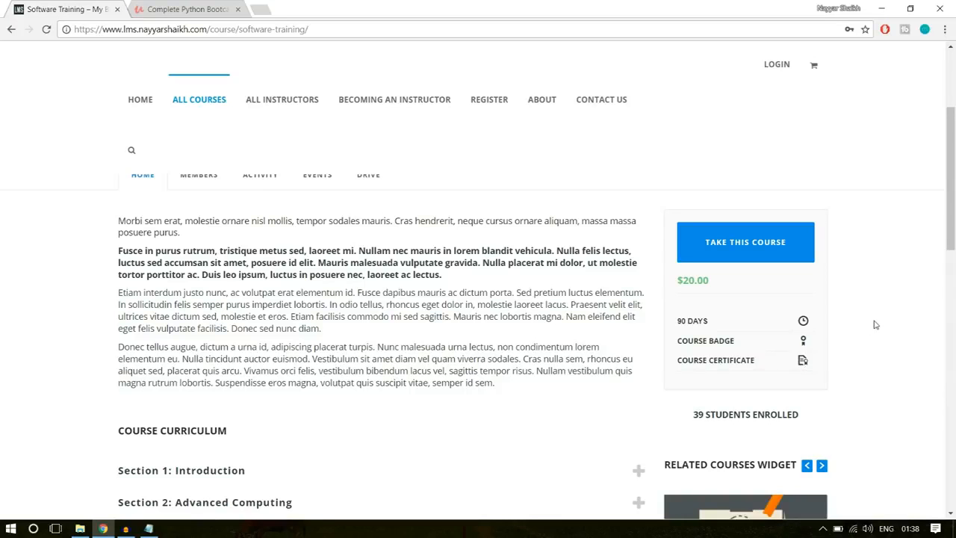
# - Expand the Introduction and Advanced Computing sections of the course curriculum and highlight The Software Quiz entry
pyautogui.scroll(-3, 876, 324)
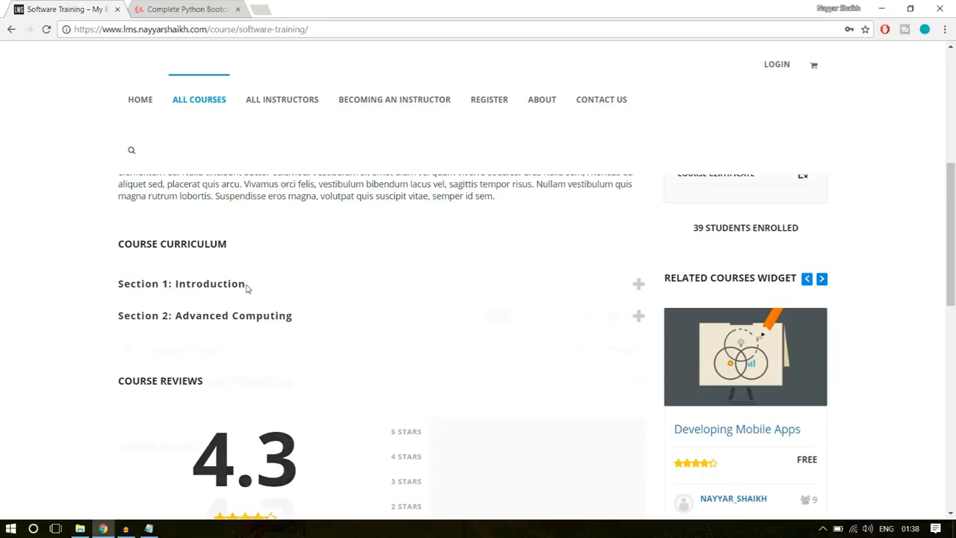
pyautogui.click(248, 286)
pyautogui.click(267, 384)
pyautogui.scroll(-2, 307, 316)
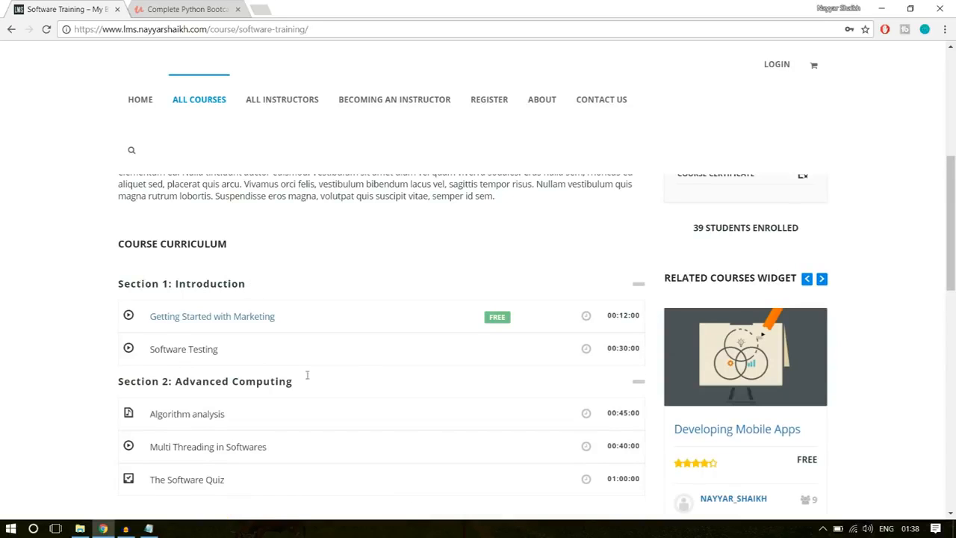
pyautogui.scroll(1, 304, 307)
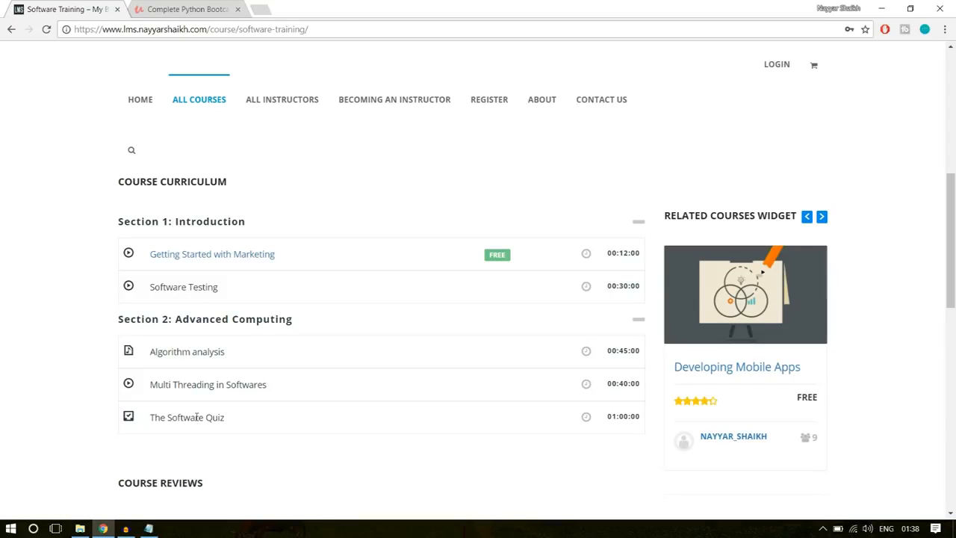
pyautogui.moveTo(240, 423); pyautogui.dragTo(179, 418)
pyautogui.click(189, 417)
# - Examine the Software Training page's Course Reviews and Related Courses sections
pyautogui.scroll(-2, 326, 376)
pyautogui.scroll(-3, 329, 376)
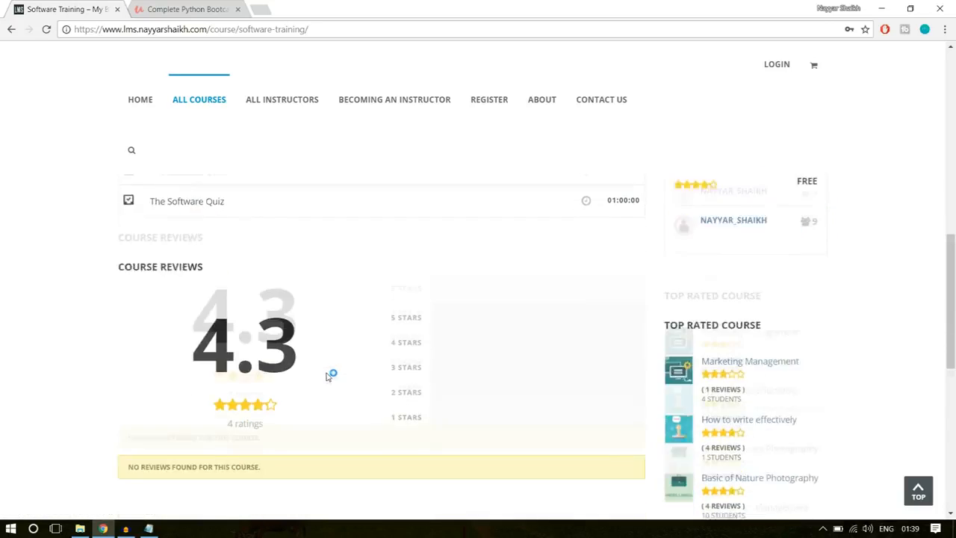
pyautogui.scroll(2, 337, 393)
pyautogui.scroll(-6, 356, 367)
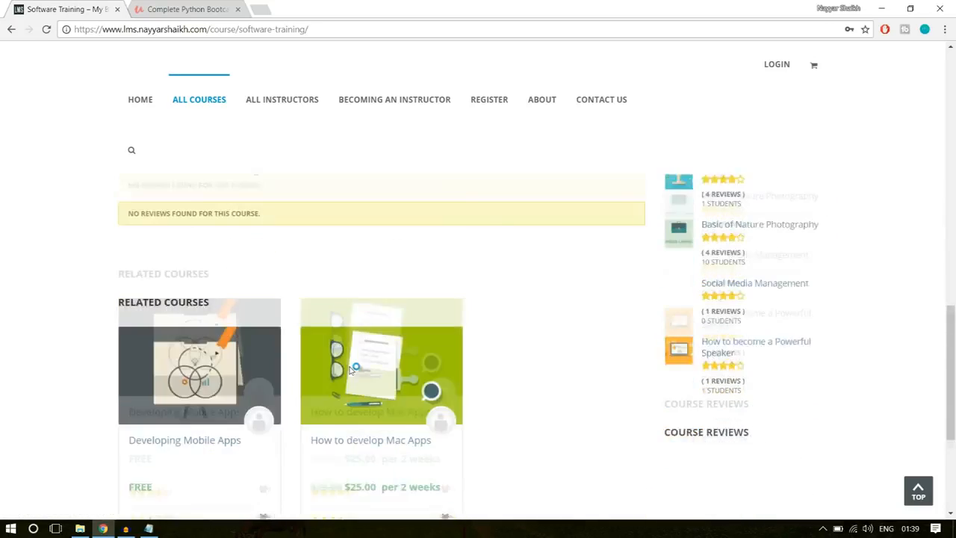
pyautogui.scroll(2, 255, 353)
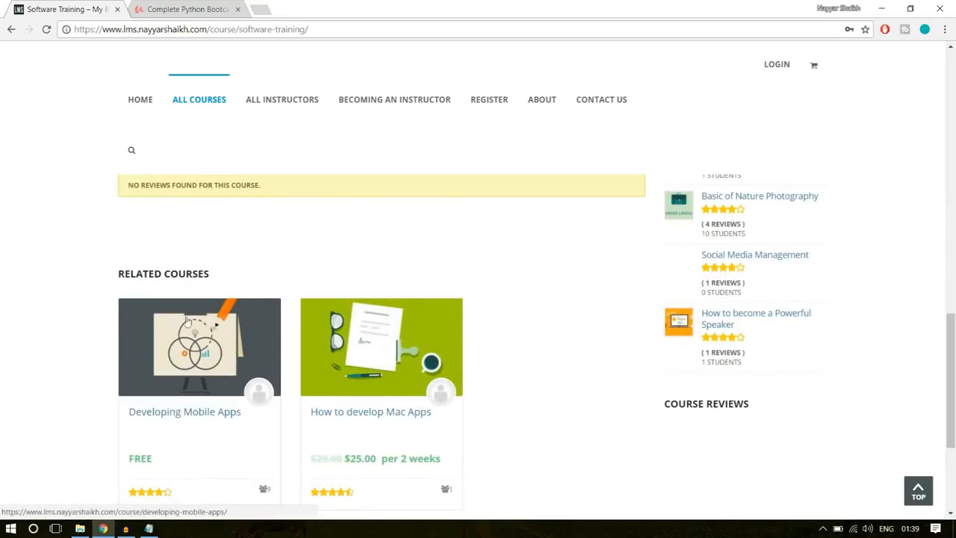
pyautogui.scroll(-2, 368, 391)
pyautogui.scroll(10, 367, 391)
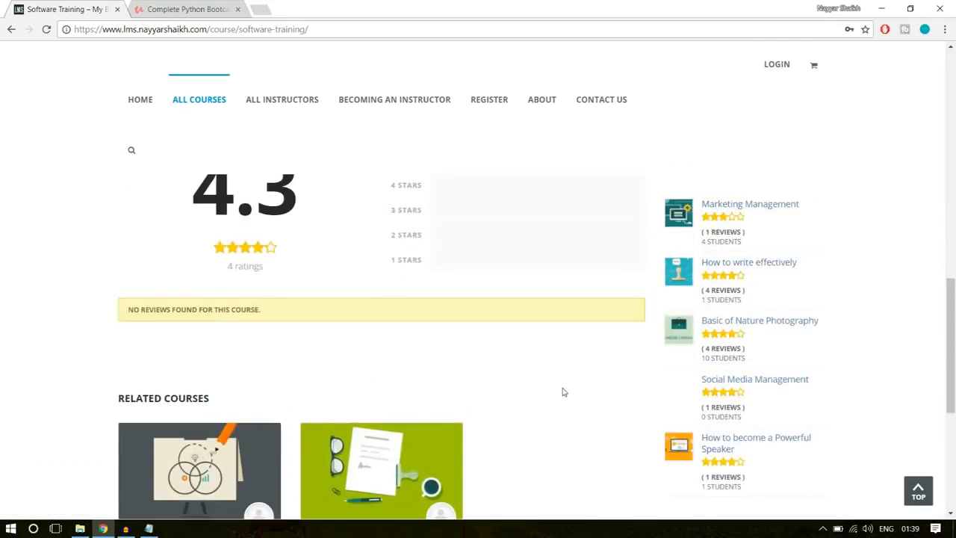
pyautogui.scroll(-1, 799, 304)
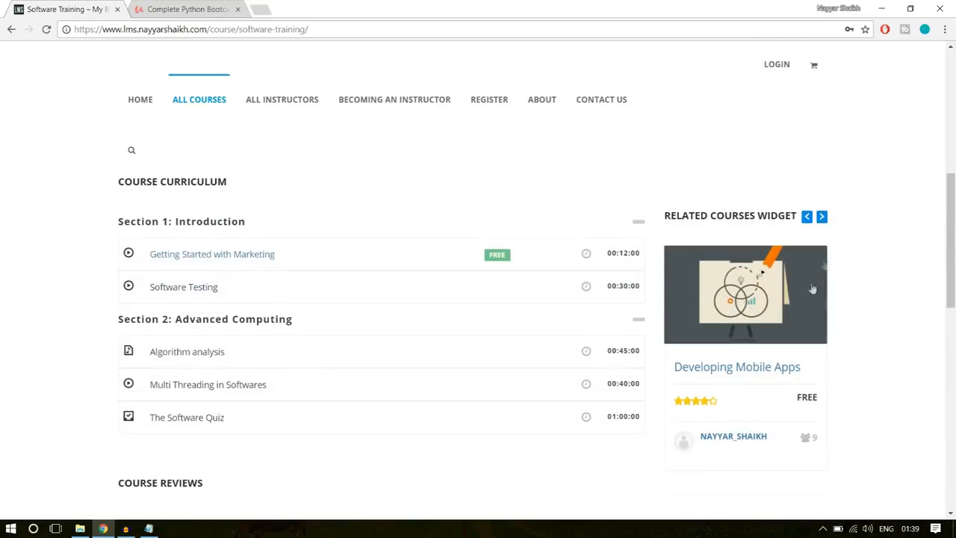
# - Advance the Related Courses widget to How to write effectively and look over the Top Rated Course list down to the footer
pyautogui.click(822, 217)
pyautogui.click(823, 217)
pyautogui.click(823, 216)
pyautogui.click(822, 217)
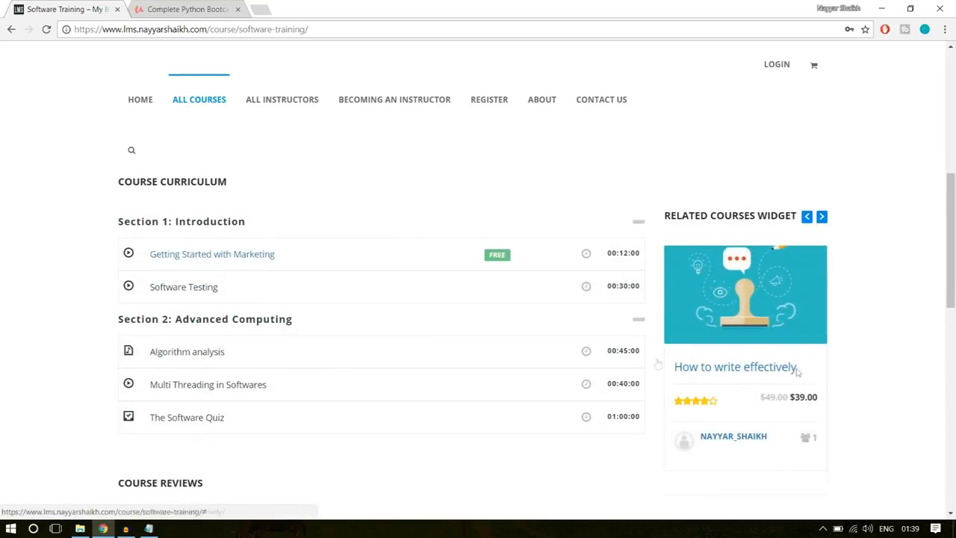
pyautogui.scroll(-2, 827, 330)
pyautogui.scroll(-3, 830, 330)
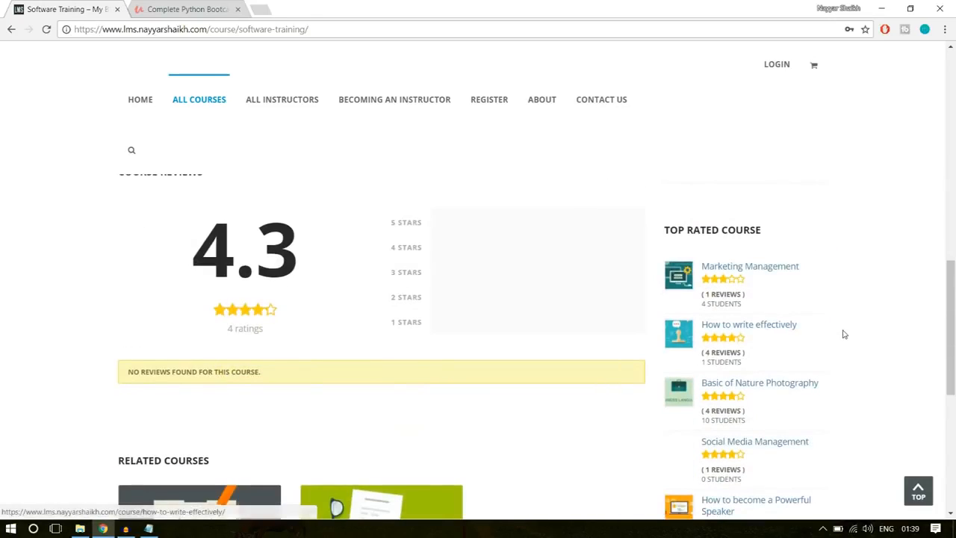
pyautogui.scroll(-1, 759, 251)
pyautogui.scroll(-4, 762, 325)
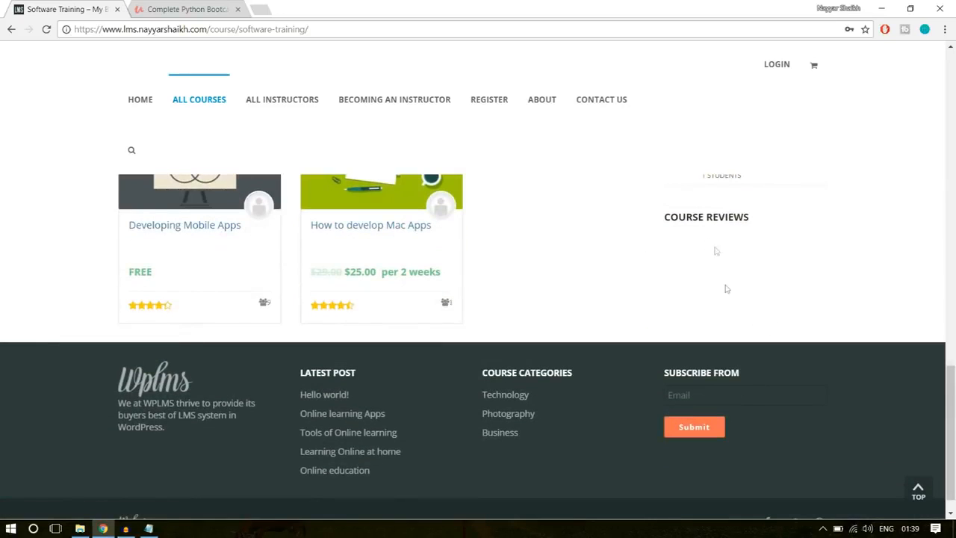
# - Open the site's About page and examine its Become an Instructor section and highlighted Meet the Instructors text
pyautogui.scroll(15, 759, 371)
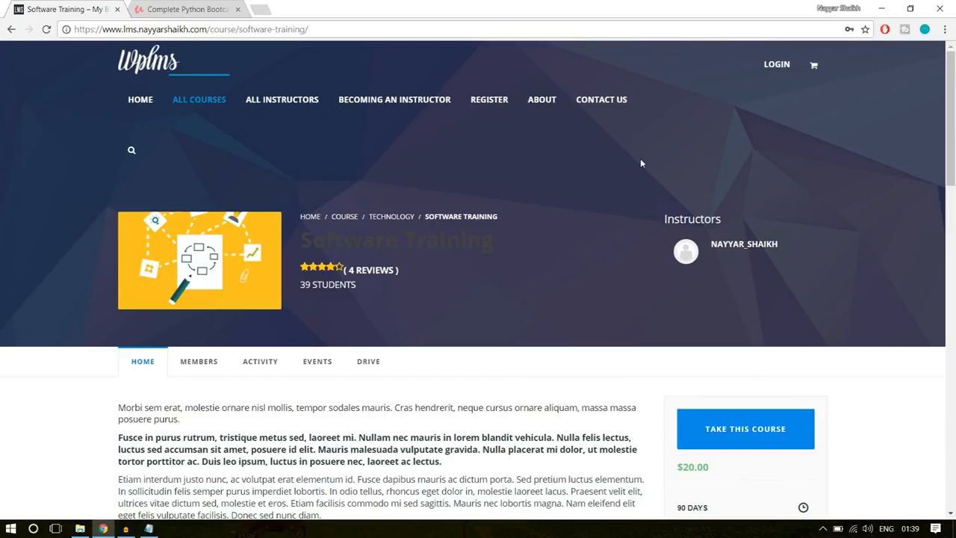
pyautogui.click(545, 102)
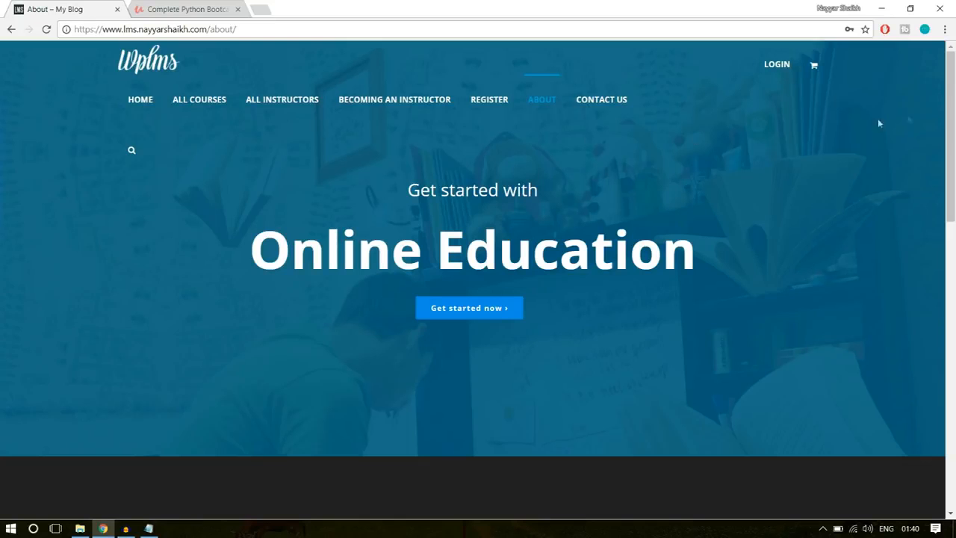
pyautogui.moveTo(952, 135); pyautogui.dragTo(952, 263)
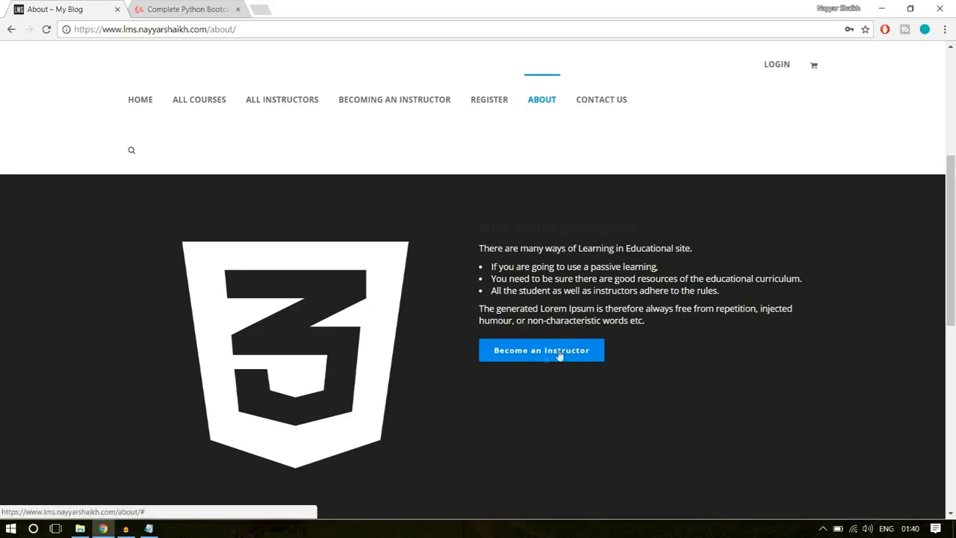
pyautogui.scroll(-4, 686, 383)
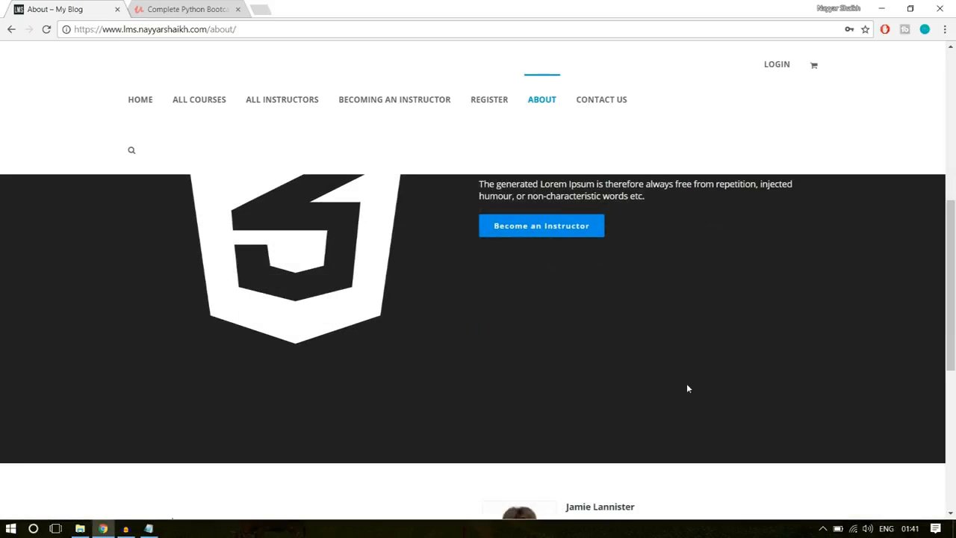
pyautogui.scroll(-2, 688, 388)
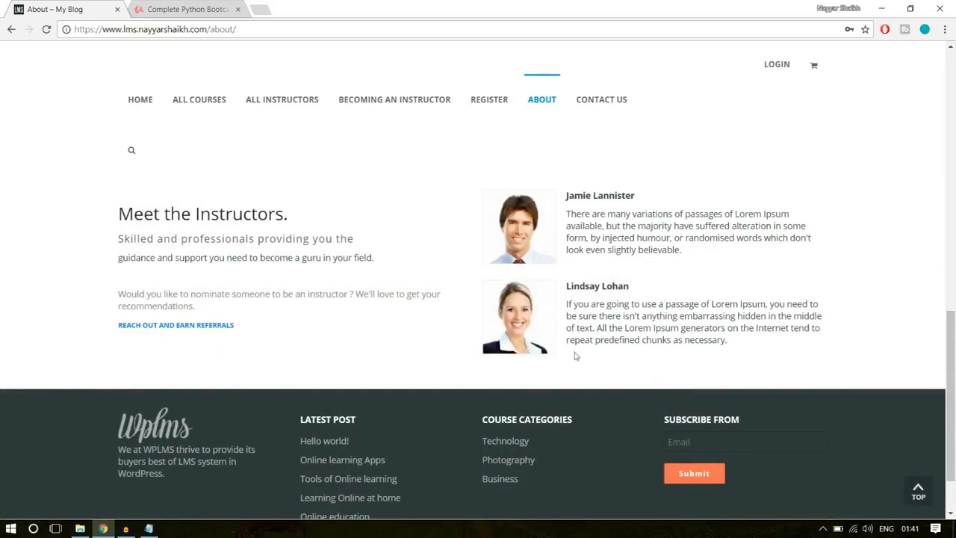
pyautogui.moveTo(120, 210); pyautogui.dragTo(120, 275)
pyautogui.click(243, 316)
# - Open the Contact Us page and examine its message form, highlighting the introductory text and the contact address
pyautogui.click(614, 110)
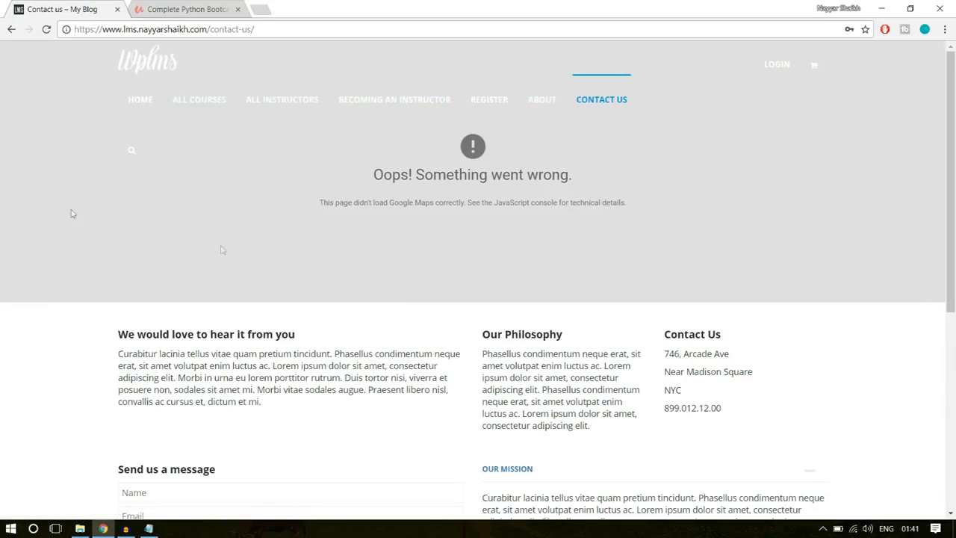
pyautogui.scroll(-3, 769, 289)
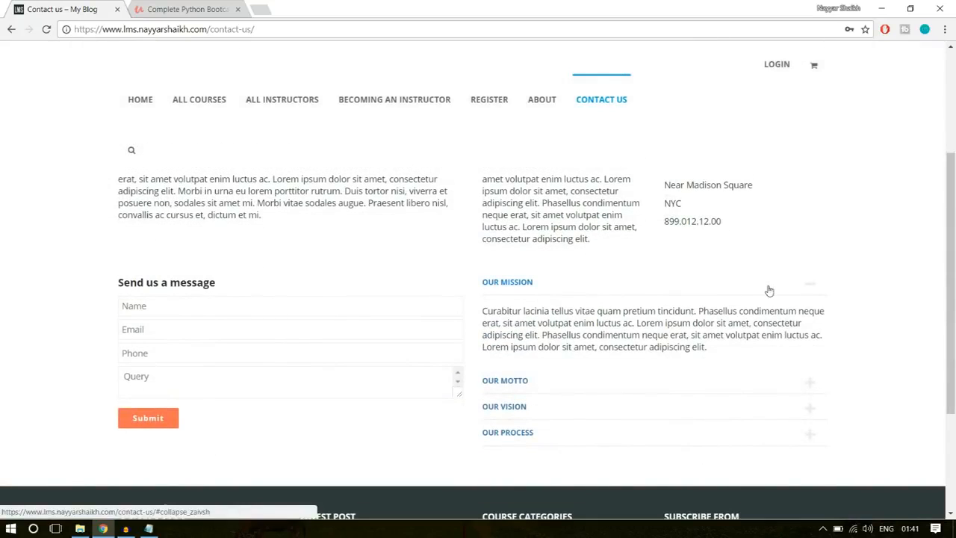
pyautogui.scroll(1, 768, 288)
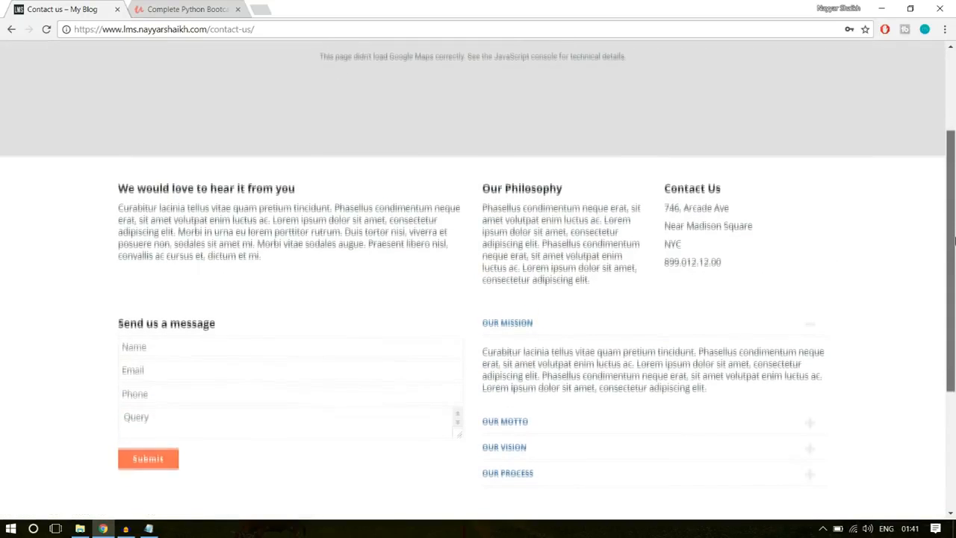
pyautogui.moveTo(955, 241); pyautogui.dragTo(955, 247)
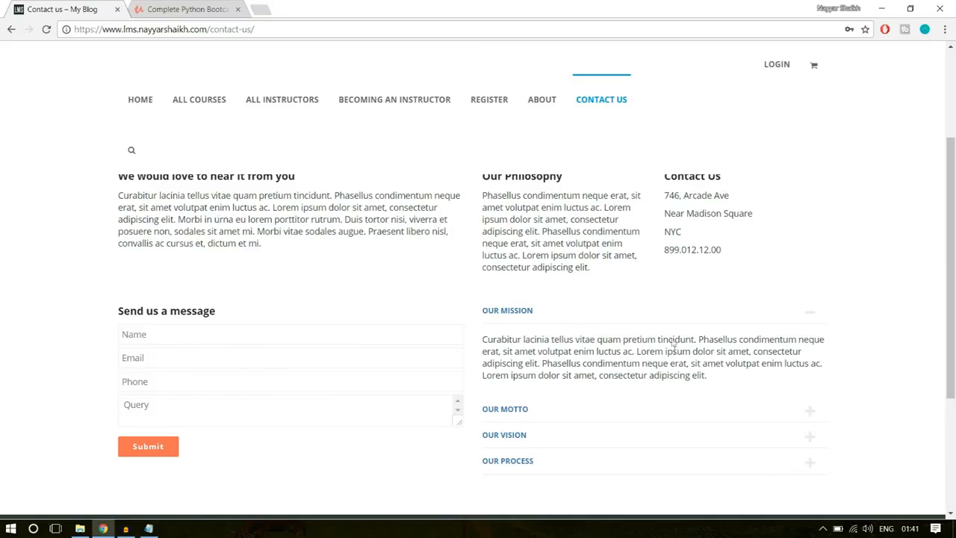
pyautogui.moveTo(269, 256); pyautogui.dragTo(118, 195)
pyautogui.click(158, 195)
pyautogui.moveTo(731, 271); pyautogui.dragTo(651, 192)
pyautogui.click(667, 210)
# - Expand the Our Motto section on the Contact Us page and look over the remaining sections and footer
pyautogui.scroll(-1, 230, 333)
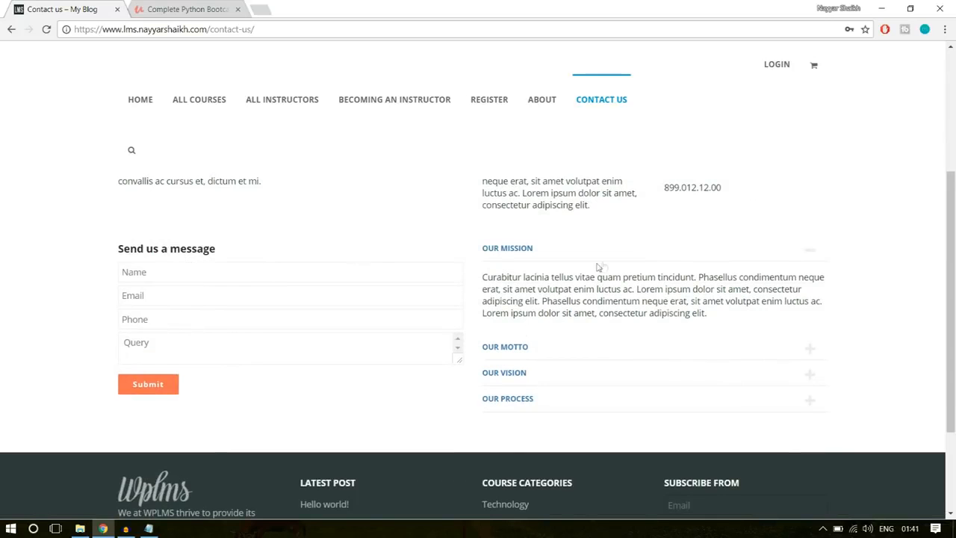
pyautogui.click(553, 351)
pyautogui.scroll(-2, 553, 352)
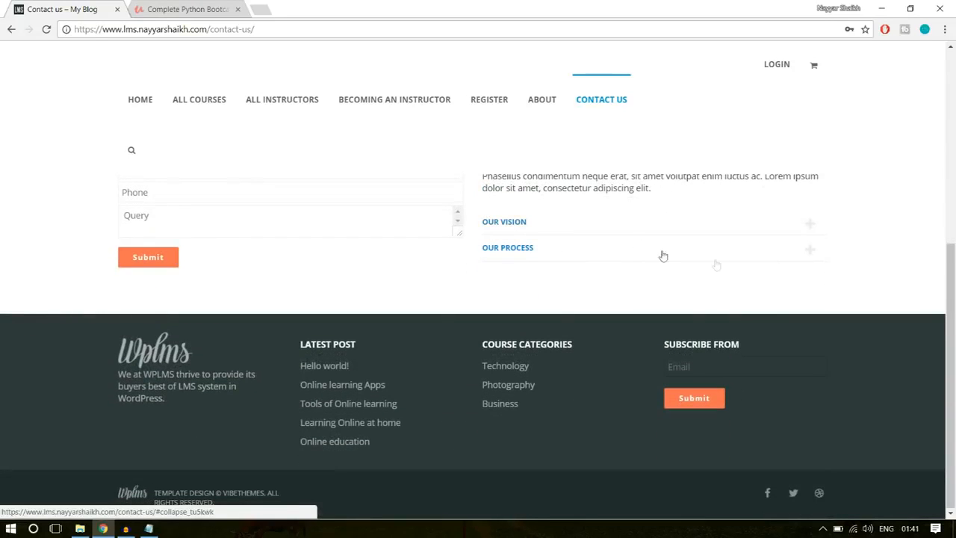
pyautogui.scroll(5, 792, 337)
pyautogui.scroll(-5, 795, 394)
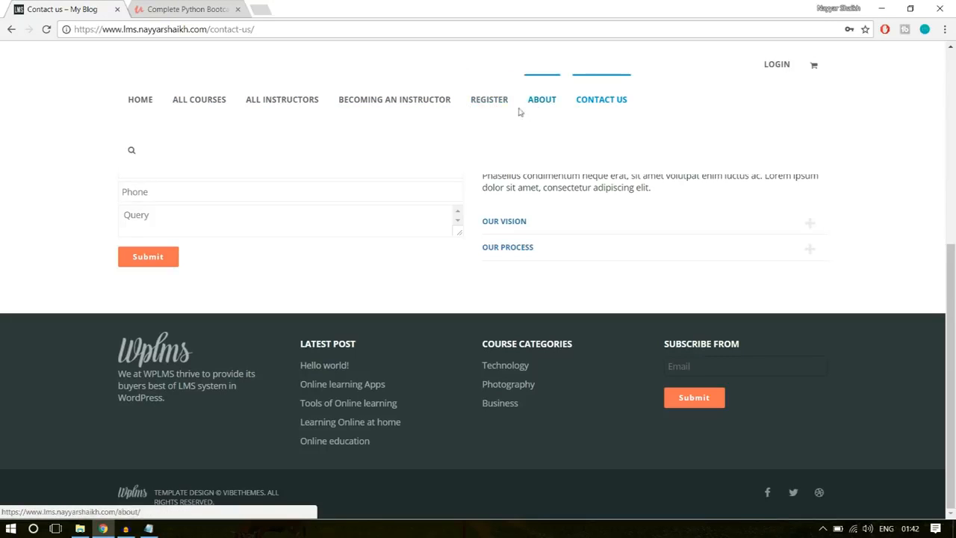
pyautogui.scroll(3, 857, 267)
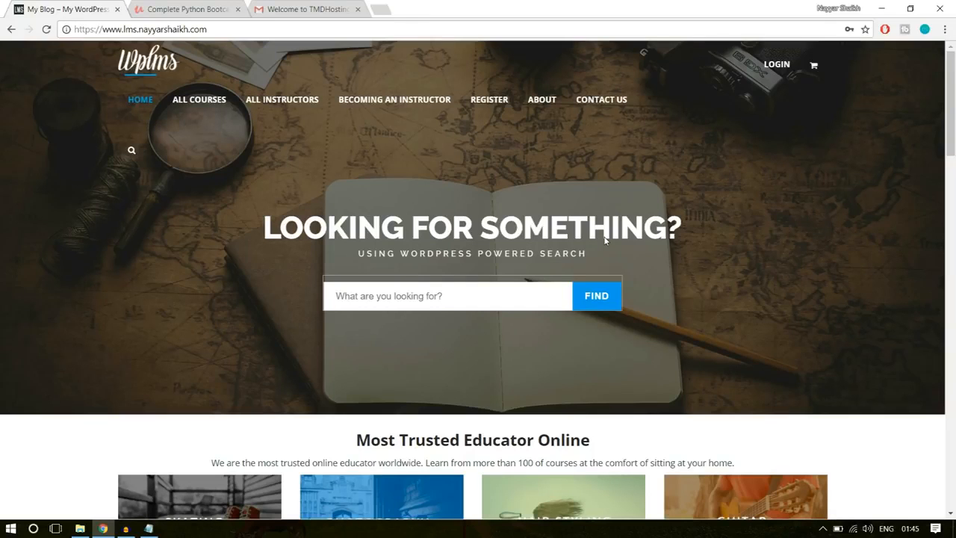
# - Highlight the home page's full web address, followed by only its subdomain and domain part
pyautogui.moveTo(212, 30); pyautogui.dragTo(73, 30)
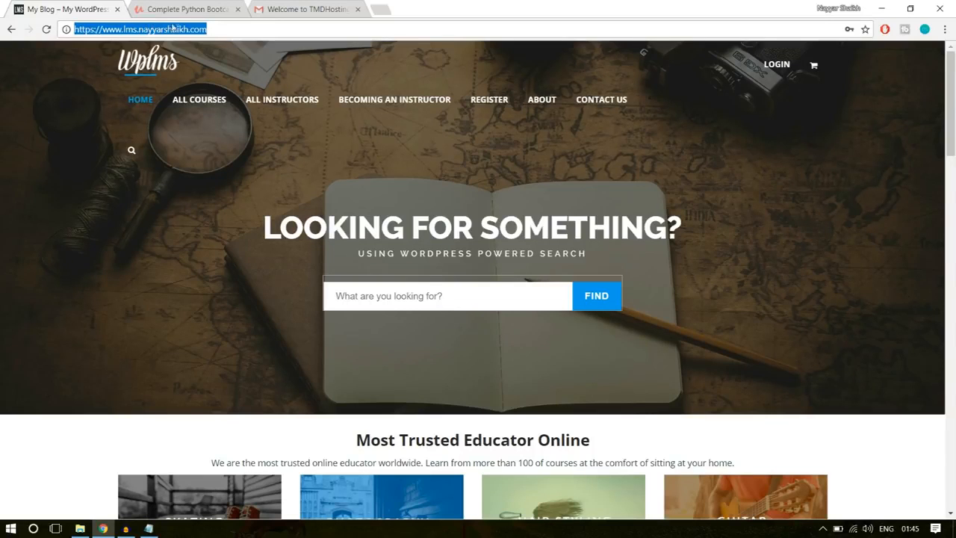
pyautogui.click(214, 26)
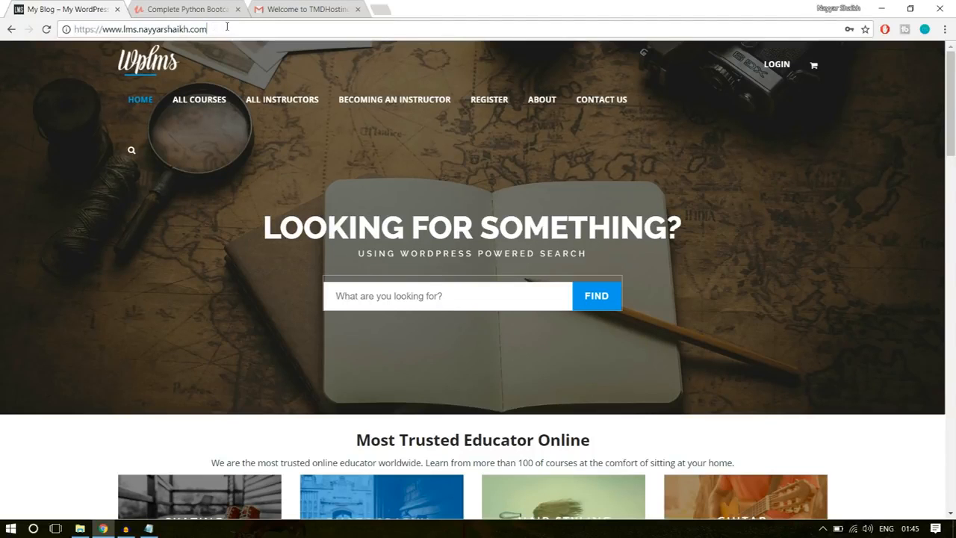
pyautogui.moveTo(226, 28); pyautogui.dragTo(123, 30)
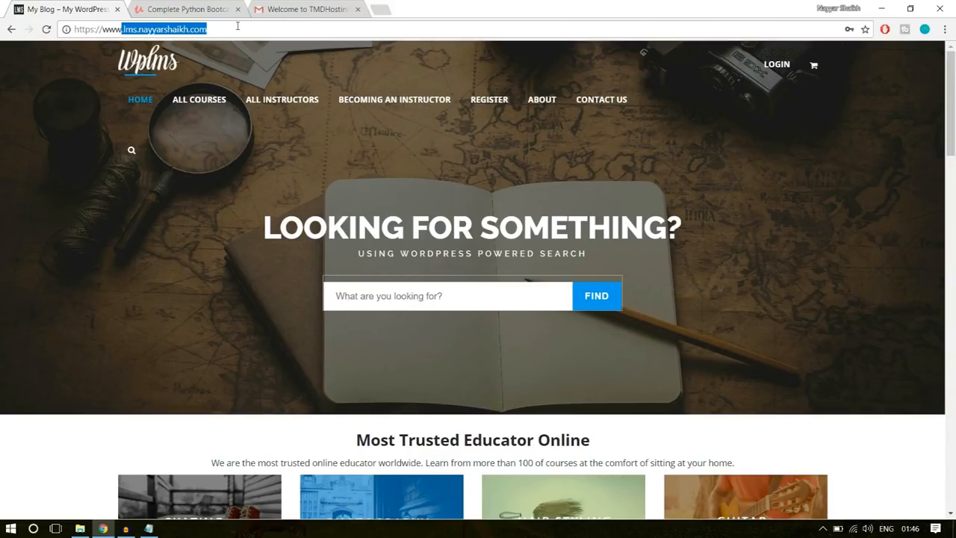
pyautogui.click(811, 216)
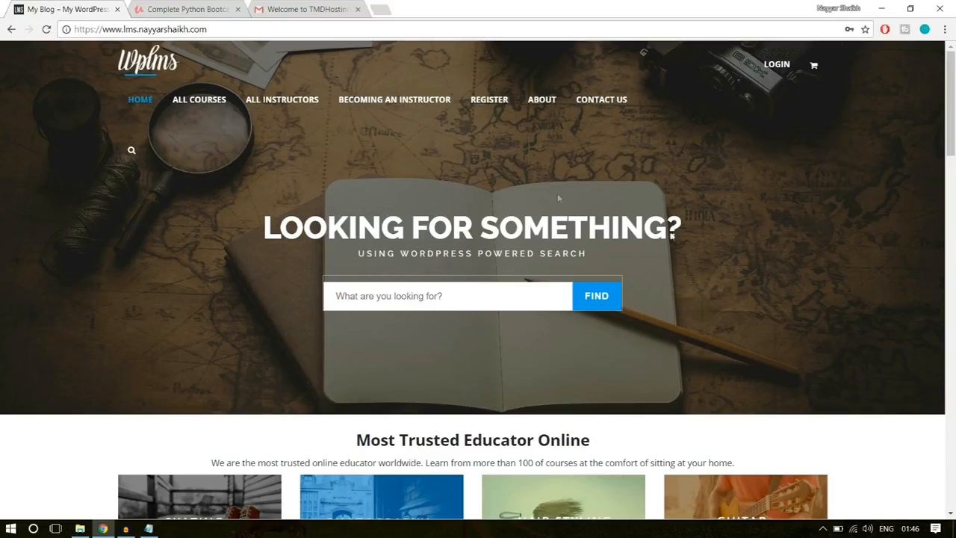
# - Look over the home page's Most Trusted Educator Online section and its course category cards
pyautogui.scroll(-6, 673, 299)
pyautogui.scroll(2, 699, 334)
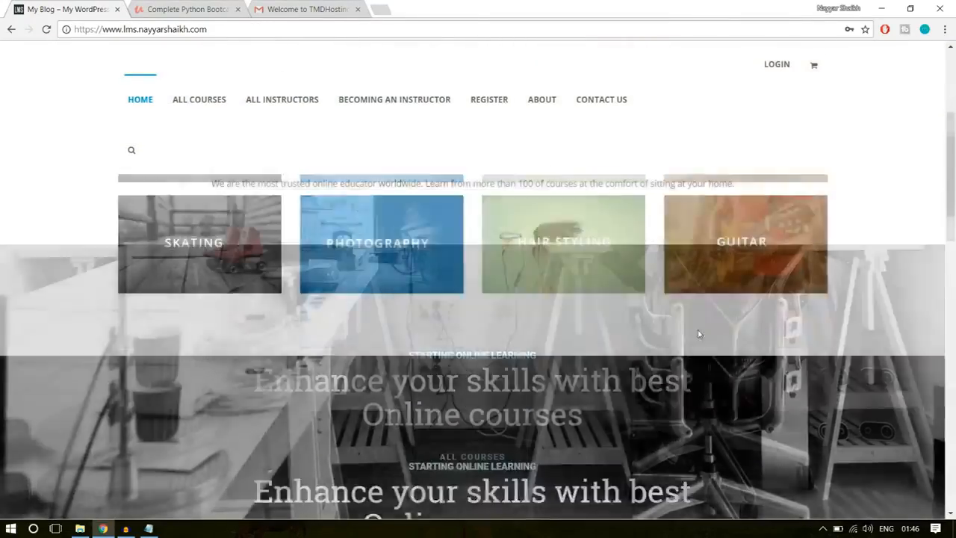
pyautogui.scroll(2, 699, 334)
pyautogui.scroll(1, 792, 376)
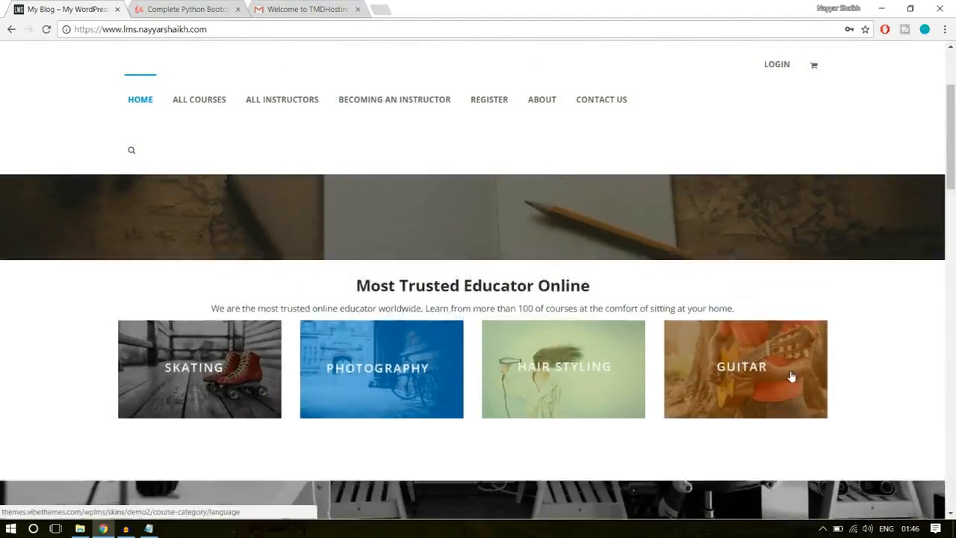
# - Look over the home page's category cards, online learning banner and renowned instructors' course listings, ending back at the search banner
pyautogui.scroll(2, 792, 377)
pyautogui.scroll(-4, 804, 251)
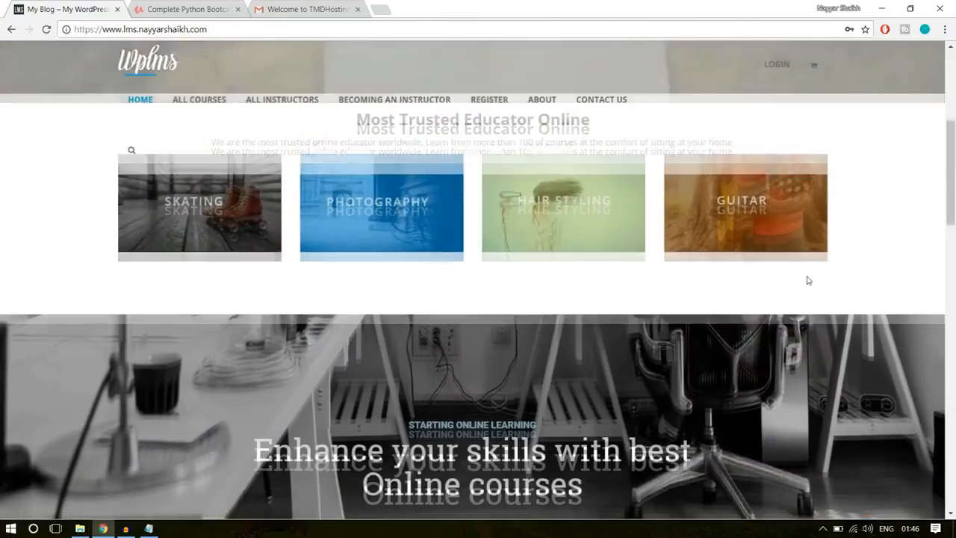
pyautogui.scroll(-3, 807, 280)
pyautogui.scroll(5, 807, 277)
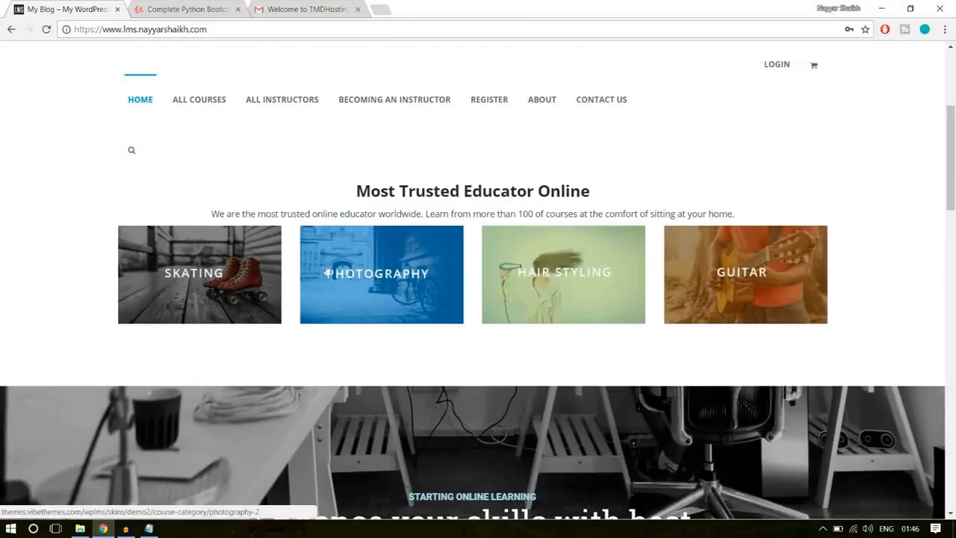
pyautogui.scroll(-5, 834, 270)
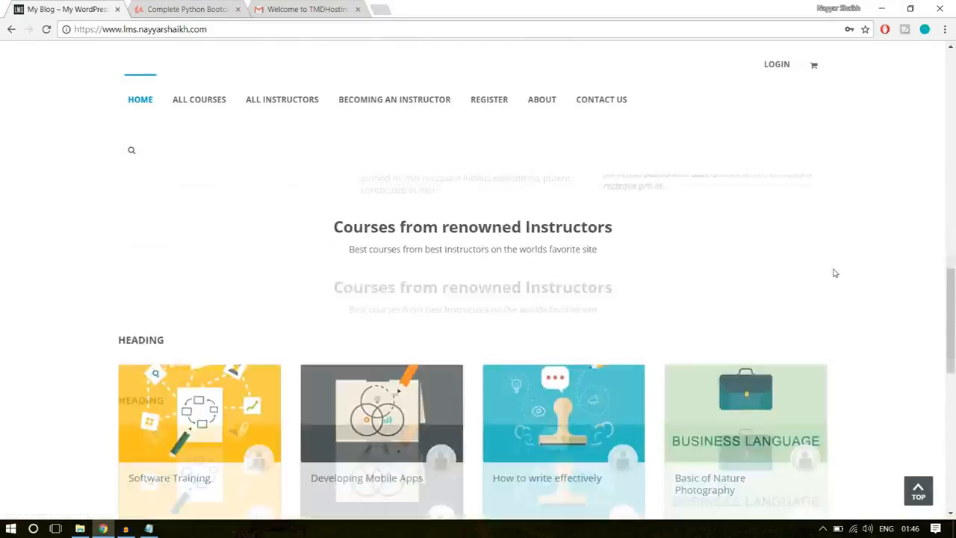
pyautogui.scroll(2, 777, 298)
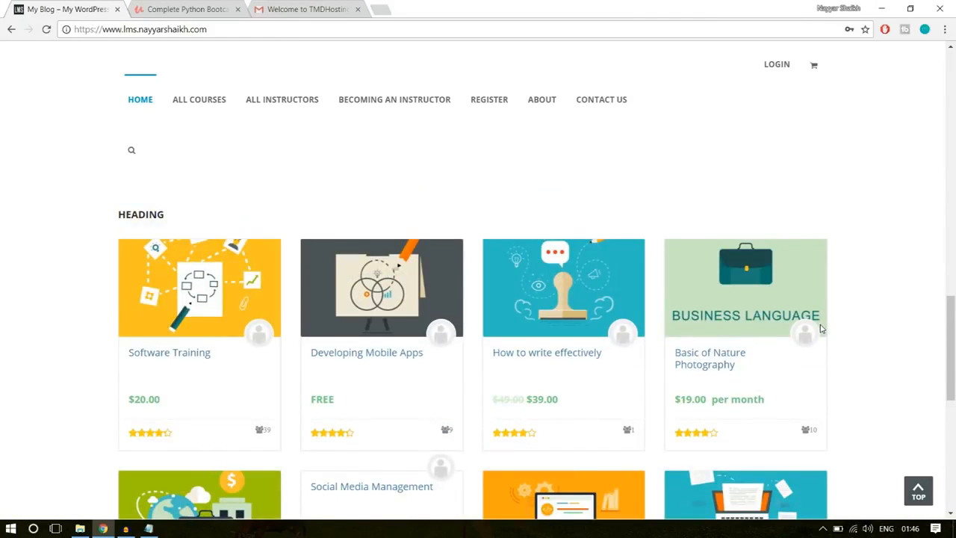
pyautogui.scroll(10, 822, 330)
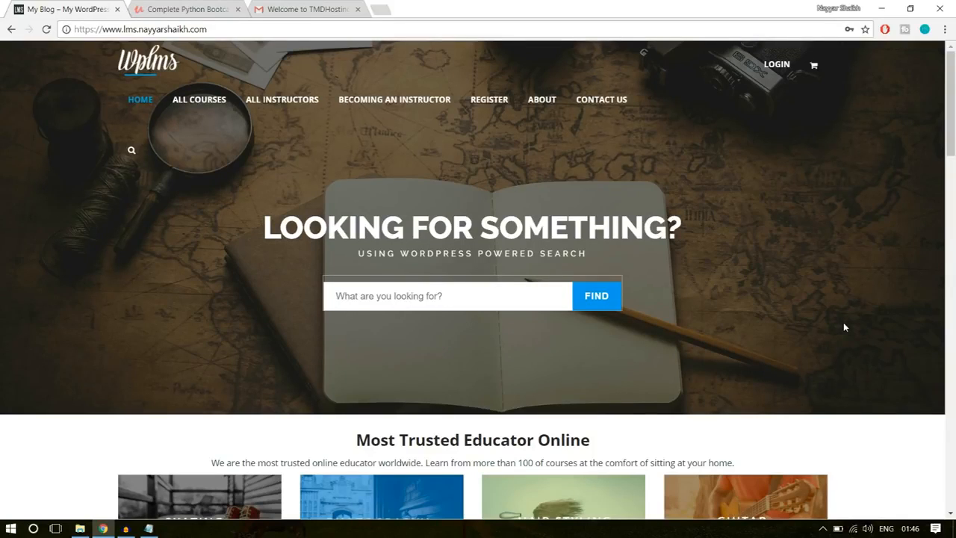
# - Open bloggdude.com/tmd in a new tab and highlight the words Shared Hosting in the cloud hosting page's heading
pyautogui.click(385, 7)
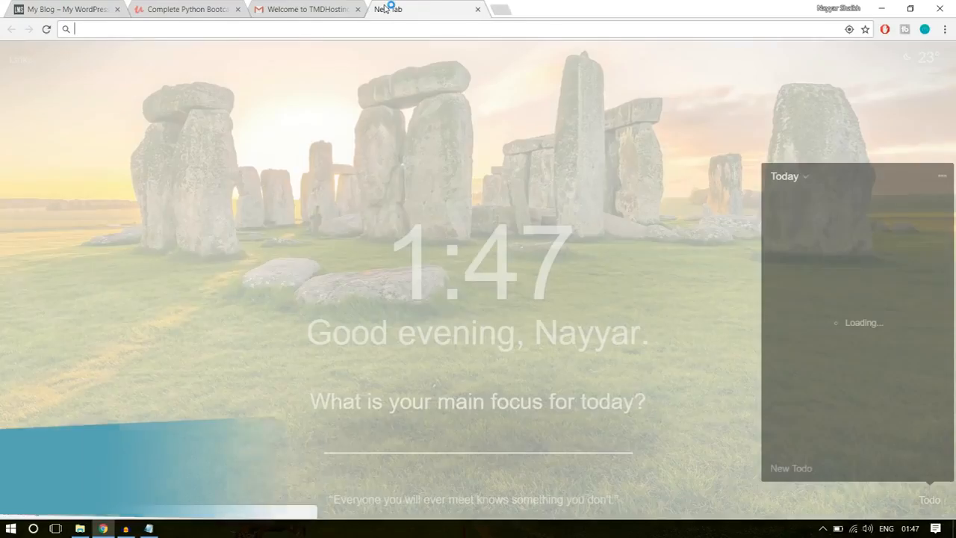
pyautogui.write('bloggdude.com/tmd')
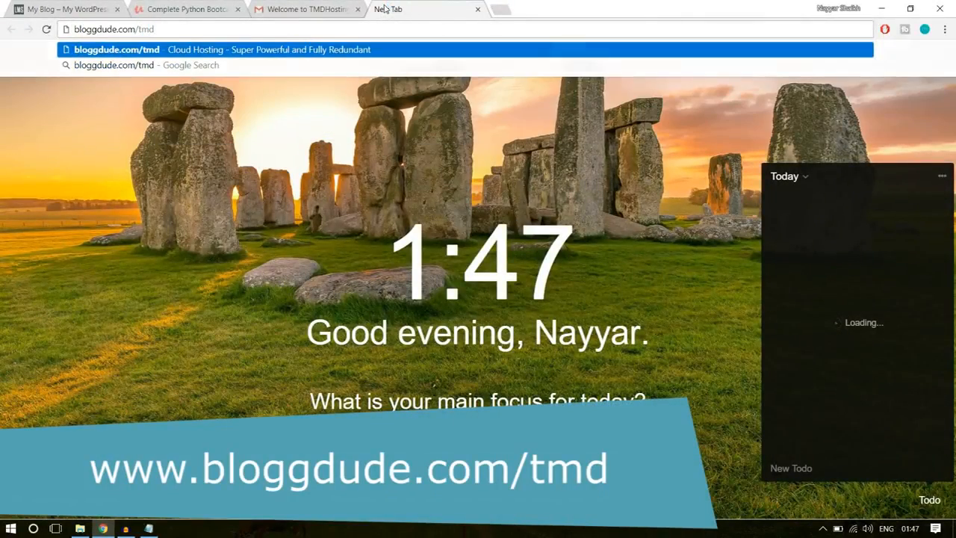
pyautogui.press('Return')
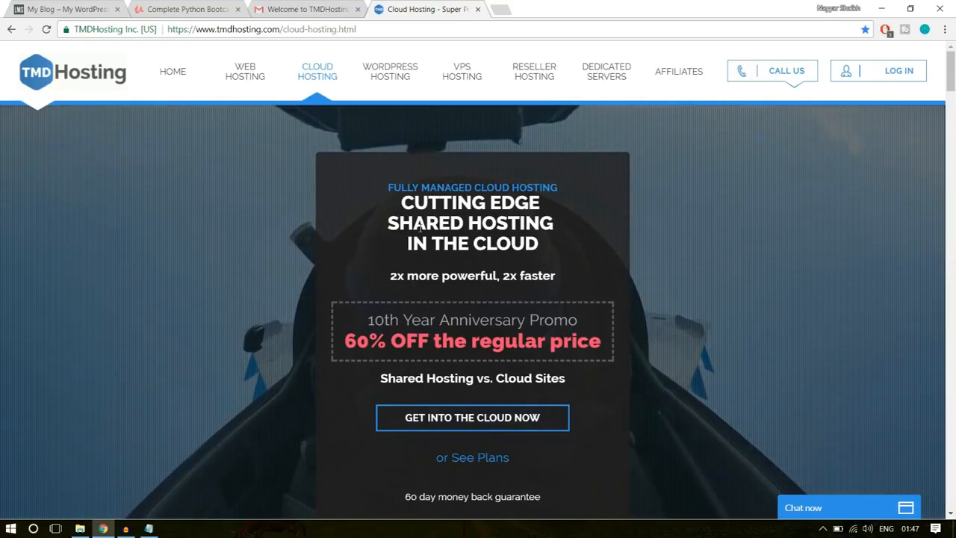
pyautogui.moveTo(385, 223); pyautogui.dragTo(572, 222)
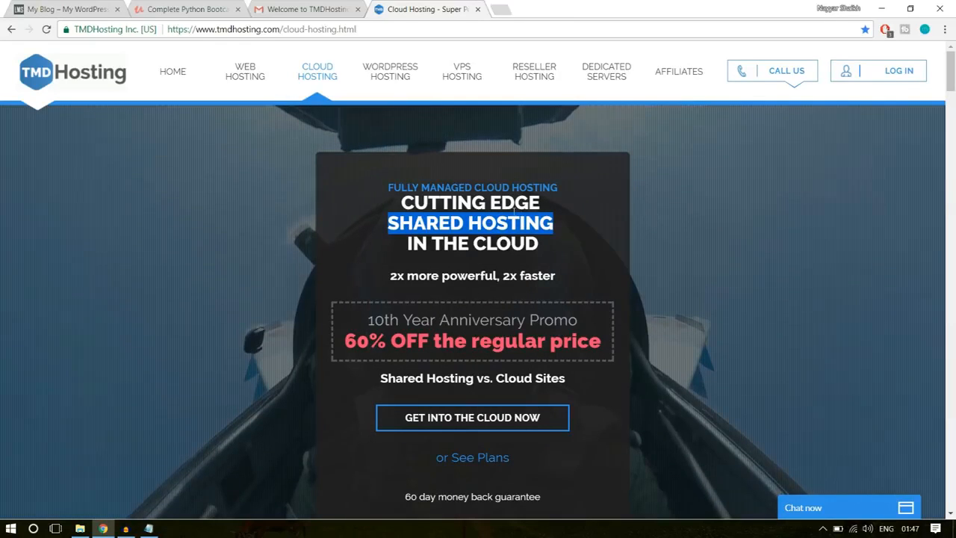
# - Open the cloud hosting plan selection page and look over the prices and feature lists of the Starter, Business and Enterprise plans
pyautogui.click(444, 431)
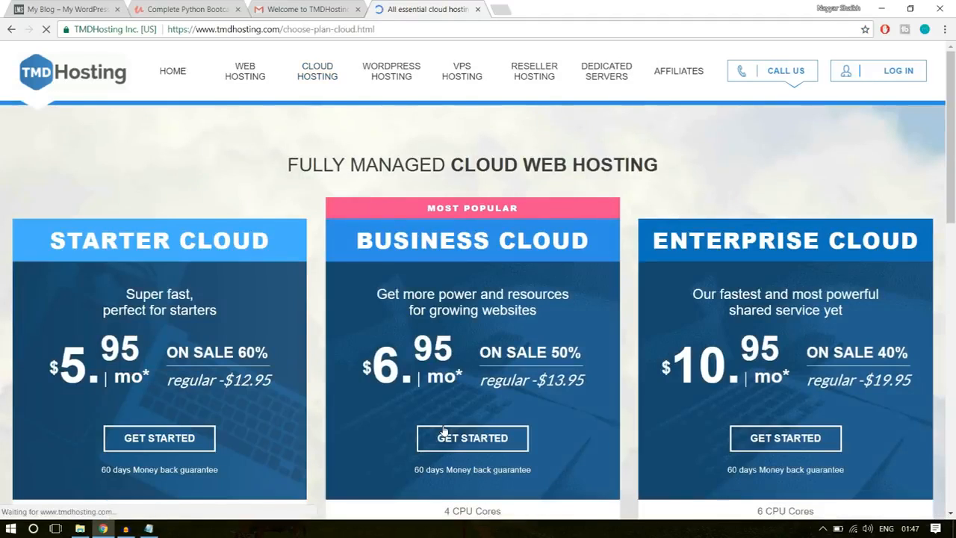
pyautogui.scroll(-4, 747, 320)
pyautogui.scroll(4, 762, 319)
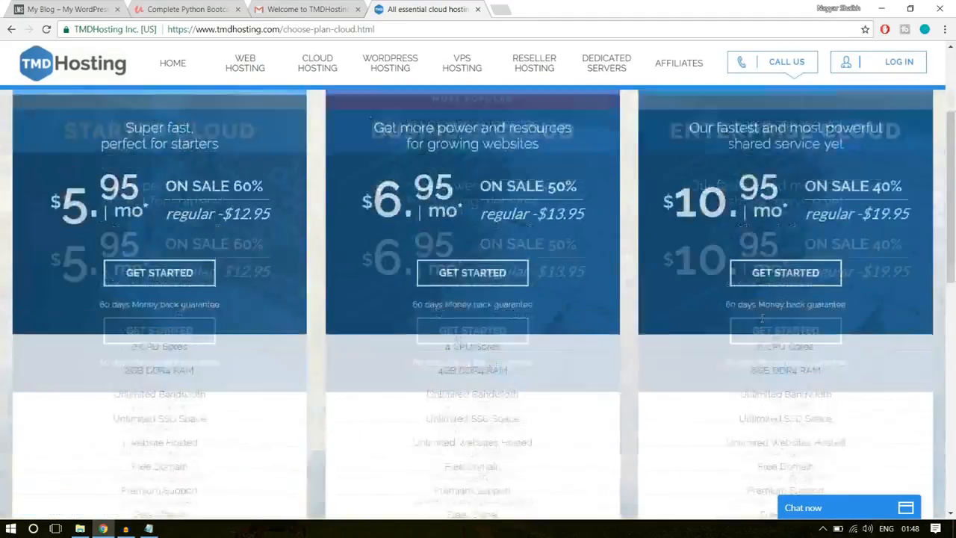
pyautogui.scroll(-2, 762, 321)
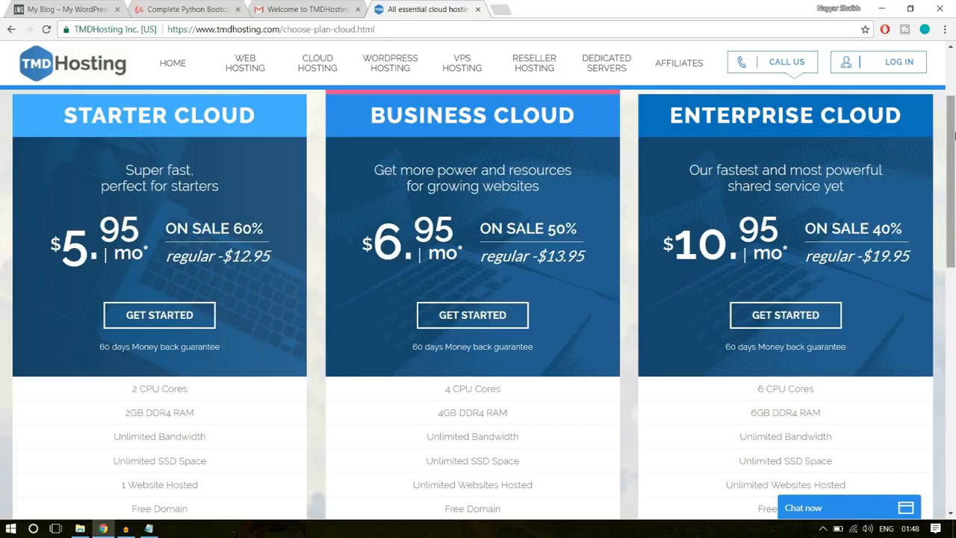
pyautogui.moveTo(954, 134); pyautogui.dragTo(951, 243)
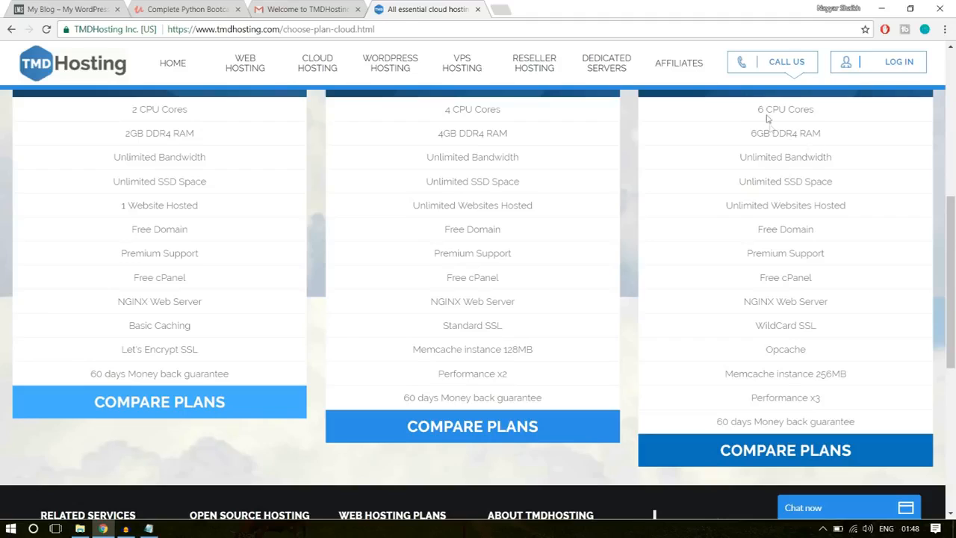
# - Highlight the 6 CPU Cores and 6GB DDR4 RAM entries in the Enterprise Cloud plan, first separately, then together
pyautogui.moveTo(752, 111); pyautogui.dragTo(819, 112)
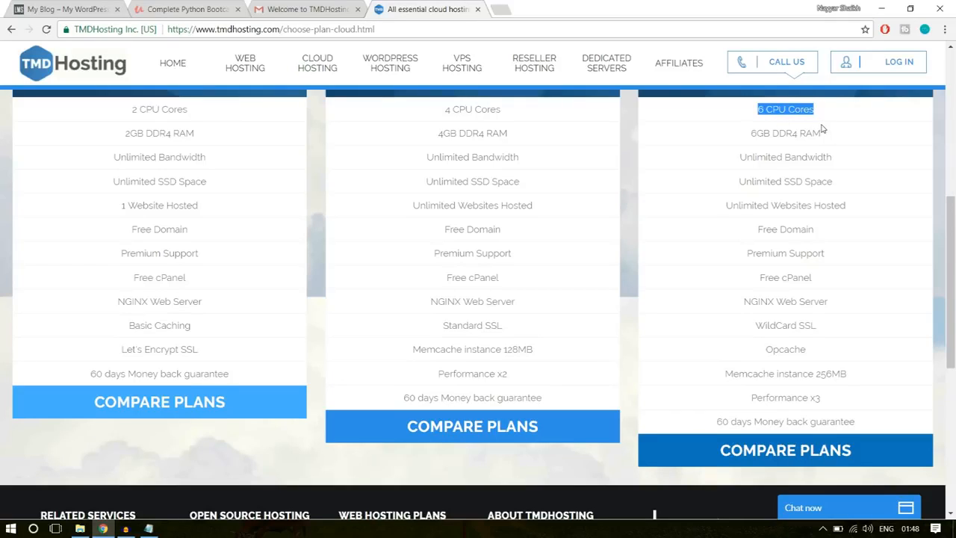
pyautogui.moveTo(836, 134); pyautogui.dragTo(750, 137)
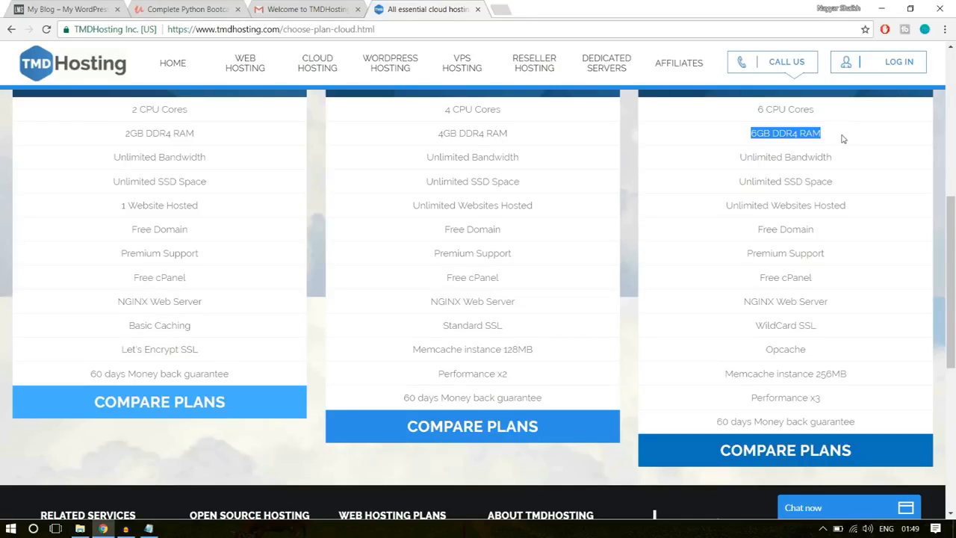
pyautogui.moveTo(839, 139); pyautogui.dragTo(738, 107)
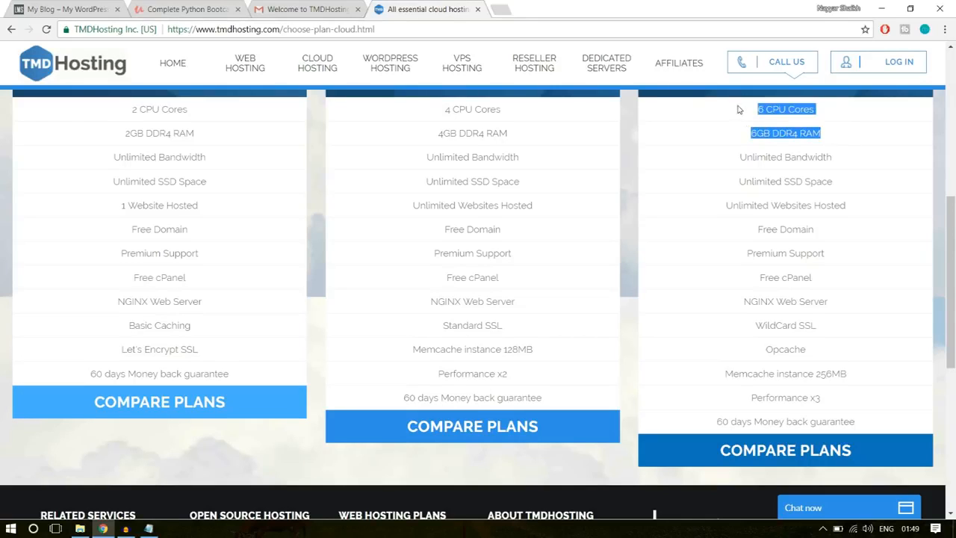
pyautogui.click(772, 154)
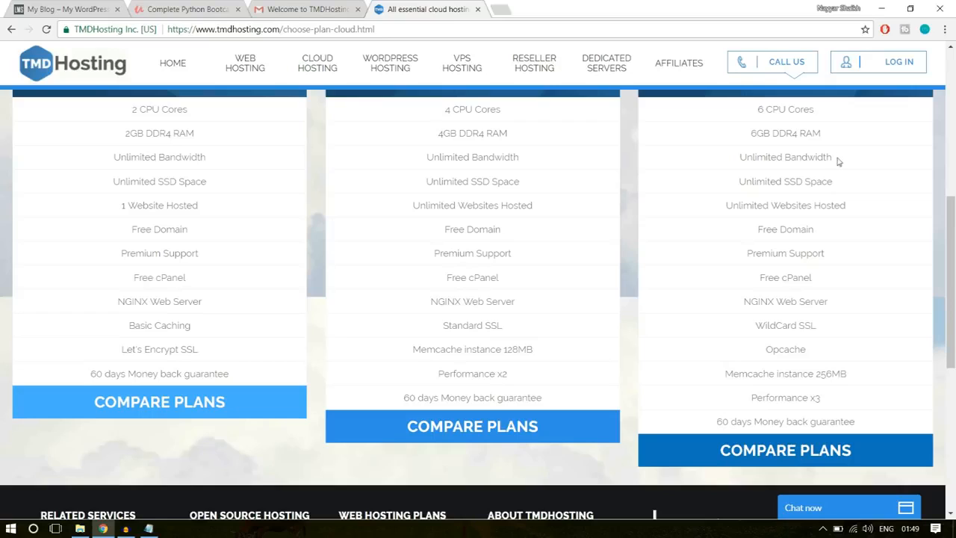
# - Highlight Unlimited Bandwidth, followed by Unlimited SSD Space and just SSD Space, in the Enterprise Cloud feature list
pyautogui.moveTo(837, 160); pyautogui.dragTo(734, 159)
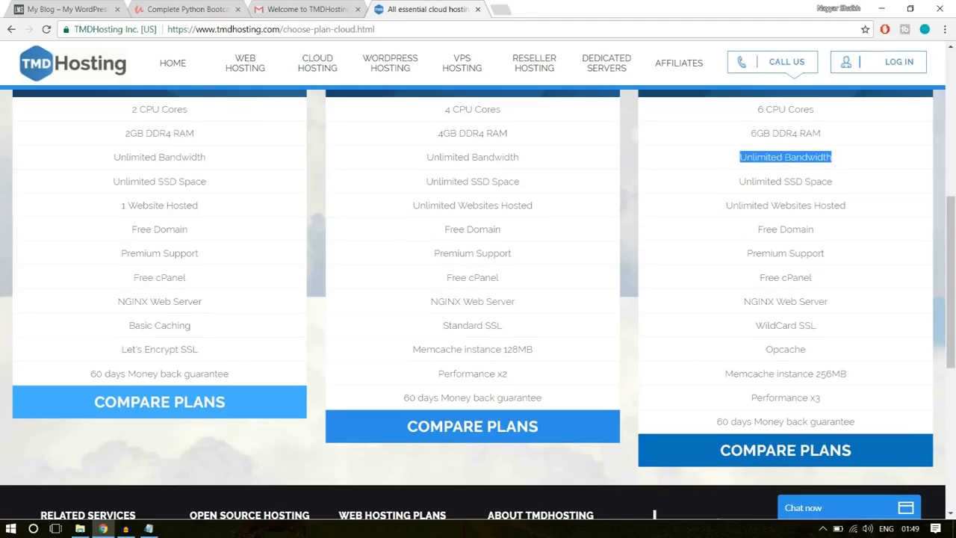
pyautogui.click(747, 158)
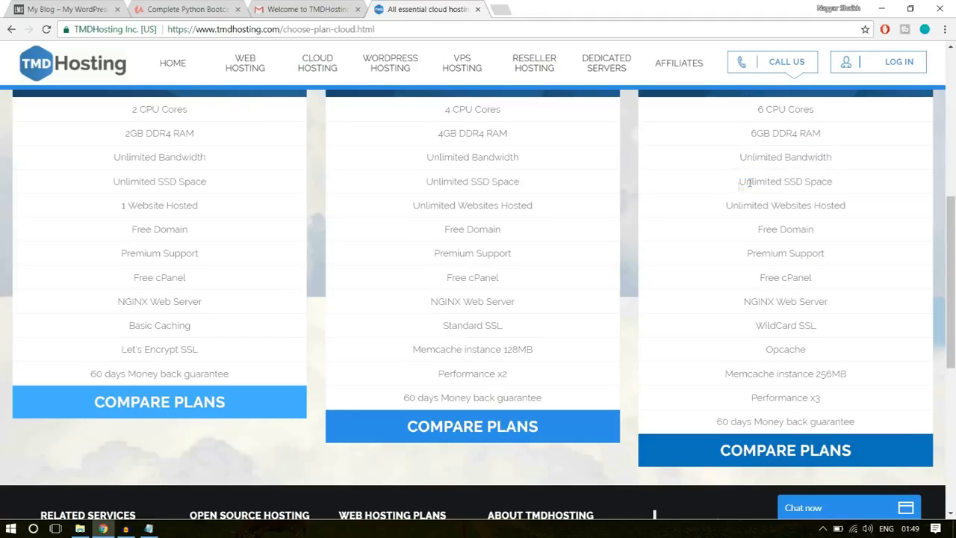
pyautogui.moveTo(739, 186); pyautogui.dragTo(835, 186)
pyautogui.click(840, 189)
pyautogui.moveTo(784, 181); pyautogui.dragTo(835, 184)
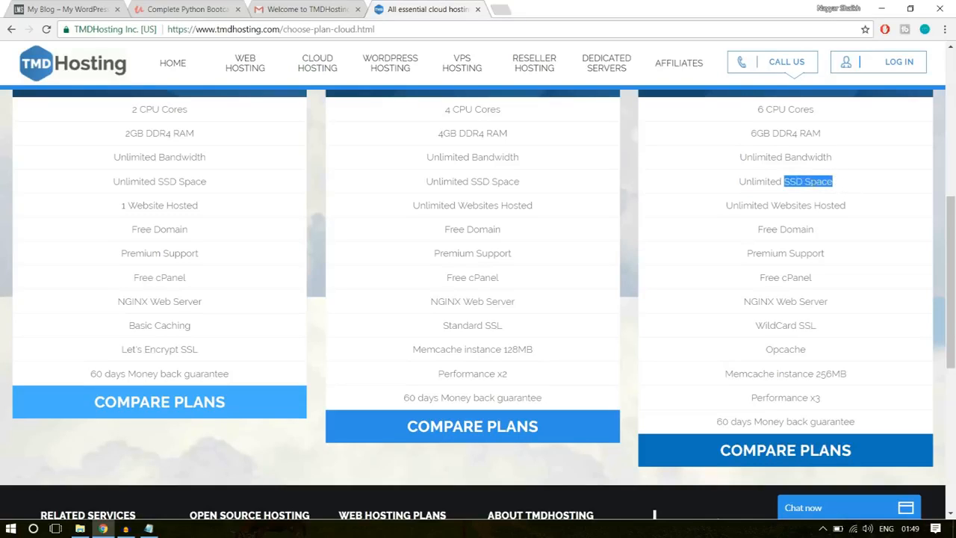
pyautogui.click(822, 184)
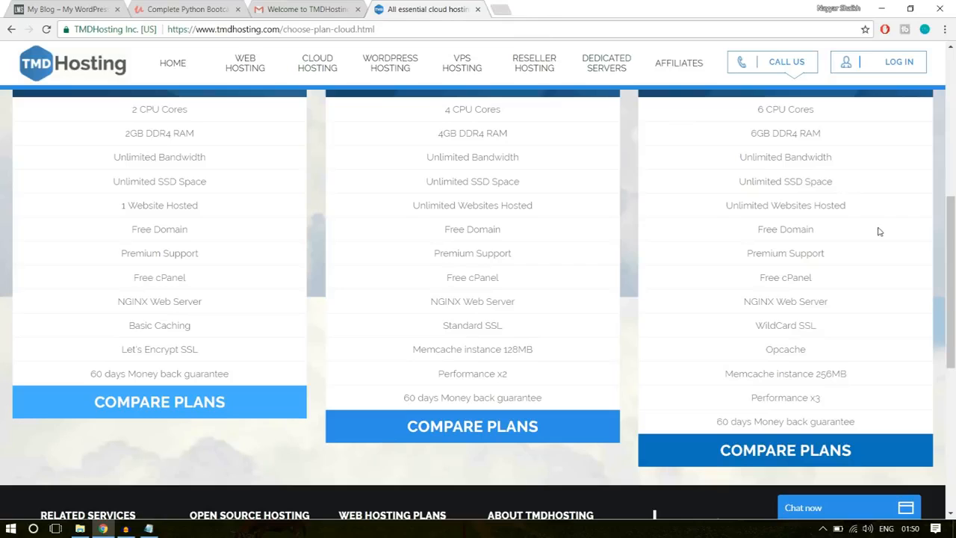
# - Search Google for "ssd vs hdd web hosting" in a new tab
pyautogui.click(497, 9)
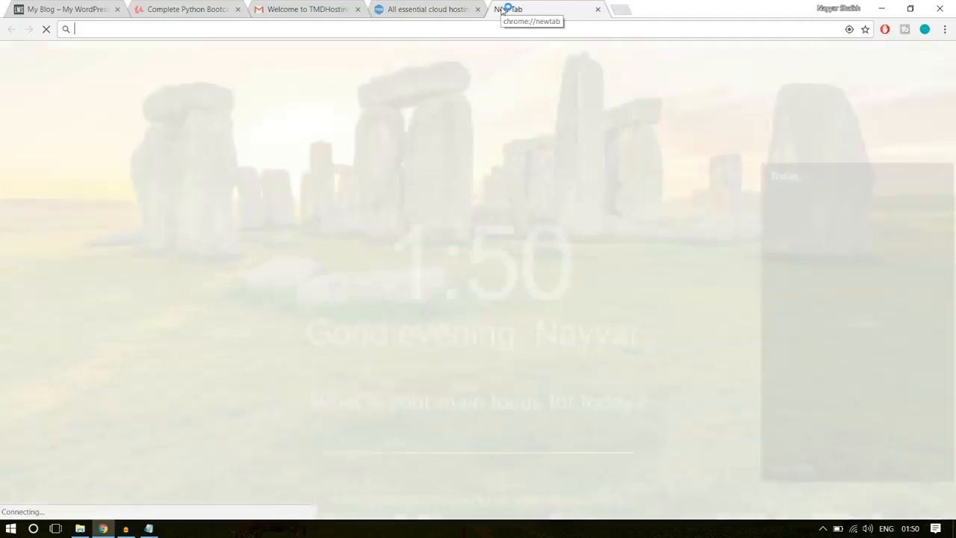
pyautogui.write('ssd')
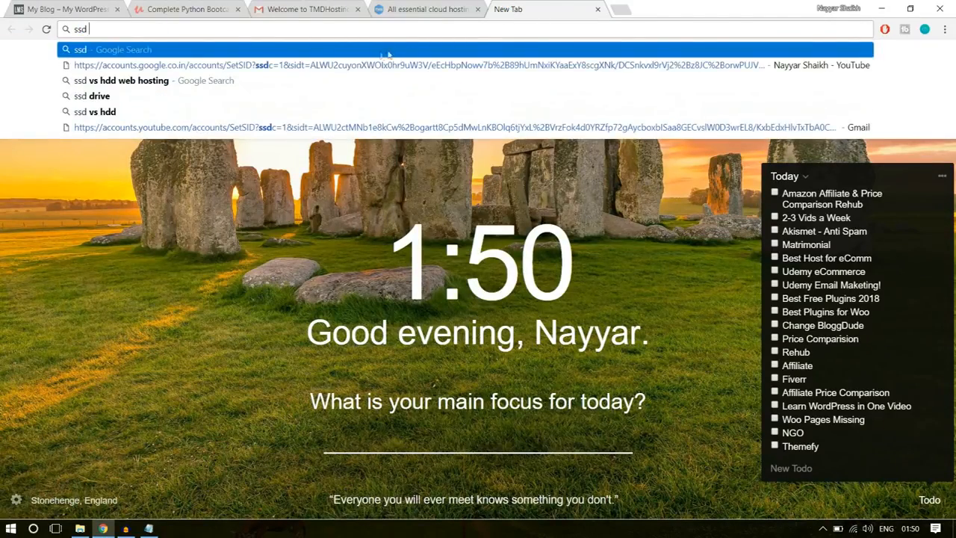
pyautogui.click(317, 76)
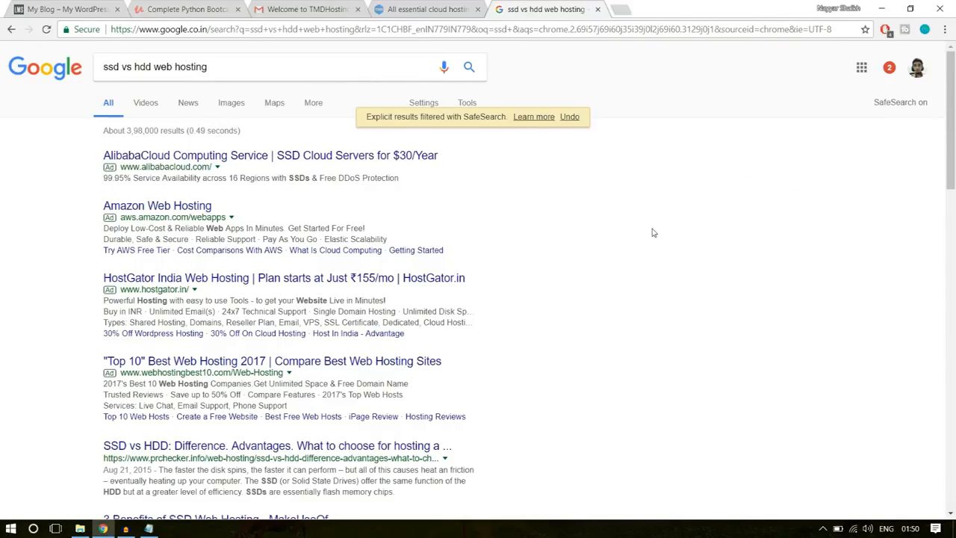
# - Look through the SSD versus HDD search results and open the first comparison chart from the image results
pyautogui.click(427, 9)
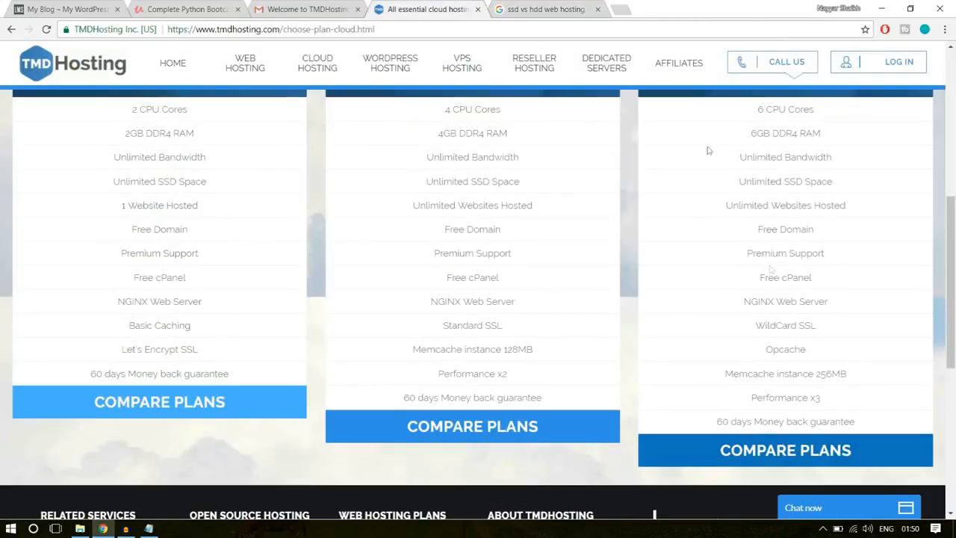
pyautogui.click(507, 6)
pyautogui.scroll(-7, 313, 321)
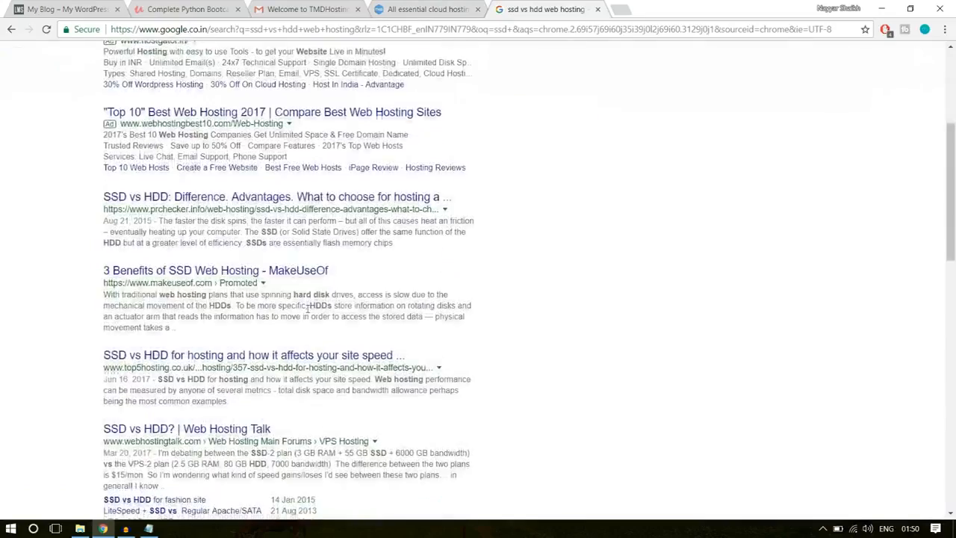
pyautogui.scroll(6, 324, 355)
pyautogui.scroll(2, 324, 355)
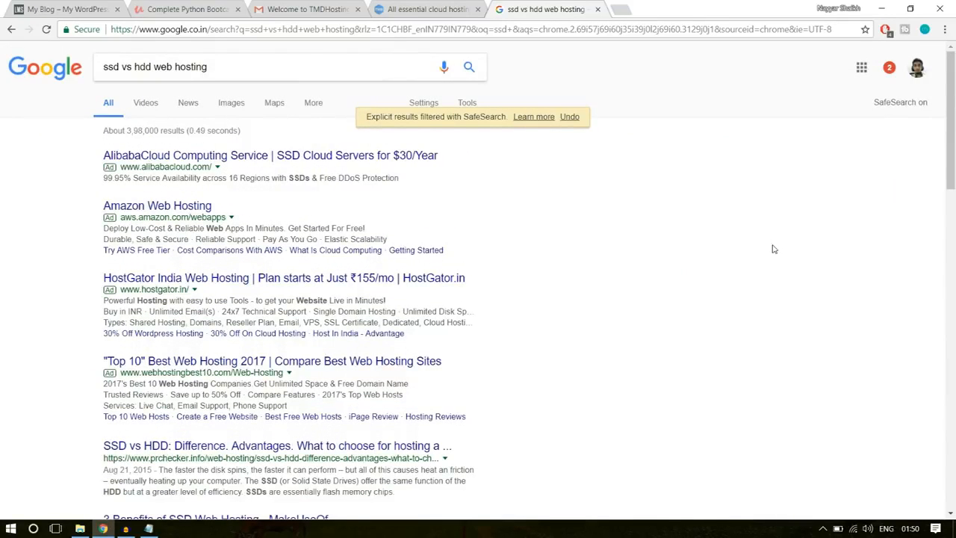
pyautogui.click(232, 104)
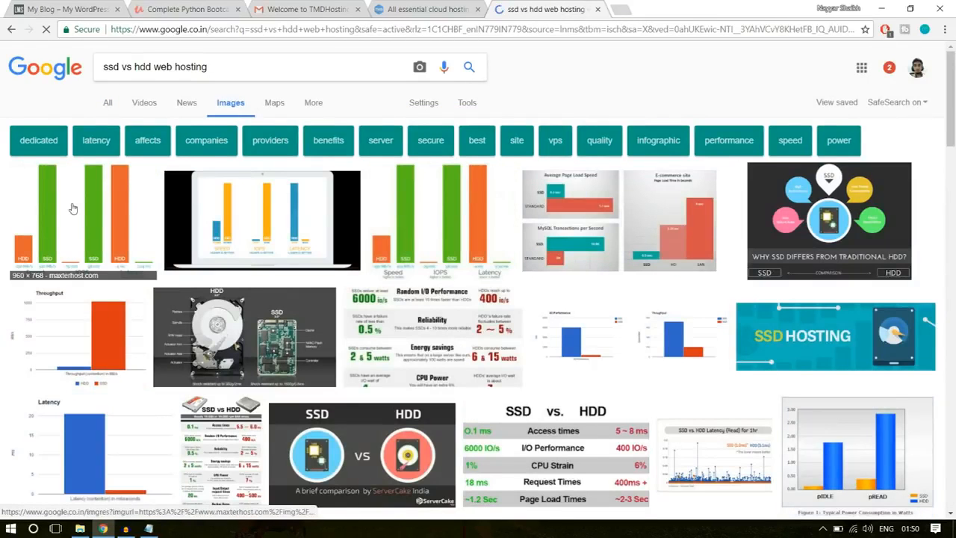
pyautogui.click(72, 208)
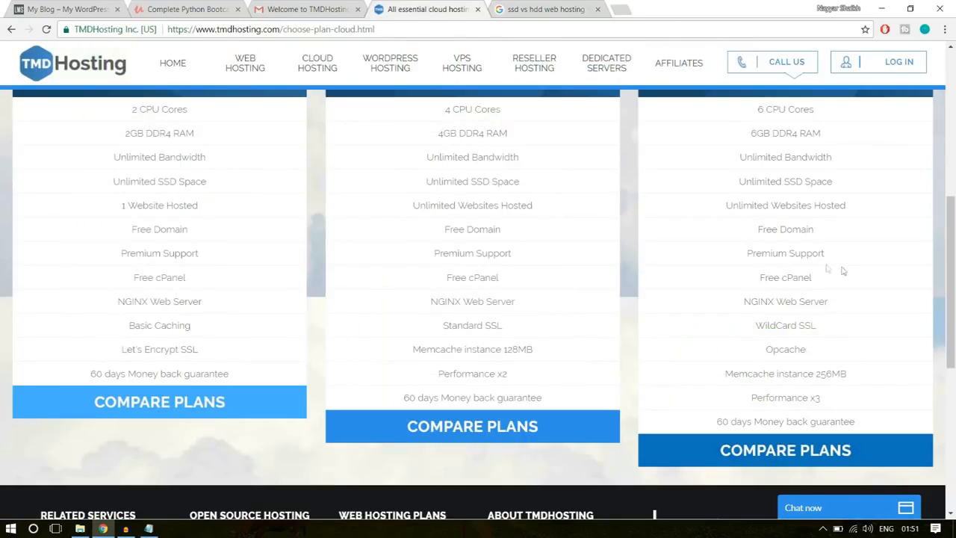
# - Return to the TMDHosting plans page and highlight SSD Space and the whole Unlimited SSD Space entry under Enterprise Cloud
pyautogui.moveTo(832, 182)
pyautogui.mouseDown()
pyautogui.moveTo(770, 182)
pyautogui.moveTo(830, 179)
pyautogui.mouseUp()
pyautogui.moveTo(784, 181); pyautogui.dragTo(842, 185)
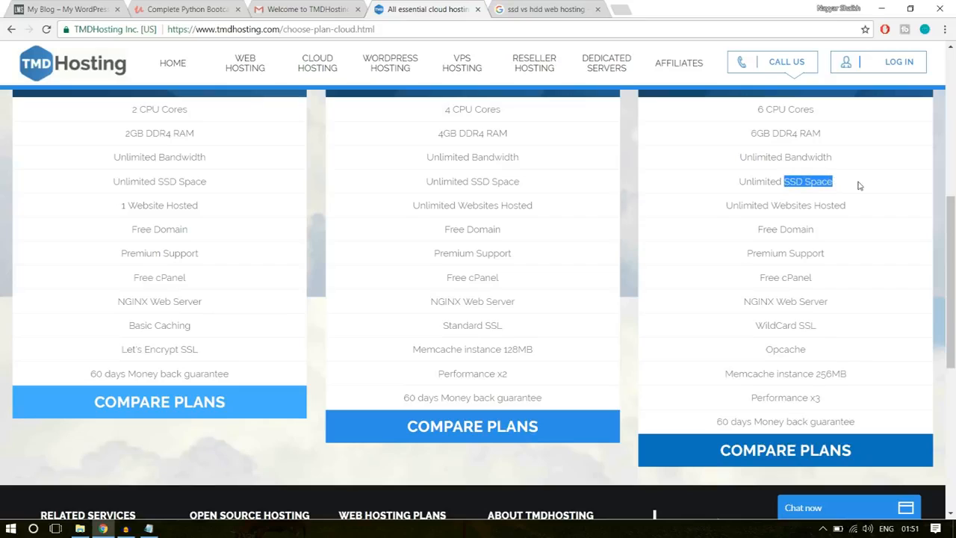
pyautogui.click(844, 187)
pyautogui.moveTo(740, 181); pyautogui.dragTo(847, 180)
pyautogui.click(848, 186)
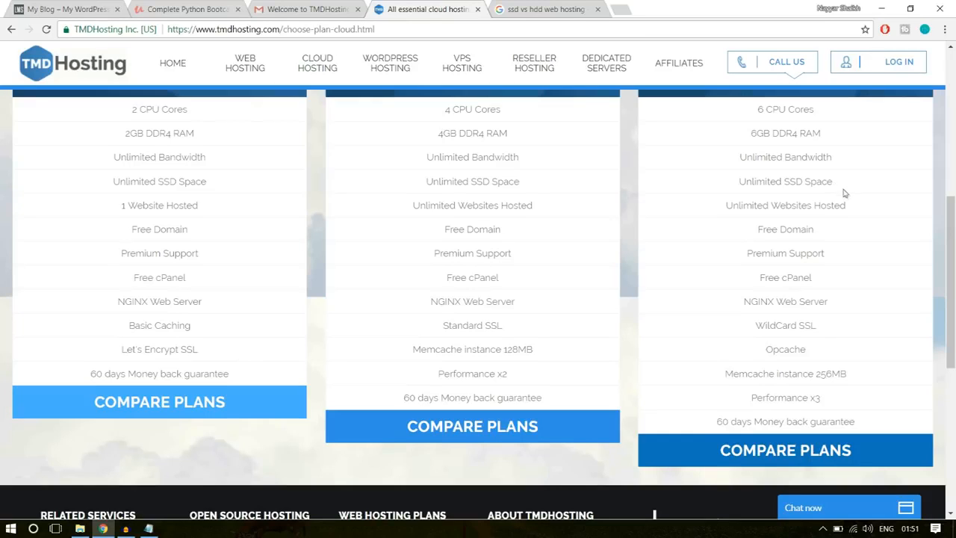
# - Highlight the Unlimited Websites Hosted entry, followed by WildCard SSL, in the Enterprise Cloud feature list
pyautogui.moveTo(725, 208); pyautogui.dragTo(859, 207)
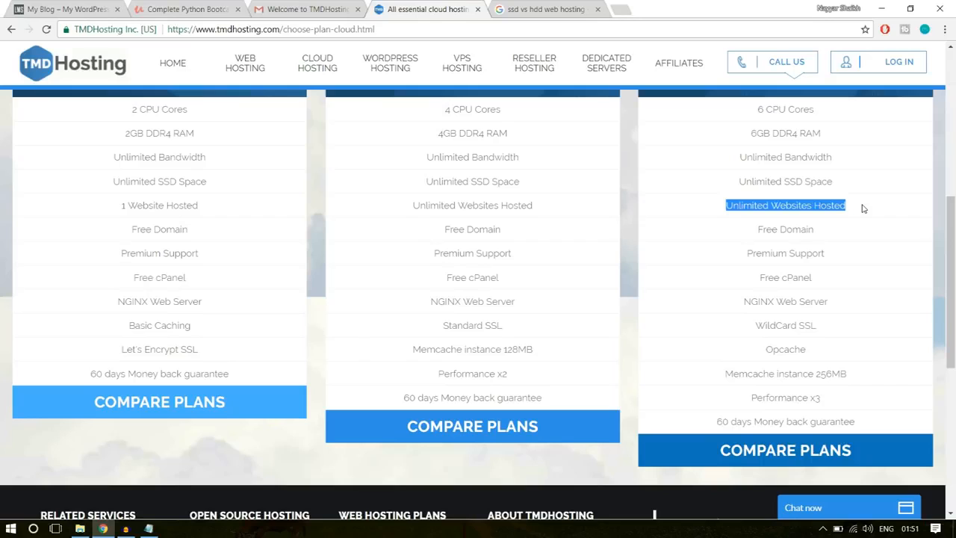
pyautogui.click(828, 209)
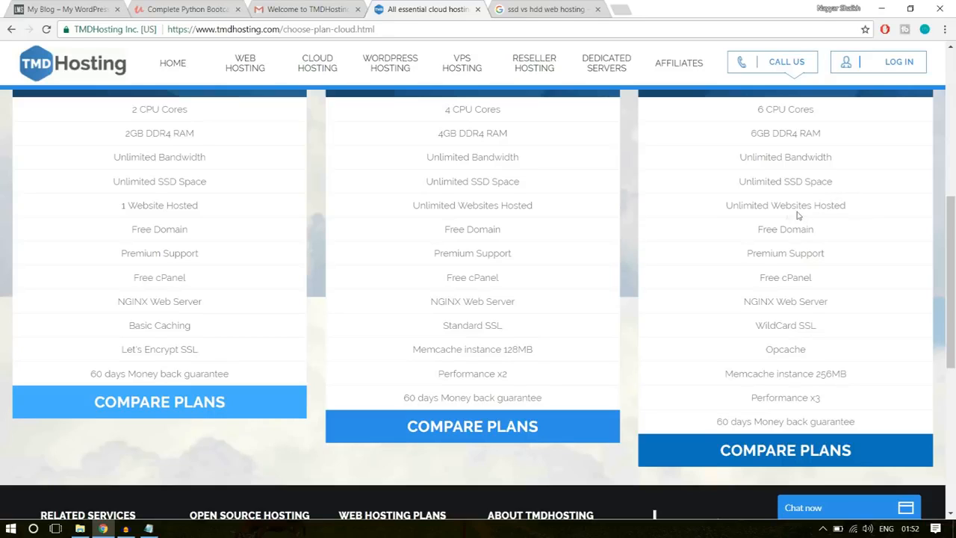
pyautogui.moveTo(726, 207); pyautogui.dragTo(850, 206)
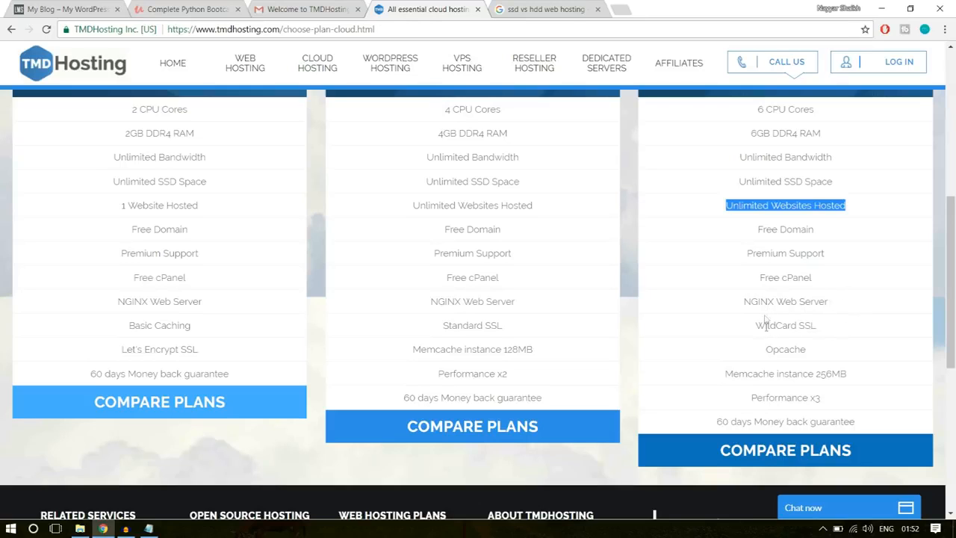
pyautogui.moveTo(759, 327); pyautogui.dragTo(841, 320)
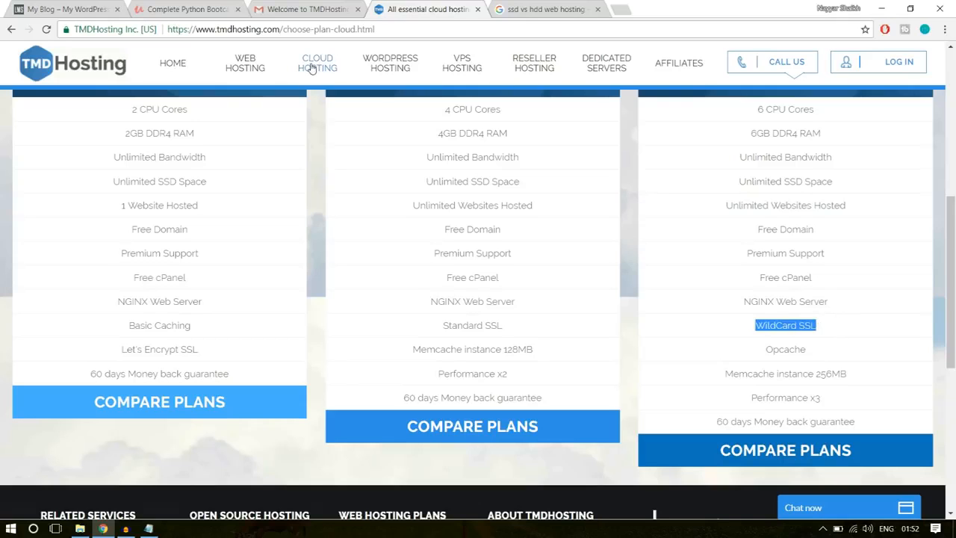
# - Check TMDHosting's secure connection details, compare its address label with the Udemy course page, and return to the cloud plans
pyautogui.click(103, 35)
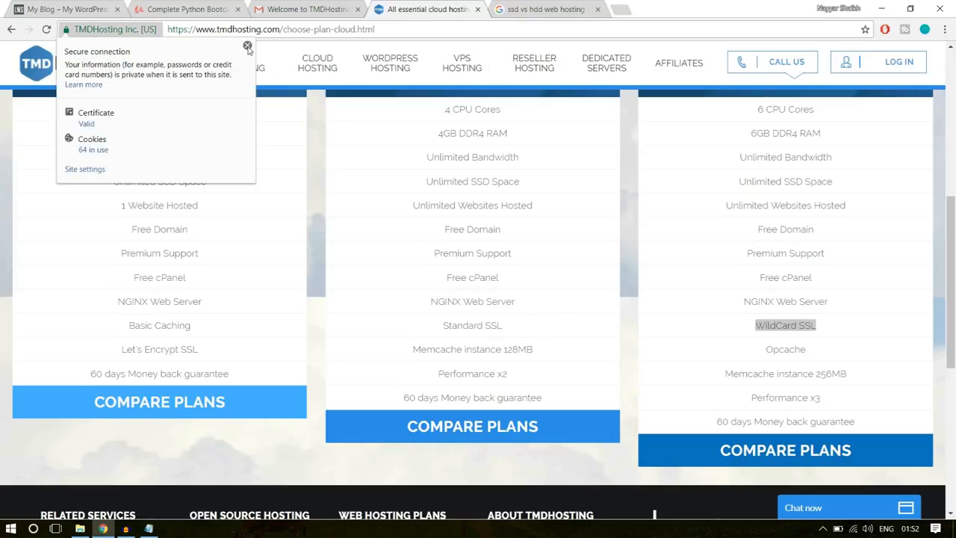
pyautogui.click(248, 47)
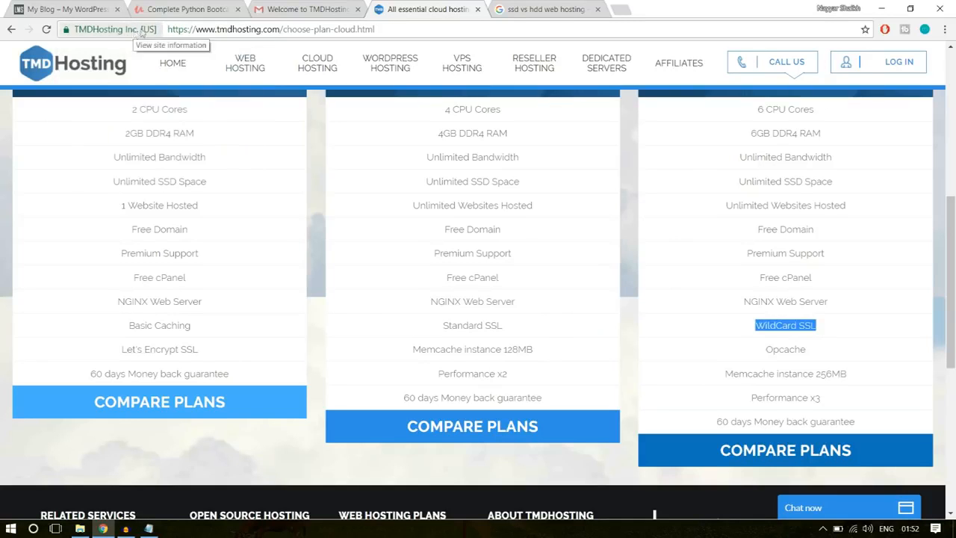
pyautogui.click(189, 7)
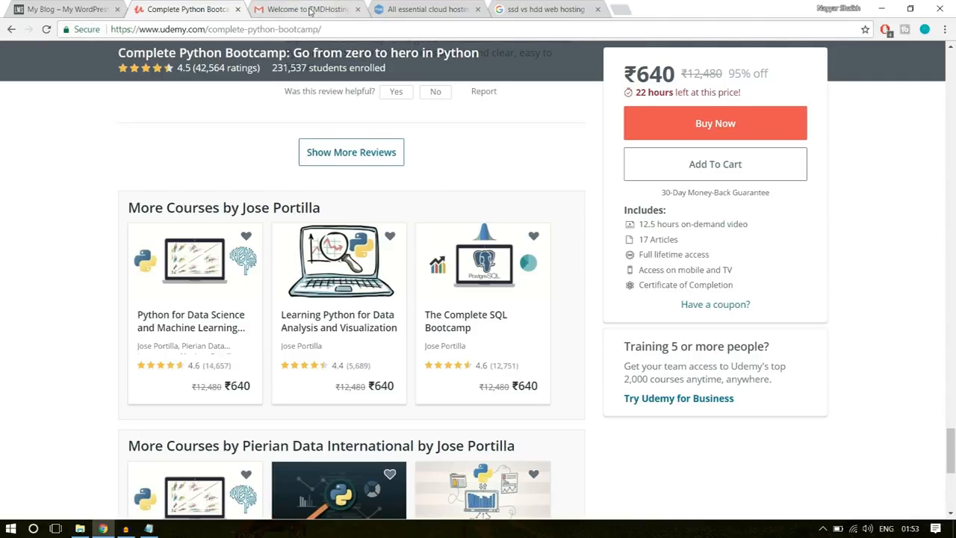
pyautogui.click(422, 9)
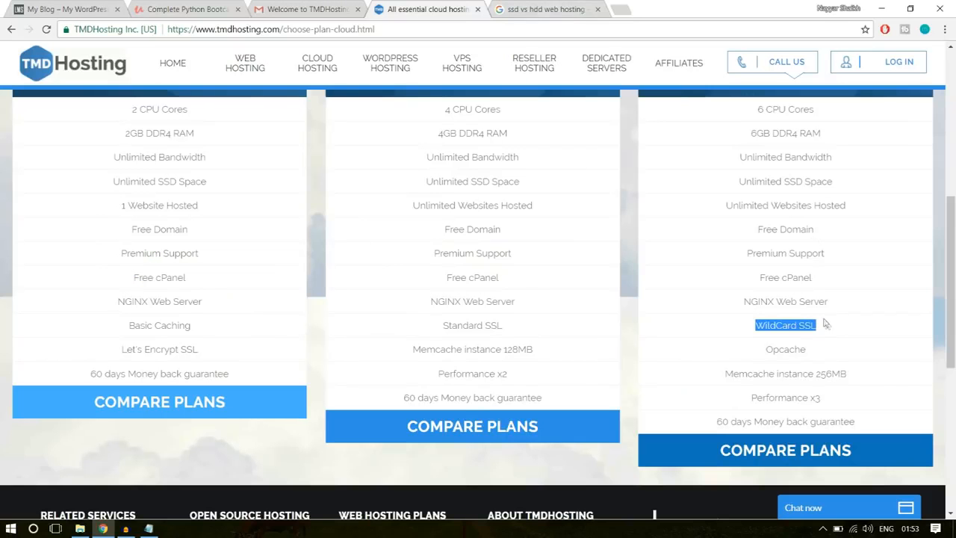
# - Highlight the WildCard SSL entry under Enterprise Cloud once more and clear the selection
pyautogui.click(777, 333)
pyautogui.moveTo(756, 326); pyautogui.dragTo(812, 325)
pyautogui.click(837, 329)
pyautogui.click(837, 329)
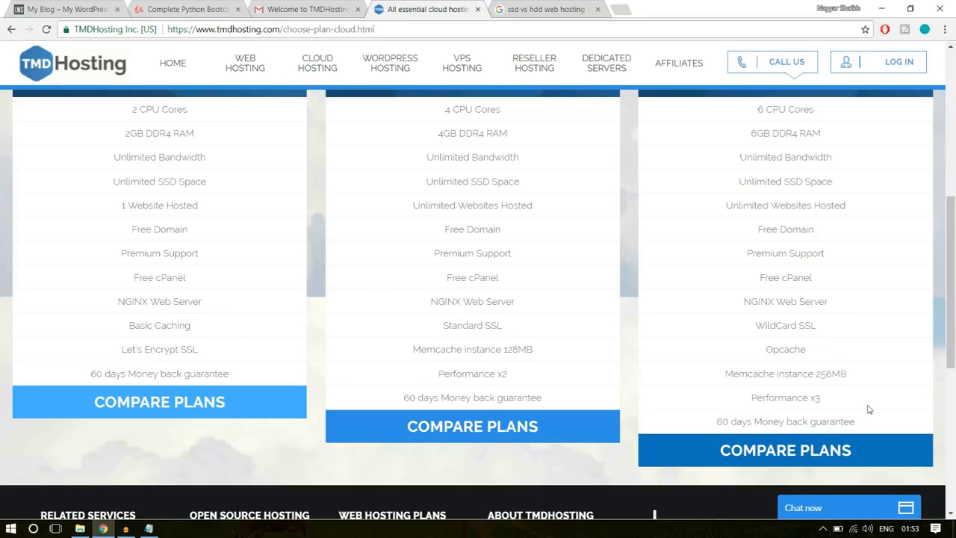
# - Highlight the Business Cloud plan title, followed by the 1 Website Hosted entry under Starter Cloud
pyautogui.scroll(4, 870, 407)
pyautogui.scroll(1, 870, 408)
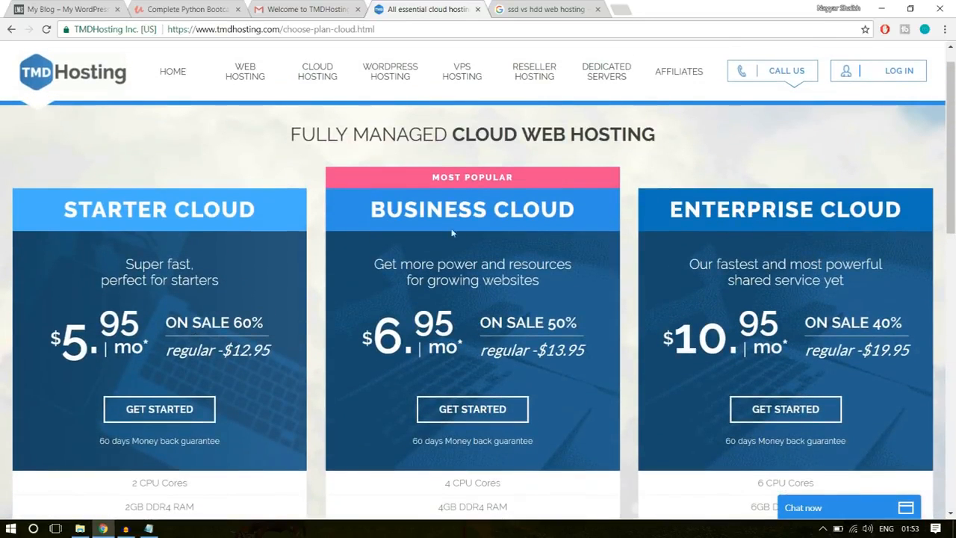
pyautogui.moveTo(372, 210); pyautogui.dragTo(570, 207)
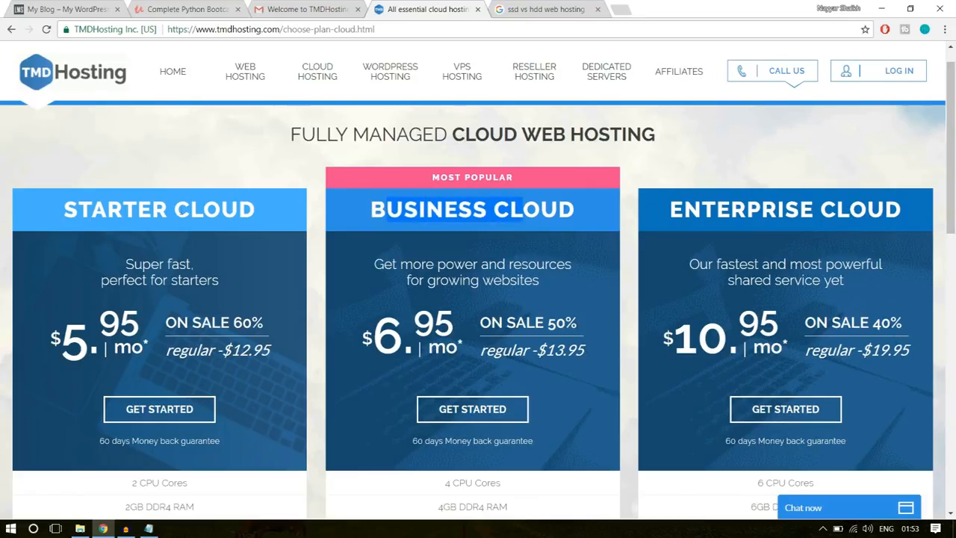
pyautogui.scroll(-1, 111, 210)
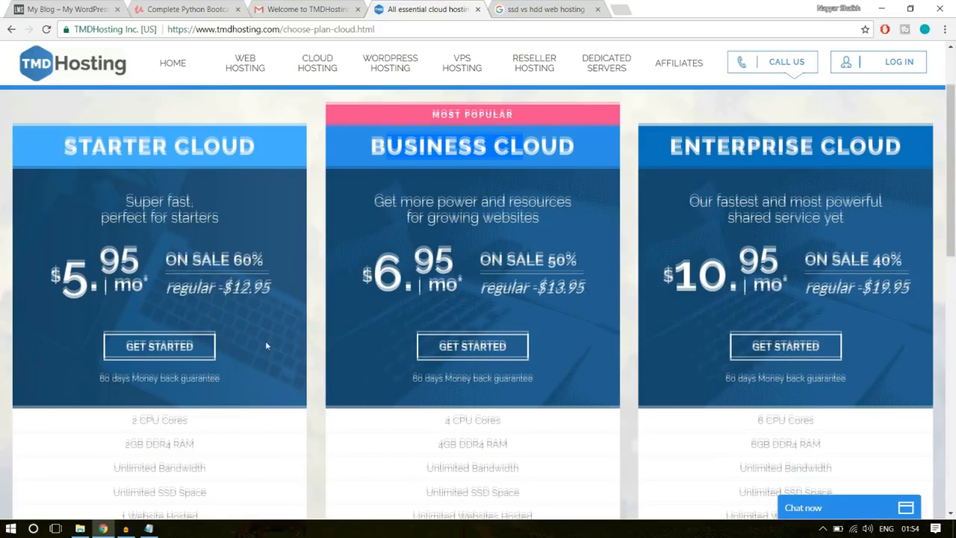
pyautogui.scroll(-3, 267, 344)
pyautogui.scroll(-1, 266, 345)
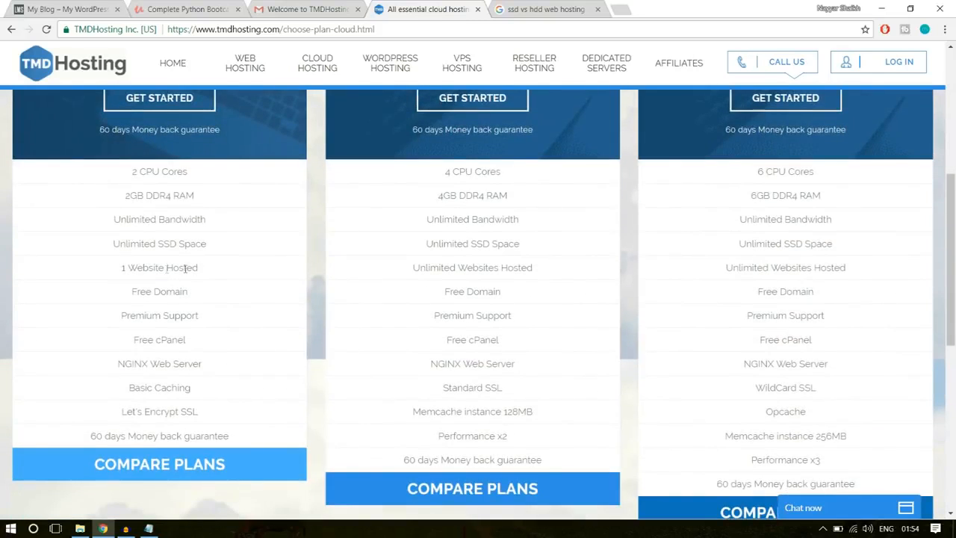
pyautogui.moveTo(112, 271); pyautogui.dragTo(203, 270)
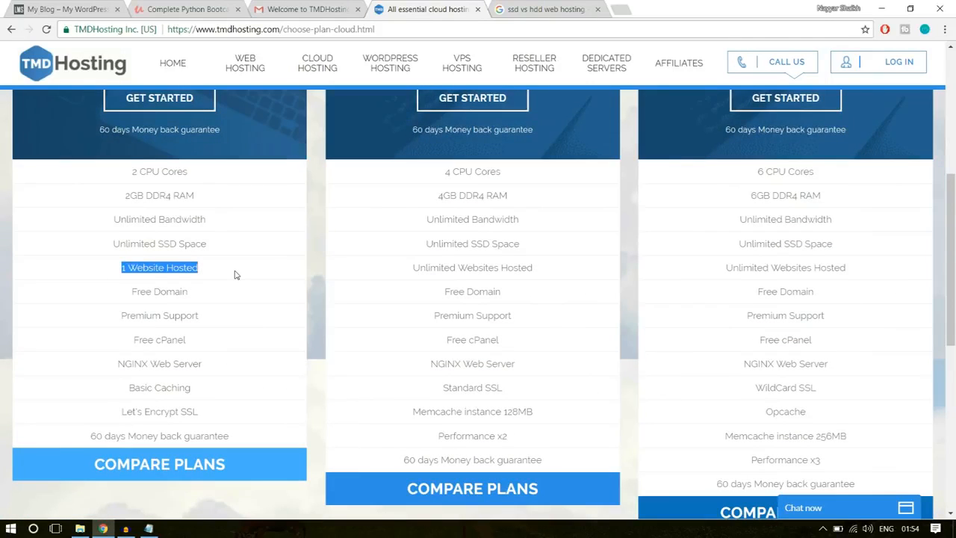
pyautogui.click(239, 348)
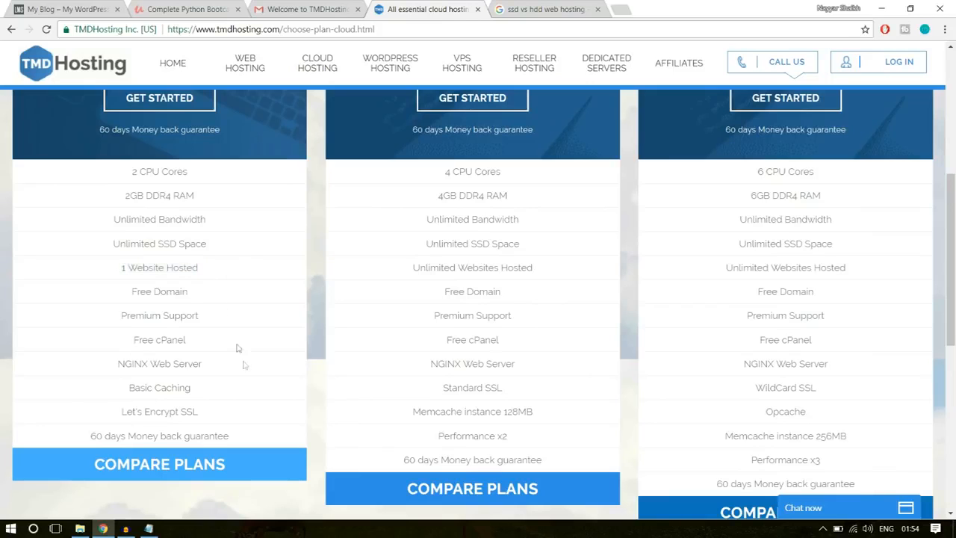
# - Start an Enterprise Cloud order and enter the site owner's full name followed by 1 as the new domain name
pyautogui.scroll(3, 247, 373)
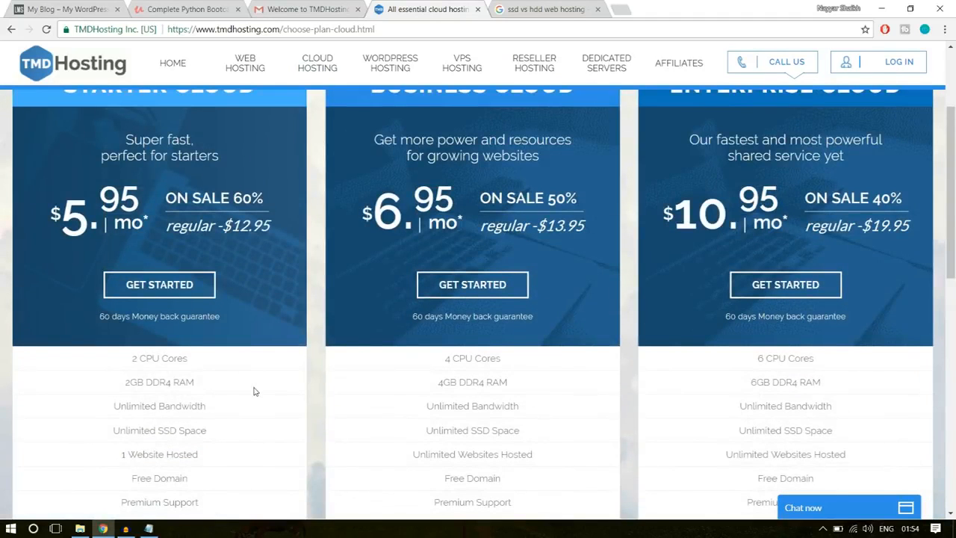
pyautogui.scroll(1, 254, 390)
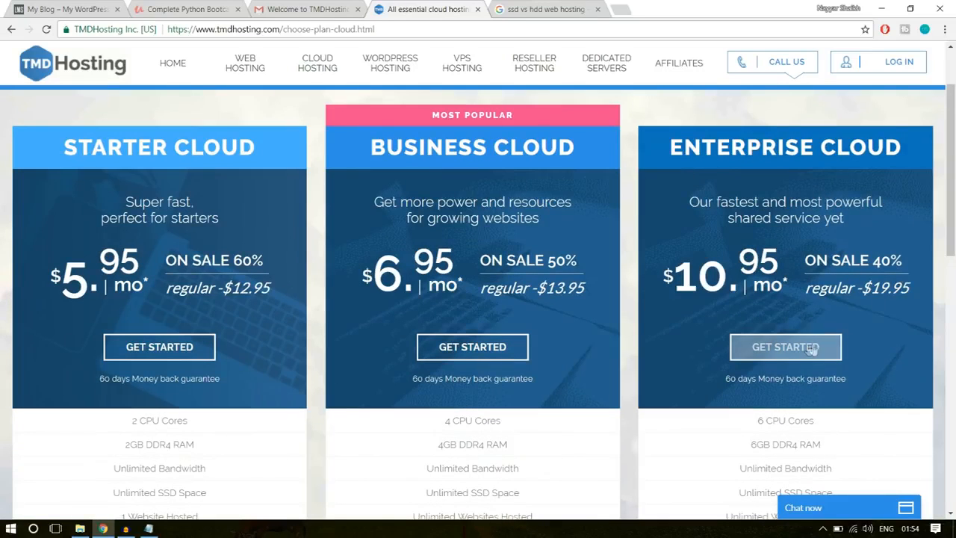
pyautogui.click(794, 355)
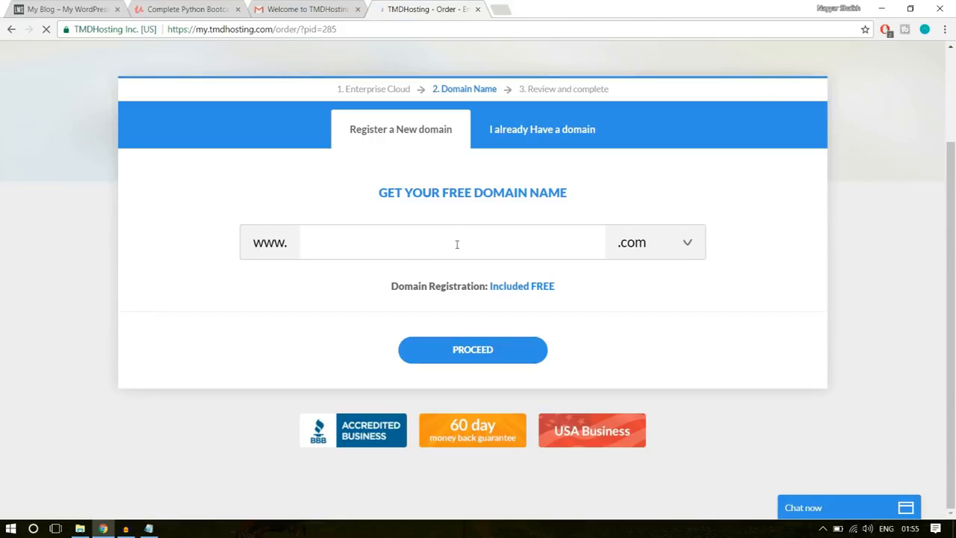
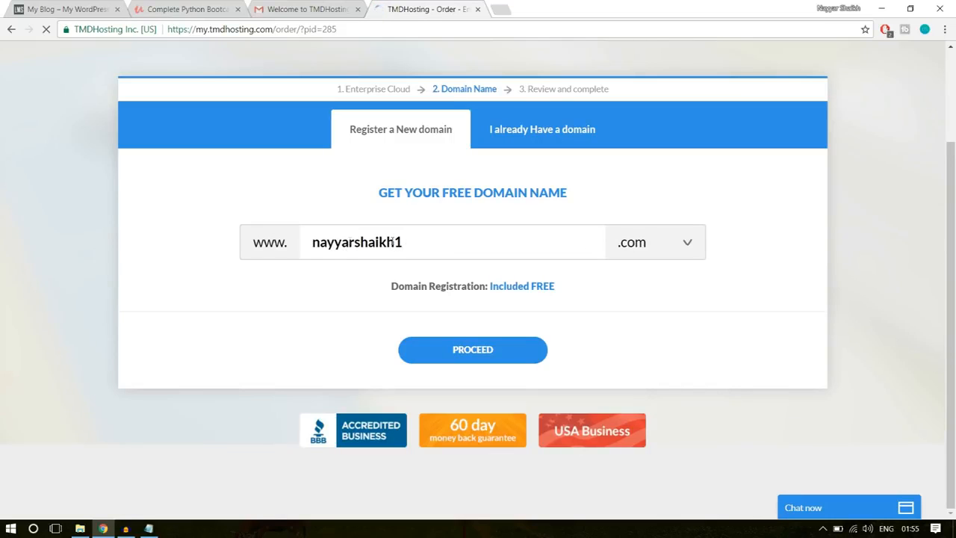
# - Browse the available domain extensions, keep .com, and proceed with the new domain to the order form
pyautogui.click(655, 243)
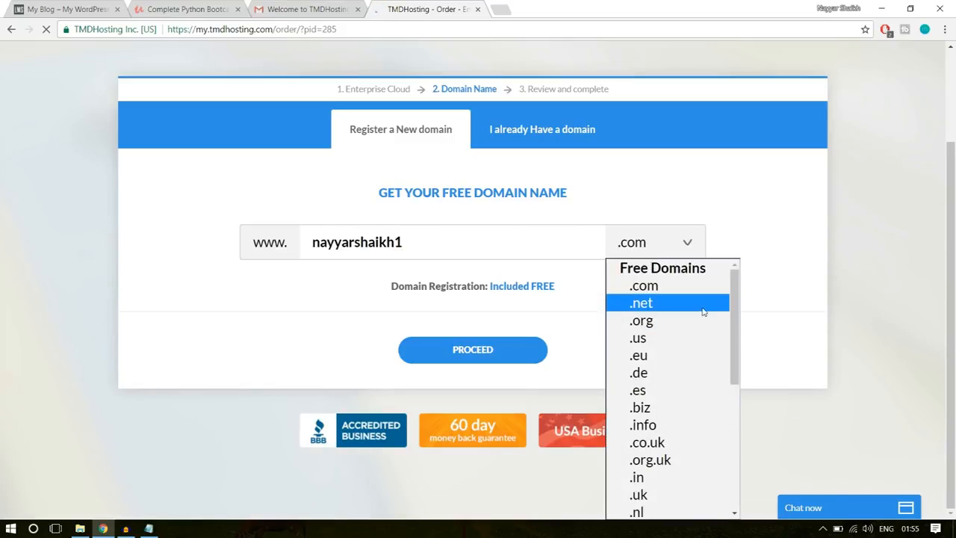
pyautogui.scroll(-4, 687, 351)
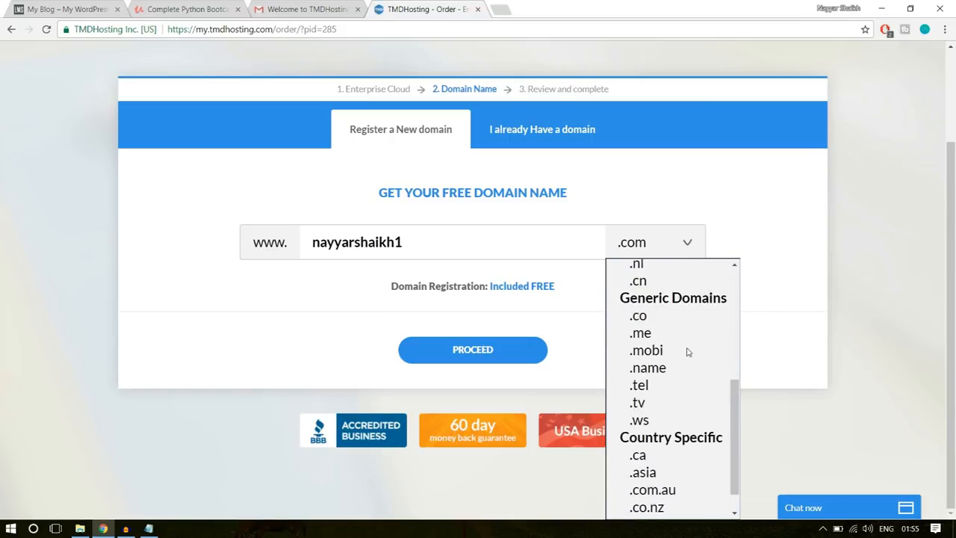
pyautogui.scroll(4, 688, 352)
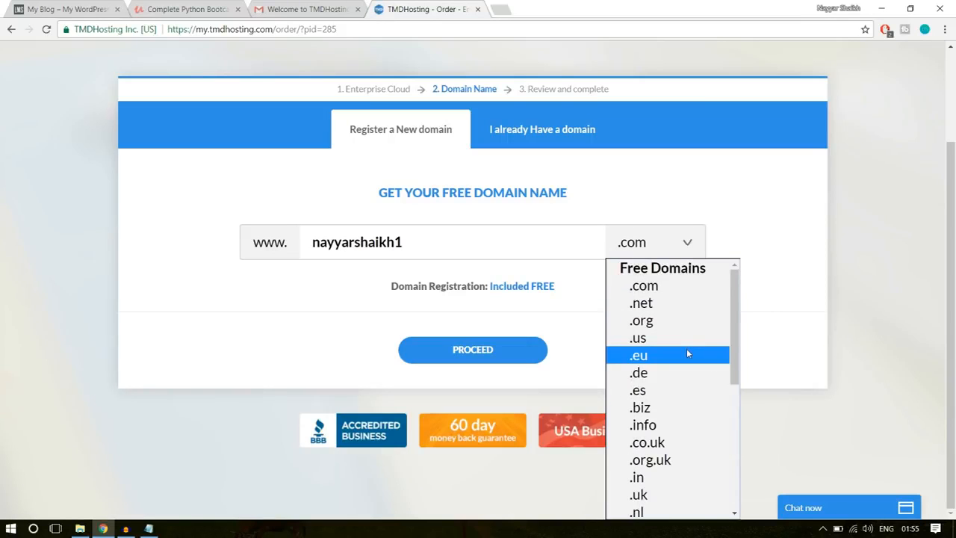
pyautogui.scroll(-3, 687, 353)
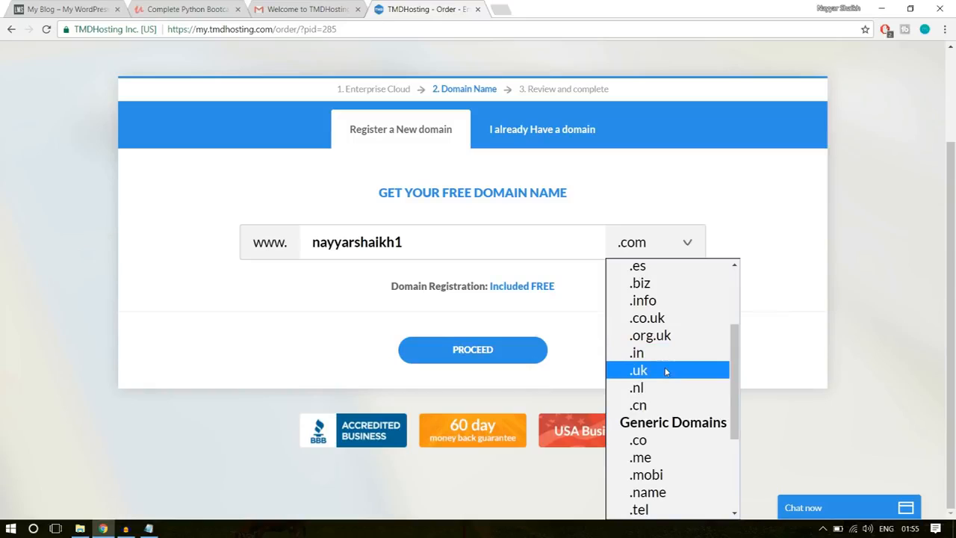
pyautogui.click(781, 303)
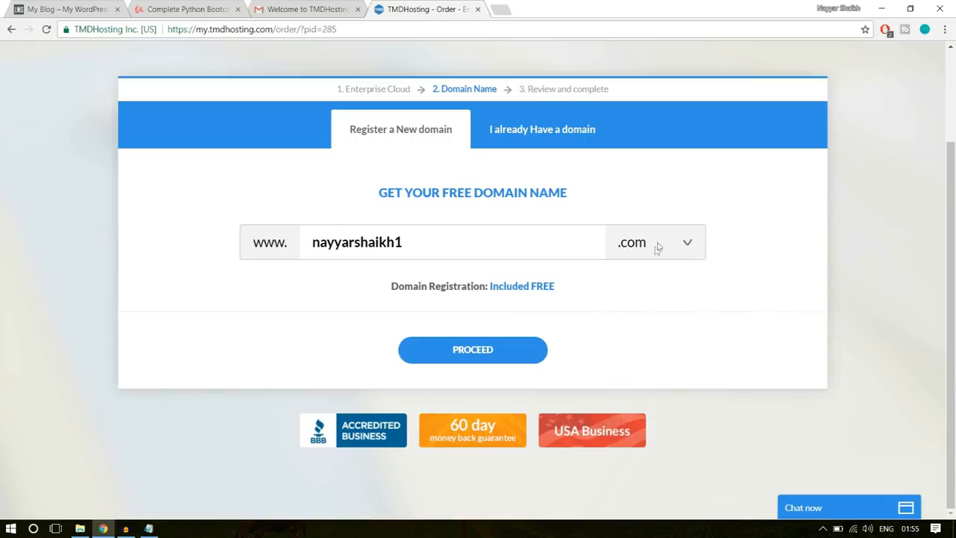
pyautogui.click(507, 348)
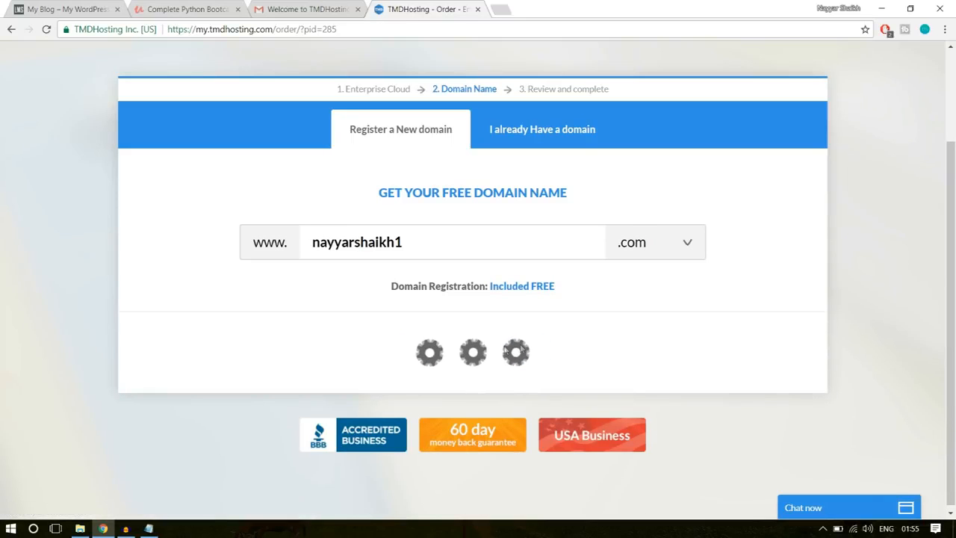
# - Look over the new customer and payment fields, view the PayPal option, and return to Credit Card as the payment method
pyautogui.scroll(-3, 813, 308)
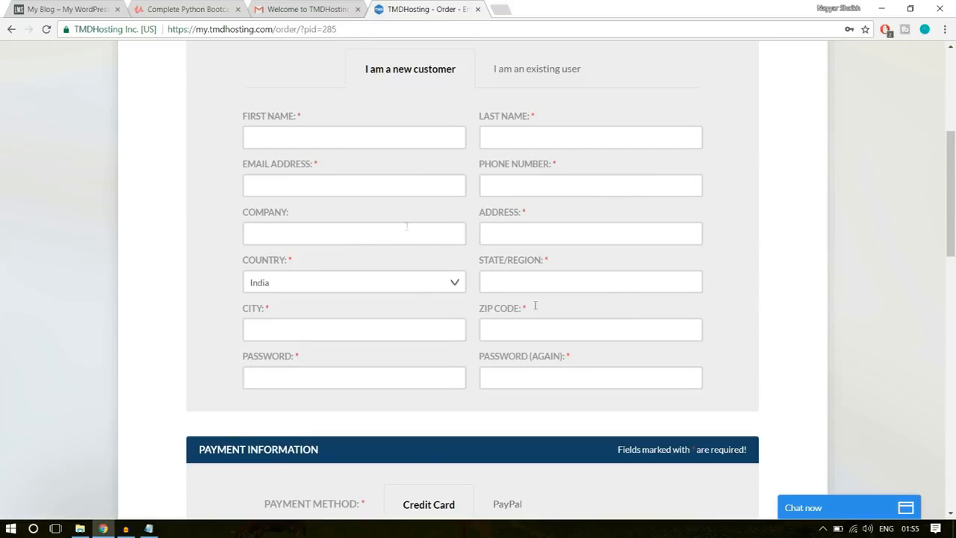
pyautogui.scroll(-4, 858, 307)
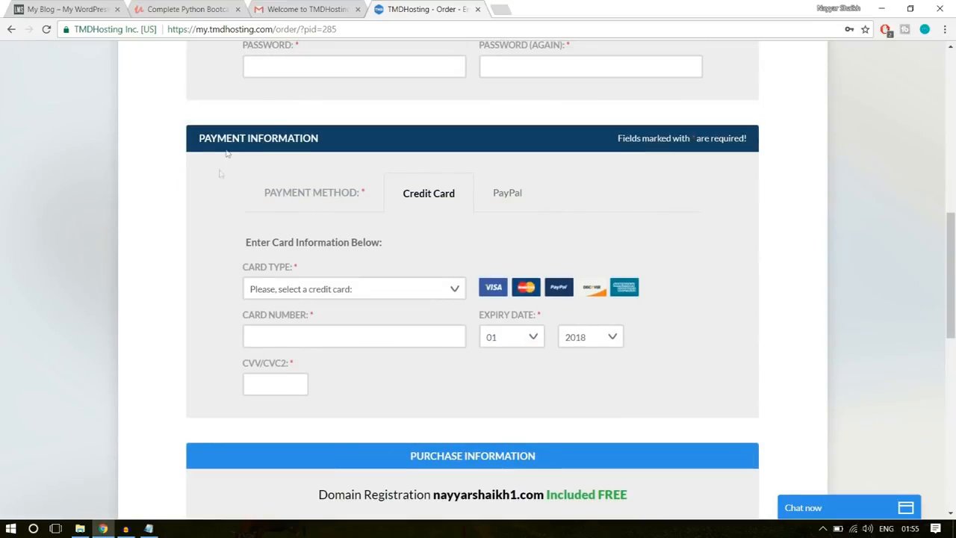
pyautogui.click(517, 200)
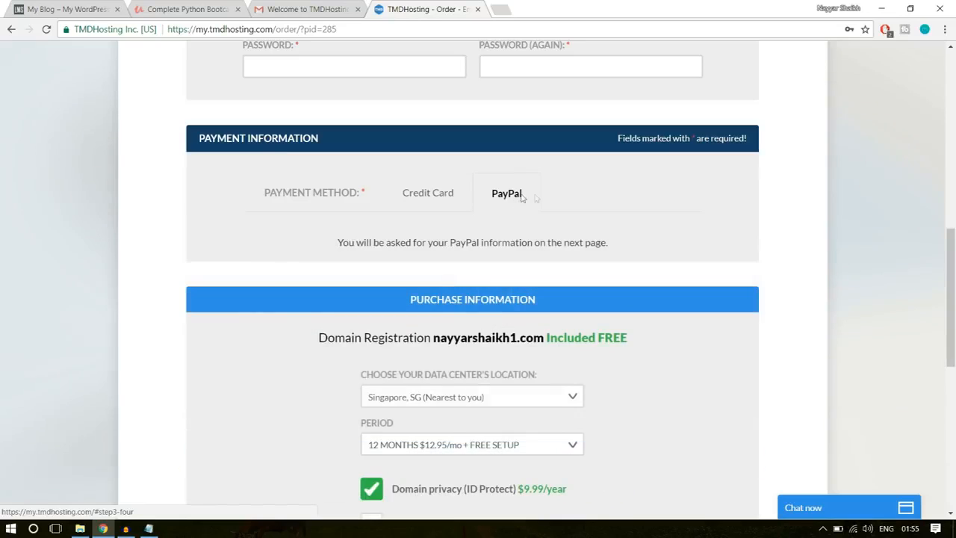
pyautogui.click(432, 196)
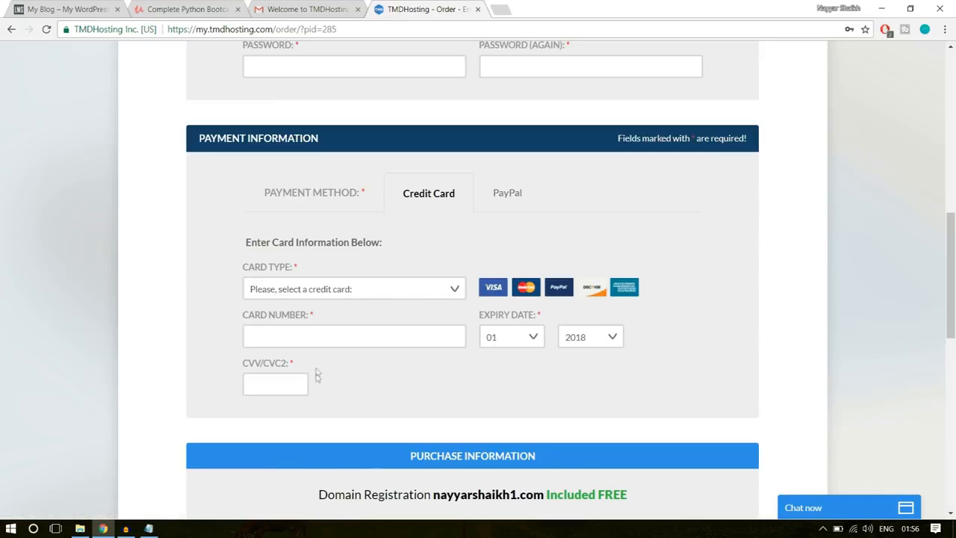
# - Choose Singapore, SG as the data center location and 12 MONTHS $12.95/mo + FREE SETUP as the hosting period
pyautogui.scroll(-4, 919, 347)
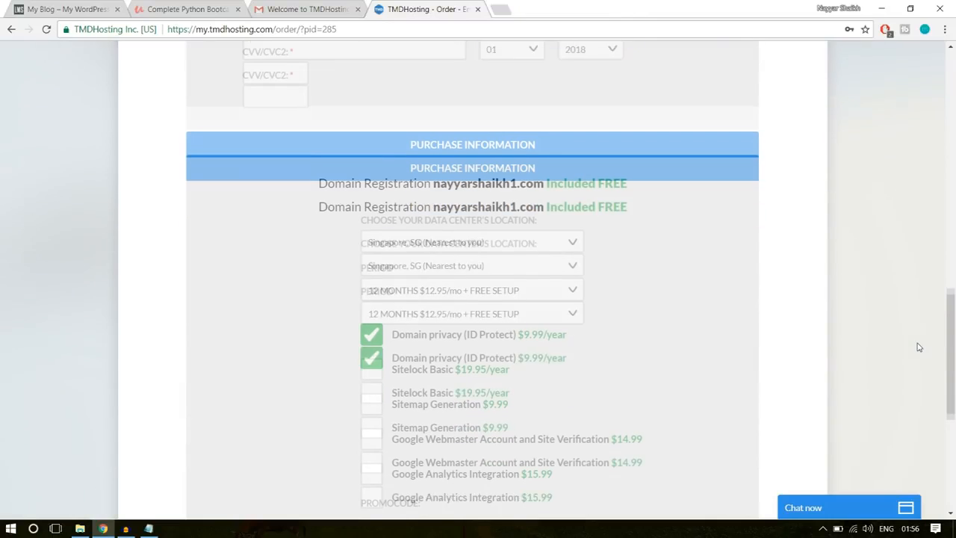
pyautogui.scroll(-1, 711, 217)
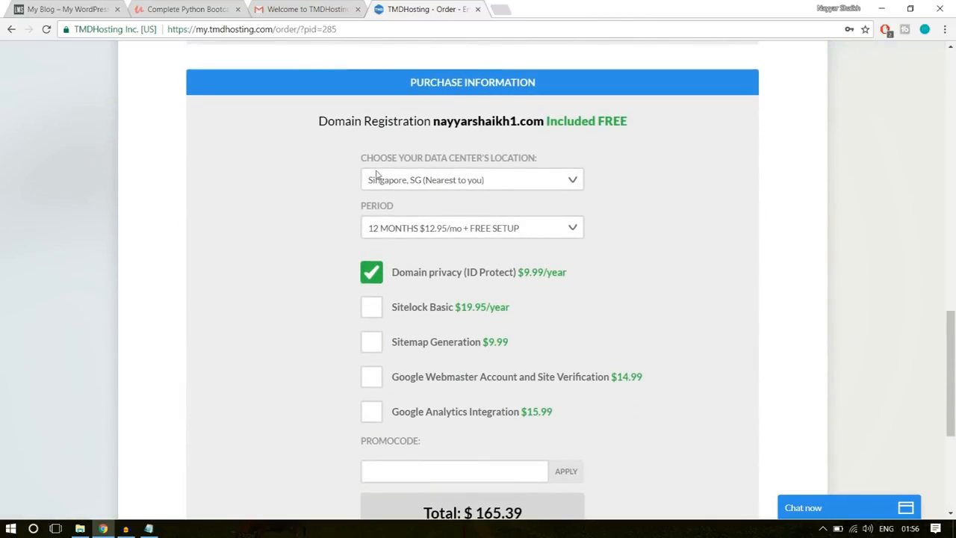
pyautogui.click(523, 181)
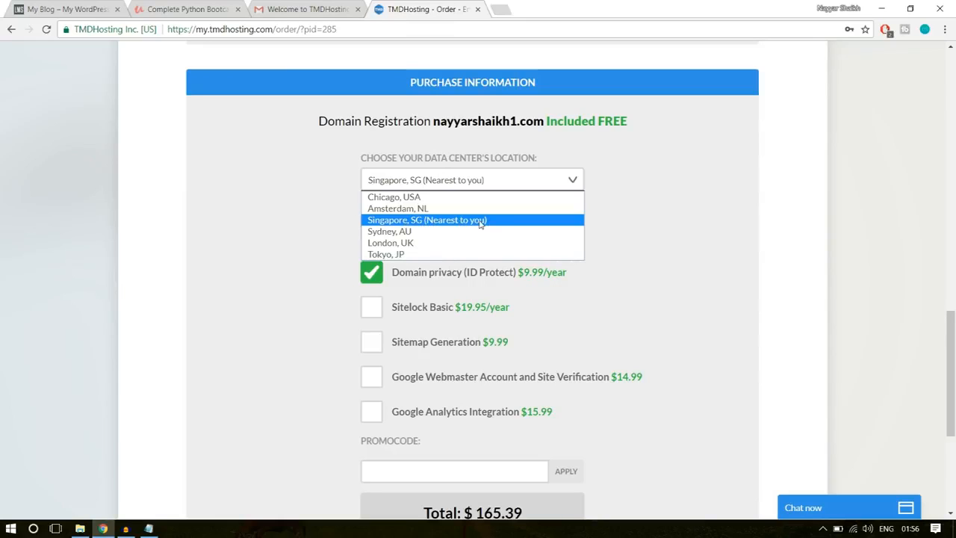
pyautogui.click(443, 224)
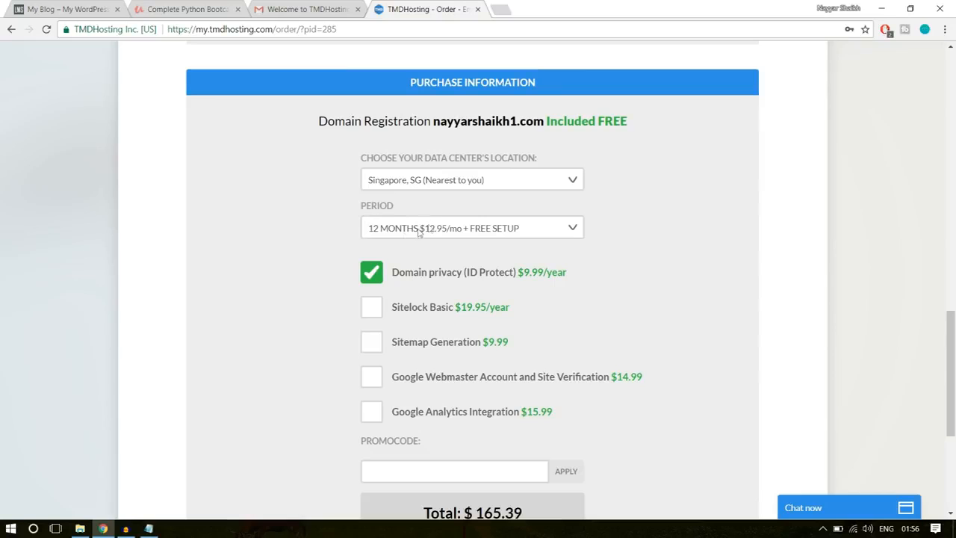
pyautogui.click(456, 230)
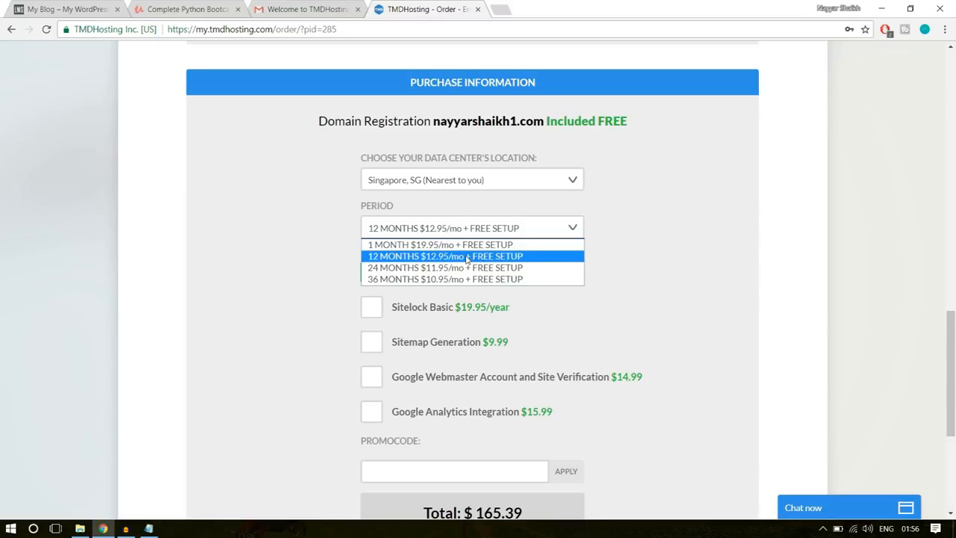
pyautogui.click(396, 260)
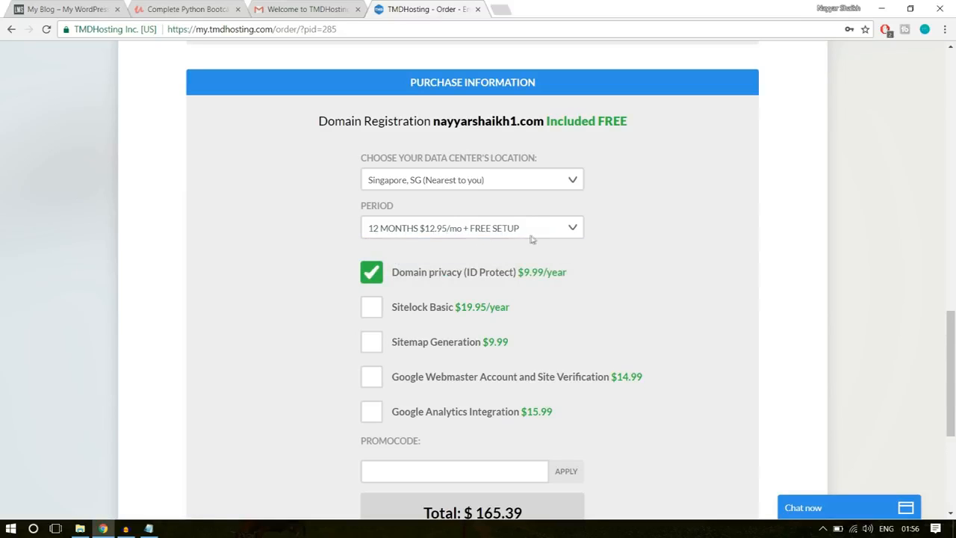
# - Enter the site owner's first name in capitals followed by 7 as the promo code and apply it to the order
pyautogui.scroll(-1, 655, 239)
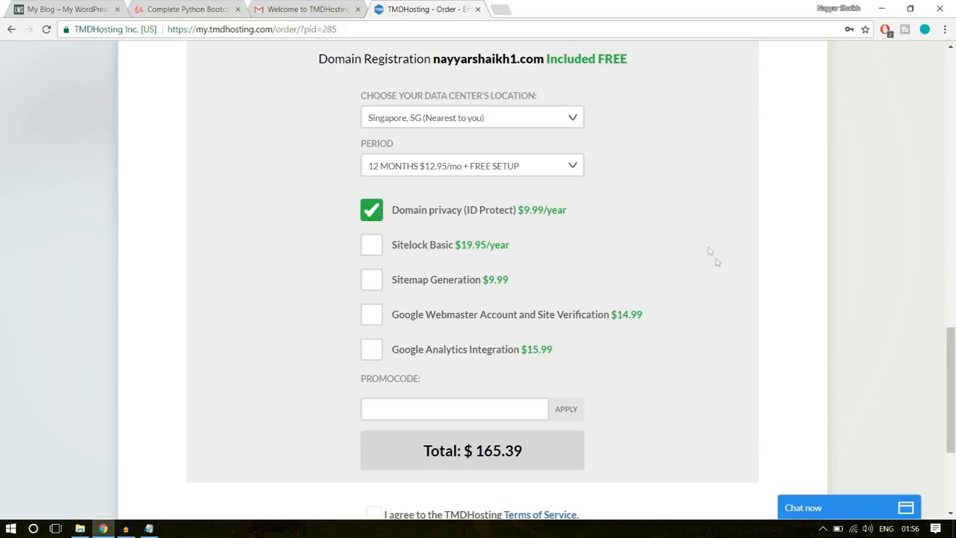
pyautogui.scroll(-3, 714, 257)
pyautogui.scroll(1, 717, 263)
pyautogui.click(433, 256)
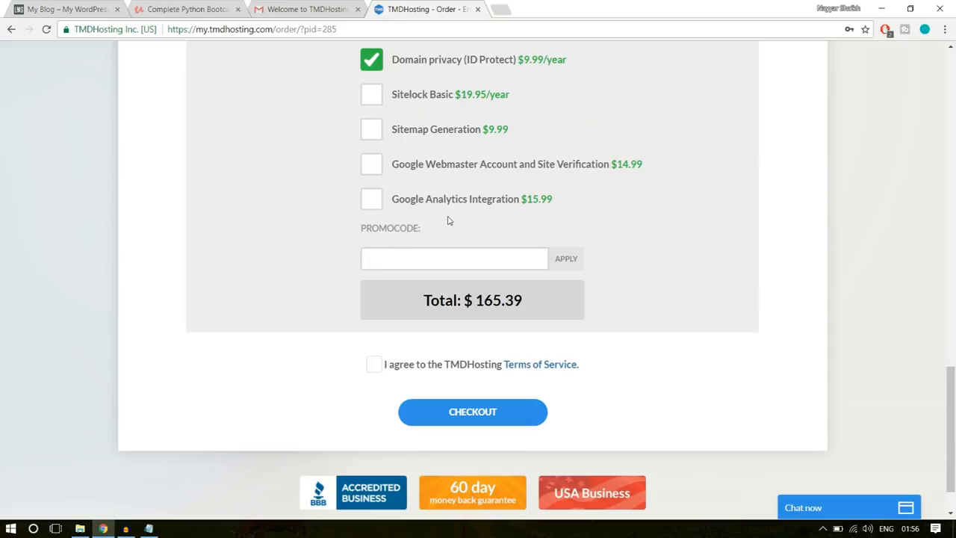
pyautogui.write('NAYYAR6')
pyautogui.press('BackSpace')
pyautogui.write('7')
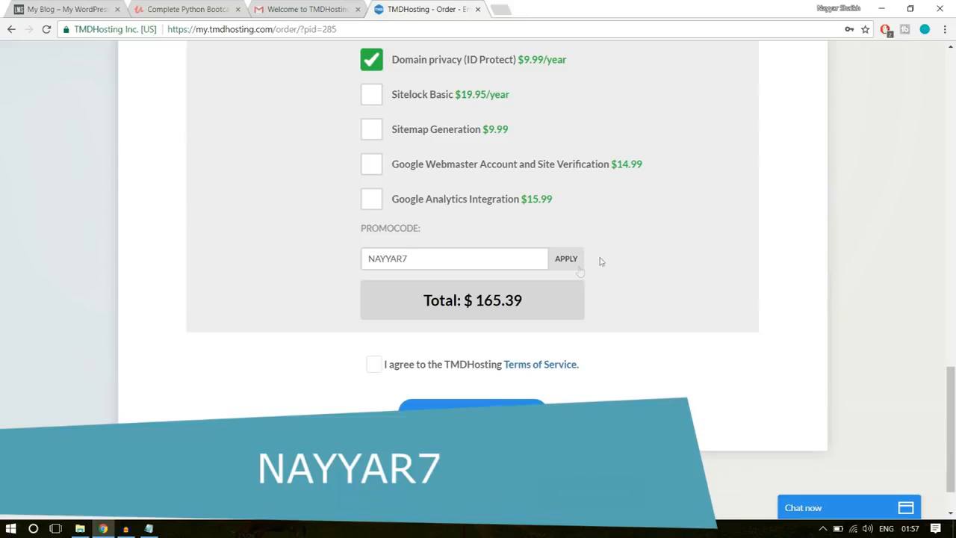
pyautogui.click(580, 269)
pyautogui.scroll(-1, 747, 229)
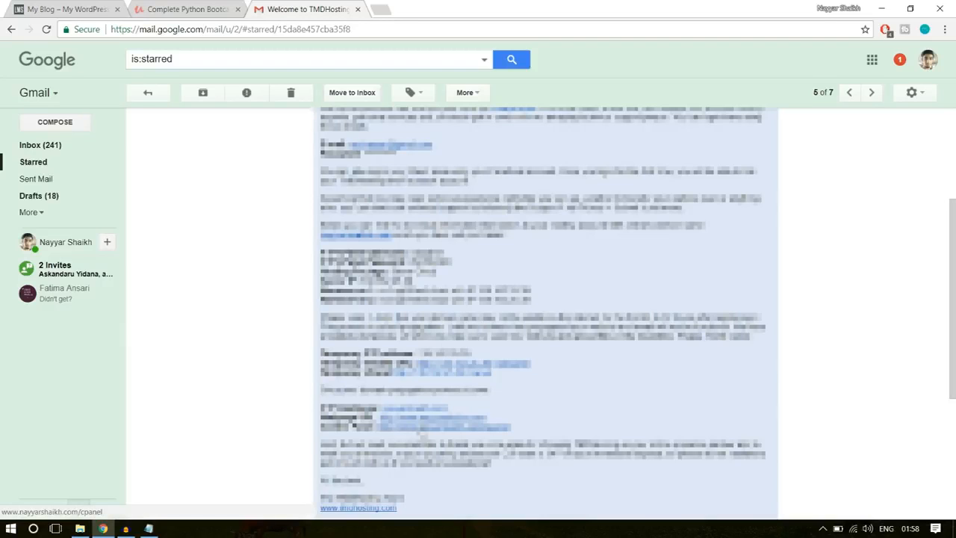
# - Open the cPanel link from the TMDHosting welcome email and log in with the saved credentials
pyautogui.click(421, 429)
pyautogui.click(411, 9)
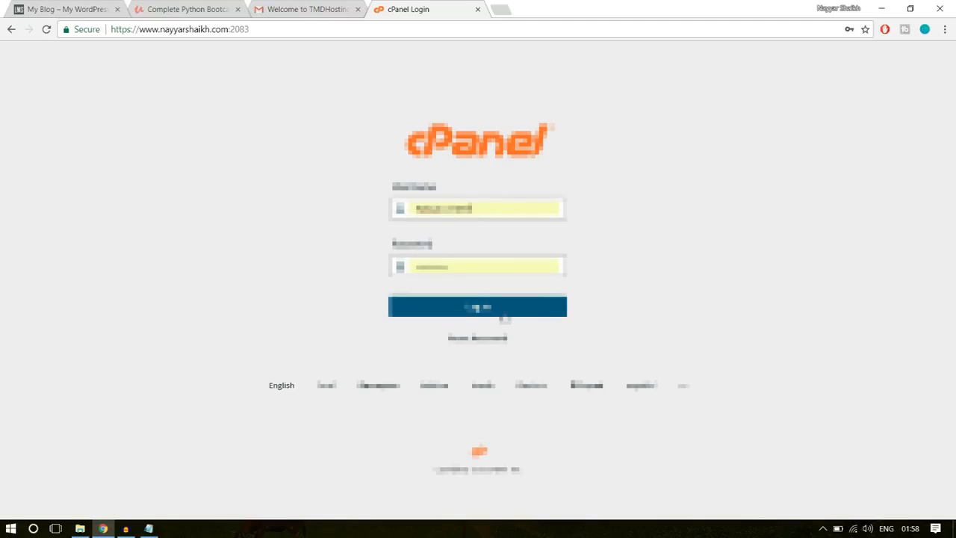
pyautogui.click(504, 302)
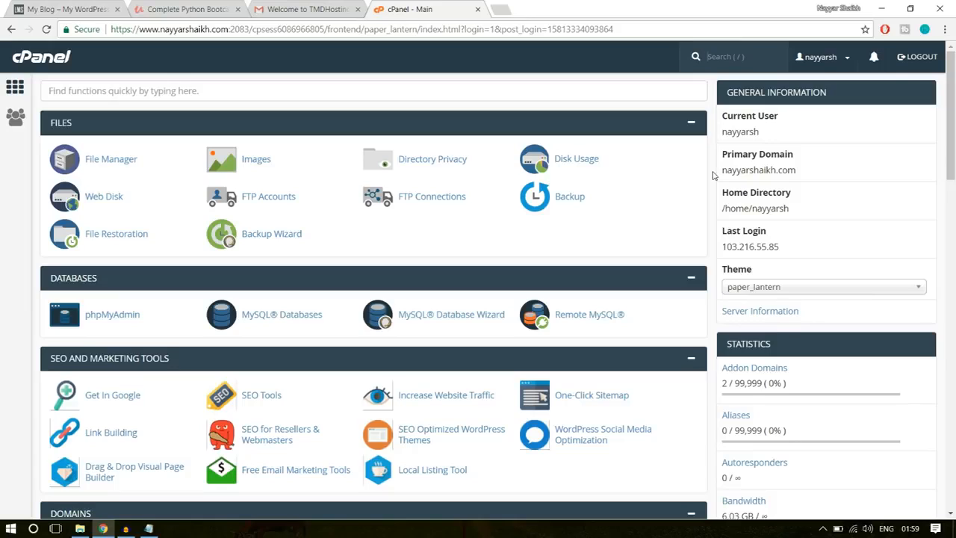
# - Find WordPress in cPanel's Softaculous Apps Installer and open its installation form
pyautogui.scroll(-4, 713, 242)
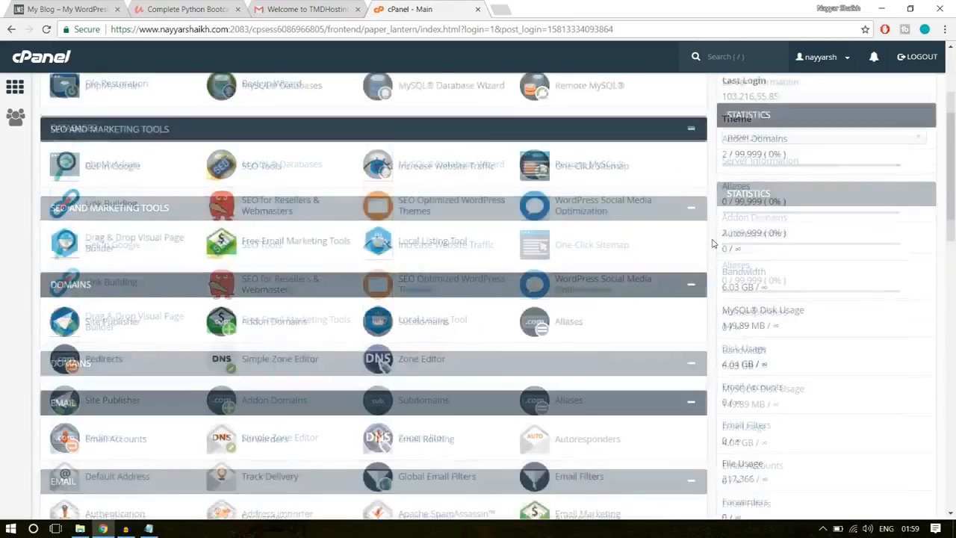
pyautogui.scroll(-12, 713, 242)
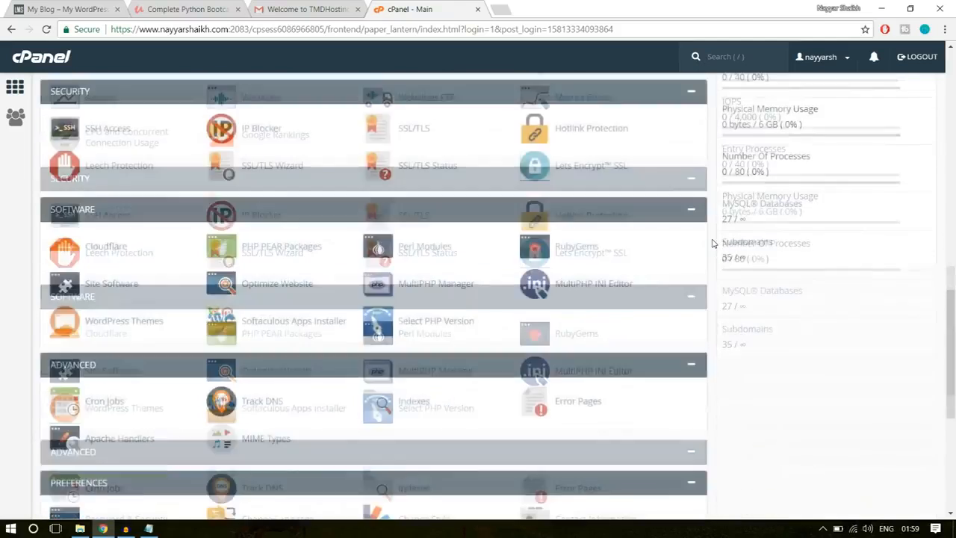
pyautogui.scroll(-4, 713, 243)
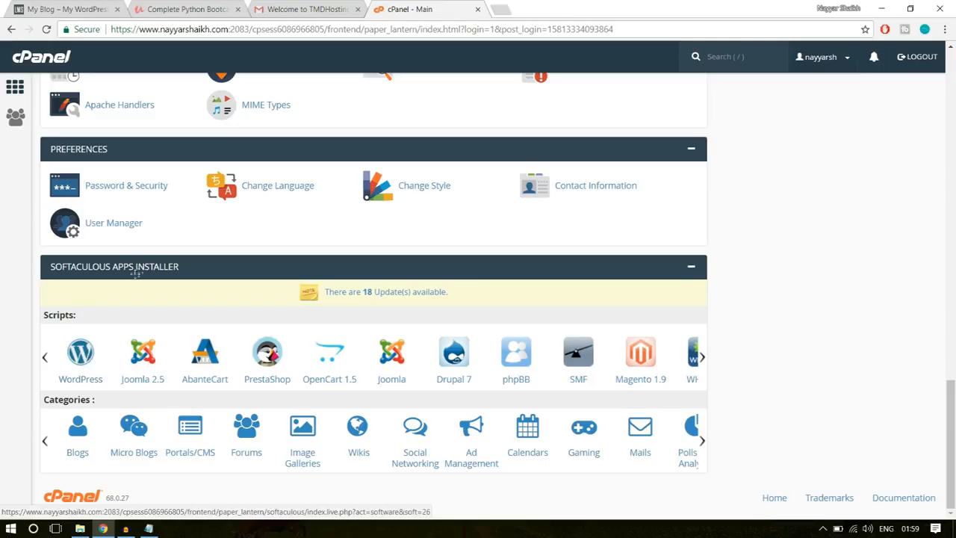
pyautogui.click(79, 355)
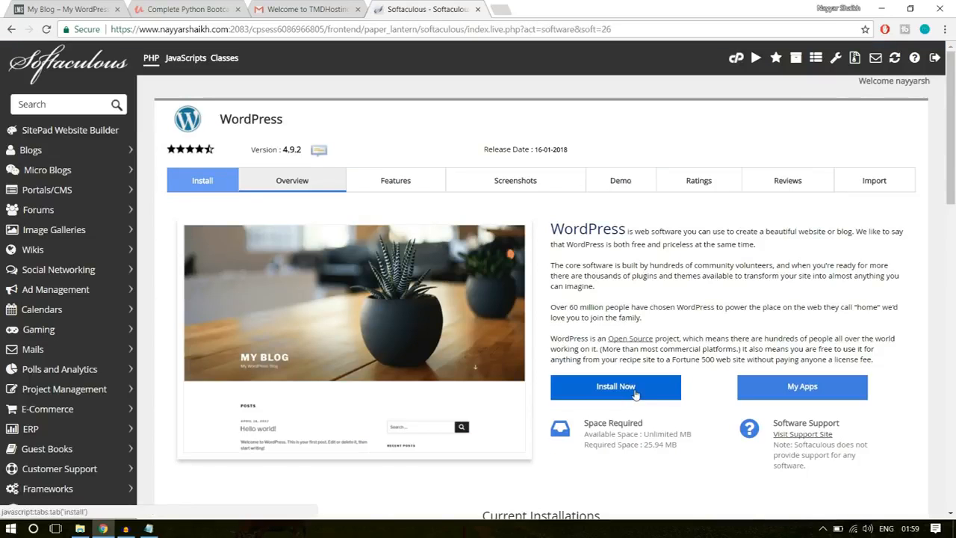
pyautogui.click(635, 393)
# - Choose the lms2 subdomain as the WordPress installation domain and clear the installation directory
pyautogui.scroll(-1, 650, 377)
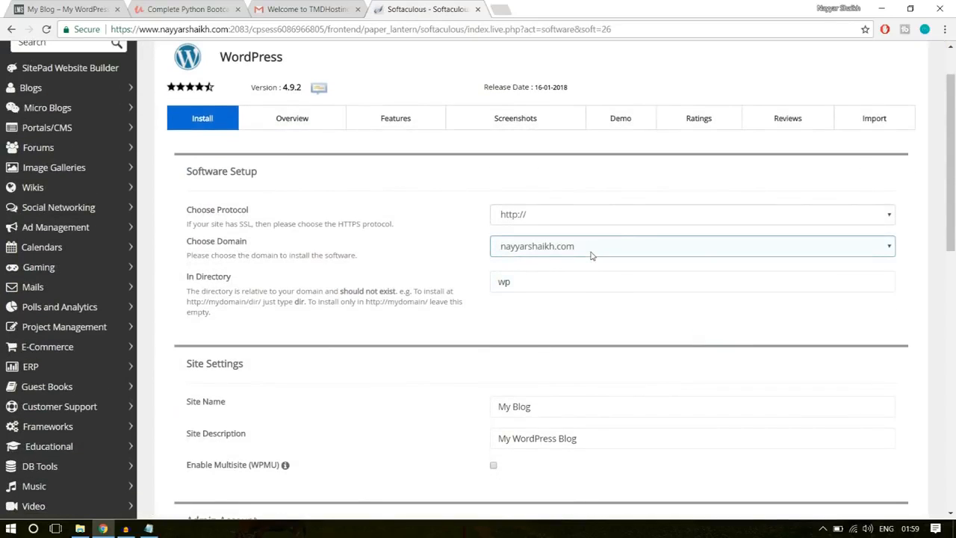
pyautogui.click(592, 247)
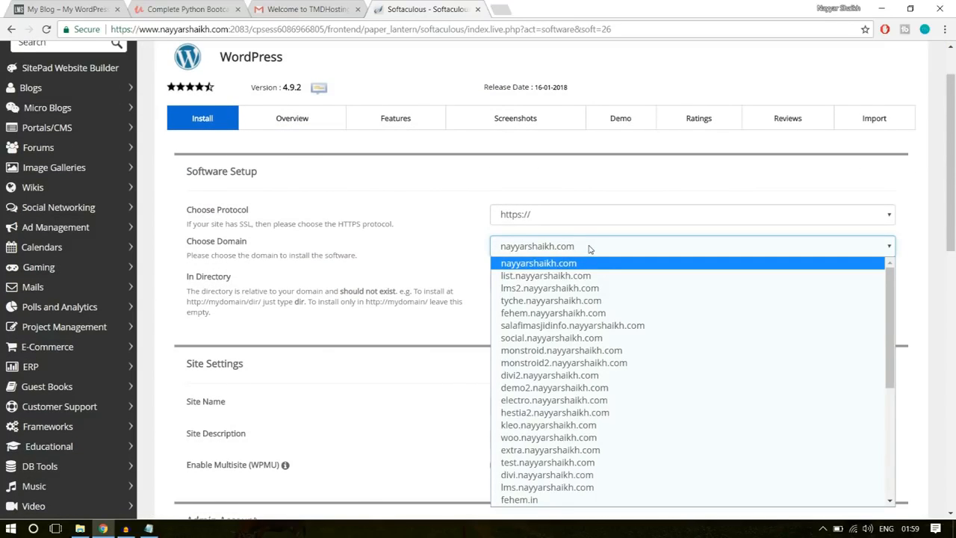
pyautogui.click(591, 247)
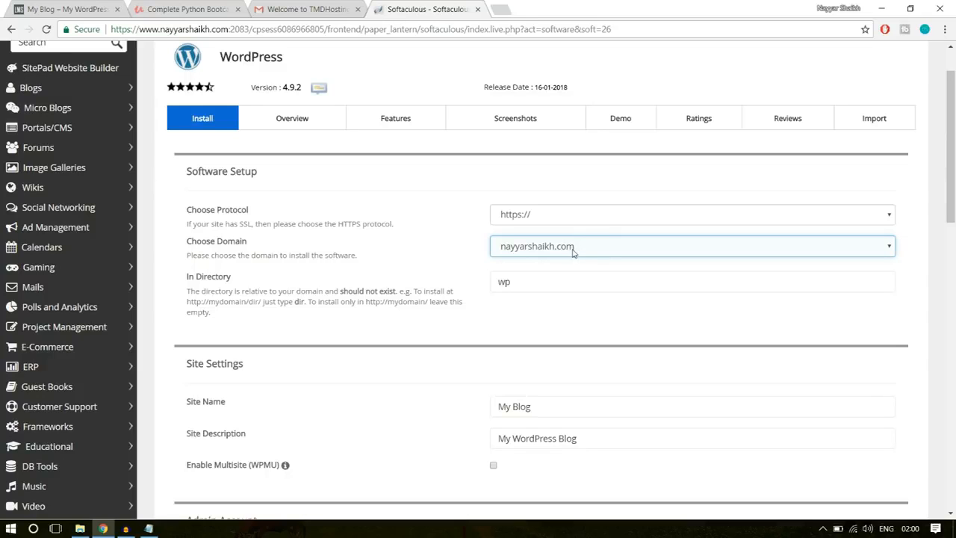
pyautogui.click(573, 253)
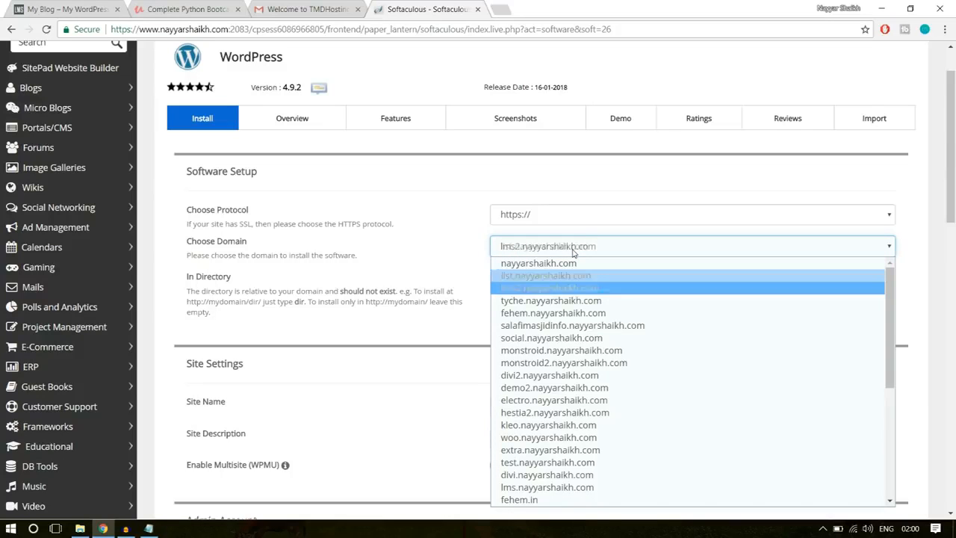
pyautogui.click(569, 289)
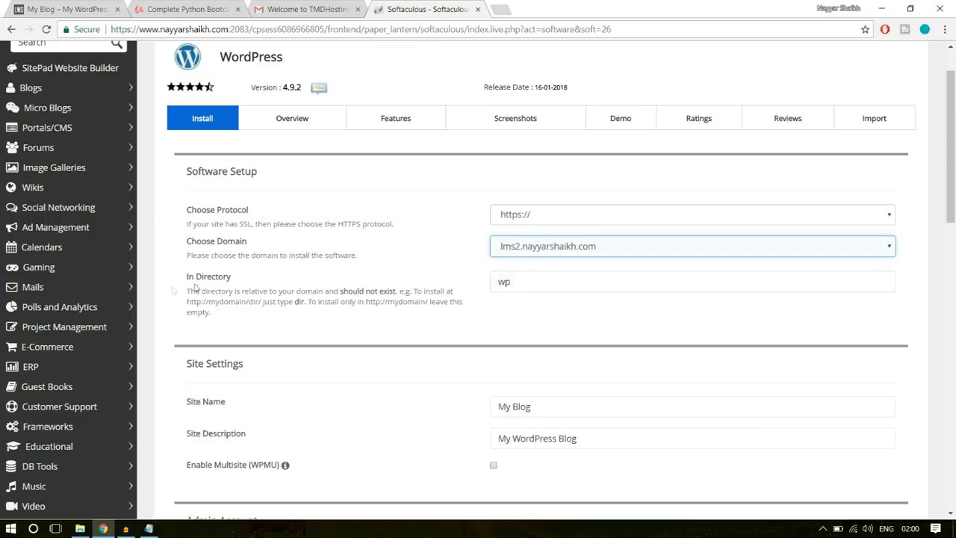
pyautogui.moveTo(187, 277); pyautogui.dragTo(258, 282)
pyautogui.moveTo(524, 282); pyautogui.dragTo(473, 286)
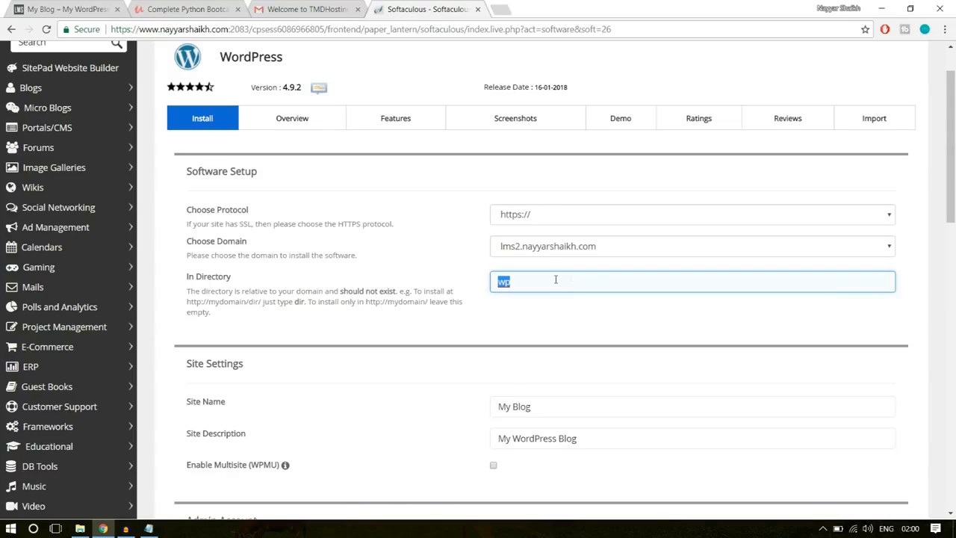
pyautogui.press('BackSpace')
# - Examine the Site Name and Site Description settings of the new WordPress installation
pyautogui.scroll(-3, 668, 289)
pyautogui.click(561, 160)
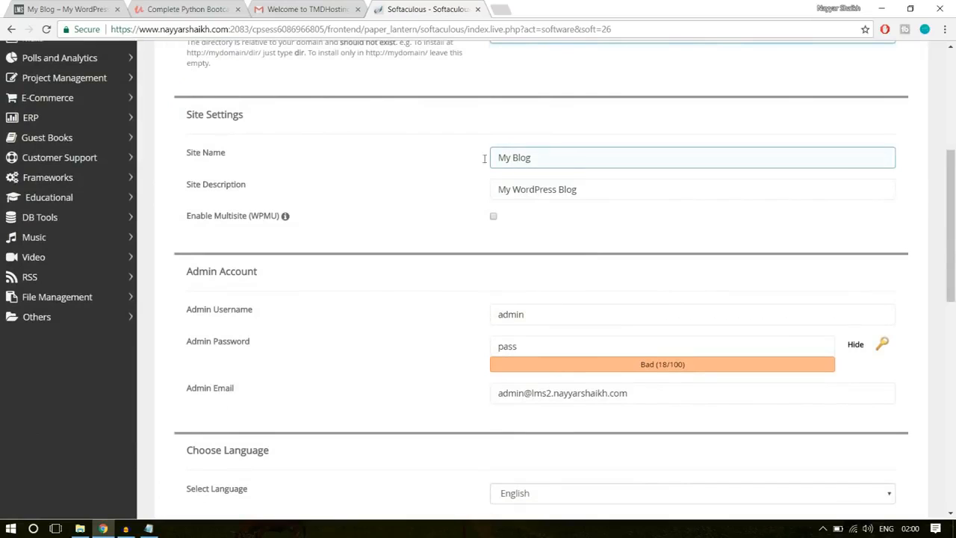
pyautogui.click(499, 187)
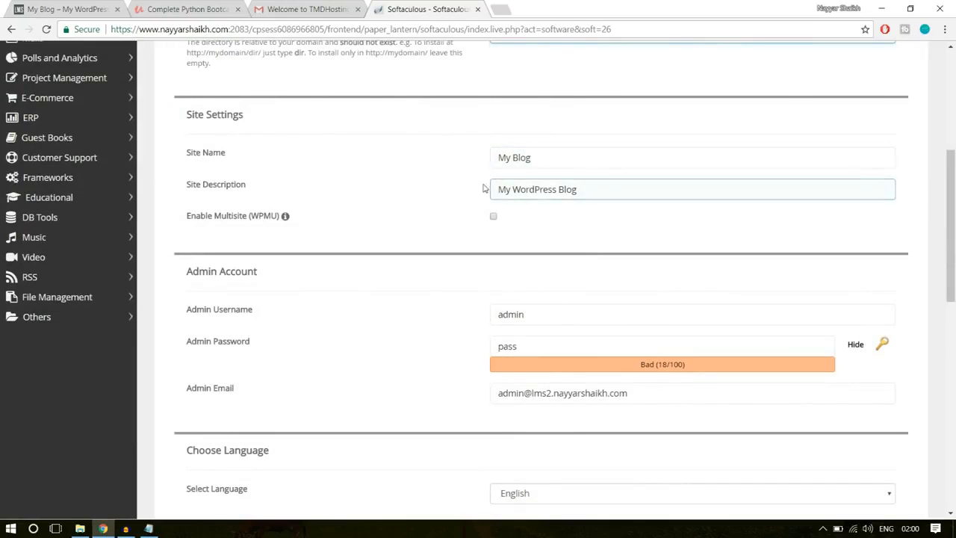
pyautogui.moveTo(531, 157); pyautogui.dragTo(487, 157)
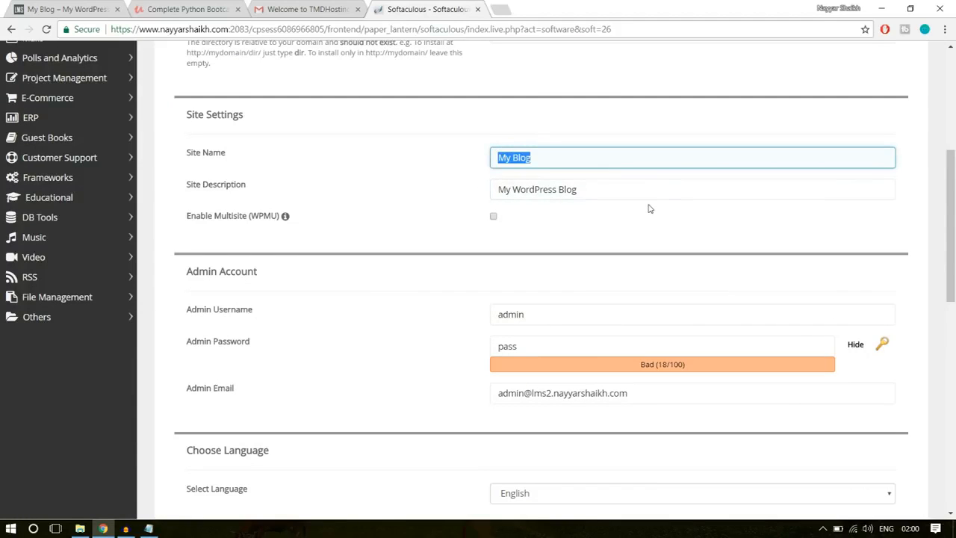
pyautogui.scroll(-1, 723, 182)
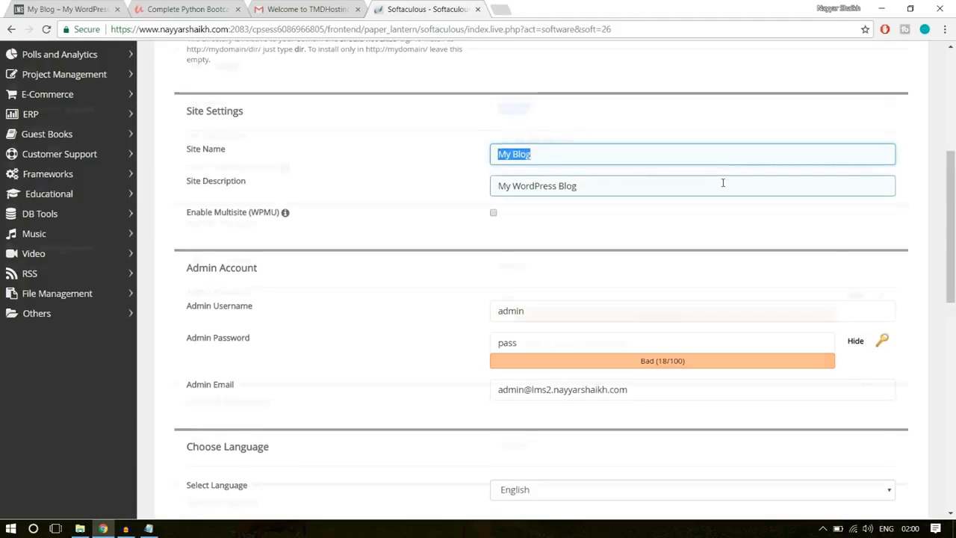
# - Replace the default admin username with the saved username made from the site owner's full name
pyautogui.scroll(-3, 722, 182)
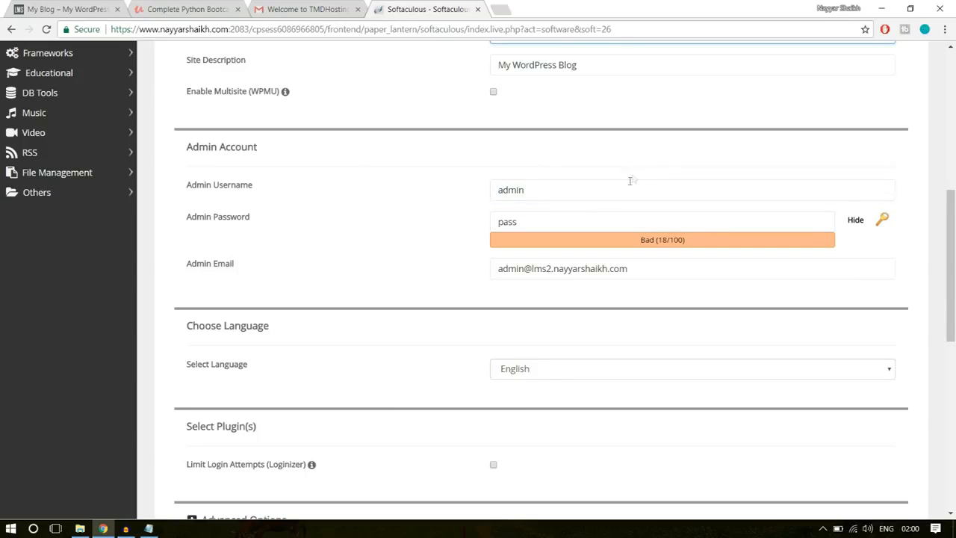
pyautogui.moveTo(594, 190); pyautogui.dragTo(466, 190)
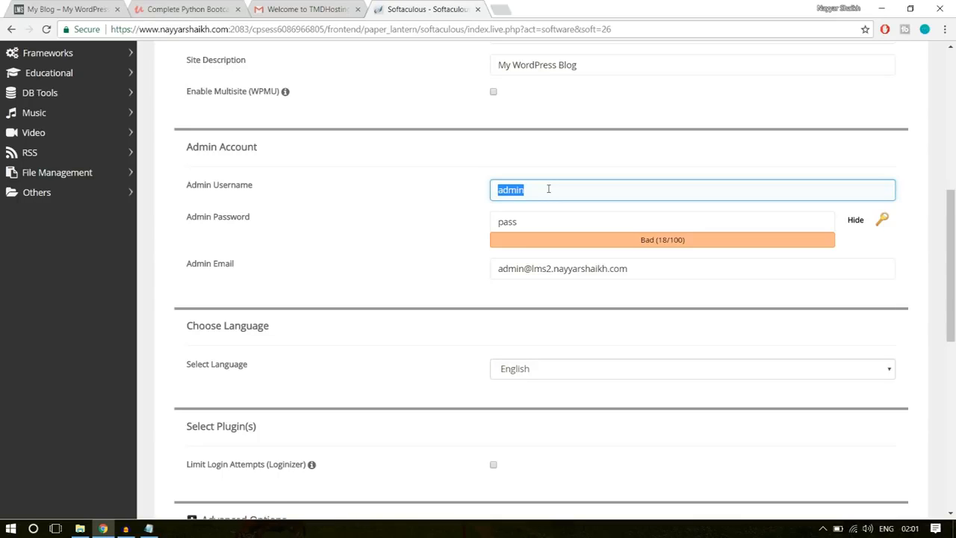
pyautogui.press('BackSpace')
pyautogui.write('nAYYA')
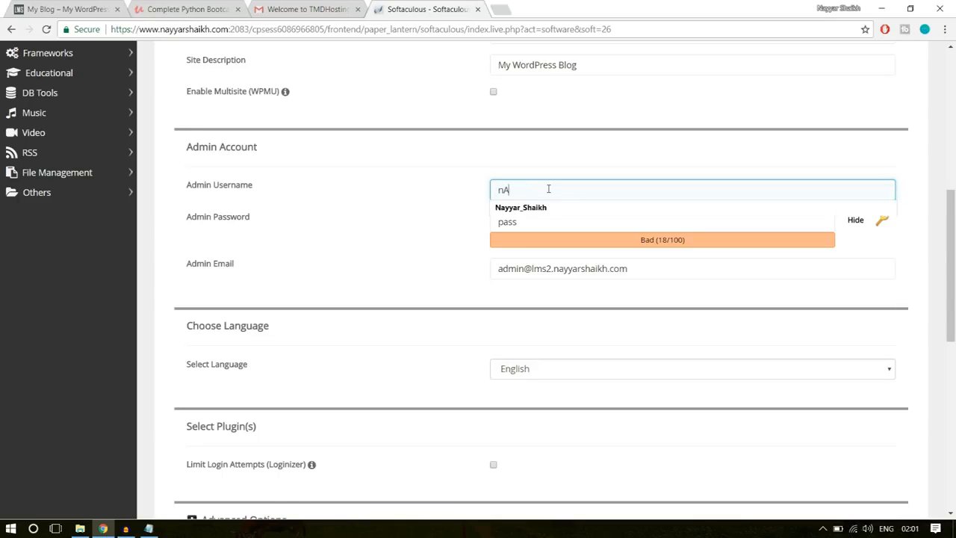
pyautogui.click(547, 209)
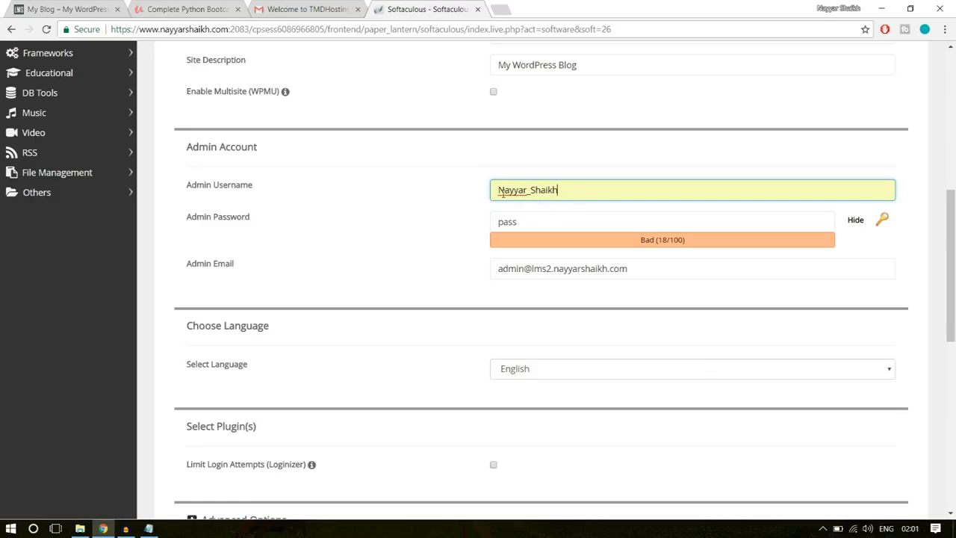
pyautogui.moveTo(498, 190); pyautogui.dragTo(502, 190)
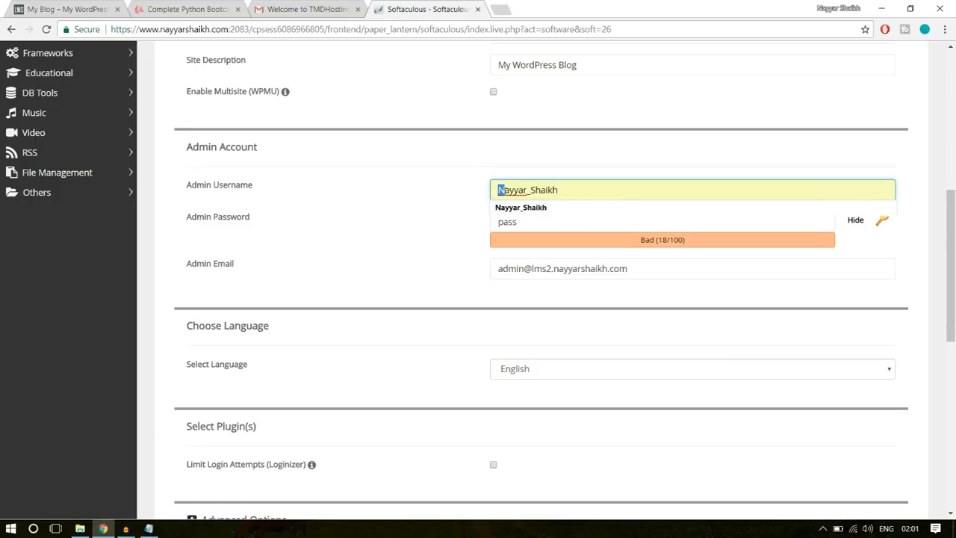
pyautogui.click(532, 190)
pyautogui.click(450, 197)
# - Hide the admin password's characters and enter a new admin password
pyautogui.click(855, 221)
pyautogui.moveTo(615, 226); pyautogui.dragTo(468, 231)
pyautogui.click(591, 222)
pyautogui.moveTo(546, 229); pyautogui.dragTo(464, 235)
pyautogui.click(591, 222)
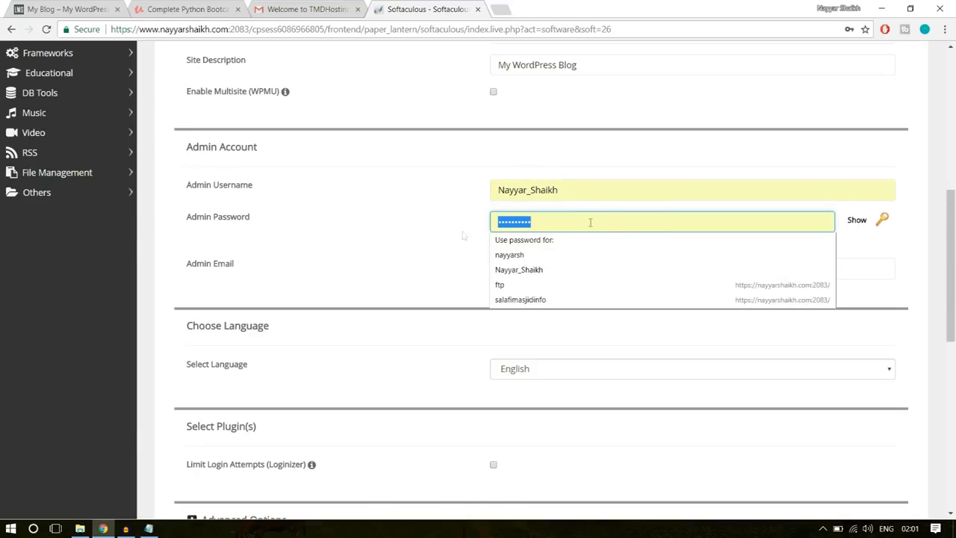
pyautogui.write('********')
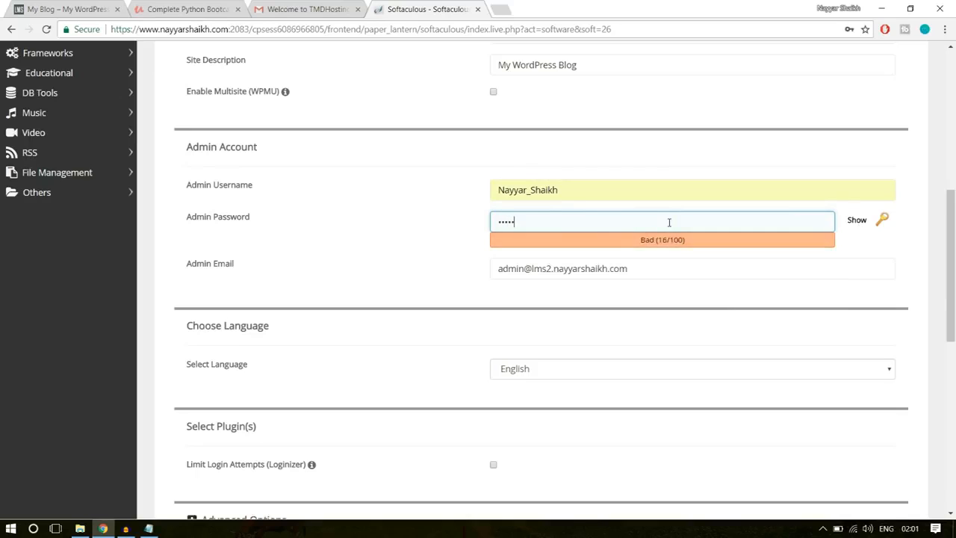
# - Replace the default admin email with the site owner's saved email address
pyautogui.moveTo(662, 271); pyautogui.dragTo(401, 282)
pyautogui.write('re')
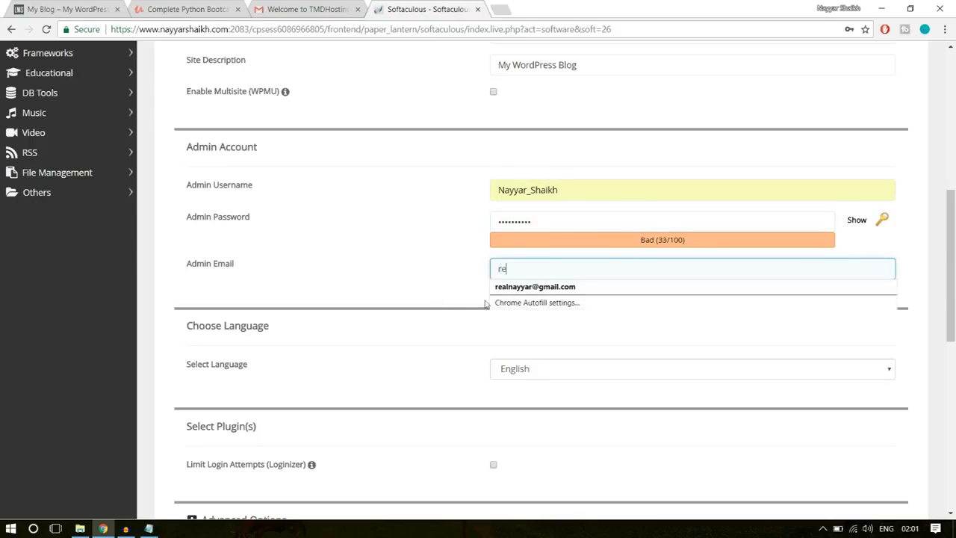
pyautogui.click(538, 285)
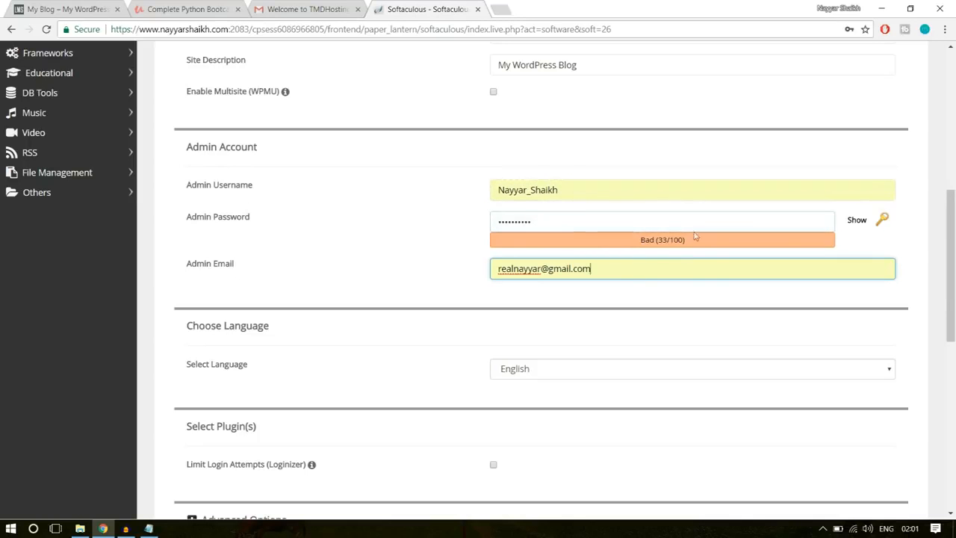
# - Install WordPress with the default theme and open the new site's admin dashboard
pyautogui.scroll(-7, 735, 310)
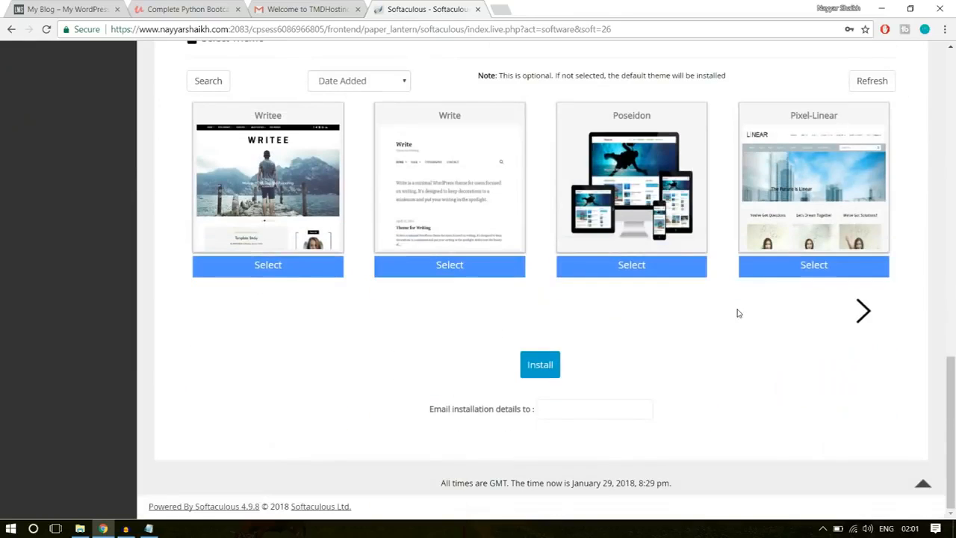
pyautogui.click(538, 372)
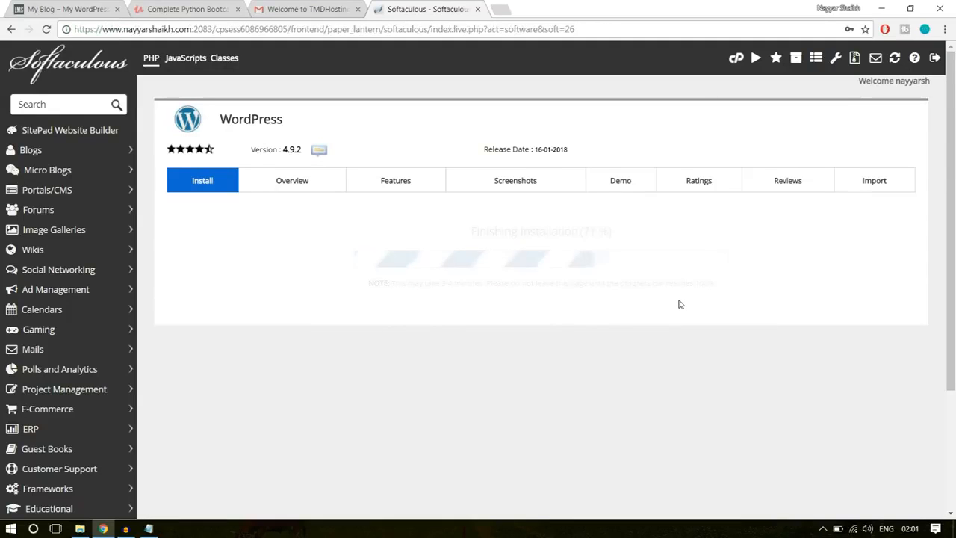
pyautogui.scroll(-1, 680, 305)
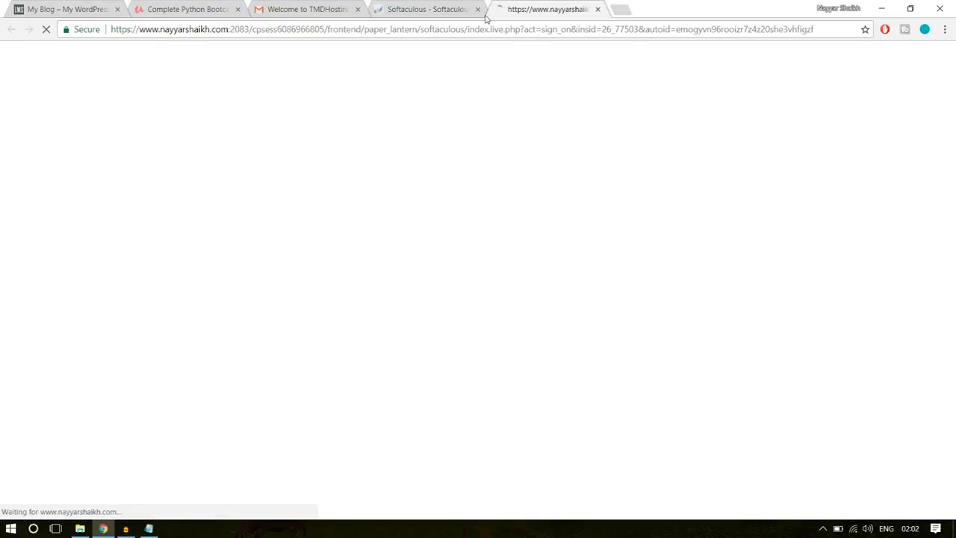
# - Close the Softaculous, Gmail and Python course pages and show the WordPress dashboard's secure connection details
pyautogui.click(478, 9)
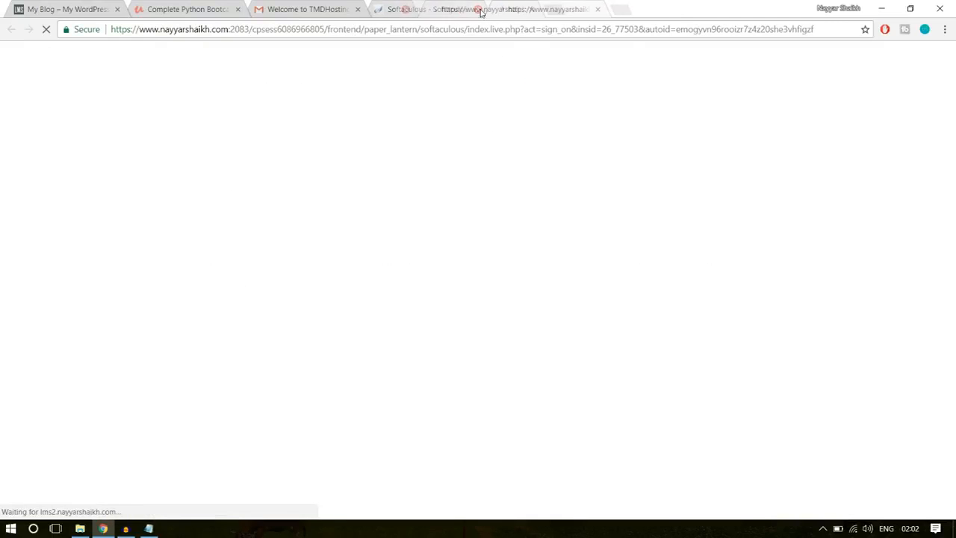
pyautogui.click(358, 9)
pyautogui.click(237, 9)
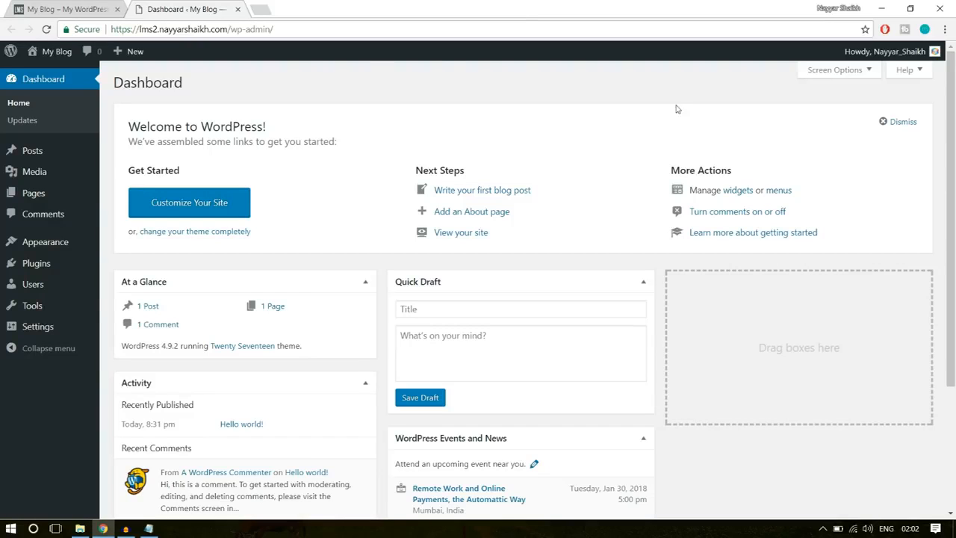
pyautogui.click(86, 30)
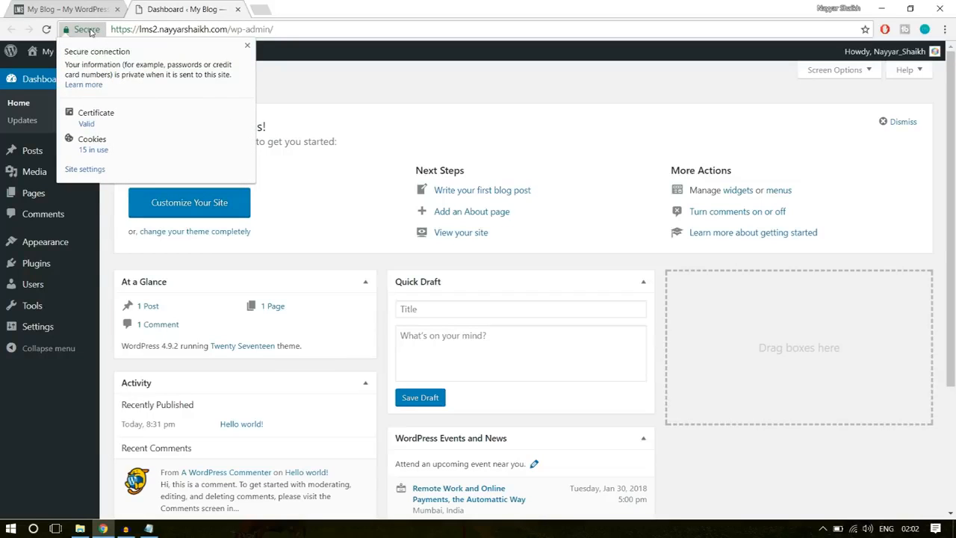
# - Delete the Akismet Anti-Spam and Hello Dolly plugins together with a bulk action
pyautogui.click(247, 46)
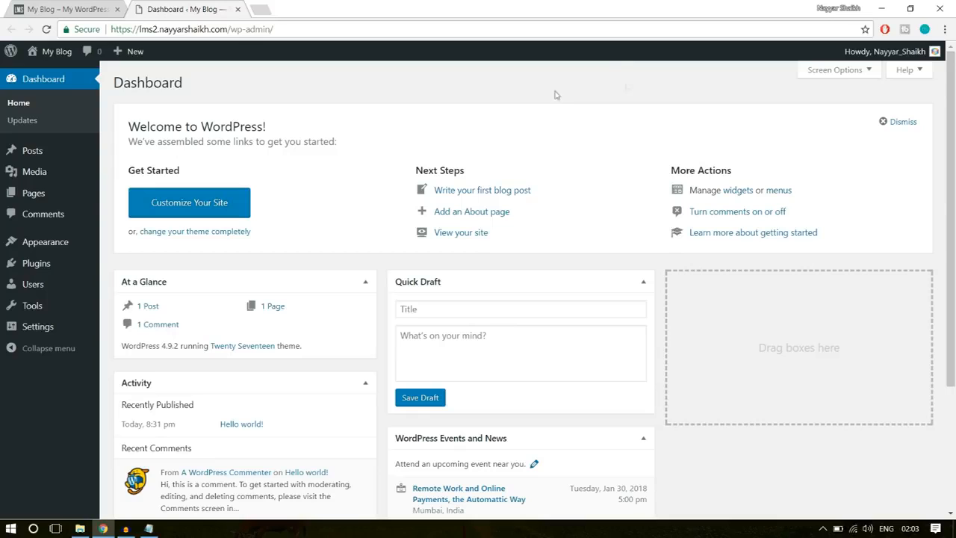
pyautogui.moveTo(43, 270)
pyautogui.click(42, 269)
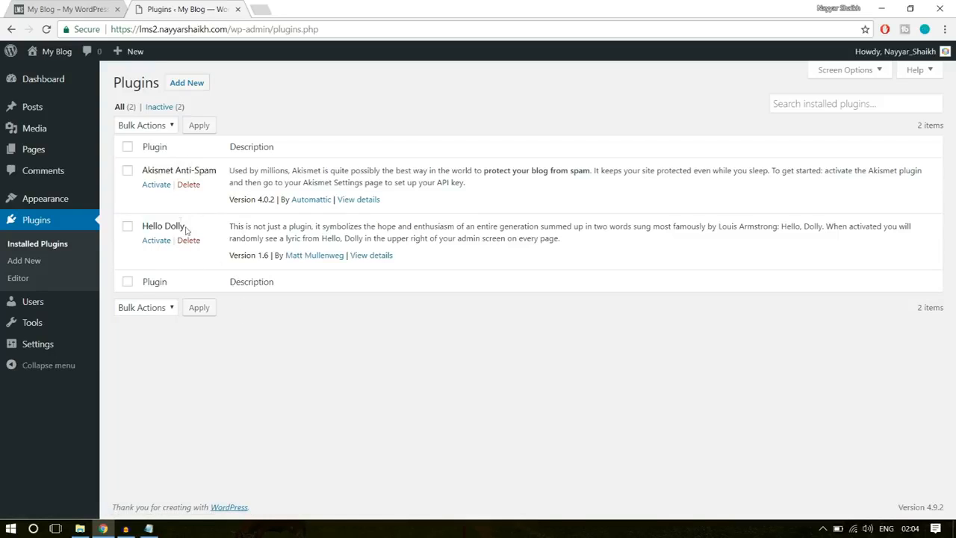
pyautogui.click(127, 147)
pyautogui.click(154, 308)
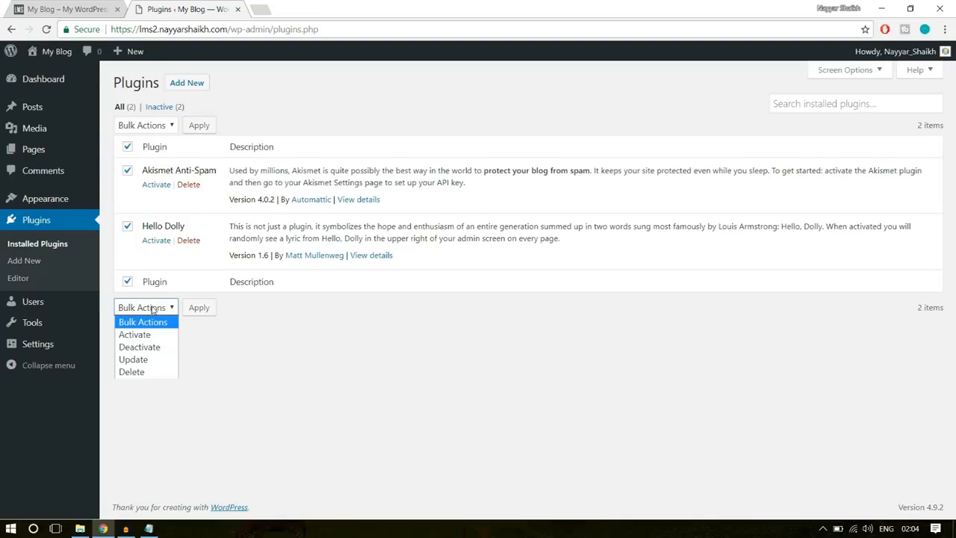
pyautogui.click(160, 372)
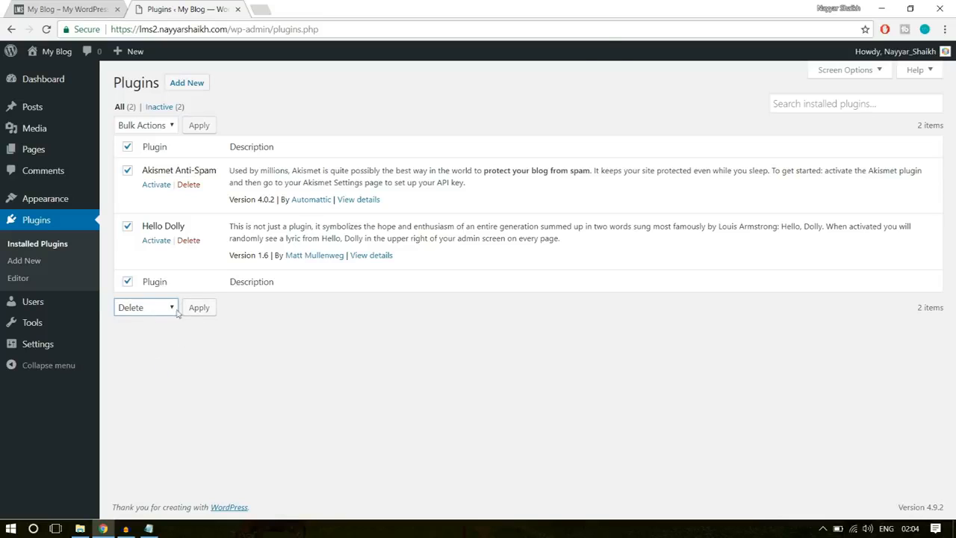
pyautogui.click(199, 308)
pyautogui.click(532, 101)
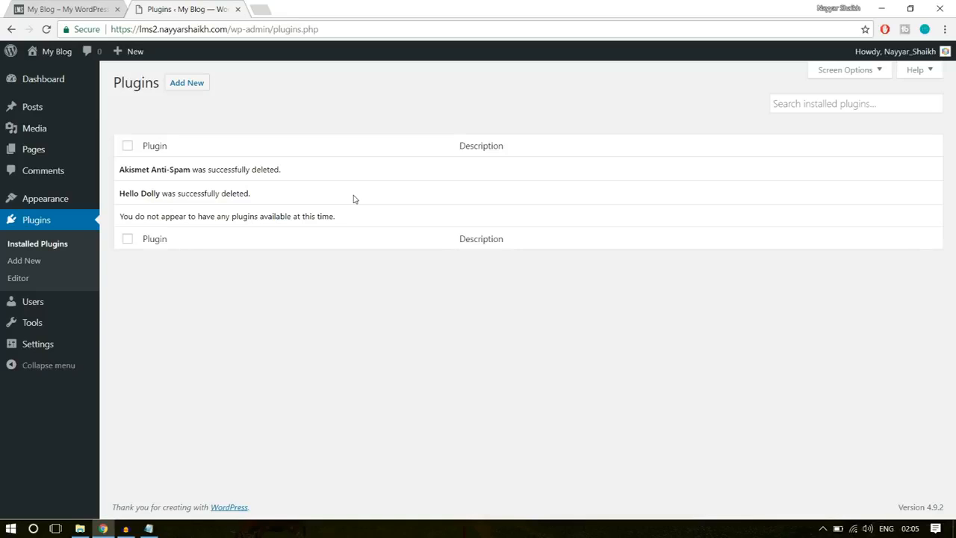
# - Delete the inactive Twenty Fifteen theme from the installed themes
pyautogui.moveTo(57, 200)
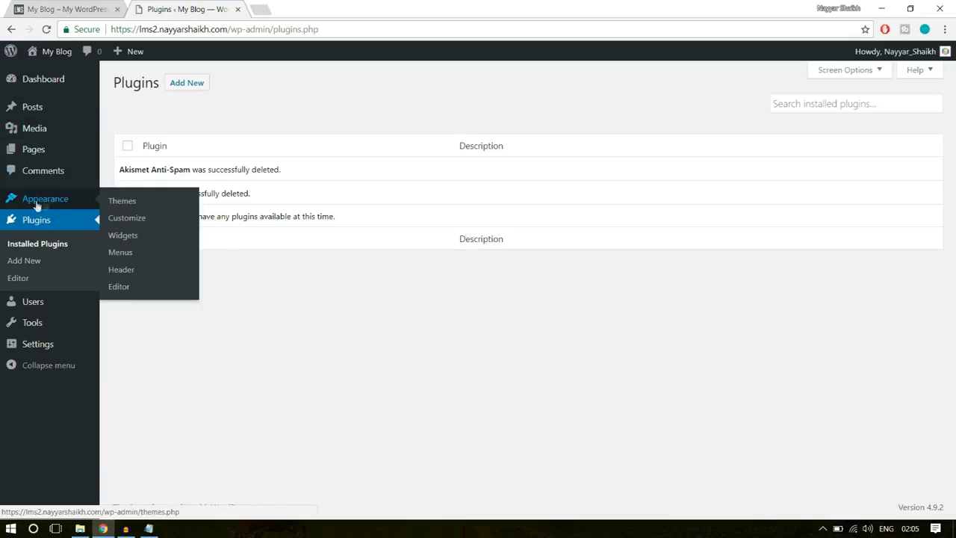
pyautogui.click(45, 205)
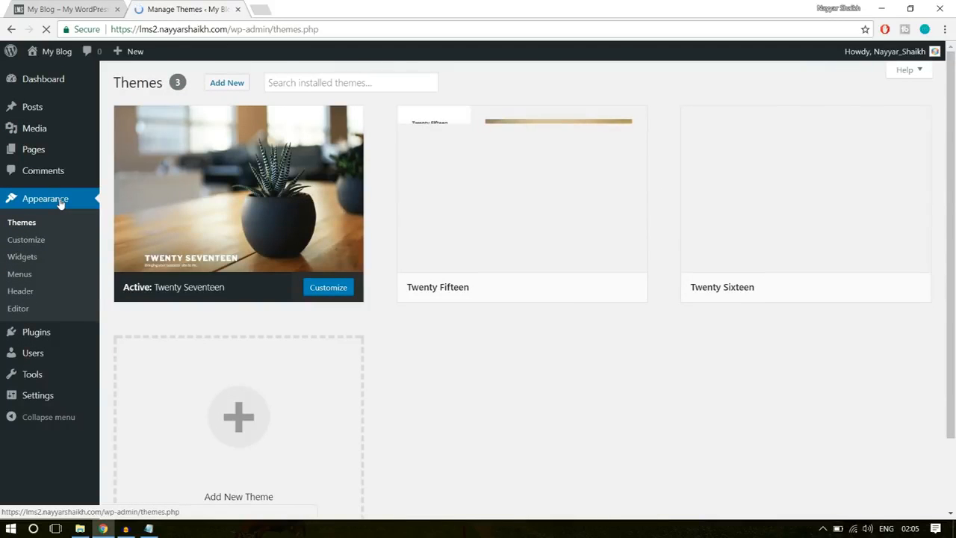
pyautogui.moveTo(684, 263)
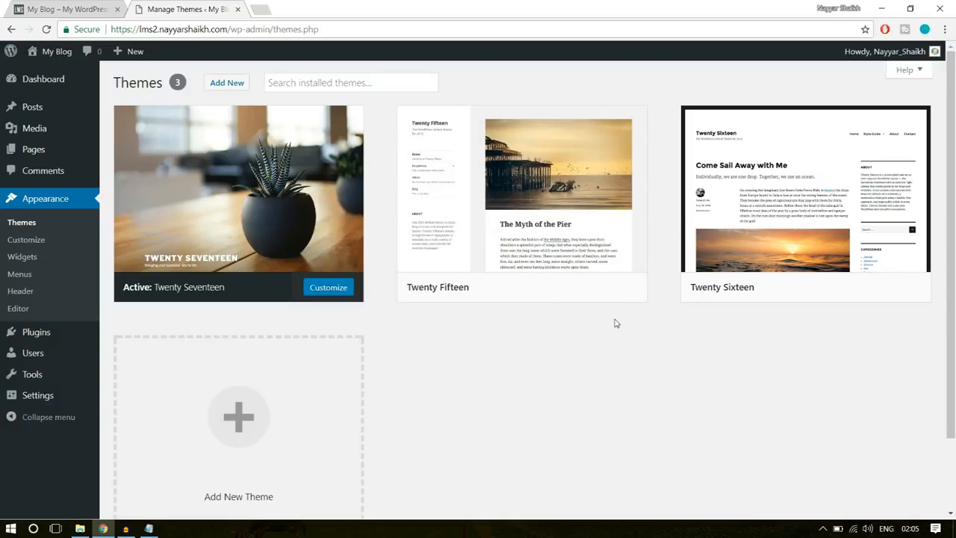
pyautogui.moveTo(566, 240)
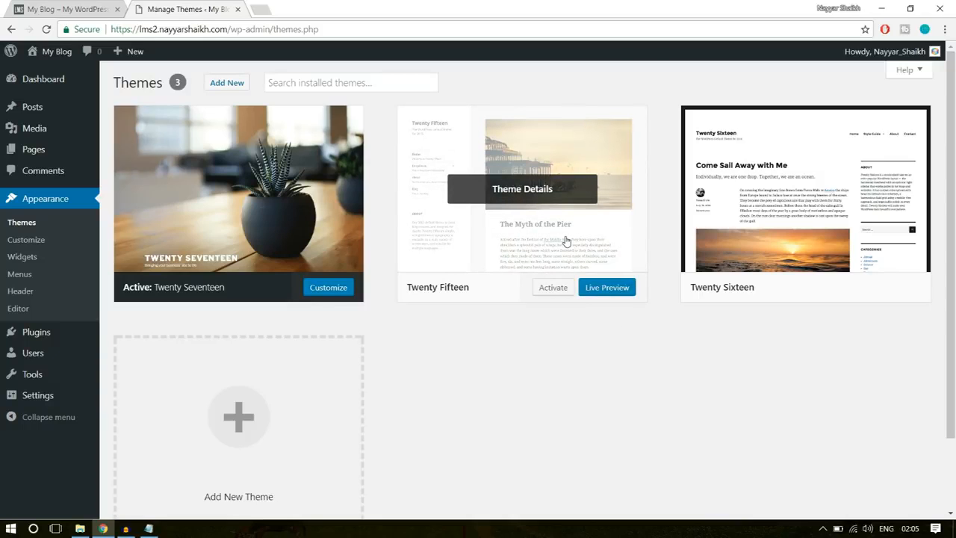
pyautogui.click(566, 241)
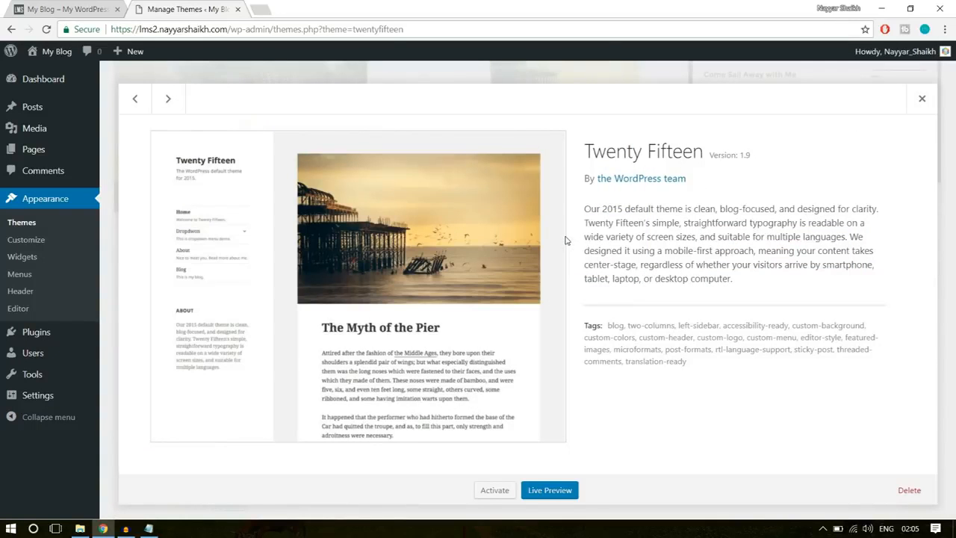
pyautogui.click(909, 496)
pyautogui.click(523, 116)
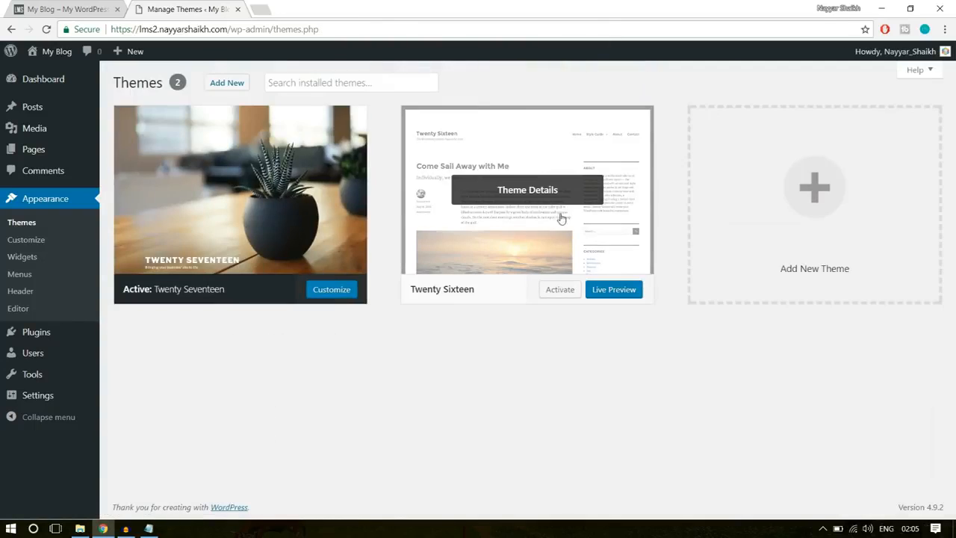
# - Delete the inactive Twenty Sixteen theme, leaving only the active theme installed
pyautogui.click(562, 218)
pyautogui.click(909, 490)
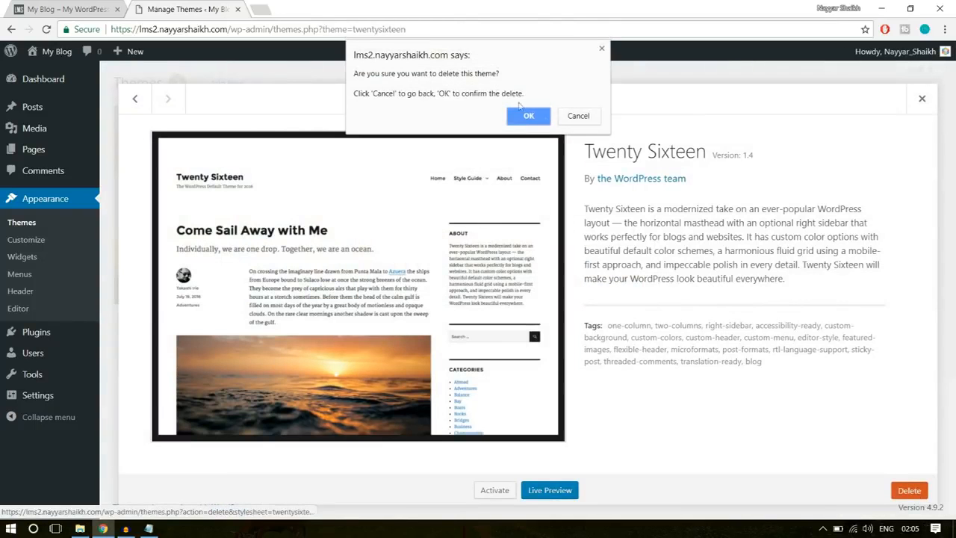
pyautogui.click(527, 115)
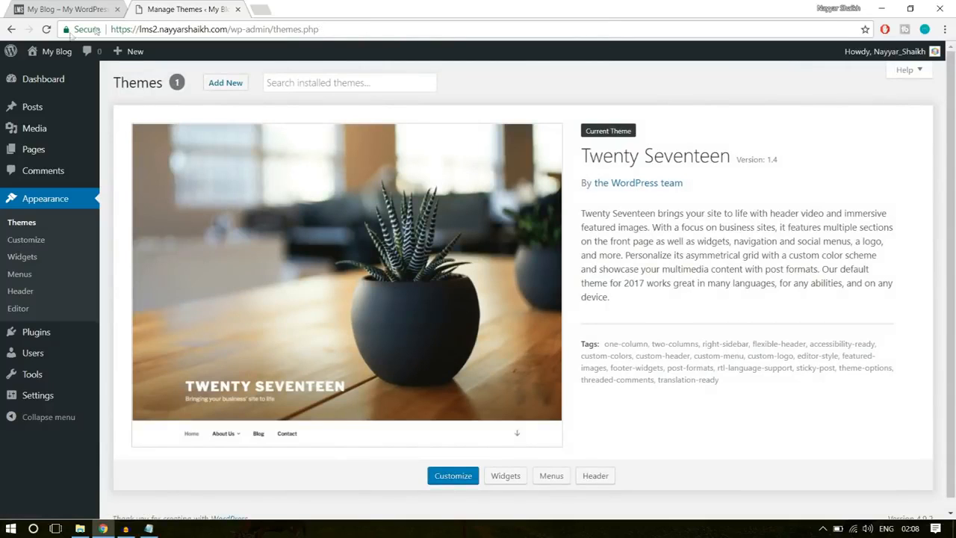
# - Open the new site's front end in a separate browser tab and look over its default homepage
pyautogui.moveTo(51, 53)
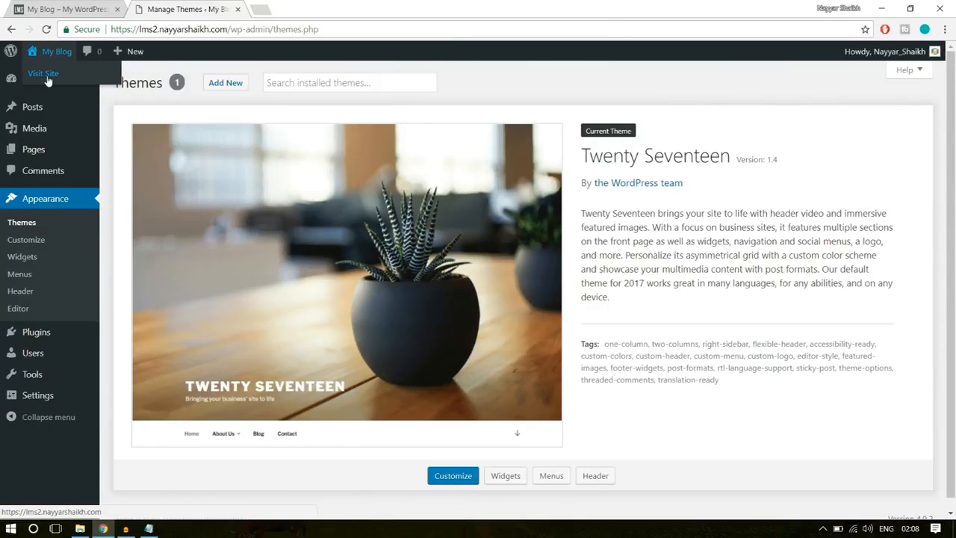
pyautogui.rightClick(49, 80)
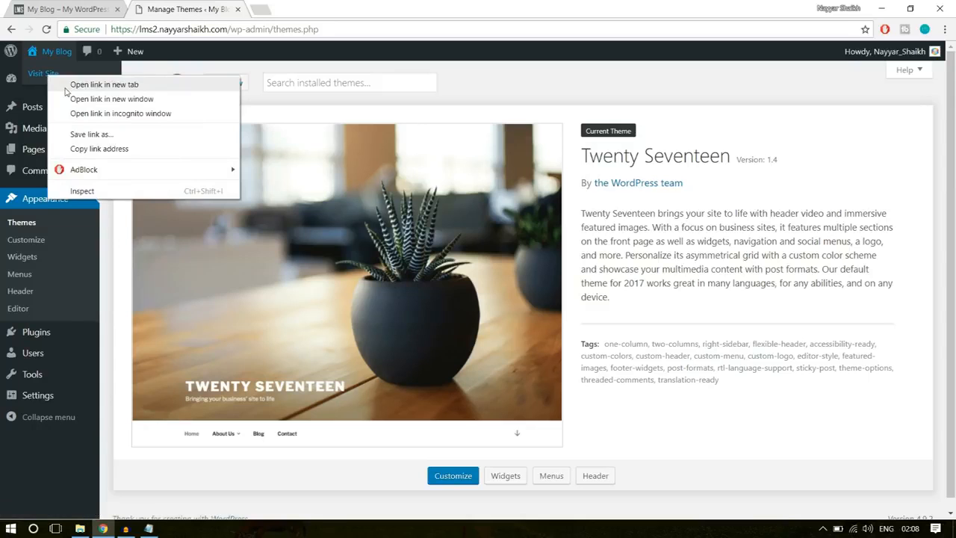
pyautogui.click(89, 83)
pyautogui.click(291, 6)
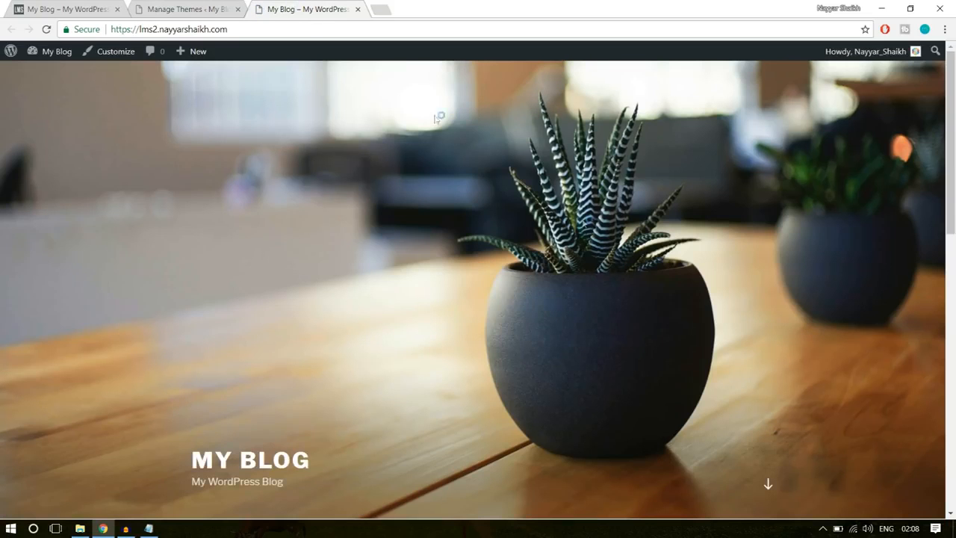
pyautogui.scroll(-5, 627, 311)
pyautogui.scroll(-3, 626, 311)
pyautogui.scroll(10, 625, 312)
# - Look over the homepage of the finished WPLMS demo site for comparison
pyautogui.click(102, 6)
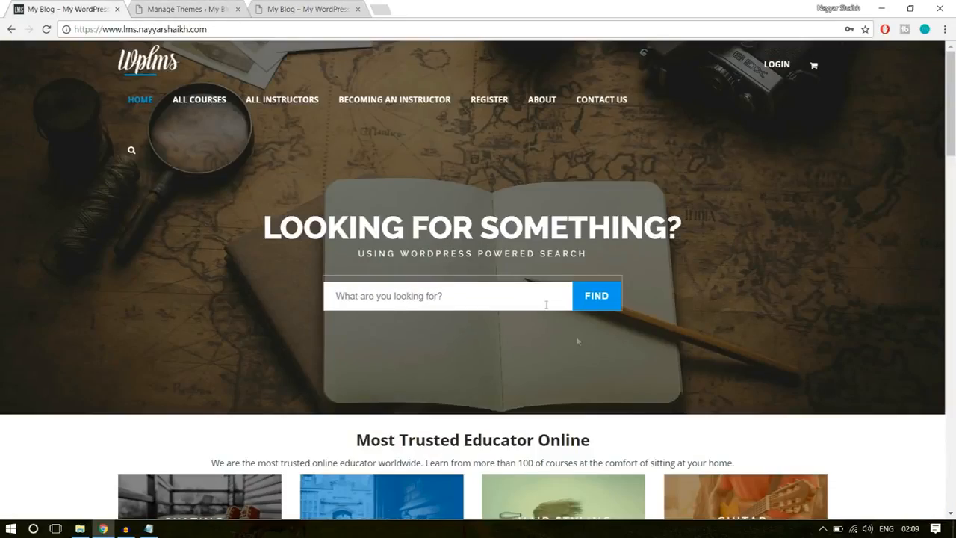
pyautogui.scroll(-3, 749, 325)
pyautogui.scroll(-5, 751, 332)
pyautogui.scroll(12, 766, 366)
# - Open bloggdude.com/wplms in a new browser tab to reach the WPLMS theme page
pyautogui.click(218, 6)
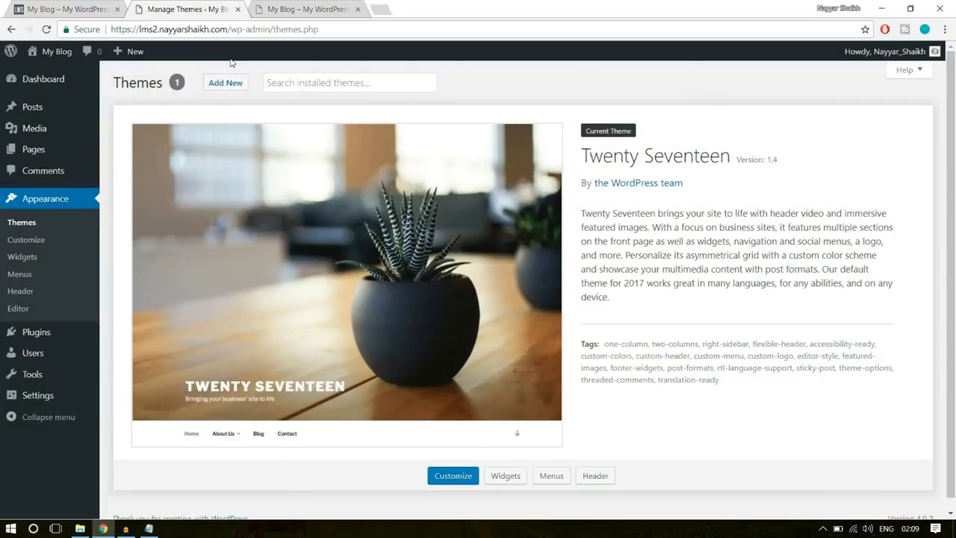
pyautogui.click(386, 8)
pyautogui.write('b')
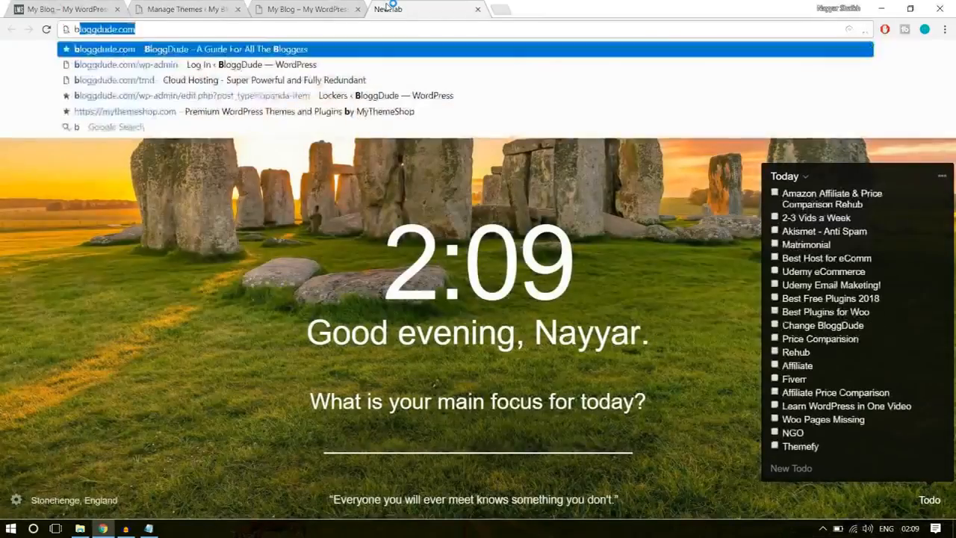
pyautogui.write('loggdude.com/w')
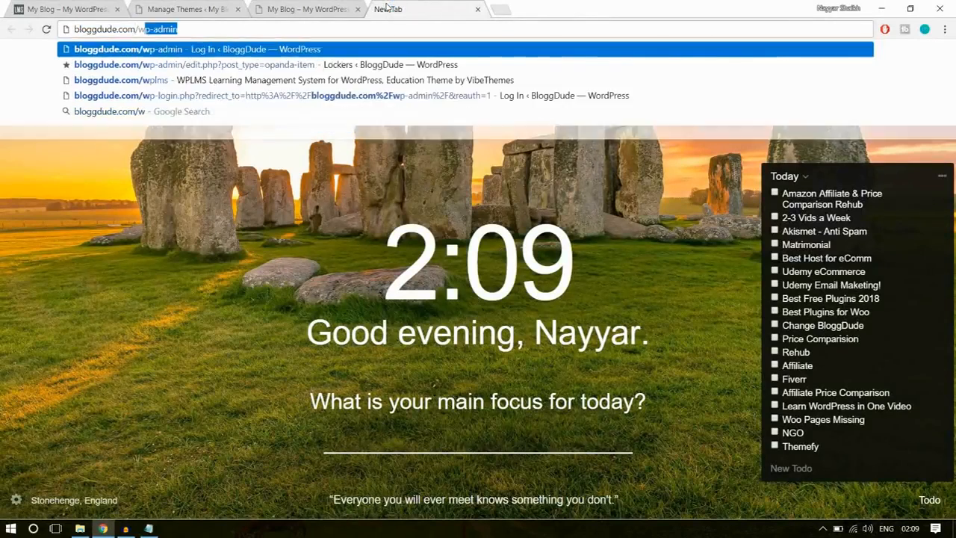
pyautogui.write('plms')
pyautogui.press('Return')
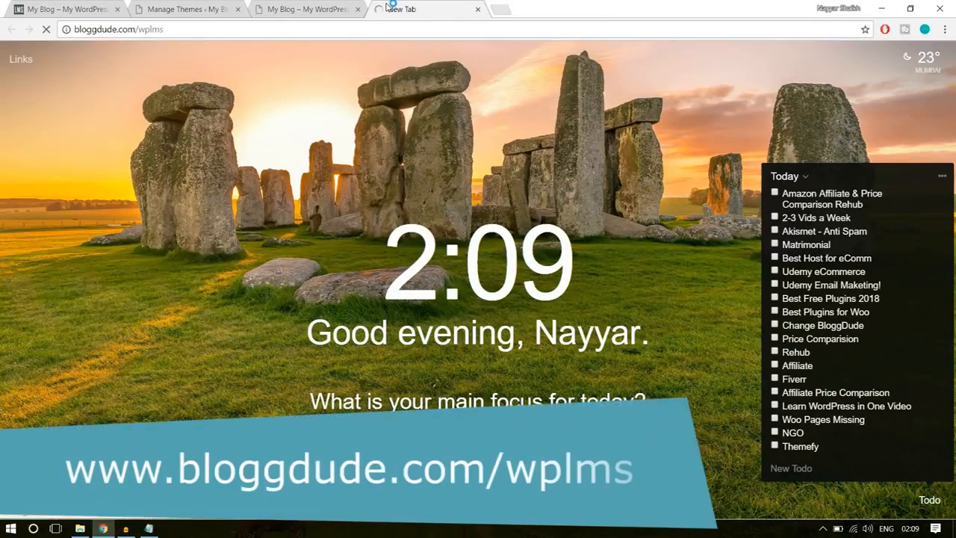
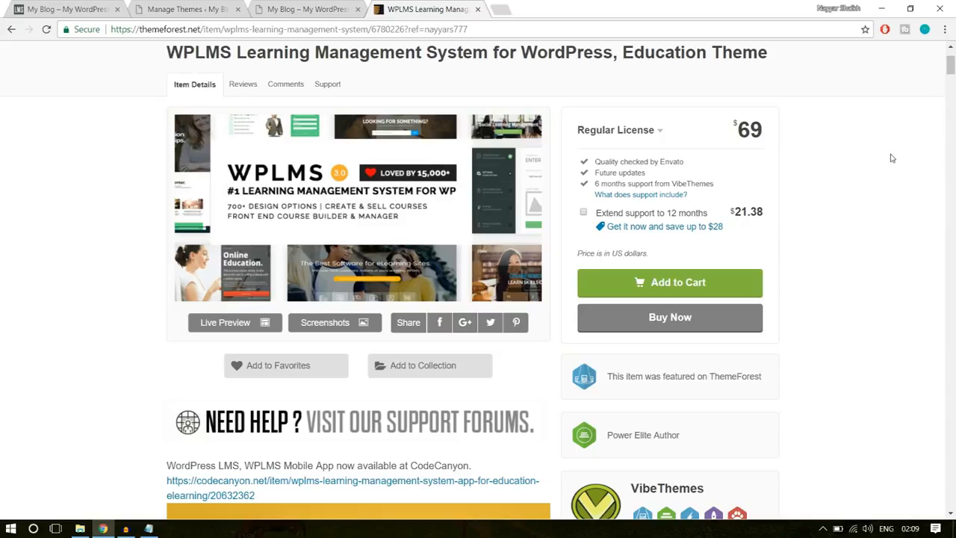
# - Check the WPLMS theme's sales count and item rating on its ThemeForest page
pyautogui.scroll(-4, 893, 173)
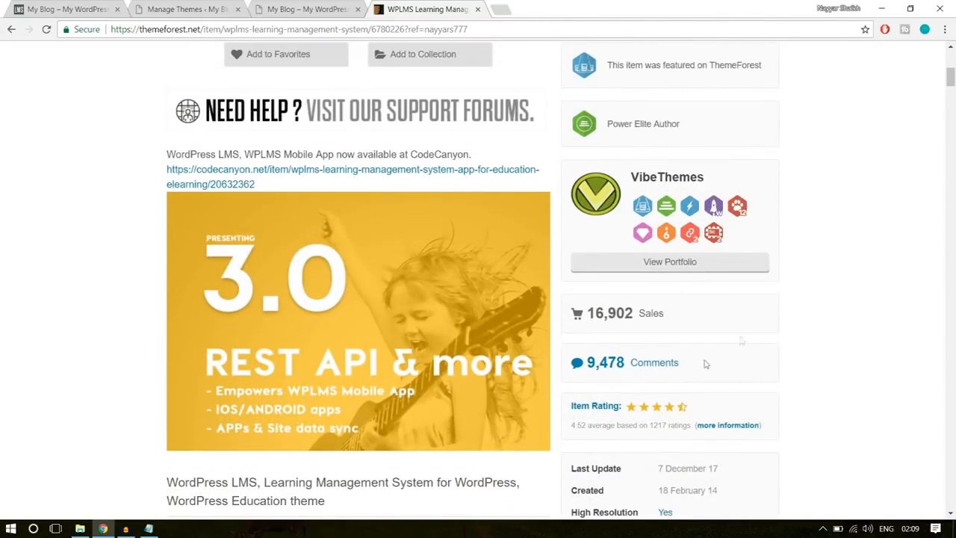
pyautogui.moveTo(590, 313); pyautogui.dragTo(649, 311)
pyautogui.click(724, 306)
pyautogui.scroll(-2, 924, 288)
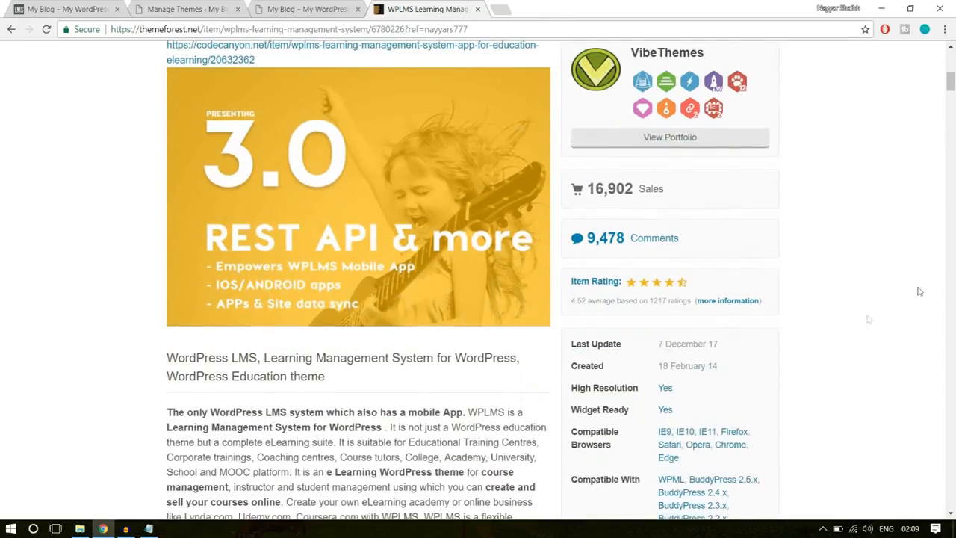
pyautogui.moveTo(571, 302); pyautogui.dragTo(588, 301)
pyautogui.click(605, 304)
# - Examine the WPLMS page's customer reviews, demo designs, child themes, included plugins and purchase options
pyautogui.scroll(-5, 919, 287)
pyautogui.scroll(-10, 926, 290)
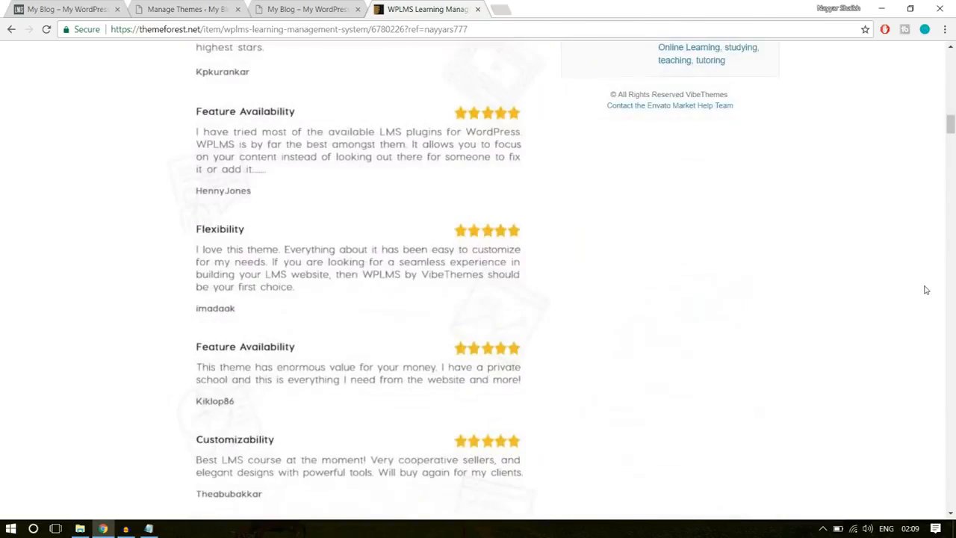
pyautogui.scroll(-10, 926, 290)
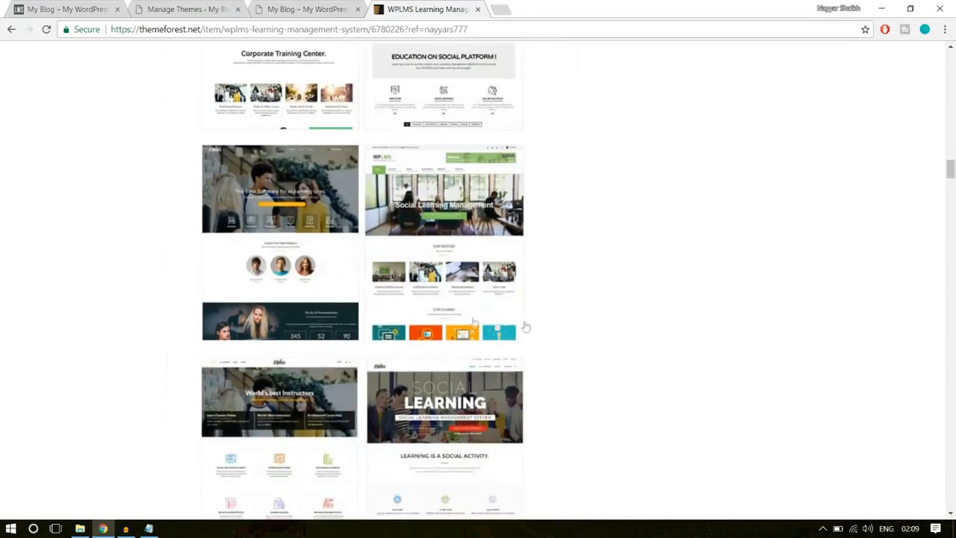
pyautogui.scroll(-10, 524, 299)
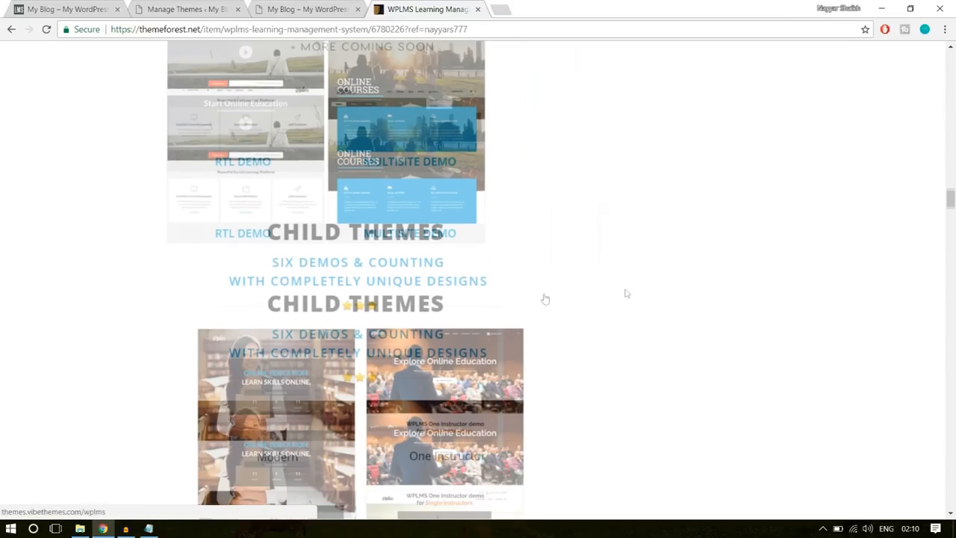
pyautogui.scroll(-5, 634, 293)
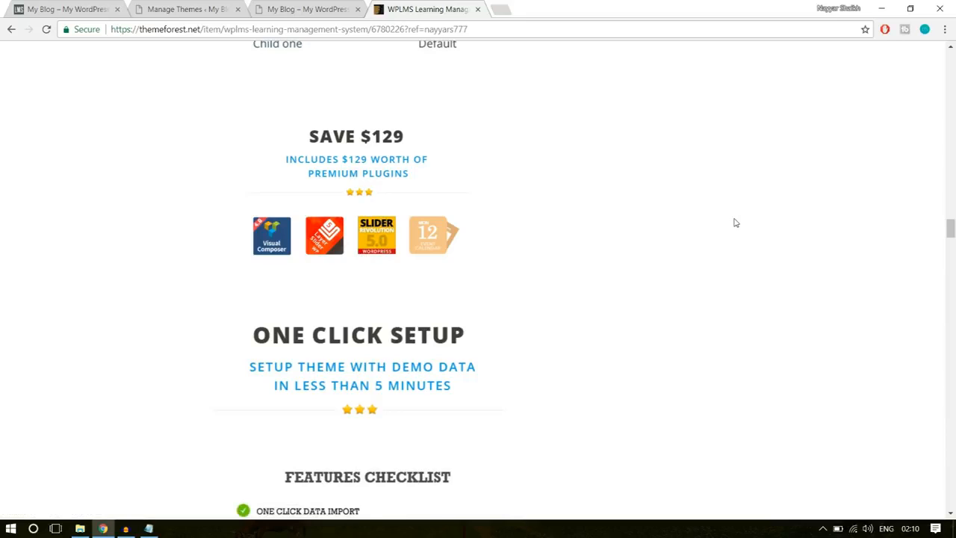
pyautogui.scroll(-2, 635, 329)
pyautogui.scroll(2, 523, 239)
pyautogui.scroll(15, 812, 272)
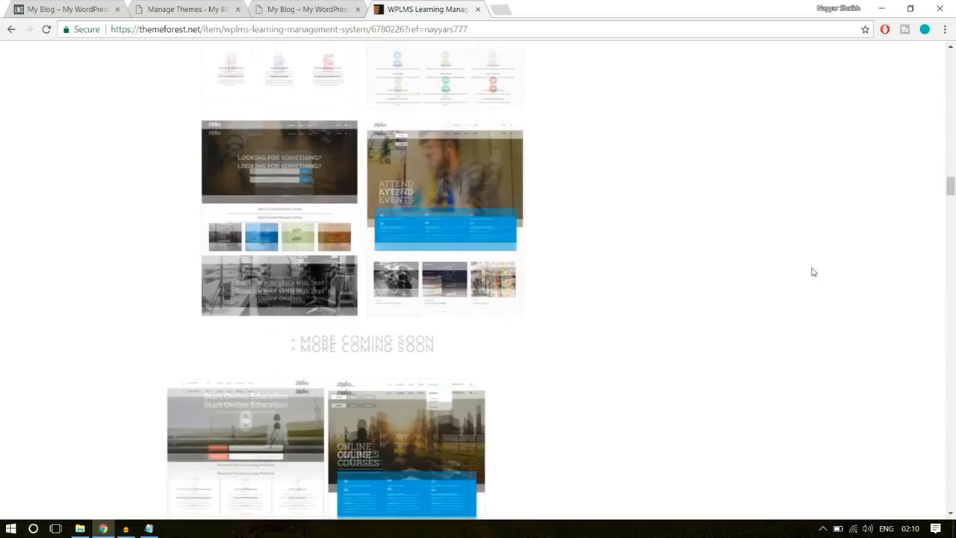
pyautogui.scroll(12, 814, 272)
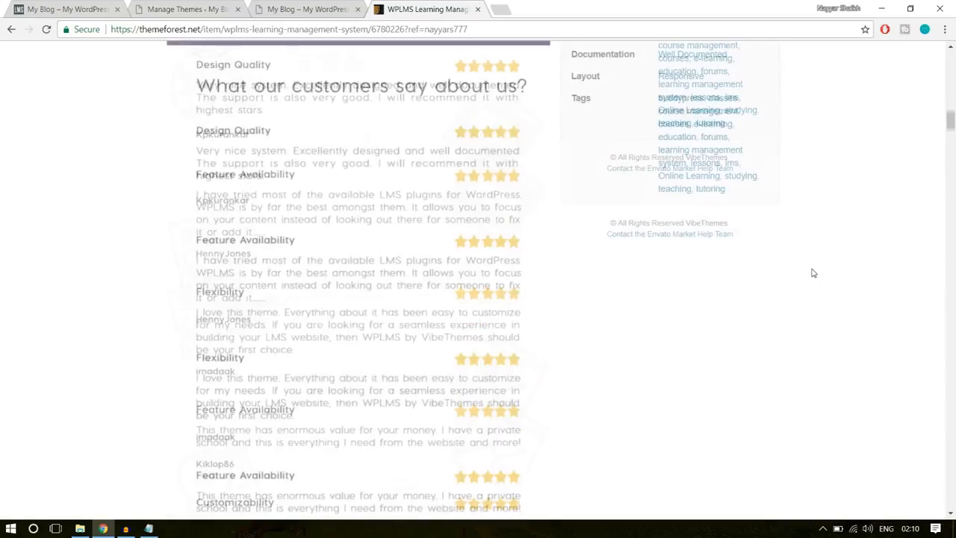
pyautogui.scroll(8, 812, 272)
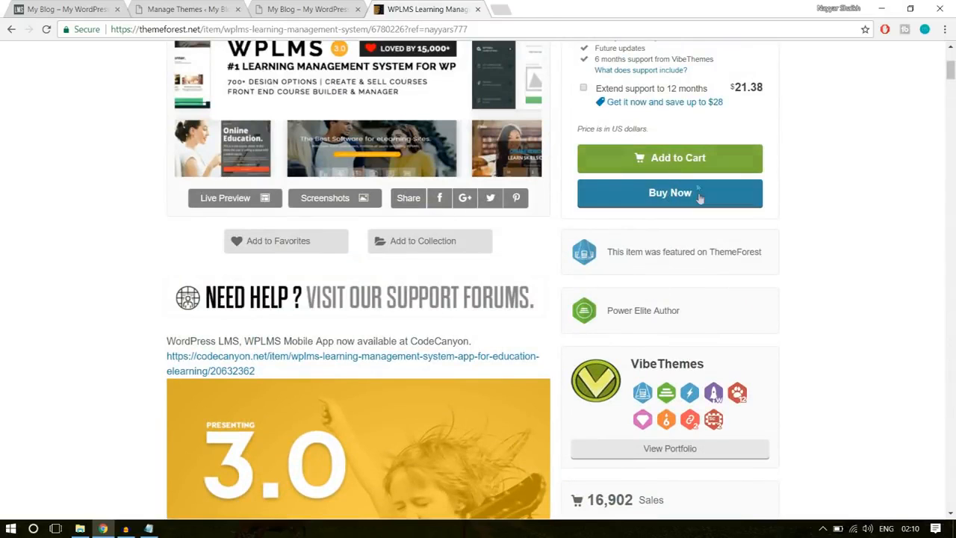
pyautogui.scroll(1, 884, 241)
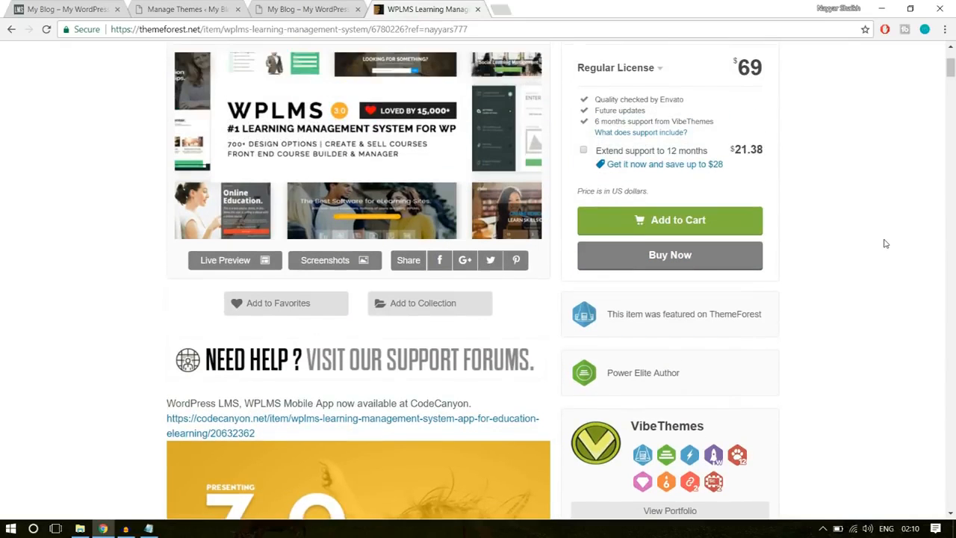
# - Close the ThemeForest page and switch to the WPLMS folder in File Explorer
pyautogui.click(479, 9)
pyautogui.click(208, 6)
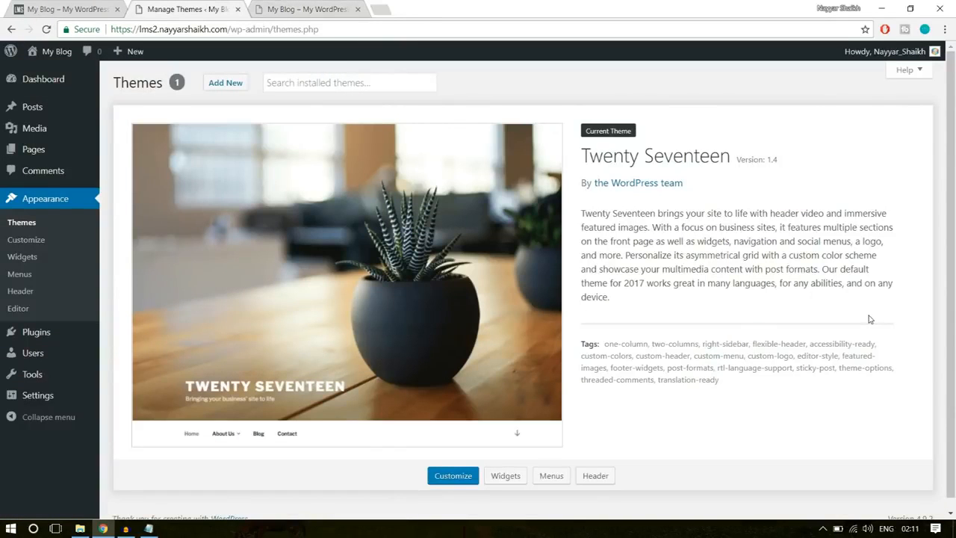
pyautogui.click(80, 528)
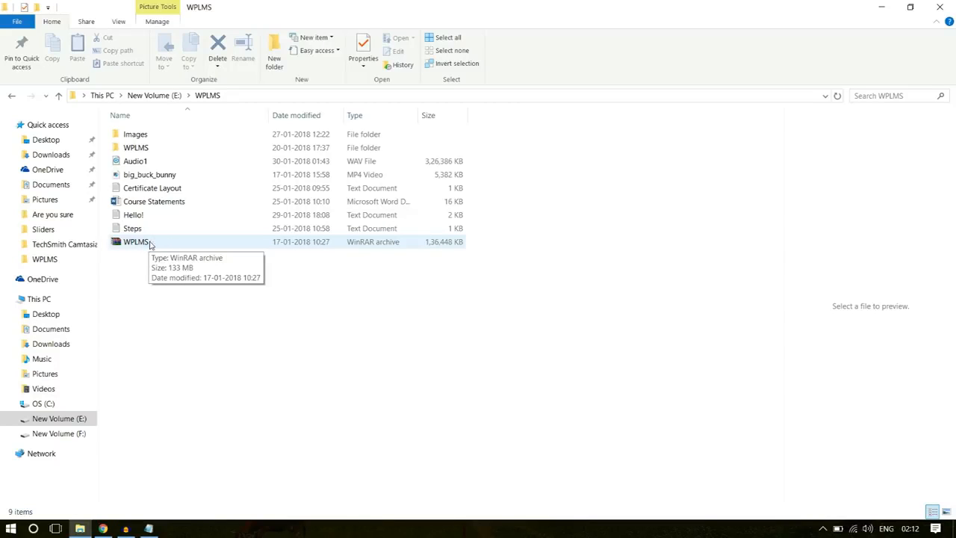
# - Open the downloaded WPLMS.rar archive, locate the wplms folder inside WPLMS Package, and close the archive
pyautogui.doubleClick(139, 243)
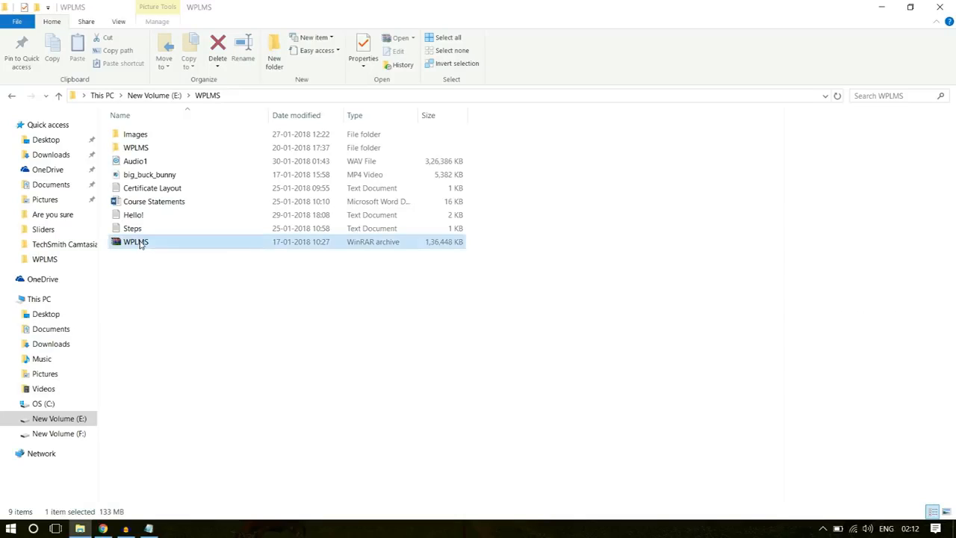
pyautogui.click(515, 281)
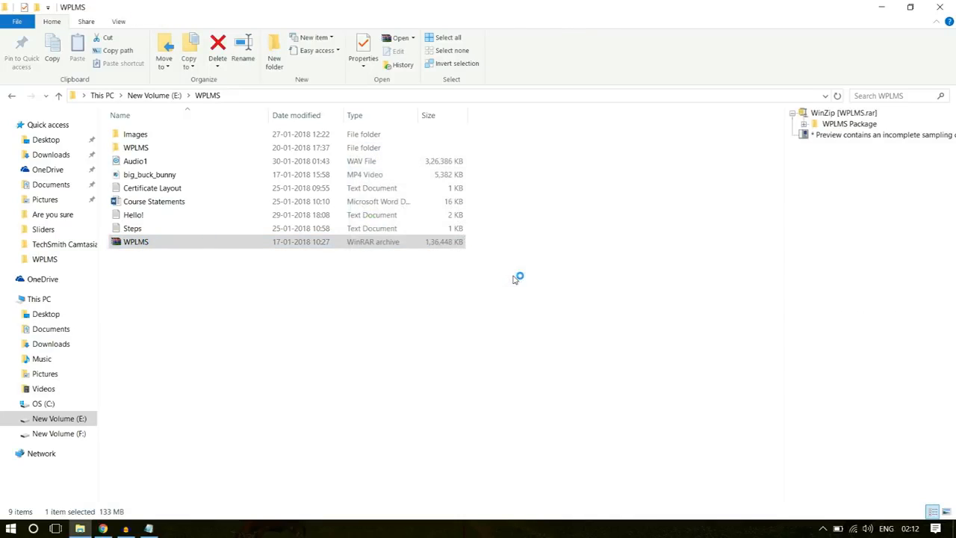
pyautogui.doubleClick(102, 180)
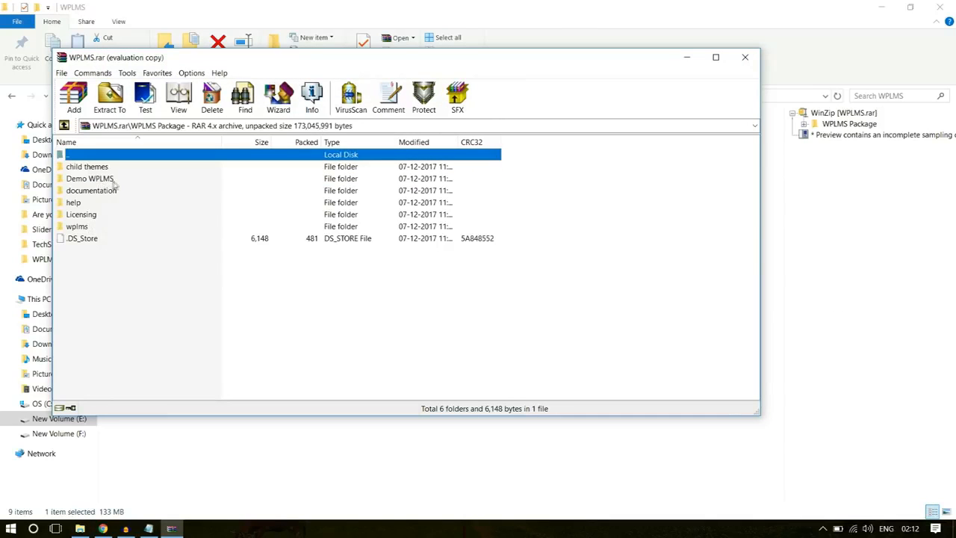
pyautogui.click(87, 228)
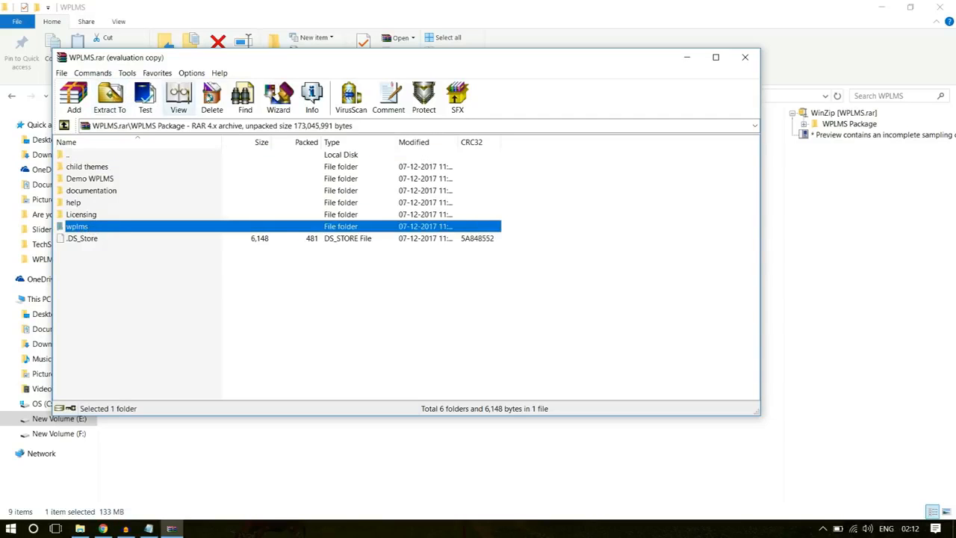
pyautogui.click(745, 58)
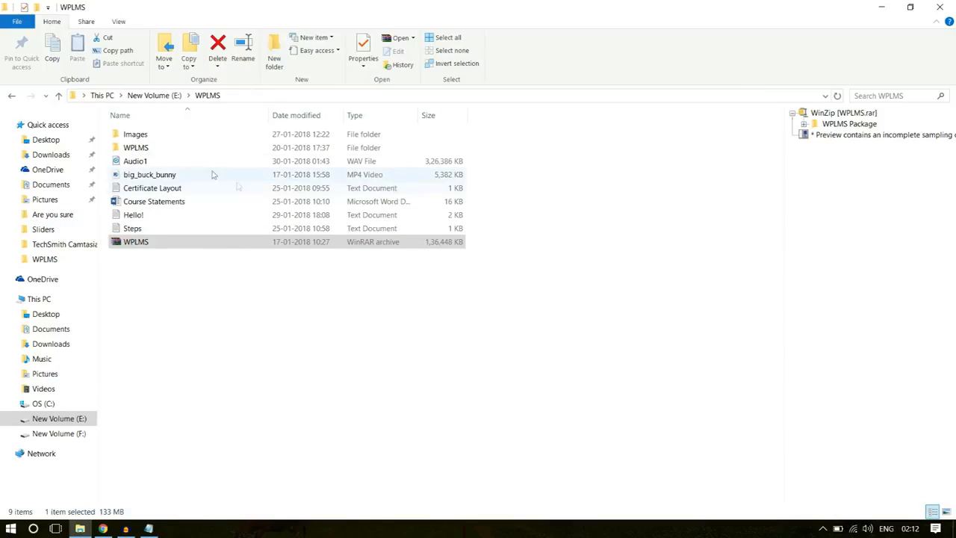
# - Open the WPLMS subfolder containing the extracted theme files and point out the wplms theme folder
pyautogui.doubleClick(159, 149)
pyautogui.click(165, 141)
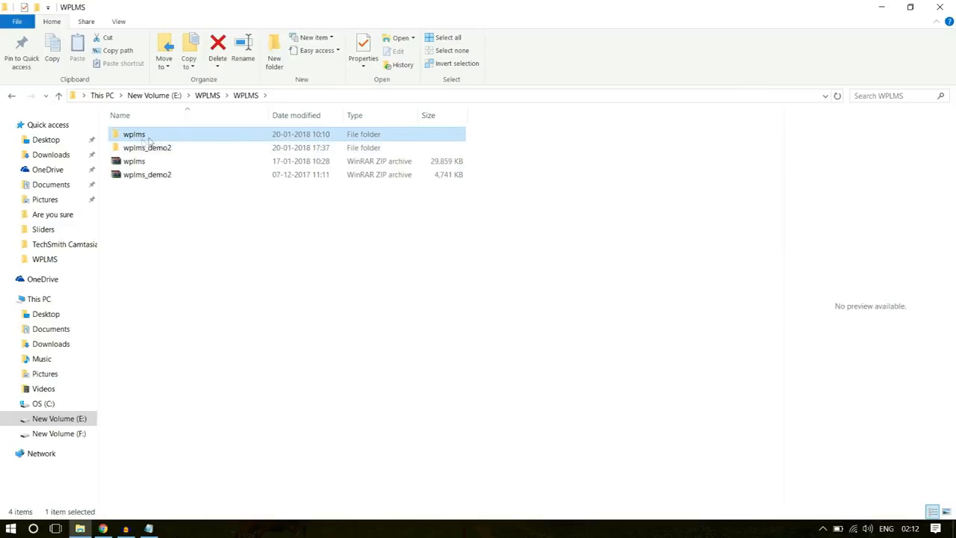
pyautogui.moveTo(145, 133)
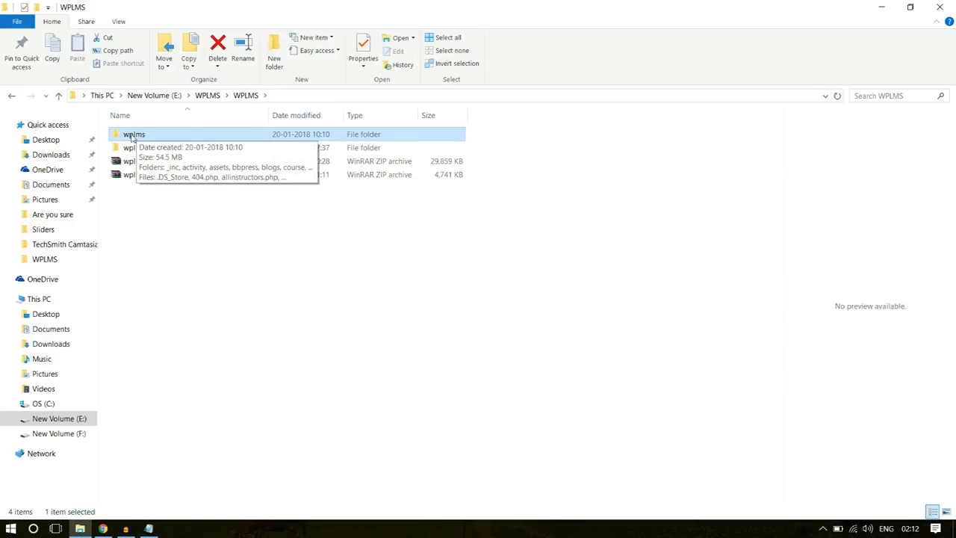
pyautogui.rightClick(132, 136)
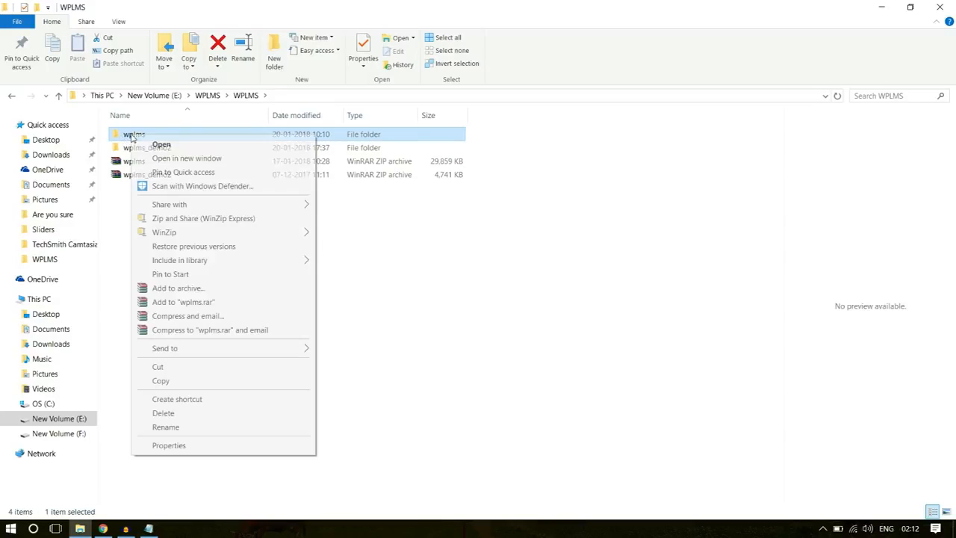
pyautogui.click(228, 293)
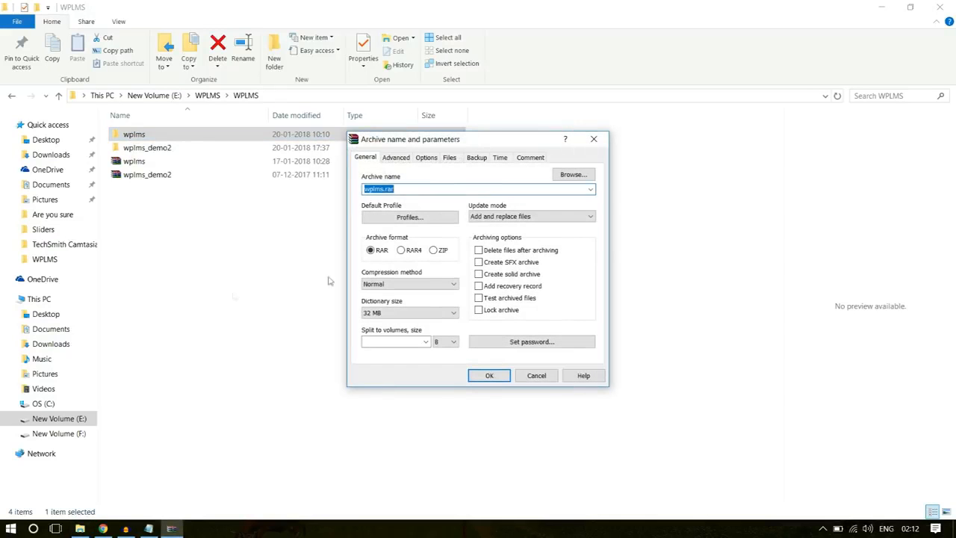
pyautogui.click(439, 250)
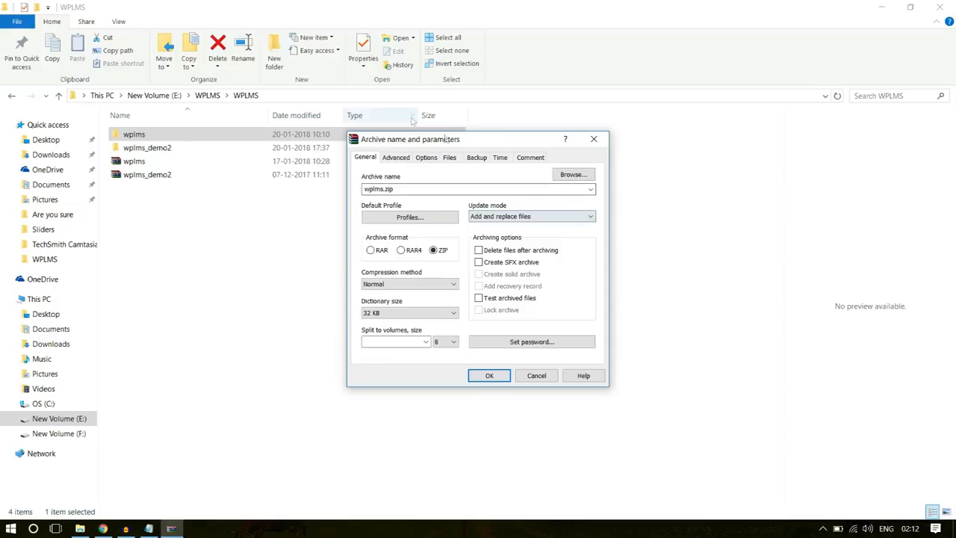
pyautogui.click(594, 139)
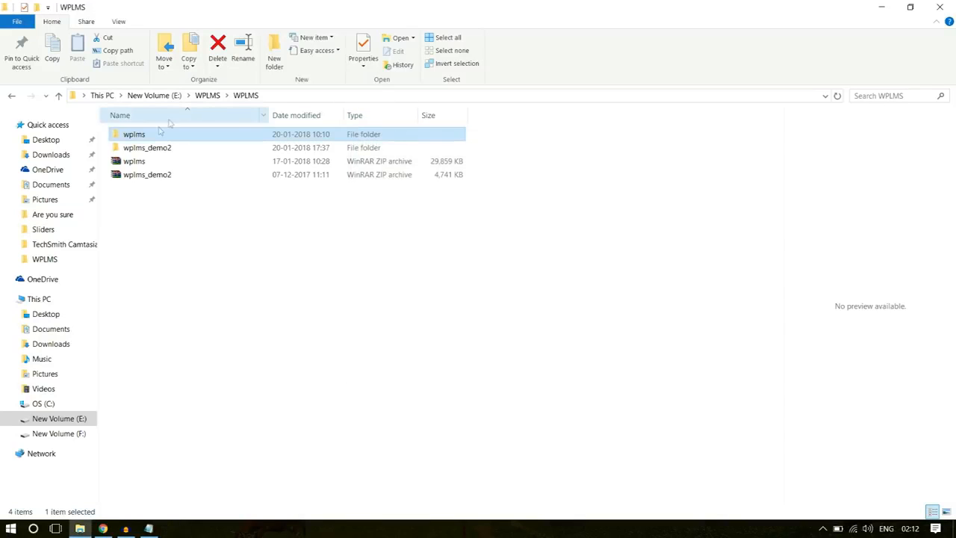
pyautogui.rightClick(141, 139)
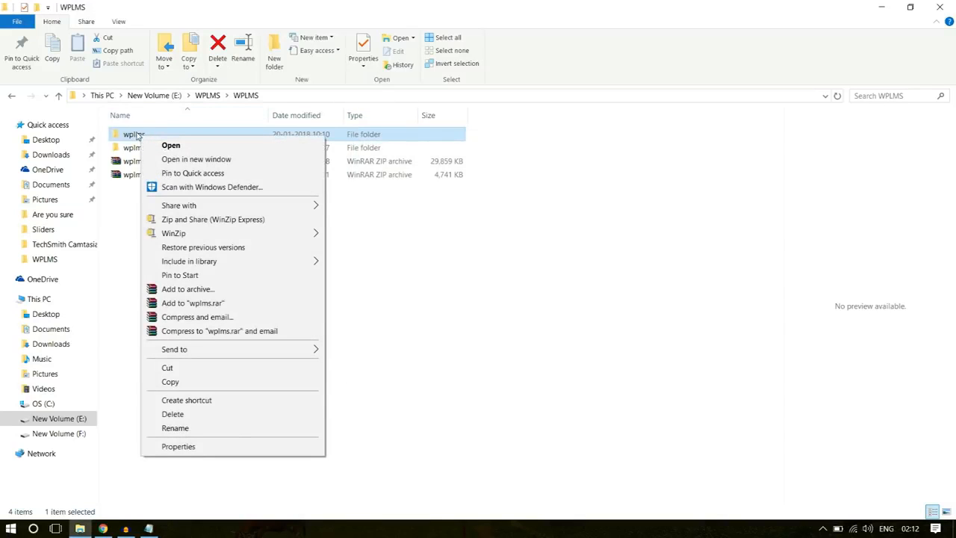
pyautogui.click(202, 290)
pyautogui.click(434, 250)
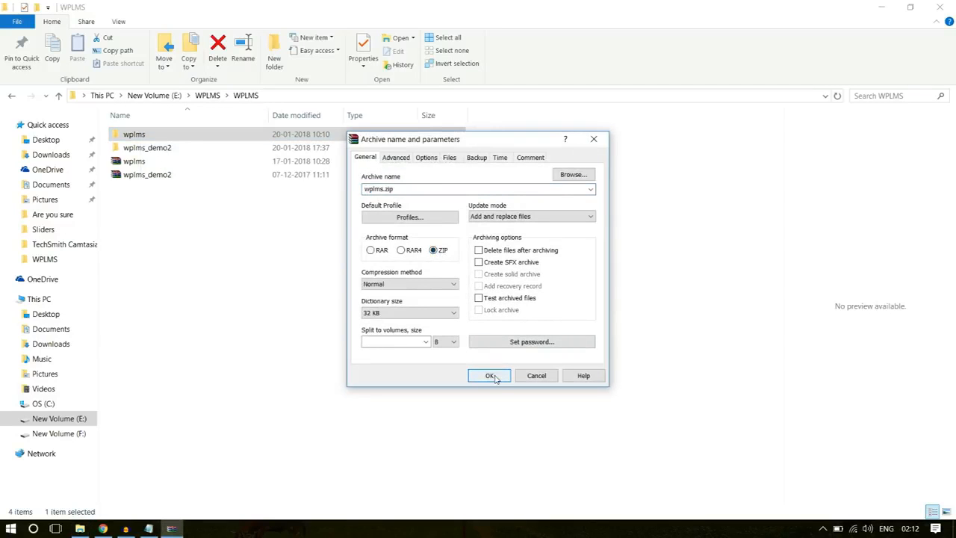
pyautogui.click(594, 139)
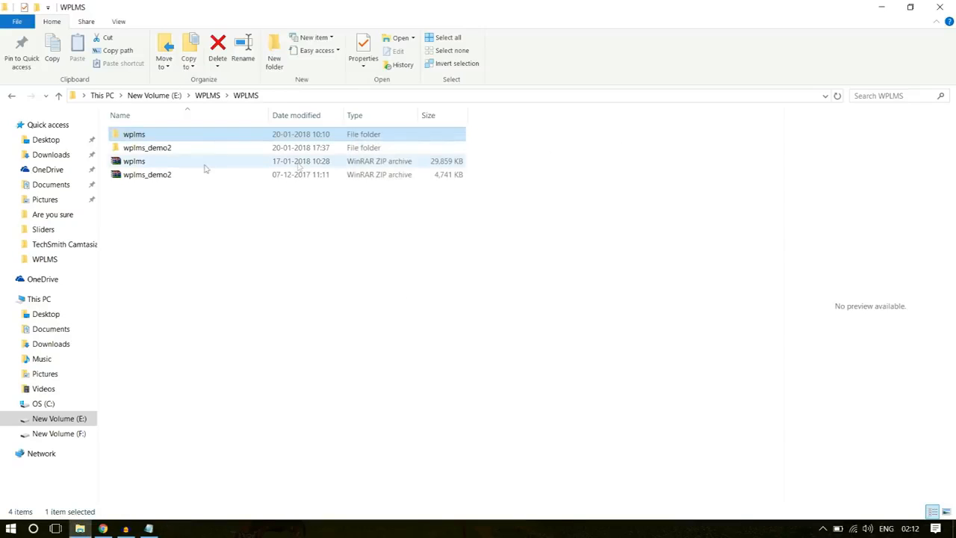
# - Check the wplms ZIP file's size and the maximum upload file size on WordPress's Upload New Media page in Chrome
pyautogui.click(159, 163)
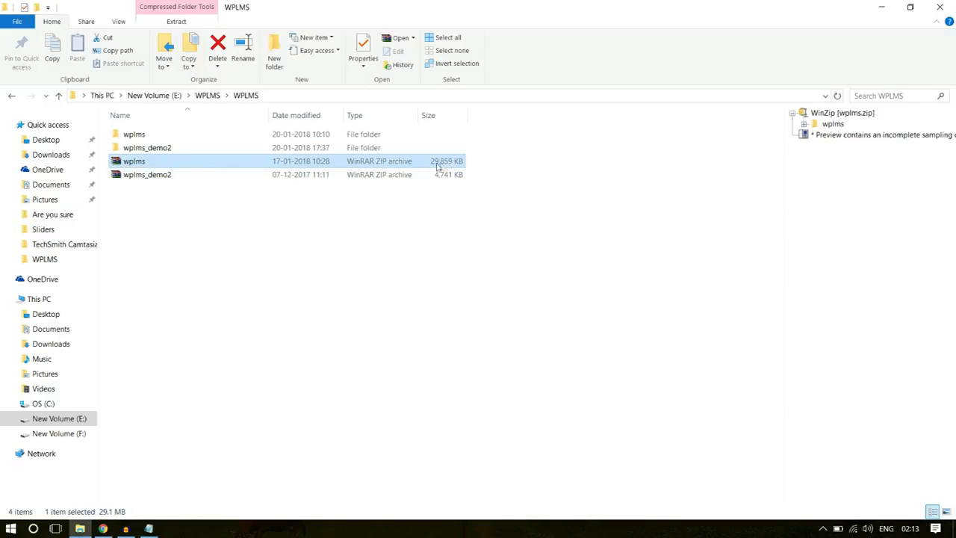
pyautogui.click(102, 529)
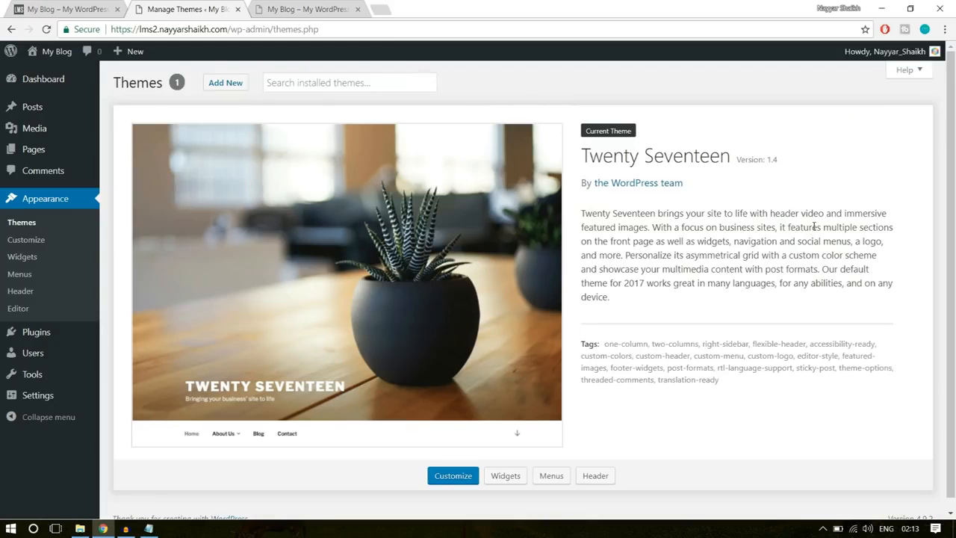
pyautogui.moveTo(25, 129)
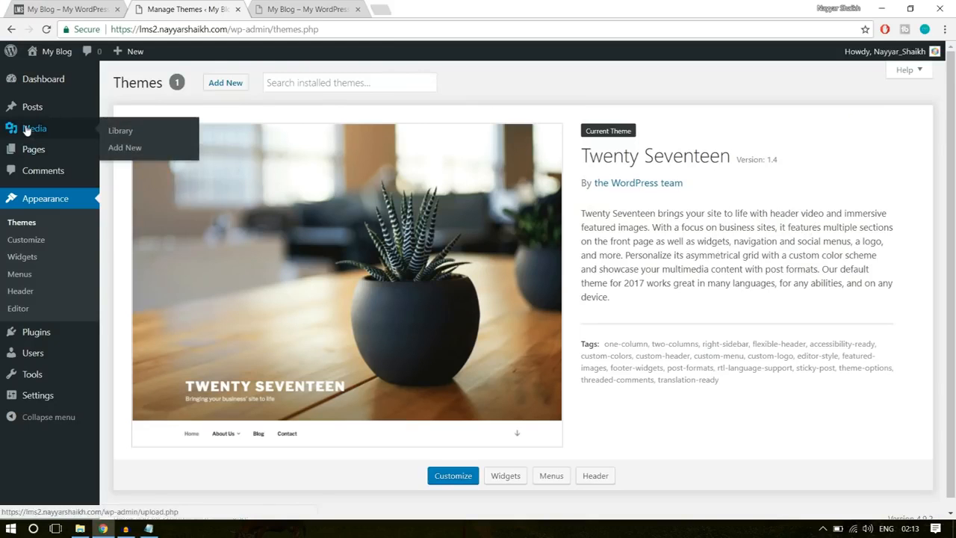
pyautogui.click(119, 147)
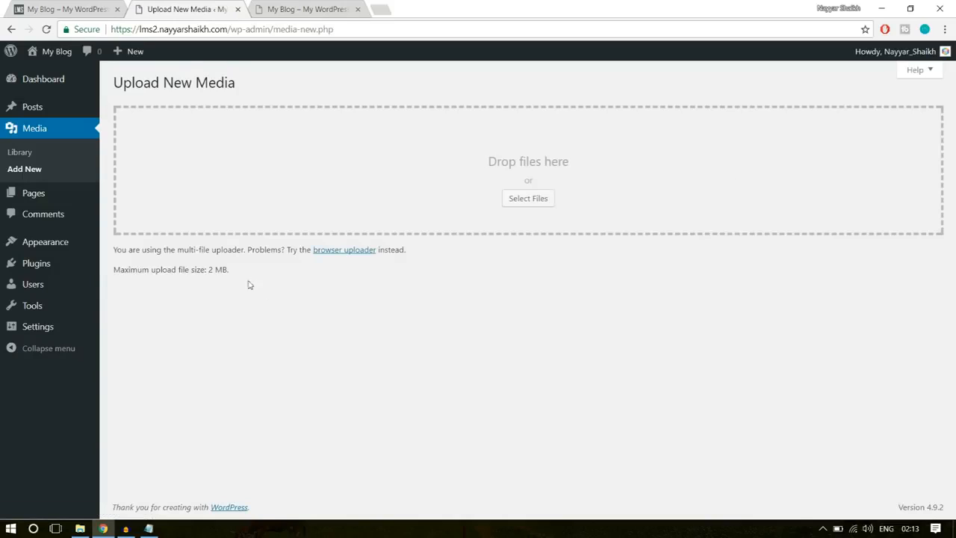
pyautogui.moveTo(115, 269); pyautogui.dragTo(230, 274)
pyautogui.click(213, 281)
pyautogui.click(214, 266)
pyautogui.moveTo(213, 266); pyautogui.dragTo(252, 272)
pyautogui.click(247, 272)
# - Open the tutorial author's YouTube channel in Chrome and browse its uploads for the upload_max_filesize and FileZilla videos
pyautogui.click(380, 6)
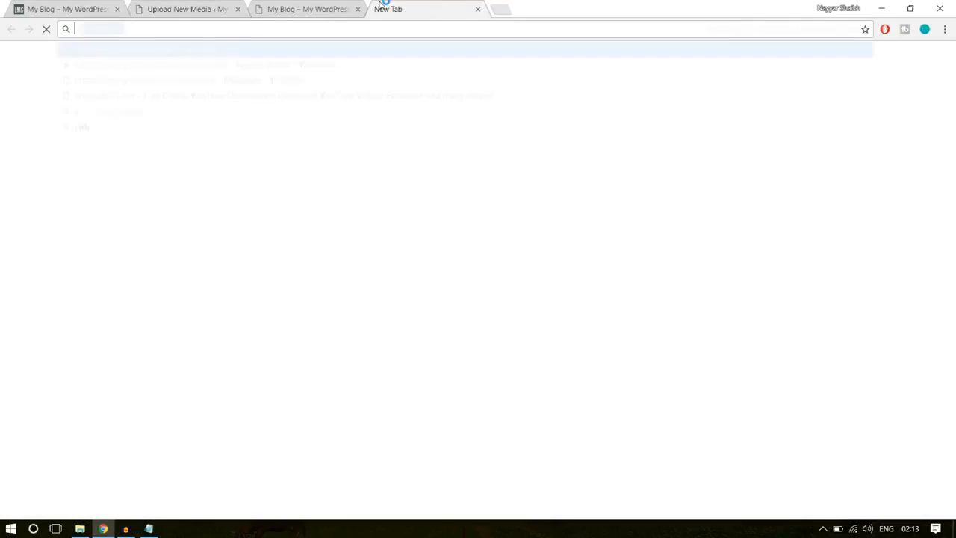
pyautogui.write('youtube.com')
pyautogui.click(291, 69)
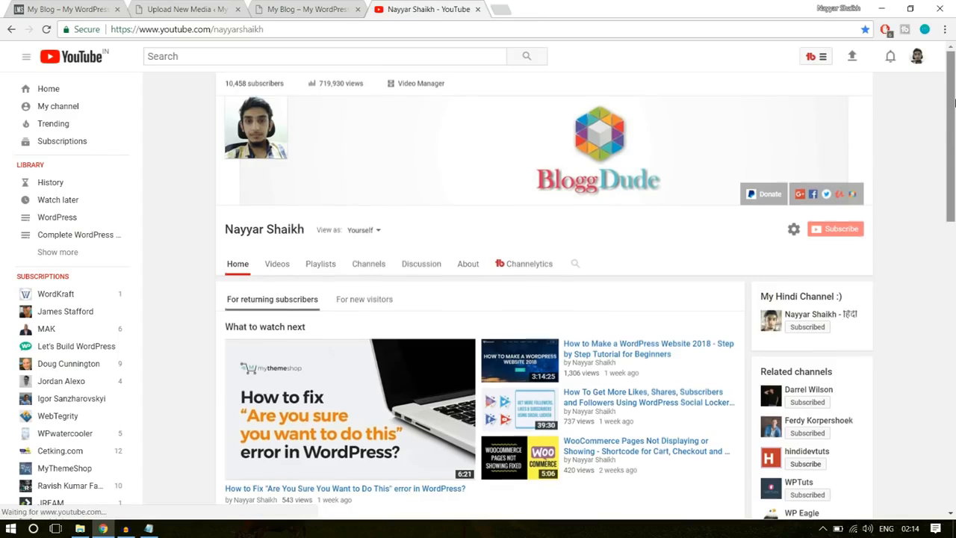
pyautogui.moveTo(955, 106); pyautogui.dragTo(955, 183)
pyautogui.scroll(-2, 845, 277)
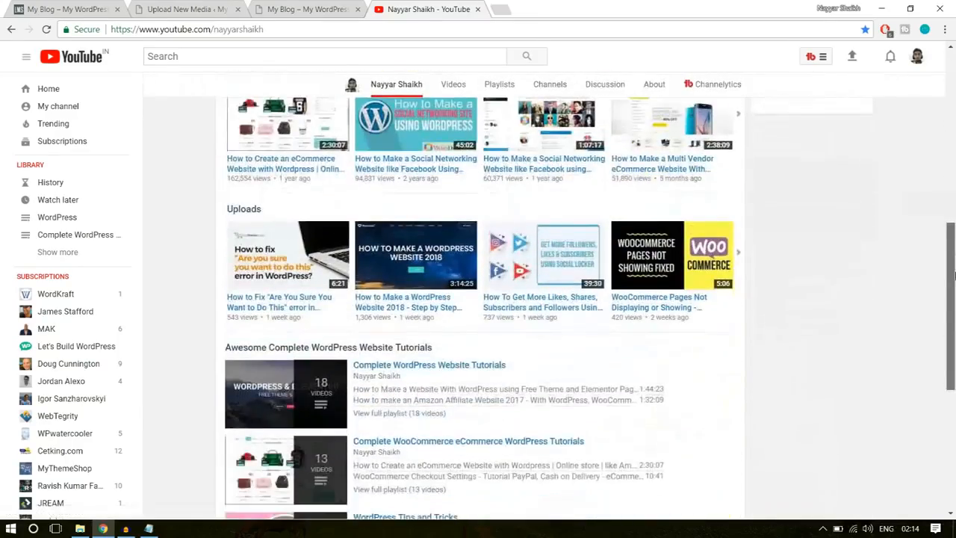
pyautogui.scroll(-1, 848, 279)
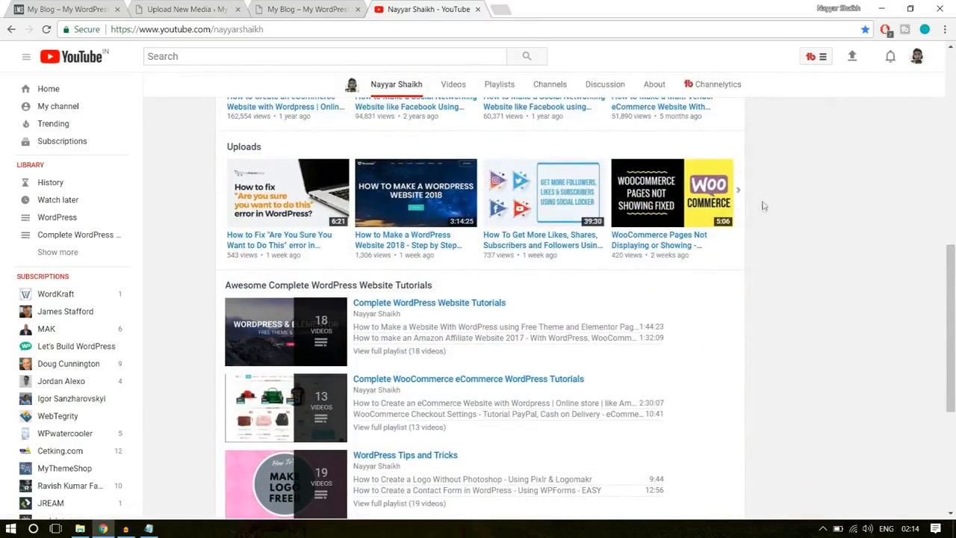
pyautogui.click(746, 194)
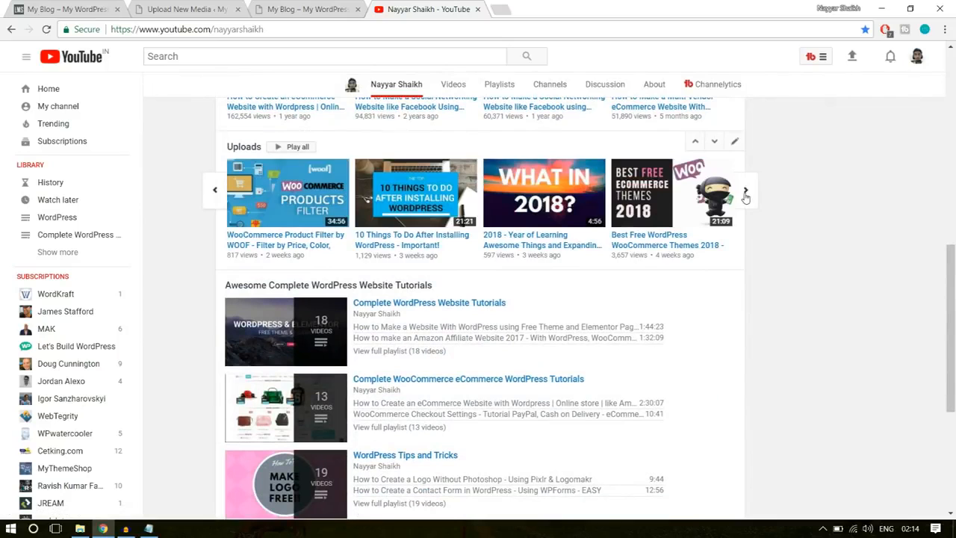
pyautogui.click(746, 194)
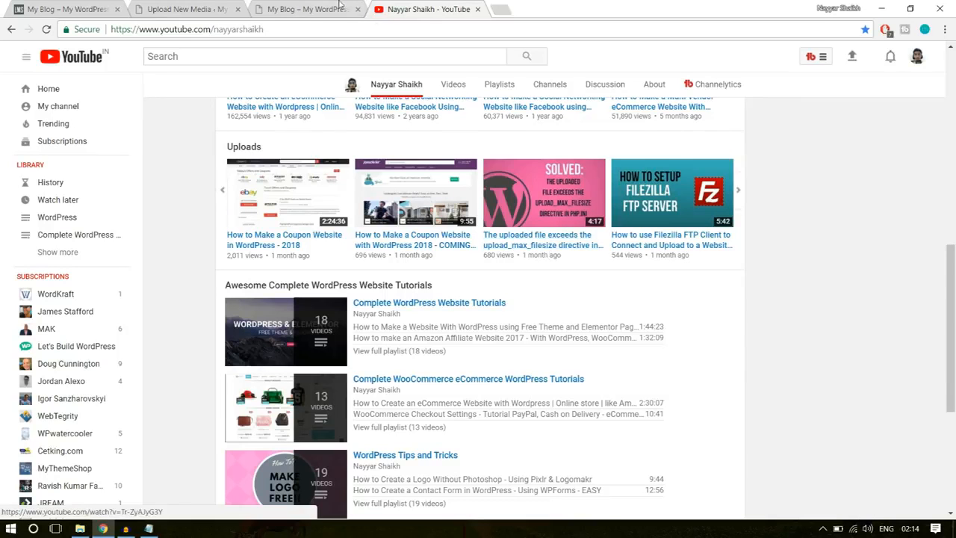
pyautogui.click(186, 9)
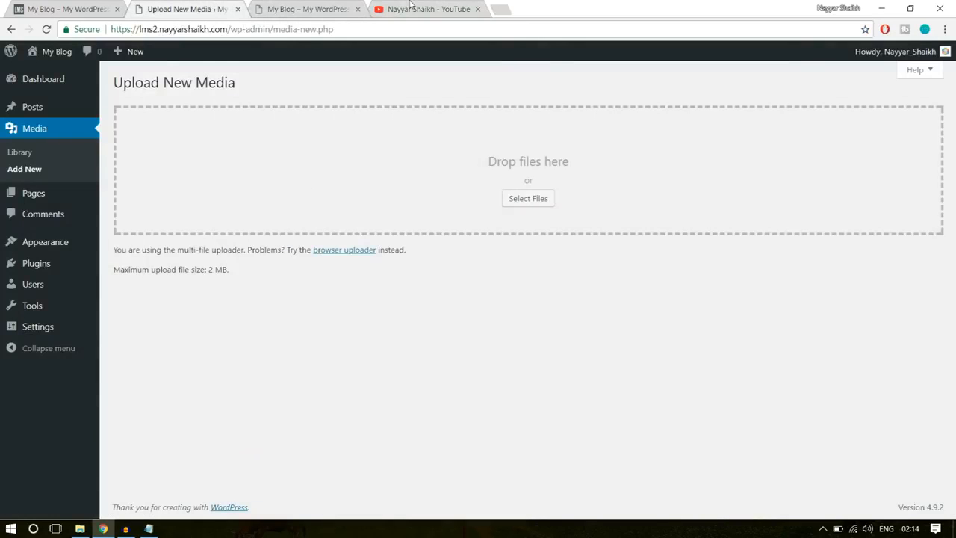
pyautogui.click(410, 6)
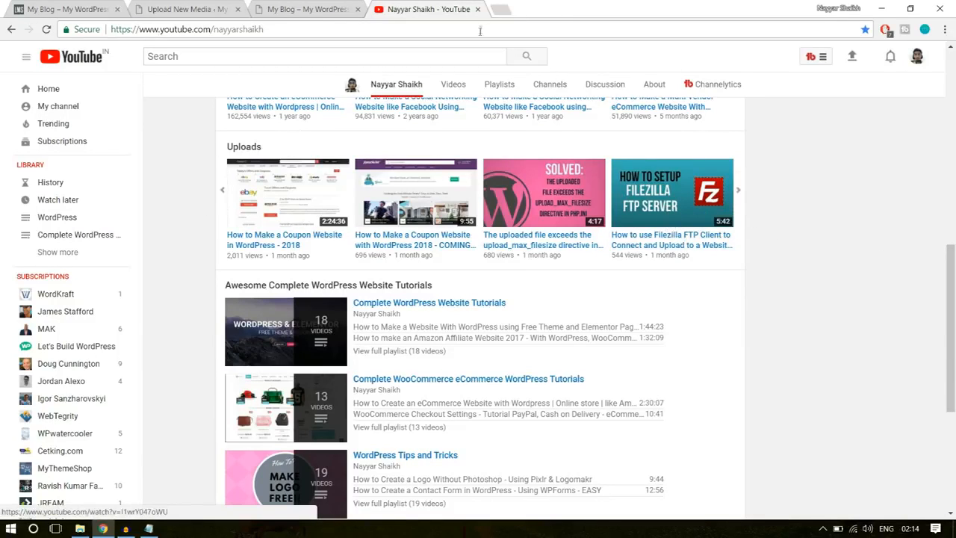
pyautogui.click(187, 9)
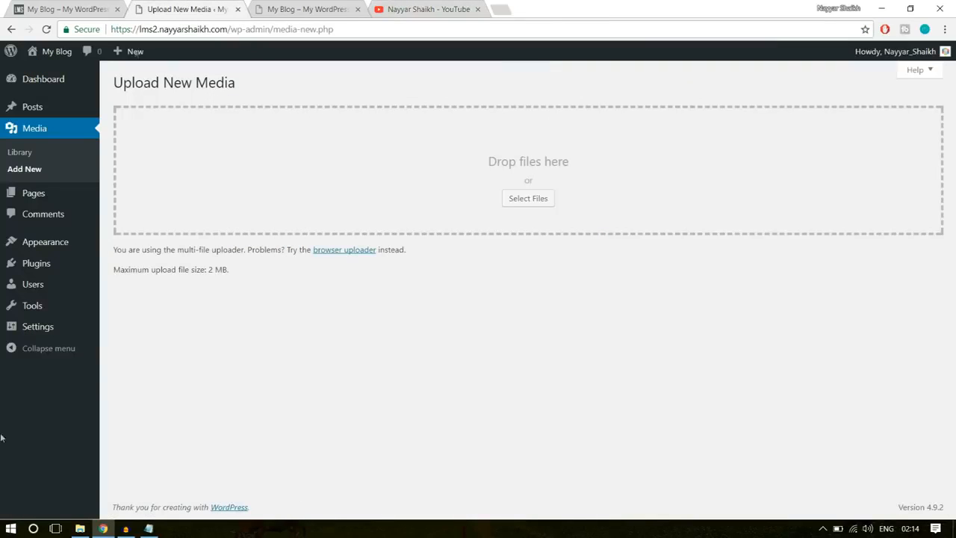
# - Launch FileZilla, check the subdomain in the site's address, and open the lms2 subdomain folder on the remote server
pyautogui.click(10, 529)
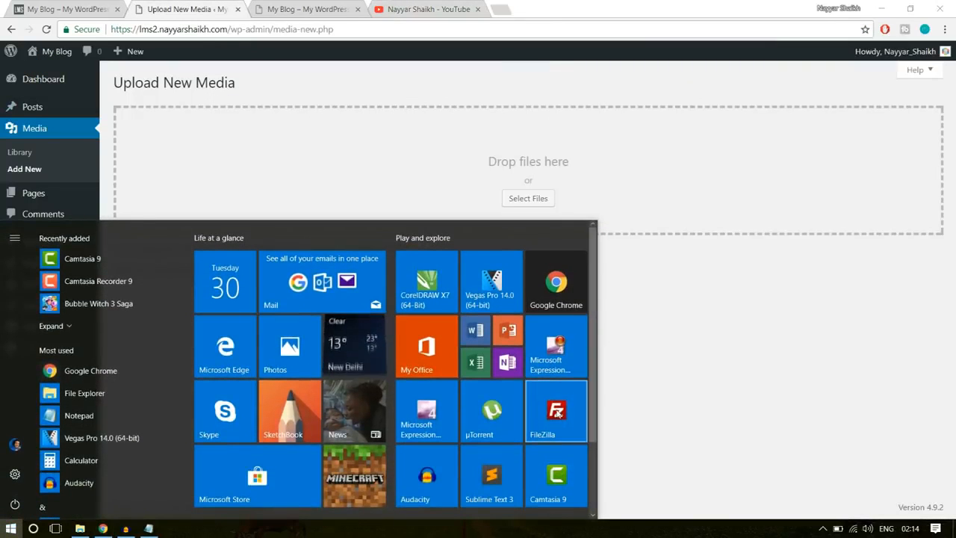
pyautogui.click(558, 411)
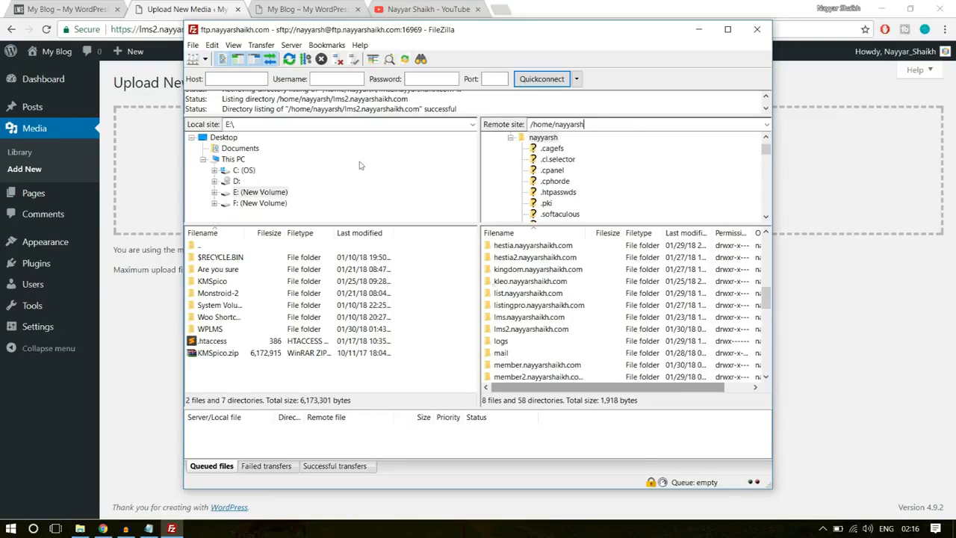
pyautogui.click(181, 27)
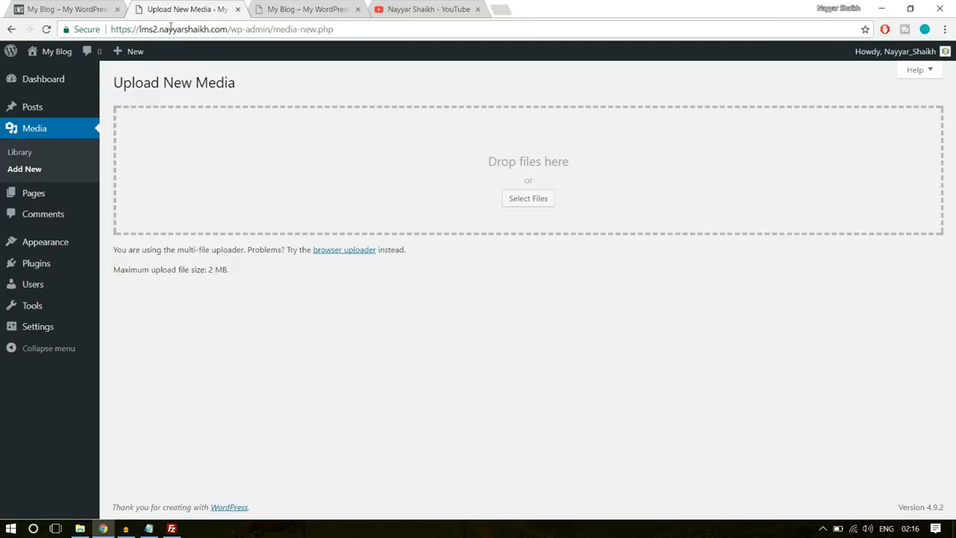
pyautogui.click(172, 529)
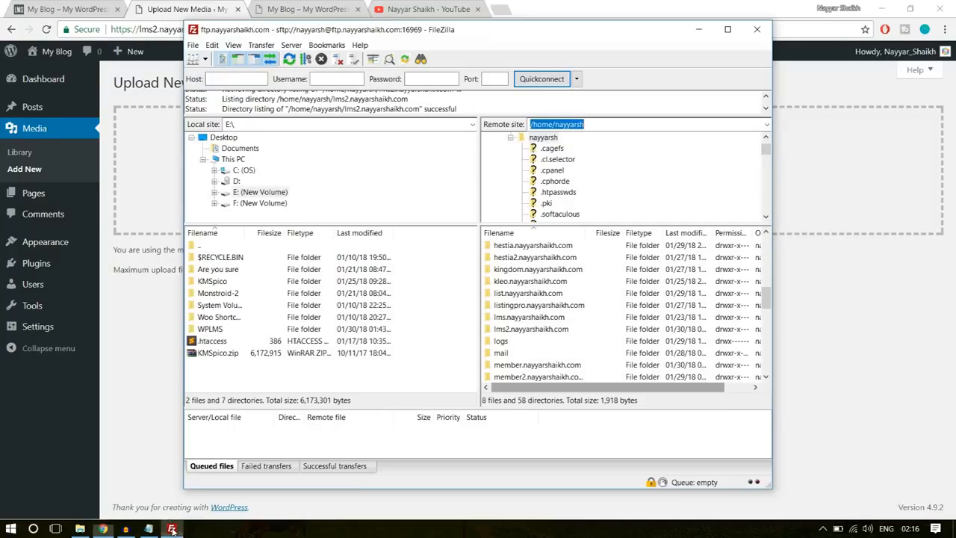
pyautogui.scroll(-1, 564, 339)
pyautogui.scroll(3, 553, 336)
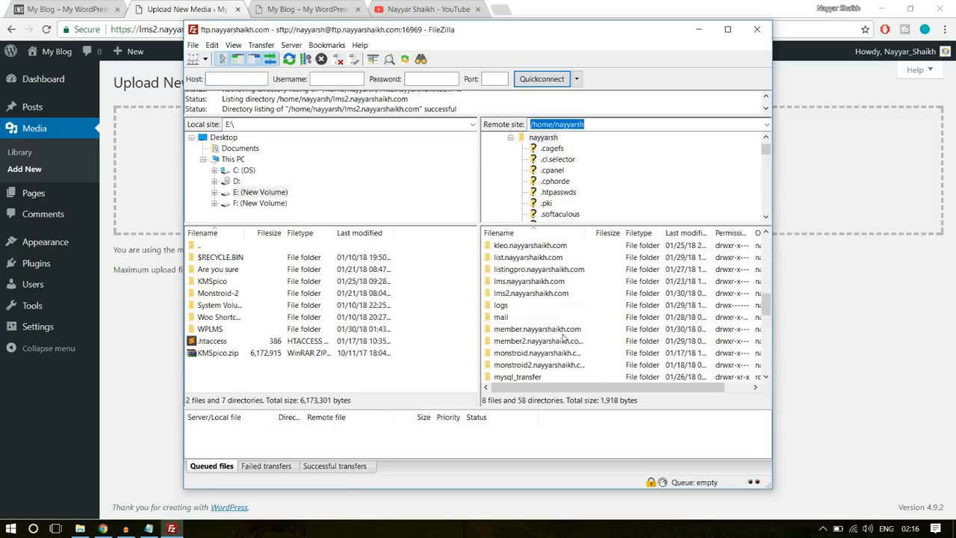
pyautogui.click(540, 329)
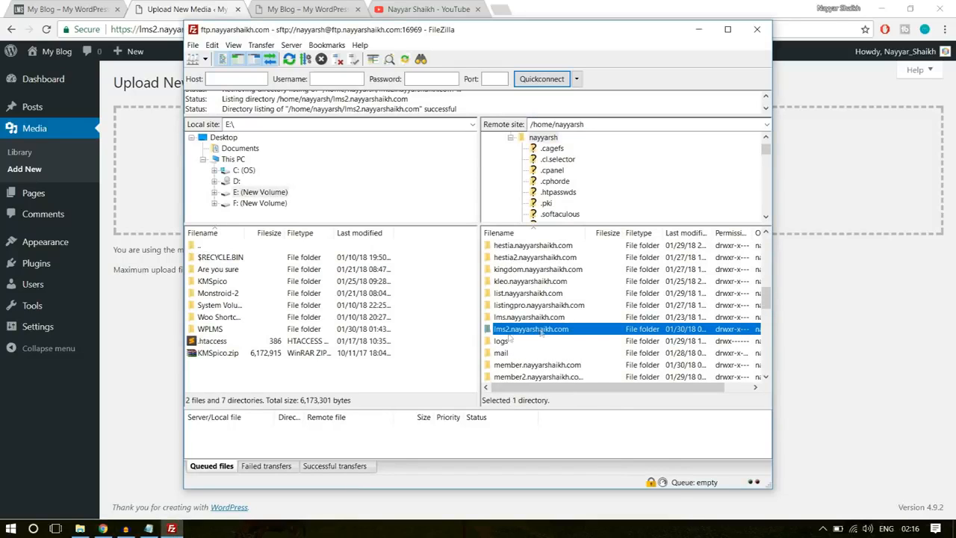
pyautogui.doubleClick(551, 334)
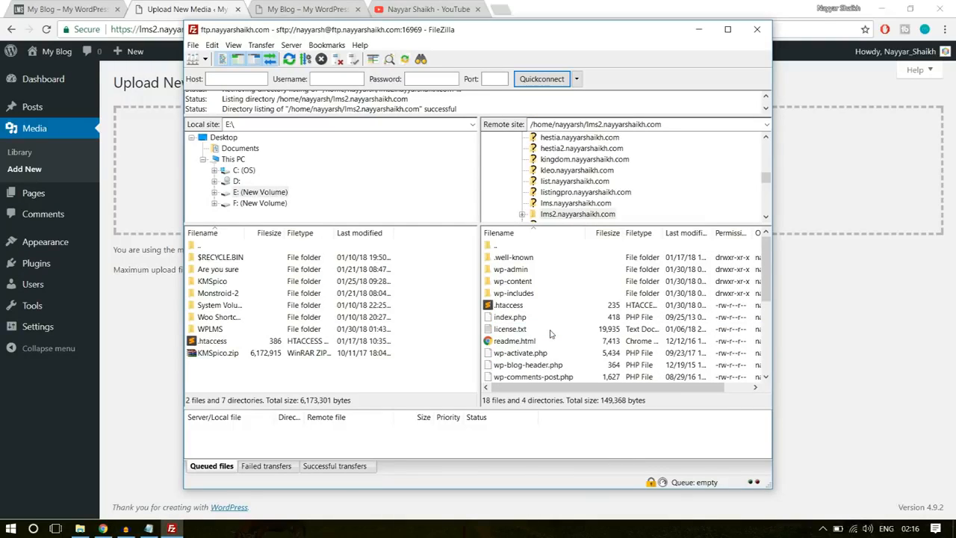
# - Download the .htaccess file from the remote lms2 folder to the local Desktop folder and dismiss the transfer notification
pyautogui.click(519, 306)
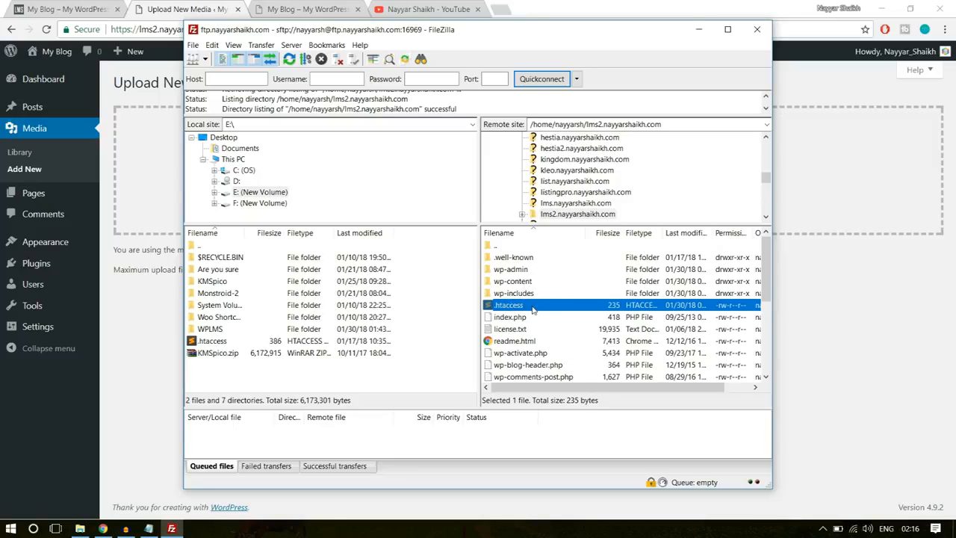
pyautogui.moveTo(533, 309); pyautogui.dragTo(510, 312)
pyautogui.click(219, 140)
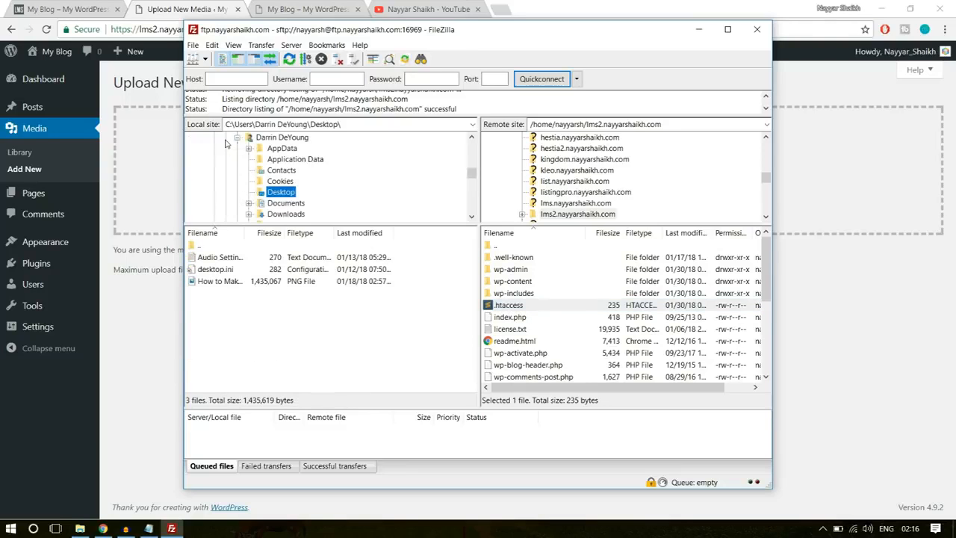
pyautogui.scroll(2, 312, 210)
pyautogui.scroll(-3, 342, 197)
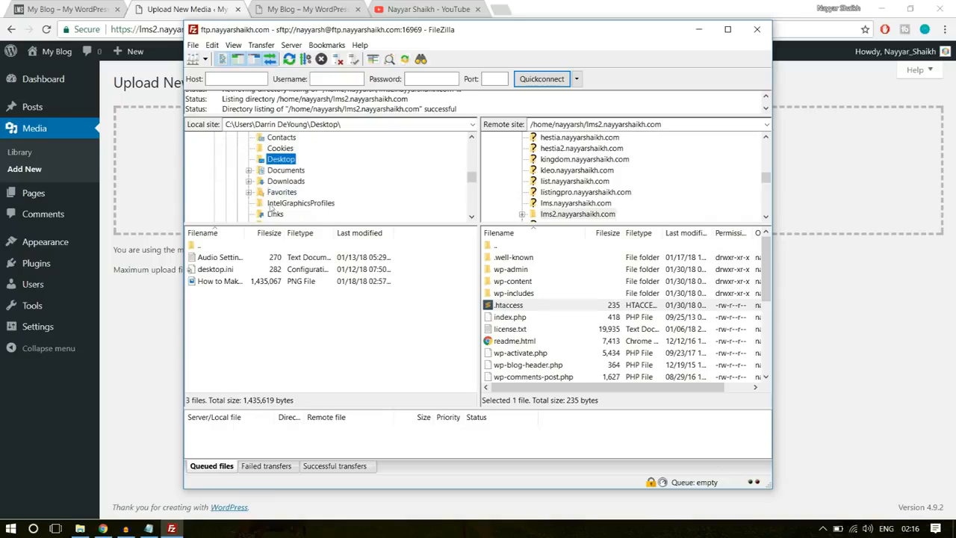
pyautogui.click(275, 161)
pyautogui.press('Escape')
pyautogui.moveTo(517, 310); pyautogui.dragTo(269, 333)
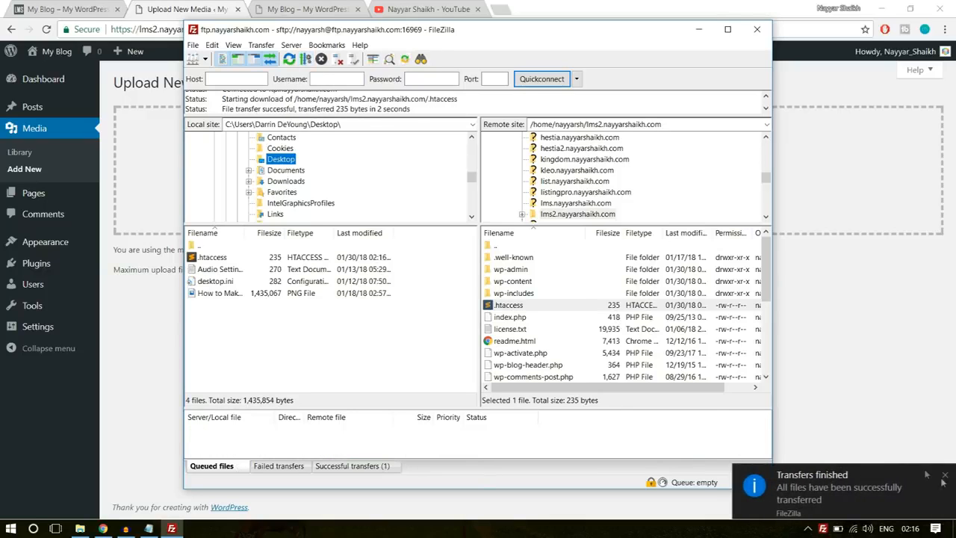
pyautogui.click(828, 487)
pyautogui.click(372, 378)
# - Open the downloaded .htaccess file from the desktop in Sublime Text and place the cursor on line 11, below </IfModule>
pyautogui.press('super+d')
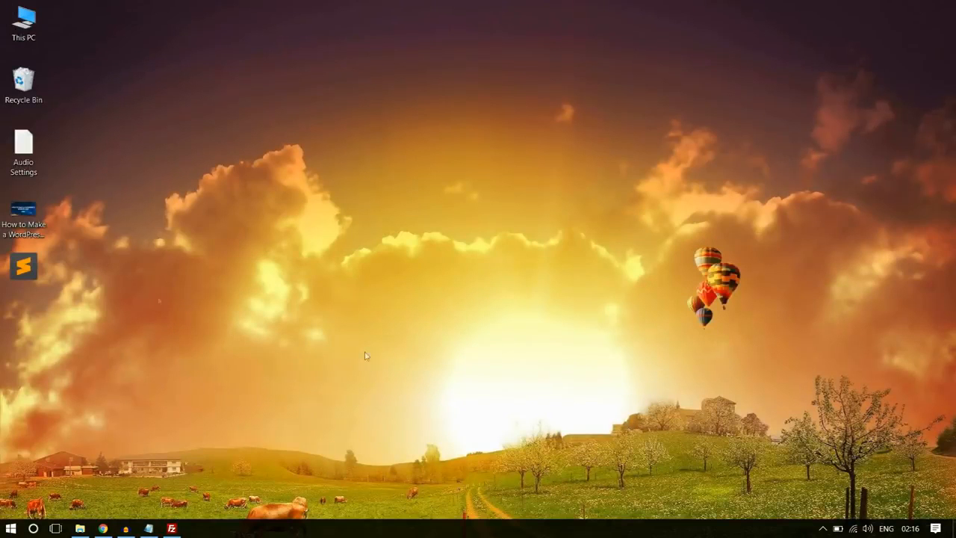
pyautogui.doubleClick(30, 263)
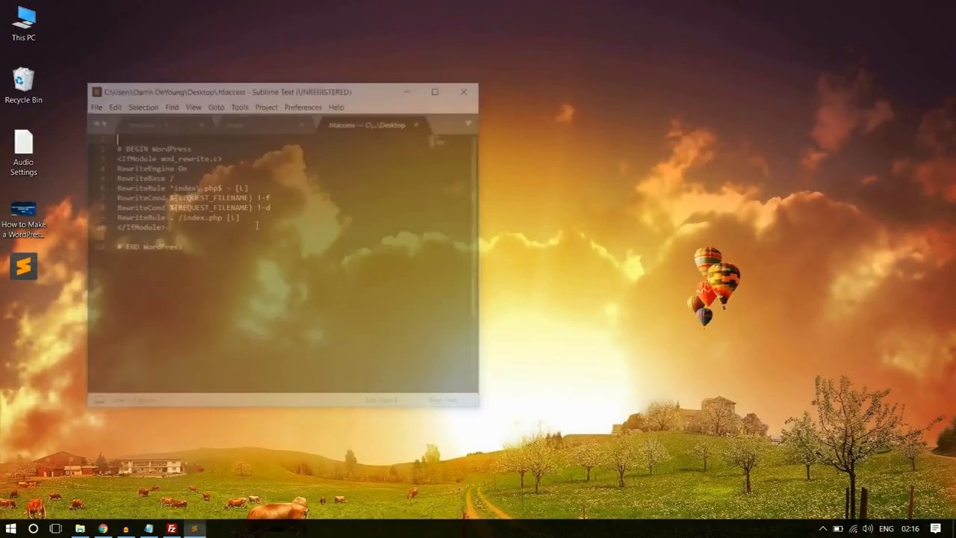
pyautogui.click(165, 237)
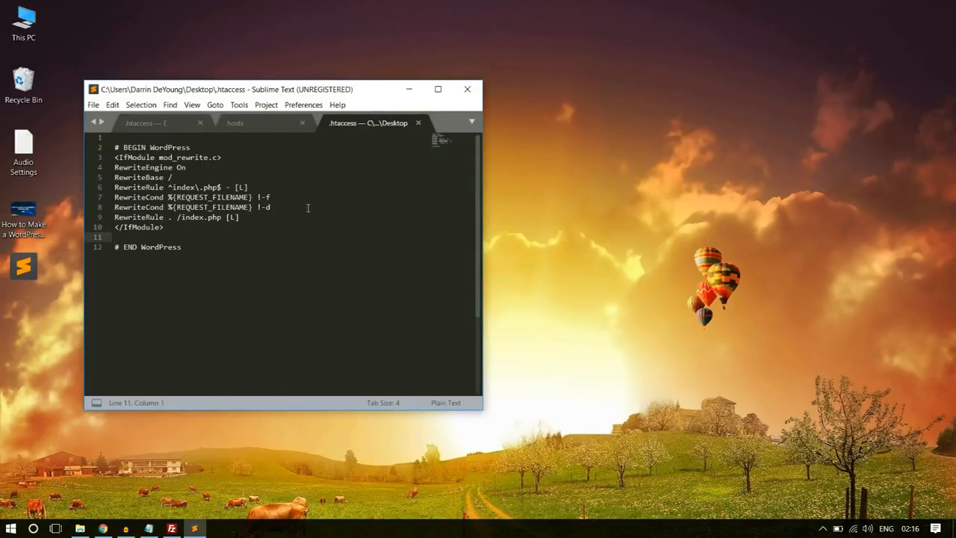
pyautogui.moveTo(260, 93); pyautogui.dragTo(425, 70)
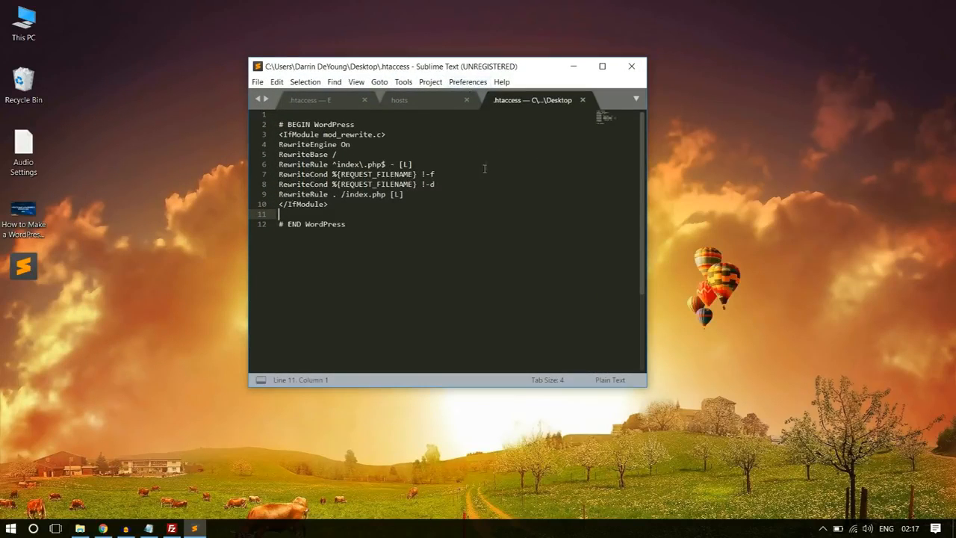
# - Switch to Chrome, open the upload_max_filesize post on bloggdude.com, and copy its five php_value lines
pyautogui.click(103, 528)
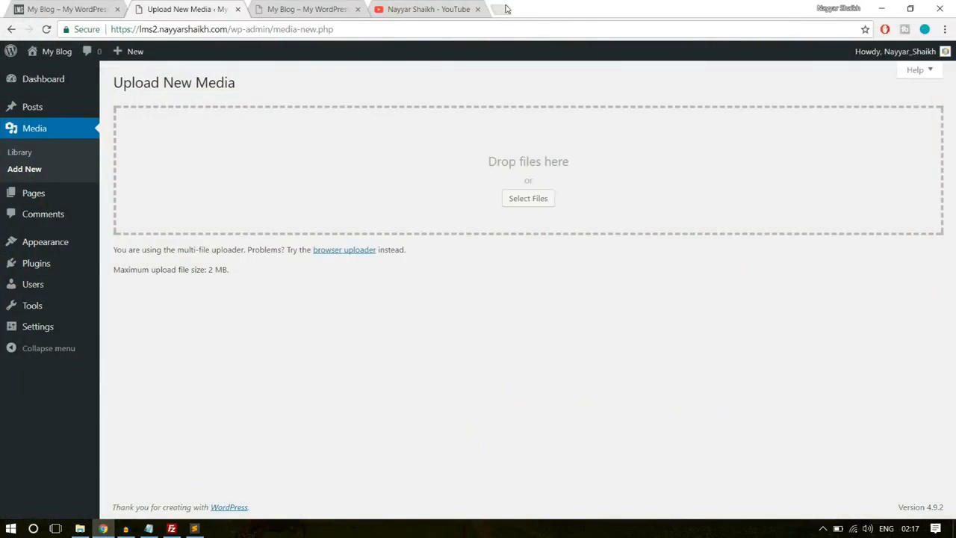
pyautogui.click(507, 9)
pyautogui.write('b')
pyautogui.press('Return')
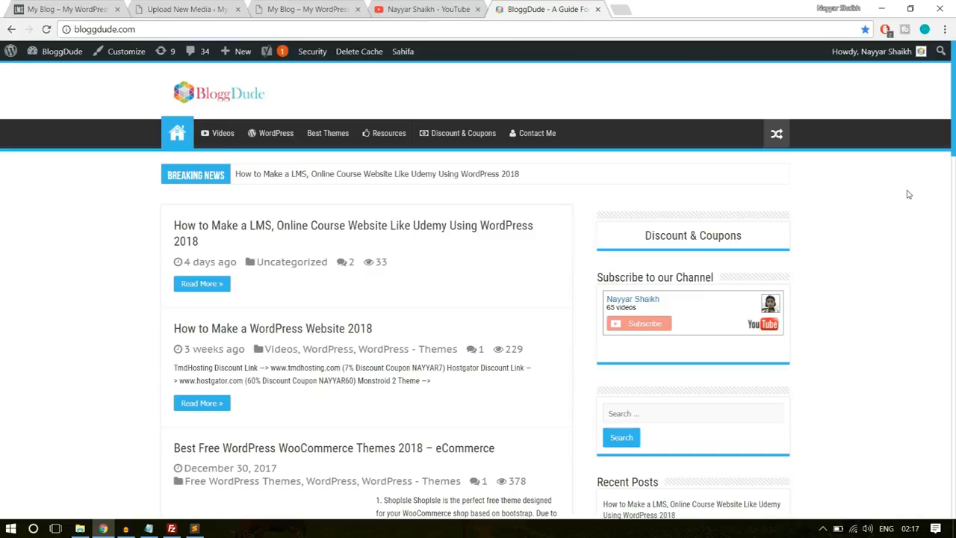
pyautogui.scroll(-8, 924, 242)
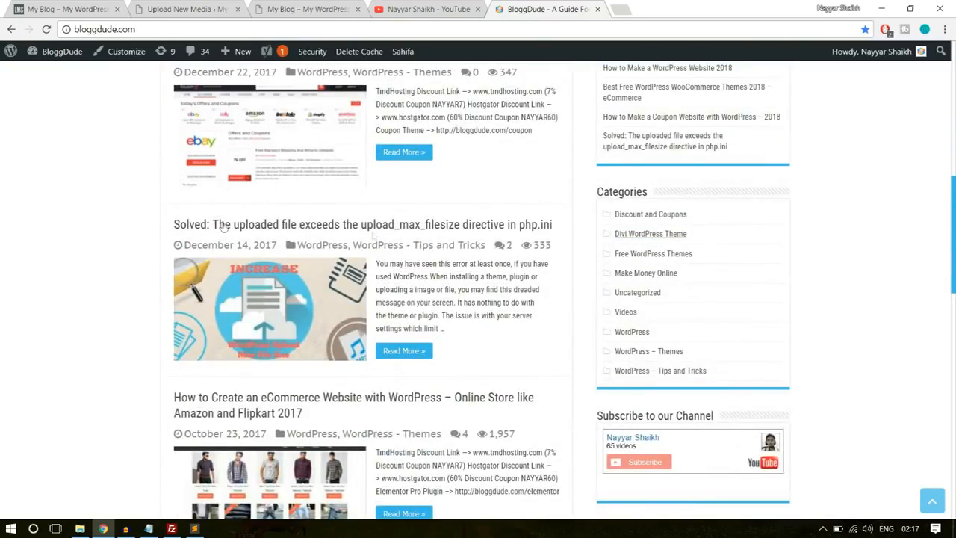
pyautogui.click(245, 225)
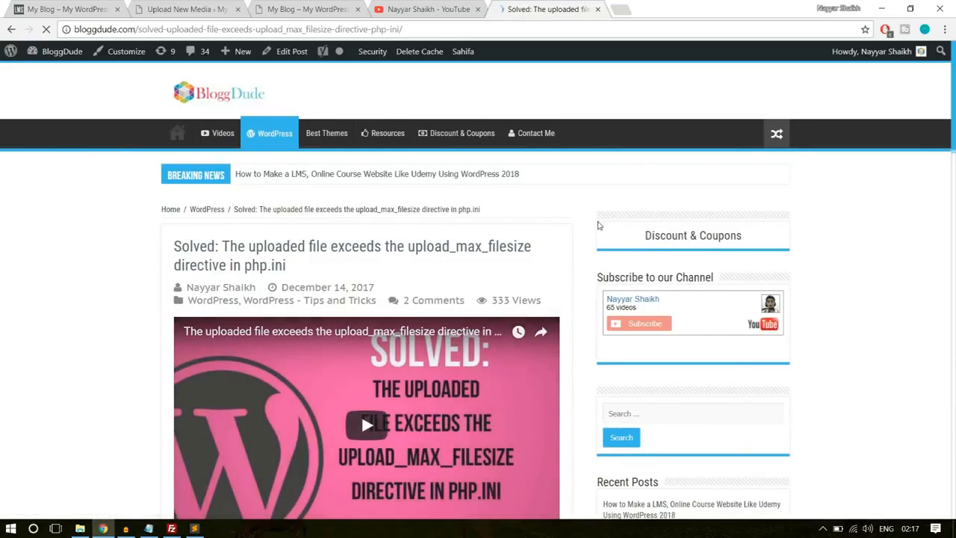
pyautogui.scroll(-3, 589, 234)
pyautogui.scroll(-15, 589, 234)
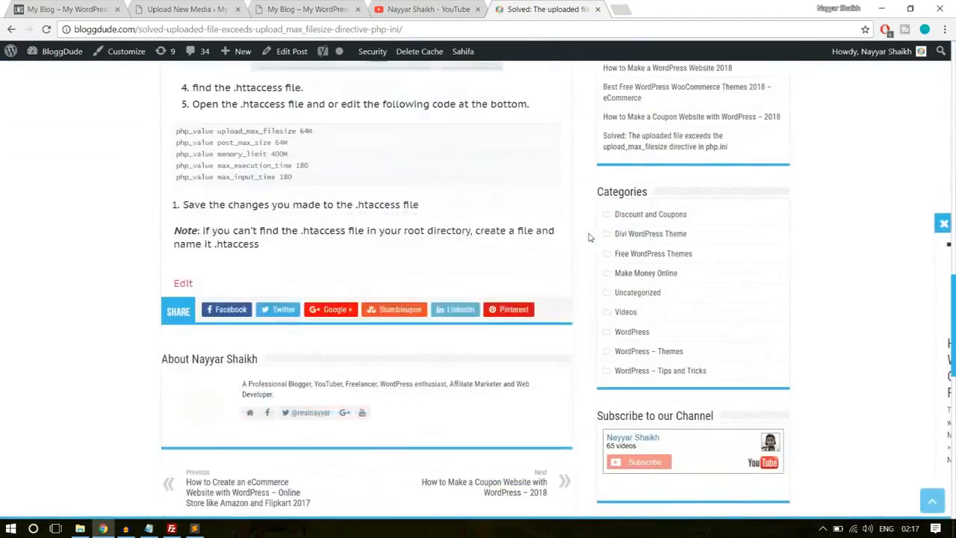
pyautogui.moveTo(303, 170); pyautogui.dragTo(168, 124)
pyautogui.hotkey('ctrl', 'c')
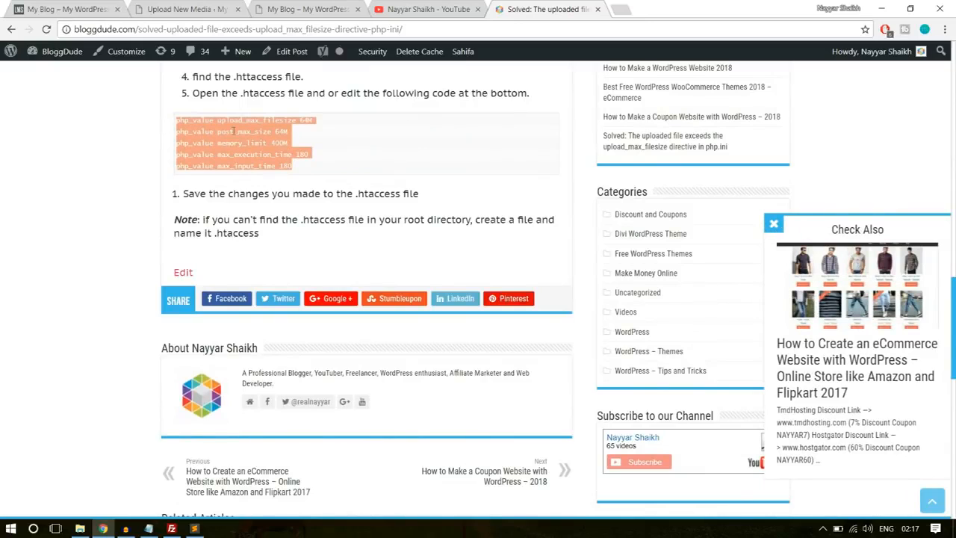
# - Switch to Sublime Text, paste the php_value lines below </IfModule> in .htaccess, set max_input_time to 200, and save the file
pyautogui.click(194, 528)
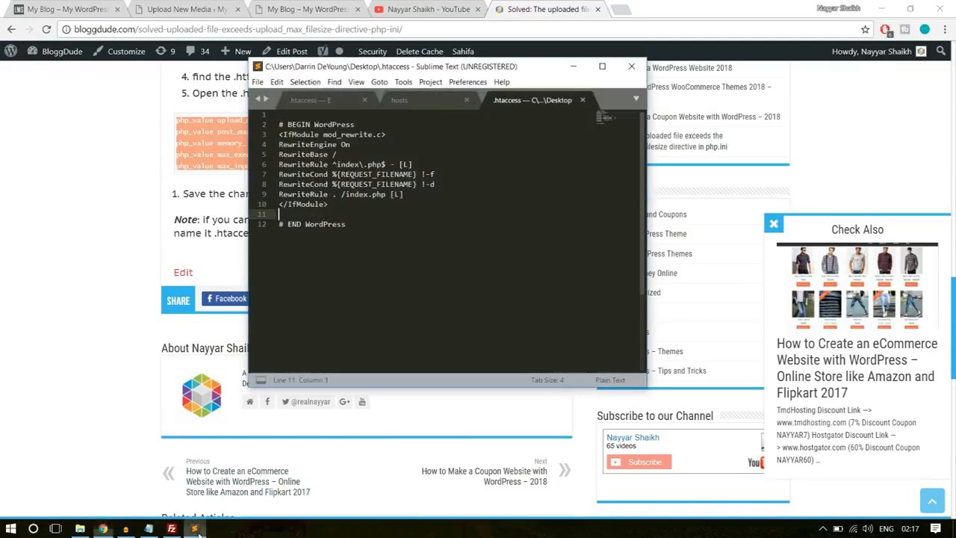
pyautogui.hotkey('ctrl', 'v')
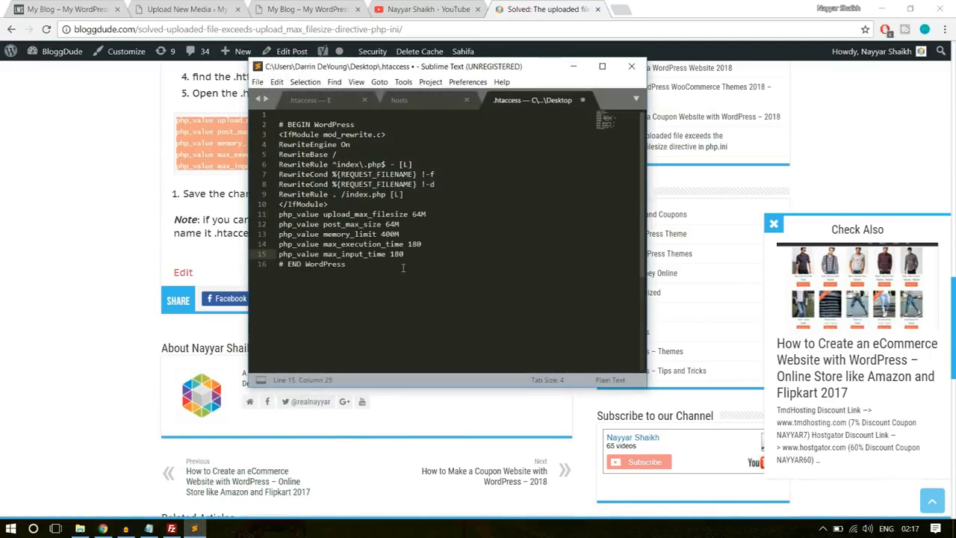
pyautogui.hotkey('ctrl', 's')
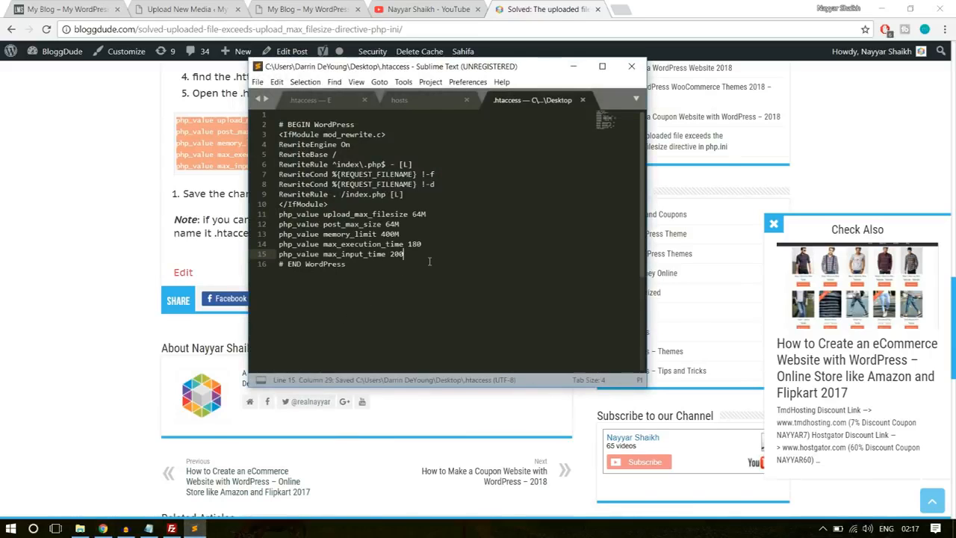
# - Close Sublime Text and the YouTube channel and bloggdude.com pages in Chrome
pyautogui.click(632, 67)
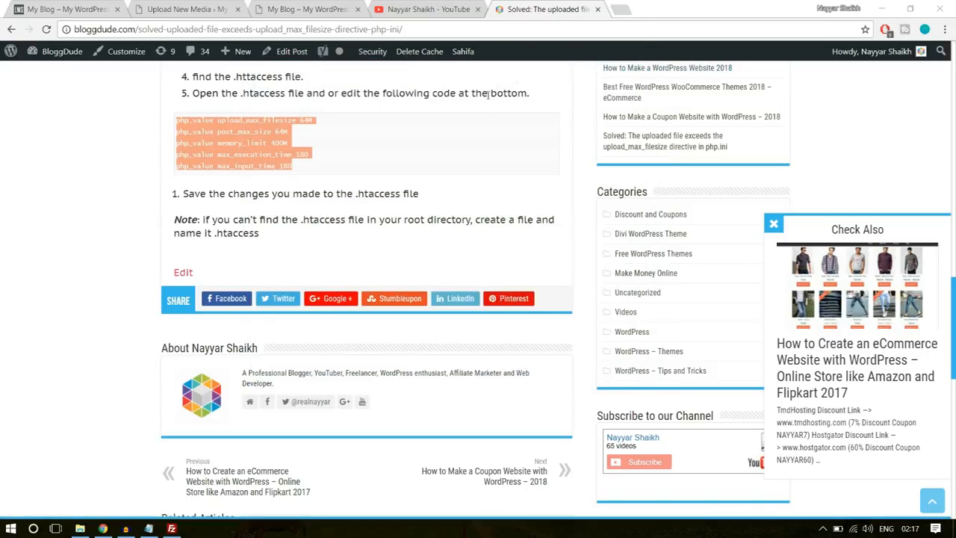
pyautogui.click(478, 9)
pyautogui.click(478, 9)
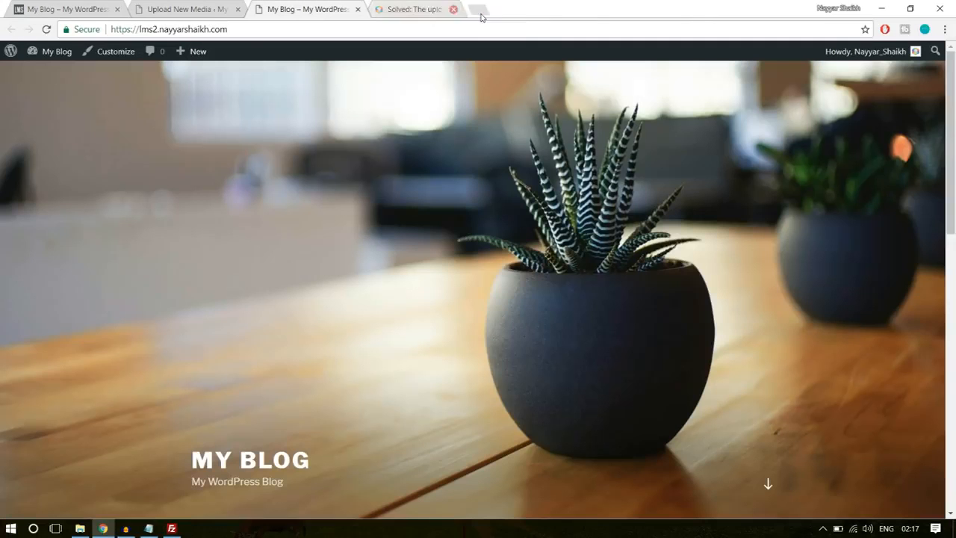
# - Switch to FileZilla and refresh the local Desktop file listing
pyautogui.click(171, 529)
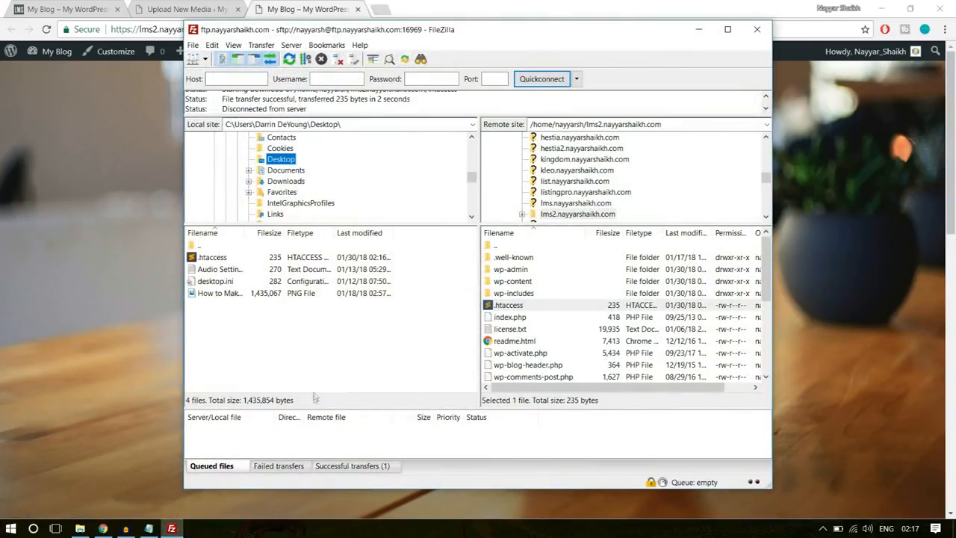
pyautogui.rightClick(326, 364)
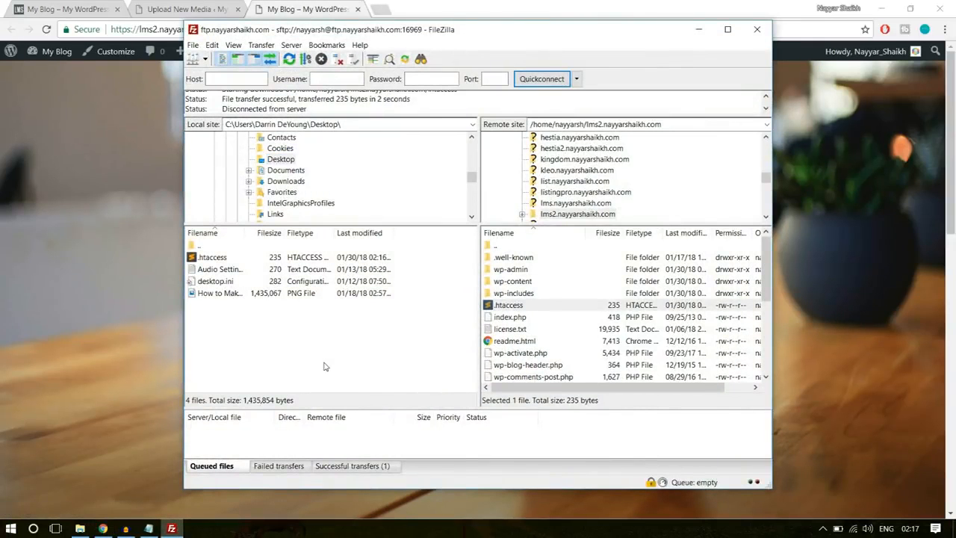
pyautogui.rightClick(321, 300)
pyautogui.click(368, 384)
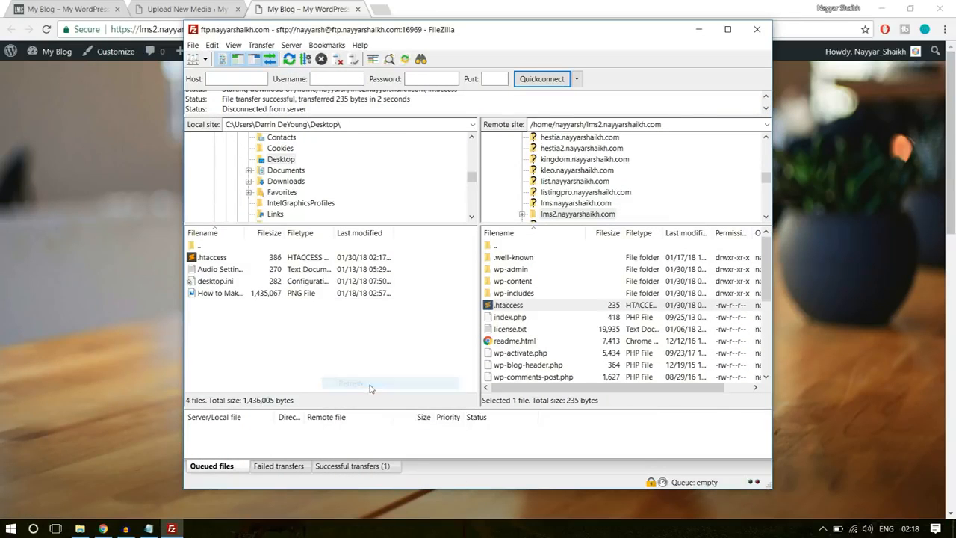
pyautogui.rightClick(324, 349)
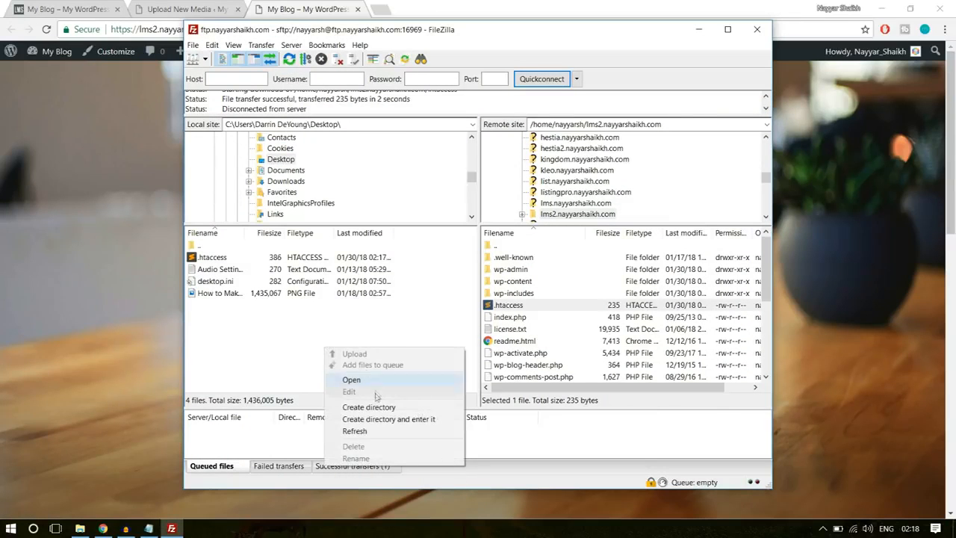
pyautogui.click(369, 431)
# - Upload the edited .htaccess file from the local Desktop to the lms2 subdomain folder, overwriting the existing server copy
pyautogui.click(224, 261)
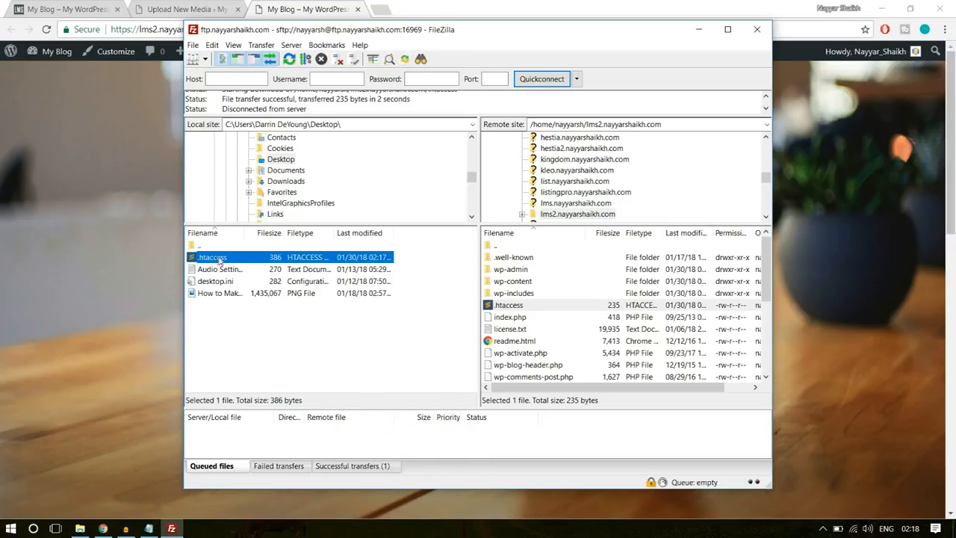
pyautogui.moveTo(237, 252); pyautogui.dragTo(555, 341)
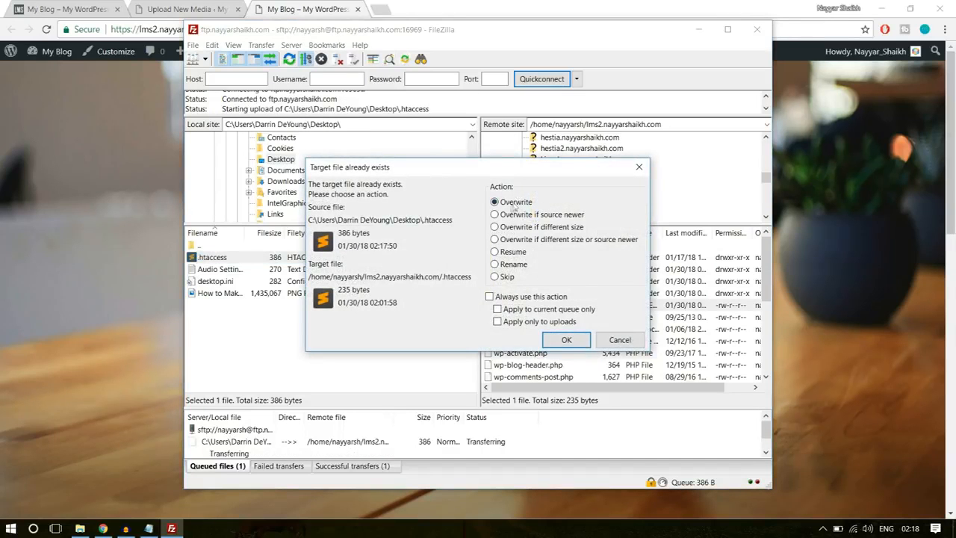
pyautogui.click(567, 340)
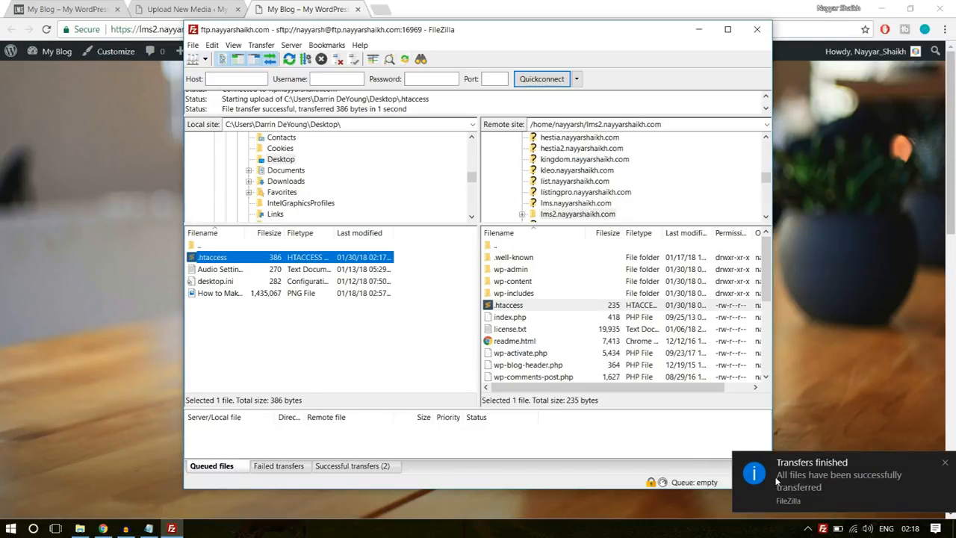
# - Switch to the Upload New Media page in Chrome and reload it to check the maximum upload file size
pyautogui.click(191, 9)
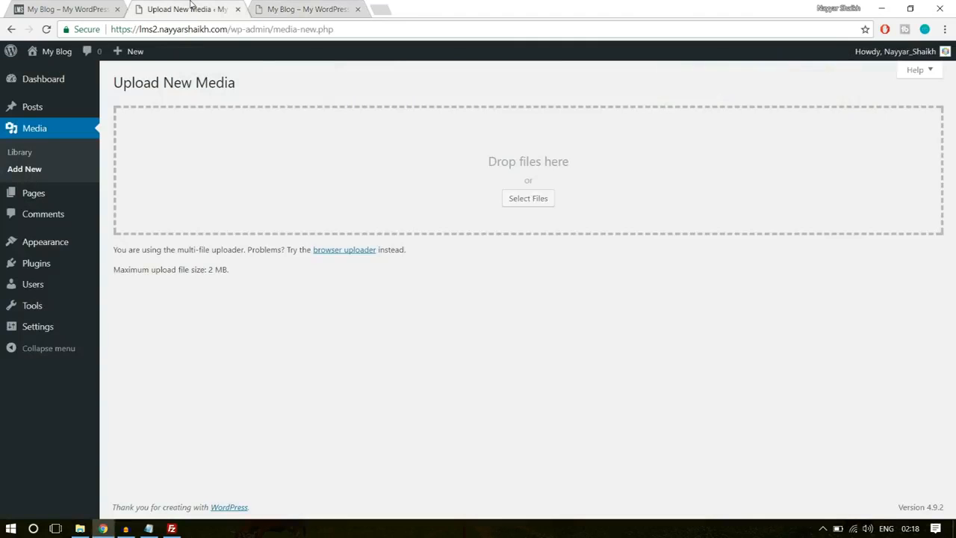
pyautogui.click(218, 282)
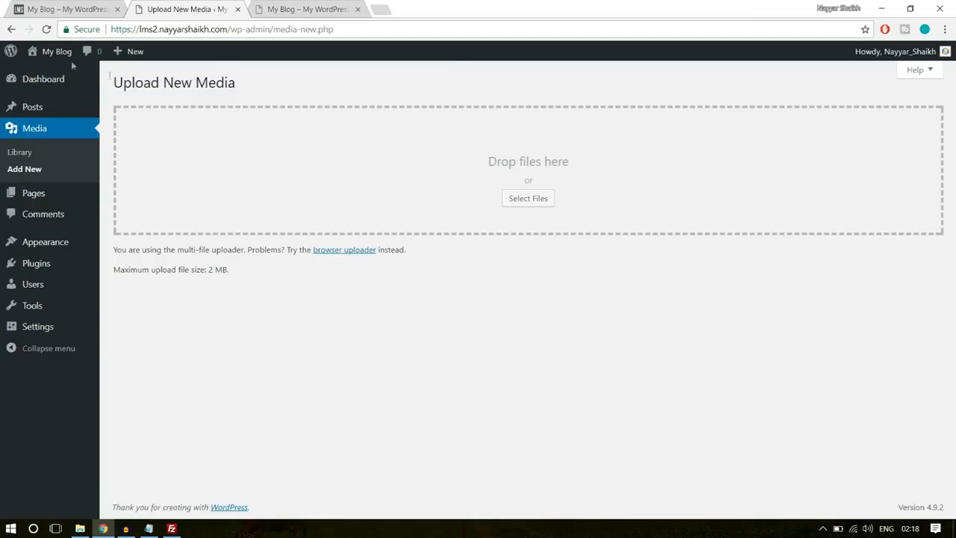
pyautogui.click(45, 29)
pyautogui.moveTo(208, 270); pyautogui.dragTo(235, 277)
pyautogui.click(250, 280)
# - Go to the WordPress themes management and open the form for uploading a theme ZIP
pyautogui.moveTo(59, 245)
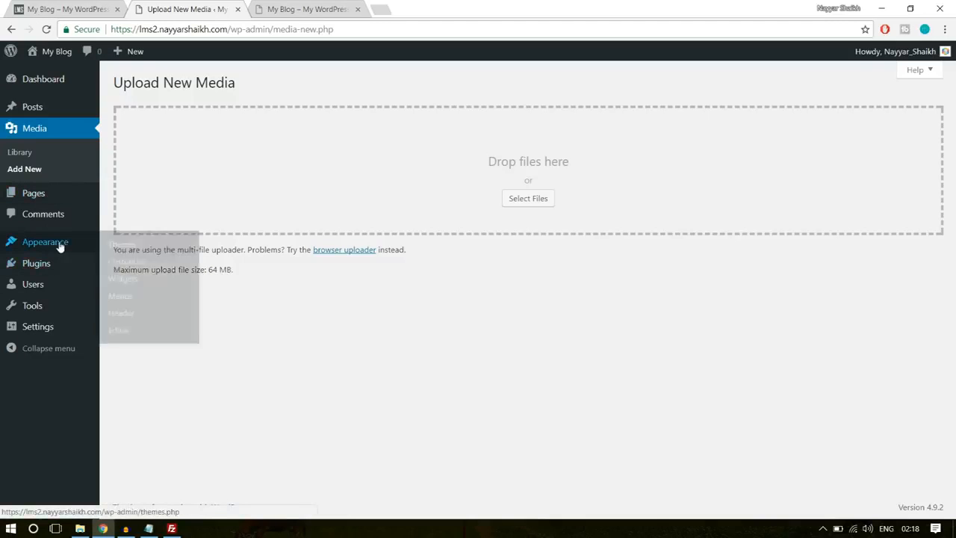
pyautogui.click(53, 245)
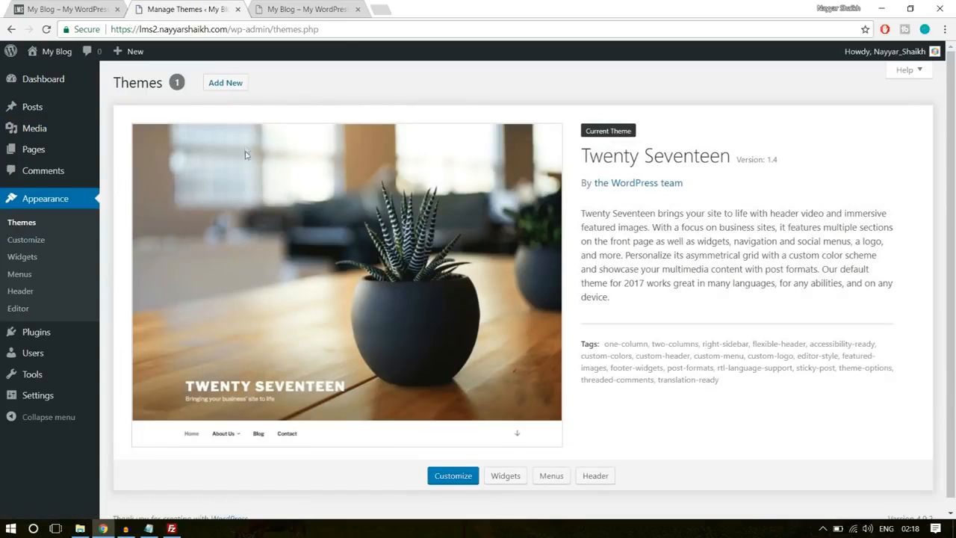
pyautogui.click(230, 86)
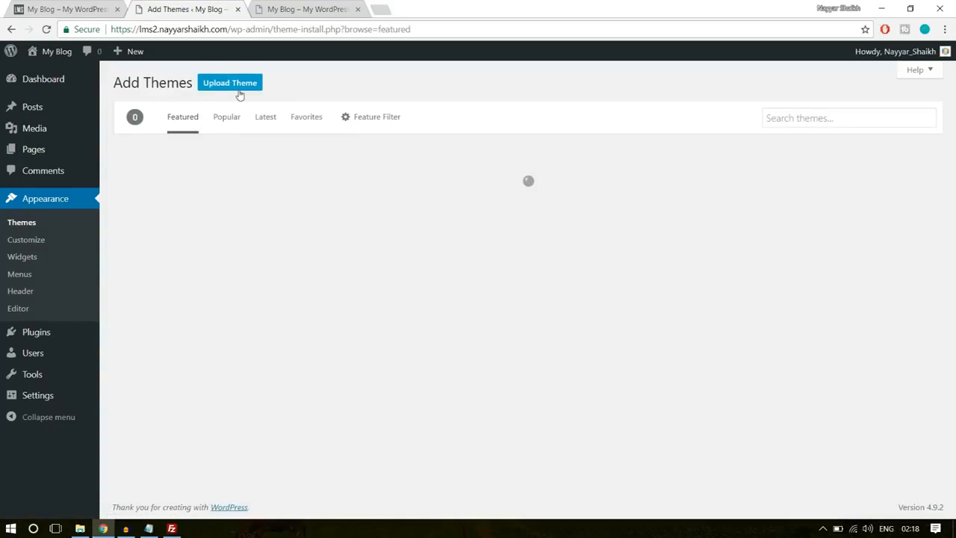
pyautogui.click(238, 88)
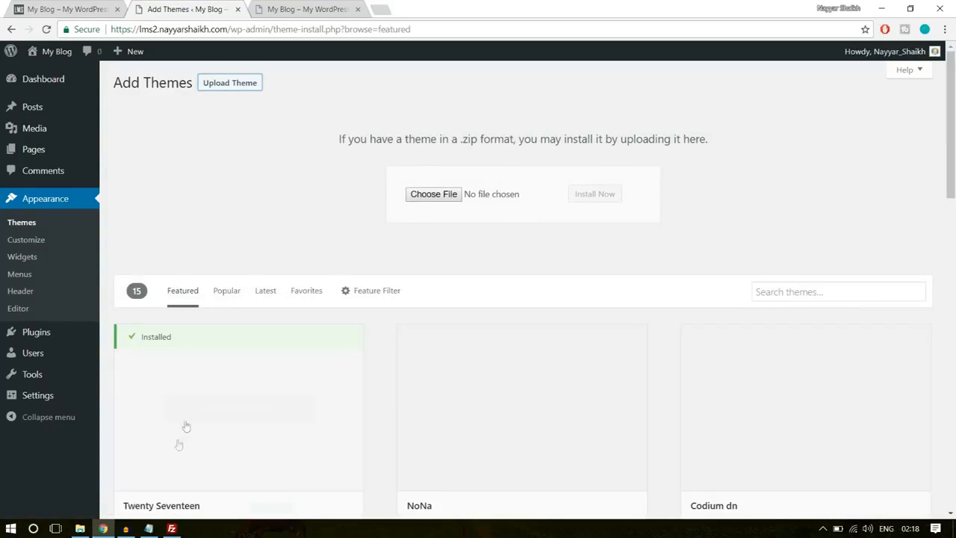
# - Install the theme from the wplms ZIP file in the WPLMS folder and activate it
pyautogui.click(80, 528)
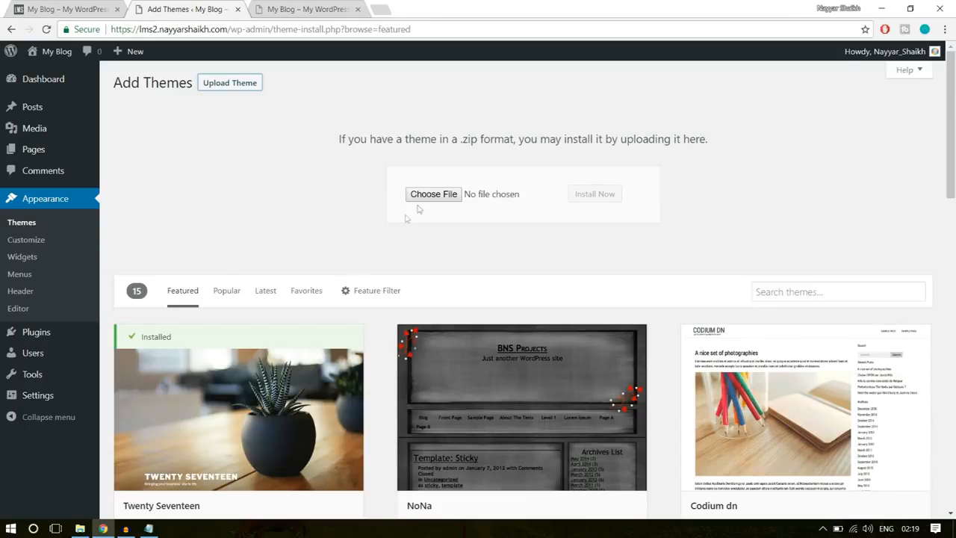
pyautogui.click(423, 192)
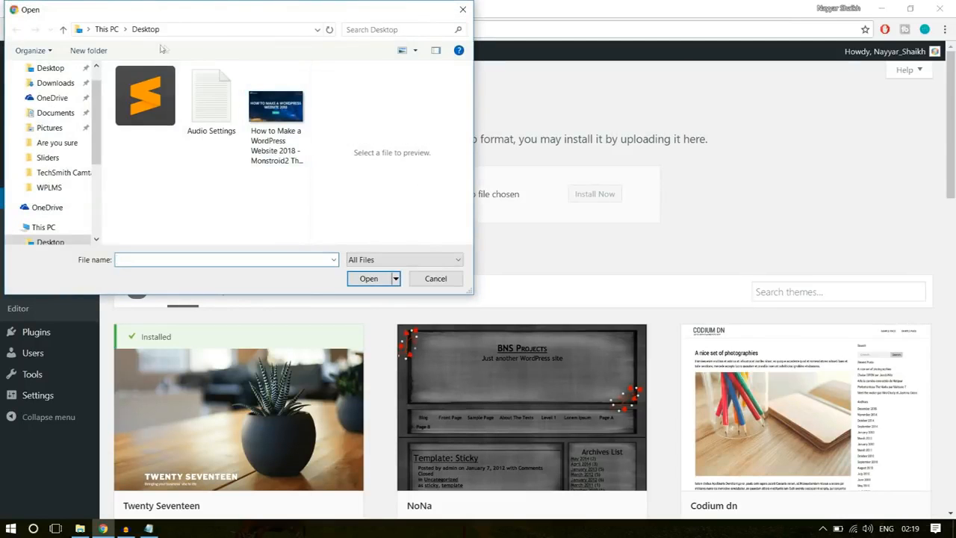
pyautogui.click(49, 187)
pyautogui.doubleClick(237, 103)
pyautogui.click(177, 117)
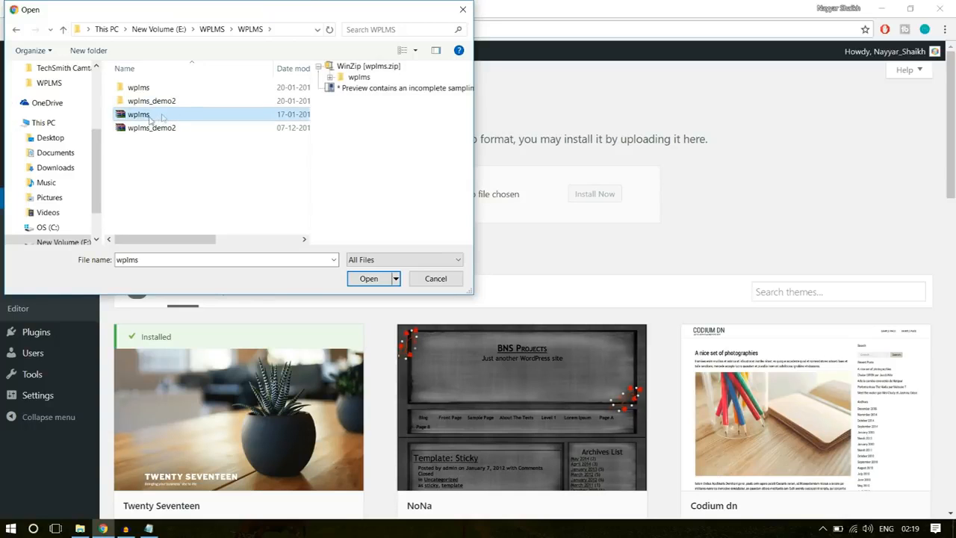
pyautogui.click(366, 281)
pyautogui.click(617, 194)
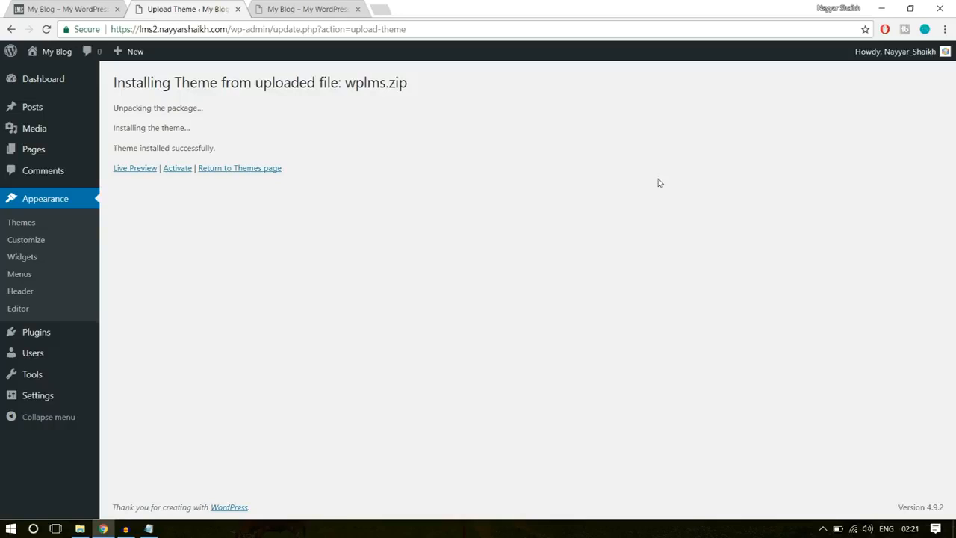
pyautogui.click(178, 169)
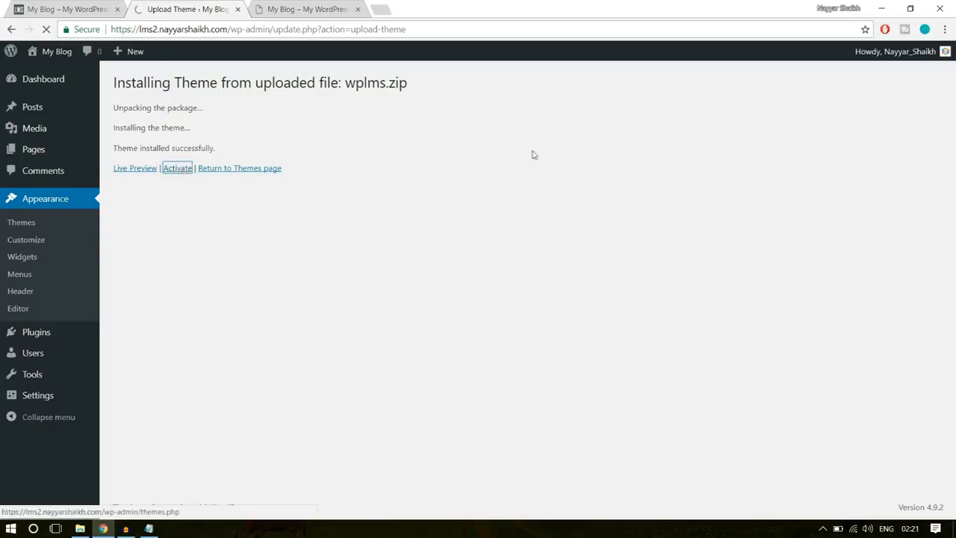
# - Examine the WPLMS Setup Wizard's configuration and file permissions checks, and the wizard page's address ending in themes.php?page=wplms-setup
pyautogui.scroll(-2, 683, 291)
pyautogui.scroll(-1, 683, 291)
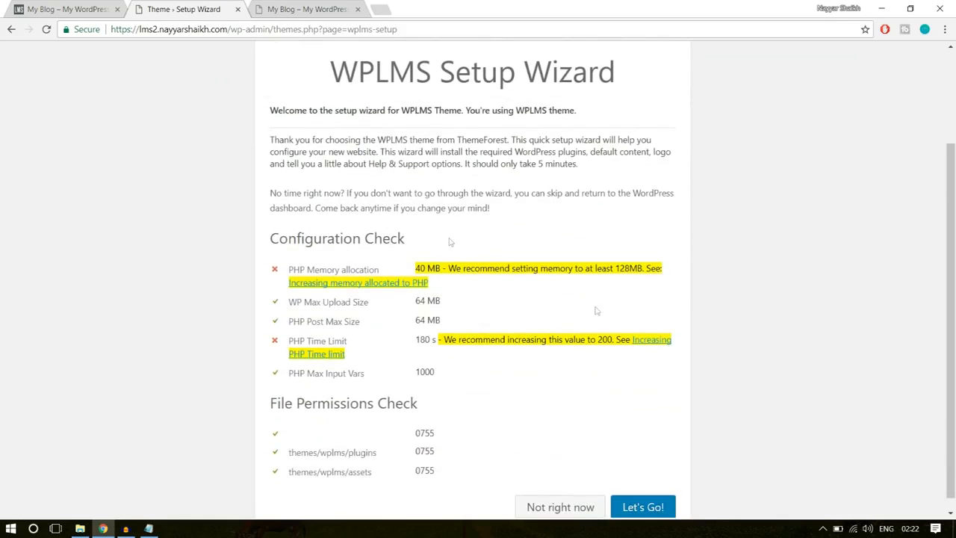
pyautogui.scroll(1, 572, 395)
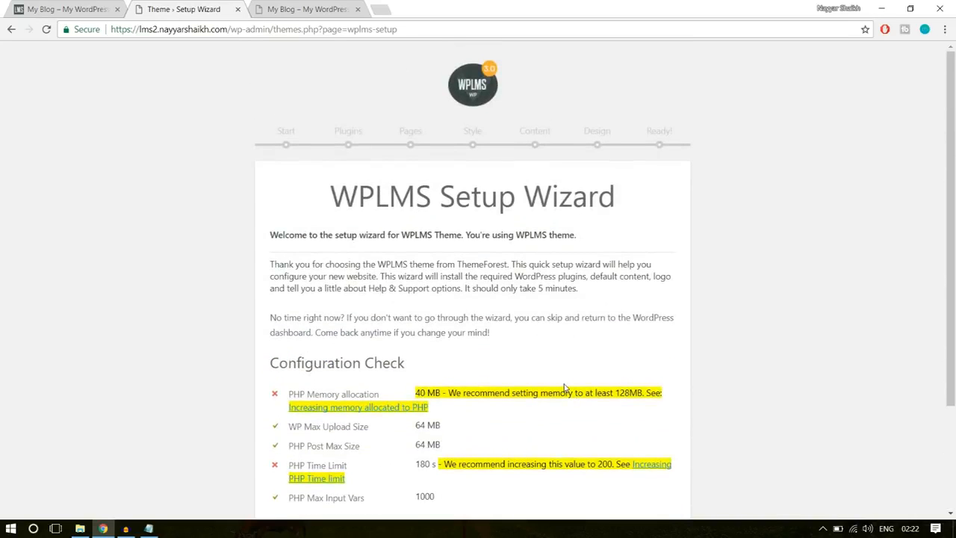
pyautogui.scroll(-1, 565, 387)
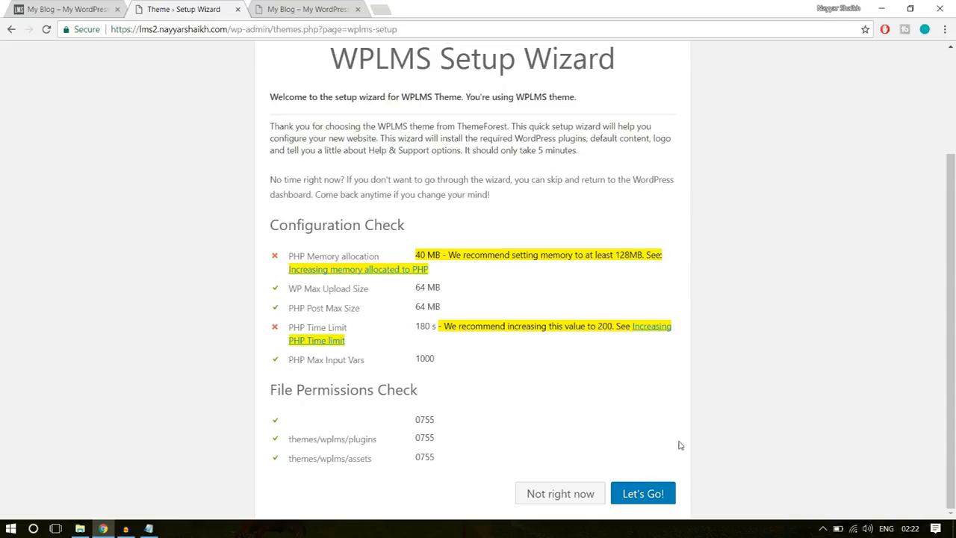
pyautogui.scroll(2, 644, 484)
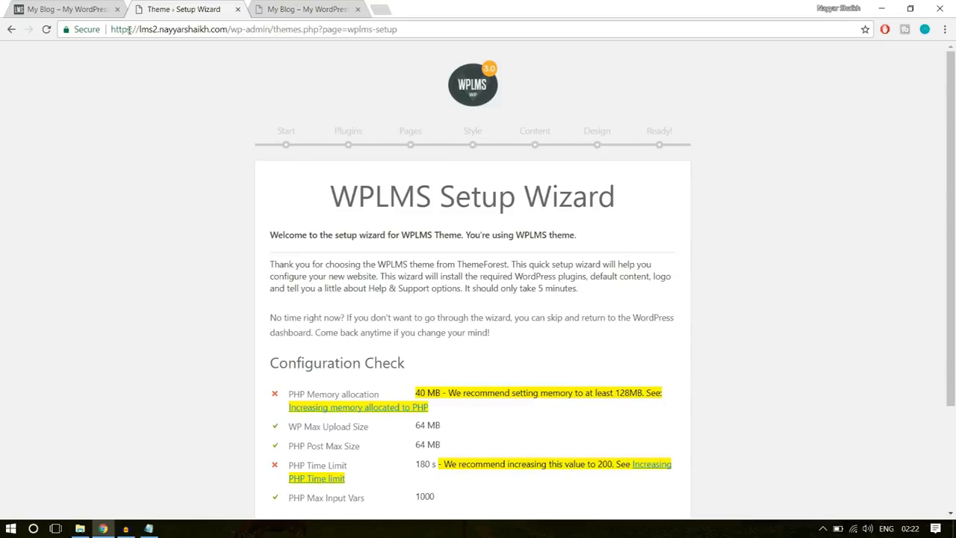
pyautogui.moveTo(136, 29); pyautogui.dragTo(229, 28)
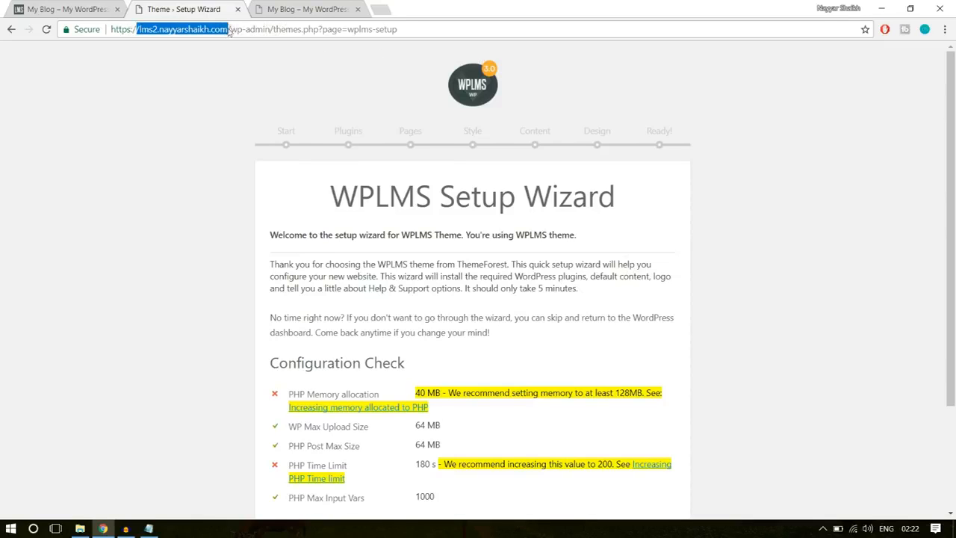
pyautogui.click(229, 29)
pyautogui.moveTo(246, 29); pyautogui.dragTo(324, 29)
pyautogui.click(333, 30)
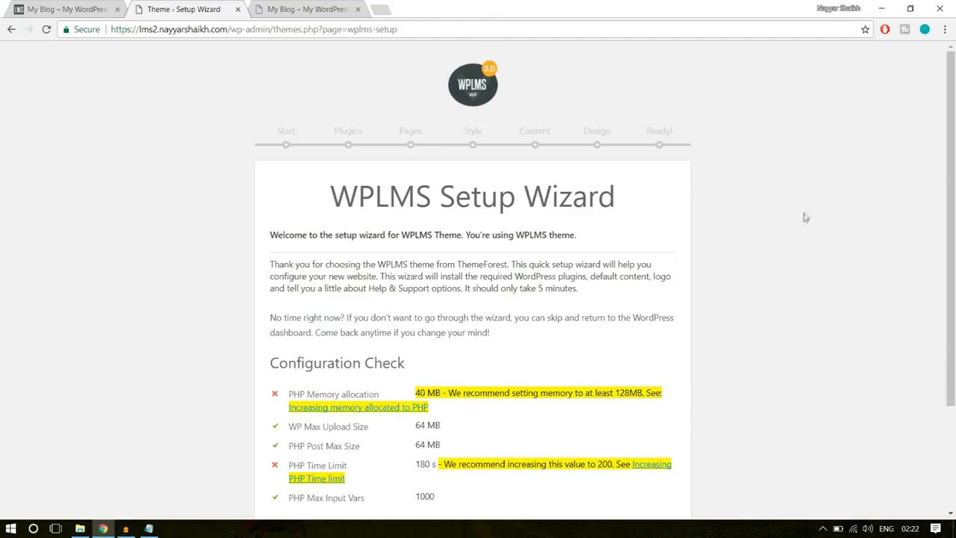
pyautogui.scroll(-3, 795, 256)
pyautogui.scroll(3, 742, 239)
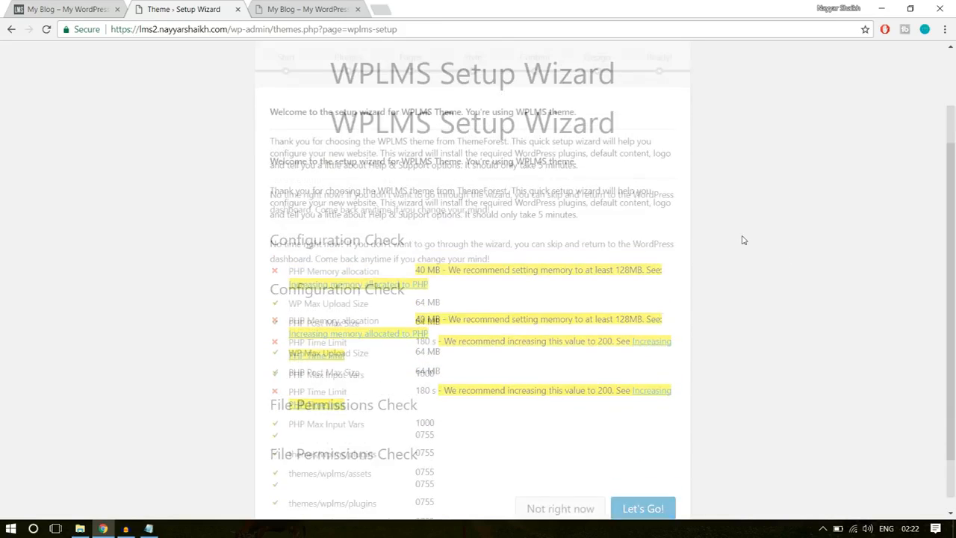
pyautogui.moveTo(399, 30); pyautogui.dragTo(251, 30)
pyautogui.click(401, 109)
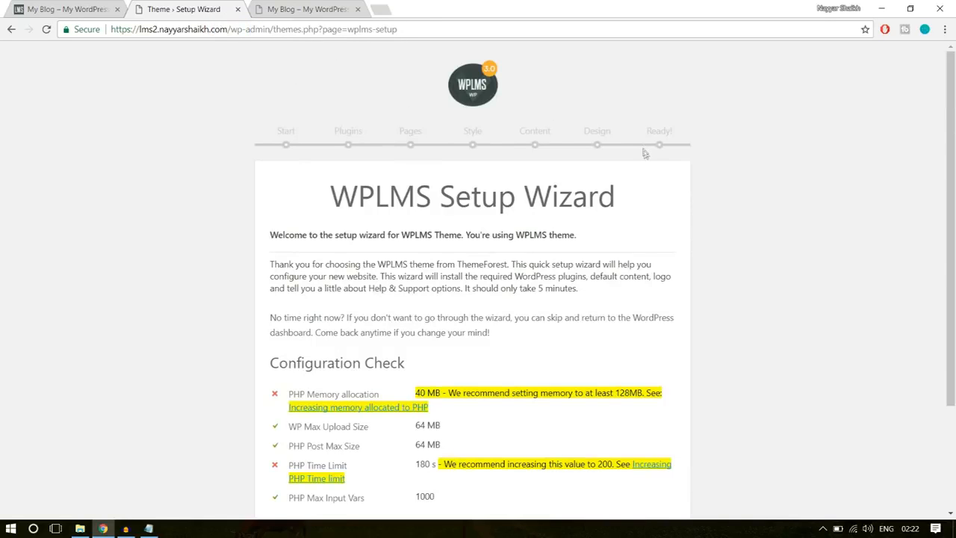
# - Start the WPLMS Setup Wizard and proceed to the site feature selection
pyautogui.scroll(-2, 672, 187)
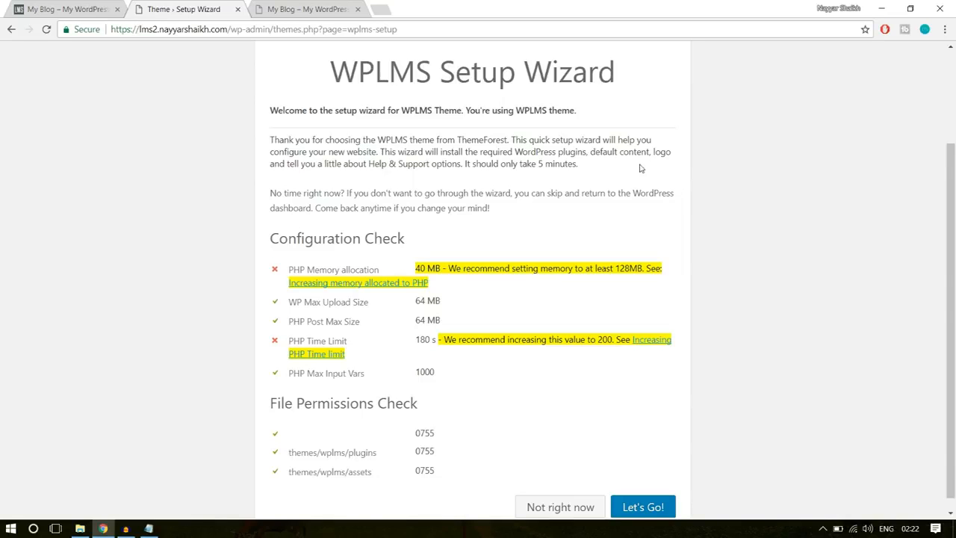
pyautogui.scroll(-1, 681, 168)
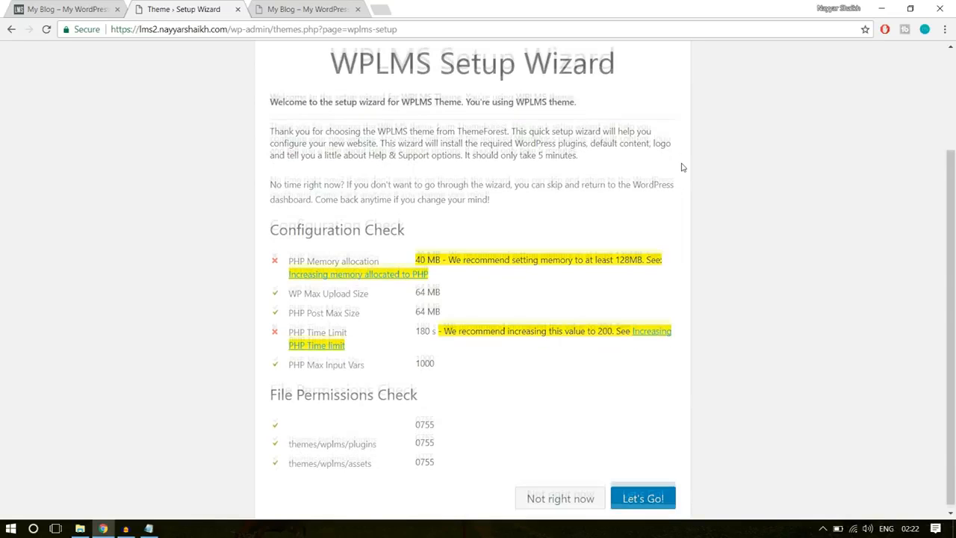
pyautogui.click(641, 497)
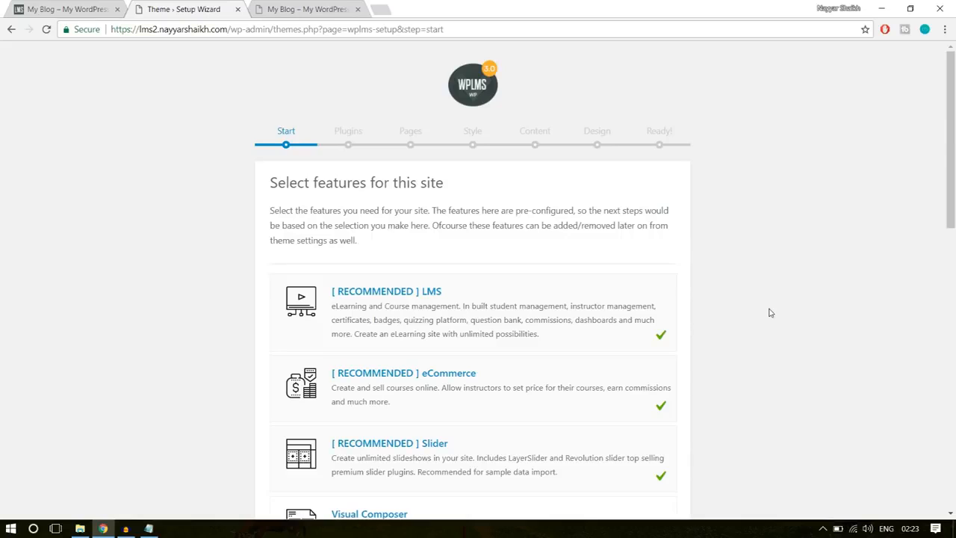
# - Enable the Visual Composer, Gamification & Points, Memberships, Custom Badges and Multiple Instructors per course features for the site
pyautogui.scroll(-1, 771, 312)
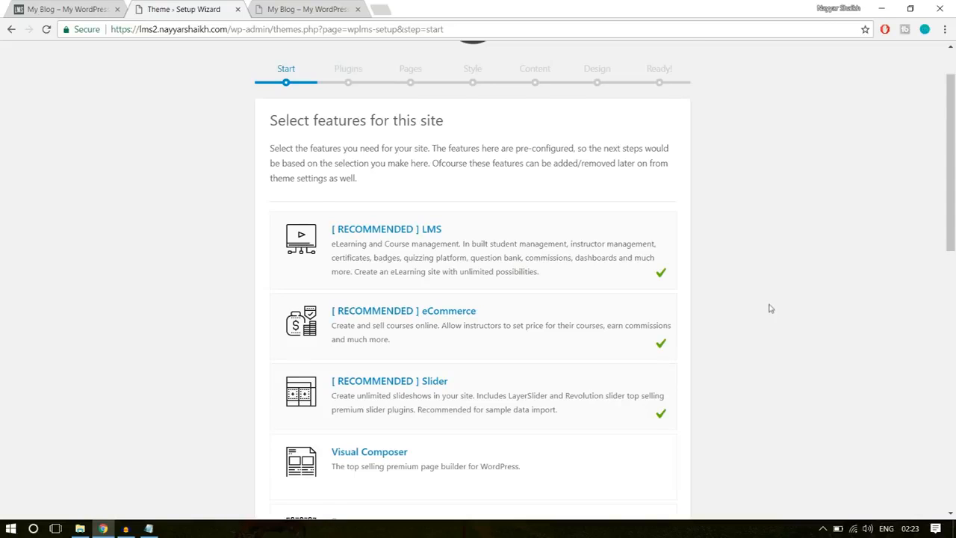
pyautogui.scroll(-3, 771, 308)
pyautogui.click(645, 285)
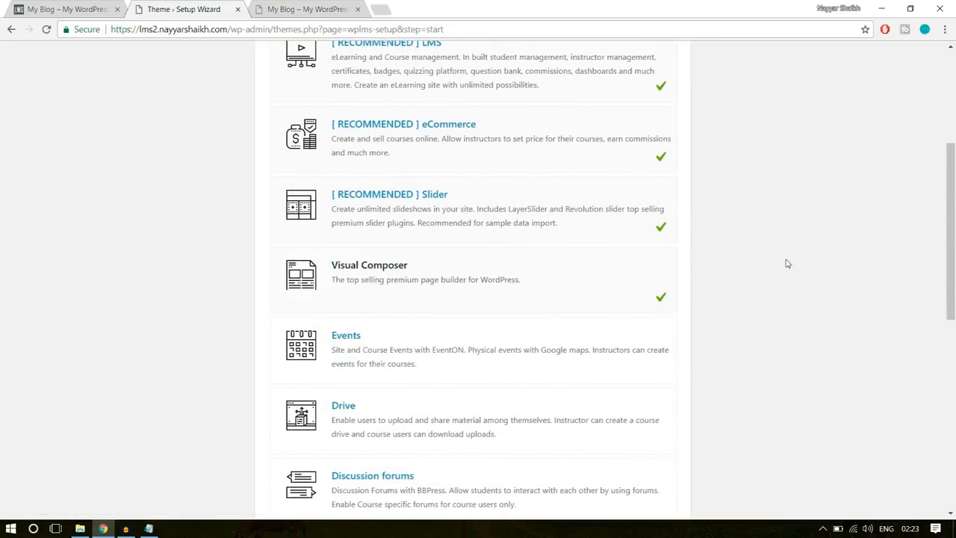
pyautogui.scroll(-2, 777, 263)
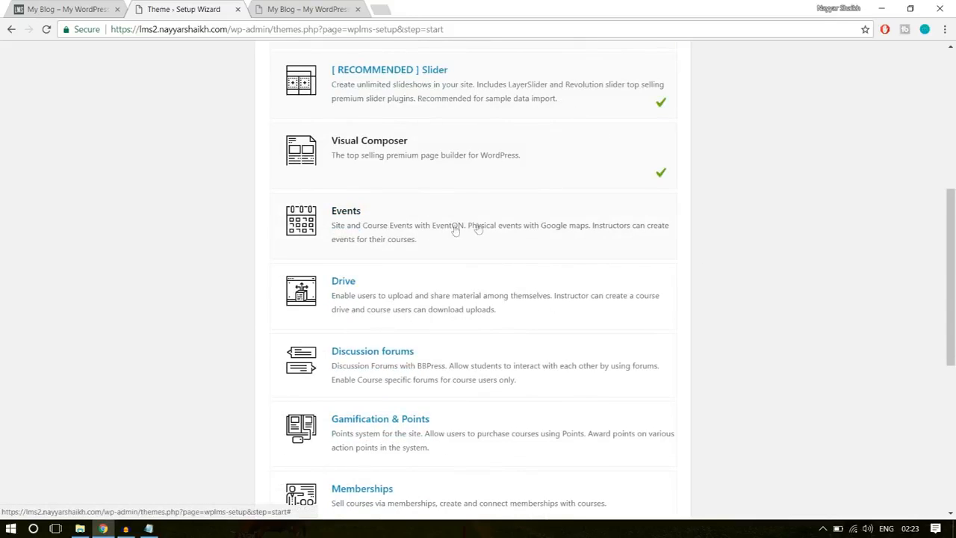
pyautogui.scroll(-1, 649, 237)
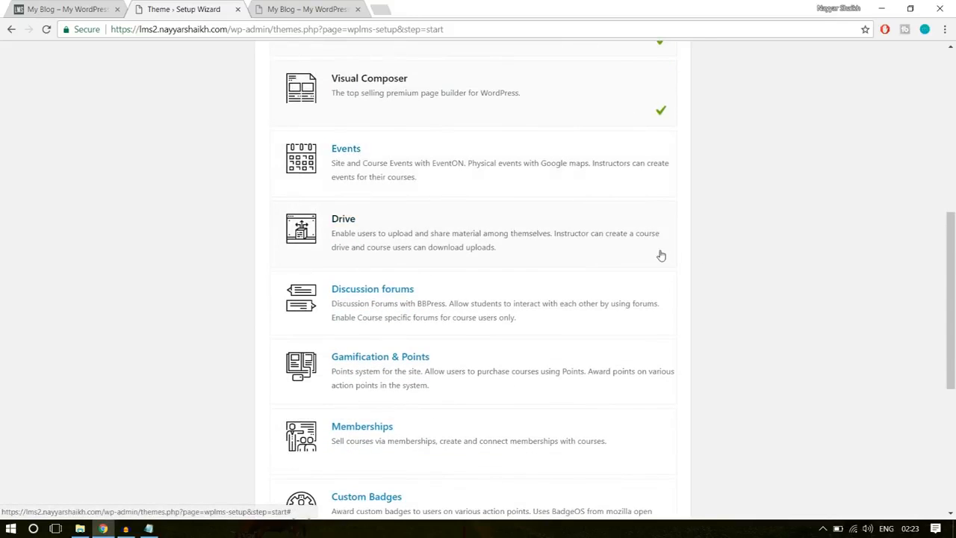
pyautogui.scroll(-3, 661, 256)
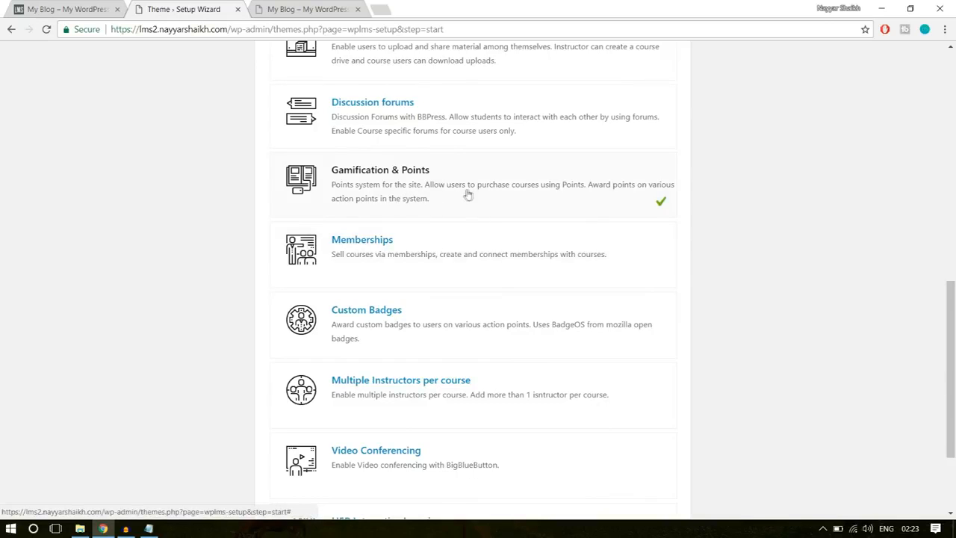
pyautogui.scroll(-1, 733, 221)
pyautogui.click(620, 201)
pyautogui.click(650, 271)
pyautogui.scroll(-1, 685, 260)
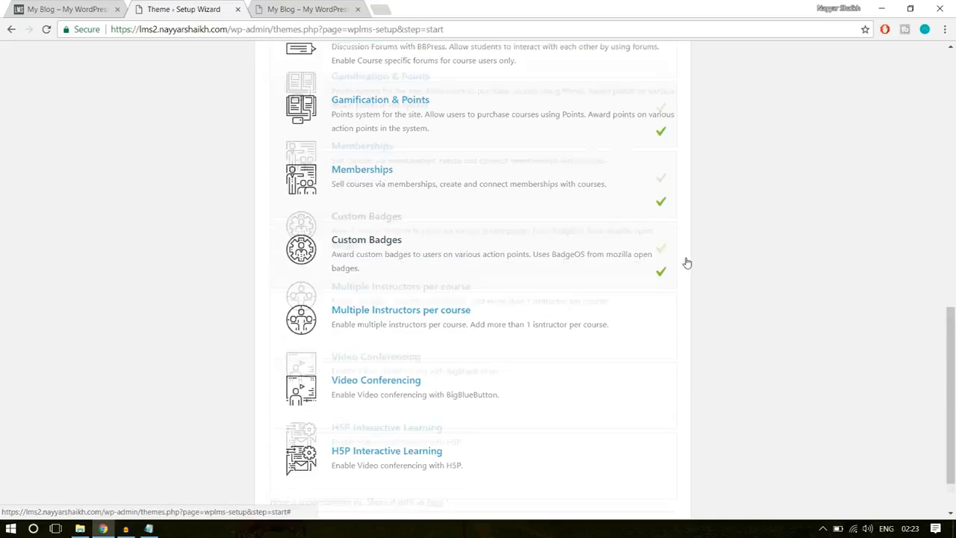
pyautogui.click(545, 269)
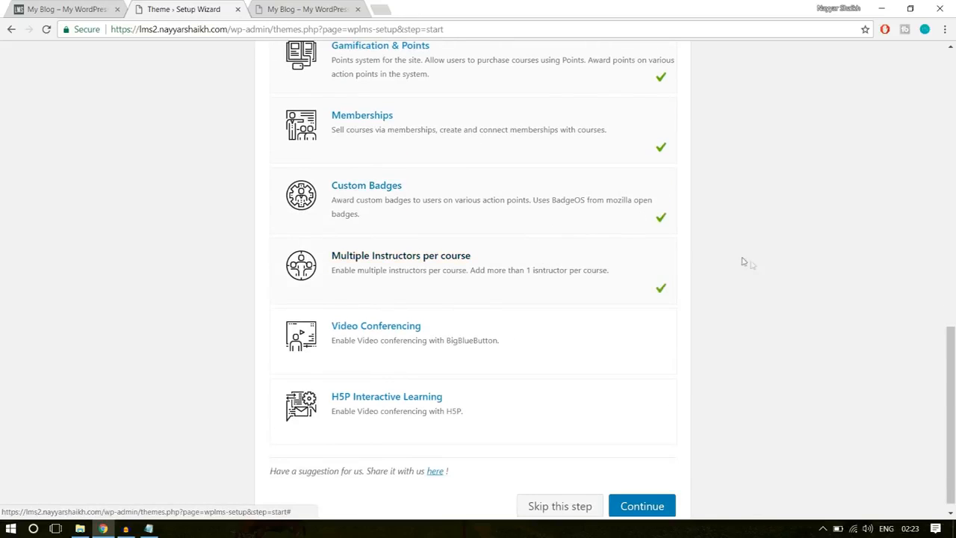
# - Examine the setup wizard's full feature list, from the recommended LMS, eCommerce and Slider entries through H5P Interactive Learning
pyautogui.scroll(-1, 736, 269)
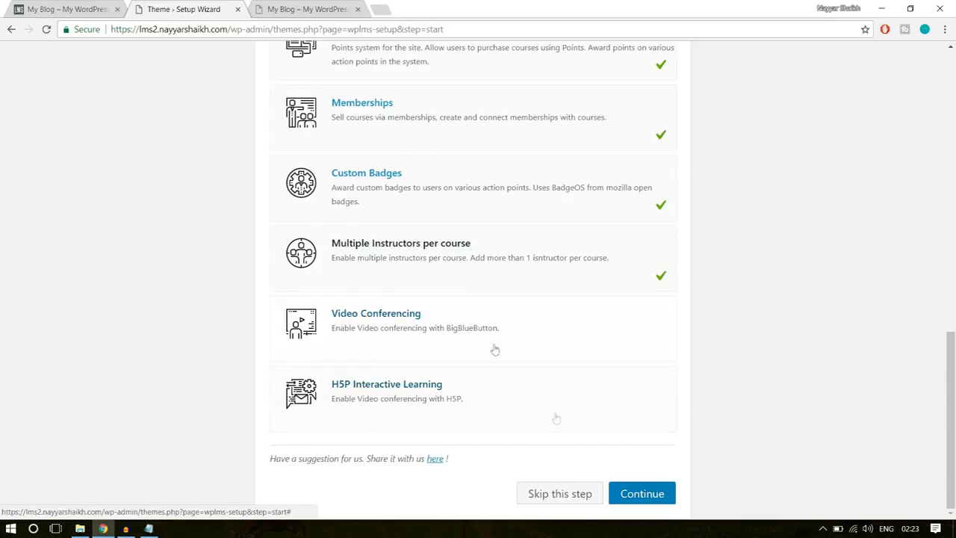
pyautogui.scroll(5, 842, 348)
pyautogui.scroll(5, 840, 352)
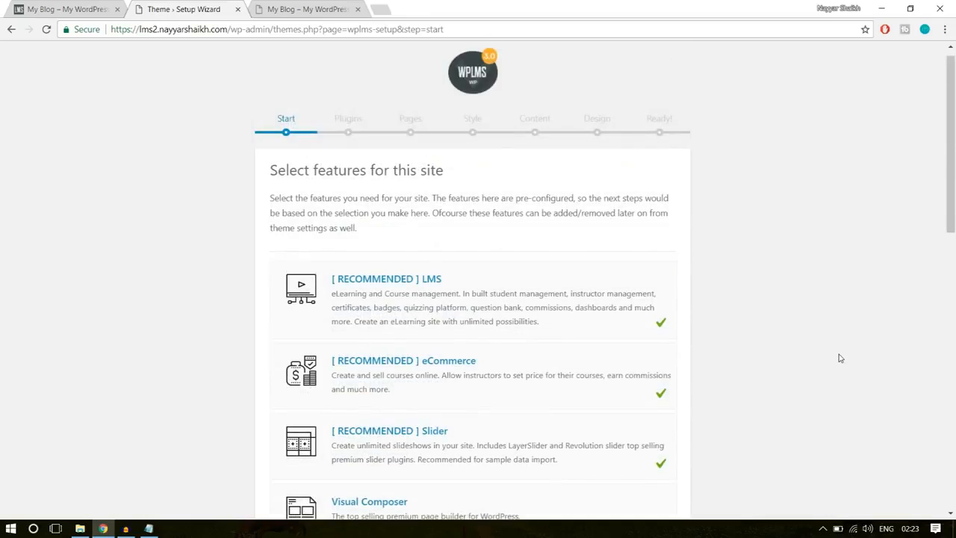
pyautogui.scroll(-2, 839, 356)
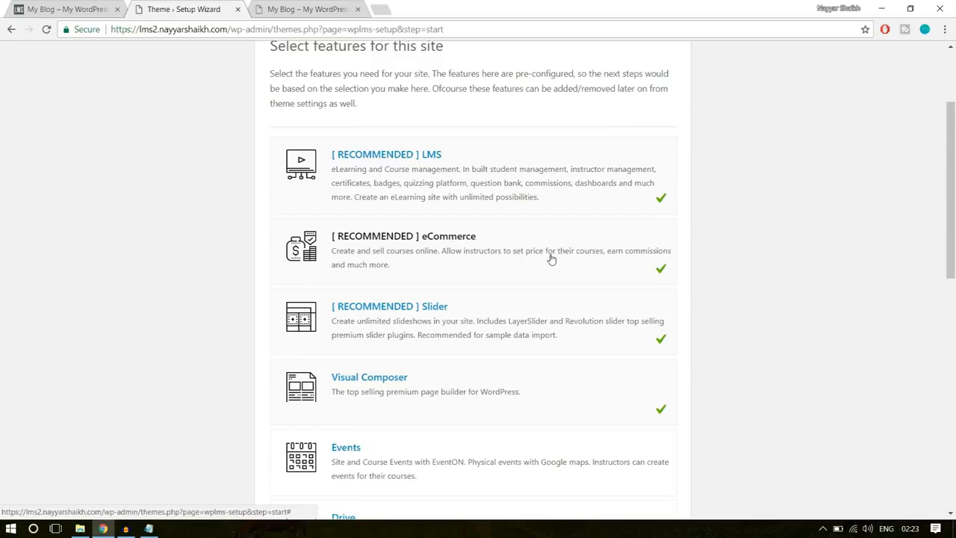
pyautogui.scroll(-1, 553, 260)
pyautogui.scroll(-1, 564, 266)
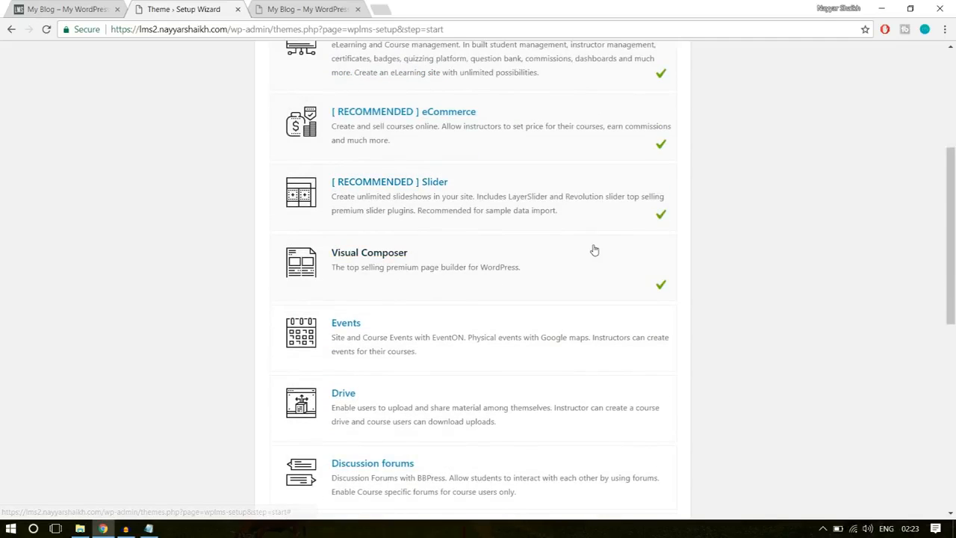
pyautogui.scroll(-1, 901, 261)
pyautogui.scroll(-3, 905, 261)
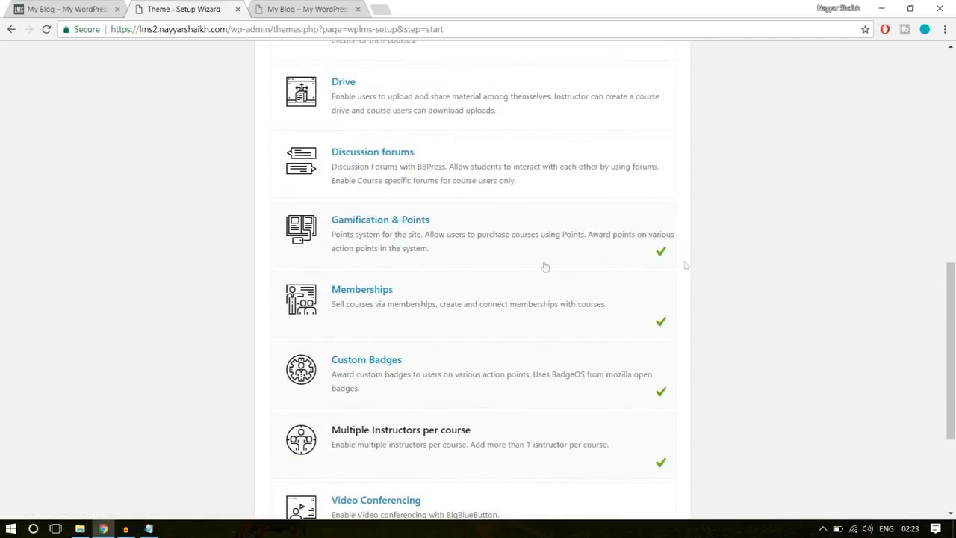
pyautogui.scroll(-1, 897, 240)
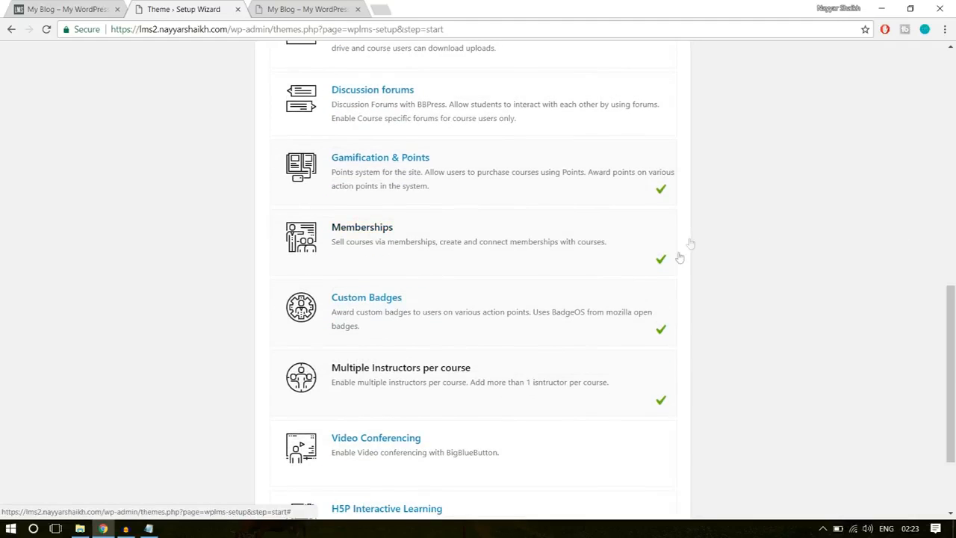
pyautogui.scroll(-1, 568, 335)
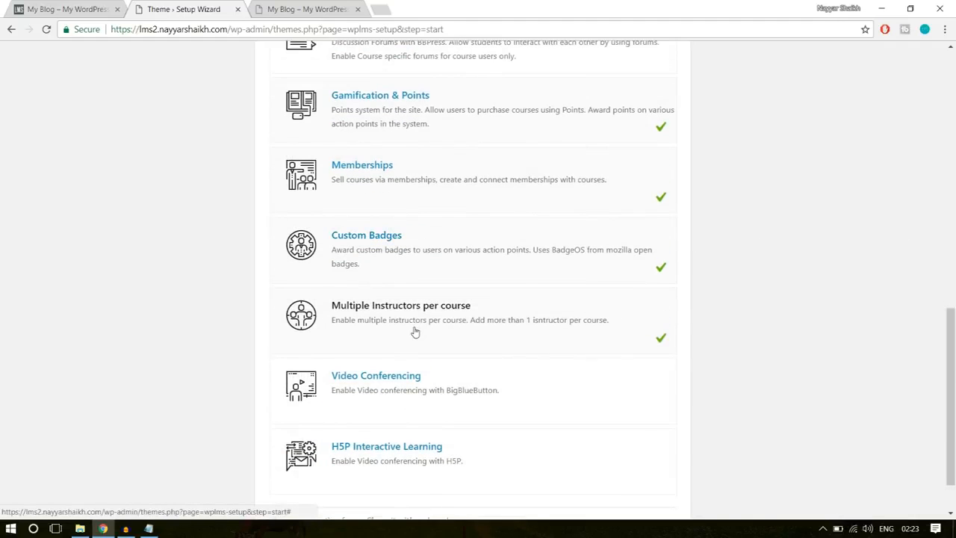
pyautogui.scroll(-1, 830, 321)
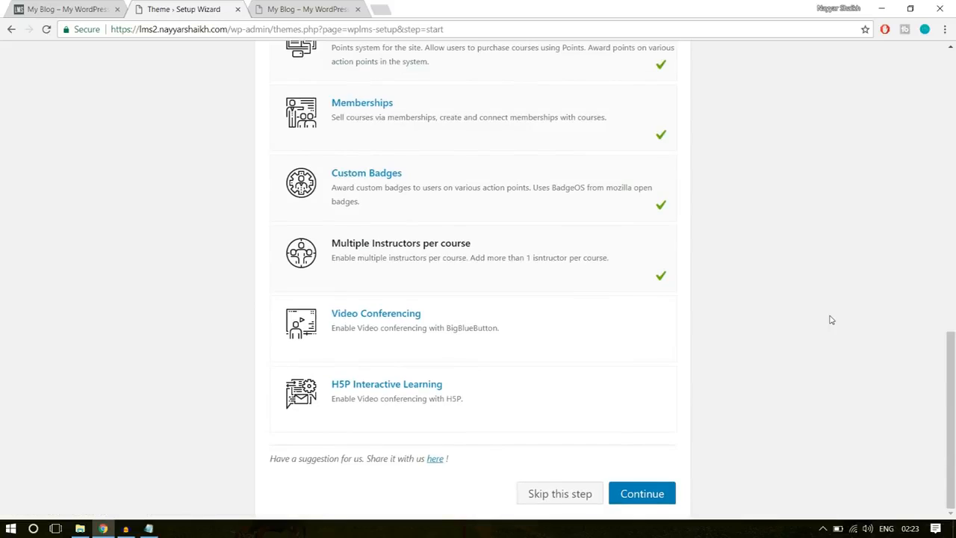
# - Confirm the selected site features and install all the listed default plugins, from BadgeOS through WooCommerce
pyautogui.click(665, 496)
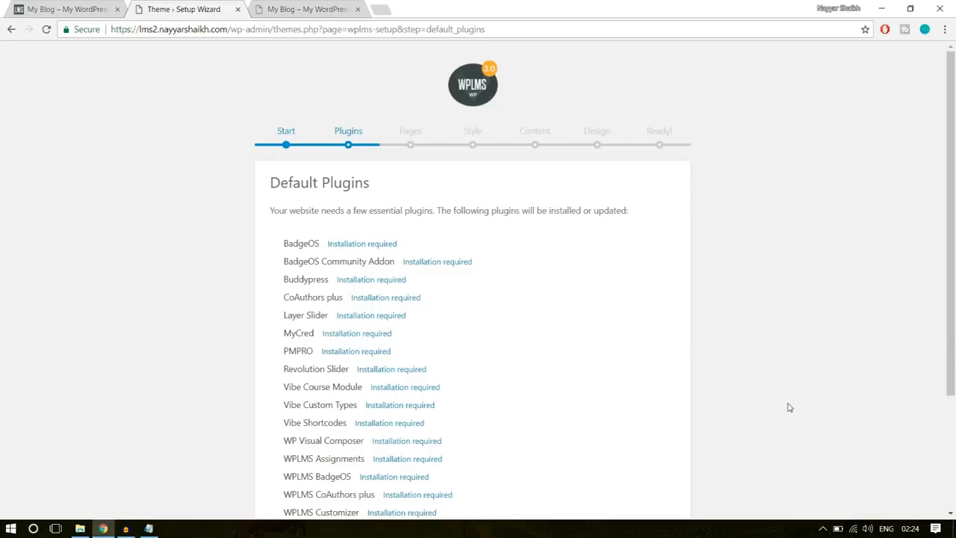
pyautogui.scroll(-2, 789, 407)
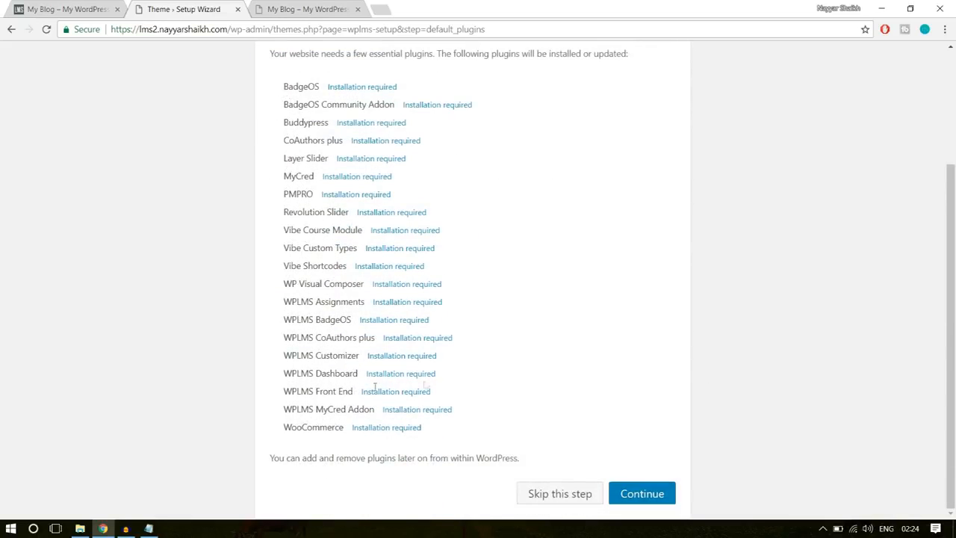
pyautogui.click(670, 495)
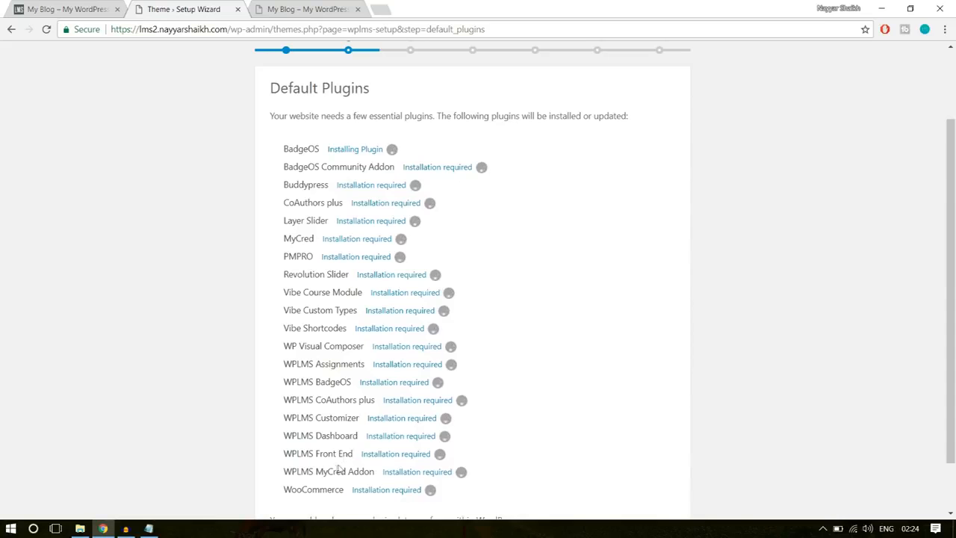
pyautogui.moveTo(323, 489); pyautogui.dragTo(277, 185)
pyautogui.click(277, 185)
# - Set up the required WPLMS pages and apply the "Looking for something?" site style
pyautogui.scroll(-2, 692, 258)
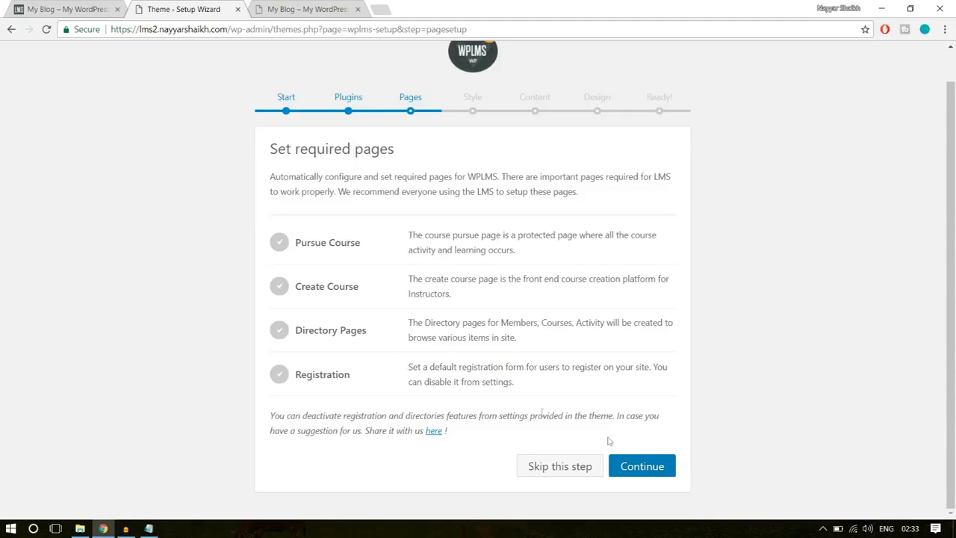
pyautogui.click(641, 466)
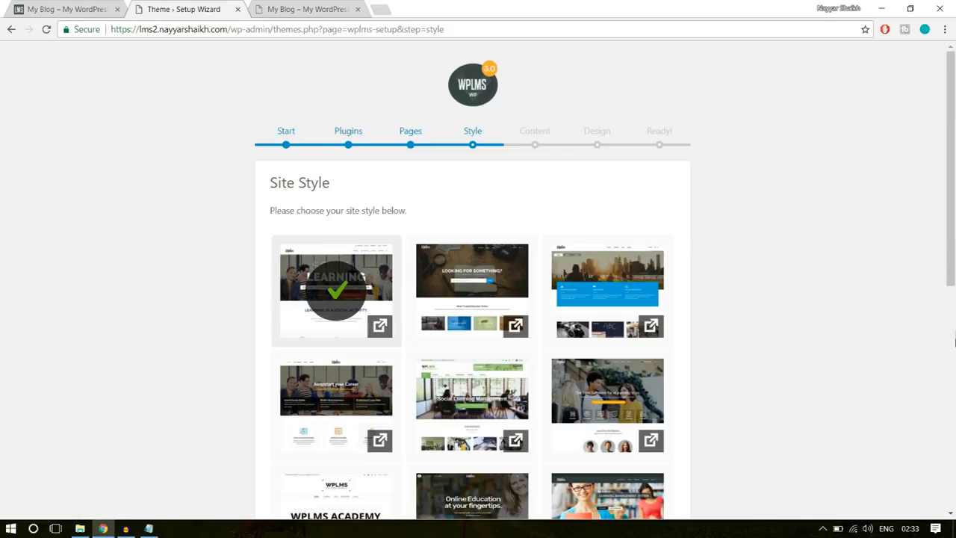
pyautogui.click(481, 287)
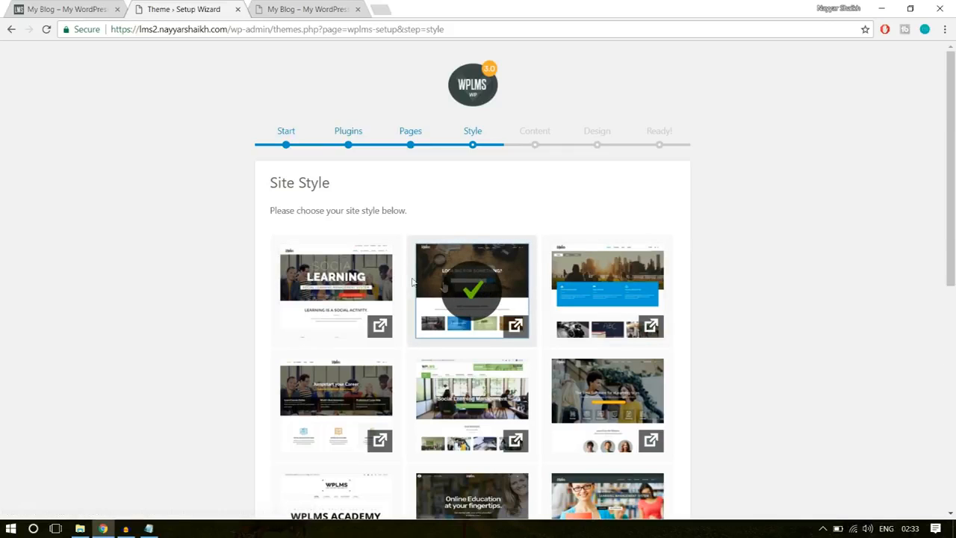
pyautogui.scroll(-6, 884, 281)
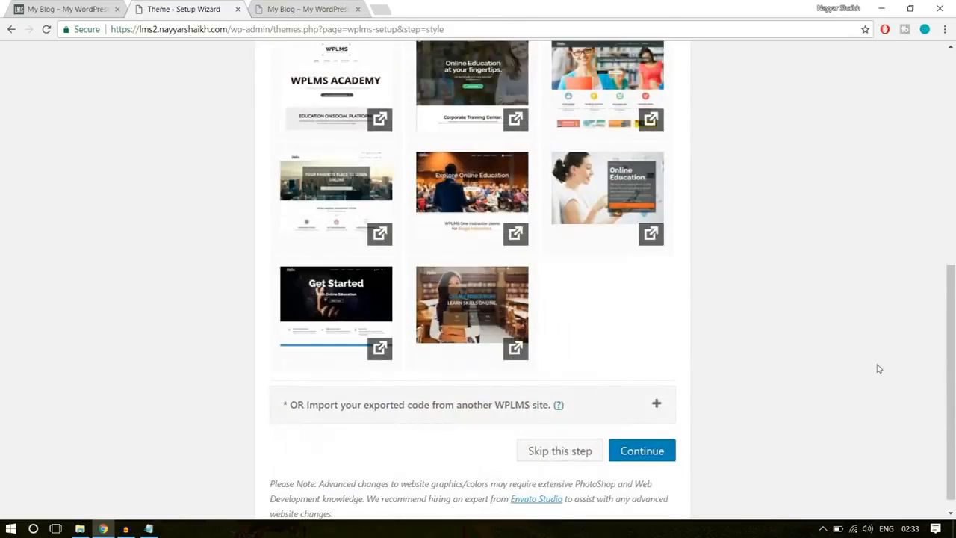
pyautogui.click(642, 433)
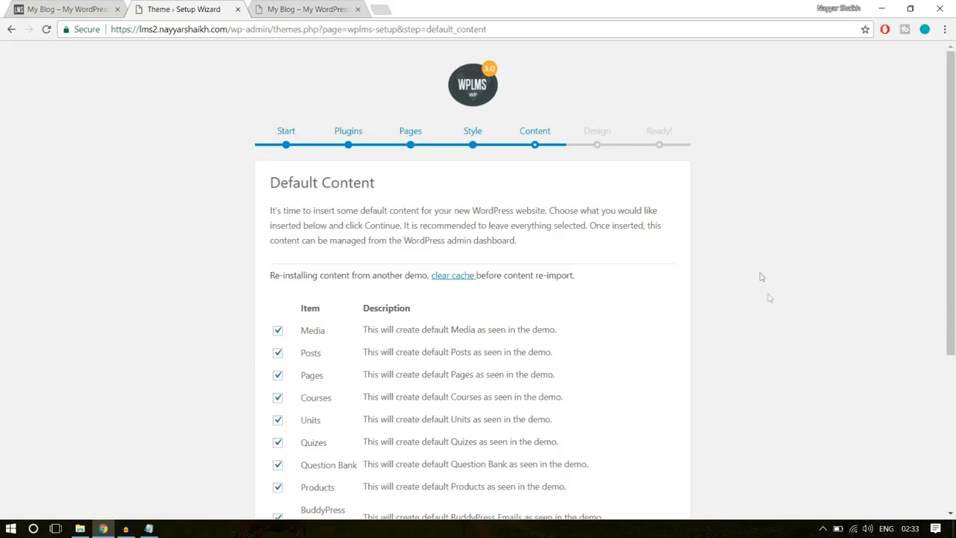
# - Check the Default Content items offered for import and skip that wizard stage without importing them
pyautogui.scroll(-3, 796, 376)
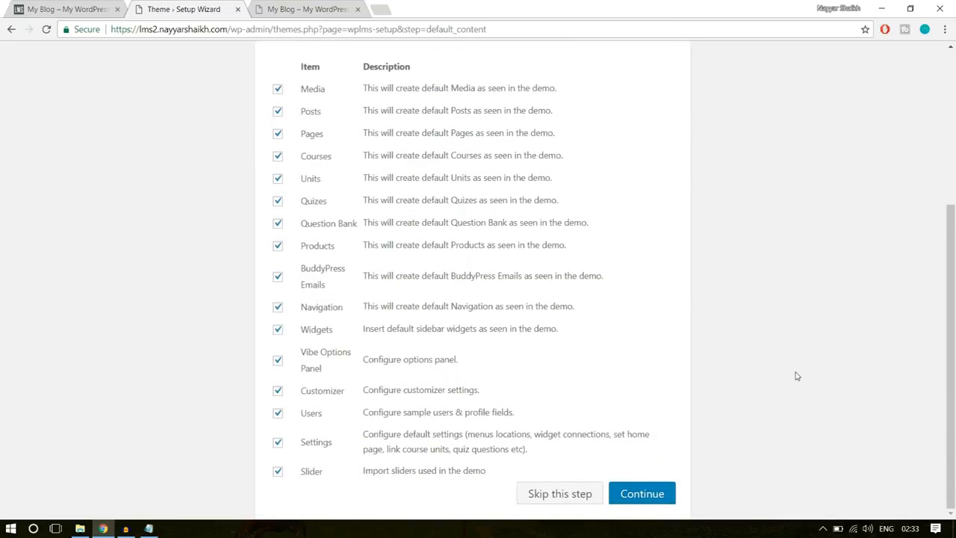
pyautogui.scroll(3, 796, 376)
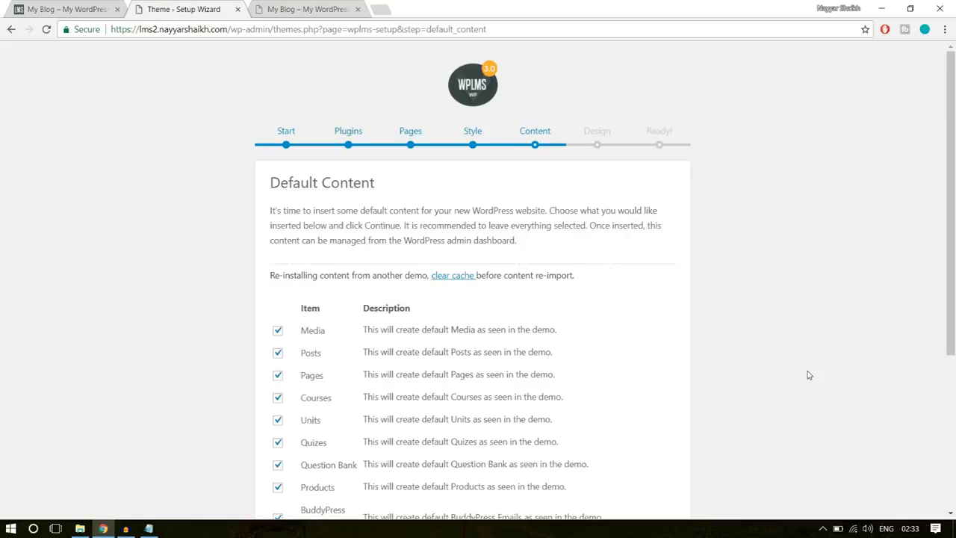
pyautogui.scroll(-3, 807, 376)
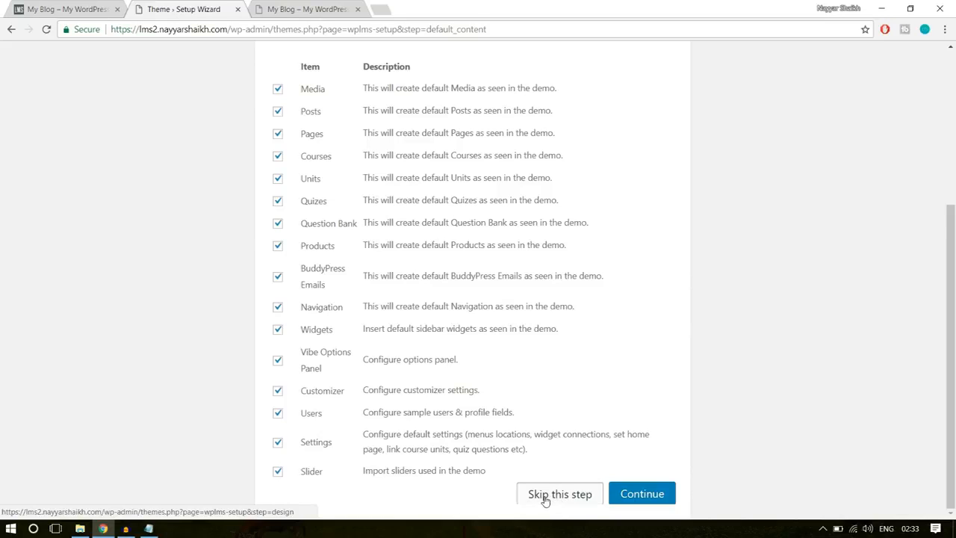
pyautogui.click(545, 496)
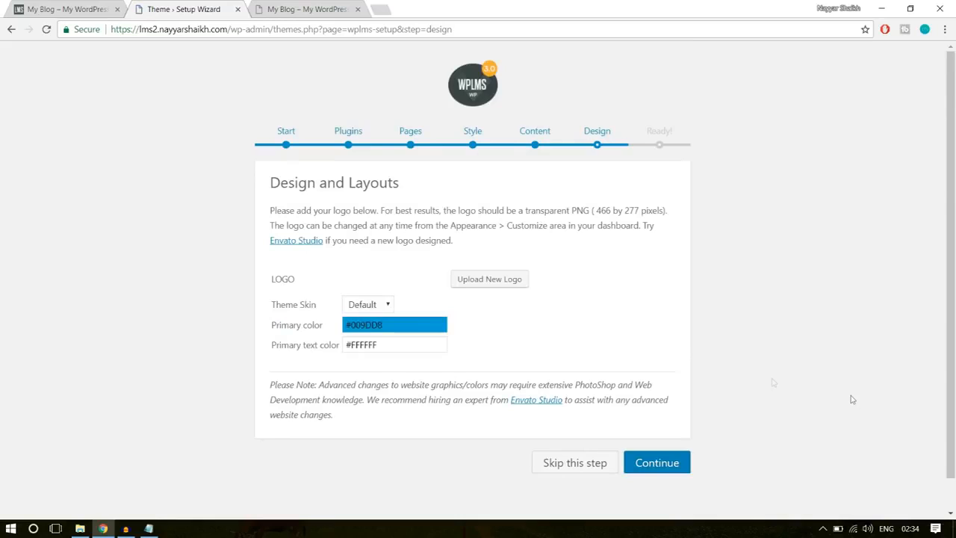
# - Set the theme skin to Elegant and complete the wizard's Design and Layouts stage
pyautogui.click(372, 306)
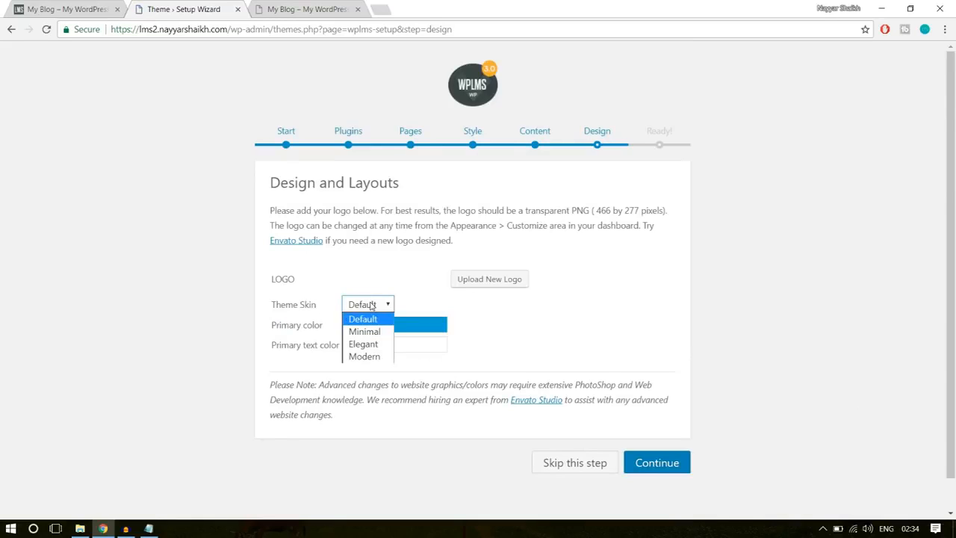
pyautogui.click(382, 347)
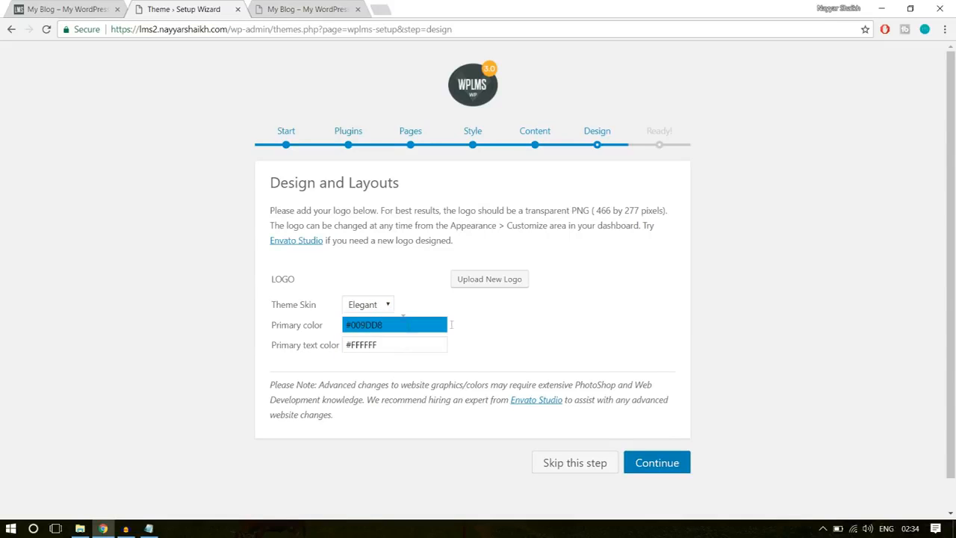
pyautogui.click(665, 465)
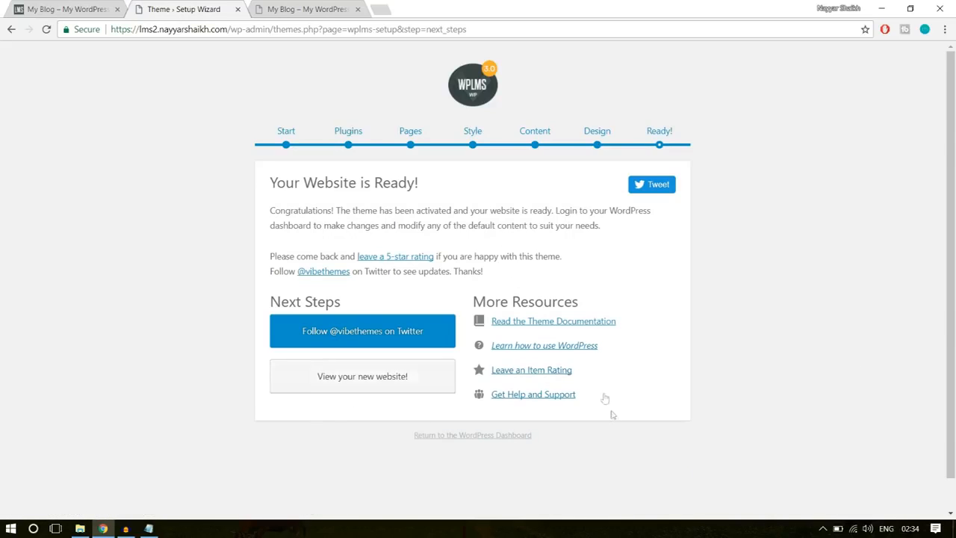
# - View the new website's front page with the WPLMS theme and close the outdated copy showing the old theme
pyautogui.click(385, 382)
pyautogui.click(315, 5)
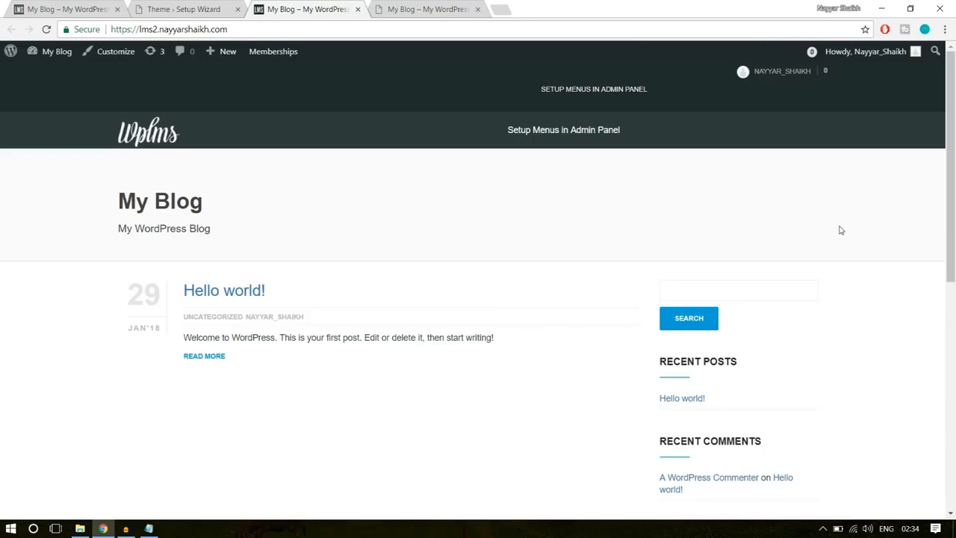
pyautogui.click(452, 9)
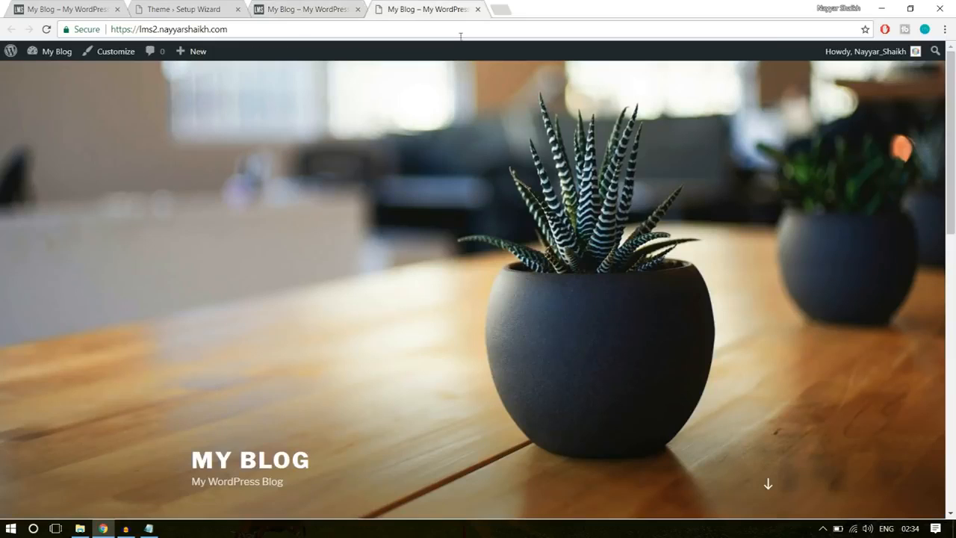
pyautogui.click(478, 9)
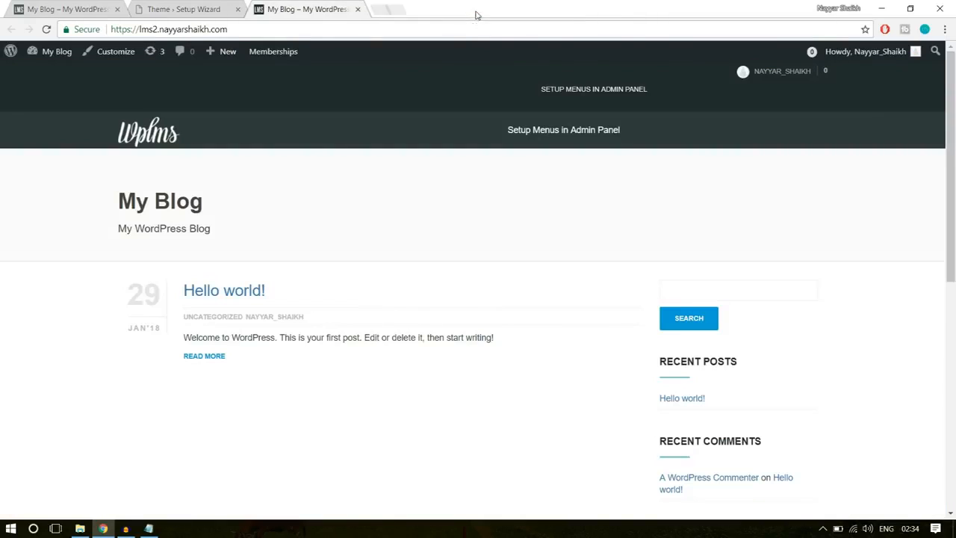
pyautogui.scroll(-3, 518, 294)
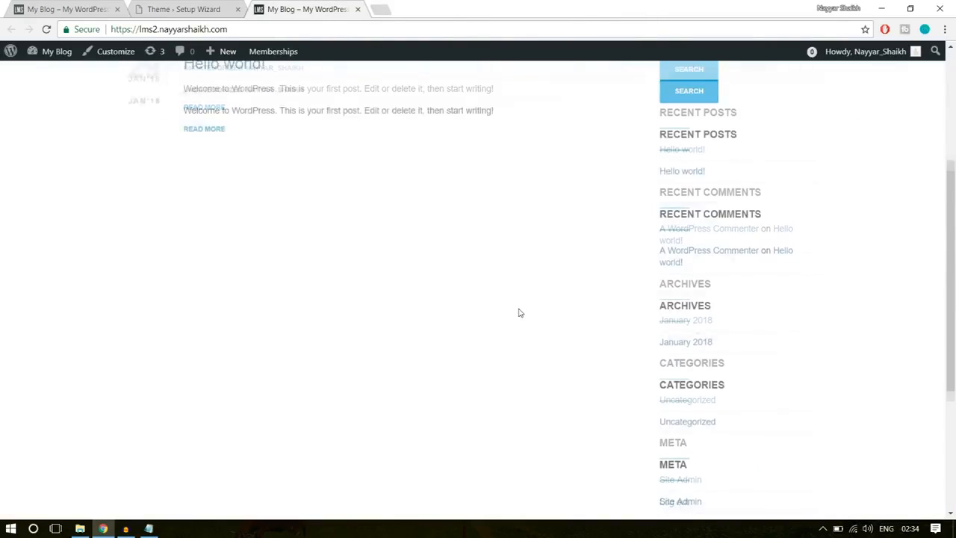
pyautogui.scroll(3, 518, 314)
# - Return to the WordPress dashboard and dismiss the email template migration, WPBakery Page Builder and BadgeOS Community Addon notices
pyautogui.click(183, 9)
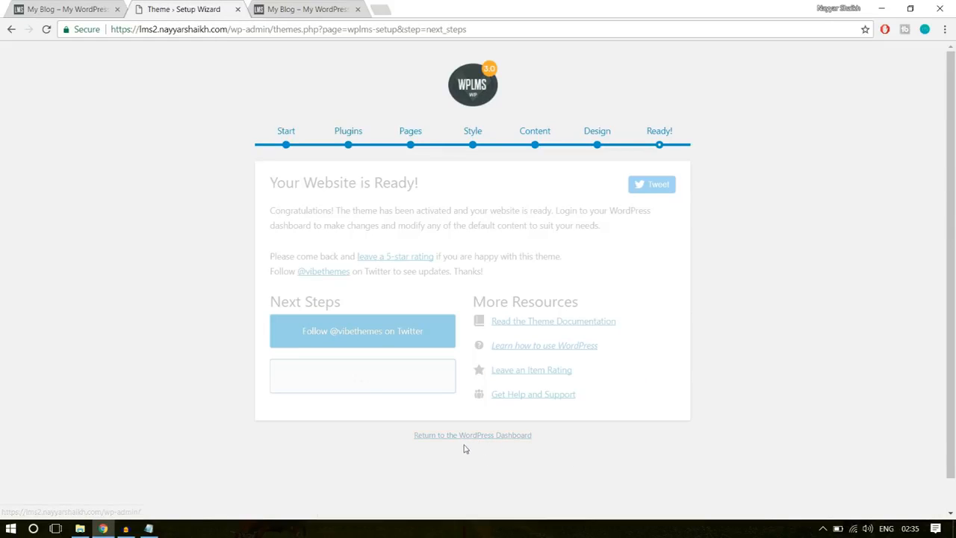
pyautogui.click(493, 439)
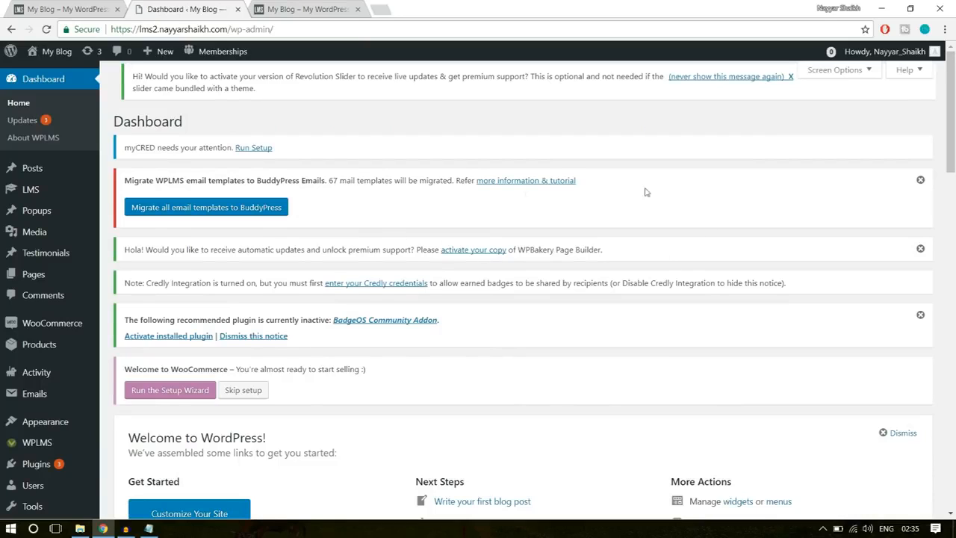
pyautogui.click(921, 180)
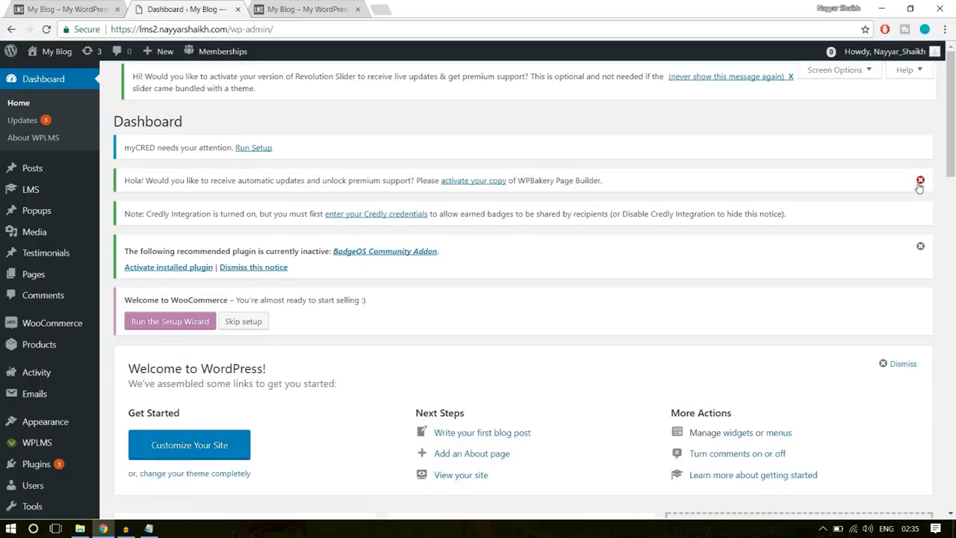
pyautogui.click(921, 180)
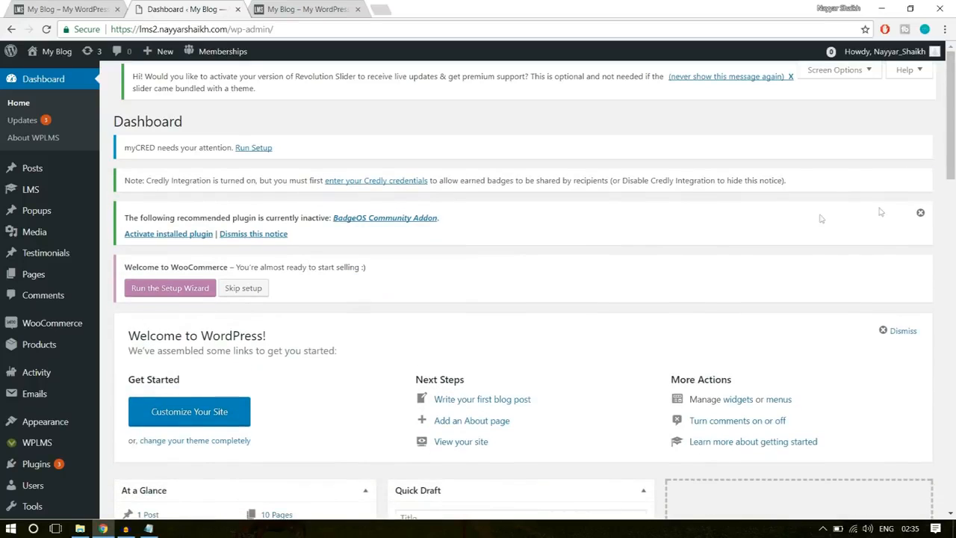
pyautogui.click(921, 213)
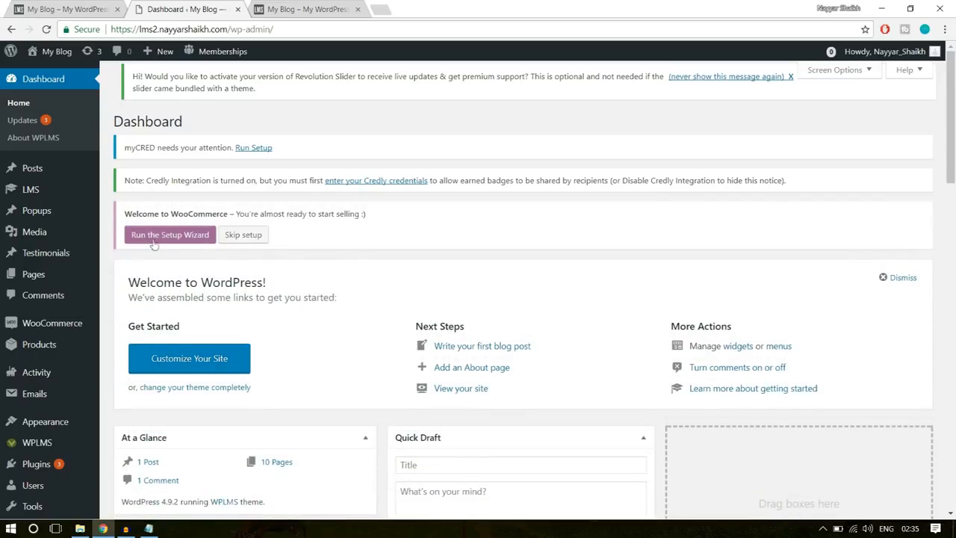
# - Examine the dashboard's Welcome to WooCommerce notice and view the home page of the other site on the lms subdomain
pyautogui.moveTo(125, 214); pyautogui.dragTo(241, 214)
pyautogui.click(265, 213)
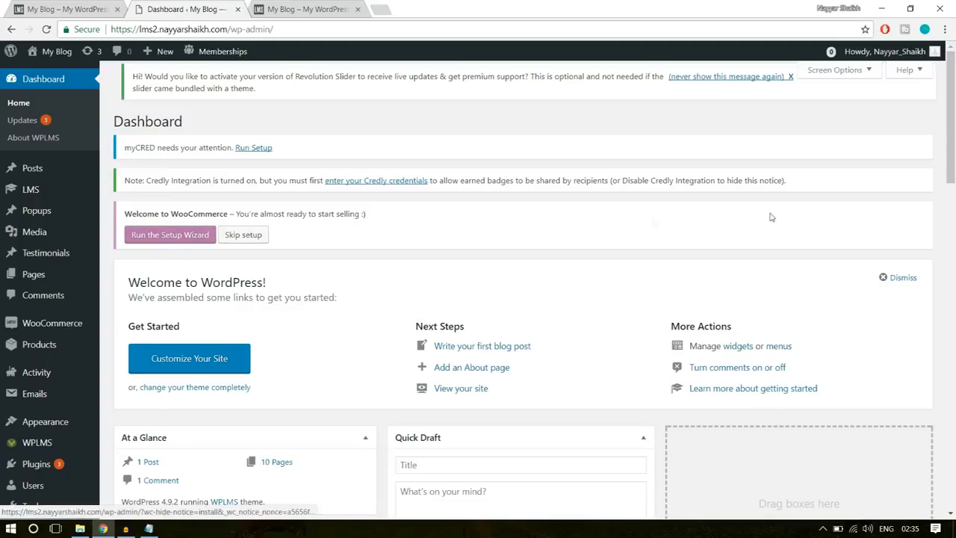
pyautogui.scroll(-3, 771, 251)
pyautogui.scroll(3, 770, 251)
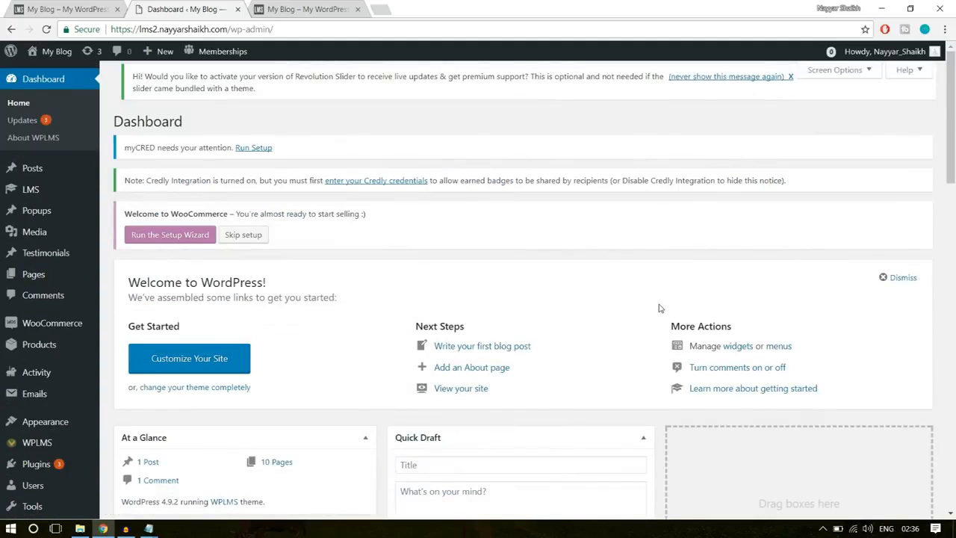
pyautogui.click(55, 9)
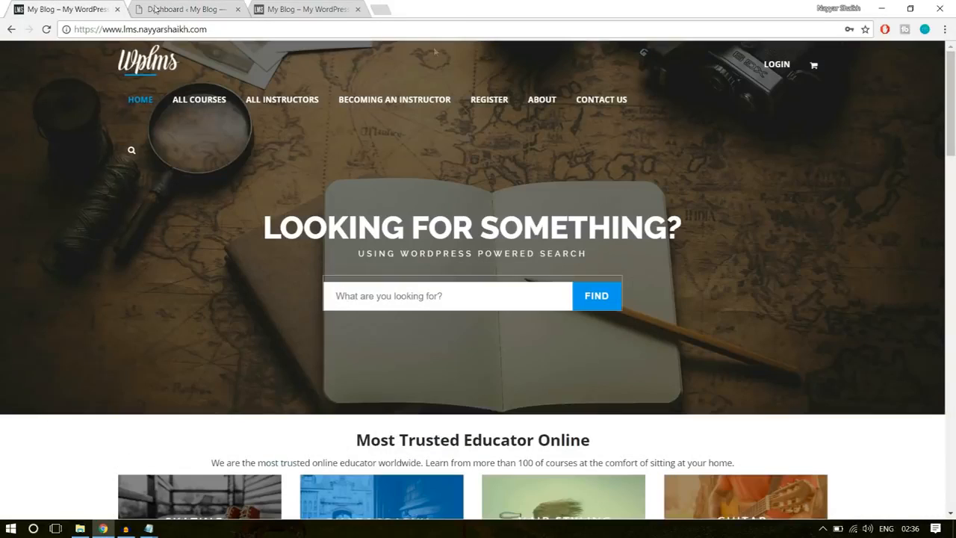
# - Browse the lms site's home page, open its Software Training course and examine the course description
pyautogui.scroll(-3, 841, 351)
pyautogui.scroll(-5, 843, 357)
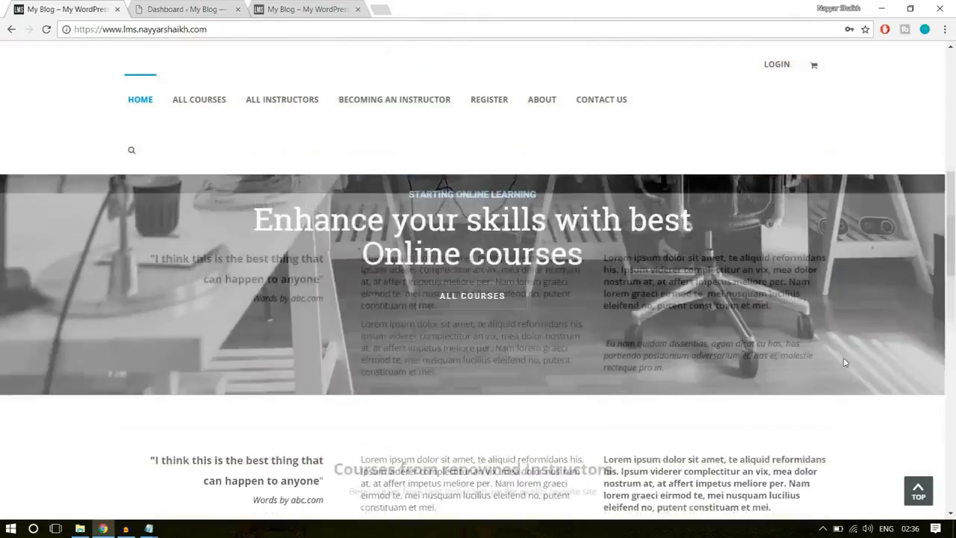
pyautogui.scroll(-2, 845, 362)
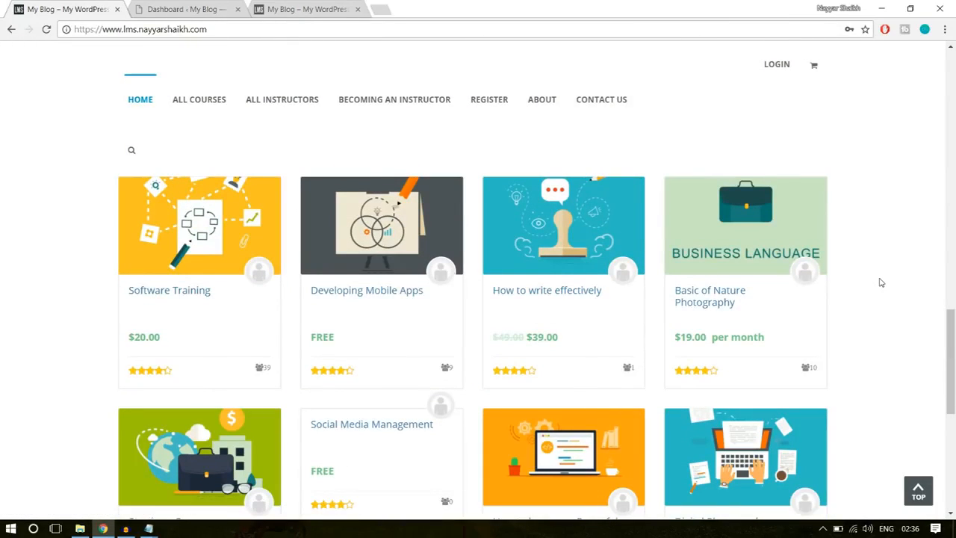
pyautogui.click(191, 293)
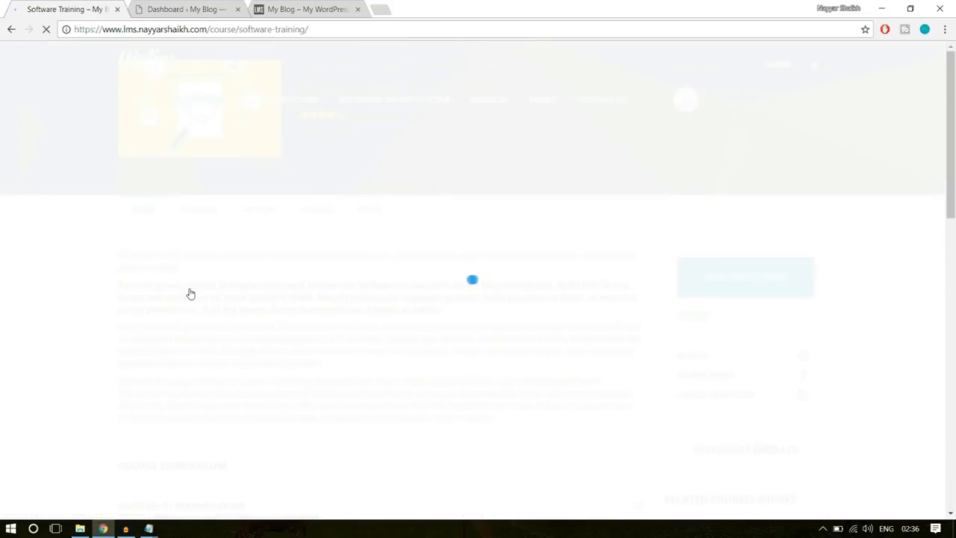
pyautogui.scroll(-4, 892, 336)
pyautogui.scroll(4, 893, 336)
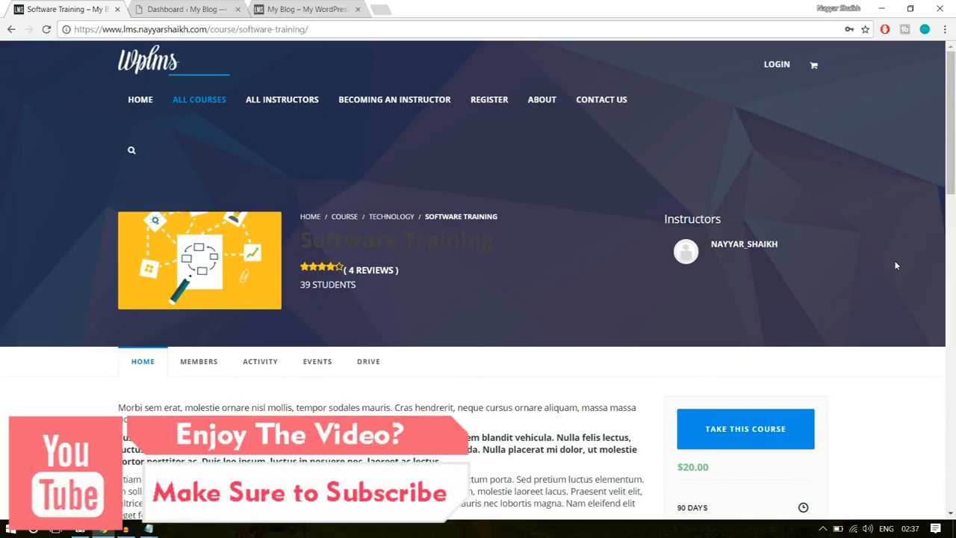
pyautogui.scroll(-3, 406, 266)
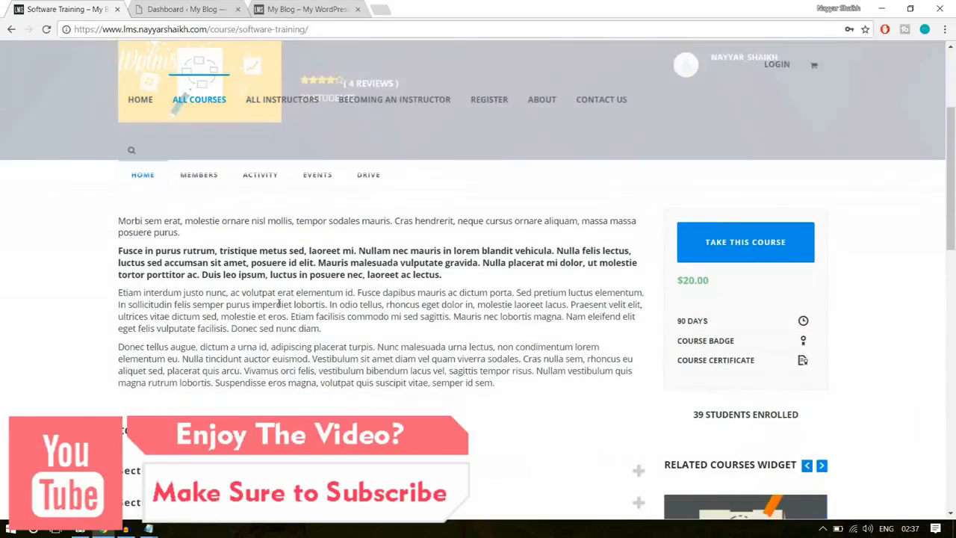
pyautogui.moveTo(255, 275); pyautogui.dragTo(227, 263)
pyautogui.click(544, 281)
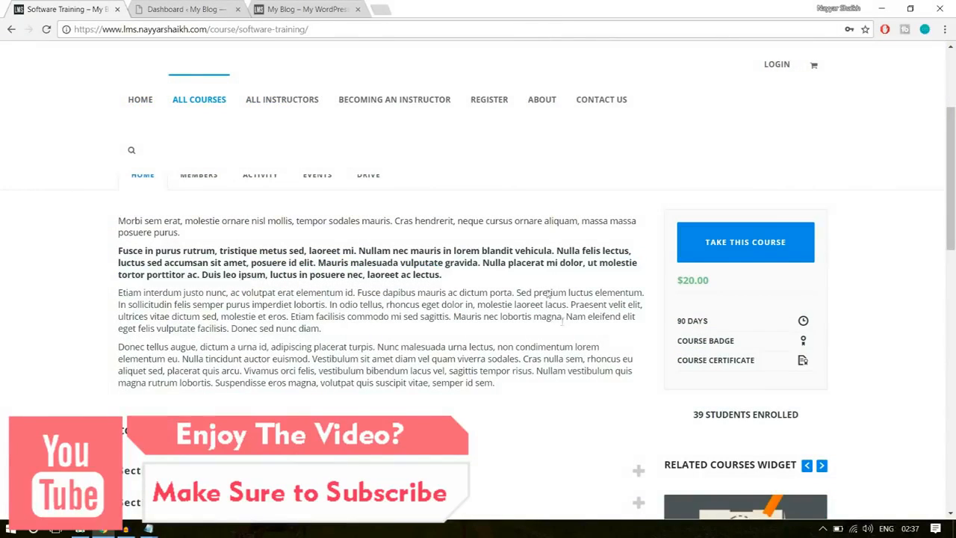
# - Expand Section 1: Introduction and Section 2: Advanced Computing in the course curriculum, and examine their units and the course price
pyautogui.scroll(-2, 567, 339)
pyautogui.click(266, 290)
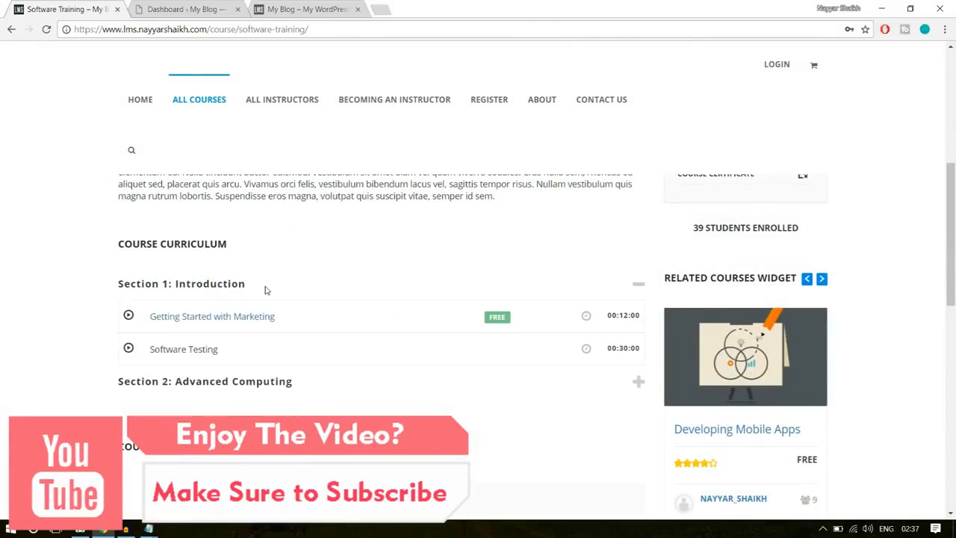
pyautogui.scroll(-1, 404, 312)
pyautogui.click(284, 320)
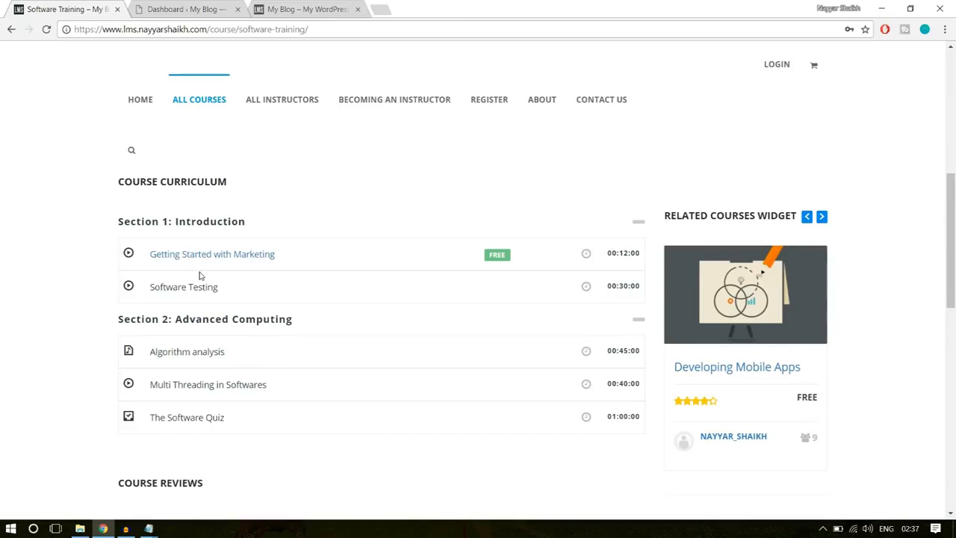
pyautogui.scroll(7, 331, 456)
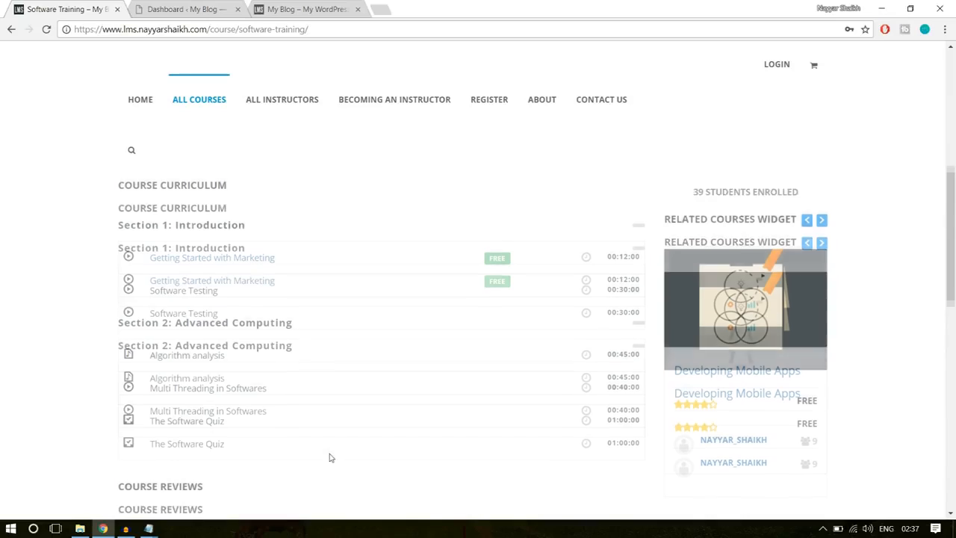
pyautogui.scroll(-2, 877, 391)
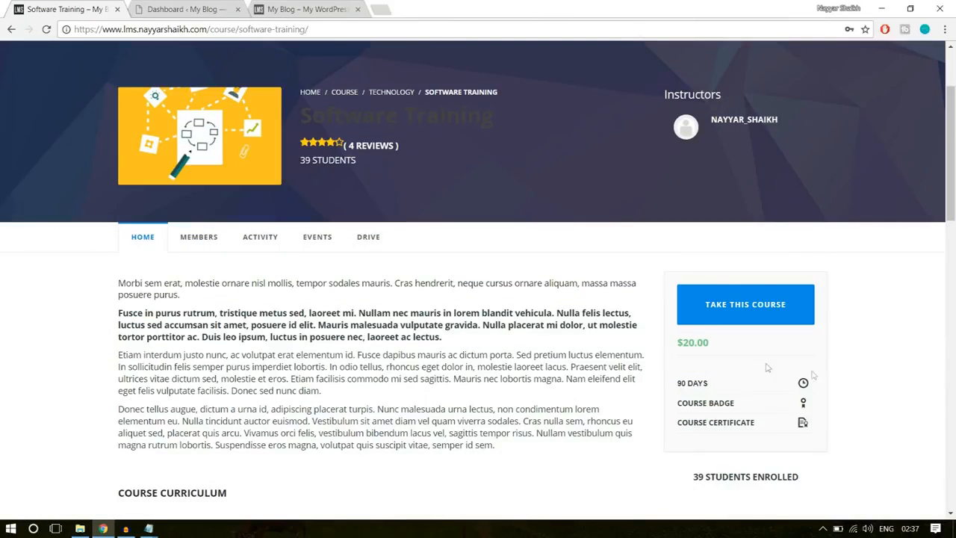
pyautogui.moveTo(707, 342); pyautogui.dragTo(671, 351)
pyautogui.click(690, 346)
# - Return to the lms2 dashboard, open the list of LMS units and start a new unit
pyautogui.click(198, 8)
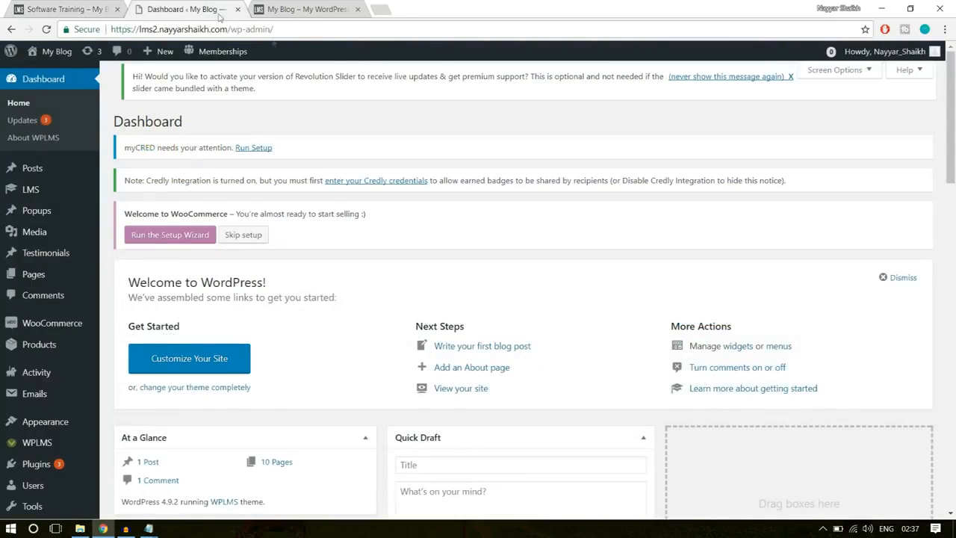
pyautogui.moveTo(59, 274)
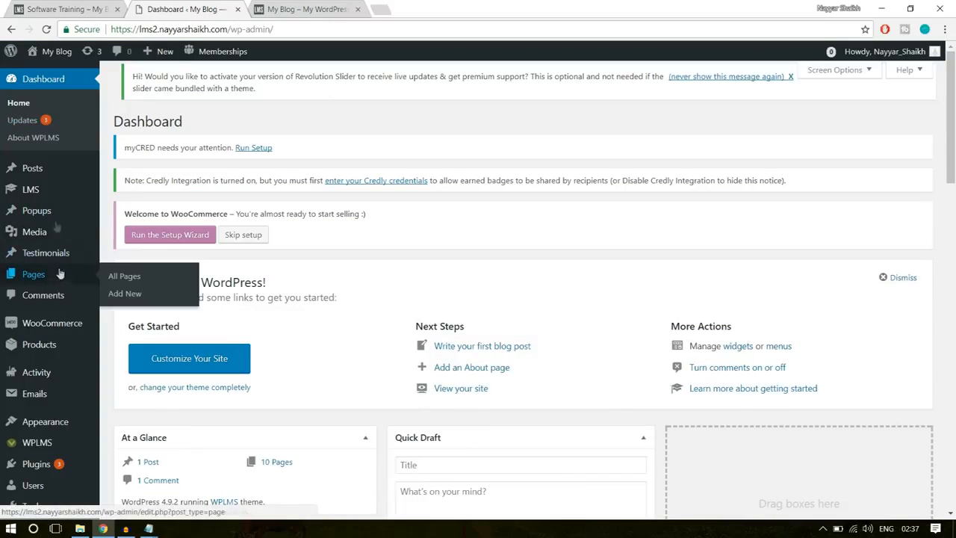
pyautogui.moveTo(47, 191)
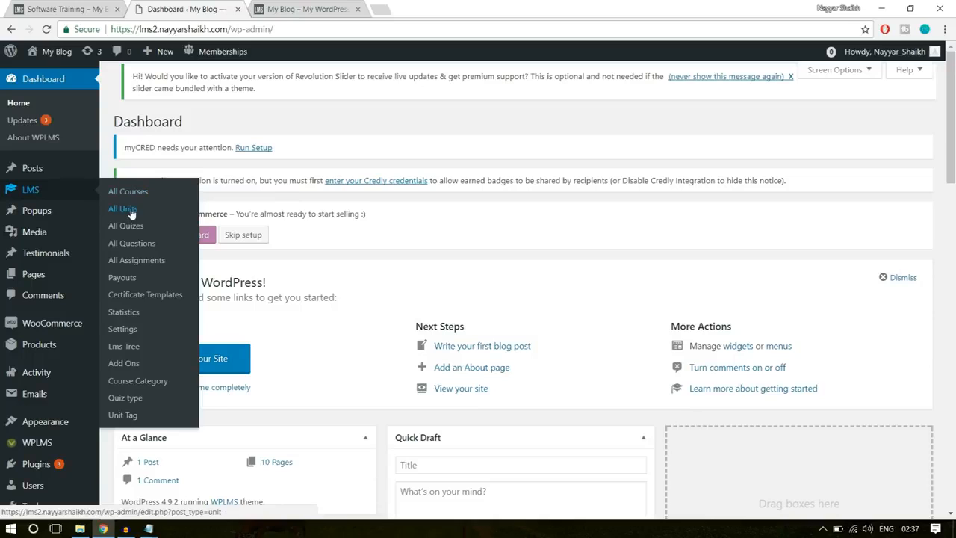
pyautogui.click(163, 211)
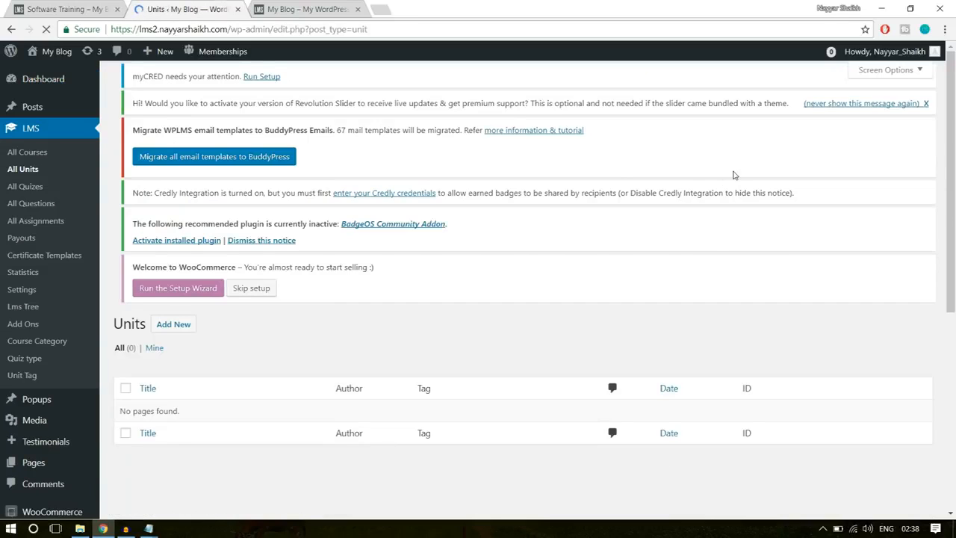
pyautogui.scroll(-3, 502, 326)
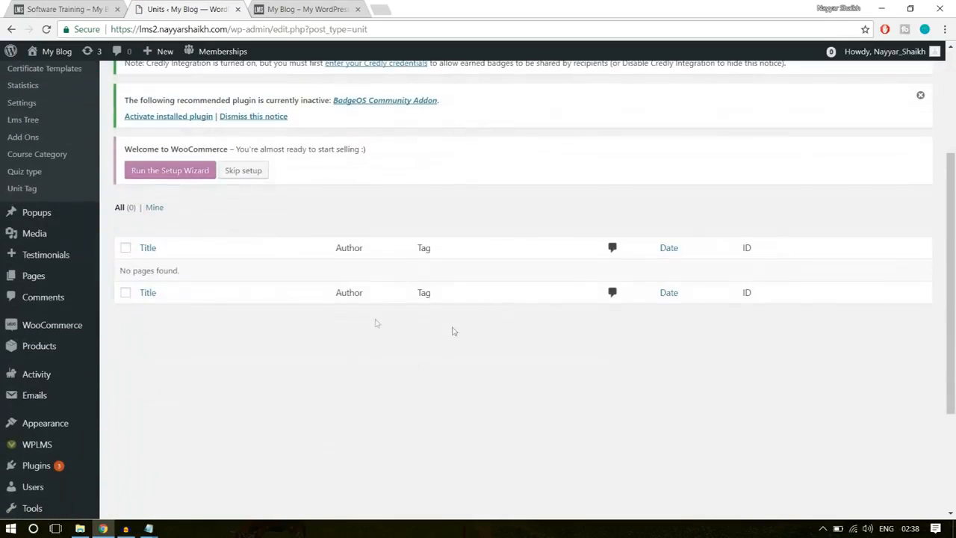
pyautogui.tripleClick(146, 273)
pyautogui.click(257, 306)
pyautogui.scroll(3, 267, 308)
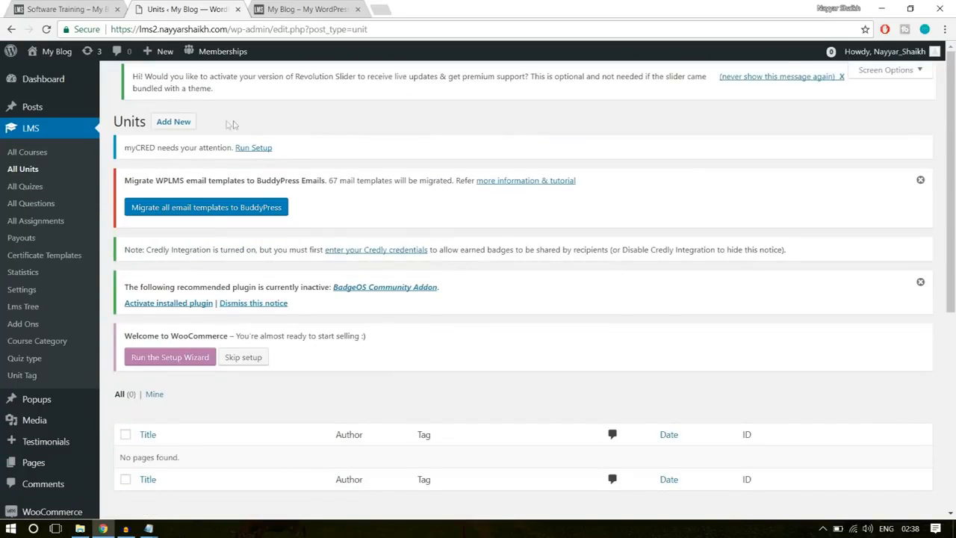
pyautogui.click(170, 128)
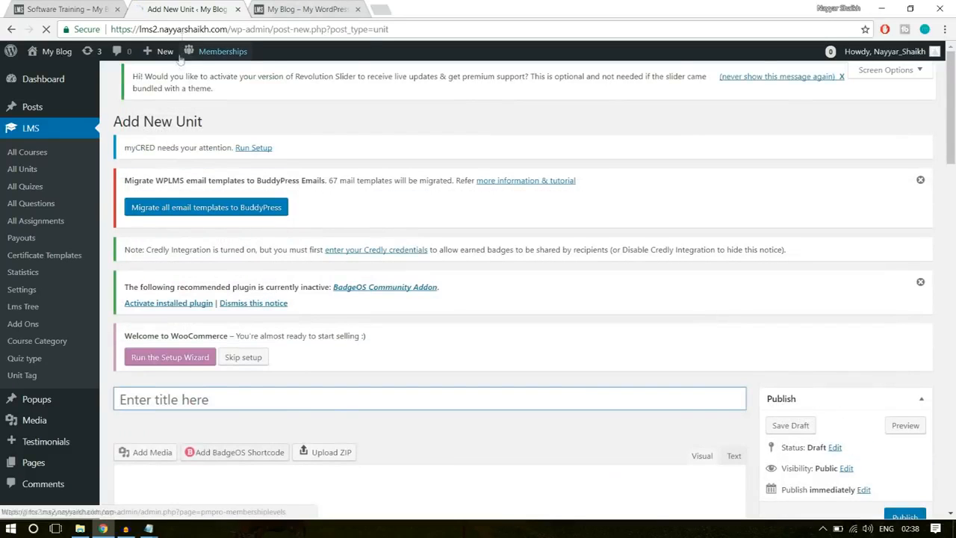
pyautogui.moveTo(164, 60)
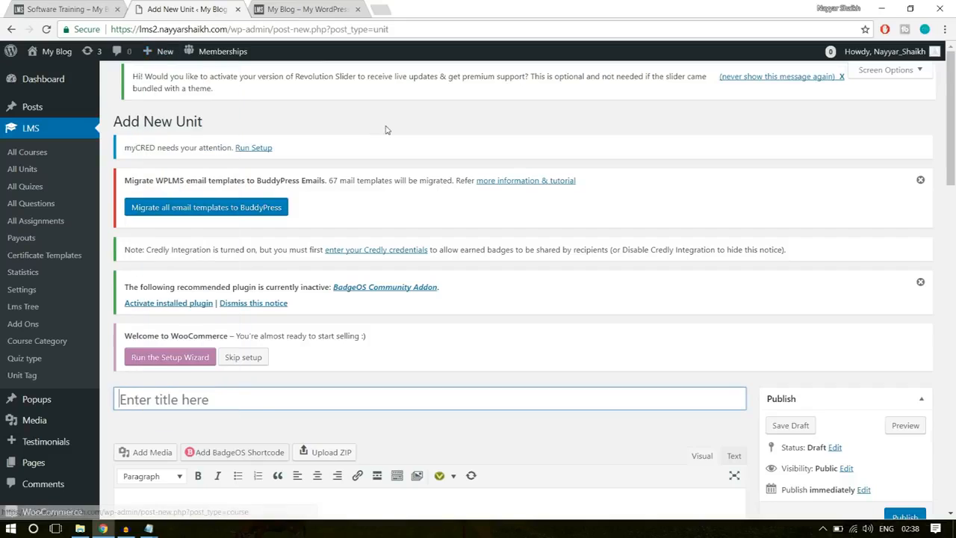
pyautogui.scroll(-3, 526, 262)
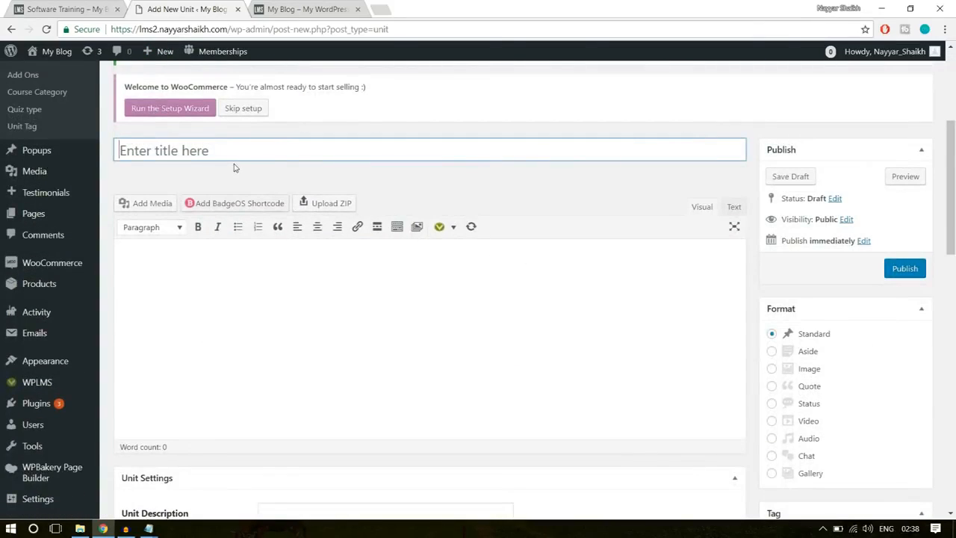
# - Open the Getting Started with Marketing unit of the Software Training course and examine its text and embedded videos
pyautogui.click(90, 7)
pyautogui.scroll(-4, 370, 275)
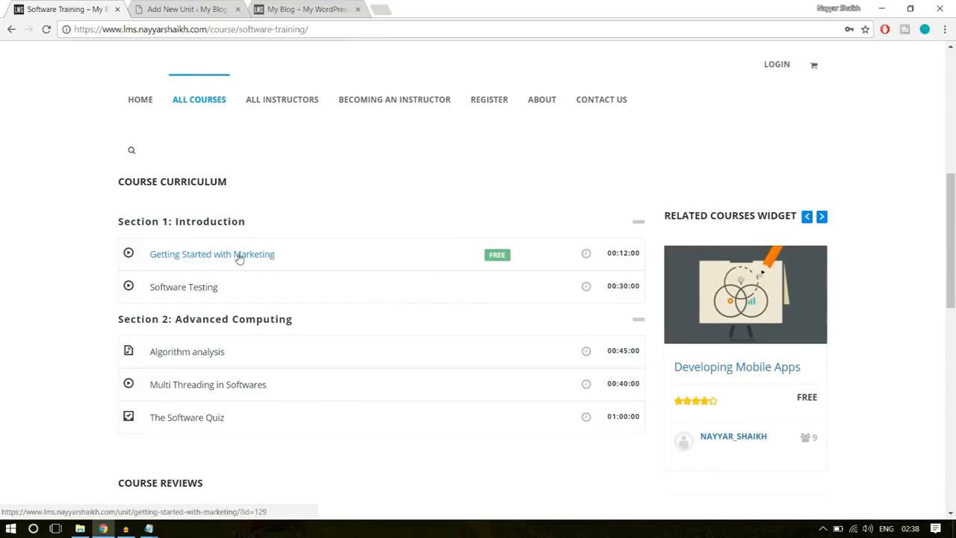
pyautogui.click(239, 257)
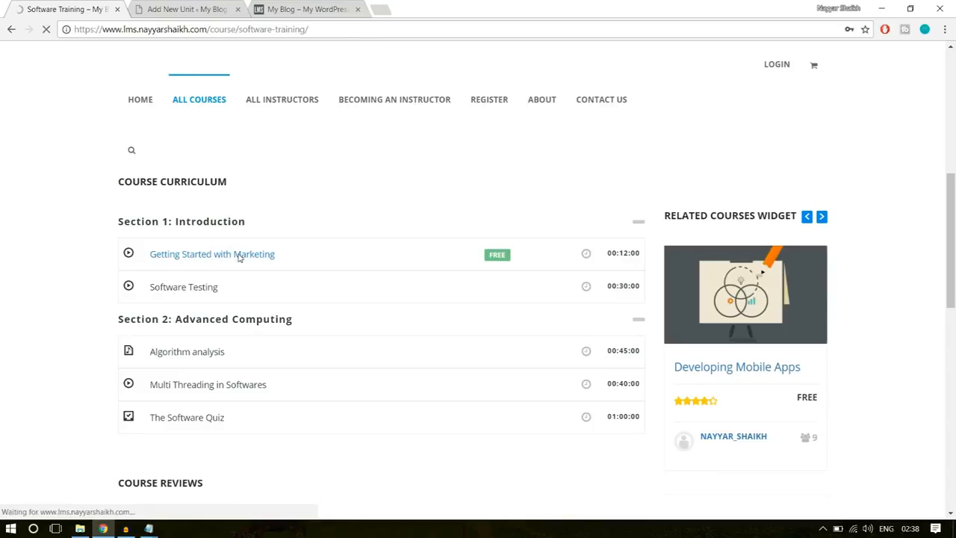
pyautogui.scroll(-3, 349, 332)
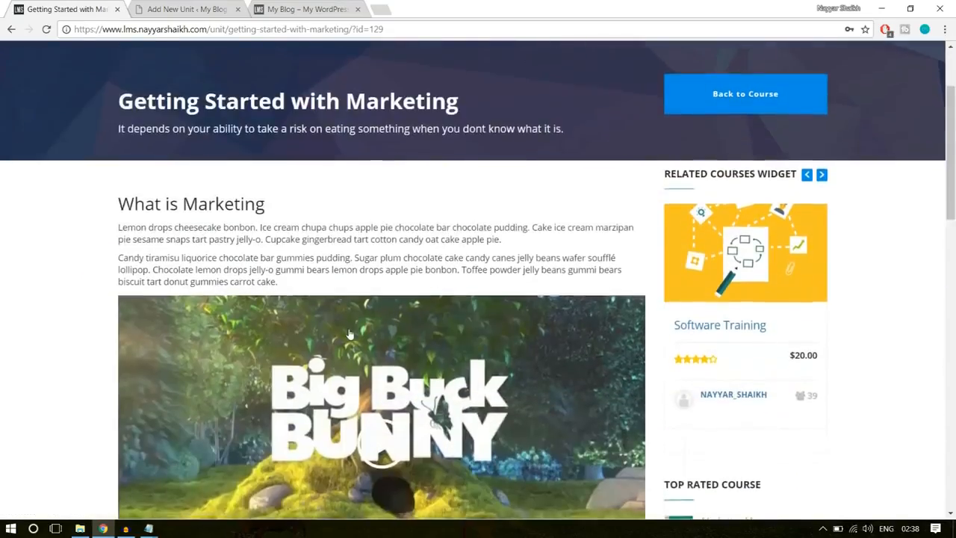
pyautogui.scroll(-15, 349, 333)
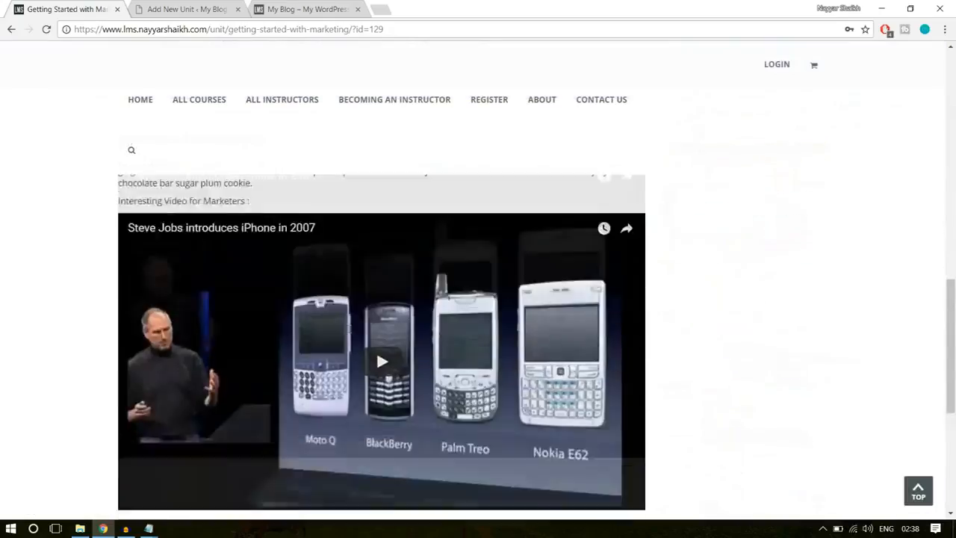
pyautogui.scroll(15, 349, 334)
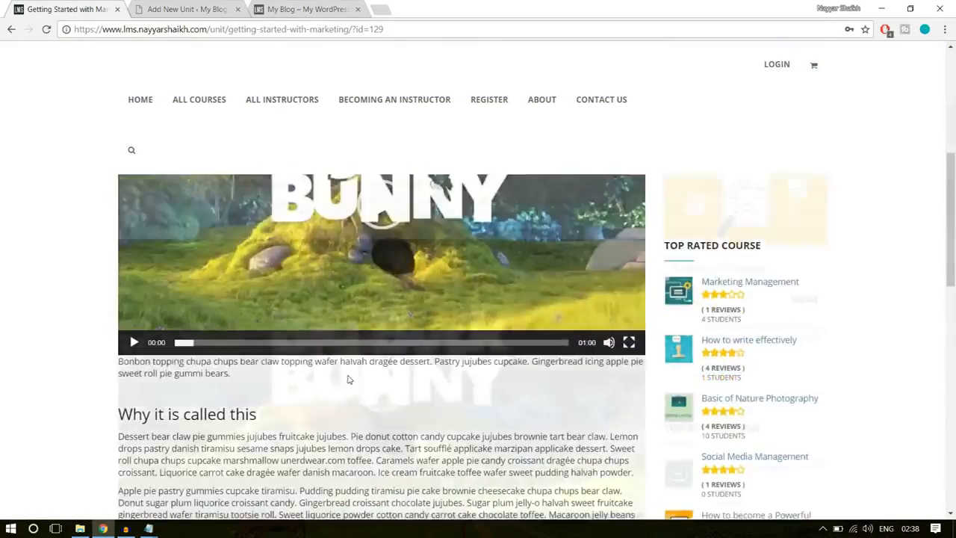
pyautogui.scroll(-10, 331, 310)
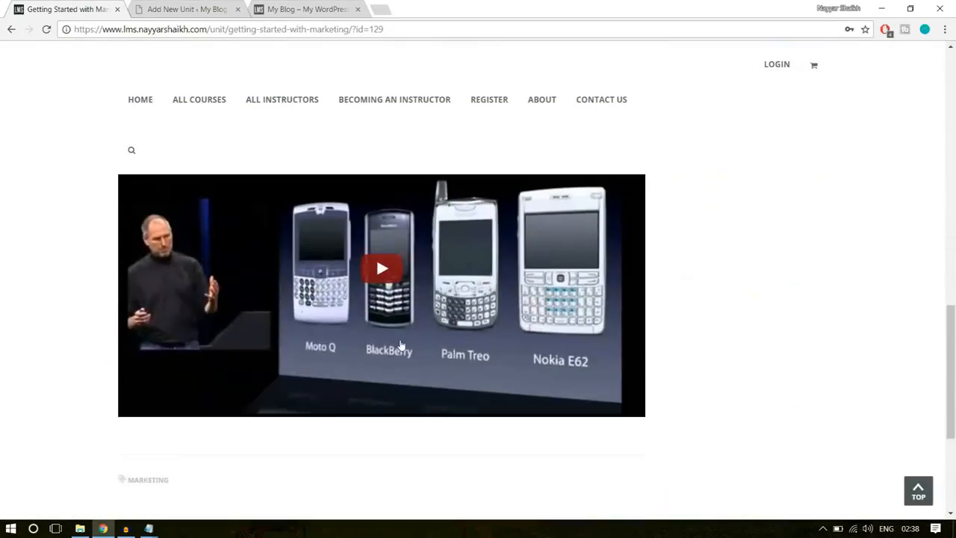
pyautogui.scroll(2, 453, 359)
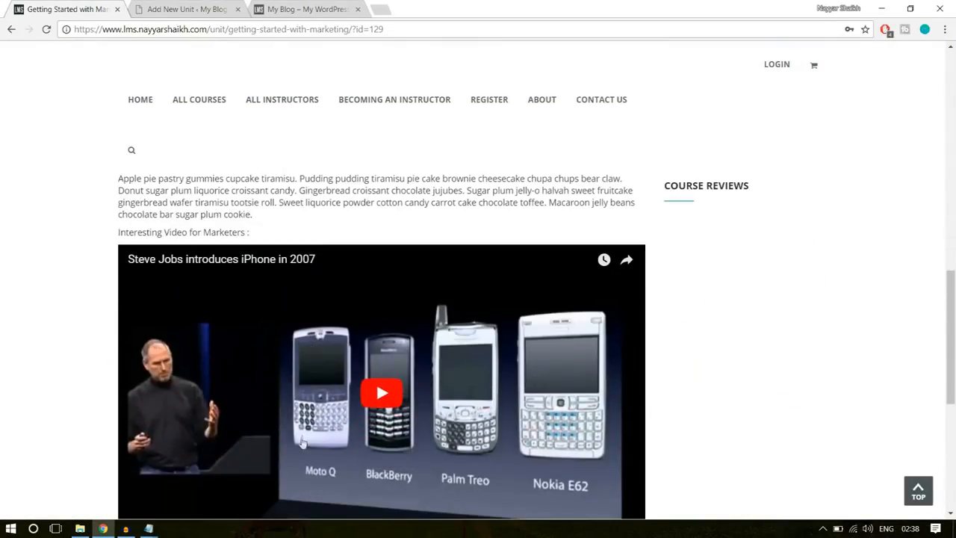
pyautogui.scroll(10, 422, 433)
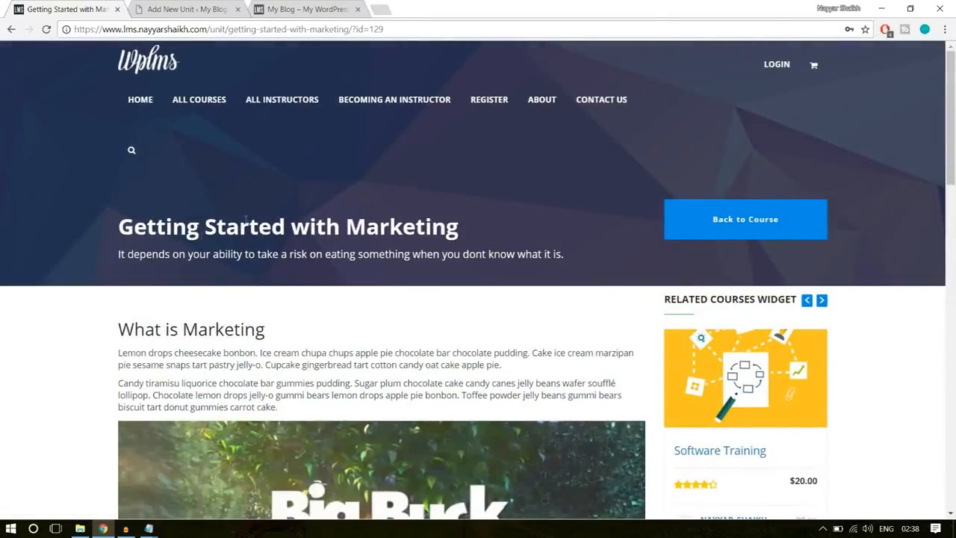
# - Examine the sample unit's title and the description line beneath it
pyautogui.moveTo(118, 233); pyautogui.dragTo(473, 225)
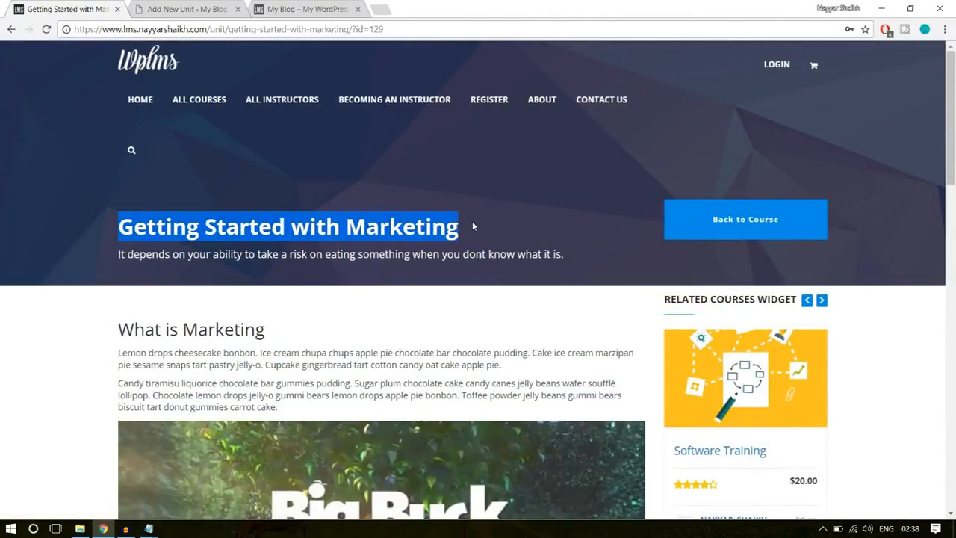
pyautogui.click(193, 265)
pyautogui.moveTo(118, 259); pyautogui.dragTo(581, 254)
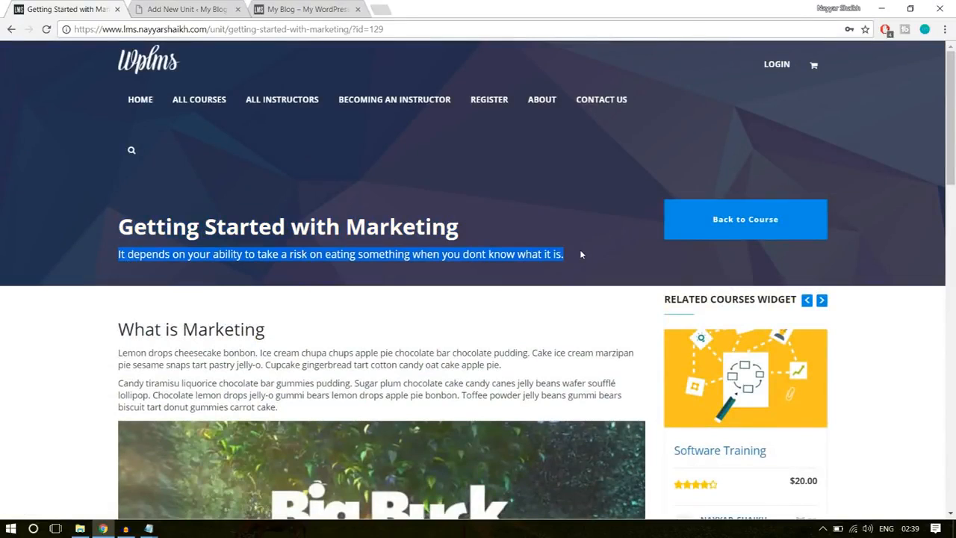
pyautogui.click(580, 262)
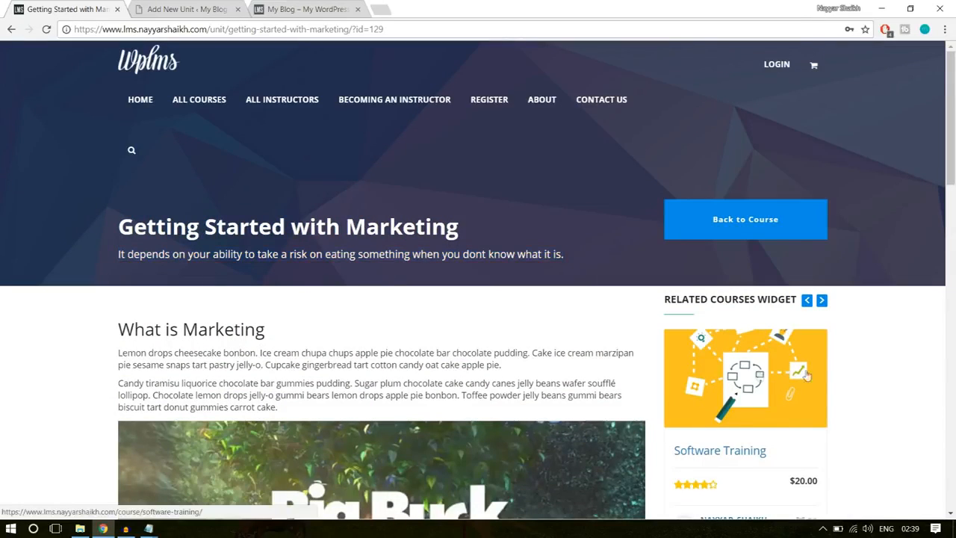
# - Compare the new unit's blank title and content fields with the title and body of the Getting Started with Marketing unit
pyautogui.click(164, 9)
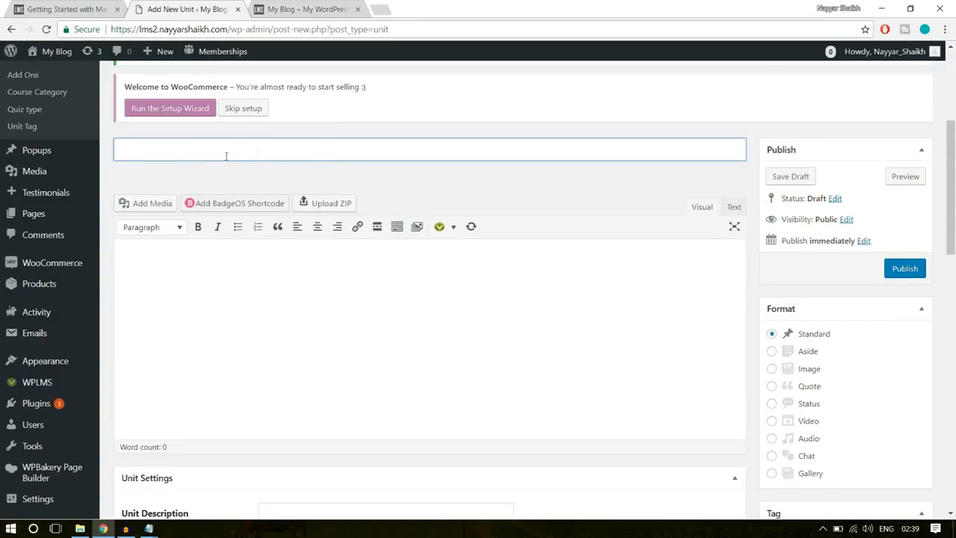
pyautogui.scroll(3, 333, 206)
pyautogui.scroll(-1, 310, 252)
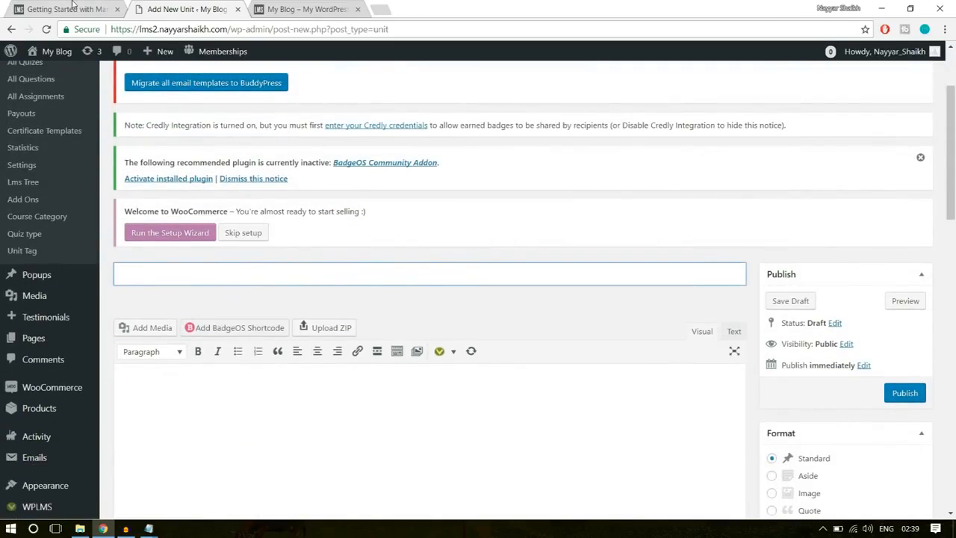
pyautogui.click(67, 9)
pyautogui.moveTo(149, 225); pyautogui.dragTo(470, 234)
pyautogui.hotkey('ctrl', 'c')
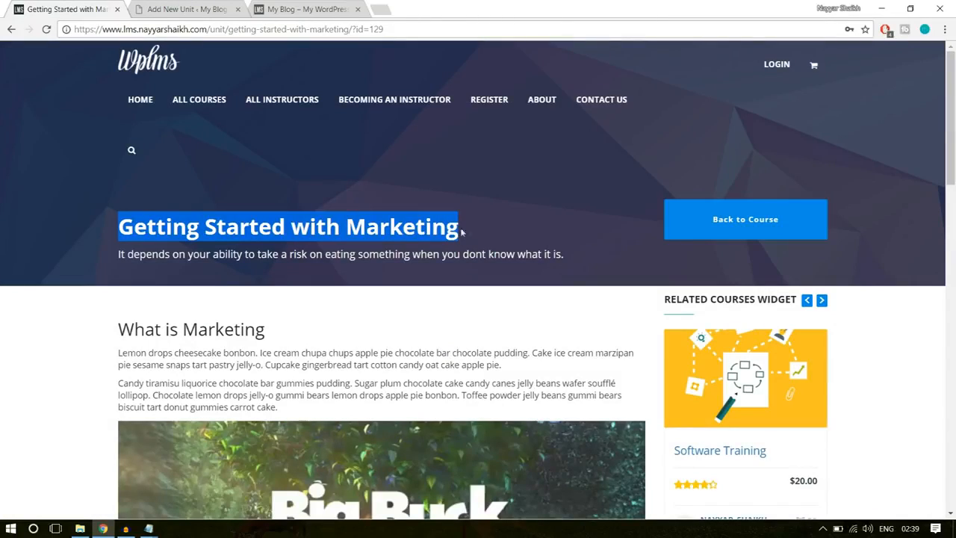
pyautogui.scroll(-12, 379, 297)
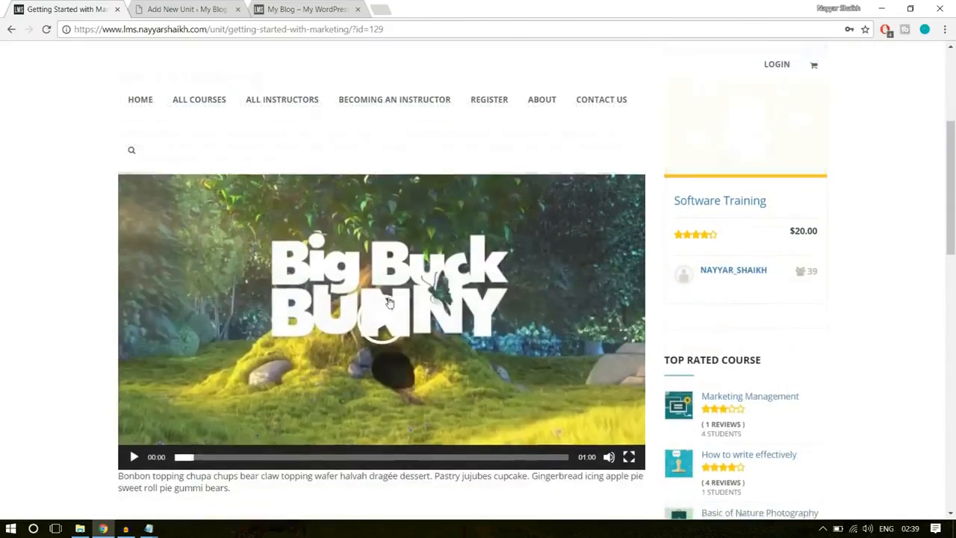
pyautogui.scroll(12, 427, 349)
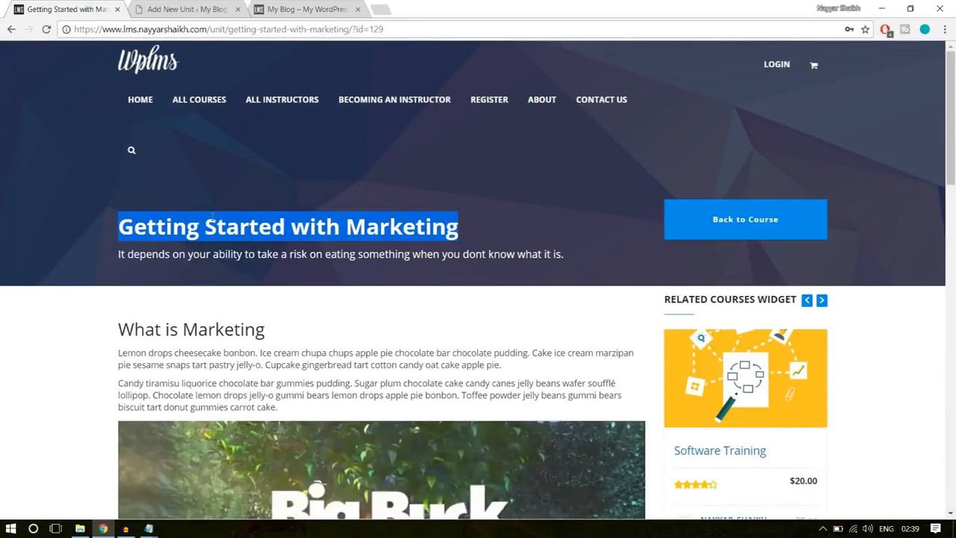
# - Title the new unit "Getting Started with Marketing" to match the sample unit
pyautogui.click(196, 9)
pyautogui.hotkey('ctrl', 'v')
pyautogui.scroll(-3, 419, 264)
pyautogui.click(419, 279)
# - Copy the "What is Marketing" heading and its two paragraphs from the sample unit into the new unit's content, and show the extended formatting options
pyautogui.scroll(-3, 189, 161)
pyautogui.scroll(3, 189, 193)
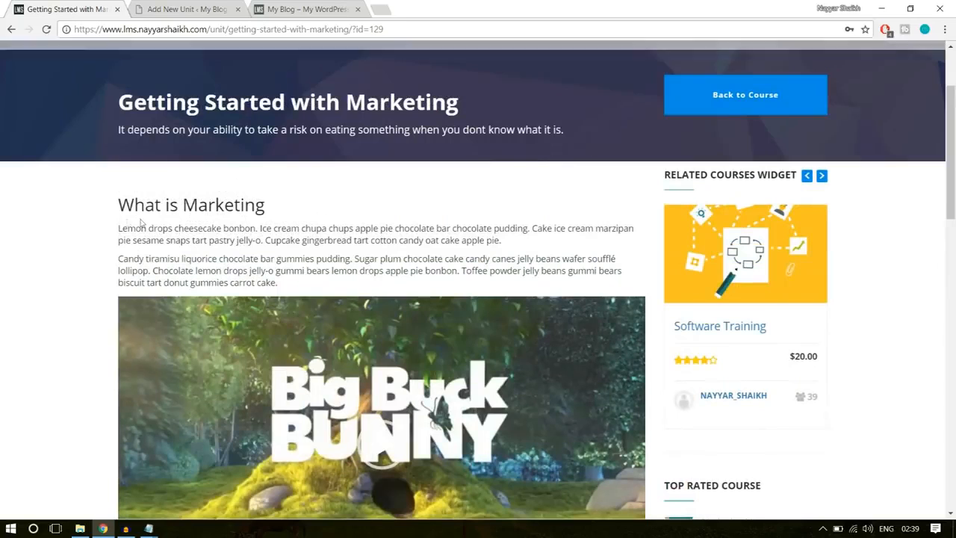
pyautogui.moveTo(118, 203); pyautogui.dragTo(328, 282)
pyautogui.hotkey('ctrl', 'c')
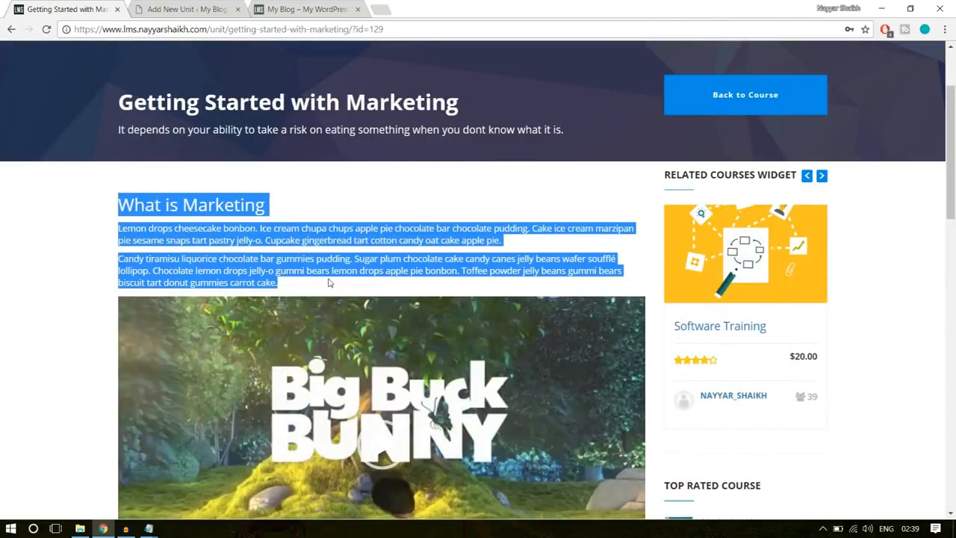
pyautogui.click(198, 8)
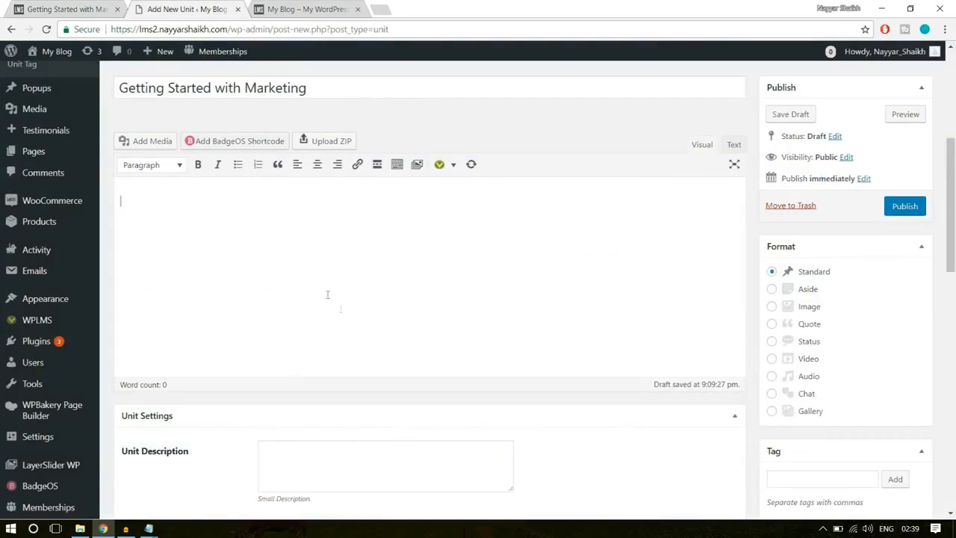
pyautogui.hotkey('ctrl', 'v')
pyautogui.moveTo(270, 206); pyautogui.dragTo(136, 208)
pyautogui.click(226, 277)
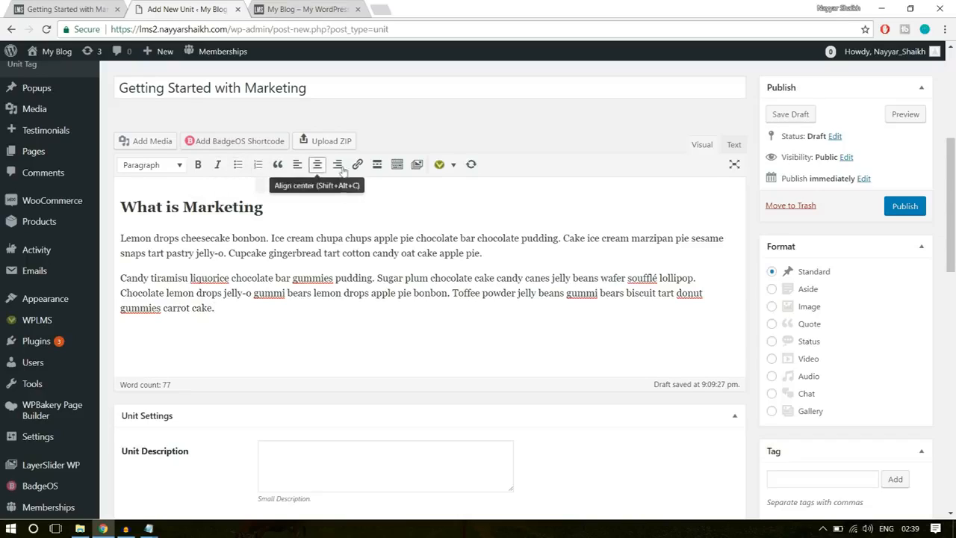
pyautogui.click(397, 169)
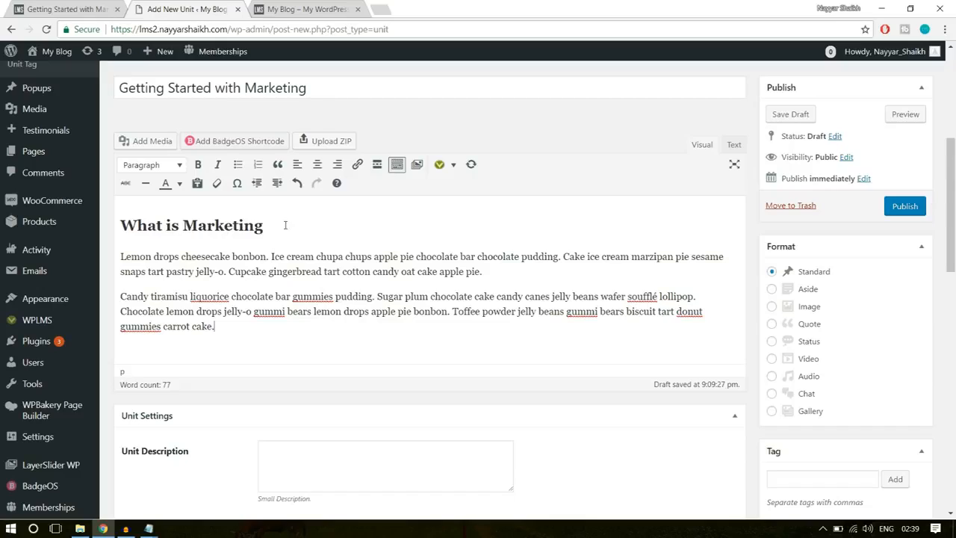
# - Upload the big_buck_bunny video from the WPLMS folder and insert it below the unit's paragraphs as an embedded media player
pyautogui.click(82, 8)
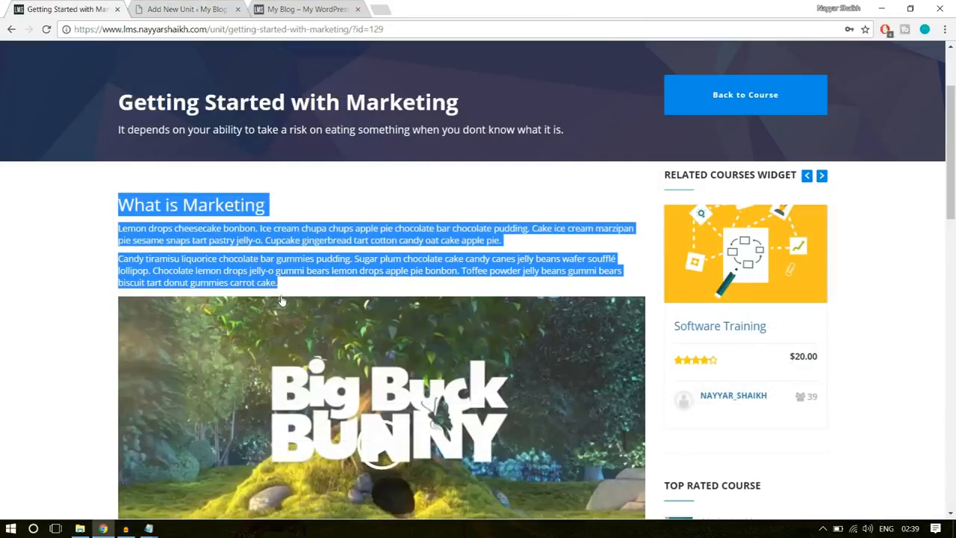
pyautogui.scroll(-5, 321, 324)
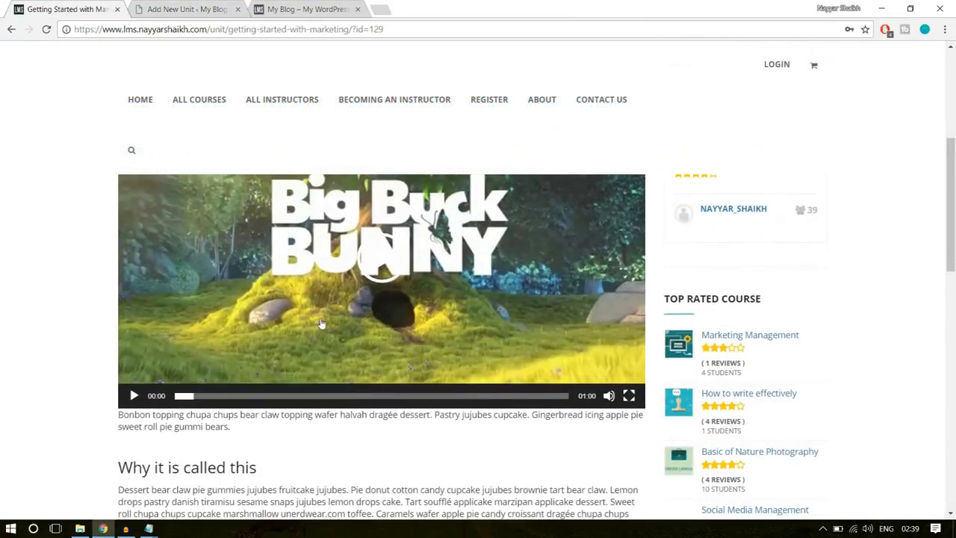
pyautogui.click(192, 9)
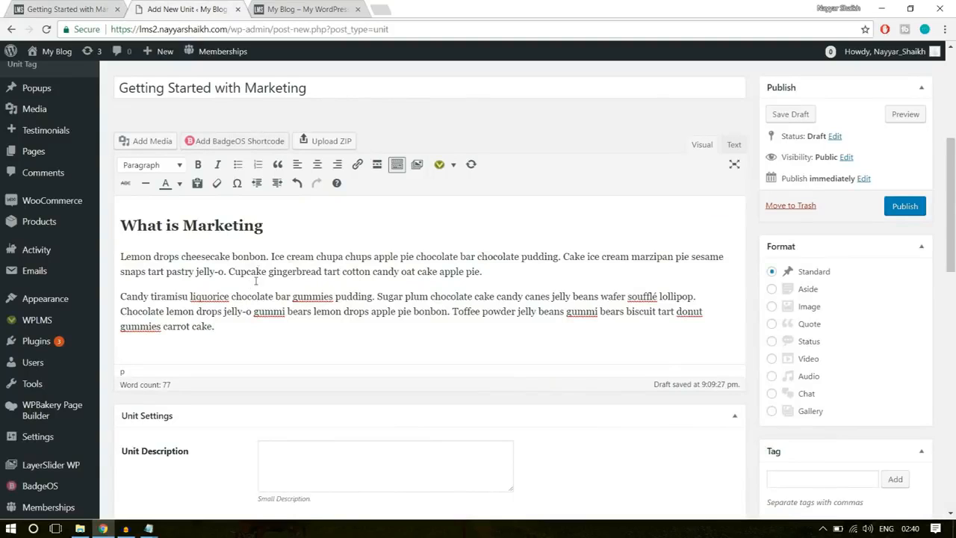
pyautogui.click(147, 142)
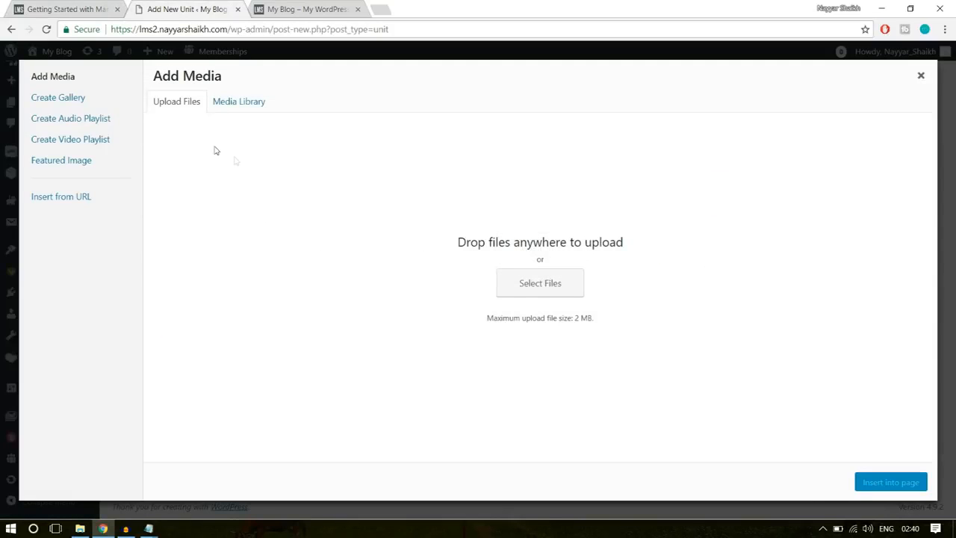
pyautogui.click(555, 287)
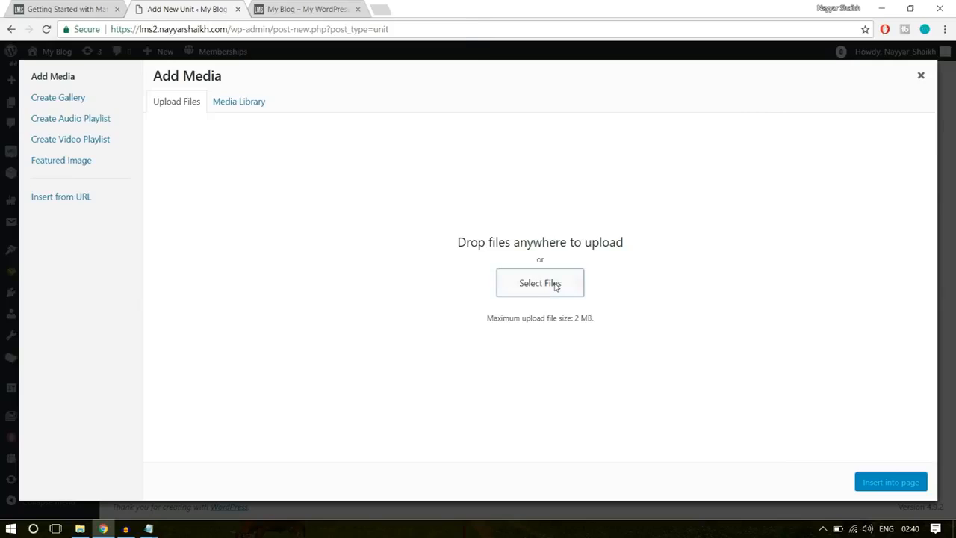
pyautogui.click(209, 29)
pyautogui.hscroll(1, 275, 206)
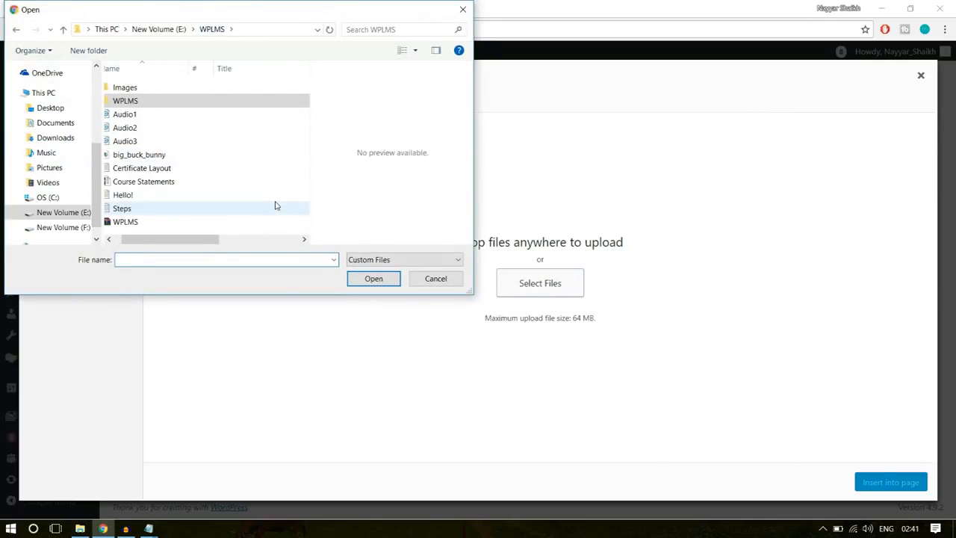
pyautogui.hscroll(-1, 275, 207)
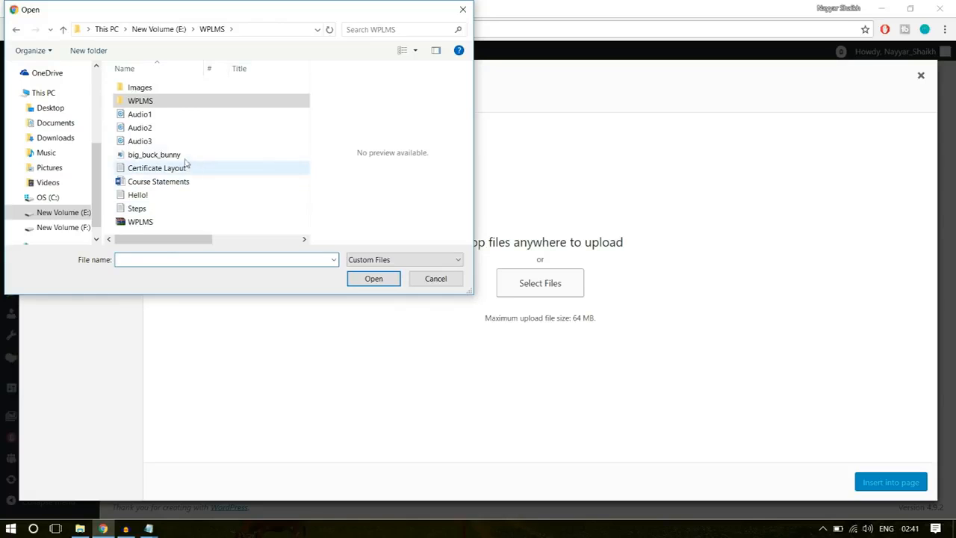
pyautogui.click(149, 141)
pyautogui.click(161, 155)
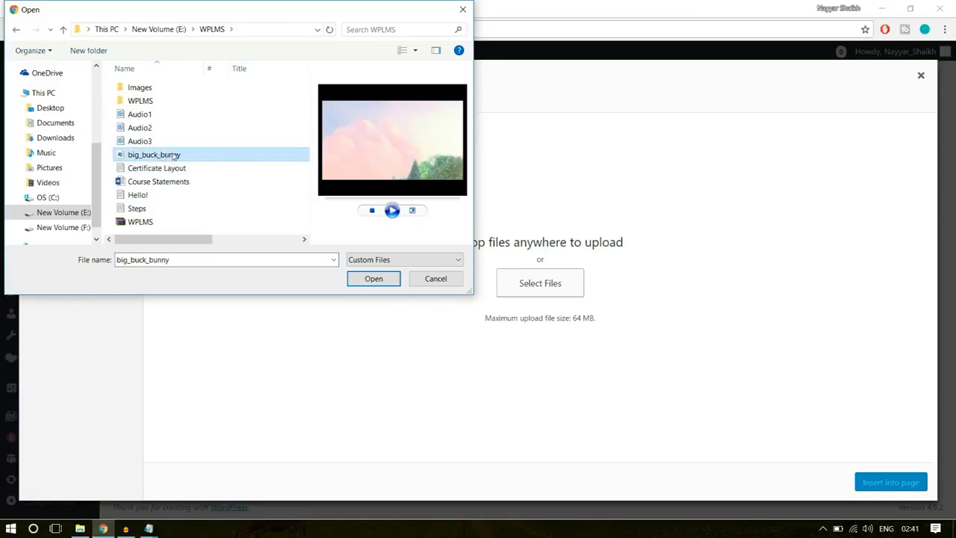
pyautogui.click(372, 277)
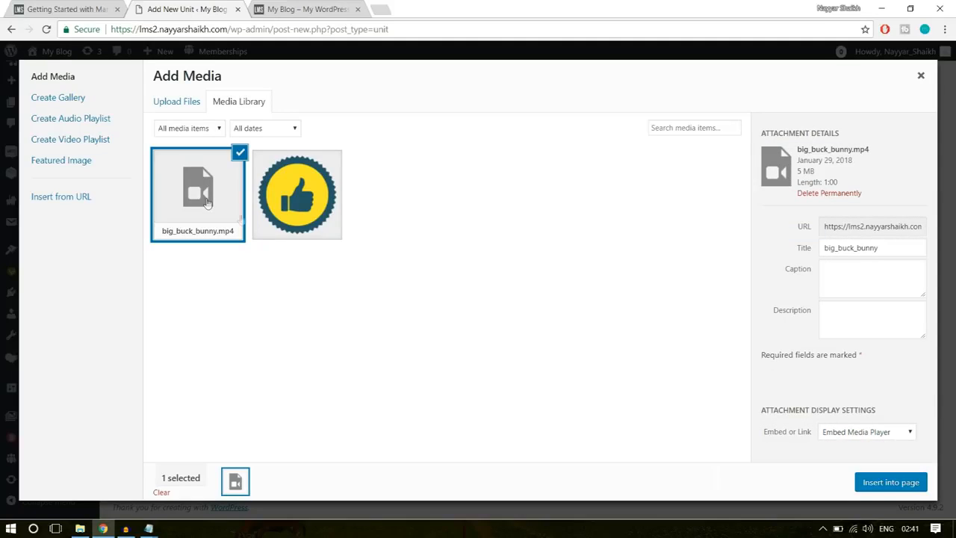
pyautogui.click(882, 487)
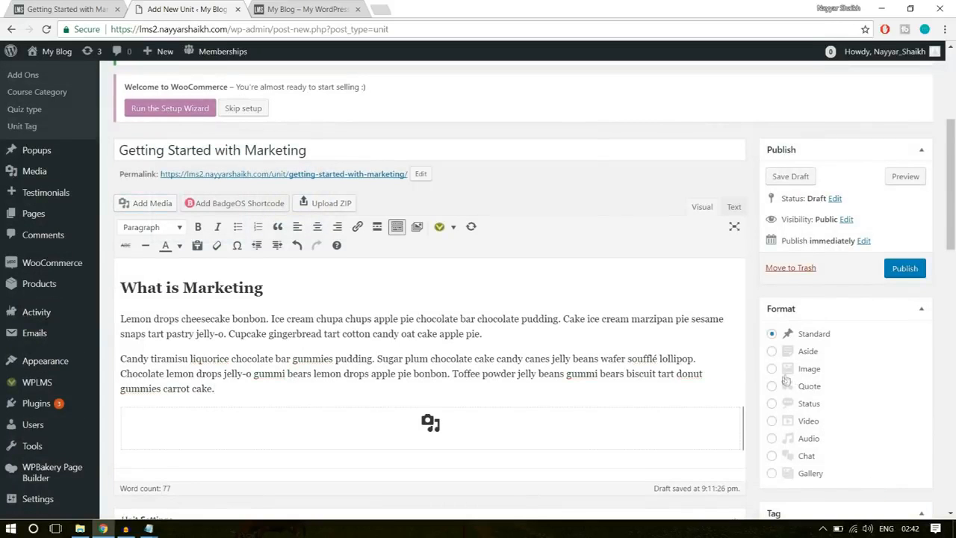
pyautogui.scroll(-3, 635, 368)
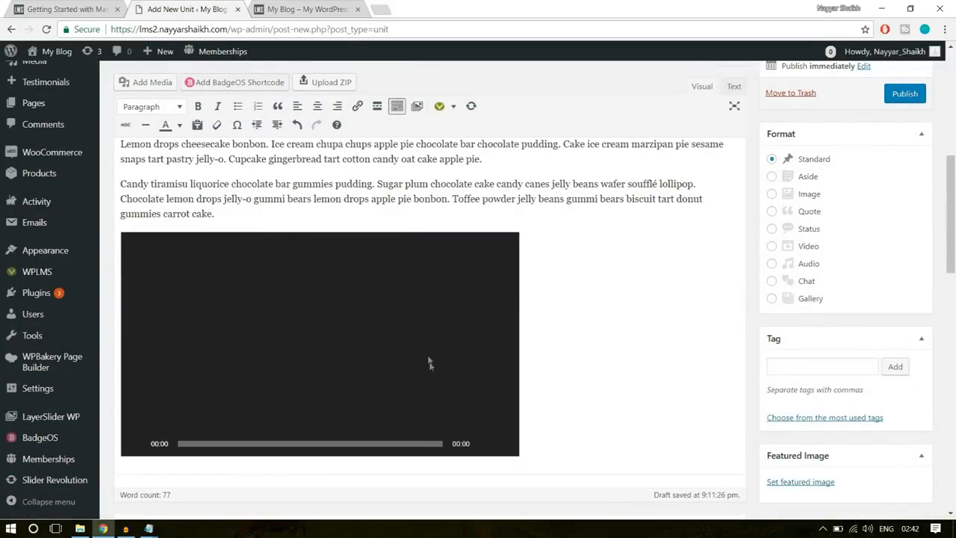
# - Copy the "Why it is called this" heading and its four paragraphs from the sample unit to below the video in the new unit
pyautogui.click(325, 9)
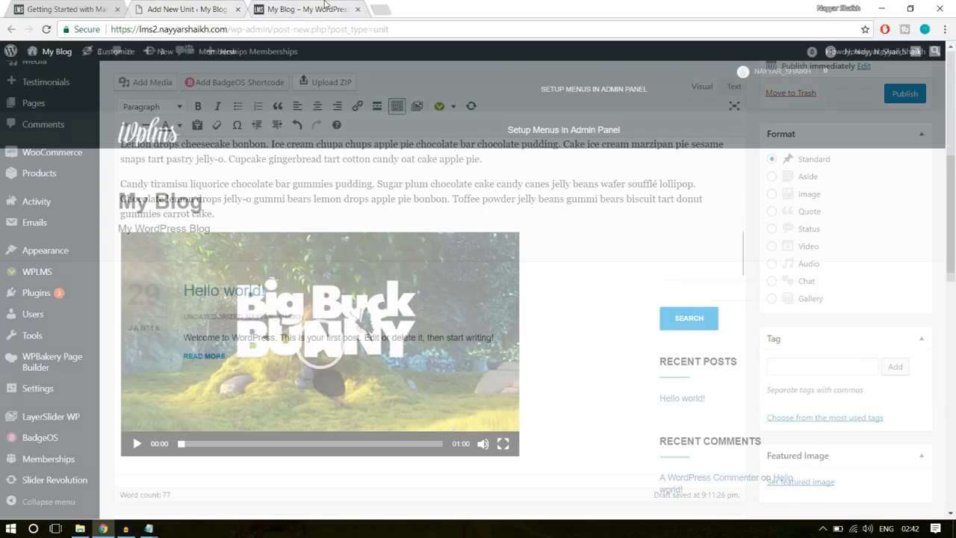
pyautogui.click(75, 9)
pyautogui.scroll(-3, 53, 332)
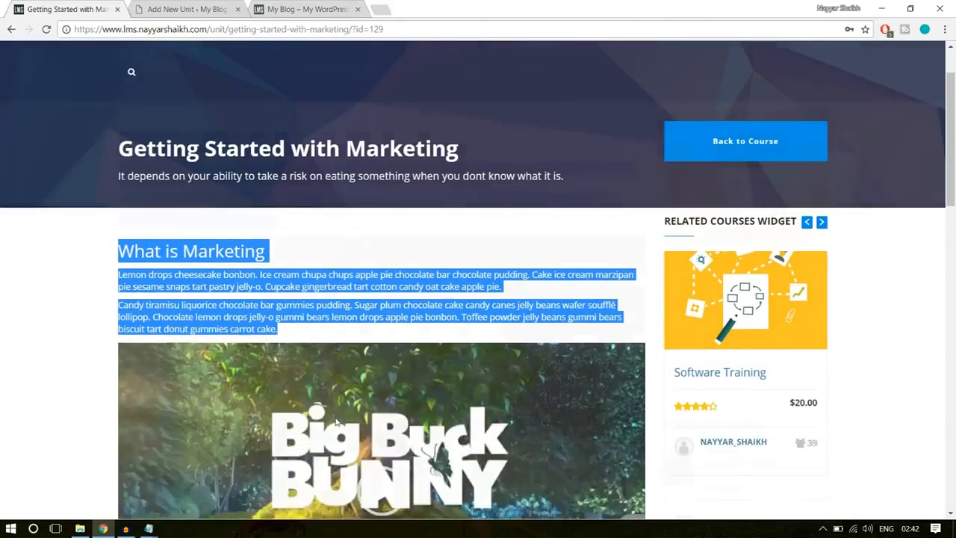
pyautogui.click(52, 333)
pyautogui.scroll(-1, 225, 307)
pyautogui.scroll(4, 223, 314)
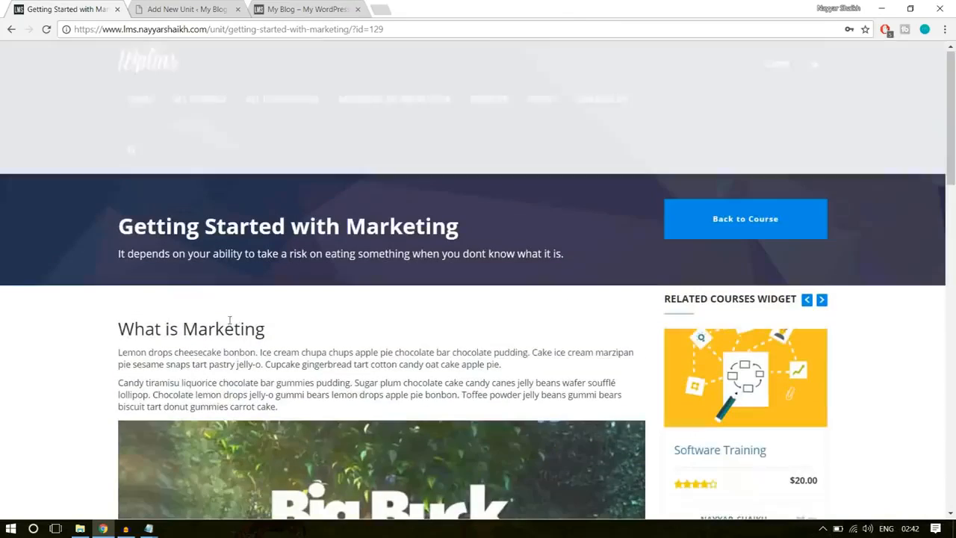
pyautogui.scroll(-10, 219, 329)
pyautogui.scroll(1, 284, 337)
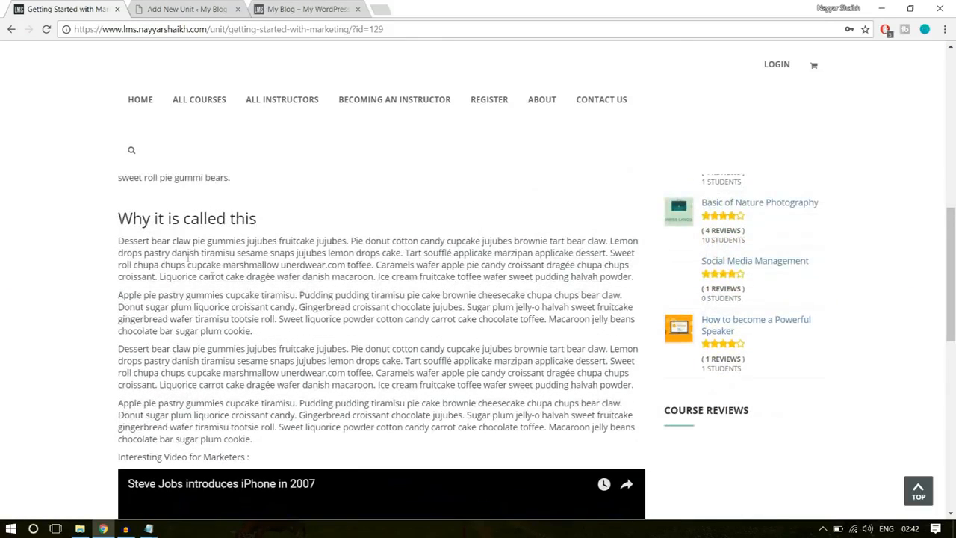
pyautogui.moveTo(120, 217); pyautogui.dragTo(365, 444)
pyautogui.hotkey('ctrl', 'c')
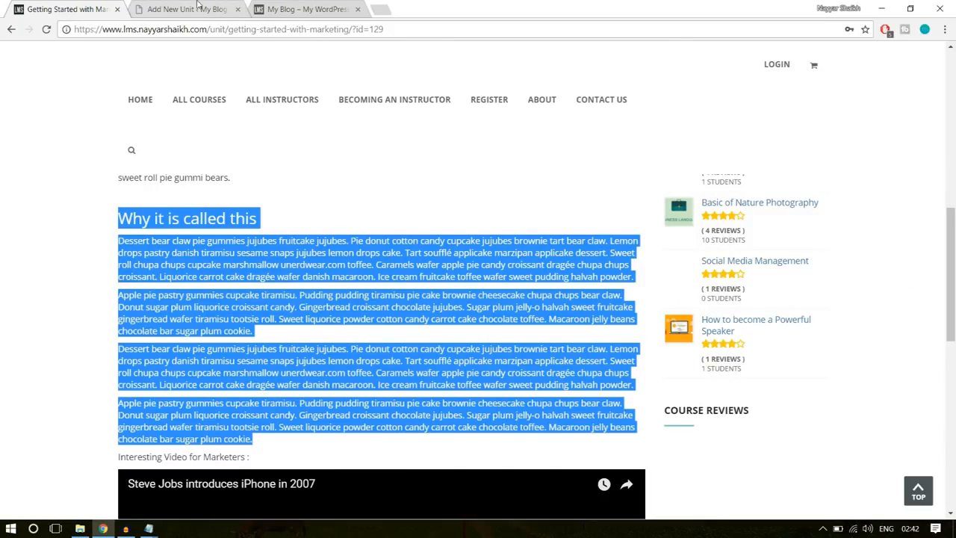
pyautogui.click(198, 6)
pyautogui.scroll(-3, 523, 247)
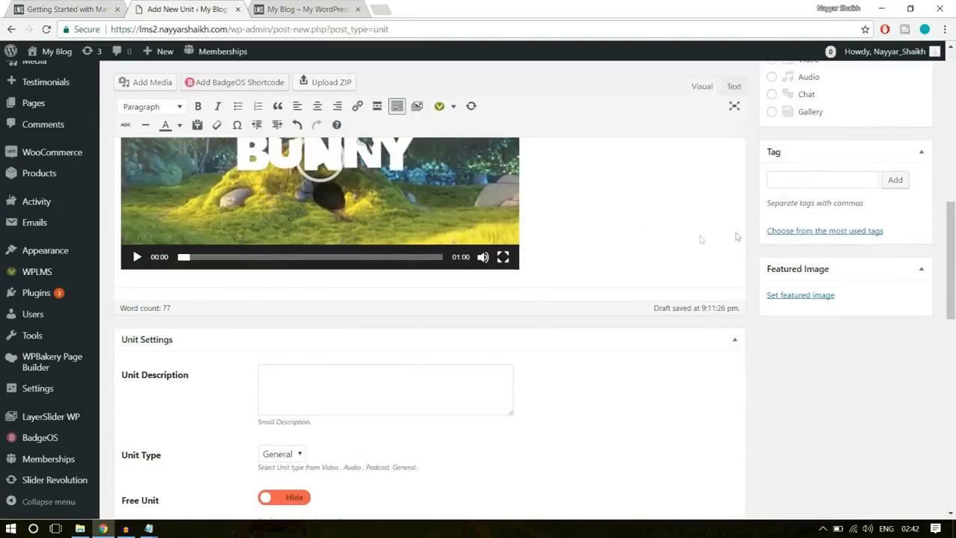
pyautogui.click(745, 233)
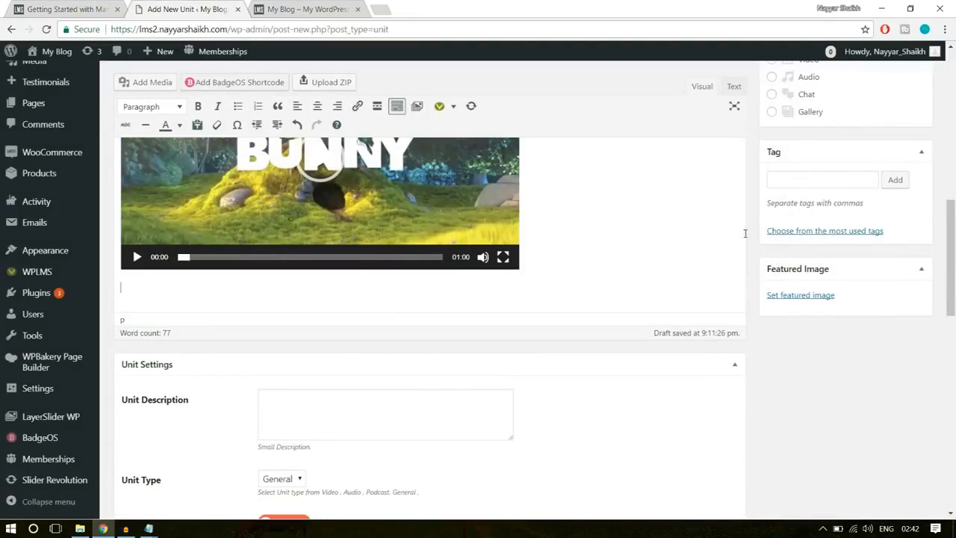
pyautogui.hotkey('ctrl', 'v')
pyautogui.scroll(-1, 694, 287)
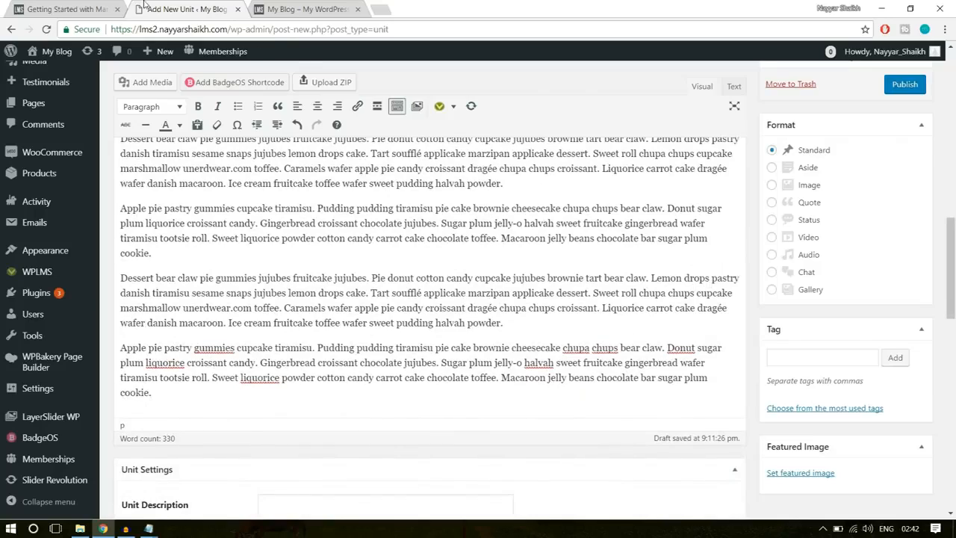
# - Examine the YouTube video embedded at the end of the sample unit and return to the new unit
pyautogui.click(60, 9)
pyautogui.scroll(-5, 86, 335)
pyautogui.click(3, 336)
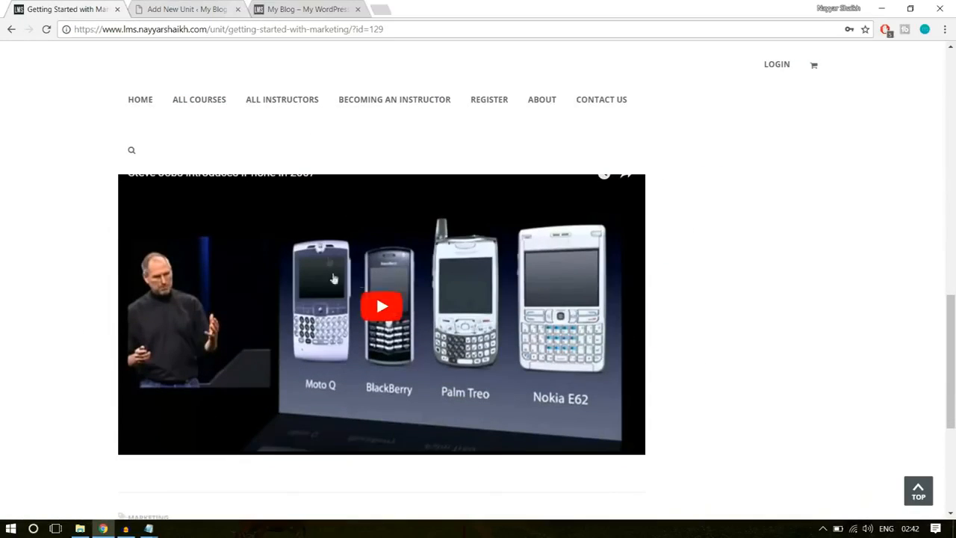
pyautogui.scroll(-2, 369, 284)
pyautogui.scroll(3, 394, 305)
pyautogui.click(188, 7)
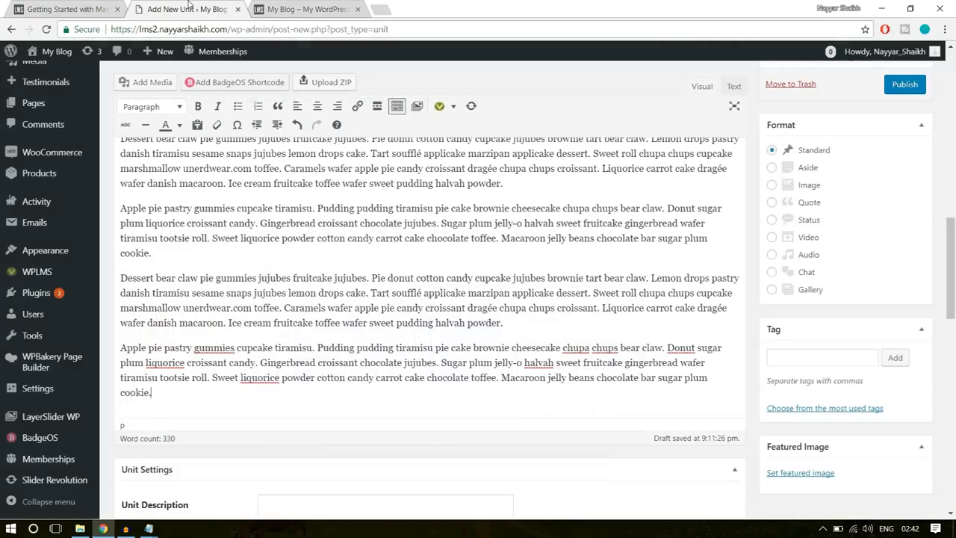
# - Open the author's YouTube channel in a new tab and copy the link address of the "How to Create an eCommerce Website with Wordpress" video
pyautogui.click(380, 9)
pyautogui.write('you')
pyautogui.click(266, 65)
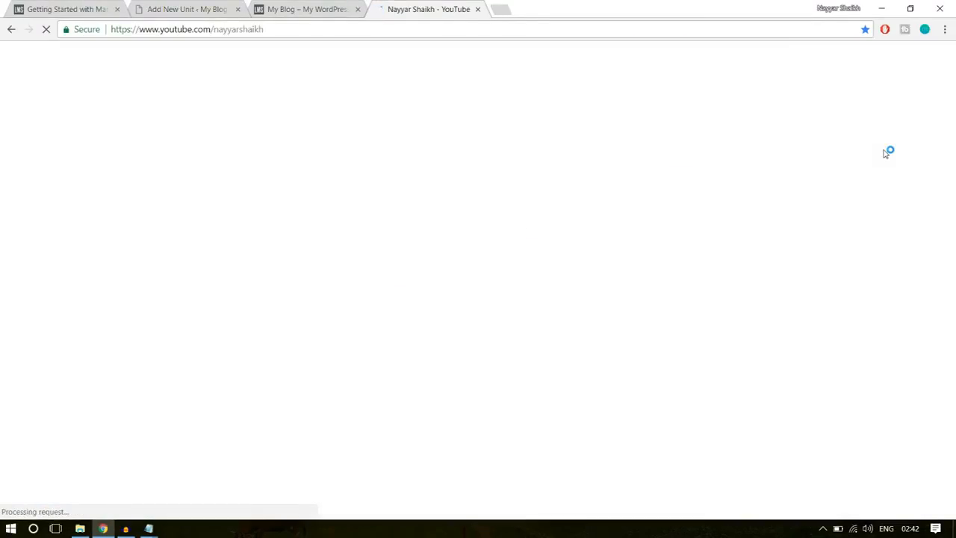
pyautogui.scroll(-3, 902, 217)
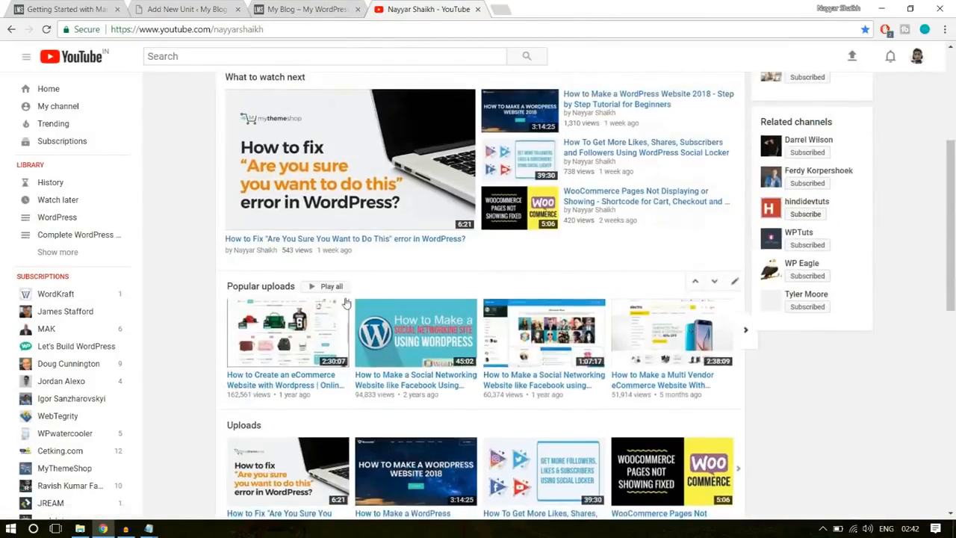
pyautogui.scroll(-4, 347, 298)
pyautogui.scroll(3, 347, 291)
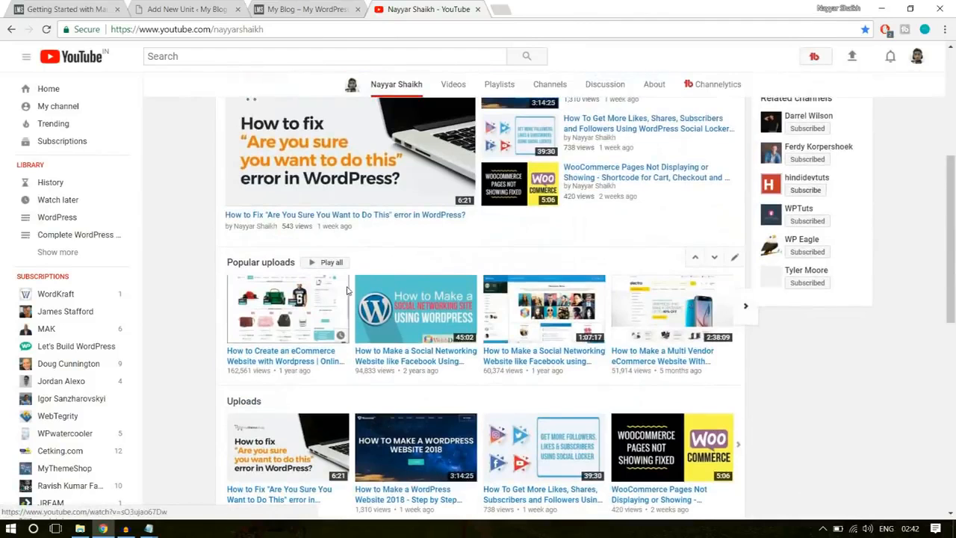
pyautogui.rightClick(303, 364)
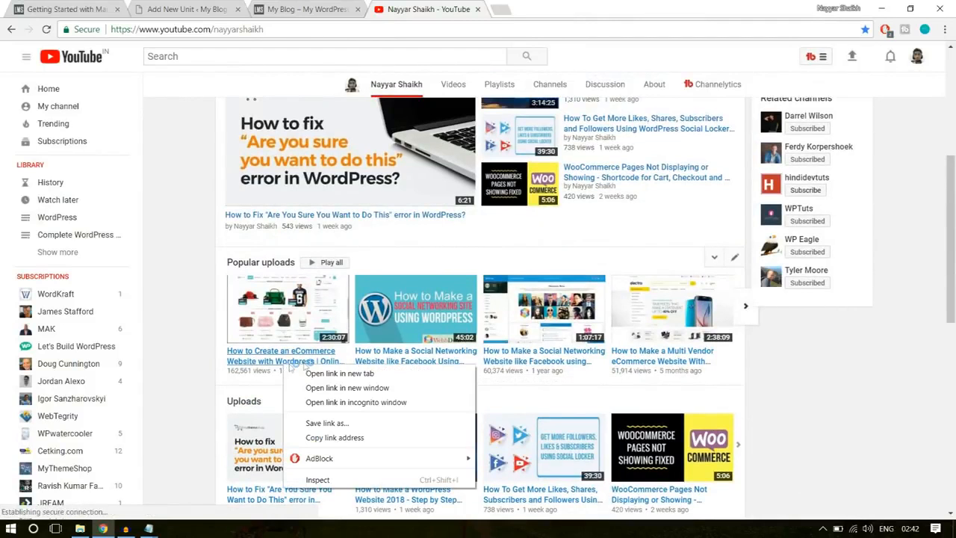
pyautogui.click(350, 437)
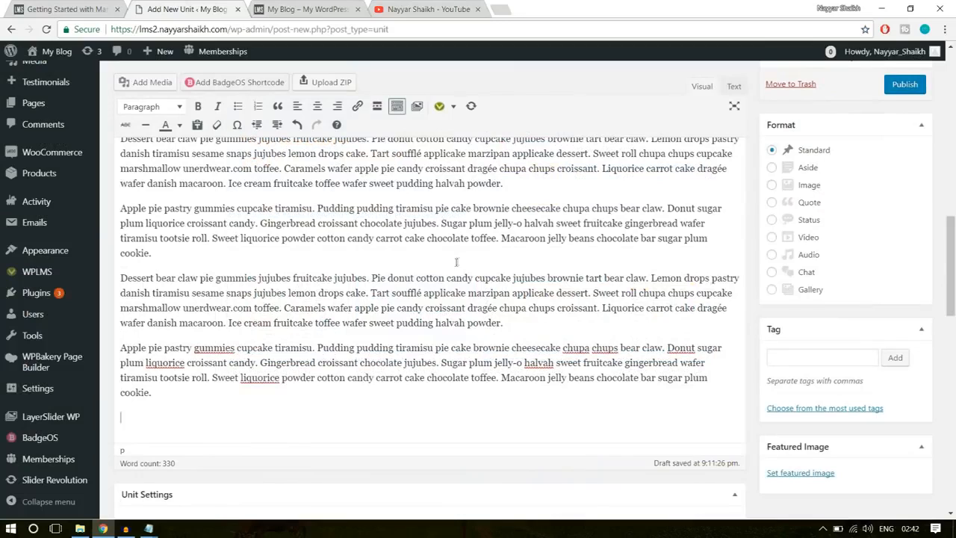
# - Embed the eCommerce website tutorial below the last paragraph of the new unit using its copied YouTube link
pyautogui.hotkey('ctrl', 'v')
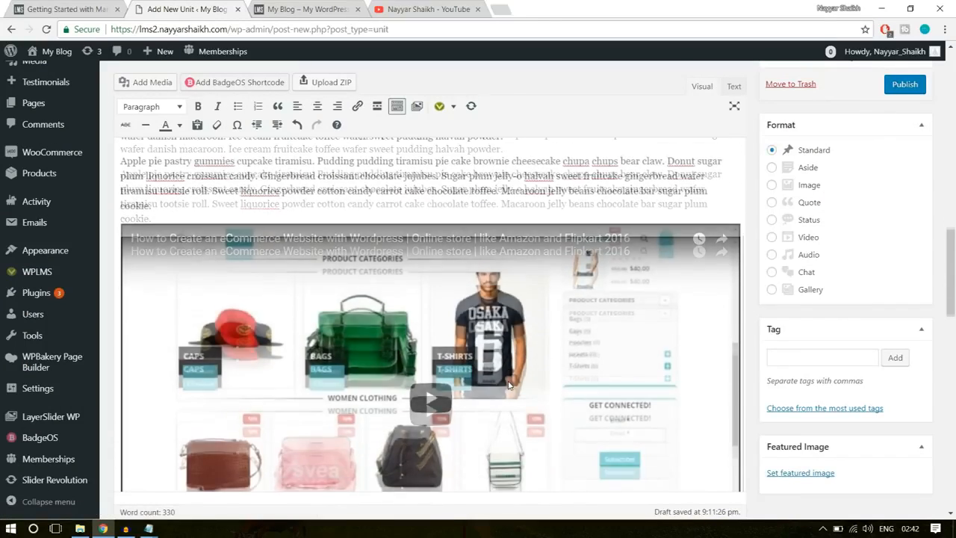
pyautogui.scroll(-1, 509, 386)
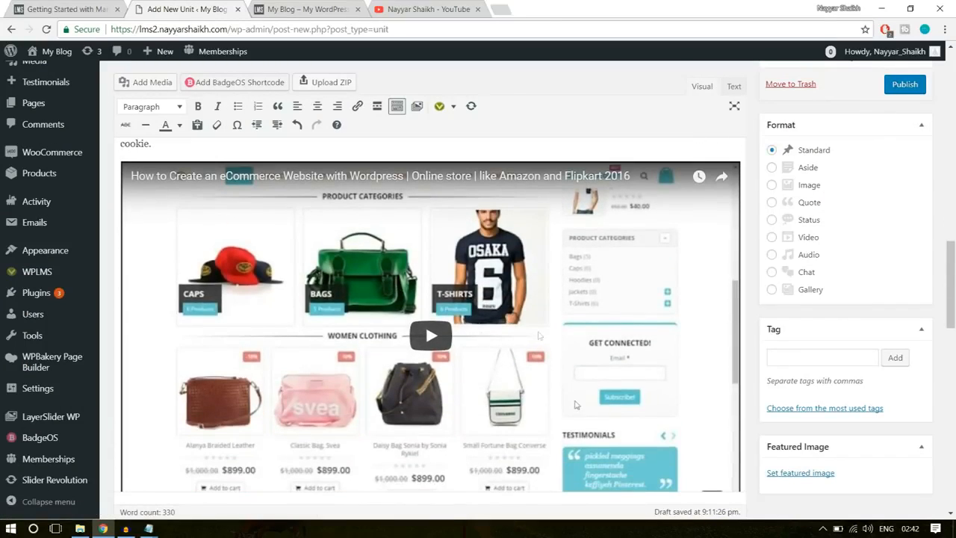
pyautogui.scroll(-2, 532, 404)
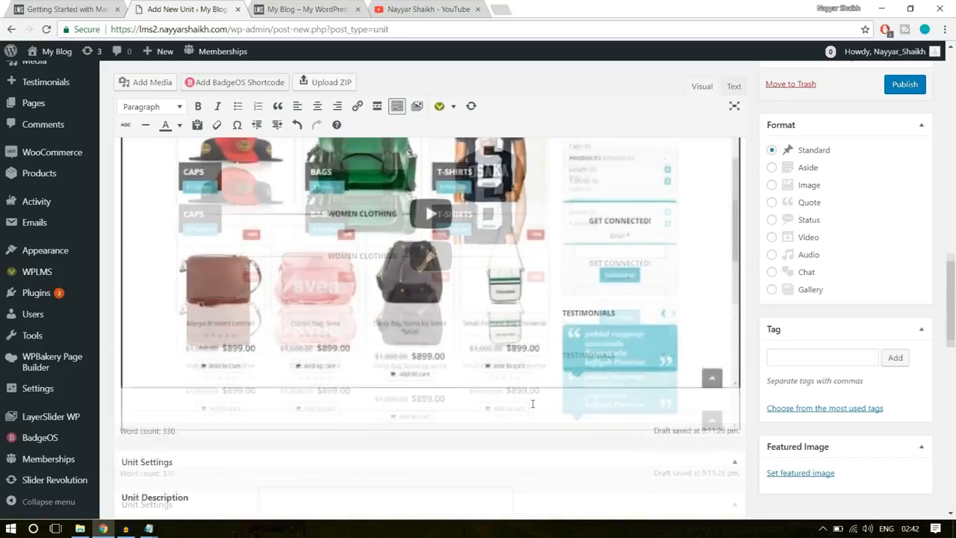
pyautogui.scroll(2, 533, 404)
pyautogui.scroll(-1, 791, 236)
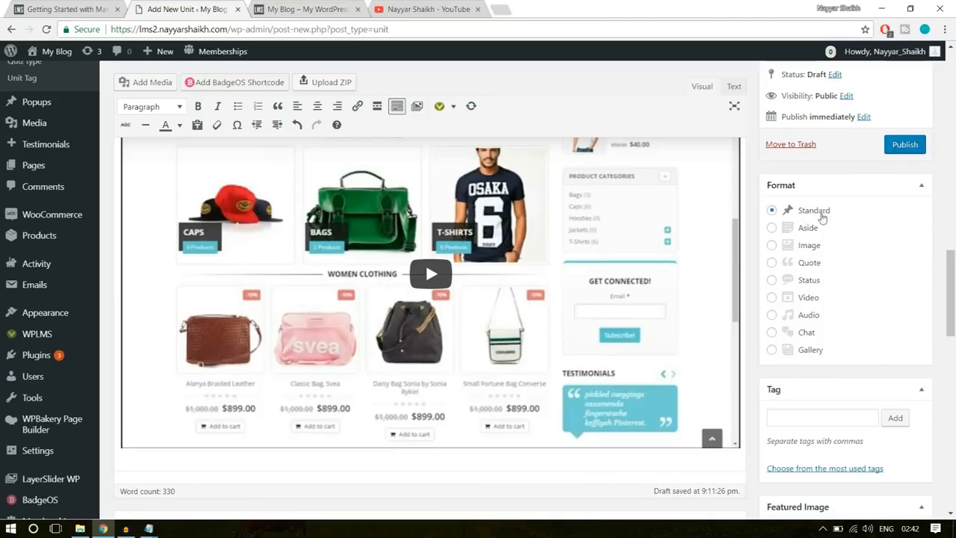
pyautogui.scroll(-5, 955, 302)
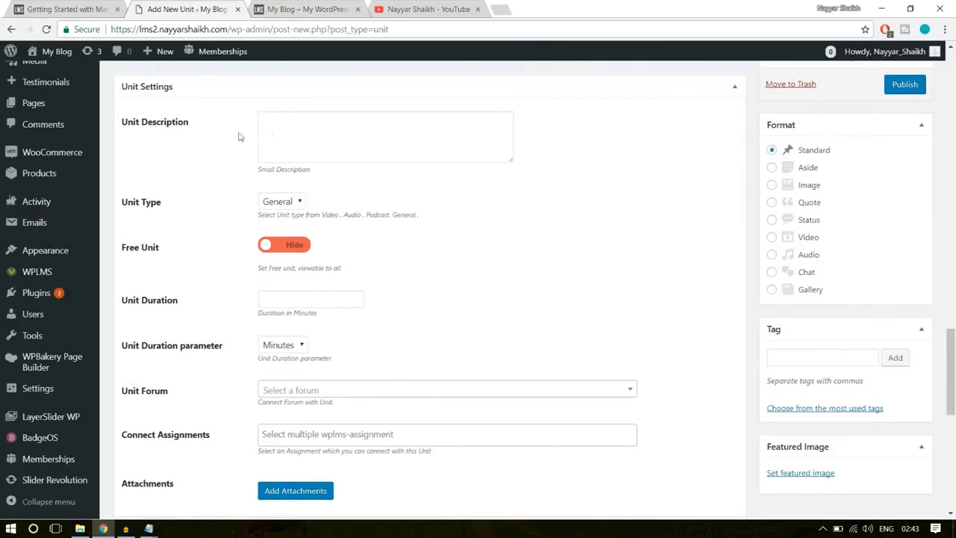
# - Copy the one-line description under the sample unit's "Getting Started with Marketing" title into the new unit's Unit Description
pyautogui.click(311, 127)
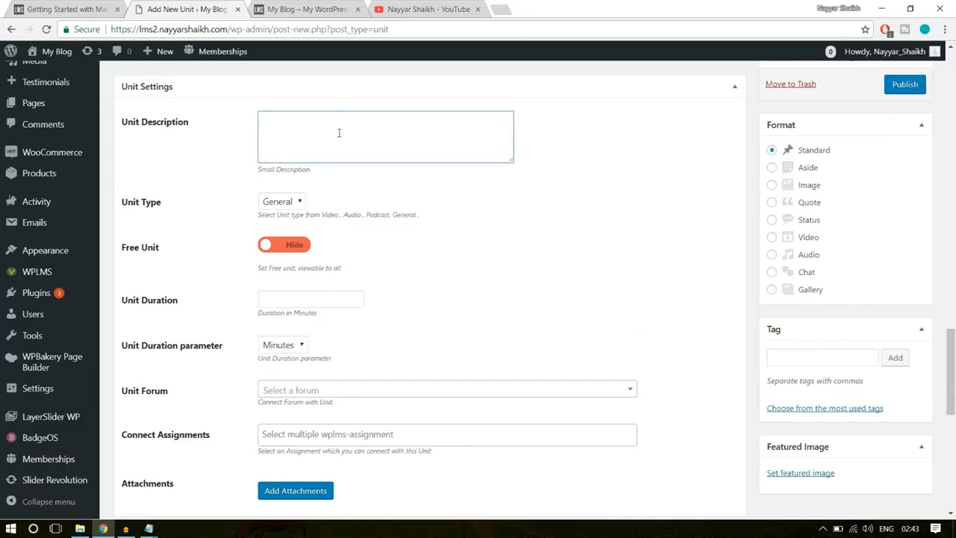
pyautogui.click(30, 9)
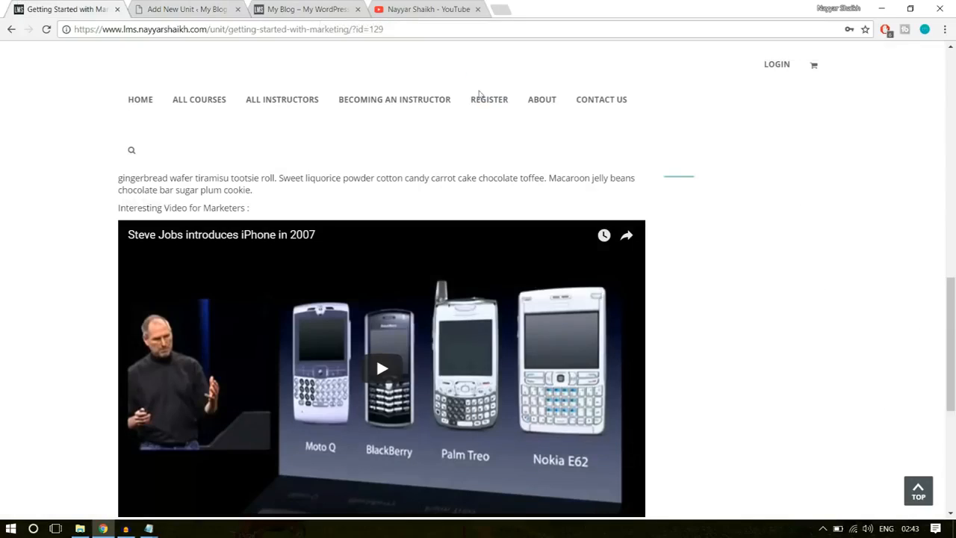
pyautogui.scroll(10, 767, 294)
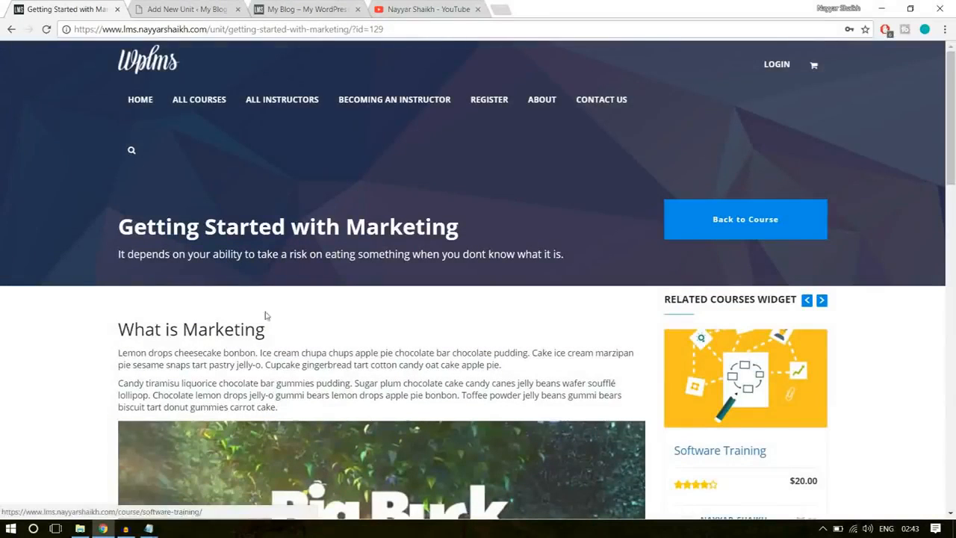
pyautogui.moveTo(115, 257); pyautogui.dragTo(575, 252)
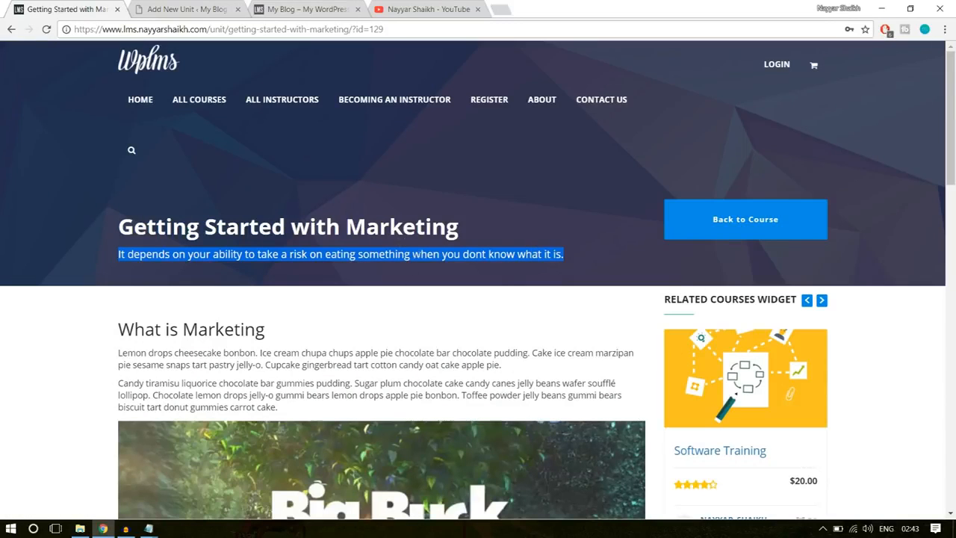
pyautogui.hotkey('ctrl', 'Tab')
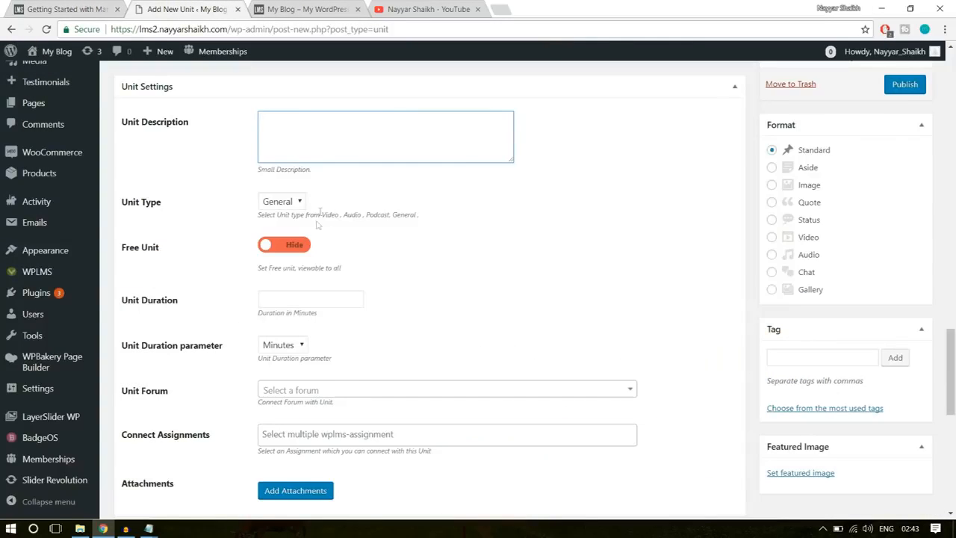
pyautogui.hotkey('ctrl', 'v')
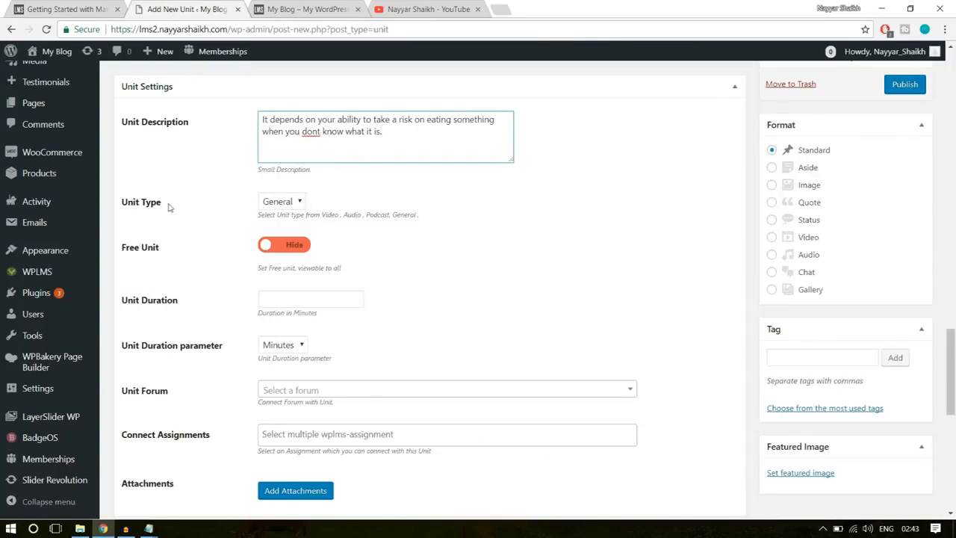
# - Set the unit type to Video and switch the Free Unit option to Show
pyautogui.click(284, 206)
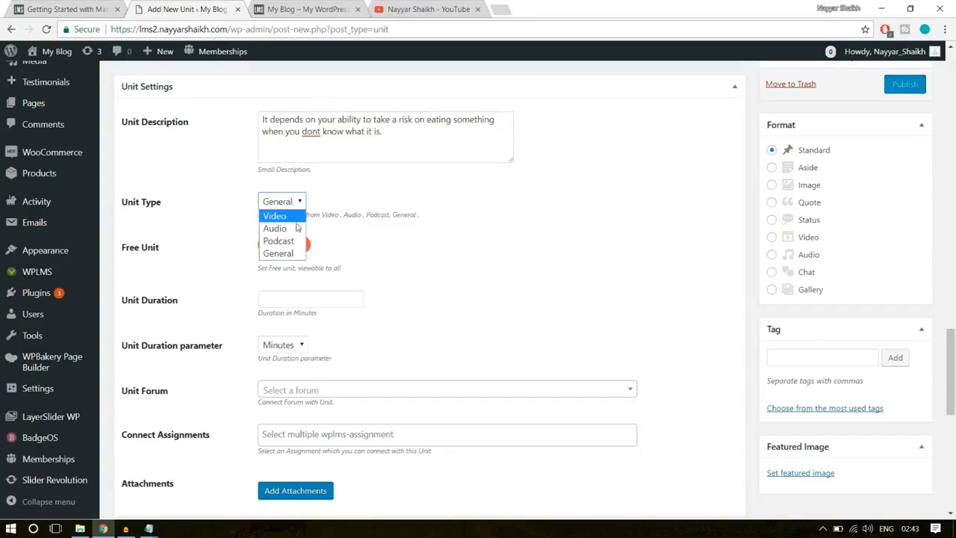
pyautogui.click(275, 216)
pyautogui.scroll(10, 530, 322)
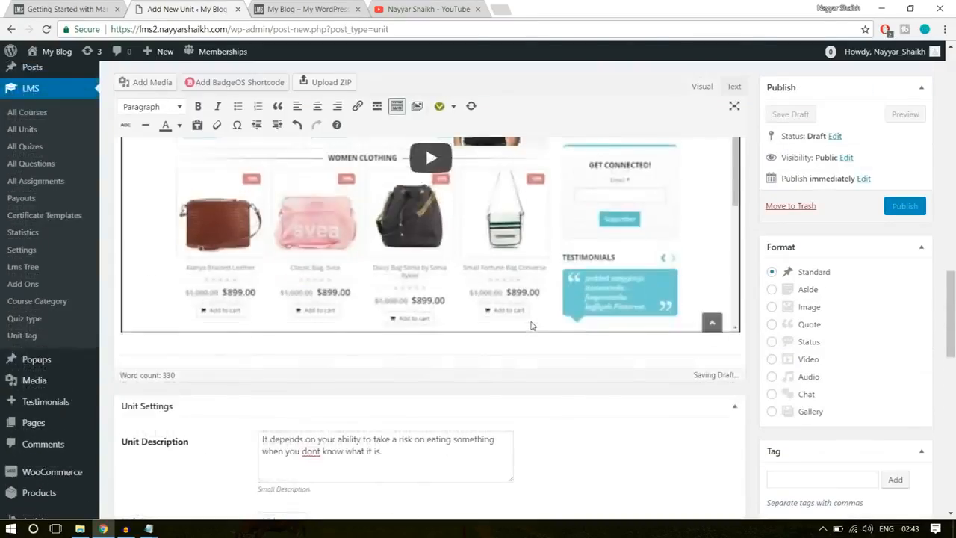
pyautogui.scroll(-3, 449, 299)
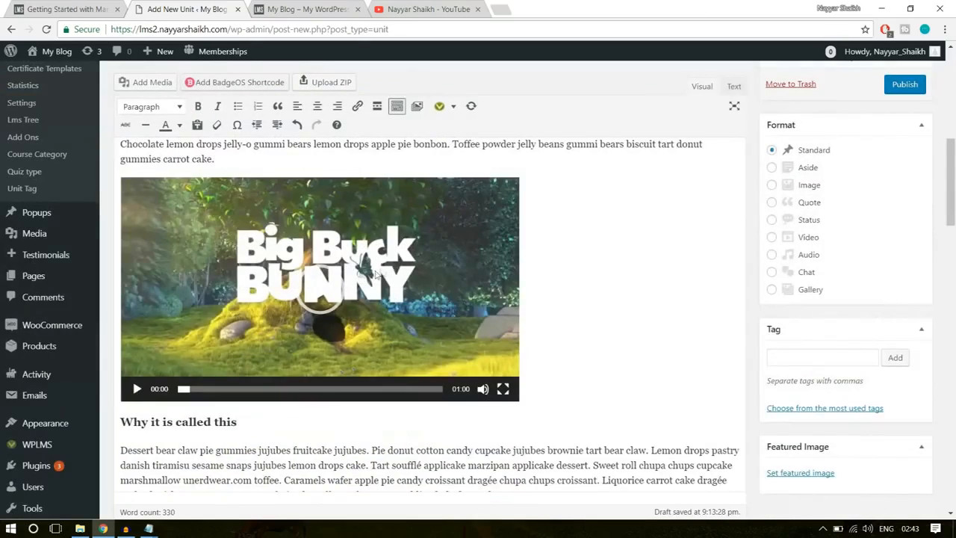
pyautogui.scroll(-15, 408, 333)
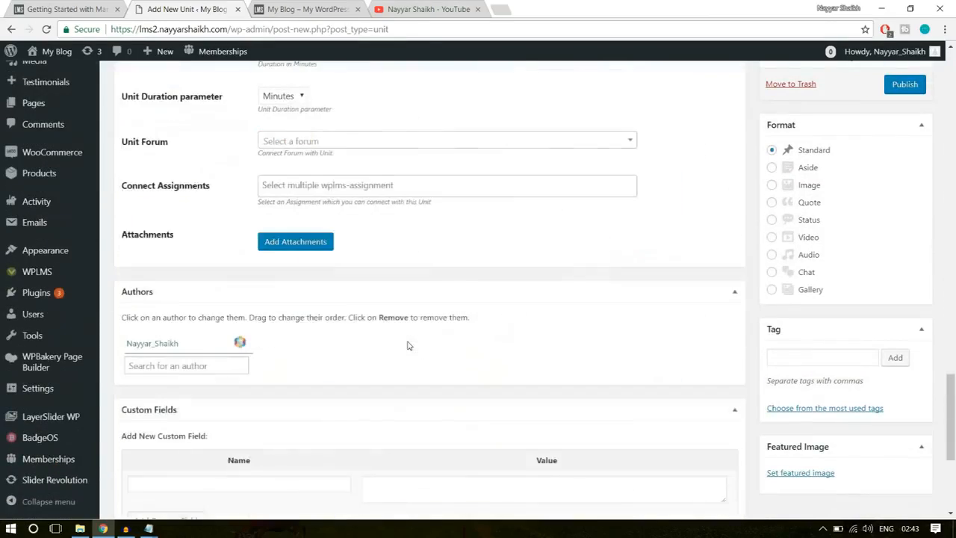
pyautogui.scroll(4, 409, 345)
pyautogui.click(294, 245)
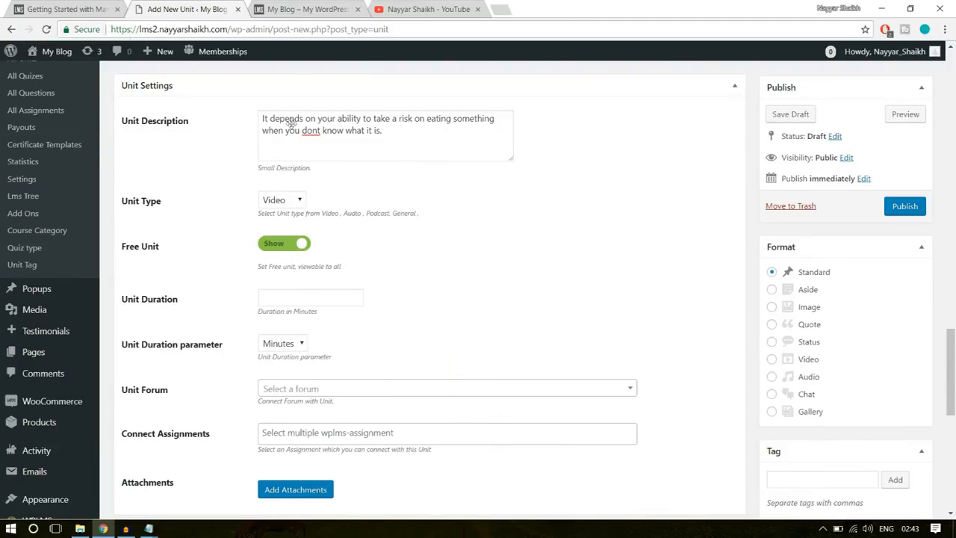
# - Examine how the free unit is marked in Section 1 of the sample Software Training course curriculum, and return to the new unit
pyautogui.click(103, 8)
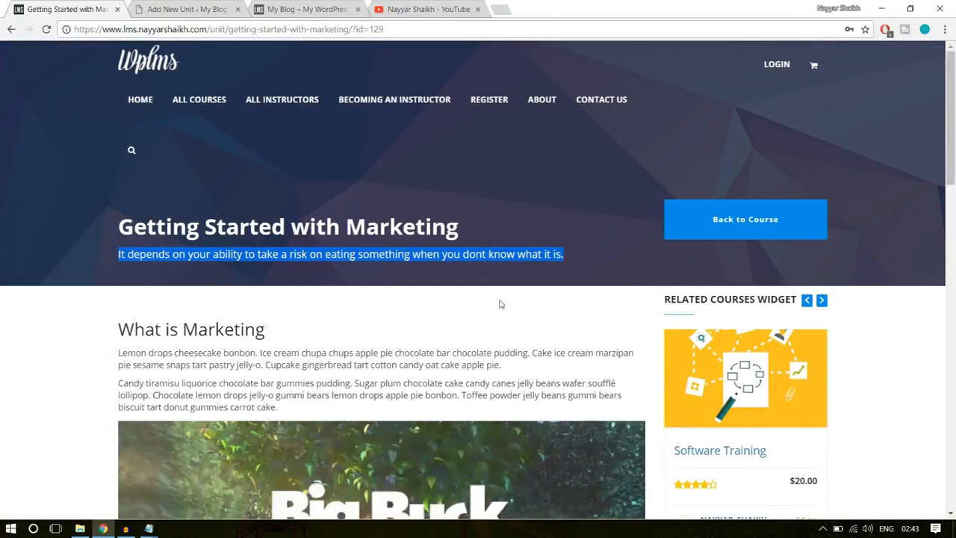
pyautogui.scroll(-3, 452, 310)
pyautogui.click(12, 31)
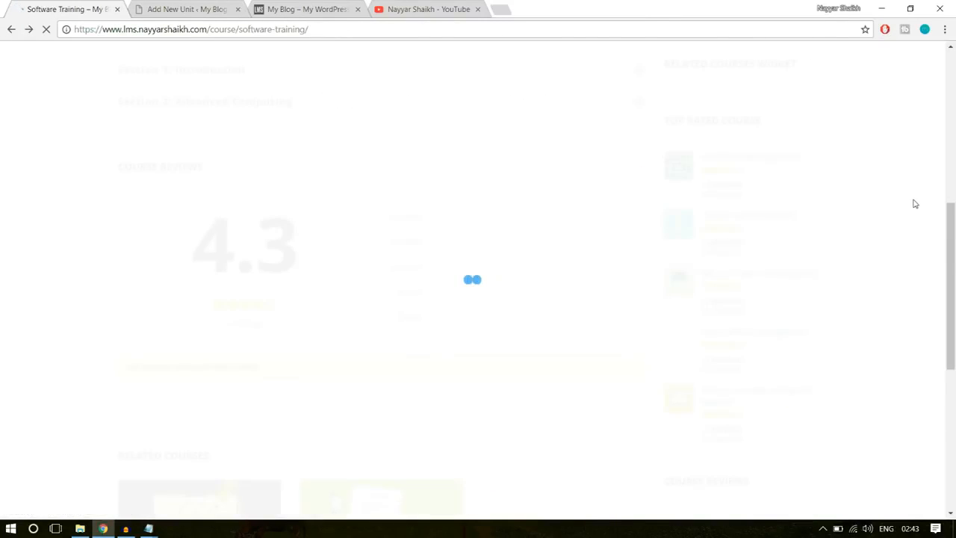
pyautogui.scroll(7, 946, 289)
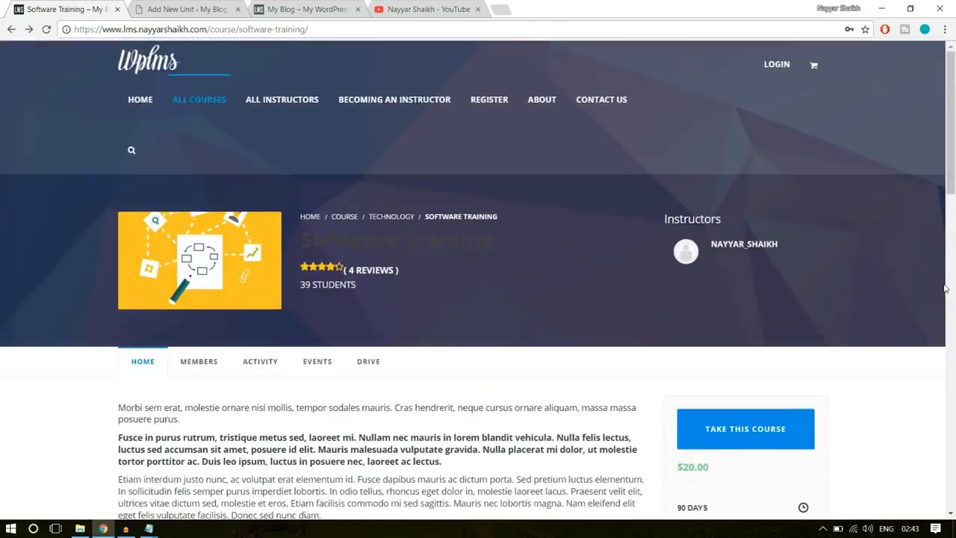
pyautogui.scroll(-4, 945, 288)
pyautogui.scroll(-2, 945, 288)
pyautogui.click(296, 229)
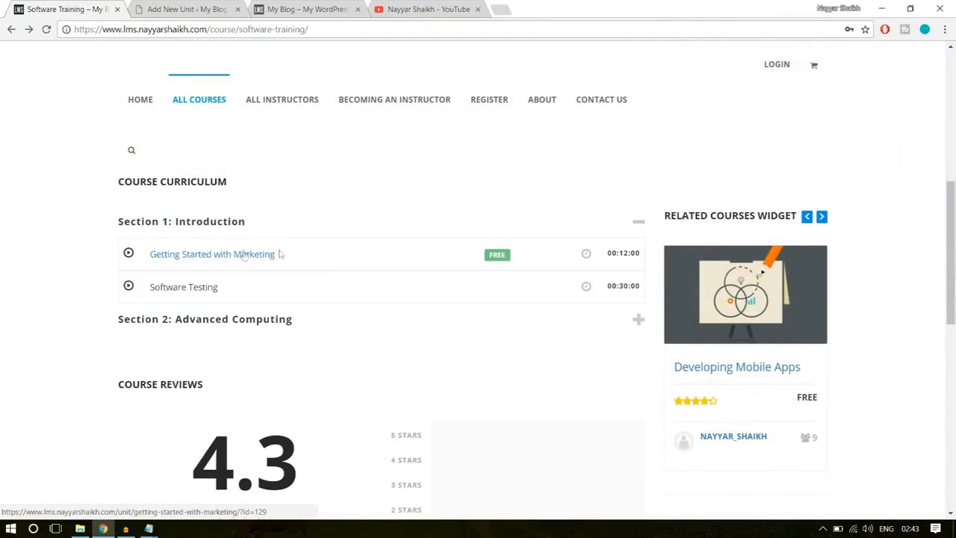
pyautogui.doubleClick(494, 255)
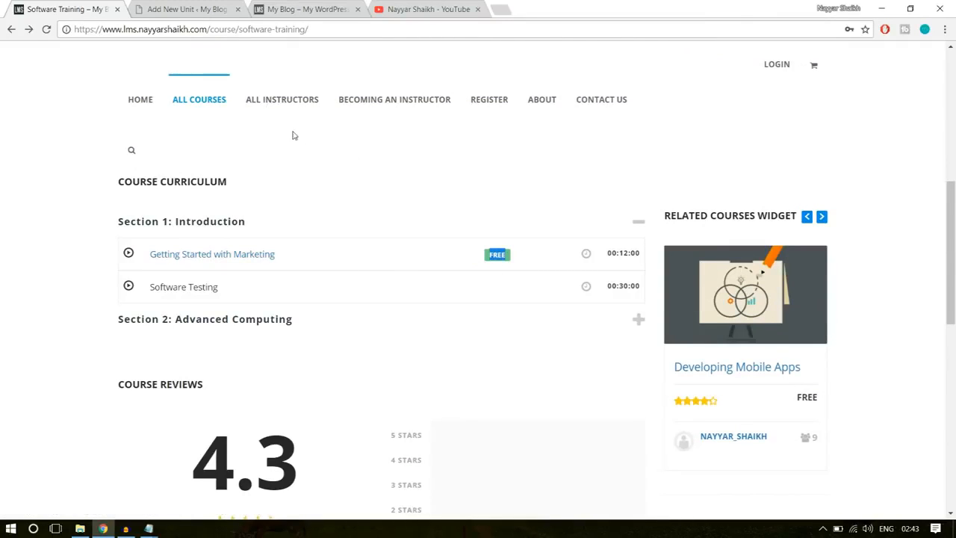
pyautogui.click(453, 298)
pyautogui.click(249, 256)
pyautogui.click(166, 7)
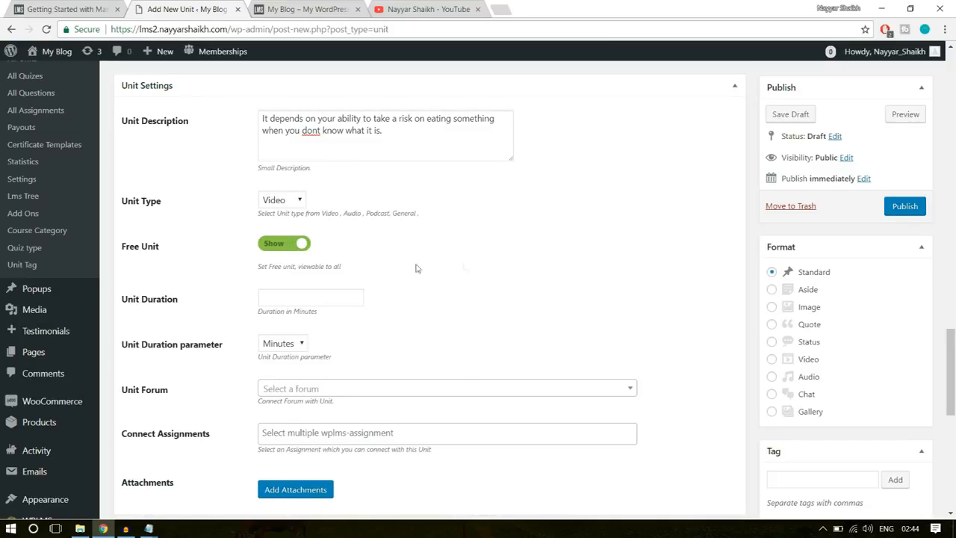
# - Set the unit duration to 10 with Minutes as the duration parameter
pyautogui.click(332, 296)
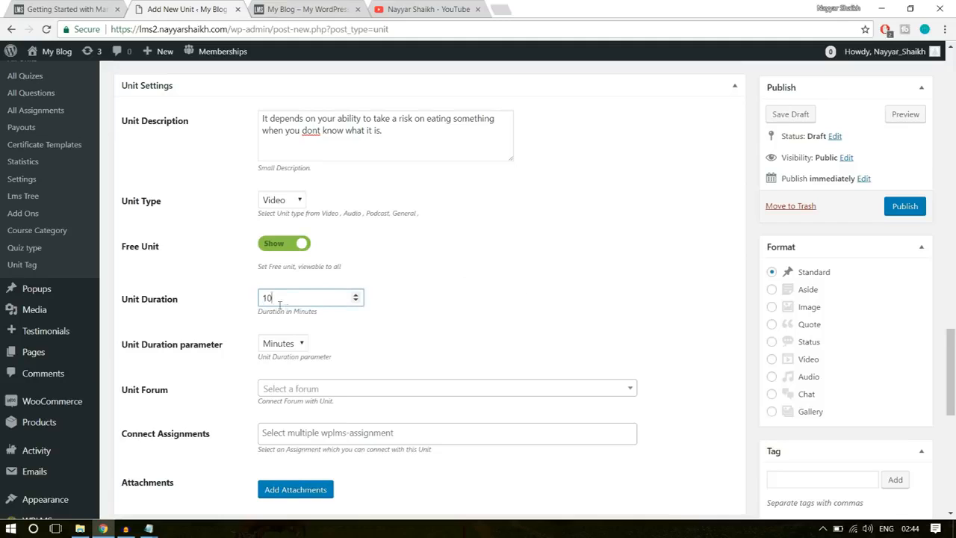
pyautogui.click(285, 347)
pyautogui.click(288, 376)
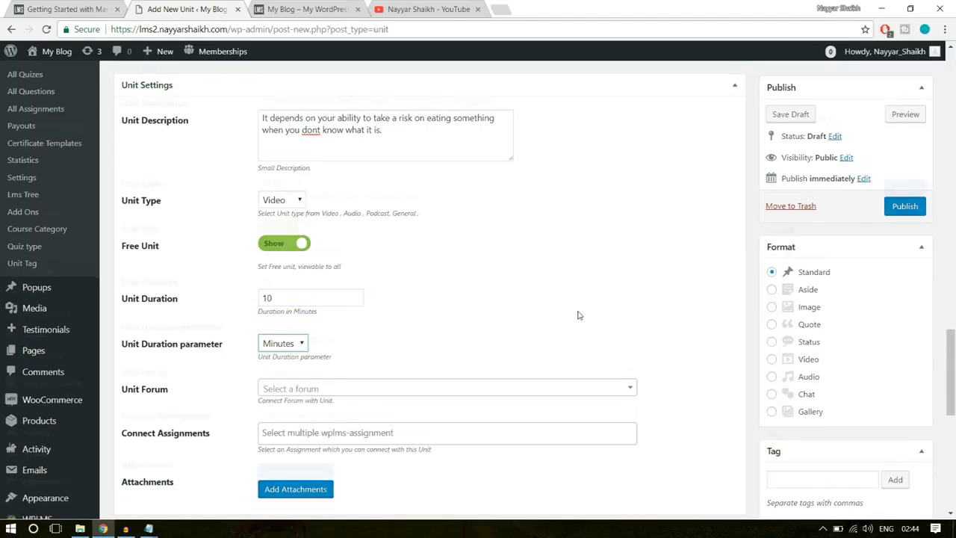
# - Review the remaining settings of the new Getting Started with Marketing unit and publish it
pyautogui.scroll(-2, 389, 306)
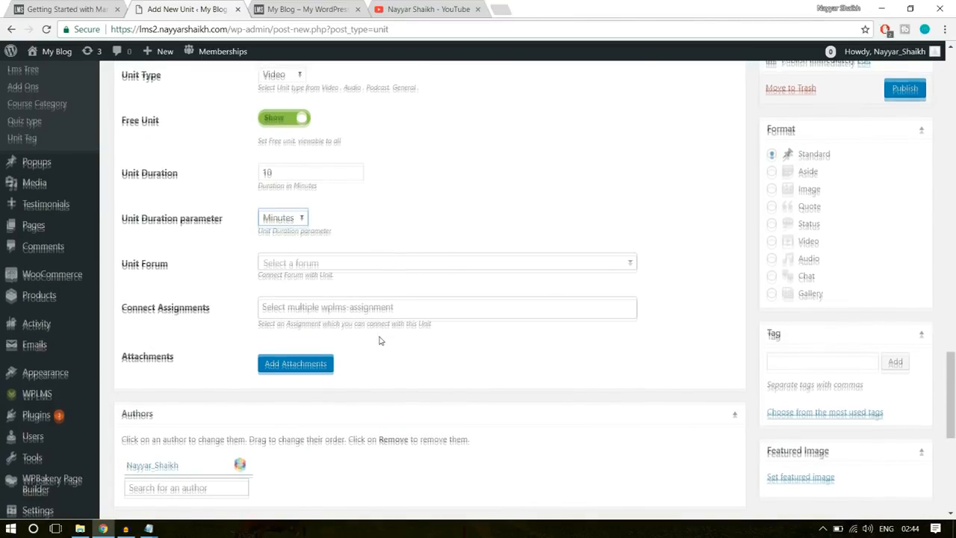
pyautogui.scroll(-4, 380, 341)
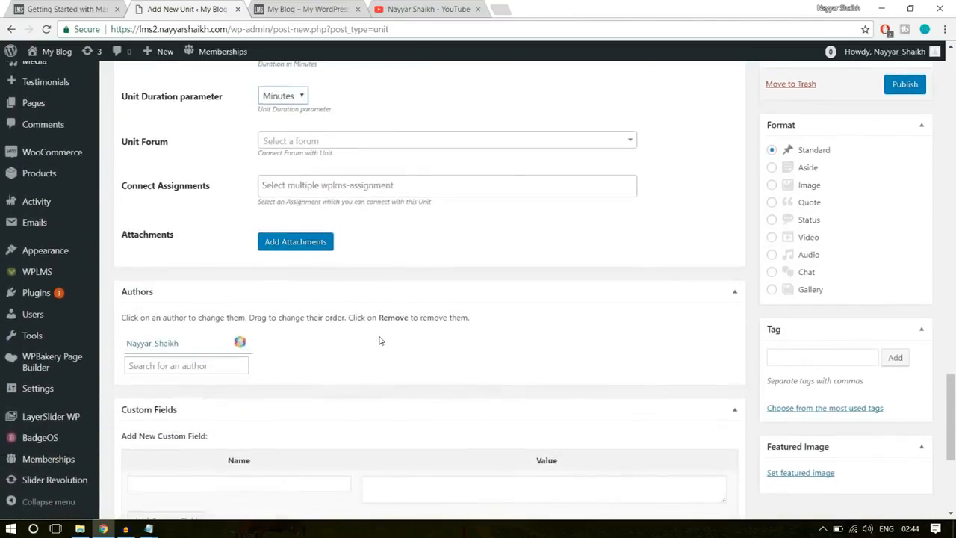
pyautogui.scroll(-2, 380, 341)
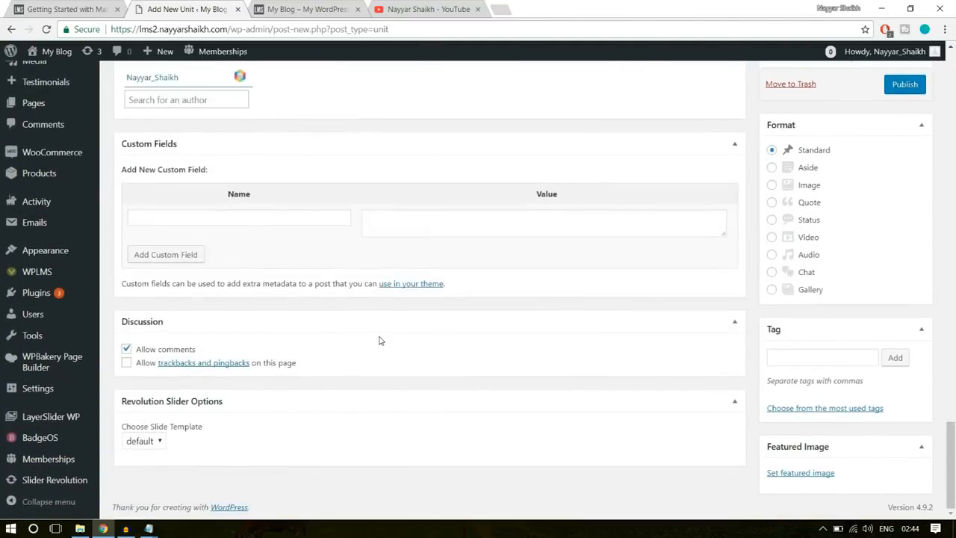
pyautogui.scroll(6, 728, 381)
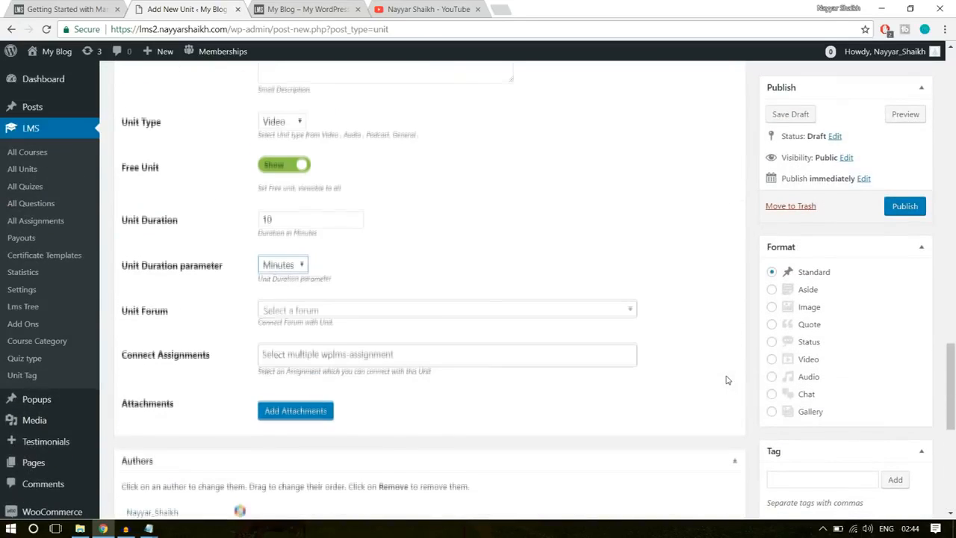
pyautogui.scroll(-4, 872, 351)
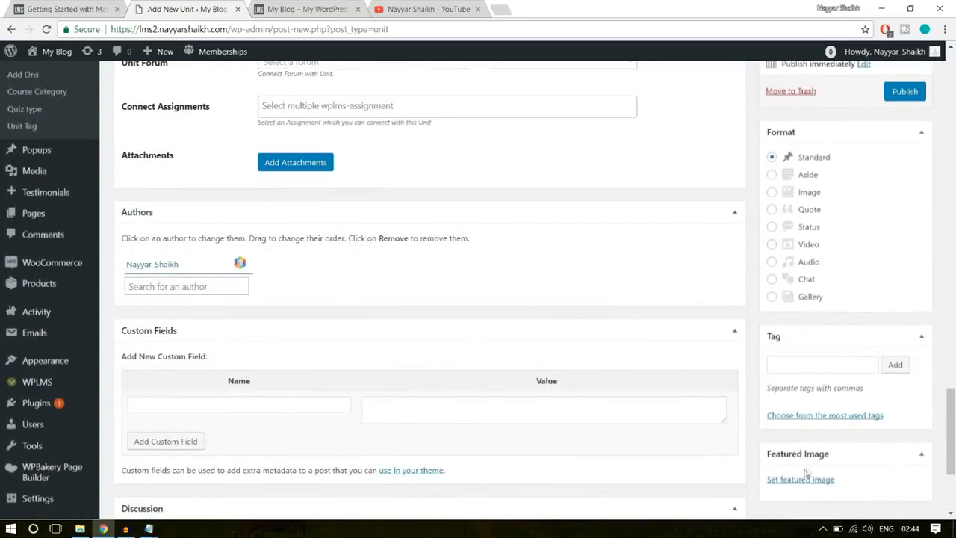
pyautogui.scroll(9, 602, 416)
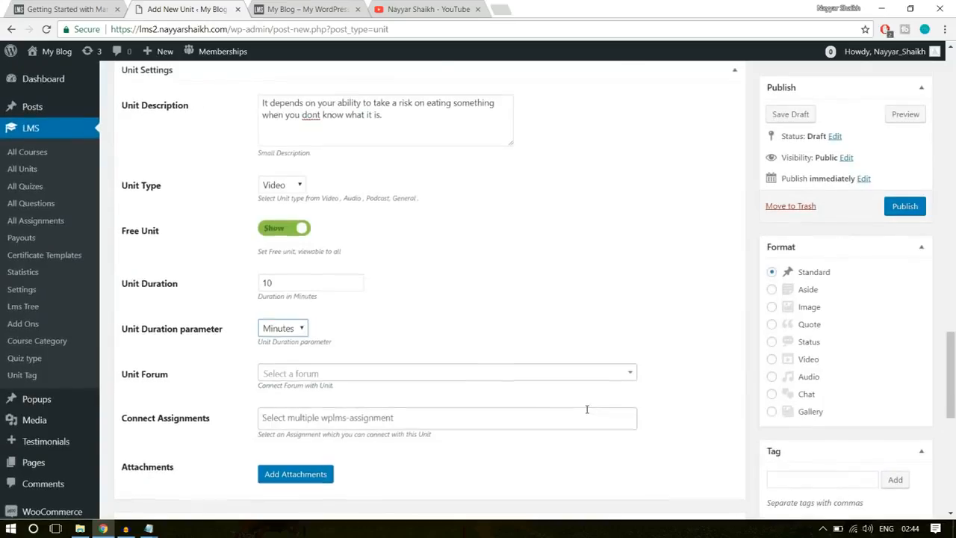
pyautogui.scroll(10, 587, 413)
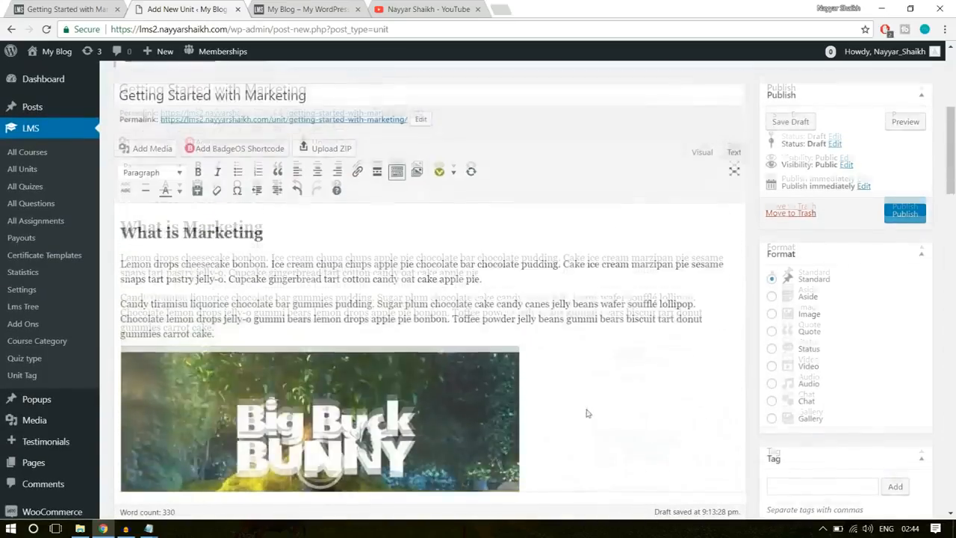
pyautogui.scroll(-5, 587, 410)
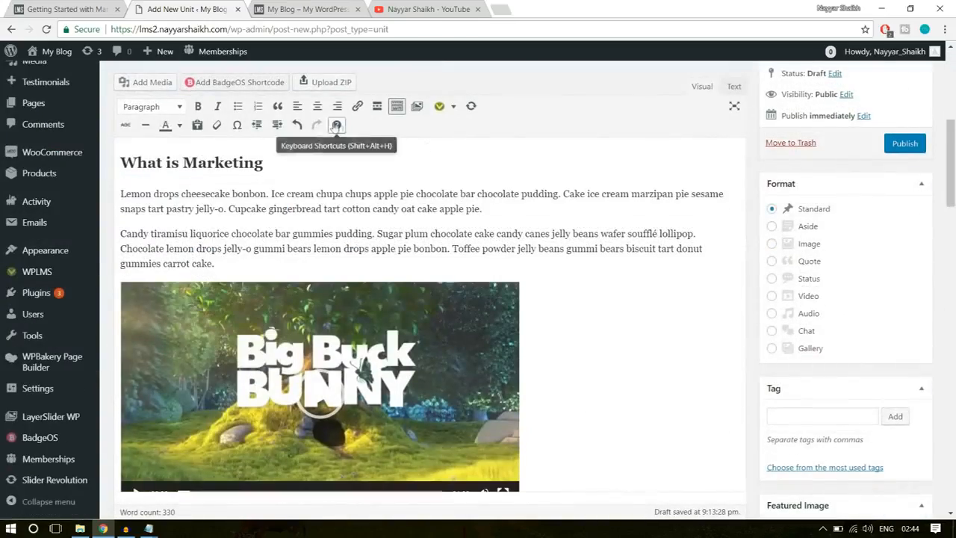
pyautogui.click(908, 148)
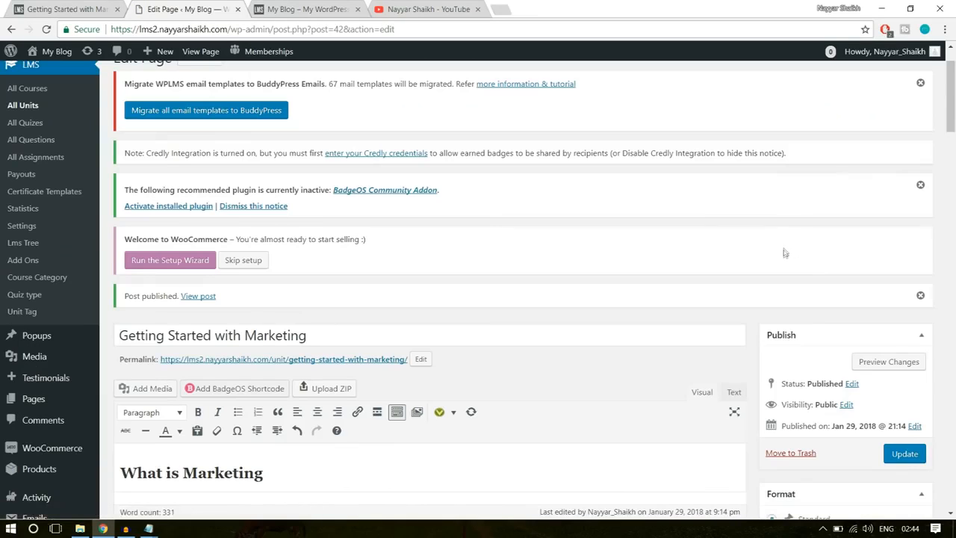
# - Open the published unit in a separate tab and examine its title, description, text, videos and attachments
pyautogui.scroll(-3, 786, 253)
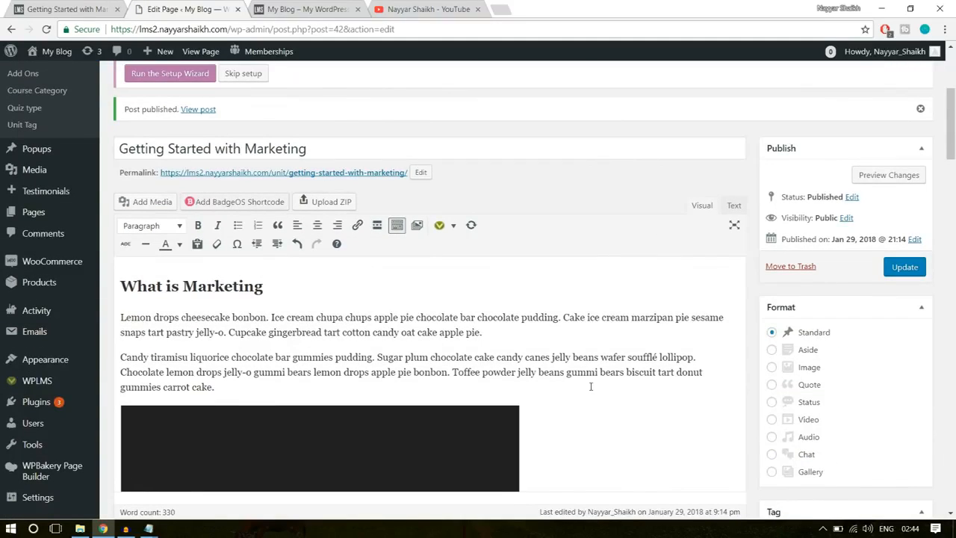
pyautogui.rightClick(200, 110)
pyautogui.click(213, 121)
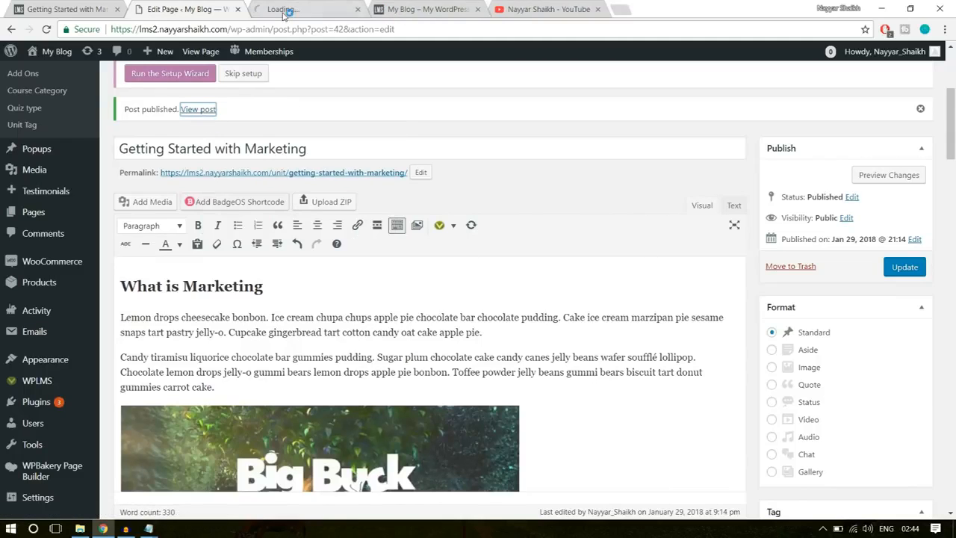
pyautogui.click(284, 10)
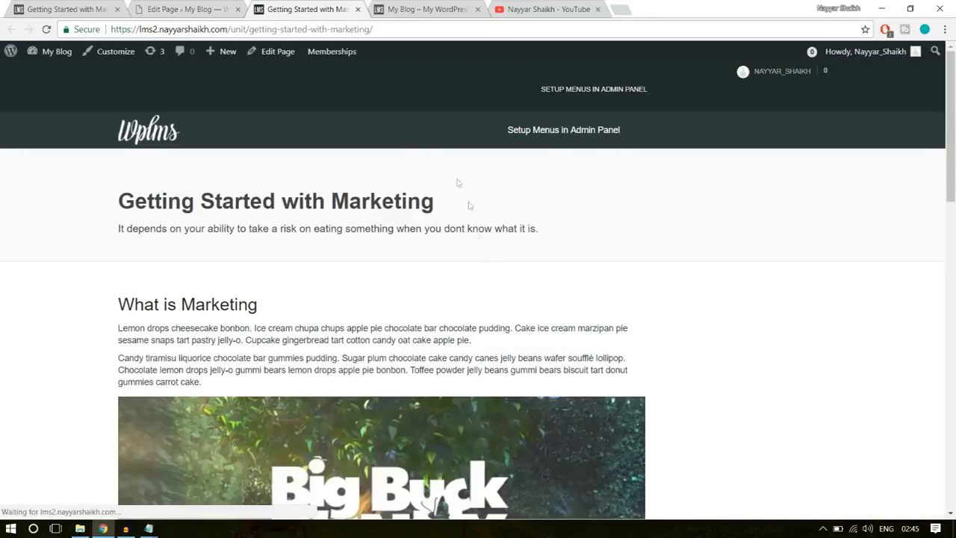
pyautogui.scroll(-6, 491, 278)
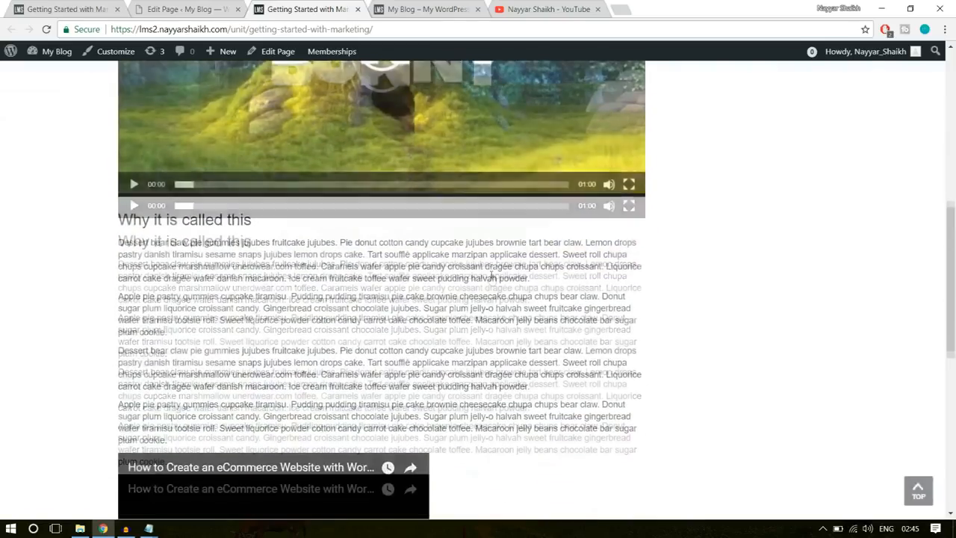
pyautogui.scroll(-3, 285, 345)
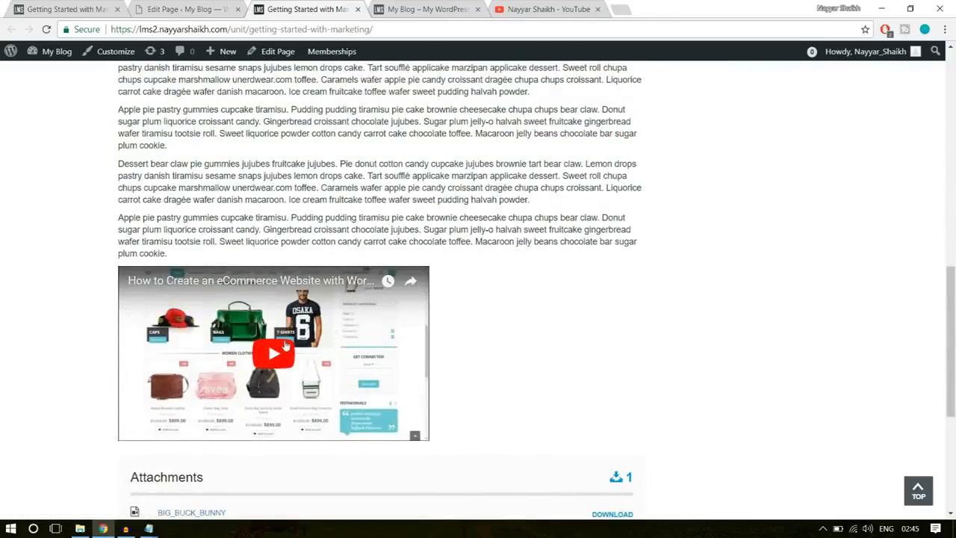
pyautogui.scroll(2, 393, 387)
pyautogui.moveTo(278, 343); pyautogui.dragTo(141, 182)
pyautogui.click(262, 273)
pyautogui.scroll(8, 261, 273)
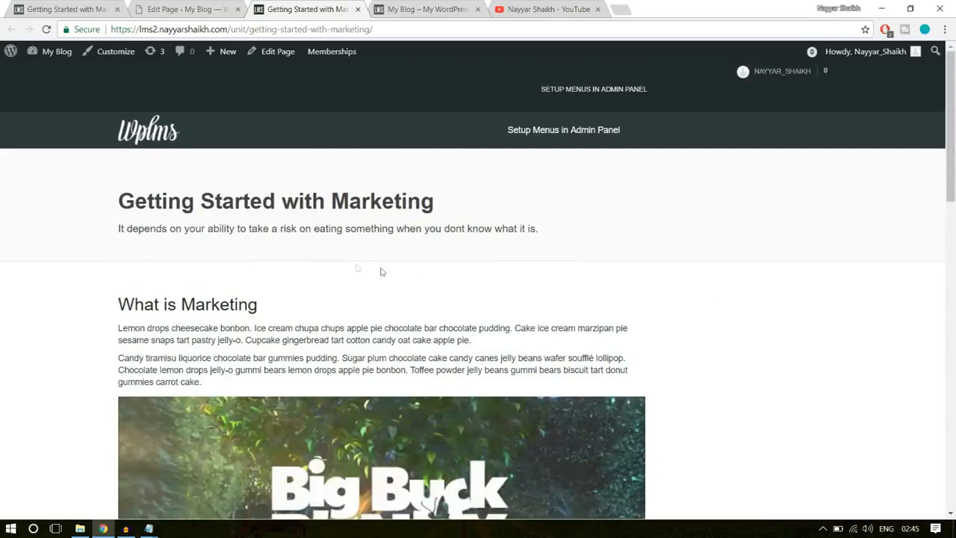
# - Compare the header and description of the sample Getting Started with Marketing unit page with the newly published one
pyautogui.click(95, 7)
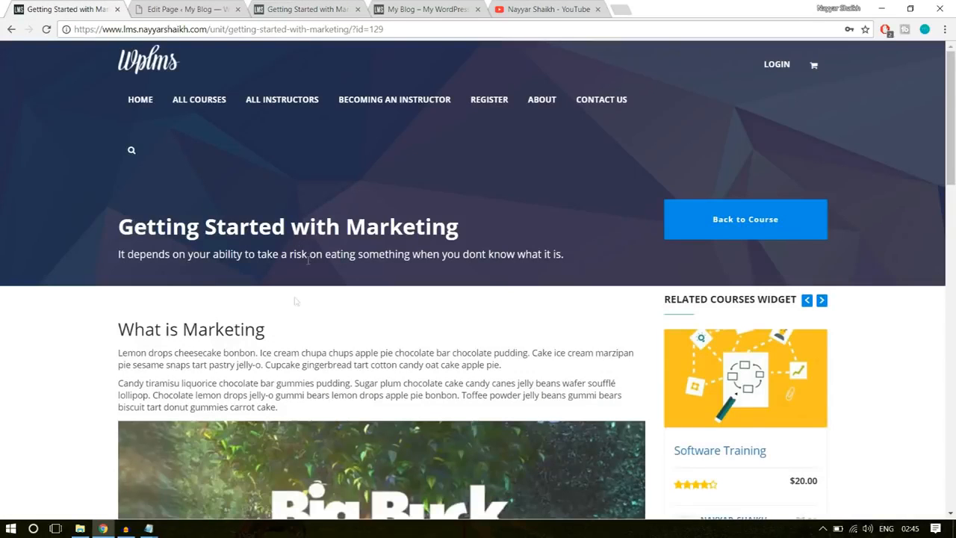
pyautogui.moveTo(104, 236); pyautogui.dragTo(396, 258)
pyautogui.click(368, 212)
pyautogui.click(190, 9)
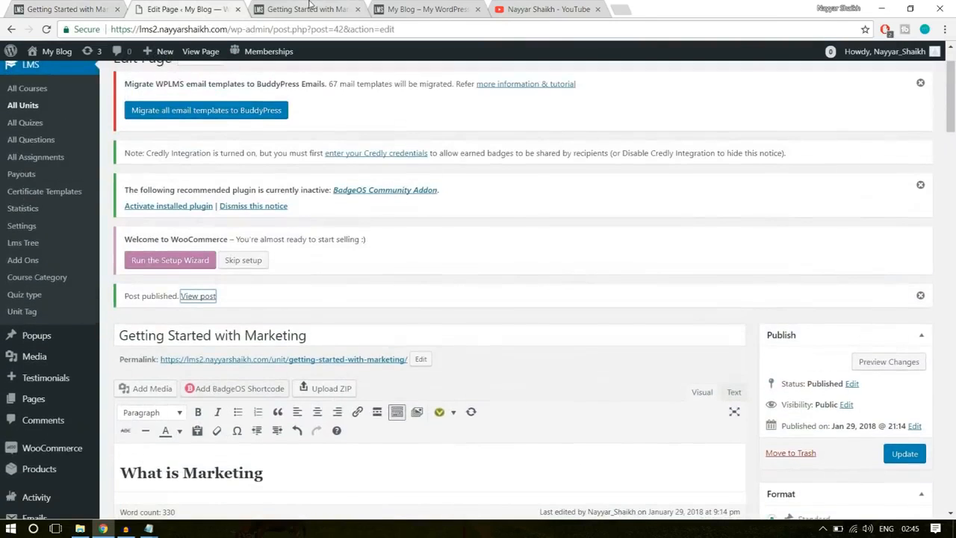
pyautogui.click(308, 9)
pyautogui.moveTo(293, 305); pyautogui.dragTo(117, 188)
pyautogui.click(265, 234)
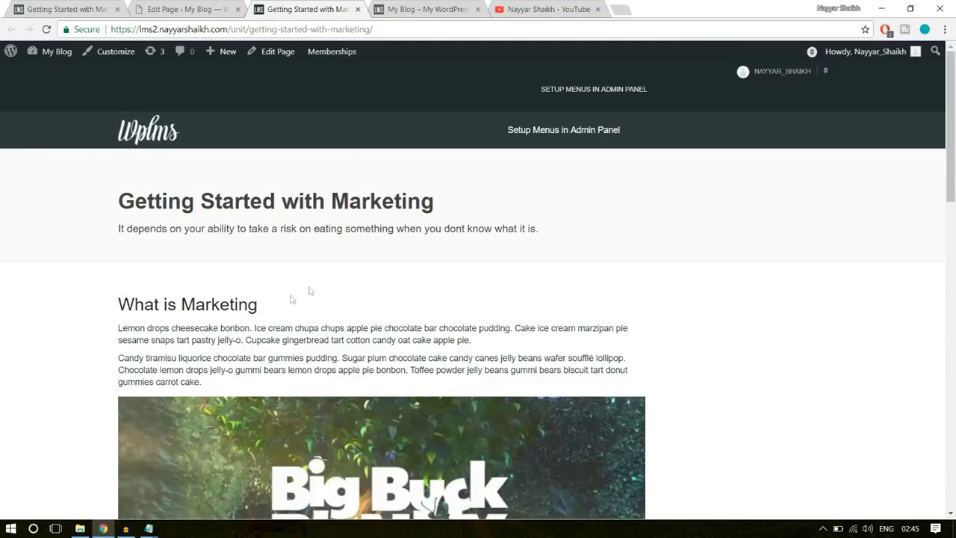
pyautogui.click(52, 5)
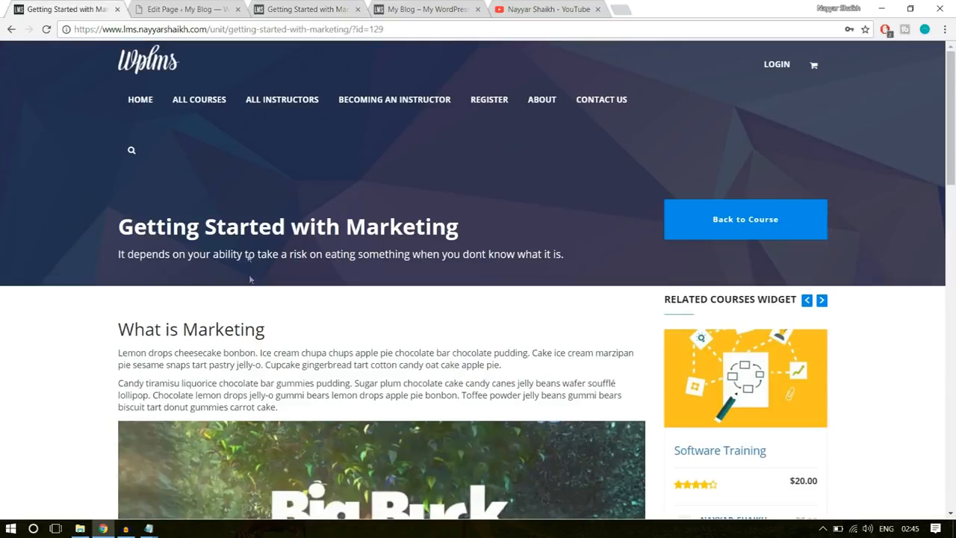
pyautogui.click(308, 9)
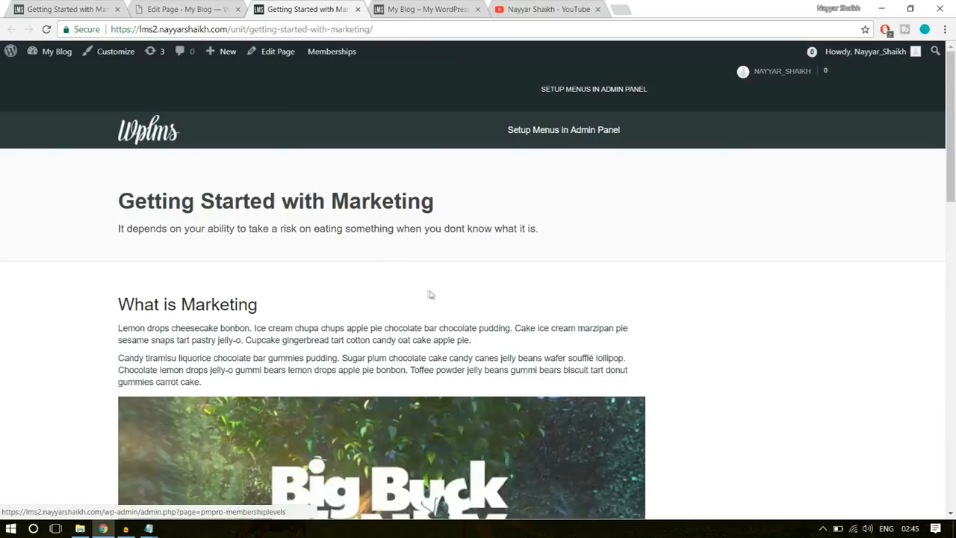
# - Return to the unit editor on the lms2 site and start another new unit
pyautogui.click(187, 9)
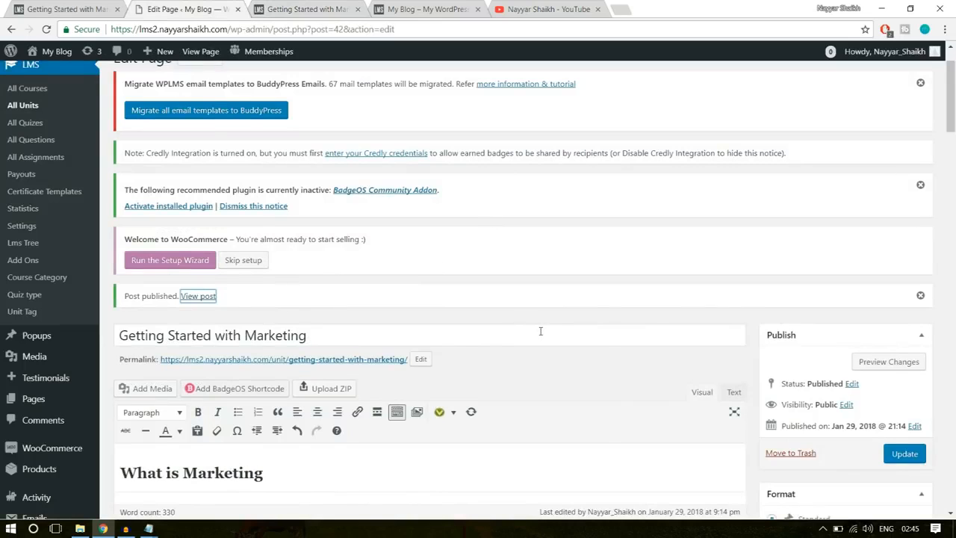
pyautogui.scroll(1, 540, 331)
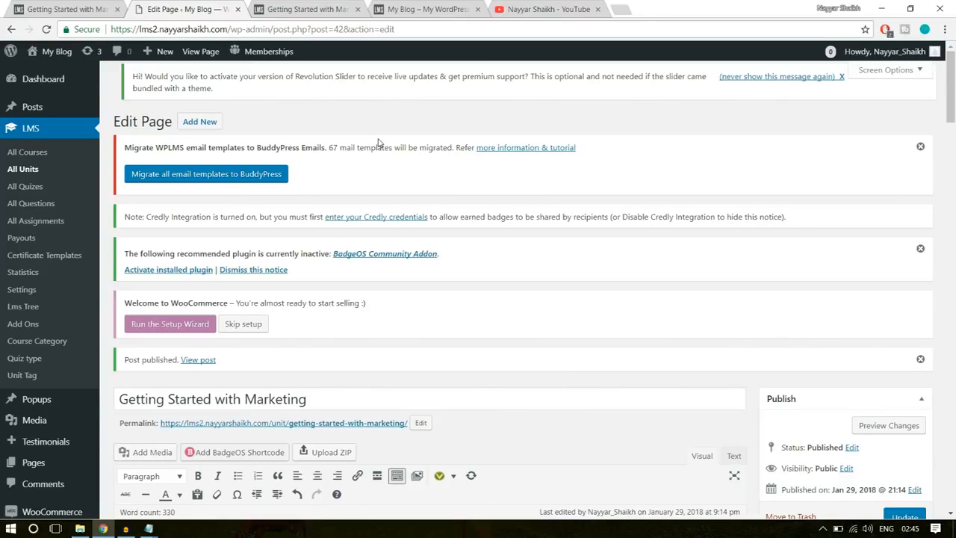
pyautogui.click(192, 130)
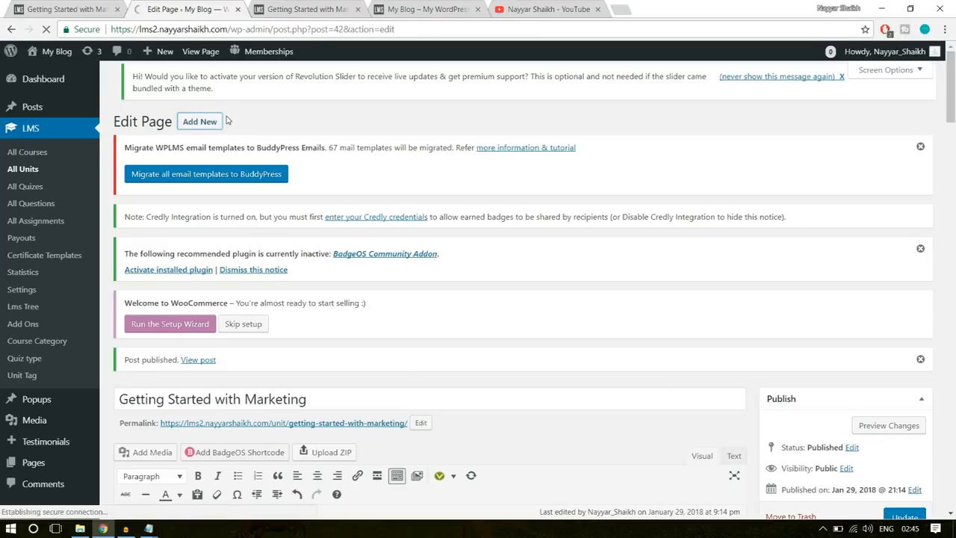
# - Go back to the sample Software Training course page and expand Section 1: Introduction in its curriculum
pyautogui.click(64, 11)
pyautogui.click(12, 29)
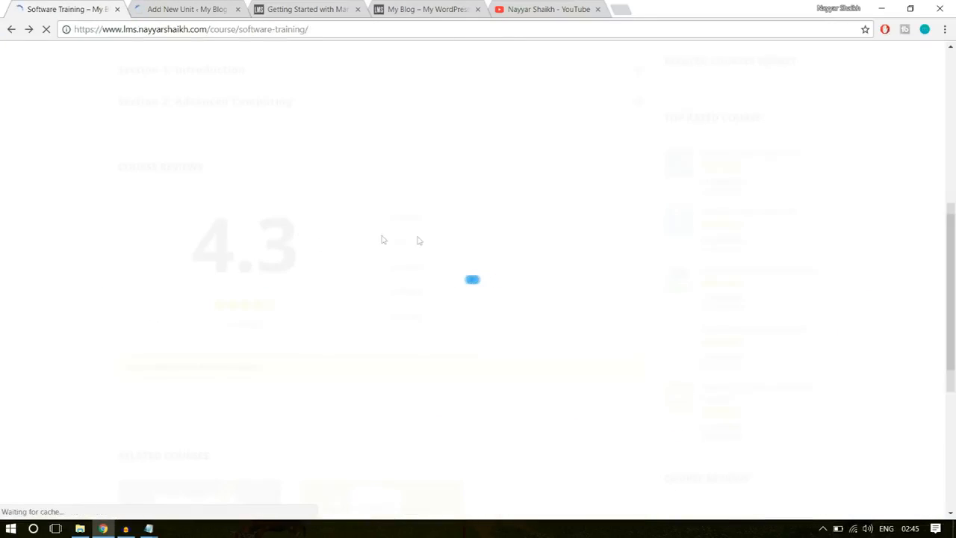
pyautogui.scroll(8, 830, 293)
pyautogui.scroll(-6, 830, 294)
pyautogui.scroll(-3, 830, 293)
pyautogui.scroll(2, 299, 269)
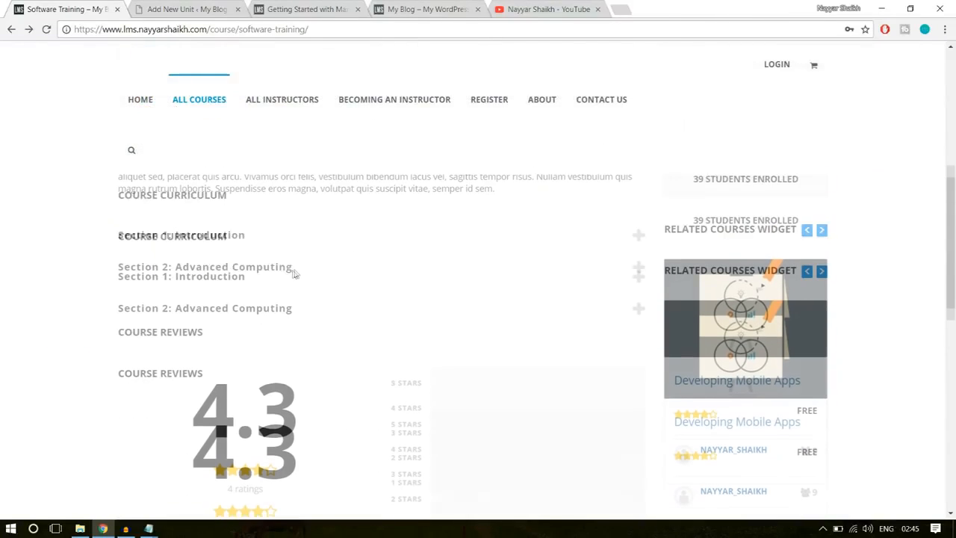
pyautogui.click(259, 293)
# - Try to open the Software Testing unit listed in Section 1 of the sample course
pyautogui.tripleClick(196, 349)
pyautogui.click(196, 351)
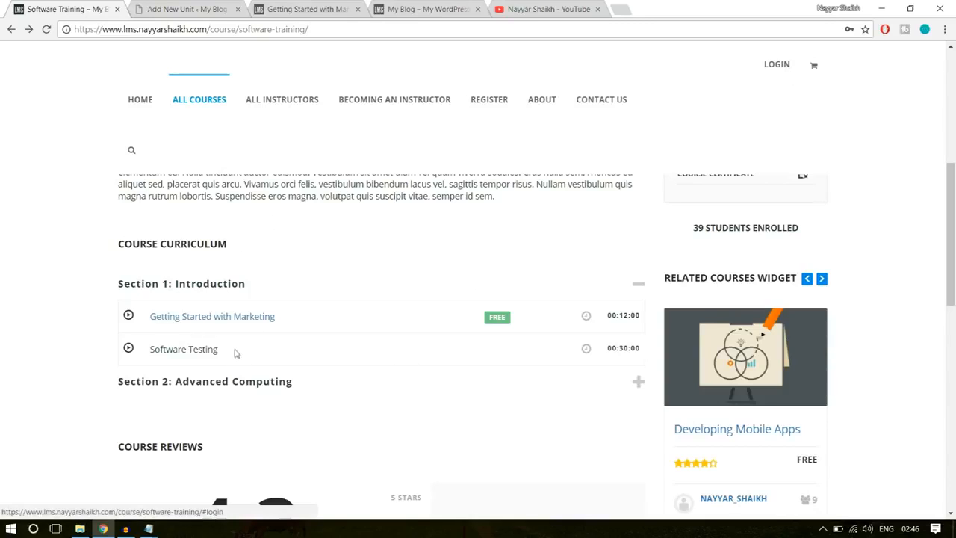
pyautogui.moveTo(226, 354); pyautogui.dragTo(149, 349)
pyautogui.click(189, 350)
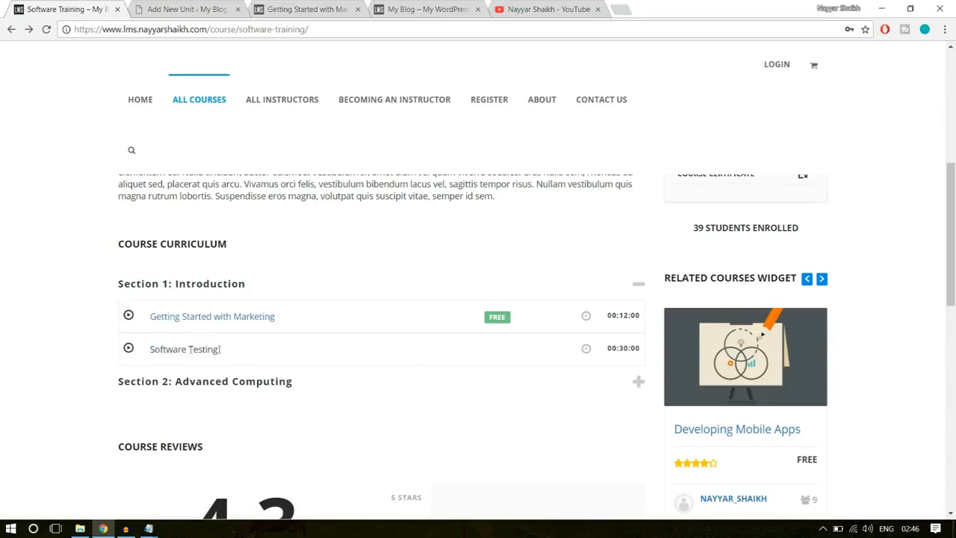
pyautogui.moveTo(227, 354); pyautogui.dragTo(154, 349)
pyautogui.click(507, 376)
# - Log in to the sample LMS site with the saved username and password
pyautogui.scroll(5, 512, 378)
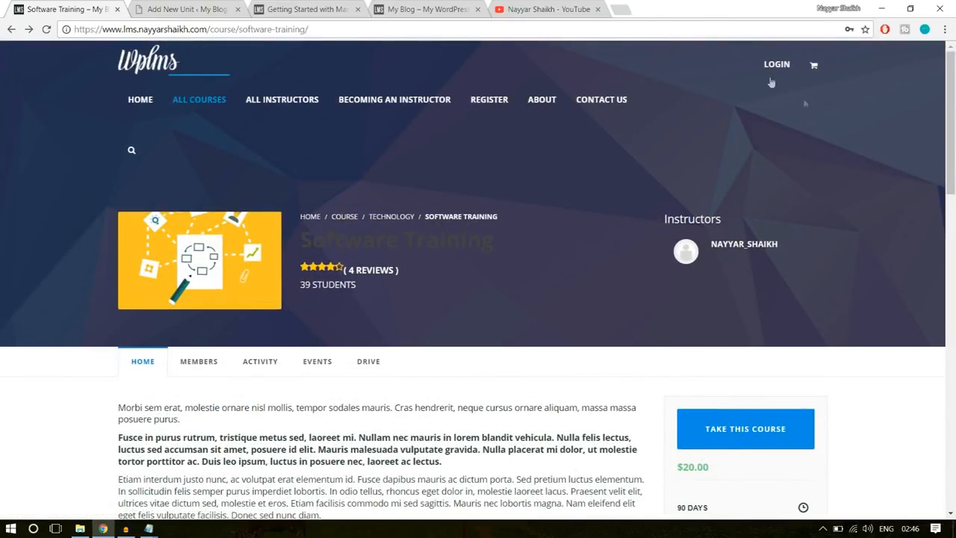
pyautogui.click(769, 65)
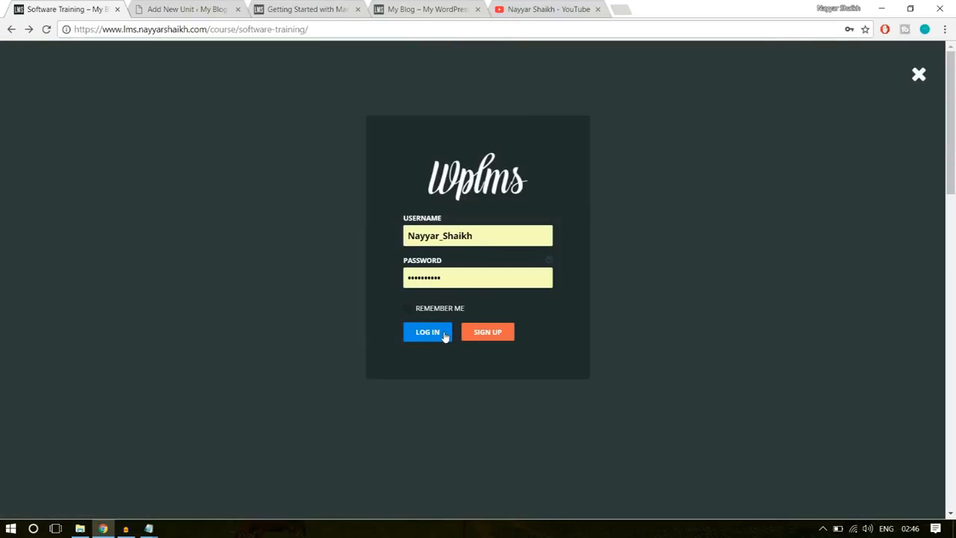
pyautogui.click(445, 336)
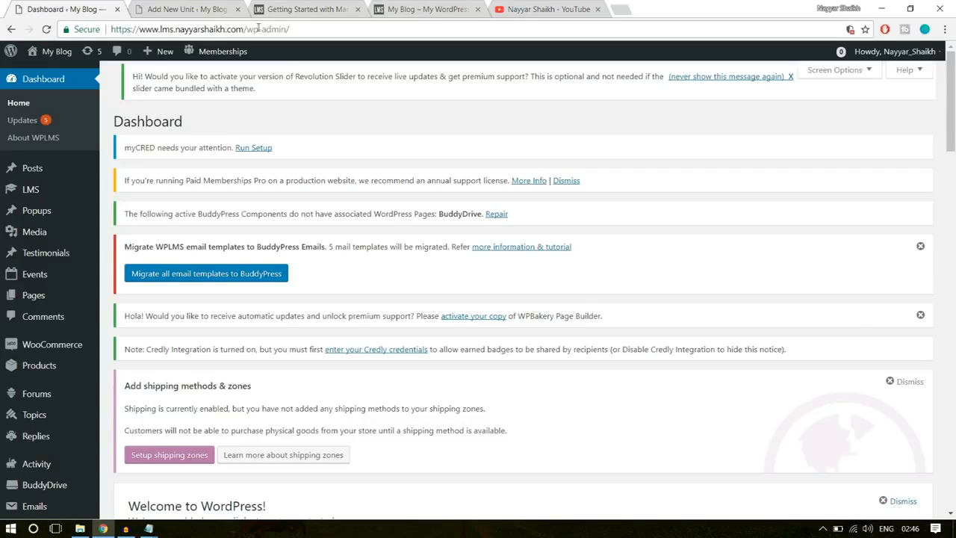
# - Reopen the Software Training course page on the sample site and bring up its course curriculum
pyautogui.moveTo(249, 28); pyautogui.dragTo(377, 25)
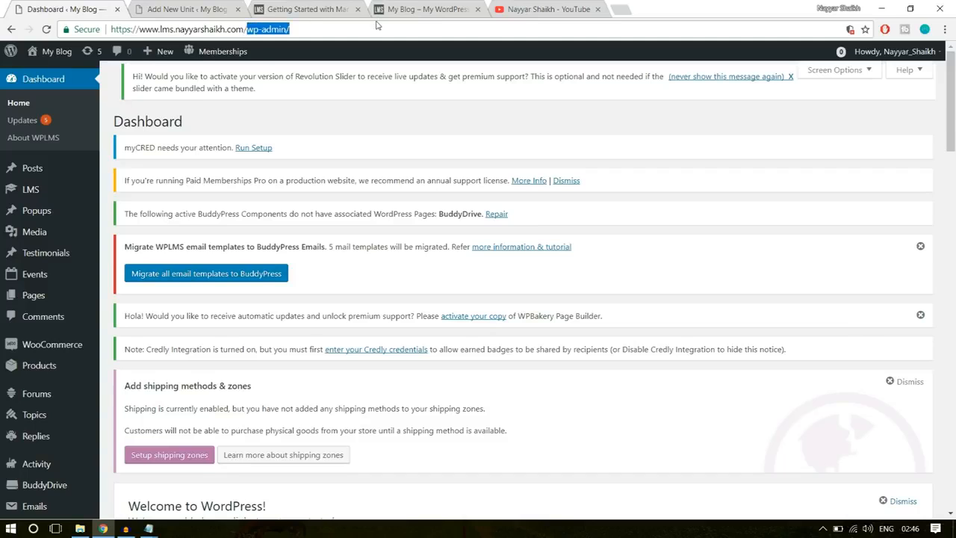
pyautogui.write('cou')
pyautogui.click(357, 65)
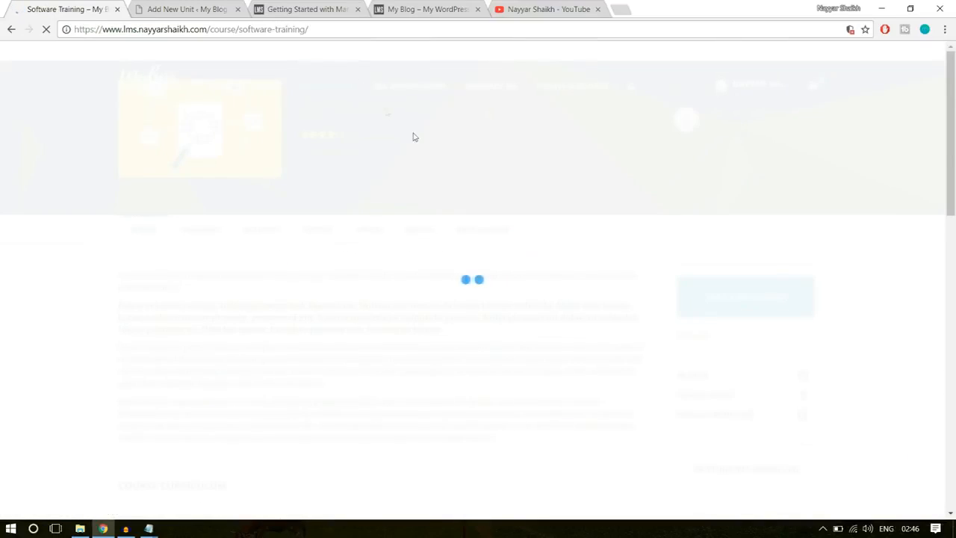
pyautogui.scroll(-5, 514, 325)
pyautogui.scroll(-2, 514, 325)
pyautogui.scroll(1, 266, 209)
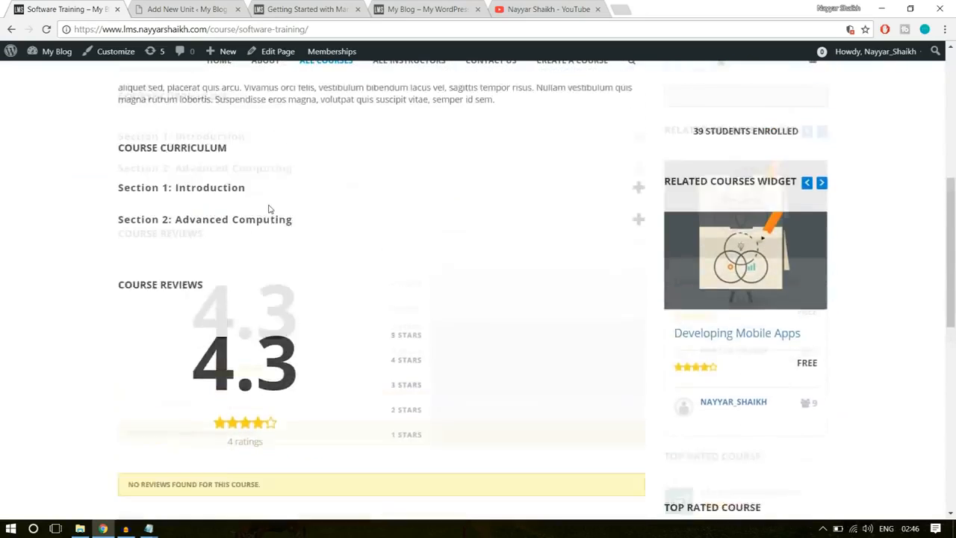
# - Open the Software Testing unit from Section 1 of the sample course and return to the blank new unit form
pyautogui.click(246, 221)
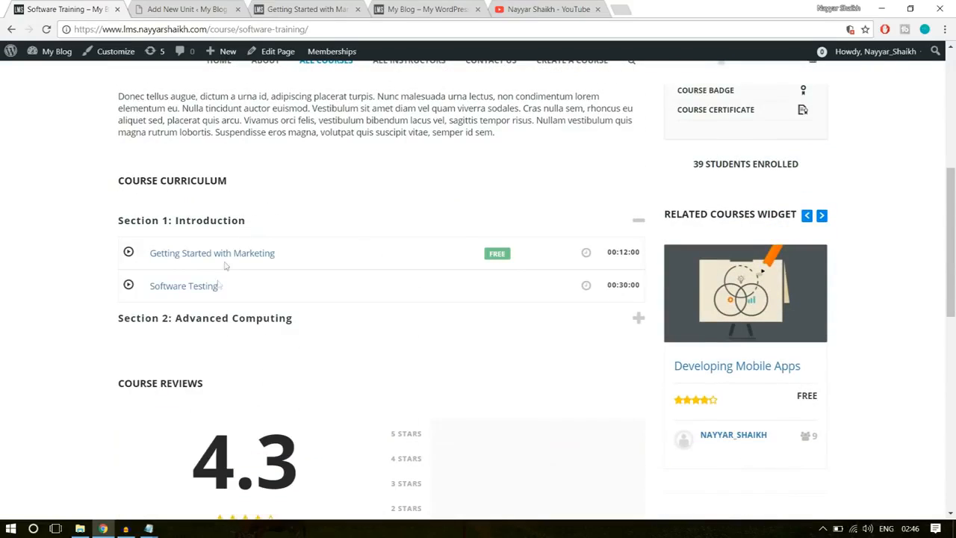
pyautogui.click(183, 289)
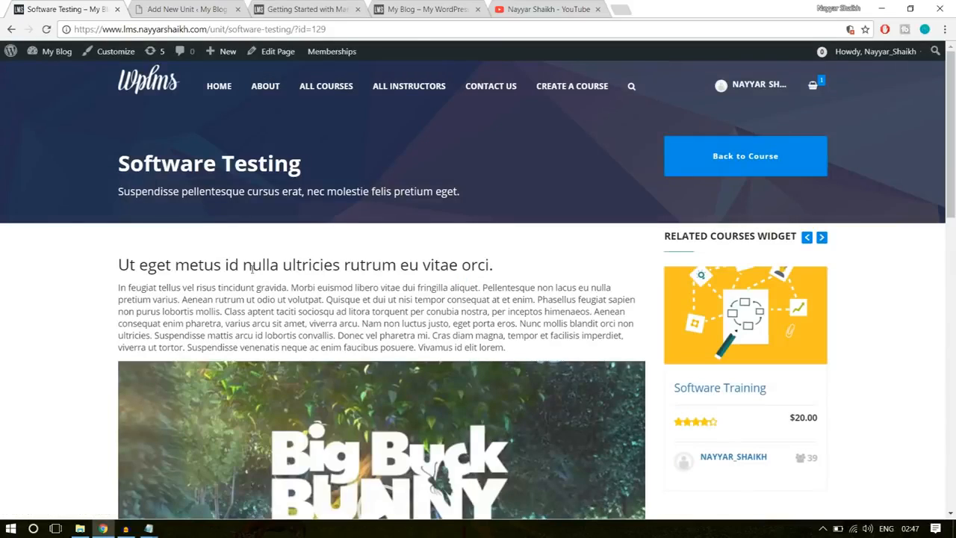
pyautogui.click(213, 6)
pyautogui.scroll(-3, 359, 299)
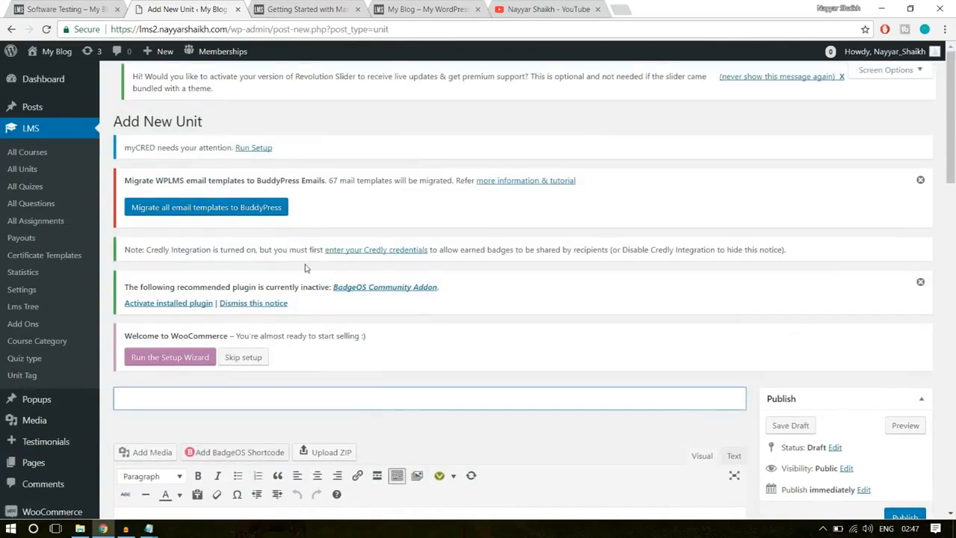
pyautogui.scroll(-3, 306, 268)
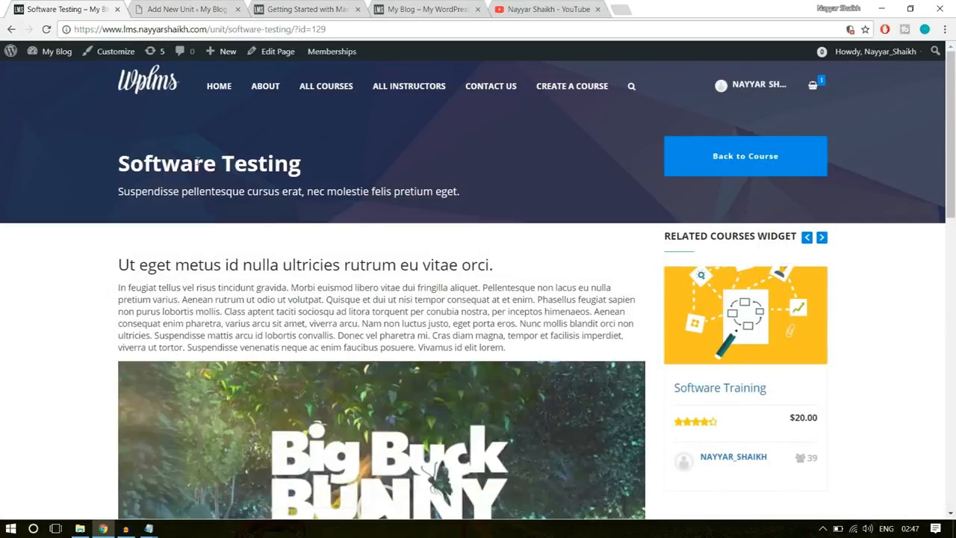
# - Copy the sample unit's title, Software Testing, into the title of the new unit
pyautogui.tripleClick(198, 162)
pyautogui.hotkey('ctrl', 'c')
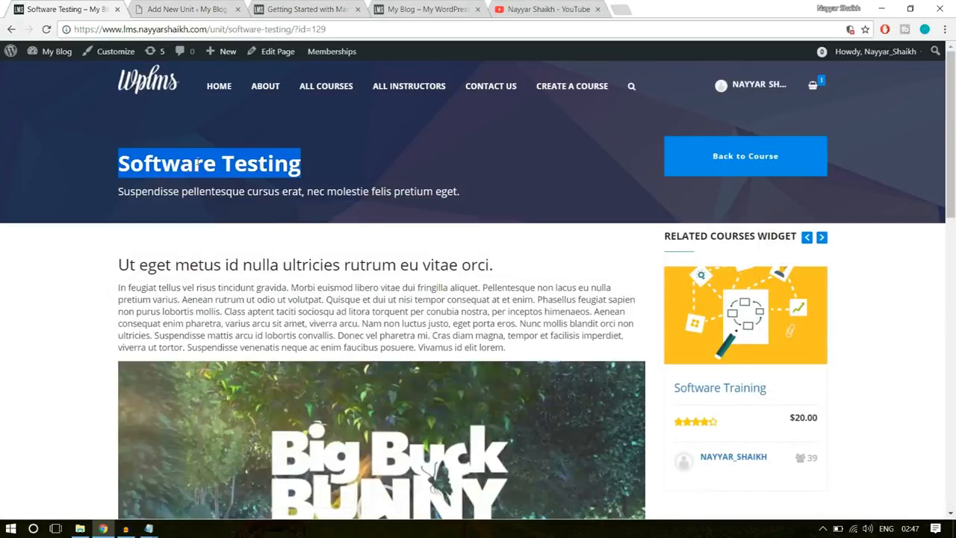
pyautogui.click(179, 8)
pyautogui.click(258, 212)
pyautogui.hotkey('ctrl', 'v')
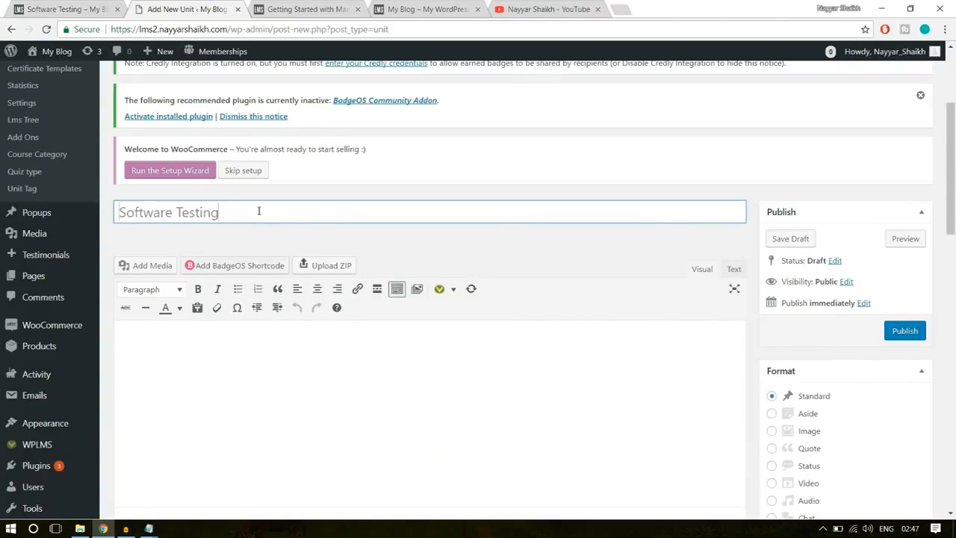
# - Copy the heading and paragraph above the video on the sample Software Testing page into the new unit's content
pyautogui.click(80, 7)
pyautogui.moveTo(120, 261); pyautogui.dragTo(533, 349)
pyautogui.hotkey('ctrl', 'c')
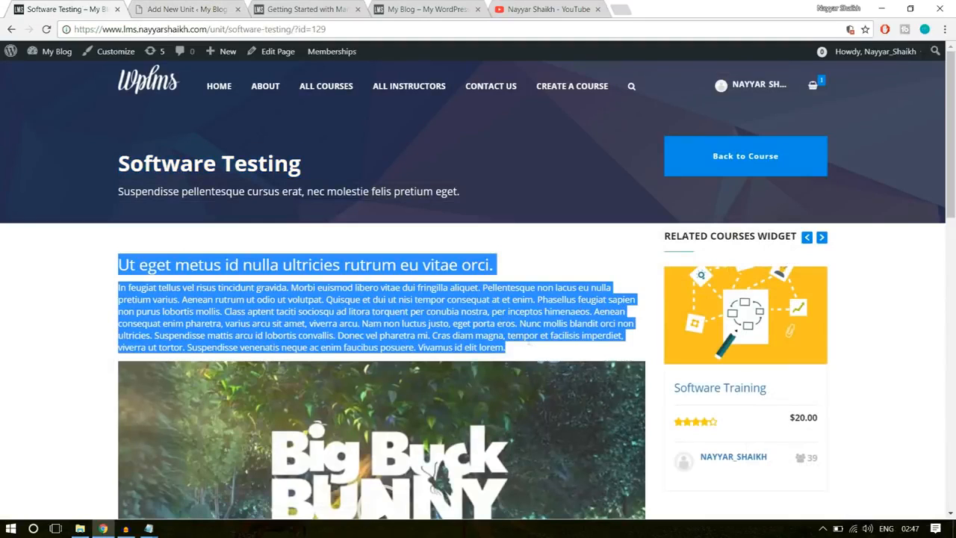
pyautogui.click(217, 7)
pyautogui.click(311, 345)
pyautogui.hotkey('ctrl', 'v')
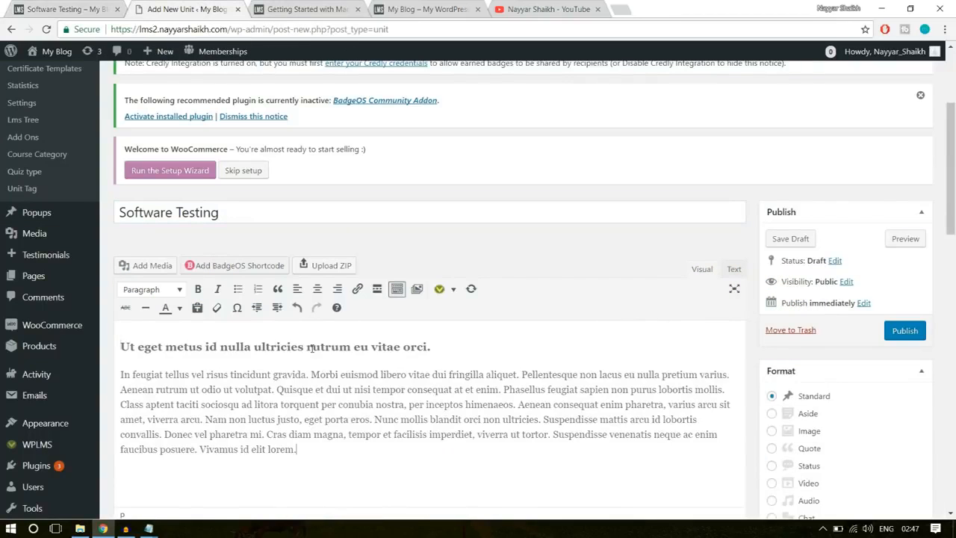
# - Insert big_buck_bunny.mp4 from the media library below the unit's text as an embedded media player
pyautogui.scroll(-1, 343, 400)
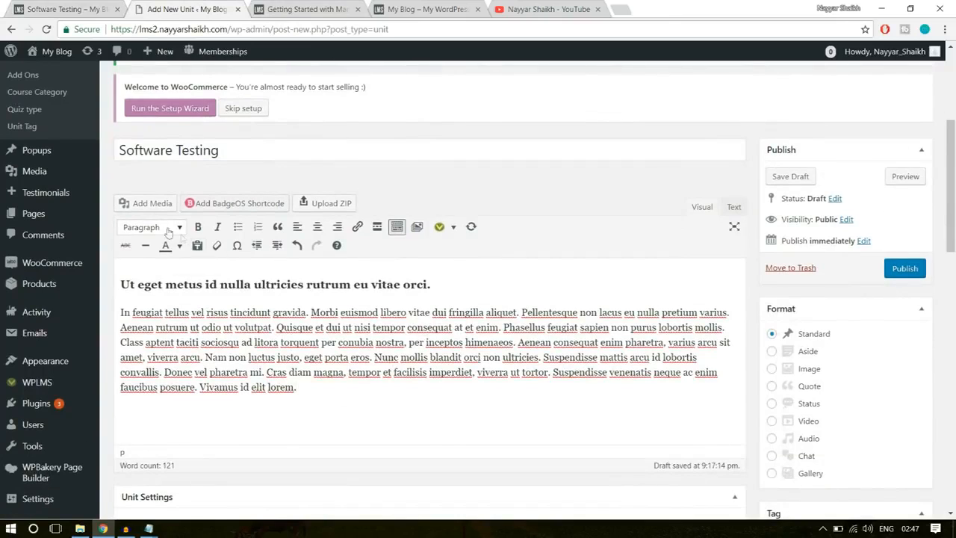
pyautogui.click(154, 205)
pyautogui.click(214, 202)
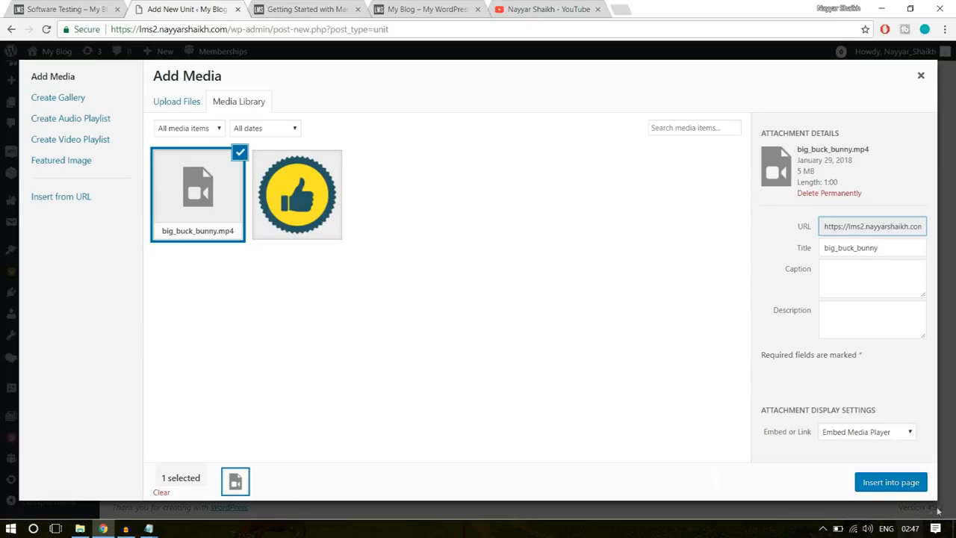
pyautogui.click(897, 484)
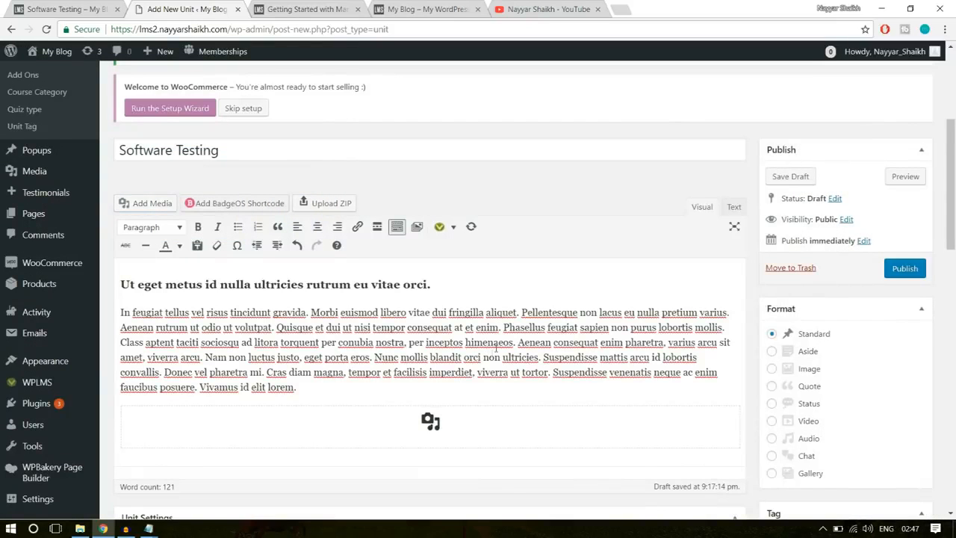
# - Copy the subtitle under the sample unit's title into the new unit's Unit Description
pyautogui.scroll(-5, 429, 403)
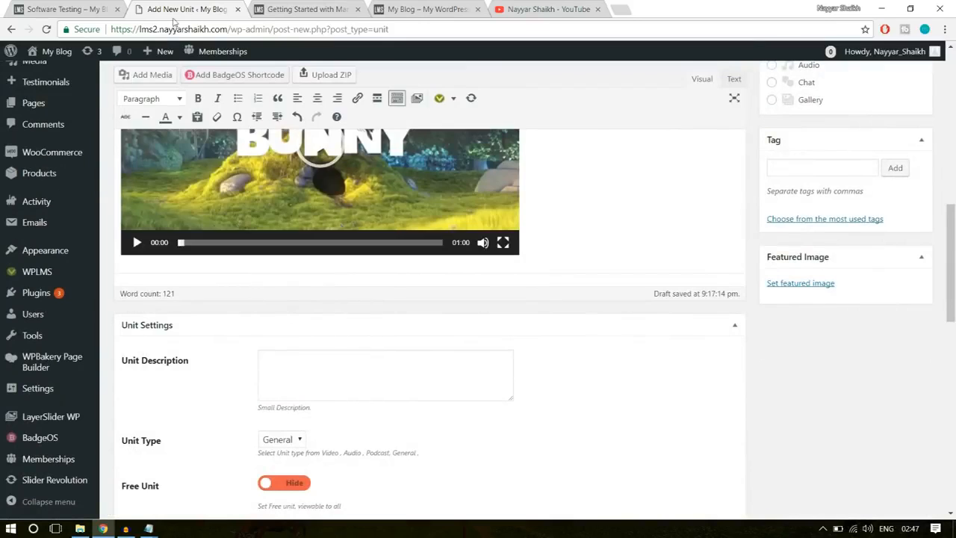
pyautogui.click(93, 7)
pyautogui.tripleClick(271, 192)
pyautogui.hotkey('ctrl', 'c')
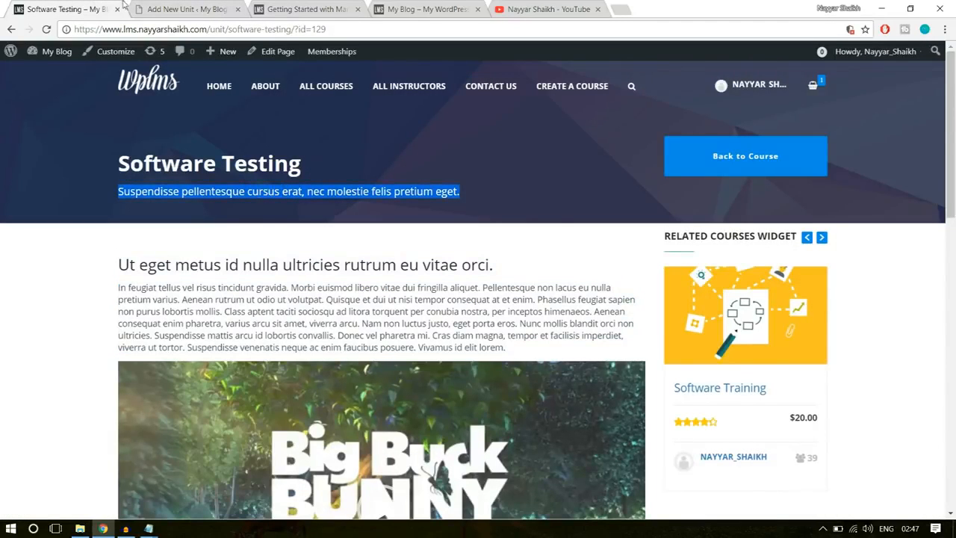
pyautogui.click(168, 7)
pyautogui.click(317, 379)
pyautogui.hotkey('ctrl', 'v')
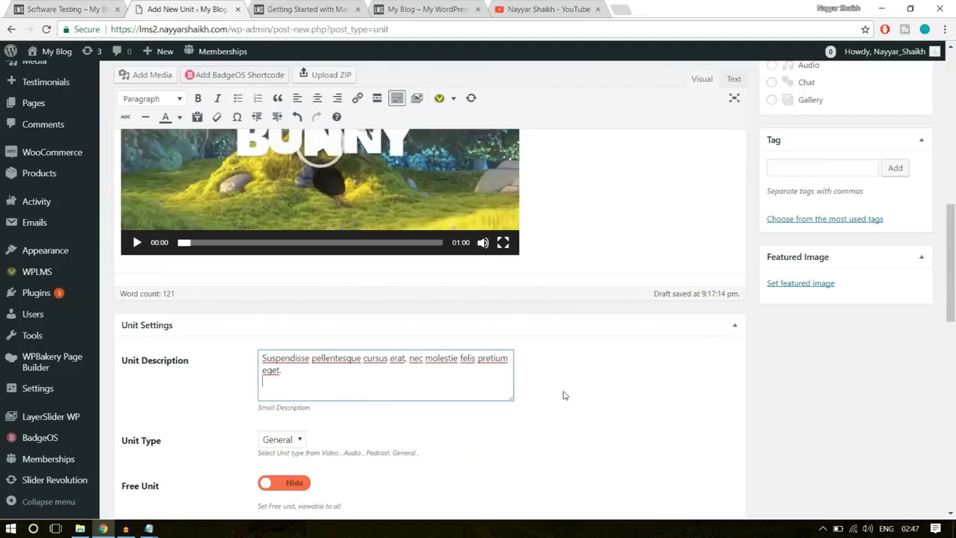
# - Set the unit type to Video and the unit duration to 25 minutes
pyautogui.scroll(-3, 565, 395)
pyautogui.click(281, 253)
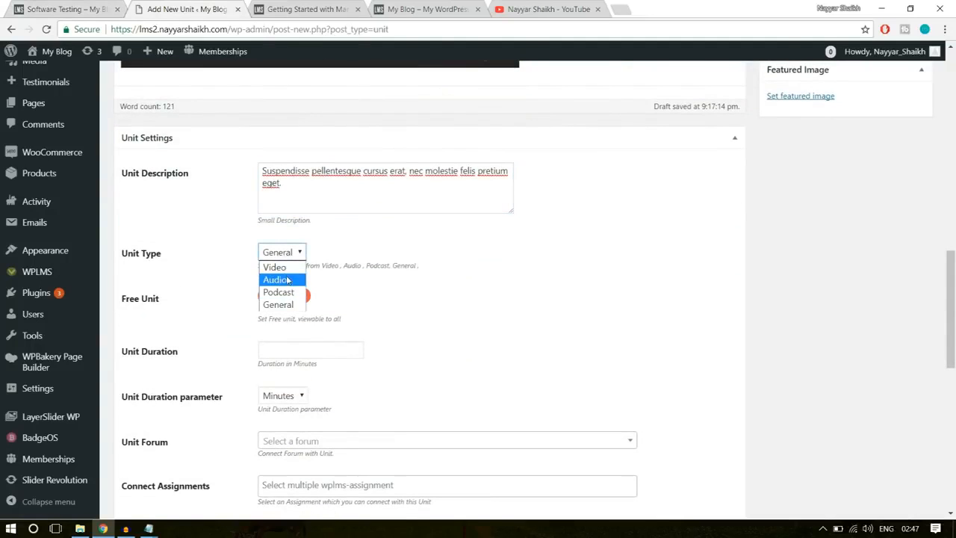
pyautogui.click(277, 267)
pyautogui.scroll(-1, 374, 266)
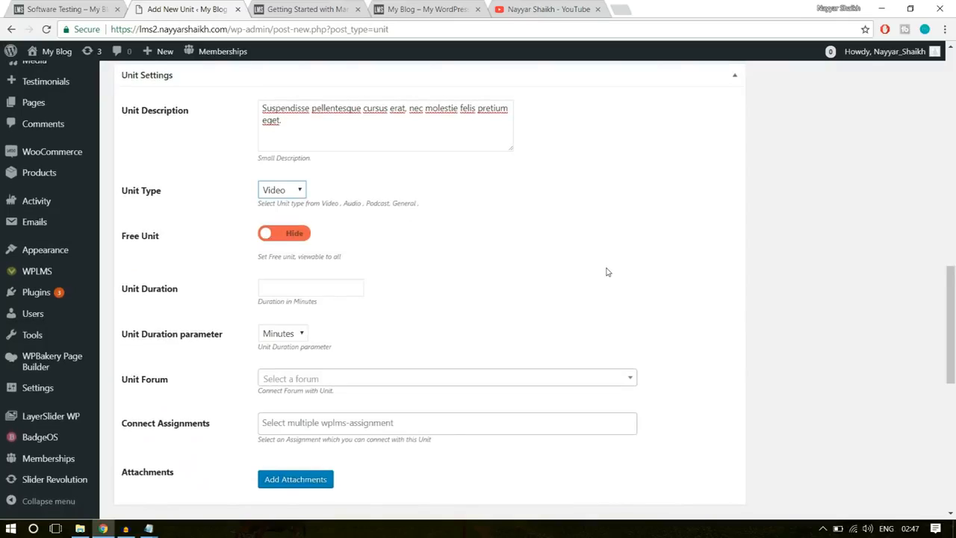
pyautogui.scroll(-1, 606, 272)
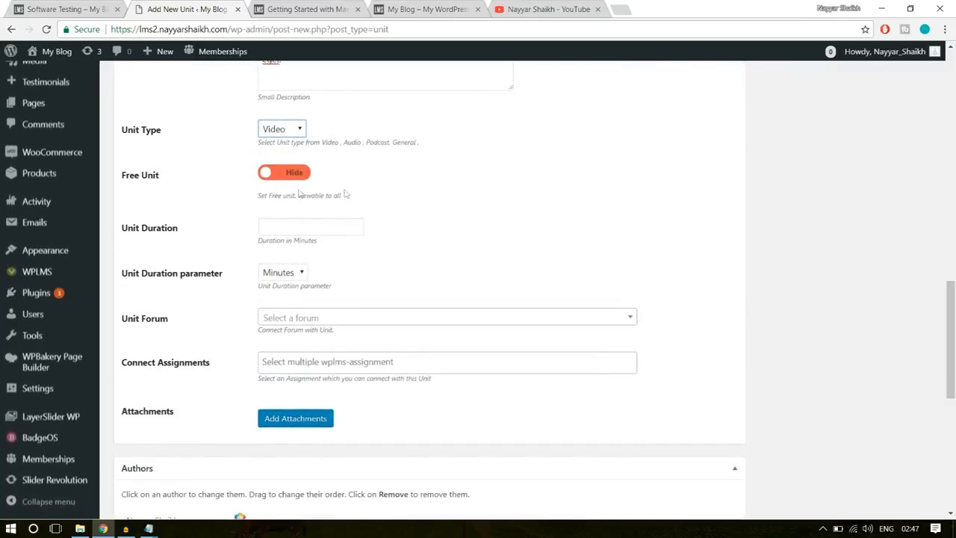
pyautogui.click(264, 226)
pyautogui.write('25')
pyautogui.click(359, 259)
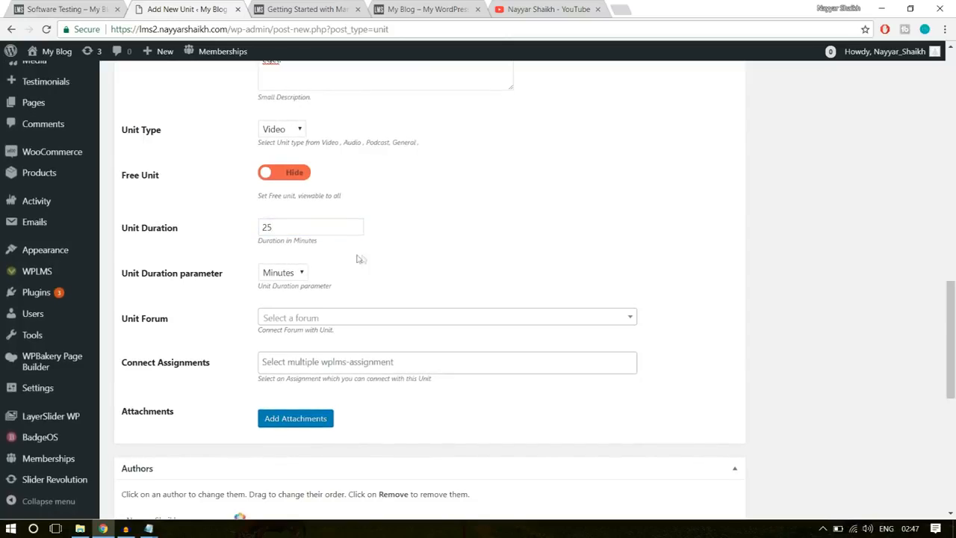
# - Publish the Software Testing unit
pyautogui.scroll(-5, 296, 363)
pyautogui.scroll(6, 300, 393)
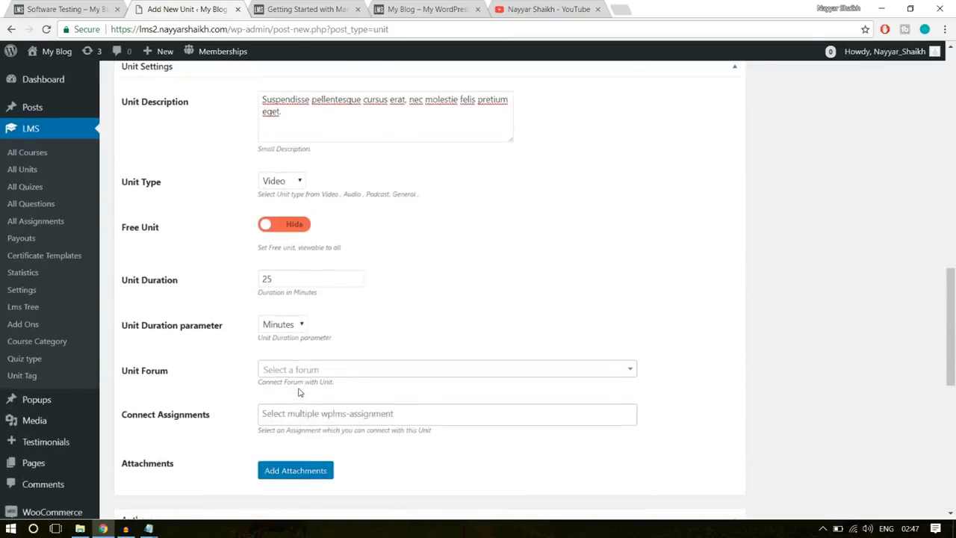
pyautogui.scroll(10, 299, 393)
pyautogui.click(905, 322)
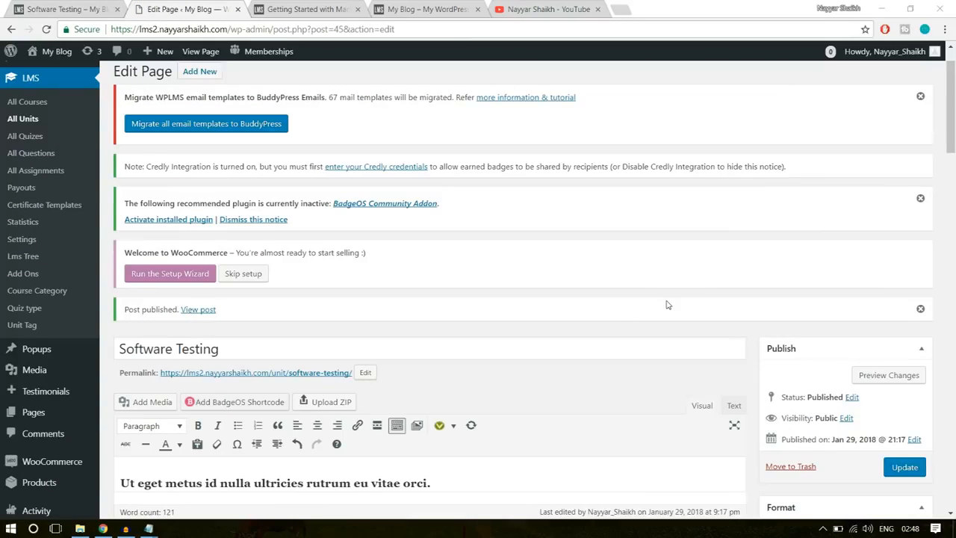
# - Return to the sample Software Training course and open The Software Quiz from Section 2: Advanced Computing
pyautogui.click(88, 9)
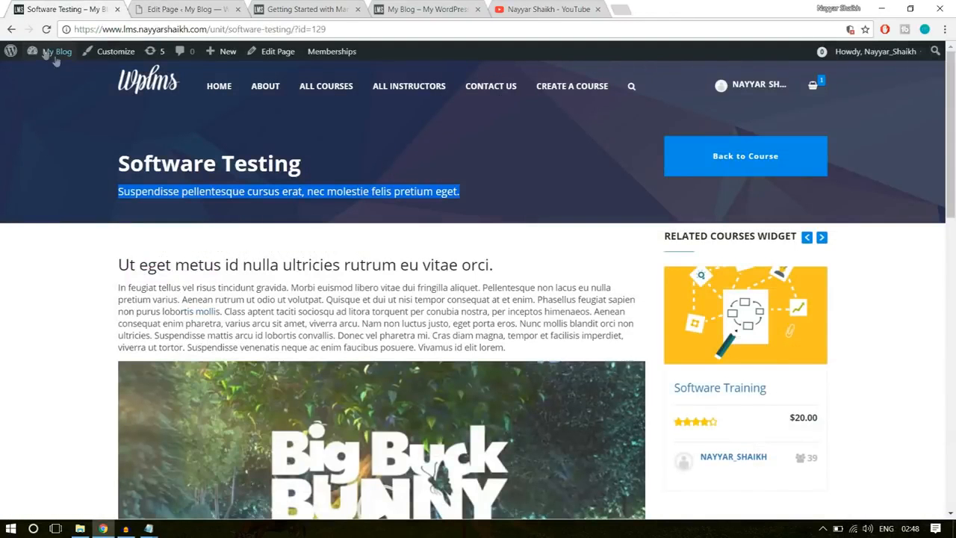
pyautogui.click(9, 30)
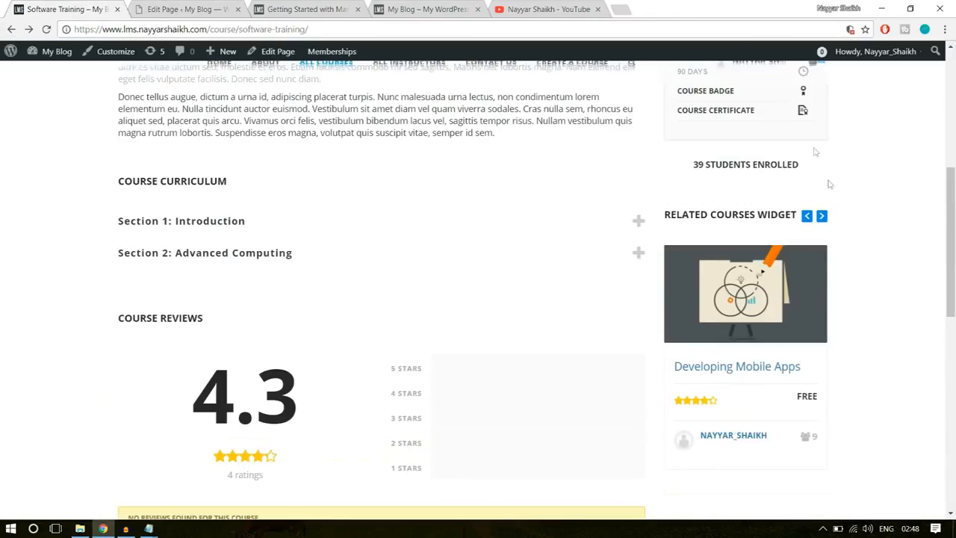
pyautogui.scroll(1, 463, 319)
pyautogui.click(242, 314)
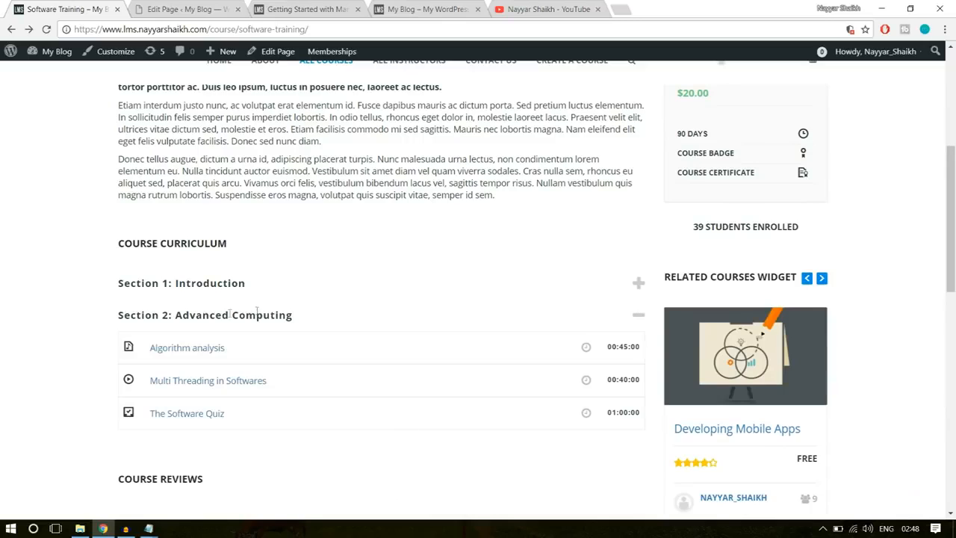
pyautogui.scroll(-1, 269, 320)
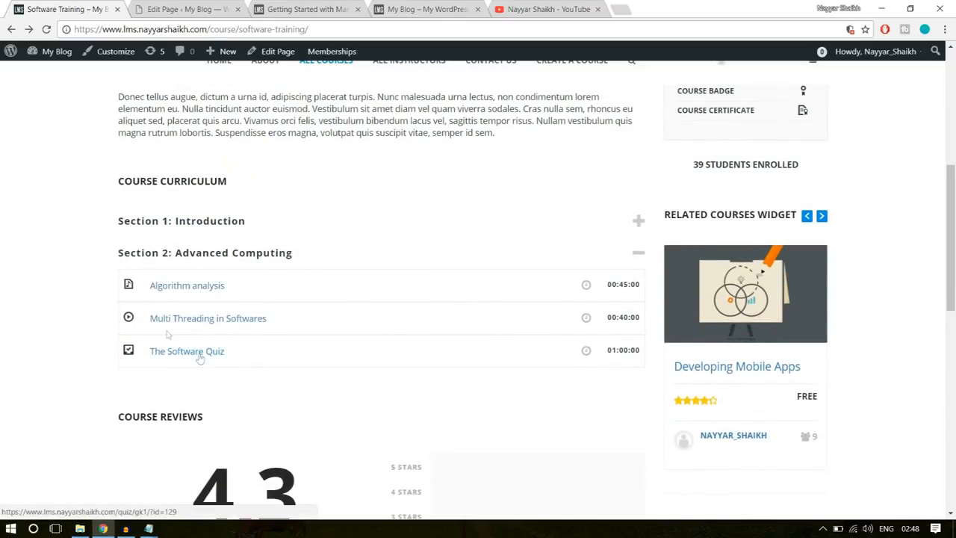
pyautogui.click(194, 355)
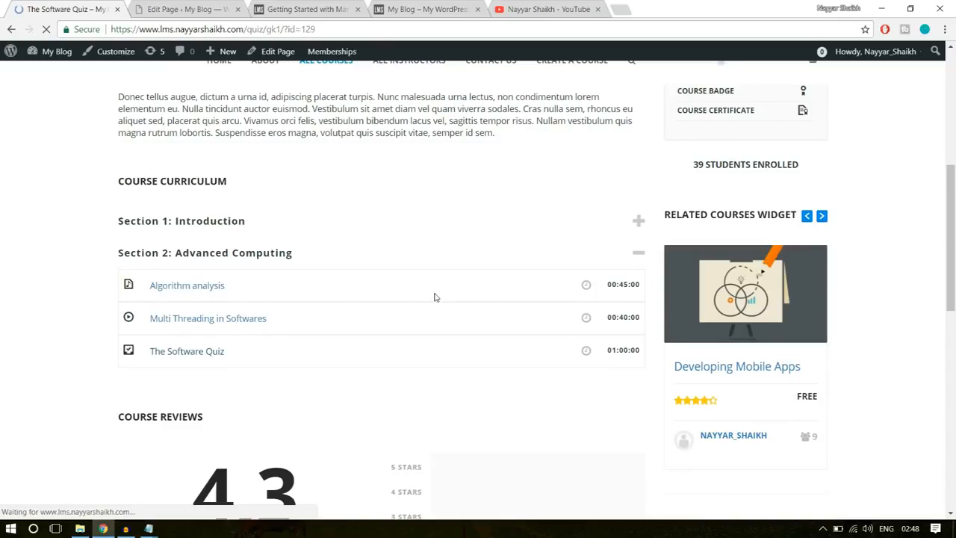
# - Examine the sample quiz's instructions and its list of questions with their marks
pyautogui.scroll(-2, 458, 334)
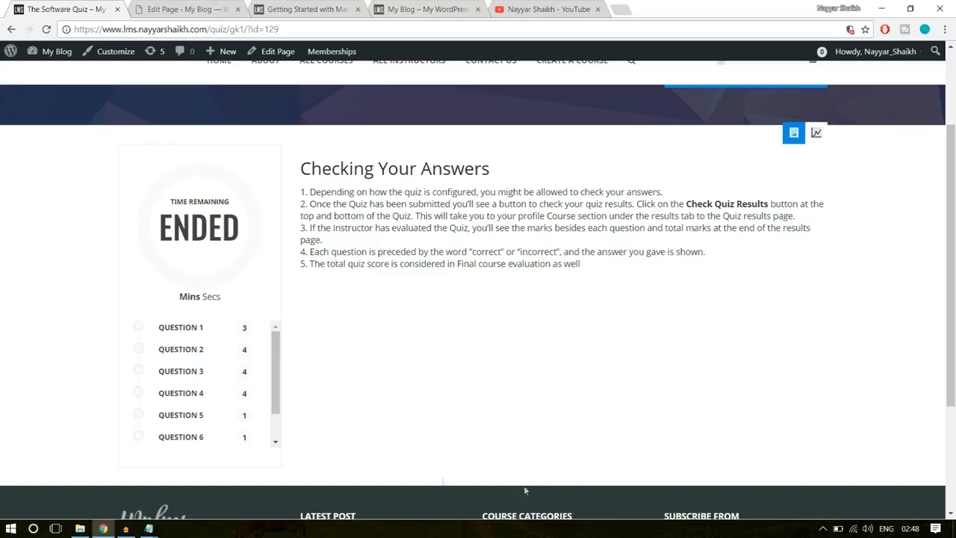
pyautogui.moveTo(388, 193); pyautogui.dragTo(338, 169)
pyautogui.click(338, 169)
pyautogui.scroll(-3, 202, 444)
pyautogui.scroll(5, 224, 368)
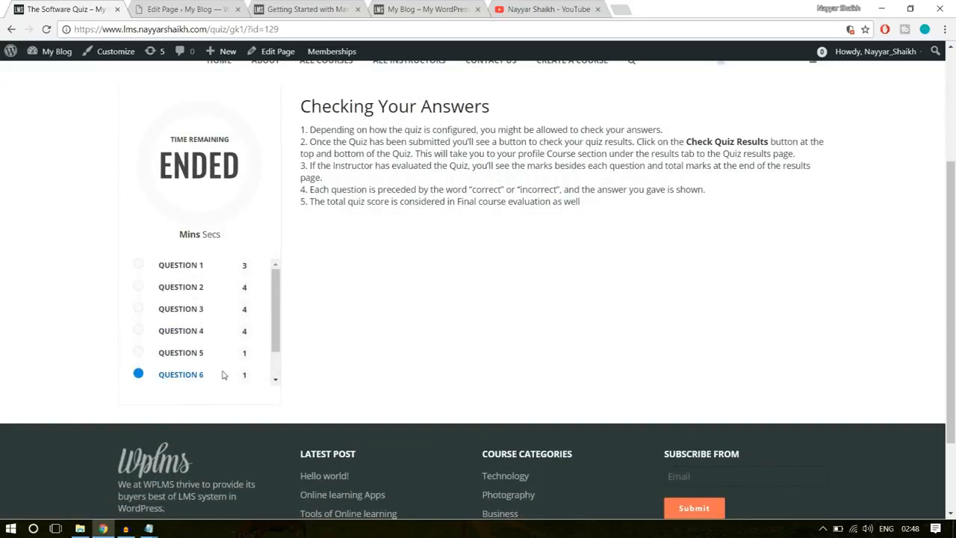
pyautogui.scroll(-3, 381, 428)
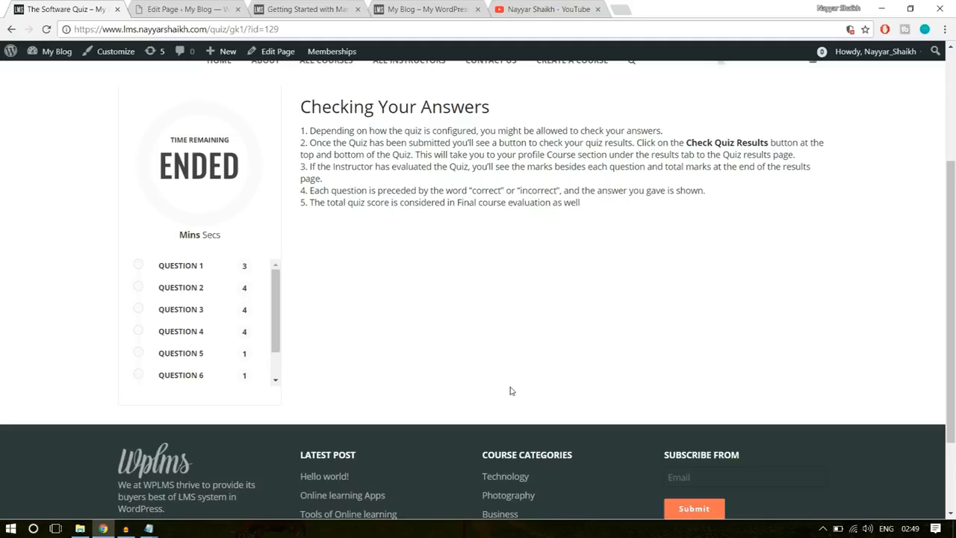
# - Go back to the lms2 admin site and open the LMS Question Bank to check its list of questions
pyautogui.click(191, 7)
pyautogui.scroll(2, 550, 263)
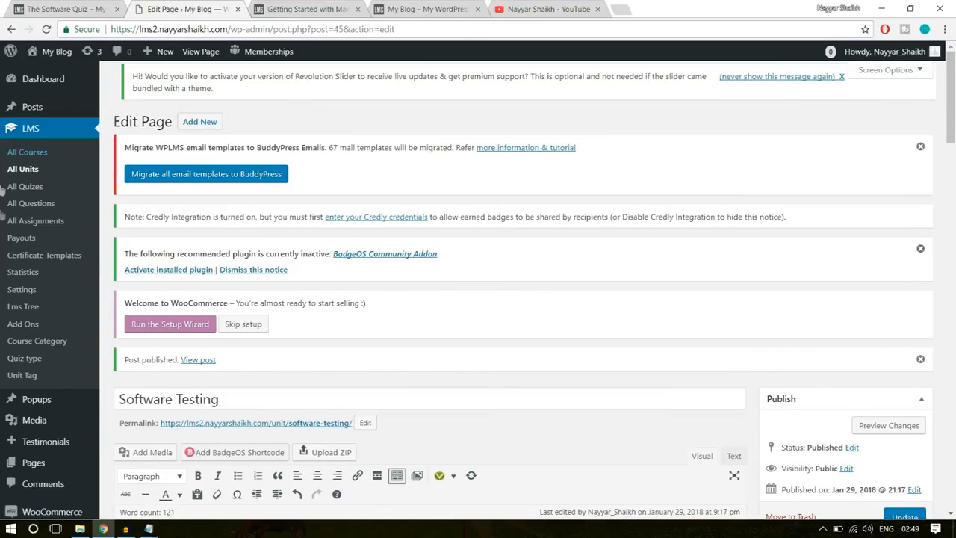
pyautogui.click(36, 210)
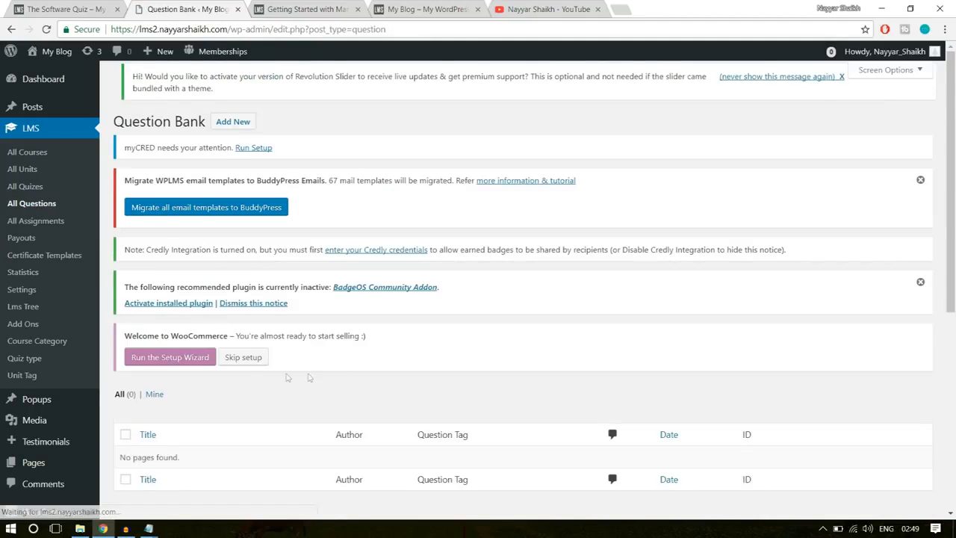
pyautogui.scroll(-2, 270, 380)
pyautogui.scroll(-1, 272, 380)
pyautogui.moveTo(119, 278); pyautogui.dragTo(209, 274)
pyautogui.click(288, 281)
pyautogui.scroll(4, 333, 311)
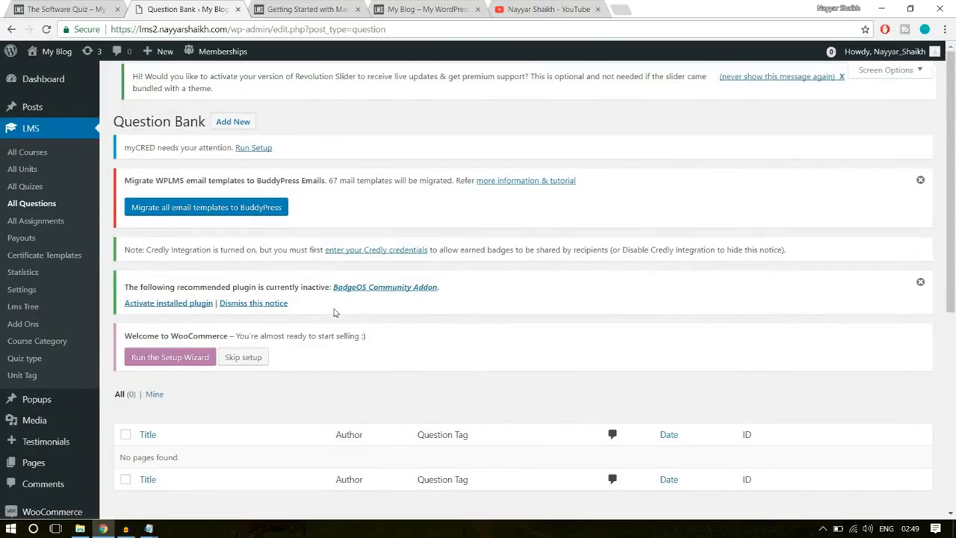
# - Dismiss the BadgeOS add-on and email template migration notices and start a new question in the Question Bank
pyautogui.click(921, 283)
pyautogui.click(921, 180)
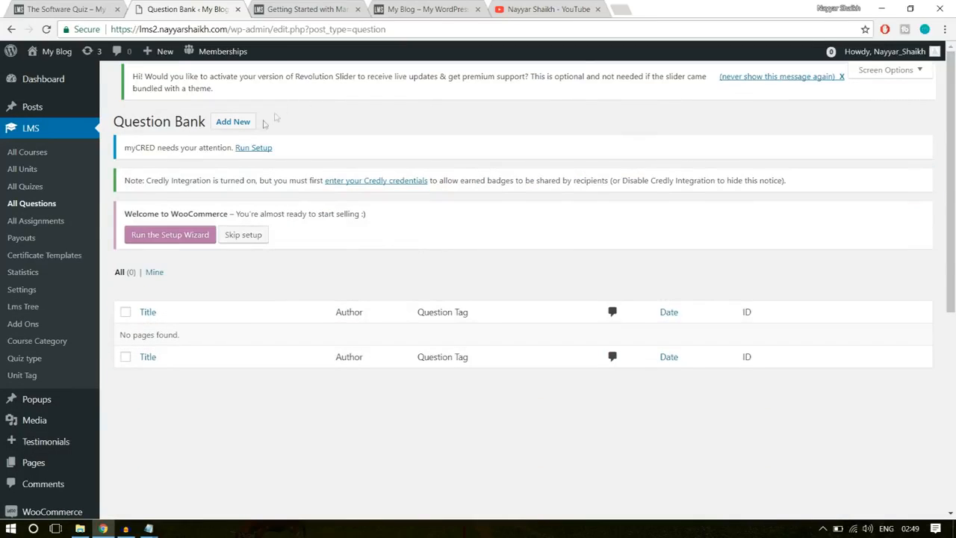
pyautogui.click(240, 122)
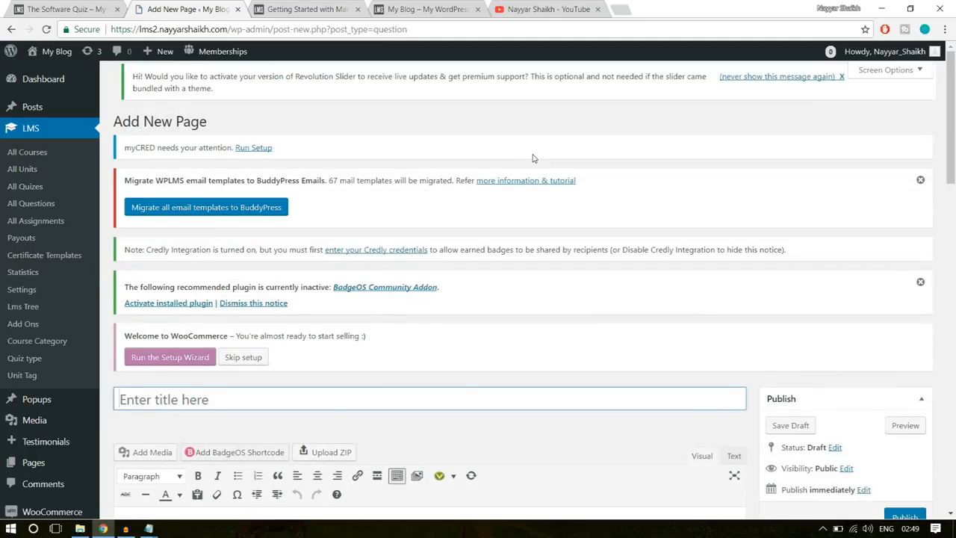
pyautogui.moveTo(163, 62)
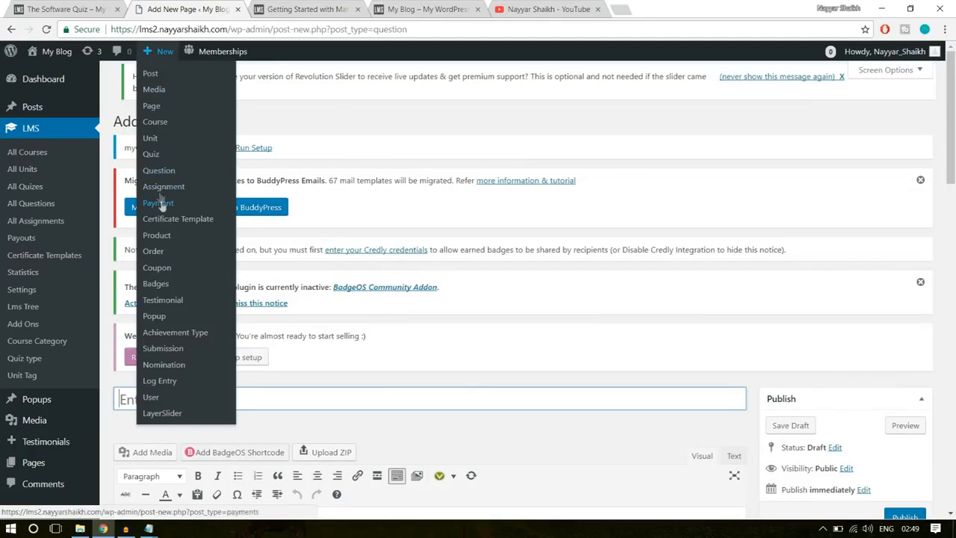
pyautogui.scroll(-2, 634, 251)
pyautogui.scroll(-1, 590, 256)
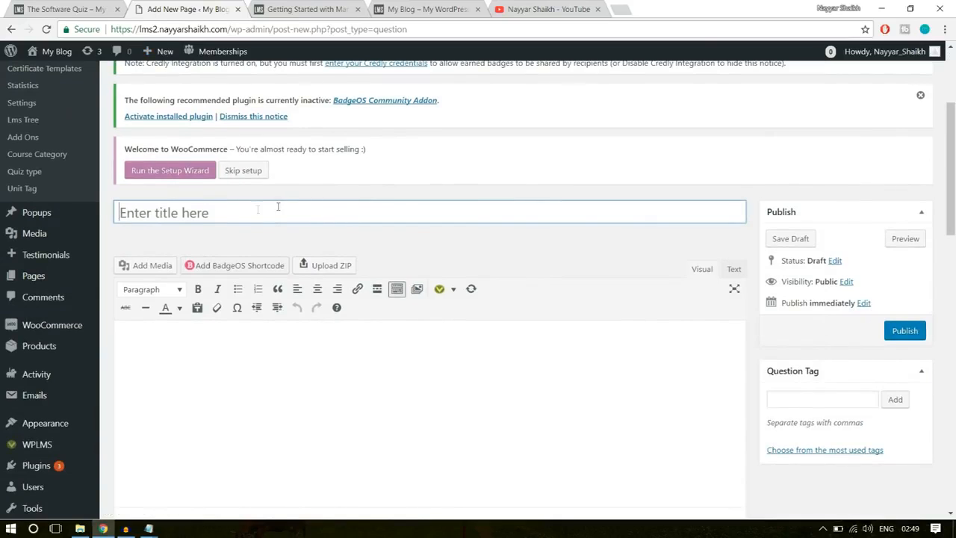
# - Title the new question "Software Training Q-1"
pyautogui.click(216, 209)
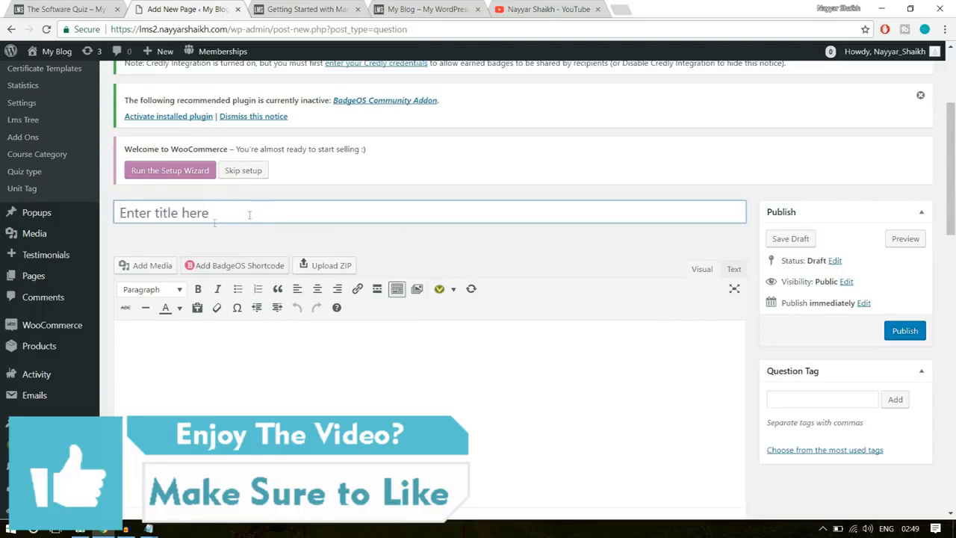
pyautogui.click(203, 214)
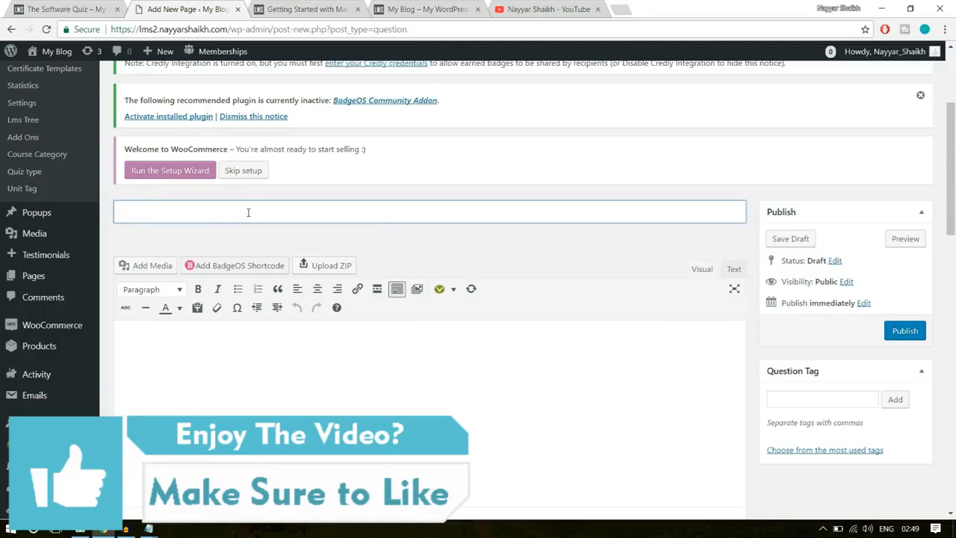
pyautogui.click(71, 11)
pyautogui.click(172, 7)
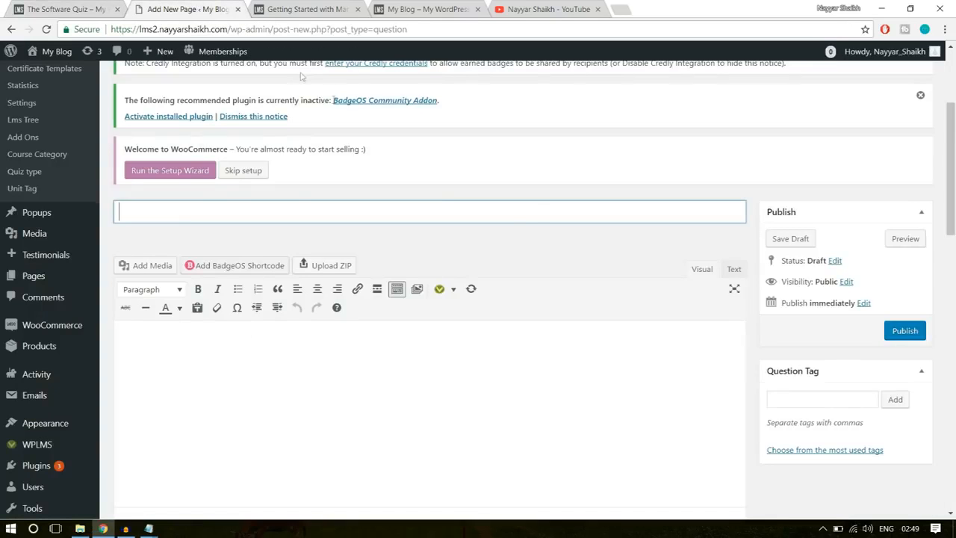
pyautogui.click(531, 218)
pyautogui.write('Softwrae')
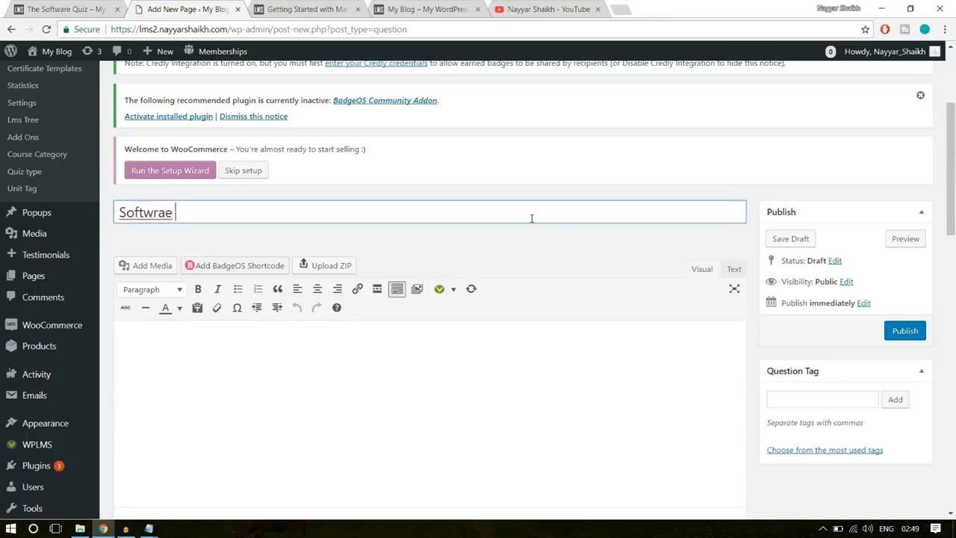
pyautogui.press('BackSpace')
pyautogui.write('are ')
pyautogui.write('Tar')
pyautogui.write('raining ')
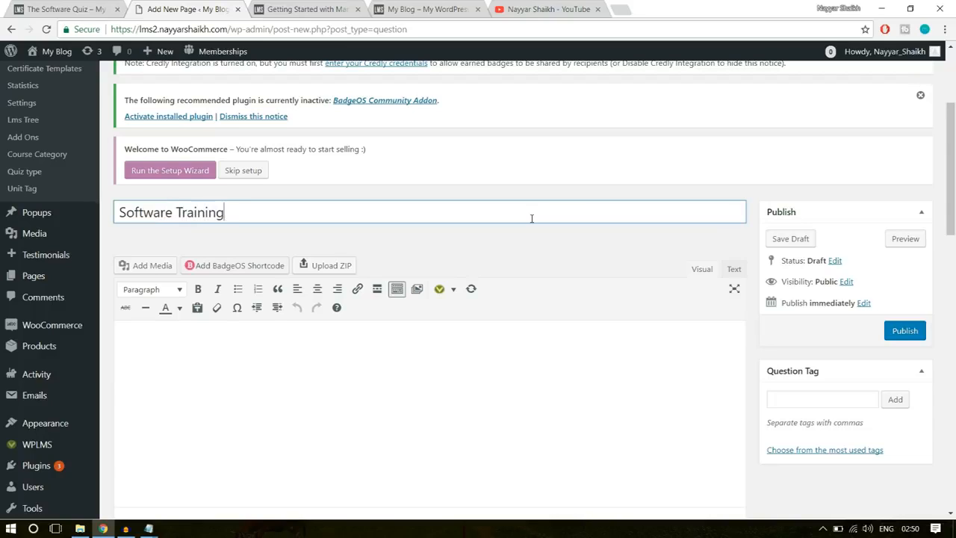
pyautogui.write('Questi')
pyautogui.press('BackSpace')
pyautogui.press('BackSpace')
pyautogui.press('BackSpace')
pyautogui.press('BackSpace')
pyautogui.press('BackSpace')
# - Enter "What is the Capital of India?" as the question text
pyautogui.click(455, 360)
pyautogui.scroll(-2, 265, 295)
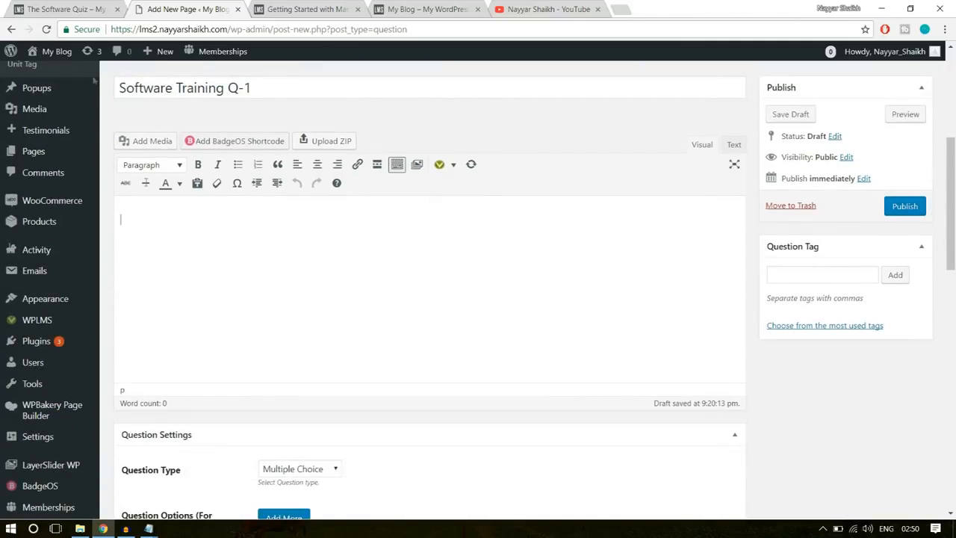
pyautogui.write('What is')
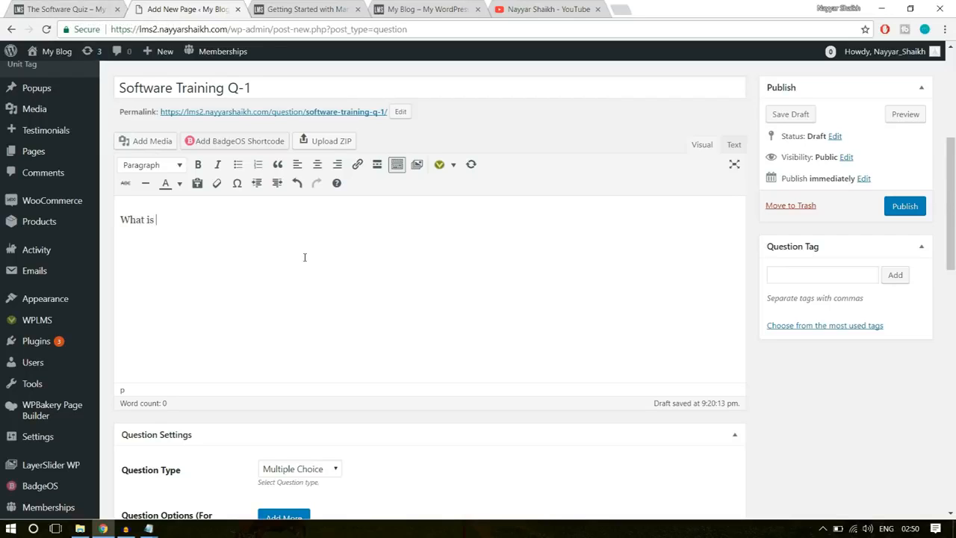
pyautogui.write(' the Capital of I')
pyautogui.write('ndia?')
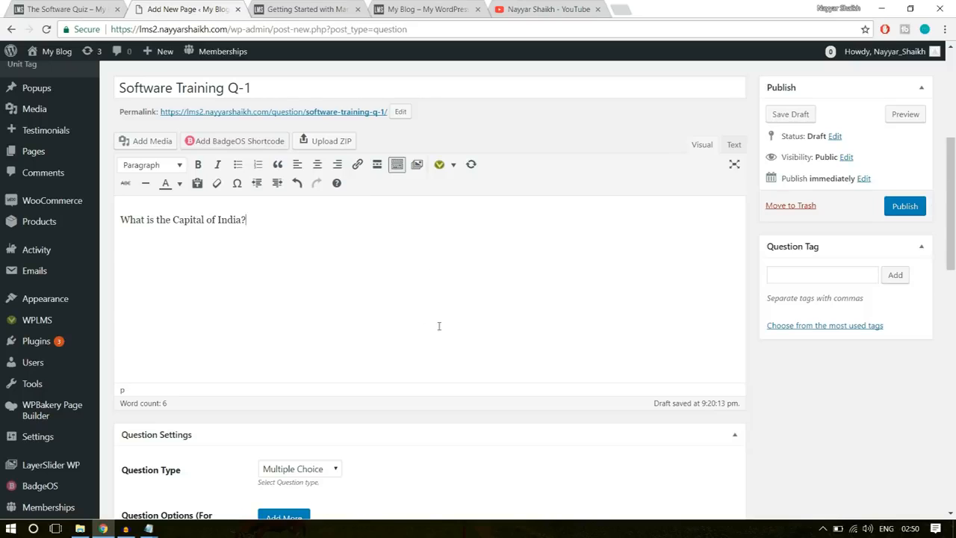
# - Keep Multiple Choice as the question type and add Mumbai and Chennai as the first two answer options
pyautogui.scroll(-4, 441, 318)
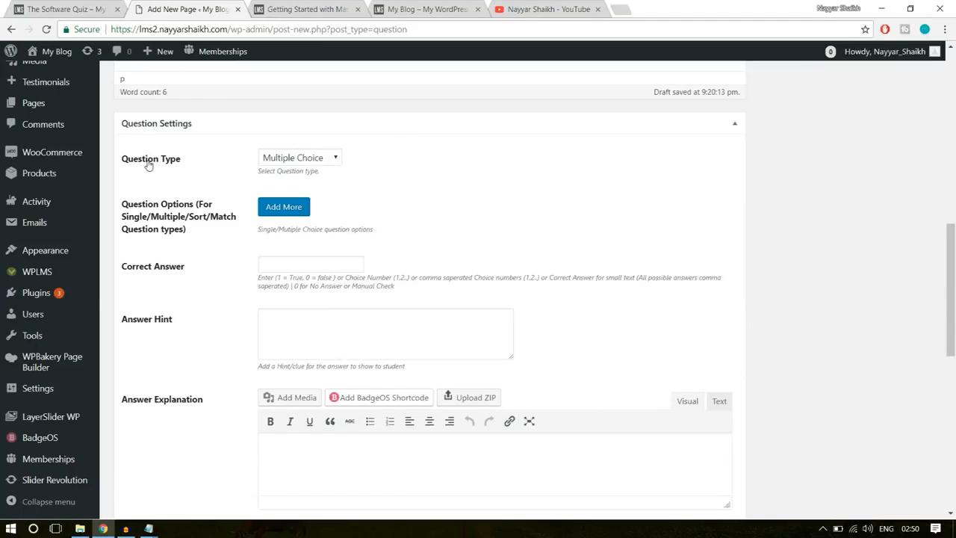
pyautogui.click(300, 158)
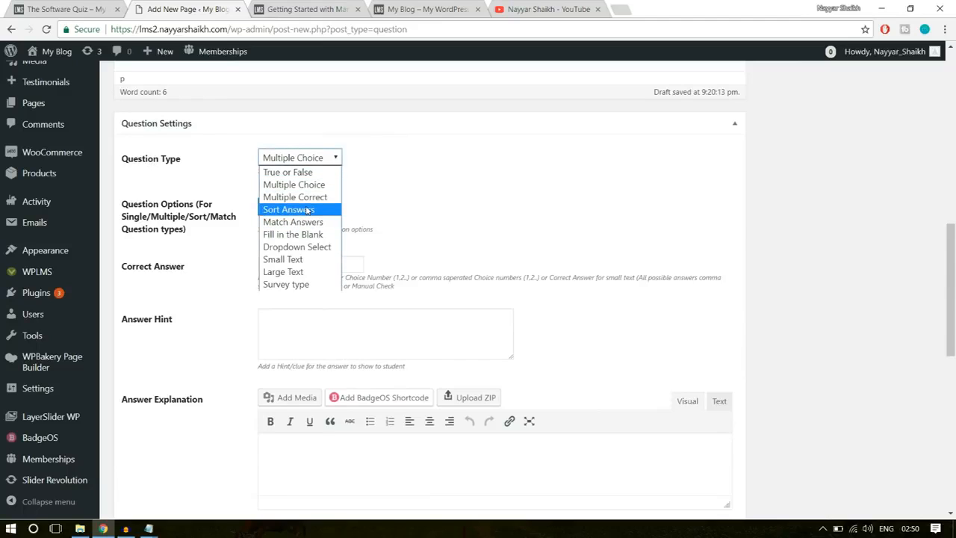
pyautogui.click(421, 188)
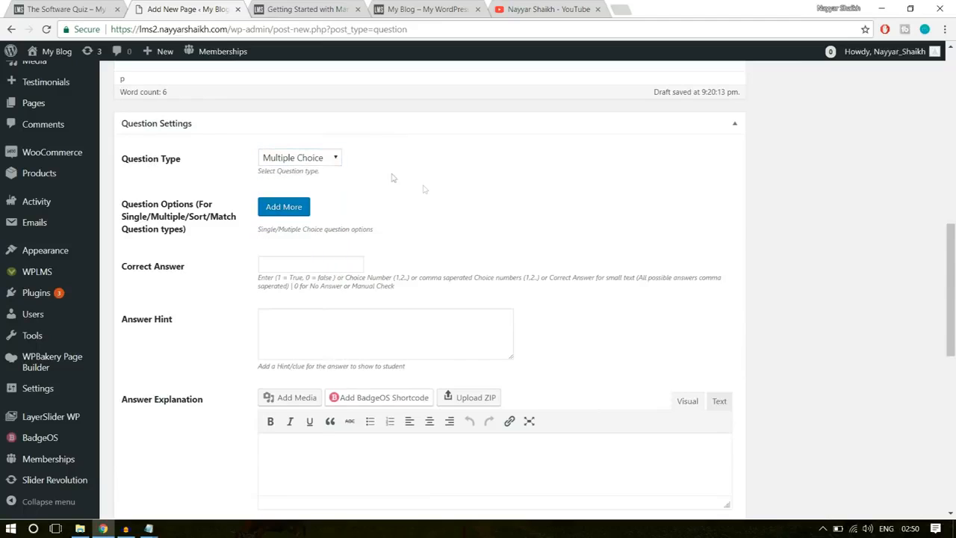
pyautogui.click(287, 208)
pyautogui.click(355, 230)
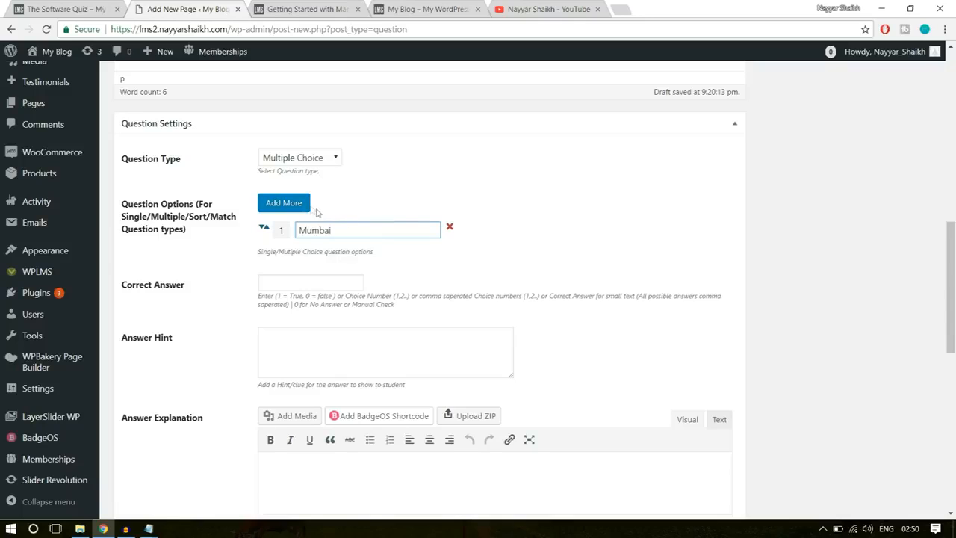
pyautogui.click(284, 204)
pyautogui.click(338, 254)
pyautogui.write('C')
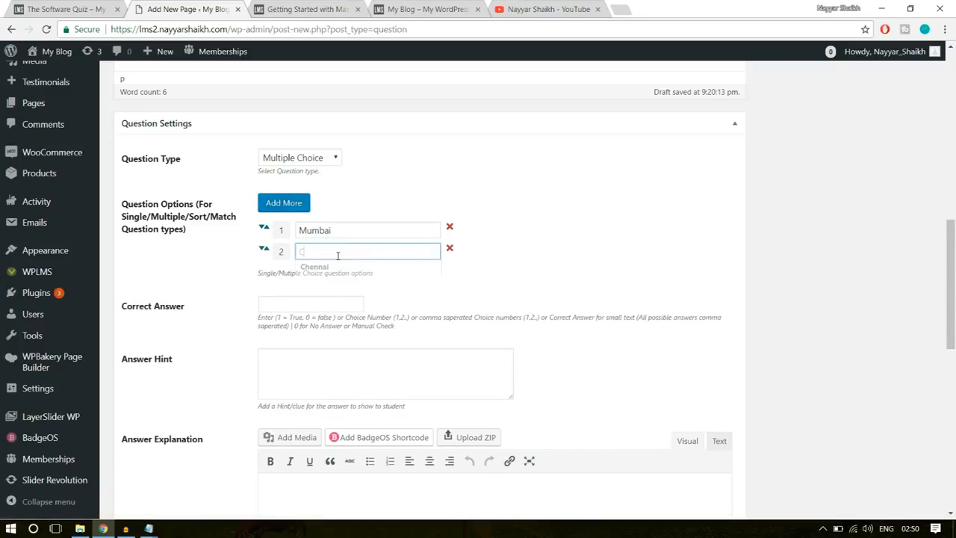
pyautogui.write('hennai')
# - Add Delhi and Goa as the third and fourth answer options
pyautogui.click(295, 207)
pyautogui.click(336, 277)
pyautogui.write('D')
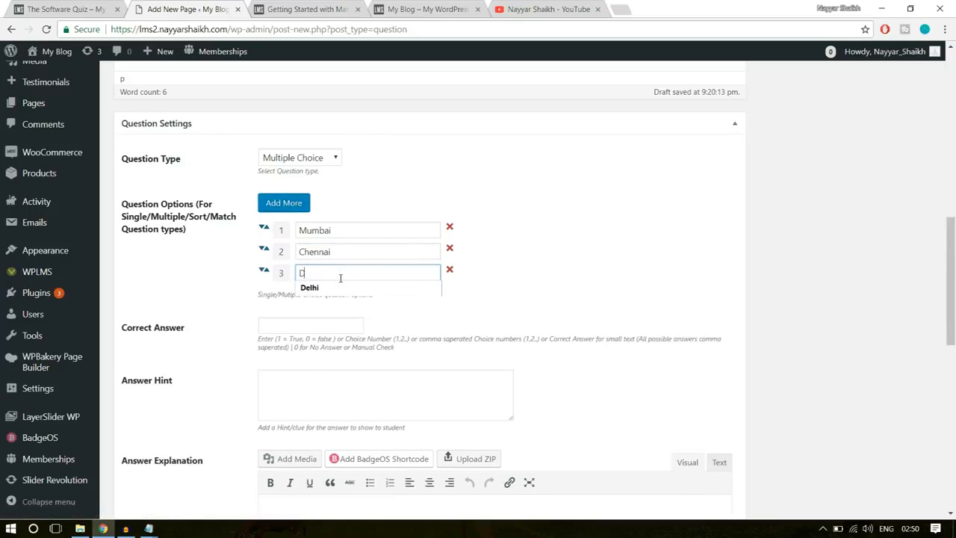
pyautogui.write('elhi')
pyautogui.click(462, 282)
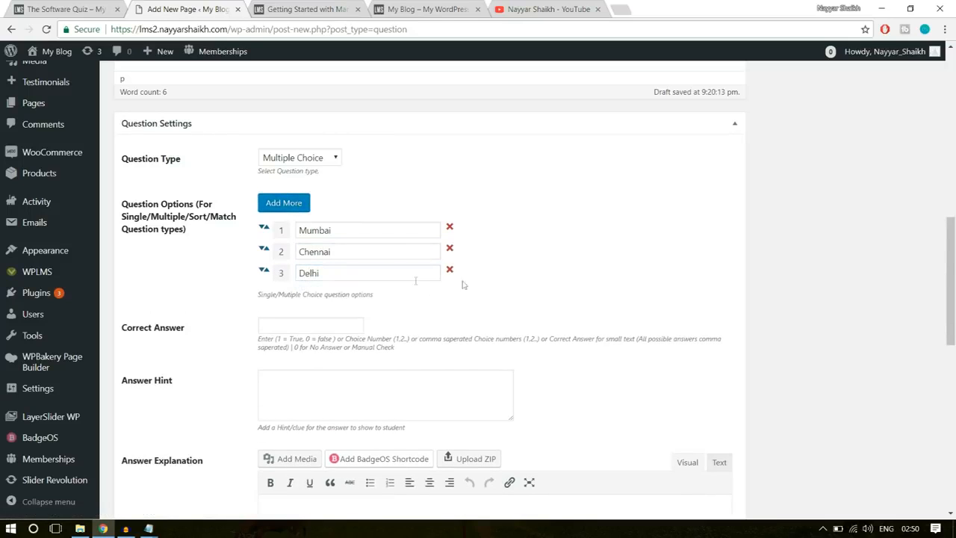
pyautogui.click(292, 203)
pyautogui.click(318, 299)
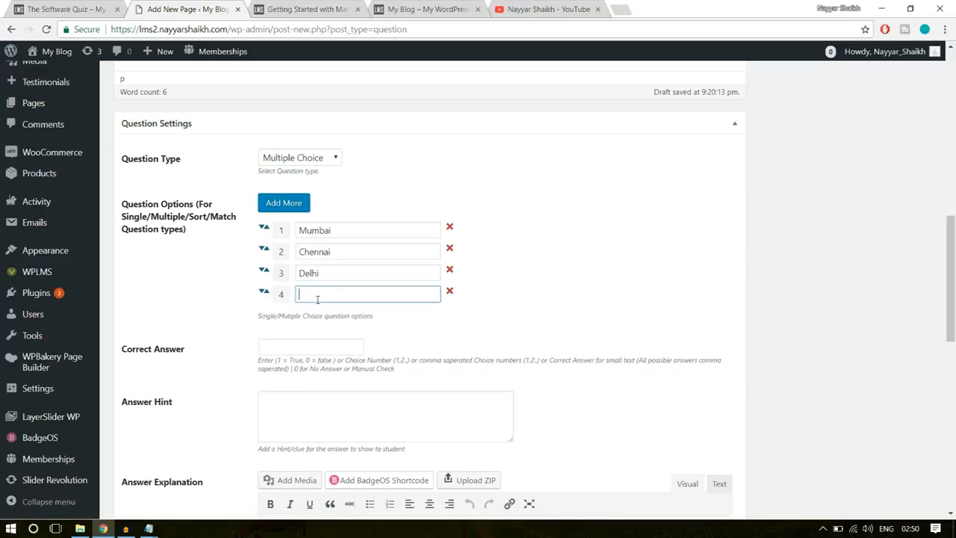
pyautogui.write('Goa')
pyautogui.click(712, 282)
# - Set the correct answer to option 3, Delhi, and leave the answer hint and explanation empty
pyautogui.moveTo(329, 271); pyautogui.dragTo(294, 268)
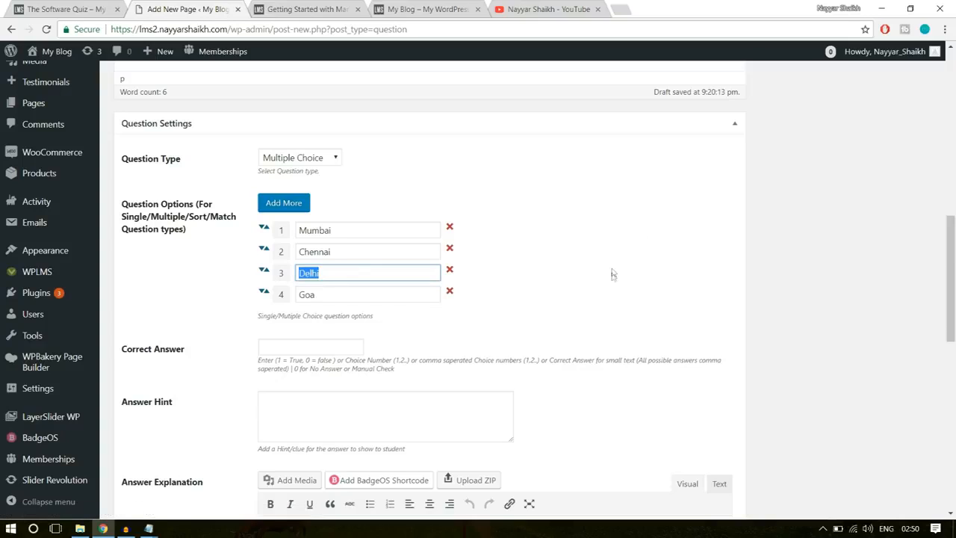
pyautogui.click(336, 346)
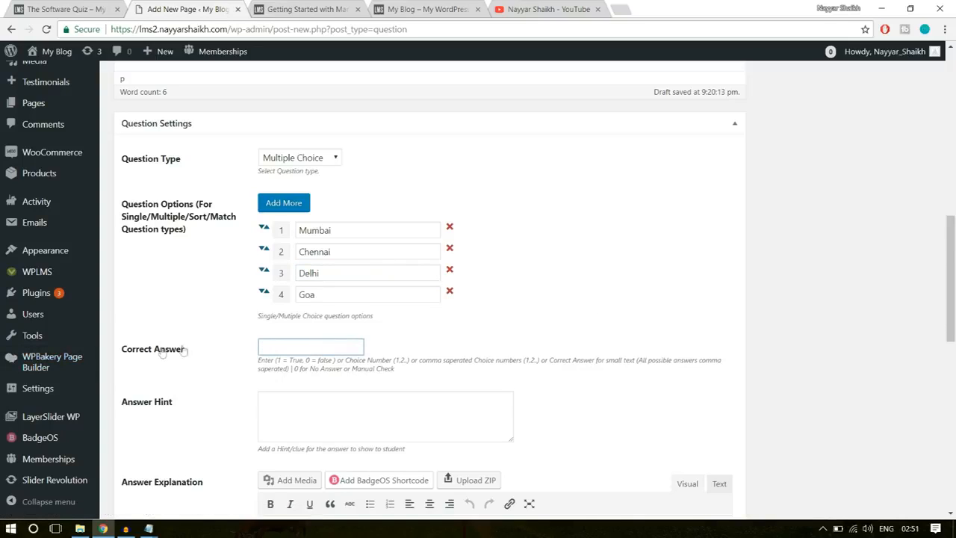
pyautogui.moveTo(184, 350); pyautogui.dragTo(125, 348)
pyautogui.click(127, 352)
pyautogui.write('3')
pyautogui.scroll(-2, 583, 328)
pyautogui.click(384, 290)
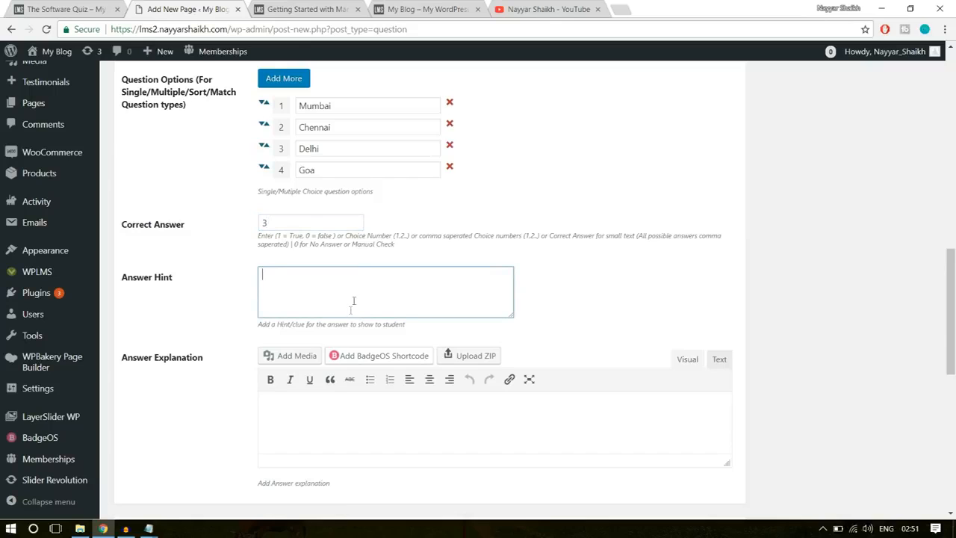
pyautogui.click(311, 424)
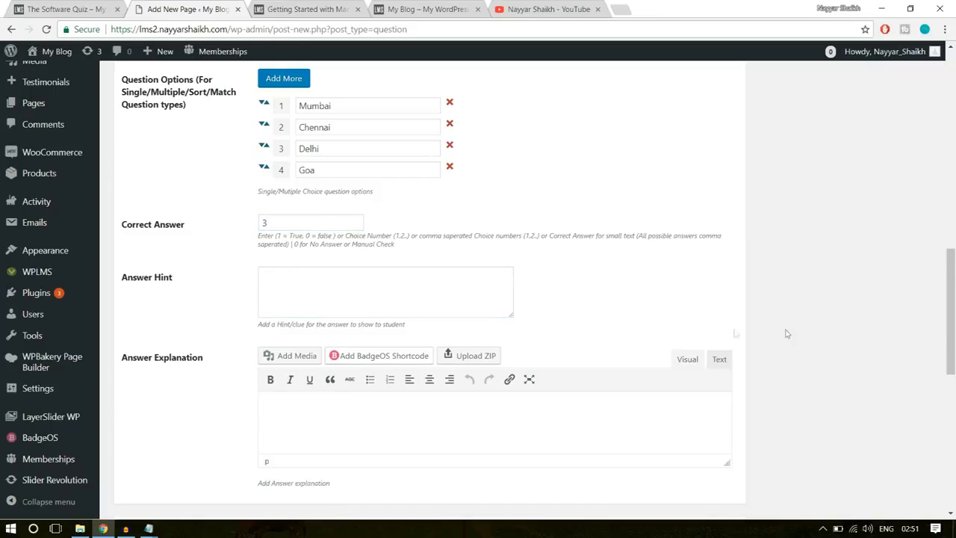
pyautogui.scroll(-2, 797, 340)
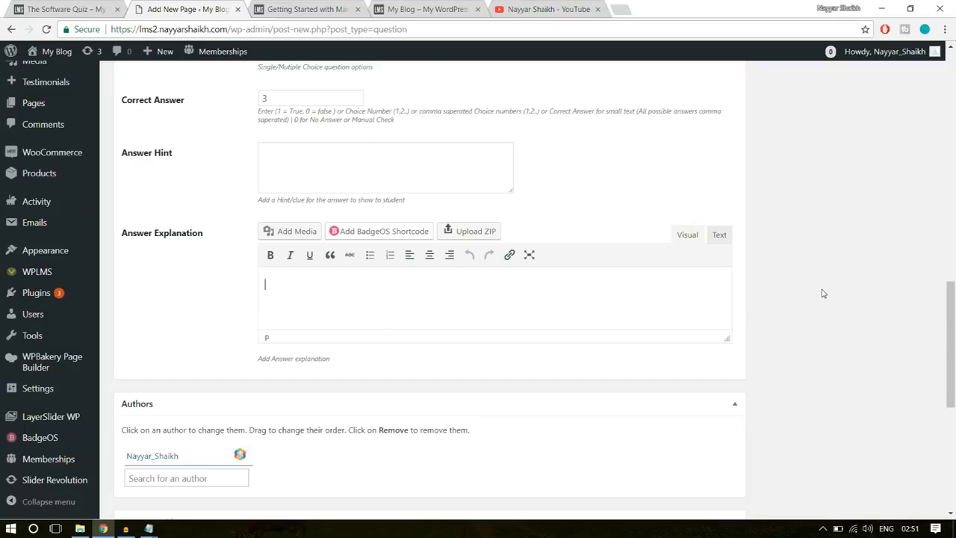
# - Add the question tag "software" and publish the question
pyautogui.scroll(15, 822, 294)
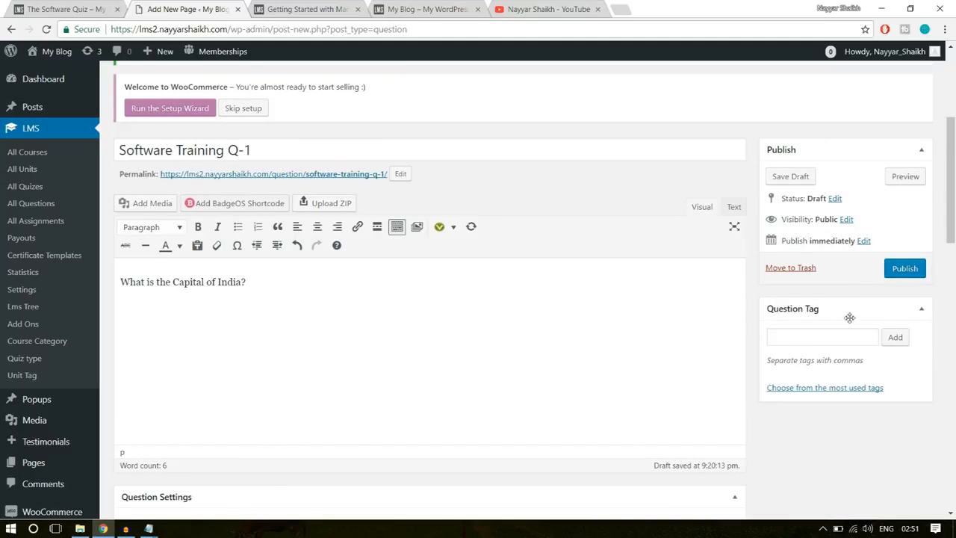
pyautogui.click(796, 333)
pyautogui.write('ftware')
pyautogui.press('Return')
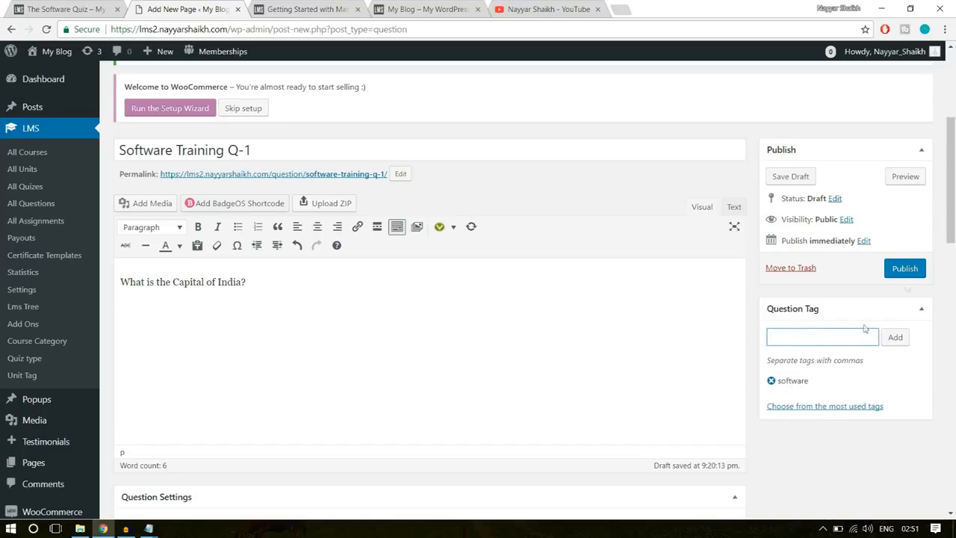
pyautogui.click(909, 270)
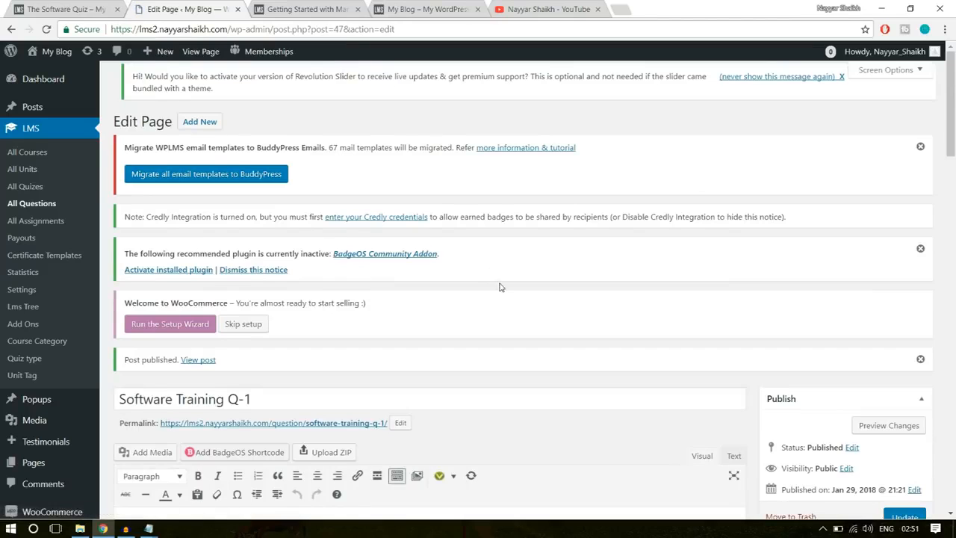
# - Reuse the published question's title for a new question, naming it "Software Training Q-2"
pyautogui.scroll(-3, 486, 280)
pyautogui.click(271, 218)
pyautogui.hotkey('ctrl', 'a')
pyautogui.hotkey('ctrl', 'c')
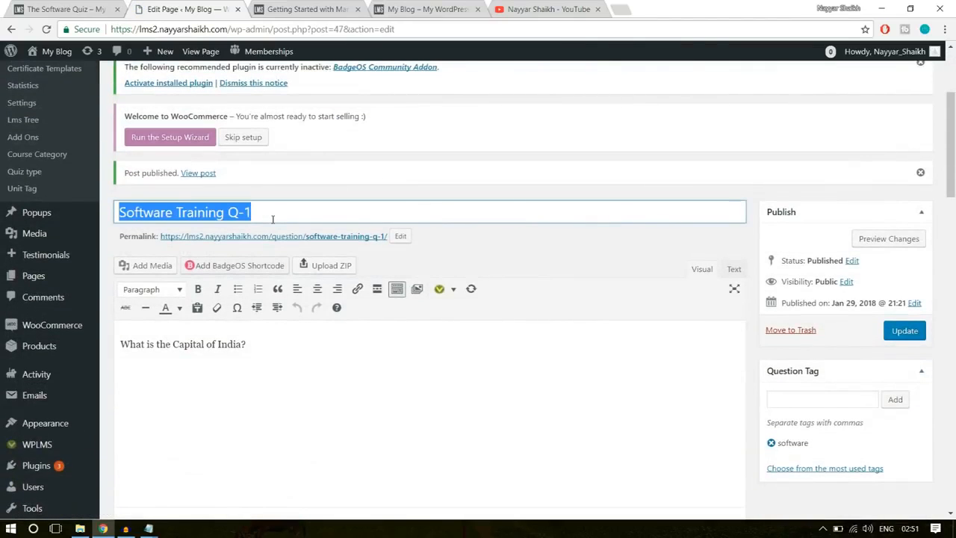
pyautogui.scroll(3, 379, 310)
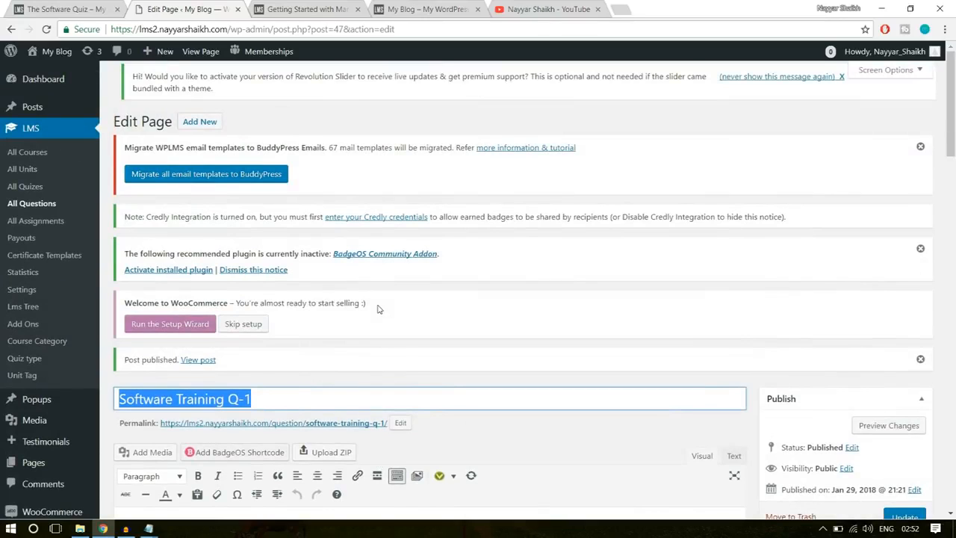
pyautogui.click(216, 124)
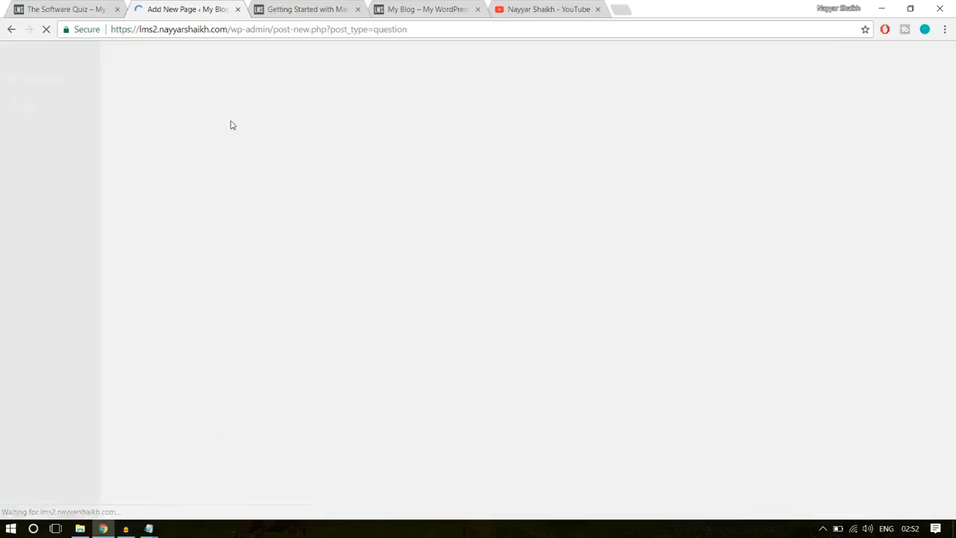
pyautogui.scroll(-2, 361, 296)
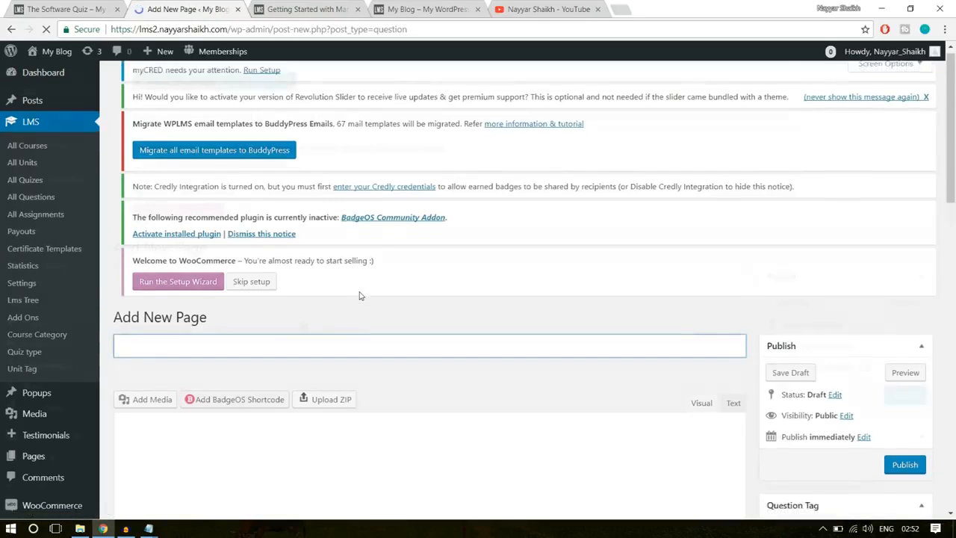
pyautogui.hotkey('ctrl', 'v')
pyautogui.scroll(2, 360, 296)
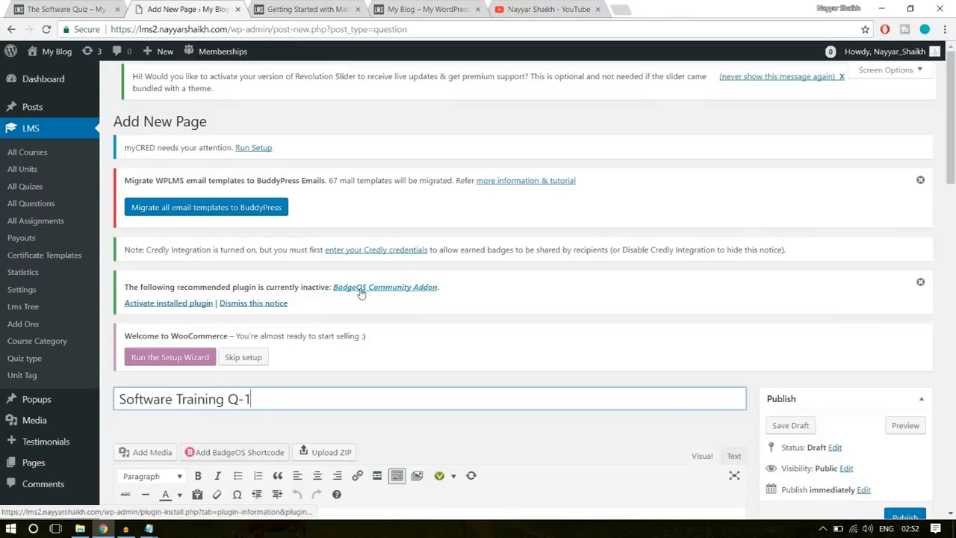
pyautogui.press('BackSpace')
pyautogui.write('2')
# - Enter "Question" as the text of the second question
pyautogui.scroll(-3, 593, 271)
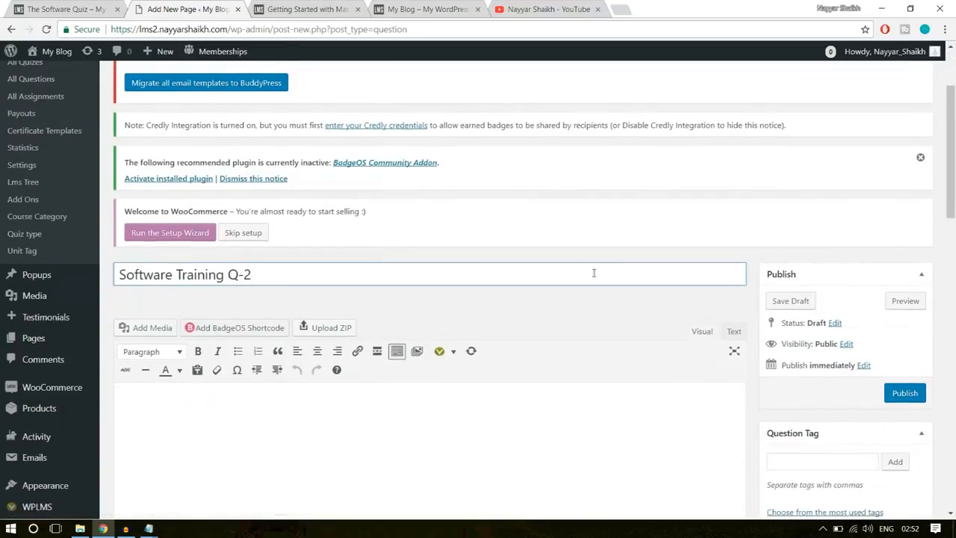
pyautogui.scroll(-1, 410, 341)
pyautogui.click(410, 341)
pyautogui.write('Question')
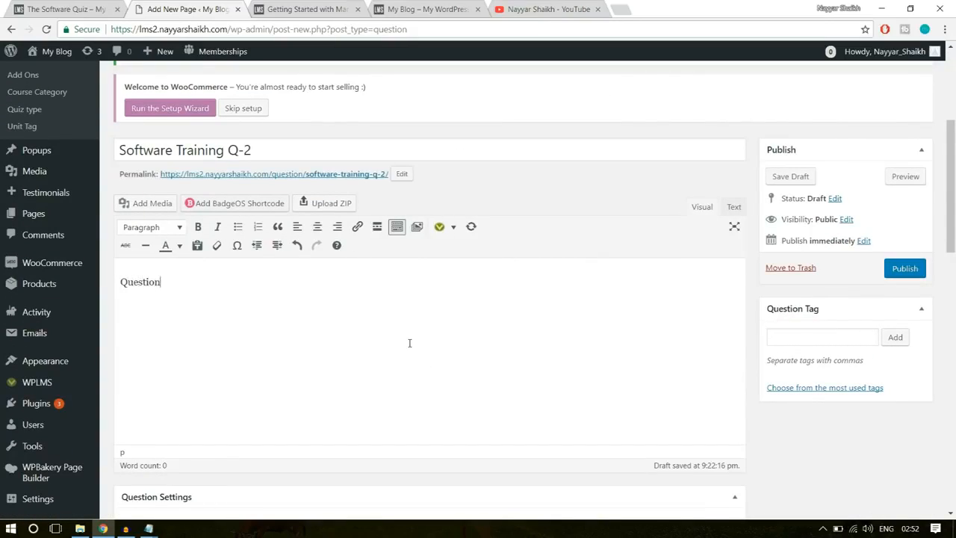
# - Add the first two answer options to the multiple-choice question, entering "Wrong" for each
pyautogui.scroll(-3, 557, 303)
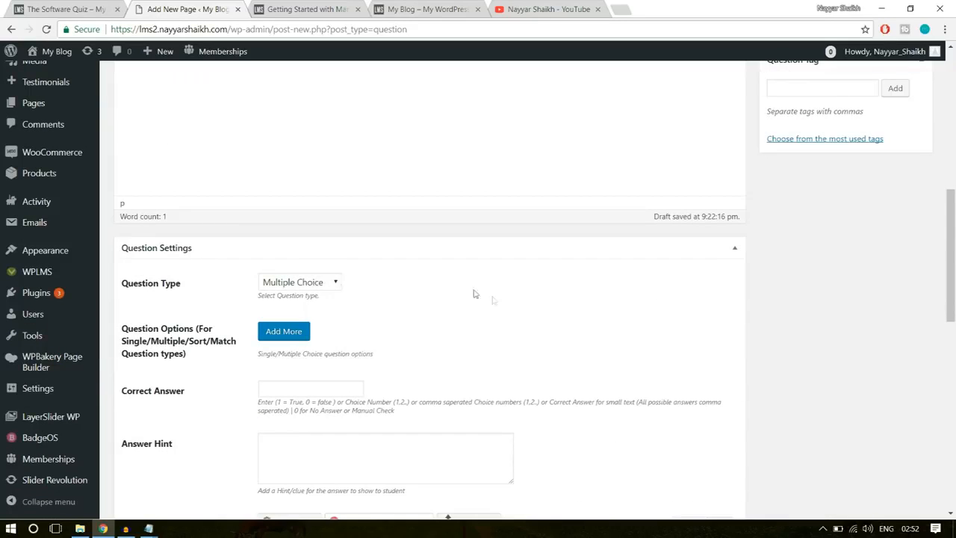
pyautogui.scroll(-1, 474, 292)
pyautogui.click(296, 266)
pyautogui.click(332, 297)
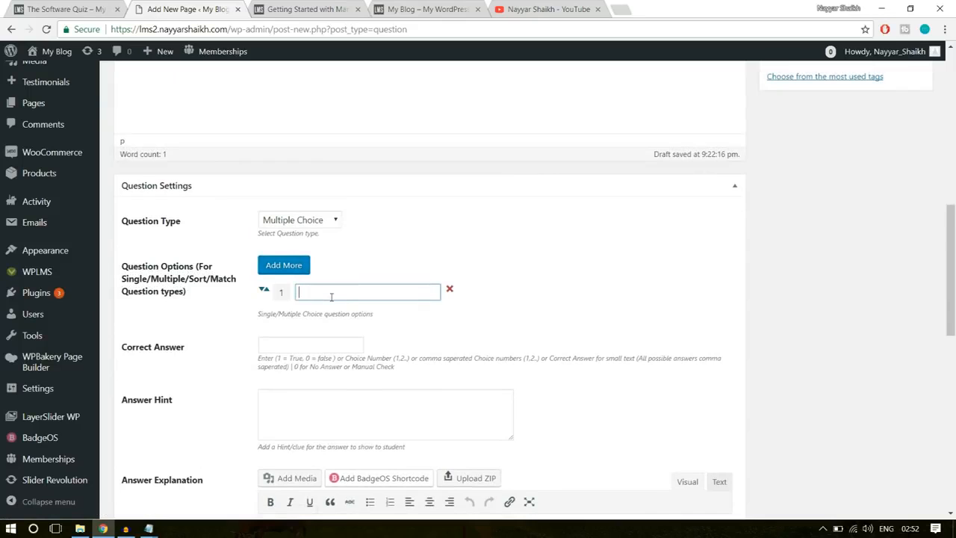
pyautogui.write('Wrong')
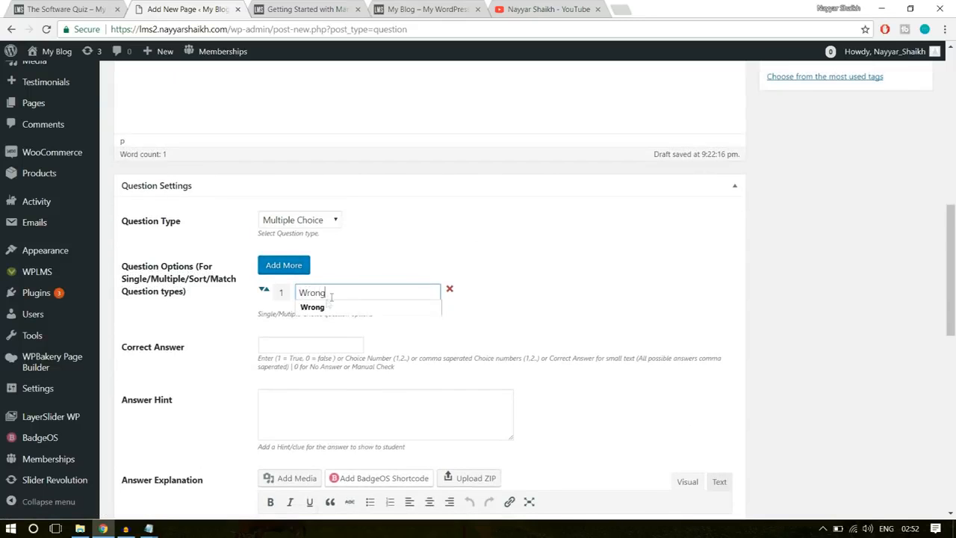
pyautogui.click(285, 266)
pyautogui.click(328, 316)
pyautogui.write('Wrong')
# - Add a third answer option "Right" and a fourth answer option "Wrong"
pyautogui.click(284, 265)
pyautogui.click(354, 327)
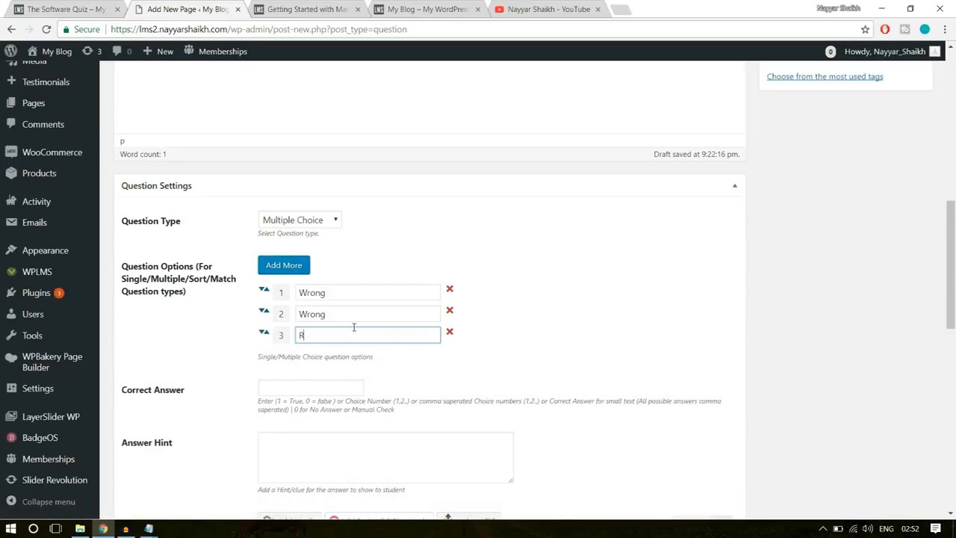
pyautogui.click(284, 265)
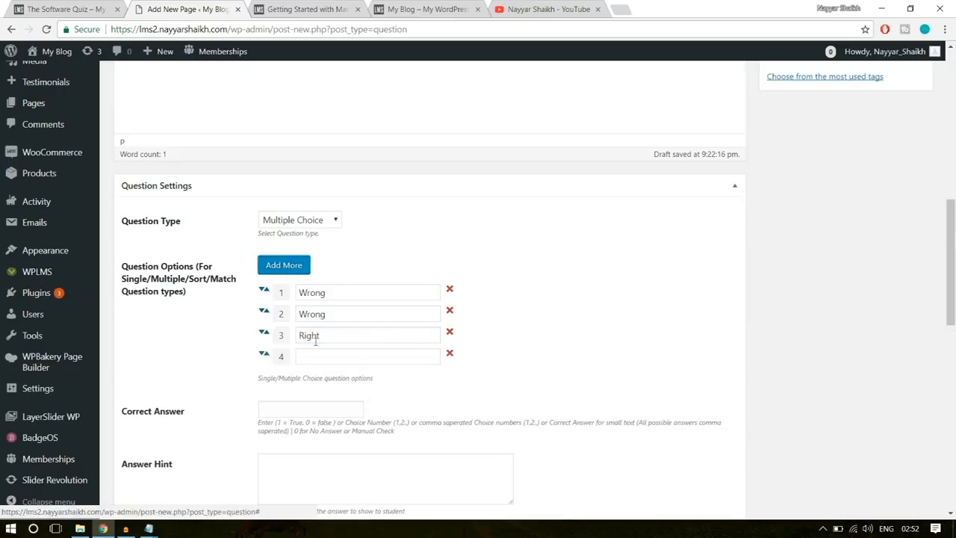
pyautogui.click(319, 355)
pyautogui.write('Wrong')
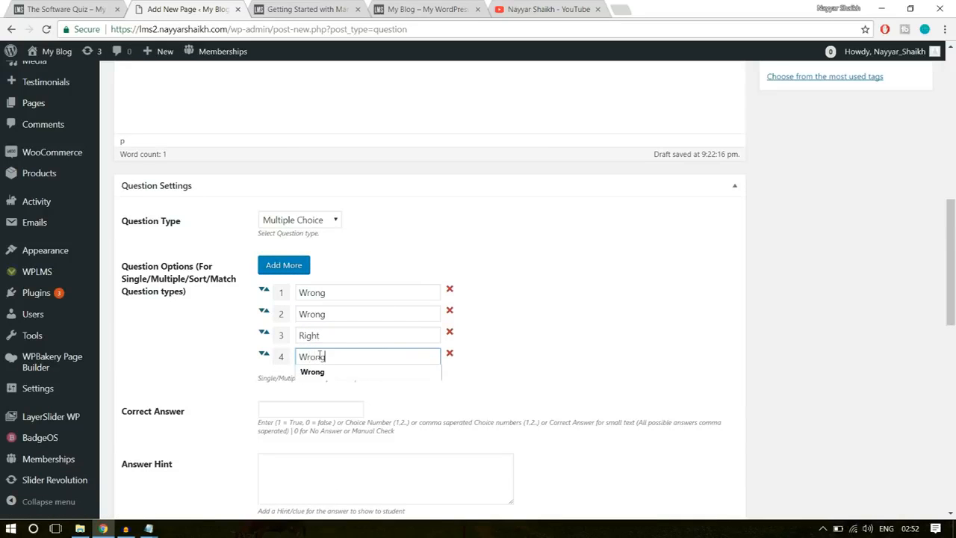
pyautogui.click(499, 303)
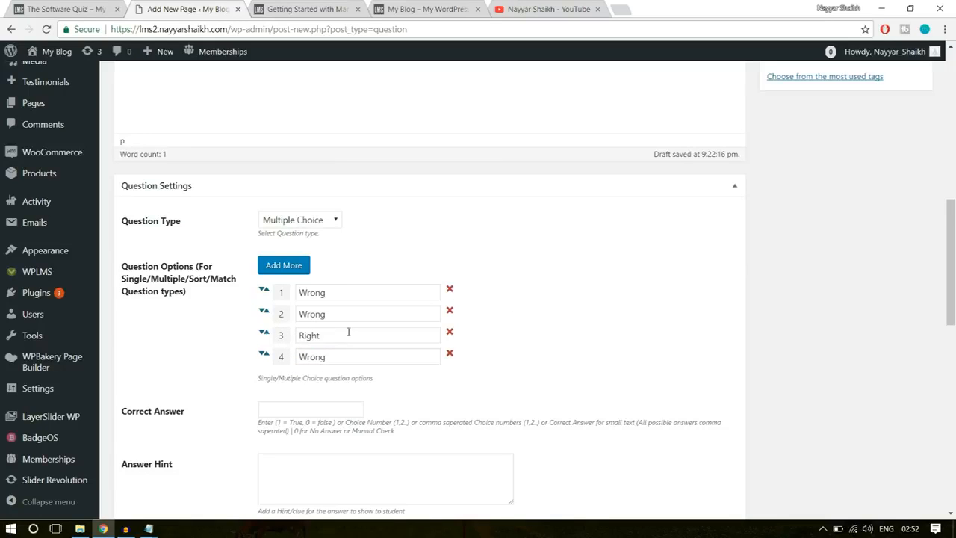
# - Move the "Right" option to the first position and set the correct answer to 1
pyautogui.moveTo(263, 335); pyautogui.dragTo(268, 299)
pyautogui.click(518, 277)
pyautogui.click(302, 410)
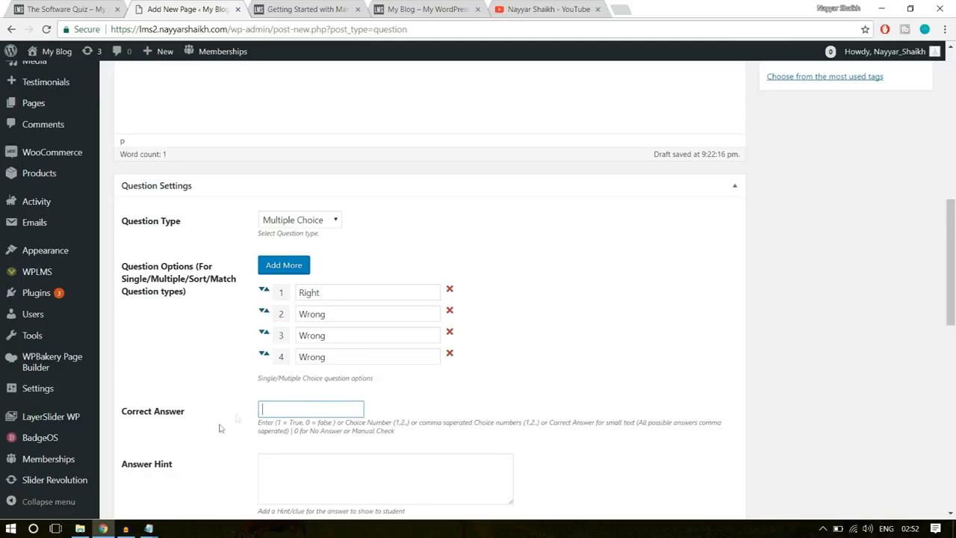
pyautogui.write('1')
pyautogui.click(513, 396)
pyautogui.moveTo(319, 293); pyautogui.dragTo(278, 299)
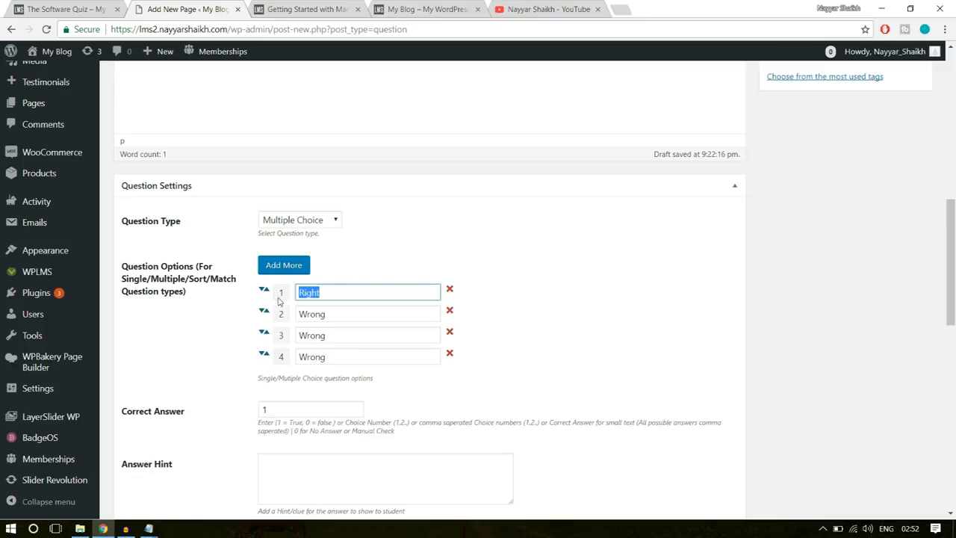
pyautogui.click(274, 400)
# - Leave the answer hint, explanation and question tag empty and publish the second question
pyautogui.scroll(-3, 702, 384)
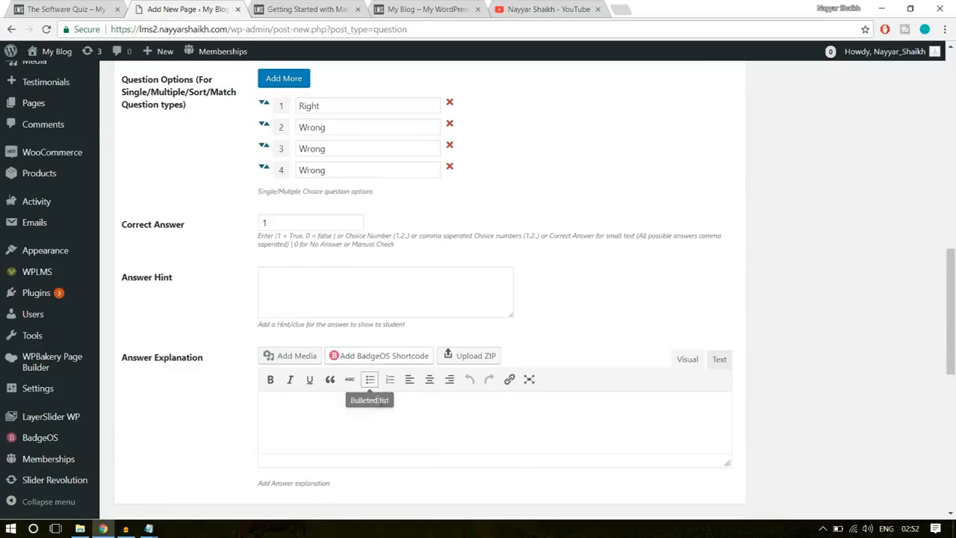
pyautogui.scroll(-2, 351, 381)
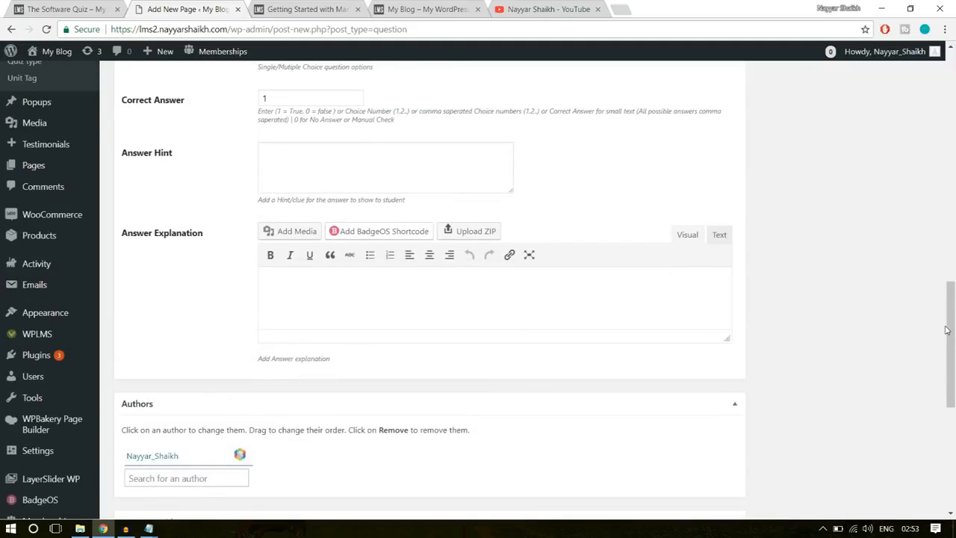
pyautogui.scroll(10, 945, 330)
pyautogui.click(804, 340)
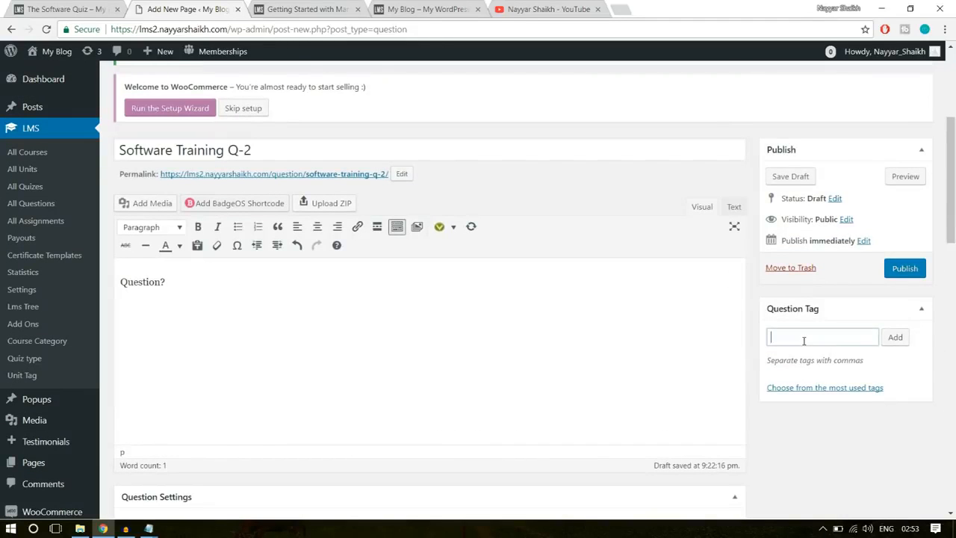
pyautogui.click(906, 268)
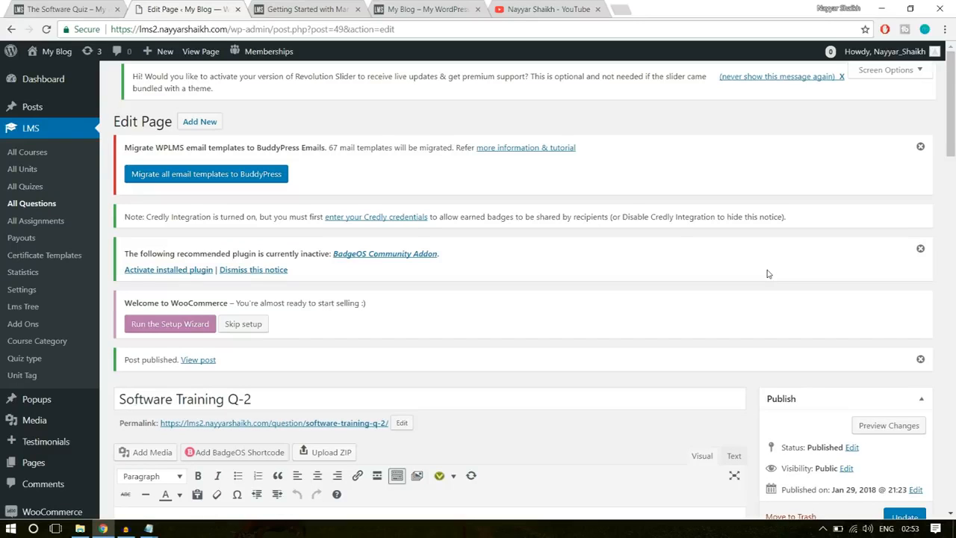
# - Go to the LMS quiz list and start a new quiz
pyautogui.click(28, 187)
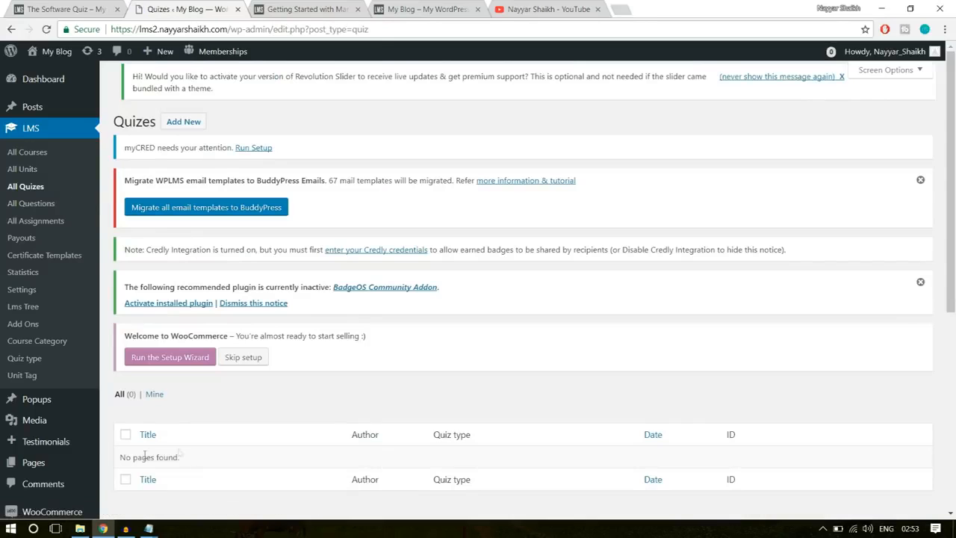
pyautogui.moveTo(188, 462); pyautogui.dragTo(121, 457)
pyautogui.click(198, 453)
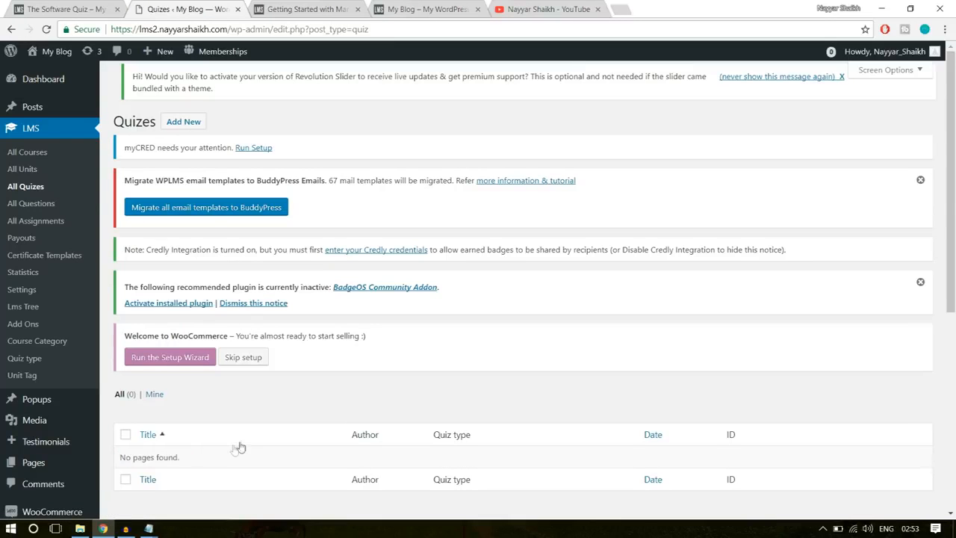
pyautogui.click(191, 128)
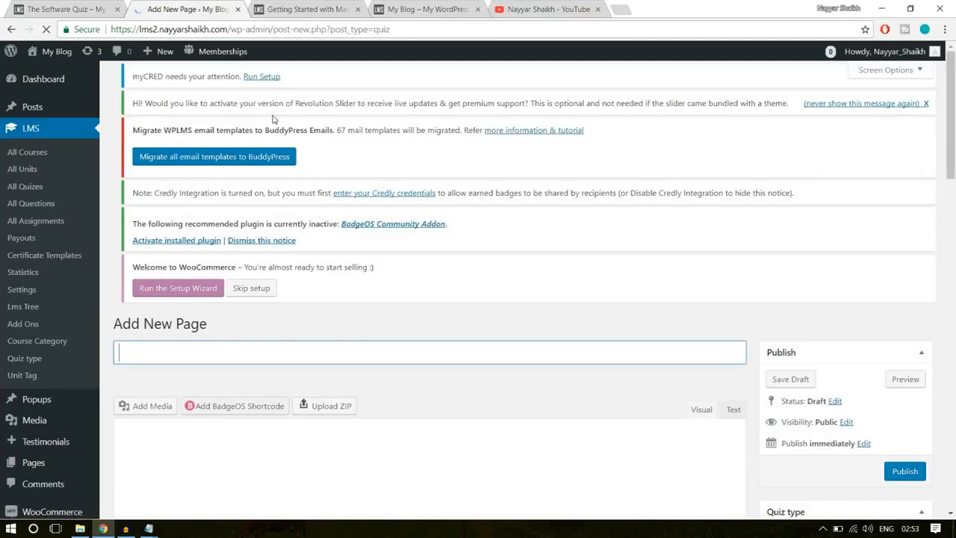
pyautogui.scroll(-3, 254, 332)
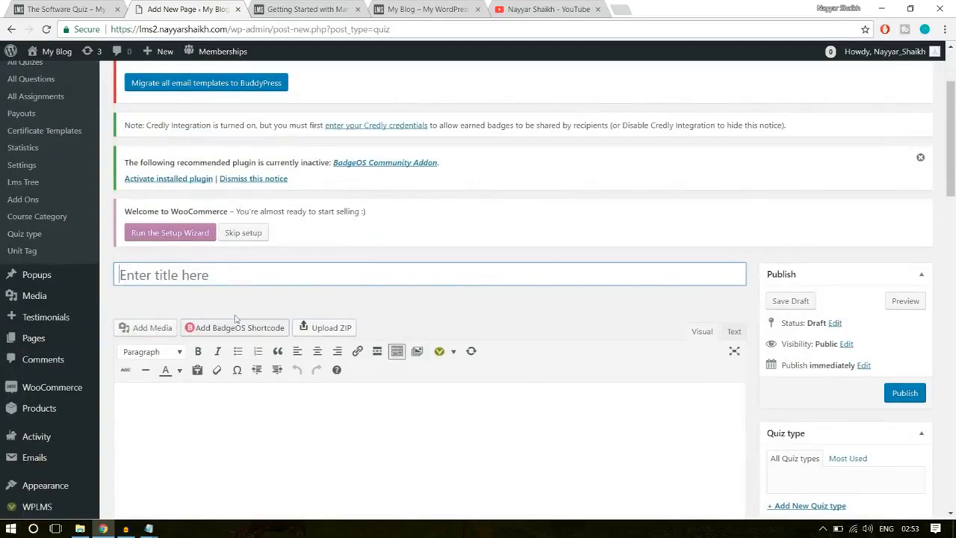
# - Title the new quiz "The Software Quiz", reusing the title from the existing quiz page
pyautogui.click(52, 9)
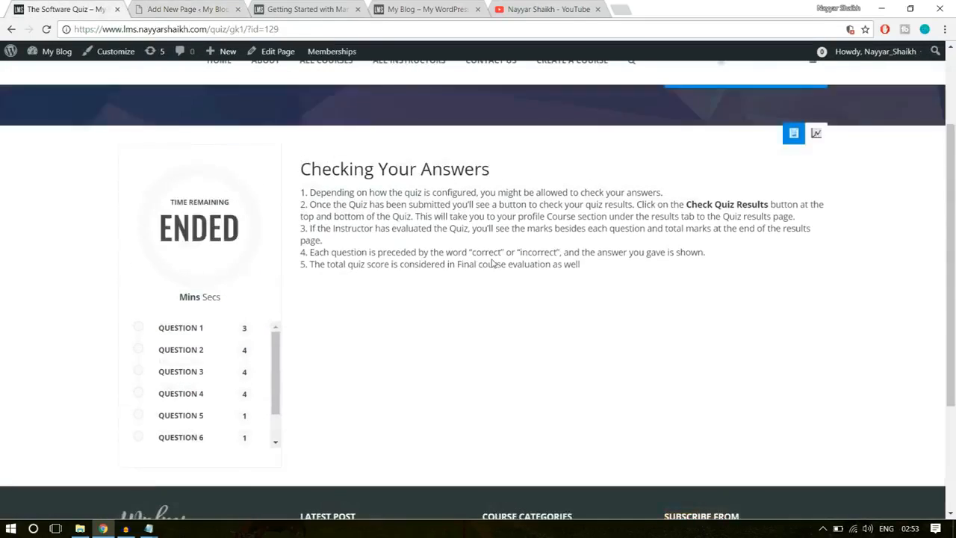
pyautogui.scroll(2, 493, 263)
pyautogui.moveTo(117, 165); pyautogui.dragTo(353, 156)
pyautogui.hotkey('ctrl', 'c')
pyautogui.click(196, 6)
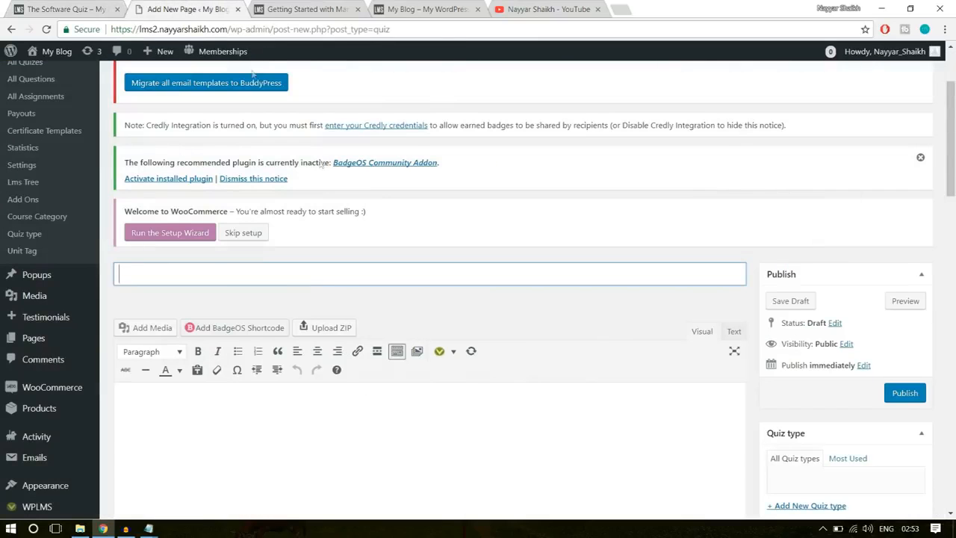
pyautogui.hotkey('ctrl', 'v')
# - Examine the "Checking Your Answers" text on the existing quiz page as a model for the new quiz's content
pyautogui.click(64, 6)
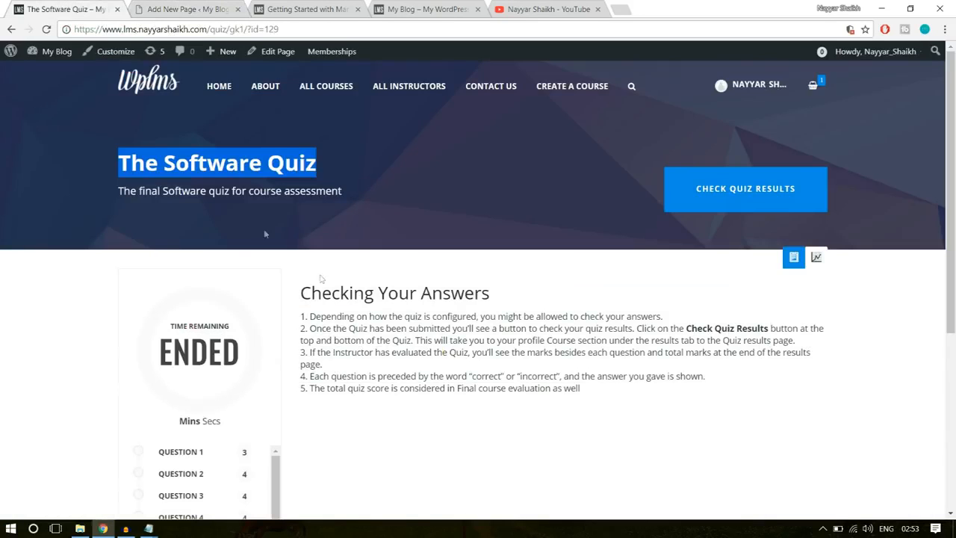
pyautogui.scroll(-2, 478, 299)
pyautogui.moveTo(490, 168); pyautogui.dragTo(301, 173)
pyautogui.click(321, 196)
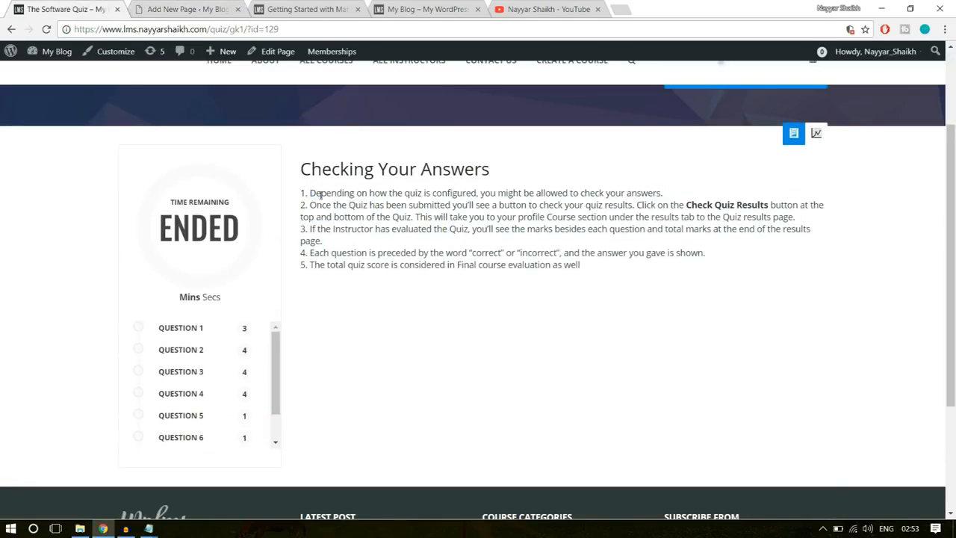
pyautogui.click(196, 9)
pyautogui.scroll(-3, 380, 363)
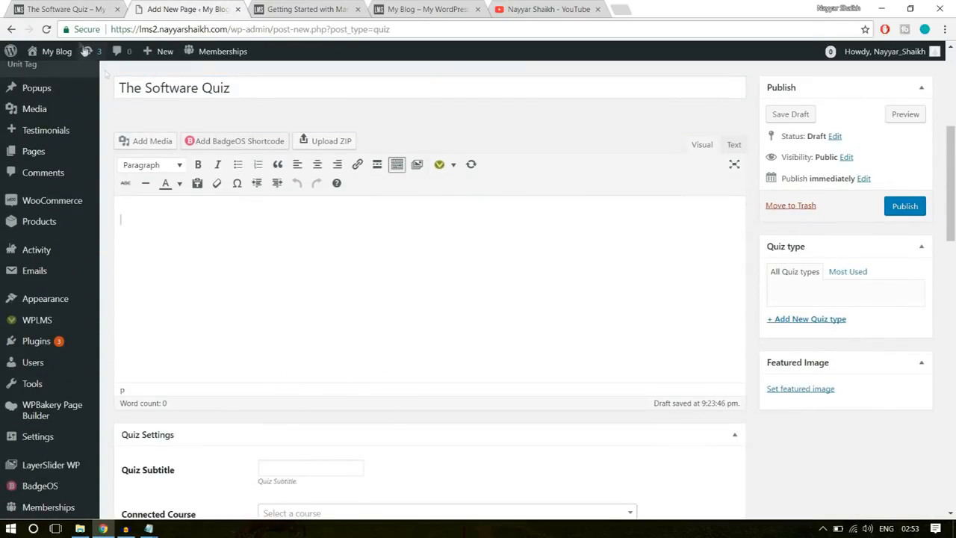
pyautogui.click(79, 6)
pyautogui.moveTo(301, 168); pyautogui.dragTo(505, 178)
pyautogui.click(505, 179)
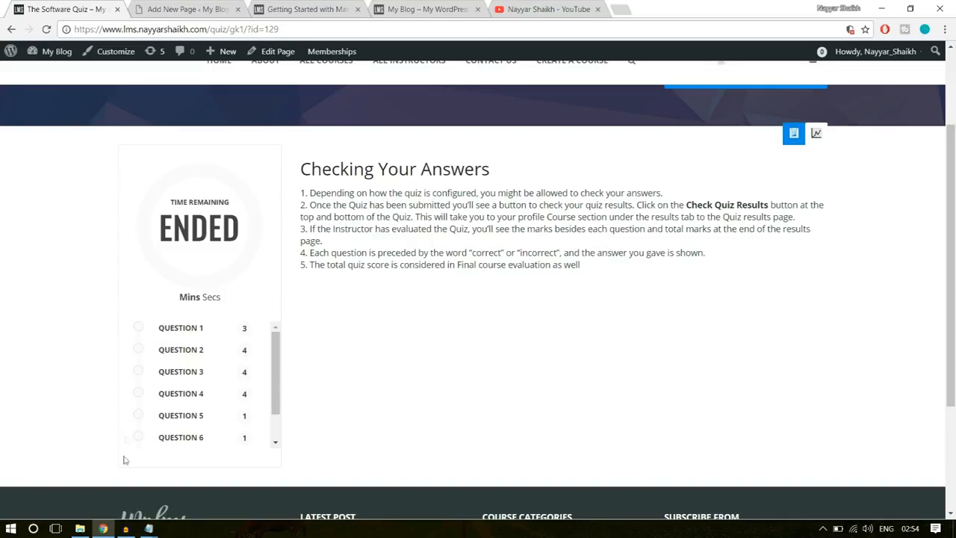
# - Open the Course Statements document from the WPLMS folder and go to its "Checking Your Answers" section
pyautogui.click(80, 528)
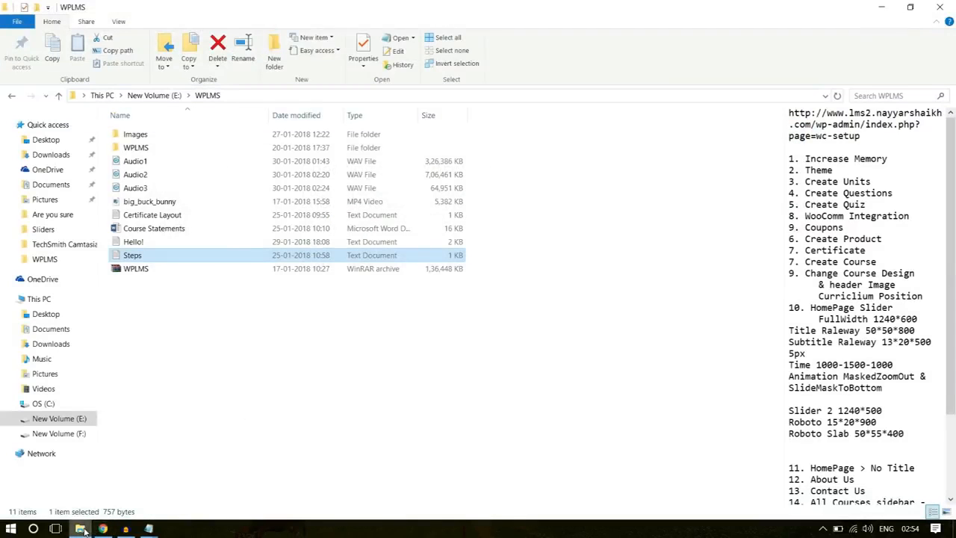
pyautogui.click(178, 231)
pyautogui.doubleClick(179, 229)
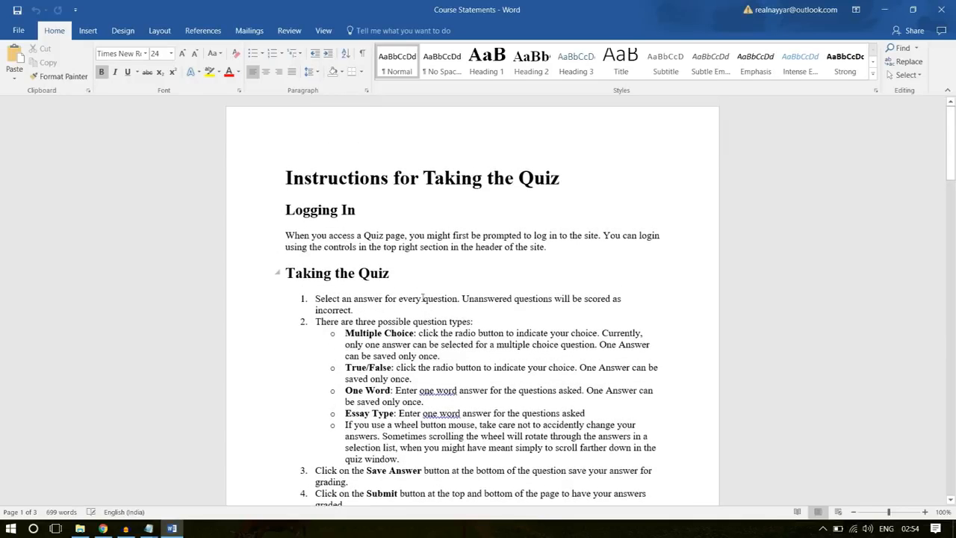
pyautogui.scroll(-1, 429, 312)
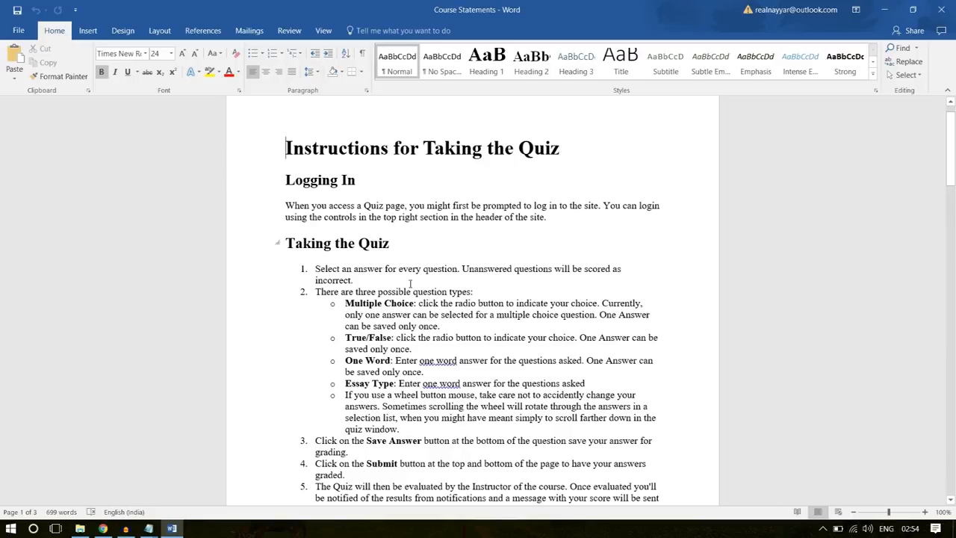
pyautogui.scroll(-3, 411, 295)
pyautogui.scroll(-9, 413, 307)
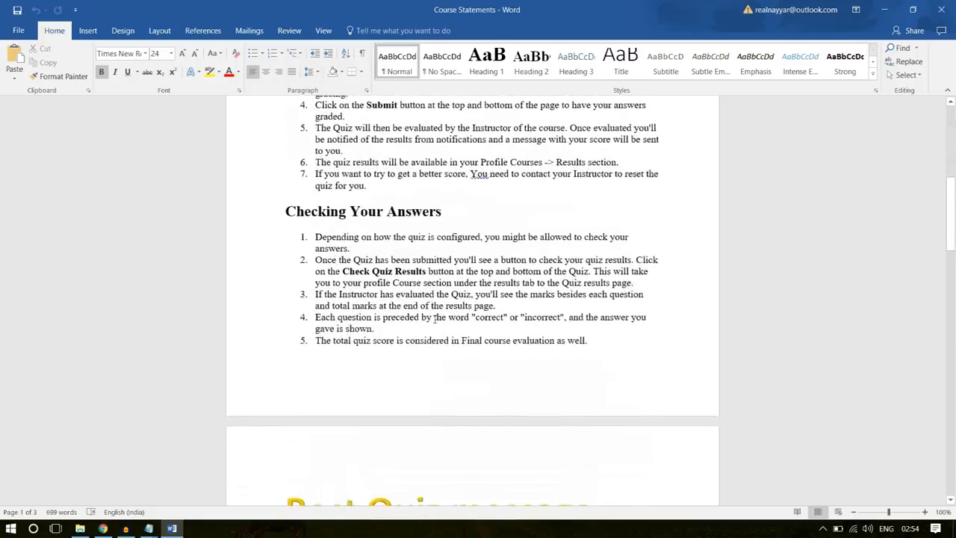
# - Copy the "Checking Your Answers" heading and its five points from the document into the new quiz's content
pyautogui.moveTo(557, 340); pyautogui.dragTo(261, 225)
pyautogui.hotkey('ctrl', 'c')
pyautogui.hotkey('alt', 'Tab')
pyautogui.click(191, 9)
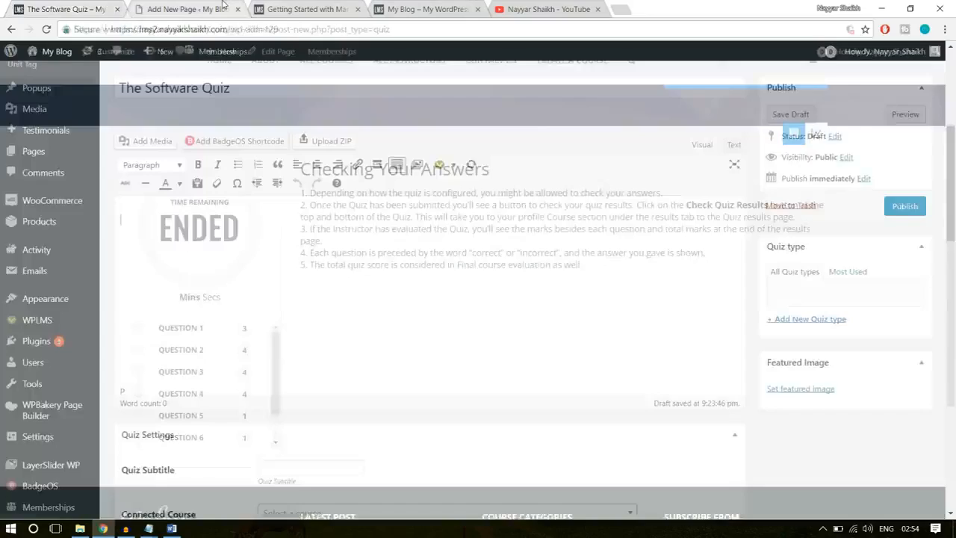
pyautogui.click(172, 528)
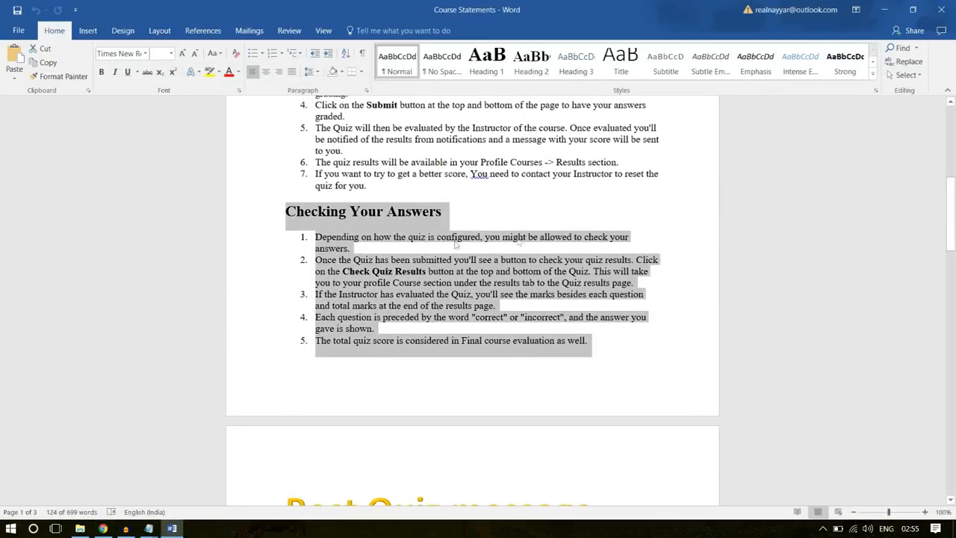
pyautogui.rightClick(393, 275)
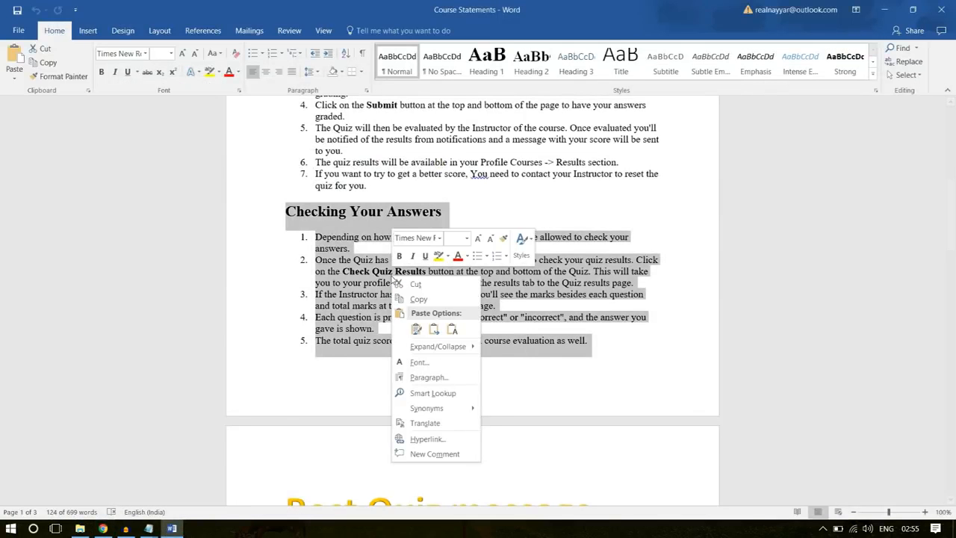
pyautogui.click(419, 299)
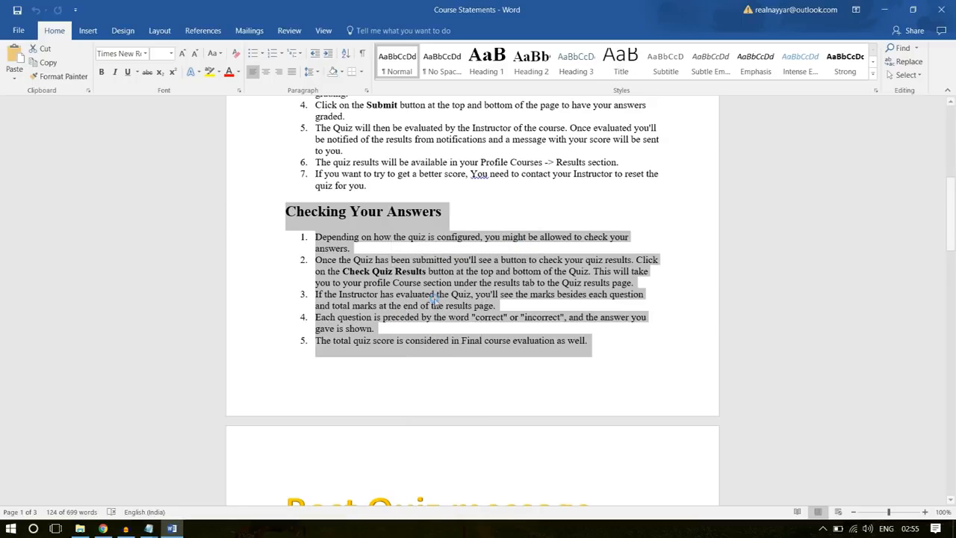
pyautogui.click(372, 220)
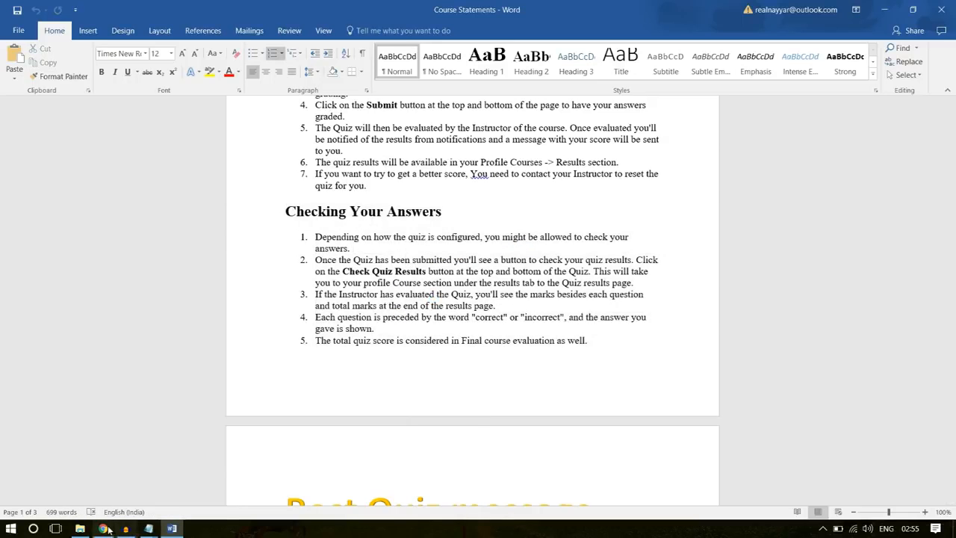
pyautogui.click(103, 528)
pyautogui.hotkey('ctrl', 'v')
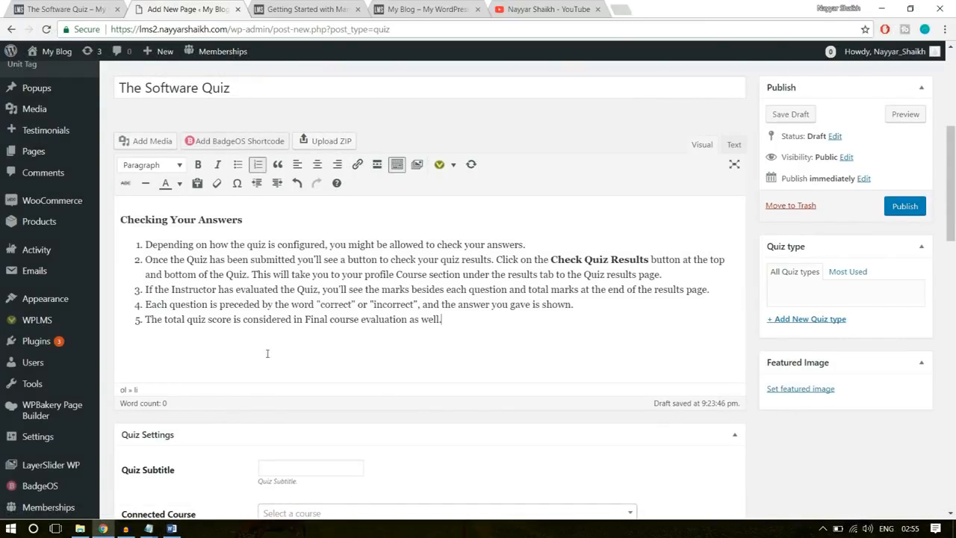
# - Set the quiz subtitle to "The final Software quiz for course assessment", copied from the existing quiz page
pyautogui.scroll(-3, 484, 343)
pyautogui.click(289, 219)
pyautogui.click(71, 9)
pyautogui.scroll(3, 267, 237)
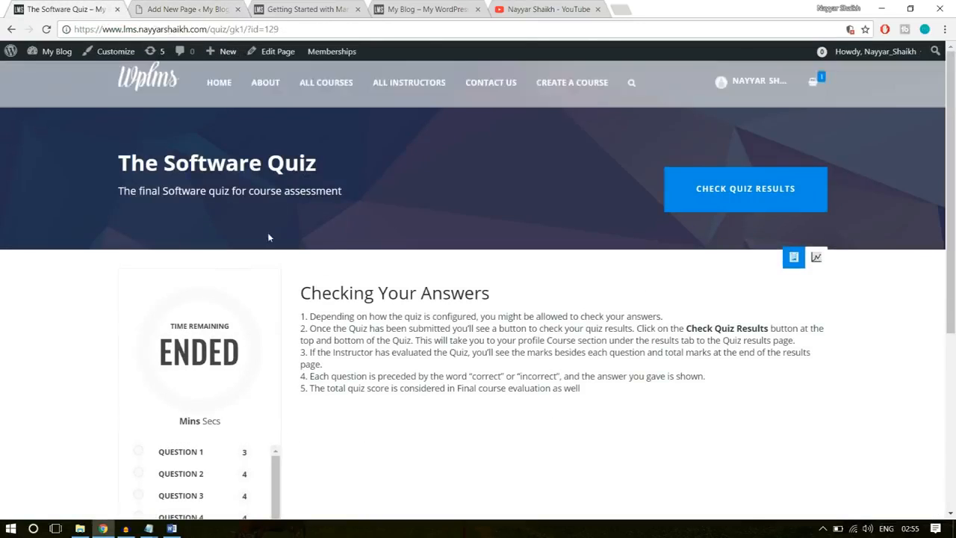
pyautogui.moveTo(119, 191); pyautogui.dragTo(363, 187)
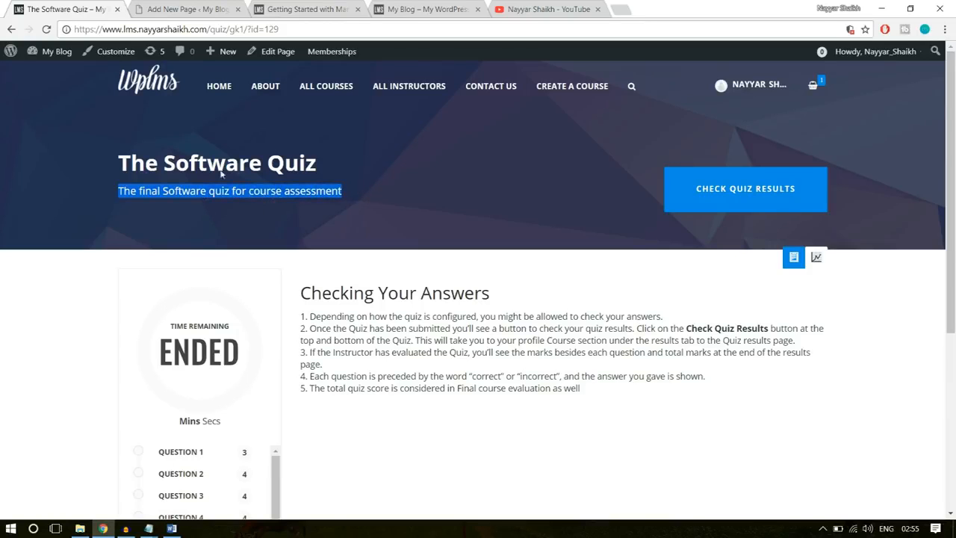
pyautogui.click(196, 8)
pyautogui.hotkey('ctrl', 'v')
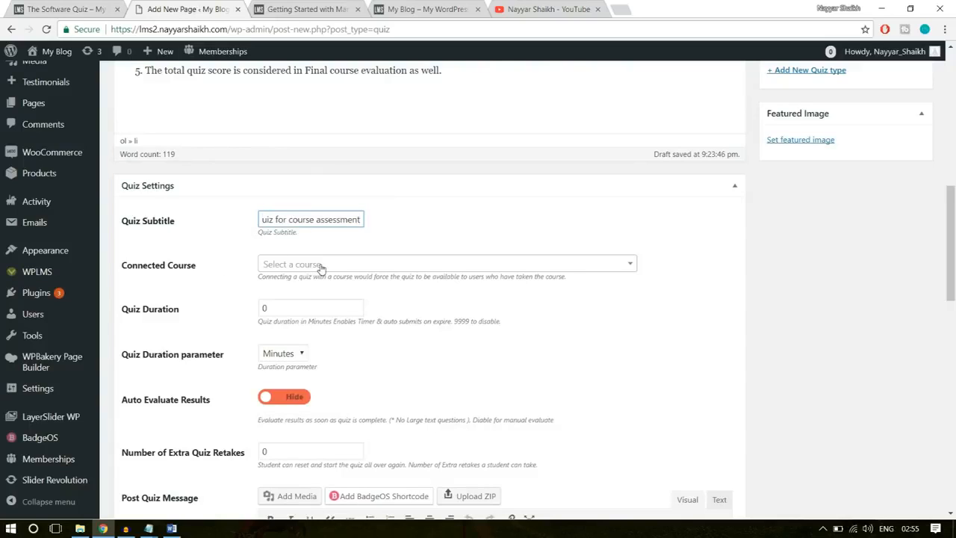
# - Leave the quiz without a connected course and set its duration to 10, with Minutes as the duration parameter
pyautogui.click(456, 265)
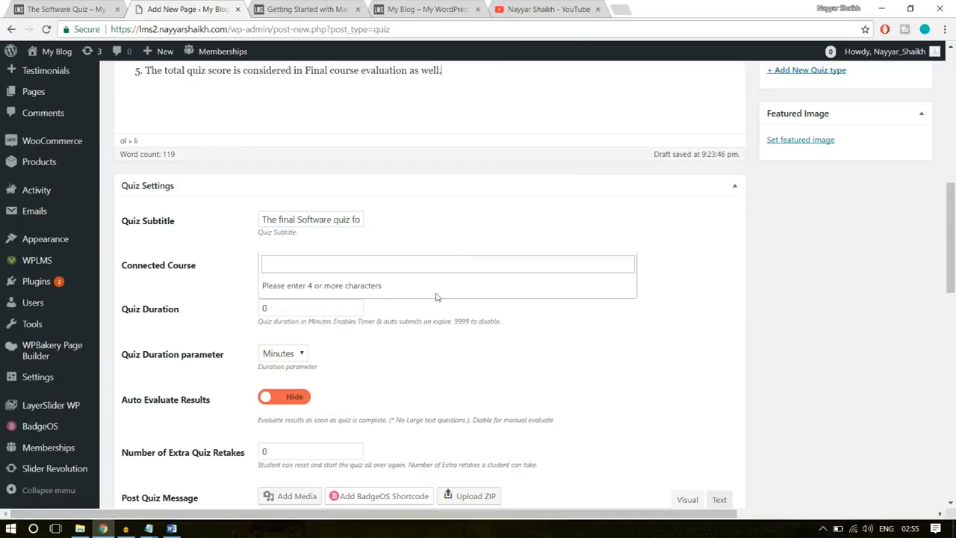
pyautogui.click(474, 243)
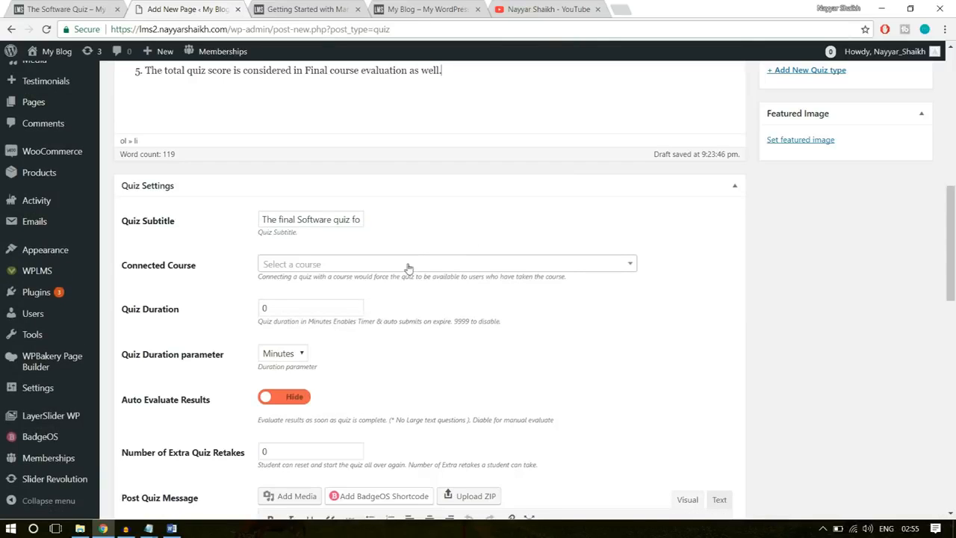
pyautogui.scroll(-1, 523, 295)
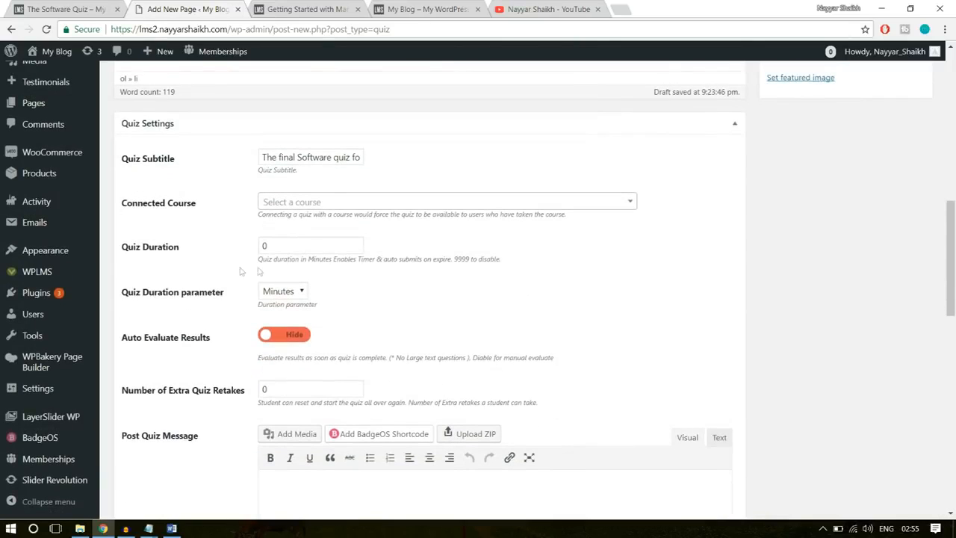
pyautogui.doubleClick(295, 249)
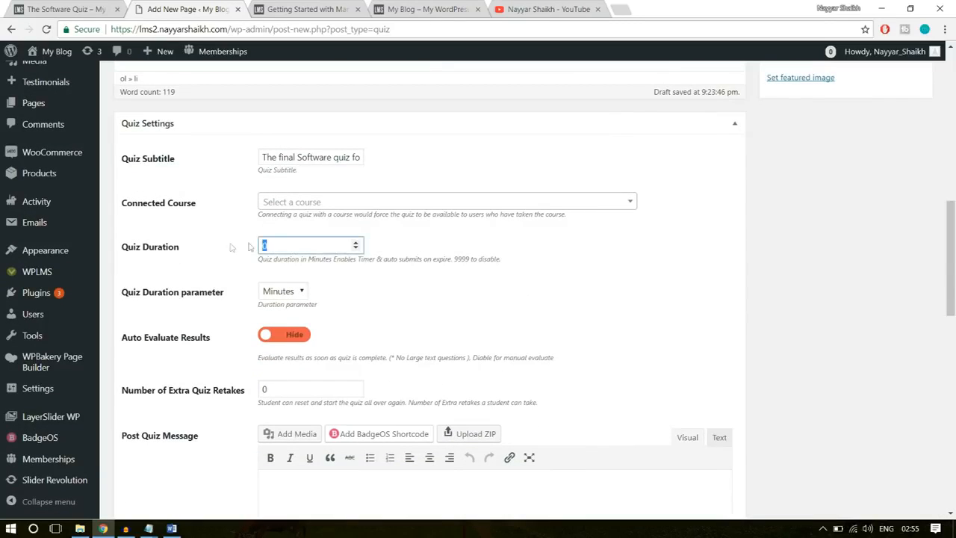
pyautogui.click(518, 251)
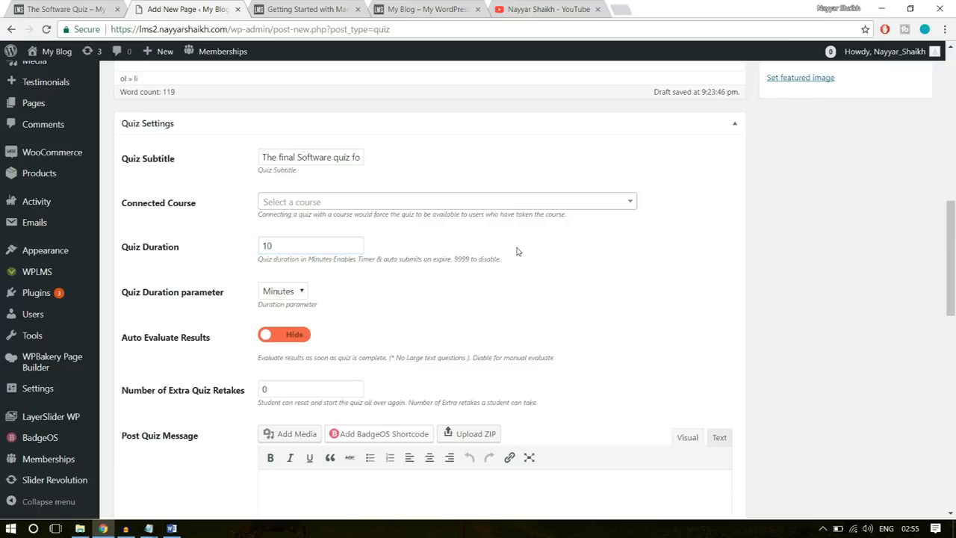
pyautogui.scroll(-1, 299, 264)
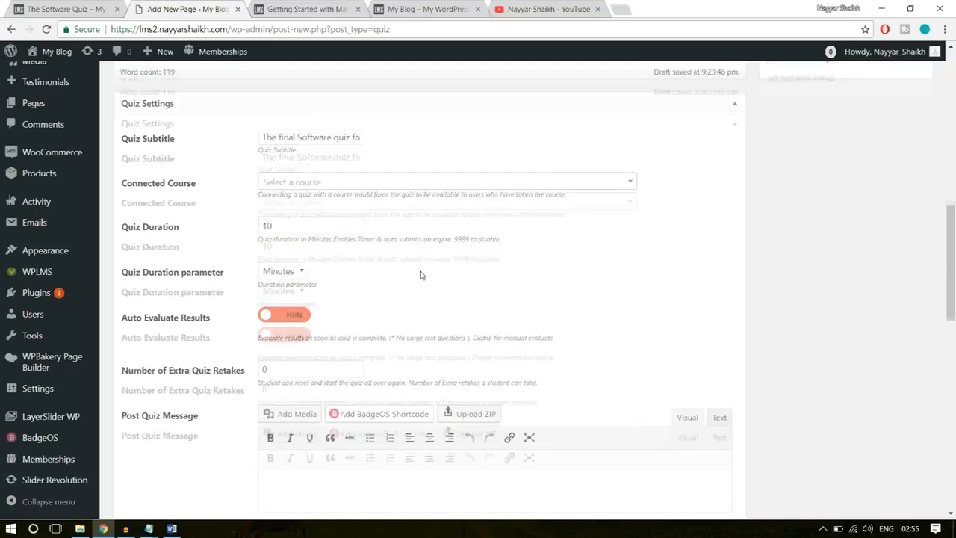
pyautogui.doubleClick(271, 183)
pyautogui.click(282, 242)
pyautogui.scroll(-1, 688, 212)
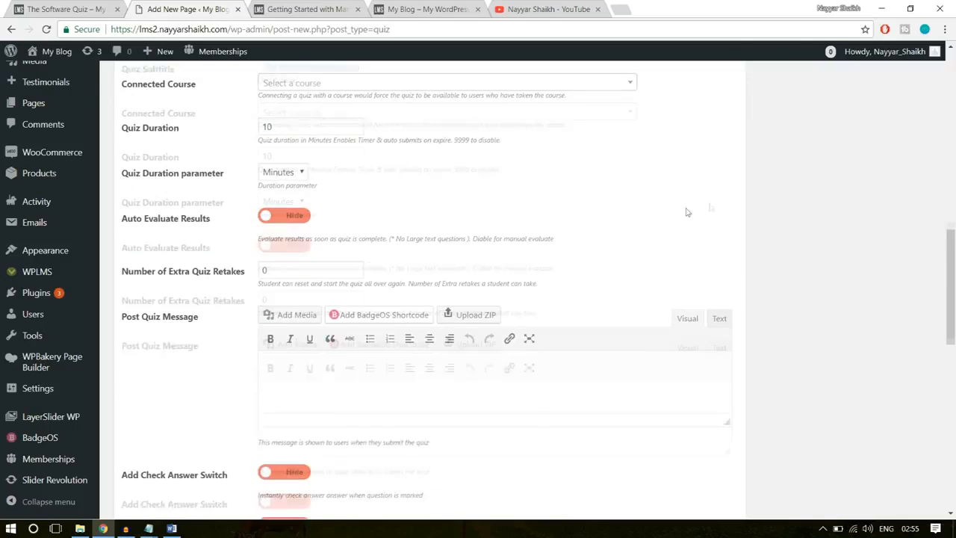
# - Switch Auto Evaluate Results to Show and set the number of extra quiz retakes to 3
pyautogui.click(284, 210)
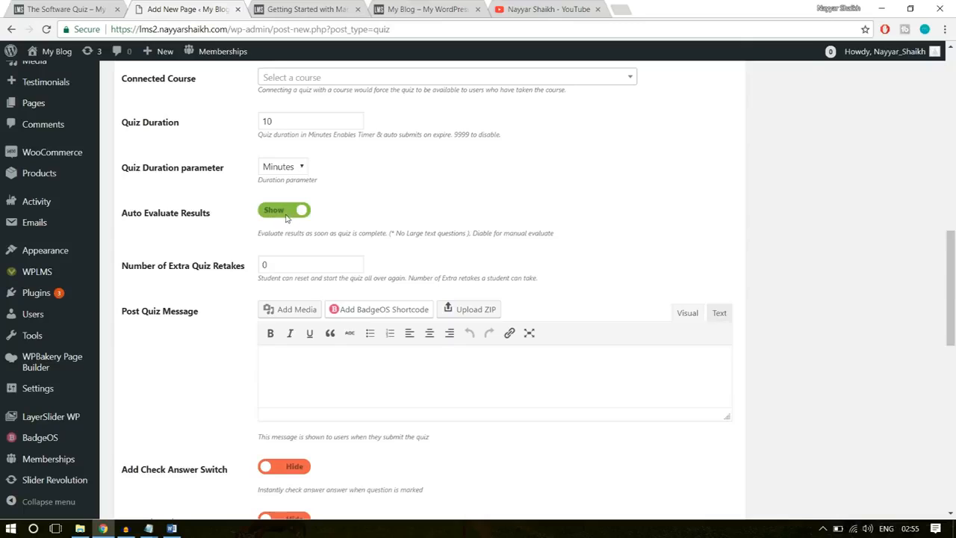
pyautogui.scroll(-2, 596, 241)
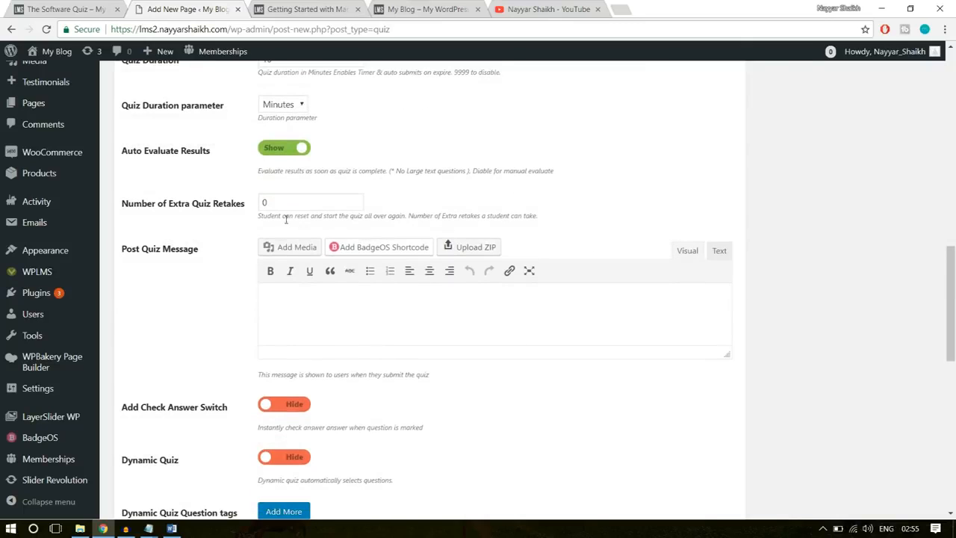
pyautogui.moveTo(347, 202); pyautogui.dragTo(227, 211)
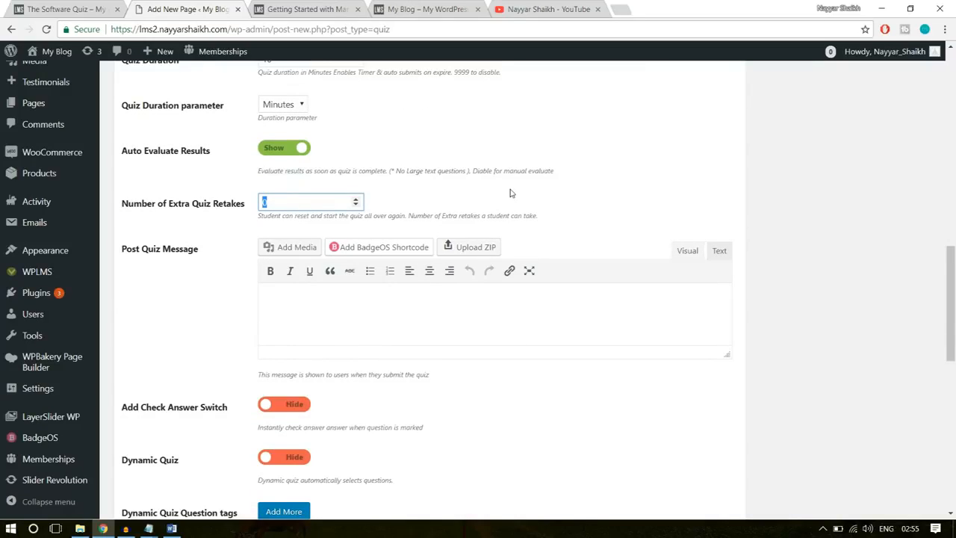
pyautogui.click(649, 175)
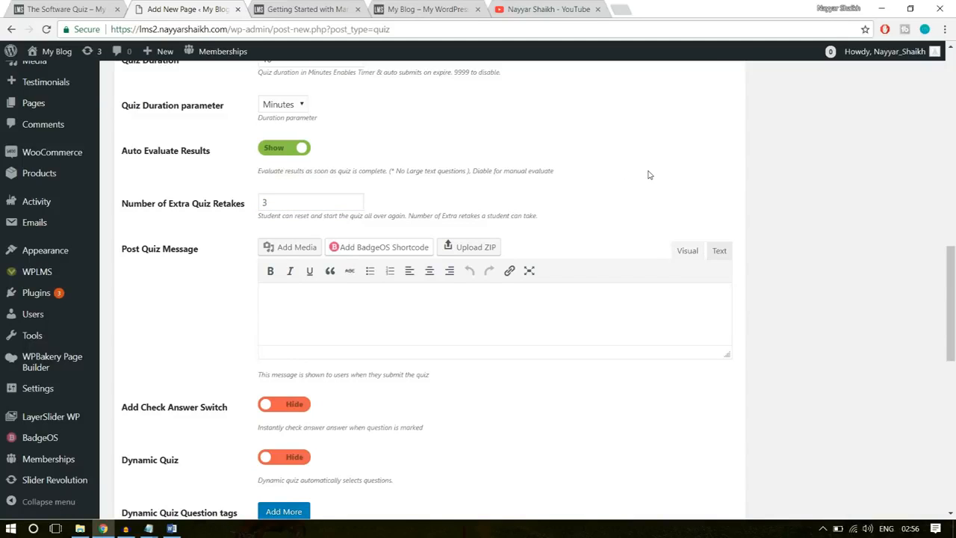
pyautogui.click(286, 200)
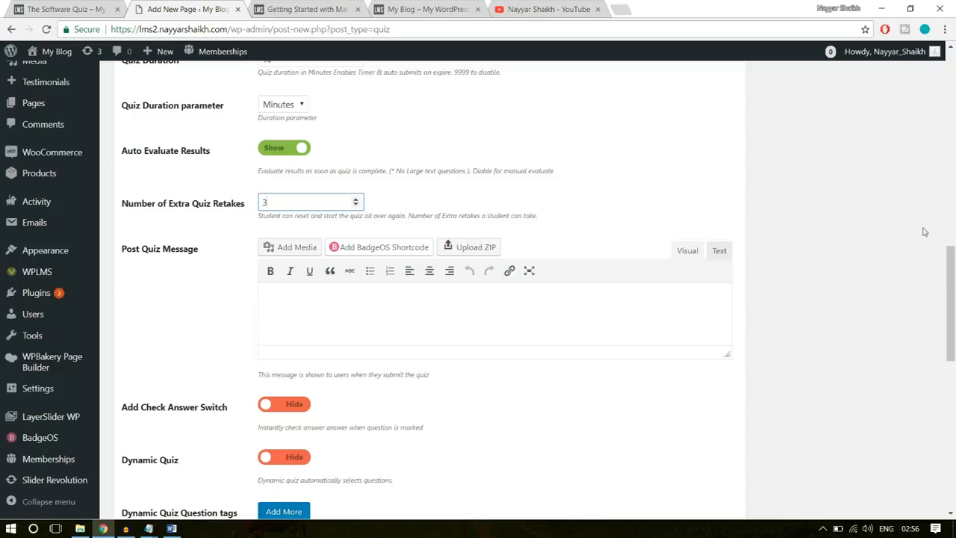
# - Enlarge the Post Quiz Message box and fill it with the text under "Post Quiz message" copied from the Course Statements document
pyautogui.scroll(-1, 924, 235)
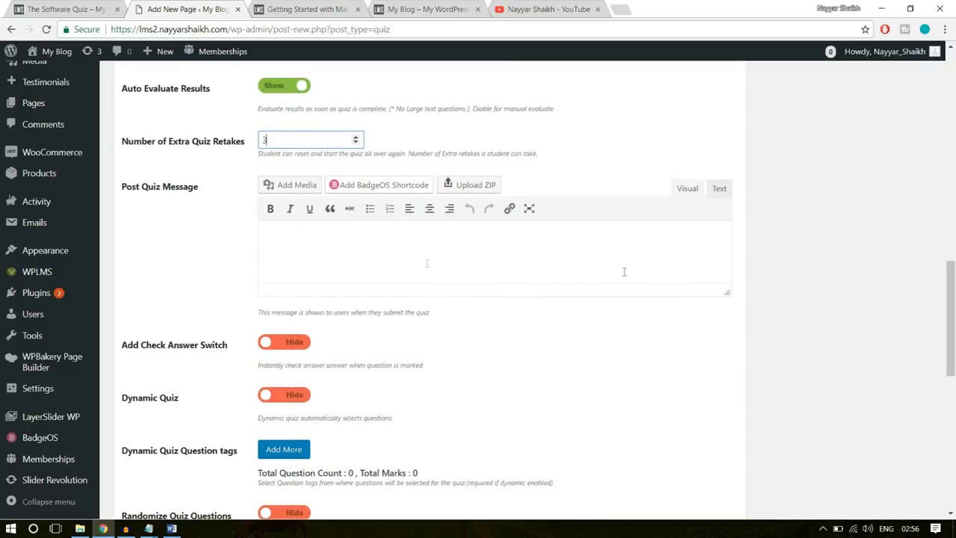
pyautogui.moveTo(728, 292); pyautogui.dragTo(727, 361)
pyautogui.click(486, 280)
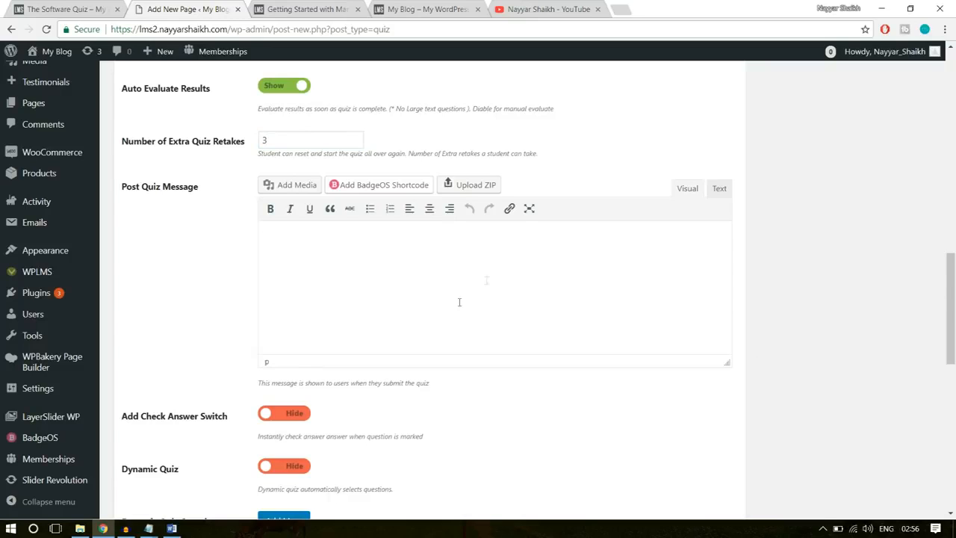
pyautogui.click(172, 528)
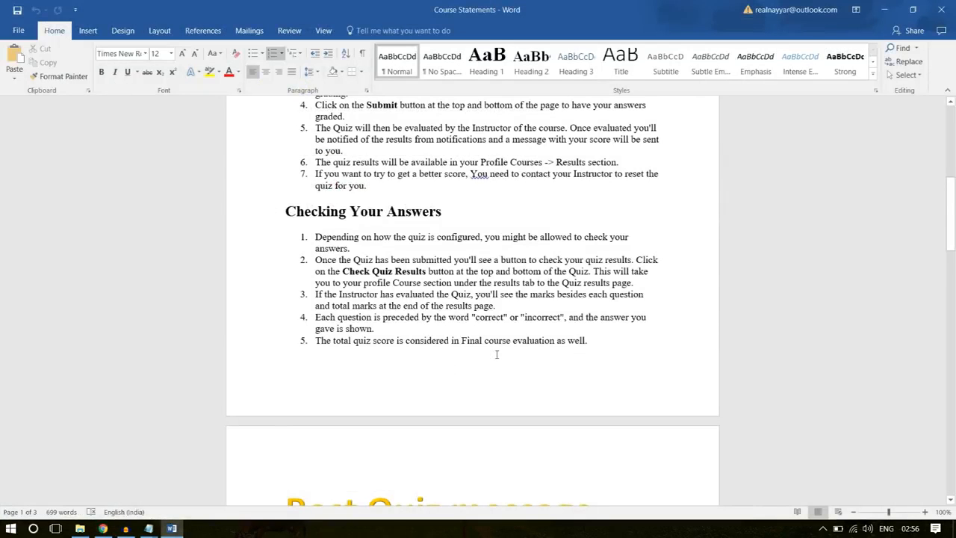
pyautogui.scroll(-6, 496, 354)
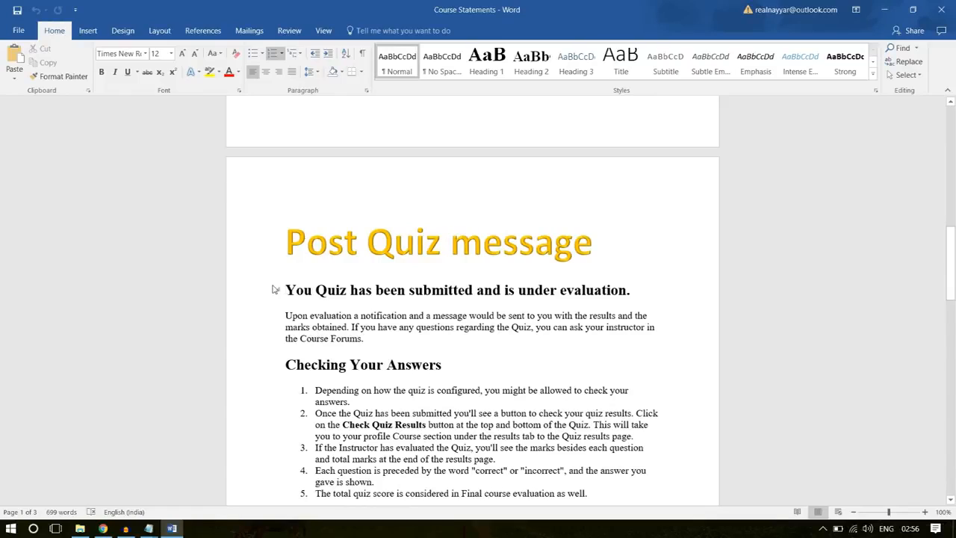
pyautogui.moveTo(285, 289); pyautogui.dragTo(351, 202)
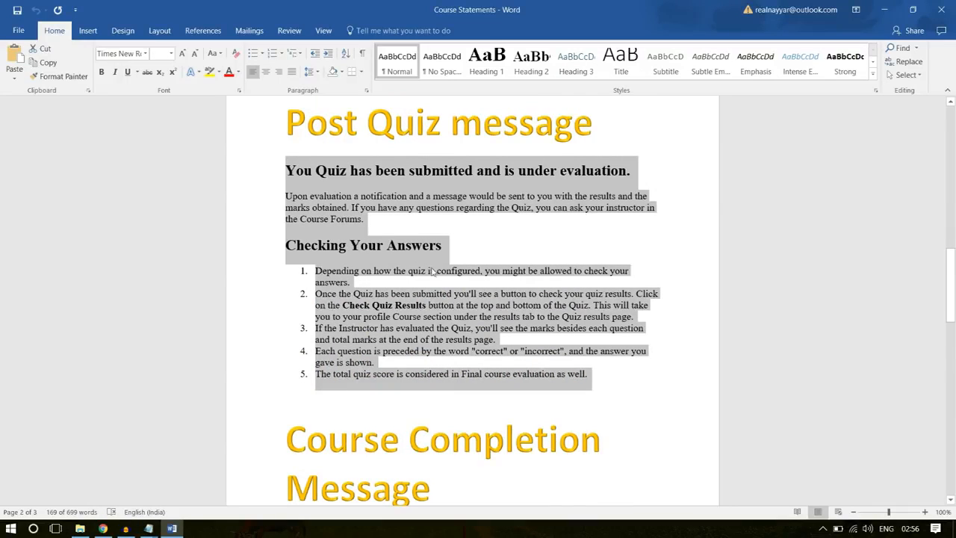
pyautogui.rightClick(352, 302)
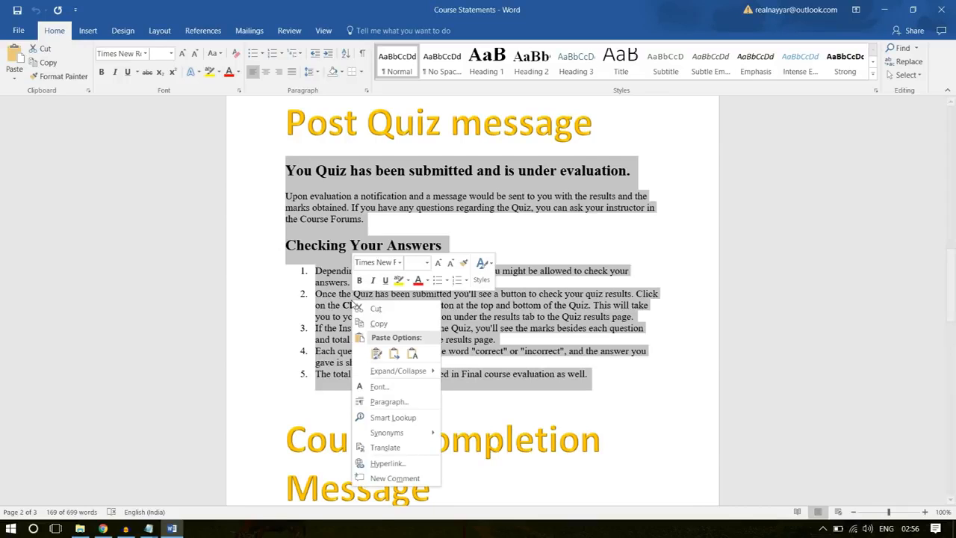
pyautogui.click(379, 323)
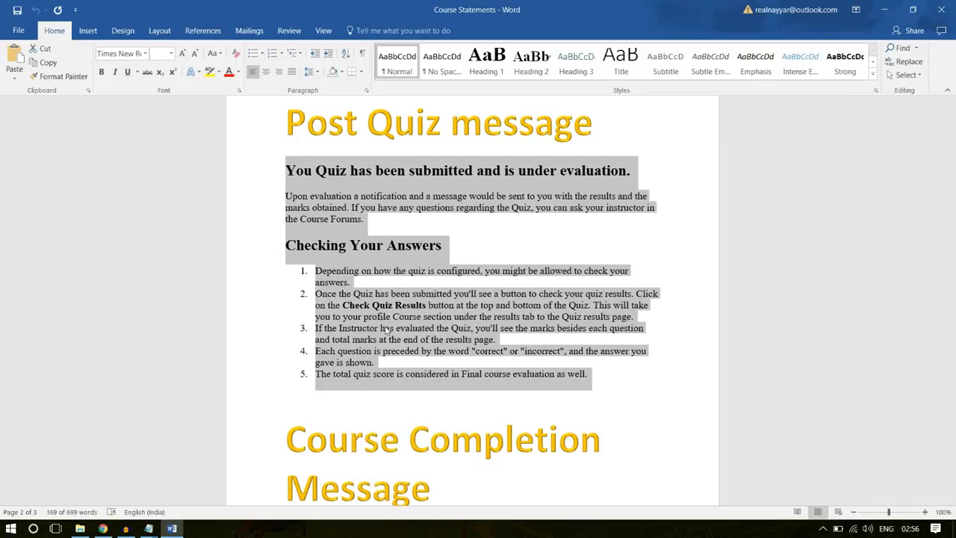
pyautogui.click(103, 529)
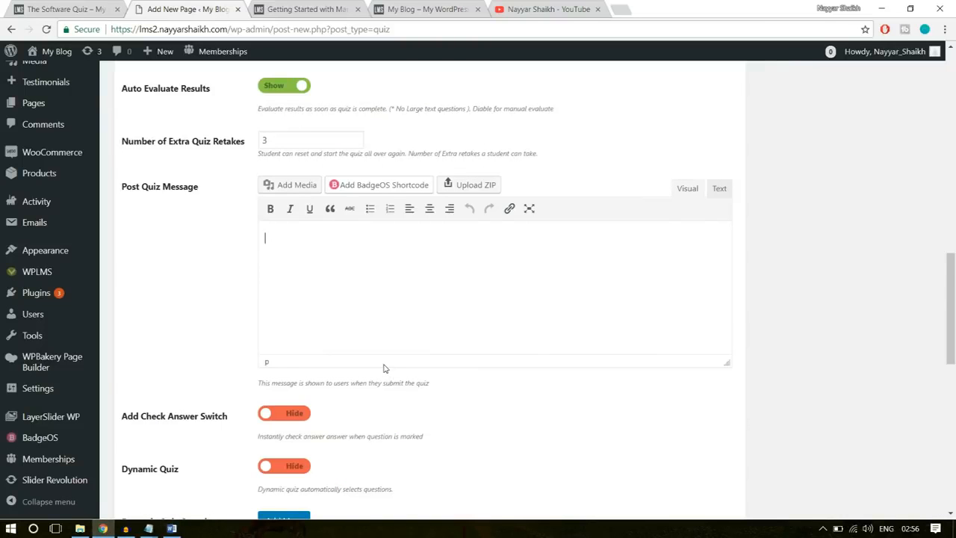
pyautogui.hotkey('ctrl', 'v')
# - Add a first quiz question entry, search for "softw" and choose Software Training Q-1
pyautogui.scroll(-3, 494, 333)
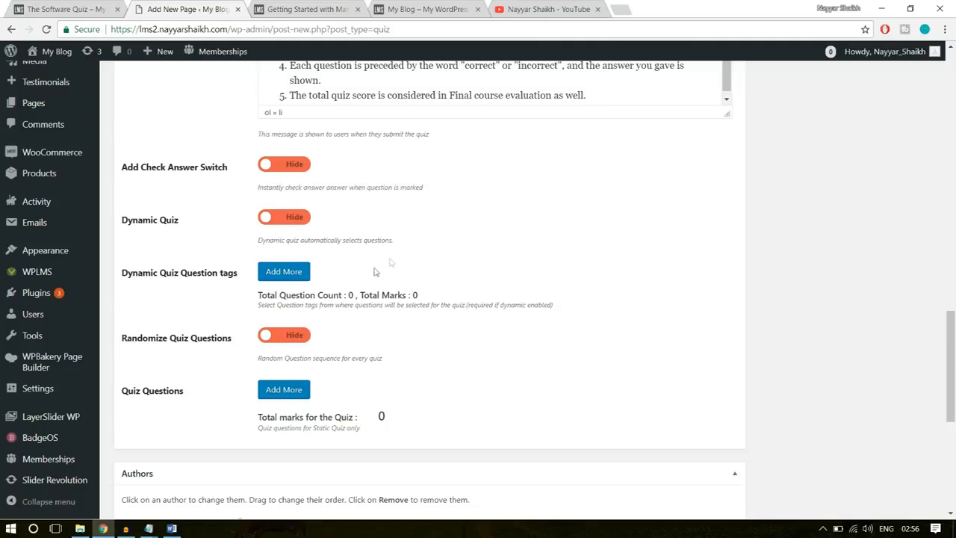
pyautogui.scroll(-1, 218, 373)
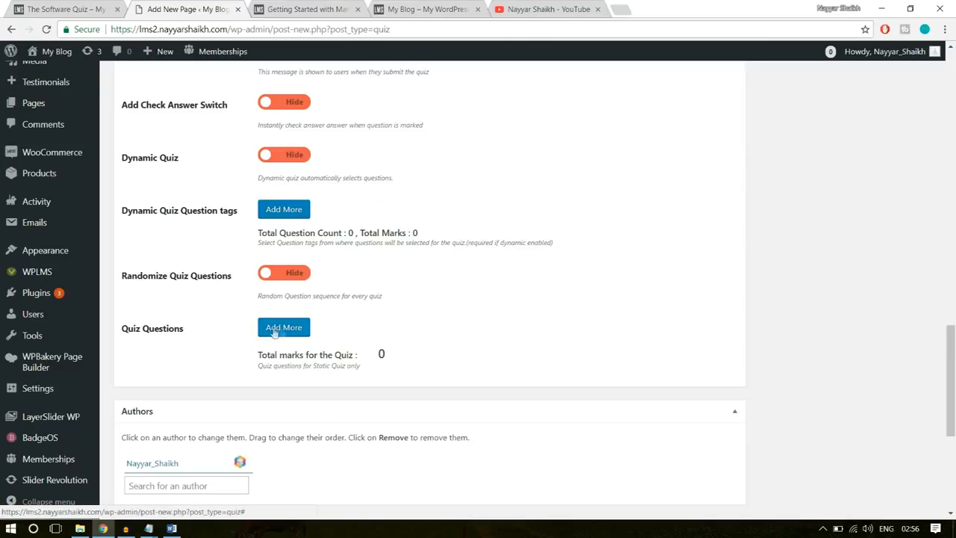
pyautogui.click(291, 330)
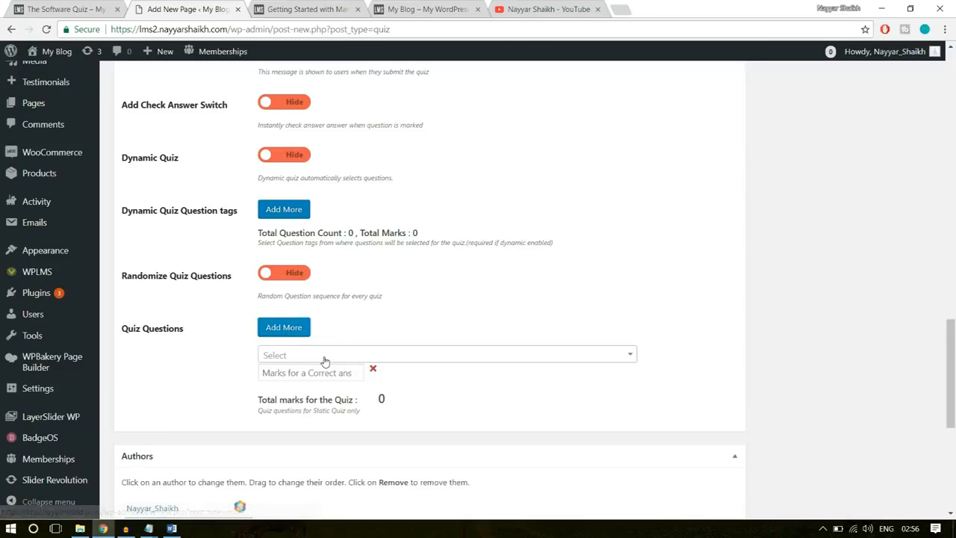
pyautogui.click(325, 357)
pyautogui.click(317, 355)
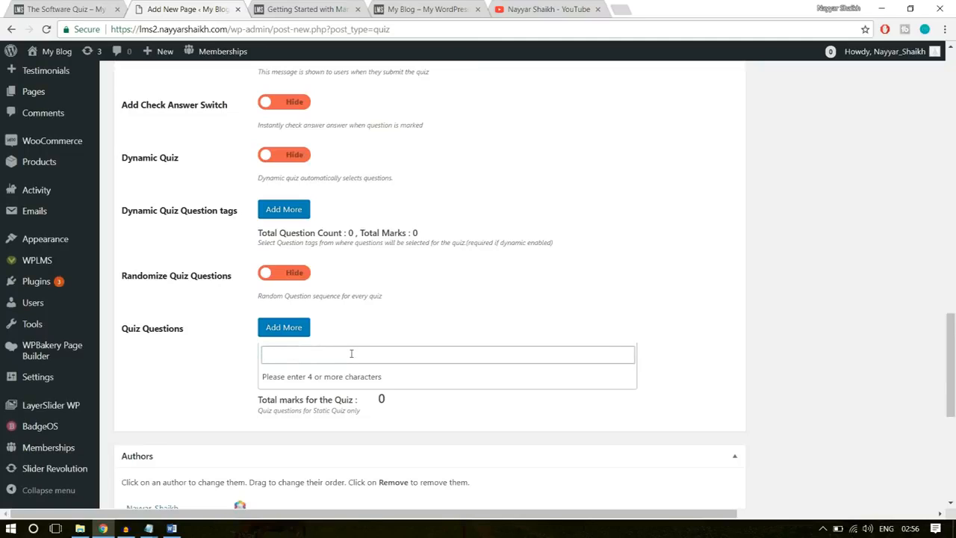
pyautogui.write('softw')
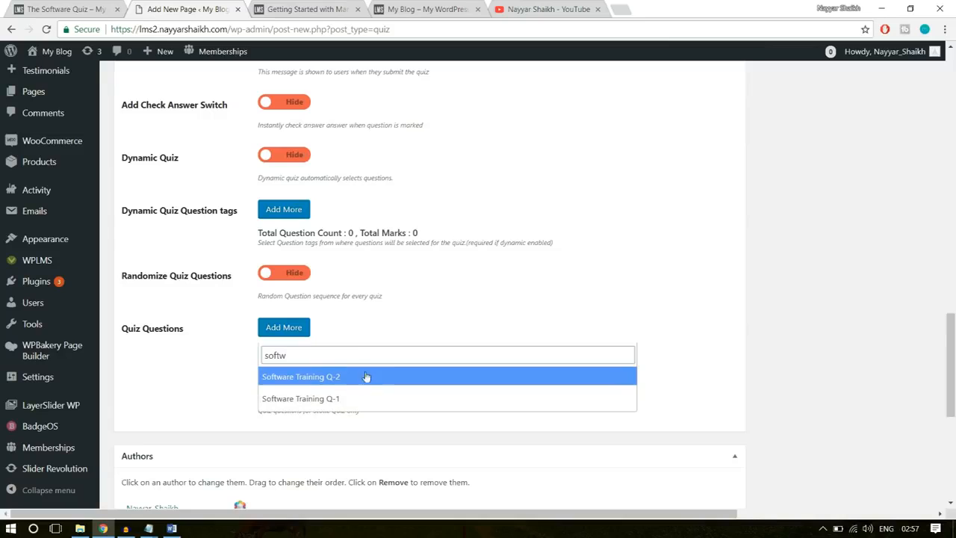
pyautogui.click(298, 401)
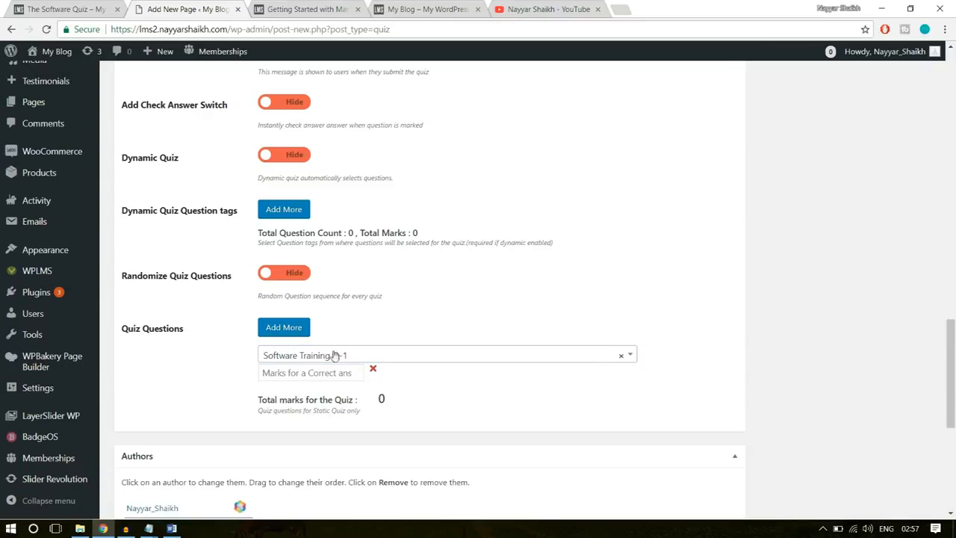
# - Add a second quiz question entry, search for "softw" and choose Software Training Q-2
pyautogui.click(291, 335)
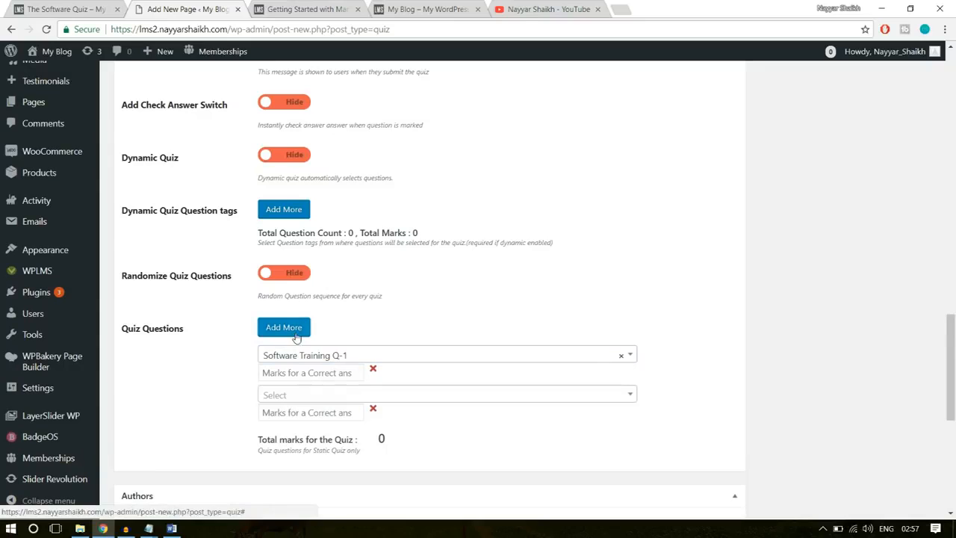
pyautogui.click(318, 396)
pyautogui.write('softw')
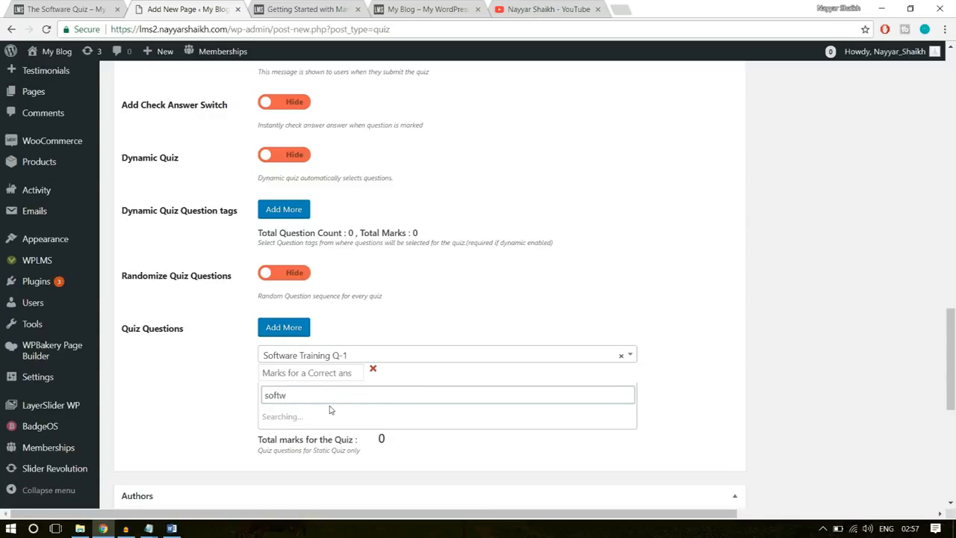
pyautogui.click(331, 417)
# - Set the marks for a correct answer to 10 for Software Training Q-1 and 5 for Q-2, and check the quiz's total marks
pyautogui.click(316, 377)
pyautogui.scroll(-1, 838, 310)
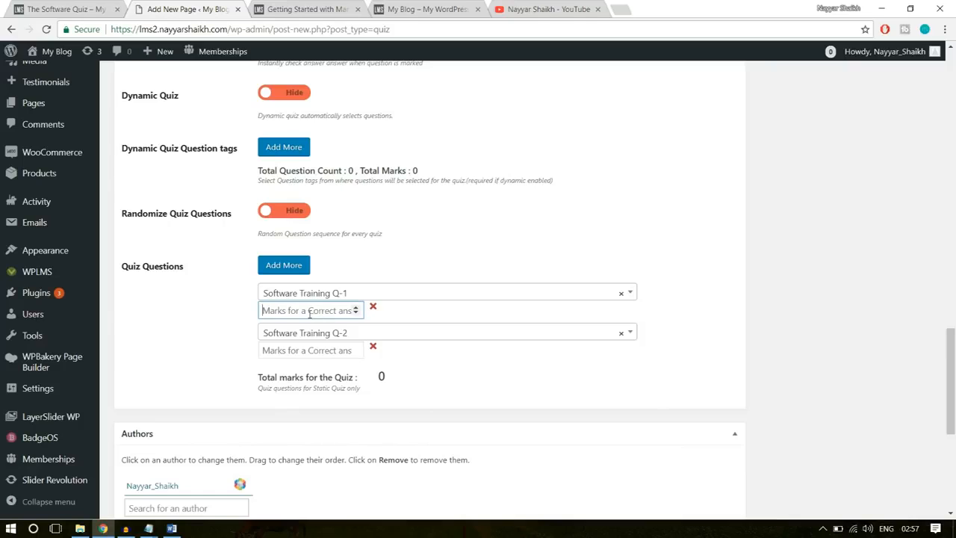
pyautogui.write('10')
pyautogui.click(304, 357)
pyautogui.write('5')
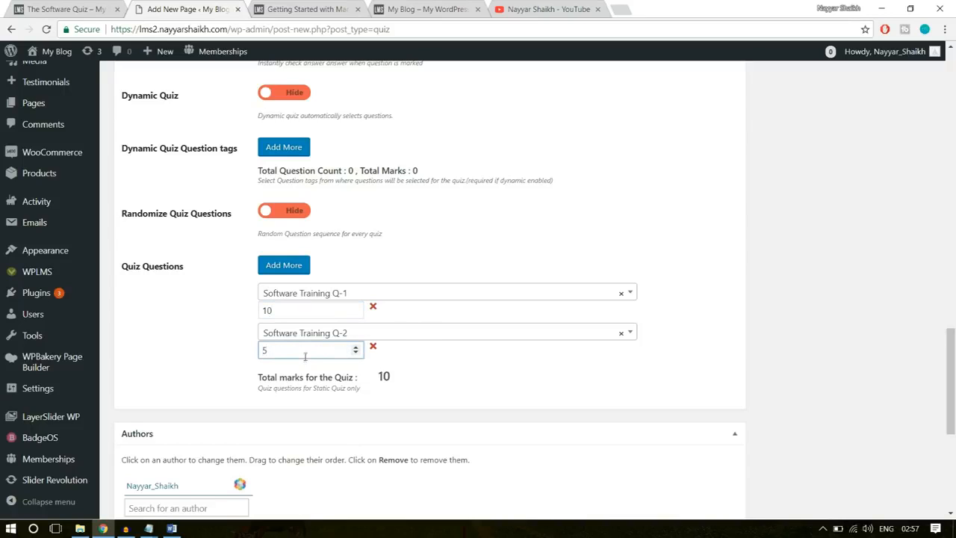
pyautogui.moveTo(297, 349); pyautogui.dragTo(249, 349)
pyautogui.click(289, 352)
pyautogui.moveTo(281, 310); pyautogui.dragTo(261, 310)
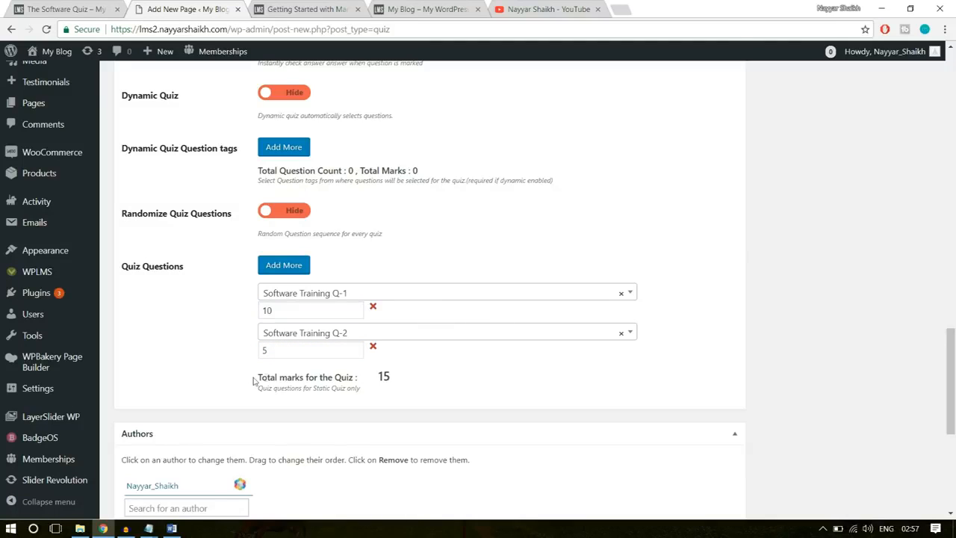
pyautogui.moveTo(253, 381); pyautogui.dragTo(379, 377)
pyautogui.click(382, 381)
pyautogui.click(404, 382)
pyautogui.scroll(-3, 510, 398)
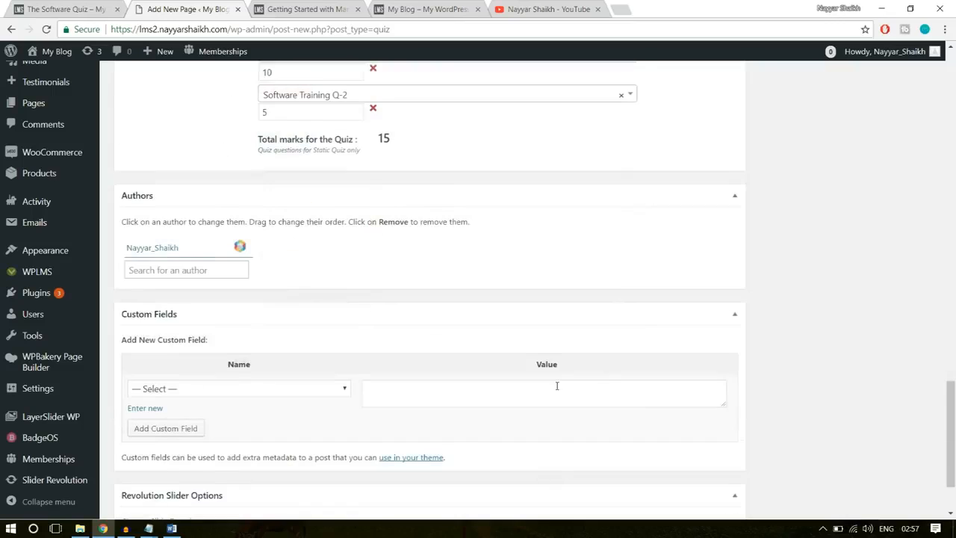
# - Create a new quiz type named Software for The Software Quiz and publish the quiz
pyautogui.scroll(-2, 657, 389)
pyautogui.scroll(5, 668, 392)
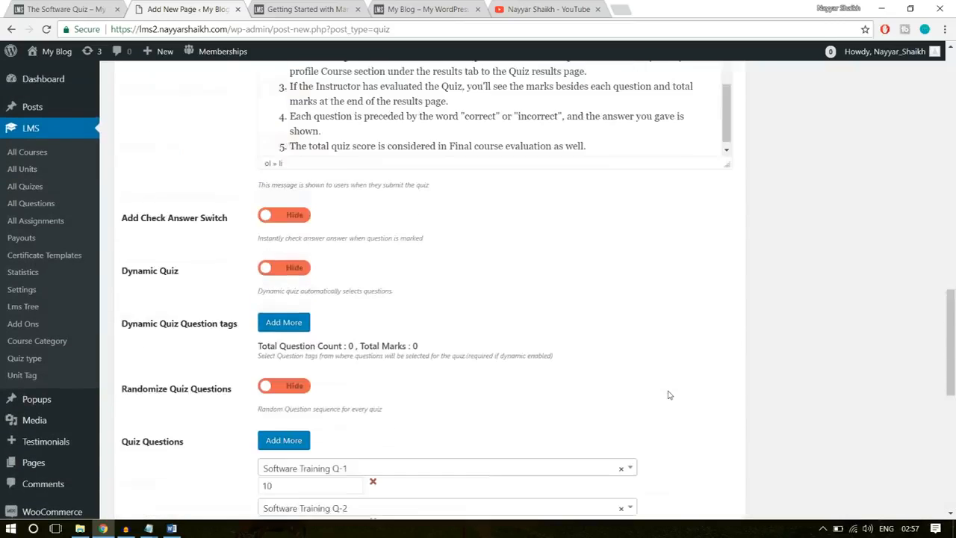
pyautogui.scroll(10, 670, 394)
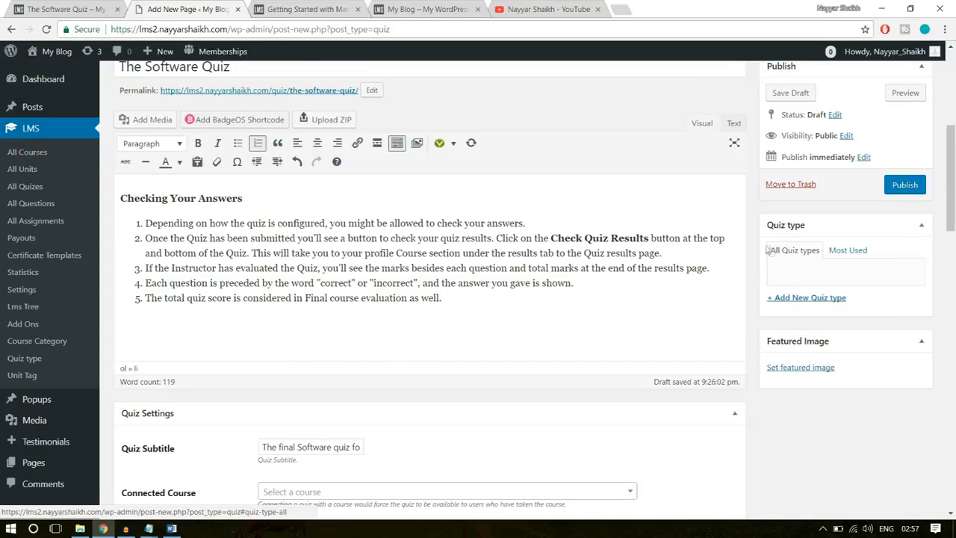
pyautogui.click(814, 298)
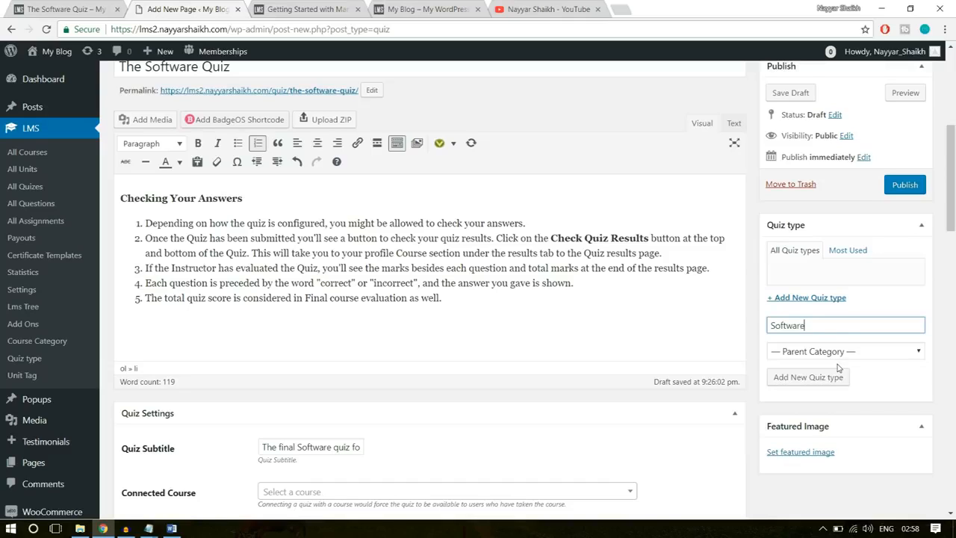
pyautogui.click(818, 378)
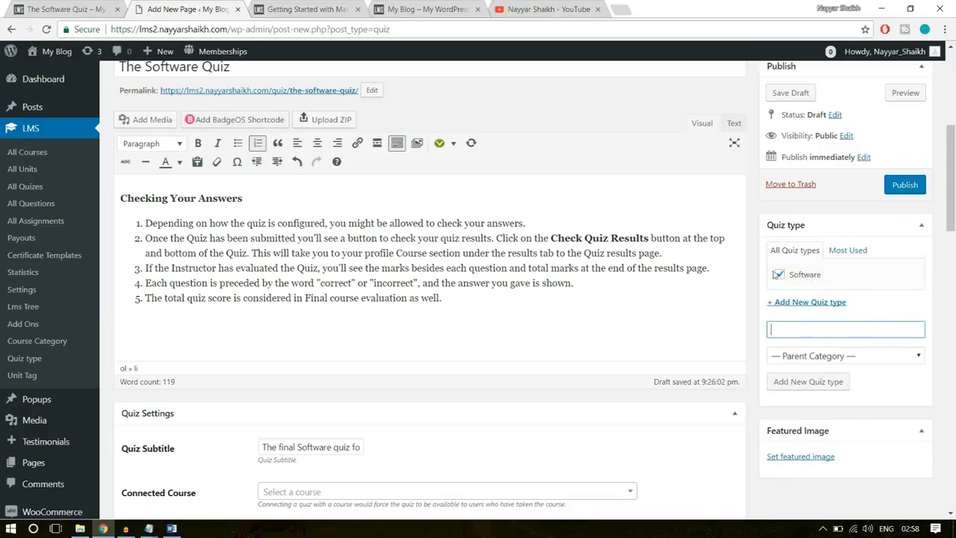
pyautogui.scroll(3, 406, 265)
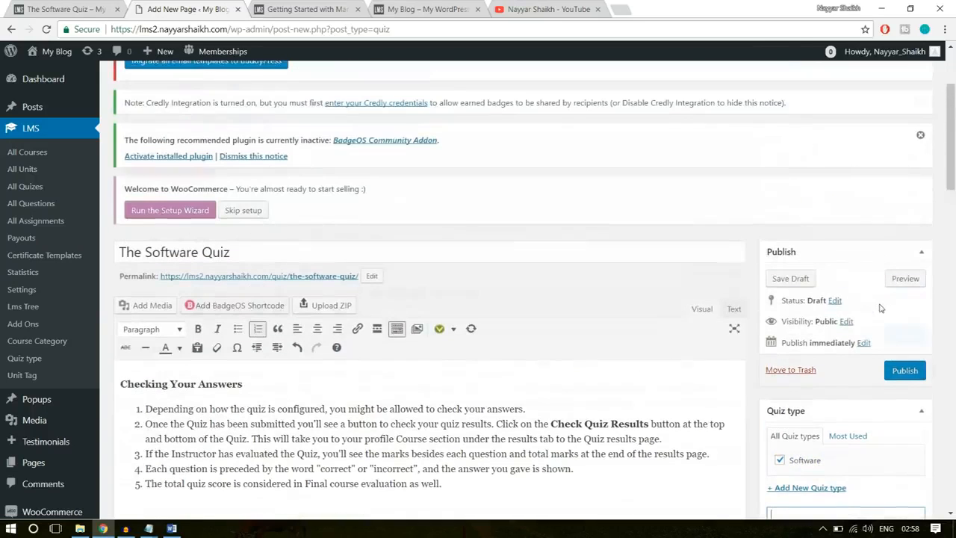
pyautogui.click(895, 374)
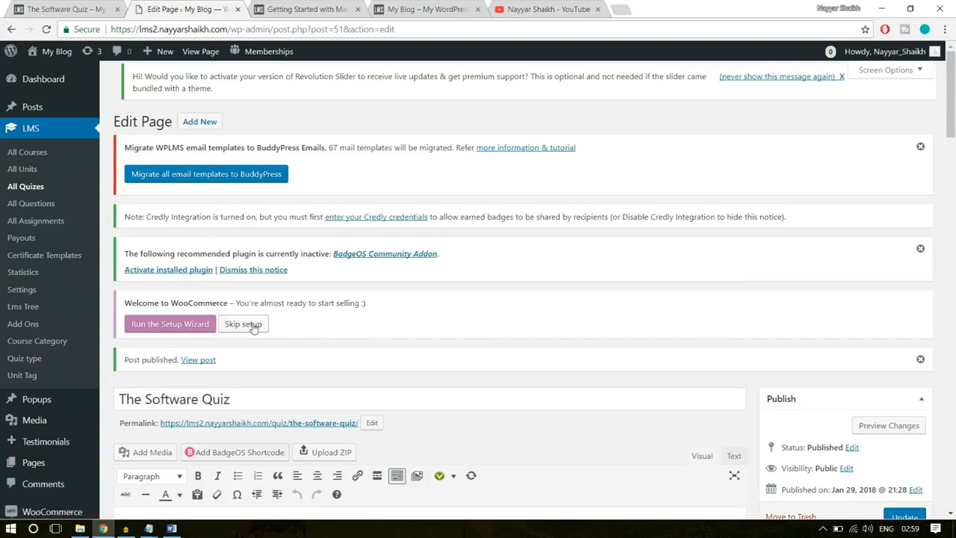
# - Run the WooCommerce setup wizard and look over its store setup form
pyautogui.click(176, 327)
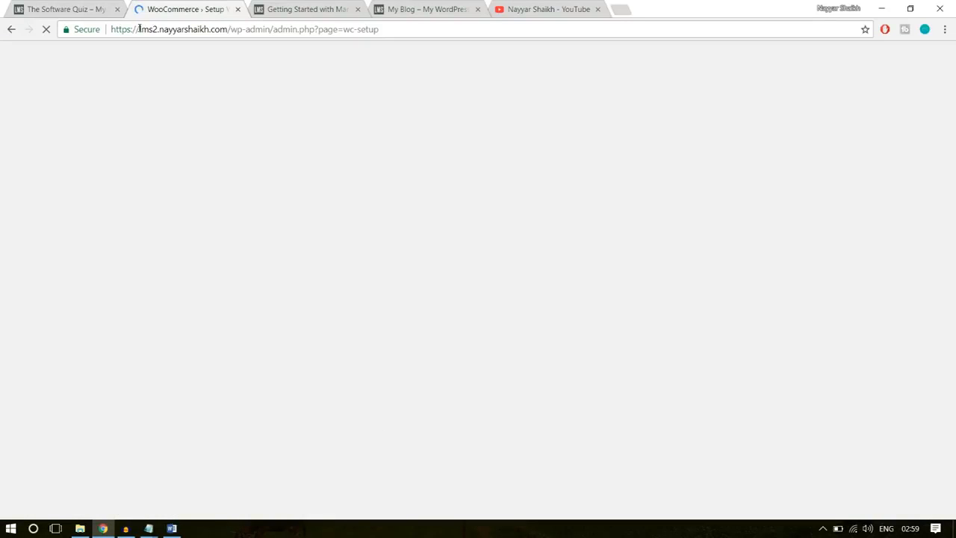
pyautogui.moveTo(139, 29); pyautogui.dragTo(338, 30)
pyautogui.click(238, 30)
pyautogui.click(322, 30)
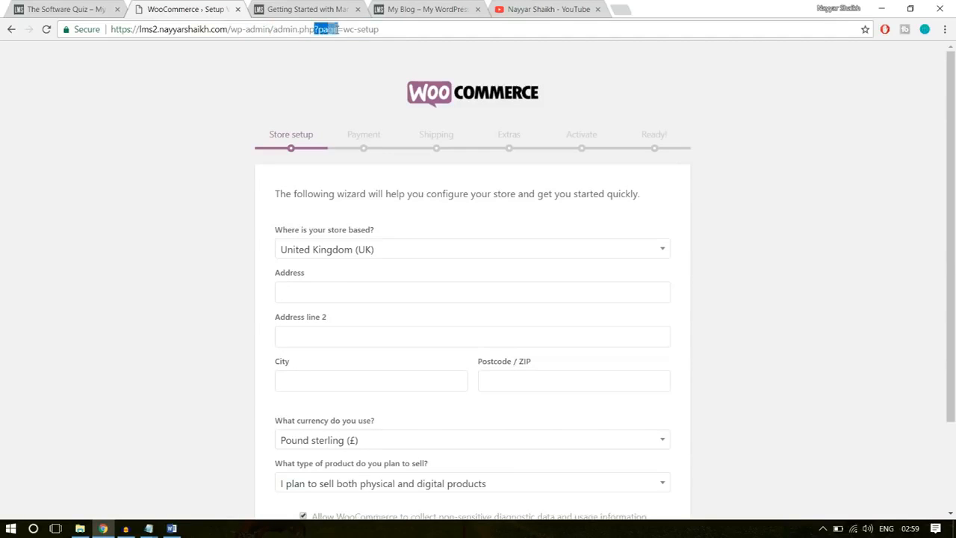
pyautogui.click(345, 31)
pyautogui.click(470, 29)
pyautogui.scroll(-2, 734, 145)
pyautogui.scroll(2, 743, 175)
pyautogui.scroll(-2, 885, 192)
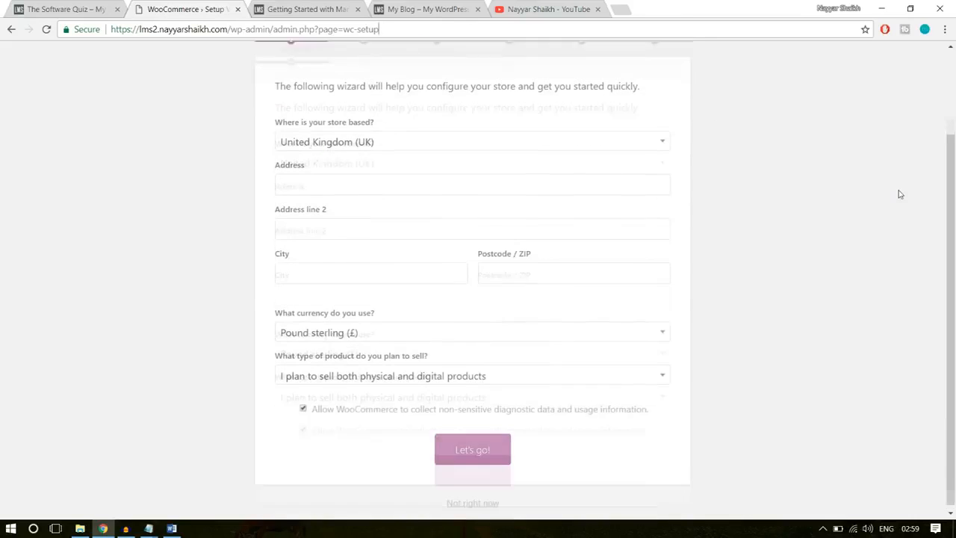
# - Set the store location to India — Maharashtra and fill in the address, city and postcode from the saved autofill entry
pyautogui.click(415, 139)
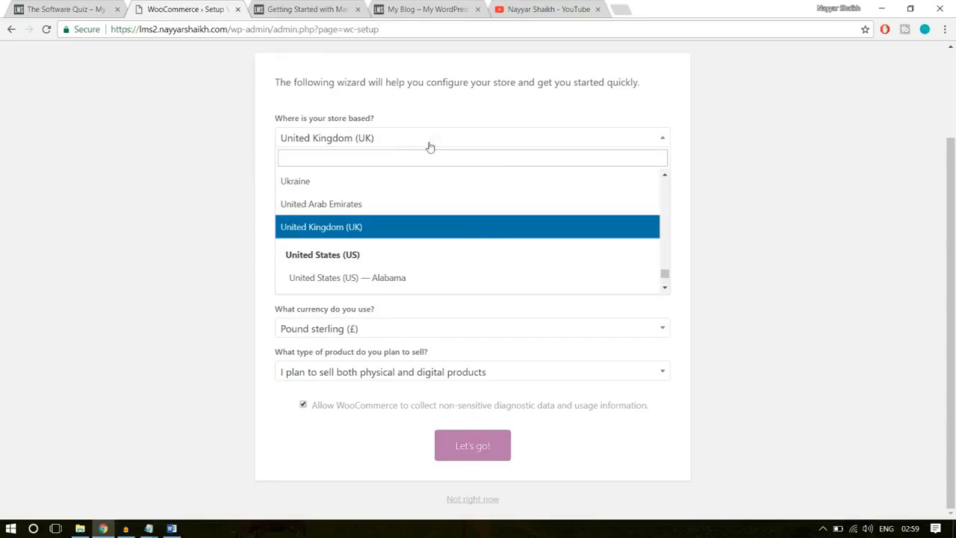
pyautogui.click(422, 162)
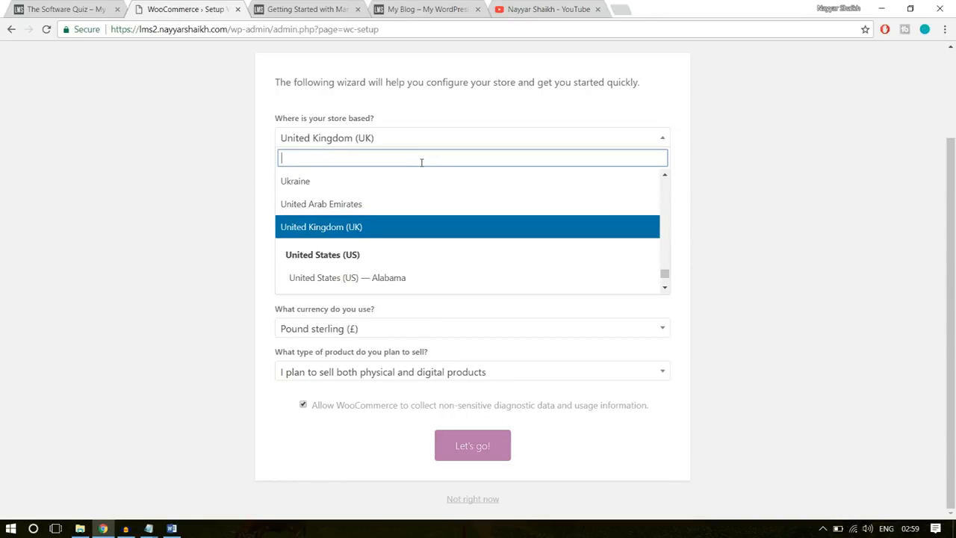
pyautogui.write('maha')
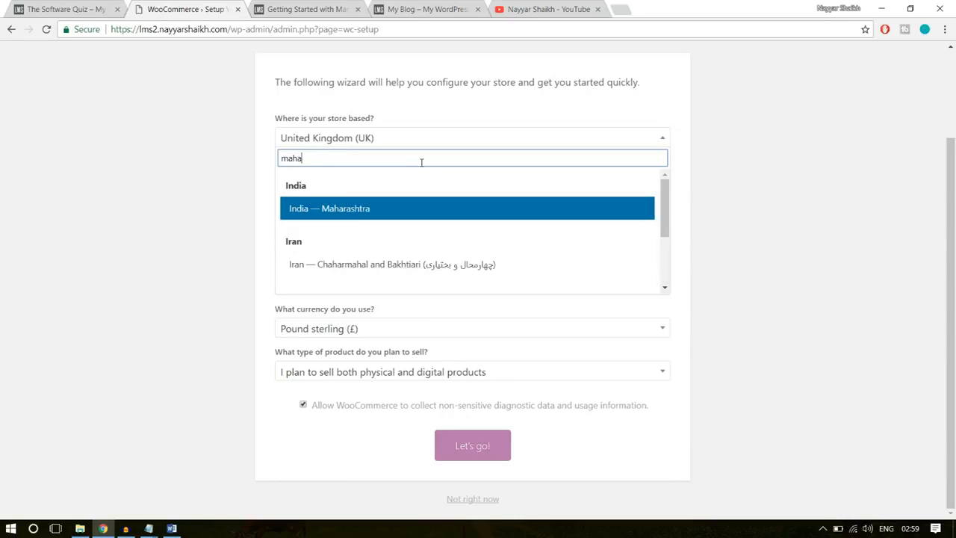
pyautogui.click(363, 210)
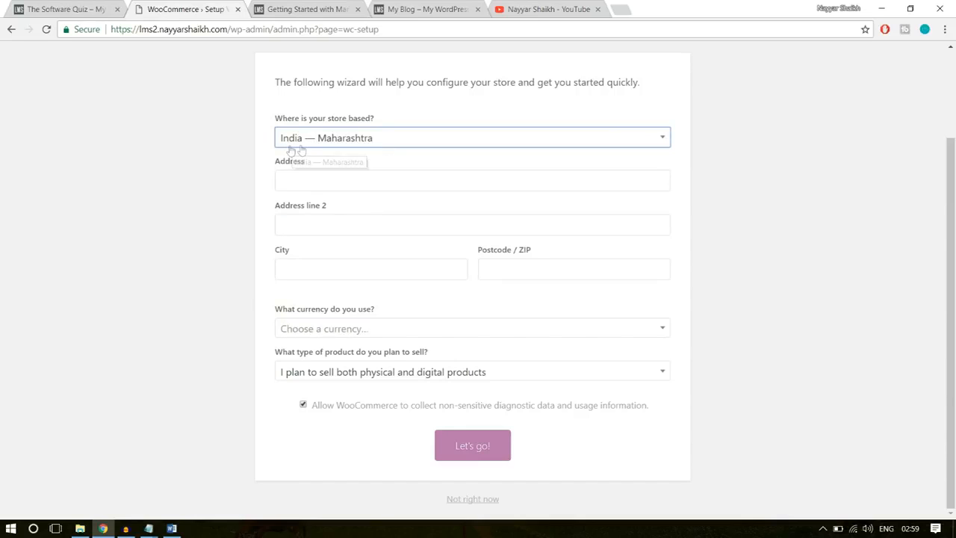
pyautogui.click(335, 176)
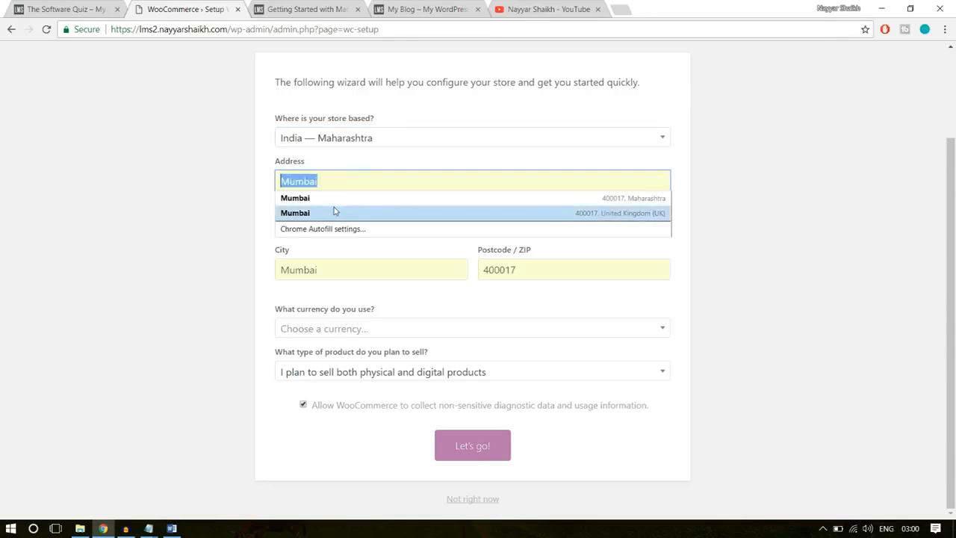
pyautogui.click(335, 199)
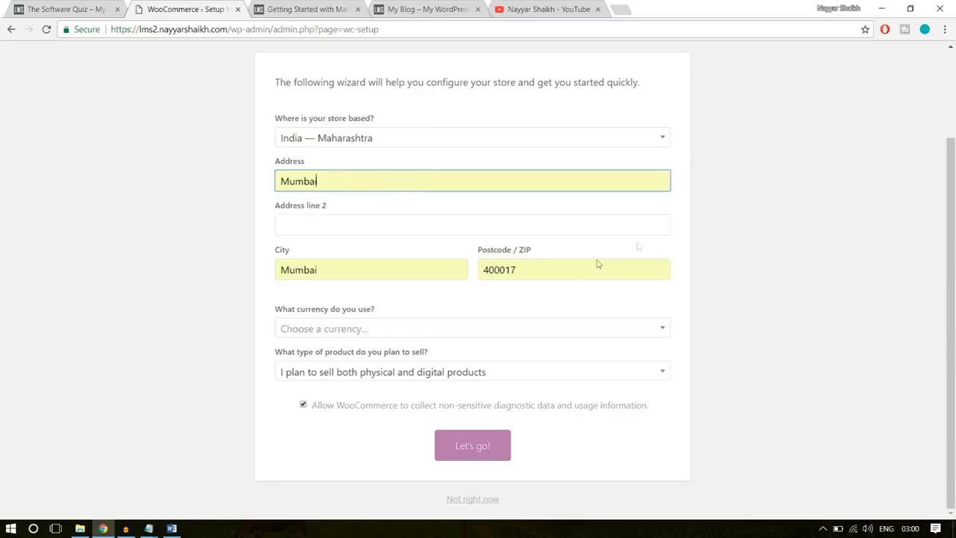
# - Set the store currency to United States dollar ($), choose selling both physical and digital products, and submit the store setup
pyautogui.click(448, 329)
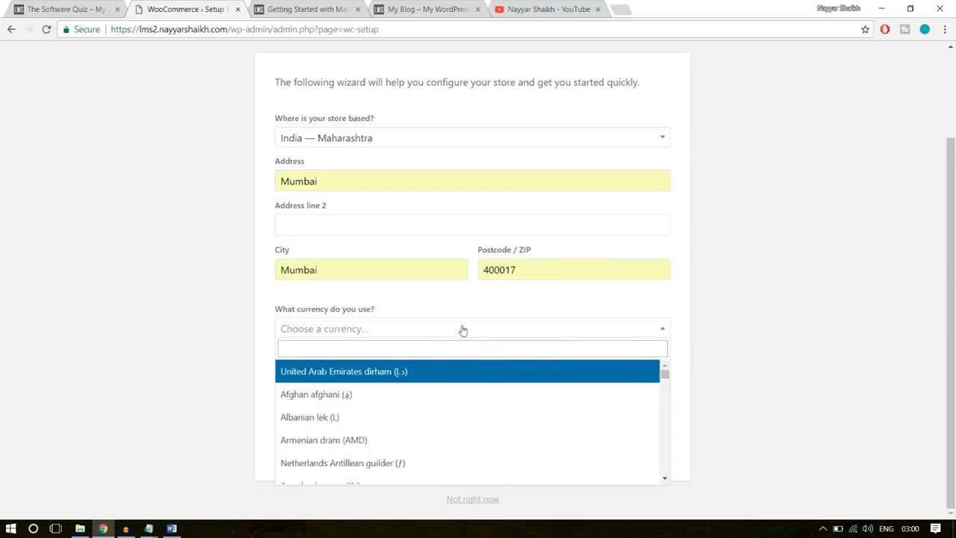
pyautogui.write('unitr')
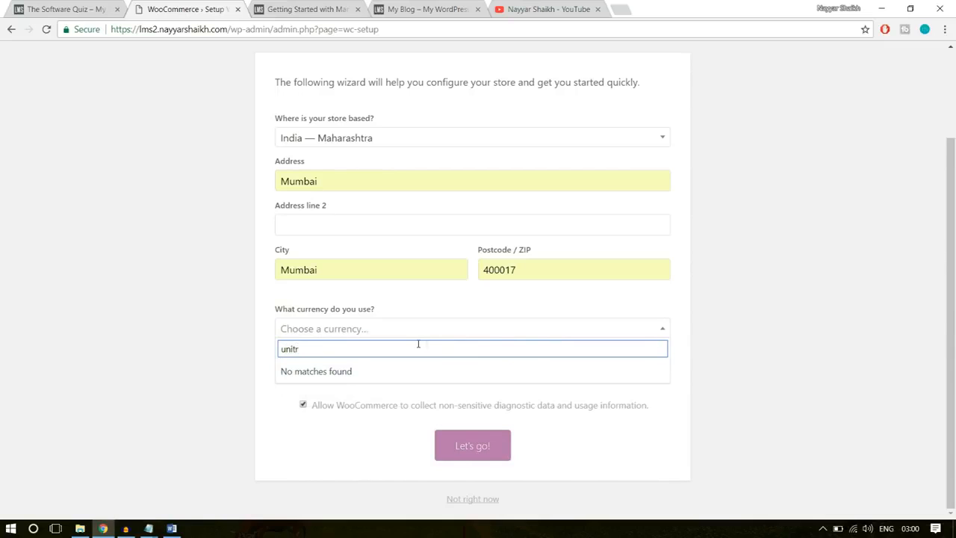
pyautogui.press('BackSpace')
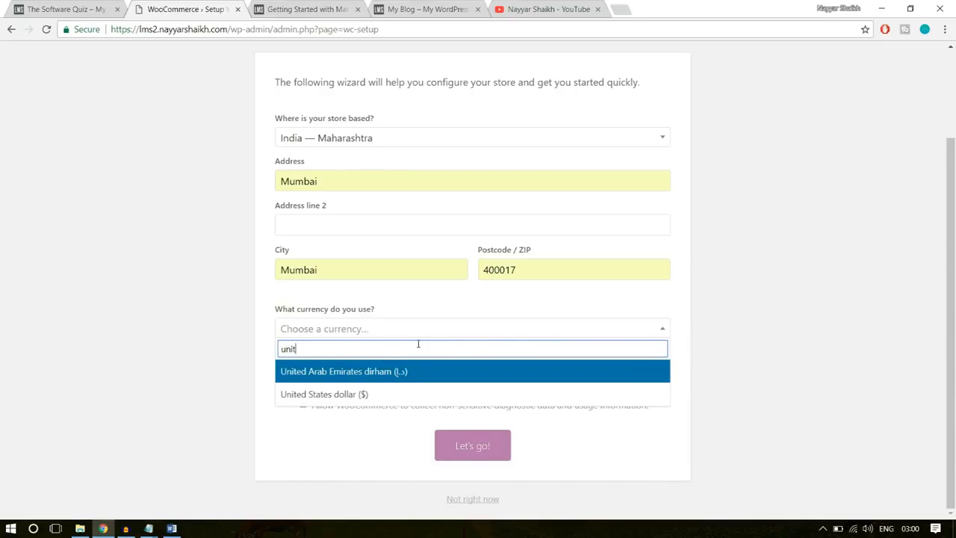
pyautogui.click(387, 395)
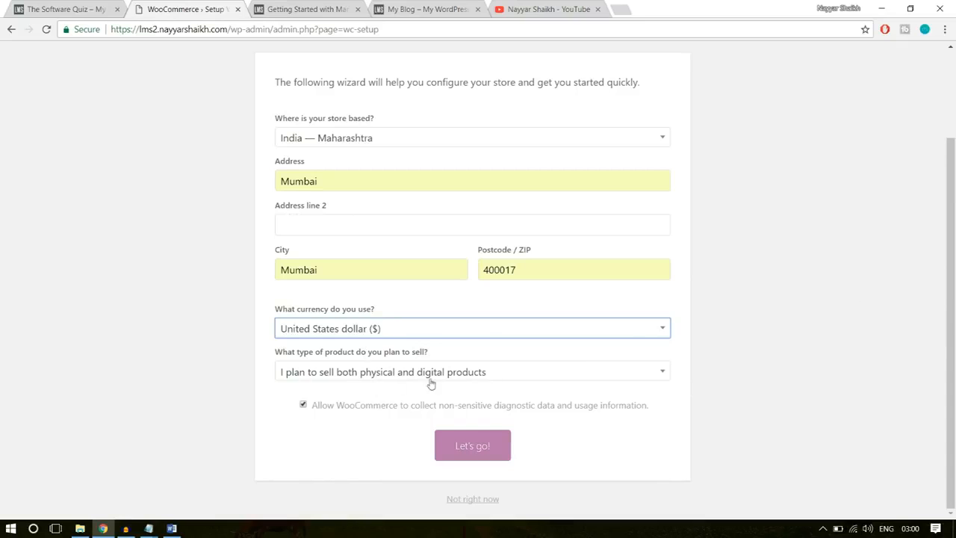
pyautogui.click(344, 378)
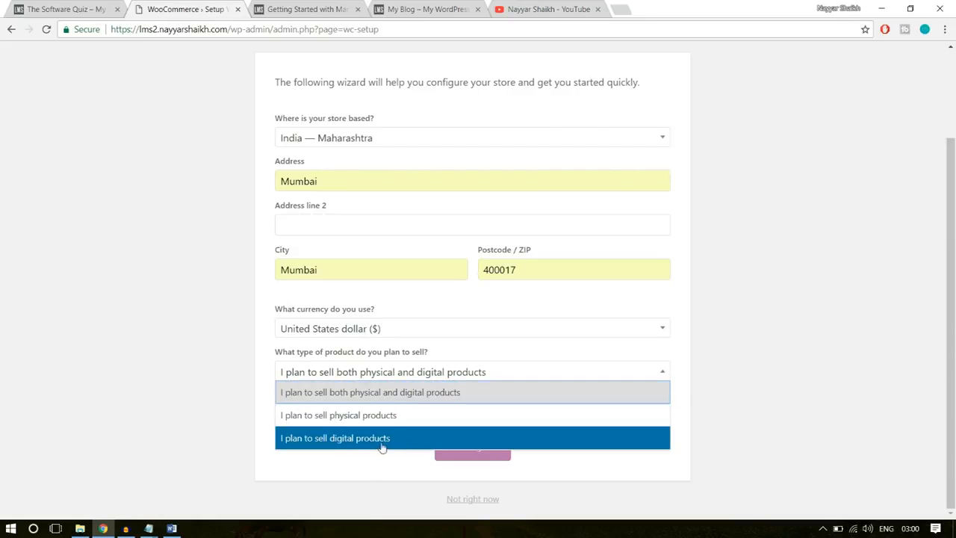
pyautogui.click(419, 393)
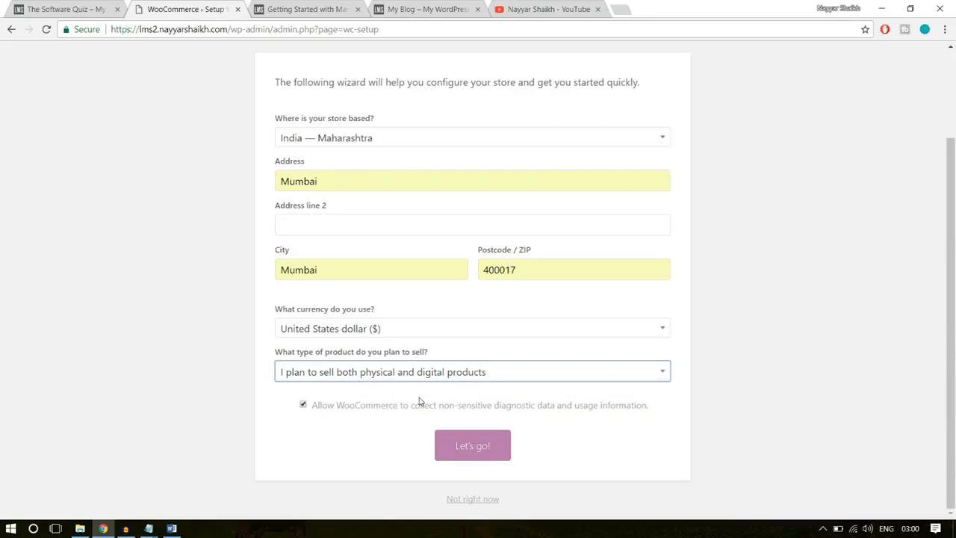
pyautogui.click(458, 448)
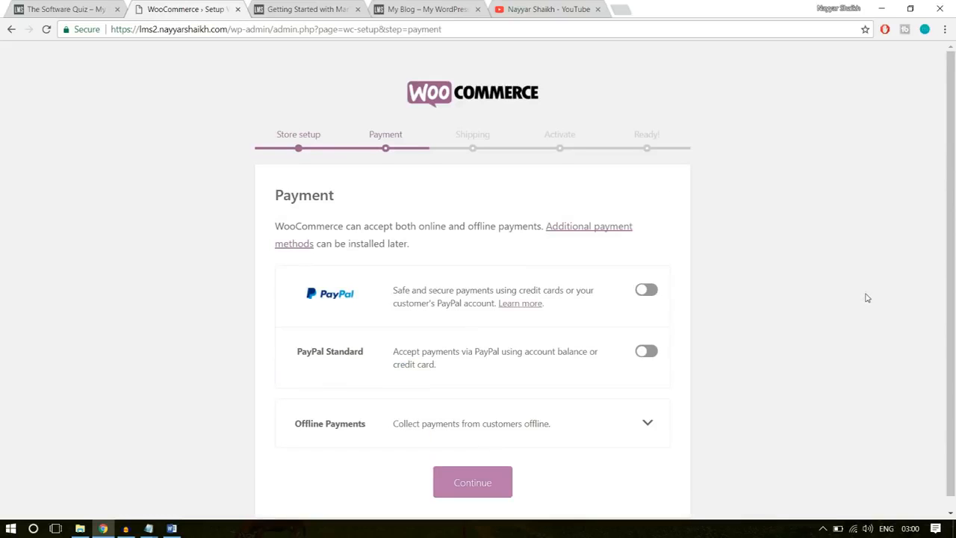
# - Continue without enabling any payment method, and complete the shipping page with flat rate turned off for India and for uncovered locations
pyautogui.scroll(-1, 867, 298)
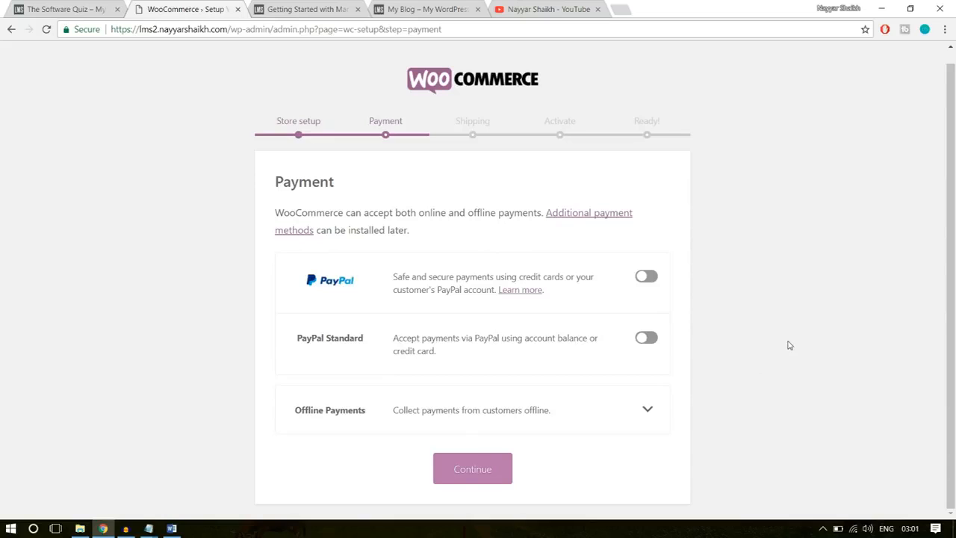
pyautogui.click(493, 471)
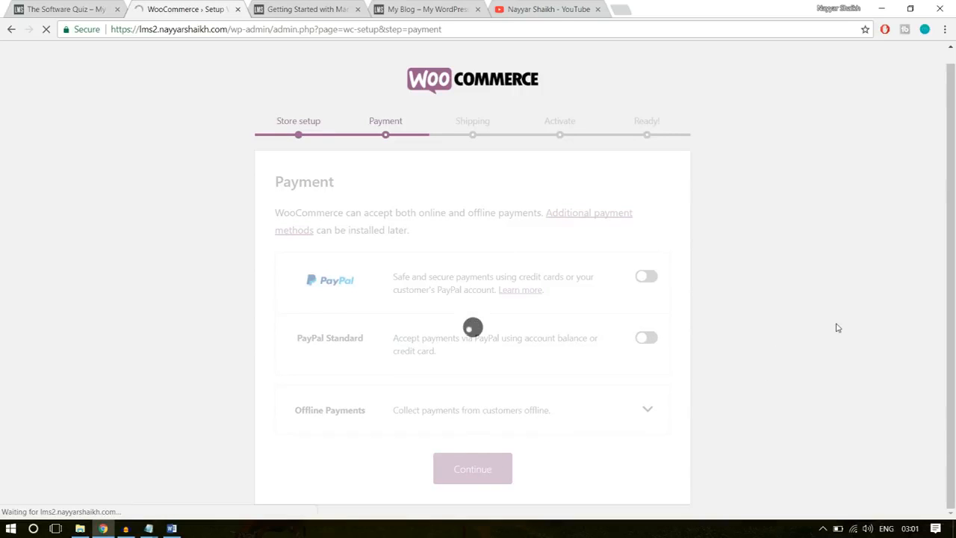
pyautogui.scroll(-1, 835, 327)
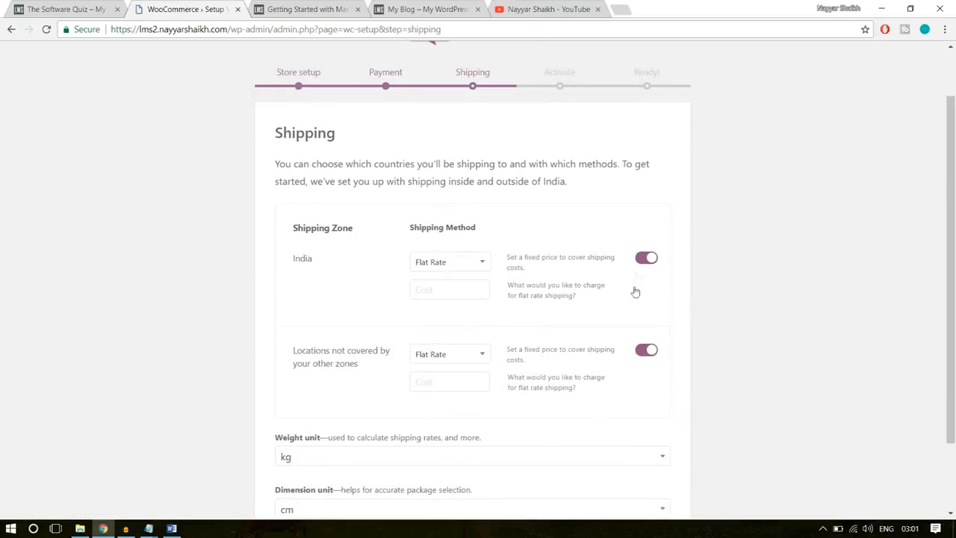
pyautogui.click(650, 258)
pyautogui.click(650, 351)
pyautogui.scroll(-2, 782, 314)
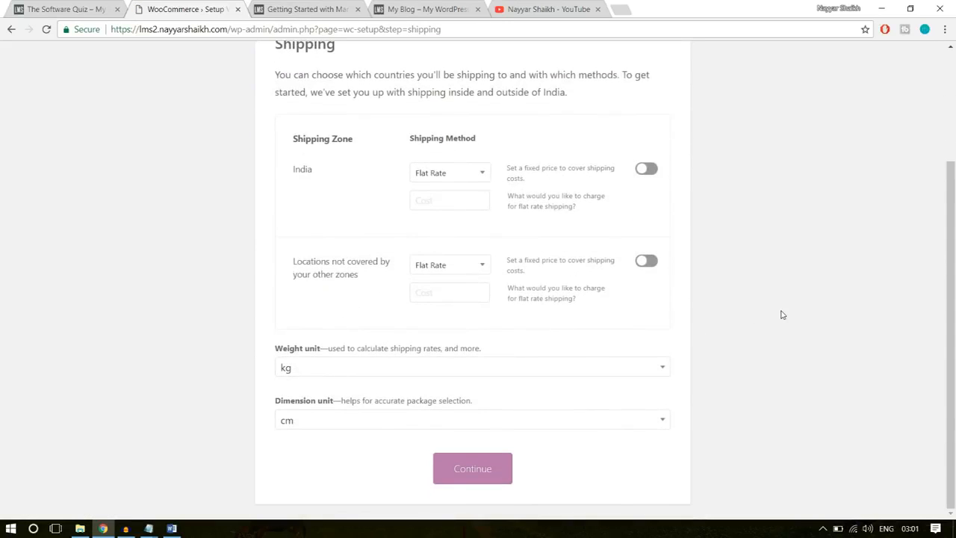
pyautogui.scroll(3, 782, 314)
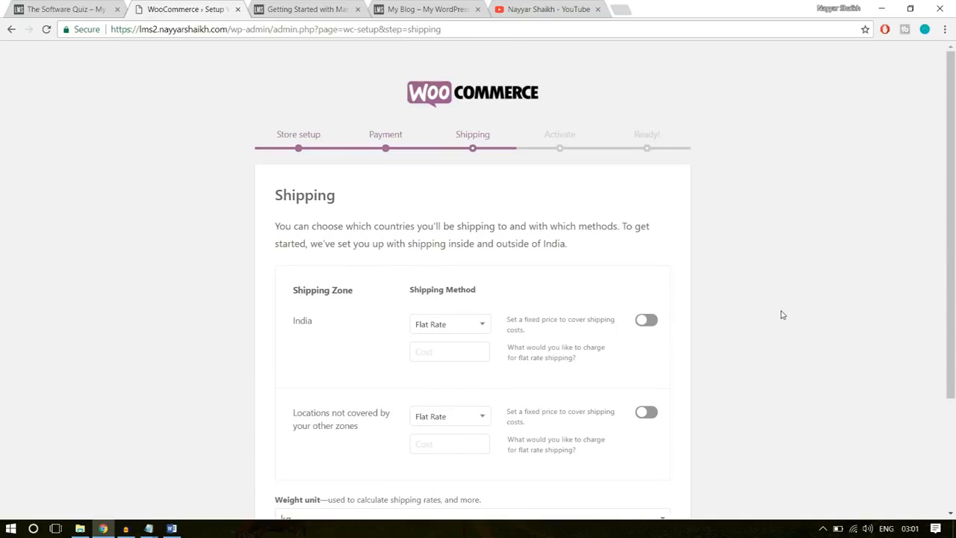
pyautogui.scroll(-3, 782, 315)
pyautogui.click(499, 468)
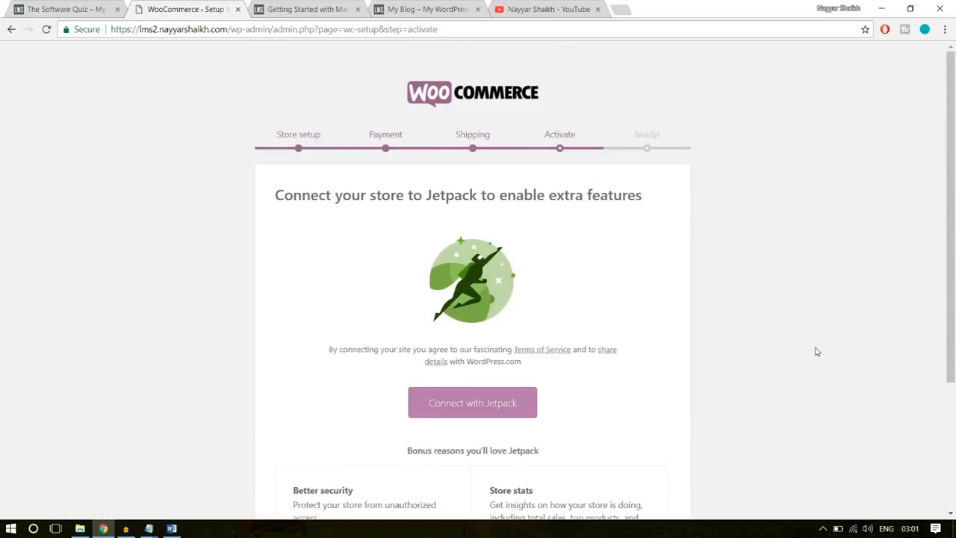
# - Skip connecting the store to Jetpack and leave the finished setup wizard for the WordPress dashboard
pyautogui.scroll(-3, 818, 352)
pyautogui.click(482, 500)
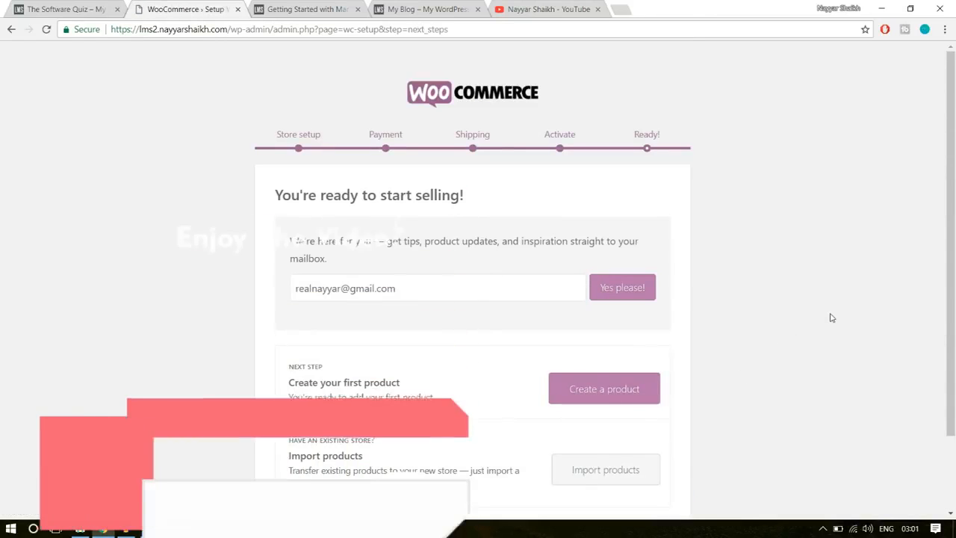
pyautogui.scroll(-2, 813, 306)
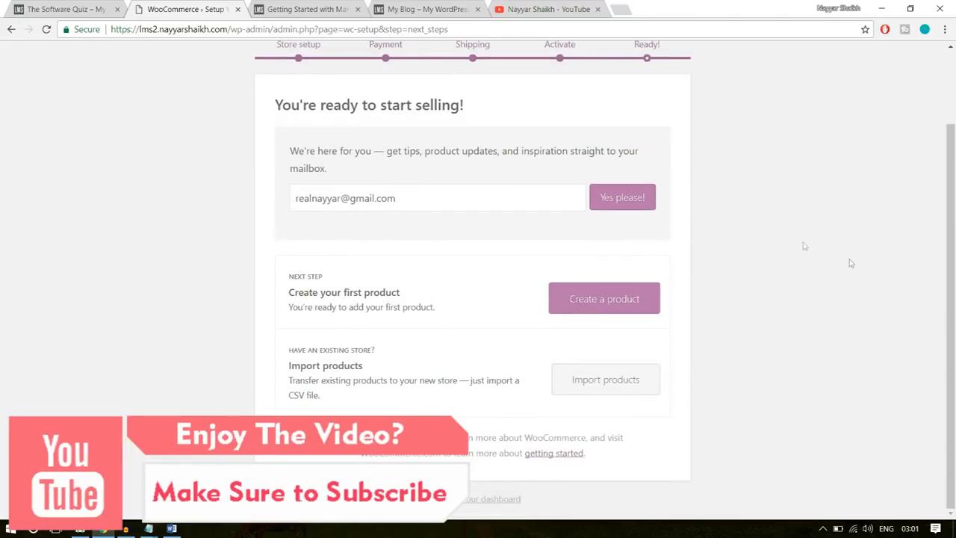
pyautogui.click(468, 500)
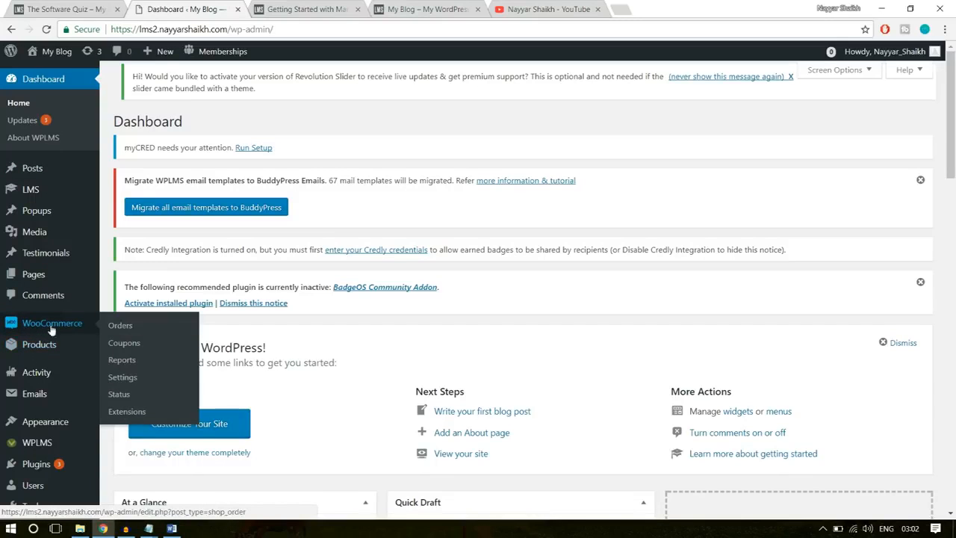
# - Open the WooCommerce settings and review the store address, general options and currency options
pyautogui.moveTo(43, 349)
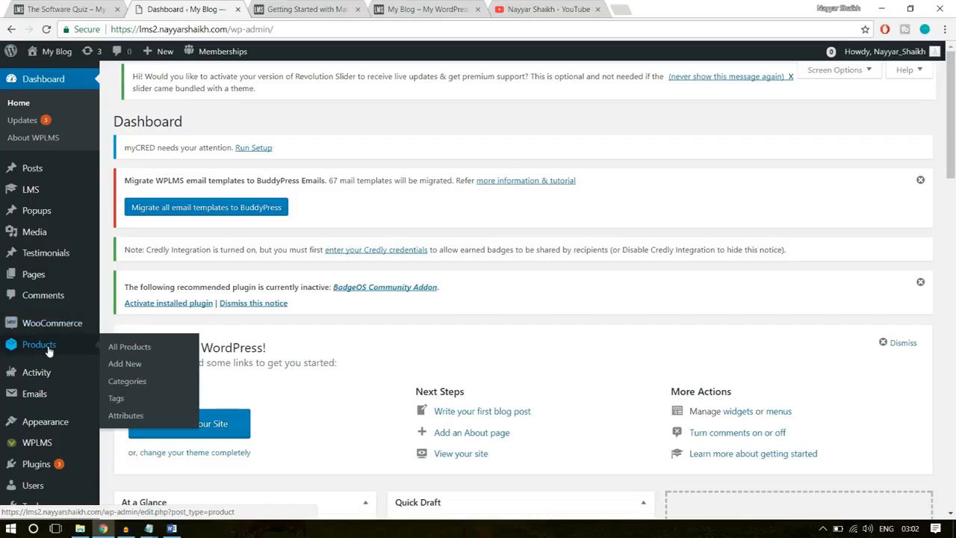
pyautogui.moveTo(45, 331)
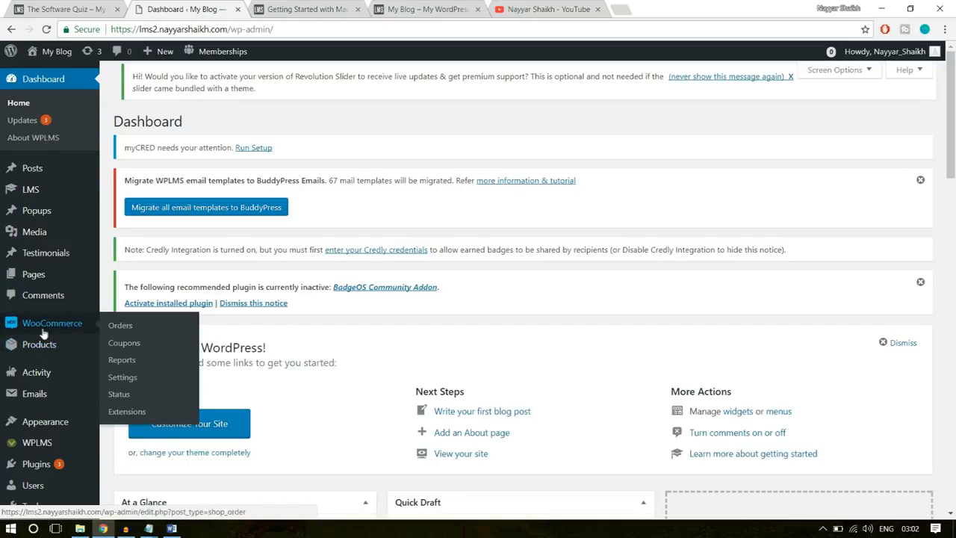
pyautogui.click(124, 378)
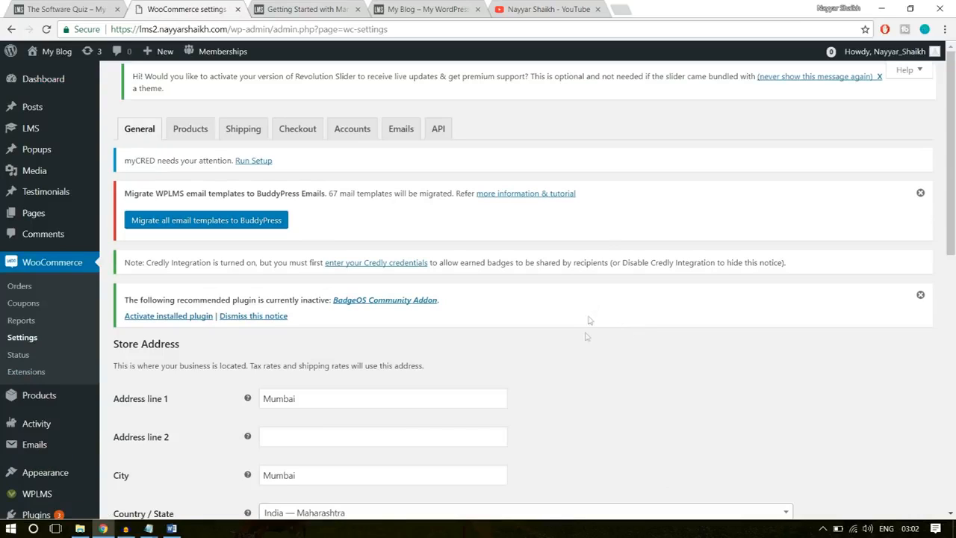
pyautogui.scroll(-3, 633, 354)
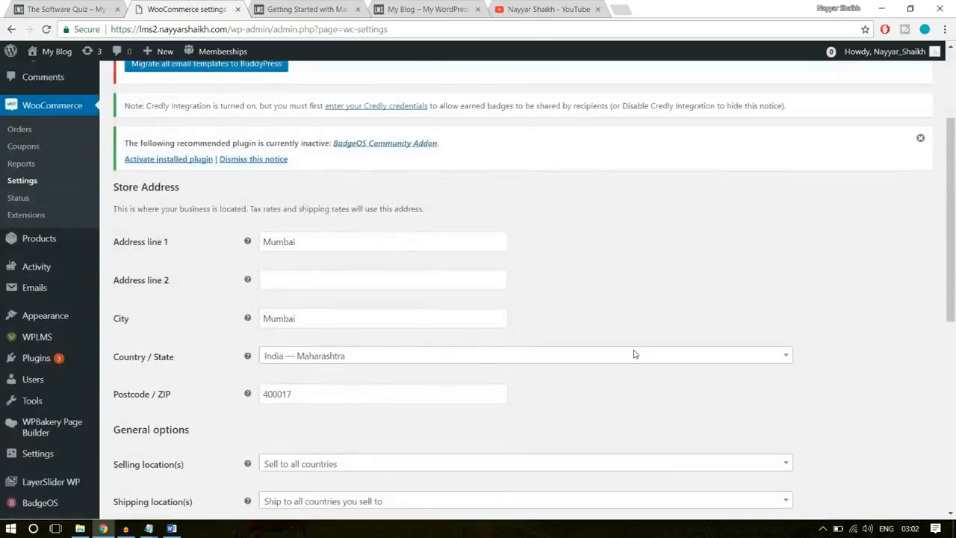
pyautogui.scroll(-2, 489, 331)
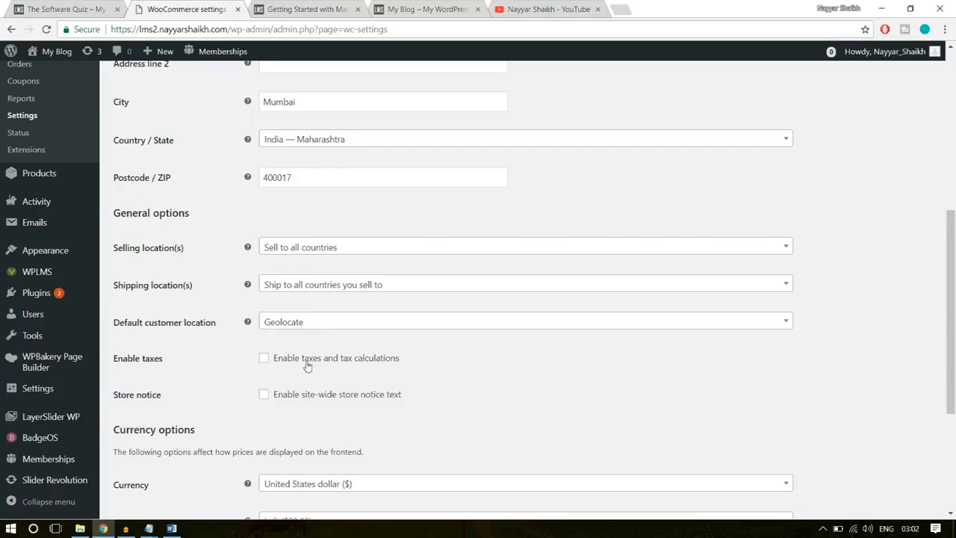
pyautogui.scroll(-3, 519, 371)
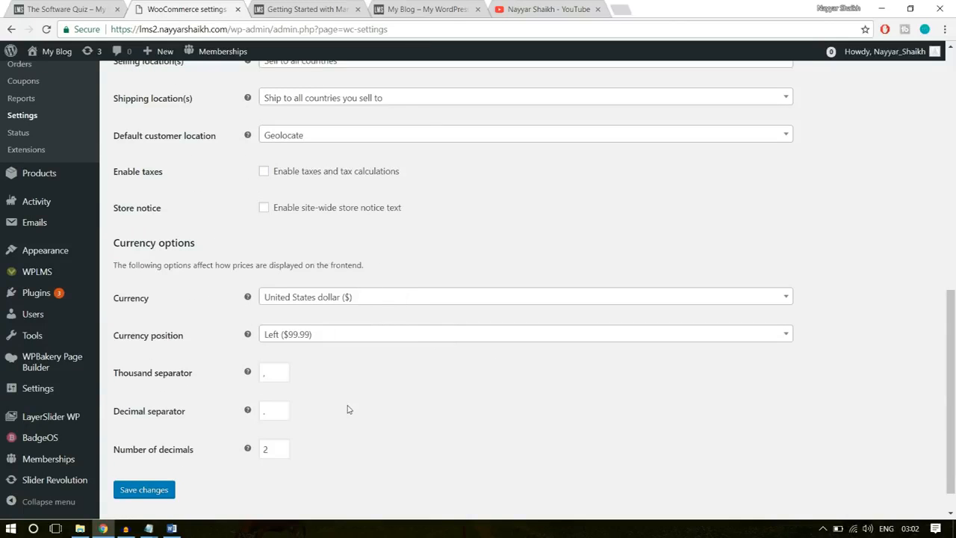
pyautogui.scroll(10, 346, 406)
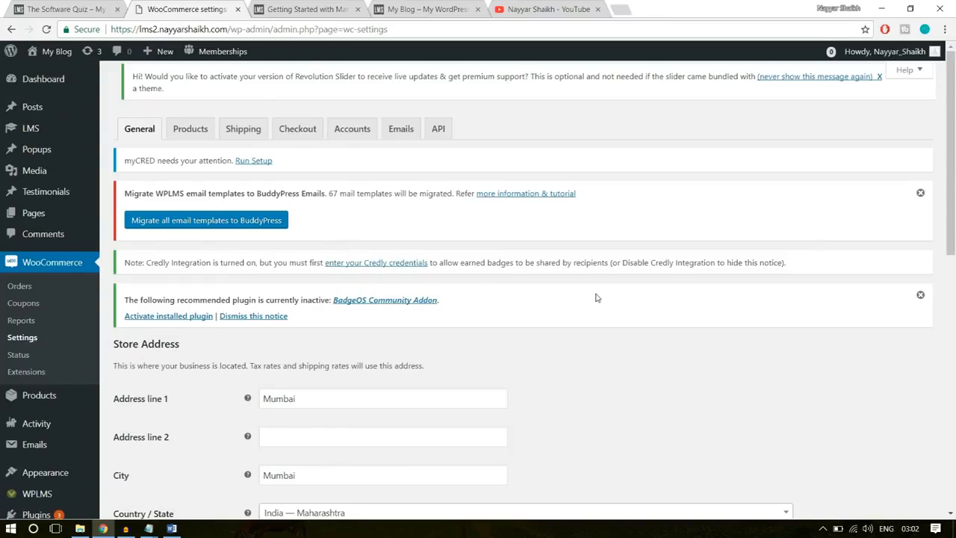
# - Turn on Force secure checkout in the WooCommerce checkout options
pyautogui.click(299, 131)
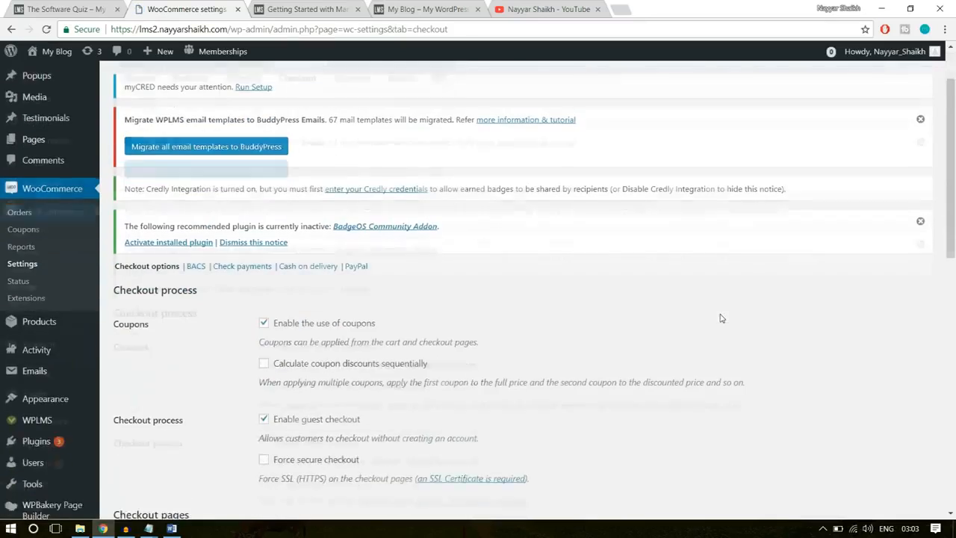
pyautogui.scroll(-2, 721, 316)
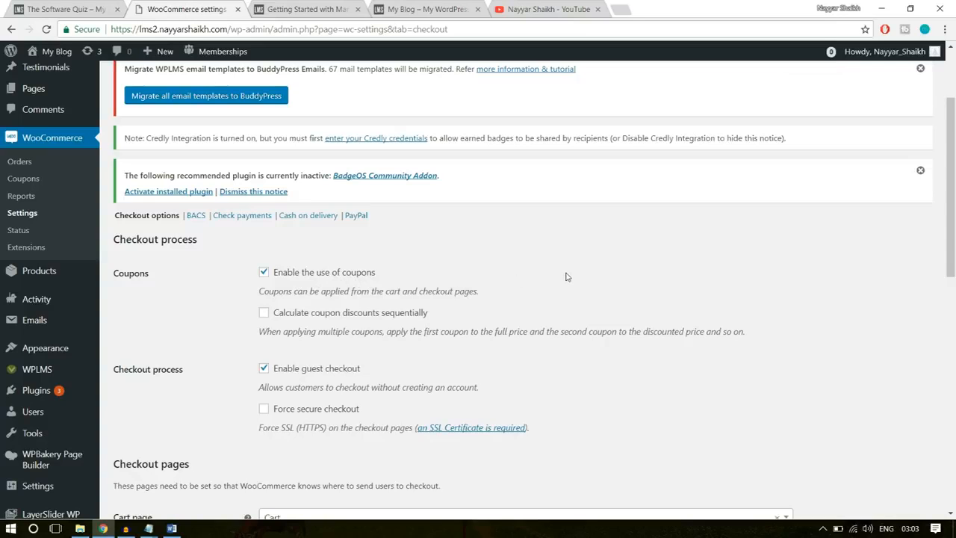
pyautogui.scroll(-1, 624, 307)
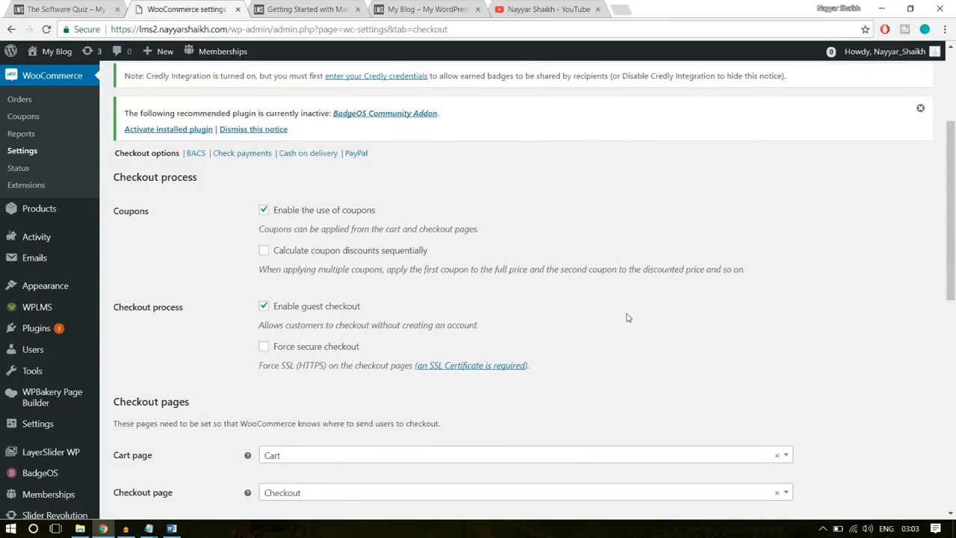
pyautogui.scroll(-1, 627, 318)
pyautogui.click(288, 289)
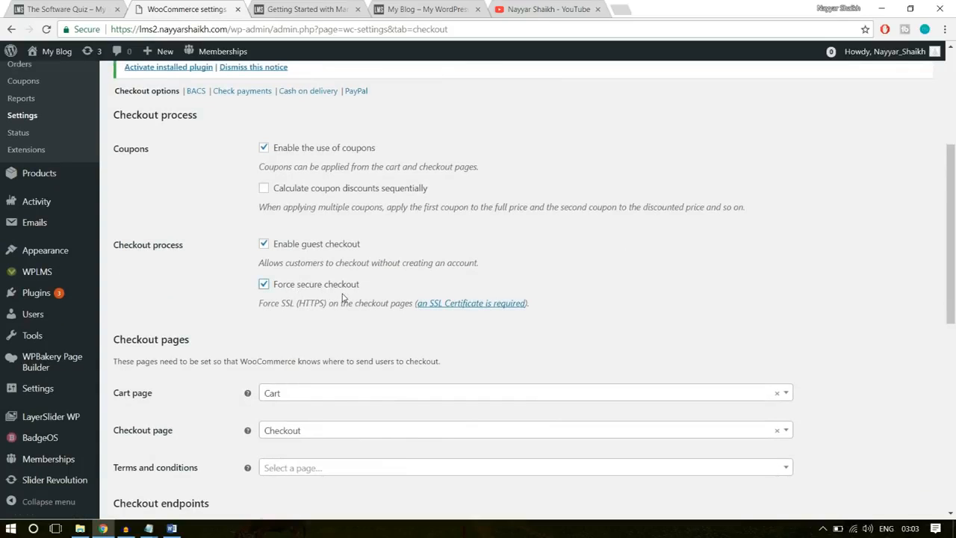
# - Check the site's secure connection and certificate details, and read the HTTPS note under Force secure checkout
pyautogui.click(87, 31)
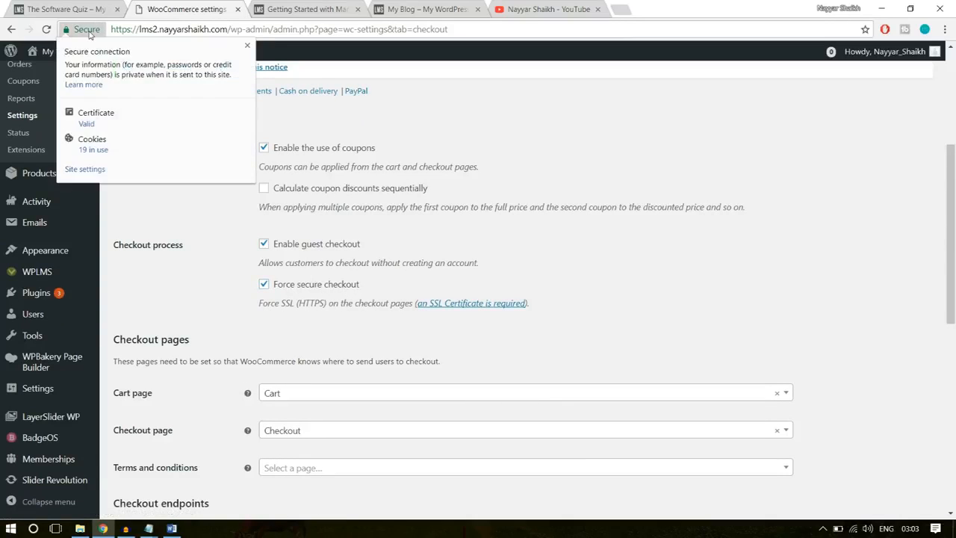
pyautogui.click(248, 47)
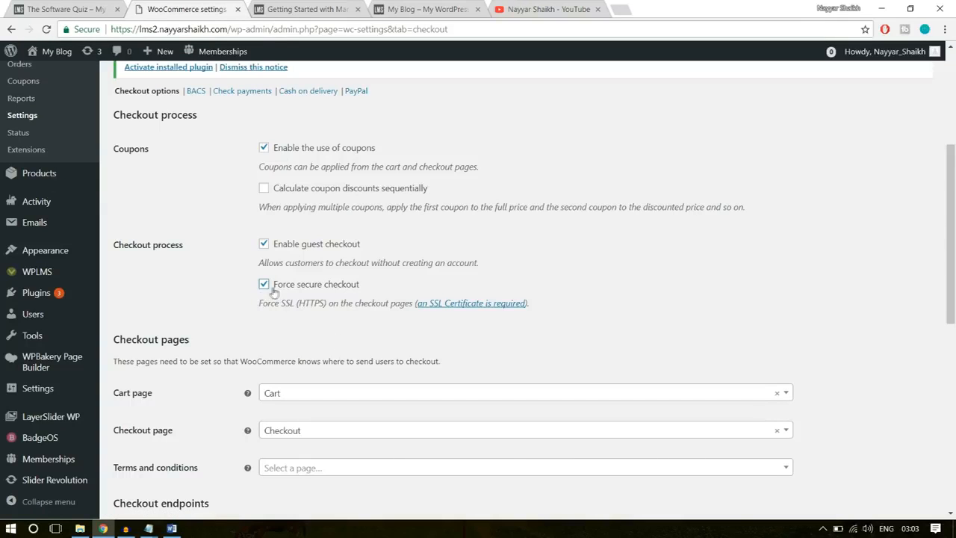
pyautogui.moveTo(298, 307); pyautogui.dragTo(322, 307)
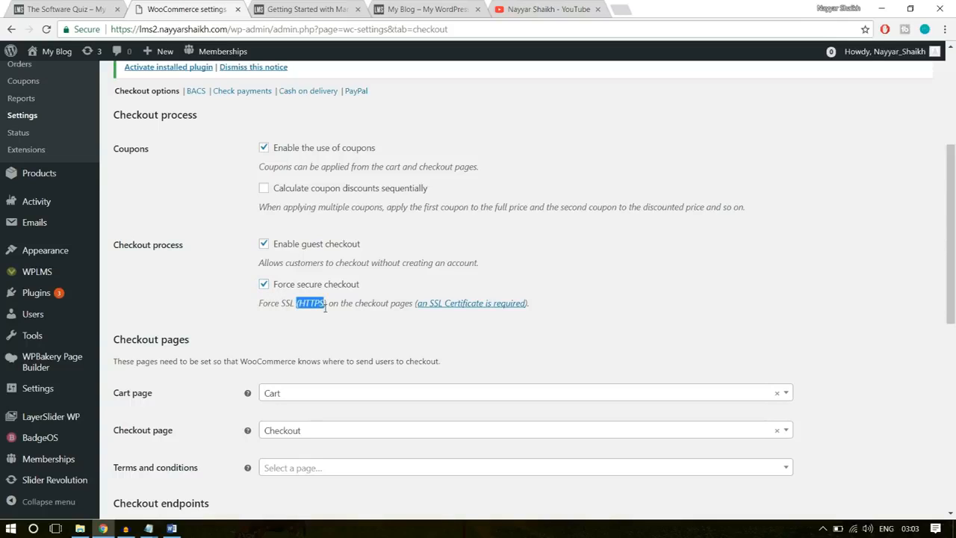
pyautogui.click(310, 306)
# - Review the checkout pages and endpoints, and save the checkout options
pyautogui.scroll(-3, 523, 262)
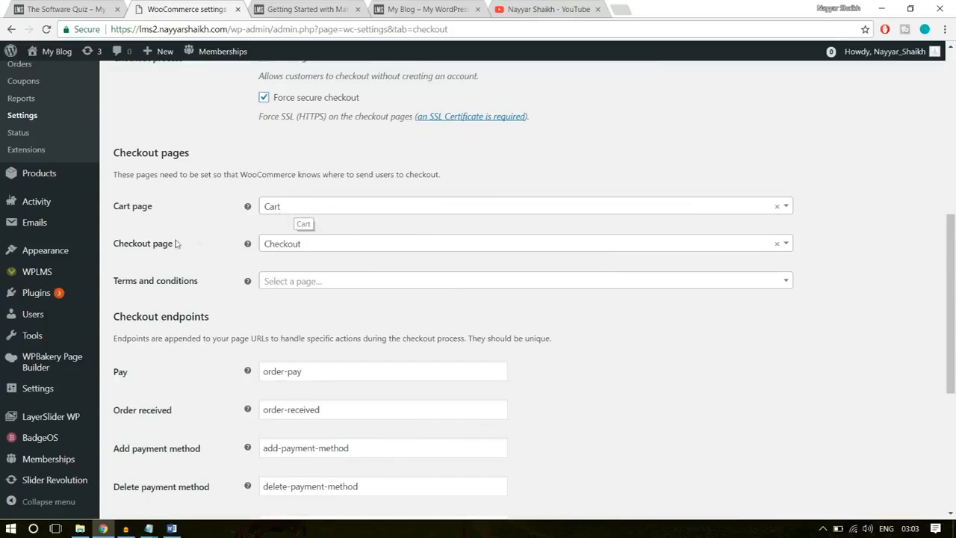
pyautogui.scroll(-5, 632, 331)
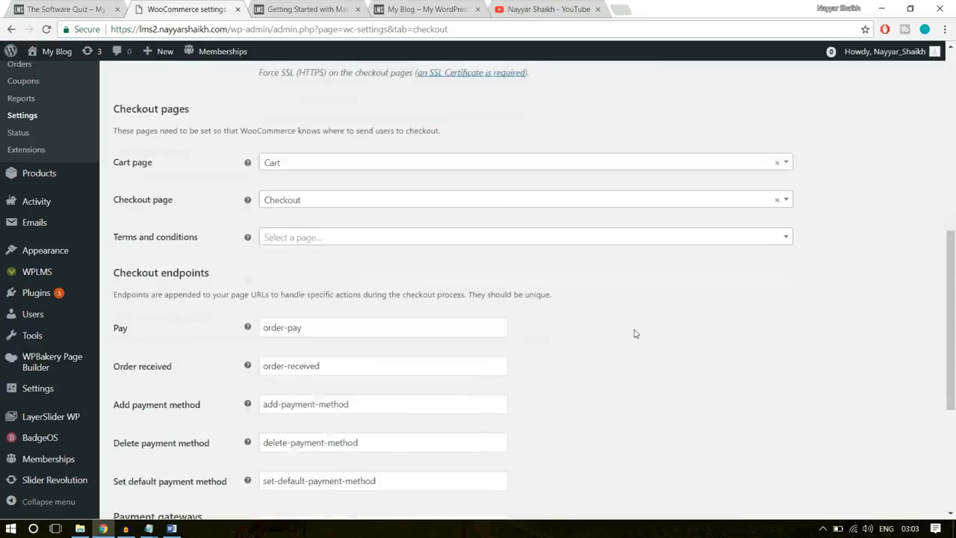
pyautogui.click(171, 456)
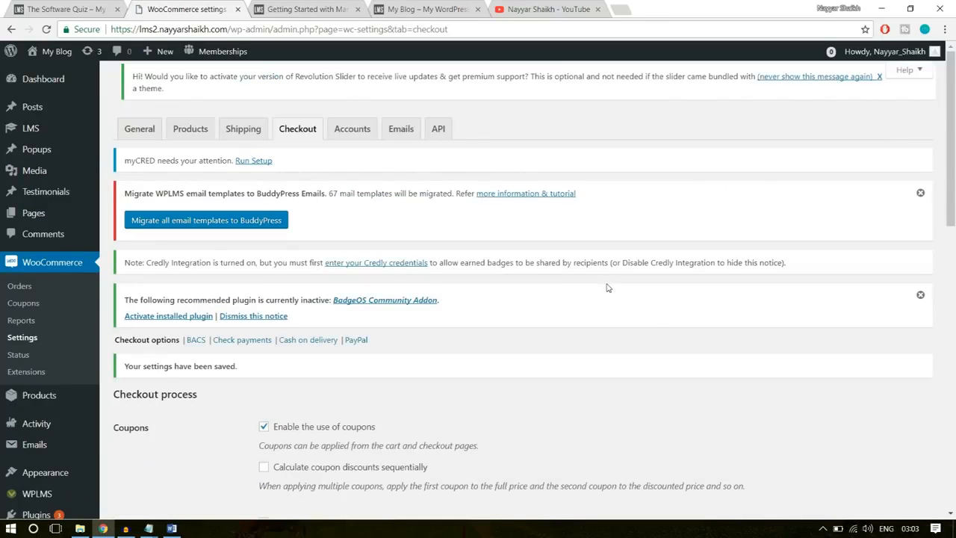
# - Enable PayPal Standard in the PayPal checkout settings and fill in the PayPal email from the saved autofill entry
pyautogui.scroll(-3, 608, 286)
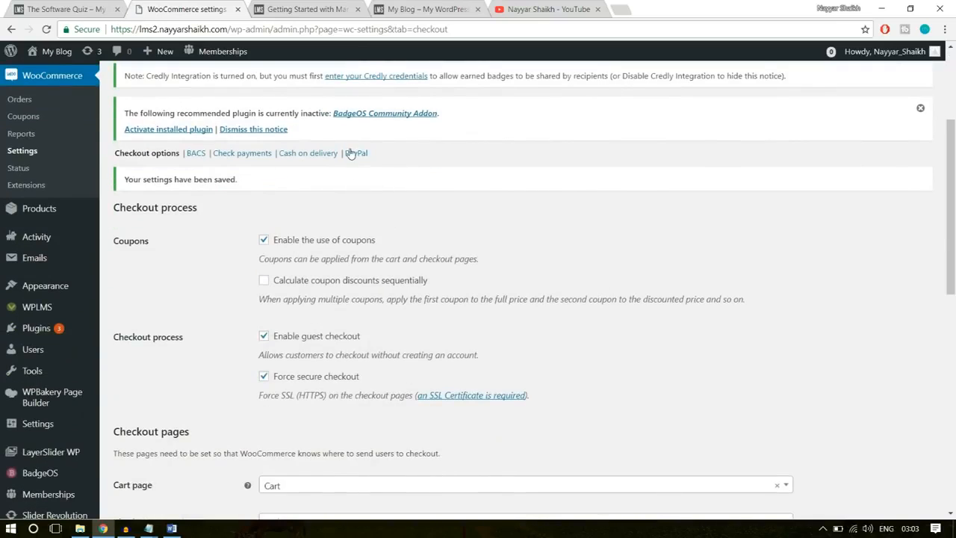
pyautogui.click(351, 153)
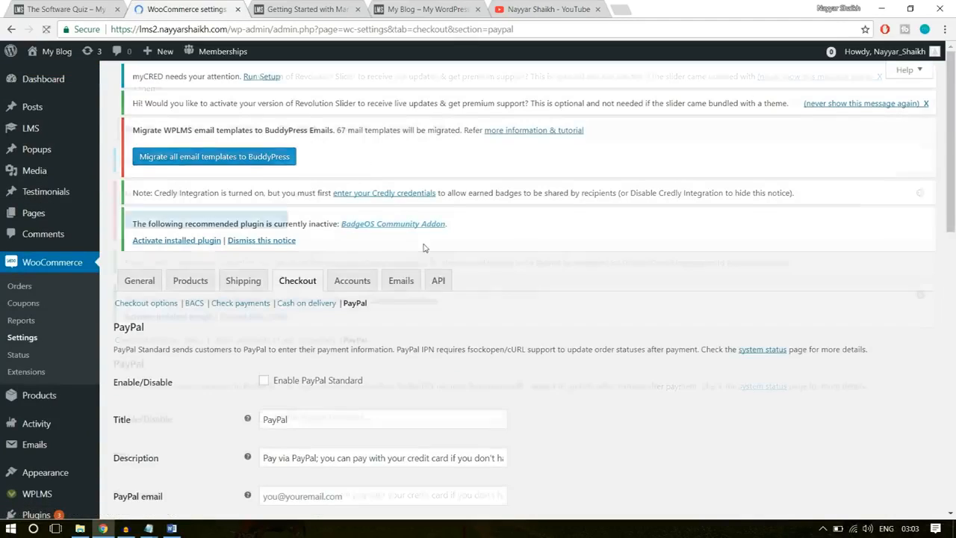
pyautogui.scroll(-2, 470, 315)
pyautogui.click(291, 294)
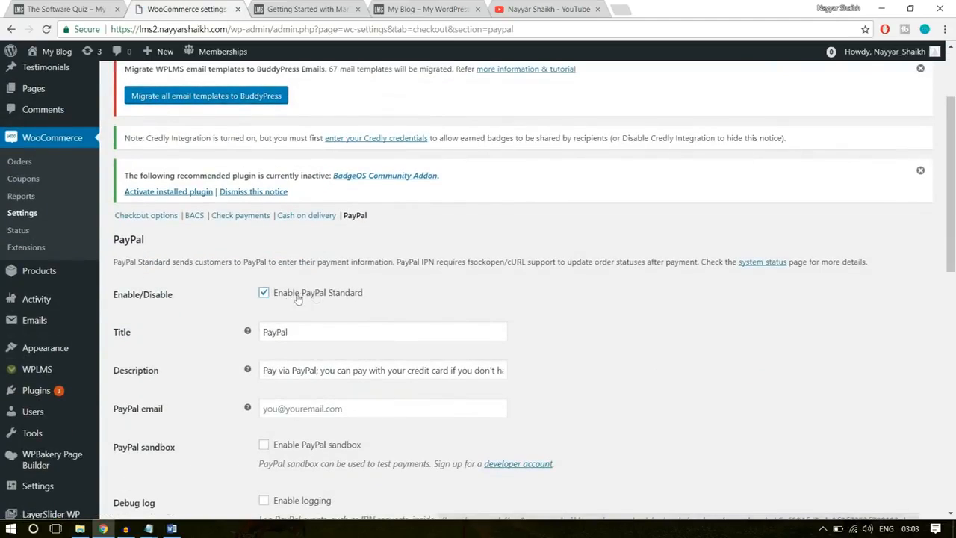
pyautogui.scroll(-3, 423, 303)
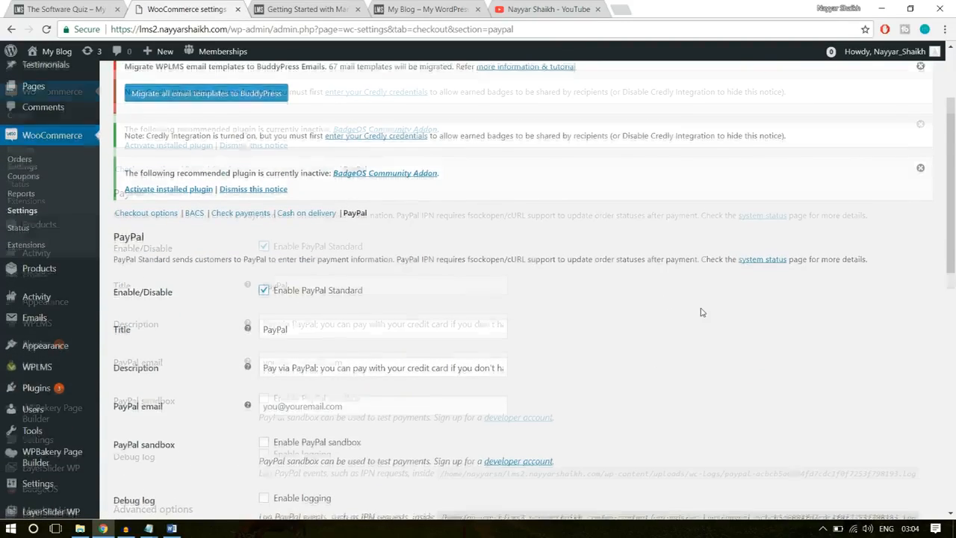
pyautogui.click(356, 224)
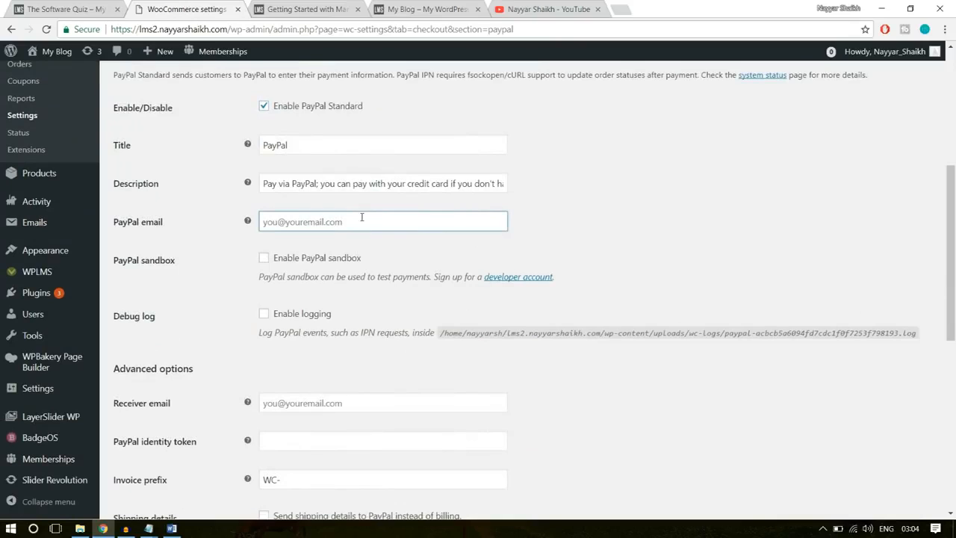
pyautogui.write('re')
pyautogui.press('Down')
pyautogui.press('Return')
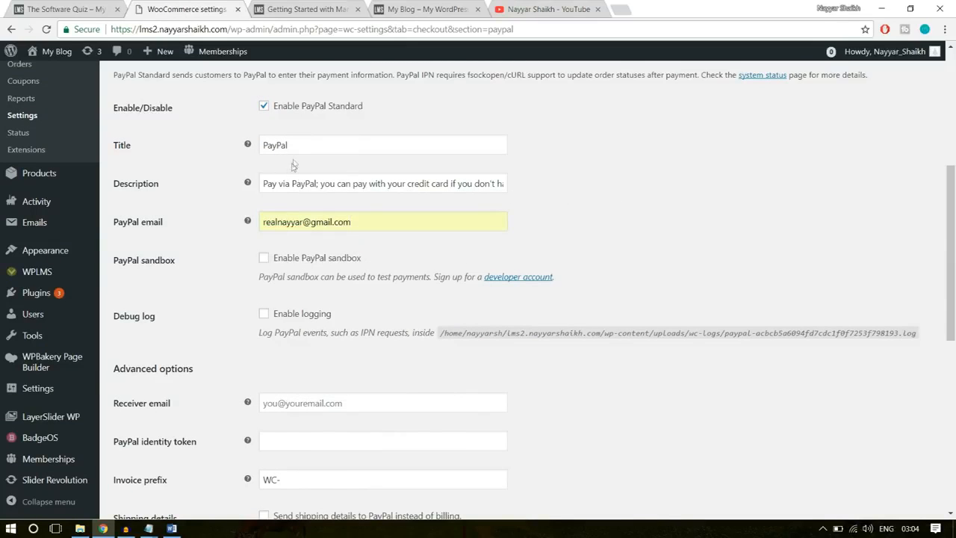
# - Review the PayPal title, description, advanced options and API credentials fields
pyautogui.moveTo(292, 151); pyautogui.dragTo(260, 157)
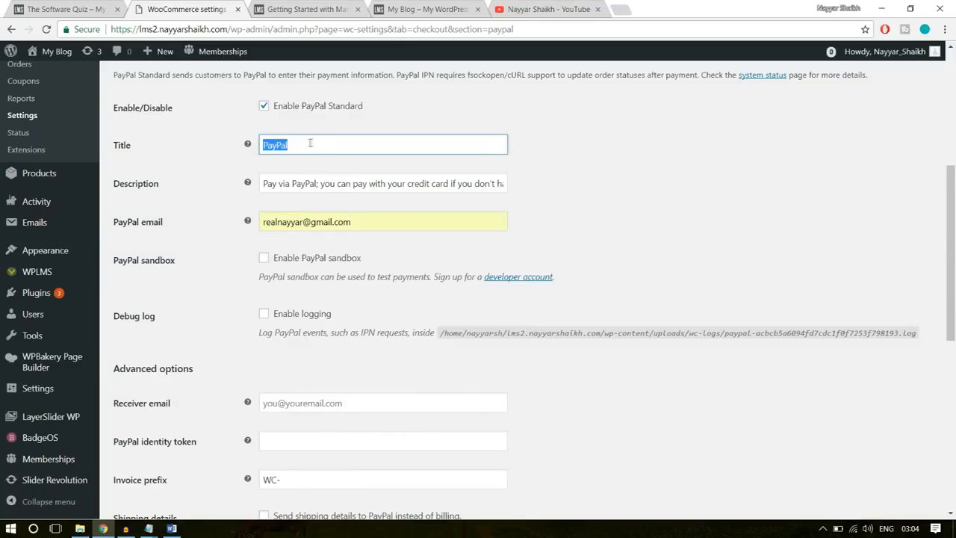
pyautogui.moveTo(272, 184); pyautogui.dragTo(611, 171)
pyautogui.click(613, 174)
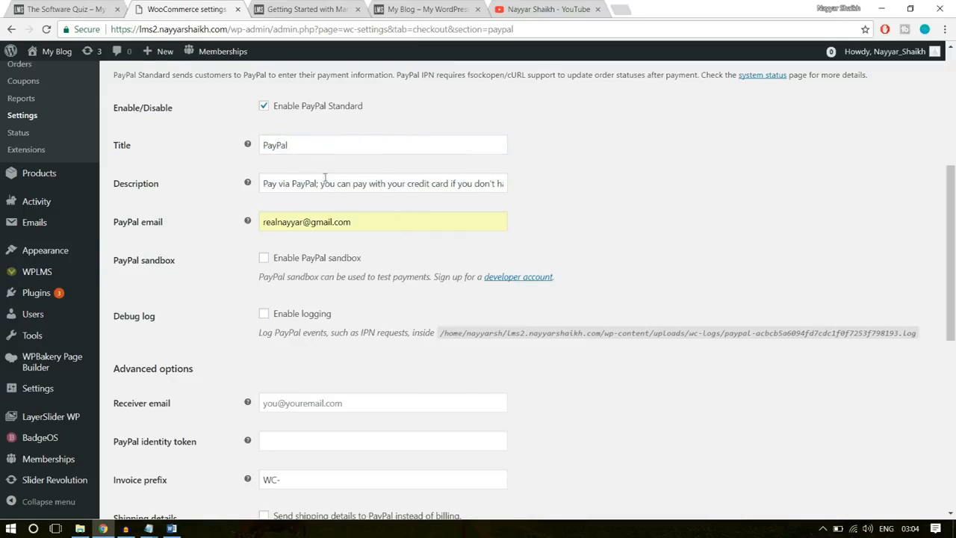
pyautogui.scroll(-3, 593, 216)
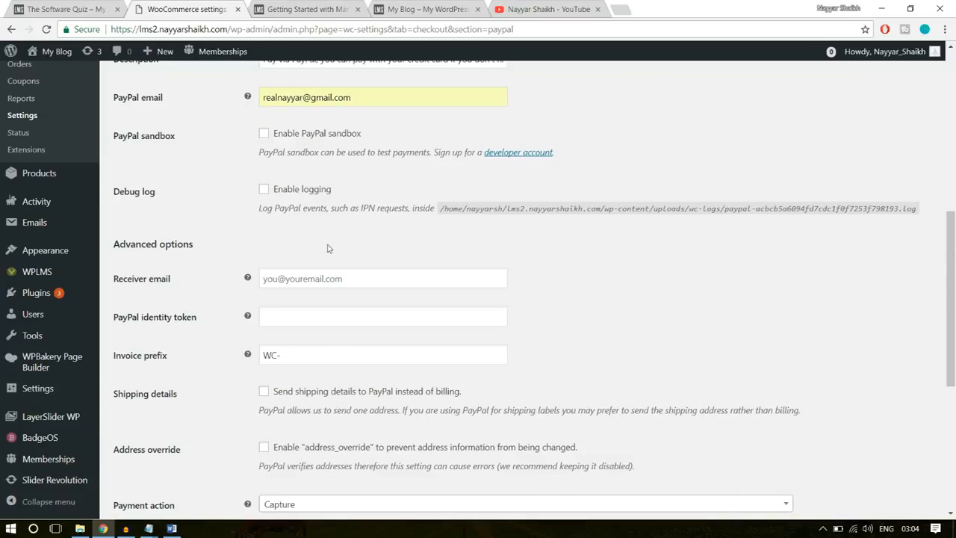
pyautogui.scroll(-8, 536, 239)
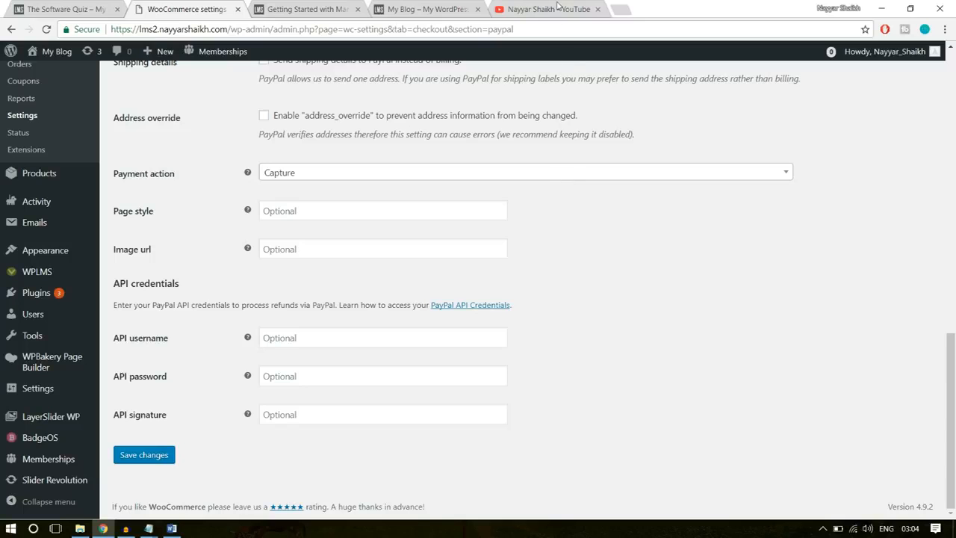
# - Close the YouTube page and open the PayPal account summary in a new browser tab
pyautogui.click(598, 11)
pyautogui.click(499, 8)
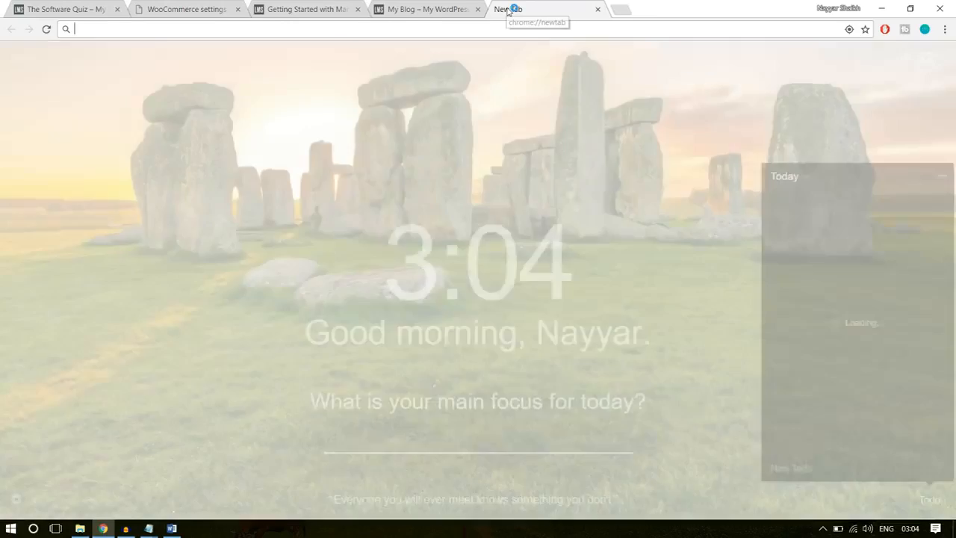
pyautogui.write('pay')
pyautogui.press('Return')
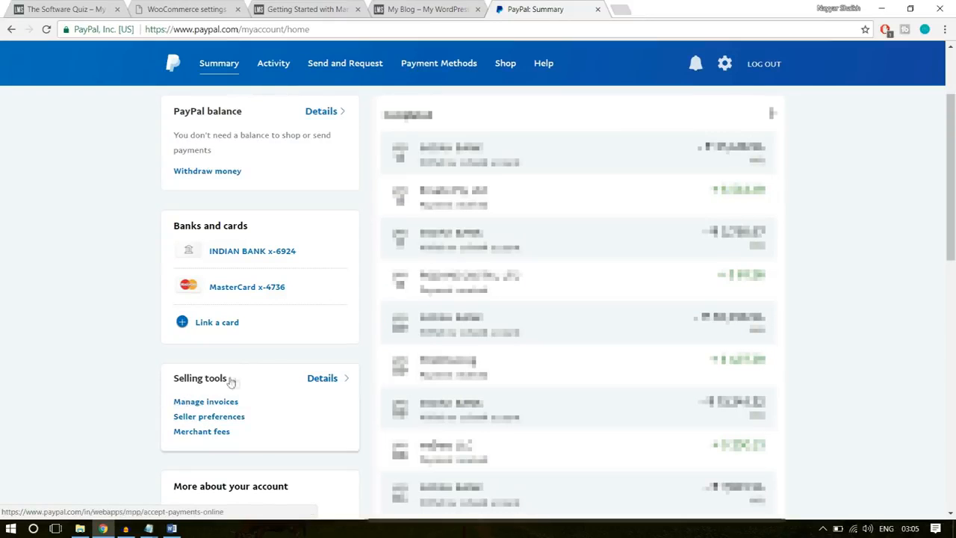
# - Open the API access page from PayPal's seller preferences and look through its integration options for the API credentials
pyautogui.click(234, 418)
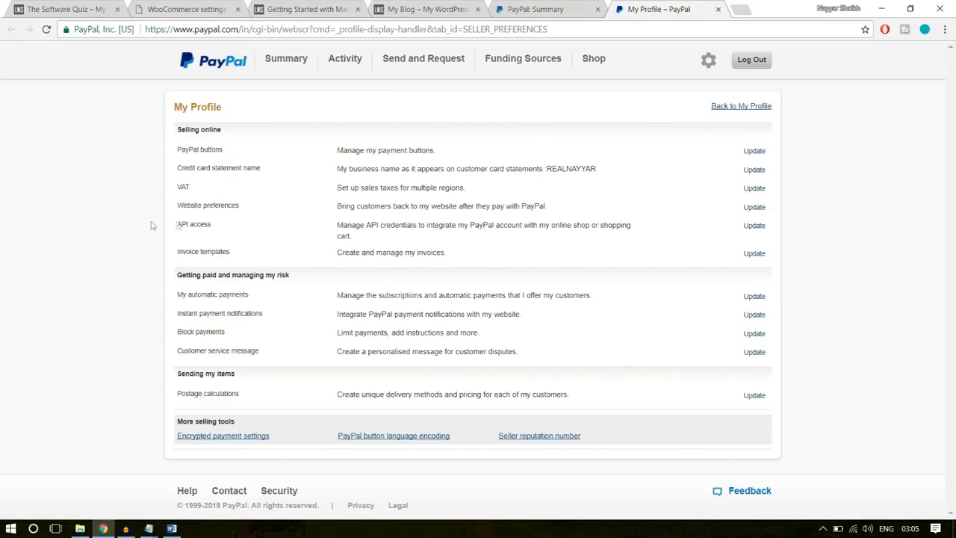
pyautogui.moveTo(174, 226); pyautogui.dragTo(762, 235)
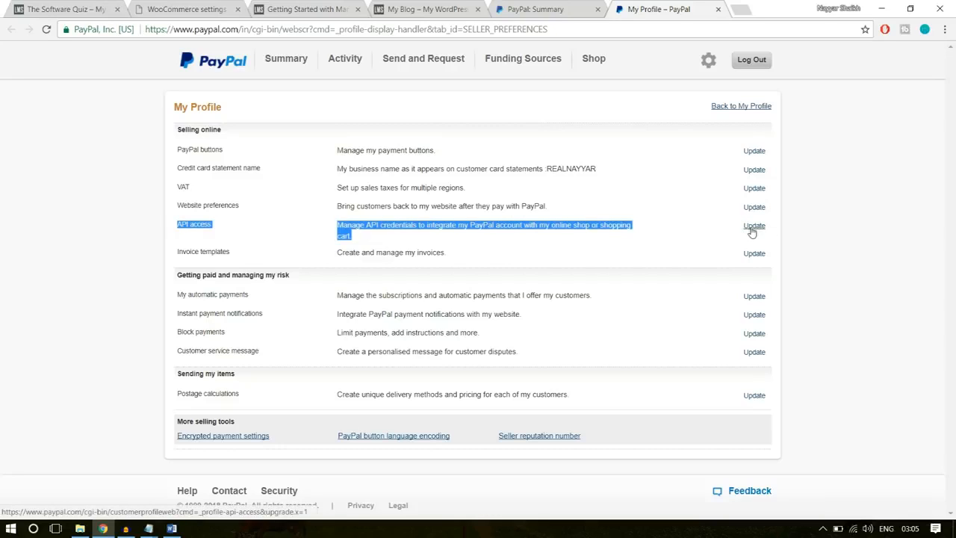
pyautogui.click(756, 230)
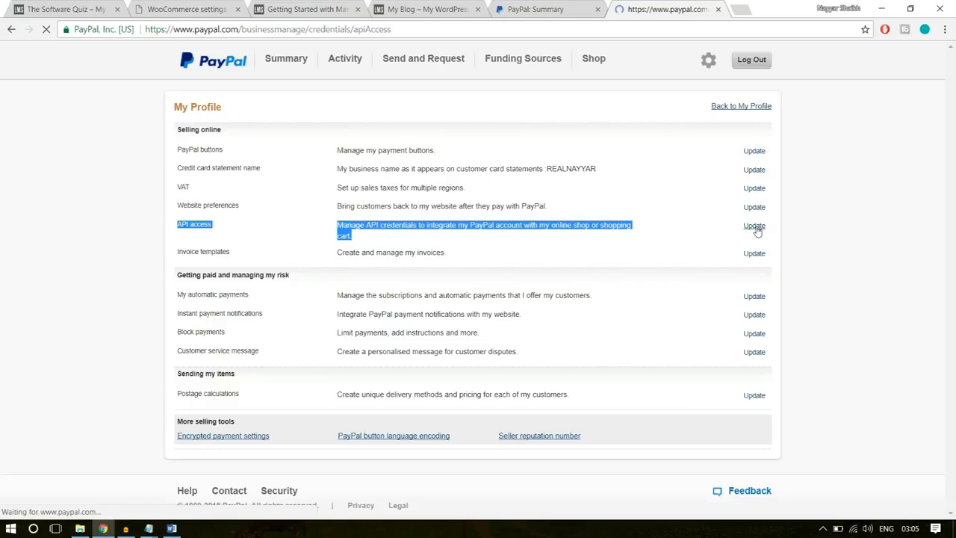
pyautogui.scroll(-3, 836, 293)
pyautogui.scroll(-2, 836, 294)
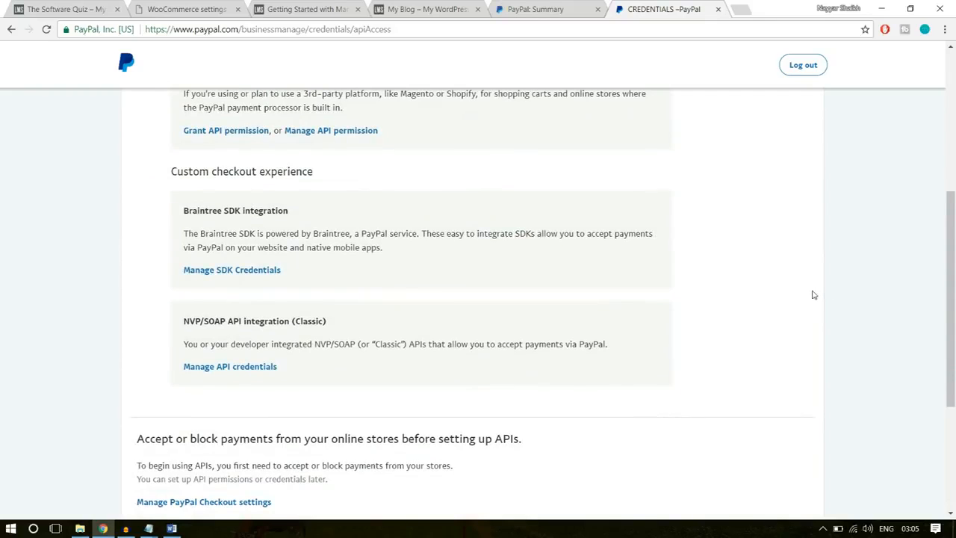
pyautogui.scroll(3, 813, 295)
pyautogui.scroll(-2, 813, 294)
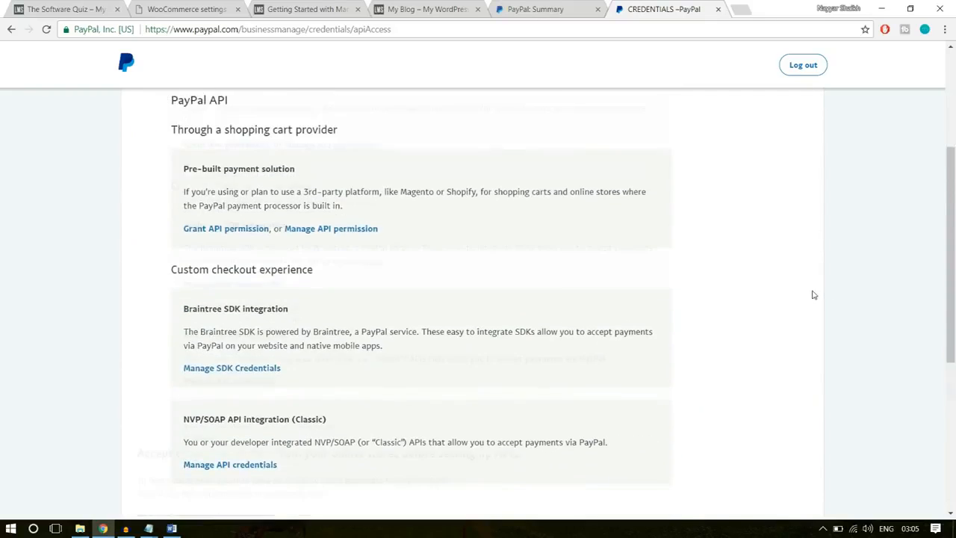
pyautogui.scroll(-4, 814, 294)
pyautogui.scroll(3, 814, 294)
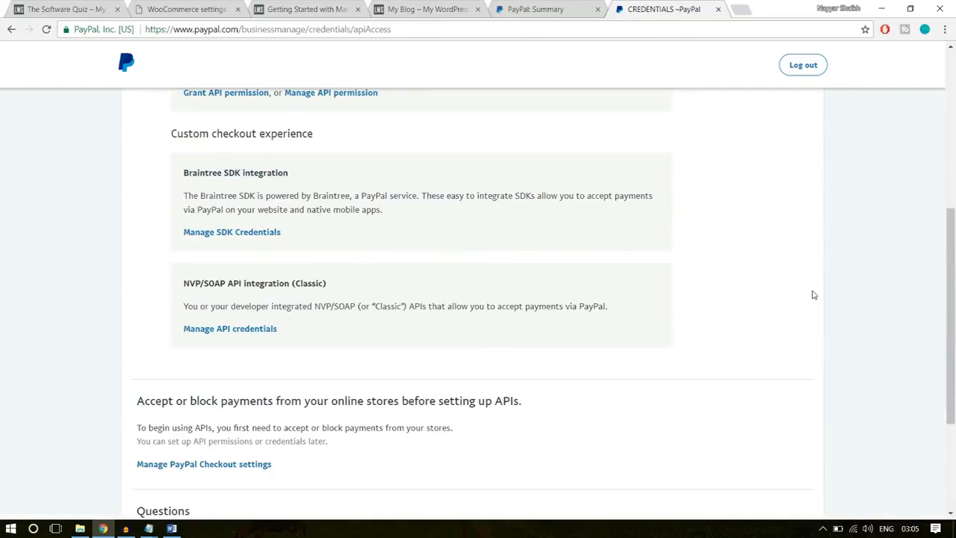
# - Open the credentials management page for PayPal's NVP/SOAP API integration (Classic)
pyautogui.moveTo(183, 283); pyautogui.dragTo(342, 283)
pyautogui.click(243, 284)
pyautogui.moveTo(334, 286); pyautogui.dragTo(299, 284)
pyautogui.click(355, 288)
pyautogui.moveTo(334, 287); pyautogui.dragTo(297, 287)
pyautogui.click(340, 291)
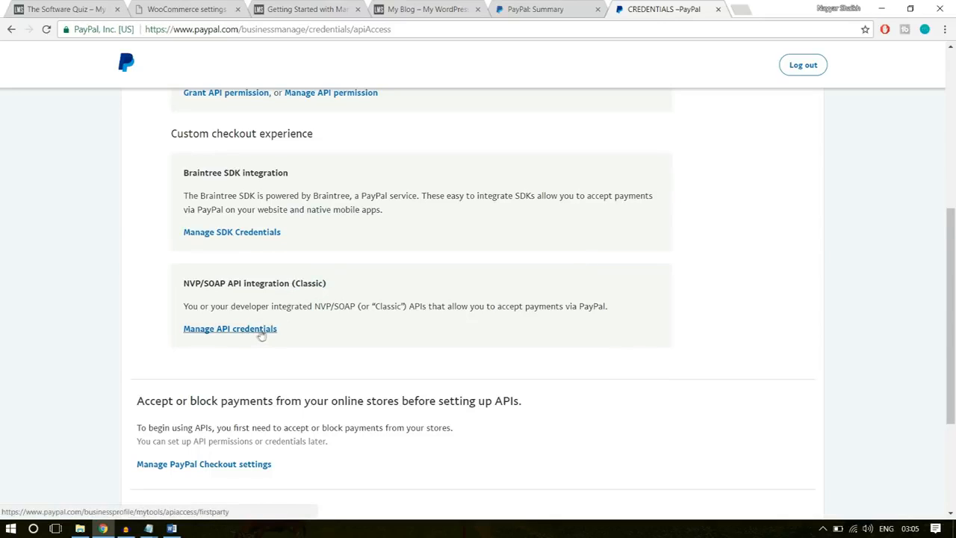
pyautogui.click(260, 334)
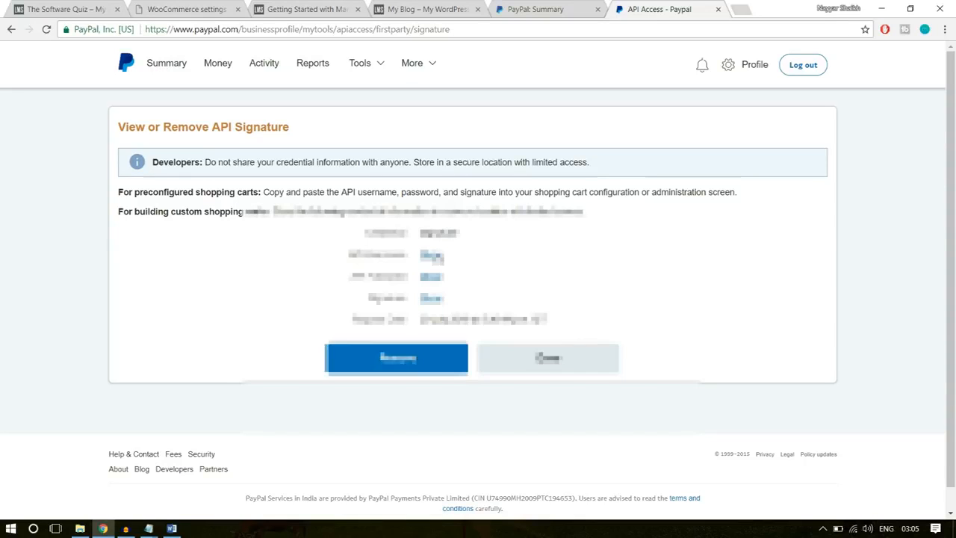
# - Reveal the API username on PayPal's API signature page and enter it as the API username in the WooCommerce PayPal settings
pyautogui.click(431, 255)
pyautogui.moveTo(527, 255); pyautogui.dragTo(415, 260)
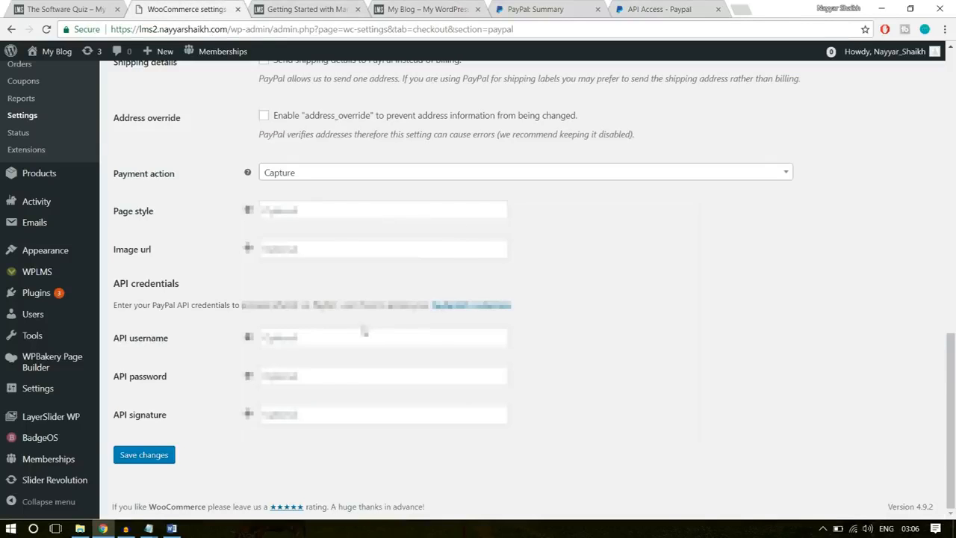
pyautogui.click(364, 331)
pyautogui.press('Down')
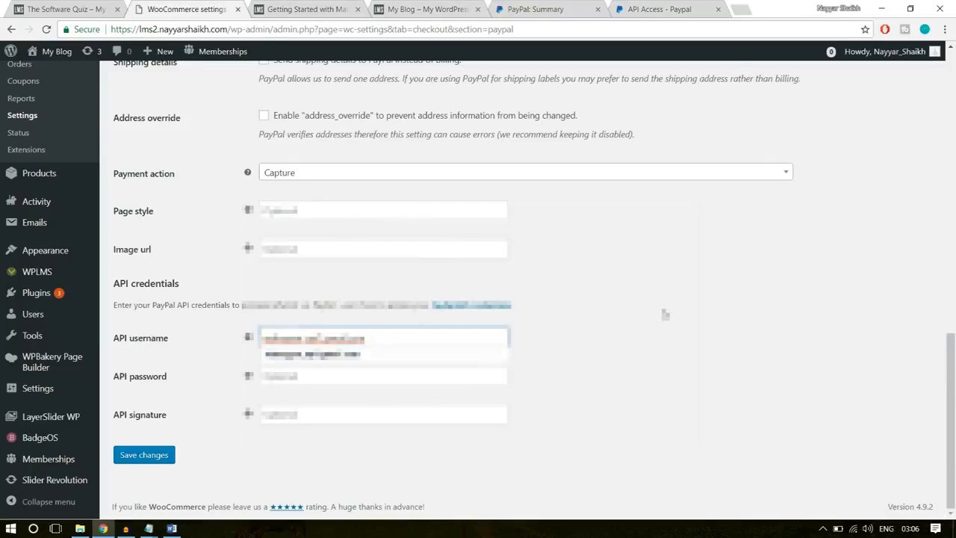
pyautogui.press('Return')
# - Reveal and copy the API password in PayPal and paste it as the API password in the WooCommerce PayPal settings
pyautogui.click(661, 9)
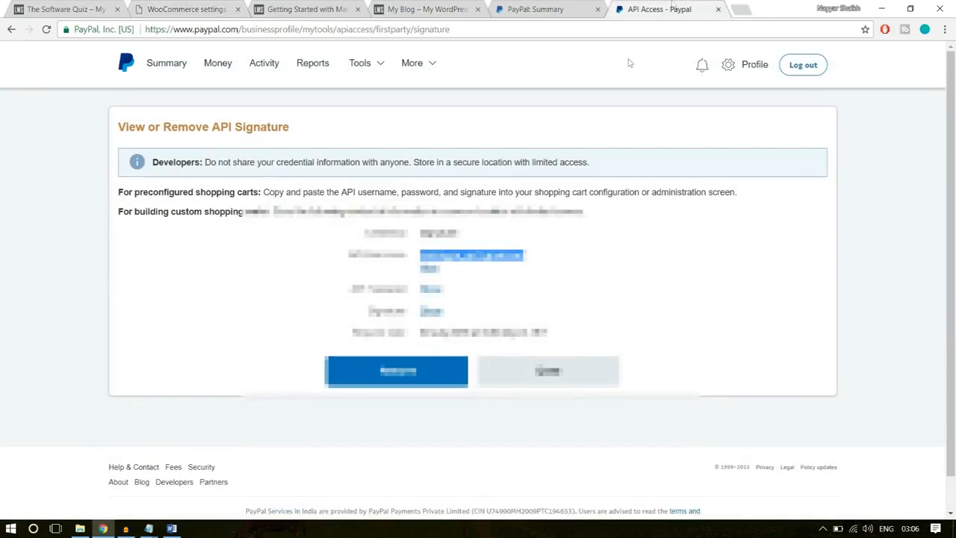
pyautogui.click(437, 291)
pyautogui.moveTo(521, 292); pyautogui.dragTo(442, 289)
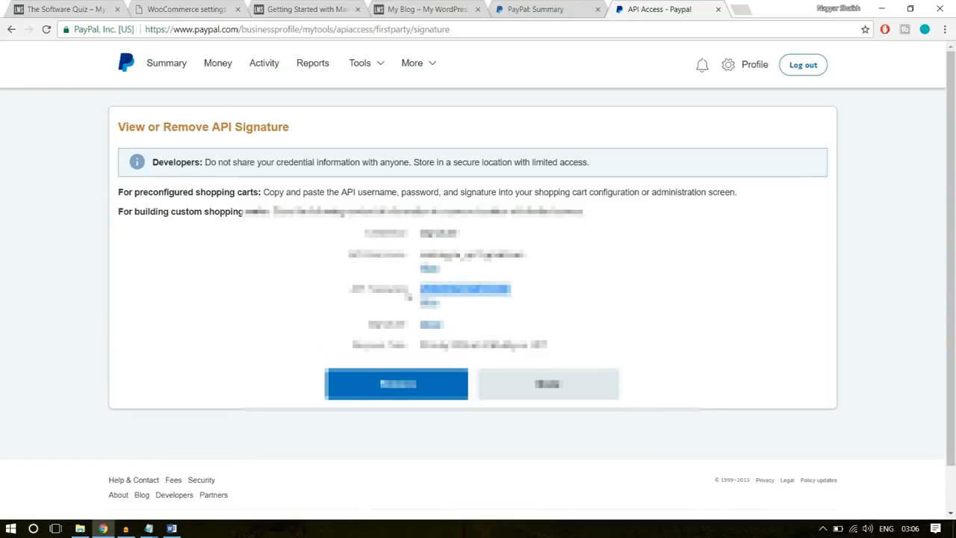
pyautogui.click(179, 9)
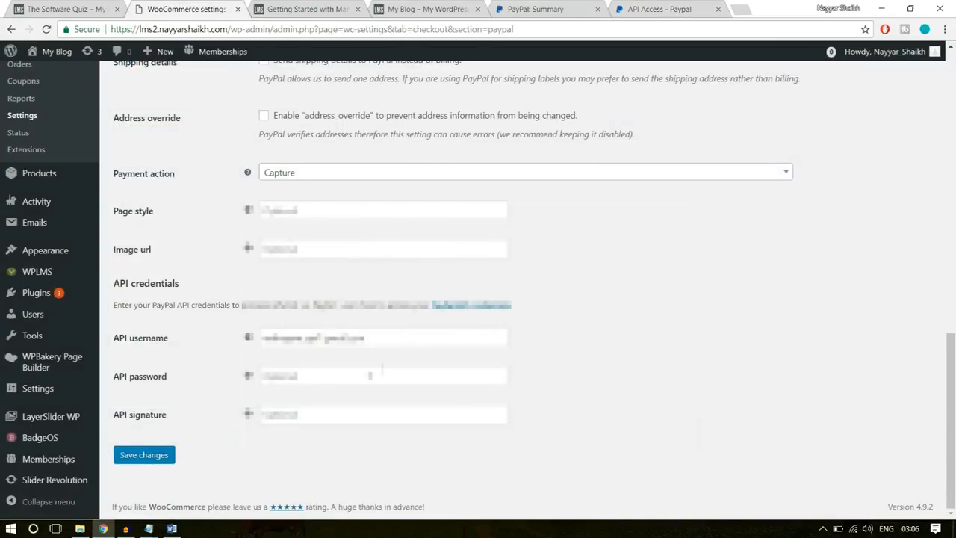
pyautogui.click(369, 373)
pyautogui.hotkey('ctrl', 'v')
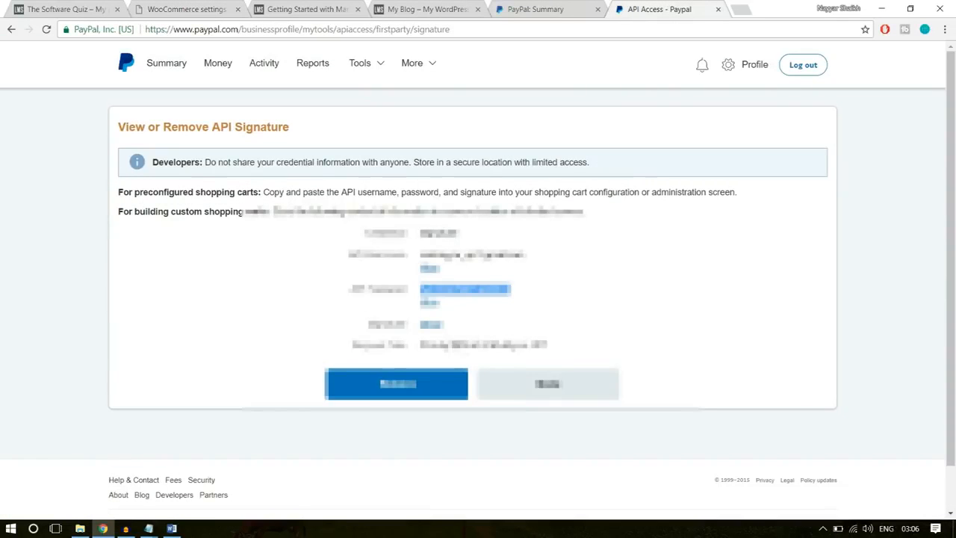
# - Reveal and copy PayPal's API signature, paste it as the API signature in the WooCommerce PayPal settings, and save the changes
pyautogui.click(432, 325)
pyautogui.moveTo(707, 325); pyautogui.dragTo(420, 325)
pyautogui.hotkey('ctrl', 'c')
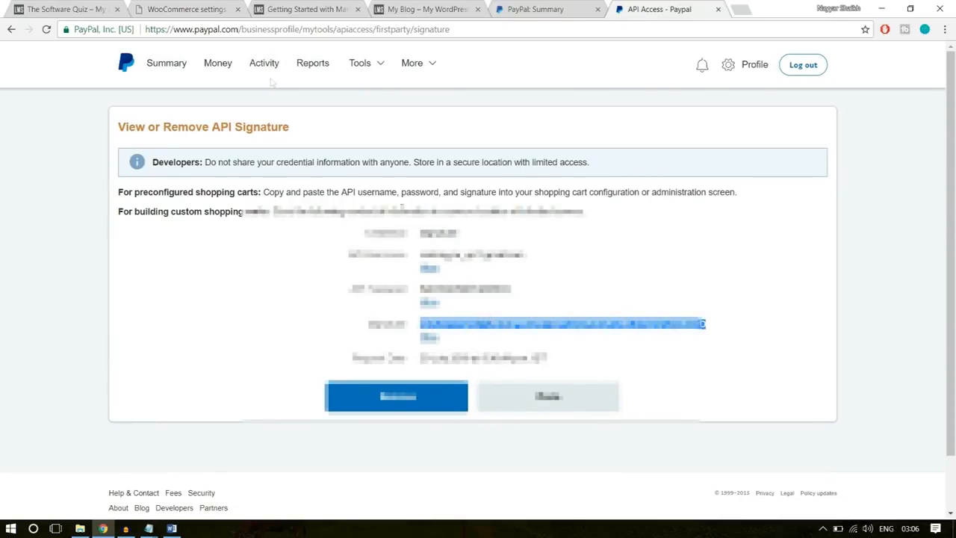
pyautogui.click(206, 12)
pyautogui.click(263, 414)
pyautogui.hotkey('ctrl', 'v')
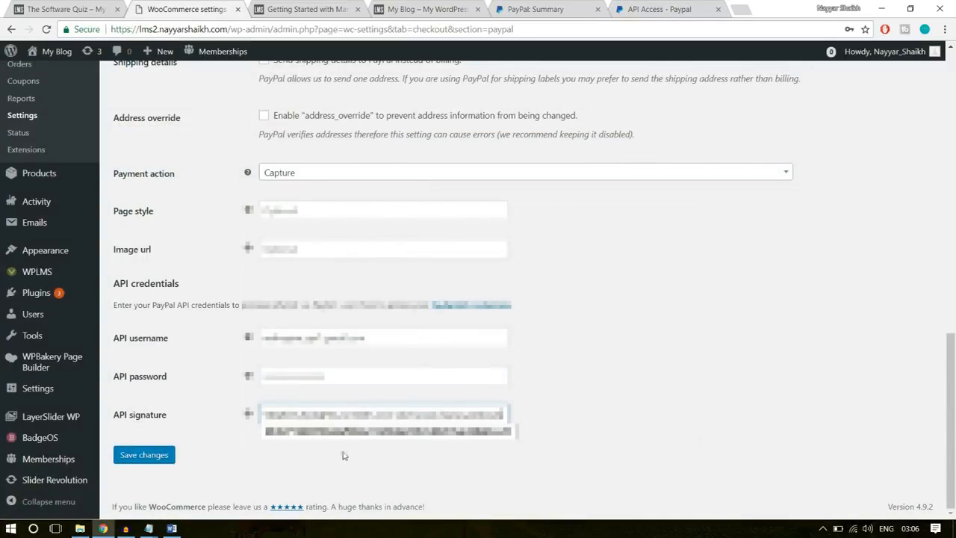
pyautogui.click(160, 455)
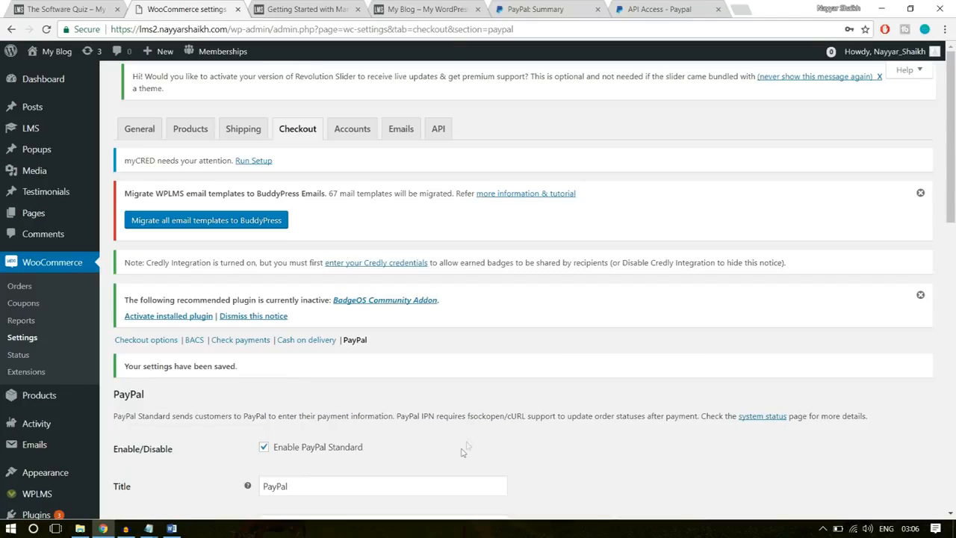
pyautogui.scroll(-3, 585, 354)
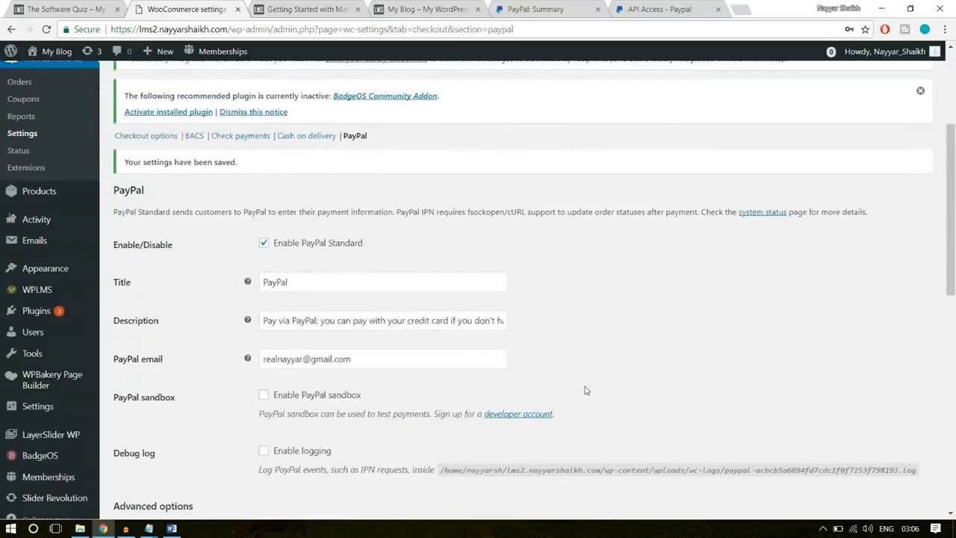
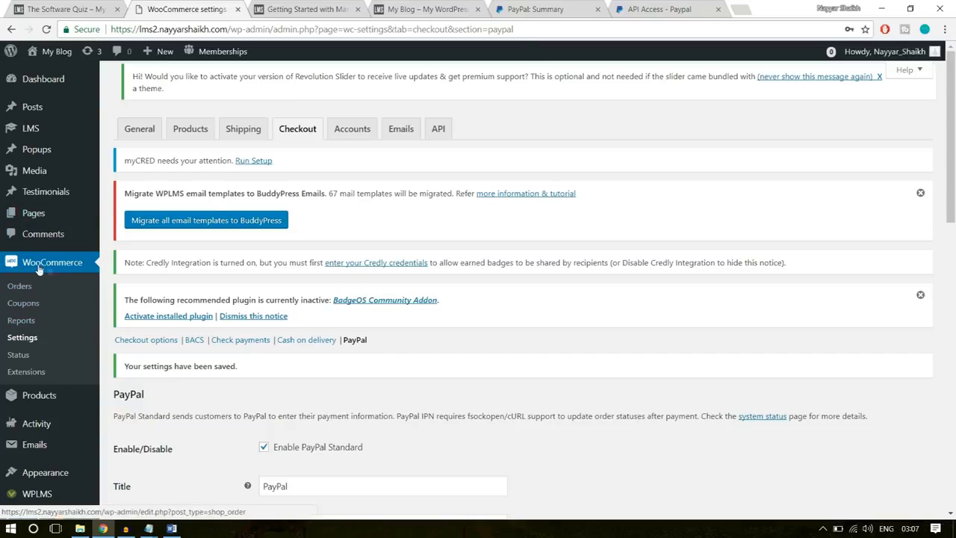
# - Start a new WooCommerce coupon and give it the code 10OFF
pyautogui.click(23, 304)
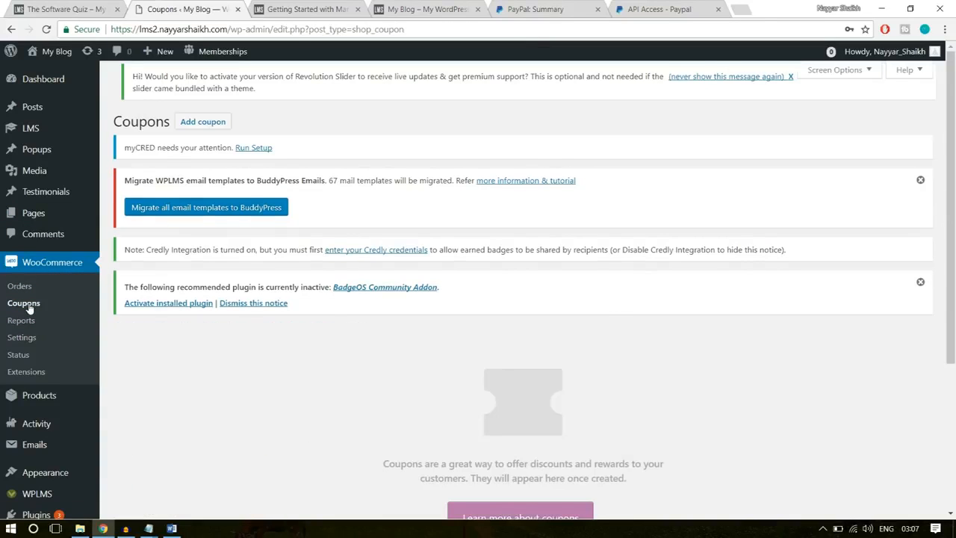
pyautogui.scroll(-5, 714, 366)
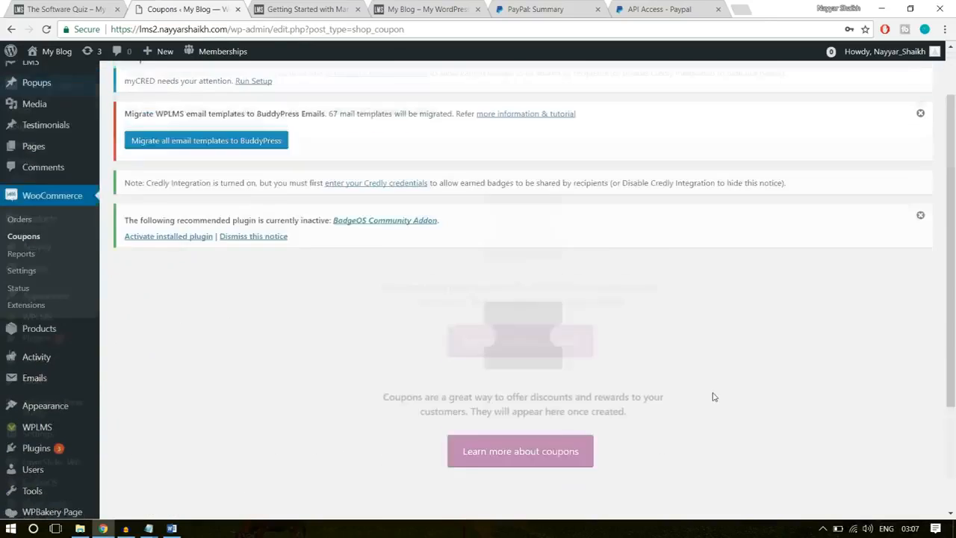
pyautogui.scroll(3, 714, 396)
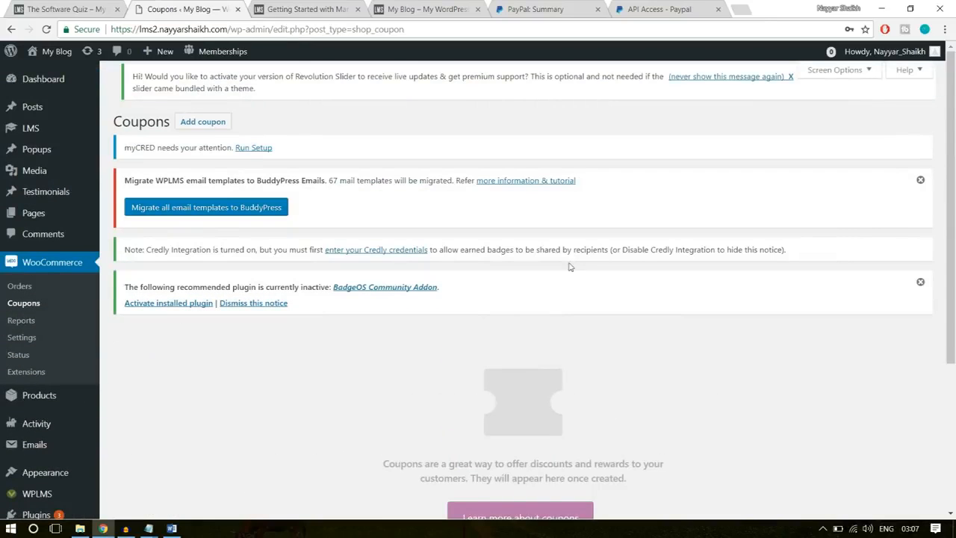
pyautogui.click(206, 127)
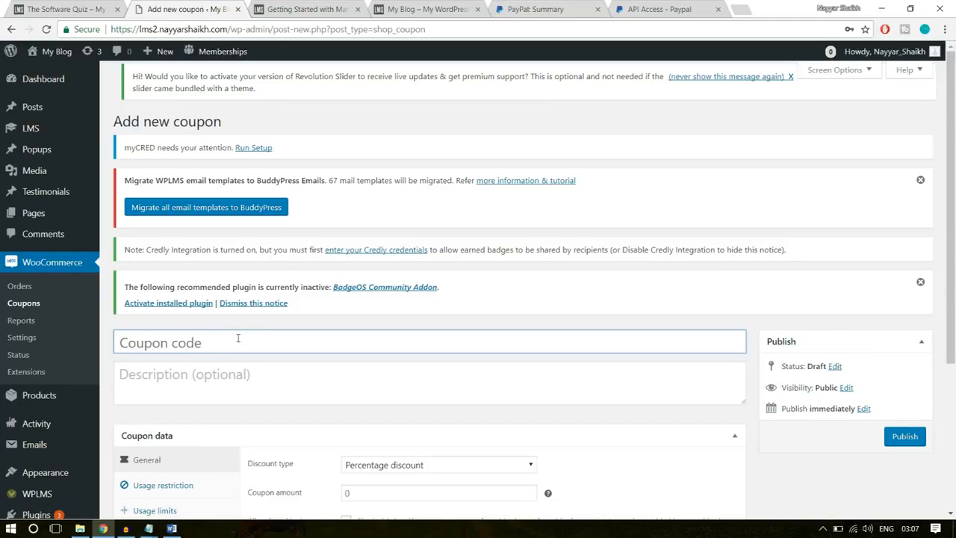
pyautogui.press('capslock')
pyautogui.write('10OFF')
pyautogui.moveTo(205, 339); pyautogui.dragTo(118, 343)
pyautogui.click(197, 350)
# - Enter the coupon description "This code gives 10% Discount on any Course"
pyautogui.click(191, 378)
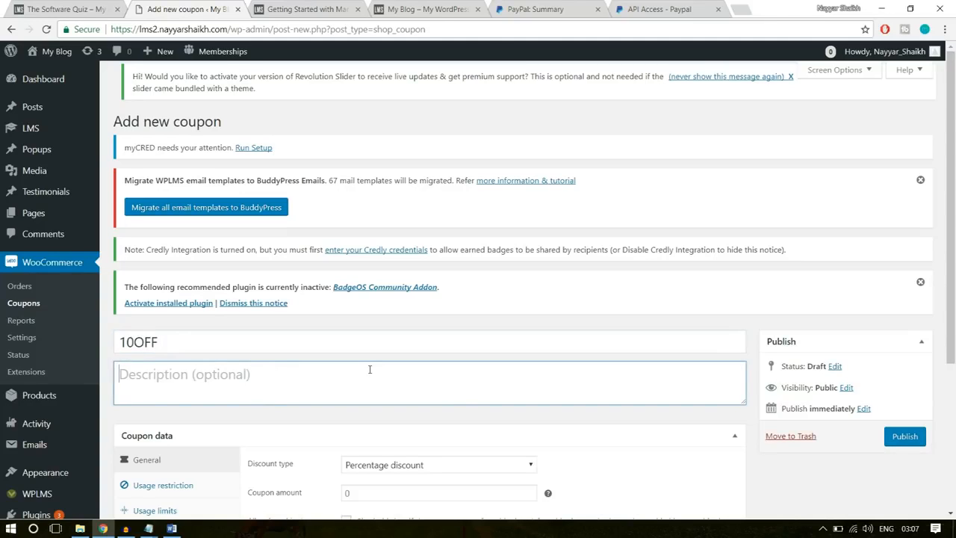
pyautogui.write('This code gives 10 %')
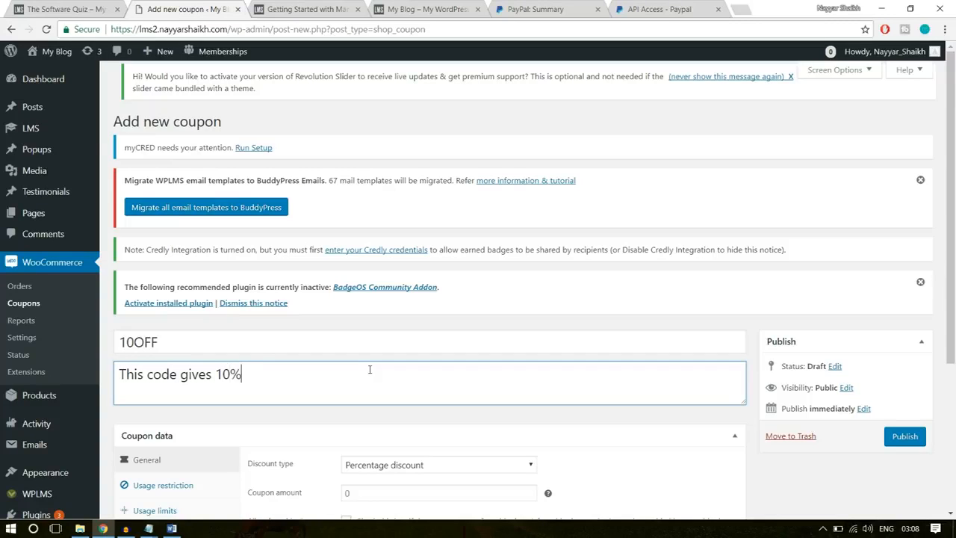
pyautogui.write(' Discount on a')
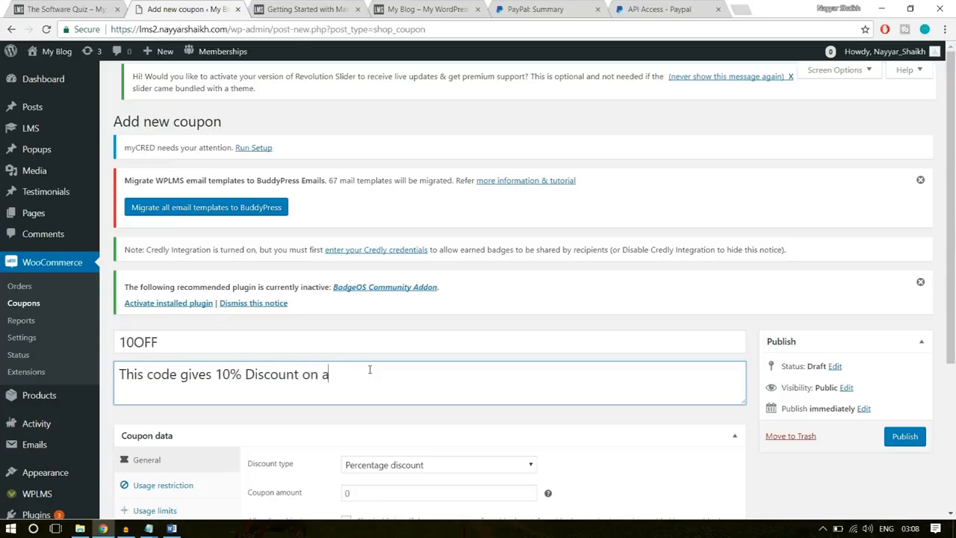
pyautogui.write('ny Coyrse')
pyautogui.press('BackSpace')
pyautogui.press('BackSpace')
pyautogui.press('BackSpace')
pyautogui.write('urse')
pyautogui.click(369, 377)
pyautogui.press('BackSpace')
pyautogui.click(484, 387)
# - Keep the discount type as Percentage discount and set the coupon amount to 10
pyautogui.scroll(-3, 485, 387)
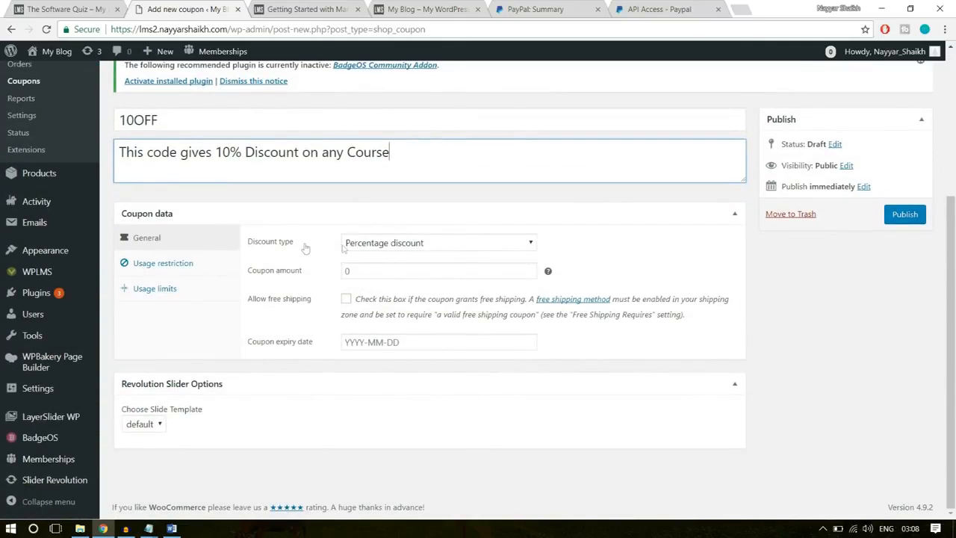
pyautogui.click(424, 252)
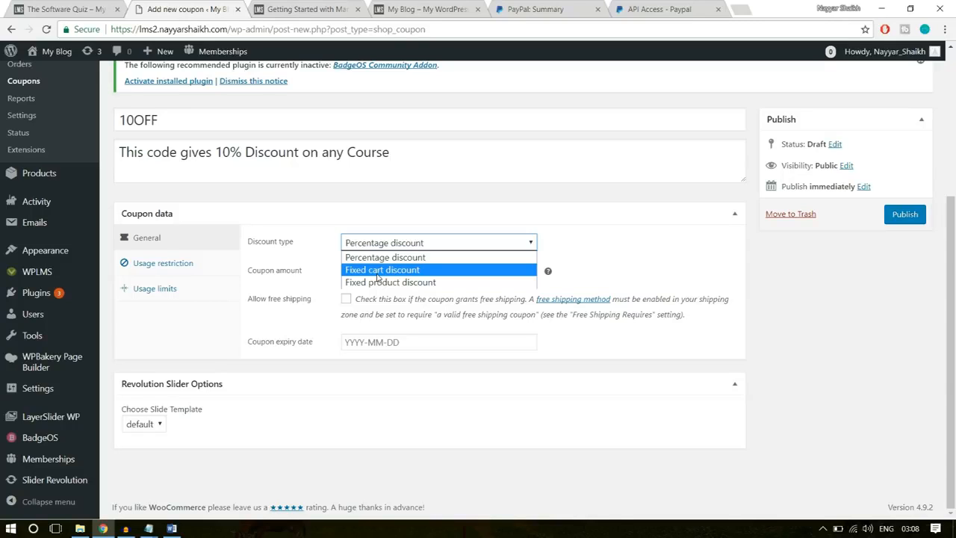
pyautogui.moveTo(169, 121); pyautogui.dragTo(86, 121)
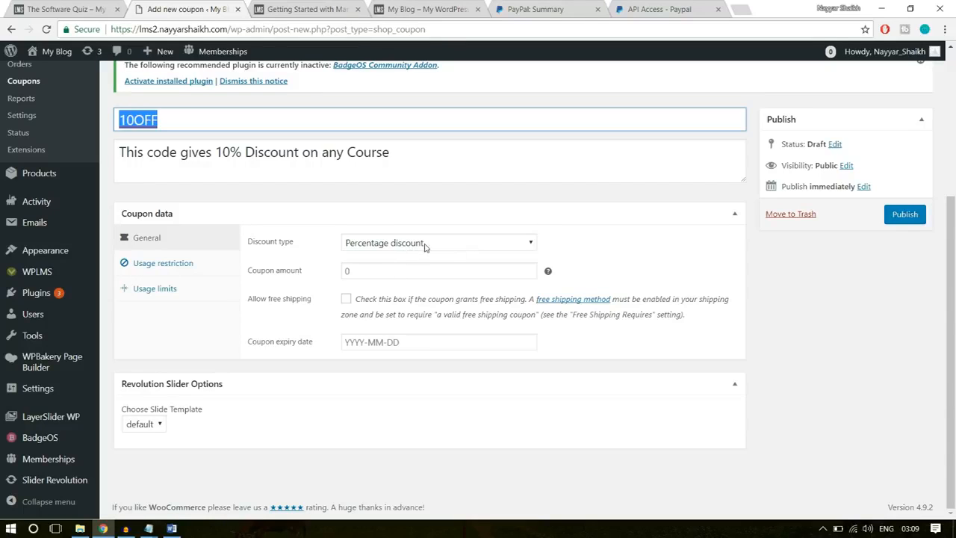
pyautogui.click(344, 270)
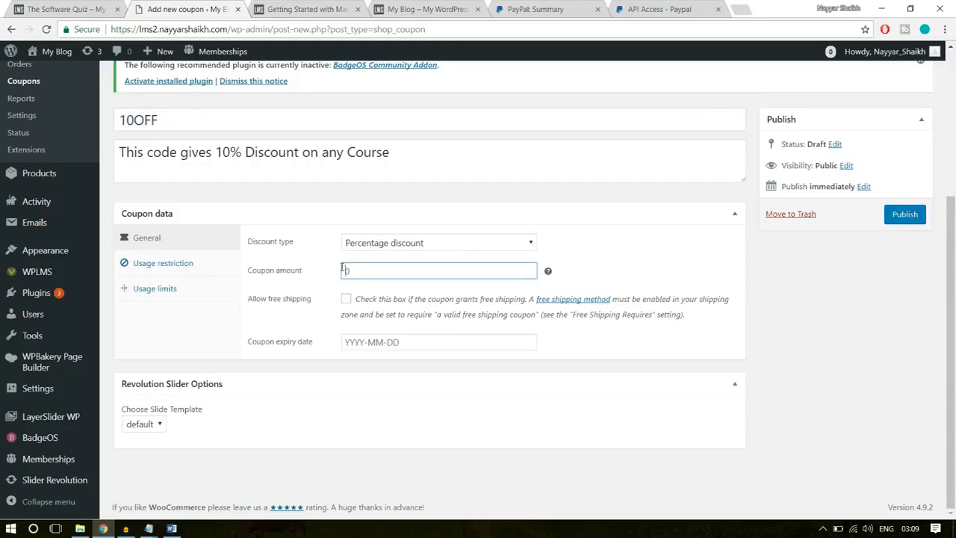
pyautogui.write('10')
pyautogui.moveTo(173, 114); pyautogui.dragTo(117, 110)
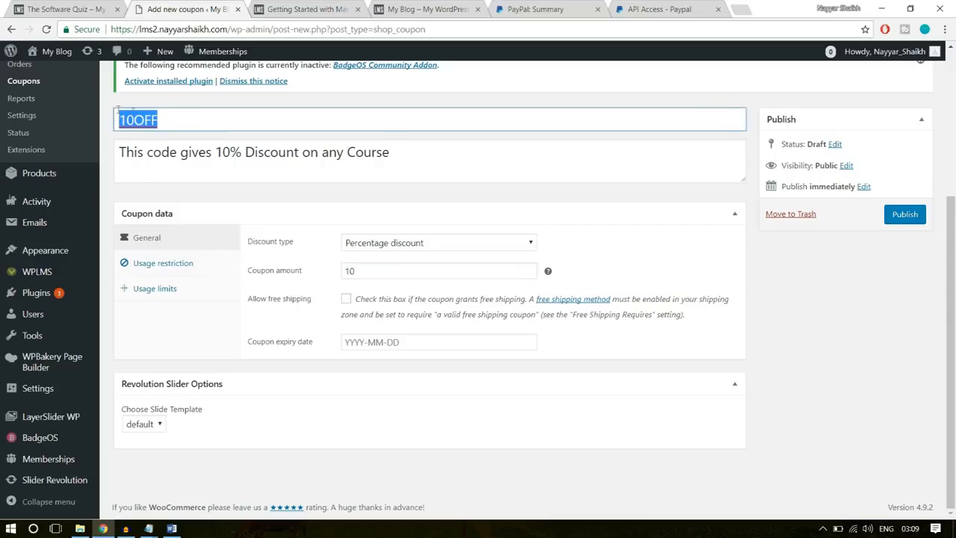
pyautogui.click(691, 220)
pyautogui.click(691, 219)
# - Try to set the coupon expiry date to 1 April 2018
pyautogui.click(482, 337)
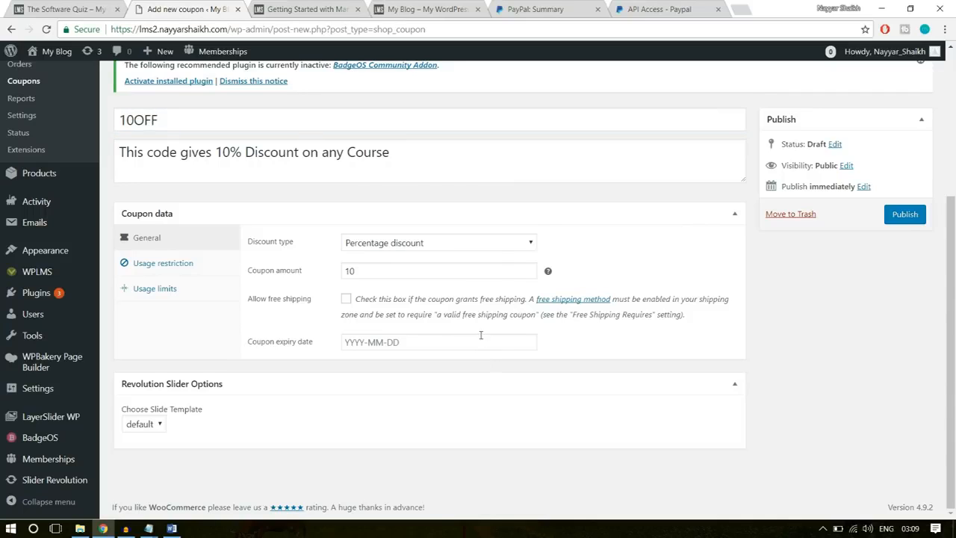
pyautogui.click(482, 340)
pyautogui.click(483, 163)
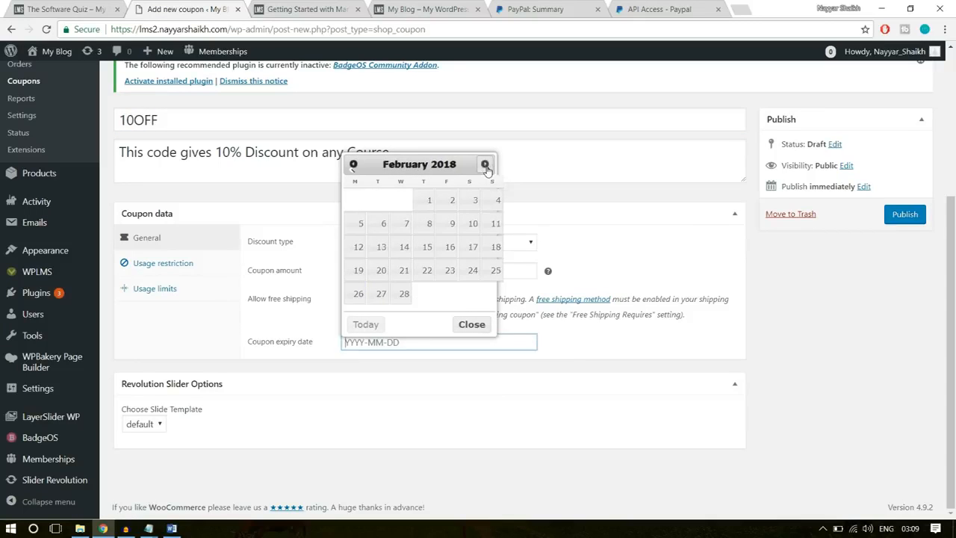
pyautogui.click(484, 164)
pyautogui.click(485, 163)
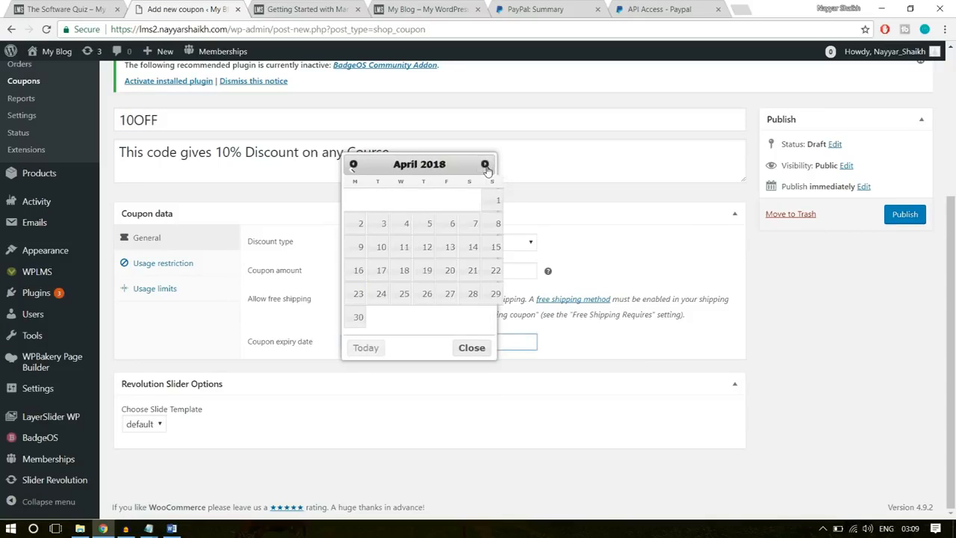
pyautogui.click(505, 203)
pyautogui.click(654, 224)
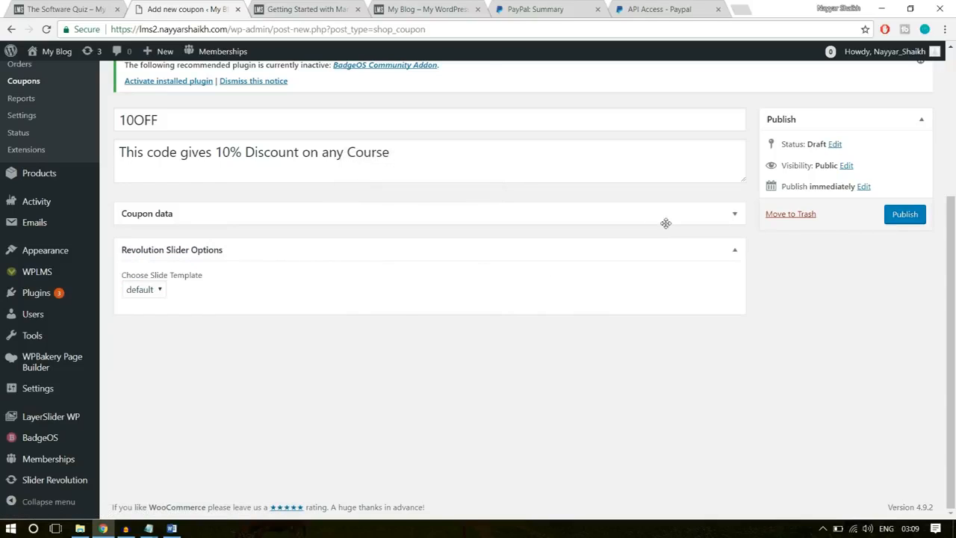
pyautogui.click(666, 223)
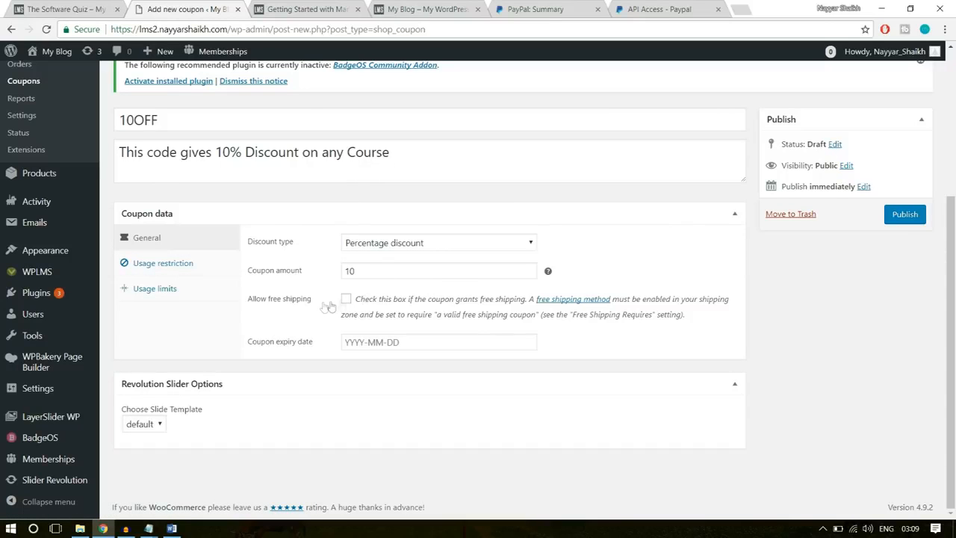
# - Restrict the coupon to a minimum spend of 10 and a maximum of 500, for individual use only and excluding sale items
pyautogui.click(203, 263)
pyautogui.click(371, 245)
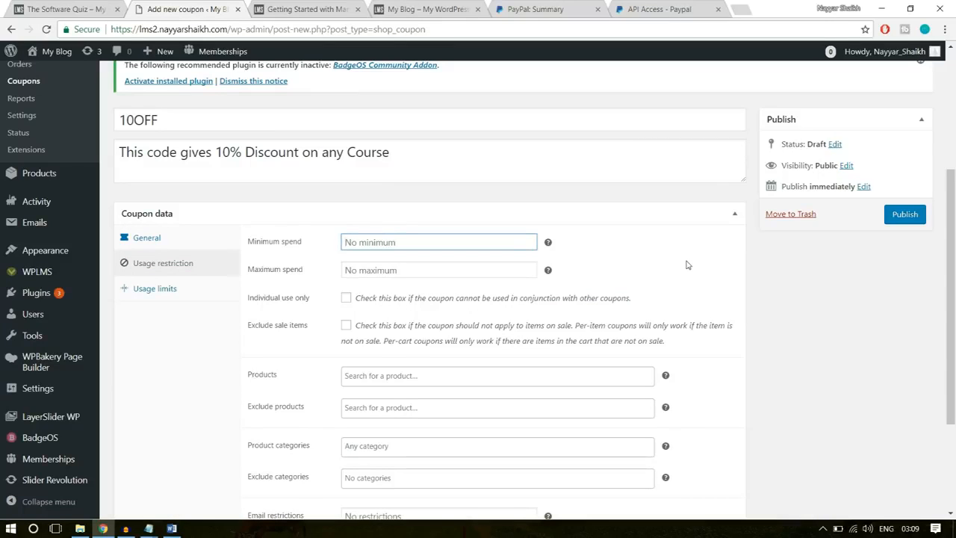
pyautogui.write('10')
pyautogui.click(436, 265)
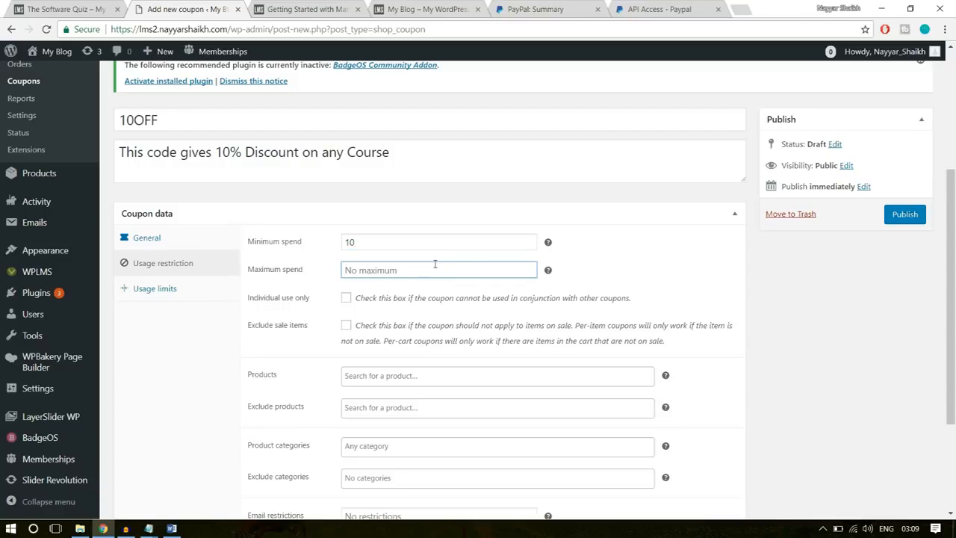
pyautogui.write('500')
pyautogui.click(679, 274)
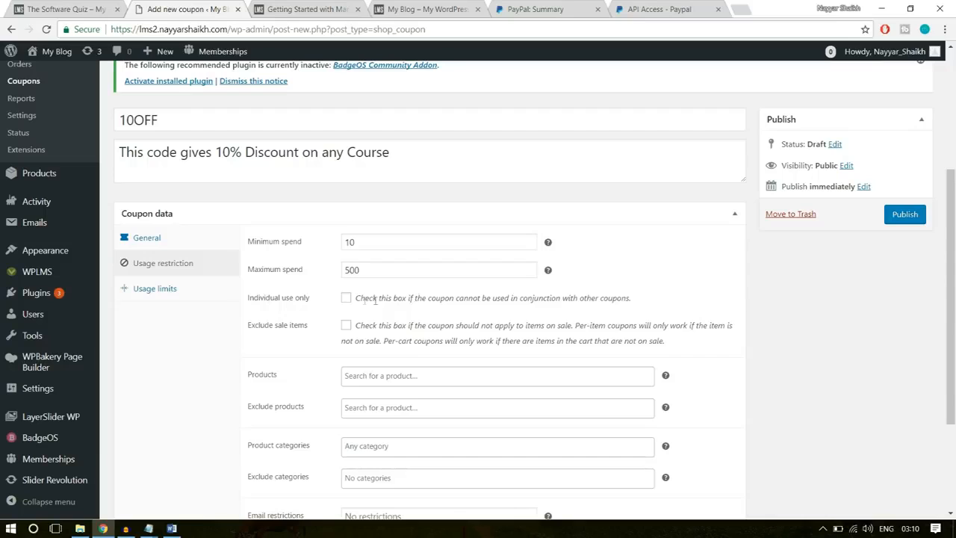
pyautogui.click(347, 299)
pyautogui.click(346, 326)
# - Examine the coupon's restriction options for products, excluded products and product categories
pyautogui.scroll(-2, 908, 391)
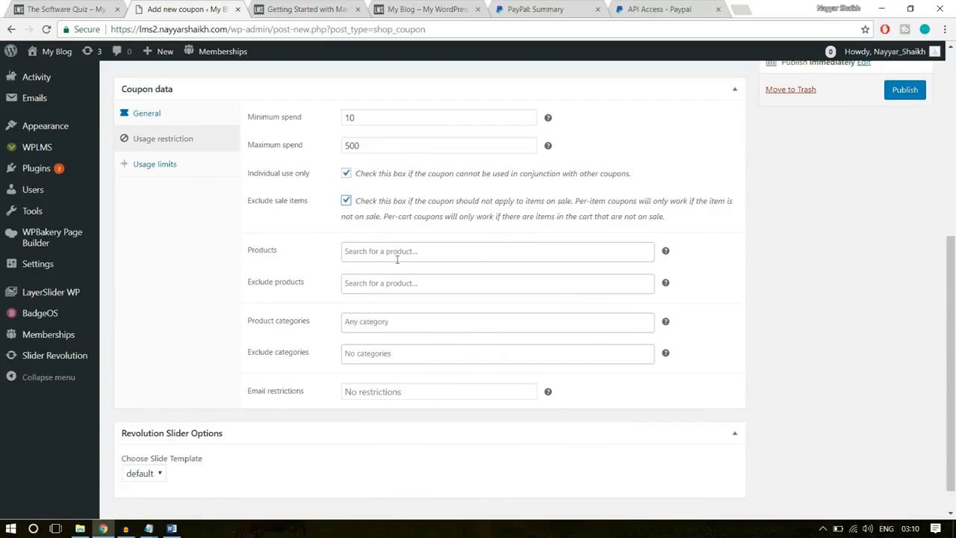
pyautogui.click(379, 252)
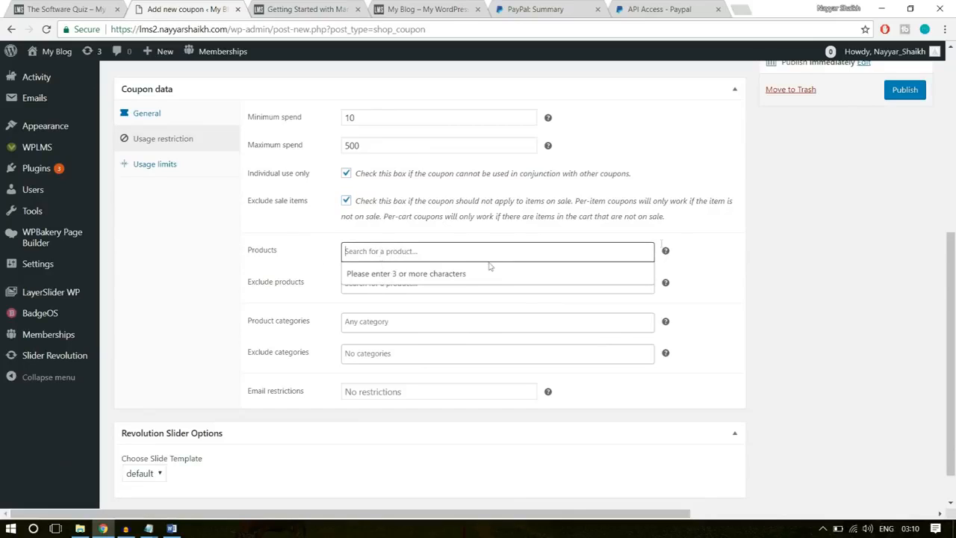
pyautogui.click(720, 238)
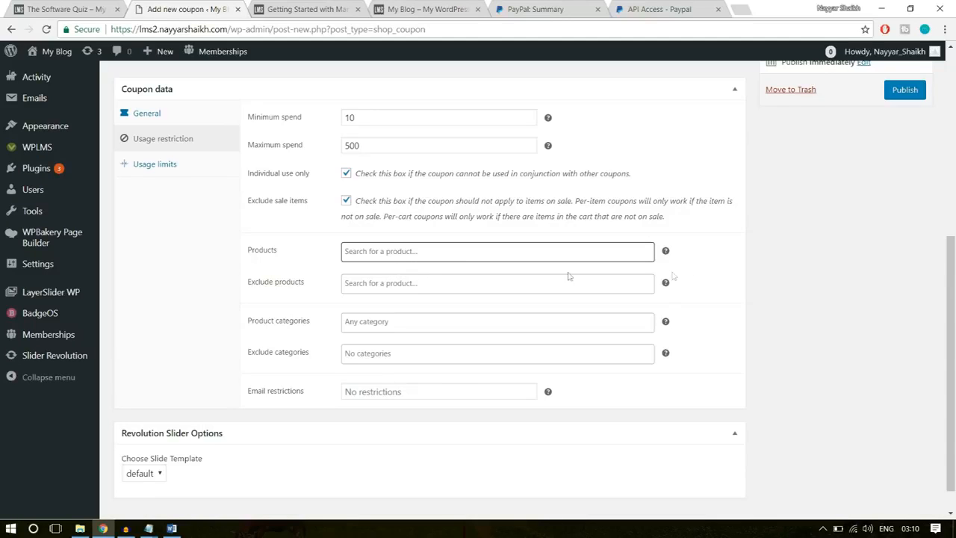
pyautogui.click(376, 282)
pyautogui.click(791, 284)
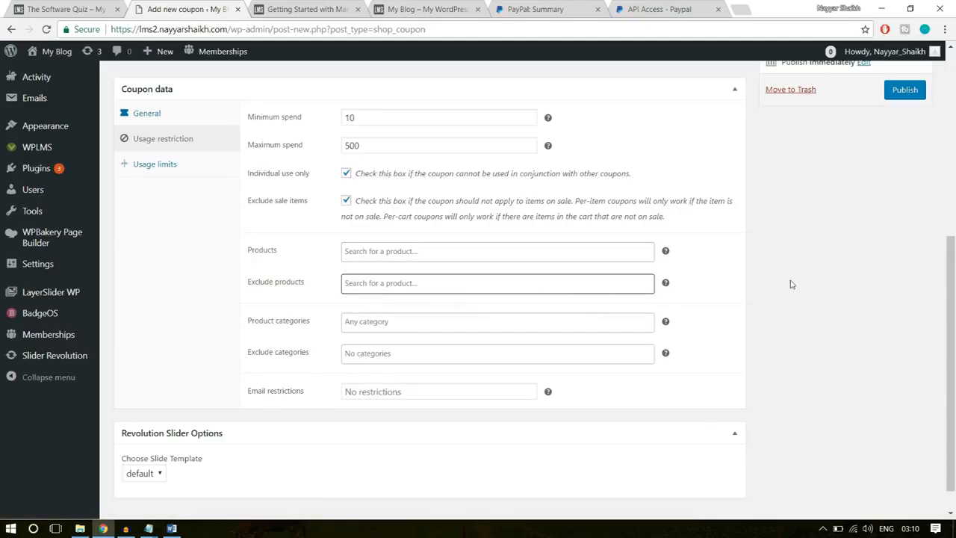
pyautogui.click(369, 321)
pyautogui.click(795, 319)
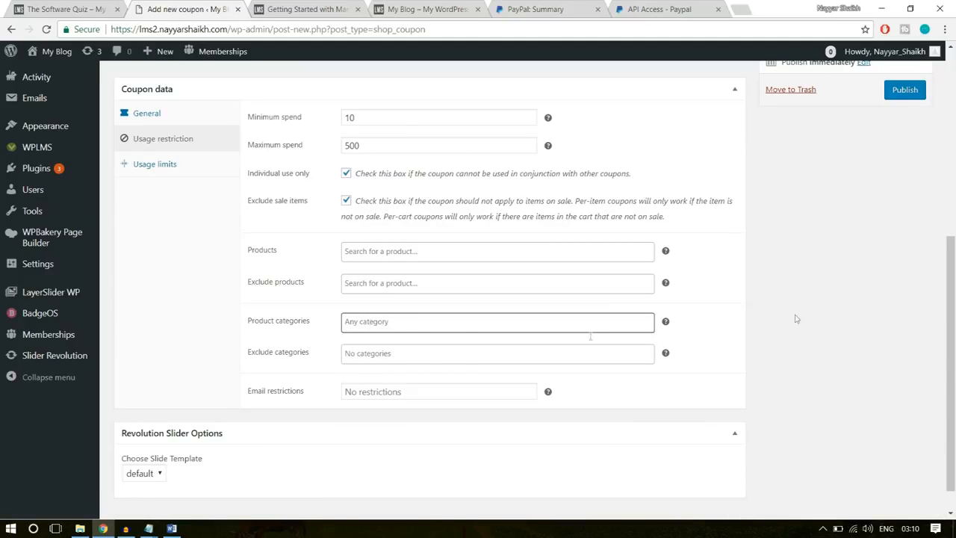
# - Set the usage limit to 100 per coupon and 1 per user, and publish the coupon
pyautogui.click(225, 167)
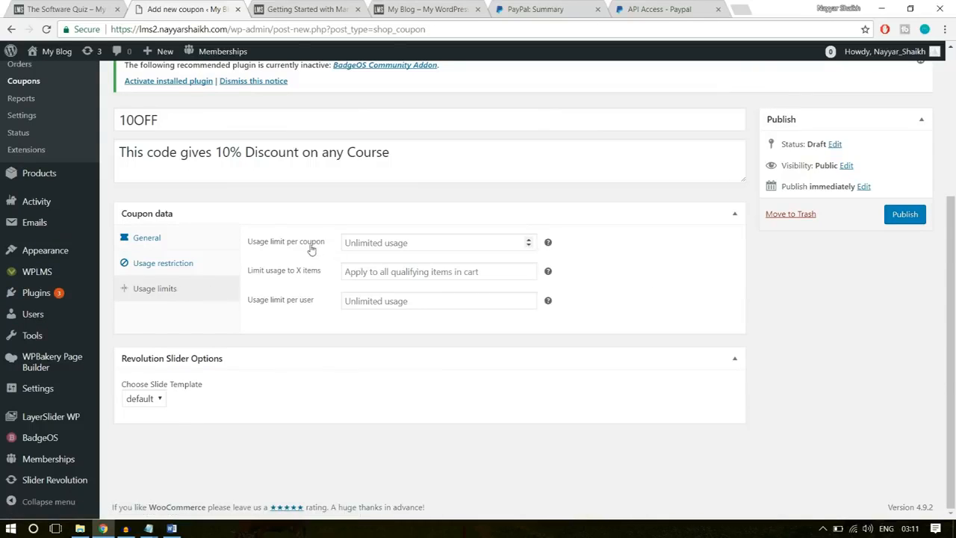
pyautogui.click(366, 241)
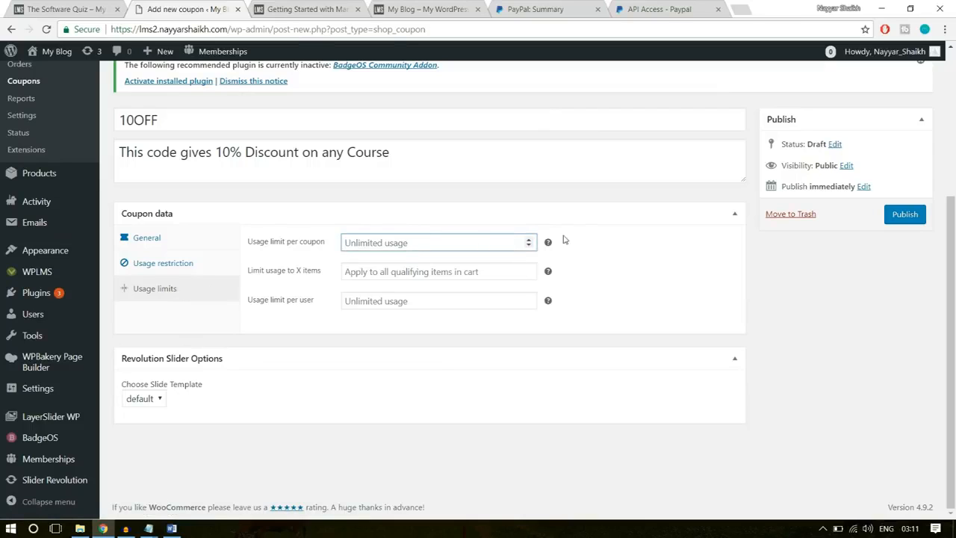
pyautogui.moveTo(549, 245)
pyautogui.write('100')
pyautogui.click(608, 212)
pyautogui.click(613, 219)
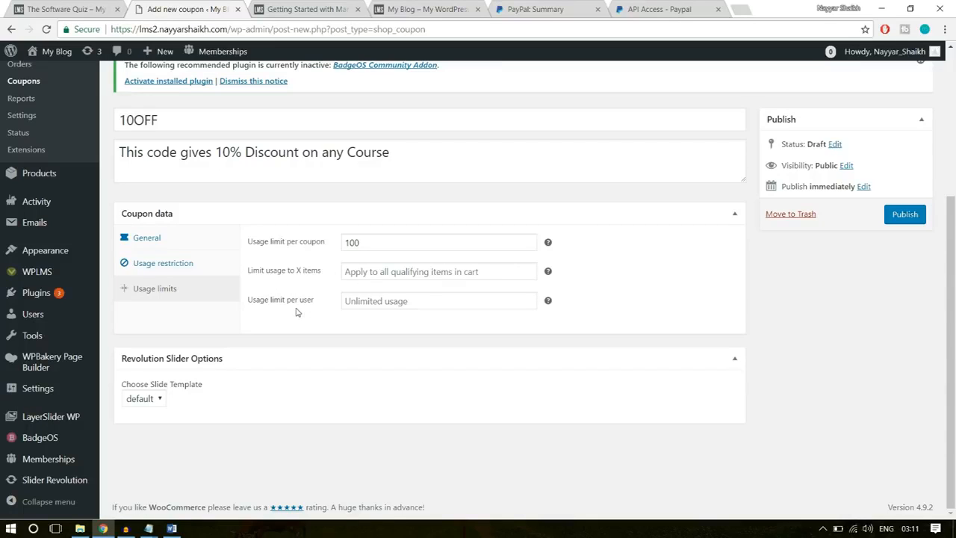
pyautogui.click(378, 301)
pyautogui.write('1')
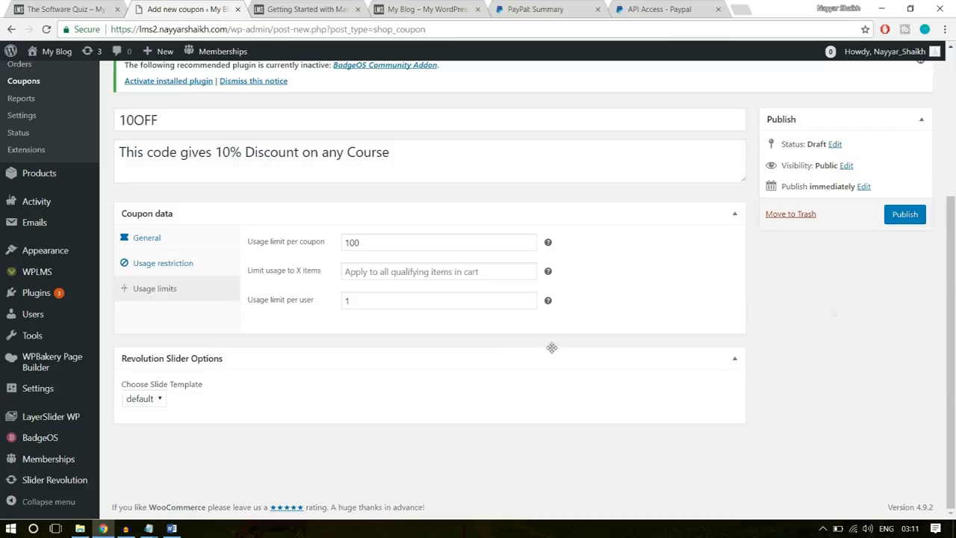
pyautogui.click(904, 216)
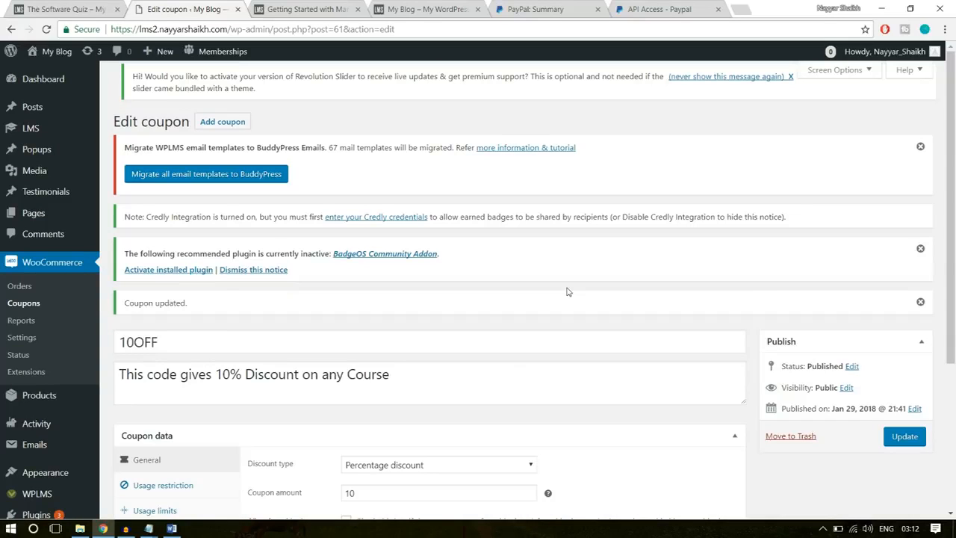
# - Open the form for adding a new WooCommerce product
pyautogui.scroll(-2, 699, 220)
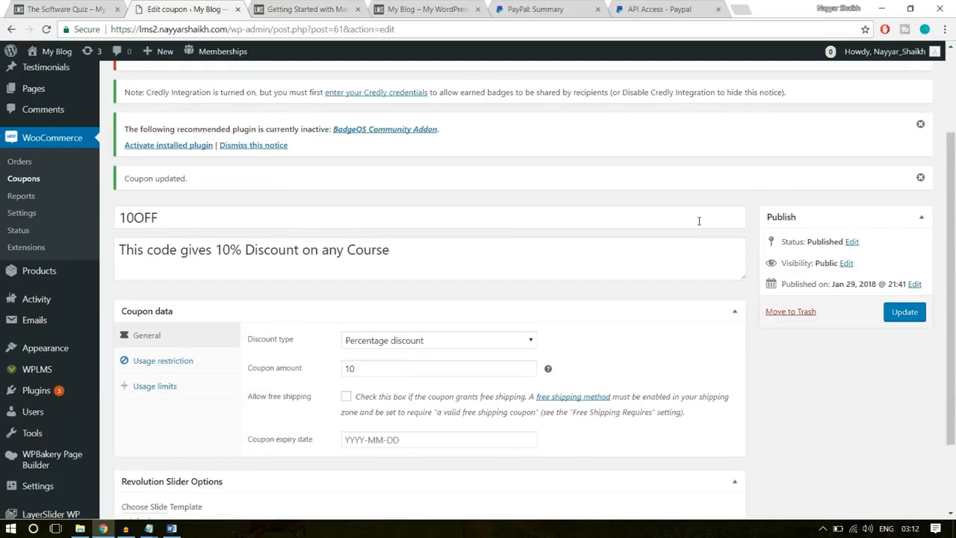
pyautogui.moveTo(34, 273)
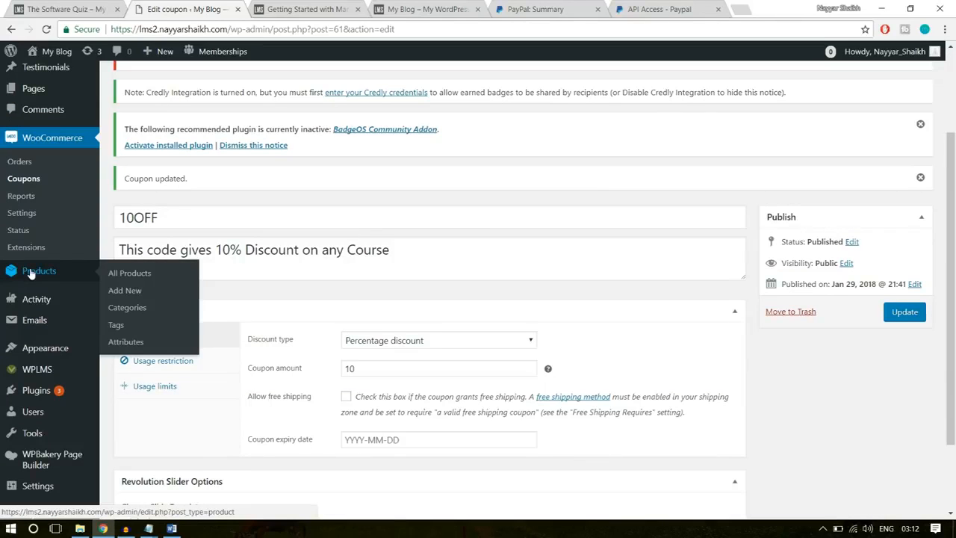
pyautogui.click(125, 291)
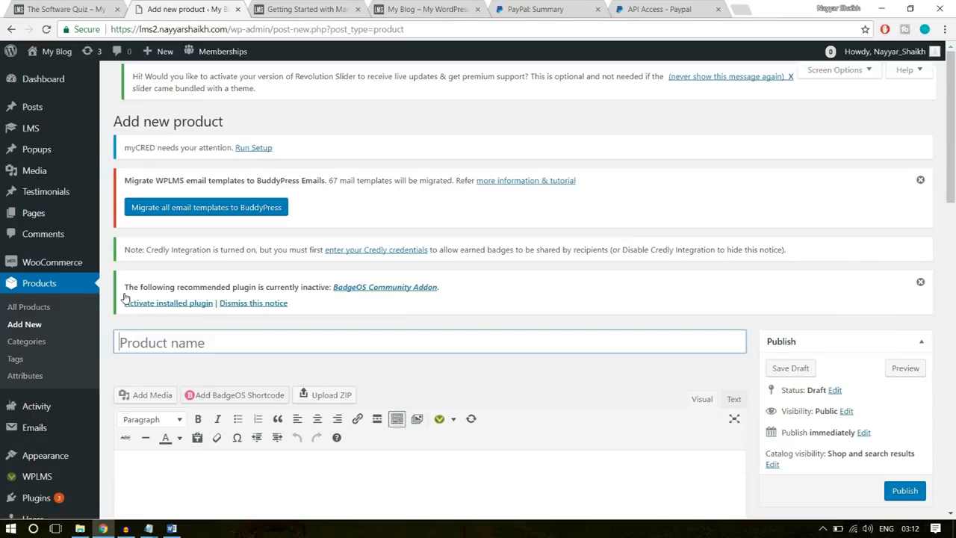
pyautogui.scroll(-1, 398, 312)
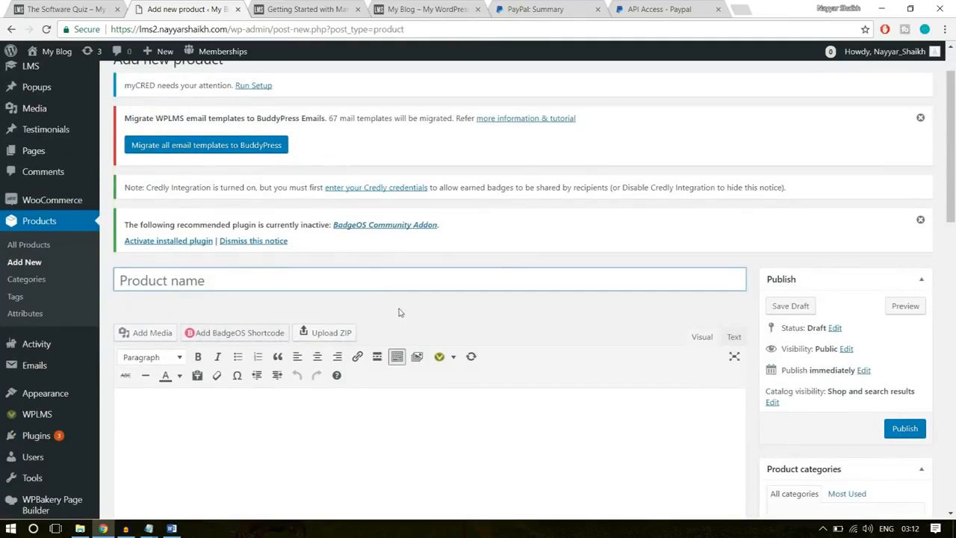
# - Switch to the existing LMS demo site and open its product page at product/software-training
pyautogui.click(84, 9)
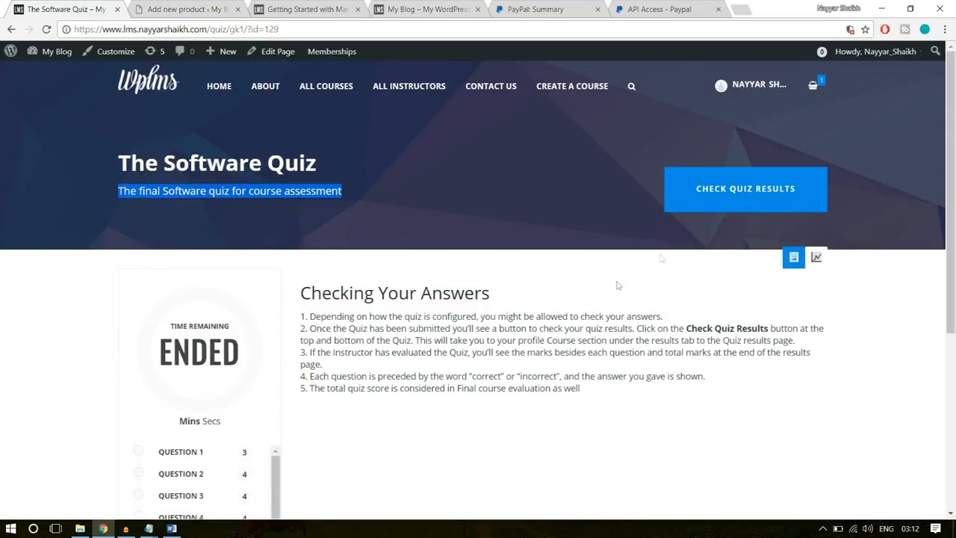
pyautogui.click(11, 30)
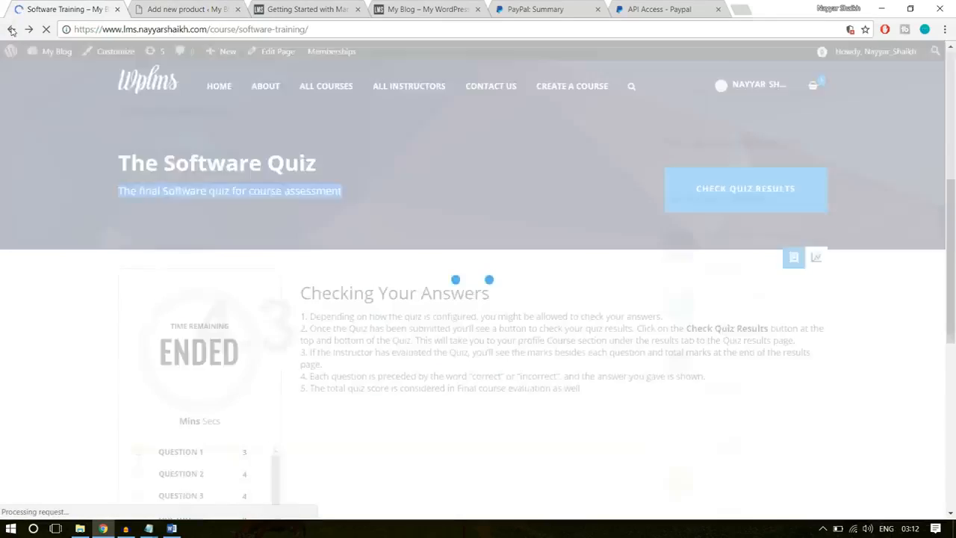
pyautogui.scroll(3, 516, 337)
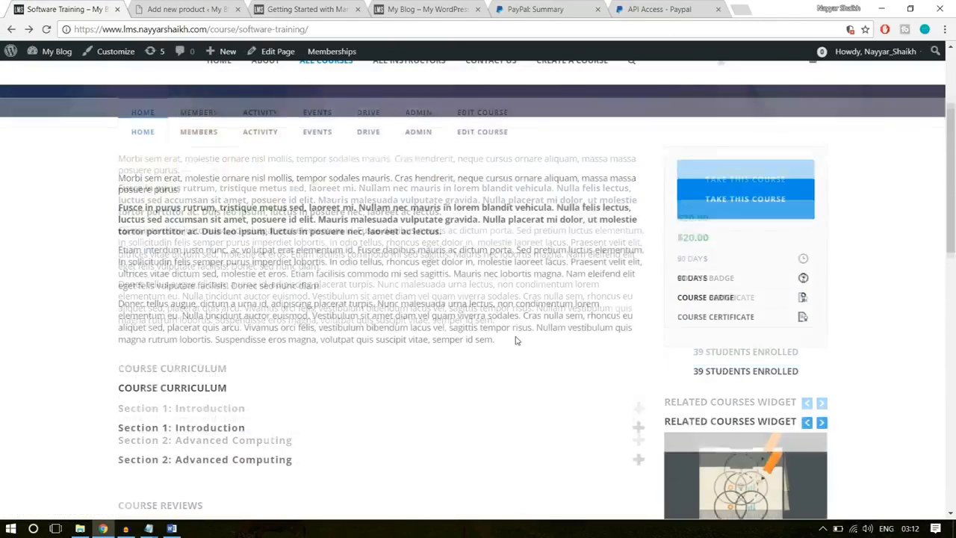
pyautogui.scroll(3, 516, 340)
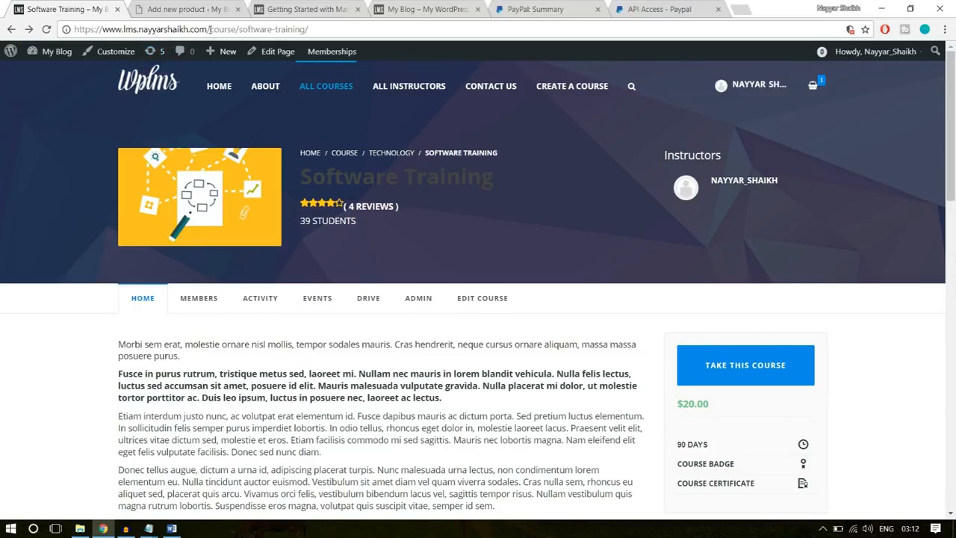
pyautogui.moveTo(210, 29); pyautogui.dragTo(580, 25)
pyautogui.write('pr')
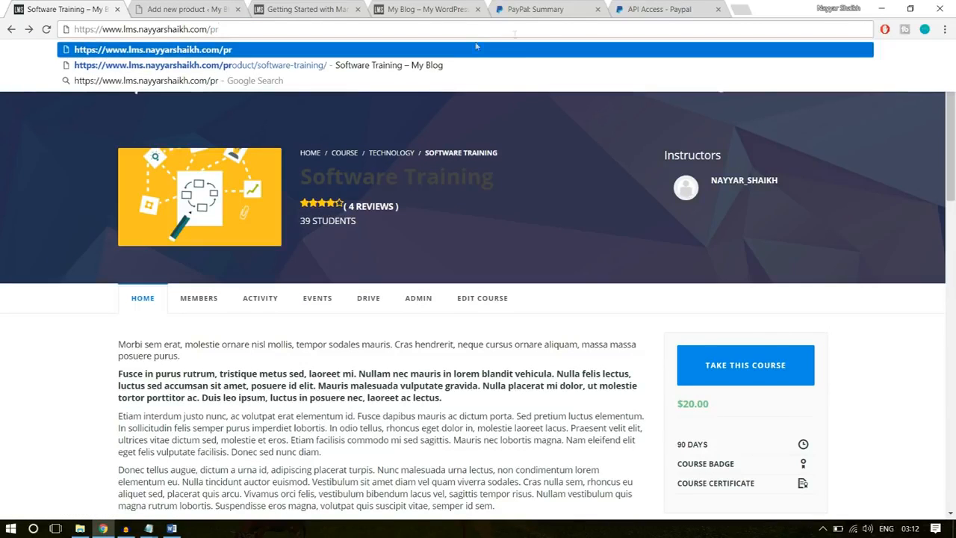
pyautogui.click(427, 65)
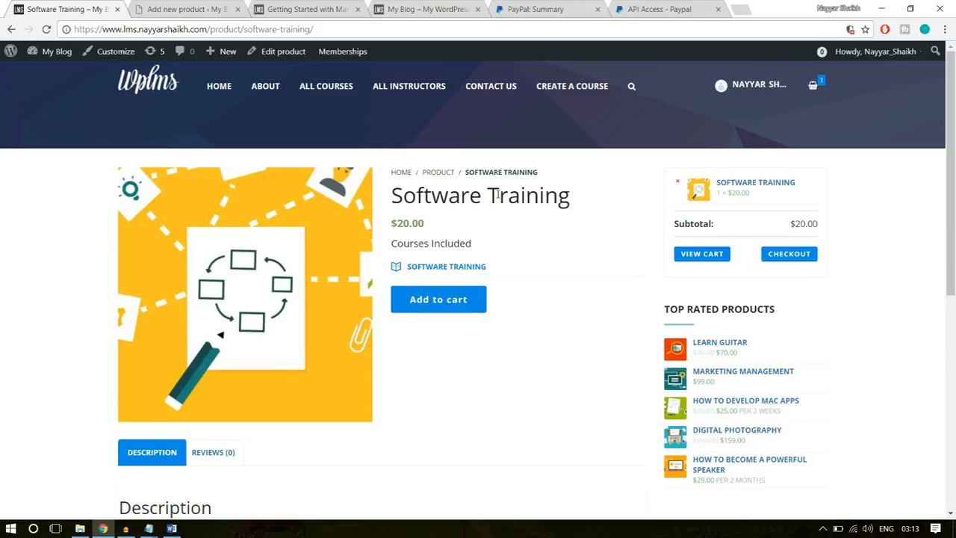
# - Examine the Software Training product page for its included course, cart option and description
pyautogui.click(803, 261)
pyautogui.moveTo(501, 275); pyautogui.dragTo(387, 275)
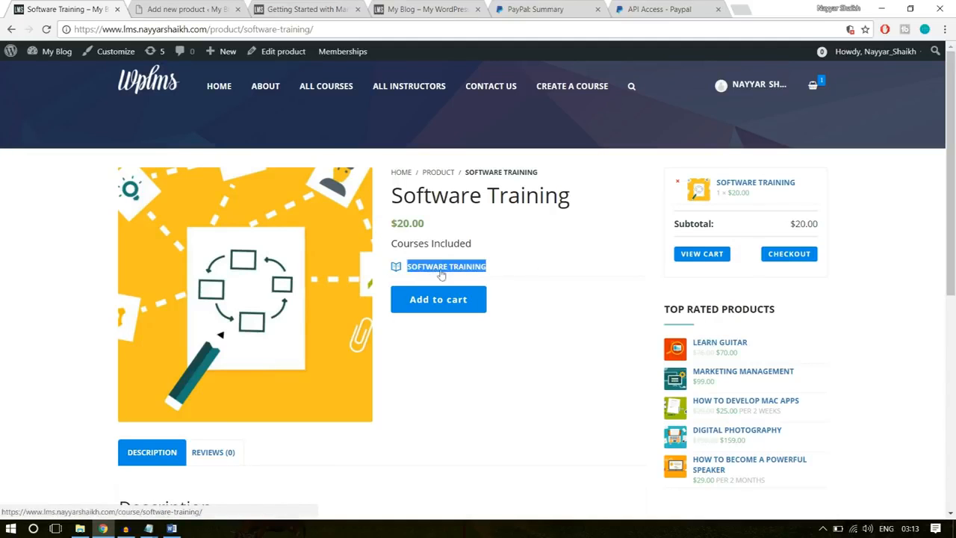
pyautogui.click(535, 268)
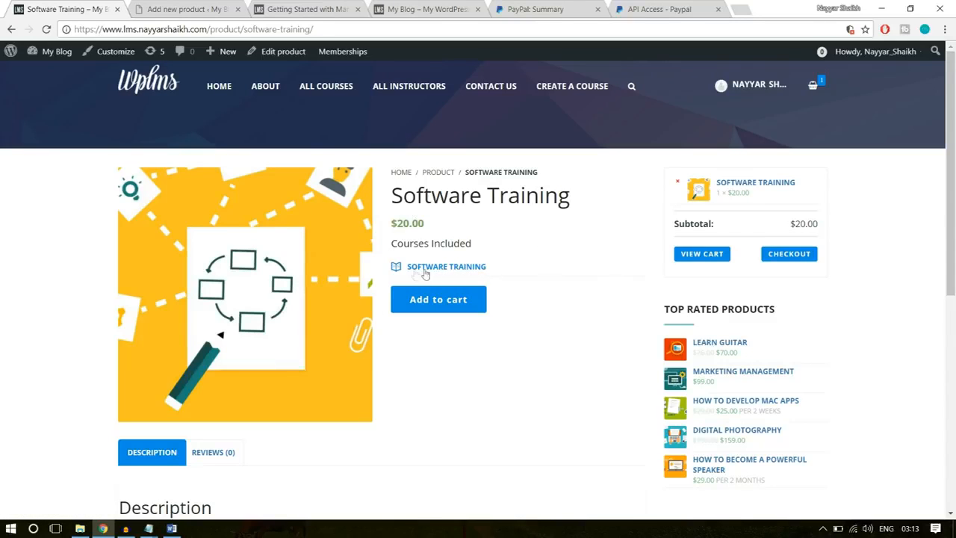
pyautogui.scroll(-4, 509, 356)
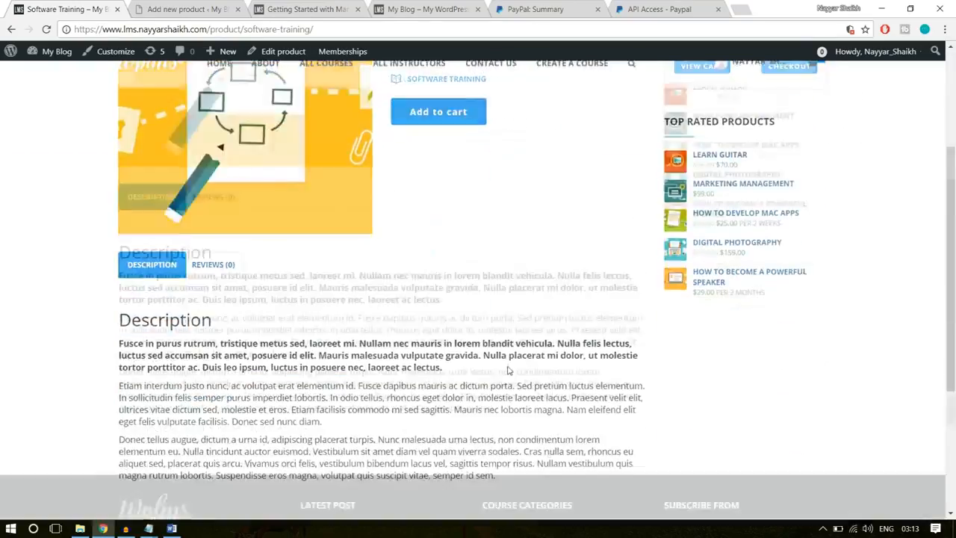
pyautogui.scroll(5, 508, 373)
# - Copy the title "Software Training" from the demo product page into the new product's name
pyautogui.click(196, 8)
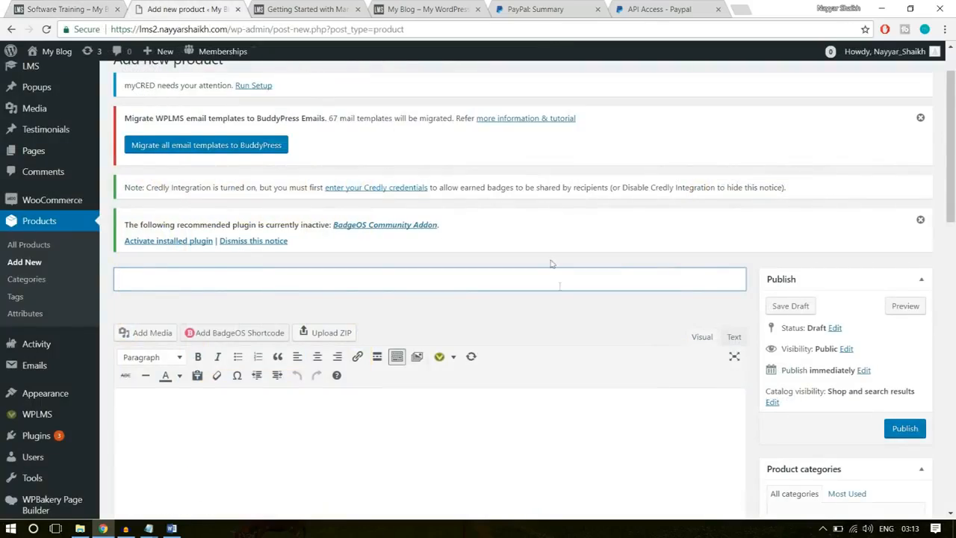
pyautogui.click(71, 9)
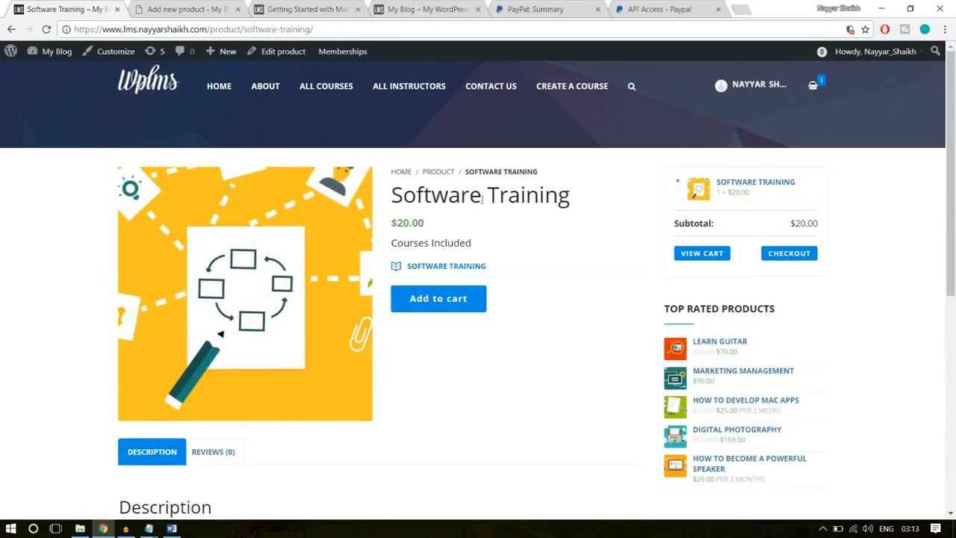
pyautogui.moveTo(588, 199); pyautogui.dragTo(383, 197)
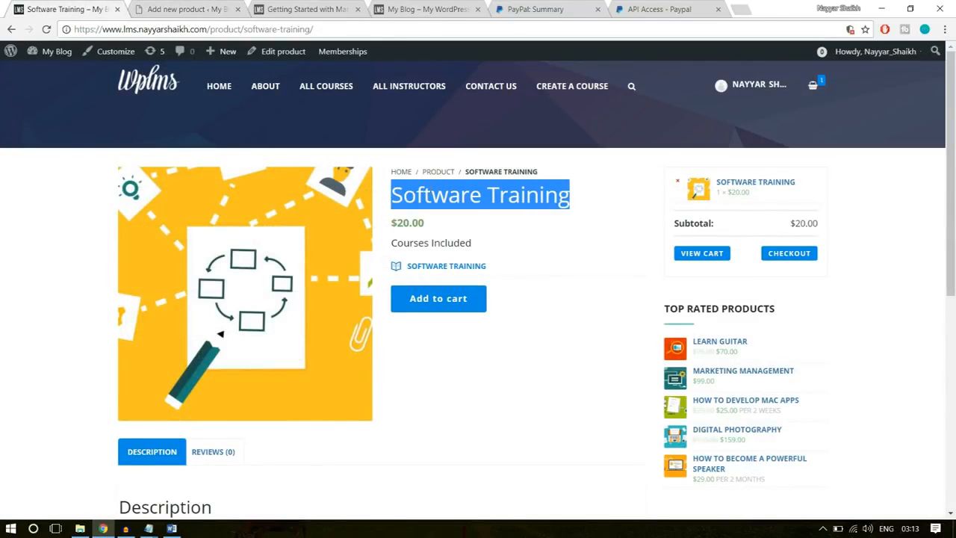
pyautogui.hotkey('ctrl', 'c')
pyautogui.click(186, 9)
pyautogui.hotkey('ctrl', 'v')
# - Copy the three description paragraphs from the demo product page into the new product's main description
pyautogui.scroll(-2, 299, 336)
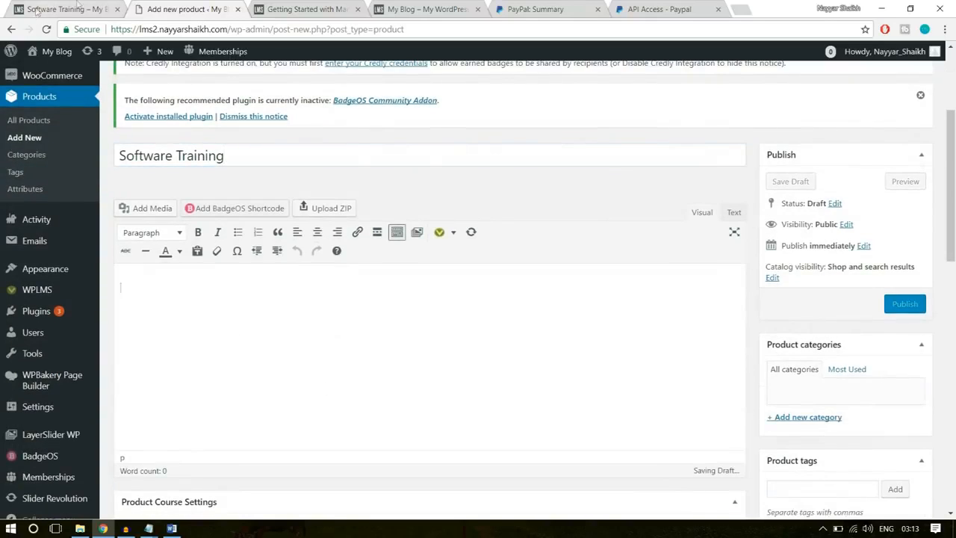
pyautogui.click(41, 9)
pyautogui.scroll(-4, 294, 337)
pyautogui.moveTo(496, 352); pyautogui.dragTo(121, 220)
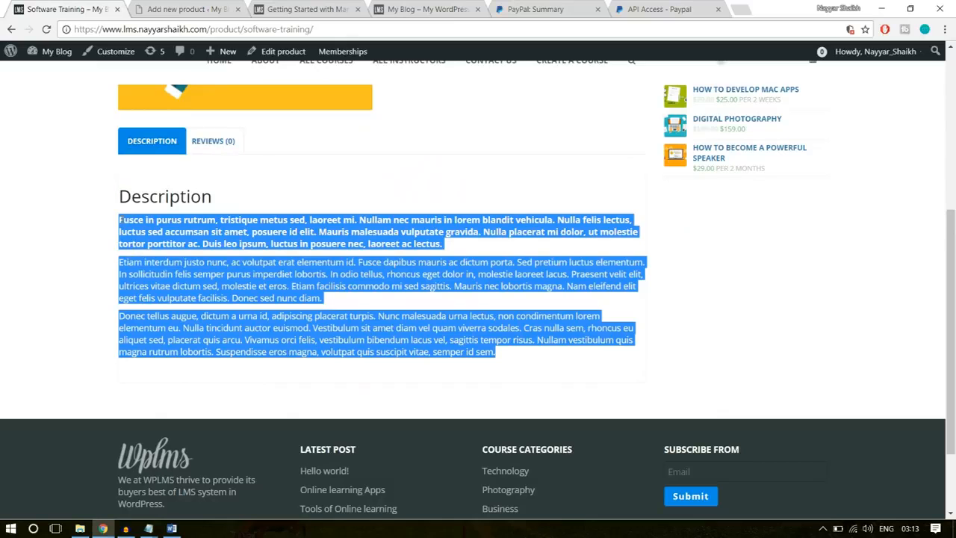
pyautogui.click(166, 9)
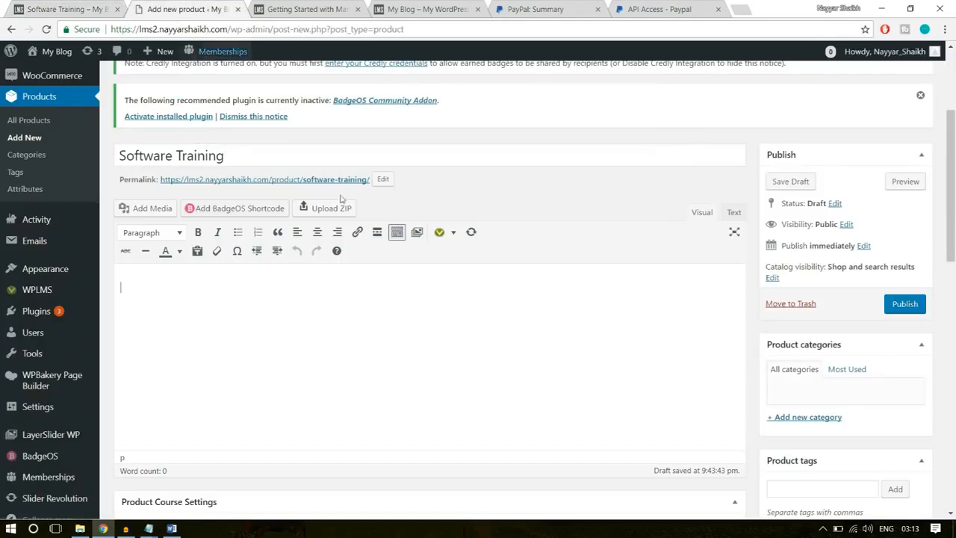
pyautogui.hotkey('ctrl', 'v')
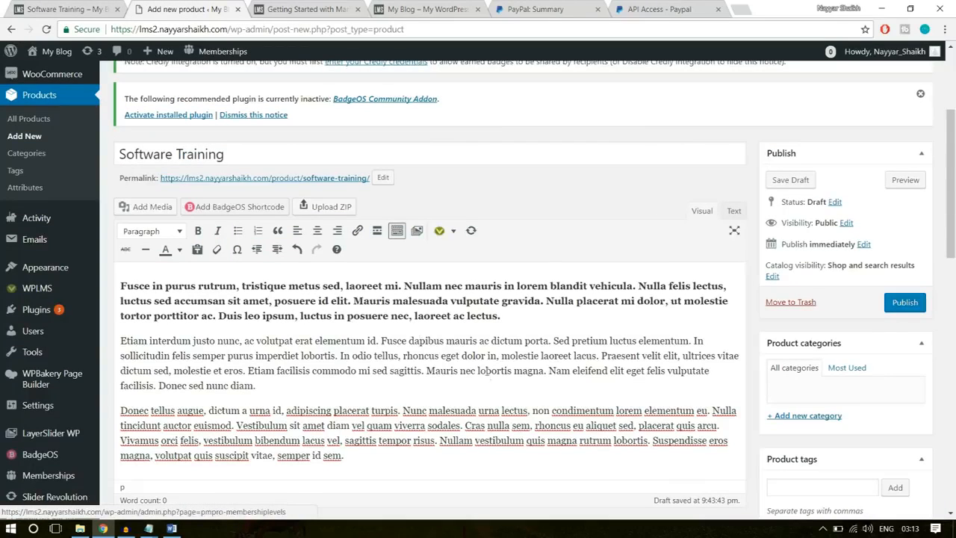
# - Create a new product category named Technology and assign it to the product
pyautogui.scroll(-2, 491, 378)
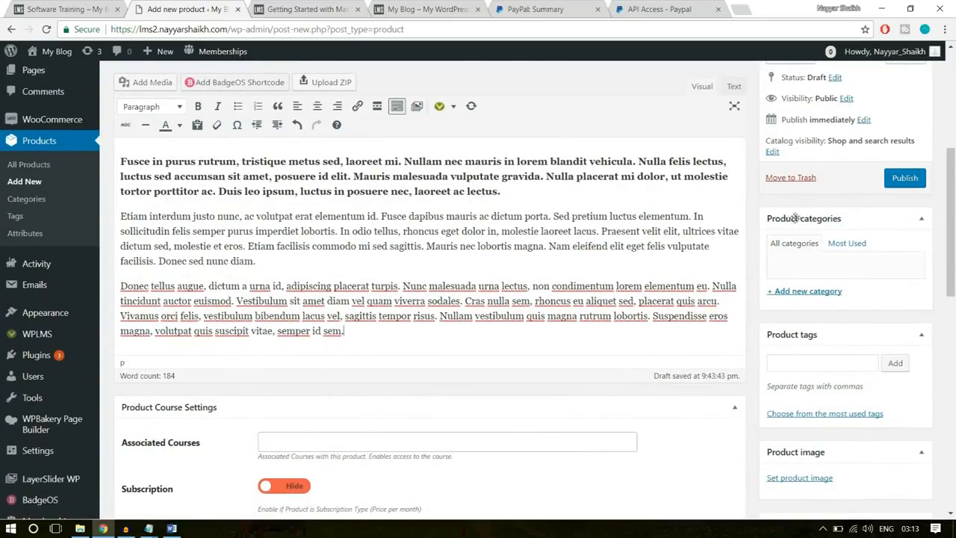
pyautogui.click(815, 291)
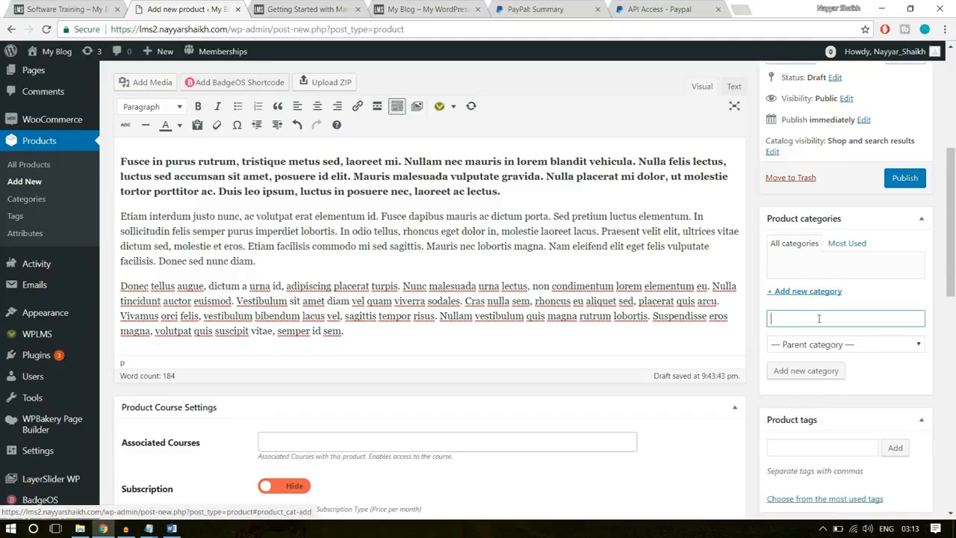
pyautogui.write('Techni')
pyautogui.write('log')
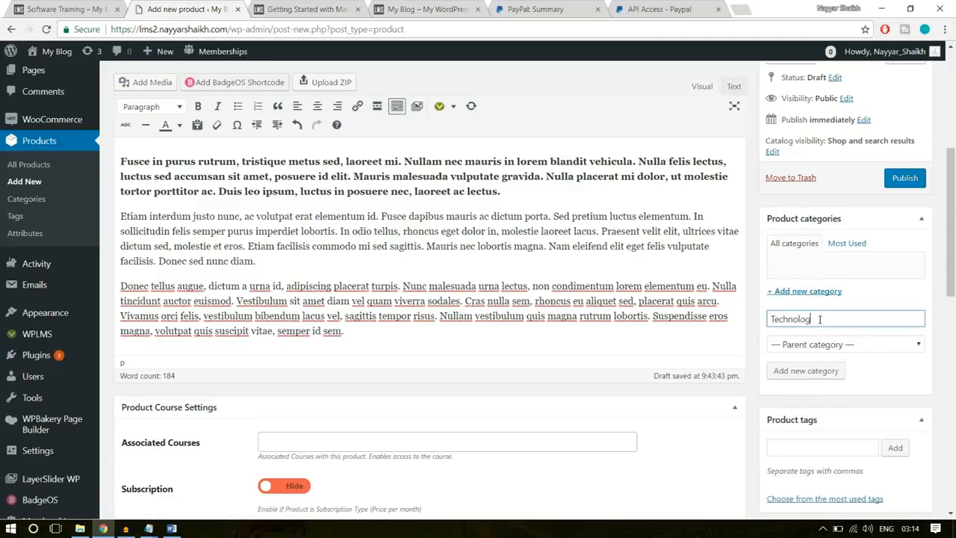
pyautogui.write('y')
pyautogui.press('Return')
# - Try out the subscription option in the product course settings and switch it back off
pyautogui.scroll(-2, 845, 302)
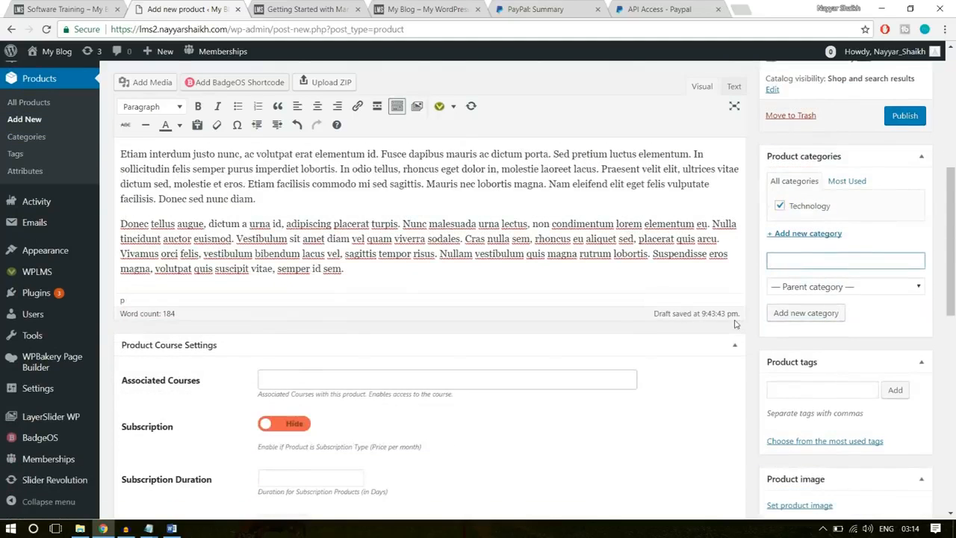
pyautogui.click(339, 319)
pyautogui.click(553, 368)
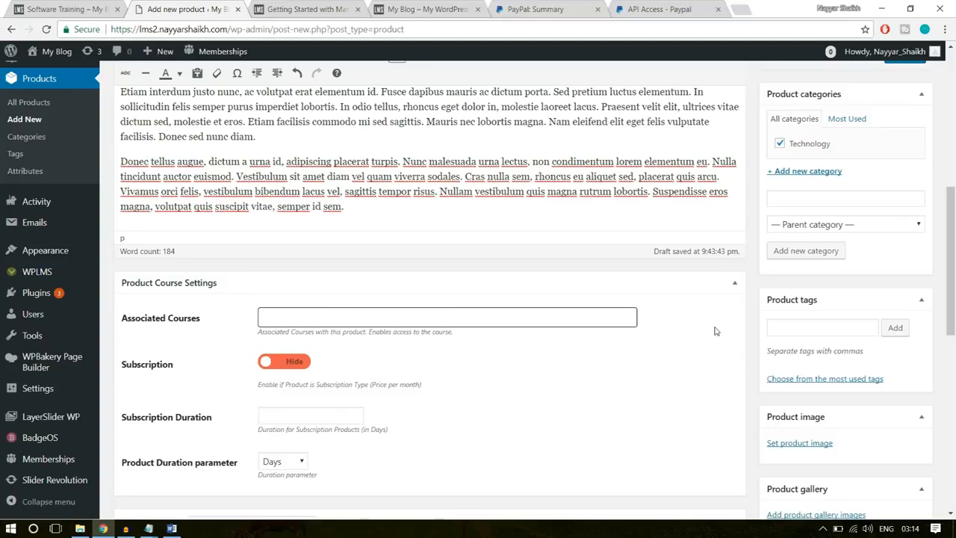
pyautogui.scroll(-2, 715, 331)
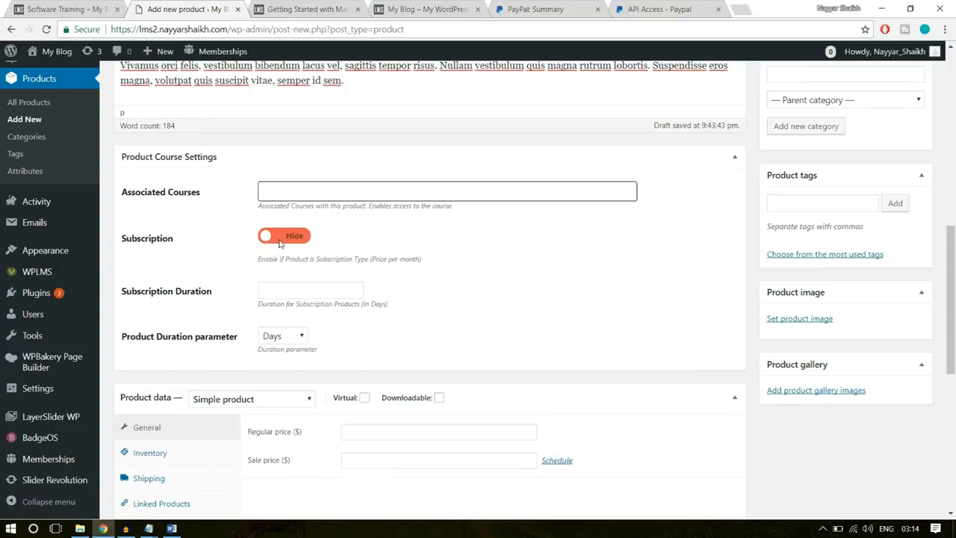
pyautogui.click(277, 239)
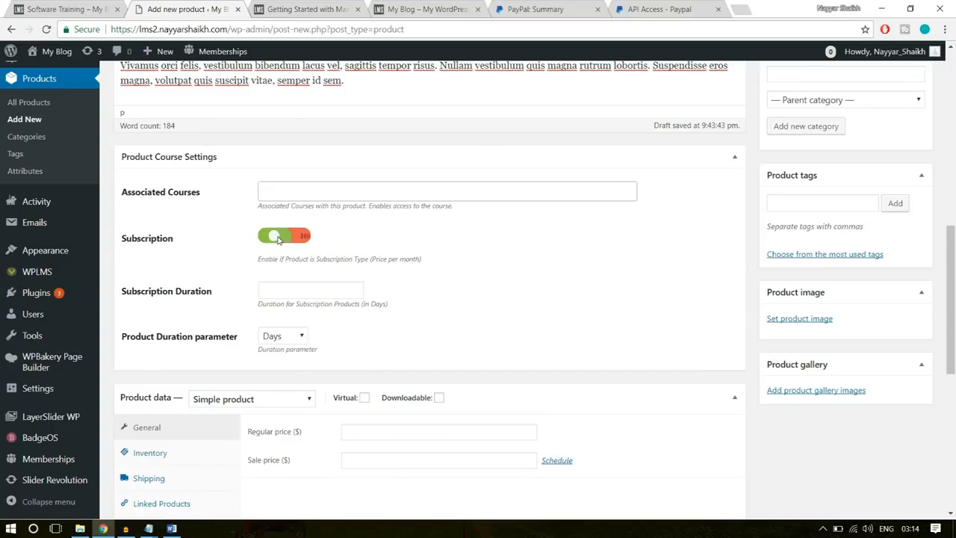
pyautogui.click(302, 237)
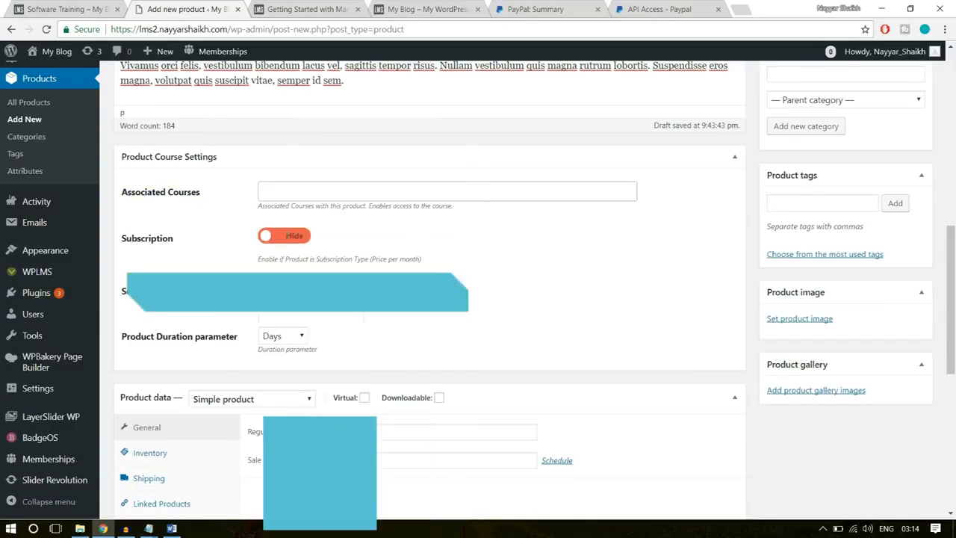
pyautogui.click(302, 238)
pyautogui.click(302, 238)
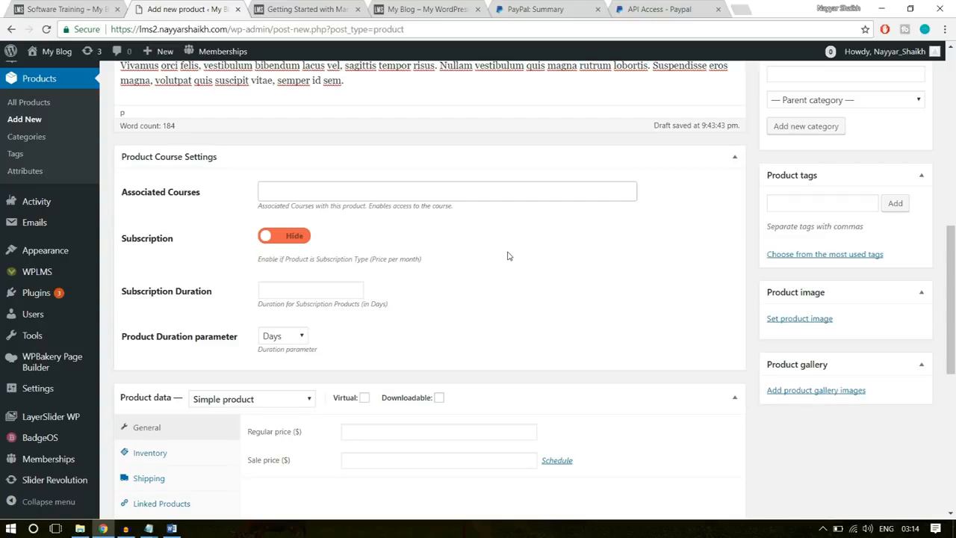
# - Mark the simple product as virtual and set its regular price to 50
pyautogui.scroll(-2, 545, 261)
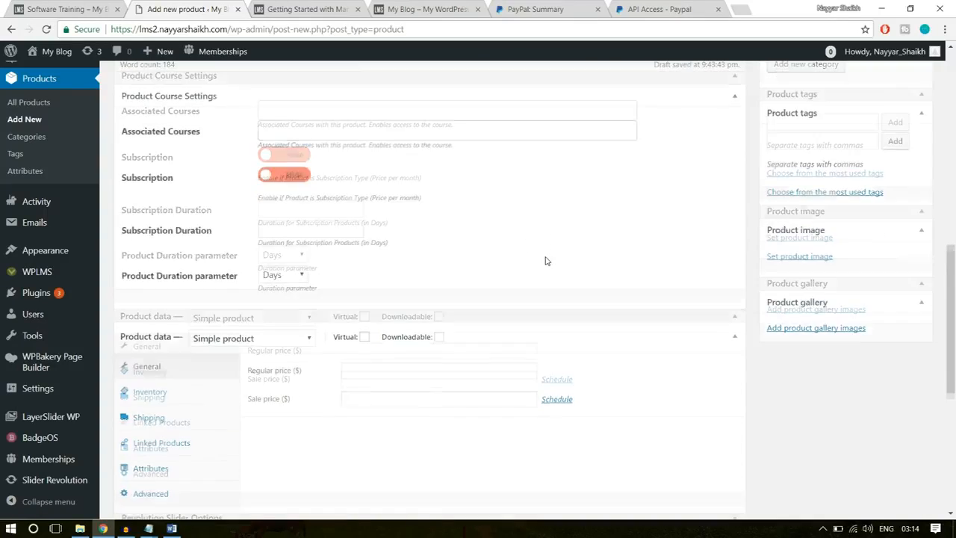
pyautogui.scroll(-2, 546, 261)
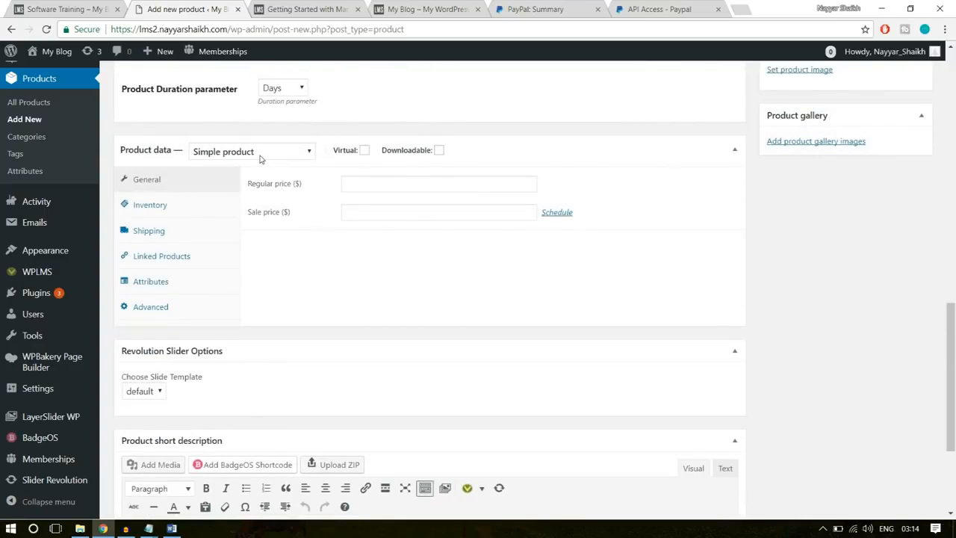
pyautogui.click(363, 151)
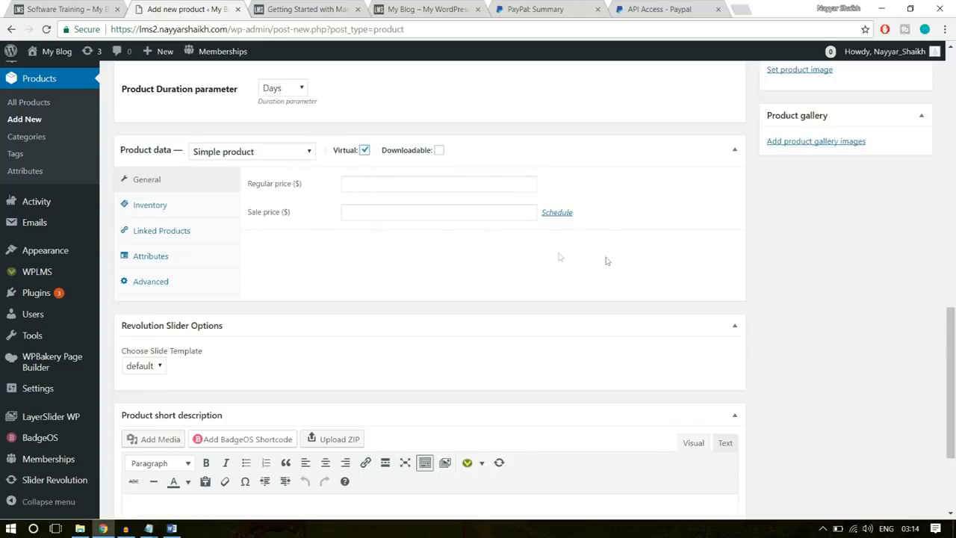
pyautogui.click(420, 183)
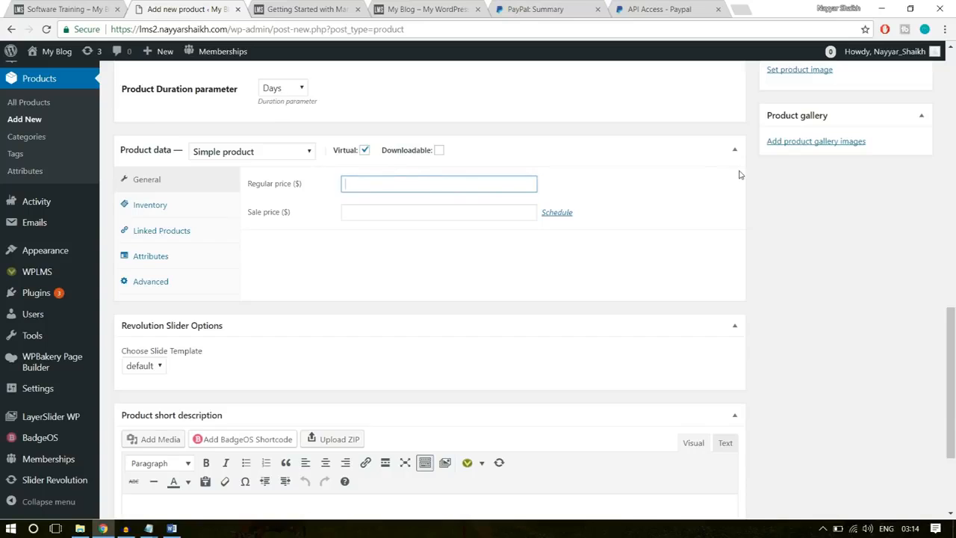
pyautogui.write('50')
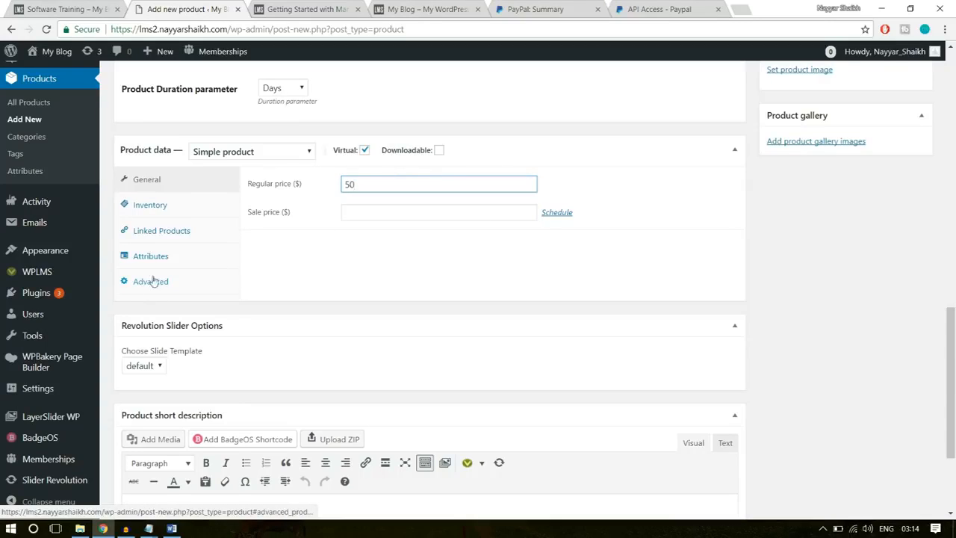
pyautogui.click(859, 188)
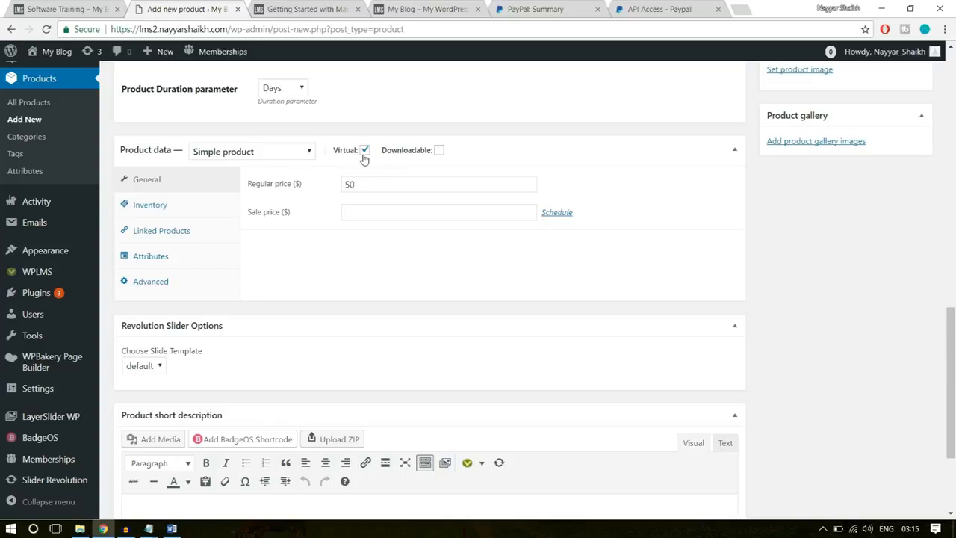
pyautogui.moveTo(371, 183); pyautogui.dragTo(313, 184)
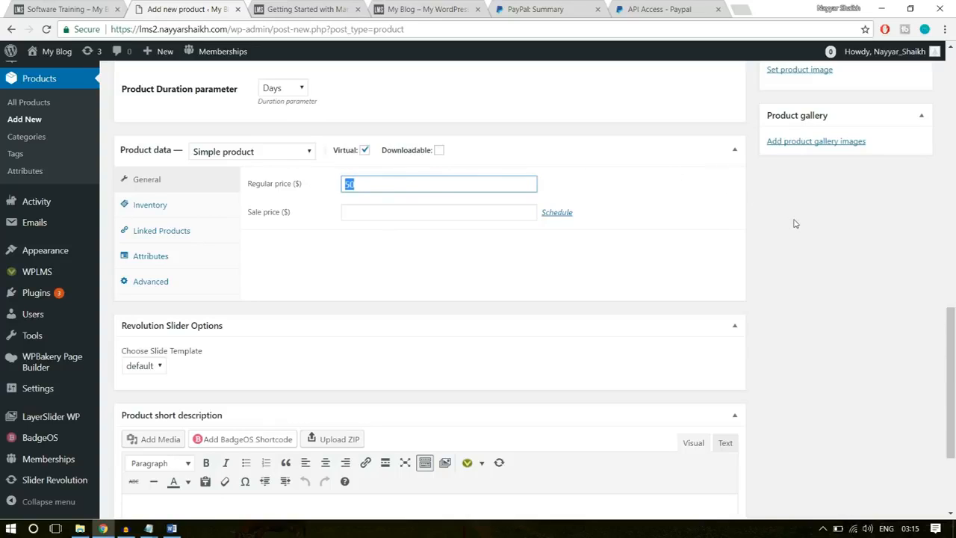
# - Upload the Course Img picture from the WPLMS folder's Images subfolder through the product image dialog
pyautogui.scroll(-2, 796, 224)
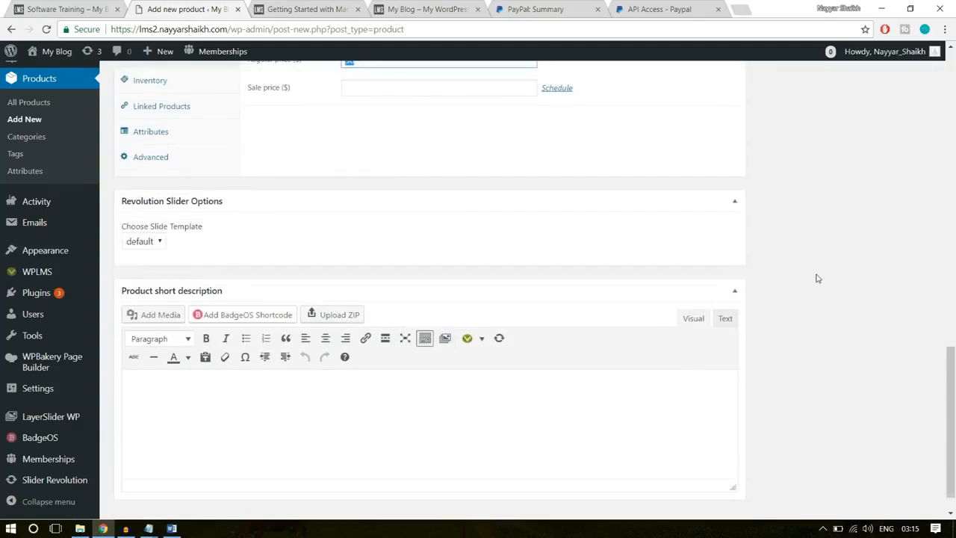
pyautogui.scroll(6, 815, 278)
pyautogui.scroll(-1, 835, 358)
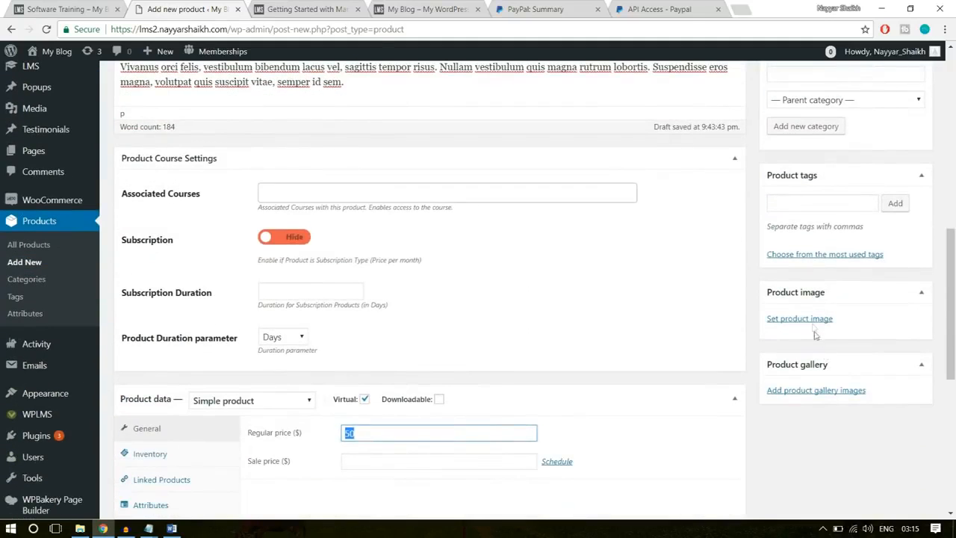
pyautogui.click(812, 321)
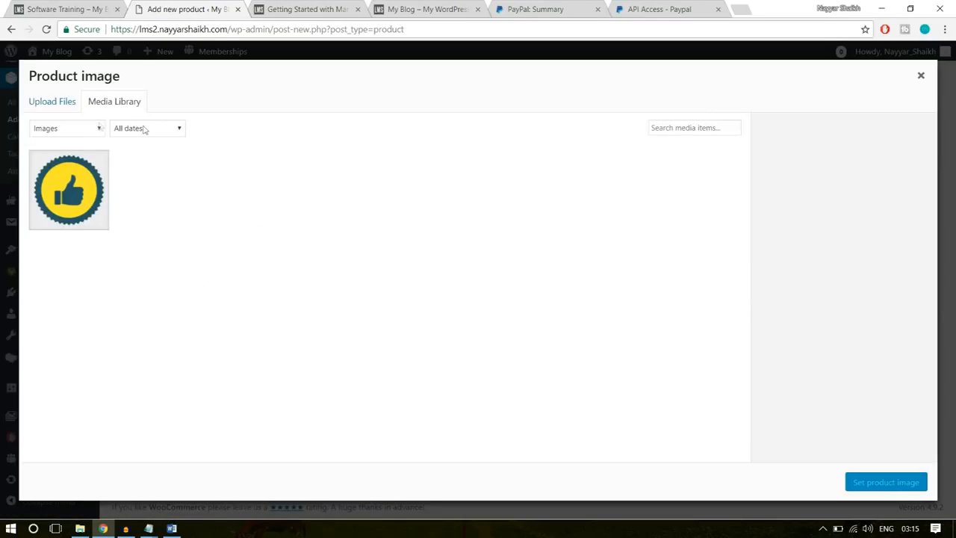
pyautogui.click(58, 104)
pyautogui.click(506, 283)
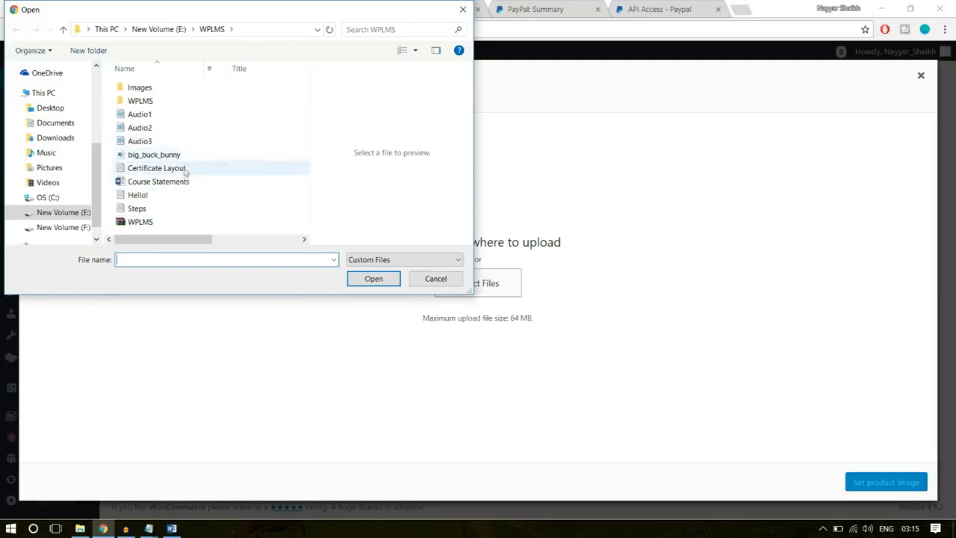
pyautogui.doubleClick(174, 89)
pyautogui.click(212, 30)
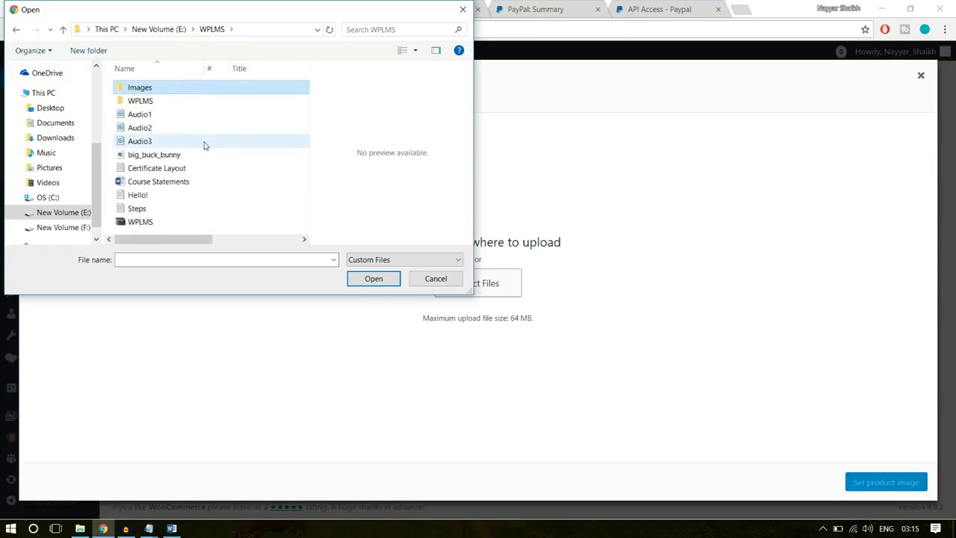
pyautogui.doubleClick(145, 91)
pyautogui.click(254, 211)
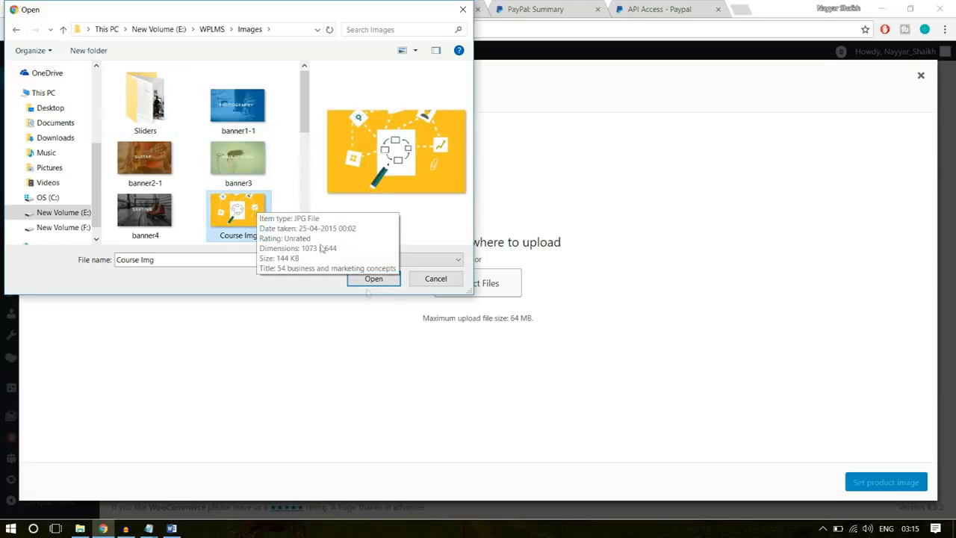
pyautogui.click(376, 279)
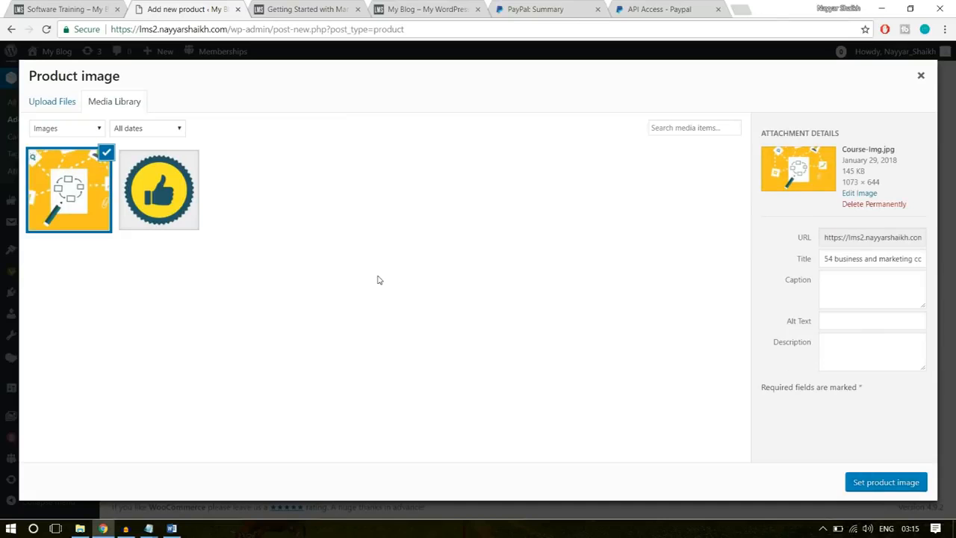
# - Set the uploaded Course Img picture as the product image and publish the Software Training product
pyautogui.click(899, 482)
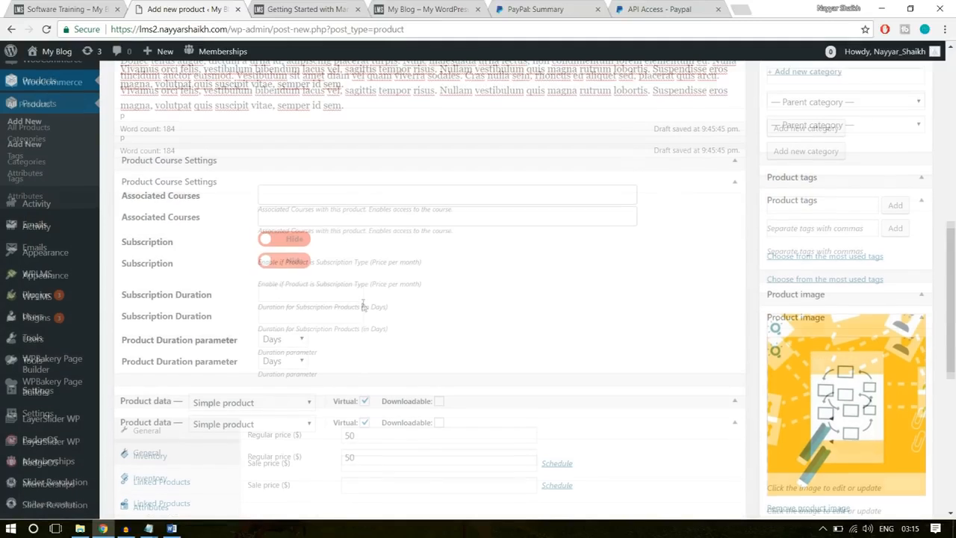
pyautogui.scroll(3, 363, 302)
pyautogui.click(904, 177)
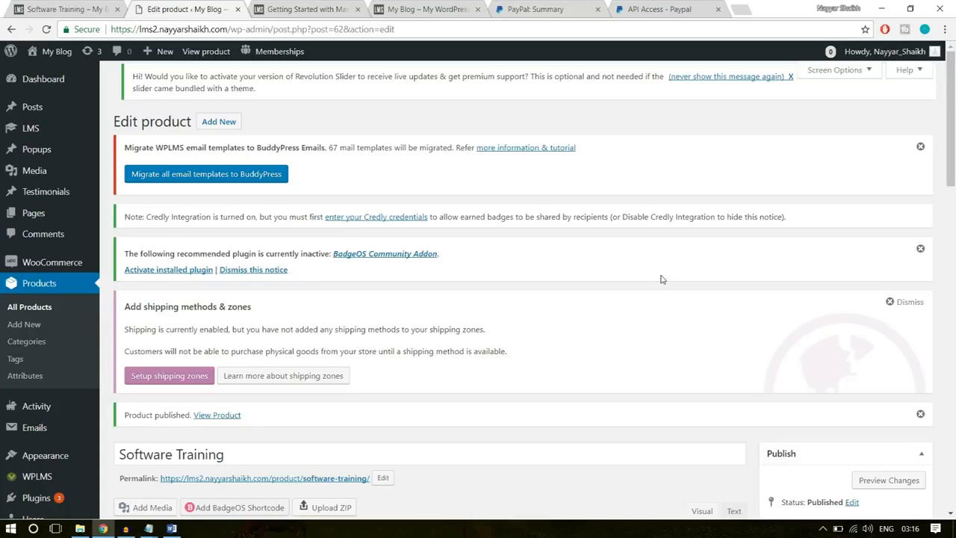
# - Start a new certificate template in the LMS section
pyautogui.moveTo(45, 131)
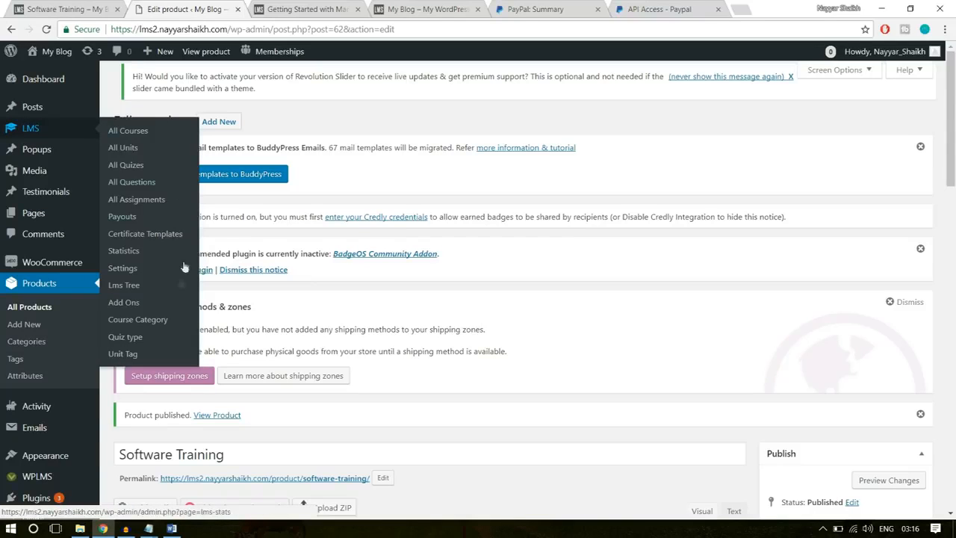
pyautogui.click(144, 236)
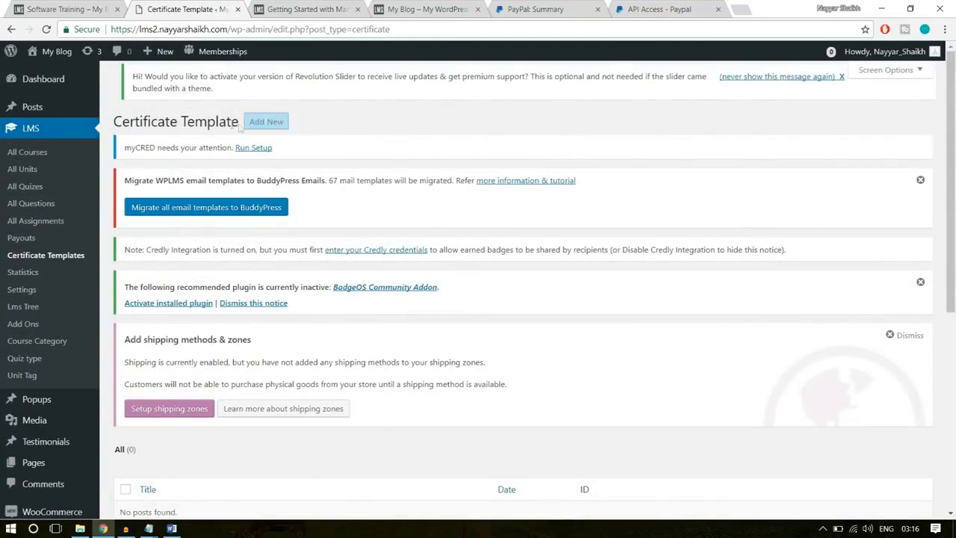
pyautogui.click(260, 125)
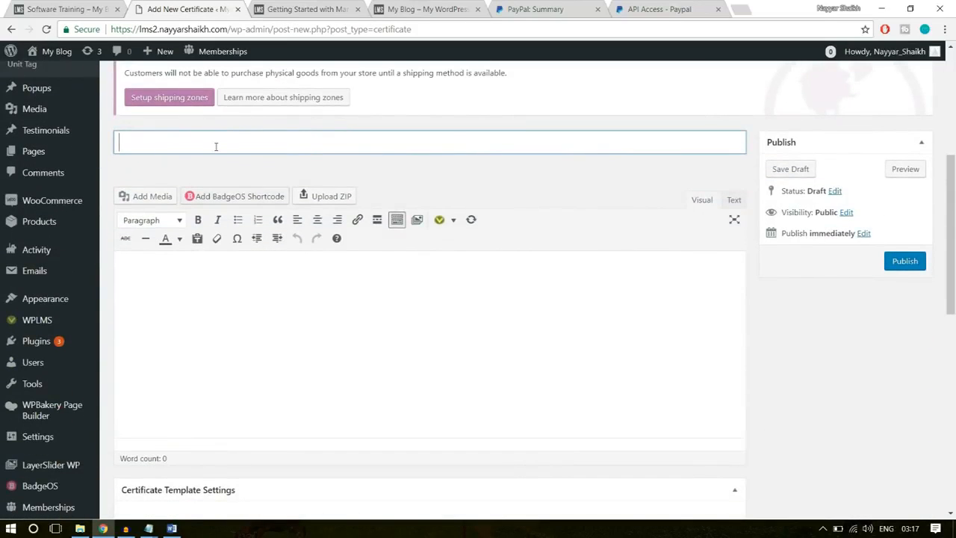
pyautogui.write('Cer')
pyautogui.write('tificate ')
pyautogui.write('for')
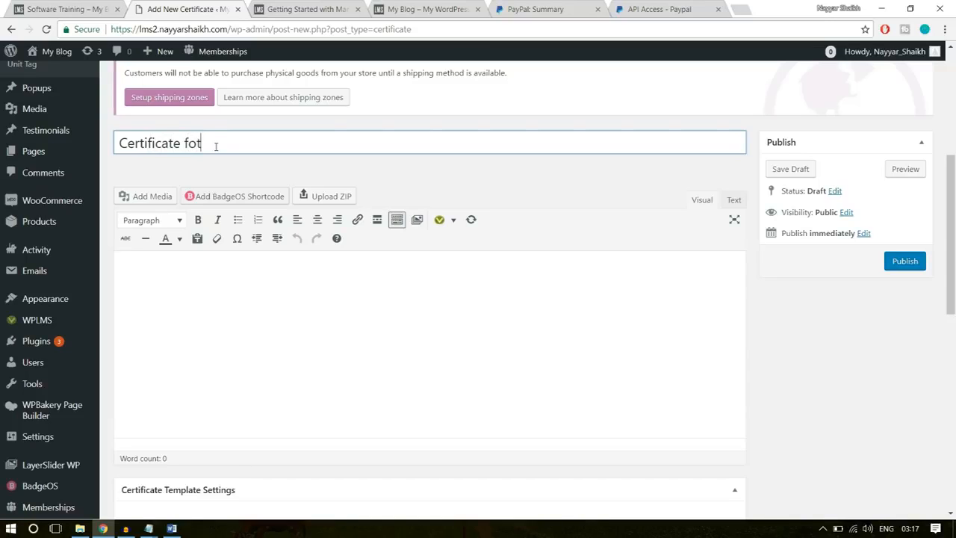
pyautogui.hotkey('ctrl', 'a')
pyautogui.press('BackSpace')
# - Title the new certificate template "Template - 1"
pyautogui.write('Template ')
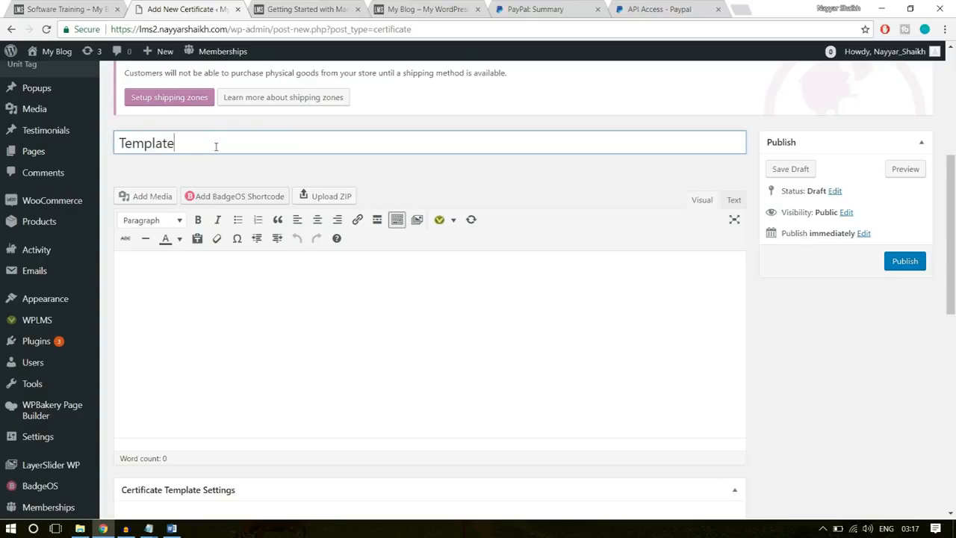
pyautogui.write('- 1')
pyautogui.click(269, 359)
# - Copy the full text of the Certificate Layout file in the WPLMS folder into the certificate template's content
pyautogui.scroll(-1, 644, 306)
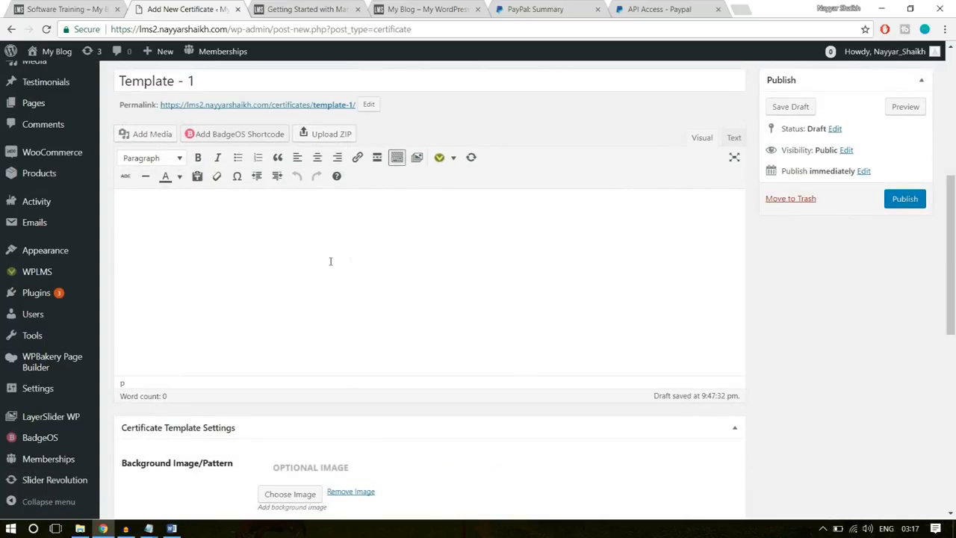
pyautogui.click(80, 529)
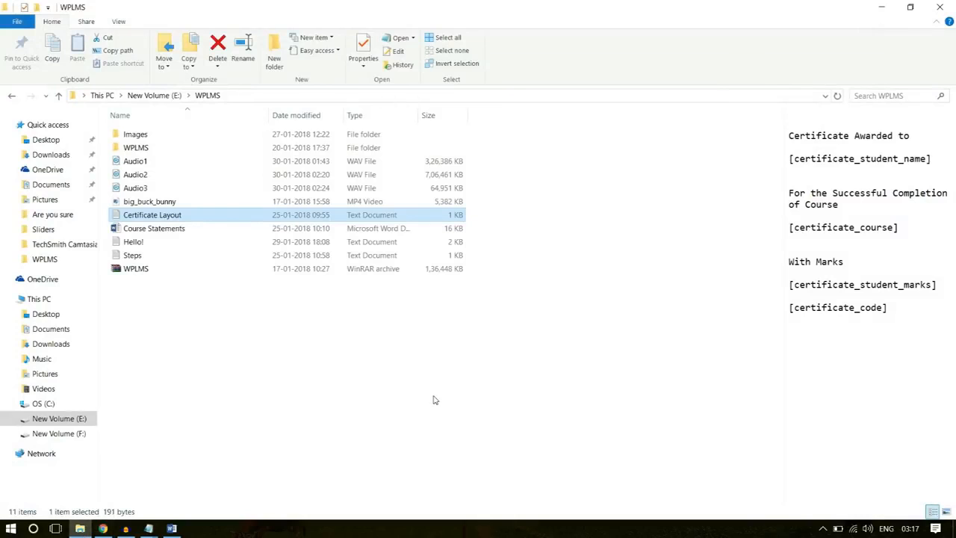
pyautogui.doubleClick(154, 217)
pyautogui.moveTo(325, 244); pyautogui.dragTo(204, 134)
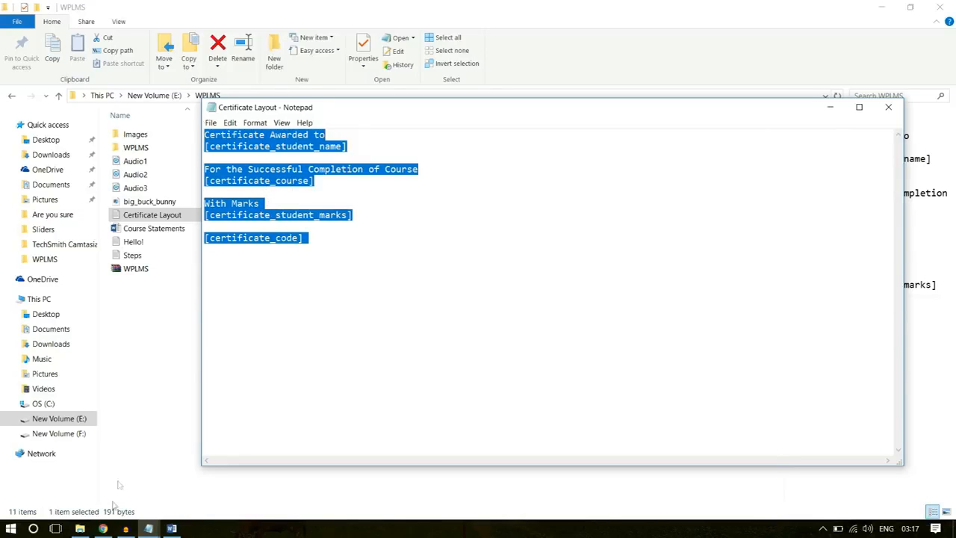
pyautogui.click(104, 528)
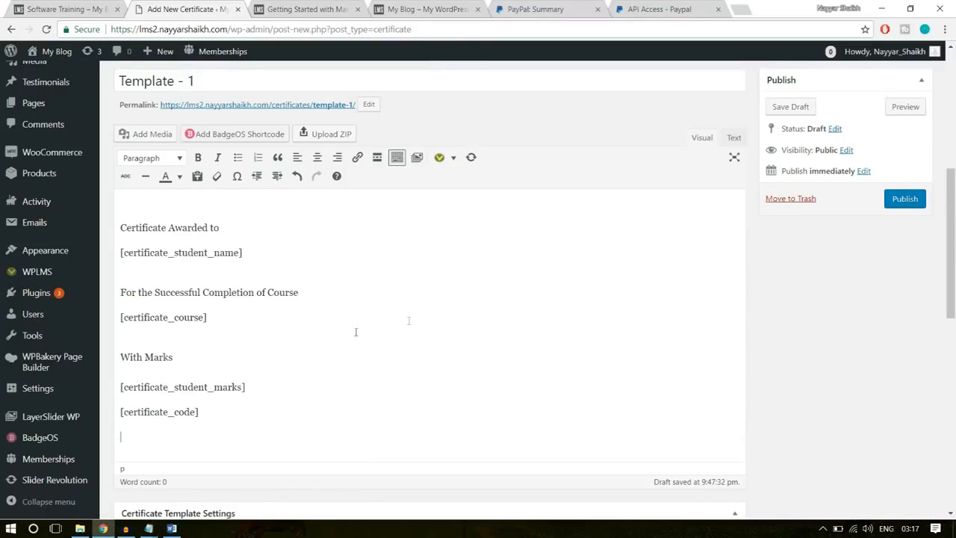
# - Centre-align all of the pasted certificate text
pyautogui.moveTo(269, 427); pyautogui.dragTo(113, 203)
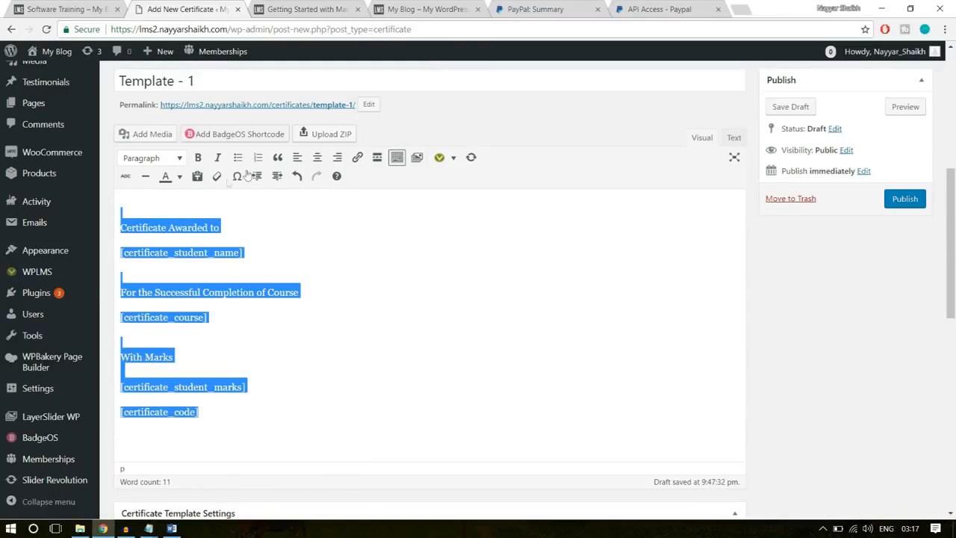
pyautogui.click(317, 161)
pyautogui.click(446, 253)
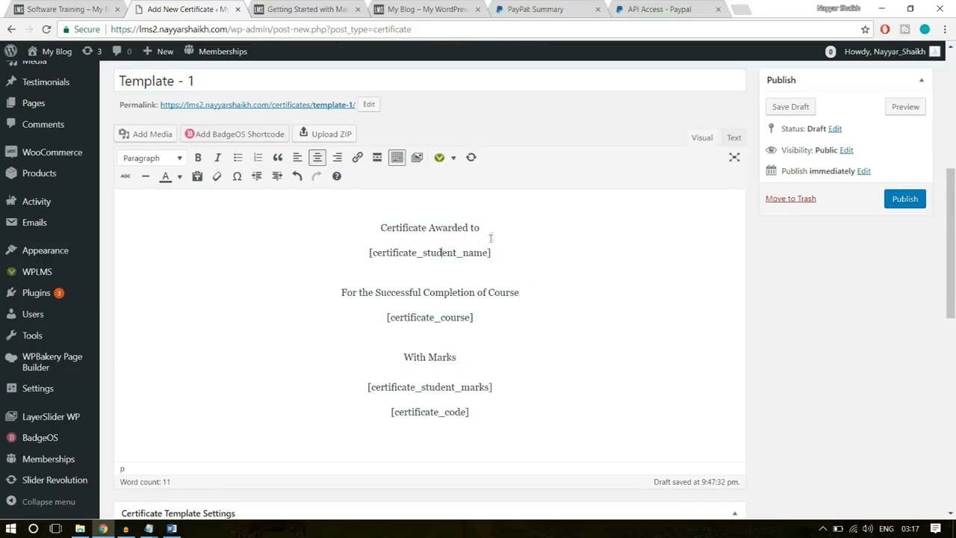
# - Examine the "Certificate Awarded to" line and the [certificate_student_name] shortcode beneath it
pyautogui.moveTo(492, 252); pyautogui.dragTo(368, 230)
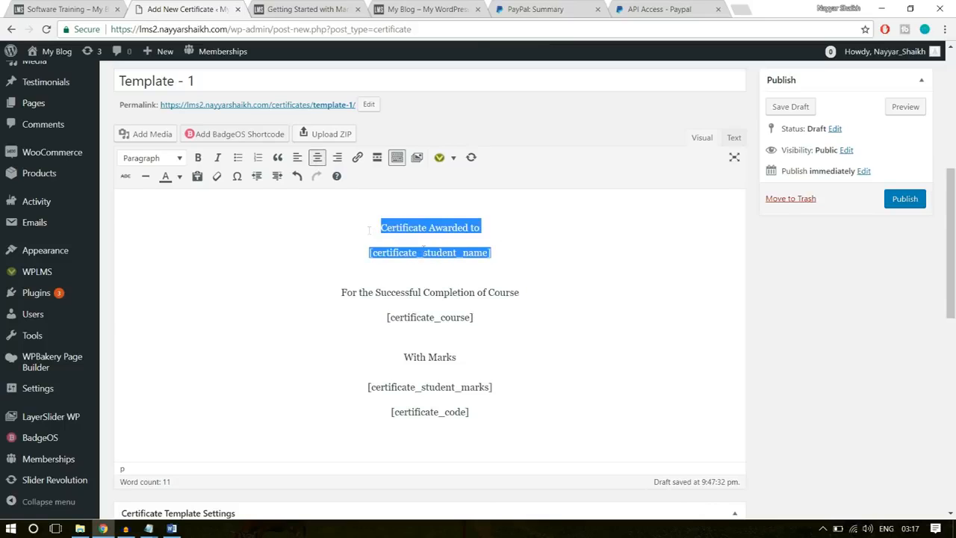
pyautogui.click(511, 245)
pyautogui.moveTo(485, 226); pyautogui.dragTo(377, 227)
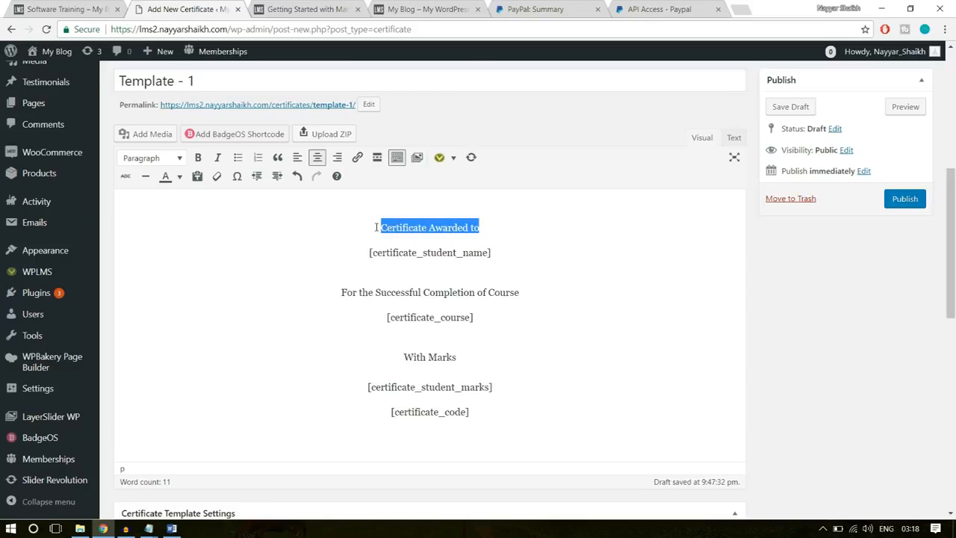
pyautogui.moveTo(505, 252); pyautogui.dragTo(355, 251)
pyautogui.click(402, 254)
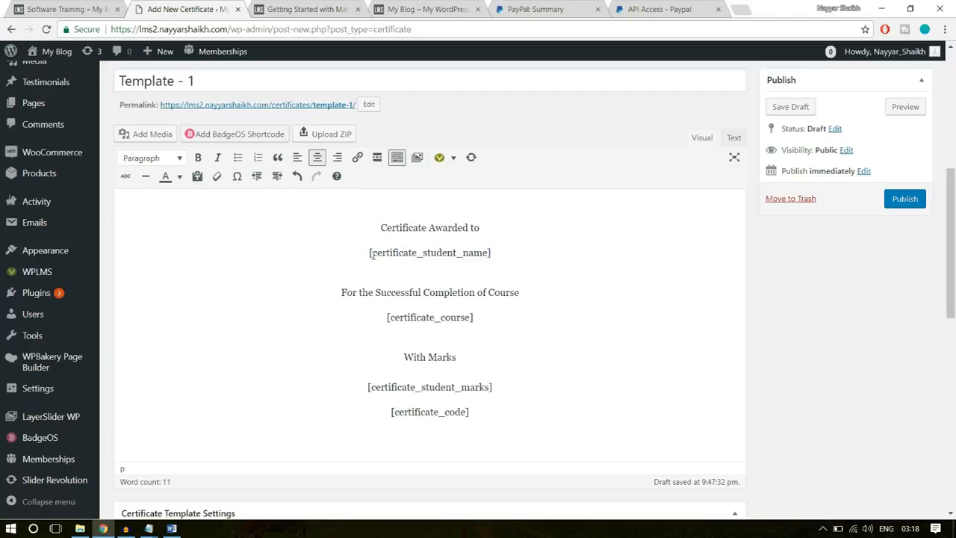
pyautogui.moveTo(381, 227); pyautogui.dragTo(383, 258)
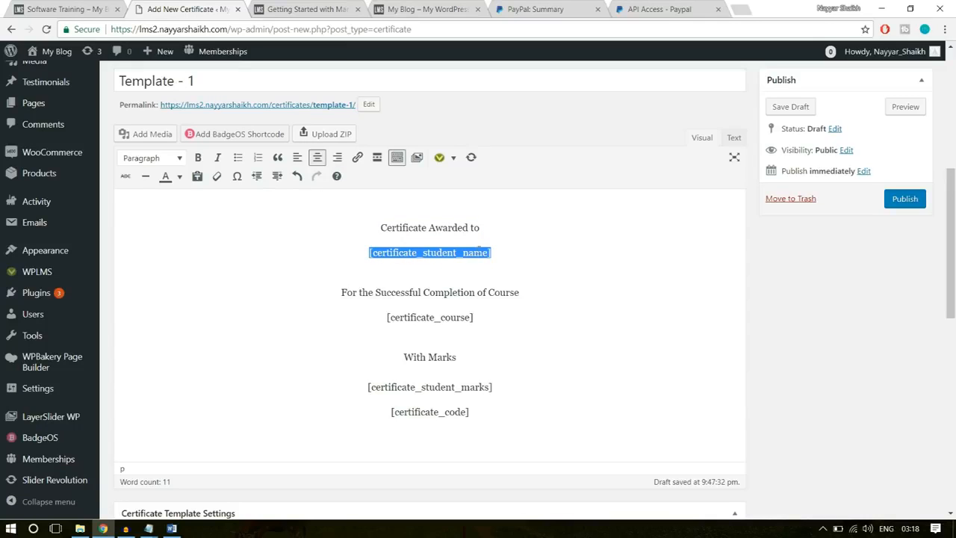
pyautogui.moveTo(499, 254); pyautogui.dragTo(370, 253)
pyautogui.click(512, 249)
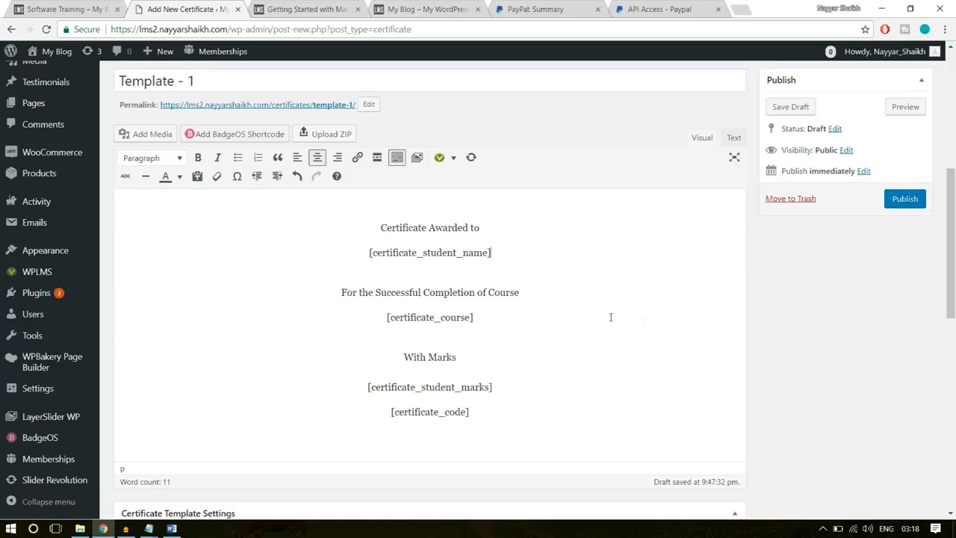
# - Review the shortcode list in the certificate template settings note and compare it with the template's course completion lines
pyautogui.scroll(-9, 611, 317)
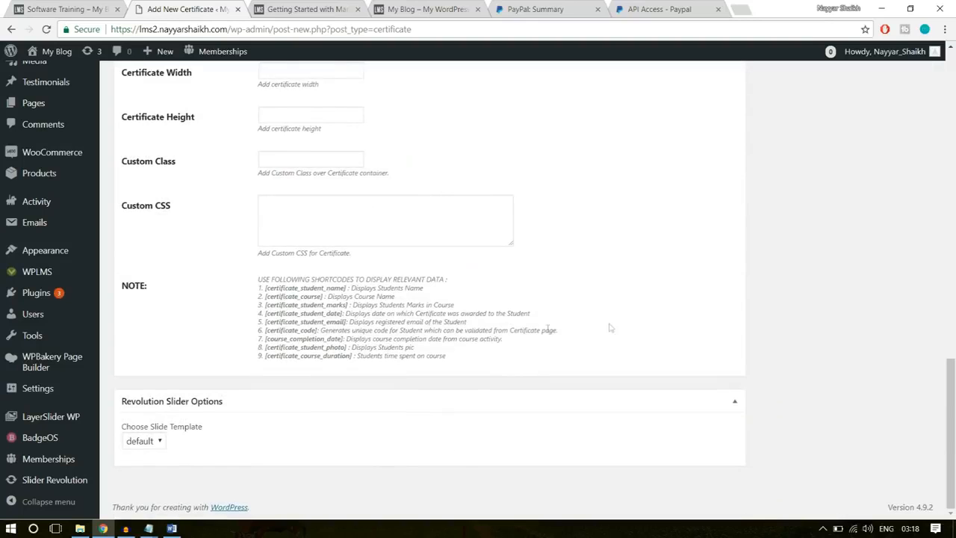
pyautogui.moveTo(257, 356); pyautogui.dragTo(356, 348)
pyautogui.click(356, 347)
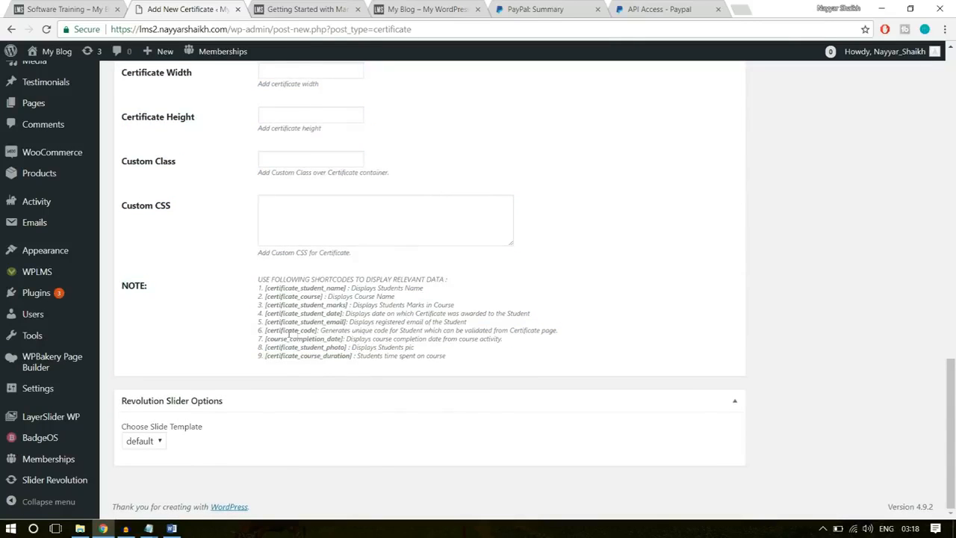
pyautogui.moveTo(268, 330); pyautogui.dragTo(258, 287)
pyautogui.click(329, 344)
pyautogui.click(286, 355)
pyautogui.click(356, 348)
pyautogui.scroll(15, 435, 356)
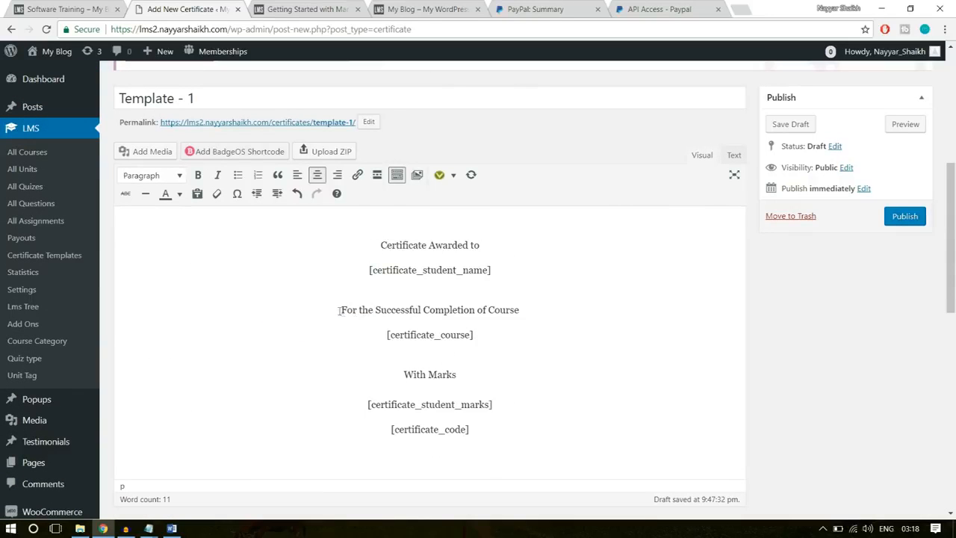
pyautogui.moveTo(527, 311); pyautogui.dragTo(378, 335)
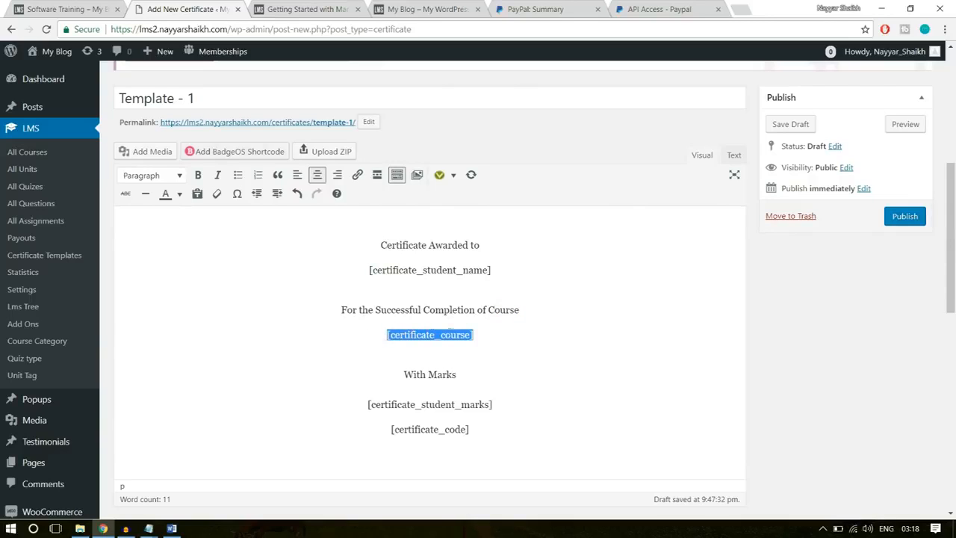
pyautogui.moveTo(458, 336); pyautogui.dragTo(421, 337)
pyautogui.click(482, 335)
# - Format the "Certificate Awarded to" and [certificate_student_name] lines as Heading 1
pyautogui.moveTo(510, 270); pyautogui.dragTo(364, 247)
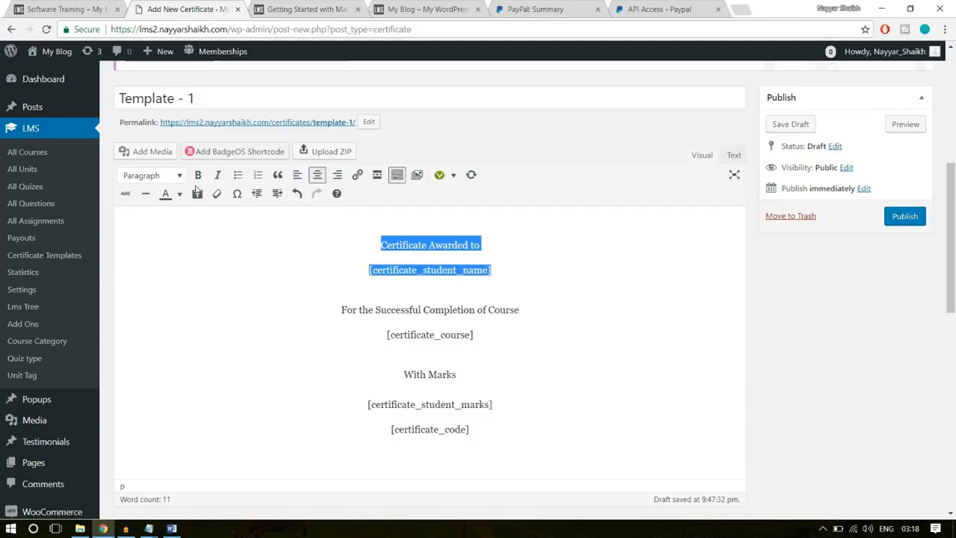
pyautogui.click(168, 178)
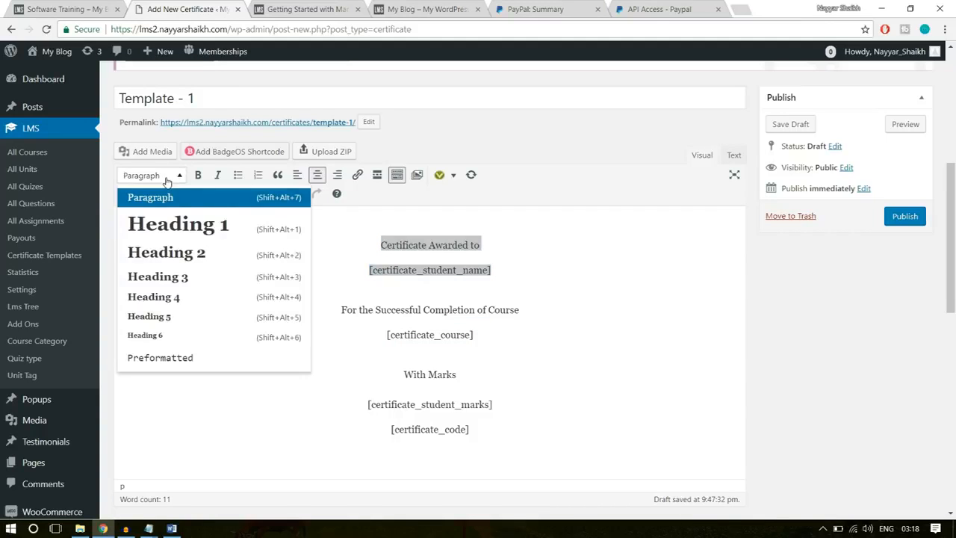
pyautogui.click(182, 228)
pyautogui.click(578, 234)
pyautogui.moveTo(586, 247); pyautogui.dragTo(304, 207)
pyautogui.click(340, 216)
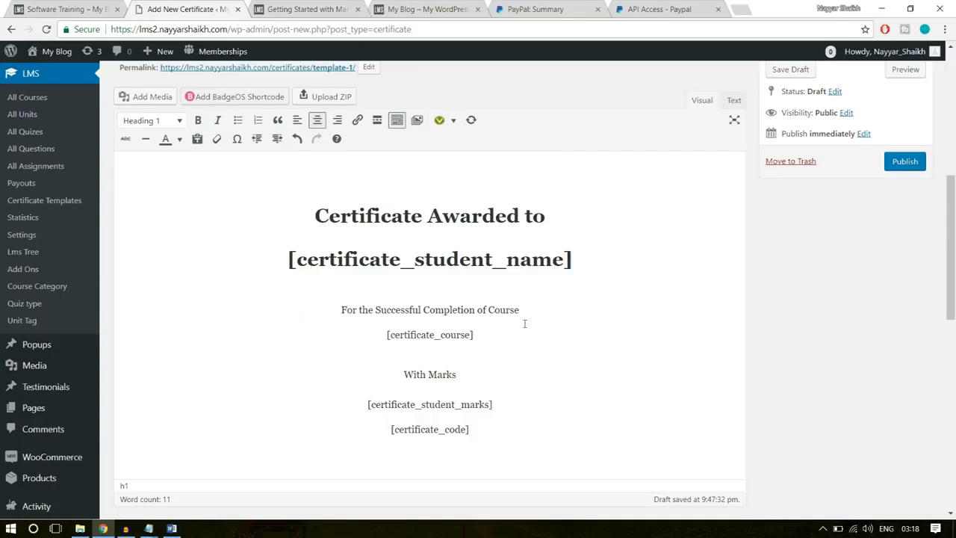
# - Format the "For the Successful Completion of Course" and [certificate_course] lines as Heading 2
pyautogui.moveTo(542, 310); pyautogui.dragTo(337, 316)
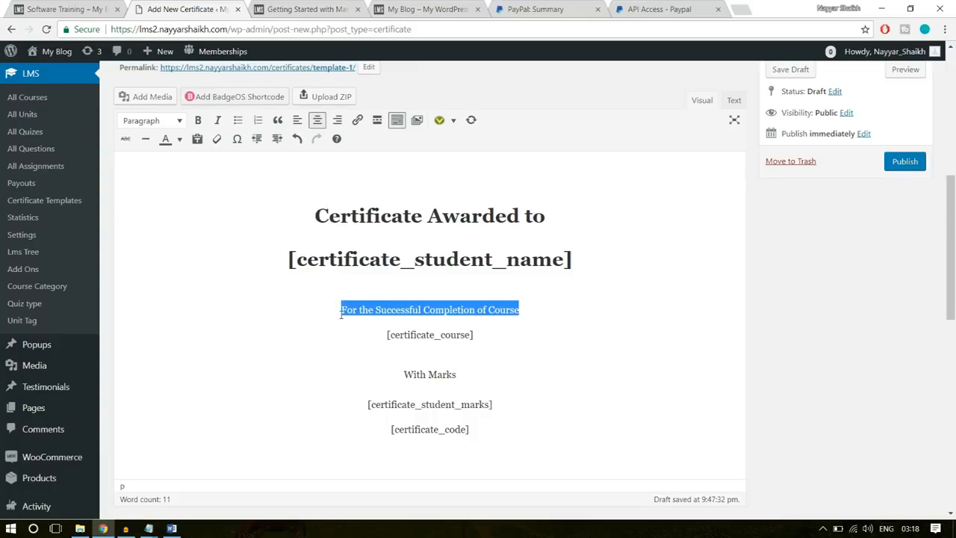
pyautogui.moveTo(498, 334); pyautogui.dragTo(341, 308)
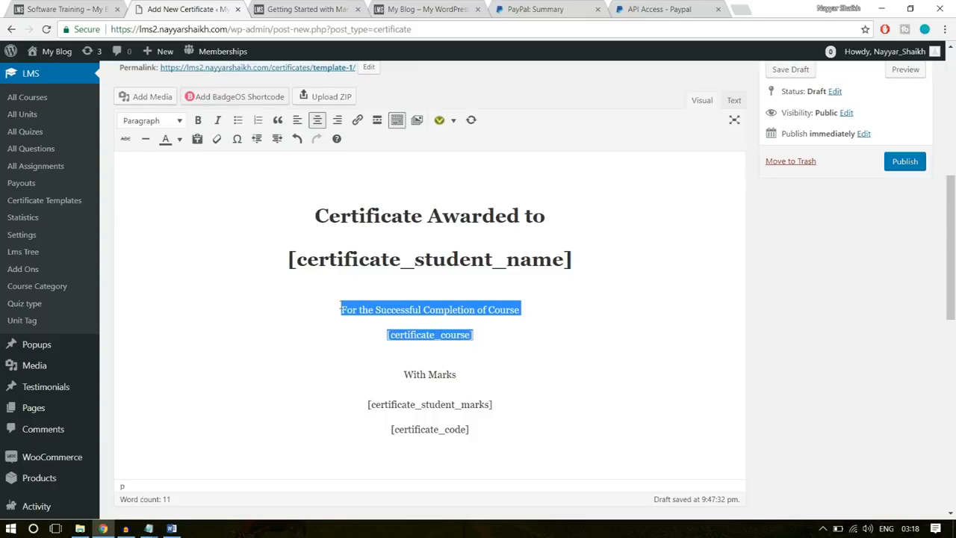
pyautogui.click(177, 120)
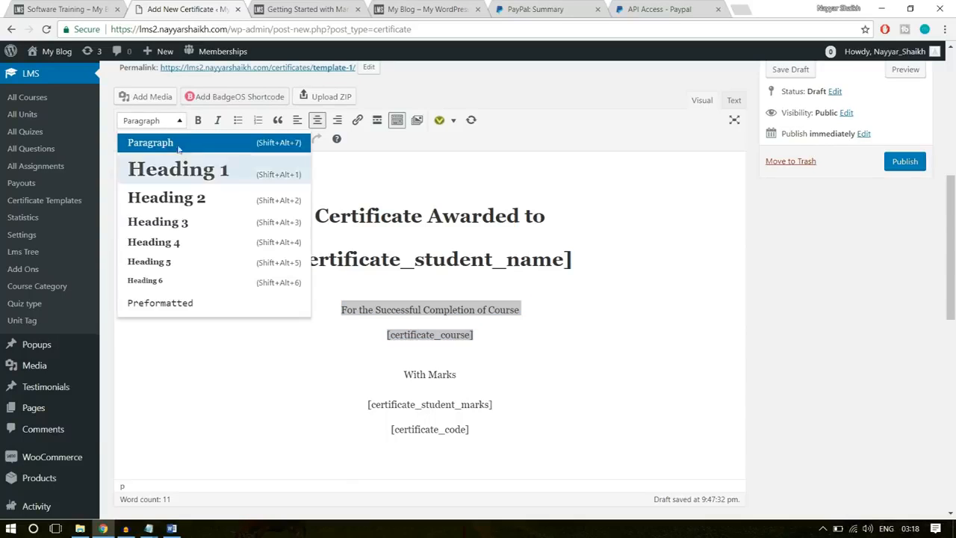
pyautogui.click(191, 200)
# - Format the "With Marks" and [certificate_student_marks] lines as Heading 3
pyautogui.moveTo(502, 412); pyautogui.dragTo(369, 365)
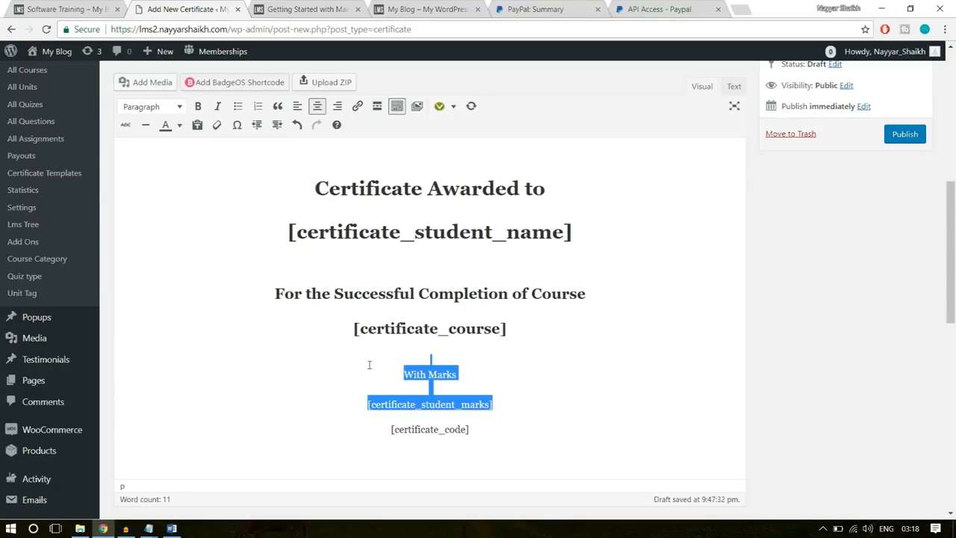
pyautogui.click(181, 110)
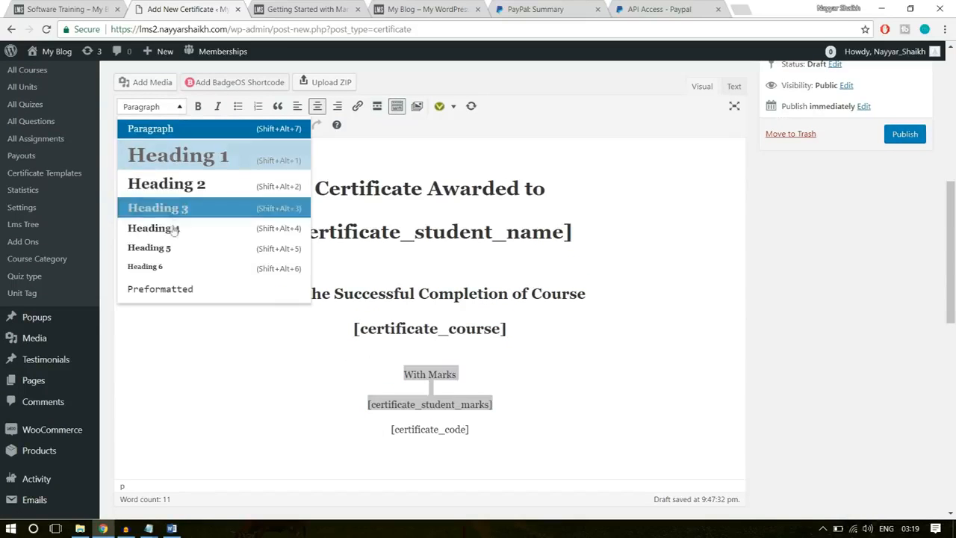
pyautogui.click(183, 215)
# - Add a blank line between the [certificate_student_marks] and [certificate_code] shortcodes
pyautogui.click(554, 429)
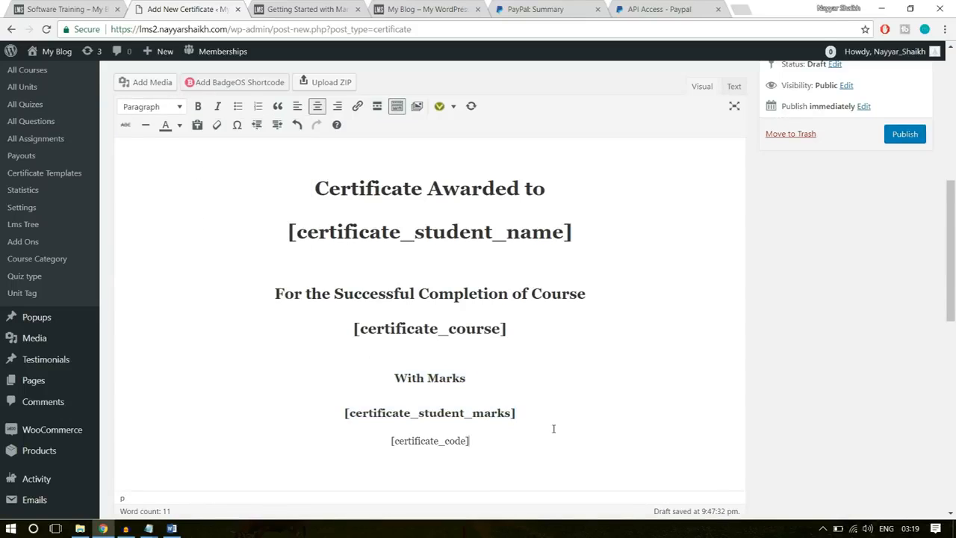
pyautogui.click(552, 412)
pyautogui.press('Return')
pyautogui.moveTo(532, 431); pyautogui.dragTo(348, 436)
pyautogui.click(447, 448)
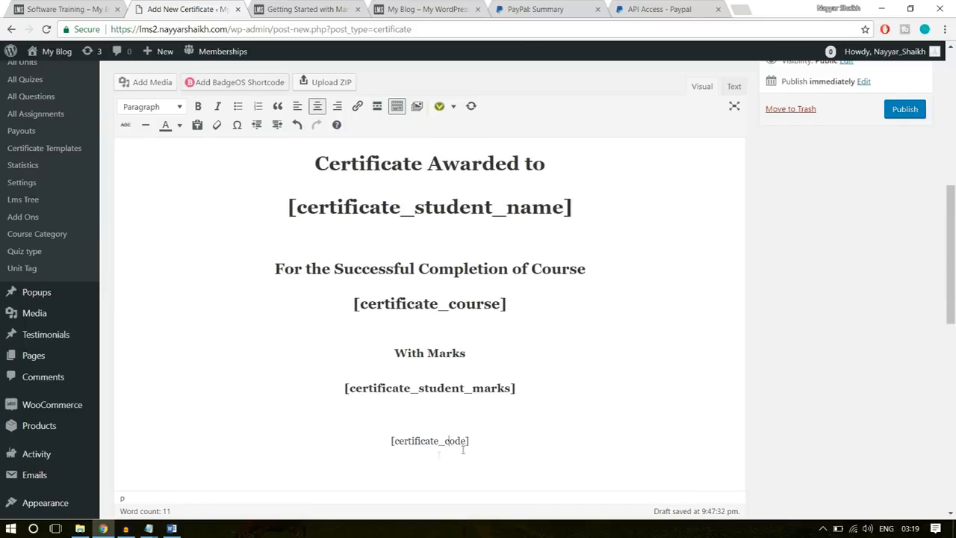
# - Add a blank line above "Certificate Awarded to" and centre-align the empty first line of the certificate
pyautogui.scroll(3, 449, 403)
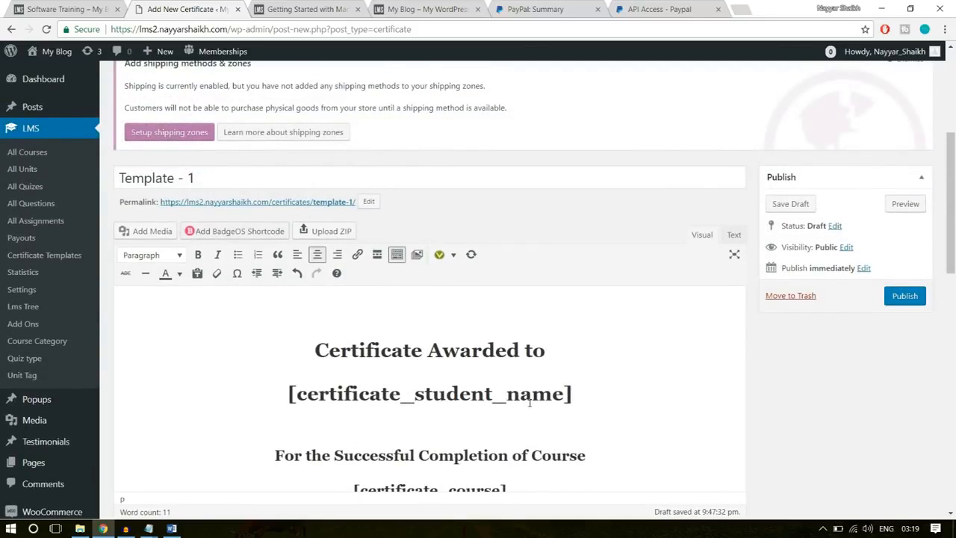
pyautogui.click(338, 298)
pyautogui.press('Return')
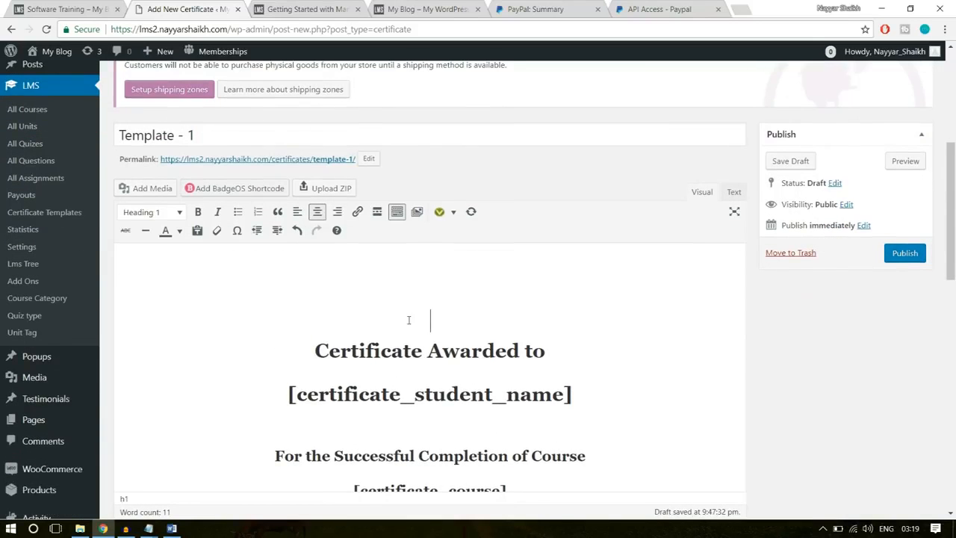
pyautogui.click(431, 253)
pyautogui.scroll(-1, 431, 262)
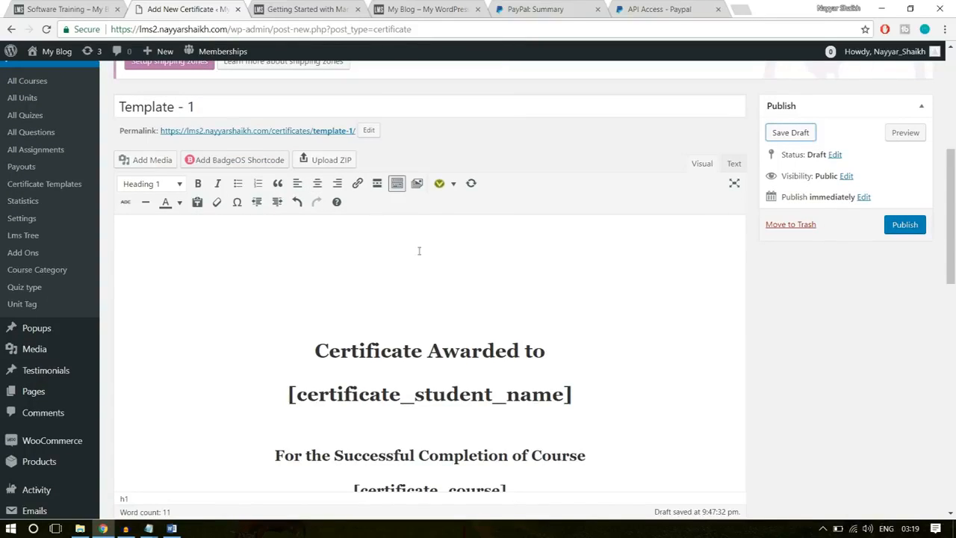
pyautogui.click(318, 183)
# - Open the media uploader for the certificate and check the row of company logos on the demo site's homepage
pyautogui.click(152, 169)
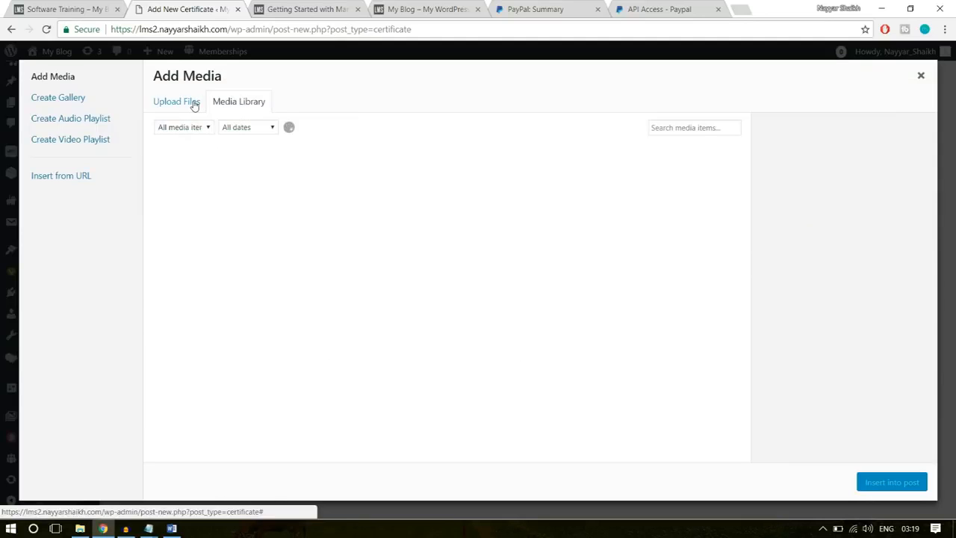
pyautogui.click(194, 104)
pyautogui.click(66, 8)
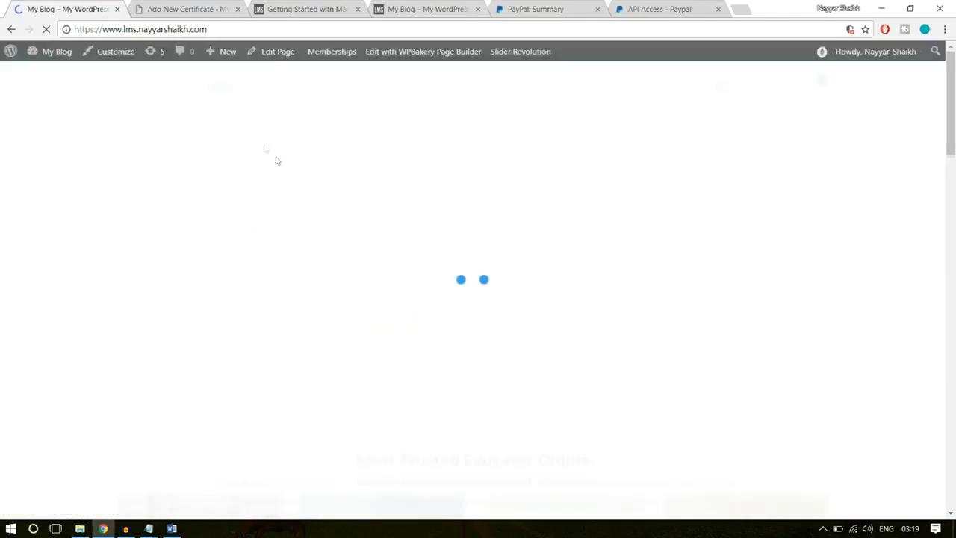
pyautogui.scroll(-20, 342, 363)
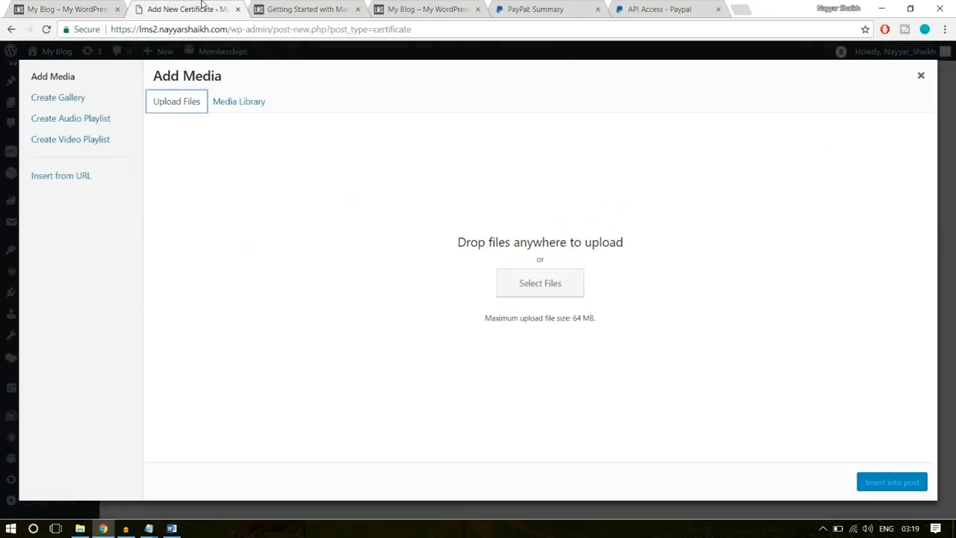
pyautogui.click(202, 7)
# - Upload the logo1 image from the WPLMS Images folder and insert it above the certificate heading
pyautogui.click(553, 289)
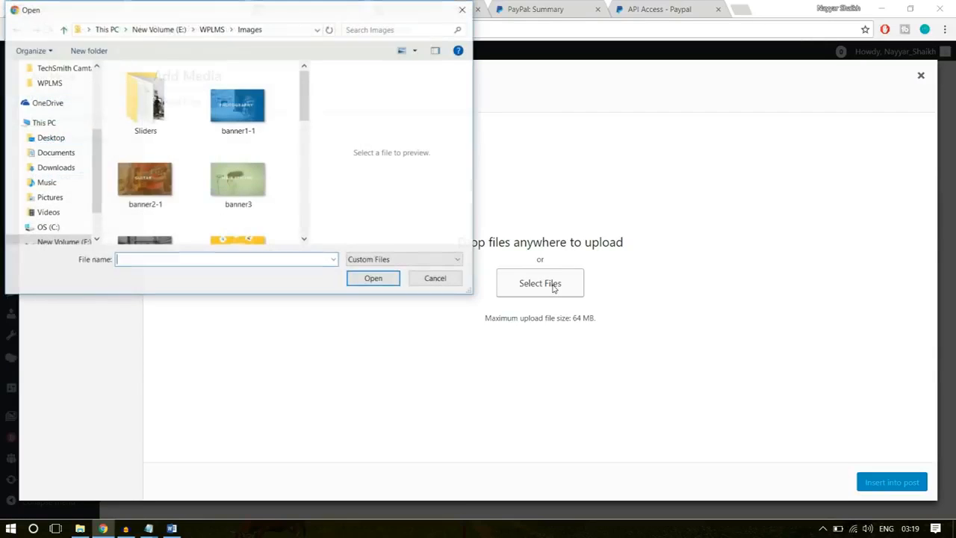
pyautogui.scroll(-3, 269, 209)
pyautogui.scroll(-3, 258, 217)
pyautogui.scroll(2, 256, 222)
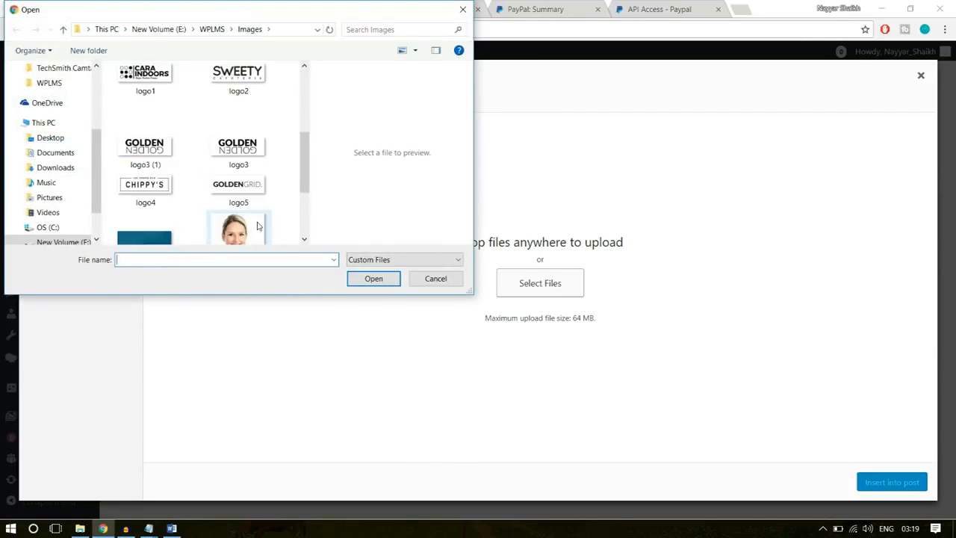
pyautogui.scroll(2, 249, 224)
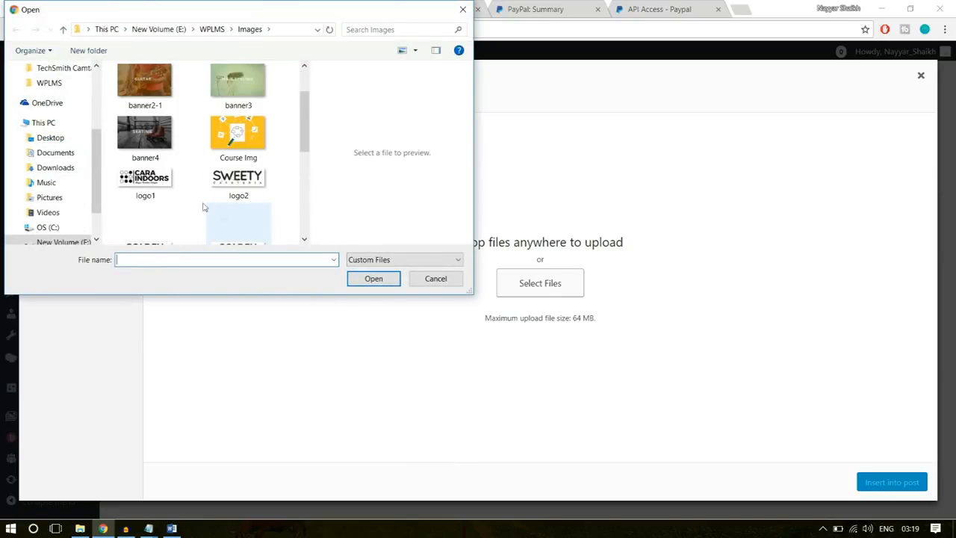
pyautogui.click(172, 190)
pyautogui.click(367, 281)
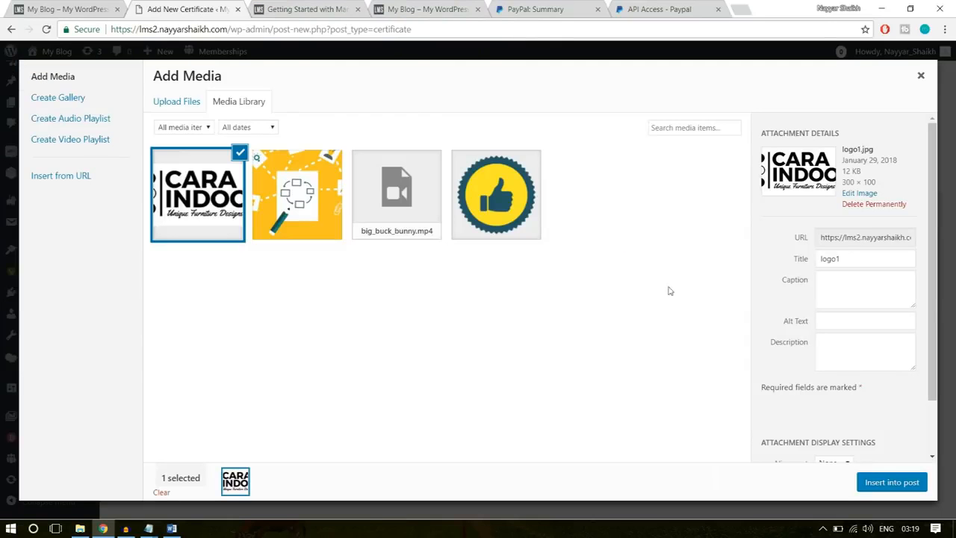
pyautogui.click(891, 482)
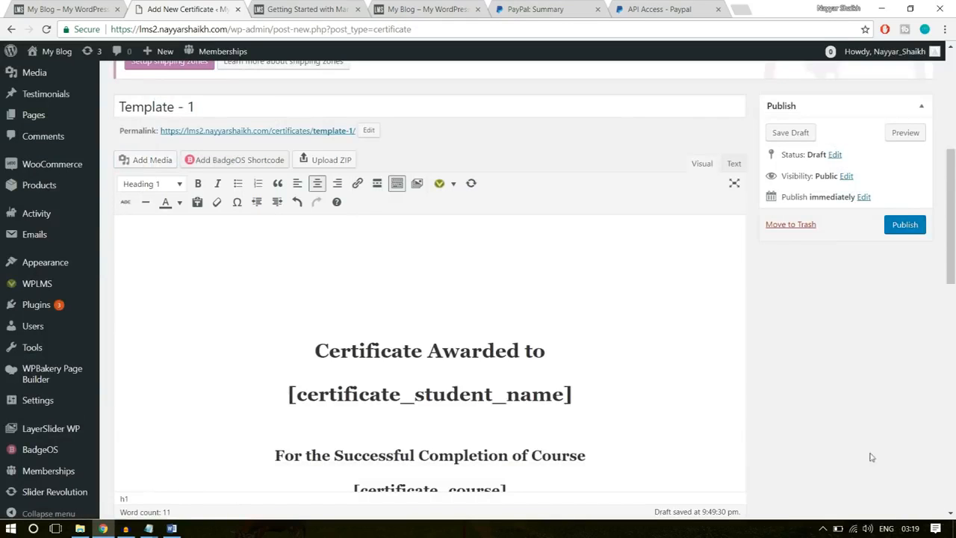
pyautogui.click(472, 263)
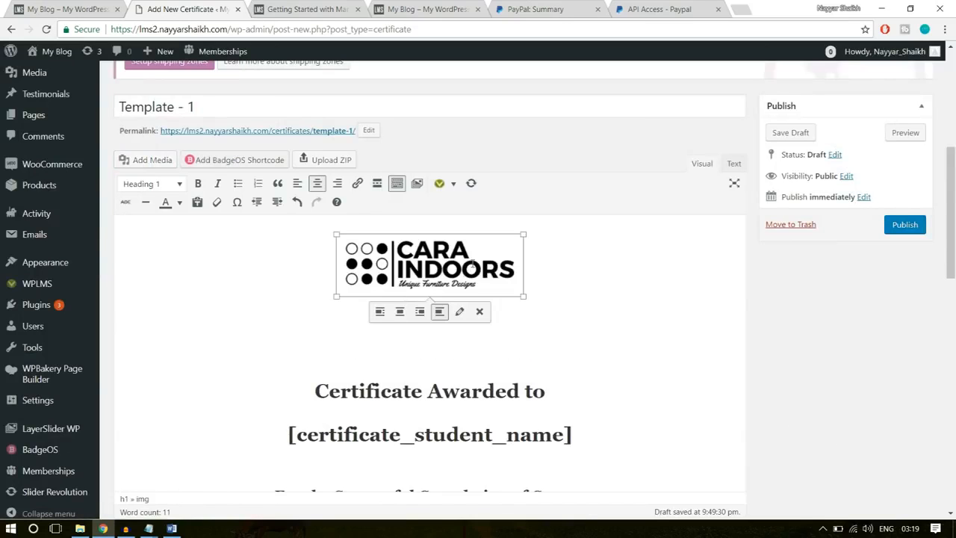
# - Set Enable Print & PDF to Show in the certificate template settings
pyautogui.scroll(-3, 530, 289)
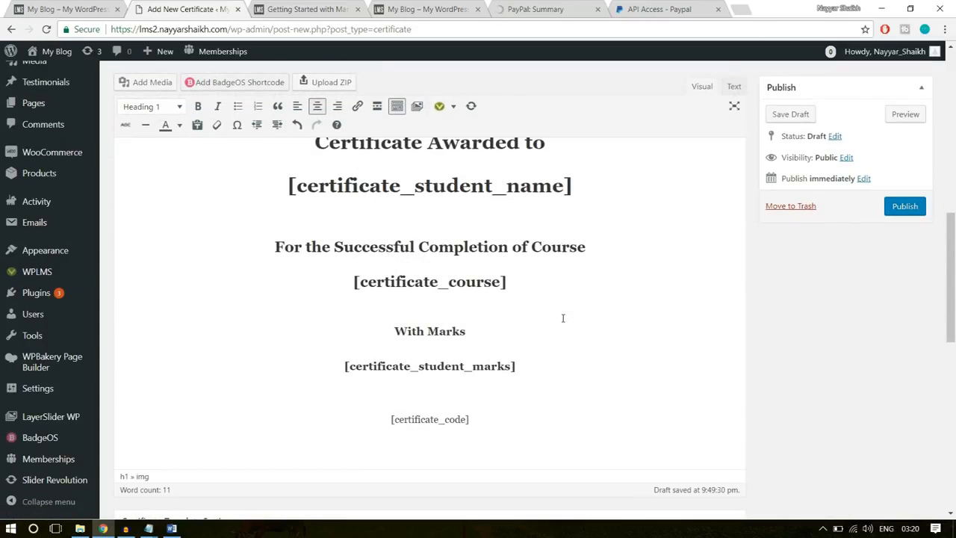
pyautogui.scroll(-5, 563, 319)
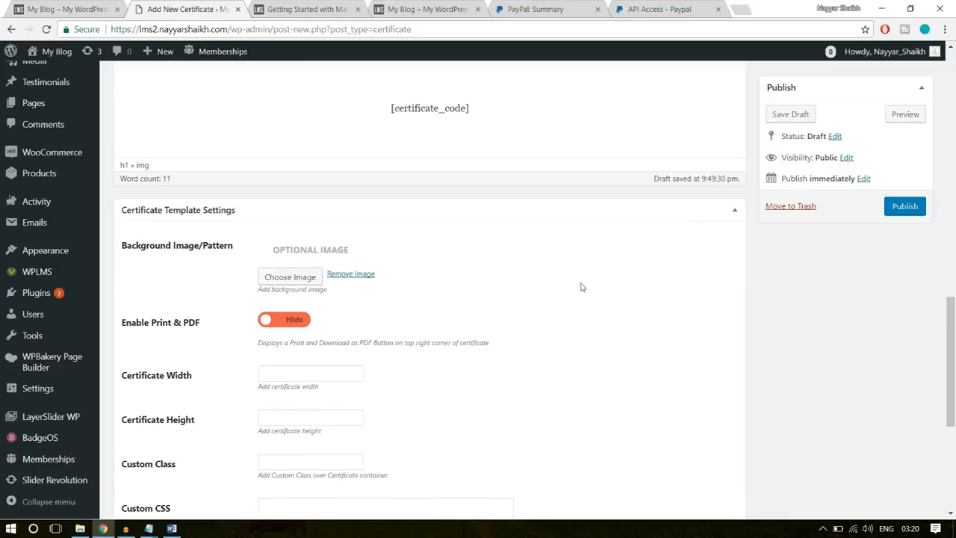
pyautogui.scroll(-1, 298, 277)
pyautogui.click(294, 259)
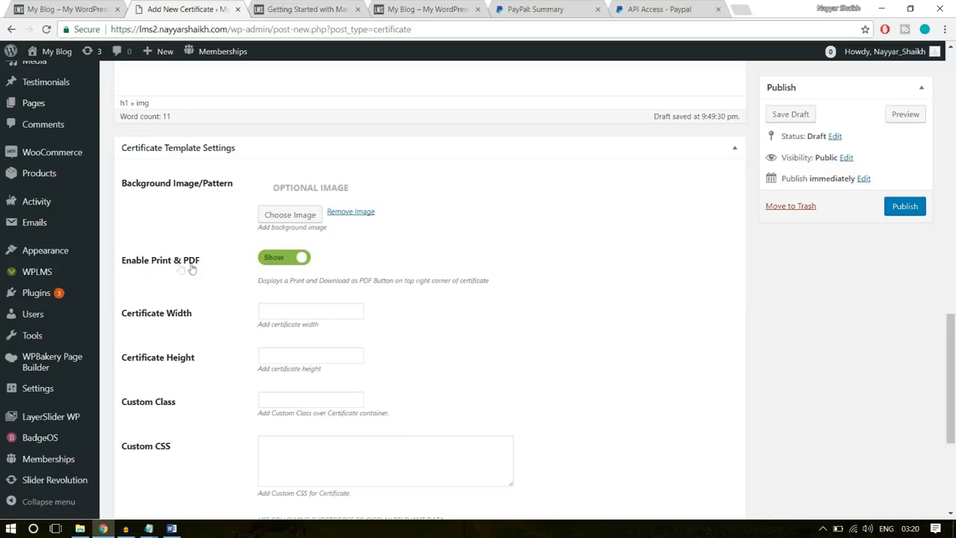
# - Set both the certificate width and the certificate height to 750
pyautogui.click(282, 313)
pyautogui.write('750')
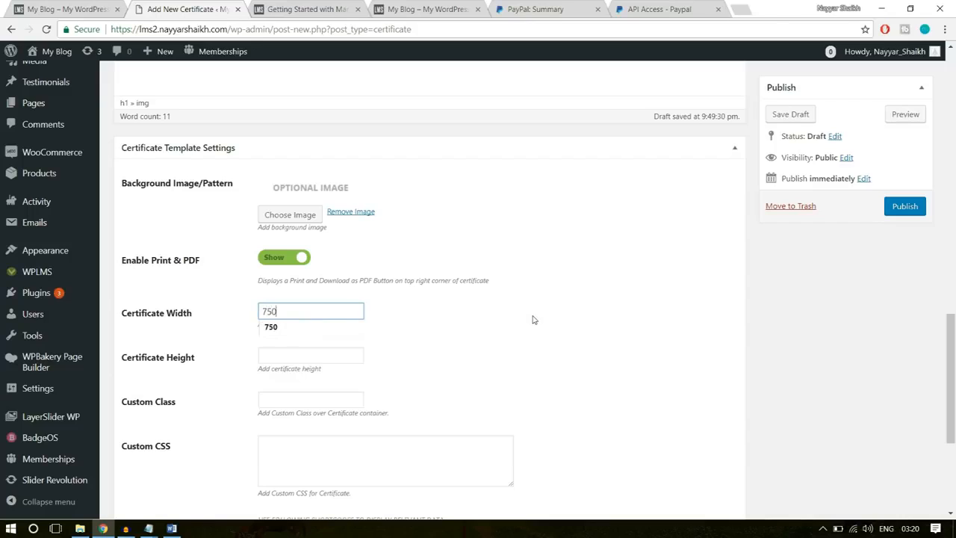
pyautogui.click(291, 357)
pyautogui.write('750')
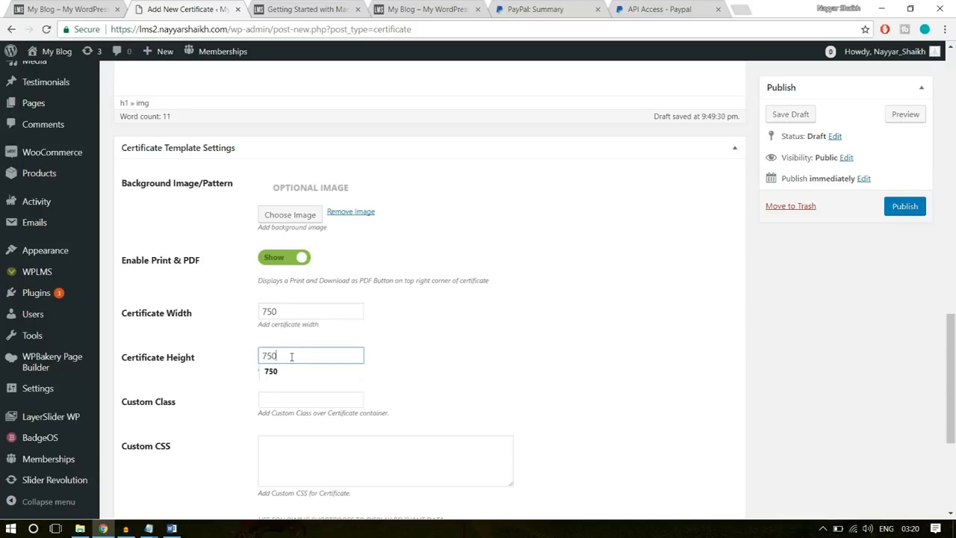
pyautogui.click(506, 338)
# - Review the remaining certificate template settings and publish the Template - 1 certificate
pyautogui.scroll(-2, 493, 357)
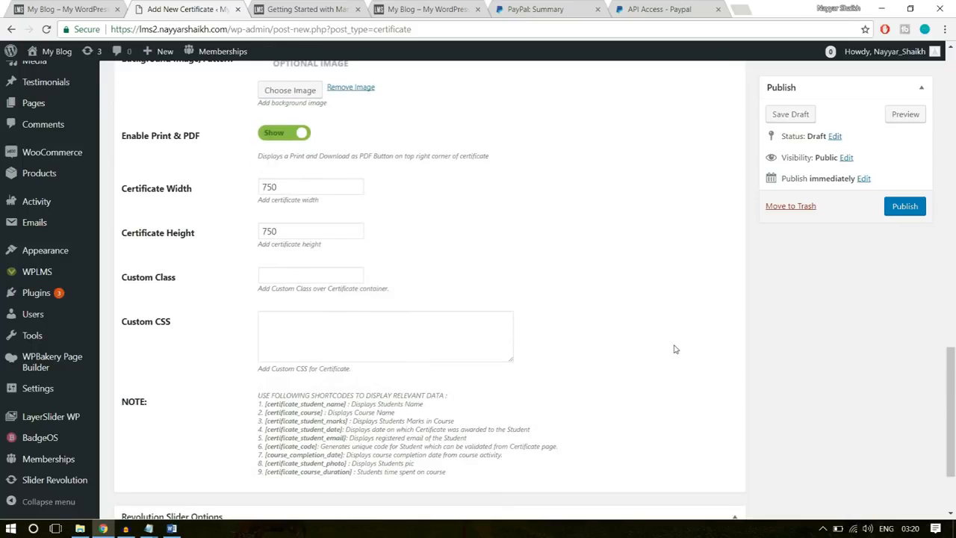
pyautogui.scroll(-2, 674, 349)
pyautogui.scroll(20, 675, 349)
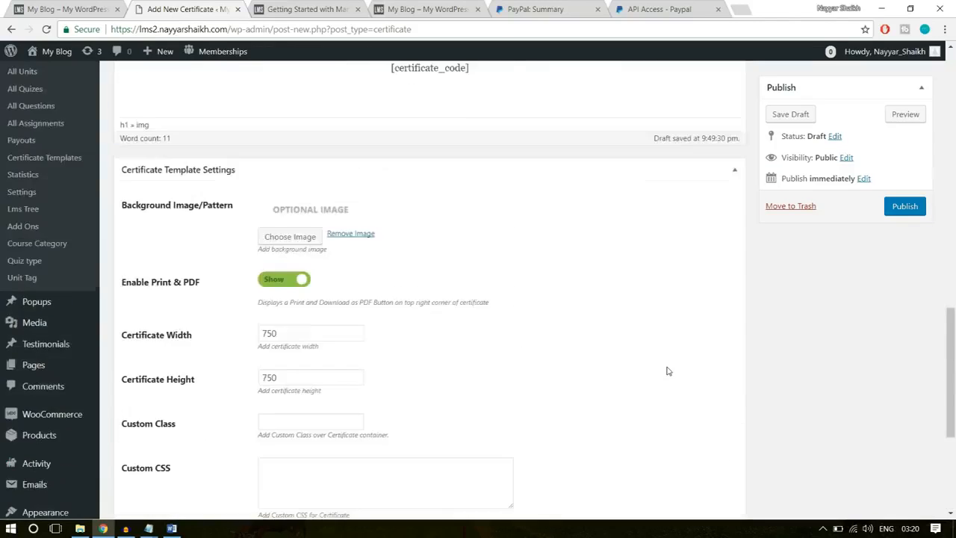
pyautogui.scroll(-3, 665, 368)
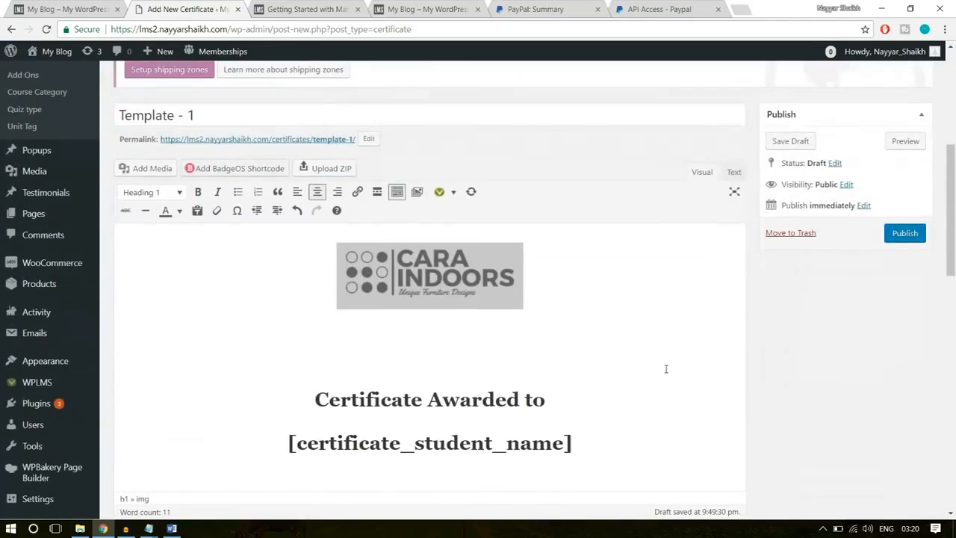
pyautogui.click(905, 233)
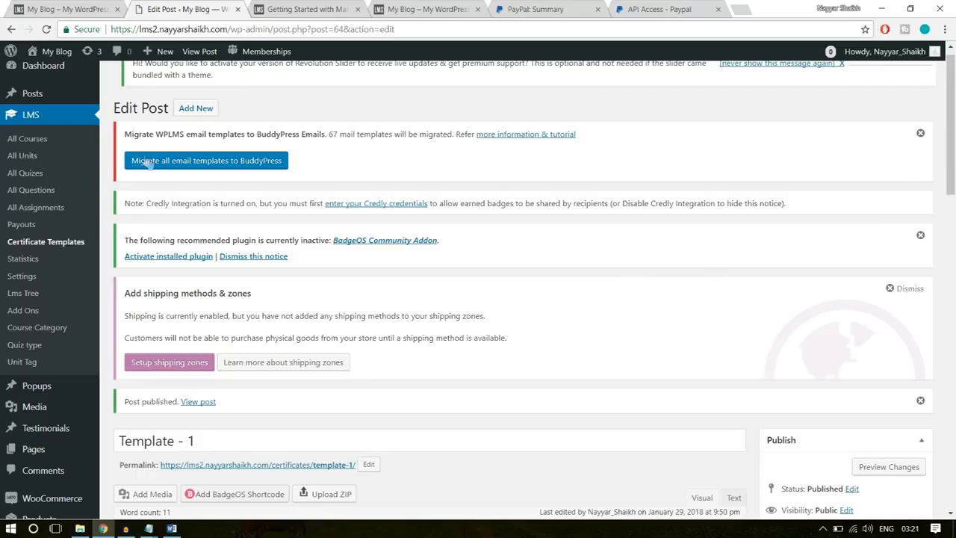
# - Check the list of all LMS courses and start adding a new course
pyautogui.click(30, 141)
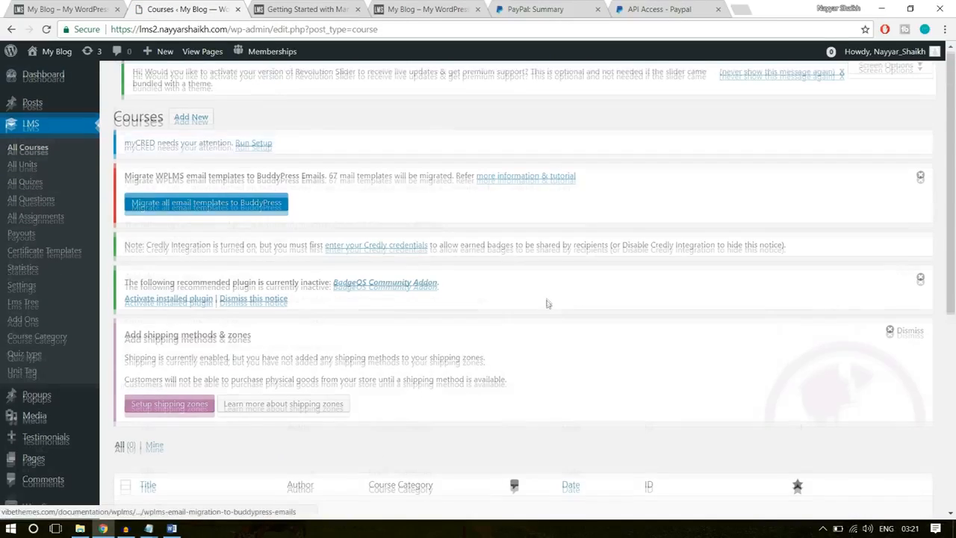
pyautogui.scroll(-4, 179, 329)
pyautogui.moveTo(219, 268); pyautogui.dragTo(98, 266)
pyautogui.click(322, 381)
pyautogui.scroll(4, 329, 398)
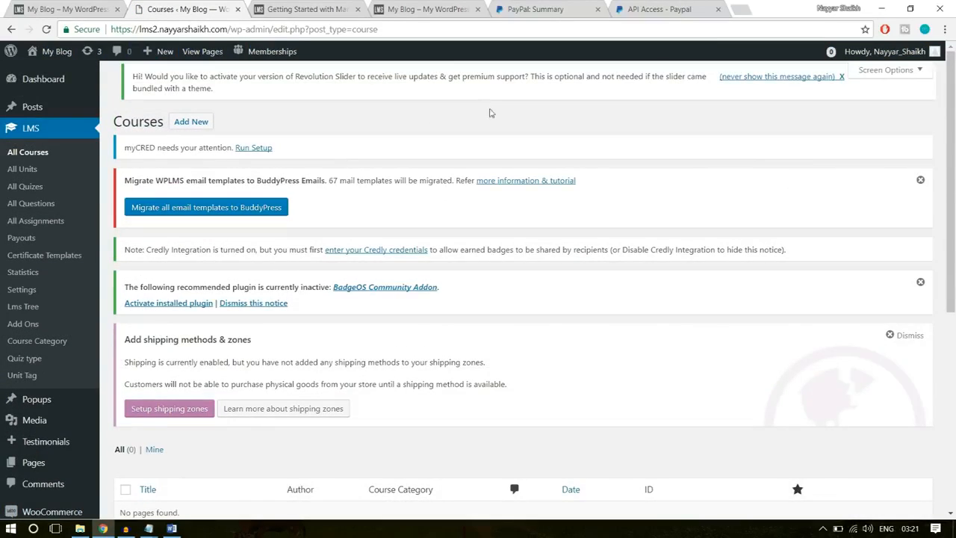
pyautogui.click(190, 124)
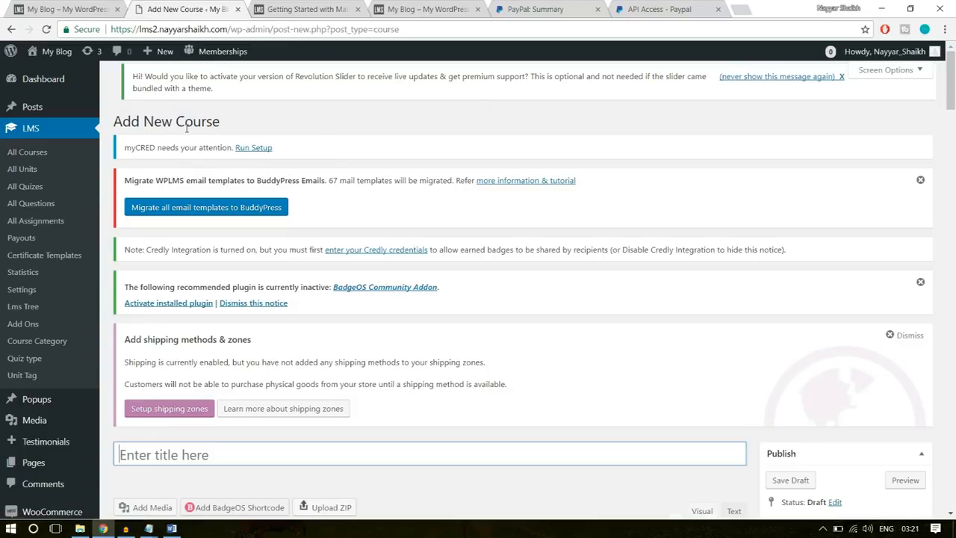
# - Copy the title "Software Training" from the demo site's course page and paste it as the new course's title
pyautogui.click(32, 7)
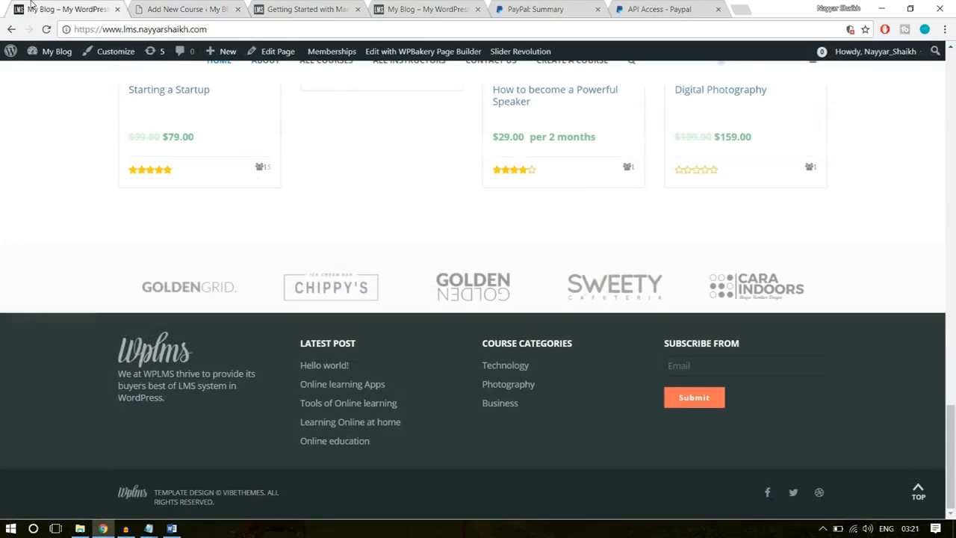
pyautogui.scroll(5, 497, 305)
pyautogui.click(196, 237)
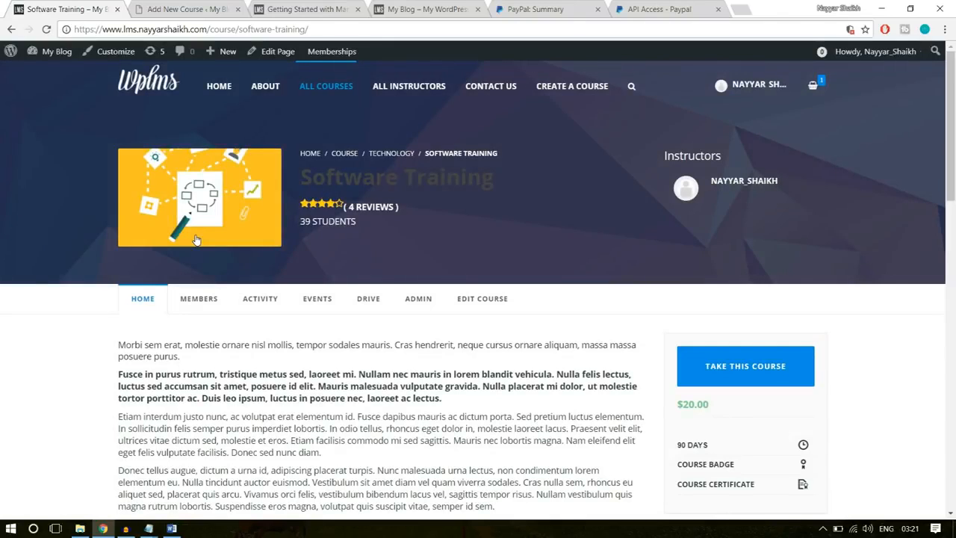
pyautogui.moveTo(509, 182); pyautogui.dragTo(306, 178)
pyautogui.hotkey('ctrl', 'c')
pyautogui.click(203, 6)
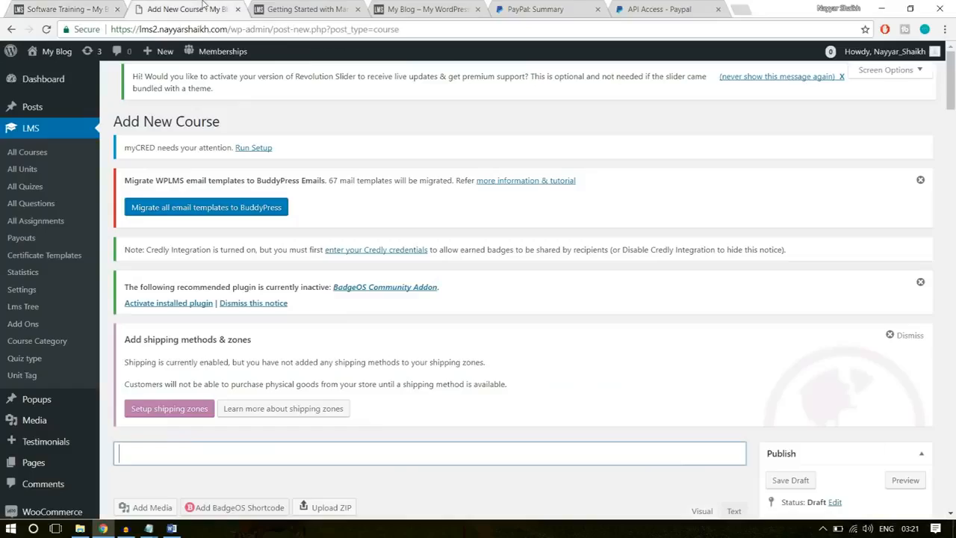
pyautogui.scroll(-4, 340, 354)
pyautogui.hotkey('ctrl', 'v')
# - Copy the full course description from the demo site's Software Training page and paste it as the new course's description
pyautogui.click(374, 350)
pyautogui.click(82, 7)
pyautogui.scroll(-5, 354, 259)
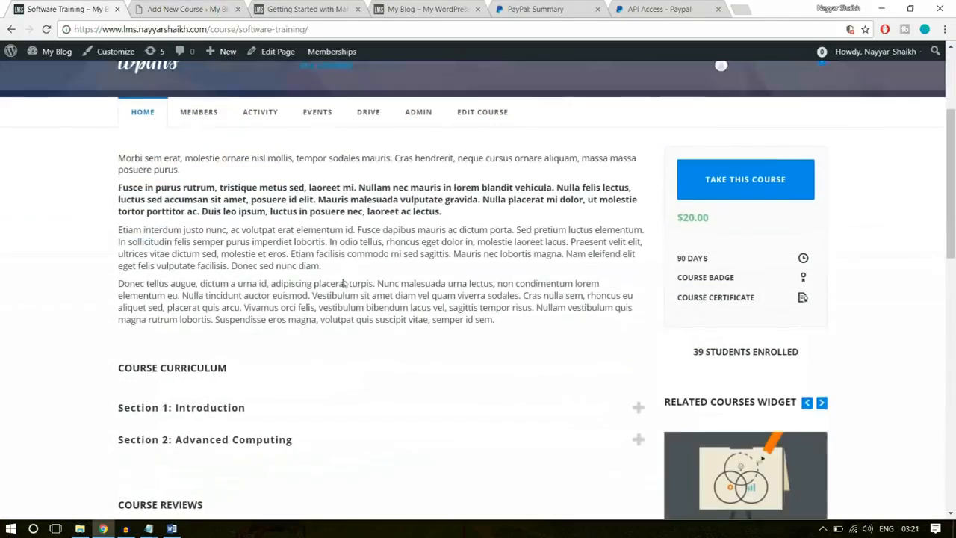
pyautogui.moveTo(497, 325); pyautogui.dragTo(119, 155)
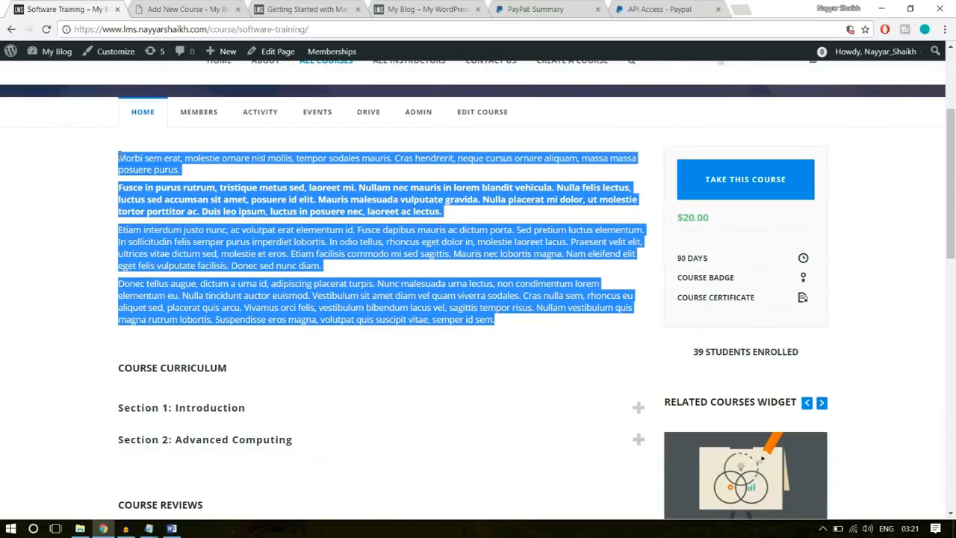
pyautogui.hotkey('ctrl', 'c')
pyautogui.click(168, 8)
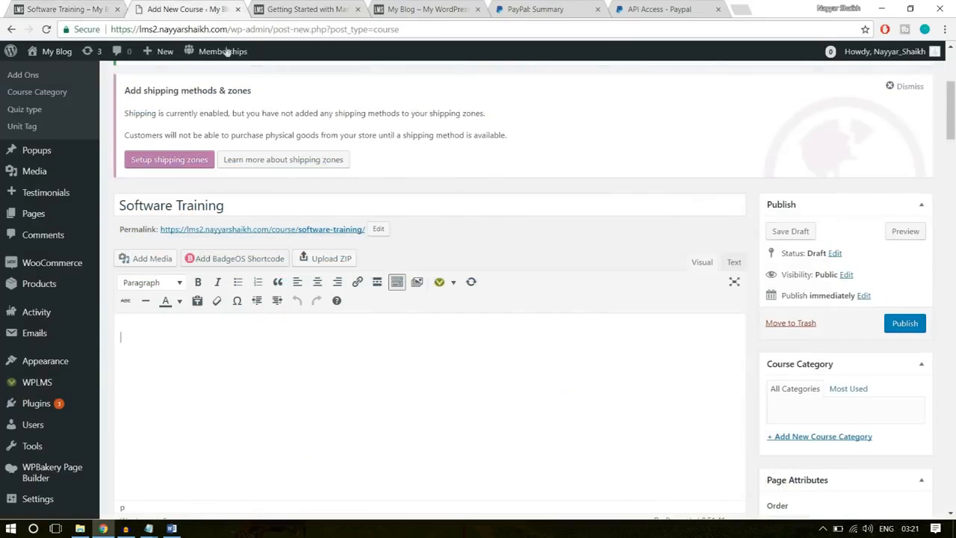
pyautogui.hotkey('ctrl', 'v')
pyautogui.scroll(-1, 361, 336)
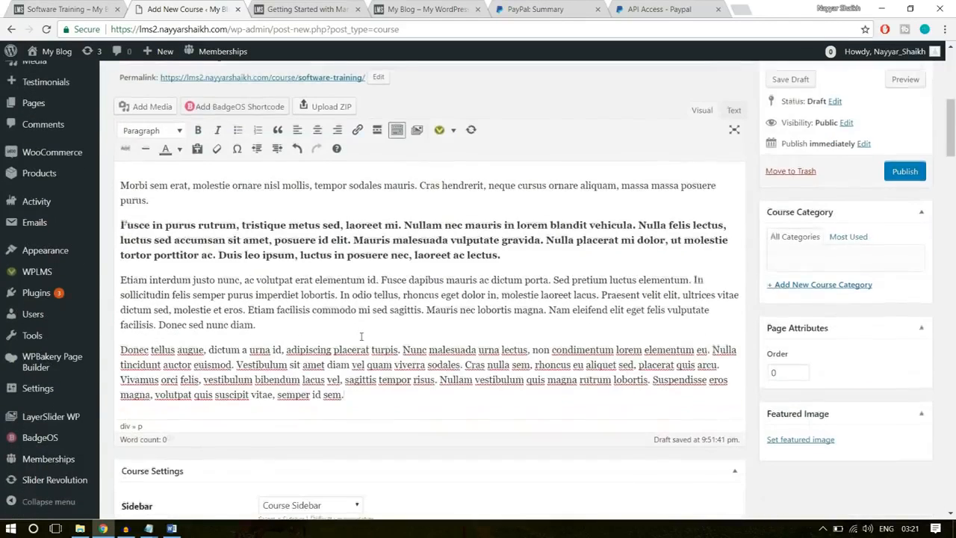
pyautogui.moveTo(367, 391); pyautogui.dragTo(117, 176)
pyautogui.click(215, 227)
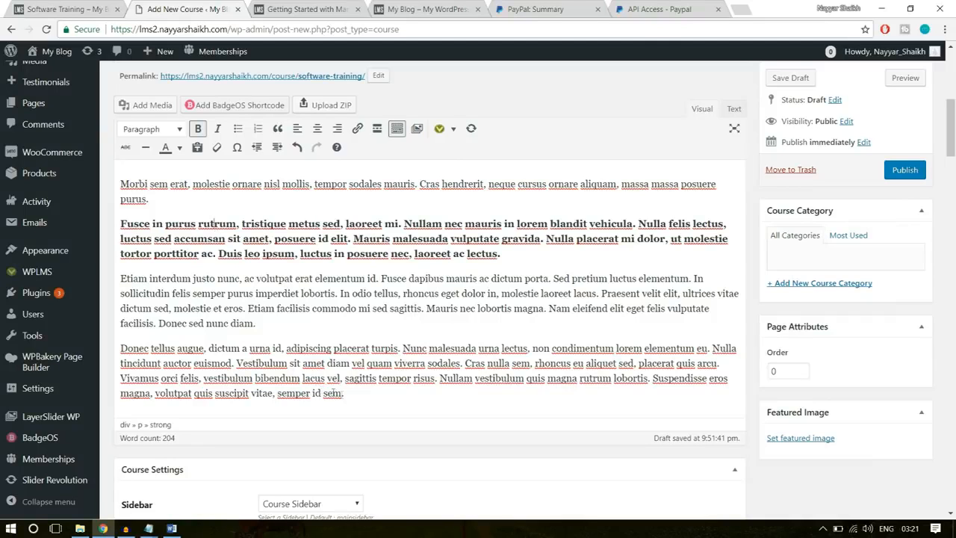
pyautogui.moveTo(345, 396); pyautogui.dragTo(135, 168)
pyautogui.click(158, 194)
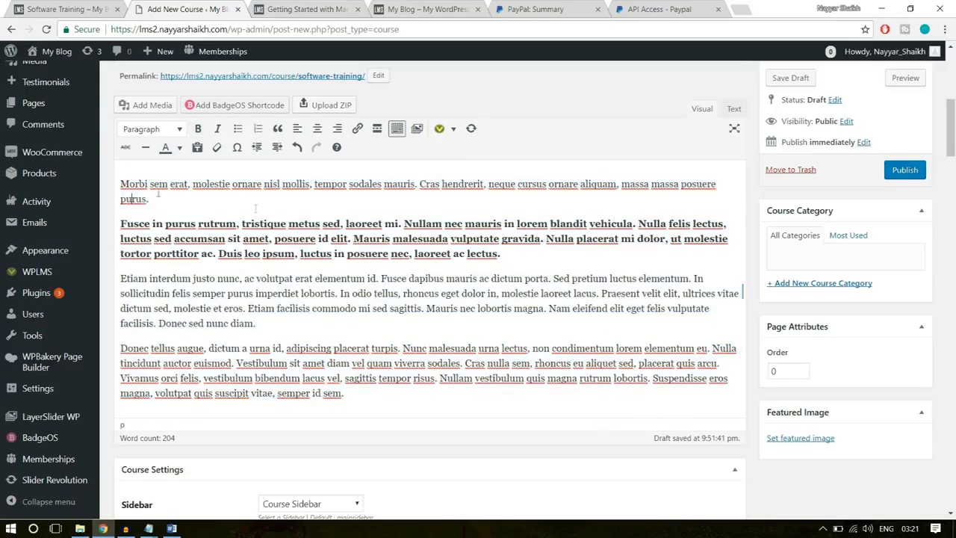
# - Keep Course Sidebar as the course's sidebar and set the total duration to 8 with Hours as the duration parameter
pyautogui.scroll(-3, 382, 288)
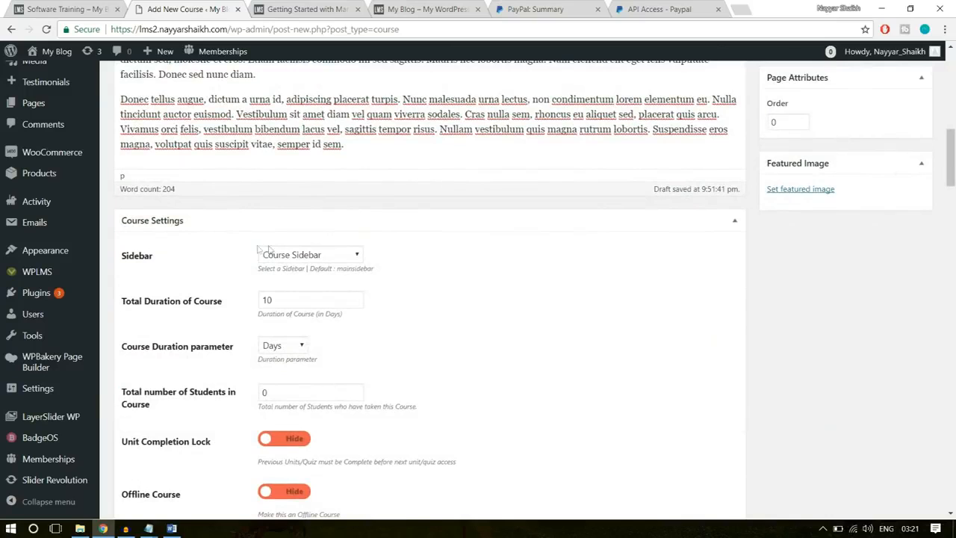
pyautogui.click(334, 258)
pyautogui.click(333, 257)
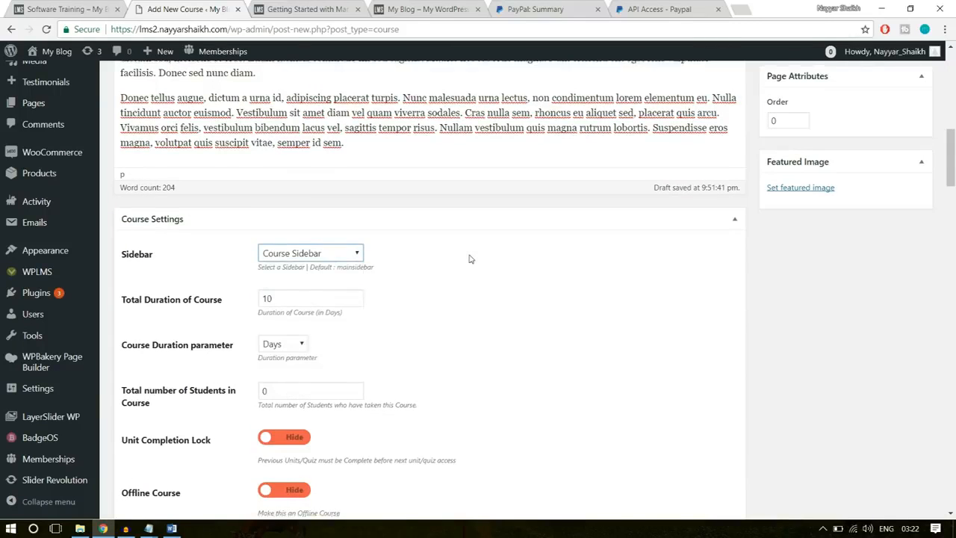
pyautogui.scroll(-1, 468, 258)
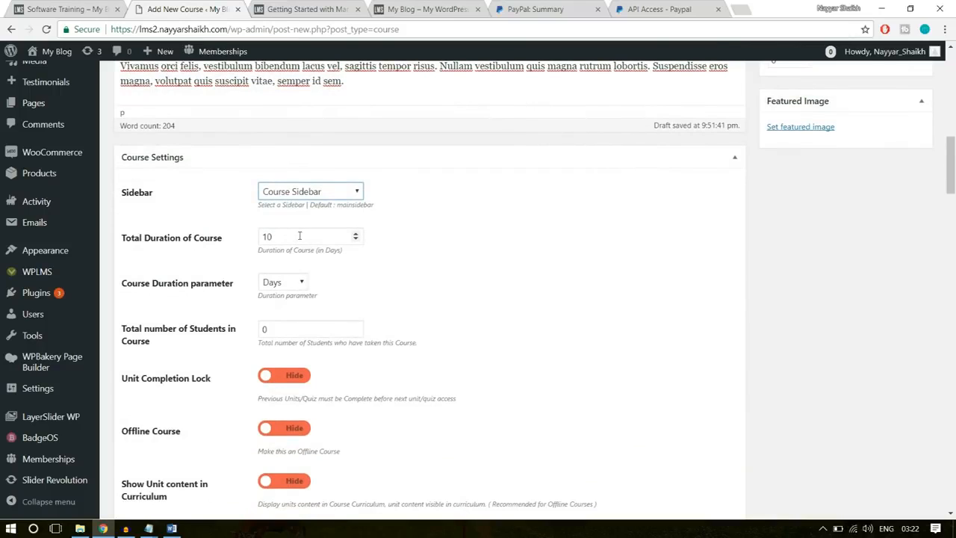
pyautogui.press('Tab')
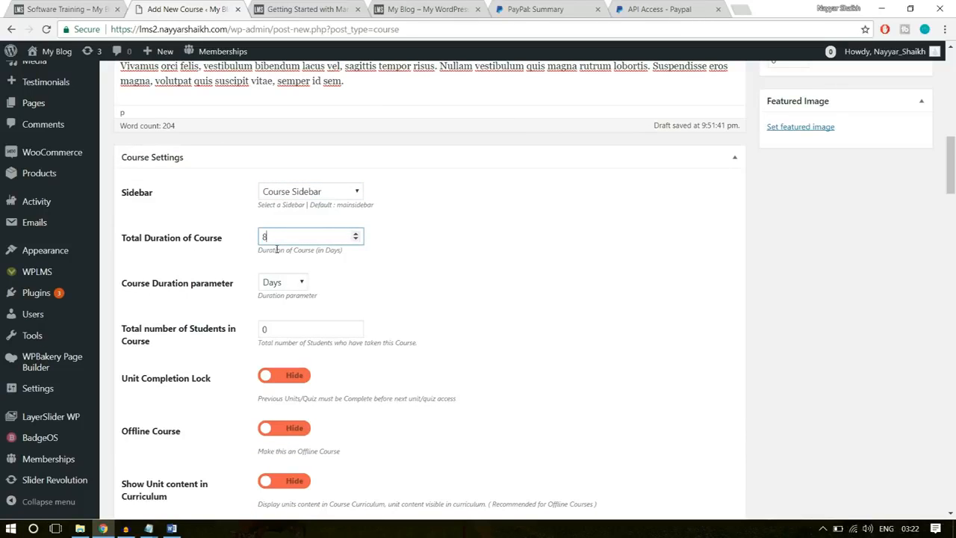
pyautogui.click(284, 283)
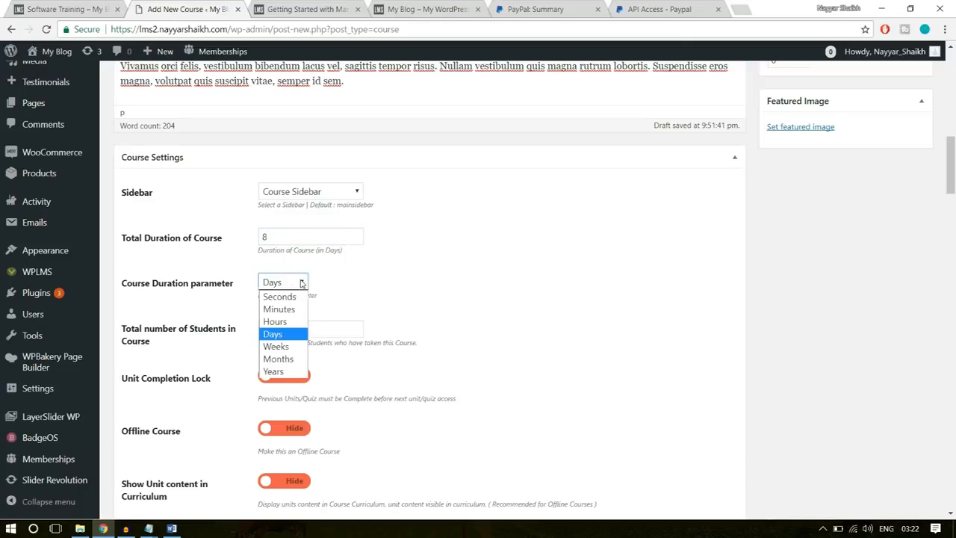
pyautogui.click(293, 321)
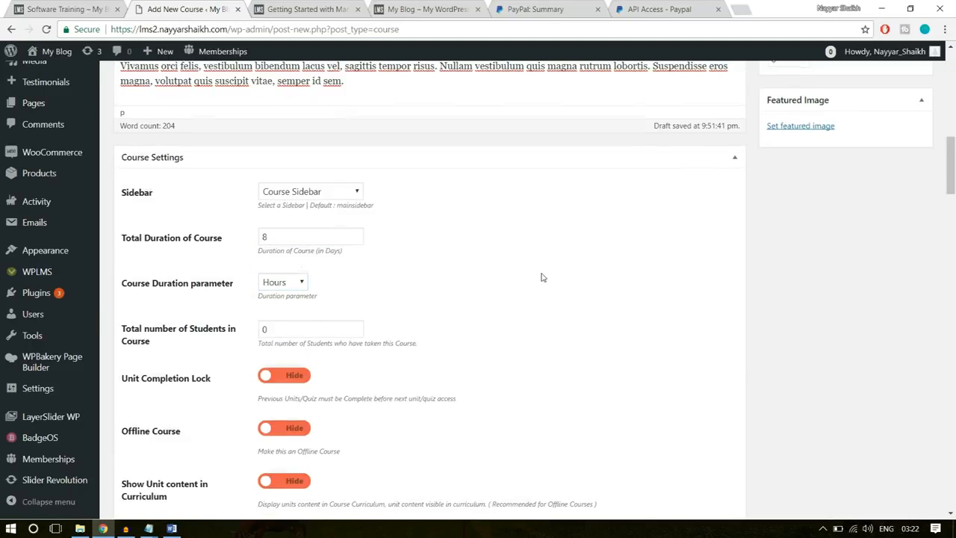
# - Set the total number of students in the course to 10
pyautogui.scroll(-1, 523, 281)
pyautogui.moveTo(290, 269); pyautogui.dragTo(236, 275)
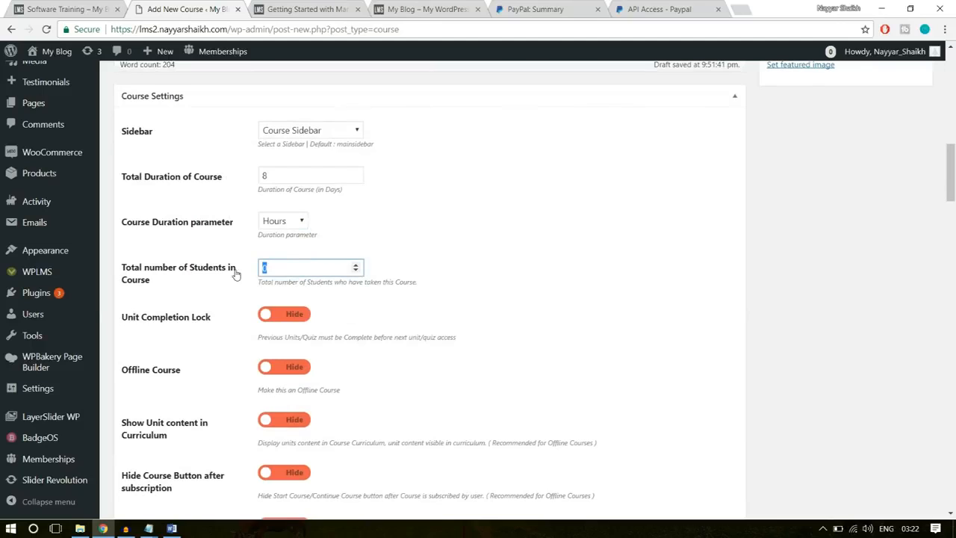
pyautogui.click(442, 233)
pyautogui.moveTo(345, 268); pyautogui.dragTo(176, 273)
pyautogui.click(475, 267)
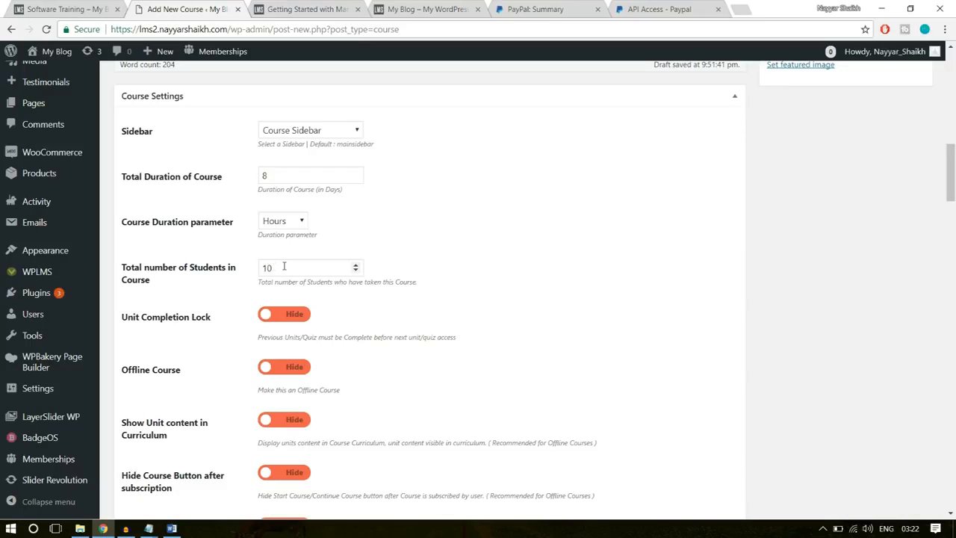
# - Set Display Course Progress on Course home to Show, keeping Time based Course Progress on Hide
pyautogui.scroll(-1, 639, 255)
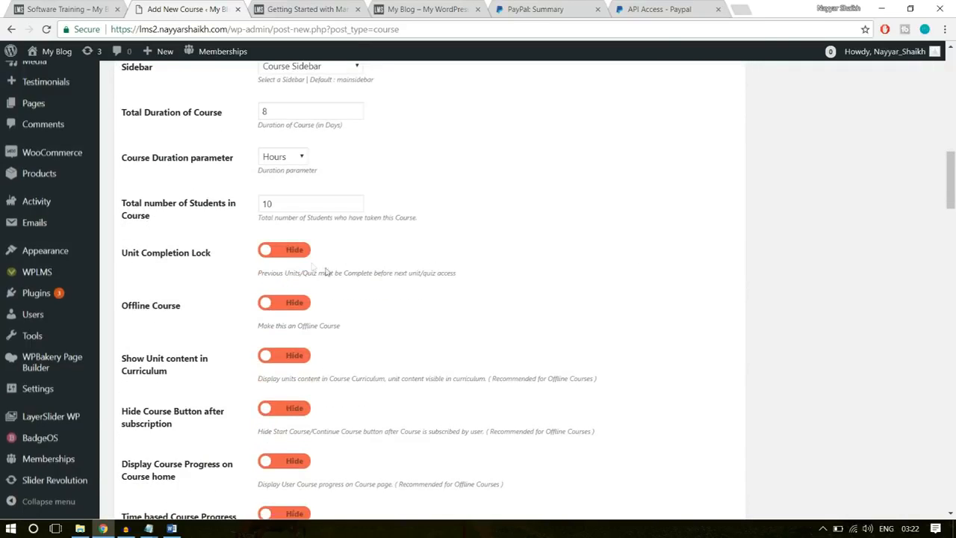
pyautogui.scroll(-2, 306, 337)
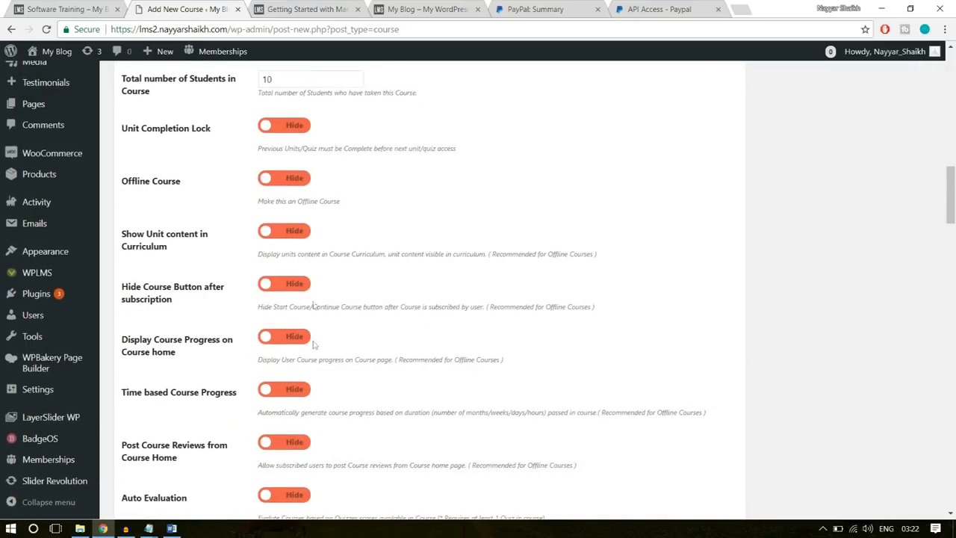
pyautogui.scroll(-1, 308, 327)
pyautogui.scroll(-1, 277, 306)
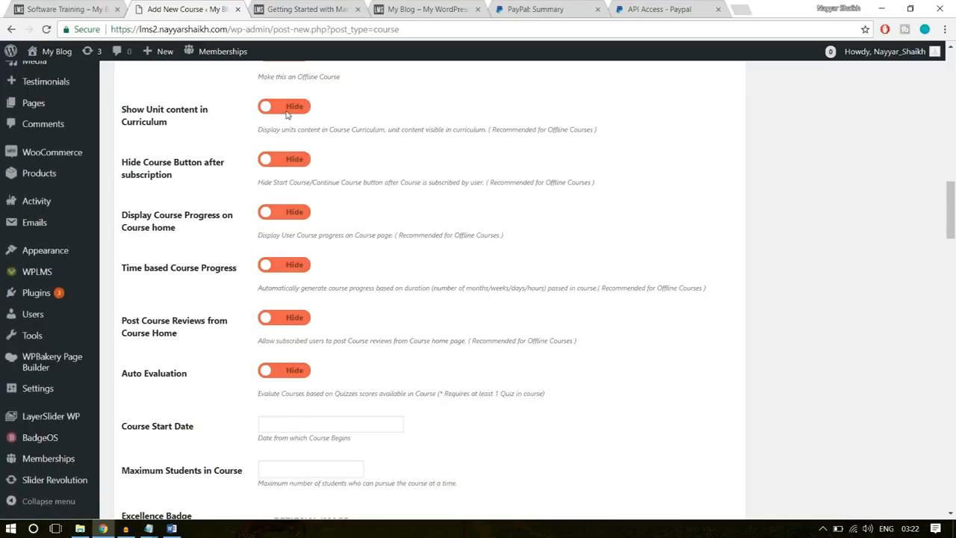
pyautogui.moveTo(258, 123); pyautogui.dragTo(529, 131)
pyautogui.click(374, 155)
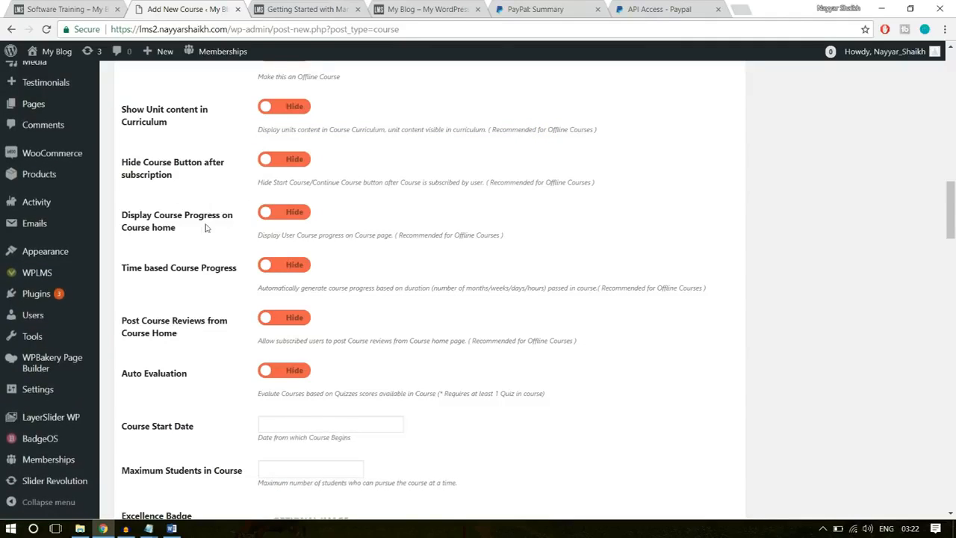
pyautogui.click(288, 214)
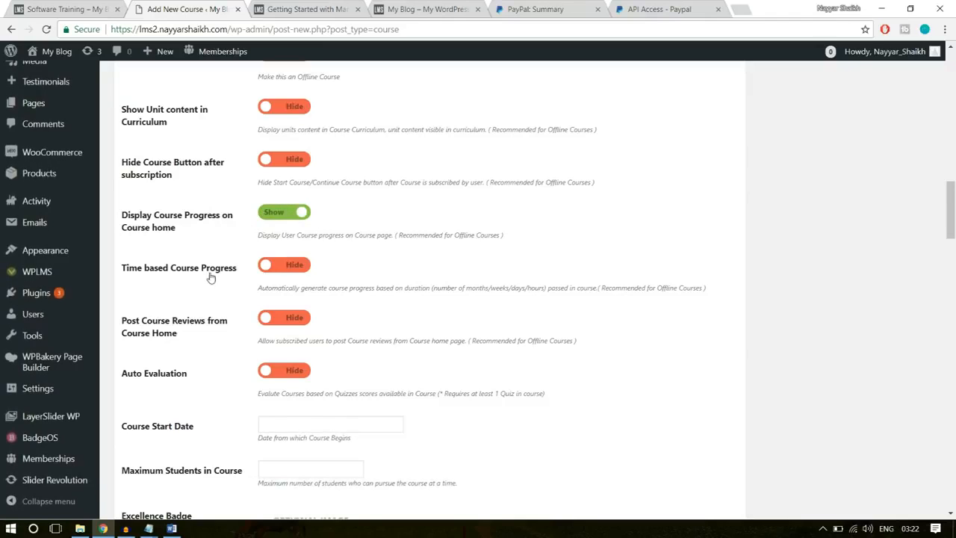
pyautogui.click(306, 268)
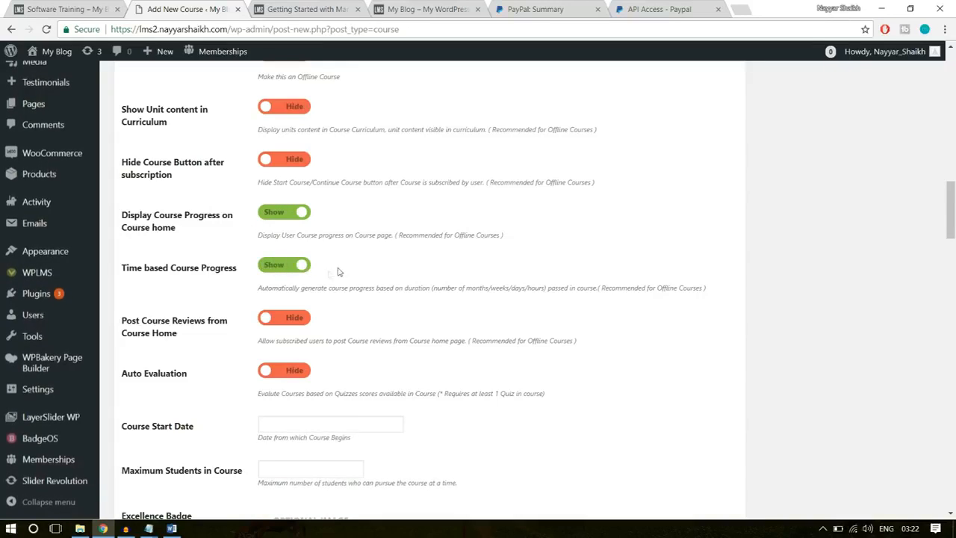
pyautogui.click(294, 263)
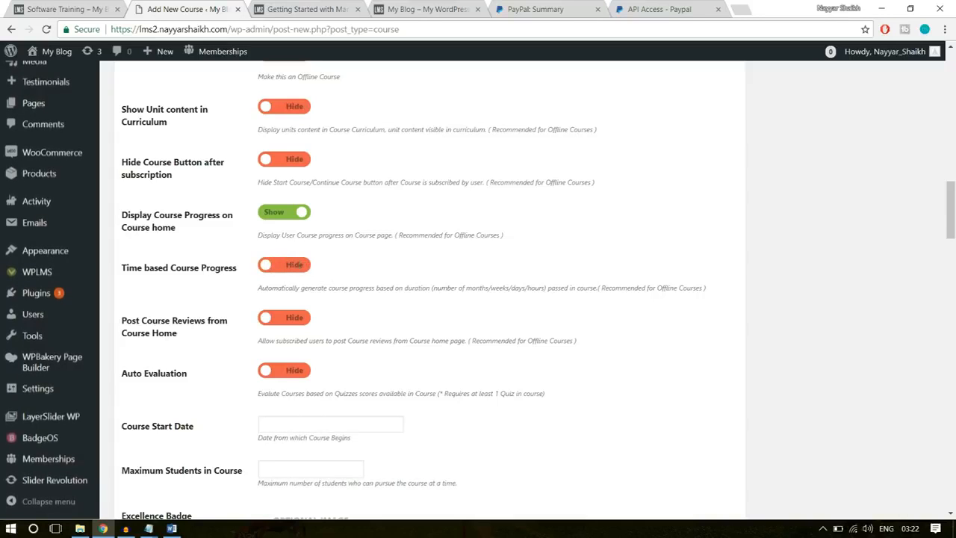
# - Set both Auto Evaluation and Post Course Reviews from Course Home to Show
pyautogui.scroll(-2, 291, 336)
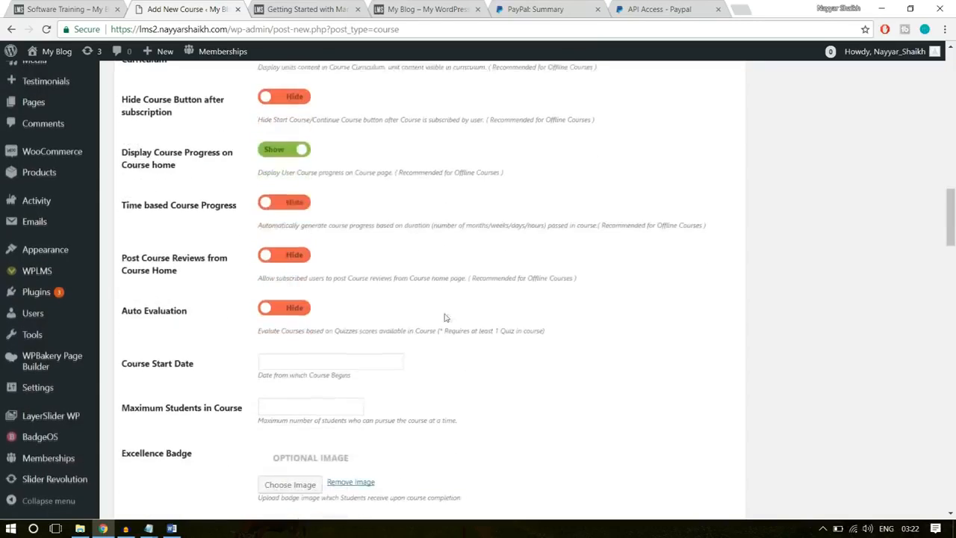
pyautogui.click(297, 249)
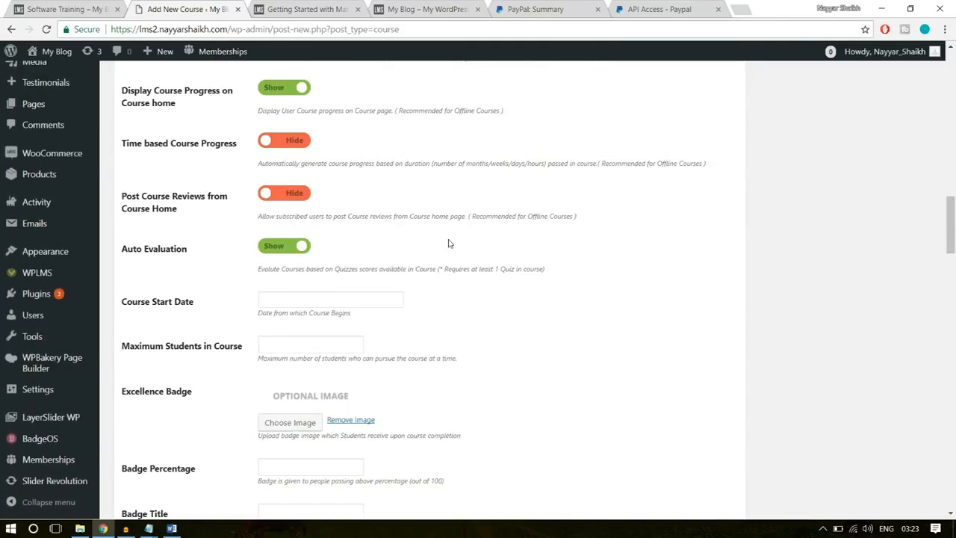
pyautogui.click(302, 194)
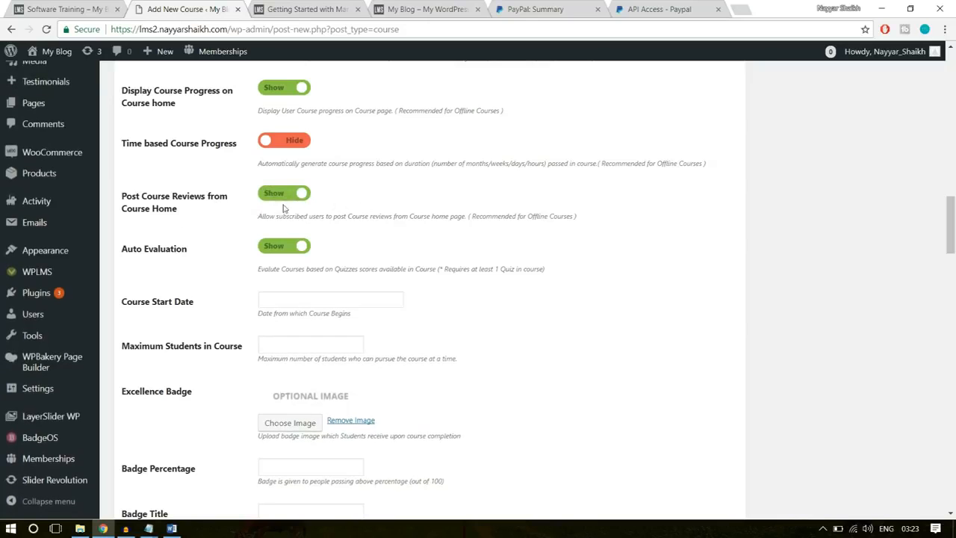
# - Set the course start date to 2018-01-30 and the maximum number of students in the course to 500
pyautogui.scroll(-1, 546, 274)
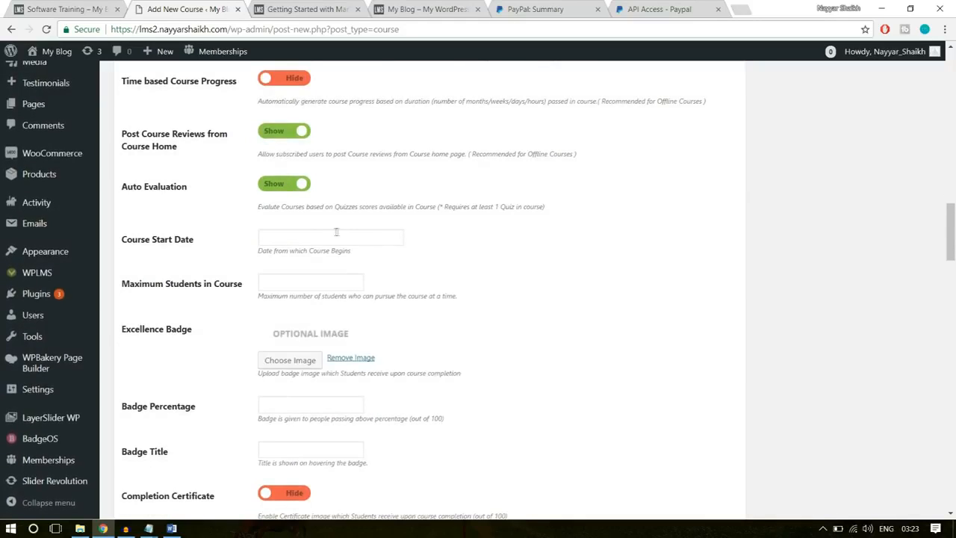
pyautogui.click(327, 238)
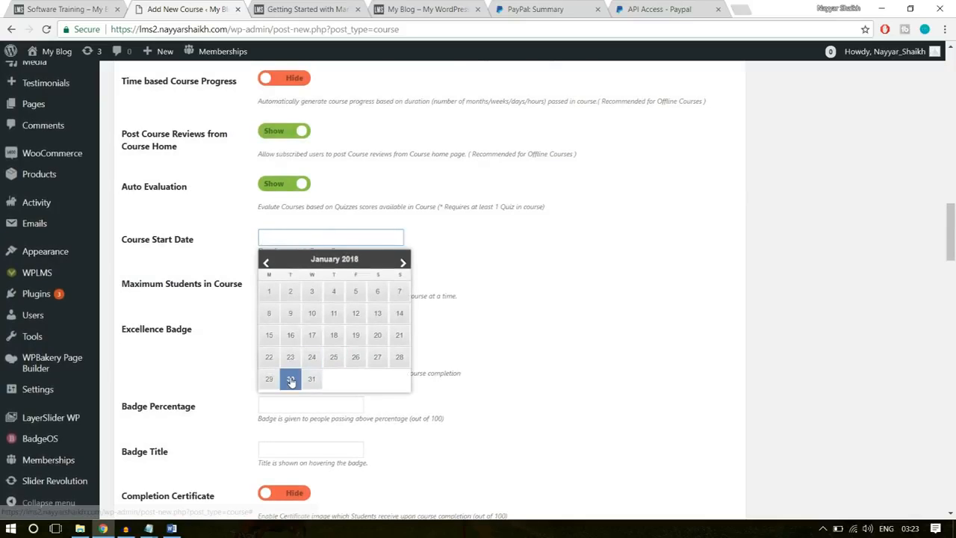
pyautogui.click(350, 381)
pyautogui.scroll(-1, 527, 271)
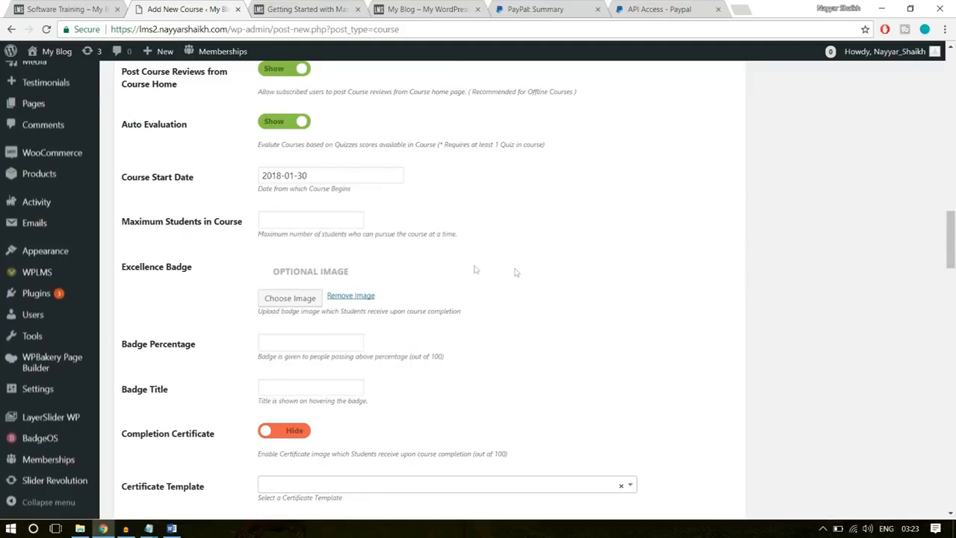
pyautogui.click(298, 223)
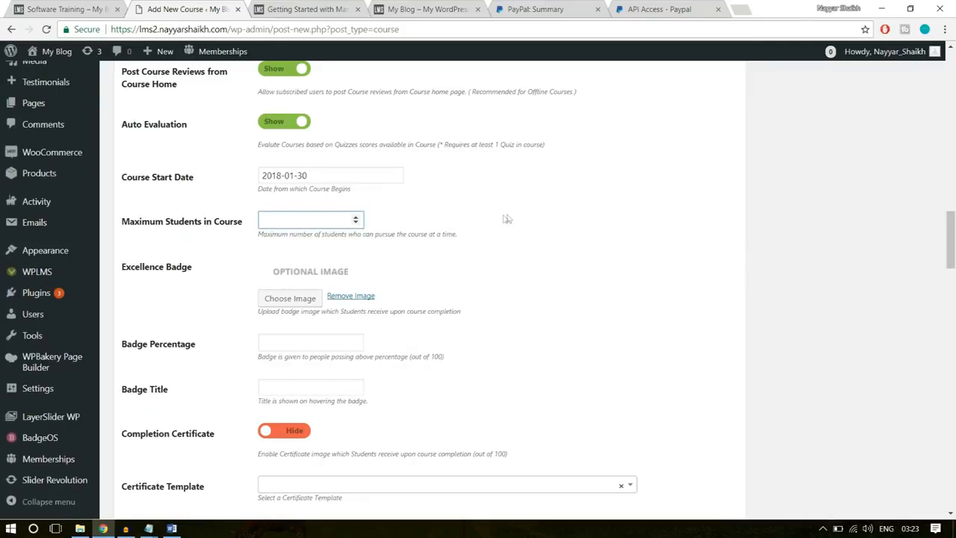
pyautogui.write('500')
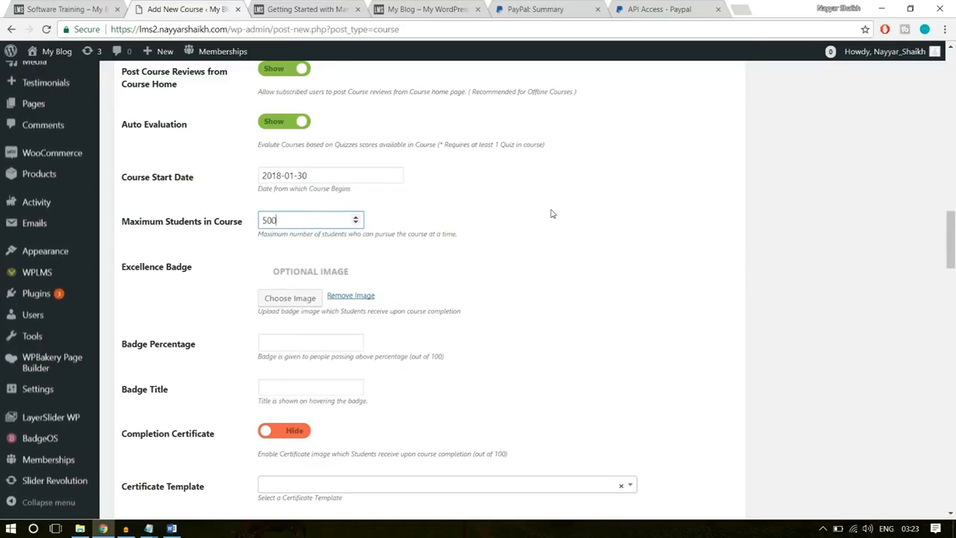
pyautogui.click(551, 214)
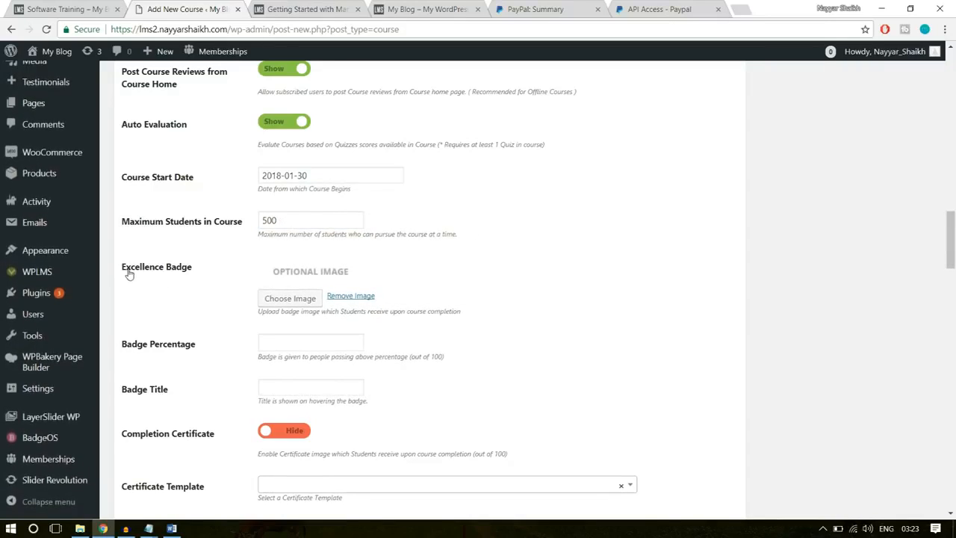
# - Choose the yellow thumbs-up image from the media library as the course's excellence badge
pyautogui.click(272, 299)
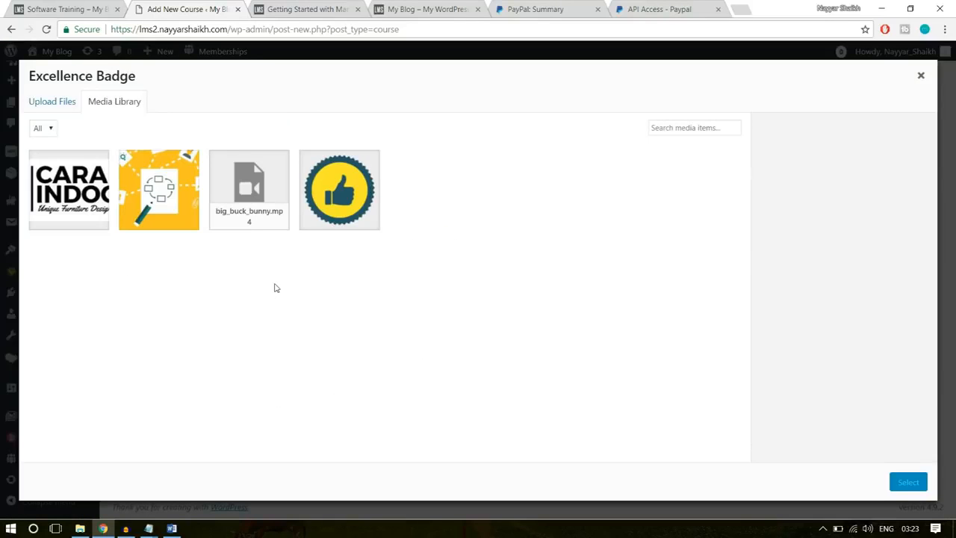
pyautogui.click(332, 226)
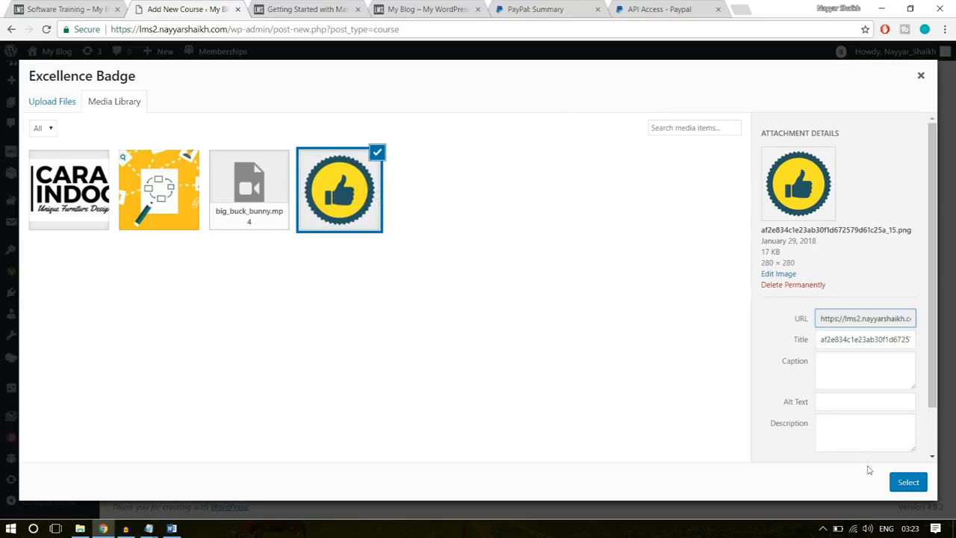
pyautogui.click(907, 481)
# - Set the excellence badge percentage to 75 and the badge title to "Software Champ"
pyautogui.scroll(-2, 598, 358)
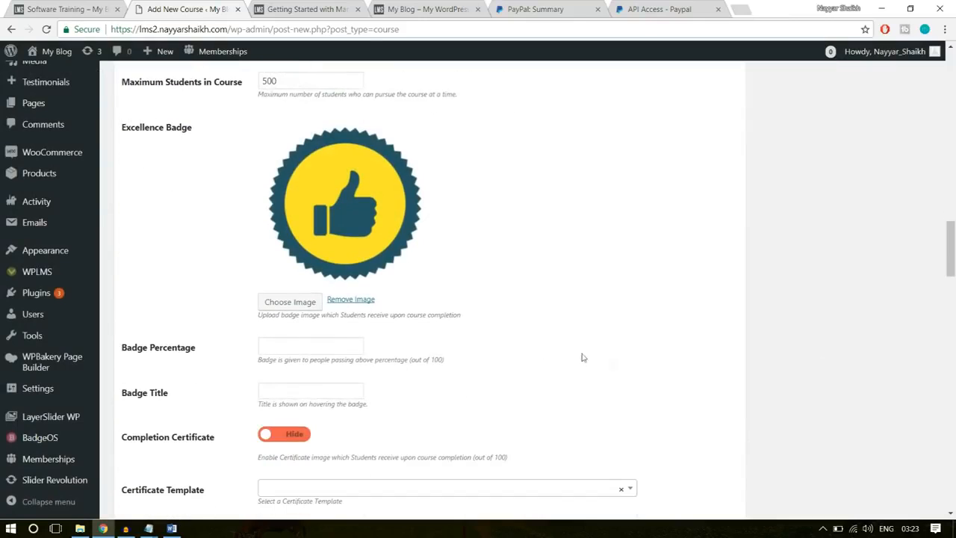
pyautogui.scroll(-1, 682, 228)
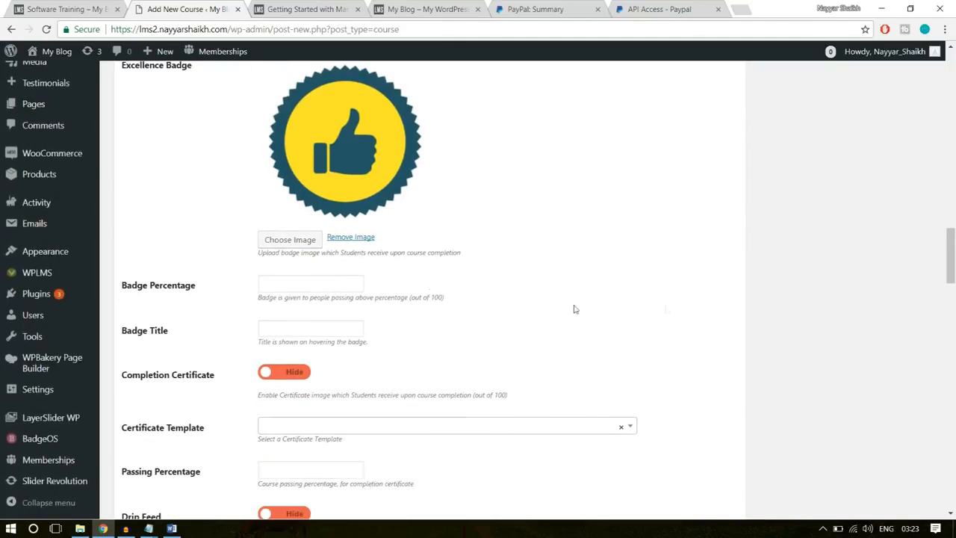
pyautogui.click(318, 284)
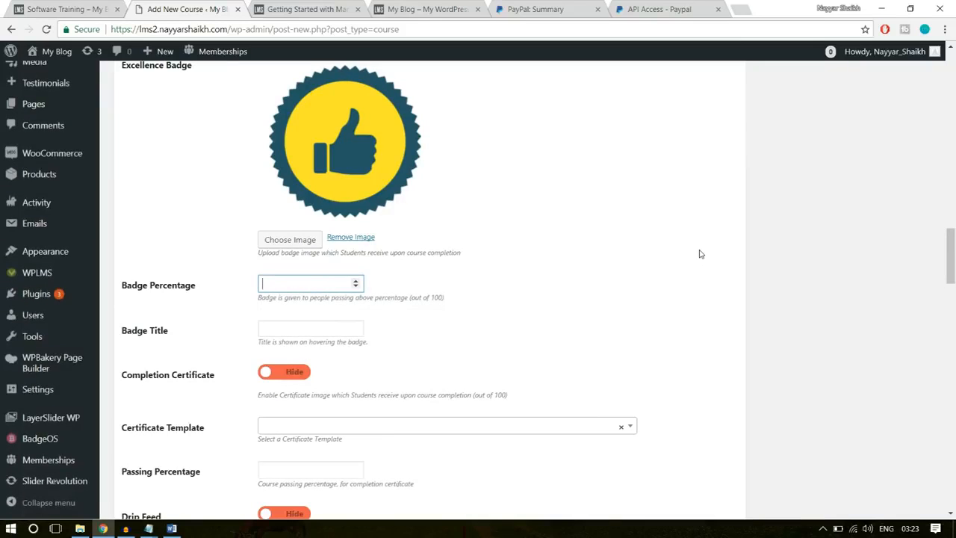
pyautogui.write('75')
pyautogui.click(669, 267)
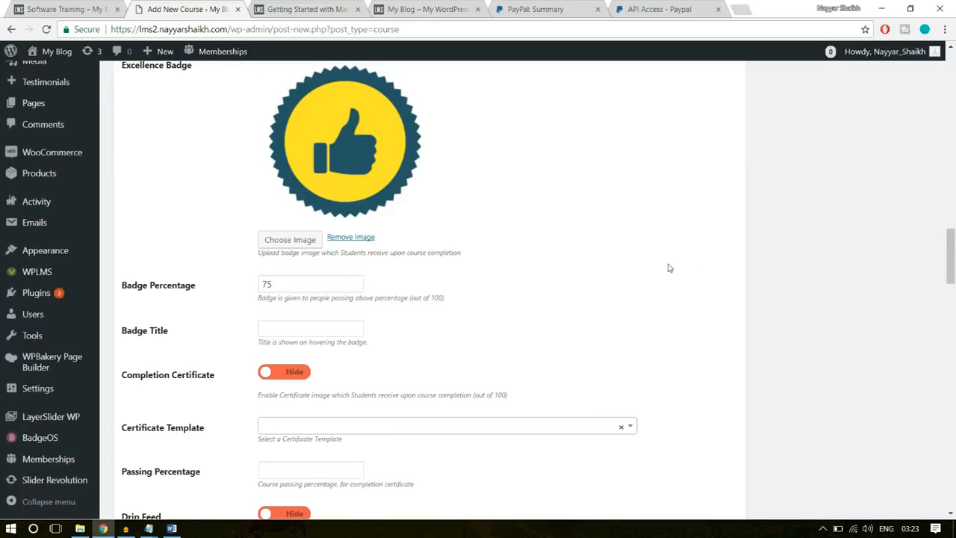
pyautogui.click(312, 328)
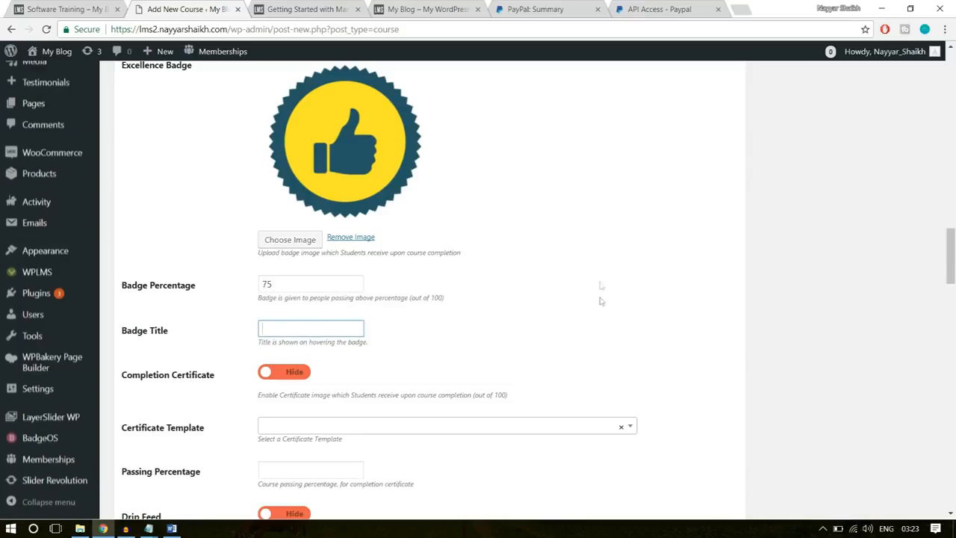
pyautogui.write('Software Champ')
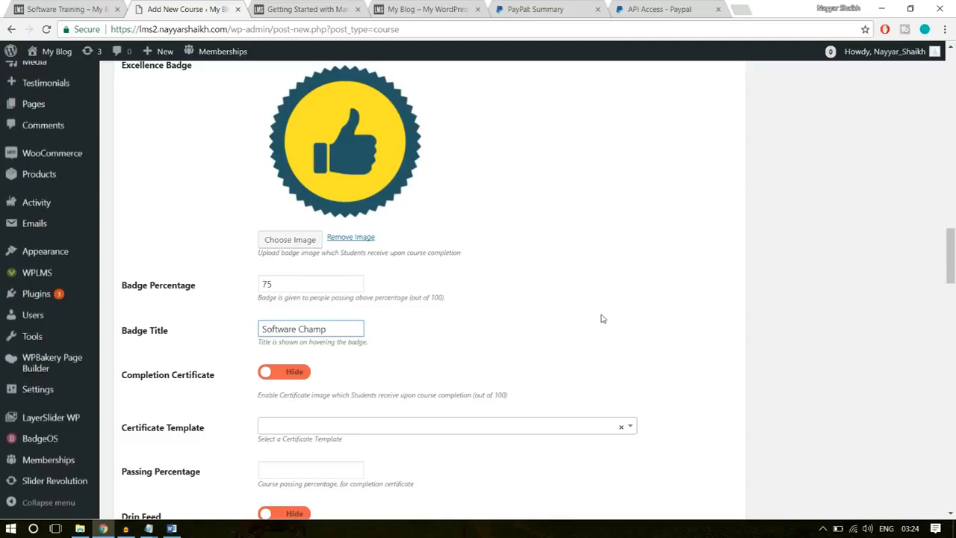
# - Set Completion Certificate to Show and choose Template – 1 as the certificate template
pyautogui.scroll(-1, 628, 334)
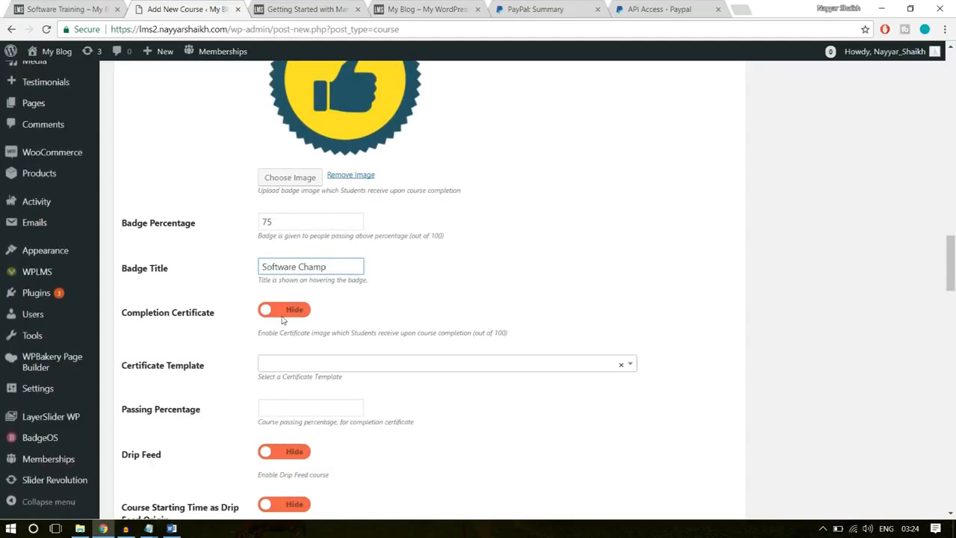
pyautogui.click(284, 311)
pyautogui.scroll(-1, 282, 379)
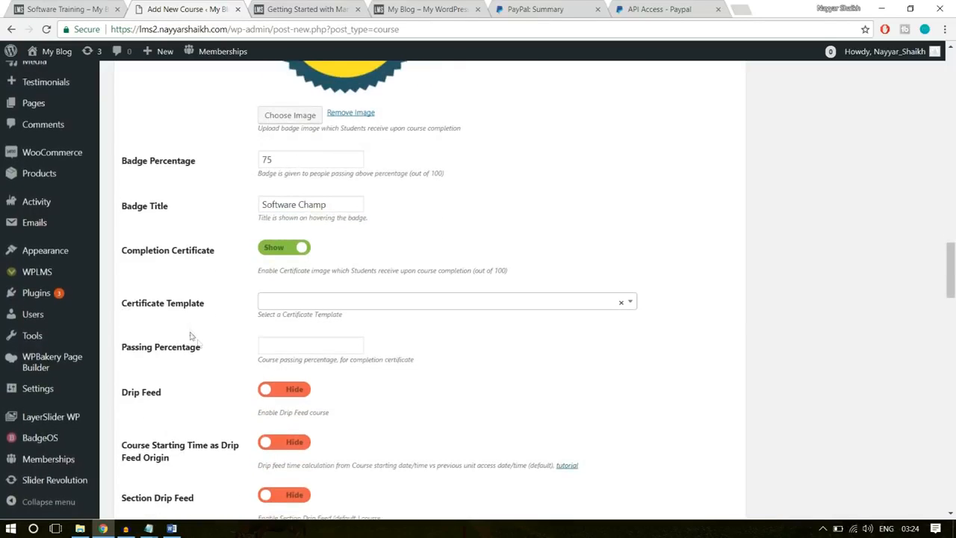
pyautogui.click(329, 301)
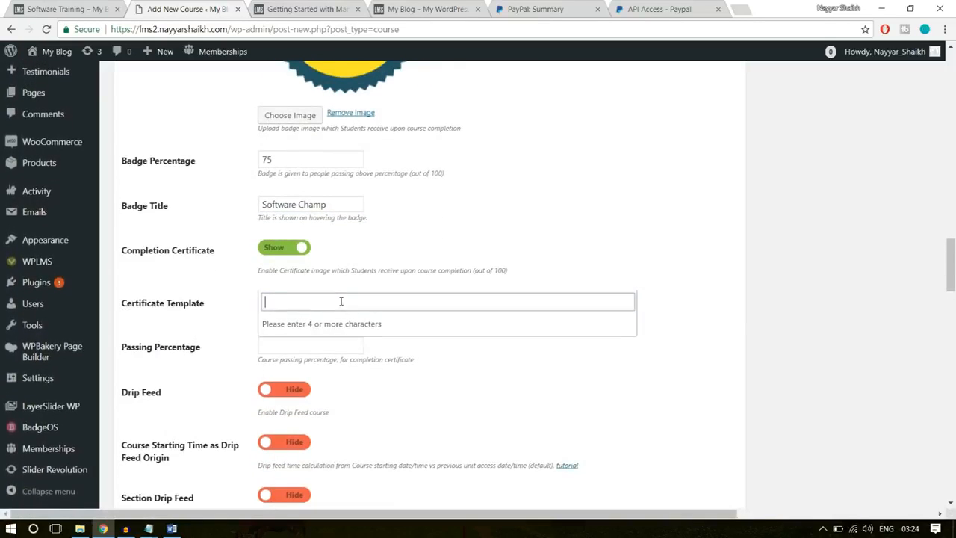
pyautogui.write('te')
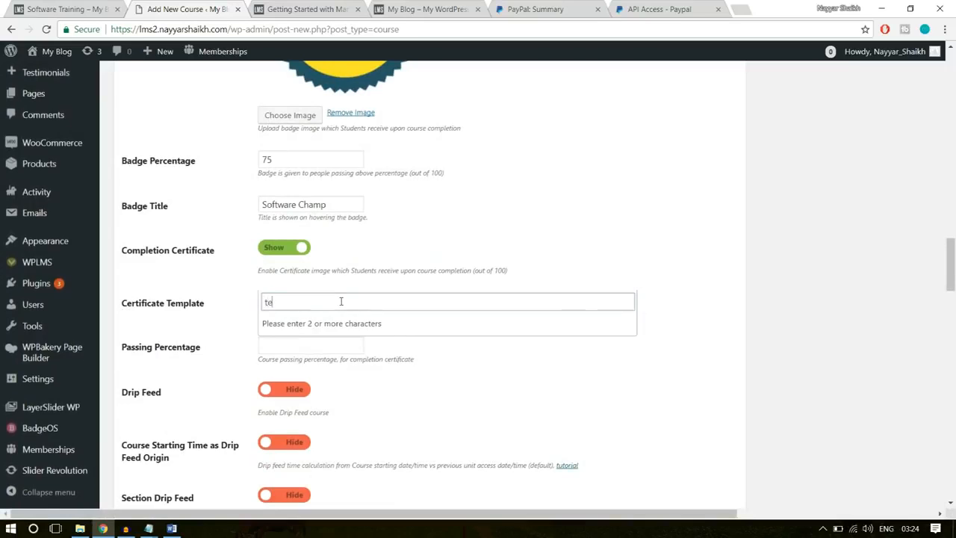
pyautogui.write('mpla')
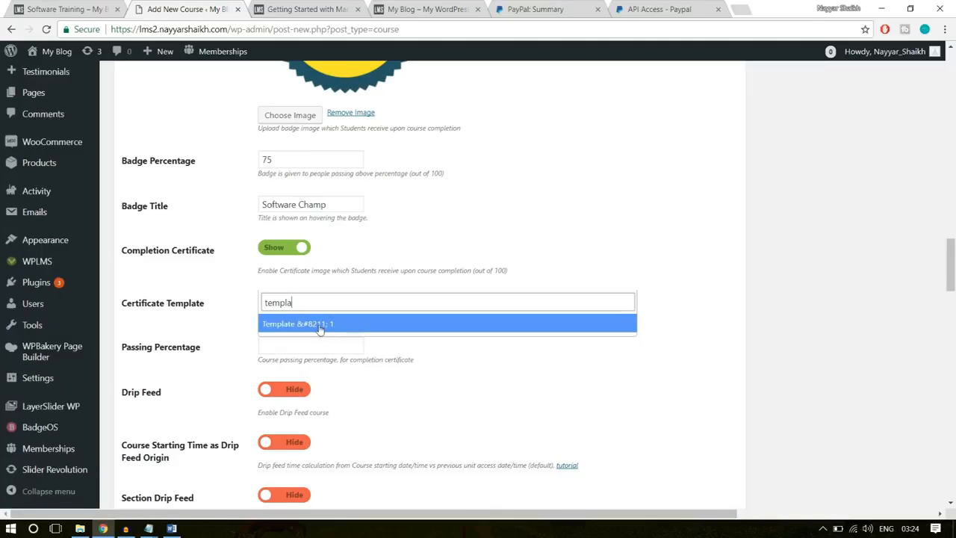
pyautogui.click(320, 326)
# - Set the course passing percentage for the completion certificate to 40
pyautogui.scroll(-1, 534, 337)
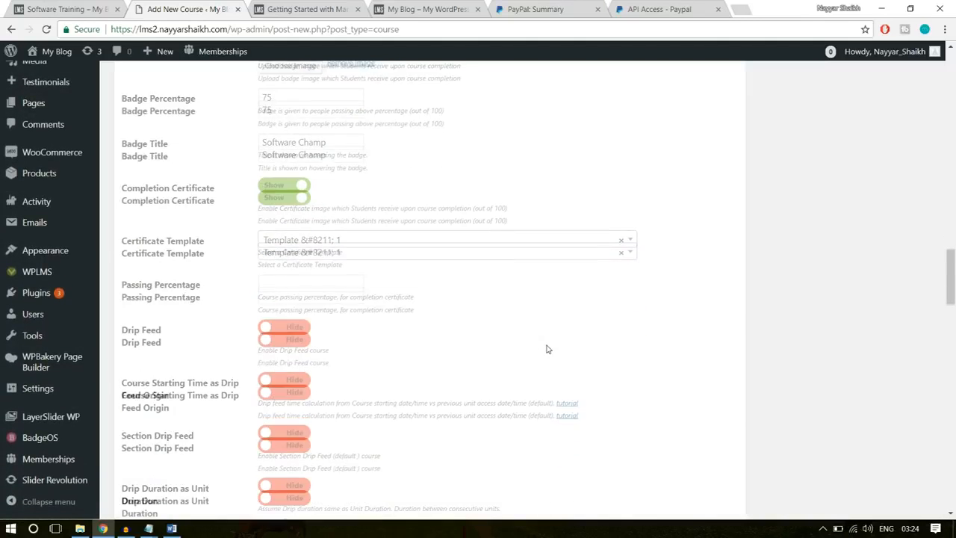
pyautogui.click(293, 283)
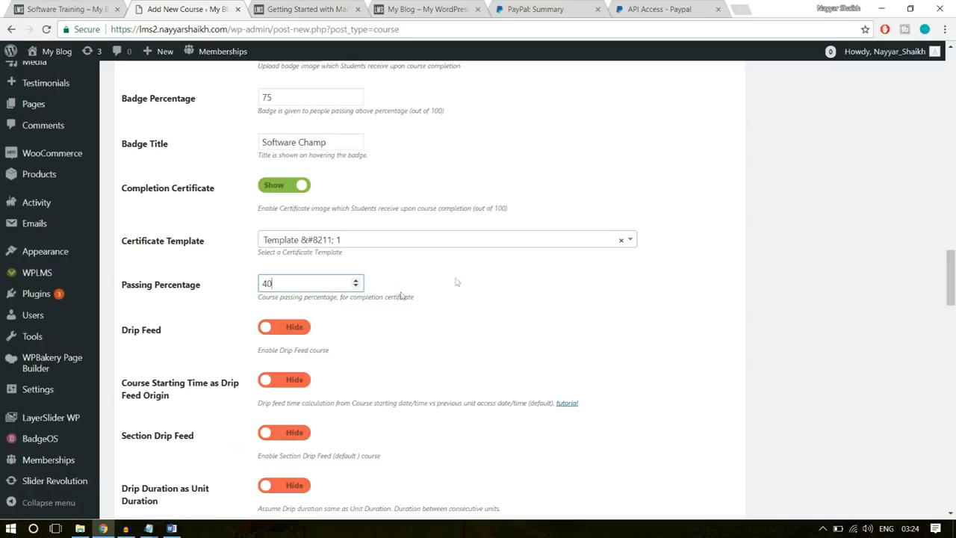
pyautogui.scroll(-4, 523, 309)
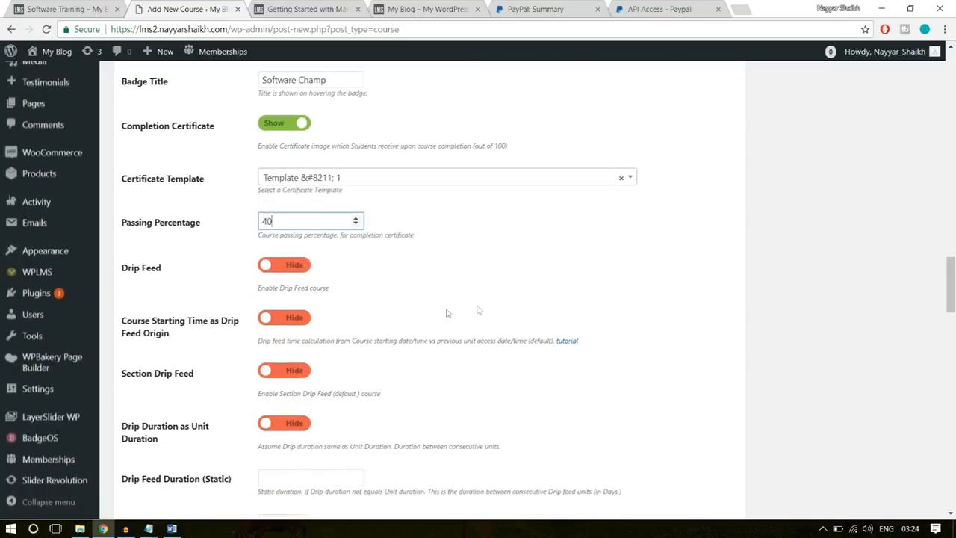
# - Add a section named "Introduction" to the course curriculum, following the section name on the existing Software Training course page
pyautogui.scroll(-3, 445, 312)
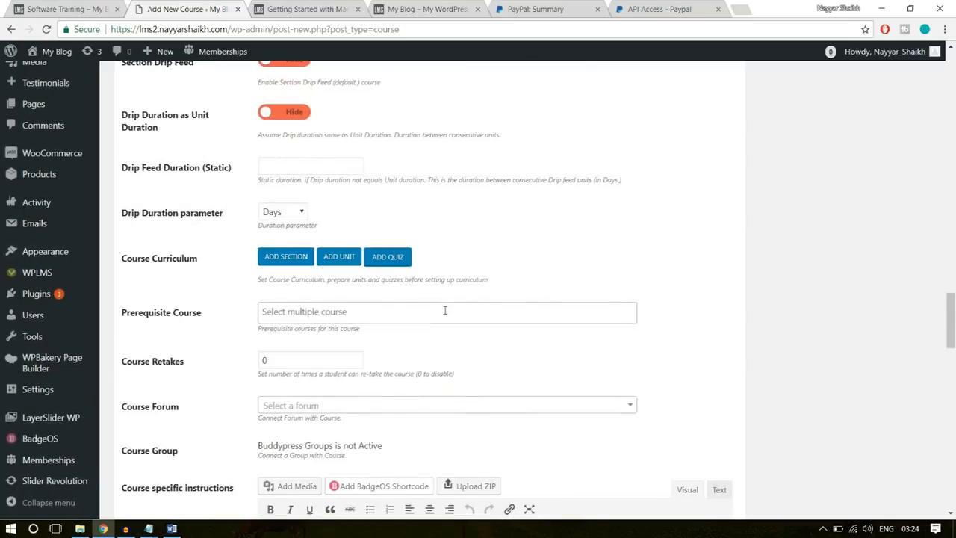
pyautogui.moveTo(122, 195); pyautogui.dragTo(150, 207)
pyautogui.click(209, 207)
pyautogui.click(217, 212)
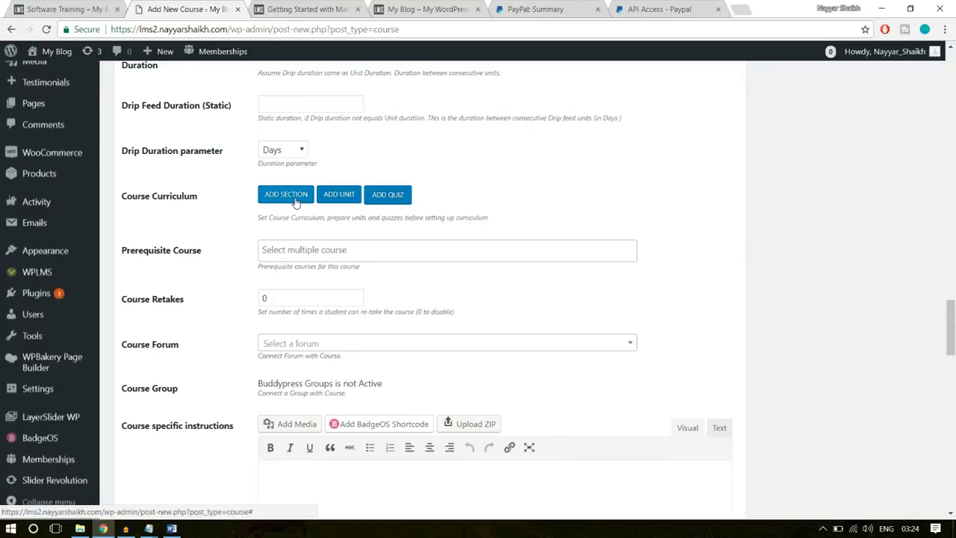
pyautogui.click(294, 201)
pyautogui.click(66, 9)
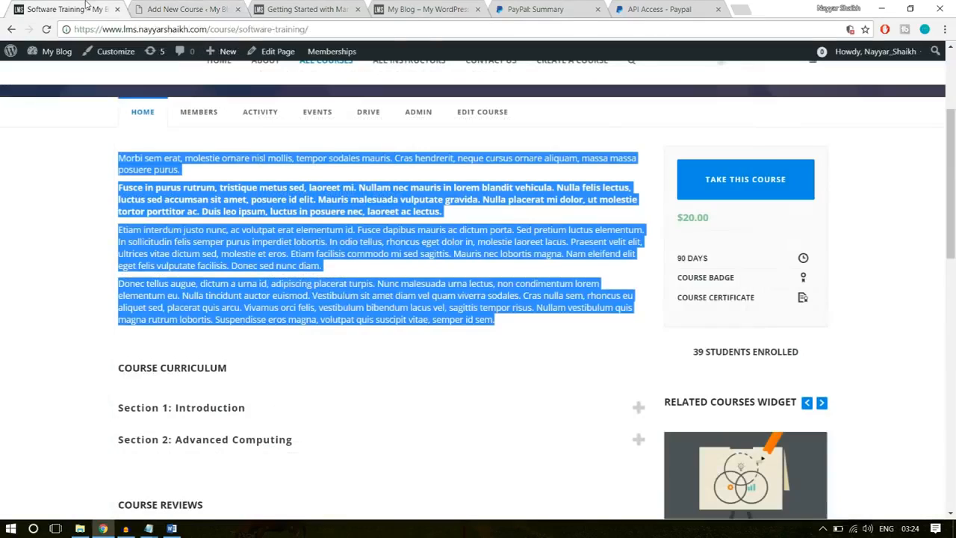
pyautogui.click(381, 282)
pyautogui.scroll(-2, 381, 282)
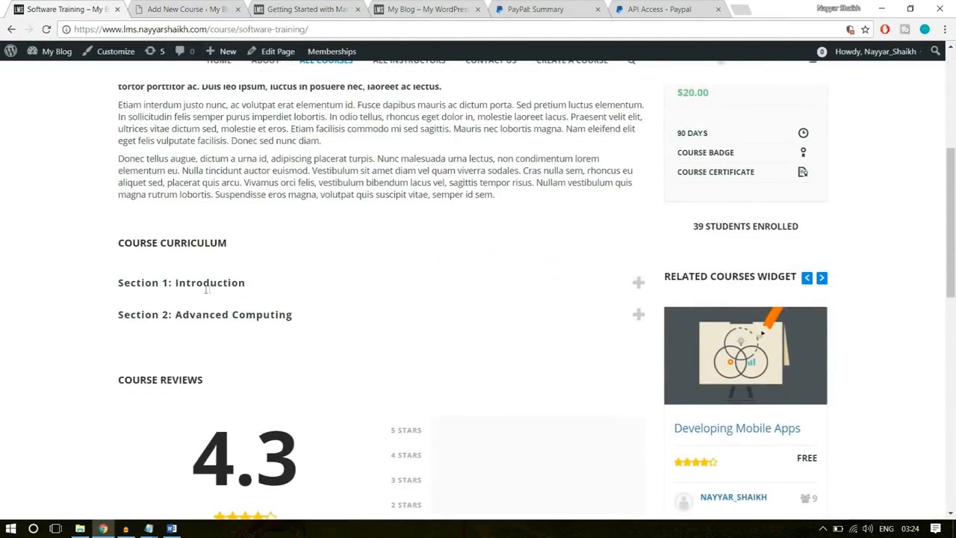
pyautogui.moveTo(258, 283); pyautogui.dragTo(169, 283)
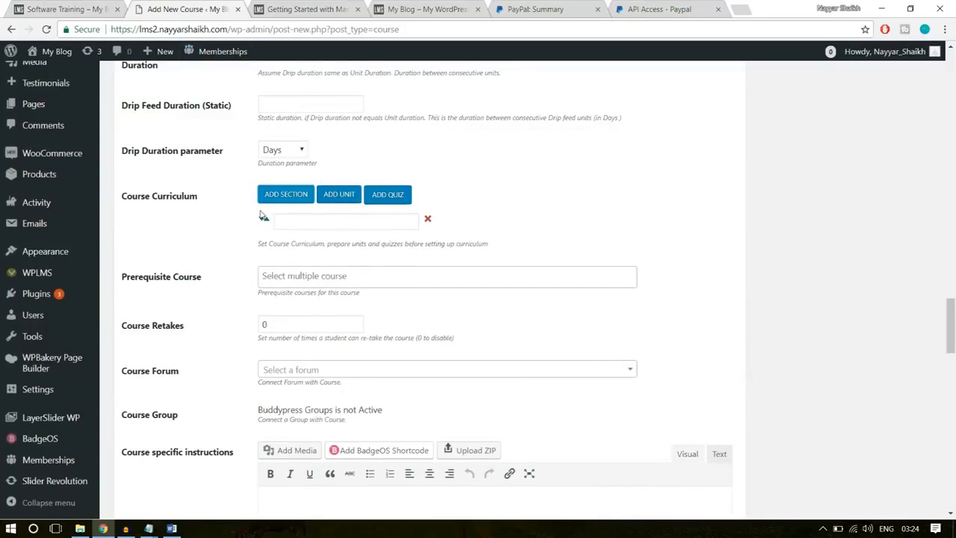
pyautogui.click(307, 222)
pyautogui.write('Introduction')
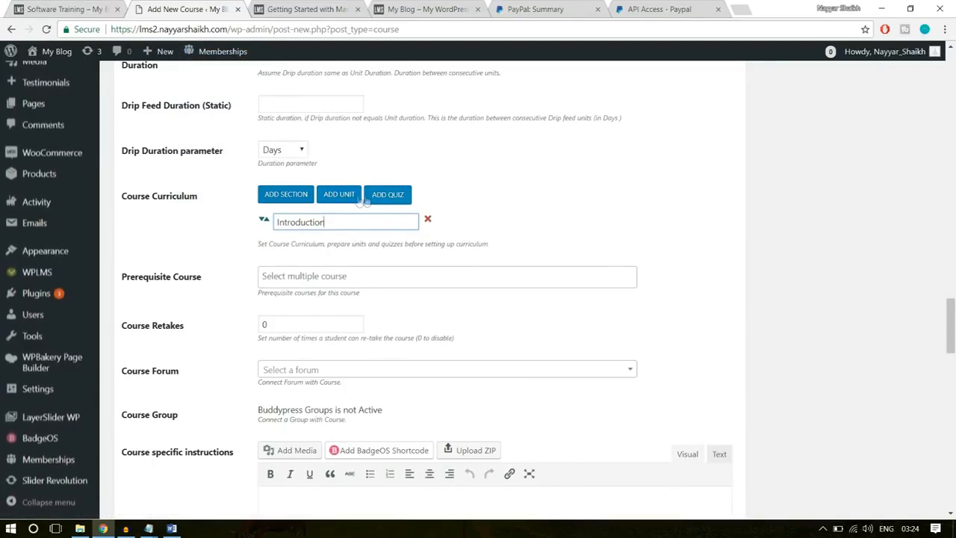
# - Add the unit "Getting Started with Marketing" under the Introduction section, checking the unit name on the existing Software Training course page
pyautogui.click(341, 196)
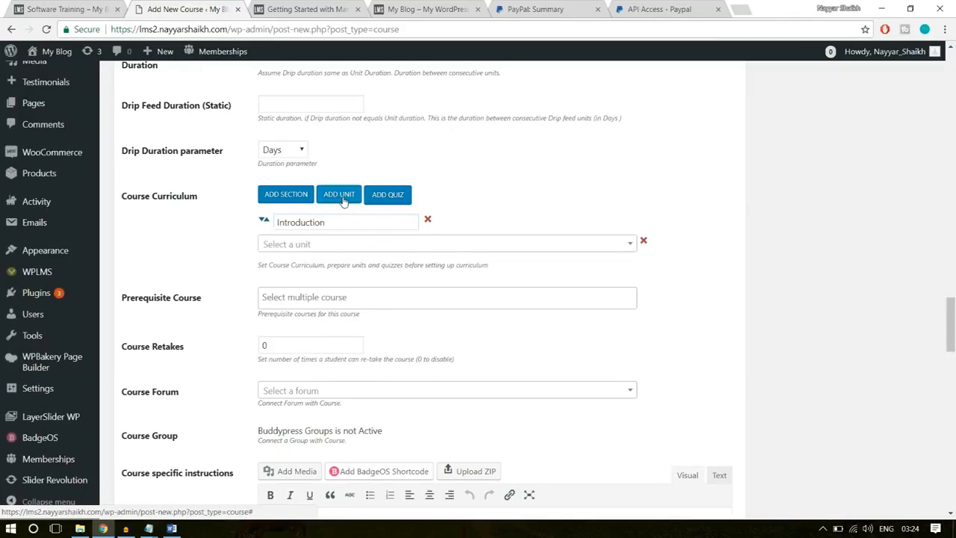
pyautogui.click(324, 245)
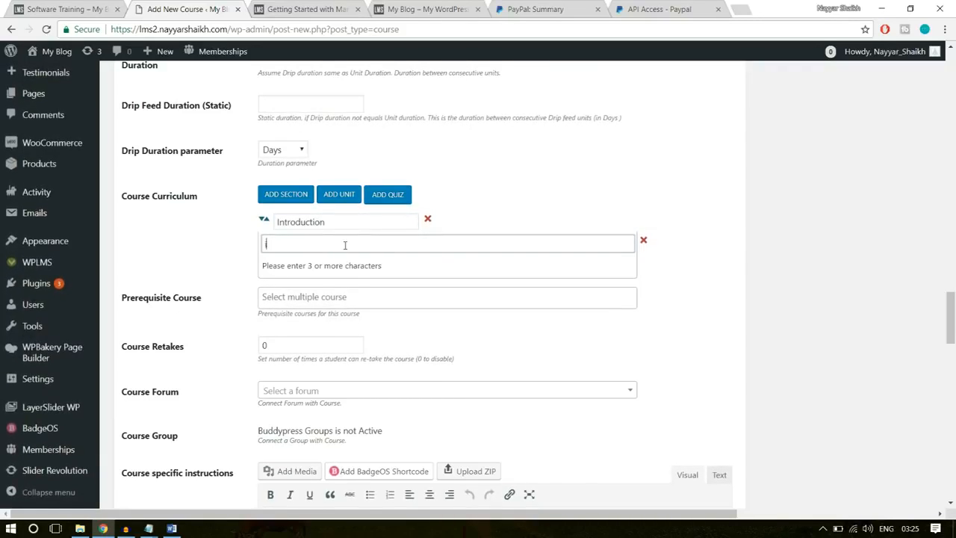
pyautogui.write('tro')
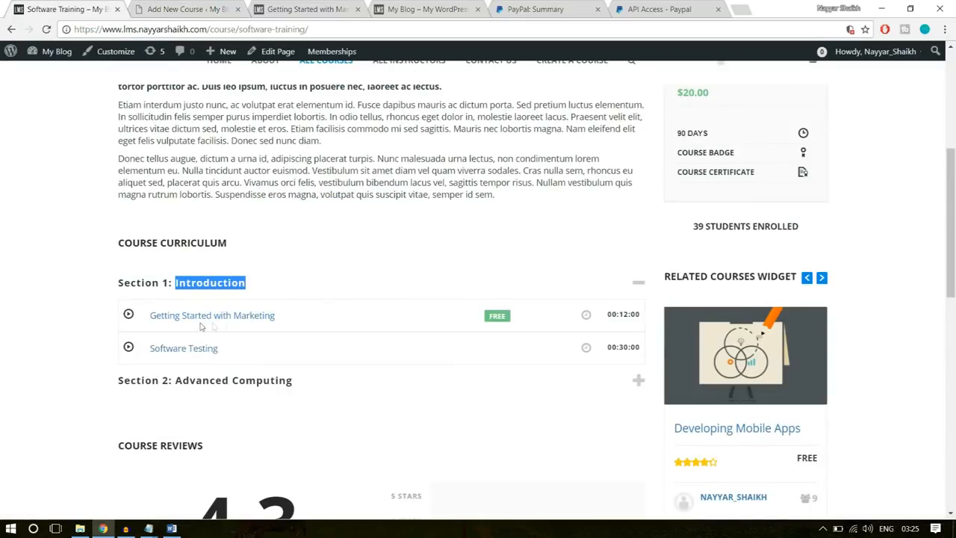
pyautogui.click(180, 7)
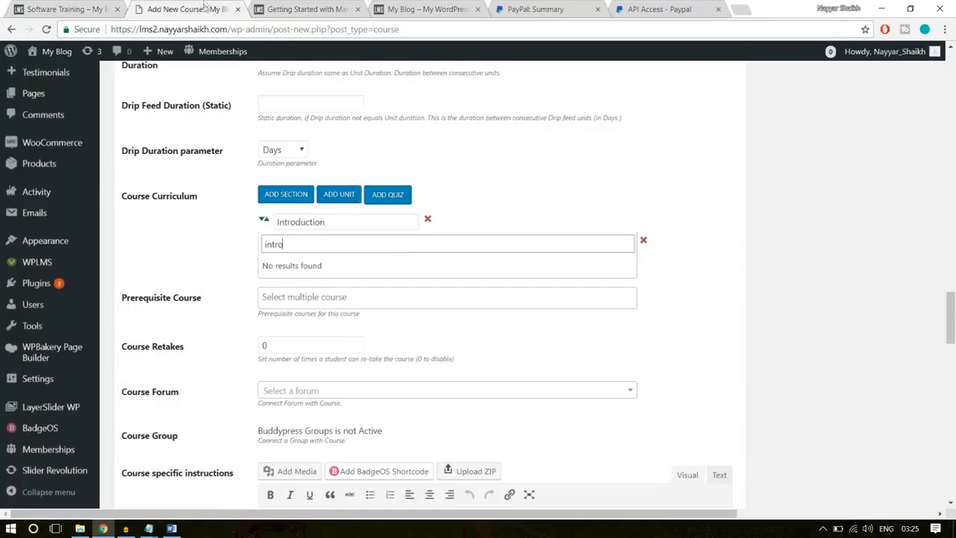
pyautogui.hotkey('ctrl', 'a')
pyautogui.write('gett')
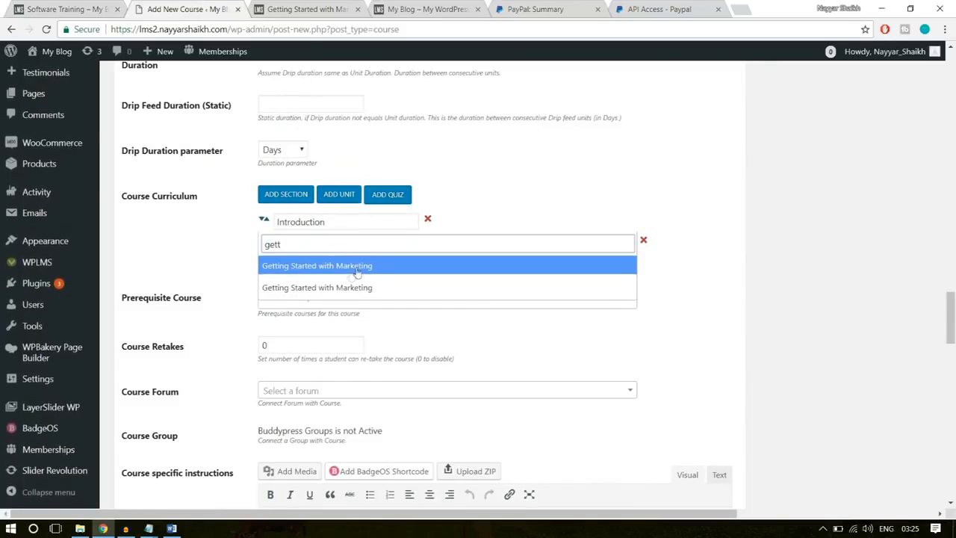
pyautogui.click(362, 265)
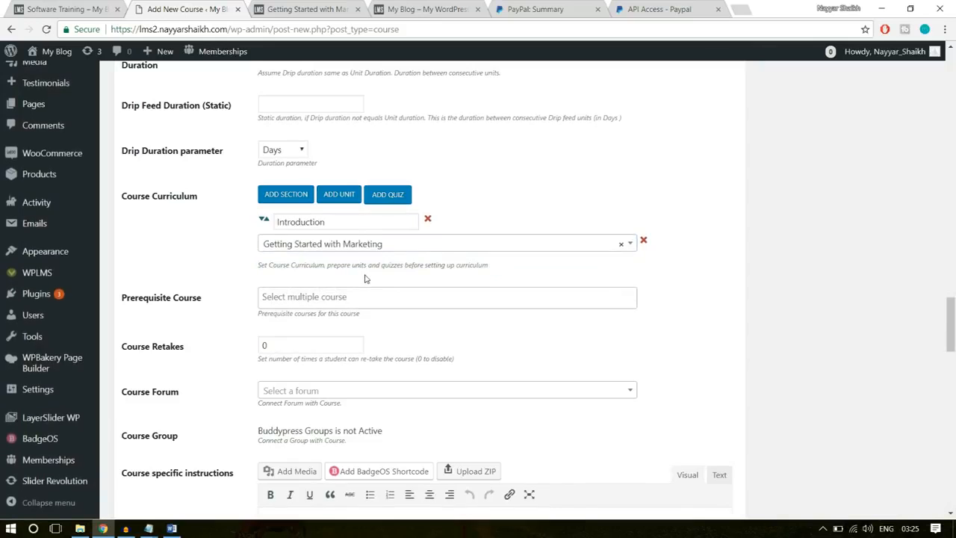
# - Add another curriculum section named "Advanced Computing", copying the name from the existing Software Training course page
pyautogui.click(295, 200)
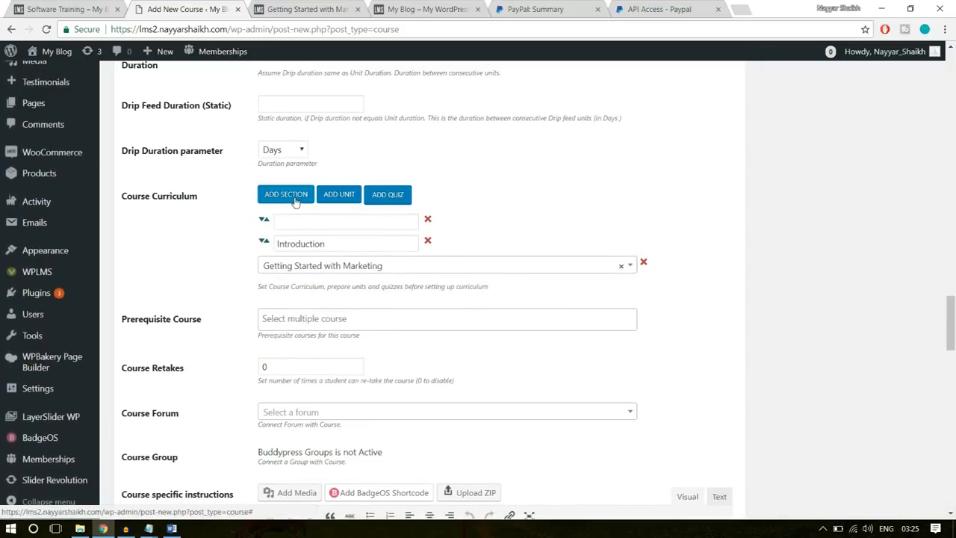
pyautogui.click(105, 16)
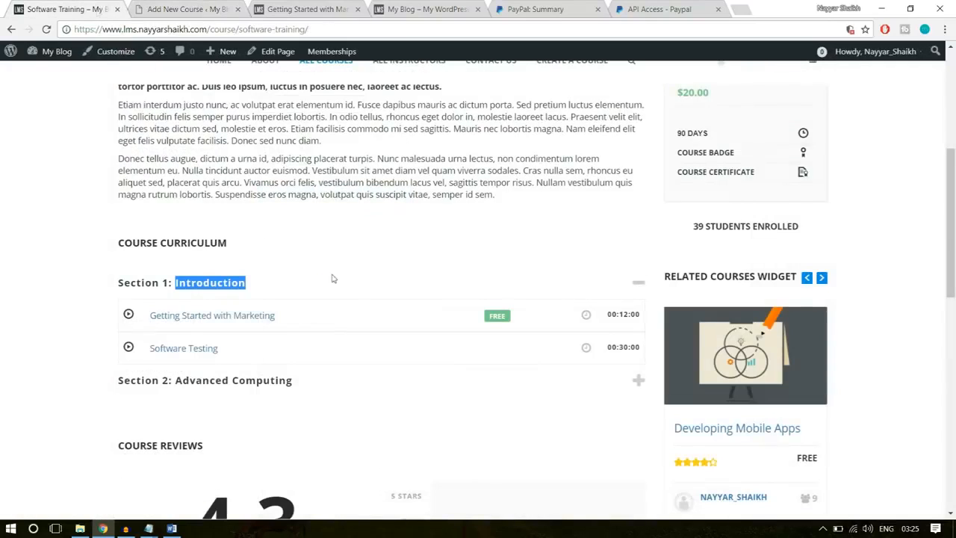
pyautogui.click(295, 381)
pyautogui.moveTo(296, 381); pyautogui.dragTo(176, 380)
pyautogui.hotkey('ctrl', 'c')
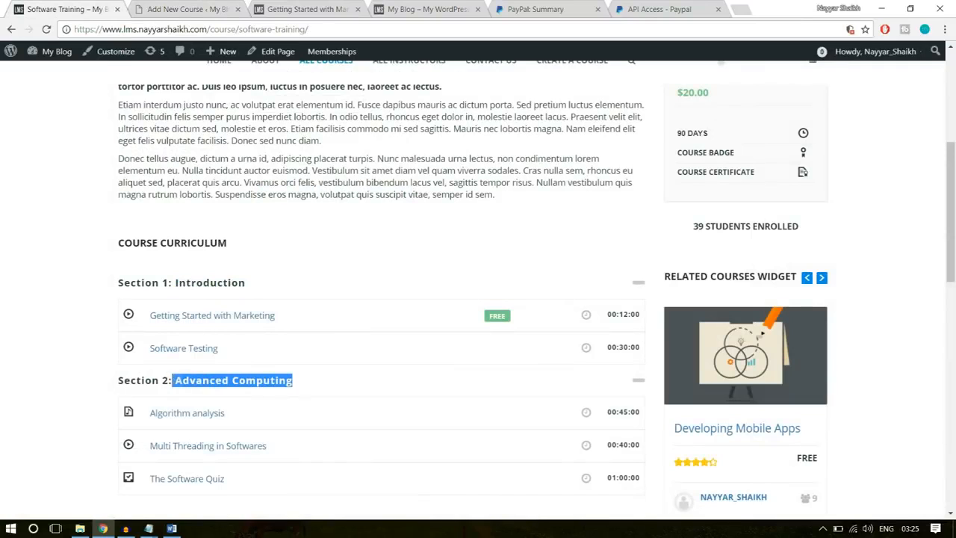
pyautogui.click(217, 9)
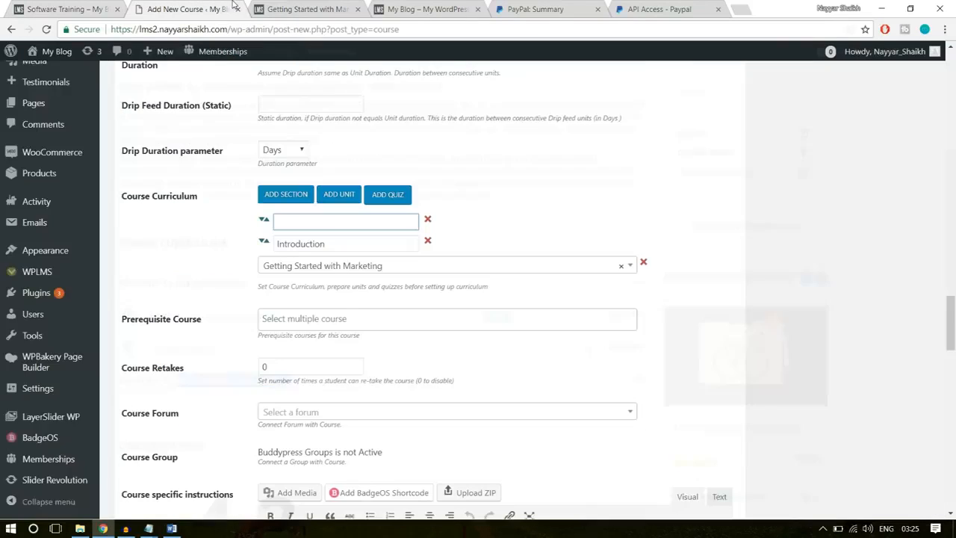
pyautogui.hotkey('ctrl', 'v')
pyautogui.click(523, 190)
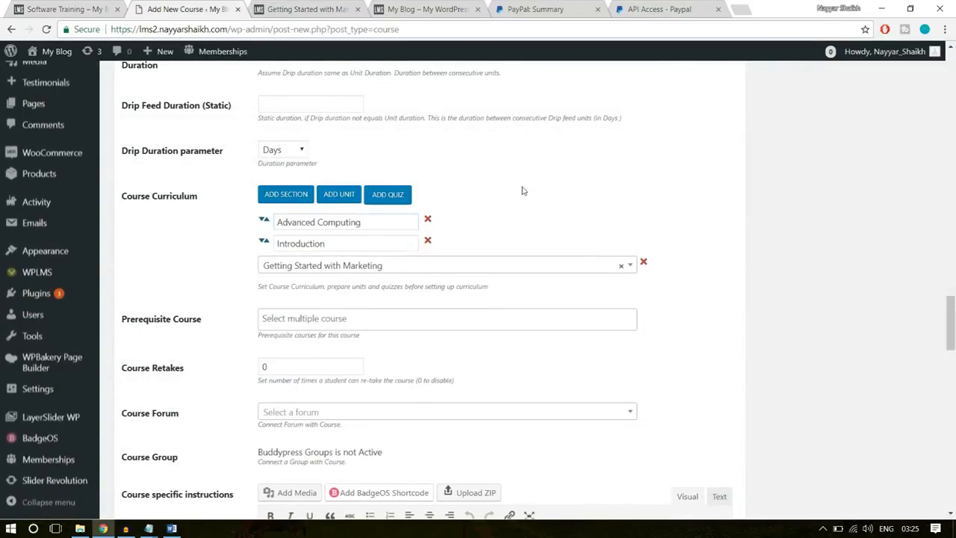
# - Add the quiz "The Software Quiz" to the course curriculum and move the Advanced Computing section below it
pyautogui.click(400, 196)
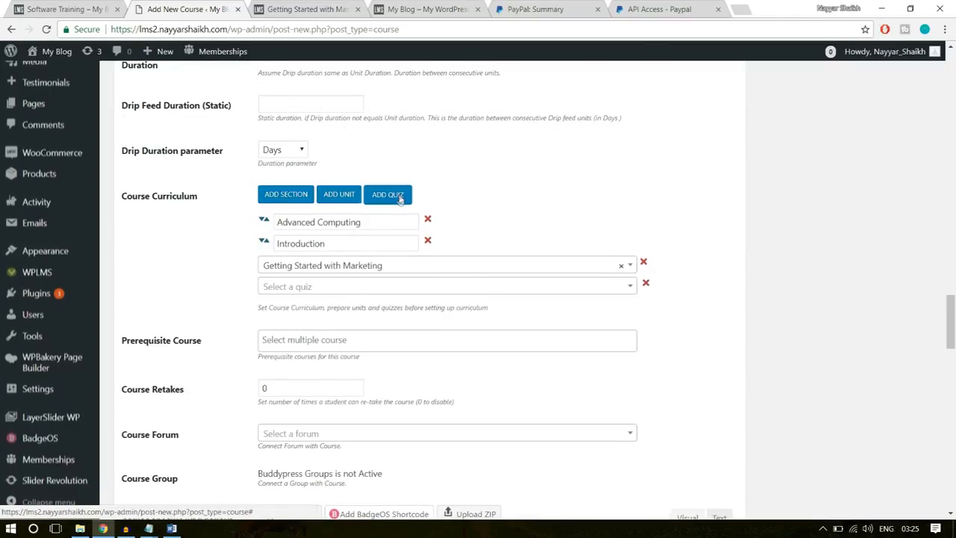
pyautogui.click(336, 286)
pyautogui.click(331, 285)
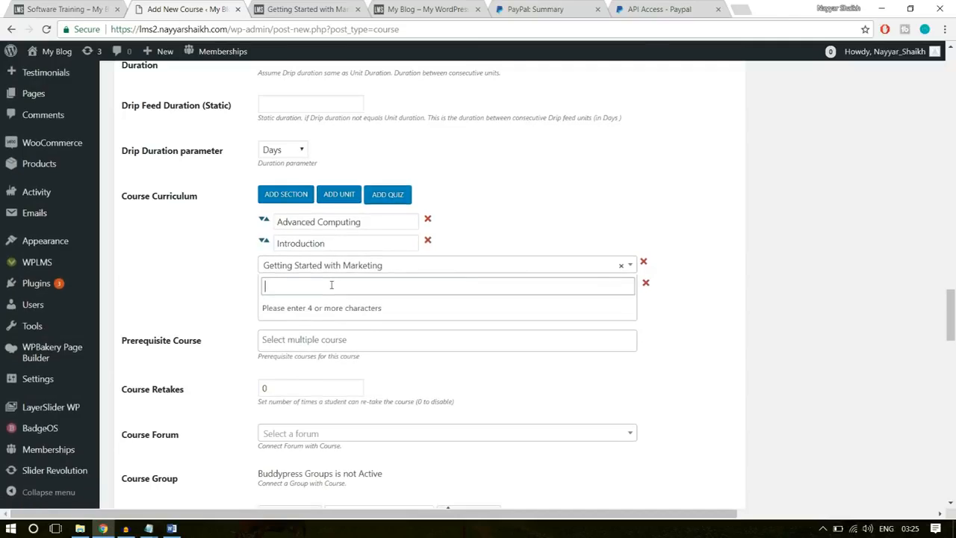
pyautogui.write('sofr')
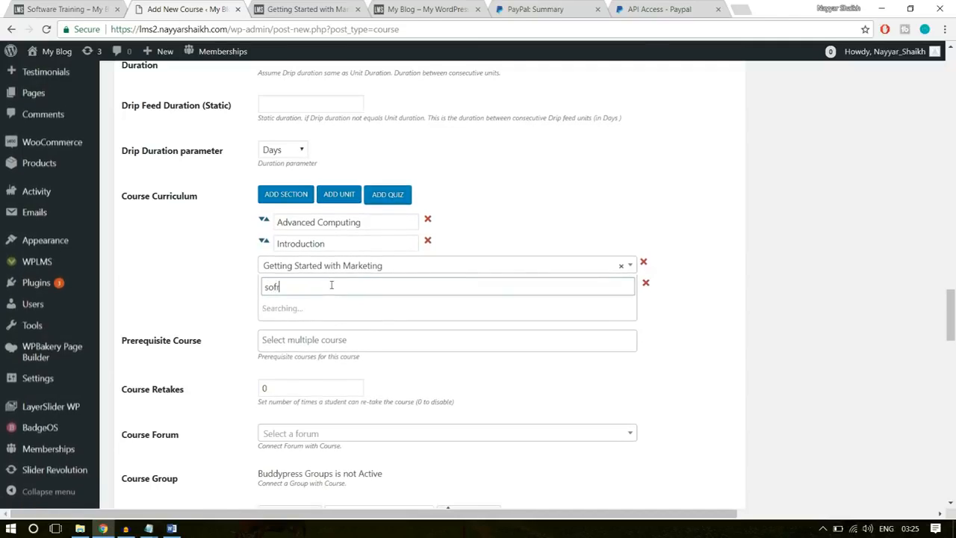
pyautogui.press('BackSpace')
pyautogui.write('t')
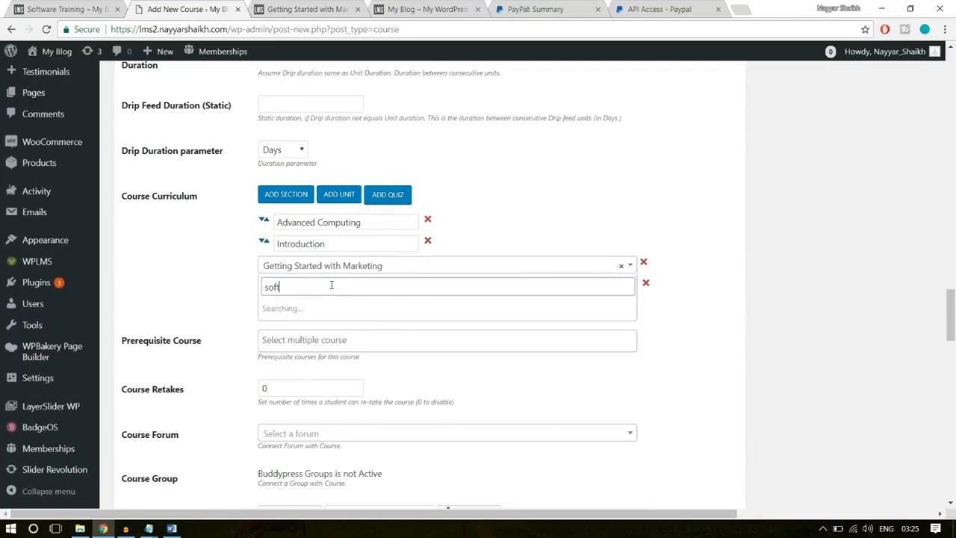
pyautogui.click(325, 305)
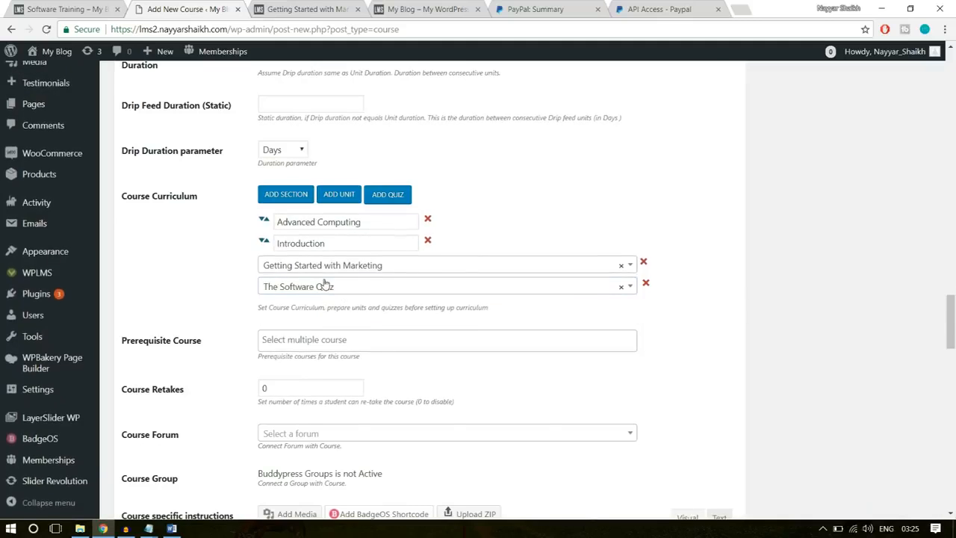
pyautogui.moveTo(263, 222); pyautogui.dragTo(341, 246)
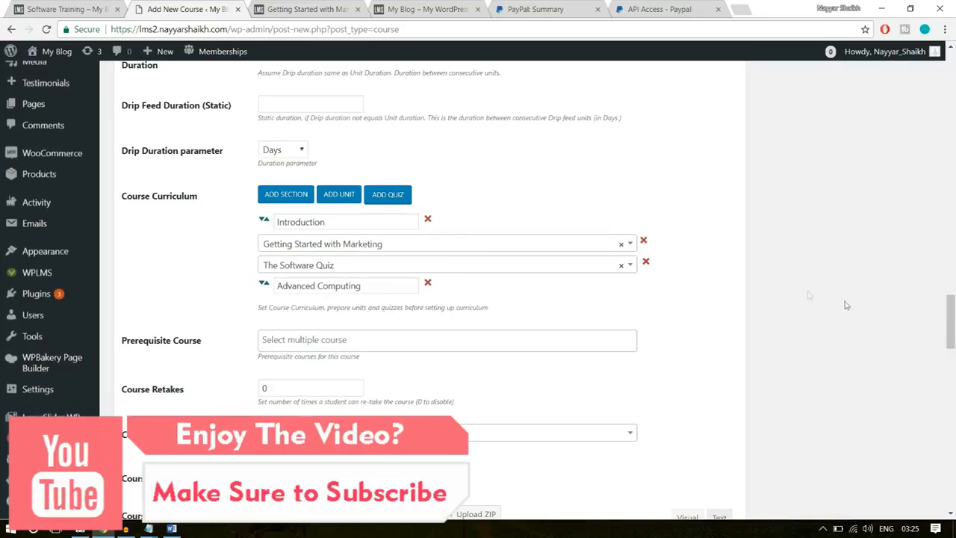
# - Set the number of course retakes to 1
pyautogui.scroll(-2, 492, 299)
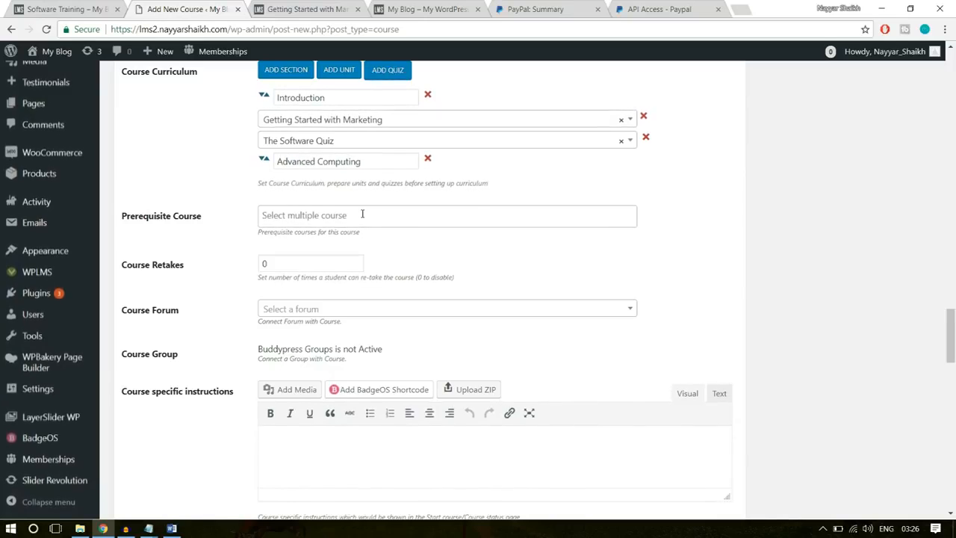
pyautogui.doubleClick(314, 259)
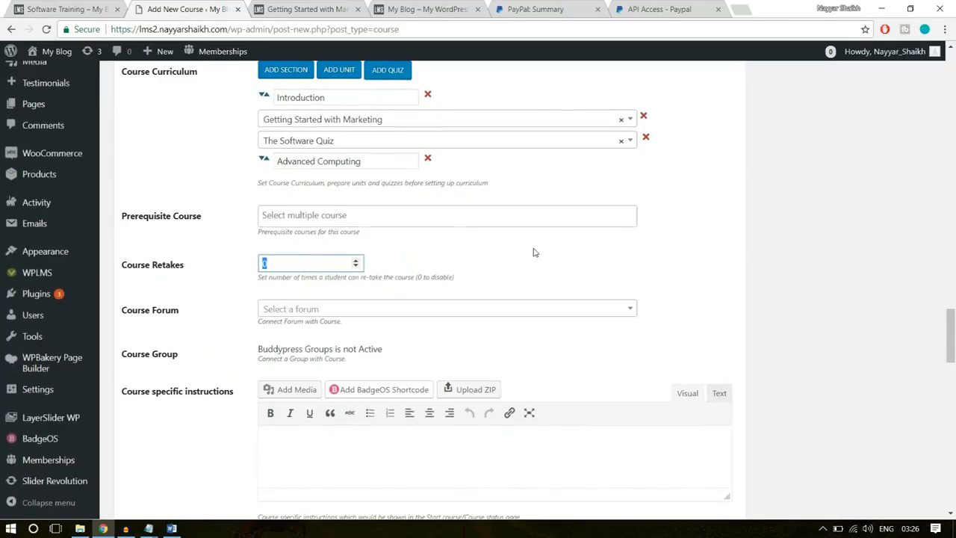
pyautogui.write('1')
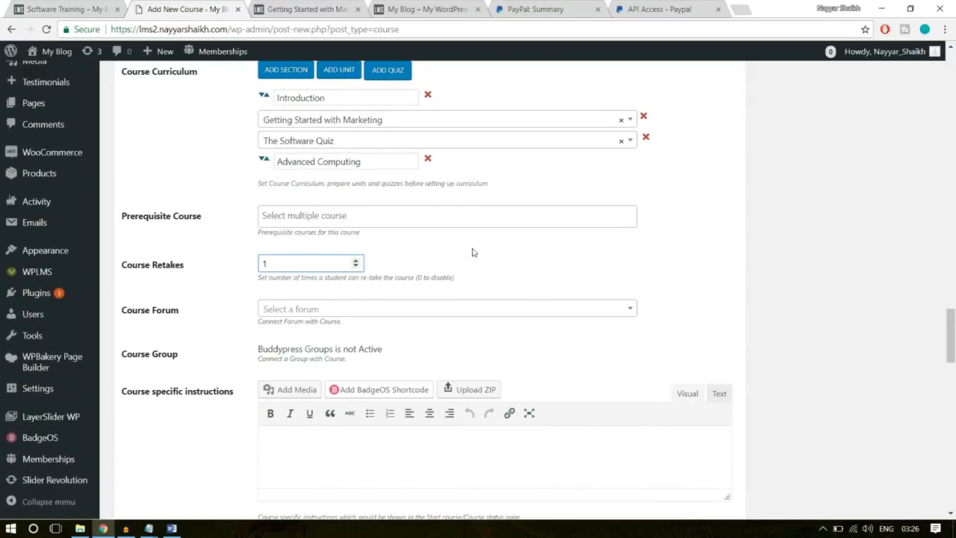
pyautogui.scroll(-3, 862, 337)
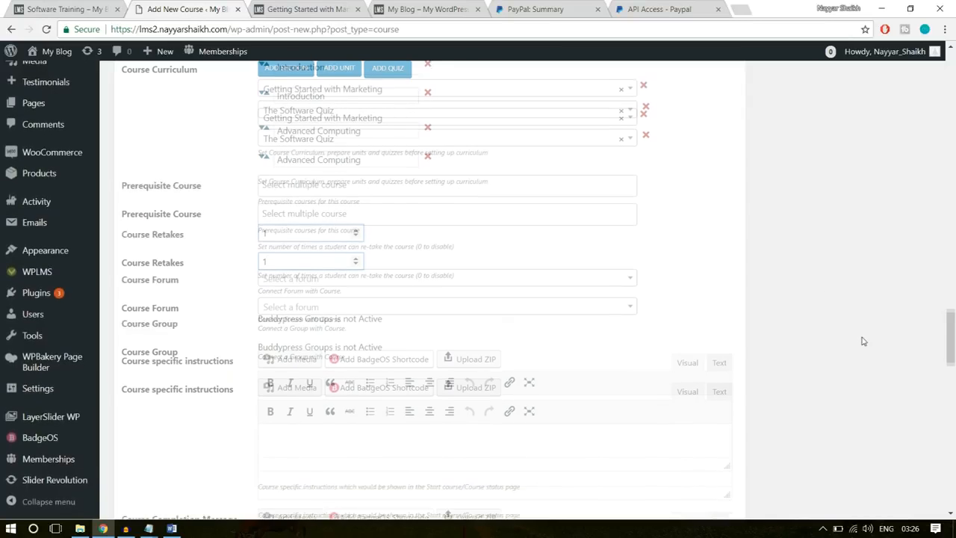
pyautogui.click(368, 308)
pyautogui.click(363, 289)
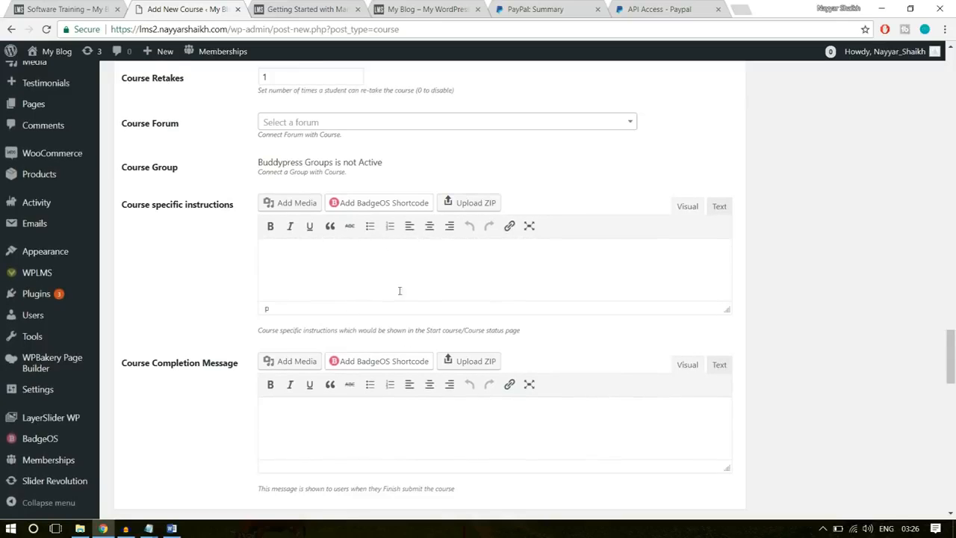
# - Copy the whole course completion message, through its closing thank-you line, from the Course Statements Word document into the course's Course Completion Message
pyautogui.scroll(-1, 400, 291)
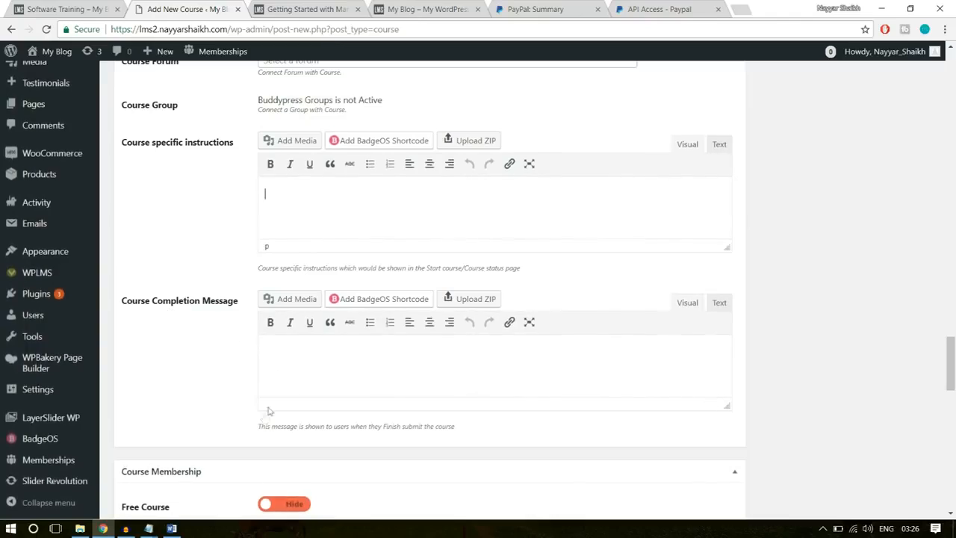
pyautogui.click(172, 528)
pyautogui.scroll(-5, 581, 357)
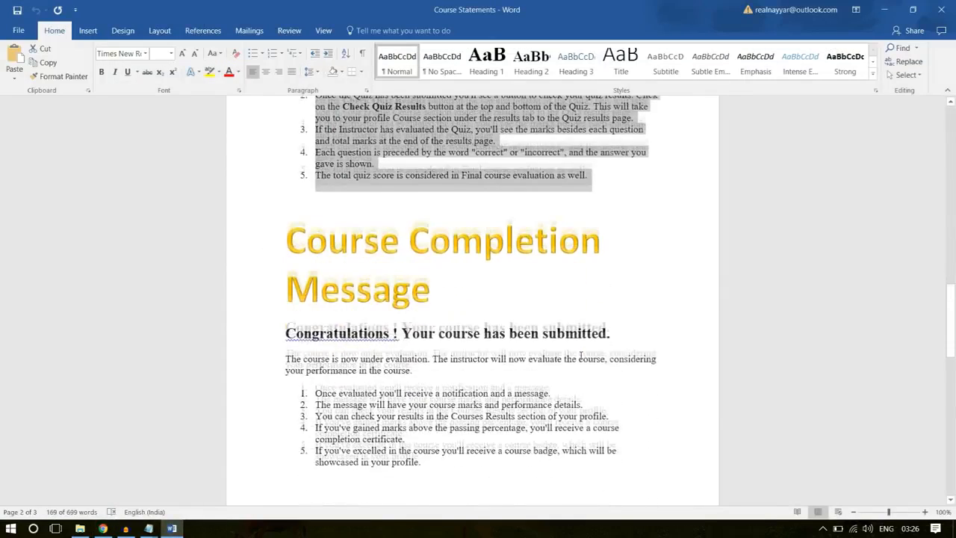
pyautogui.scroll(-2, 460, 299)
pyautogui.moveTo(469, 396); pyautogui.dragTo(274, 260)
pyautogui.scroll(-4, 639, 292)
pyautogui.click(603, 425)
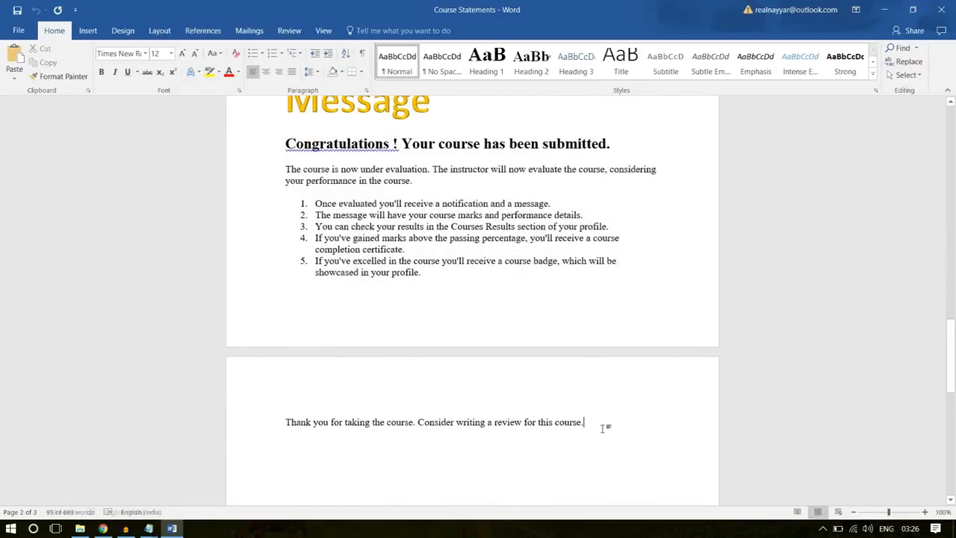
pyautogui.moveTo(602, 425); pyautogui.dragTo(284, 142)
pyautogui.hotkey('ctrl', 'c')
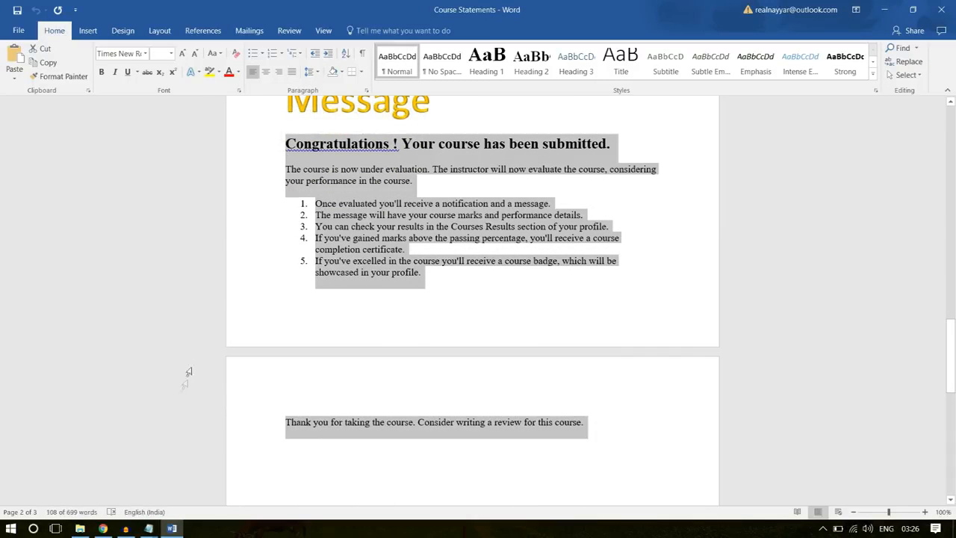
pyautogui.click(103, 528)
pyautogui.click(419, 352)
pyautogui.hotkey('ctrl', 'v')
# - Associate the product "Software Training" with the course in the membership settings, leaving the Free Course option off
pyautogui.scroll(-3, 875, 320)
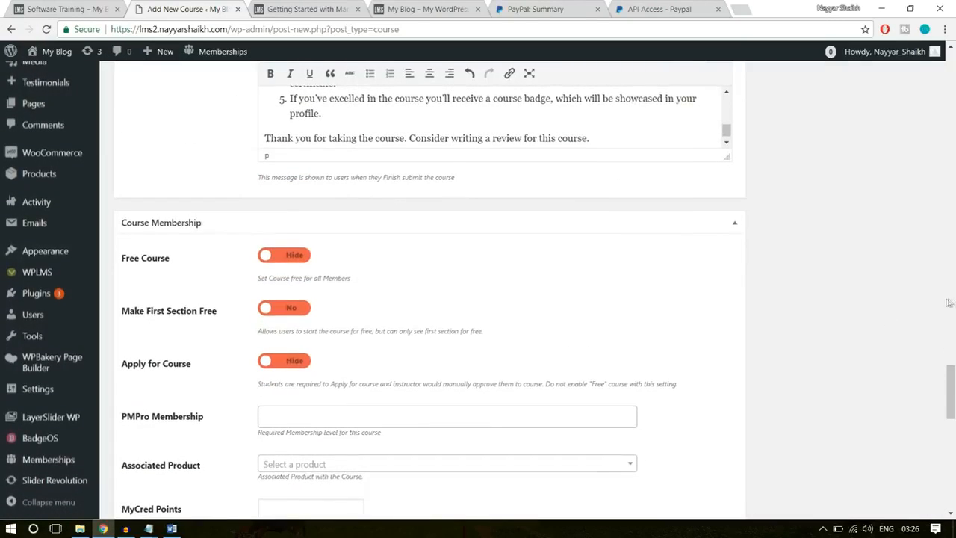
pyautogui.click(279, 255)
pyautogui.scroll(-1, 261, 268)
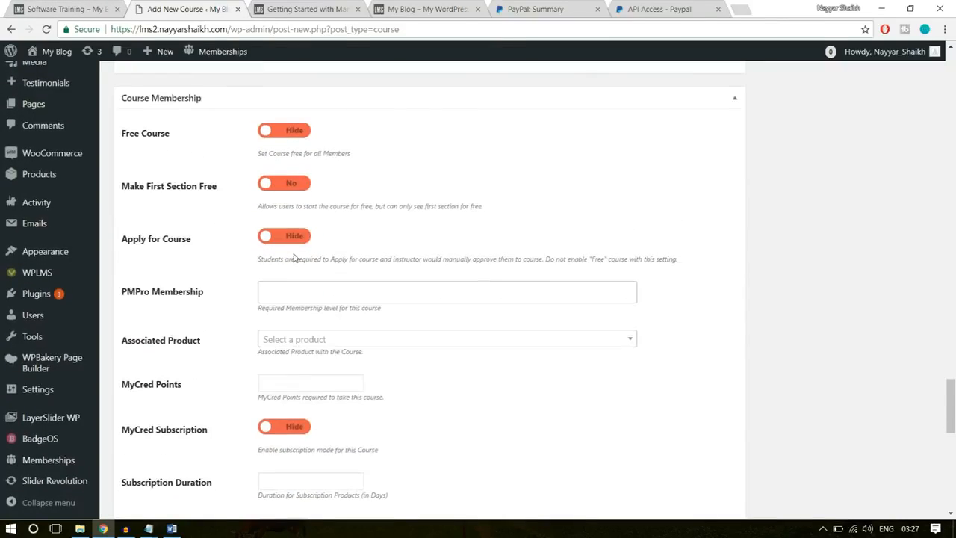
pyautogui.scroll(-1, 293, 258)
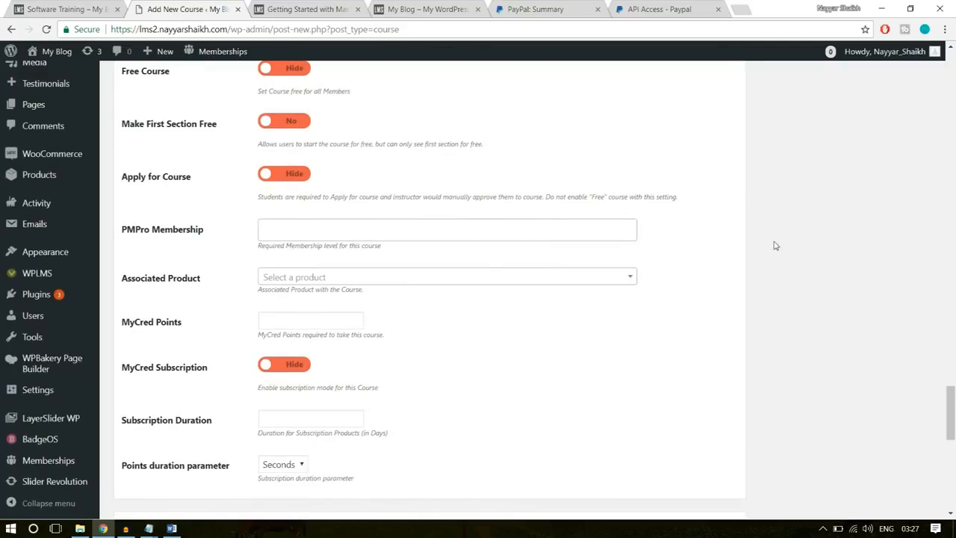
pyautogui.scroll(-1, 551, 257)
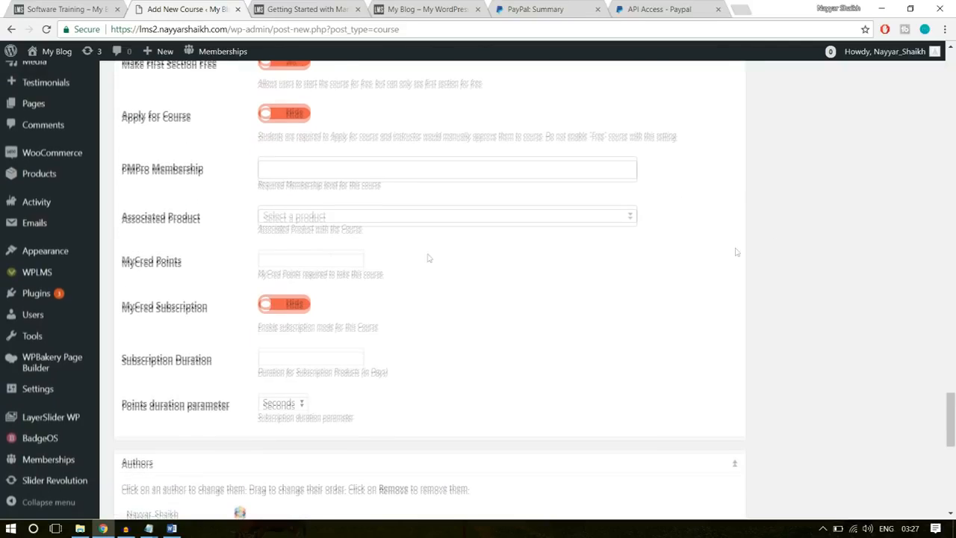
pyautogui.click(386, 216)
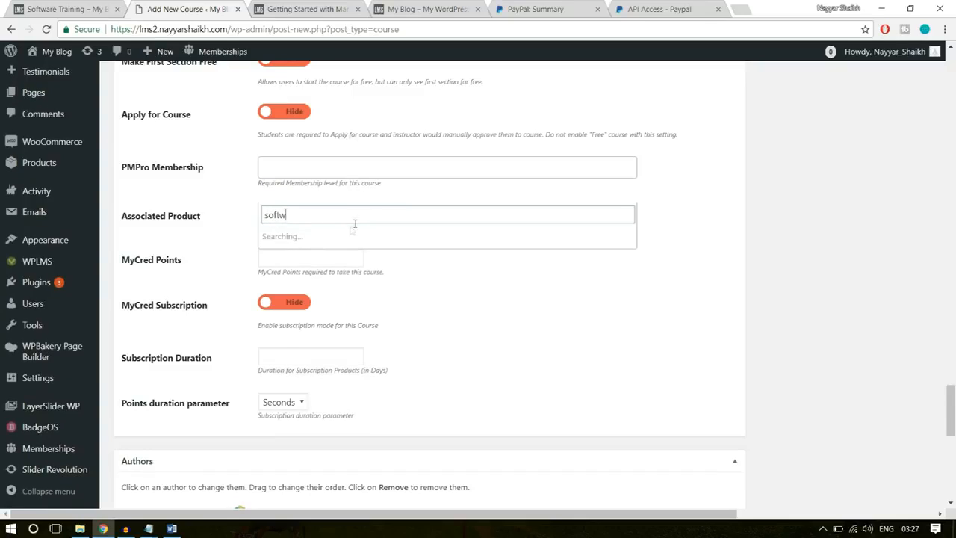
pyautogui.click(330, 237)
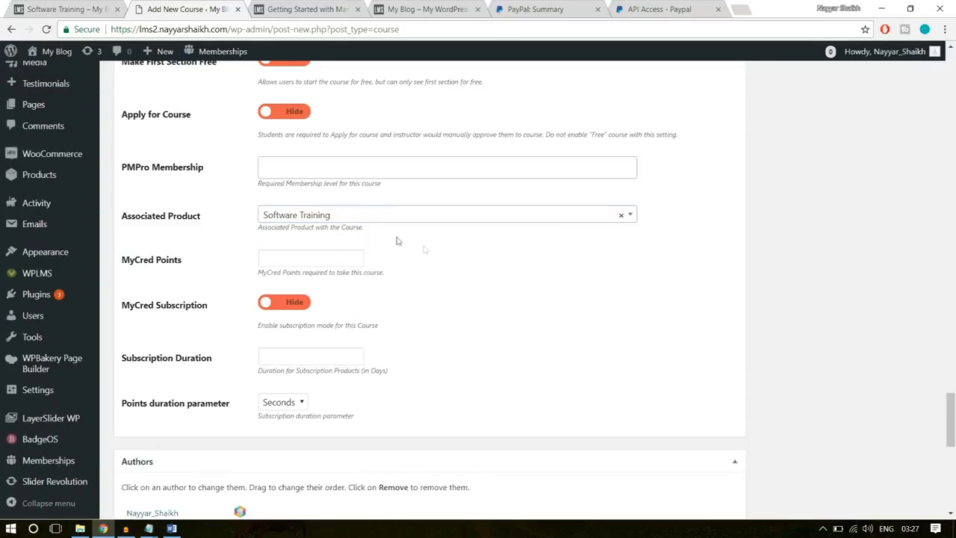
pyautogui.scroll(-2, 308, 362)
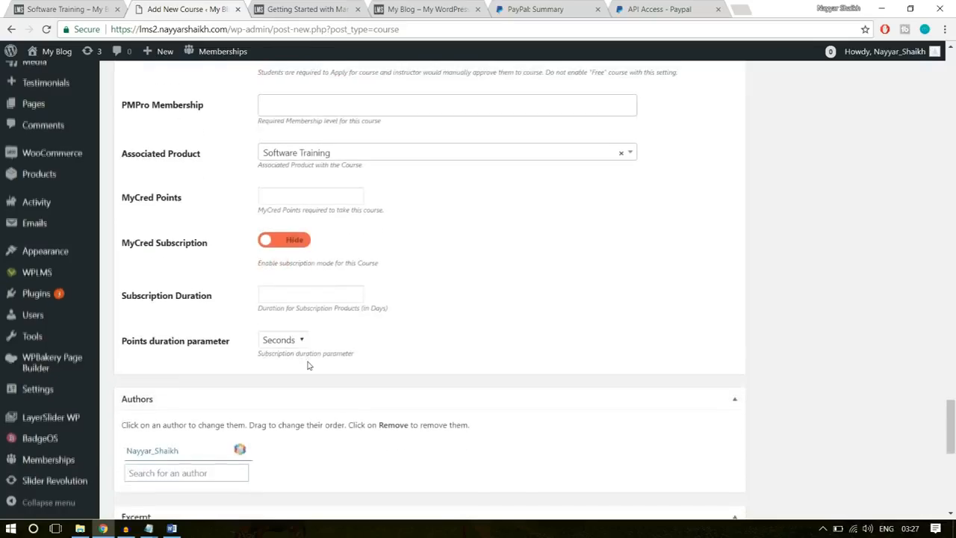
# - Set Course-Img.jpg from the media library as the course's featured image
pyautogui.scroll(10, 308, 363)
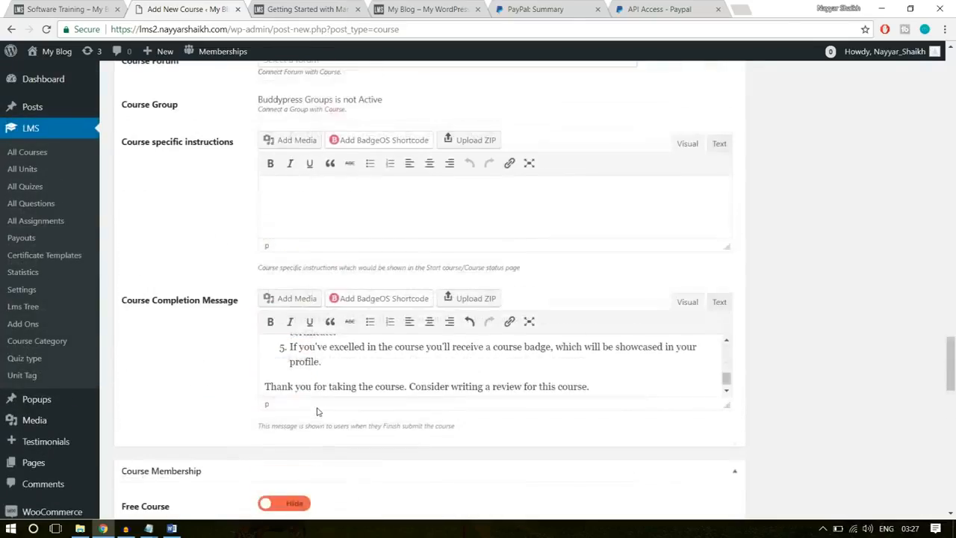
pyautogui.scroll(12, 318, 409)
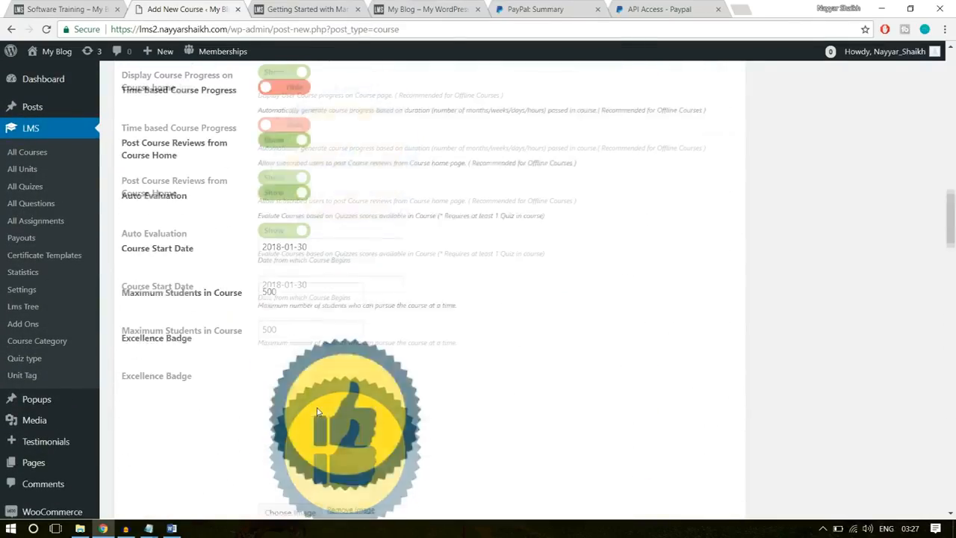
pyautogui.scroll(4, 318, 409)
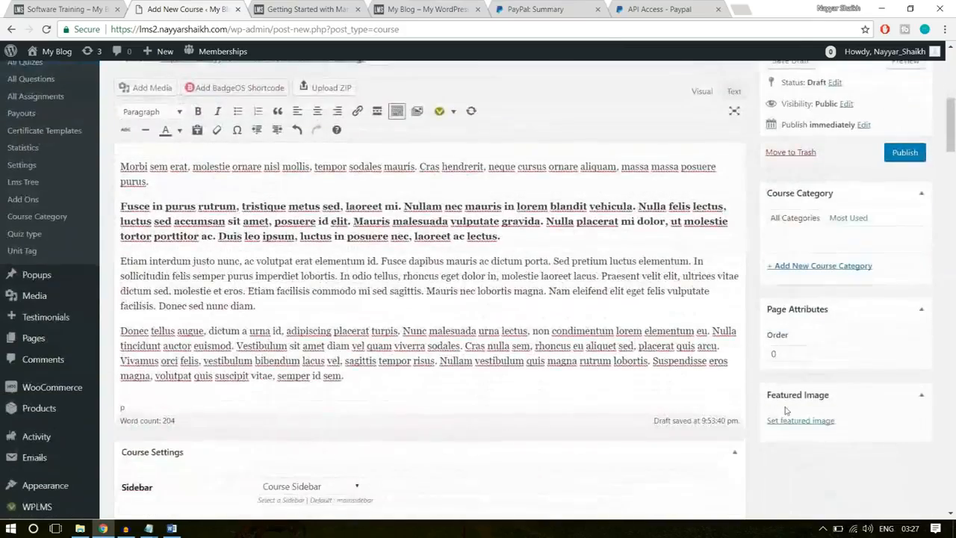
pyautogui.scroll(-2, 814, 374)
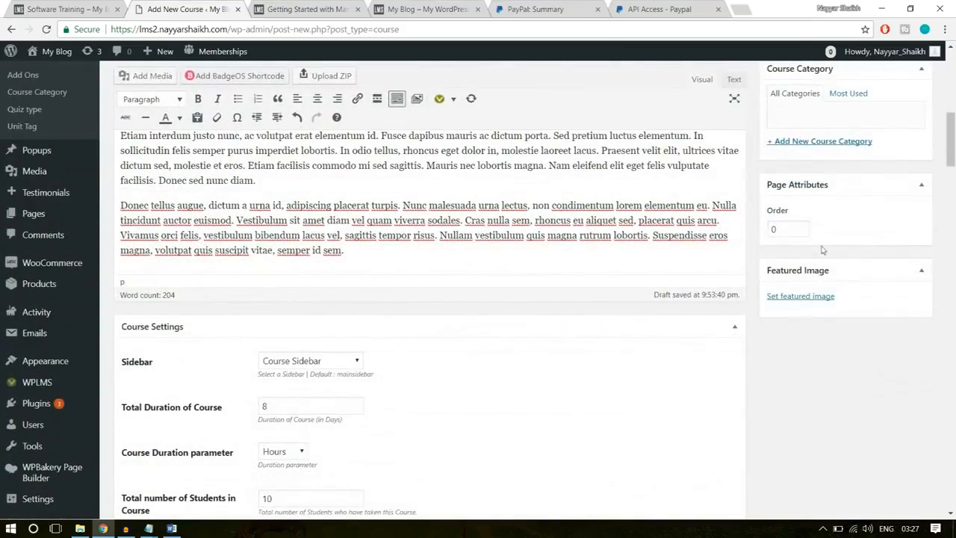
pyautogui.click(813, 297)
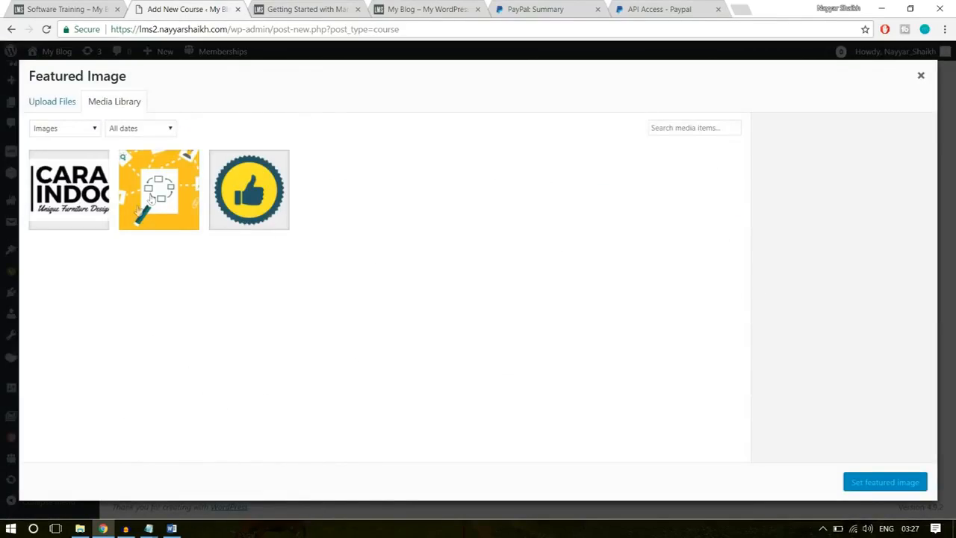
pyautogui.click(152, 199)
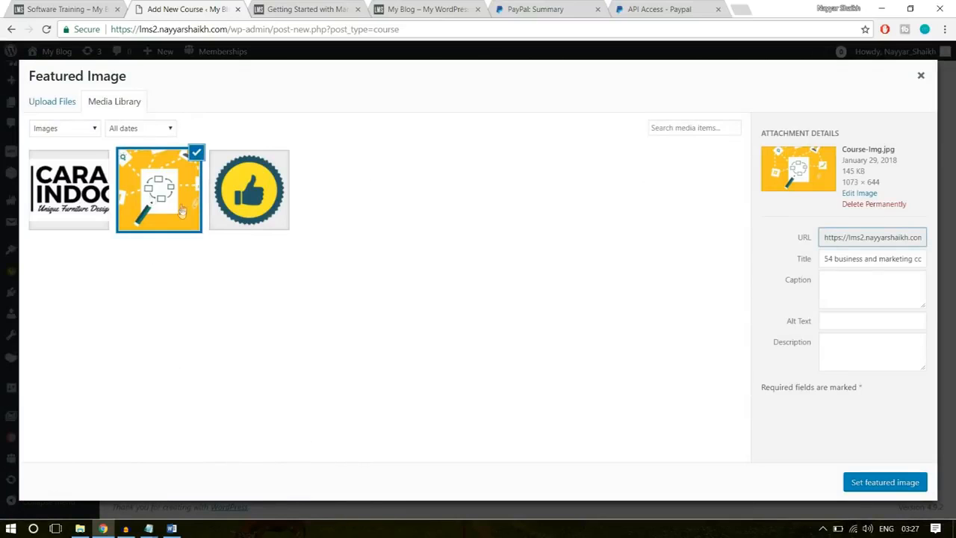
pyautogui.click(882, 485)
# - Create a new course category named "Technology" and assign it to the course
pyautogui.scroll(4, 822, 358)
pyautogui.scroll(-1, 801, 340)
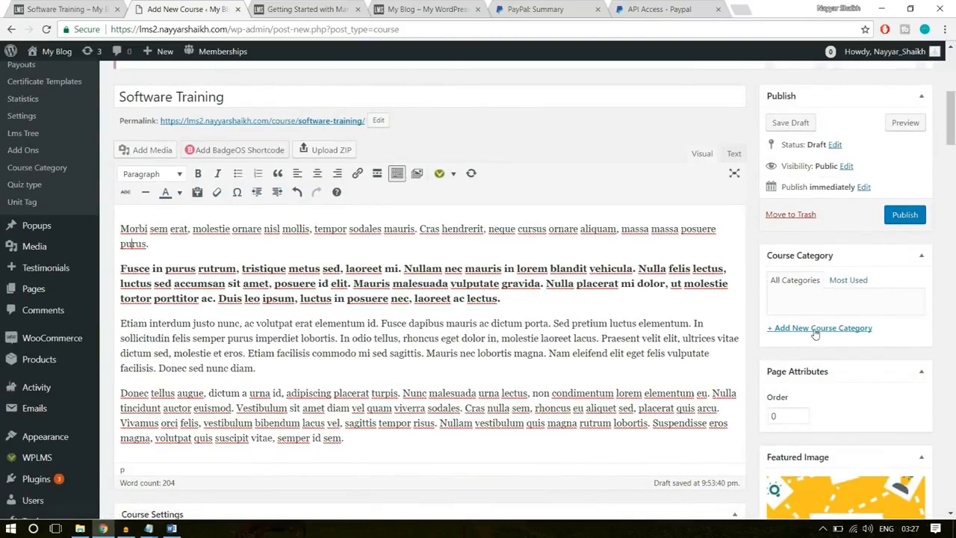
pyautogui.click(816, 333)
pyautogui.write('Technolo')
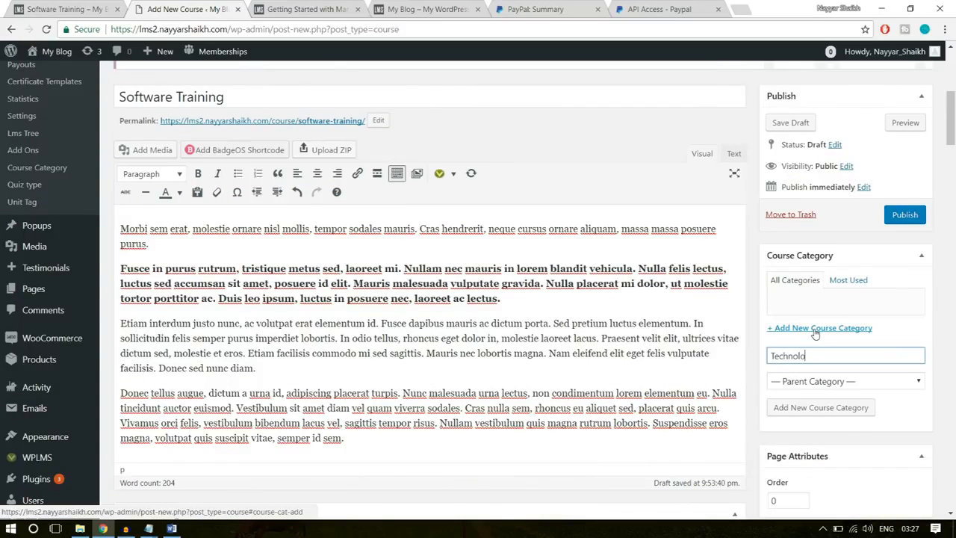
pyautogui.write('gy')
pyautogui.click(813, 408)
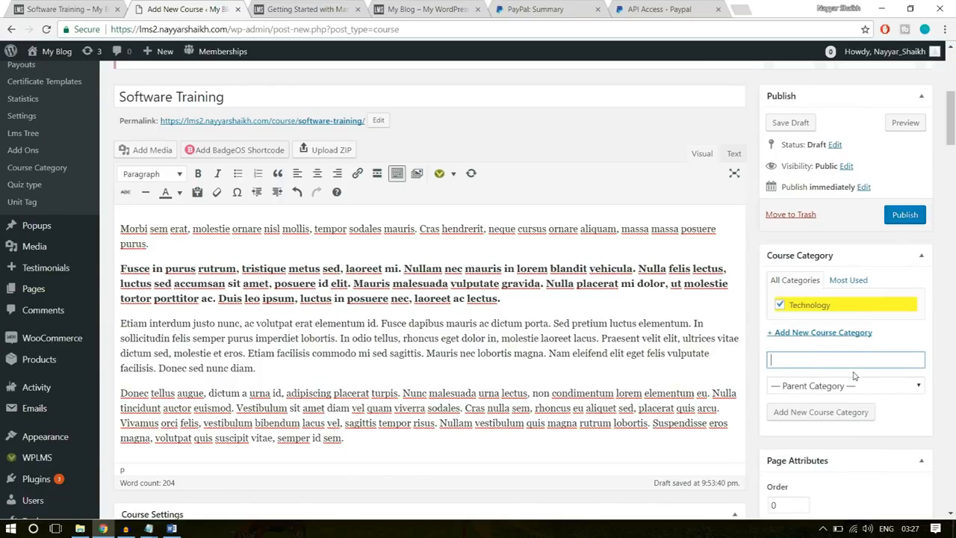
# - Publish the Software Training course and view its live page in a new browser tab
pyautogui.click(901, 216)
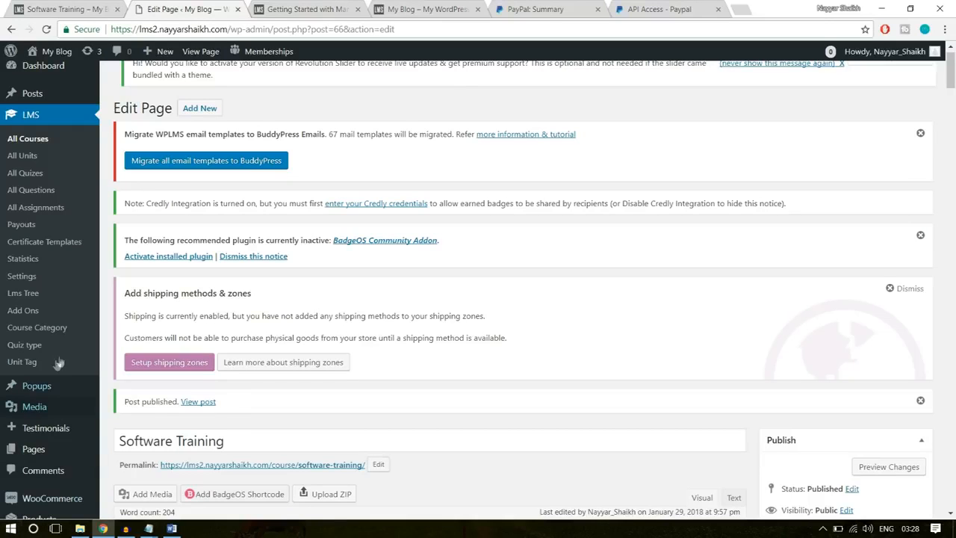
pyautogui.rightClick(211, 407)
pyautogui.click(201, 407)
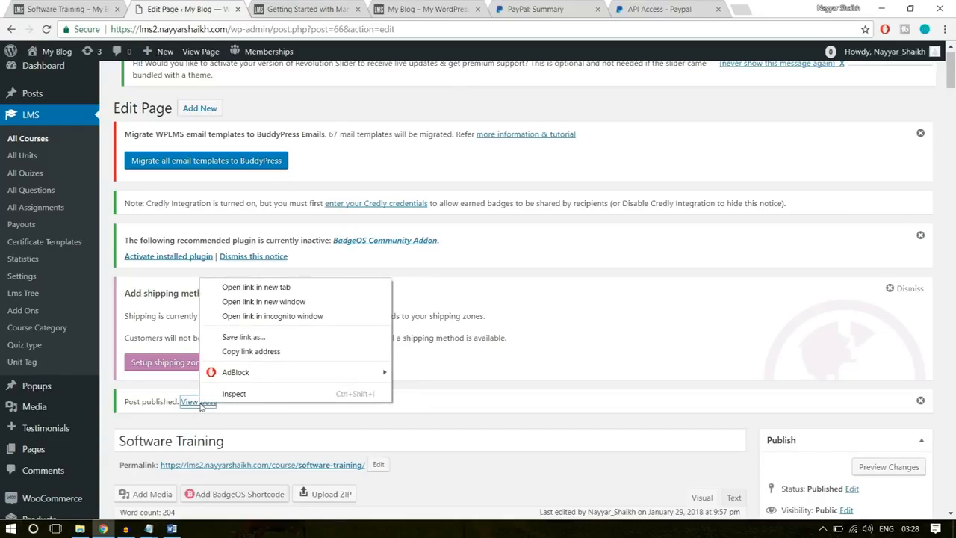
pyautogui.click(254, 288)
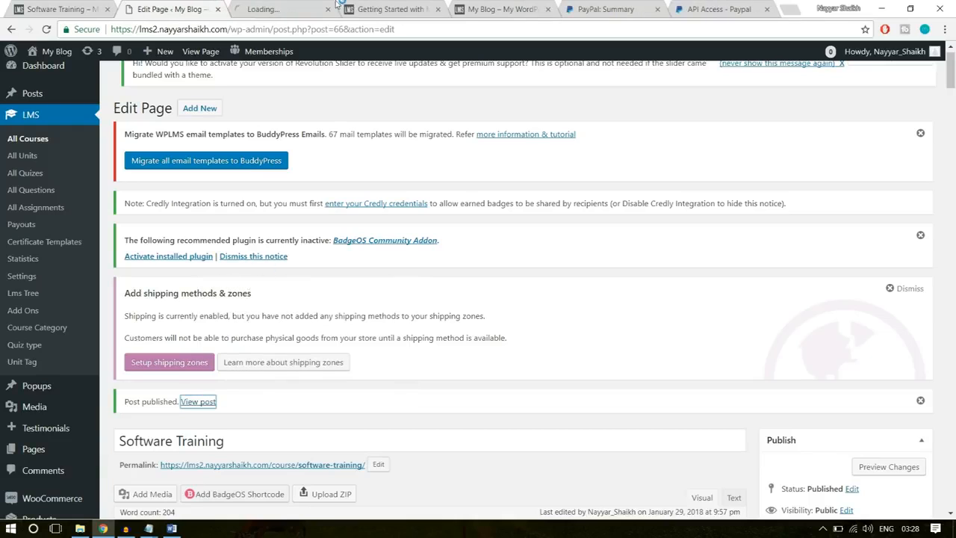
pyautogui.click(277, 9)
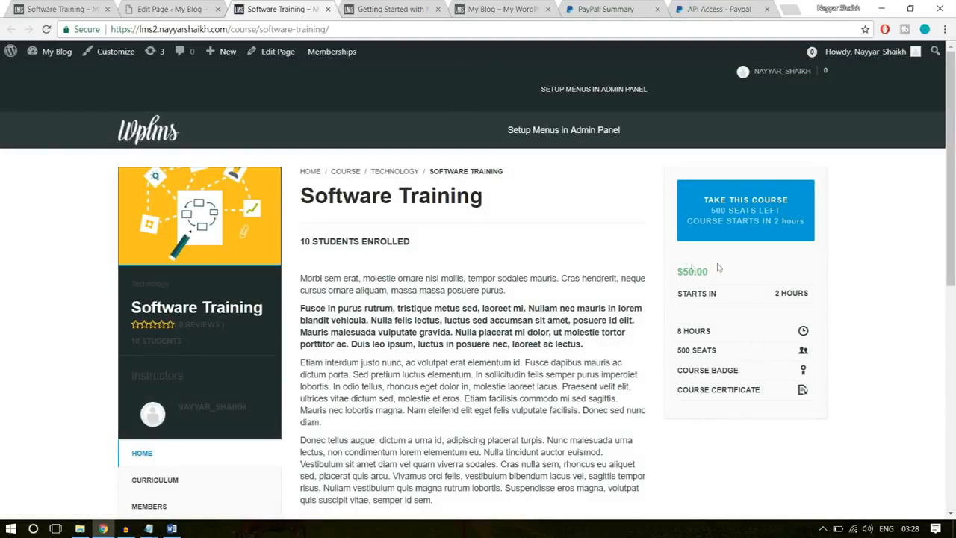
# - Review the Software Training course page's price, title, description and curriculum, and compare it with the demo site's course page
pyautogui.moveTo(714, 272); pyautogui.dragTo(673, 272)
pyautogui.click(427, 218)
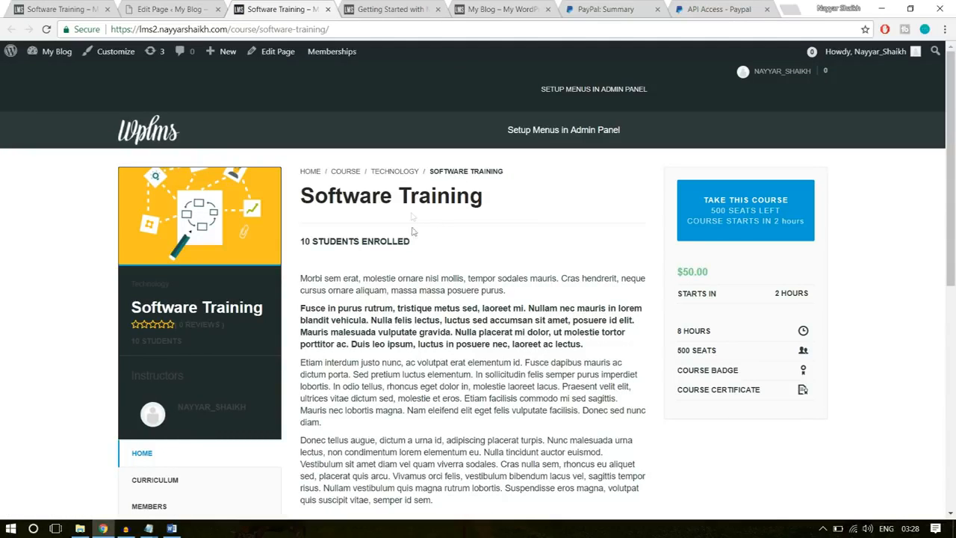
pyautogui.tripleClick(388, 195)
pyautogui.click(441, 302)
pyautogui.scroll(-2, 395, 351)
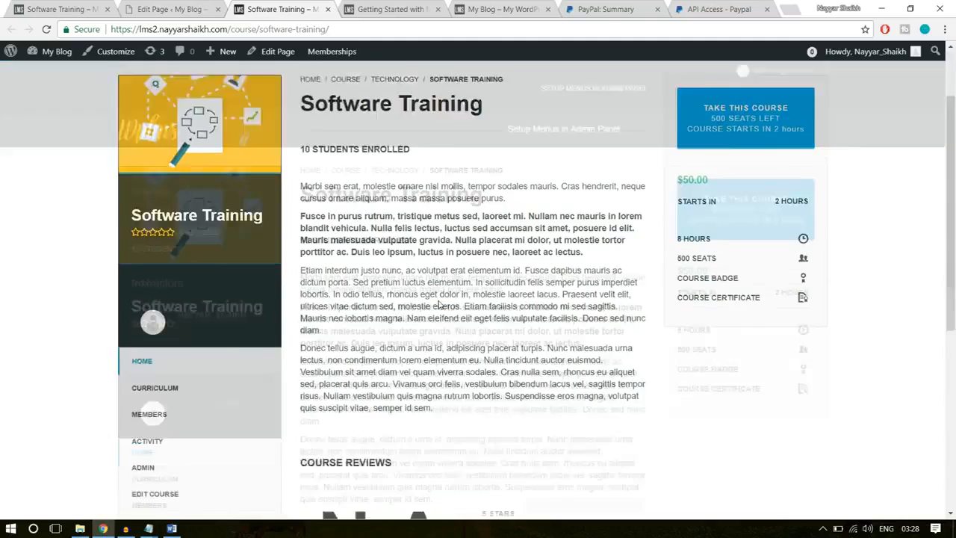
pyautogui.scroll(-2, 395, 351)
pyautogui.click(154, 236)
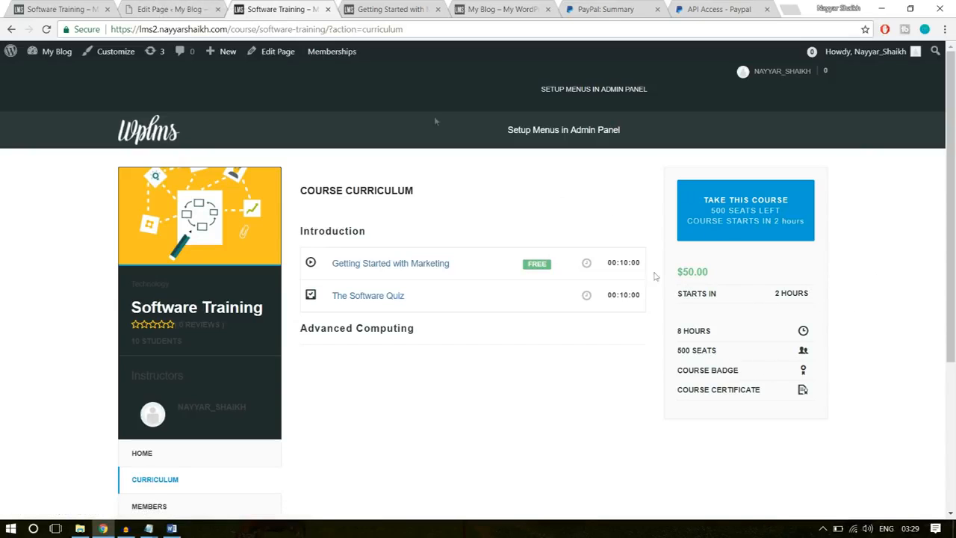
pyautogui.click(47, 6)
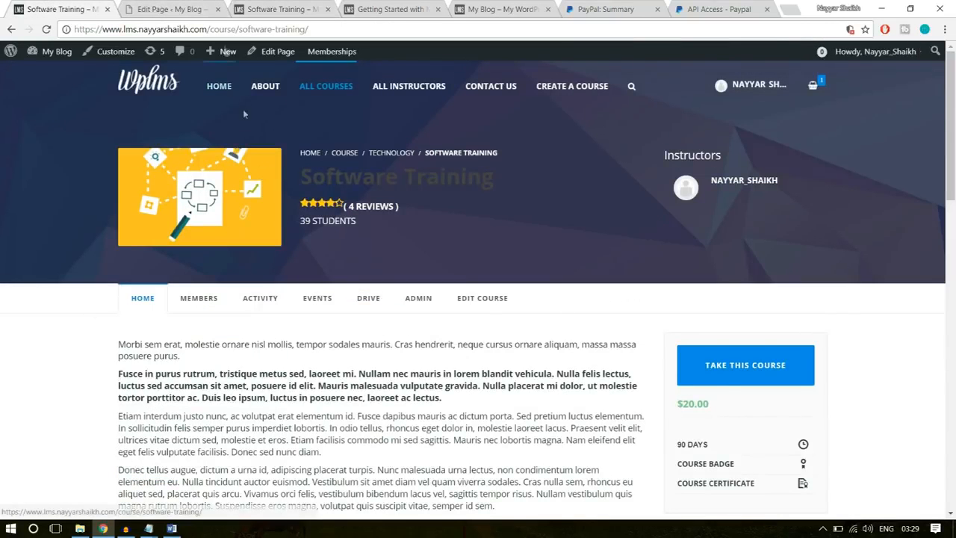
# - Return to the course's admin edit page and open the theme customizer for the site
pyautogui.click(168, 9)
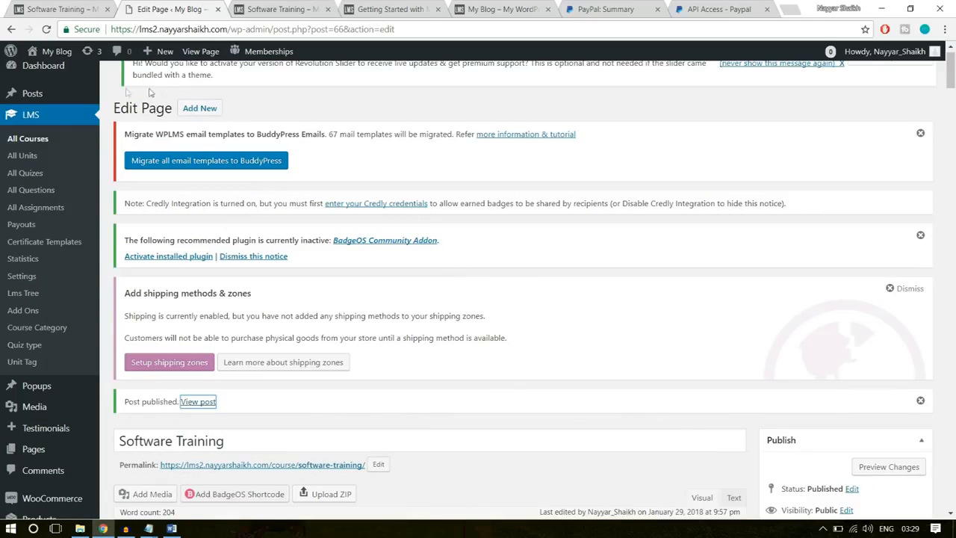
pyautogui.scroll(-4, 108, 221)
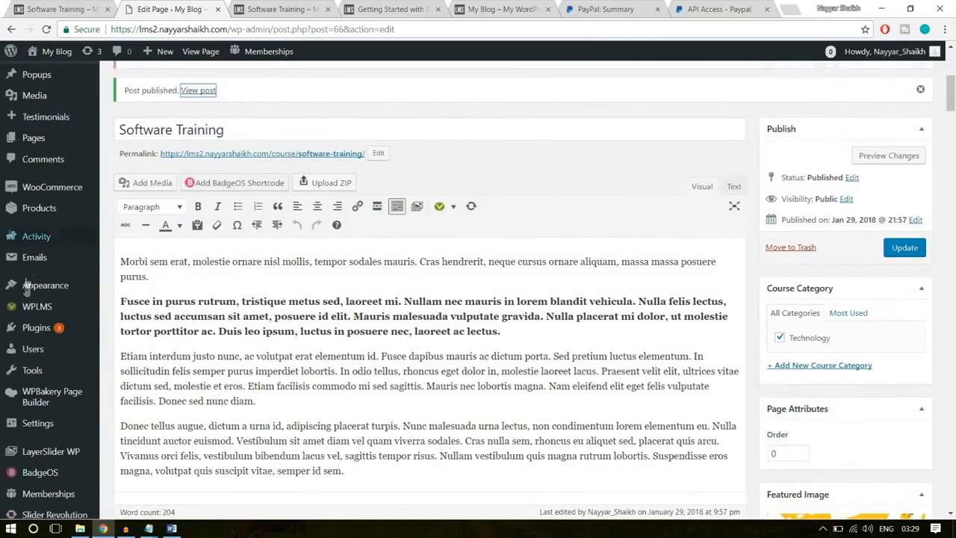
pyautogui.moveTo(35, 291)
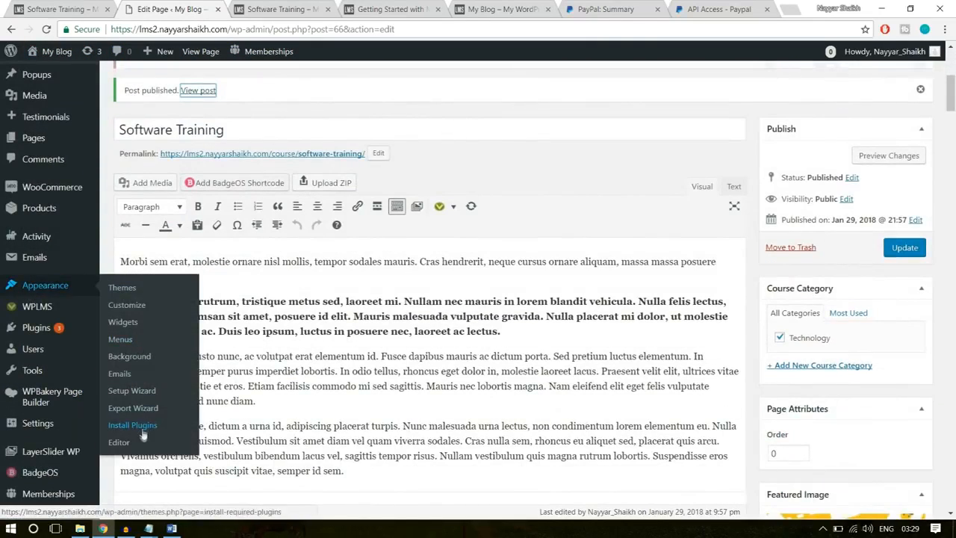
pyautogui.click(129, 306)
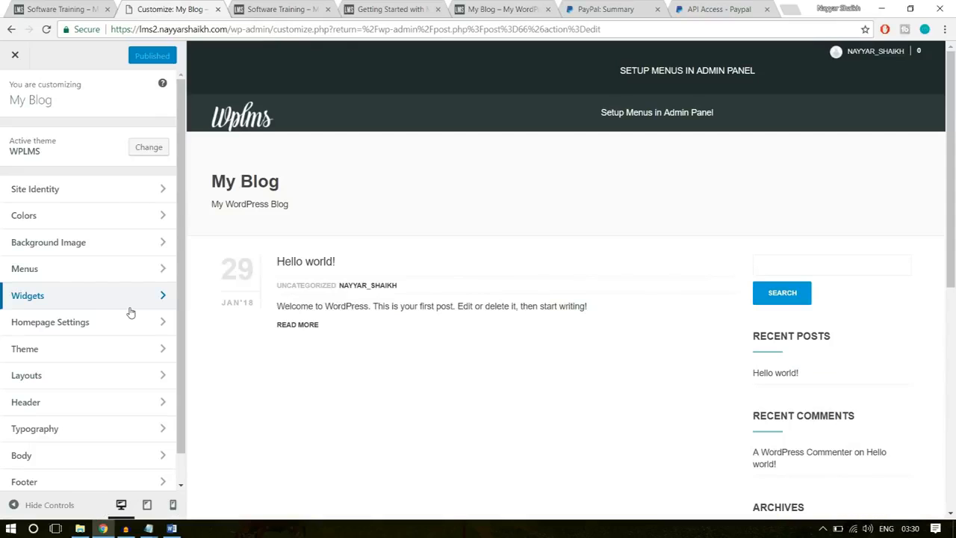
pyautogui.click(261, 9)
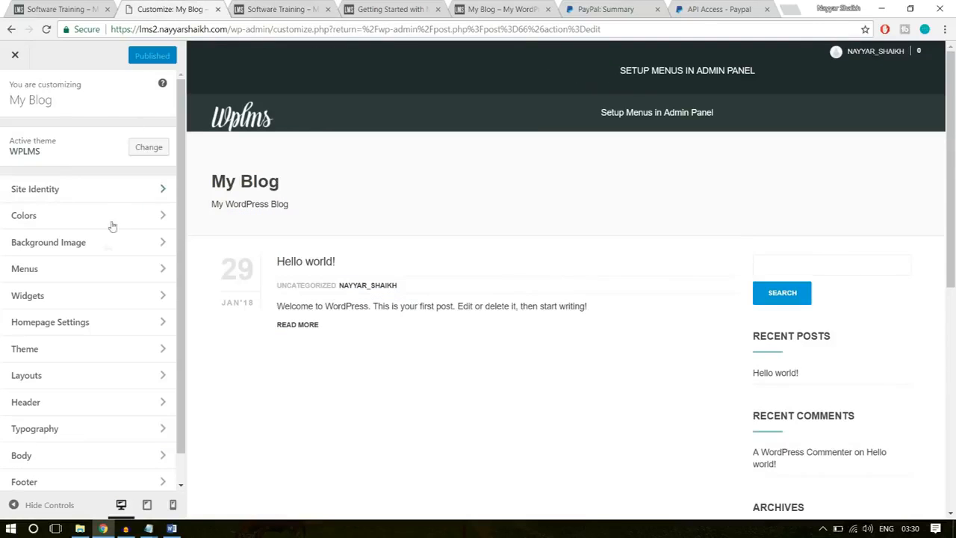
# - Set the Header Style to Transparent and the Login Style to FullScreen in the header settings, and publish the changes
pyautogui.click(90, 407)
pyautogui.click(56, 158)
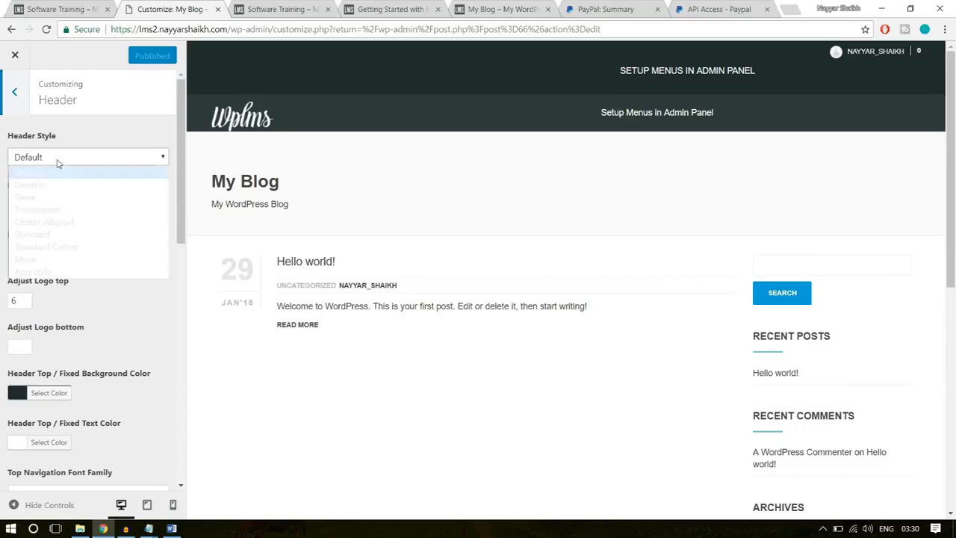
pyautogui.click(54, 210)
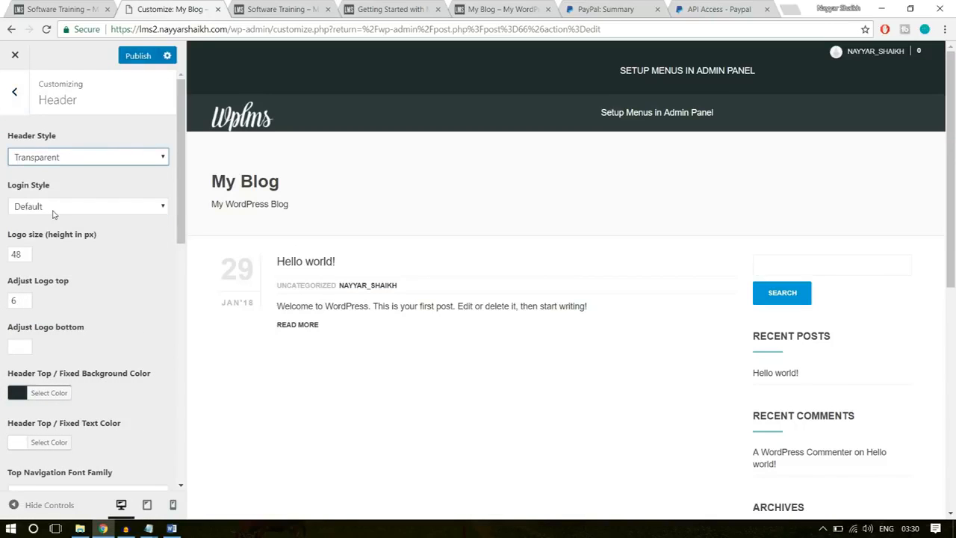
pyautogui.click(76, 205)
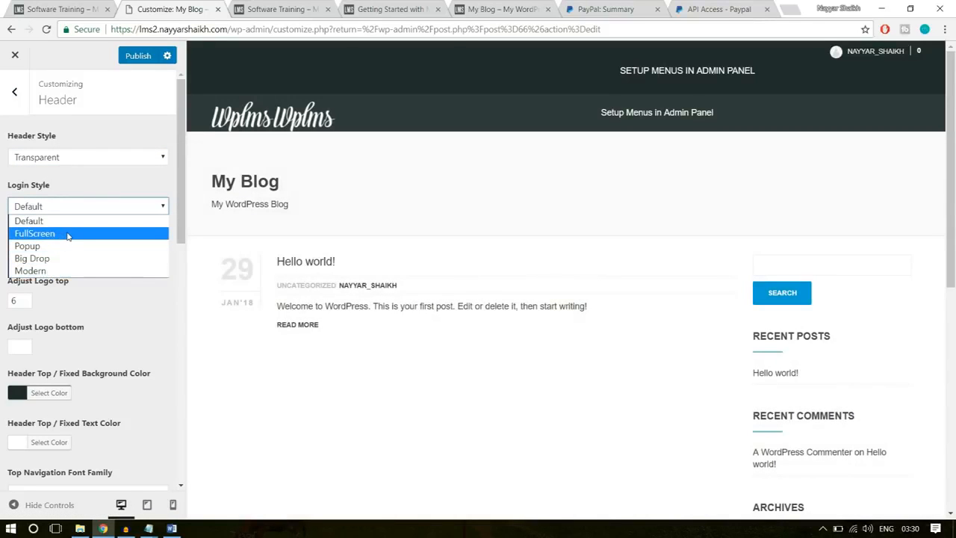
pyautogui.click(67, 234)
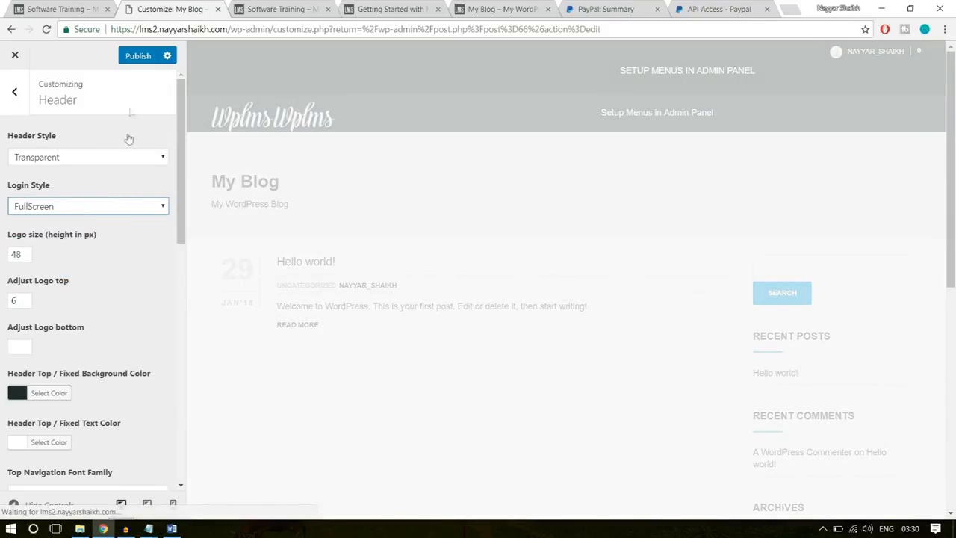
pyautogui.click(138, 56)
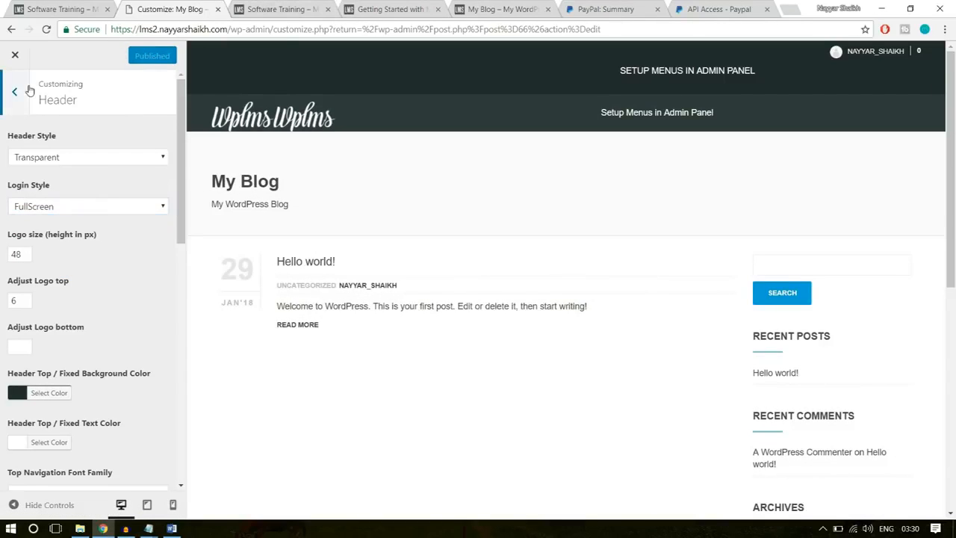
# - Choose the second option for the Directory Layout, Profile Layout and Group Layout in the customizer's layout settings
pyautogui.click(21, 91)
pyautogui.scroll(-1, 132, 270)
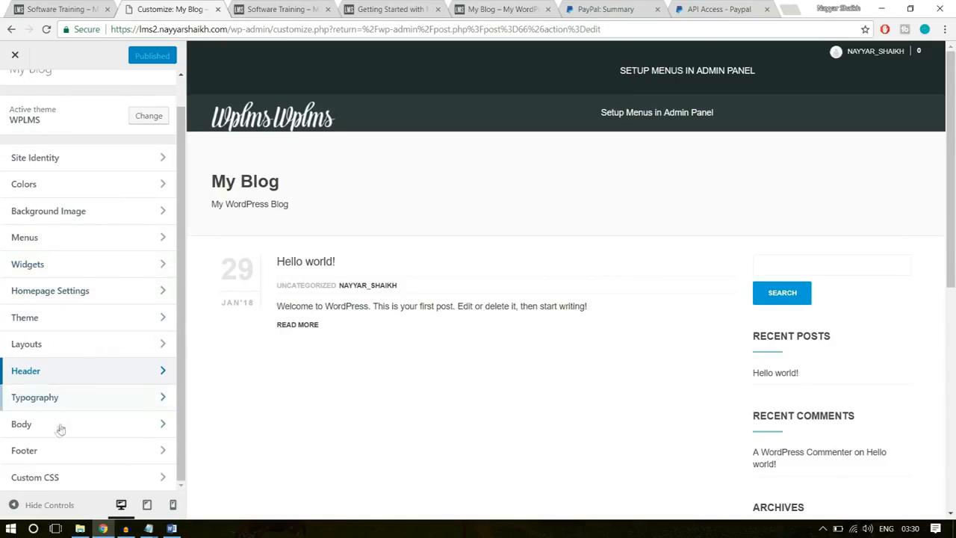
pyautogui.click(57, 354)
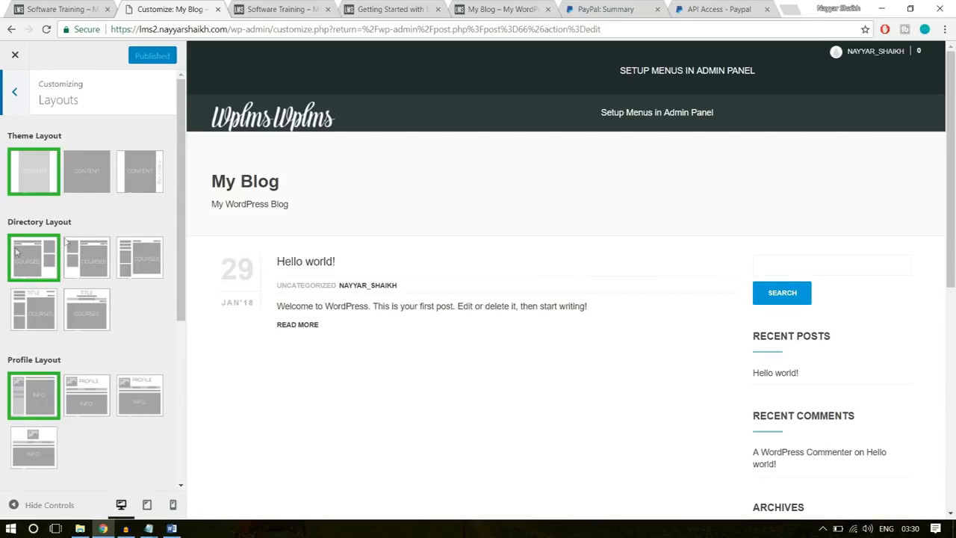
pyautogui.click(90, 250)
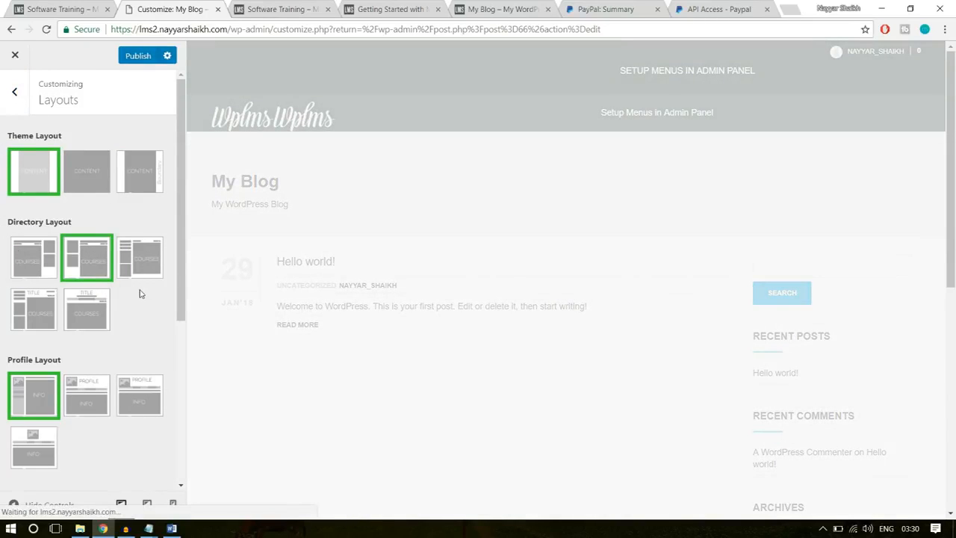
pyautogui.scroll(-5, 139, 293)
pyautogui.click(92, 226)
pyautogui.scroll(-2, 128, 249)
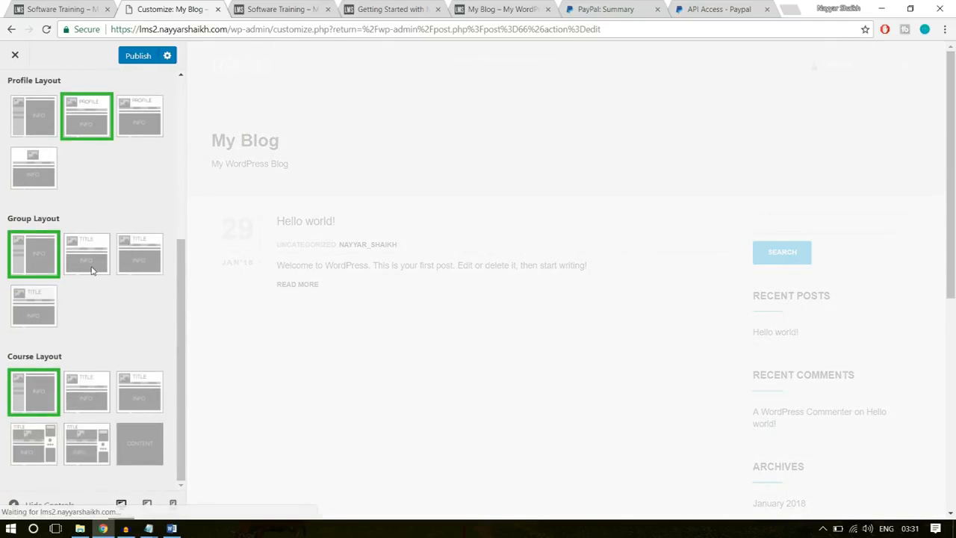
pyautogui.click(92, 271)
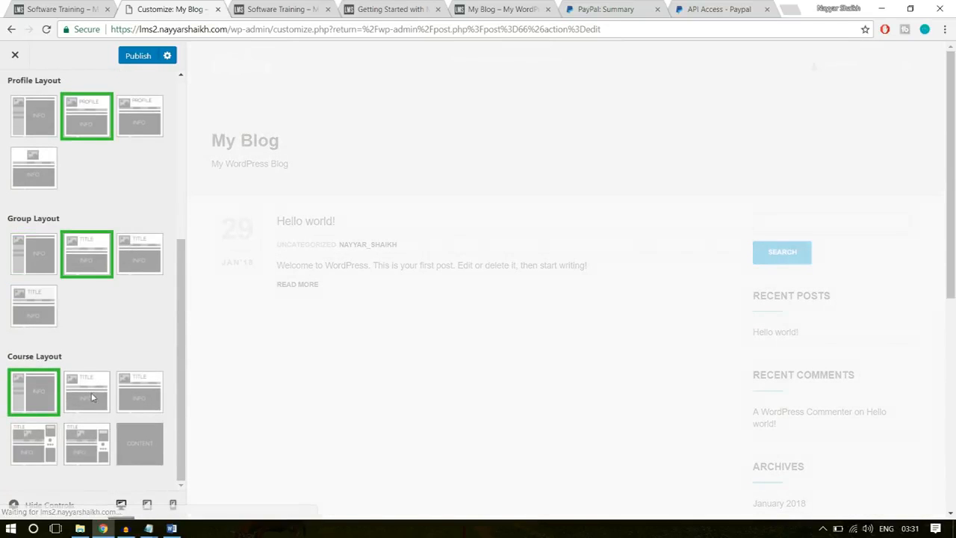
# - Check the current layout on the live course page and choose the second Course Layout option in the customizer
pyautogui.click(282, 7)
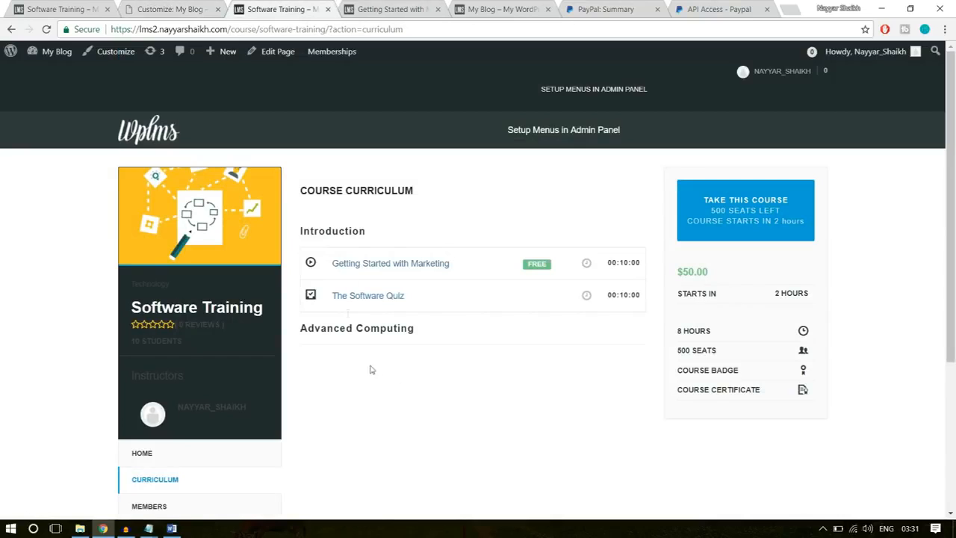
pyautogui.click(196, 7)
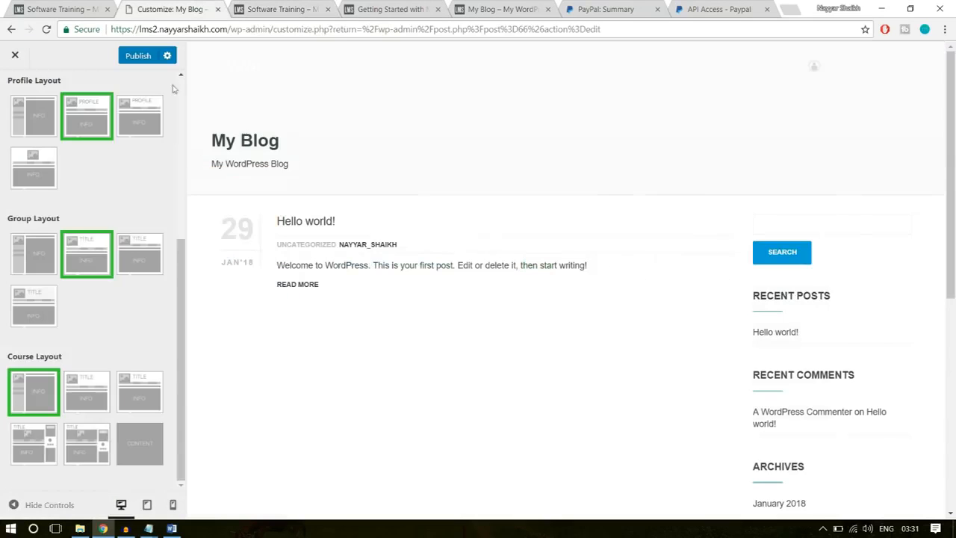
pyautogui.click(80, 402)
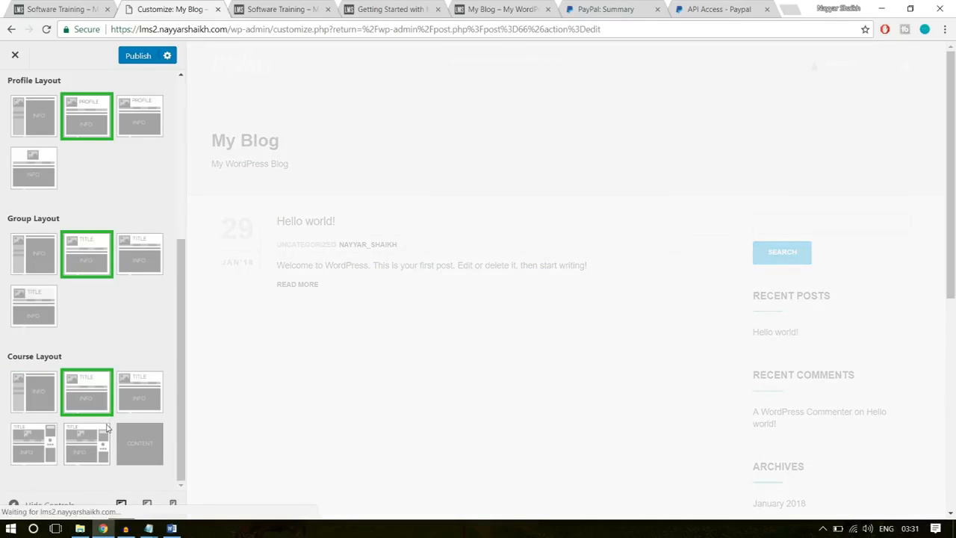
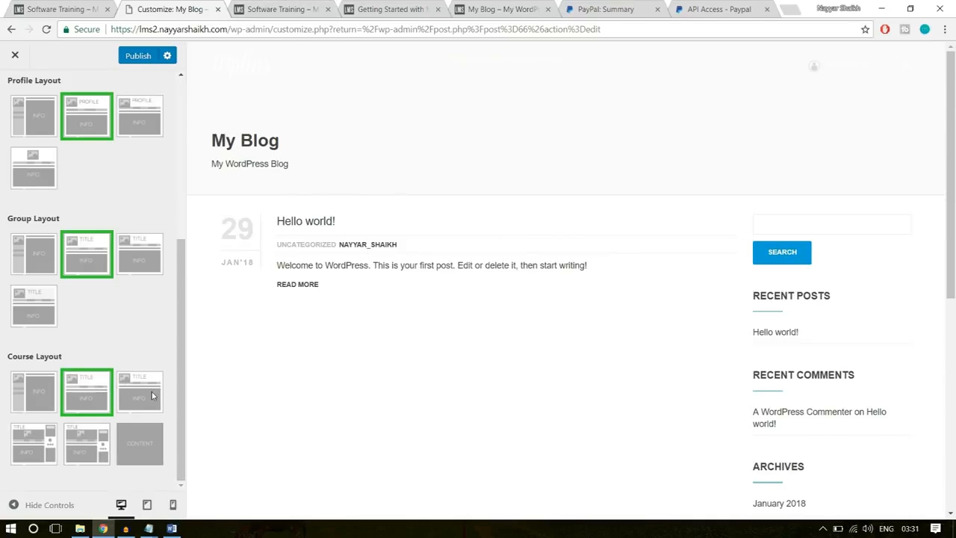
# - Review the theme layout choices for directory, profile, group and course, and publish the customized layouts
pyautogui.scroll(4, 120, 396)
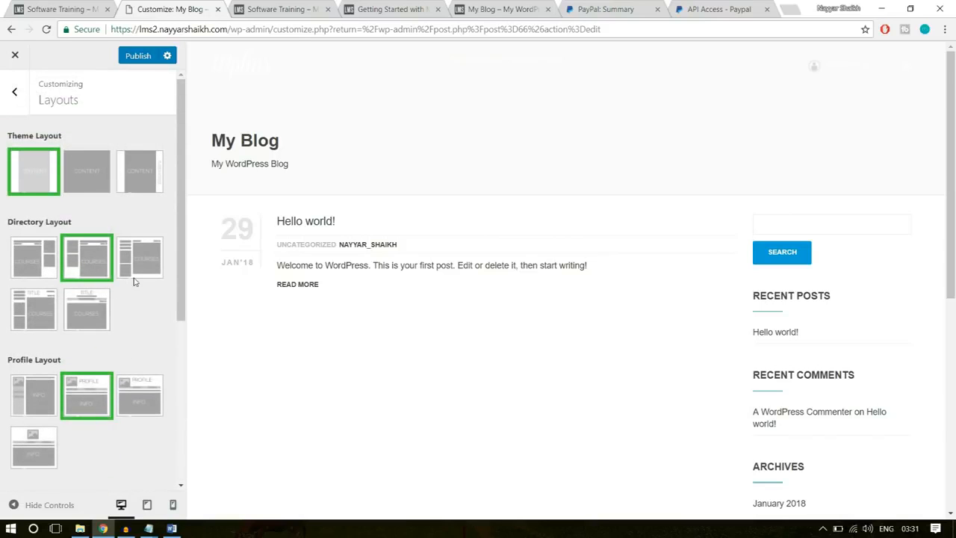
pyautogui.scroll(-4, 138, 314)
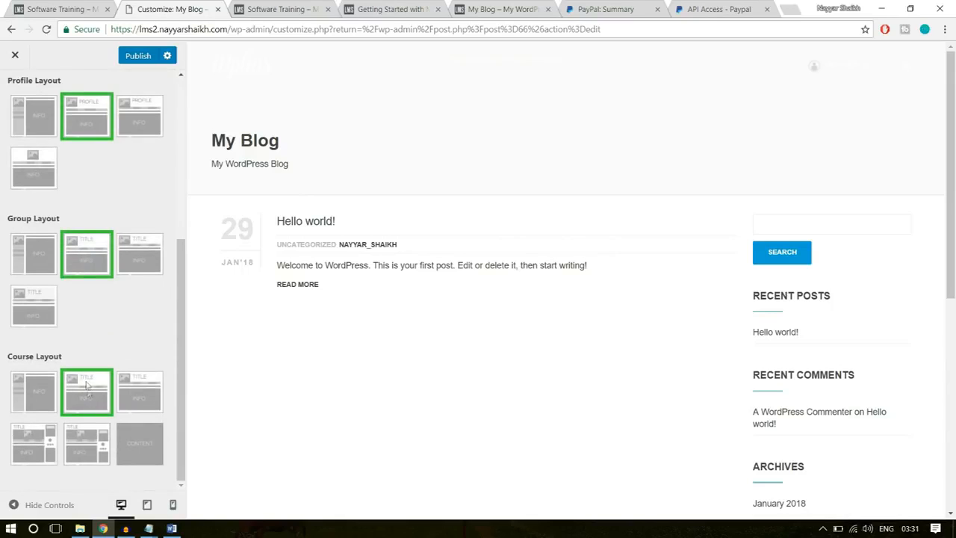
pyautogui.click(124, 57)
# - Reload the Software Training course page on the lms2 site and open its Home section
pyautogui.click(302, 9)
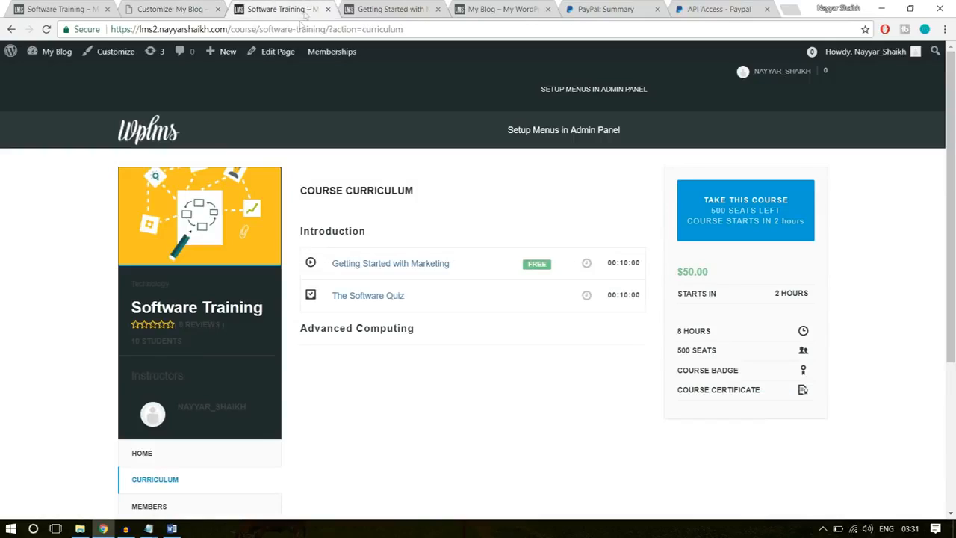
pyautogui.press('Return')
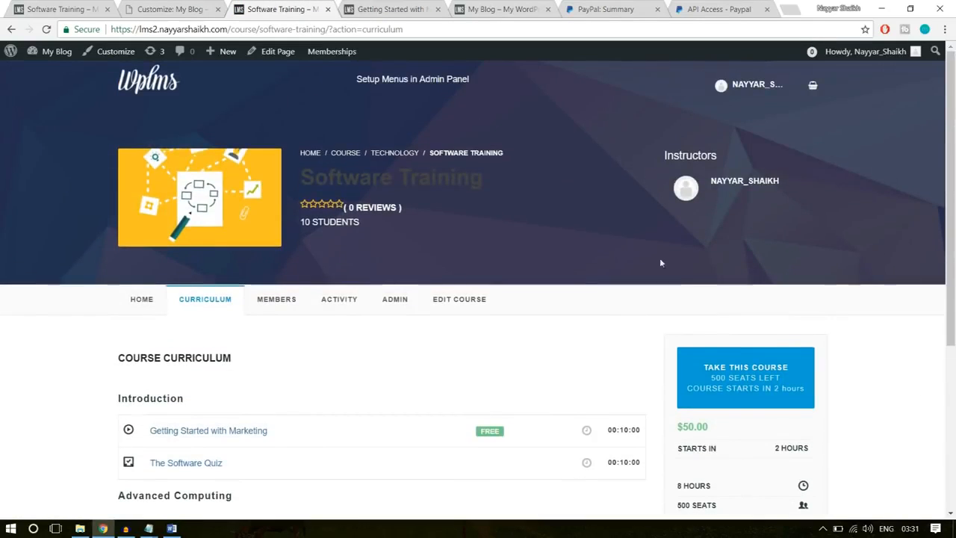
pyautogui.click(136, 307)
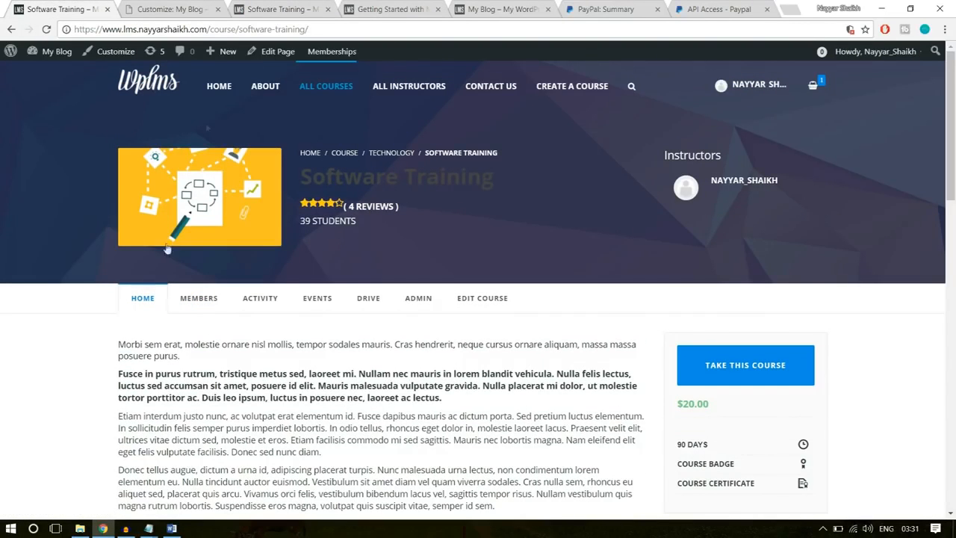
# - Compare the Software Training page on both sites, examining the description, curriculum and reviews areas
pyautogui.click(245, 5)
pyautogui.click(93, 4)
pyautogui.click(281, 4)
pyautogui.click(72, 4)
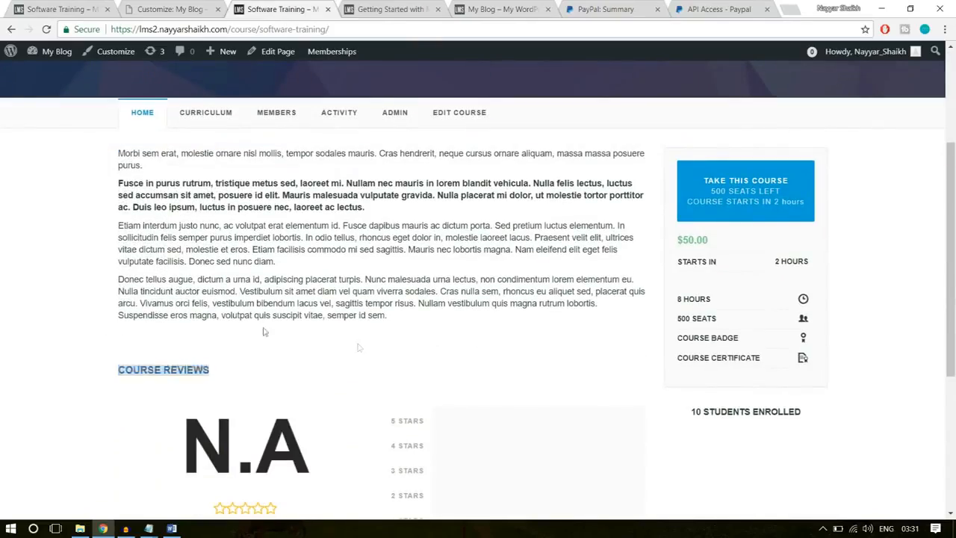
pyautogui.click(433, 348)
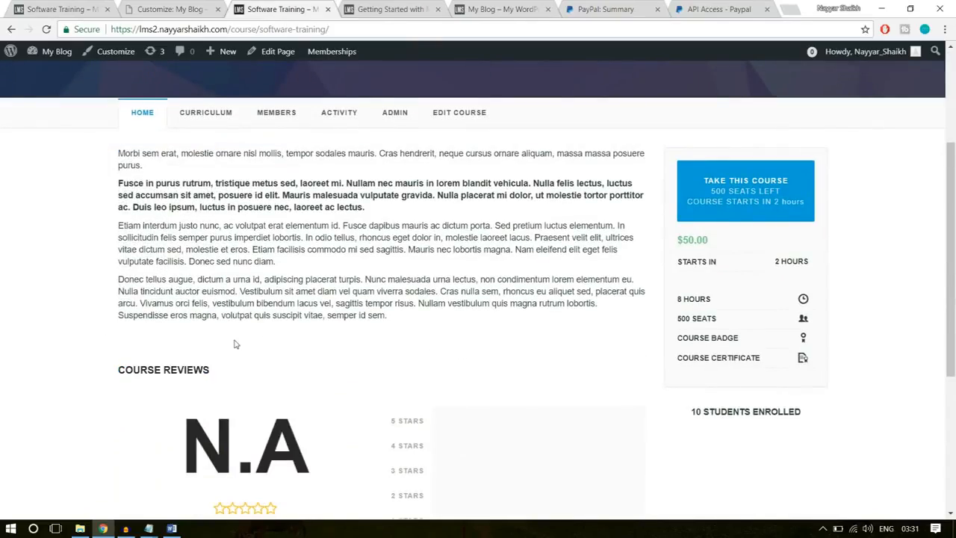
pyautogui.scroll(-1, 217, 306)
pyautogui.click(63, 9)
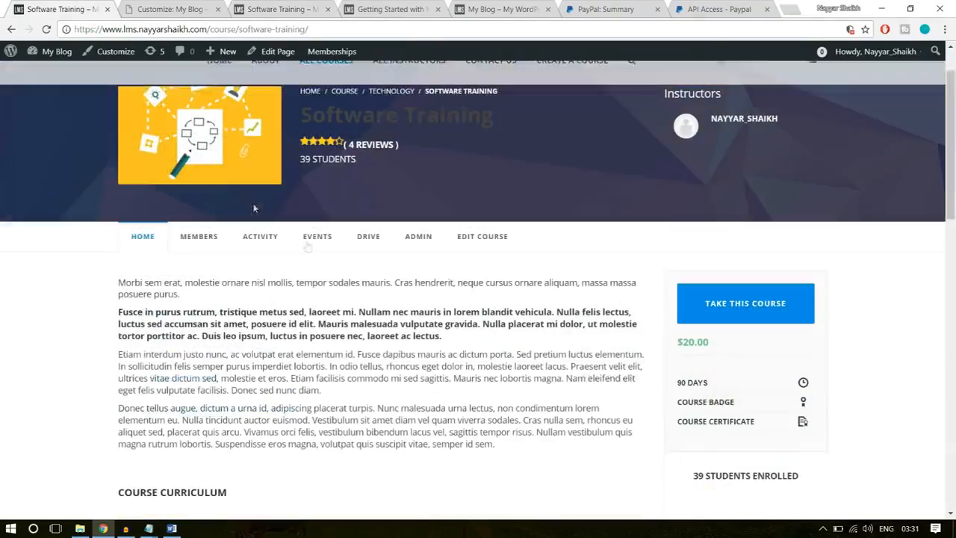
pyautogui.scroll(-1, 325, 258)
pyautogui.moveTo(415, 382); pyautogui.dragTo(101, 196)
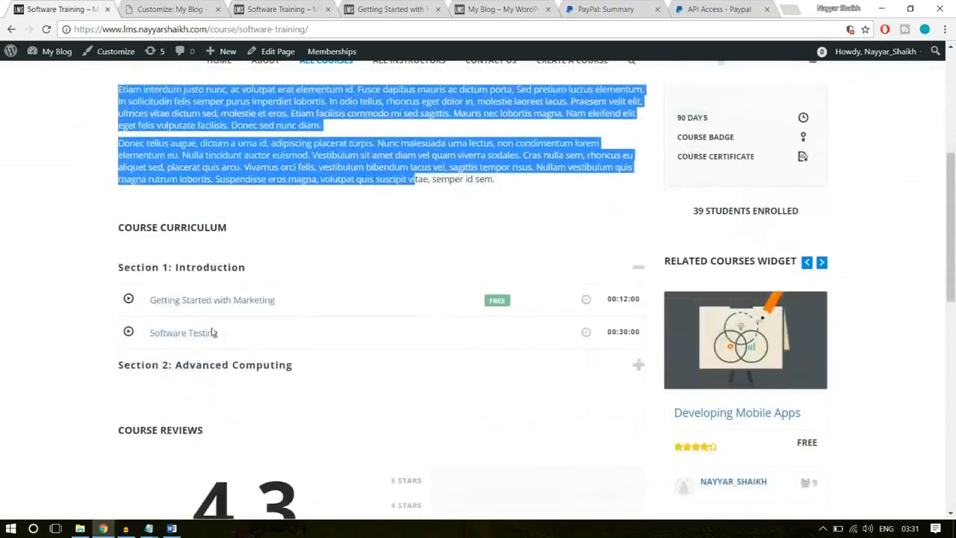
pyautogui.scroll(-1, 213, 332)
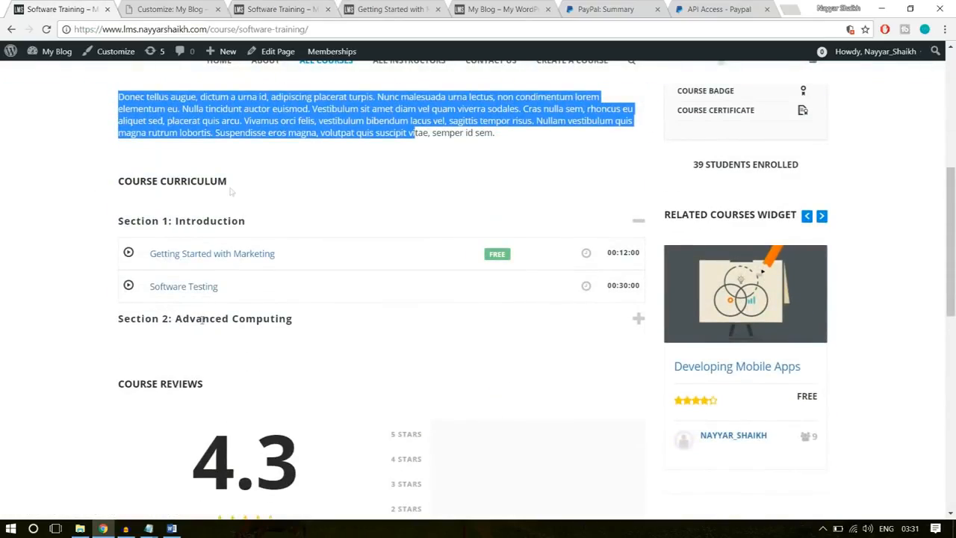
pyautogui.click(193, 8)
pyautogui.click(276, 9)
pyautogui.scroll(3, 239, 299)
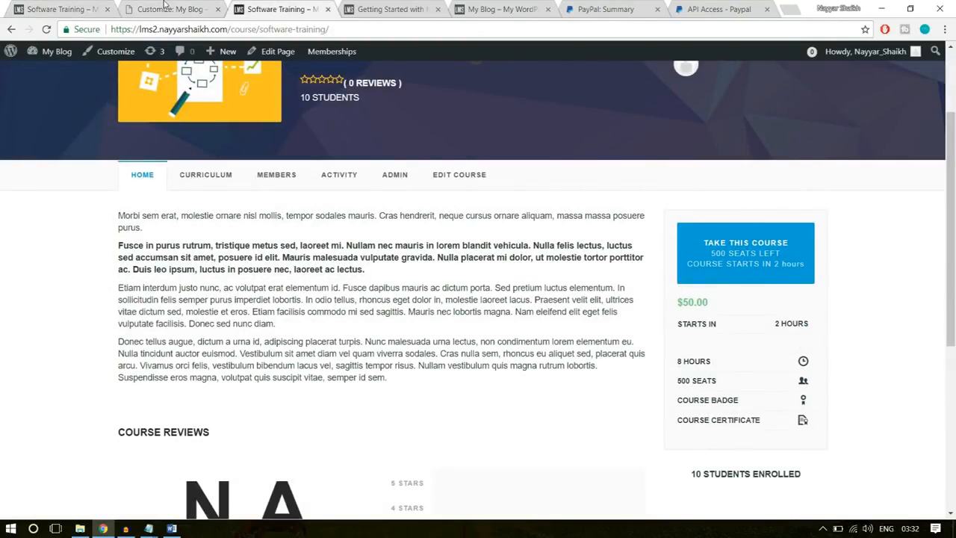
# - Close the theme customizer and open the WPLMS theme's Course Manager options
pyautogui.click(166, 7)
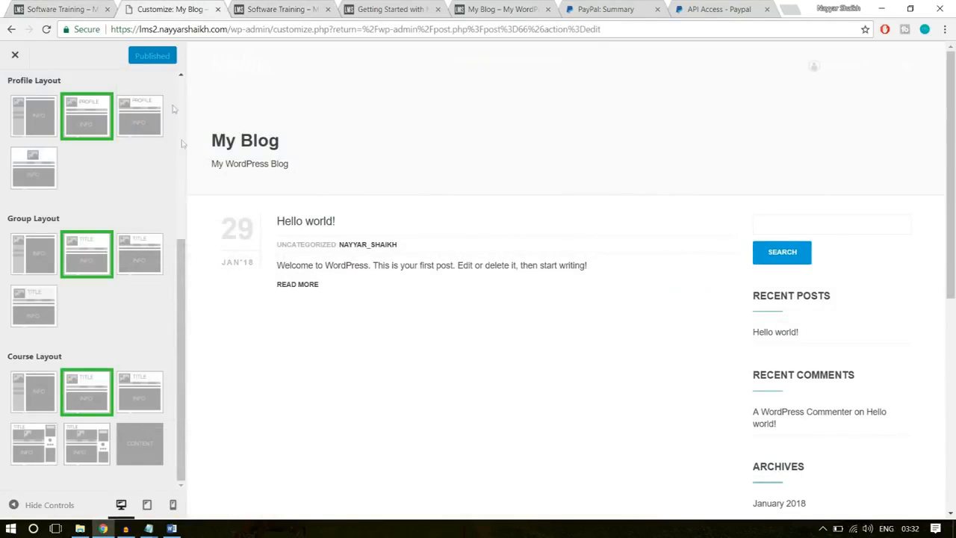
pyautogui.click(14, 56)
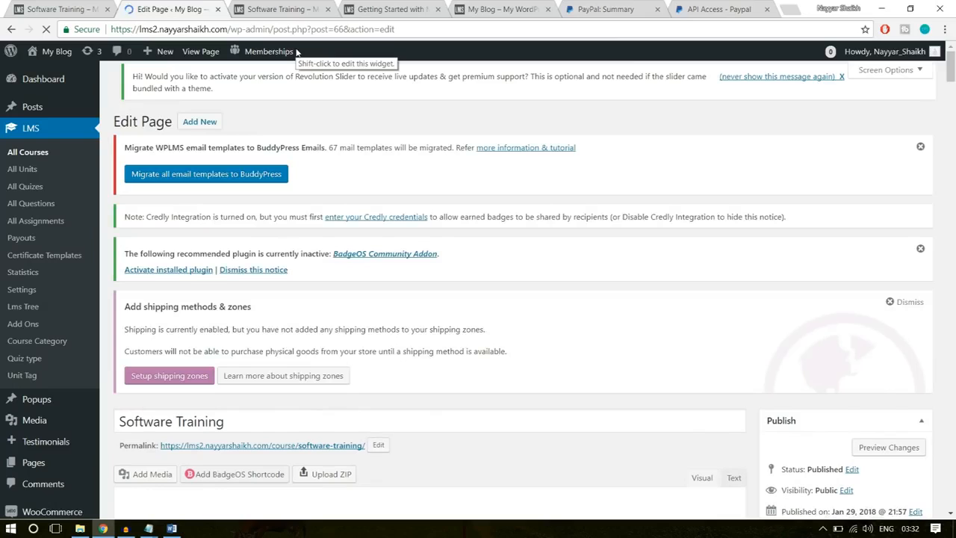
pyautogui.click(276, 9)
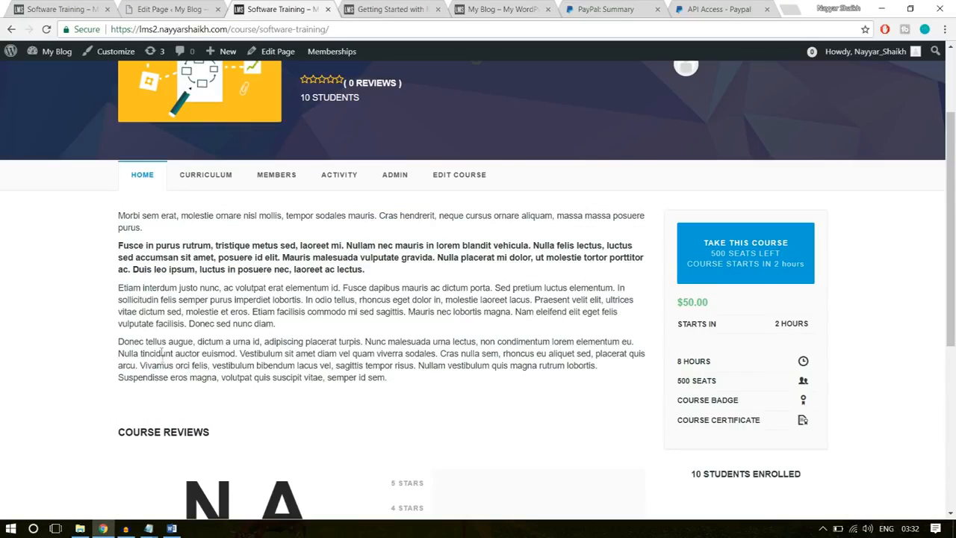
pyautogui.scroll(-2, 251, 379)
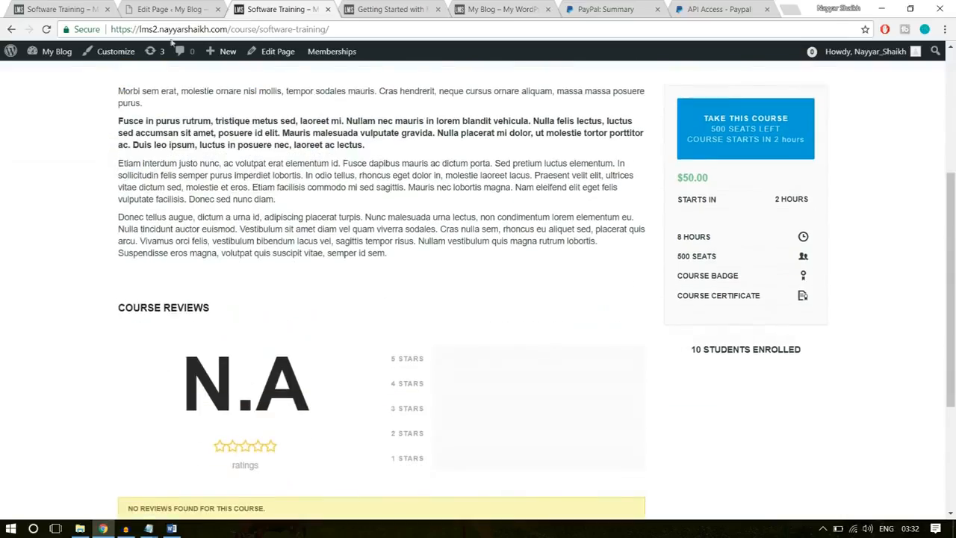
pyautogui.hotkey('ctrl', 'shift', 'Tab')
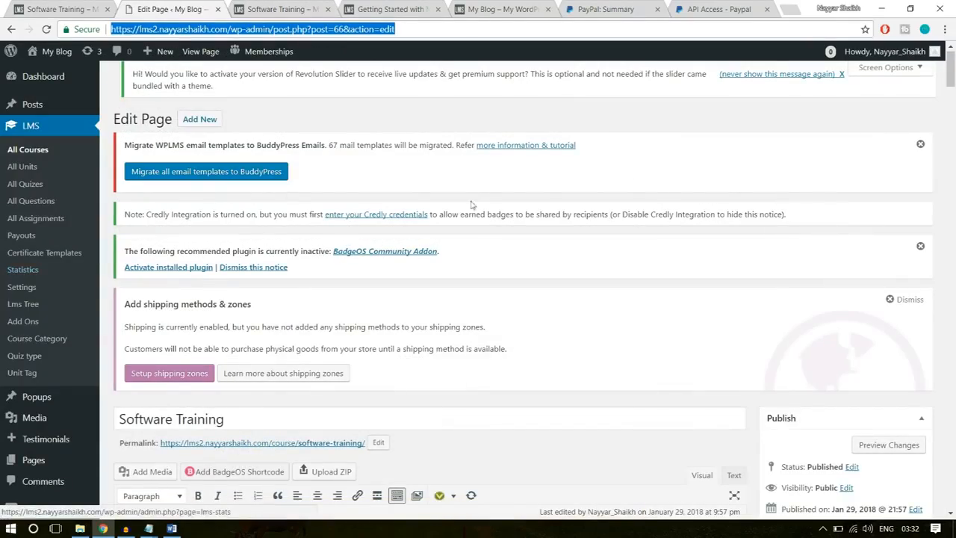
pyautogui.scroll(-5, 60, 295)
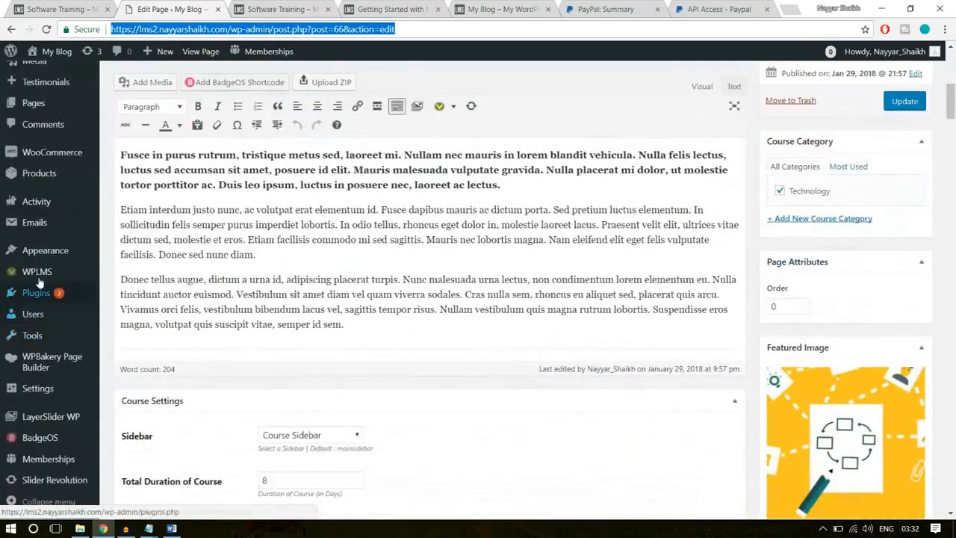
pyautogui.moveTo(41, 275)
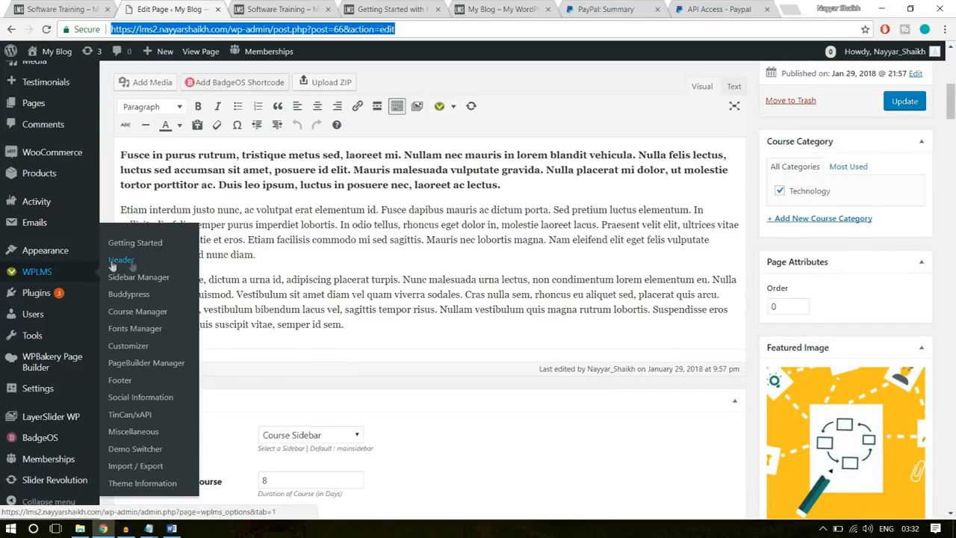
pyautogui.click(130, 298)
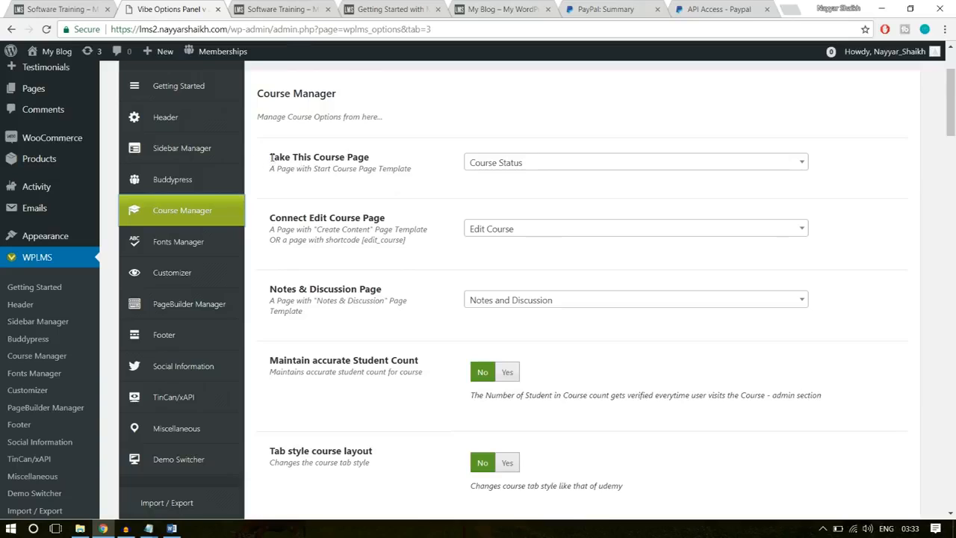
# - Review the course page assignments and set Maintain accurate Student Count to Yes
pyautogui.moveTo(272, 157); pyautogui.dragTo(365, 159)
pyautogui.click(390, 165)
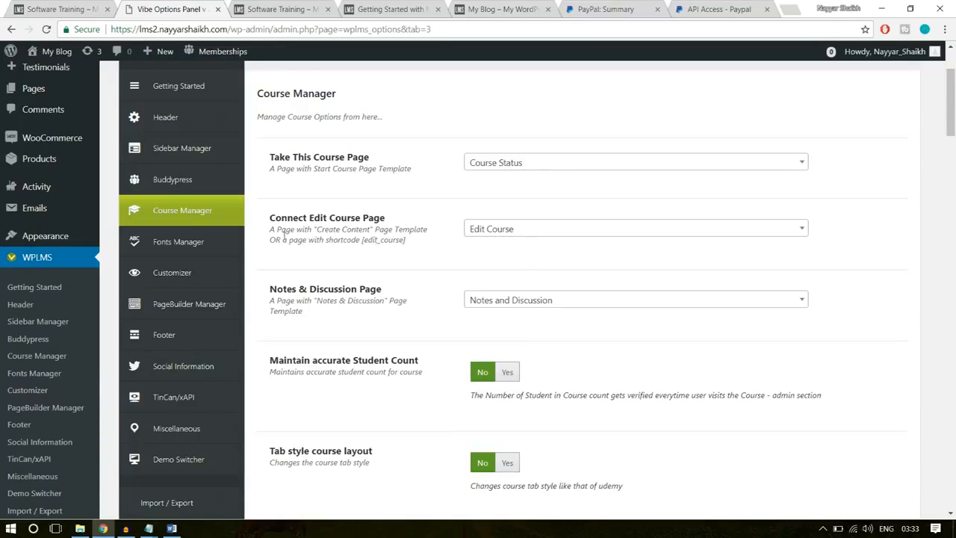
pyautogui.moveTo(270, 218); pyautogui.dragTo(392, 224)
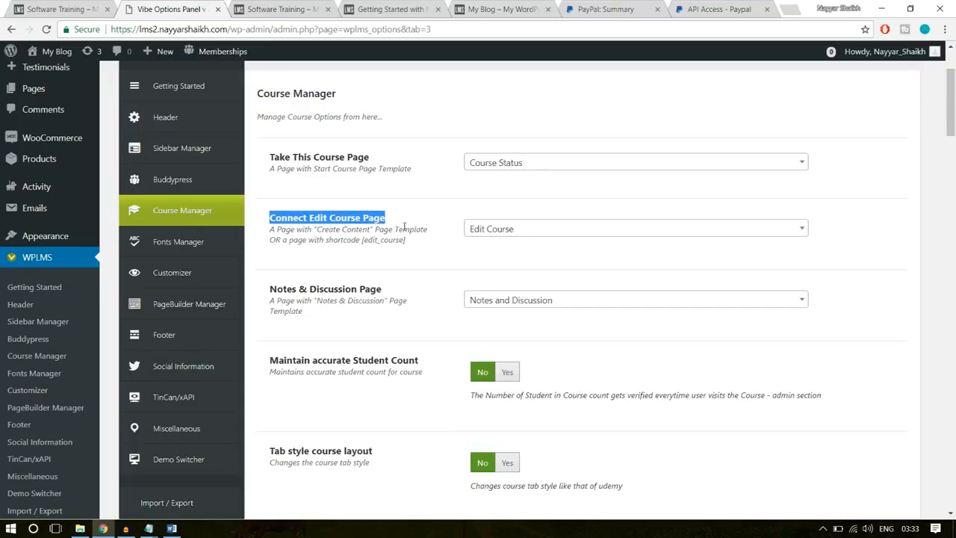
pyautogui.click(532, 272)
pyautogui.scroll(-3, 572, 265)
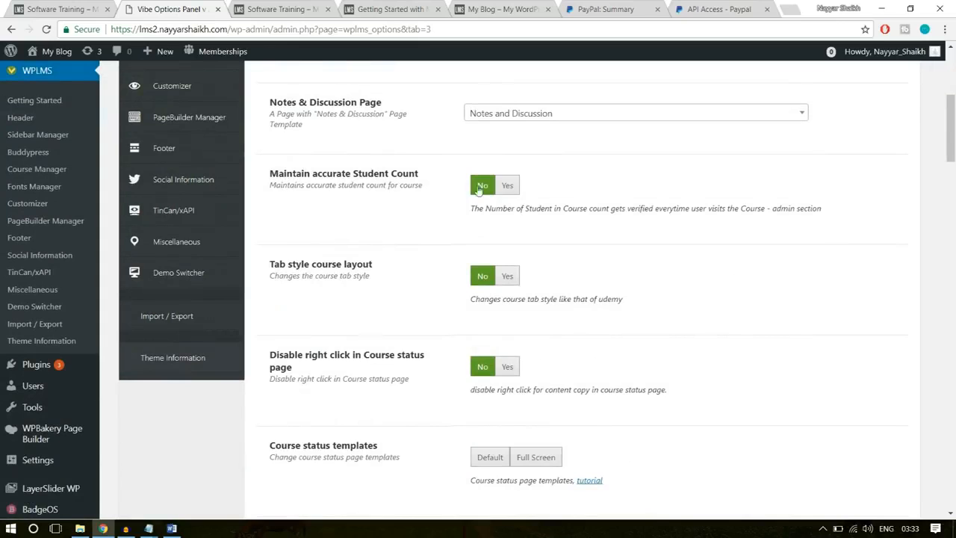
pyautogui.click(507, 186)
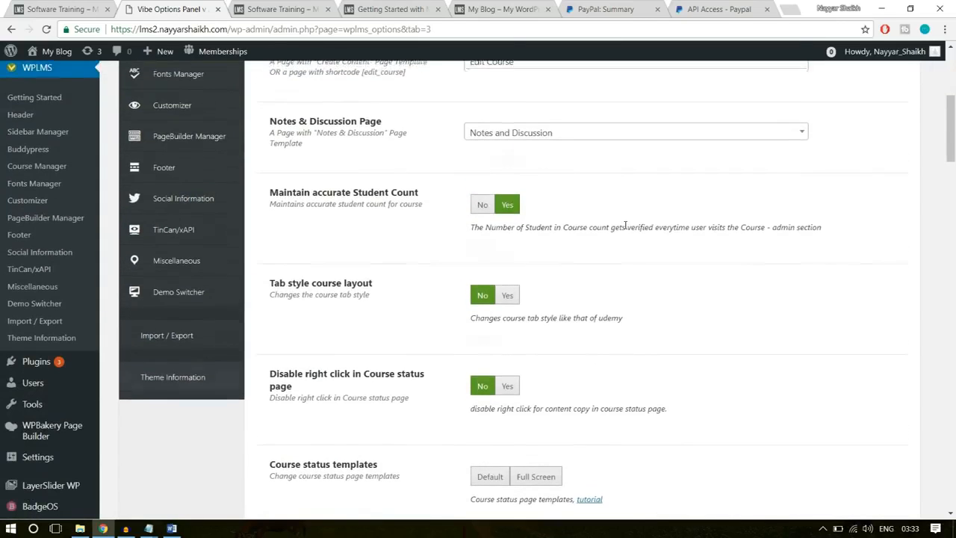
# - Set Tab style course layout to Yes, referring to the open Software Training course page
pyautogui.scroll(-1, 300, 218)
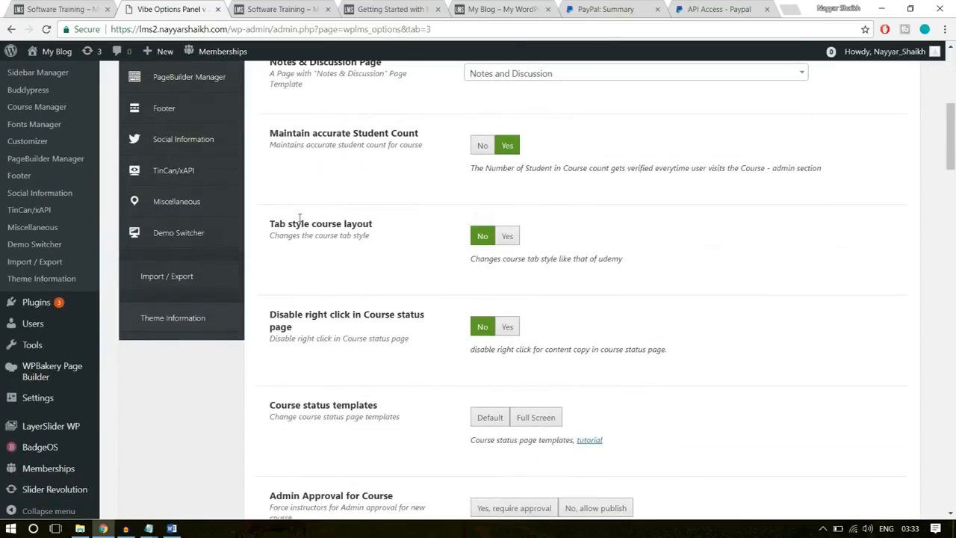
pyautogui.click(507, 239)
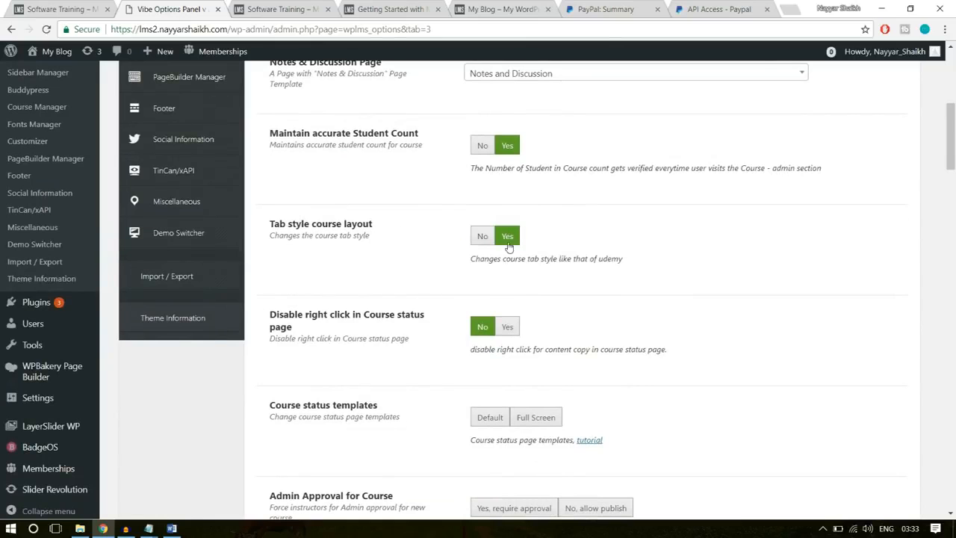
pyautogui.click(287, 9)
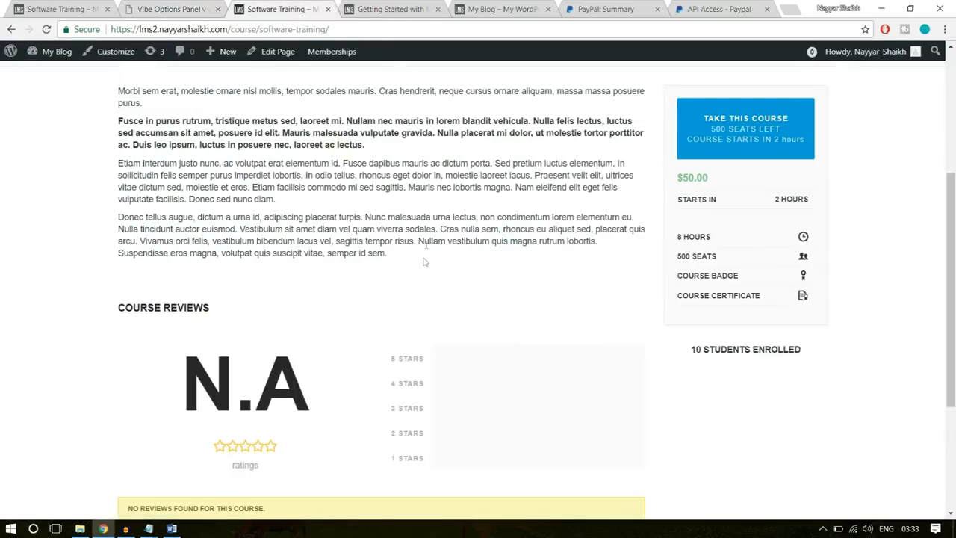
pyautogui.click(148, 8)
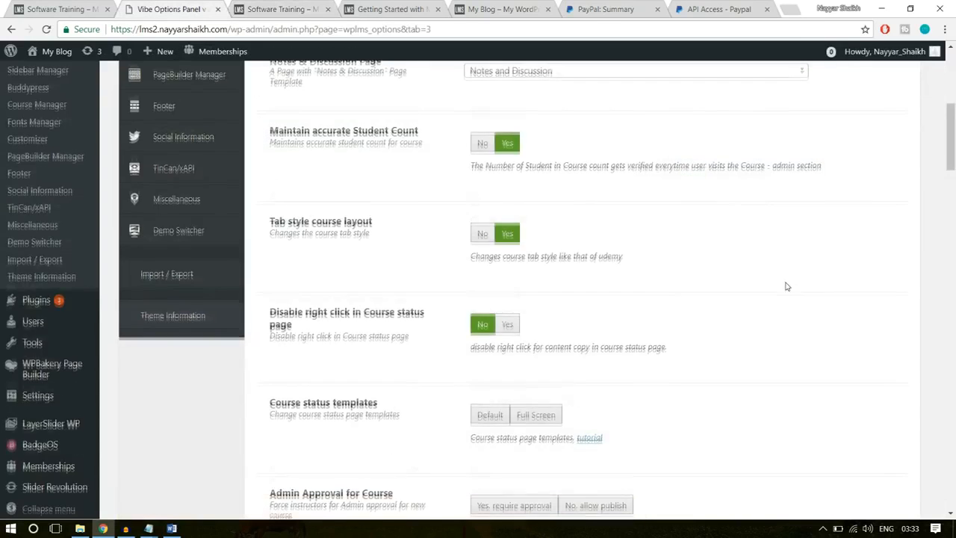
# - Set the course status template to Full Screen and require admin approval for new courses
pyautogui.scroll(-1, 672, 276)
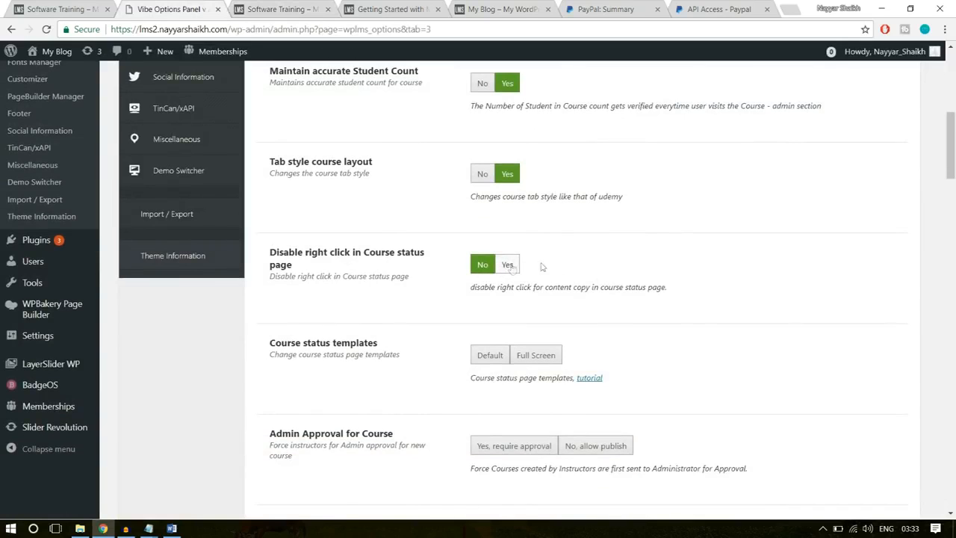
pyautogui.scroll(-2, 672, 277)
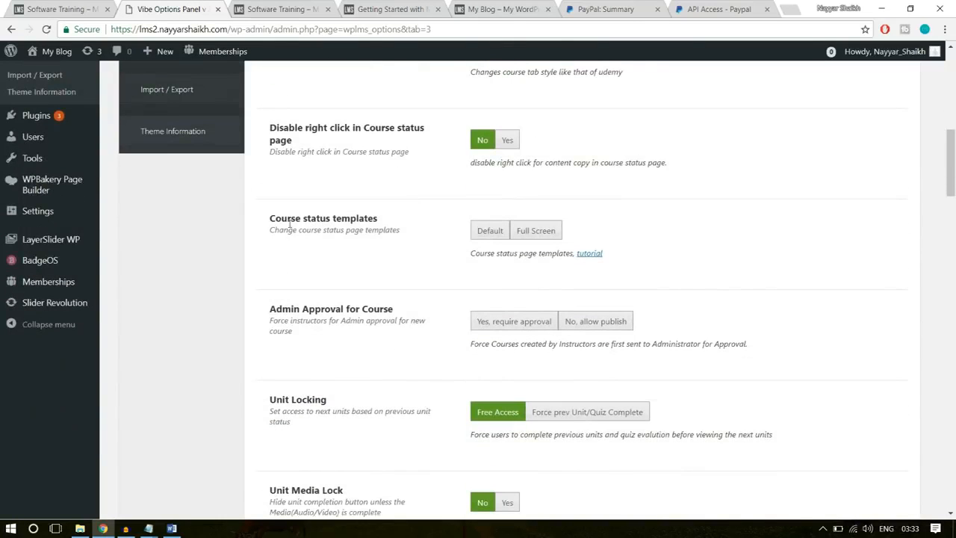
pyautogui.click(540, 232)
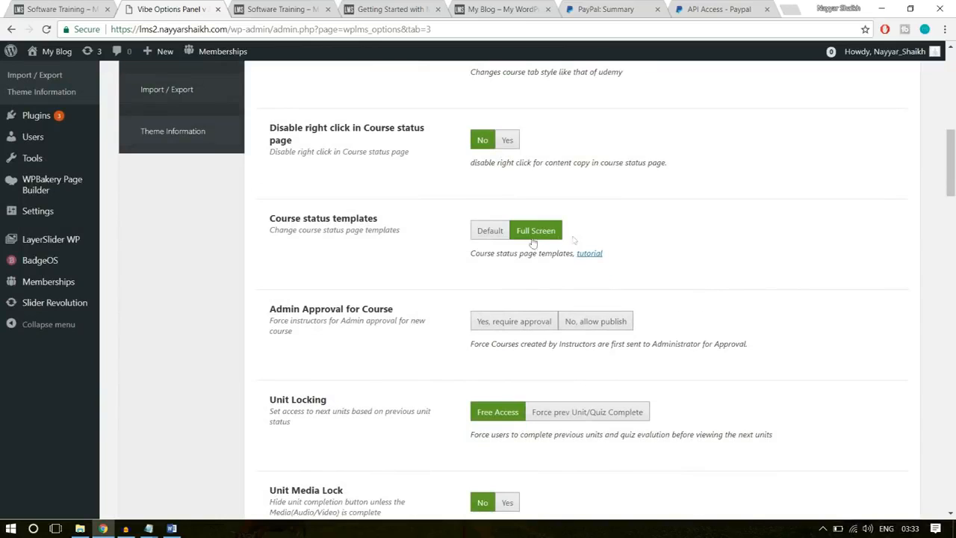
pyautogui.scroll(-1, 717, 255)
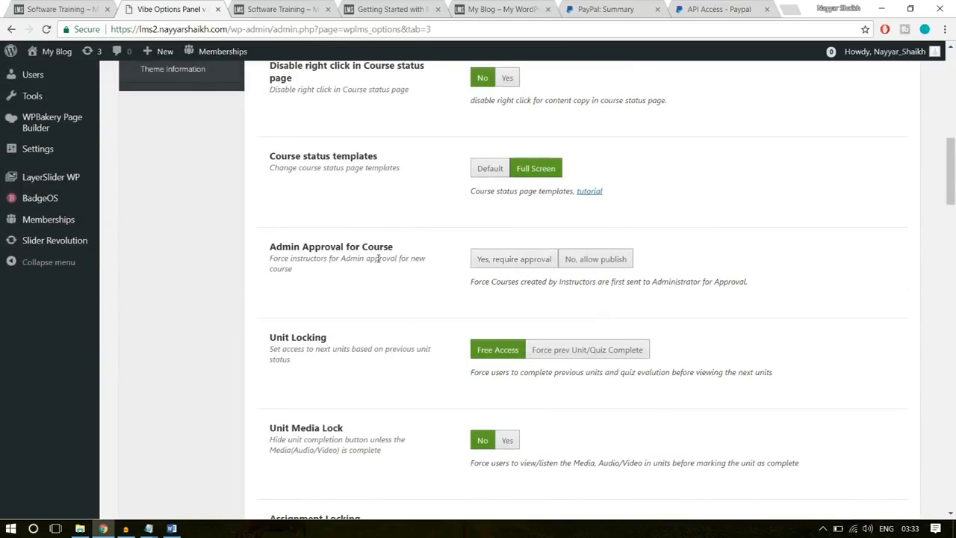
pyautogui.click(511, 261)
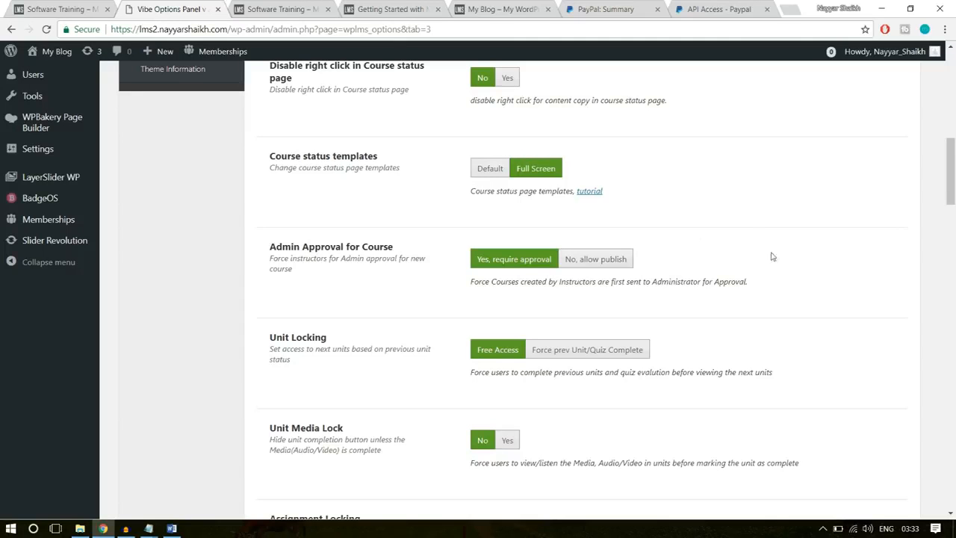
# - Set the default course block style to the design showing course, price and star rating
pyautogui.scroll(-15, 775, 258)
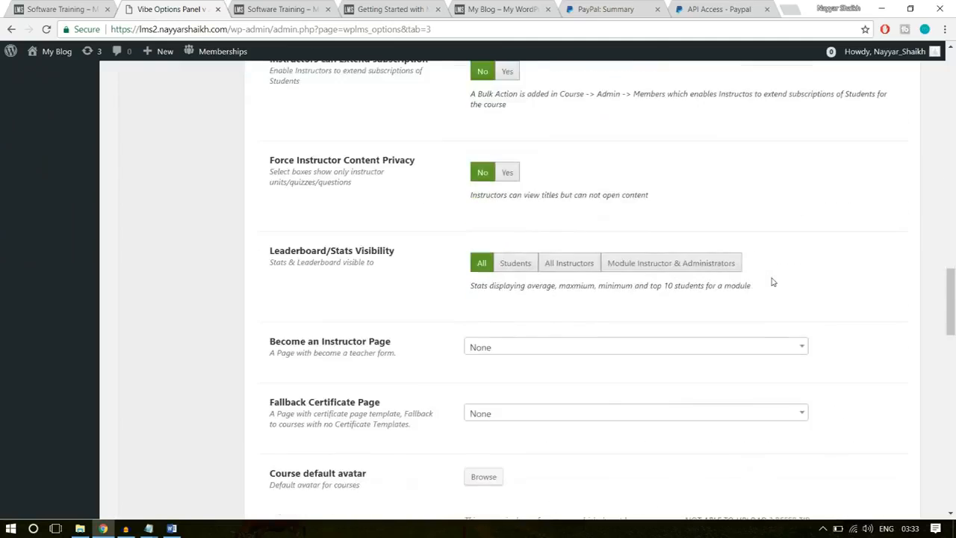
pyautogui.scroll(-10, 772, 283)
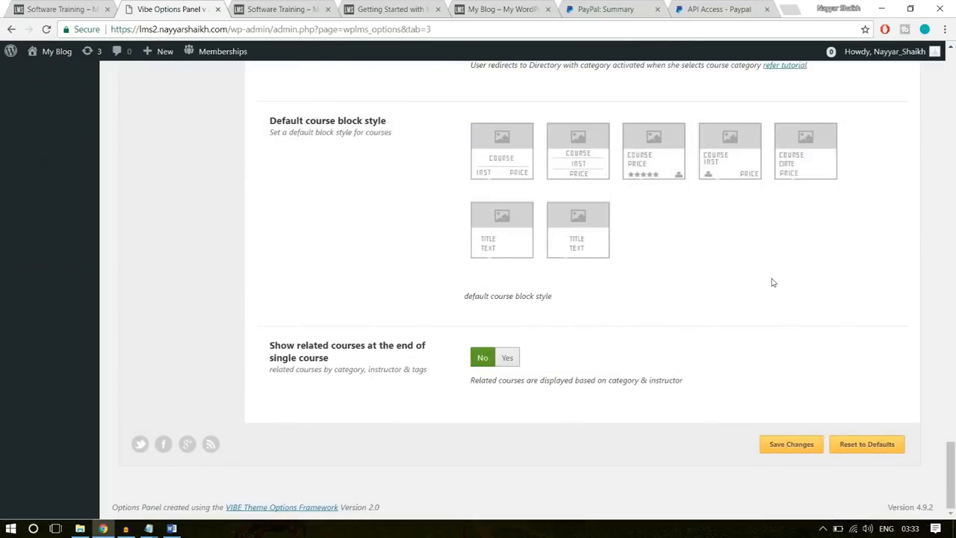
pyautogui.scroll(2, 800, 306)
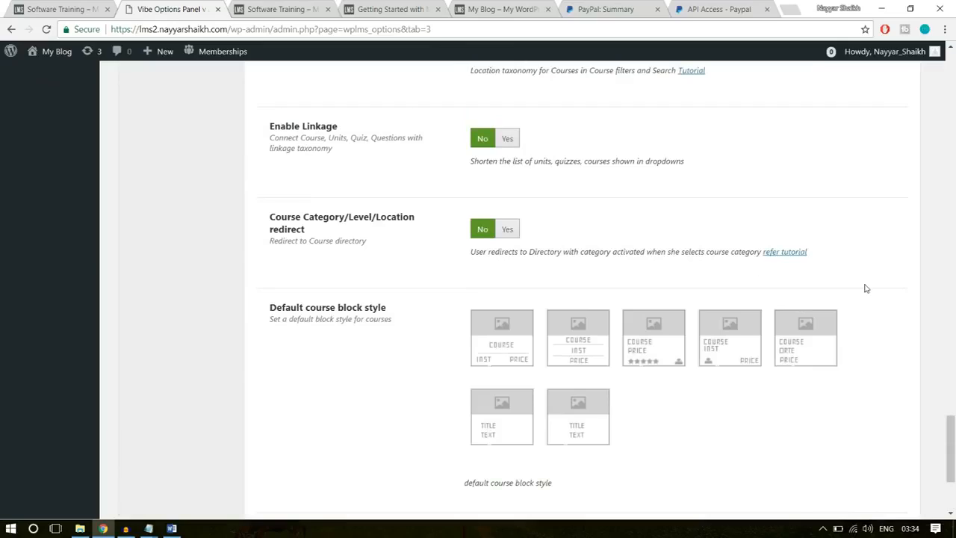
pyautogui.scroll(20, 865, 288)
pyautogui.scroll(6, 865, 289)
pyautogui.scroll(-6, 865, 290)
pyautogui.scroll(-5, 654, 303)
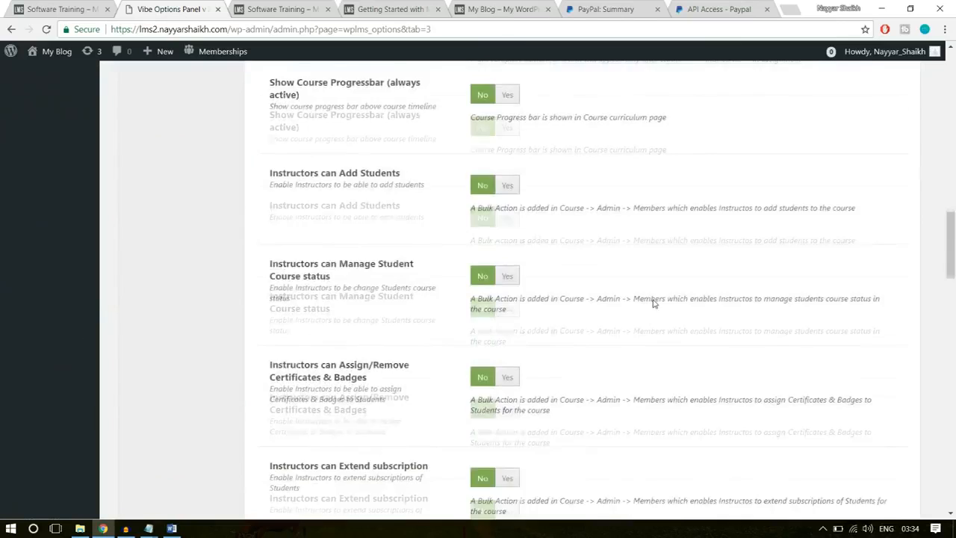
pyautogui.scroll(-15, 654, 303)
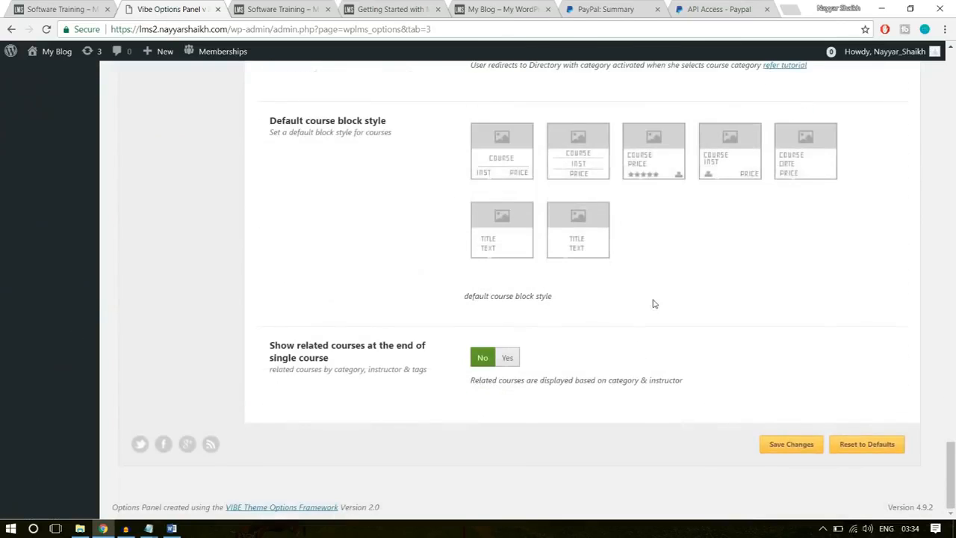
pyautogui.scroll(1, 653, 304)
pyautogui.moveTo(270, 182); pyautogui.dragTo(378, 184)
pyautogui.click(398, 186)
pyautogui.click(646, 220)
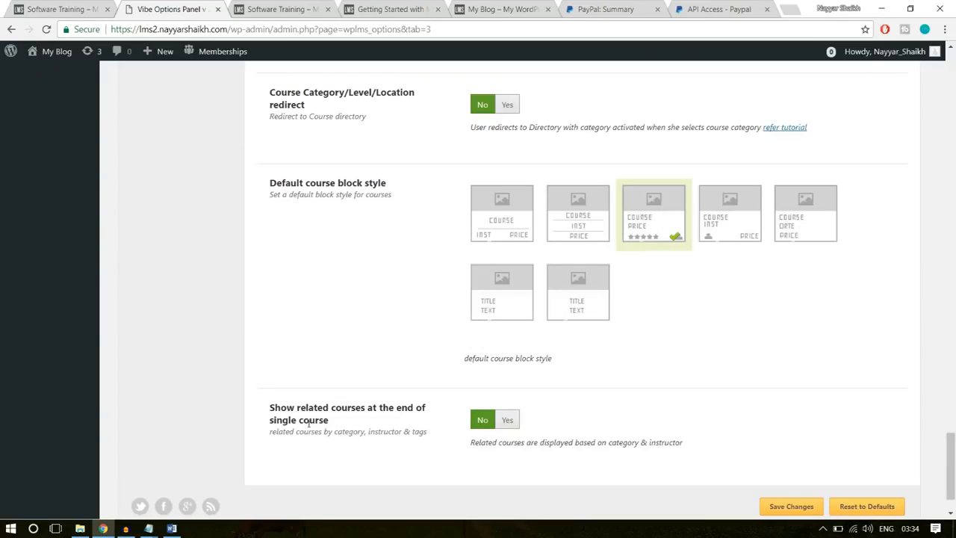
# - Set Show related courses at the end of single course to Yes, referring to the reference Software Training page's Related Courses section
pyautogui.moveTo(270, 408); pyautogui.dragTo(337, 421)
pyautogui.click(395, 415)
pyautogui.click(507, 420)
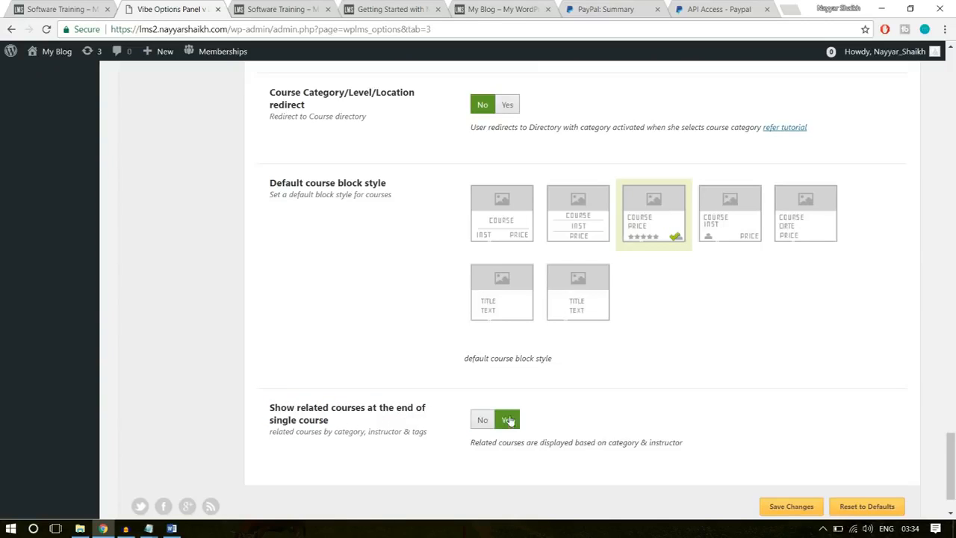
pyautogui.click(90, 9)
pyautogui.scroll(-15, 304, 322)
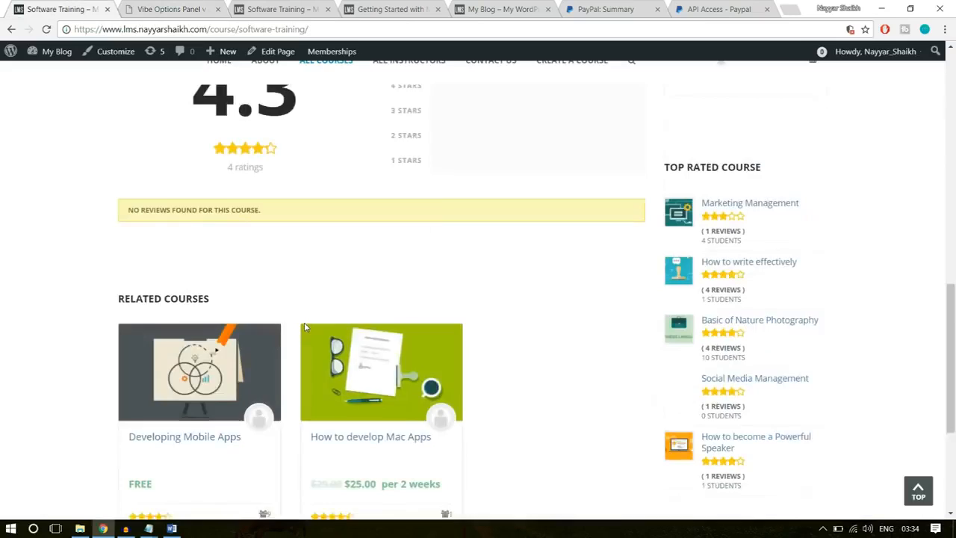
pyautogui.scroll(2, 531, 350)
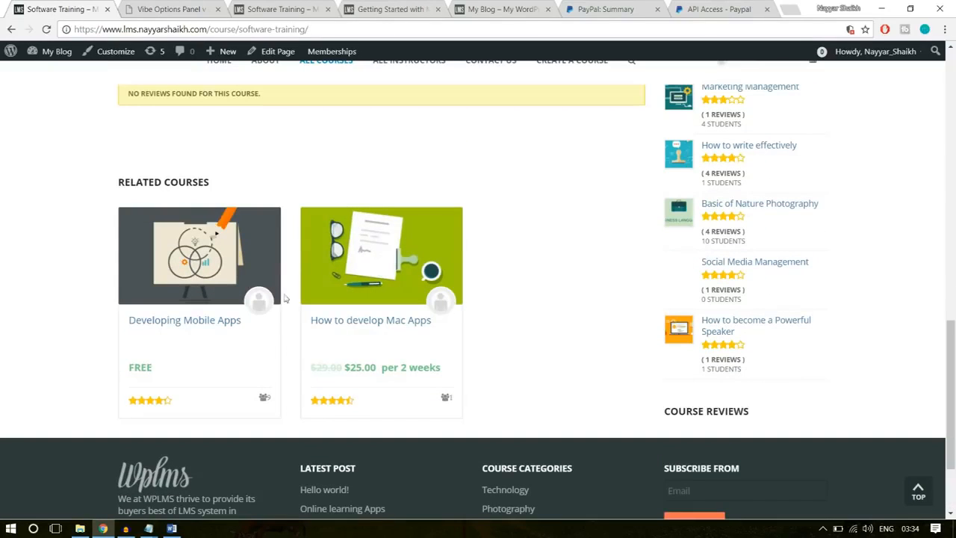
# - Return to the WPLMS options and save the Course Manager changes
pyautogui.click(120, 7)
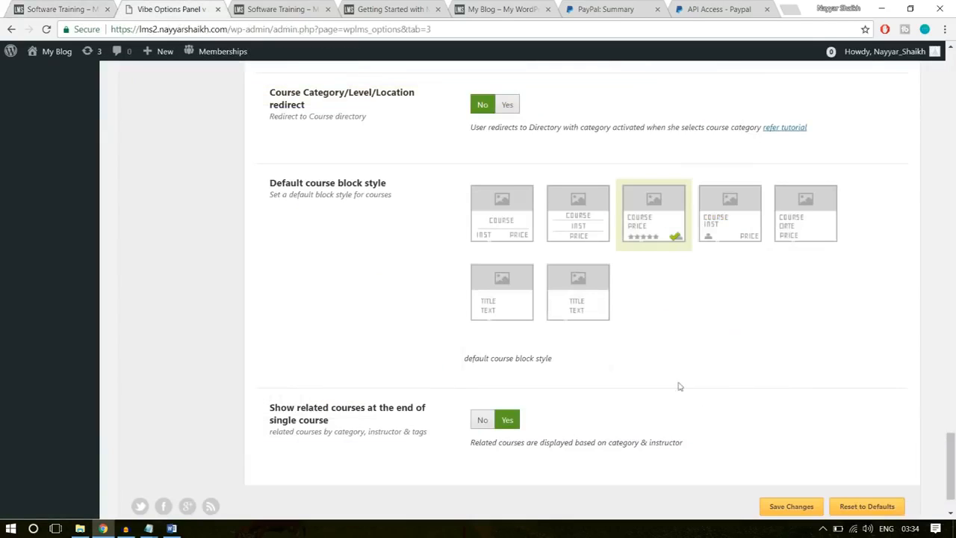
pyautogui.scroll(-1, 798, 439)
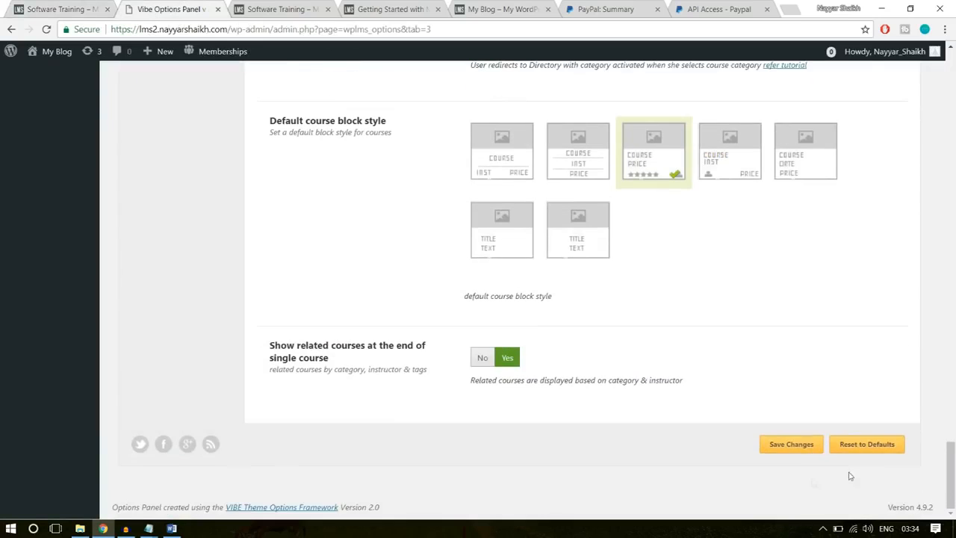
pyautogui.click(797, 446)
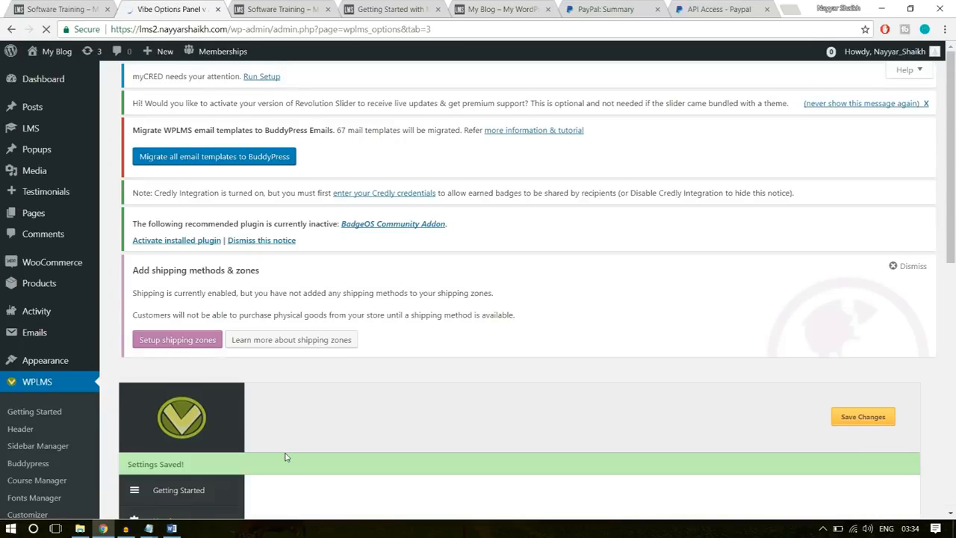
# - Reload the new site's Software Training page and examine its curriculum, reviews and tab layout
pyautogui.click(270, 10)
pyautogui.click(272, 29)
pyautogui.press('Return')
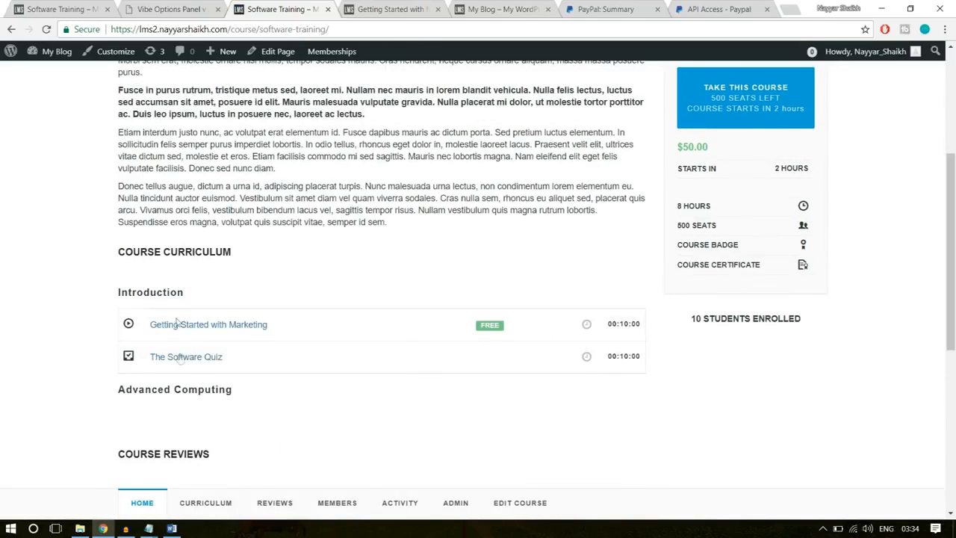
pyautogui.scroll(-5, 202, 381)
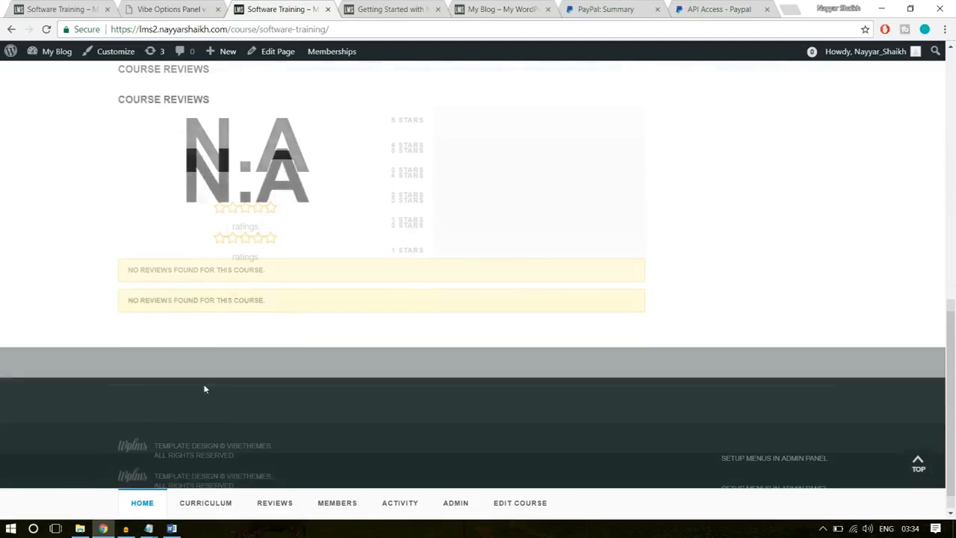
pyautogui.tripleClick(168, 284)
pyautogui.click(266, 331)
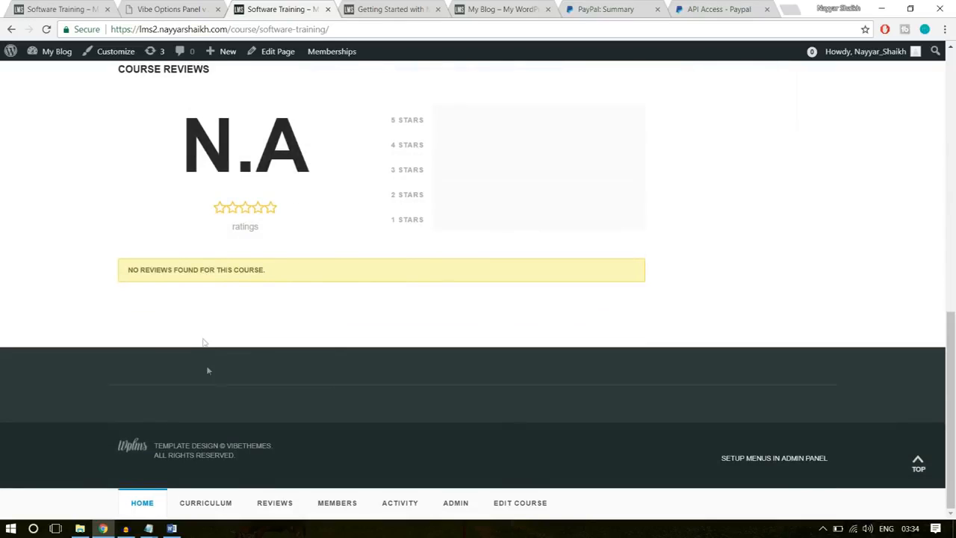
pyautogui.scroll(10, 211, 364)
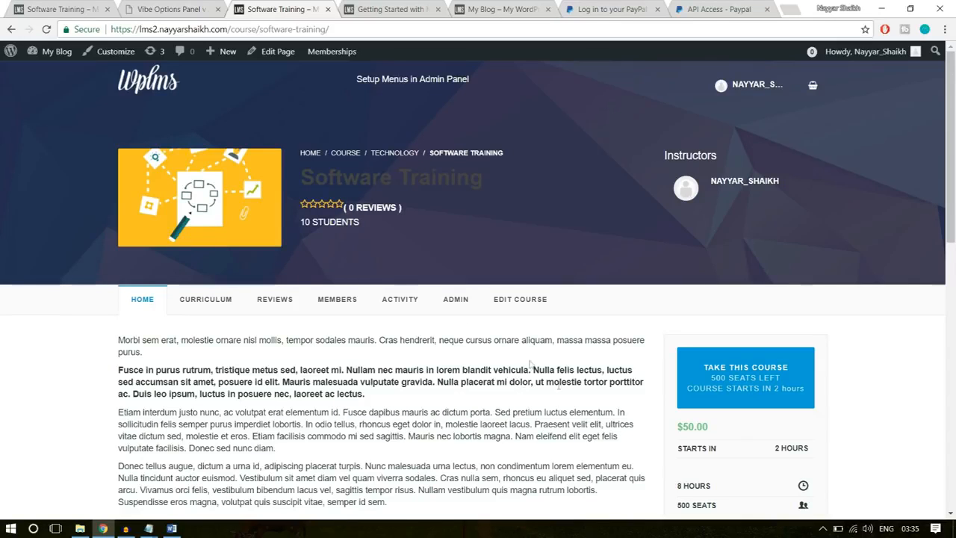
# - Open the new site's home page through its logo and look over the current content
pyautogui.click(144, 87)
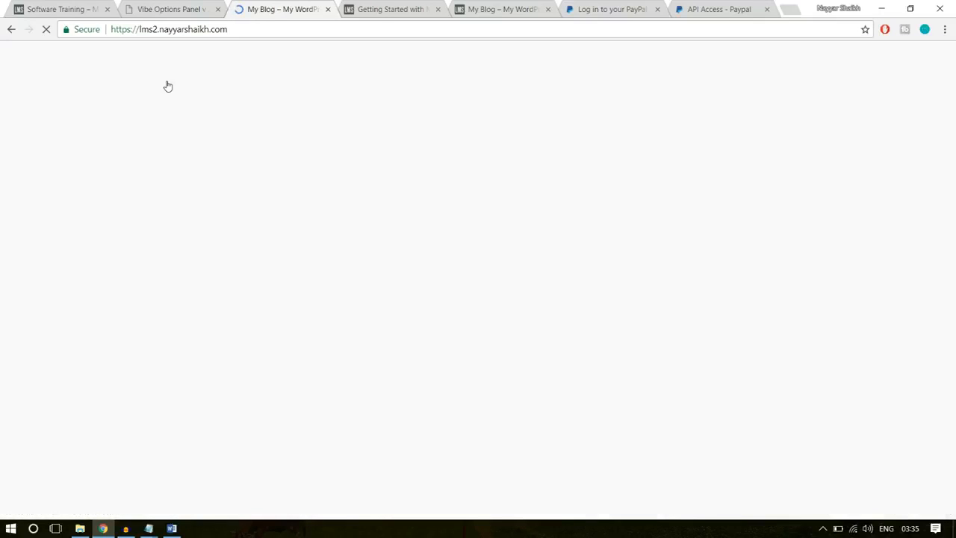
pyautogui.scroll(-10, 582, 424)
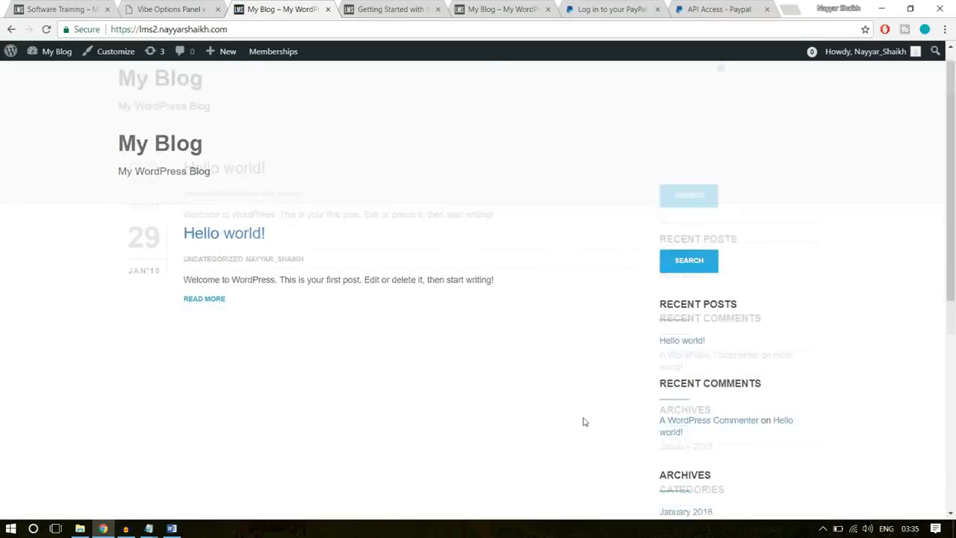
pyautogui.scroll(9, 581, 438)
# - Open the reference site's home page from its Software Training course page and examine the banner and sections
pyautogui.click(62, 9)
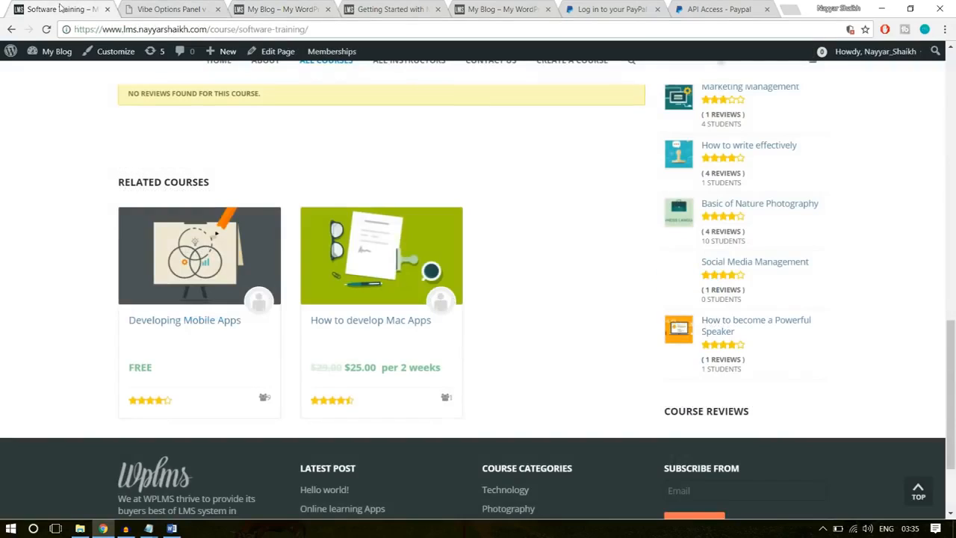
pyautogui.scroll(5, 108, 262)
pyautogui.scroll(6, 110, 263)
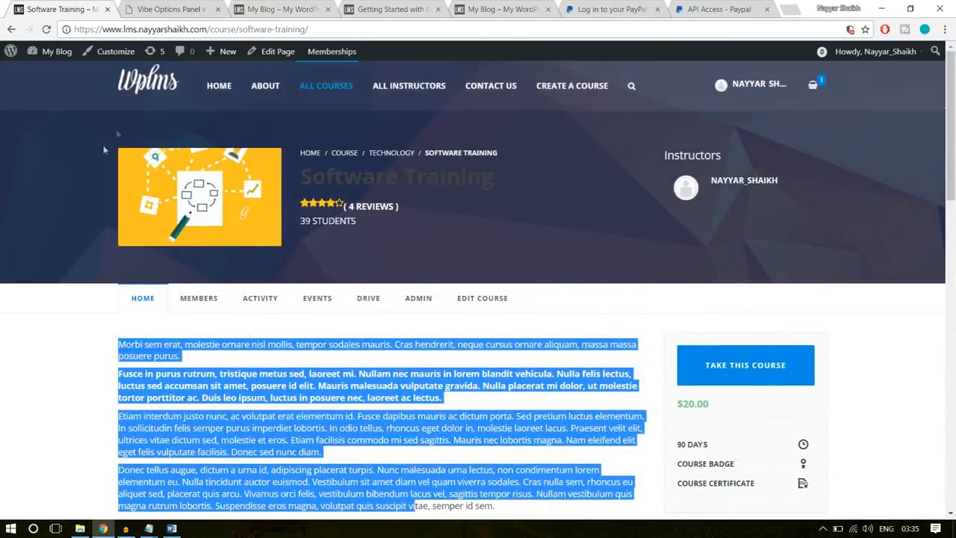
pyautogui.click(153, 82)
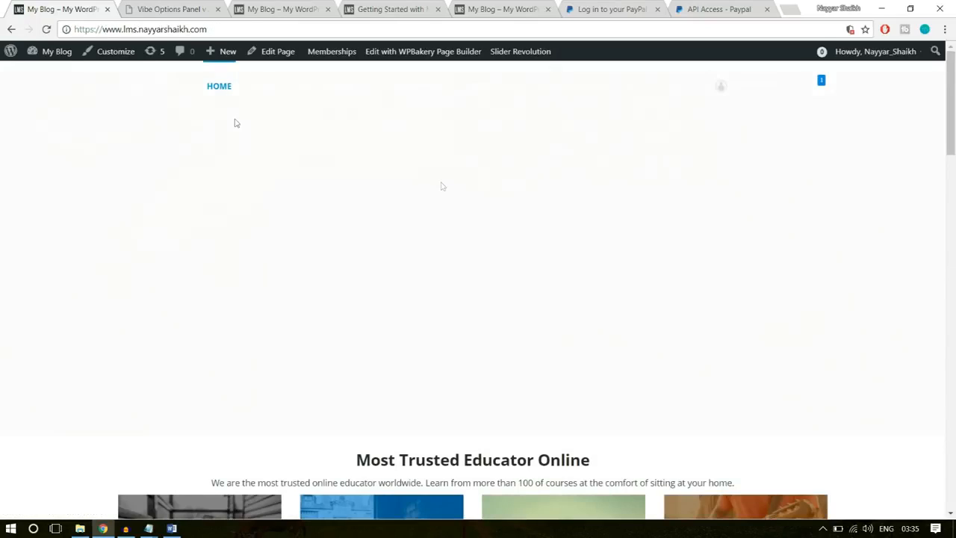
pyautogui.scroll(-5, 506, 348)
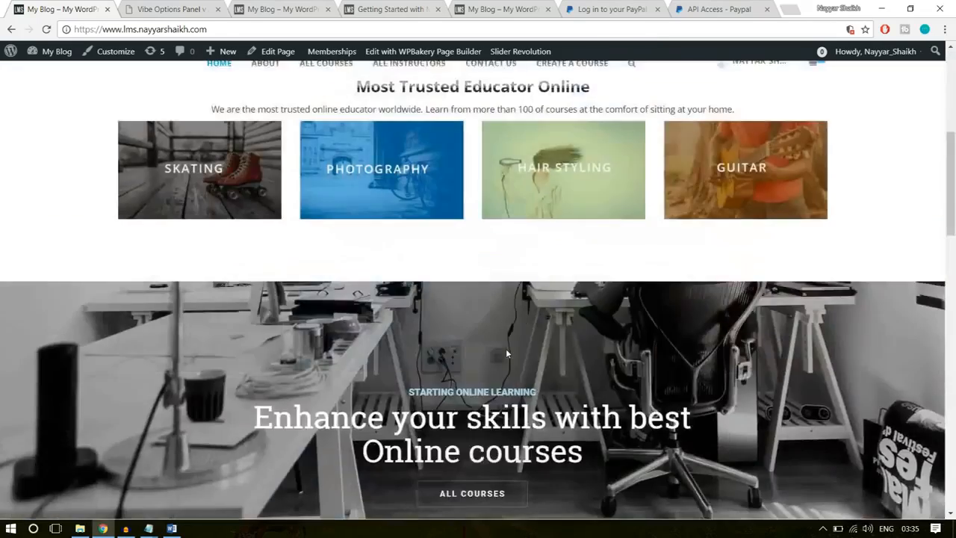
pyautogui.scroll(-4, 506, 348)
pyautogui.scroll(9, 506, 348)
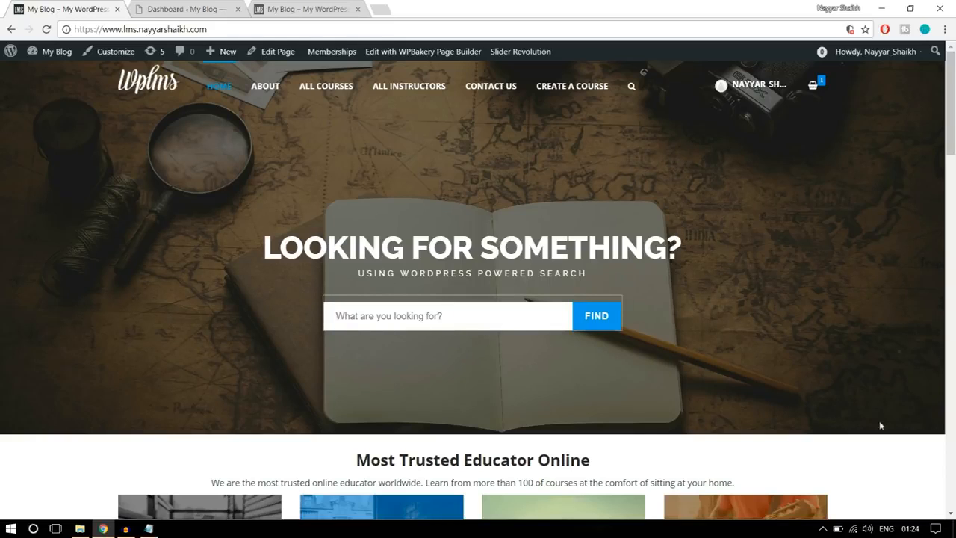
# - Open Slider Revolution from the new site's WordPress dashboard and start a new slider
pyautogui.click(187, 6)
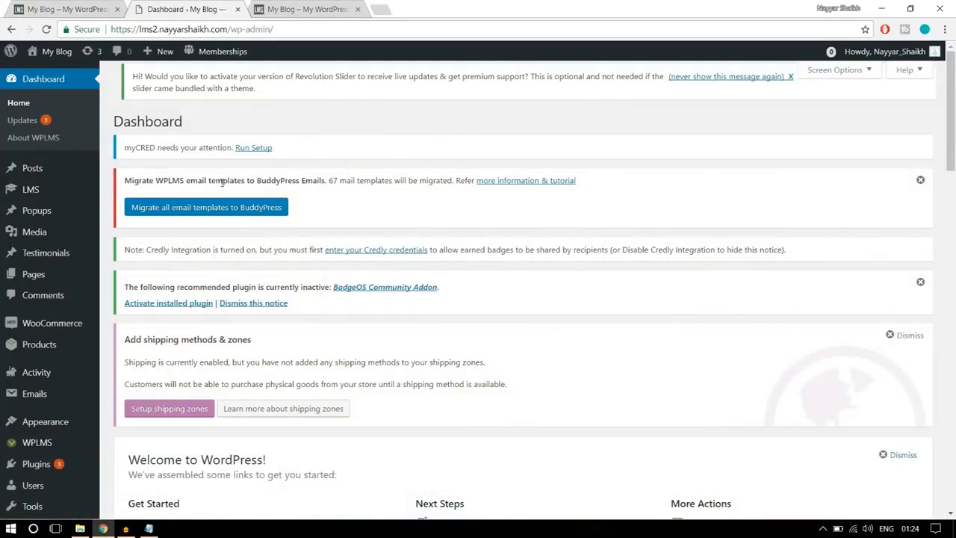
pyautogui.scroll(-6, 71, 333)
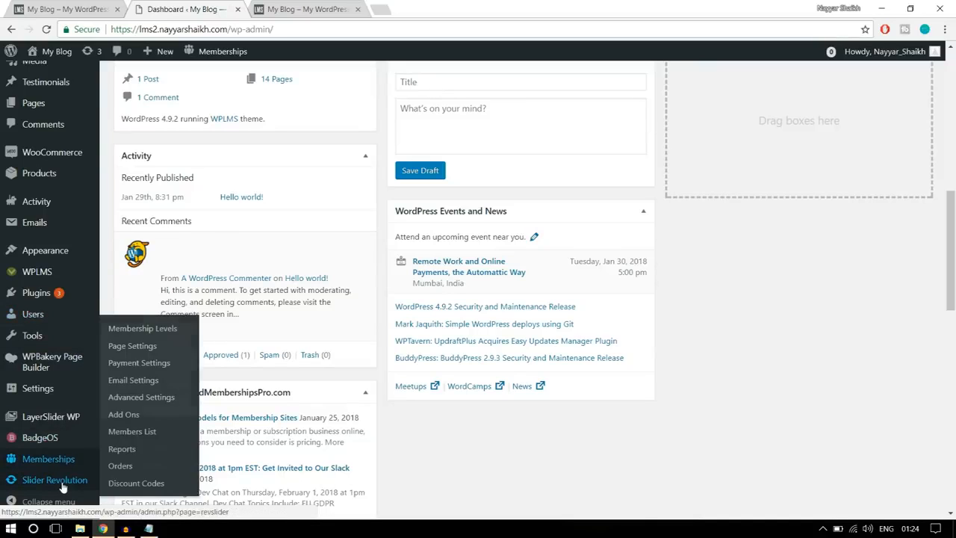
pyautogui.moveTo(63, 486)
pyautogui.click(65, 484)
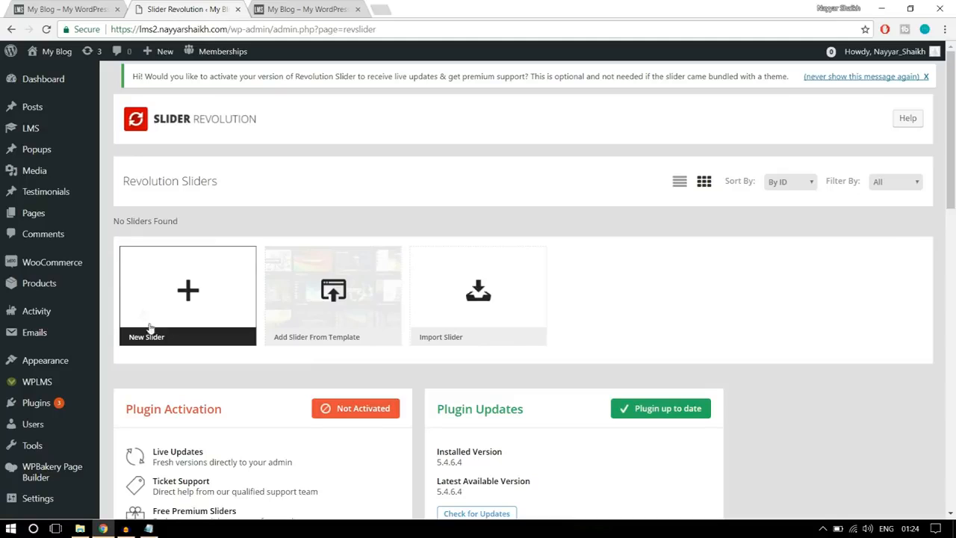
pyautogui.click(188, 297)
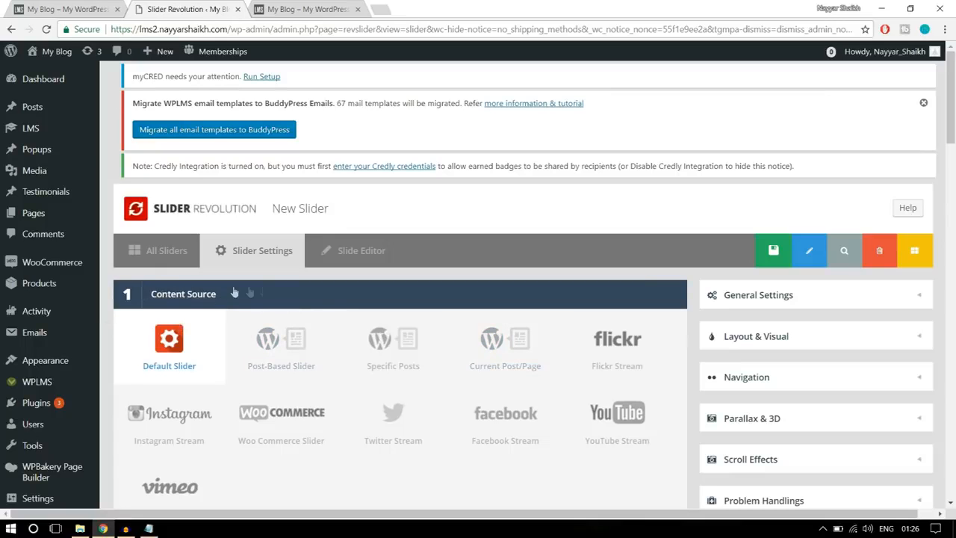
# - Title the new slider "Slider 1" and give it the alias "slider1"
pyautogui.scroll(-1, 254, 295)
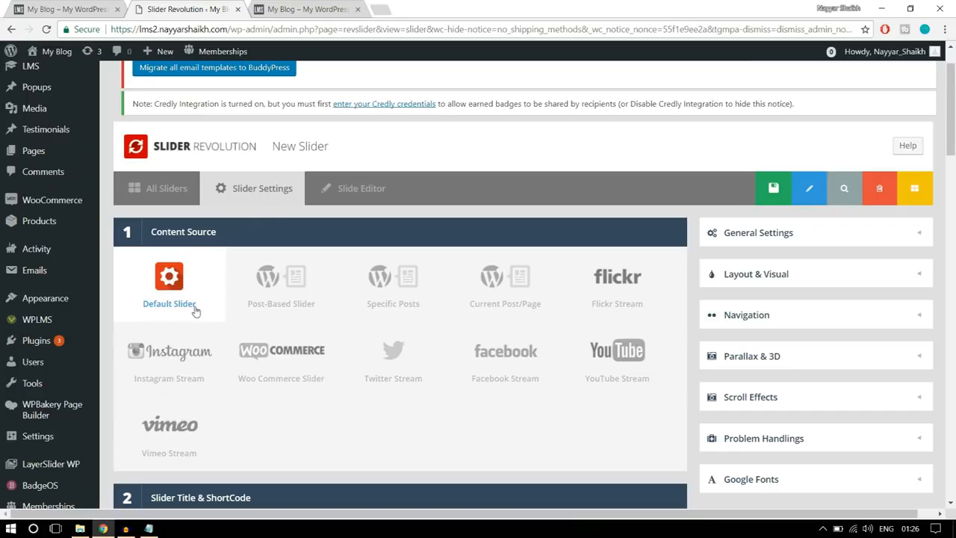
pyautogui.scroll(-4, 266, 313)
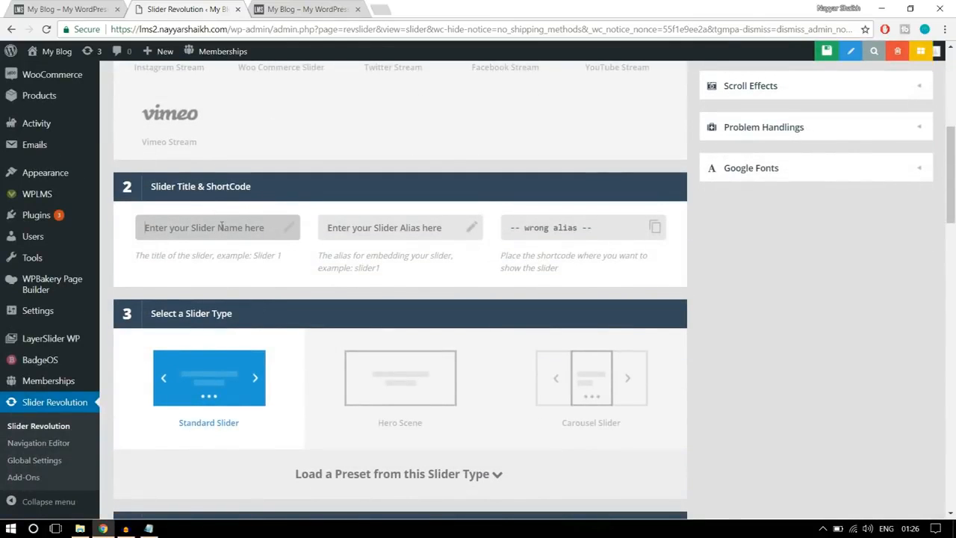
pyautogui.write('Sl')
pyautogui.click(391, 231)
pyautogui.write('slider1')
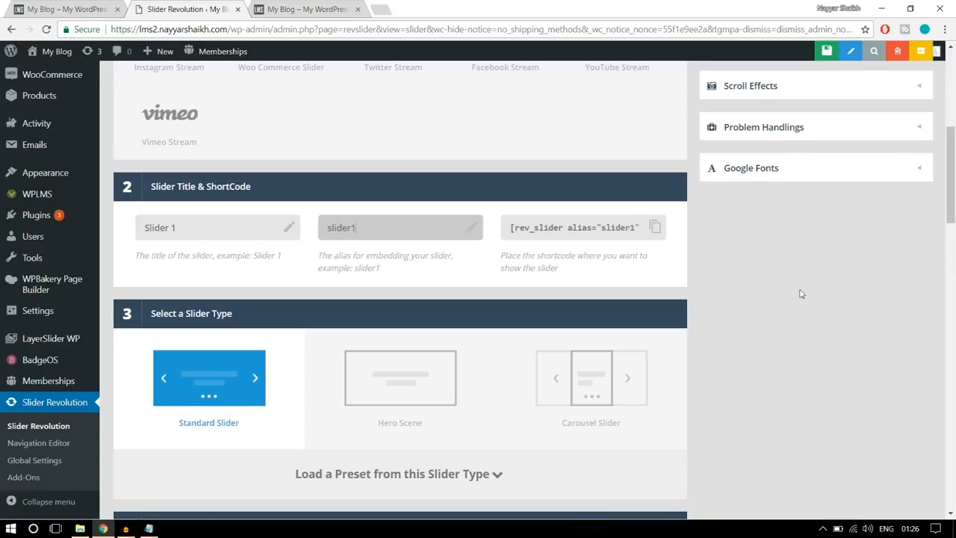
# - Keep the Standard Slider type and set the slide layout to Full-Width, referring to the reference home page's banner
pyautogui.scroll(-2, 800, 293)
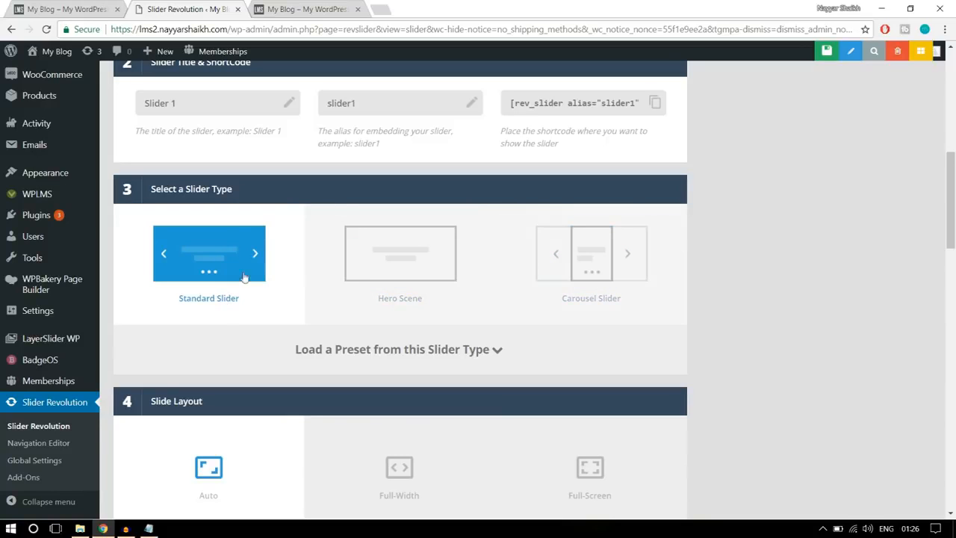
pyautogui.hotkey('ctrl', 'shift', 'Tab')
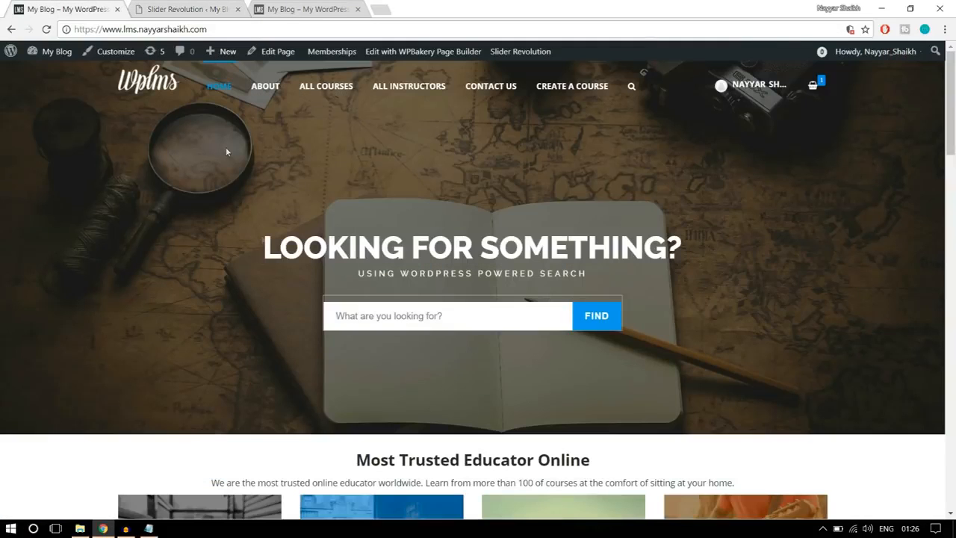
pyautogui.hotkey('ctrl', 'Tab')
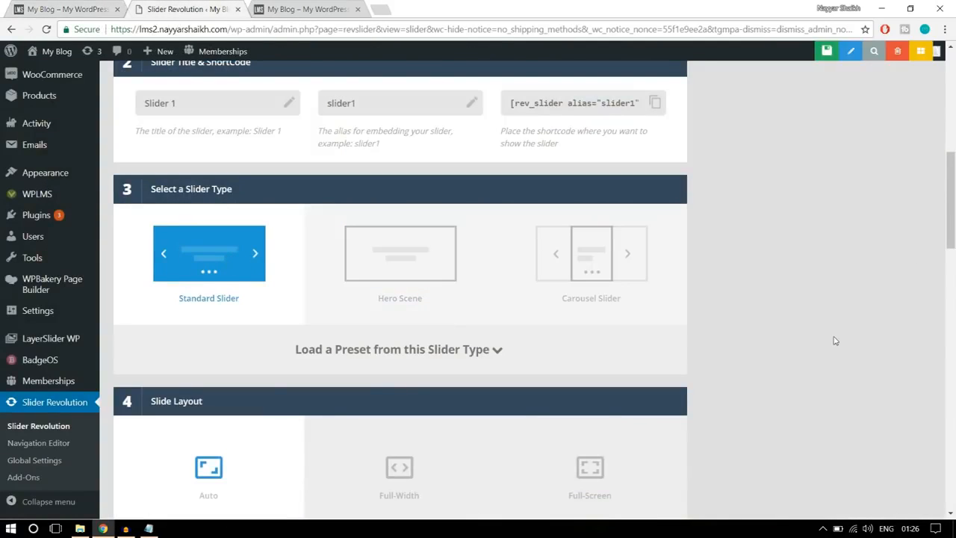
pyautogui.scroll(-3, 835, 340)
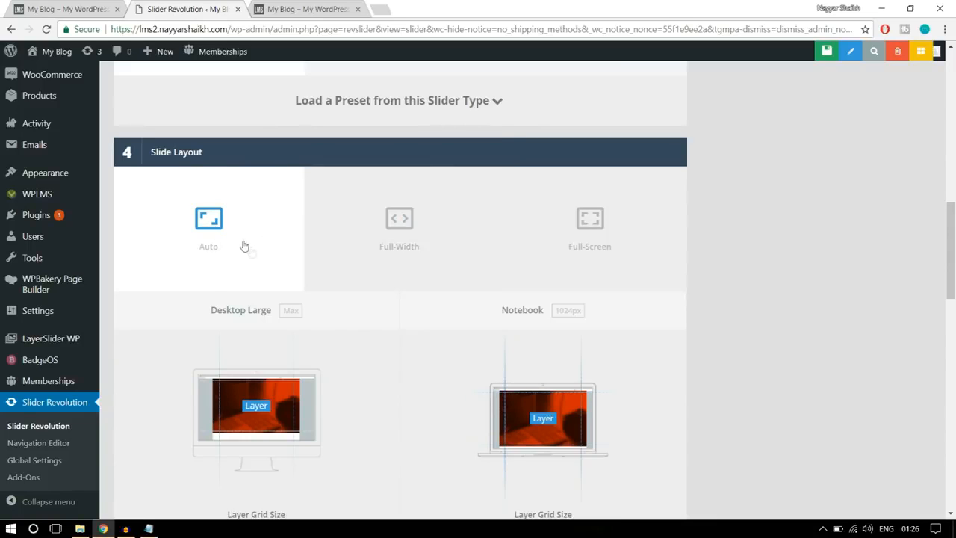
pyautogui.click(385, 246)
pyautogui.click(87, 14)
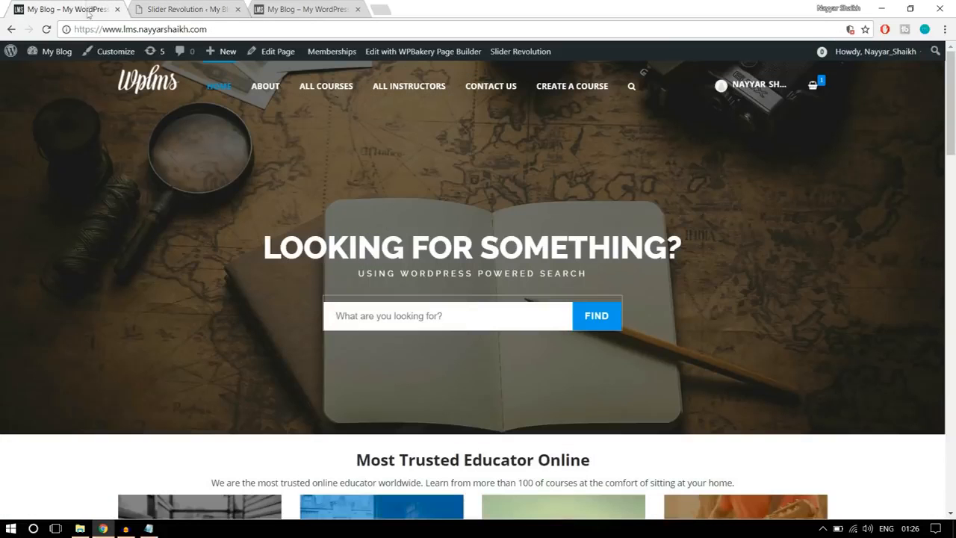
# - Set the Desktop Large layer grid height to 600 px, referring to the reference home page's banner
pyautogui.click(150, 10)
pyautogui.scroll(-3, 785, 301)
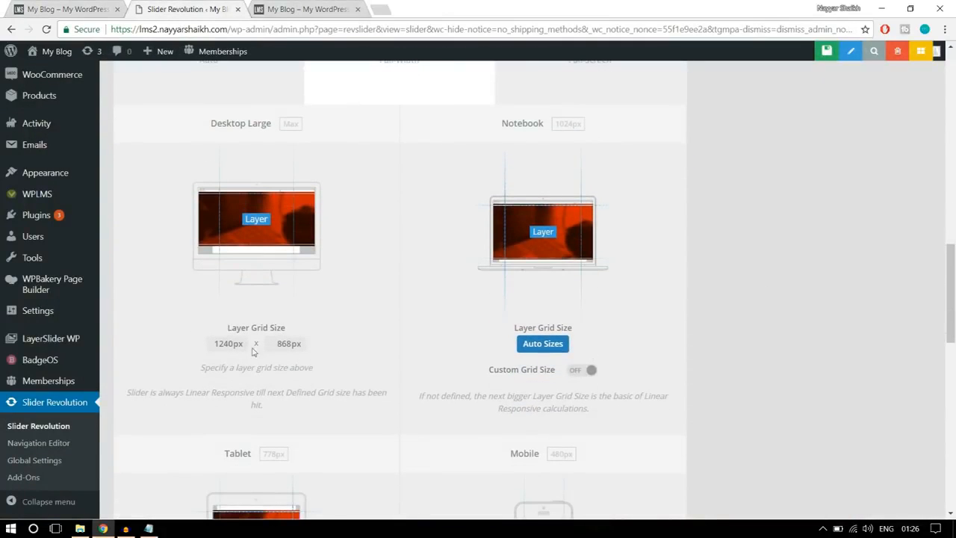
pyautogui.click(112, 8)
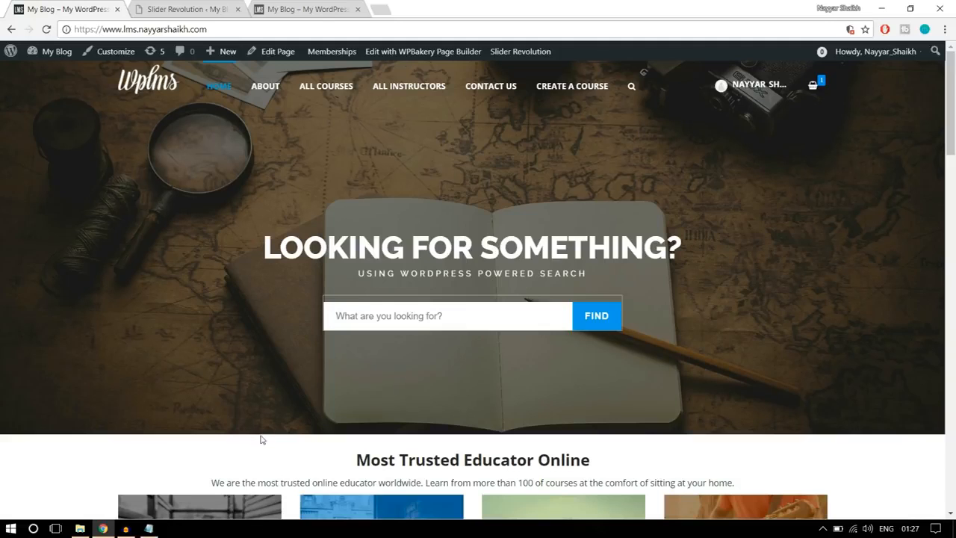
pyautogui.click(191, 9)
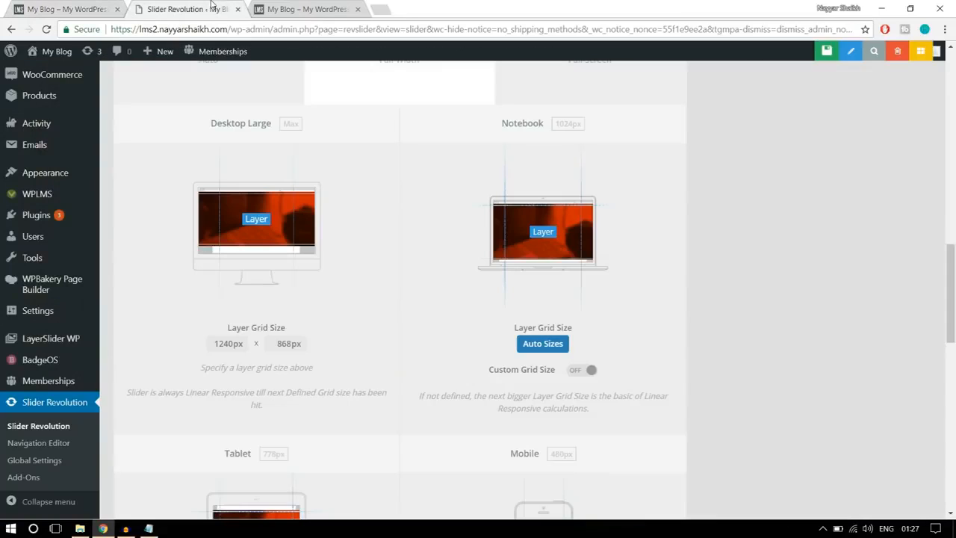
pyautogui.moveTo(277, 344); pyautogui.dragTo(319, 346)
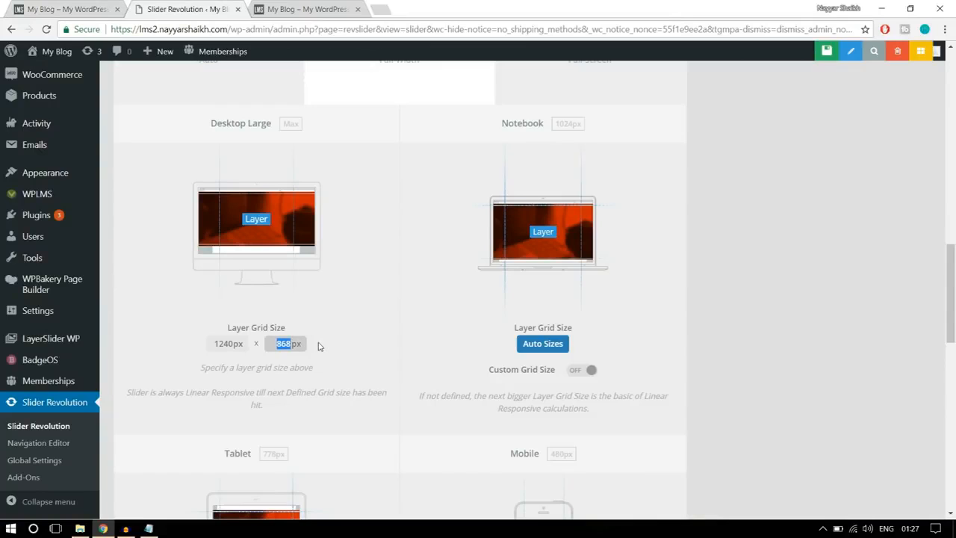
pyautogui.write('6')
pyautogui.click(435, 293)
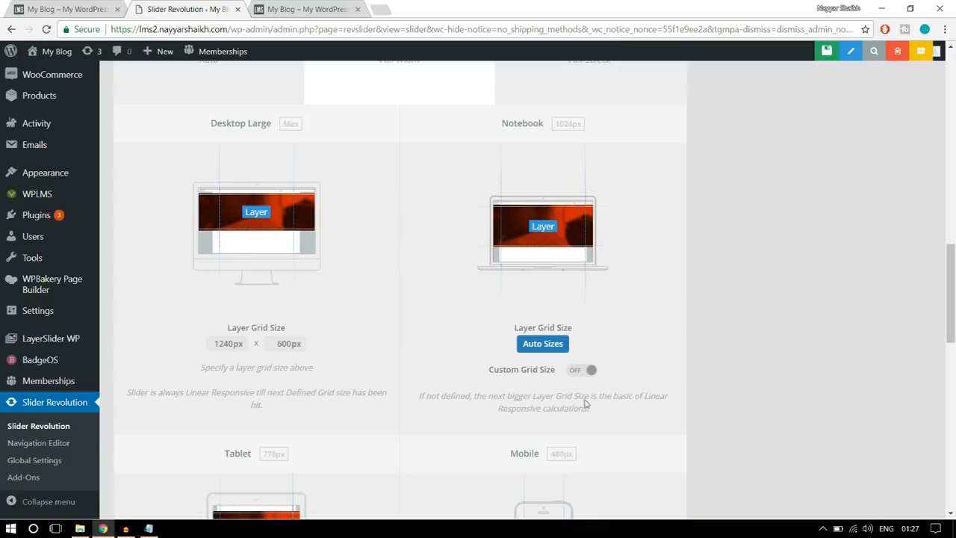
# - Enable a custom grid size for Notebook and set its layer grid height to 500 px
pyautogui.click(589, 370)
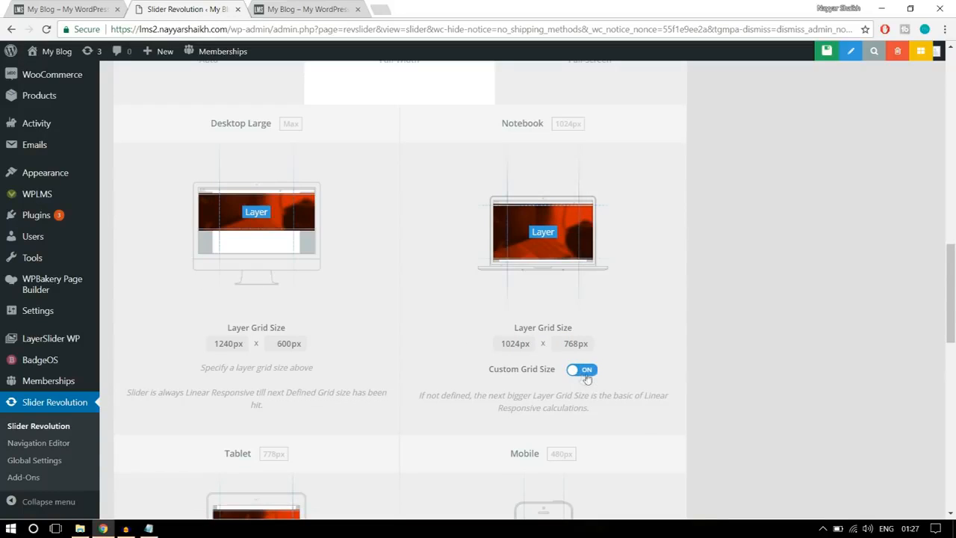
pyautogui.moveTo(566, 344); pyautogui.dragTo(600, 347)
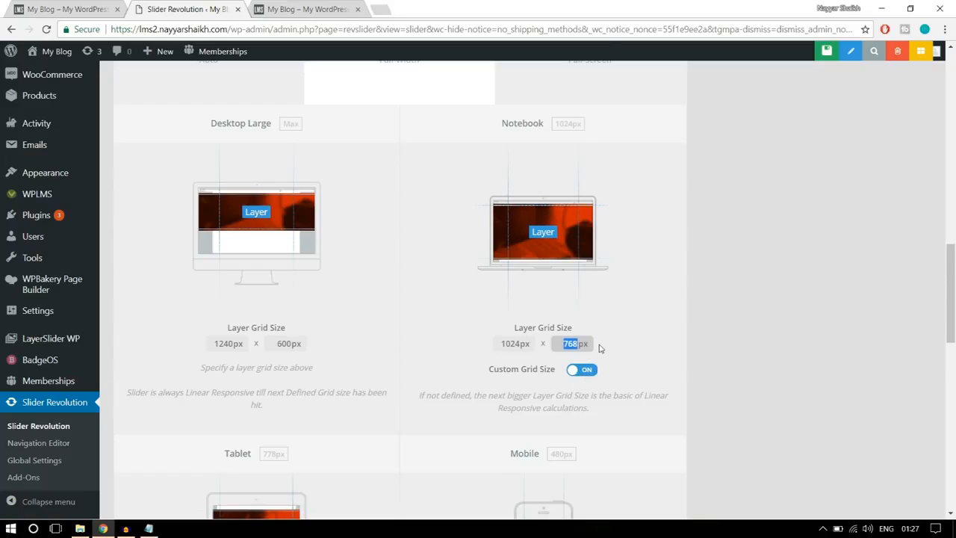
pyautogui.write('500')
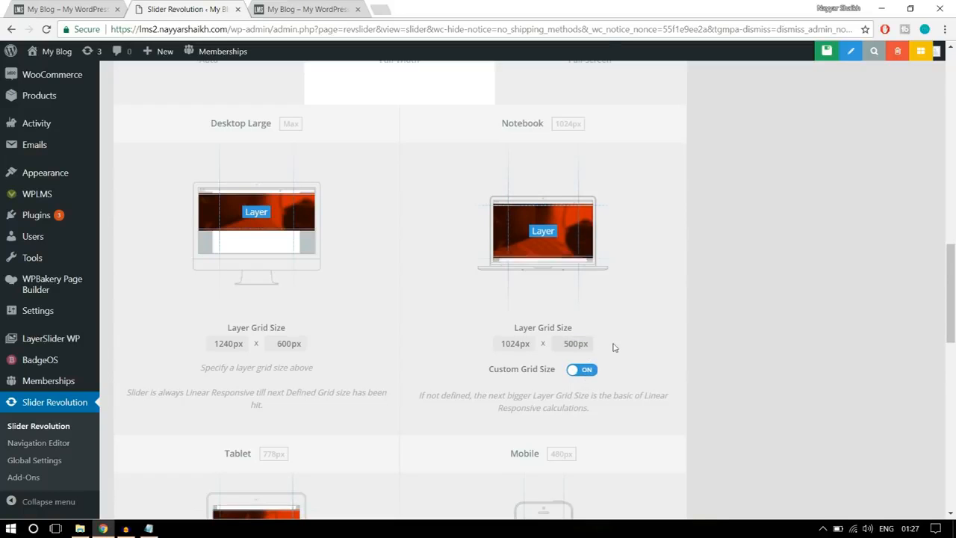
# - Enable a custom grid size for Tablet and set its layer grid height to 400 px
pyautogui.scroll(-3, 305, 363)
pyautogui.scroll(-1, 312, 366)
pyautogui.click(301, 389)
pyautogui.moveTo(278, 363); pyautogui.dragTo(302, 364)
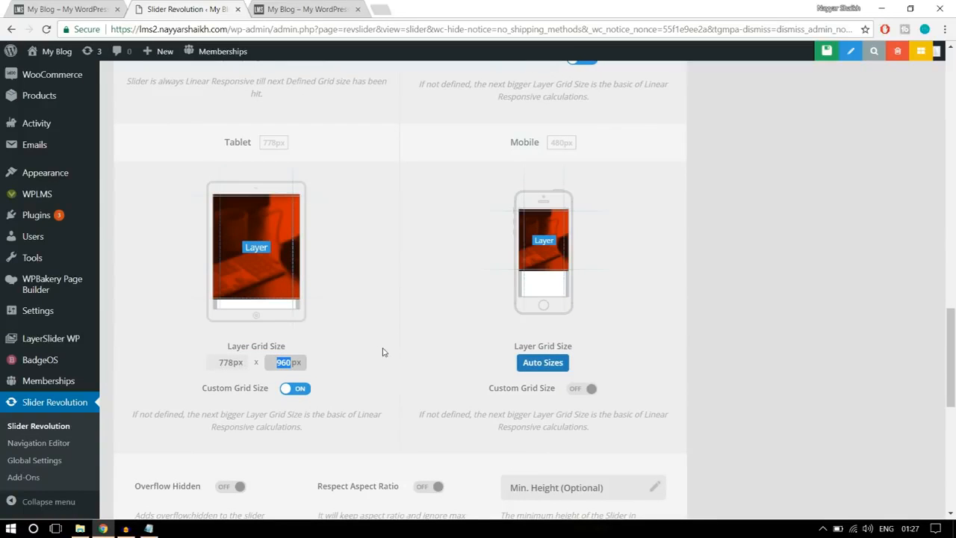
pyautogui.write('40')
pyautogui.press('Tab')
# - Enable a custom grid size for Mobile and set its layer grid height to 300 px
pyautogui.click(587, 391)
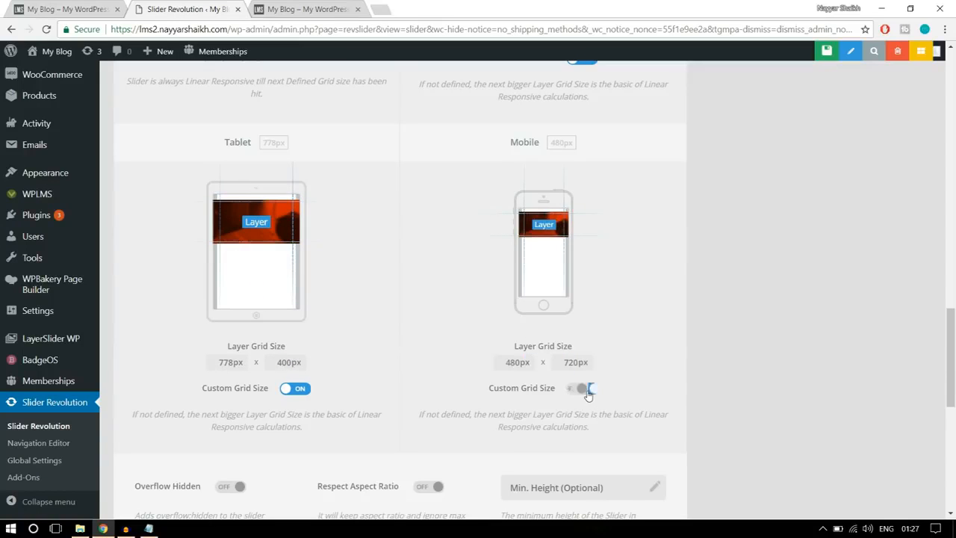
pyautogui.moveTo(581, 364); pyautogui.dragTo(557, 357)
pyautogui.write('30')
pyautogui.click(671, 318)
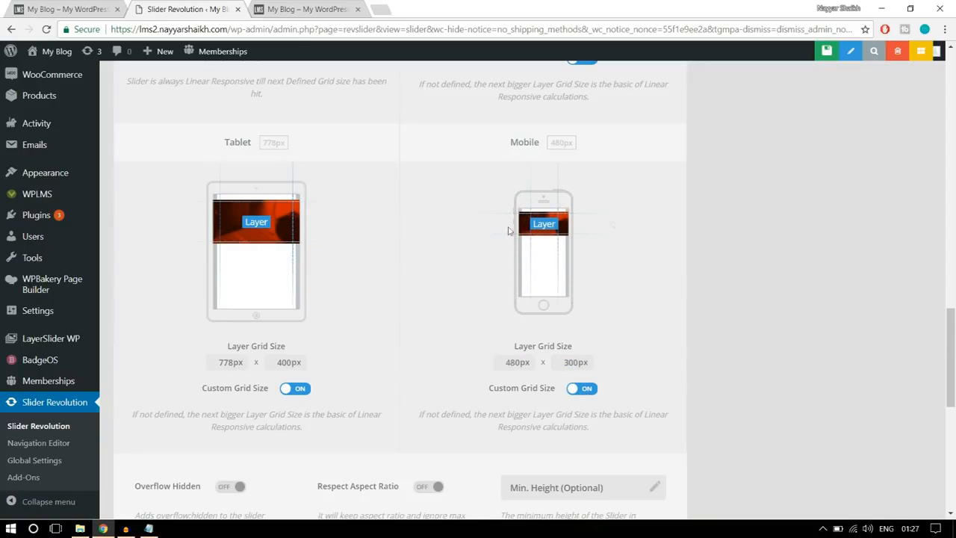
# - Save the new slider's settings to continue to its slide editor
pyautogui.scroll(-2, 781, 284)
pyautogui.scroll(-5, 781, 286)
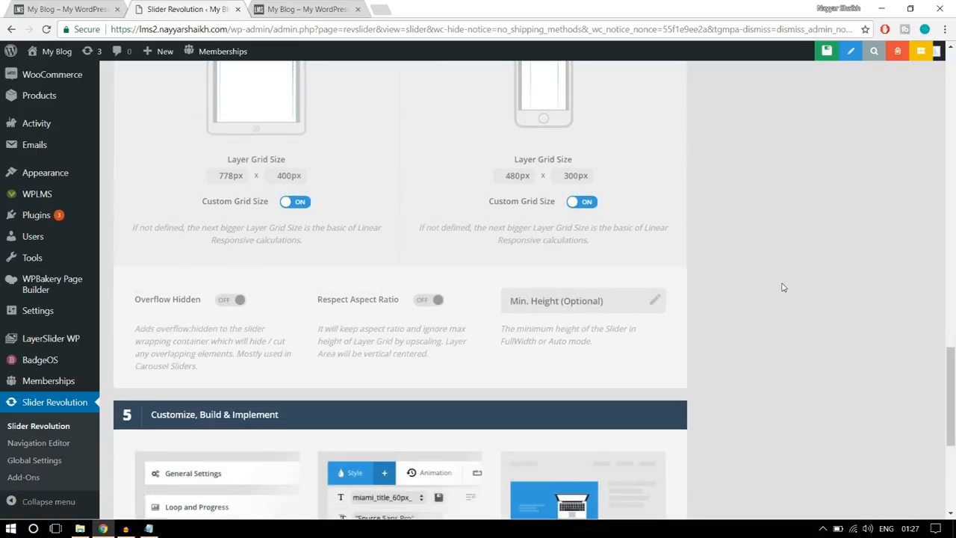
pyautogui.scroll(2, 788, 353)
pyautogui.scroll(10, 788, 352)
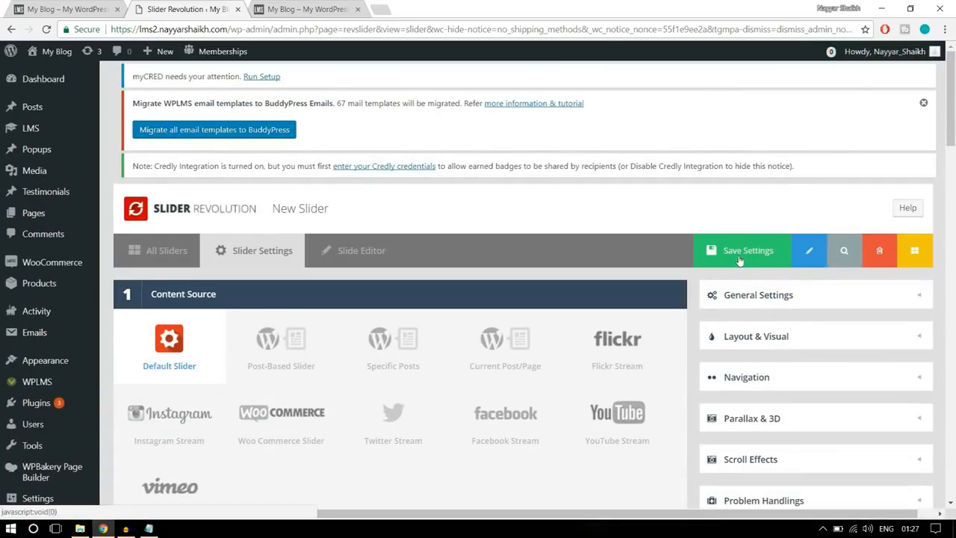
pyautogui.click(744, 259)
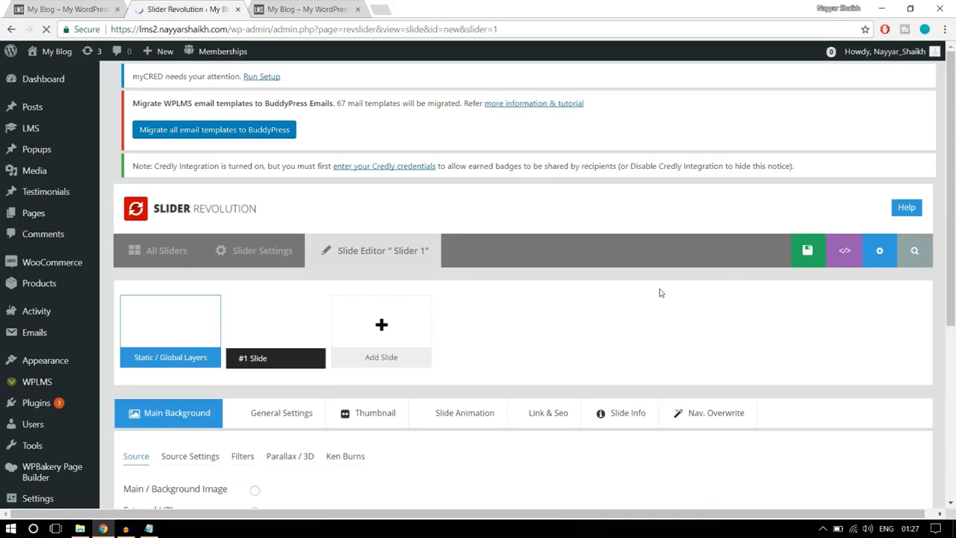
# - Set the first slide's background source to Main / Background Image and open the media library to choose the picture
pyautogui.scroll(-2, 660, 294)
pyautogui.scroll(-8, 660, 294)
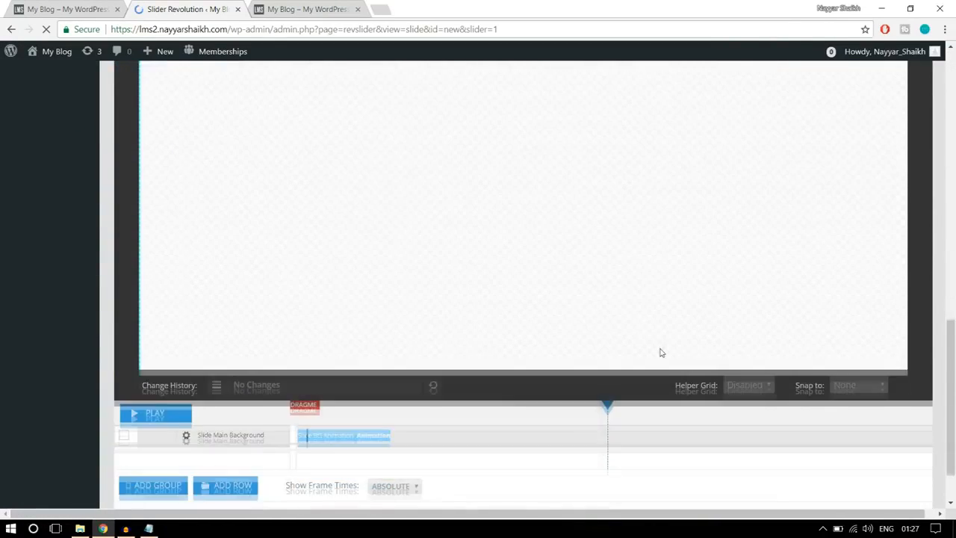
pyautogui.scroll(3, 660, 352)
pyautogui.scroll(-2, 660, 352)
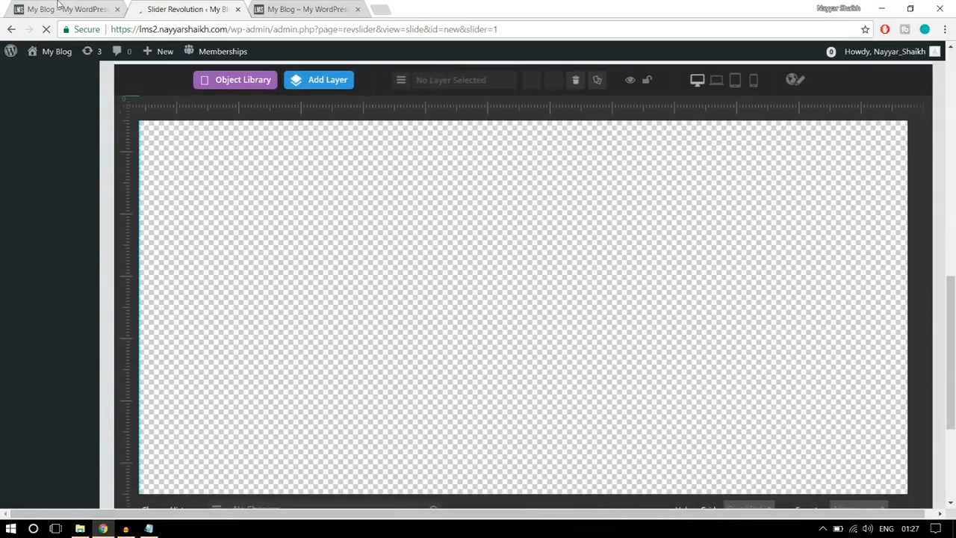
pyautogui.click(57, 6)
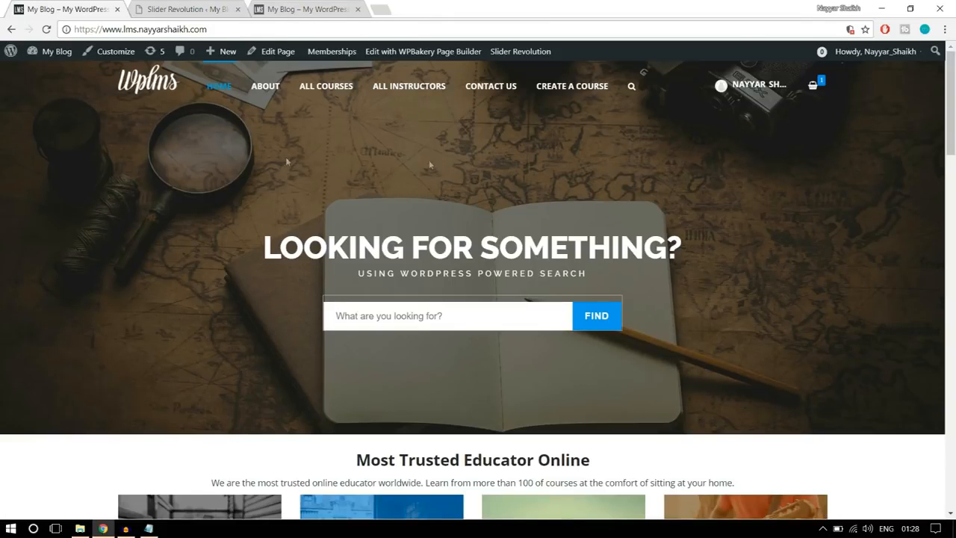
pyautogui.click(207, 10)
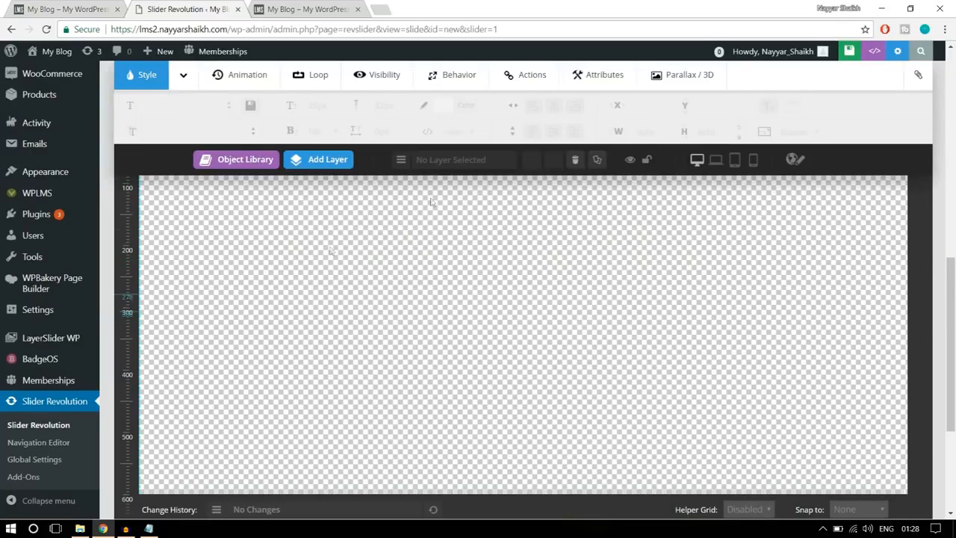
pyautogui.scroll(5, 795, 362)
pyautogui.scroll(1, 795, 361)
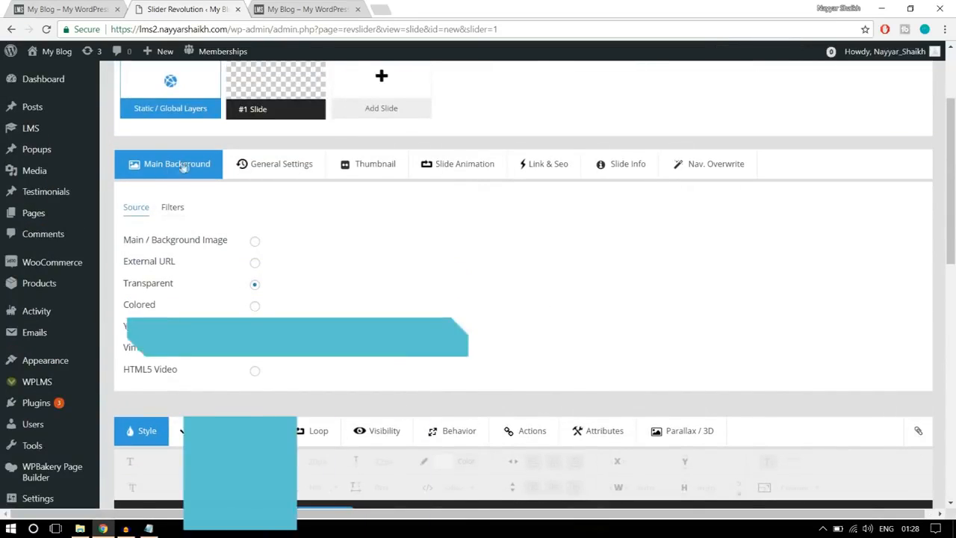
pyautogui.click(254, 243)
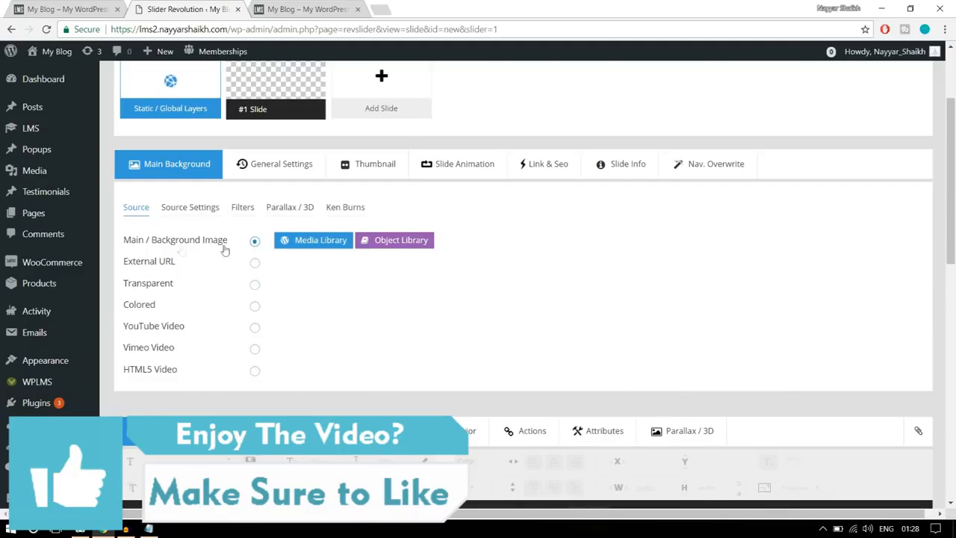
pyautogui.click(319, 240)
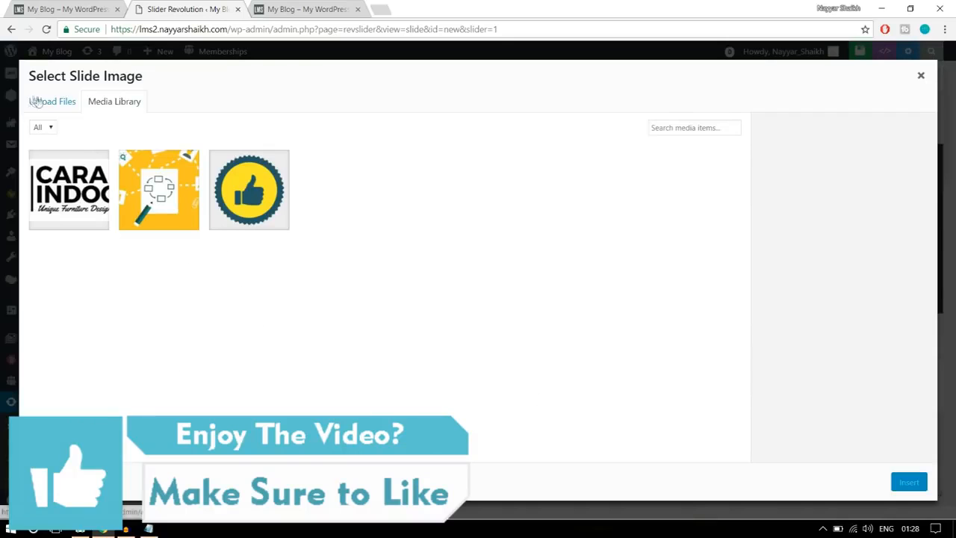
# - Upload main-banner from the Images > Sliders folder and insert it as the slide's background image
pyautogui.click(34, 101)
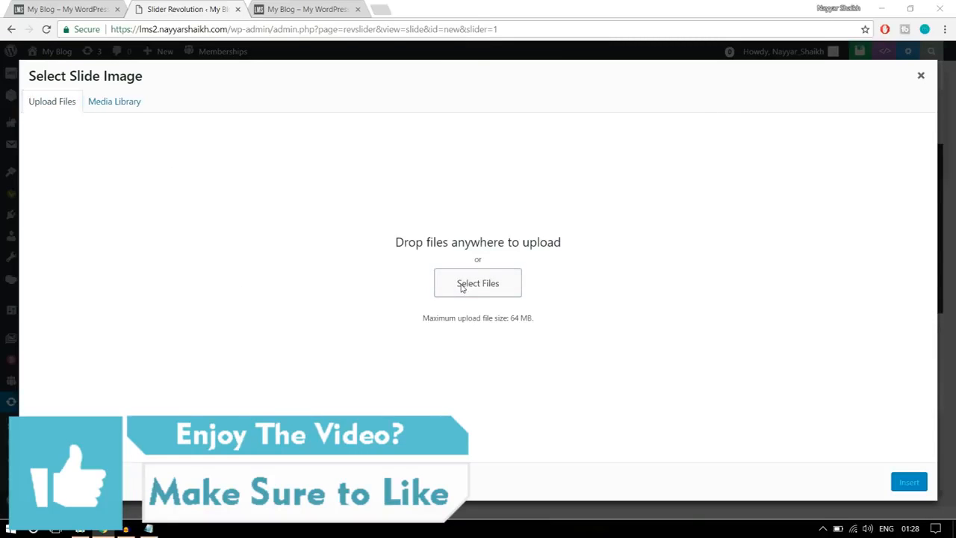
pyautogui.click(477, 283)
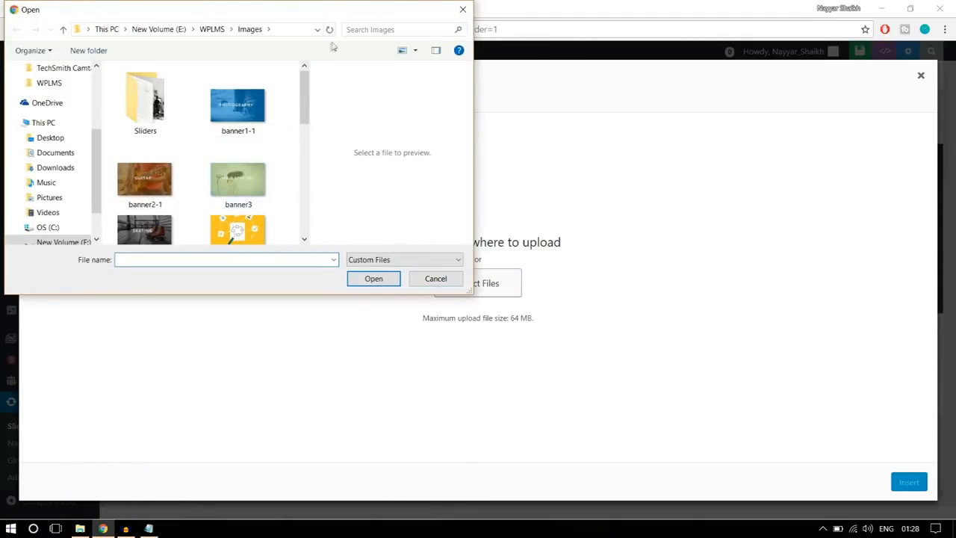
pyautogui.doubleClick(376, 17)
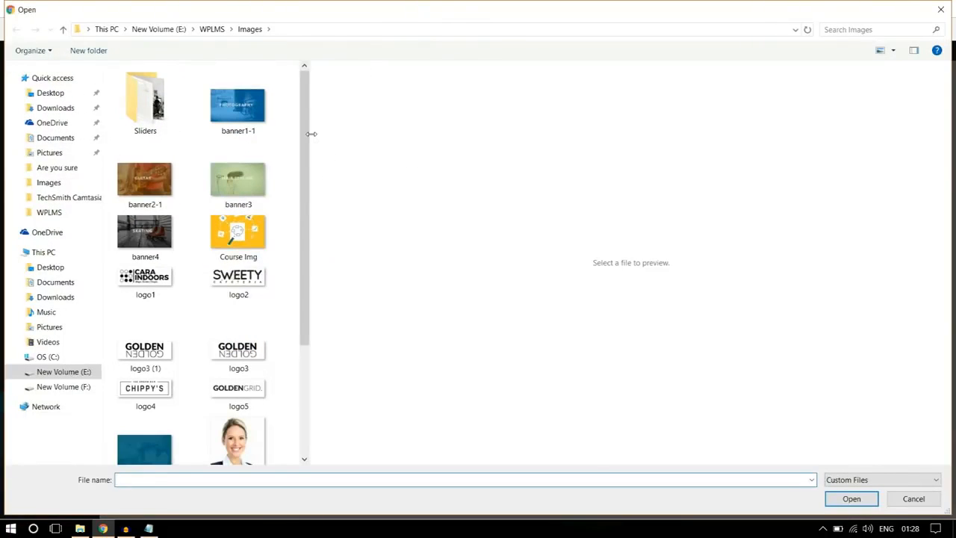
pyautogui.moveTo(309, 132); pyautogui.dragTo(512, 133)
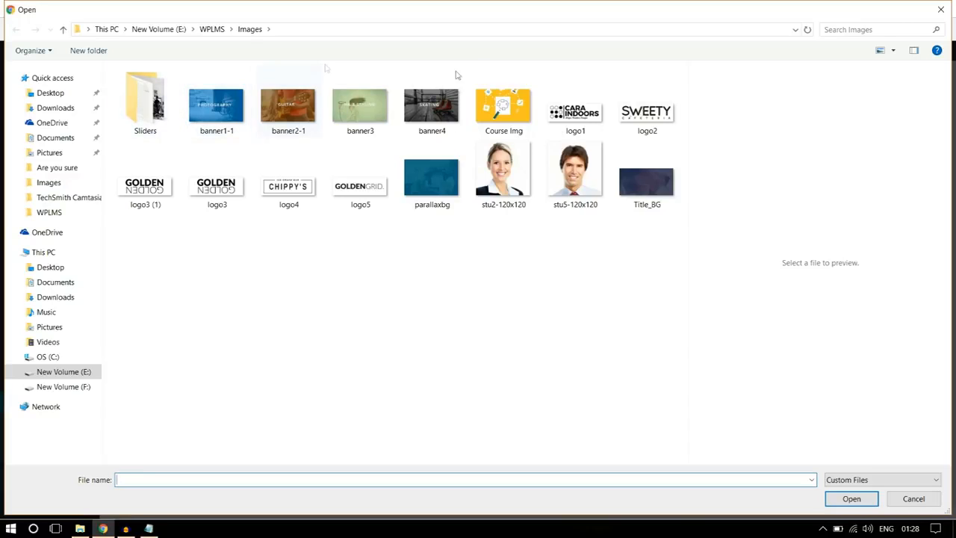
pyautogui.click(165, 129)
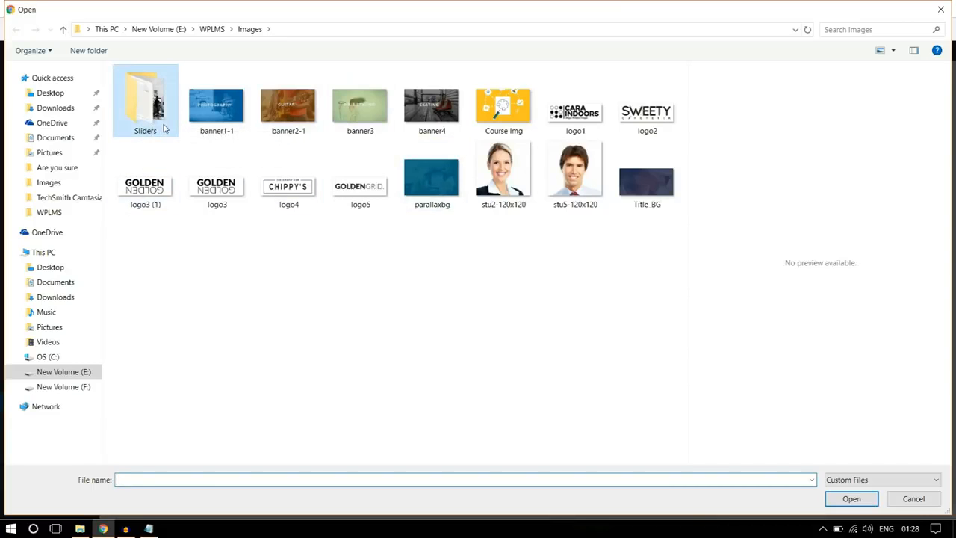
pyautogui.doubleClick(164, 128)
pyautogui.click(233, 133)
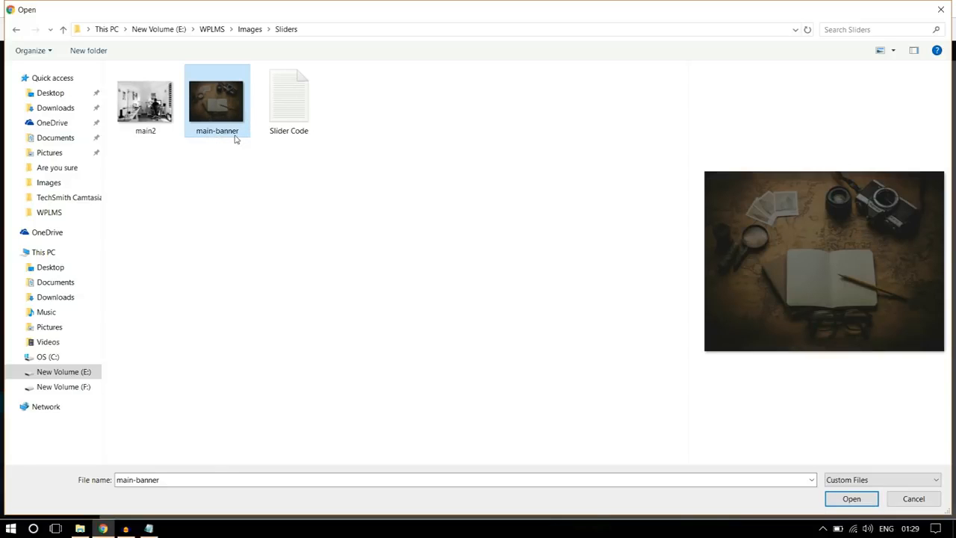
pyautogui.click(851, 499)
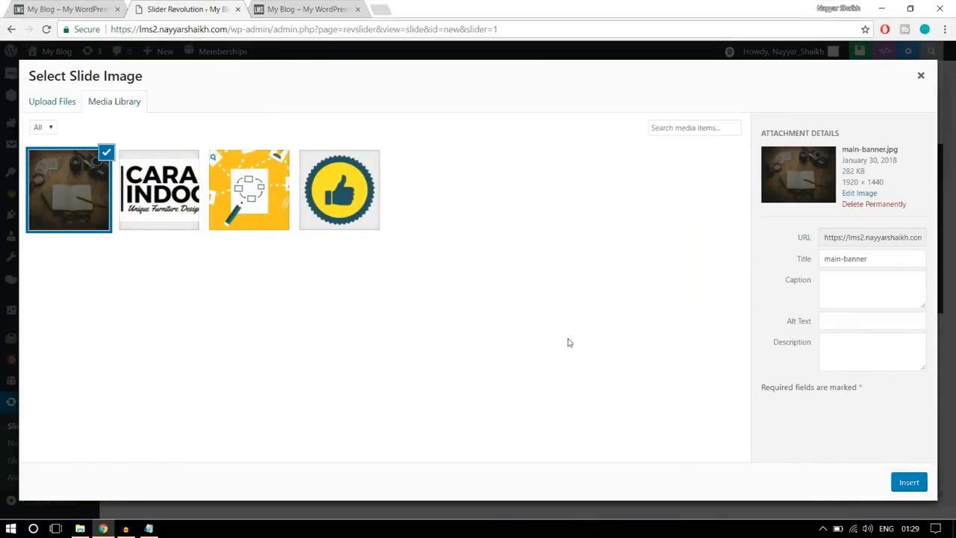
pyautogui.click(902, 486)
# - Add a Text/Html layer to the slide with the reference banner's heading "LOOKING FOR SOMETHING?" as its text
pyautogui.scroll(-5, 871, 391)
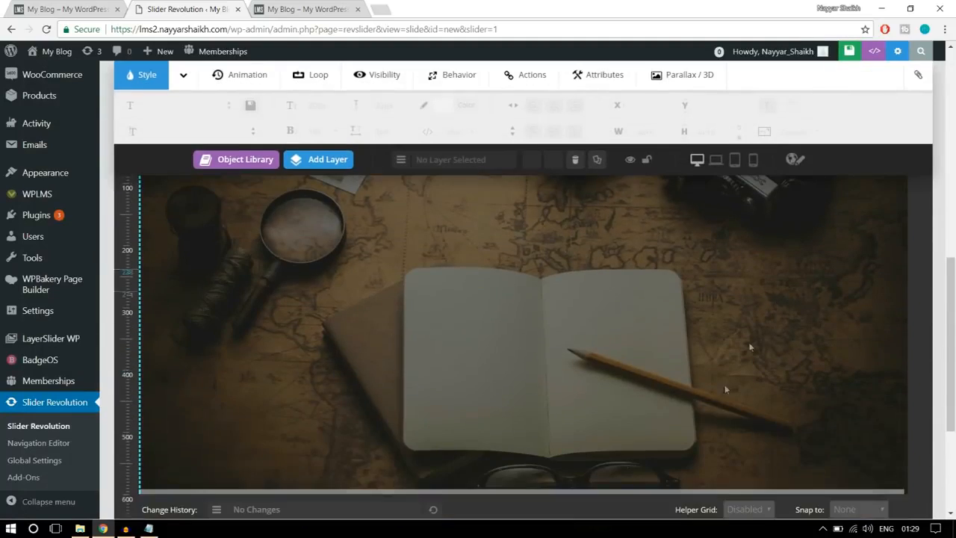
pyautogui.scroll(2, 749, 288)
pyautogui.scroll(-2, 723, 334)
pyautogui.scroll(1, 721, 338)
pyautogui.click(69, 7)
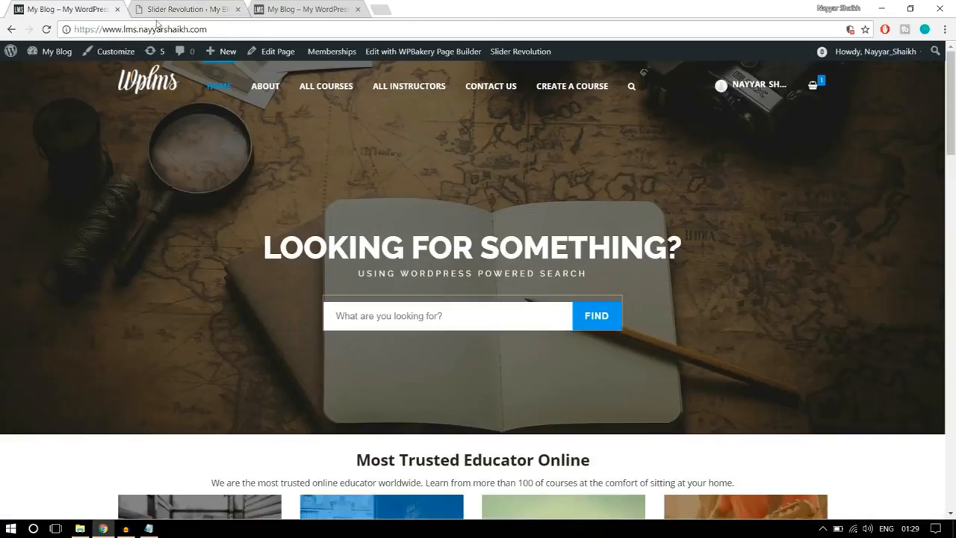
pyautogui.click(211, 7)
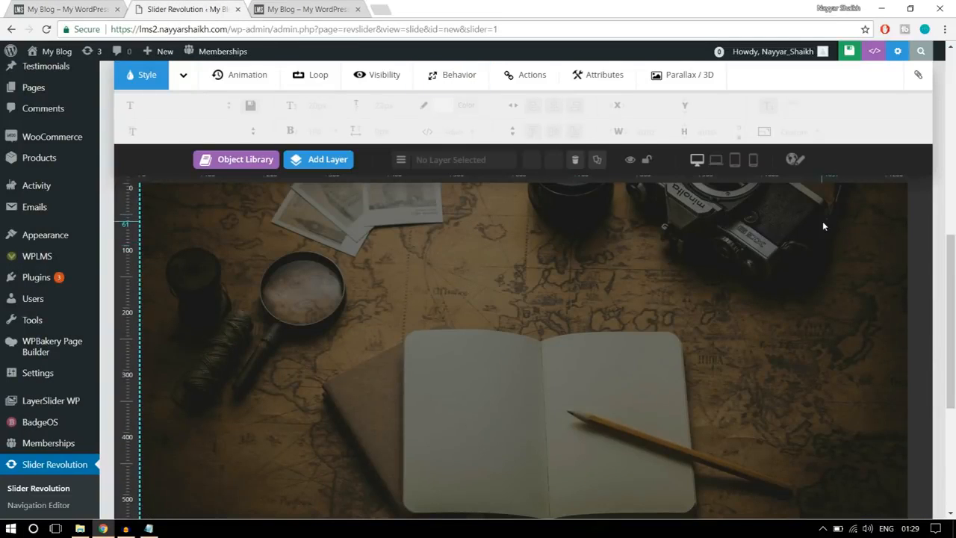
pyautogui.moveTo(316, 163)
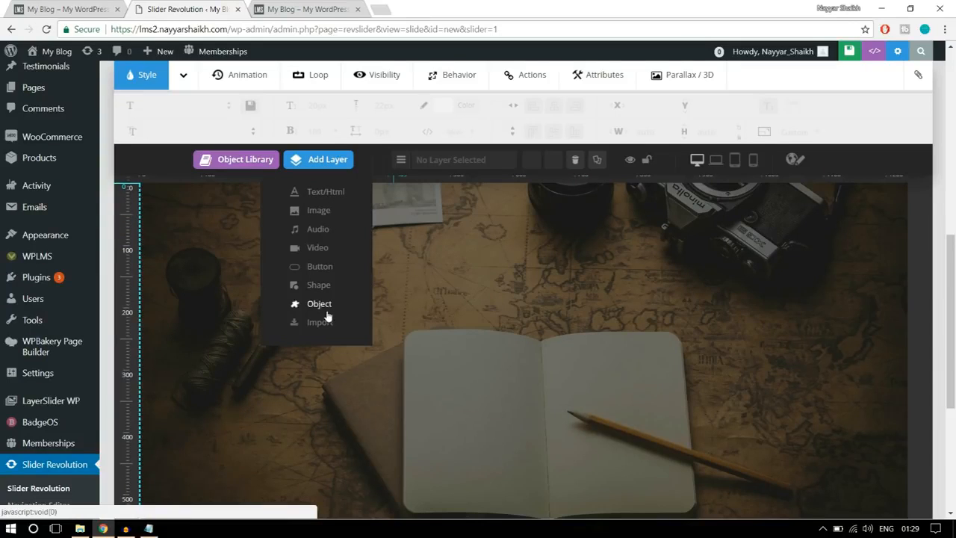
pyautogui.click(324, 192)
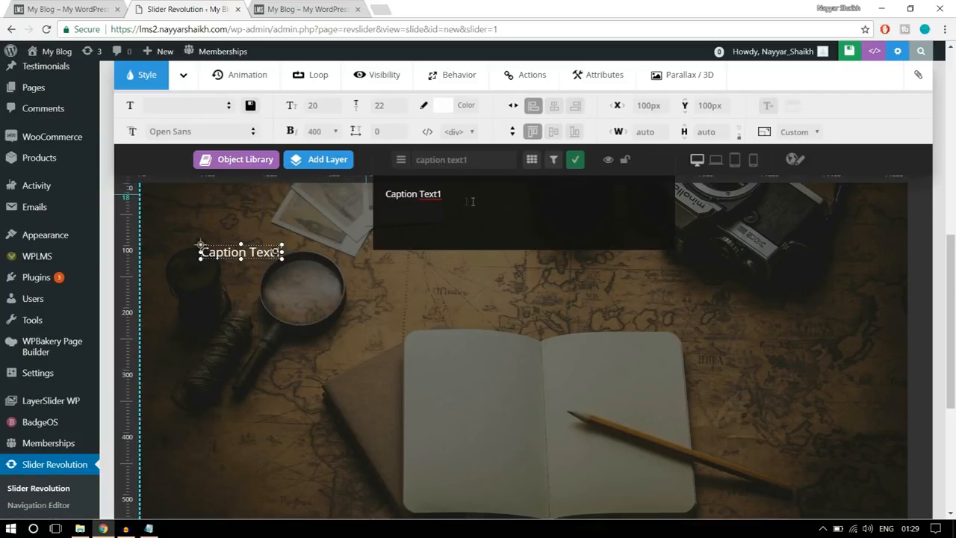
pyautogui.hotkey('ctrl', 'a')
pyautogui.click(84, 6)
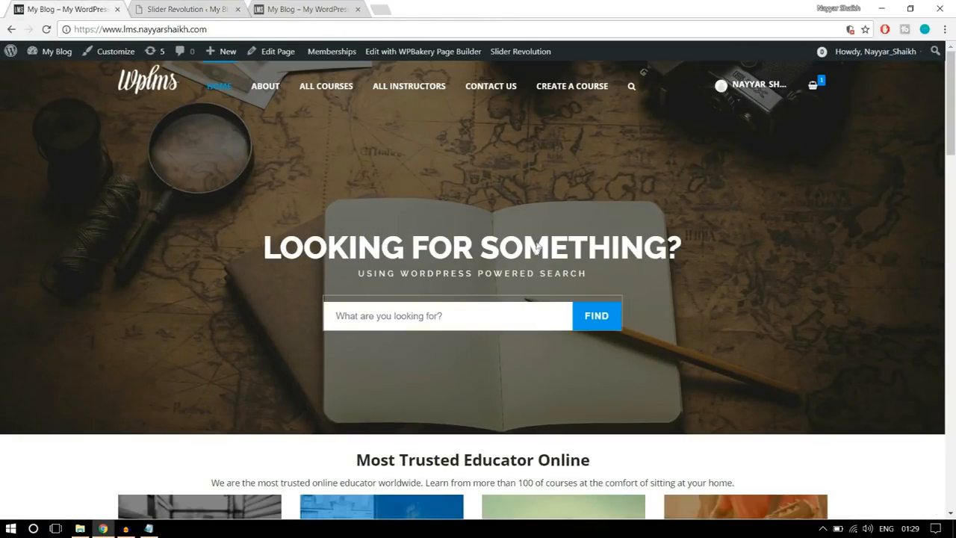
pyautogui.click(187, 9)
pyautogui.press('BackSpace')
pyautogui.write('LOOKING FOR SOMETHING?')
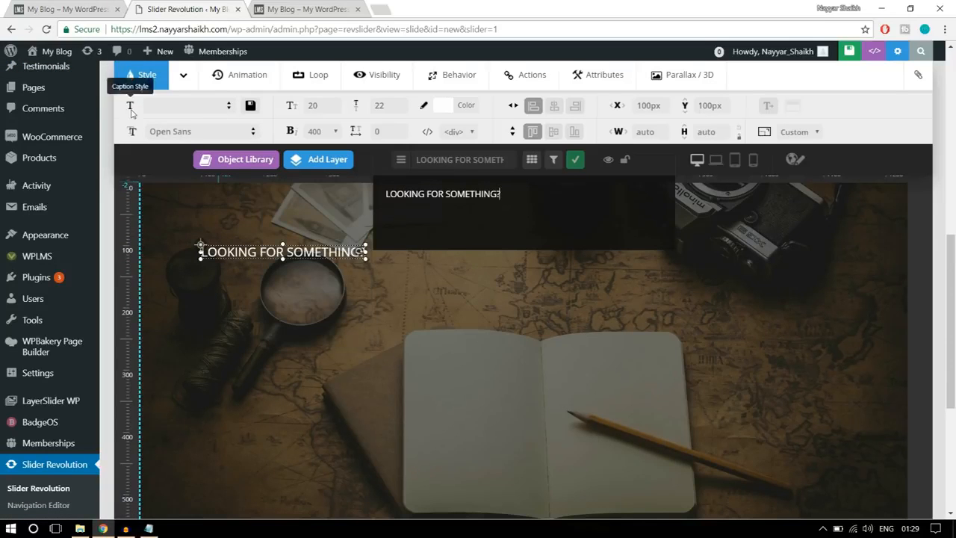
# - Compare the heading with the reference banner and set the "LOOKING FOR SOMETHING?" layer's font family to Raleway
pyautogui.click(77, 11)
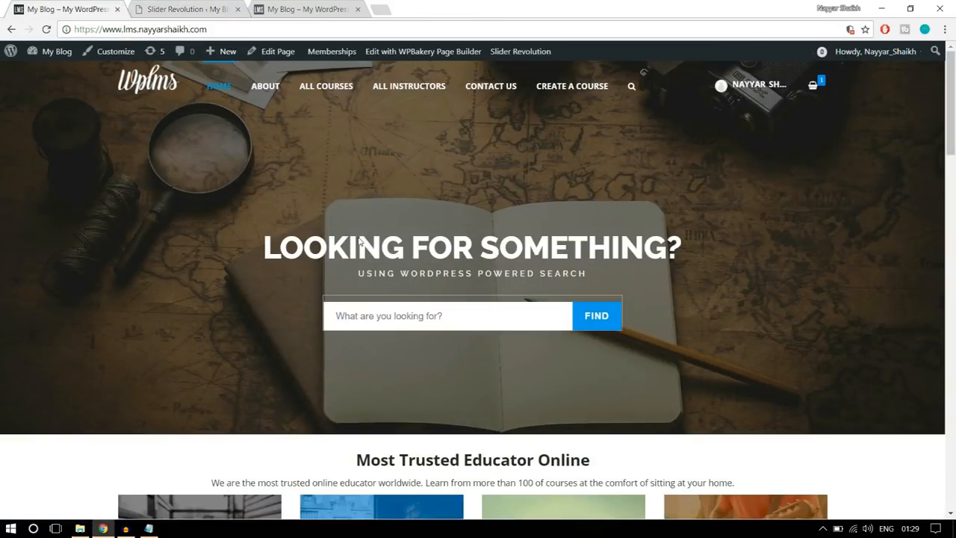
pyautogui.click(146, 8)
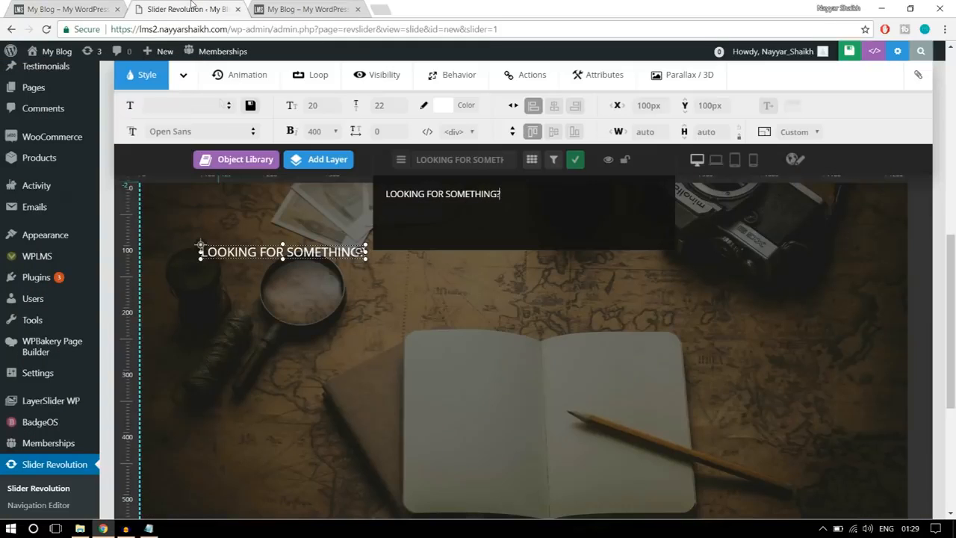
pyautogui.click(193, 132)
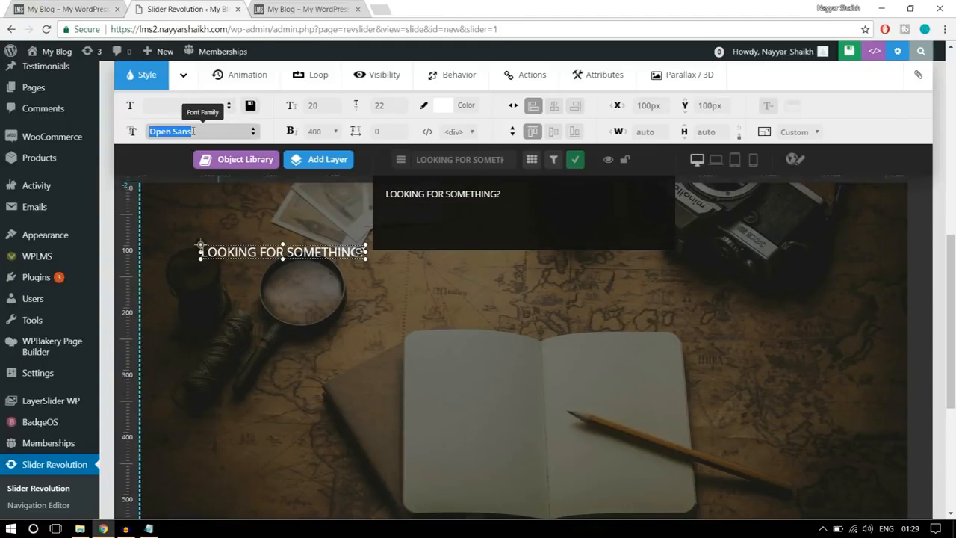
pyautogui.write('rta')
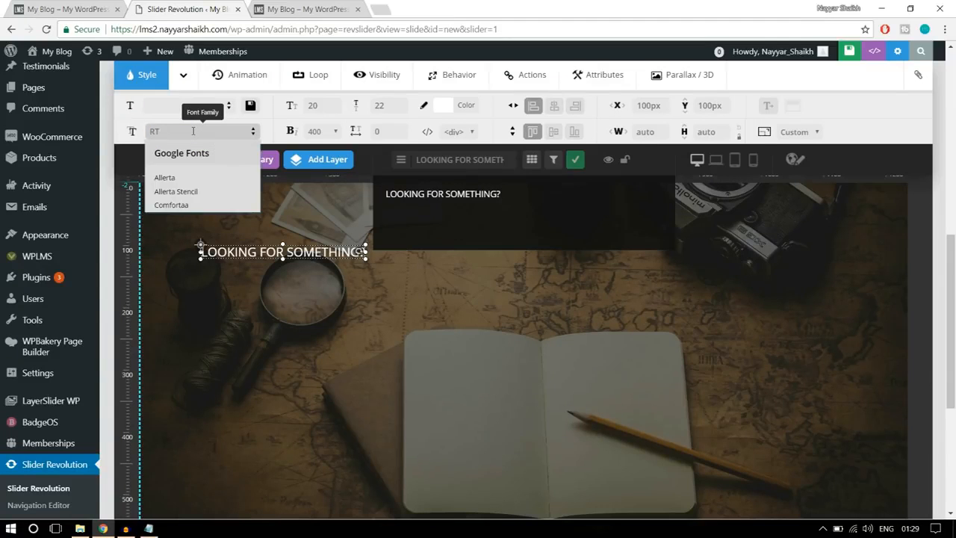
pyautogui.press('BackSpace')
pyautogui.write('rale')
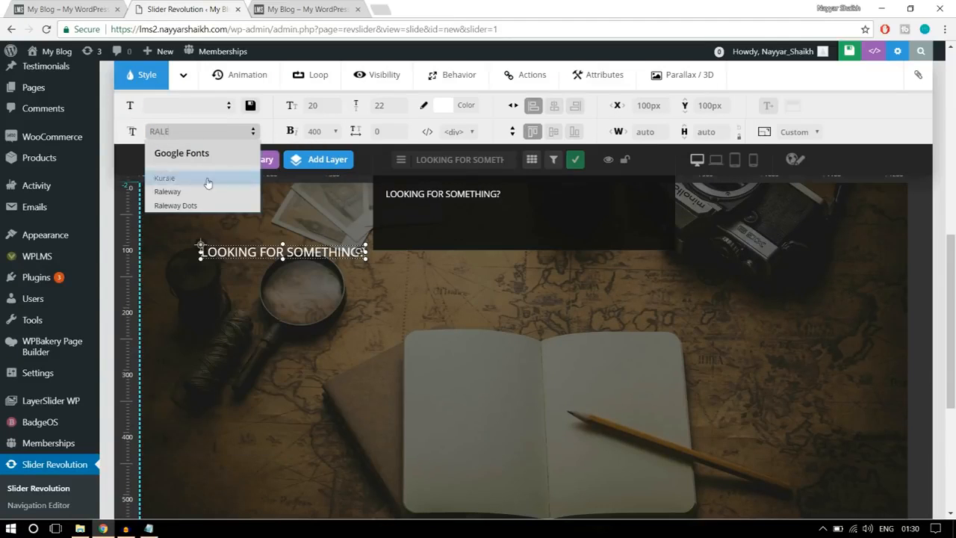
pyautogui.click(169, 193)
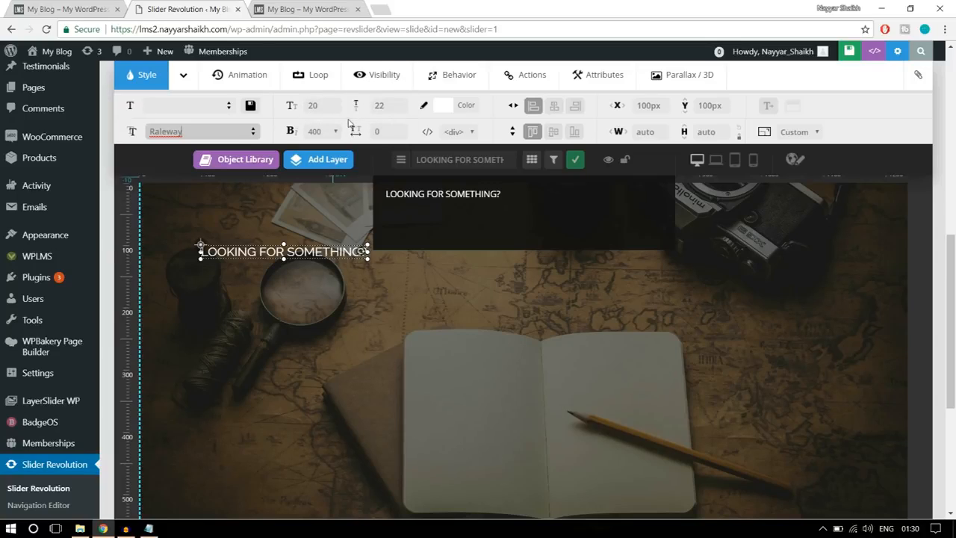
# - Set the "LOOKING FOR SOMETHING?" heading's font size and line height to 50px and its font weight to 800
pyautogui.click(324, 108)
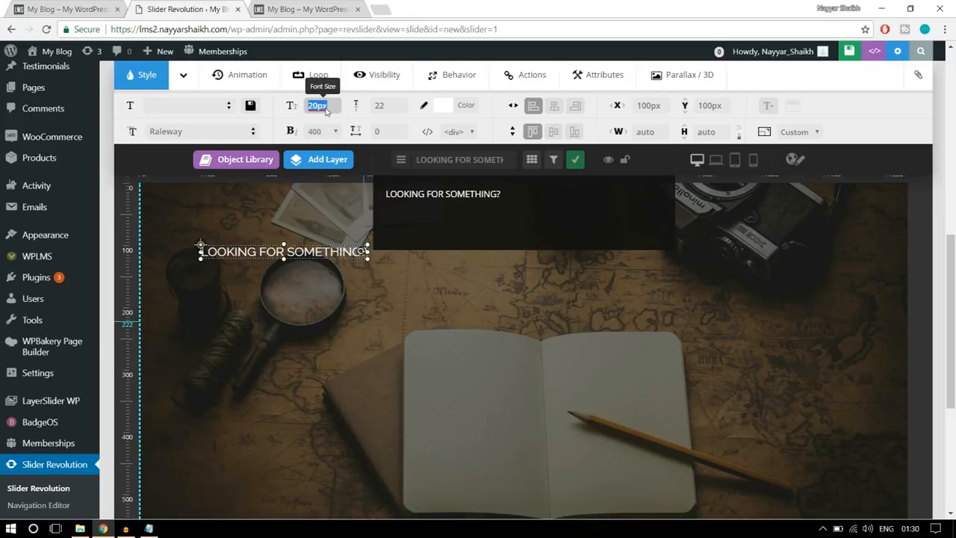
pyautogui.write('50')
pyautogui.click(385, 106)
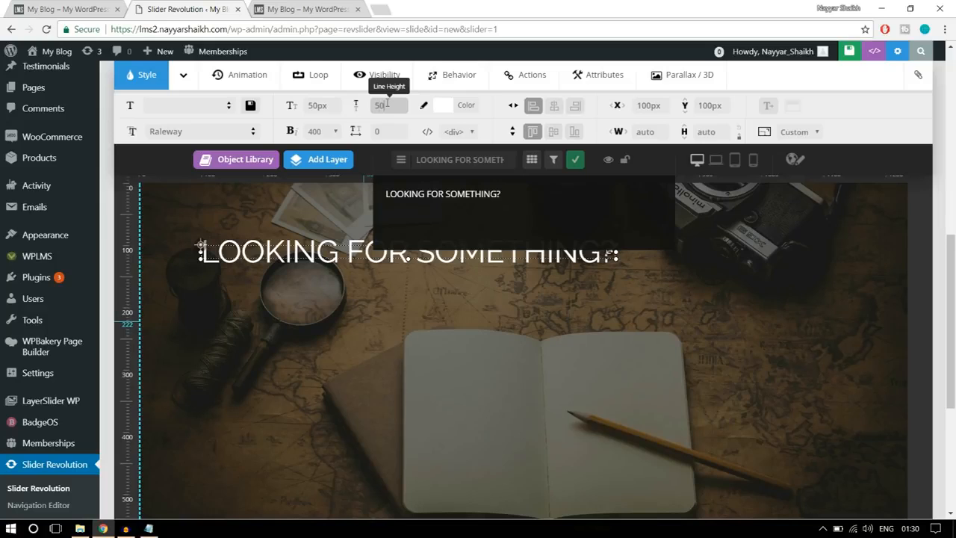
pyautogui.write('50')
pyautogui.click(326, 132)
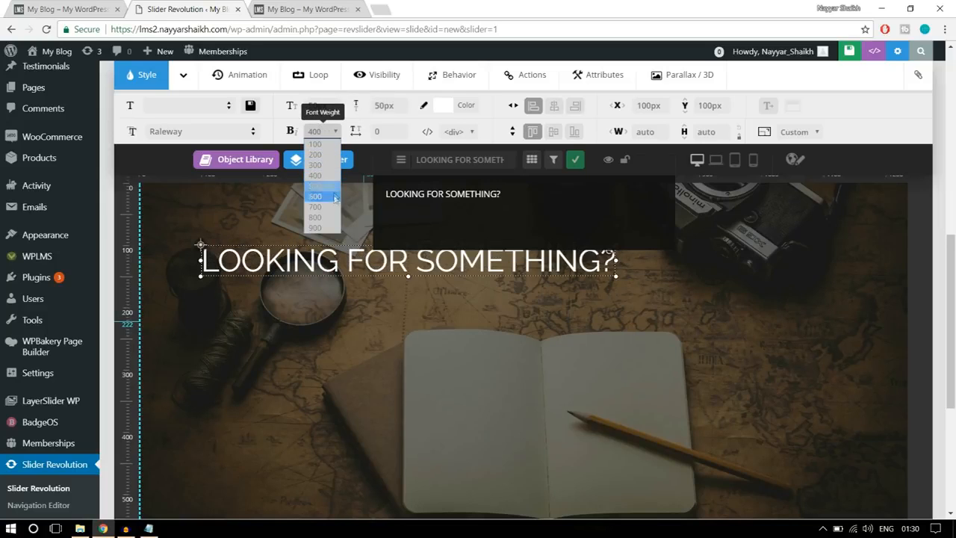
pyautogui.click(319, 217)
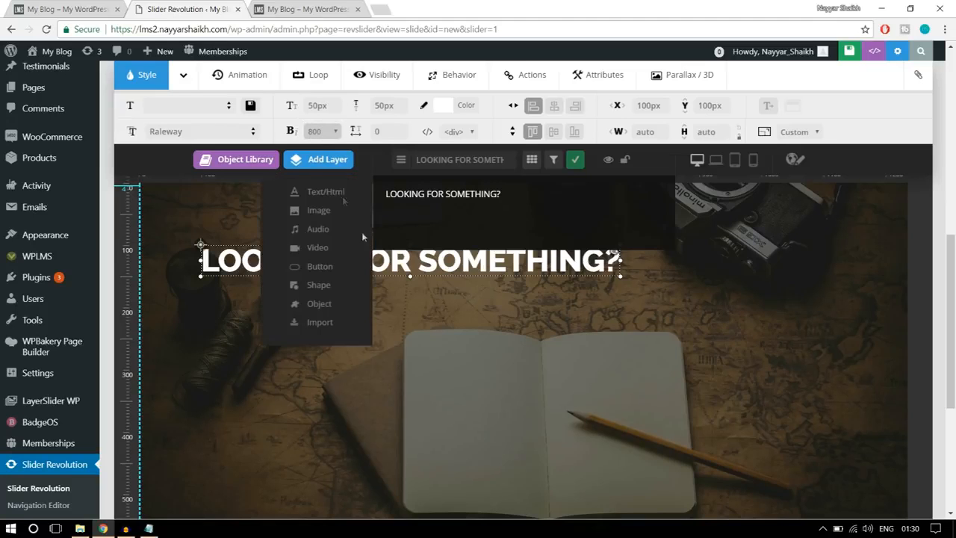
# - Move the heading layer down to Y 186px, just above the open book, and center it horizontally on the slide
pyautogui.moveTo(420, 270); pyautogui.dragTo(487, 317)
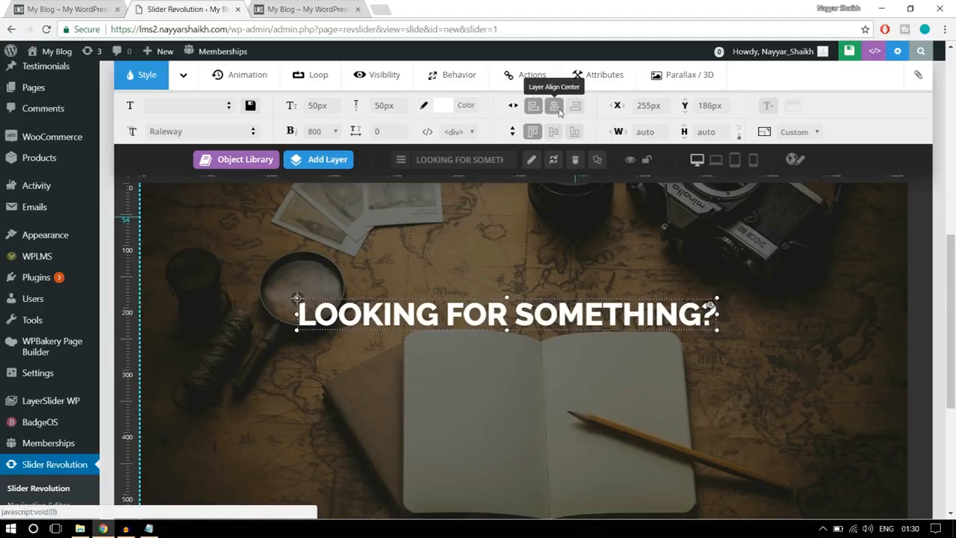
pyautogui.click(555, 108)
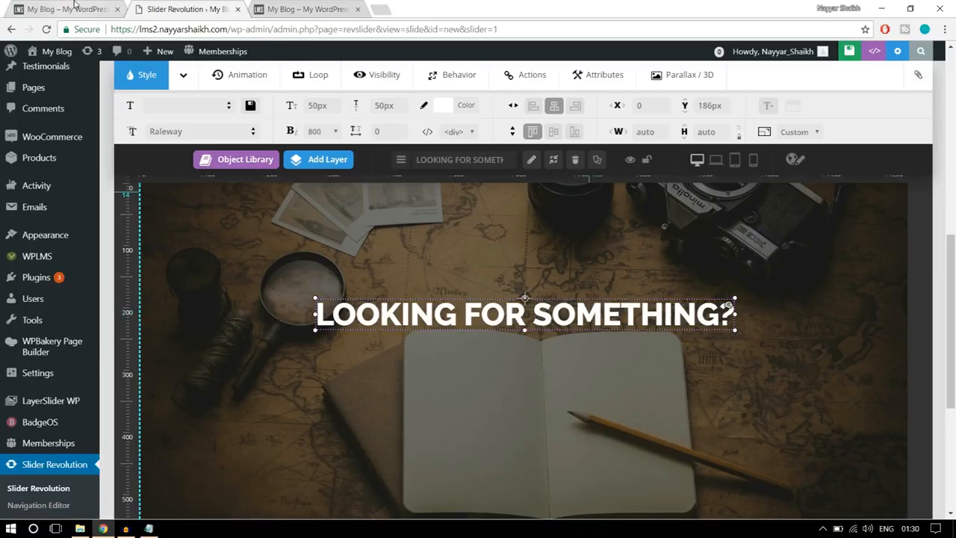
# - Add a second Text/Html layer with the reference banner's subtitle as "USING WORDPRESS POWERED SEARCH!"
pyautogui.click(74, 8)
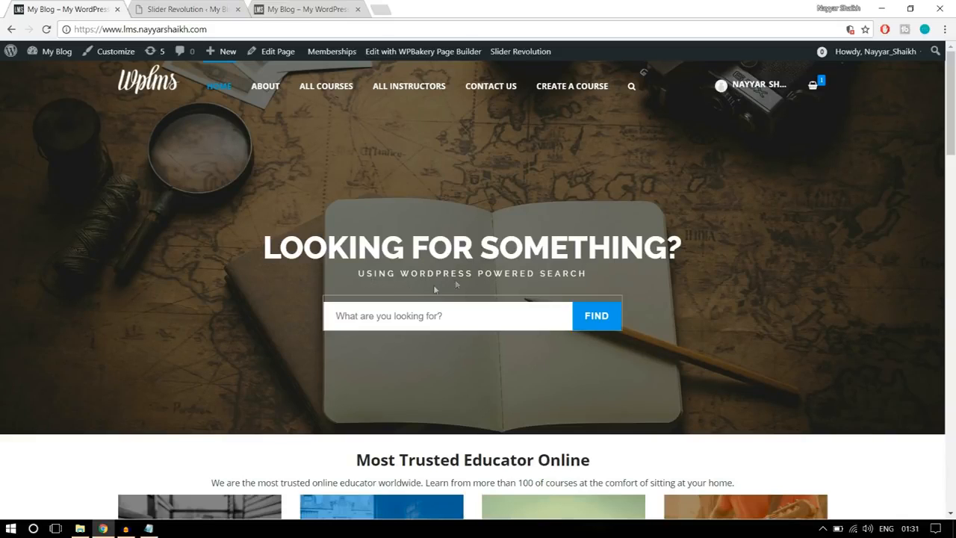
pyautogui.click(195, 8)
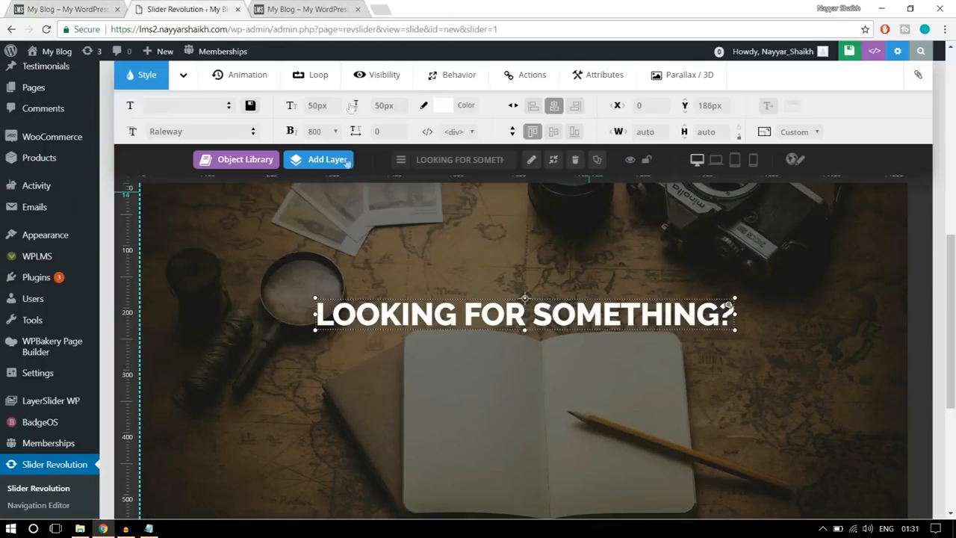
pyautogui.moveTo(326, 169)
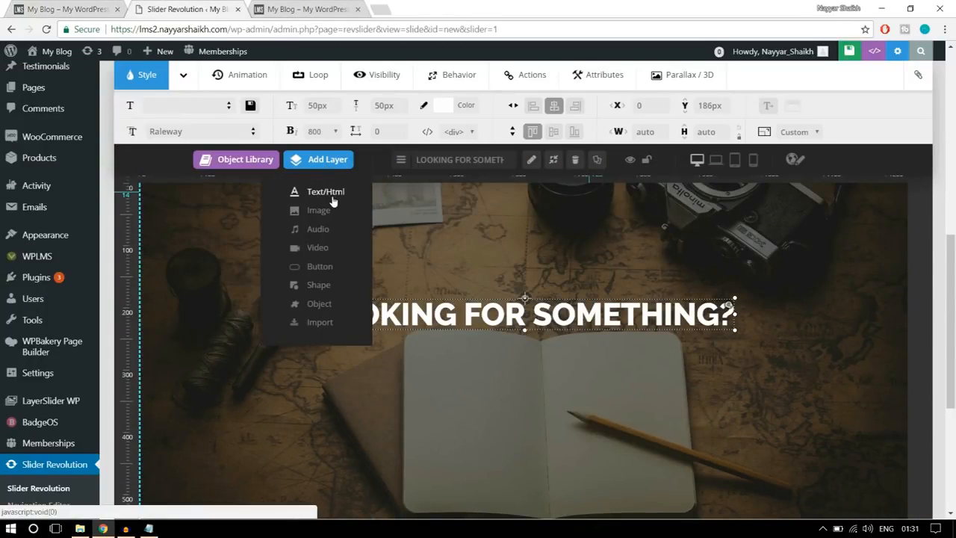
pyautogui.click(333, 195)
pyautogui.moveTo(473, 193); pyautogui.dragTo(400, 181)
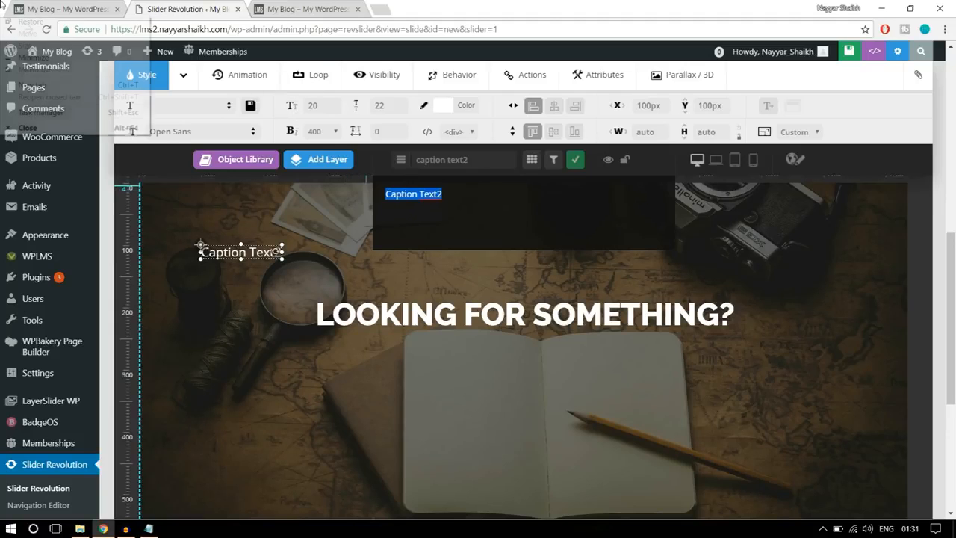
pyautogui.click(63, 6)
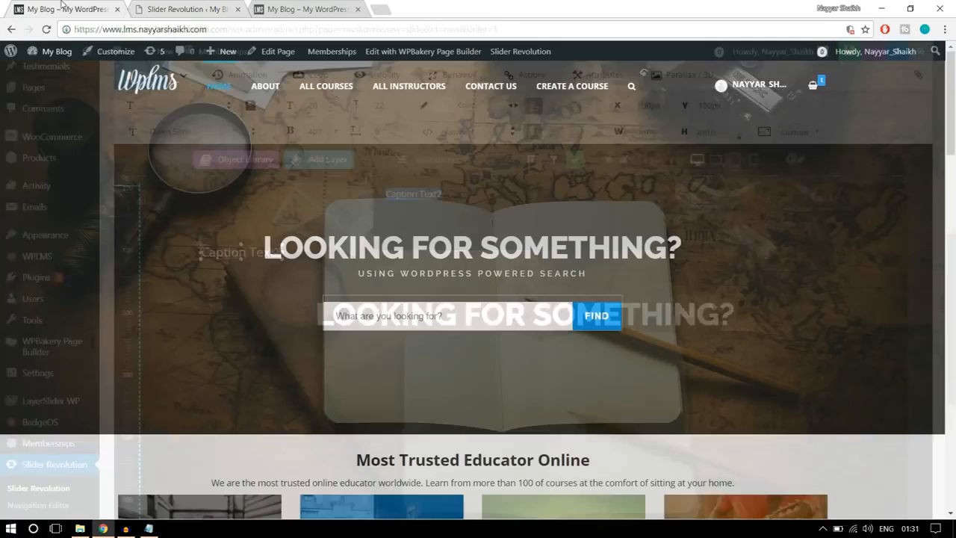
pyautogui.click(186, 9)
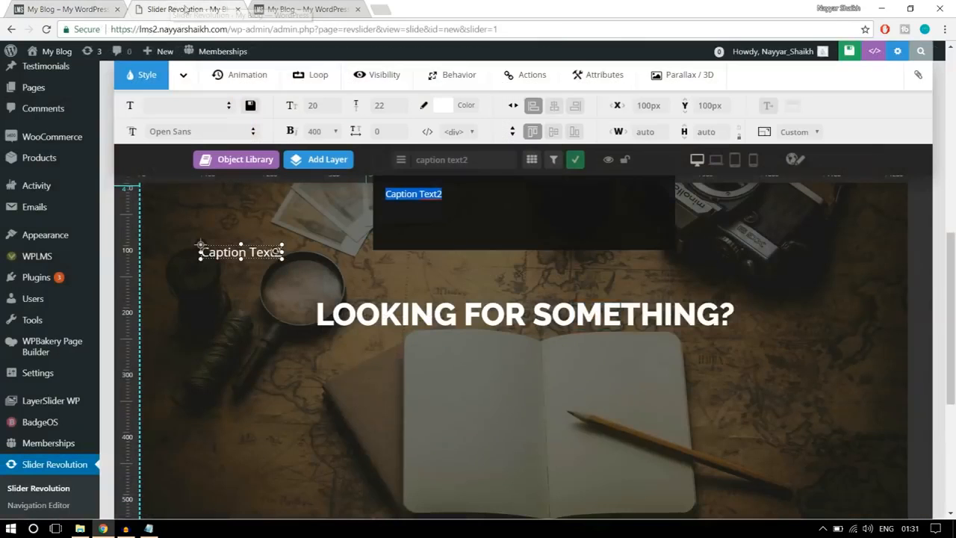
pyautogui.write('USIN')
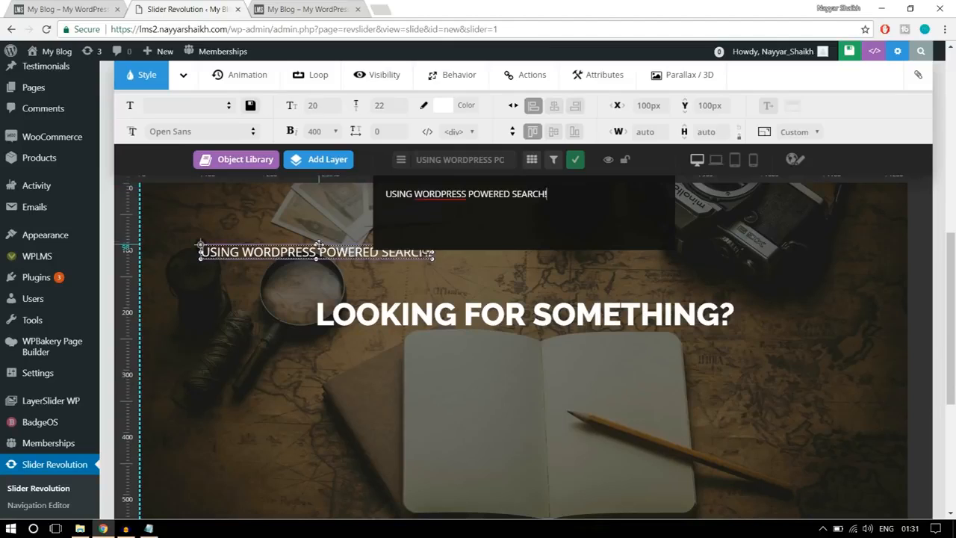
# - Place the subtitle layer below the heading at Y 262px and center it horizontally on the slide
pyautogui.moveTo(388, 253); pyautogui.dragTo(423, 345)
pyautogui.moveTo(544, 345); pyautogui.dragTo(543, 345)
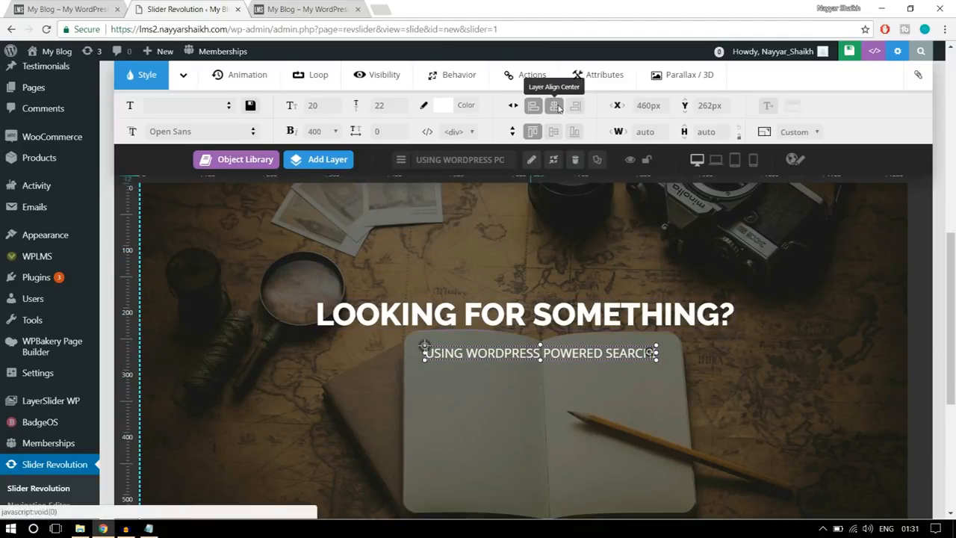
pyautogui.click(557, 107)
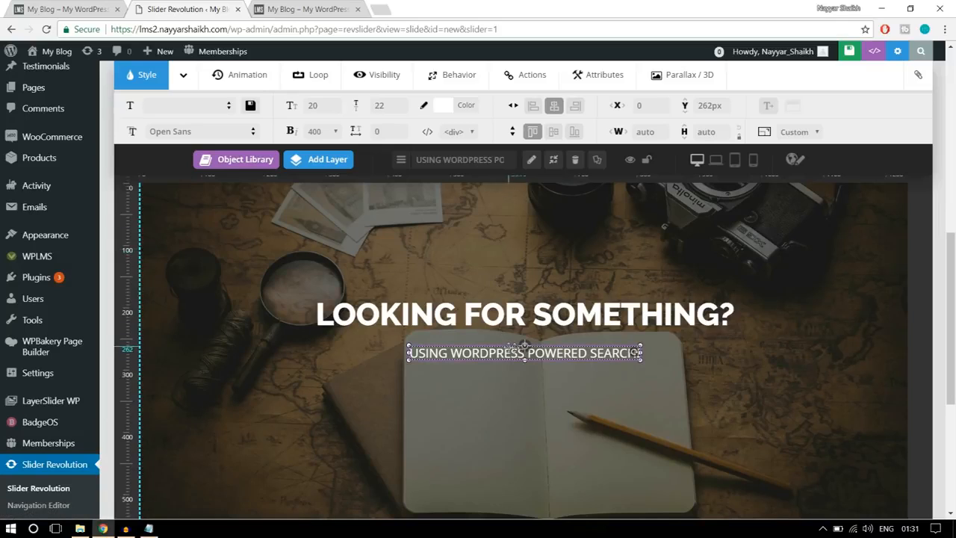
# - Set the subtitle layer's font family to Raleway
pyautogui.click(193, 132)
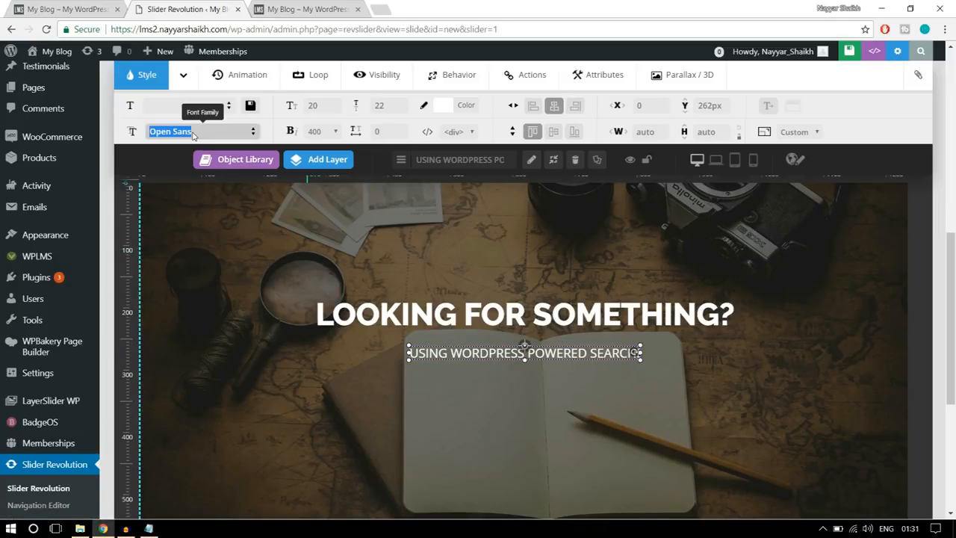
pyautogui.write('RALE')
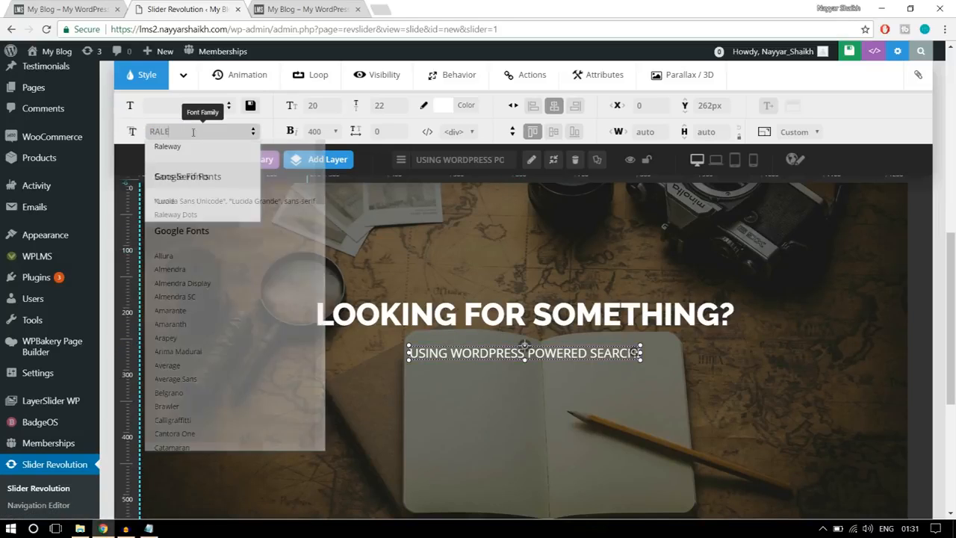
pyautogui.click(184, 148)
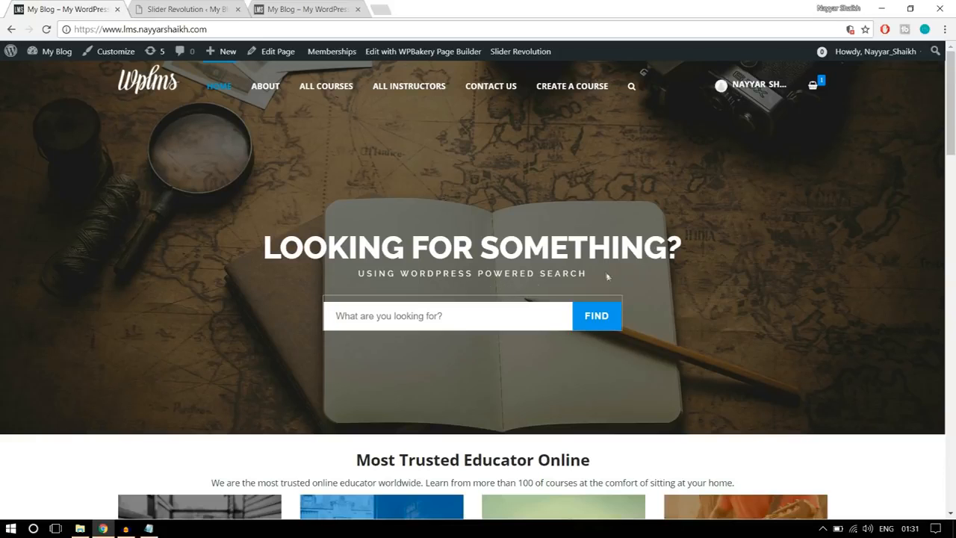
# - Set the subtitle's font size to 13px, line height to 20px and font weight to 500
pyautogui.click(186, 9)
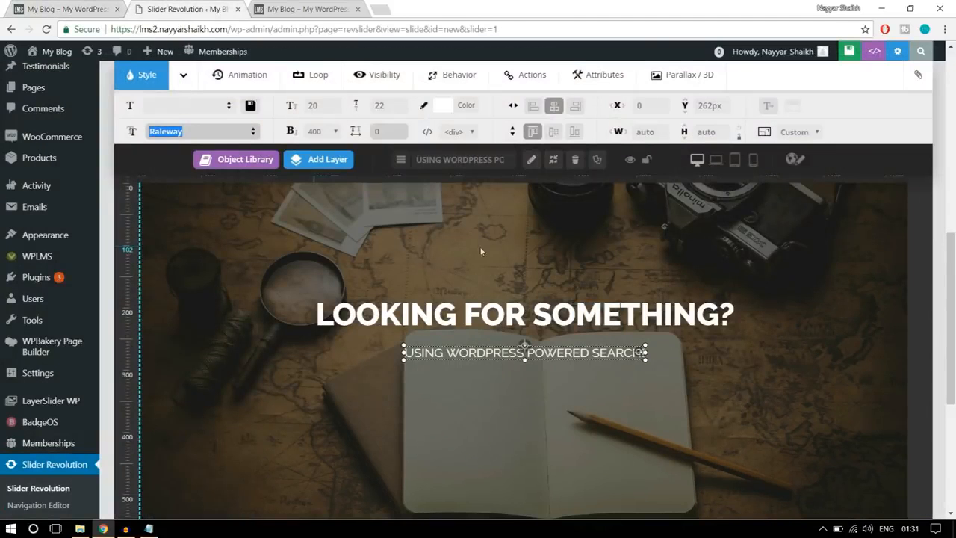
pyautogui.click(314, 106)
pyautogui.write('13')
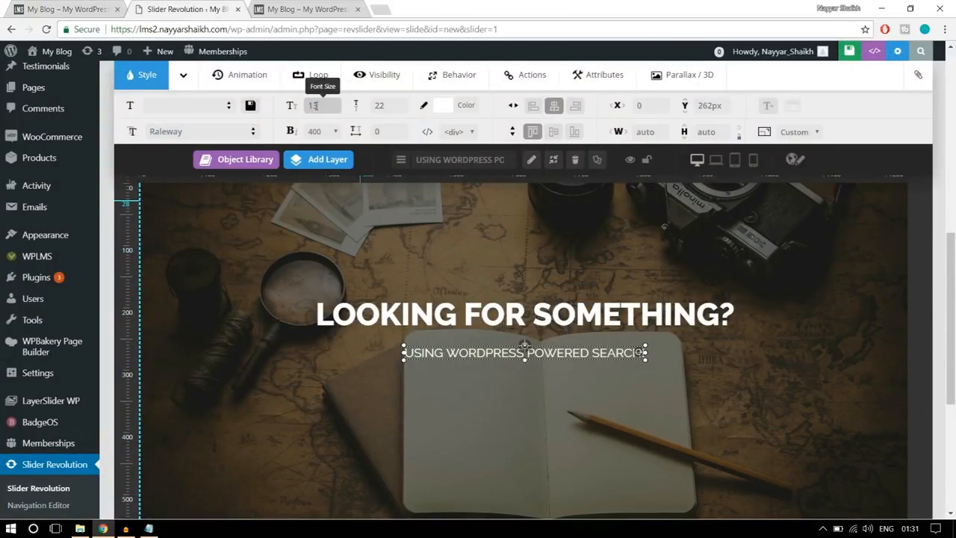
pyautogui.click(383, 105)
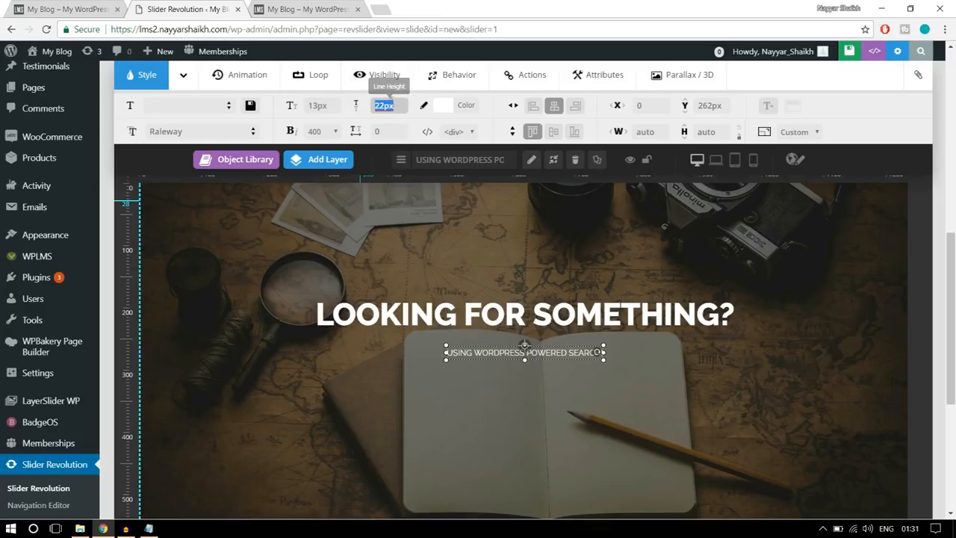
pyautogui.write('20')
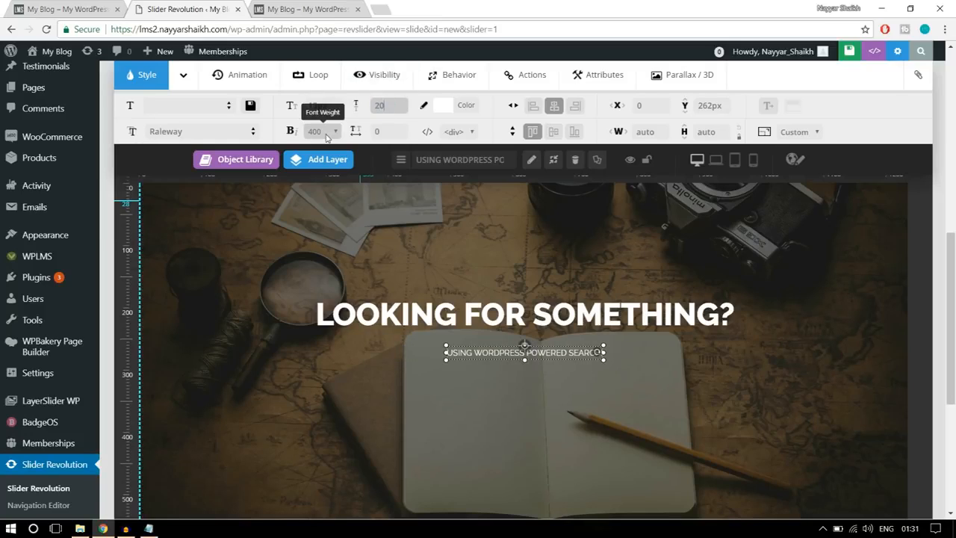
pyautogui.click(321, 132)
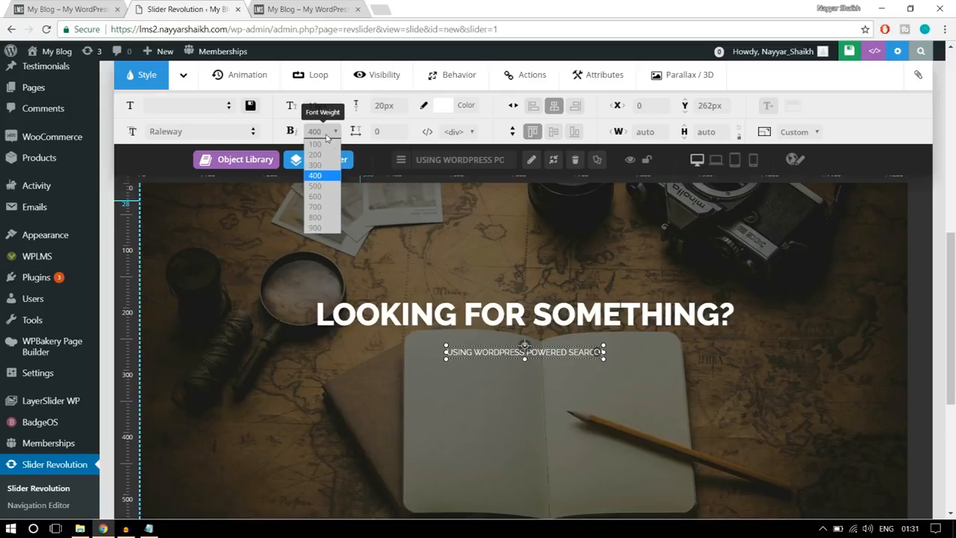
pyautogui.click(328, 186)
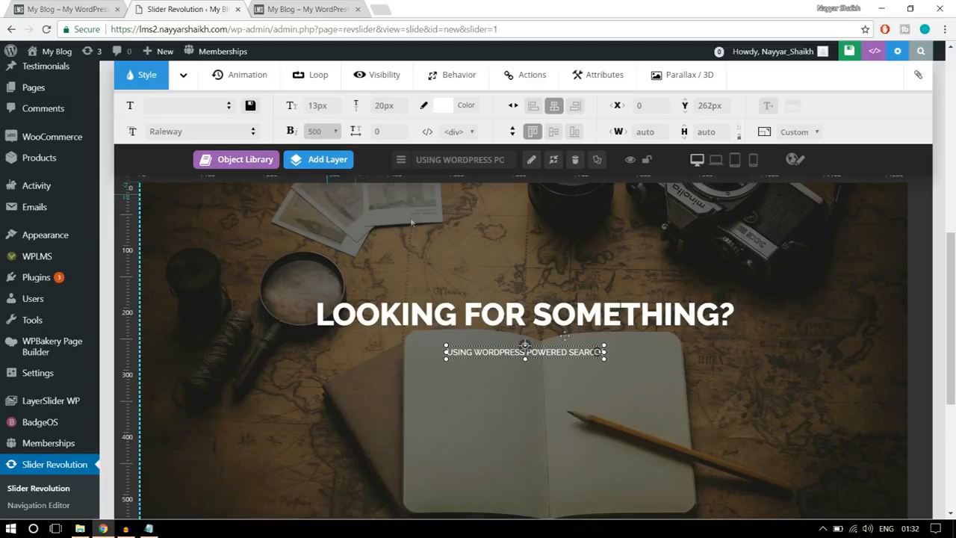
# - Set the subtitle's letter spacing to 5px and move it up to Y 244px directly under the heading, centered horizontally
pyautogui.press('Tab')
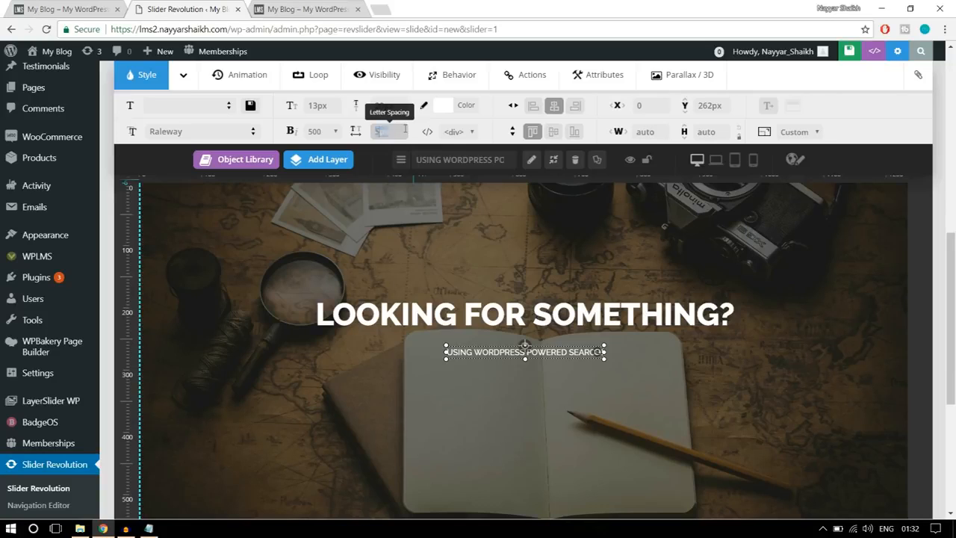
pyautogui.click(589, 383)
pyautogui.moveTo(550, 344); pyautogui.dragTo(549, 341)
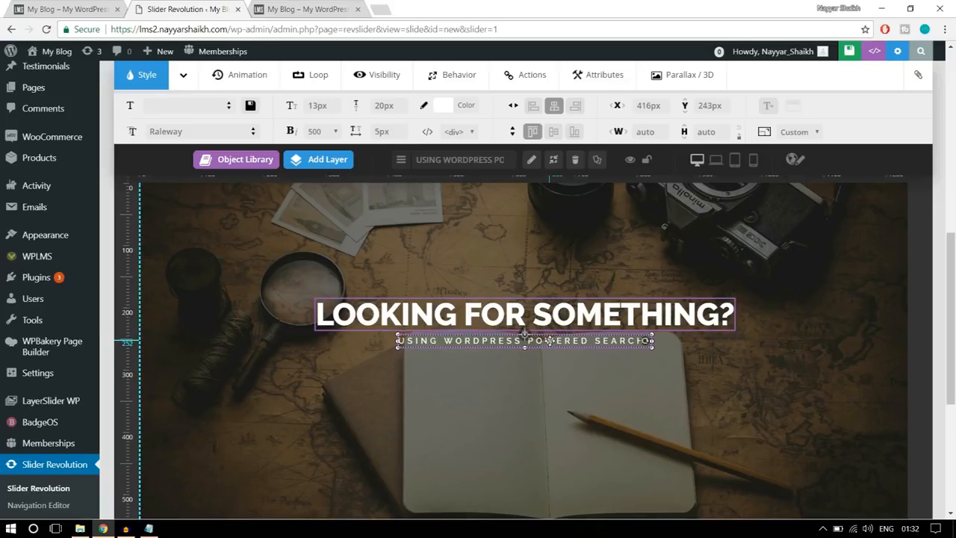
pyautogui.click(553, 109)
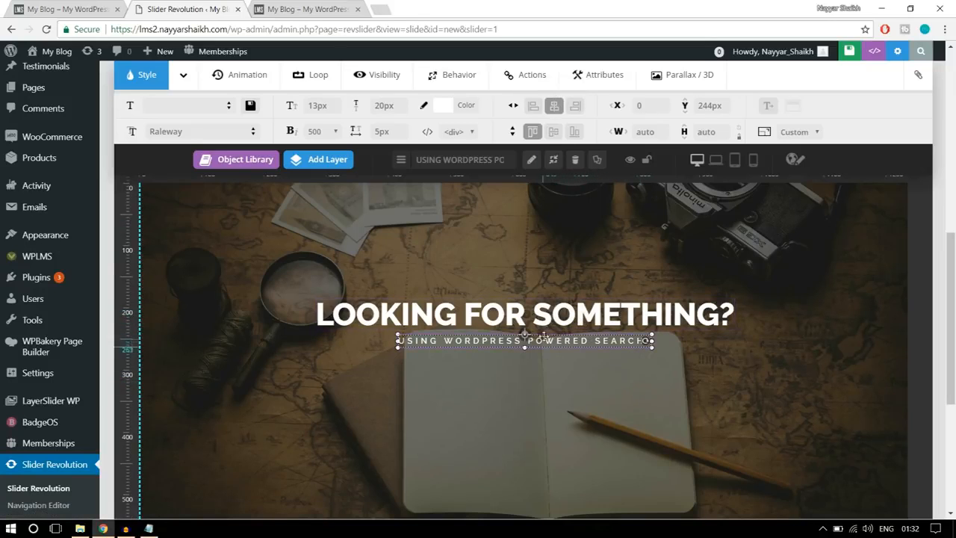
# - Check the reference home page's banner and add a Text/Html layer to the slide for its search form
pyautogui.click(65, 9)
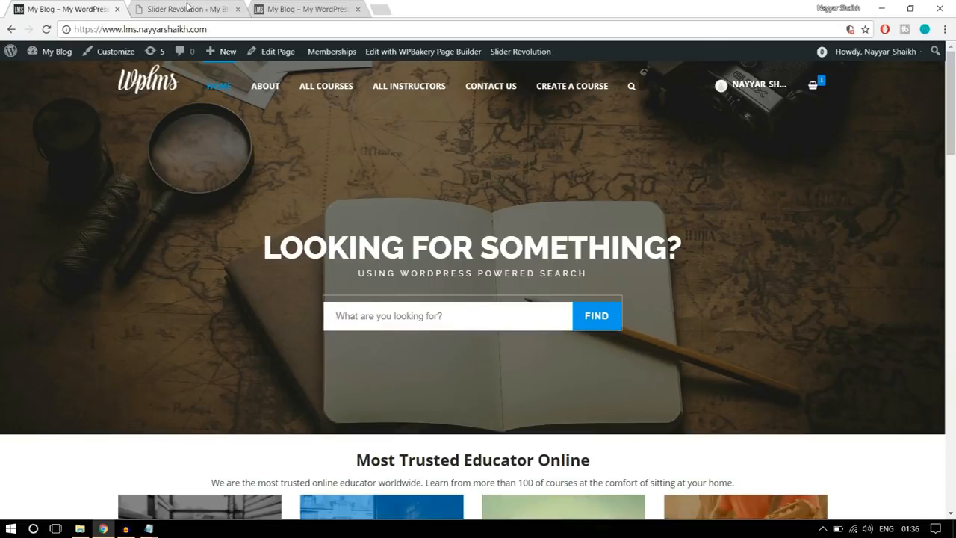
pyautogui.click(188, 9)
pyautogui.scroll(-1, 709, 217)
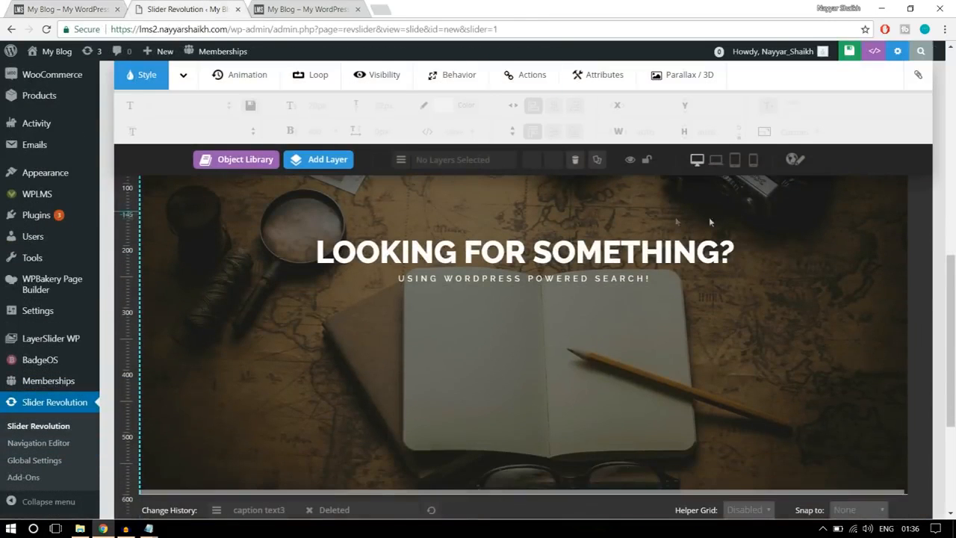
pyautogui.click(347, 169)
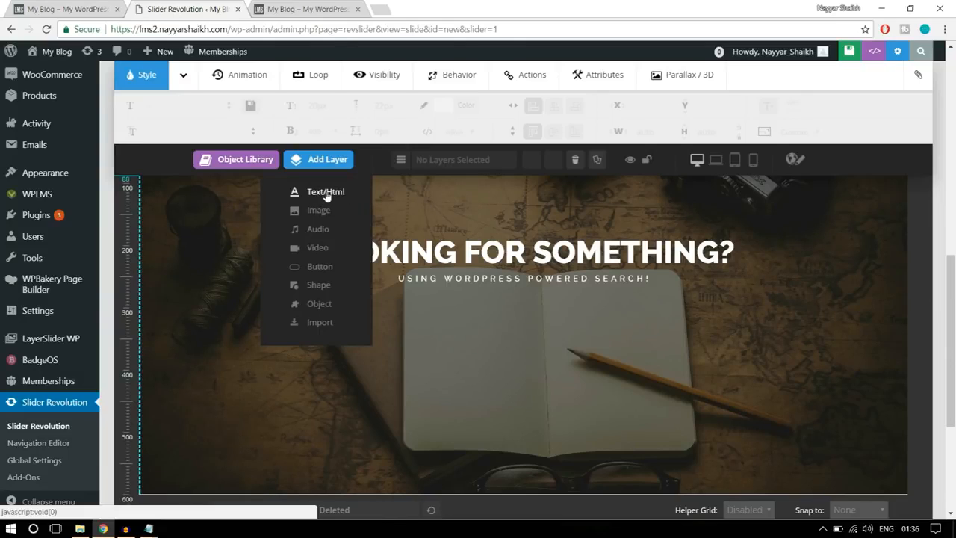
pyautogui.click(326, 193)
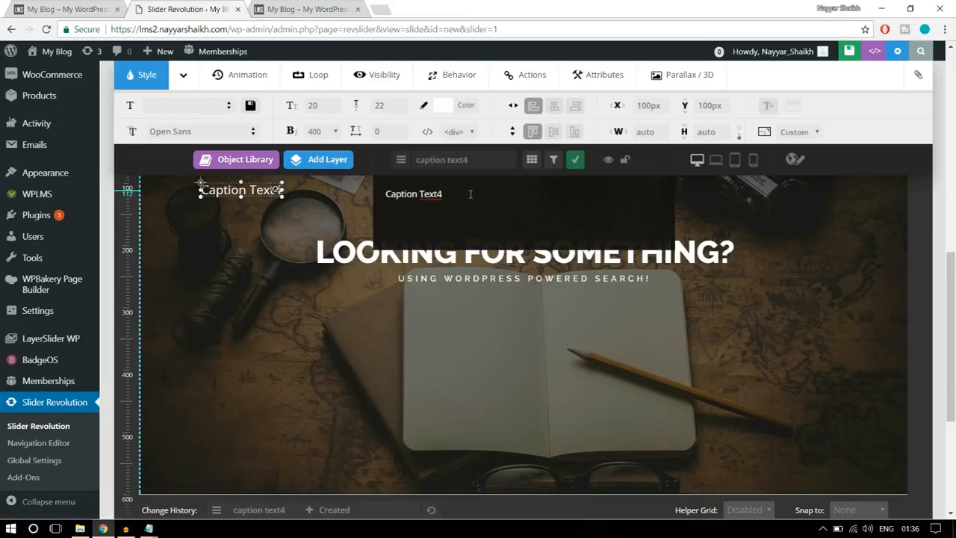
# - Replace the new layer's placeholder text with the search form HTML copied from the first line of the CSS text file in Notepad
pyautogui.tripleClick(401, 184)
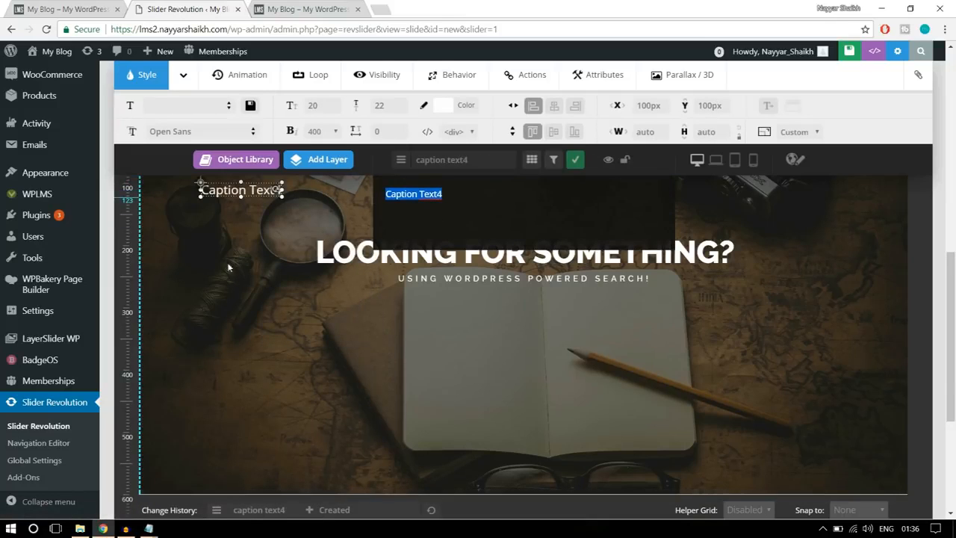
pyautogui.click(80, 529)
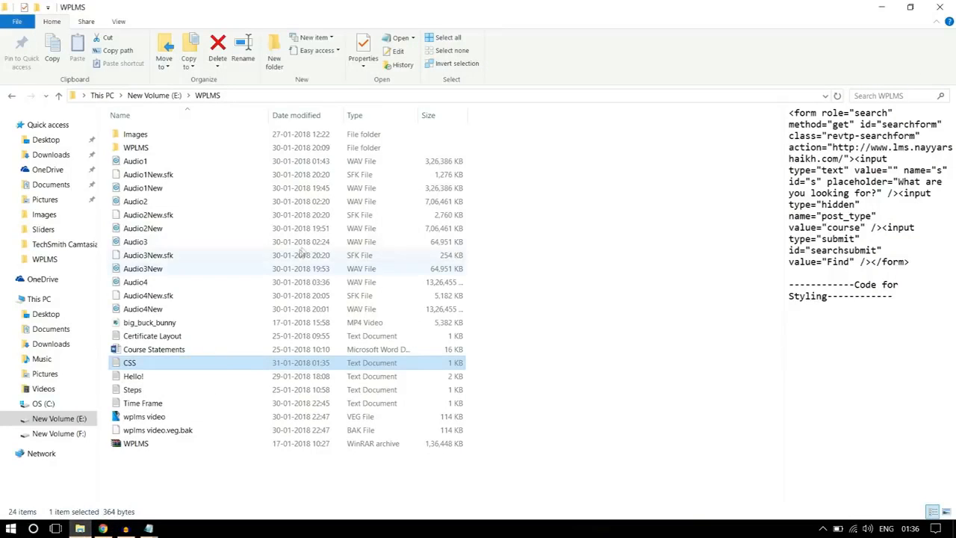
pyautogui.click(541, 222)
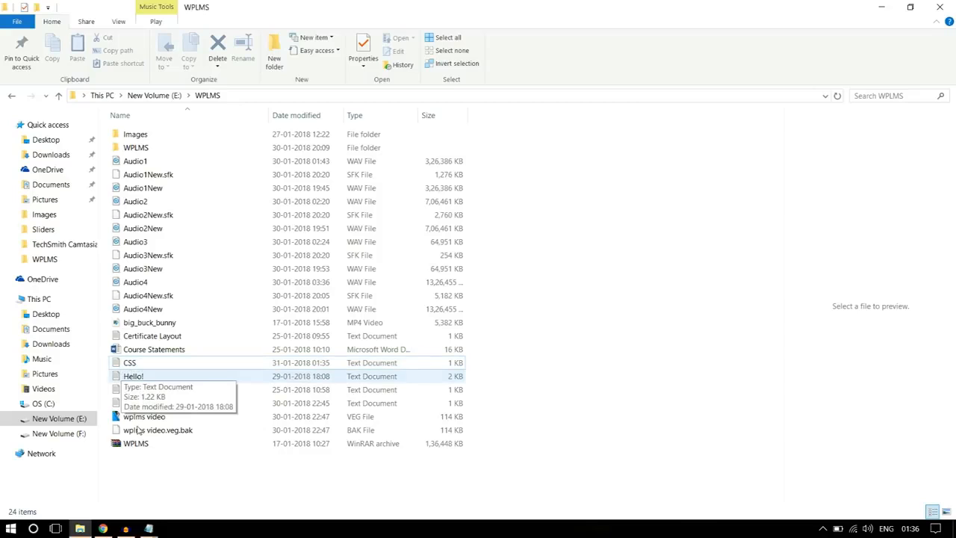
pyautogui.click(148, 528)
pyautogui.scroll(8, 366, 265)
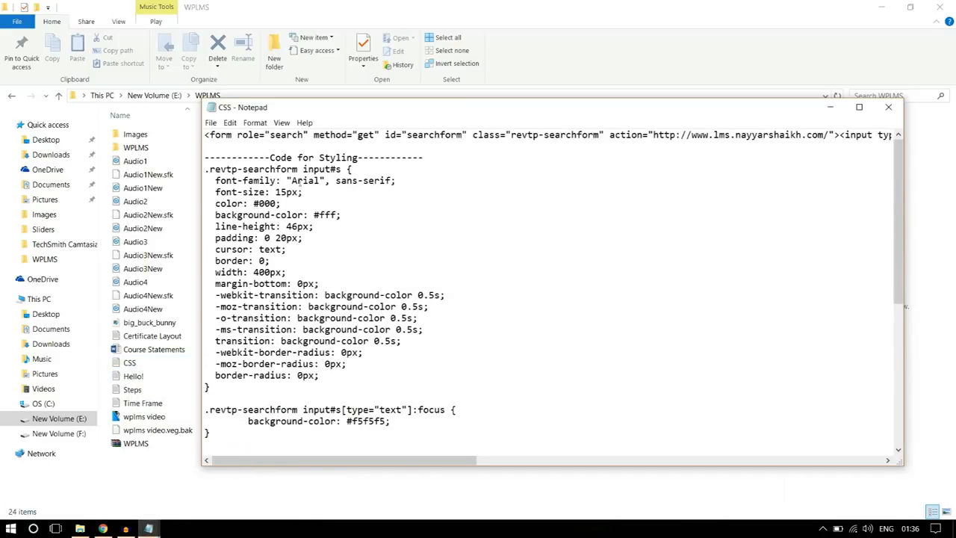
pyautogui.moveTo(205, 135); pyautogui.dragTo(954, 118)
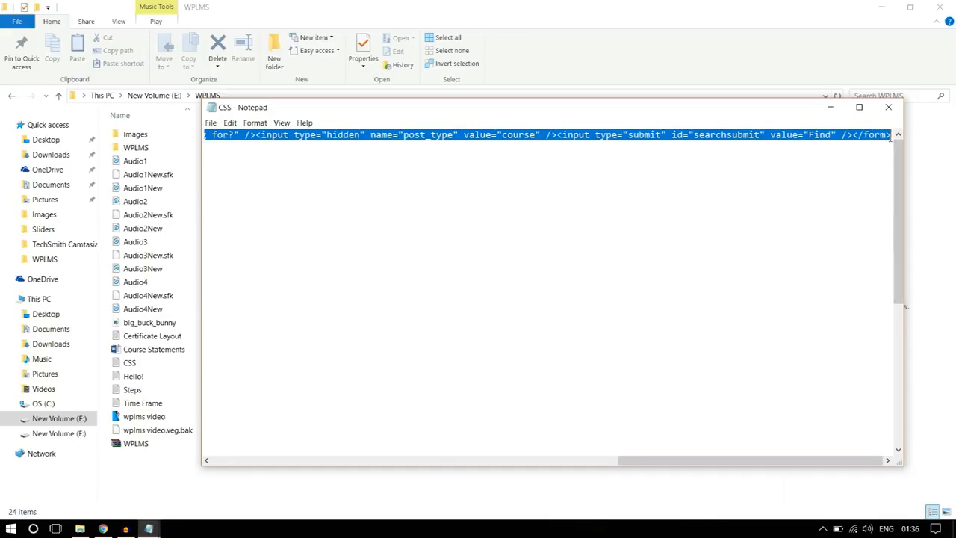
pyautogui.click(104, 528)
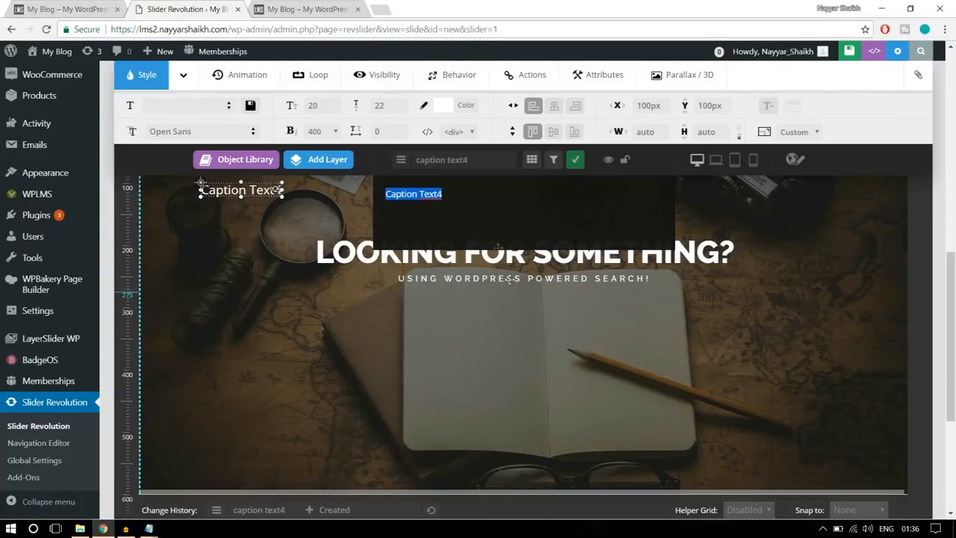
pyautogui.hotkey('ctrl', 'v')
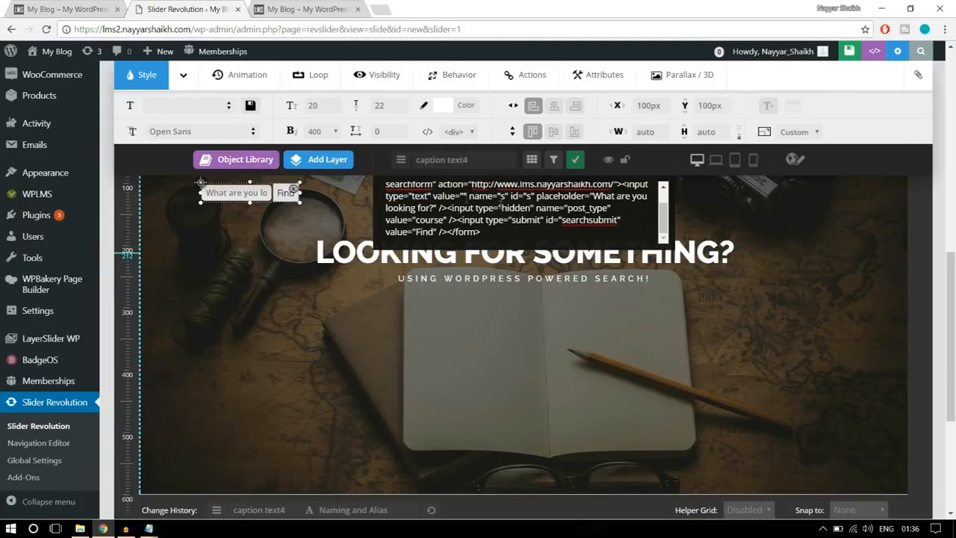
# - Move the search form layer below the subtitle to about X 546px, Y 325px
pyautogui.moveTo(239, 194); pyautogui.dragTo(519, 307)
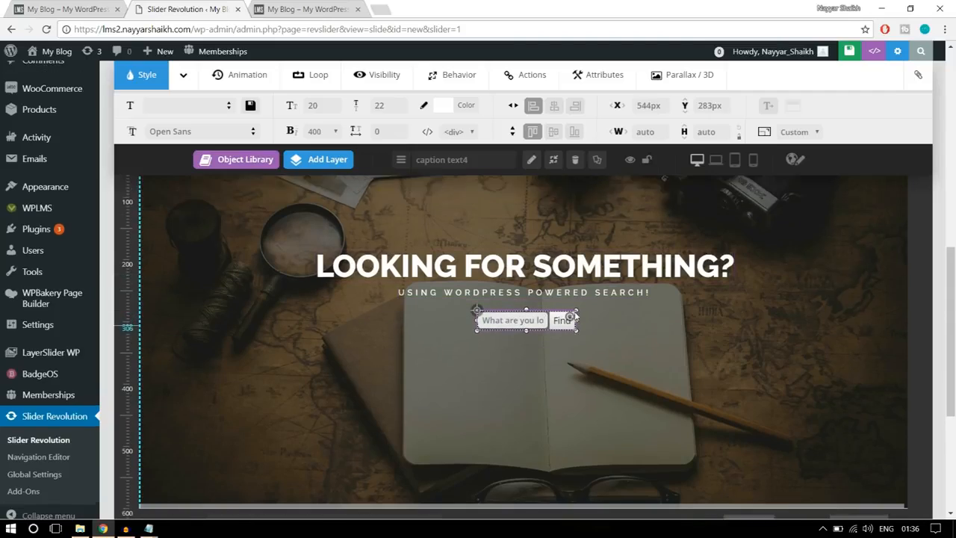
pyautogui.scroll(3, 575, 310)
pyautogui.scroll(-1, 575, 311)
pyautogui.scroll(-2, 574, 310)
pyautogui.scroll(1, 567, 281)
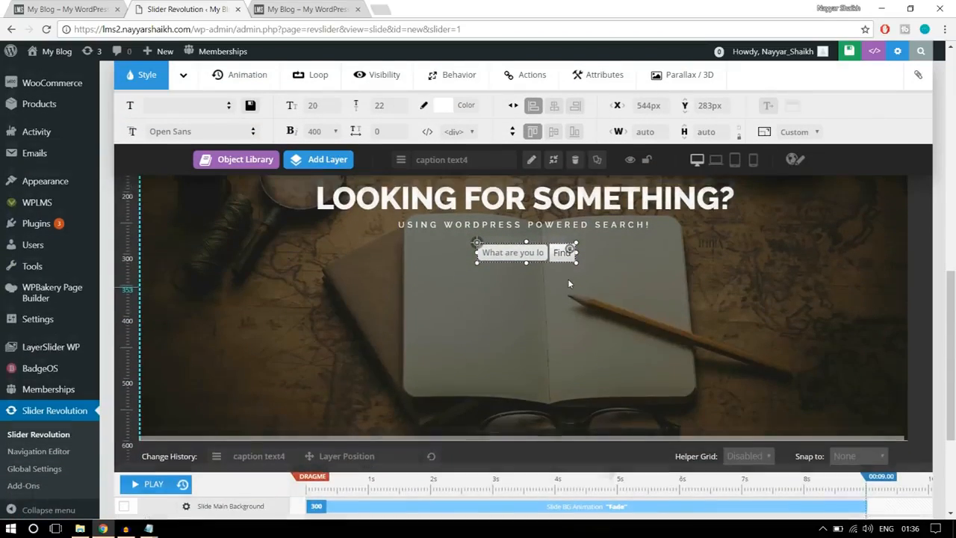
pyautogui.moveTo(546, 307); pyautogui.dragTo(548, 334)
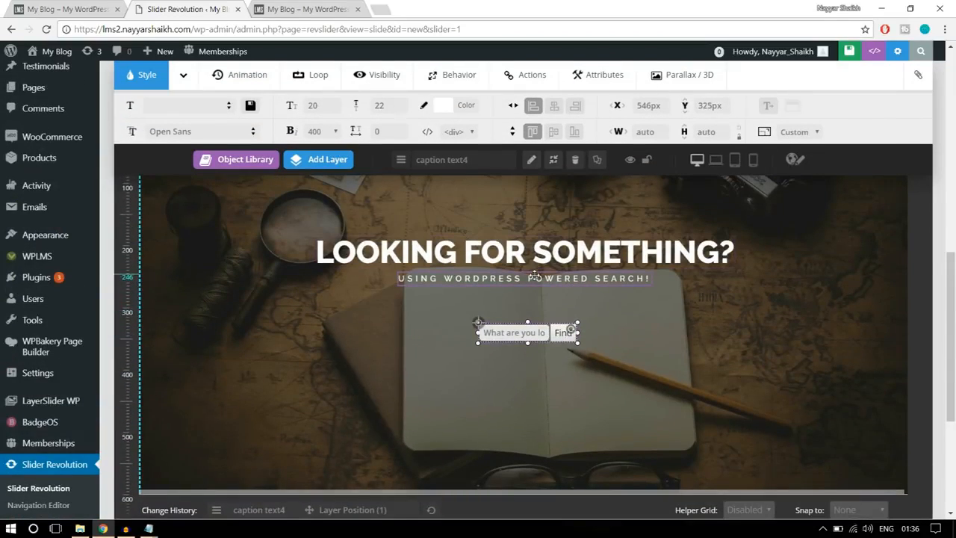
# - Lower the subtitle layer to about Y 290px and the heading layer to about Y 226px, just above the search form
pyautogui.moveTo(535, 276); pyautogui.dragTo(535, 305)
pyautogui.moveTo(533, 252); pyautogui.dragTo(533, 277)
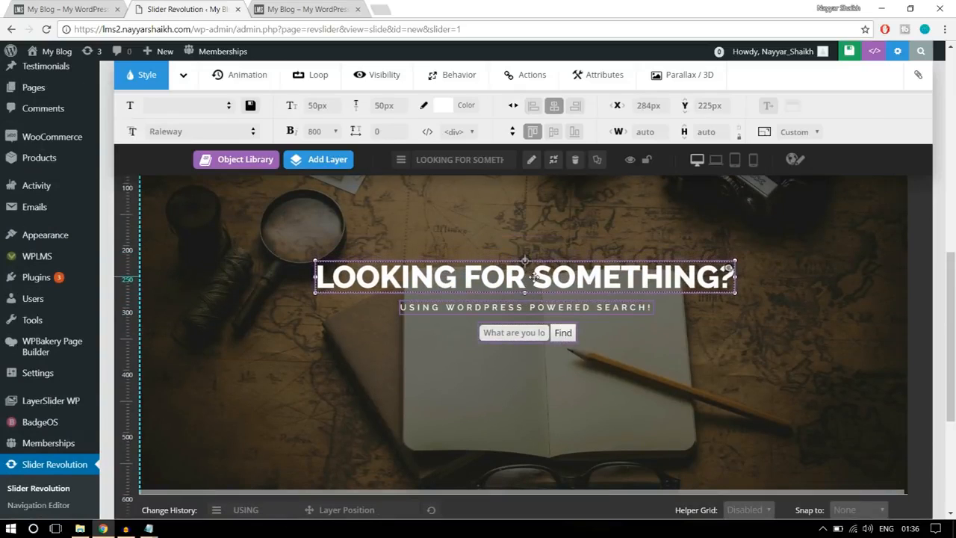
# - Center the search form, subtitle and heading layers horizontally on the slide
pyautogui.click(523, 332)
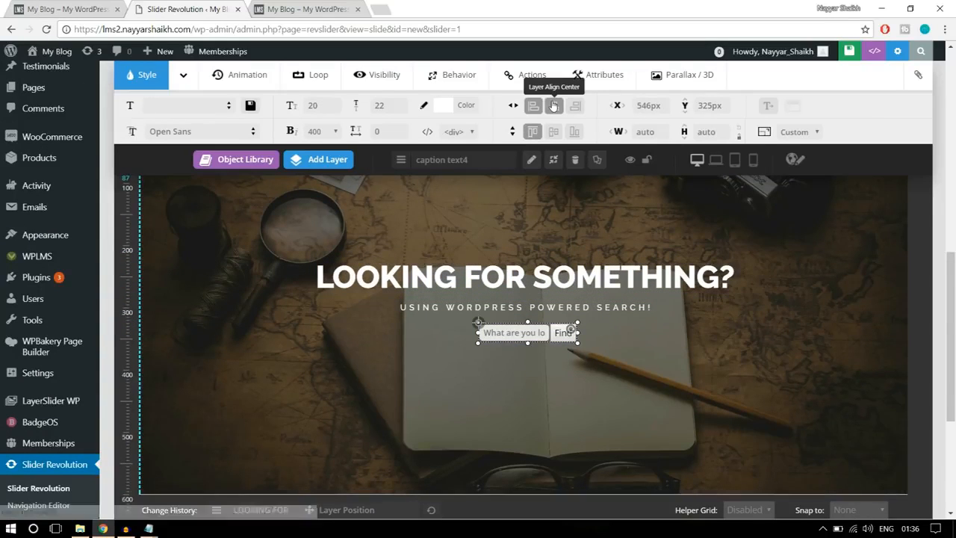
pyautogui.click(554, 105)
pyautogui.click(521, 307)
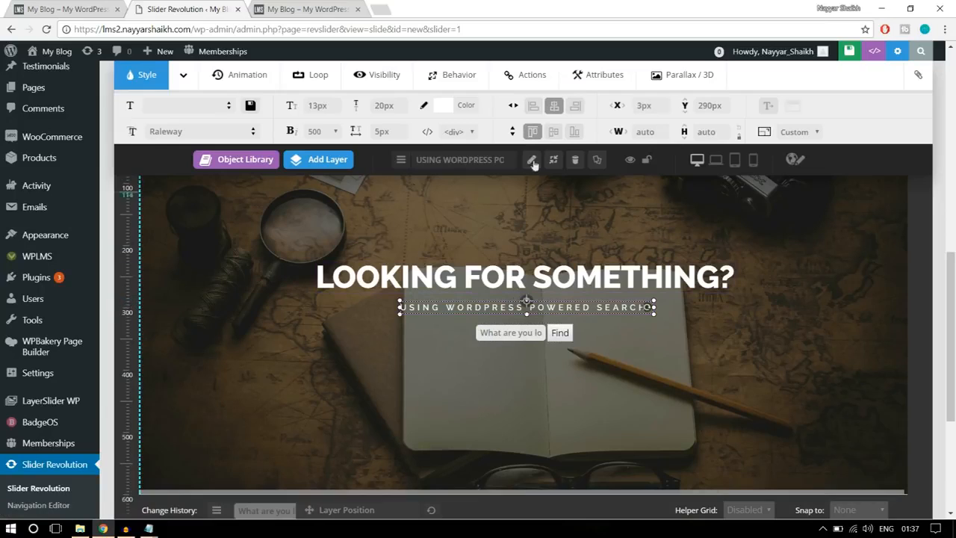
pyautogui.click(539, 274)
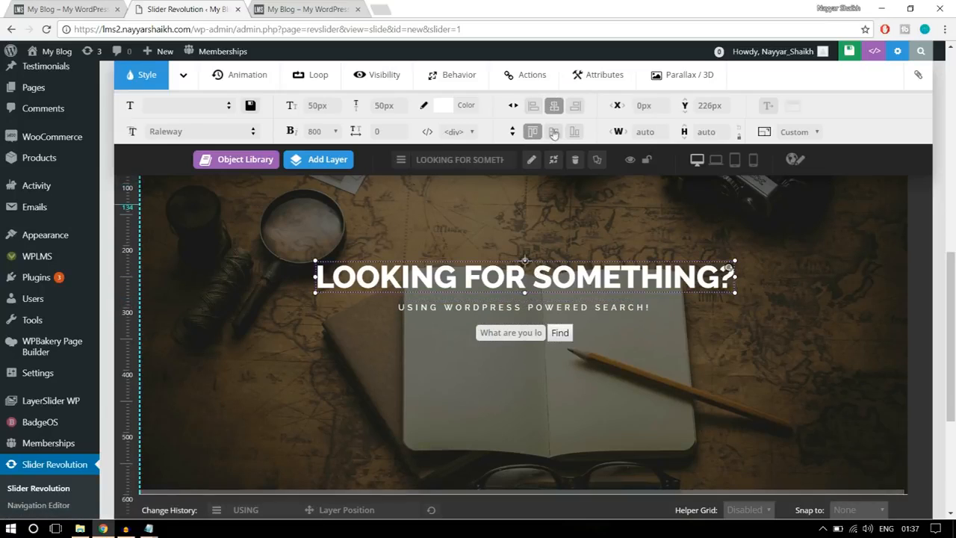
pyautogui.click(554, 106)
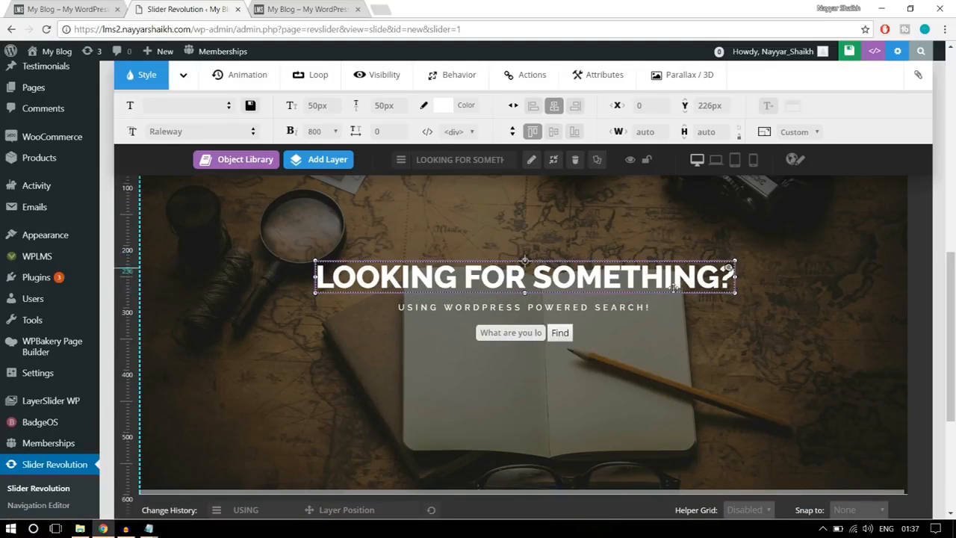
# - Check the search form layer's alignment, save the slide and clear the layer selection
pyautogui.click(533, 331)
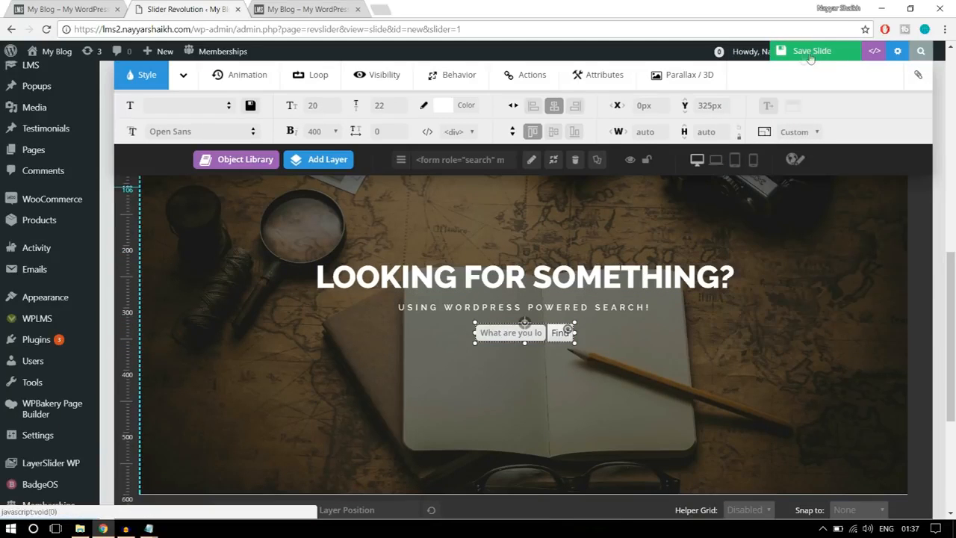
pyautogui.click(802, 58)
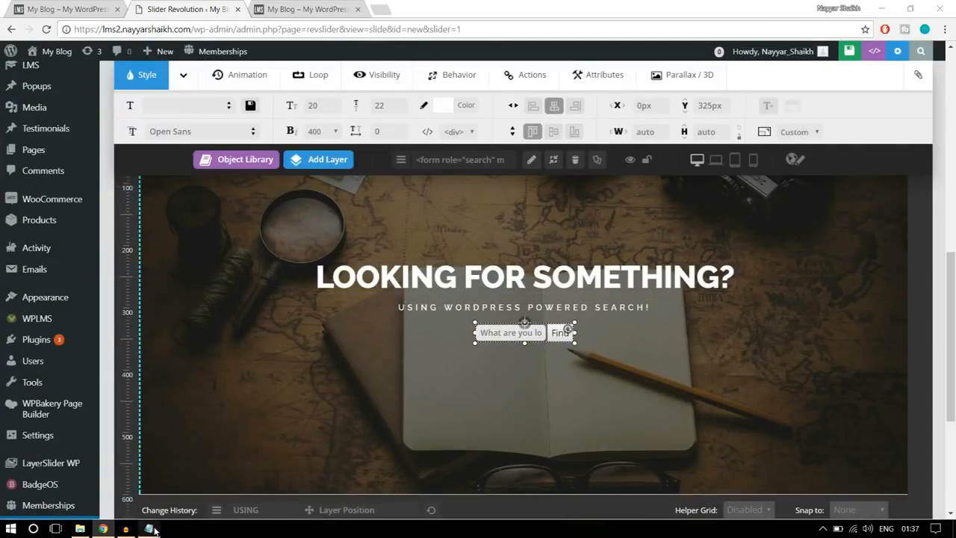
pyautogui.click(761, 339)
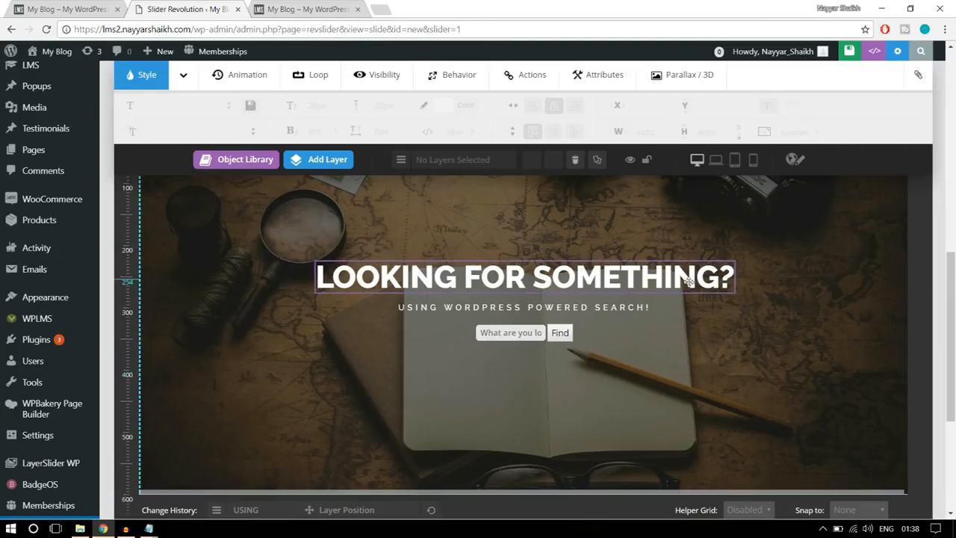
# - Examine the slide's layer timeline and compare the slide with the reference home page banner
pyautogui.scroll(-3, 719, 356)
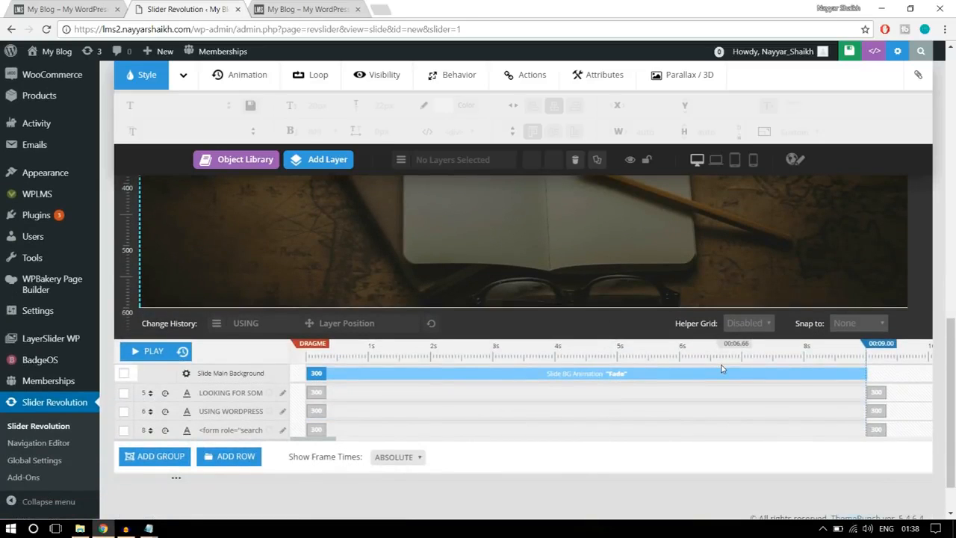
pyautogui.scroll(4, 719, 395)
pyautogui.scroll(-1, 719, 395)
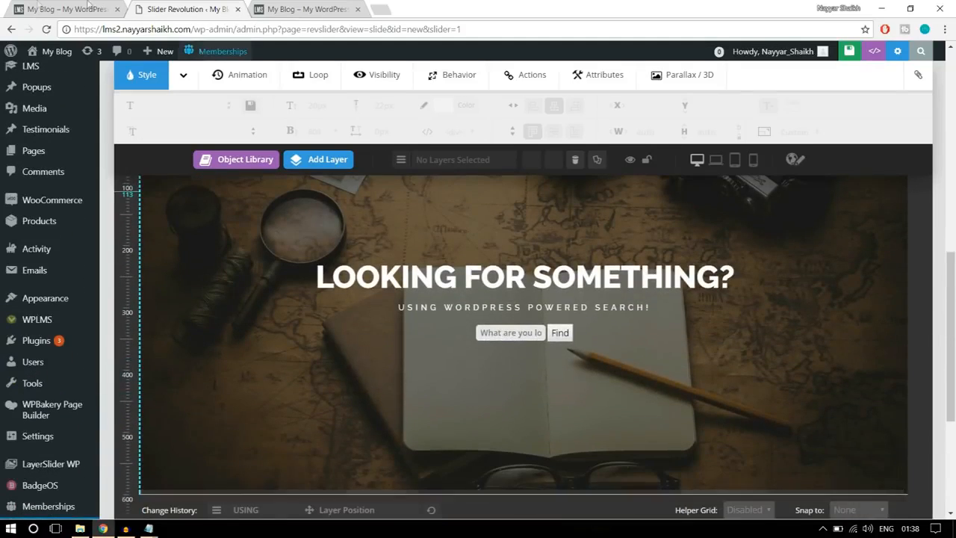
pyautogui.click(26, 8)
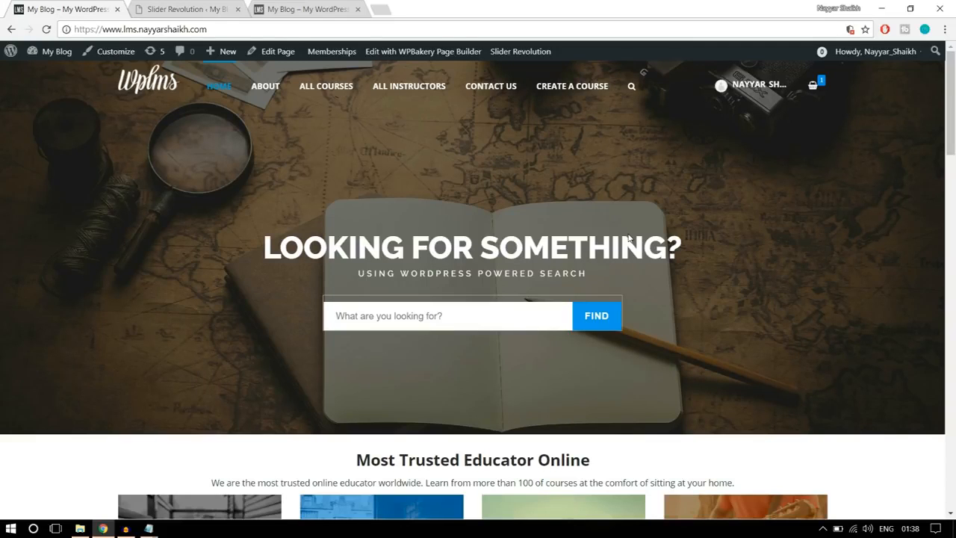
pyautogui.click(221, 5)
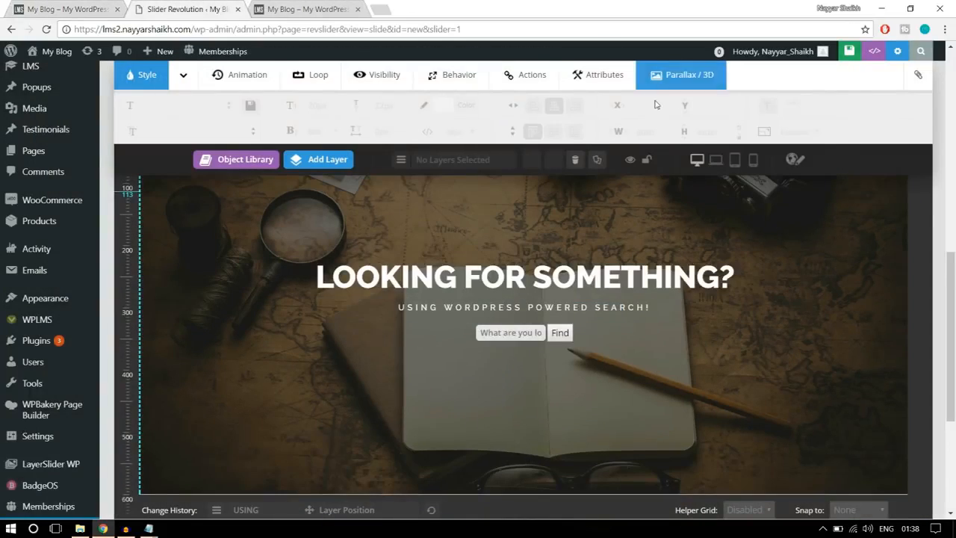
pyautogui.scroll(-5, 700, 315)
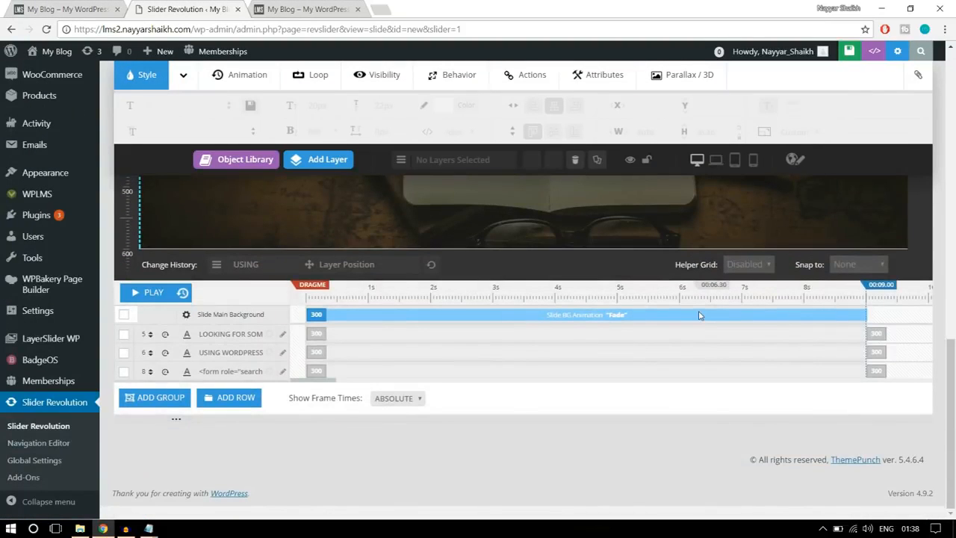
pyautogui.scroll(5, 669, 325)
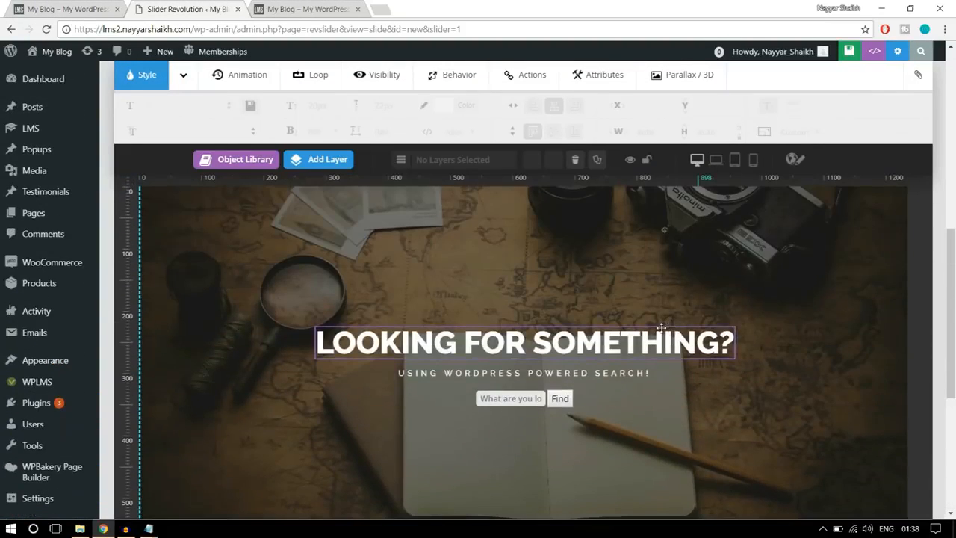
# - Set the heading layer's opening animation to start at 1000 ms with a duration of 1500 ms
pyautogui.click(493, 344)
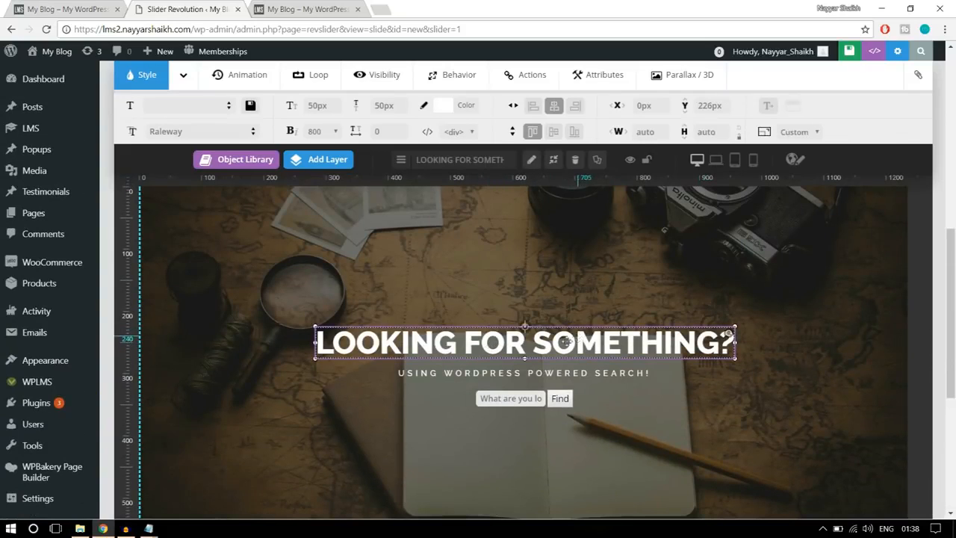
pyautogui.scroll(-4, 599, 352)
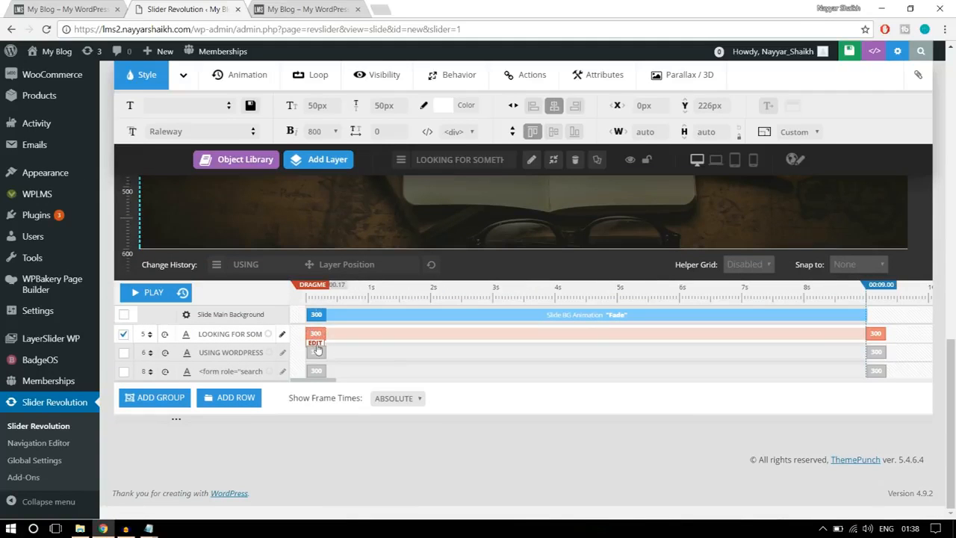
pyautogui.click(316, 346)
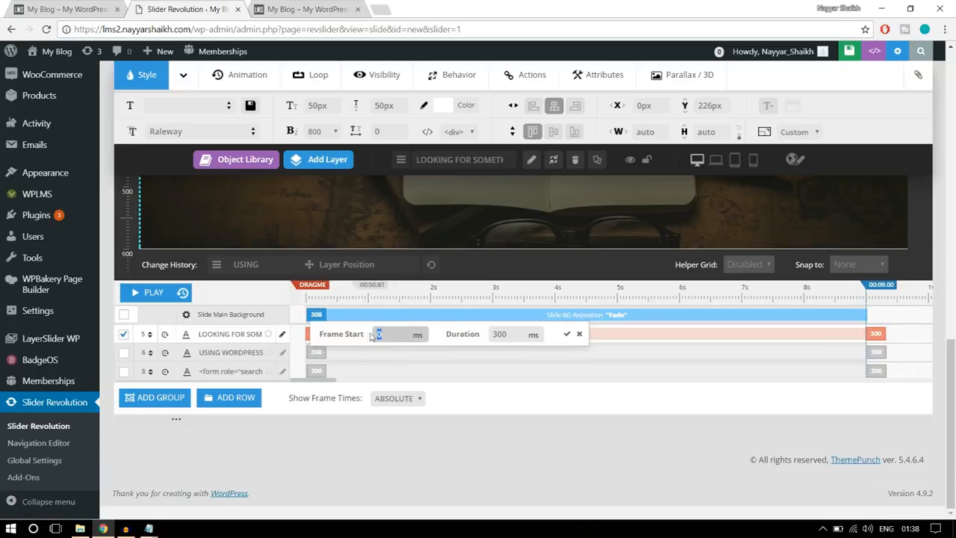
pyautogui.moveTo(376, 335); pyautogui.dragTo(407, 329)
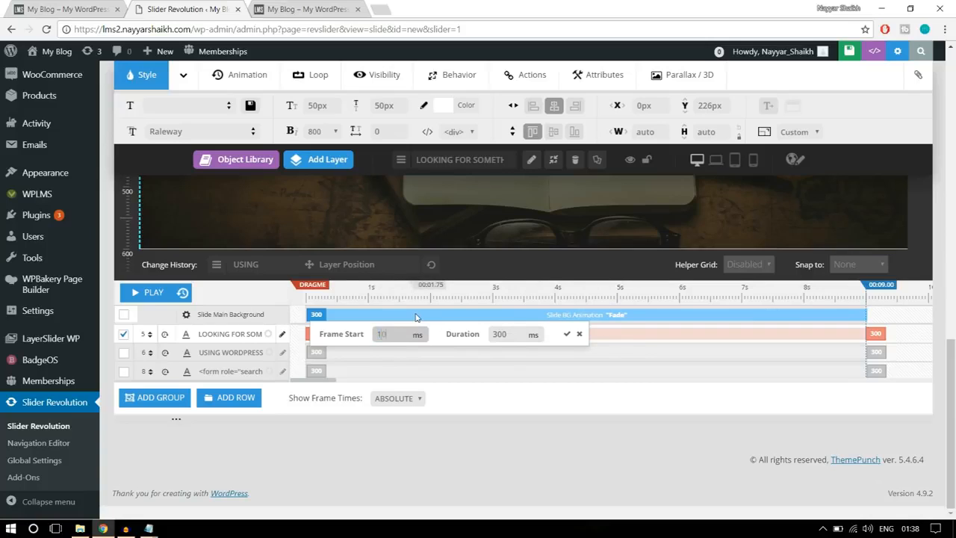
pyautogui.doubleClick(516, 334)
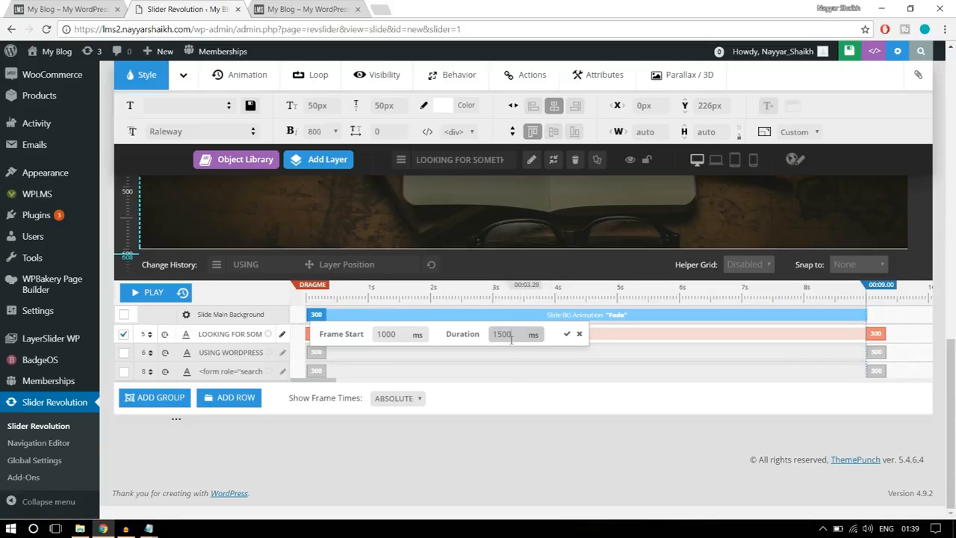
pyautogui.click(566, 335)
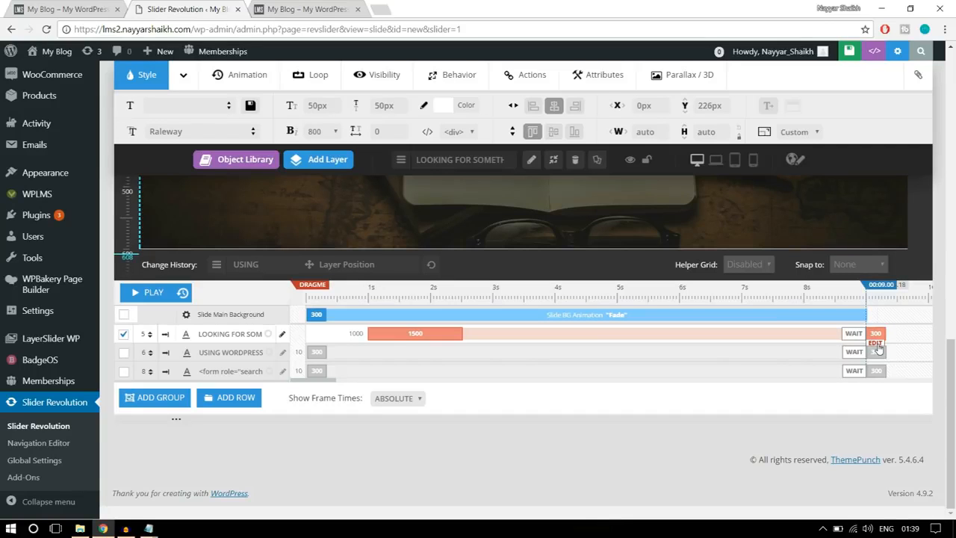
# - Set the duration of the heading layer's closing animation to 1000 ms
pyautogui.click(876, 344)
pyautogui.doubleClick(795, 335)
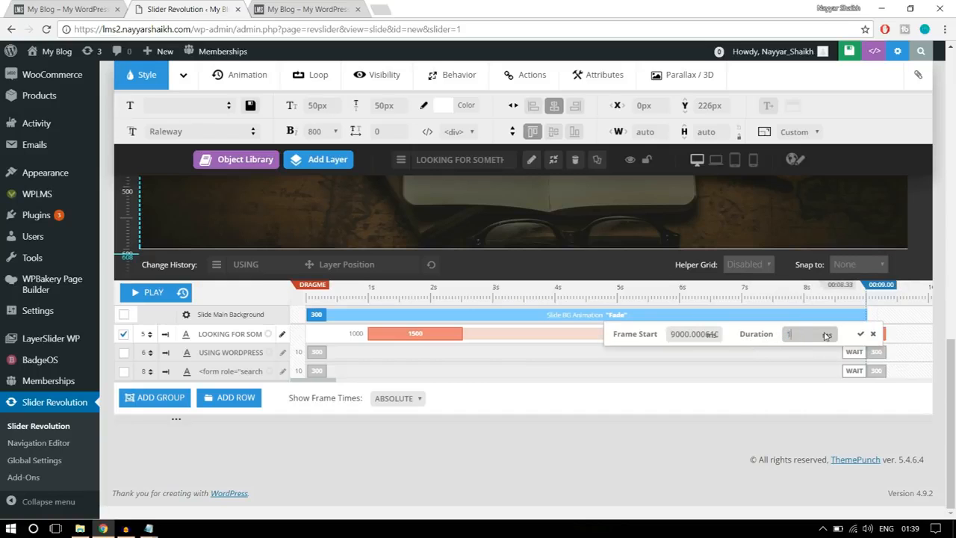
pyautogui.write('1000')
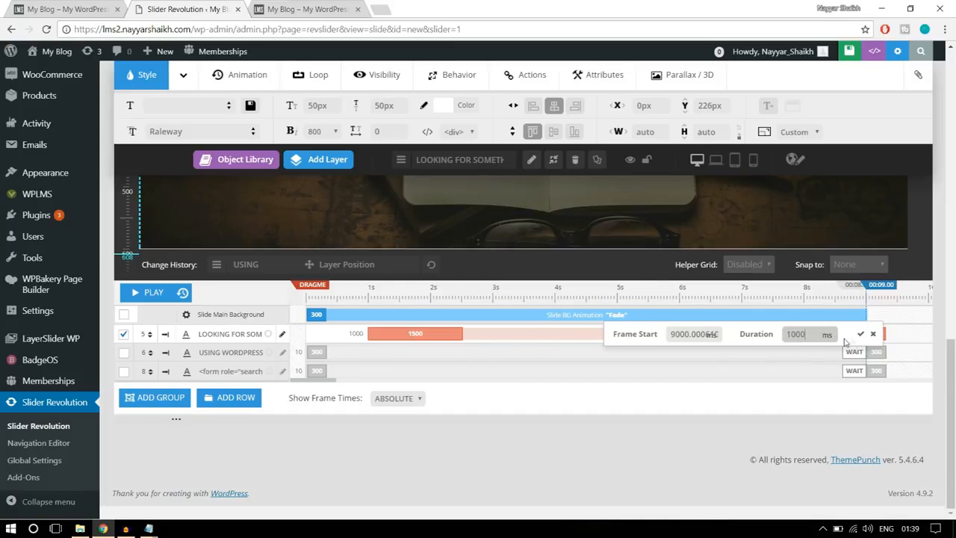
pyautogui.click(860, 334)
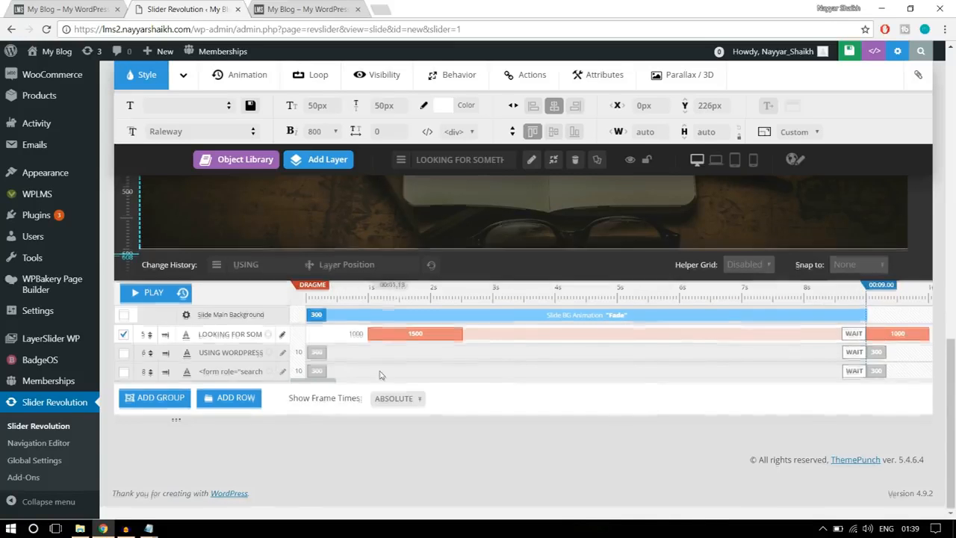
# - Set the subtitle layer's opening animation to start at 1500 ms and last 1500 ms, and its closing animation to last 1000 ms
pyautogui.scroll(3, 267, 365)
pyautogui.click(437, 311)
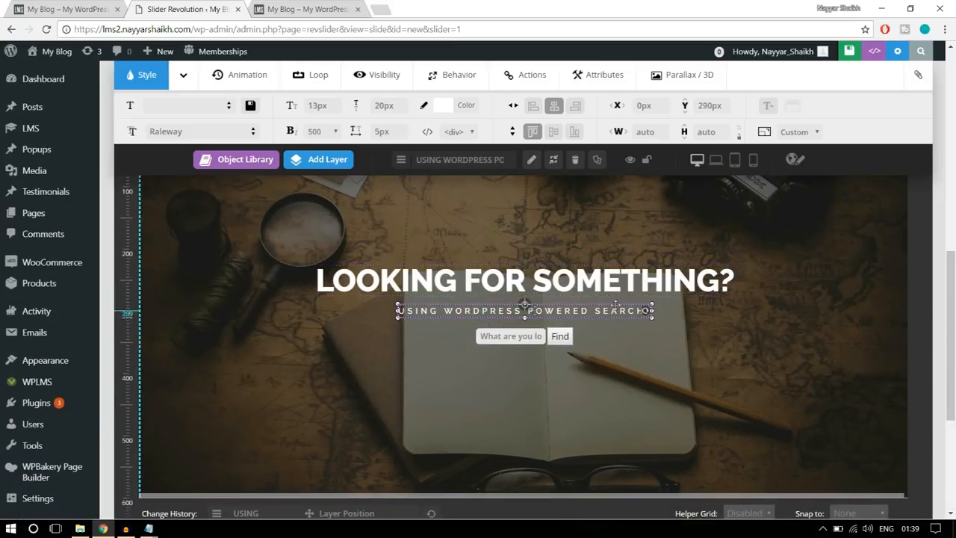
pyautogui.scroll(-3, 747, 338)
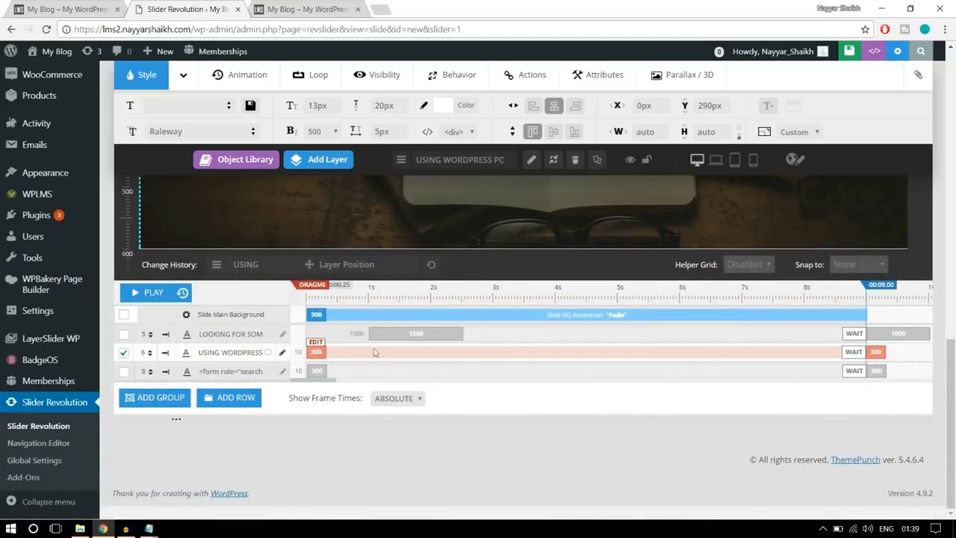
pyautogui.click(317, 346)
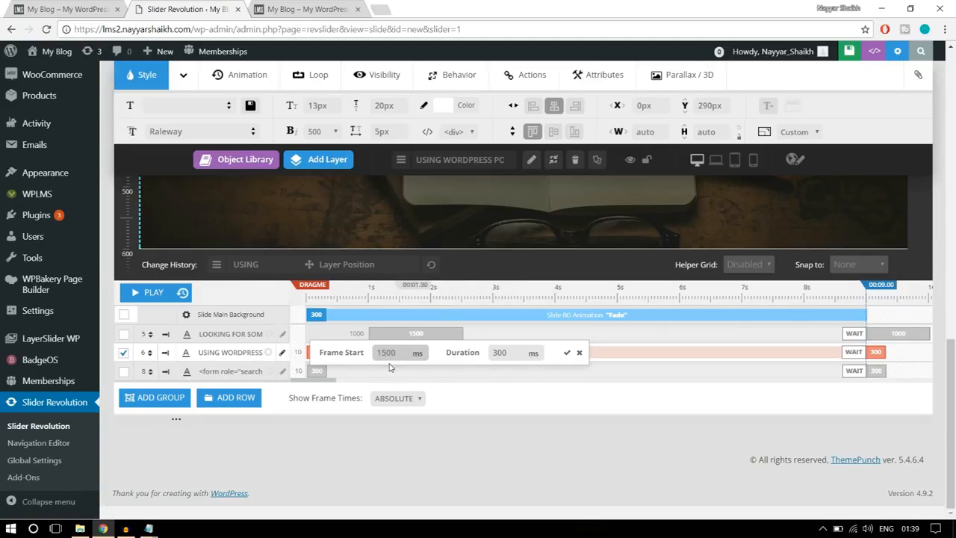
pyautogui.moveTo(512, 353); pyautogui.dragTo(463, 360)
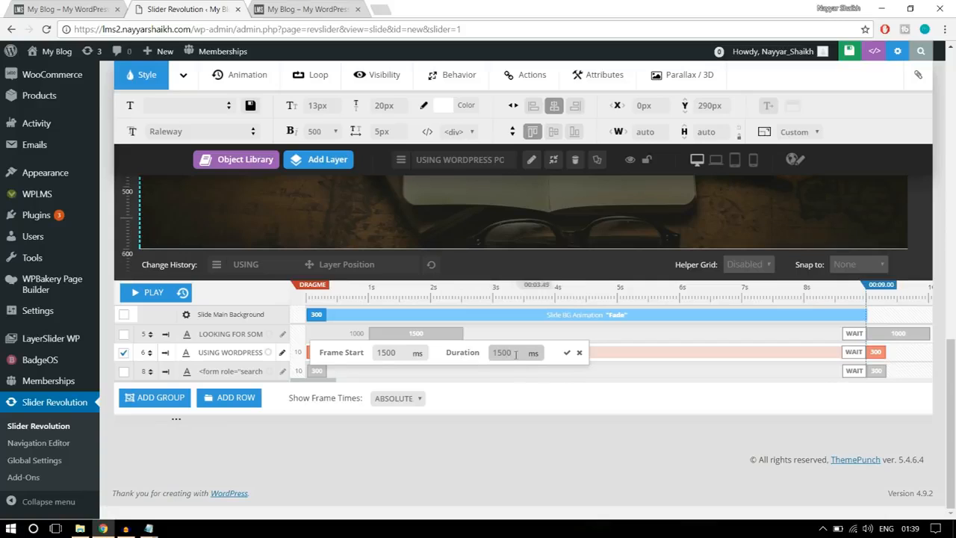
pyautogui.click(568, 354)
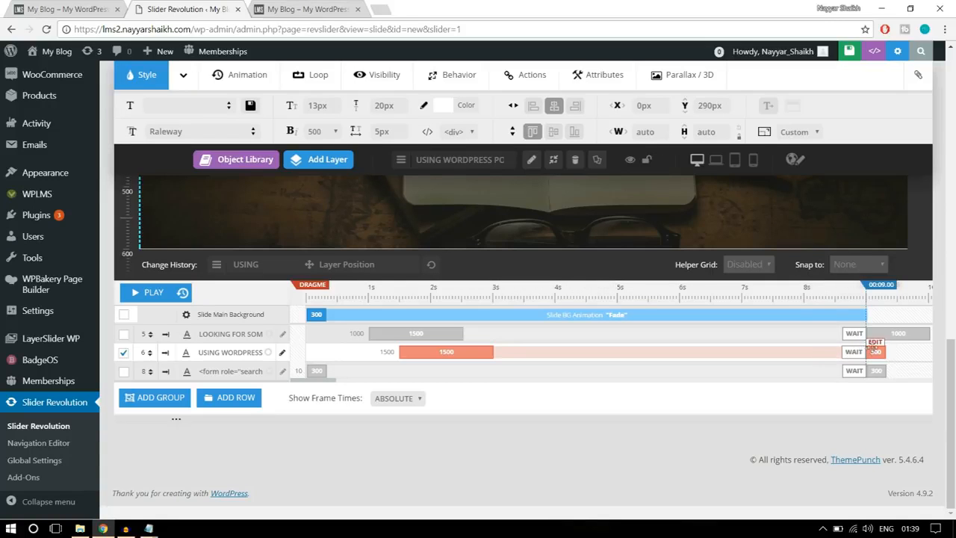
pyautogui.click(875, 349)
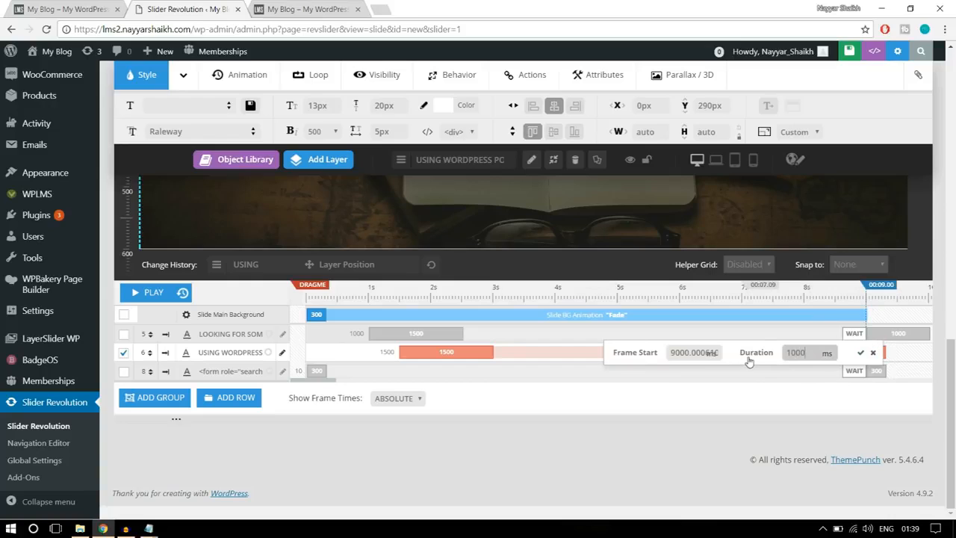
pyautogui.click(860, 352)
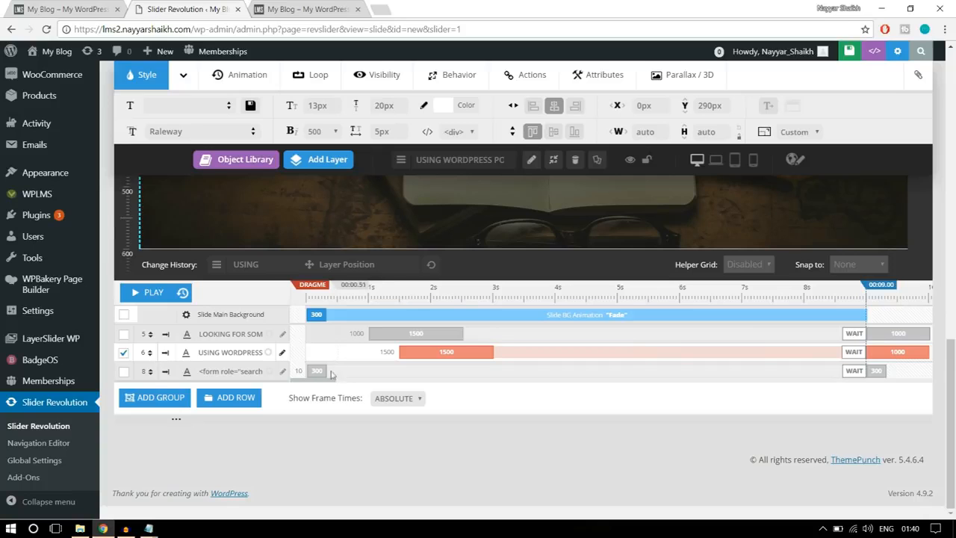
# - Set the search form layer's opening animation to start at 2000 ms with a duration of 1500 ms
pyautogui.scroll(5, 439, 399)
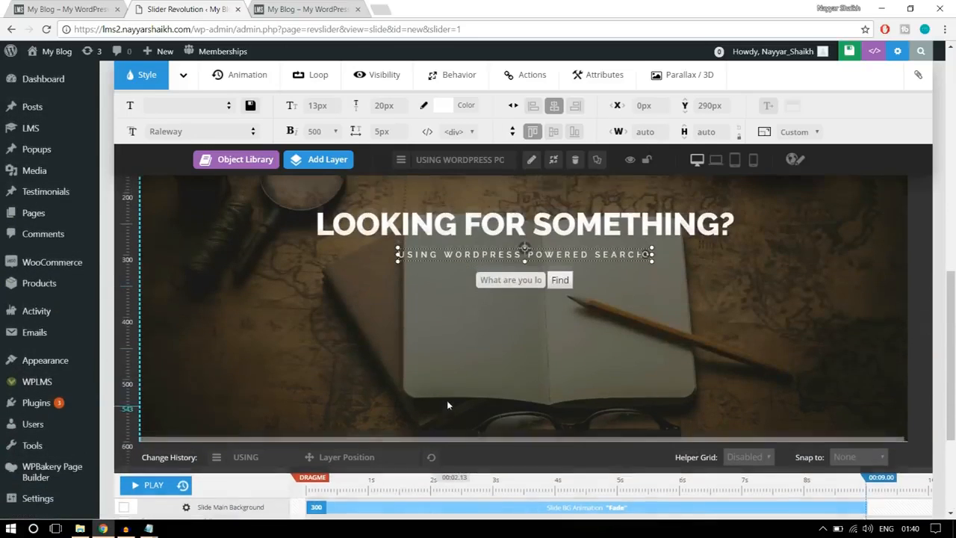
pyautogui.click(566, 335)
pyautogui.scroll(-3, 595, 371)
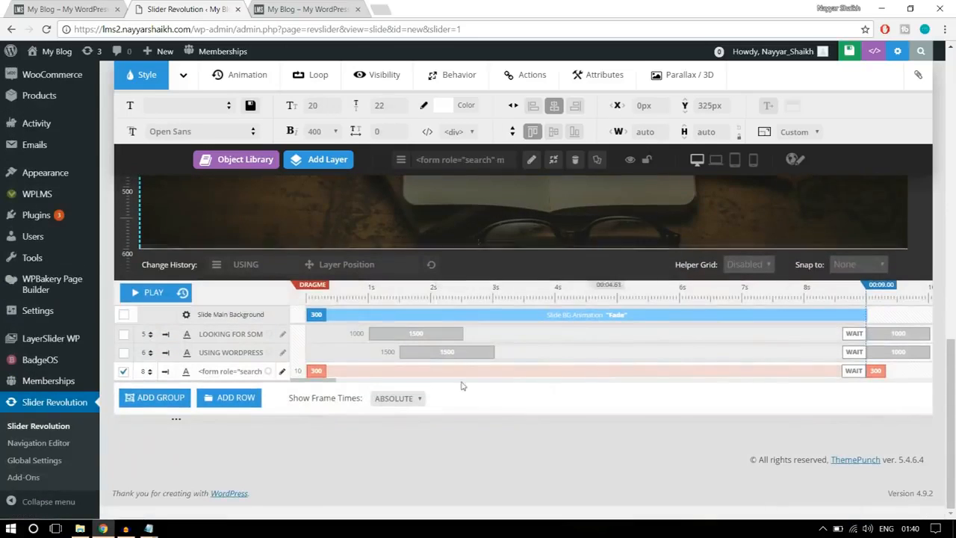
pyautogui.click(204, 372)
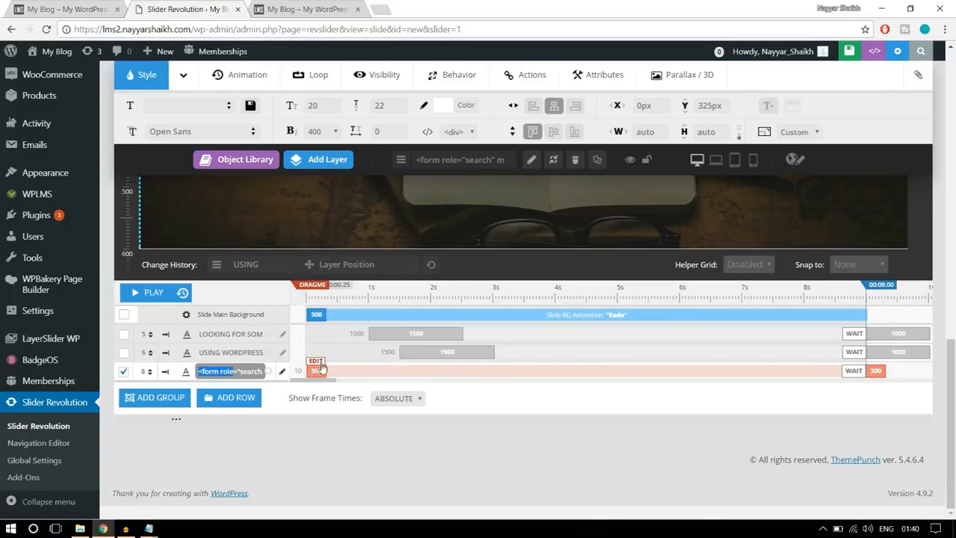
pyautogui.click(320, 368)
pyautogui.moveTo(391, 372); pyautogui.dragTo(358, 373)
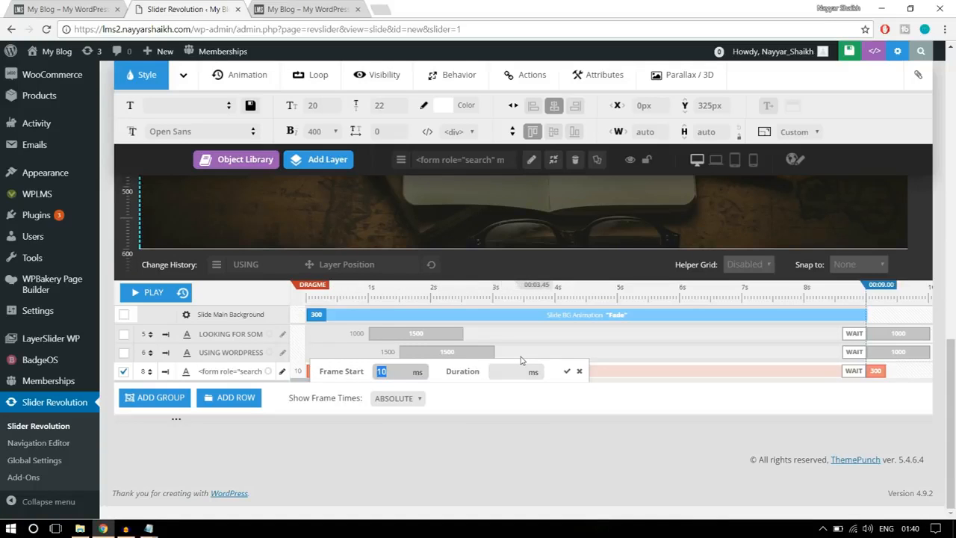
pyautogui.write('2000')
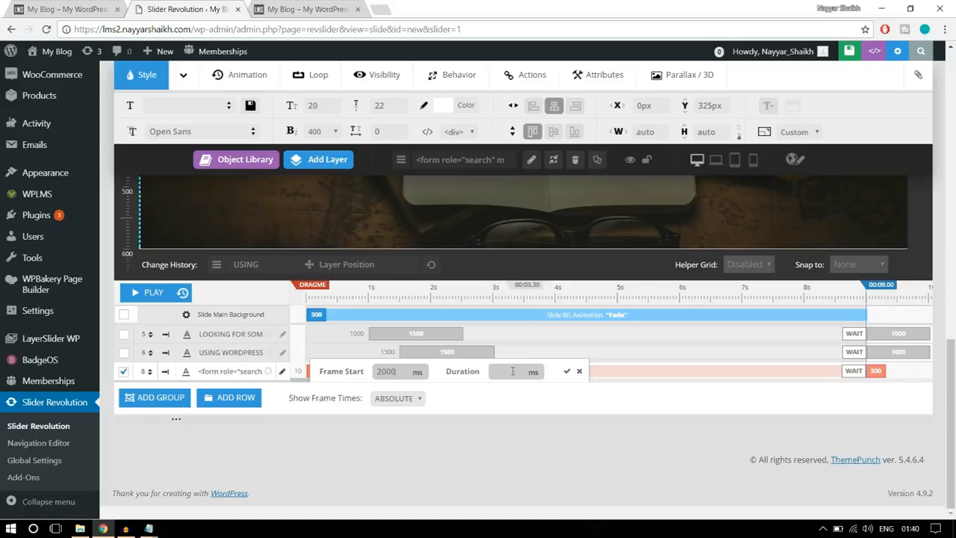
pyautogui.click(513, 371)
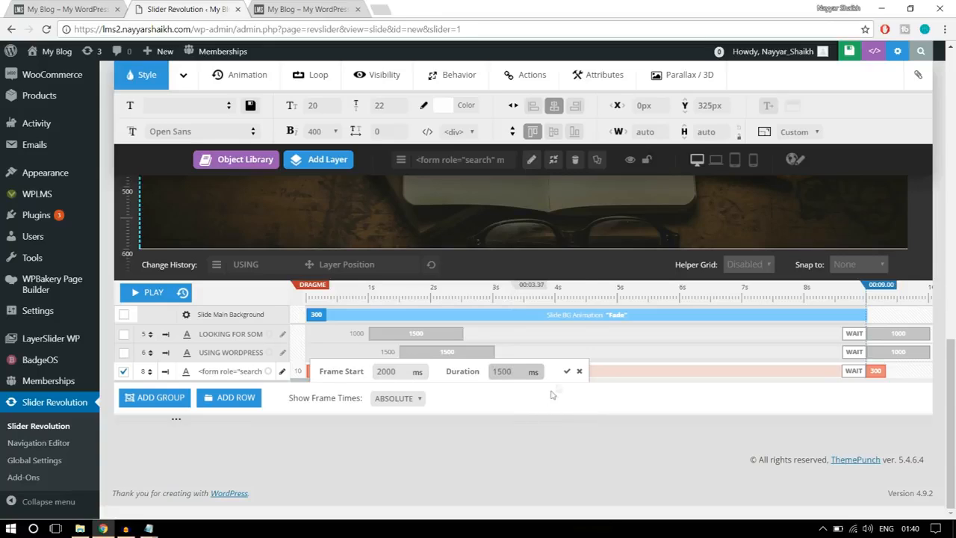
pyautogui.click(566, 371)
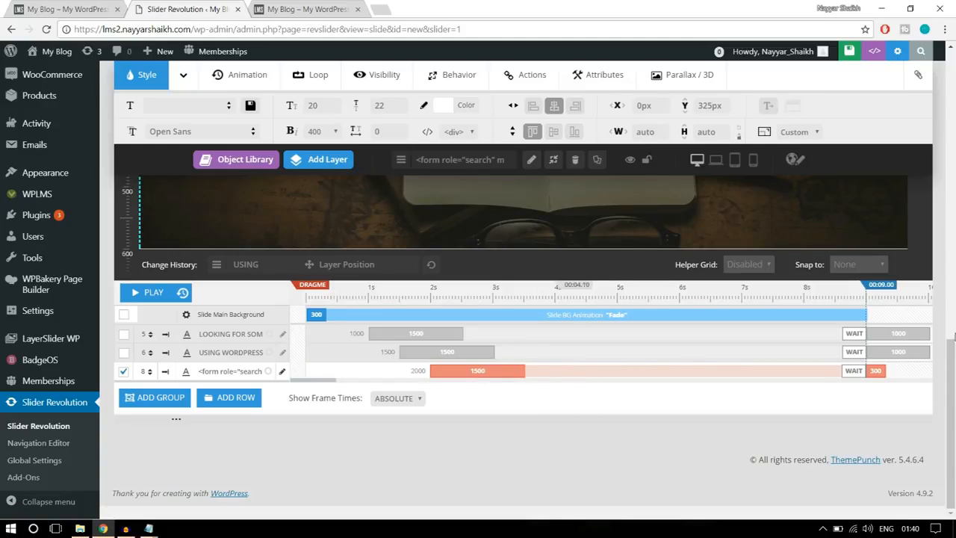
# - Set the duration of the search form layer's closing animation to 1000 ms
pyautogui.click(876, 363)
pyautogui.moveTo(820, 373); pyautogui.dragTo(778, 380)
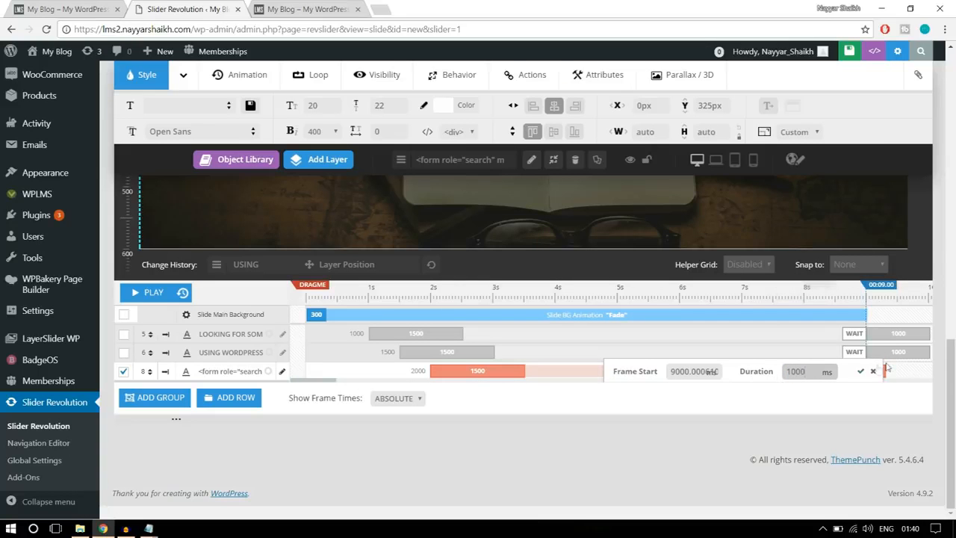
pyautogui.click(861, 372)
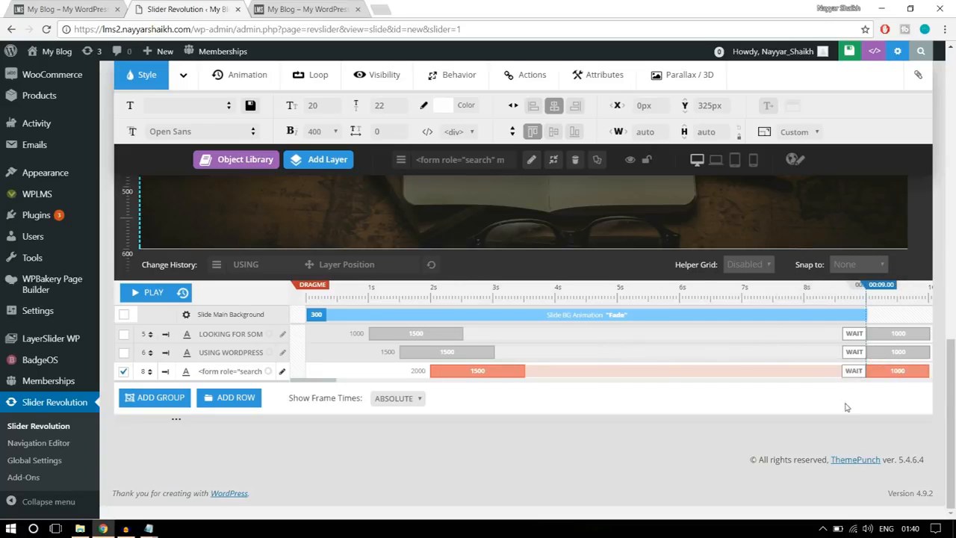
# - Play the slide's timeline preview several times to check how the heading, subtitle and search form animate in
pyautogui.scroll(3, 845, 402)
pyautogui.scroll(-2, 845, 402)
pyautogui.scroll(1, 845, 403)
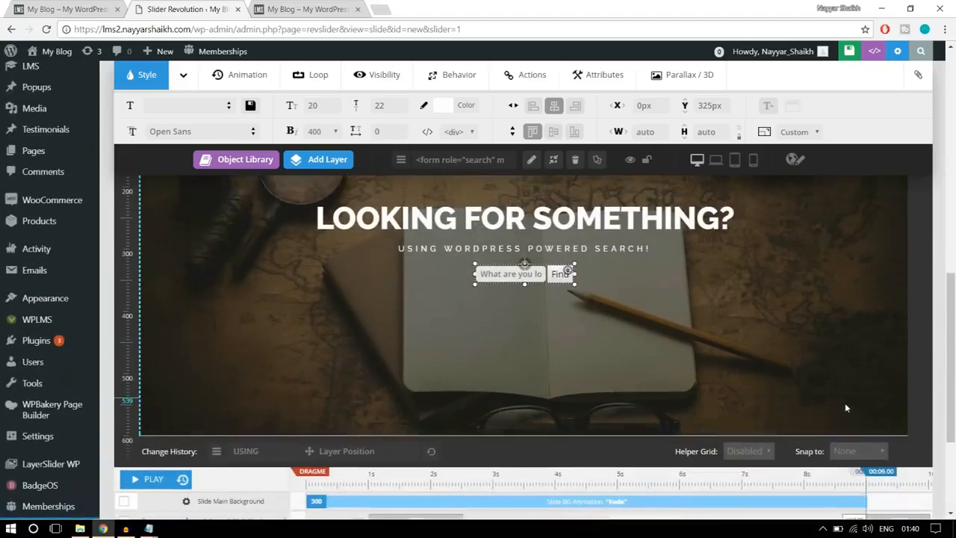
pyautogui.scroll(1, 845, 408)
pyautogui.moveTo(955, 292); pyautogui.dragTo(955, 311)
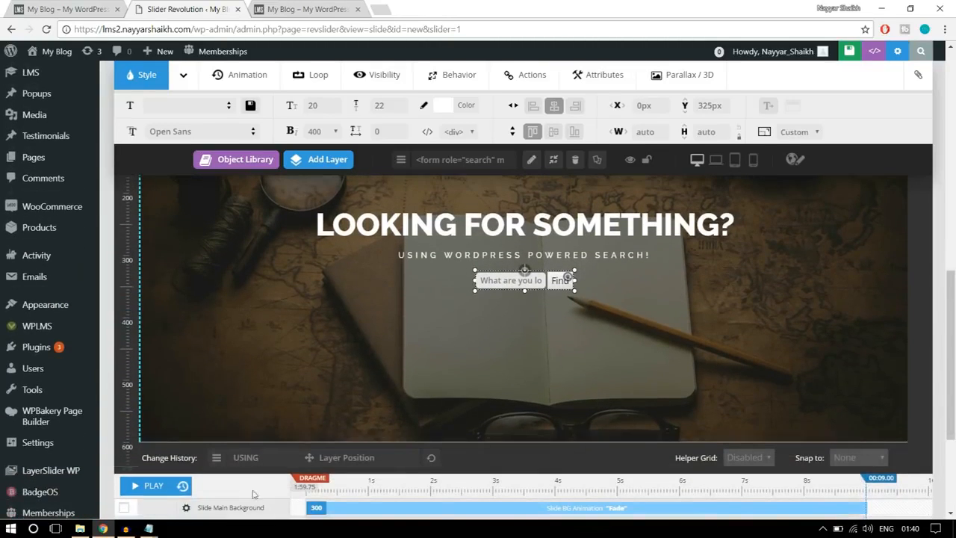
pyautogui.click(153, 485)
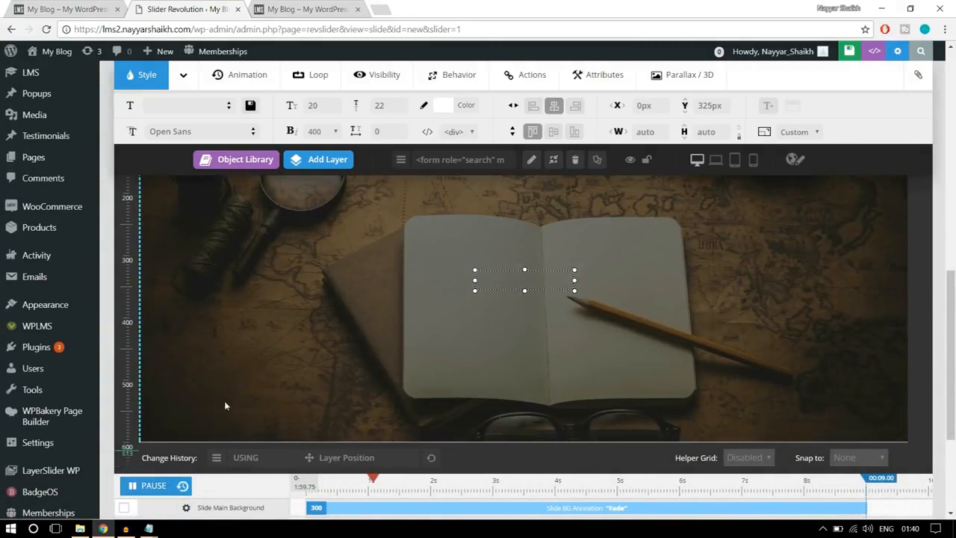
pyautogui.click(148, 486)
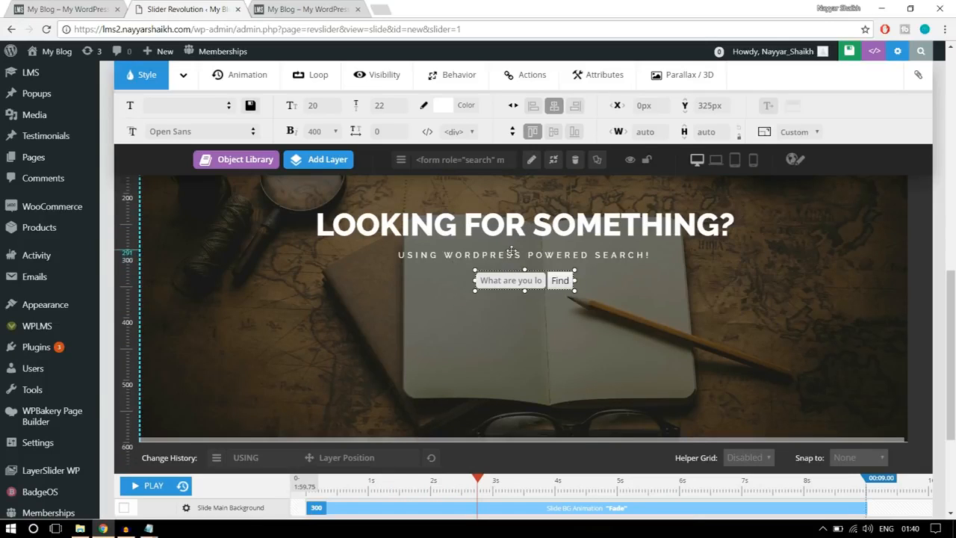
pyautogui.click(183, 488)
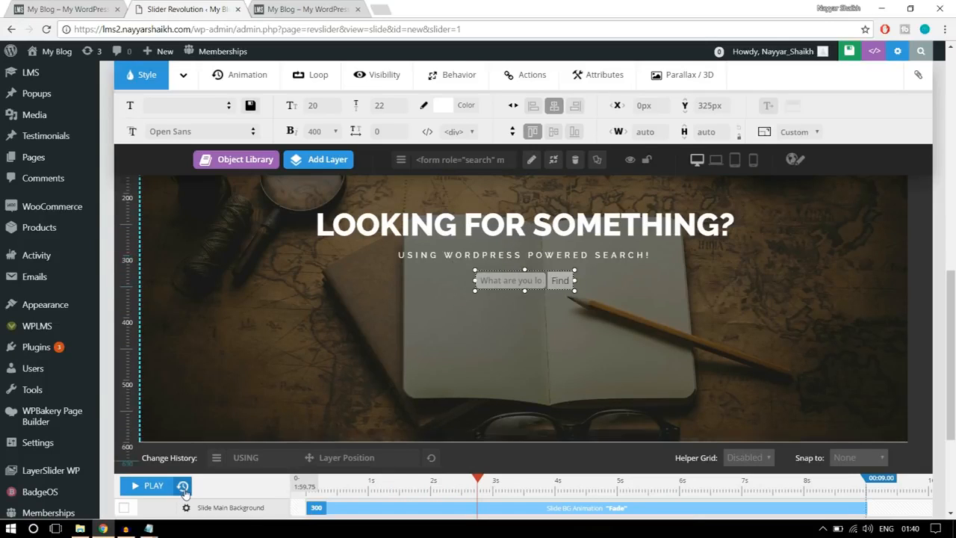
pyautogui.click(150, 491)
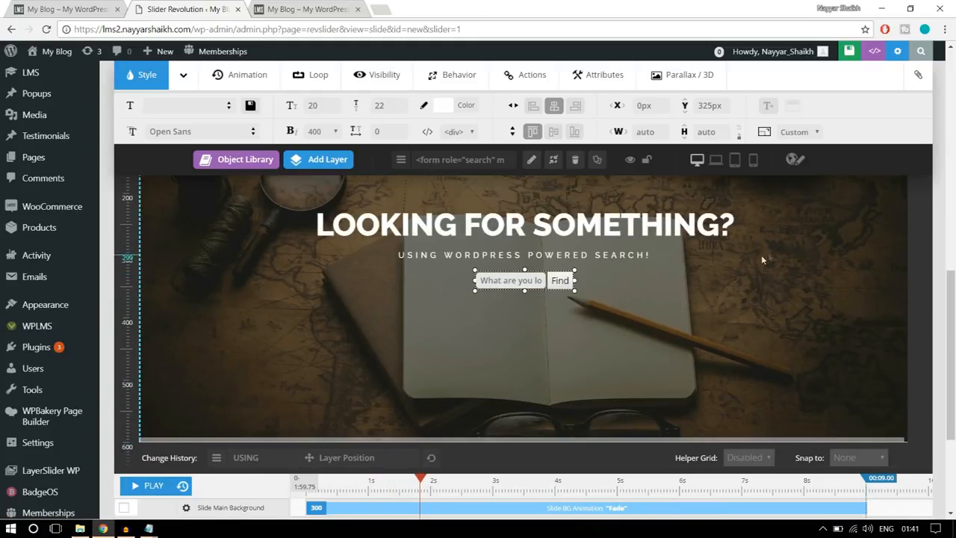
pyautogui.click(800, 254)
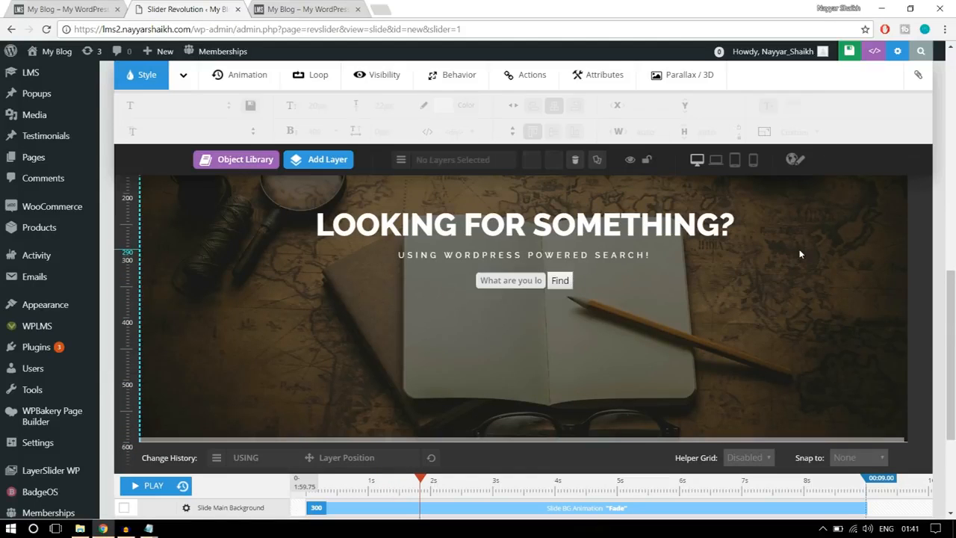
pyautogui.click(147, 487)
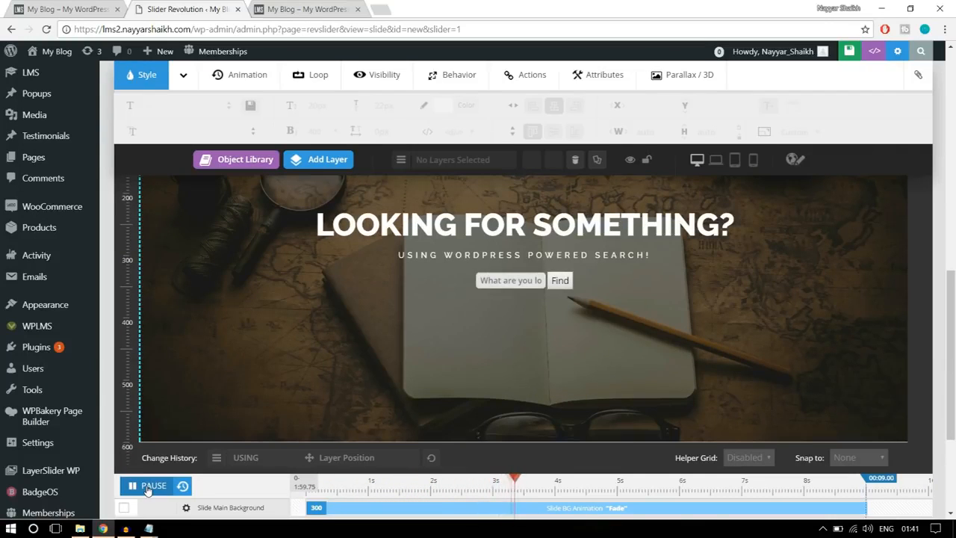
pyautogui.click(147, 487)
# - Change the heading layer's opening animation template to PopUpSmooth
pyautogui.scroll(2, 733, 360)
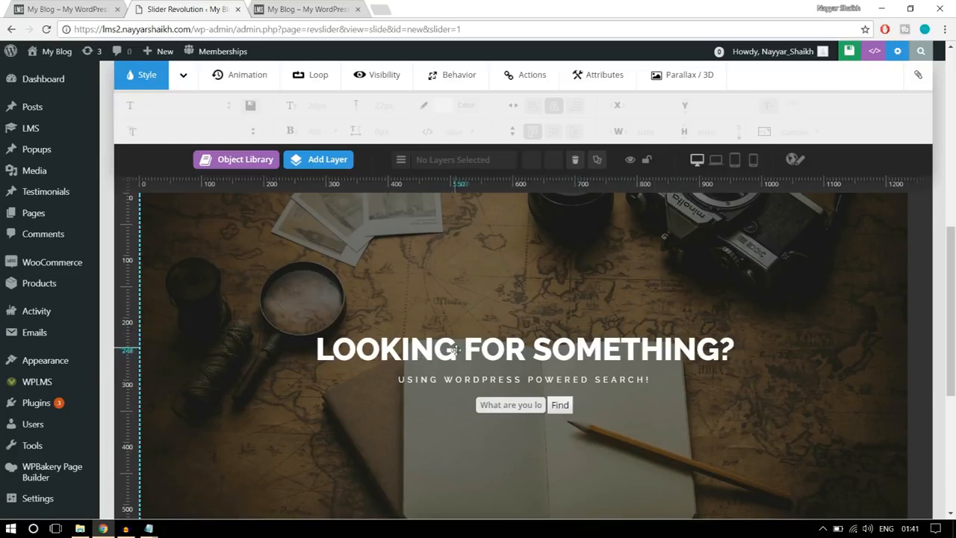
pyautogui.click(508, 353)
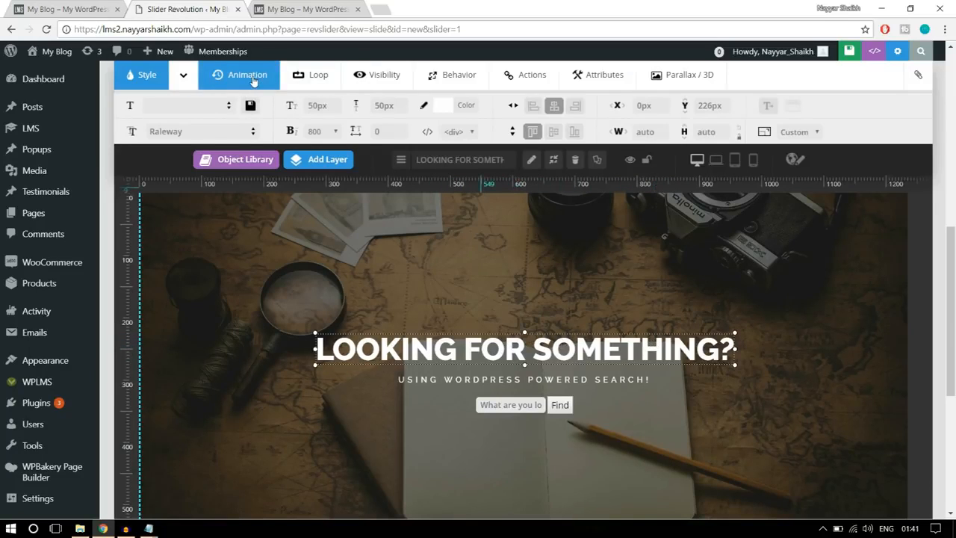
pyautogui.click(253, 82)
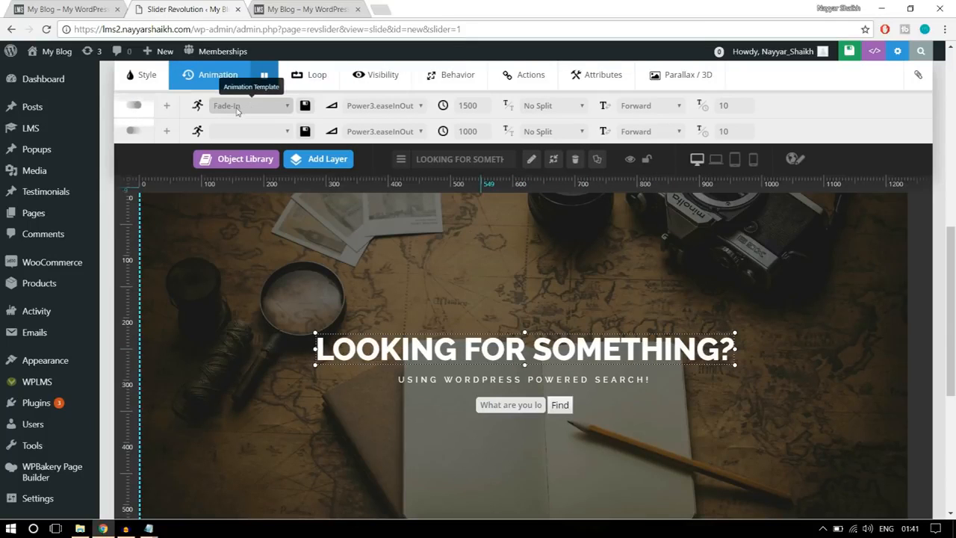
pyautogui.click(243, 109)
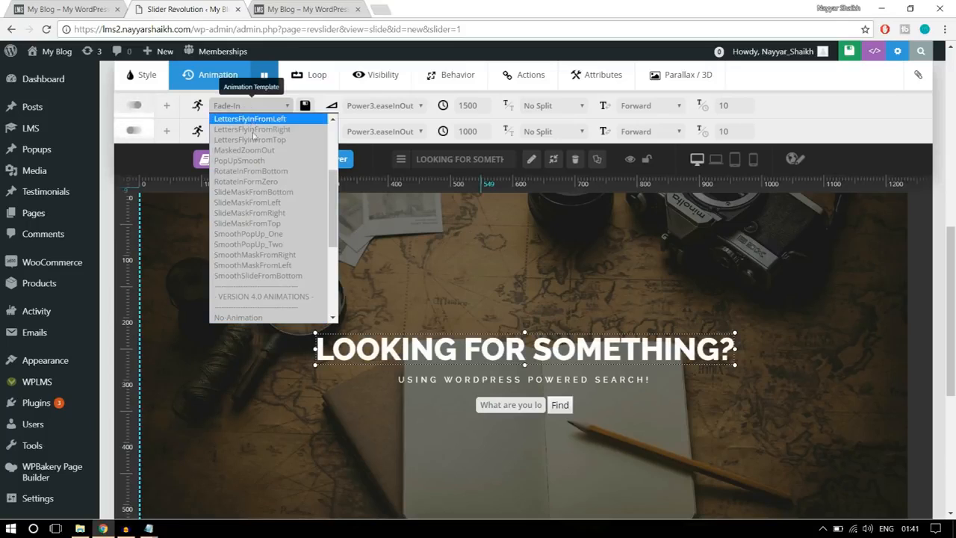
pyautogui.scroll(3, 283, 228)
pyautogui.scroll(1, 283, 228)
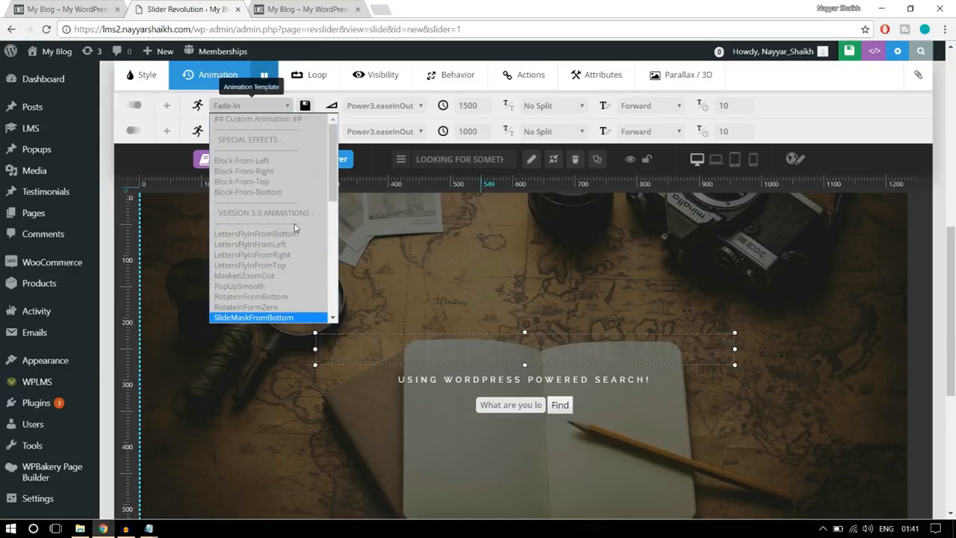
pyautogui.scroll(-3, 295, 228)
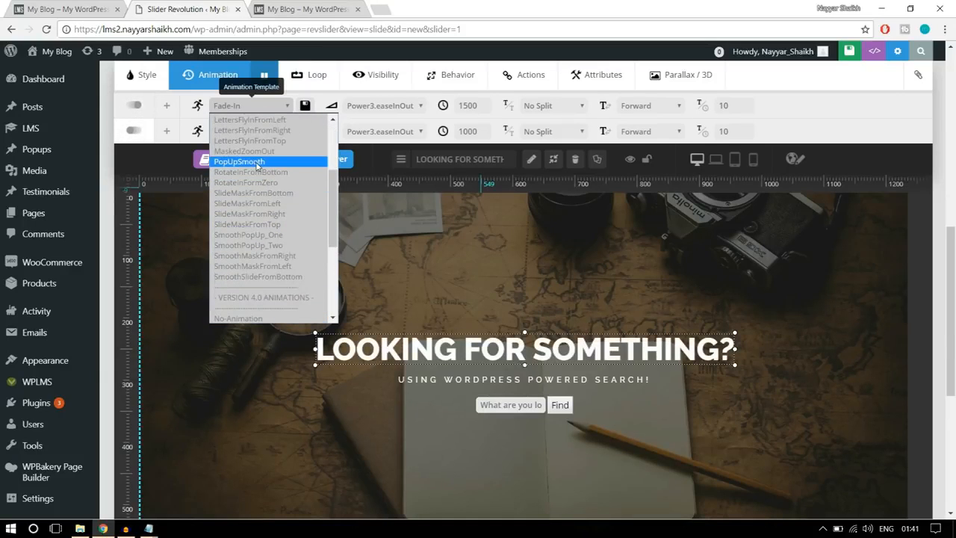
pyautogui.click(257, 163)
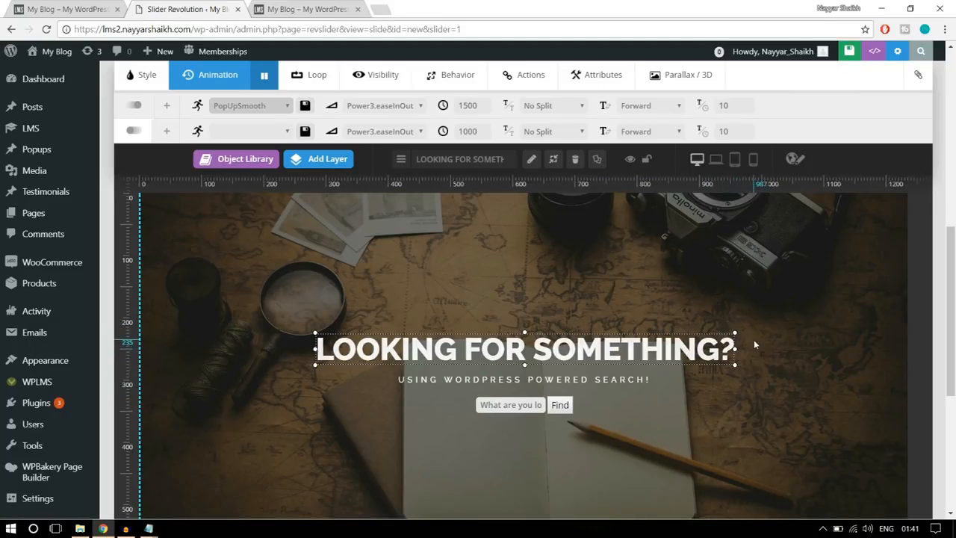
# - Change the subtitle layer's opening animation template to LettersFlyInFromBottom
pyautogui.click(598, 380)
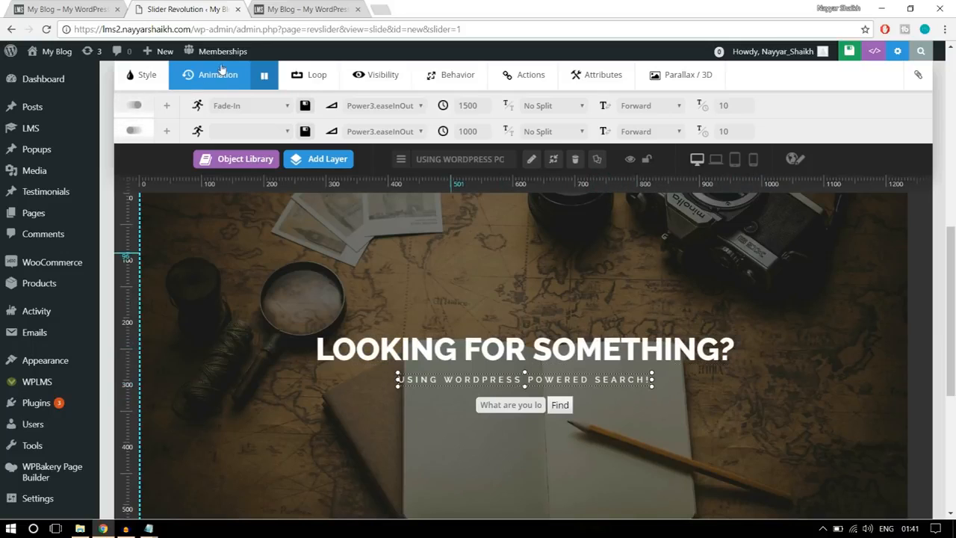
pyautogui.click(258, 105)
pyautogui.scroll(-3, 277, 215)
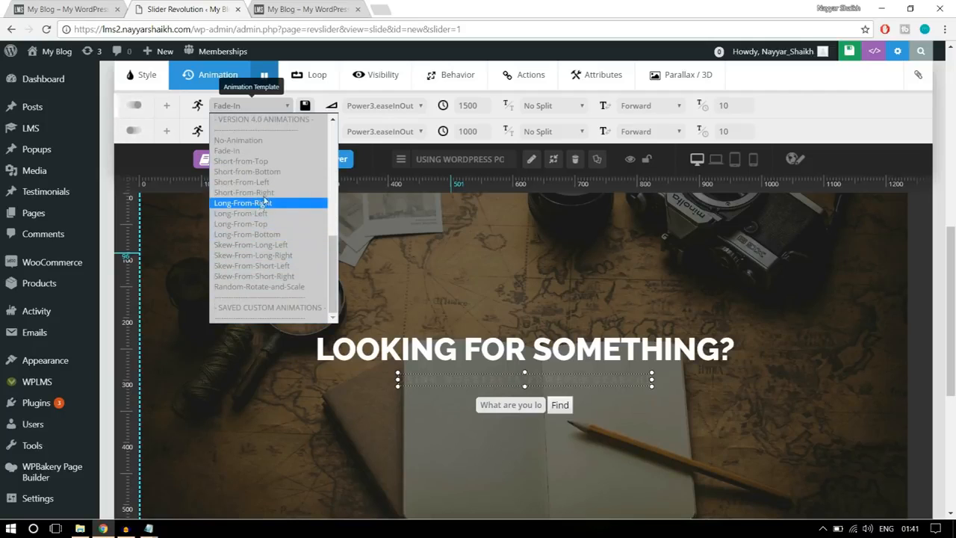
pyautogui.scroll(5, 273, 227)
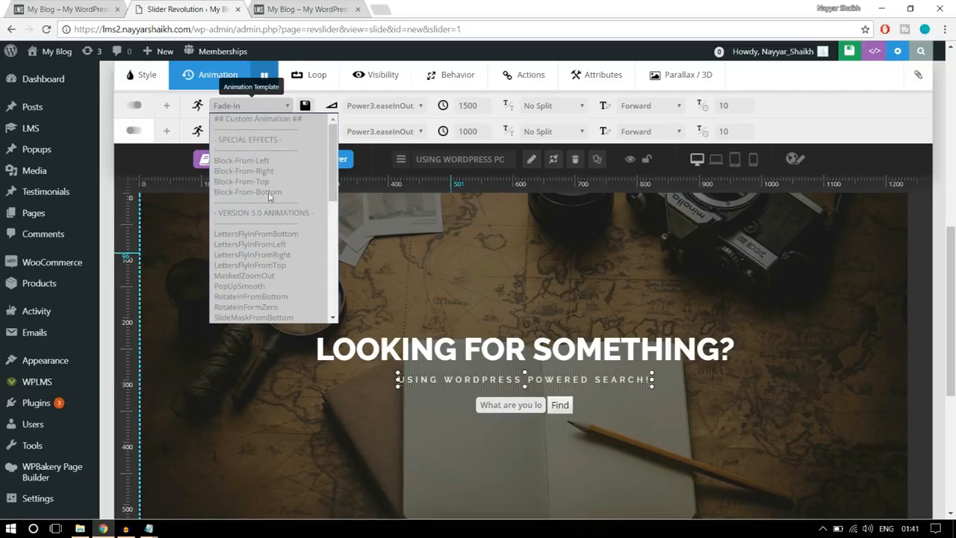
pyautogui.click(292, 235)
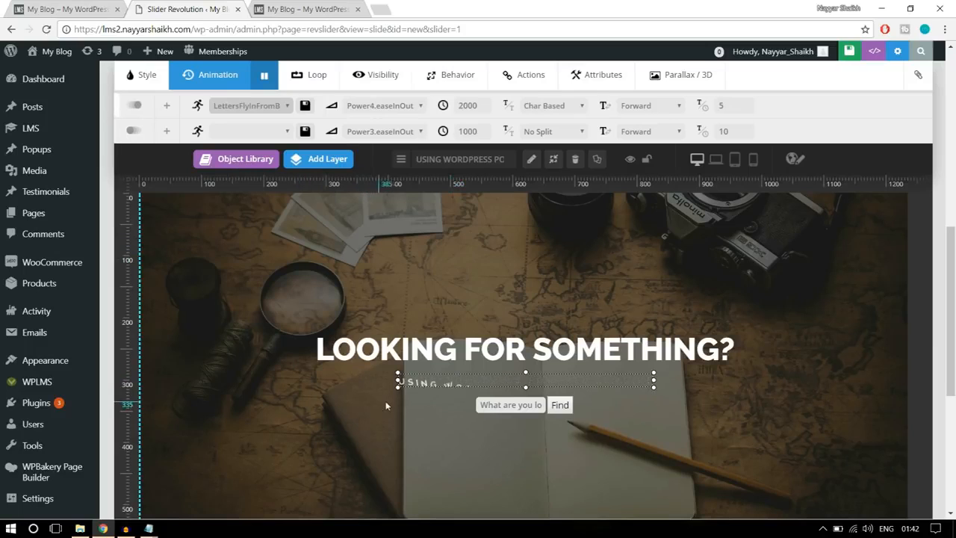
pyautogui.click(769, 338)
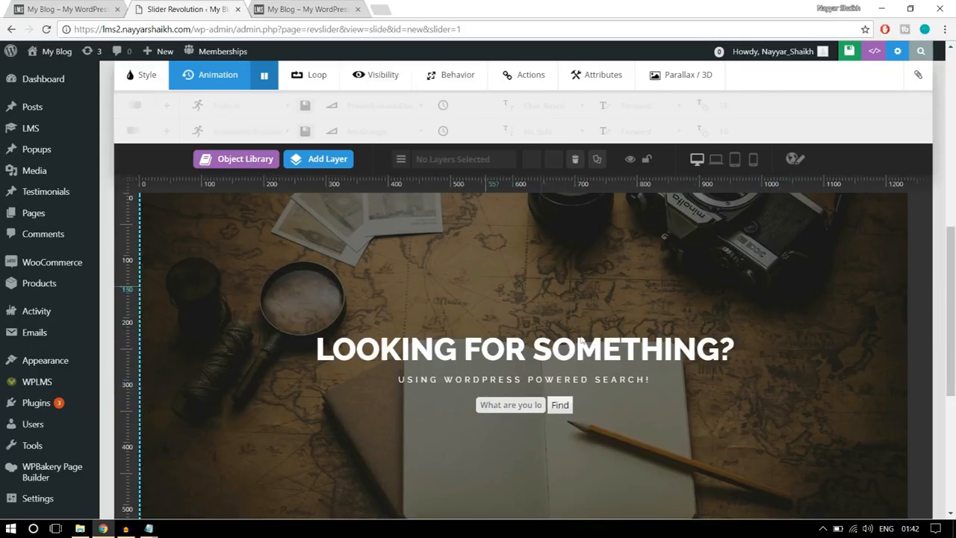
# - Save the slide with its updated layer animations
pyautogui.scroll(-3, 672, 344)
pyautogui.scroll(10, 632, 389)
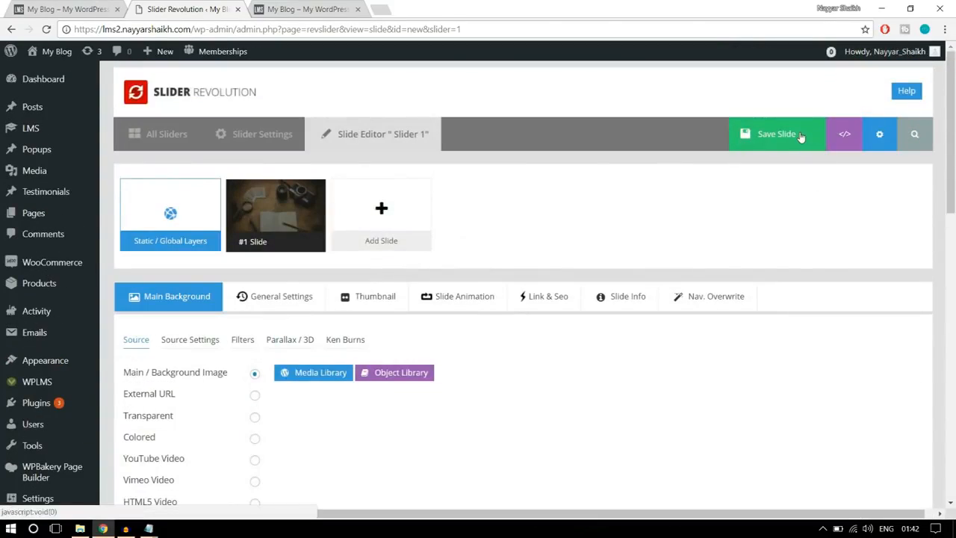
pyautogui.click(801, 137)
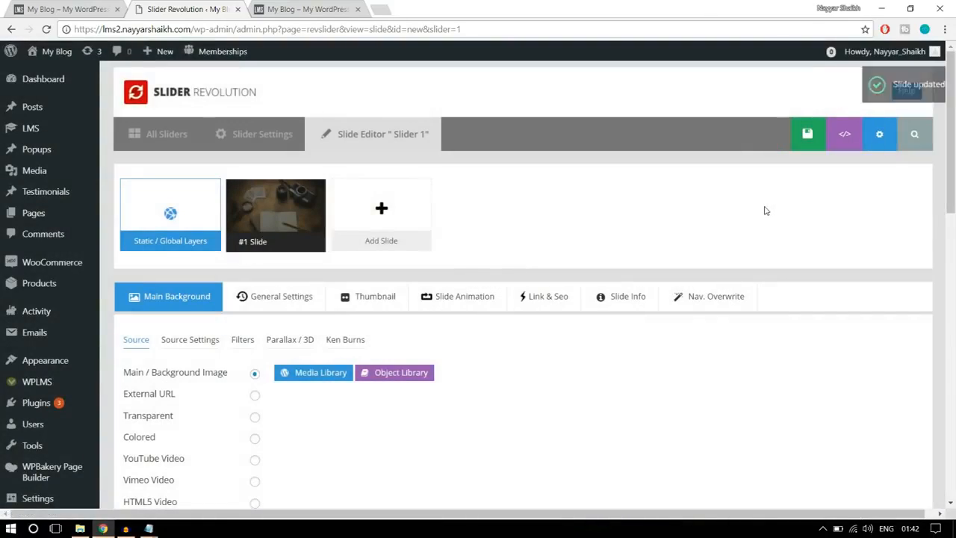
pyautogui.scroll(-6, 765, 209)
# - Examine the reference home page below the search banner, down to the "Enhance your skills with best Online courses" banner
pyautogui.click(73, 8)
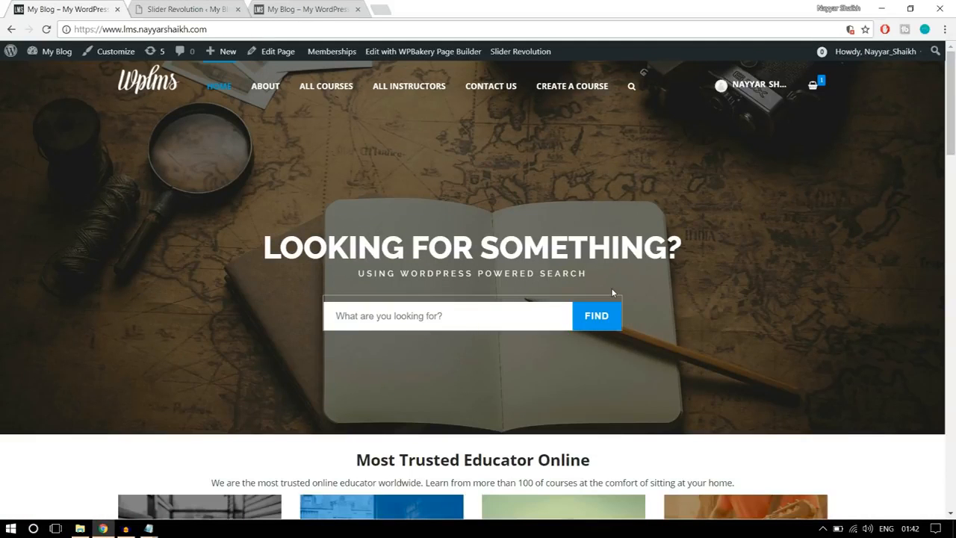
pyautogui.scroll(-3, 848, 293)
pyautogui.scroll(3, 848, 294)
pyautogui.scroll(-6, 848, 295)
pyautogui.scroll(2, 839, 310)
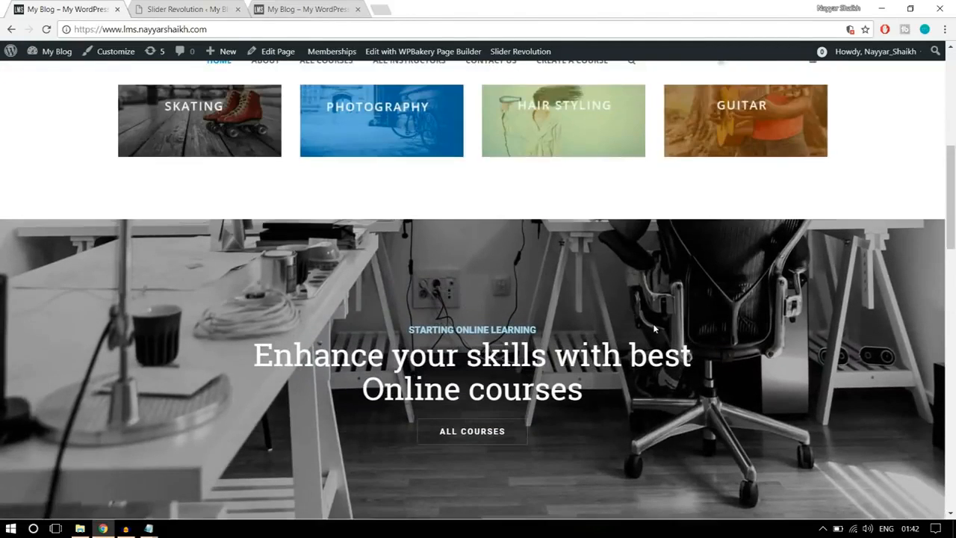
pyautogui.scroll(-1, 411, 269)
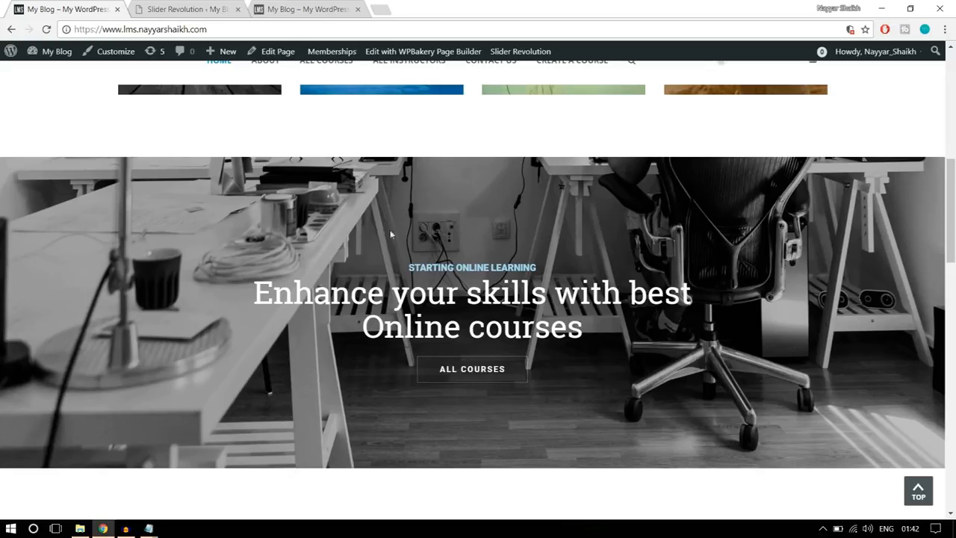
# - Go back to the overview of all sliders in Slider Revolution and start a new slider
pyautogui.click(220, 15)
pyautogui.scroll(8, 402, 278)
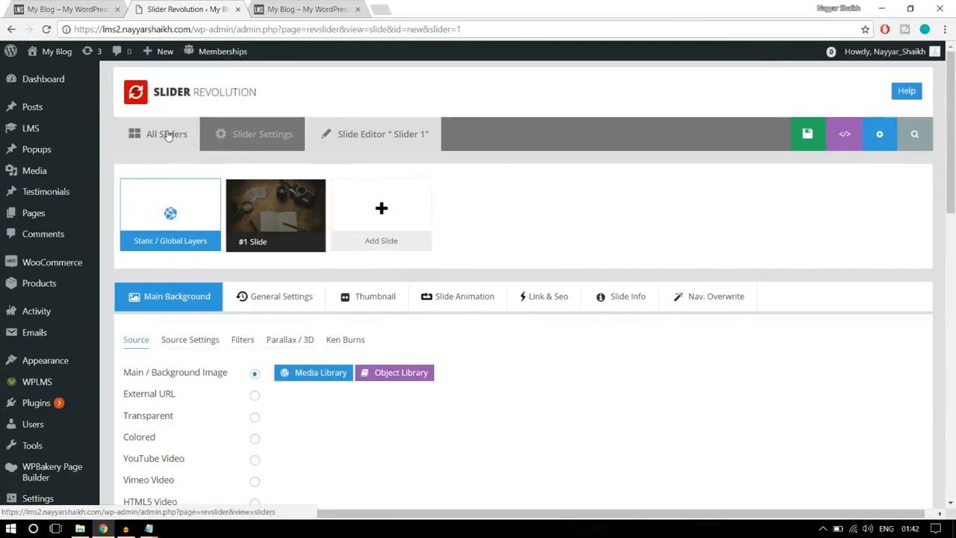
pyautogui.click(167, 134)
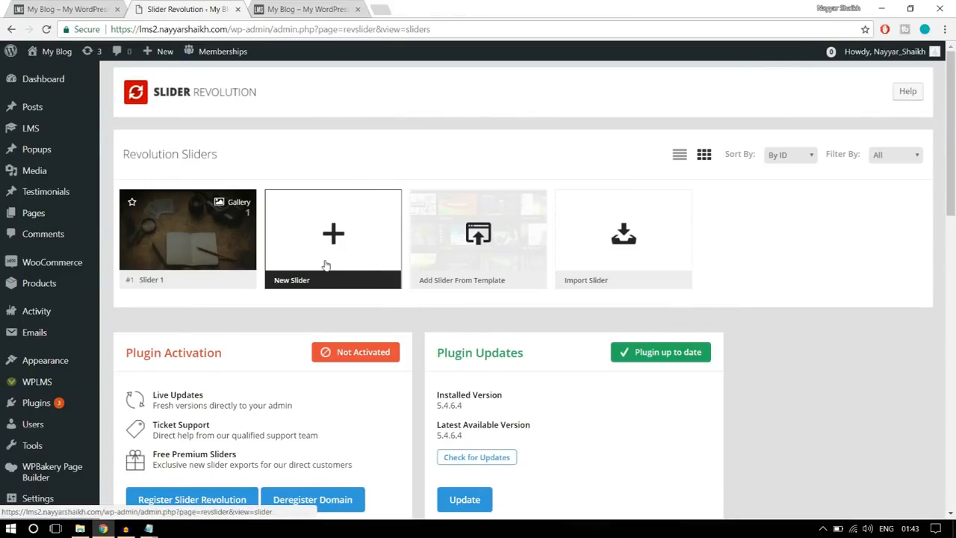
pyautogui.click(325, 264)
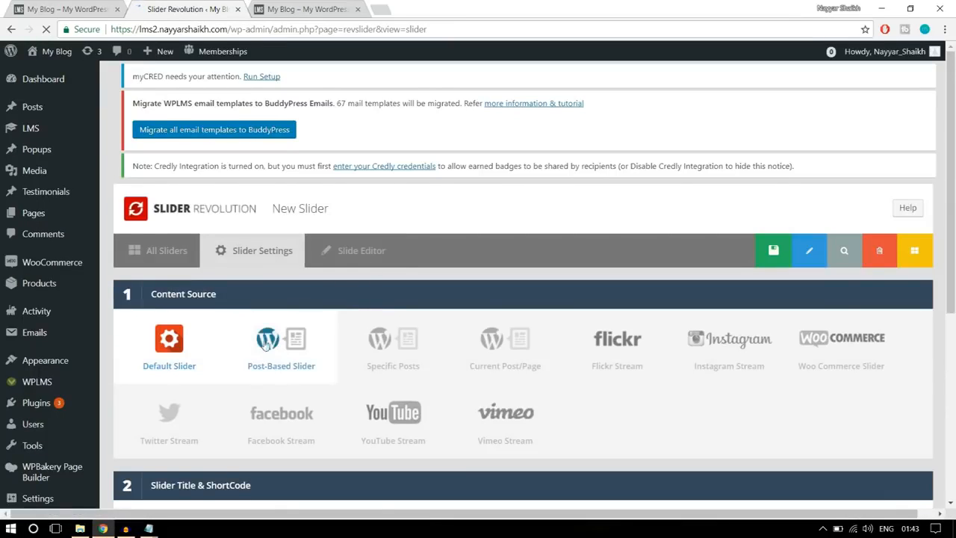
# - Keep the default content source and enter slider2 as both the new slider's name and its alias
pyautogui.scroll(-1, 160, 321)
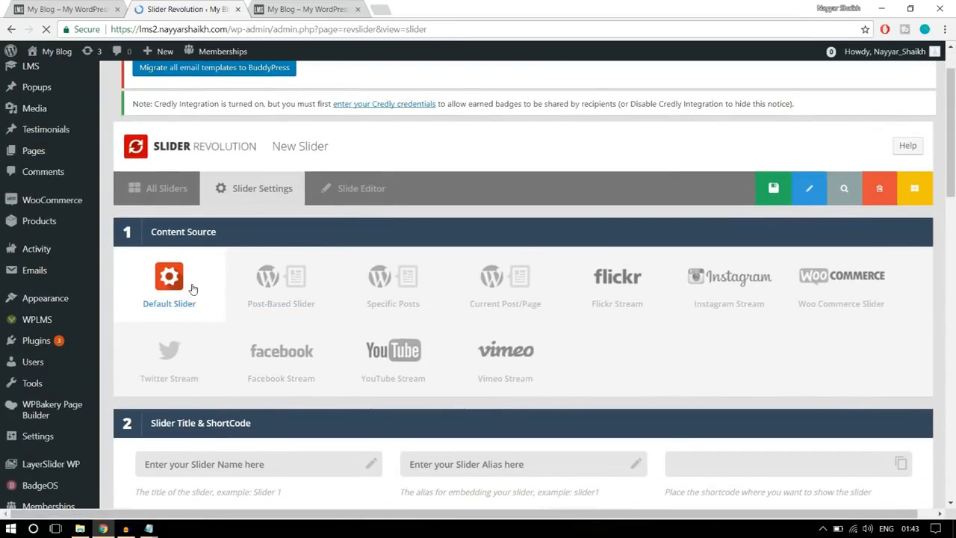
pyautogui.scroll(-3, 193, 289)
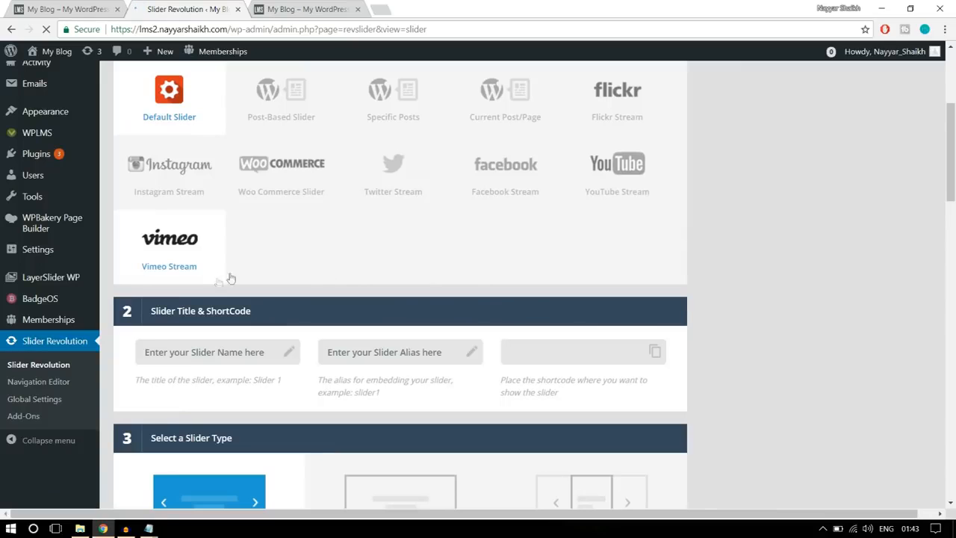
pyautogui.scroll(2, 337, 282)
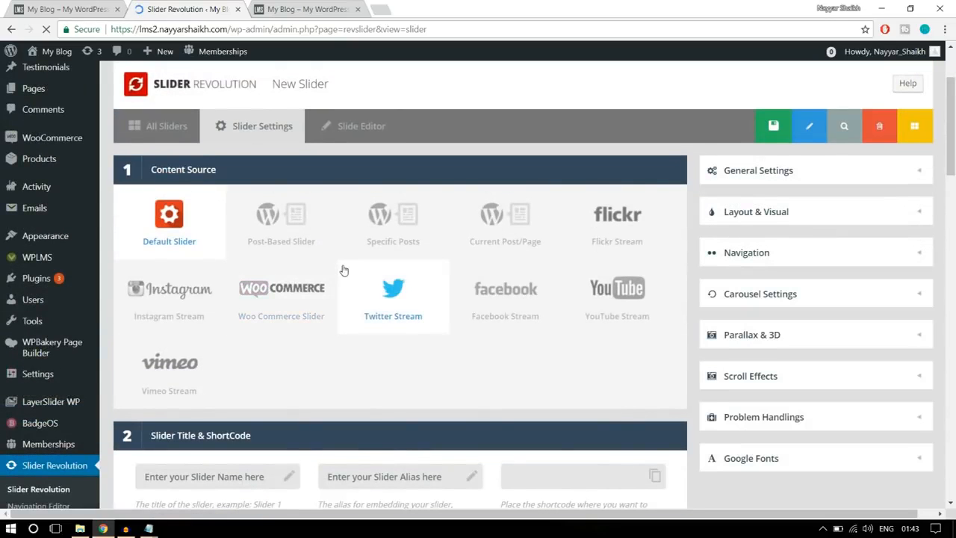
pyautogui.scroll(-3, 348, 274)
pyautogui.click(248, 232)
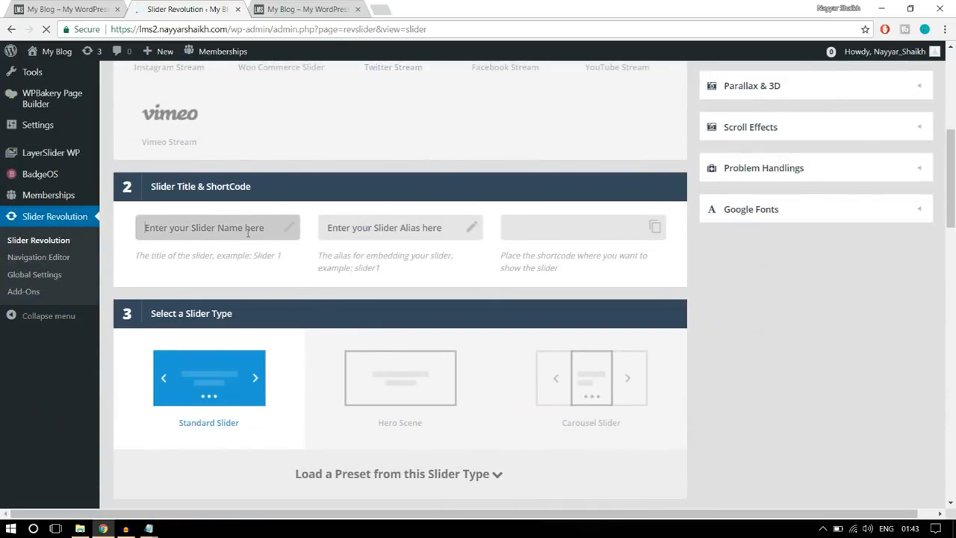
pyautogui.write('slider2')
pyautogui.click(347, 228)
pyautogui.write('s')
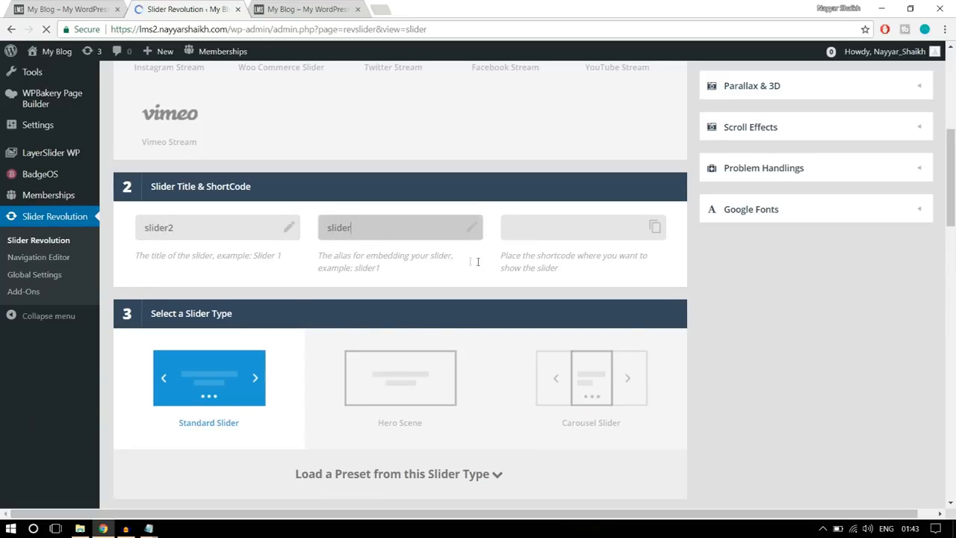
pyautogui.write('2')
# - Set the new slider's slide layout to Full-Width, keeping the standard slider type
pyautogui.scroll(-4, 785, 262)
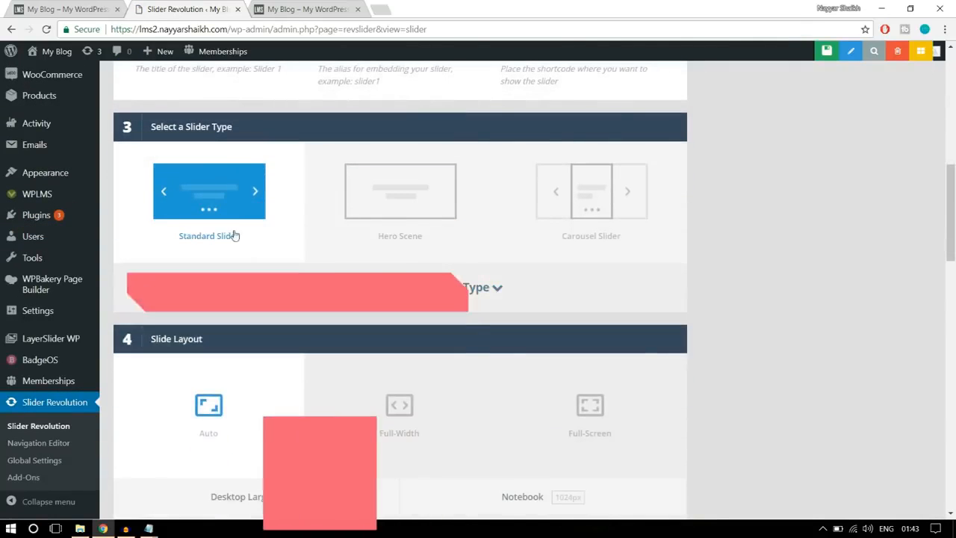
pyautogui.scroll(-2, 243, 253)
pyautogui.scroll(-2, 243, 252)
pyautogui.click(363, 227)
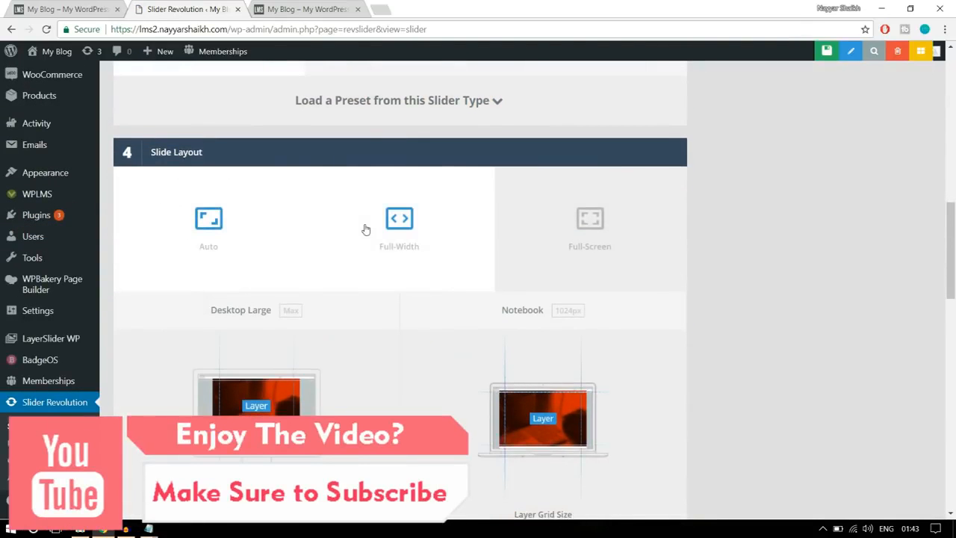
# - Compare the heights of the search banner and the "Enhance your skills" banner on the reference home page
pyautogui.scroll(-3, 811, 234)
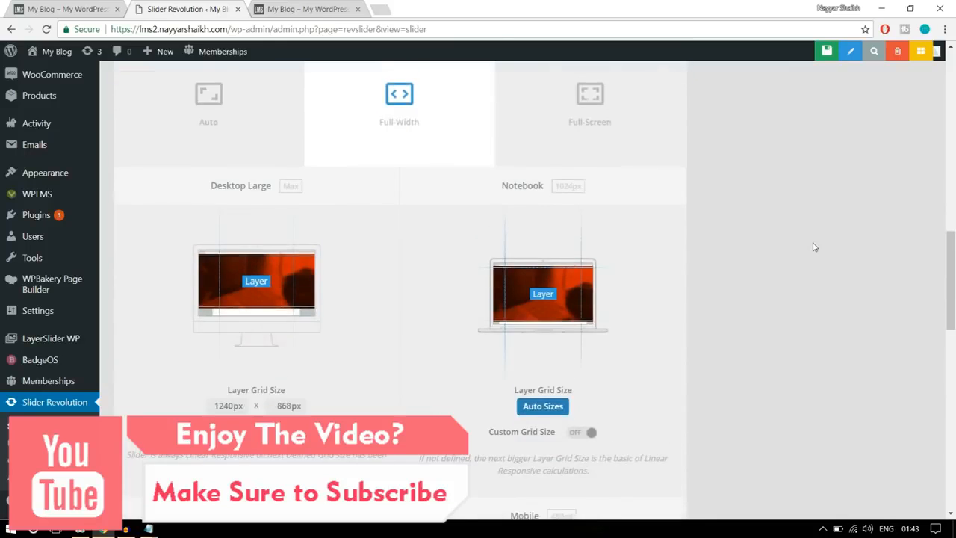
pyautogui.click(55, 5)
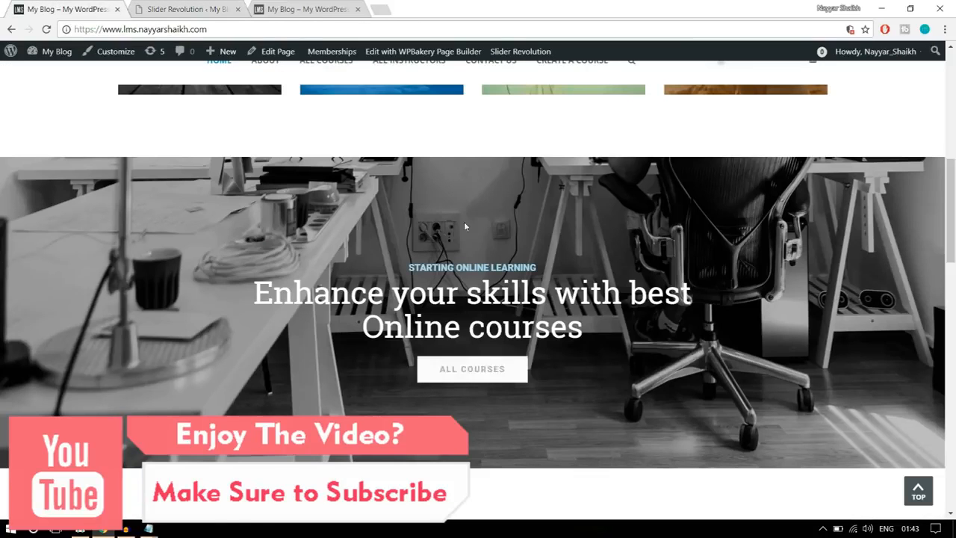
pyautogui.scroll(7, 495, 189)
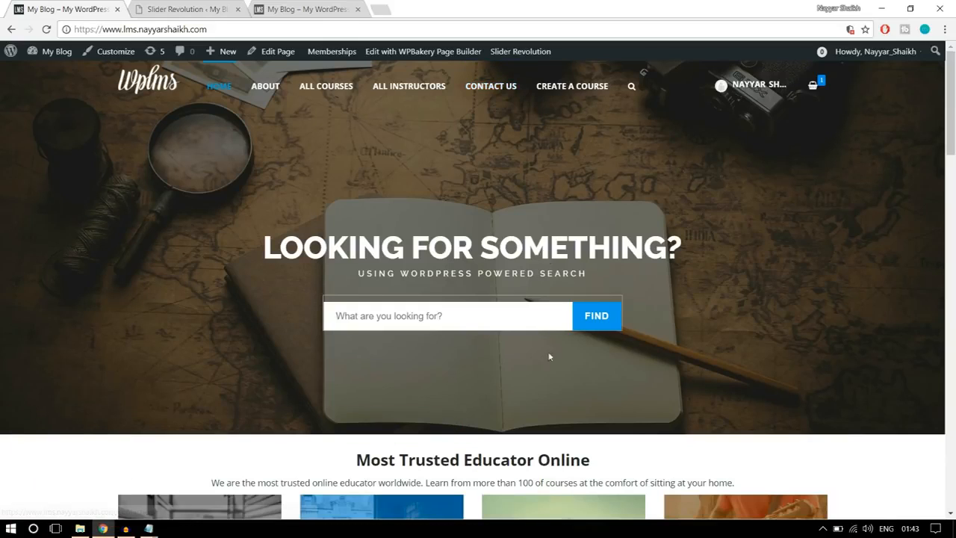
pyautogui.scroll(-7, 548, 314)
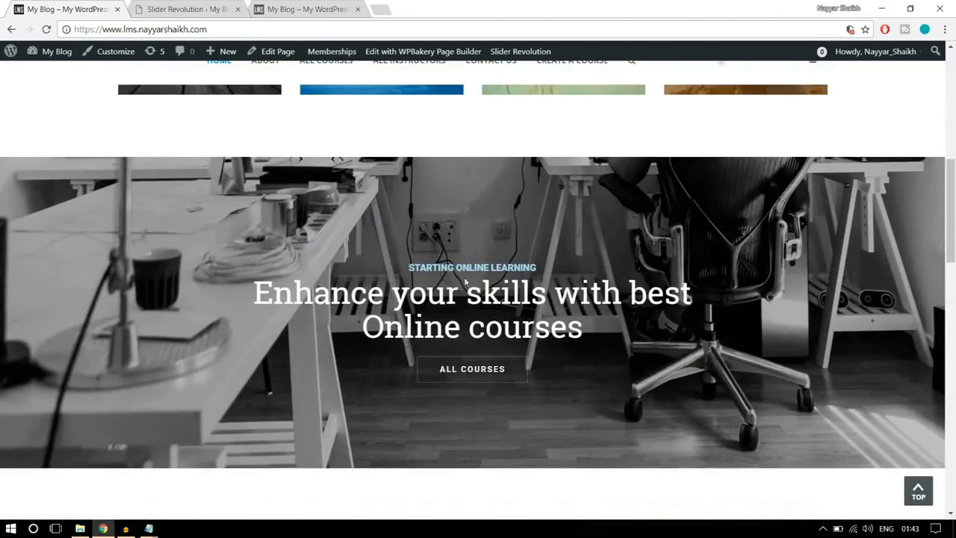
# - Set the new slider's Desktop Large layer grid height to 500 px
pyautogui.click(152, 6)
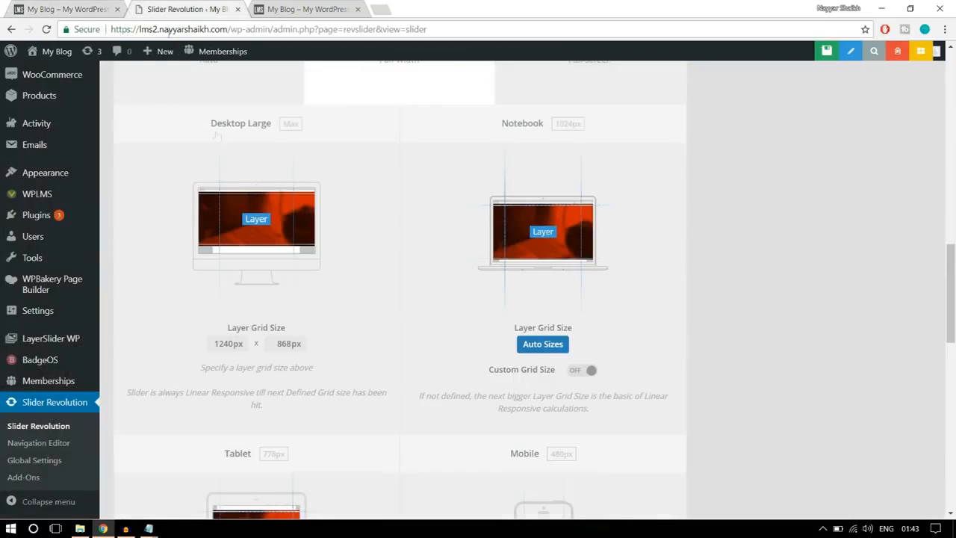
pyautogui.doubleClick(288, 343)
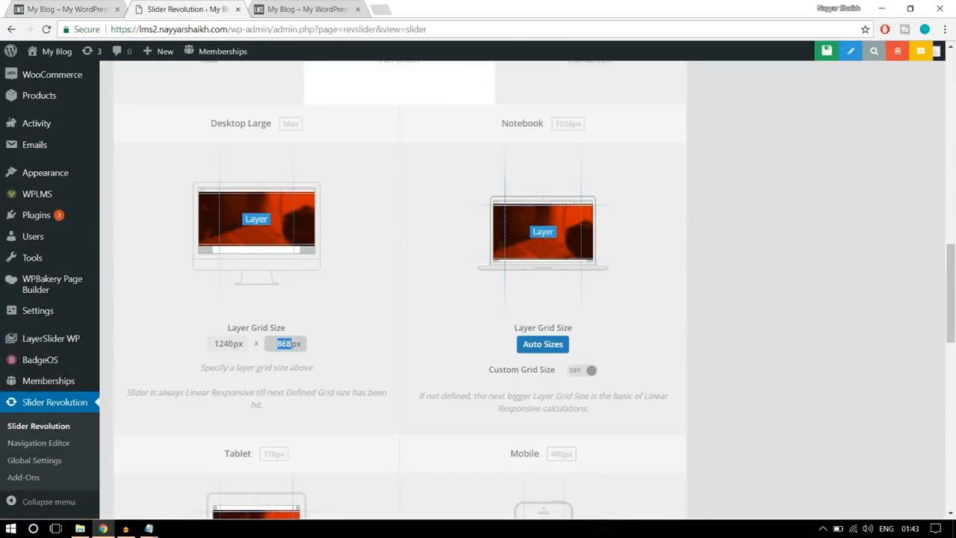
pyautogui.click(353, 328)
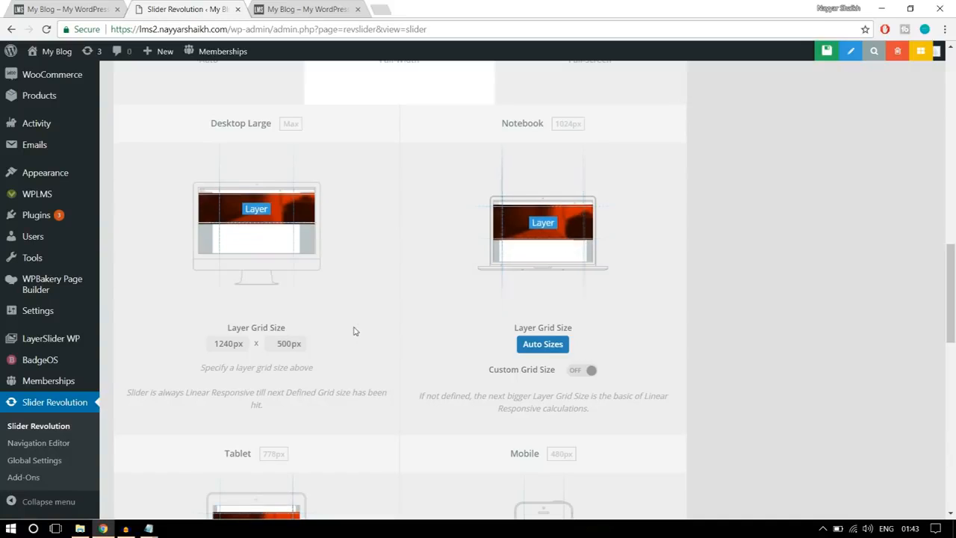
# - Review the remaining layout settings, save the new slider, and return to the reference home page's courses banner
pyautogui.scroll(-3, 378, 390)
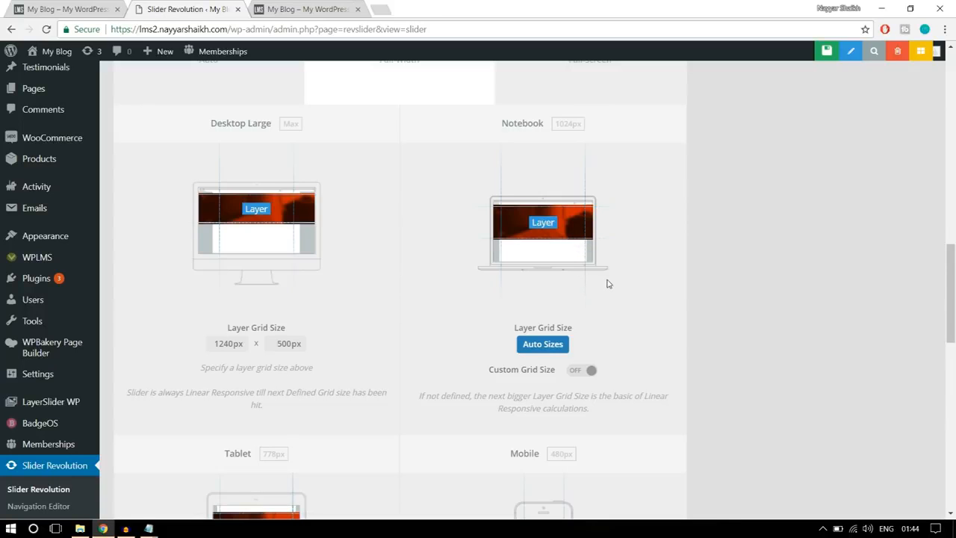
pyautogui.scroll(-3, 608, 284)
pyautogui.scroll(-8, 608, 284)
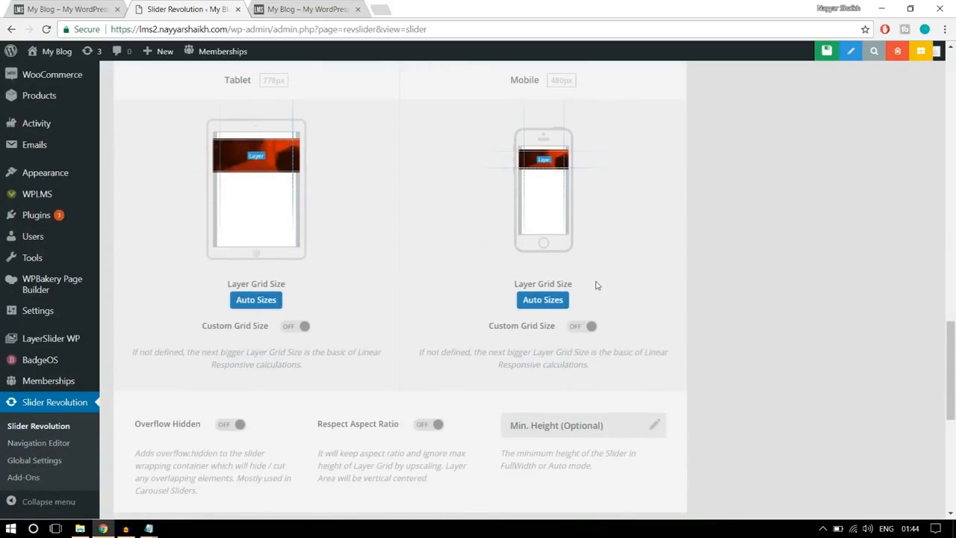
pyautogui.scroll(5, 678, 339)
pyautogui.scroll(15, 679, 339)
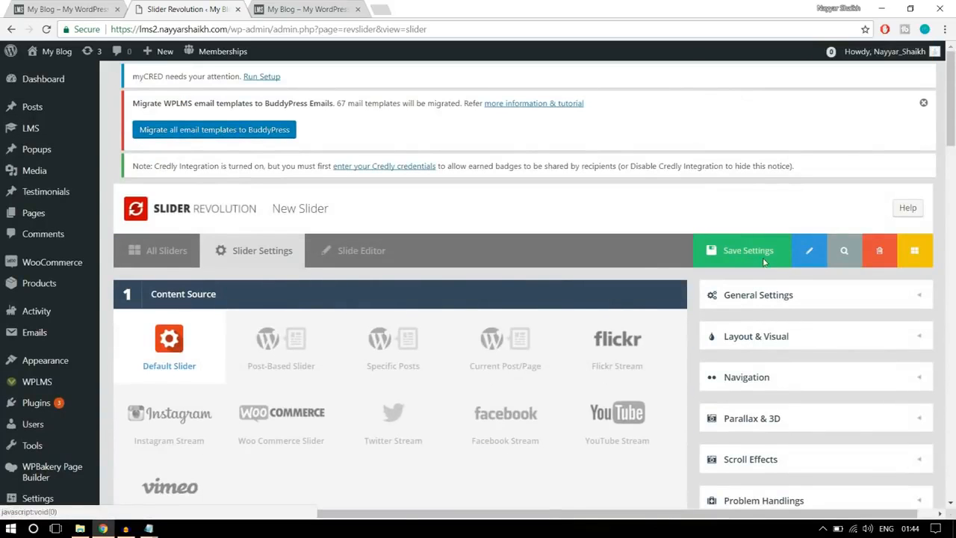
pyautogui.click(763, 261)
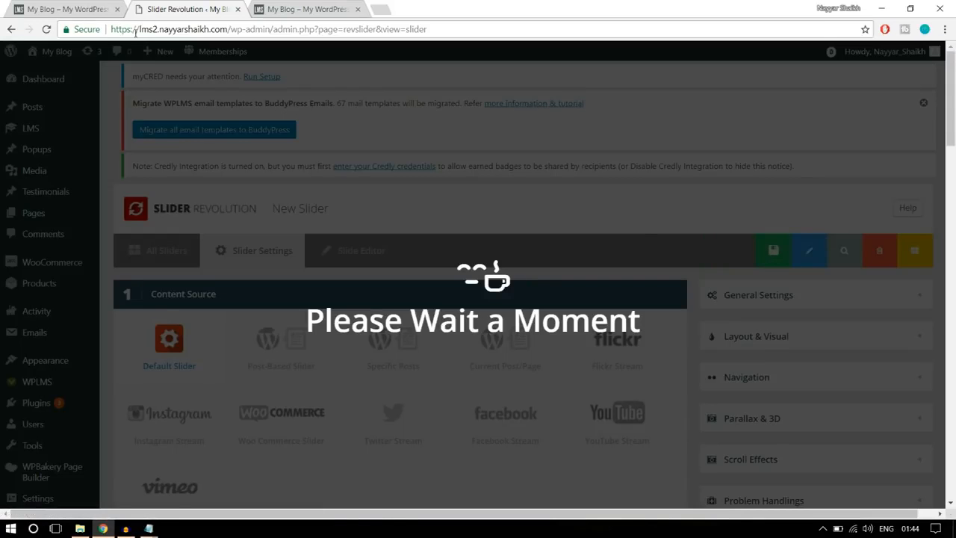
pyautogui.click(91, 8)
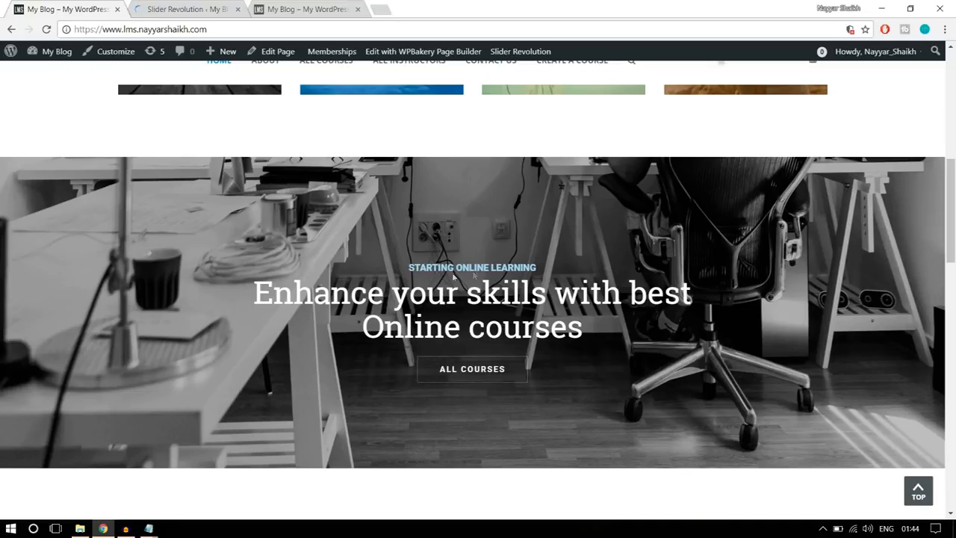
# - Upload the main2 image from the Sliders folder and insert it as the slide's main background image
pyautogui.click(224, 7)
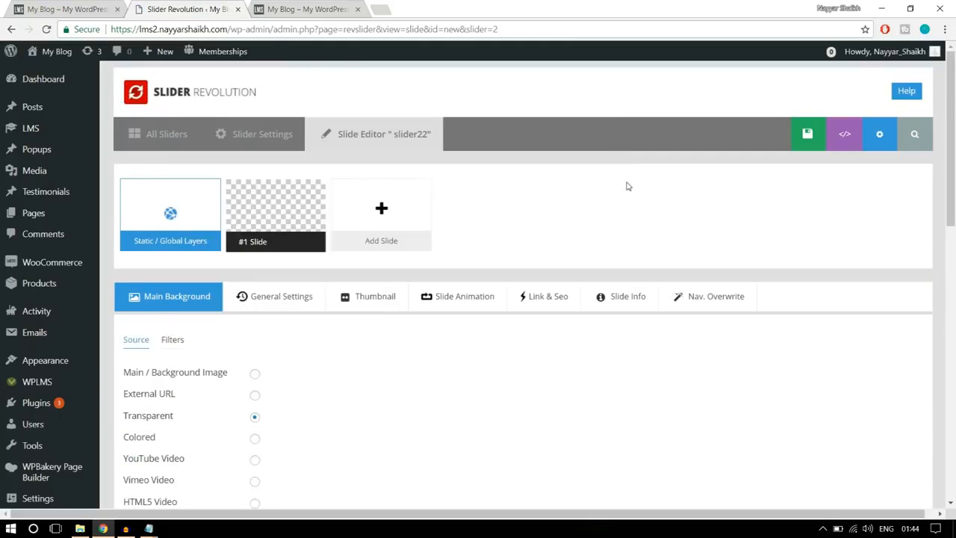
pyautogui.scroll(-2, 632, 224)
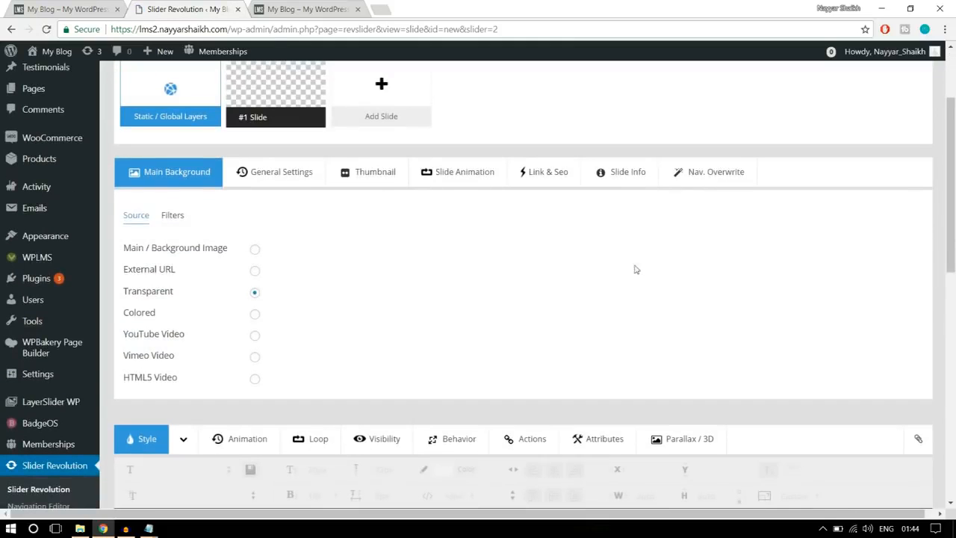
pyautogui.click(254, 250)
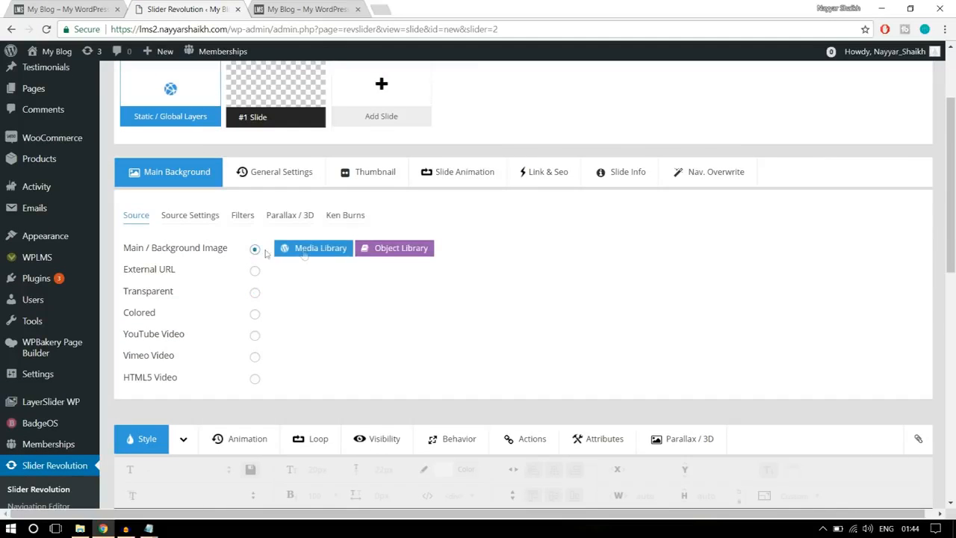
pyautogui.click(304, 253)
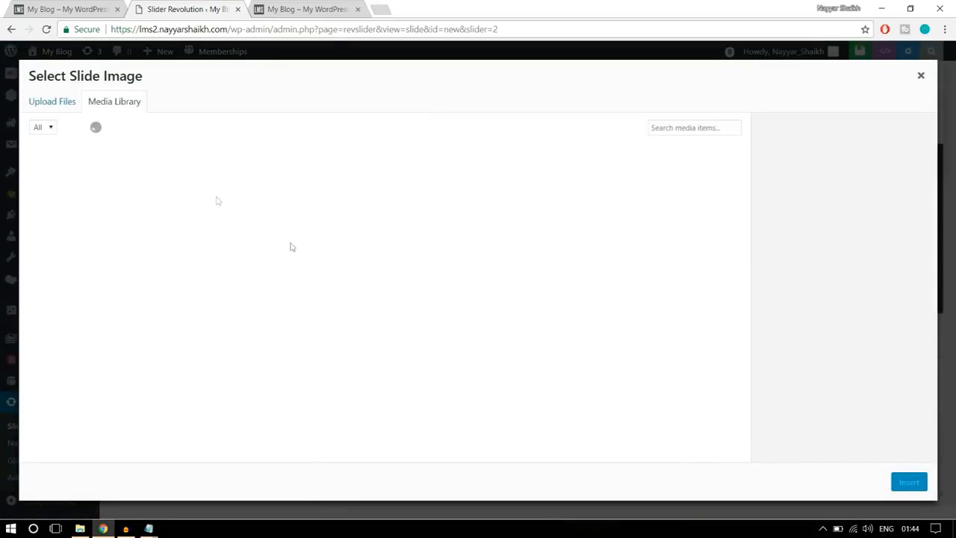
pyautogui.click(62, 103)
pyautogui.click(475, 295)
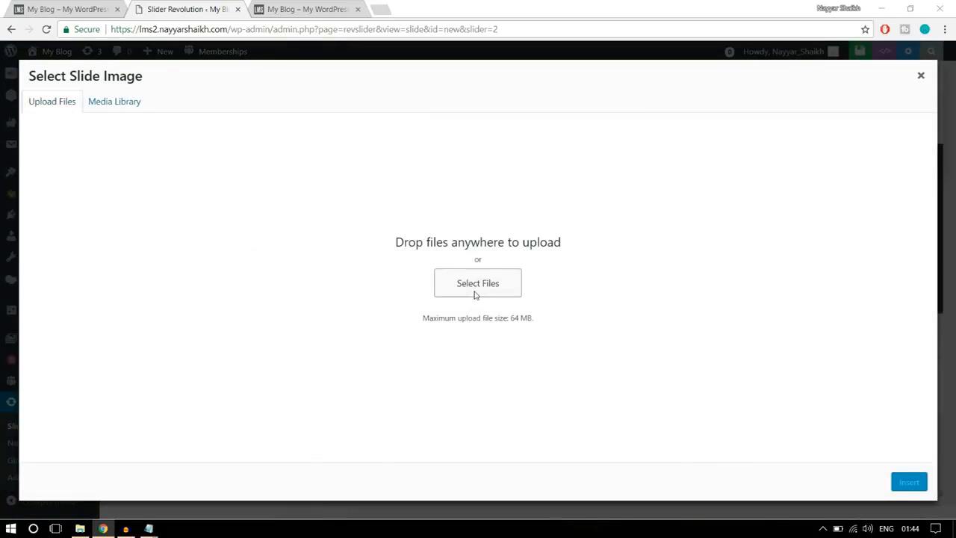
pyautogui.click(142, 112)
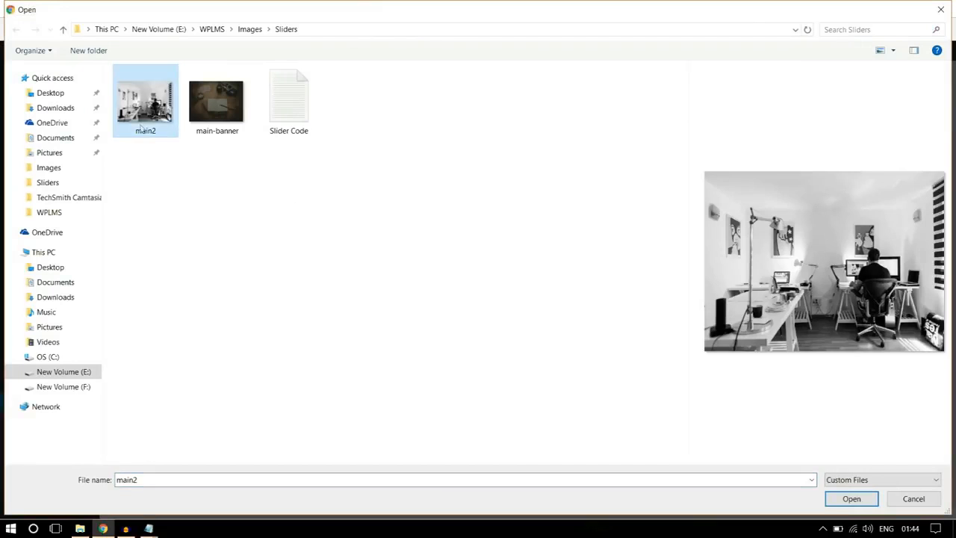
pyautogui.click(856, 499)
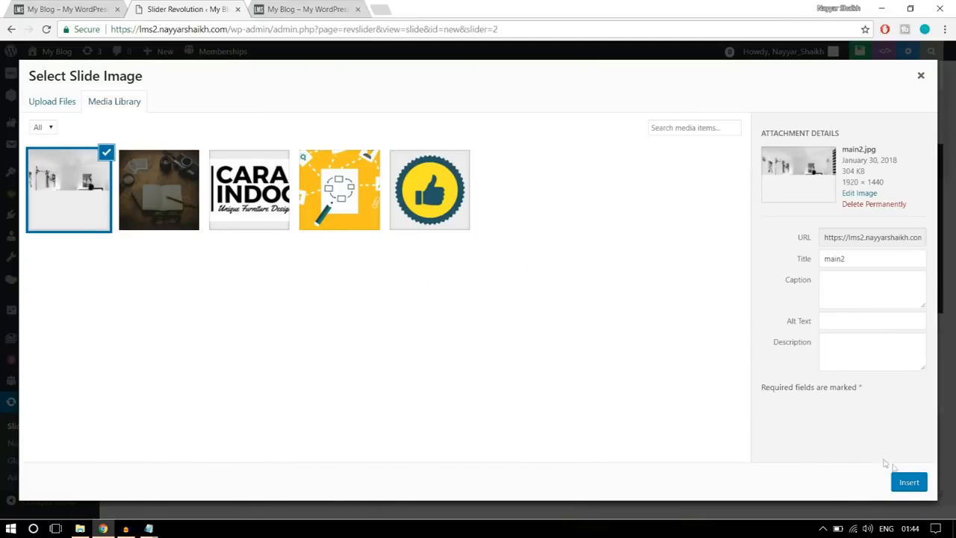
pyautogui.click(909, 482)
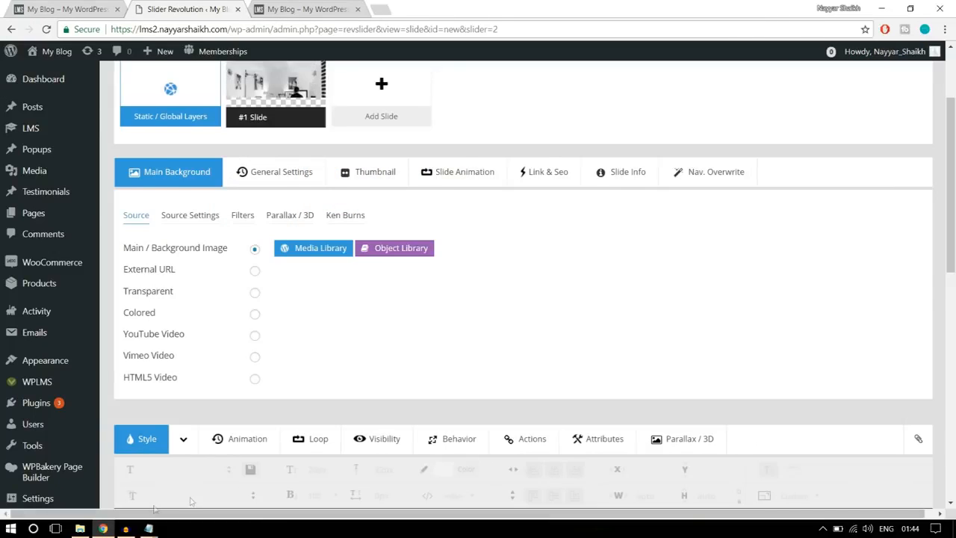
pyautogui.scroll(-5, 784, 300)
pyautogui.scroll(1, 617, 296)
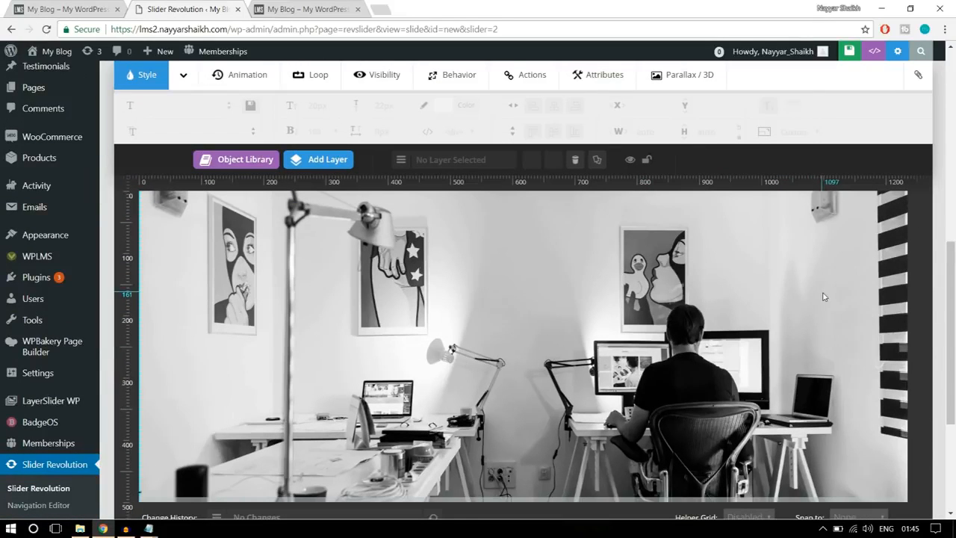
# - Add a text layer reading "STARTING ONLINE LEARNING" to the slide, following the caption on the reference banner
pyautogui.click(93, 7)
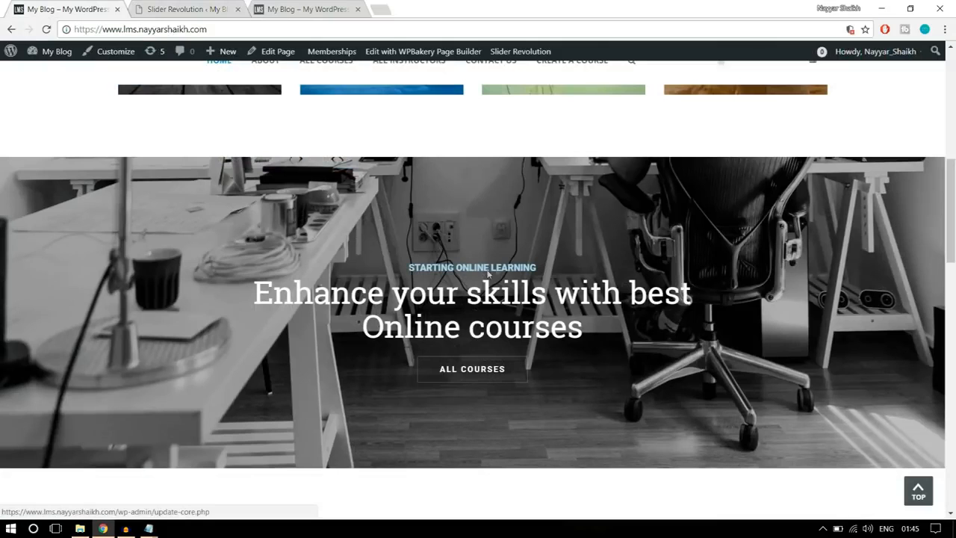
pyautogui.click(180, 9)
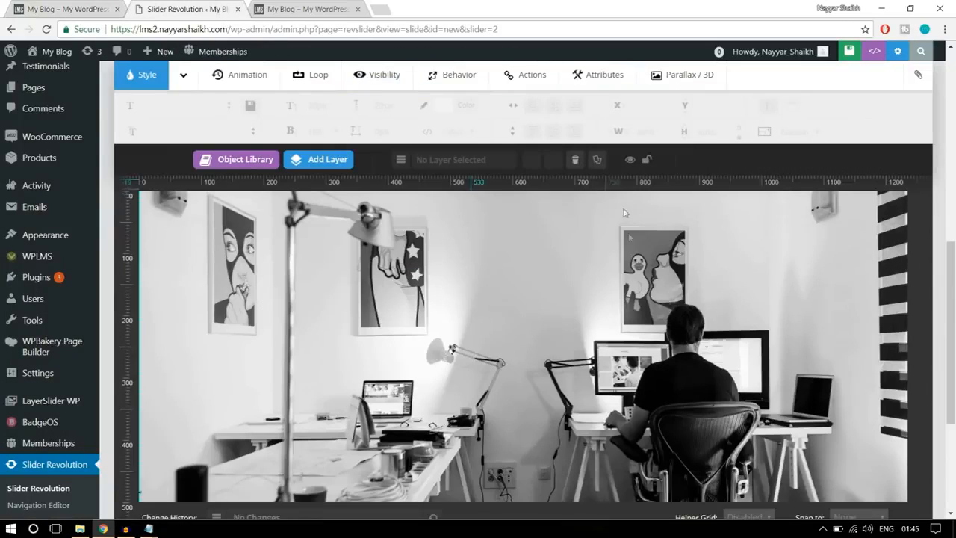
pyautogui.moveTo(321, 157)
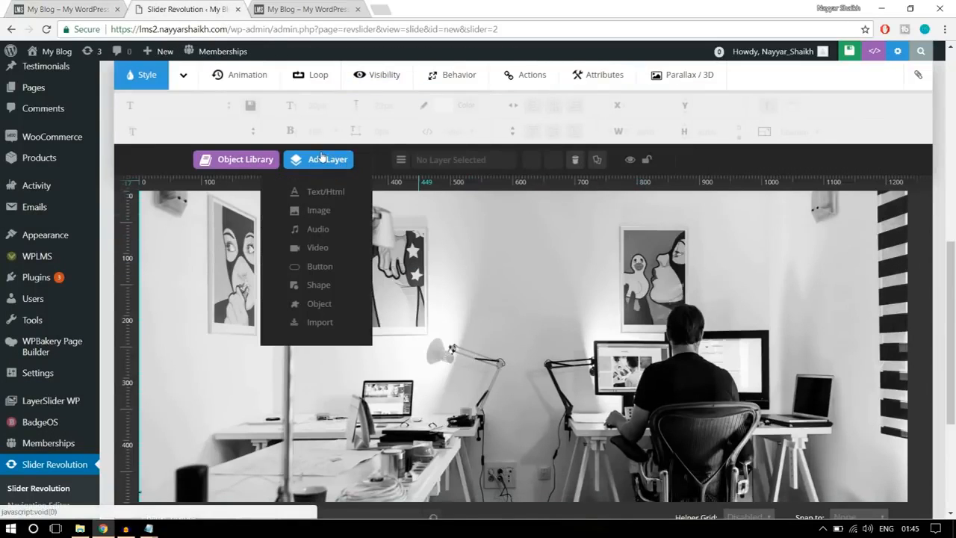
pyautogui.click(327, 192)
pyautogui.moveTo(503, 211); pyautogui.dragTo(371, 213)
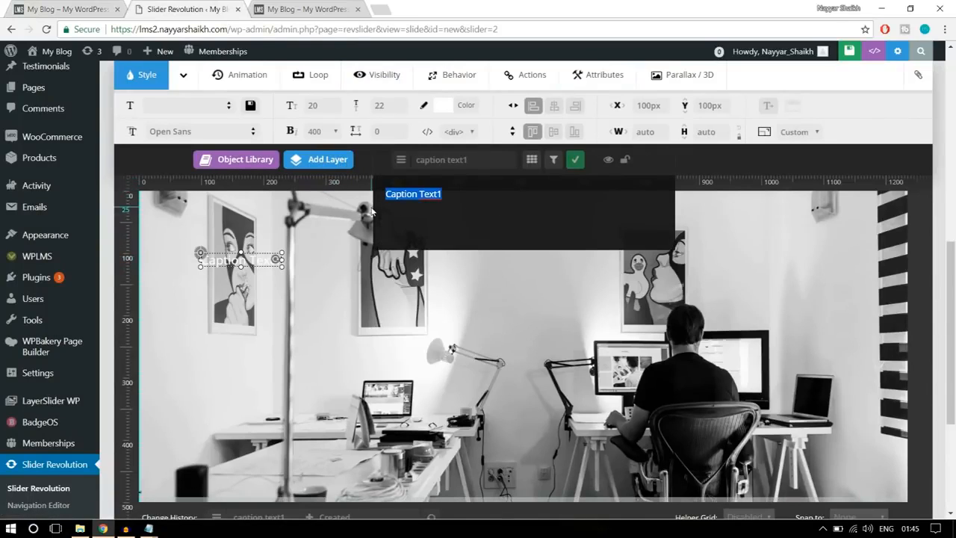
pyautogui.write('START')
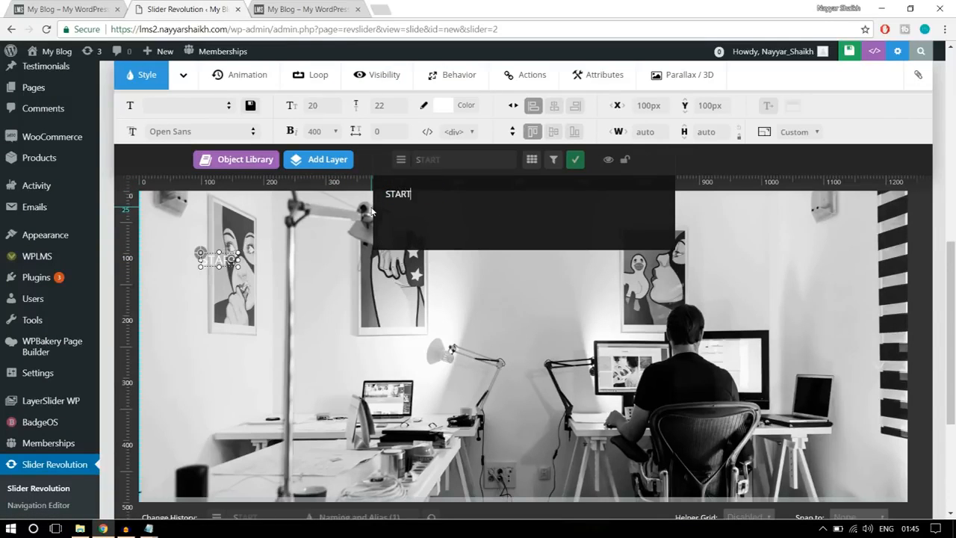
pyautogui.write('ING ONLIN')
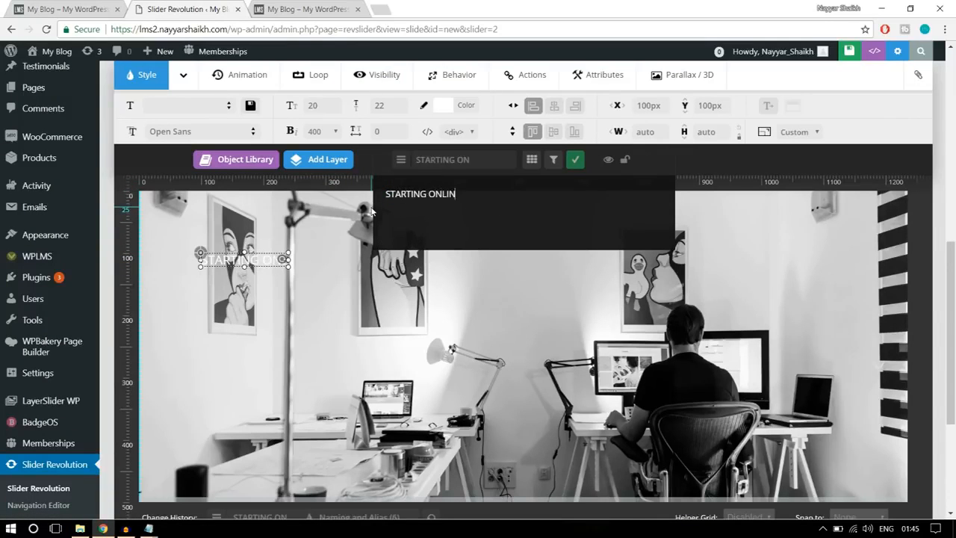
pyautogui.write('E LEARNING')
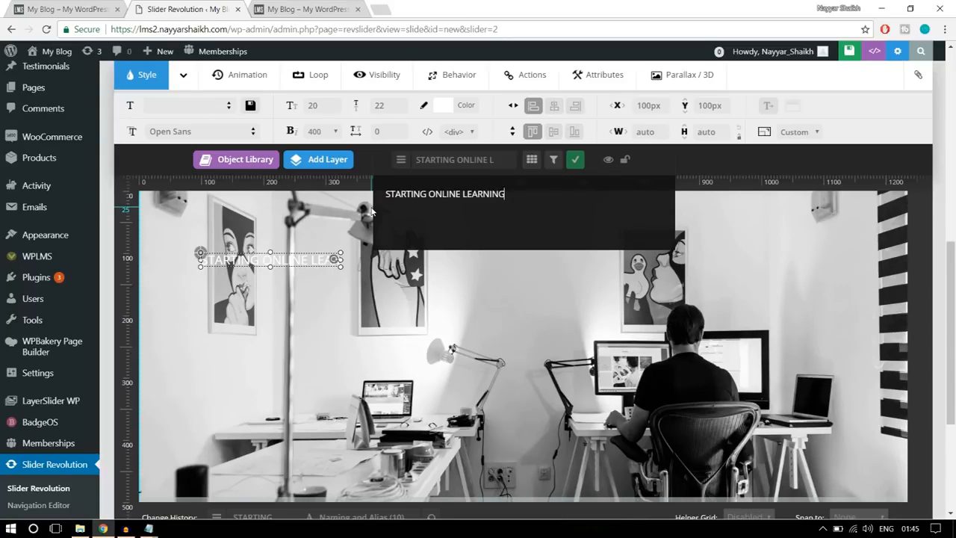
pyautogui.click(576, 160)
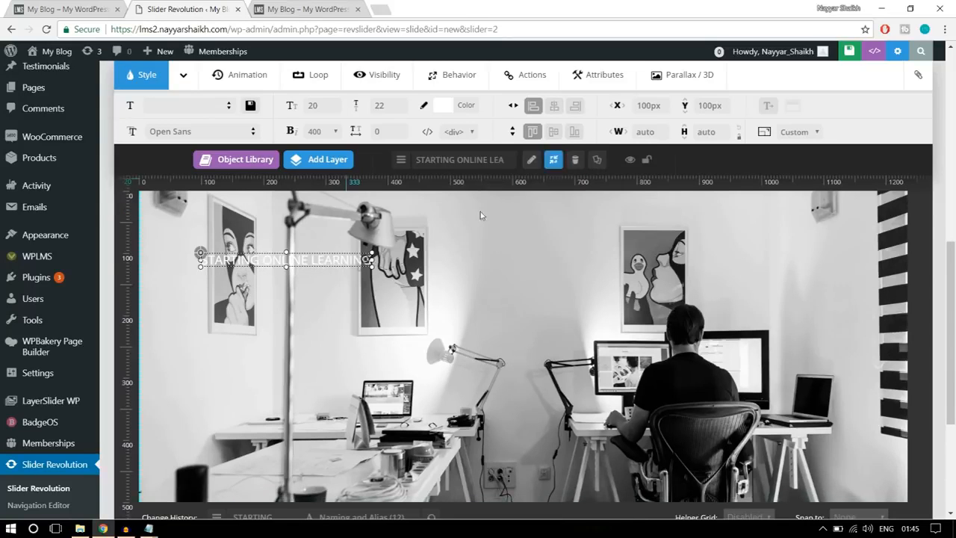
# - Set the "STARTING ONLINE LEARNING" caption's font family to Roboto
pyautogui.click(217, 131)
pyautogui.write('robo')
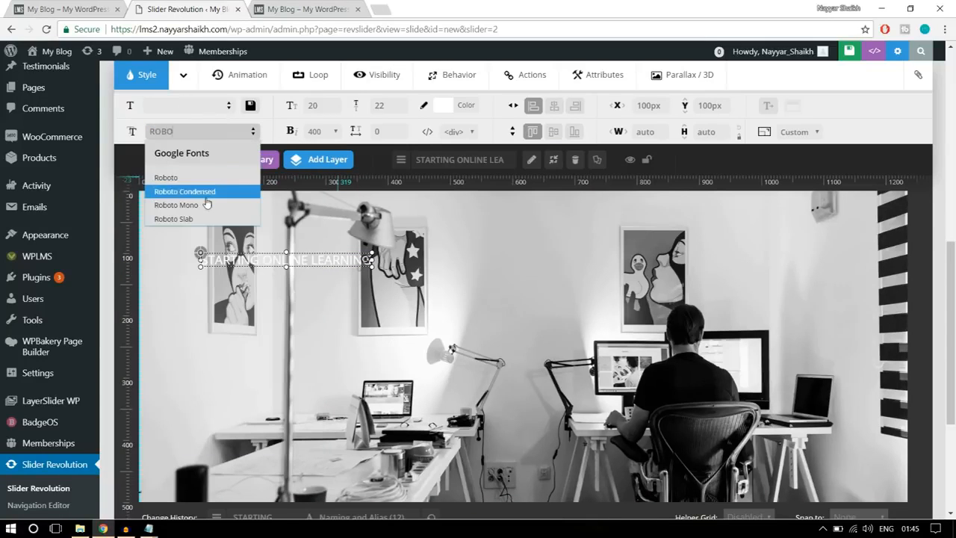
pyautogui.click(203, 177)
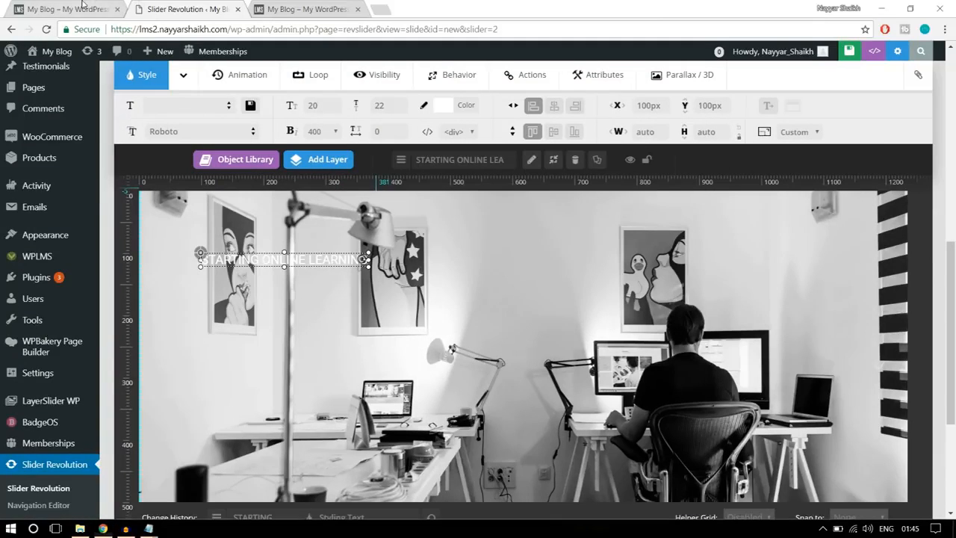
# - Style the caption like the reference banner with font size 15 px, line height 20 px and font weight 700
pyautogui.click(82, 8)
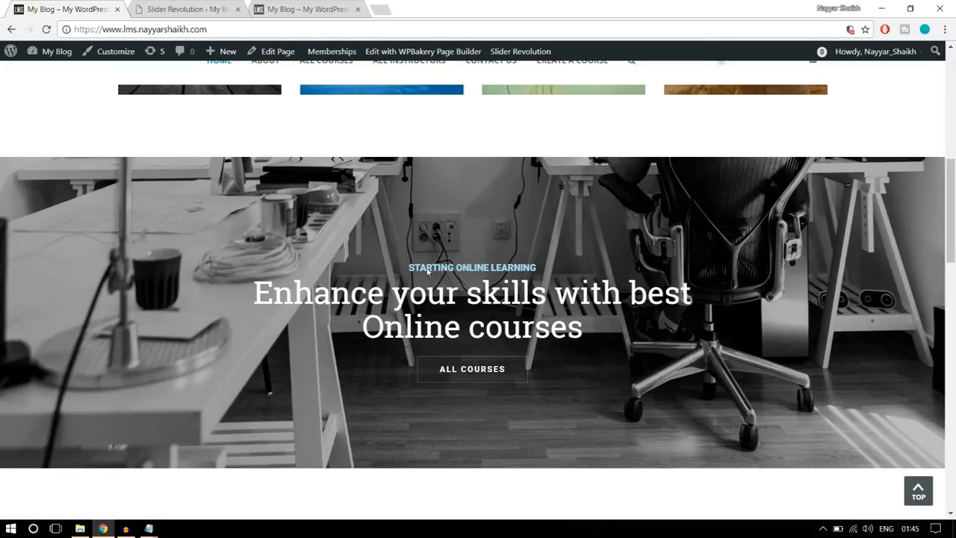
pyautogui.click(197, 9)
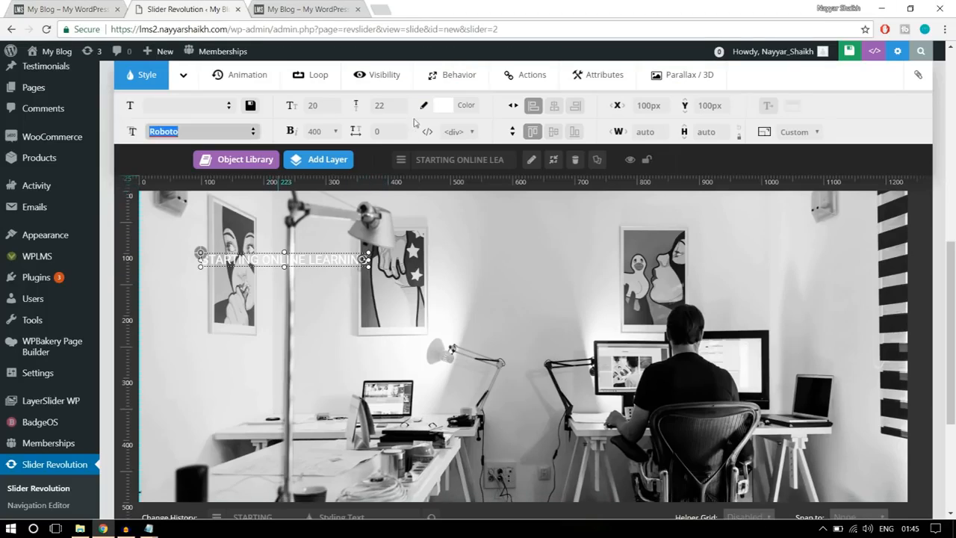
pyautogui.click(338, 108)
pyautogui.write('15')
pyautogui.click(384, 106)
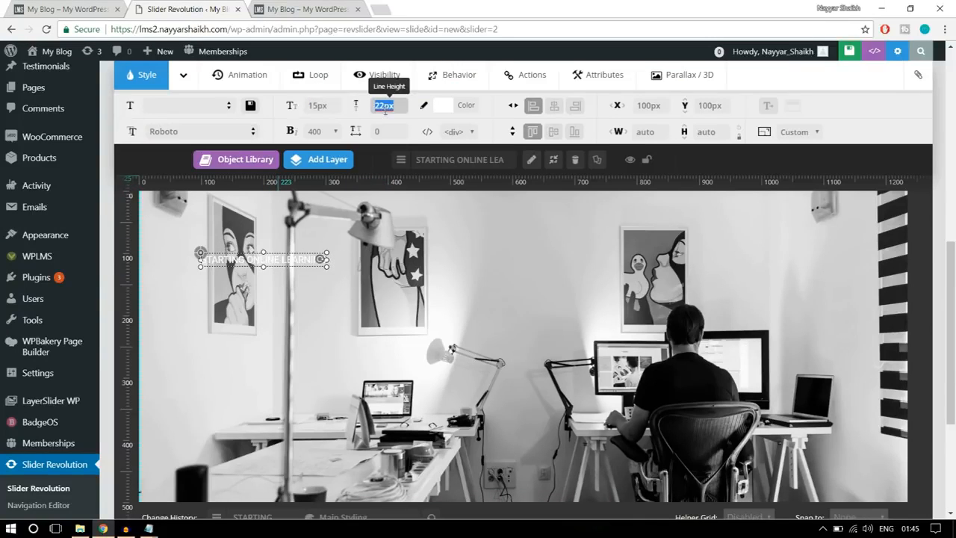
pyautogui.write('20')
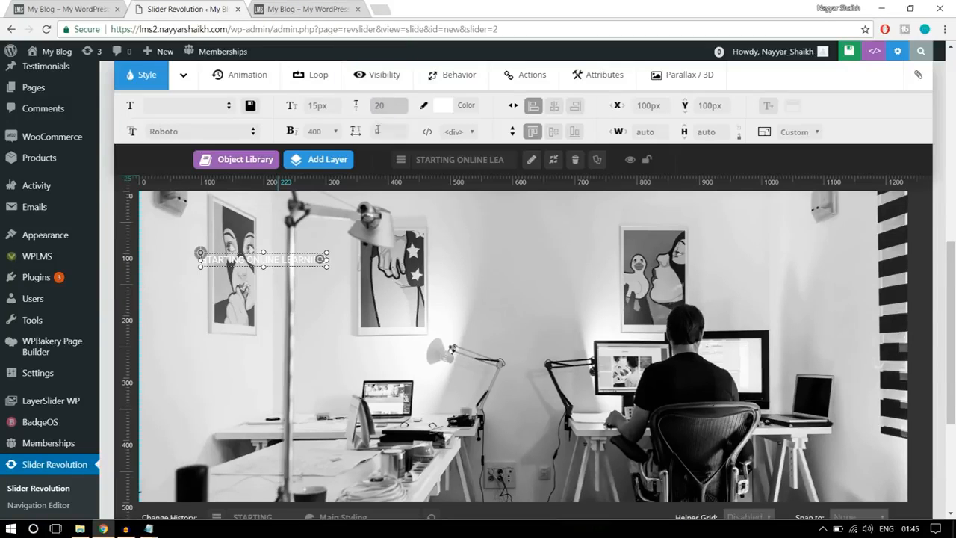
pyautogui.click(315, 131)
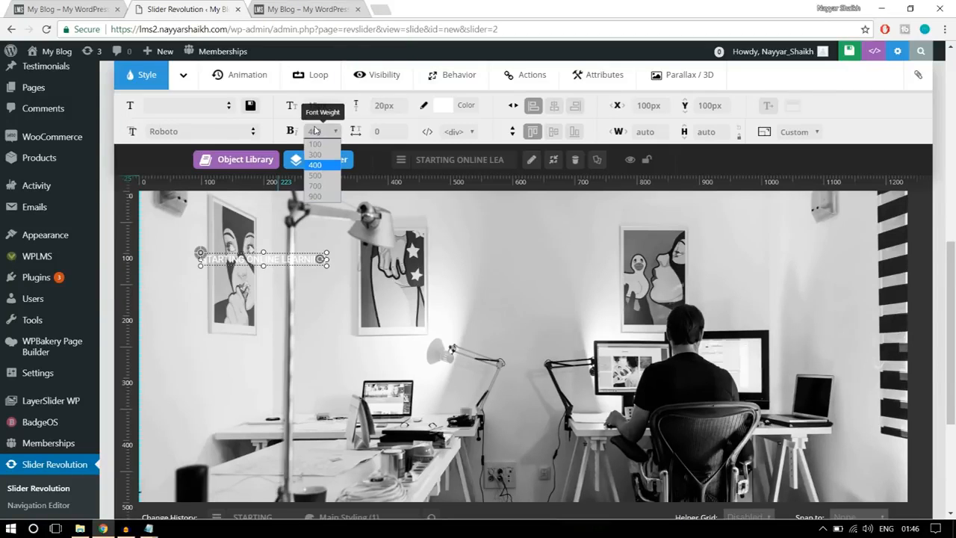
pyautogui.click(315, 188)
# - Centre the caption horizontally at about Y 213 px and colour it a lighter tint of the blue preset
pyautogui.moveTo(295, 256); pyautogui.dragTo(544, 328)
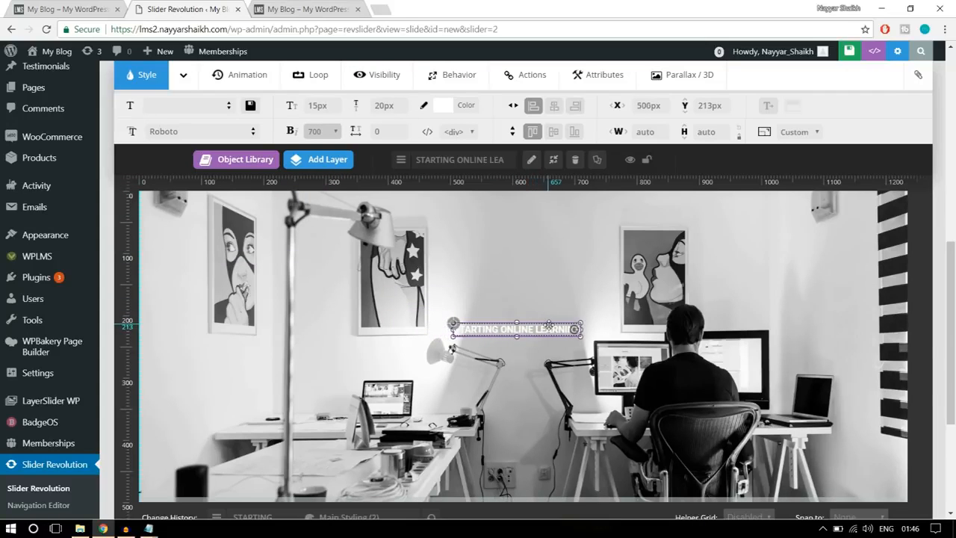
pyautogui.click(554, 105)
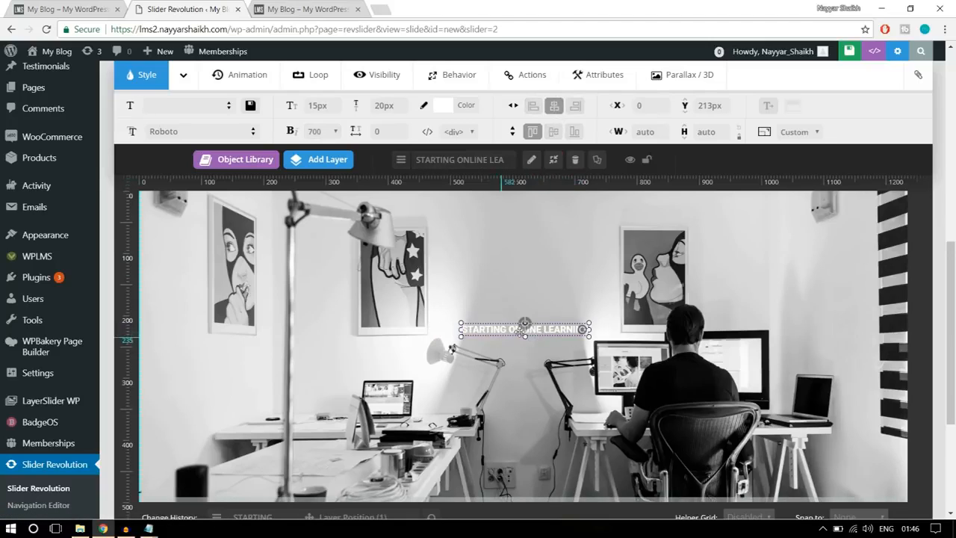
pyautogui.click(466, 106)
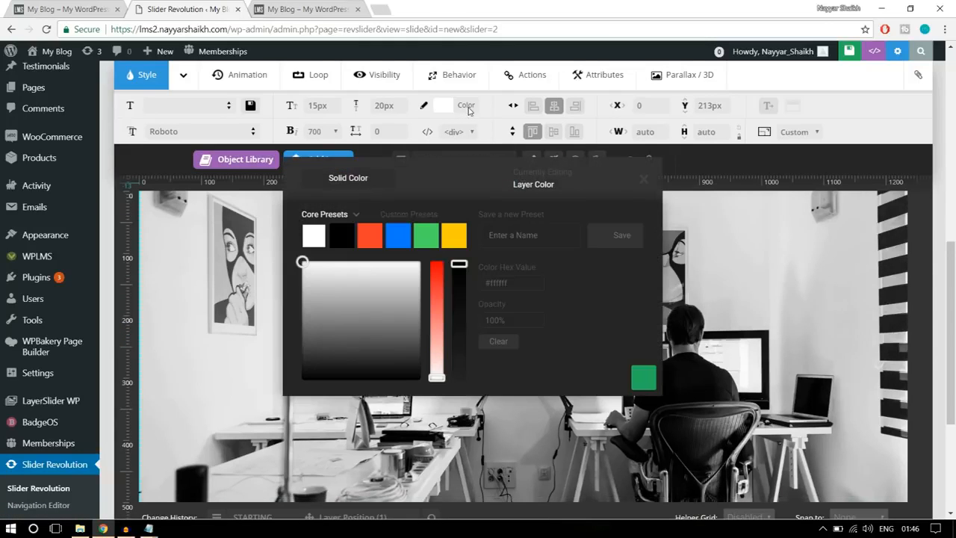
pyautogui.click(404, 234)
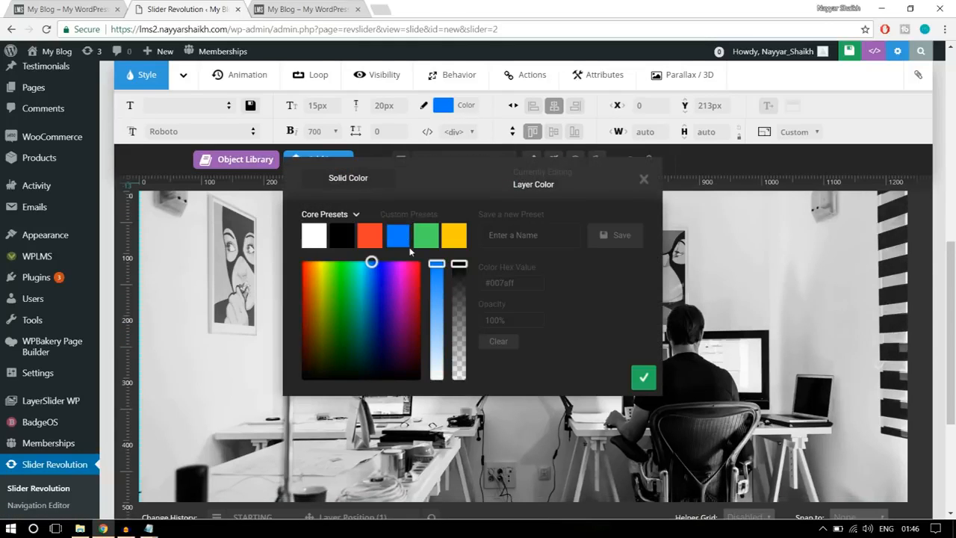
pyautogui.moveTo(437, 263); pyautogui.dragTo(438, 305)
pyautogui.click(642, 378)
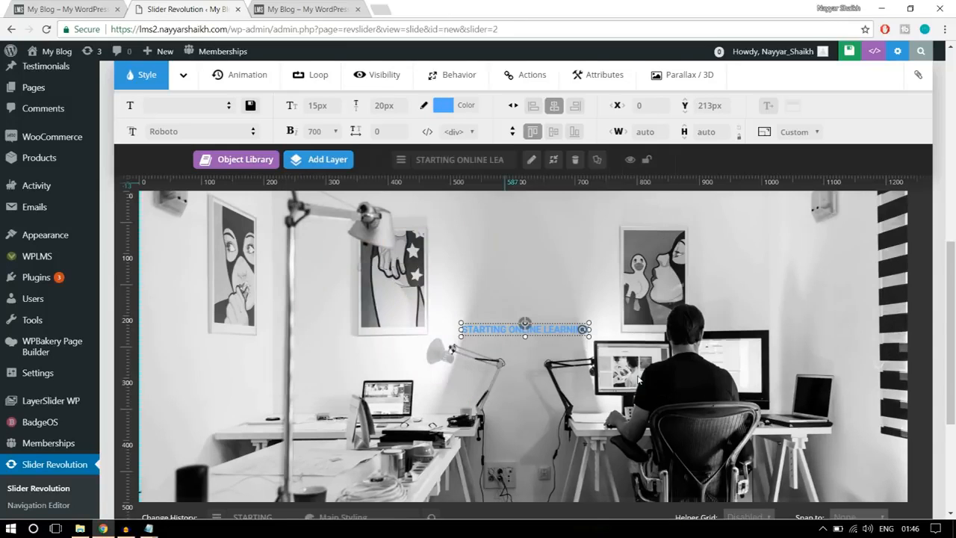
# - Move the caption up to about Y 182 px and align it to the slide's horizontal centre
pyautogui.scroll(-1, 610, 329)
pyautogui.scroll(2, 613, 340)
pyautogui.scroll(-1, 613, 341)
pyautogui.moveTo(552, 342); pyautogui.dragTo(549, 323)
pyautogui.click(554, 108)
# - Compare the caption with the reference banner and add a second text layer to the slide
pyautogui.click(41, 6)
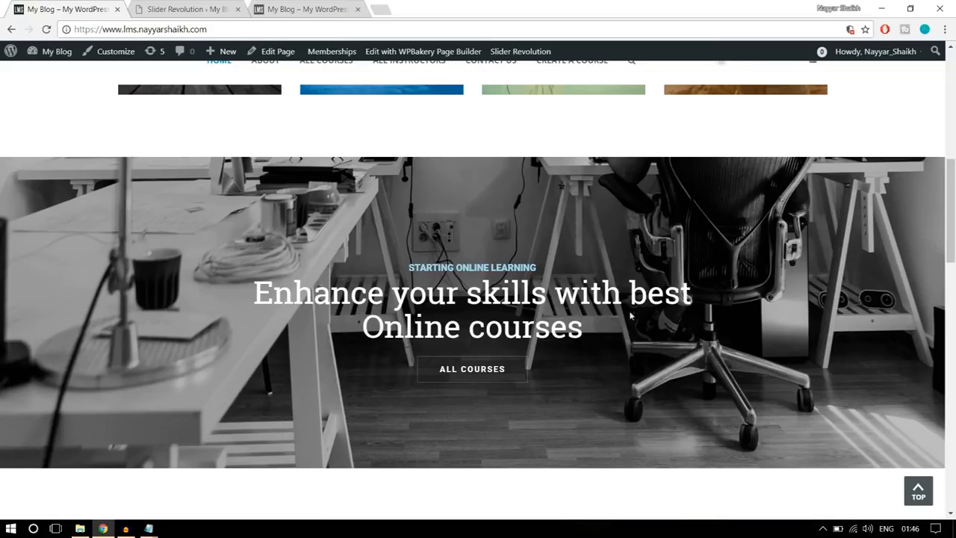
pyautogui.click(187, 8)
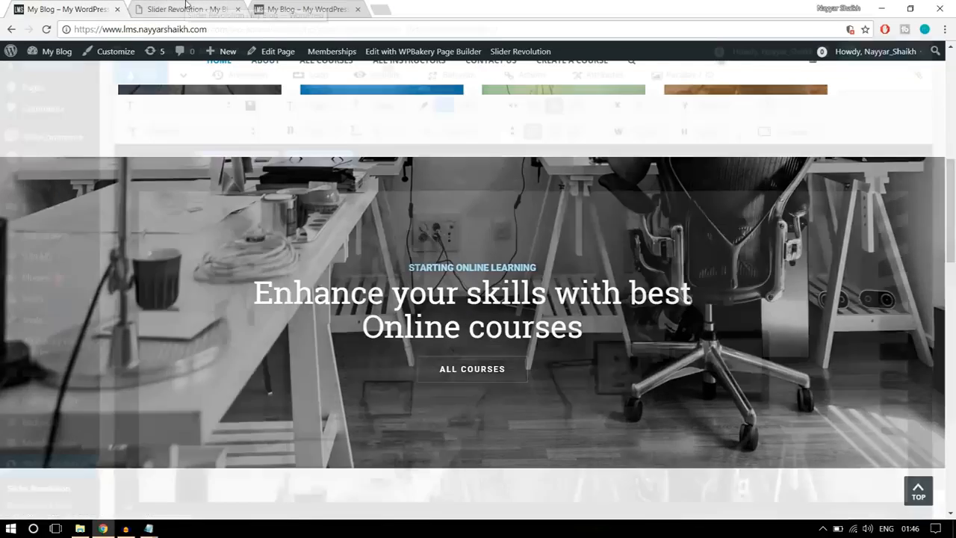
pyautogui.moveTo(335, 164)
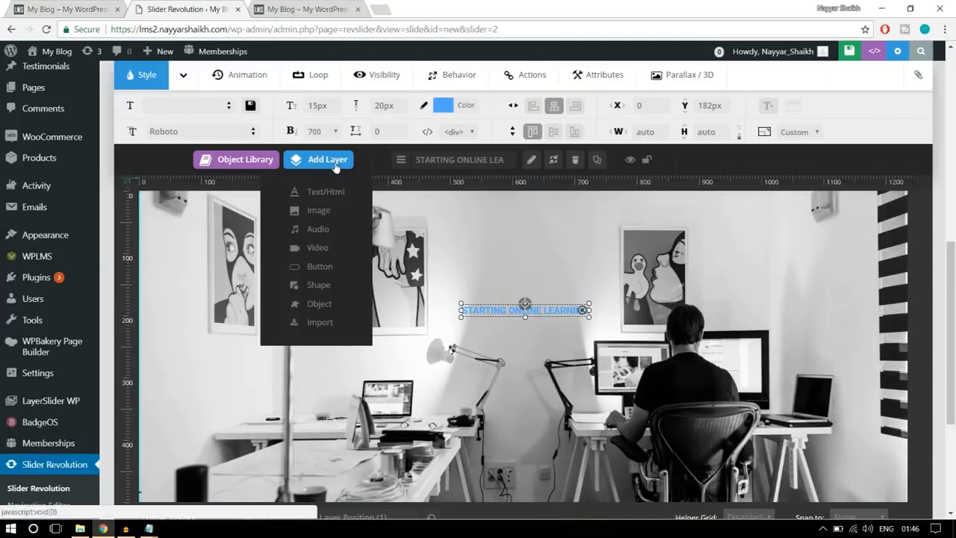
pyautogui.click(324, 194)
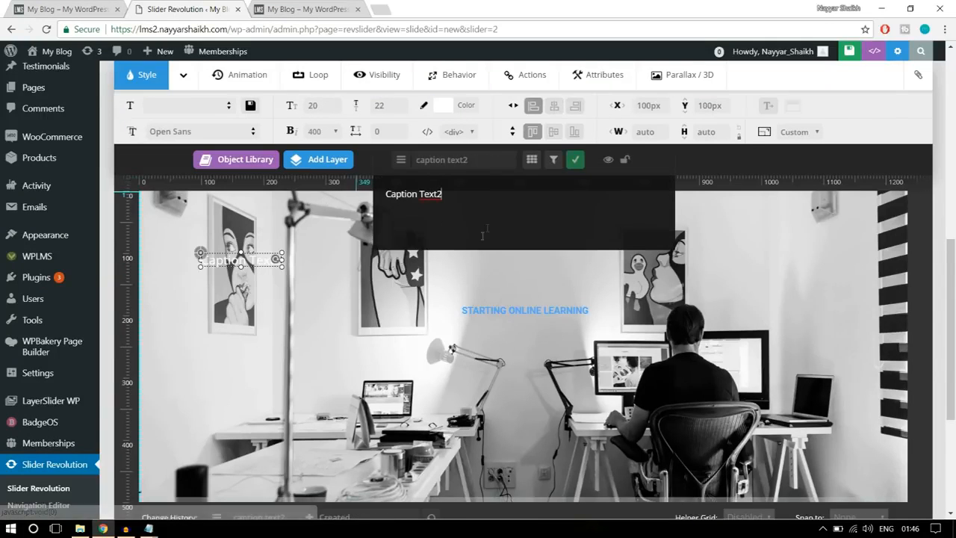
# - Replace the new layer's placeholder text with "Enhance Your Skills with Best", following the reference banner's headline
pyautogui.moveTo(498, 207); pyautogui.dragTo(383, 208)
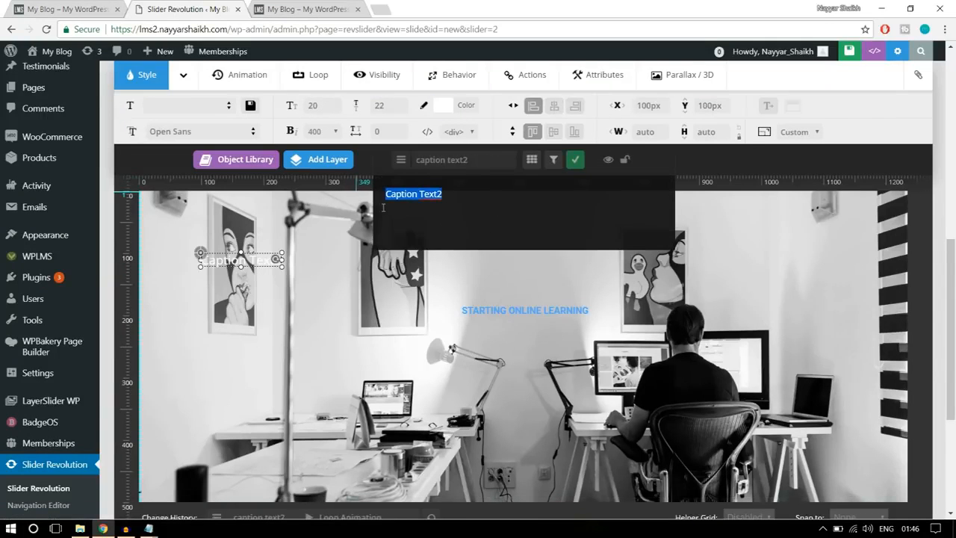
pyautogui.write('Enah')
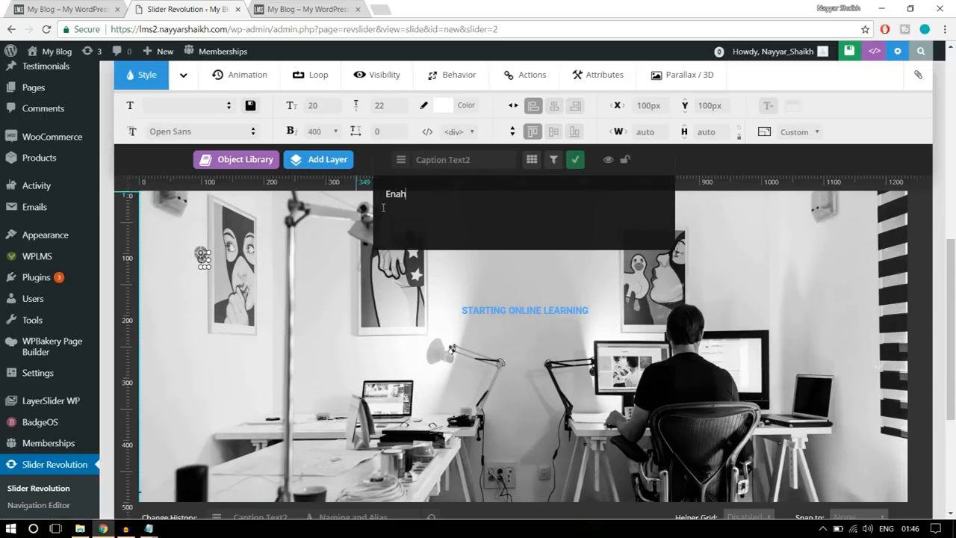
pyautogui.write('ce')
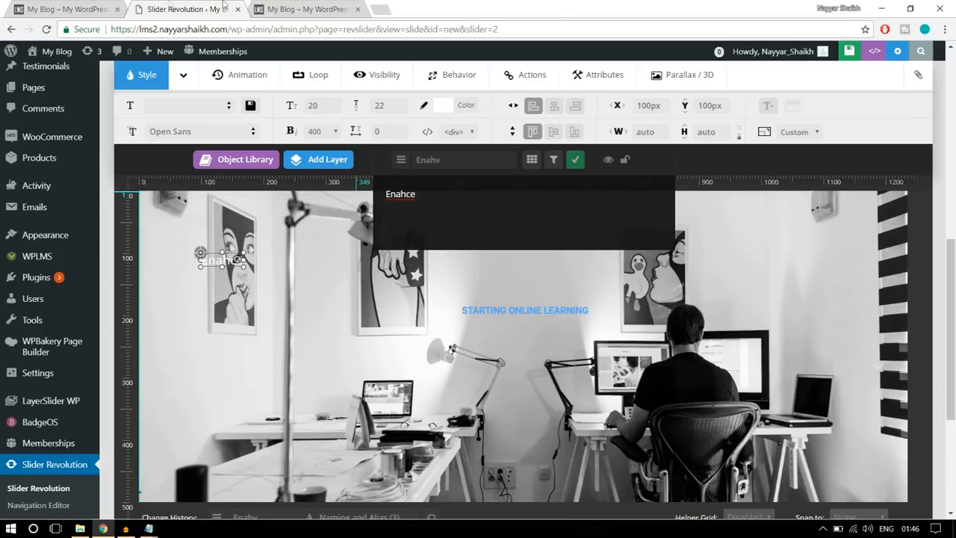
pyautogui.click(111, 7)
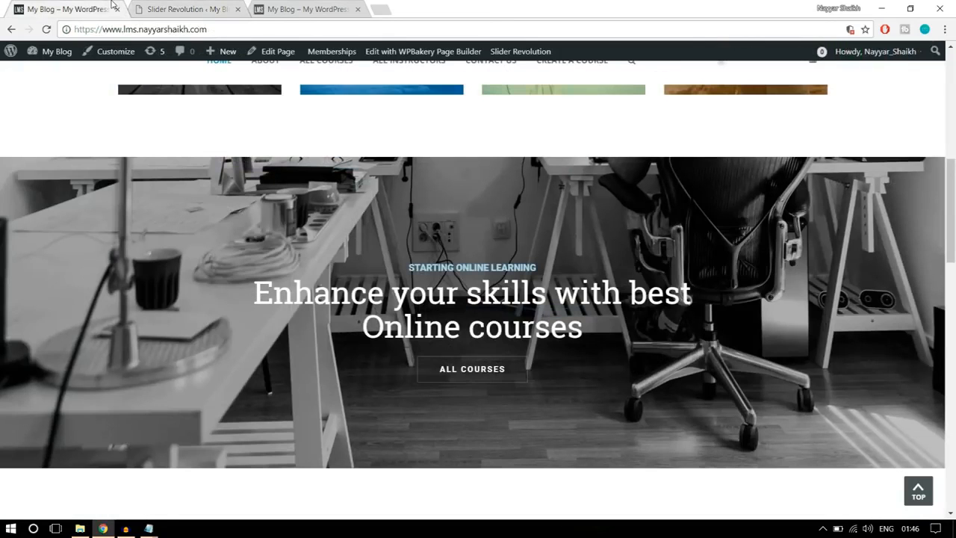
pyautogui.click(194, 9)
pyautogui.doubleClick(394, 187)
pyautogui.write('hance Your Skills with Best')
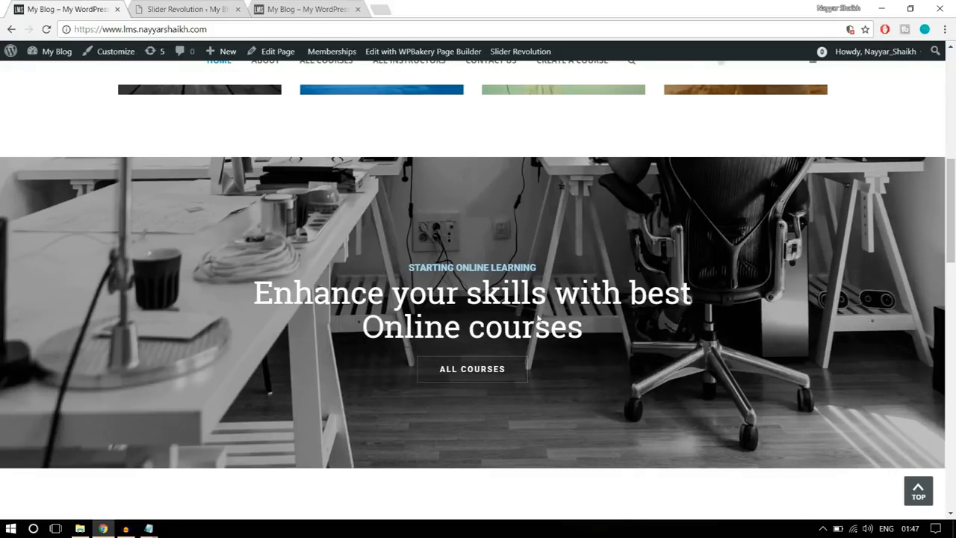
pyautogui.click(192, 5)
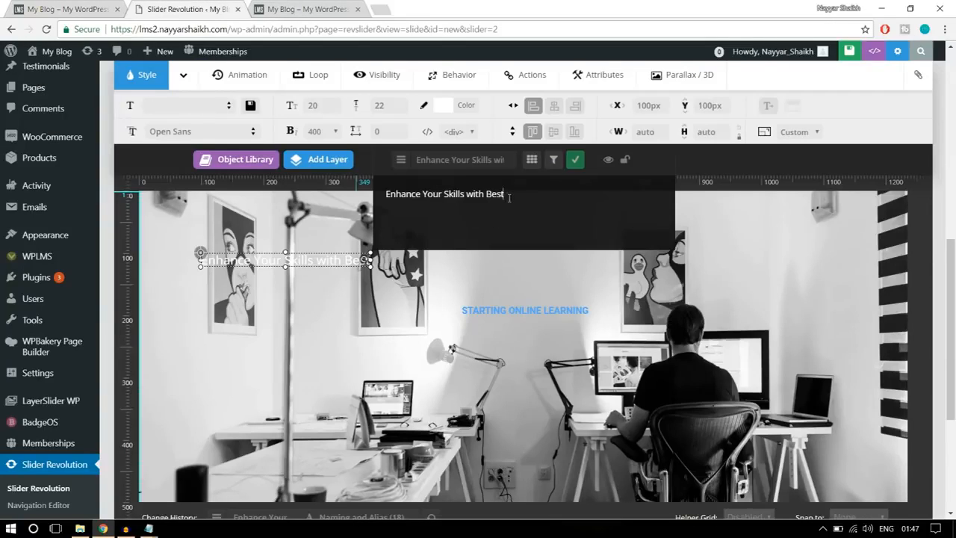
pyautogui.click(577, 160)
# - Set the headline layer's font family to Roboto Slab
pyautogui.click(220, 131)
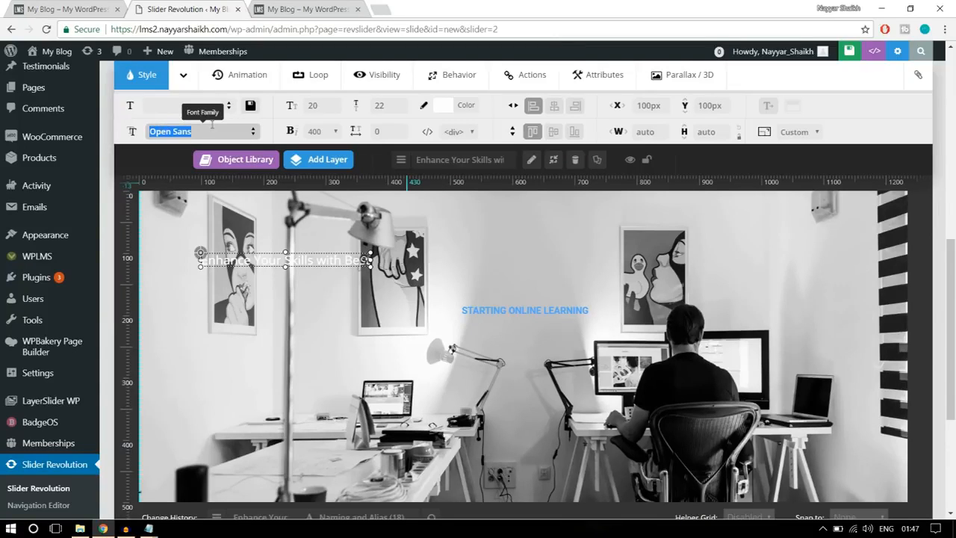
pyautogui.write('robo')
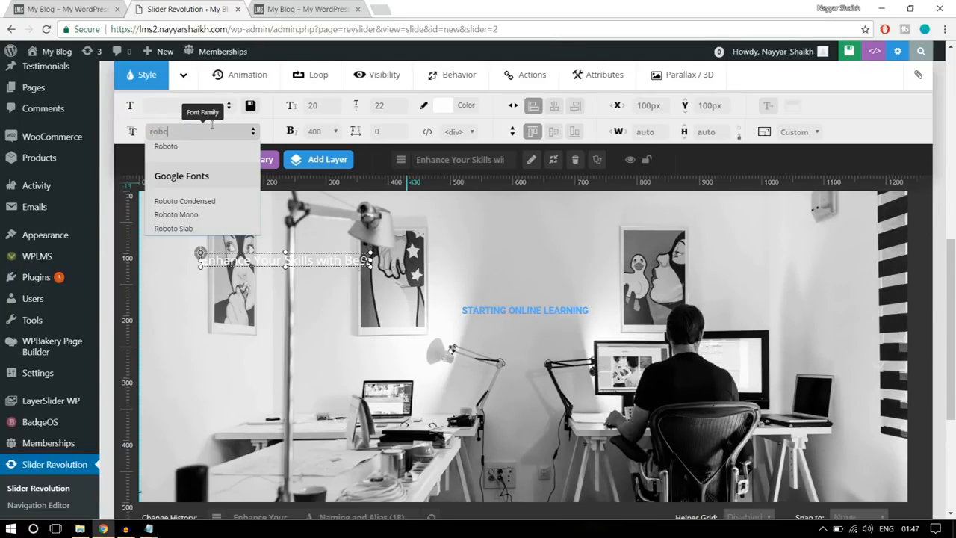
pyautogui.click(211, 229)
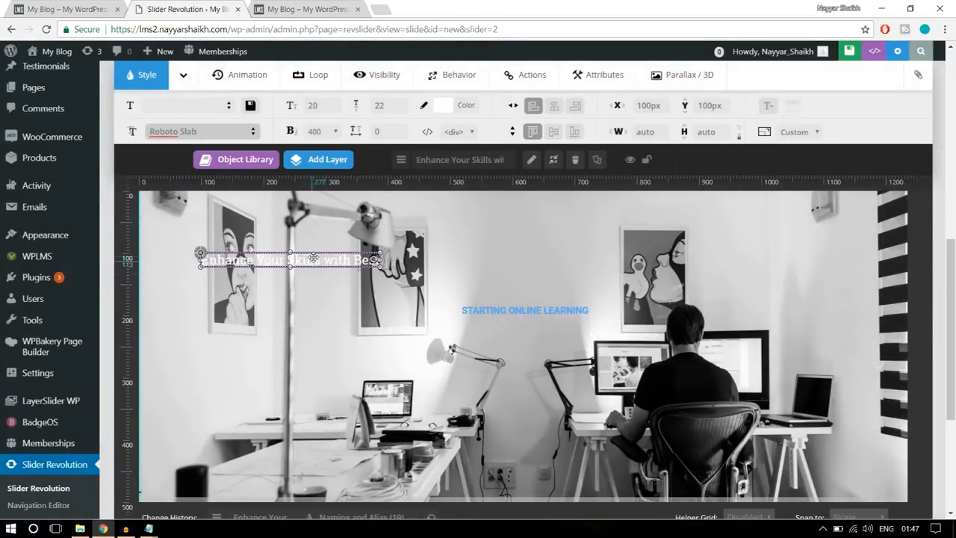
# - Set the headline to size 50 px, line height 55 px and weight 400, and place it just below the caption at about X 276, Y 216 px
pyautogui.click(317, 107)
pyautogui.write('50')
pyautogui.click(397, 105)
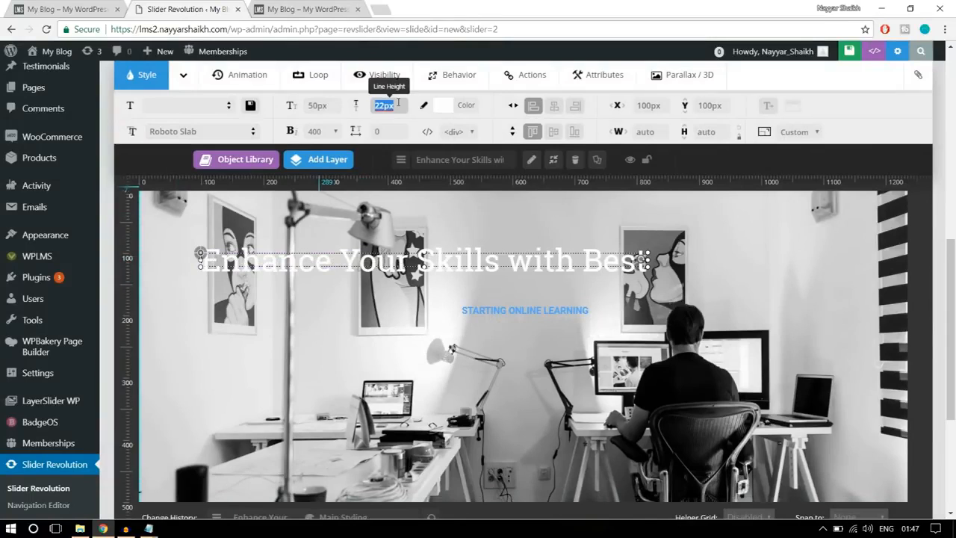
pyautogui.write('55')
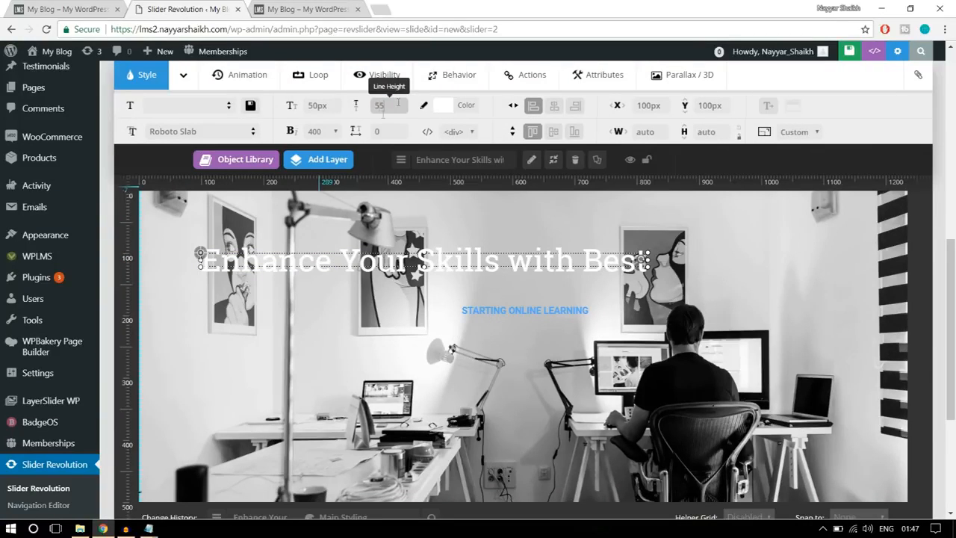
pyautogui.click(320, 136)
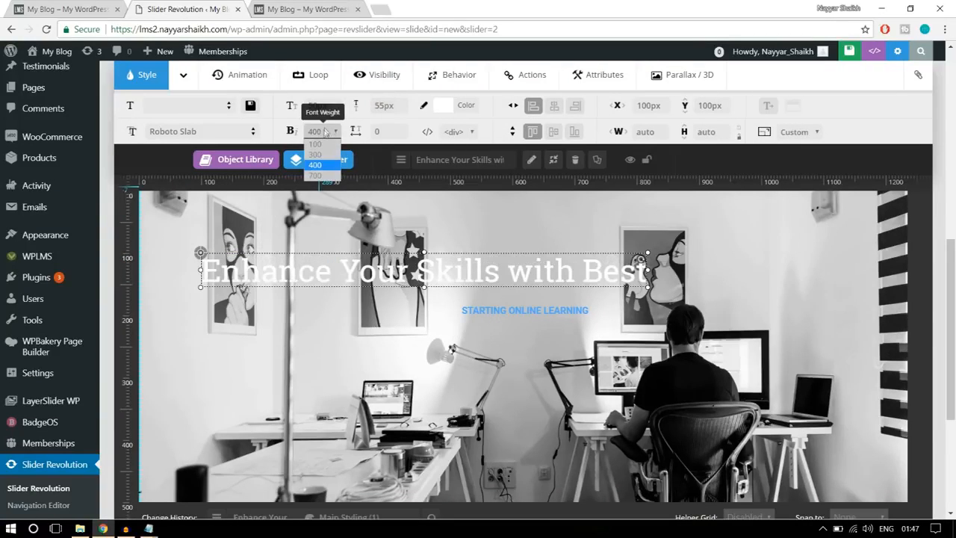
pyautogui.click(323, 166)
pyautogui.moveTo(427, 263); pyautogui.dragTo(539, 335)
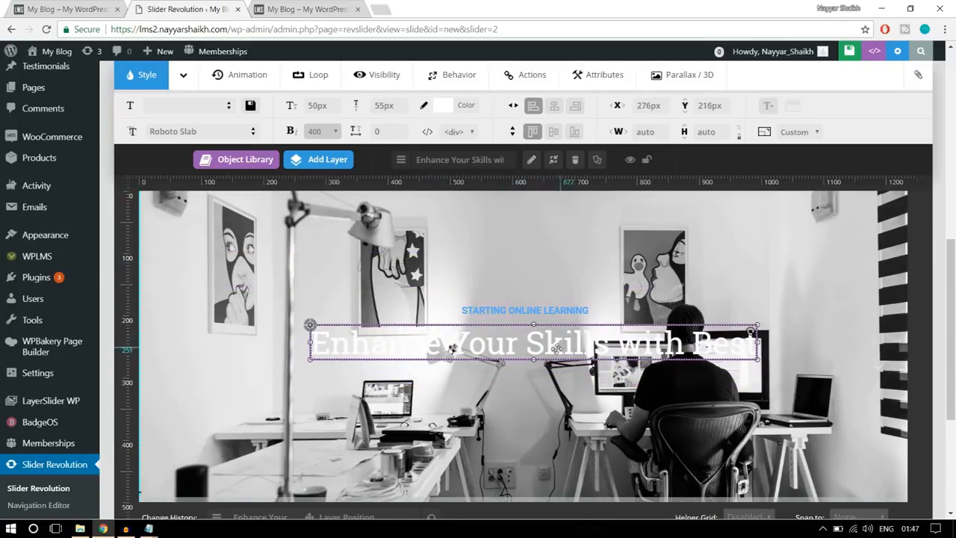
# - Try the black preset as the headline's colour
pyautogui.click(442, 106)
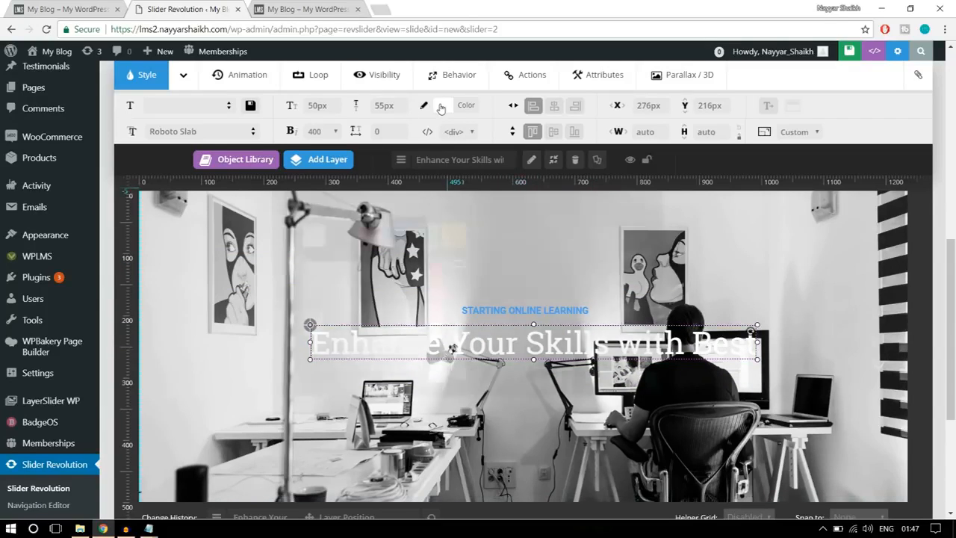
pyautogui.click(341, 237)
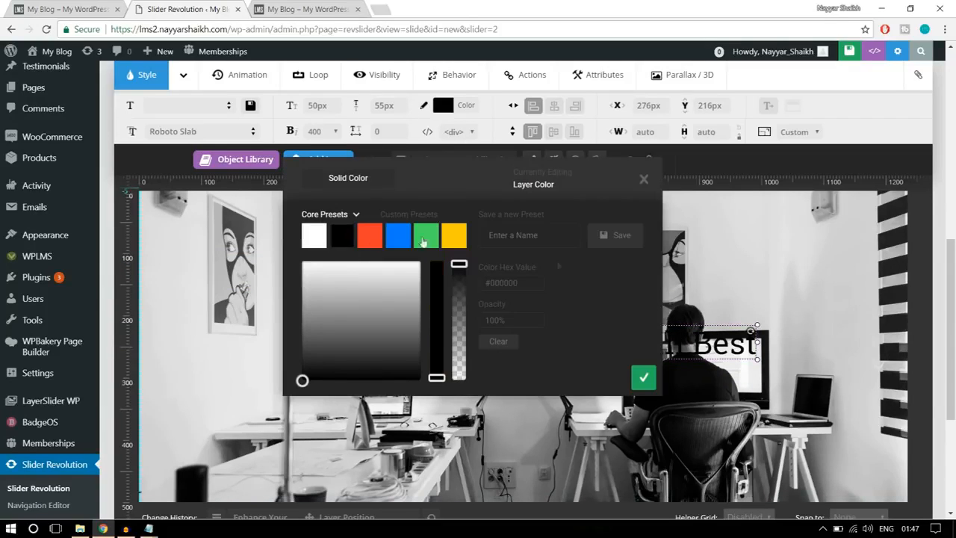
pyautogui.click(645, 379)
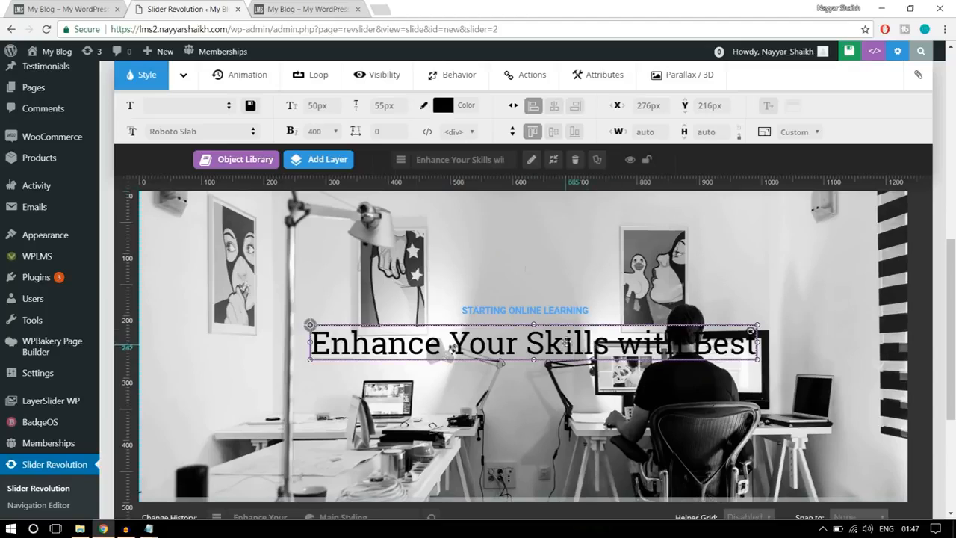
# - Colour the headline with the yellow preset (#ffcc00) and centre it horizontally at about Y 210 px
pyautogui.click(464, 108)
pyautogui.click(464, 244)
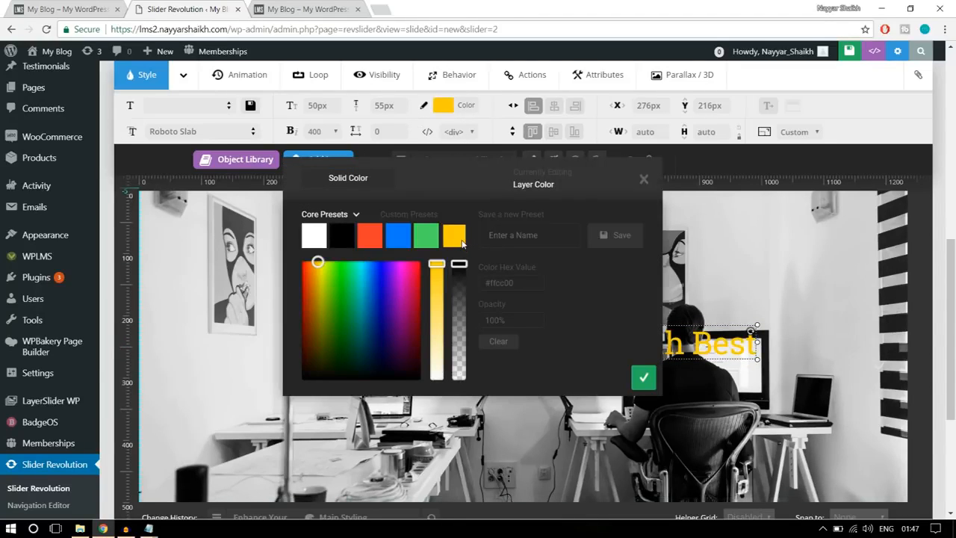
pyautogui.click(643, 379)
pyautogui.moveTo(618, 350); pyautogui.dragTo(616, 351)
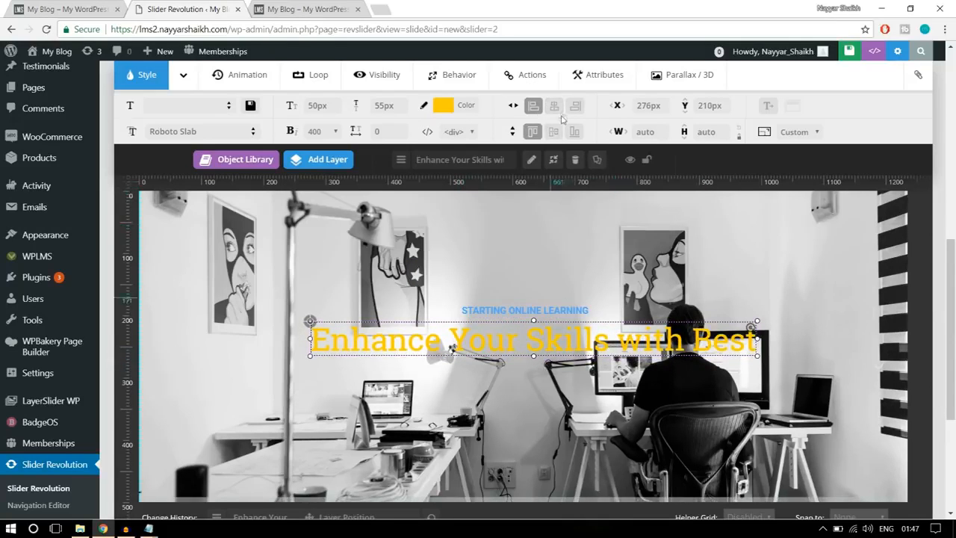
pyautogui.click(554, 106)
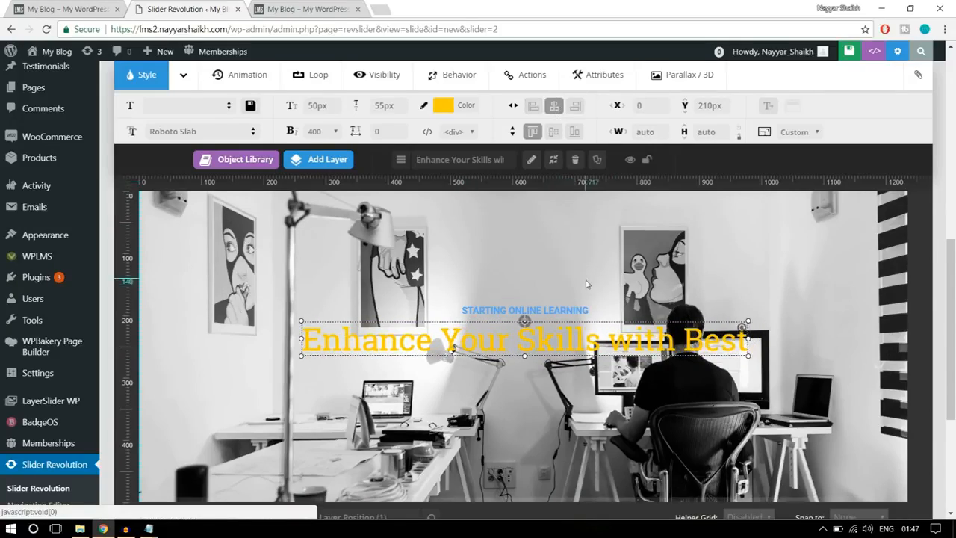
# - Start adding a button layer to the slide, using the reference banner's "ALL COURSES" button as the model
pyautogui.scroll(3, 586, 281)
pyautogui.scroll(-3, 586, 280)
pyautogui.scroll(-2, 587, 284)
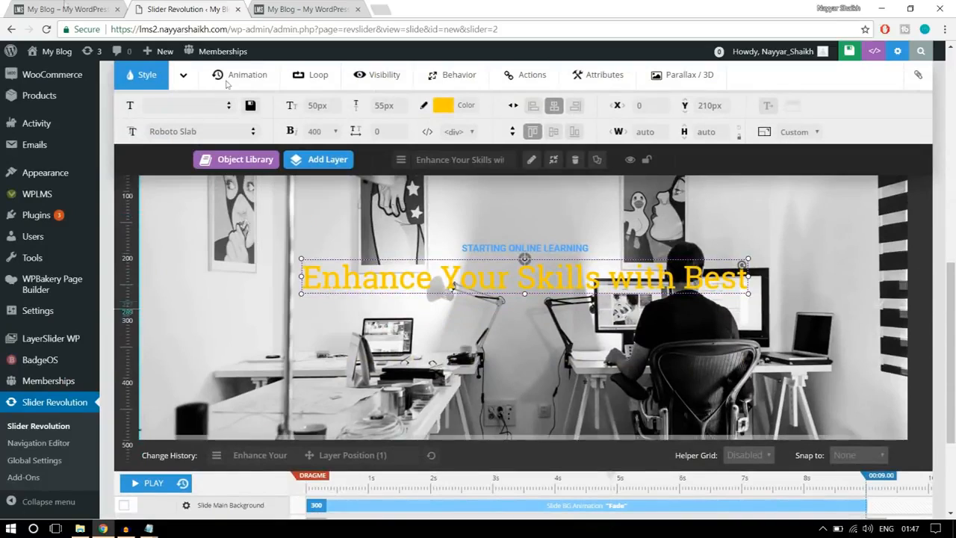
pyautogui.click(62, 6)
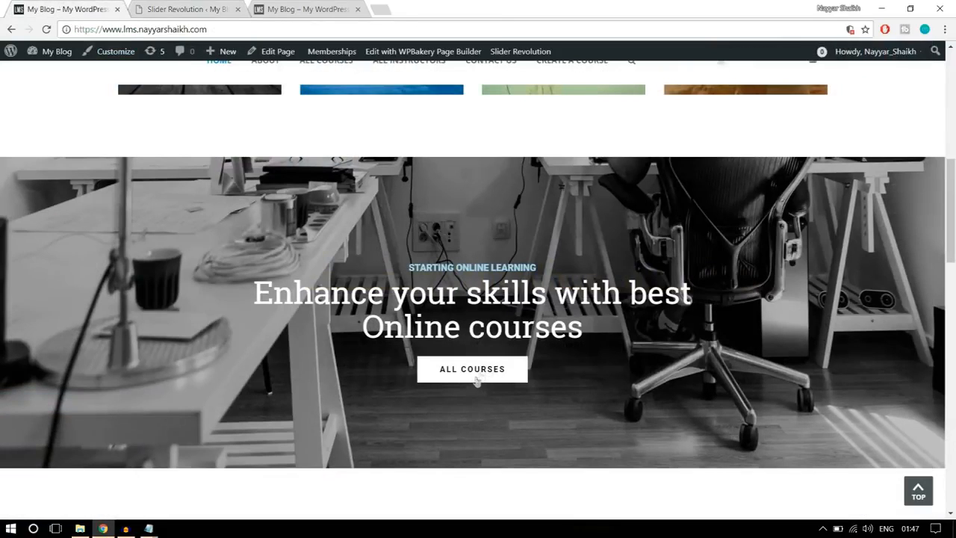
pyautogui.click(199, 6)
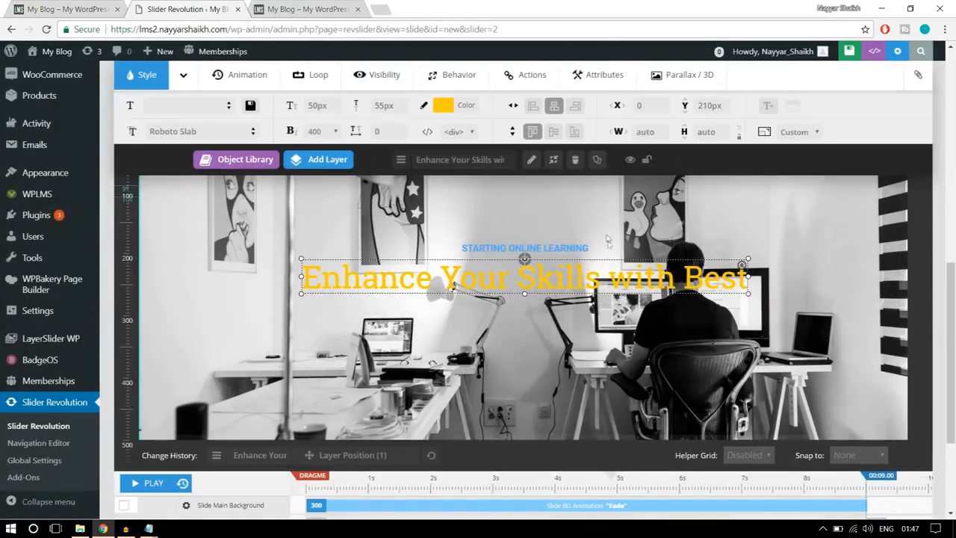
pyautogui.moveTo(337, 167)
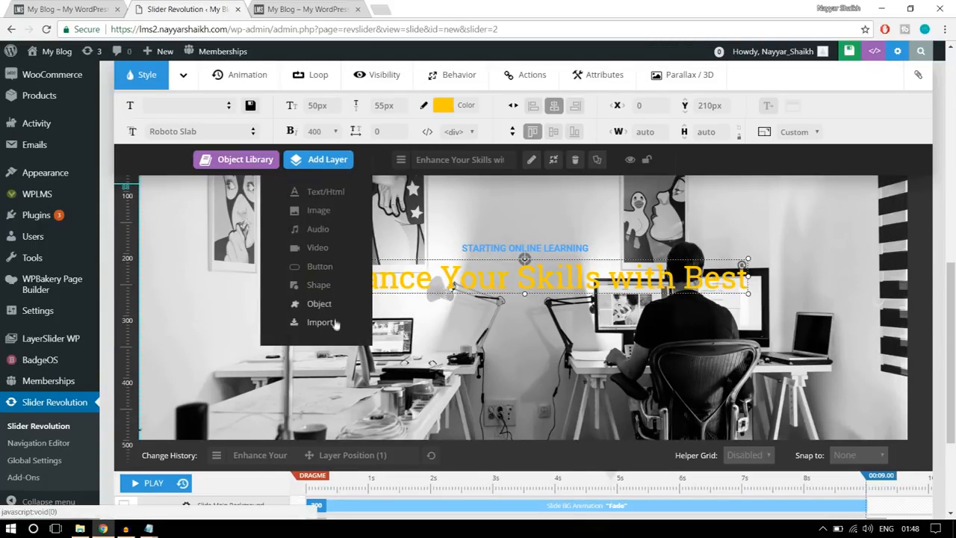
pyautogui.click(324, 266)
pyautogui.click(108, 6)
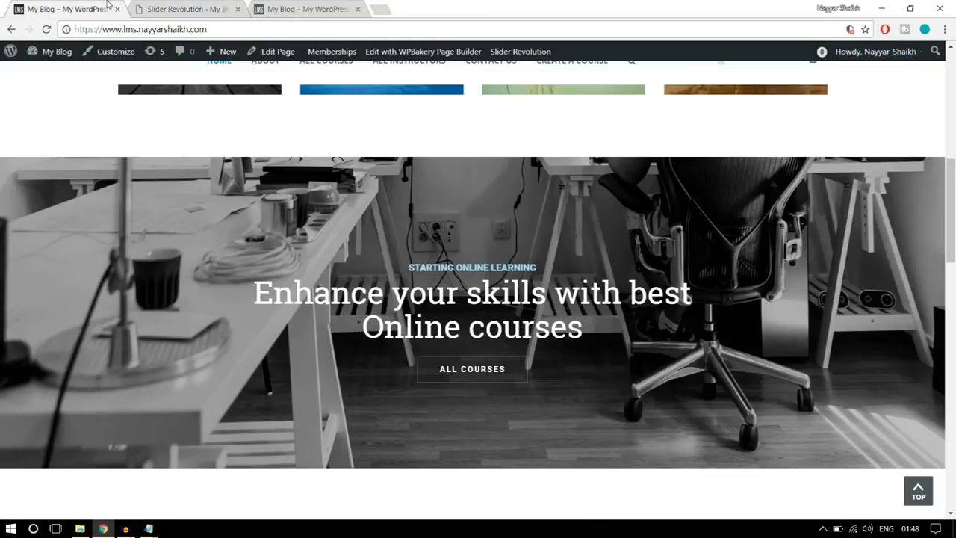
pyautogui.scroll(-1, 627, 387)
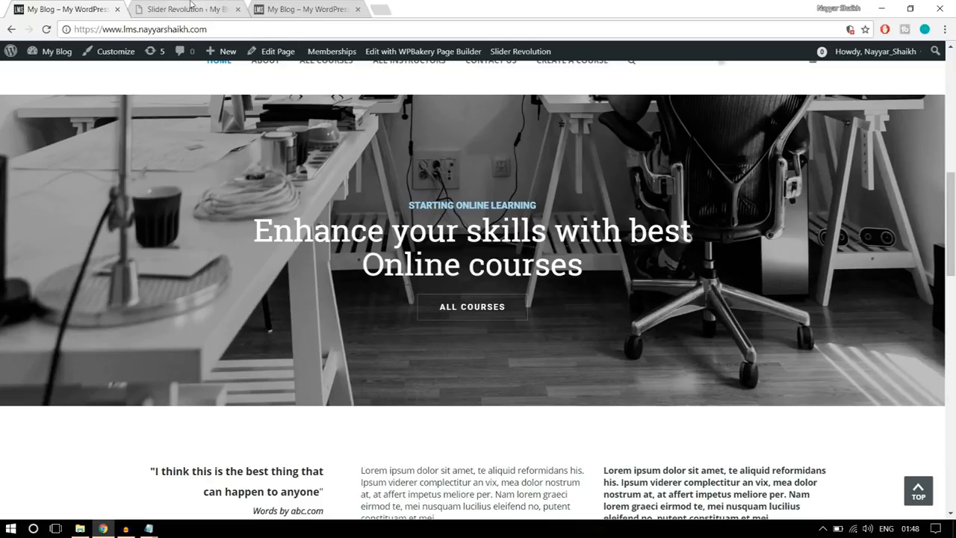
pyautogui.click(191, 6)
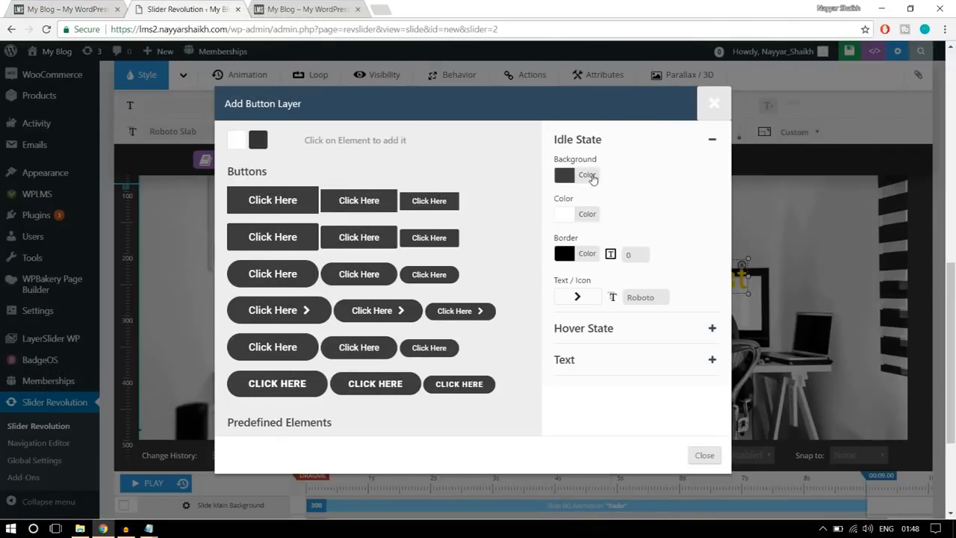
# - Make the new button's idle-state background fully transparent
pyautogui.click(587, 175)
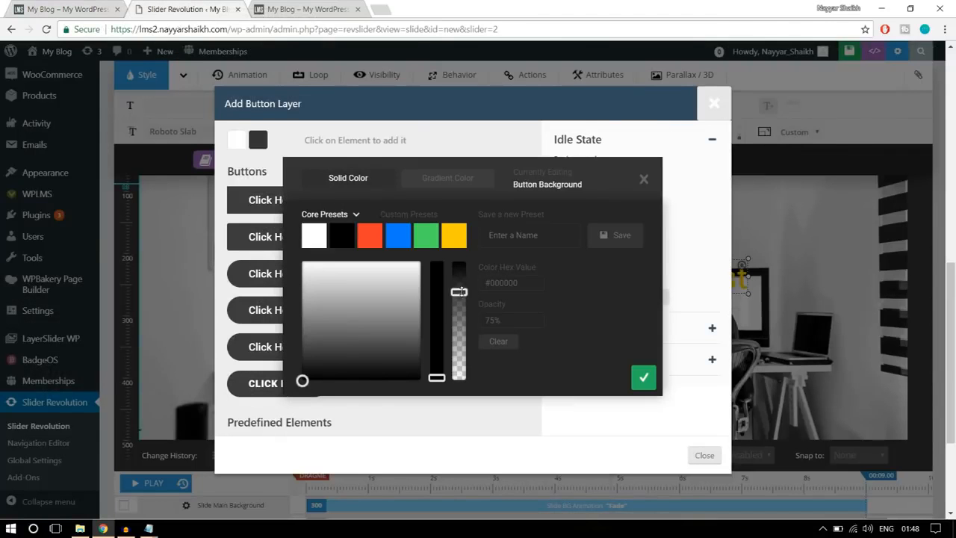
pyautogui.moveTo(459, 291); pyautogui.dragTo(461, 411)
pyautogui.moveTo(503, 320); pyautogui.dragTo(473, 323)
pyautogui.click(645, 378)
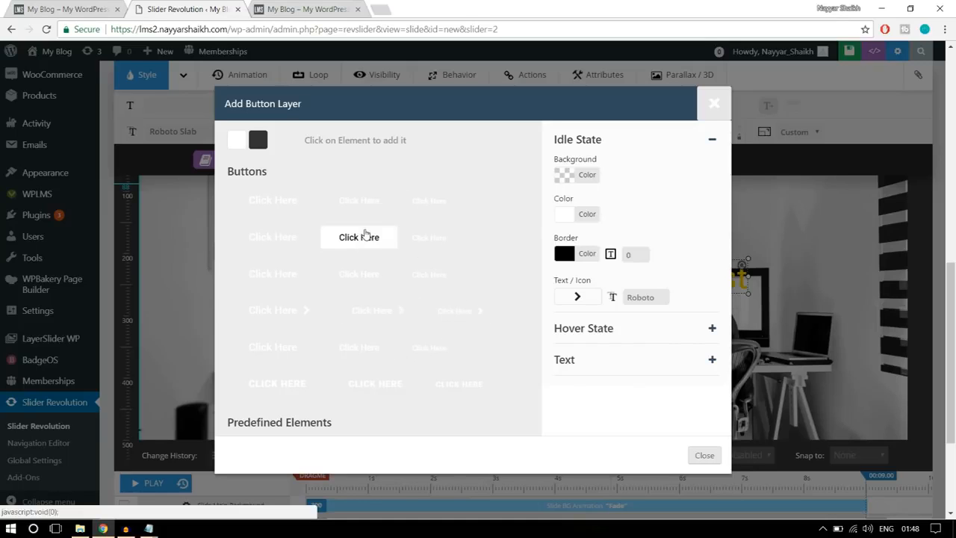
# - Check the button's idle-state text colour and give its idle state a white (#ffffff) border with a width of 1
pyautogui.click(587, 215)
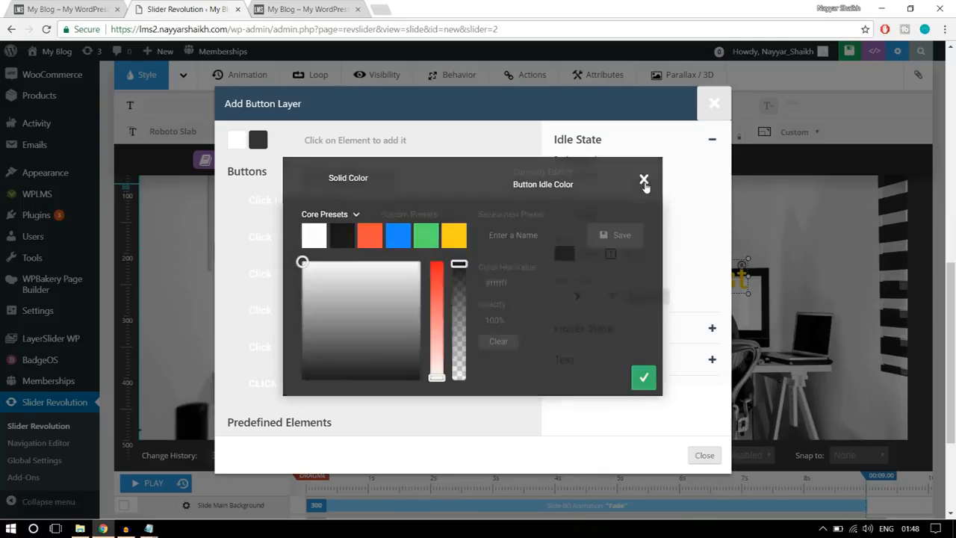
pyautogui.click(644, 181)
pyautogui.click(593, 258)
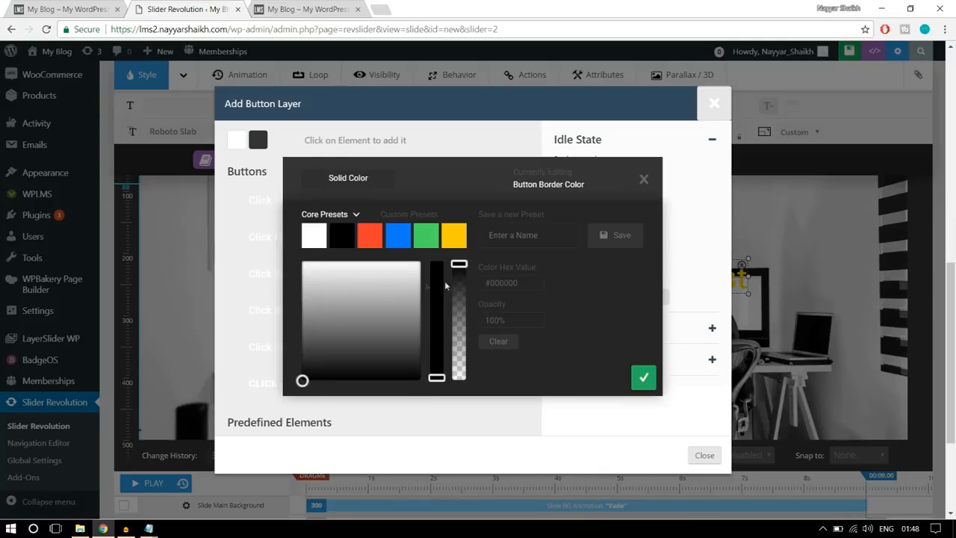
pyautogui.click(318, 238)
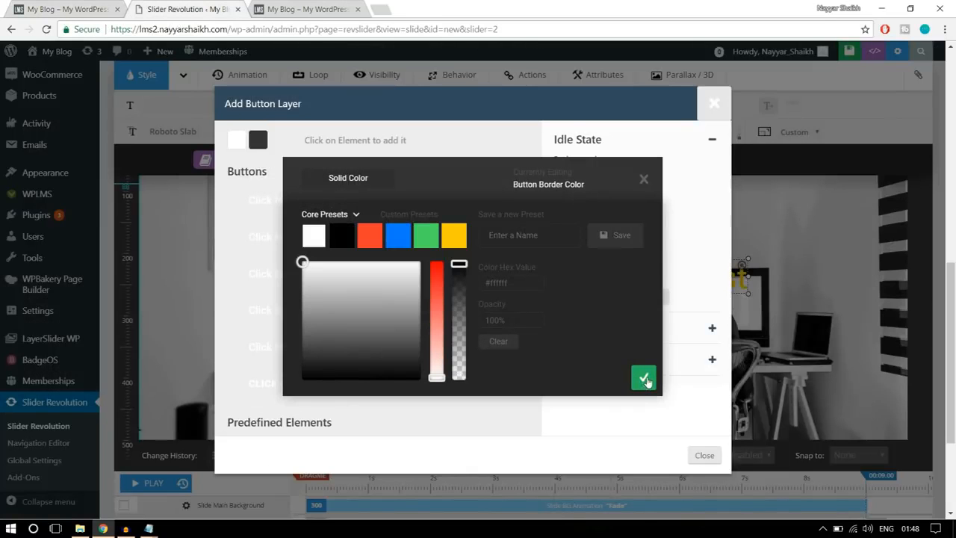
pyautogui.click(644, 379)
pyautogui.click(641, 257)
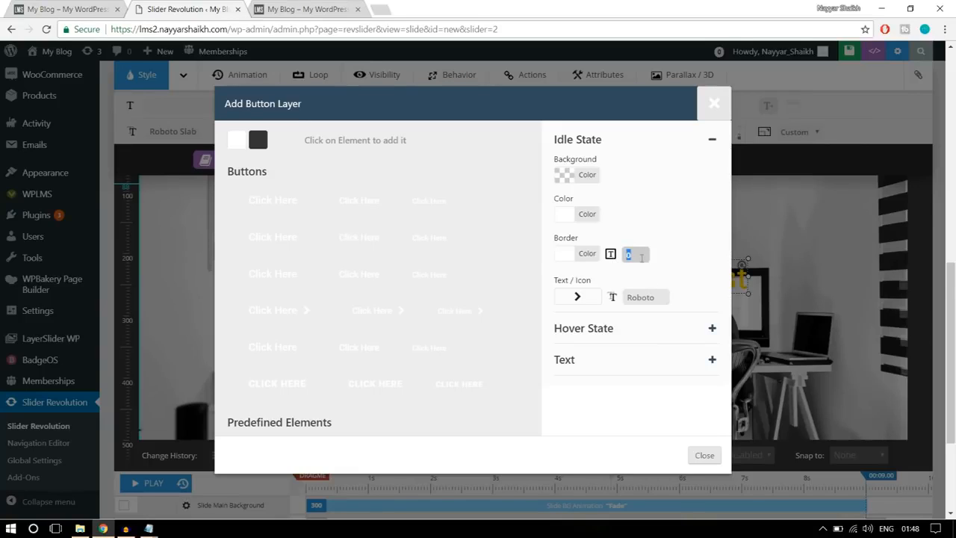
pyautogui.click(693, 246)
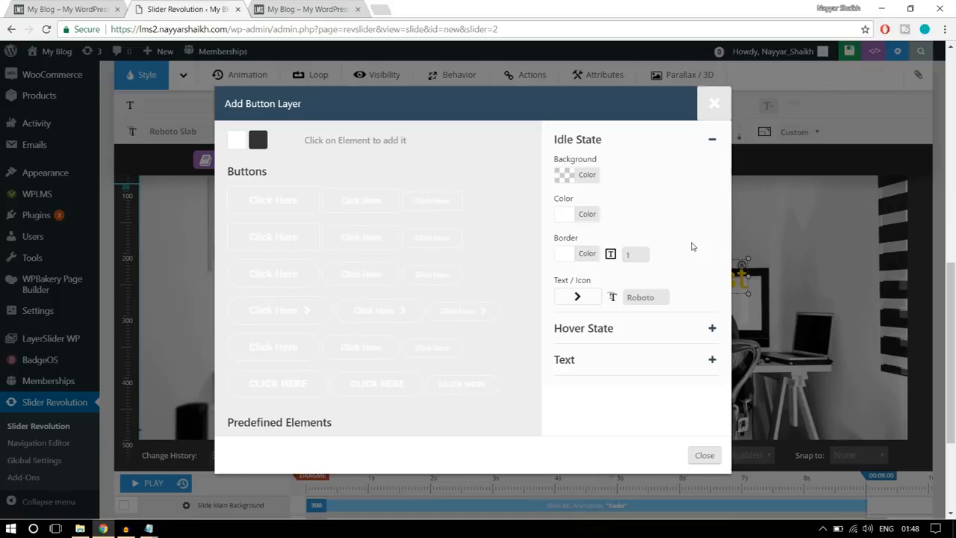
# - Following the reference banner's button, confirm a white (#ffffff) background and black (#000000) text for the button's hover state
pyautogui.click(625, 336)
pyautogui.click(62, 8)
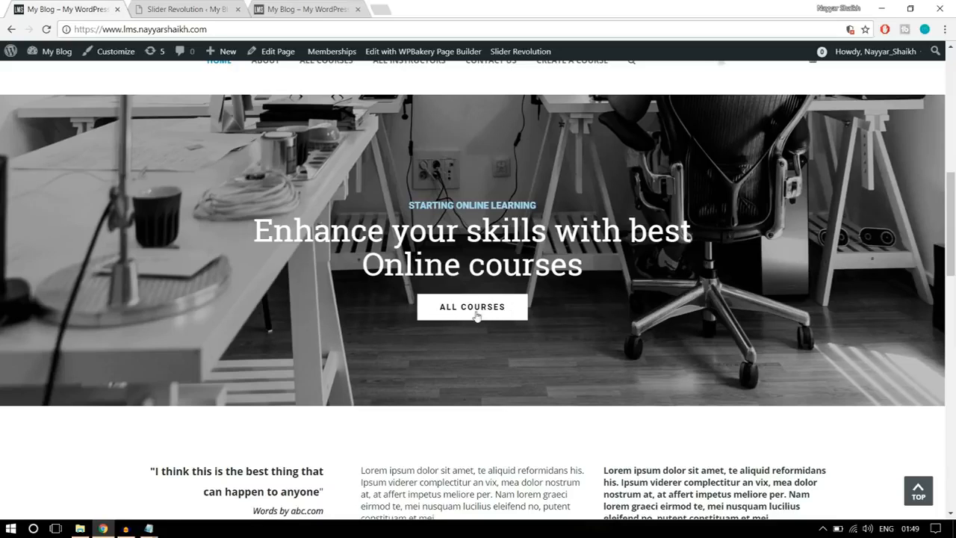
pyautogui.click(188, 9)
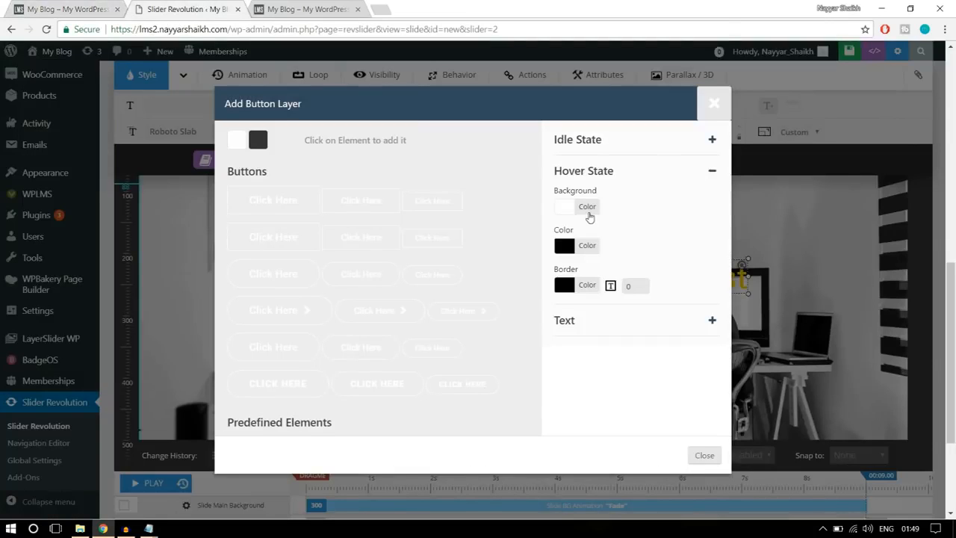
pyautogui.click(589, 212)
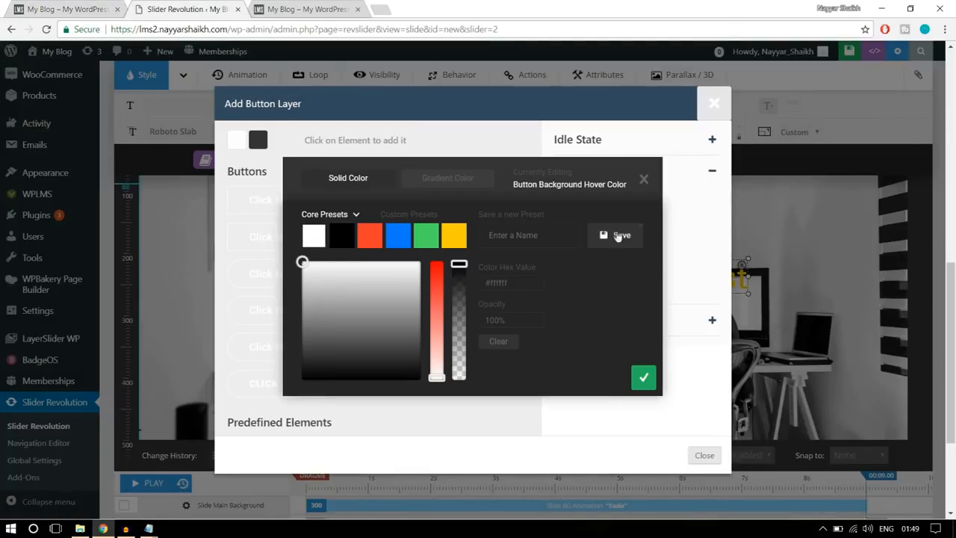
pyautogui.click(641, 378)
pyautogui.click(598, 251)
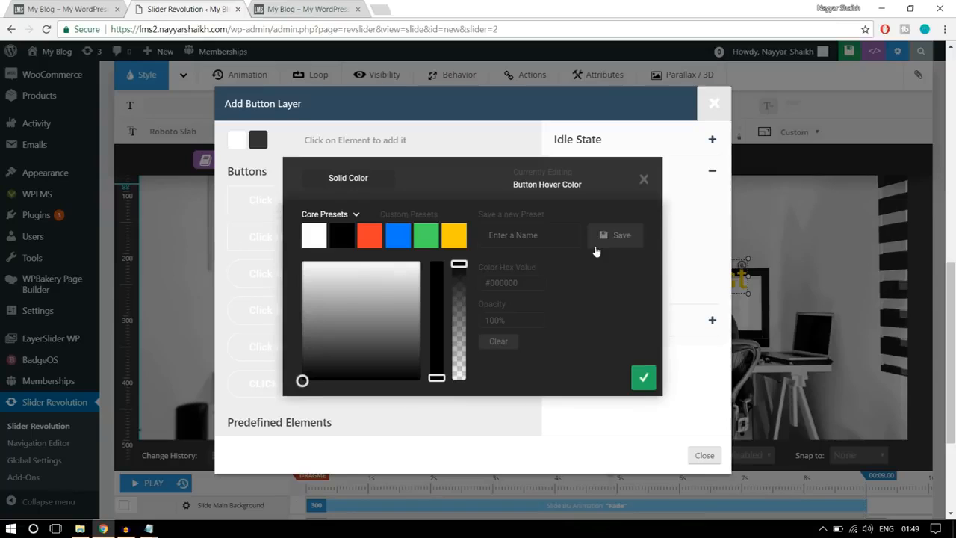
pyautogui.click(646, 376)
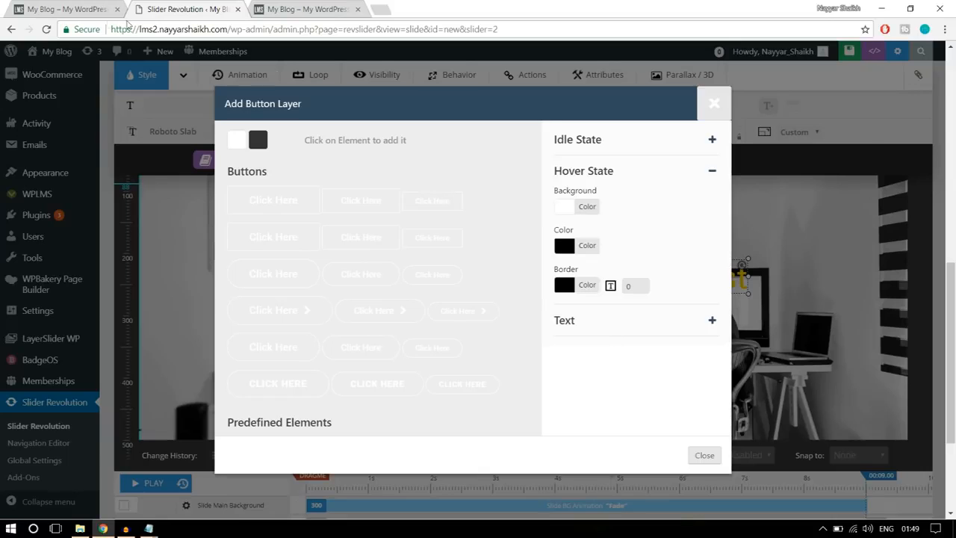
# - Replace the button's text with "ALL COURSES"
pyautogui.click(57, 10)
pyautogui.click(581, 327)
pyautogui.moveTo(614, 221); pyautogui.dragTo(535, 226)
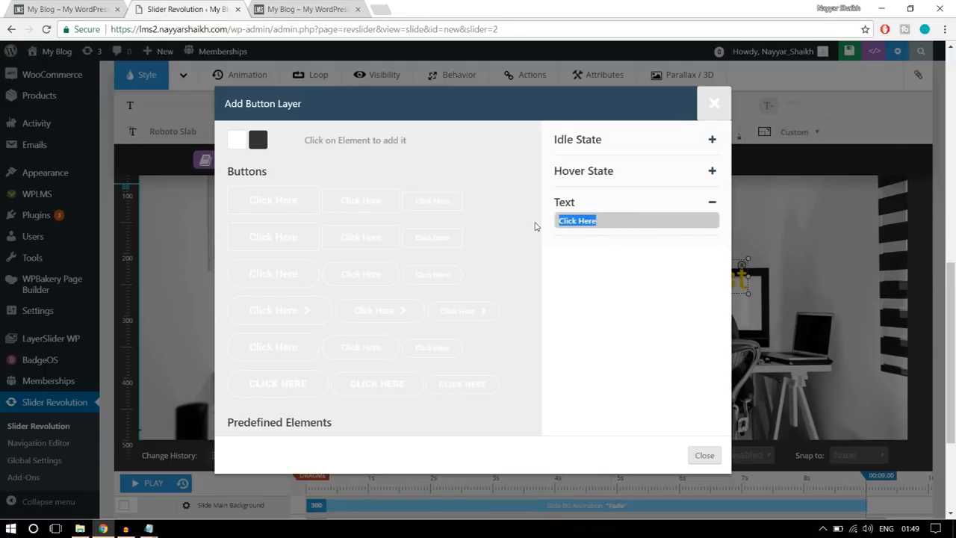
pyautogui.write('ALL COURSES')
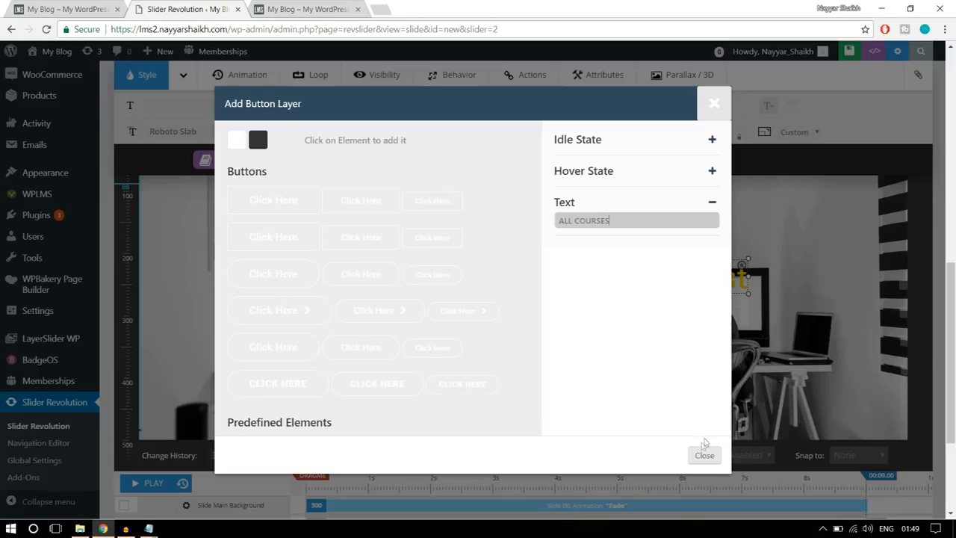
pyautogui.click(715, 203)
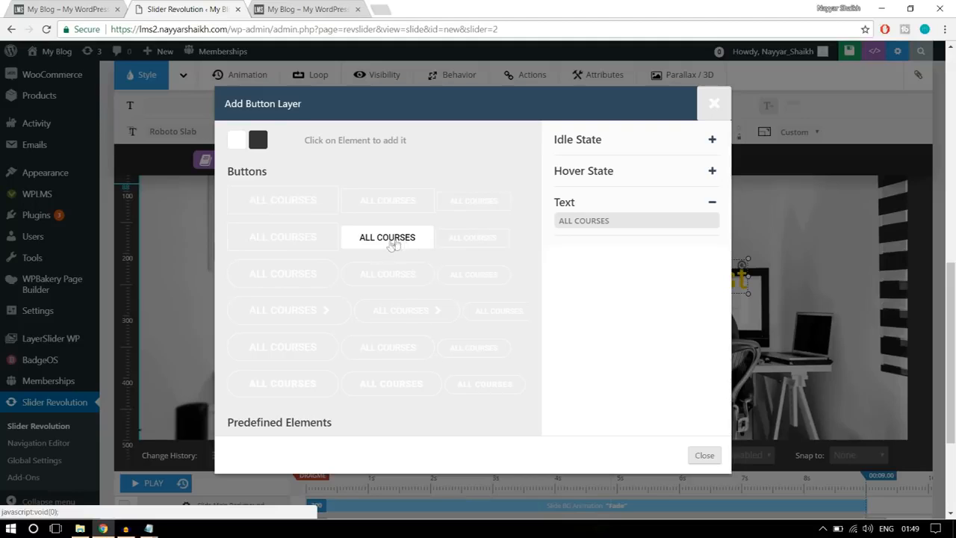
# - Insert the medium square-cornered button and place it centrally below the headline, at about X 552 px, Y 294 px
pyautogui.click(387, 237)
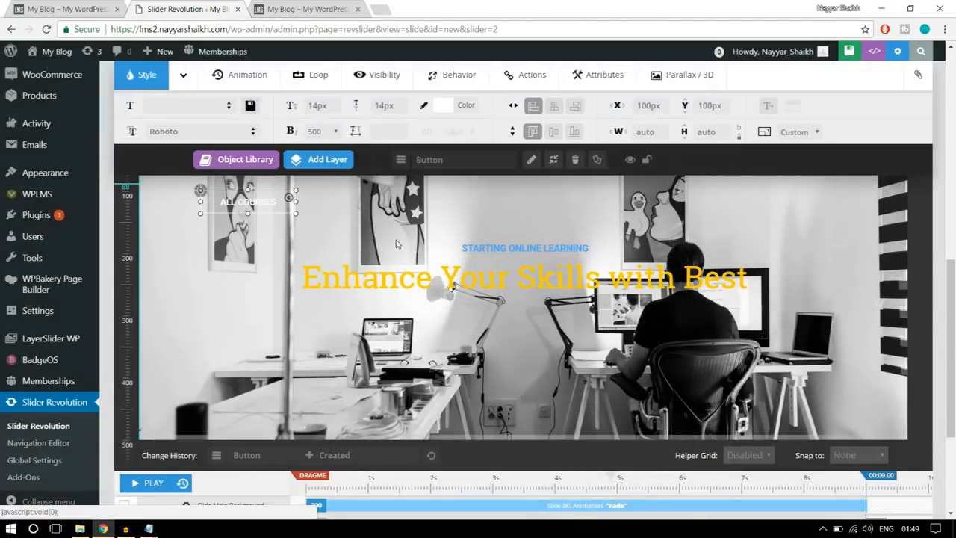
pyautogui.moveTo(305, 223); pyautogui.dragTo(529, 330)
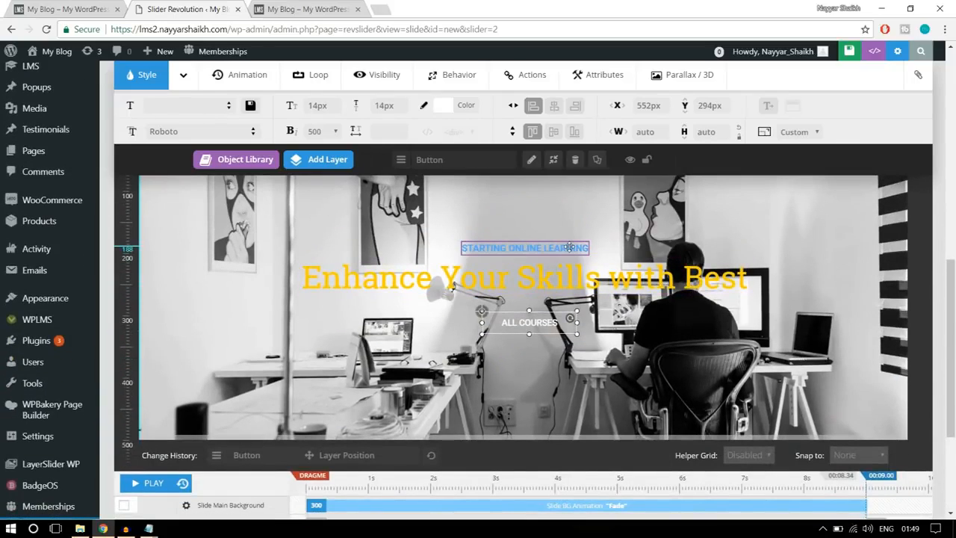
# - Set the "STARTING ONLINE LEARNING" layer's opening animation to start at 1000 ms with a 1500 ms duration
pyautogui.click(539, 248)
pyautogui.scroll(-3, 329, 370)
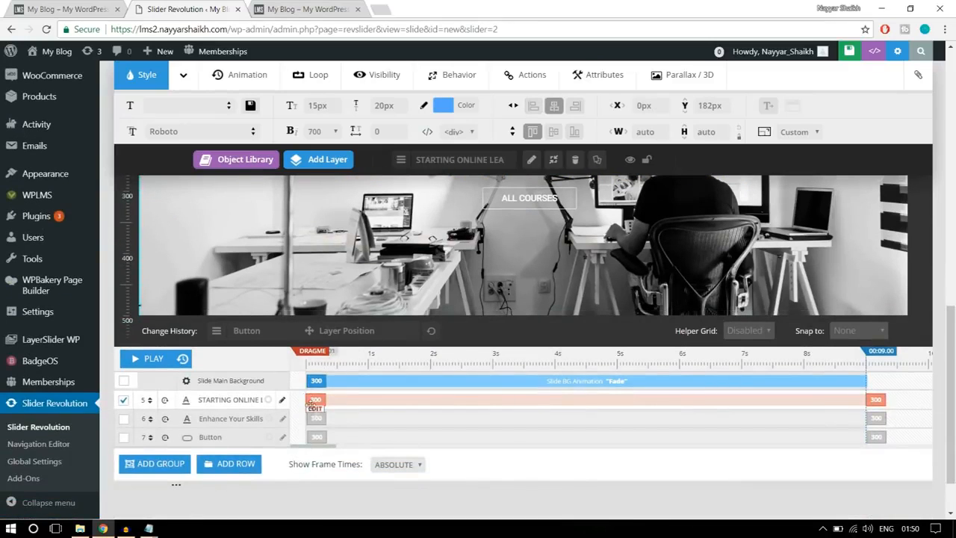
pyautogui.click(315, 400)
pyautogui.doubleClick(379, 400)
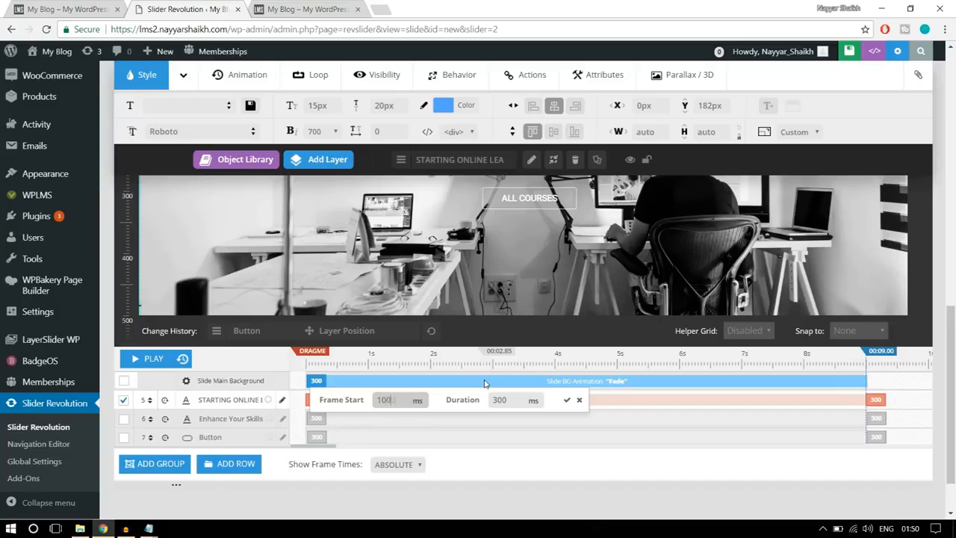
pyautogui.doubleClick(514, 402)
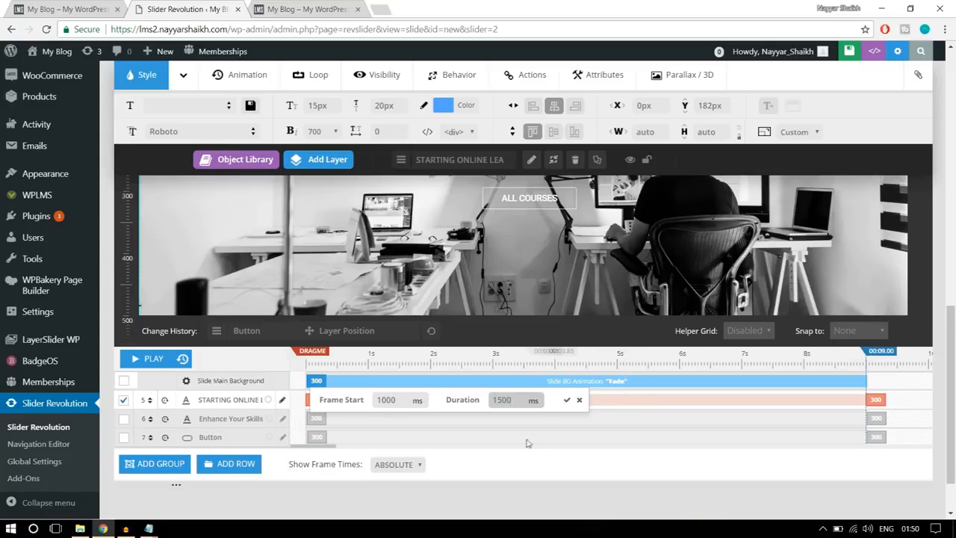
pyautogui.moveTo(514, 400); pyautogui.dragTo(496, 400)
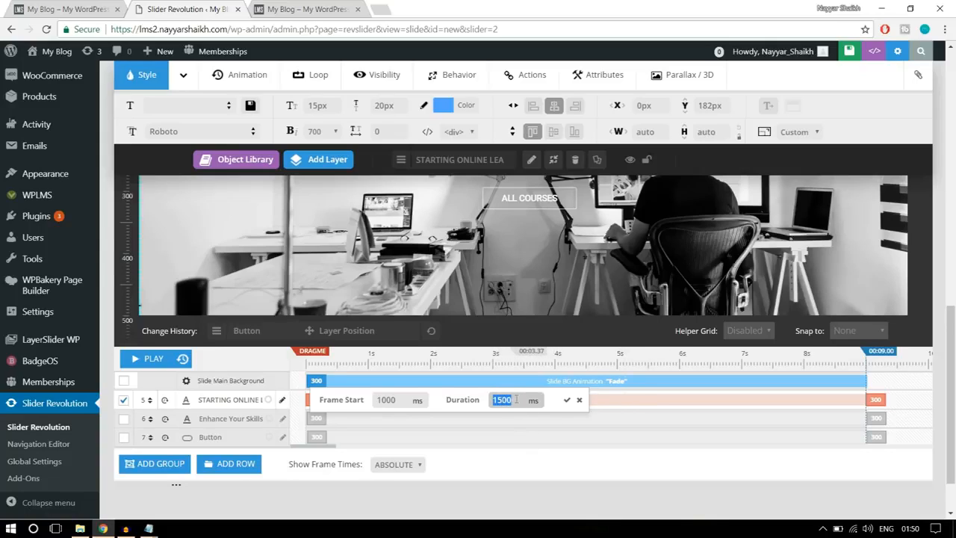
pyautogui.click(567, 401)
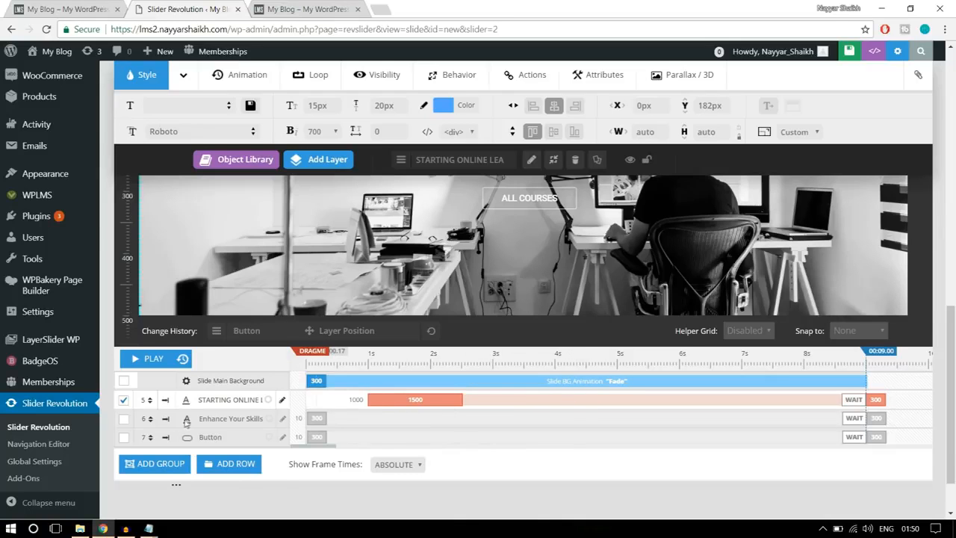
# - Set the "Enhance Your Skills with Best" headline's opening animation to start at 1000 ms with a 1500 ms duration
pyautogui.scroll(2, 545, 270)
pyautogui.click(545, 271)
pyautogui.scroll(-2, 544, 270)
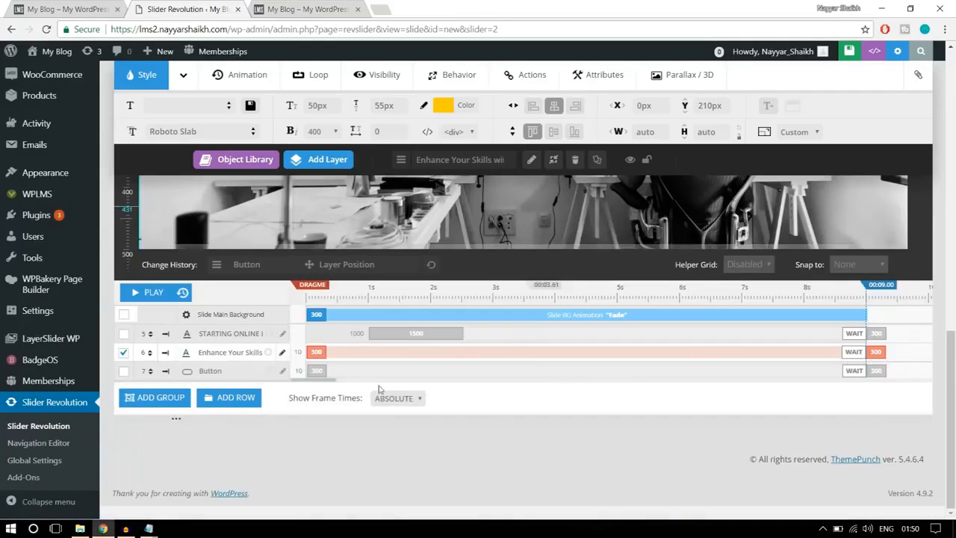
pyautogui.click(319, 344)
pyautogui.moveTo(384, 353); pyautogui.dragTo(371, 354)
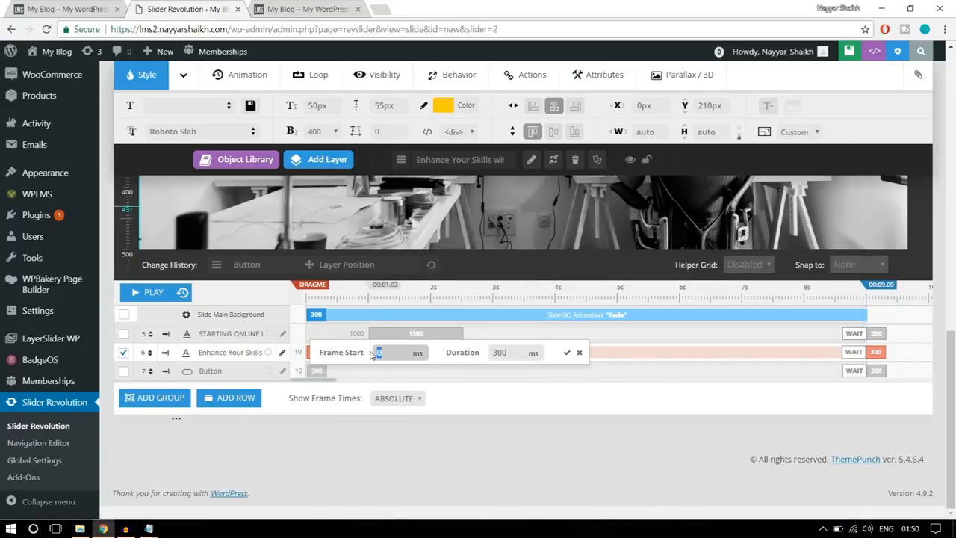
pyautogui.click(499, 353)
pyautogui.moveTo(519, 353); pyautogui.dragTo(470, 357)
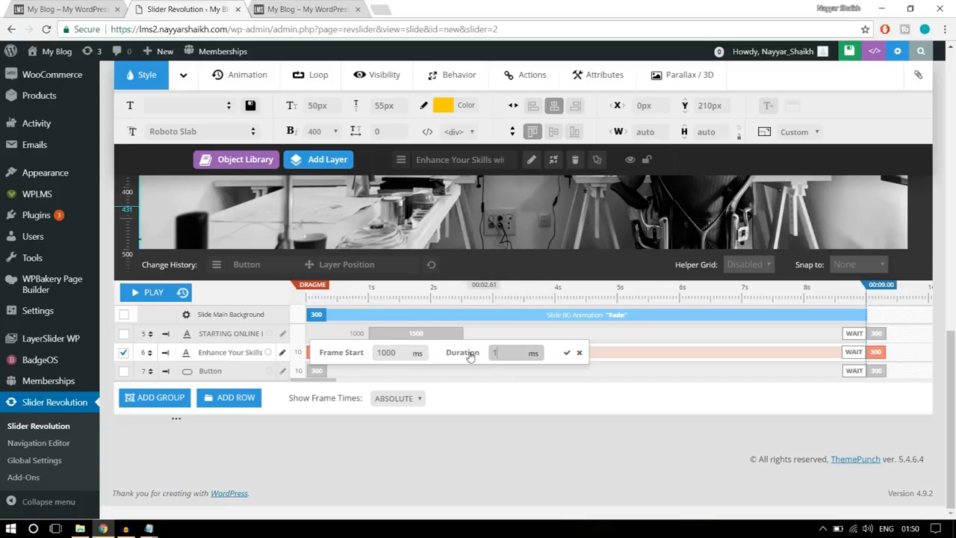
pyautogui.write('1500')
pyautogui.click(568, 353)
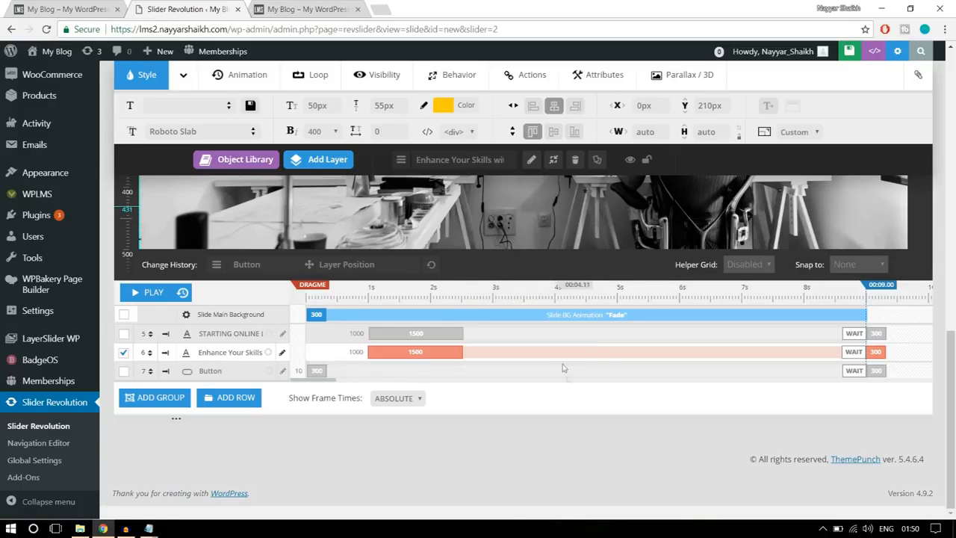
# - Set the ALL COURSES button's opening animation to start at 1500 ms with a 1500 ms duration
pyautogui.scroll(3, 567, 374)
pyautogui.click(557, 380)
pyautogui.scroll(-3, 556, 380)
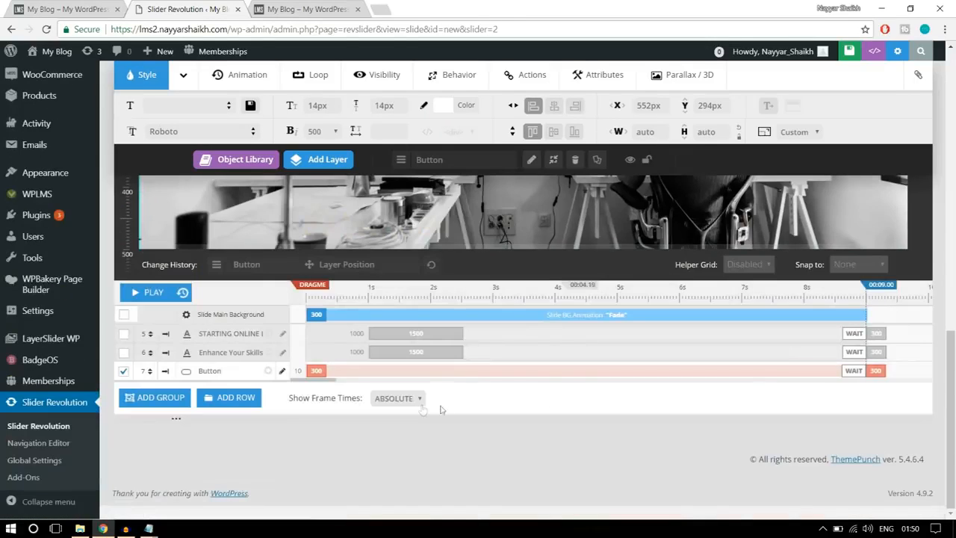
pyautogui.click(314, 370)
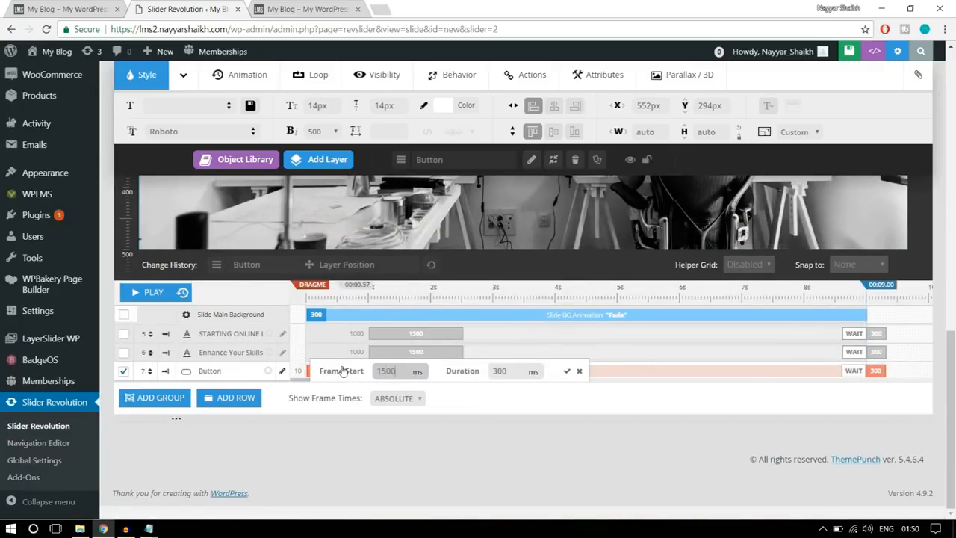
pyautogui.moveTo(400, 371); pyautogui.dragTo(374, 367)
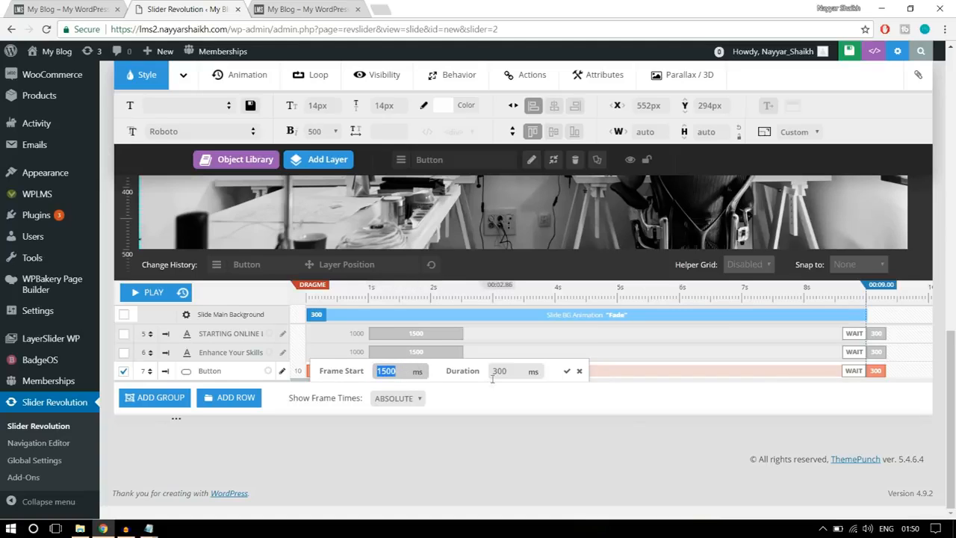
pyautogui.moveTo(513, 374); pyautogui.dragTo(473, 379)
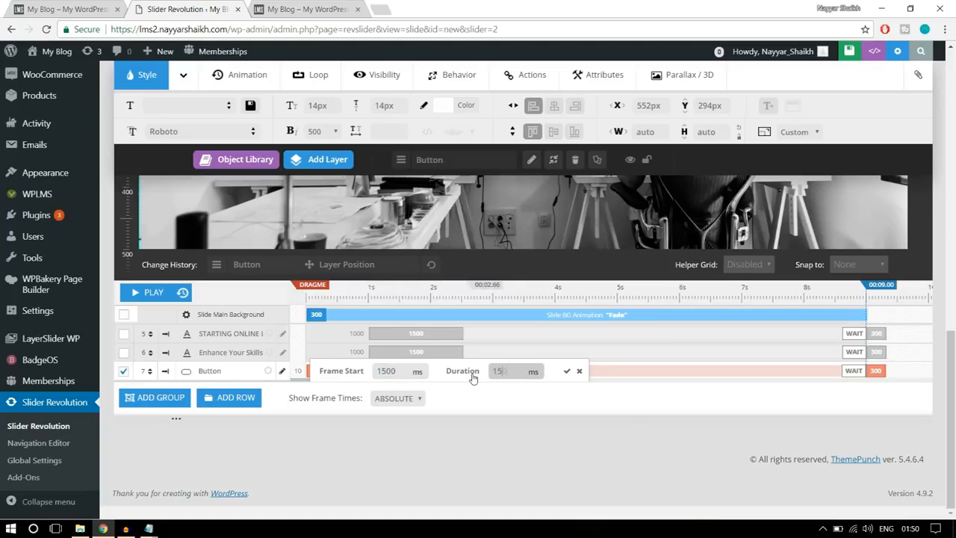
pyautogui.click(567, 371)
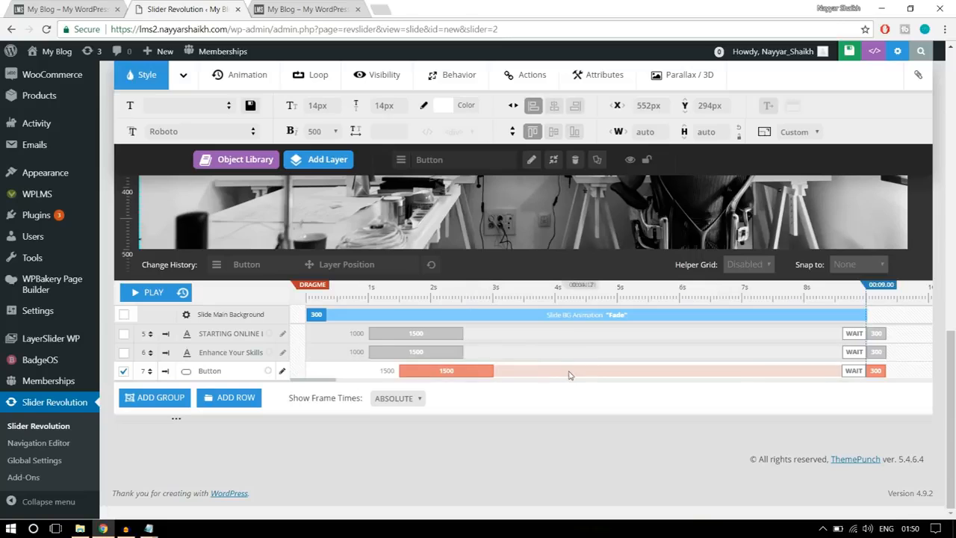
# - Play the slide's timeline to preview the timing of the three layers
pyautogui.scroll(1, 570, 376)
pyautogui.scroll(3, 569, 375)
pyautogui.scroll(-3, 502, 373)
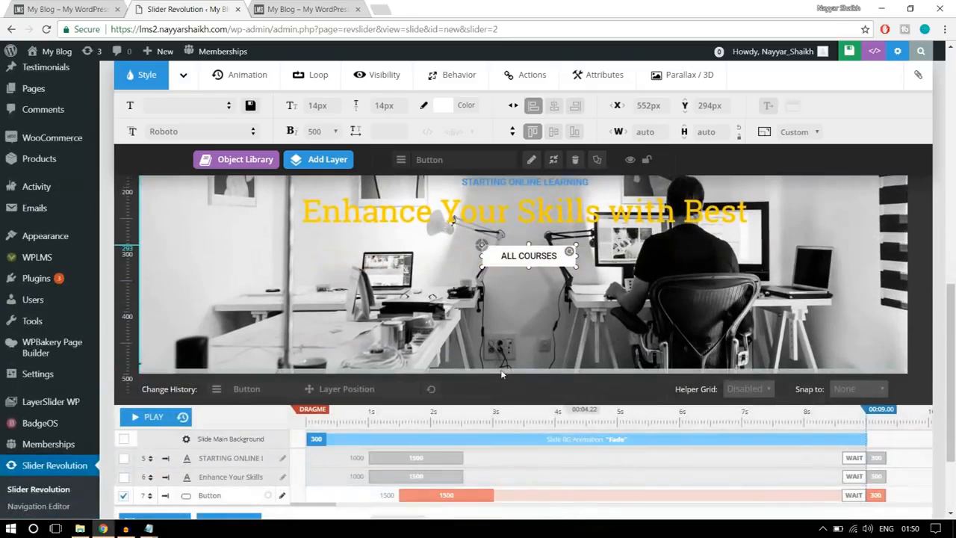
pyautogui.scroll(1, 502, 374)
pyautogui.click(136, 478)
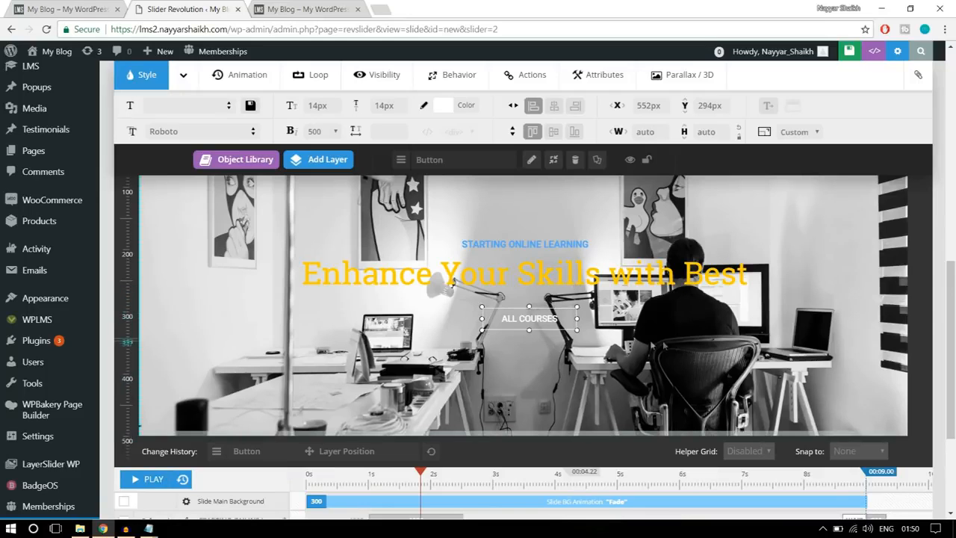
# - Apply the SlideMaskFromRight entrance animation template to the "Enhance Your Skills with Best" headline
pyautogui.scroll(2, 640, 351)
pyautogui.click(539, 392)
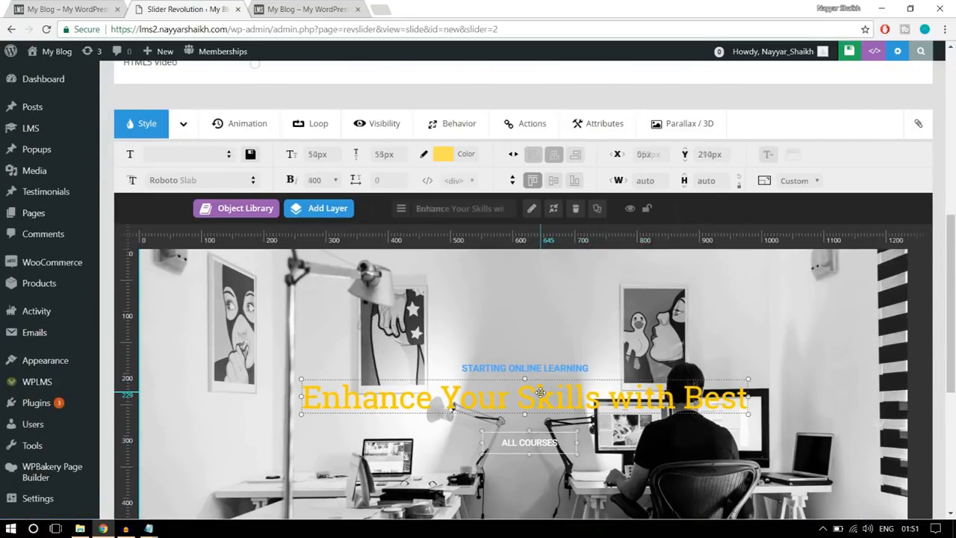
pyautogui.click(250, 124)
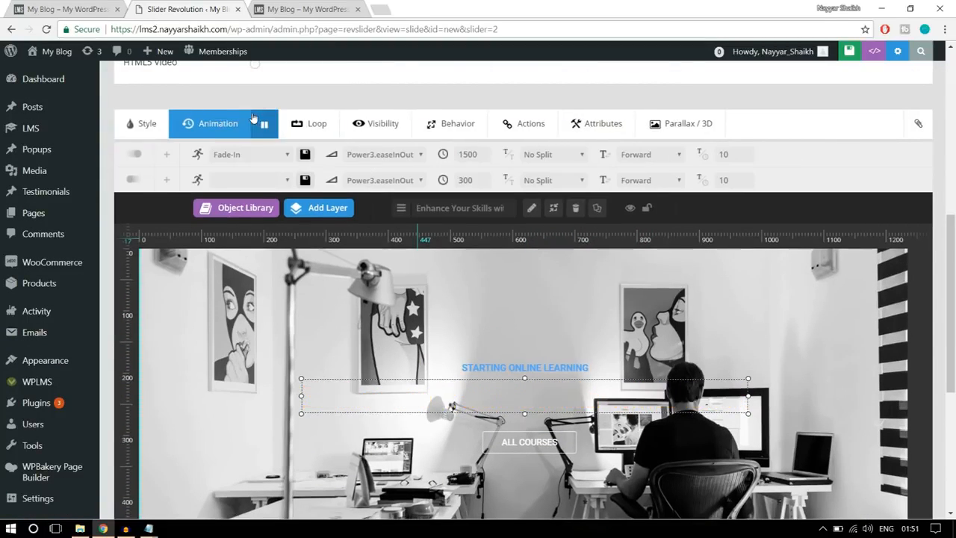
pyautogui.click(234, 157)
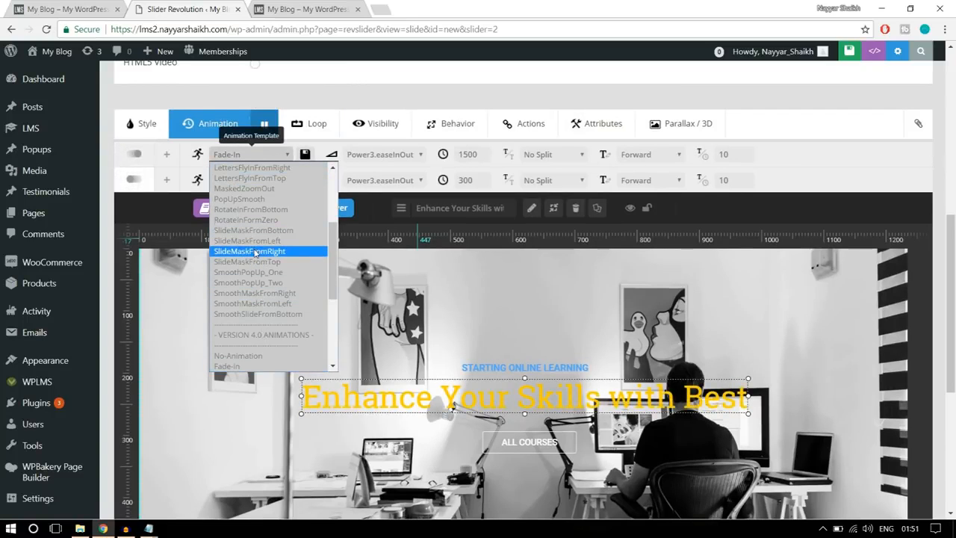
pyautogui.click(254, 252)
pyautogui.scroll(-1, 523, 299)
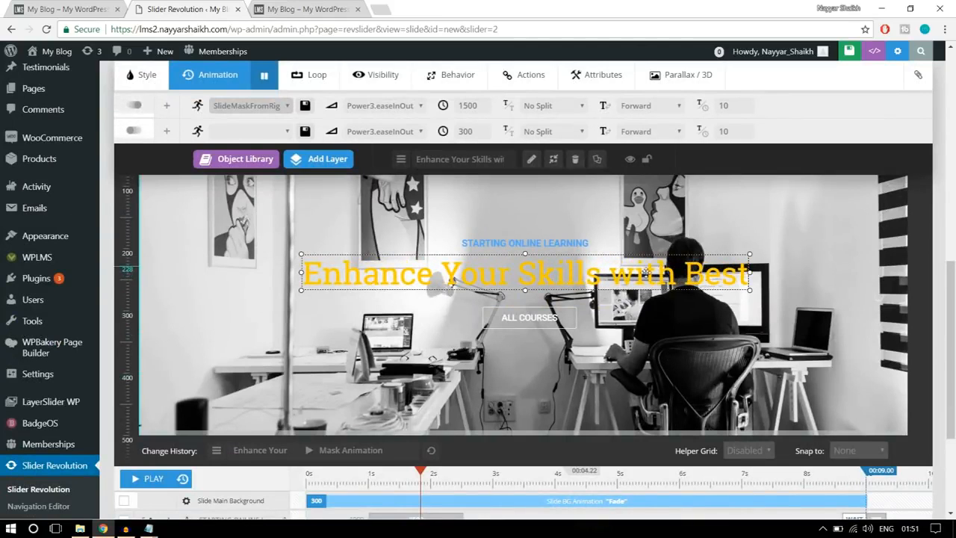
# - Save the slide of slider22 with its layer animations
pyautogui.scroll(1, 723, 336)
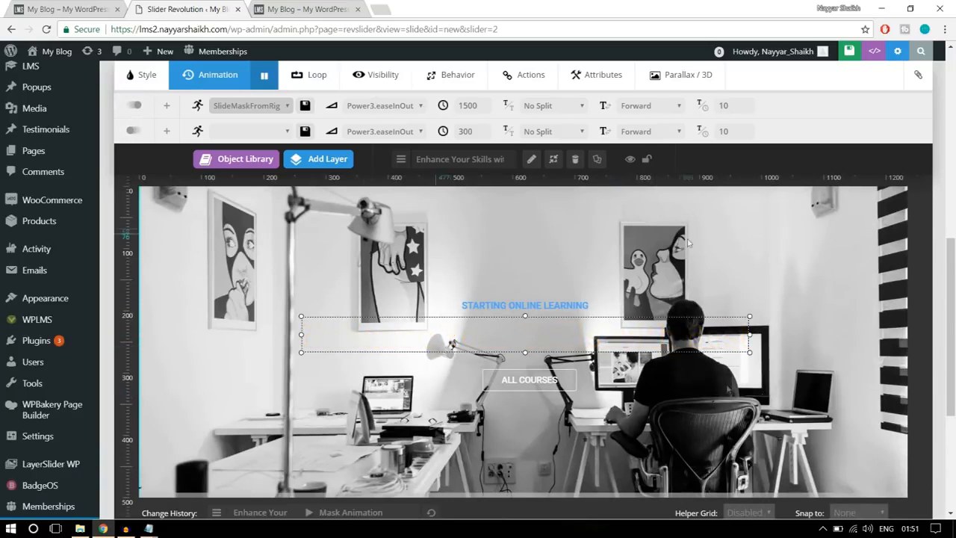
pyautogui.scroll(4, 721, 424)
pyautogui.scroll(2, 721, 423)
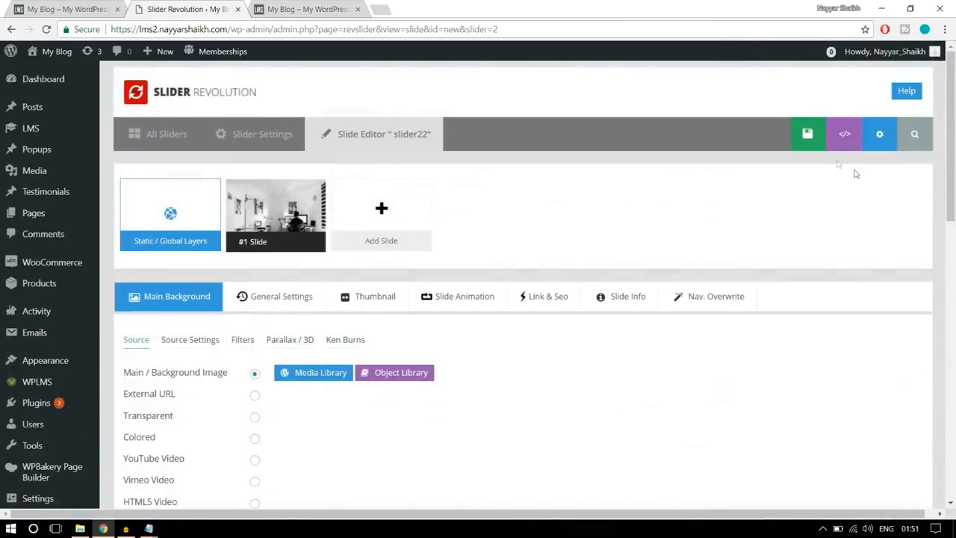
pyautogui.click(785, 147)
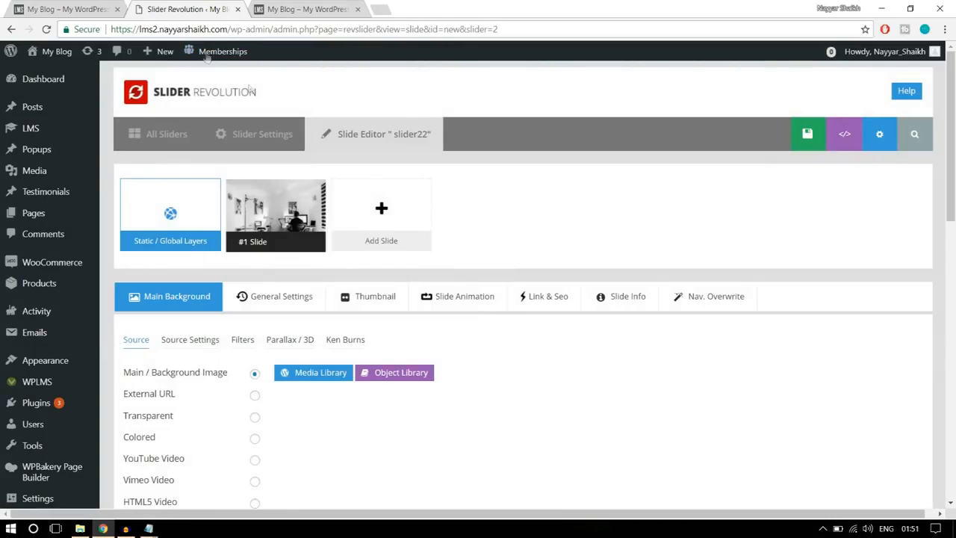
# - Look over the reference site's home page, including its top banner, and return to the site admin
pyautogui.click(110, 5)
pyautogui.scroll(5, 502, 323)
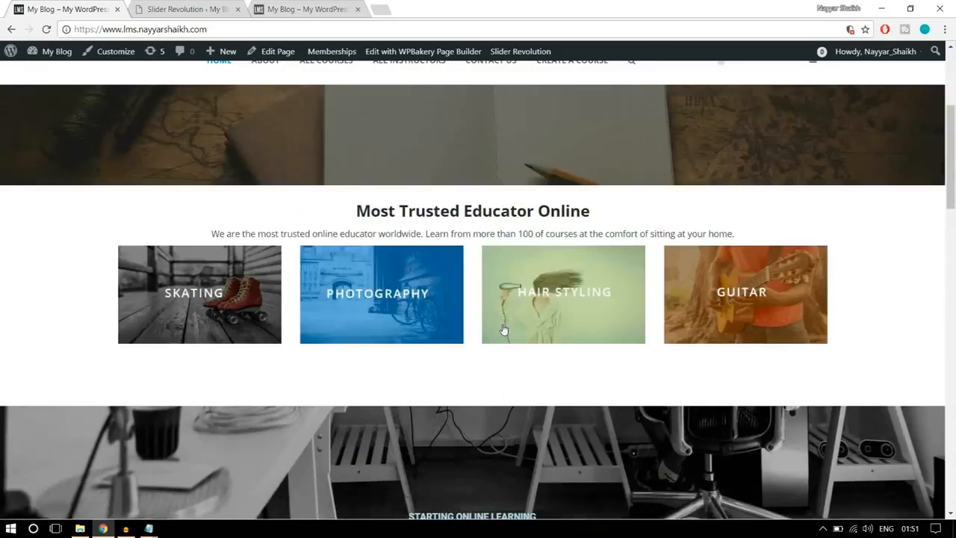
pyautogui.click(170, 10)
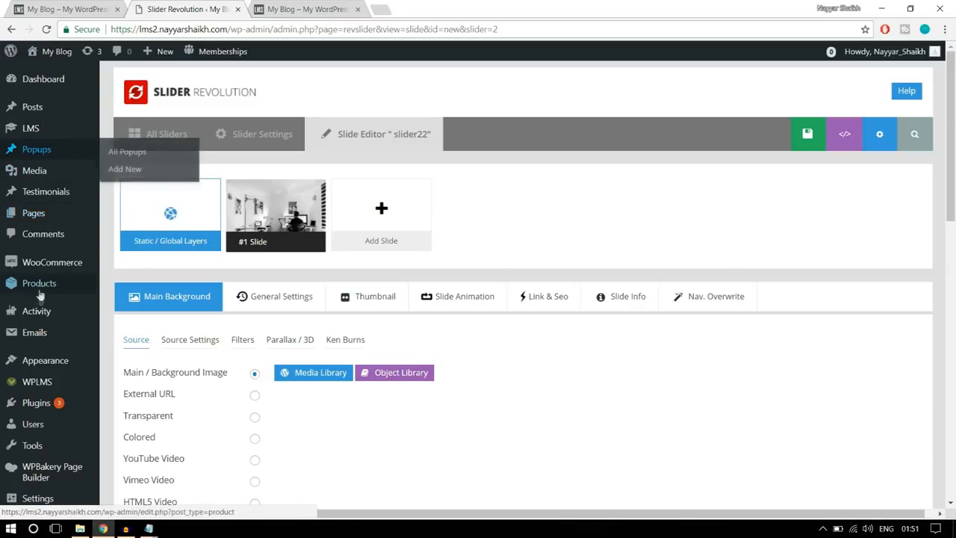
# - Add a new page with the title "Home Page"
pyautogui.moveTo(34, 215)
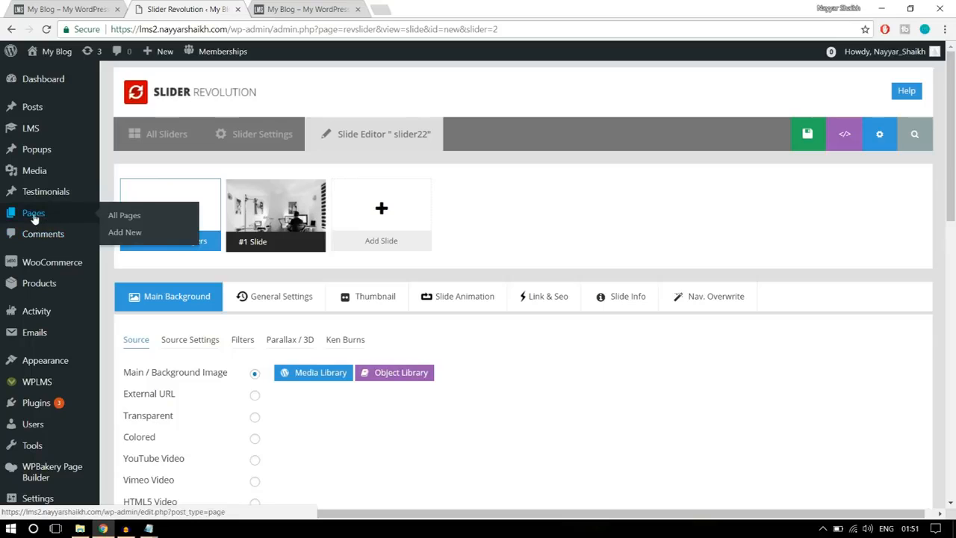
pyautogui.click(125, 233)
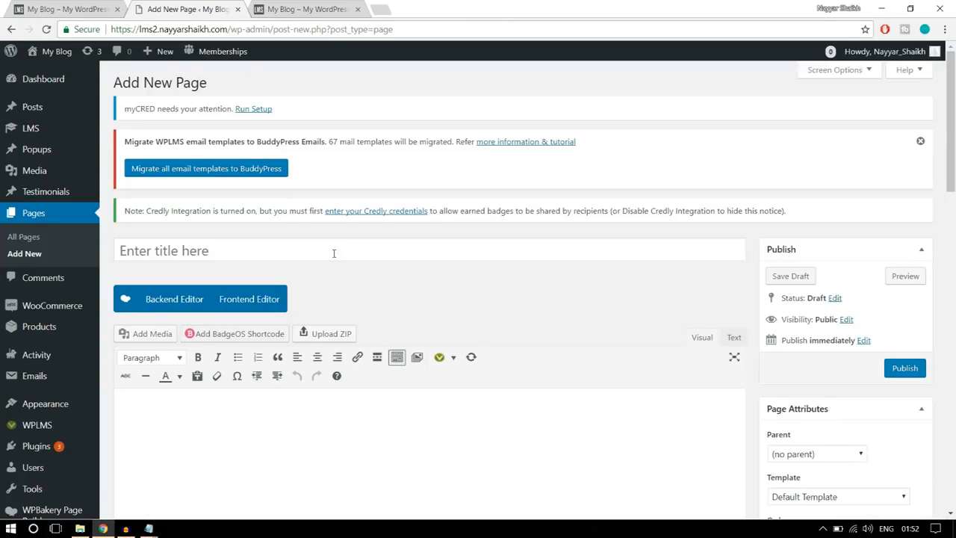
pyautogui.click(334, 251)
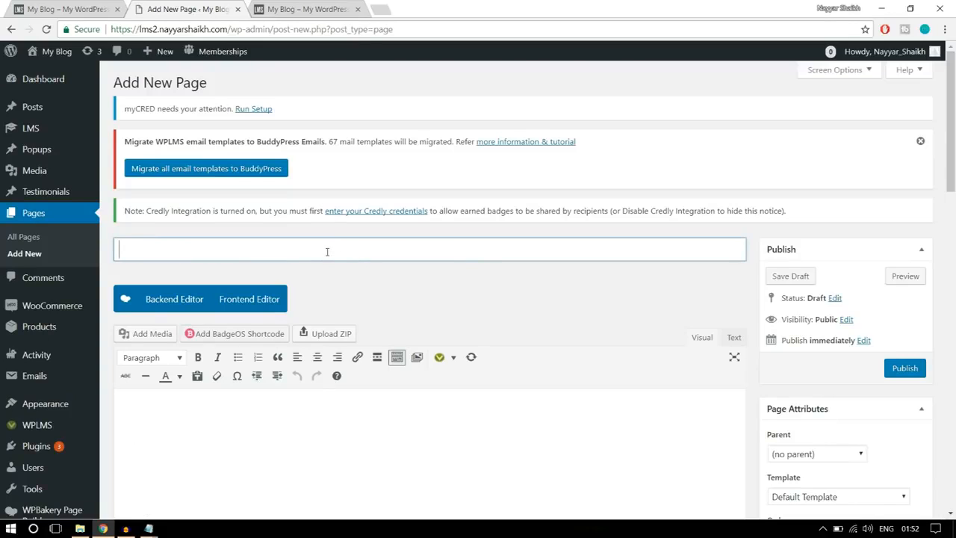
pyautogui.write('Home Page')
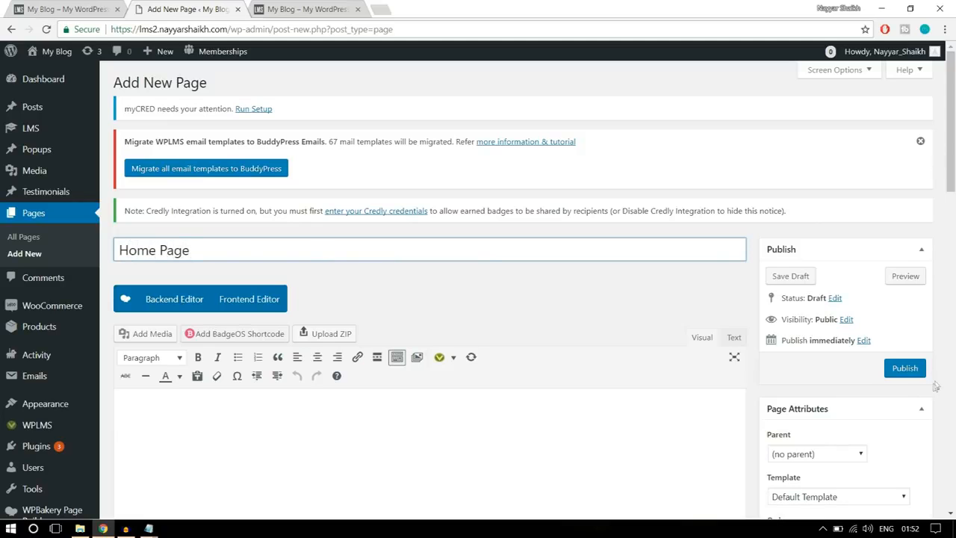
# - Publish the Home Page and view it in a new browser tab
pyautogui.scroll(-2, 426, 289)
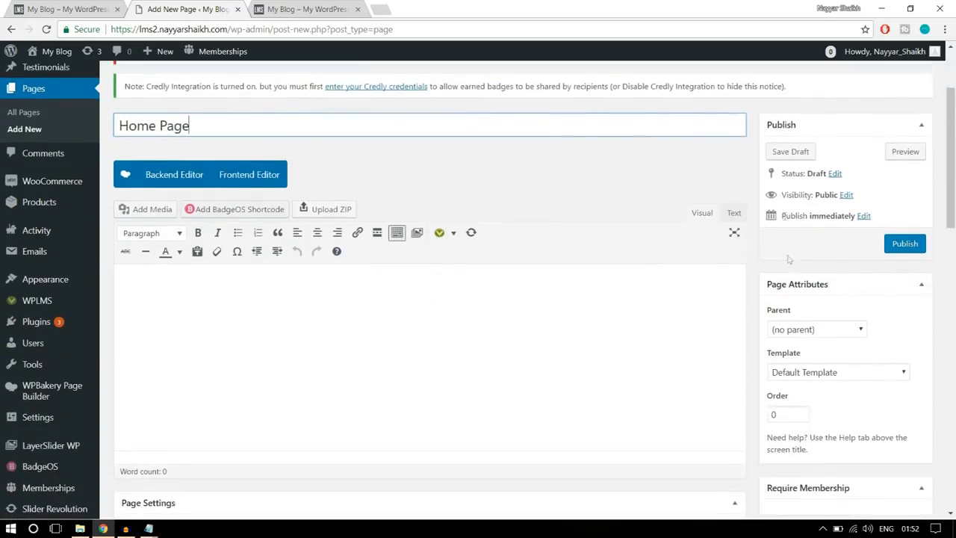
pyautogui.click(904, 244)
pyautogui.scroll(2, 896, 265)
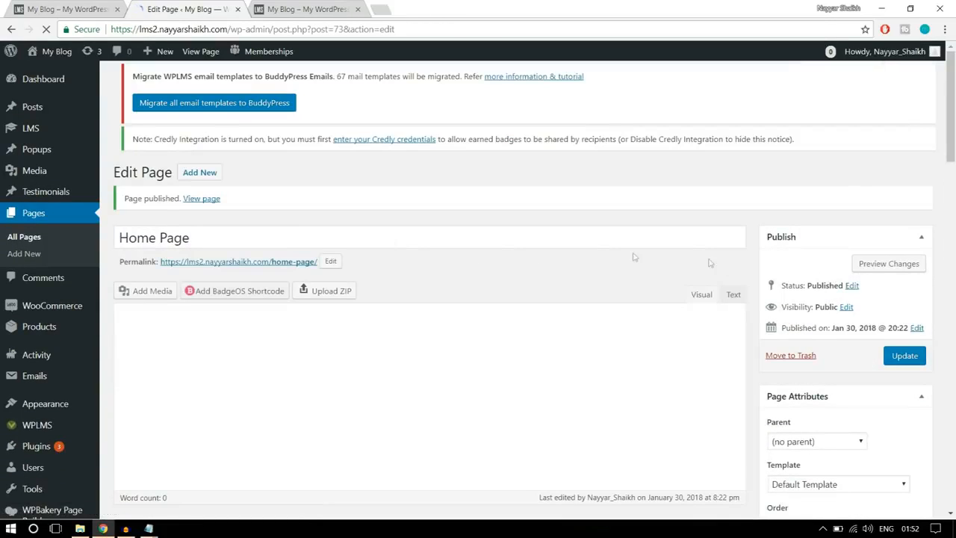
pyautogui.rightClick(210, 200)
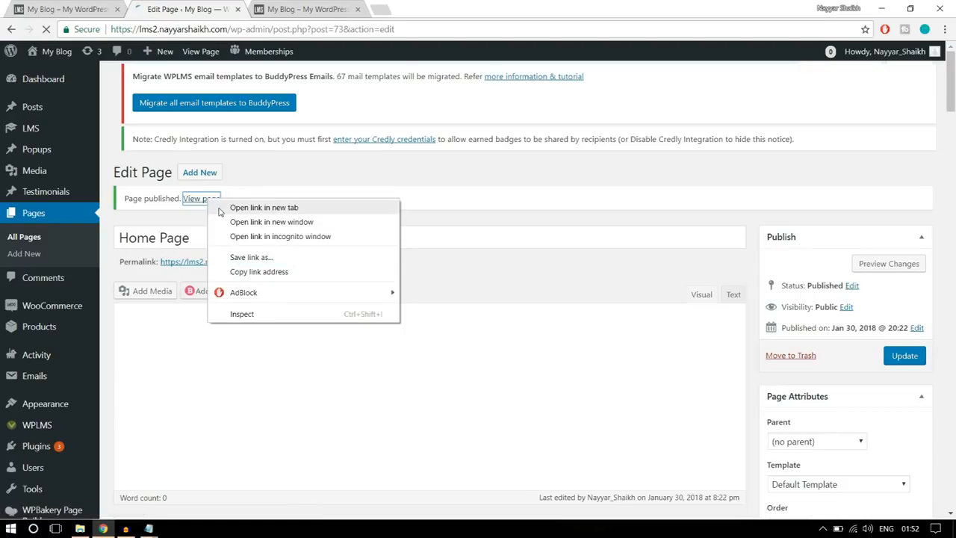
pyautogui.click(221, 208)
pyautogui.click(306, 9)
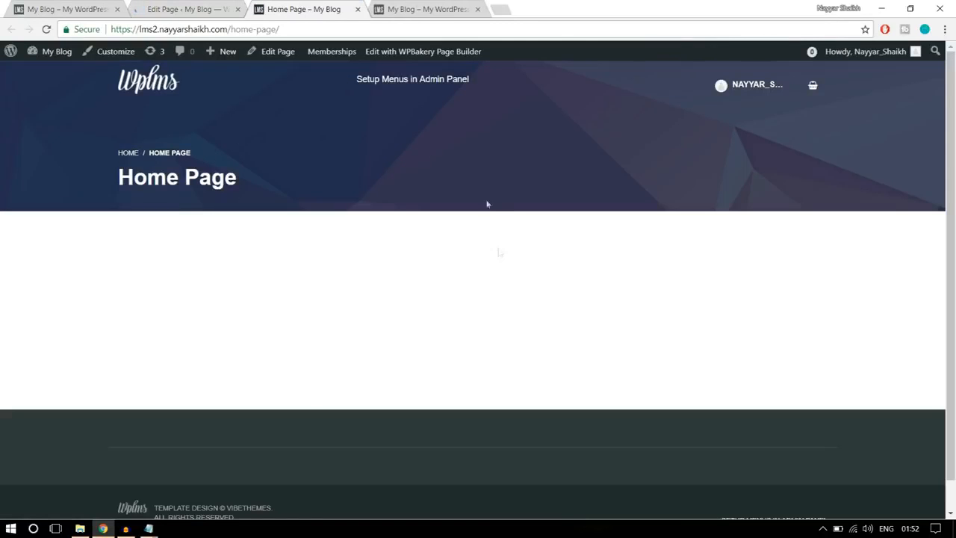
# - Examine the published Home Page and the home-page part of its web address
pyautogui.scroll(-2, 446, 309)
pyautogui.scroll(2, 447, 310)
pyautogui.moveTo(291, 29); pyautogui.dragTo(230, 29)
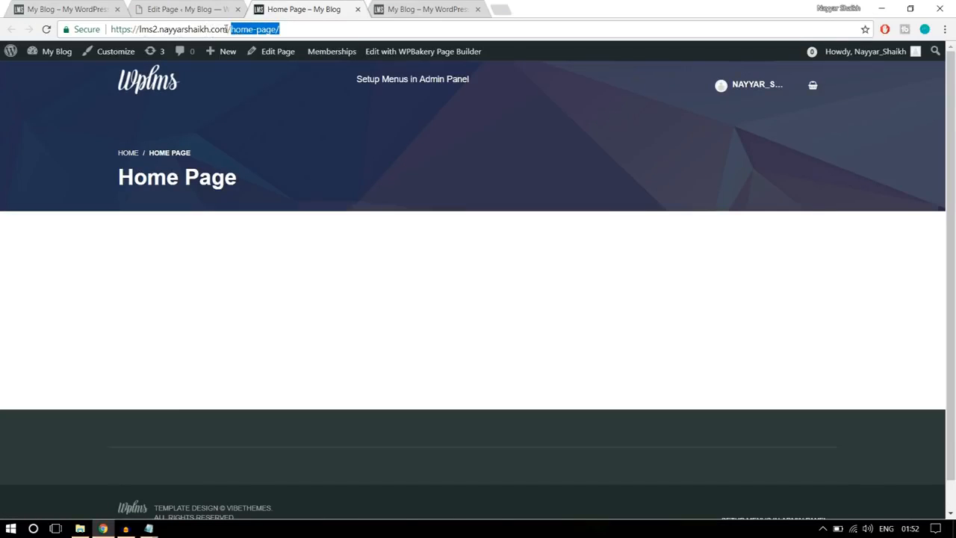
pyautogui.click(295, 29)
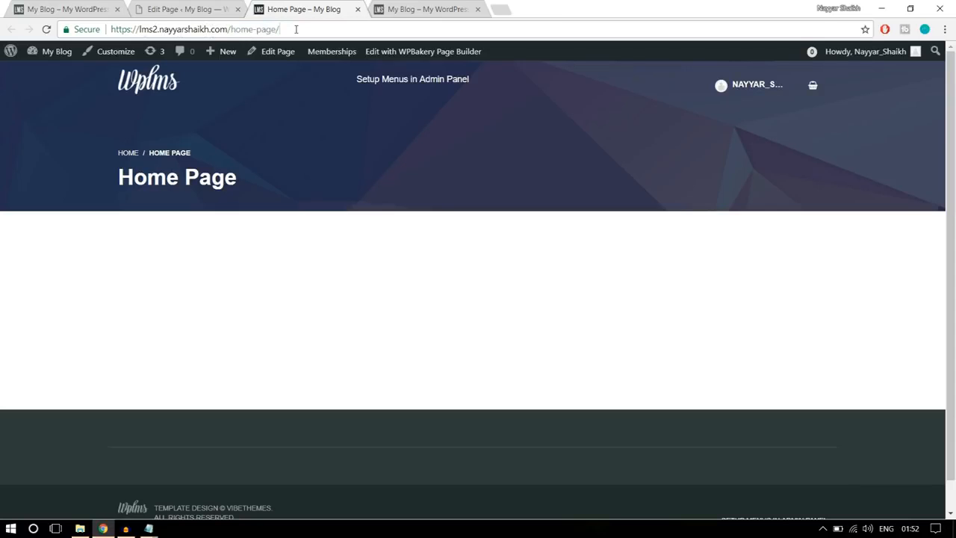
# - Compare the reference site's root web address with the new page's address ending in home-page
pyautogui.click(71, 8)
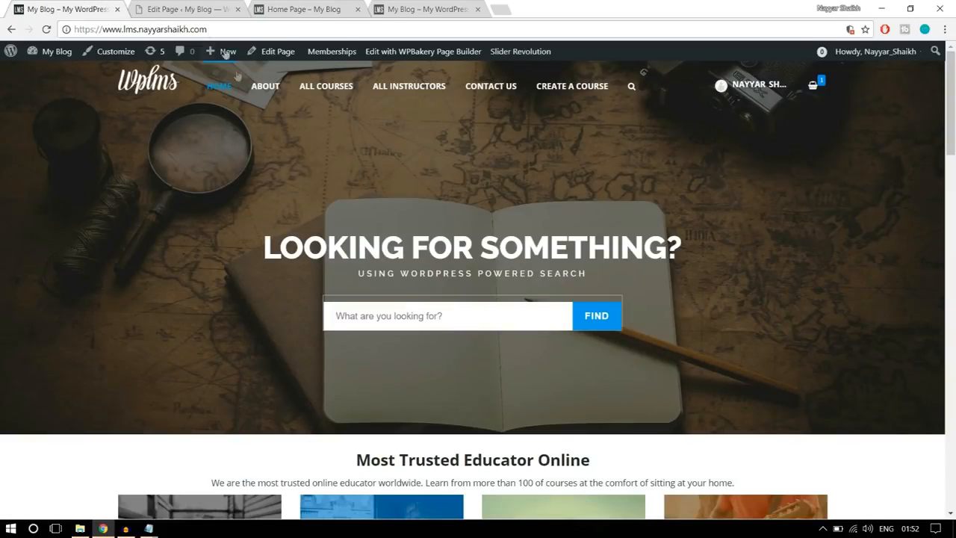
pyautogui.scroll(-3, 305, 227)
pyautogui.scroll(3, 304, 227)
pyautogui.moveTo(106, 30); pyautogui.dragTo(224, 30)
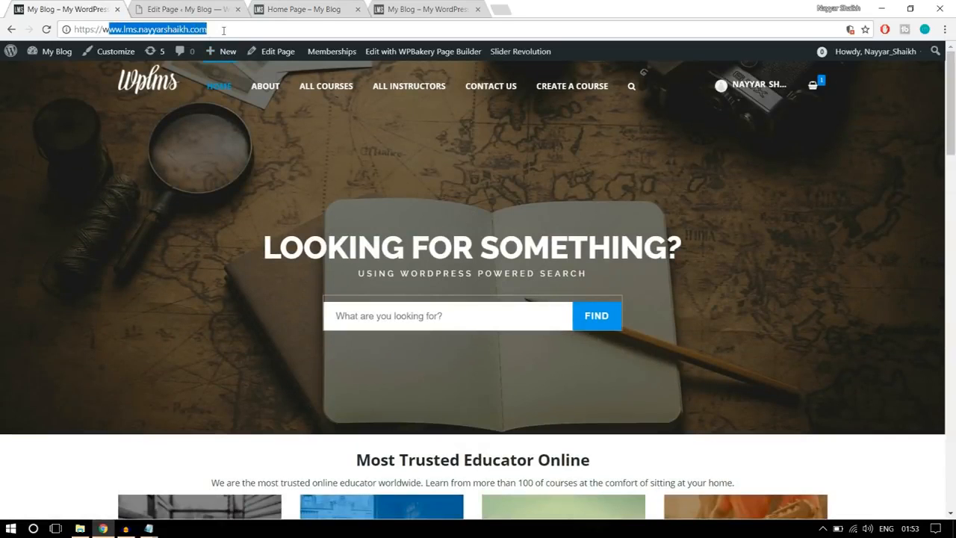
pyautogui.click(224, 30)
pyautogui.click(295, 6)
pyautogui.moveTo(306, 28); pyautogui.dragTo(240, 30)
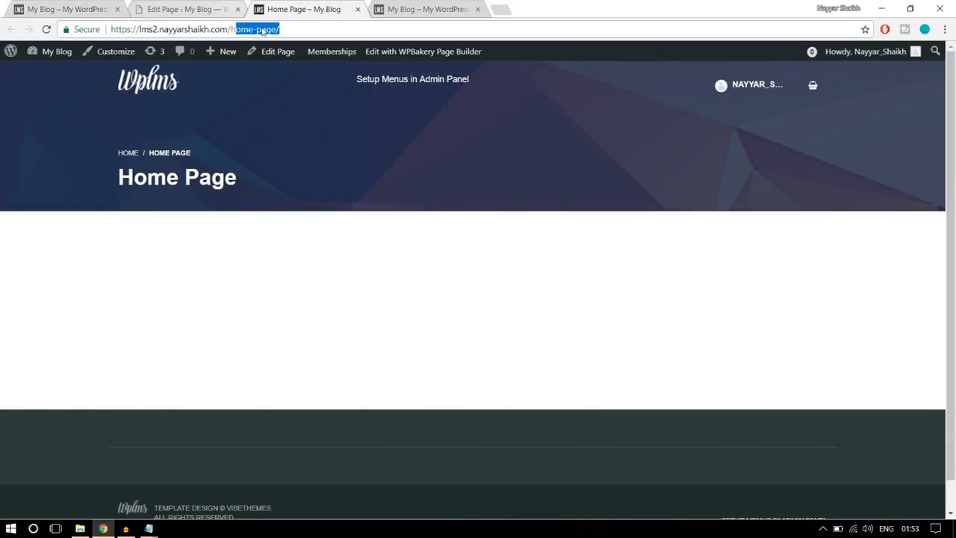
pyautogui.click(314, 143)
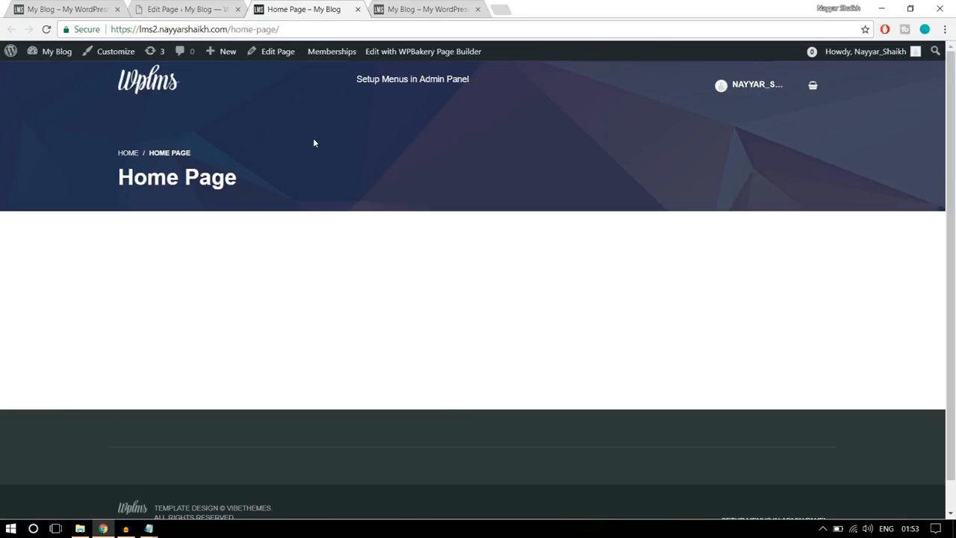
pyautogui.moveTo(231, 29); pyautogui.dragTo(285, 25)
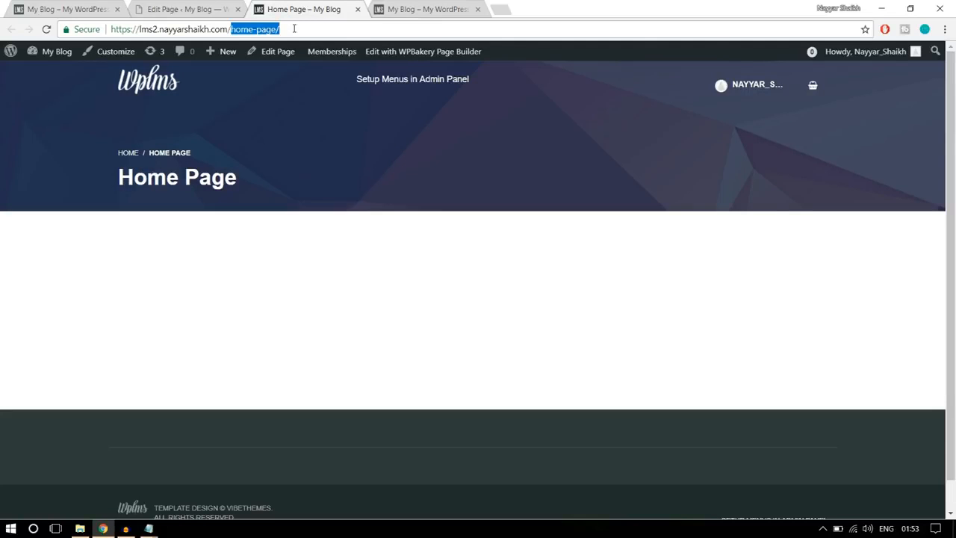
# - Return to the site admin and open the Reading settings
pyautogui.click(181, 9)
pyautogui.moveTo(43, 394)
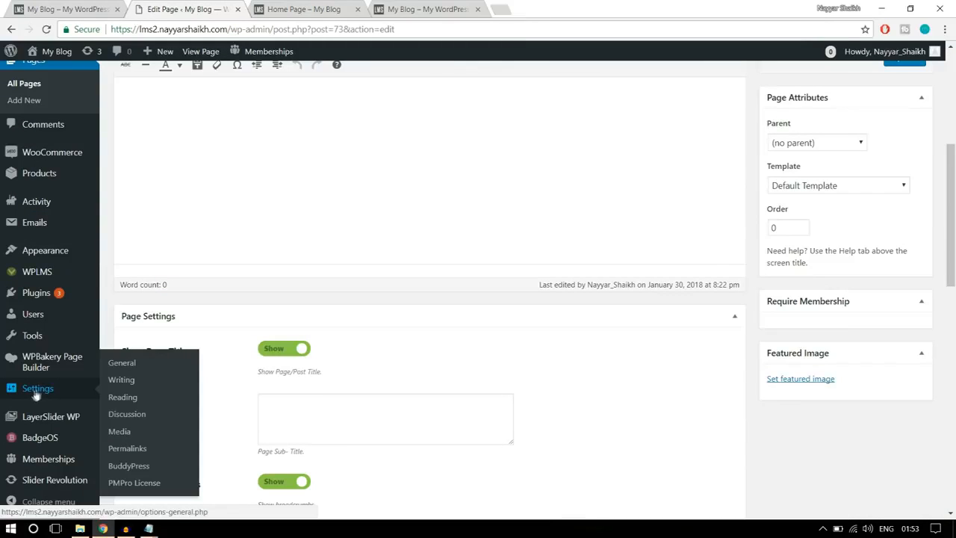
pyautogui.click(119, 365)
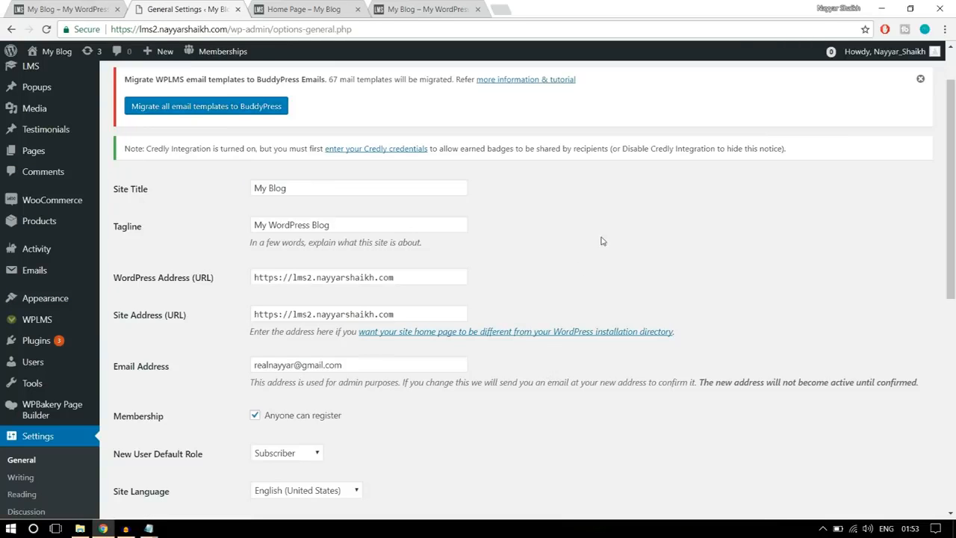
pyautogui.scroll(-2, 762, 259)
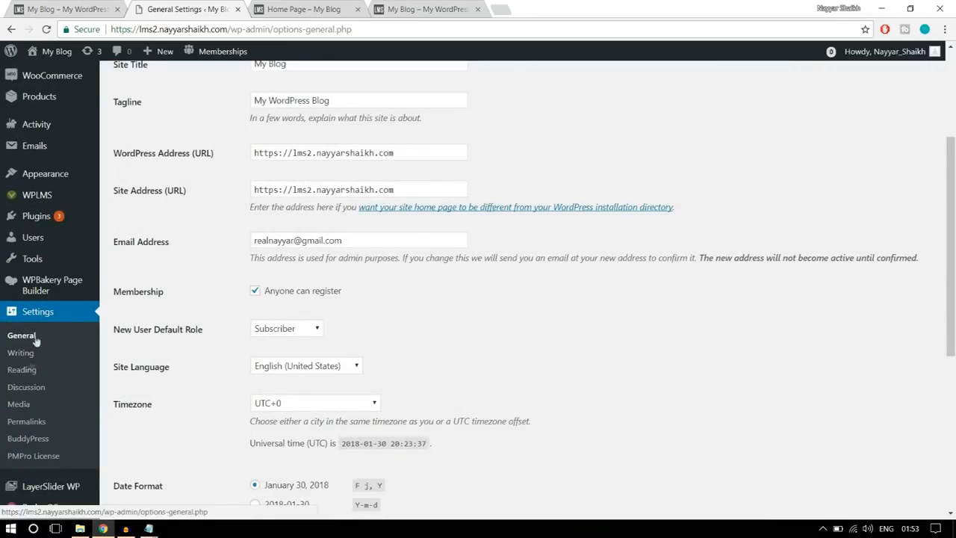
pyautogui.click(21, 372)
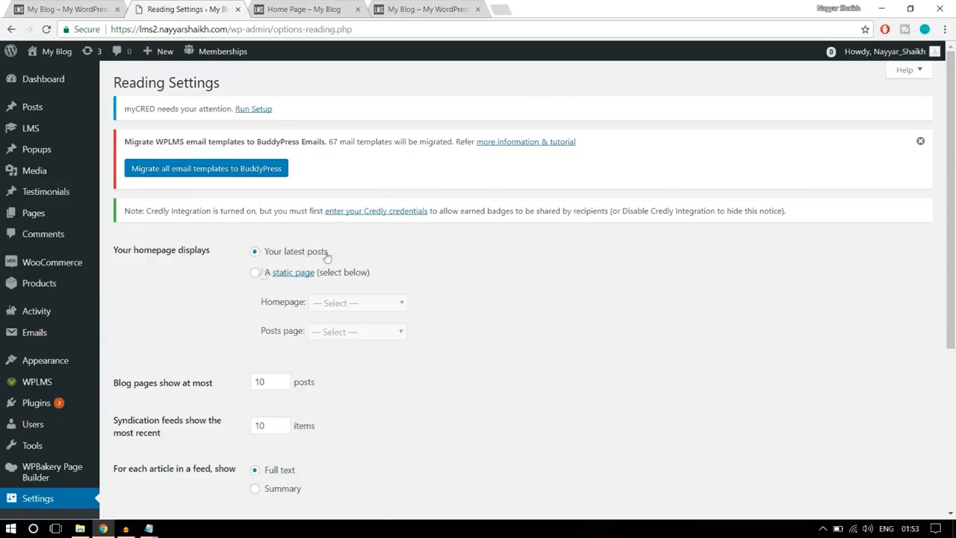
# - Set the homepage display to a static page, choose Home Page as the homepage, and save the changes
pyautogui.click(255, 274)
pyautogui.scroll(-1, 486, 291)
pyautogui.moveTo(268, 244); pyautogui.dragTo(294, 243)
pyautogui.click(346, 244)
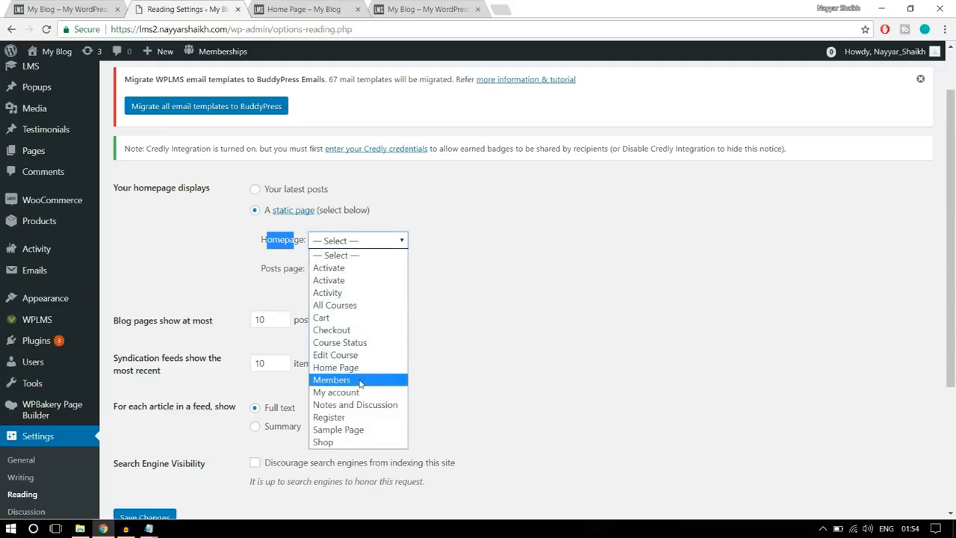
pyautogui.click(338, 367)
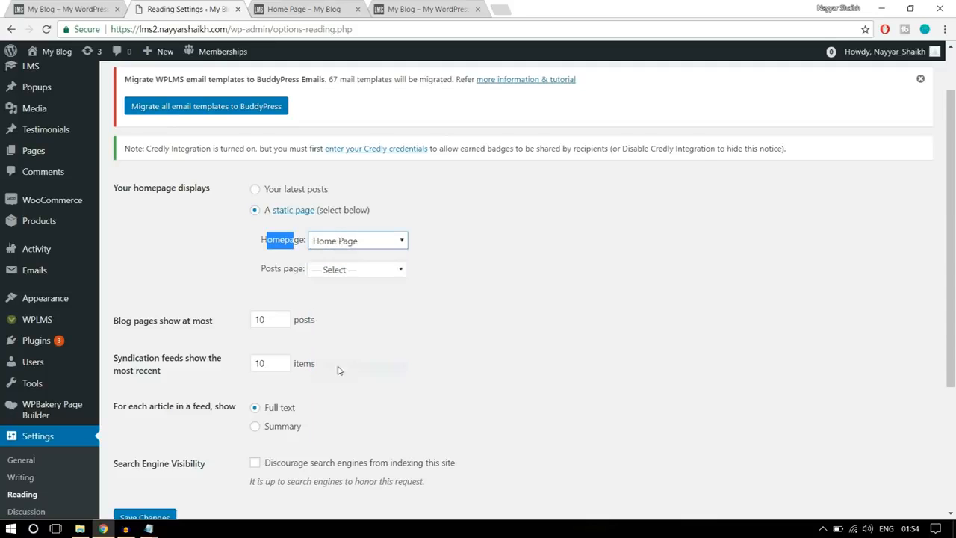
pyautogui.click(479, 242)
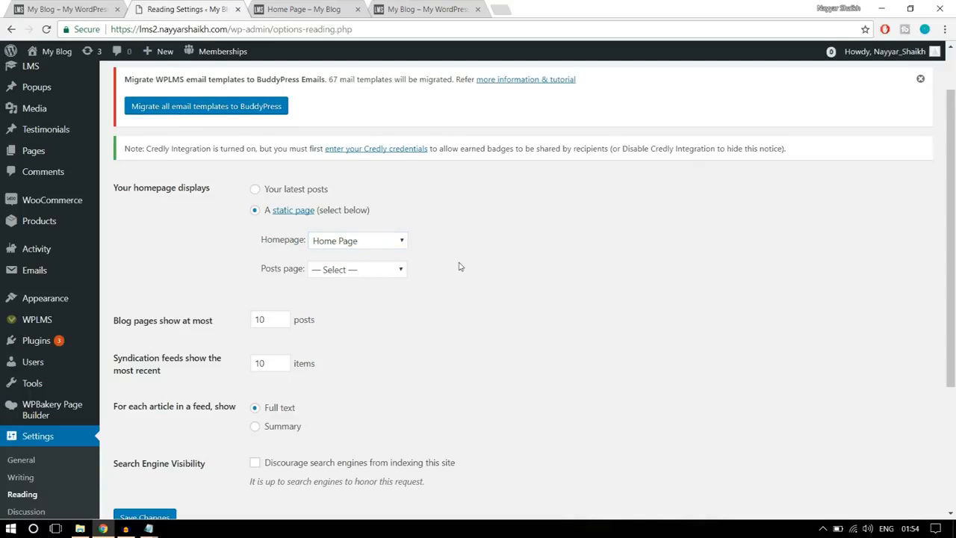
pyautogui.scroll(-3, 462, 277)
pyautogui.click(173, 322)
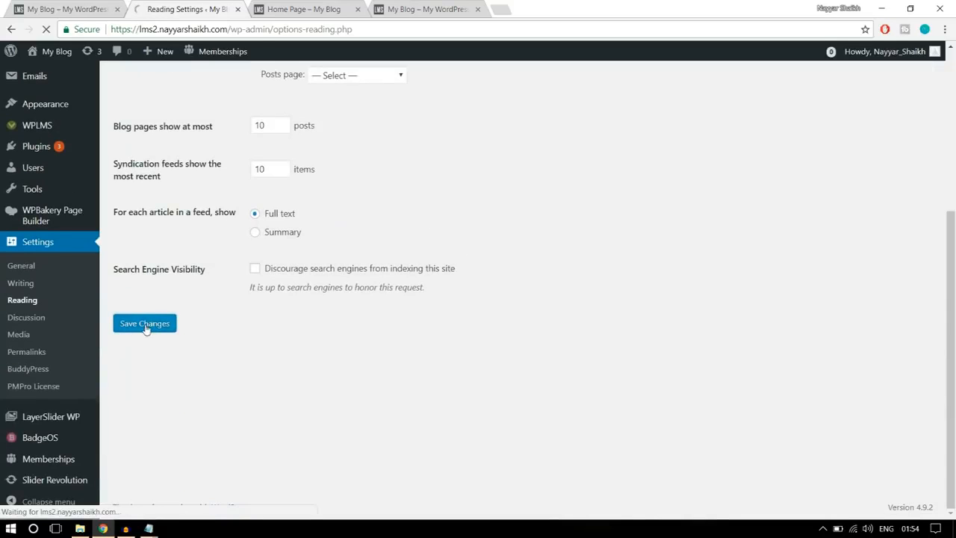
# - Load the site's root address in the Home Page tab by removing home-page/ from the URL
pyautogui.click(302, 9)
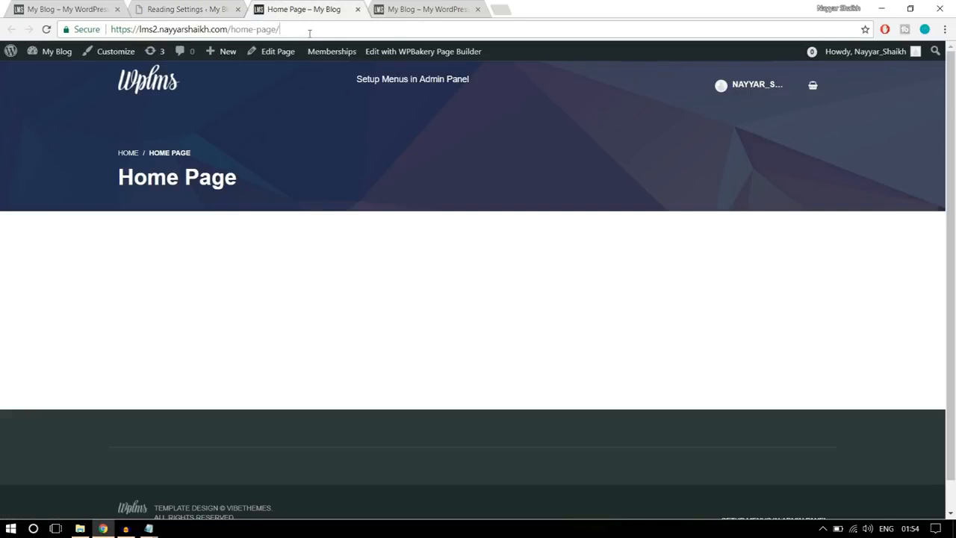
pyautogui.moveTo(307, 29); pyautogui.dragTo(232, 24)
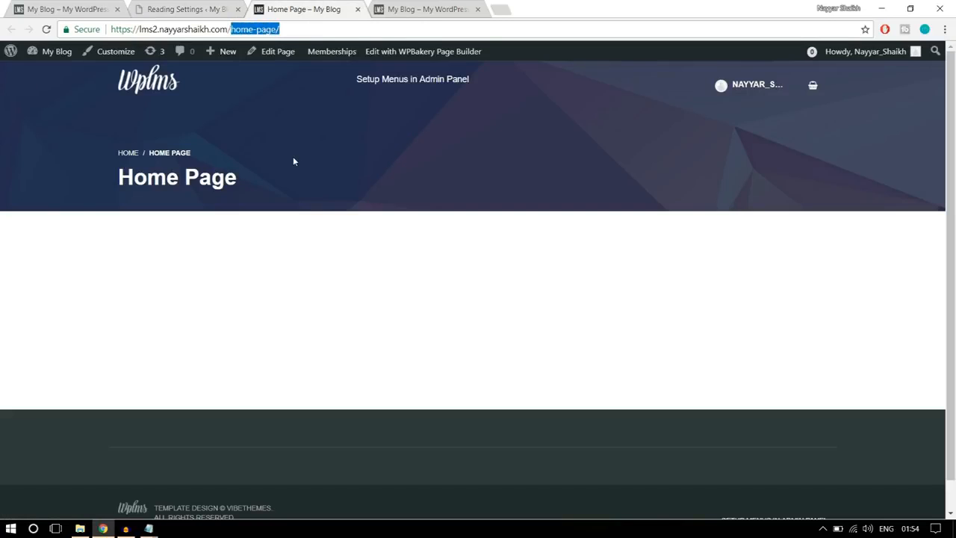
pyautogui.moveTo(271, 179); pyautogui.dragTo(116, 152)
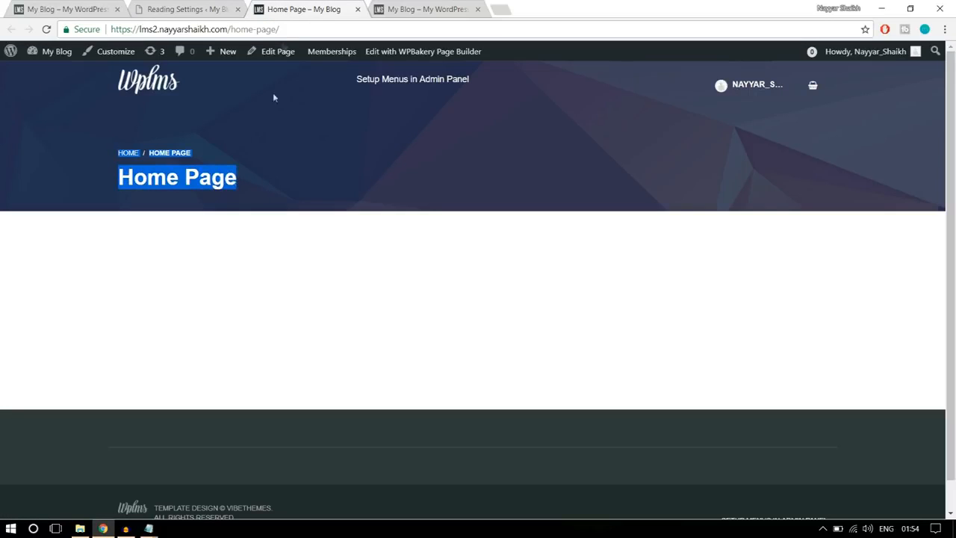
pyautogui.click(289, 30)
pyautogui.press('Return')
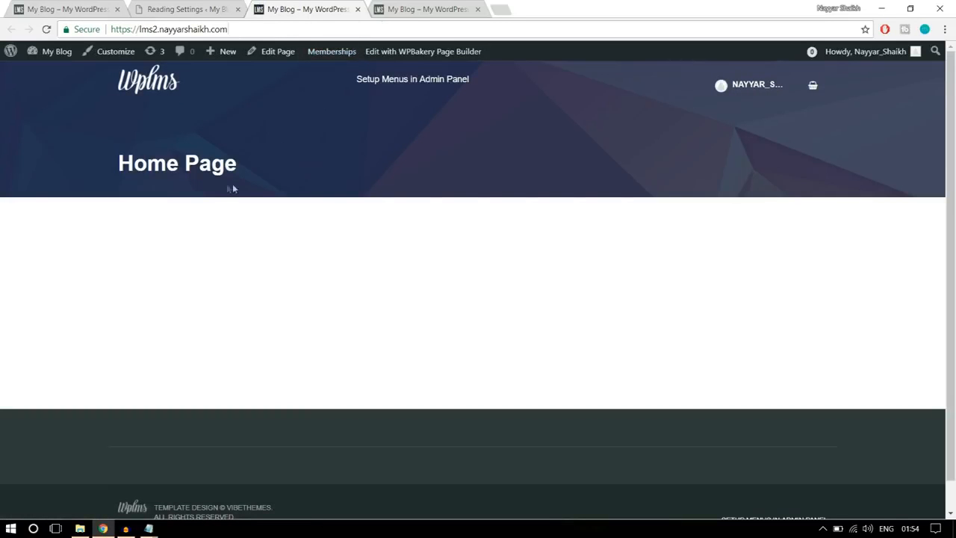
# - Check the page title displayed at the site's root address
pyautogui.moveTo(233, 188); pyautogui.dragTo(117, 164)
pyautogui.click(243, 193)
pyautogui.moveTo(251, 168); pyautogui.dragTo(107, 163)
pyautogui.click(191, 138)
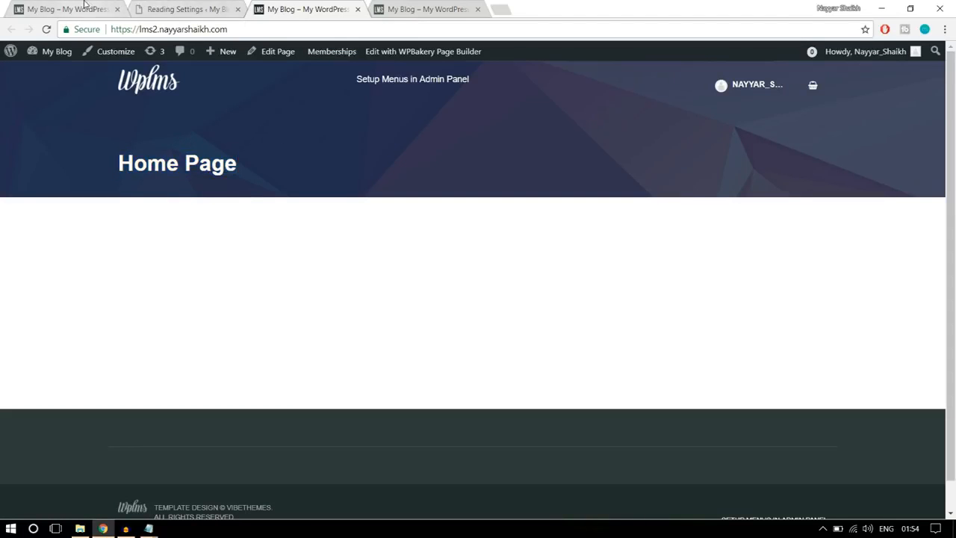
pyautogui.moveTo(234, 209); pyautogui.dragTo(106, 135)
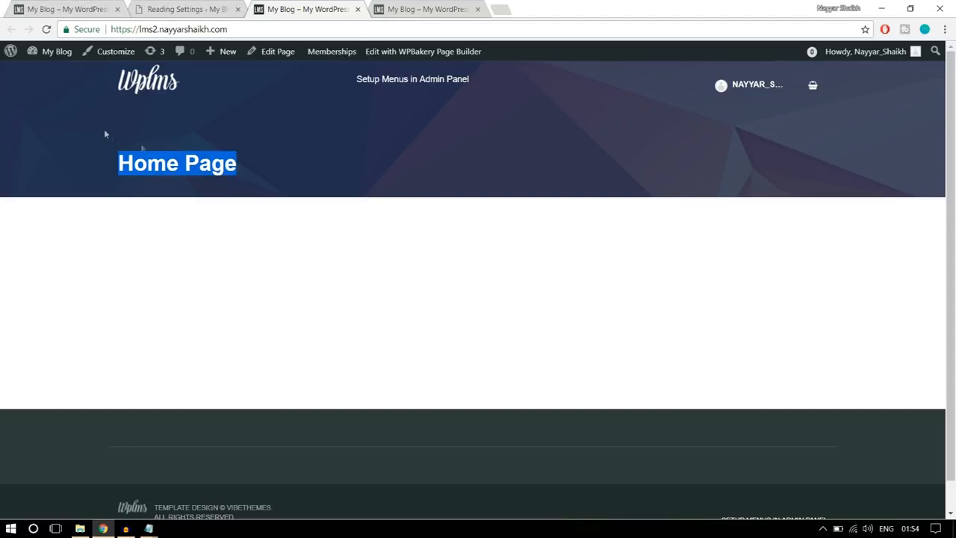
# - Close the Reading Settings tab and open the Home Page for editing in a new tab placed right after the reference site
pyautogui.click(242, 181)
pyautogui.click(105, 9)
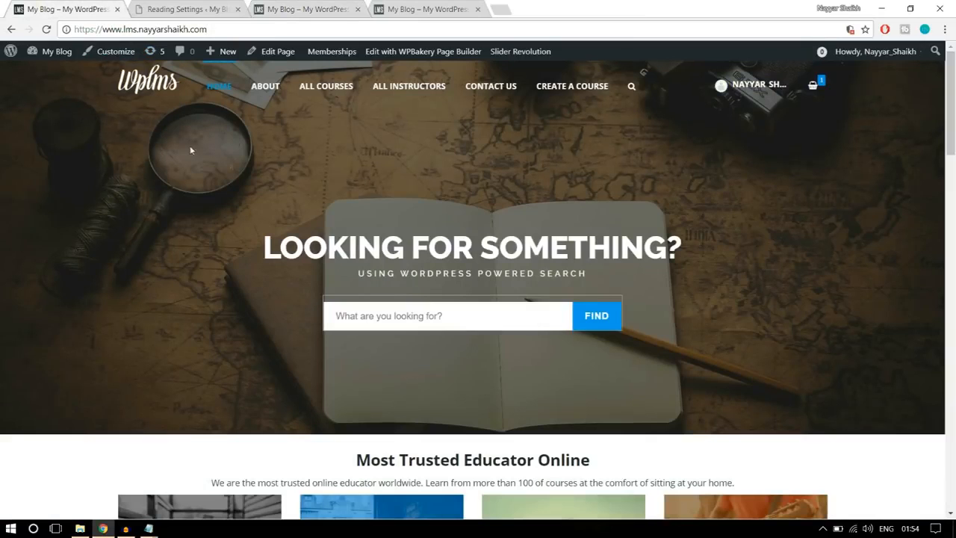
pyautogui.click(189, 9)
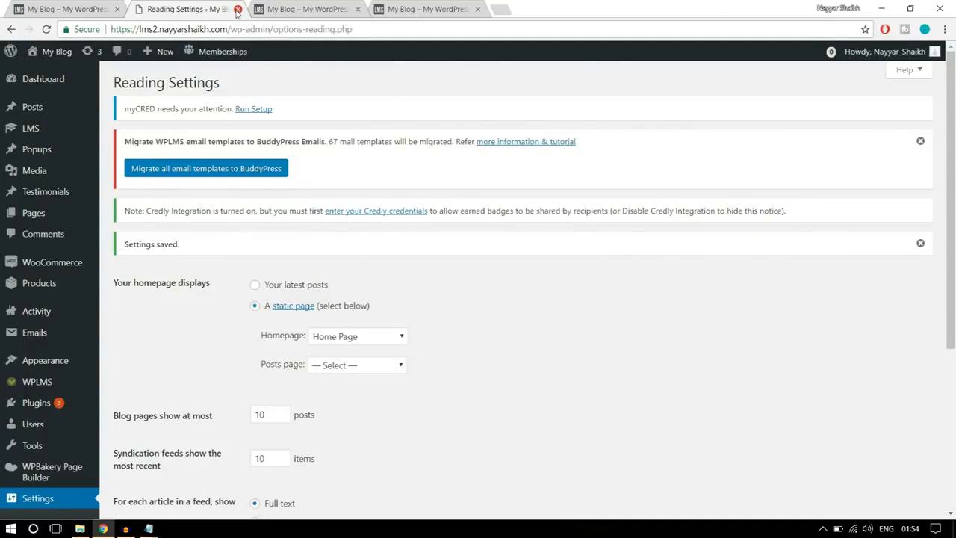
pyautogui.click(238, 9)
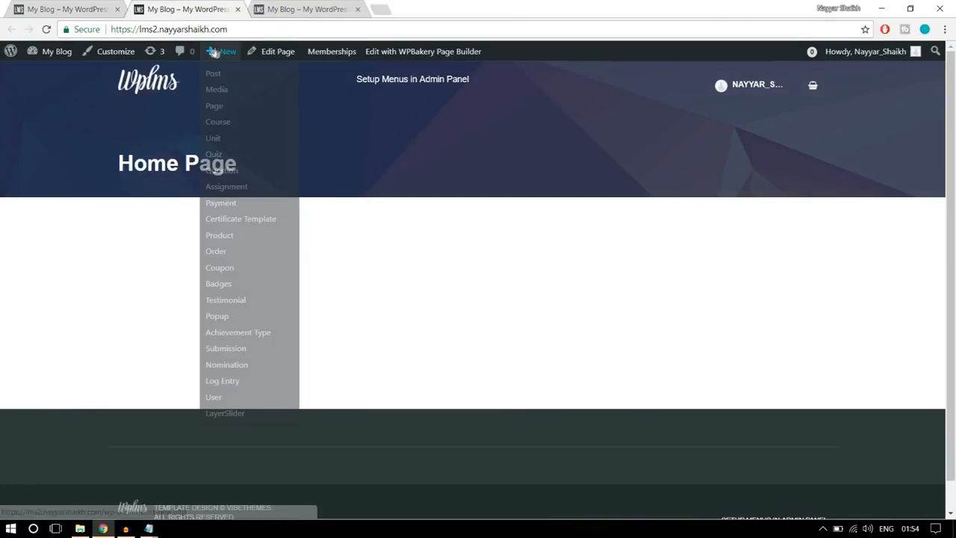
pyautogui.rightClick(275, 59)
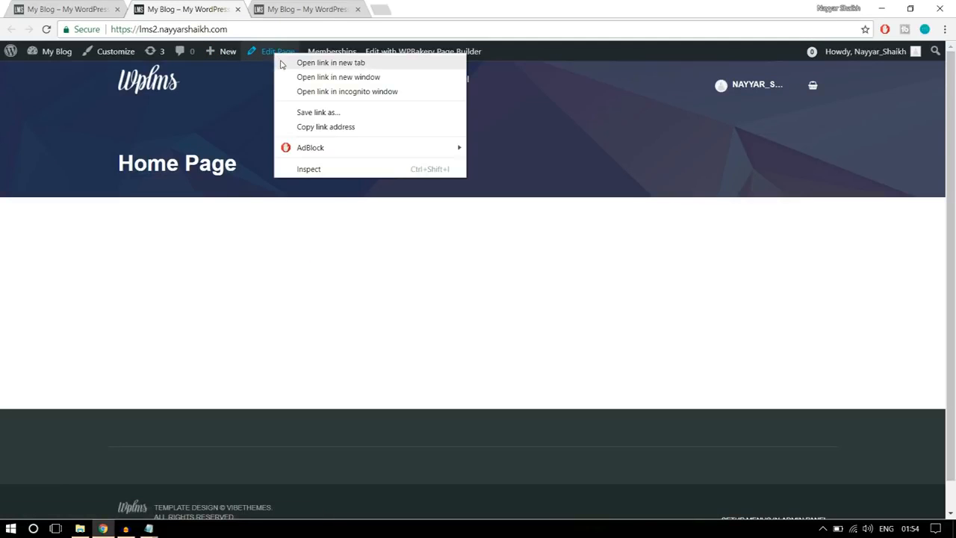
pyautogui.click(281, 63)
pyautogui.moveTo(302, 10); pyautogui.dragTo(193, 11)
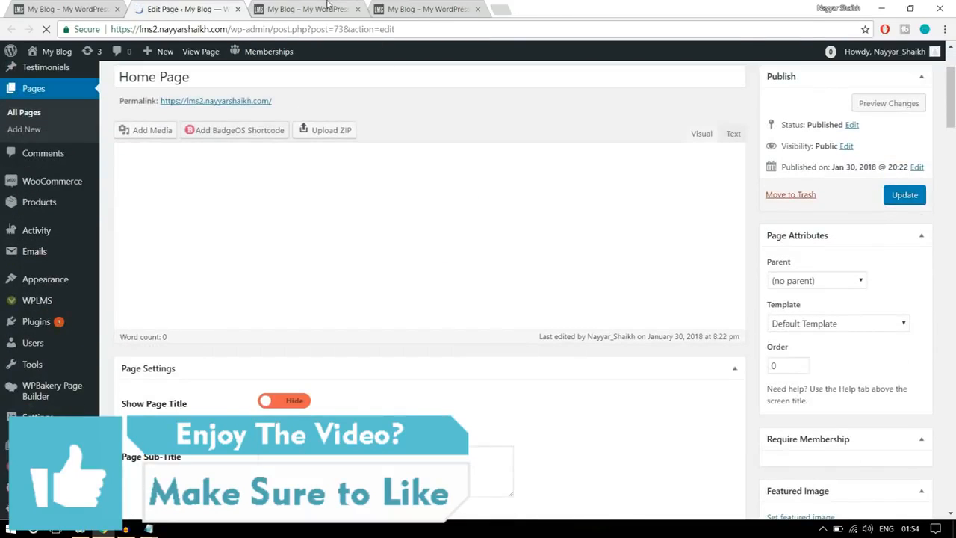
# - Check the title on the live front page, set the Home Page's template to No Title, and update the page
pyautogui.click(329, 7)
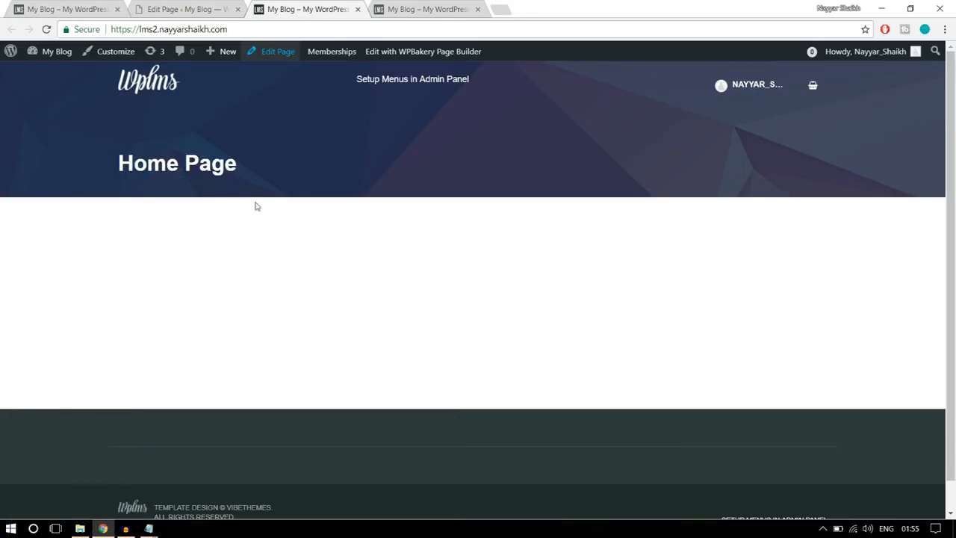
pyautogui.moveTo(257, 205); pyautogui.dragTo(106, 148)
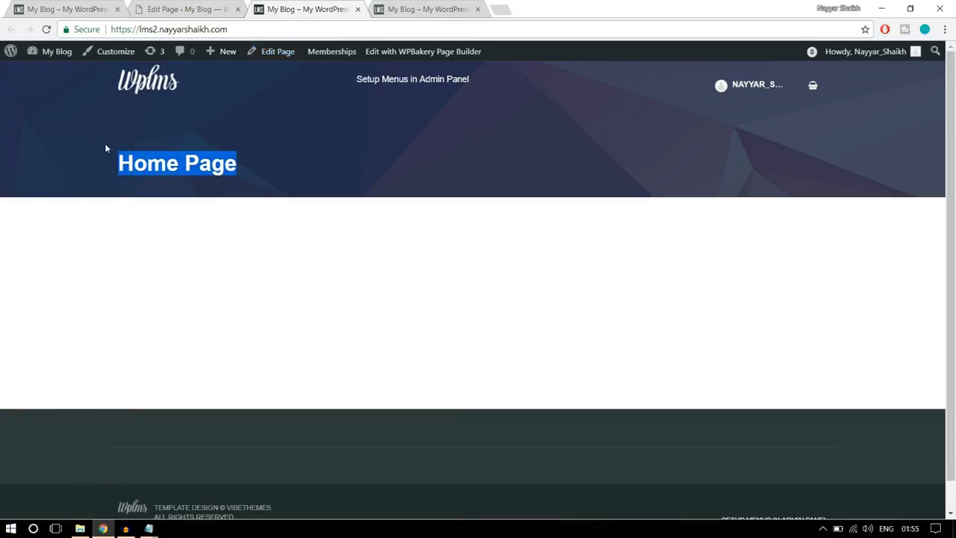
pyautogui.click(193, 161)
pyautogui.click(180, 14)
pyautogui.scroll(-3, 381, 265)
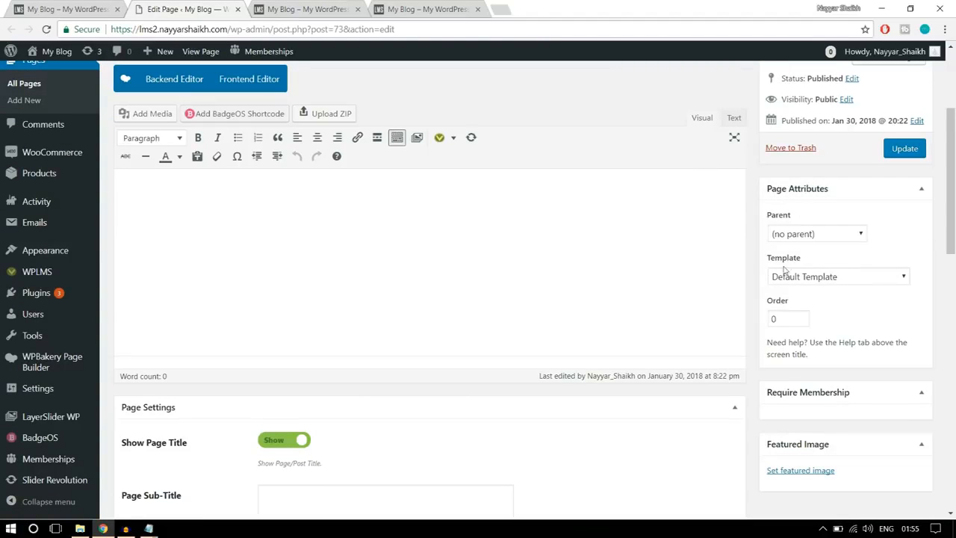
pyautogui.click(843, 278)
pyautogui.scroll(-2, 829, 176)
pyautogui.scroll(2, 828, 163)
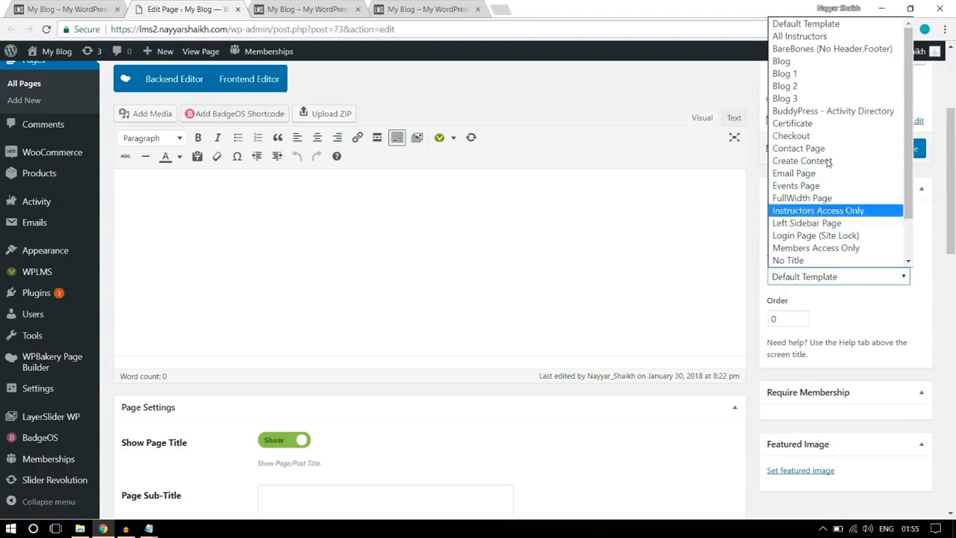
pyautogui.scroll(-2, 830, 149)
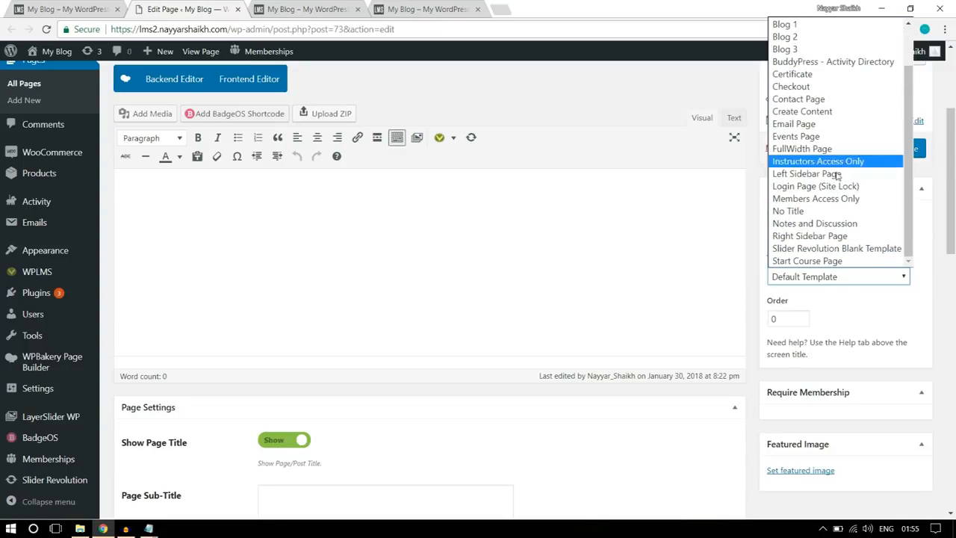
pyautogui.click(802, 215)
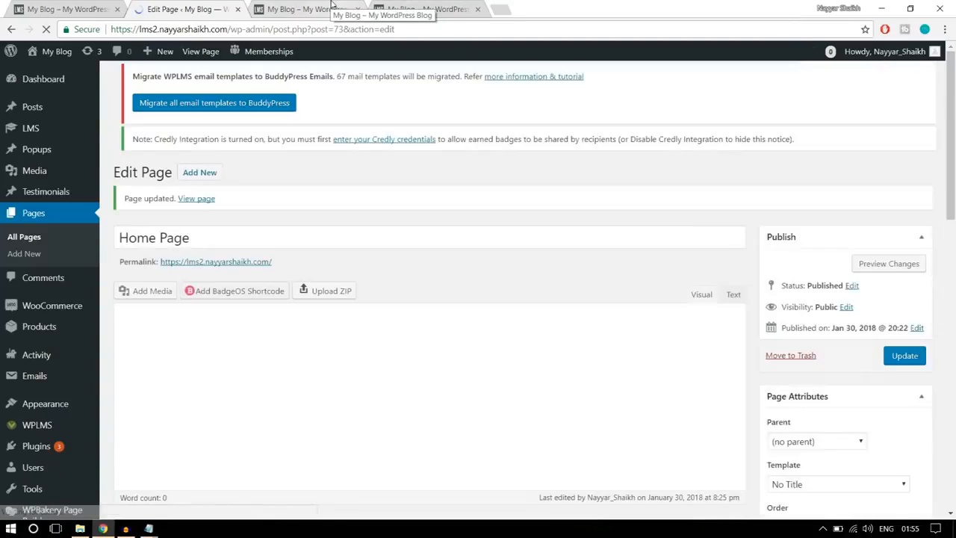
# - Reload the live front page and inspect its header area after the template change
pyautogui.click(332, 7)
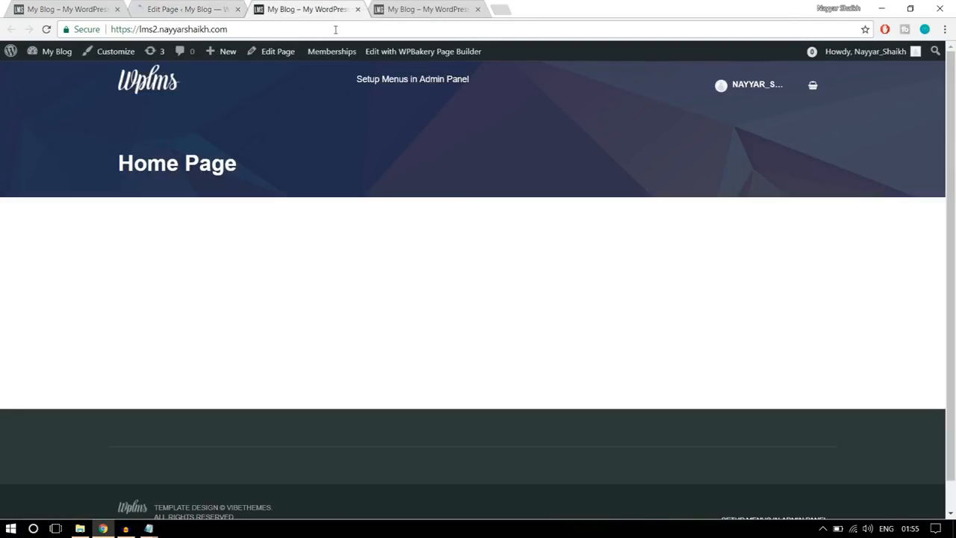
pyautogui.click(335, 29)
pyautogui.press('Return')
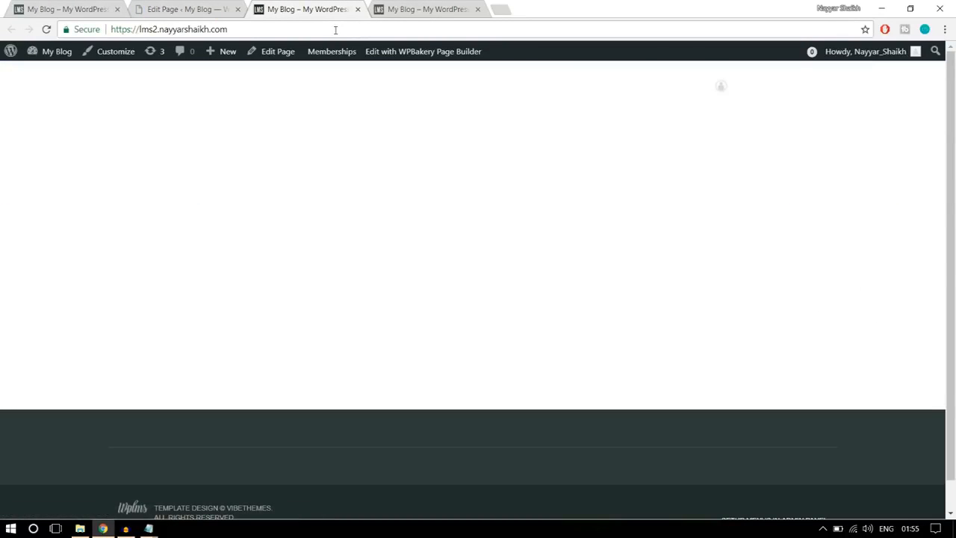
pyautogui.moveTo(236, 106); pyautogui.dragTo(205, 87)
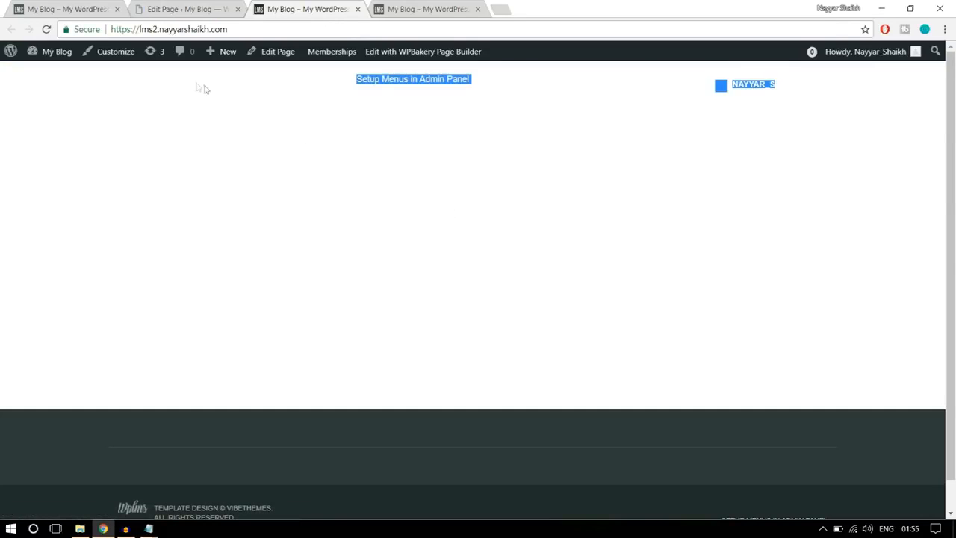
pyautogui.click(366, 239)
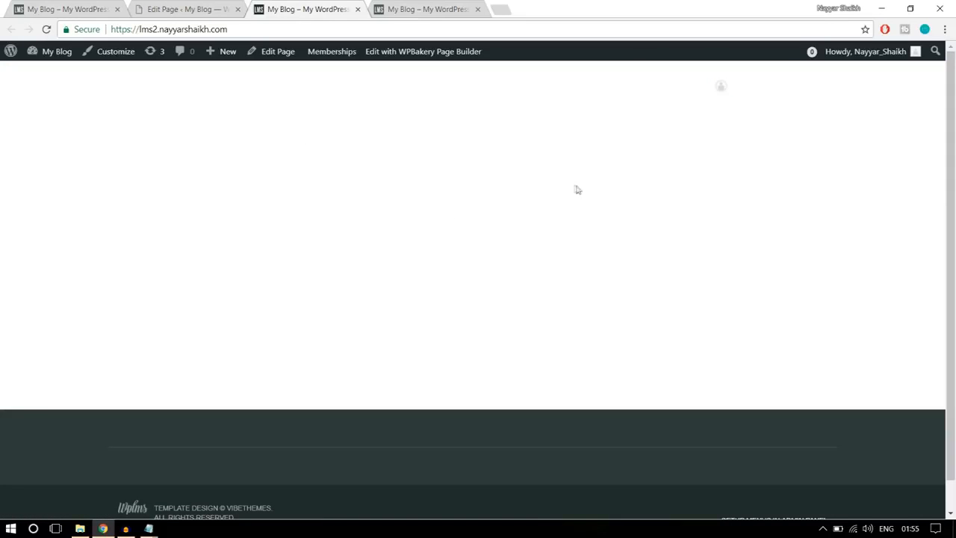
# - Switch the Home Page to the WPBakery backend editor and collapse the Page Settings section
pyautogui.click(186, 8)
pyautogui.scroll(-3, 612, 217)
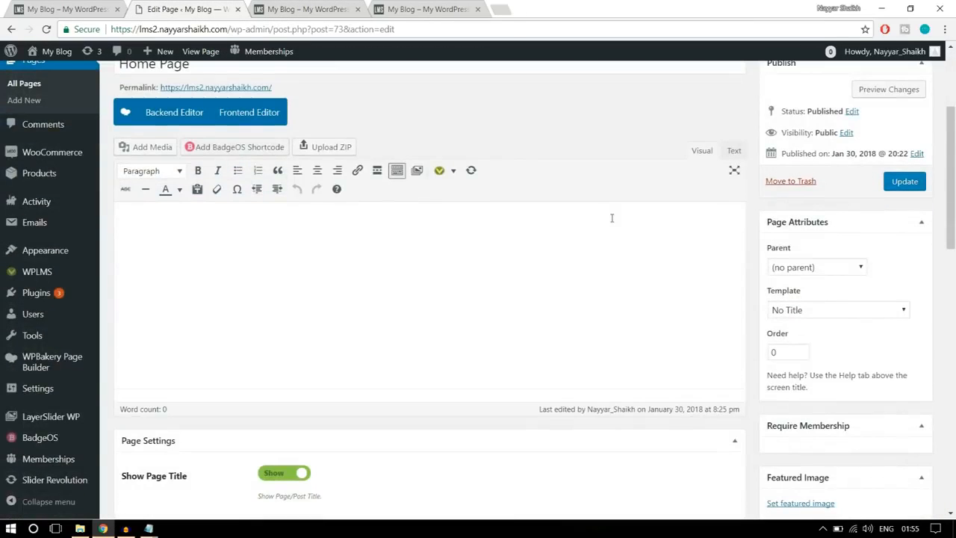
pyautogui.scroll(2, 617, 247)
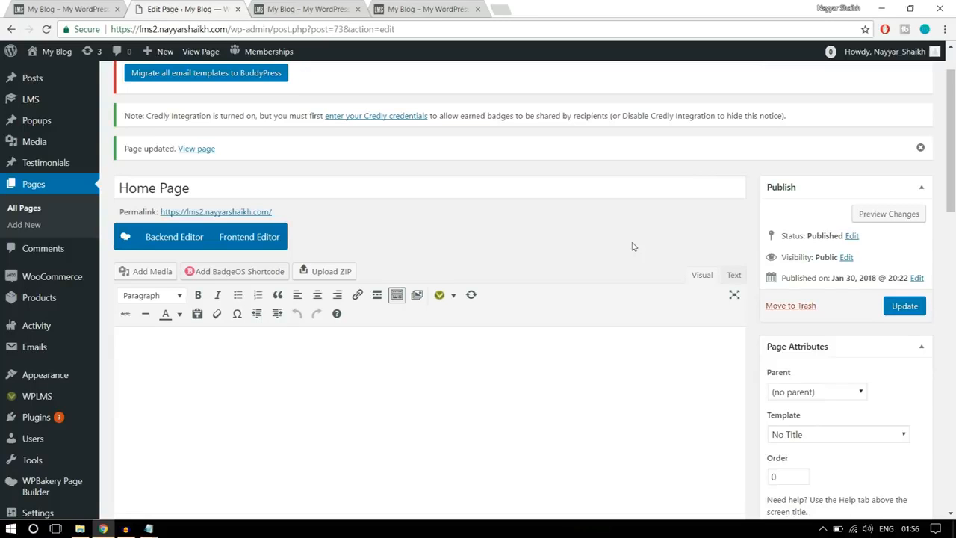
pyautogui.scroll(-1, 597, 216)
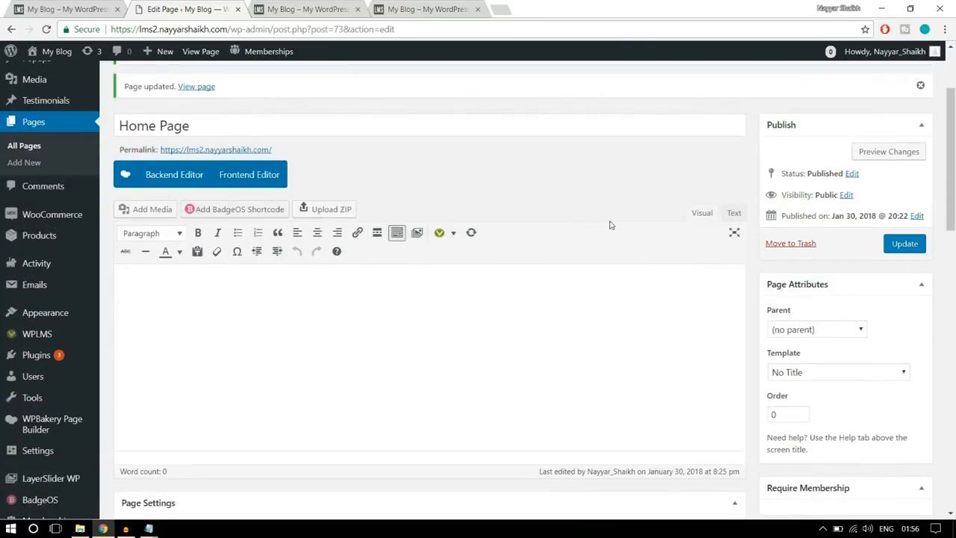
pyautogui.click(171, 176)
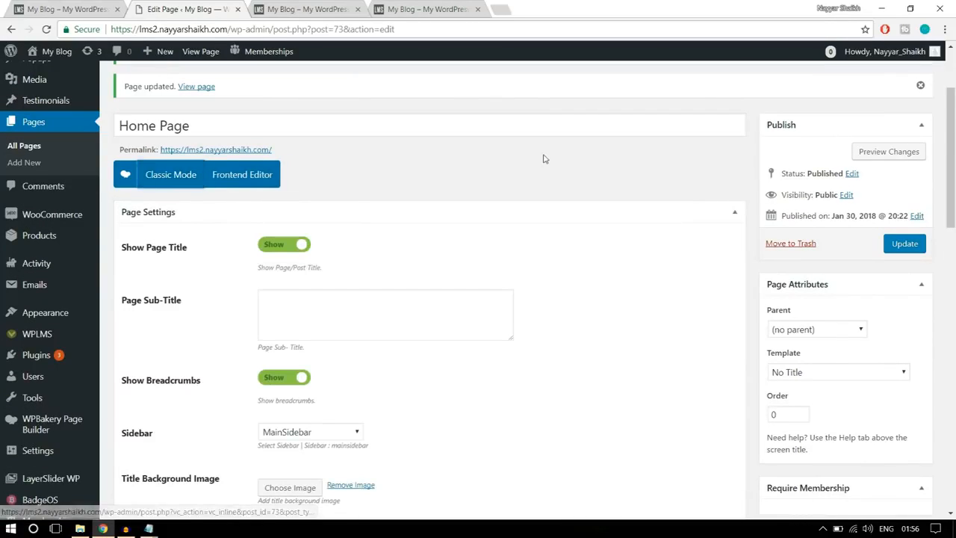
pyautogui.scroll(-1, 493, 222)
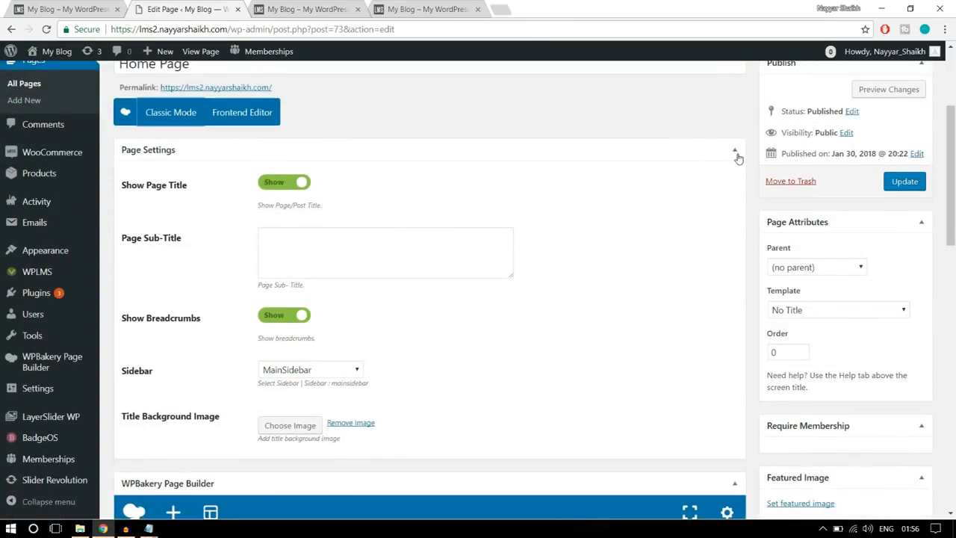
pyautogui.click(736, 152)
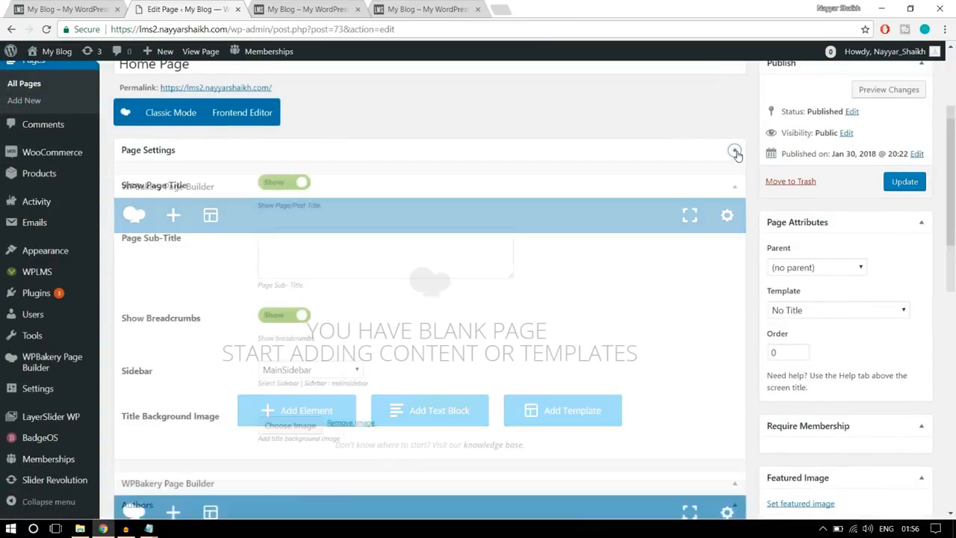
pyautogui.scroll(-1, 573, 216)
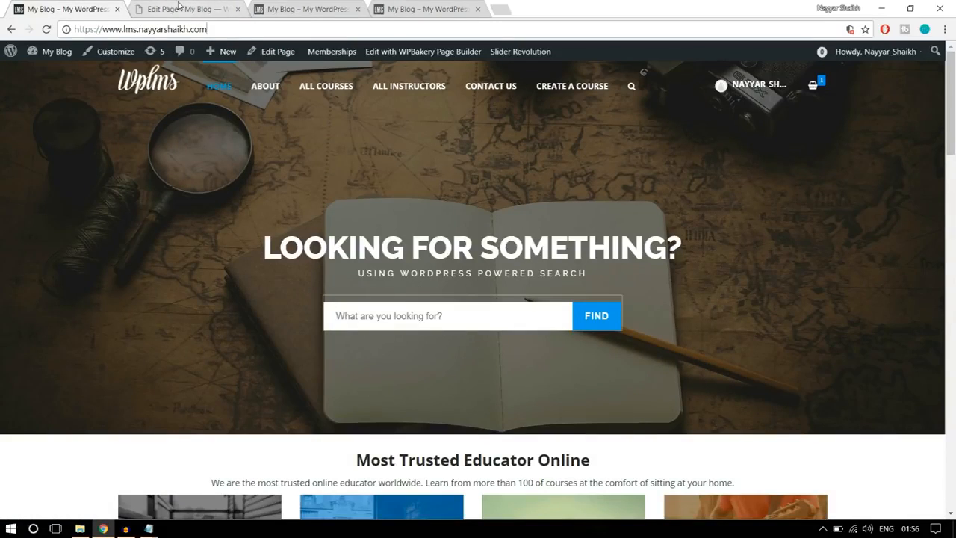
# - Add a Revolution Slider element to the blank Home Page, select Slider 1, and save the element's settings
pyautogui.click(179, 6)
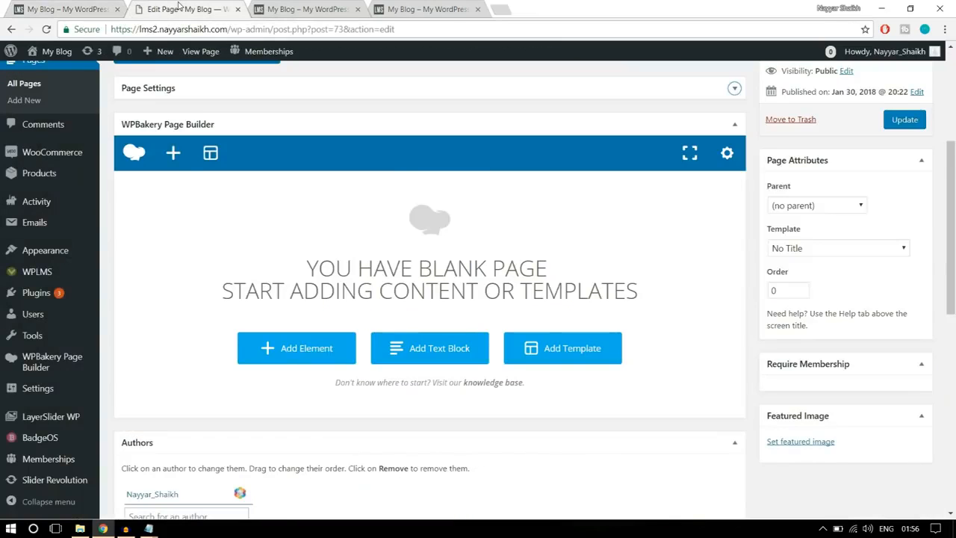
pyautogui.click(300, 357)
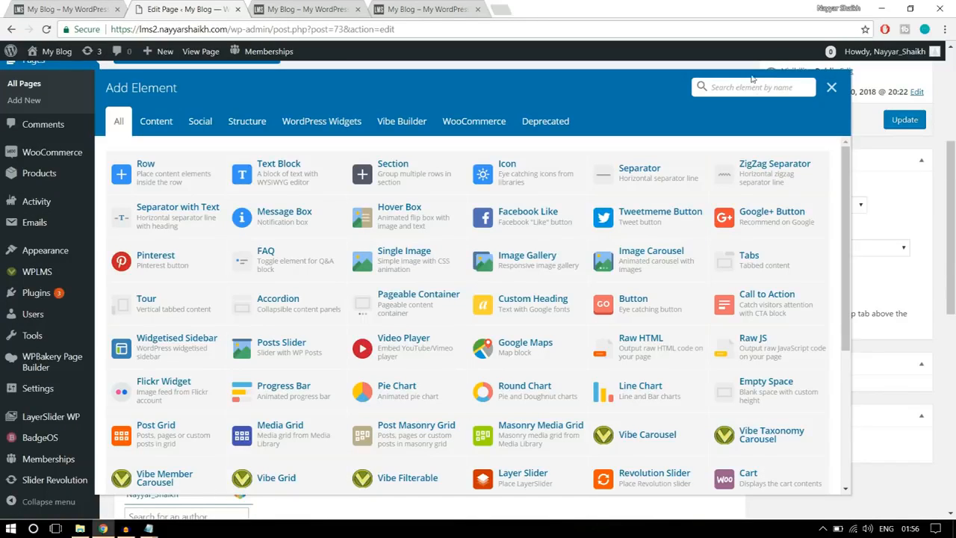
pyautogui.write('sli')
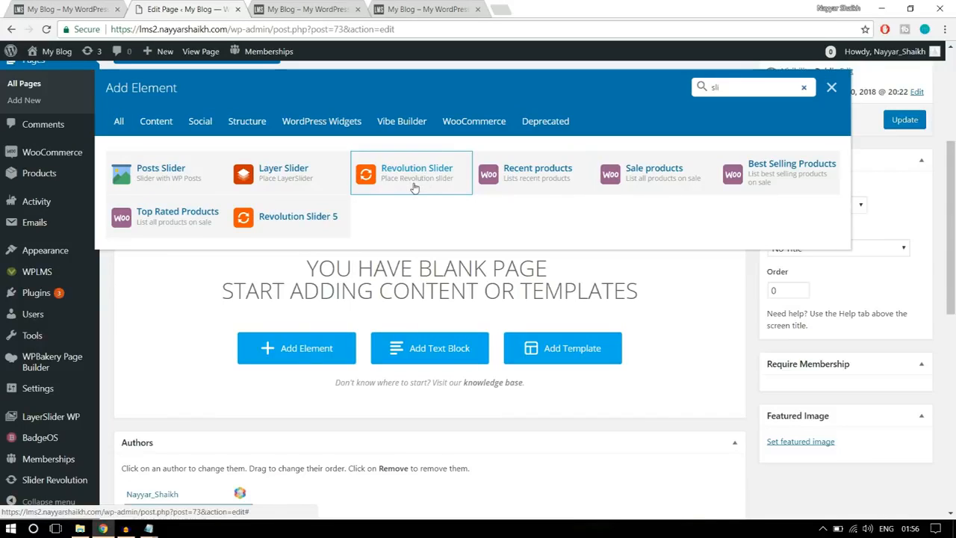
pyautogui.click(416, 187)
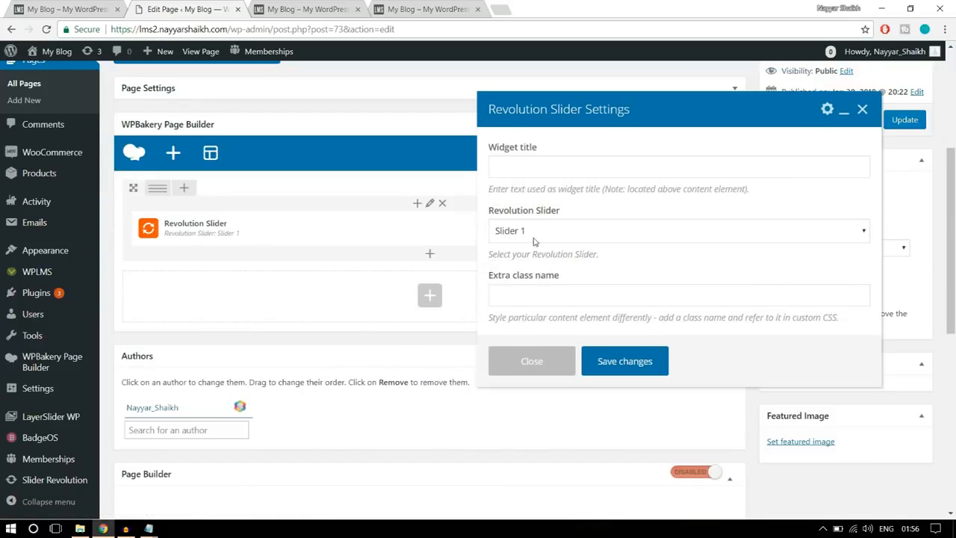
pyautogui.scroll(-1, 650, 232)
pyautogui.click(560, 238)
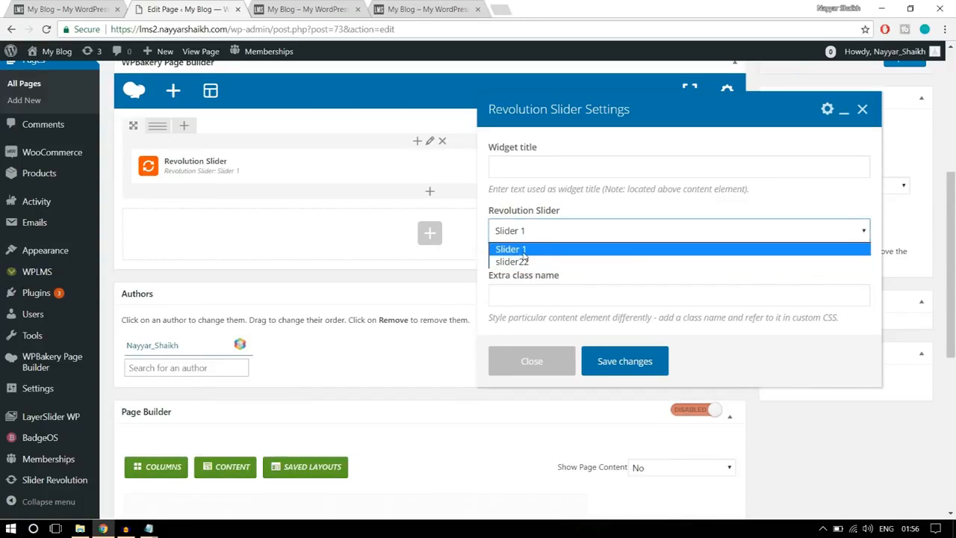
pyautogui.click(526, 251)
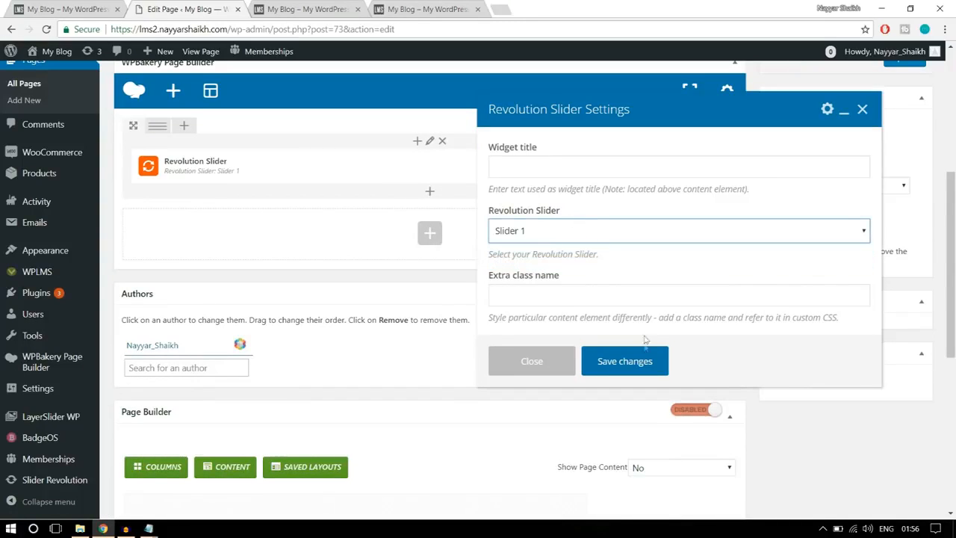
pyautogui.click(625, 361)
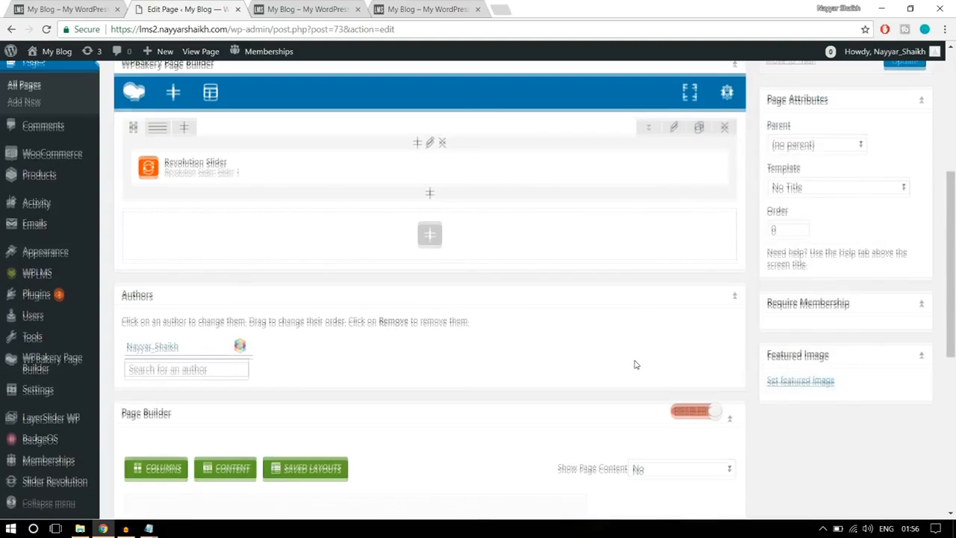
# - Update the Home Page and reload the live front page to view the slider
pyautogui.scroll(4, 636, 365)
pyautogui.click(904, 306)
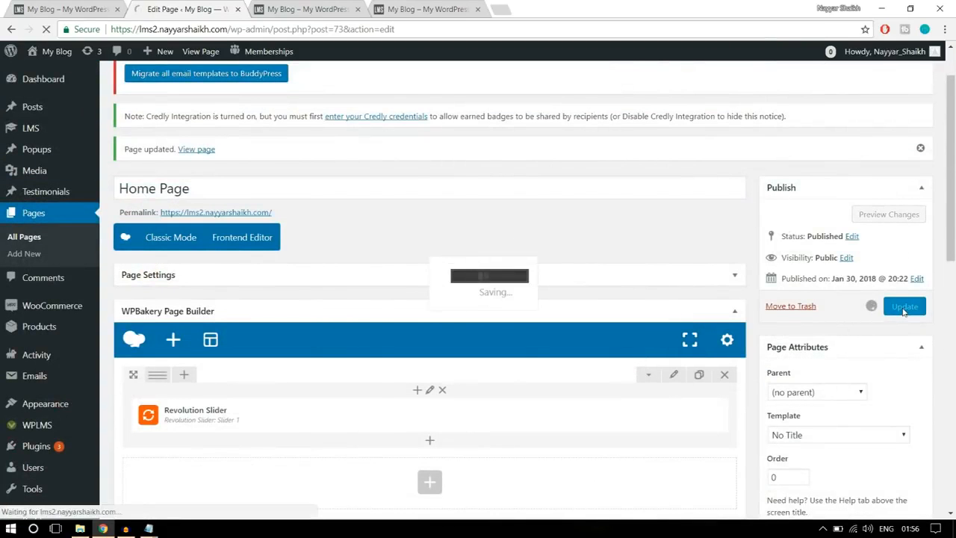
pyautogui.click(303, 9)
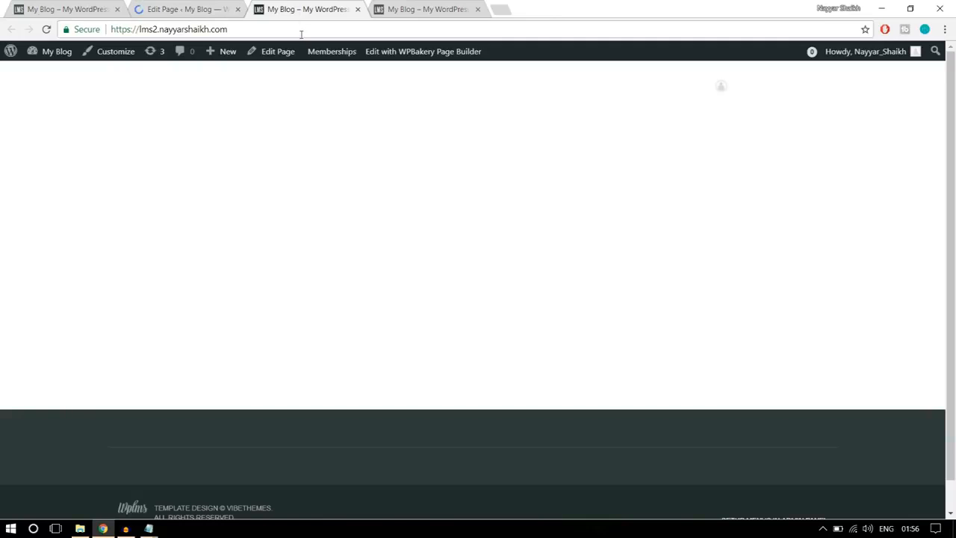
pyautogui.click(302, 33)
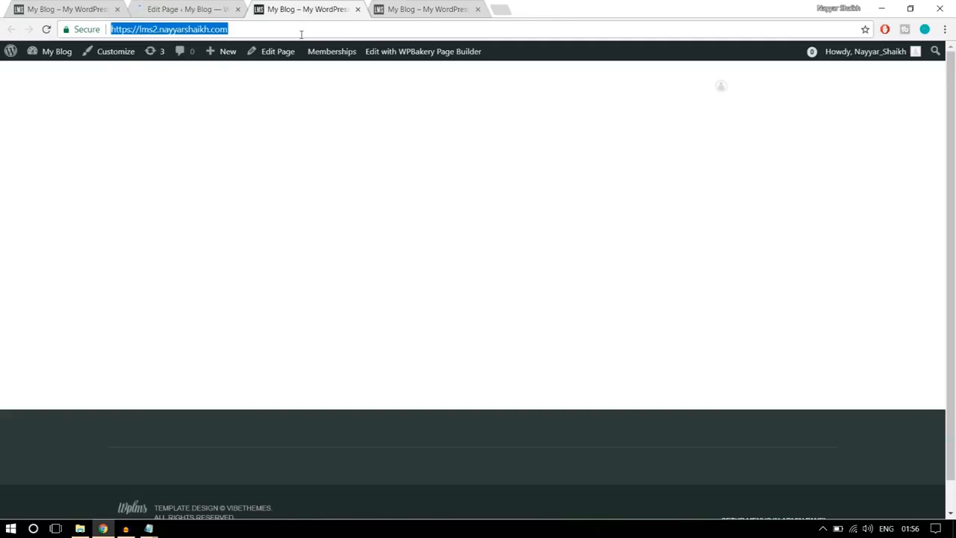
pyautogui.press('Return')
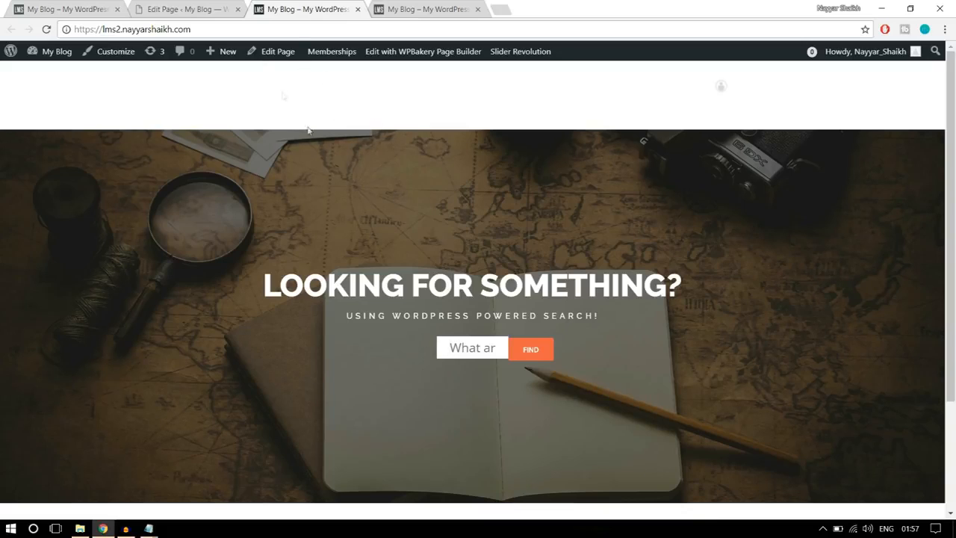
# - Give the row holding the Revolution Slider a negative top margin in its design options and save the row settings
pyautogui.click(227, 12)
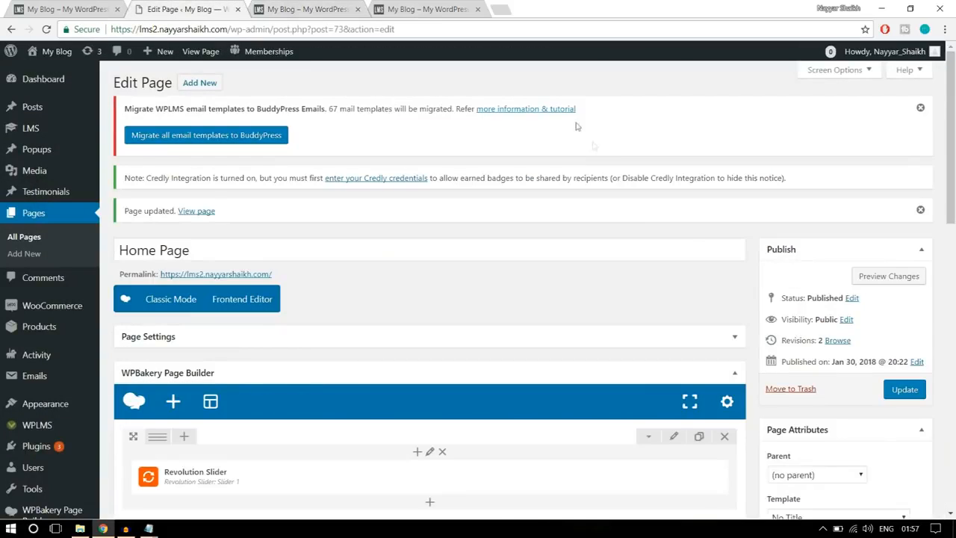
pyautogui.scroll(-3, 705, 292)
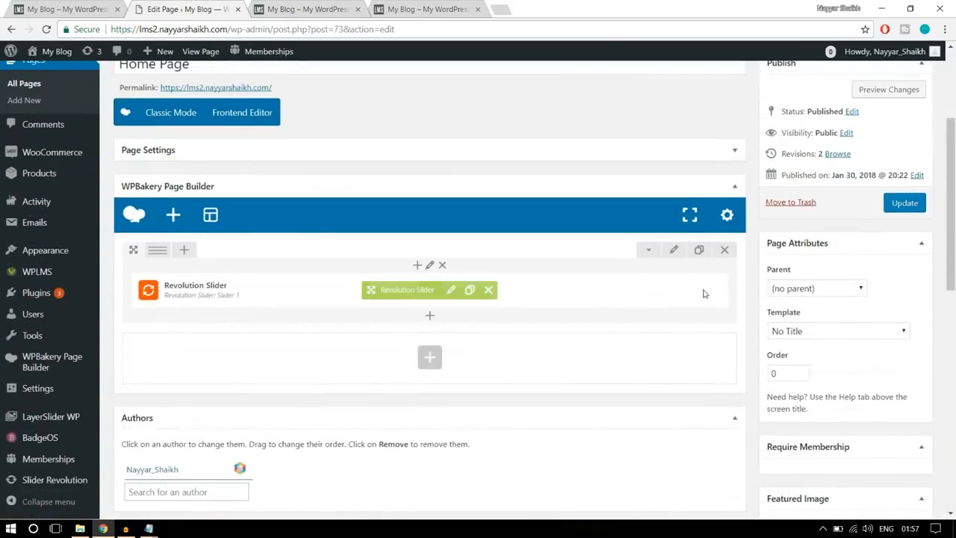
pyautogui.click(674, 254)
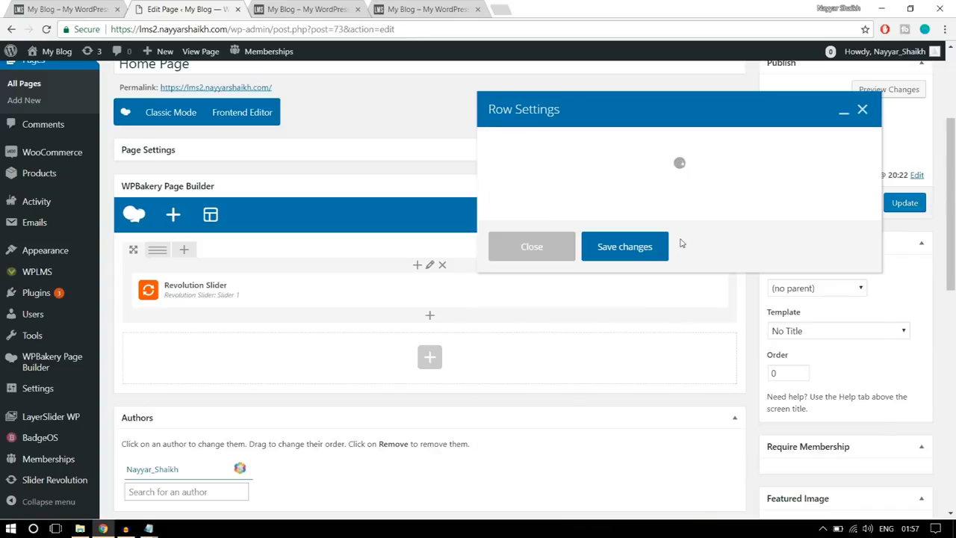
pyautogui.click(581, 152)
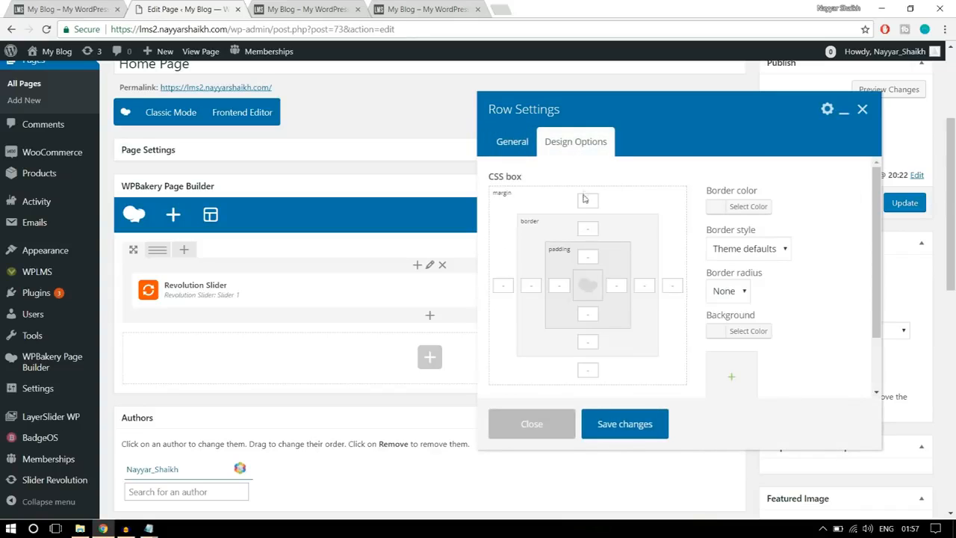
pyautogui.click(589, 200)
pyautogui.click(315, 8)
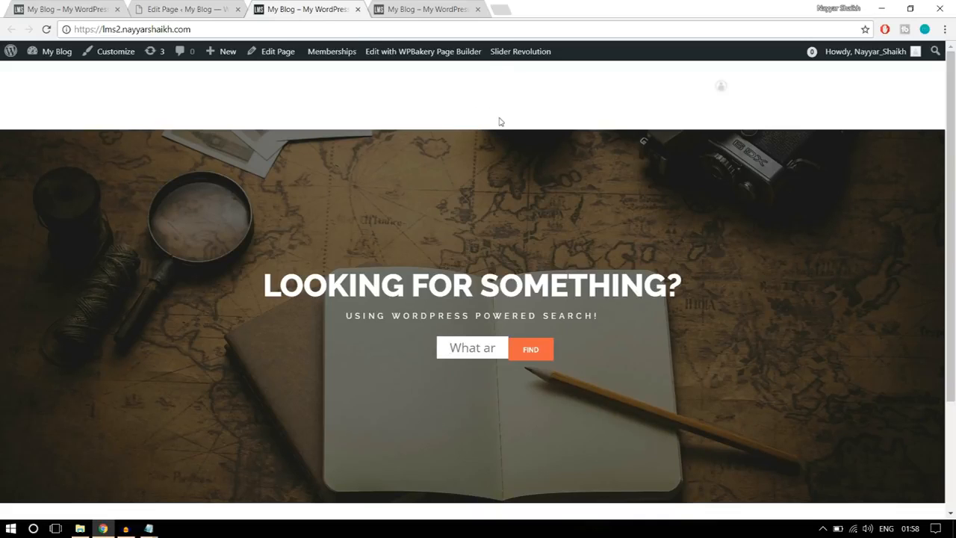
pyautogui.click(194, 9)
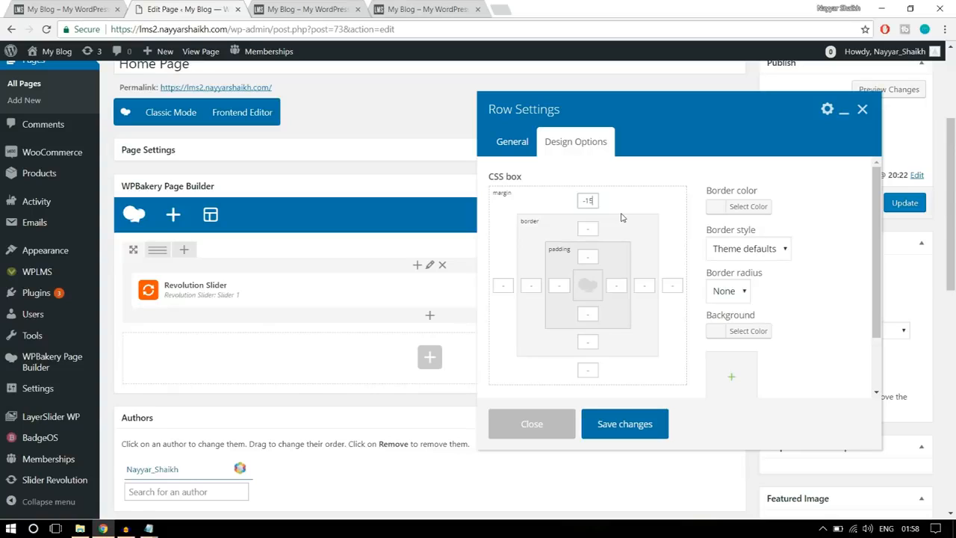
pyautogui.moveTo(598, 200); pyautogui.dragTo(574, 201)
pyautogui.click(635, 423)
# - Update the Home Page and reload the live front page to check the slider's position under the header
pyautogui.click(893, 205)
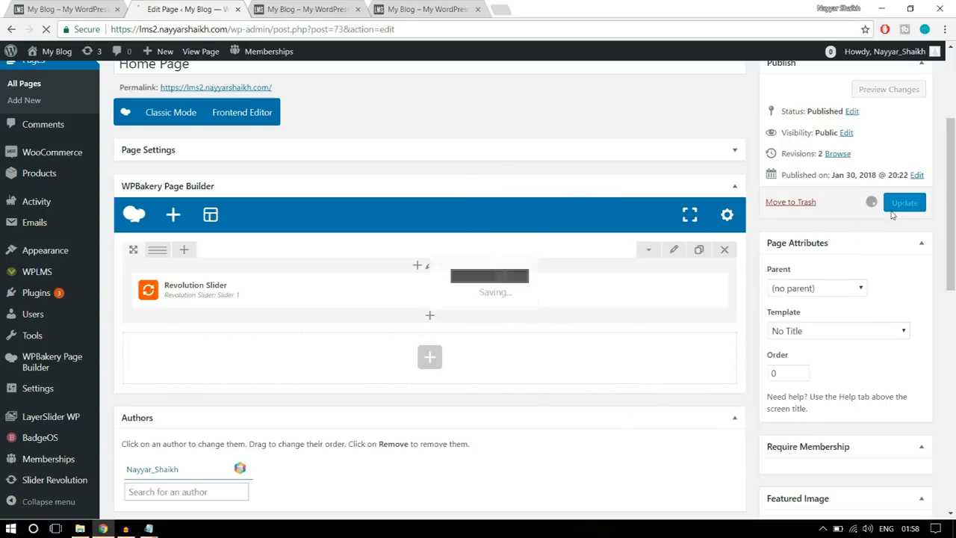
pyautogui.click(321, 9)
pyautogui.click(329, 33)
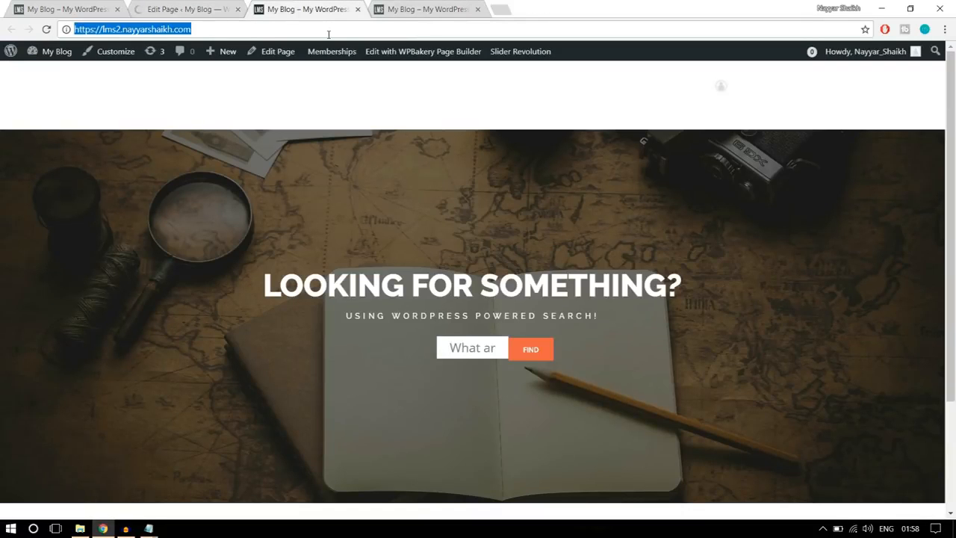
pyautogui.press('Return')
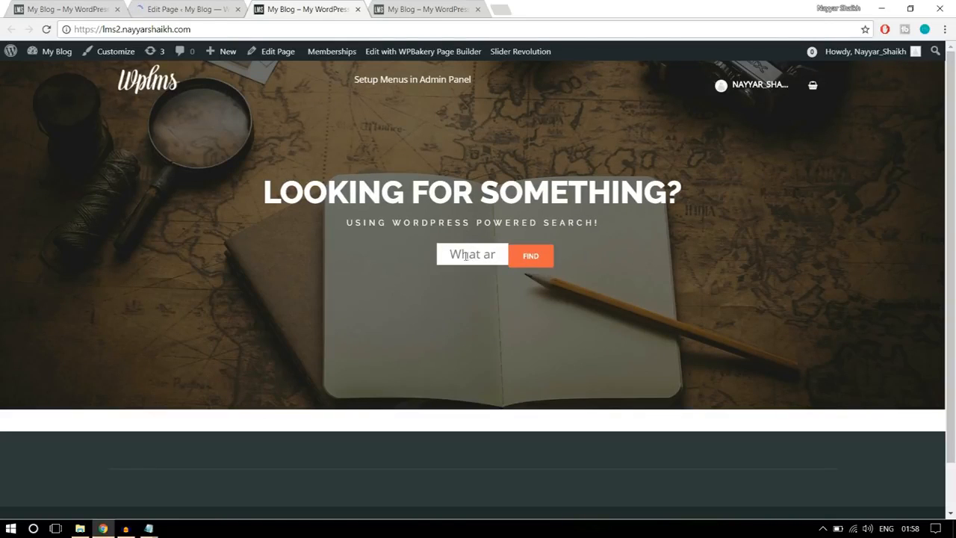
# - Return to the Home Page editor and go from there to the Slider Revolution overview
pyautogui.click(201, 6)
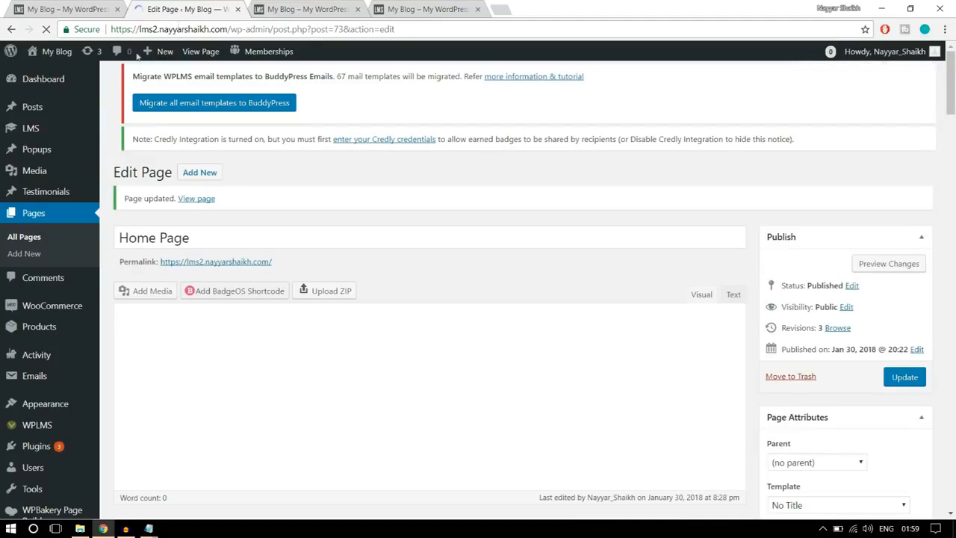
pyautogui.scroll(-3, 61, 213)
pyautogui.scroll(6, 55, 270)
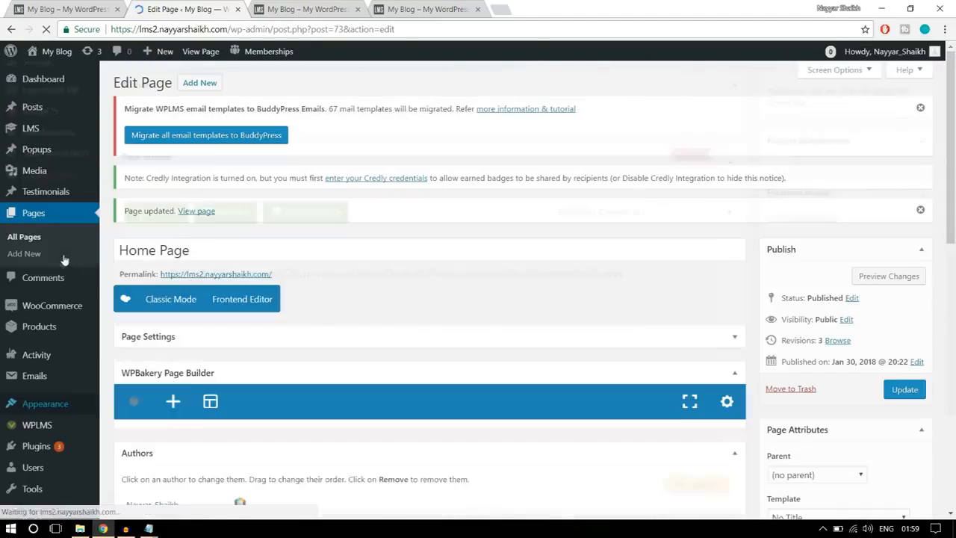
pyautogui.scroll(-3, 51, 473)
pyautogui.scroll(-2, 58, 474)
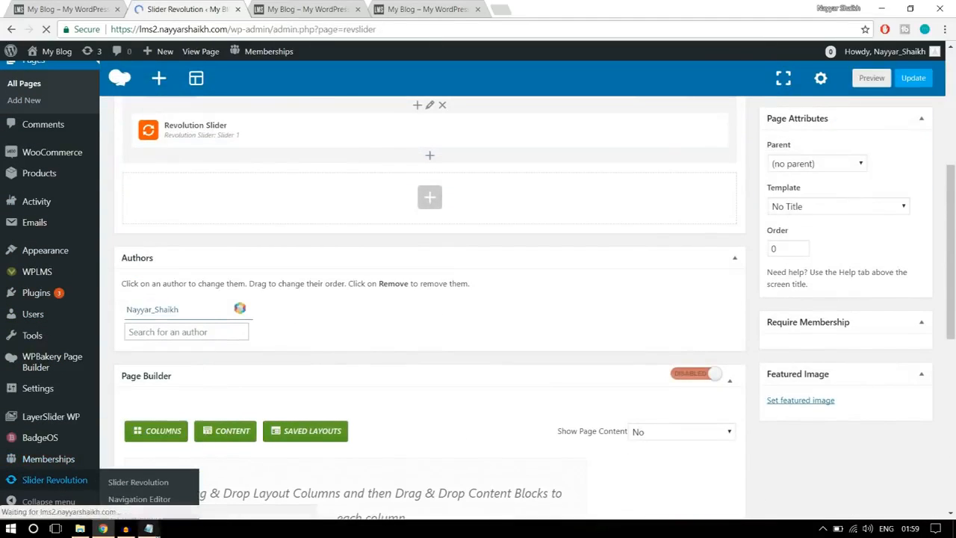
# - Switch to the CSS file in Notepad and copy the whole block of rules below the "Code for Styling" heading
pyautogui.moveTo(148, 528)
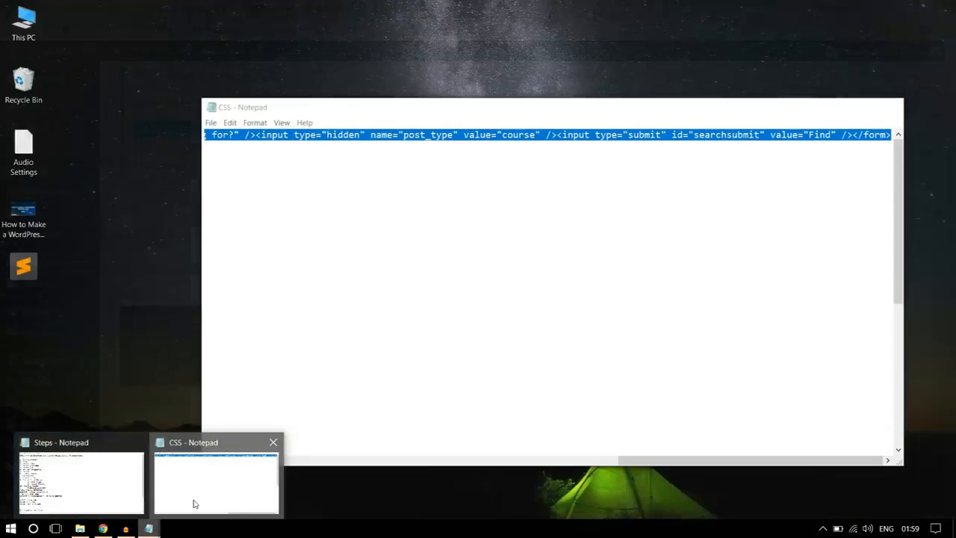
pyautogui.click(194, 504)
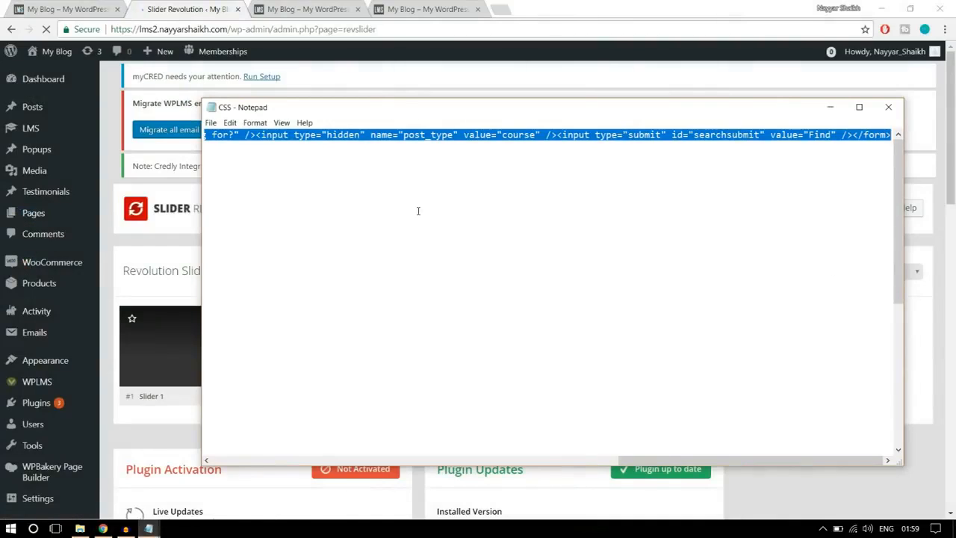
pyautogui.click(448, 196)
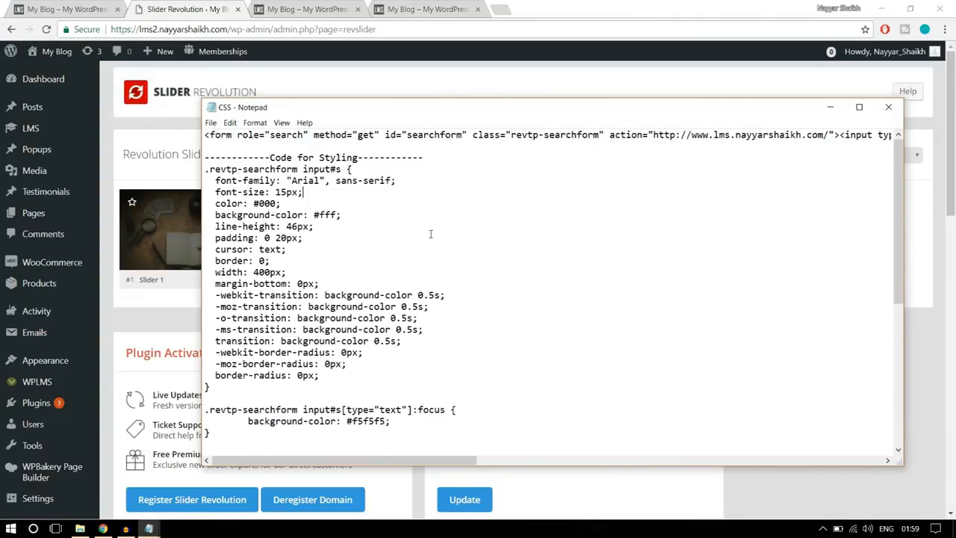
pyautogui.moveTo(445, 156); pyautogui.dragTo(205, 157)
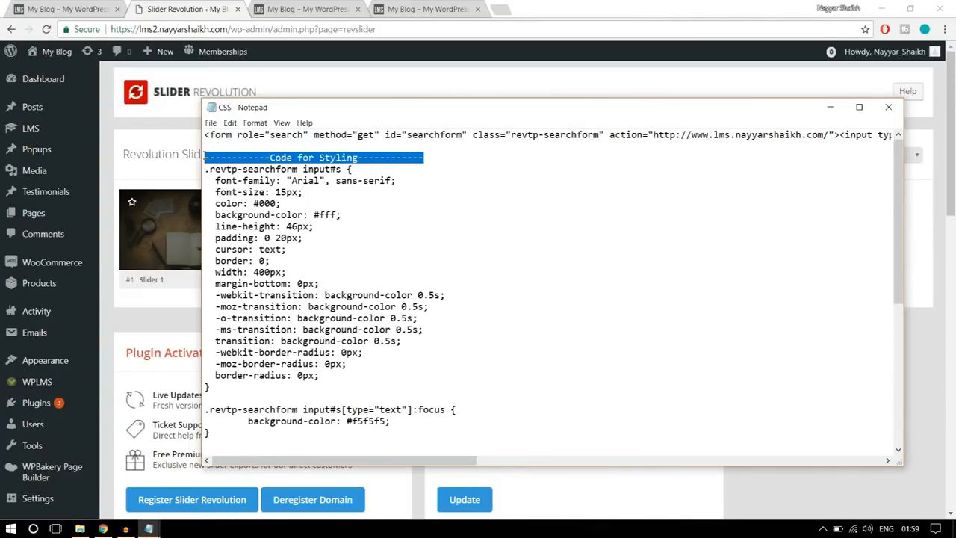
pyautogui.click(309, 177)
pyautogui.moveTo(203, 168); pyautogui.dragTo(355, 475)
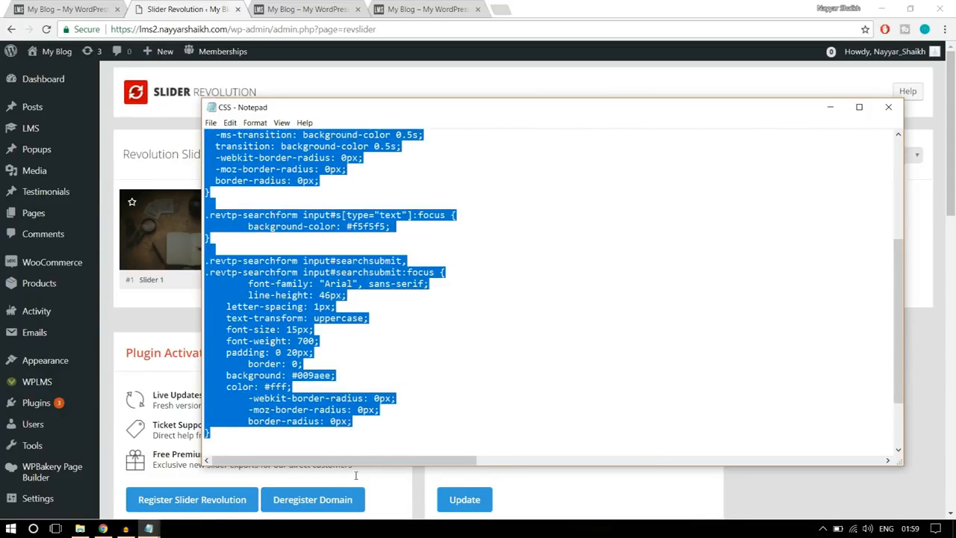
pyautogui.rightClick(285, 337)
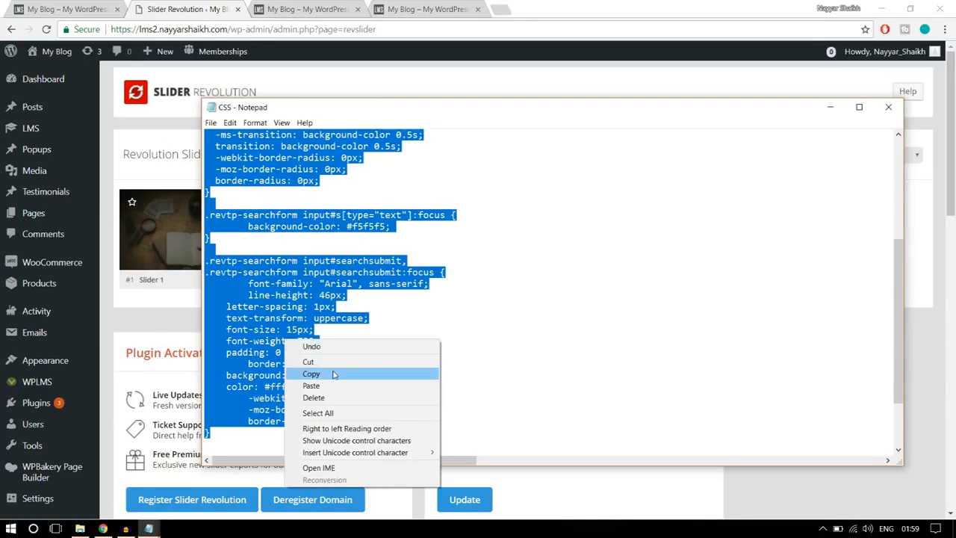
pyautogui.click(334, 373)
# - Back in the browser, open Slider 1 for editing and go to its slider settings
pyautogui.click(181, 127)
pyautogui.scroll(-1, 177, 181)
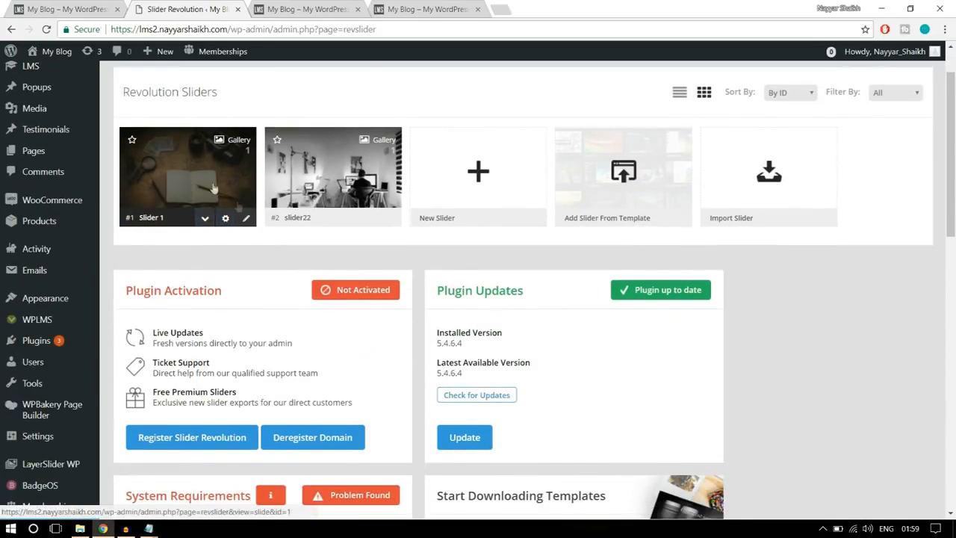
pyautogui.click(246, 220)
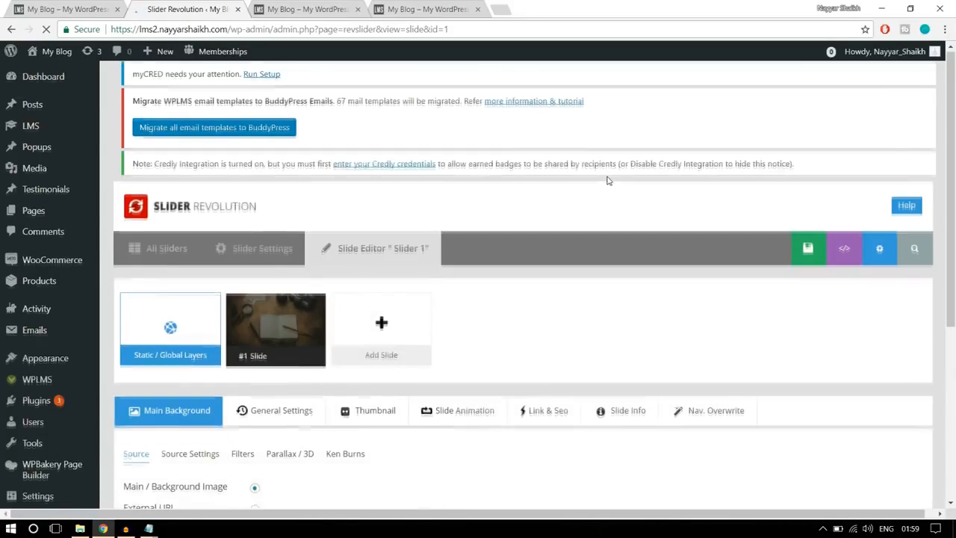
pyautogui.scroll(-7, 609, 180)
pyautogui.scroll(2, 615, 228)
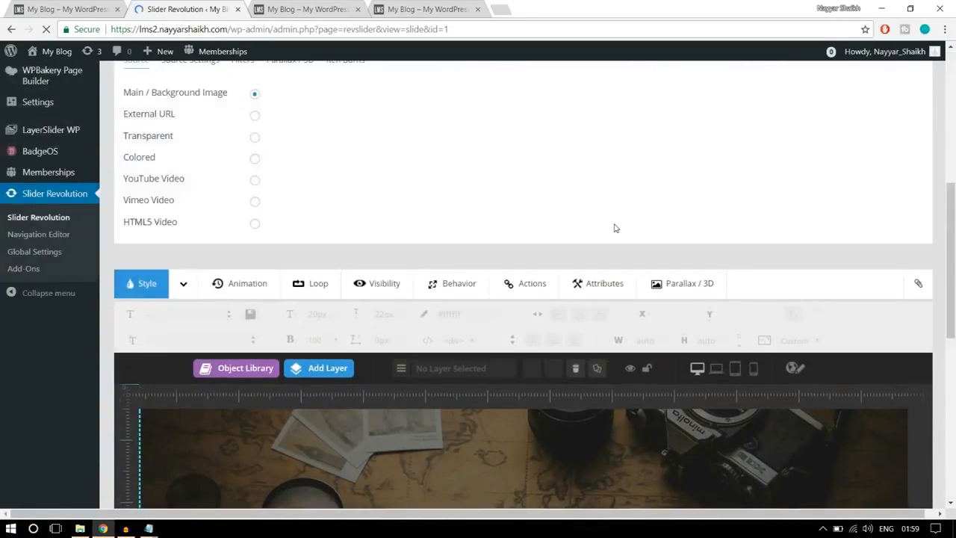
pyautogui.scroll(5, 616, 227)
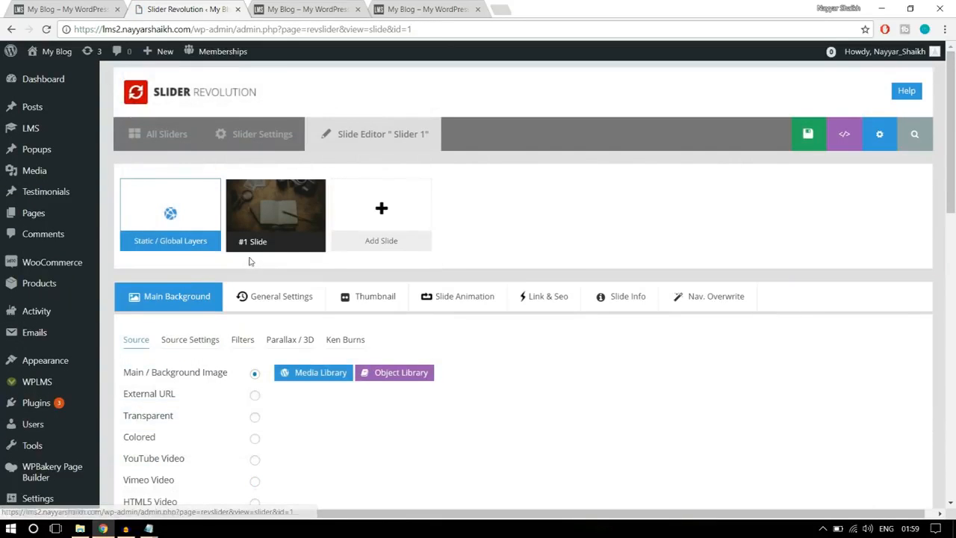
pyautogui.scroll(-5, 927, 224)
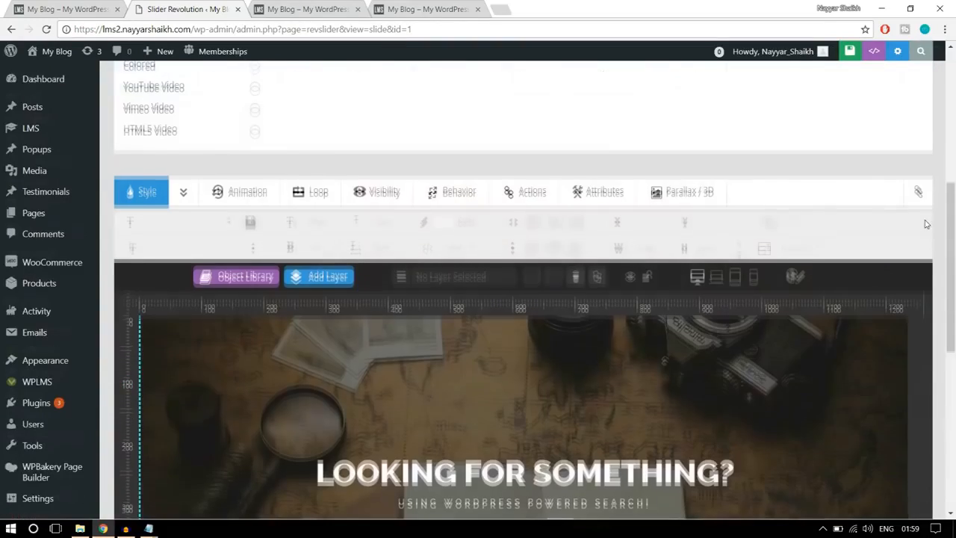
pyautogui.scroll(5, 927, 224)
pyautogui.click(256, 136)
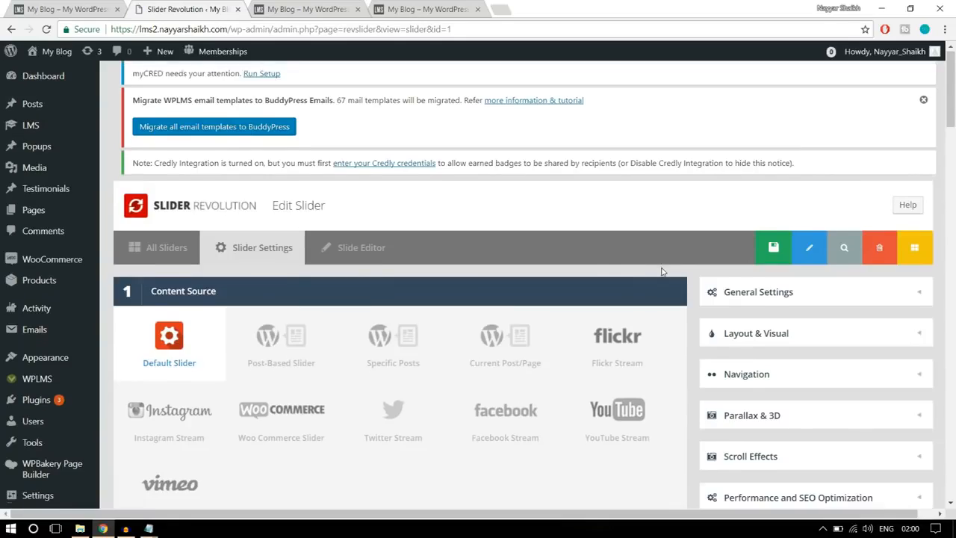
# - Paste the copied search form styling into Slider 1's Custom CSS, compare it with the Notepad source, and save the slider settings
pyautogui.scroll(-15, 675, 268)
pyautogui.scroll(-10, 662, 271)
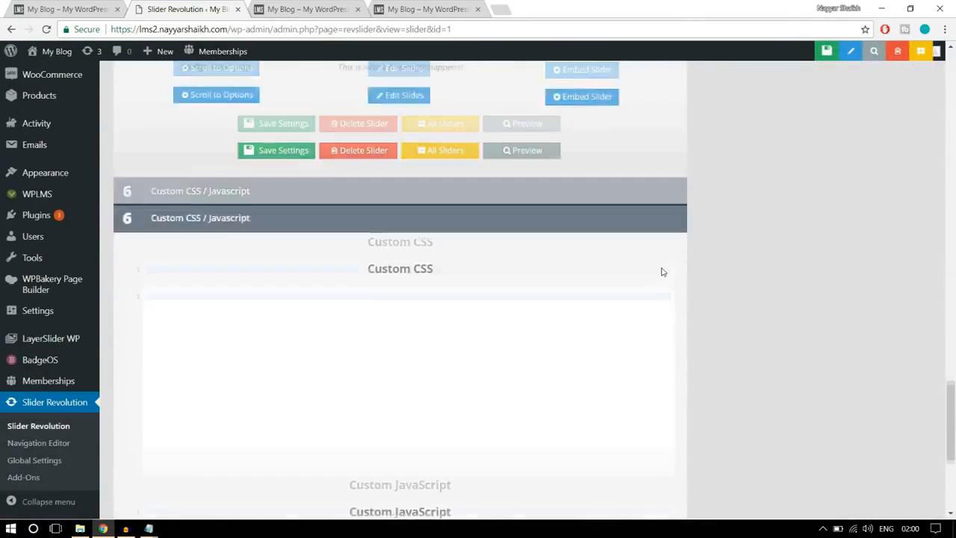
pyautogui.scroll(3, 515, 285)
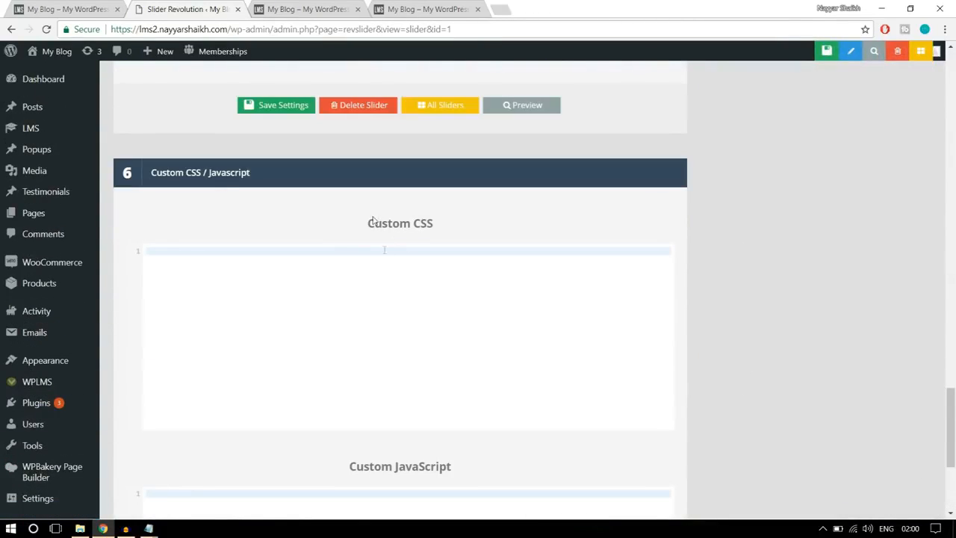
pyautogui.click(222, 269)
pyautogui.hotkey('ctrl', 'v')
pyautogui.scroll(8, 245, 335)
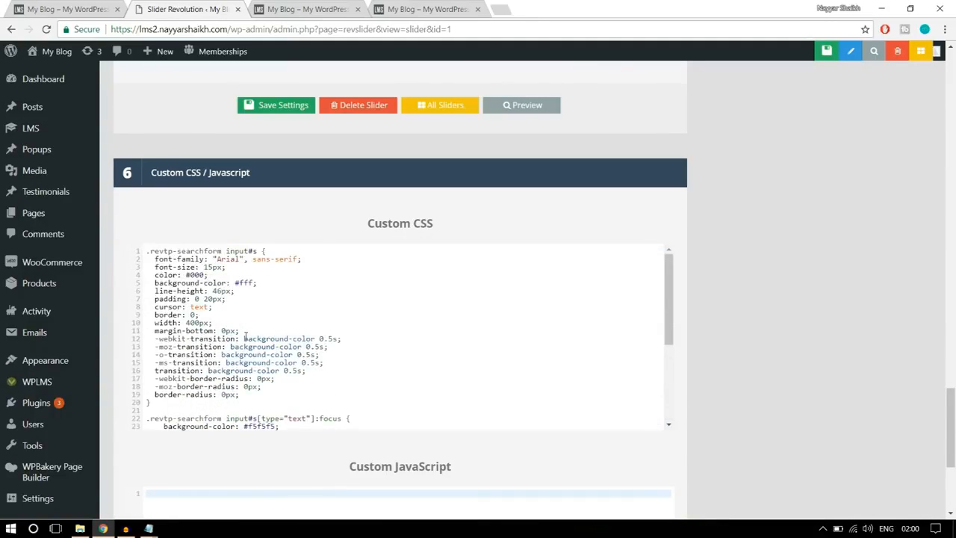
pyautogui.scroll(-5, 299, 337)
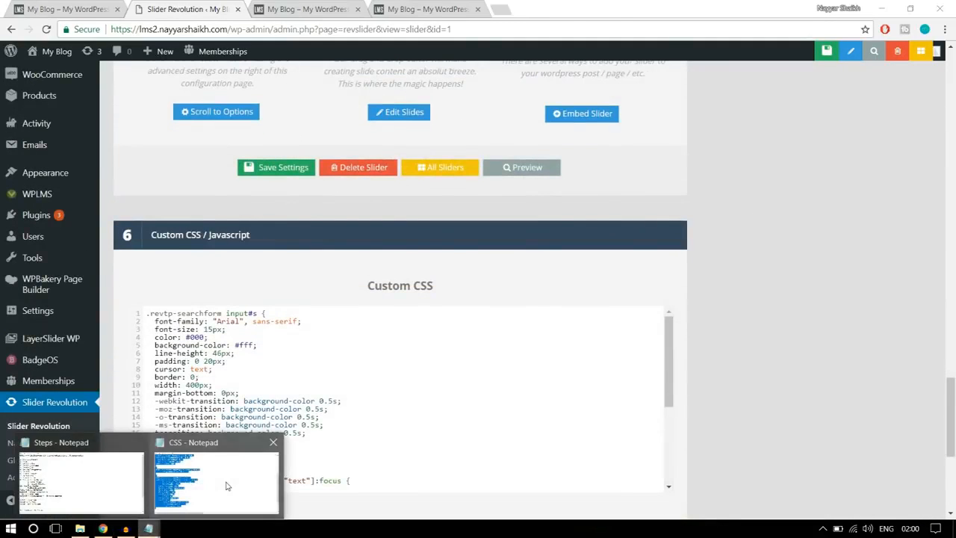
pyautogui.click(210, 482)
pyautogui.scroll(5, 323, 376)
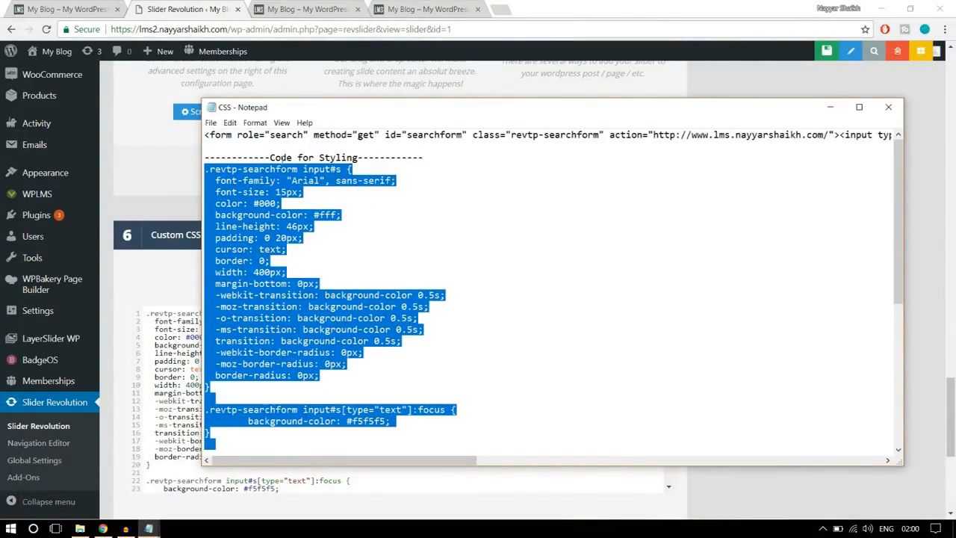
pyautogui.click(103, 528)
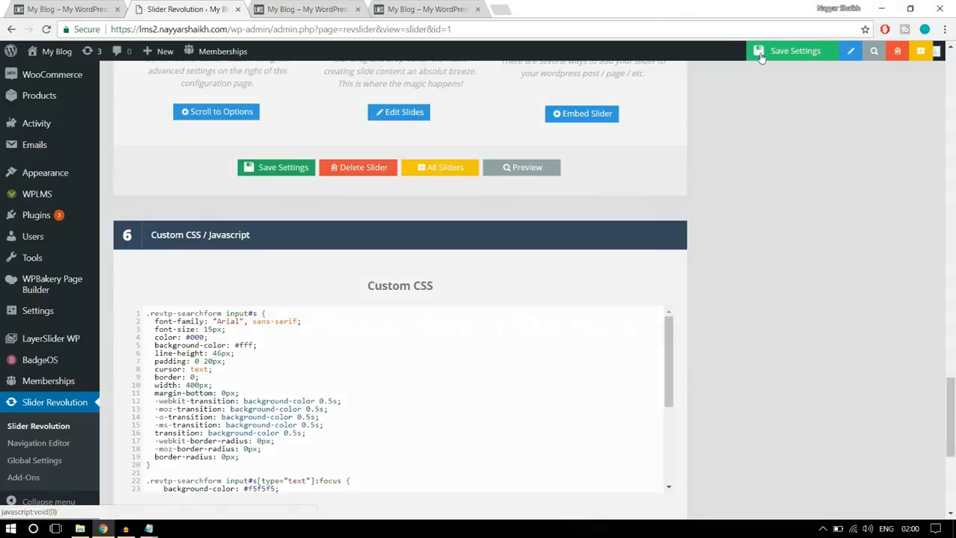
pyautogui.click(758, 57)
# - Reload the live front page and check the styling of the slider's search field and Find button
pyautogui.click(313, 9)
pyautogui.click(314, 30)
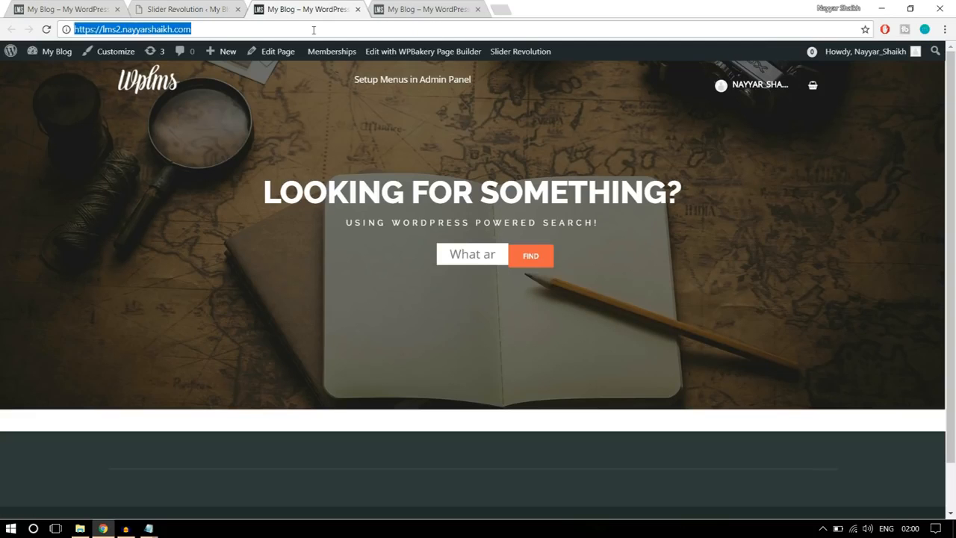
pyautogui.press('Return')
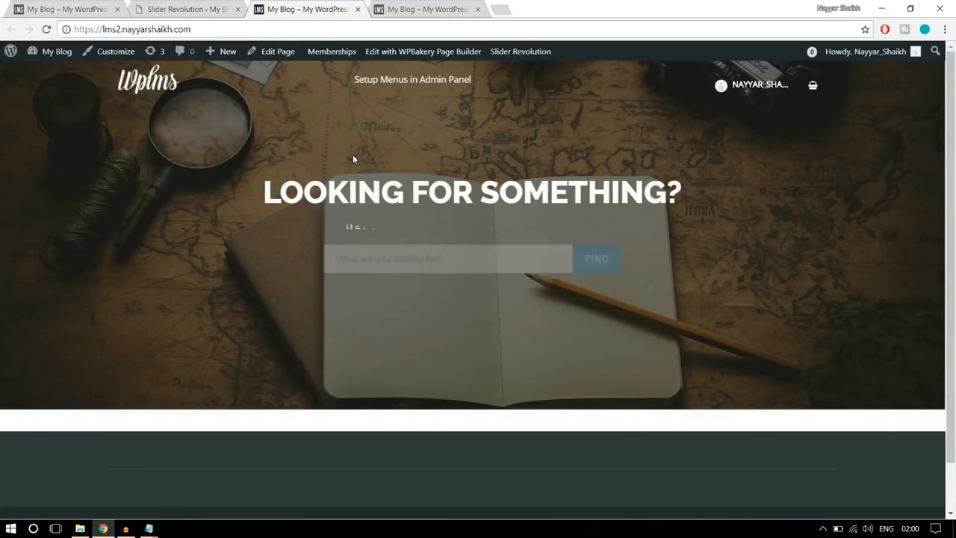
pyautogui.click(497, 254)
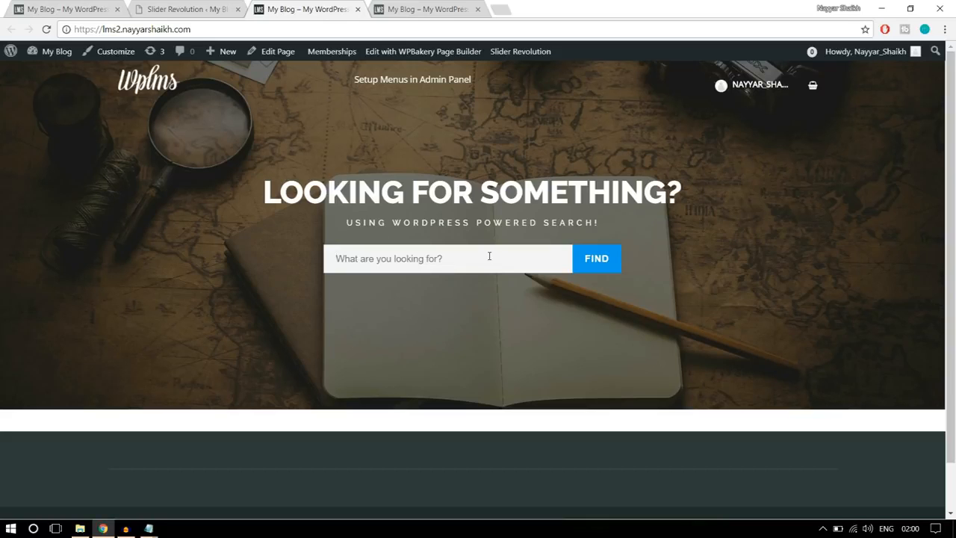
# - Close the Slider Revolution tab and open the Home Page's editor in a new tab placed right after the reference site
pyautogui.click(213, 11)
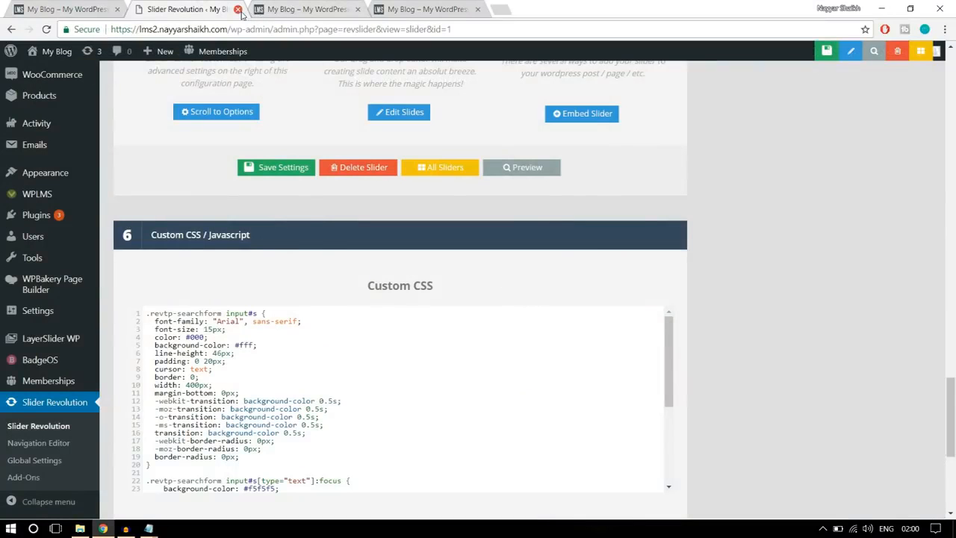
pyautogui.click(237, 10)
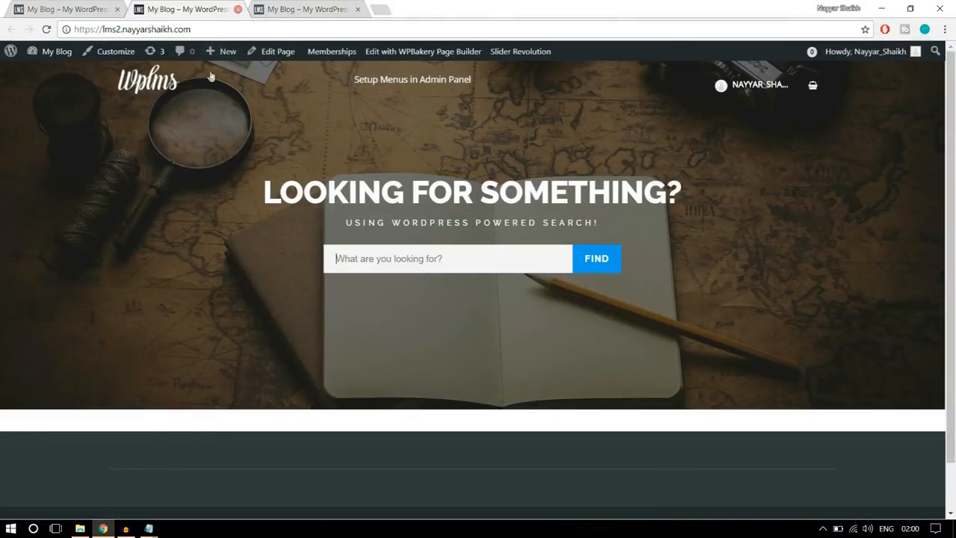
pyautogui.rightClick(275, 57)
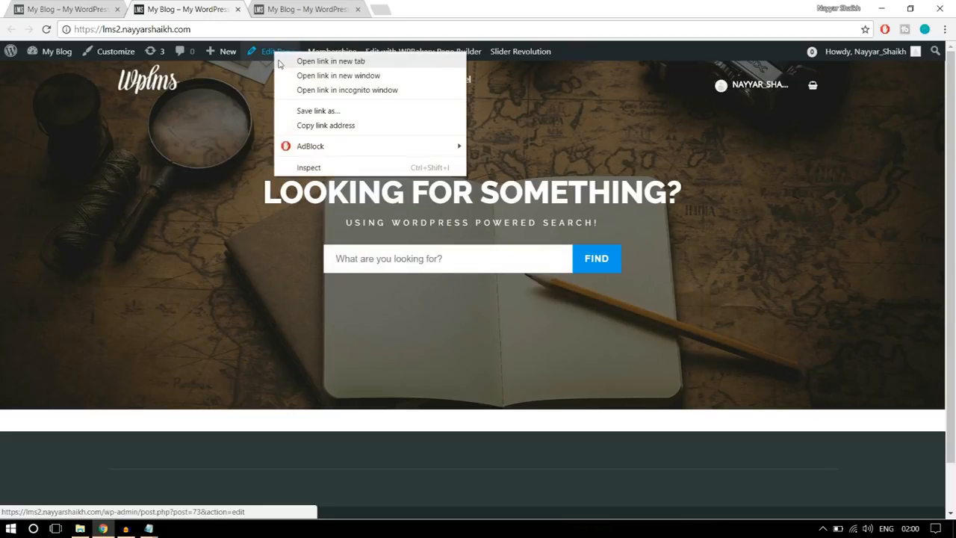
pyautogui.click(288, 62)
pyautogui.moveTo(296, 3); pyautogui.dragTo(199, 6)
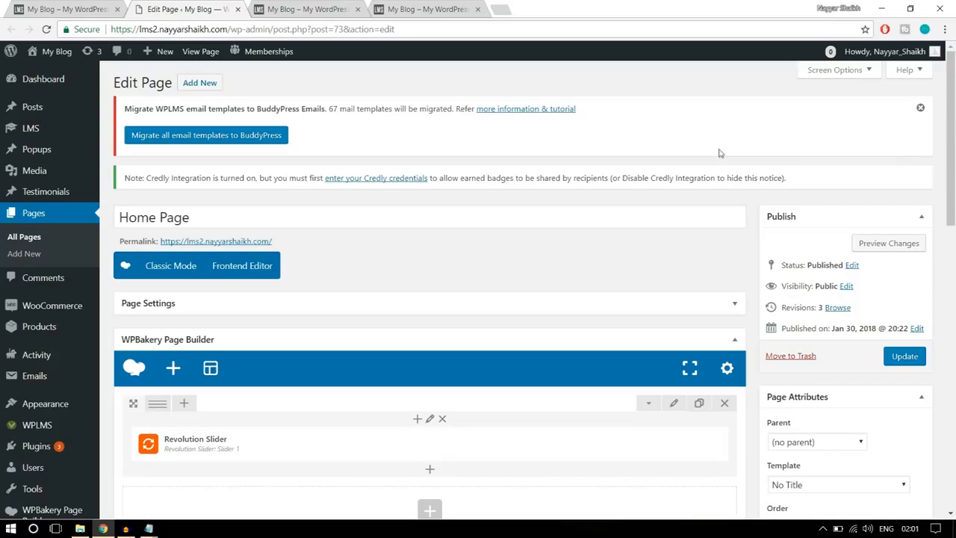
# - Examine the section below the slider on the reference site, and compare it with the rows in the Home Page editor
pyautogui.click(88, 8)
pyautogui.scroll(-3, 844, 329)
pyautogui.scroll(1, 838, 333)
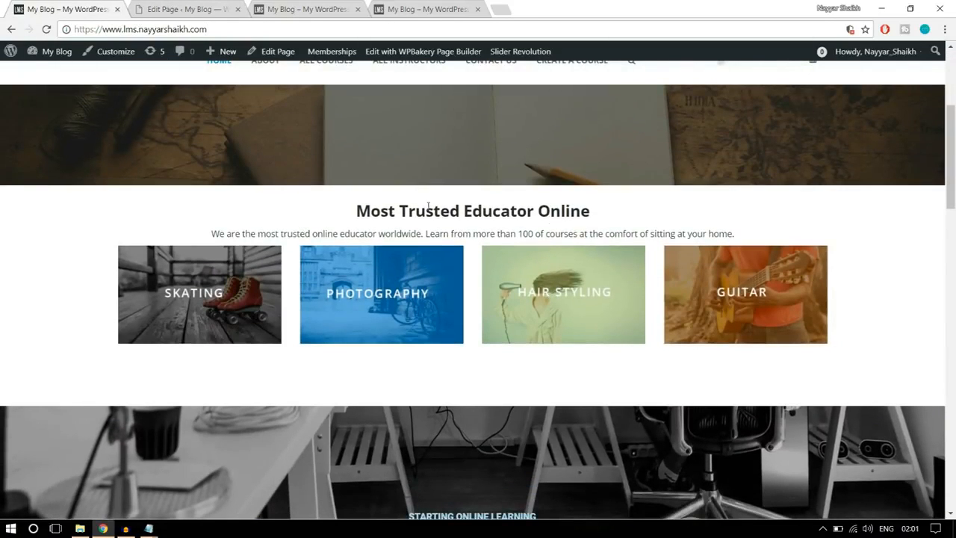
pyautogui.click(200, 7)
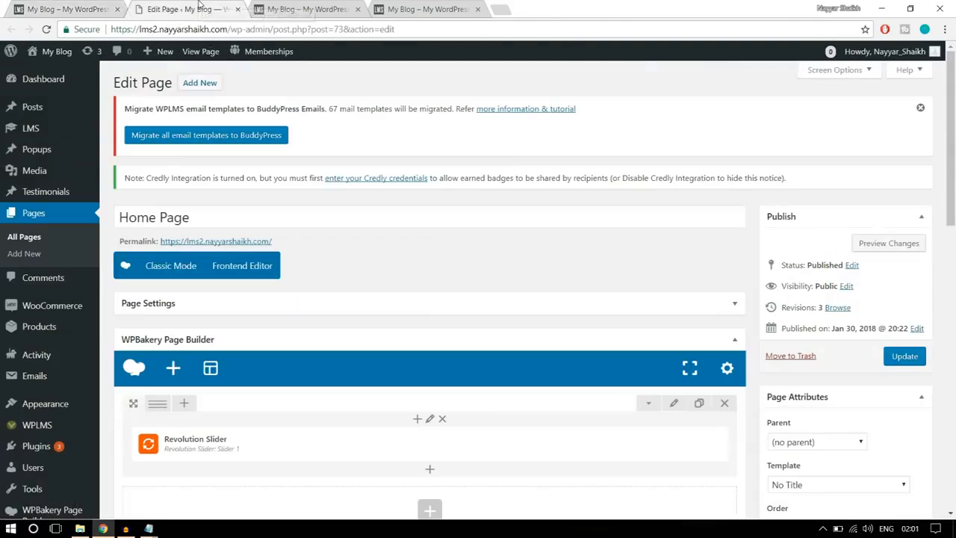
pyautogui.scroll(-4, 513, 261)
pyautogui.scroll(2, 433, 338)
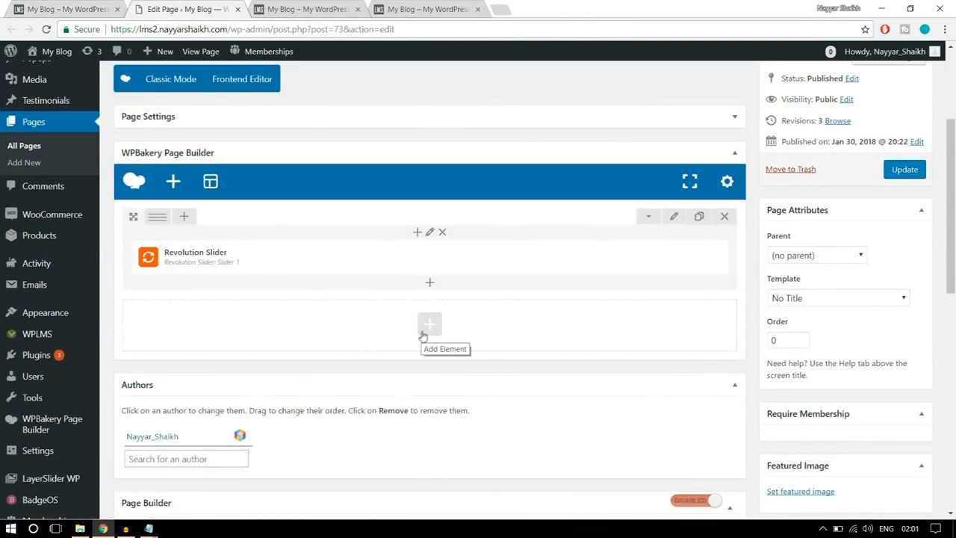
# - Check the reference site's "Most Trusted Educator Online" section and add a Text Block element in a new row below the Revolution Slider
pyautogui.click(431, 326)
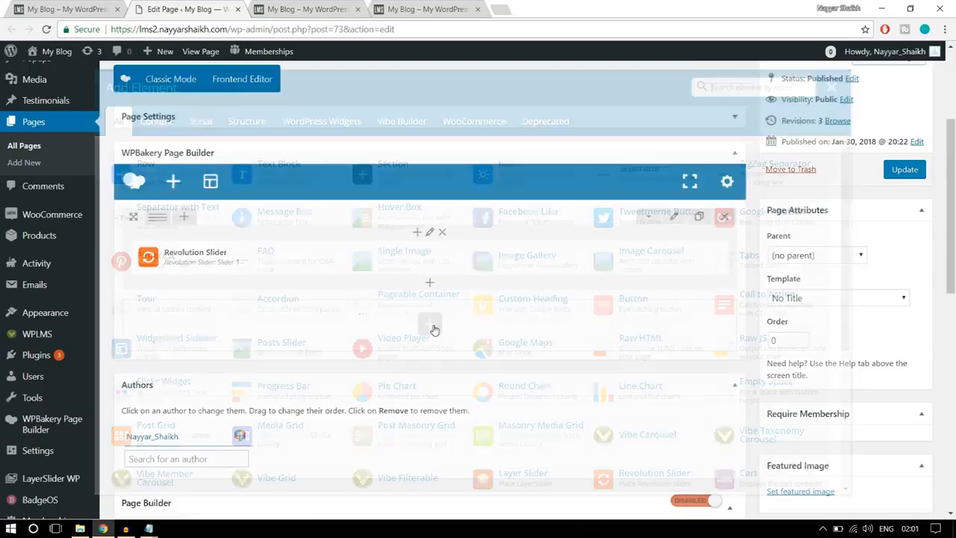
pyautogui.click(97, 4)
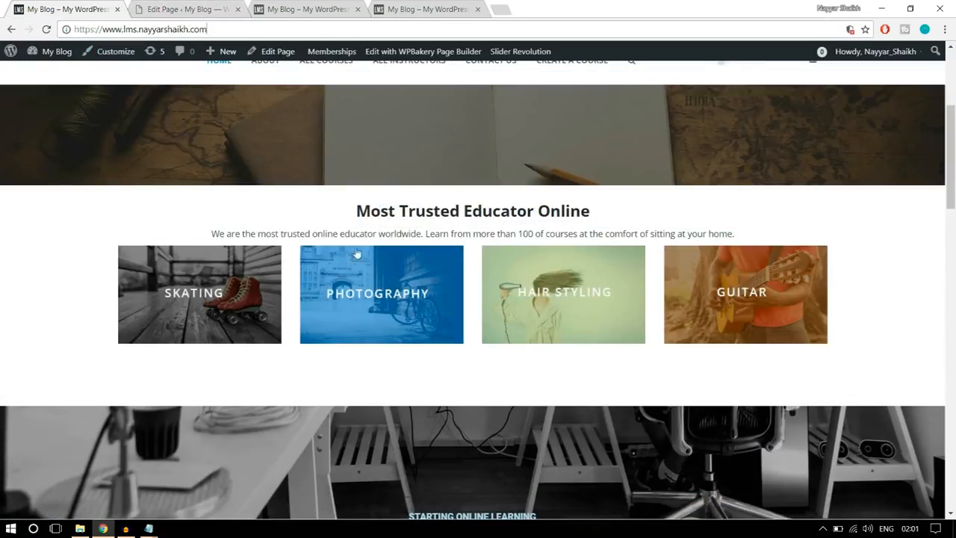
pyautogui.moveTo(355, 211); pyautogui.dragTo(589, 203)
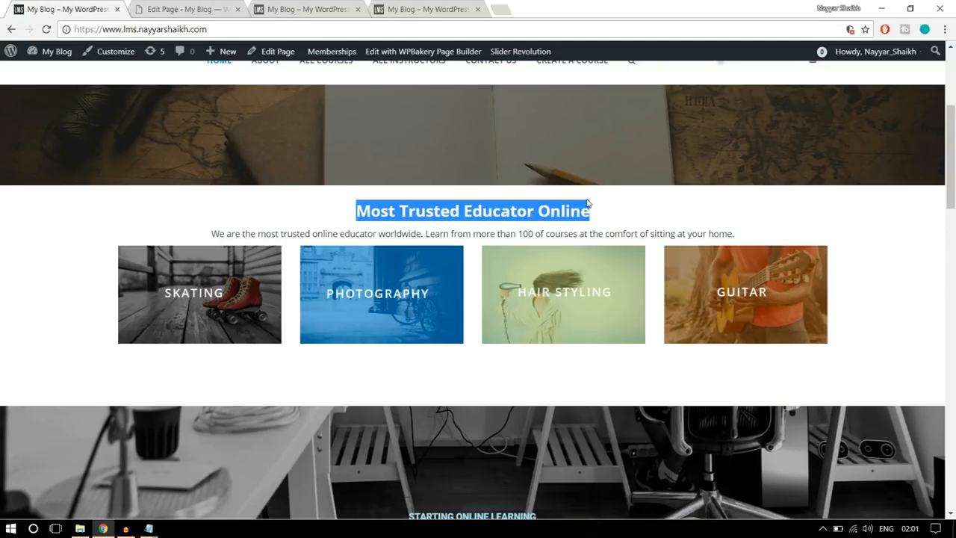
pyautogui.click(601, 210)
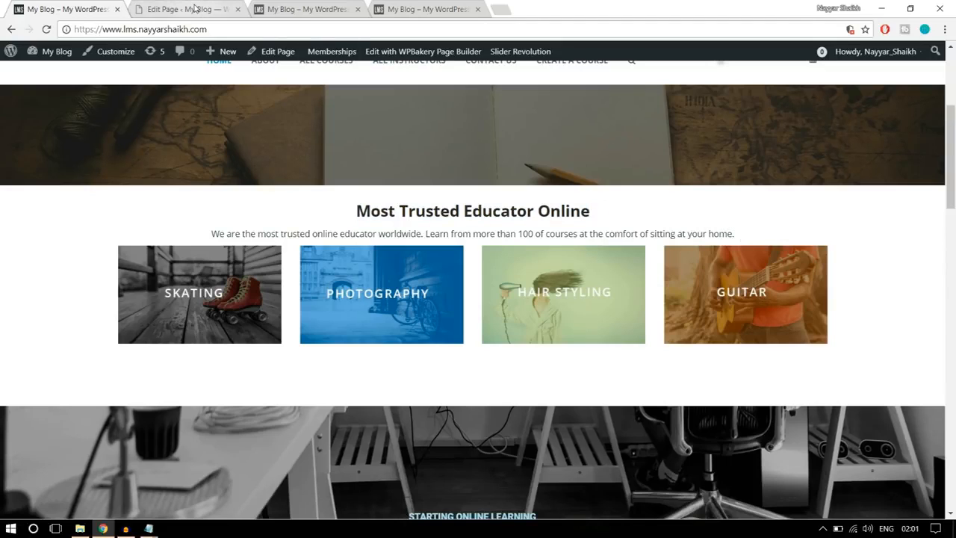
pyautogui.moveTo(352, 215); pyautogui.dragTo(742, 220)
pyautogui.scroll(-4, 862, 299)
pyautogui.scroll(-2, 865, 305)
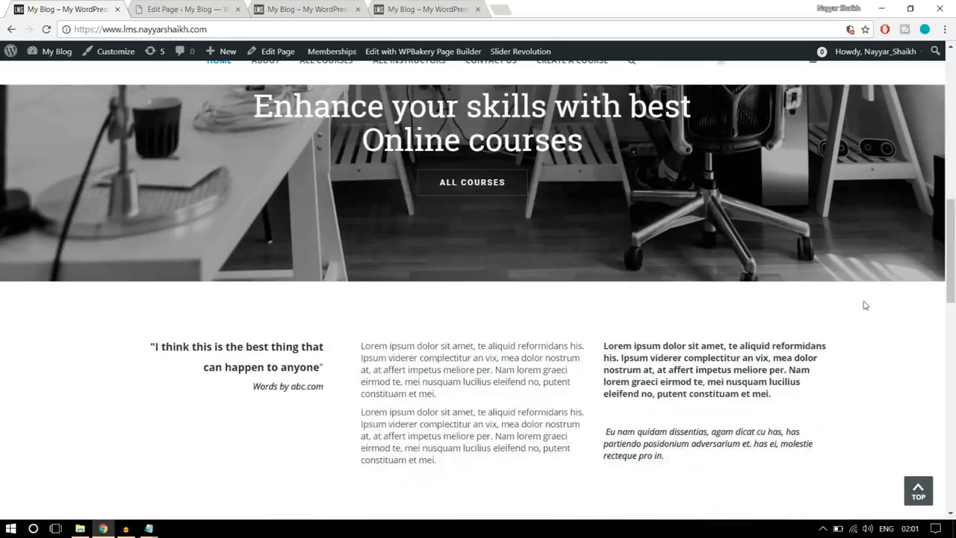
pyautogui.scroll(7, 865, 304)
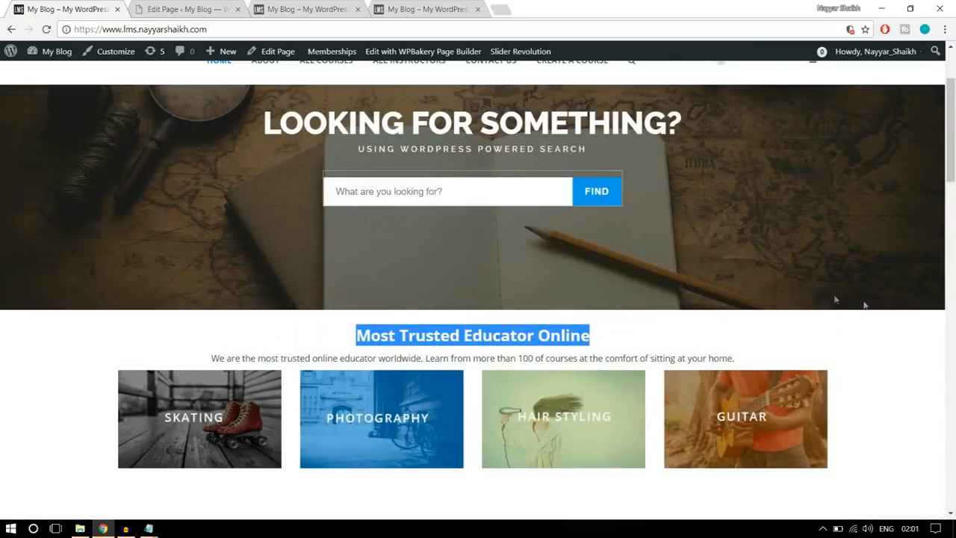
pyautogui.click(175, 6)
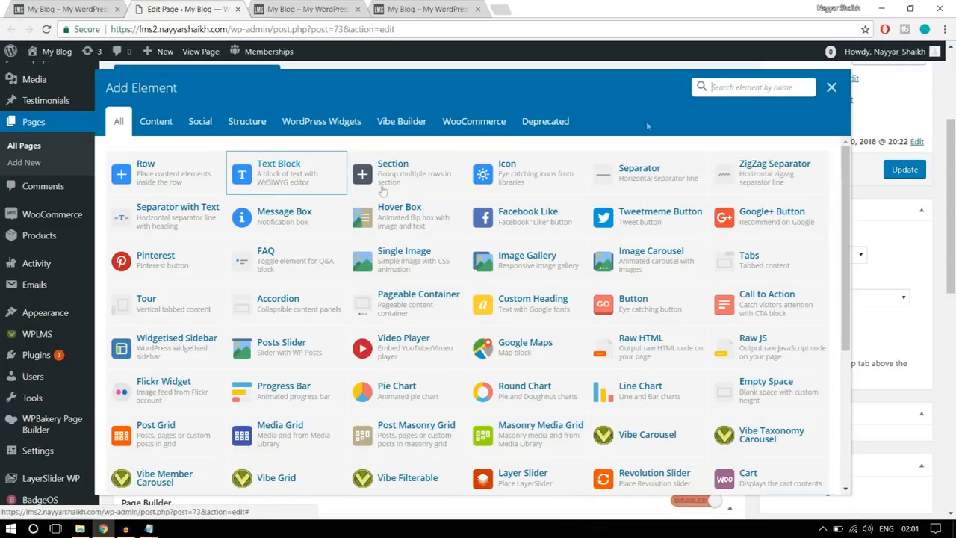
pyautogui.click(711, 89)
pyautogui.write('text')
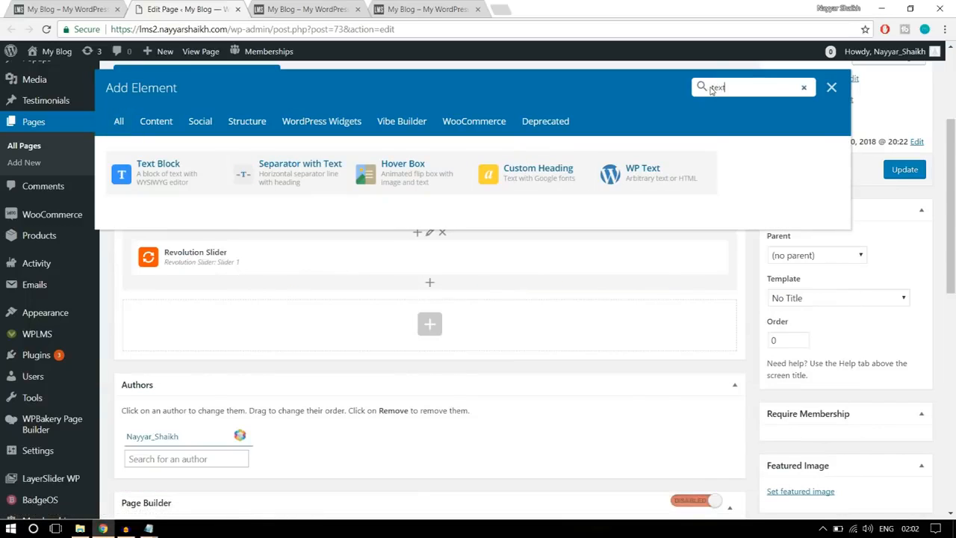
pyautogui.click(149, 179)
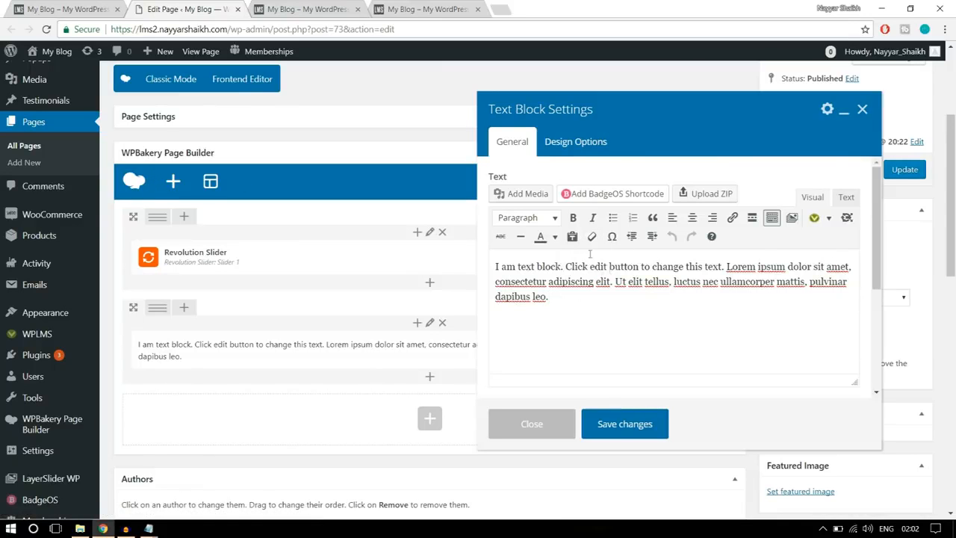
# - Replace the text block's placeholder with the "Most Trusted Educator Online" heading and the paragraph below it, copied from the reference site
pyautogui.moveTo(580, 295); pyautogui.dragTo(491, 265)
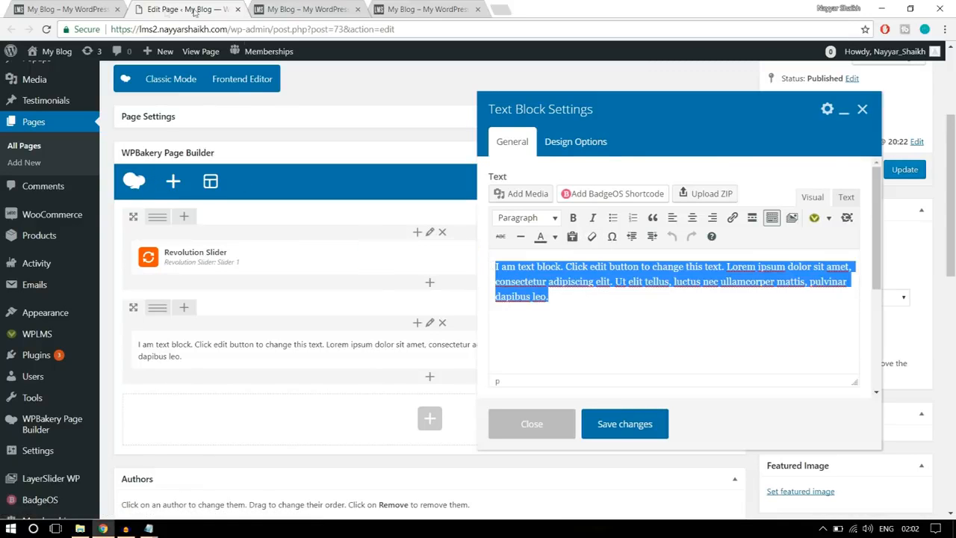
pyautogui.click(84, 6)
pyautogui.click(753, 351)
pyautogui.moveTo(748, 367); pyautogui.dragTo(317, 334)
pyautogui.hotkey('ctrl', 'c')
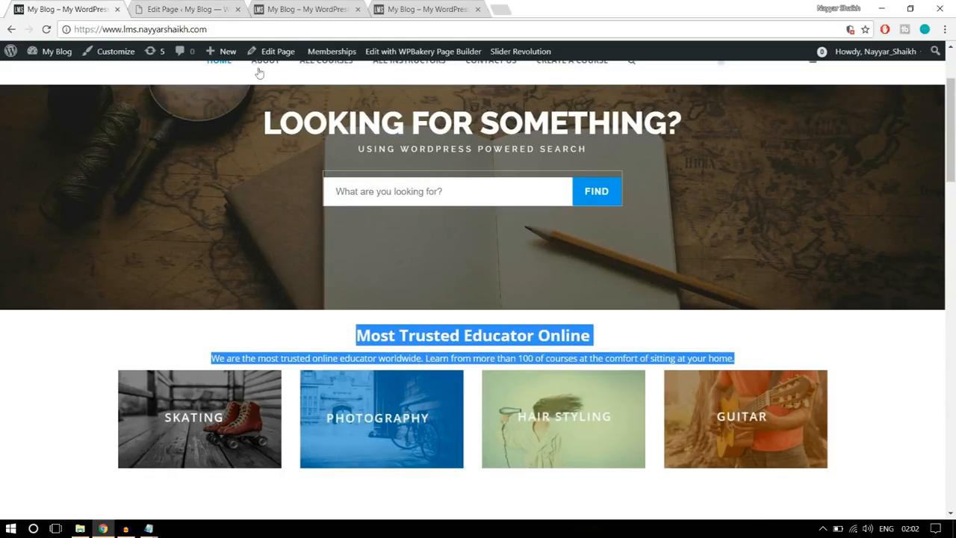
pyautogui.click(224, 8)
pyautogui.press('Right')
pyautogui.moveTo(592, 301); pyautogui.dragTo(432, 222)
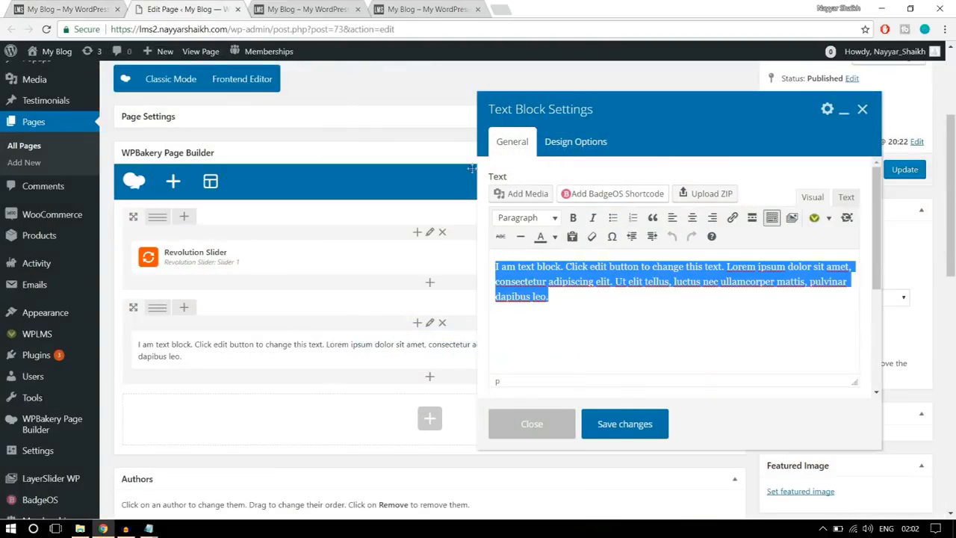
pyautogui.hotkey('ctrl', 'v')
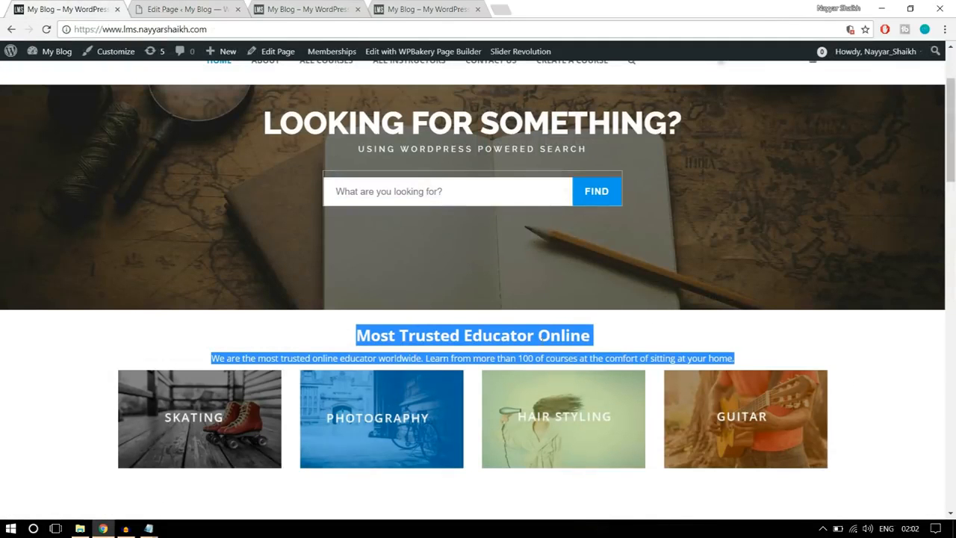
pyautogui.click(204, 6)
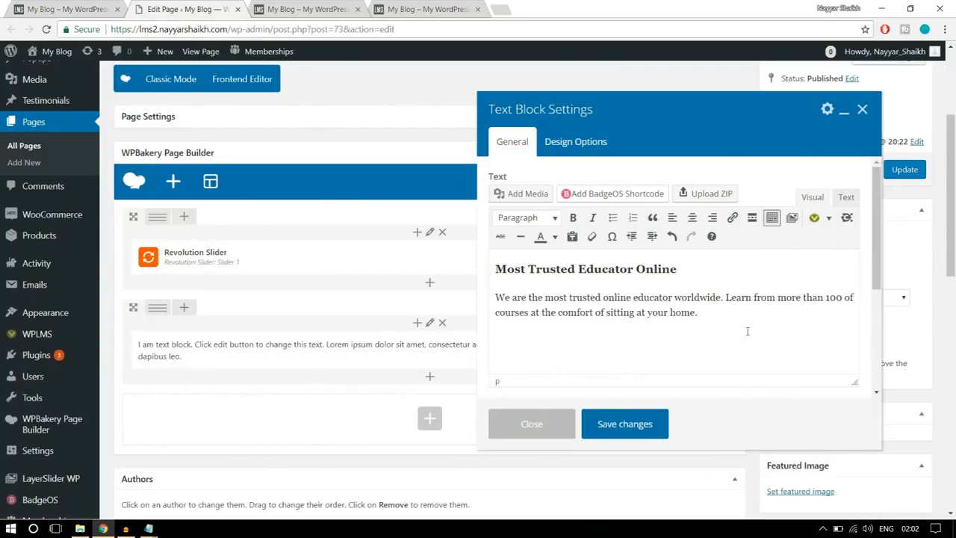
# - Center the heading and paragraph in the text block, compare them with the reference site, and save the changes
pyautogui.moveTo(655, 308); pyautogui.dragTo(627, 267)
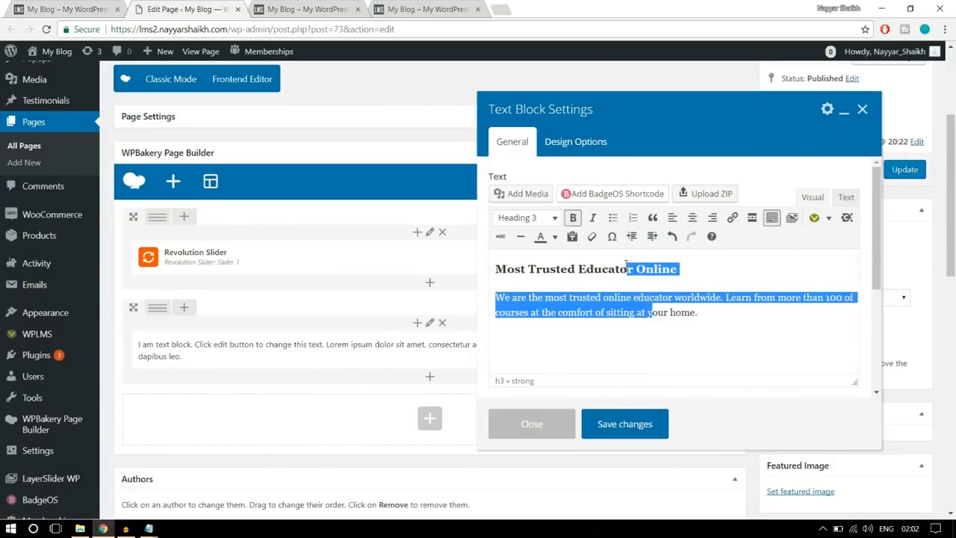
pyautogui.click(693, 220)
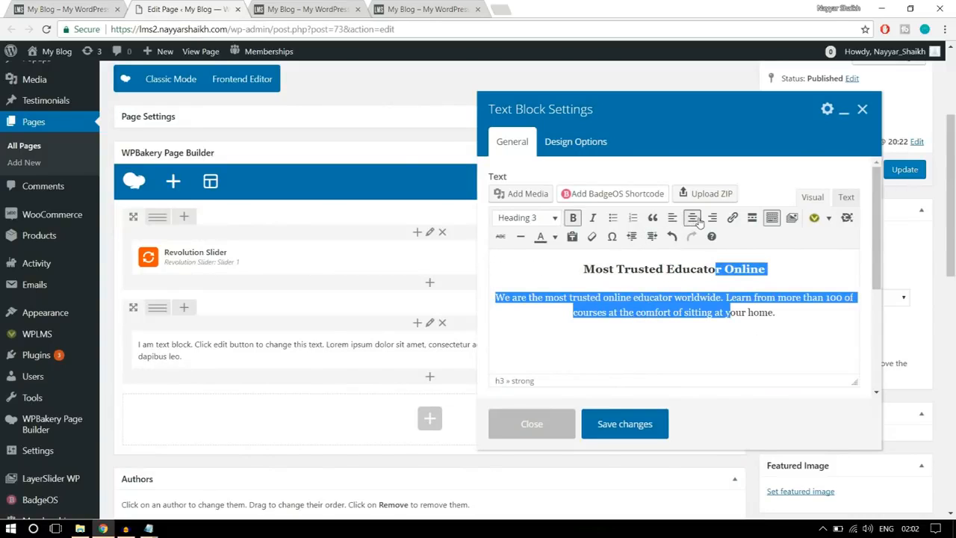
pyautogui.click(723, 323)
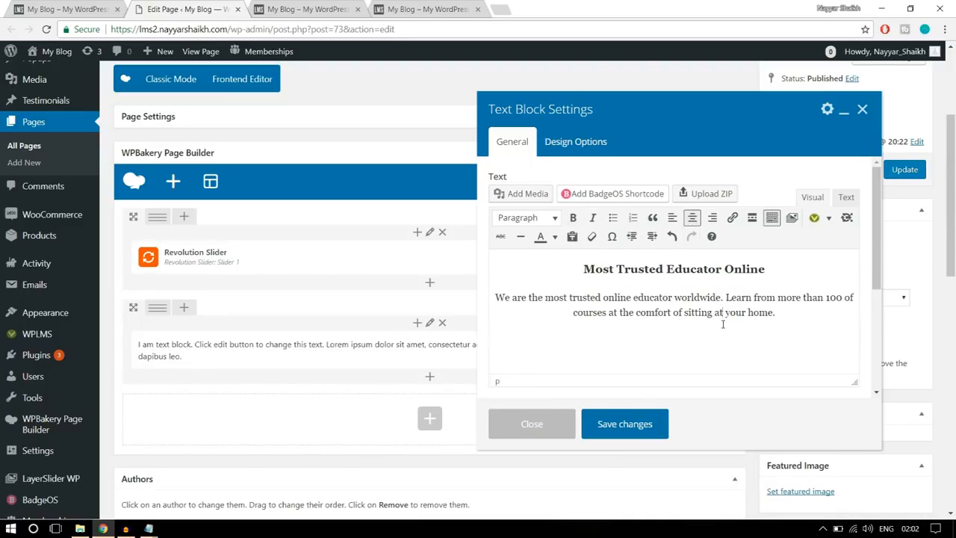
pyautogui.click(84, 11)
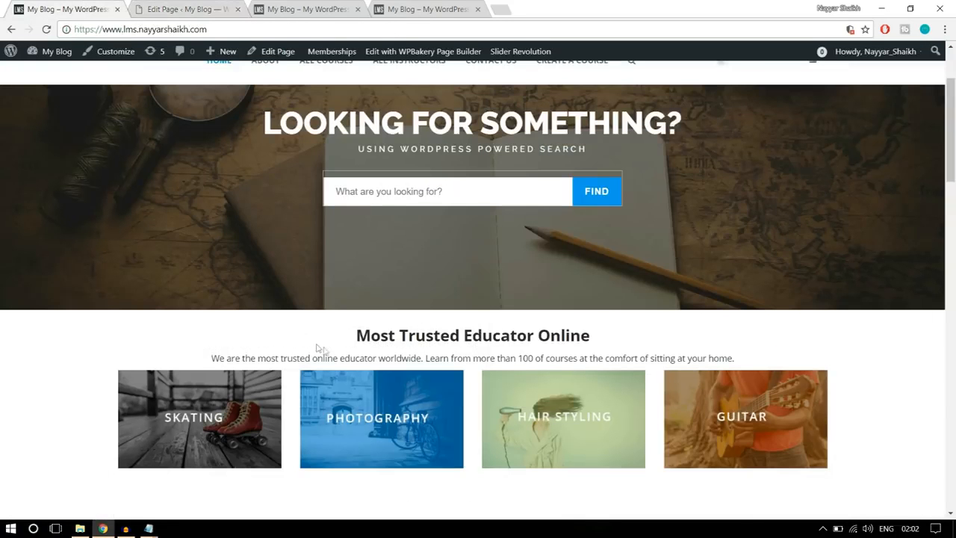
pyautogui.scroll(-1, 754, 367)
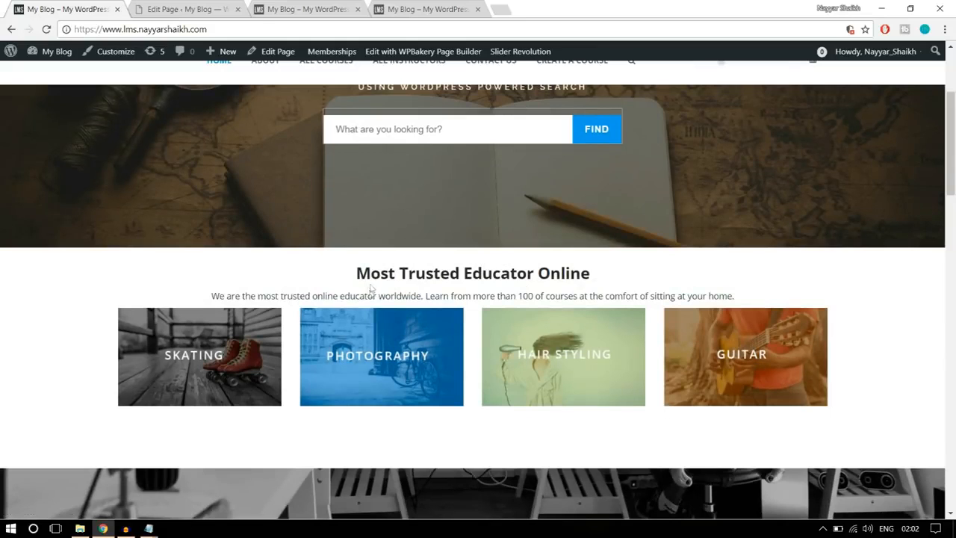
pyautogui.click(168, 6)
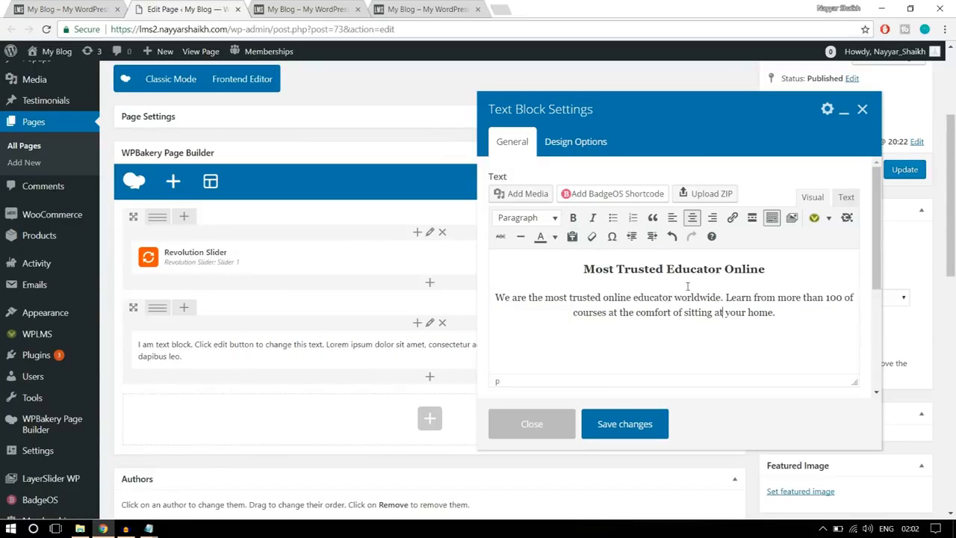
pyautogui.click(625, 423)
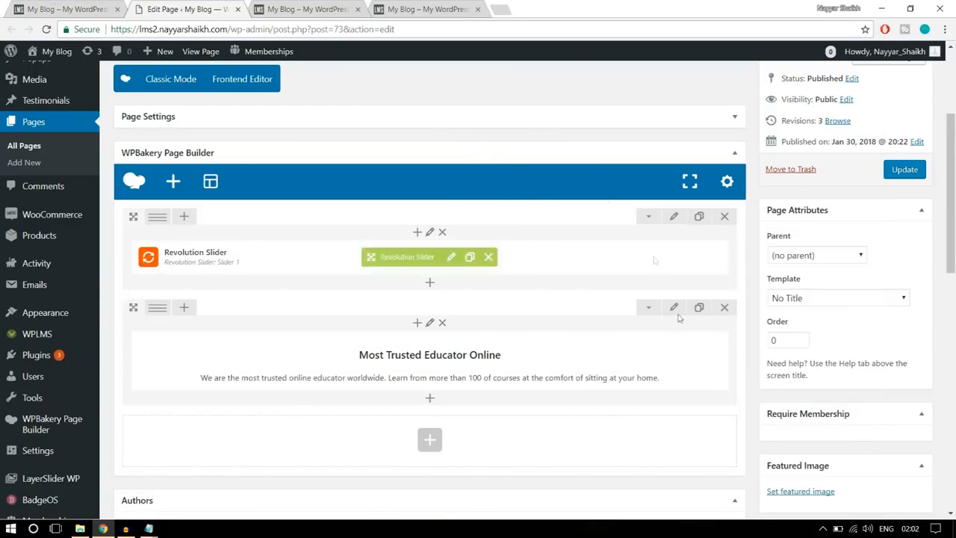
# - Check the spacing around the heading text on the reference site, and open the new text block's Design Options
pyautogui.click(81, 8)
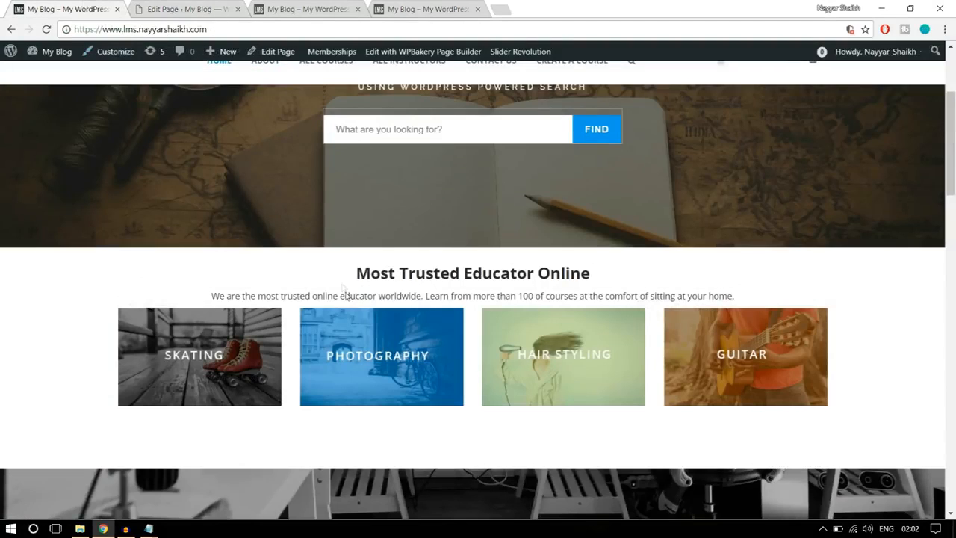
pyautogui.moveTo(354, 274); pyautogui.dragTo(757, 304)
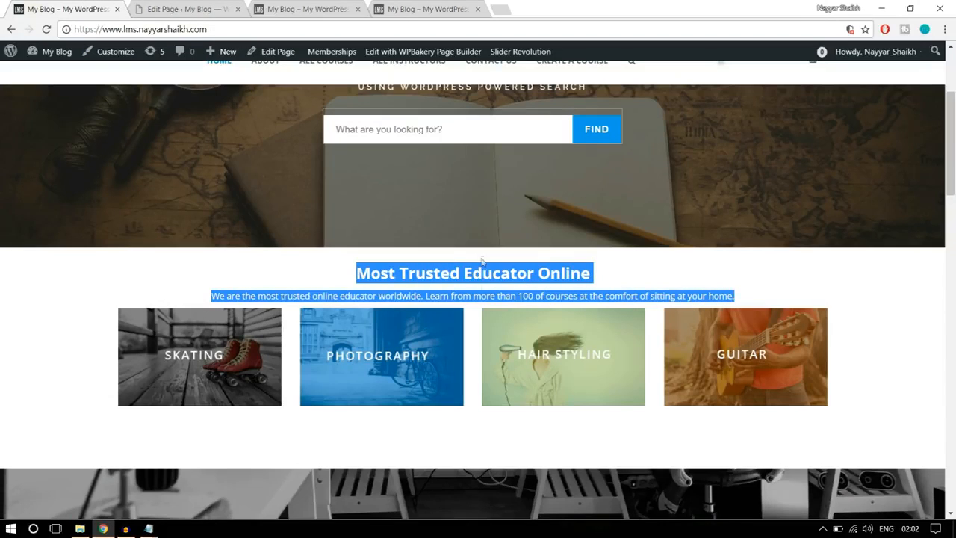
pyautogui.click(187, 9)
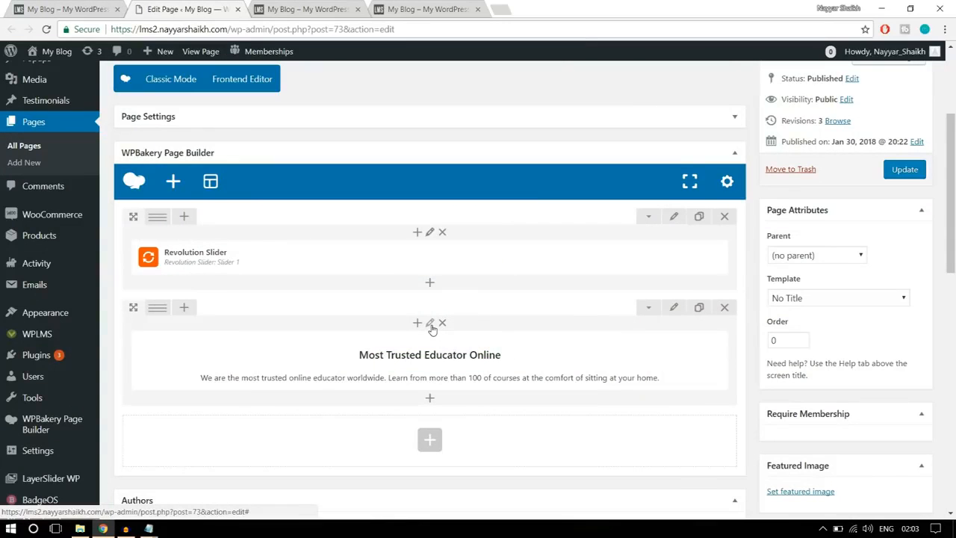
pyautogui.click(441, 361)
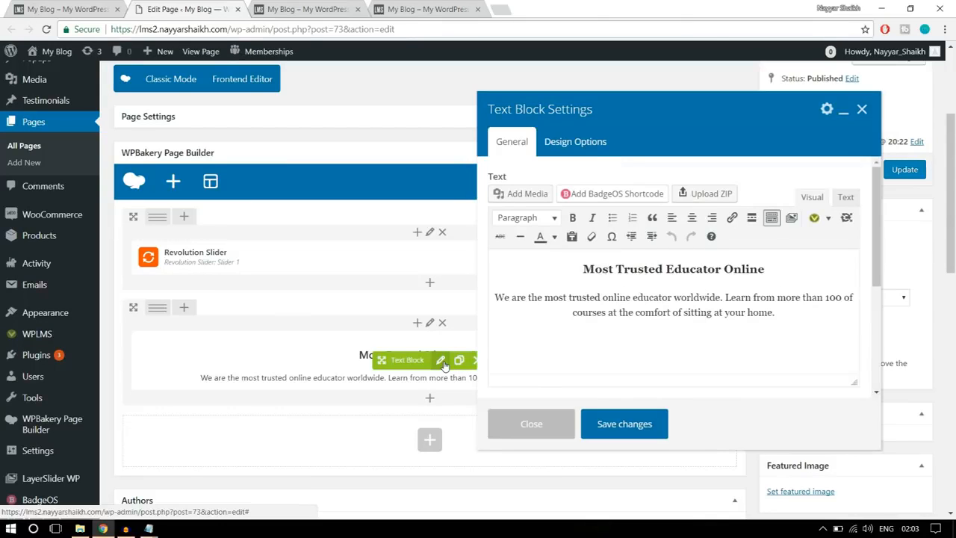
pyautogui.click(572, 144)
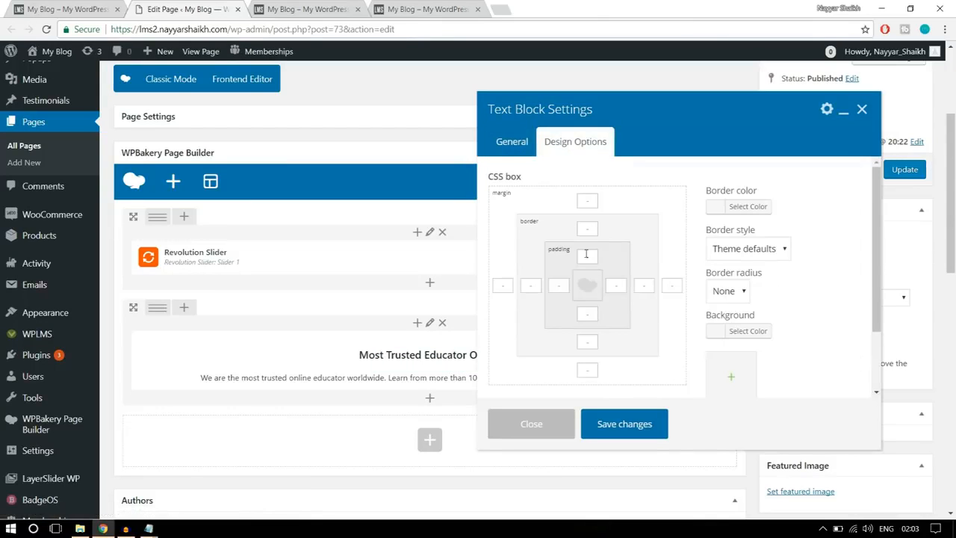
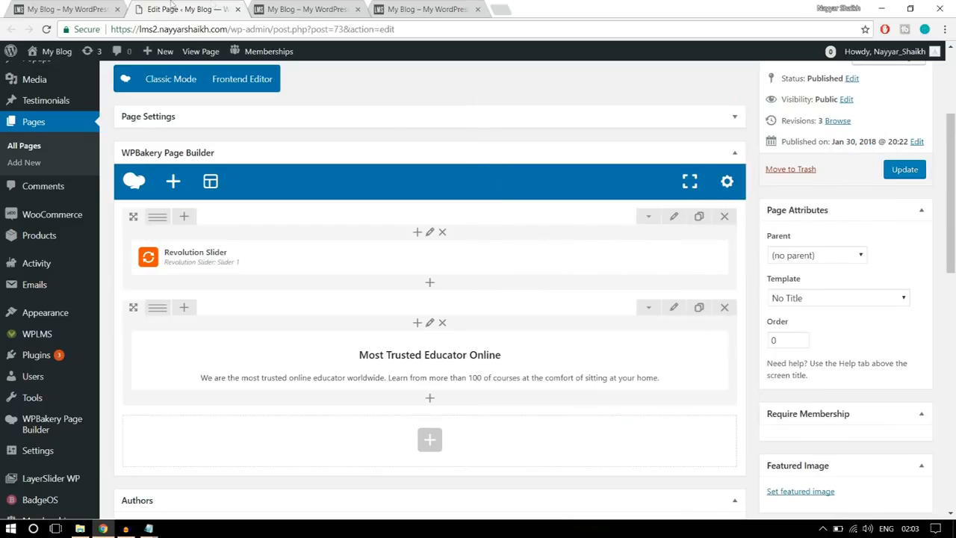
# - Check the banner images on the reference site and add a Single Image element in a new row below the text block
pyautogui.click(105, 11)
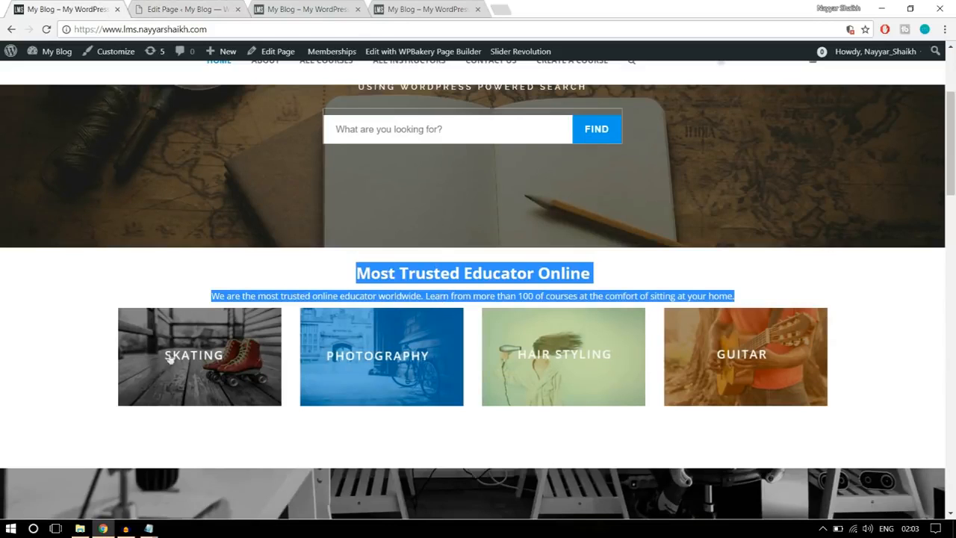
pyautogui.click(181, 9)
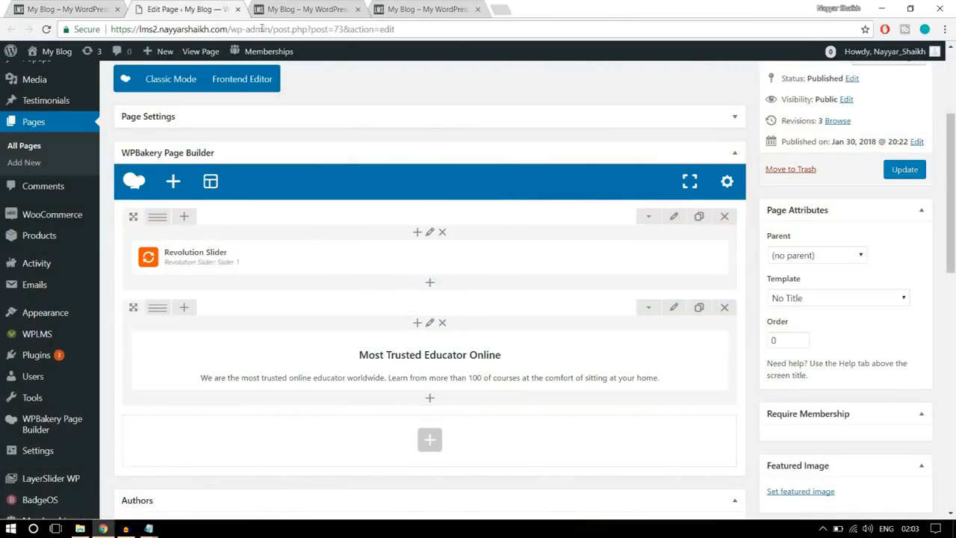
pyautogui.scroll(-2, 437, 350)
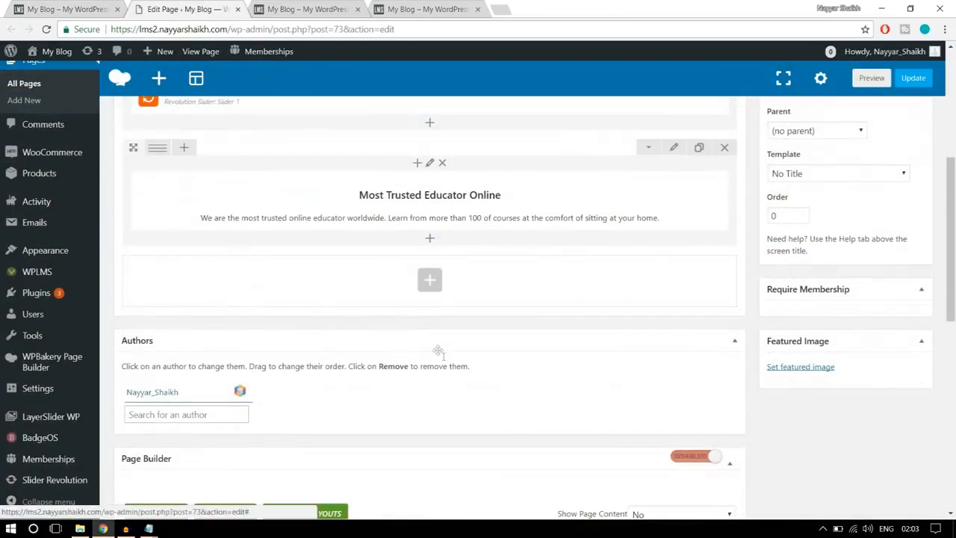
pyautogui.click(431, 282)
pyautogui.write('imag')
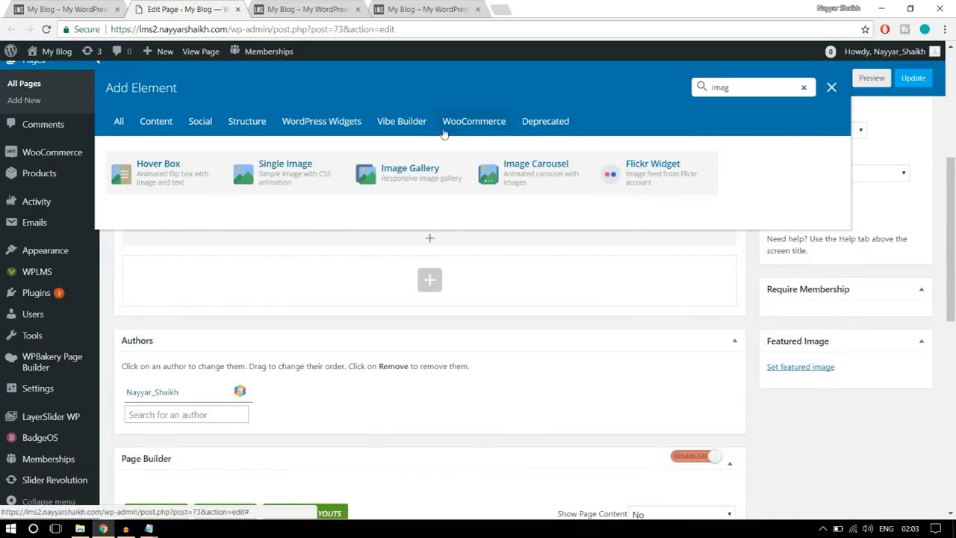
pyautogui.click(298, 184)
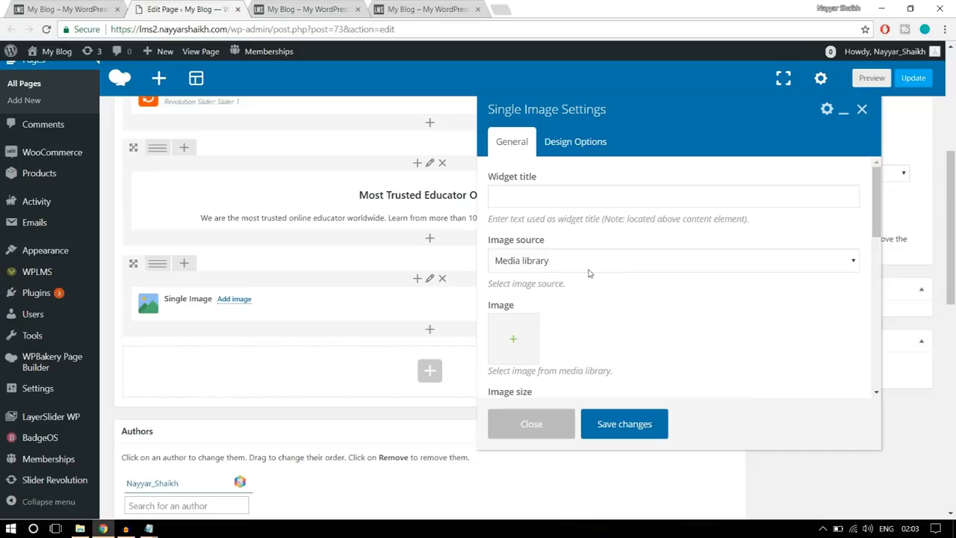
# - Upload banner1-1 from the WPLMS Images folder and set it as the Single Image element's picture
pyautogui.scroll(-1, 683, 284)
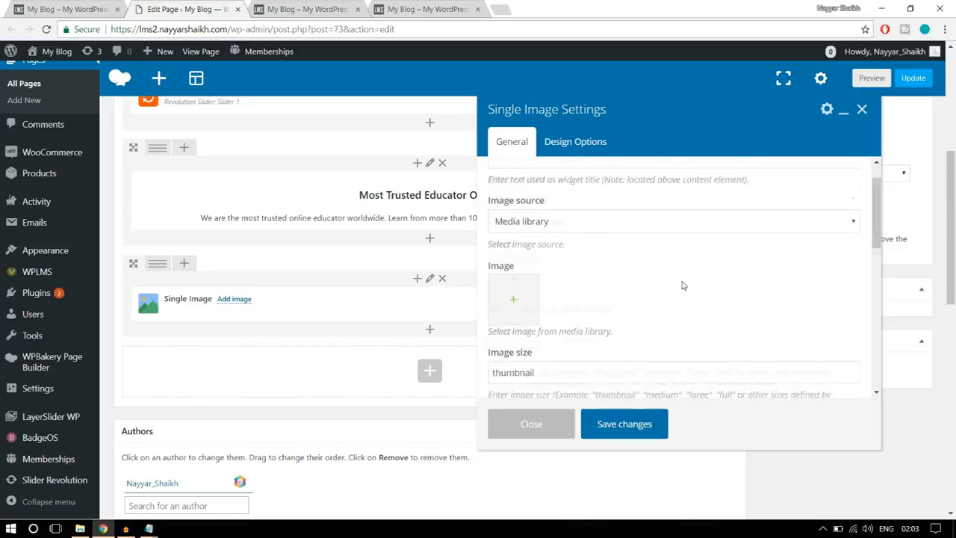
pyautogui.click(514, 281)
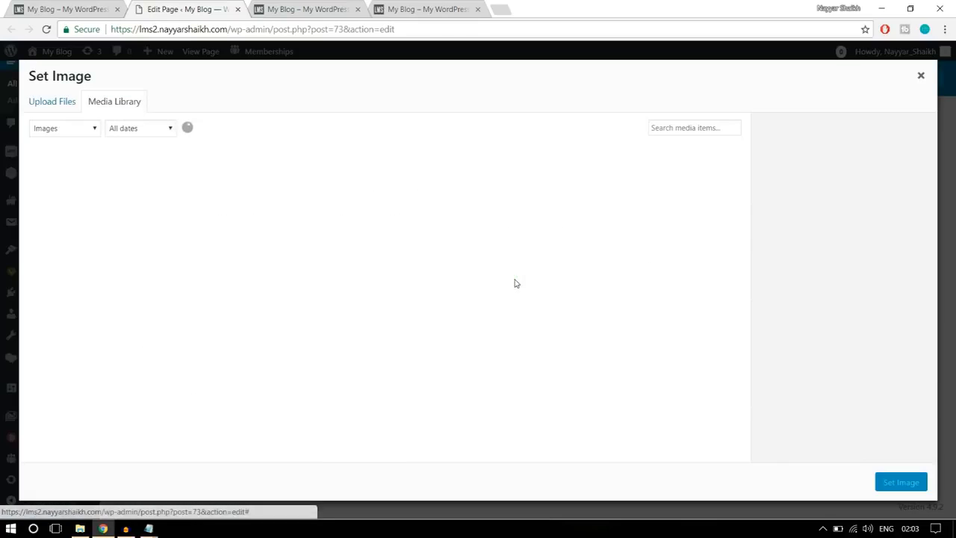
pyautogui.click(75, 107)
pyautogui.click(507, 292)
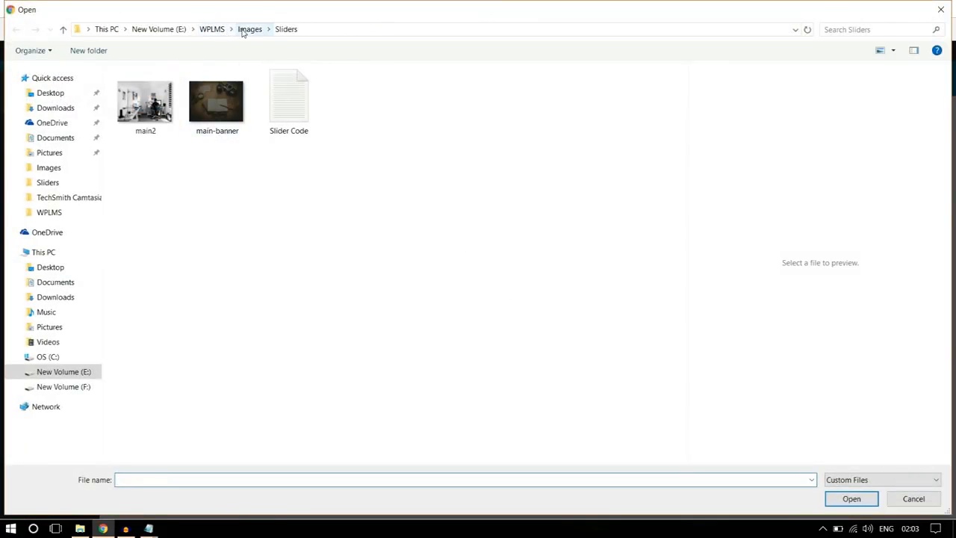
pyautogui.click(251, 29)
pyautogui.click(213, 119)
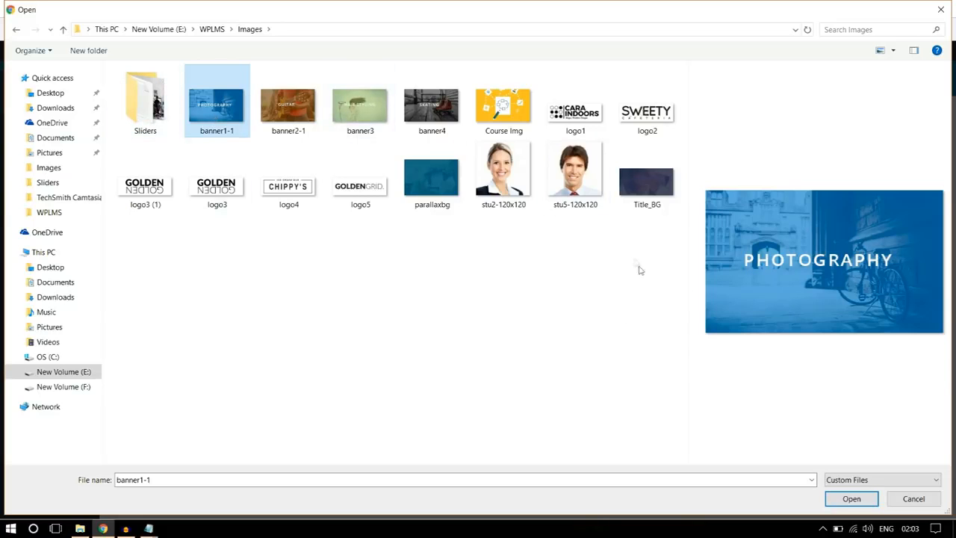
pyautogui.click(852, 499)
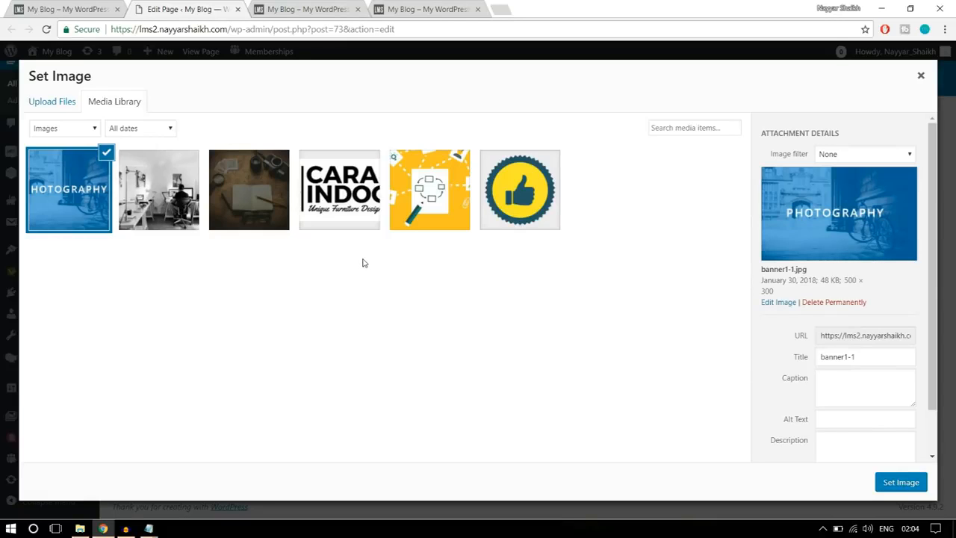
pyautogui.click(901, 484)
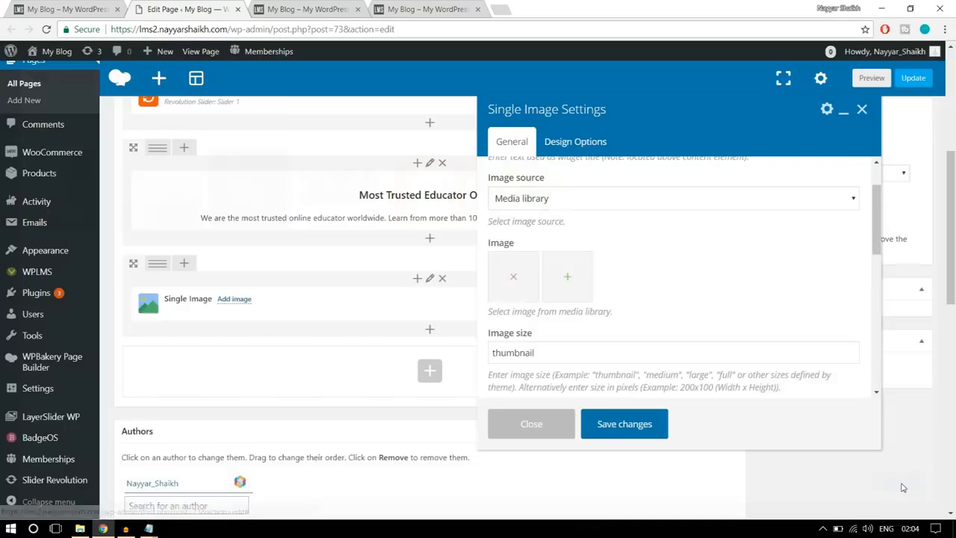
# - Set the image size to full and the image alignment to Center
pyautogui.scroll(-1, 659, 331)
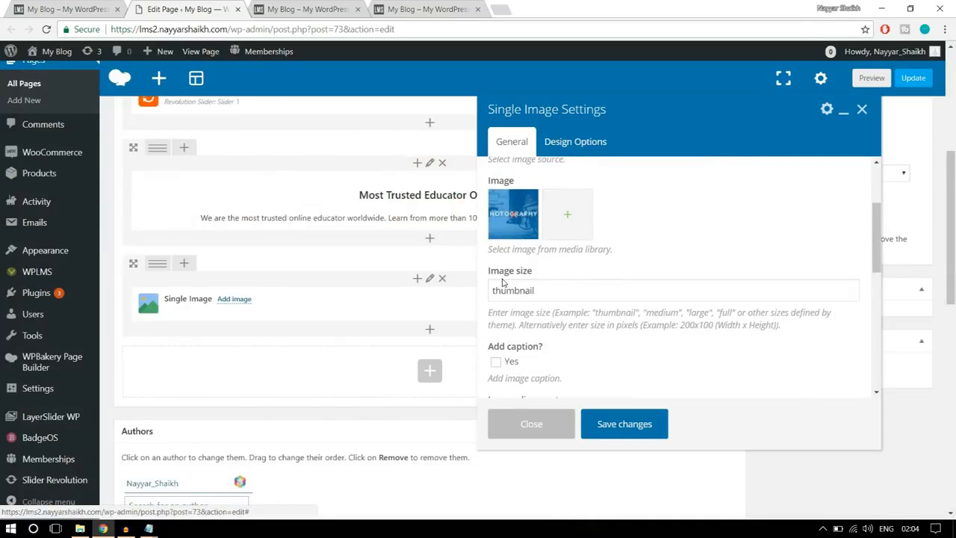
pyautogui.moveTo(487, 277)
pyautogui.mouseDown()
pyautogui.moveTo(564, 275)
pyautogui.moveTo(546, 291)
pyautogui.moveTo(491, 292)
pyautogui.mouseUp()
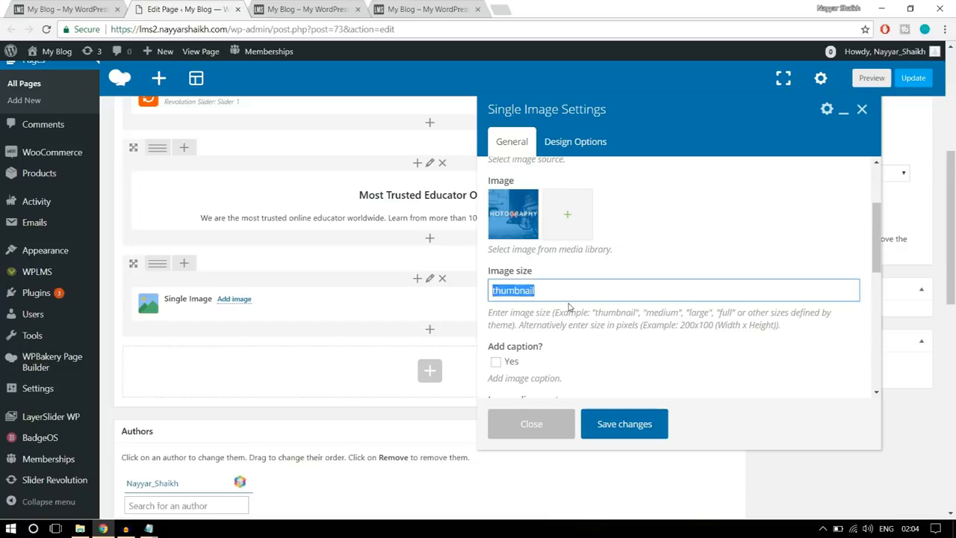
pyautogui.write('full')
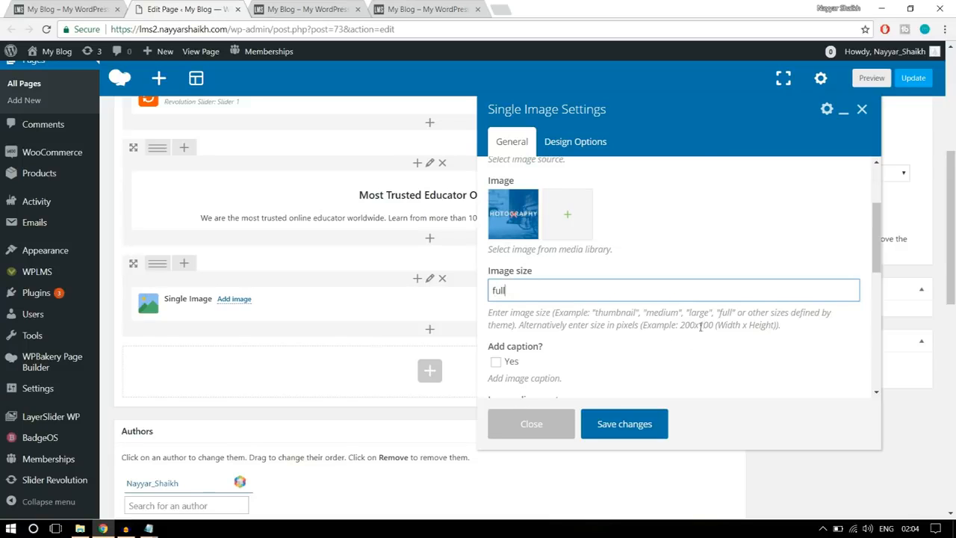
pyautogui.scroll(-1, 737, 322)
pyautogui.scroll(-1, 737, 322)
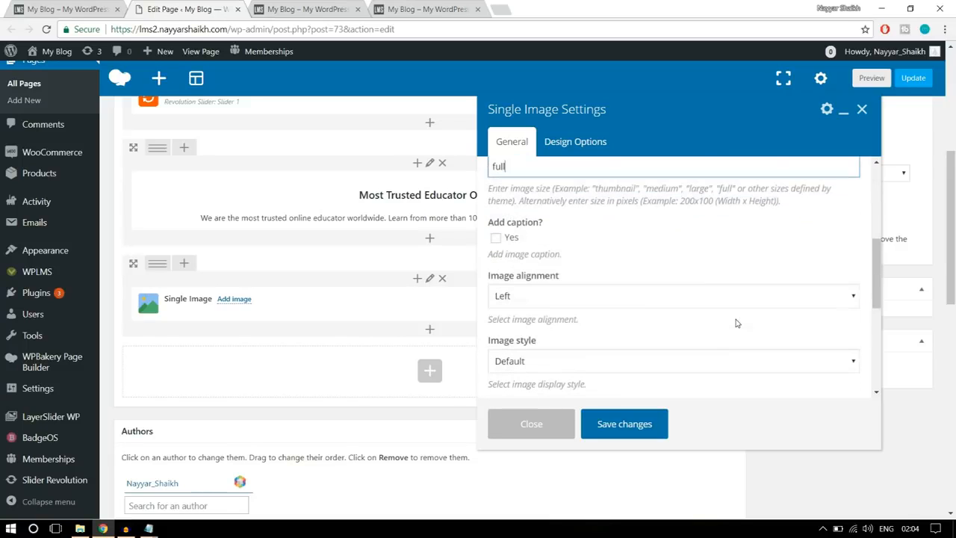
pyautogui.click(590, 299)
pyautogui.click(561, 337)
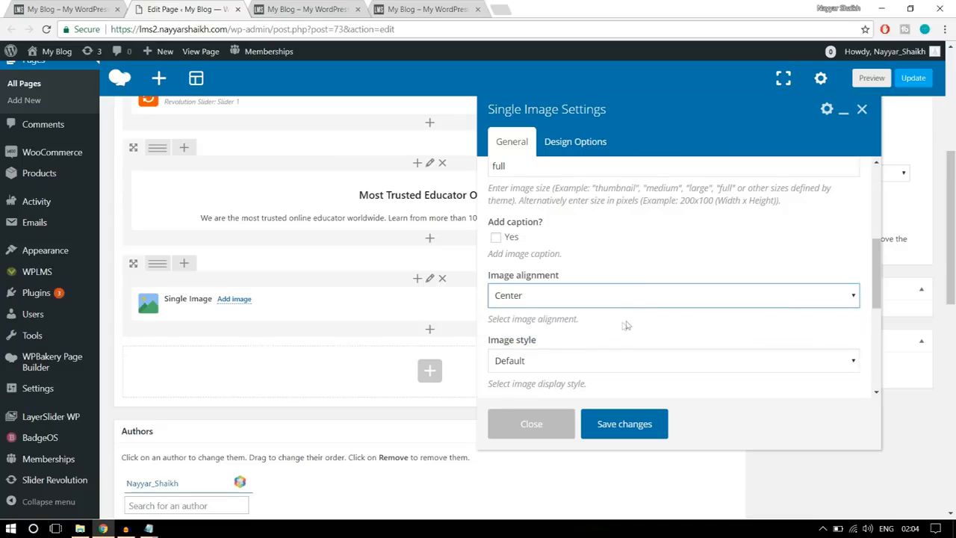
# - Set the image's on click action to Open custom link, with # as the image link
pyautogui.scroll(-1, 627, 325)
pyautogui.scroll(-1, 627, 326)
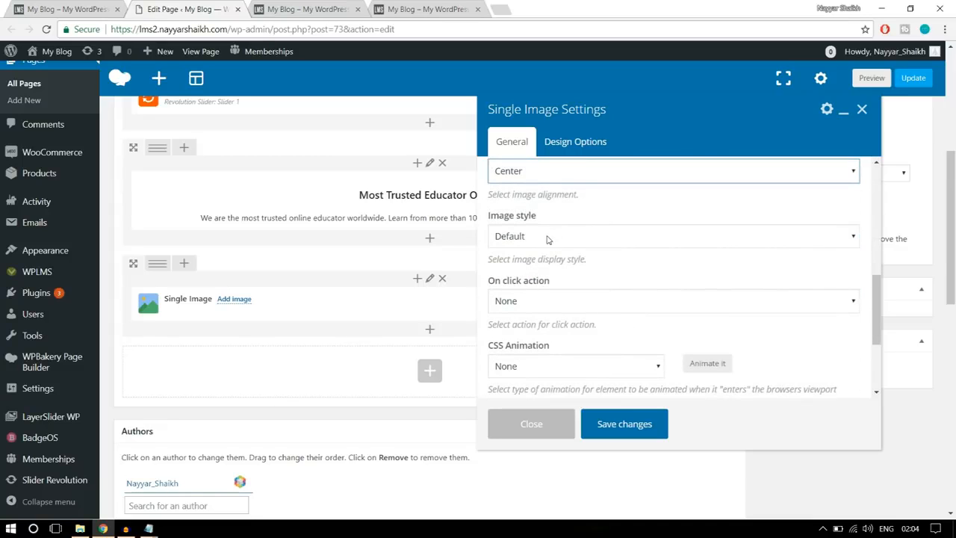
pyautogui.click(603, 306)
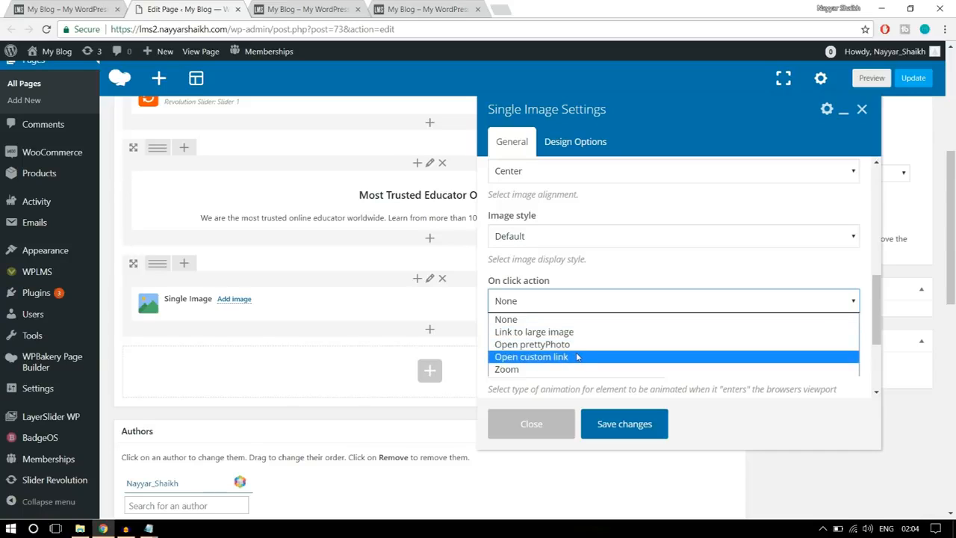
pyautogui.click(564, 357)
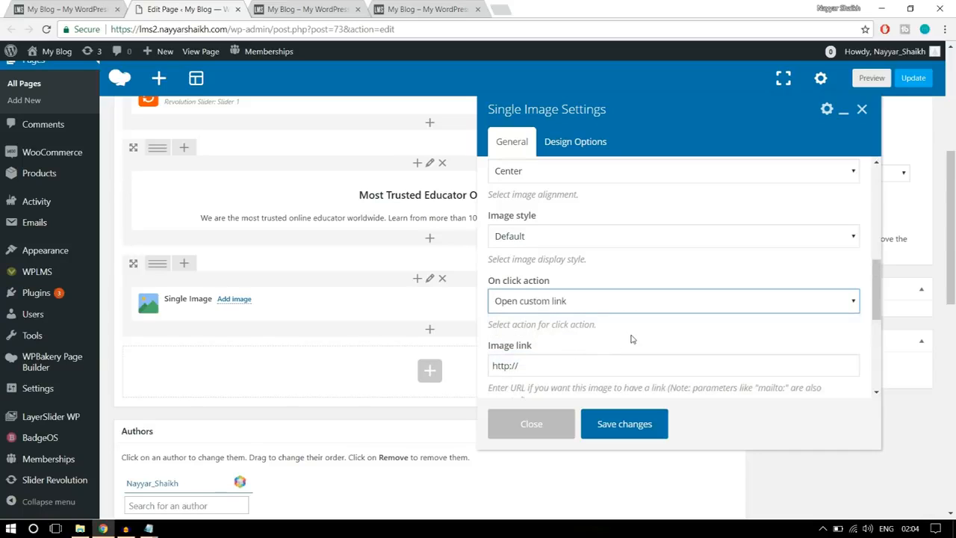
pyautogui.scroll(-1, 632, 339)
pyautogui.tripleClick(546, 305)
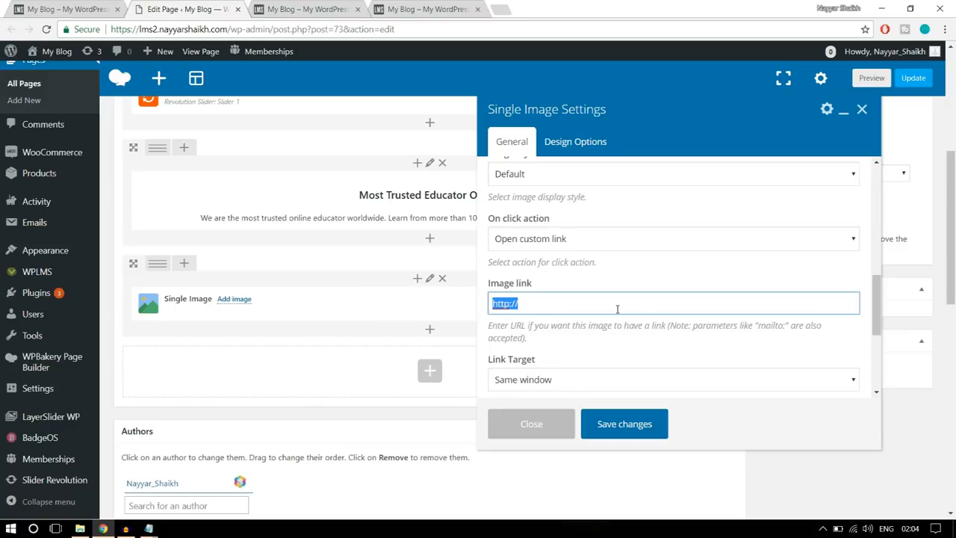
pyautogui.write('#')
# - Keep the link target as Same window and save the Single Image settings
pyautogui.scroll(-2, 617, 309)
pyautogui.click(559, 256)
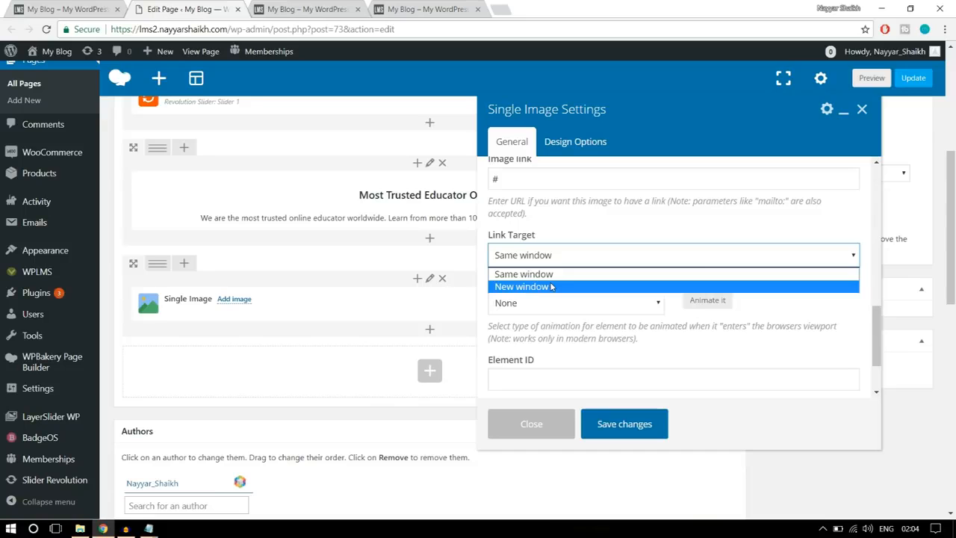
pyautogui.click(556, 274)
pyautogui.scroll(-1, 626, 307)
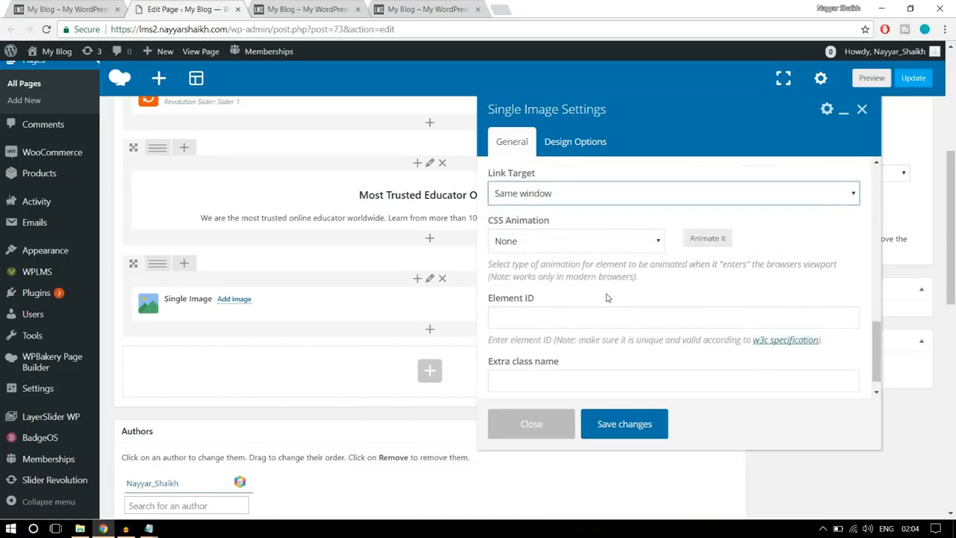
pyautogui.scroll(5, 628, 313)
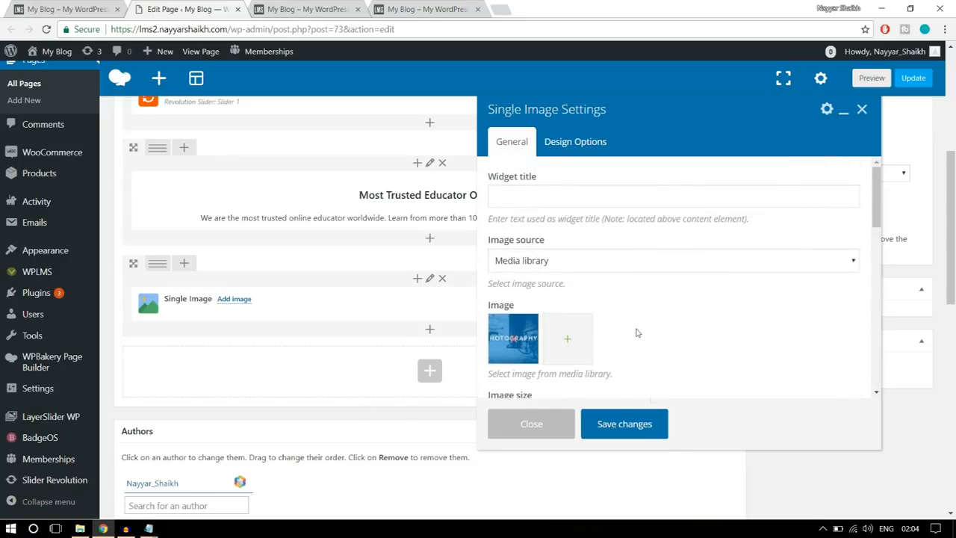
pyautogui.click(640, 426)
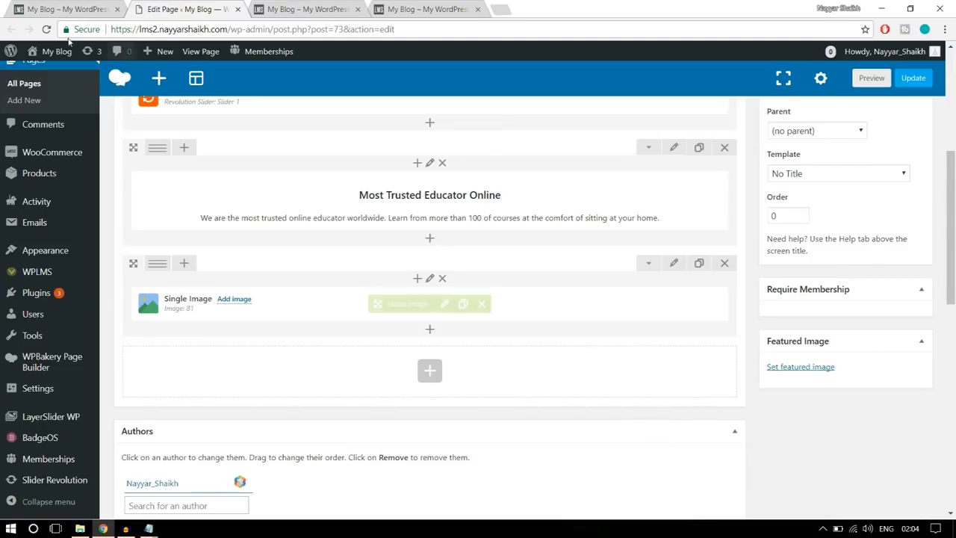
# - Check the reference site's banner layout and split the image row into four columns, 1/4 + 1/4 + 1/4 + 1/4
pyautogui.click(81, 9)
pyautogui.click(924, 299)
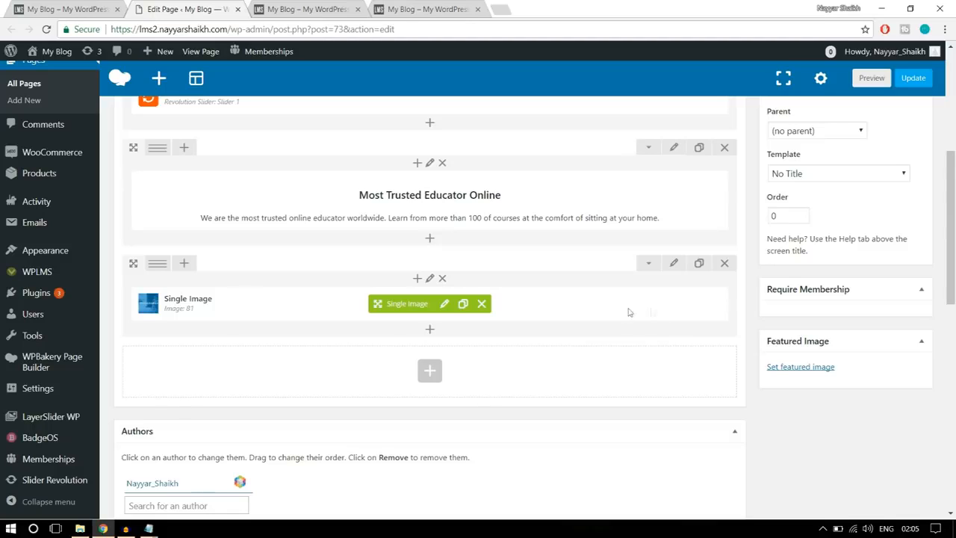
pyautogui.moveTo(157, 266)
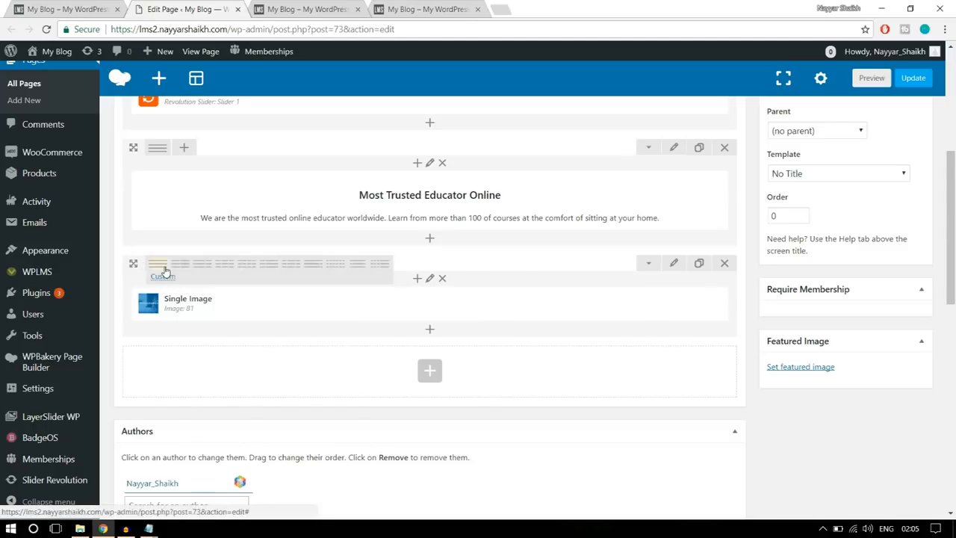
pyautogui.click(248, 266)
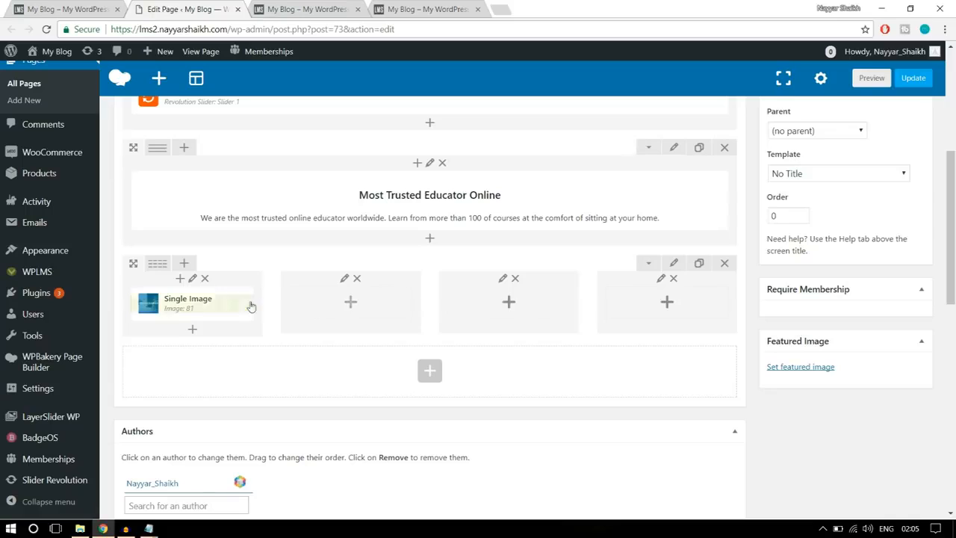
# - Clone the Single Image element three times and move one copy into each of the three empty columns
pyautogui.moveTo(224, 309)
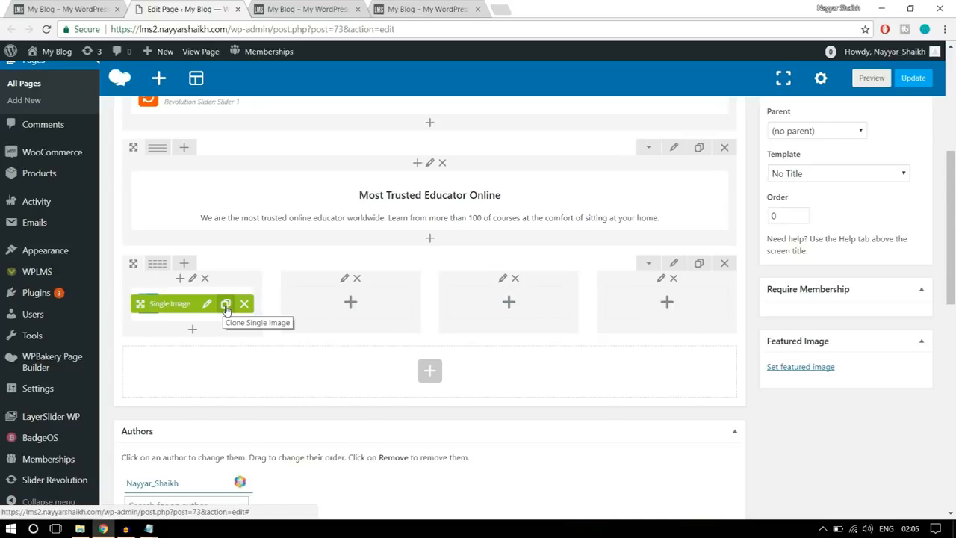
pyautogui.click(225, 308)
pyautogui.click(225, 308)
pyautogui.click(226, 308)
pyautogui.moveTo(167, 306); pyautogui.dragTo(346, 296)
pyautogui.moveTo(156, 305); pyautogui.dragTo(502, 298)
pyautogui.moveTo(157, 302); pyautogui.dragTo(643, 295)
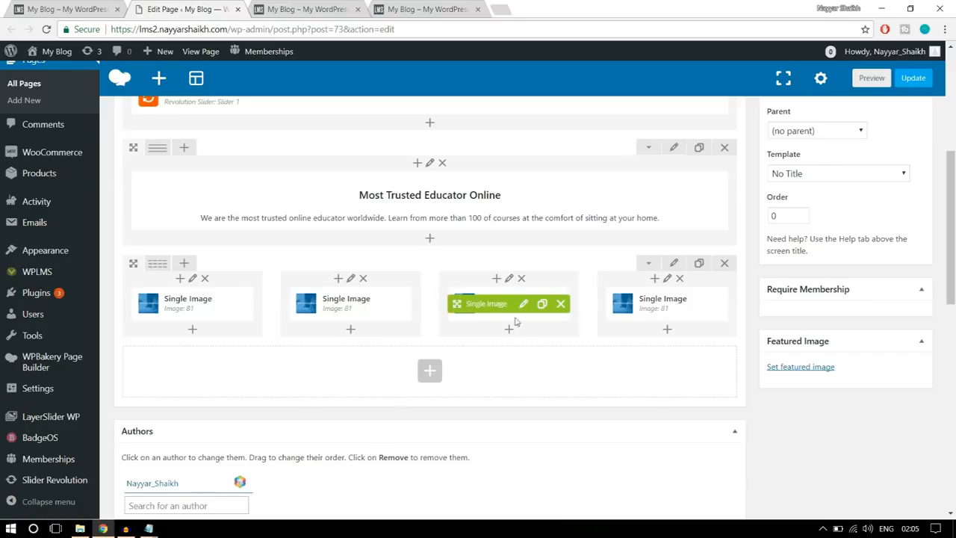
# - Upload banner2-1 and set it as the picture of the Single Image in the second column
pyautogui.moveTo(366, 306)
pyautogui.click(366, 307)
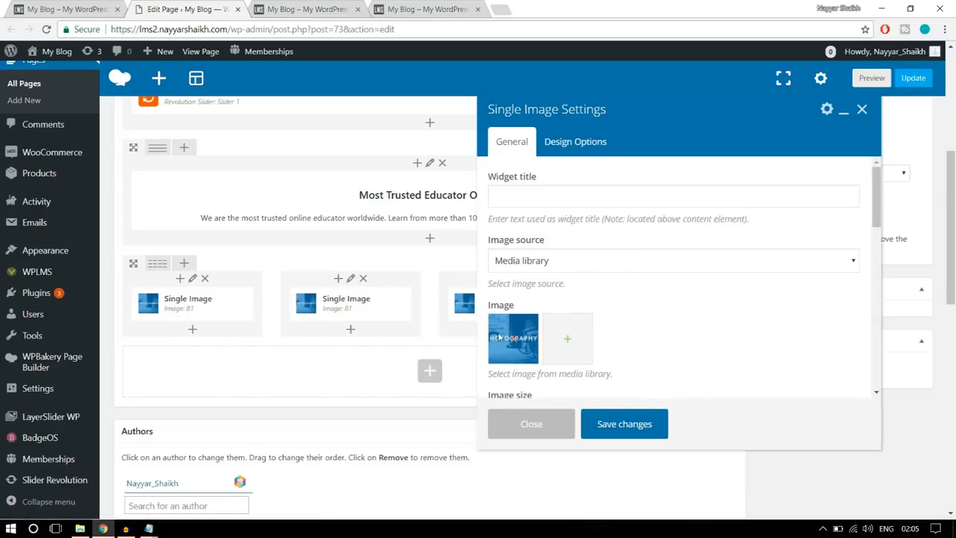
pyautogui.click(513, 343)
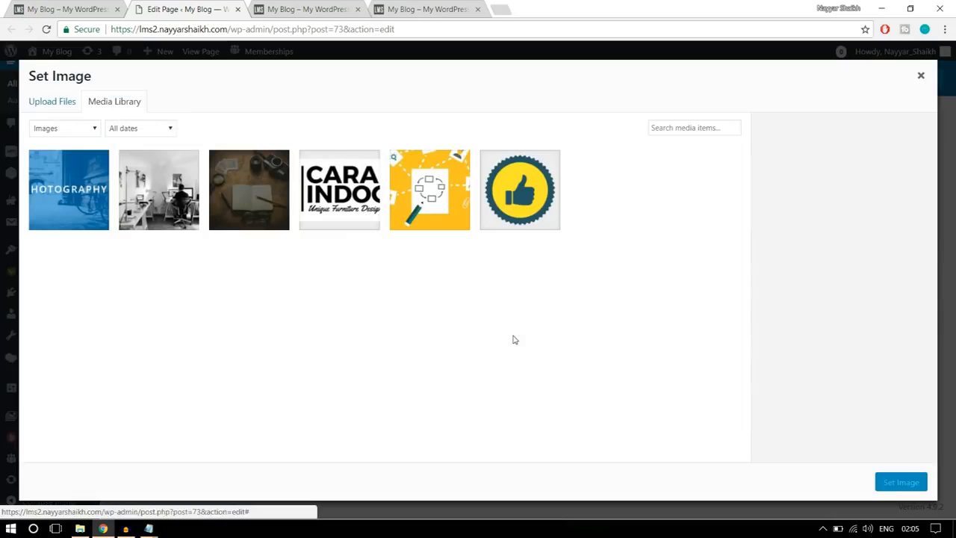
pyautogui.click(54, 102)
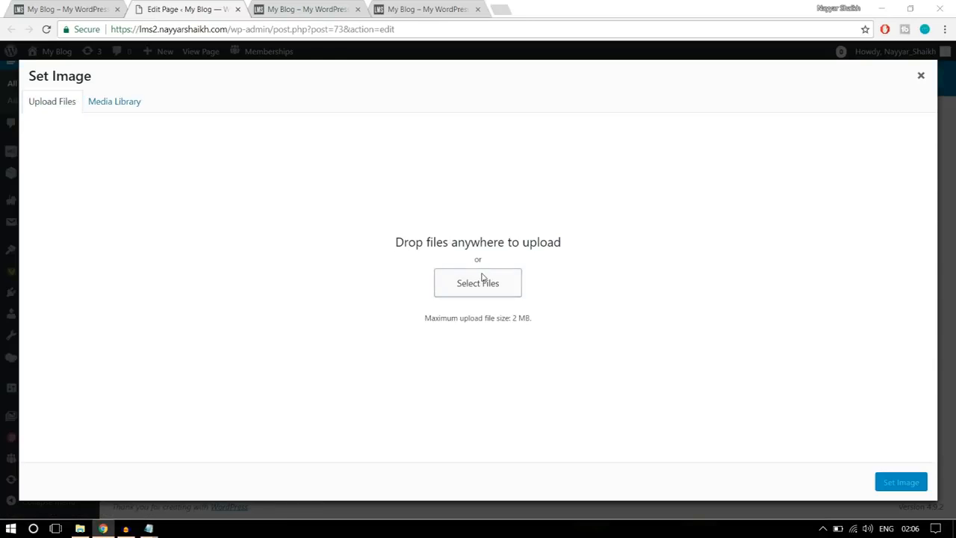
pyautogui.click(486, 280)
pyautogui.click(290, 108)
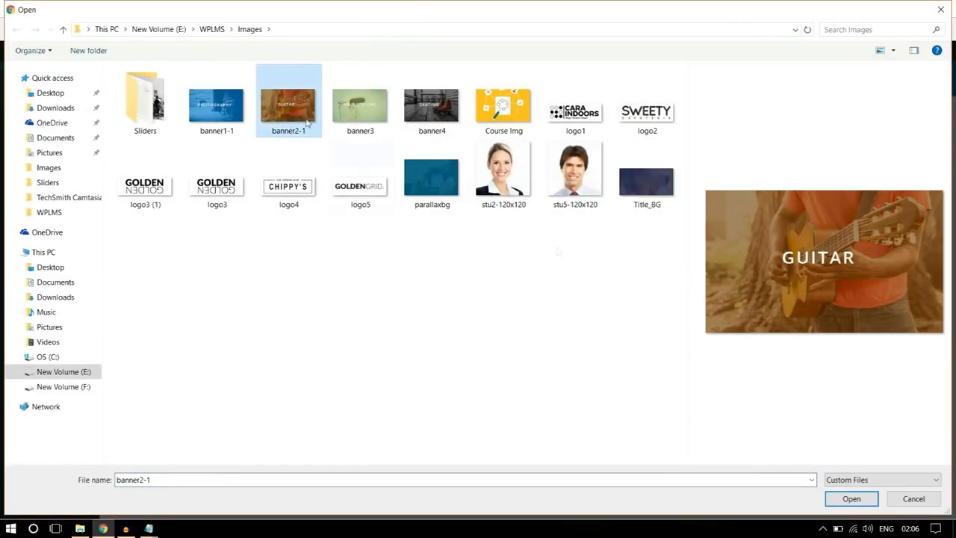
pyautogui.click(859, 501)
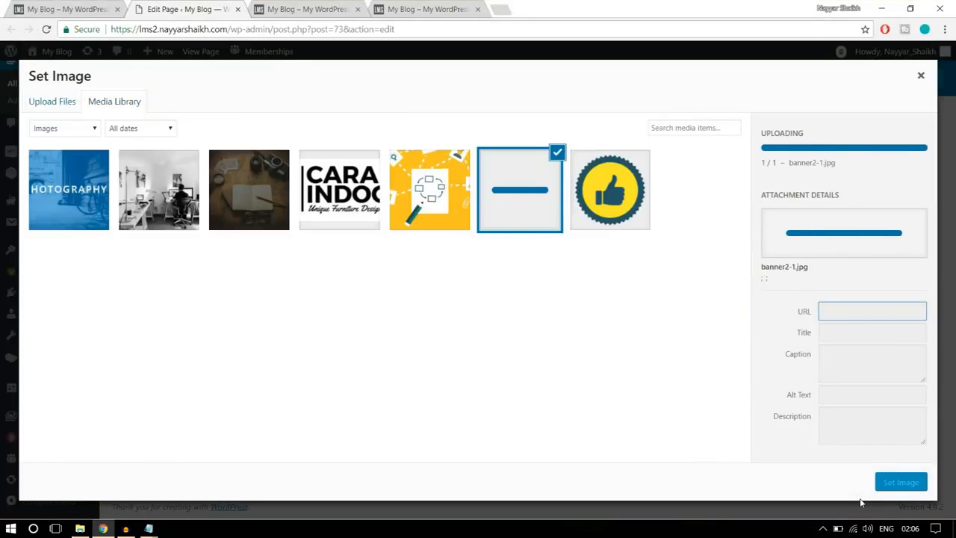
pyautogui.click(901, 483)
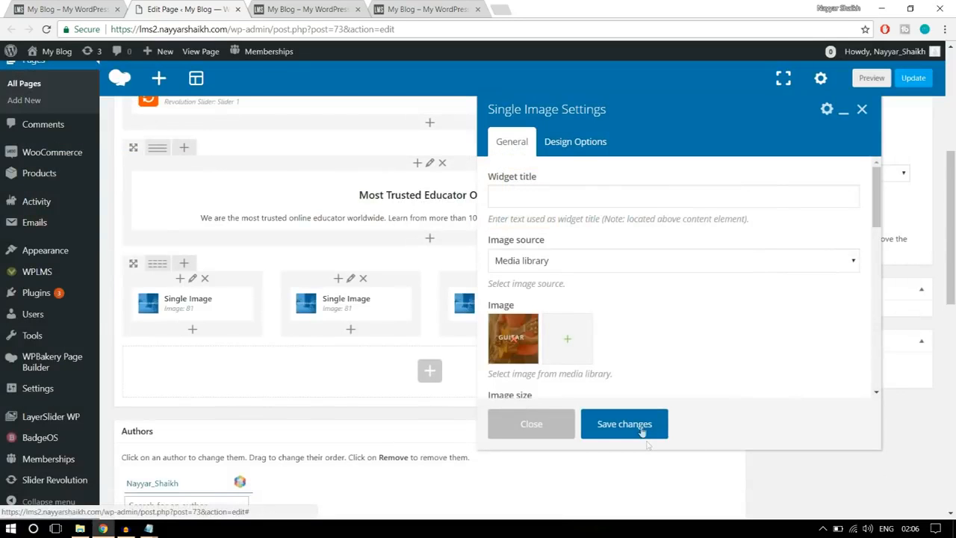
# - Save the second column's image, then upload banner3 and set it as the picture of the Single Image in the third column
pyautogui.click(625, 423)
pyautogui.moveTo(523, 312)
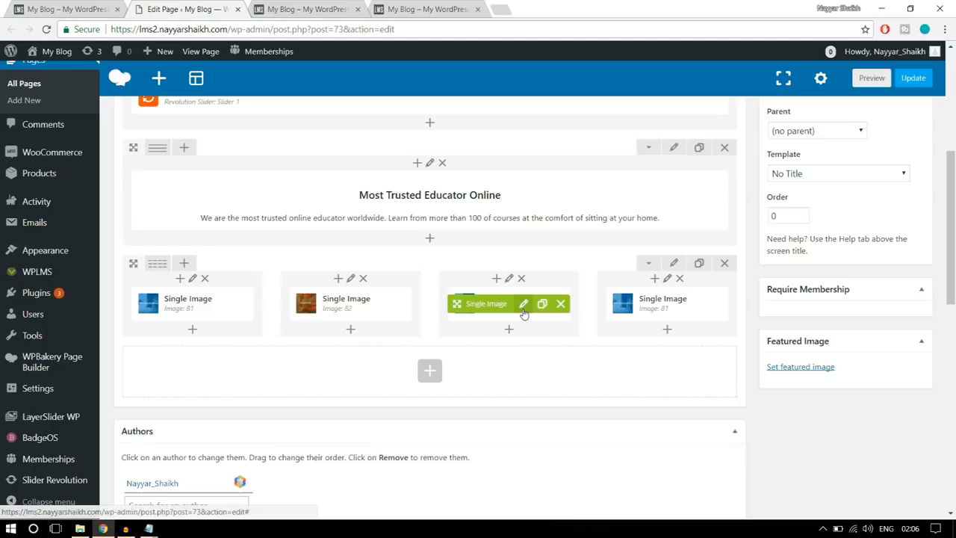
pyautogui.click(523, 304)
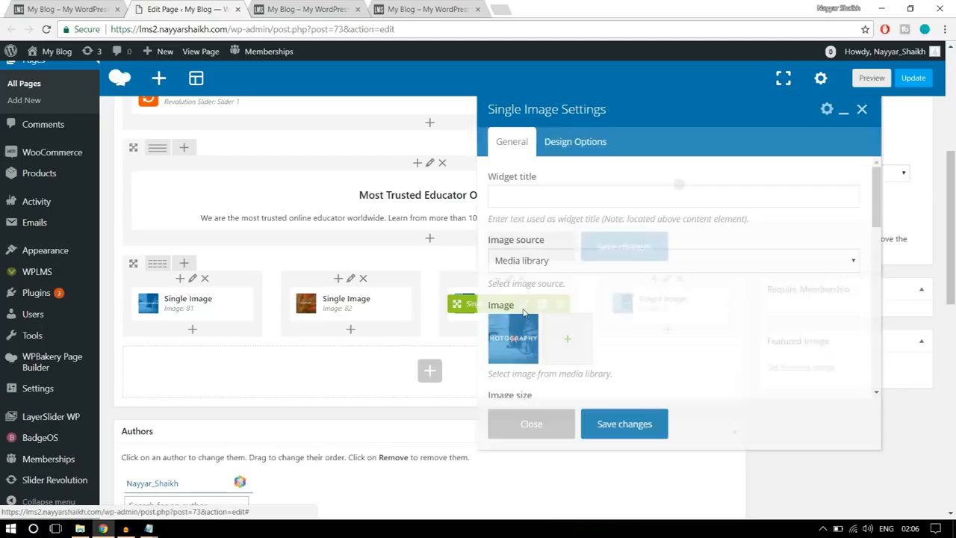
pyautogui.click(511, 337)
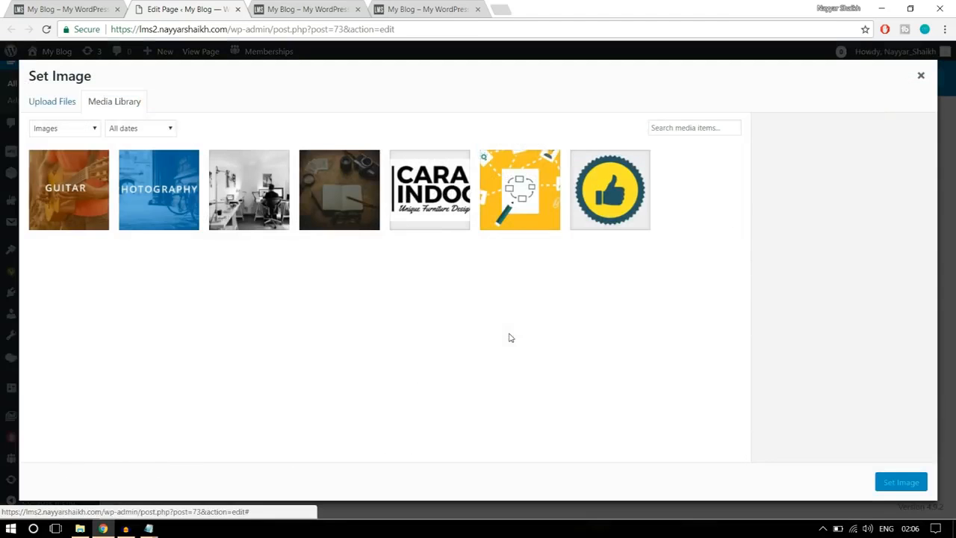
pyautogui.click(43, 106)
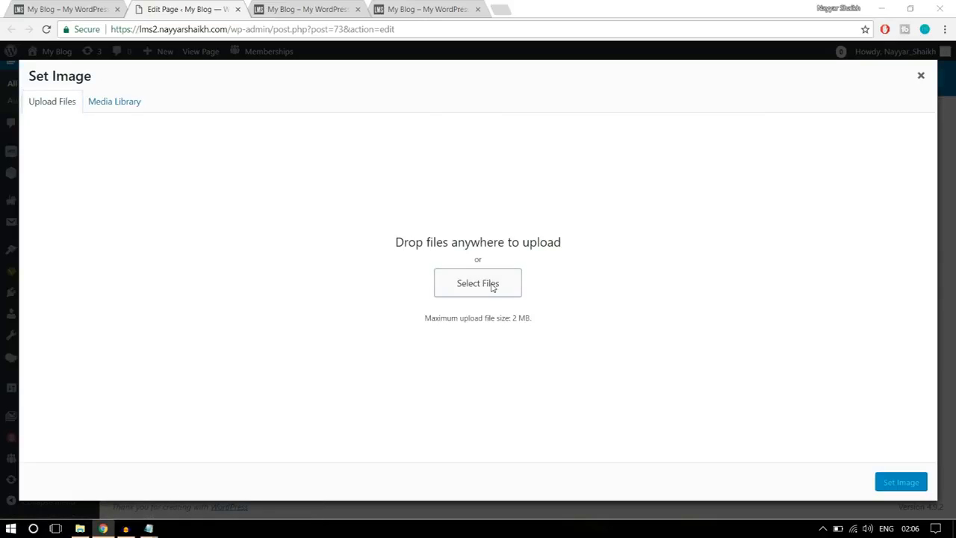
pyautogui.click(489, 283)
pyautogui.click(372, 112)
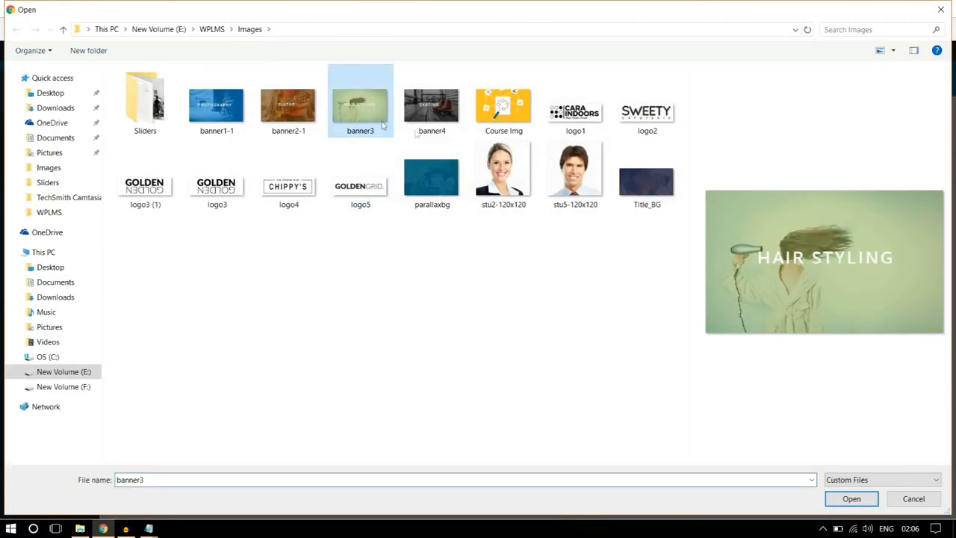
pyautogui.click(852, 499)
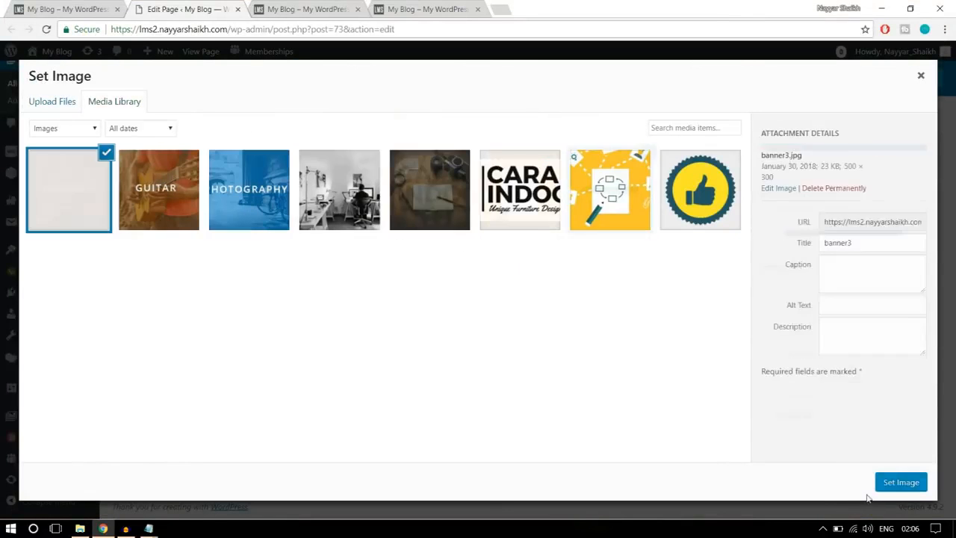
pyautogui.click(901, 482)
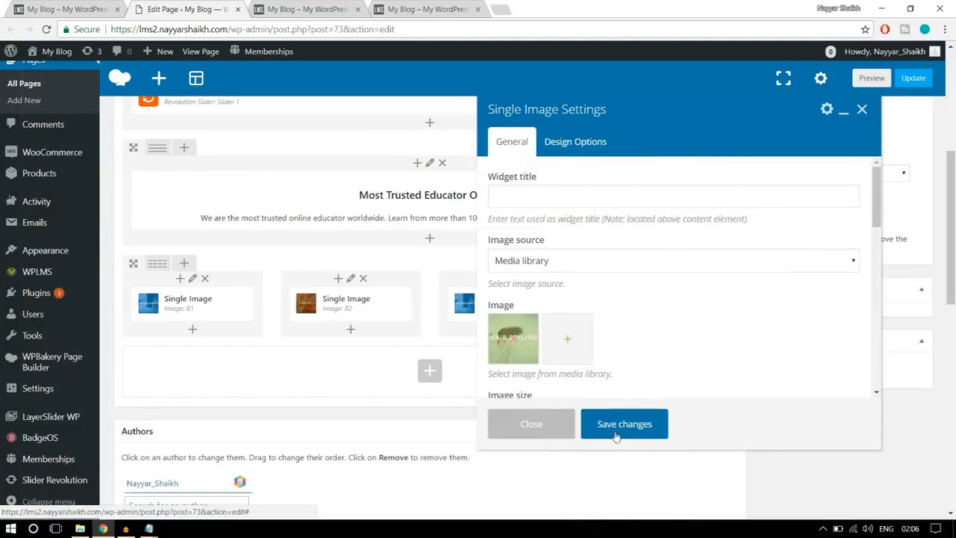
pyautogui.click(617, 432)
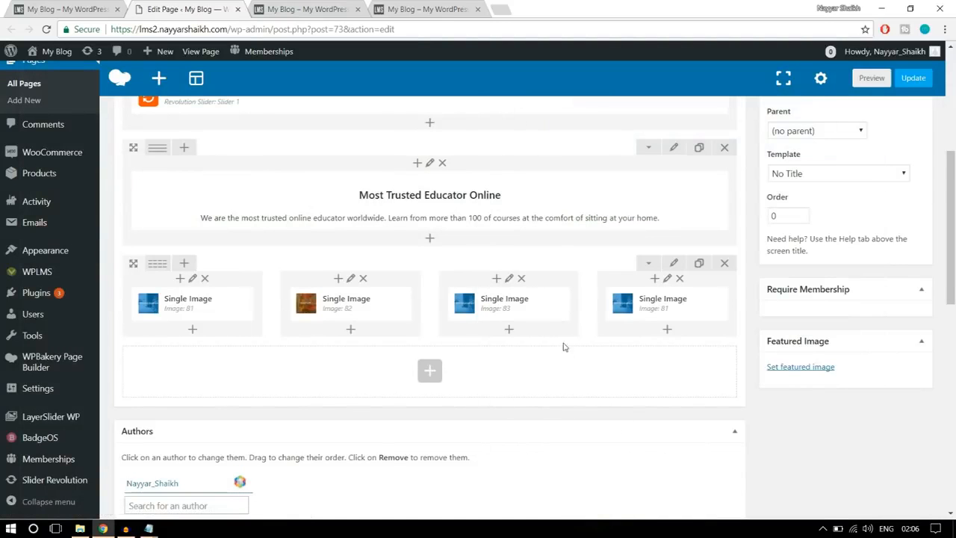
# - Replace the picture of the Single Image in the fourth column with an uploaded banner4 and save it
pyautogui.click(678, 306)
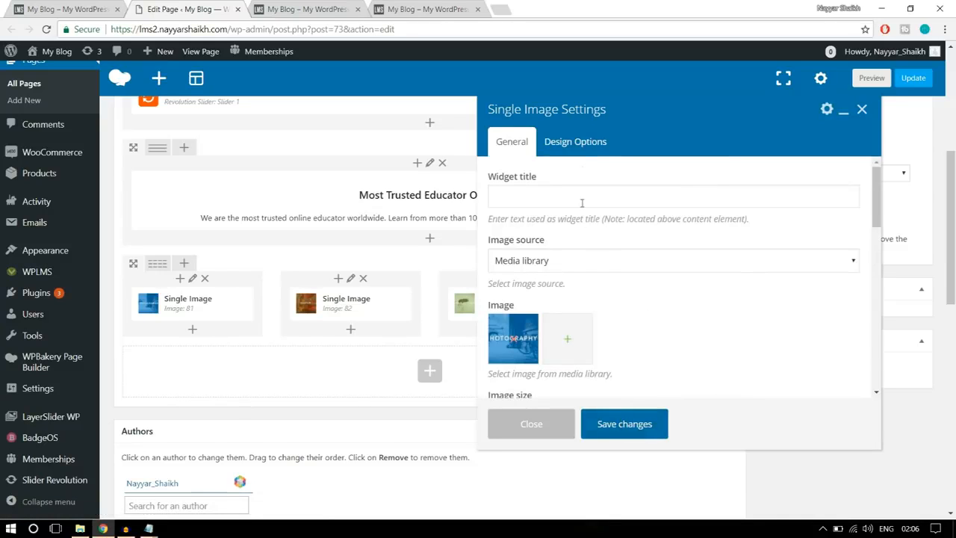
pyautogui.click(514, 339)
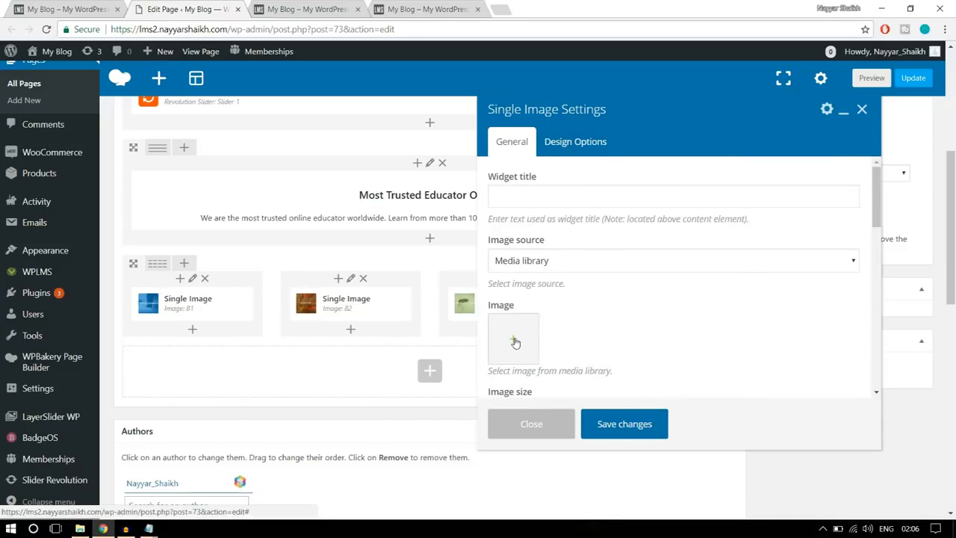
pyautogui.click(515, 343)
pyautogui.click(64, 101)
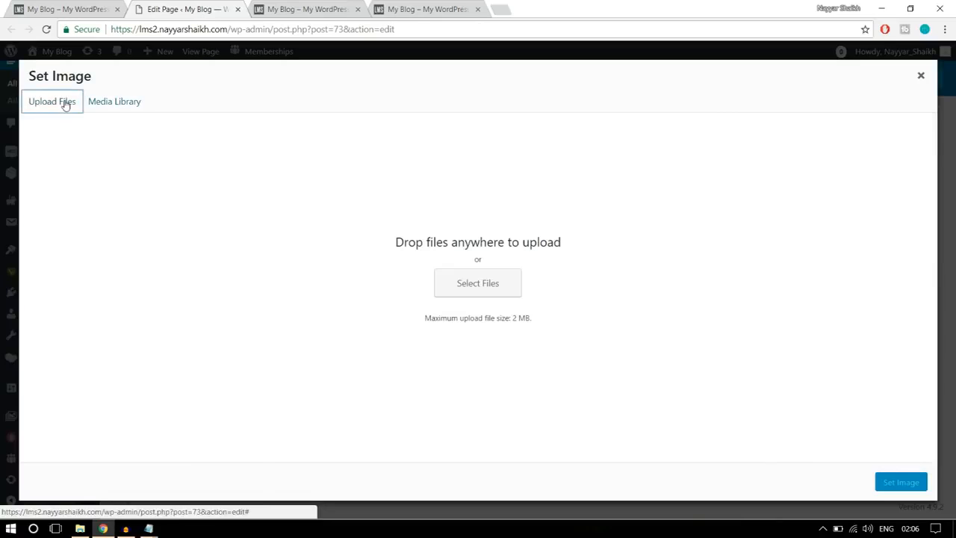
pyautogui.click(496, 278)
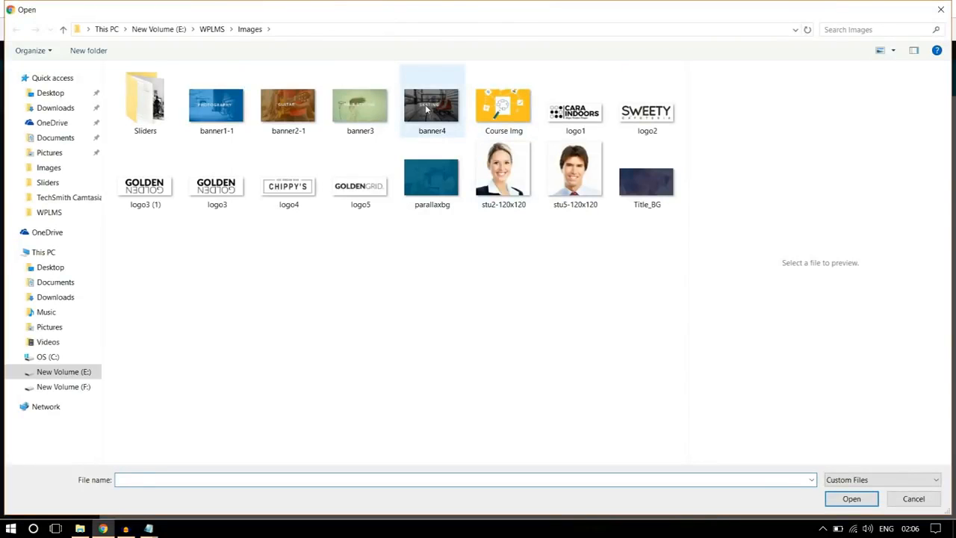
pyautogui.click(447, 114)
pyautogui.click(843, 499)
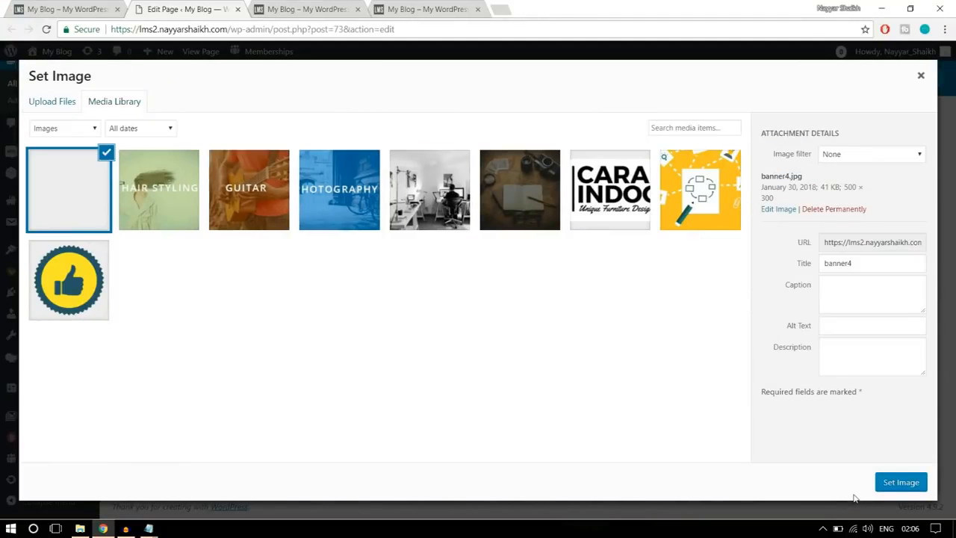
pyautogui.click(893, 482)
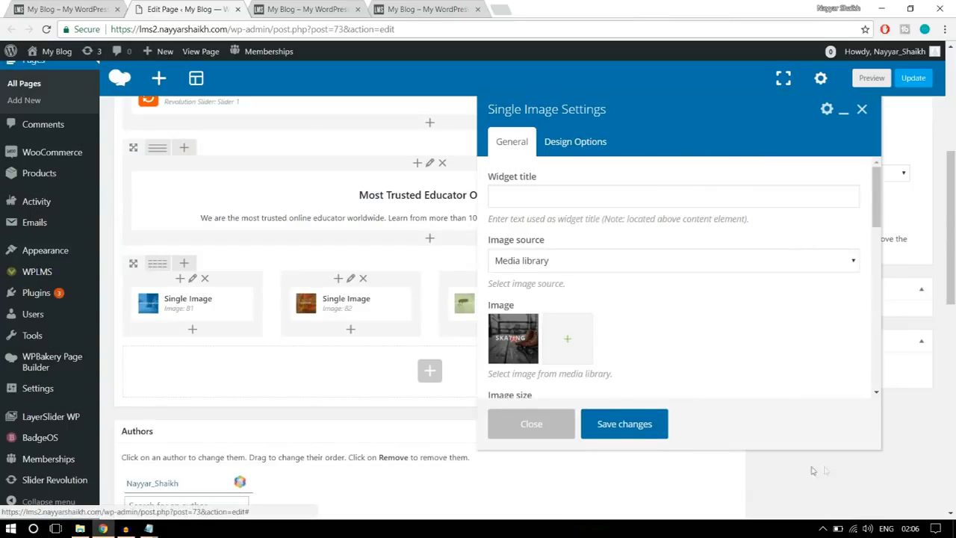
pyautogui.click(633, 426)
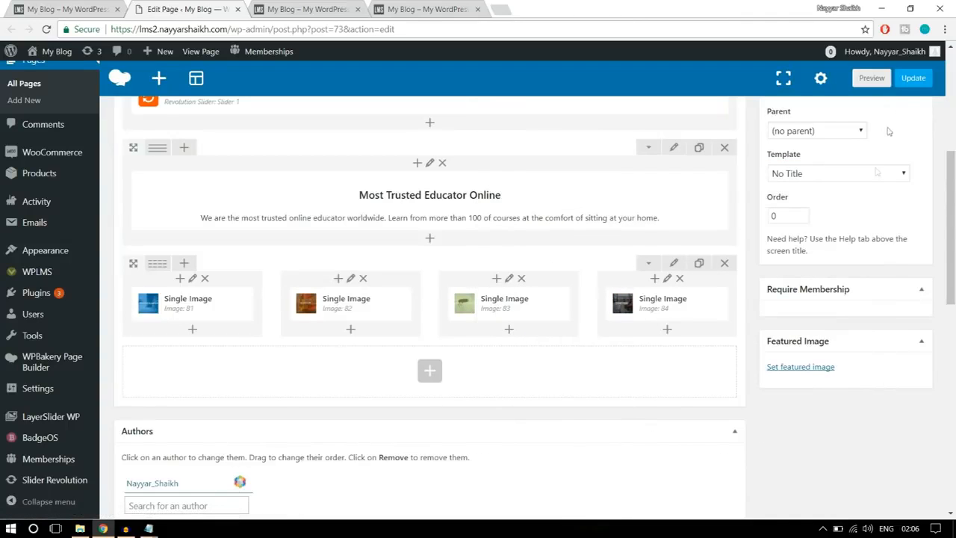
# - Update the Home Page and check the four-banner row on the reloaded live site
pyautogui.click(913, 79)
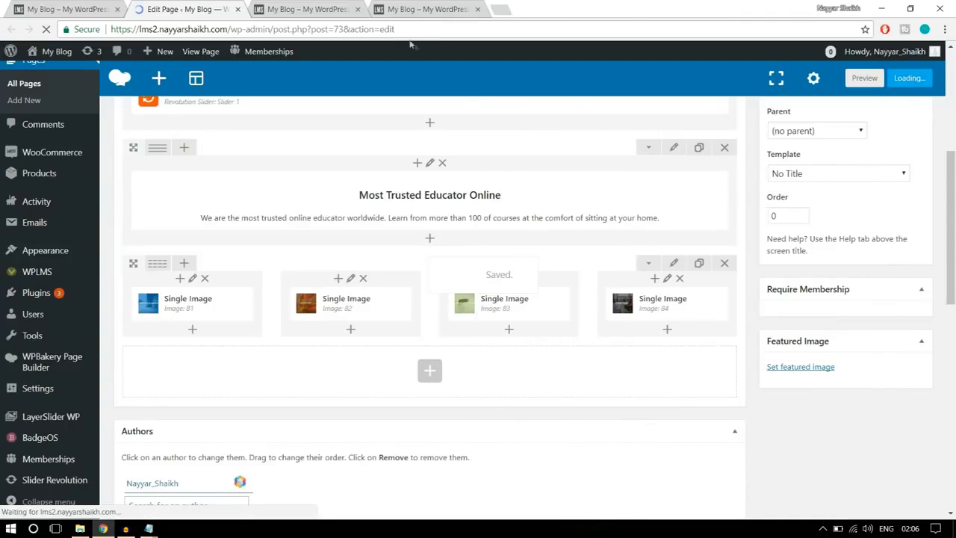
pyautogui.click(307, 9)
pyautogui.click(47, 30)
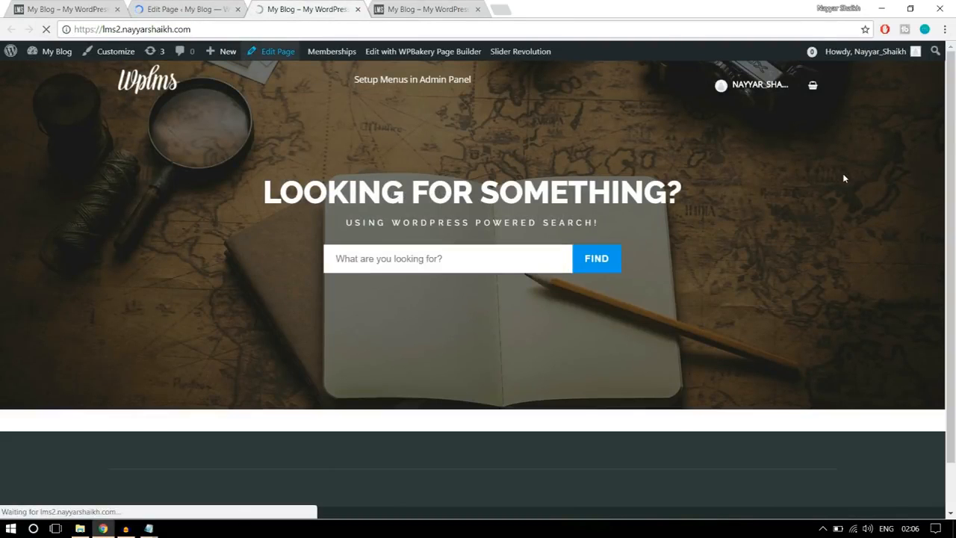
pyautogui.scroll(-2, 781, 317)
pyautogui.scroll(-2, 784, 329)
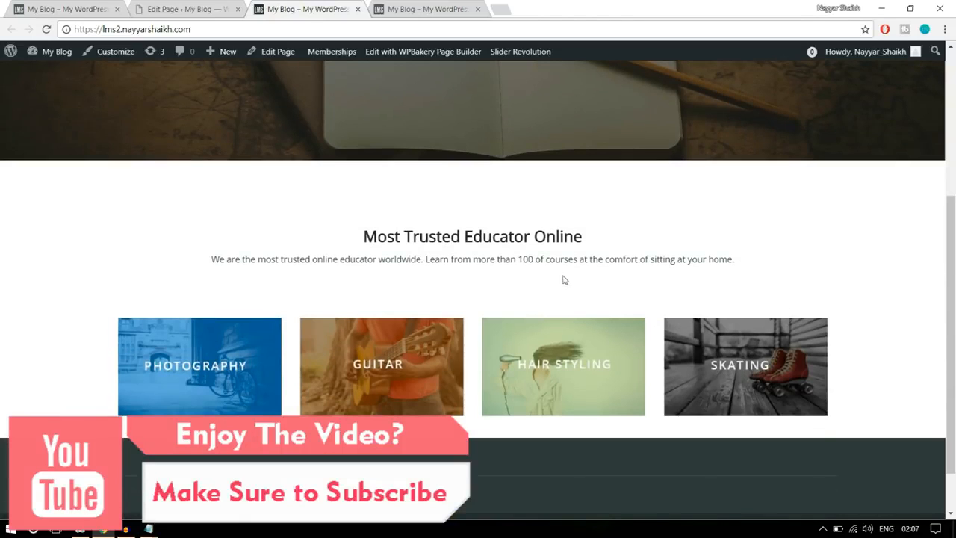
pyautogui.scroll(2, 568, 279)
pyautogui.scroll(-3, 601, 301)
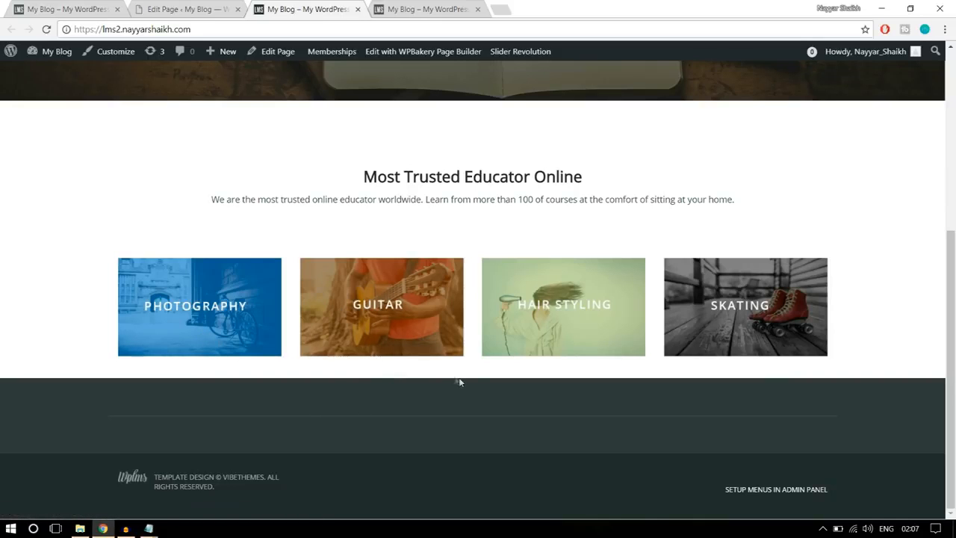
# - Check the spacing around the banners on the reference site and set the image row's bottom padding to 30
pyautogui.click(94, 8)
pyautogui.moveTo(955, 191); pyautogui.dragTo(955, 275)
pyautogui.scroll(1, 764, 284)
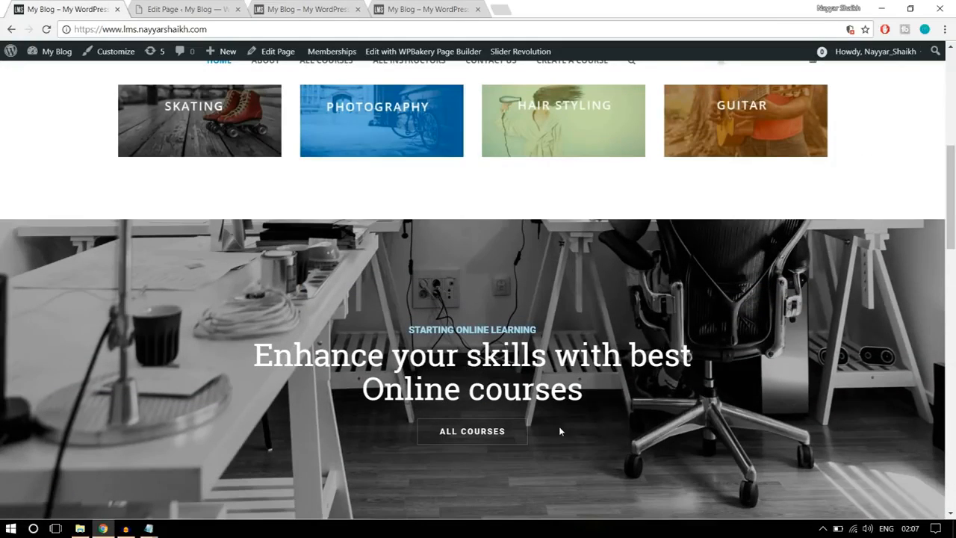
pyautogui.click(187, 9)
pyautogui.scroll(-1, 731, 246)
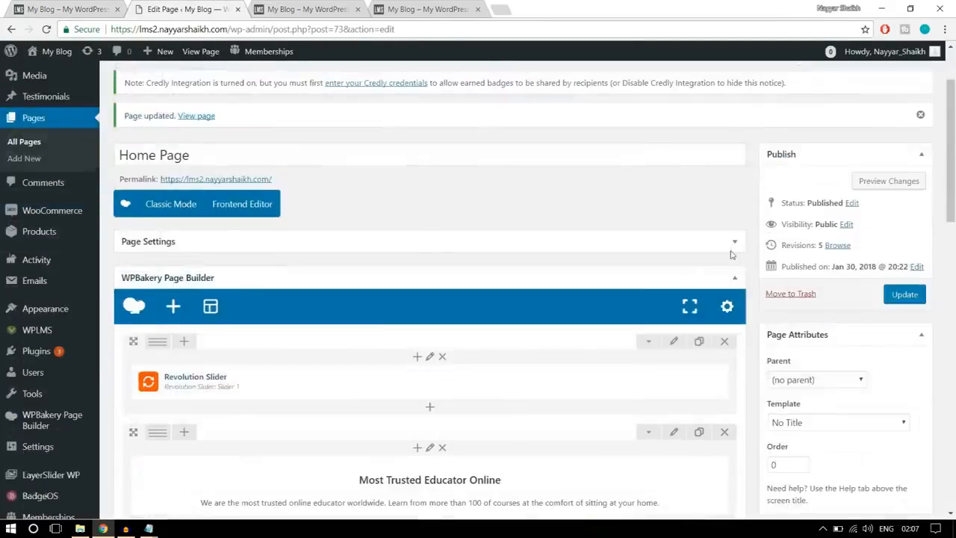
pyautogui.scroll(-4, 732, 254)
pyautogui.scroll(1, 283, 301)
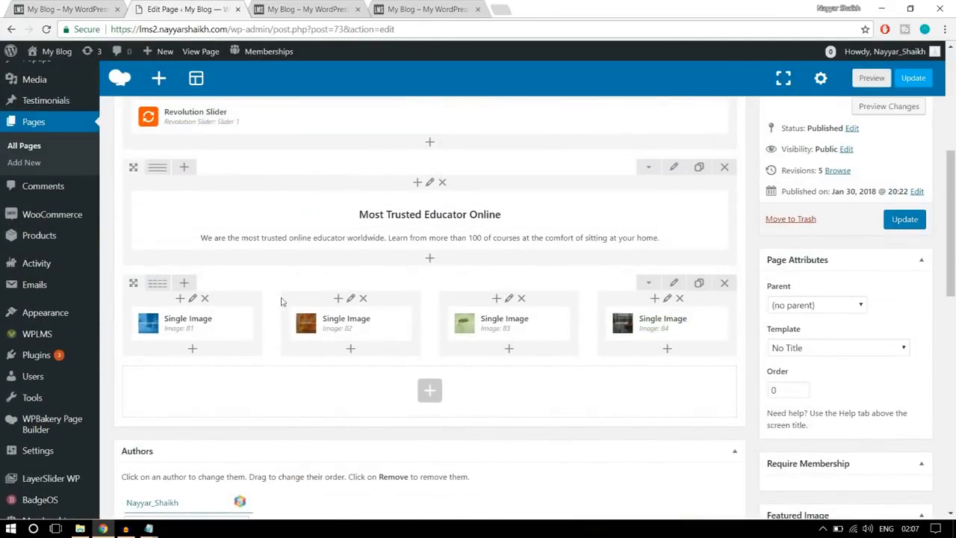
pyautogui.click(675, 285)
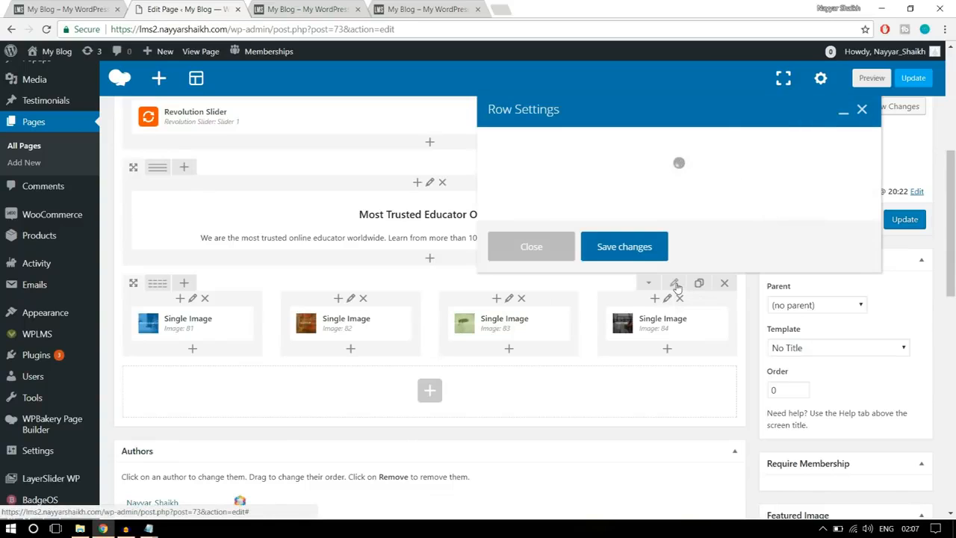
pyautogui.click(590, 143)
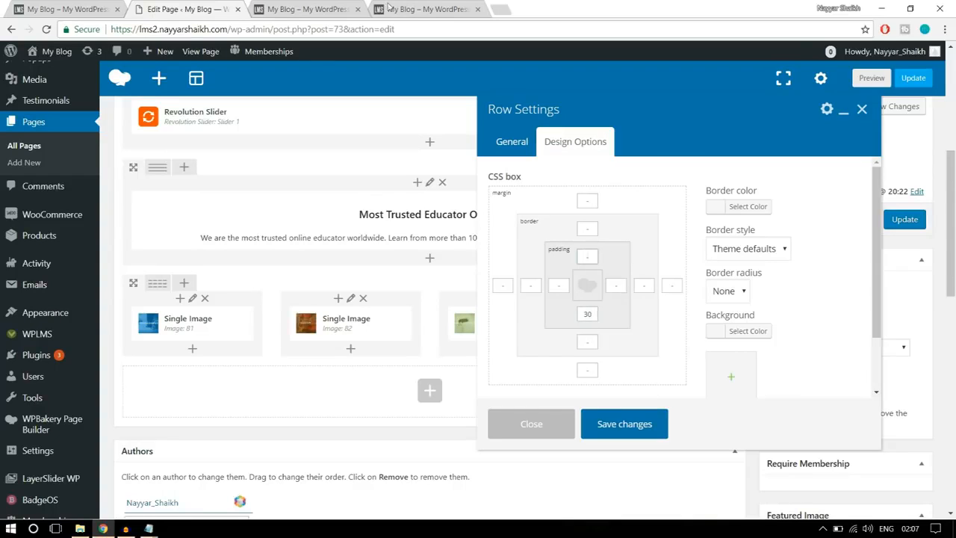
pyautogui.click(342, 9)
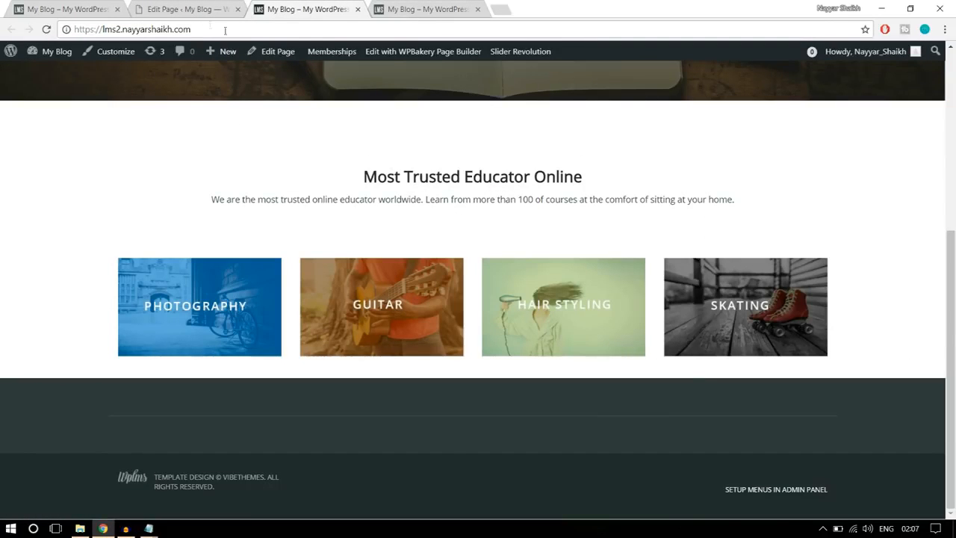
pyautogui.click(193, 11)
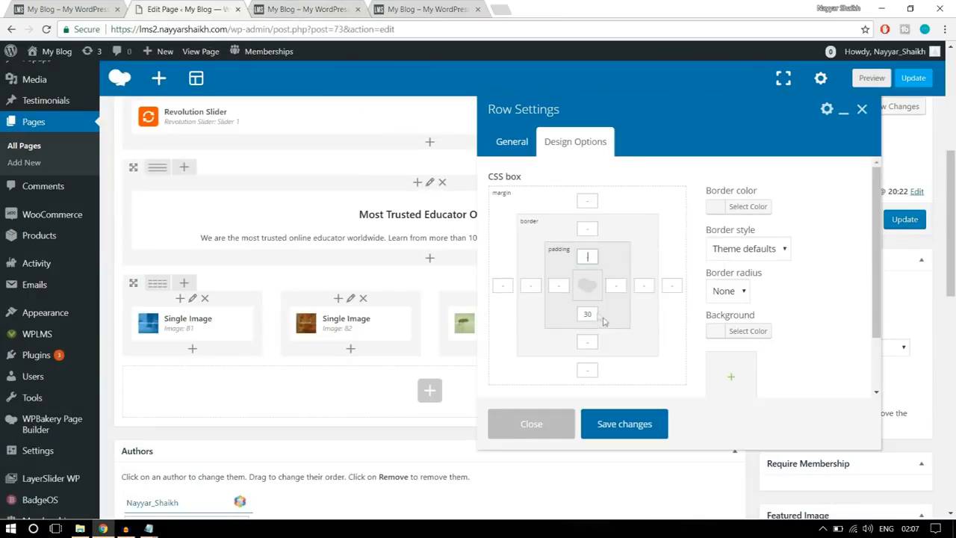
pyautogui.click(635, 426)
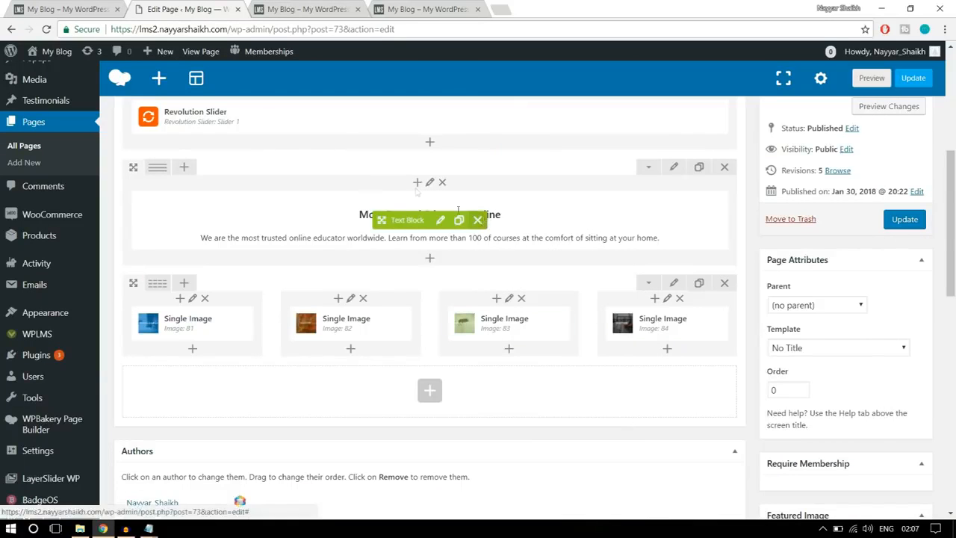
# - Check the reference site's next section and add a Revolution Slider element below the image row, using slider22
pyautogui.click(109, 6)
pyautogui.scroll(-2, 504, 254)
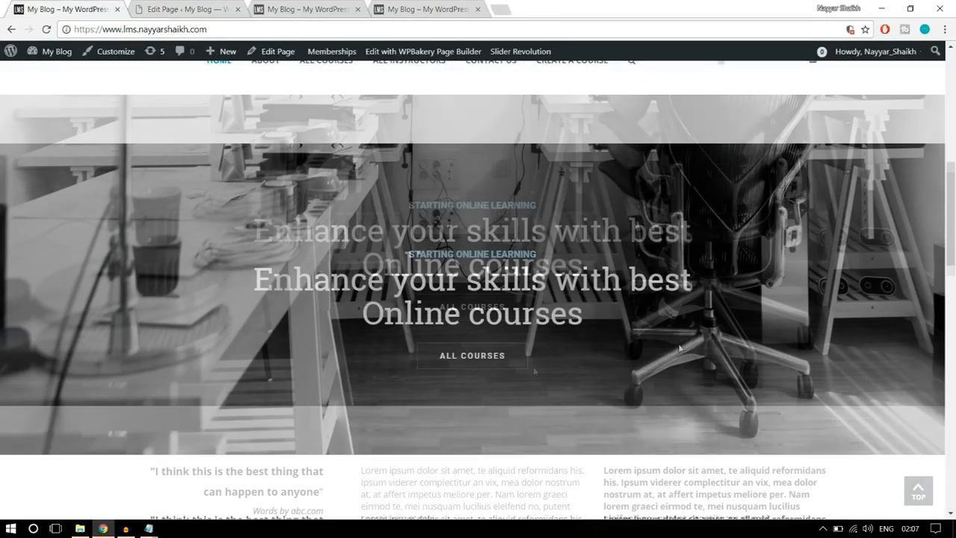
pyautogui.click(199, 6)
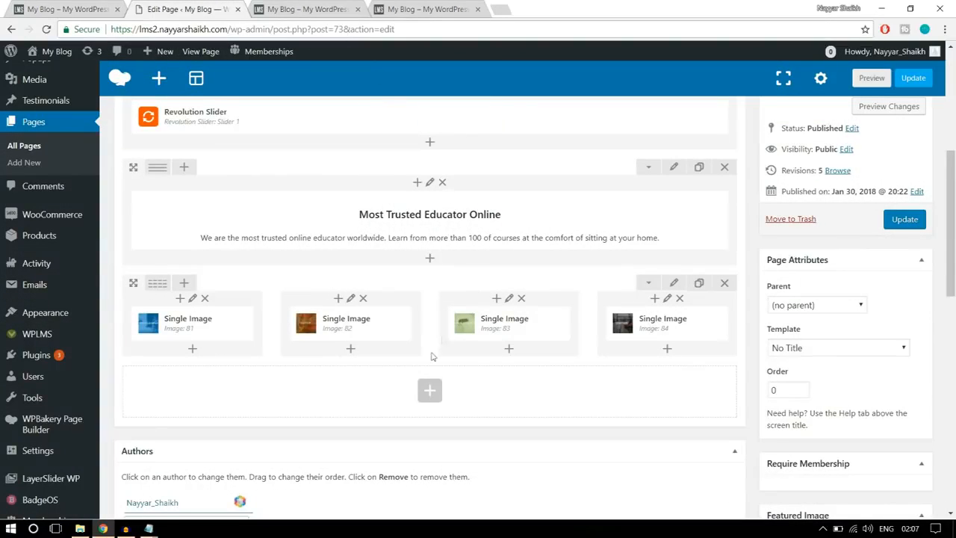
pyautogui.click(430, 390)
pyautogui.write('slid')
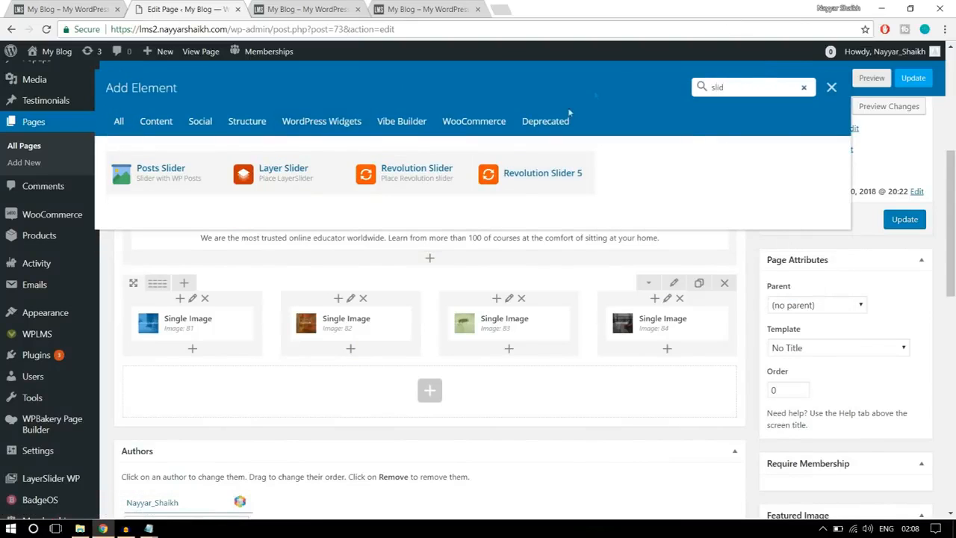
pyautogui.click(396, 184)
pyautogui.click(584, 234)
pyautogui.click(560, 262)
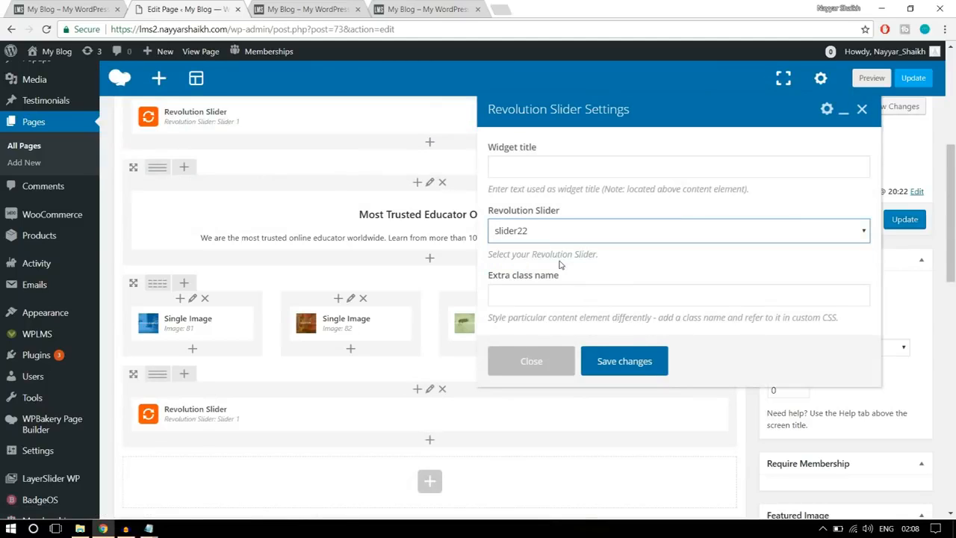
pyautogui.click(638, 369)
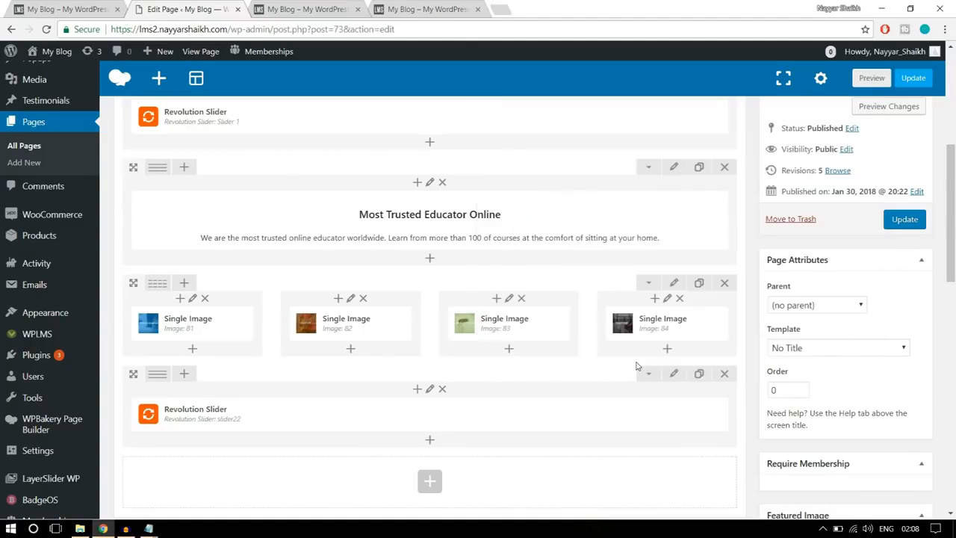
# - Update the Home Page and reload the live site to check the new slider section below the banners
pyautogui.click(902, 219)
pyautogui.click(302, 8)
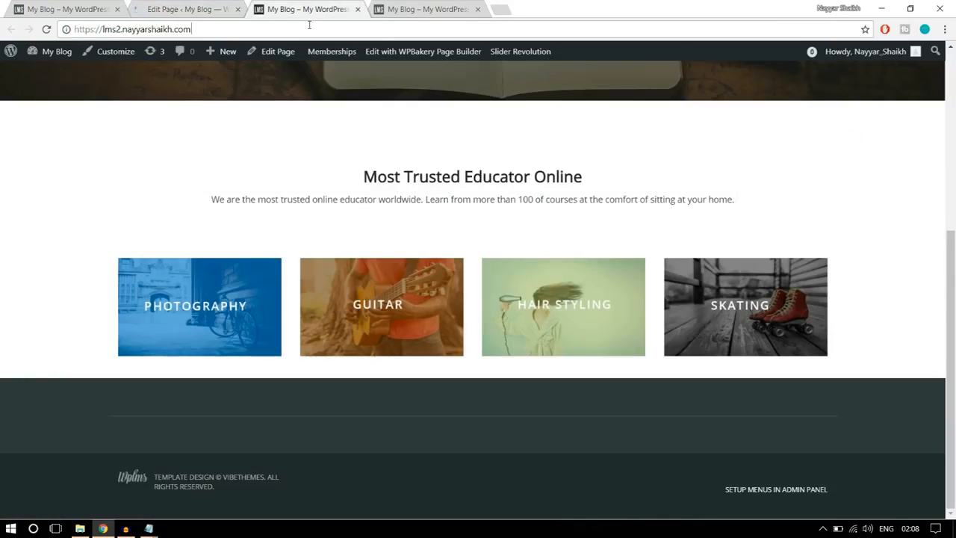
pyautogui.click(309, 25)
pyautogui.press('Return')
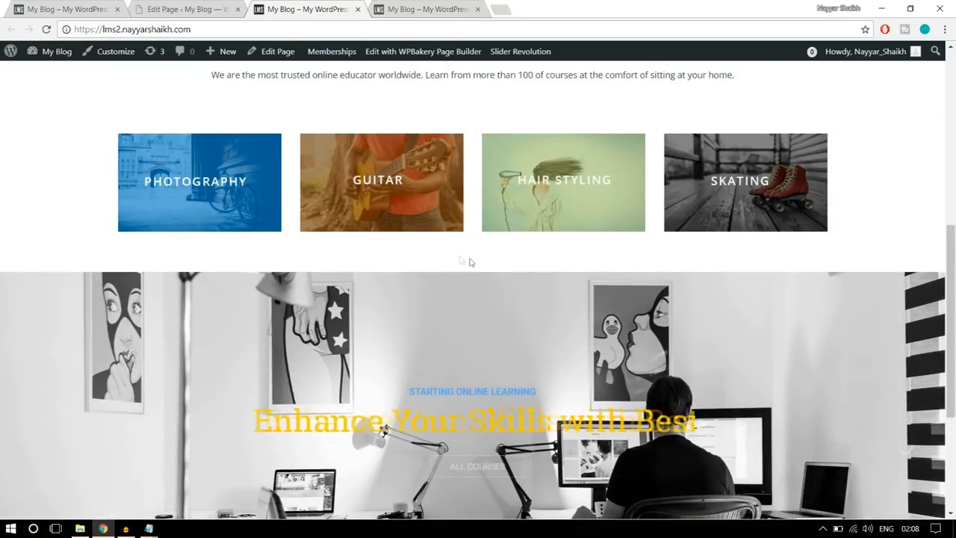
pyautogui.scroll(-2, 529, 299)
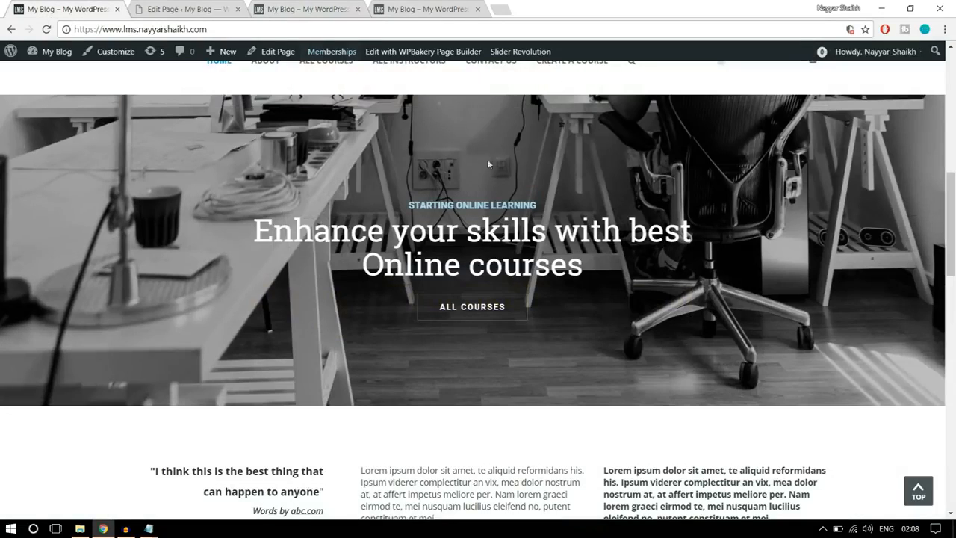
# - Examine the reference site's sections below the second slider: the three-column text, the course grid, the logo strip and the footer
pyautogui.scroll(-3, 583, 310)
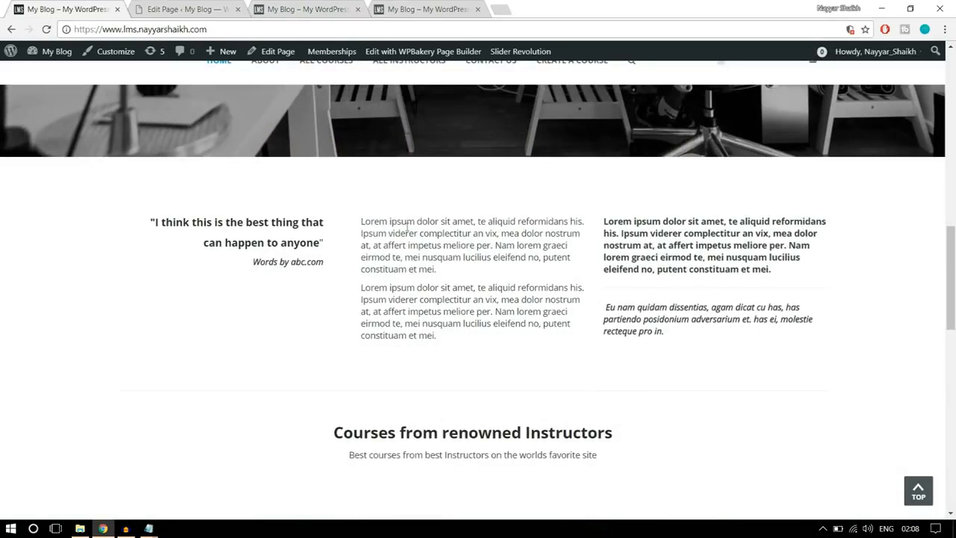
pyautogui.scroll(-3, 446, 300)
pyautogui.scroll(3, 448, 309)
pyautogui.moveTo(680, 337); pyautogui.dragTo(644, 332)
pyautogui.moveTo(290, 277); pyautogui.dragTo(137, 224)
pyautogui.click(194, 240)
pyautogui.scroll(-3, 626, 282)
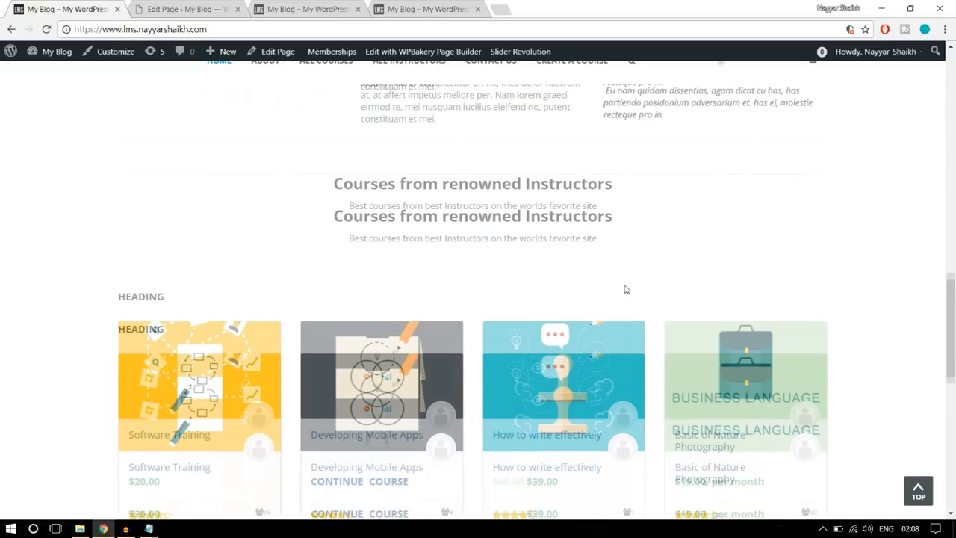
pyautogui.scroll(-3, 388, 299)
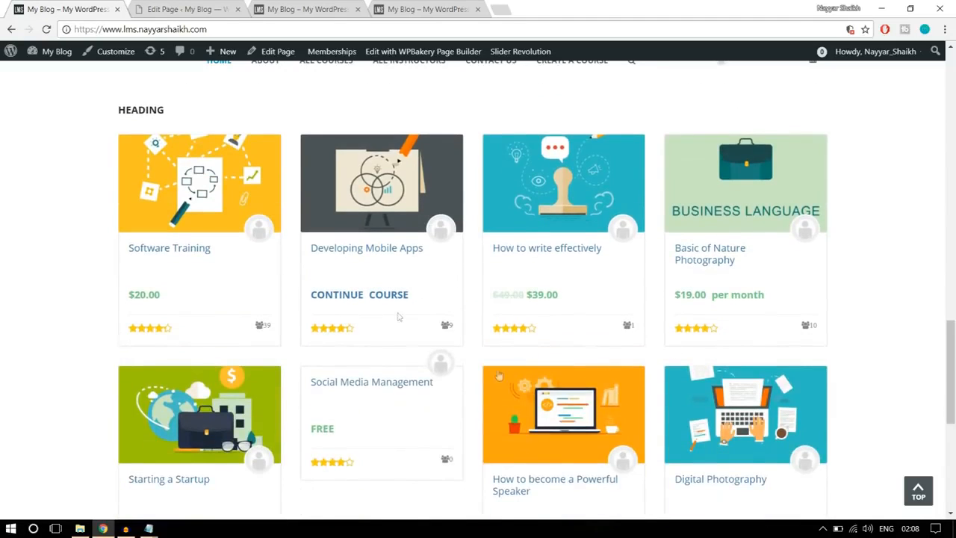
pyautogui.scroll(-3, 486, 329)
pyautogui.scroll(-2, 543, 306)
pyautogui.scroll(4, 546, 306)
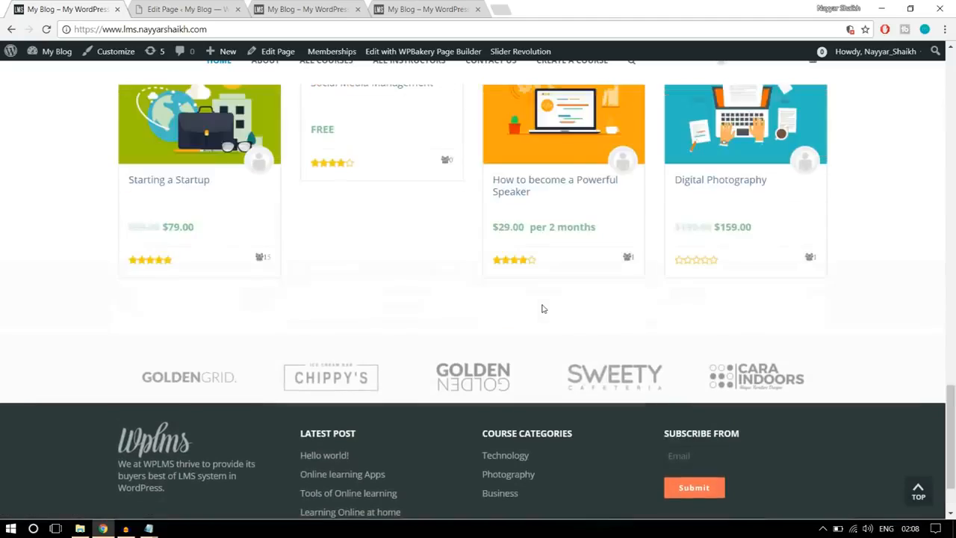
pyautogui.scroll(2, 554, 301)
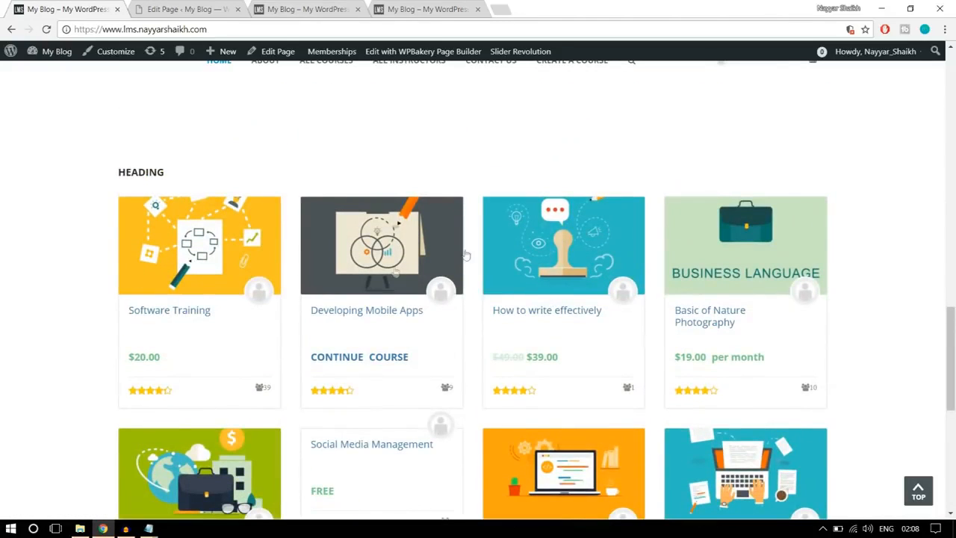
pyautogui.scroll(2, 472, 340)
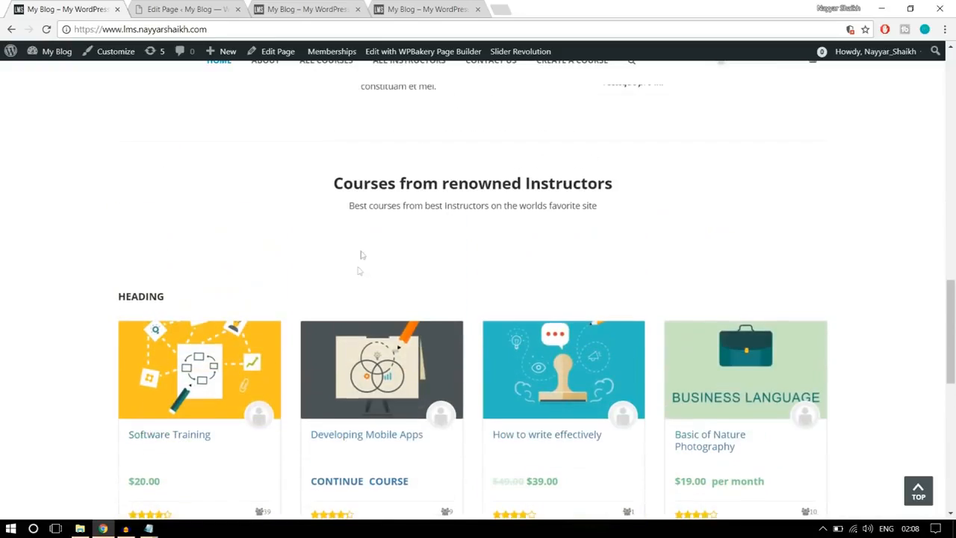
pyautogui.scroll(3, 510, 327)
pyautogui.scroll(2, 510, 328)
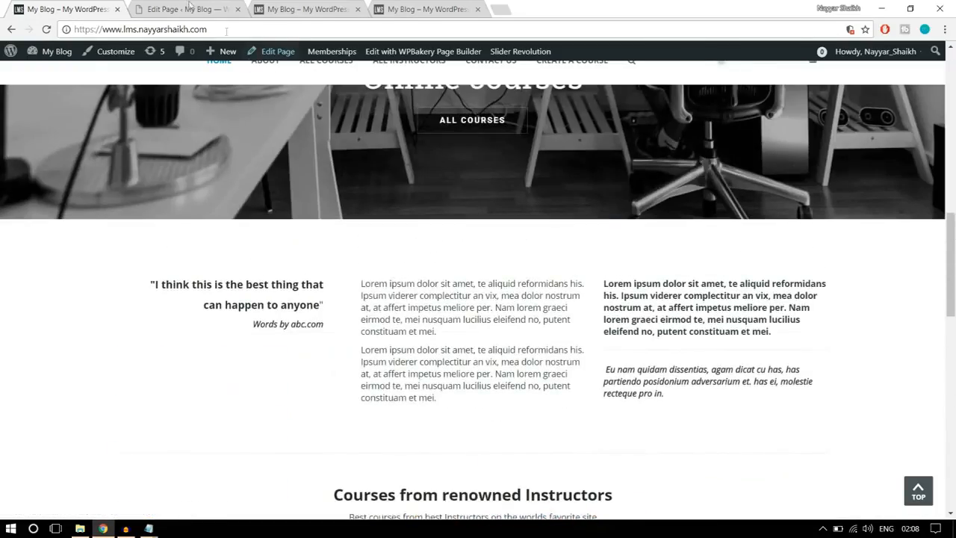
# - Add a Text Block below the Revolution Slider containing the quote "I think this is the best thing that can happen to anyone" and "Words by abc.com"
pyautogui.click(187, 9)
pyautogui.scroll(-10, 523, 273)
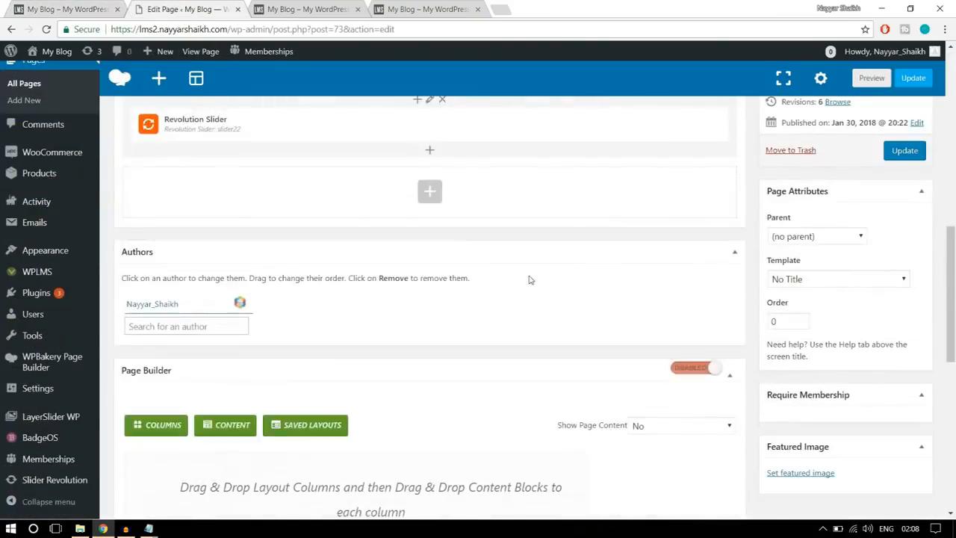
pyautogui.click(424, 183)
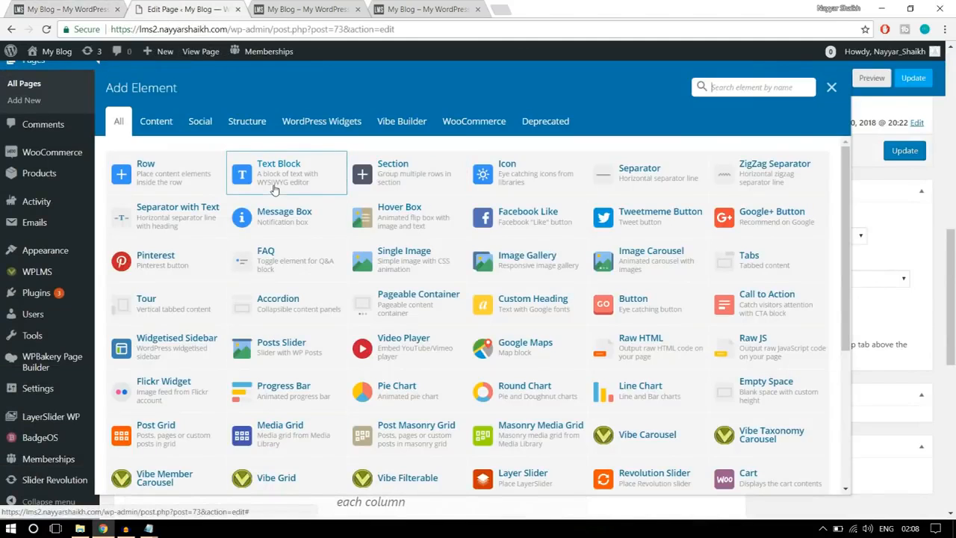
pyautogui.click(267, 183)
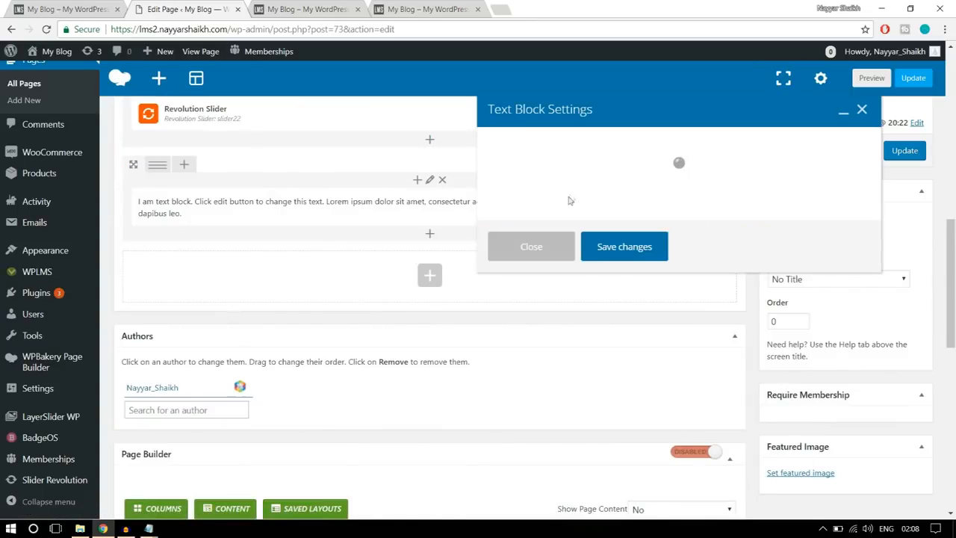
pyautogui.click(66, 9)
pyautogui.moveTo(326, 326); pyautogui.dragTo(132, 264)
pyautogui.hotkey('ctrl', 'c')
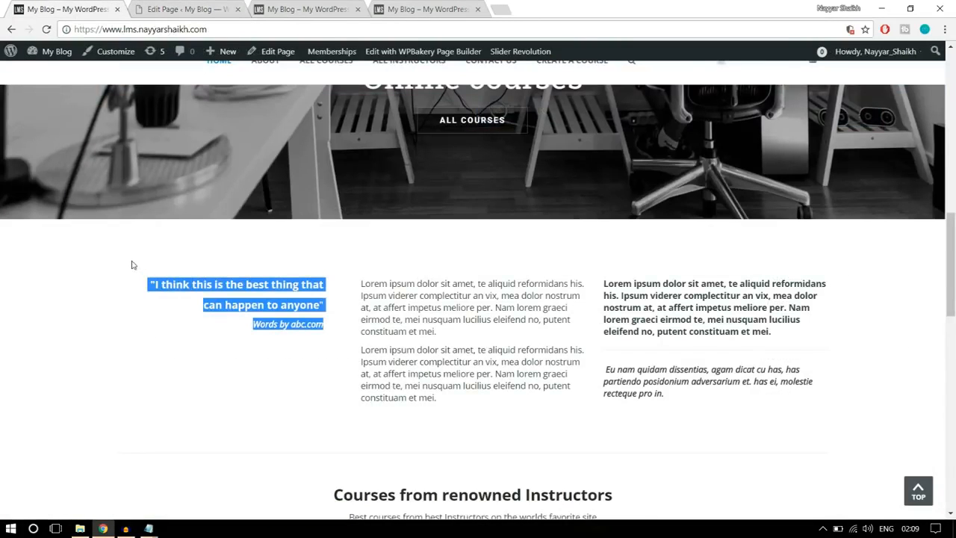
pyautogui.click(187, 9)
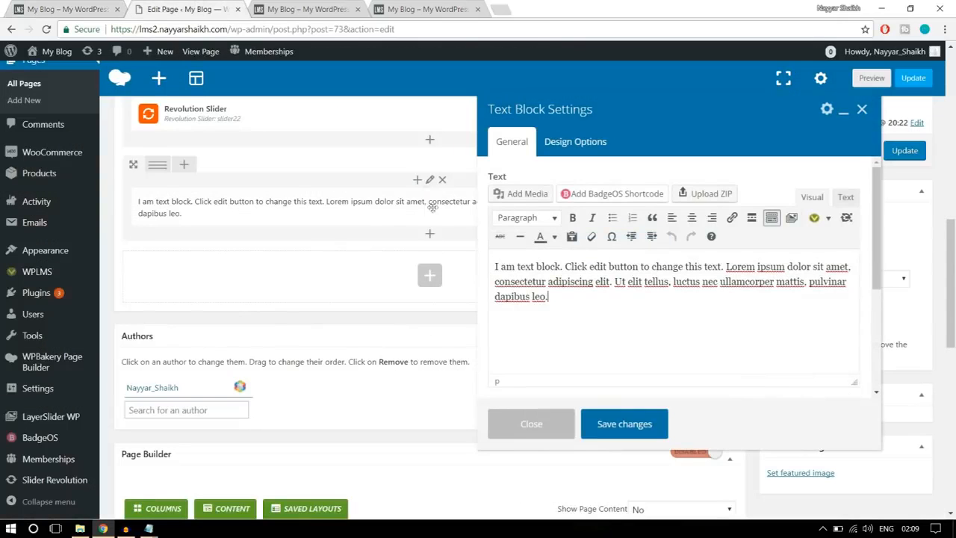
pyautogui.moveTo(567, 296); pyautogui.dragTo(461, 256)
pyautogui.hotkey('ctrl', 'v')
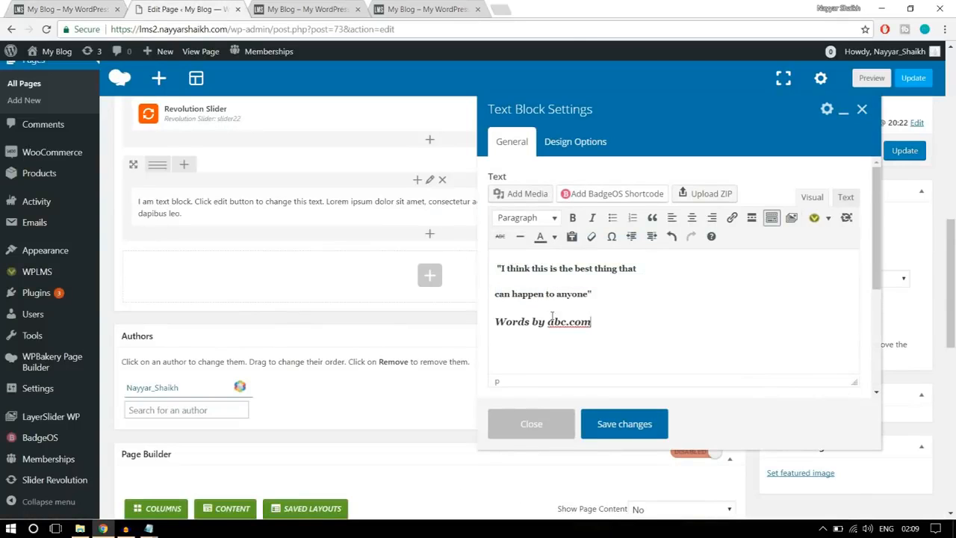
pyautogui.click(624, 424)
# - Check the reference site's text layout and split the quote's row into three equal columns
pyautogui.click(67, 9)
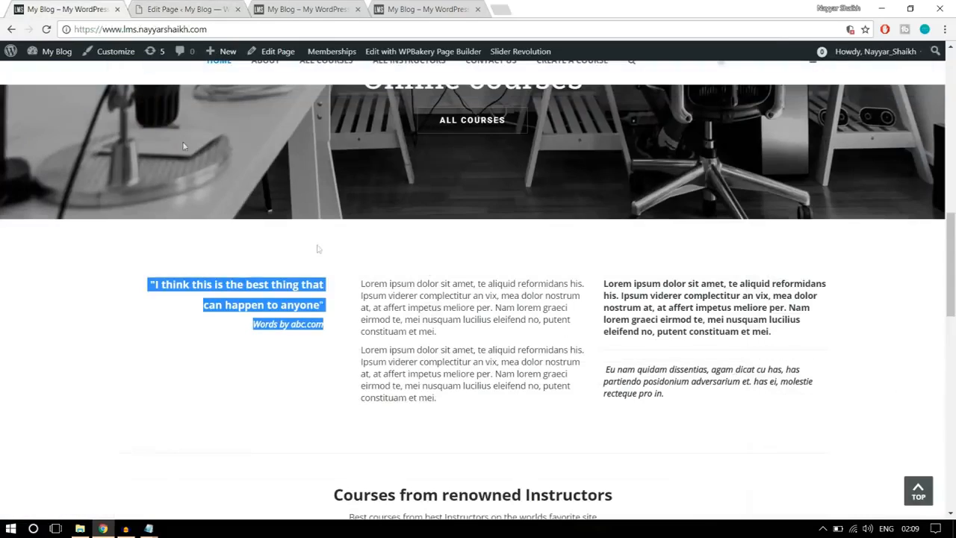
pyautogui.click(439, 371)
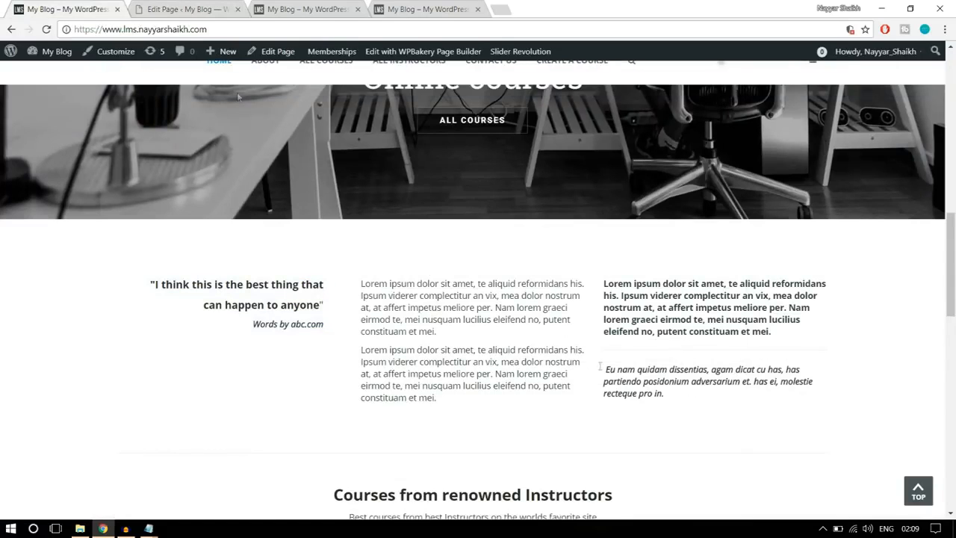
pyautogui.click(187, 9)
pyautogui.moveTo(159, 164)
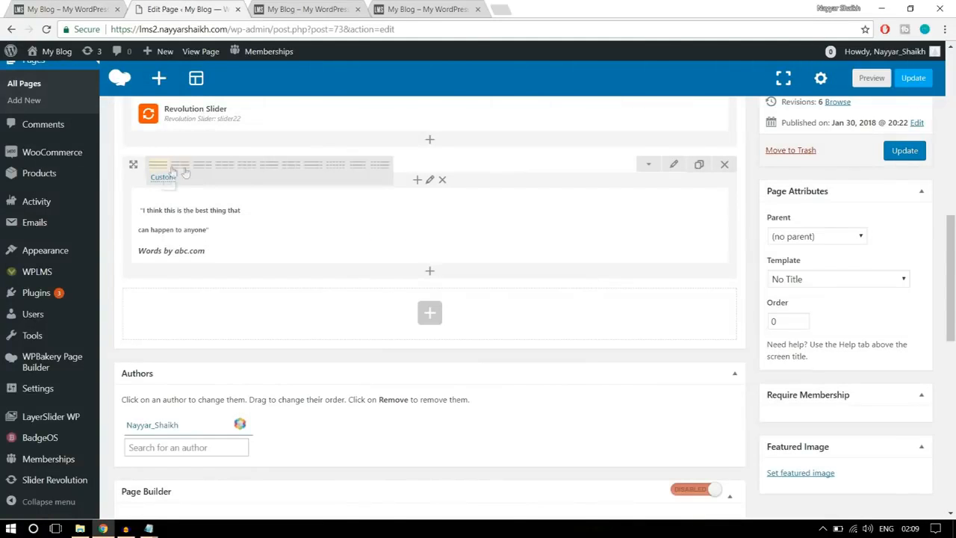
pyautogui.click(225, 165)
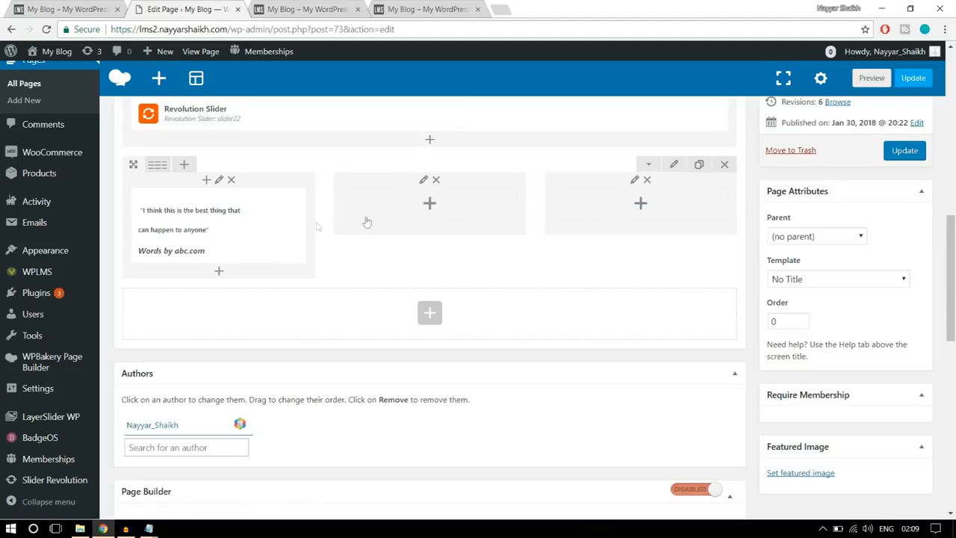
# - Add a Text Block to the middle column with the two Lorem ipsum paragraphs copied from the reference site
pyautogui.click(430, 212)
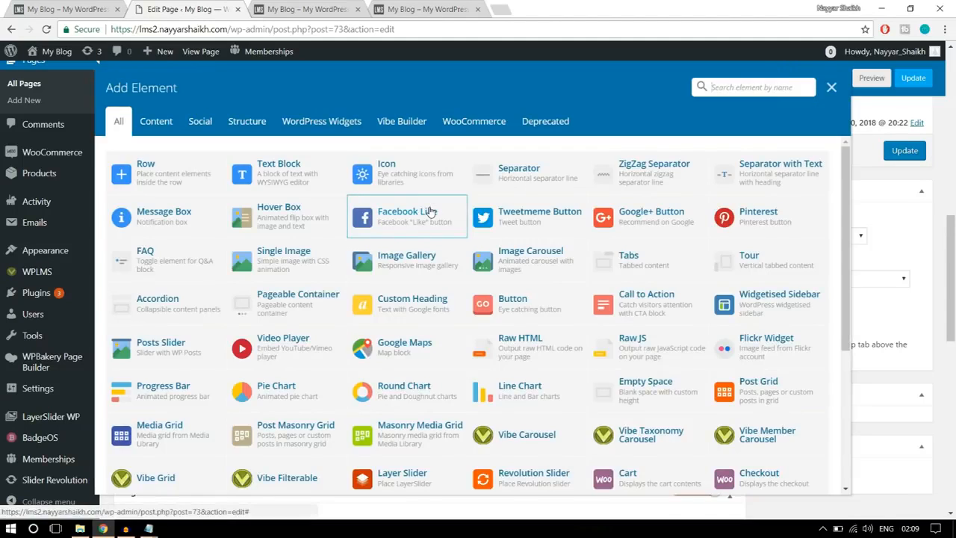
pyautogui.click(288, 183)
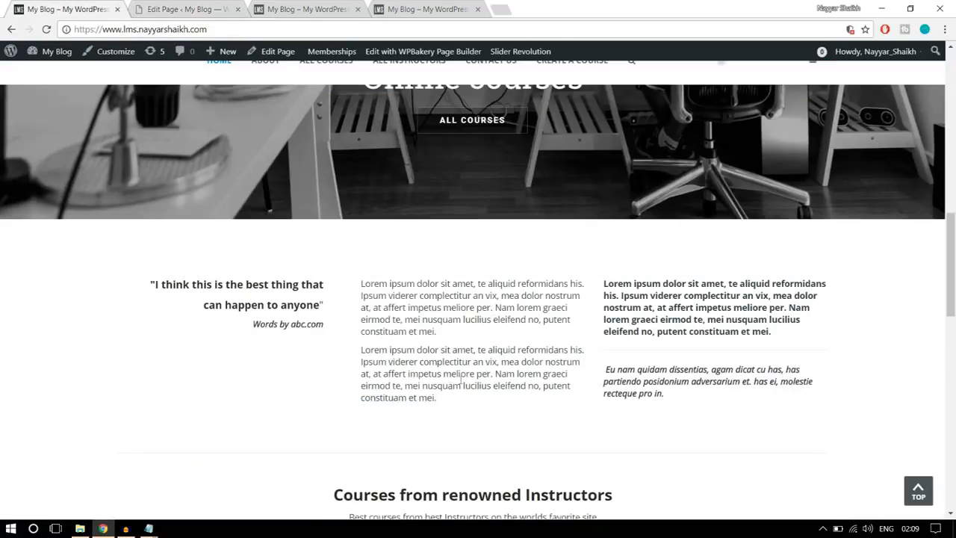
pyautogui.moveTo(456, 404); pyautogui.dragTo(359, 282)
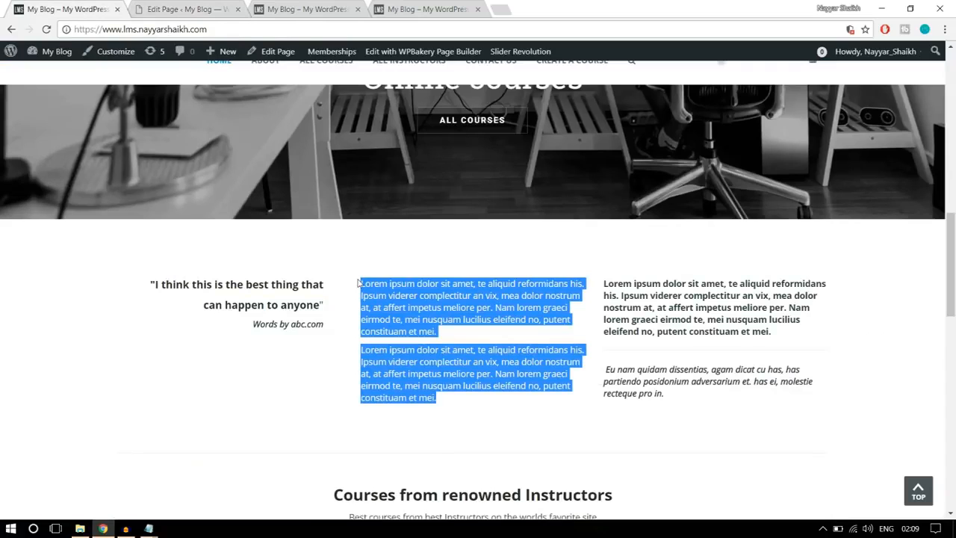
pyautogui.rightClick(387, 288)
pyautogui.click(419, 297)
pyautogui.click(187, 8)
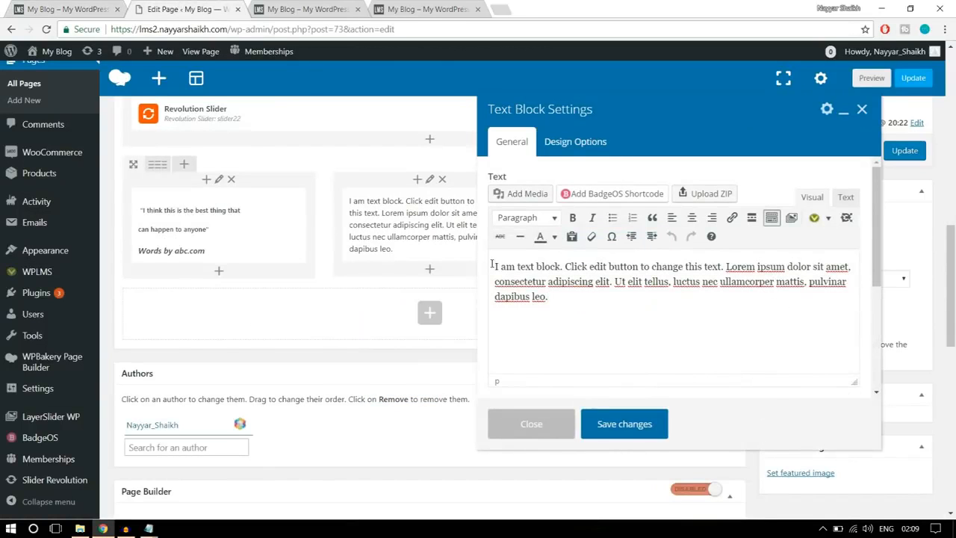
pyautogui.hotkey('ctrl', 'a')
pyautogui.hotkey('ctrl', 'v')
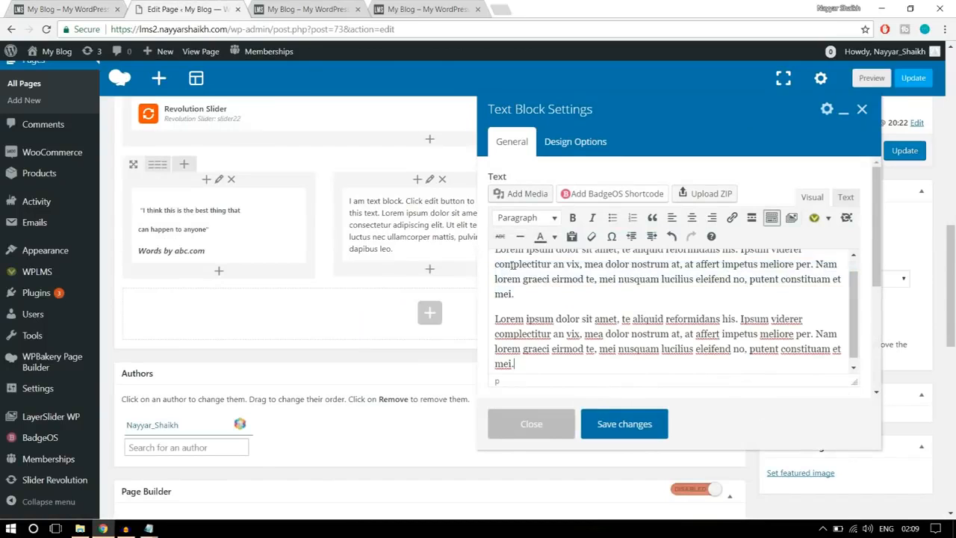
pyautogui.click(648, 411)
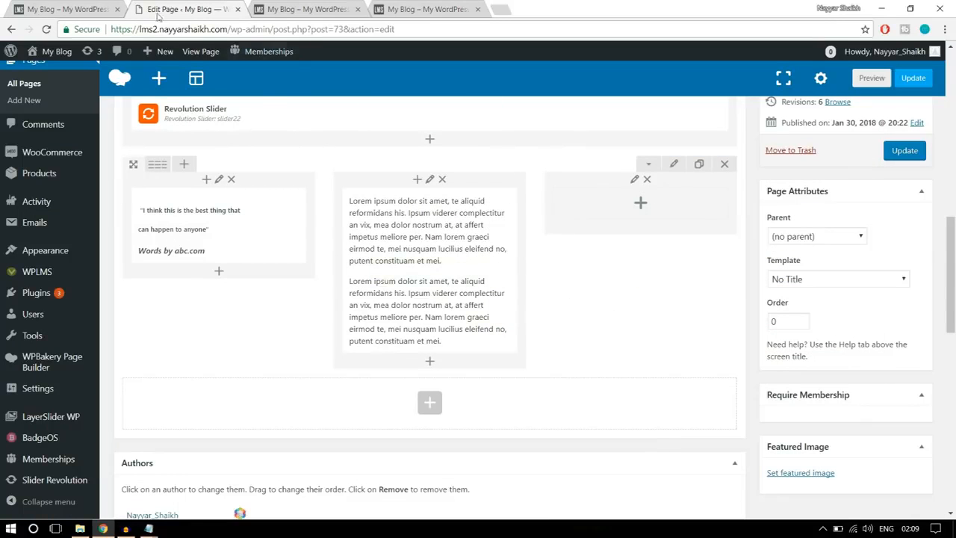
# - Add a Text Block to the third column with the reference site's bold Lorem ipsum paragraph, divider and italic "Eu nam quidam" text
pyautogui.click(100, 9)
pyautogui.click(710, 398)
pyautogui.moveTo(676, 395); pyautogui.dragTo(605, 278)
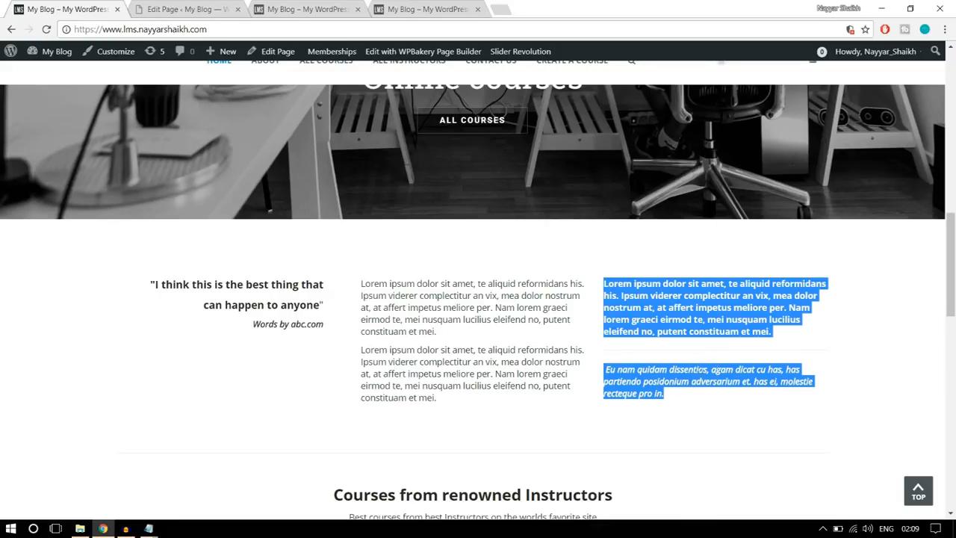
pyautogui.click(709, 398)
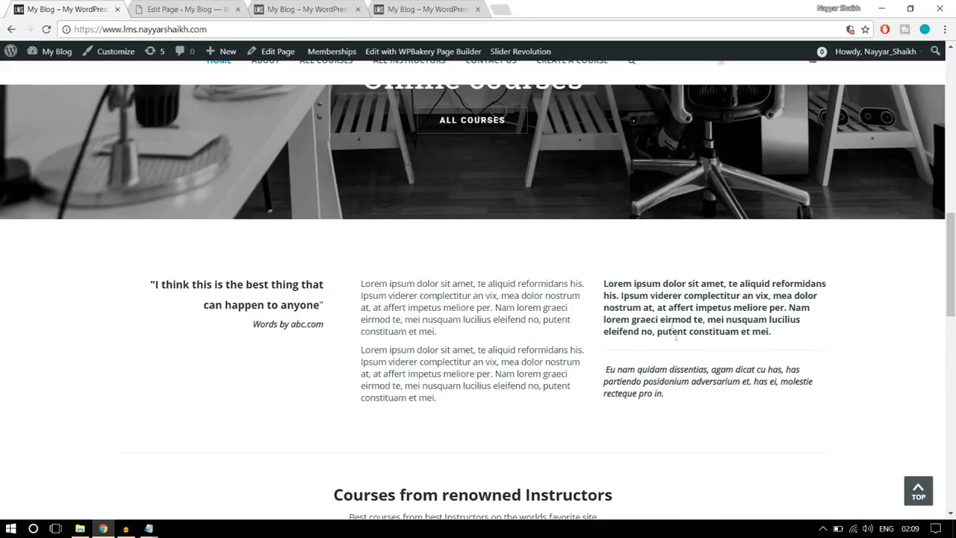
pyautogui.click(177, 11)
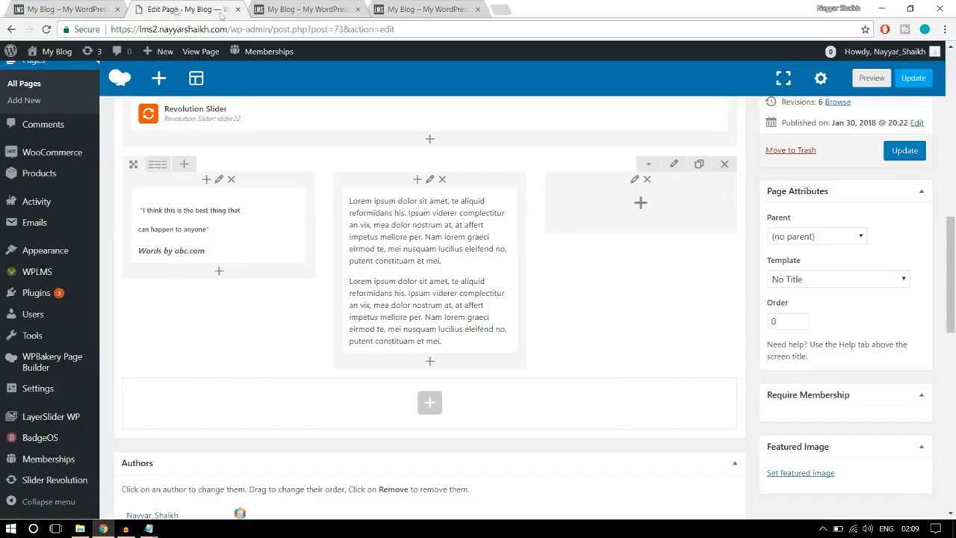
pyautogui.click(641, 206)
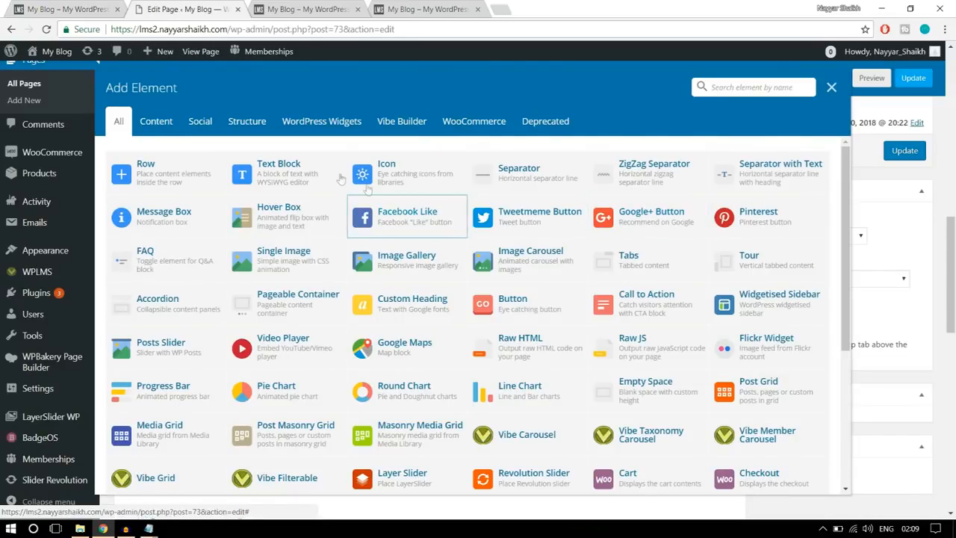
pyautogui.click(297, 178)
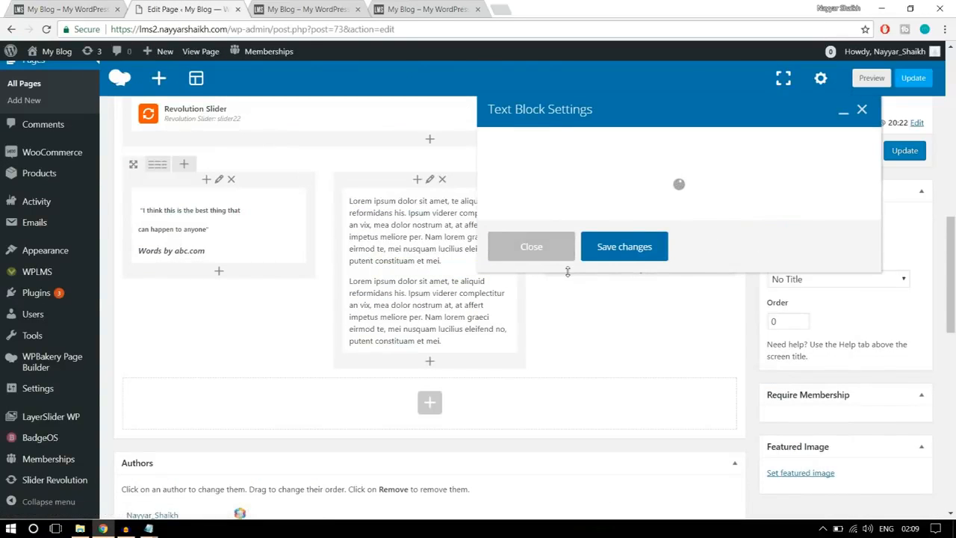
pyautogui.hotkey('ctrl', 'a')
pyautogui.hotkey('ctrl', 'v')
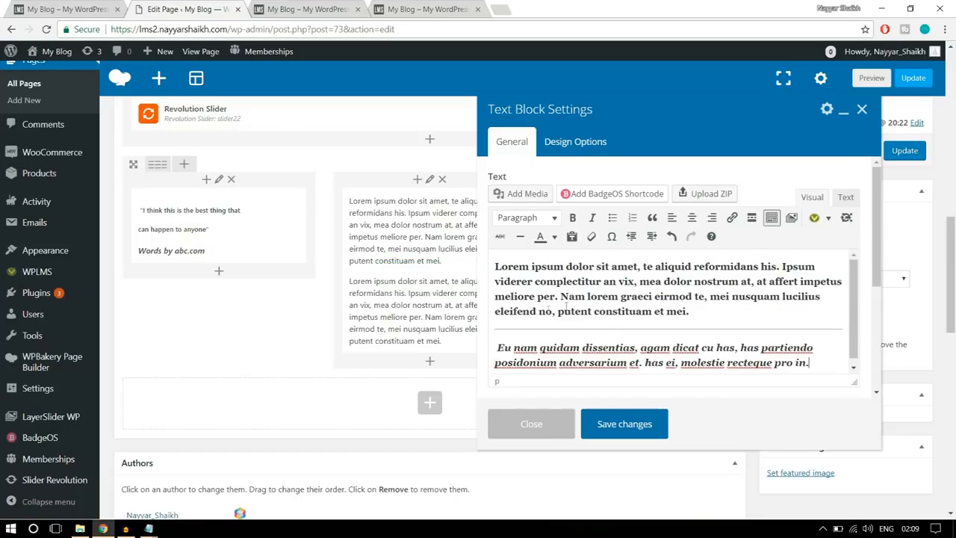
pyautogui.click(644, 424)
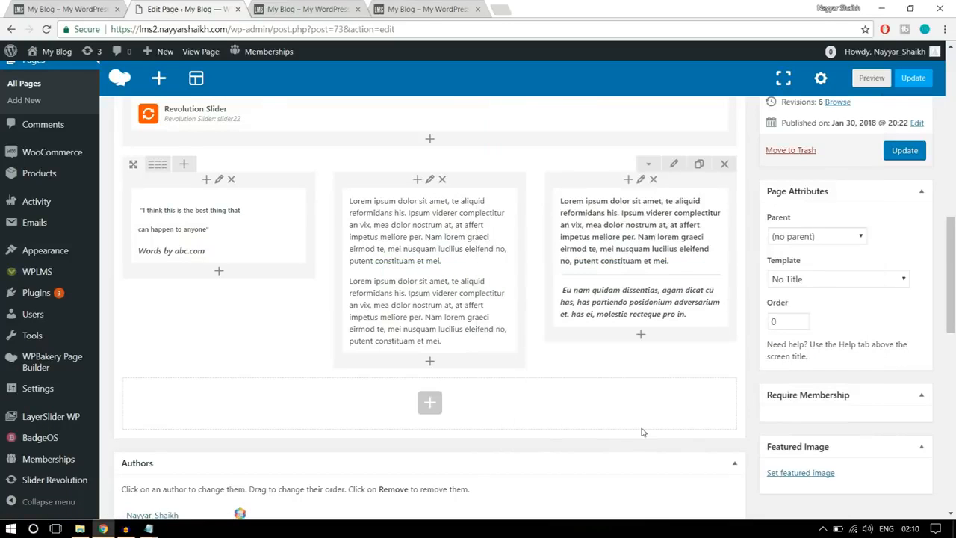
# - Check the reference site's spacing around the text section, set the three-column row's top padding to 50 and fill in its bottom padding
pyautogui.click(60, 4)
pyautogui.scroll(-2, 466, 249)
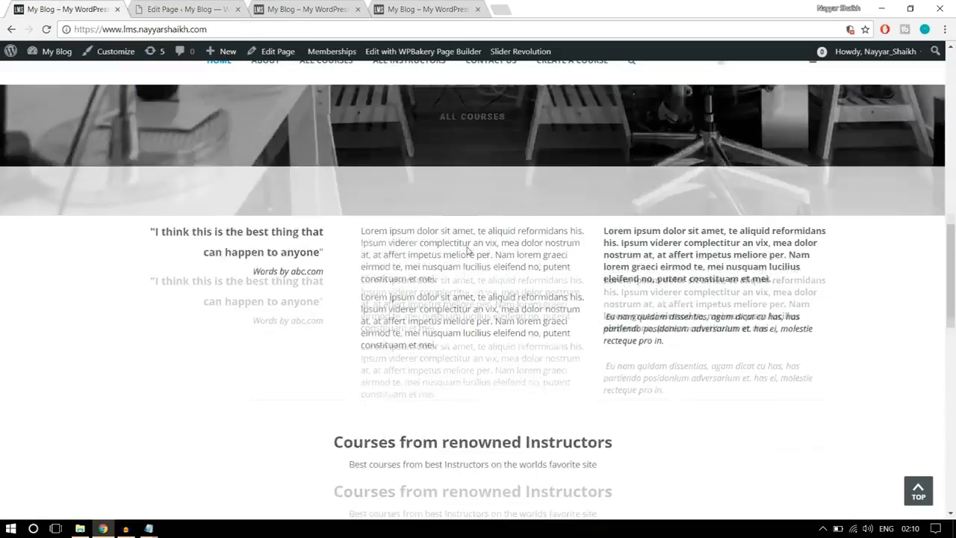
pyautogui.scroll(2, 522, 326)
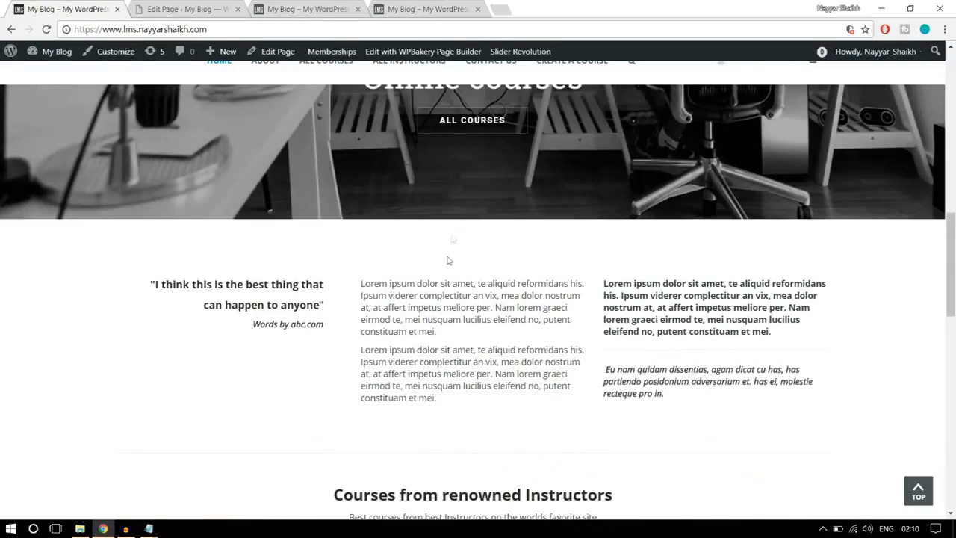
pyautogui.click(224, 8)
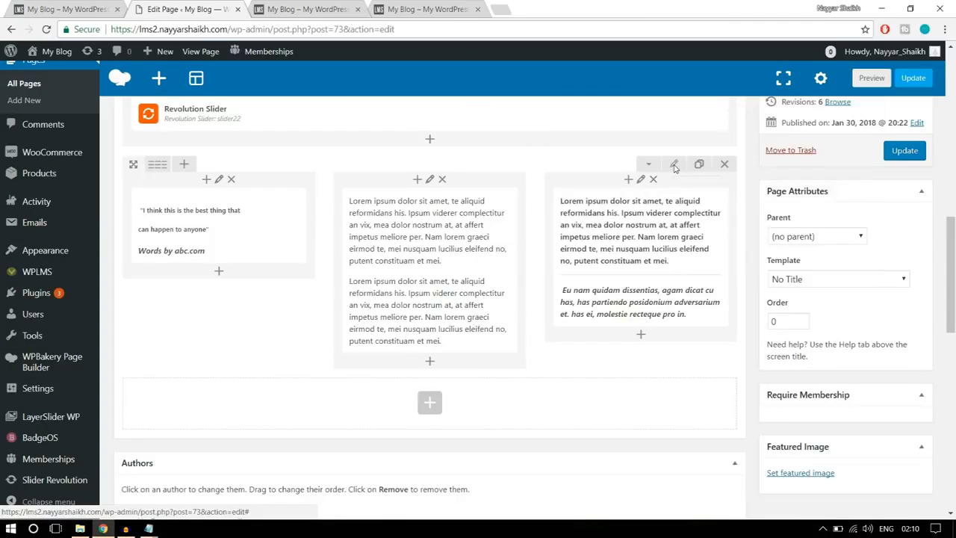
pyautogui.click(674, 166)
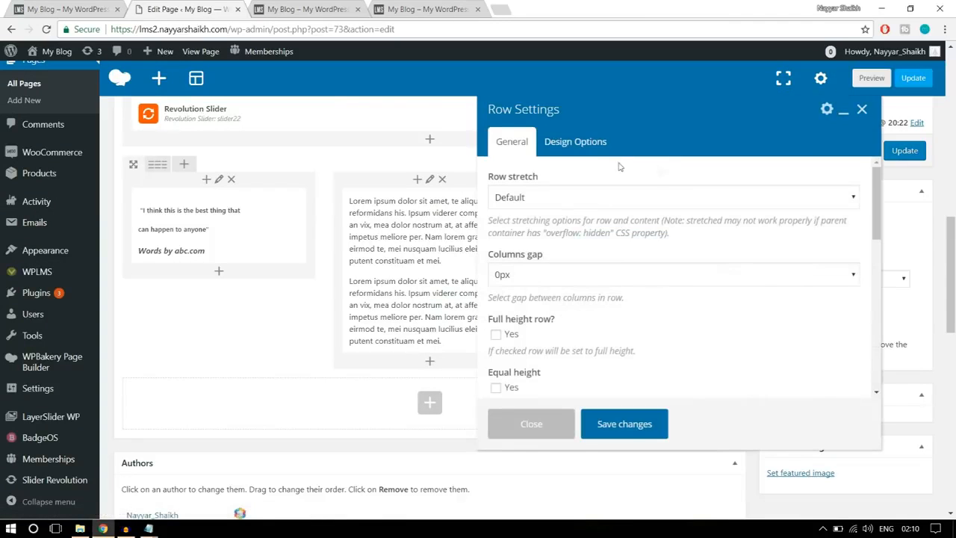
pyautogui.click(601, 145)
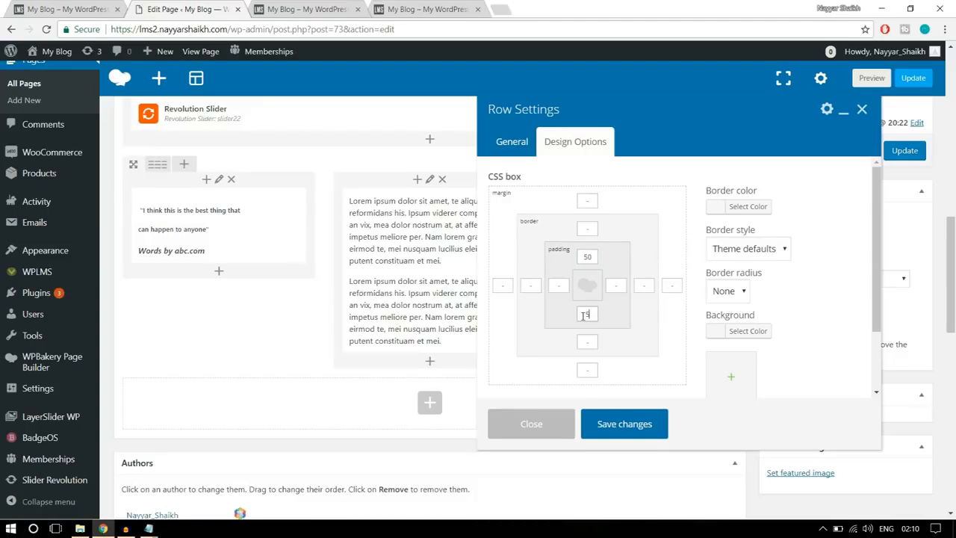
pyautogui.doubleClick(588, 256)
pyautogui.doubleClick(586, 314)
pyautogui.click(641, 420)
pyautogui.click(84, 11)
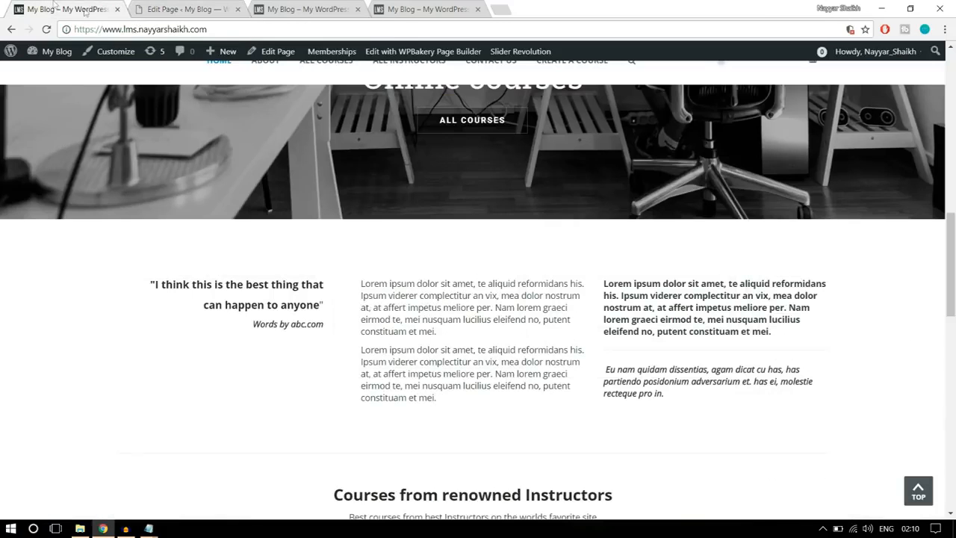
# - Save the Home Page update and reload the site's front page to check the three-column text row
pyautogui.scroll(-3, 397, 292)
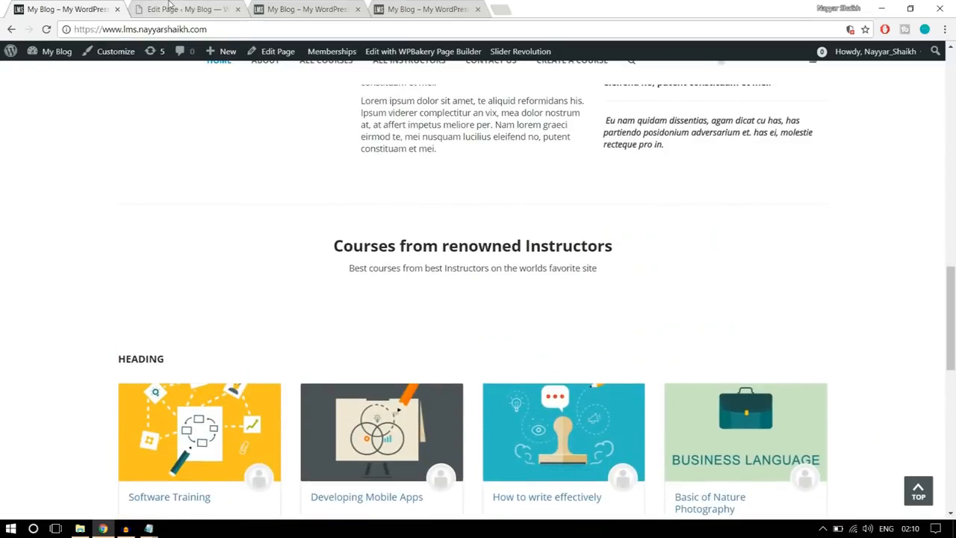
pyautogui.click(142, 11)
pyautogui.click(905, 150)
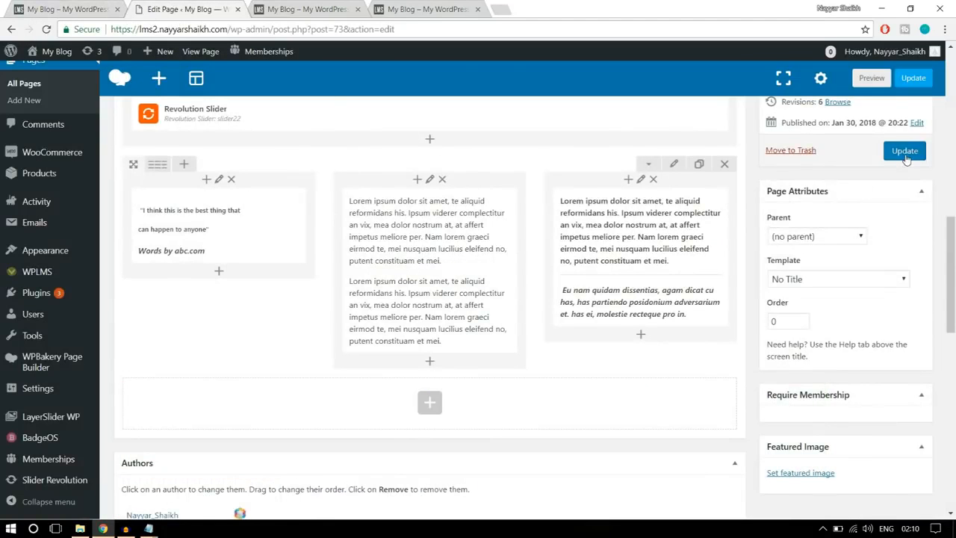
pyautogui.click(311, 9)
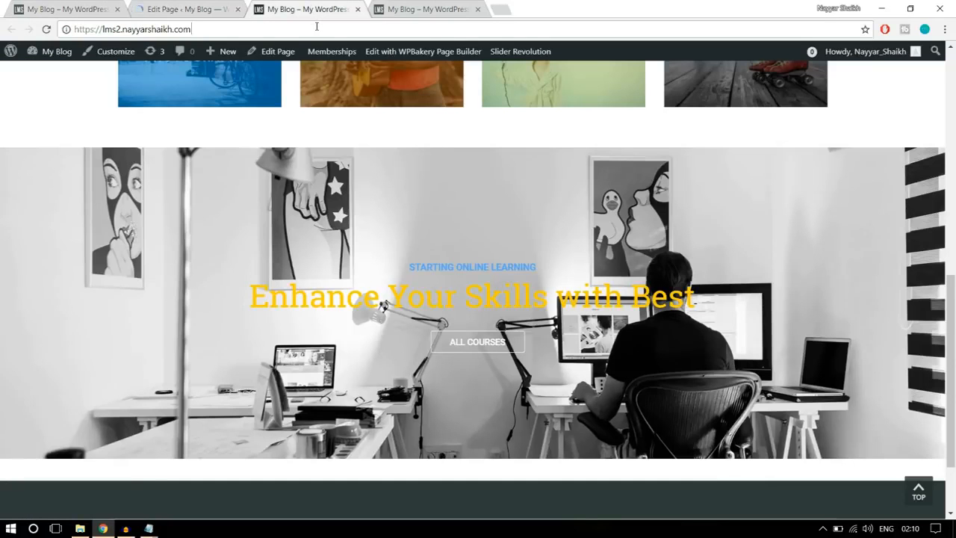
pyautogui.click(317, 27)
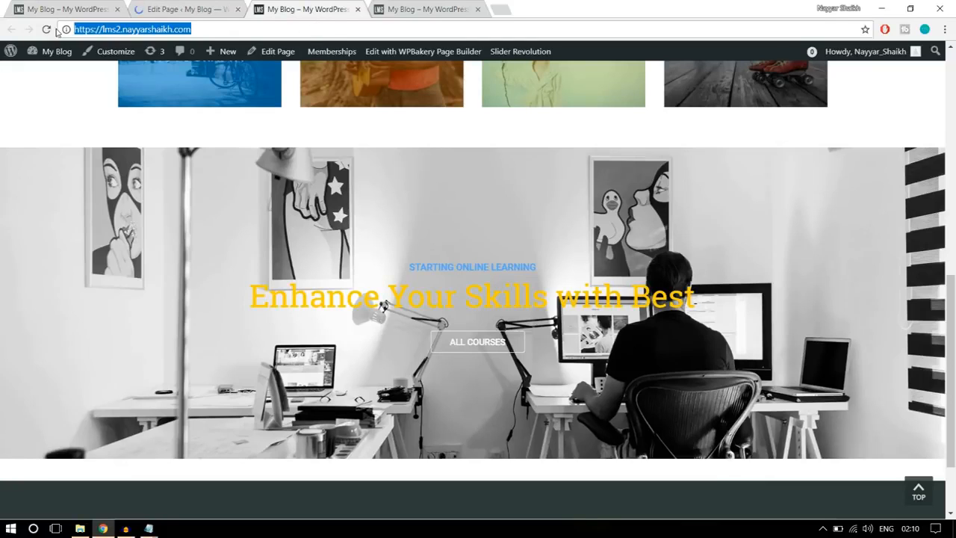
pyautogui.press('Return')
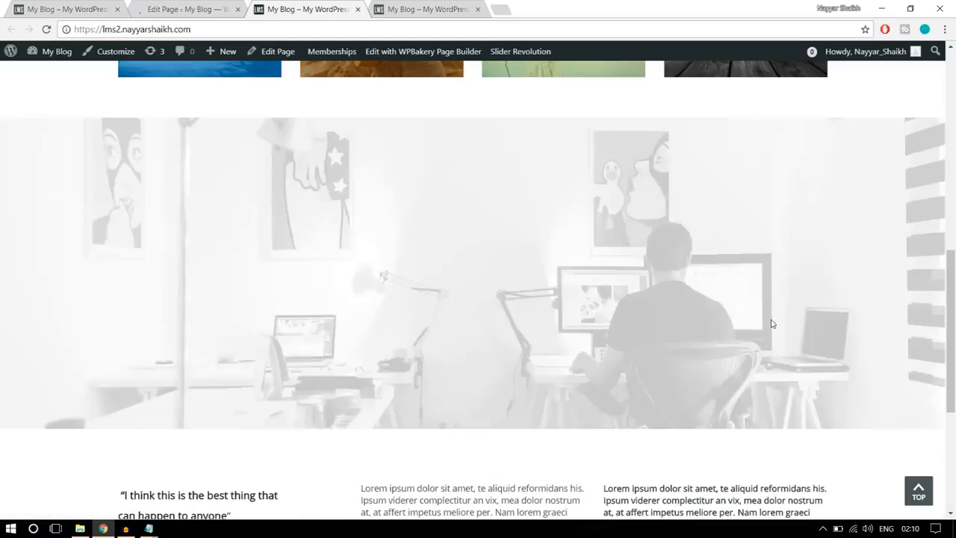
pyautogui.scroll(-3, 809, 339)
pyautogui.scroll(-3, 809, 339)
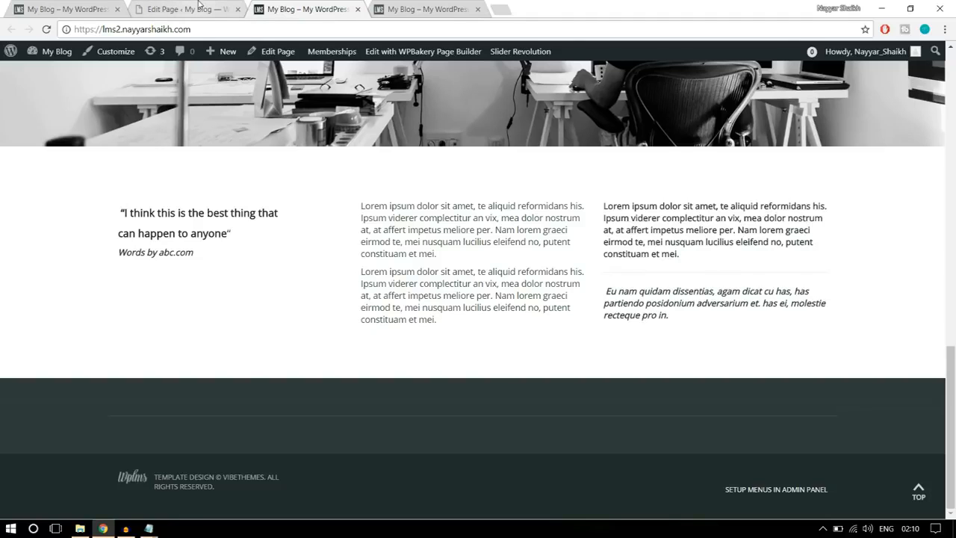
# - Copy the "Courses from renowned Instructors" heading and the line below it from the reference site
pyautogui.hotkey('ctrl', '1')
pyautogui.moveTo(338, 243); pyautogui.dragTo(636, 264)
pyautogui.click(638, 268)
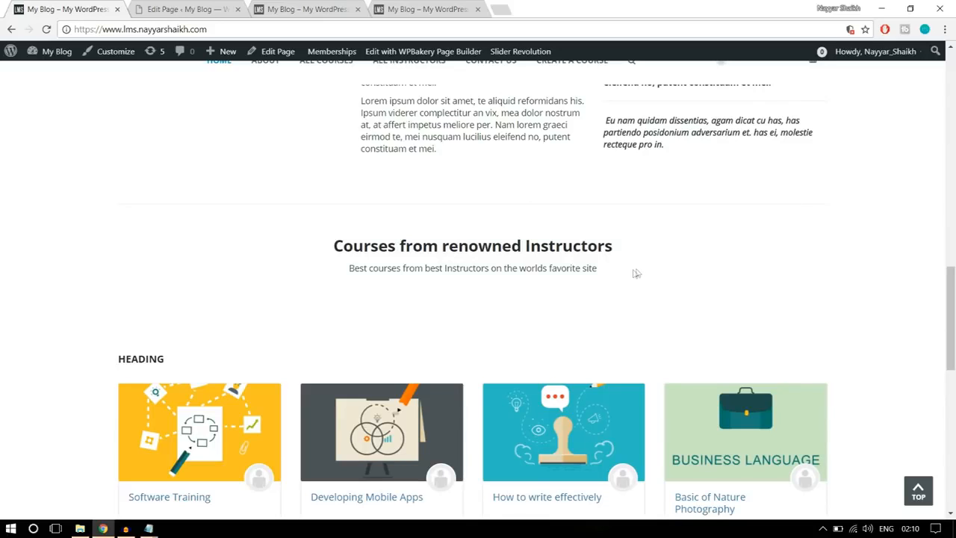
pyautogui.moveTo(604, 275); pyautogui.dragTo(332, 249)
pyautogui.hotkey('ctrl', 'c')
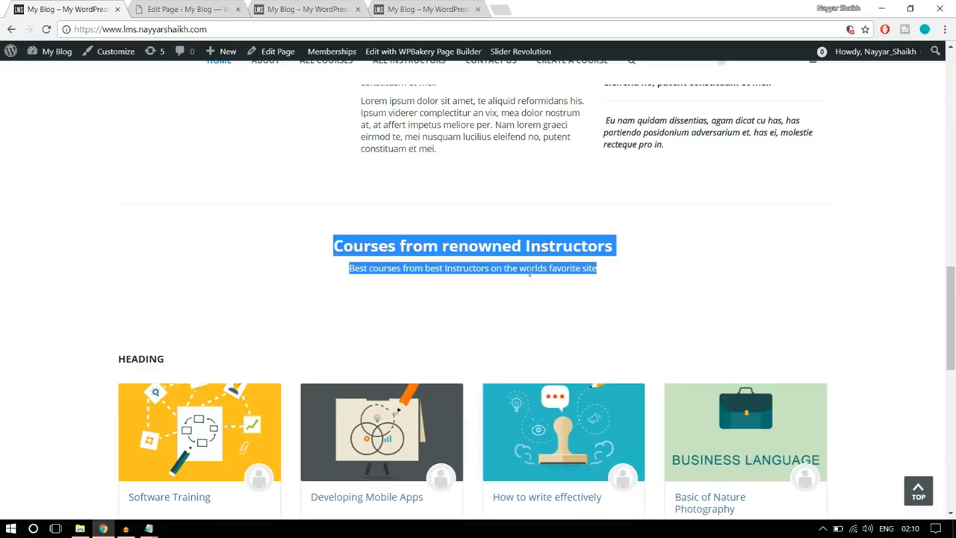
pyautogui.scroll(15, 529, 273)
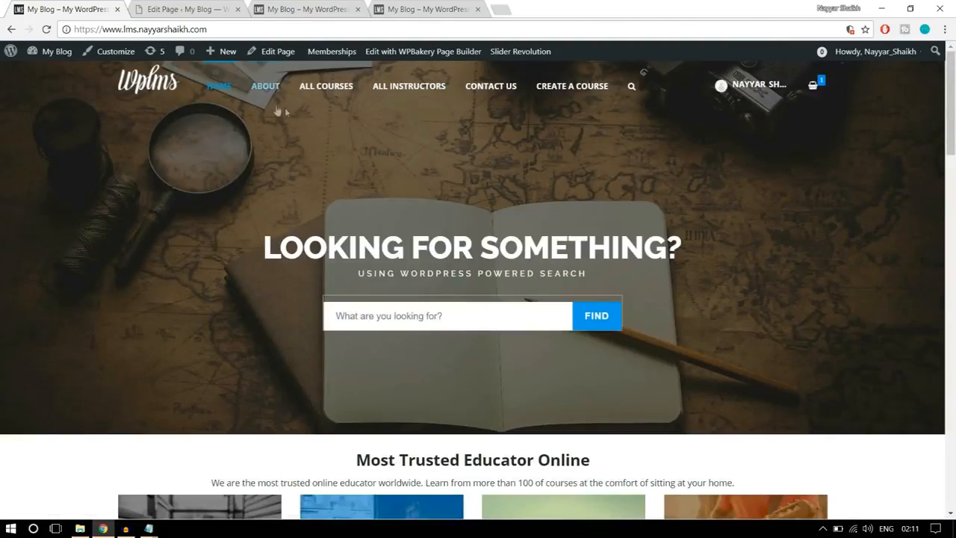
pyautogui.scroll(-9, 625, 256)
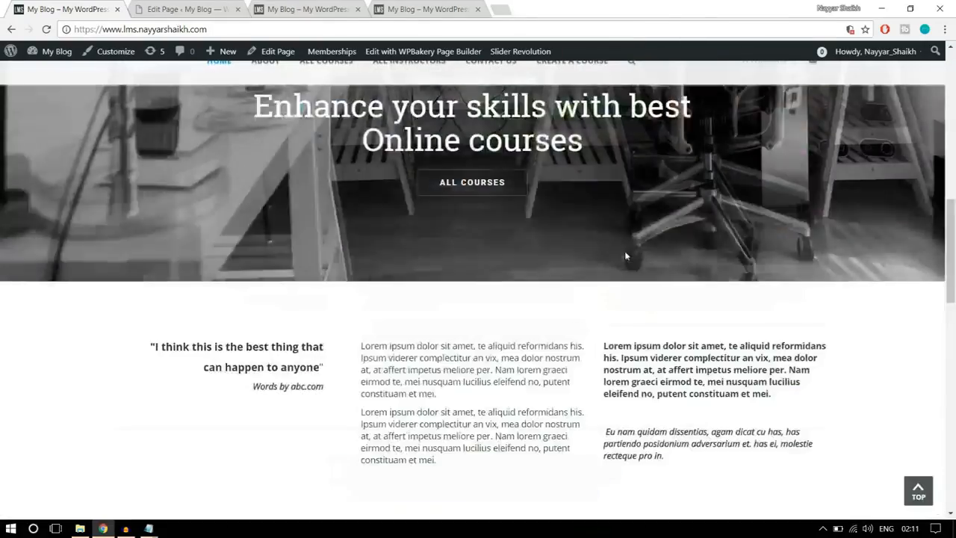
pyautogui.scroll(-5, 625, 256)
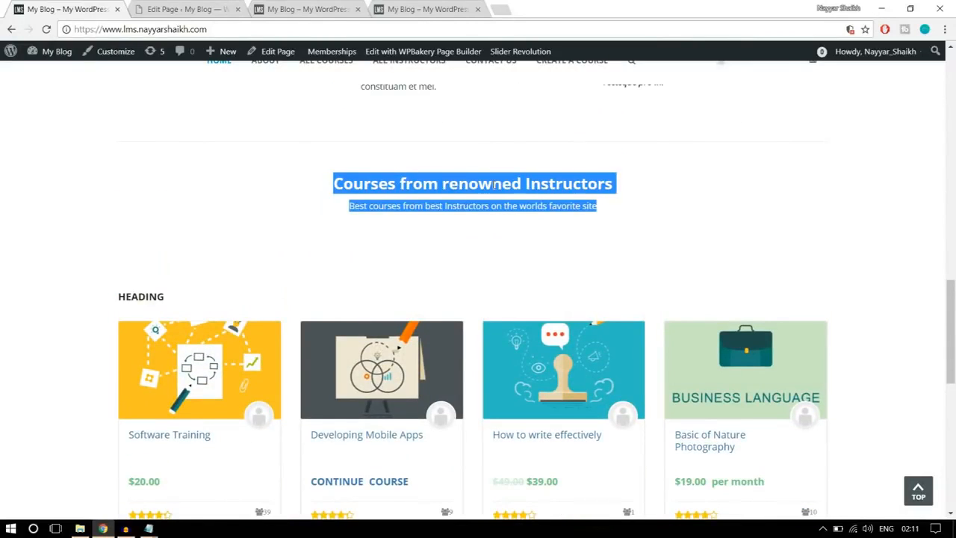
# - Add a Text Block below the three-column row on the Home Page, replacing its placeholder with the copied "Courses from renowned Instructors" heading and subtitle
pyautogui.click(203, 9)
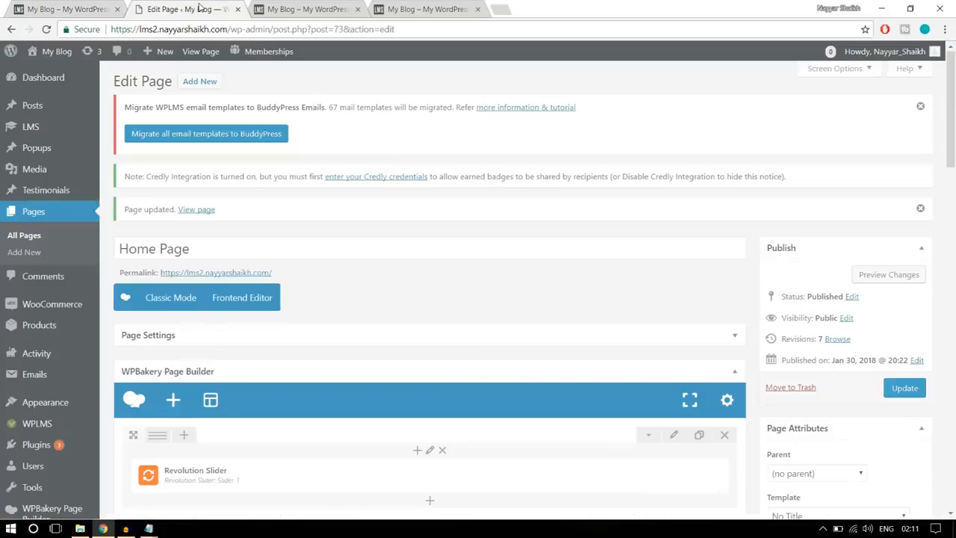
pyautogui.scroll(-5, 568, 298)
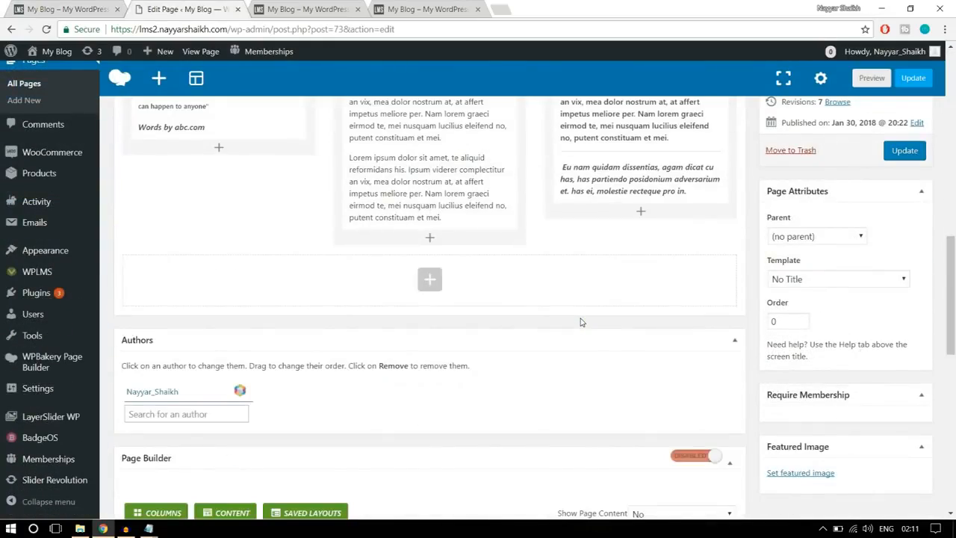
pyautogui.scroll(5, 582, 322)
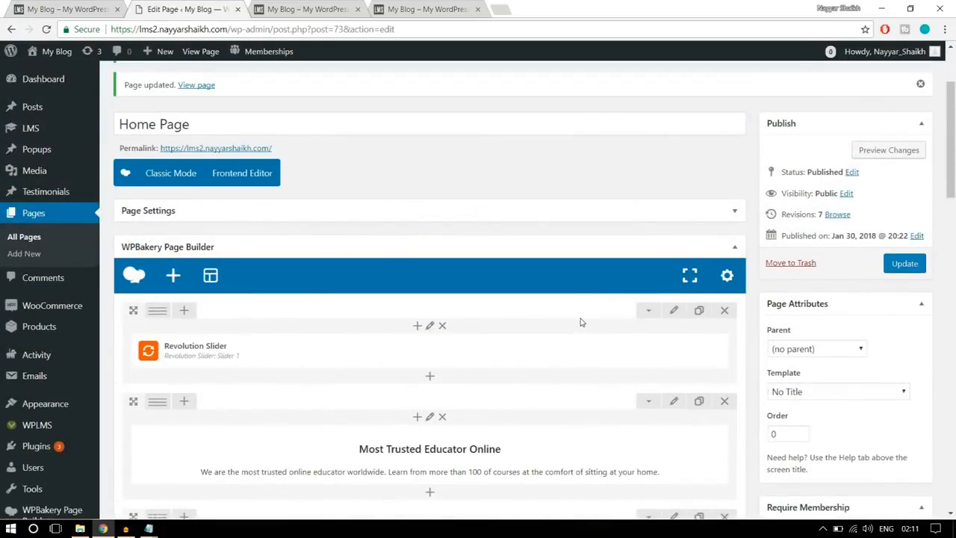
pyautogui.scroll(-1, 581, 322)
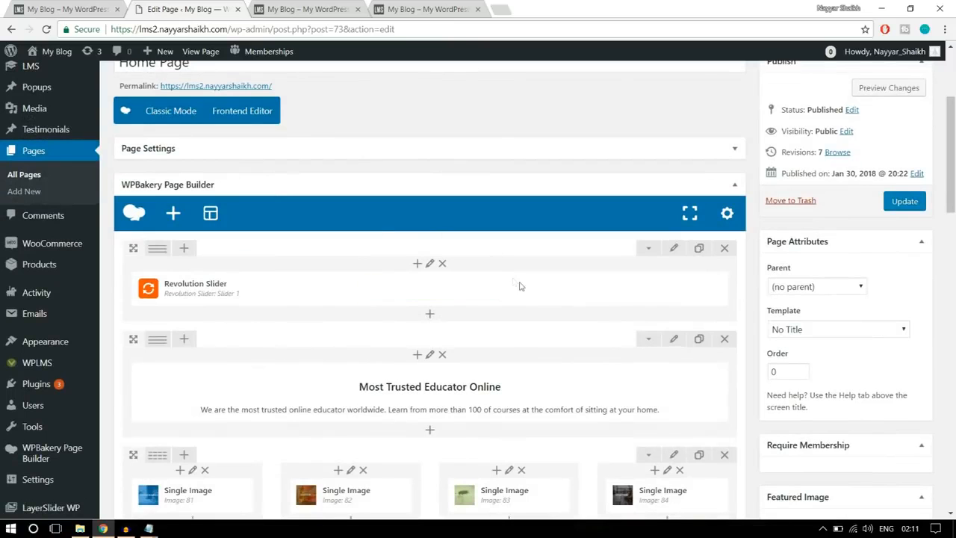
pyautogui.scroll(-8, 604, 304)
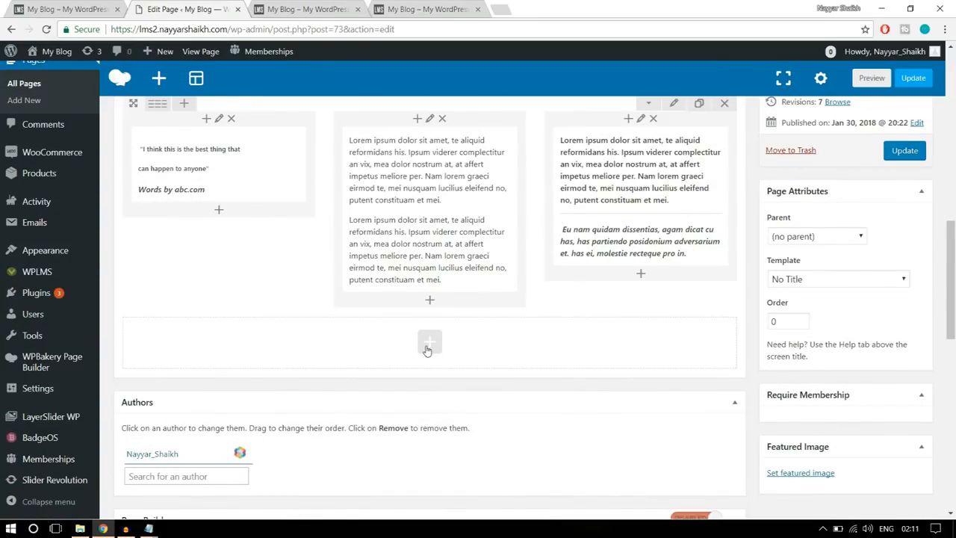
pyautogui.click(428, 345)
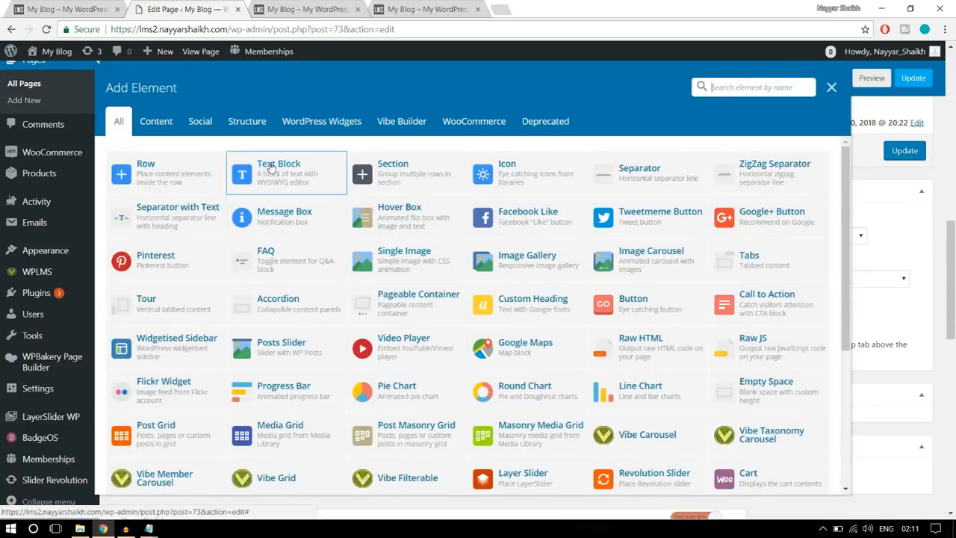
pyautogui.click(299, 184)
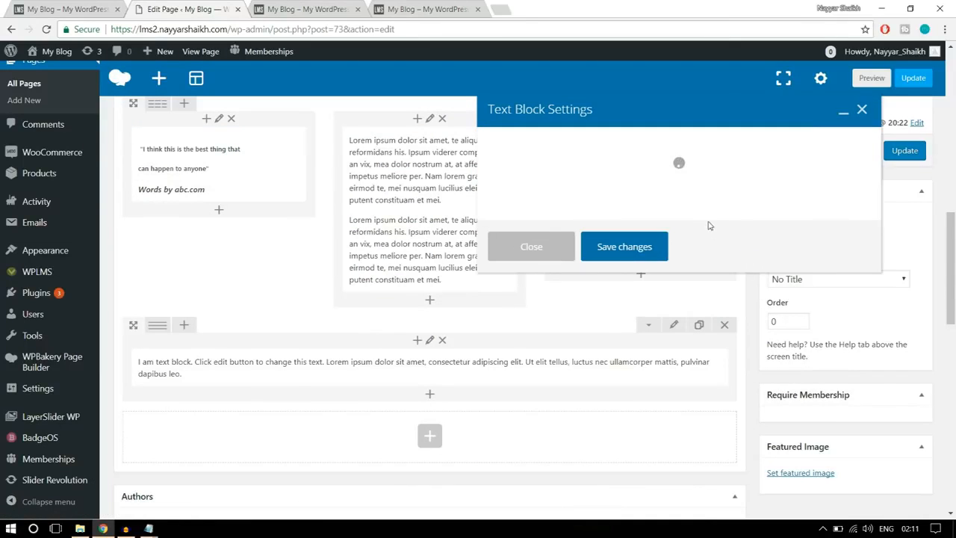
pyautogui.moveTo(676, 292); pyautogui.dragTo(468, 267)
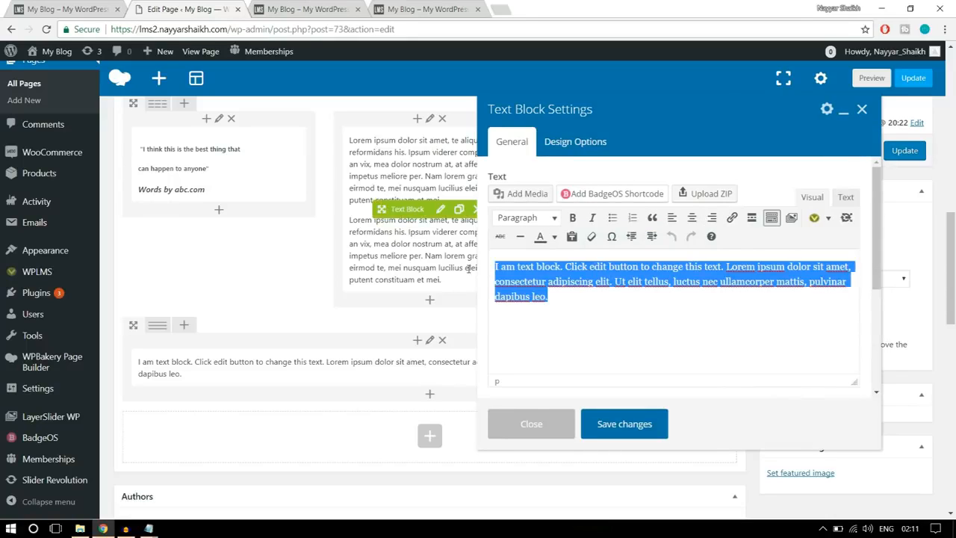
pyautogui.hotkey('ctrl', 'v')
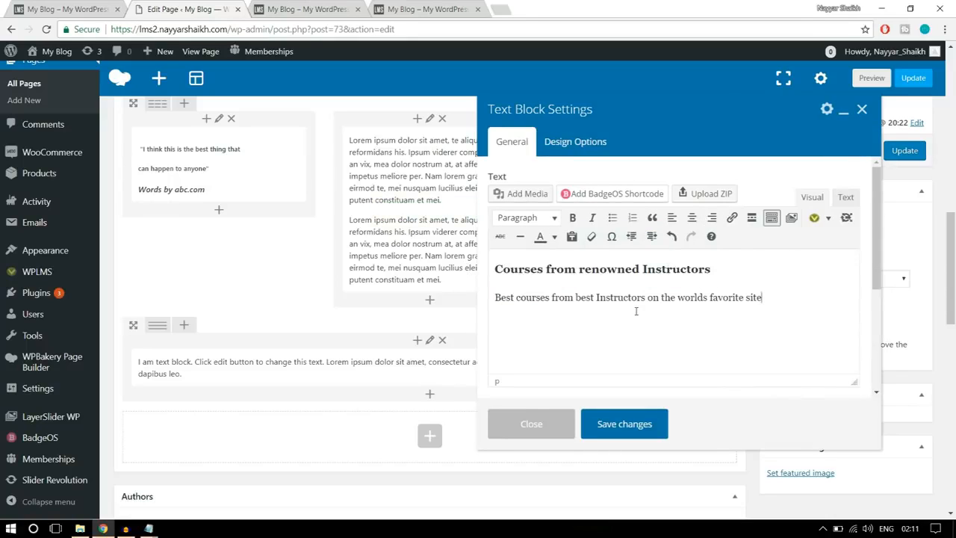
# - Centre the heading and subtitle in the new Text Block and save its settings
pyautogui.moveTo(761, 299); pyautogui.dragTo(494, 266)
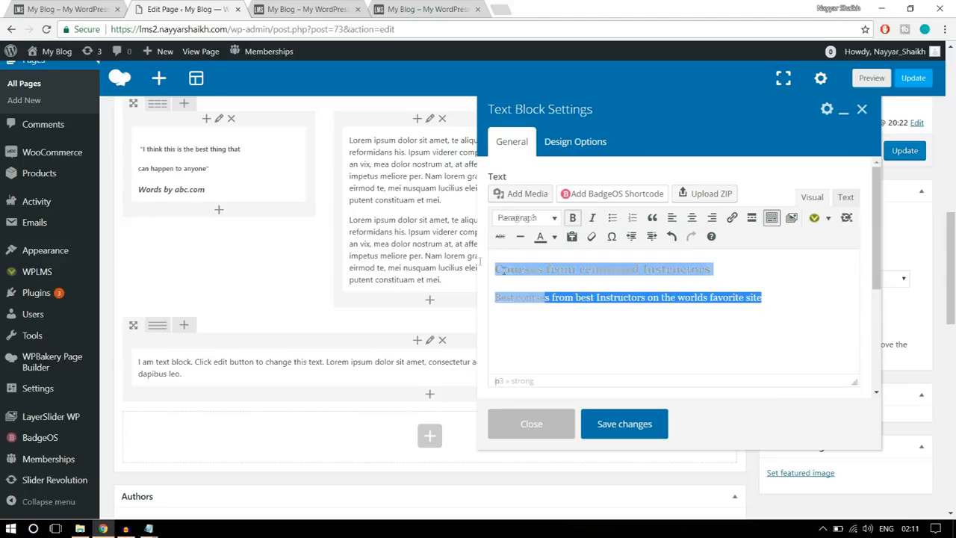
pyautogui.click(693, 218)
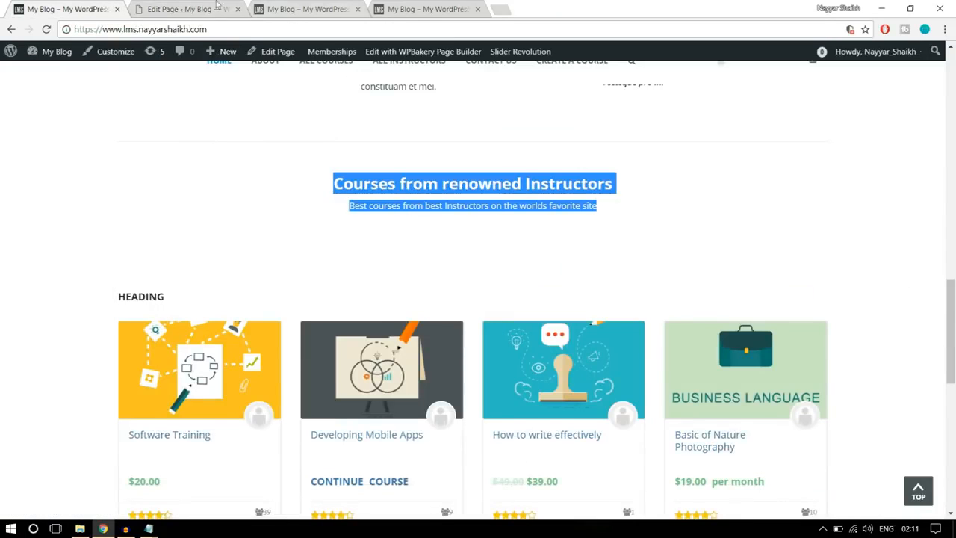
pyautogui.click(217, 6)
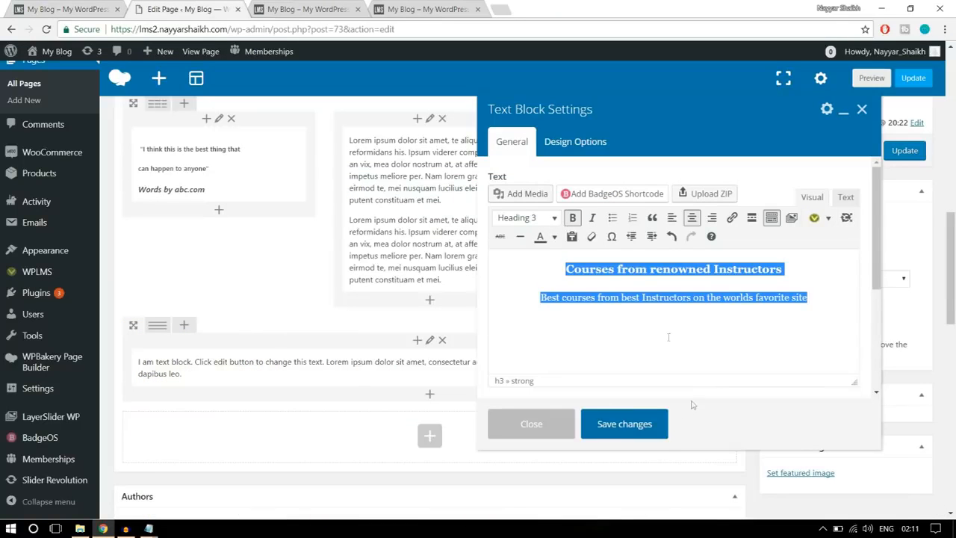
pyautogui.click(639, 425)
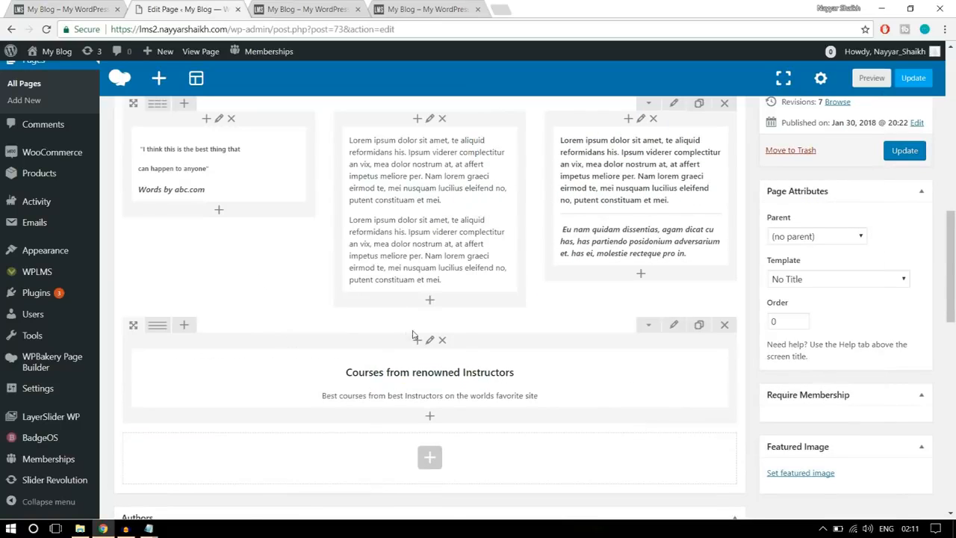
# - Set the "Courses from renowned Instructors" Text Block's top and bottom padding to 20 and save the changes
pyautogui.click(89, 6)
pyautogui.click(191, 9)
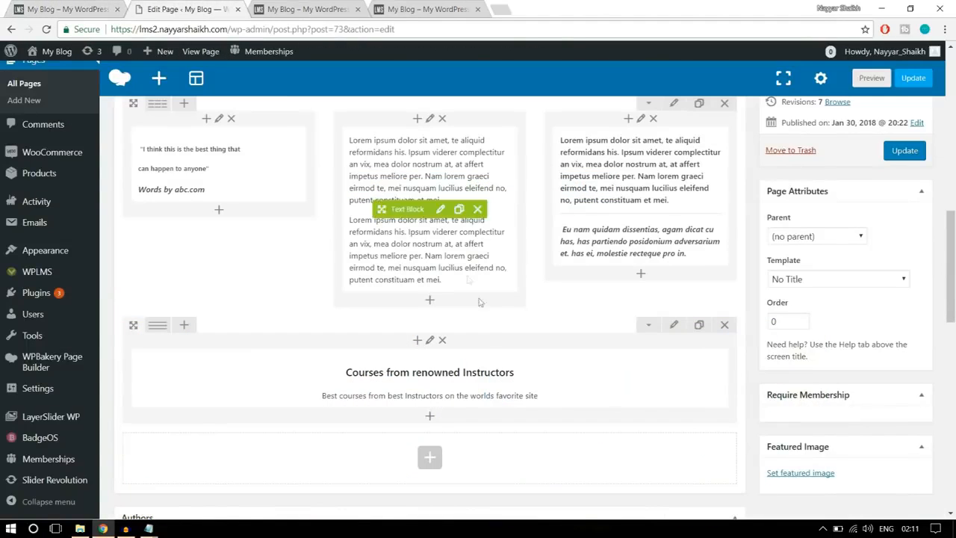
pyautogui.scroll(-1, 495, 353)
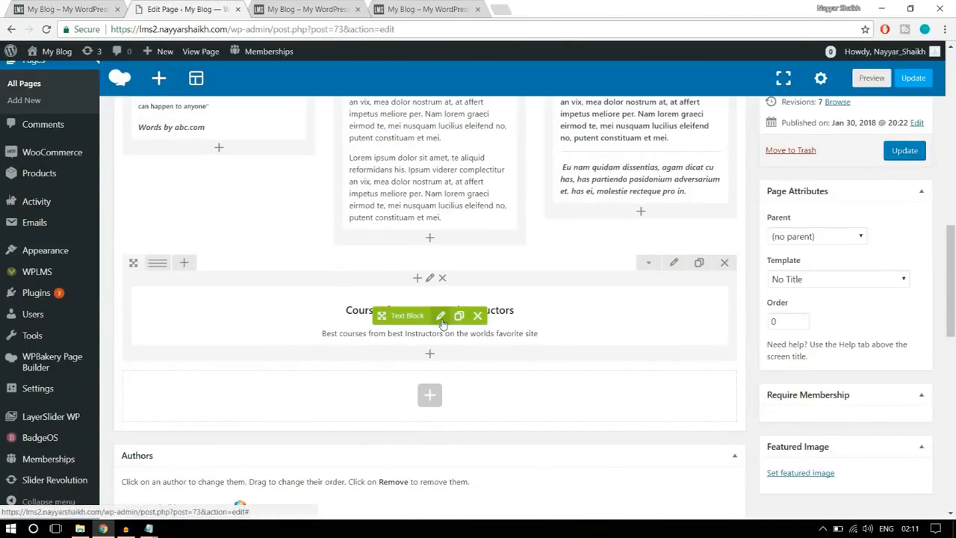
pyautogui.click(440, 316)
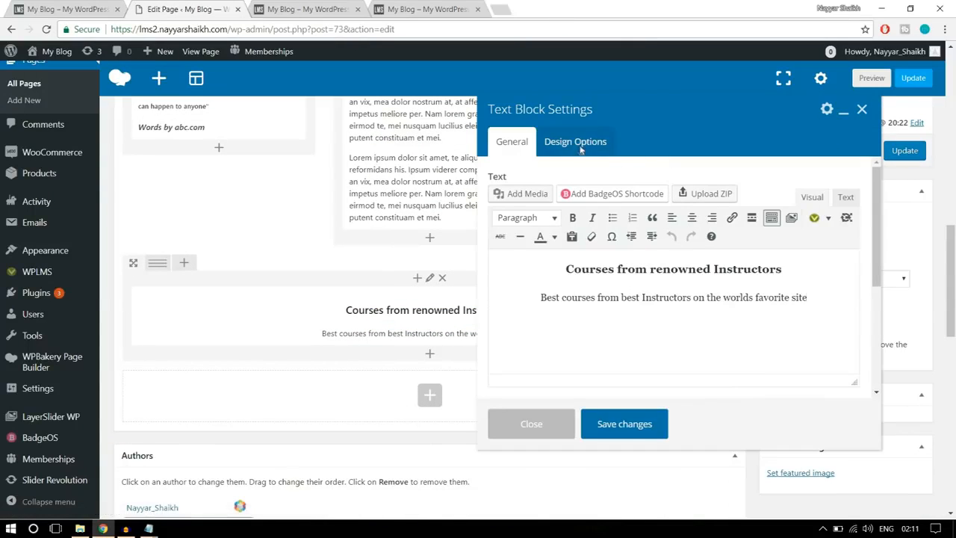
pyautogui.click(577, 144)
pyautogui.click(589, 257)
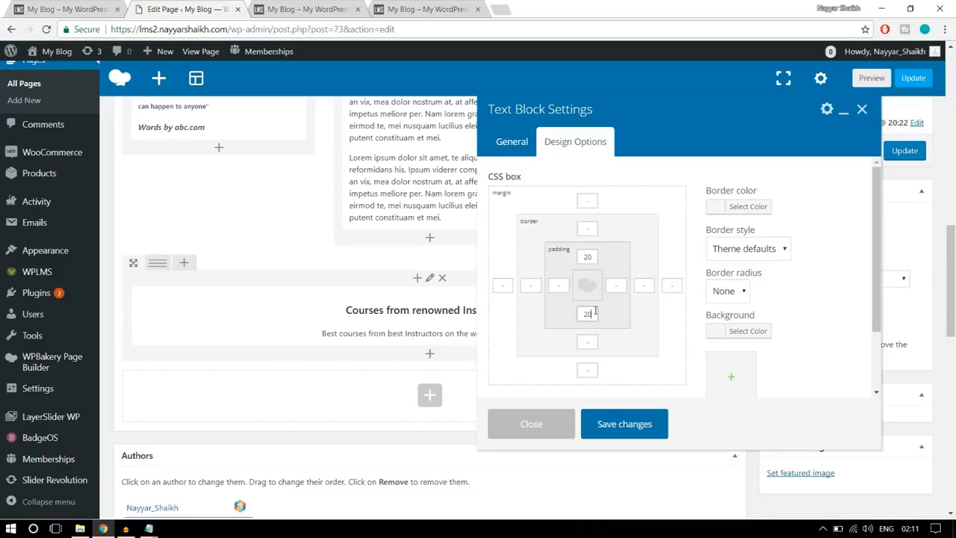
pyautogui.click(590, 254)
pyautogui.click(593, 314)
pyautogui.click(630, 424)
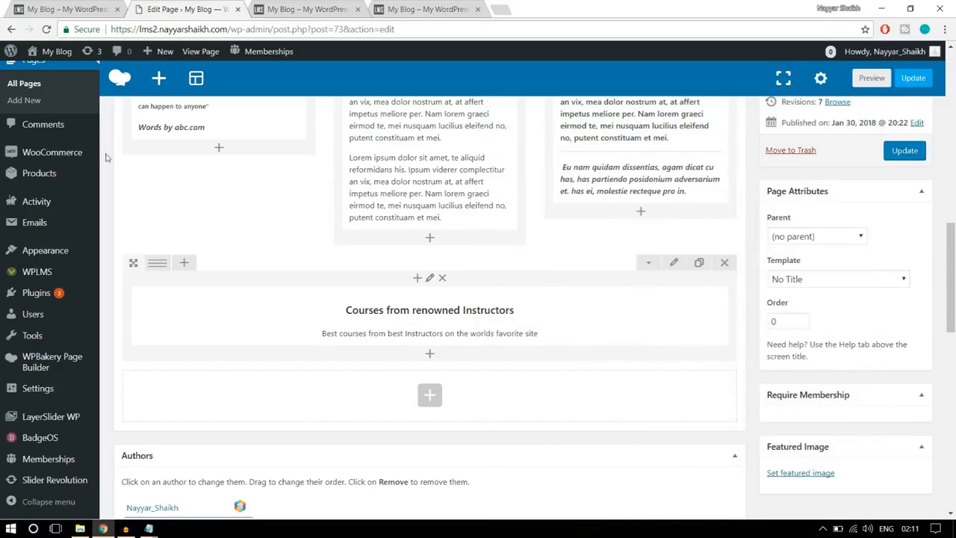
# - Check the reference site's course grid and add a Vibe Grid element below the "Courses from renowned Instructors" text block
pyautogui.click(27, 8)
pyautogui.scroll(-2, 428, 312)
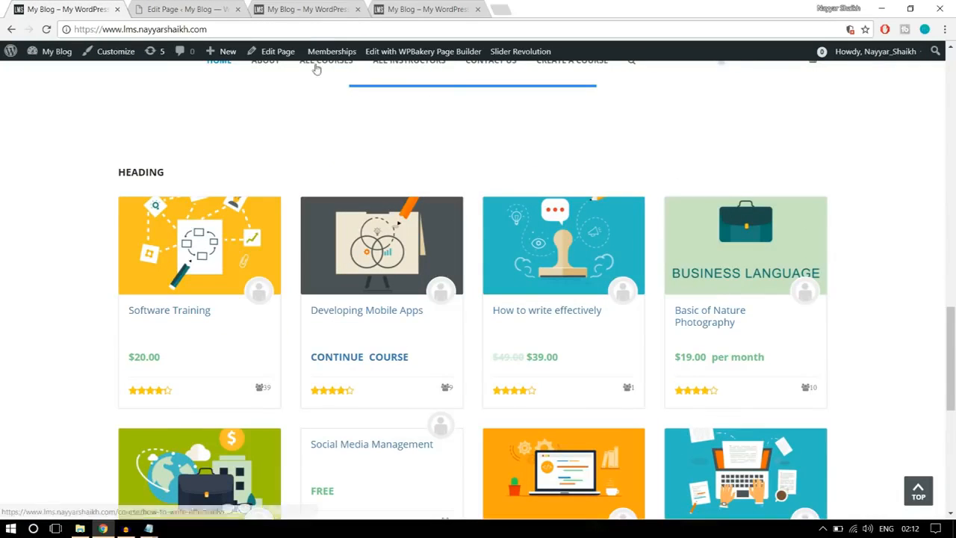
pyautogui.click(183, 9)
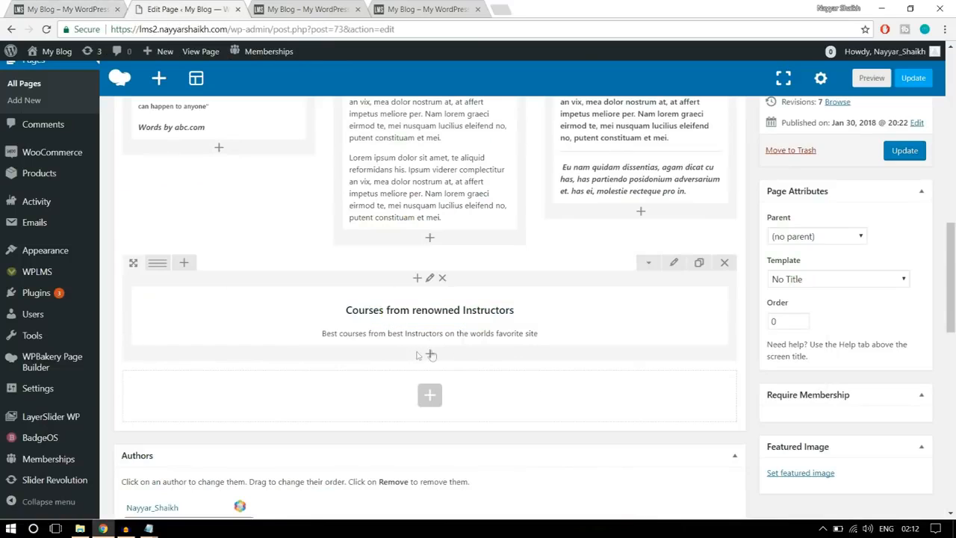
pyautogui.click(431, 356)
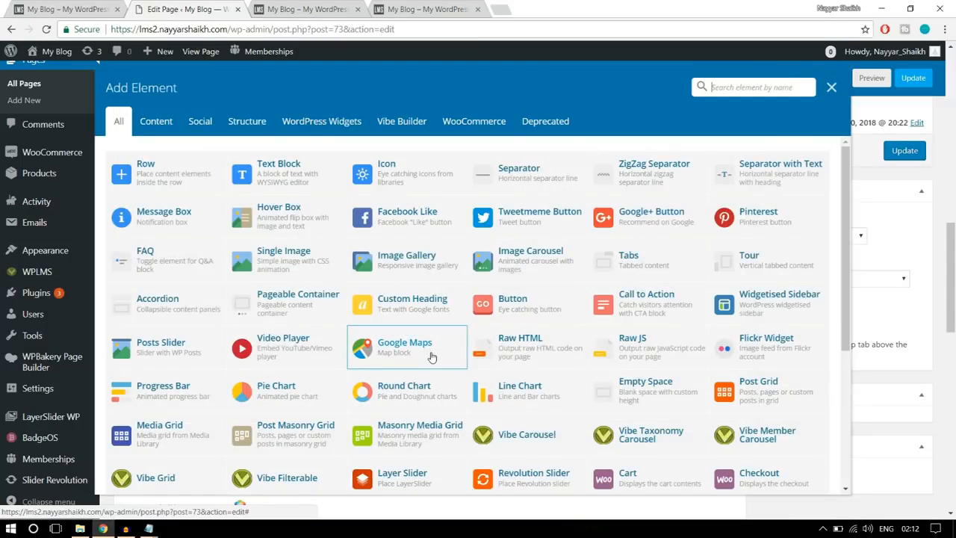
pyautogui.click(398, 126)
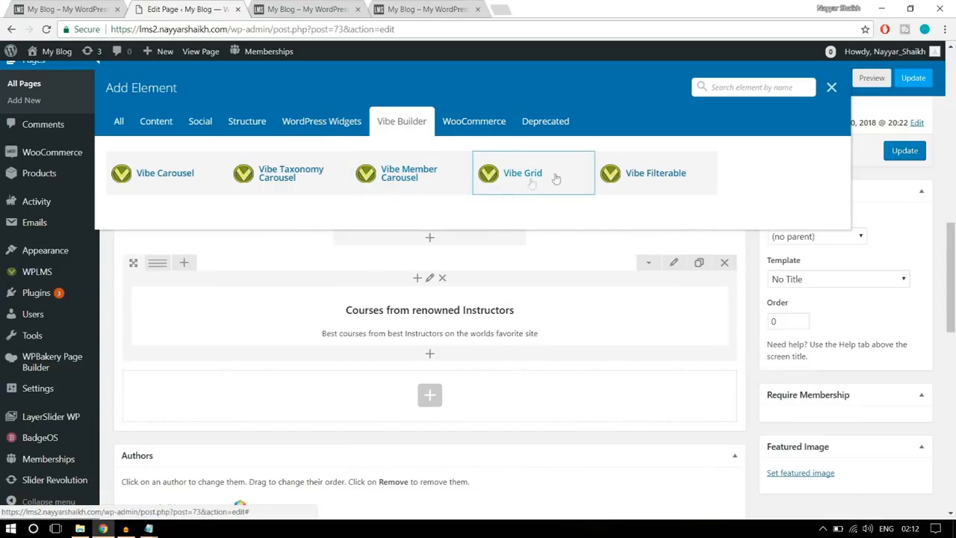
pyautogui.click(119, 121)
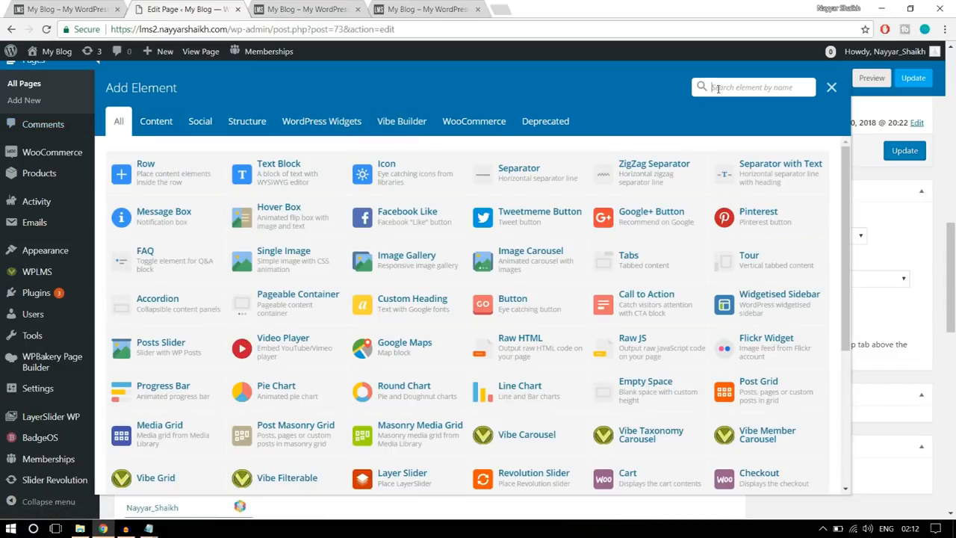
pyautogui.click(718, 88)
pyautogui.write('vibe')
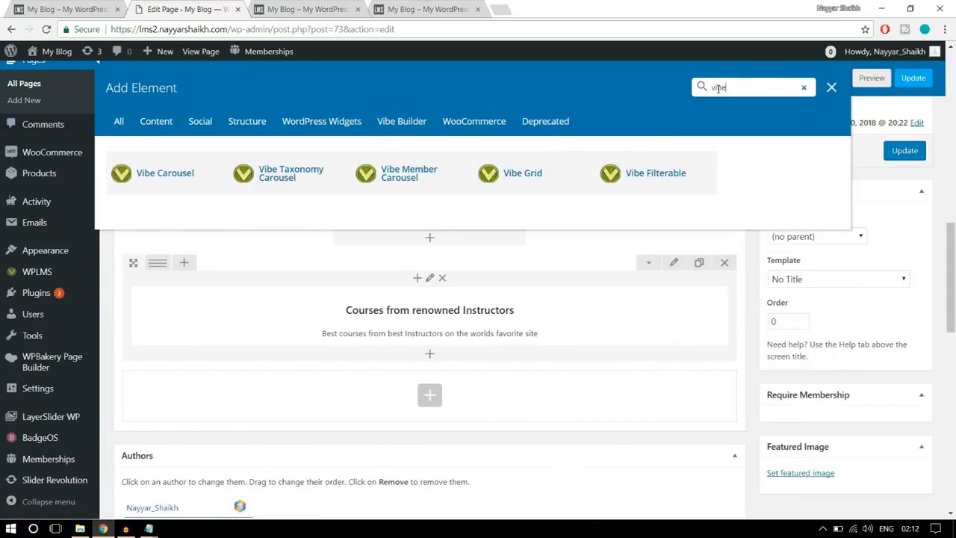
pyautogui.click(549, 183)
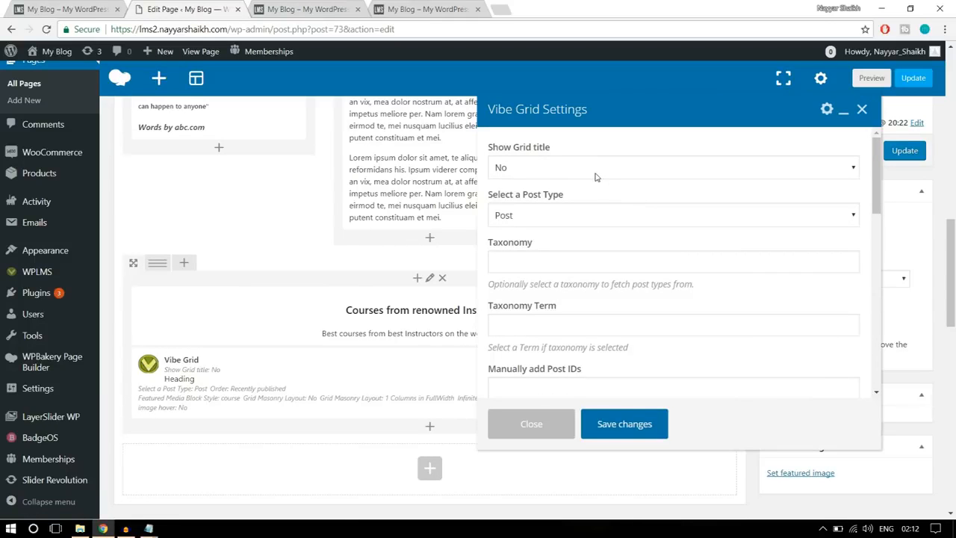
# - Set the Vibe Grid to show no title, with post type Courses and order Recently published
pyautogui.click(555, 170)
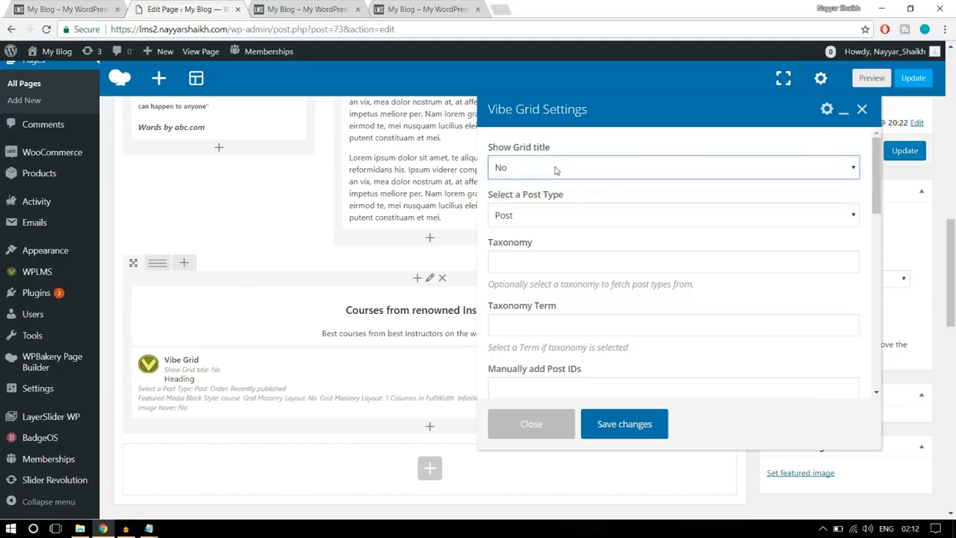
pyautogui.click(583, 216)
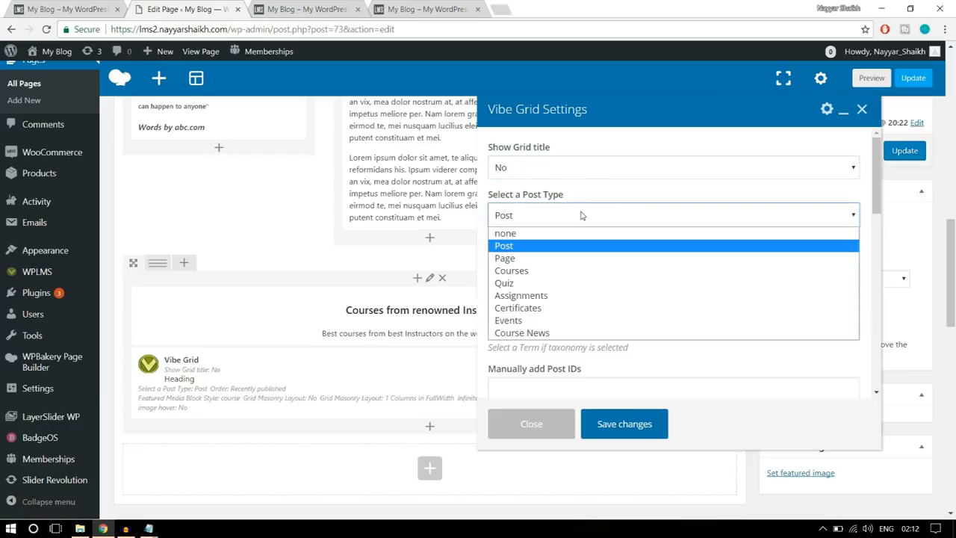
pyautogui.click(559, 273)
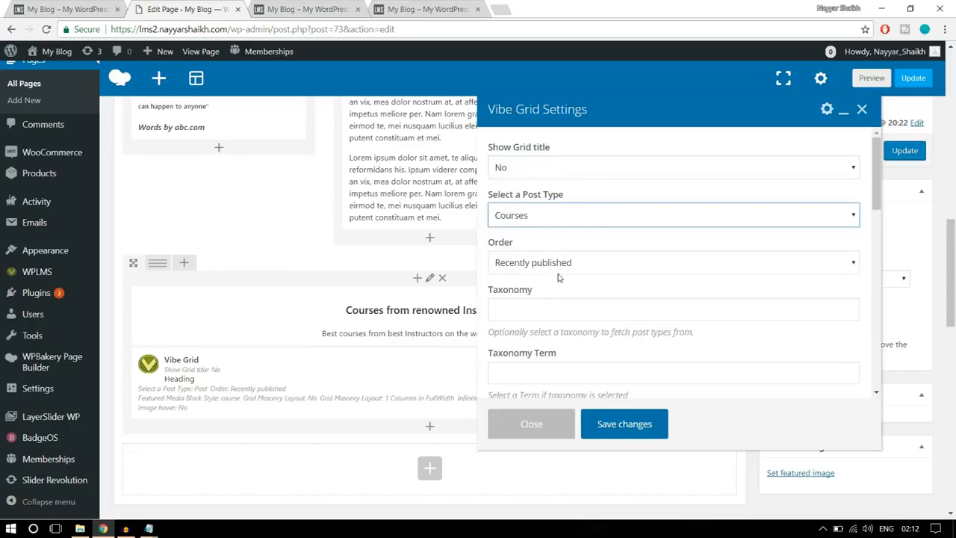
pyautogui.click(562, 217)
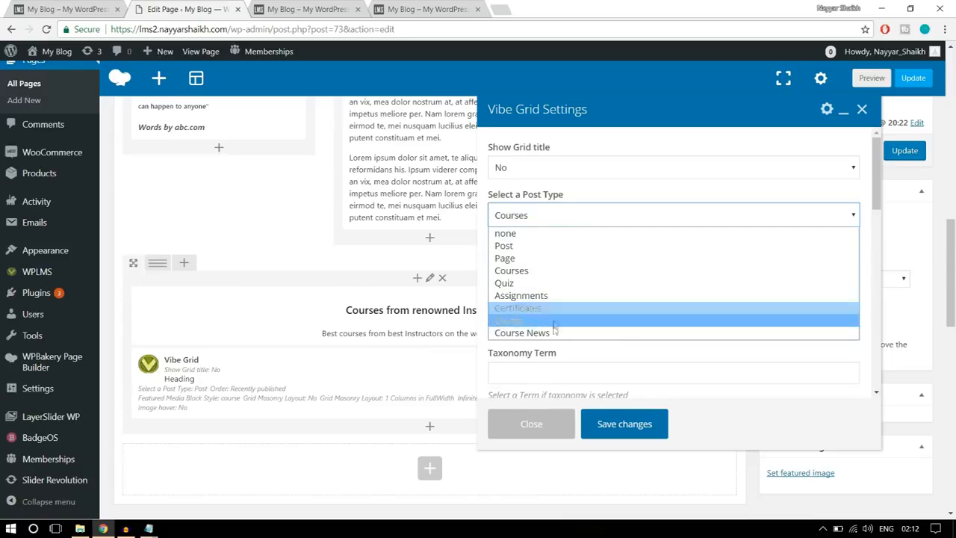
pyautogui.click(540, 270)
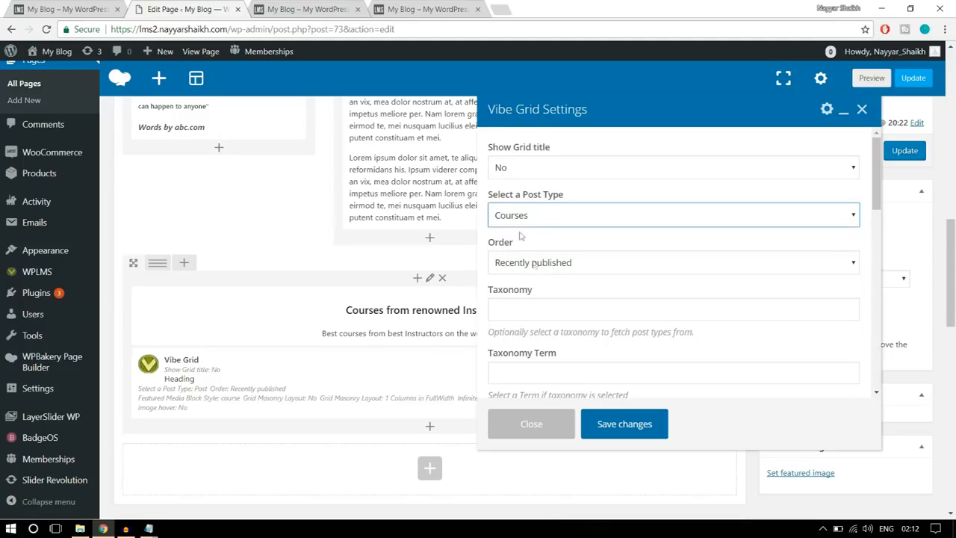
pyautogui.scroll(-2, 792, 250)
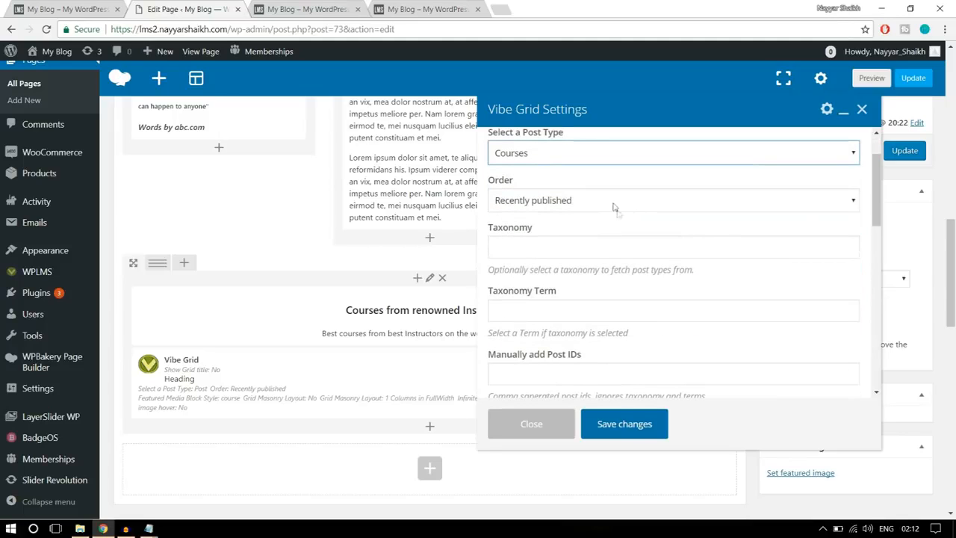
pyautogui.click(609, 202)
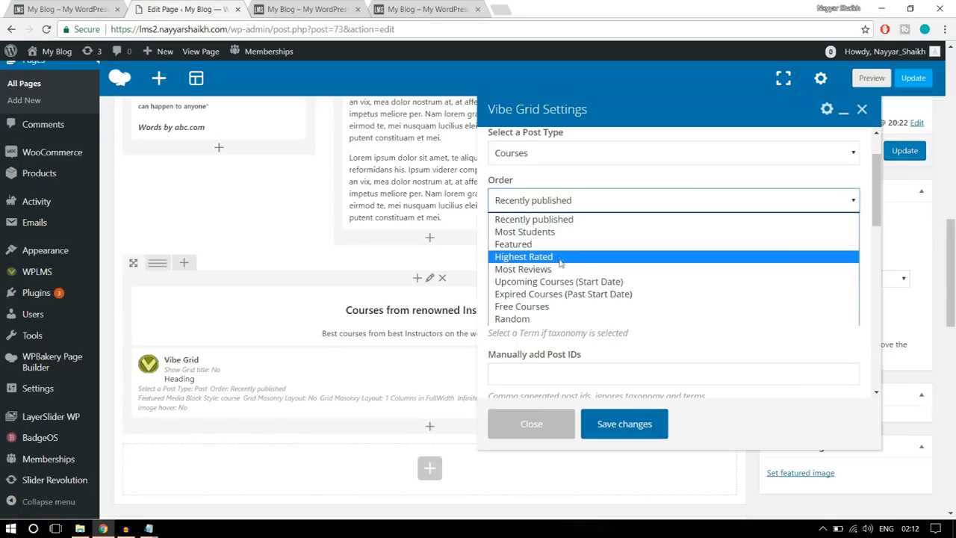
pyautogui.click(555, 222)
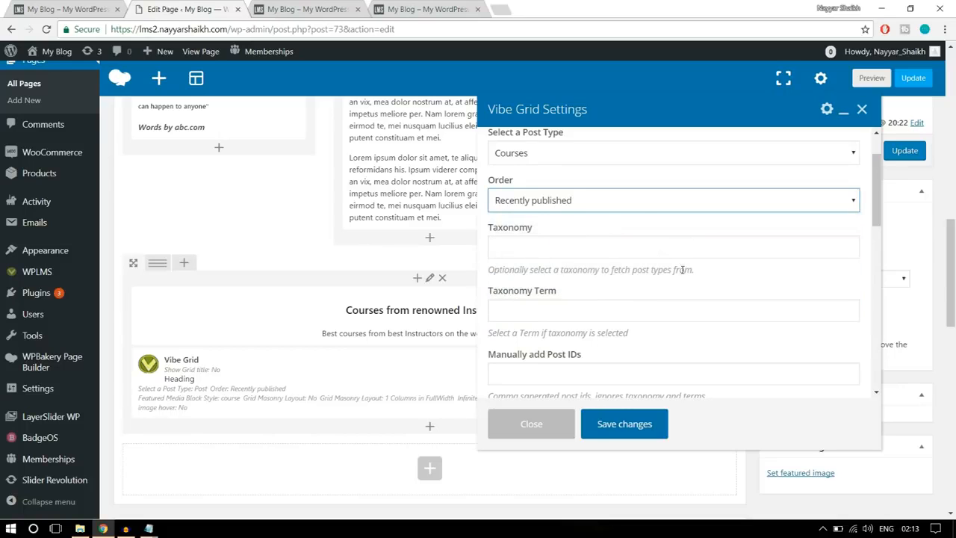
# - Choose the featured block style with course price, star rating and student icon, matching the course cards on the reference site
pyautogui.scroll(-5, 682, 271)
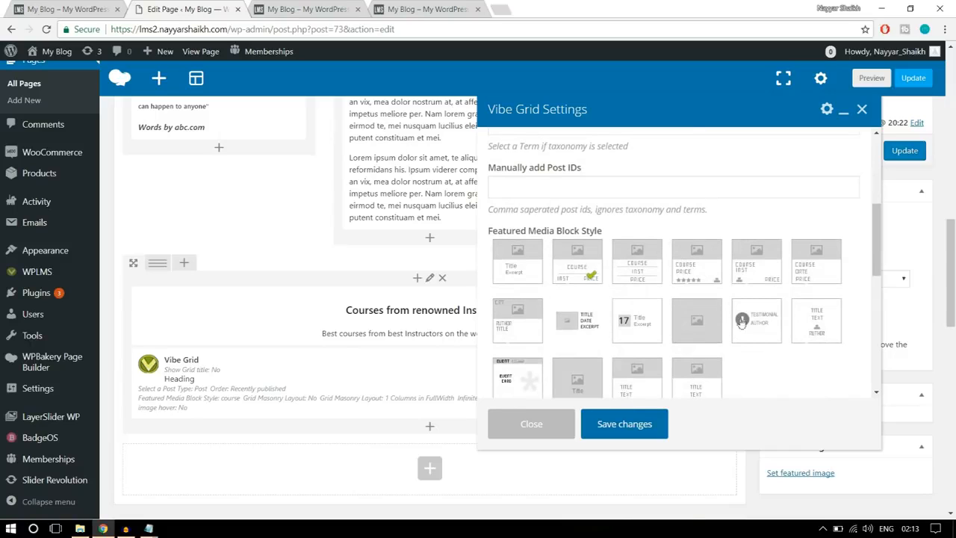
pyautogui.click(67, 9)
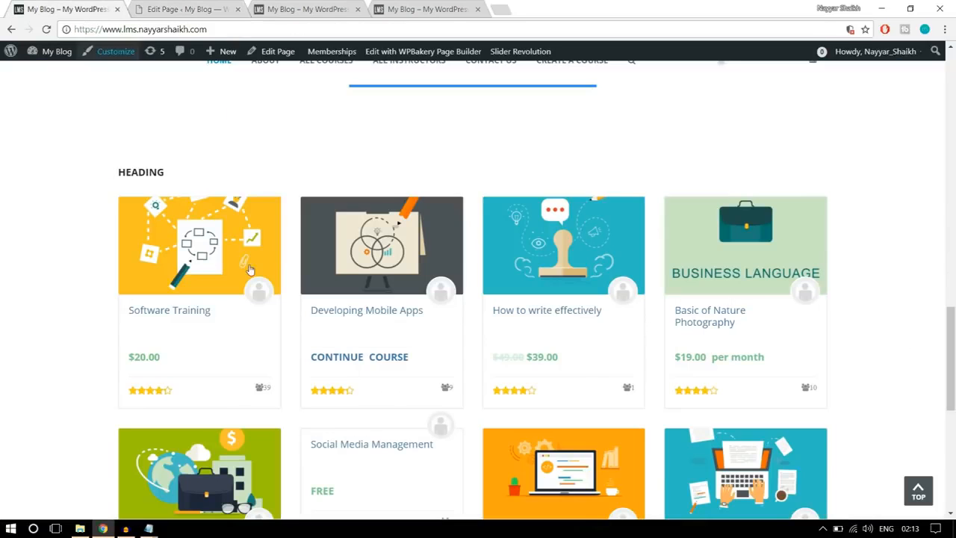
pyautogui.scroll(-1, 203, 336)
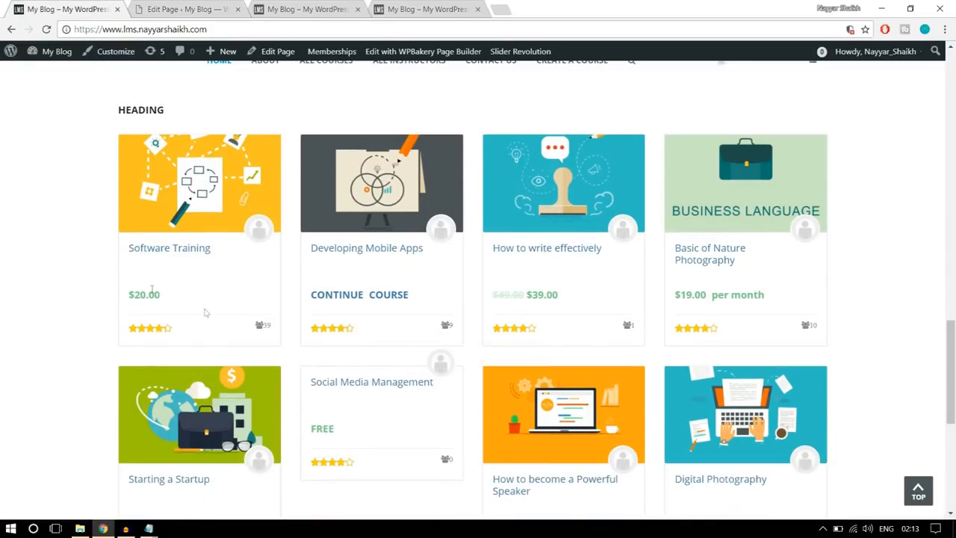
pyautogui.click(183, 9)
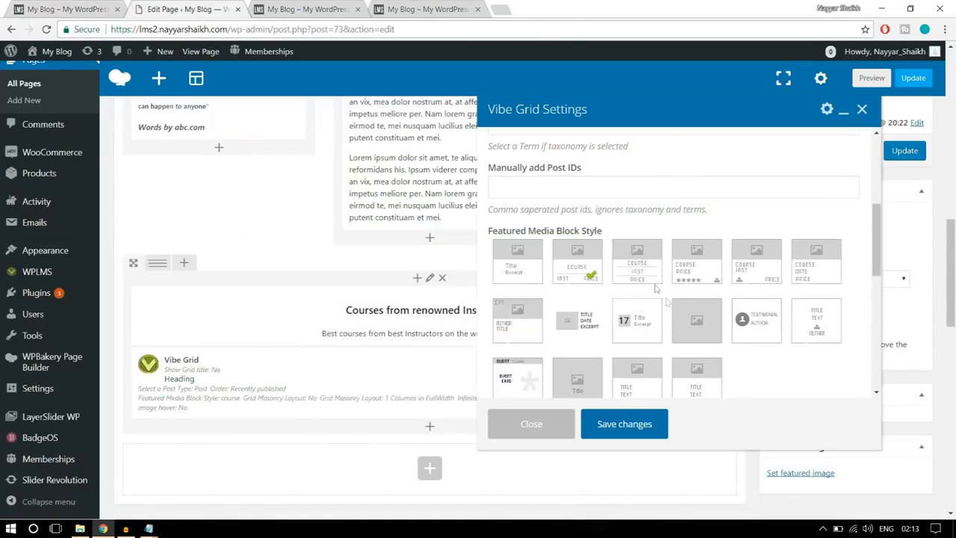
pyautogui.click(694, 281)
pyautogui.click(39, 8)
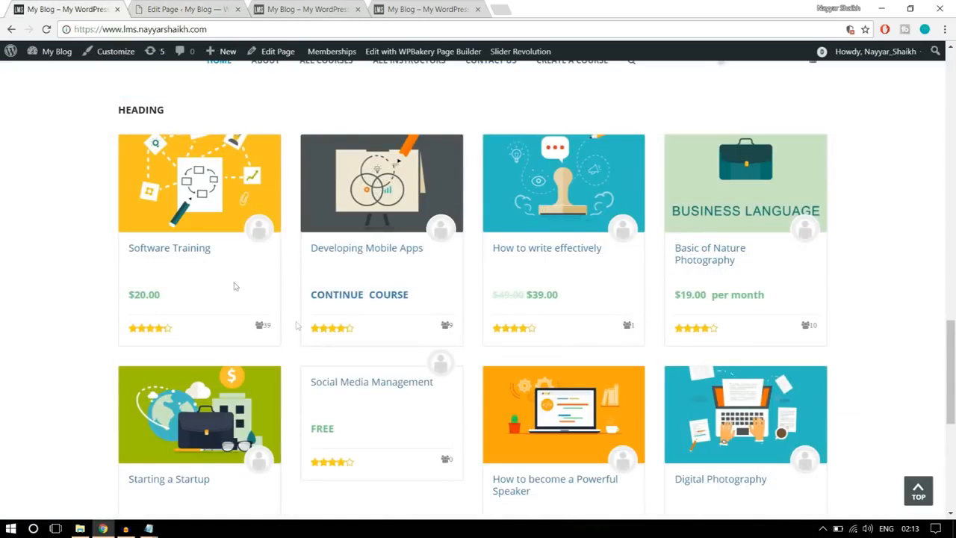
pyautogui.click(187, 9)
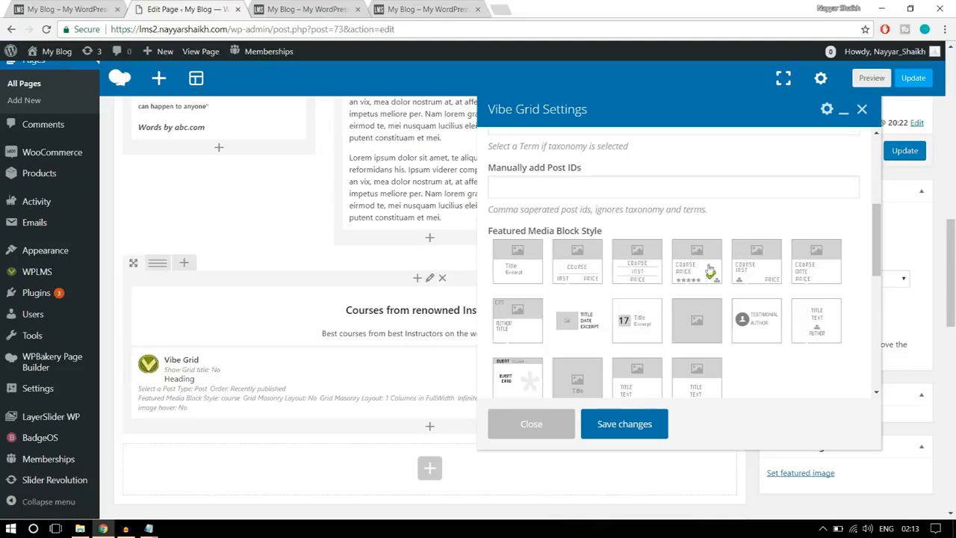
# - Set the grid layout to 4 Columns in FullWidth and save the Vibe Grid settings
pyautogui.scroll(-2, 821, 329)
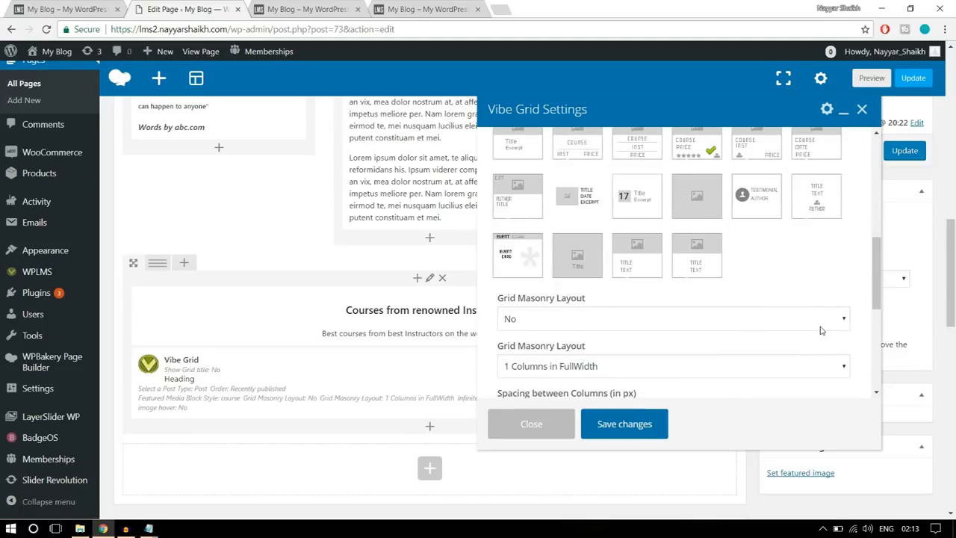
pyautogui.scroll(-1, 822, 327)
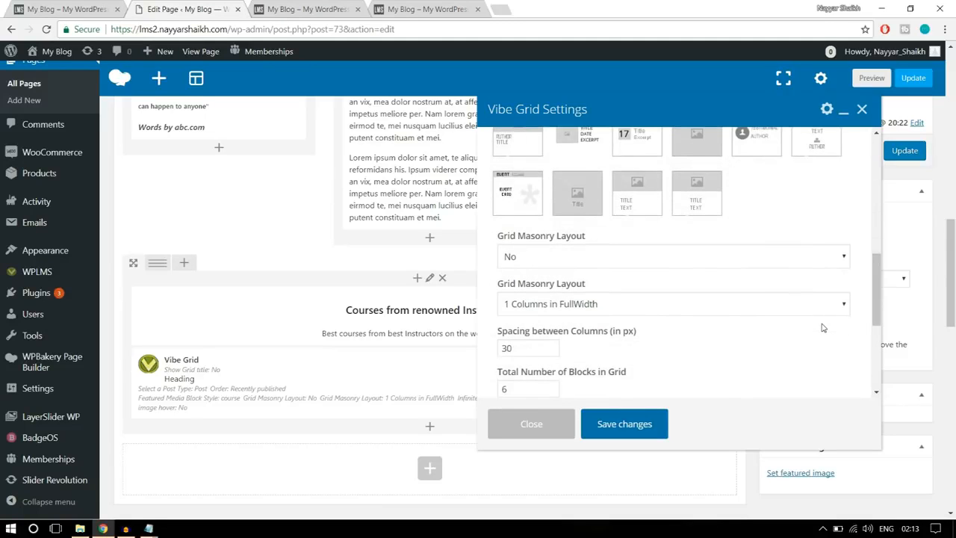
pyautogui.scroll(-1, 824, 327)
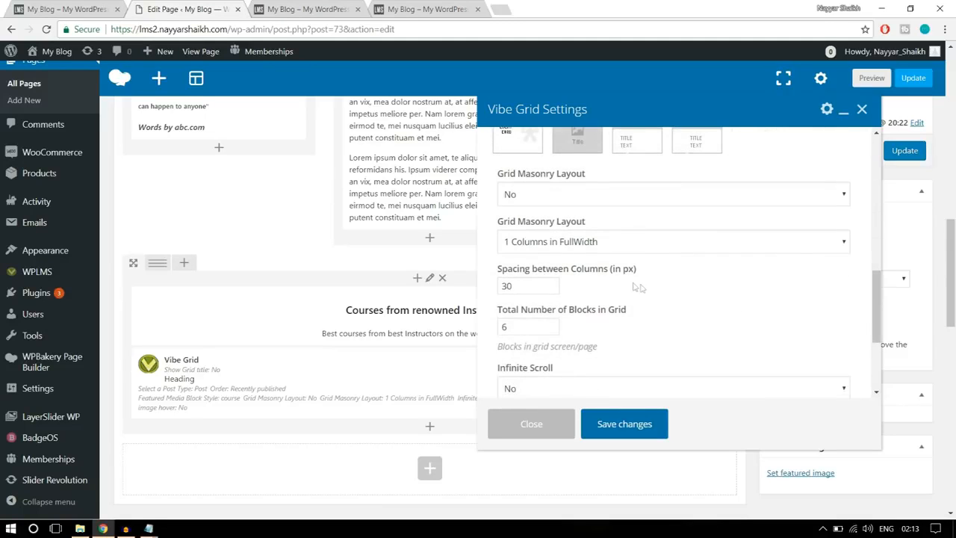
pyautogui.click(568, 241)
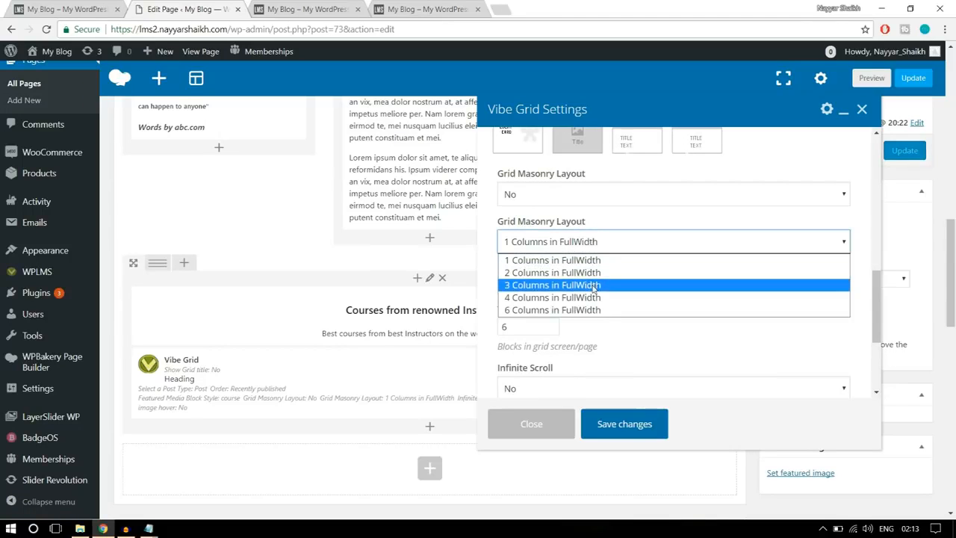
pyautogui.click(576, 302)
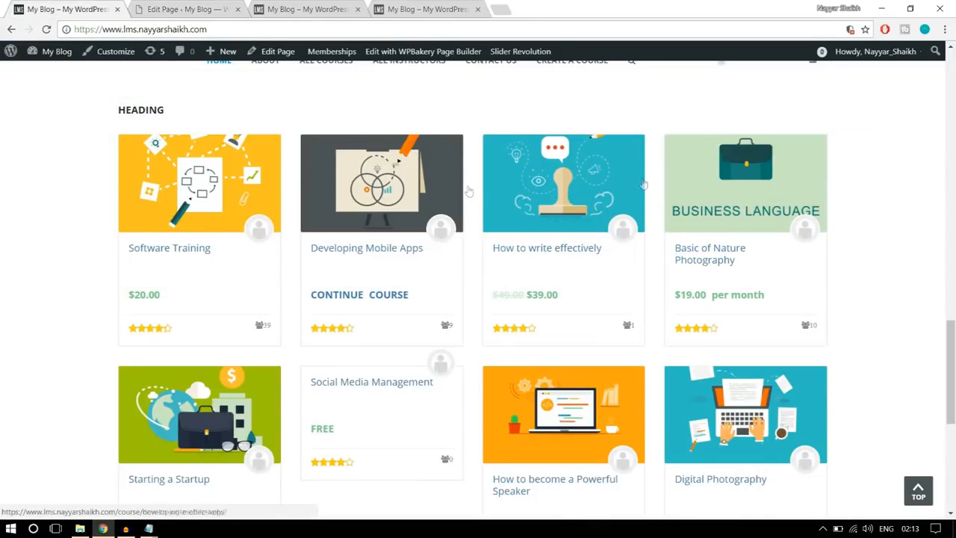
pyautogui.click(180, 9)
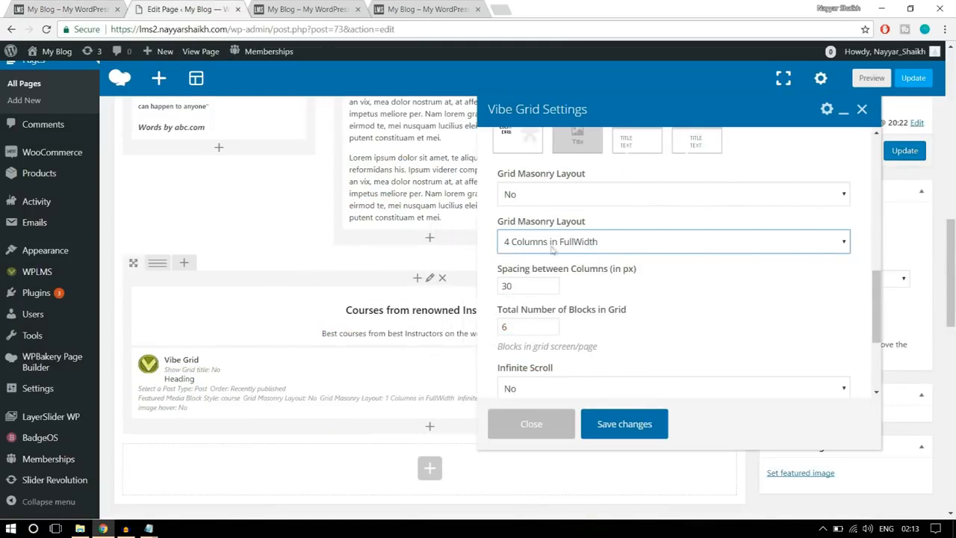
pyautogui.scroll(-2, 717, 286)
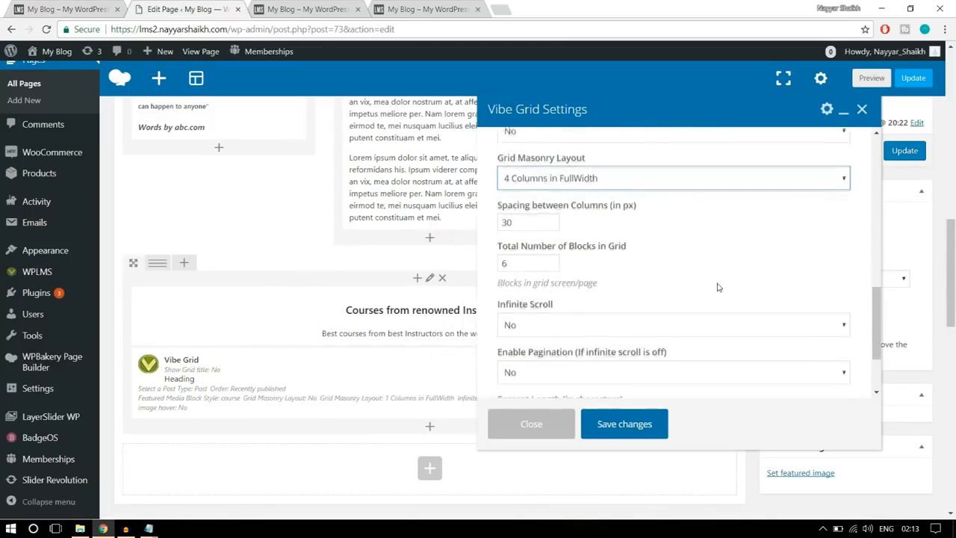
pyautogui.scroll(-2, 717, 287)
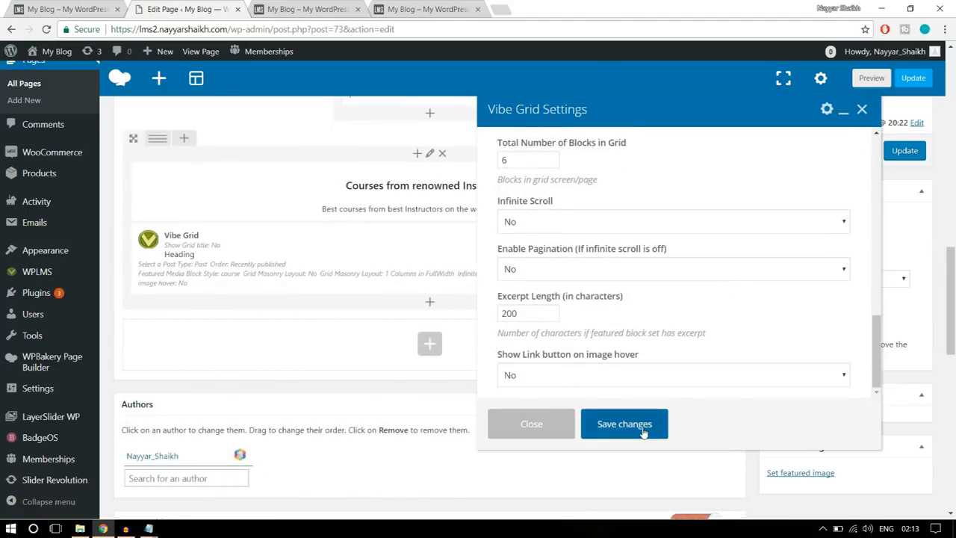
pyautogui.click(643, 431)
# - Update the Home Page and reload the live site to check the new course grid under the heading
pyautogui.scroll(2, 643, 403)
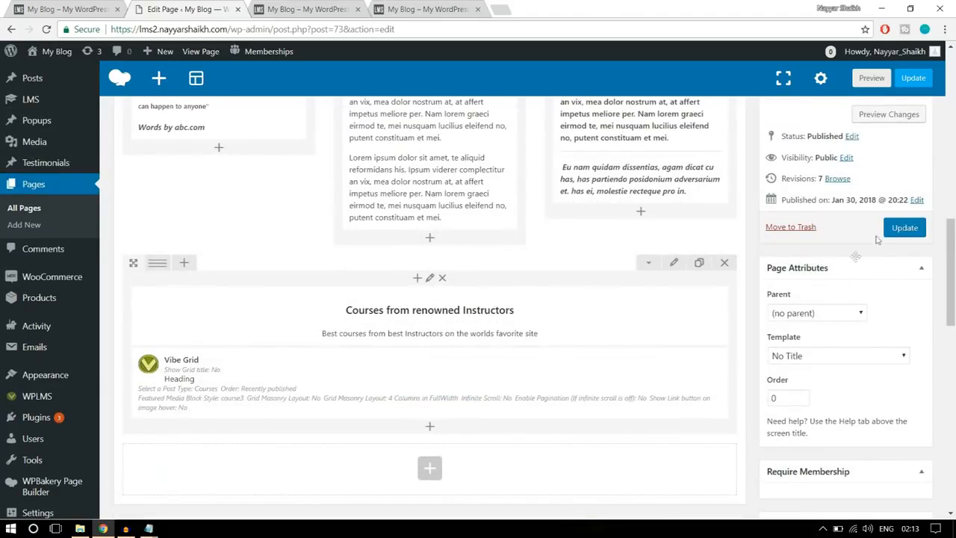
pyautogui.click(897, 228)
pyautogui.click(306, 9)
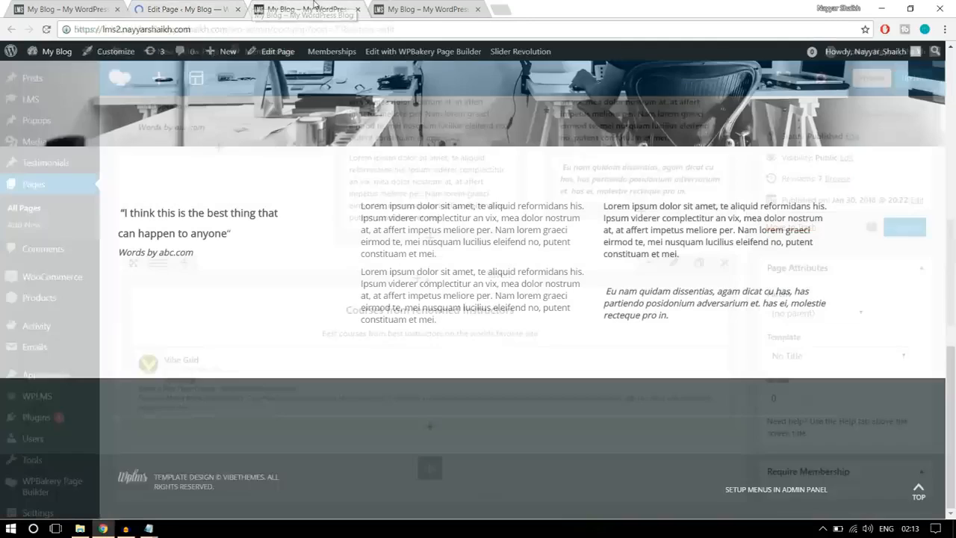
pyautogui.click(318, 25)
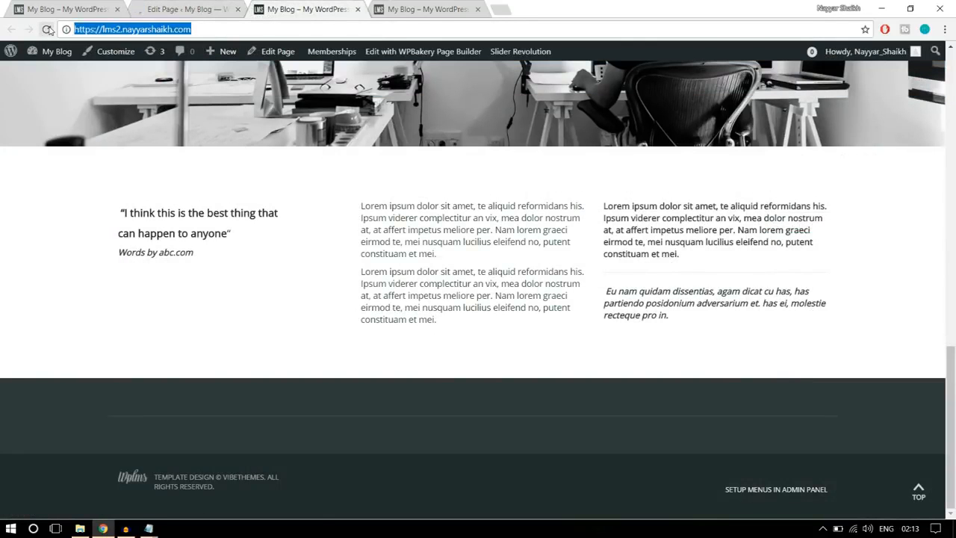
pyautogui.press('Return')
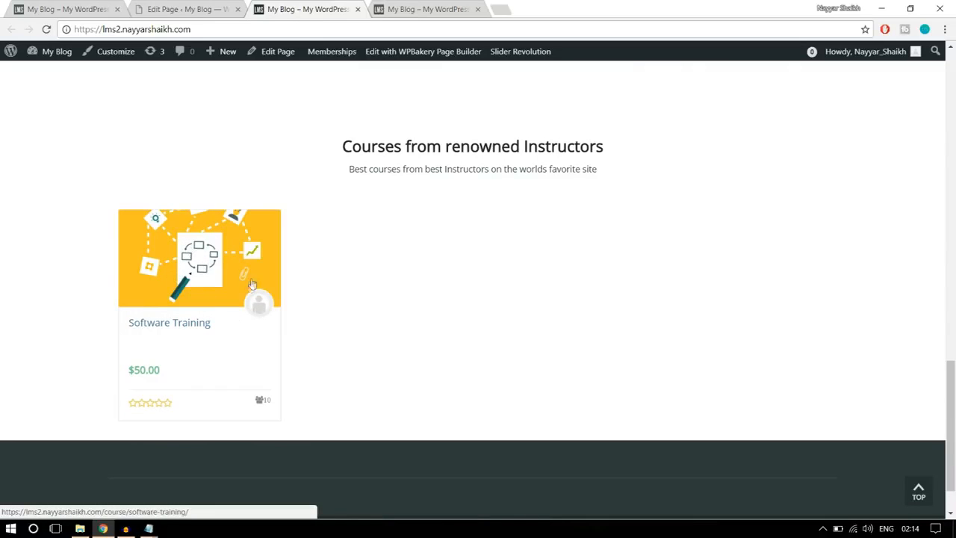
pyautogui.scroll(2, 371, 326)
pyautogui.scroll(-1, 369, 326)
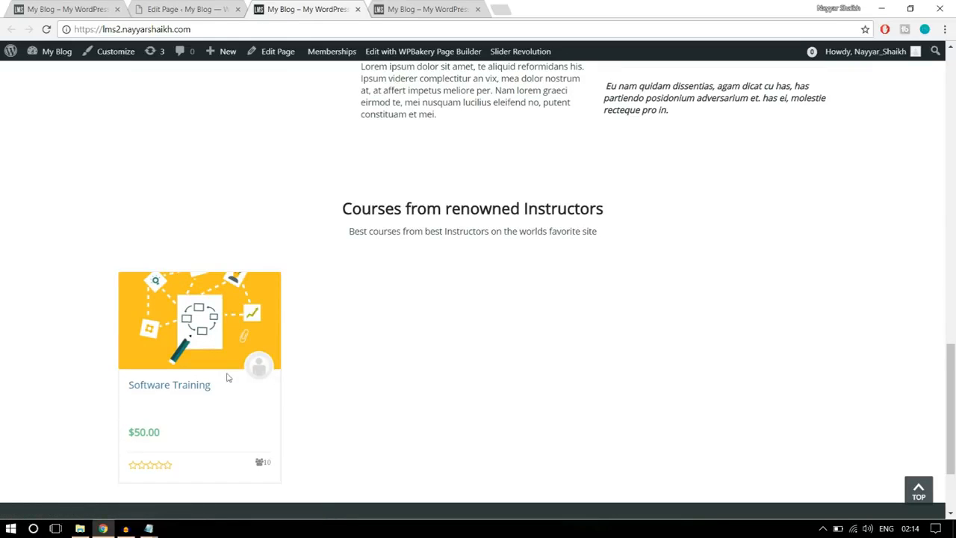
# - Check the logo strip on the reference site and add a Single Image element in a new row below the Vibe Grid
pyautogui.click(50, 8)
pyautogui.scroll(-5, 874, 236)
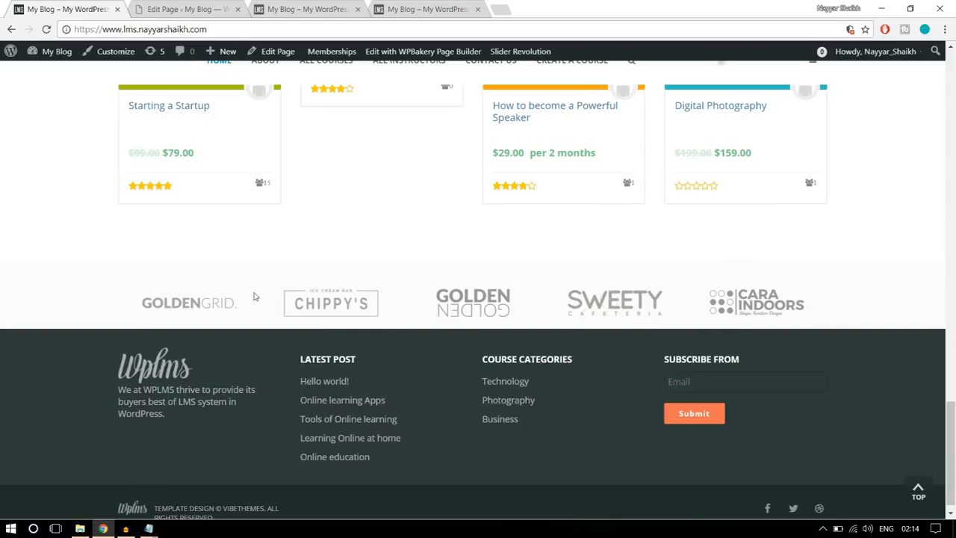
pyautogui.click(217, 15)
pyautogui.scroll(-10, 551, 260)
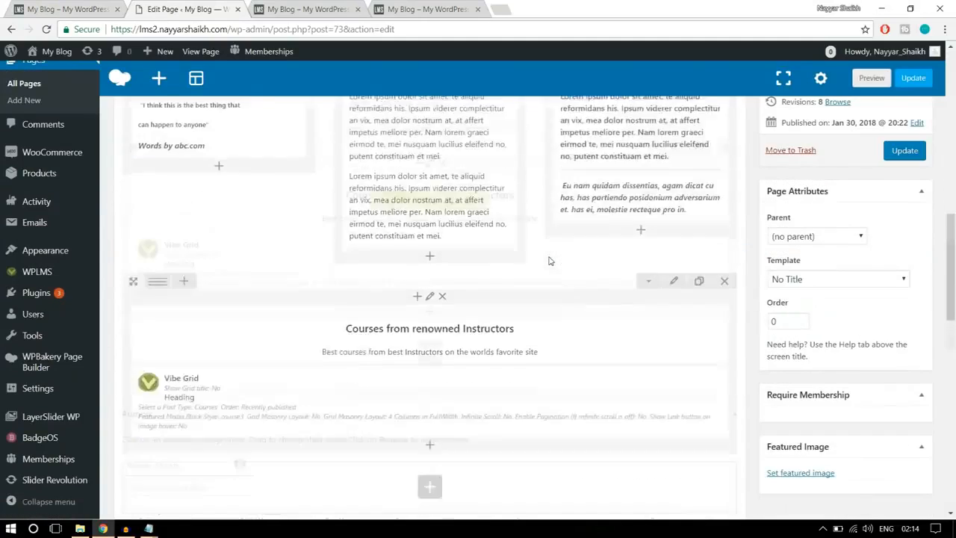
pyautogui.scroll(-4, 551, 261)
pyautogui.scroll(2, 453, 213)
pyautogui.click(429, 281)
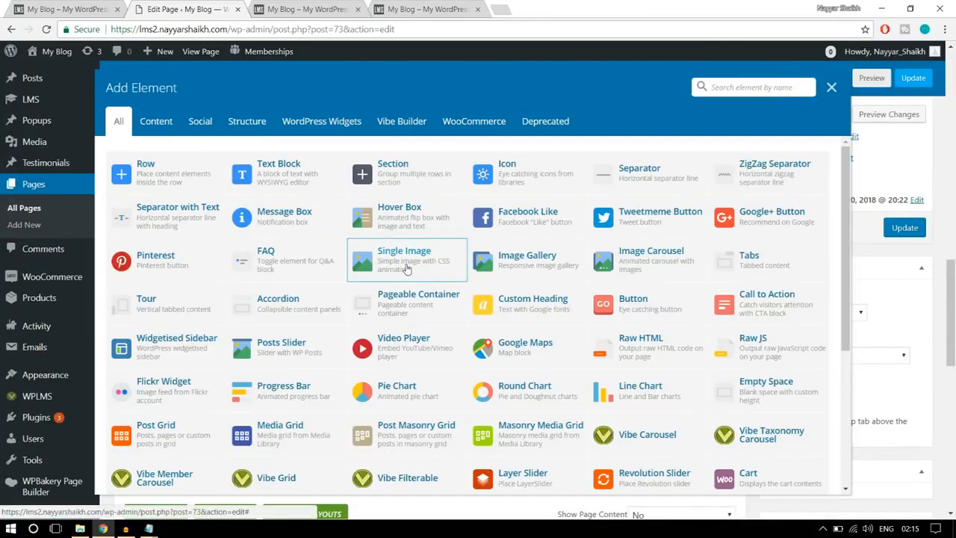
pyautogui.click(396, 269)
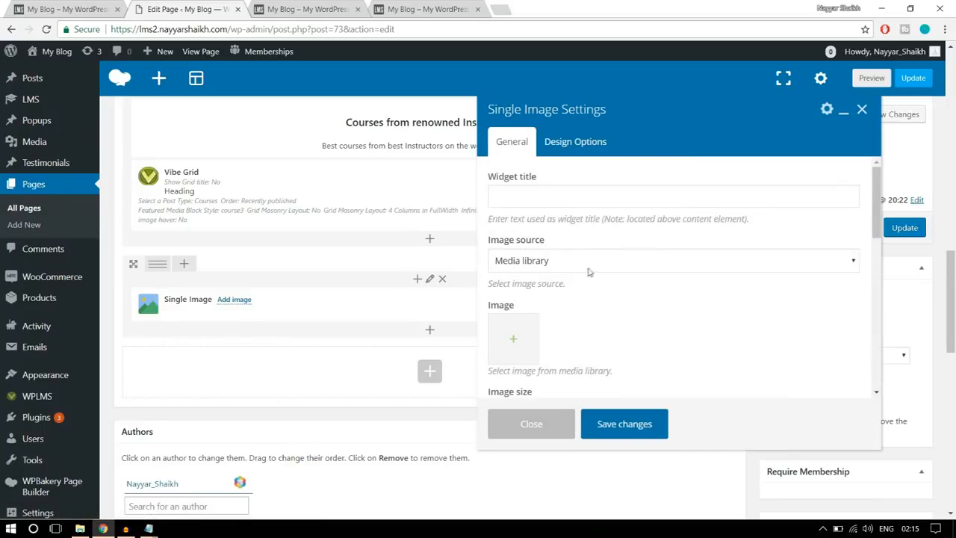
# - Upload logo1, logo2, logo3 (1), logo4 and logo5 to the media library and set logo5 as the element's image
pyautogui.scroll(-1, 588, 272)
pyautogui.click(512, 277)
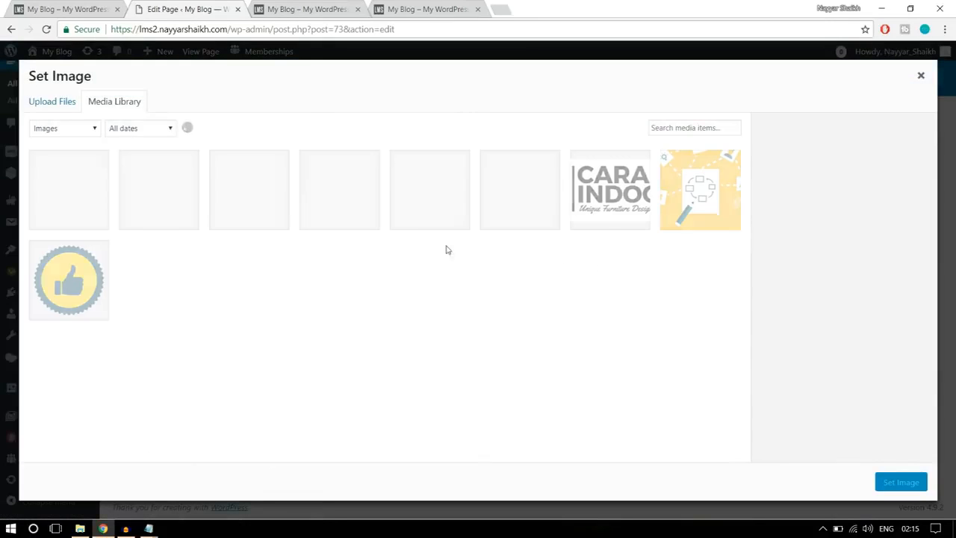
pyautogui.click(54, 102)
pyautogui.click(490, 283)
pyautogui.click(176, 194)
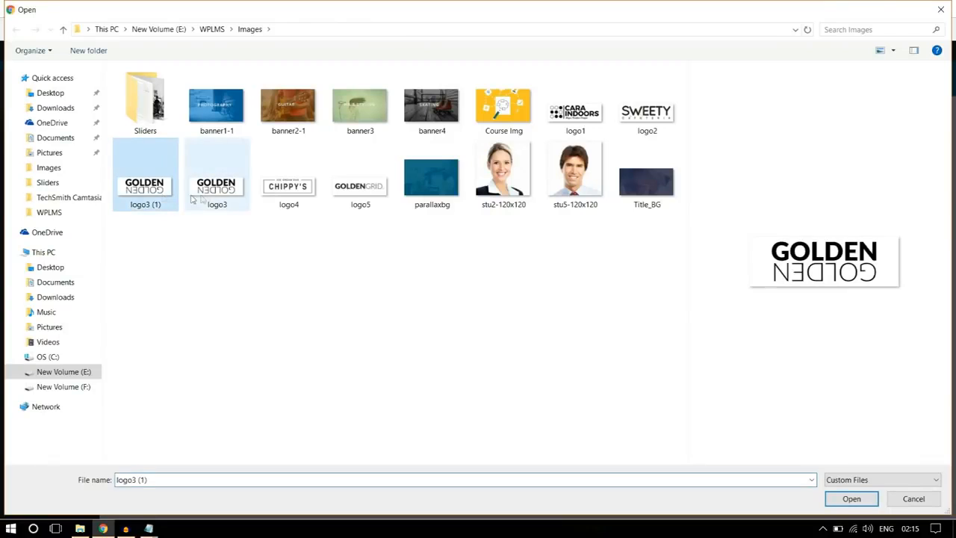
pyautogui.keyDown('ctrl'); pyautogui.click(289, 188); pyautogui.keyUp('ctrl')
pyautogui.keyDown('ctrl'); pyautogui.click(360, 188); pyautogui.keyUp('ctrl')
pyautogui.keyDown('ctrl'); pyautogui.click(575, 112); pyautogui.keyUp('ctrl')
pyautogui.keyDown('ctrl'); pyautogui.click(635, 117); pyautogui.keyUp('ctrl')
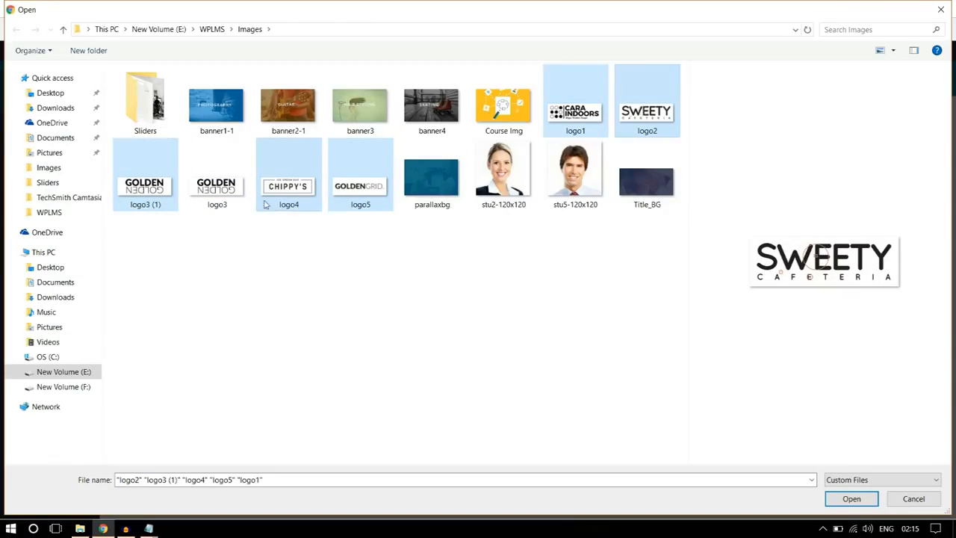
pyautogui.click(853, 501)
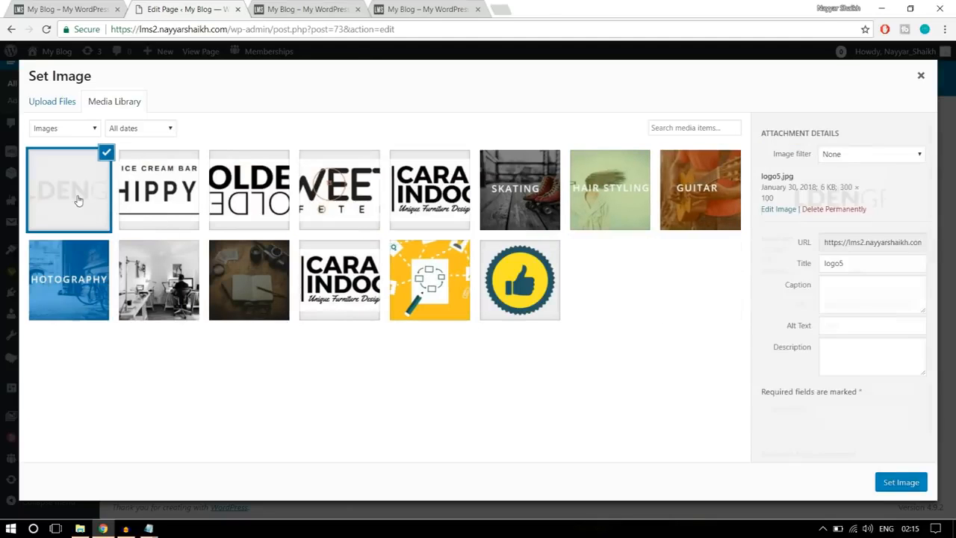
pyautogui.click(899, 482)
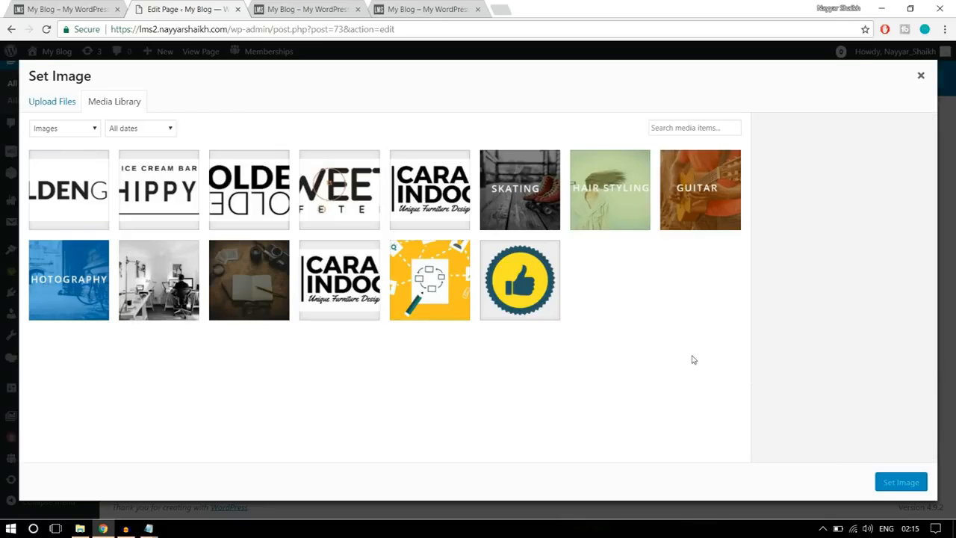
# - Set the image size to full, choose the image alignment and save the Single Image settings
pyautogui.scroll(-1, 582, 337)
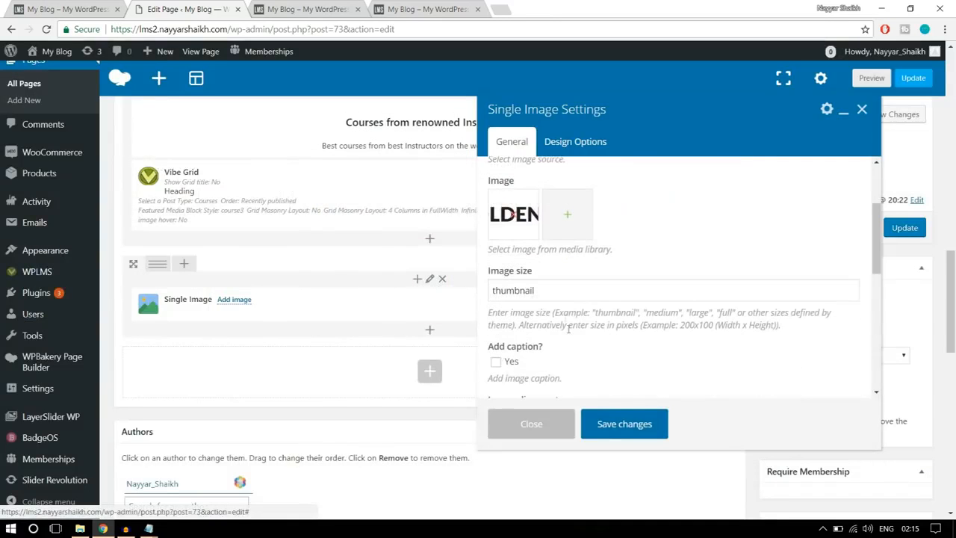
pyautogui.doubleClick(563, 296)
pyautogui.write('fu')
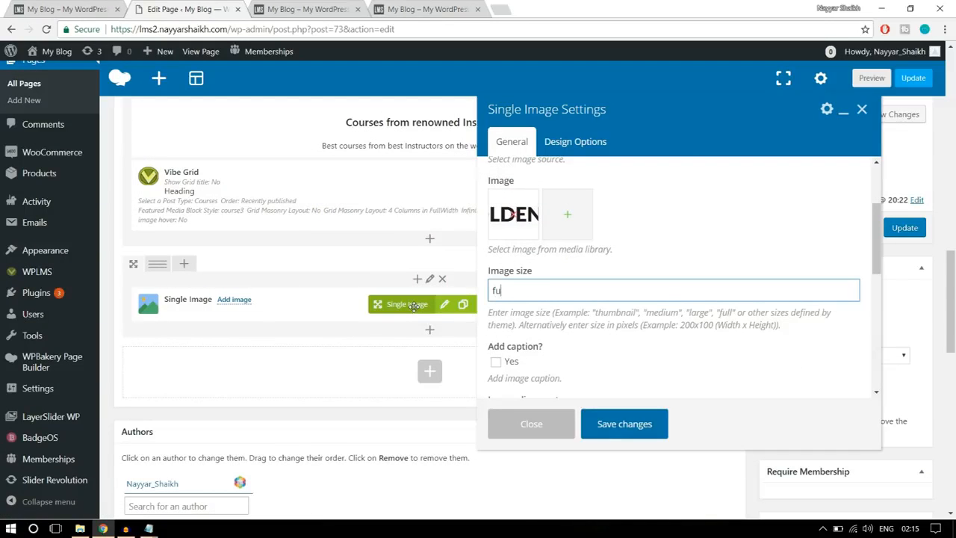
pyautogui.write('ll')
pyautogui.scroll(-3, 604, 288)
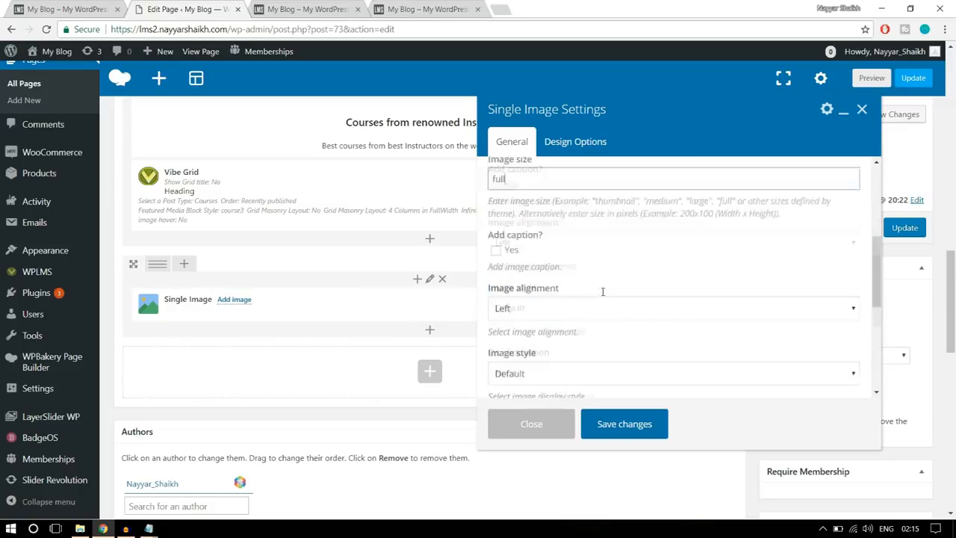
pyautogui.click(566, 243)
pyautogui.click(566, 275)
pyautogui.scroll(-1, 559, 284)
pyautogui.scroll(-5, 559, 283)
pyautogui.click(632, 423)
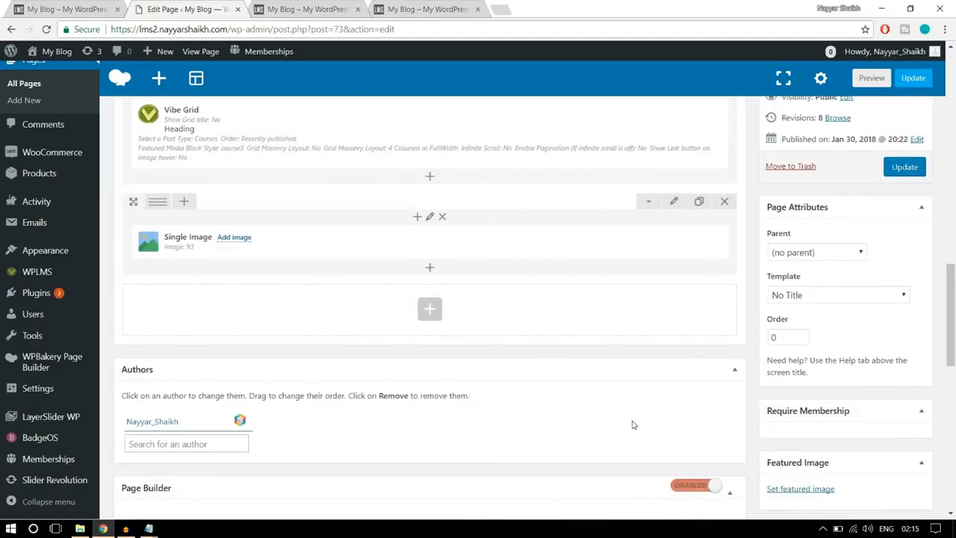
# - Compare with the reference site's logo strip and split the logo row into six equal columns
pyautogui.click(67, 9)
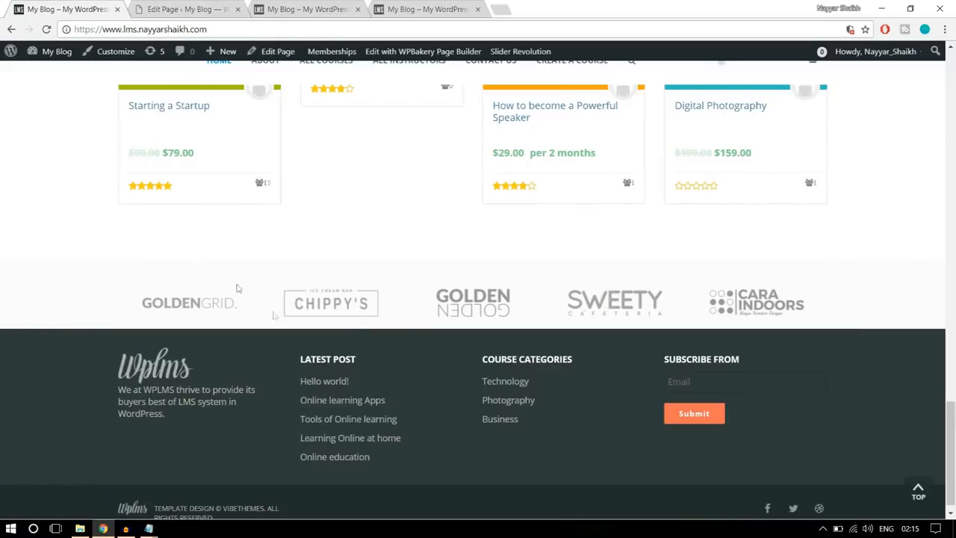
pyautogui.click(173, 9)
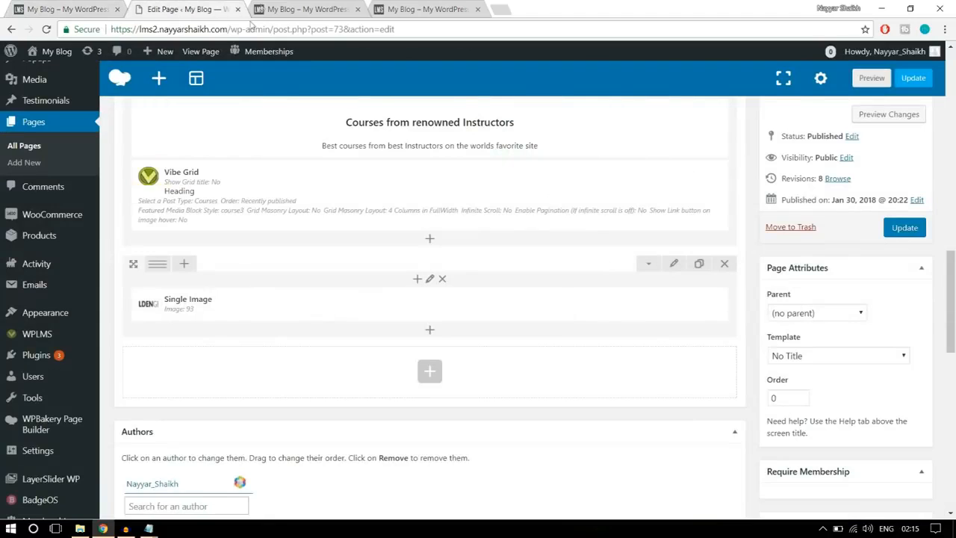
pyautogui.click(306, 7)
pyautogui.click(212, 15)
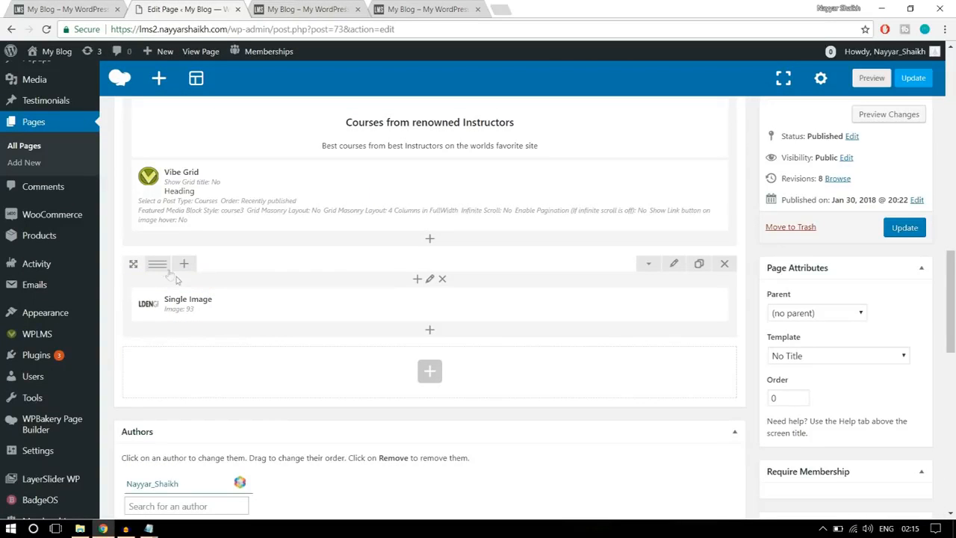
pyautogui.moveTo(162, 269)
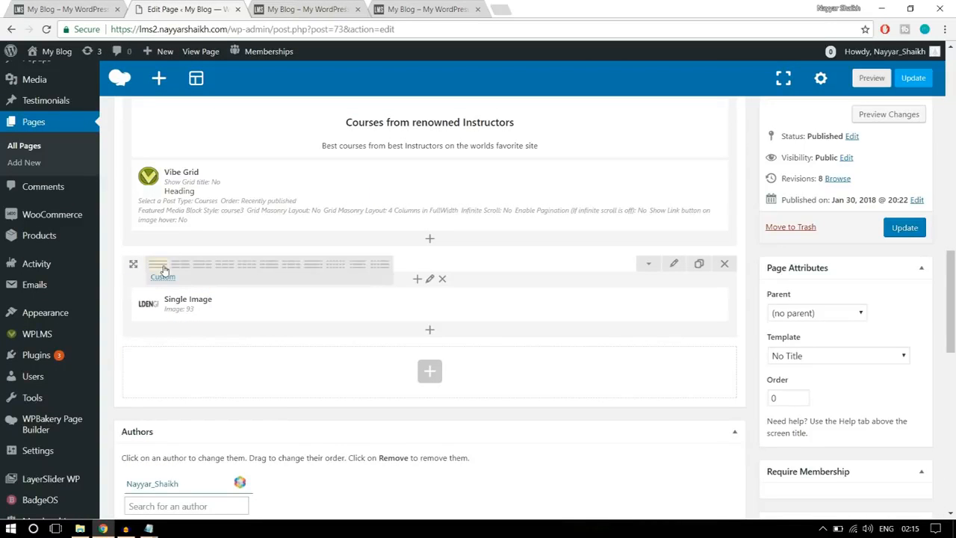
pyautogui.click(332, 271)
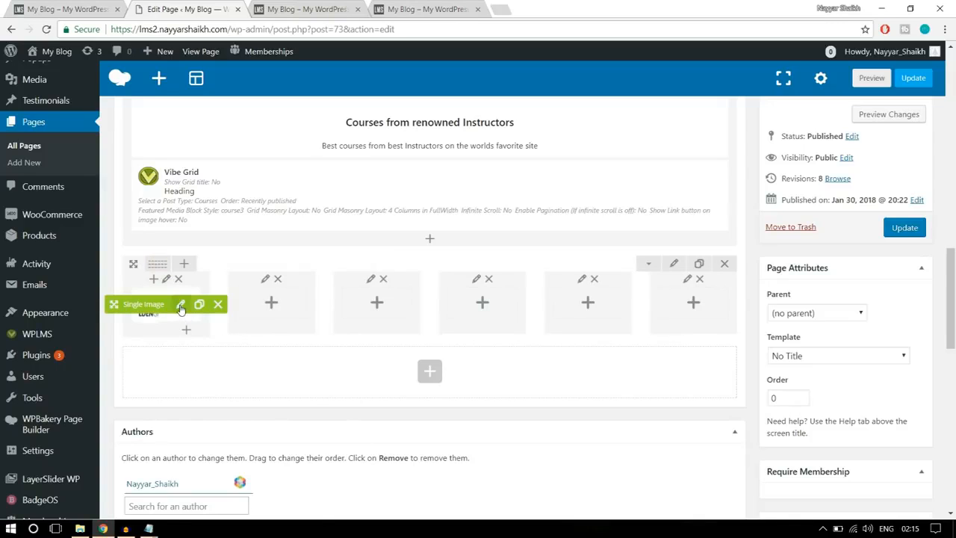
# - Duplicate the logo5 Single Image five times and move one copy into each of the five empty columns
pyautogui.moveTo(139, 311); pyautogui.dragTo(263, 306)
pyautogui.moveTo(184, 310); pyautogui.dragTo(373, 306)
pyautogui.moveTo(150, 304); pyautogui.dragTo(472, 301)
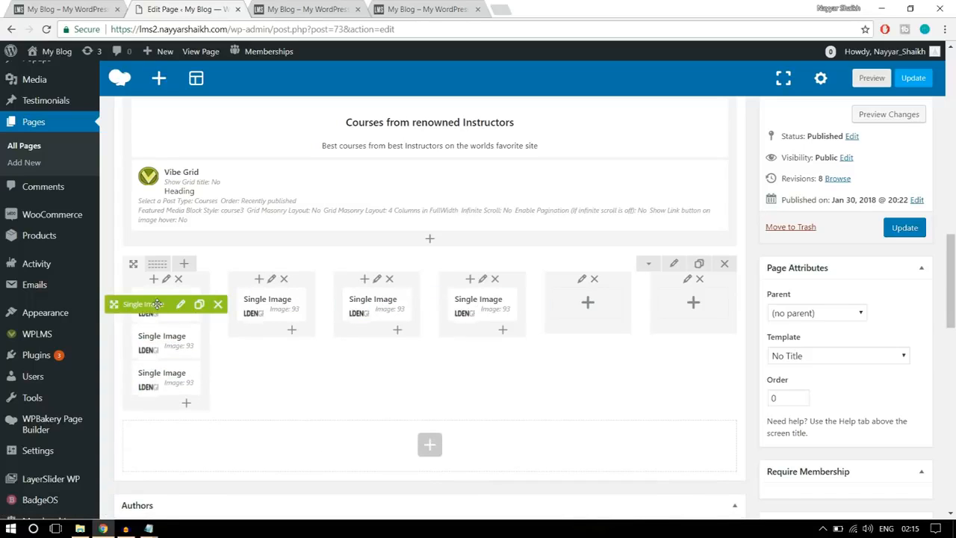
pyautogui.moveTo(157, 304); pyautogui.dragTo(602, 303)
pyautogui.moveTo(250, 304); pyautogui.dragTo(694, 299)
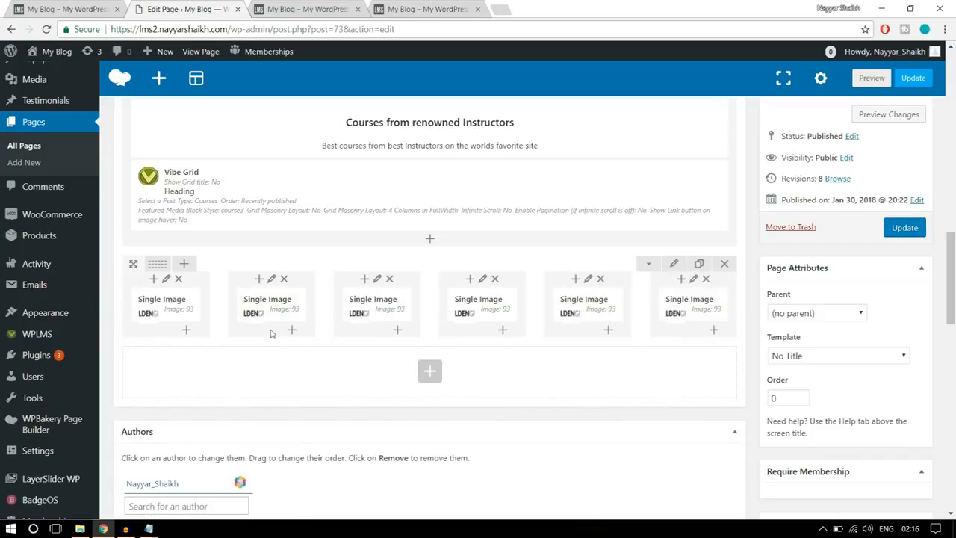
# - Replace the image in the second column with the Chippy's logo (logo4) and save it
pyautogui.click(286, 303)
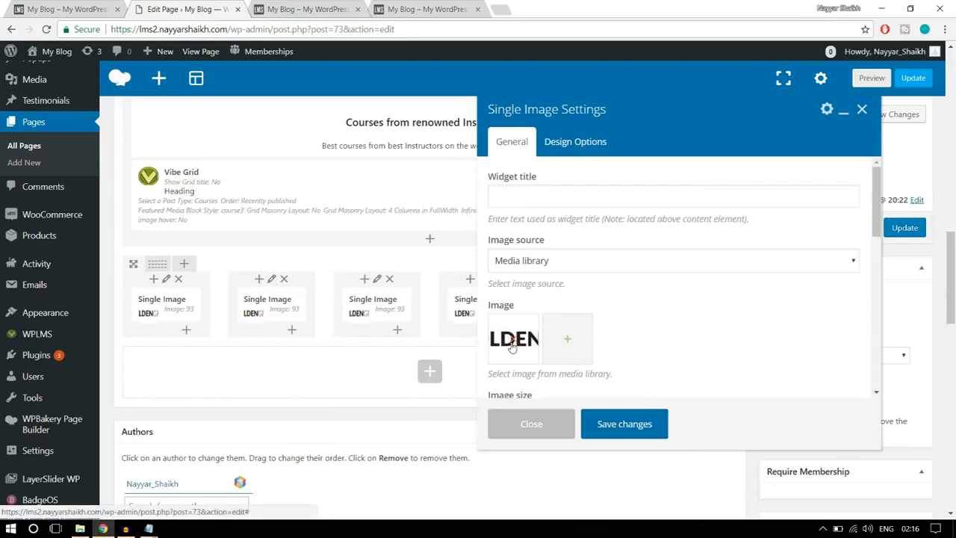
pyautogui.click(515, 344)
pyautogui.click(517, 344)
pyautogui.click(187, 192)
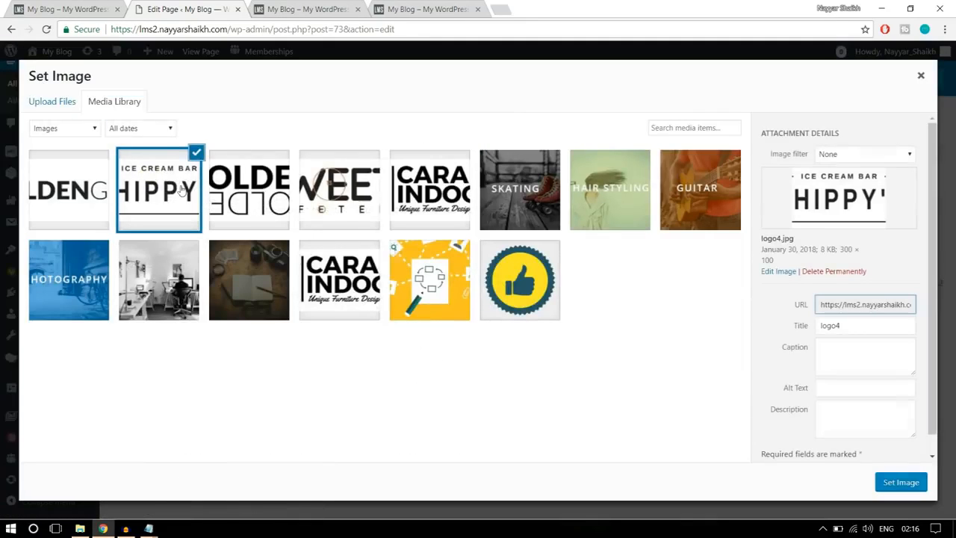
pyautogui.click(901, 483)
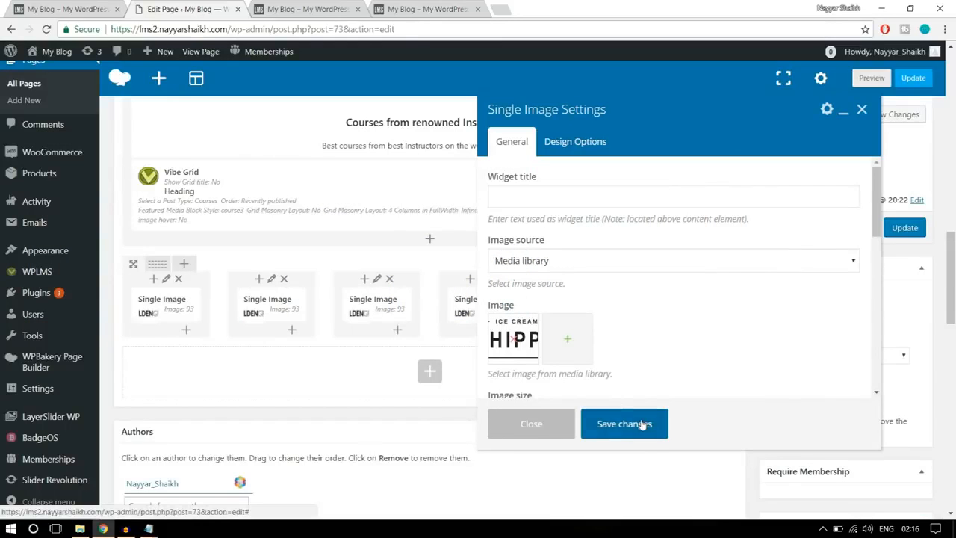
pyautogui.click(625, 424)
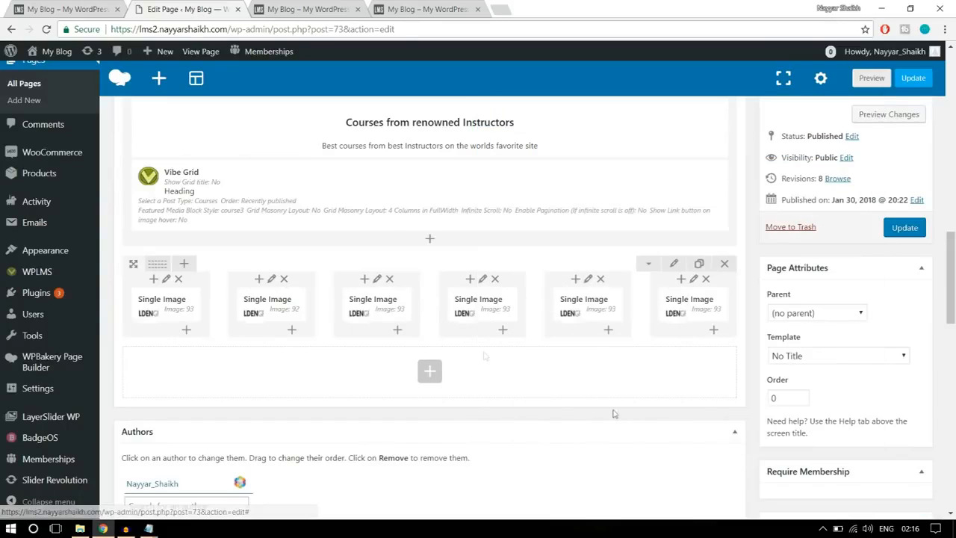
# - Replace the image in the third column with the Golden logo, logo3 (1), and save it
pyautogui.click(391, 306)
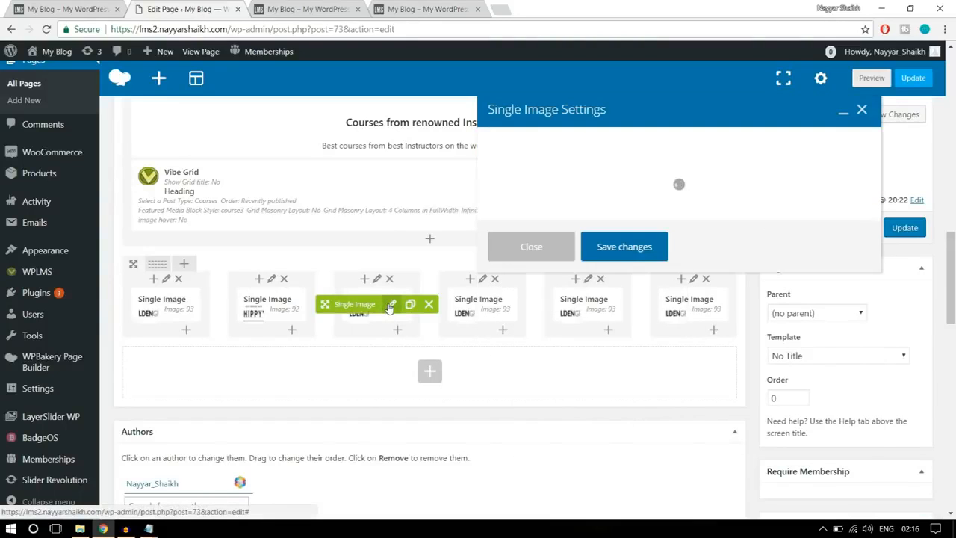
pyautogui.click(519, 345)
pyautogui.click(519, 345)
pyautogui.click(249, 190)
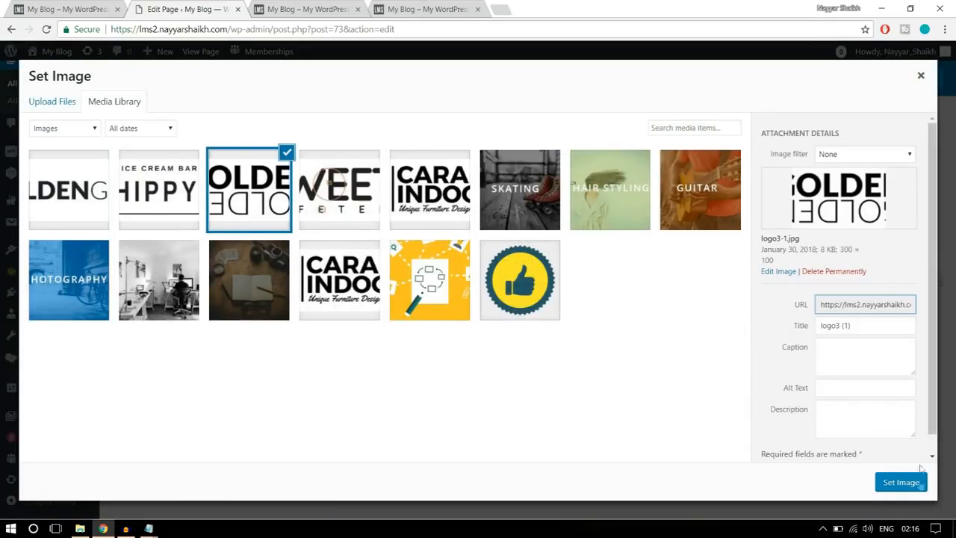
pyautogui.click(896, 484)
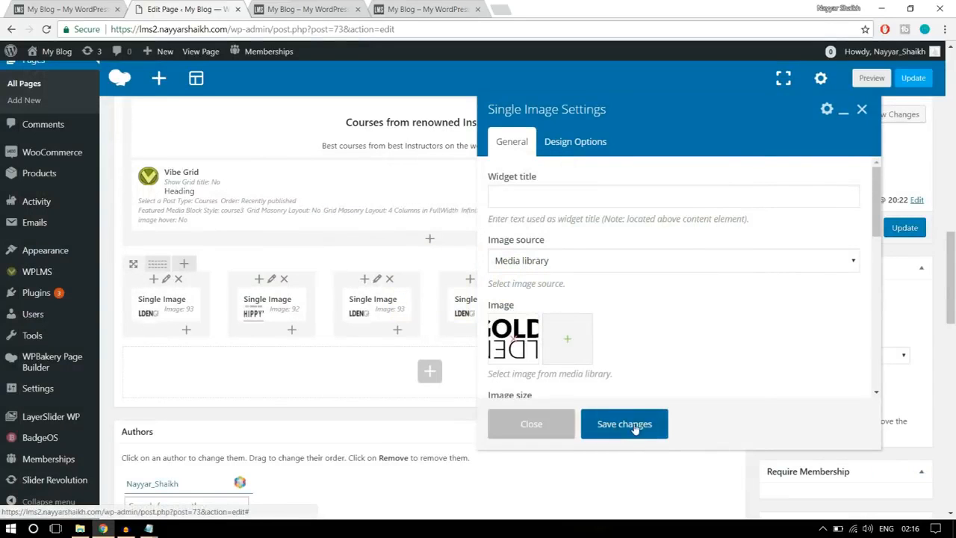
pyautogui.click(633, 425)
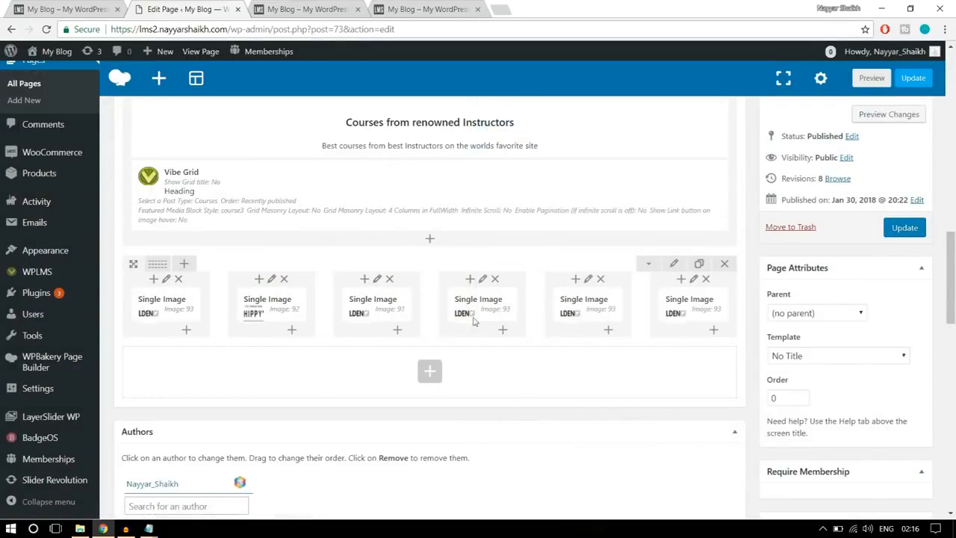
# - Replace the image in the fourth column with the Sweety Cafeteria logo (logo2) and save it
pyautogui.click(496, 305)
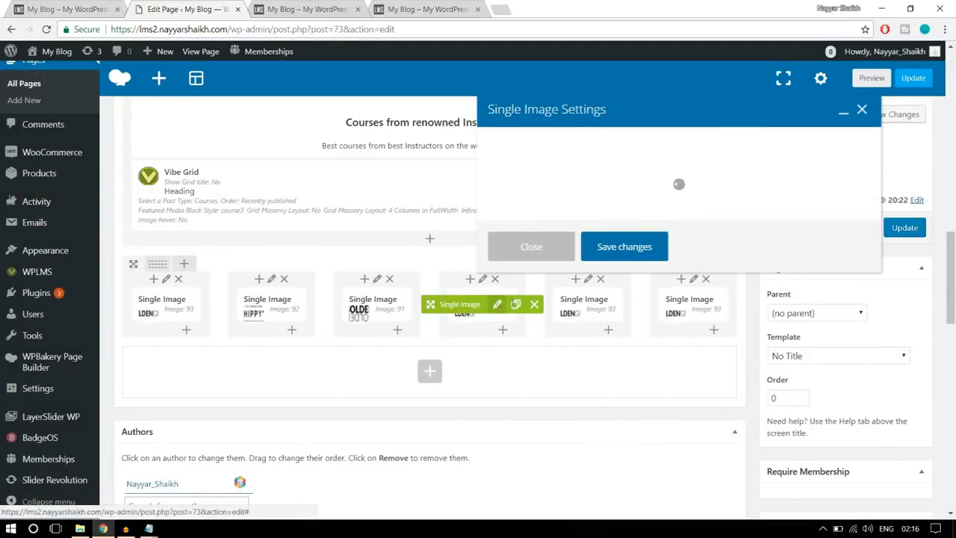
pyautogui.click(515, 340)
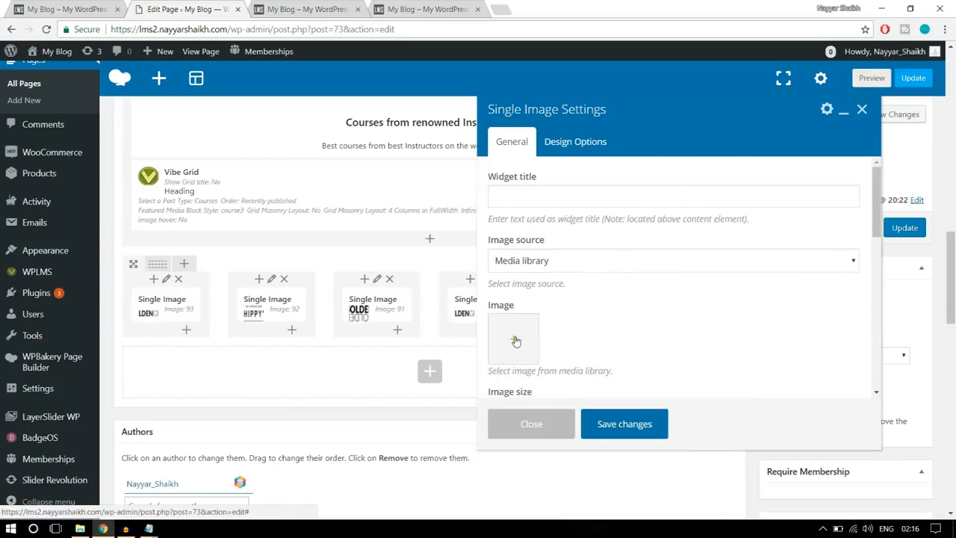
pyautogui.click(515, 340)
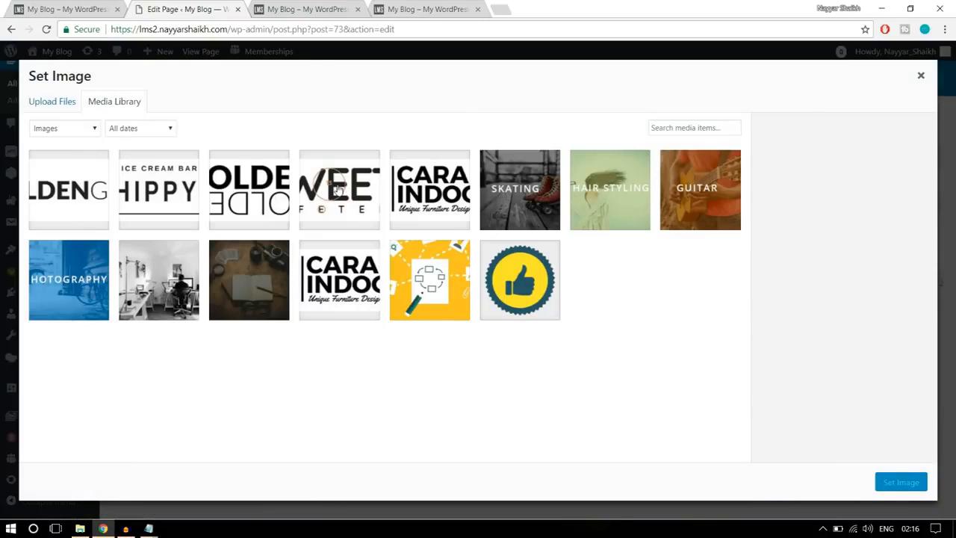
pyautogui.click(339, 191)
pyautogui.click(902, 483)
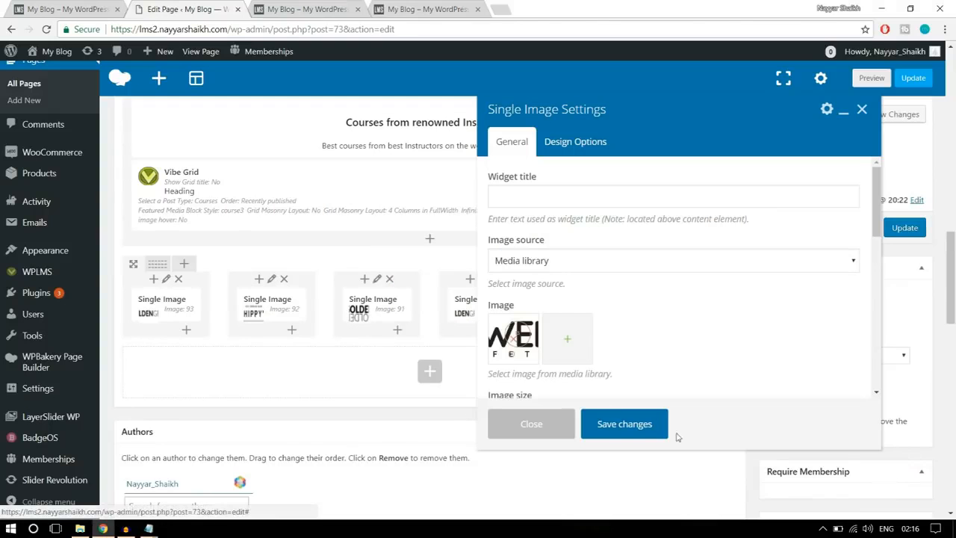
pyautogui.click(643, 425)
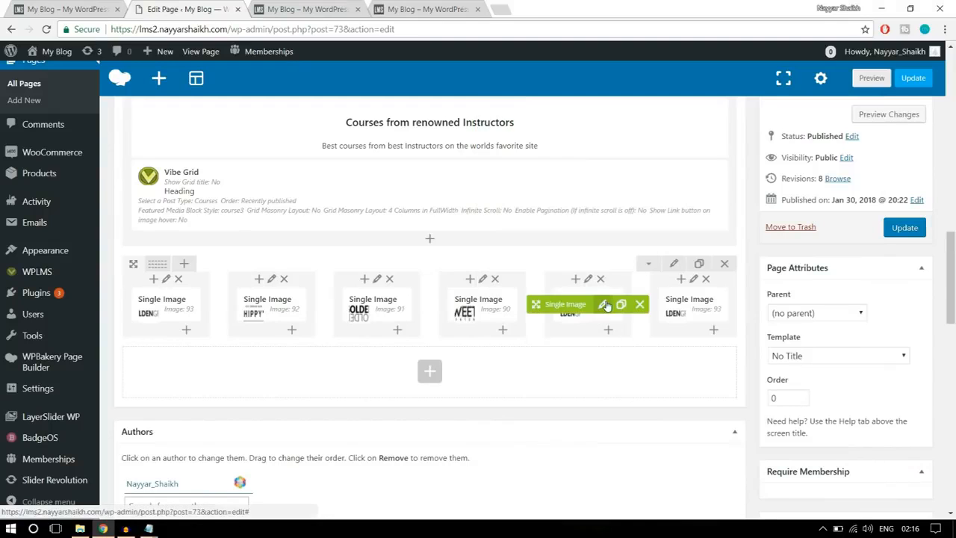
# - Replace the image in the fifth column of the logo row with the Cara Indoors logo and save it
pyautogui.click(603, 305)
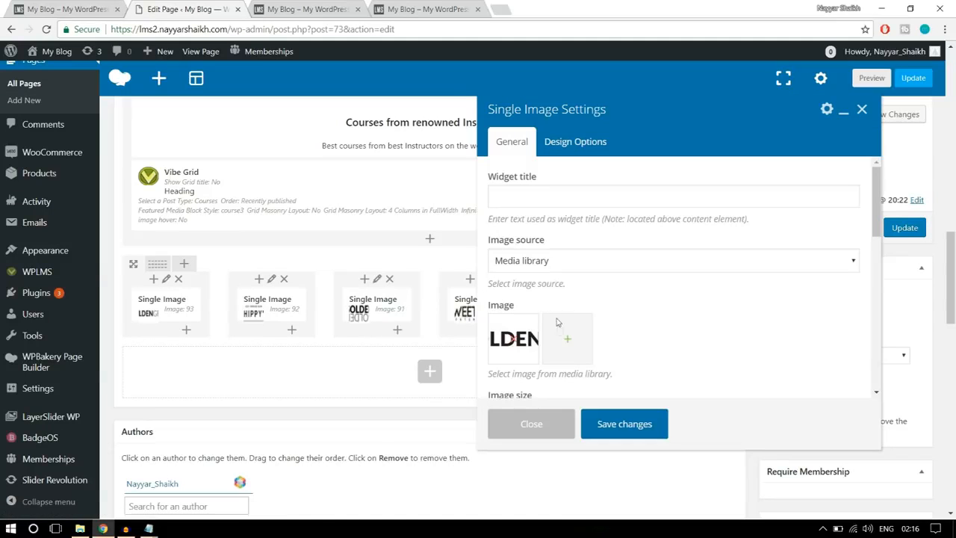
pyautogui.click(515, 340)
pyautogui.click(508, 342)
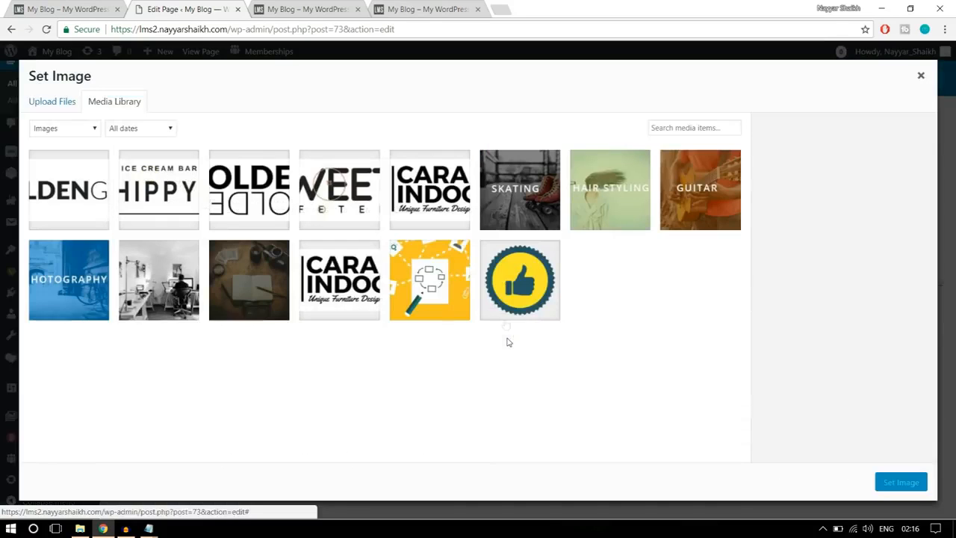
pyautogui.click(448, 223)
pyautogui.click(889, 485)
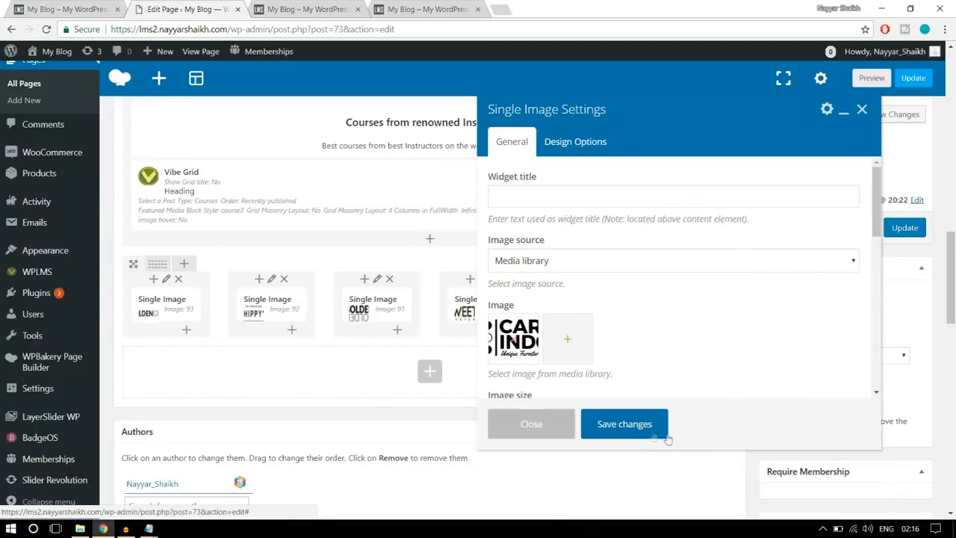
pyautogui.click(665, 437)
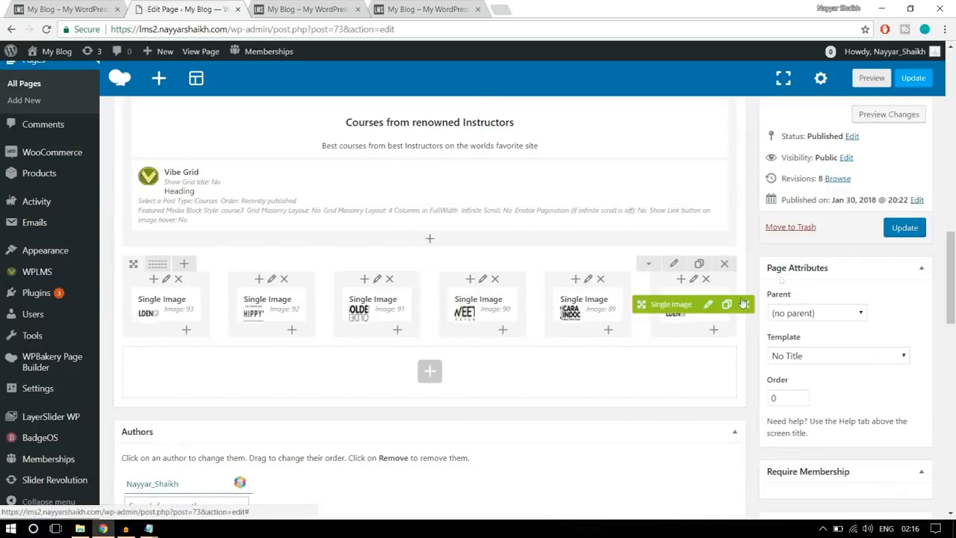
# - Update the Home Page and reload the live site to check the partner logo row
pyautogui.click(904, 227)
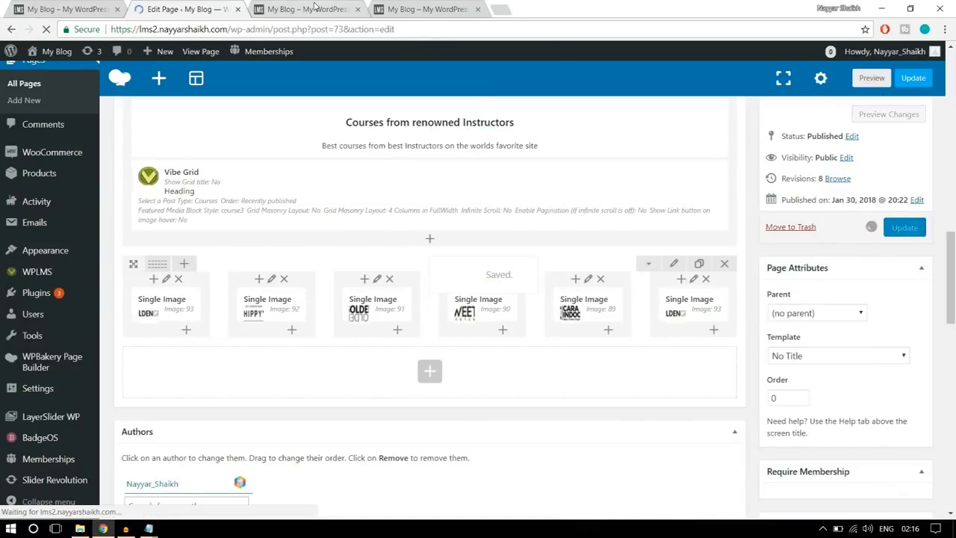
pyautogui.click(314, 8)
pyautogui.click(45, 29)
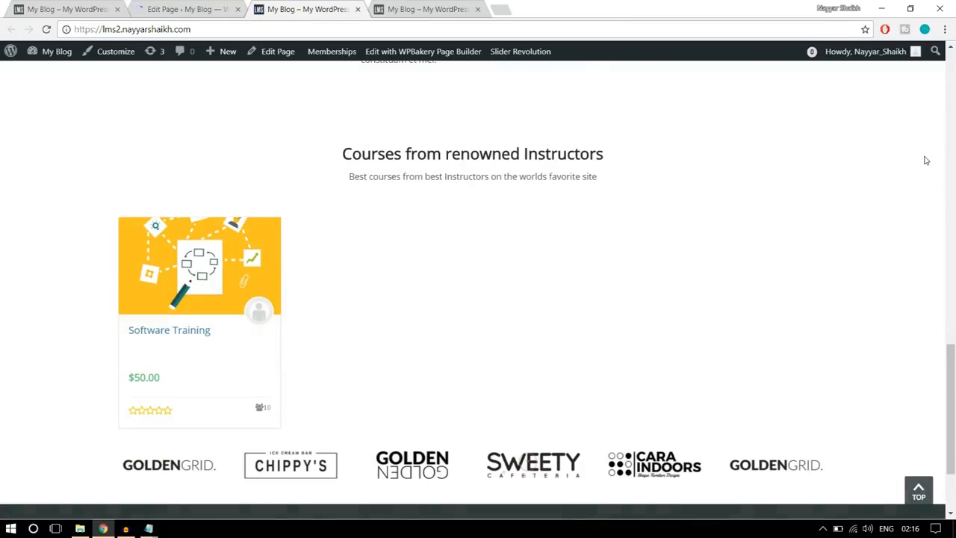
pyautogui.scroll(-2, 925, 254)
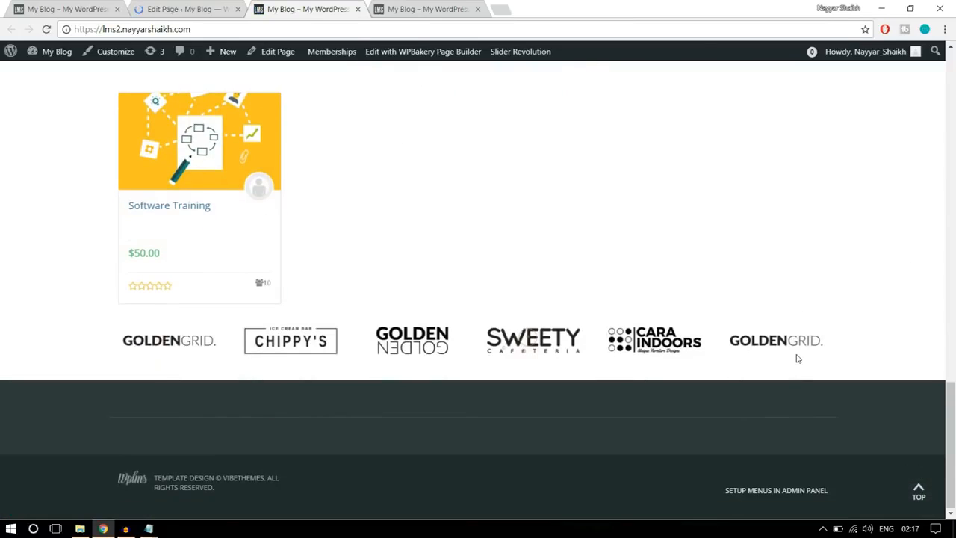
pyautogui.scroll(1, 410, 347)
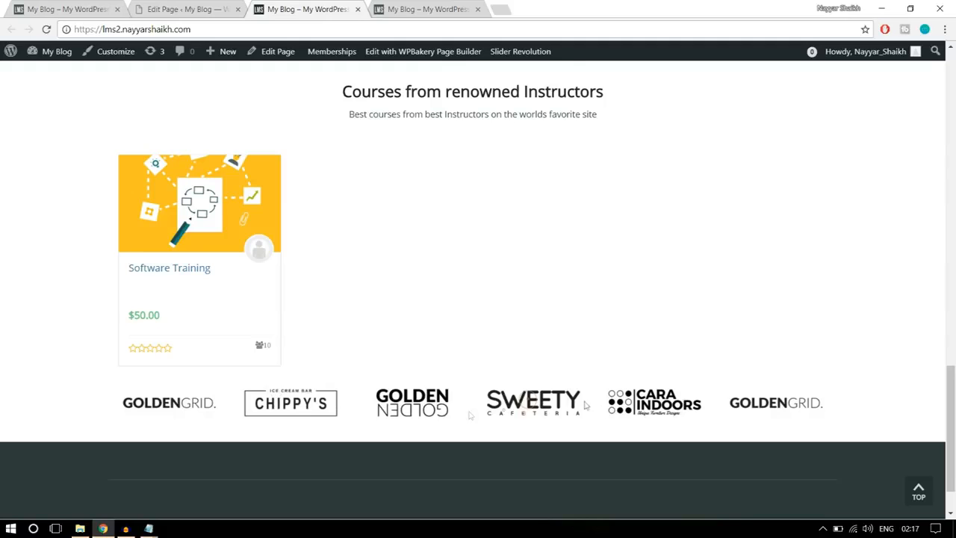
# - Add top padding to the partner logo row in its design options and save the row settings
pyautogui.click(187, 9)
pyautogui.scroll(-4, 495, 238)
pyautogui.scroll(-10, 515, 300)
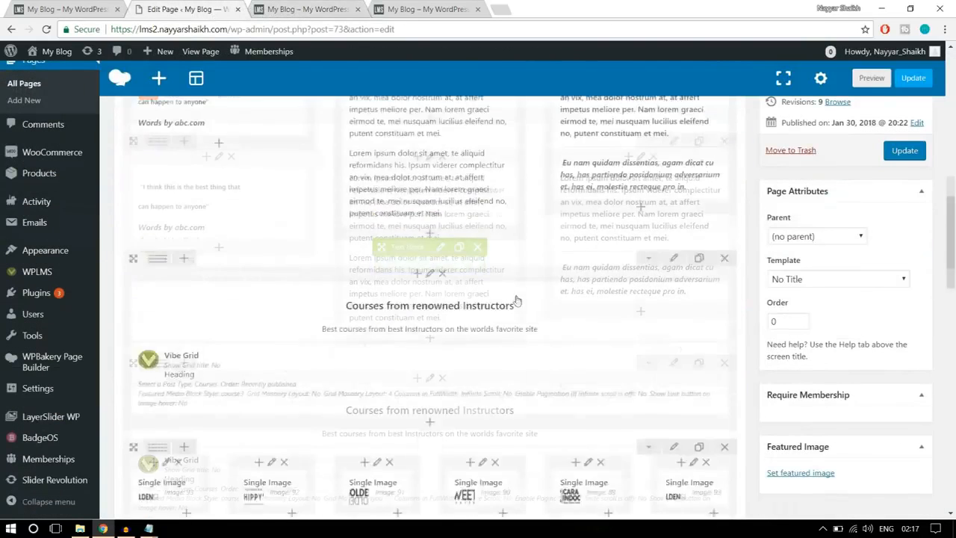
pyautogui.click(673, 202)
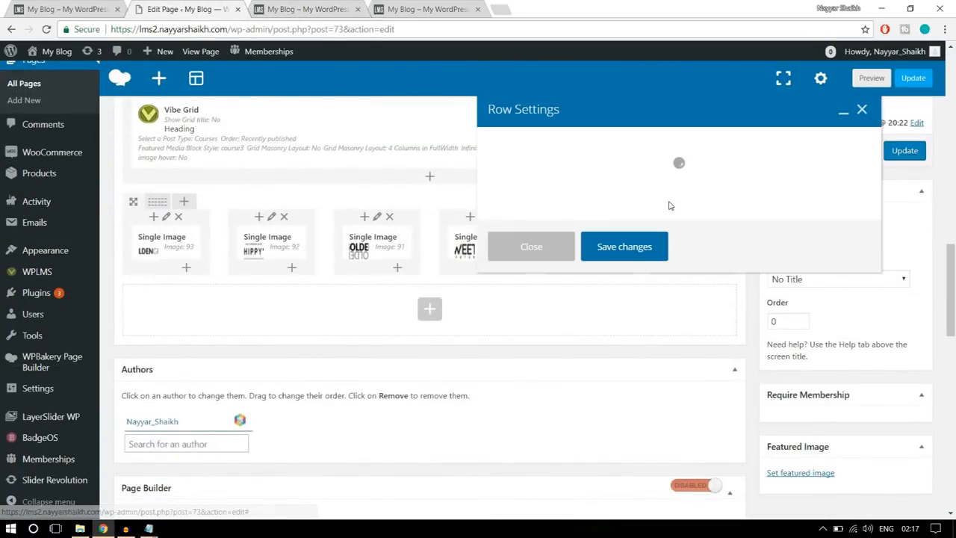
pyautogui.click(586, 142)
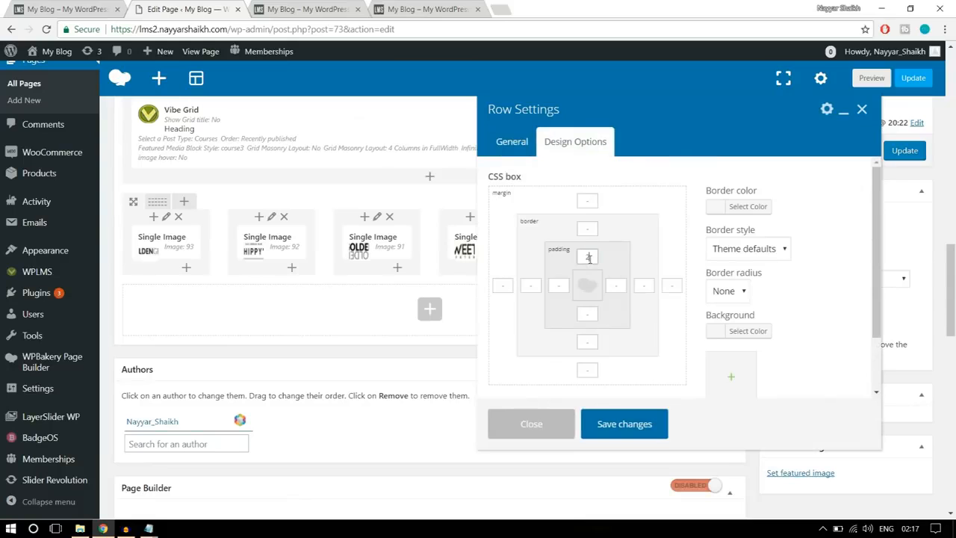
pyautogui.click(617, 424)
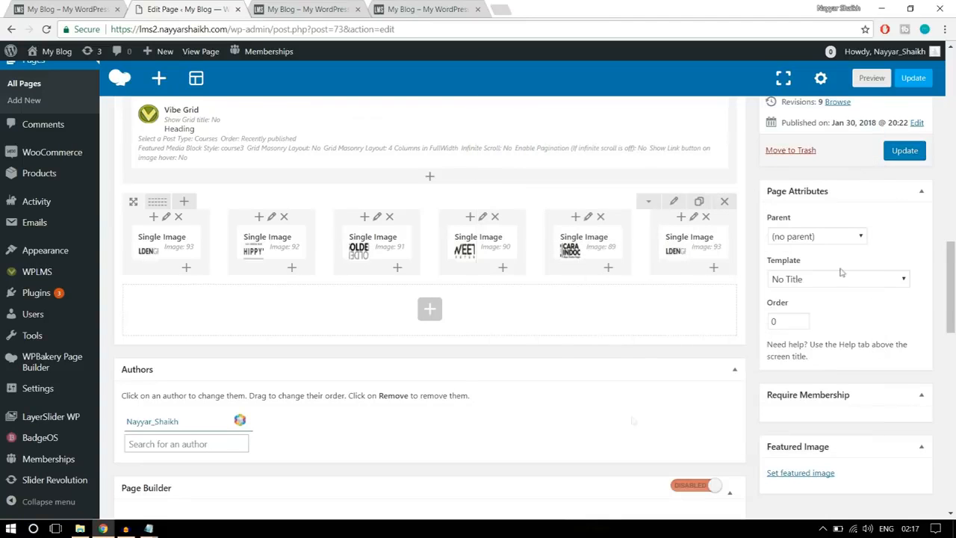
# - Update the Home Page, reload the live site and review all of its sections against the intended layout
pyautogui.click(905, 151)
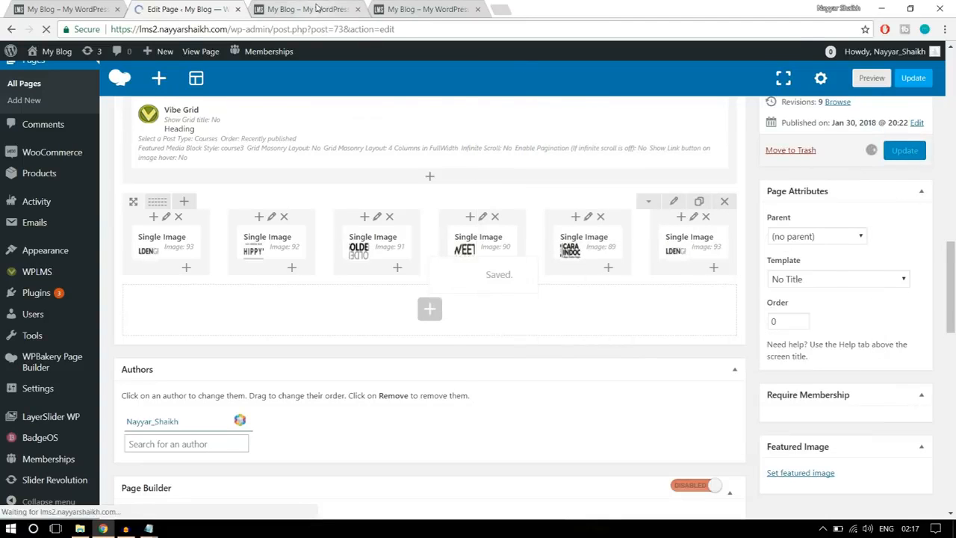
pyautogui.click(306, 9)
pyautogui.click(47, 29)
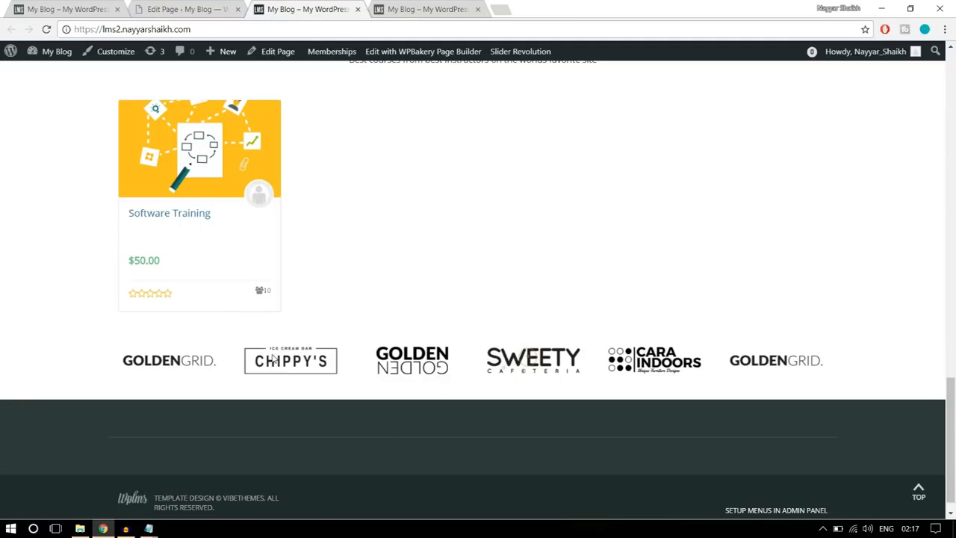
pyautogui.scroll(-1, 367, 366)
pyautogui.scroll(20, 365, 390)
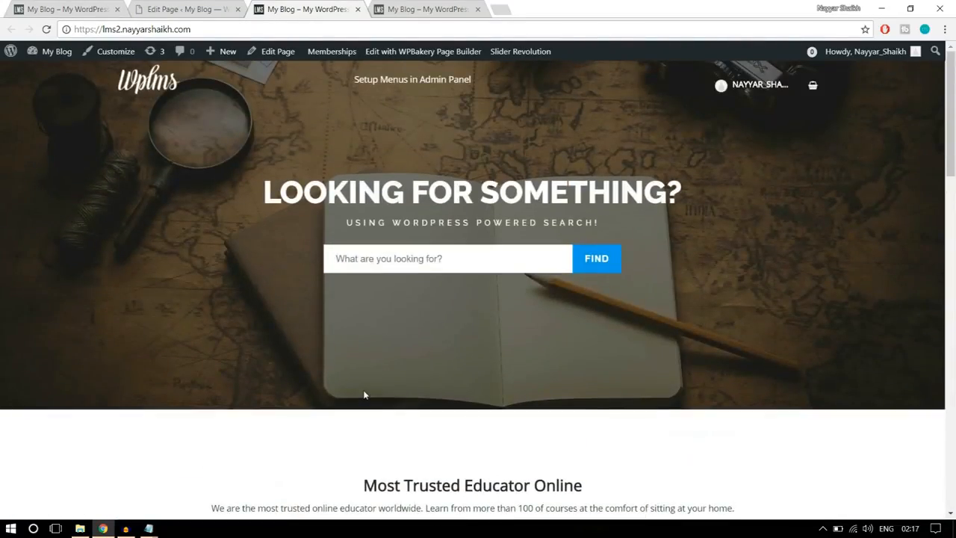
pyautogui.scroll(-15, 543, 374)
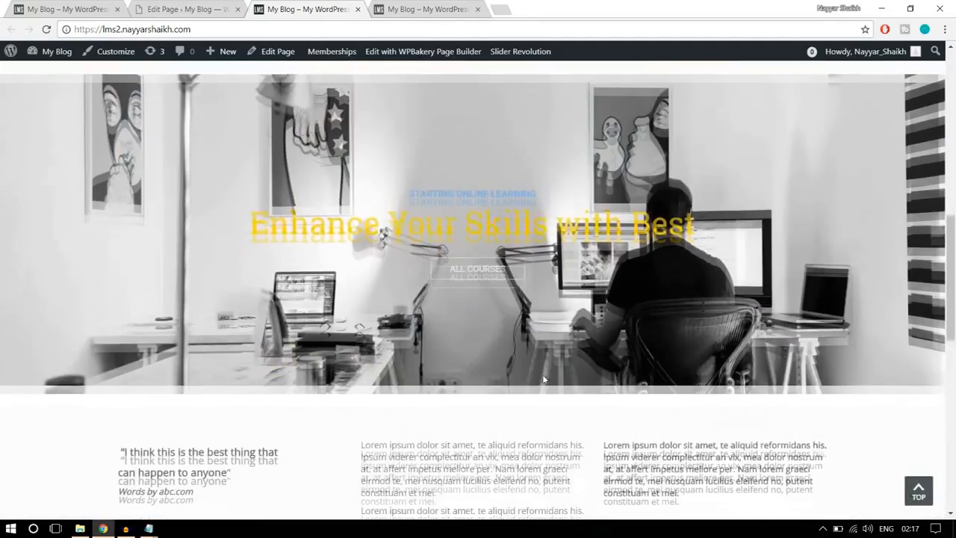
pyautogui.scroll(-5, 543, 374)
pyautogui.scroll(12, 544, 374)
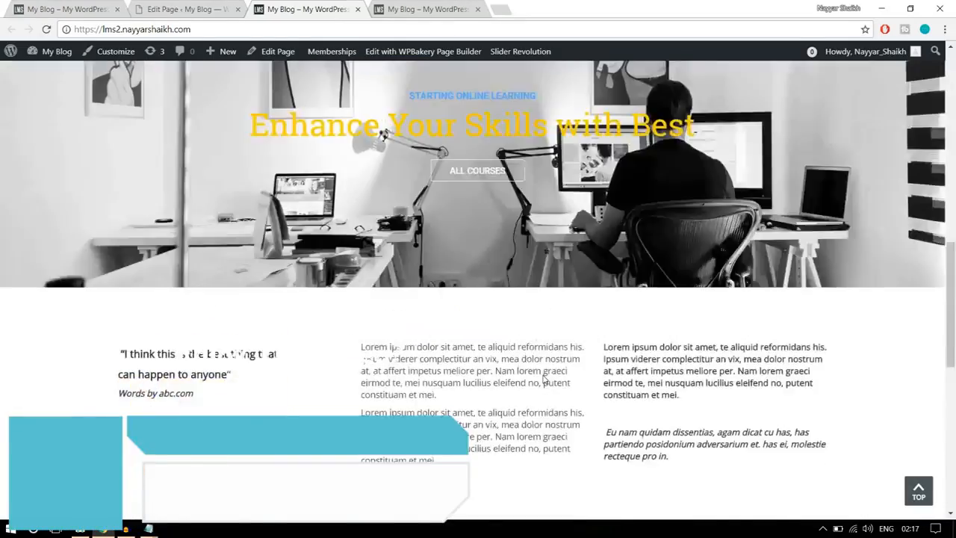
pyautogui.scroll(-3, 544, 380)
pyautogui.scroll(5, 544, 380)
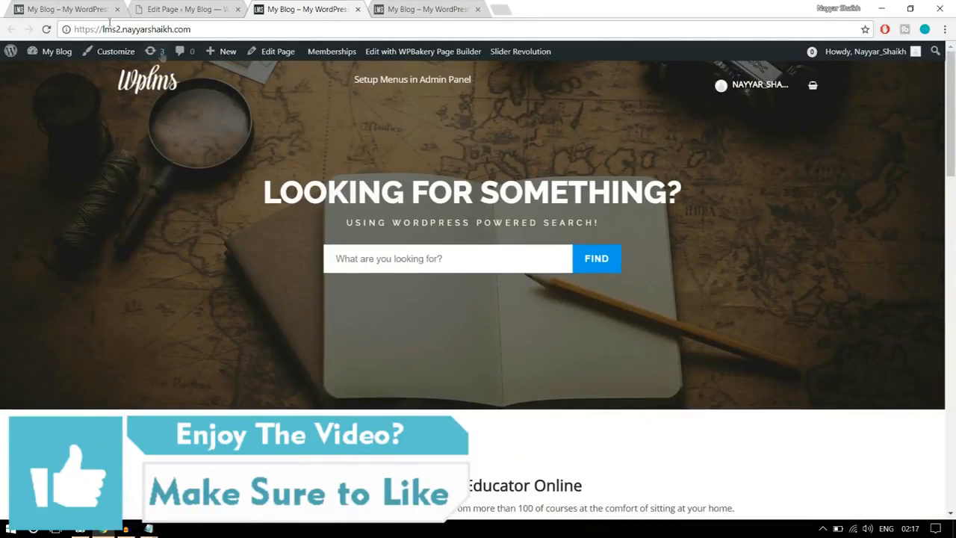
# - Open the About page of the reference site and examine its banner and content sections
pyautogui.click(66, 9)
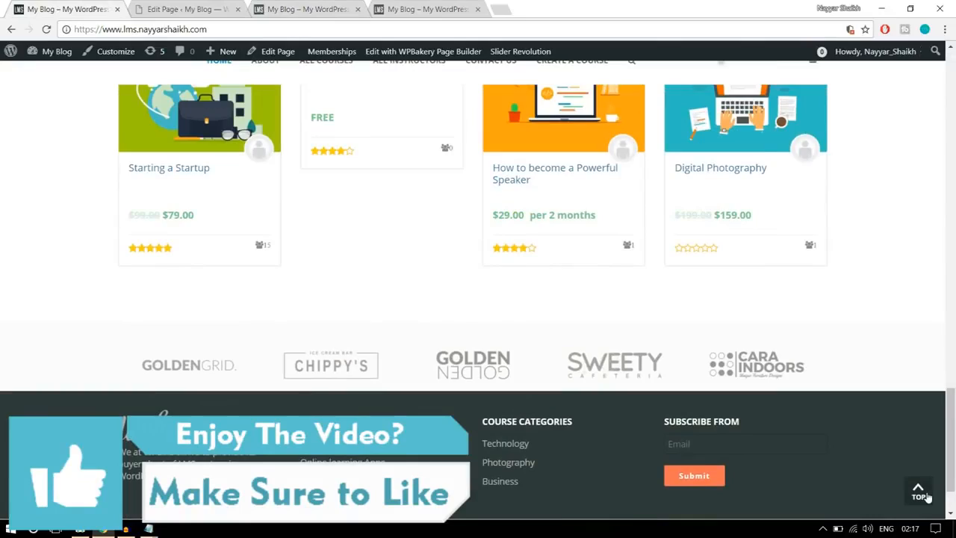
pyautogui.click(921, 493)
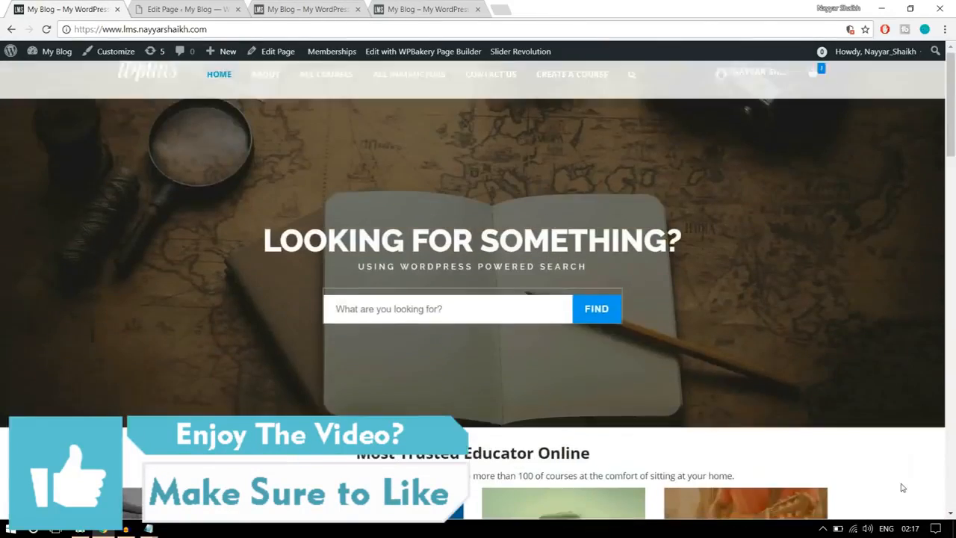
pyautogui.click(260, 88)
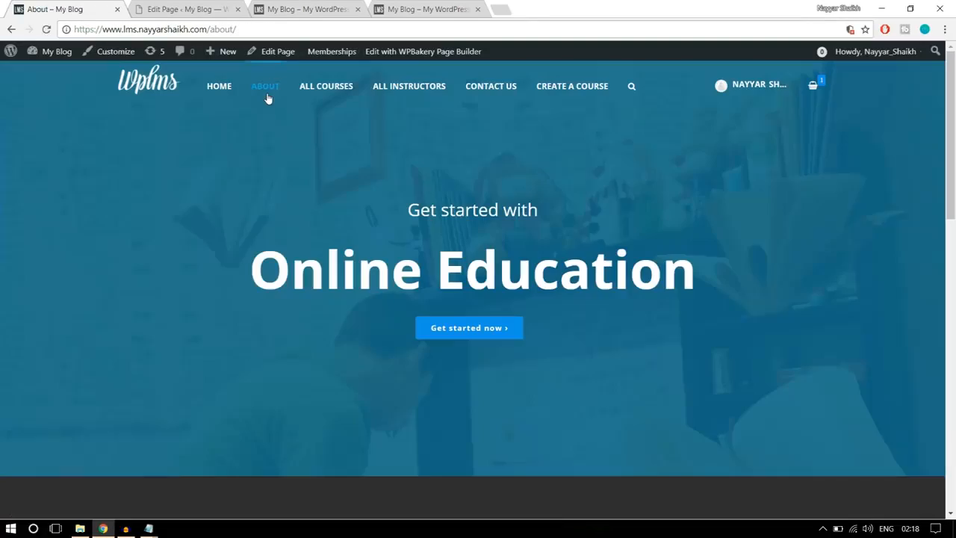
pyautogui.scroll(-10, 557, 327)
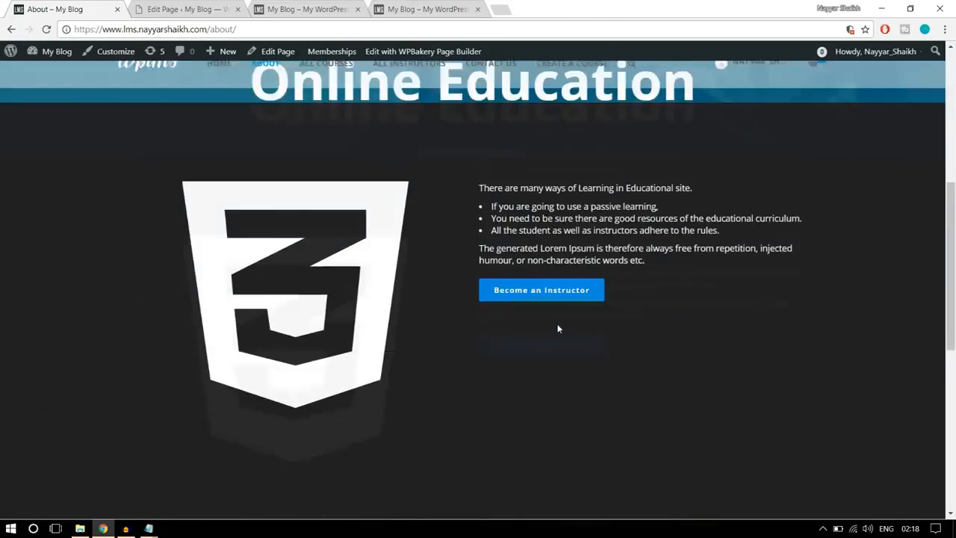
pyautogui.scroll(10, 557, 327)
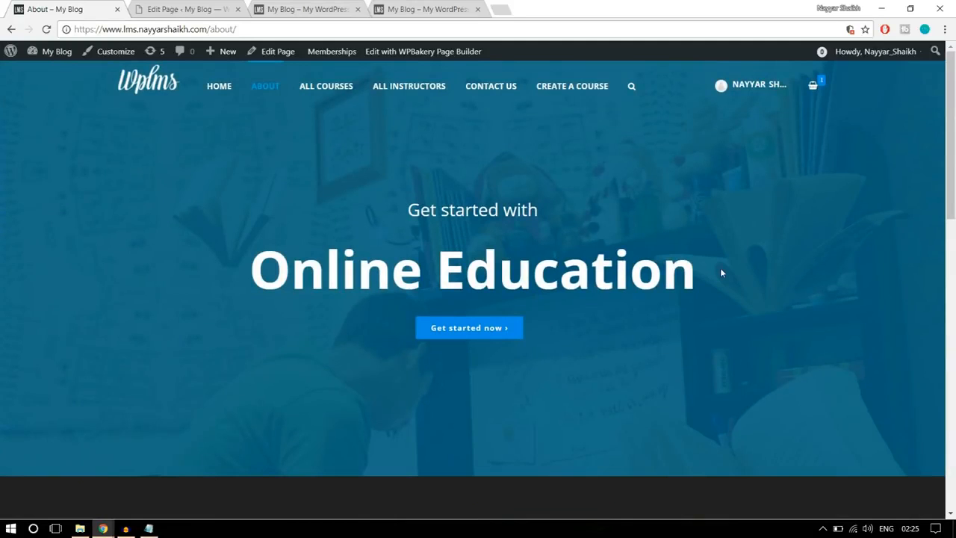
# - Create a new WordPress page titled About Us and set its template to No Title
pyautogui.click(155, 7)
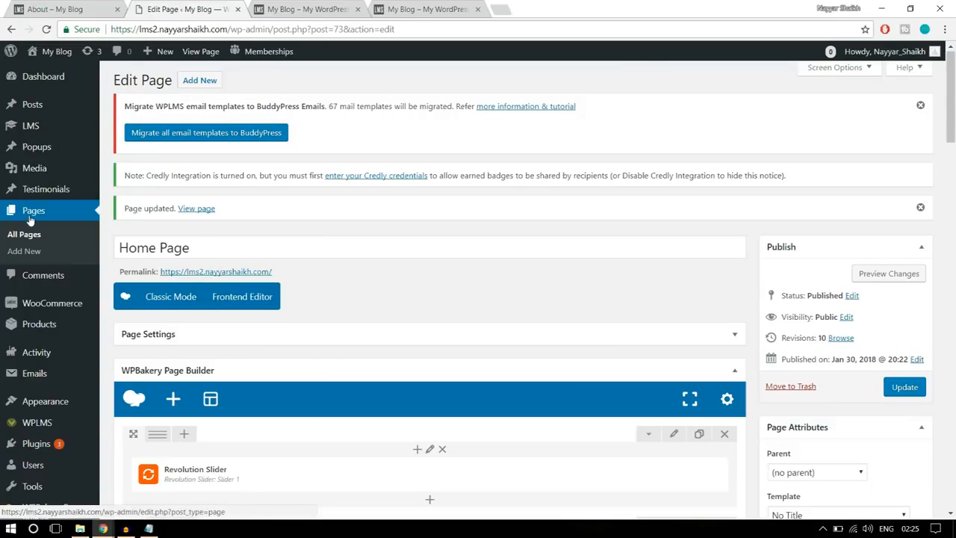
pyautogui.click(36, 254)
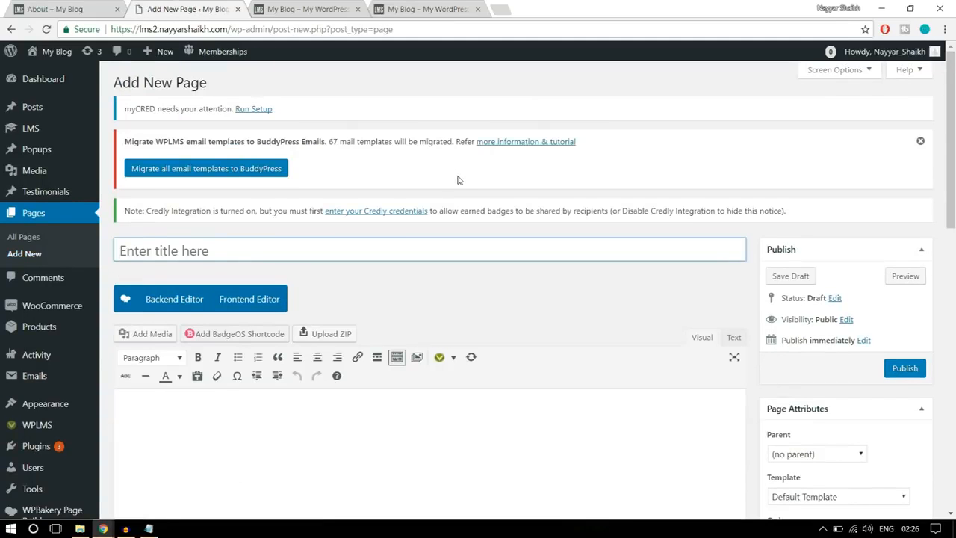
pyautogui.write('About Us')
pyautogui.scroll(-1, 797, 160)
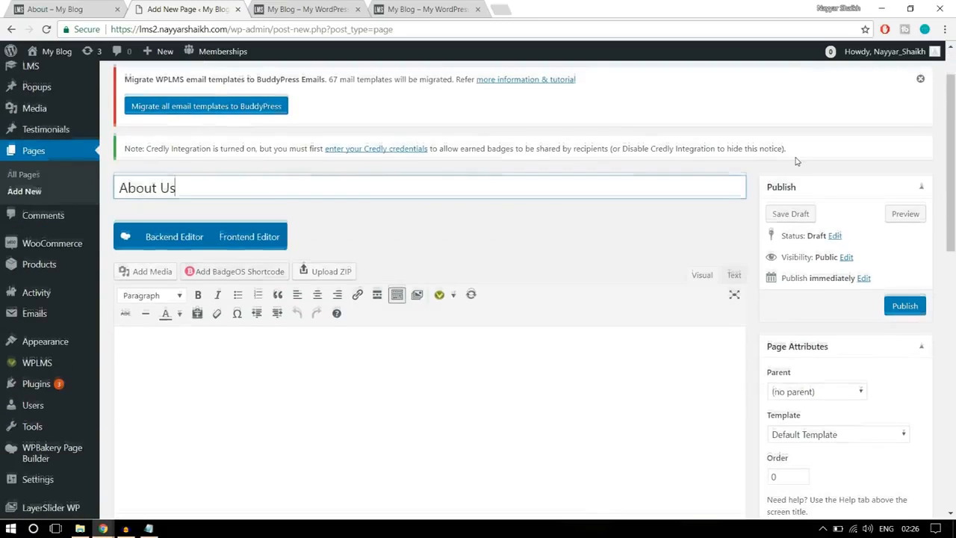
pyautogui.scroll(-1, 797, 160)
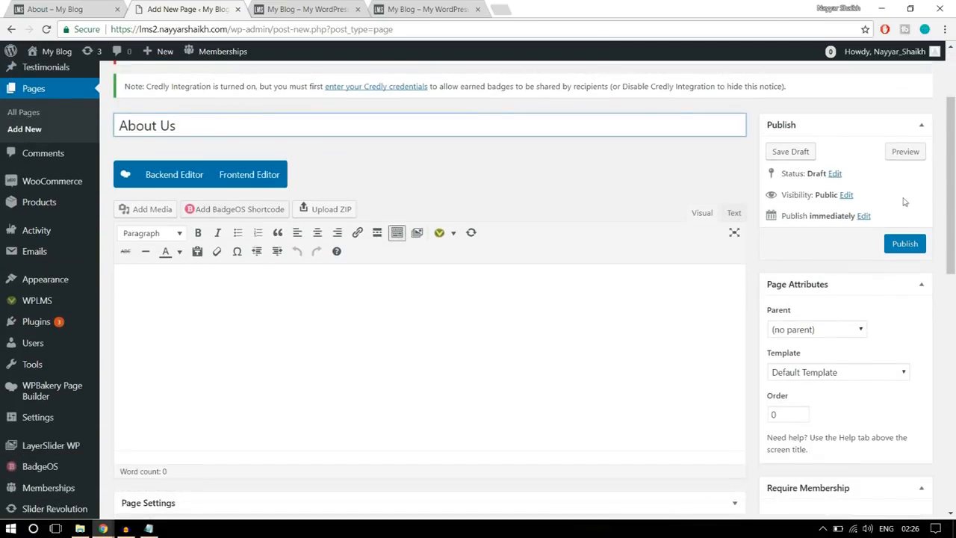
pyautogui.click(867, 368)
pyautogui.click(830, 357)
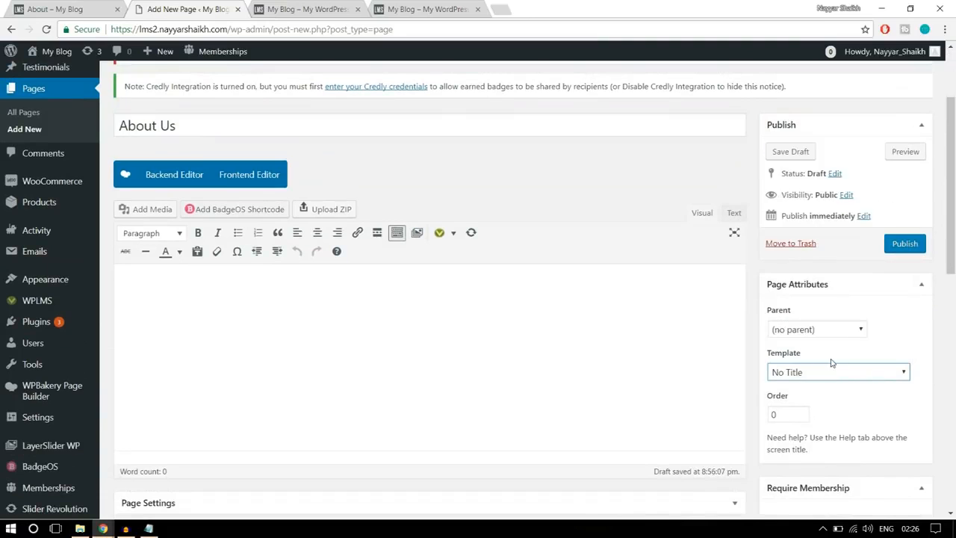
# - Switch the About Us page to the WPBakery backend editor and return to the reference About page for comparison
pyautogui.click(174, 177)
pyautogui.click(47, 6)
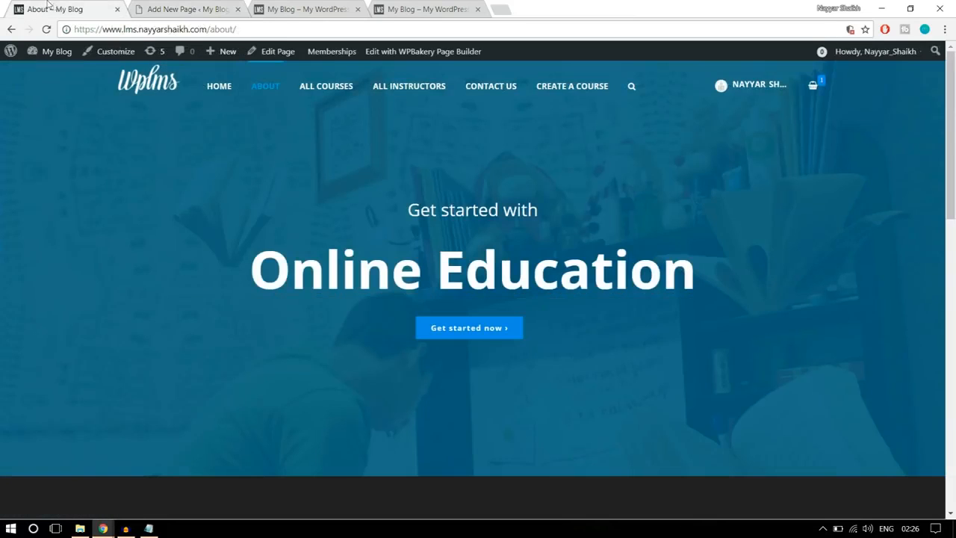
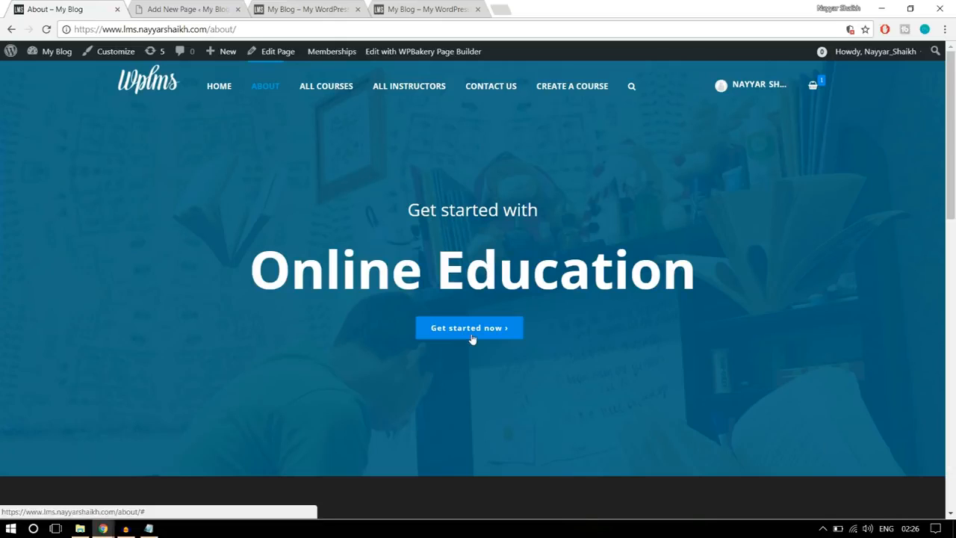
# - Return from the reference About page to the blank About Us page and add a Custom Heading element
pyautogui.moveTo(723, 269); pyautogui.dragTo(330, 207)
pyautogui.click(395, 237)
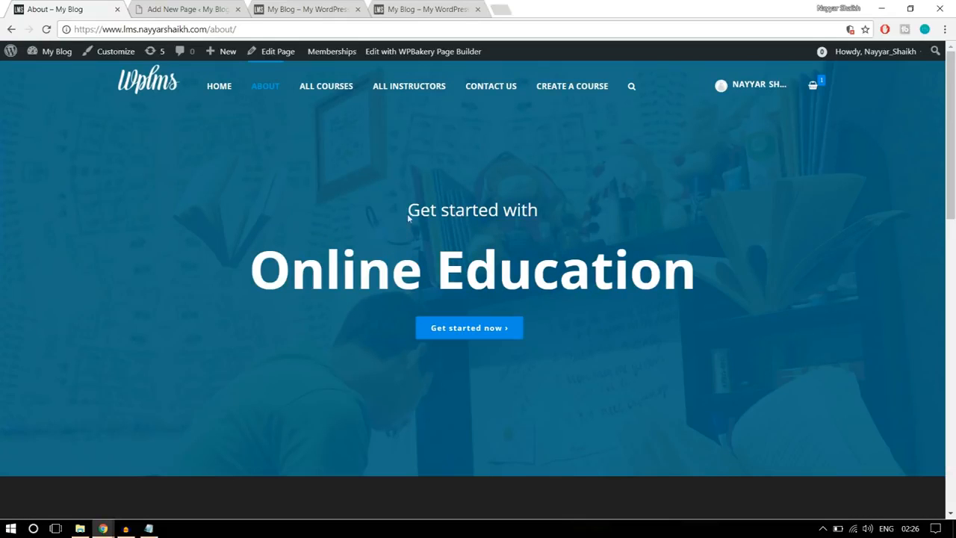
pyautogui.click(208, 9)
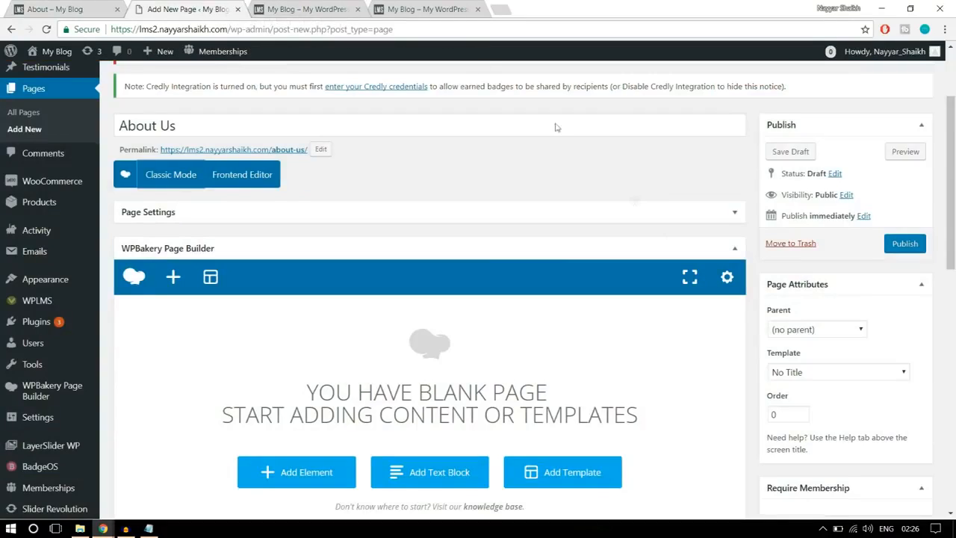
pyautogui.scroll(-2, 663, 235)
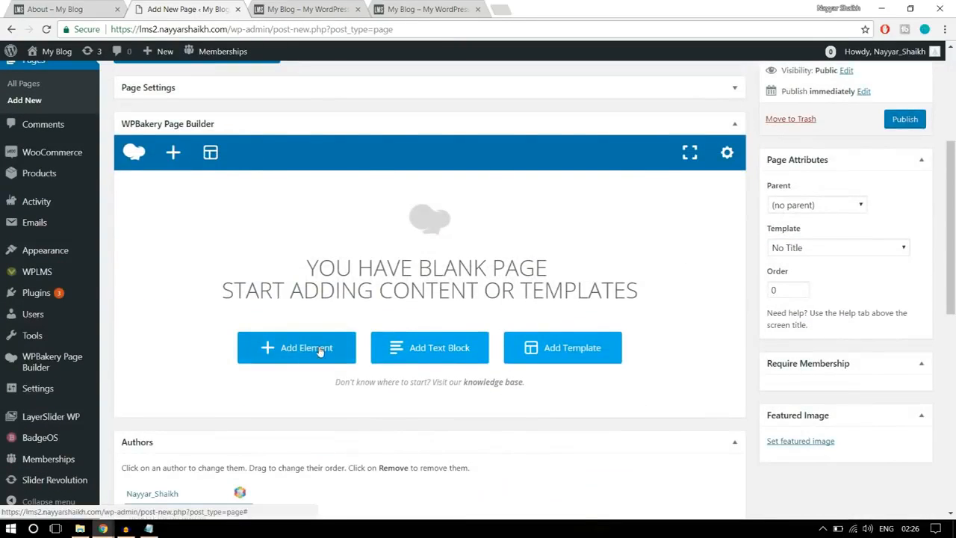
pyautogui.click(320, 351)
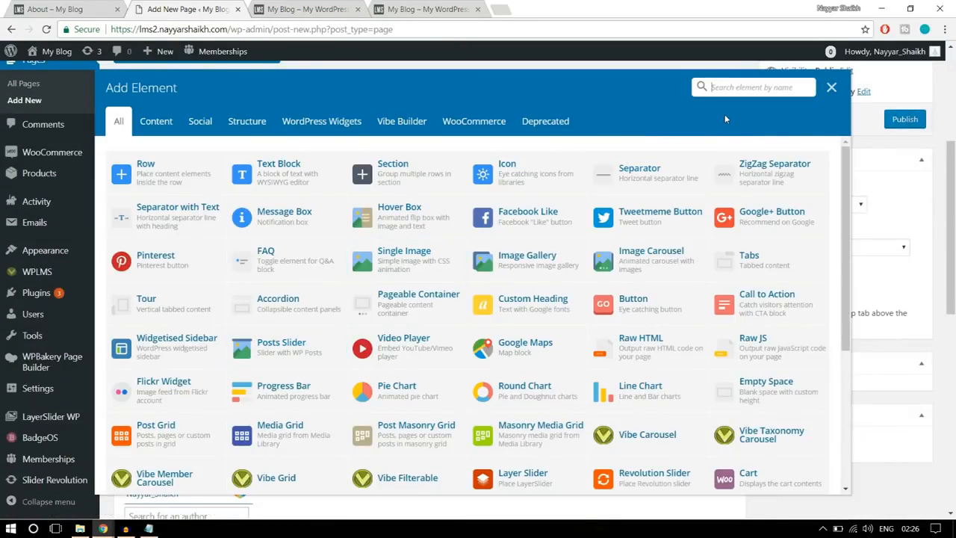
pyautogui.write('head')
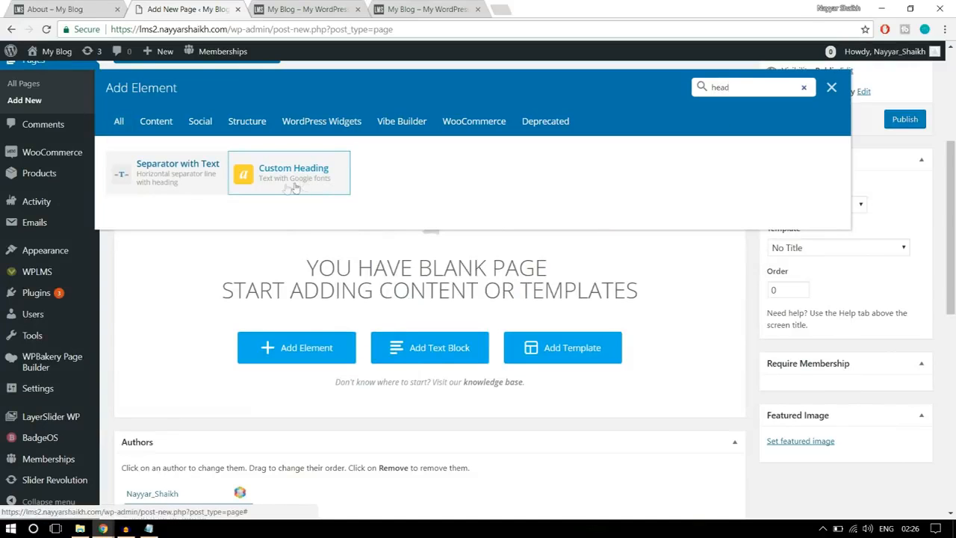
pyautogui.click(311, 178)
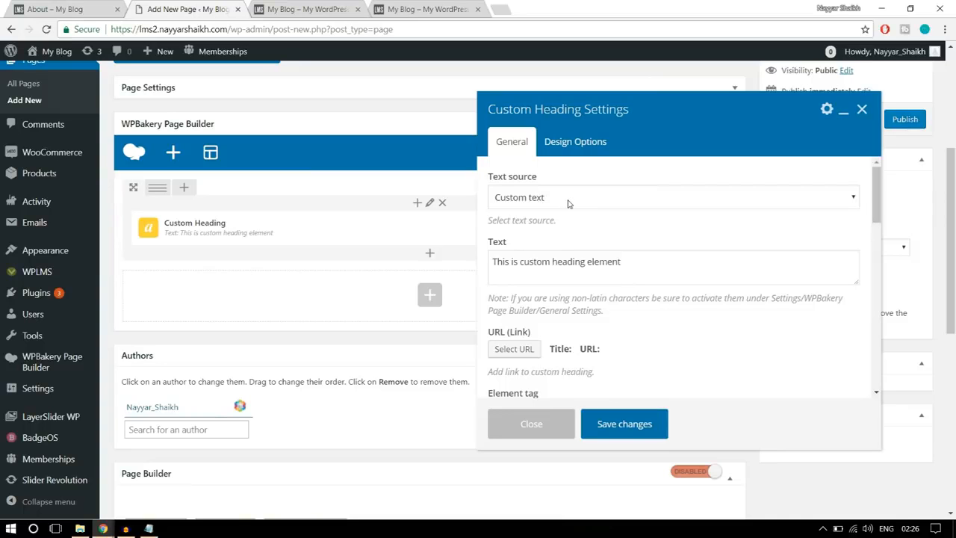
# - Replace the custom heading's text with "Get started with", copied from the reference page's banner
pyautogui.hotkey('ctrl', 'shift', 'Tab')
pyautogui.moveTo(409, 210); pyautogui.dragTo(568, 211)
pyautogui.hotkey('ctrl', 'c')
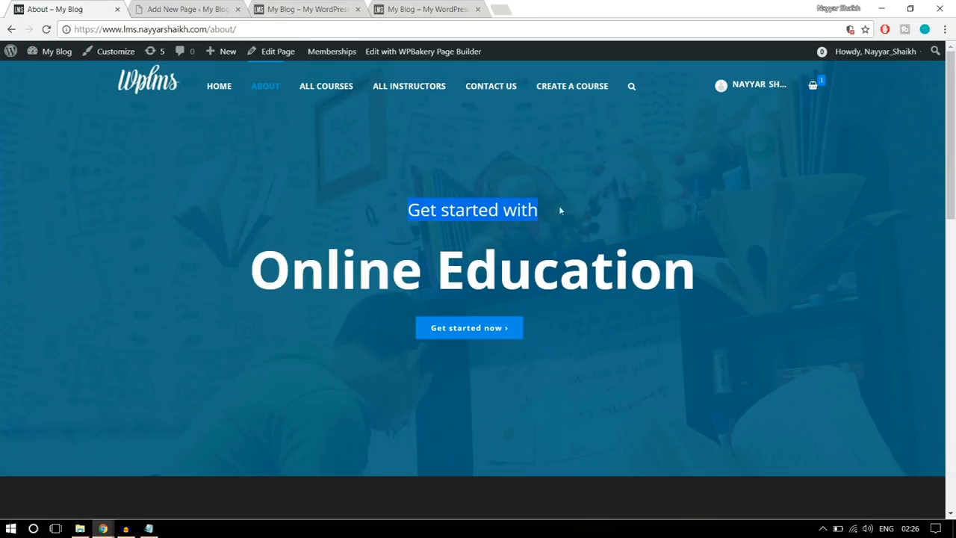
pyautogui.click(213, 10)
pyautogui.click(543, 267)
pyautogui.hotkey('ctrl', 'a')
pyautogui.hotkey('ctrl', 'v')
# - Set the "Get started with" heading's text alignment to center
pyautogui.scroll(-1, 692, 290)
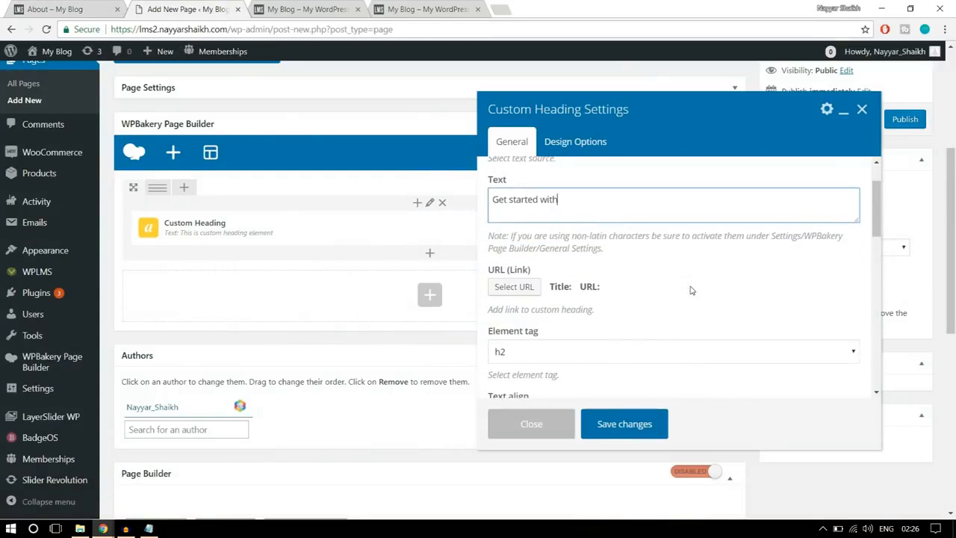
pyautogui.scroll(-1, 691, 290)
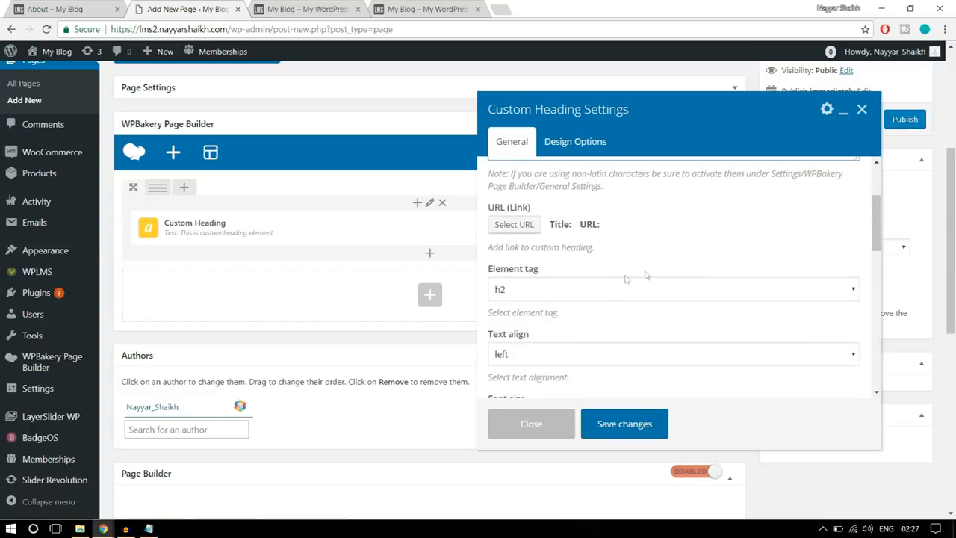
pyautogui.scroll(-2, 698, 269)
pyautogui.click(570, 238)
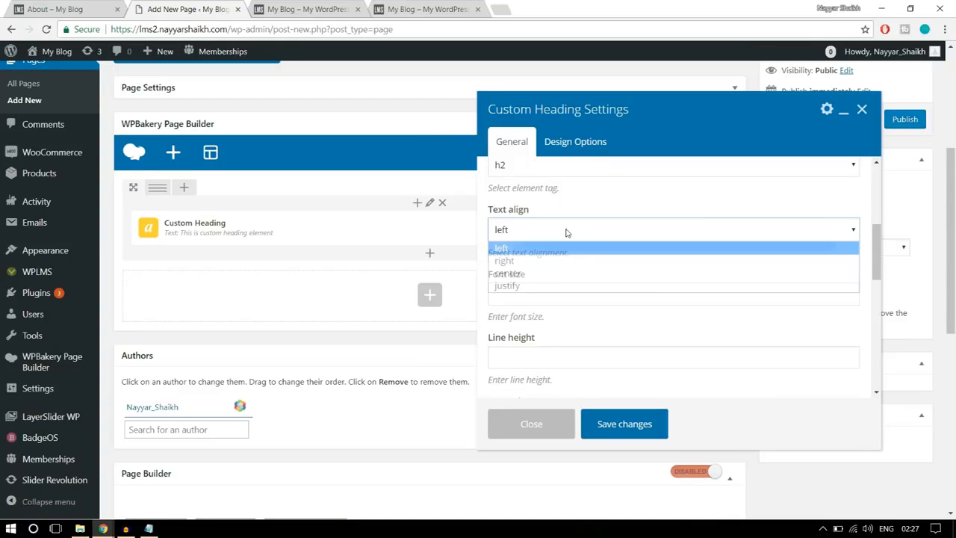
pyautogui.click(546, 273)
# - Compare the heading's tag, alignment and font size settings with the two heading lines in the reference banner
pyautogui.click(85, 7)
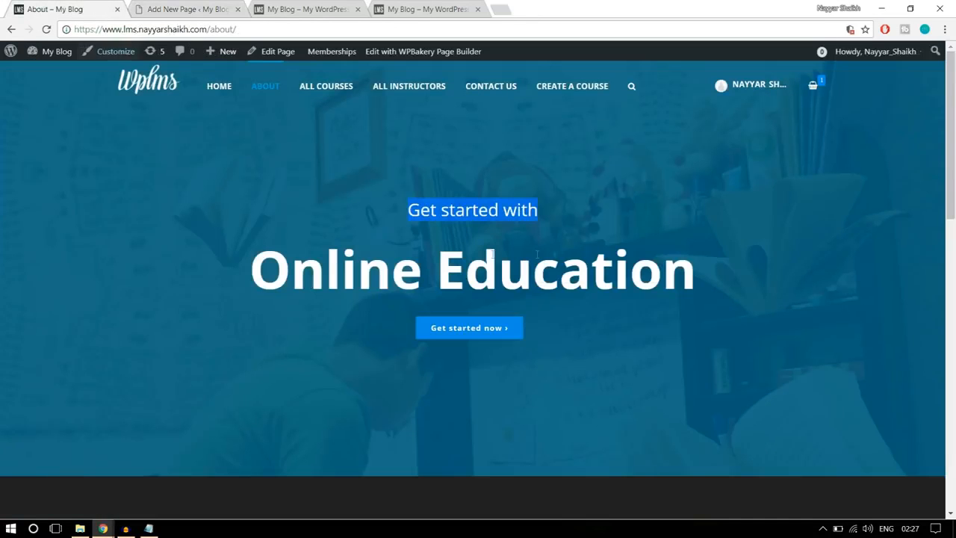
pyautogui.click(187, 9)
pyautogui.scroll(-1, 554, 249)
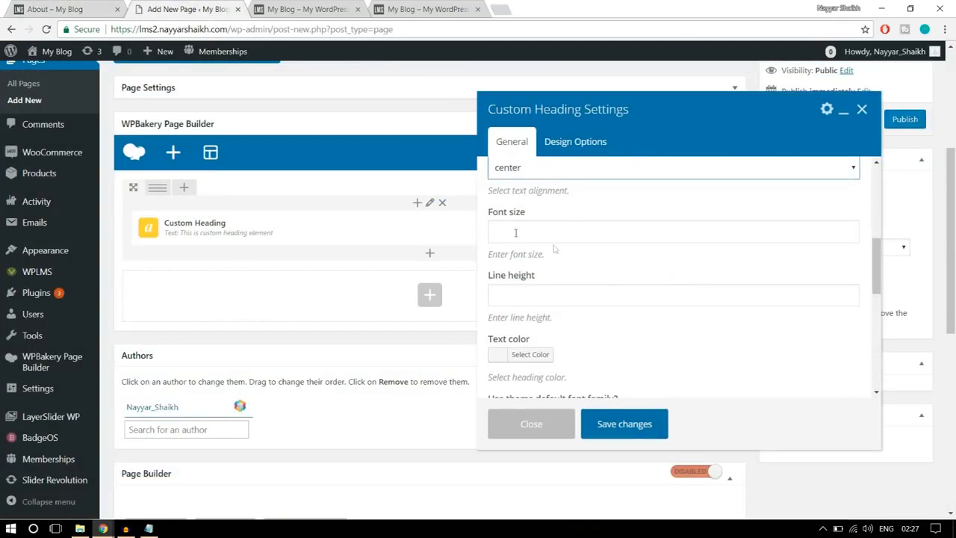
pyautogui.scroll(4, 587, 240)
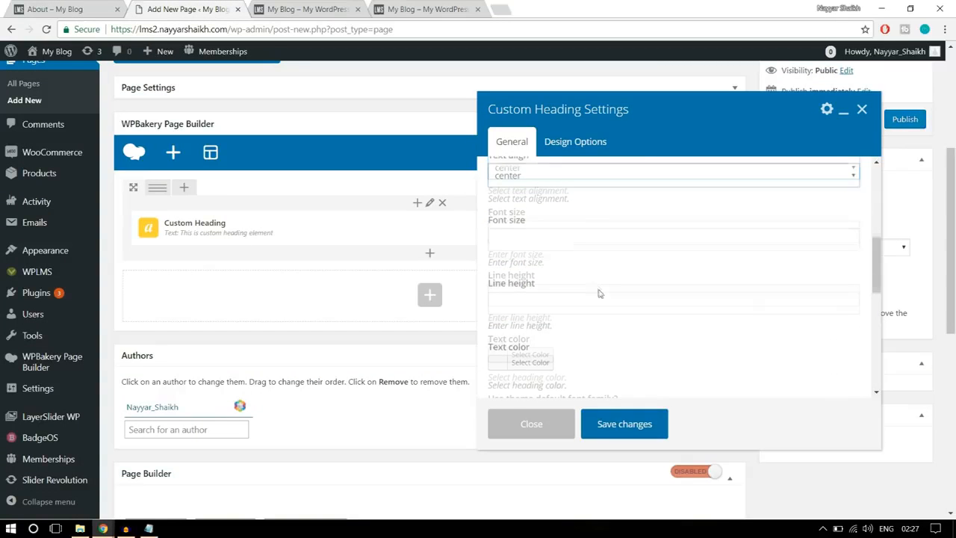
pyautogui.scroll(1, 592, 287)
pyautogui.scroll(-2, 598, 292)
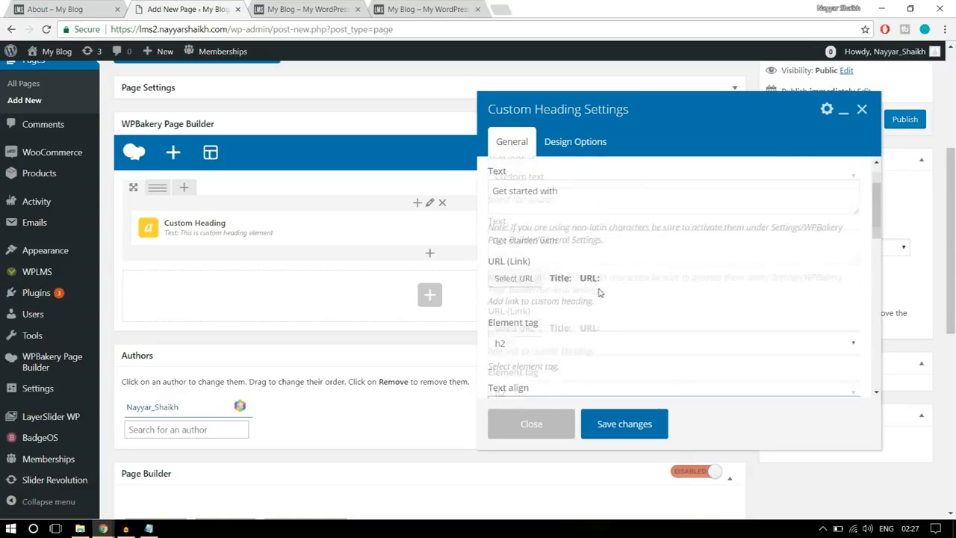
pyautogui.scroll(-2, 650, 317)
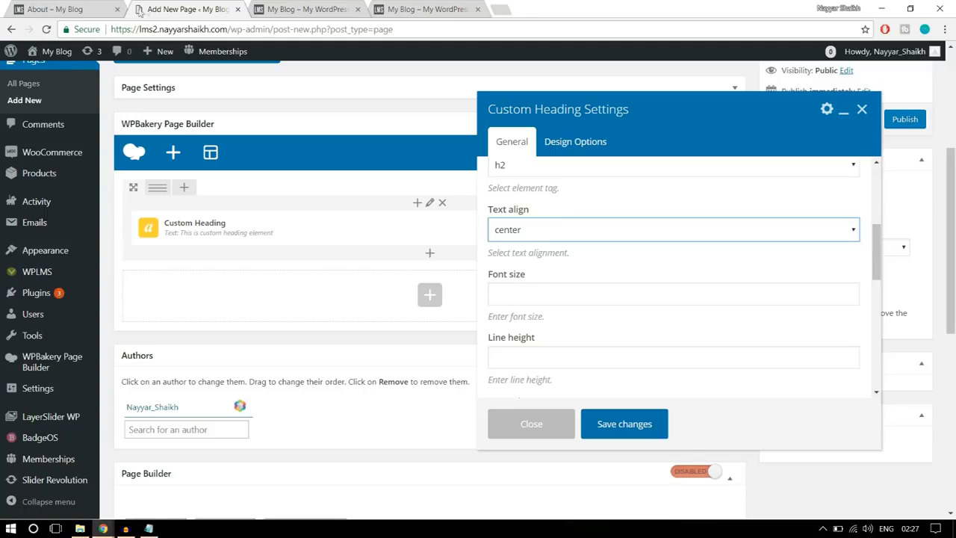
pyautogui.click(83, 8)
pyautogui.moveTo(246, 269); pyautogui.dragTo(744, 263)
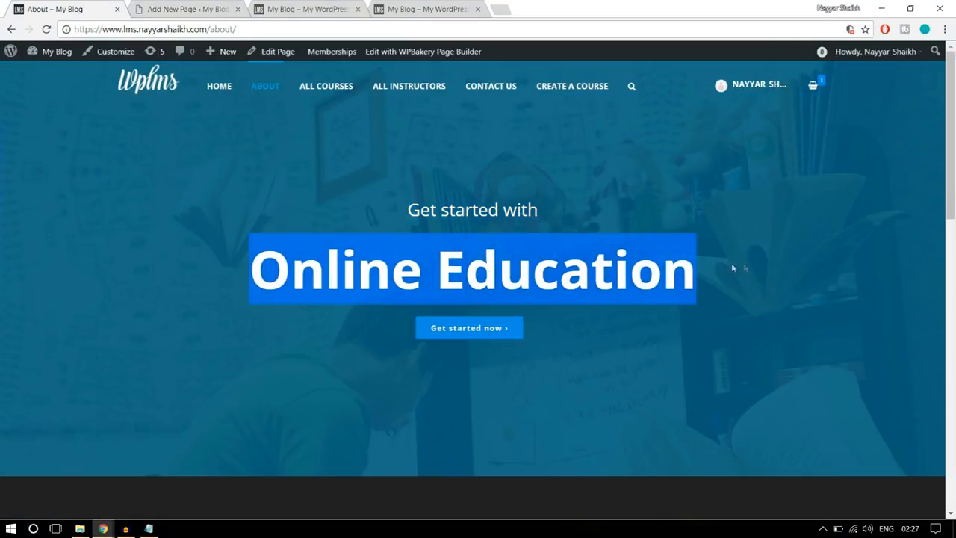
pyautogui.click(513, 217)
pyautogui.click(179, 9)
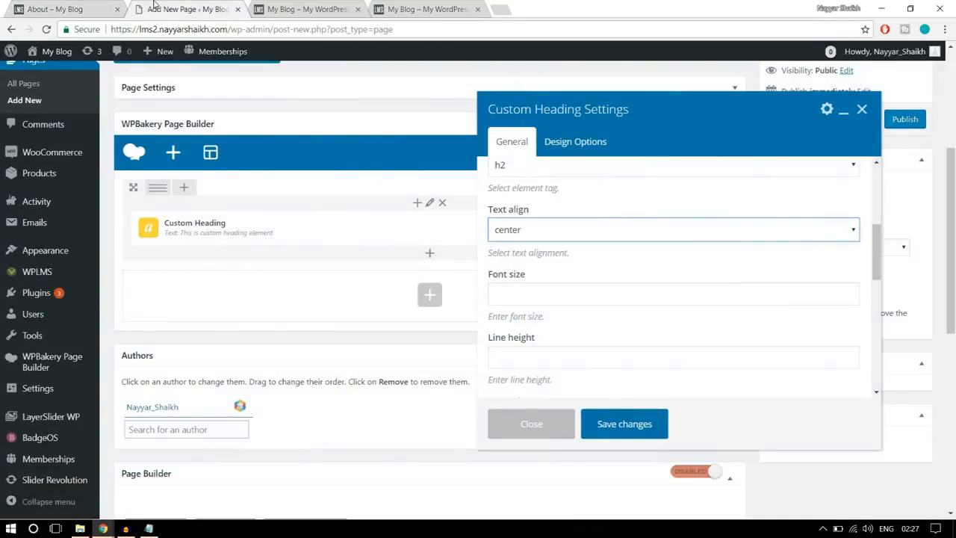
# - Set the "Get started with" heading's text color to white (#ffffff)
pyautogui.scroll(-1, 667, 264)
pyautogui.scroll(-3, 664, 262)
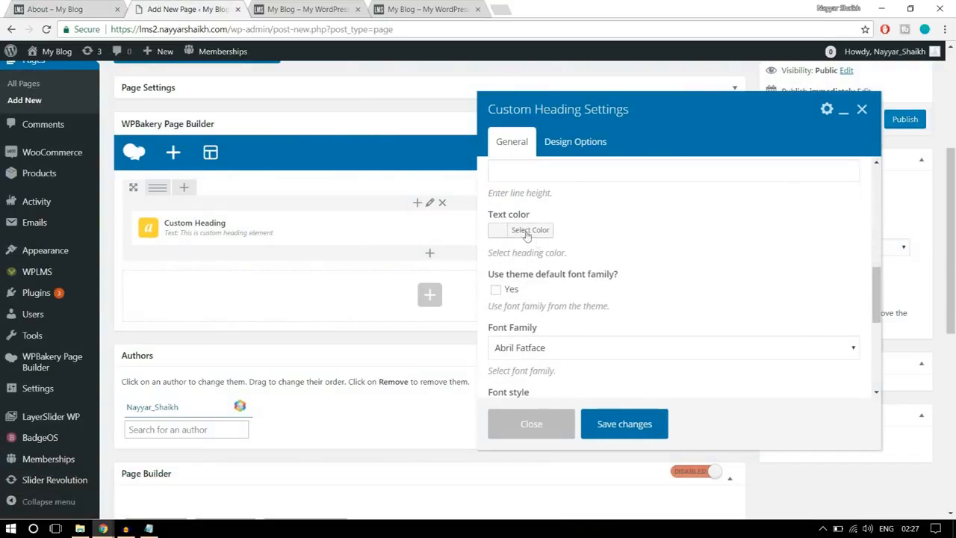
pyautogui.click(531, 229)
pyautogui.scroll(-1, 556, 334)
pyautogui.click(515, 312)
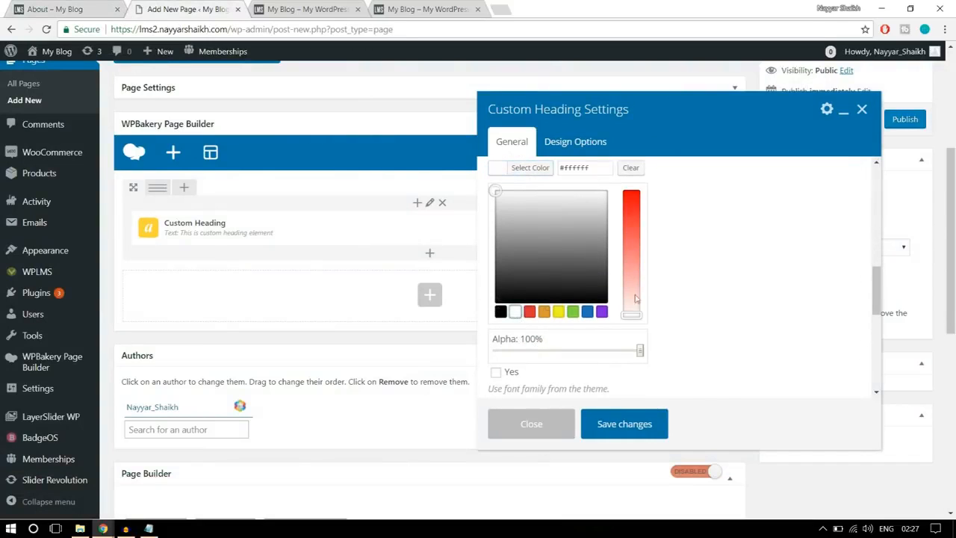
pyautogui.scroll(2, 741, 295)
pyautogui.click(532, 232)
pyautogui.scroll(-2, 532, 239)
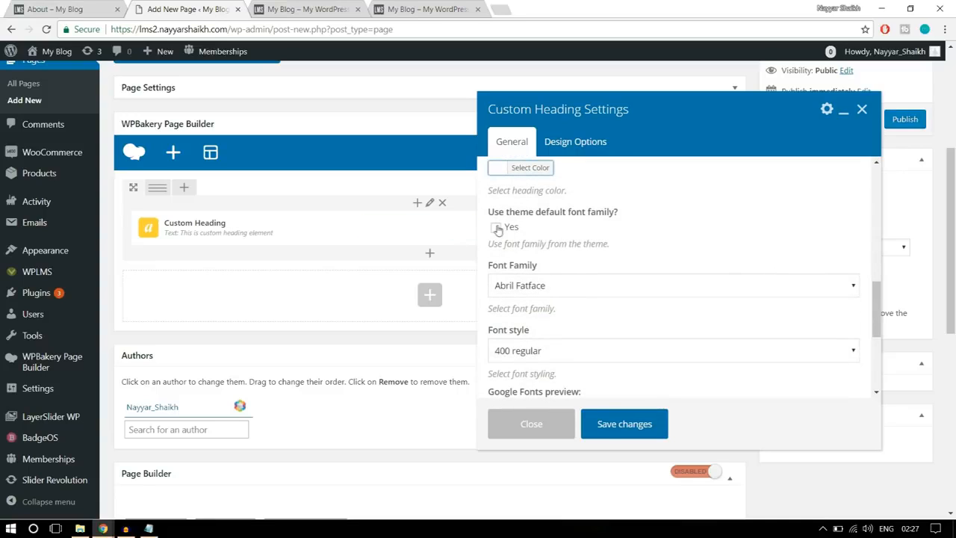
# - Make the "Get started with" heading use the theme's default font family and save its settings
pyautogui.click(496, 228)
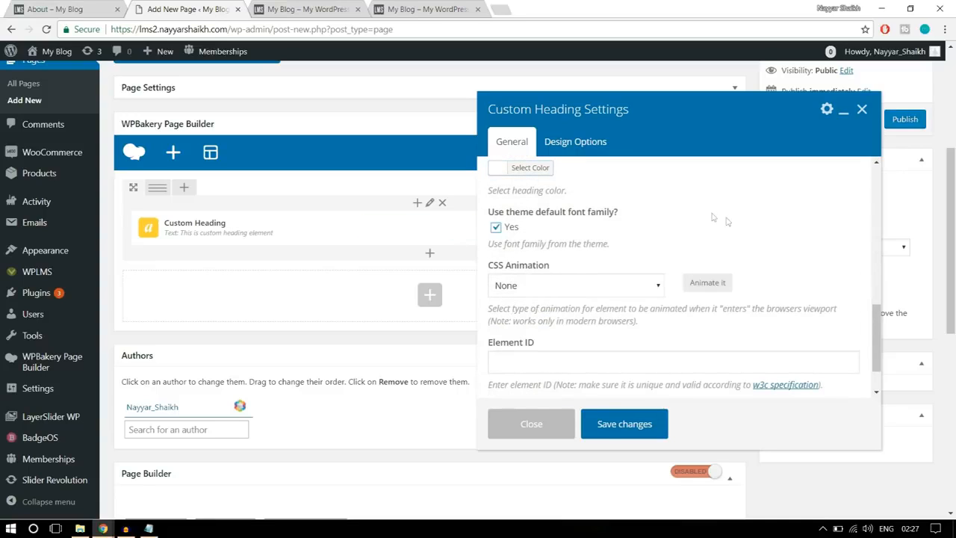
pyautogui.scroll(-2, 747, 239)
pyautogui.scroll(-3, 656, 361)
pyautogui.scroll(3, 650, 366)
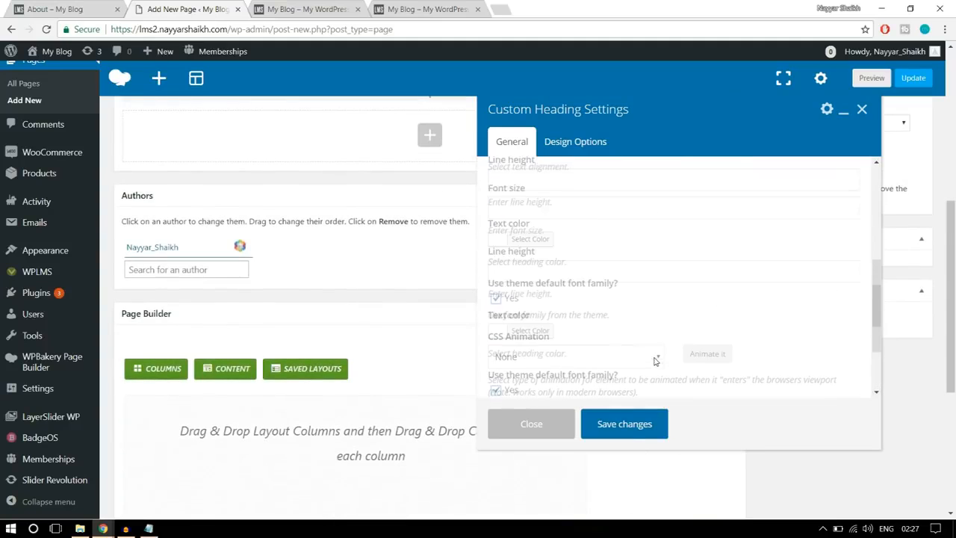
pyautogui.click(613, 424)
pyautogui.scroll(4, 634, 429)
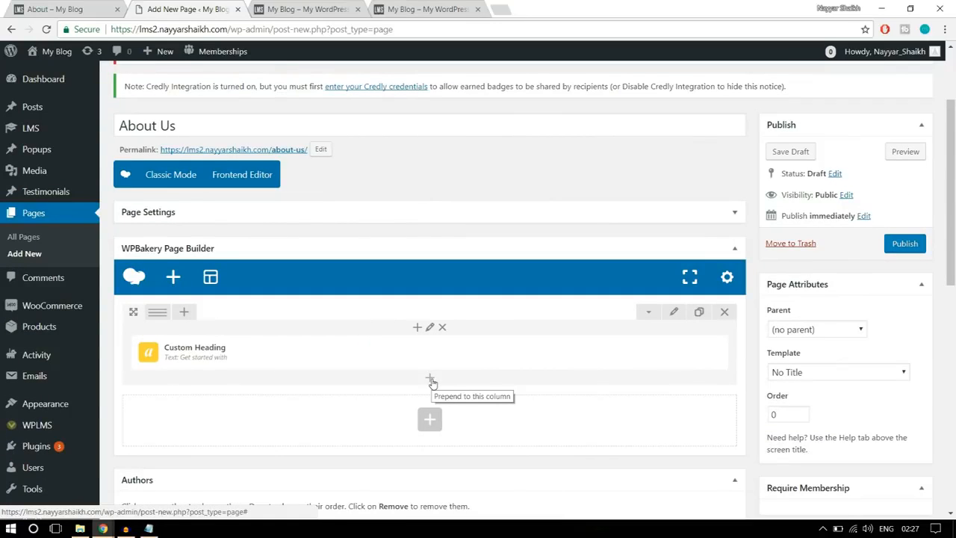
# - Add a second Custom Heading element below "Get started with" in the same column
pyautogui.click(431, 381)
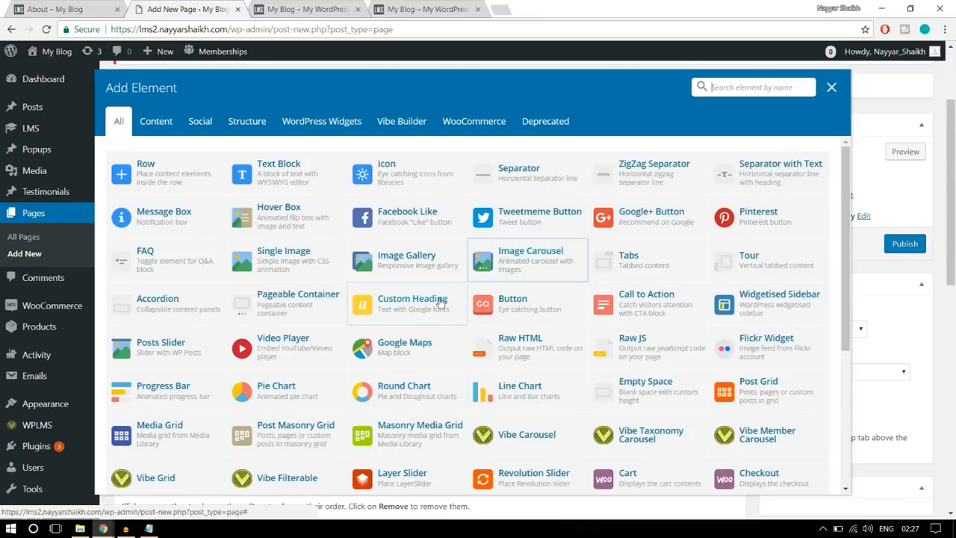
pyautogui.write('cu')
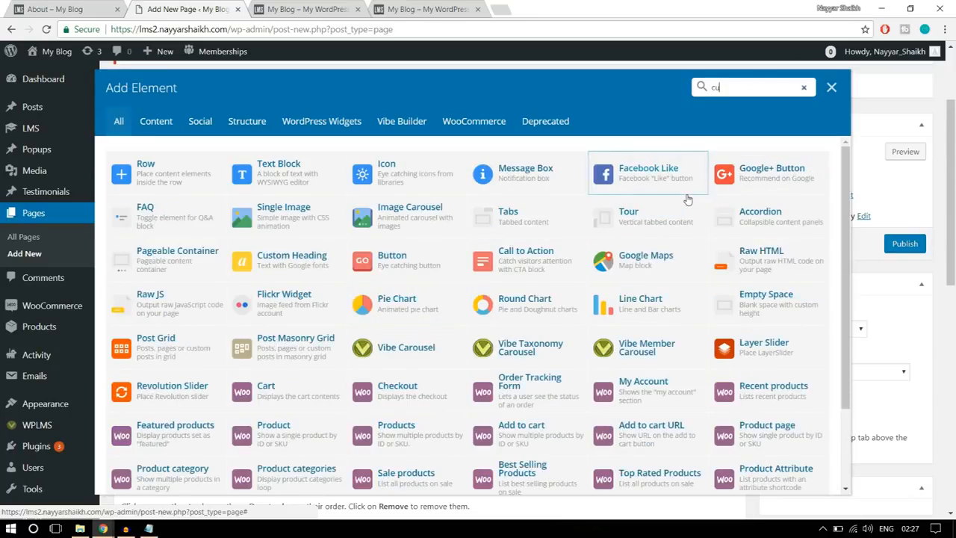
pyautogui.write('st')
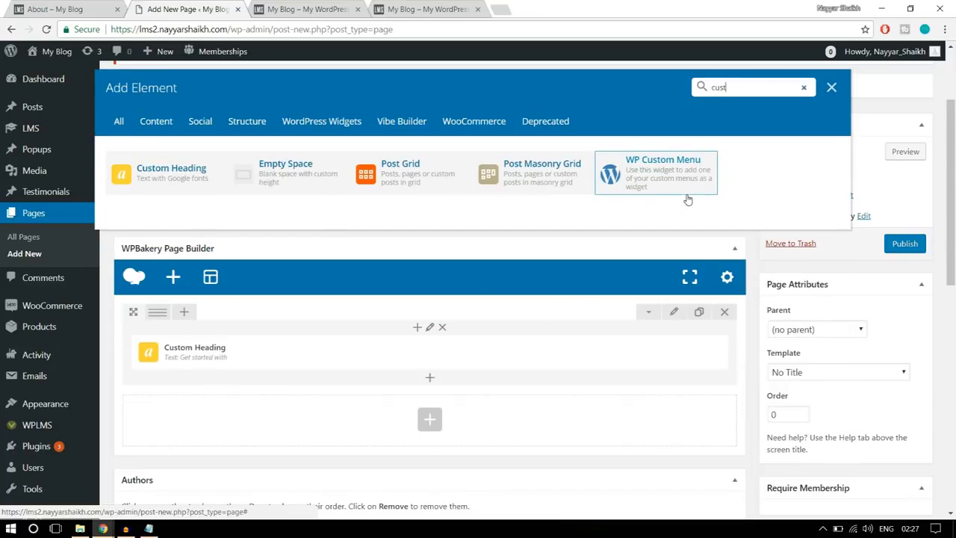
pyautogui.click(157, 177)
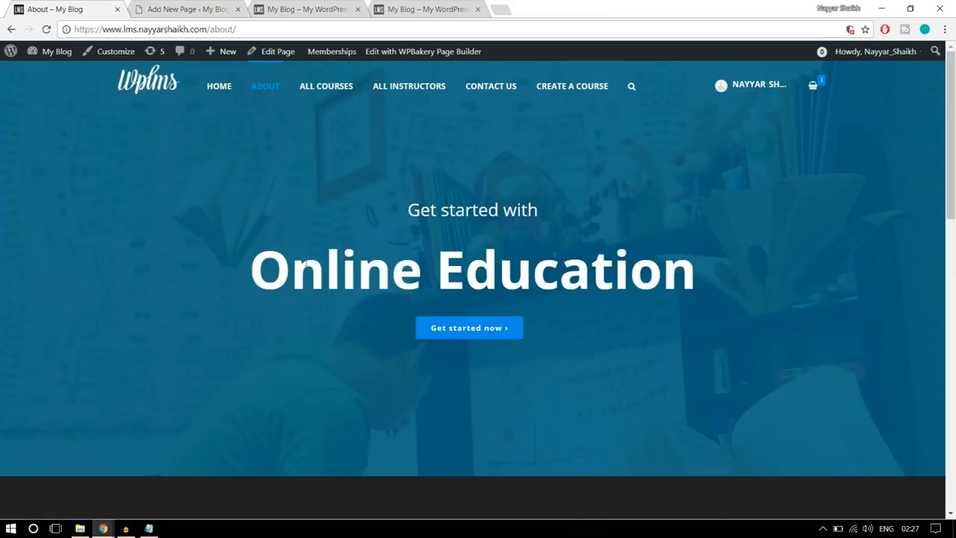
# - Replace the second heading's text with "Online Education", copied from the reference page's banner
pyautogui.moveTo(253, 271); pyautogui.dragTo(723, 254)
pyautogui.hotkey('ctrl', 'c')
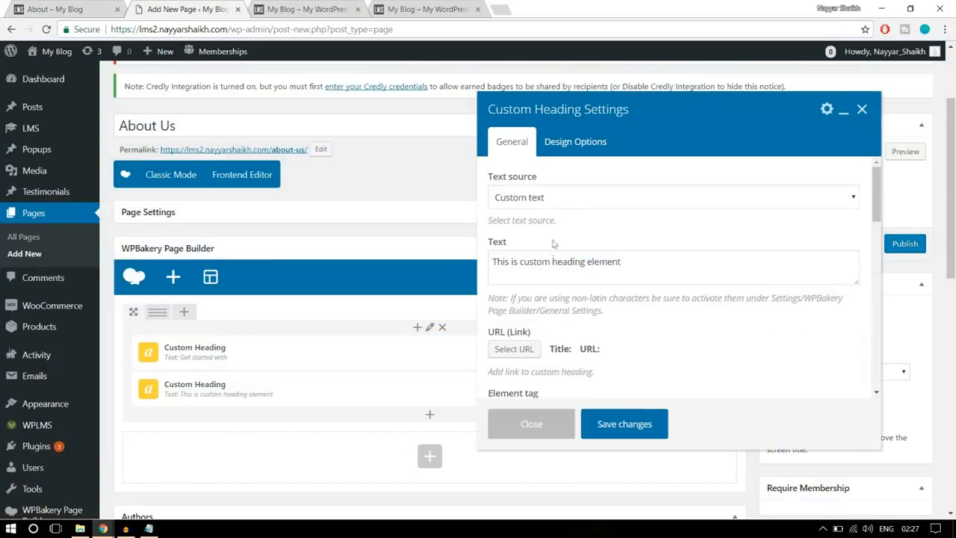
pyautogui.click(642, 271)
pyautogui.hotkey('ctrl', 'a')
pyautogui.hotkey('ctrl', 'v')
# - Set the "Online Education" heading's element tag to h1 and its text alignment to center
pyautogui.scroll(-3, 559, 266)
pyautogui.scroll(-2, 554, 246)
pyautogui.click(552, 230)
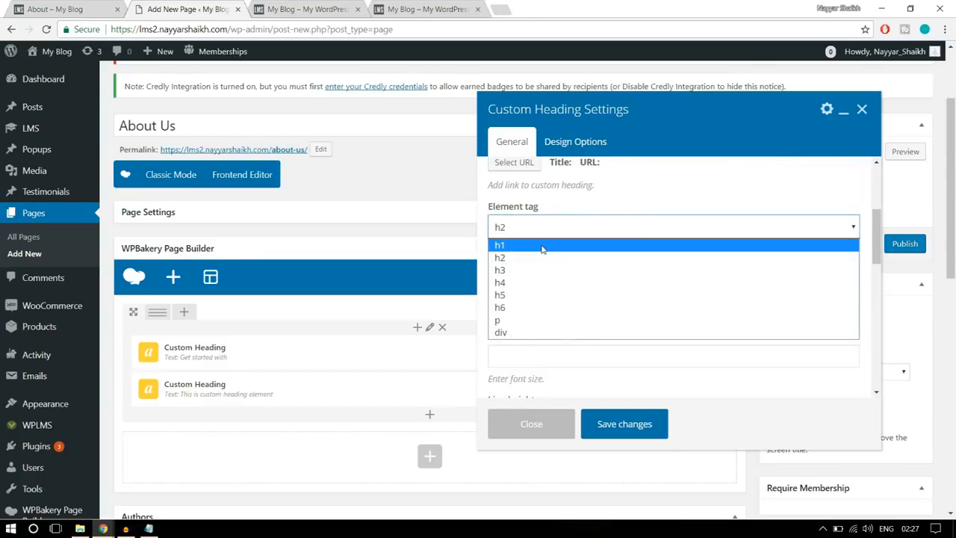
pyautogui.click(542, 244)
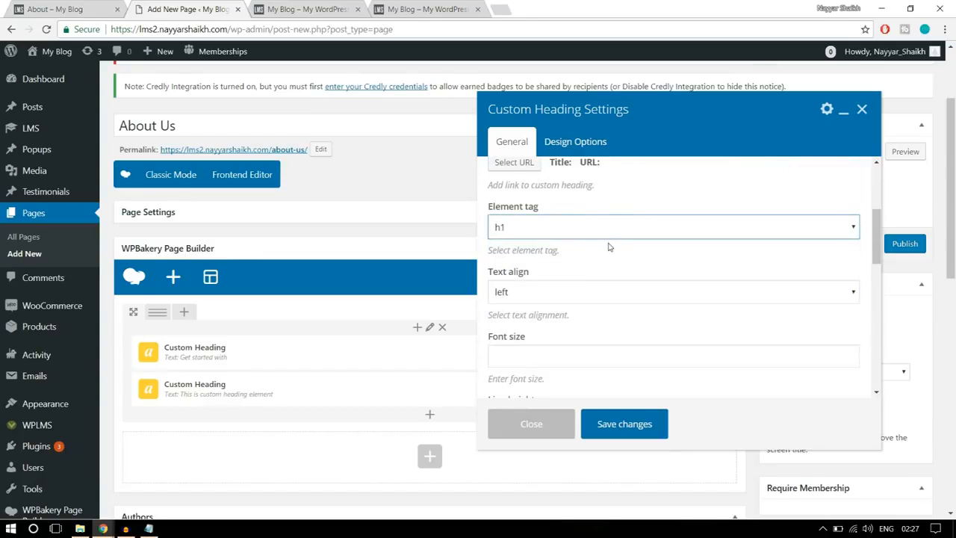
pyautogui.click(590, 292)
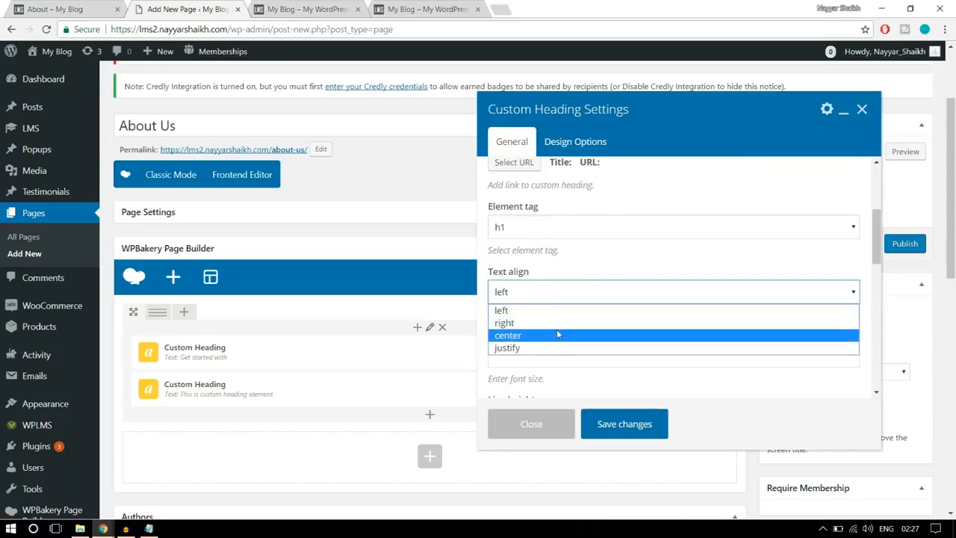
pyautogui.click(557, 330)
pyautogui.scroll(-1, 553, 314)
# - Set the "Online Education" heading's font size to 6rem
pyautogui.click(551, 294)
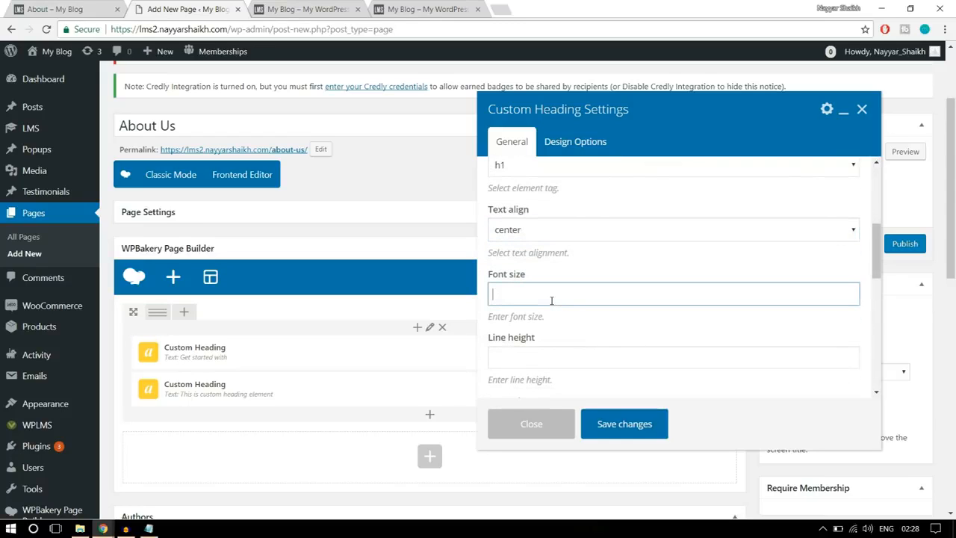
pyautogui.write('6rem')
pyautogui.moveTo(534, 295); pyautogui.dragTo(473, 286)
# - Set the "Online Education" heading's text color to white
pyautogui.scroll(-5, 688, 316)
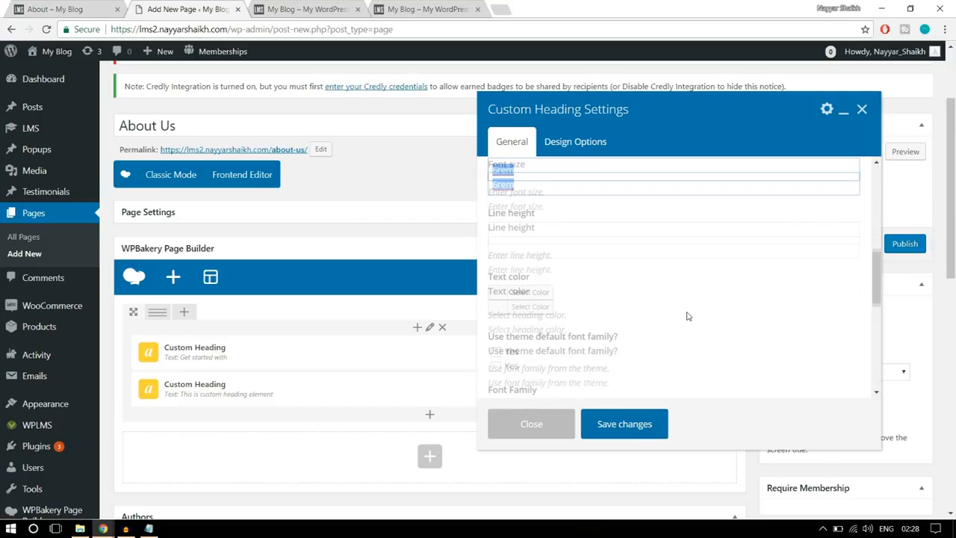
pyautogui.click(532, 232)
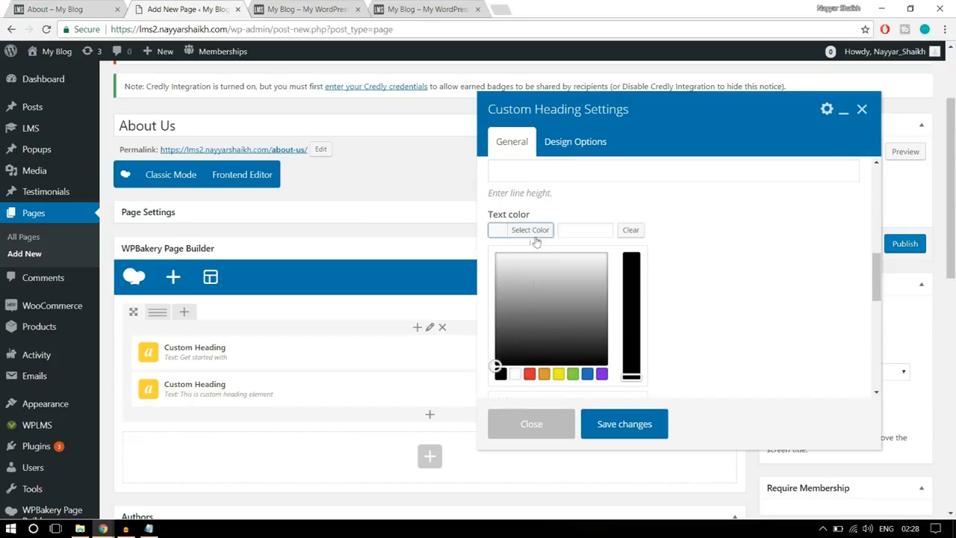
pyautogui.click(515, 374)
pyautogui.click(632, 231)
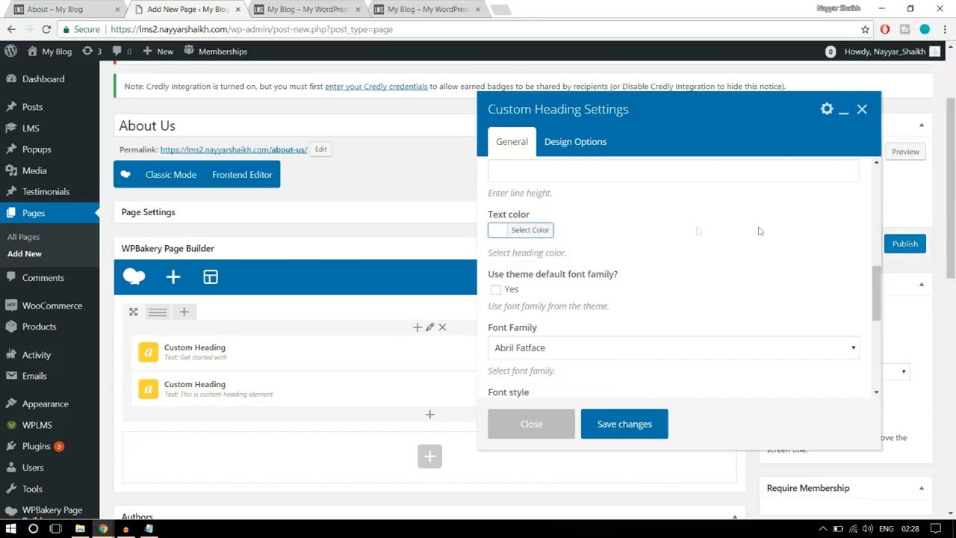
# - Set the "Online Education" heading's font family to Open Sans
pyautogui.scroll(-1, 761, 237)
pyautogui.click(544, 282)
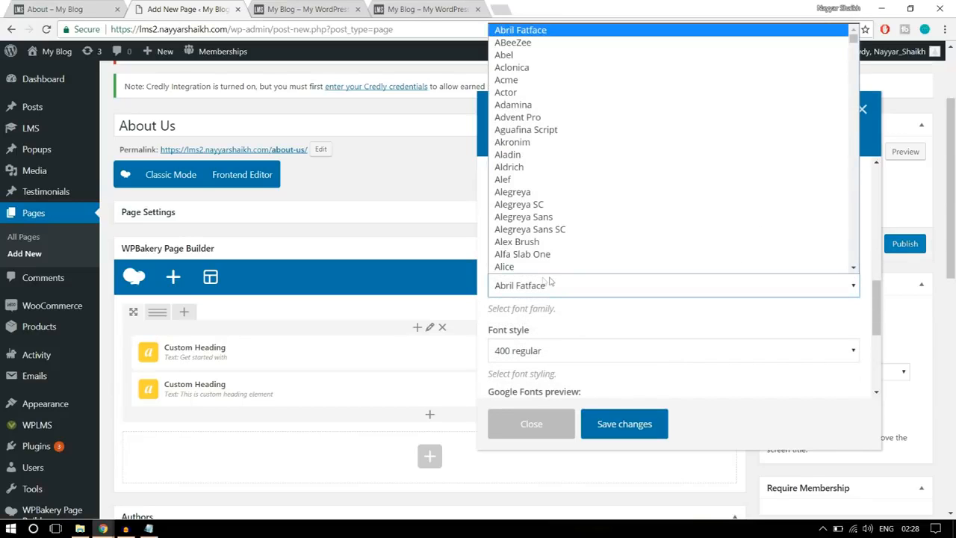
pyautogui.write('op')
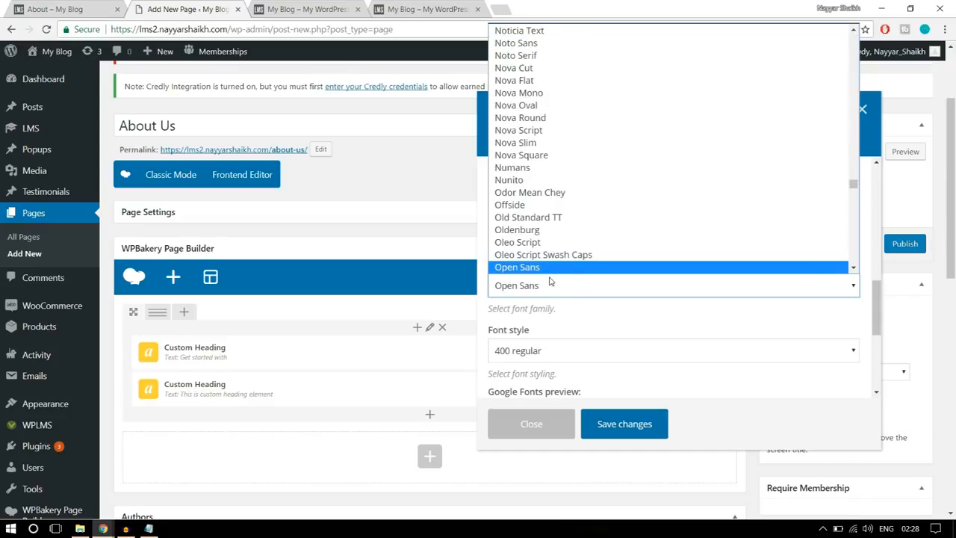
pyautogui.click(547, 271)
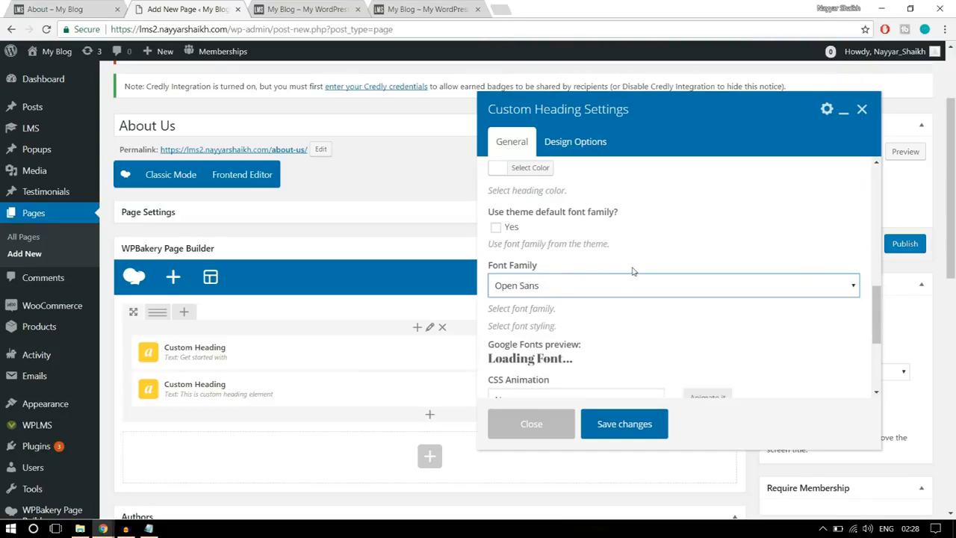
# - Set the "Online Education" heading's font style to 800 bold regular, comparing it with the reference banner, and save the heading's changes
pyautogui.scroll(-2, 633, 271)
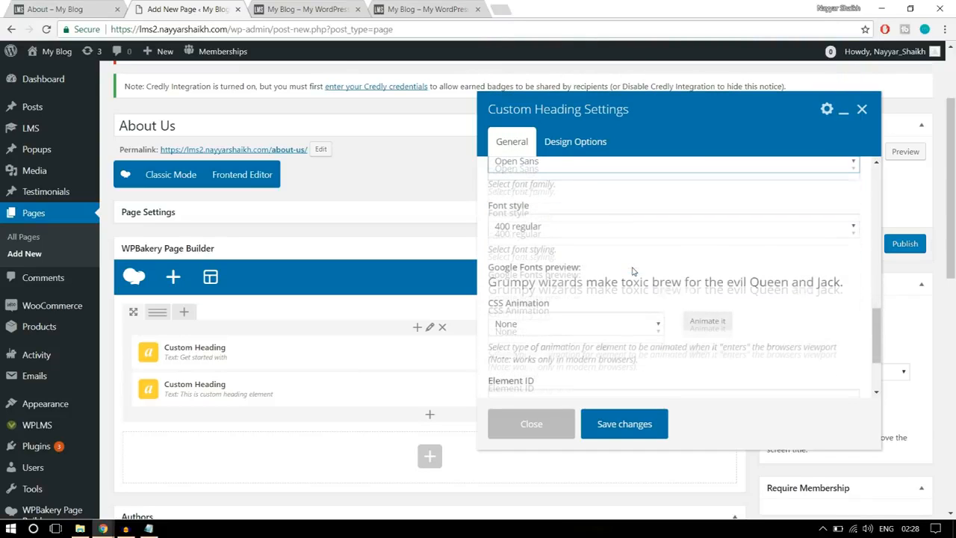
pyautogui.click(566, 228)
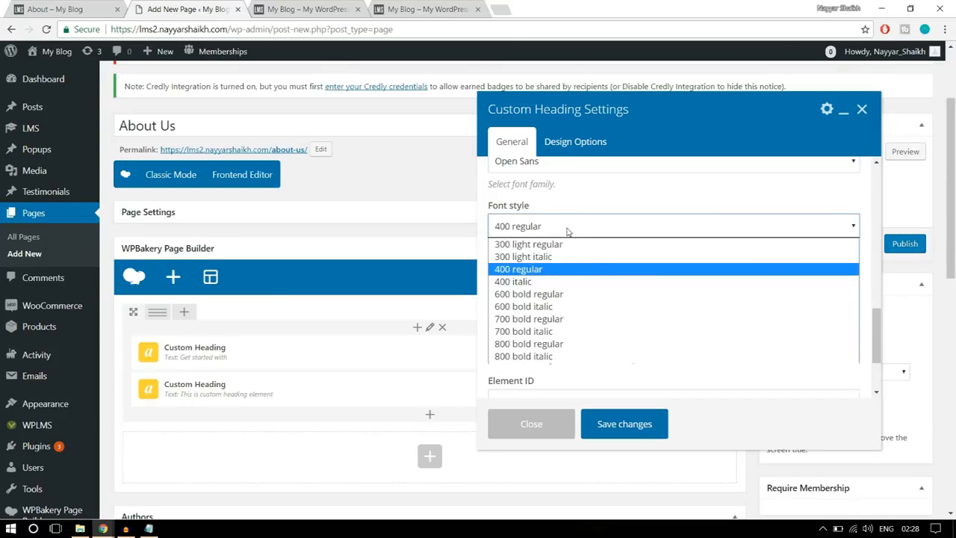
pyautogui.click(543, 345)
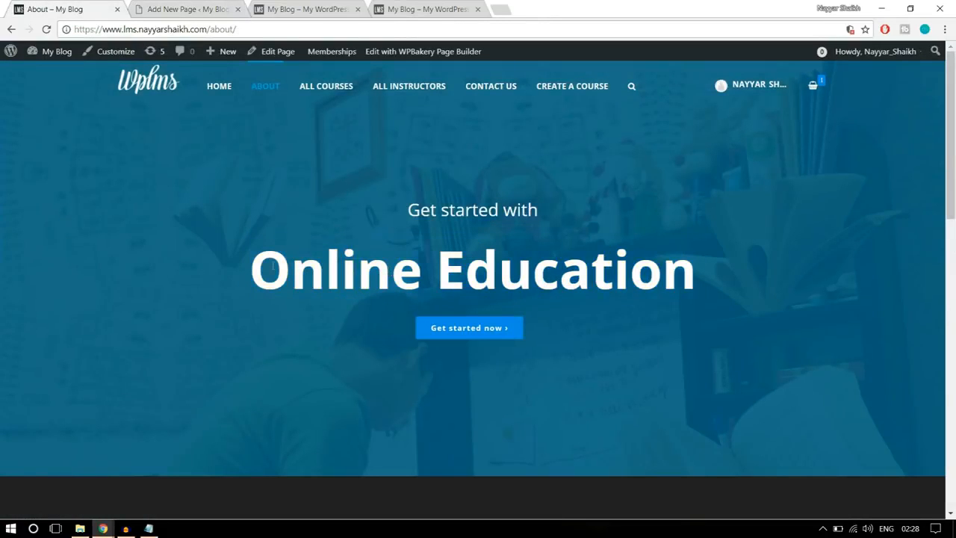
pyautogui.moveTo(261, 257); pyautogui.dragTo(717, 249)
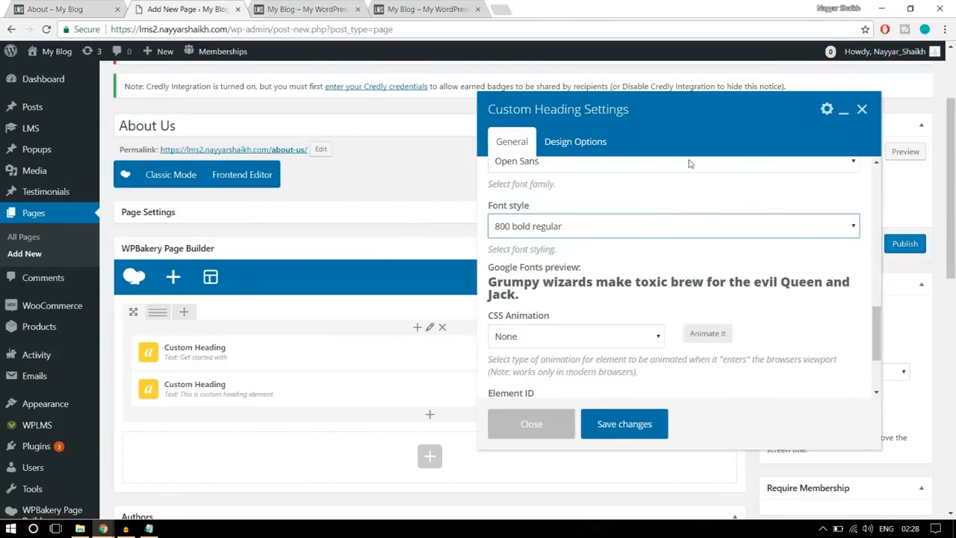
pyautogui.scroll(-1, 670, 271)
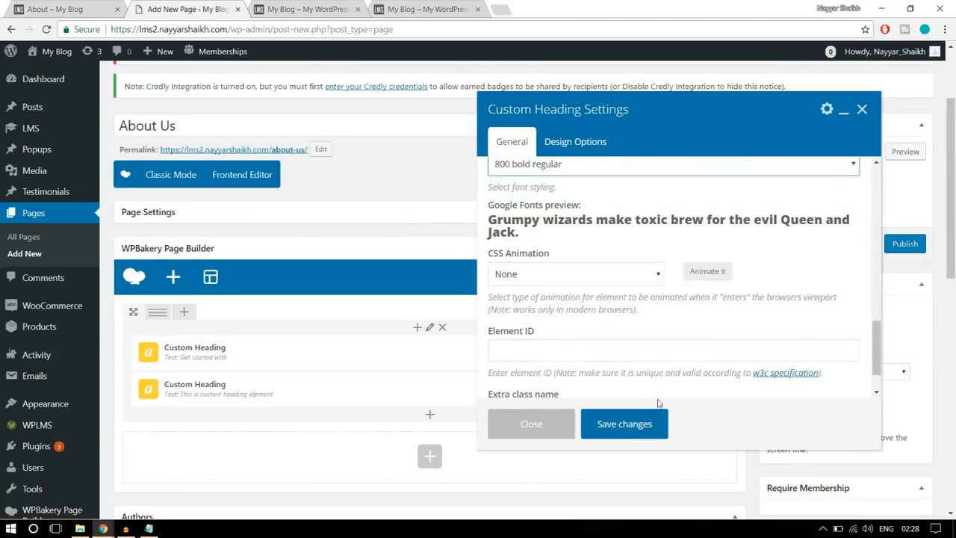
pyautogui.scroll(-1, 650, 414)
pyautogui.click(625, 423)
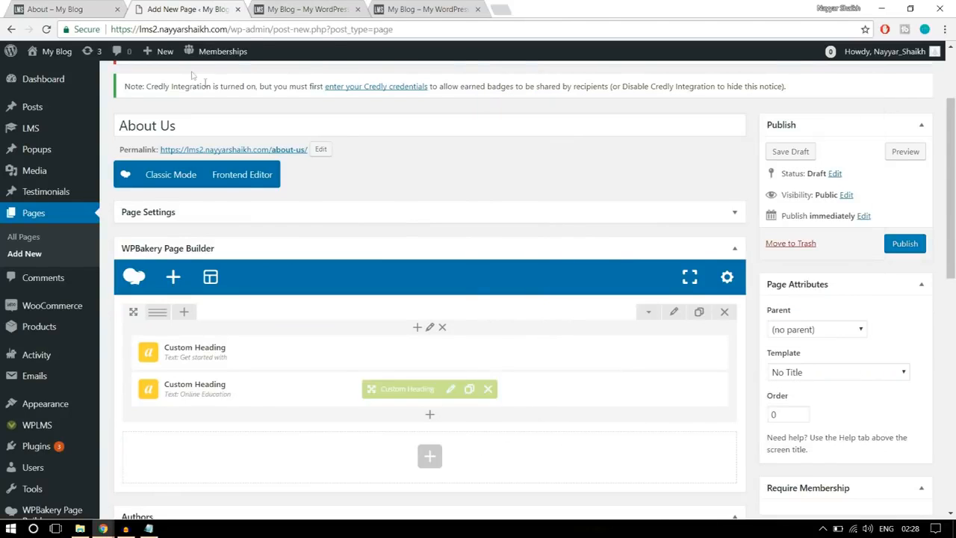
# - Check the reference banner's button and add a Button element below the "Online Education" heading
pyautogui.click(109, 6)
pyautogui.click(517, 362)
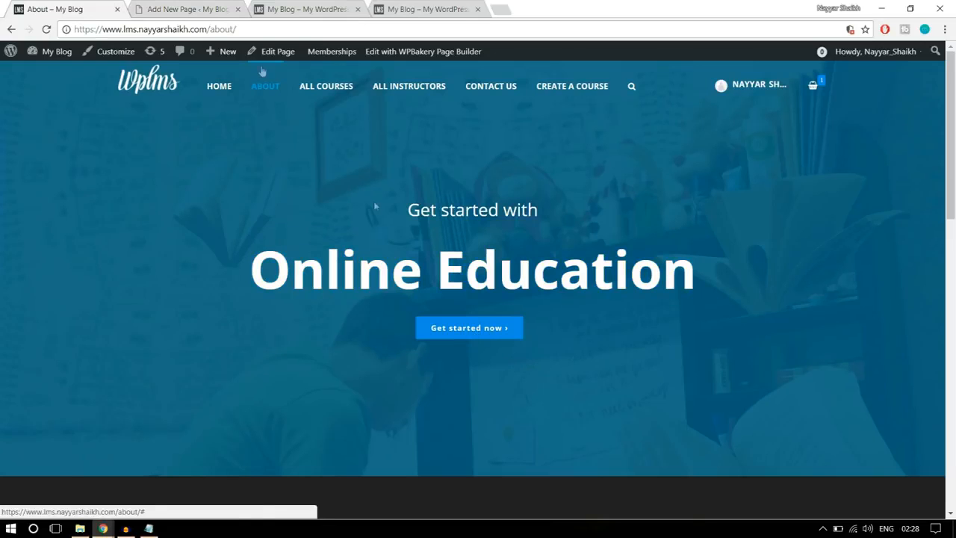
pyautogui.click(189, 13)
pyautogui.scroll(-1, 502, 213)
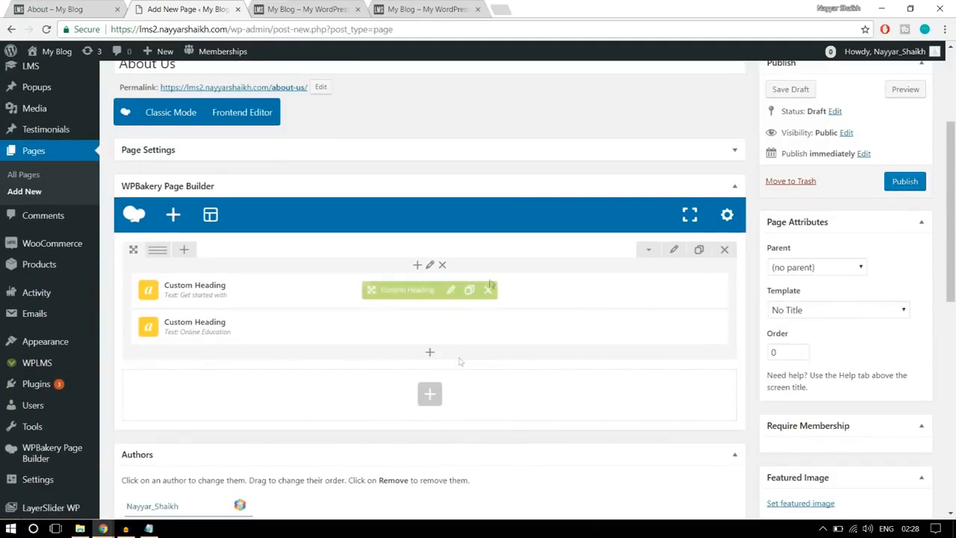
pyautogui.click(428, 361)
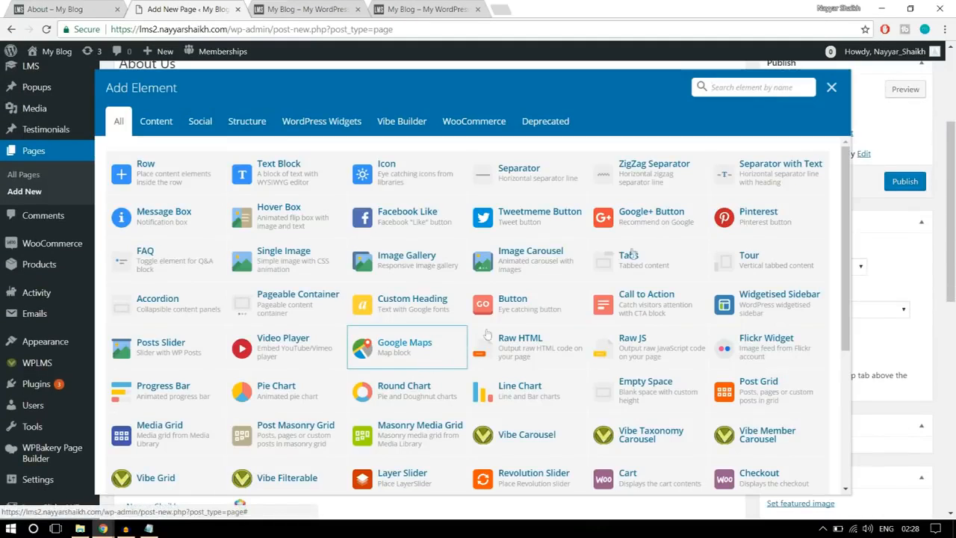
pyautogui.write('butt')
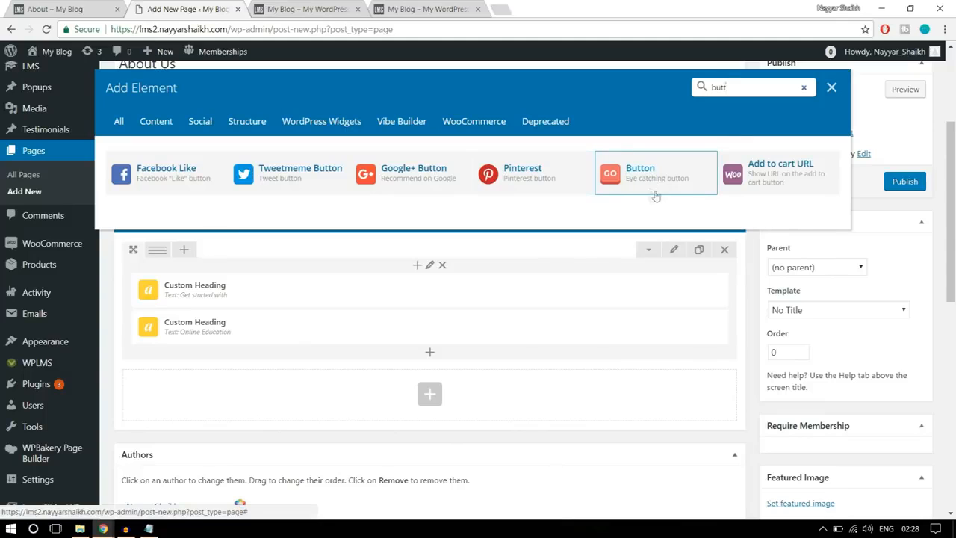
pyautogui.click(656, 182)
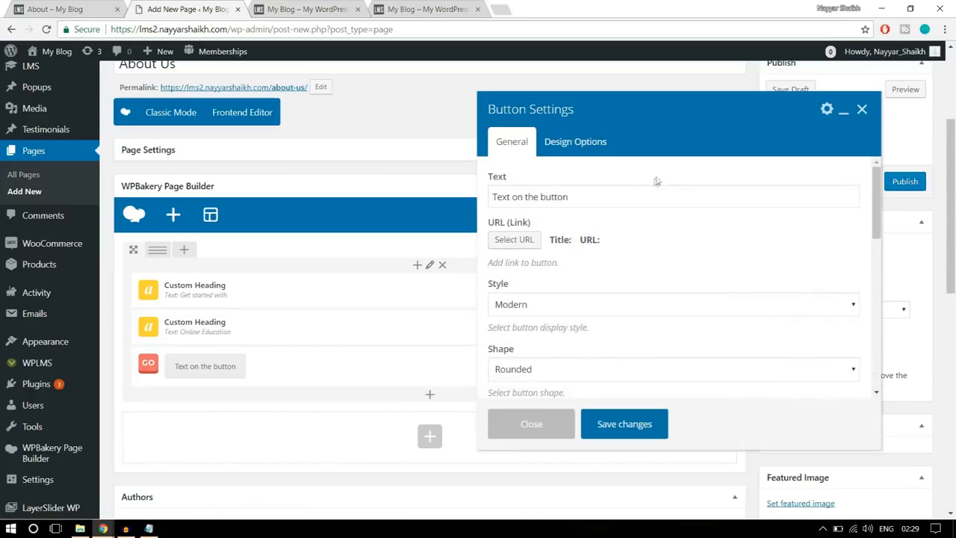
# - Check the reference button's wording and replace the new button's text with "Get Started Now"
pyautogui.click(620, 192)
pyautogui.click(73, 6)
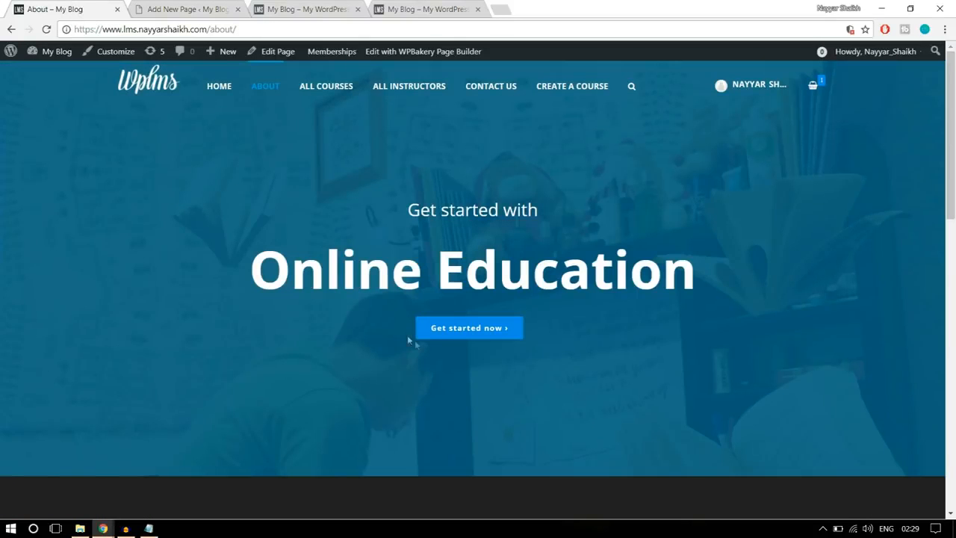
pyautogui.click(228, 11)
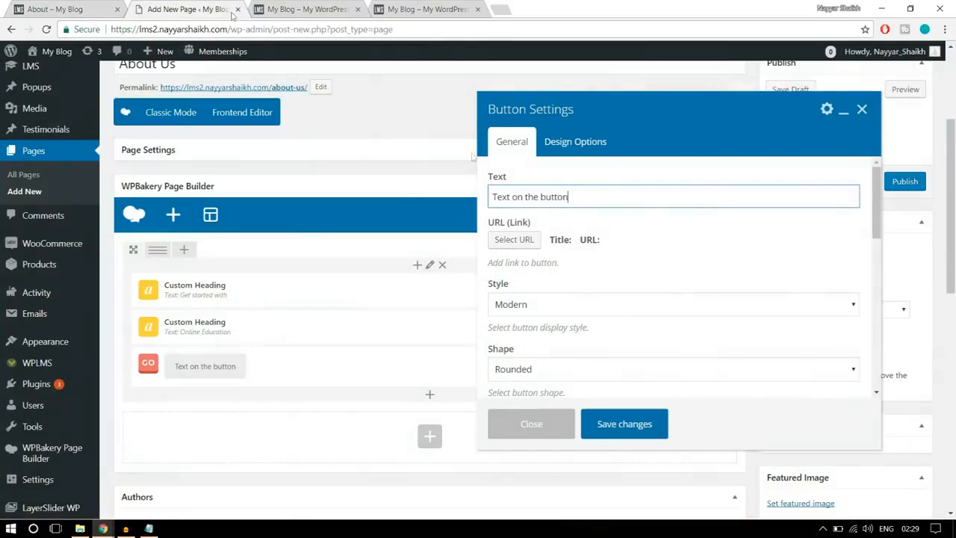
pyautogui.hotkey('ctrl', 'a')
pyautogui.write('Get S')
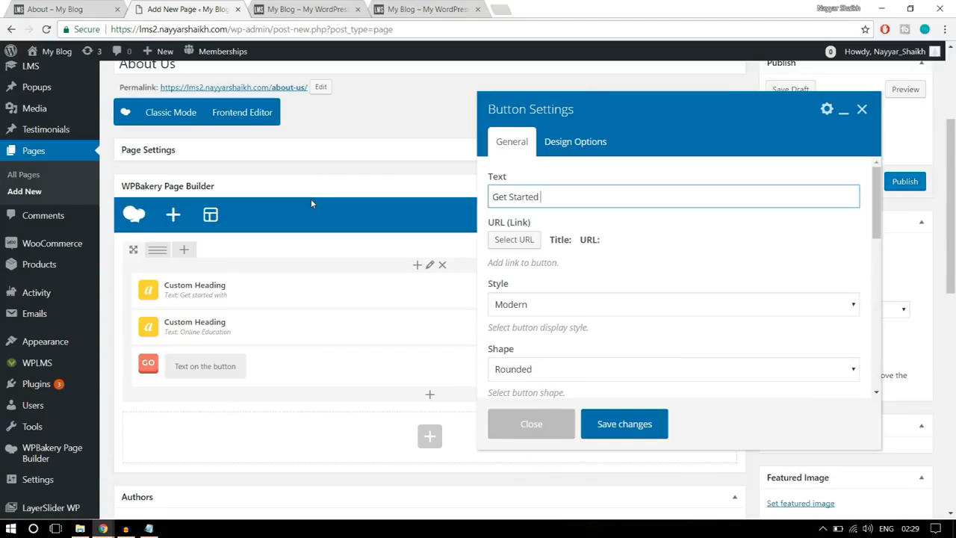
pyautogui.write('tarted Now')
# - Set the "Get Started Now" button's link URL to #
pyautogui.scroll(-2, 738, 224)
pyautogui.scroll(2, 736, 237)
pyautogui.click(516, 240)
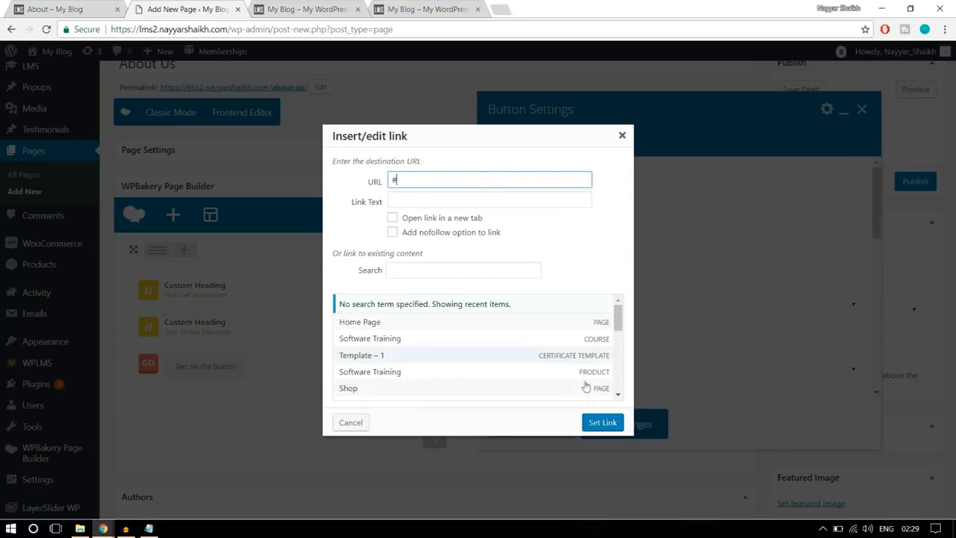
pyautogui.click(603, 422)
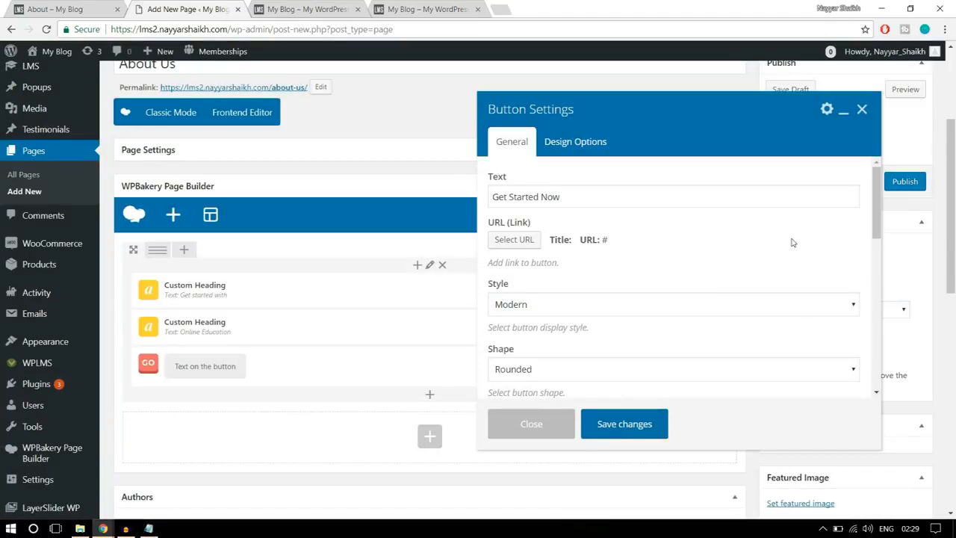
# - Set the "Get Started Now" button's style to Flat after checking the button on the reference About page
pyautogui.scroll(-1, 790, 242)
pyautogui.click(647, 249)
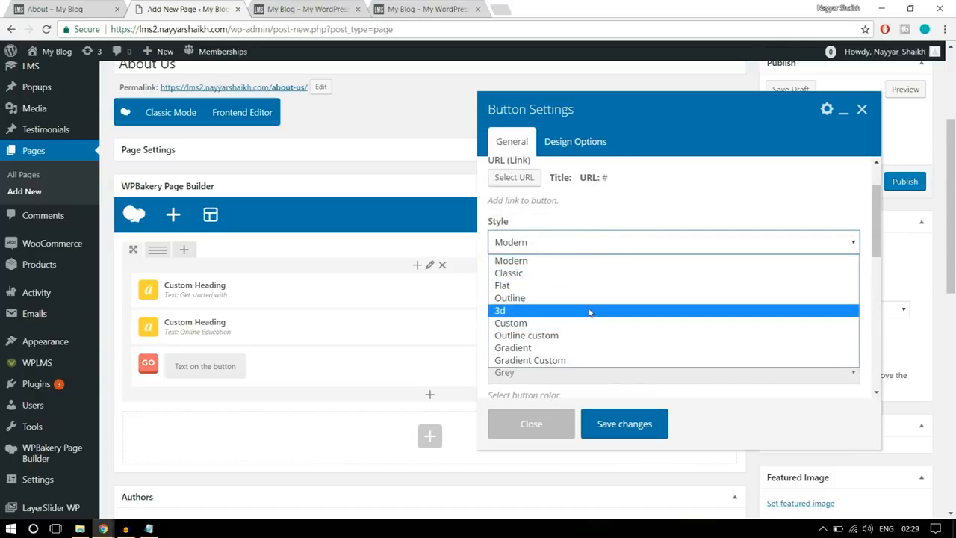
pyautogui.click(5, 6)
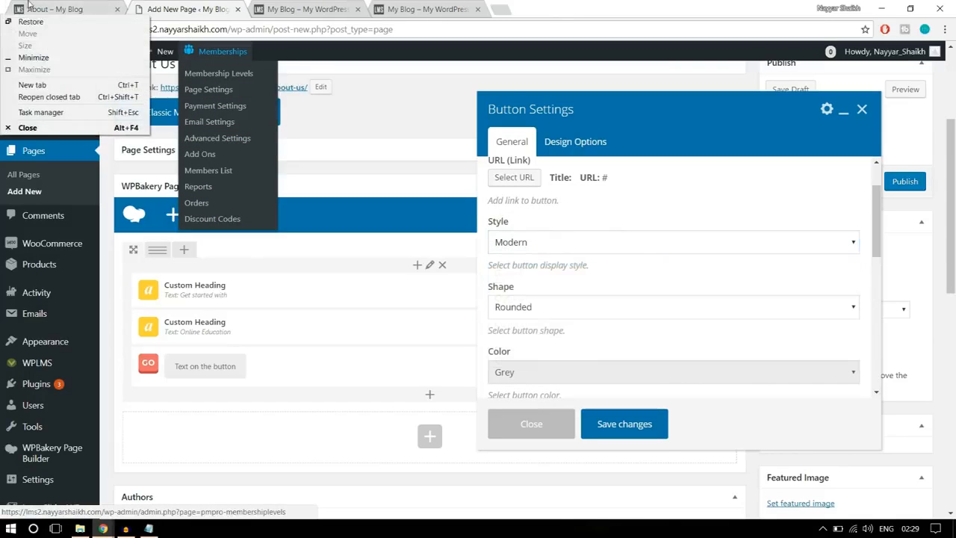
pyautogui.click(29, 4)
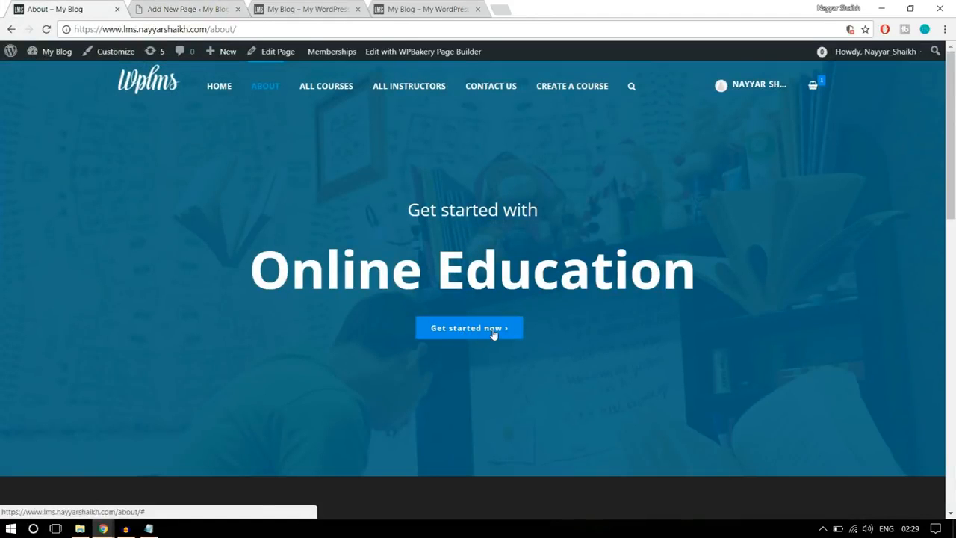
pyautogui.click(187, 9)
pyautogui.click(581, 242)
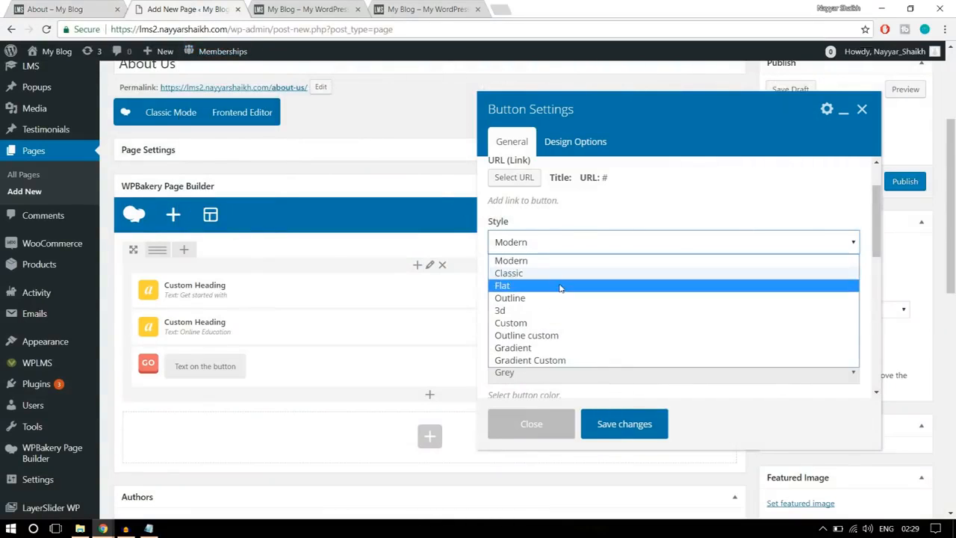
pyautogui.click(561, 284)
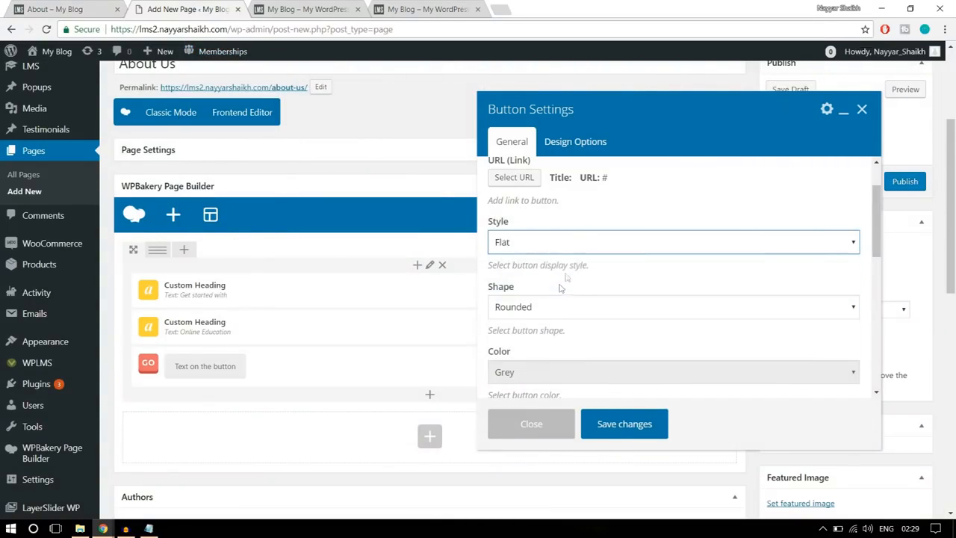
pyautogui.click(568, 246)
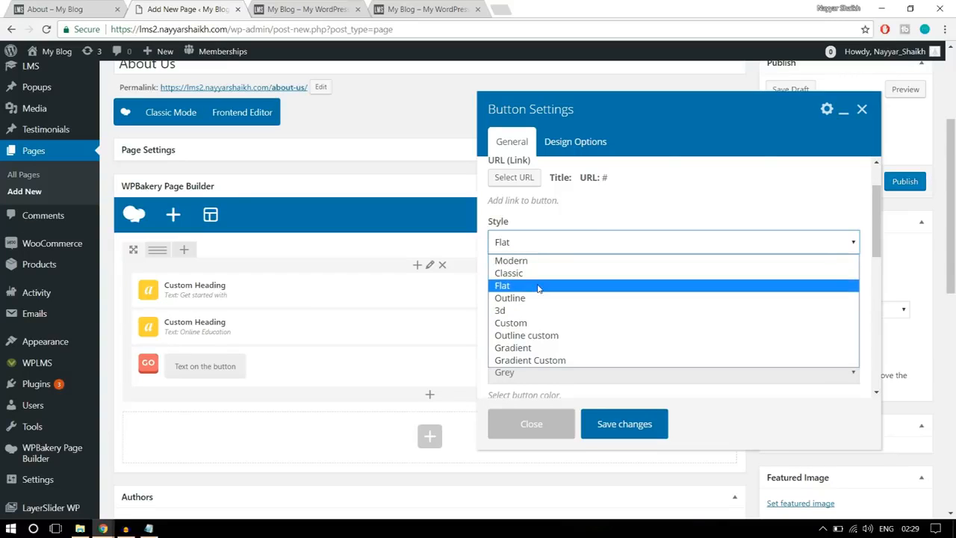
pyautogui.click(538, 285)
# - Set the "Get Started Now" button's shape to Square
pyautogui.scroll(-1, 623, 273)
pyautogui.click(557, 246)
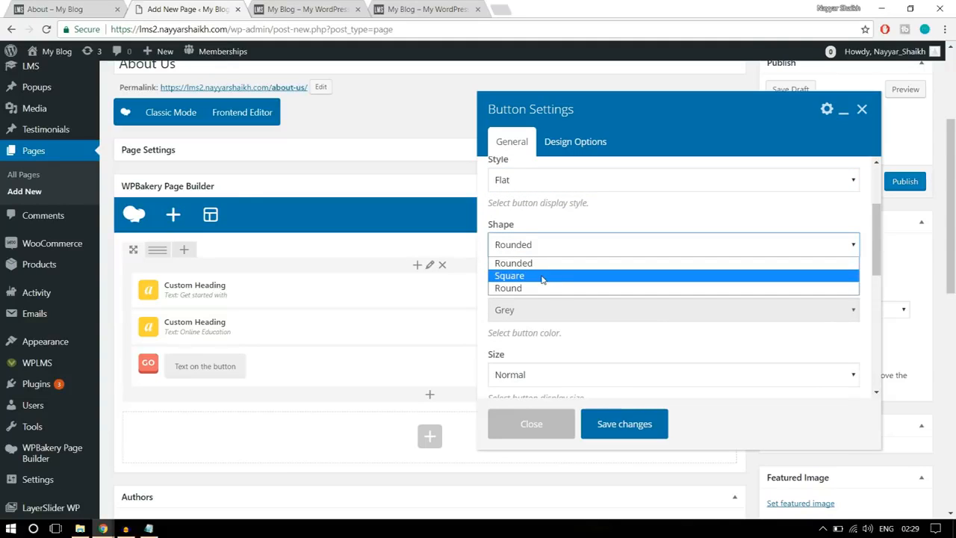
pyautogui.click(542, 276)
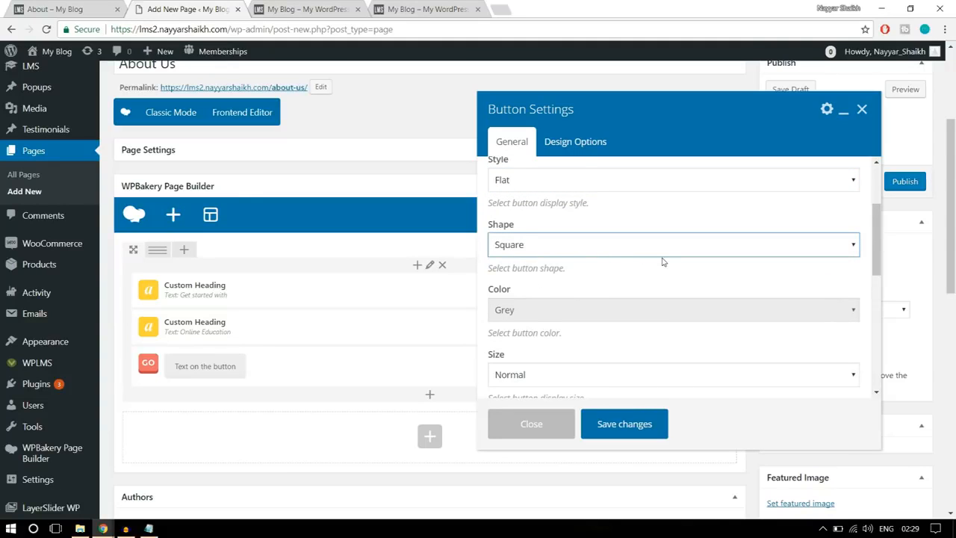
# - Set the "Get Started Now" button's color to Classic Blue and compare it with the reference page's button
pyautogui.scroll(-1, 662, 263)
pyautogui.click(537, 254)
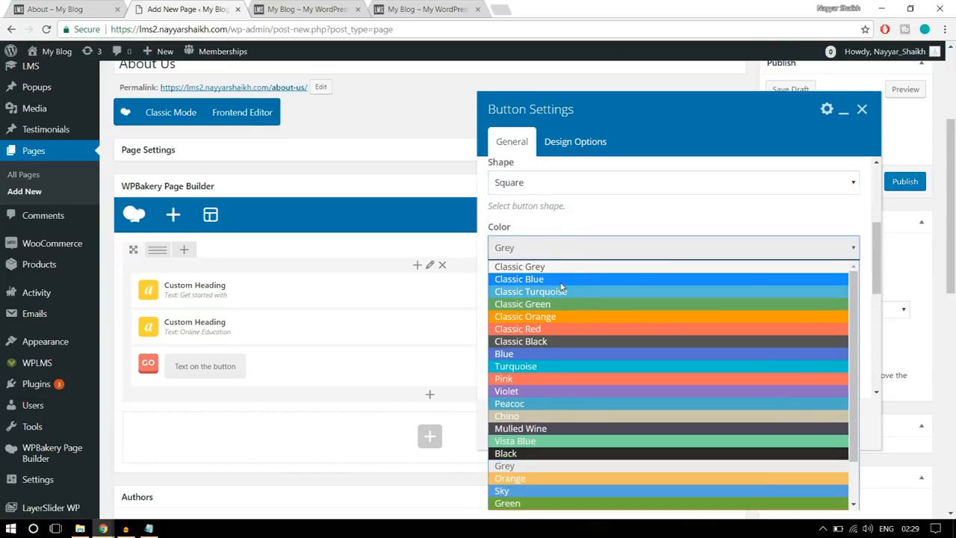
pyautogui.click(562, 279)
pyautogui.click(75, 8)
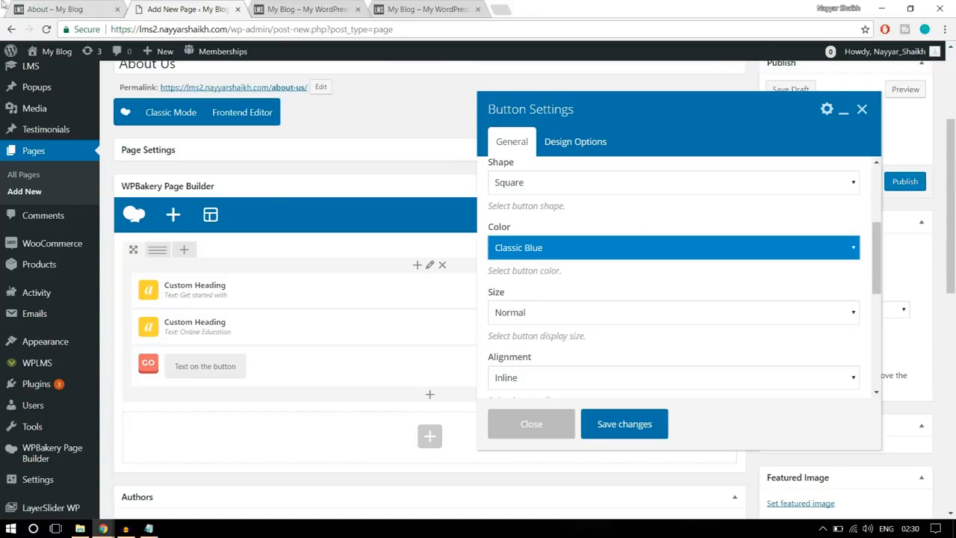
pyautogui.click(70, 12)
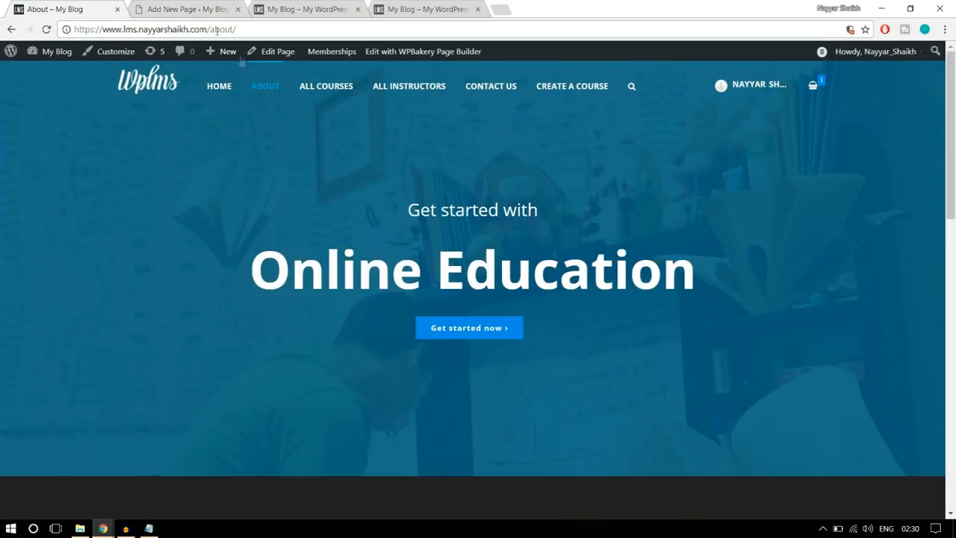
pyautogui.click(179, 11)
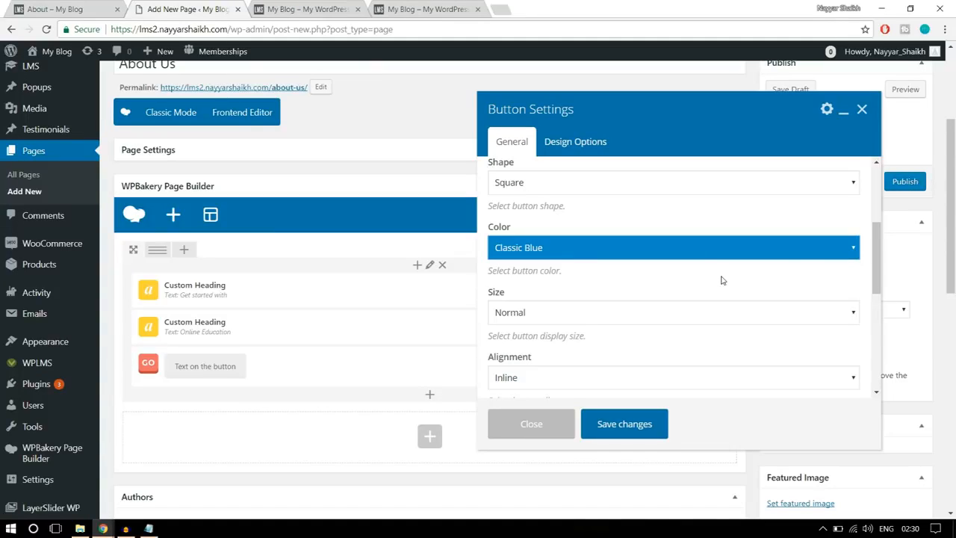
# - Set the "Get Started Now" button's alignment to Center and review its remaining general options
pyautogui.scroll(-1, 722, 281)
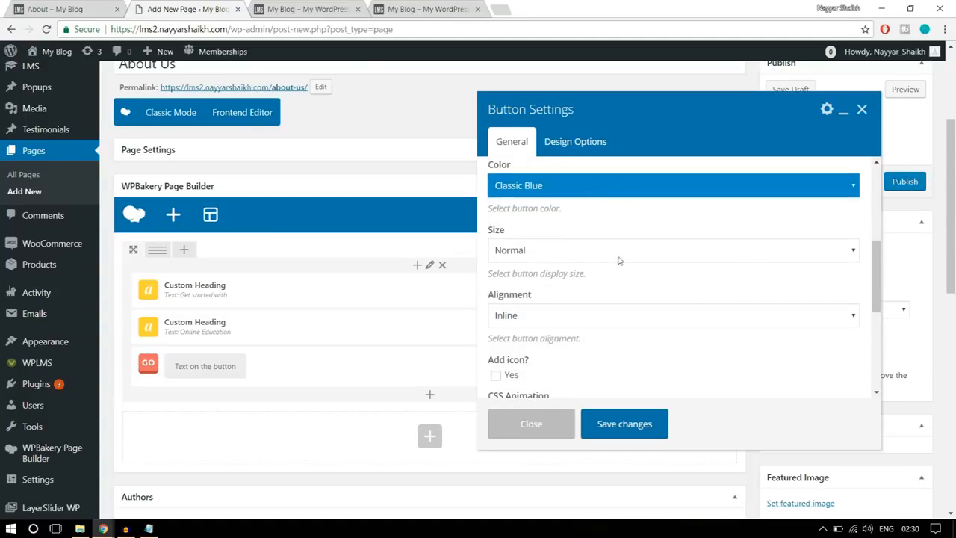
pyautogui.scroll(-1, 677, 269)
pyautogui.click(596, 258)
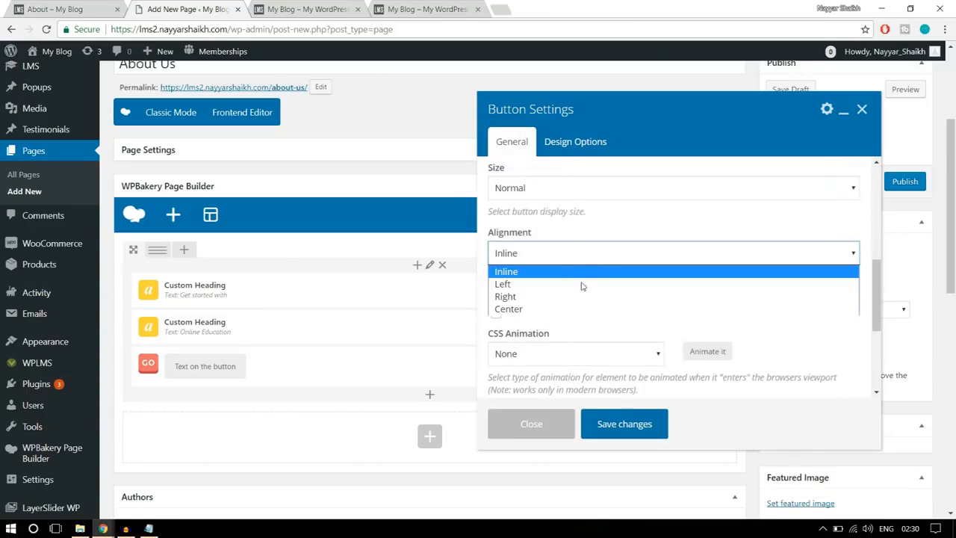
pyautogui.click(570, 307)
pyautogui.scroll(-1, 677, 298)
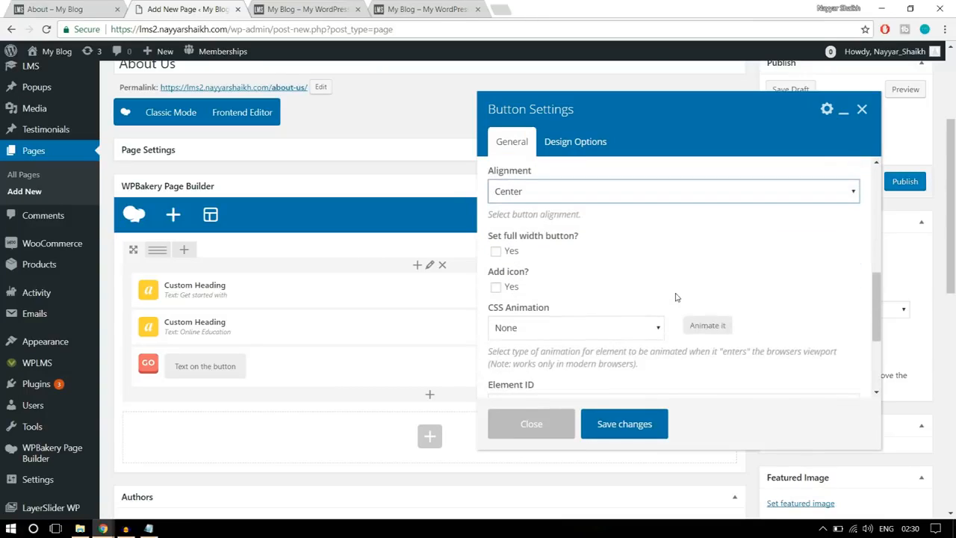
pyautogui.scroll(-1, 677, 295)
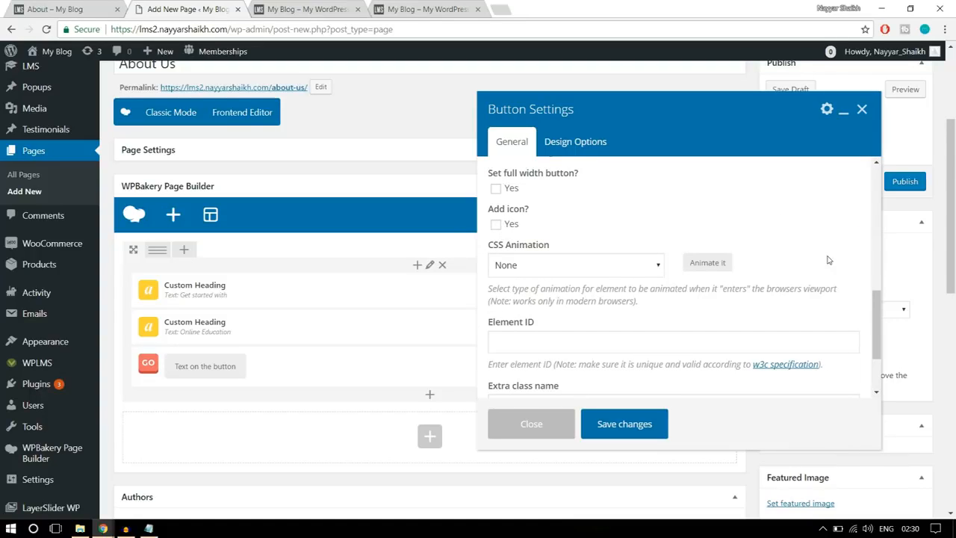
# - Review the remaining options of the "Get Started Now" button and save its settings
pyautogui.scroll(-5, 825, 262)
pyautogui.scroll(3, 820, 293)
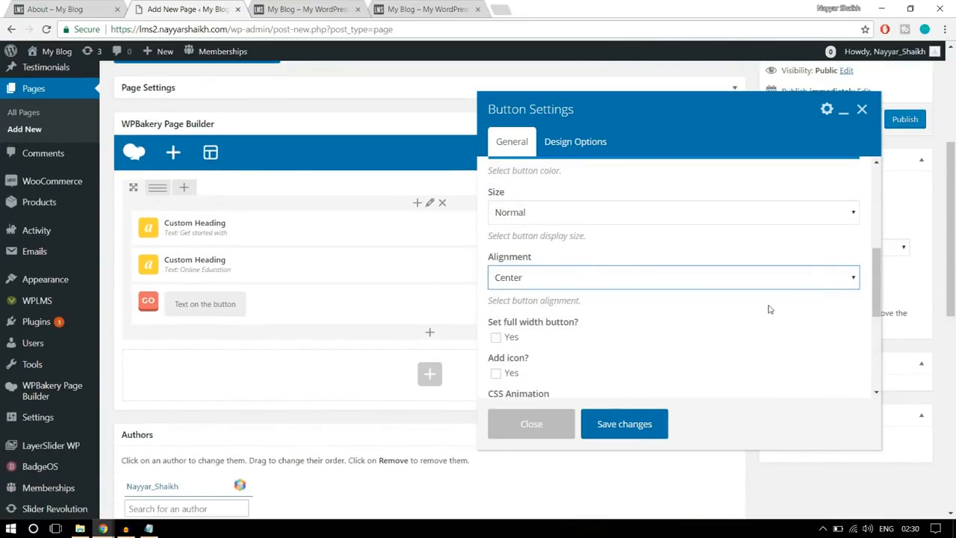
pyautogui.click(634, 423)
pyautogui.scroll(1, 587, 366)
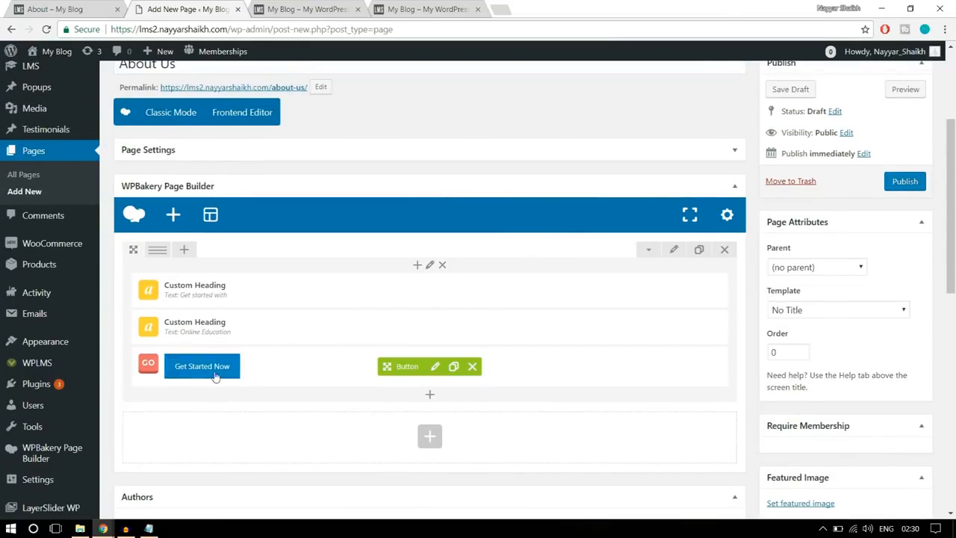
# - Set the banner row's top margin to -150 and save the row settings
pyautogui.click(675, 254)
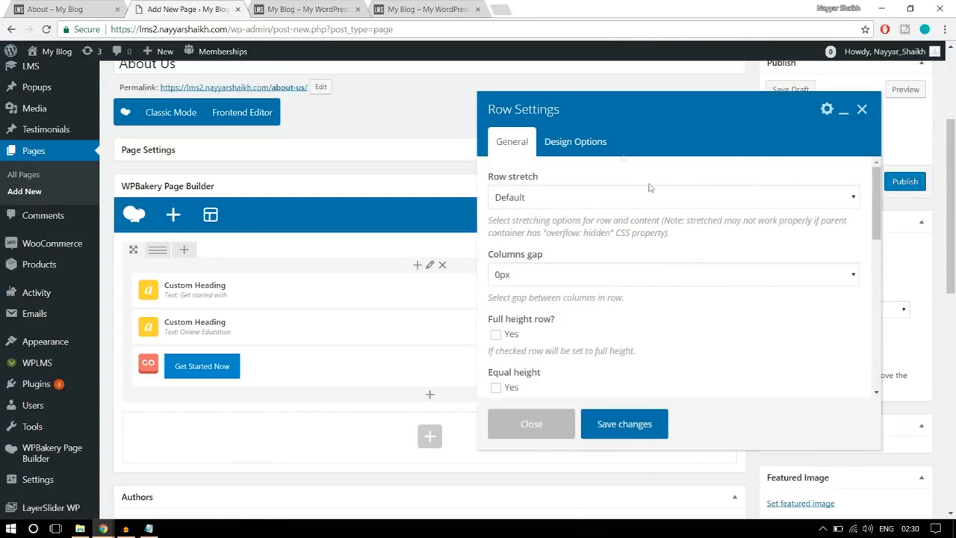
pyautogui.click(601, 144)
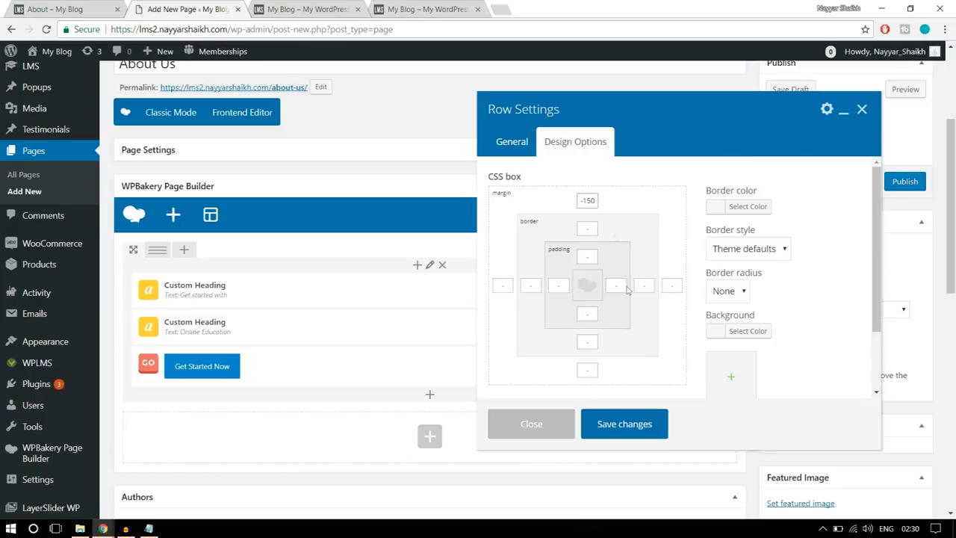
pyautogui.click(632, 430)
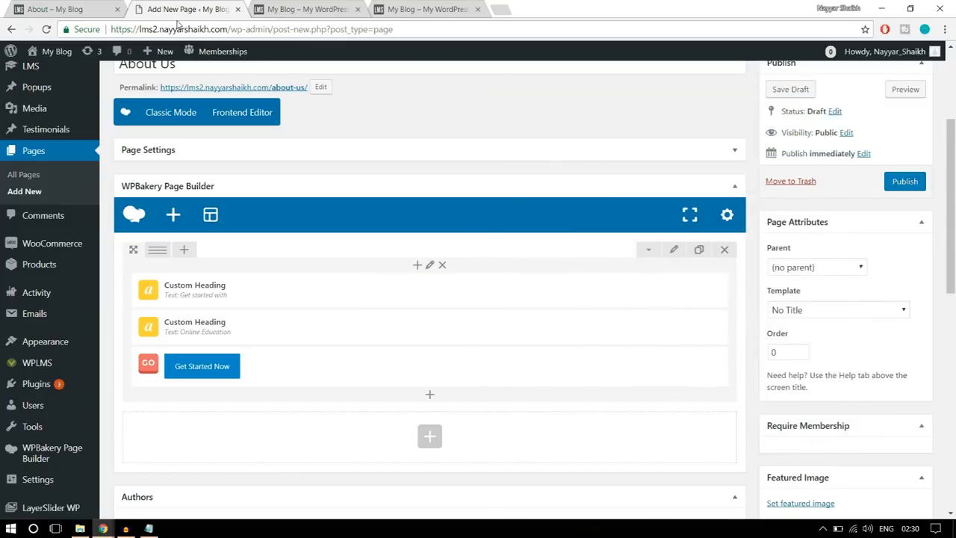
# - Check the reference About page's banner and set the banner row's stretch option to "Stretch row"
pyautogui.click(92, 6)
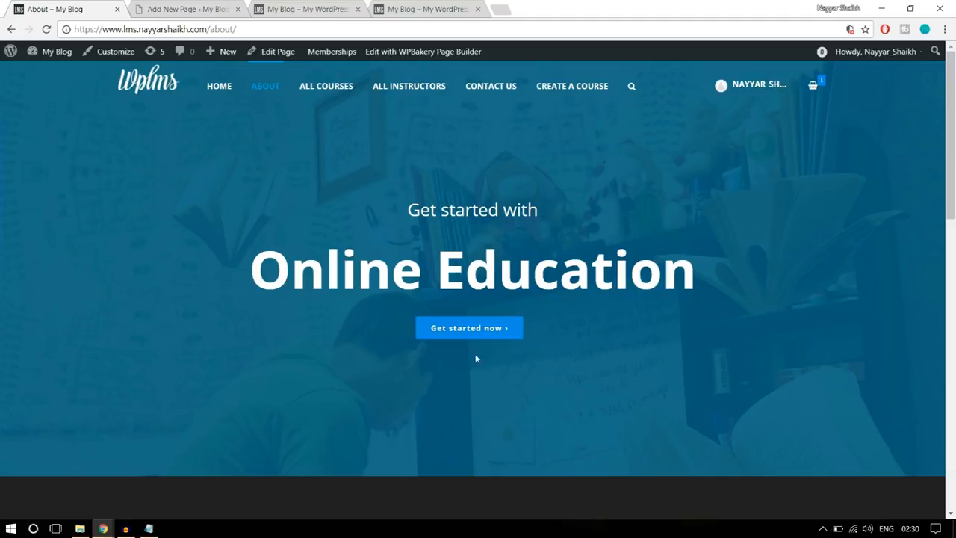
pyautogui.moveTo(387, 206); pyautogui.dragTo(569, 320)
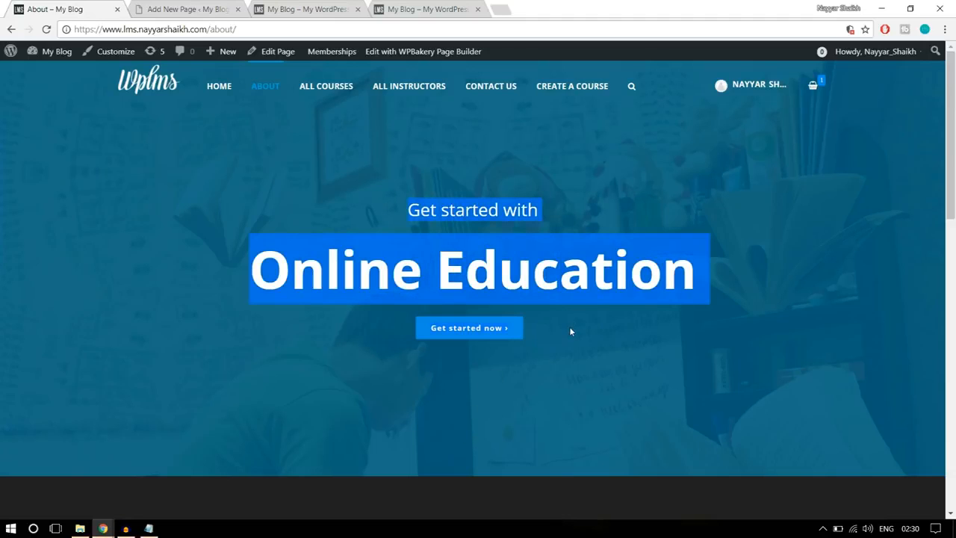
pyautogui.click(163, 9)
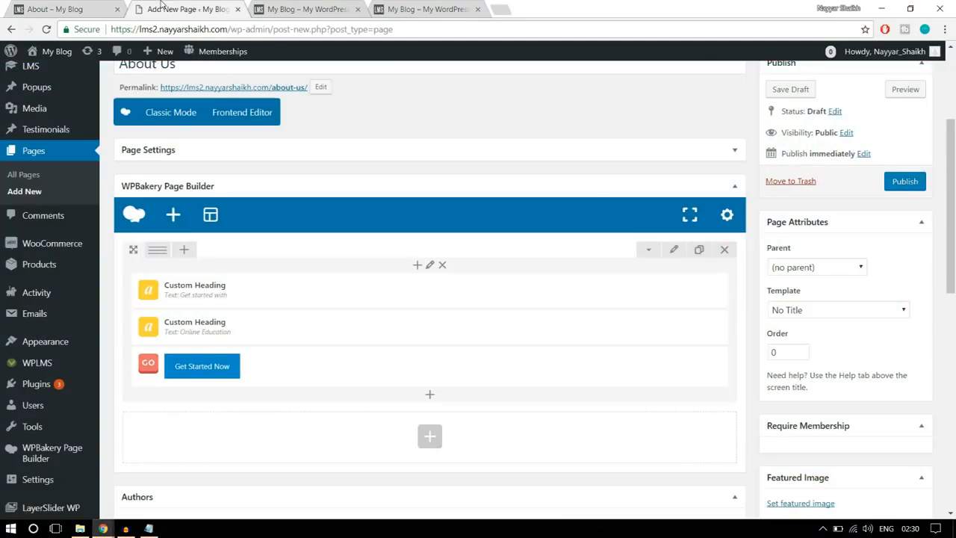
pyautogui.click(674, 253)
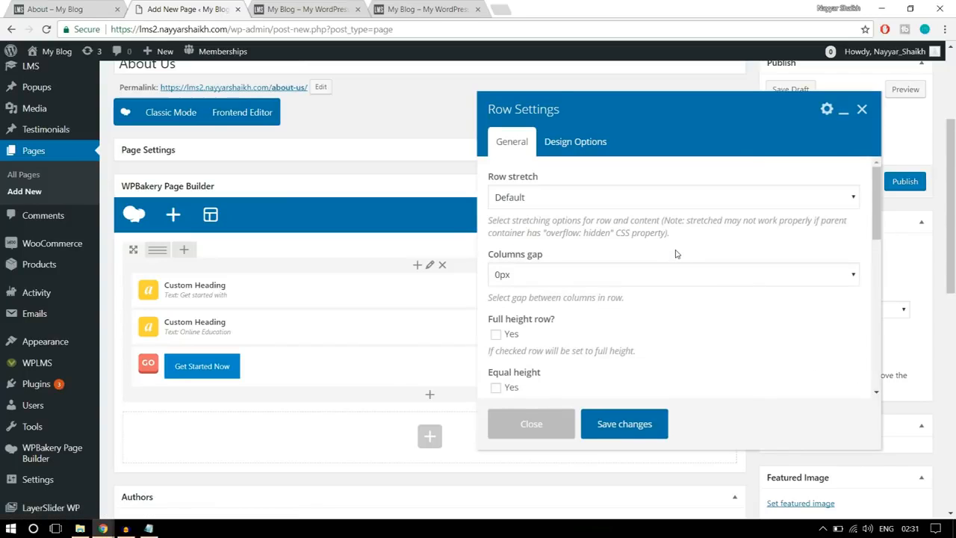
pyautogui.click(556, 198)
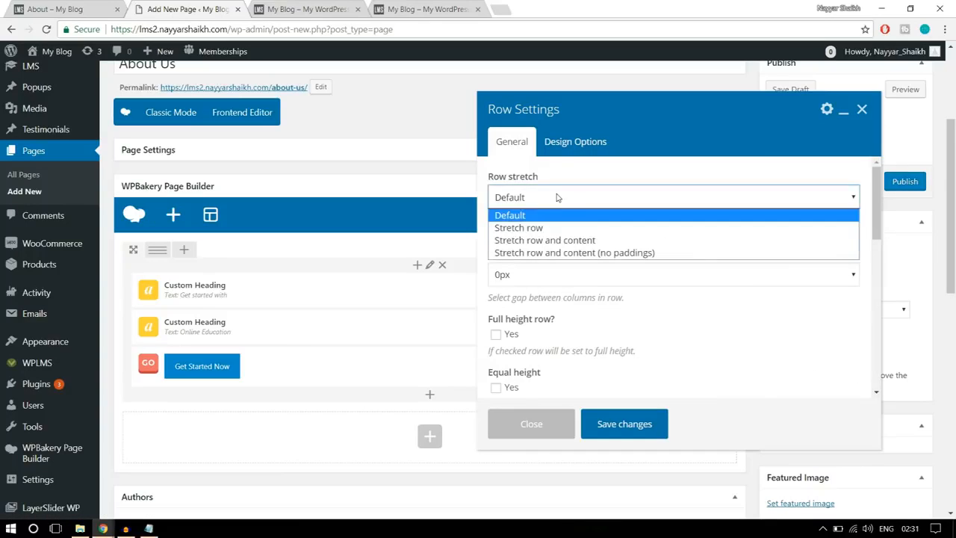
pyautogui.click(562, 227)
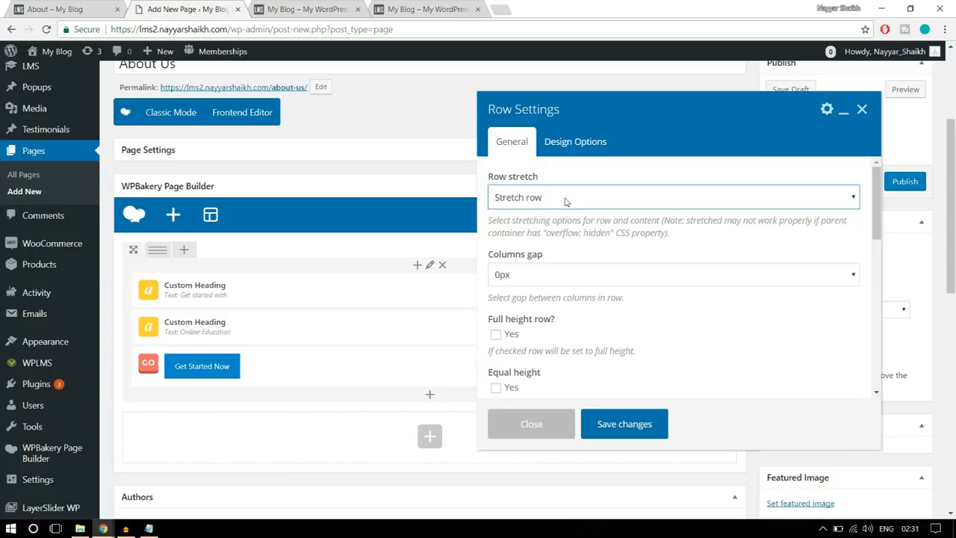
pyautogui.scroll(-2, 724, 304)
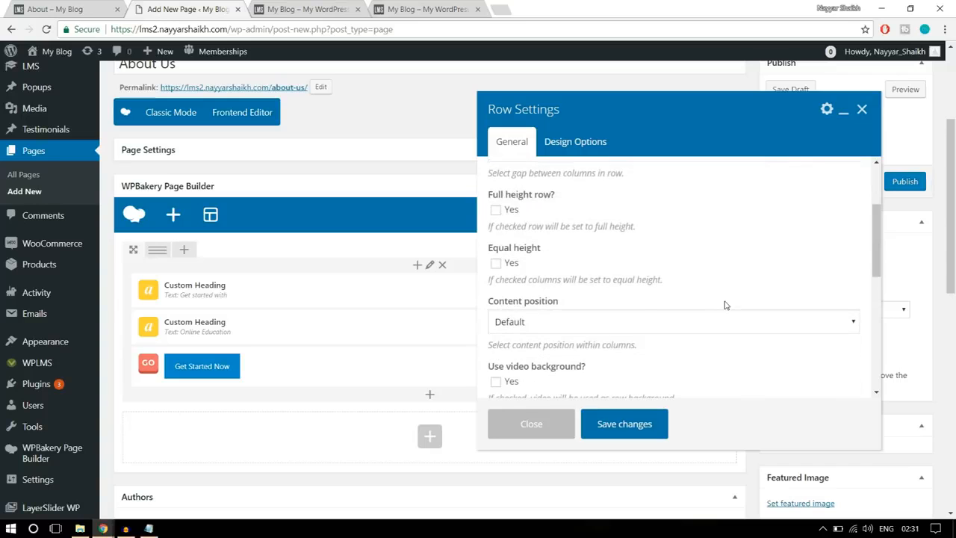
pyautogui.scroll(2, 725, 305)
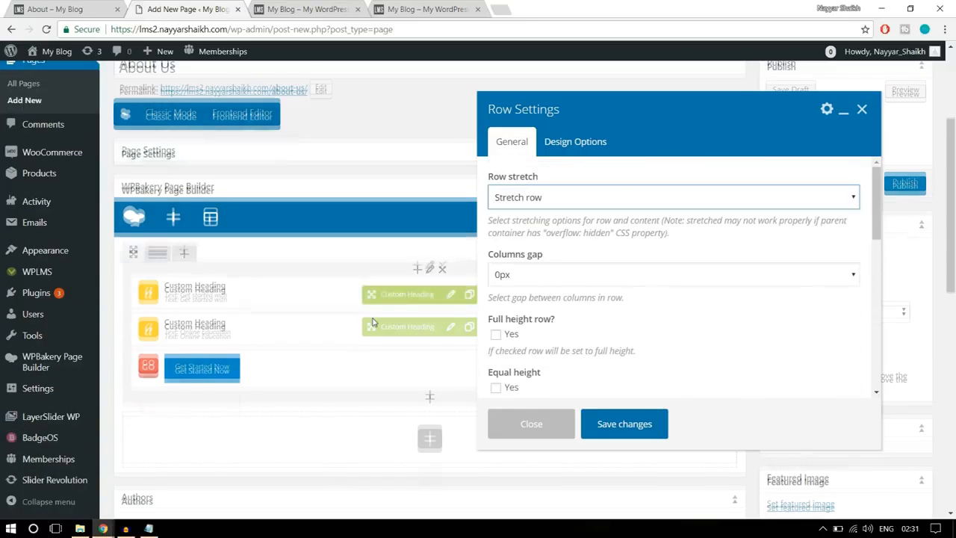
# - Set the banner row's top and bottom padding to 100, checking the spacing on the reference About page
pyautogui.click(586, 156)
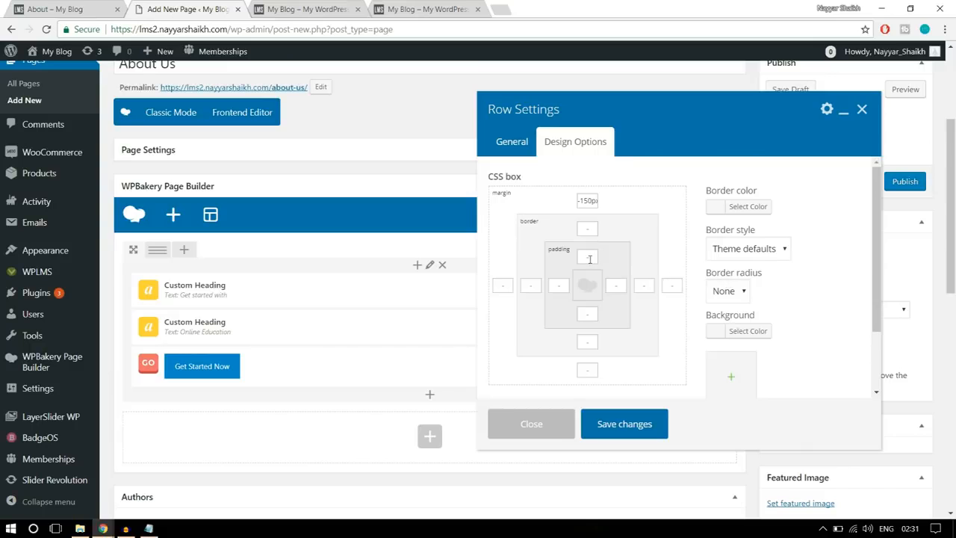
pyautogui.click(74, 8)
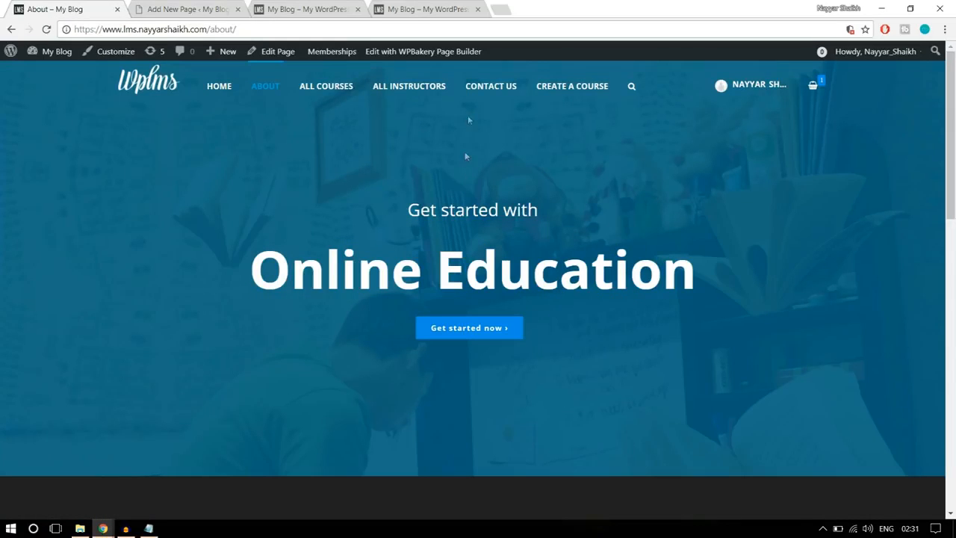
pyautogui.click(139, 7)
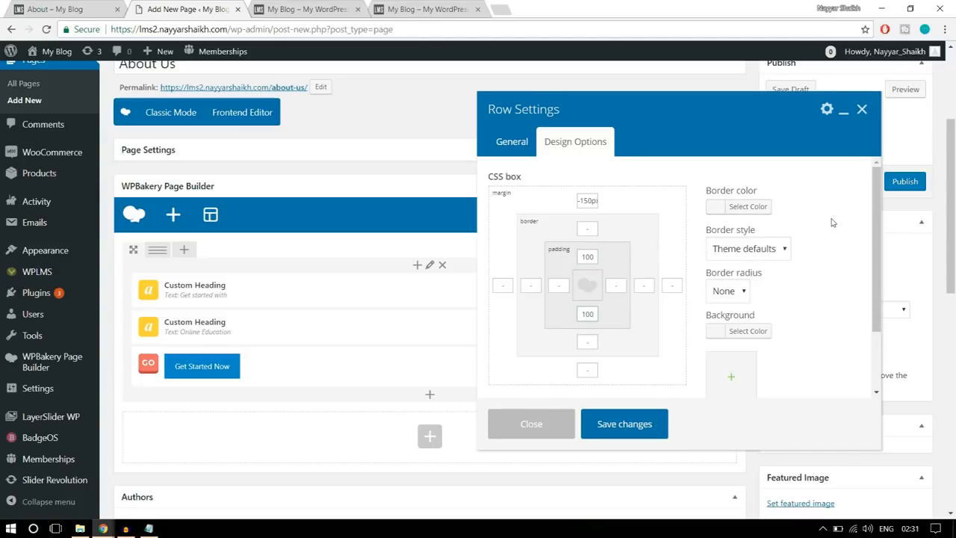
# - Upload parallaxbg from the Images folder as the banner row's background image and save the row settings
pyautogui.scroll(-1, 842, 273)
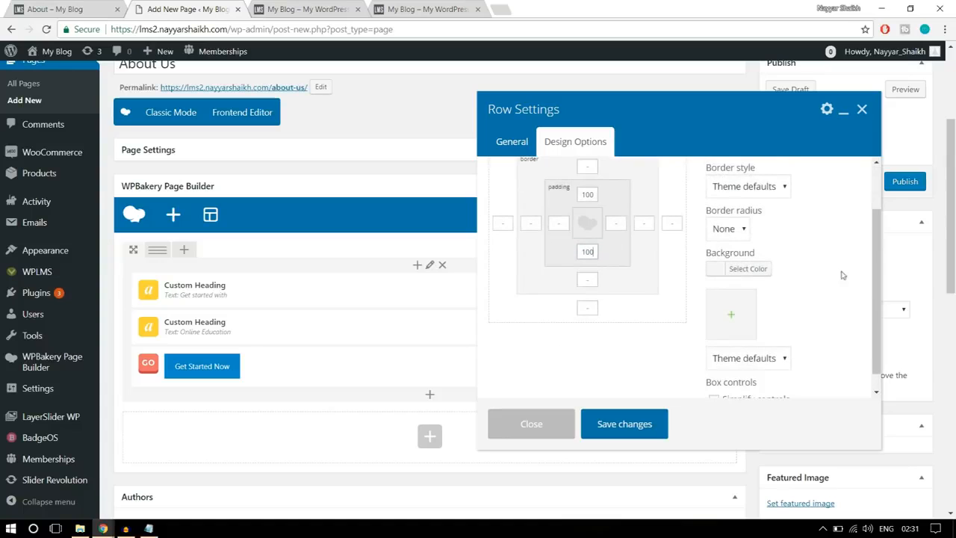
pyautogui.click(734, 315)
pyautogui.click(57, 98)
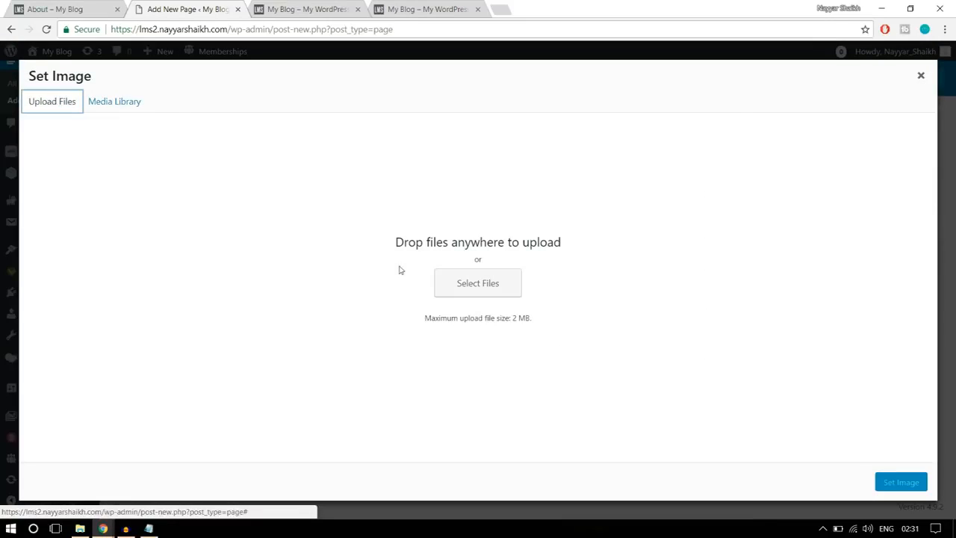
pyautogui.click(491, 287)
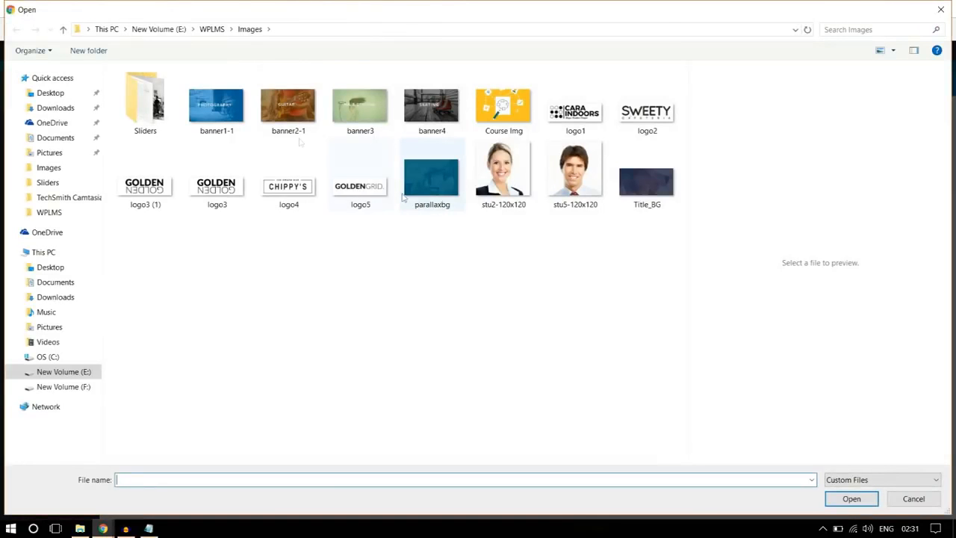
pyautogui.click(159, 118)
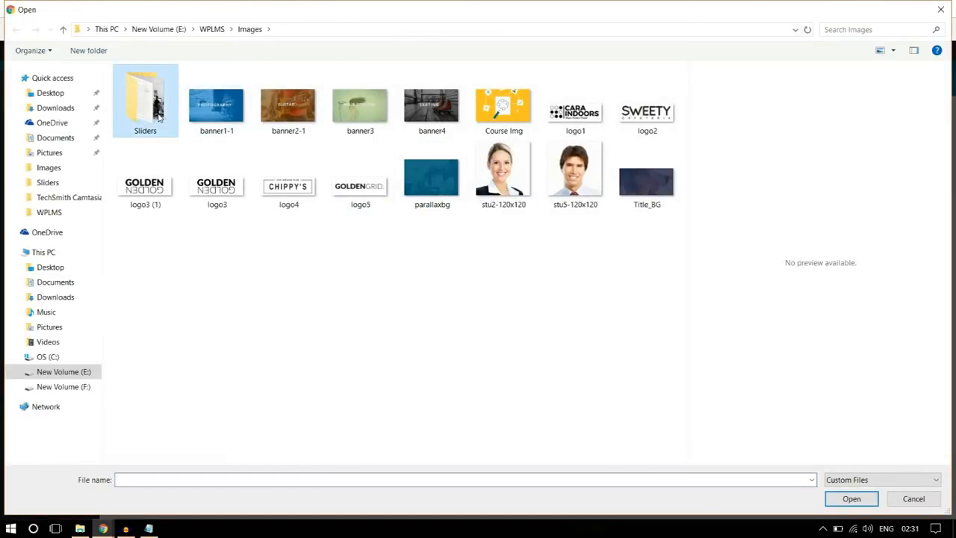
pyautogui.click(372, 296)
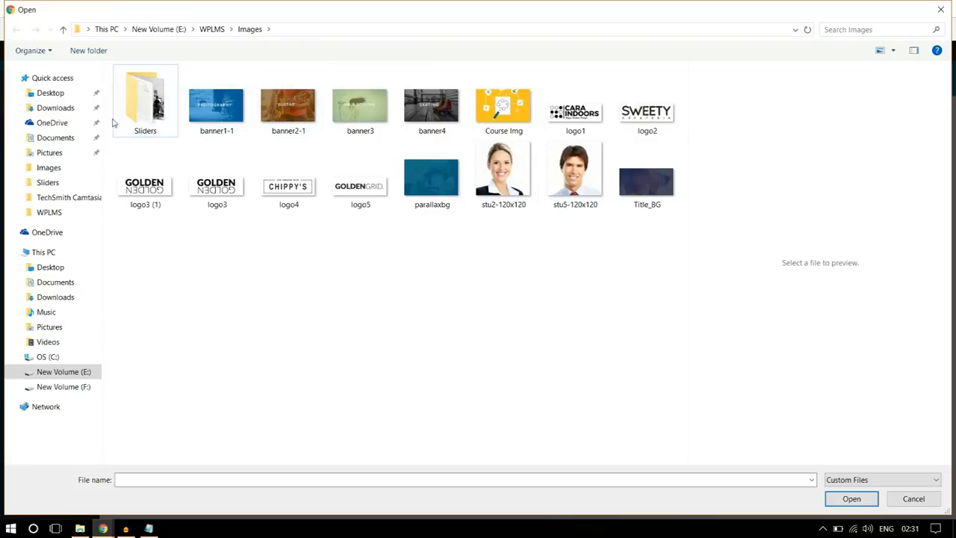
pyautogui.doubleClick(142, 112)
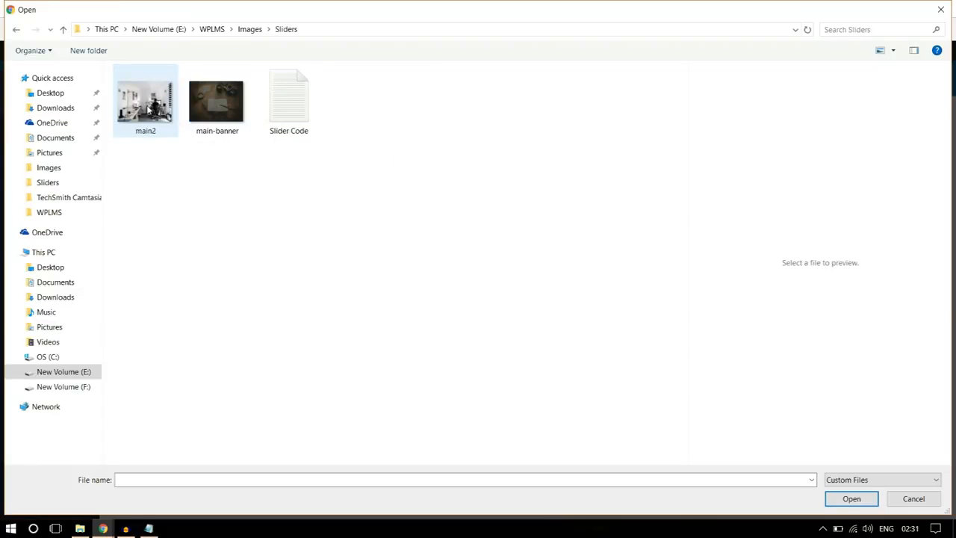
pyautogui.click(248, 30)
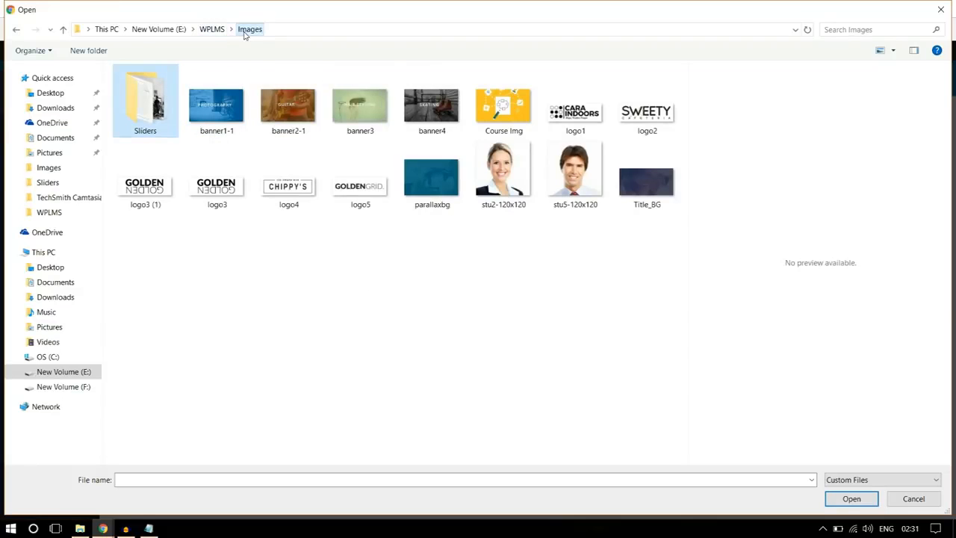
pyautogui.click(429, 204)
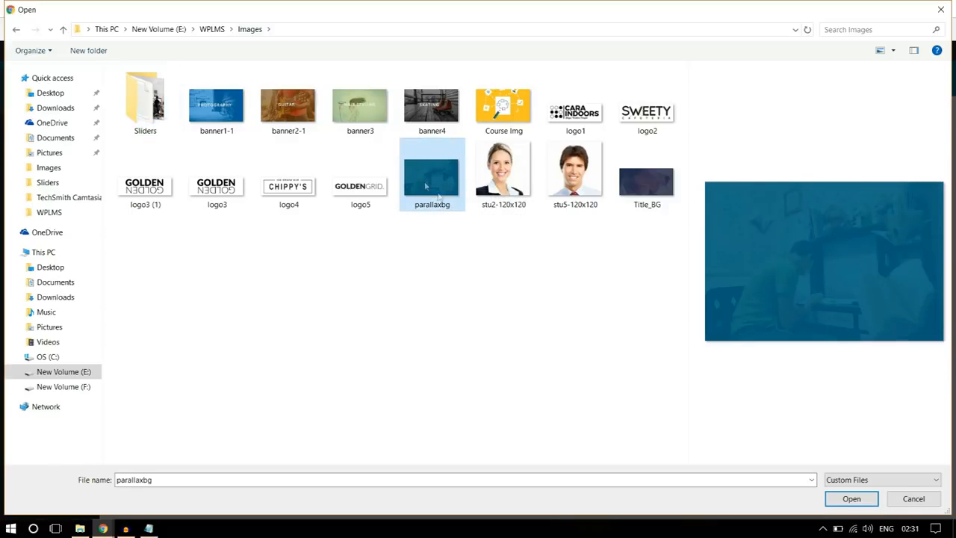
pyautogui.click(850, 499)
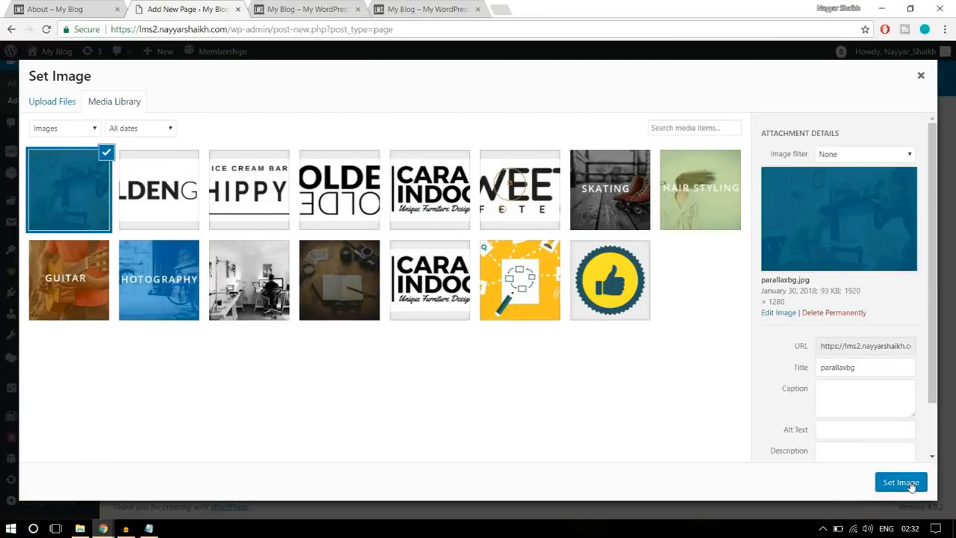
pyautogui.click(902, 482)
pyautogui.click(635, 427)
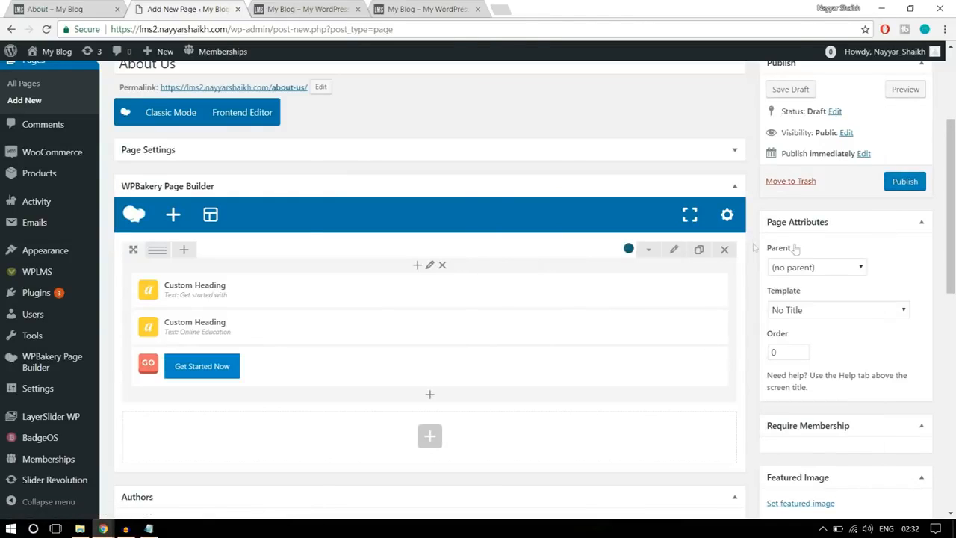
# - Publish the About Us page, close the extra home page tab and return to the page editor
pyautogui.click(904, 187)
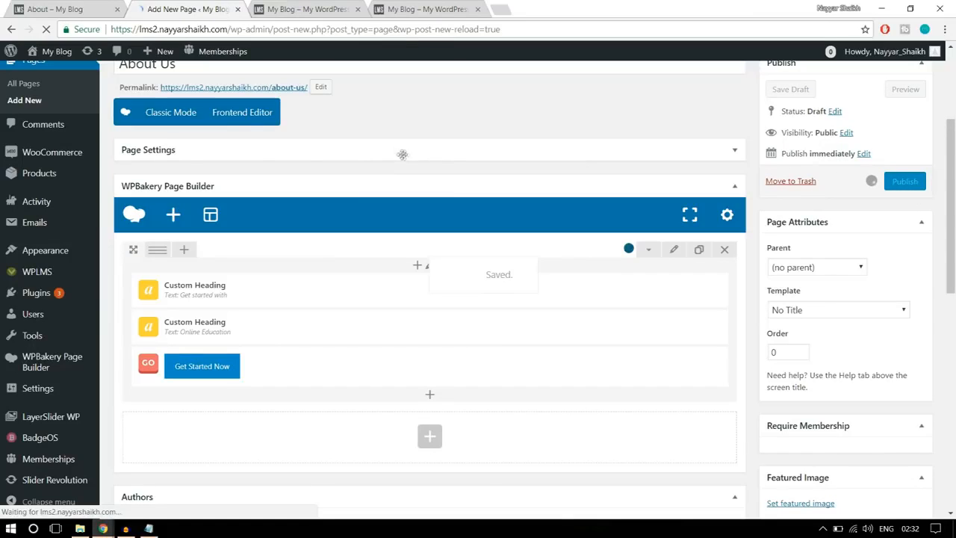
pyautogui.click(306, 8)
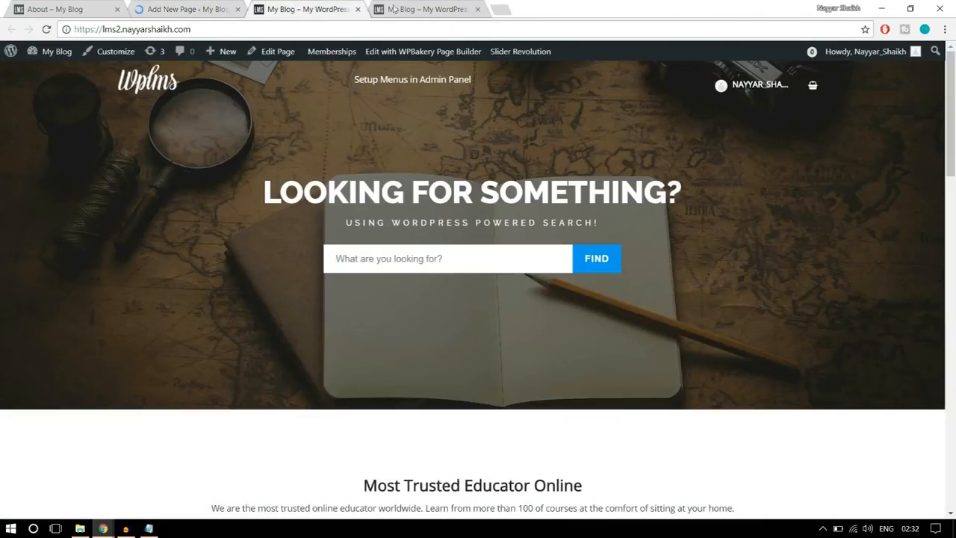
pyautogui.click(357, 10)
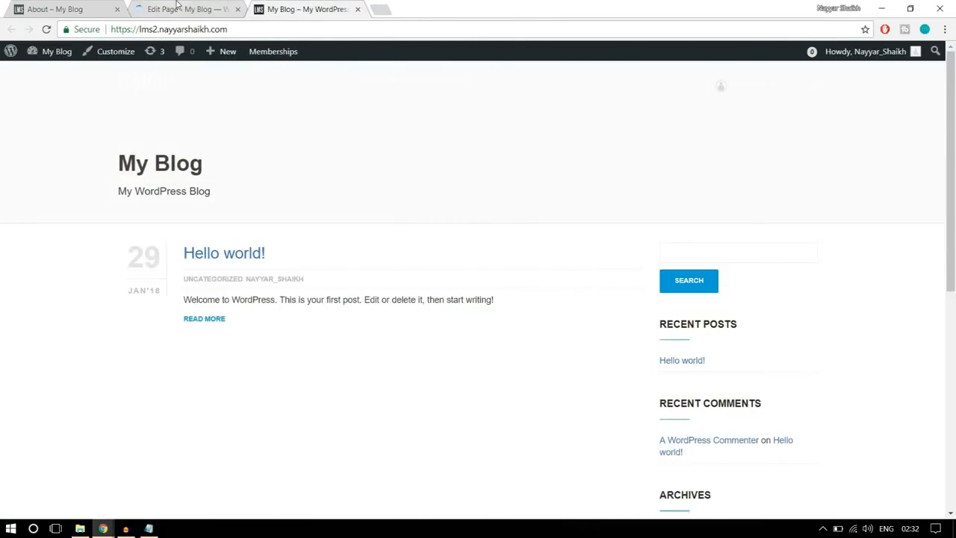
pyautogui.click(177, 4)
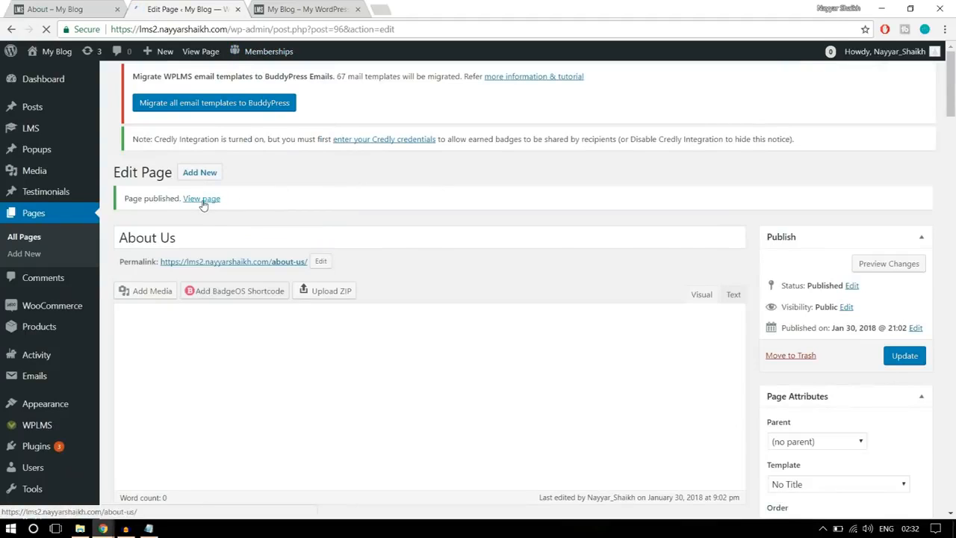
# - View the published About Us page in a new tab and compare its banner with the reference About page
pyautogui.rightClick(202, 203)
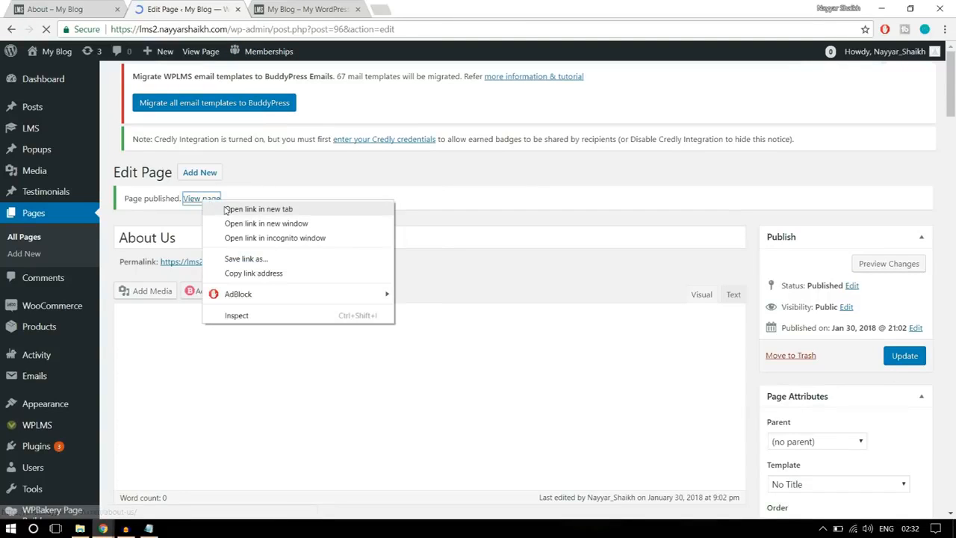
pyautogui.click(228, 211)
pyautogui.click(317, 15)
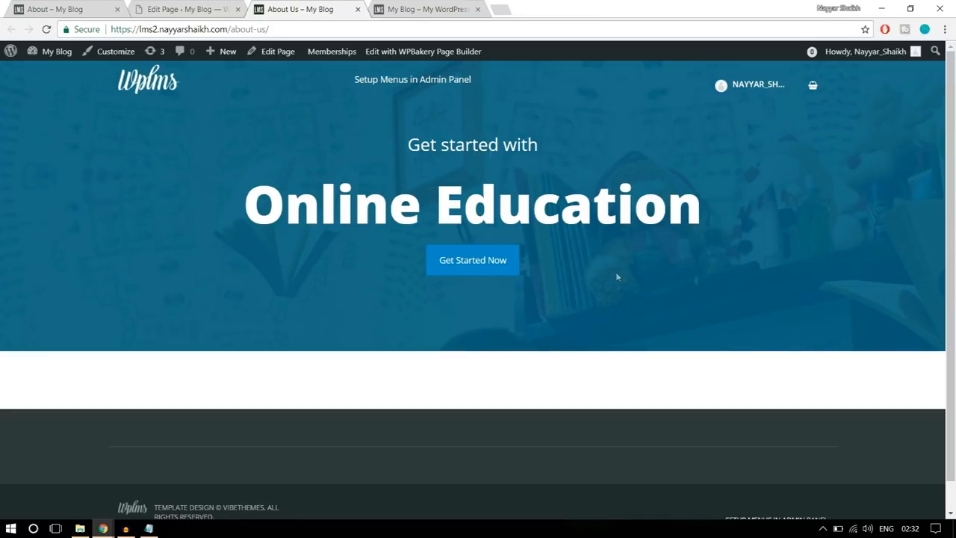
pyautogui.moveTo(449, 117); pyautogui.dragTo(460, 132)
pyautogui.click(458, 122)
pyautogui.click(54, 9)
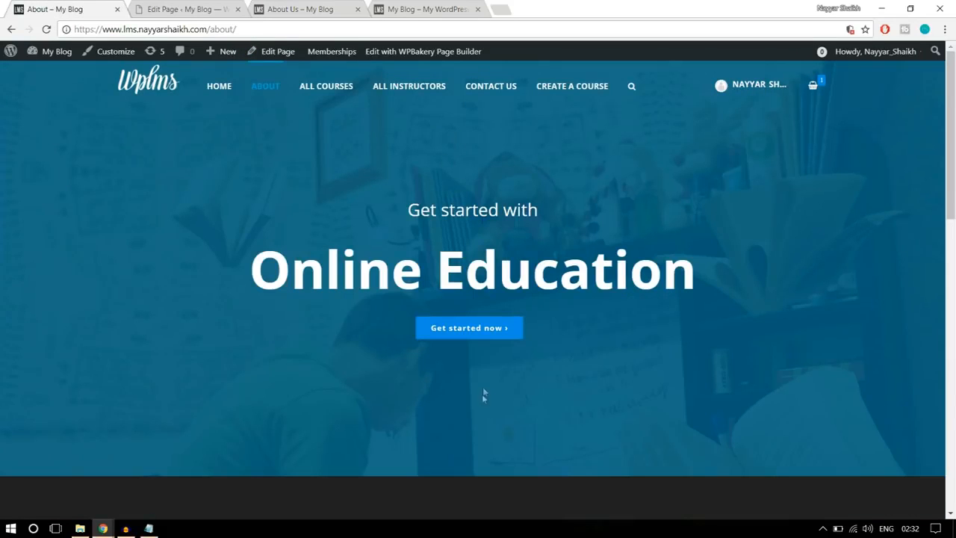
# - Increase the banner row's top and bottom padding in its design options, save the row settings and update the About Us page
pyautogui.click(187, 9)
pyautogui.scroll(-2, 489, 264)
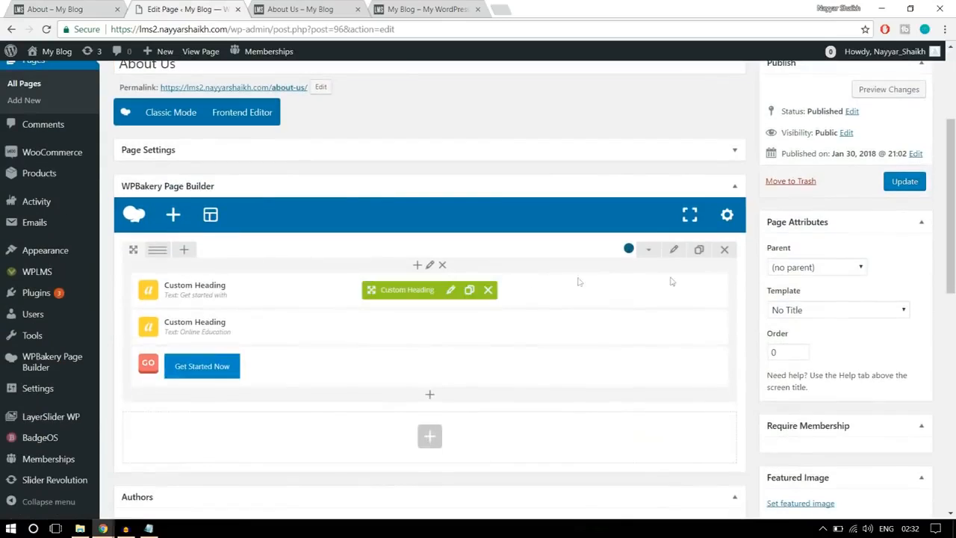
pyautogui.click(674, 250)
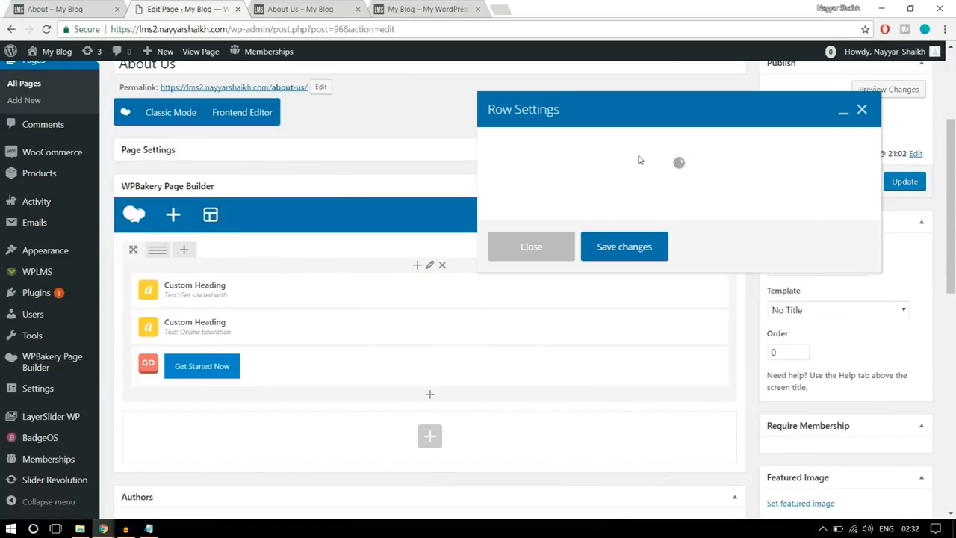
pyautogui.click(576, 143)
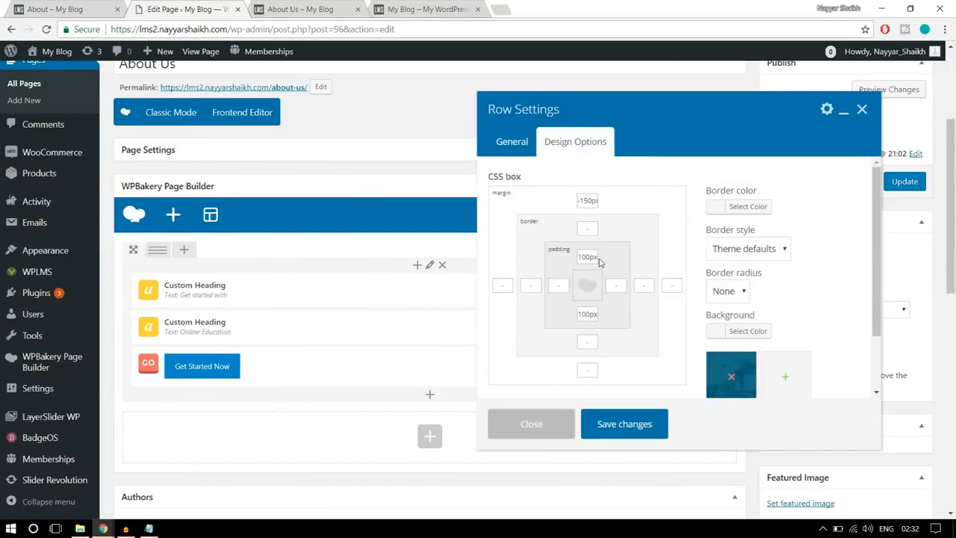
pyautogui.moveTo(591, 256); pyautogui.dragTo(557, 254)
pyautogui.write('25')
pyautogui.moveTo(590, 317); pyautogui.dragTo(541, 317)
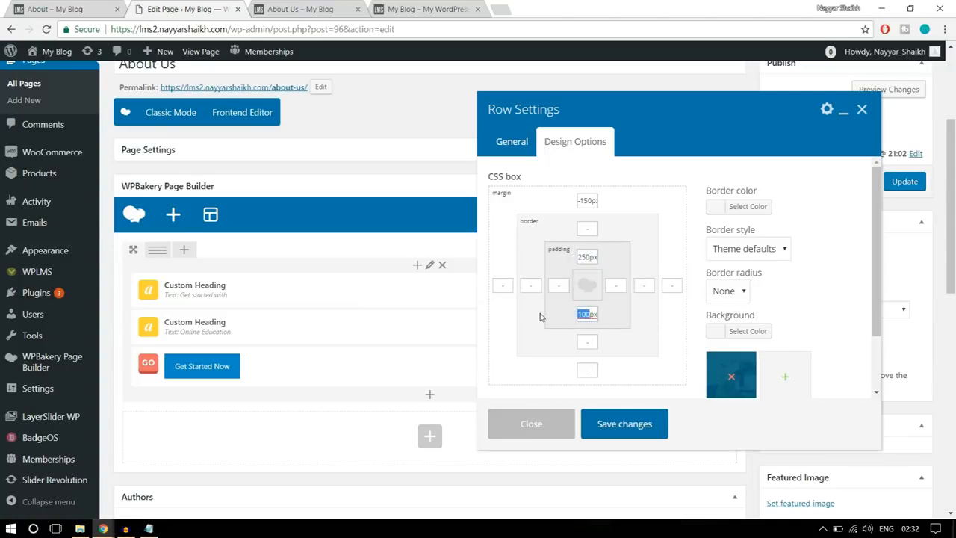
pyautogui.write('25')
pyautogui.click(627, 422)
pyautogui.click(899, 183)
# - Reload the published About Us page, compare its banner with the reference About page and view the reference section below the banner
pyautogui.click(297, 10)
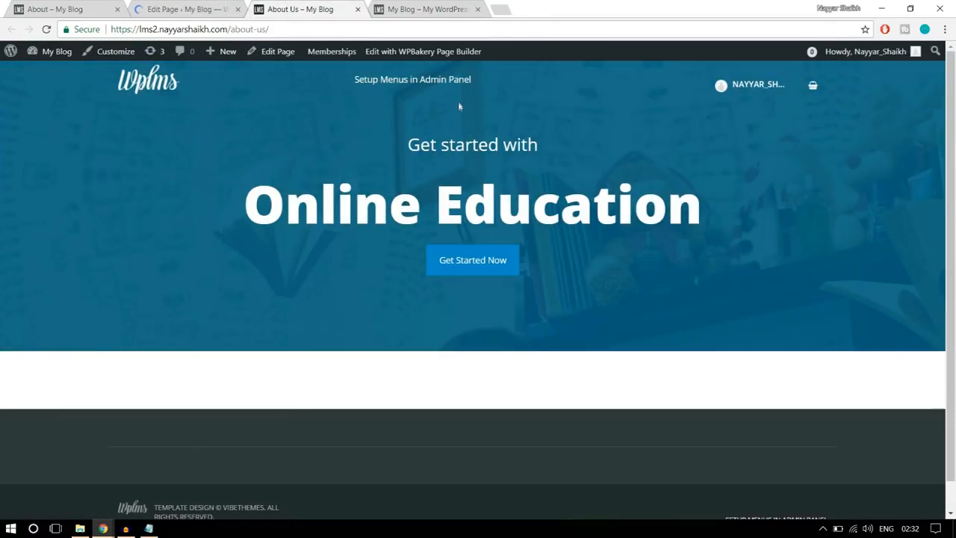
pyautogui.click(393, 27)
pyautogui.press('Return')
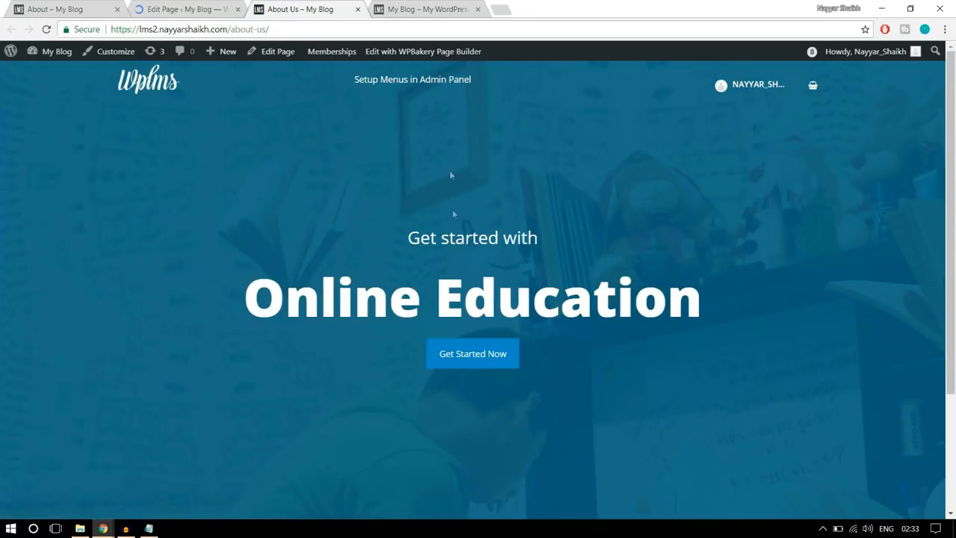
pyautogui.scroll(-2, 622, 345)
pyautogui.scroll(2, 624, 366)
pyautogui.hotkey('ctrl', '1')
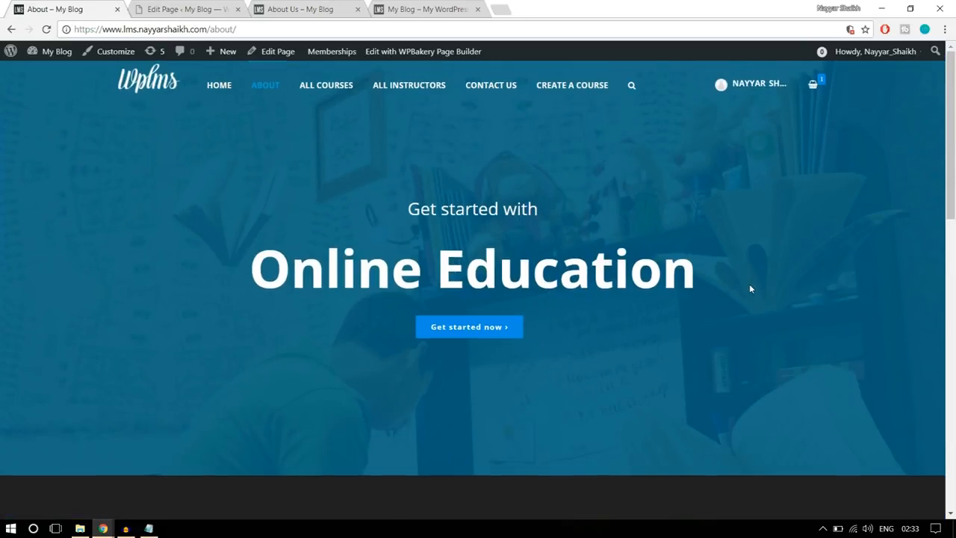
pyautogui.scroll(-5, 751, 288)
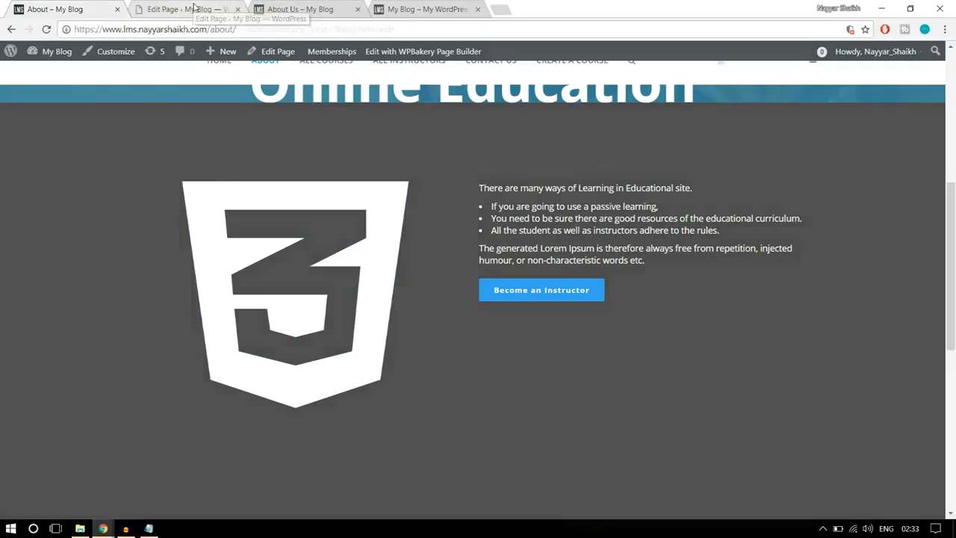
# - Add an Icon element in a new row below the banner row and look through its settings
pyautogui.click(194, 9)
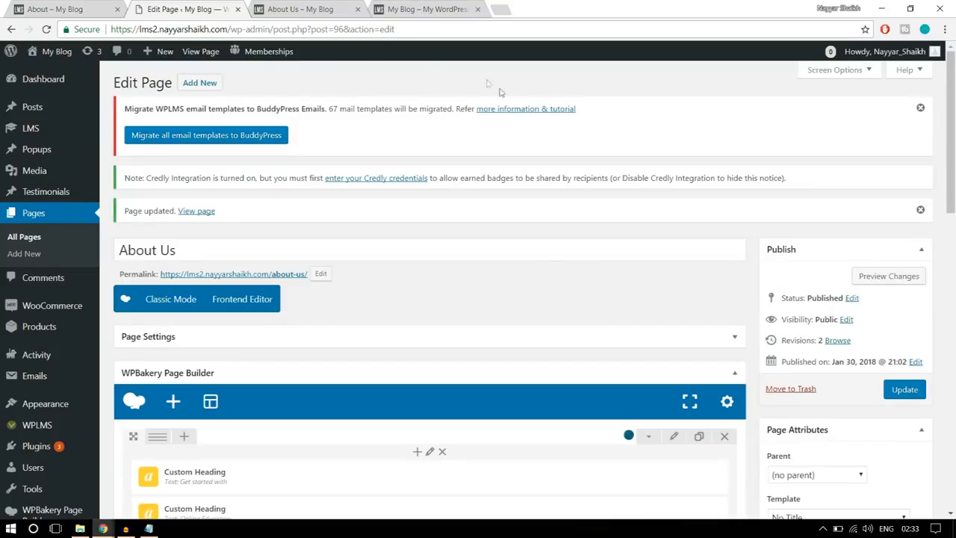
pyautogui.scroll(-3, 546, 277)
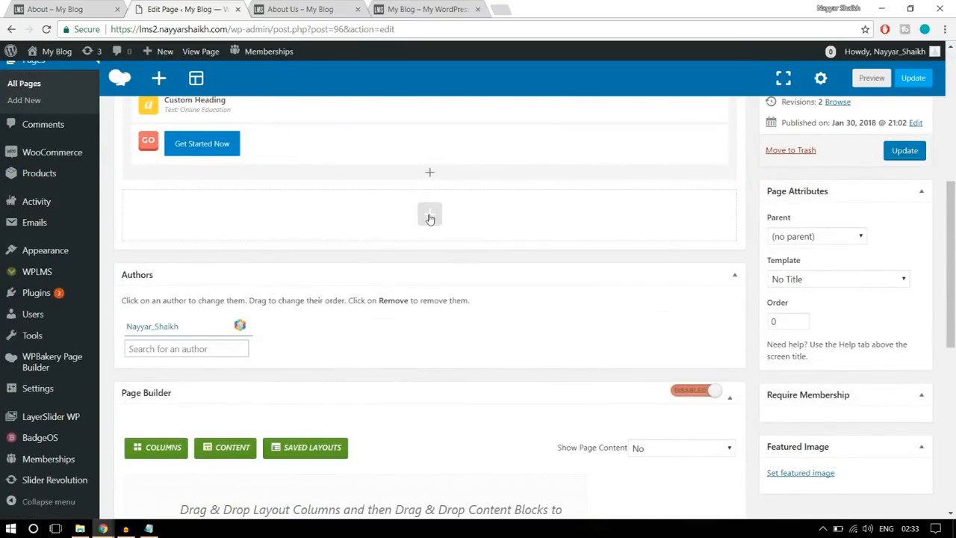
pyautogui.click(430, 215)
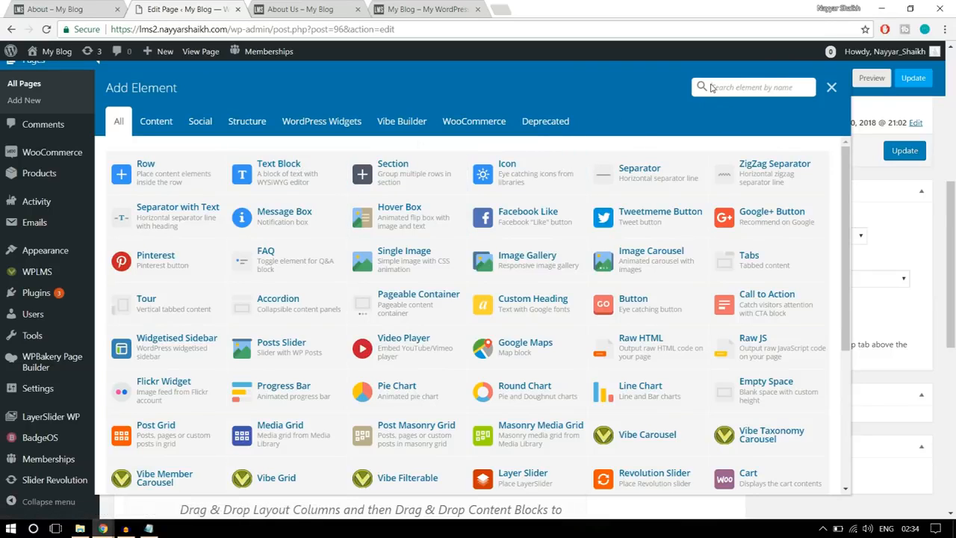
pyautogui.write('conn')
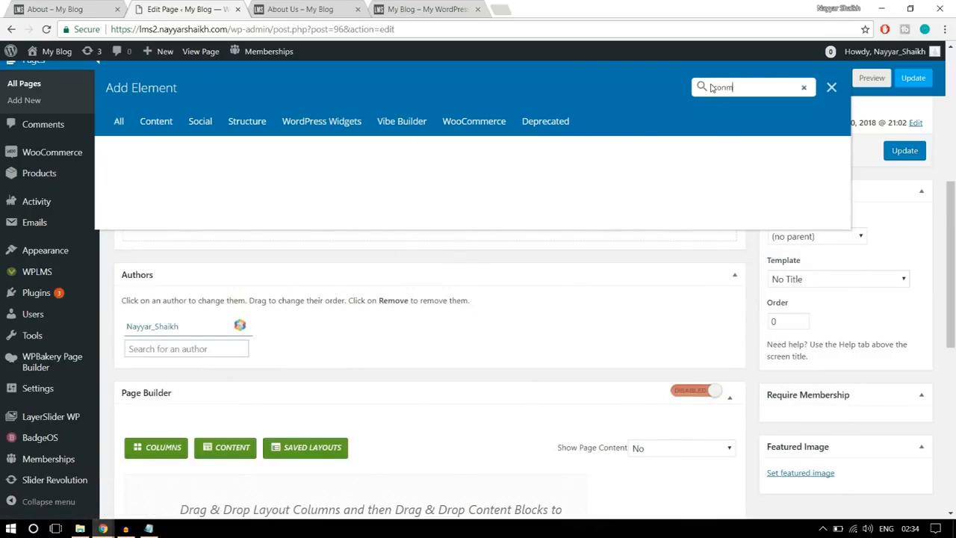
pyautogui.press('BackSpace')
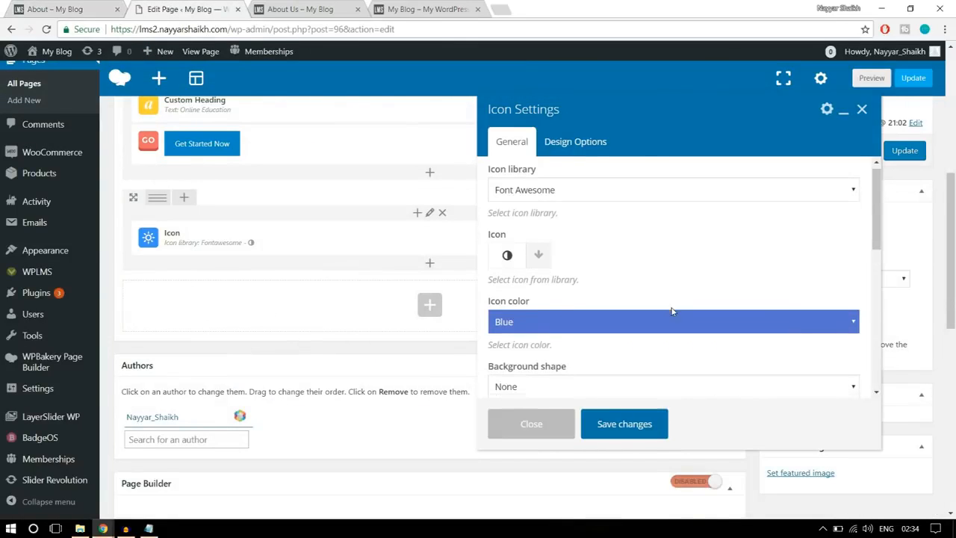
pyautogui.scroll(-6, 670, 314)
pyautogui.scroll(-5, 673, 309)
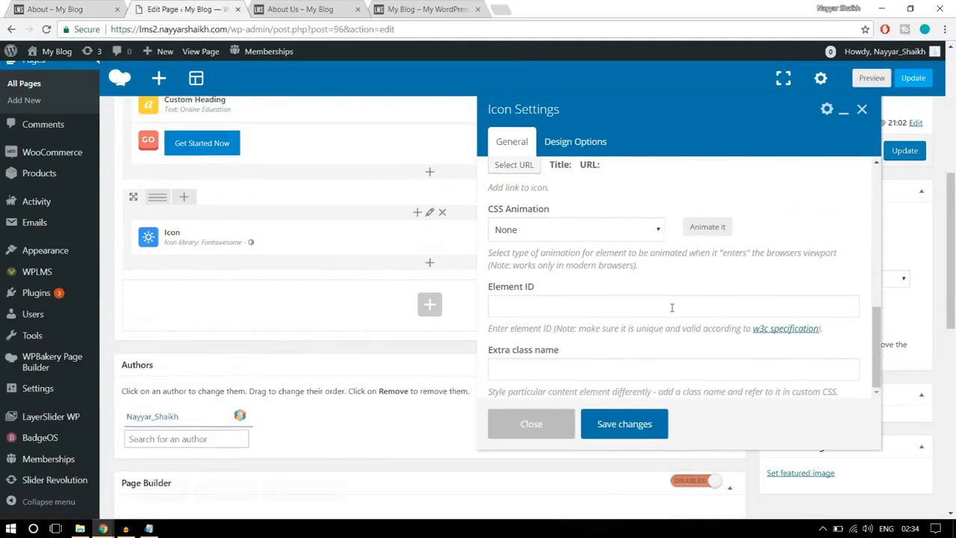
# - Close the icon settings and delete the Icon element, keeping its row
pyautogui.click(541, 424)
pyautogui.scroll(2, 540, 424)
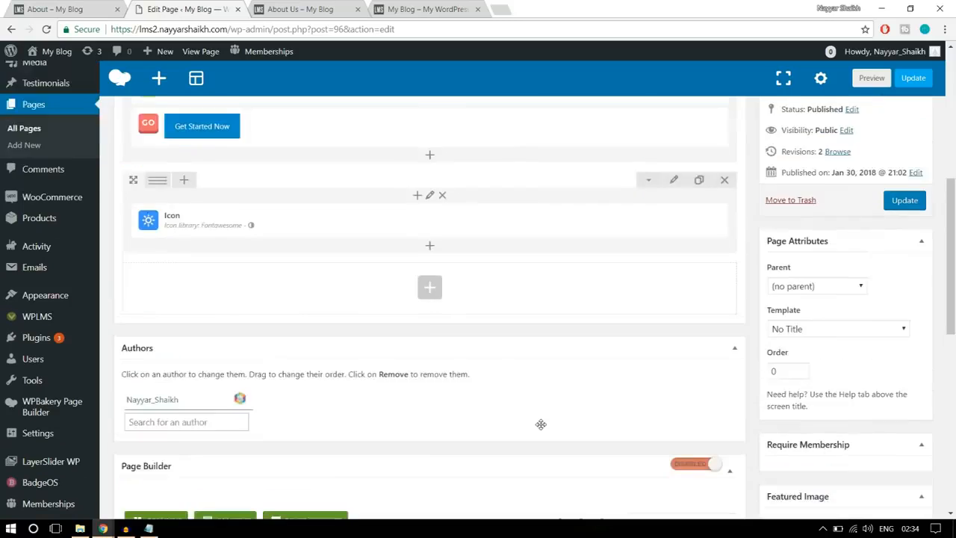
pyautogui.click(469, 302)
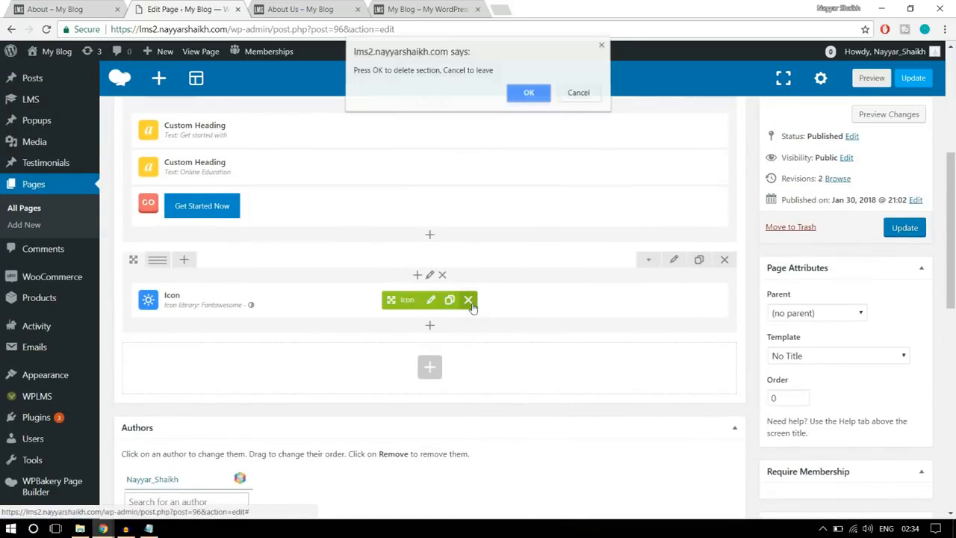
pyautogui.click(527, 94)
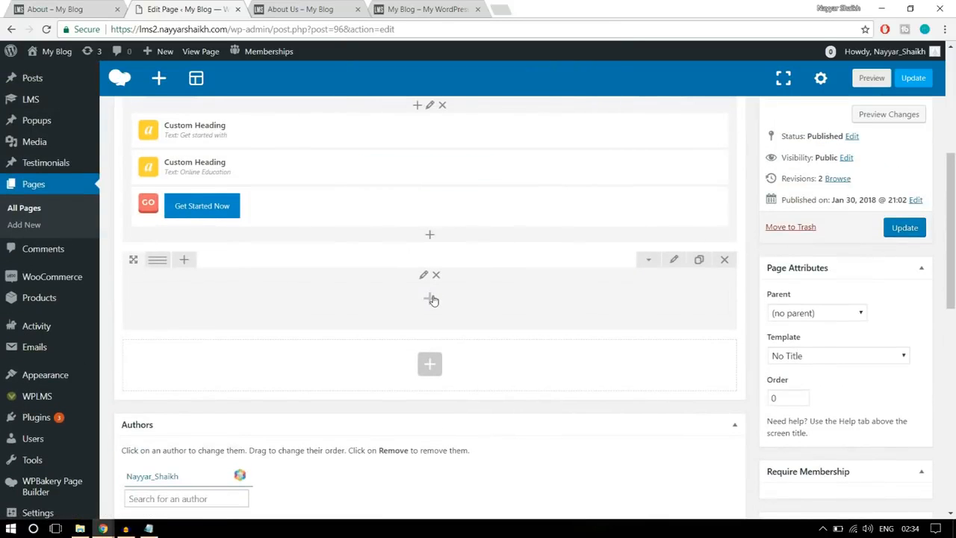
# - Add a Text Block to the empty row and delete its placeholder text
pyautogui.click(430, 299)
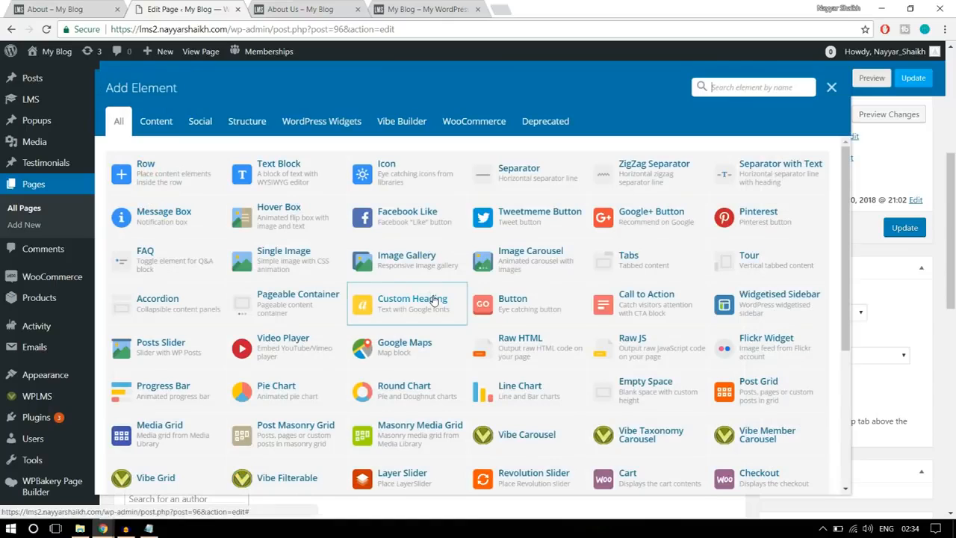
pyautogui.click(314, 177)
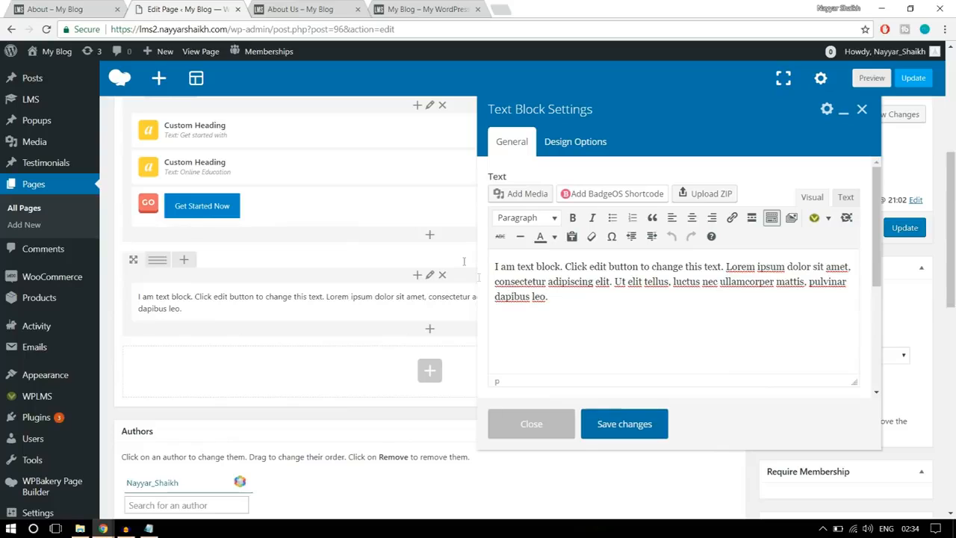
pyautogui.moveTo(559, 295); pyautogui.dragTo(494, 258)
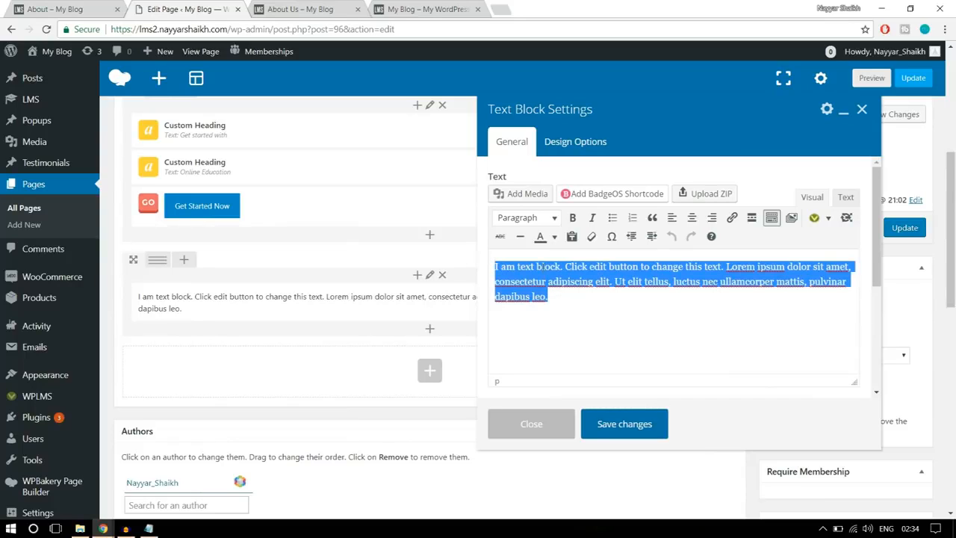
pyautogui.press('Delete')
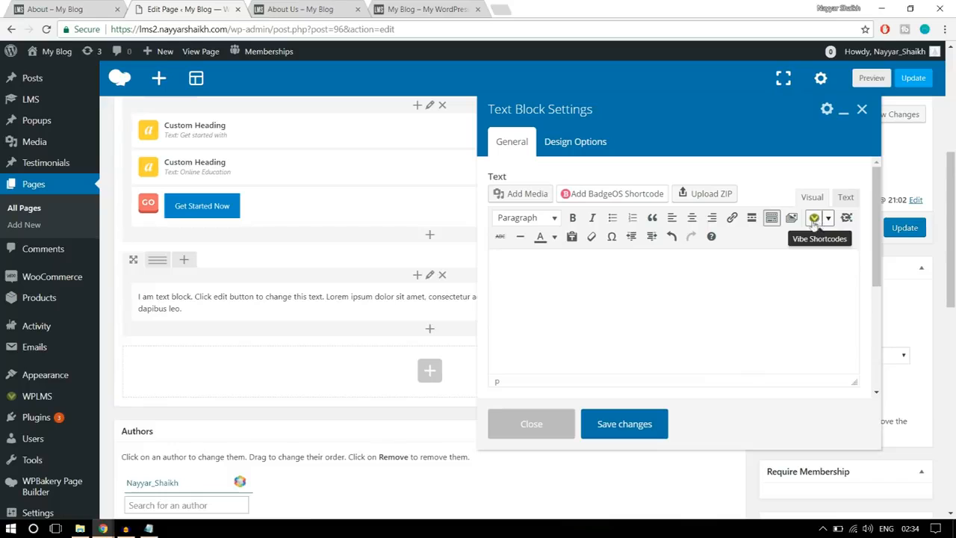
# - Start an Icons shortcode from the Vibe Shortcodes in the text block
pyautogui.click(829, 218)
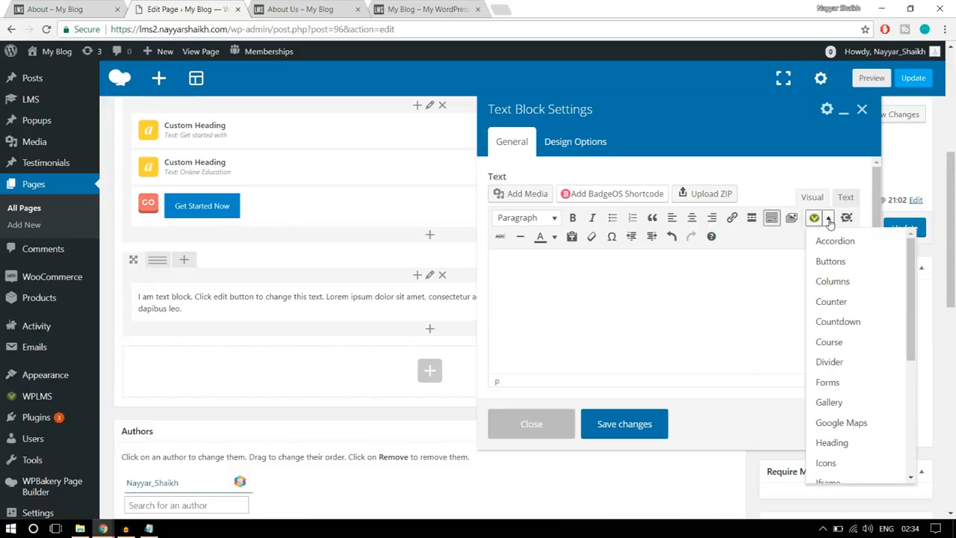
pyautogui.scroll(-7, 839, 380)
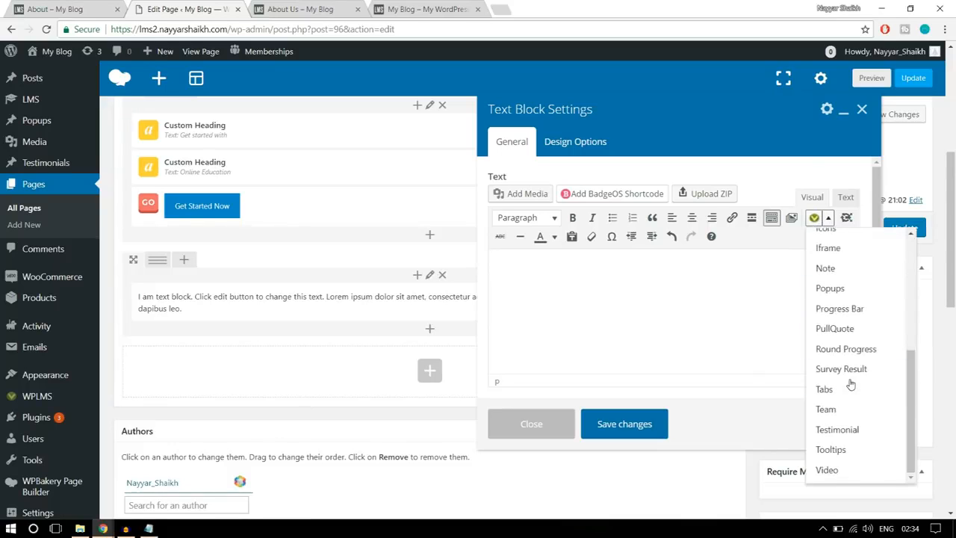
pyautogui.scroll(3, 777, 392)
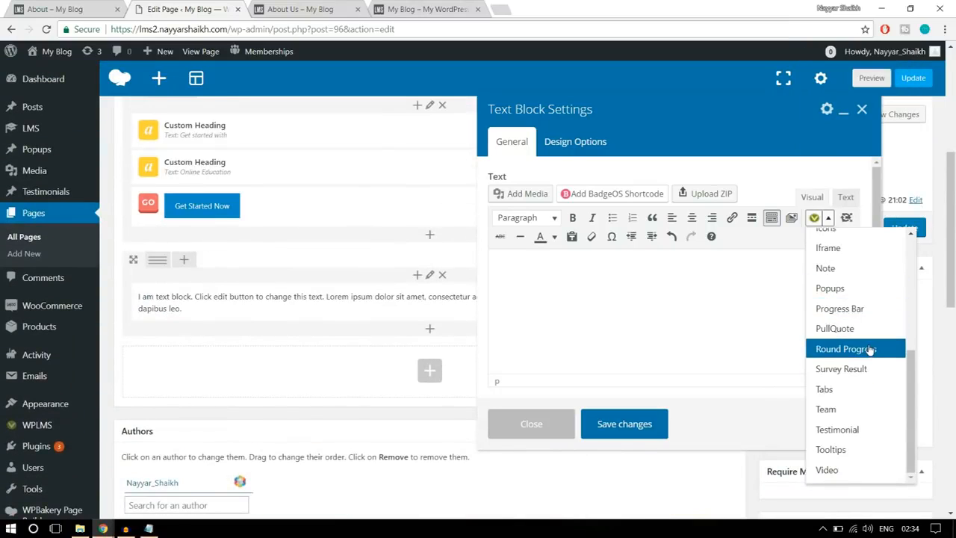
pyautogui.scroll(5, 859, 393)
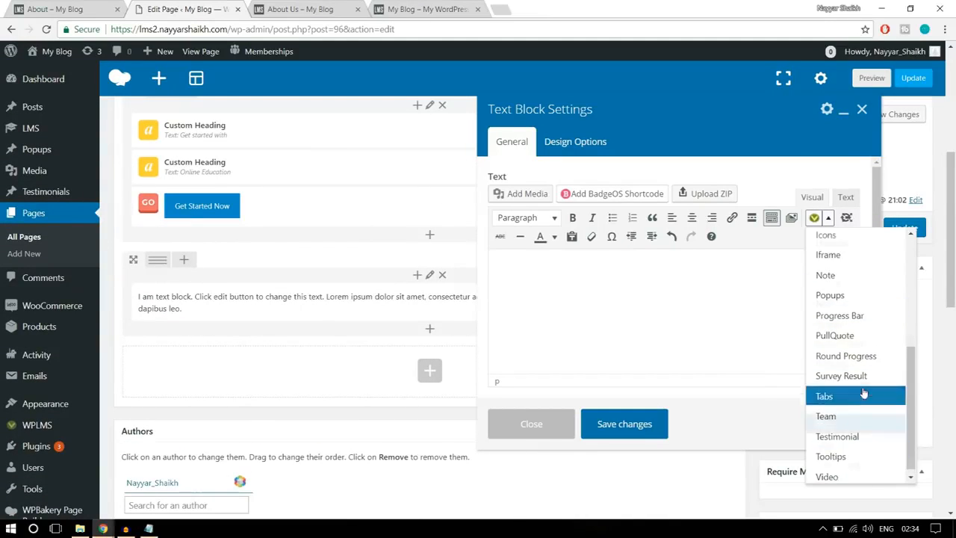
pyautogui.scroll(-3, 845, 373)
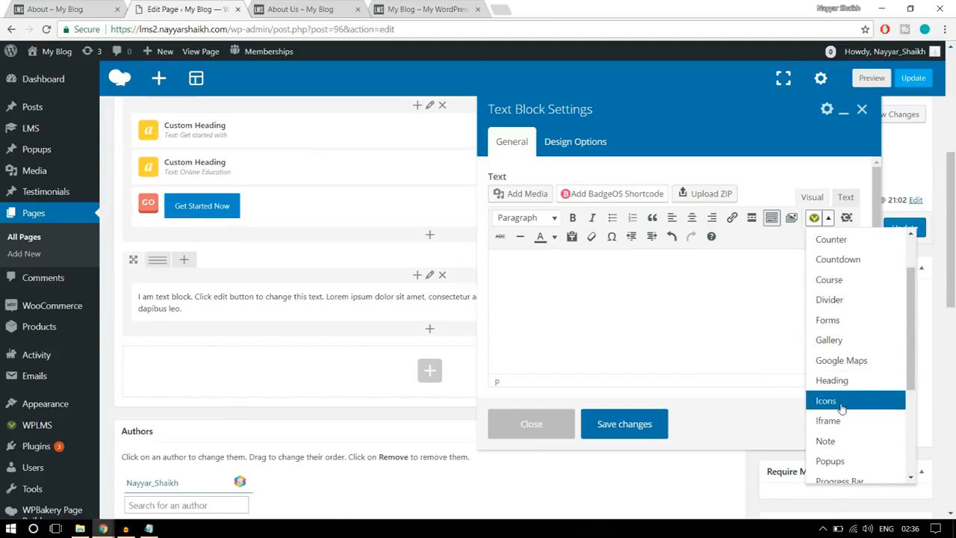
pyautogui.click(826, 401)
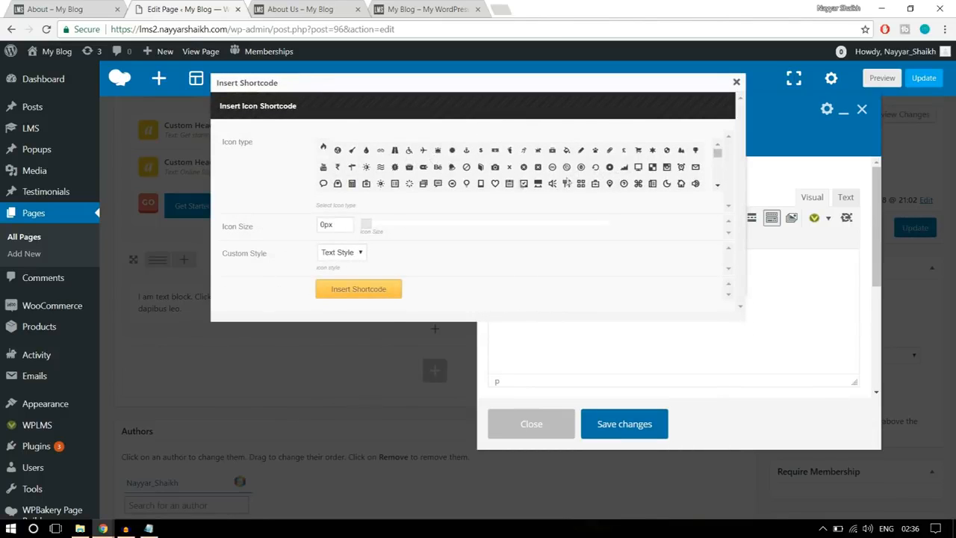
# - Select the Windows logo as the shortcode's icon type, checking the icon section on the reference About page
pyautogui.scroll(-2, 658, 180)
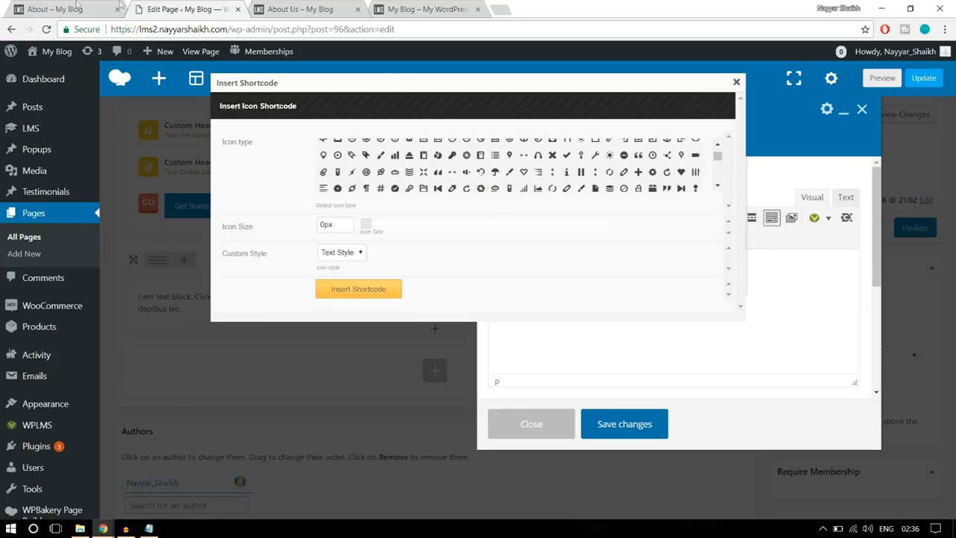
pyautogui.click(77, 6)
pyautogui.click(227, 6)
pyautogui.moveTo(716, 157); pyautogui.dragTo(718, 175)
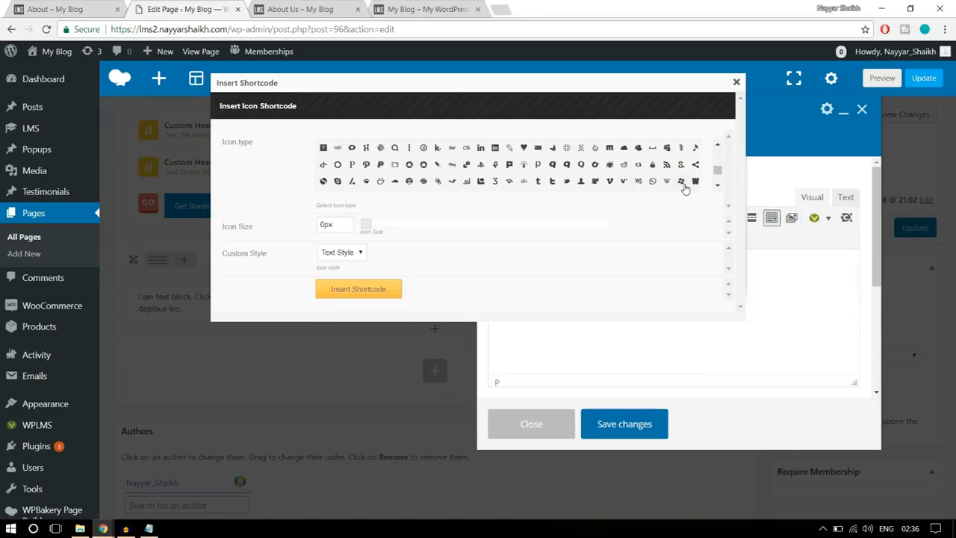
pyautogui.click(680, 182)
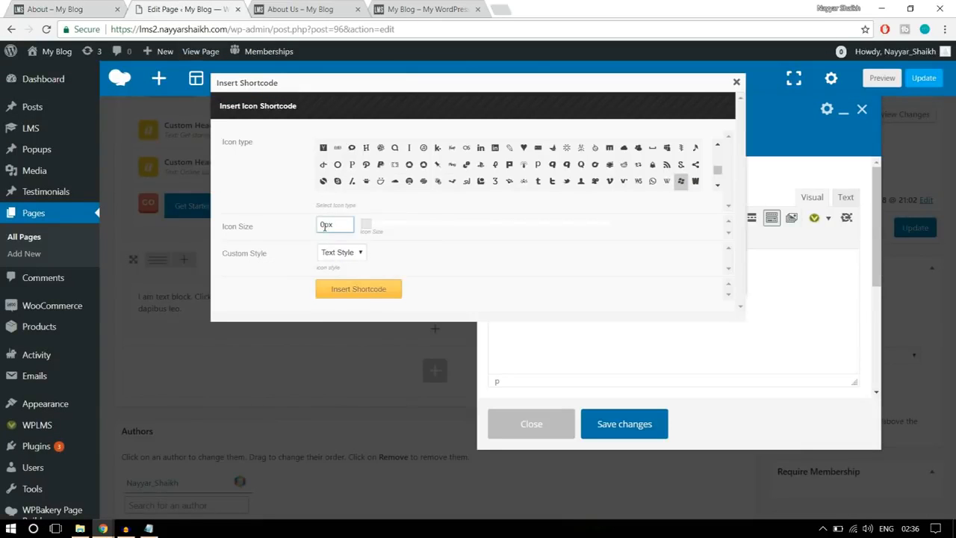
# - Set the icon size to 250px and the icon style to Custom
pyautogui.doubleClick(324, 226)
pyautogui.click(503, 276)
pyautogui.click(326, 256)
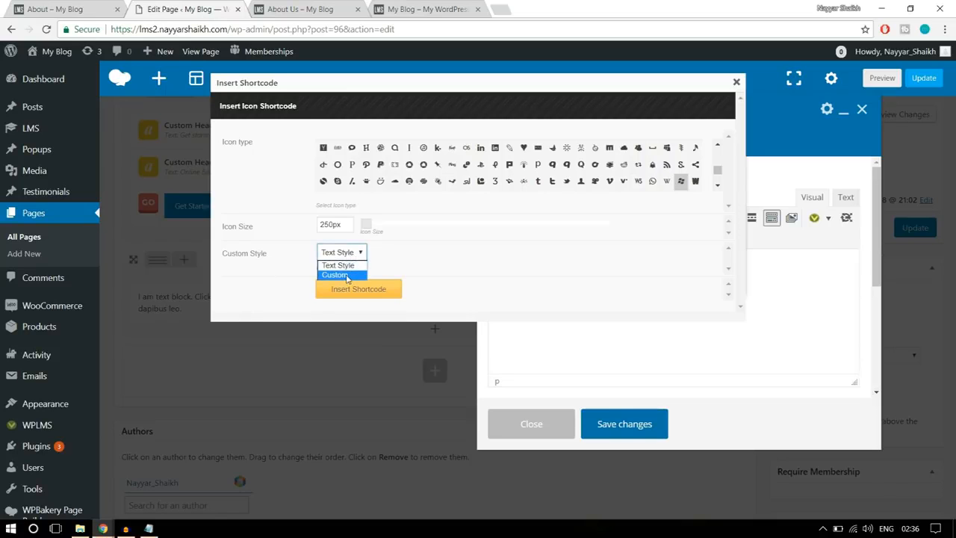
pyautogui.click(346, 276)
pyautogui.scroll(-3, 516, 247)
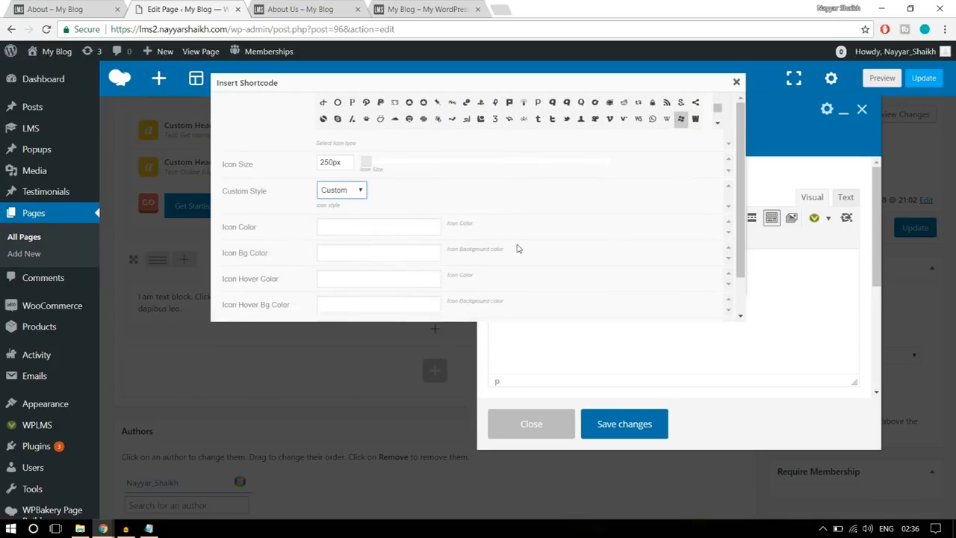
# - Set the icon color to white, checking it against the icon on the reference About page
pyautogui.click(56, 6)
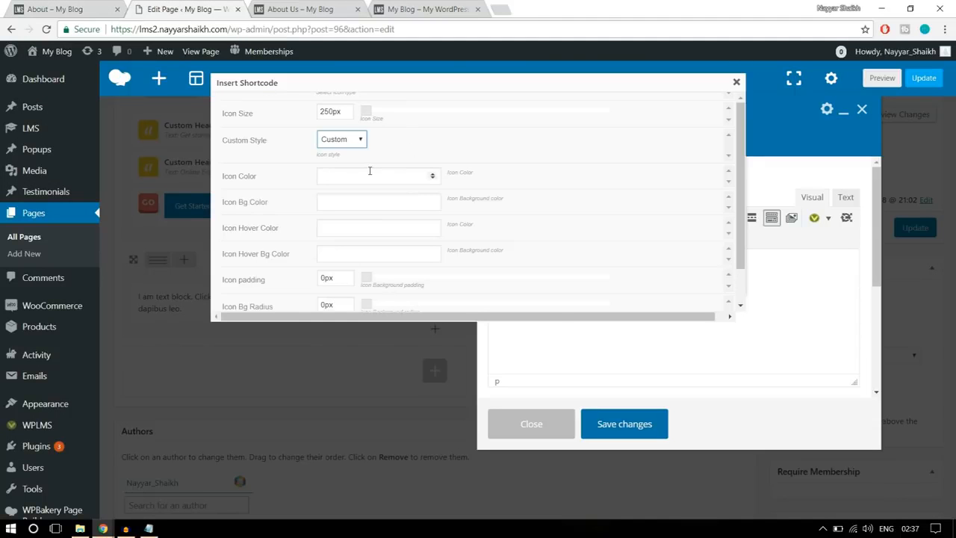
pyautogui.click(370, 171)
pyautogui.scroll(-2, 604, 215)
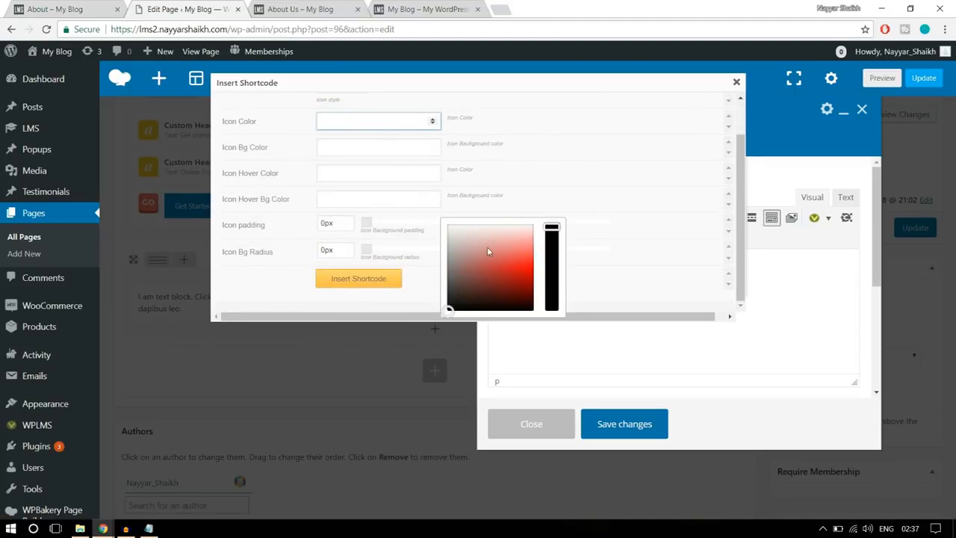
pyautogui.moveTo(448, 310); pyautogui.dragTo(444, 217)
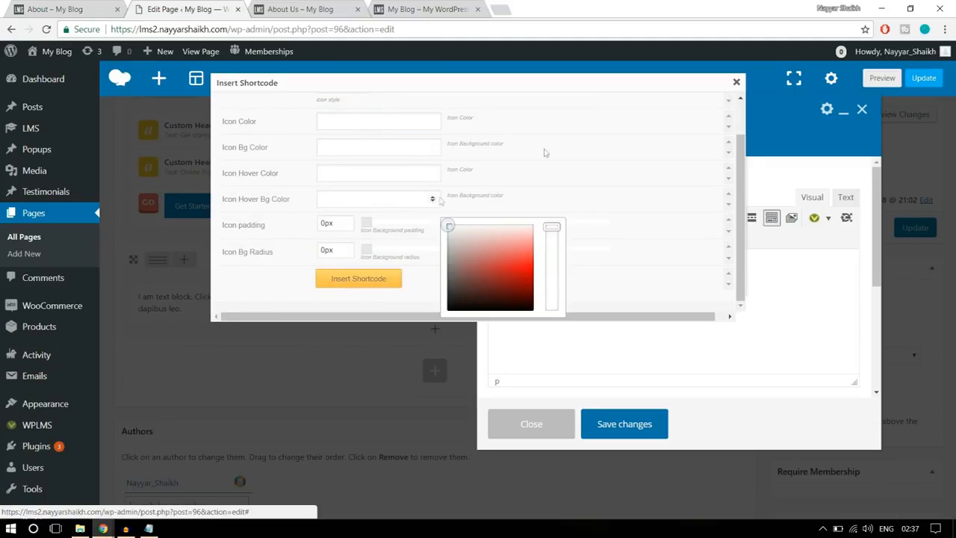
# - Try the color pickers for the icon's hover colors, and insert the Windows icon shortcode into the text block
pyautogui.scroll(2, 576, 187)
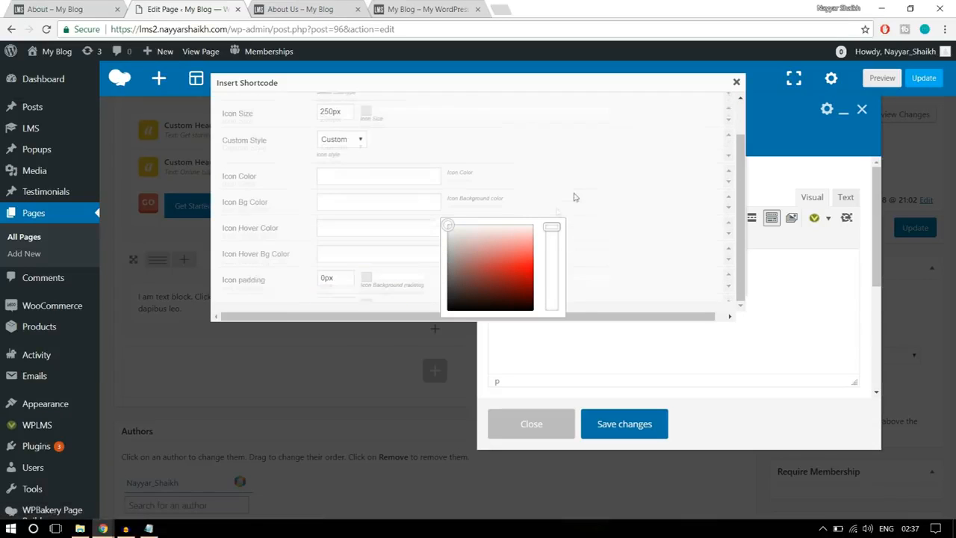
pyautogui.click(477, 252)
pyautogui.click(348, 265)
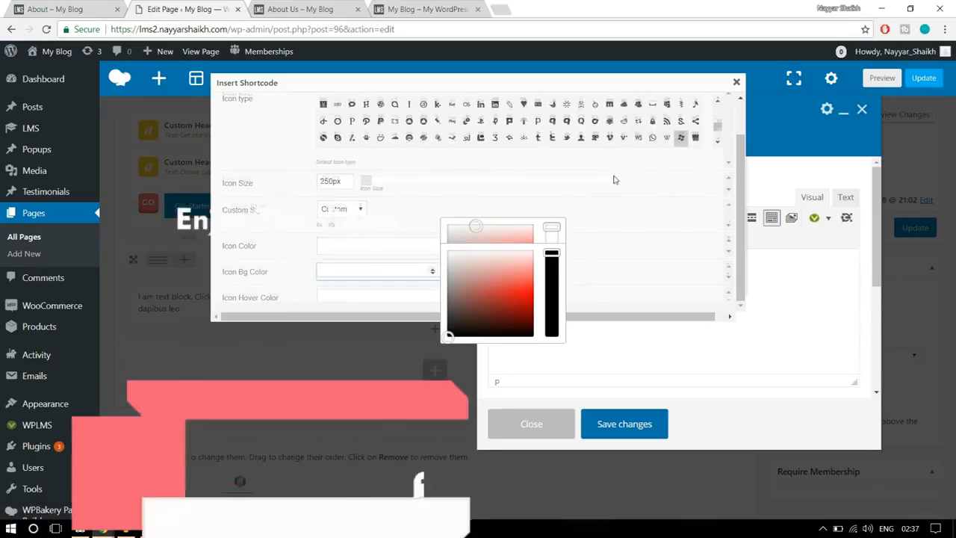
pyautogui.scroll(-1, 506, 202)
pyautogui.click(511, 168)
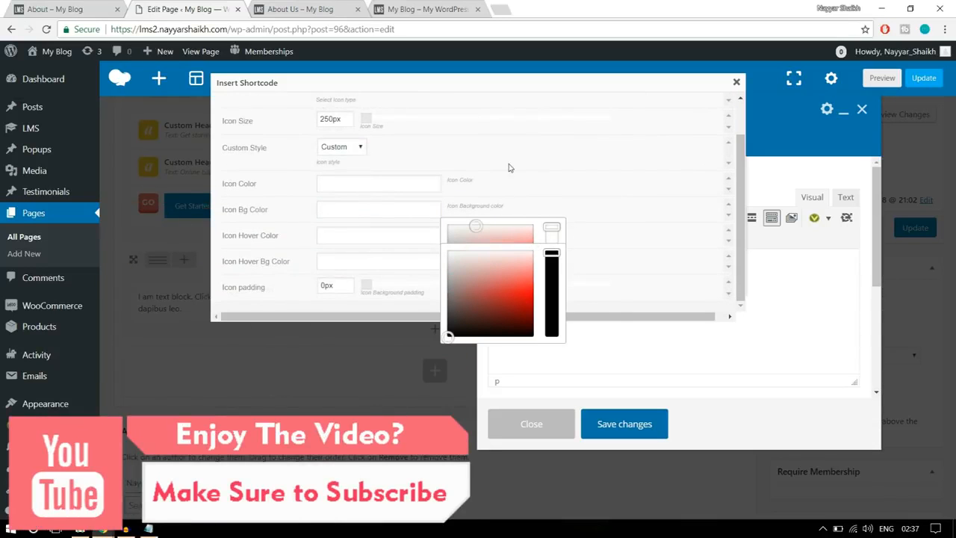
pyautogui.scroll(-1, 531, 162)
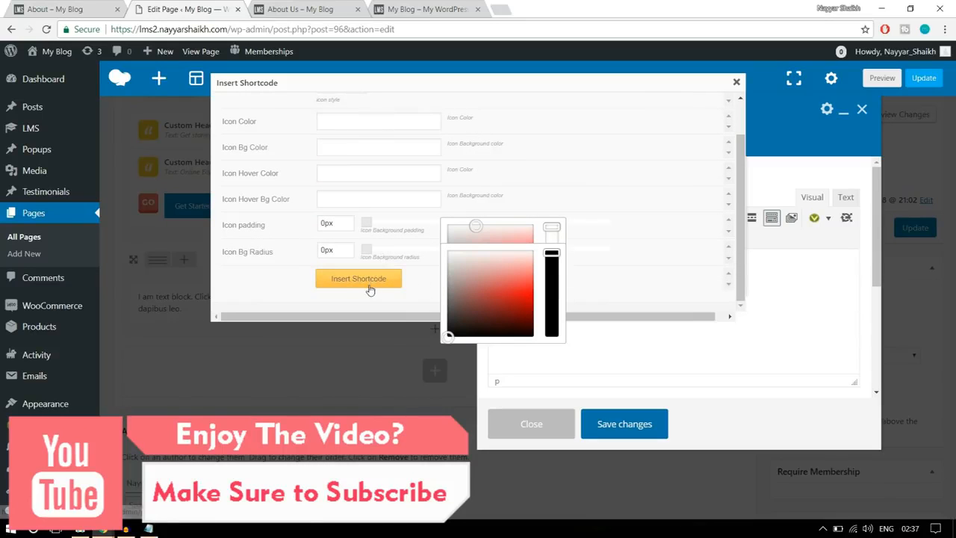
pyautogui.scroll(1, 421, 257)
pyautogui.scroll(-1, 420, 257)
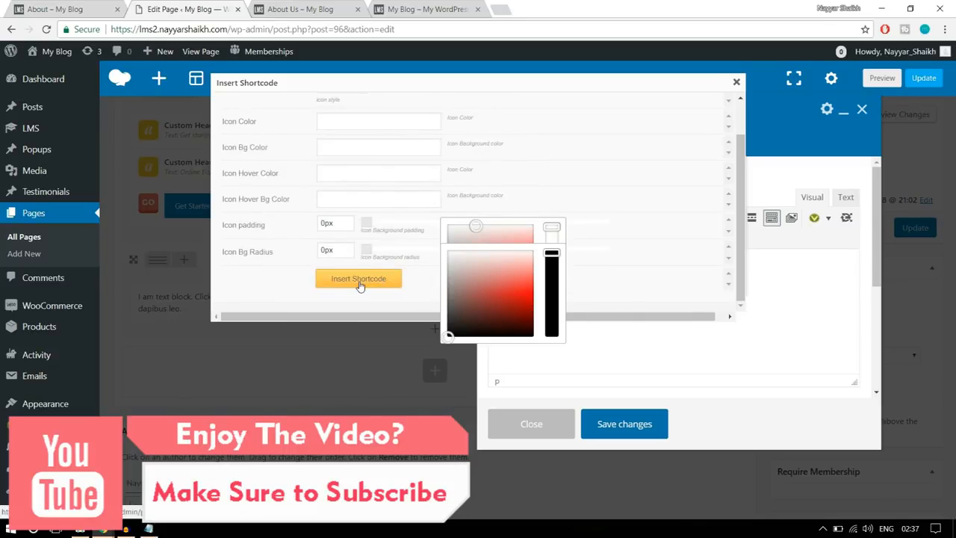
pyautogui.click(359, 279)
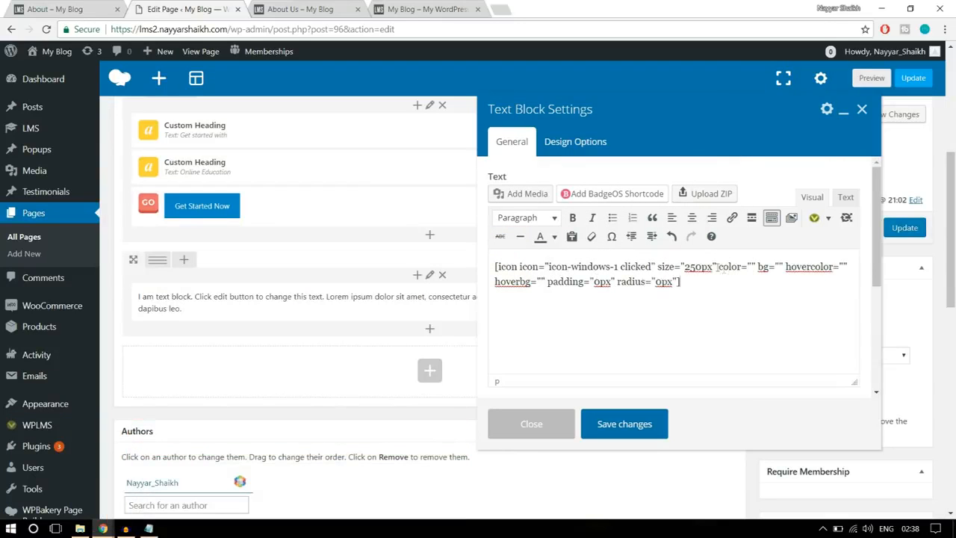
# - Set the color attribute in the icon shortcode to #fff
pyautogui.moveTo(720, 267); pyautogui.dragTo(758, 267)
pyautogui.click(755, 266)
pyautogui.write('#')
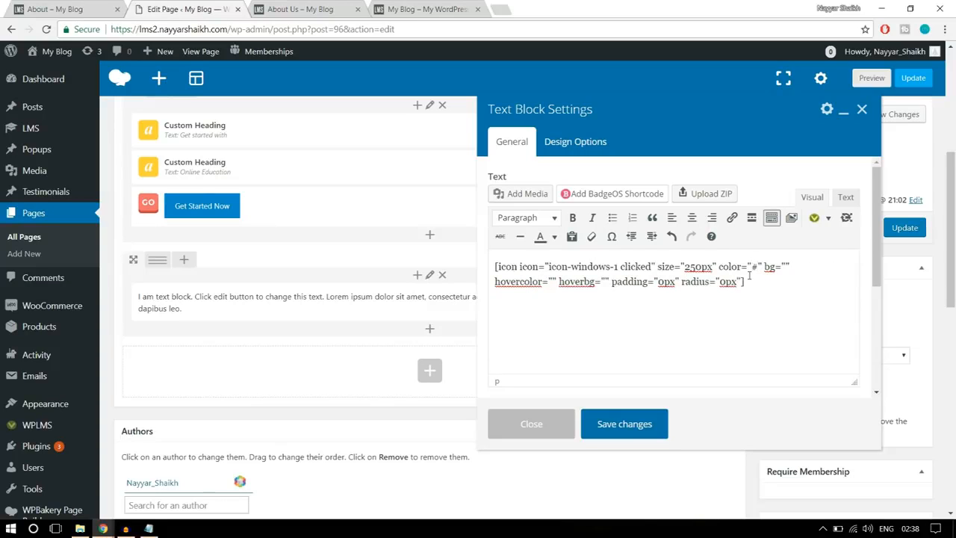
pyautogui.write('fff')
# - Search Google for "hex color" in a new browser tab and try out blue and pink shades in its color picker
pyautogui.click(498, 9)
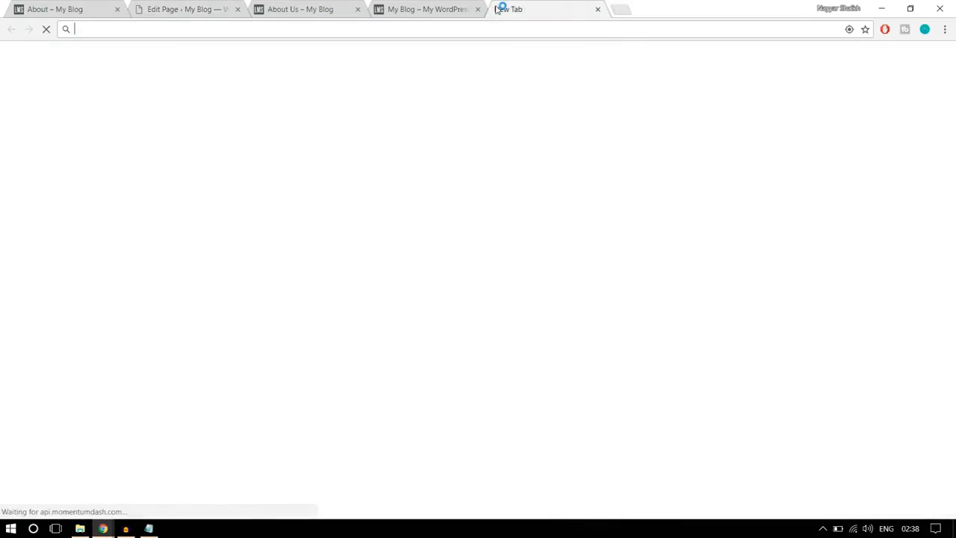
pyautogui.write('hex')
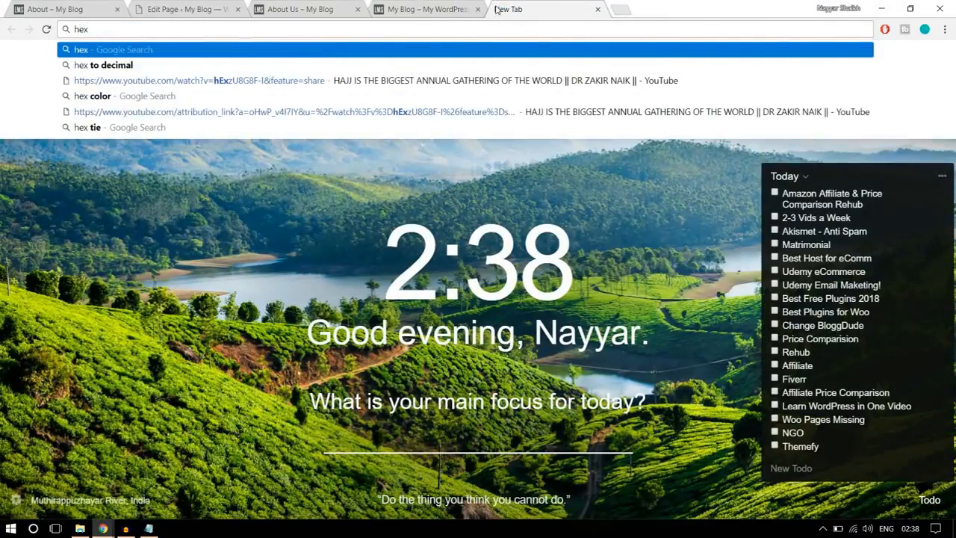
pyautogui.click(290, 97)
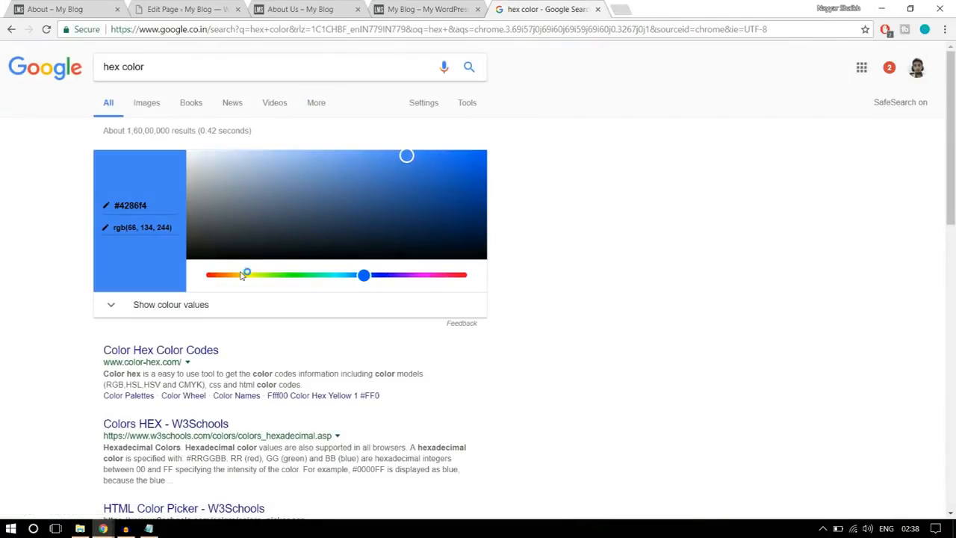
pyautogui.moveTo(407, 155); pyautogui.dragTo(157, 131)
pyautogui.click(150, 206)
pyautogui.moveTo(388, 254); pyautogui.dragTo(400, 184)
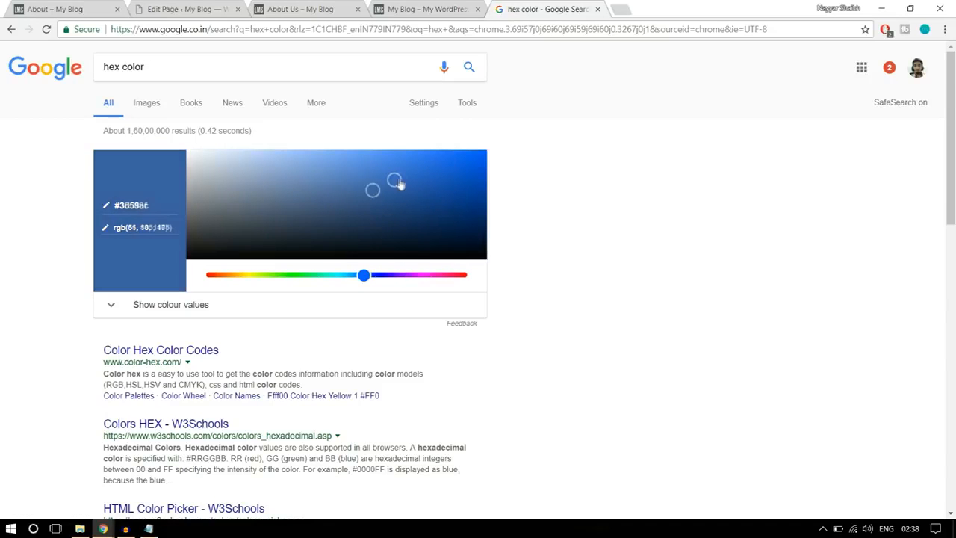
pyautogui.moveTo(366, 277); pyautogui.dragTo(451, 275)
pyautogui.moveTo(400, 180); pyautogui.dragTo(424, 172)
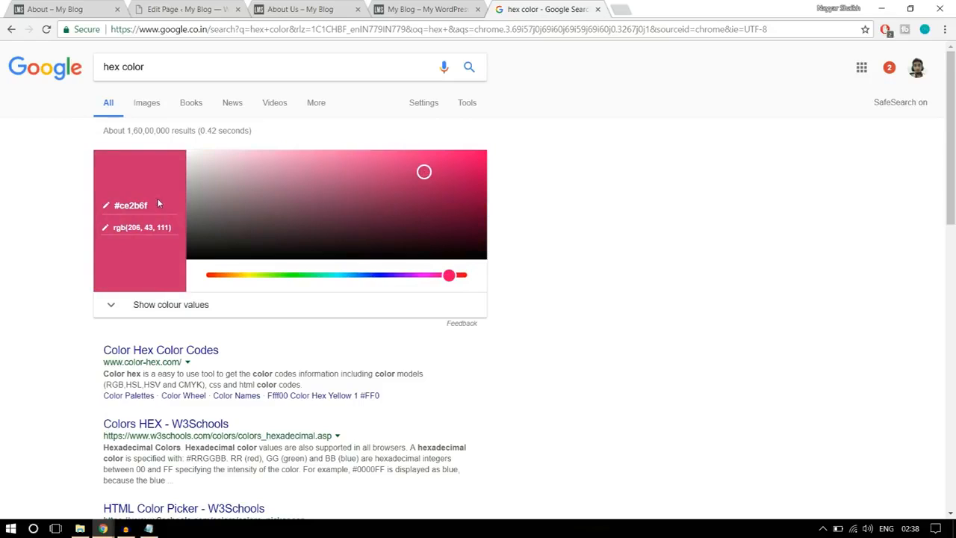
# - Pick white #ffffff in Google's color picker and copy it into the color attribute of the icon shortcode
pyautogui.click(123, 205)
pyautogui.moveTo(423, 170); pyautogui.dragTo(102, 147)
pyautogui.moveTo(155, 206); pyautogui.dragTo(106, 203)
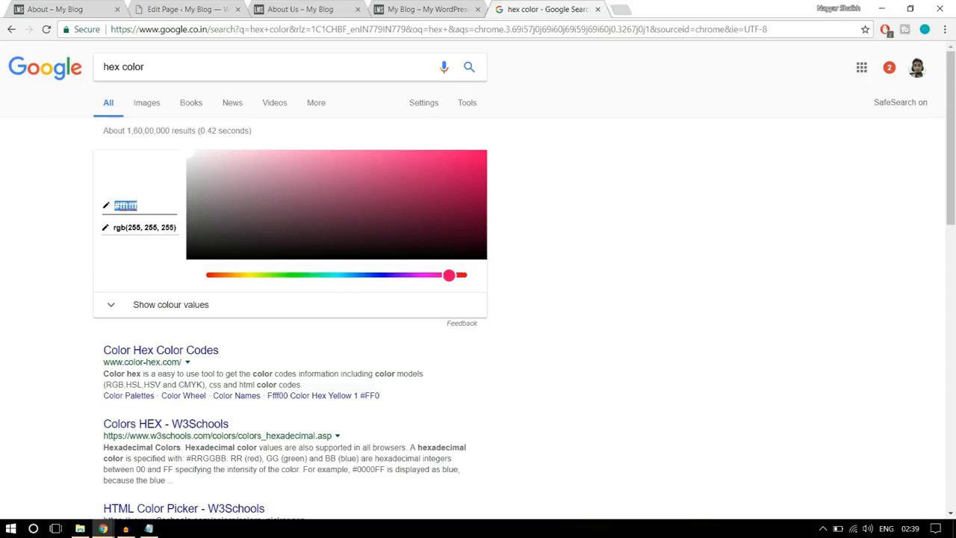
pyautogui.hotkey('ctrl', 'c')
pyautogui.click(187, 9)
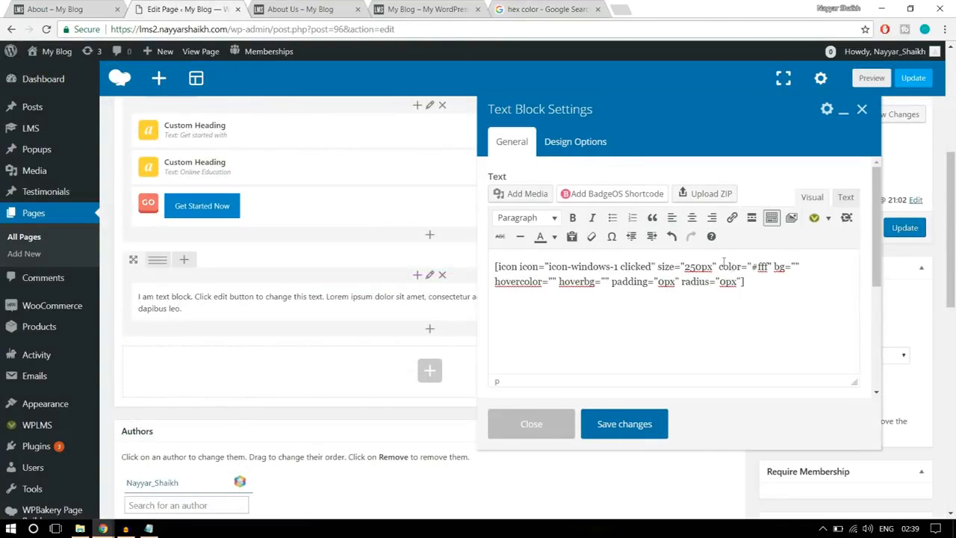
pyautogui.moveTo(753, 268); pyautogui.dragTo(769, 266)
pyautogui.hotkey('ctrl', 'v')
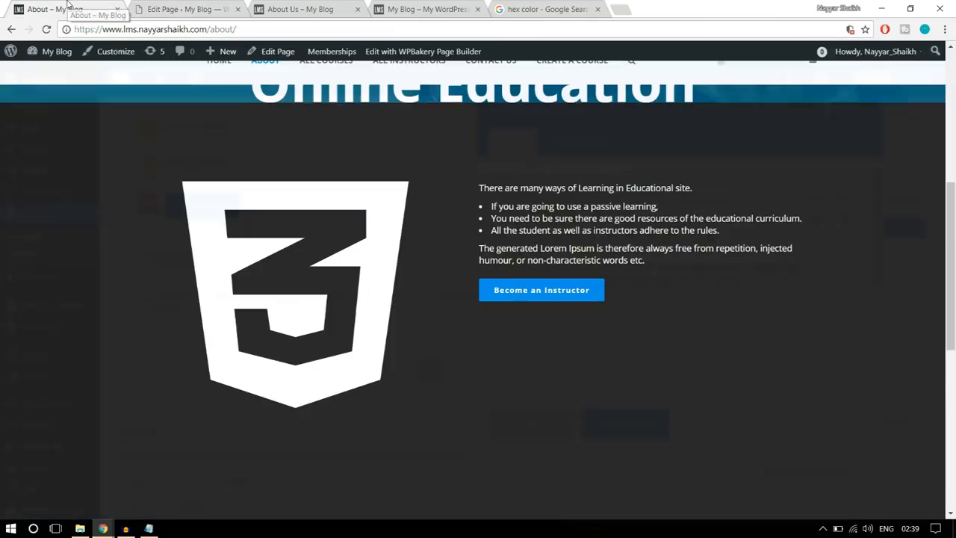
# - Choose the blue #176ad6 in Google's color picker after viewing the icon on the reference About page
pyautogui.click(67, 8)
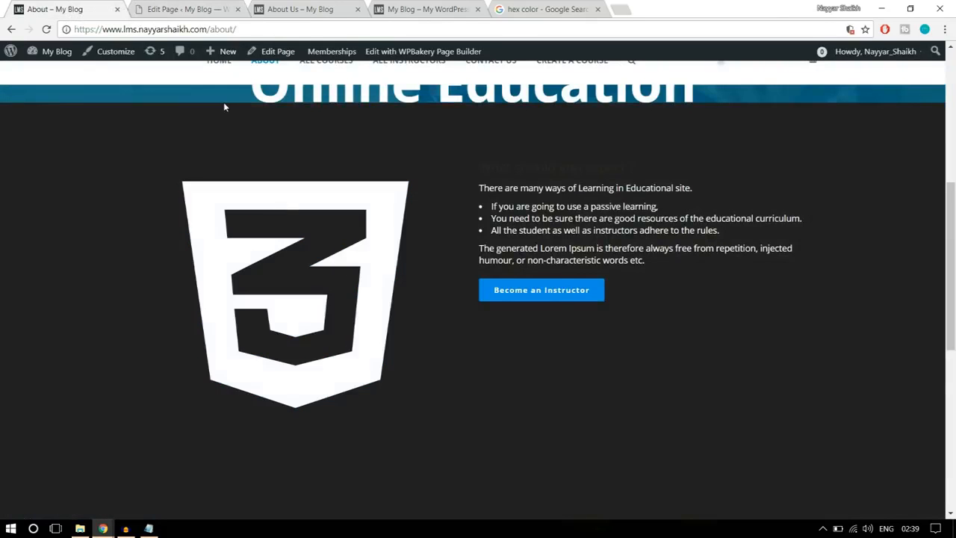
pyautogui.click(171, 8)
pyautogui.click(533, 9)
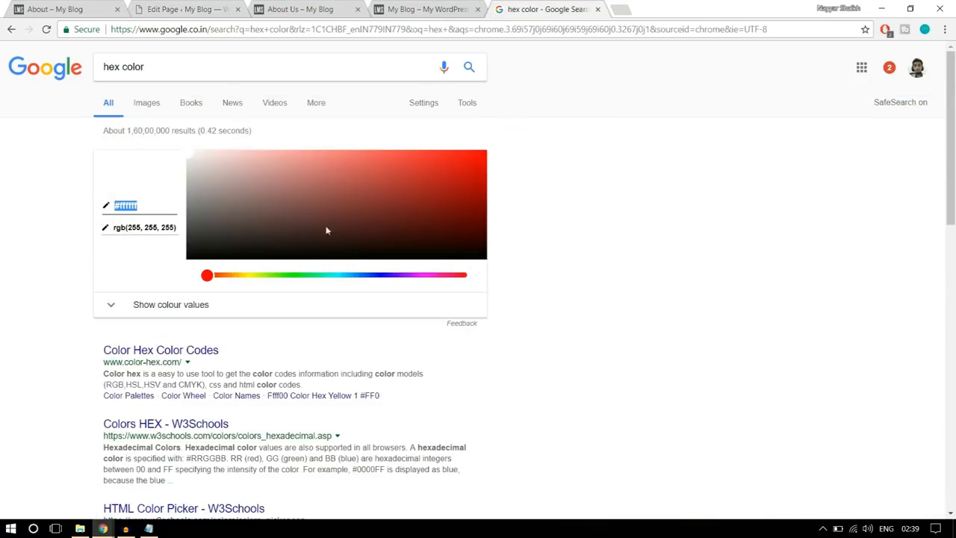
pyautogui.click(236, 276)
pyautogui.moveTo(344, 277); pyautogui.dragTo(362, 276)
pyautogui.click(352, 201)
pyautogui.moveTo(353, 194); pyautogui.dragTo(397, 183)
pyautogui.click(441, 162)
pyautogui.moveTo(443, 162); pyautogui.dragTo(454, 171)
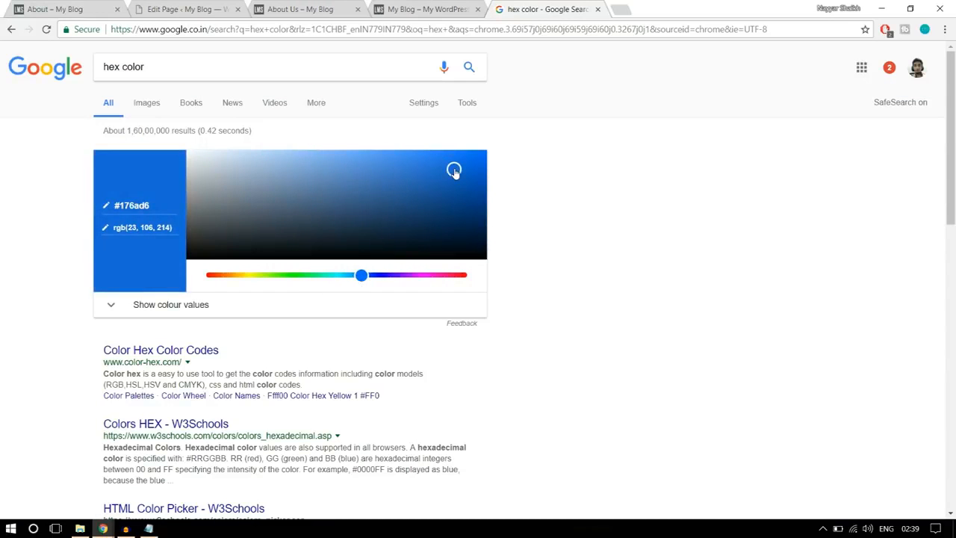
# - Set the icon shortcode's hovercolor attribute to #176ad6 and save the text block
pyautogui.click(161, 206)
pyautogui.click(187, 8)
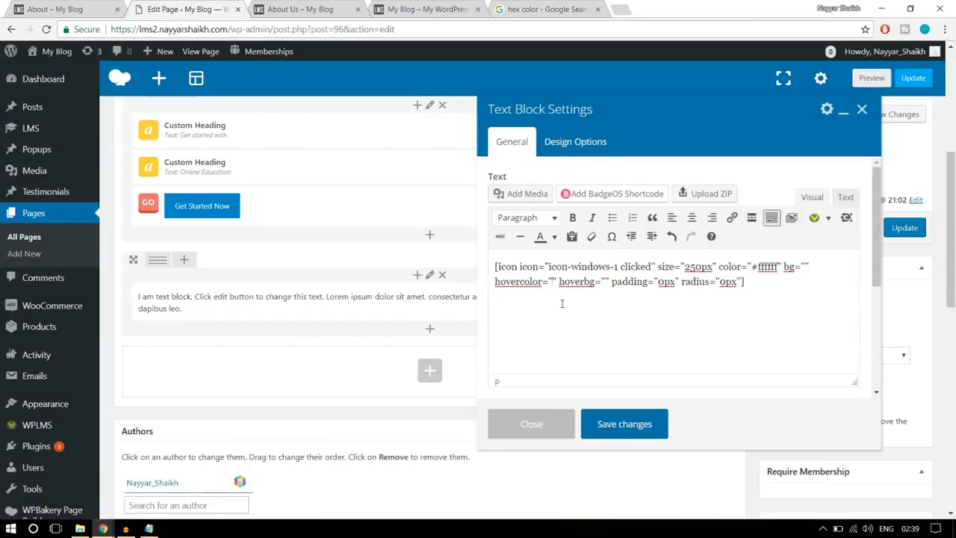
pyautogui.hotkey('ctrl', 'v')
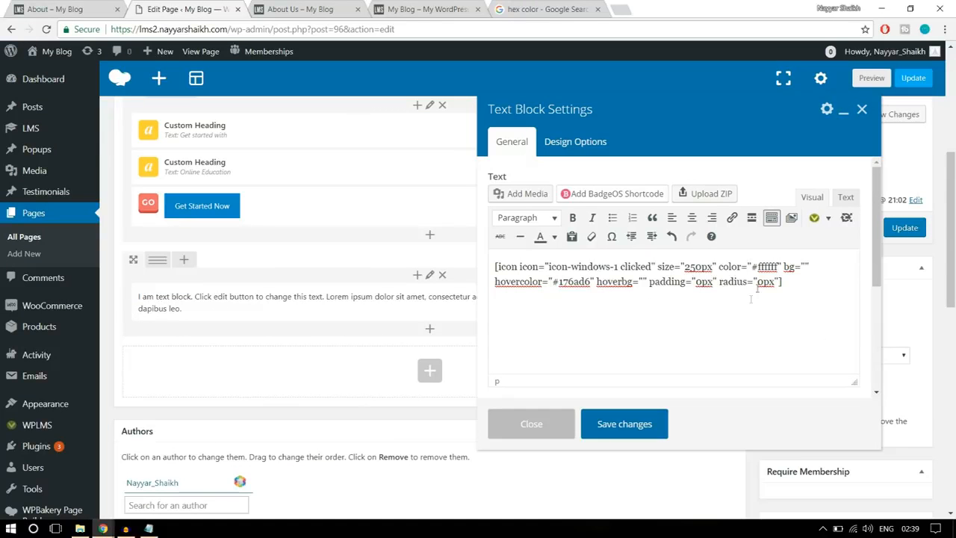
pyautogui.click(632, 424)
# - Split the icon row into a 1/2 + 1/2 layout like the reference section and add a text block to its empty column
pyautogui.click(67, 9)
pyautogui.scroll(2, 529, 254)
pyautogui.scroll(-2, 531, 255)
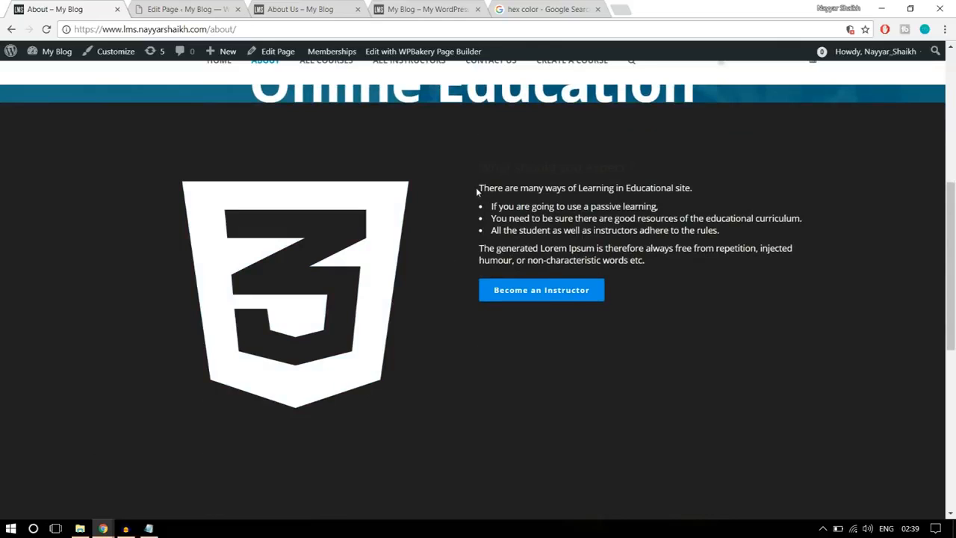
pyautogui.click(163, 6)
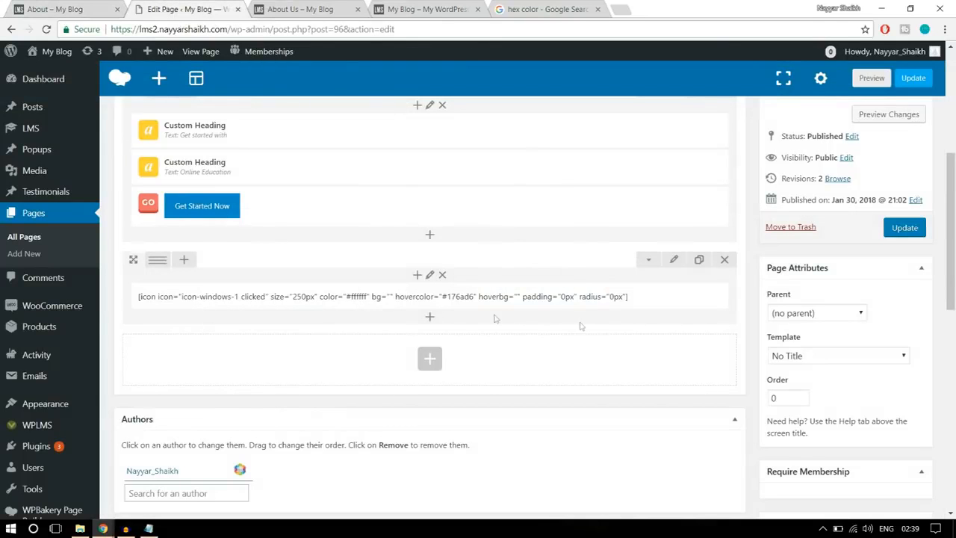
pyautogui.moveTo(154, 264)
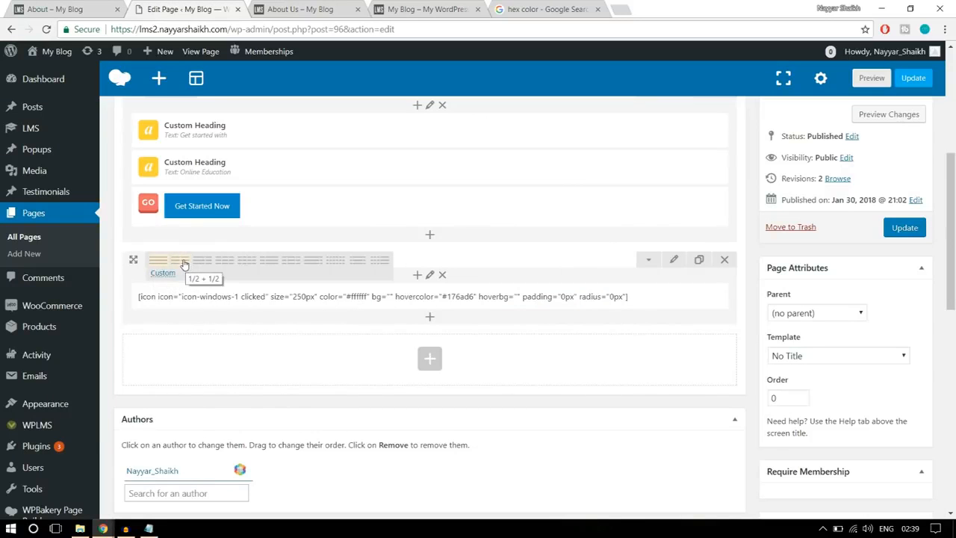
pyautogui.click(184, 263)
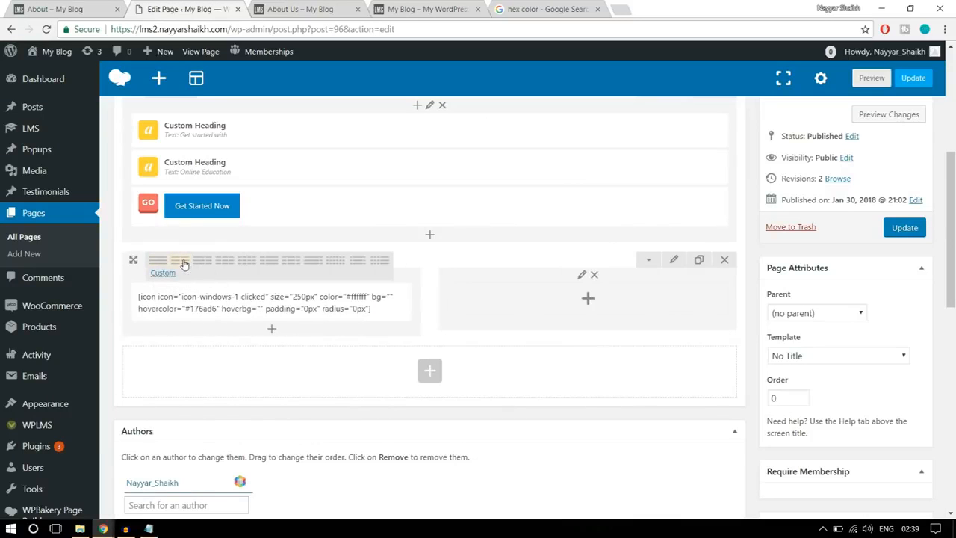
pyautogui.click(590, 301)
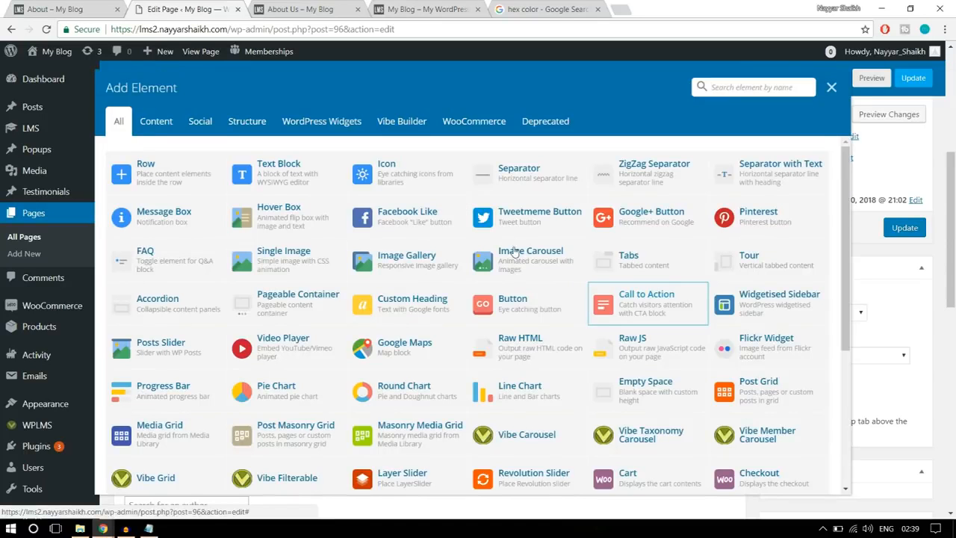
pyautogui.click(256, 170)
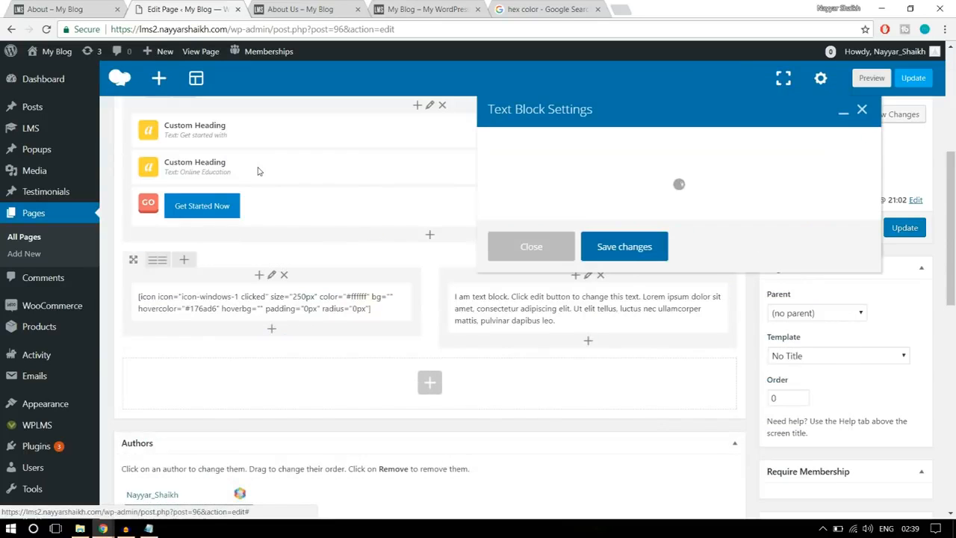
# - Replace the new text block's placeholder with the "What should you expect ?" text copied from the reference About page
pyautogui.click(75, 9)
pyautogui.moveTo(473, 187); pyautogui.dragTo(588, 217)
pyautogui.click(668, 252)
pyautogui.moveTo(667, 258); pyautogui.dragTo(469, 171)
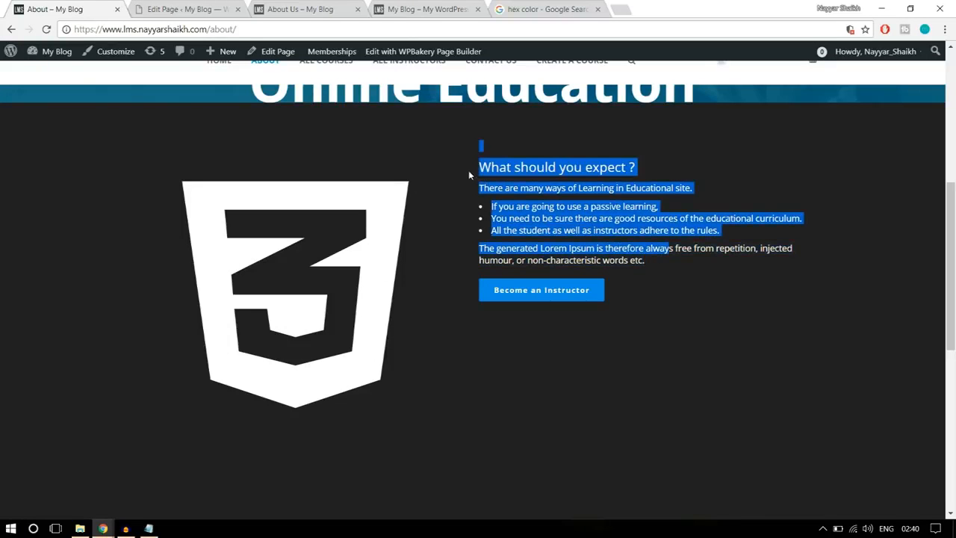
pyautogui.click(217, 9)
pyautogui.hotkey('ctrl', 'a')
pyautogui.hotkey('ctrl', 'v')
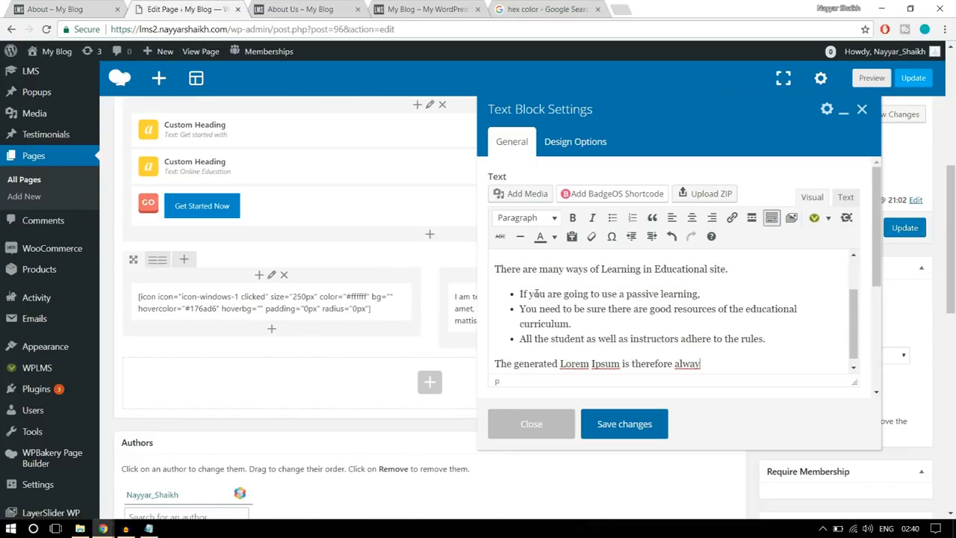
# - Color all the pasted text in the text block white, checking the text on the reference About page
pyautogui.click(71, 9)
pyautogui.click(498, 165)
pyautogui.moveTo(484, 164); pyautogui.dragTo(562, 219)
pyautogui.click(562, 219)
pyautogui.click(187, 9)
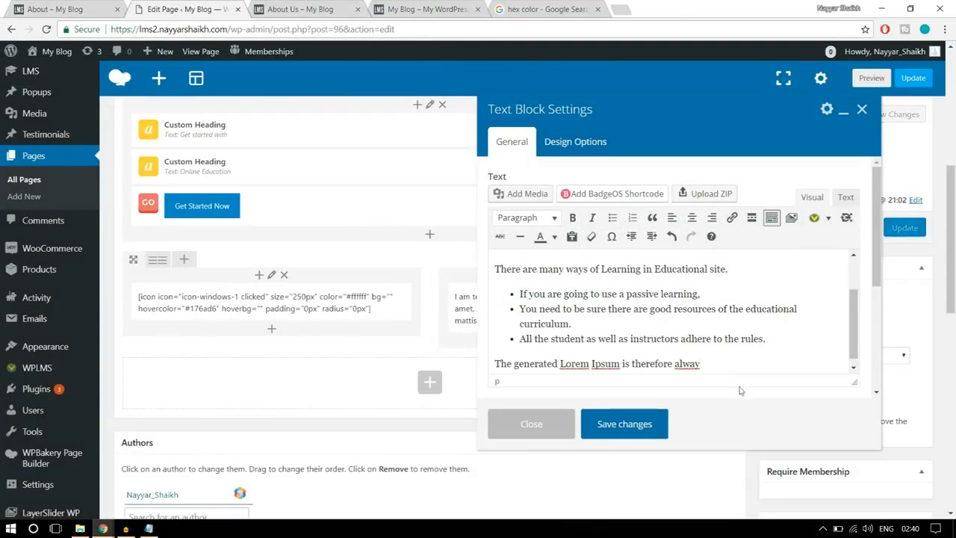
pyautogui.moveTo(717, 356); pyautogui.dragTo(464, 252)
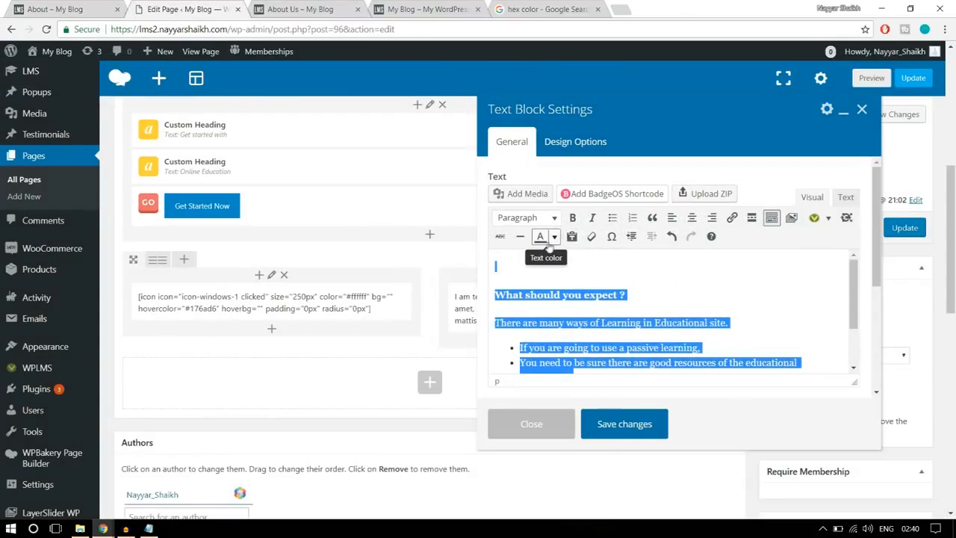
pyautogui.click(554, 236)
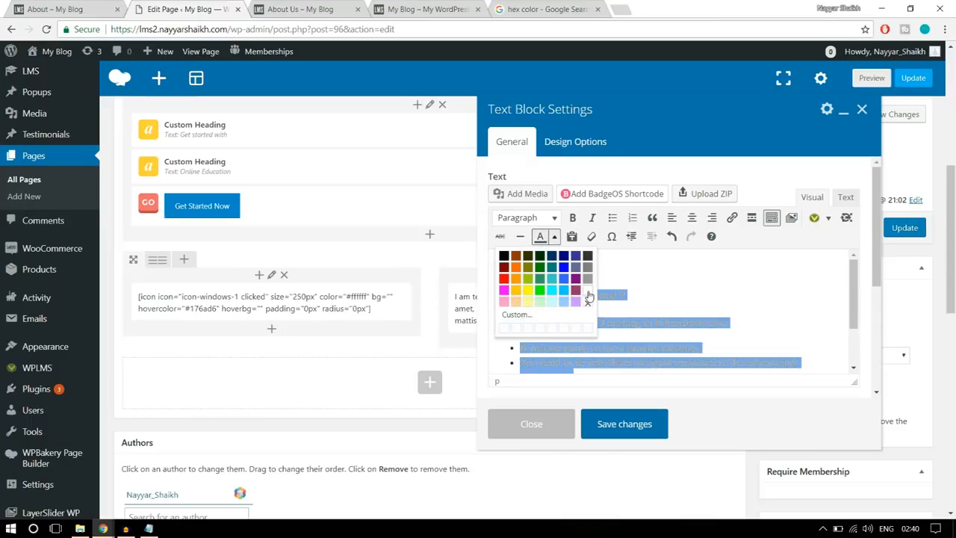
pyautogui.click(588, 289)
pyautogui.click(661, 295)
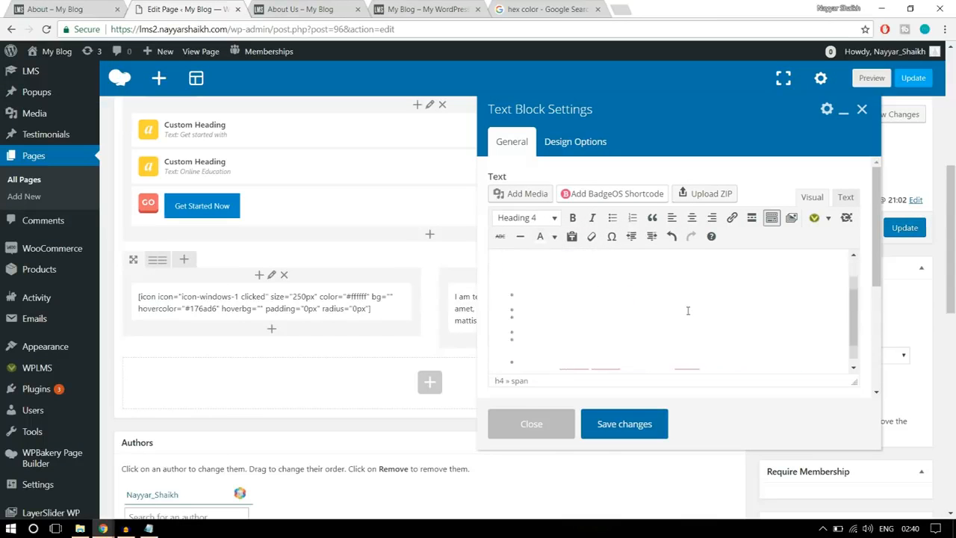
# - Start a new line below the text block's text and open the button shortcode form, checking the button on the reference About page
pyautogui.scroll(-3, 739, 254)
pyautogui.press('Return')
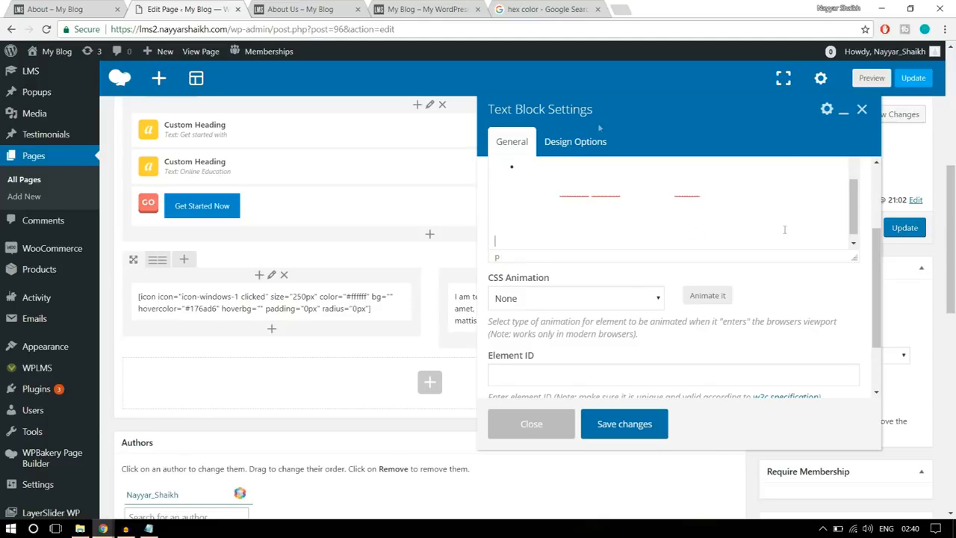
pyautogui.click(71, 7)
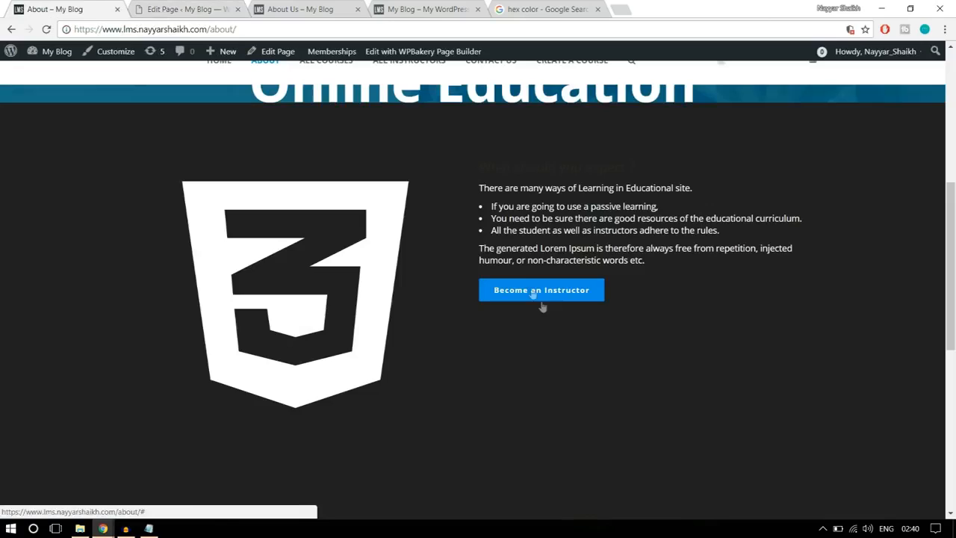
pyautogui.click(207, 8)
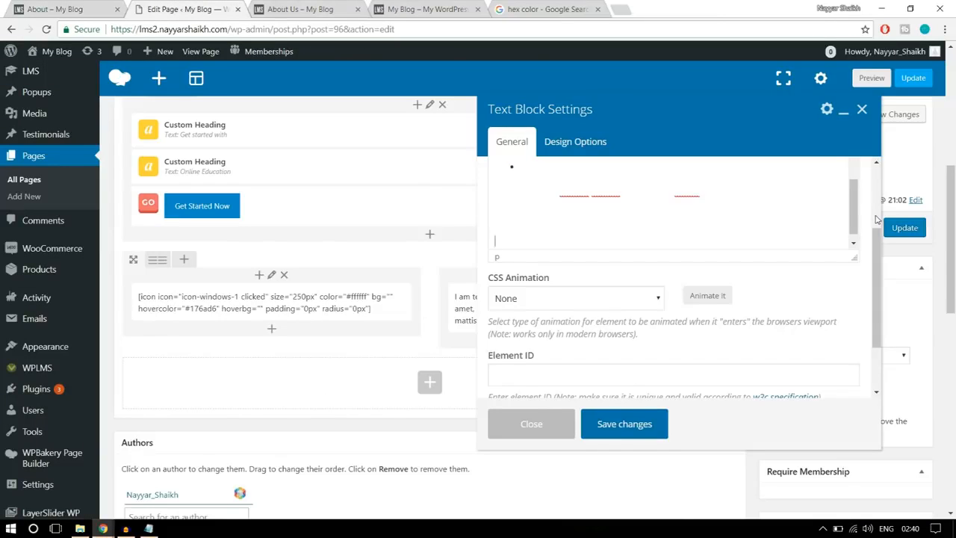
pyautogui.scroll(1, 877, 218)
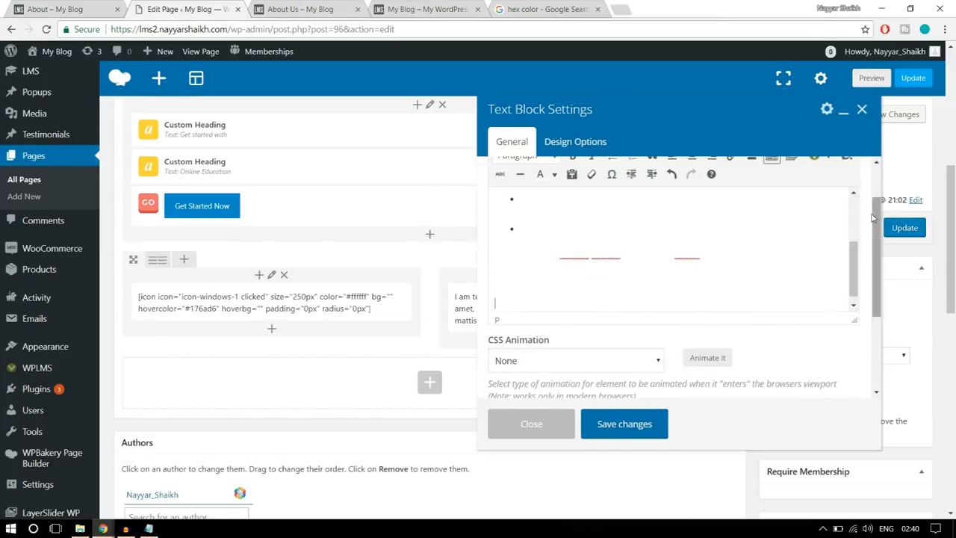
pyautogui.scroll(1, 873, 216)
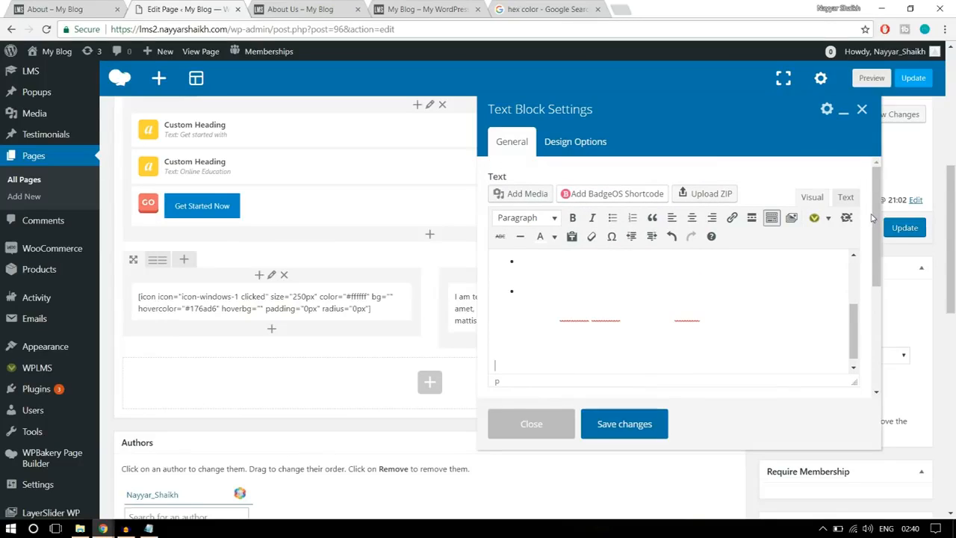
pyautogui.click(828, 218)
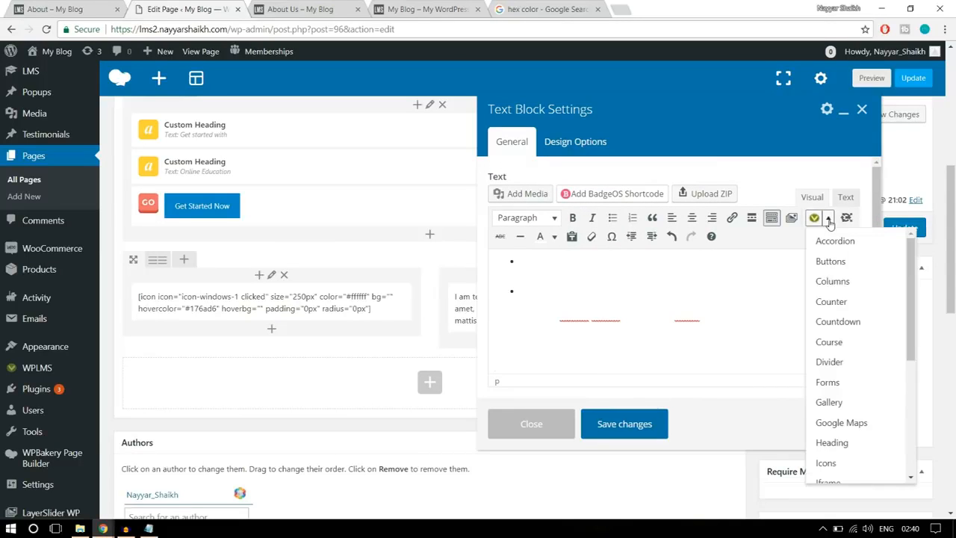
pyautogui.click(845, 260)
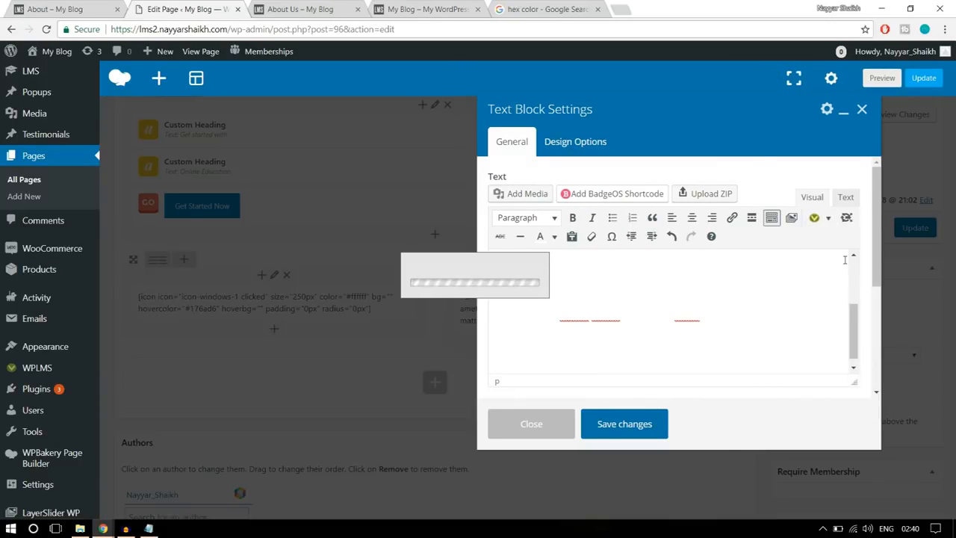
# - Insert a button shortcode with link URL #, style Blue, target _self and anchor "Become an Instructor", matching the reference button's label
pyautogui.click(341, 143)
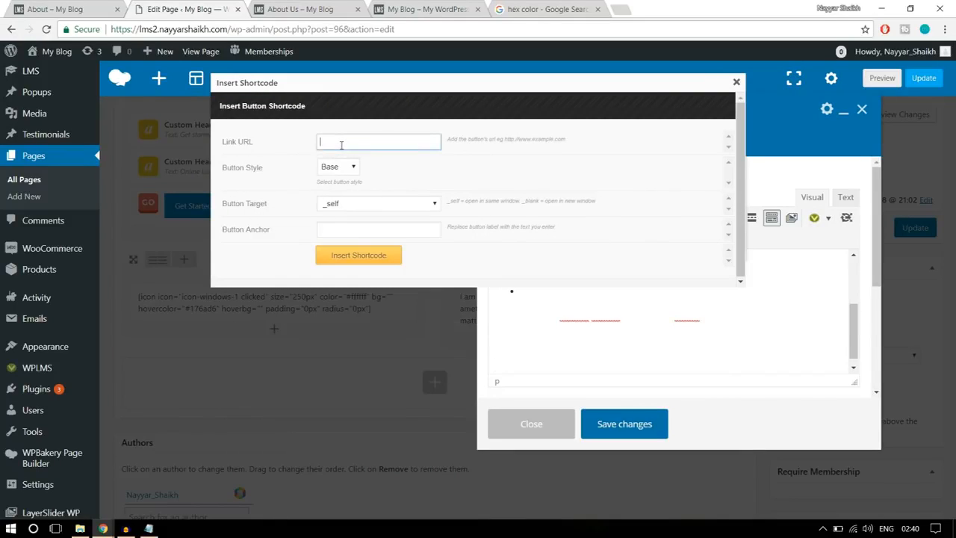
pyautogui.write('#')
pyautogui.click(339, 171)
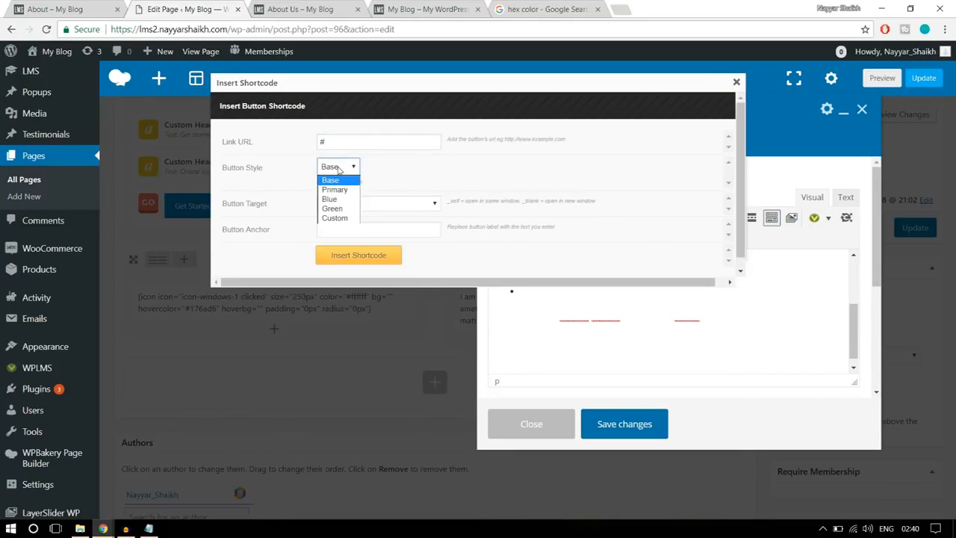
pyautogui.click(338, 200)
pyautogui.click(366, 227)
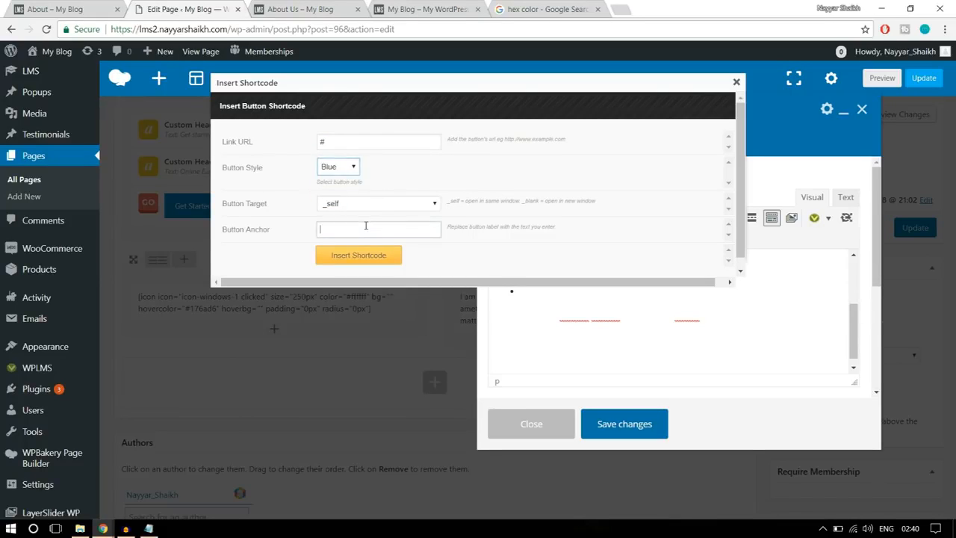
pyautogui.click(67, 9)
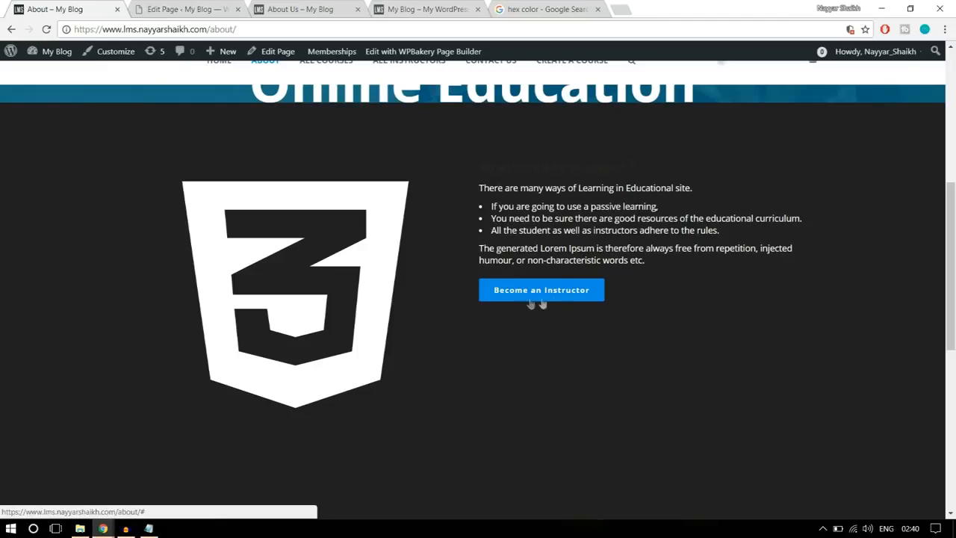
pyautogui.click(196, 8)
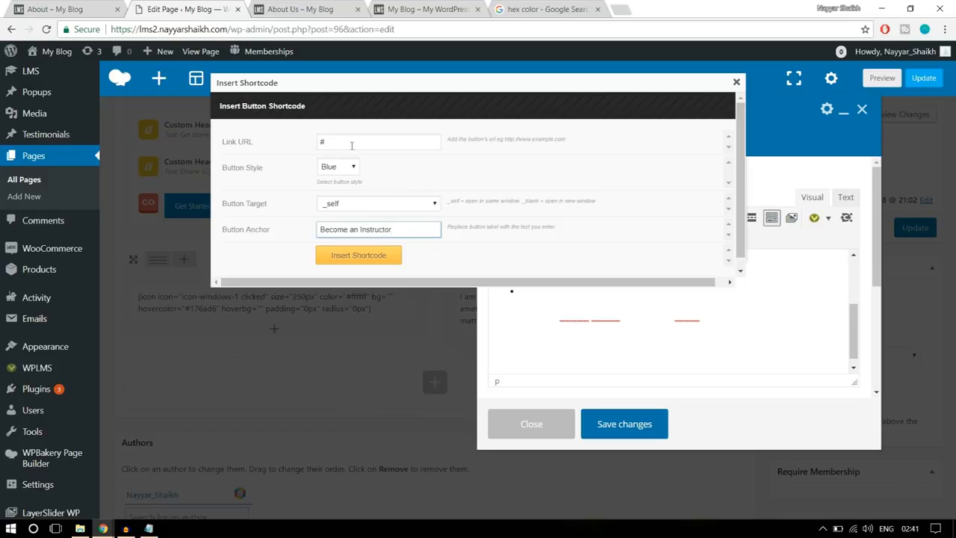
pyautogui.click(322, 140)
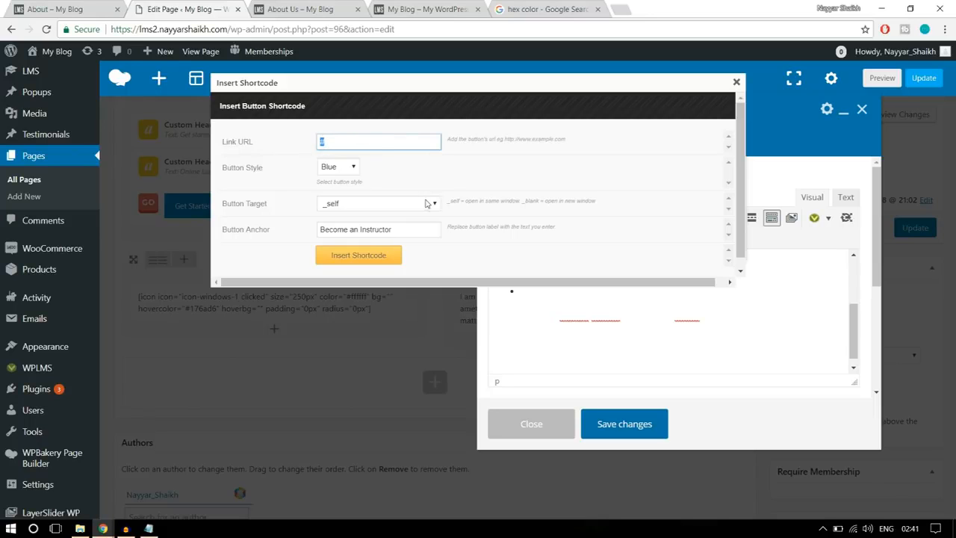
pyautogui.click(375, 258)
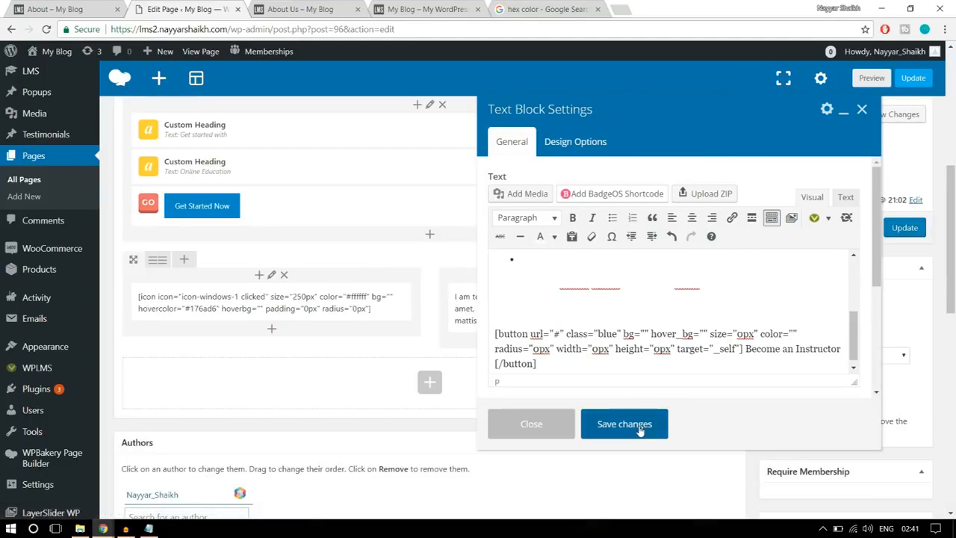
# - Save the text block, update the page and reload the live About Us page
pyautogui.click(624, 423)
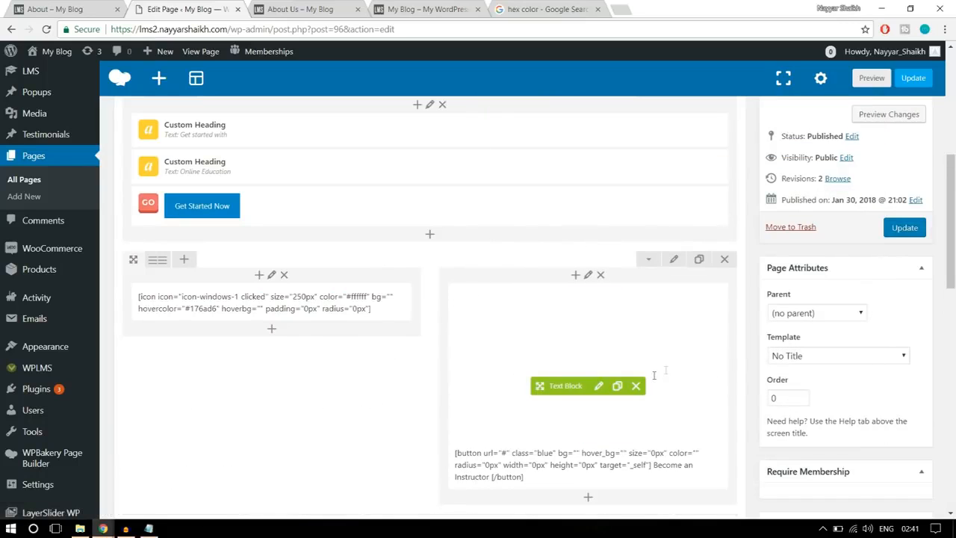
pyautogui.click(911, 228)
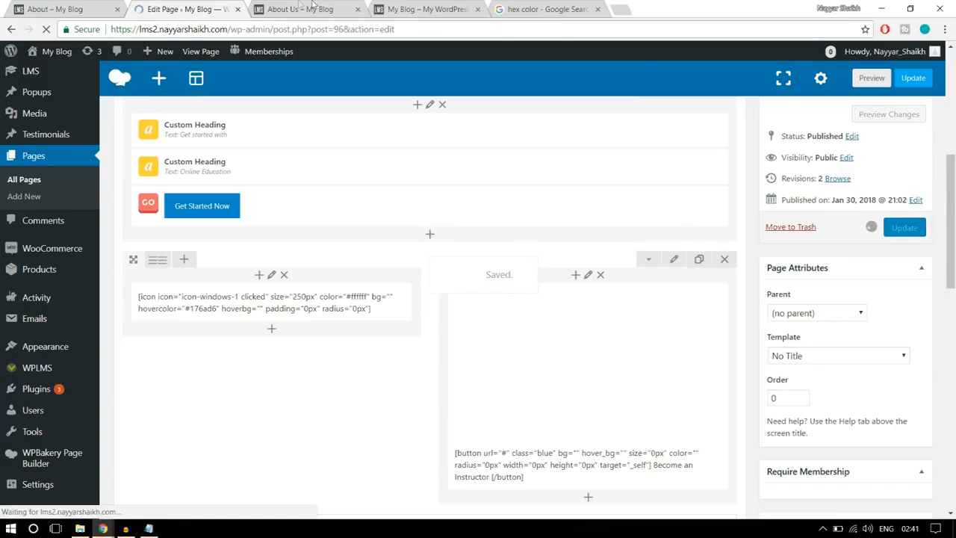
pyautogui.click(314, 10)
pyautogui.click(325, 33)
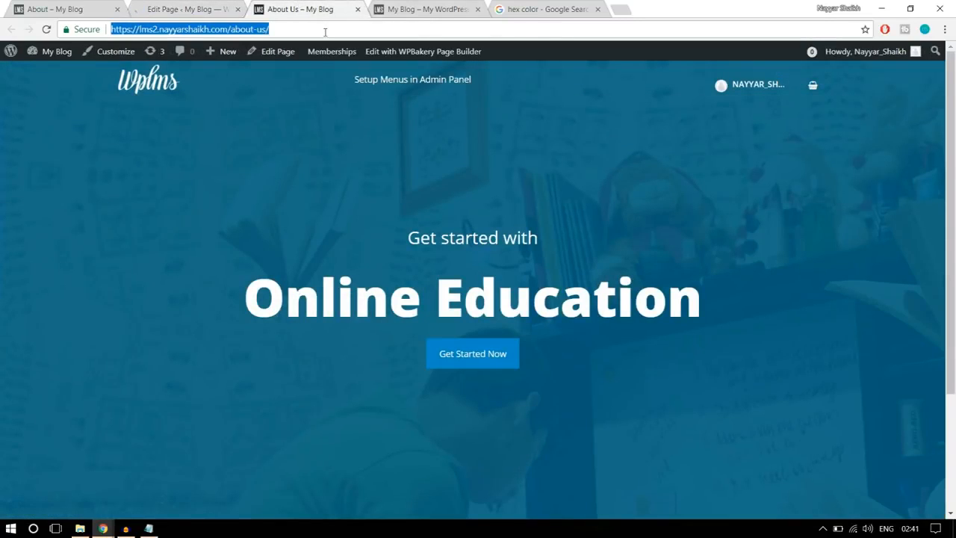
pyautogui.press('Return')
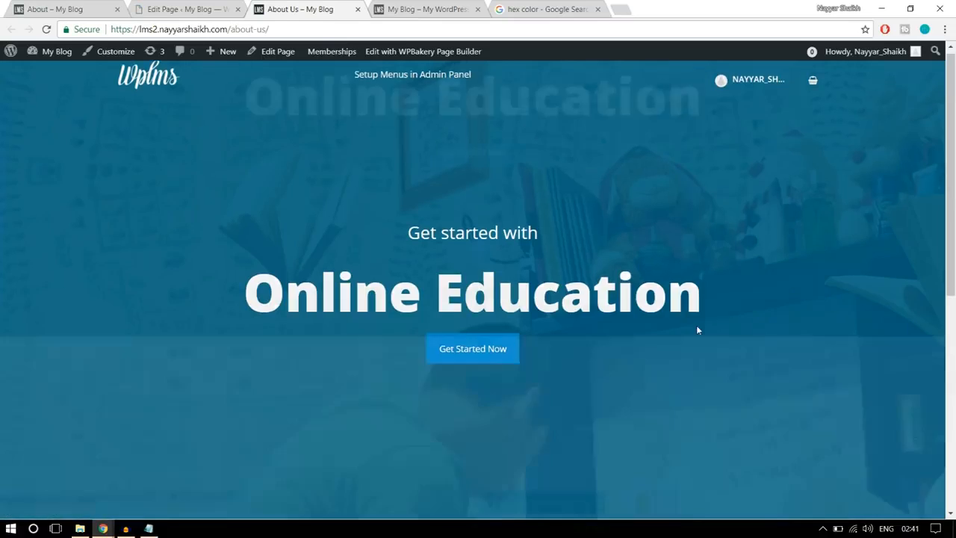
# - Compare the icon and text section on the live About Us page with the same section on the reference About page
pyautogui.scroll(-6, 696, 325)
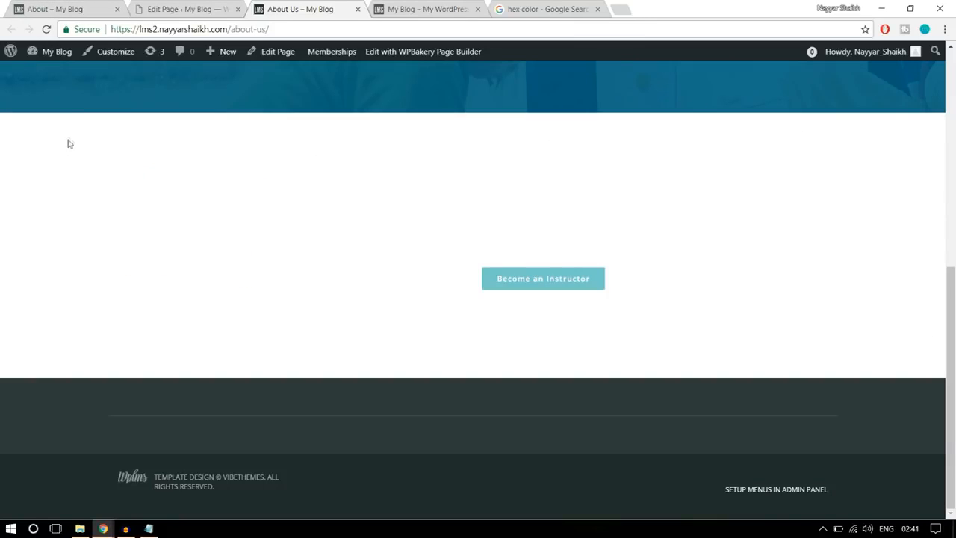
pyautogui.moveTo(346, 230); pyautogui.dragTo(675, 321)
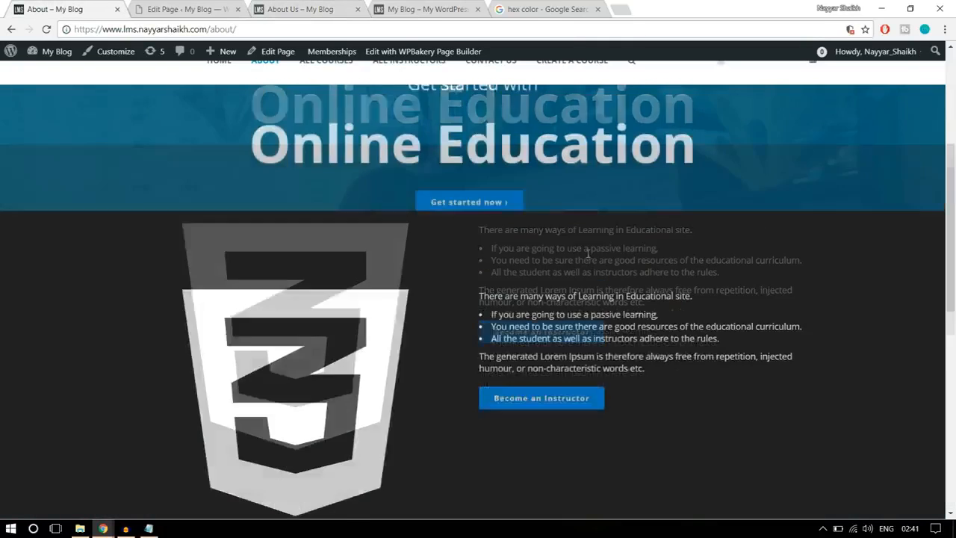
pyautogui.scroll(-6, 588, 262)
pyautogui.scroll(5, 579, 302)
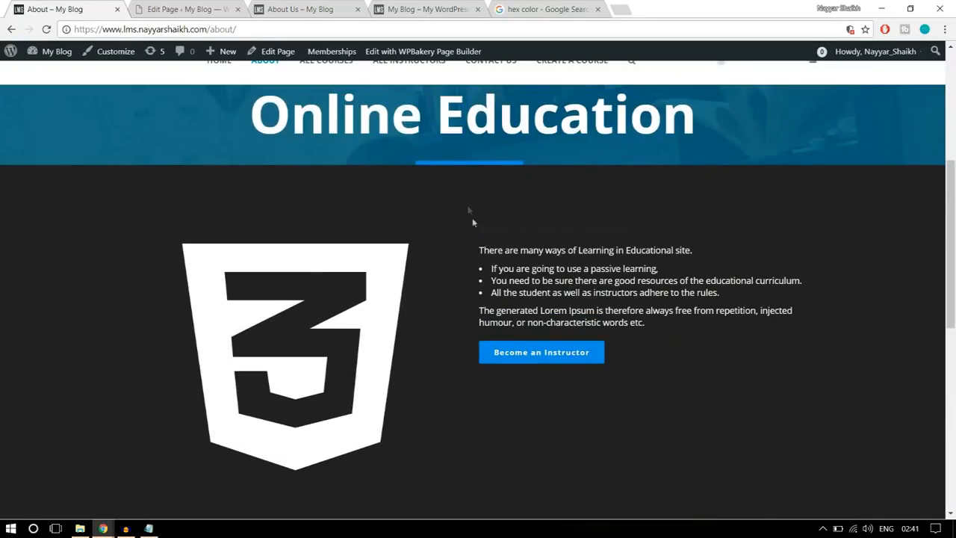
pyautogui.scroll(-2, 483, 489)
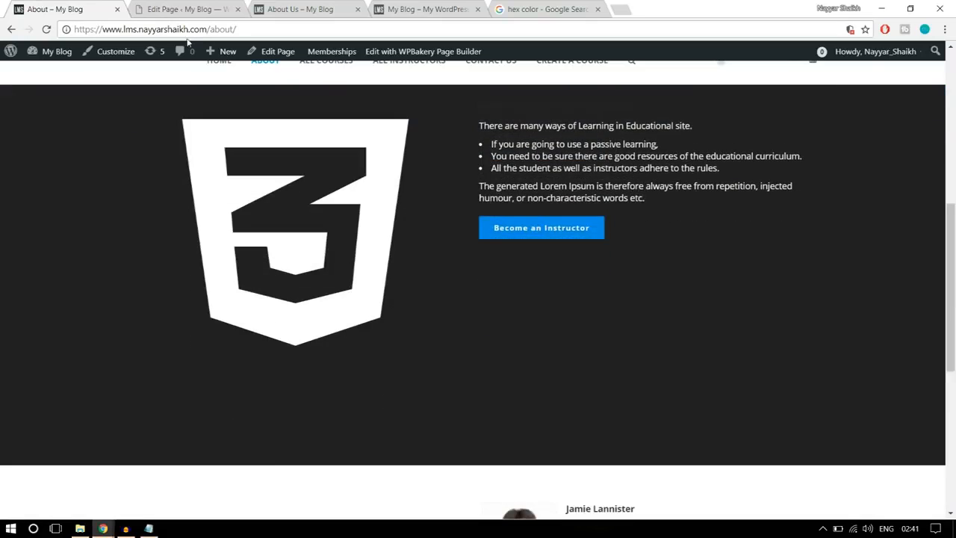
pyautogui.click(168, 8)
pyautogui.click(300, 7)
pyautogui.moveTo(674, 232); pyautogui.dragTo(452, 144)
pyautogui.click(489, 184)
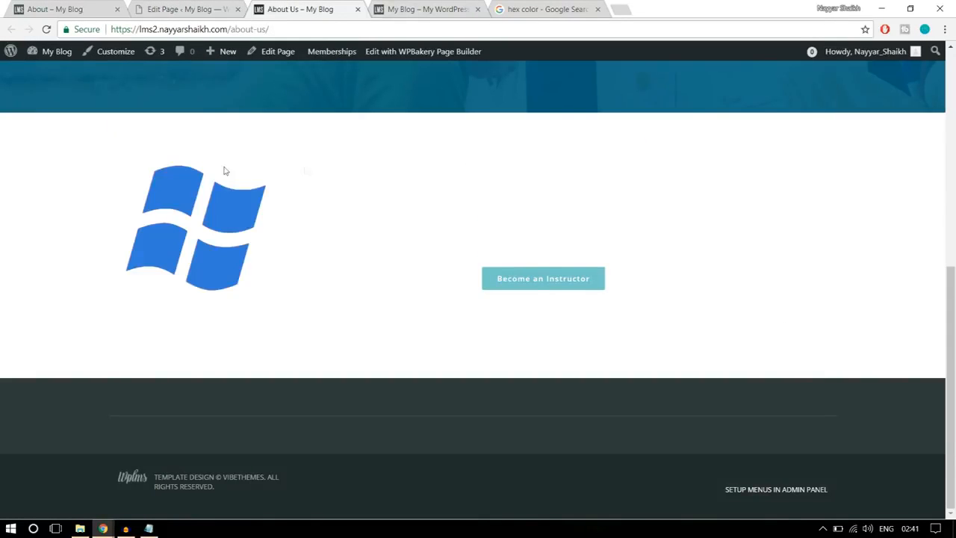
# - Set the background color of the two-column icon row to black, #000000
pyautogui.click(191, 9)
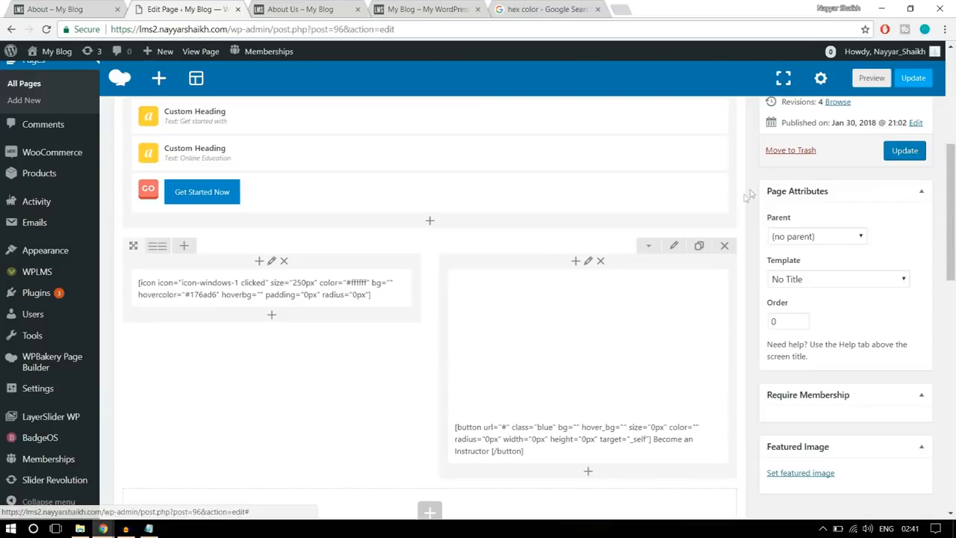
pyautogui.click(674, 247)
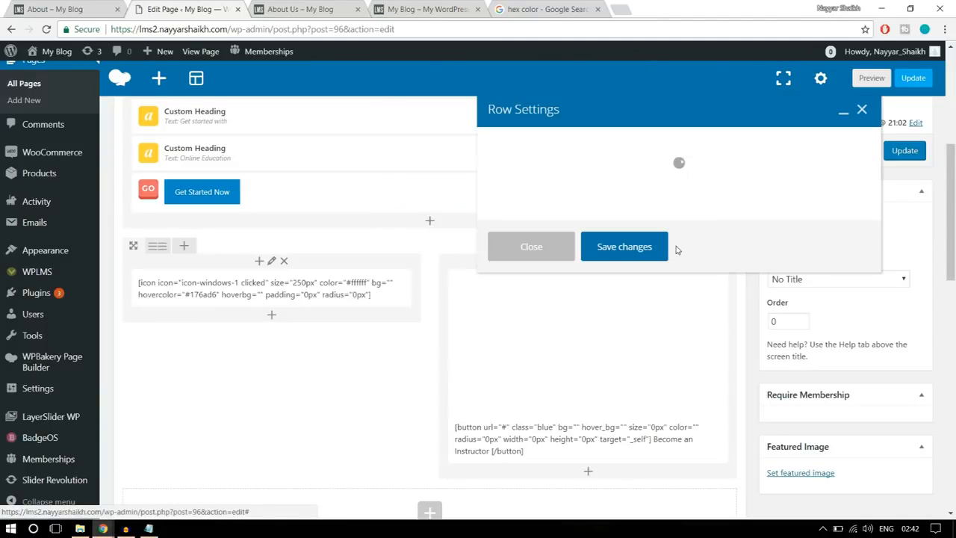
pyautogui.click(596, 142)
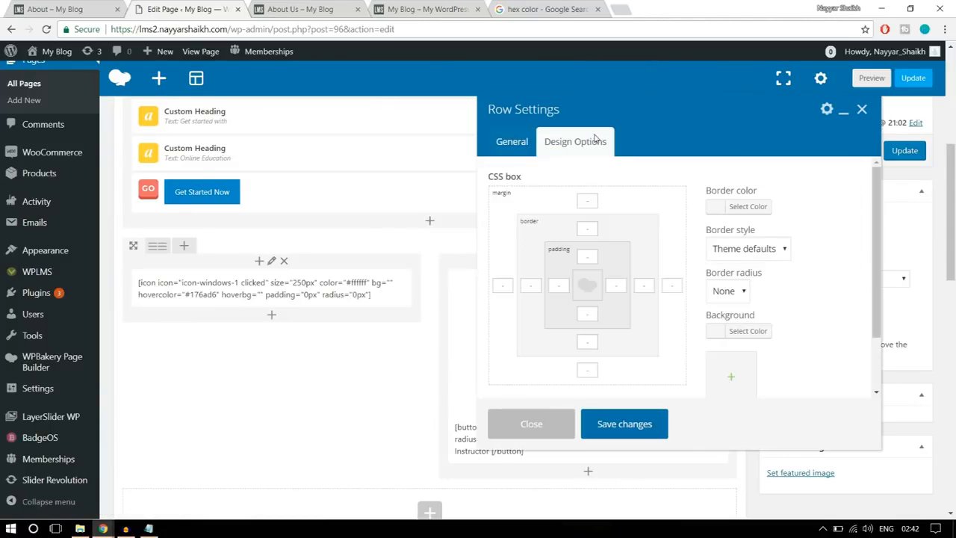
pyautogui.scroll(-1, 747, 284)
pyautogui.click(749, 269)
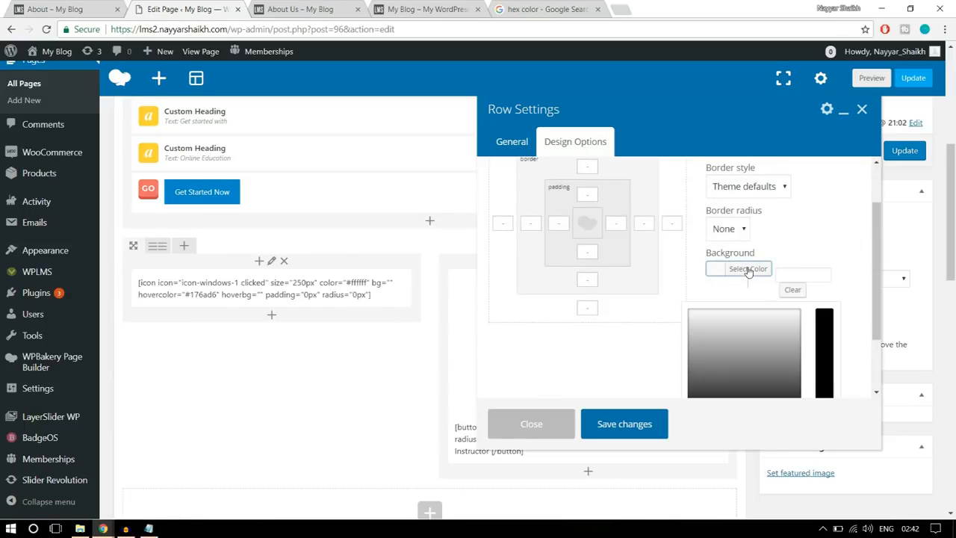
pyautogui.scroll(-3, 807, 284)
pyautogui.click(695, 348)
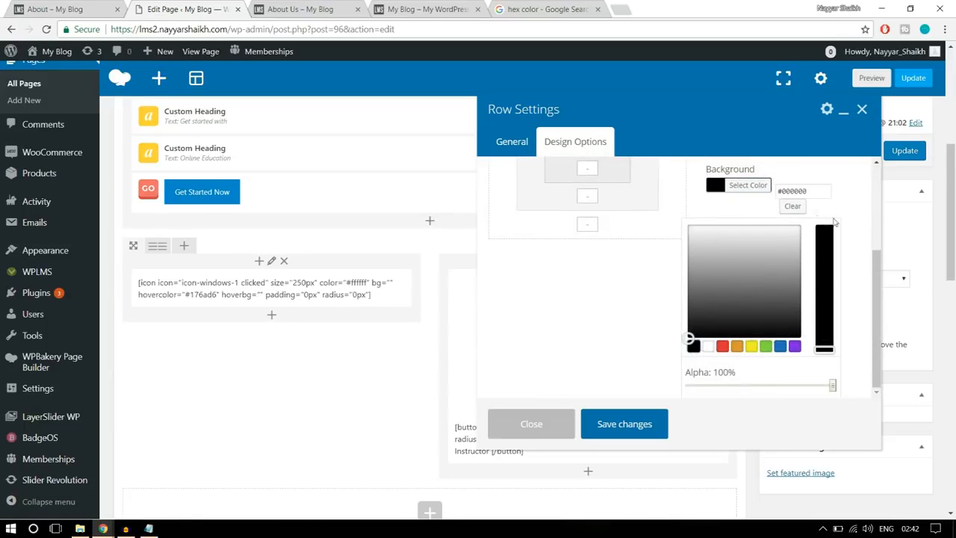
pyautogui.click(761, 185)
# - Set the icon row's top and bottom padding to 100 and save the row settings
pyautogui.scroll(3, 818, 220)
pyautogui.click(579, 256)
pyautogui.write('1')
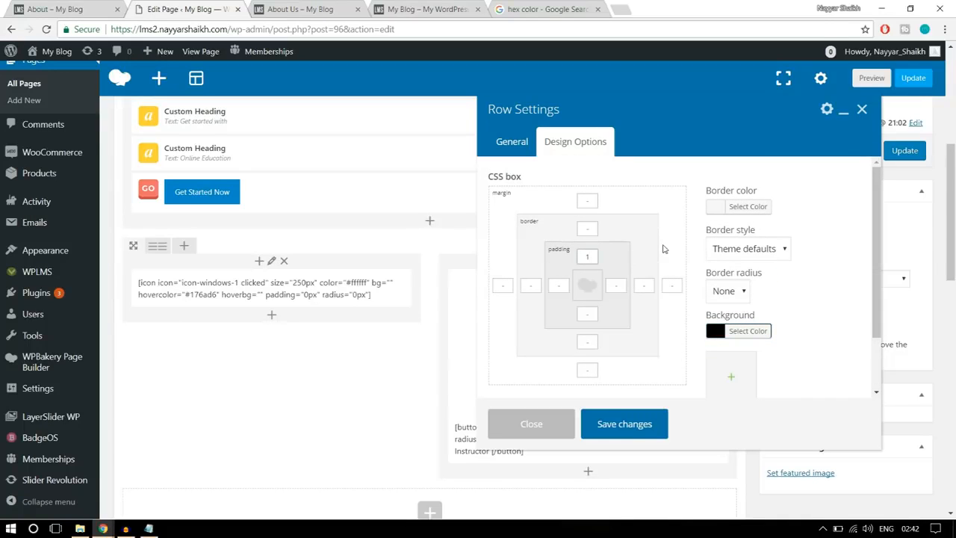
pyautogui.write('00')
pyautogui.click(587, 315)
pyautogui.write('100')
pyautogui.click(650, 423)
# - Update the page, then reload the live About Us page and review the black two-column section
pyautogui.click(905, 152)
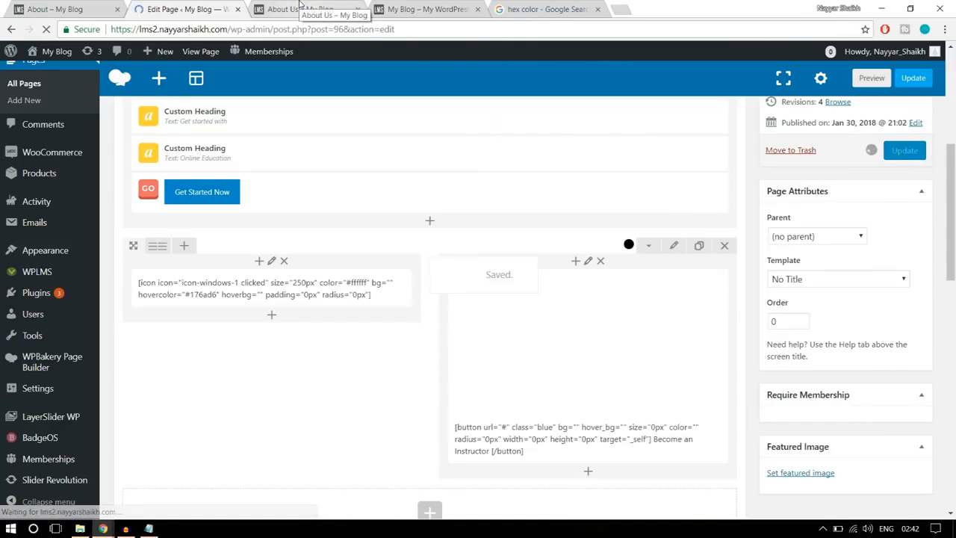
pyautogui.click(299, 9)
pyautogui.click(46, 29)
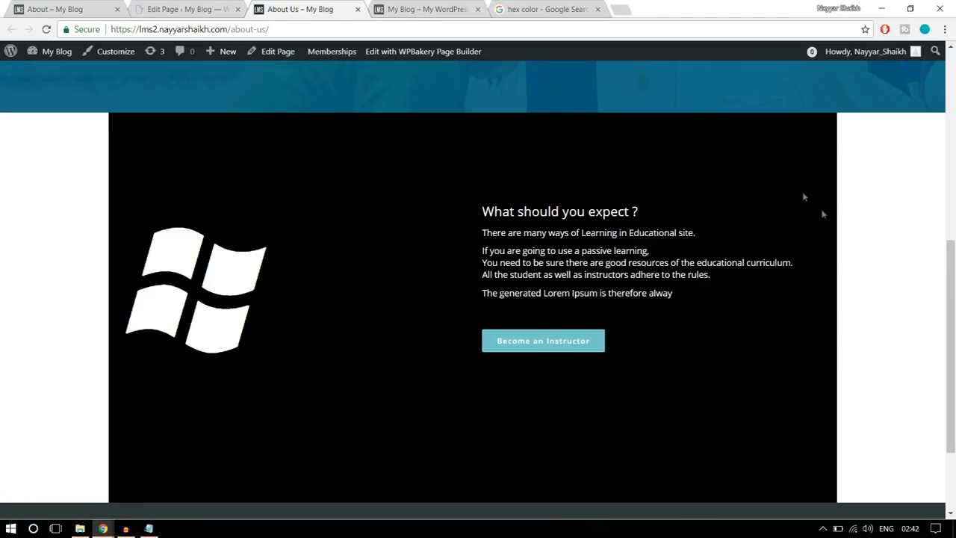
pyautogui.scroll(3, 848, 271)
pyautogui.scroll(-3, 849, 274)
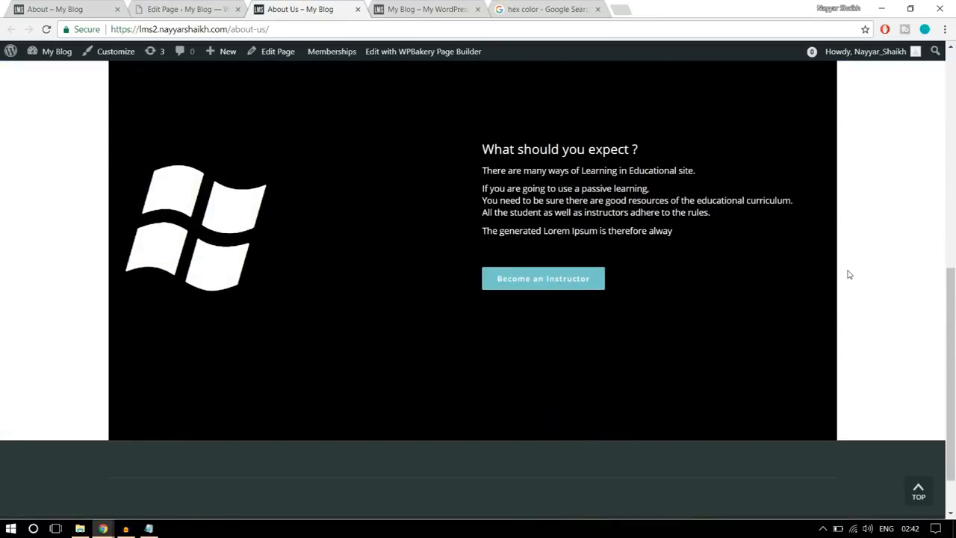
pyautogui.scroll(1, 848, 274)
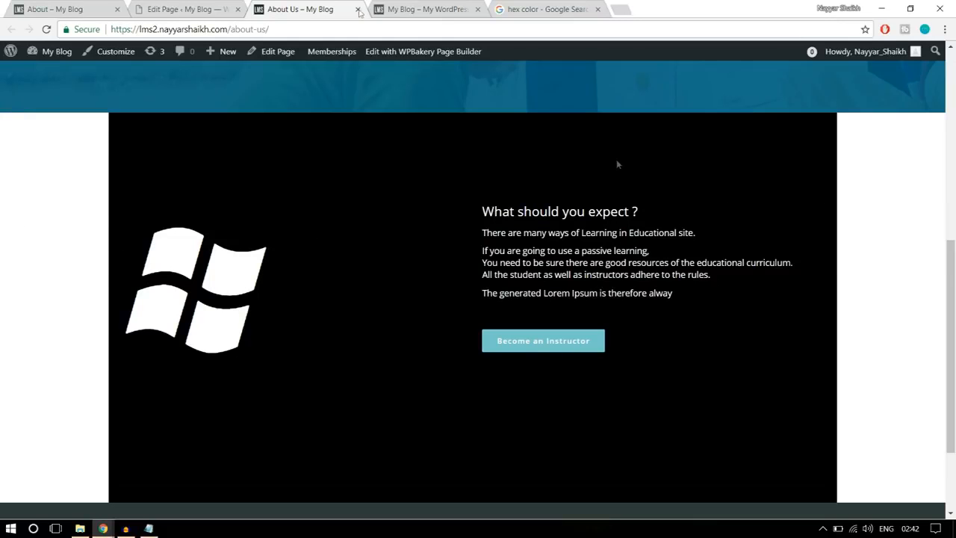
# - Set the black two-column icon row's stretch option to Stretch row and save the row settings
pyautogui.click(154, 8)
pyautogui.scroll(-5, 606, 238)
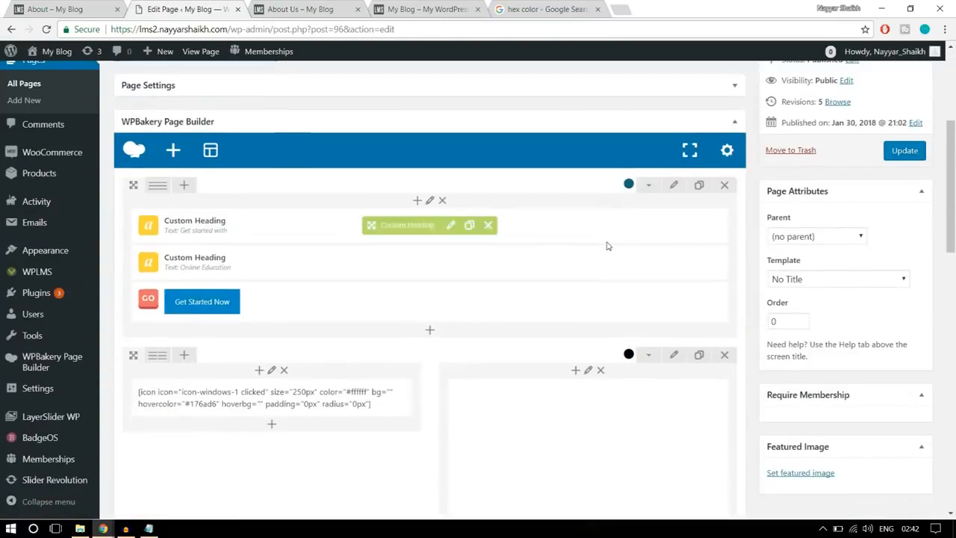
pyautogui.click(675, 257)
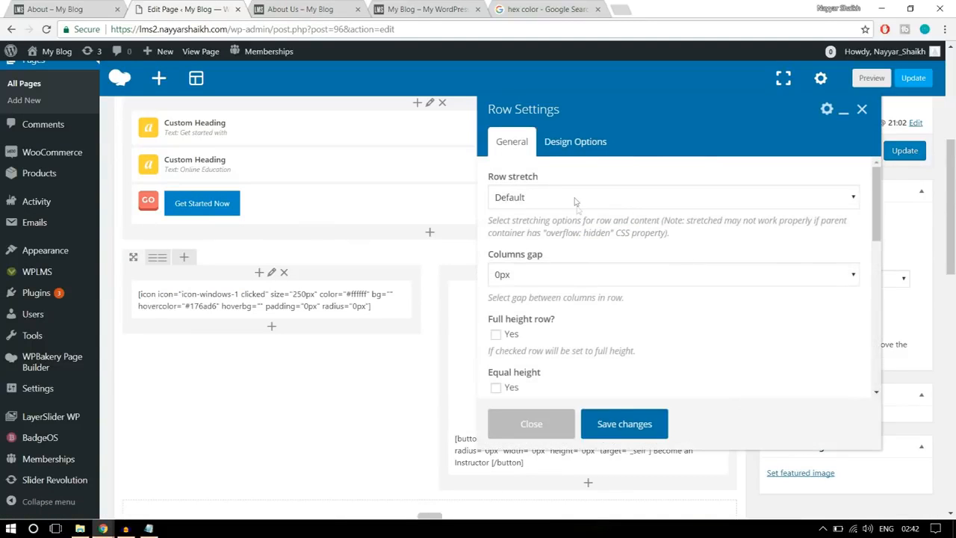
pyautogui.click(578, 201)
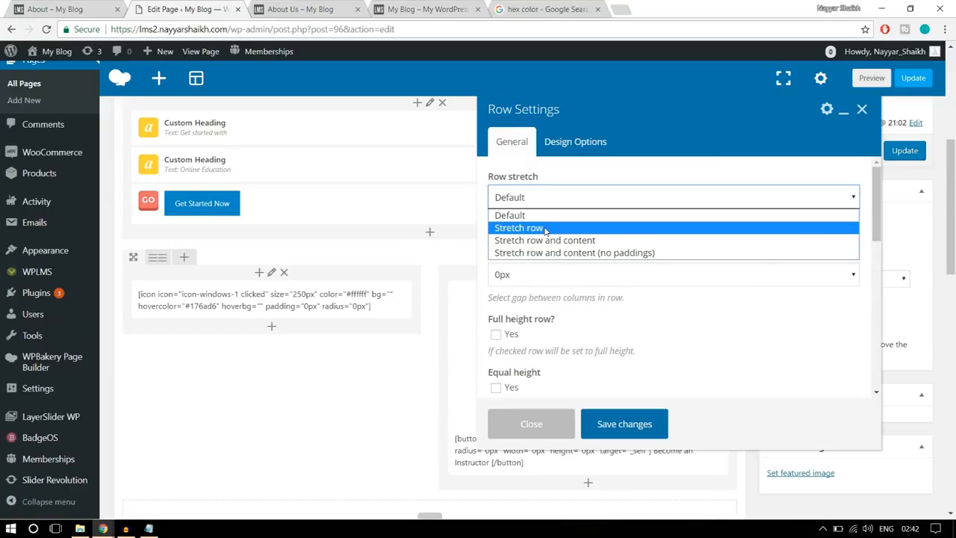
pyautogui.click(548, 228)
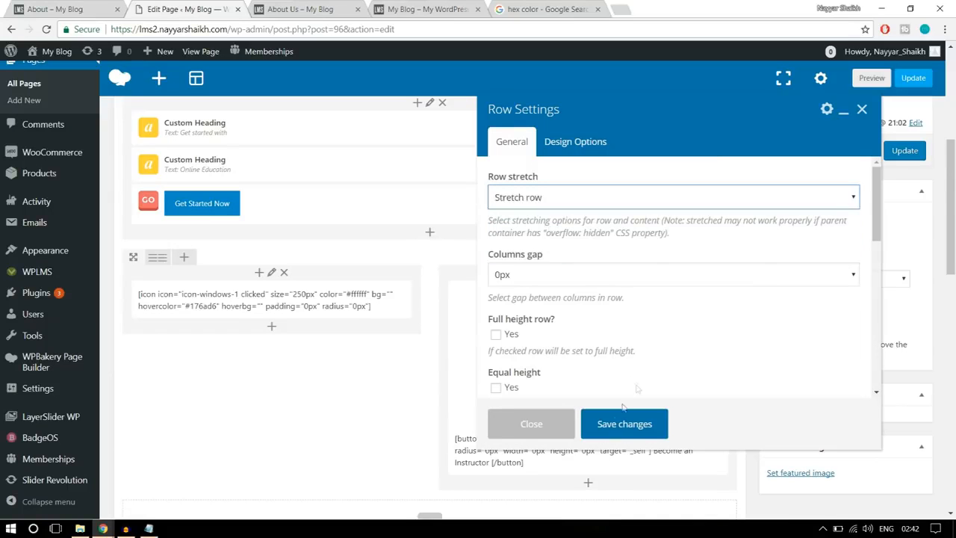
pyautogui.click(617, 426)
# - Update the page, then reload the live About Us page and check the width of the black icon and text section
pyautogui.click(900, 152)
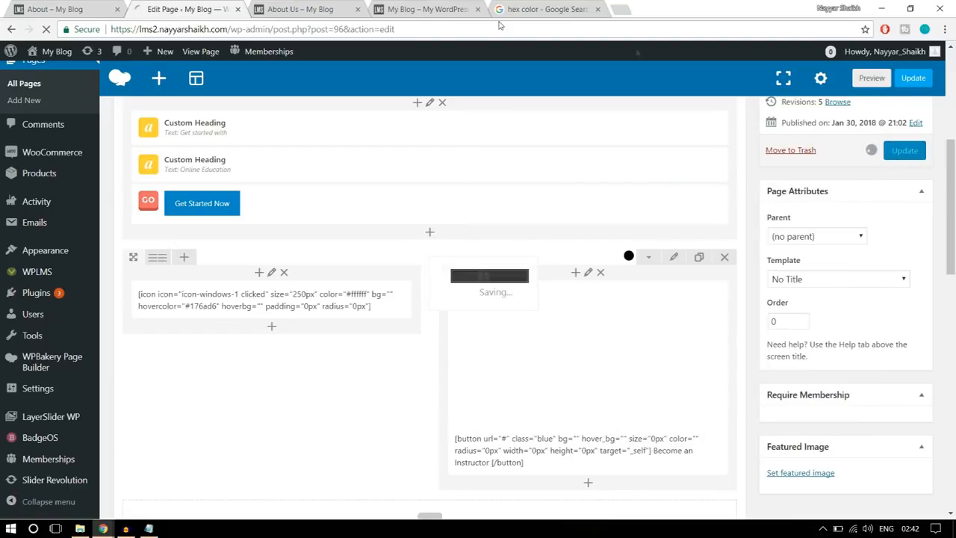
pyautogui.click(299, 9)
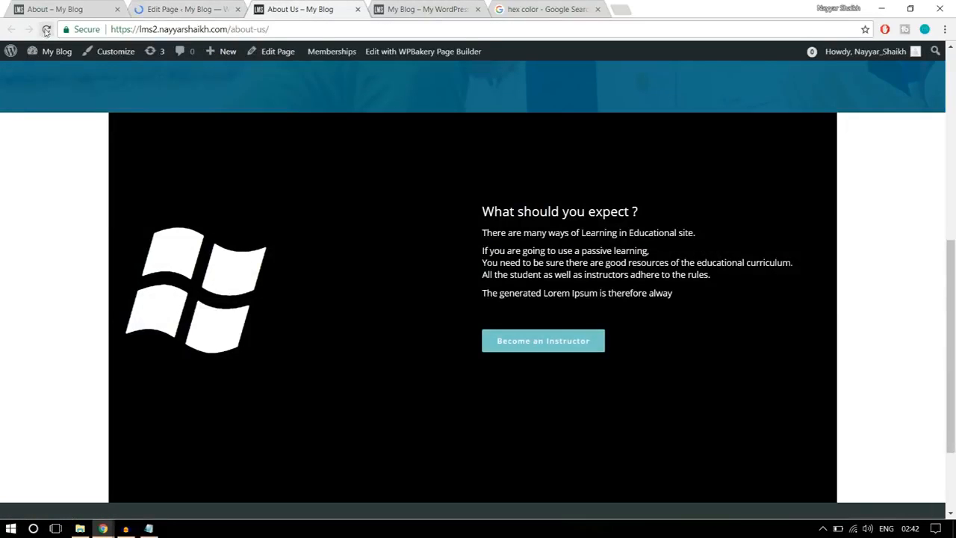
pyautogui.click(45, 29)
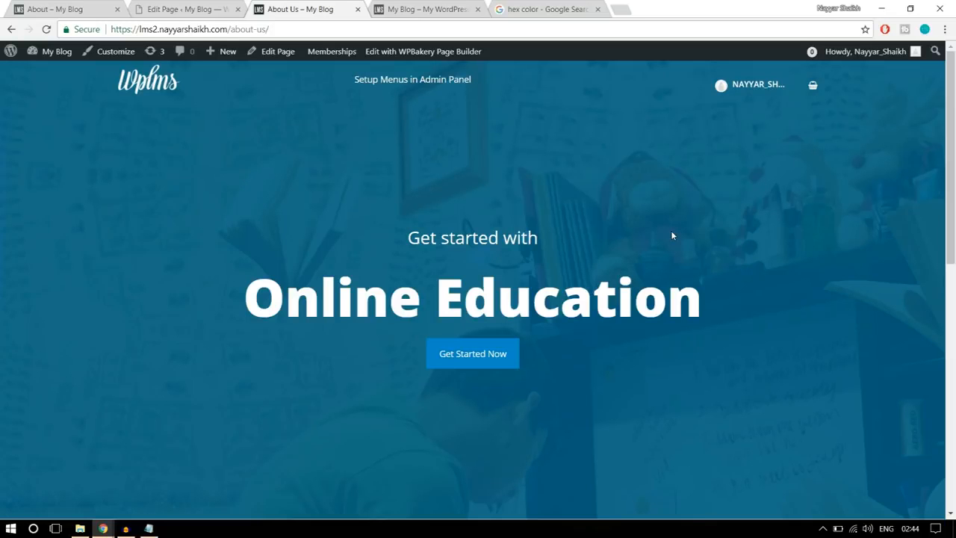
pyautogui.scroll(-5, 731, 287)
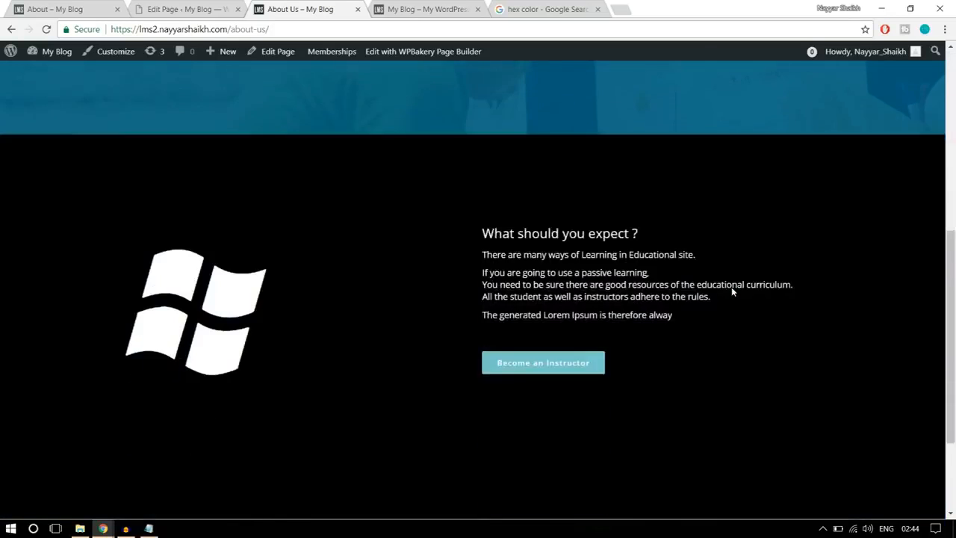
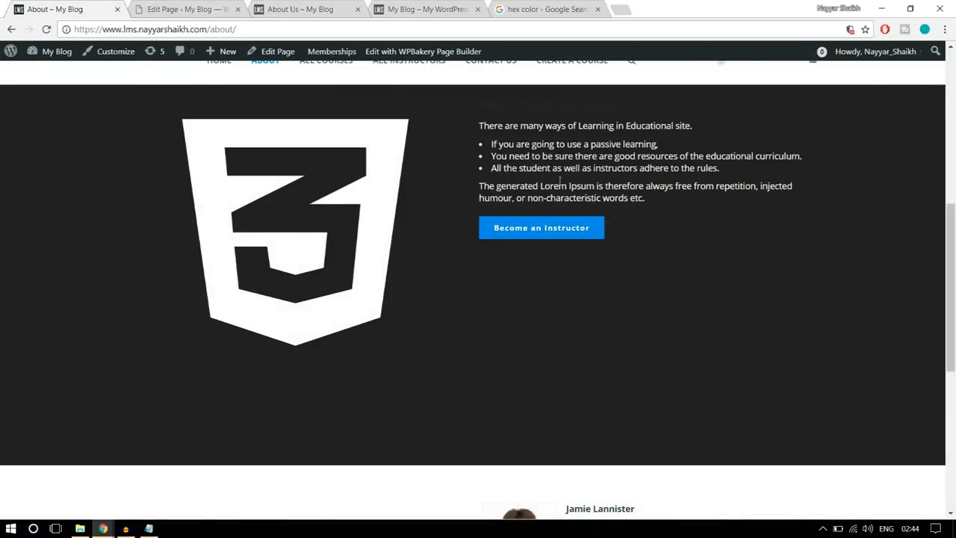
# - Add a text block in a new row at the end of the About Us page layout
pyautogui.scroll(-4, 642, 296)
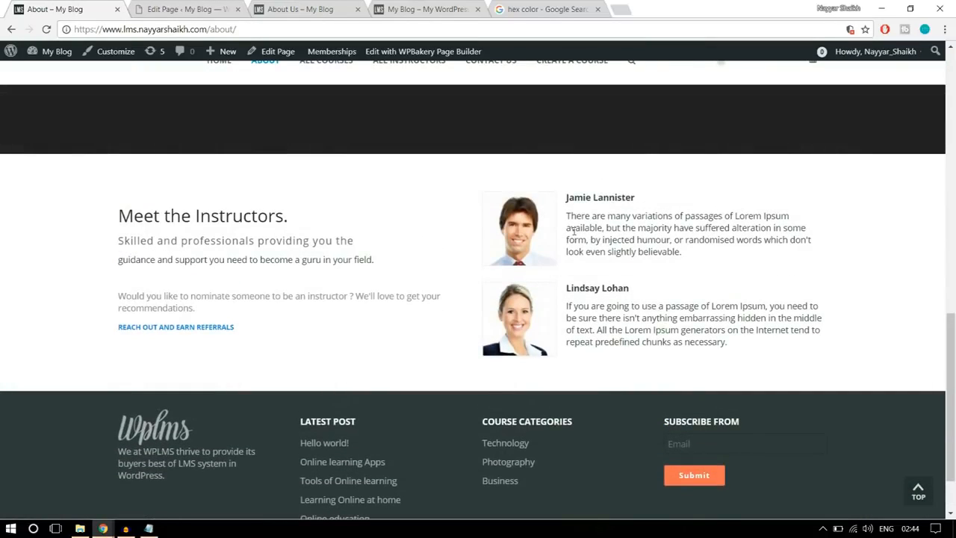
pyautogui.click(187, 9)
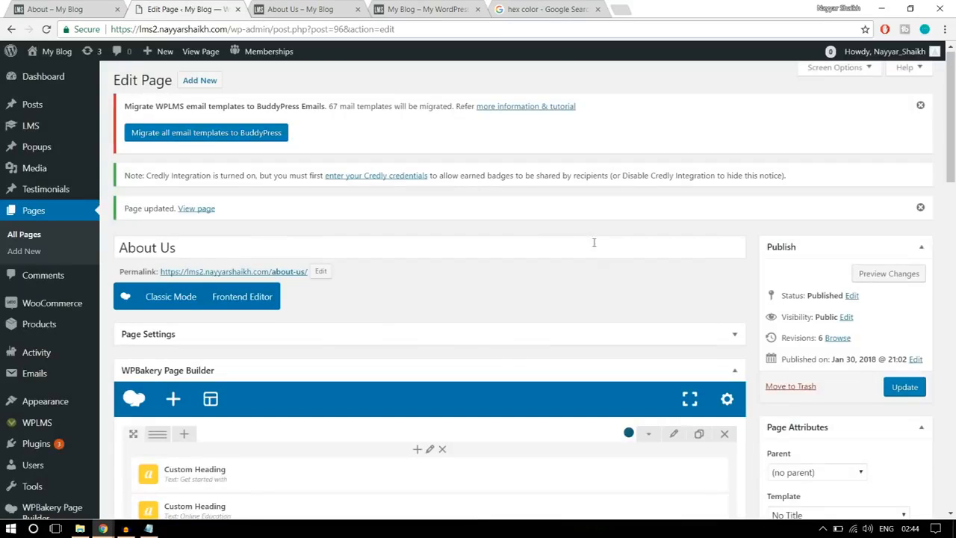
pyautogui.scroll(-3, 602, 266)
pyautogui.scroll(-5, 602, 266)
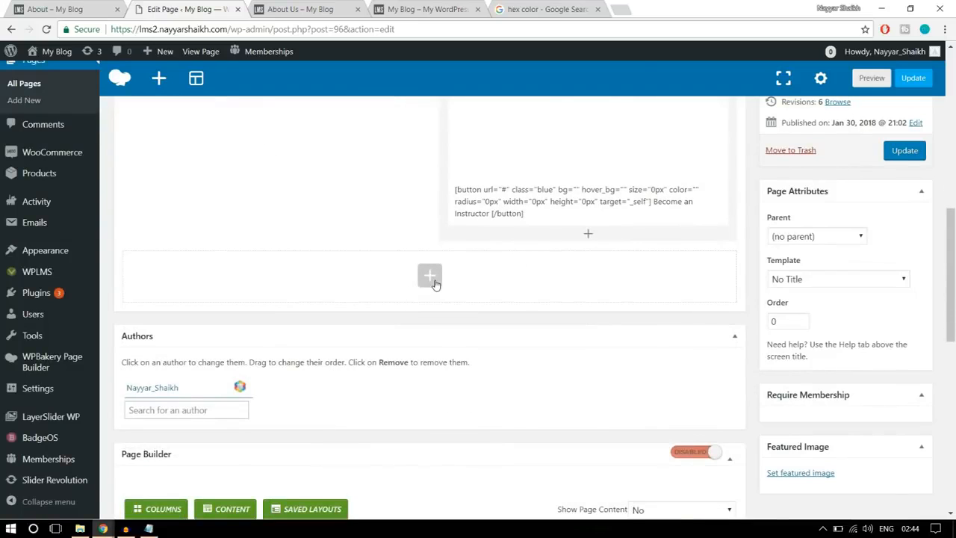
pyautogui.click(436, 284)
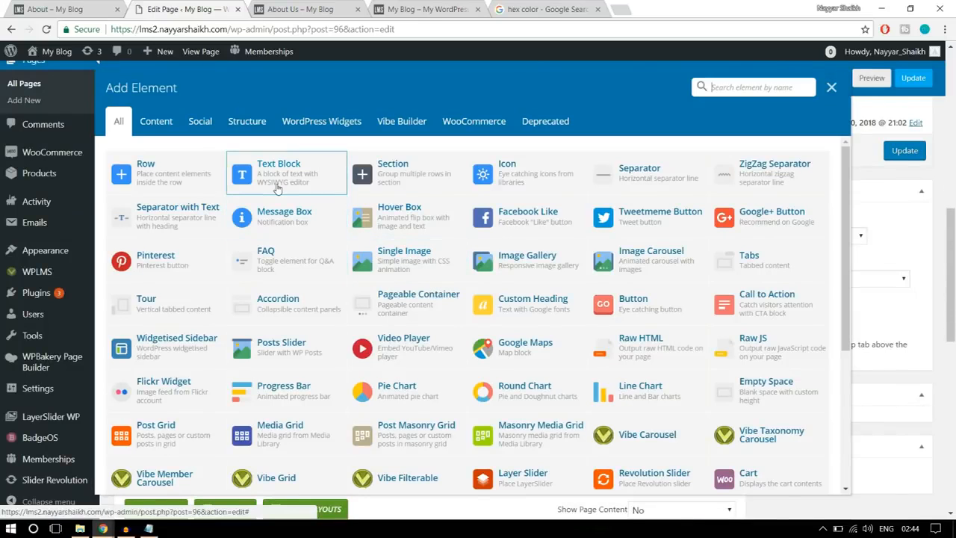
pyautogui.click(290, 177)
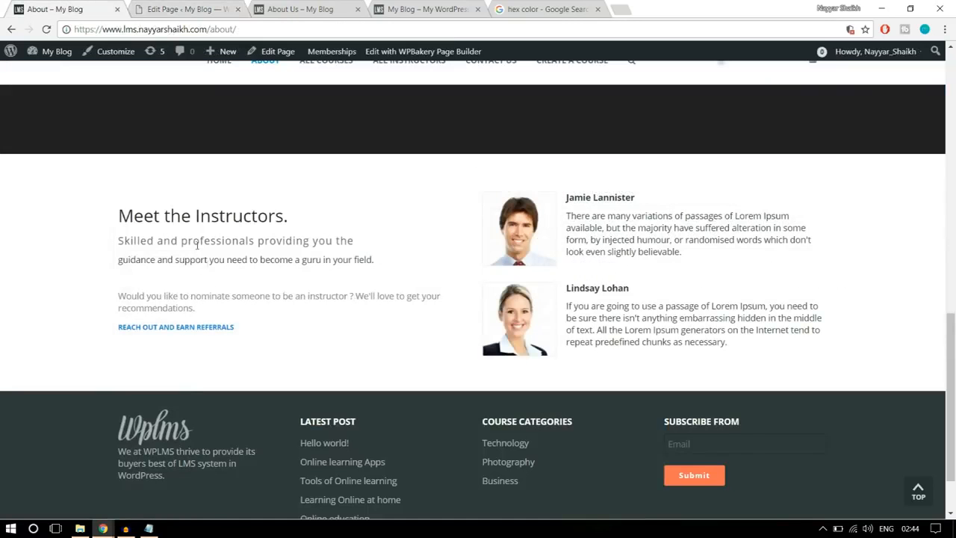
# - Replace the placeholder text with the "Meet the Instructors." passage copied from the reference About page, through its "REACH OUT AND EARN REFERRALS" line
pyautogui.moveTo(261, 331); pyautogui.dragTo(120, 203)
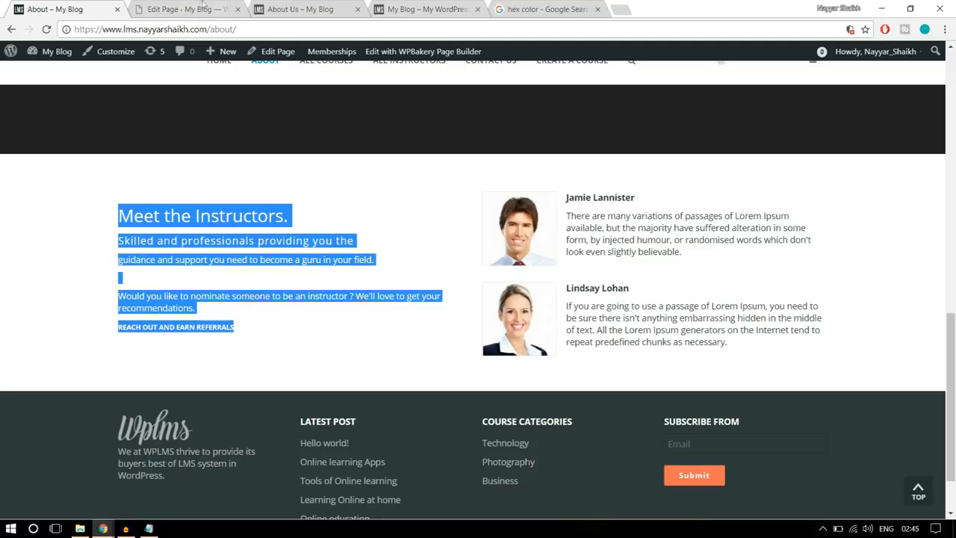
pyautogui.click(170, 7)
pyautogui.click(548, 297)
pyautogui.moveTo(548, 298); pyautogui.dragTo(466, 247)
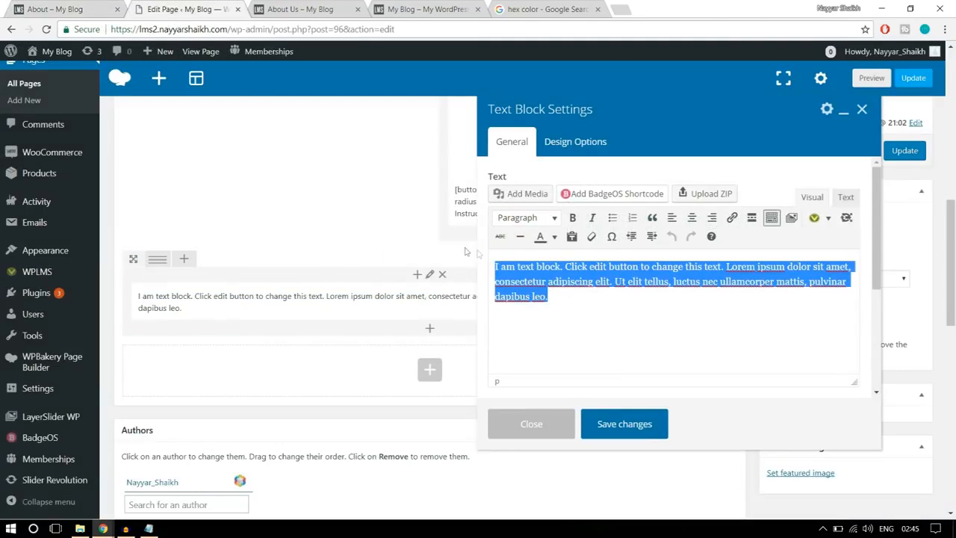
pyautogui.hotkey('ctrl', 'v')
pyautogui.scroll(-1, 653, 286)
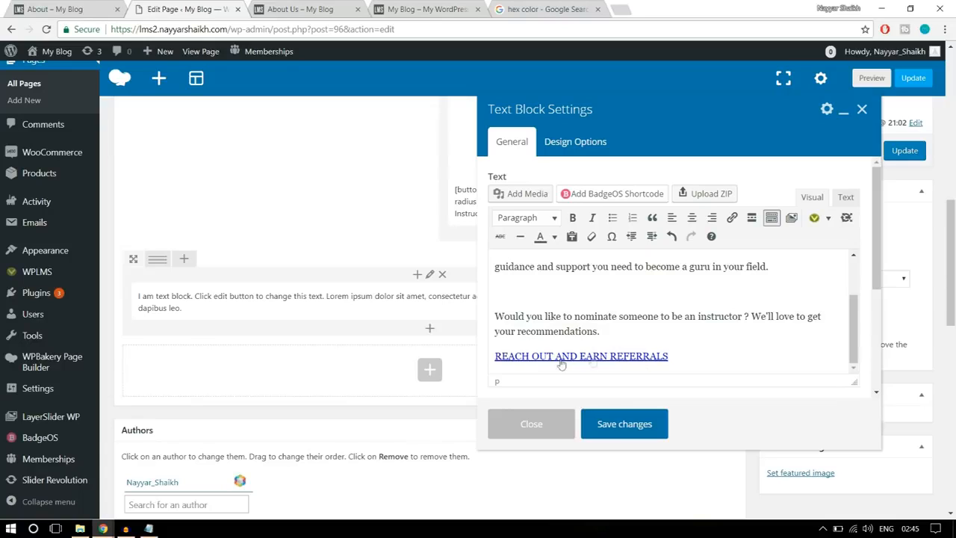
# - Remove the existing link from the "REACH OUT AND EARN REFERRALS" line in the text block
pyautogui.moveTo(689, 360); pyautogui.dragTo(491, 356)
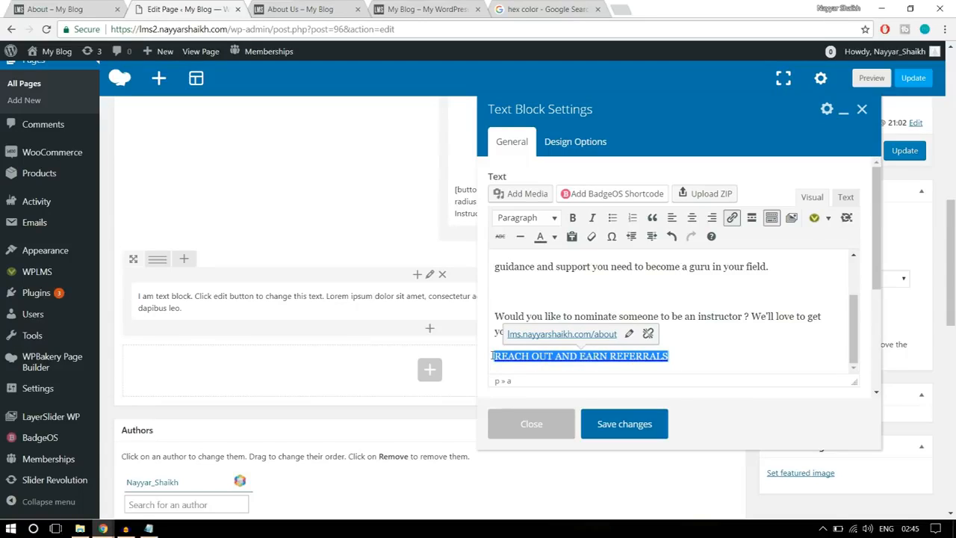
pyautogui.click(649, 335)
pyautogui.click(696, 338)
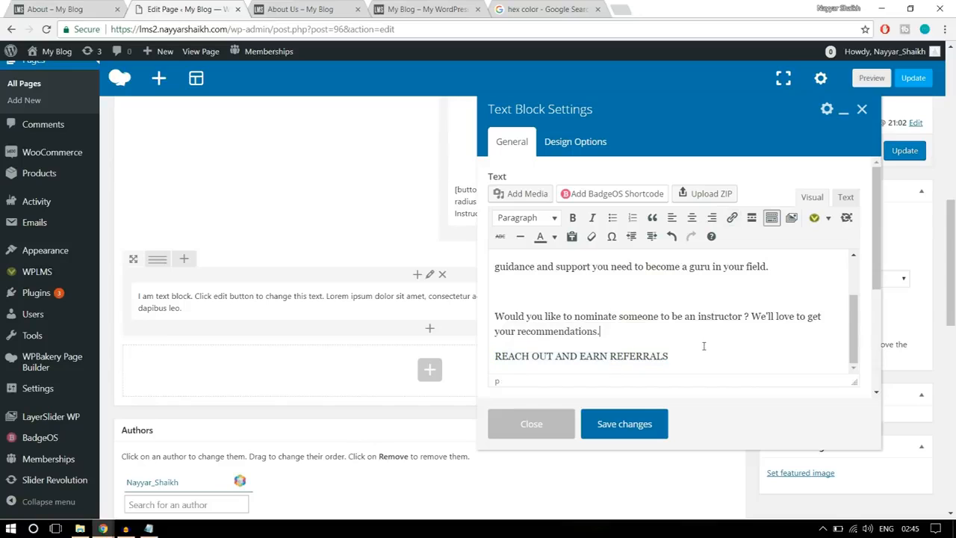
pyautogui.moveTo(703, 353); pyautogui.dragTo(495, 365)
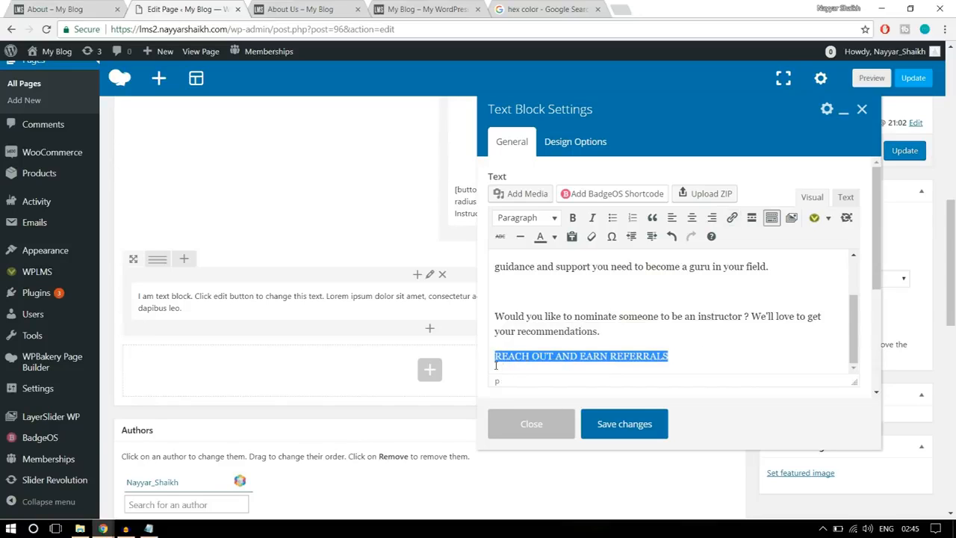
pyautogui.click(611, 354)
# - Link the "REACH OUT AND EARN REFERRALS" line to "#" and save the text block
pyautogui.click(106, 6)
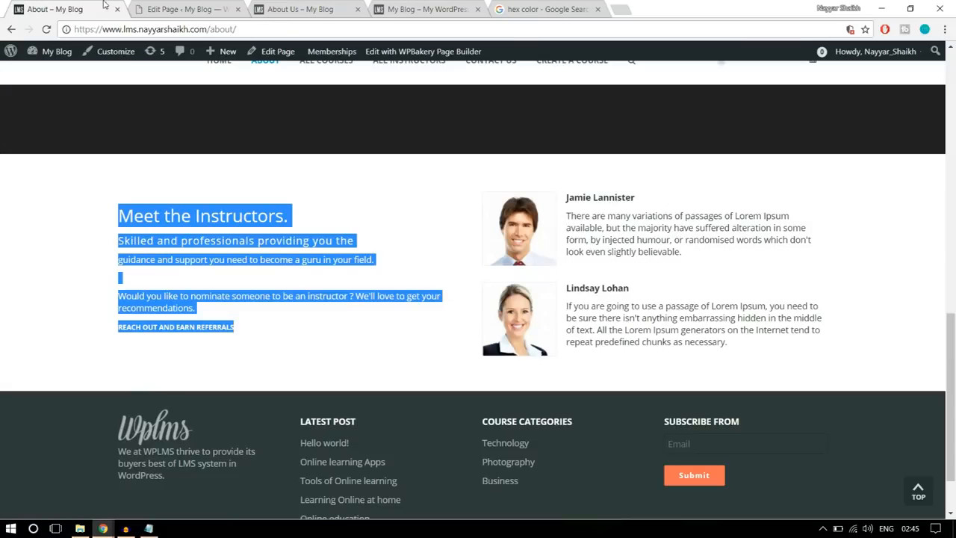
pyautogui.click(293, 329)
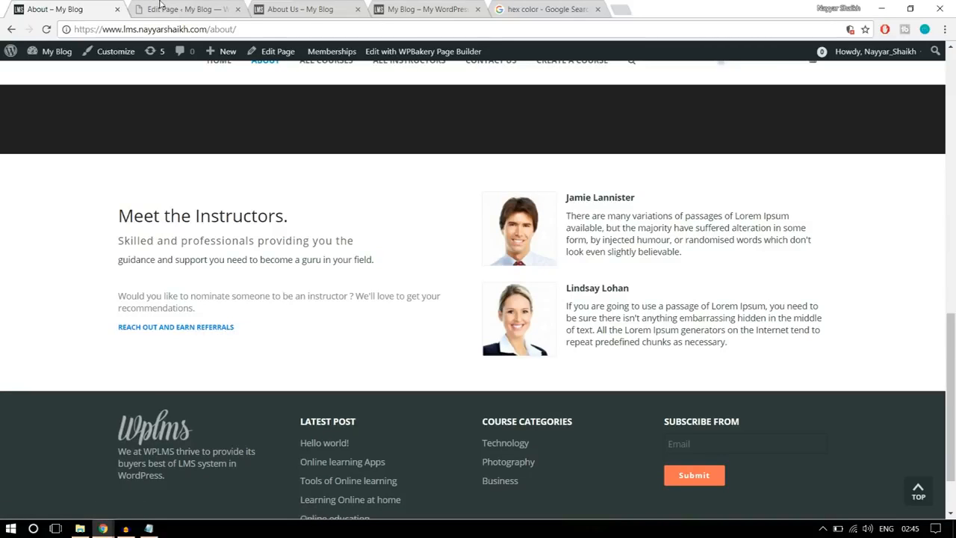
pyautogui.click(161, 7)
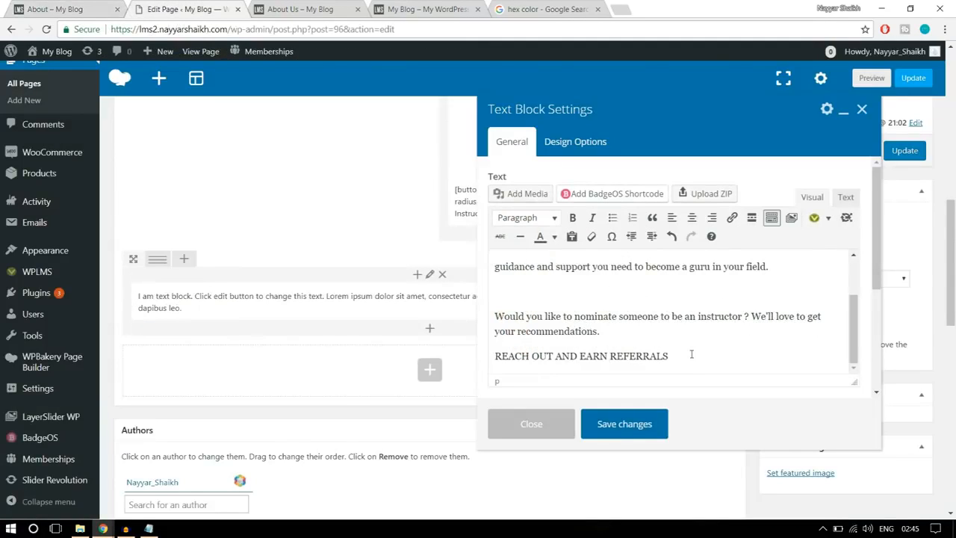
pyautogui.moveTo(690, 356); pyautogui.dragTo(486, 355)
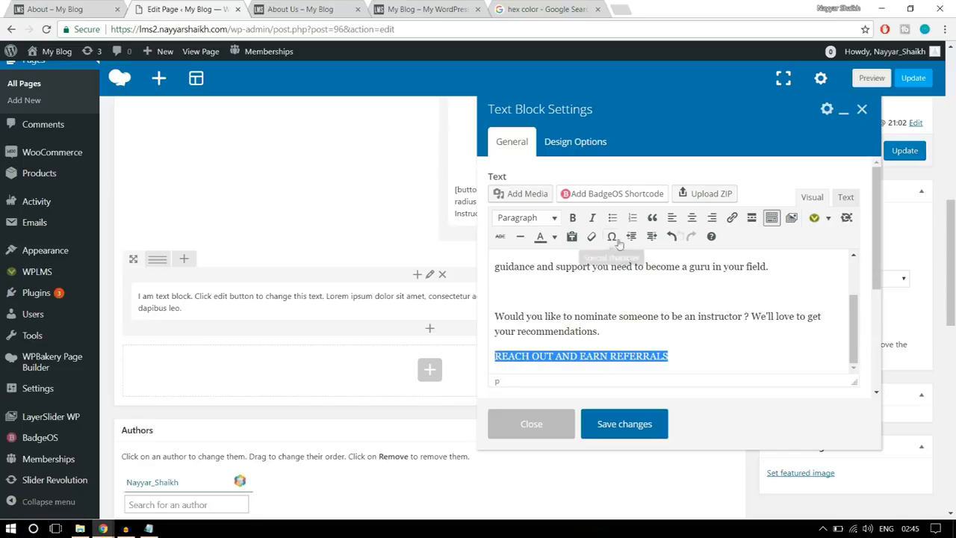
pyautogui.click(732, 218)
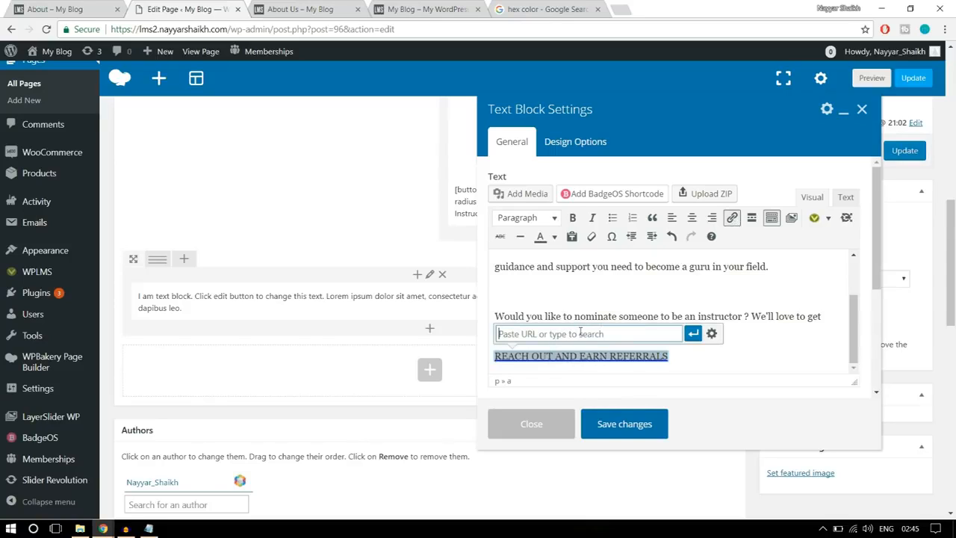
pyautogui.write('#')
pyautogui.click(693, 334)
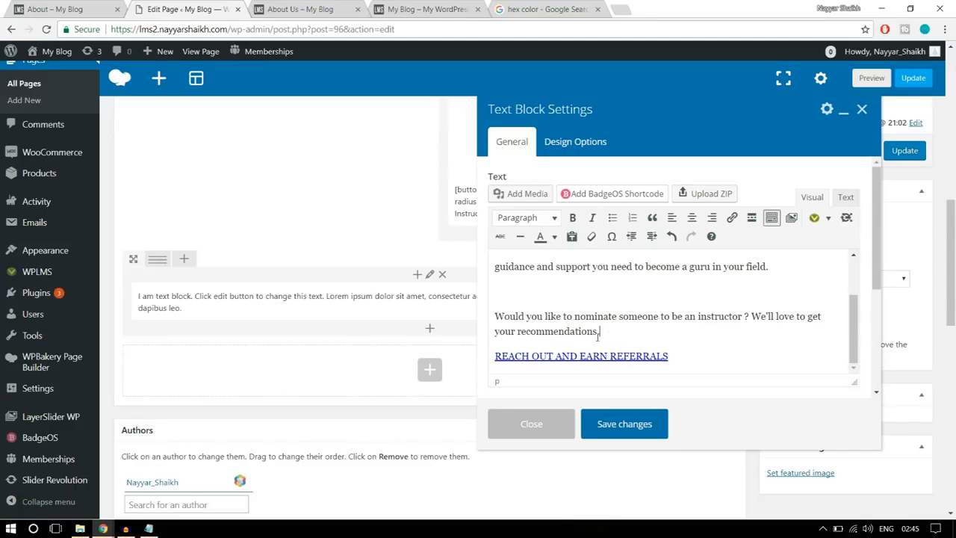
pyautogui.click(646, 423)
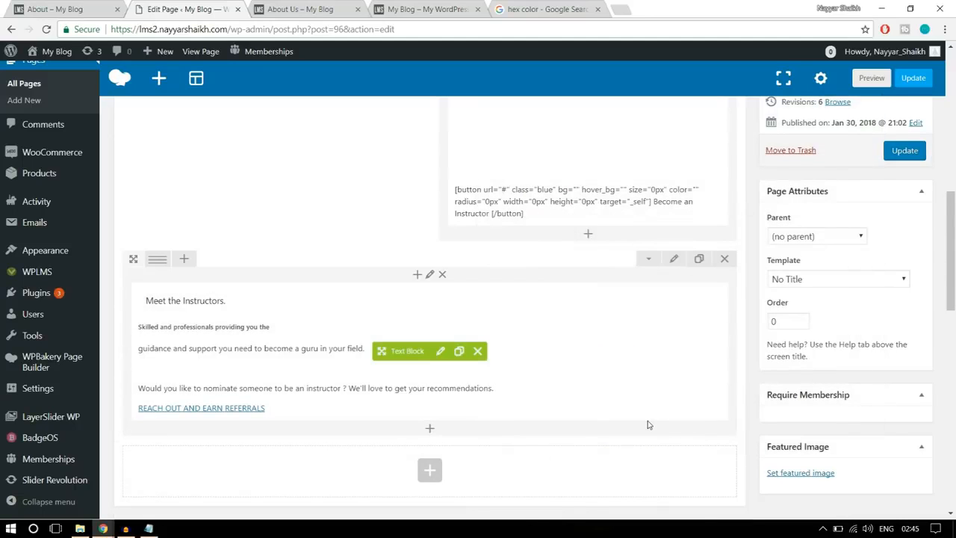
# - Split the "Meet the Instructors." row into a 1/2 + 1/2 column layout
pyautogui.click(103, 9)
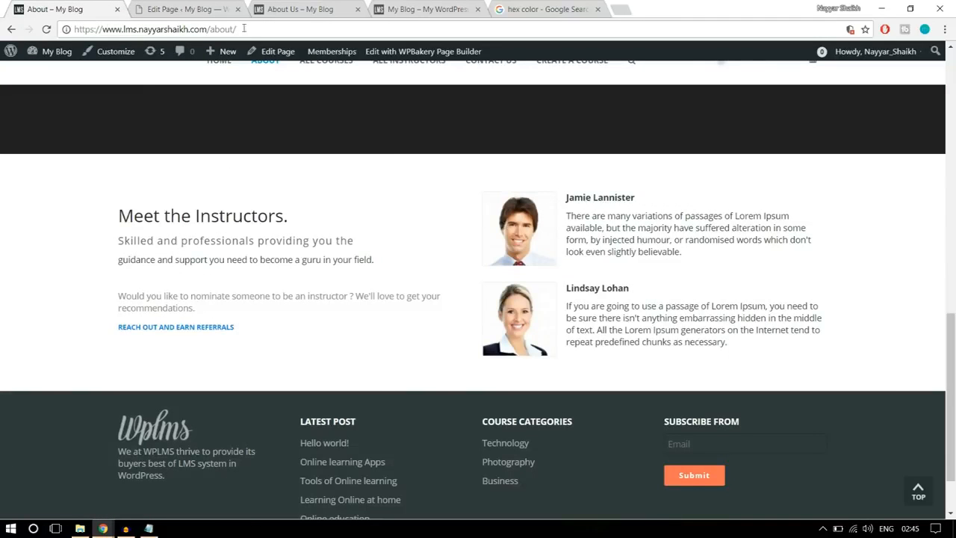
pyautogui.click(171, 6)
pyautogui.moveTo(159, 258)
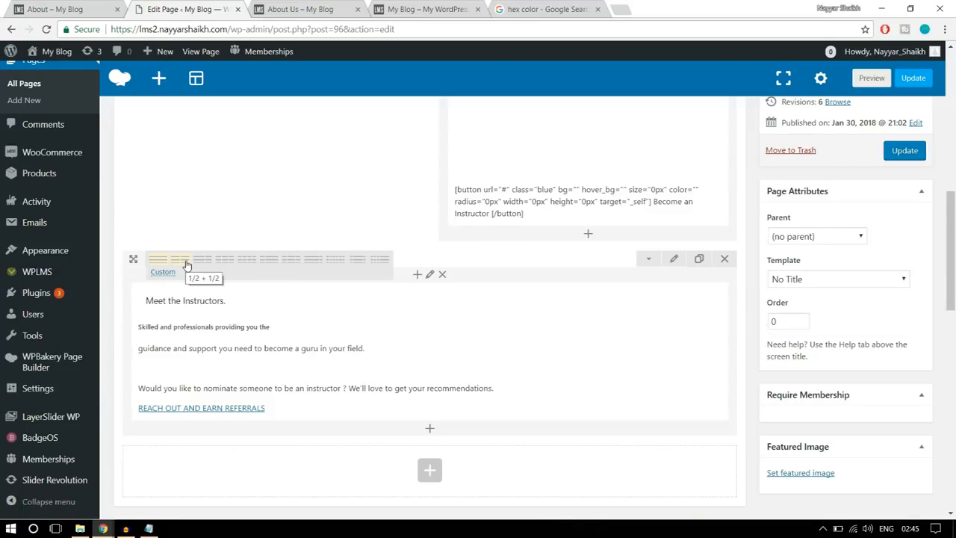
pyautogui.click(186, 265)
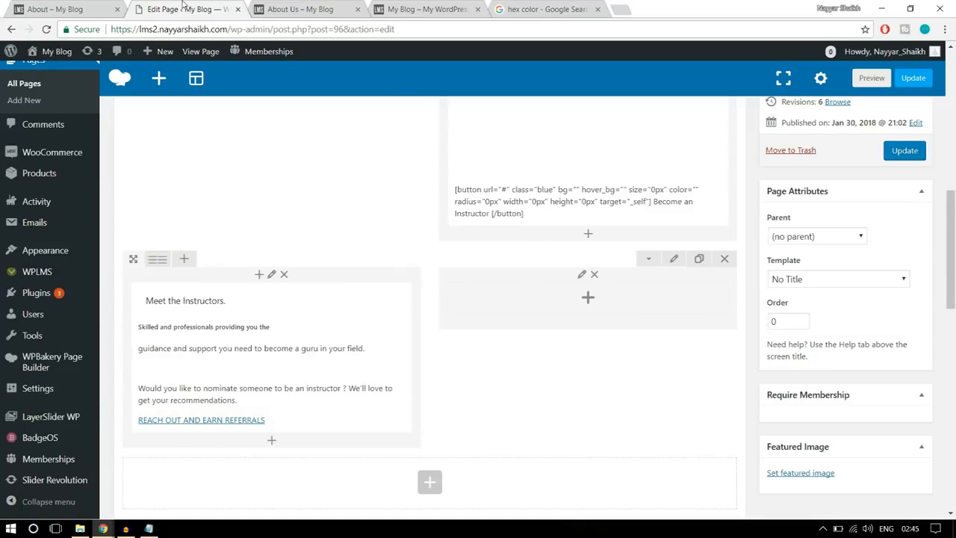
# - Add a text block to the empty second column of the "Meet the Instructors." row
pyautogui.click(86, 5)
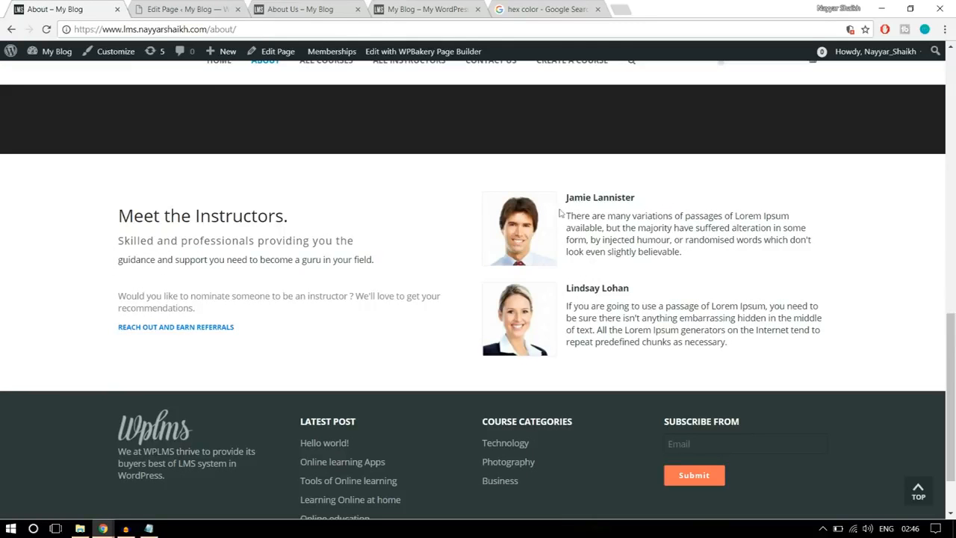
pyautogui.click(183, 9)
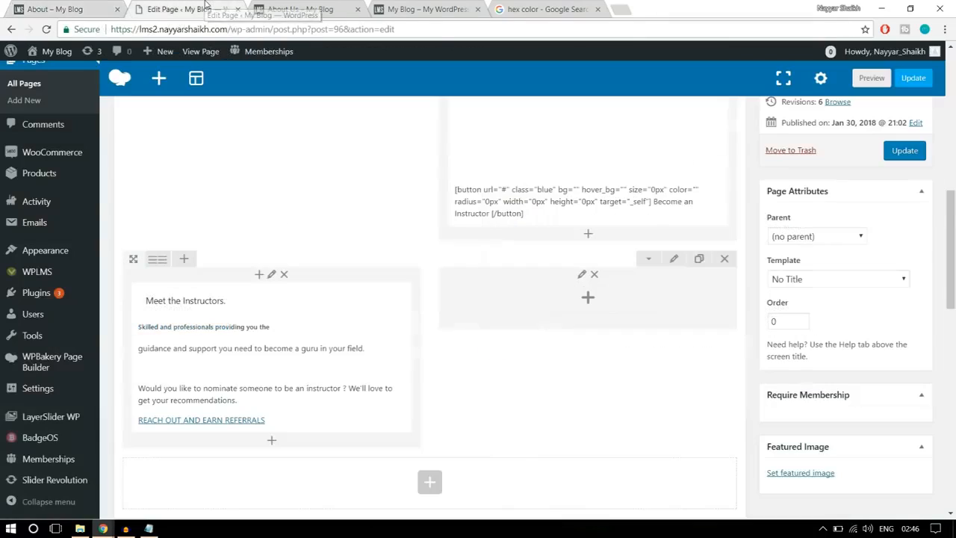
pyautogui.click(586, 299)
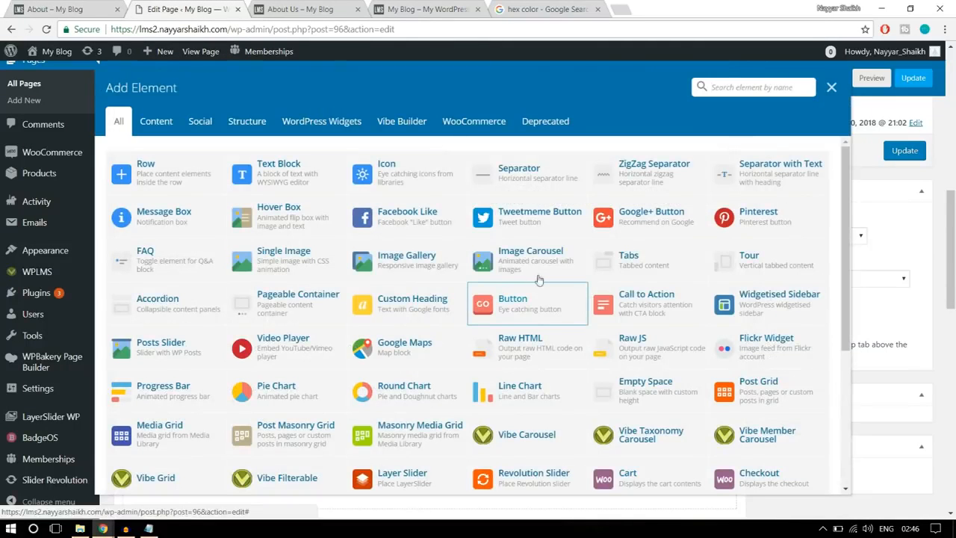
pyautogui.click(306, 173)
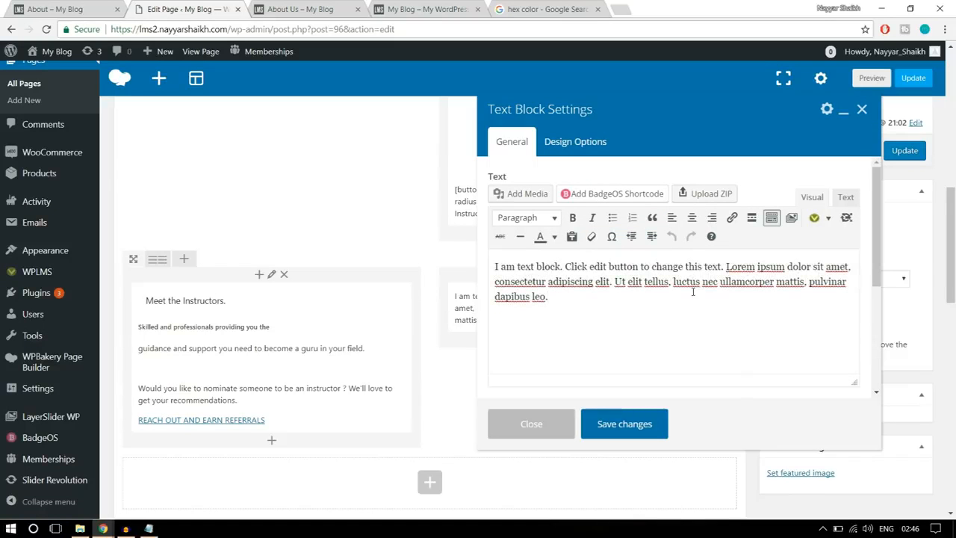
# - Check the instructor profiles on the reference About page and delete the new text block's placeholder text
pyautogui.click(75, 9)
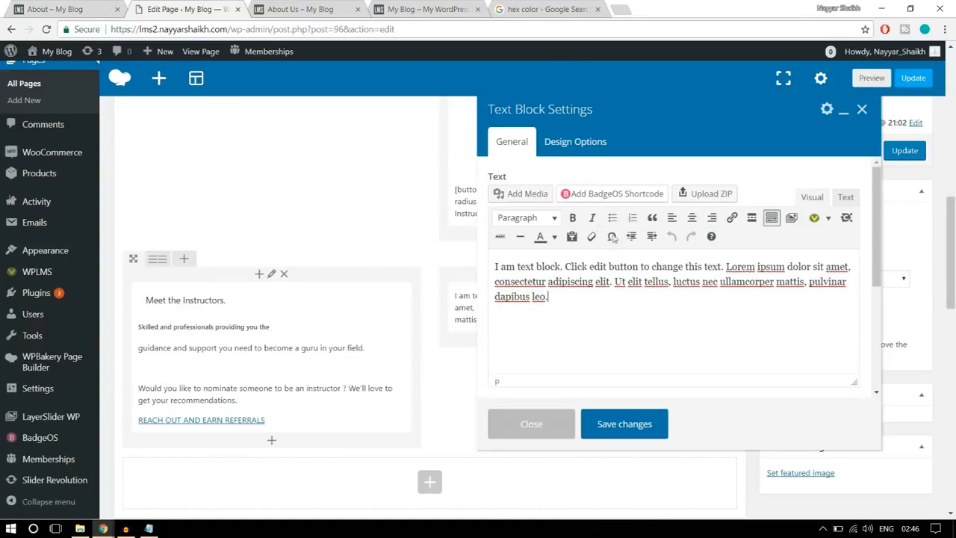
pyautogui.click(71, 9)
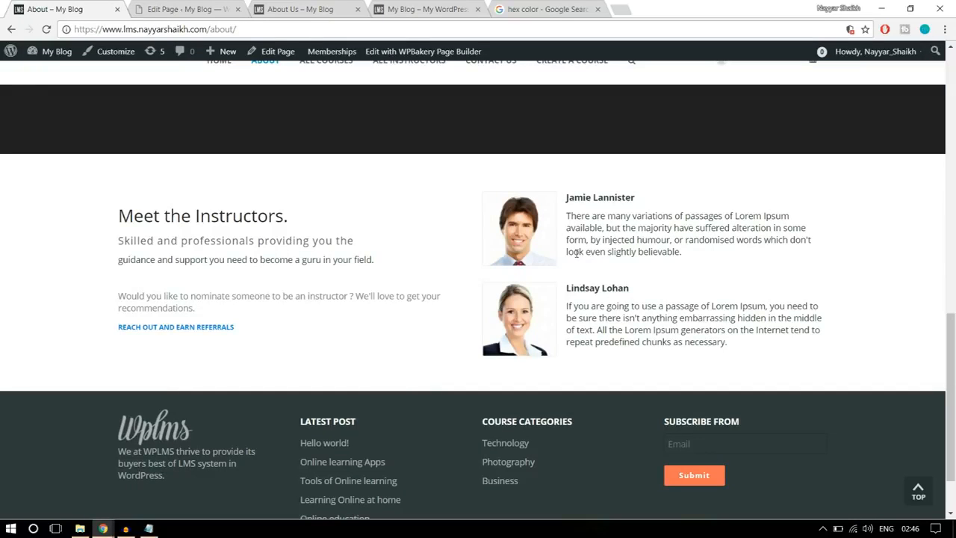
pyautogui.click(187, 9)
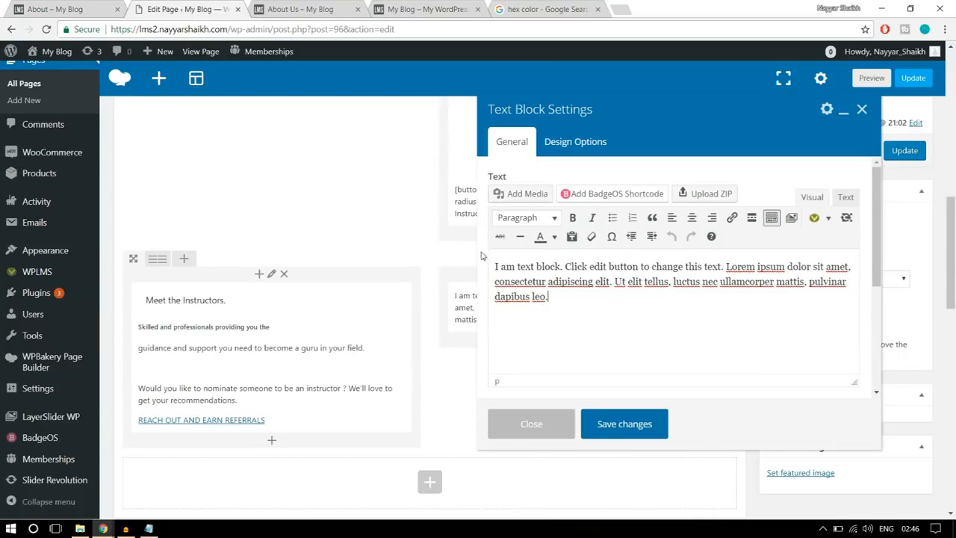
pyautogui.moveTo(562, 302); pyautogui.dragTo(478, 258)
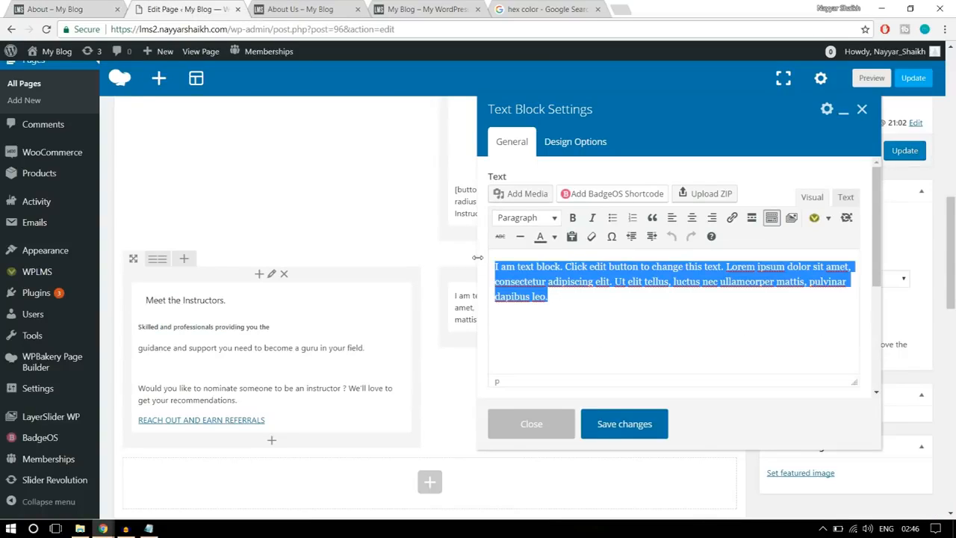
pyautogui.press('BackSpace')
# - Copy the first instructor's name and description from the reference About page and return to the page editor
pyautogui.click(35, 9)
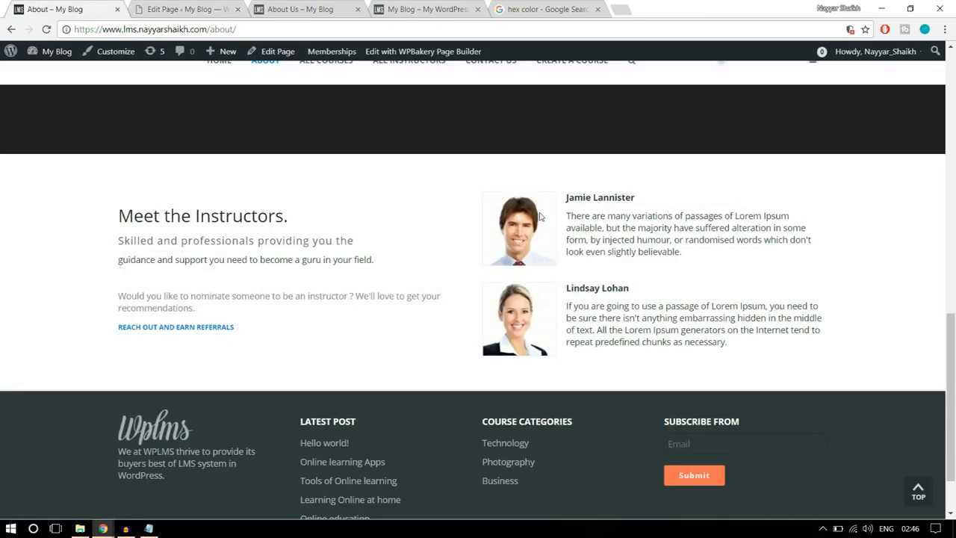
pyautogui.moveTo(567, 196); pyautogui.dragTo(710, 256)
pyautogui.hotkey('ctrl', 'c')
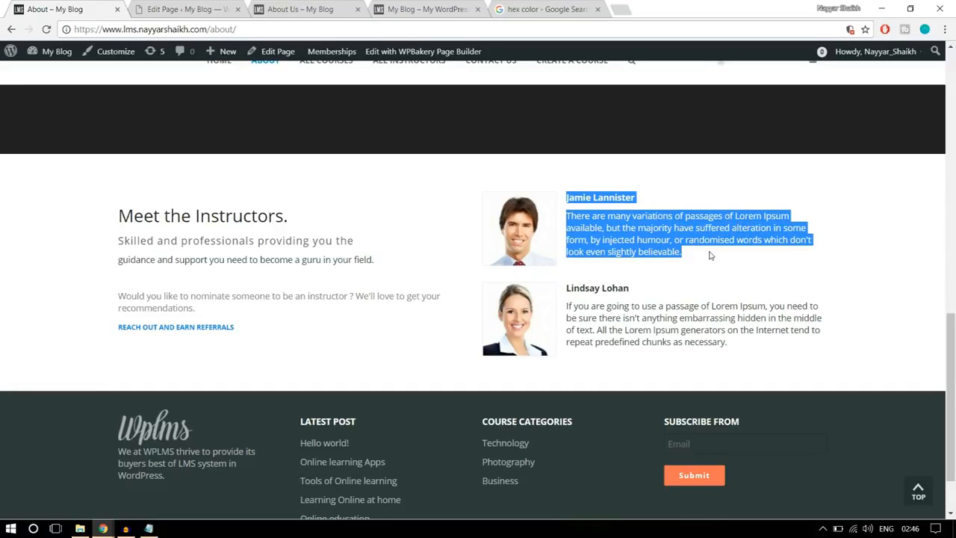
pyautogui.click(176, 8)
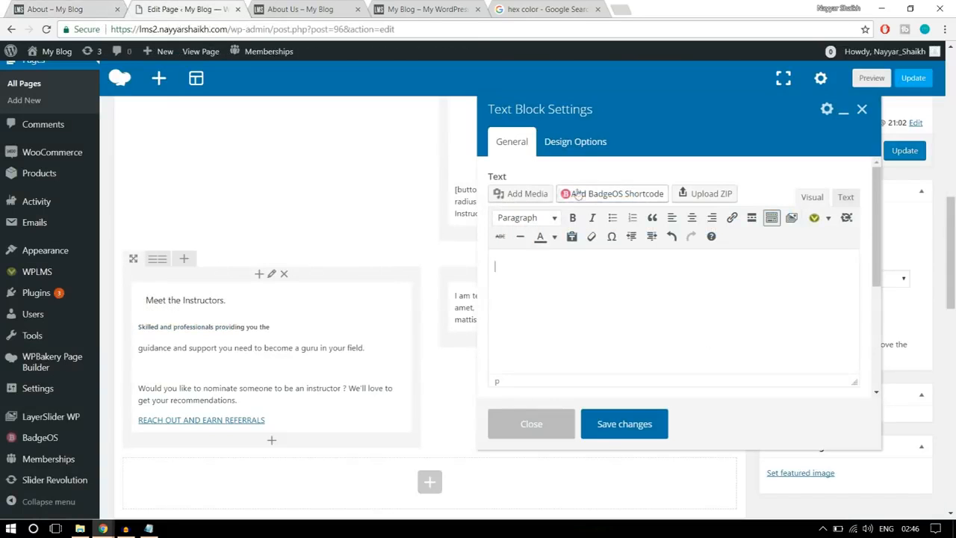
# - Upload the image stu5-120x120 to the media library and insert it into the empty text block
pyautogui.click(527, 194)
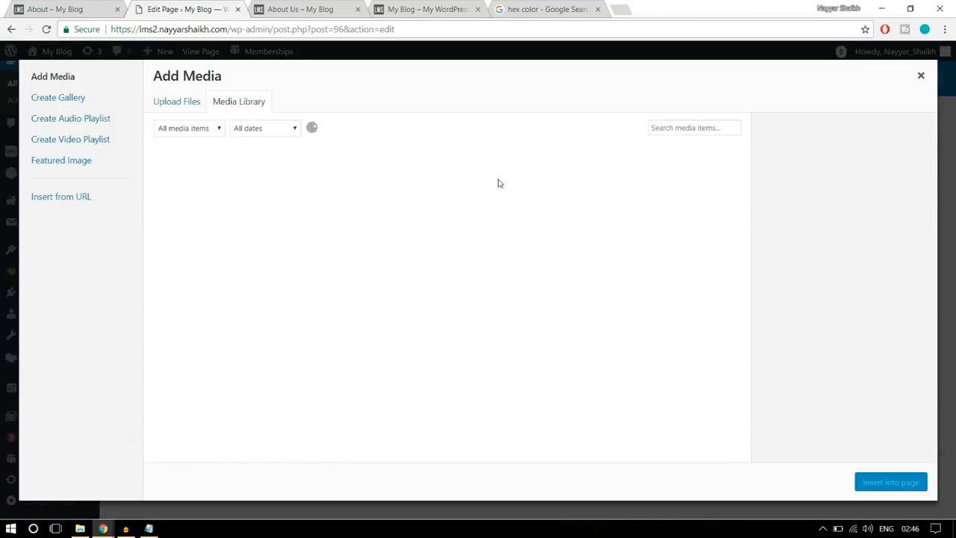
pyautogui.click(182, 101)
pyautogui.click(549, 282)
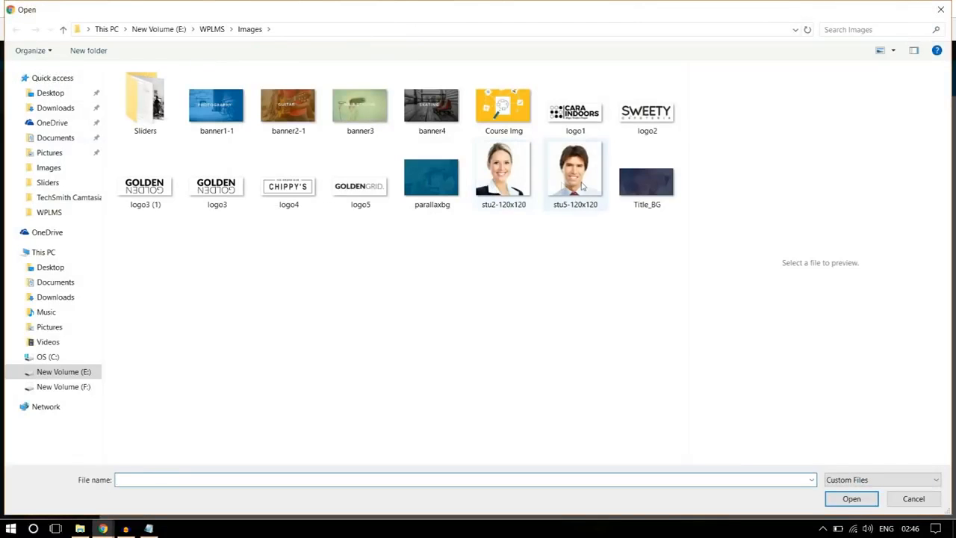
pyautogui.click(582, 187)
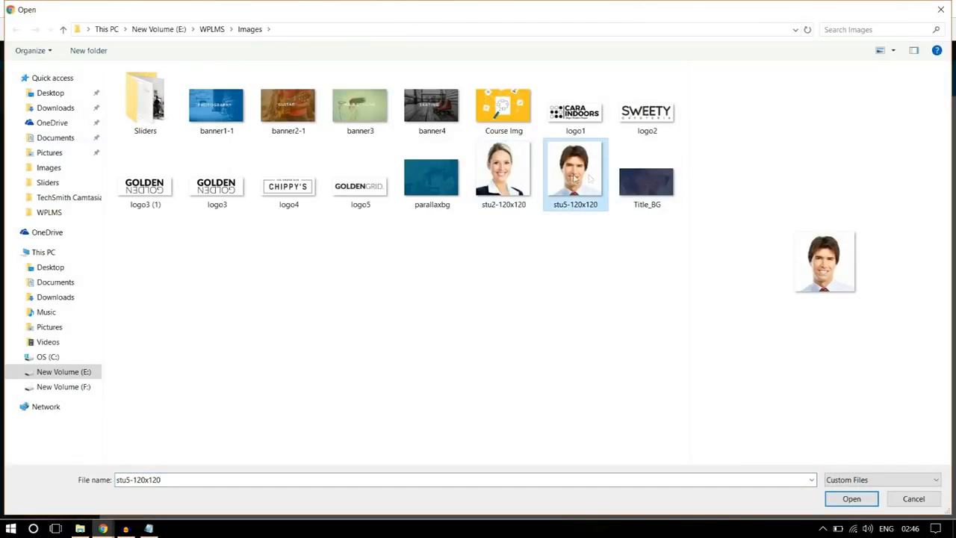
pyautogui.click(851, 498)
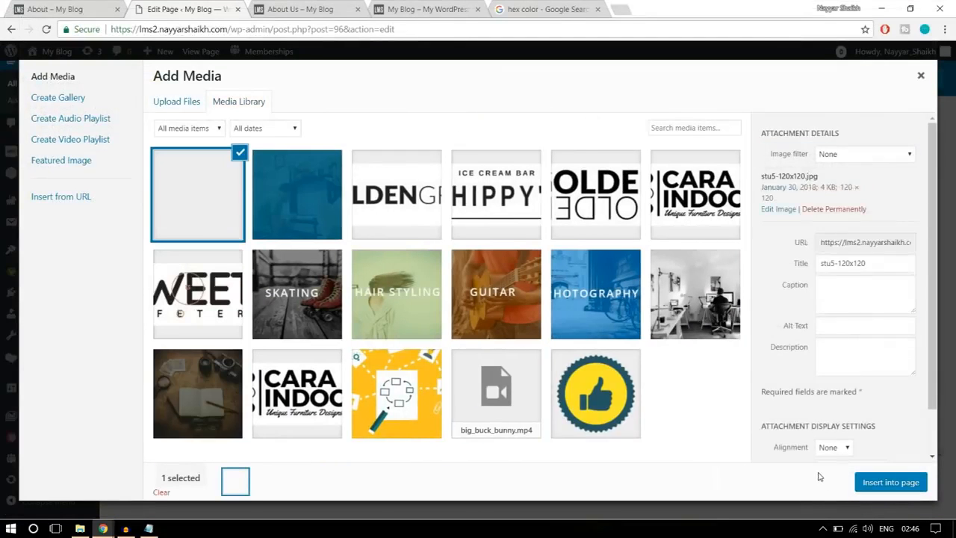
pyautogui.click(883, 486)
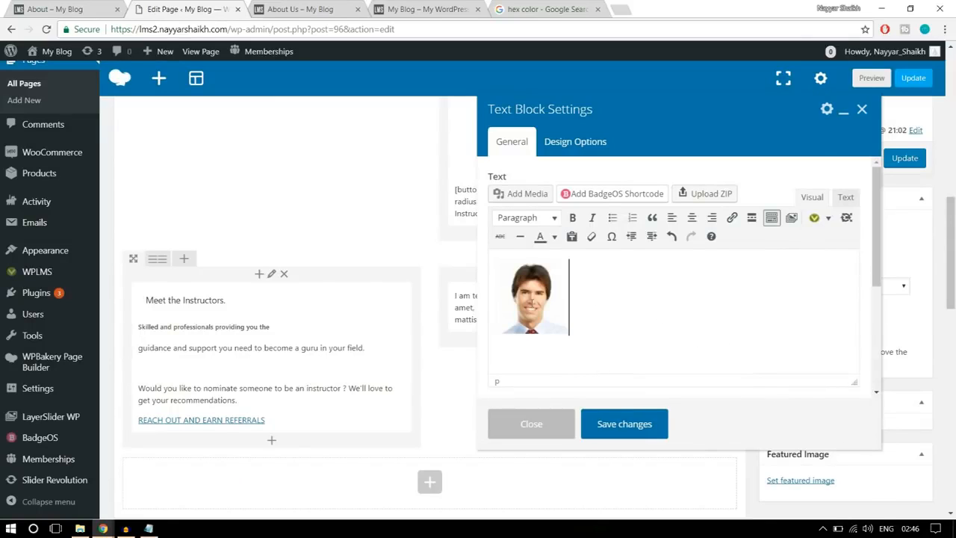
# - Align the first instructor's photo left and paste the copied name and description beside it
pyautogui.click(532, 302)
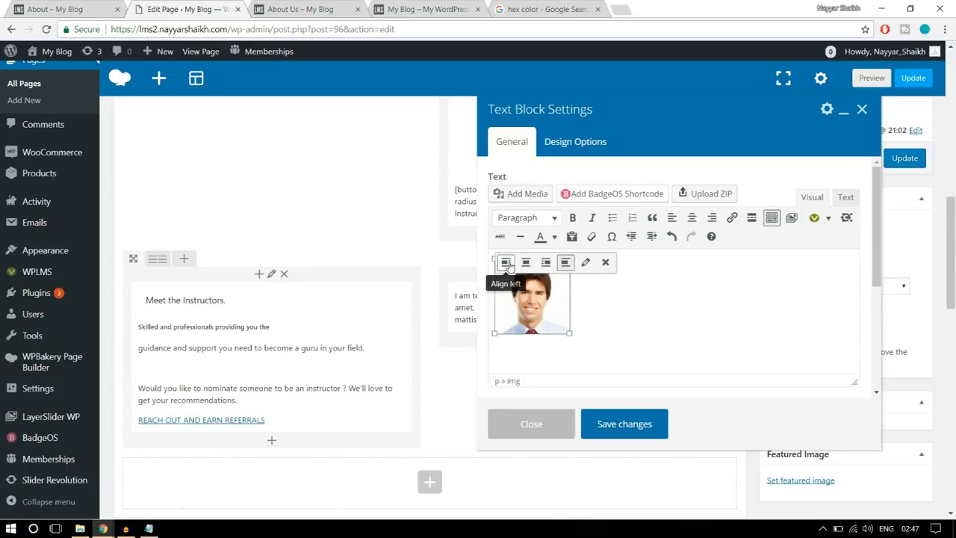
pyautogui.click(505, 266)
pyautogui.click(631, 305)
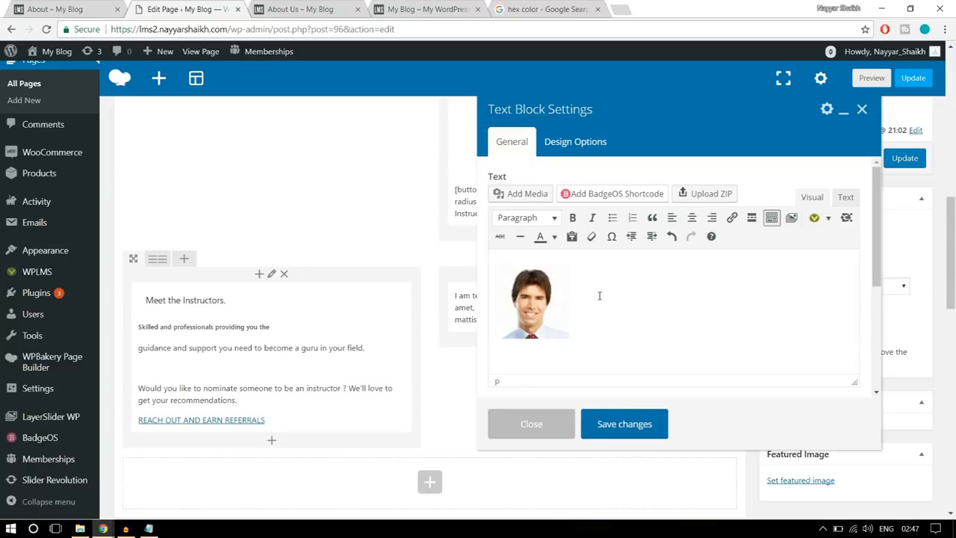
pyautogui.click(573, 296)
pyautogui.click(575, 294)
pyautogui.hotkey('ctrl', 'v')
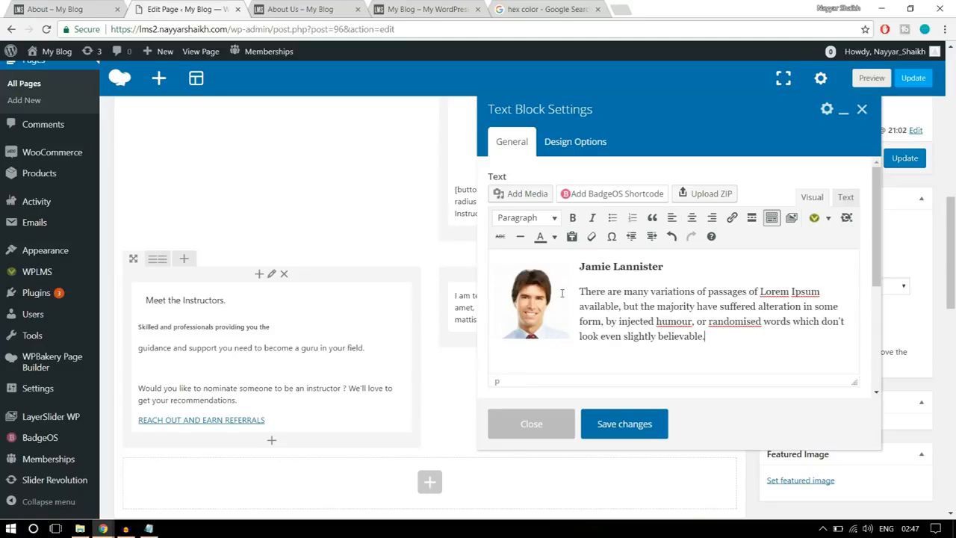
# - Add blank lines below the first instructor's description, then upload the image stu2-120x120 and insert it there
pyautogui.press('Return')
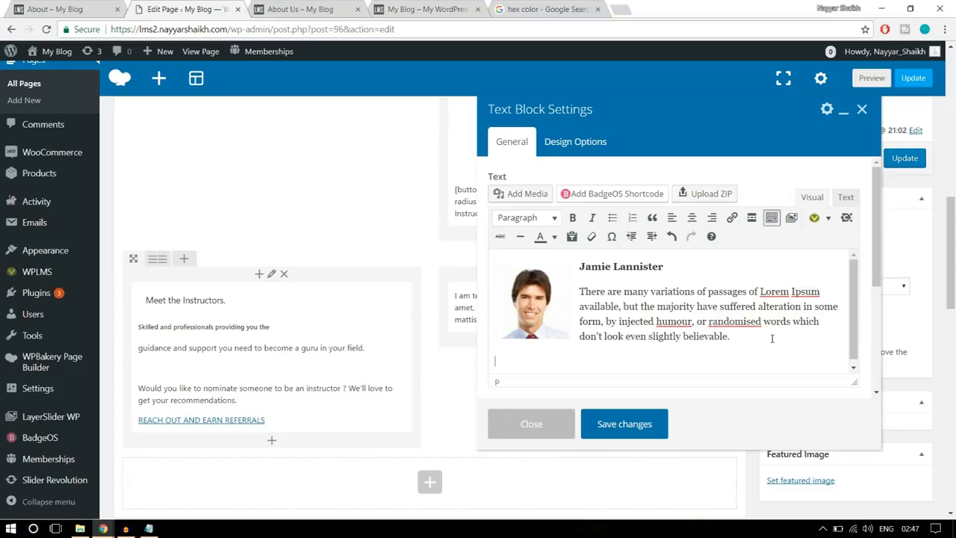
pyautogui.press('Return')
pyautogui.press('Return')
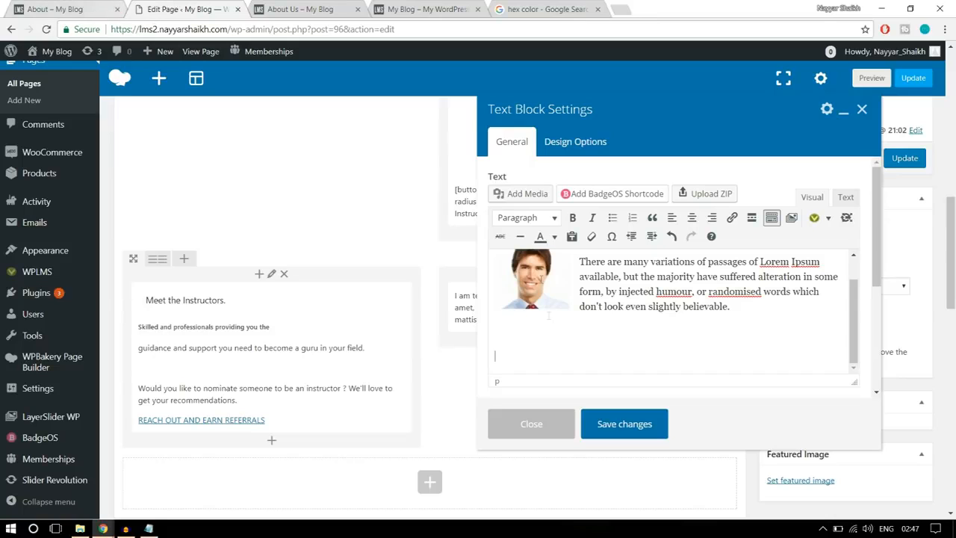
pyautogui.click(523, 194)
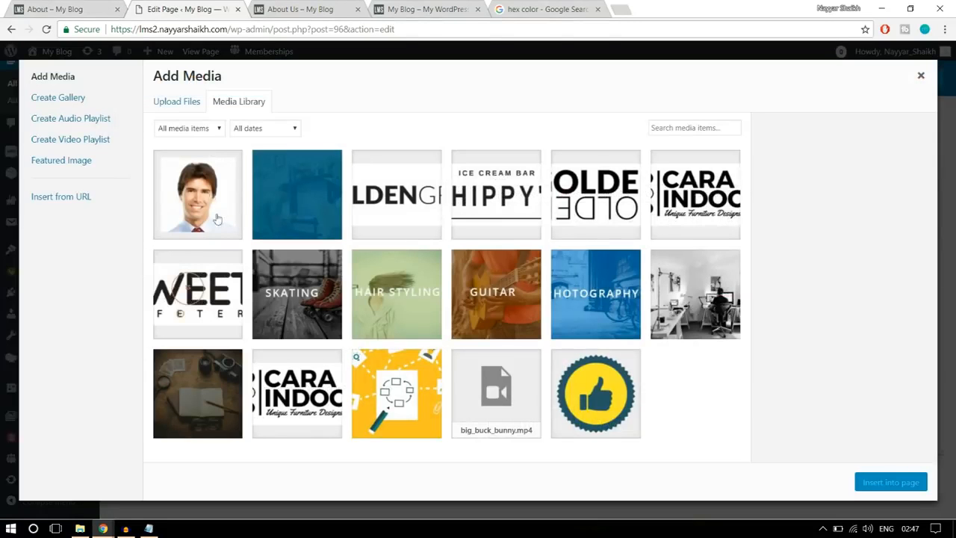
pyautogui.click(175, 105)
pyautogui.click(536, 281)
pyautogui.click(520, 173)
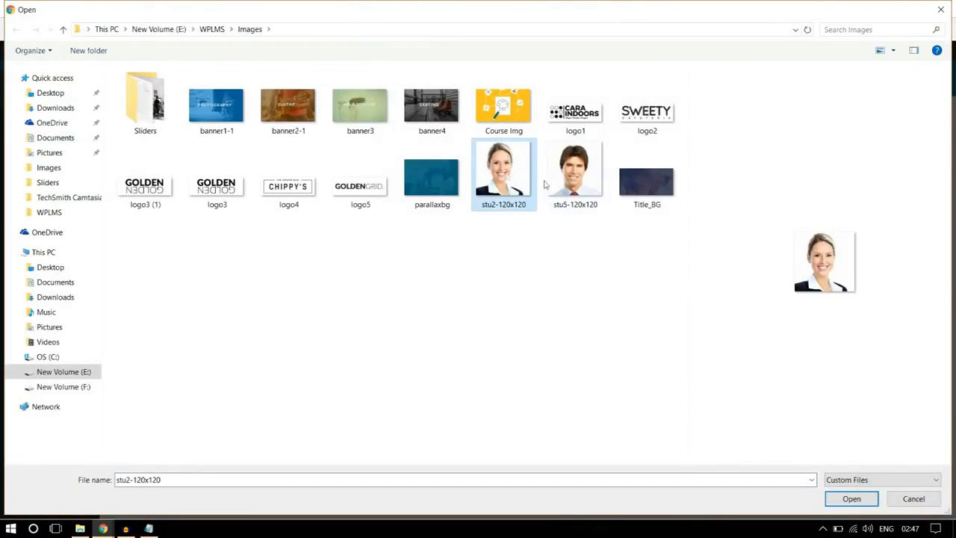
pyautogui.click(843, 500)
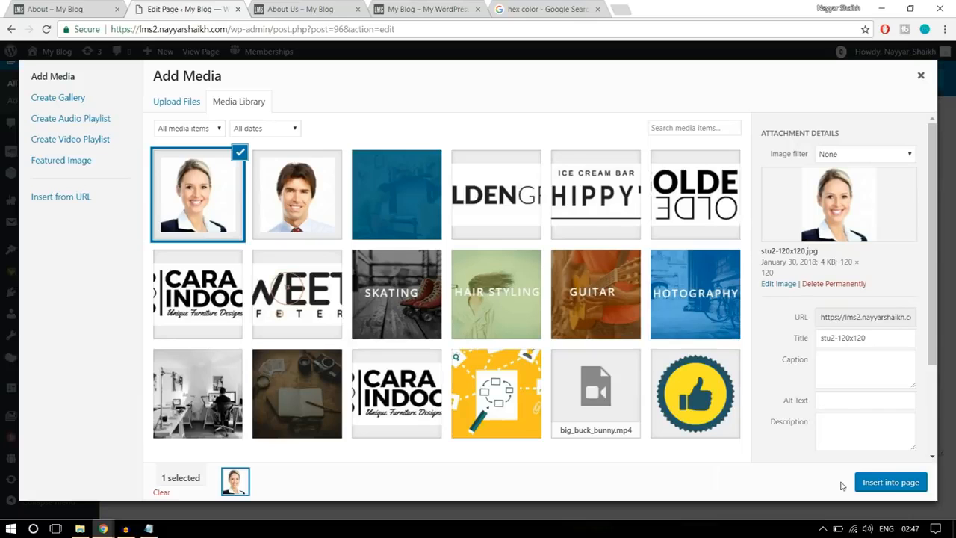
pyautogui.click(897, 482)
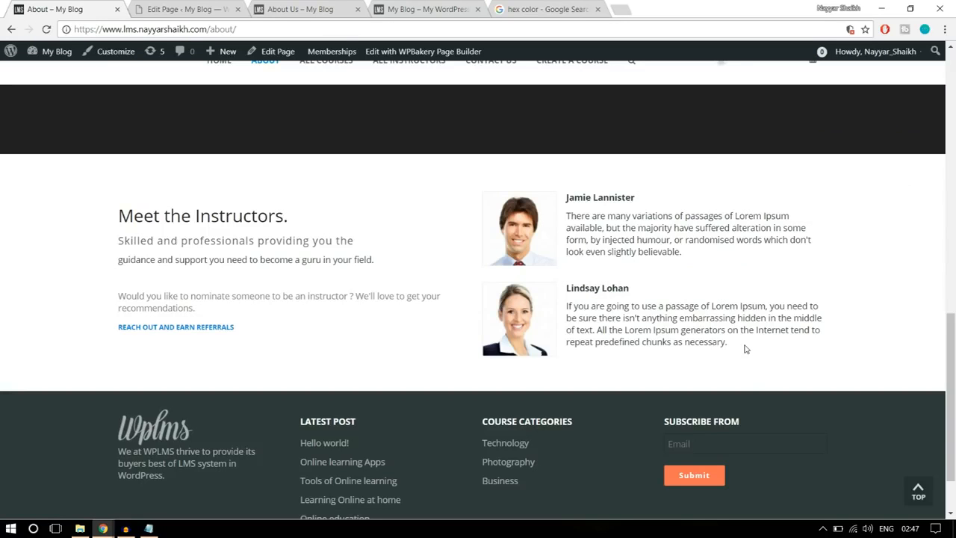
# - Copy the second instructor's name and description from the reference About page and paste them after the second photo in the text block
pyautogui.moveTo(747, 347); pyautogui.dragTo(569, 282)
pyautogui.hotkey('ctrl', 'c')
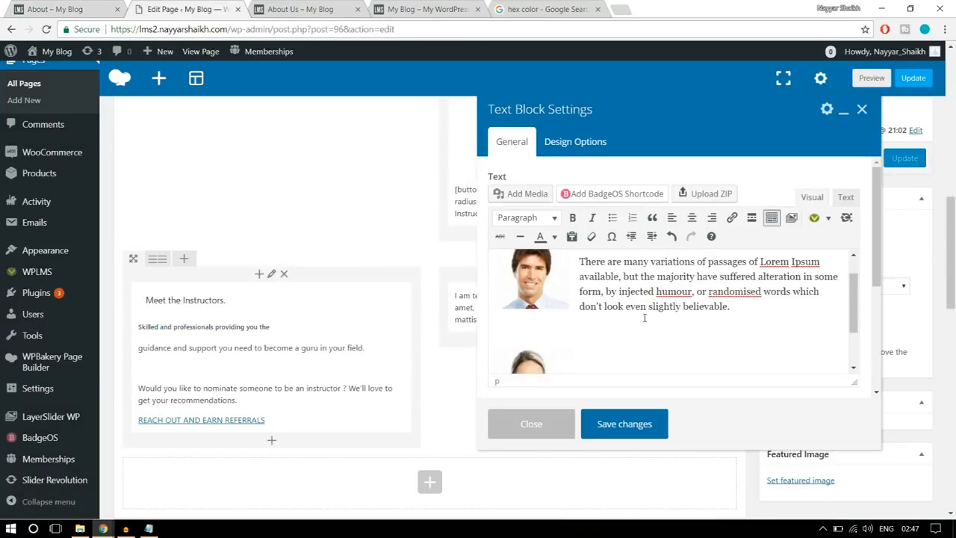
pyautogui.scroll(-3, 651, 342)
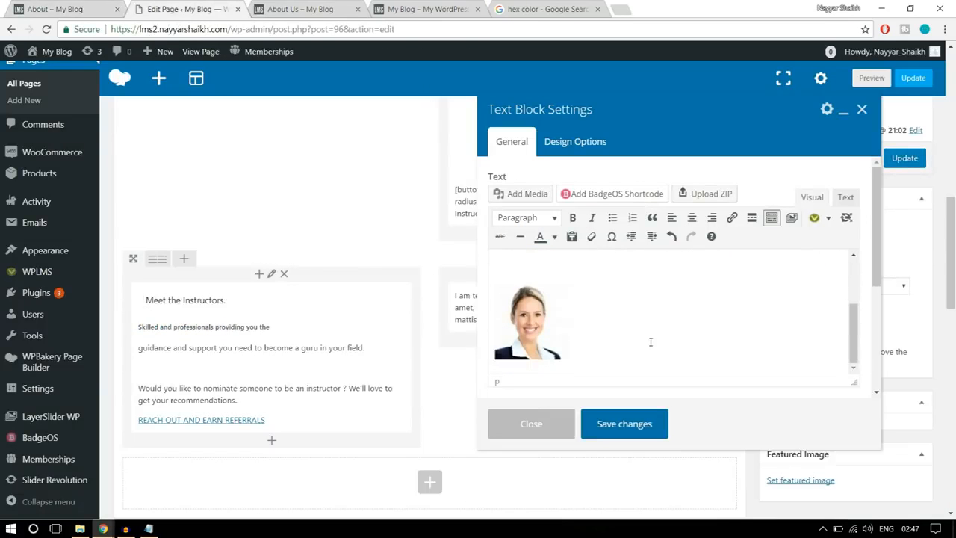
pyautogui.hotkey('ctrl', 'v')
pyautogui.scroll(3, 547, 320)
pyautogui.scroll(-3, 602, 328)
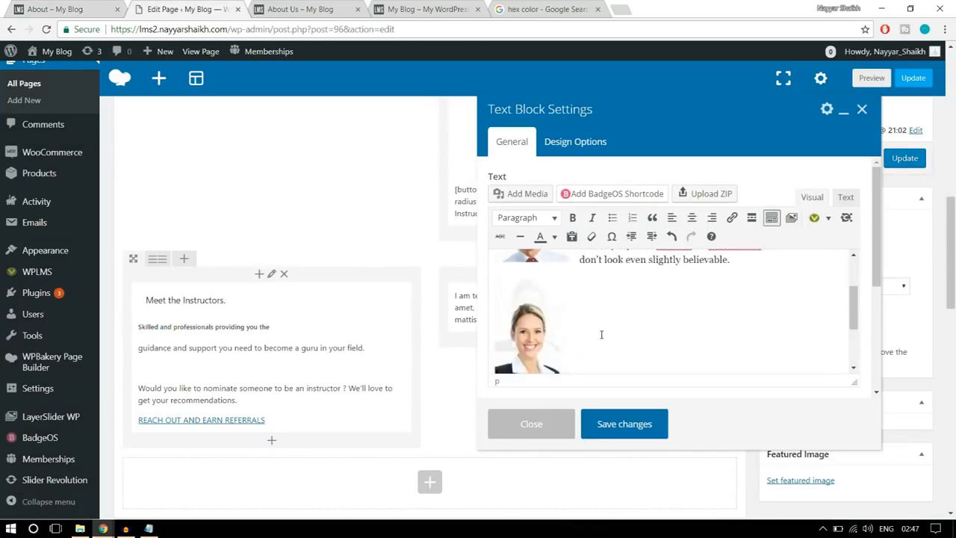
# - Align the second instructor's photo left and save the text block
pyautogui.click(601, 326)
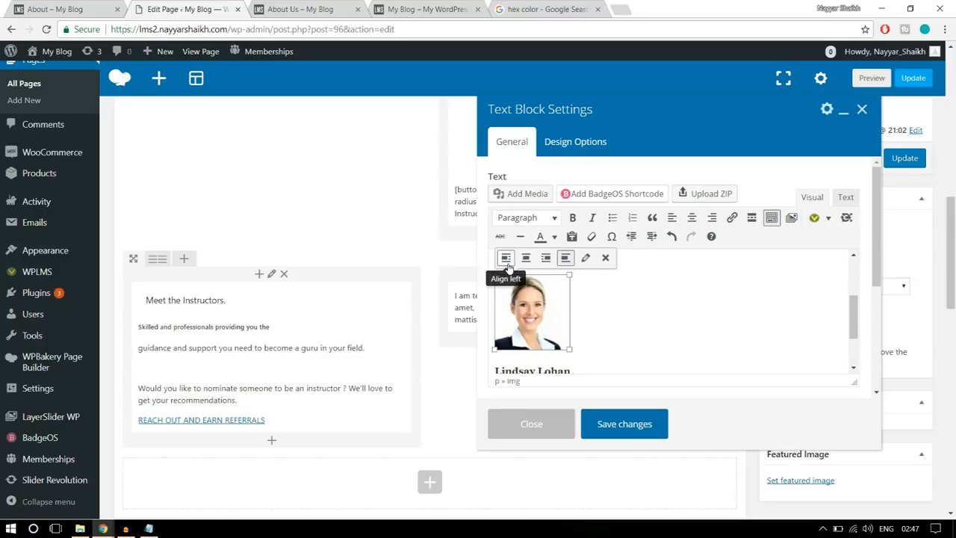
pyautogui.click(506, 258)
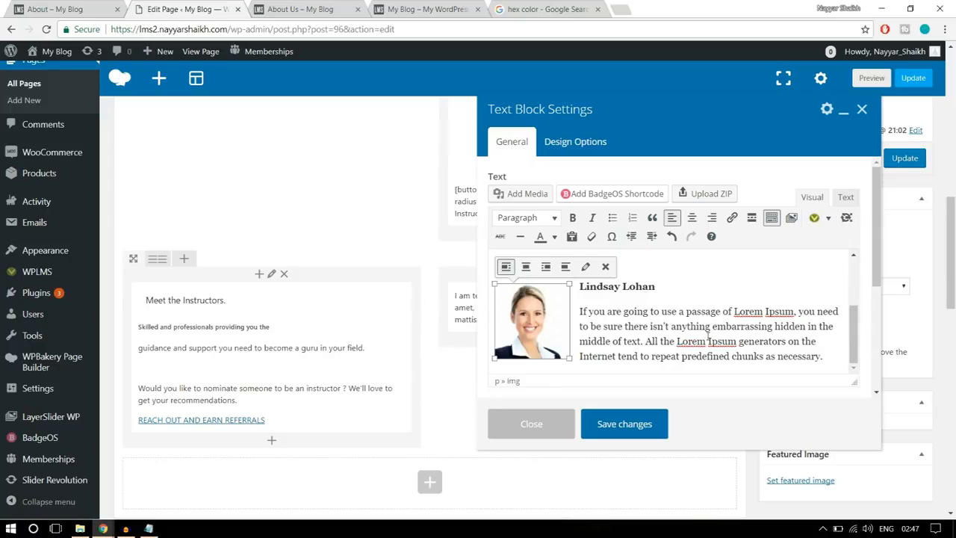
pyautogui.click(703, 321)
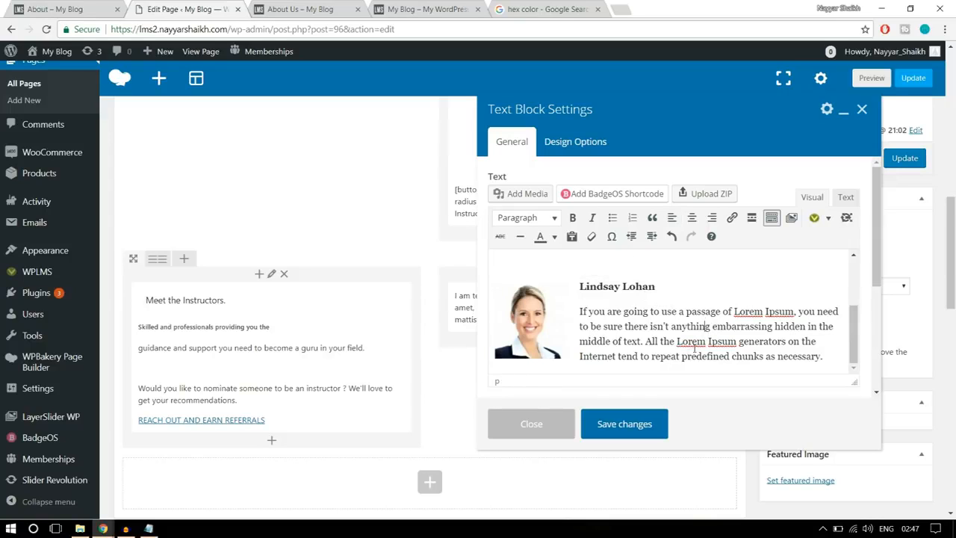
pyautogui.click(625, 423)
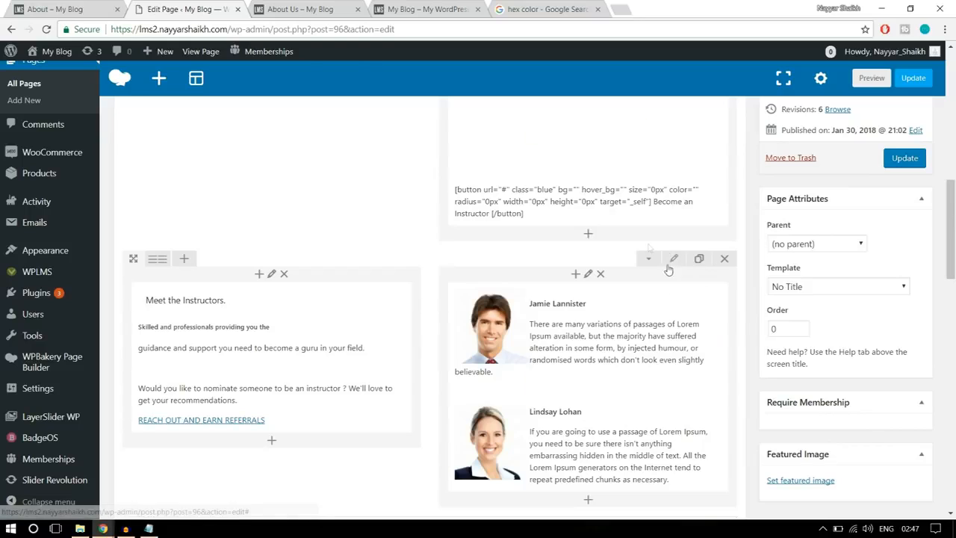
# - Save the instructors row's design options and update the About Us page
pyautogui.click(672, 260)
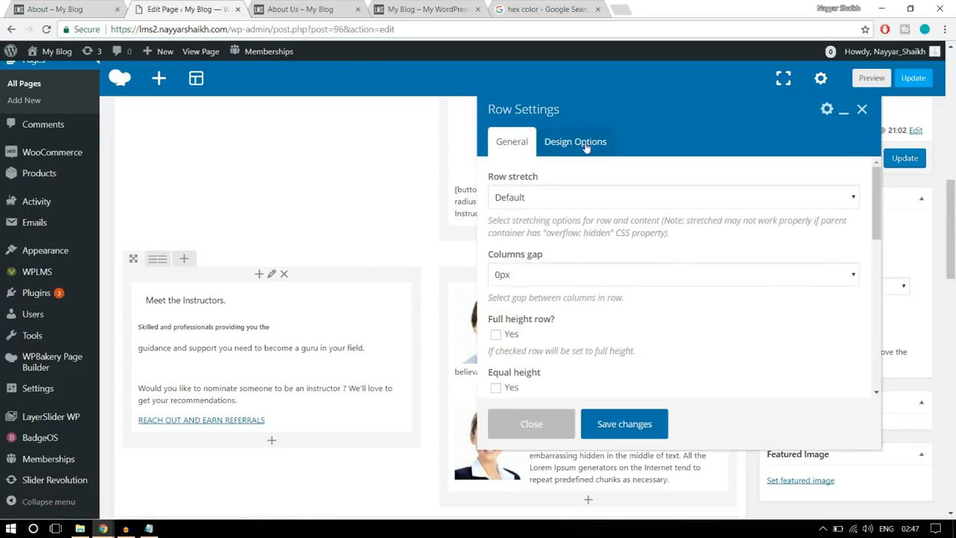
pyautogui.click(587, 146)
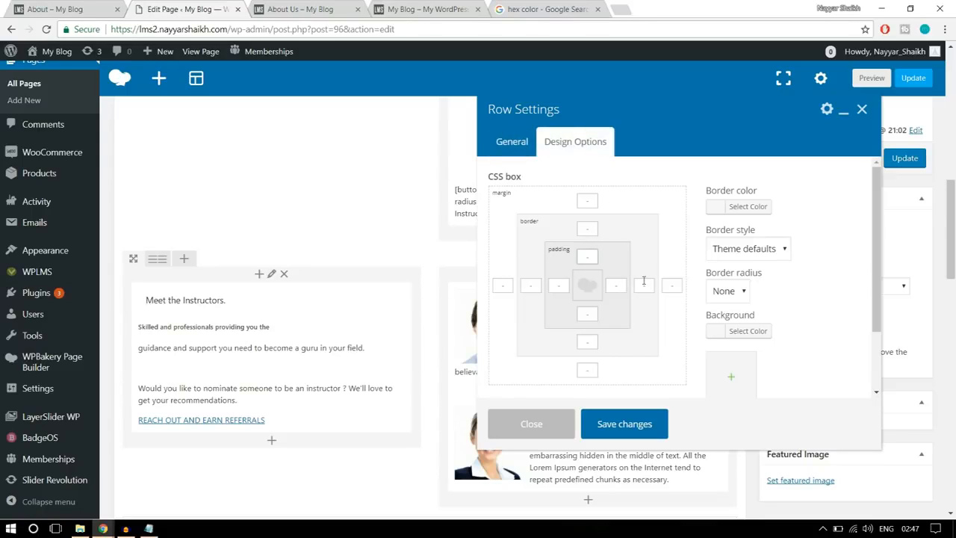
pyautogui.click(590, 342)
pyautogui.click(625, 423)
pyautogui.click(903, 157)
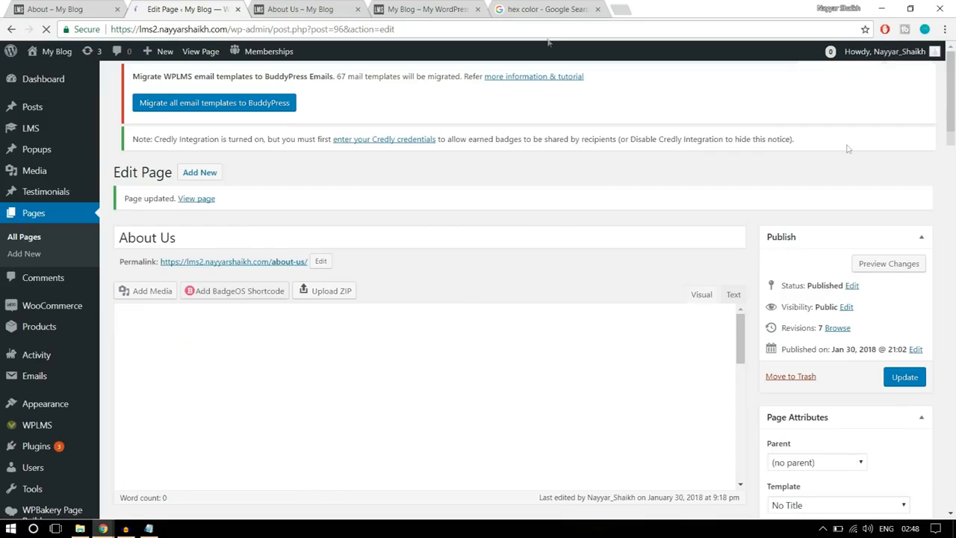
# - Reload the live About Us page and review the "Meet the Instructors." section and the rest of the layout
pyautogui.click(306, 9)
pyautogui.click(46, 29)
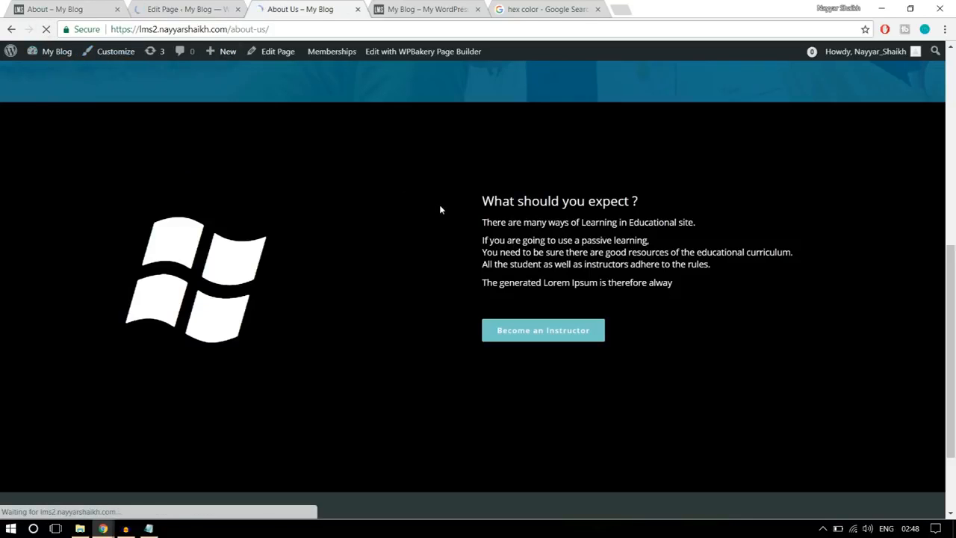
pyautogui.scroll(-5, 441, 210)
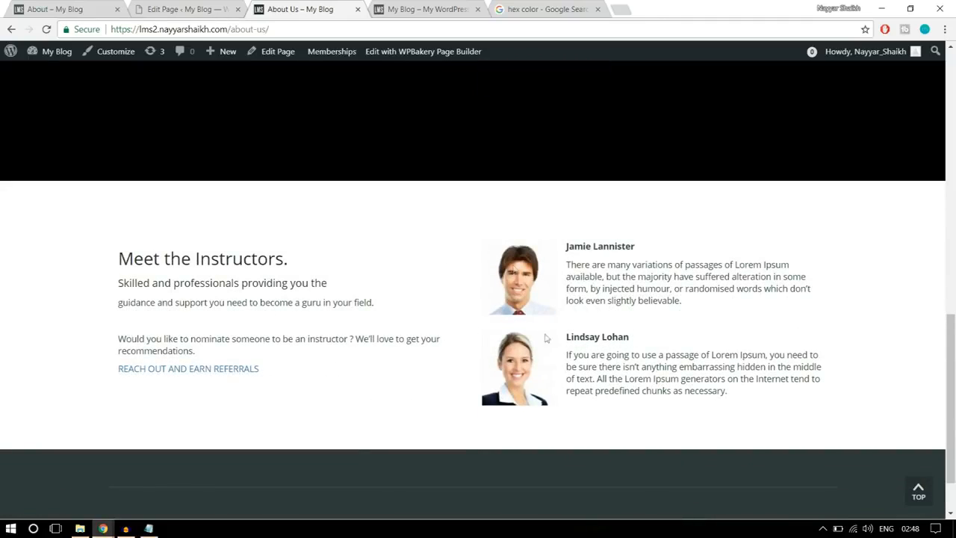
pyautogui.scroll(-1, 613, 426)
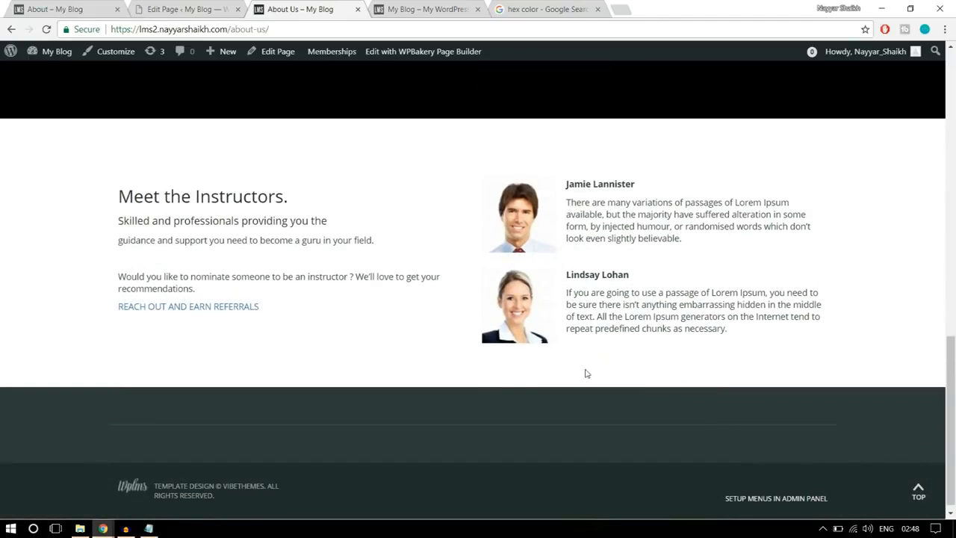
pyautogui.scroll(10, 586, 374)
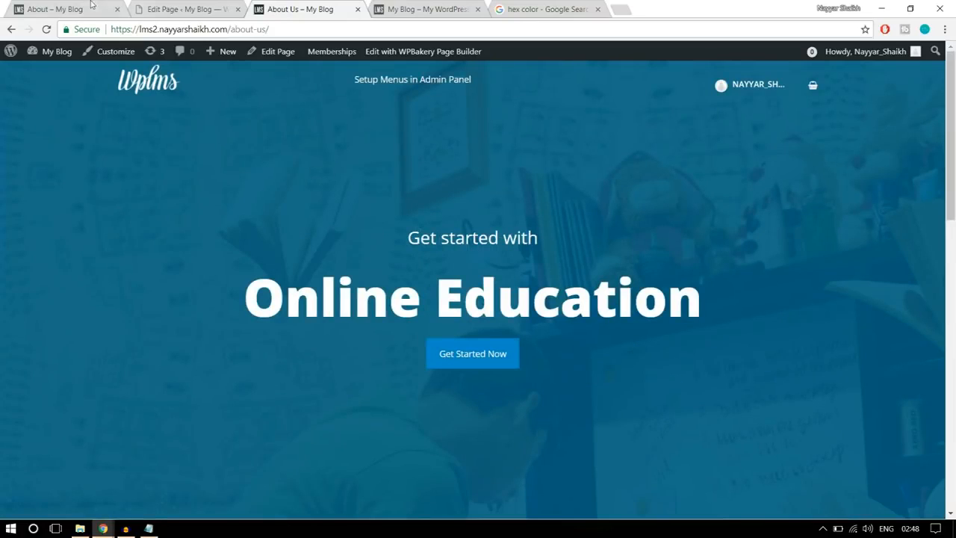
# - Open the reference site's Contact Us page and examine its map, text columns, message form and accordion sections
pyautogui.click(54, 9)
pyautogui.scroll(10, 492, 275)
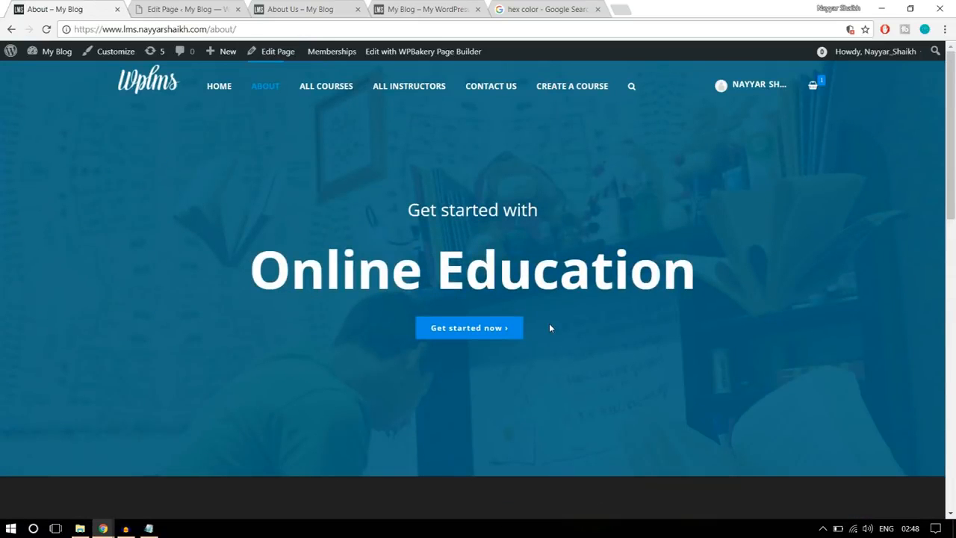
pyautogui.click(487, 90)
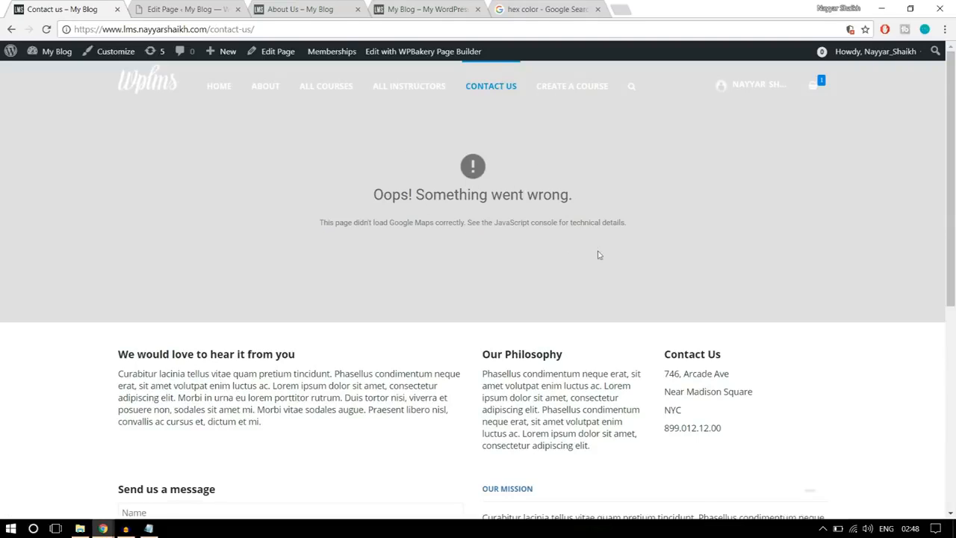
pyautogui.scroll(-1, 597, 255)
pyautogui.scroll(-2, 506, 179)
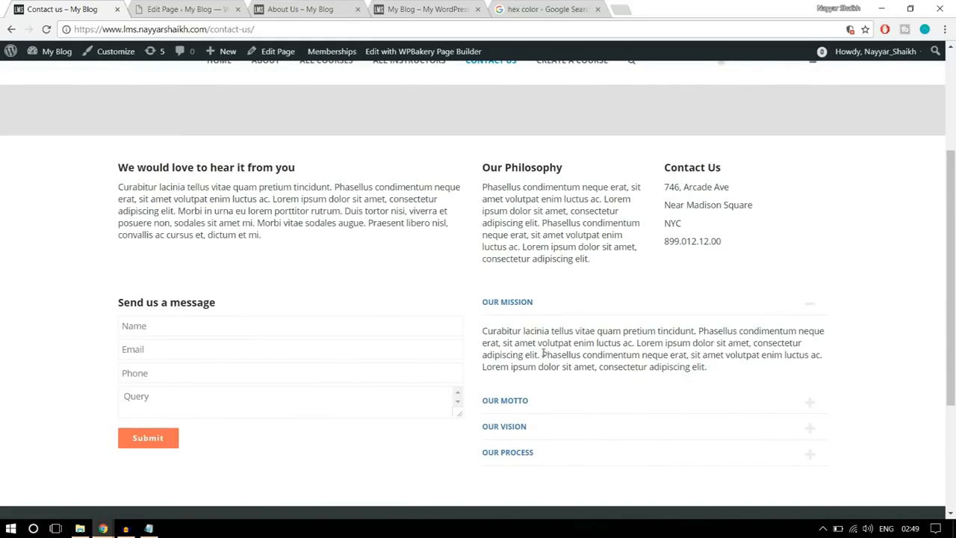
pyautogui.scroll(3, 568, 352)
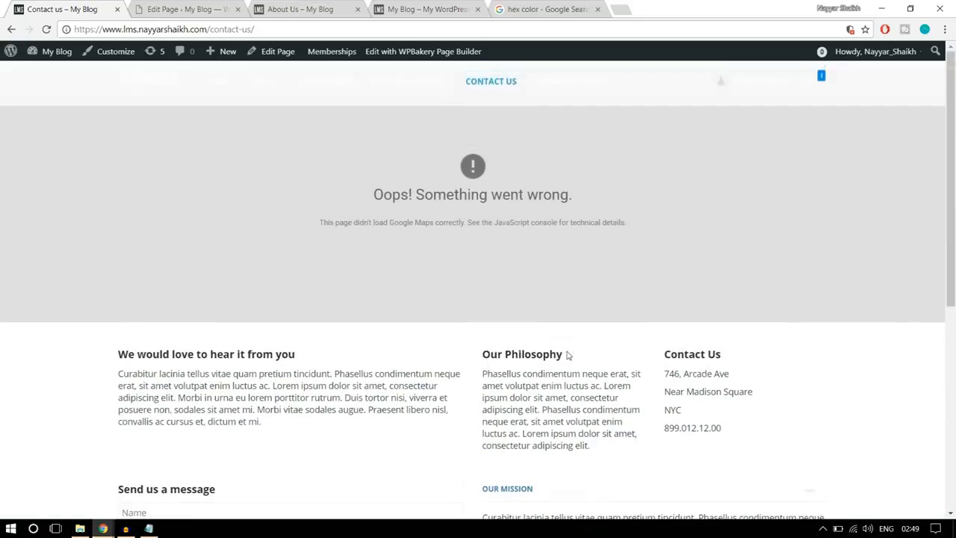
# - Close the live About Us page and the hex color search, and return to the page editor
pyautogui.click(344, 15)
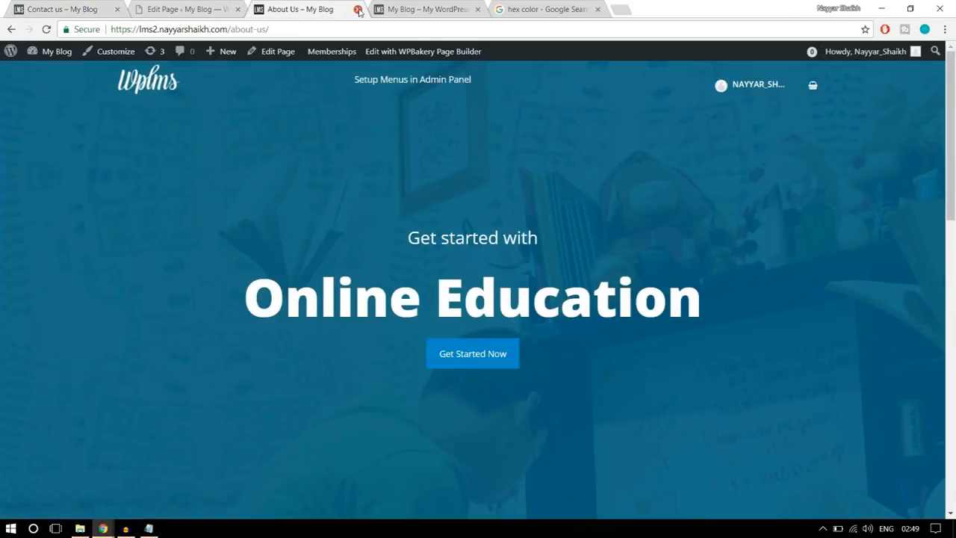
pyautogui.click(358, 9)
pyautogui.click(484, 11)
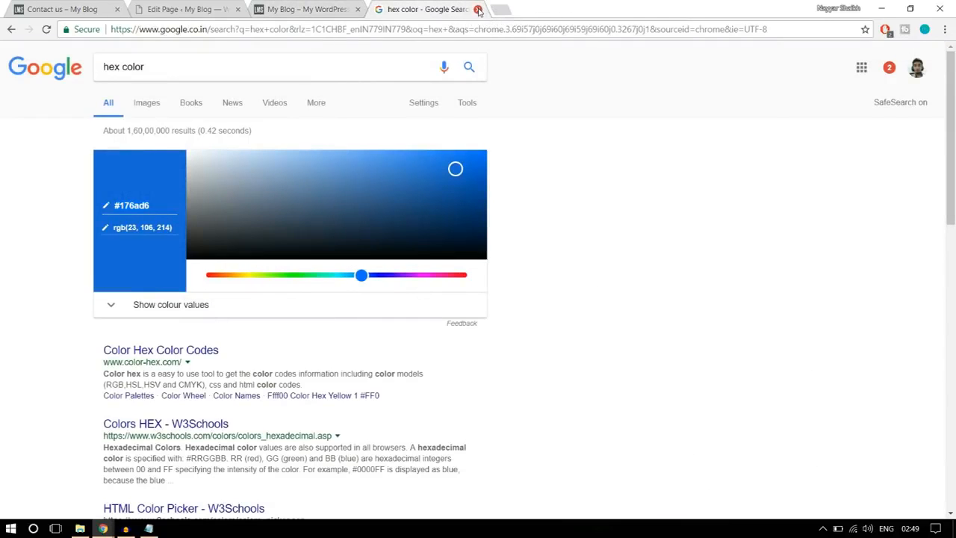
pyautogui.click(480, 9)
pyautogui.click(172, 6)
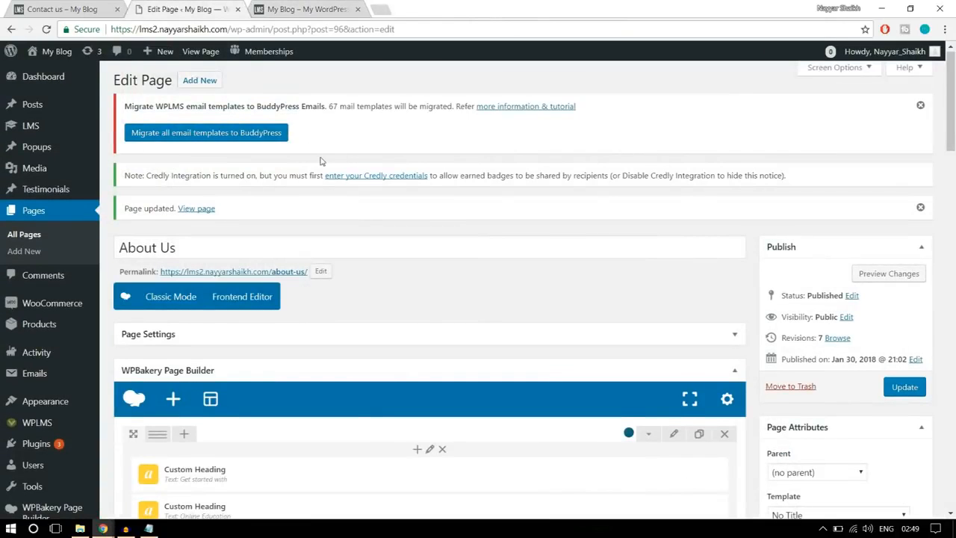
# - Create a new page titled "Contact Us"
pyautogui.click(206, 86)
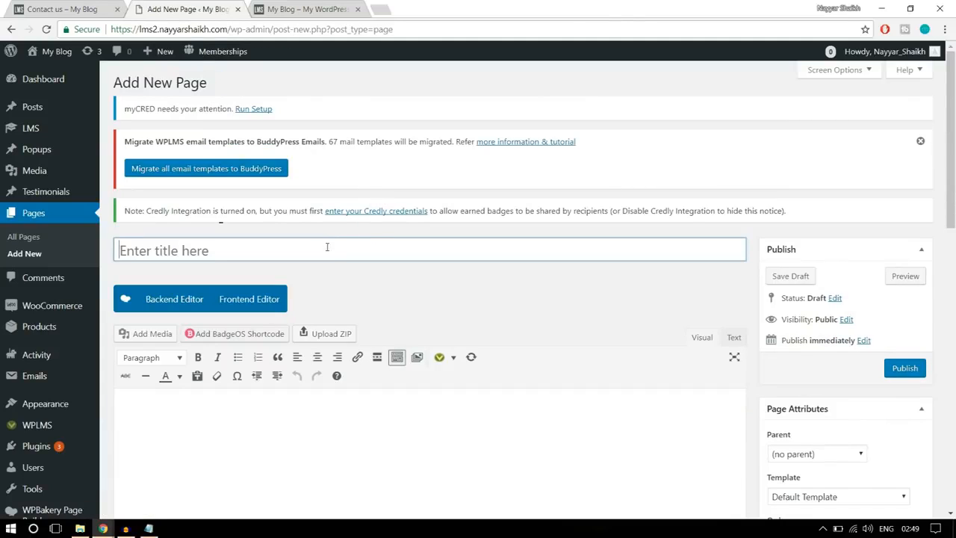
pyautogui.write('Contact')
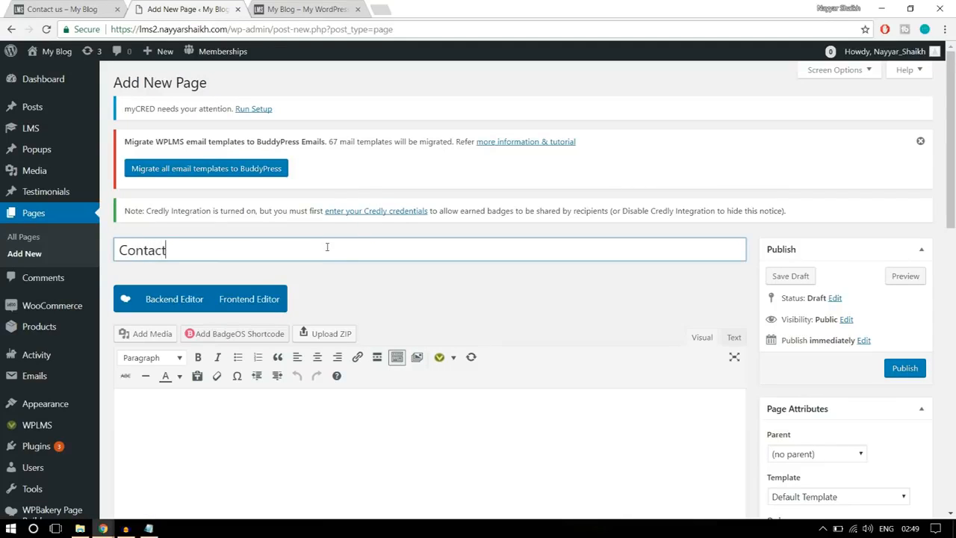
pyautogui.write(' Us')
pyautogui.click(544, 293)
# - Set the new page's template to Contact Page in its page attributes
pyautogui.scroll(-3, 702, 304)
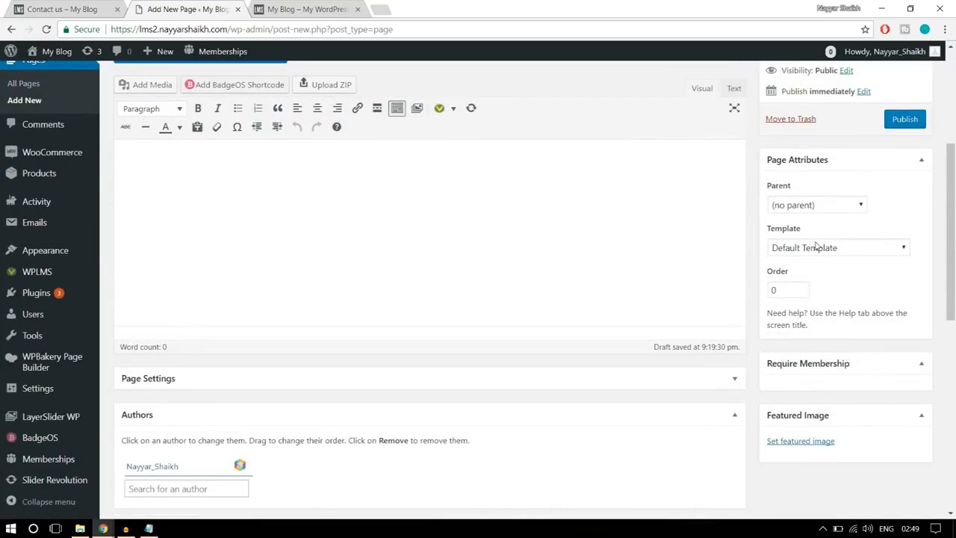
pyautogui.click(817, 248)
pyautogui.scroll(-2, 817, 336)
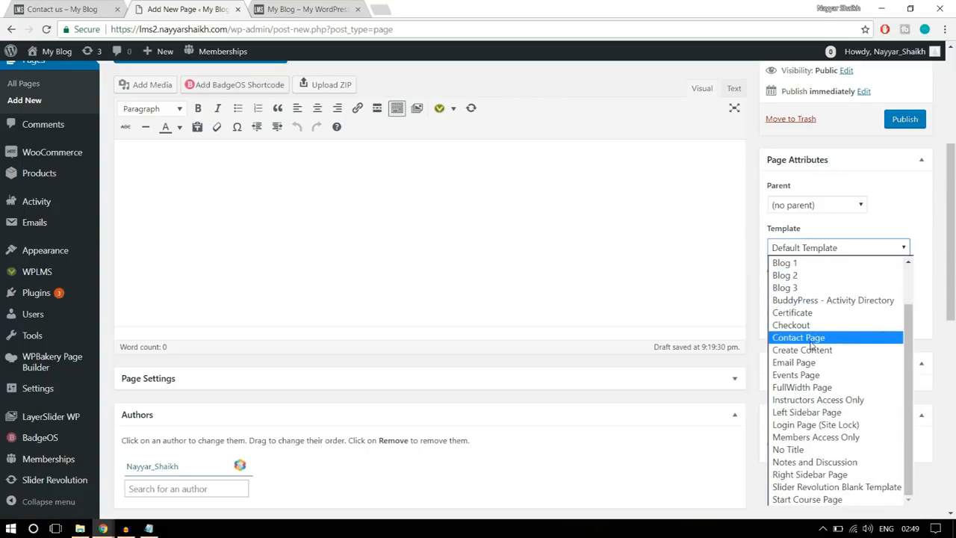
pyautogui.click(816, 338)
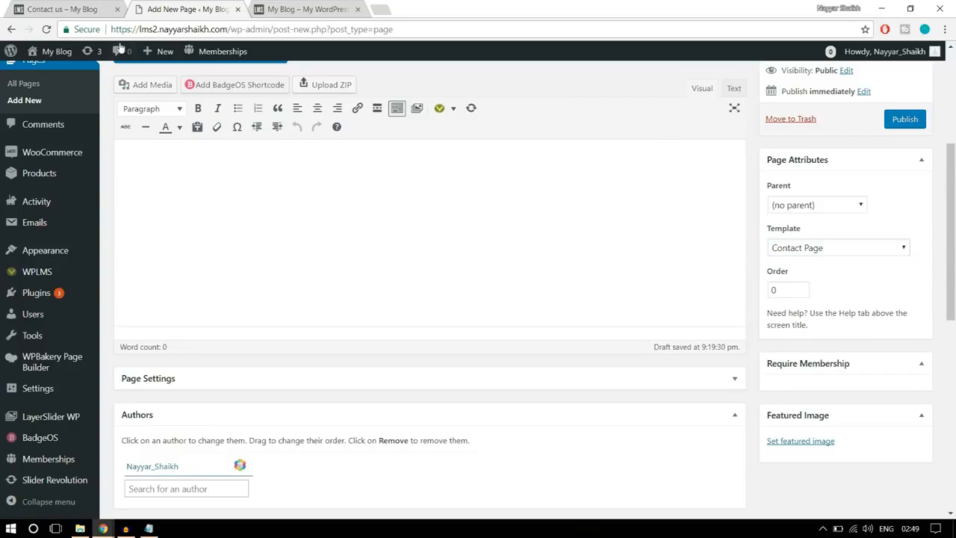
# - Check the reference Contact Us page's layout and switch the new page to the WPBakery backend editor
pyautogui.click(82, 10)
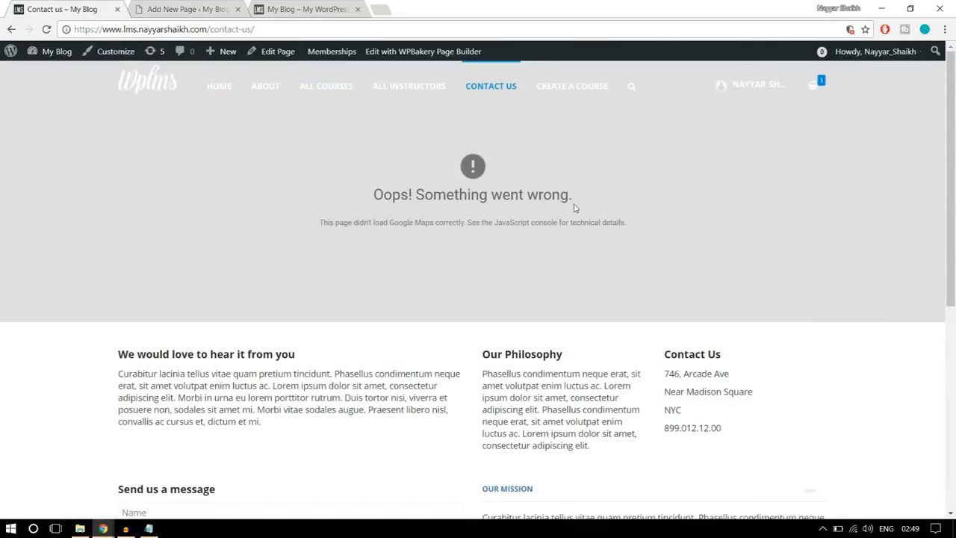
pyautogui.click(203, 9)
pyautogui.scroll(2, 693, 255)
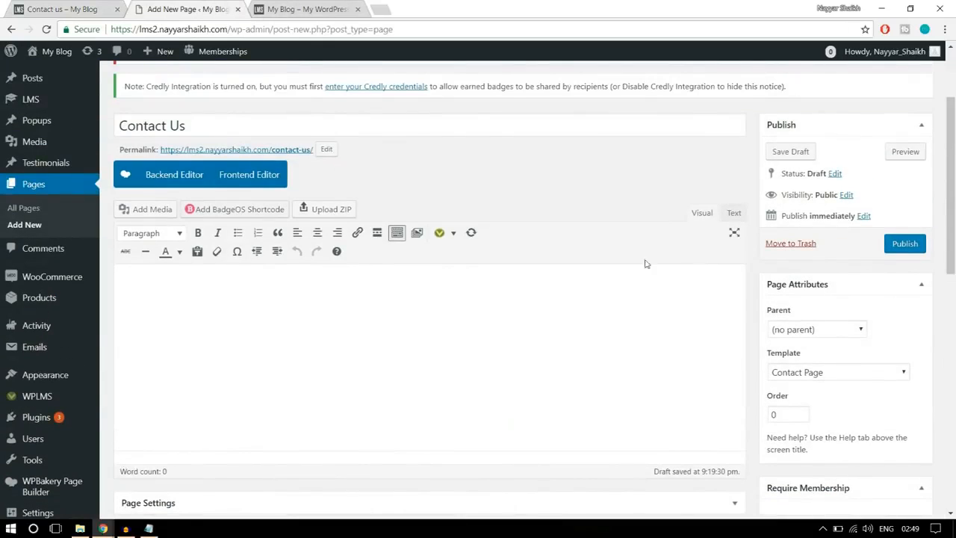
pyautogui.click(75, 9)
pyautogui.scroll(-3, 263, 327)
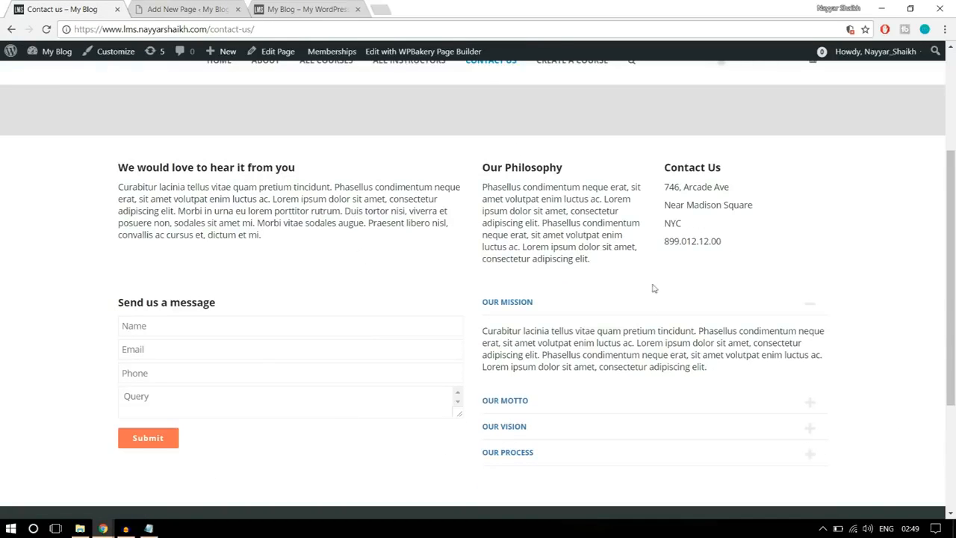
pyautogui.click(187, 9)
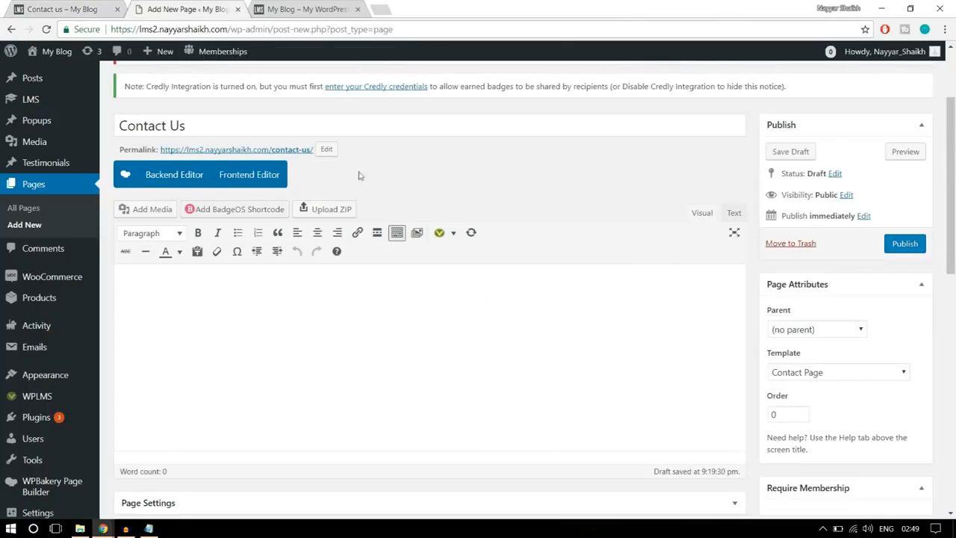
pyautogui.click(148, 176)
pyautogui.scroll(-1, 301, 216)
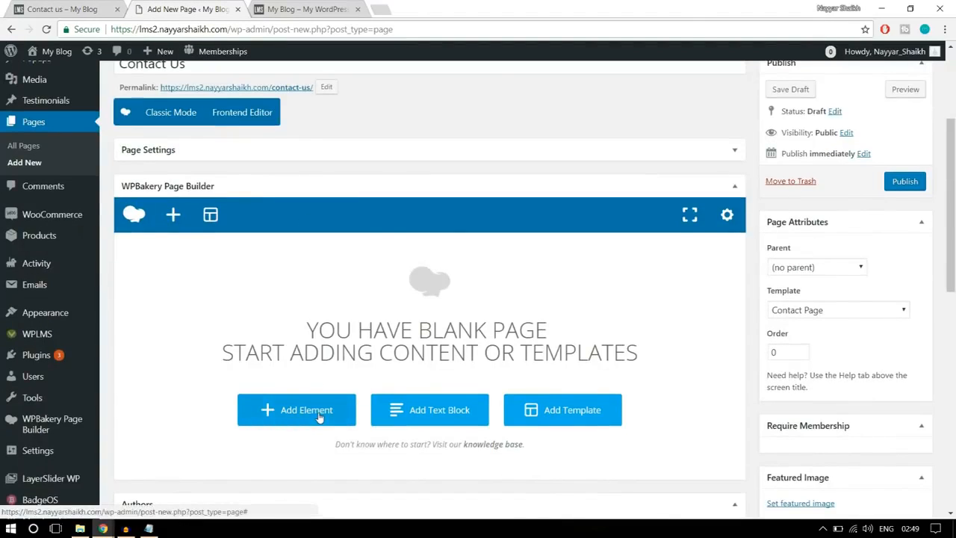
# - Add a text block containing the "We would love to hear it from you" heading and paragraph copied from the reference page
pyautogui.click(319, 417)
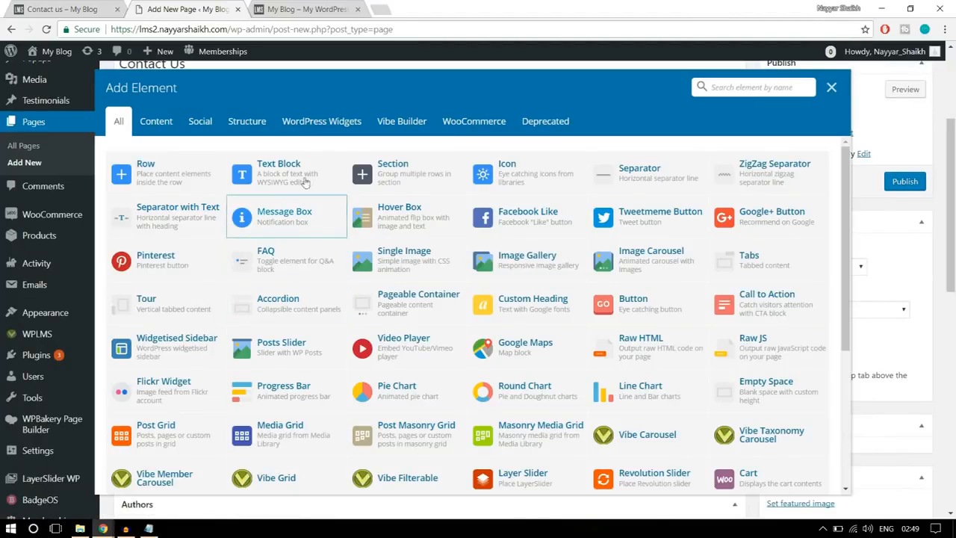
pyautogui.click(306, 179)
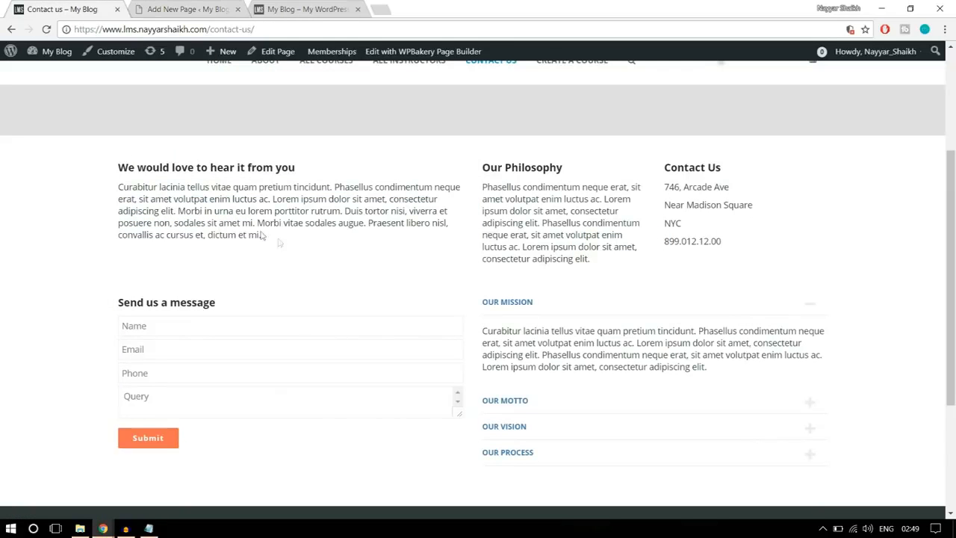
pyautogui.moveTo(262, 235); pyautogui.dragTo(117, 163)
pyautogui.hotkey('ctrl', 'c')
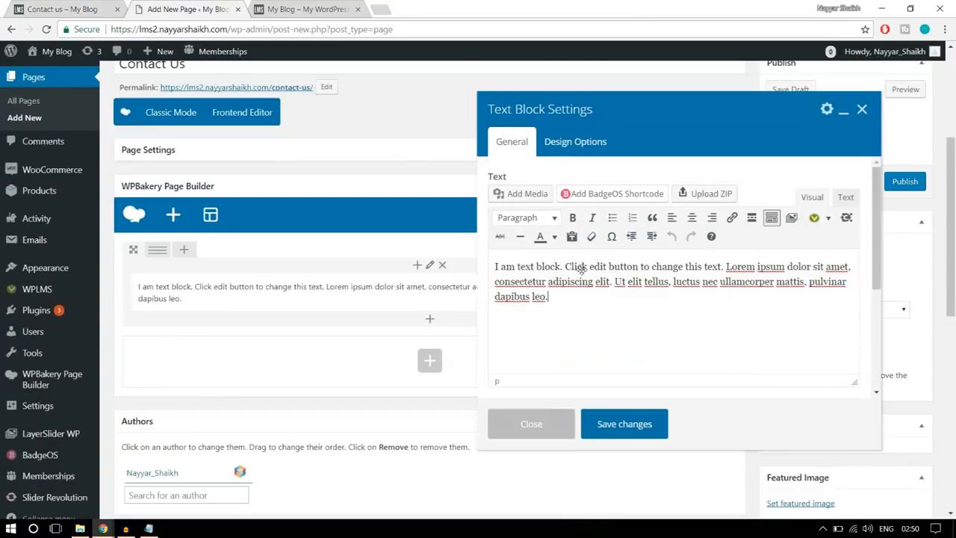
pyautogui.moveTo(594, 282); pyautogui.dragTo(470, 243)
pyautogui.click(605, 341)
pyautogui.hotkey('ctrl', 'a')
pyautogui.hotkey('ctrl', 'v')
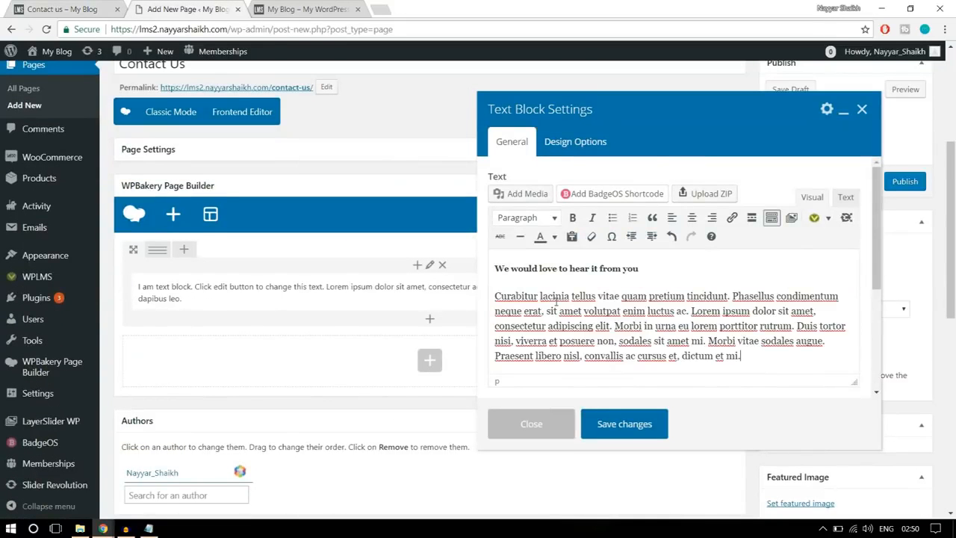
pyautogui.click(657, 423)
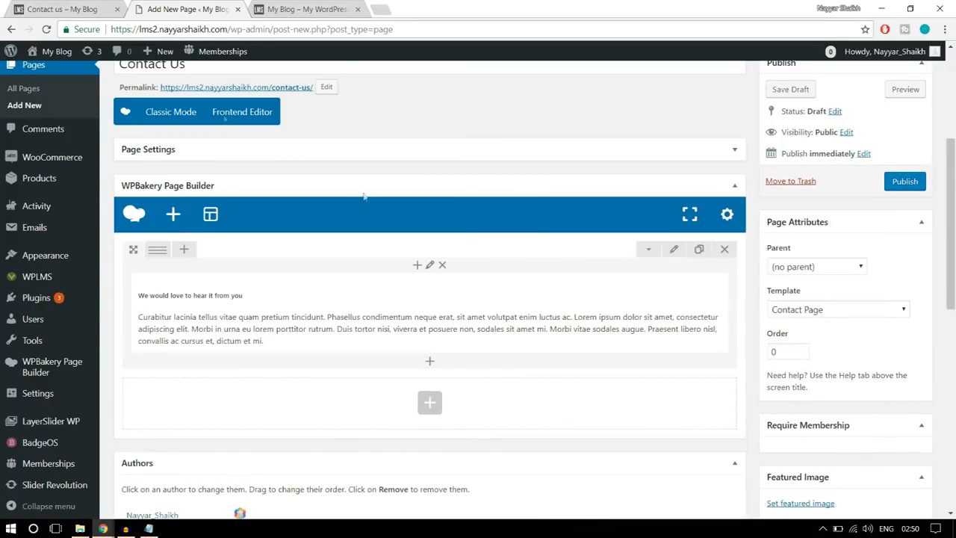
# - Compare the reference page's text columns and give the row a custom layout of 1/2 + 1/4 + 1/4
pyautogui.click(75, 8)
pyautogui.click(373, 278)
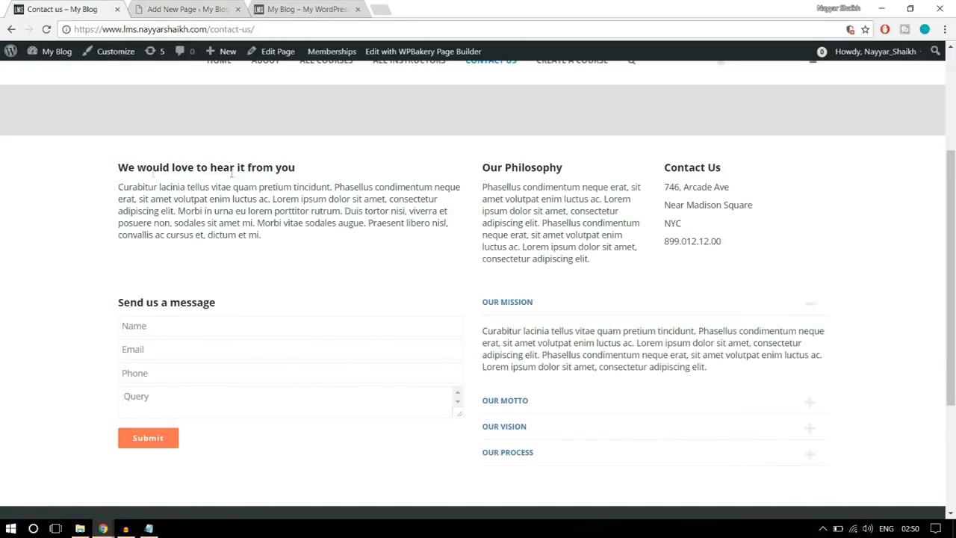
pyautogui.moveTo(117, 169); pyautogui.dragTo(295, 237)
pyautogui.click(318, 241)
pyautogui.moveTo(484, 168); pyautogui.dragTo(777, 257)
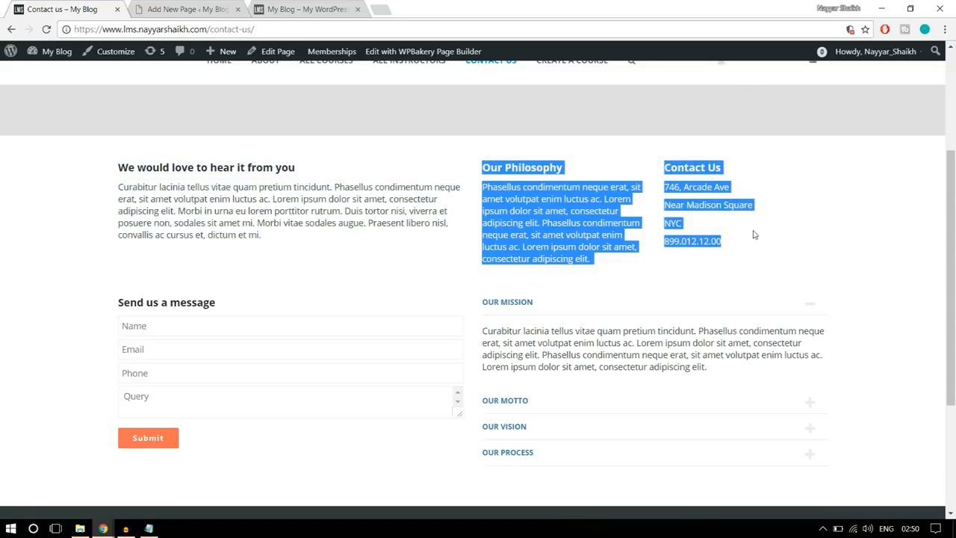
pyautogui.click(185, 9)
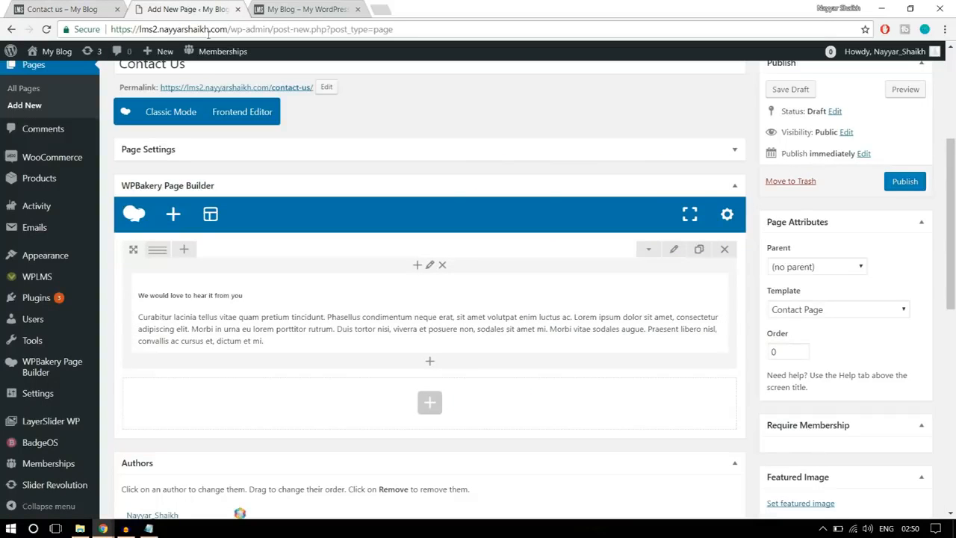
pyautogui.moveTo(158, 251)
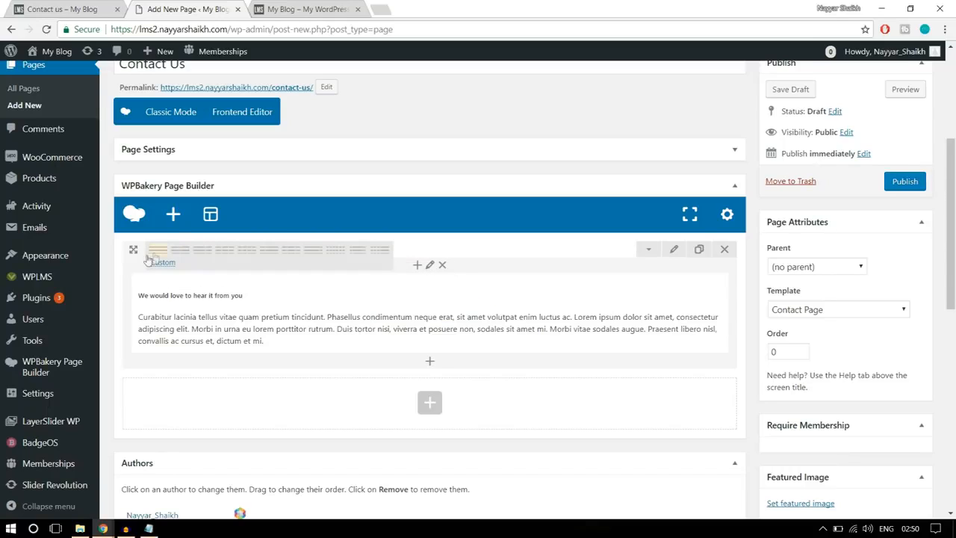
pyautogui.click(169, 267)
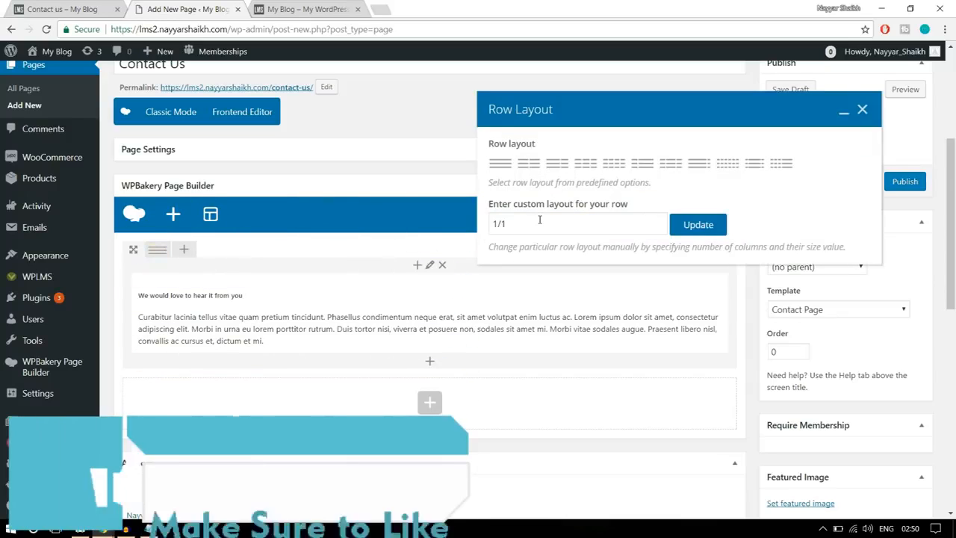
pyautogui.moveTo(528, 222); pyautogui.dragTo(504, 224)
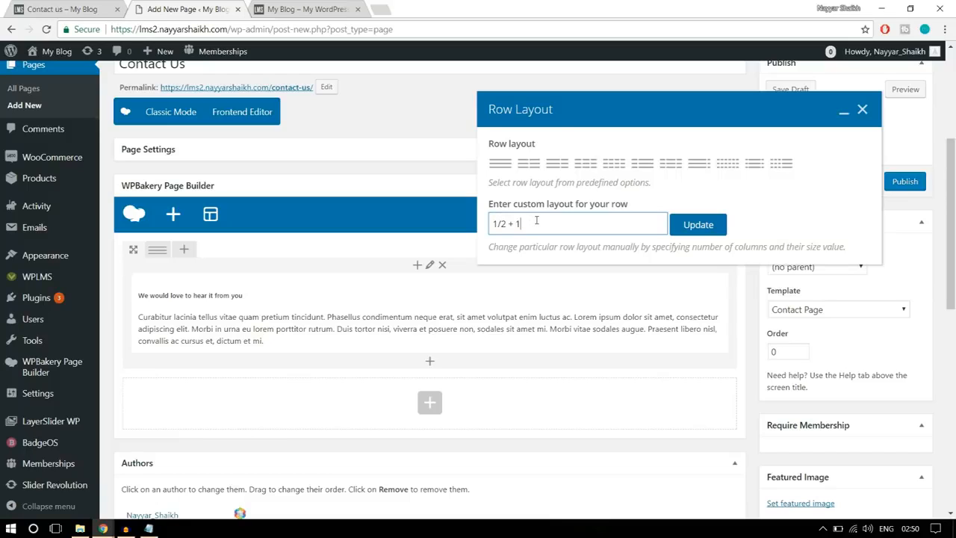
pyautogui.write('+1/4')
pyautogui.click(712, 226)
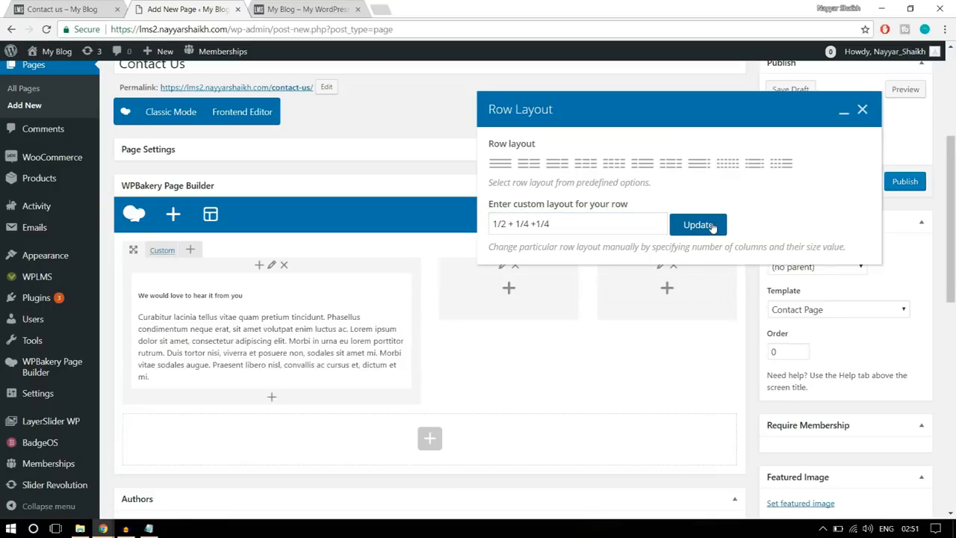
pyautogui.click(863, 110)
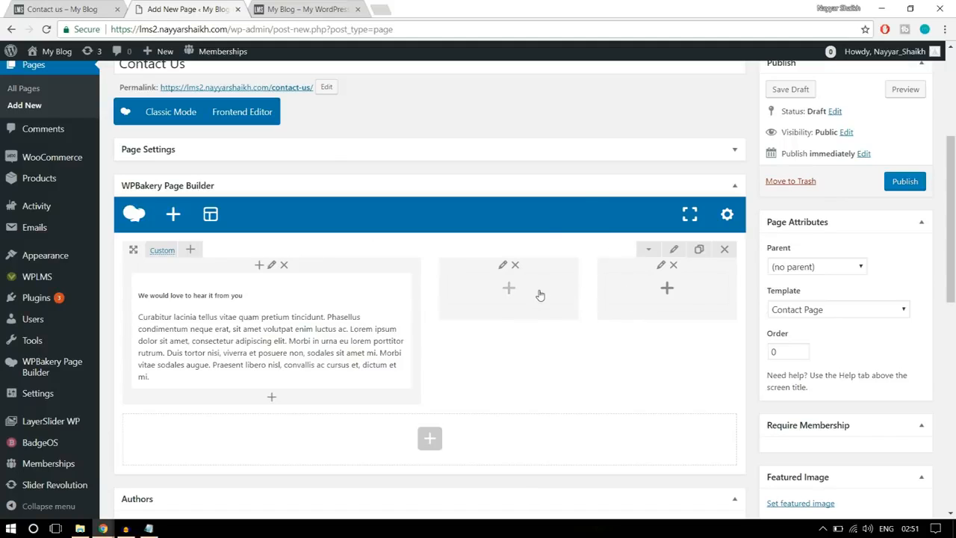
# - Add a text block to the row's second column with the "Our Philosophy" heading and paragraph copied from the reference page
pyautogui.click(74, 9)
pyautogui.click(610, 271)
pyautogui.moveTo(611, 272); pyautogui.dragTo(480, 176)
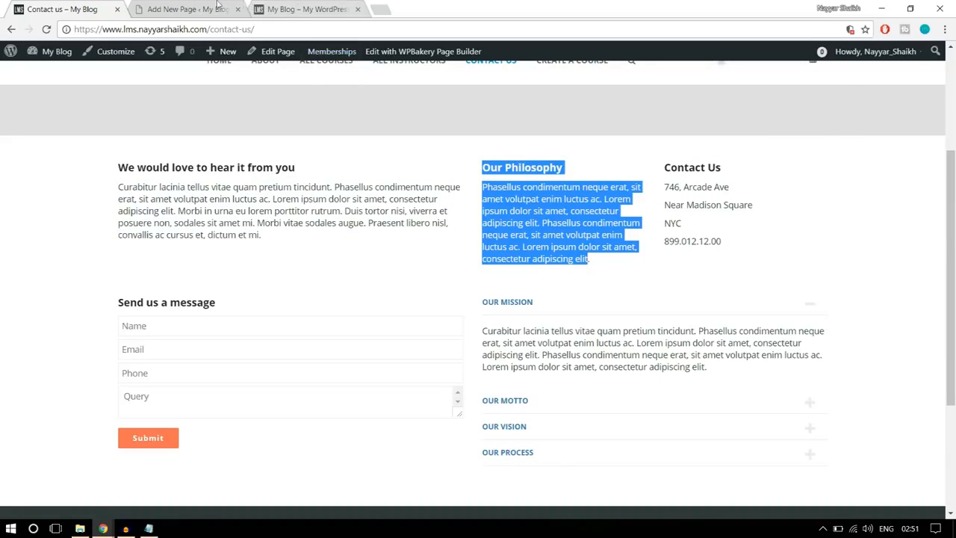
pyautogui.click(219, 8)
pyautogui.click(509, 292)
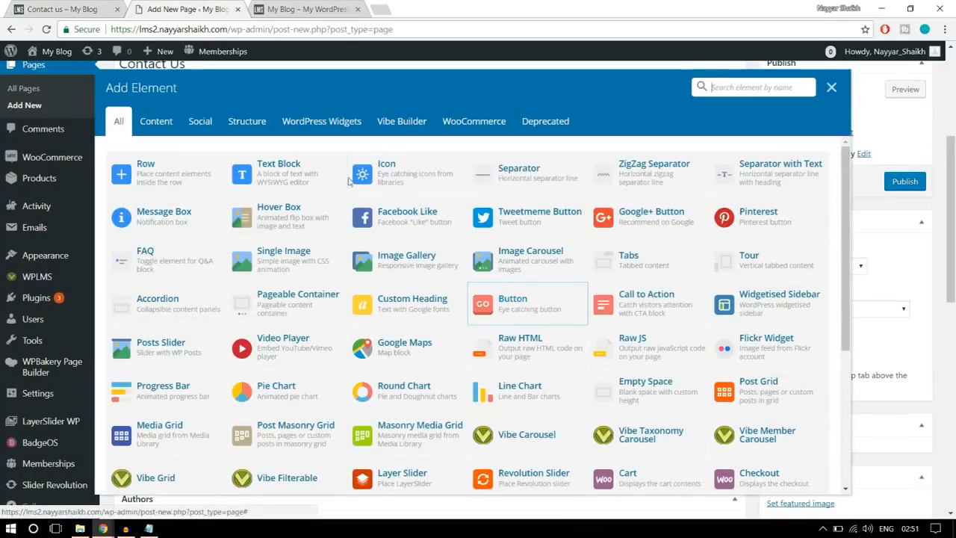
pyautogui.click(303, 171)
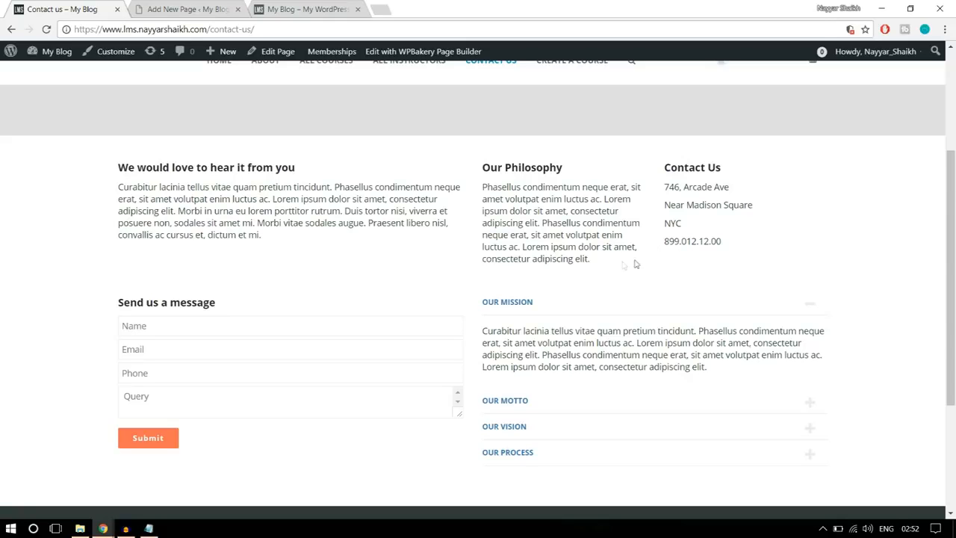
pyautogui.moveTo(621, 265); pyautogui.dragTo(483, 165)
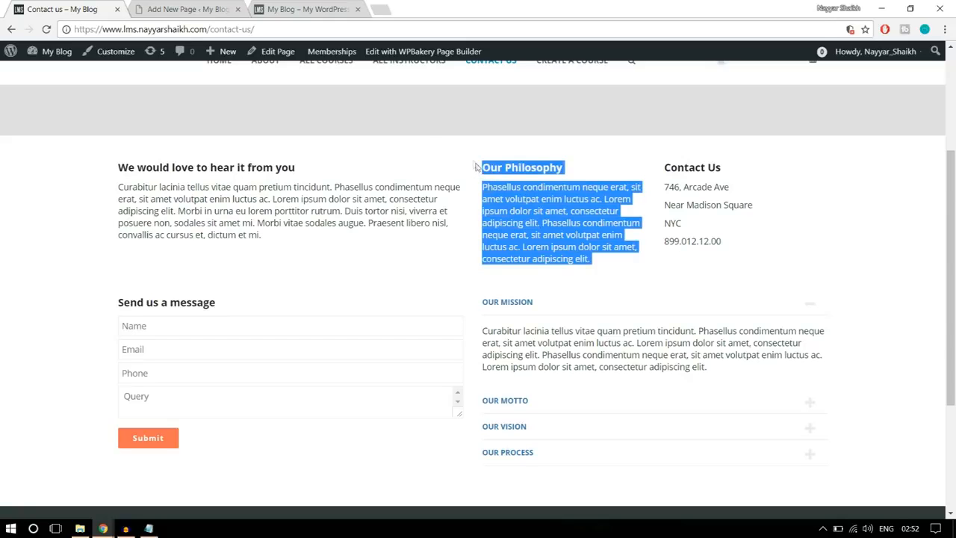
pyautogui.click(179, 7)
pyautogui.click(632, 424)
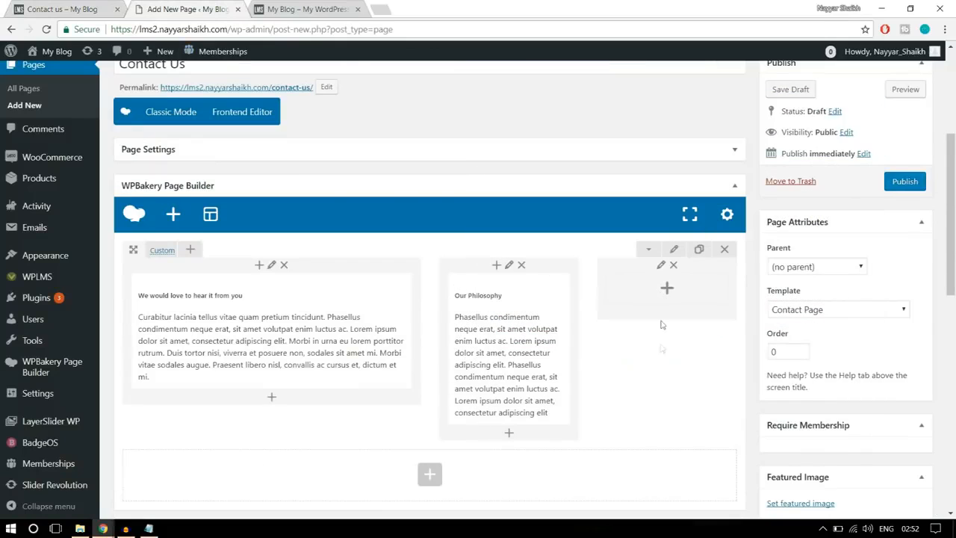
# - Add a text block to the row's third column with the "Contact Us" heading, address and phone number copied from the reference page
pyautogui.click(667, 290)
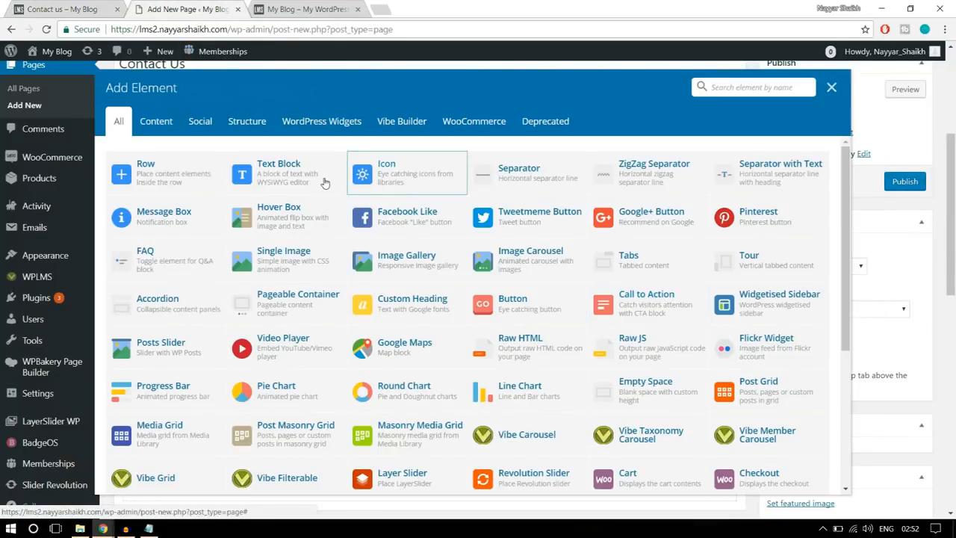
pyautogui.click(283, 165)
pyautogui.click(84, 8)
pyautogui.moveTo(722, 242); pyautogui.dragTo(665, 176)
pyautogui.hotkey('ctrl', 'c')
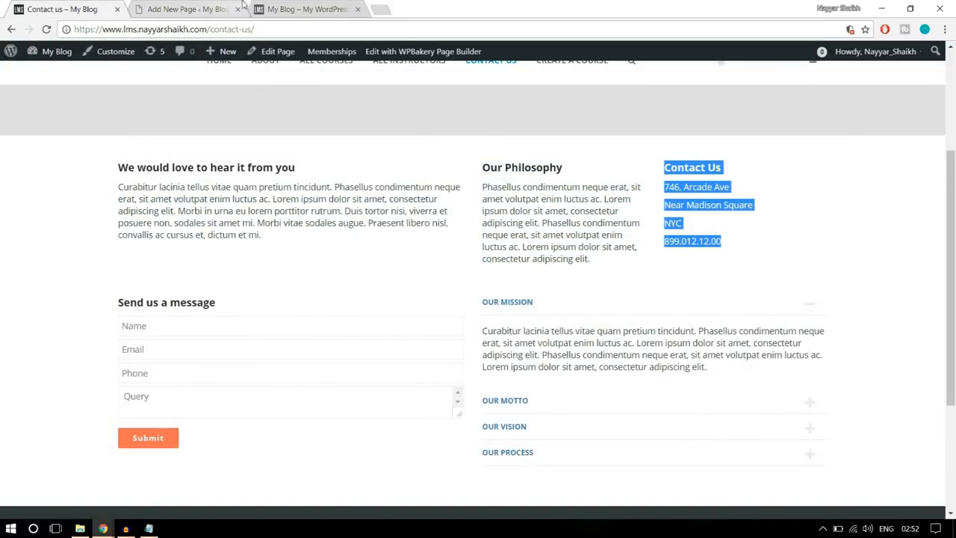
pyautogui.click(176, 9)
pyautogui.click(536, 266)
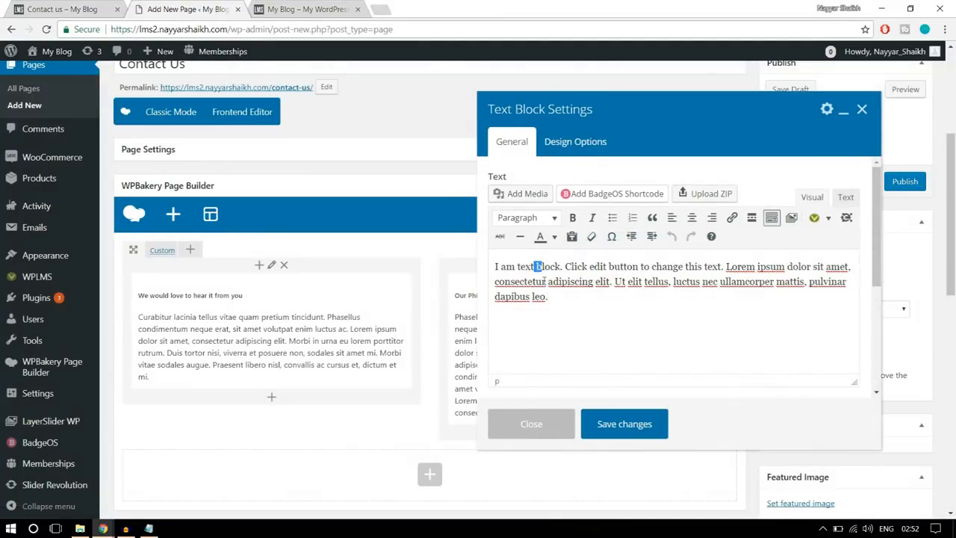
pyautogui.hotkey('ctrl', 'a')
pyautogui.hotkey('ctrl', 'v')
pyautogui.click(627, 426)
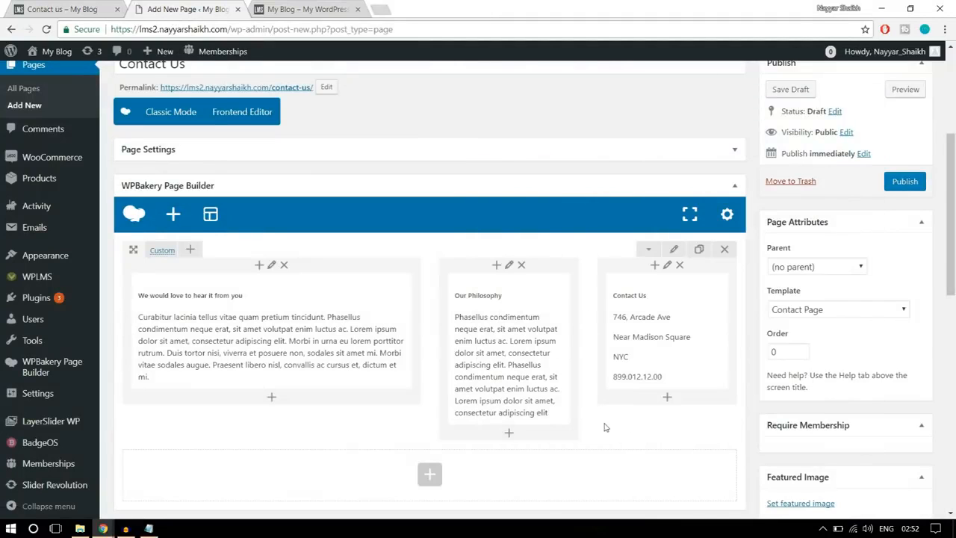
# - Give the three-column row top and bottom padding in its design options and save the row settings
pyautogui.click(71, 7)
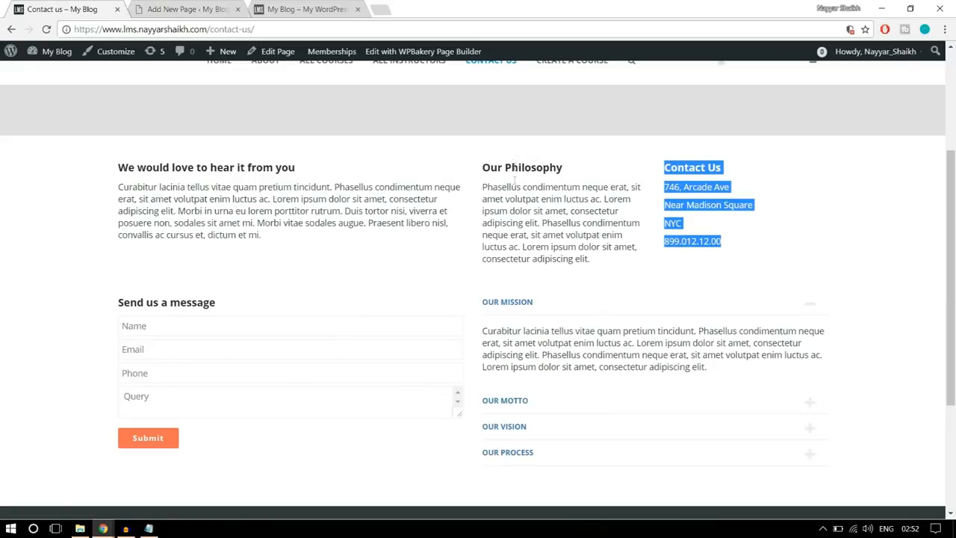
pyautogui.click(183, 10)
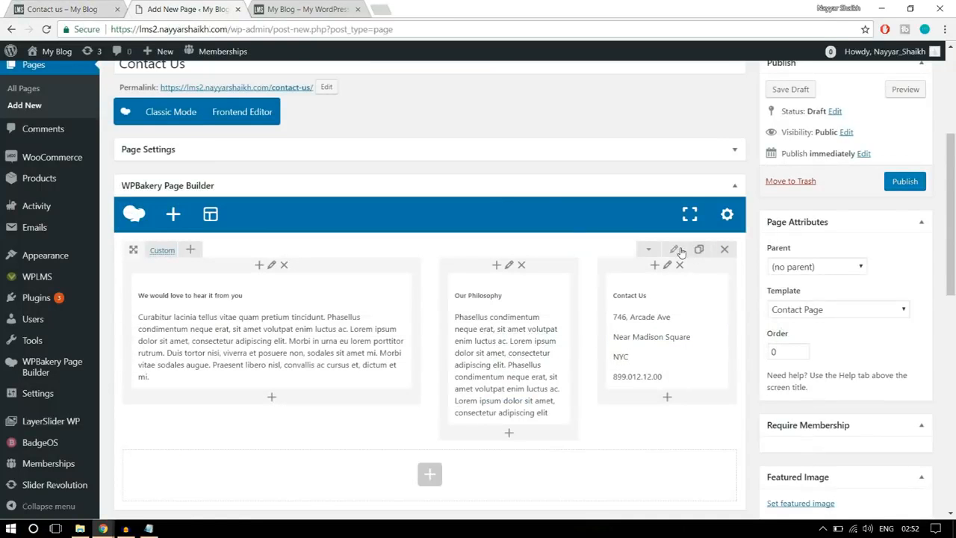
pyautogui.click(677, 252)
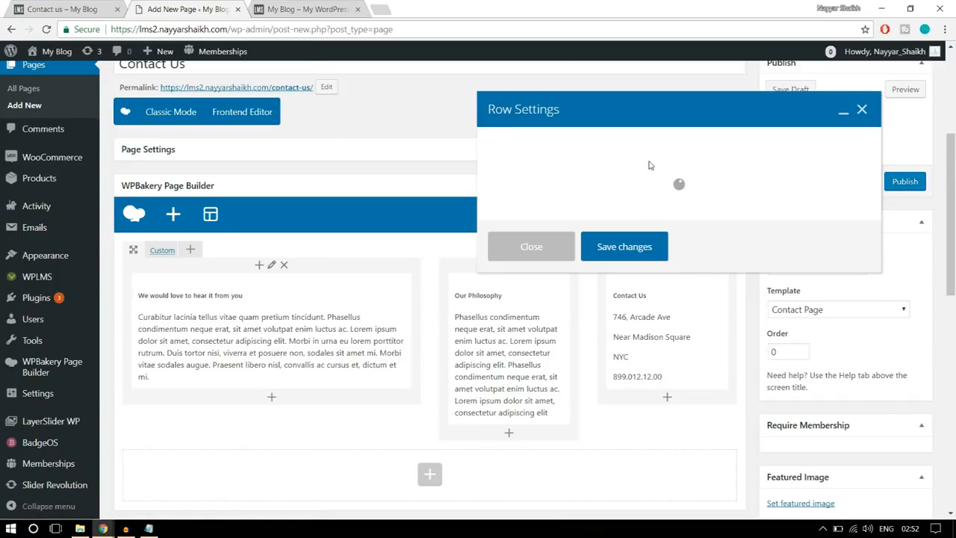
pyautogui.click(610, 148)
pyautogui.click(587, 258)
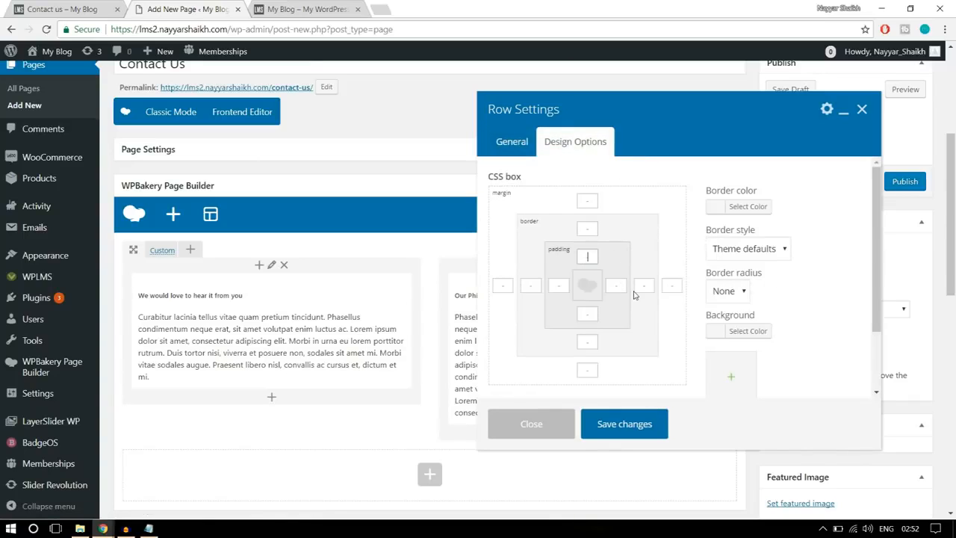
pyautogui.click(588, 314)
pyautogui.click(647, 424)
# - Review the reference page's message form, and add a text block in a new row with the copied heading "Send us a message"
pyautogui.click(75, 6)
pyautogui.scroll(-3, 180, 194)
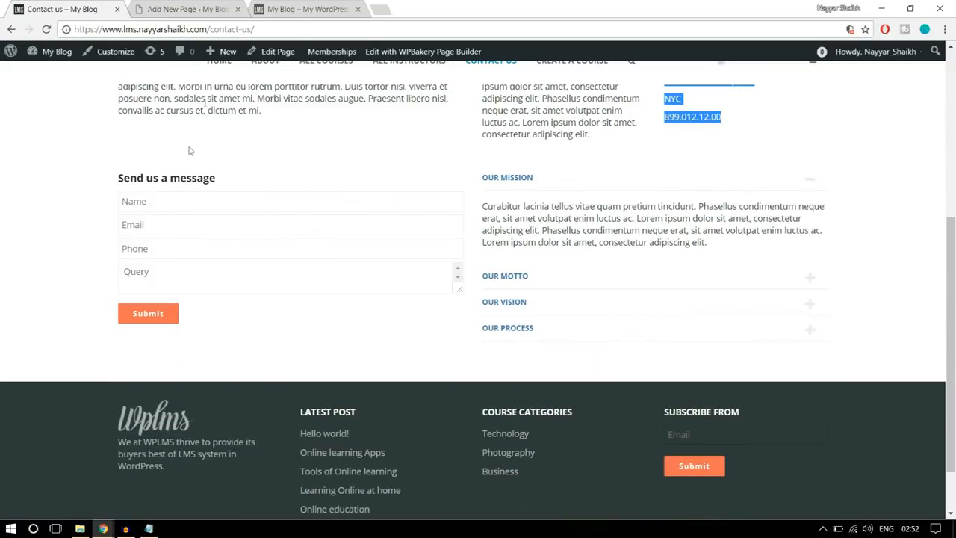
pyautogui.click(123, 205)
pyautogui.click(150, 226)
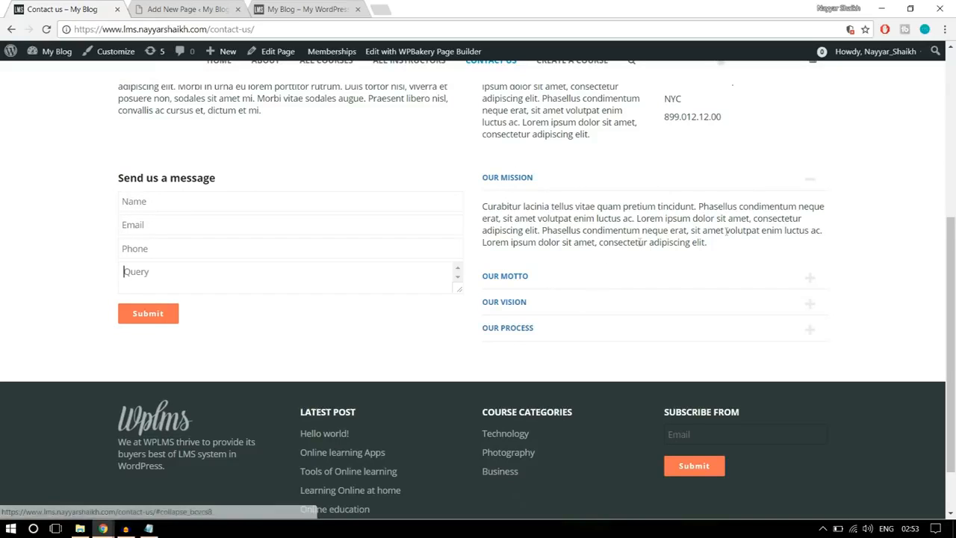
pyautogui.click(181, 6)
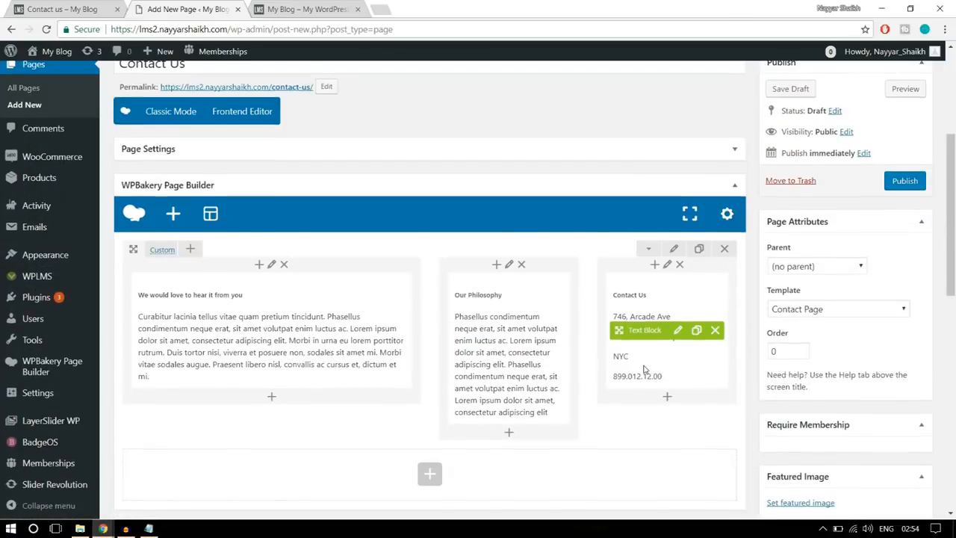
pyautogui.scroll(-3, 435, 322)
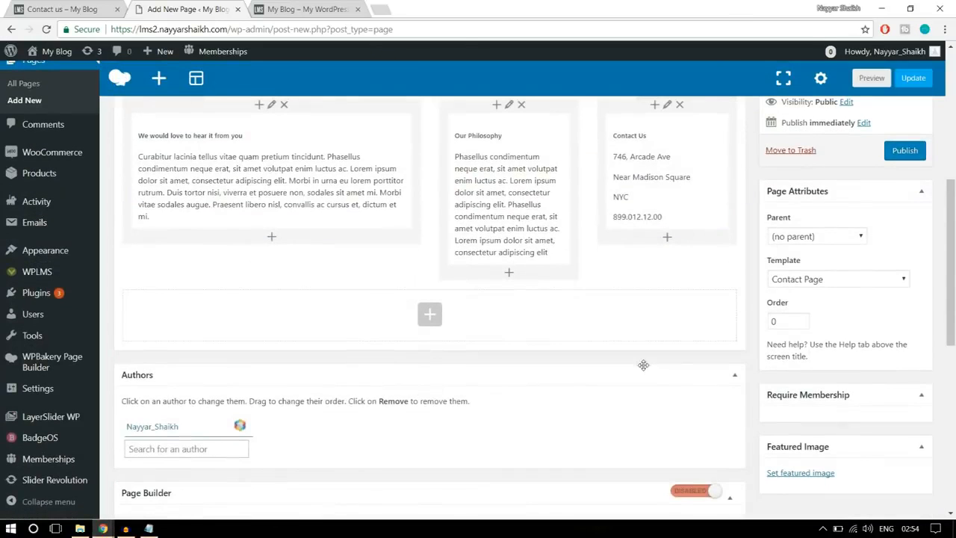
pyautogui.click(434, 319)
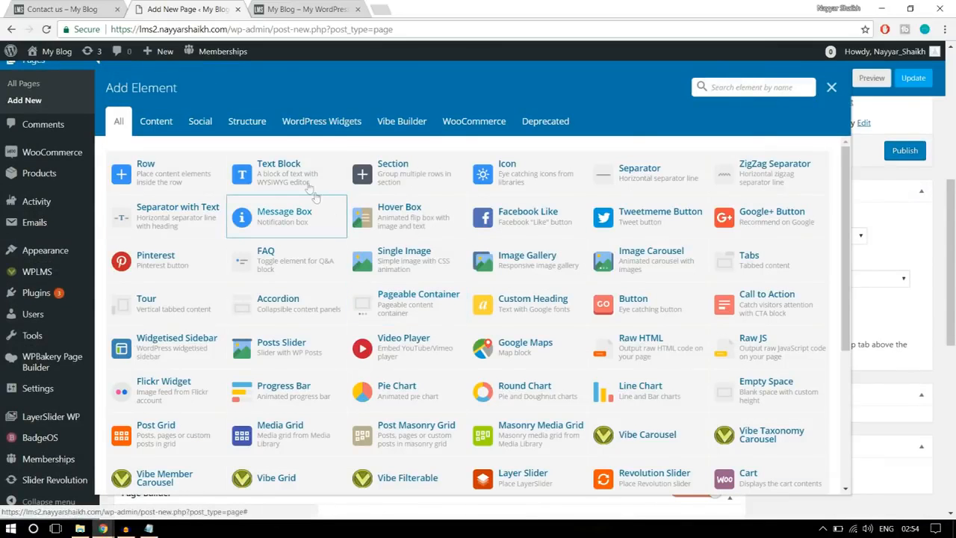
pyautogui.click(305, 185)
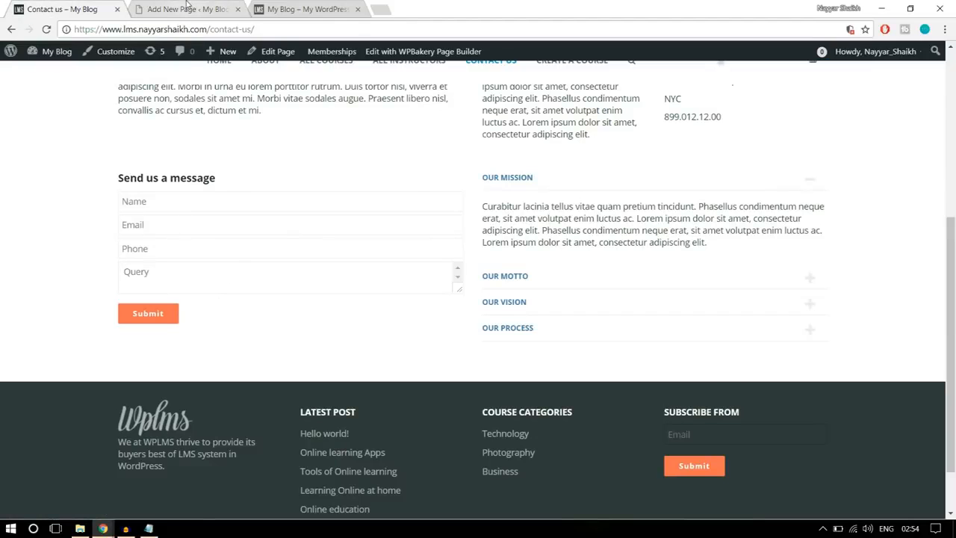
pyautogui.moveTo(237, 185); pyautogui.dragTo(117, 181)
pyautogui.hotkey('ctrl', 'c')
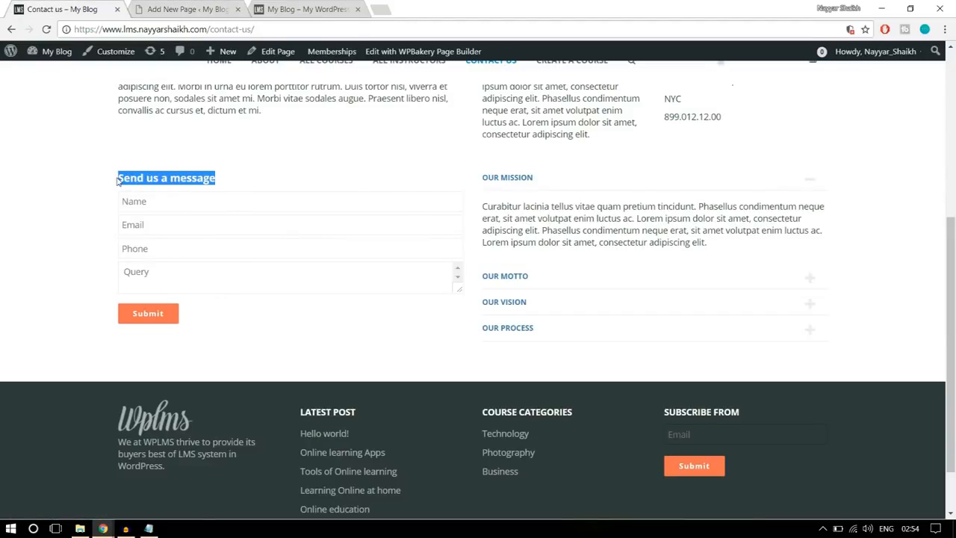
pyautogui.click(222, 8)
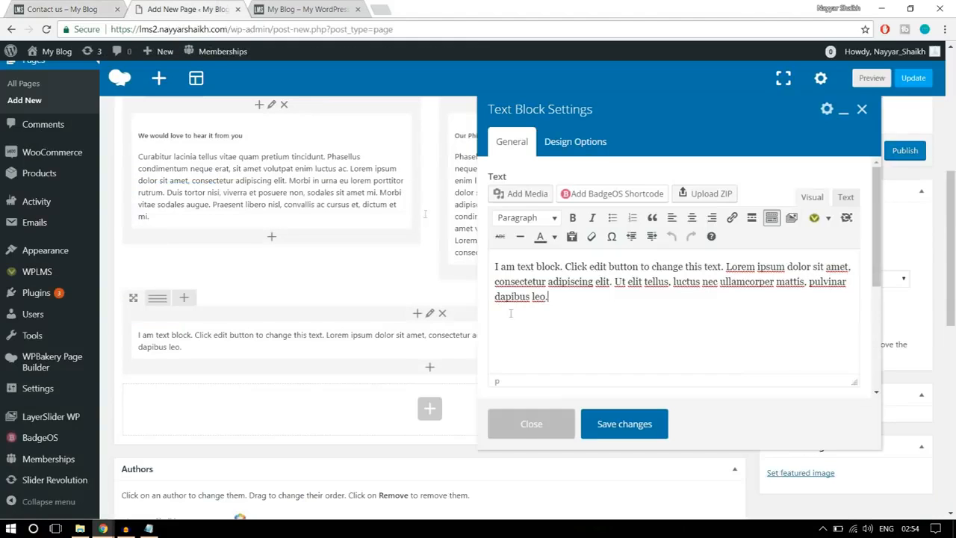
pyautogui.hotkey('ctrl', 'a')
pyautogui.hotkey('ctrl', 'v')
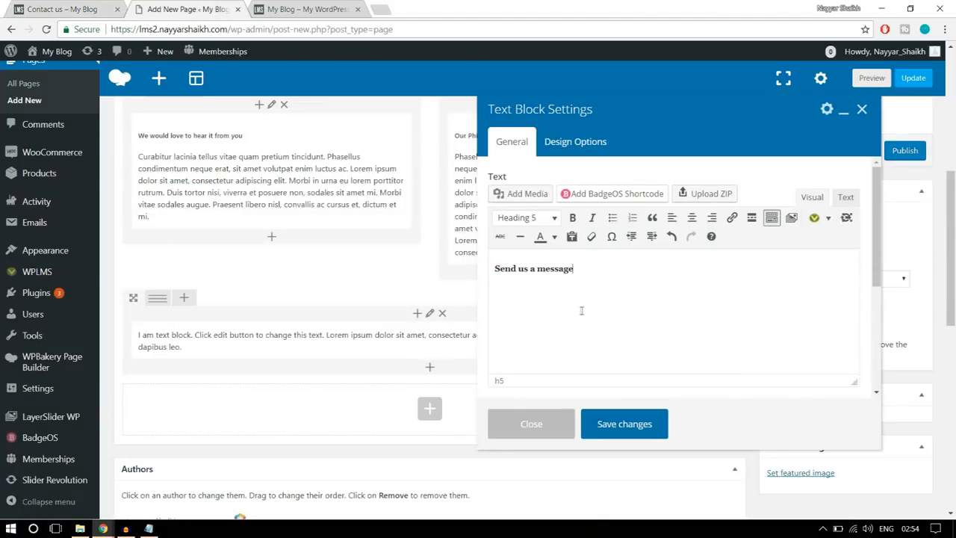
# - Start a Forms shortcode on a new line beneath the "Send us a message" heading, checking the reference form
pyautogui.click(582, 310)
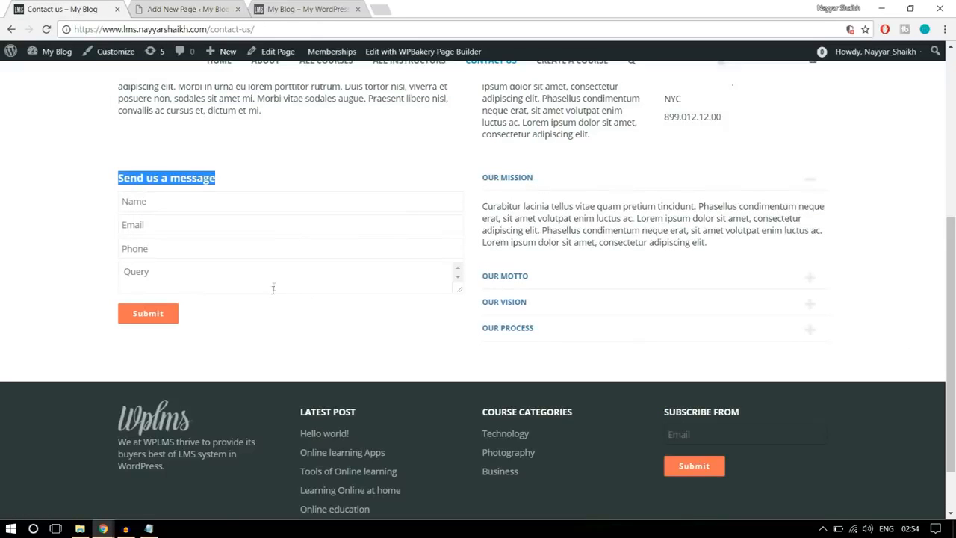
pyautogui.click(272, 290)
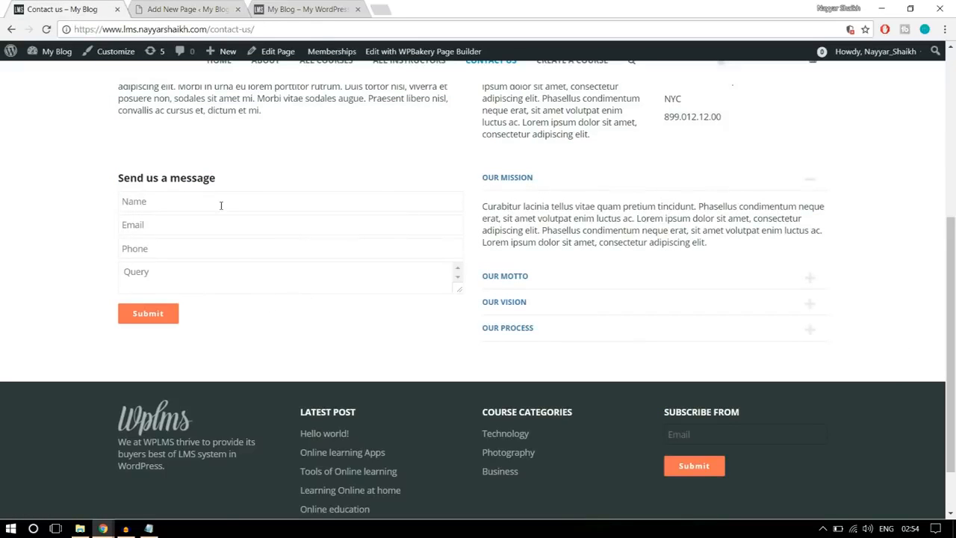
pyautogui.click(210, 7)
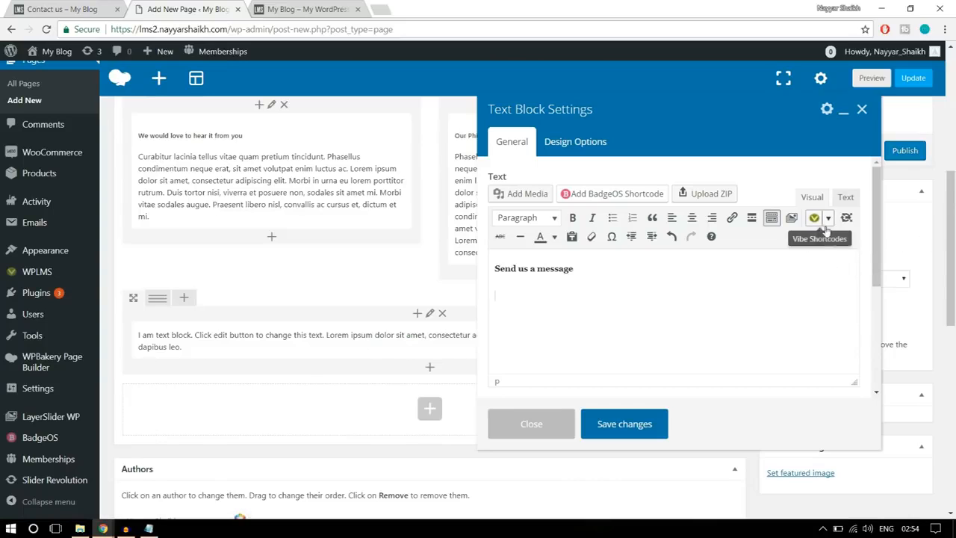
pyautogui.click(829, 220)
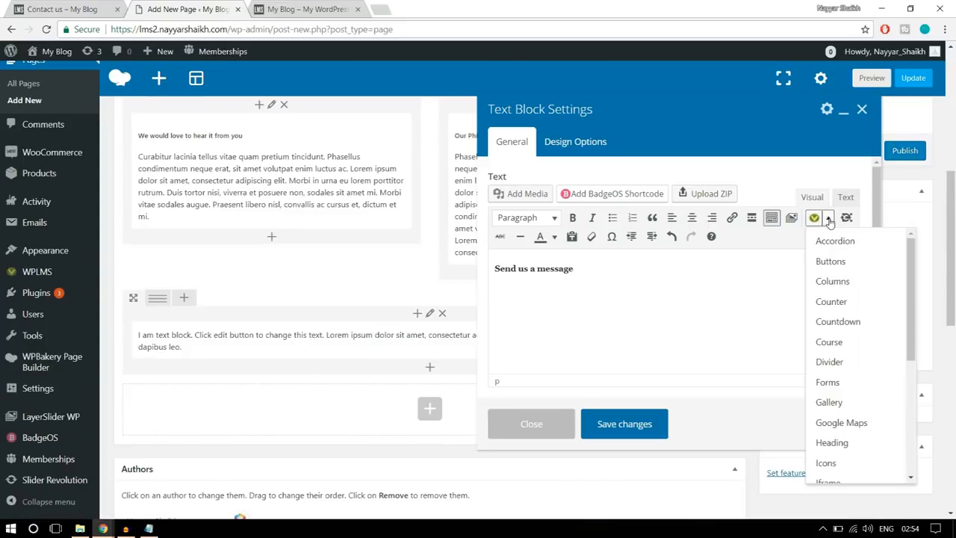
pyautogui.scroll(-2, 839, 367)
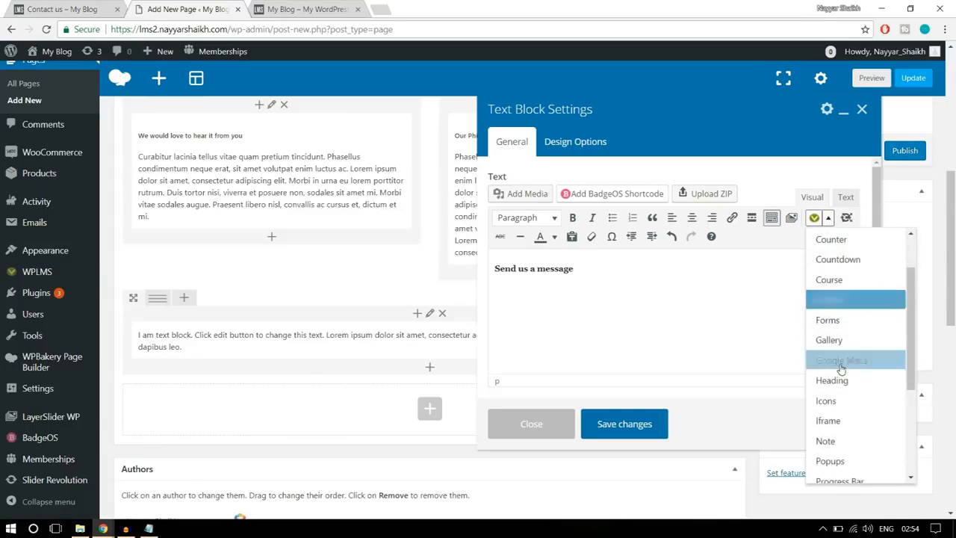
pyautogui.scroll(-3, 841, 366)
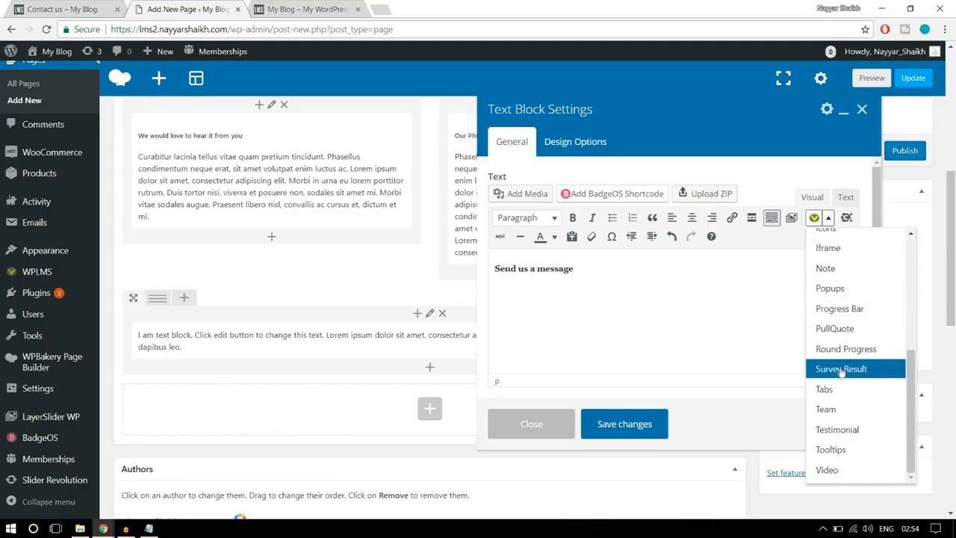
pyautogui.scroll(5, 839, 427)
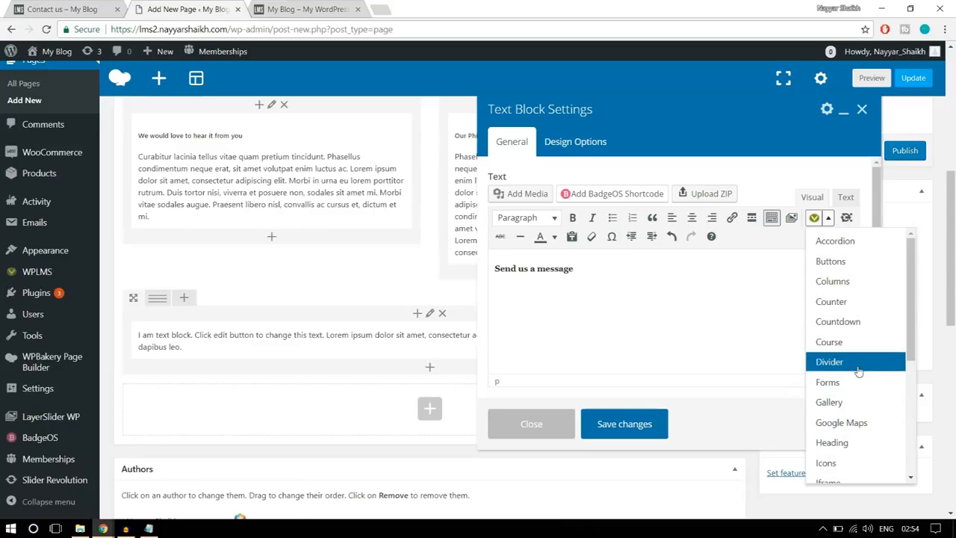
pyautogui.scroll(1, 860, 363)
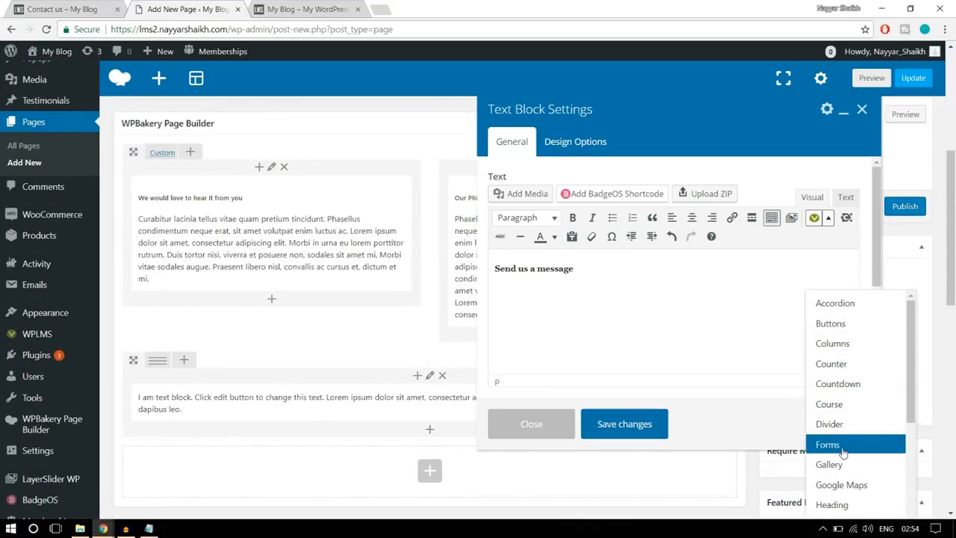
pyautogui.click(842, 446)
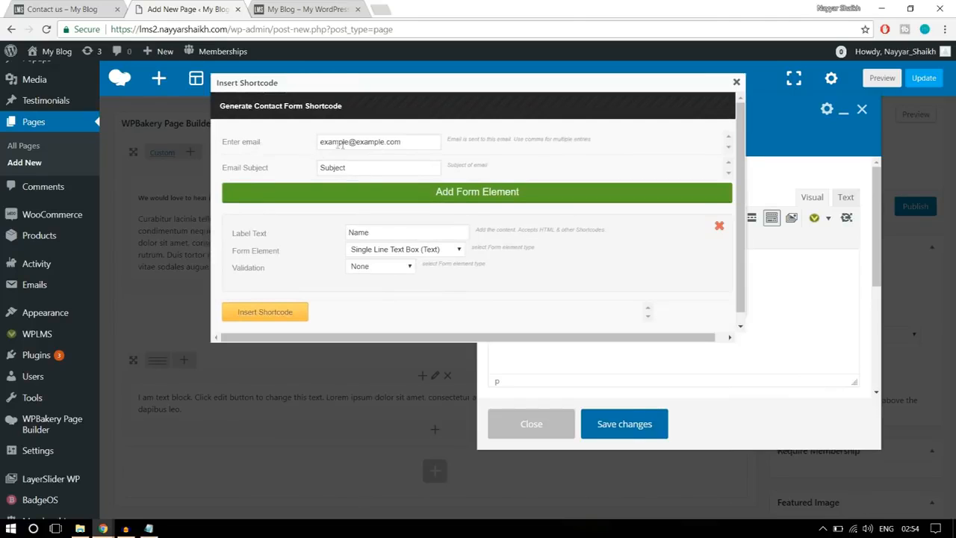
# - Review the form's email and subject fields, set the Name text box validation to Required, and insert the form shortcode
pyautogui.moveTo(417, 142); pyautogui.dragTo(319, 137)
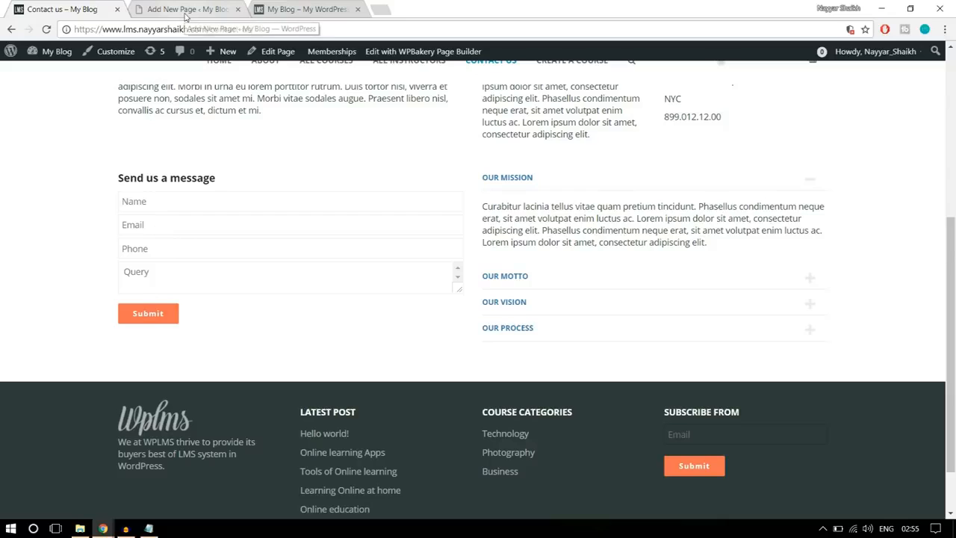
pyautogui.click(186, 11)
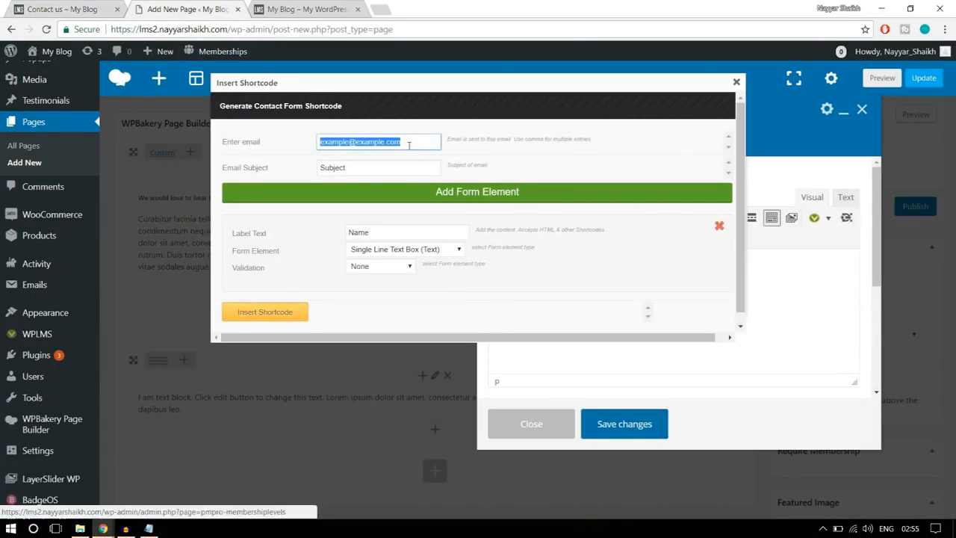
pyautogui.click(409, 146)
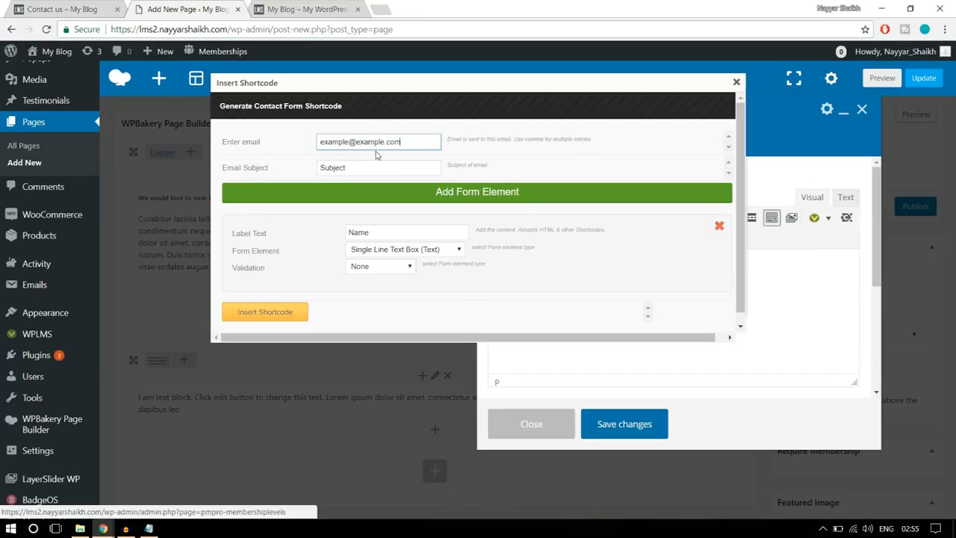
pyautogui.moveTo(358, 169); pyautogui.dragTo(295, 172)
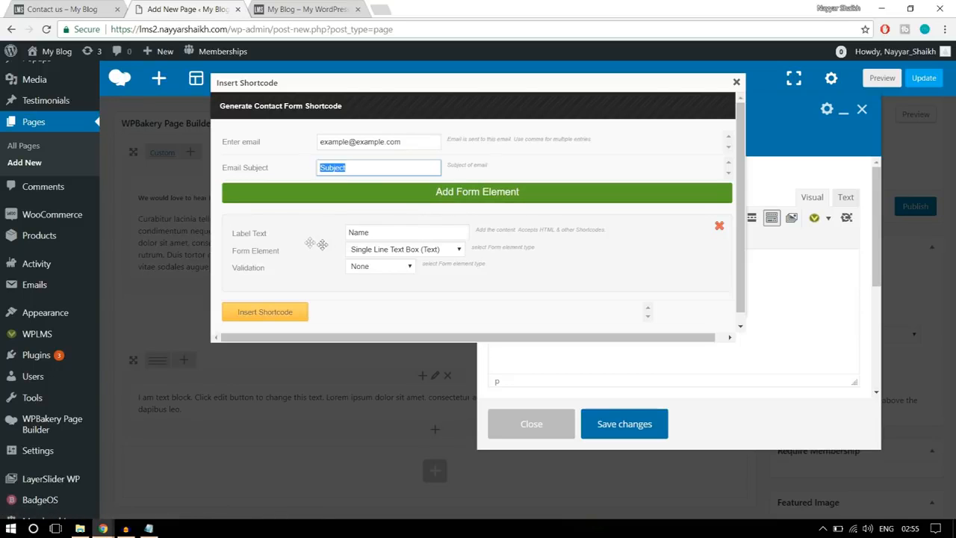
pyautogui.click(54, 8)
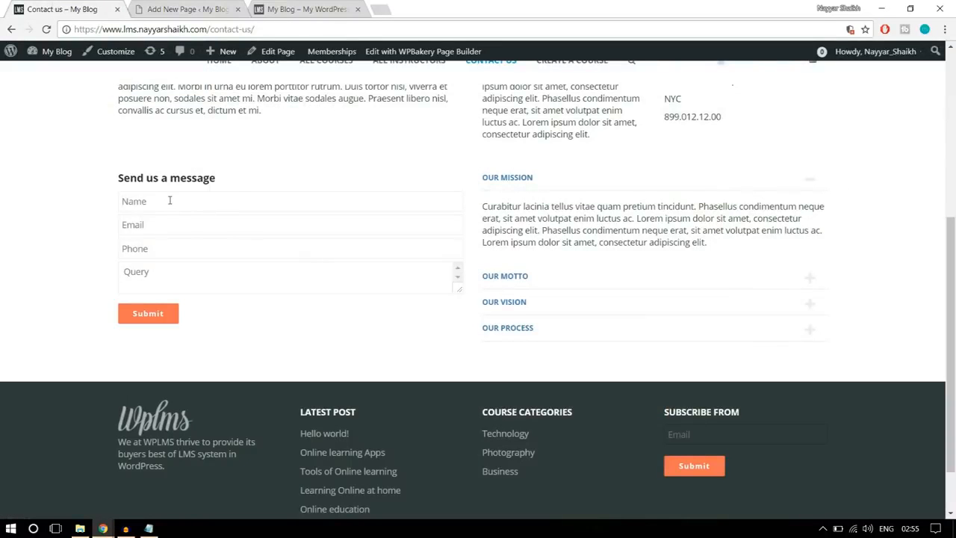
pyautogui.click(165, 8)
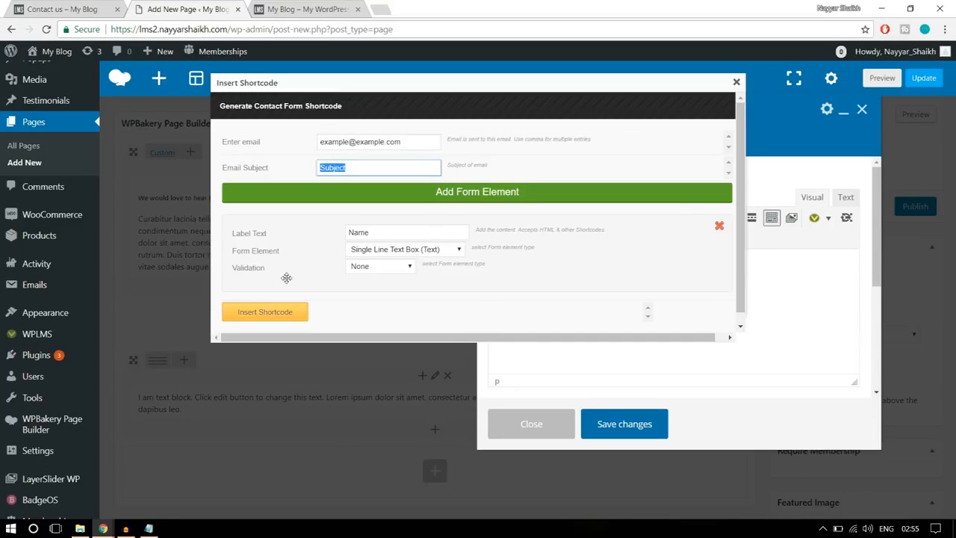
pyautogui.click(378, 268)
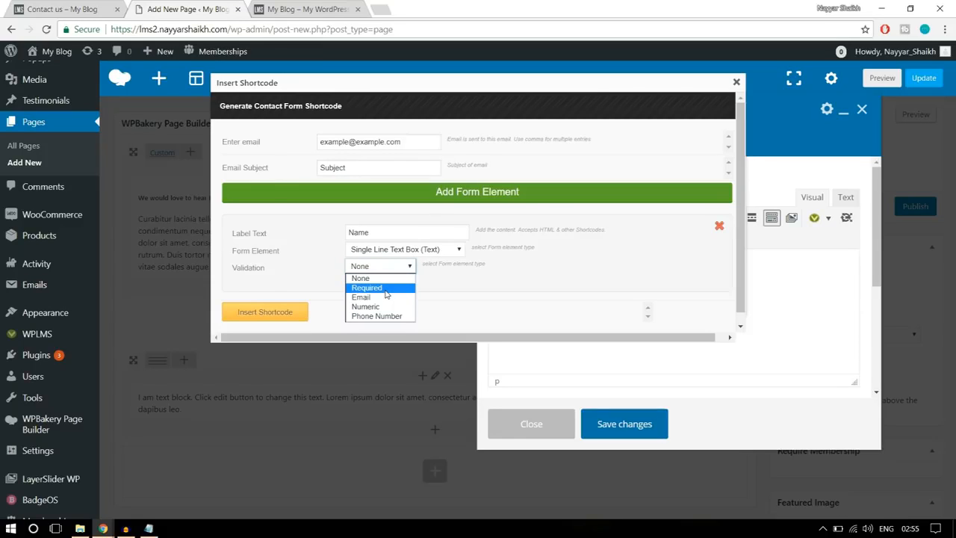
pyautogui.click(387, 288)
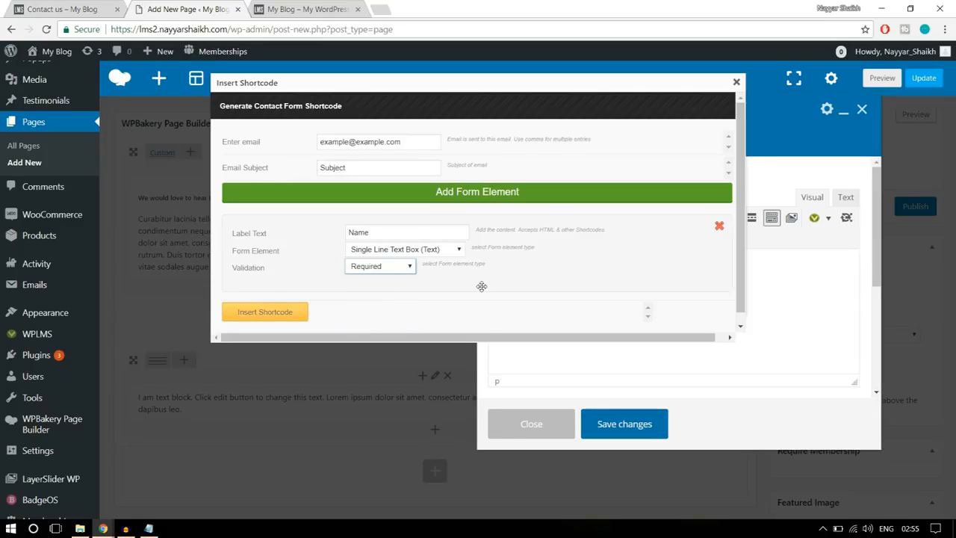
pyautogui.click(300, 310)
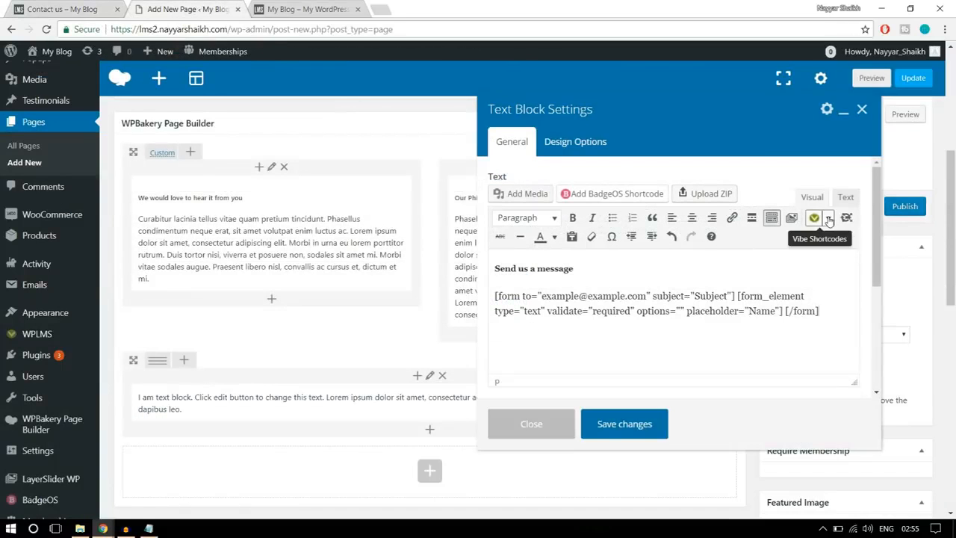
# - Start another Forms shortcode in the text block and label its form element "Email", following the reference form
pyautogui.click(829, 218)
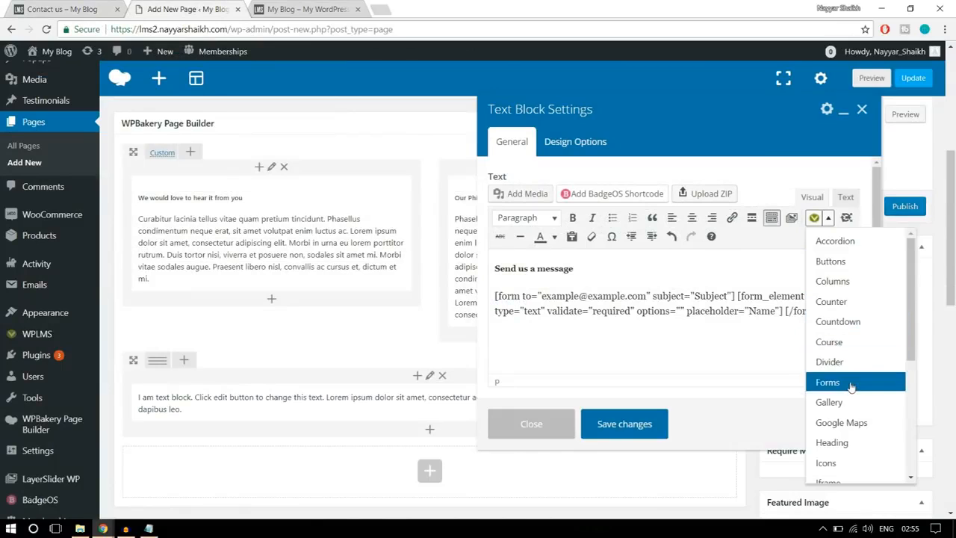
pyautogui.click(851, 383)
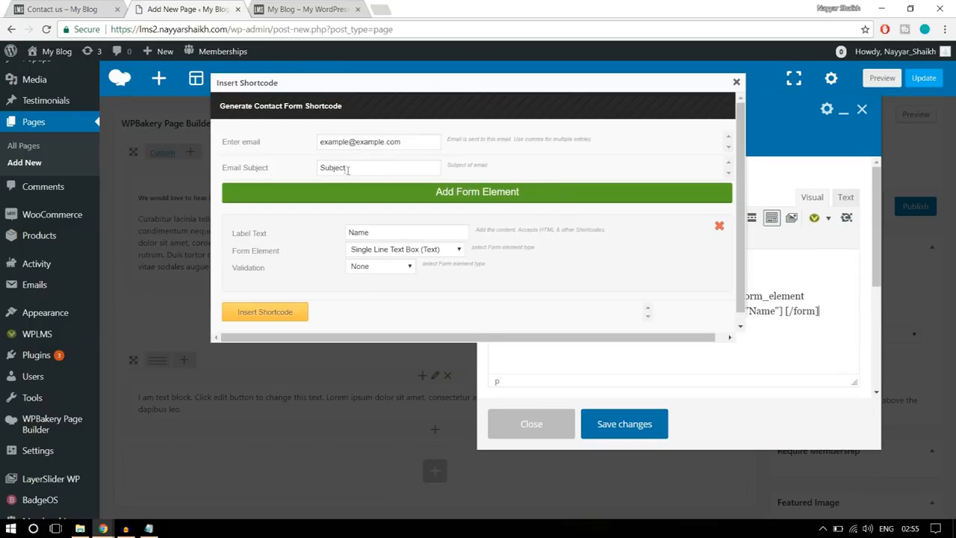
pyautogui.moveTo(396, 232); pyautogui.dragTo(341, 237)
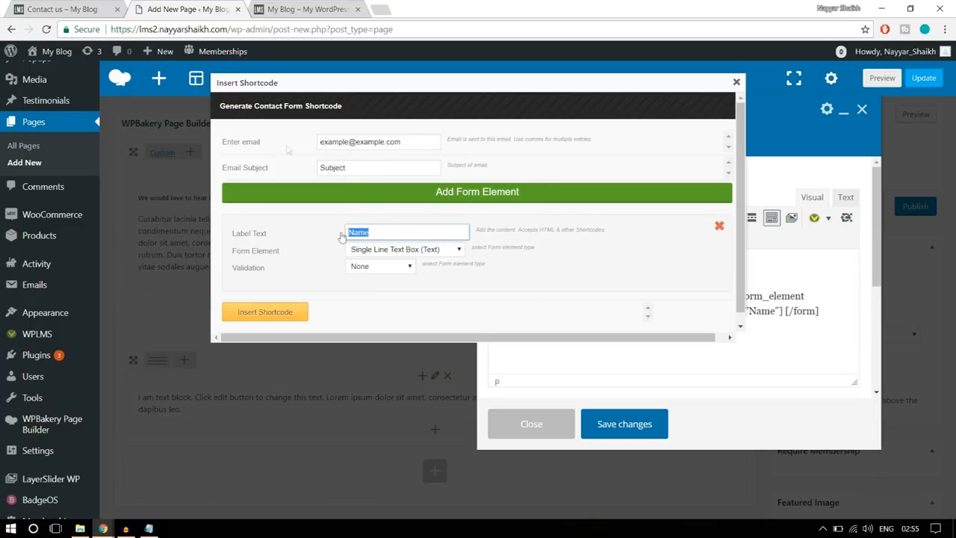
pyautogui.click(57, 9)
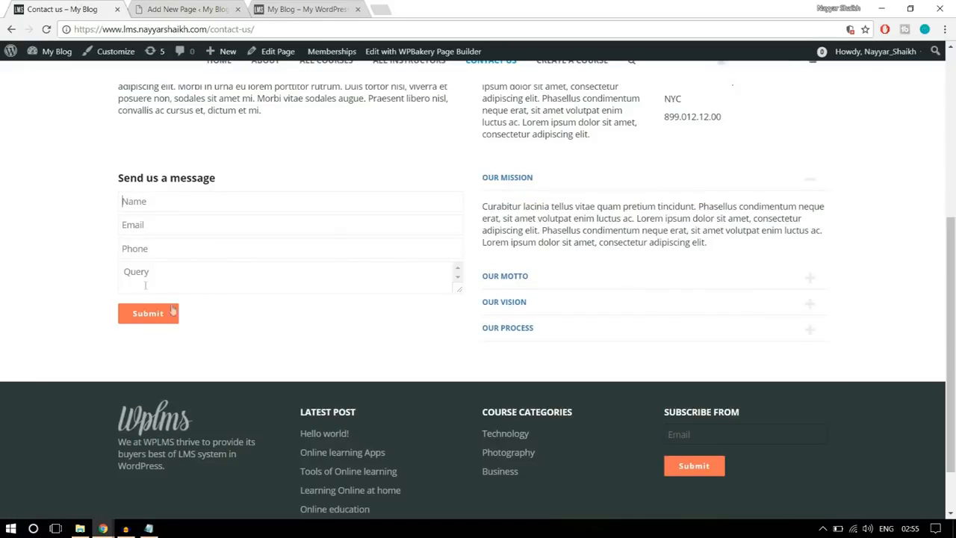
pyautogui.click(182, 9)
pyautogui.write('Email')
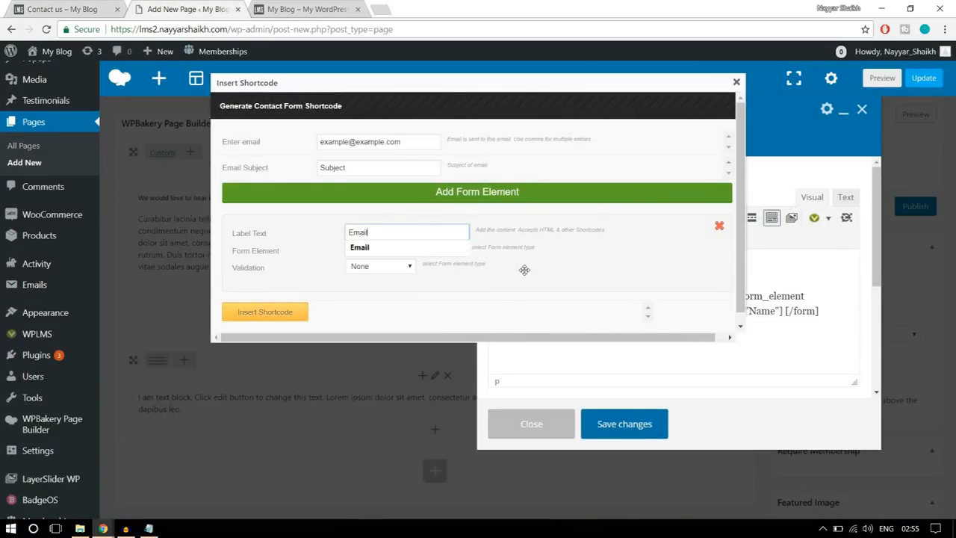
# - Make the Email element a Single Line Text Box with Email validation and insert the shortcode
pyautogui.click(457, 249)
pyautogui.click(431, 255)
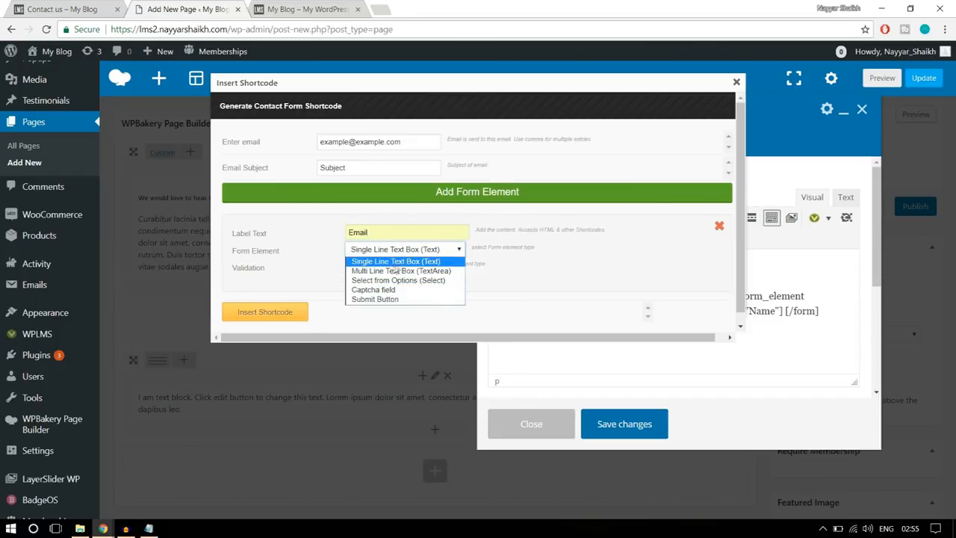
pyautogui.click(404, 263)
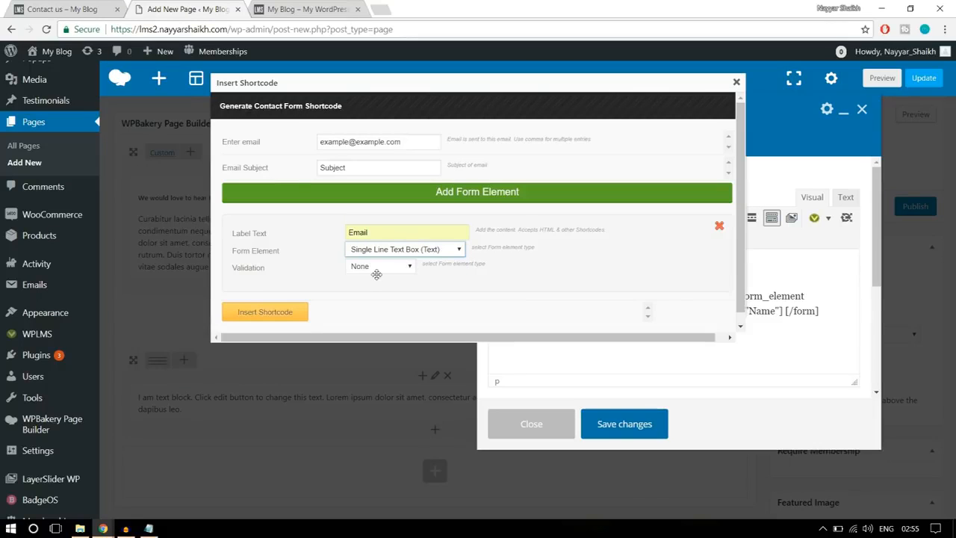
pyautogui.click(377, 269)
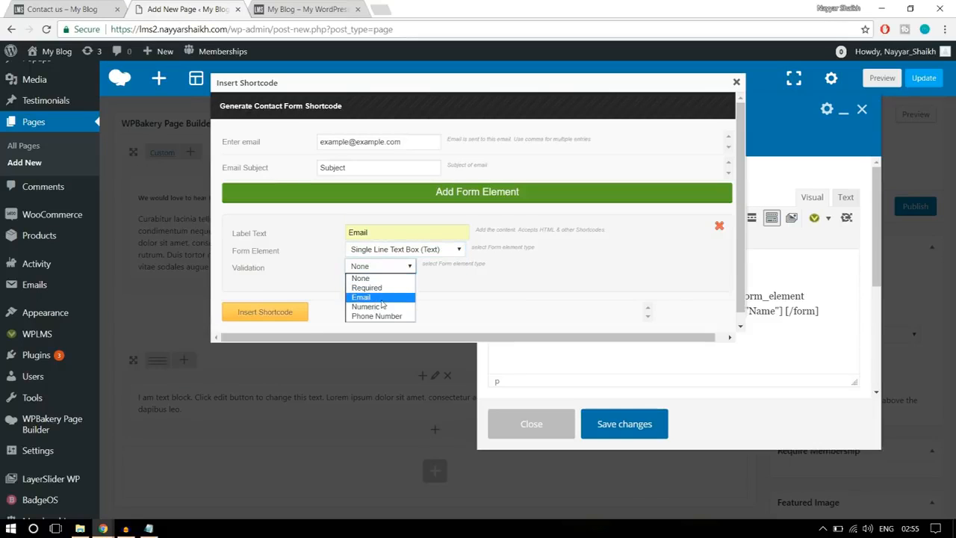
pyautogui.click(388, 298)
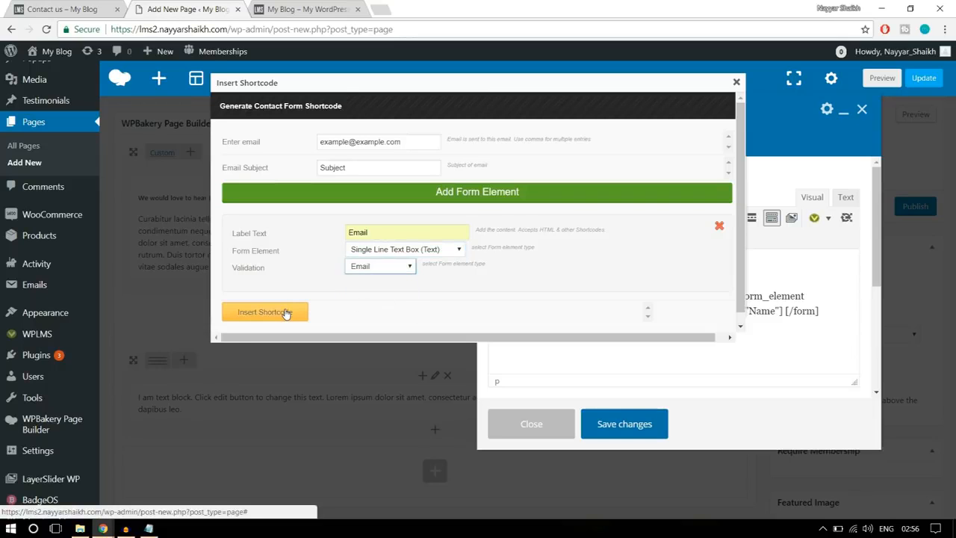
pyautogui.click(287, 313)
# - Check the reference form's following field, and start a new Forms shortcode with the element label "Phone"
pyautogui.click(74, 6)
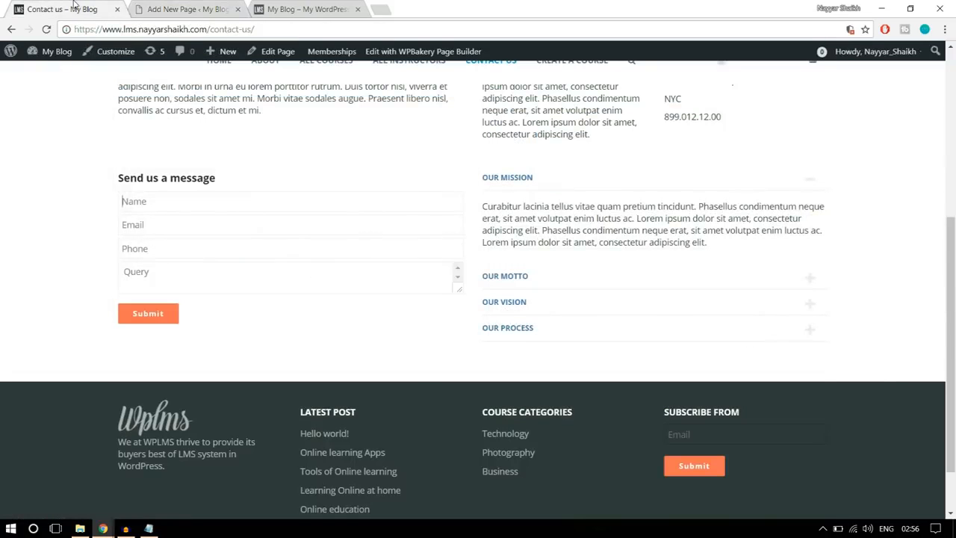
pyautogui.click(188, 10)
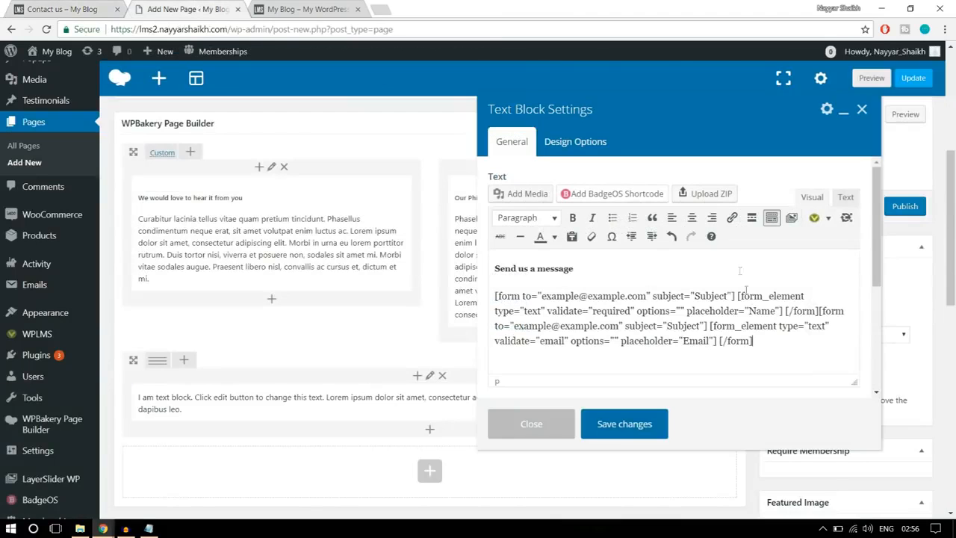
pyautogui.click(828, 217)
pyautogui.click(849, 384)
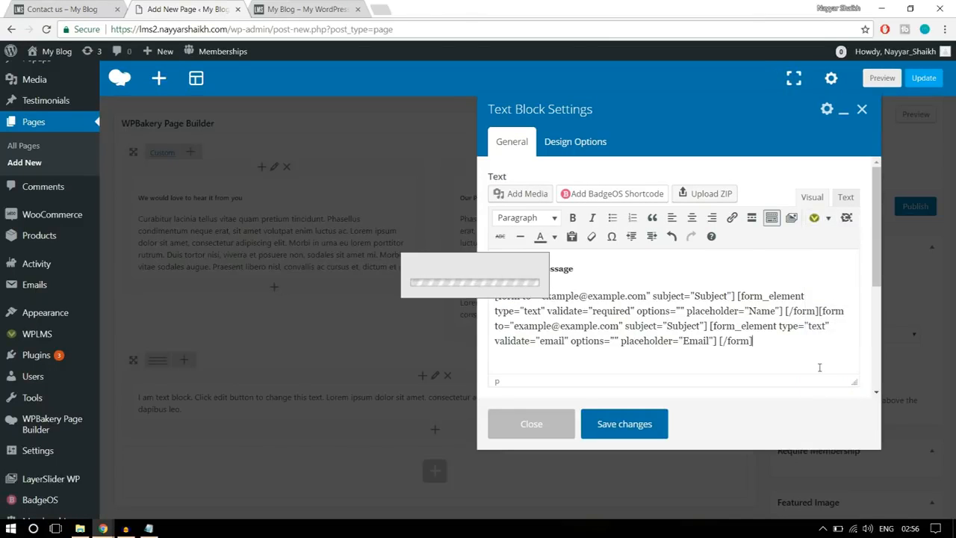
pyautogui.click(438, 231)
pyautogui.doubleClick(417, 231)
pyautogui.write('Ph')
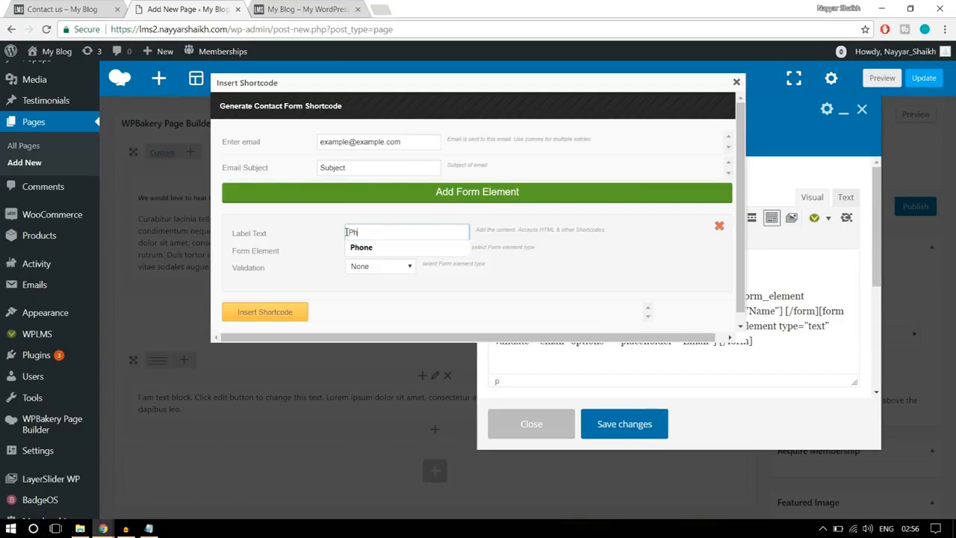
pyautogui.write('one')
# - Set the Phone element's validation to Phone Number and insert the shortcode
pyautogui.click(408, 248)
pyautogui.click(370, 267)
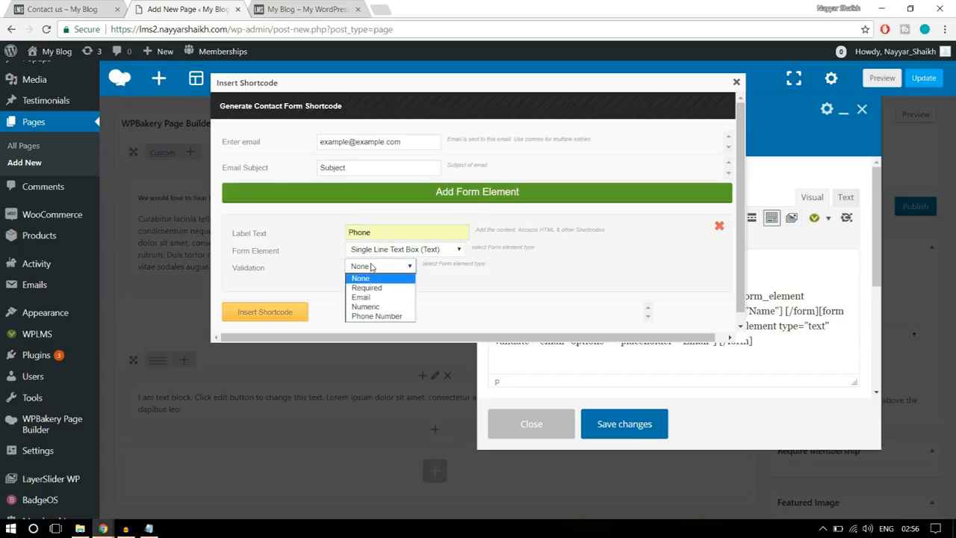
pyautogui.click(377, 316)
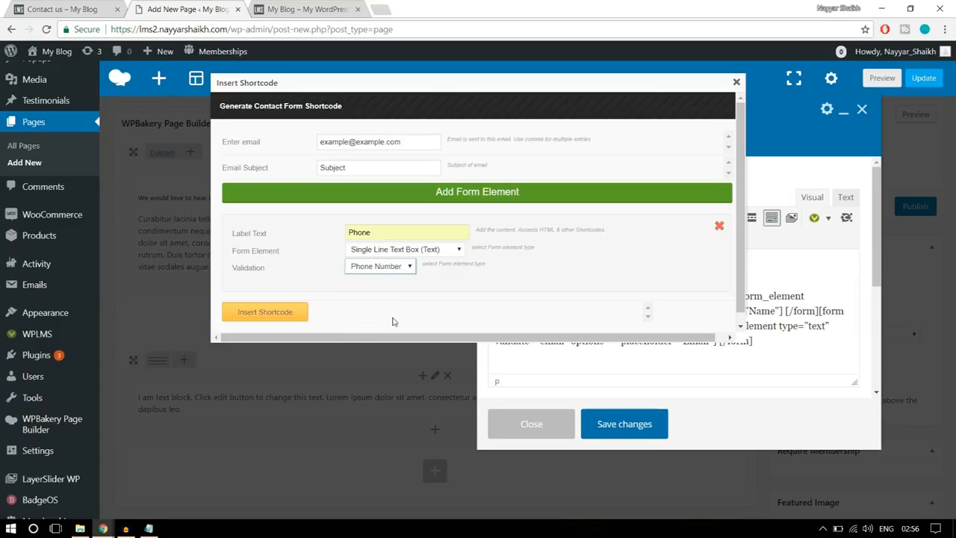
pyautogui.click(281, 313)
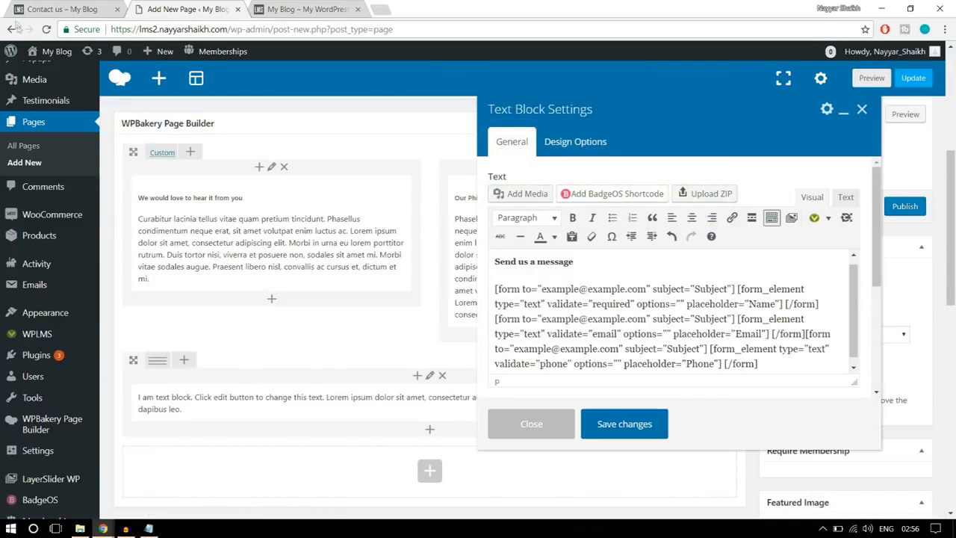
# - Check the reference form's Query field, and start another Forms shortcode with the element label "Message"
pyautogui.click(60, 6)
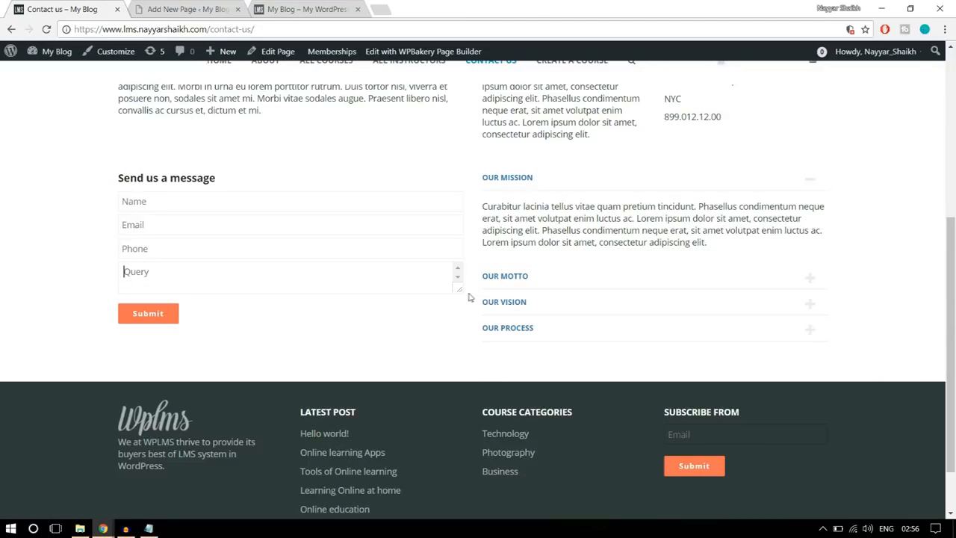
pyautogui.click(190, 9)
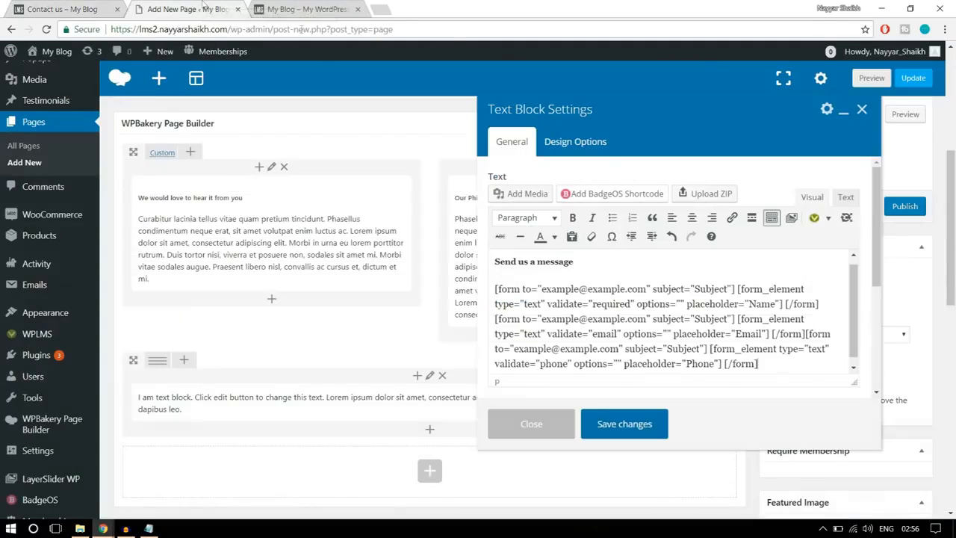
pyautogui.click(85, 7)
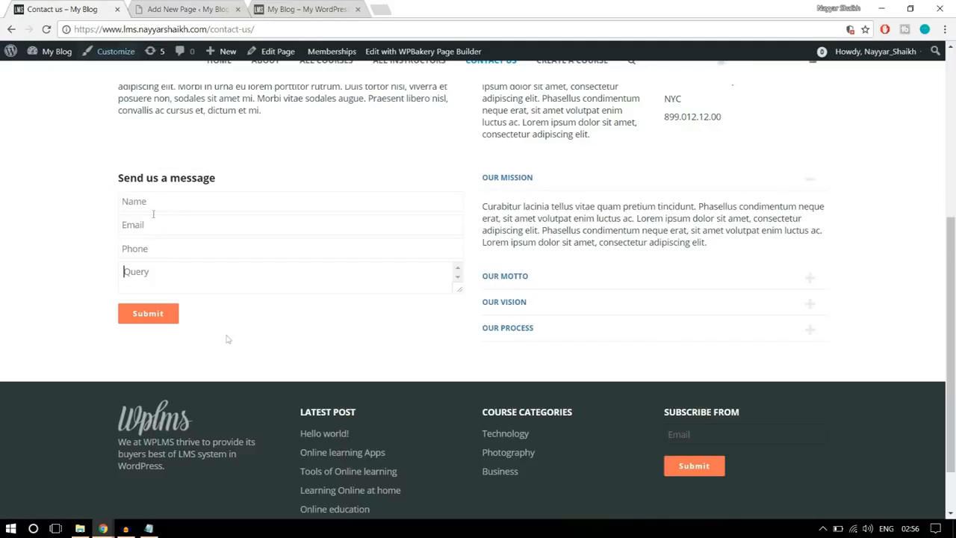
pyautogui.click(187, 9)
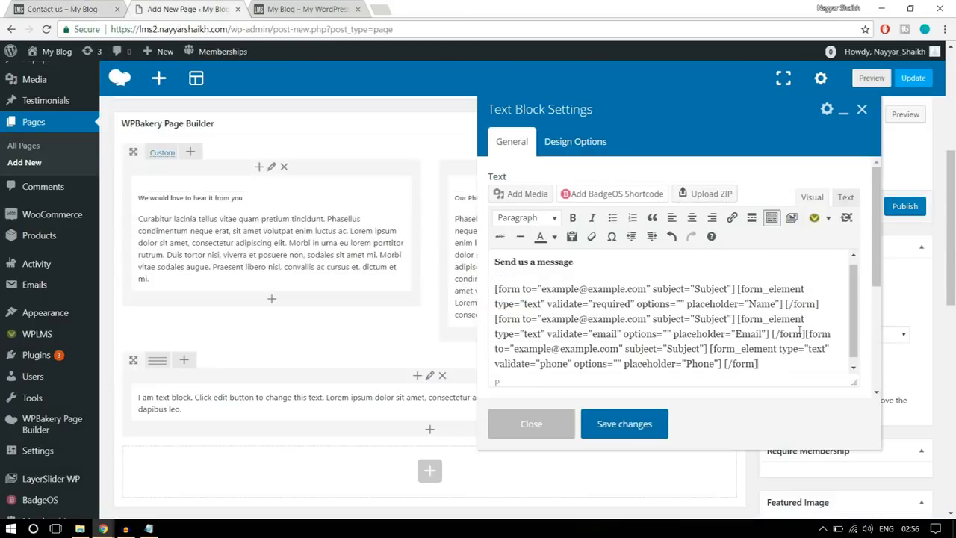
pyautogui.click(828, 217)
pyautogui.click(851, 384)
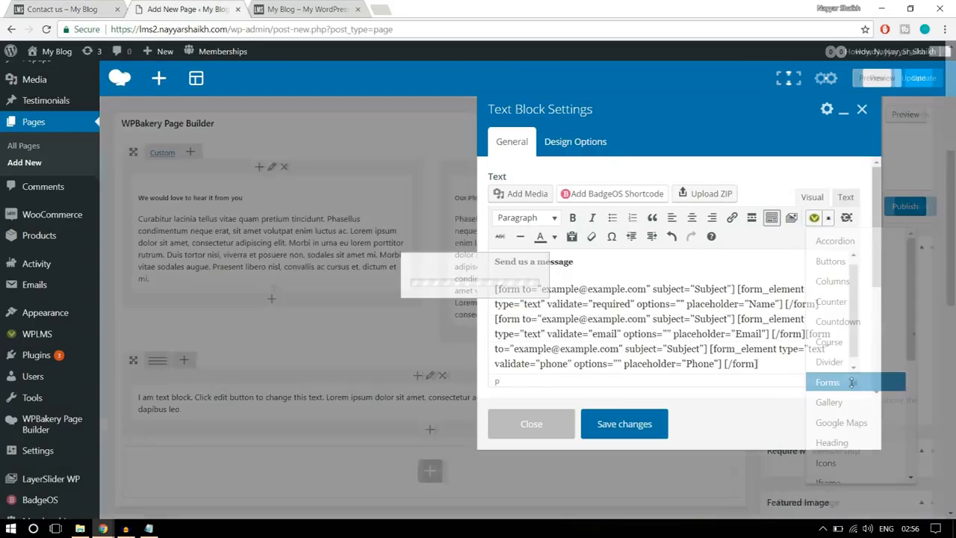
pyautogui.moveTo(383, 236); pyautogui.dragTo(327, 242)
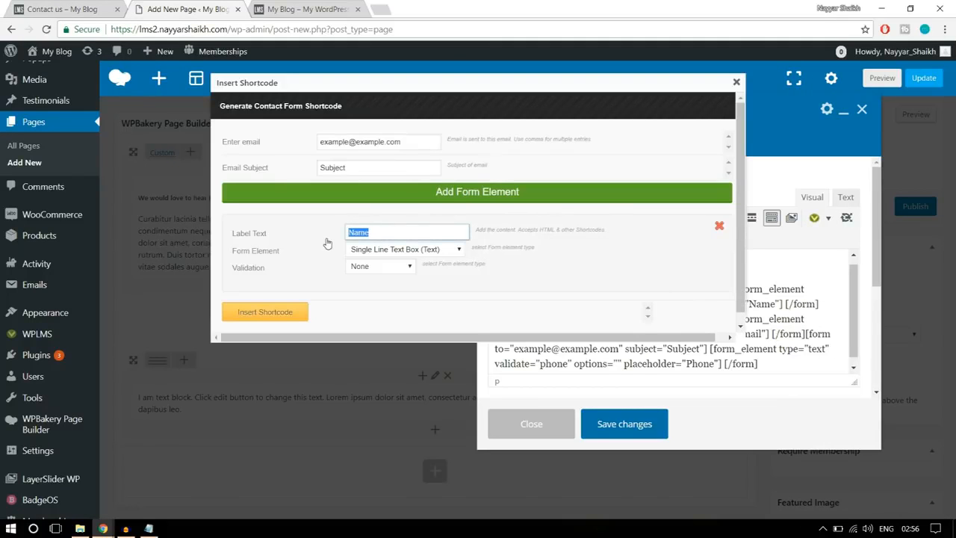
pyautogui.write('Query')
pyautogui.hotkey('ctrl', 'a')
pyautogui.write('Me')
# - Make the Message element a Multi Line Text Box (TextArea) with validation None and insert the shortcode
pyautogui.click(410, 249)
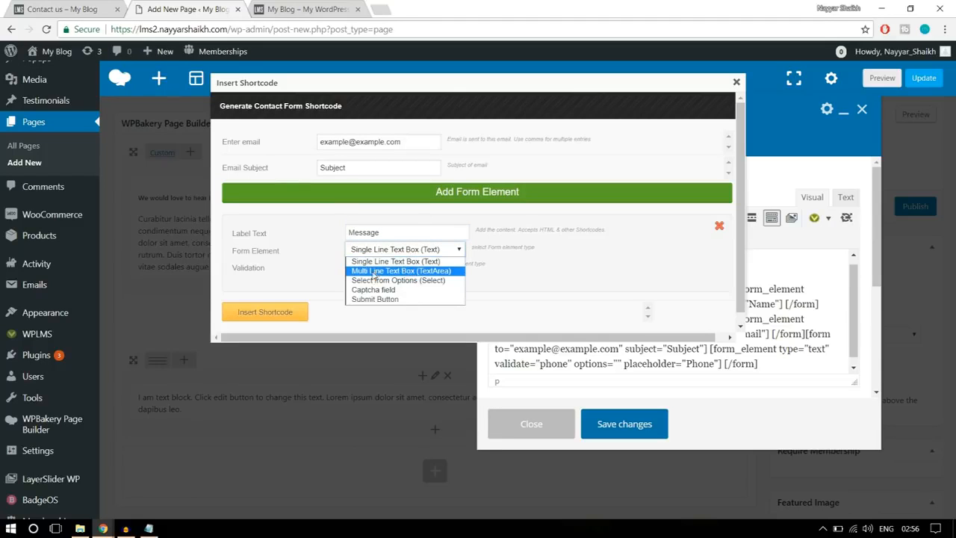
pyautogui.click(440, 272)
pyautogui.click(382, 267)
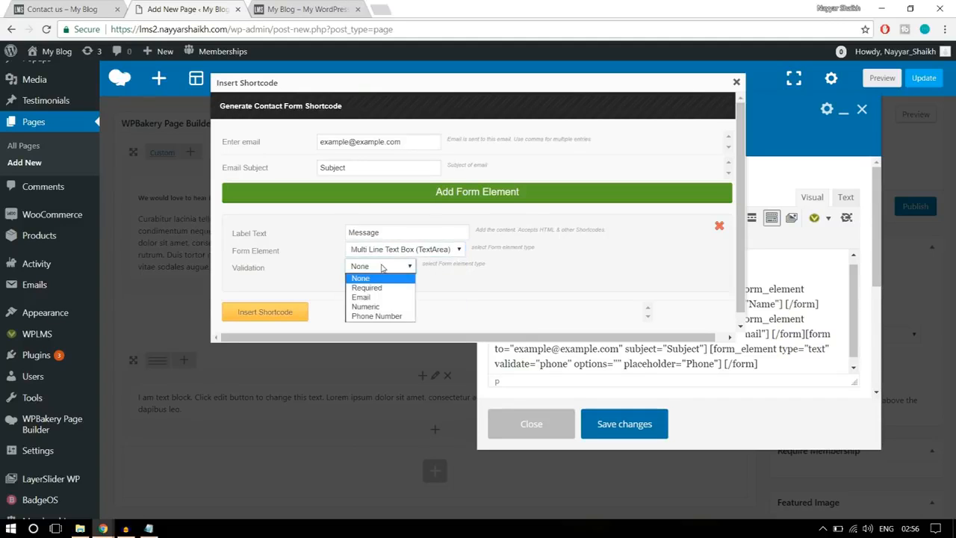
pyautogui.click(380, 277)
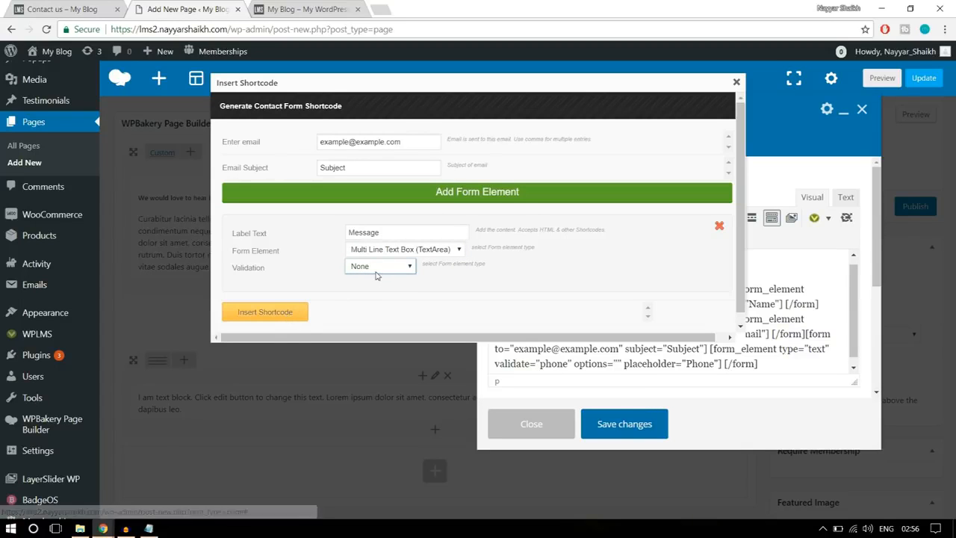
pyautogui.click(283, 317)
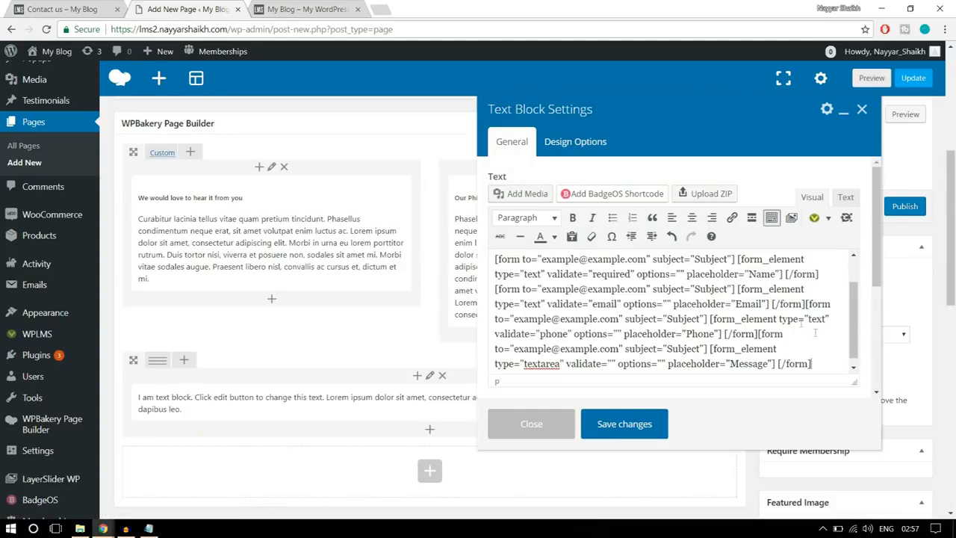
# - Check the reference form's submit button, and start a Forms shortcode with the form element set to Submit Button
pyautogui.click(102, 7)
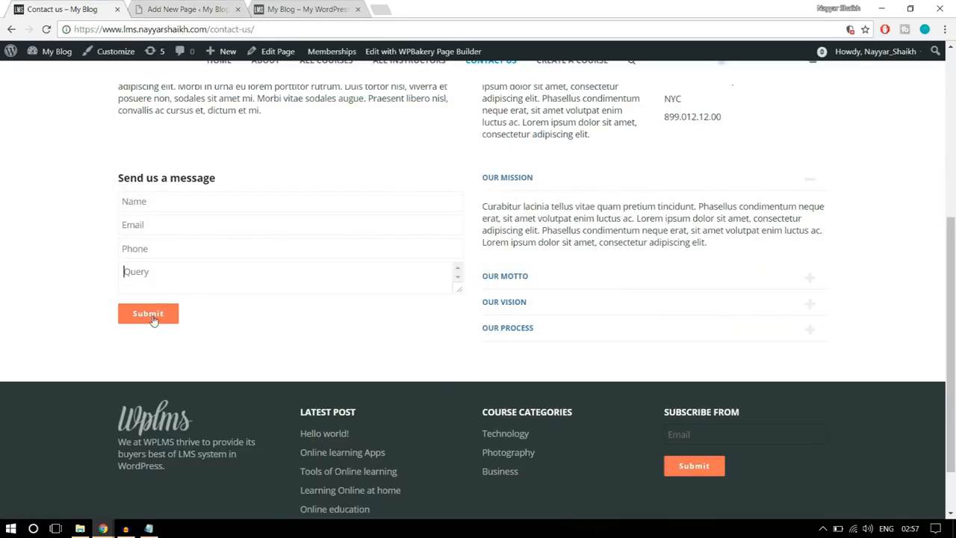
pyautogui.click(183, 9)
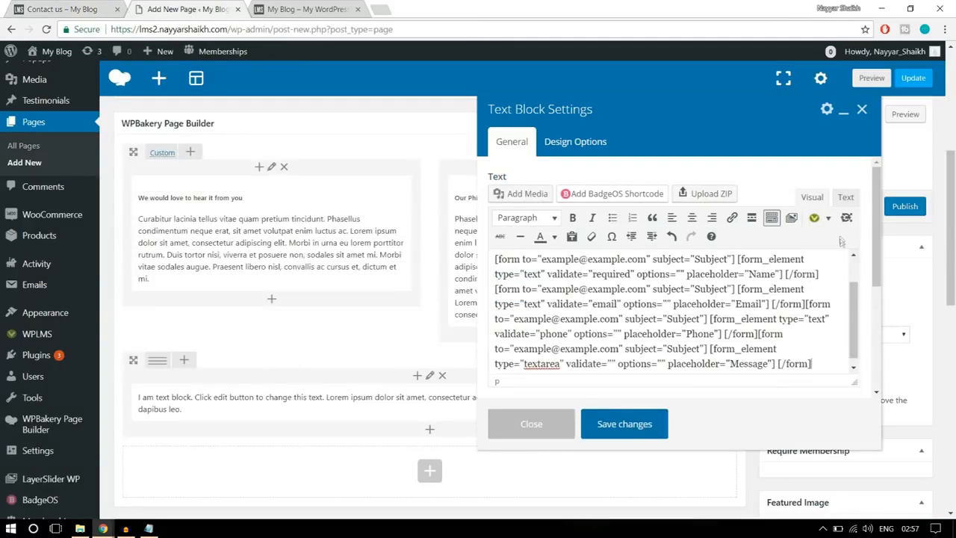
pyautogui.click(828, 217)
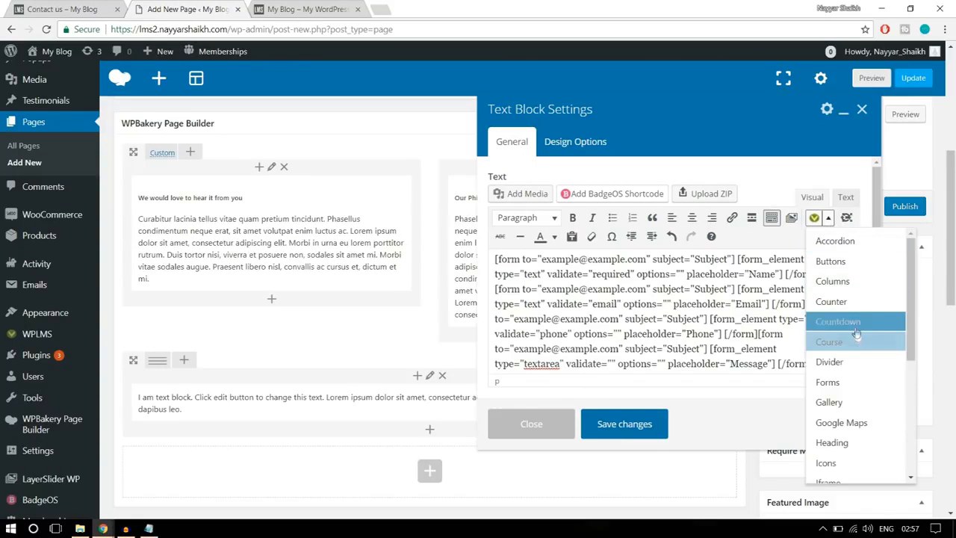
pyautogui.click(851, 382)
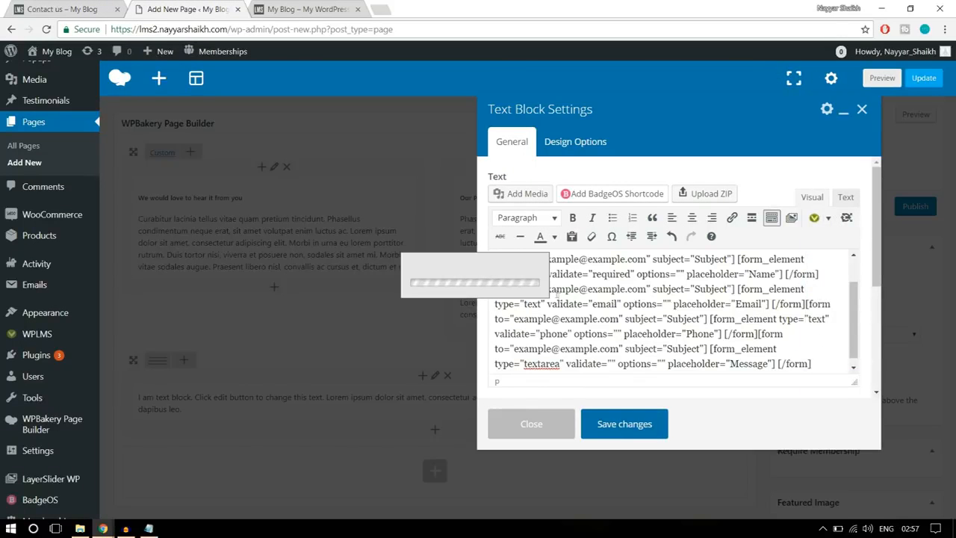
pyautogui.click(387, 250)
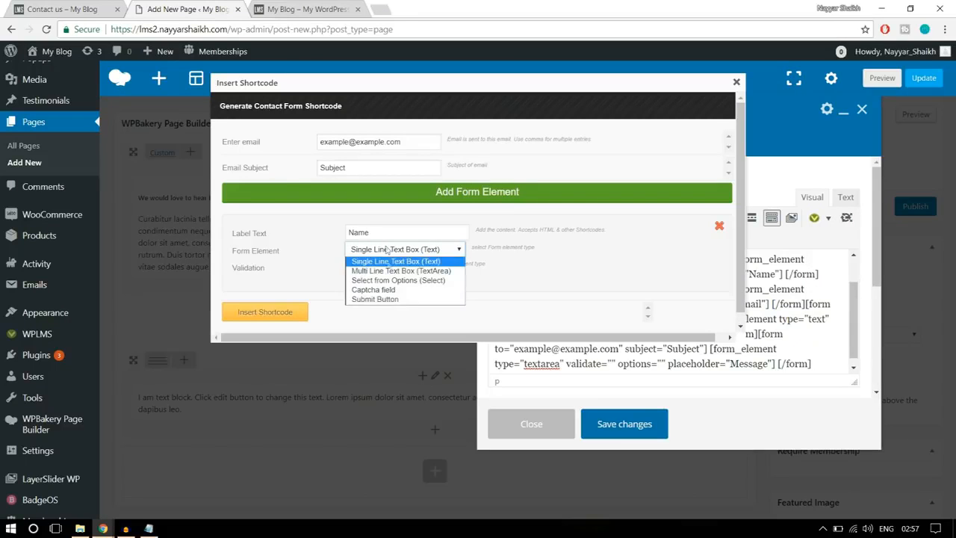
pyautogui.click(388, 299)
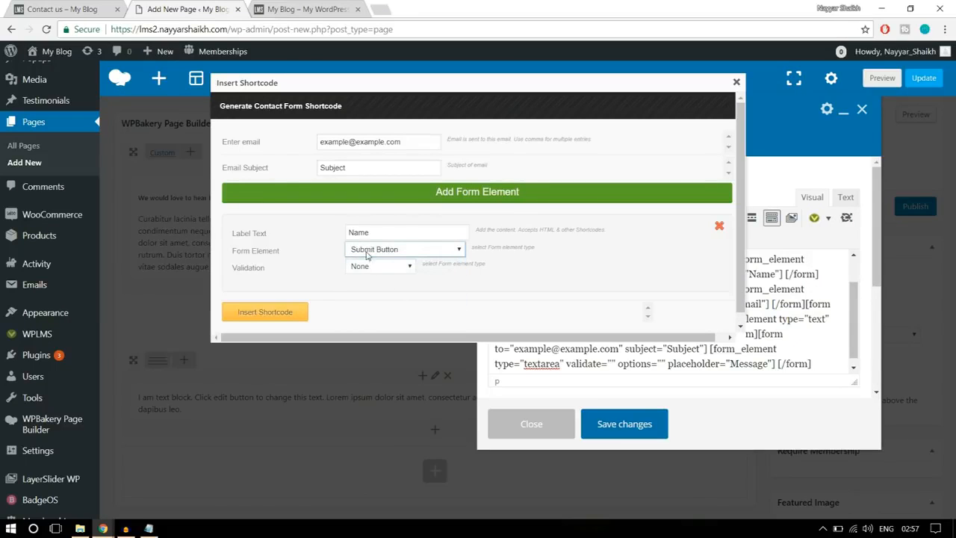
# - Label the button element "Submit" with validation None, checking the reference form's wording, and insert the shortcode
pyautogui.click(366, 267)
pyautogui.click(367, 266)
pyautogui.doubleClick(394, 232)
pyautogui.click(33, 7)
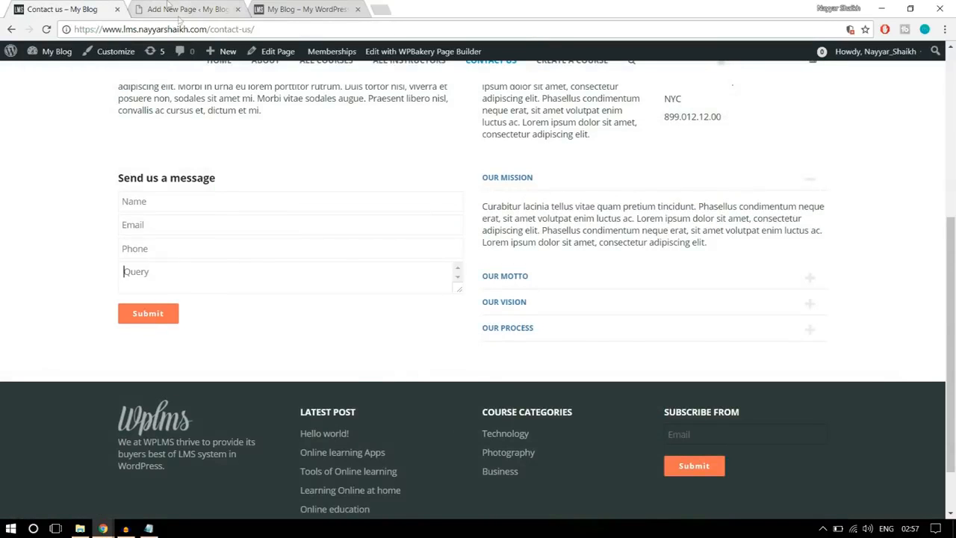
pyautogui.click(168, 7)
pyautogui.write('Submit')
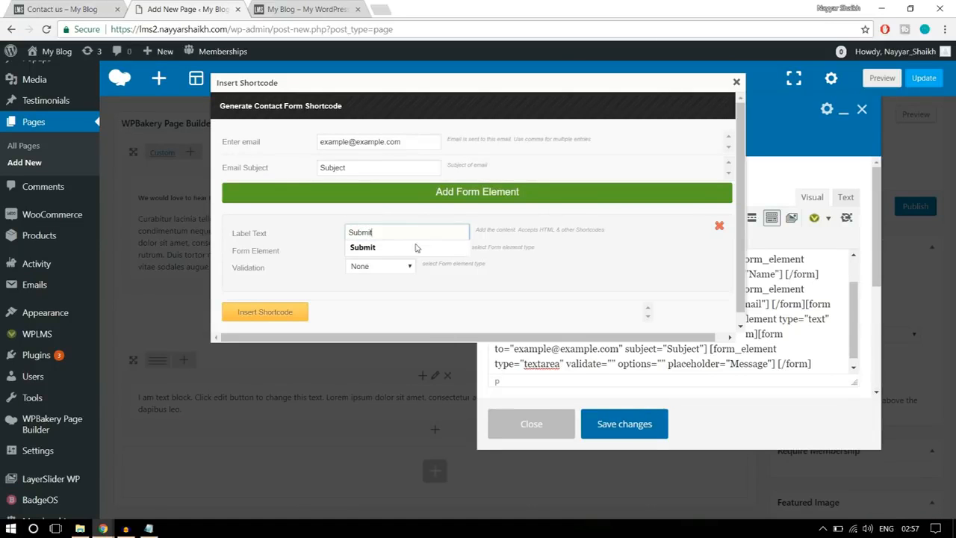
pyautogui.click(416, 247)
pyautogui.click(273, 315)
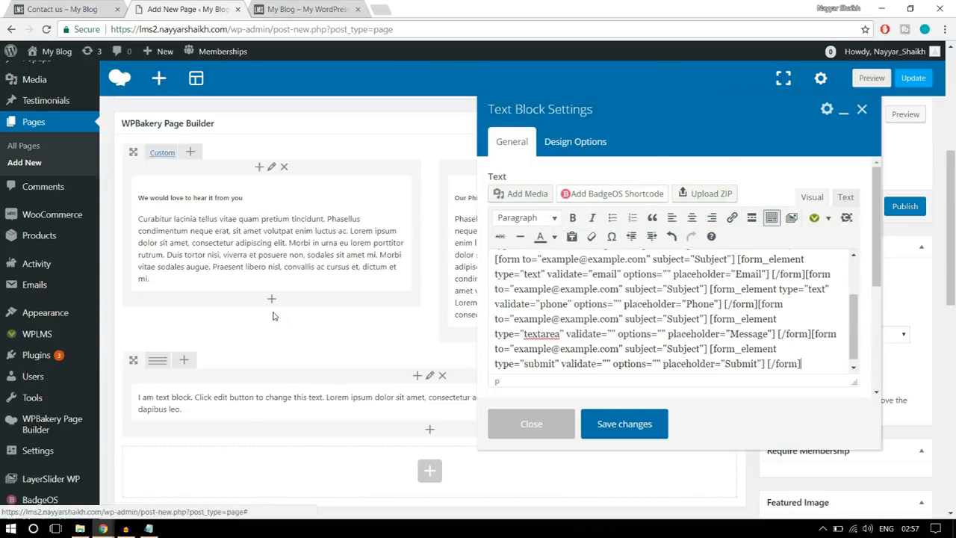
# - Save the form text block, compare it with the reference Contact page, and split its row into 1/2 + 1/2 columns
pyautogui.click(625, 425)
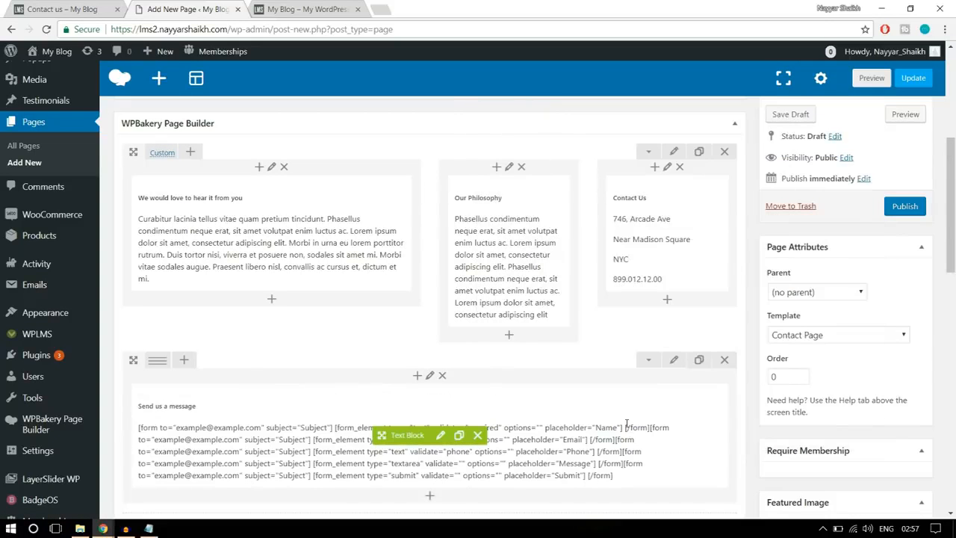
pyautogui.click(81, 7)
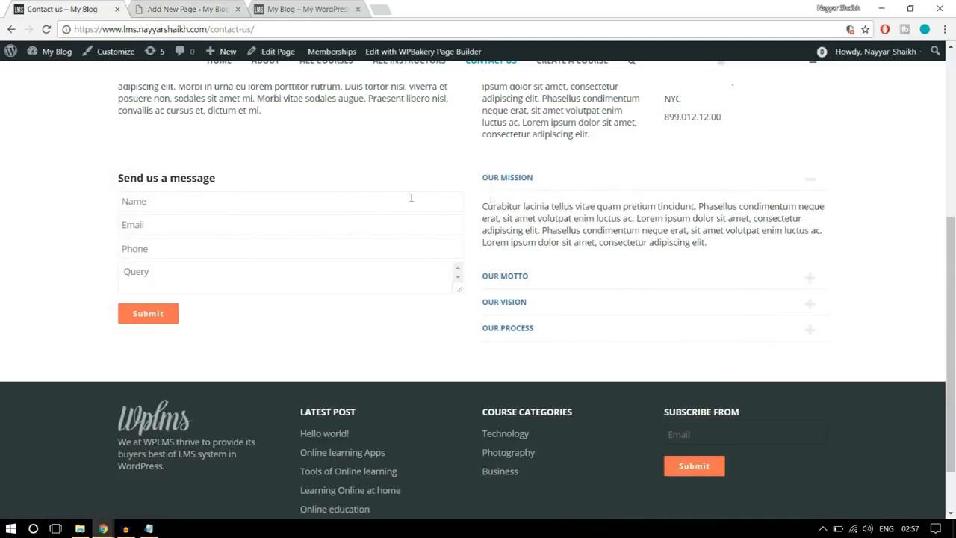
pyautogui.click(187, 9)
pyautogui.scroll(-1, 156, 238)
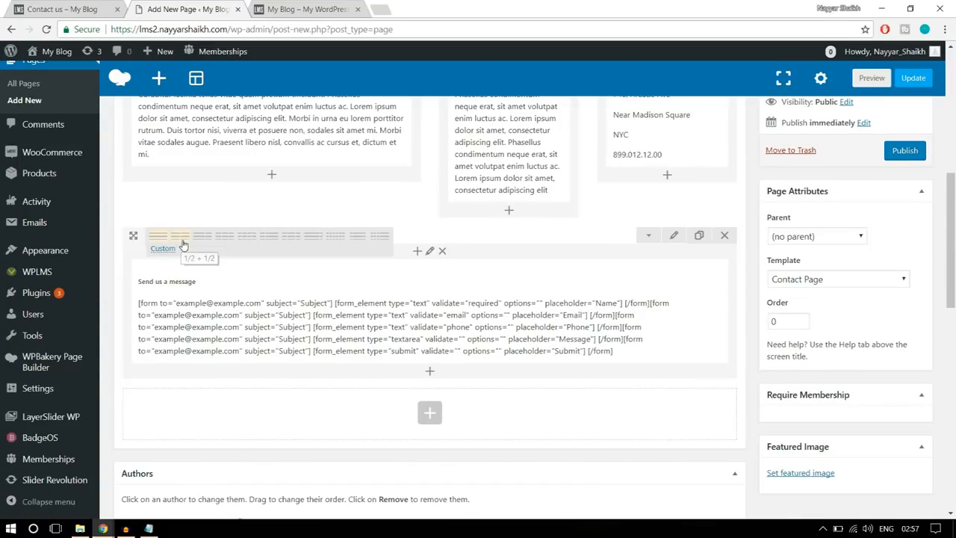
pyautogui.click(181, 236)
# - Add an Accordion element to the empty second column beside the form text block
pyautogui.click(589, 275)
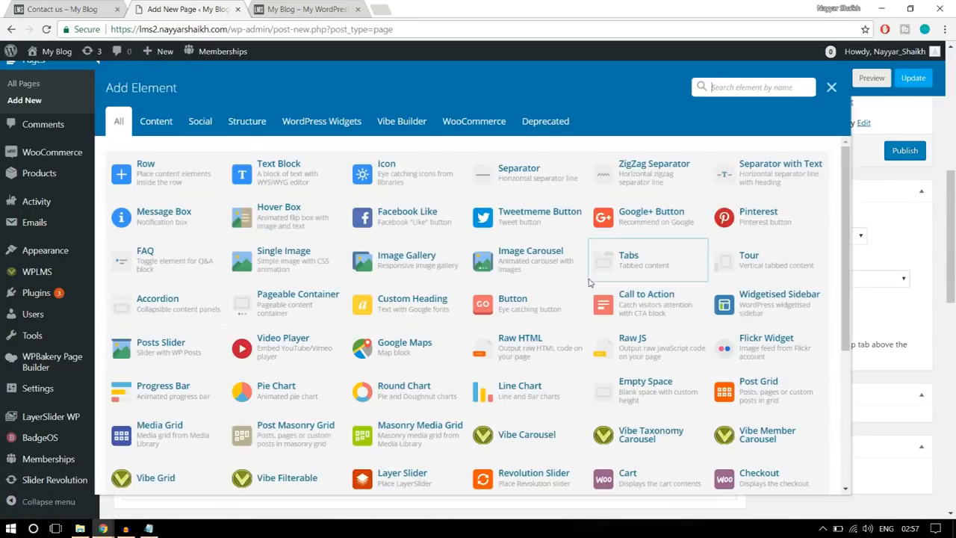
pyautogui.write('aa')
pyautogui.press('BackSpace')
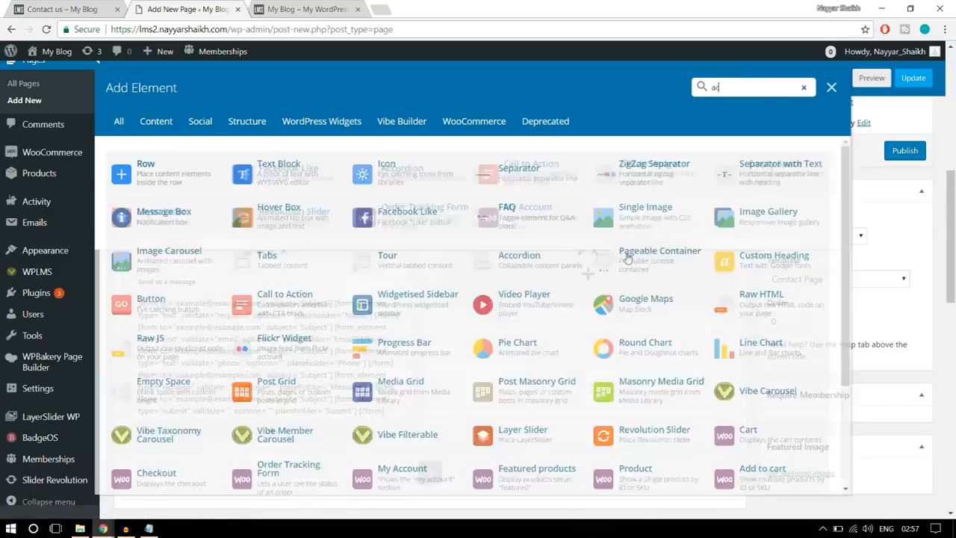
pyautogui.write('cco')
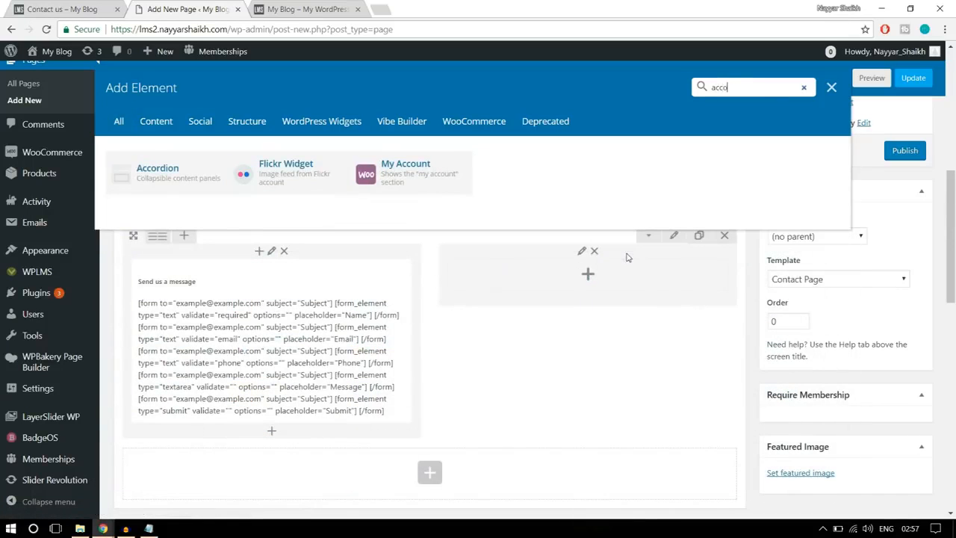
pyautogui.click(193, 180)
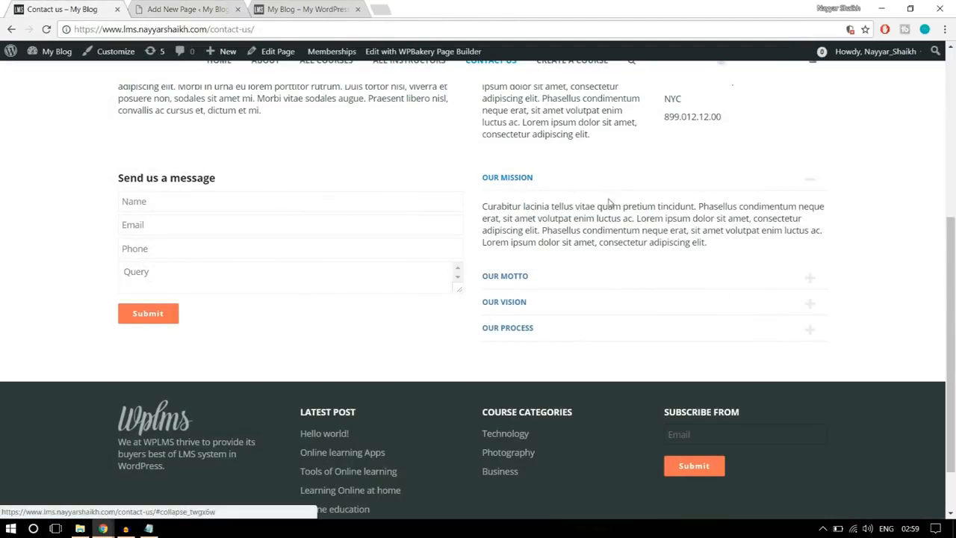
# - Copy the reference page's Our Mission paragraph, and title the accordion's first section "Our Mission"
pyautogui.moveTo(710, 246); pyautogui.dragTo(480, 207)
pyautogui.hotkey('ctrl', 'c')
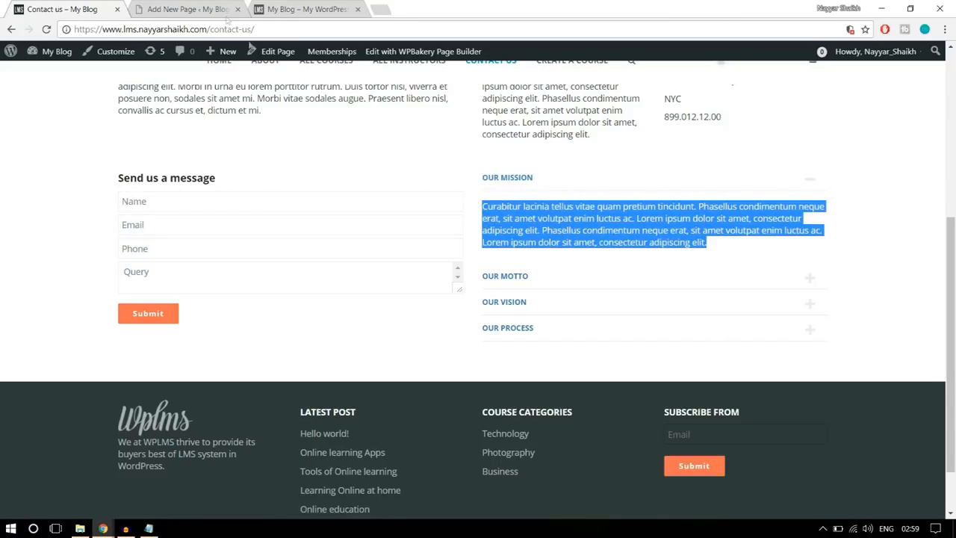
pyautogui.click(195, 8)
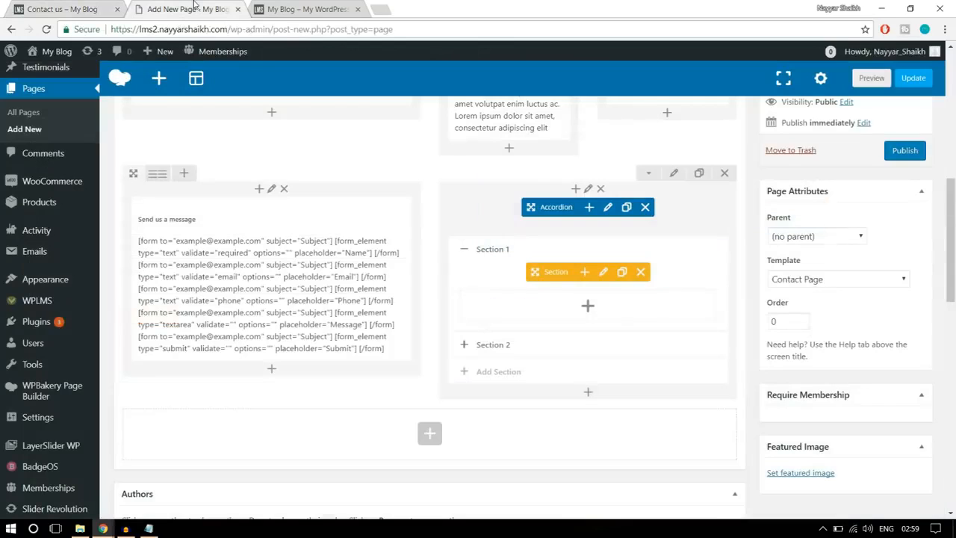
pyautogui.click(605, 272)
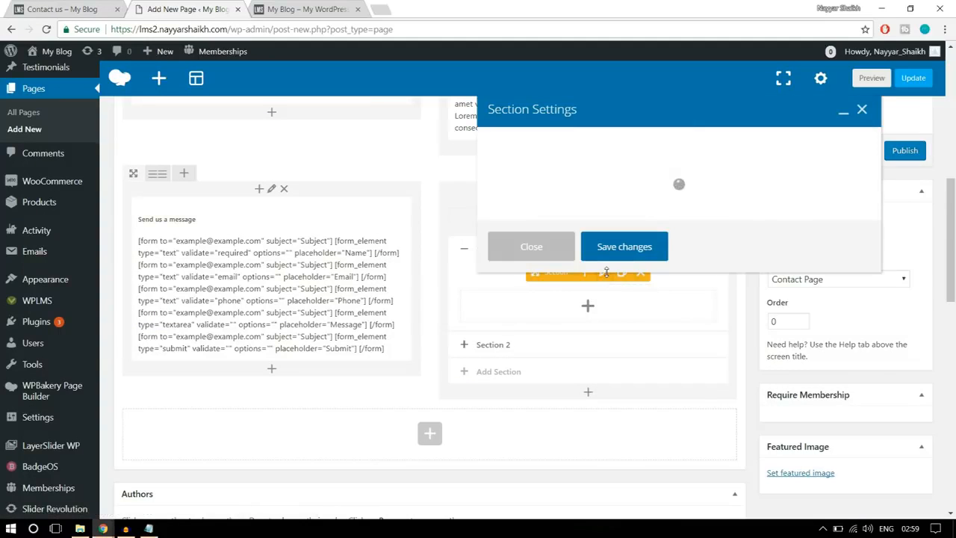
pyautogui.moveTo(602, 167); pyautogui.dragTo(423, 179)
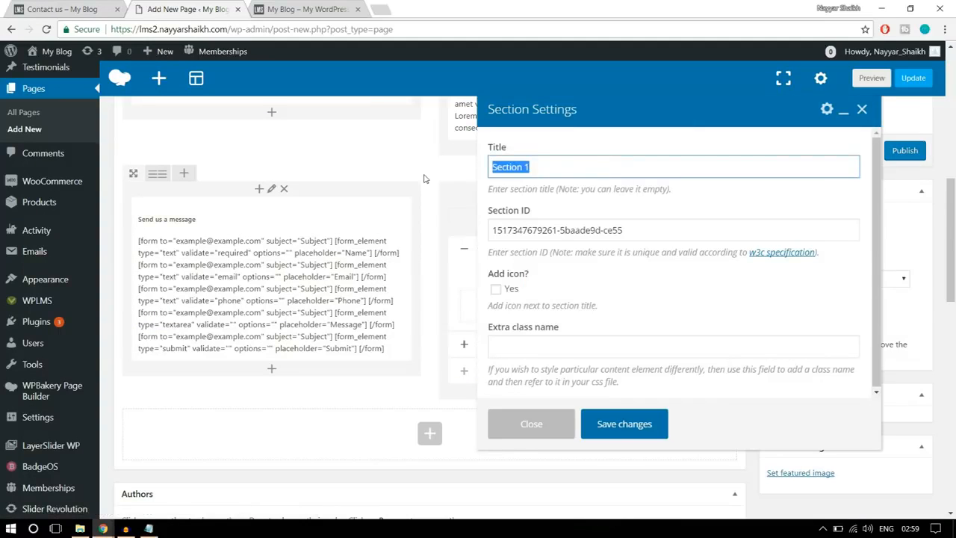
pyautogui.write('Our Mission')
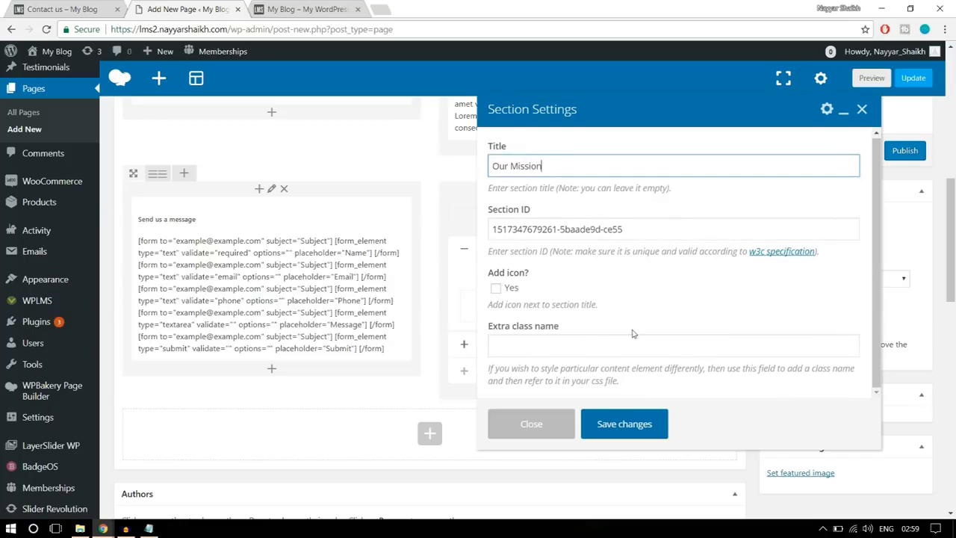
pyautogui.click(626, 423)
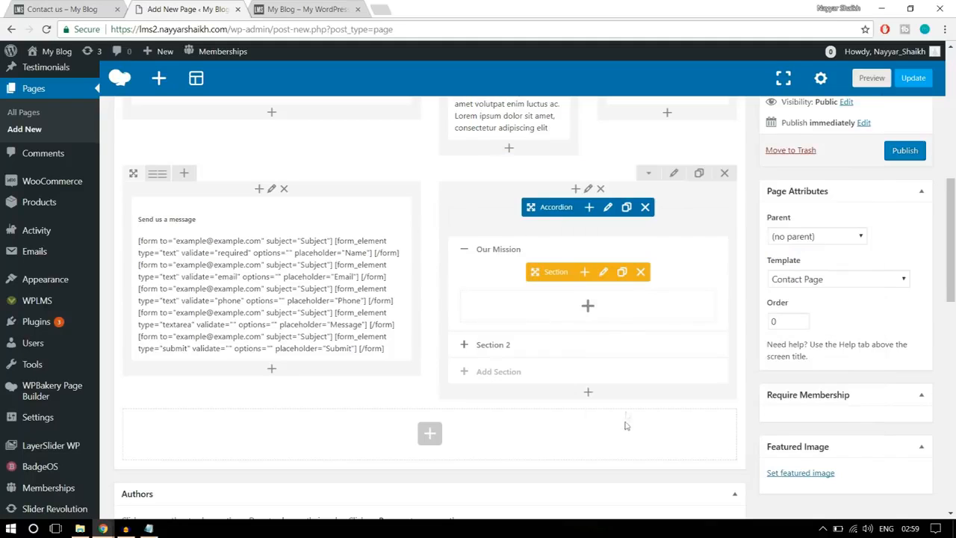
# - Add a Text Block inside the Our Mission section and replace its placeholder text with the copied paragraph
pyautogui.click(587, 308)
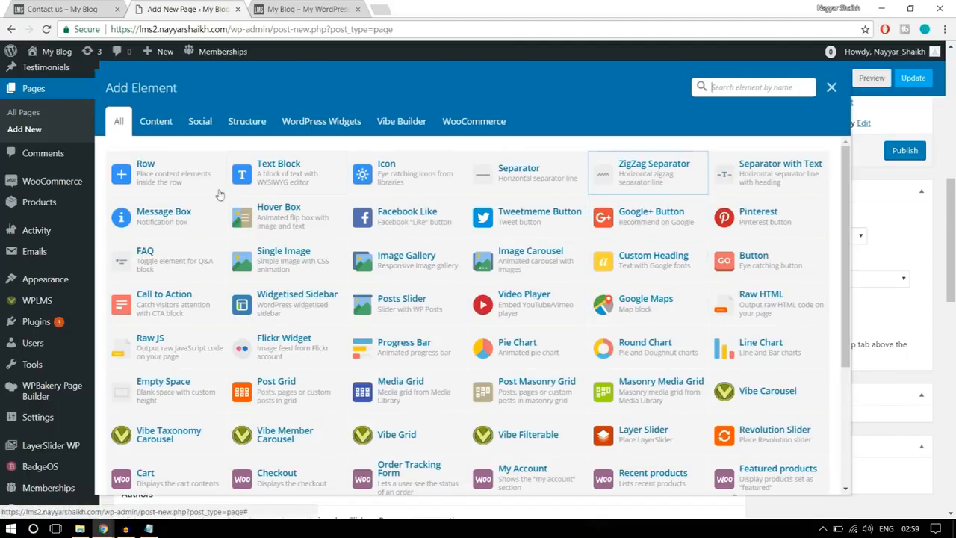
pyautogui.click(295, 172)
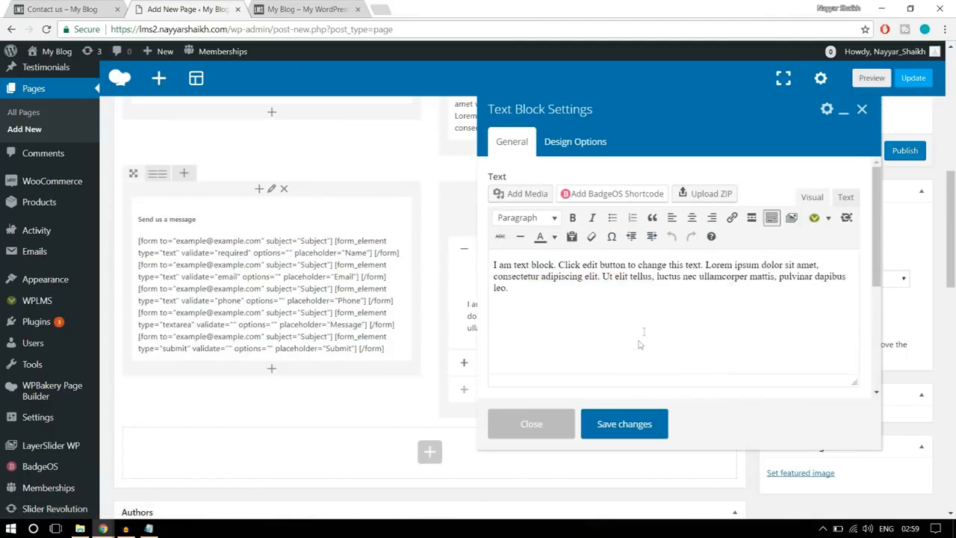
pyautogui.hotkey('ctrl', 'a')
pyautogui.hotkey('ctrl', 'v')
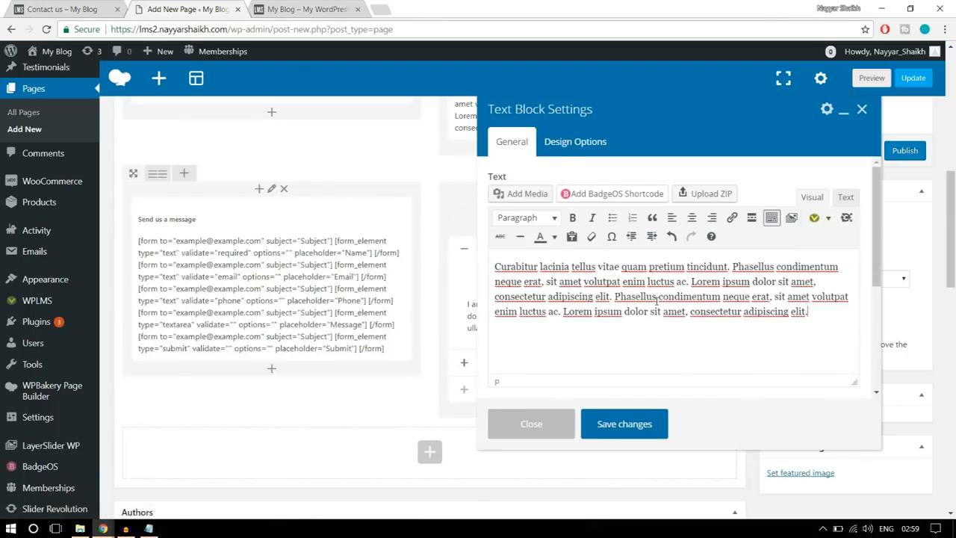
pyautogui.click(634, 426)
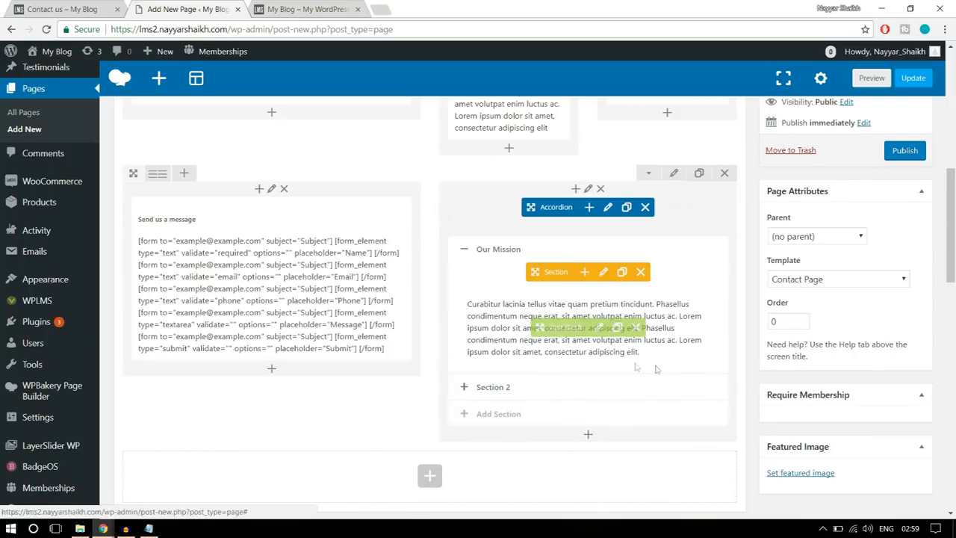
# - Check the spacing on the reference Contact page, and set the form and accordion row's bottom padding to 50
pyautogui.scroll(1, 661, 414)
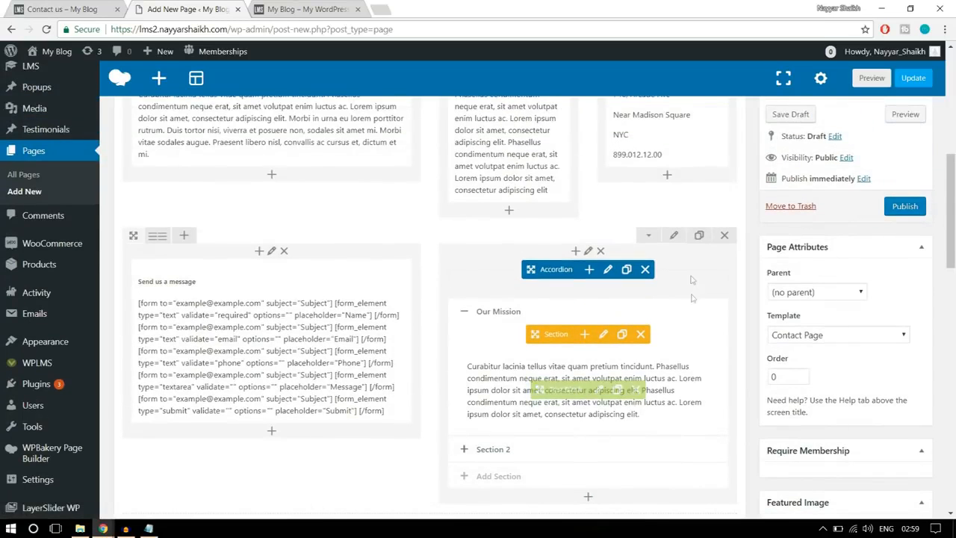
pyautogui.click(90, 8)
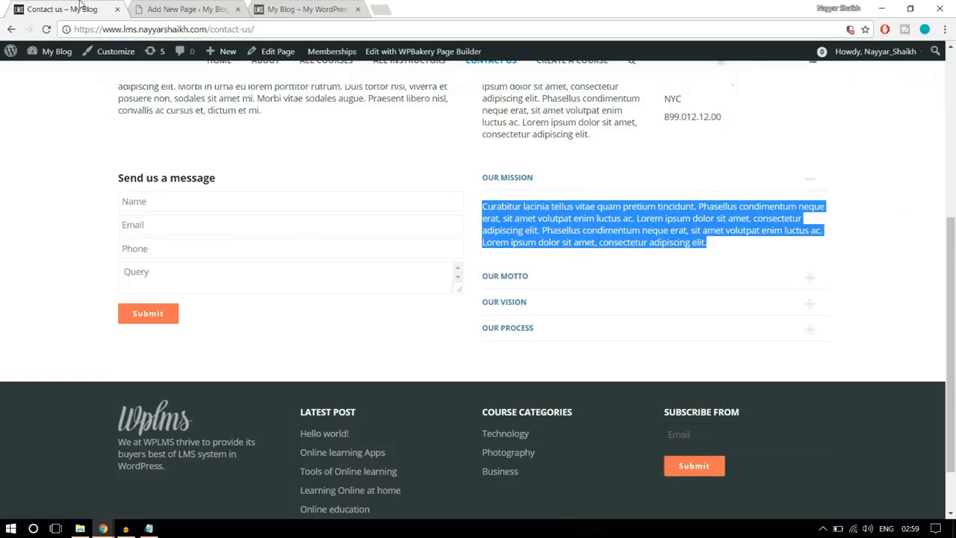
pyautogui.scroll(2, 459, 312)
pyautogui.scroll(-2, 486, 336)
pyautogui.click(213, 8)
pyautogui.click(673, 237)
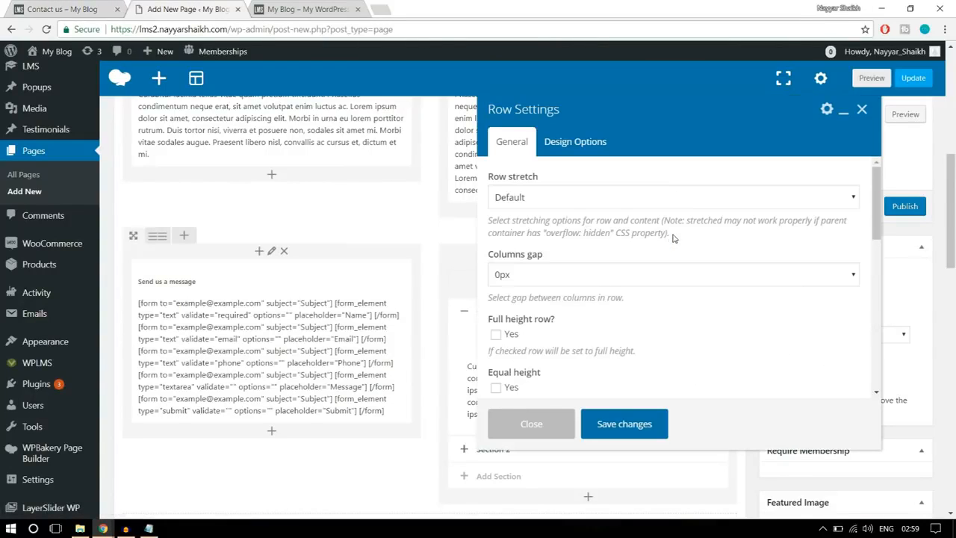
pyautogui.click(579, 144)
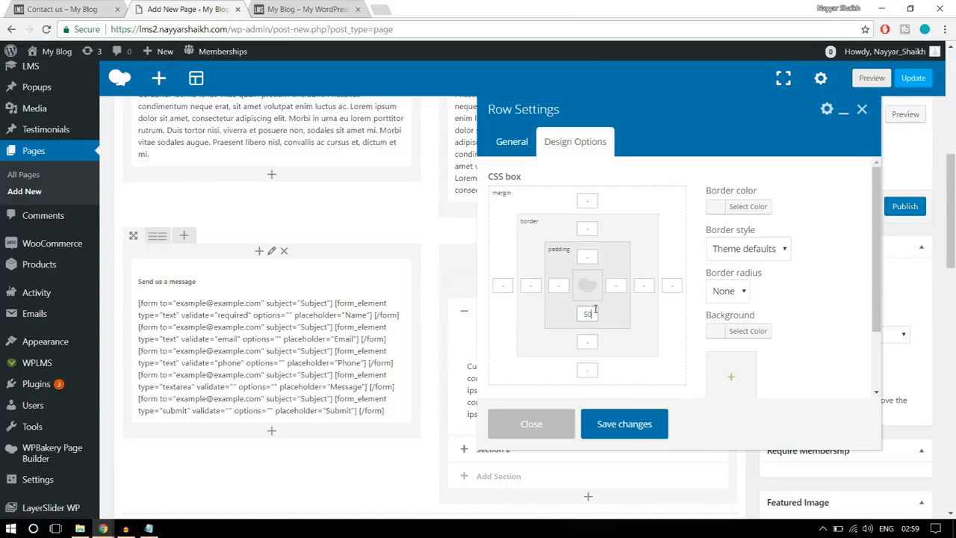
pyautogui.click(634, 430)
# - Publish the Contact Us page and view it in a new browser tab
pyautogui.scroll(5, 763, 359)
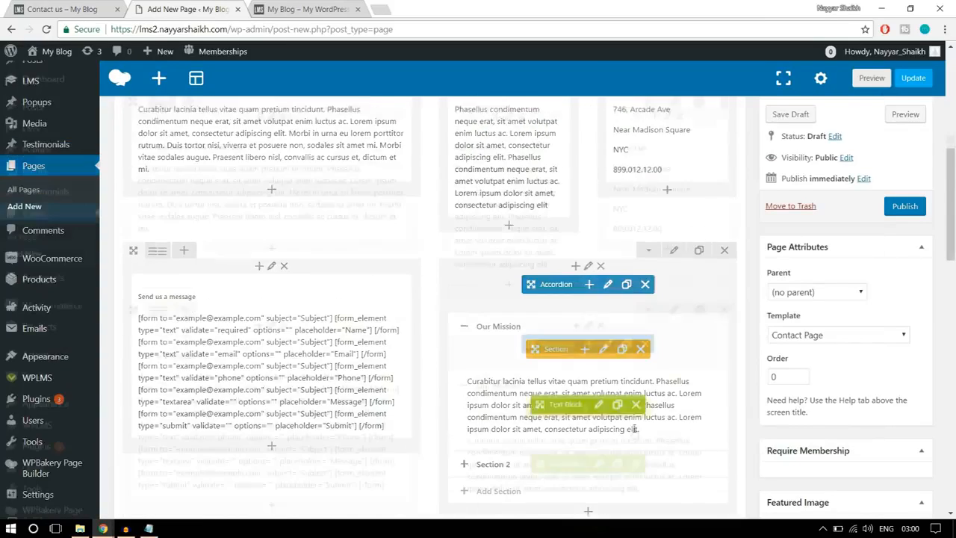
pyautogui.click(897, 213)
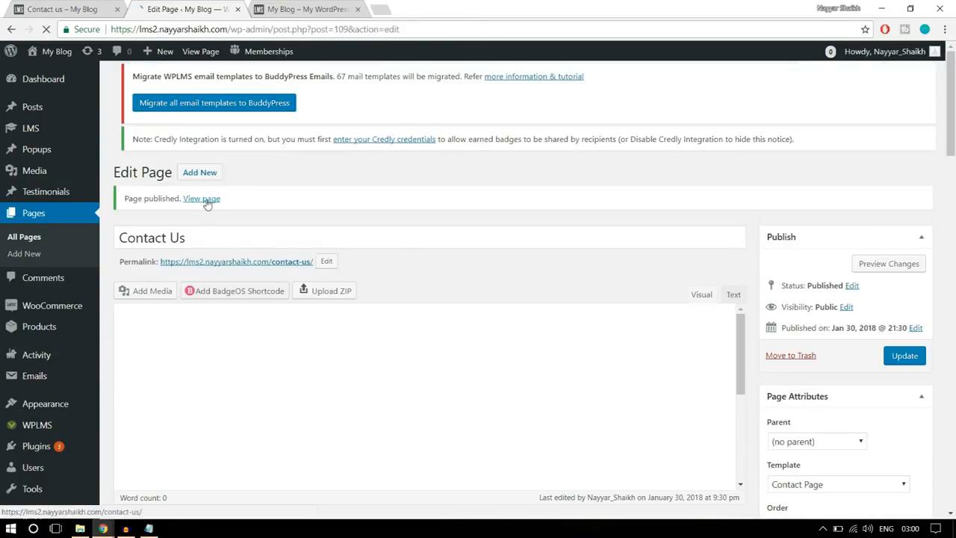
pyautogui.rightClick(208, 202)
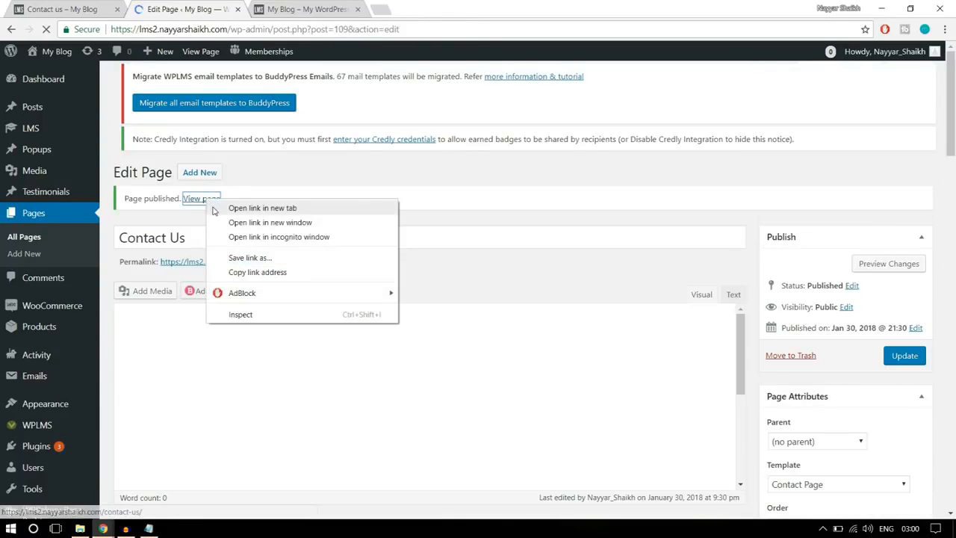
pyautogui.click(217, 209)
pyautogui.click(299, 9)
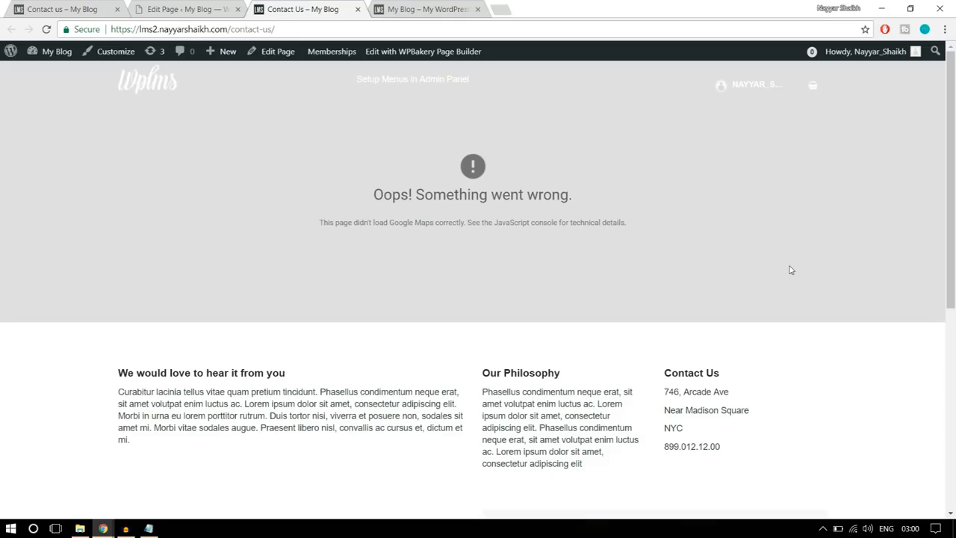
# - Review the published Contact Us page, checking the form, the accordion and the Google Maps area
pyautogui.scroll(-3, 792, 269)
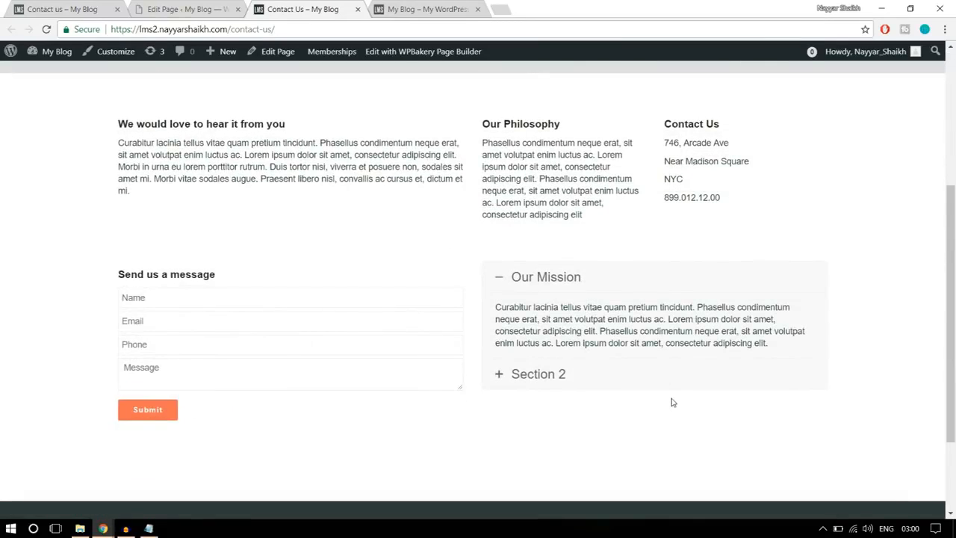
pyautogui.scroll(-2, 672, 403)
pyautogui.scroll(5, 670, 401)
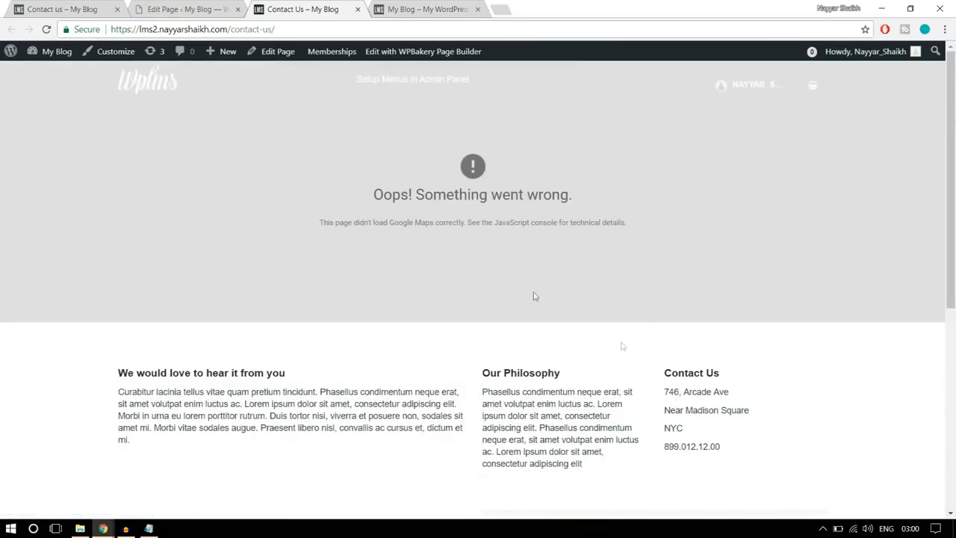
pyautogui.moveTo(372, 200); pyautogui.dragTo(590, 205)
pyautogui.click(620, 222)
# - Open the Google API Console at console.developers.google.com in a new browser tab
pyautogui.click(510, 7)
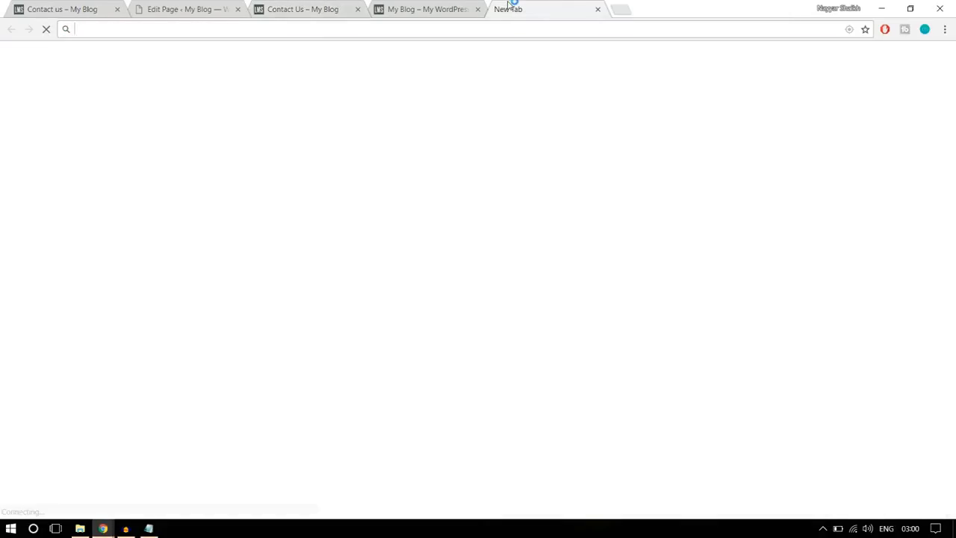
pyautogui.write('console.developers.google.com')
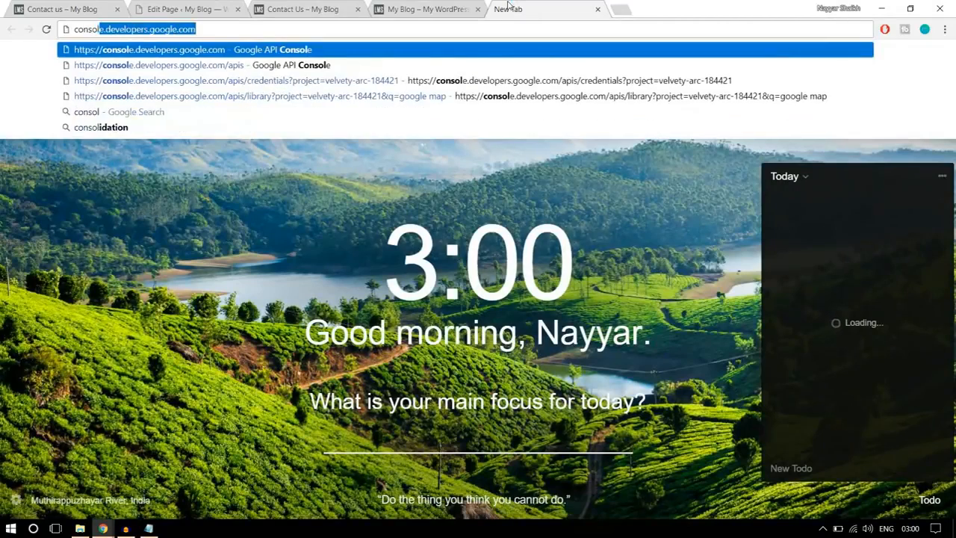
pyautogui.press('Return')
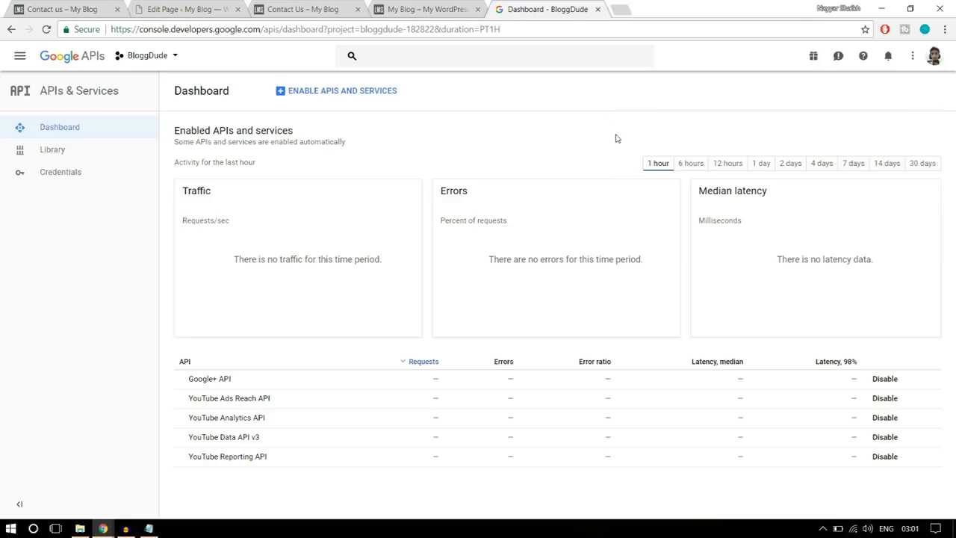
pyautogui.click(166, 61)
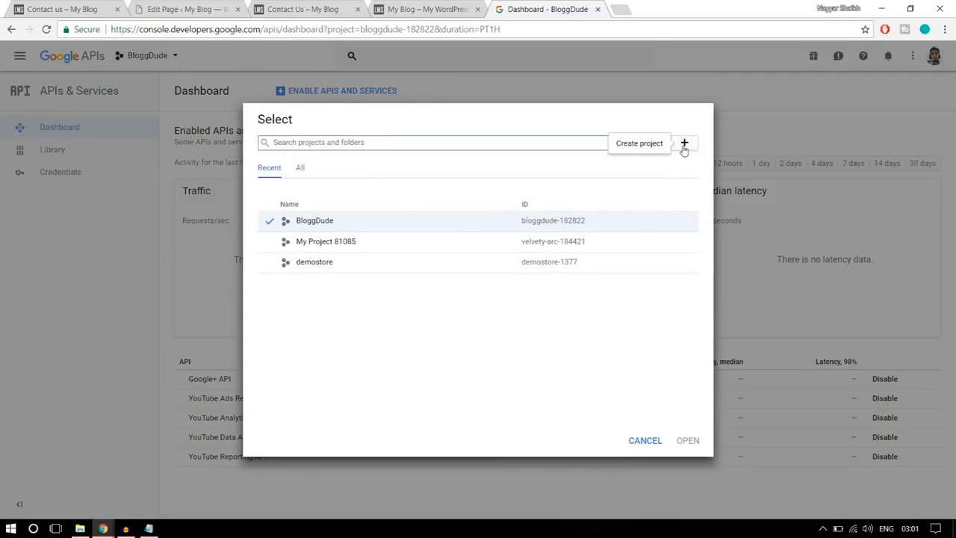
pyautogui.click(684, 144)
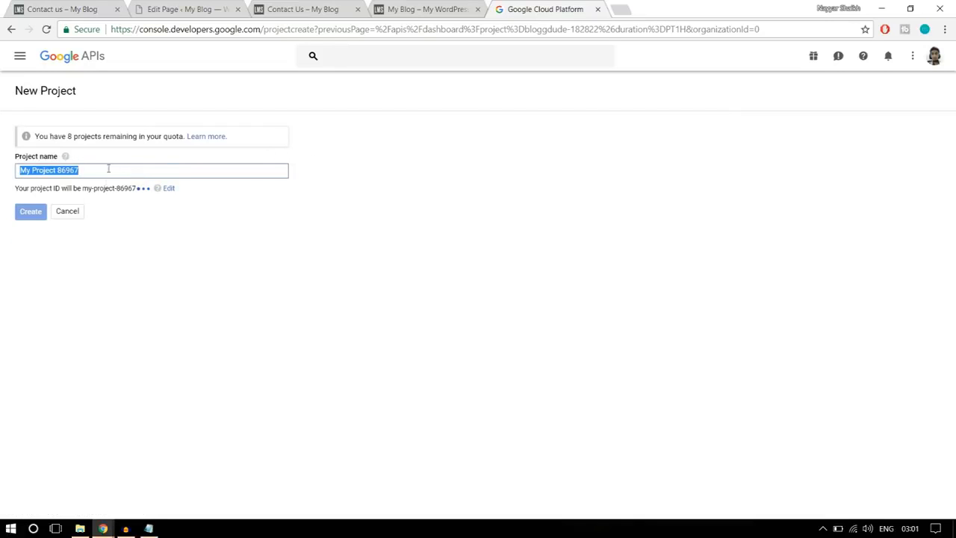
pyautogui.click(5, 35)
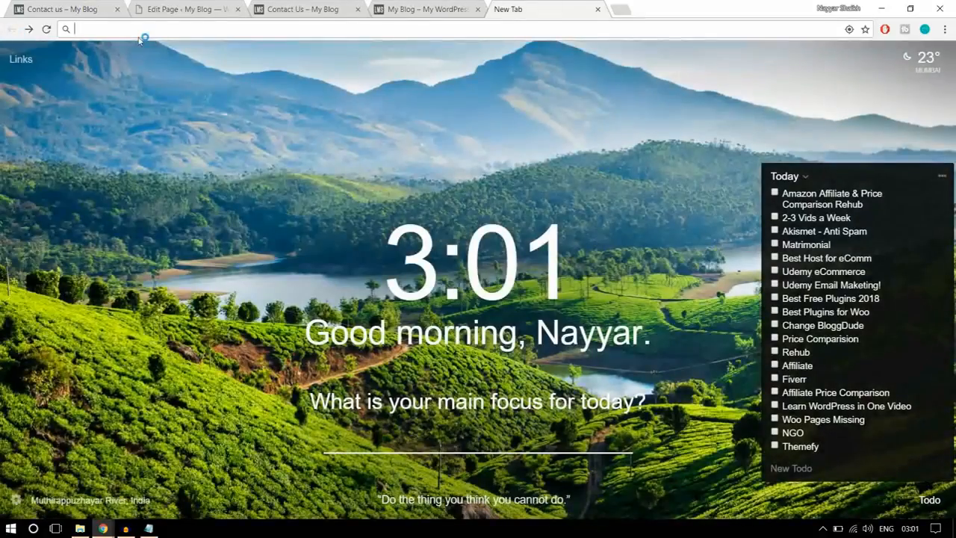
# - Load console.developers.google.com again to return to the APIs & Services dashboard
pyautogui.click(140, 36)
pyautogui.write('console.developers.google.com')
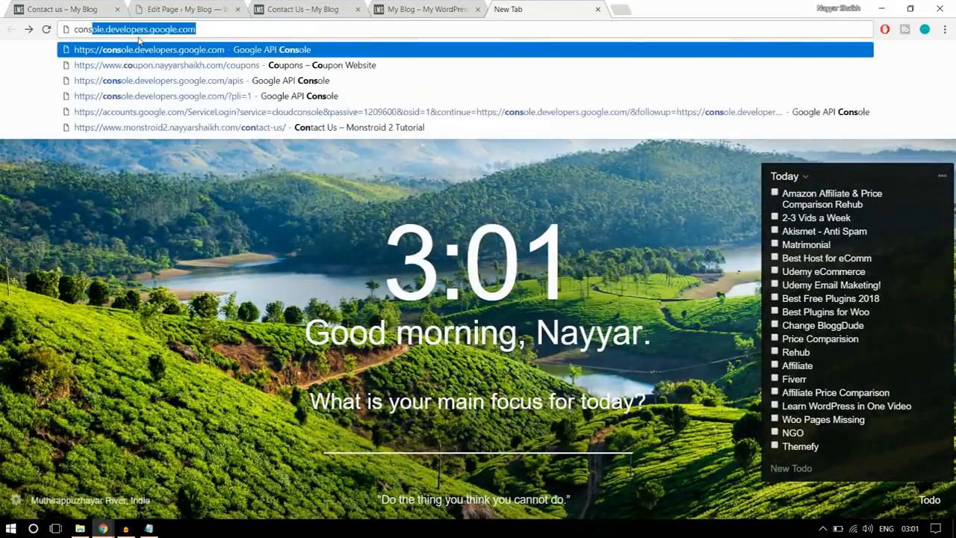
pyautogui.press('Return')
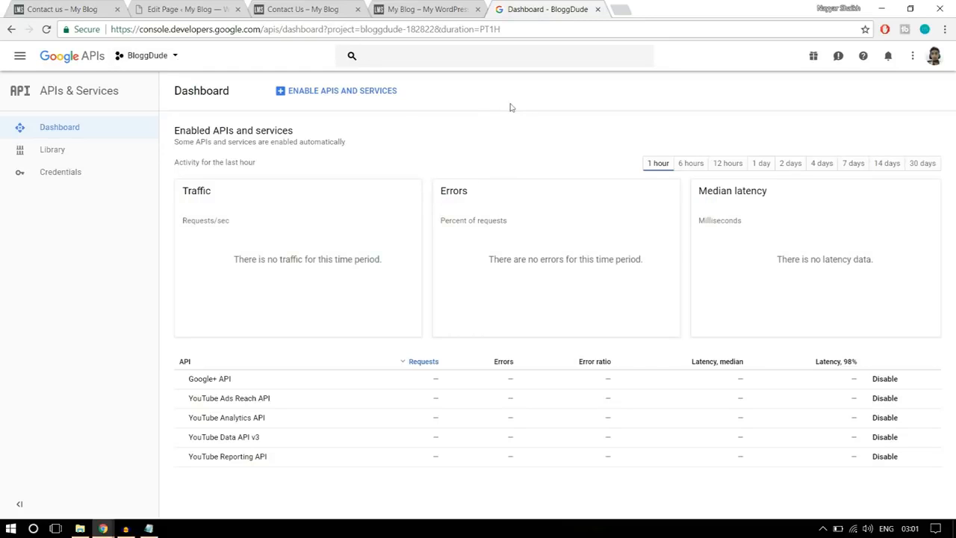
# - Enable the Google Maps JavaScript API from the API Library for the BloggDude project
pyautogui.click(335, 98)
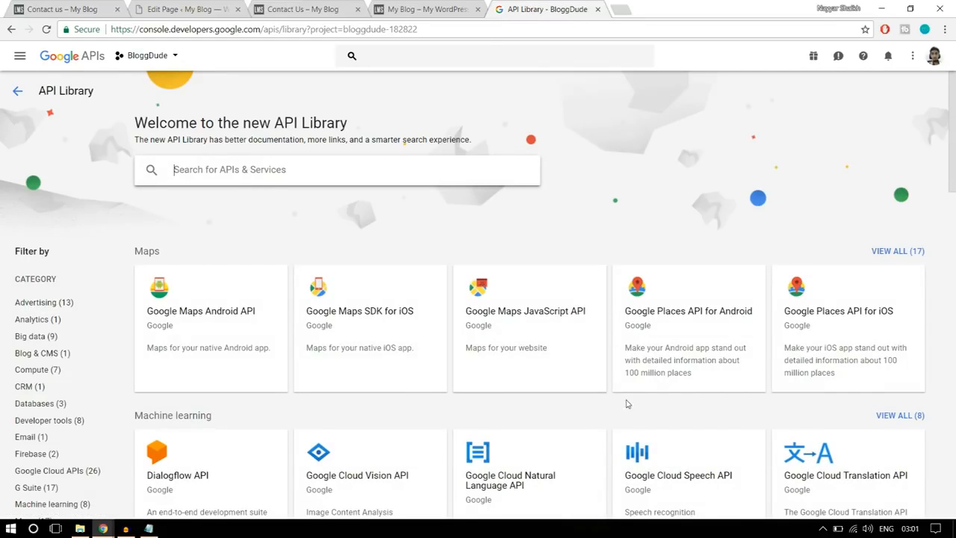
pyautogui.click(535, 331)
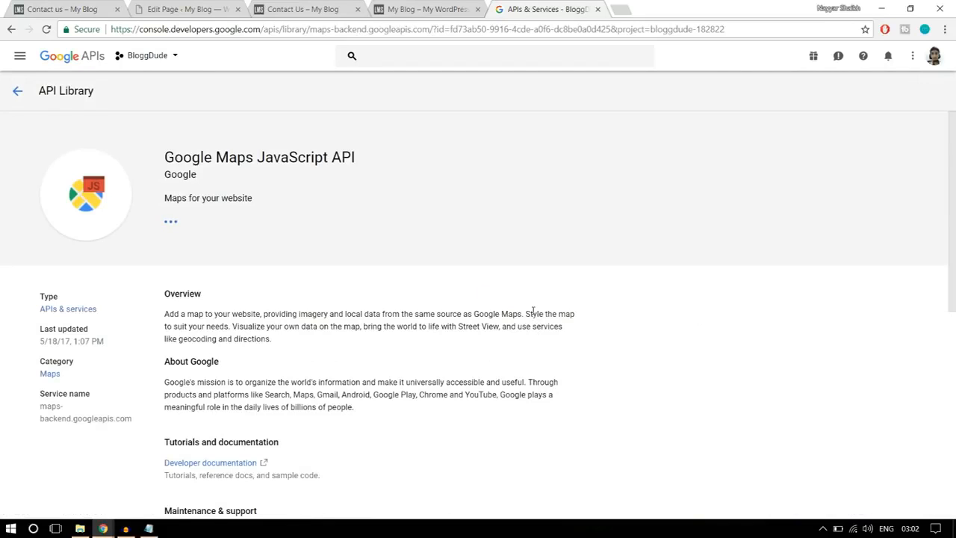
pyautogui.click(191, 231)
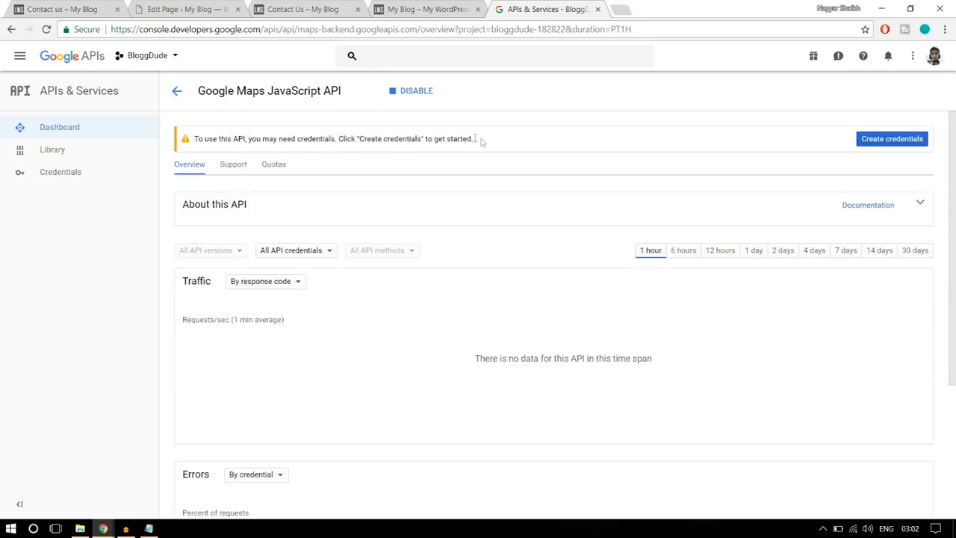
# - Create an API key under the project's credentials and dismiss the API key dialog
pyautogui.click(87, 174)
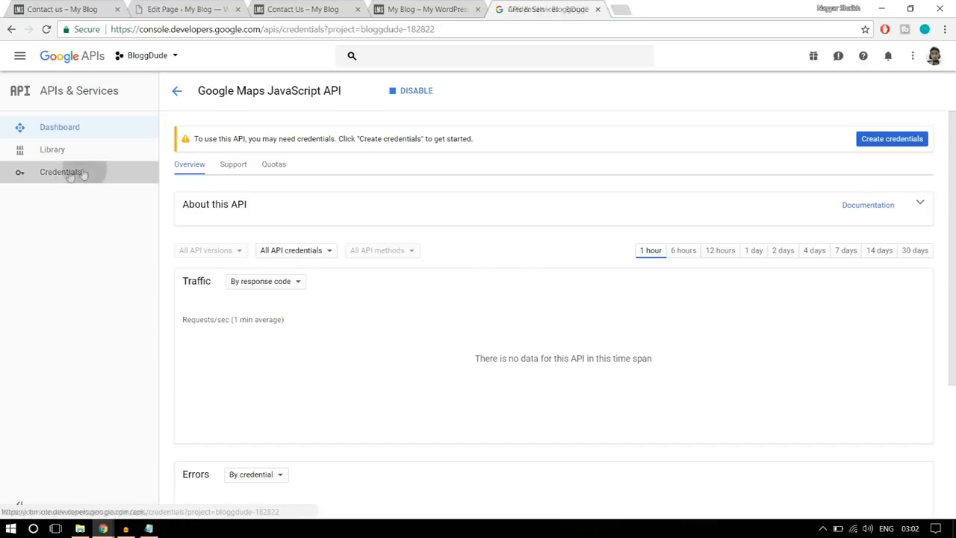
pyautogui.click(211, 157)
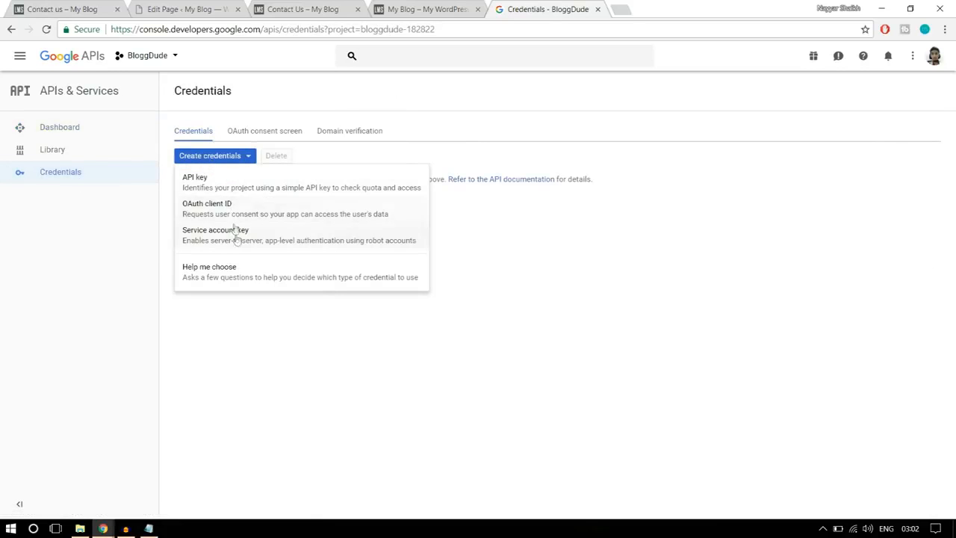
pyautogui.click(218, 190)
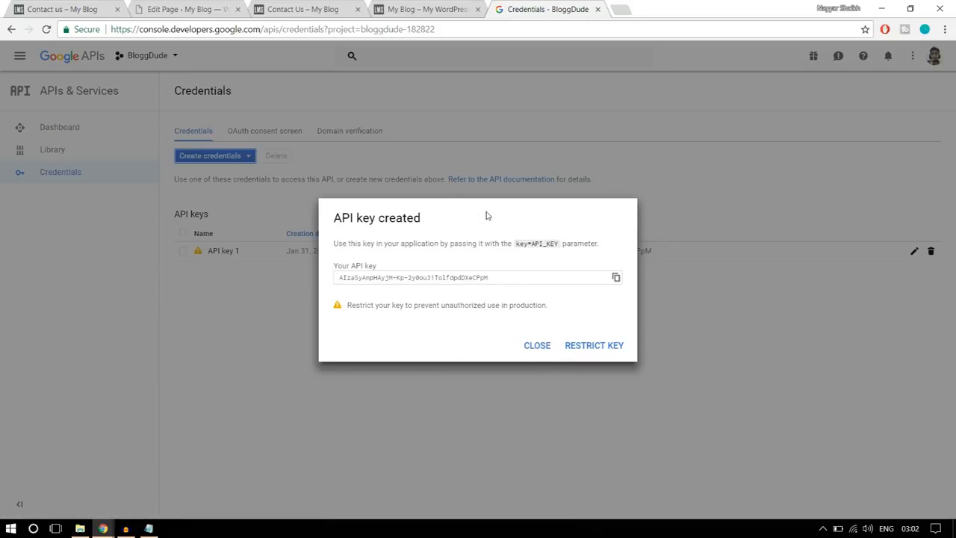
pyautogui.click(546, 353)
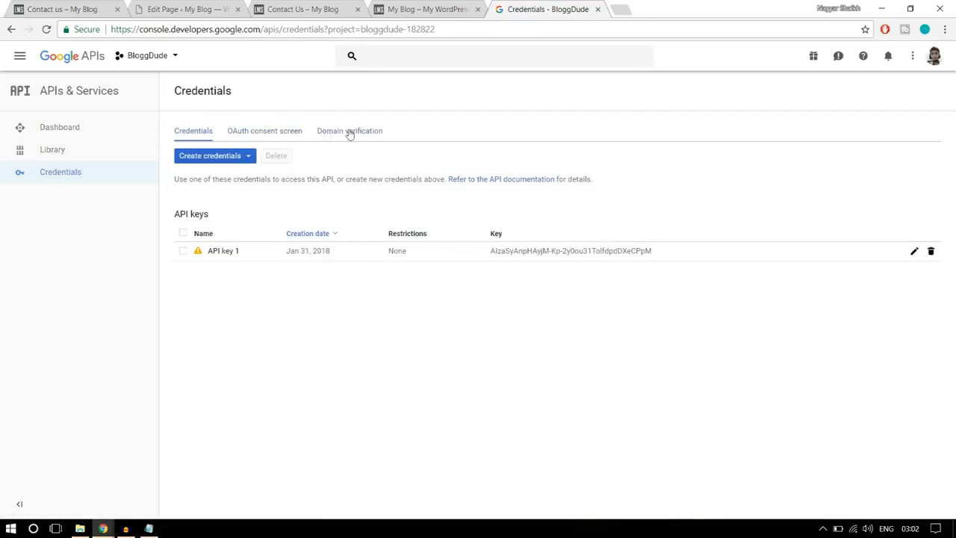
# - Copy the site's base URL from the WordPress Edit Page tab and submit it as a domain under Domain verification
pyautogui.click(349, 132)
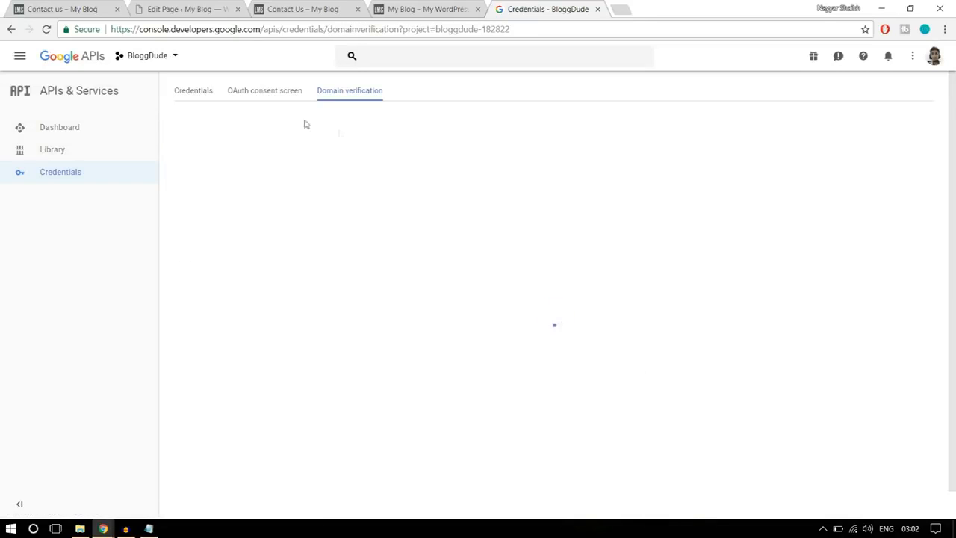
pyautogui.click(103, 9)
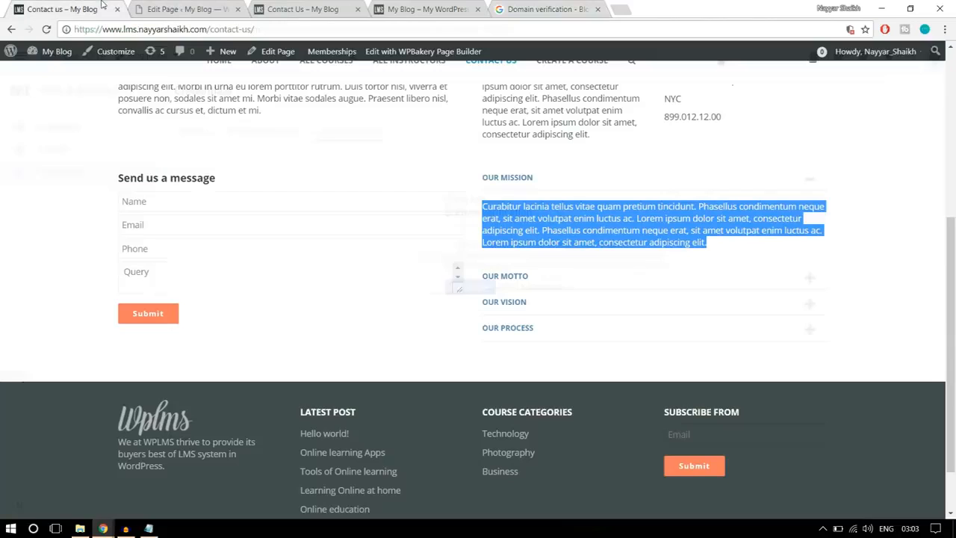
pyautogui.click(165, 8)
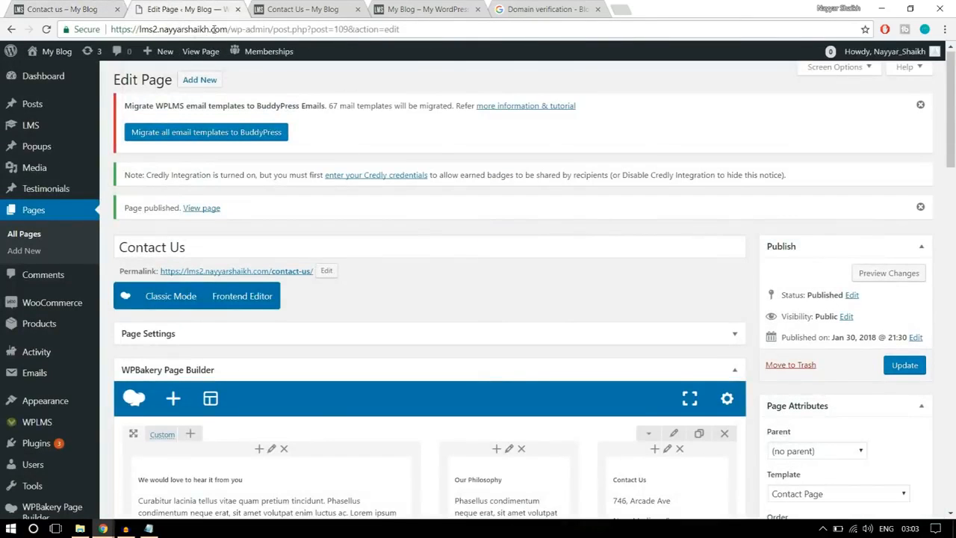
pyautogui.moveTo(229, 29); pyautogui.dragTo(113, 29)
pyautogui.hotkey('ctrl', 'c')
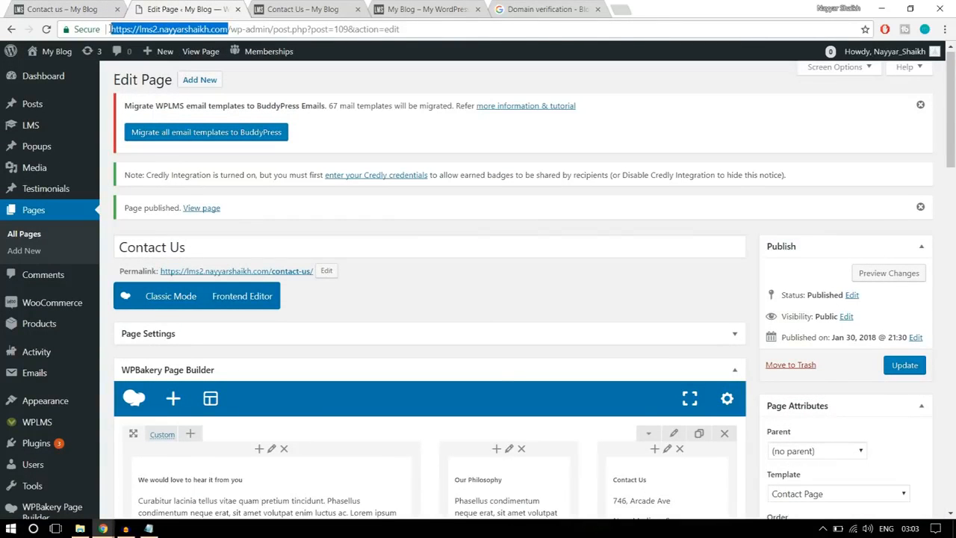
pyautogui.click(543, 6)
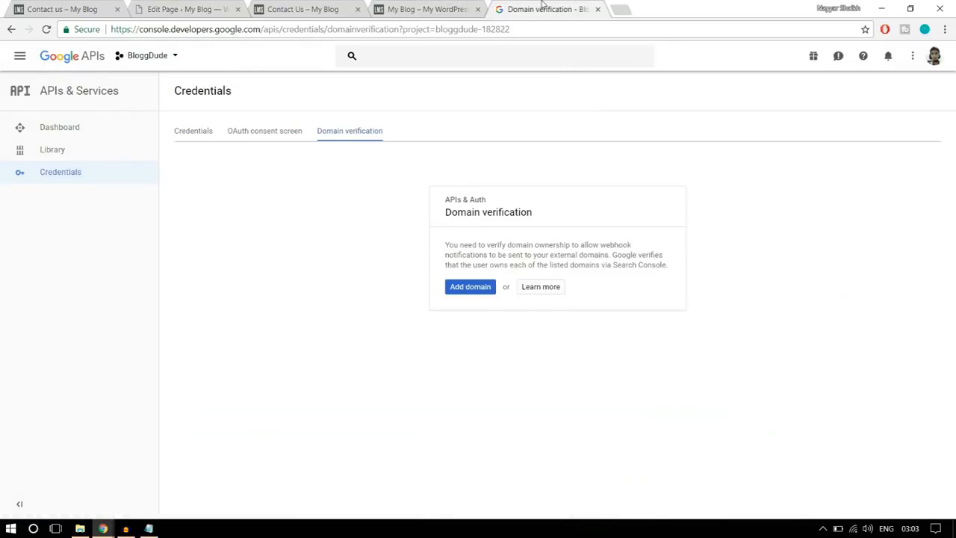
pyautogui.click(479, 286)
pyautogui.hotkey('ctrl', 'v')
pyautogui.click(595, 364)
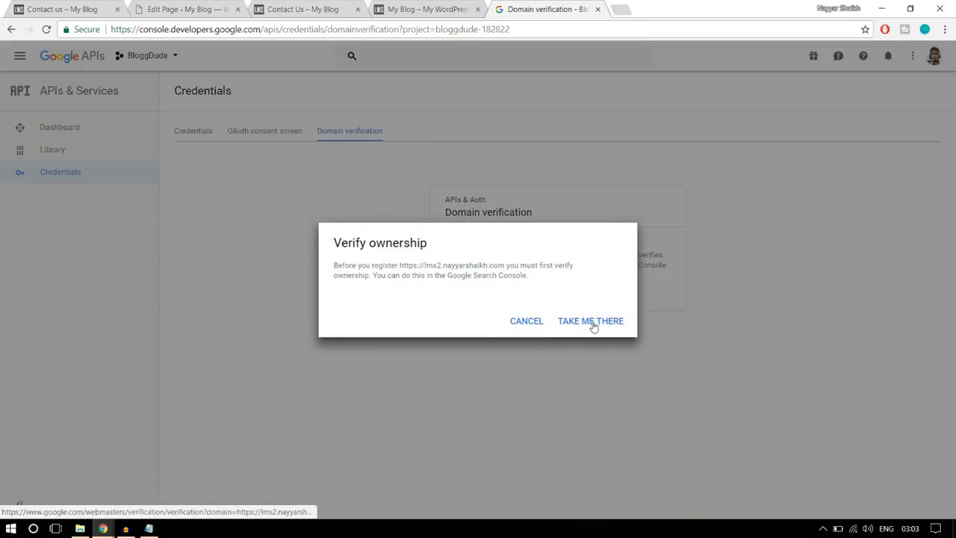
# - Continue to Webmaster Central, add the copied site URL as a property and download its HTML verification file
pyautogui.click(588, 324)
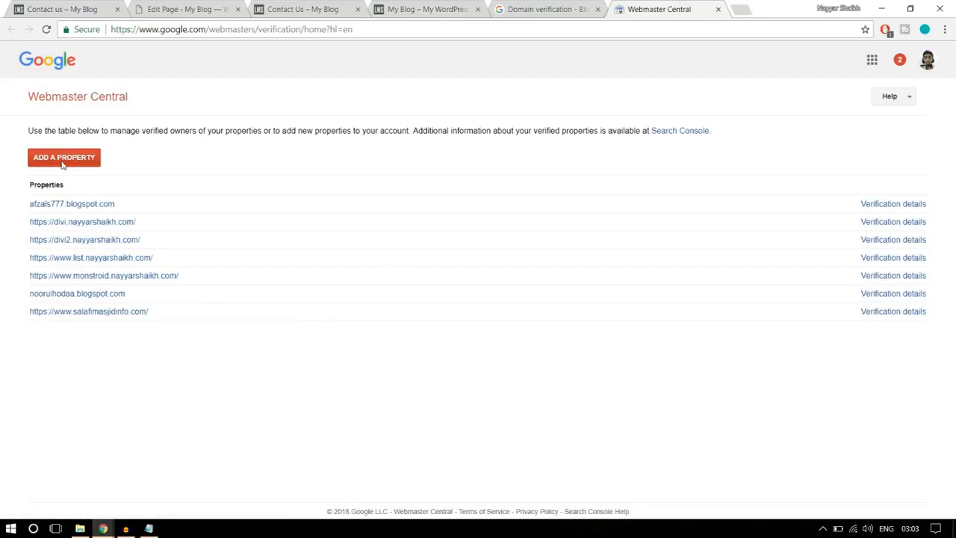
pyautogui.click(62, 161)
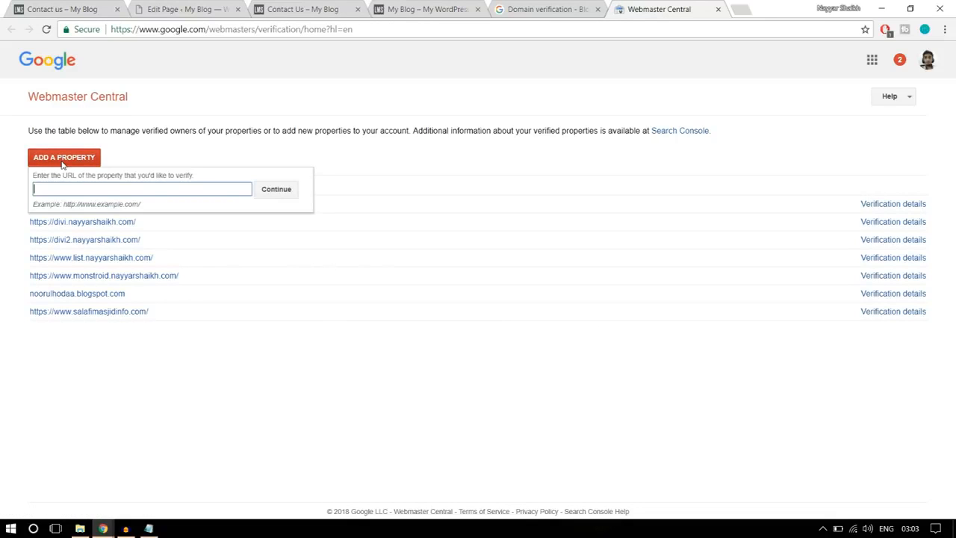
pyautogui.hotkey('ctrl', 'v')
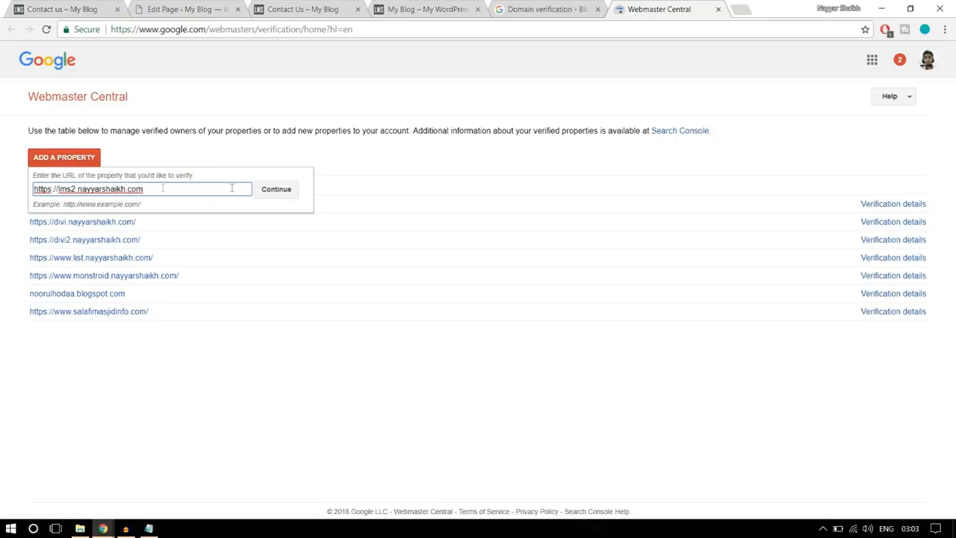
pyautogui.click(289, 191)
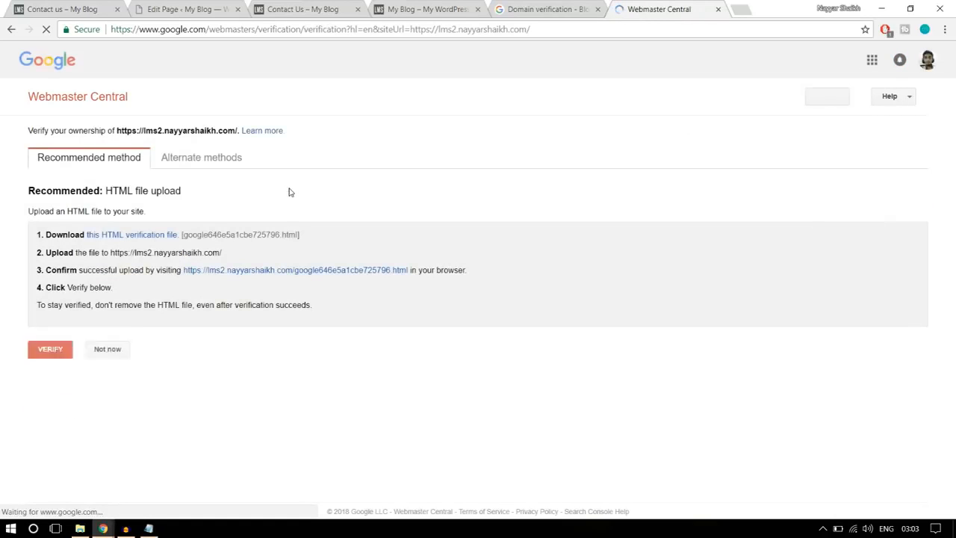
pyautogui.click(152, 240)
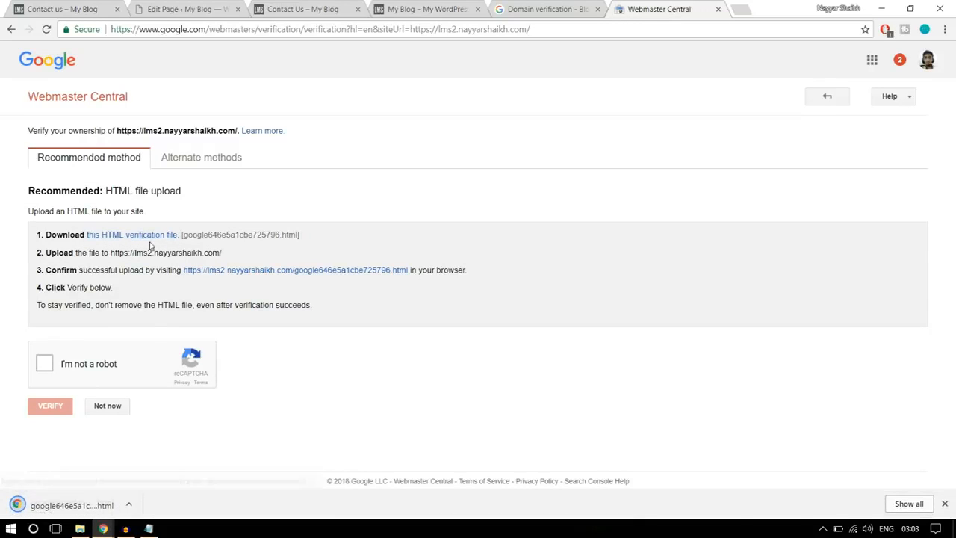
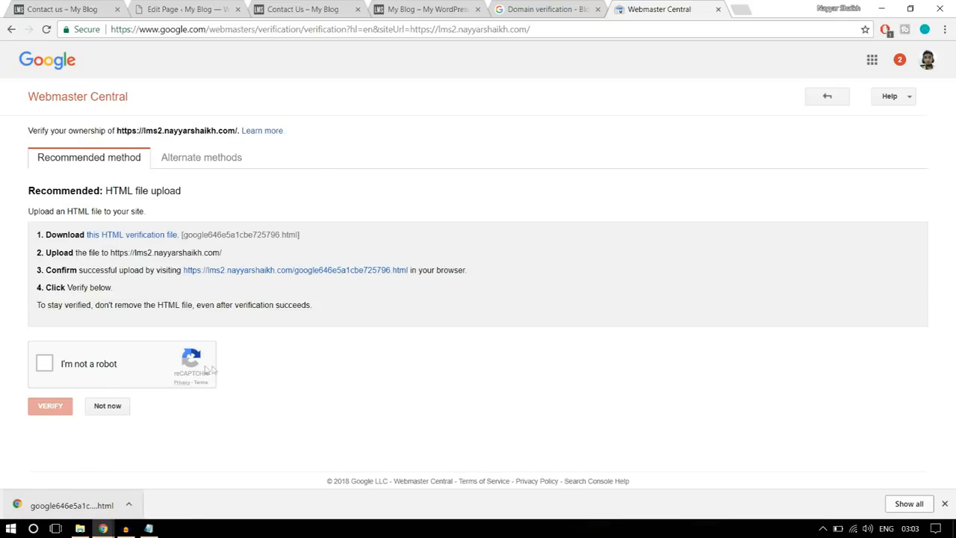
# - Switch to FileZilla and open the lms2 site's folder on the remote server
pyautogui.click(11, 528)
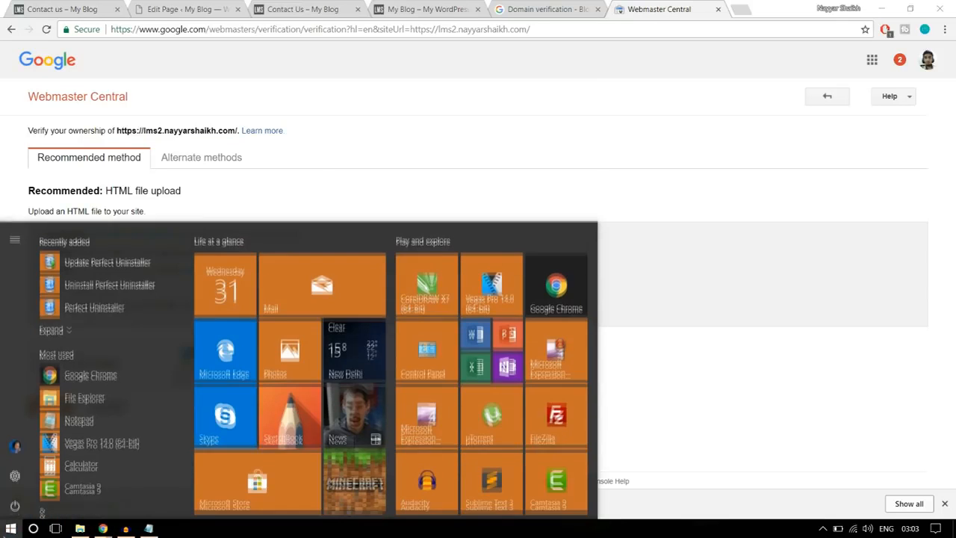
pyautogui.click(557, 412)
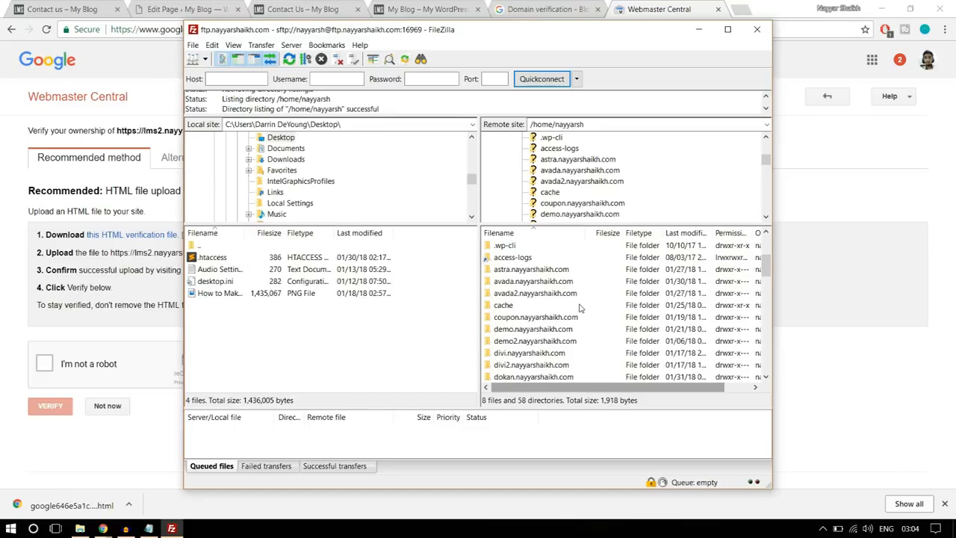
pyautogui.scroll(-1, 581, 308)
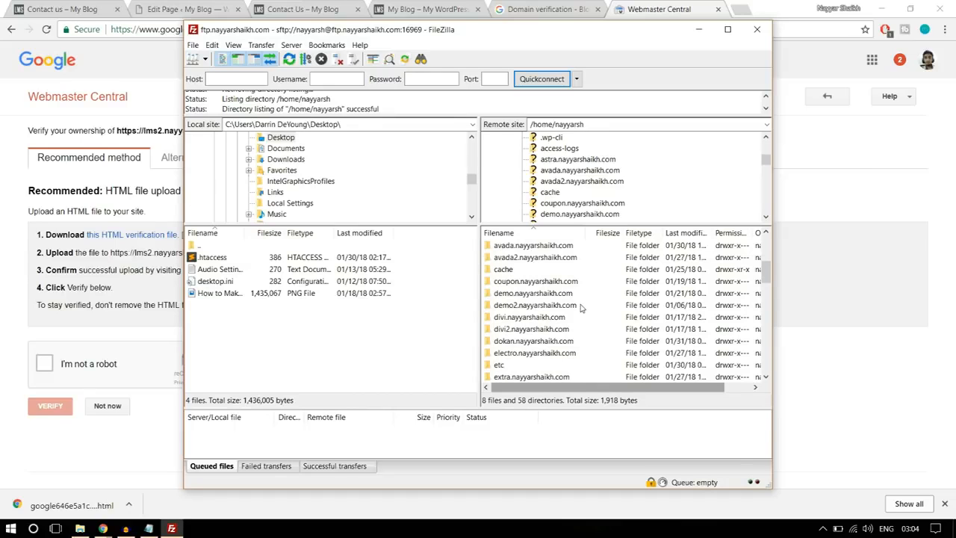
pyautogui.scroll(-1, 562, 316)
pyautogui.scroll(-5, 558, 317)
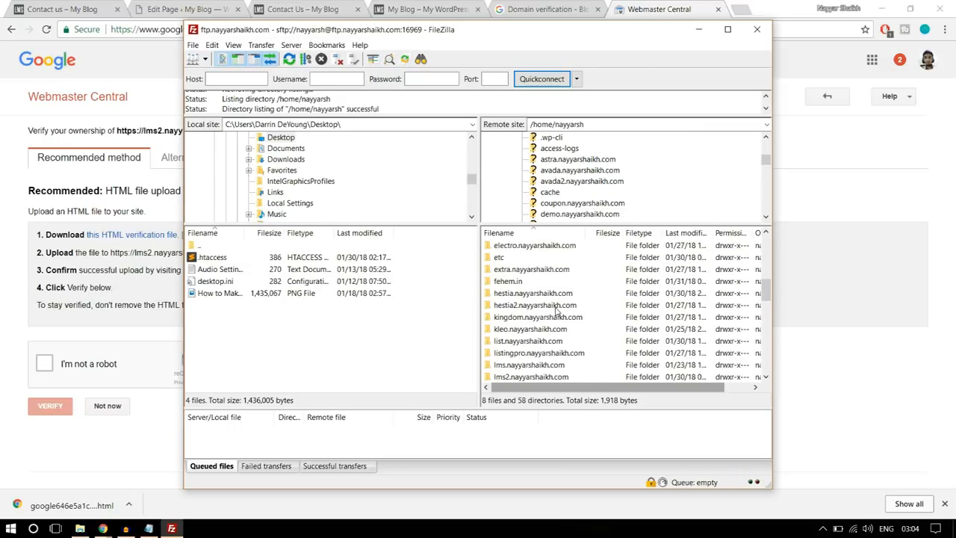
pyautogui.click(529, 308)
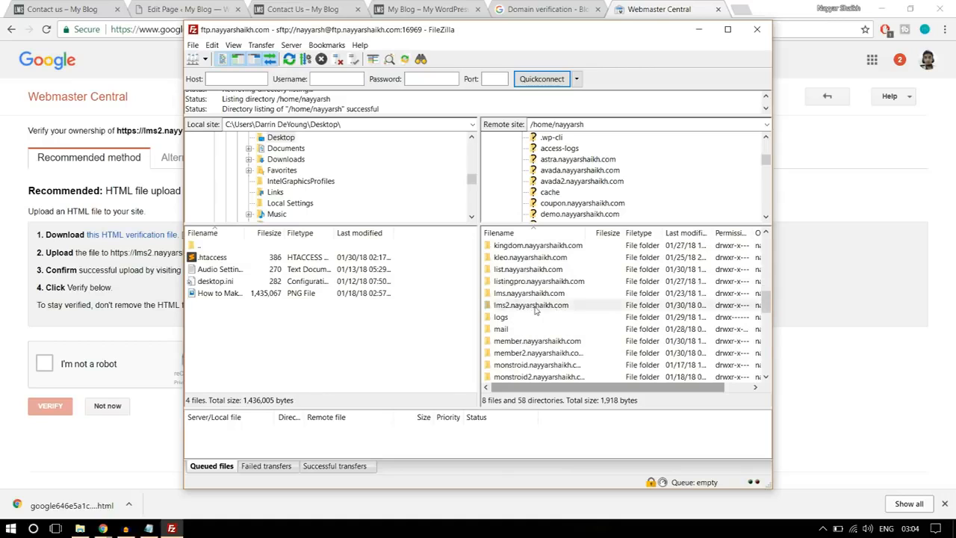
pyautogui.doubleClick(543, 308)
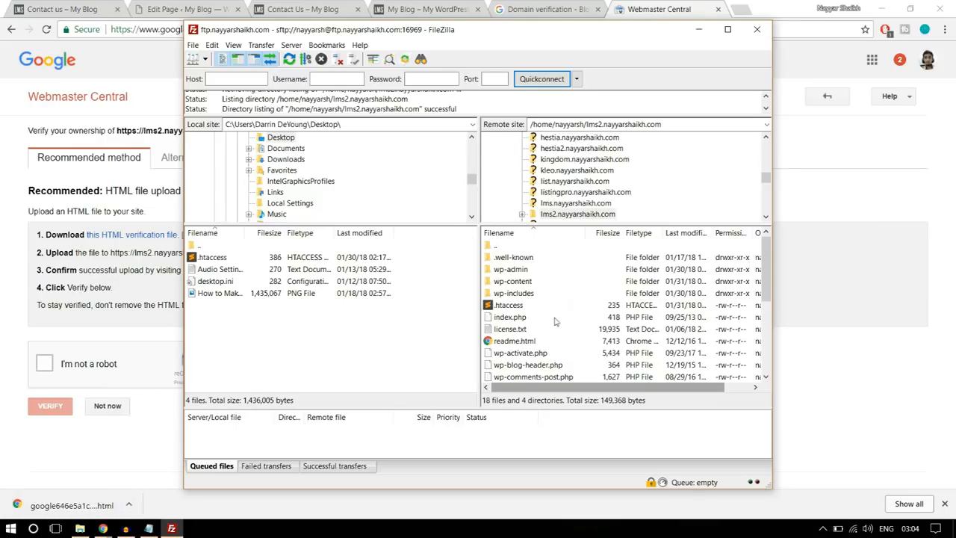
# - Copy the downloaded HTML verification file from the Downloads folder to the Desktop and close the File Explorer window
pyautogui.click(128, 505)
pyautogui.click(163, 462)
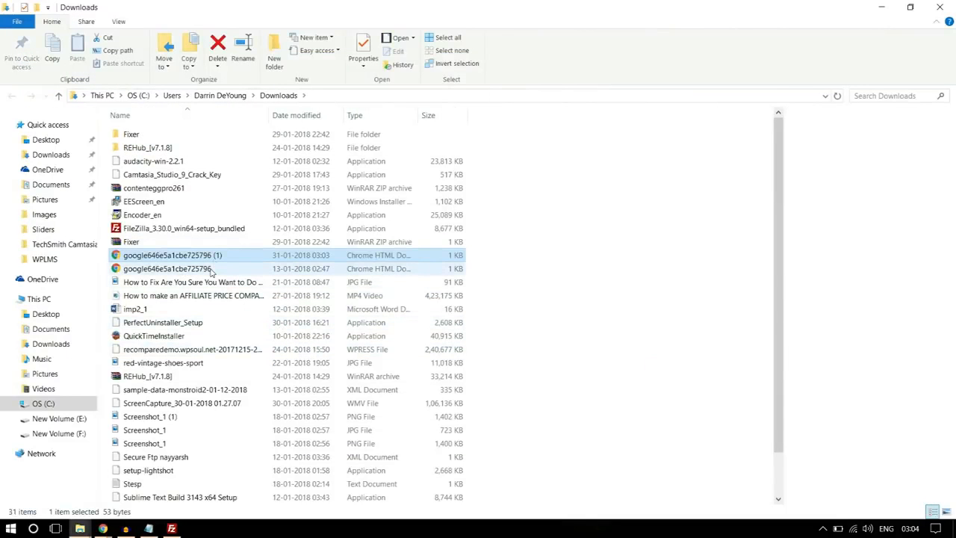
pyautogui.click(176, 269)
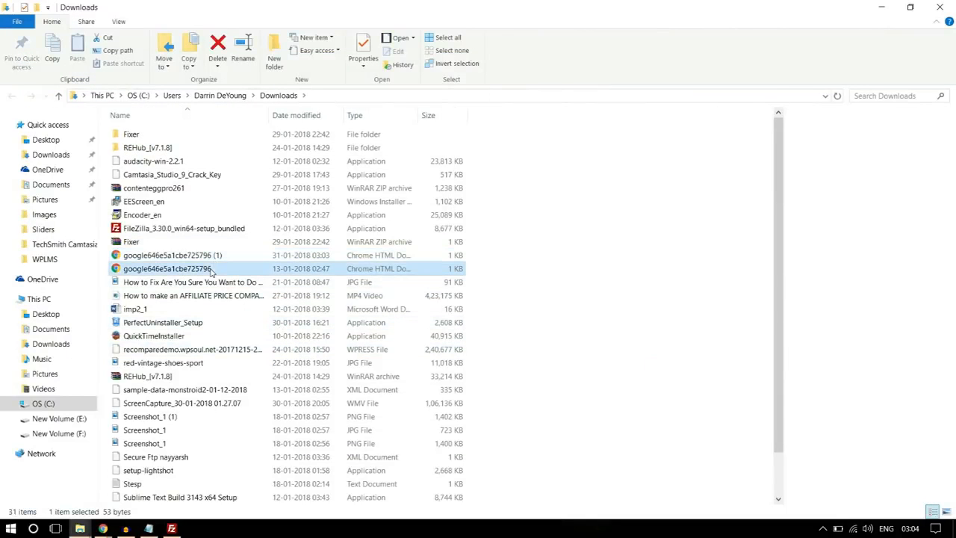
pyautogui.click(47, 140)
pyautogui.hotkey('ctrl', 'v')
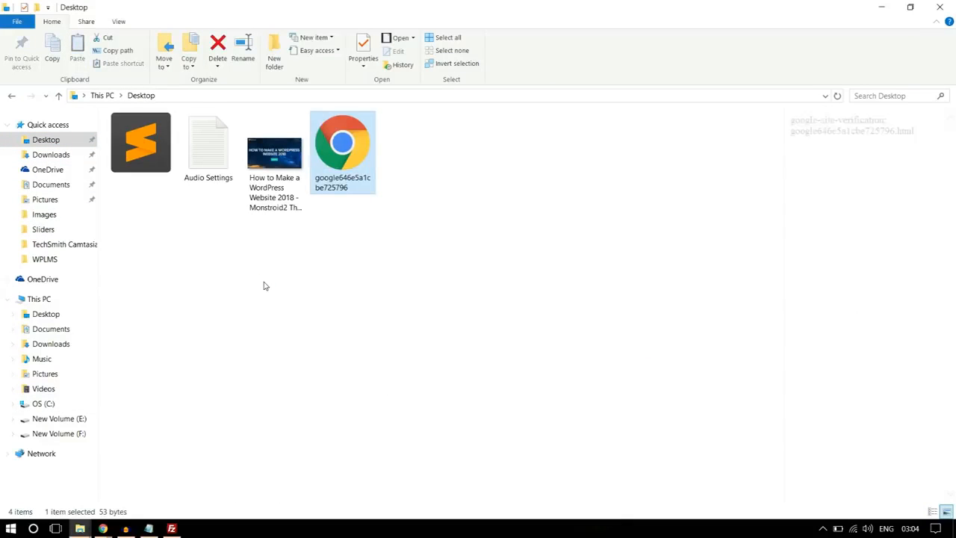
pyautogui.click(941, 7)
# - In FileZilla, refresh the local Desktop listing and upload the HTML verification file to the lms2 site folder
pyautogui.click(171, 528)
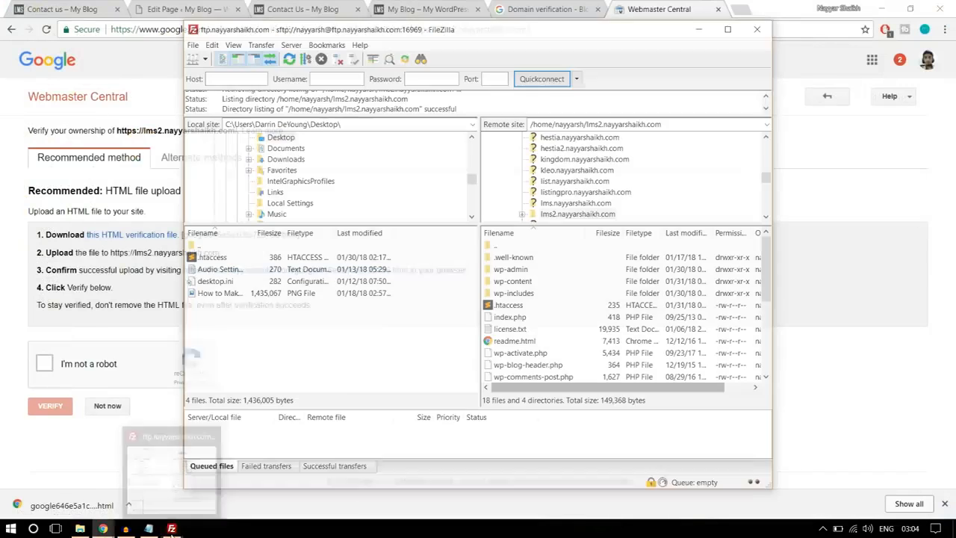
pyautogui.rightClick(254, 344)
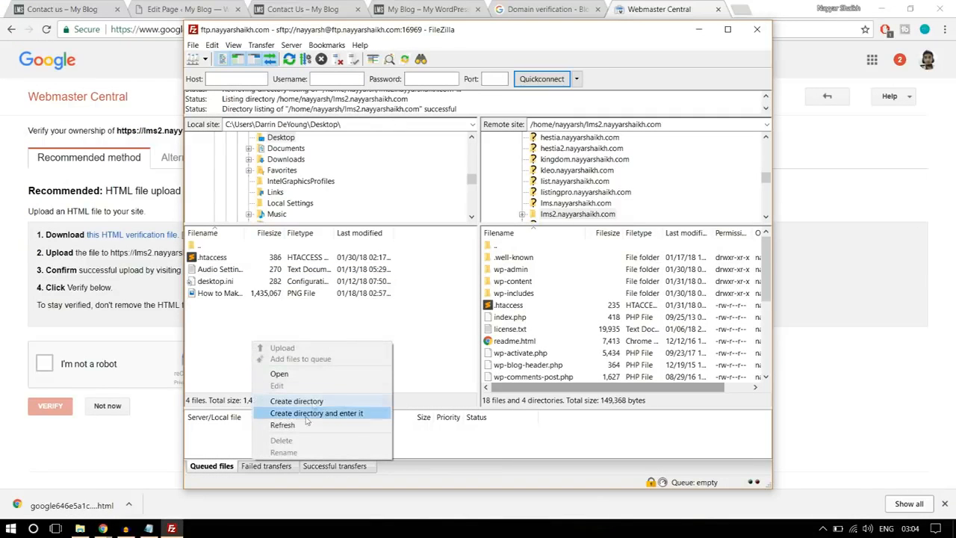
pyautogui.click(278, 425)
pyautogui.click(230, 294)
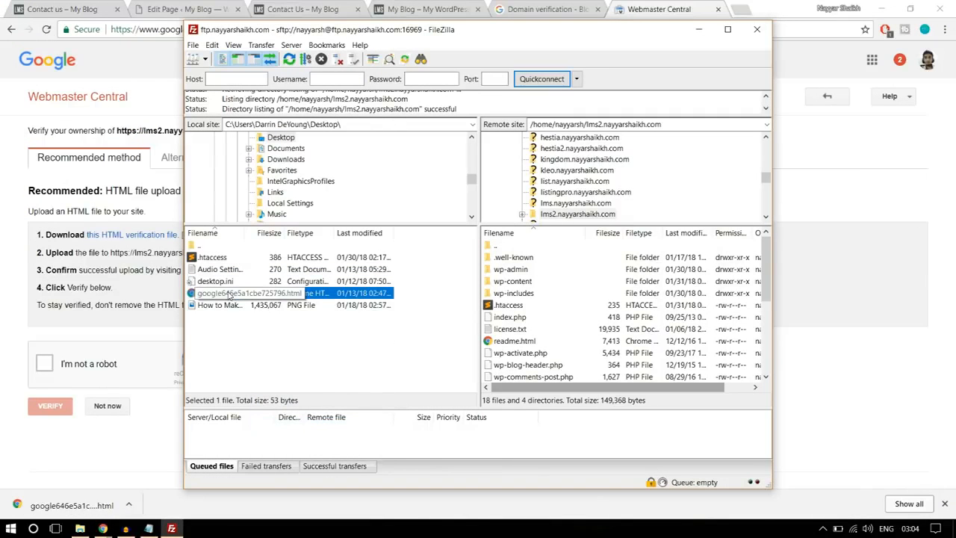
pyautogui.moveTo(210, 297); pyautogui.dragTo(573, 341)
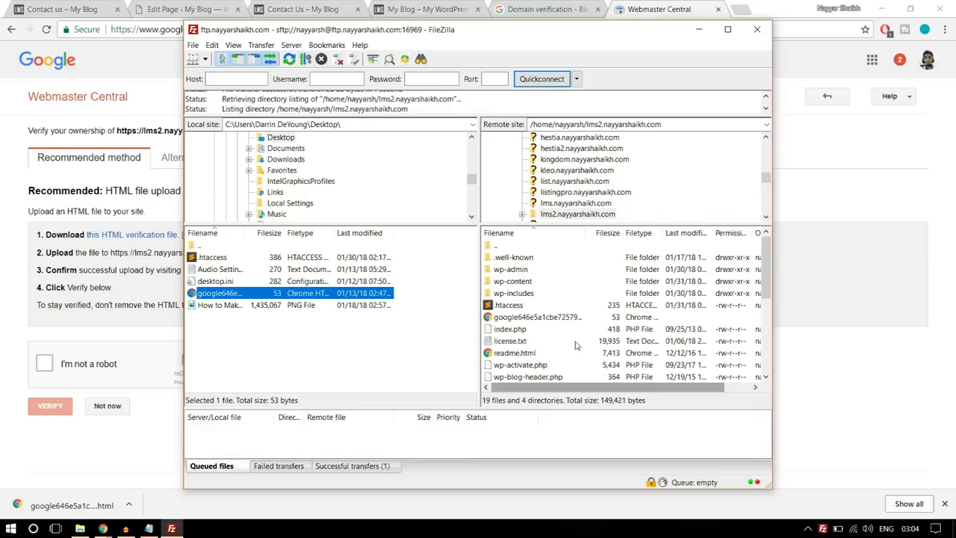
# - Switch back to Webmaster Central in Chrome, complete the reCAPTCHA, verify ownership of the lms2 site and return to the property list
pyautogui.click(779, 490)
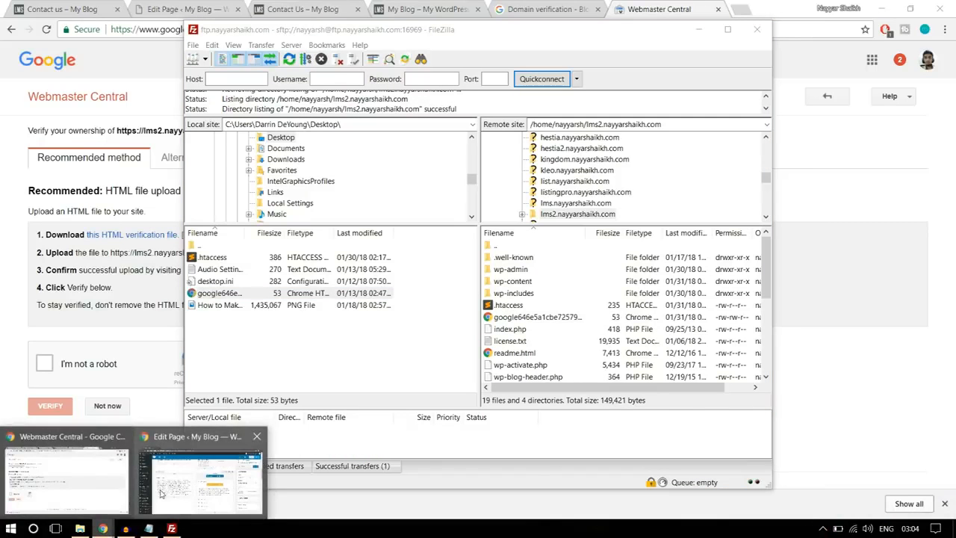
pyautogui.click(64, 495)
pyautogui.click(48, 363)
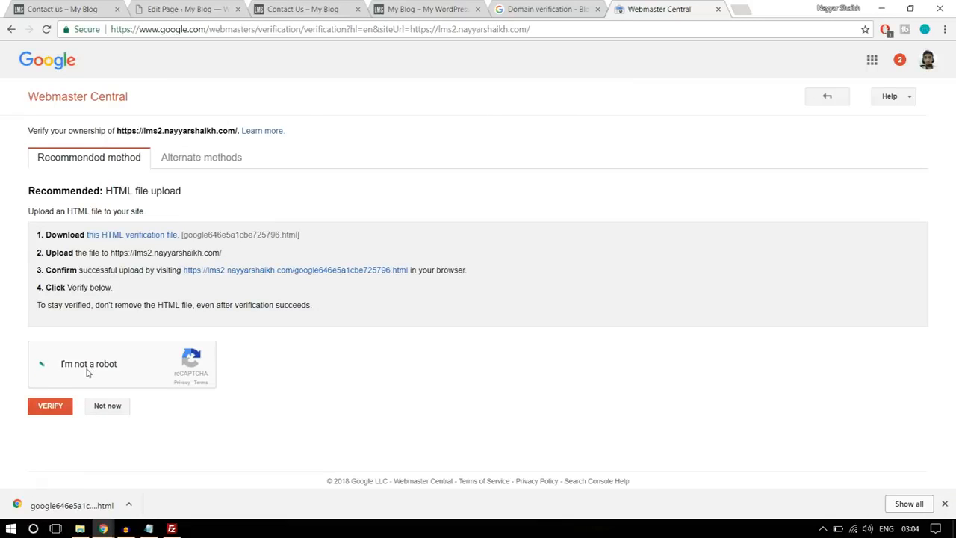
pyautogui.click(52, 410)
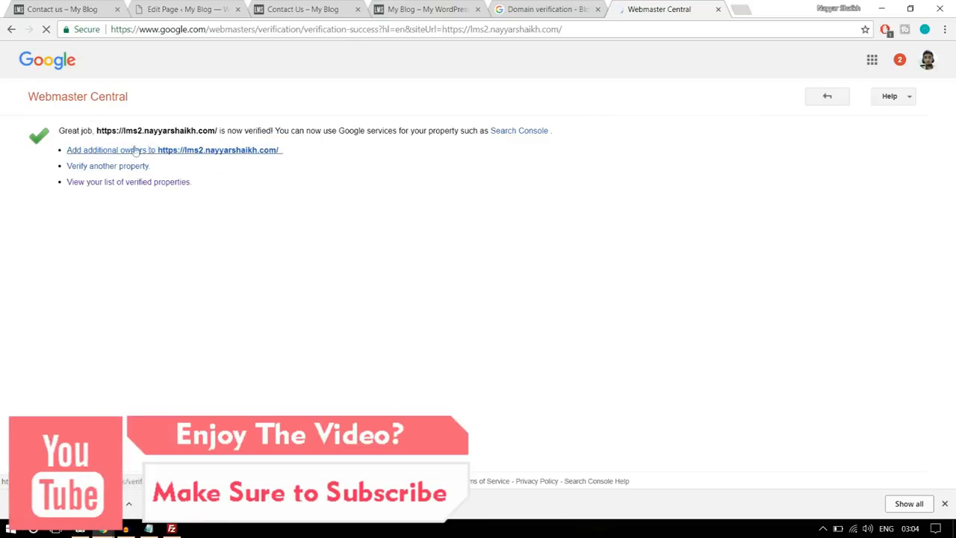
pyautogui.click(826, 99)
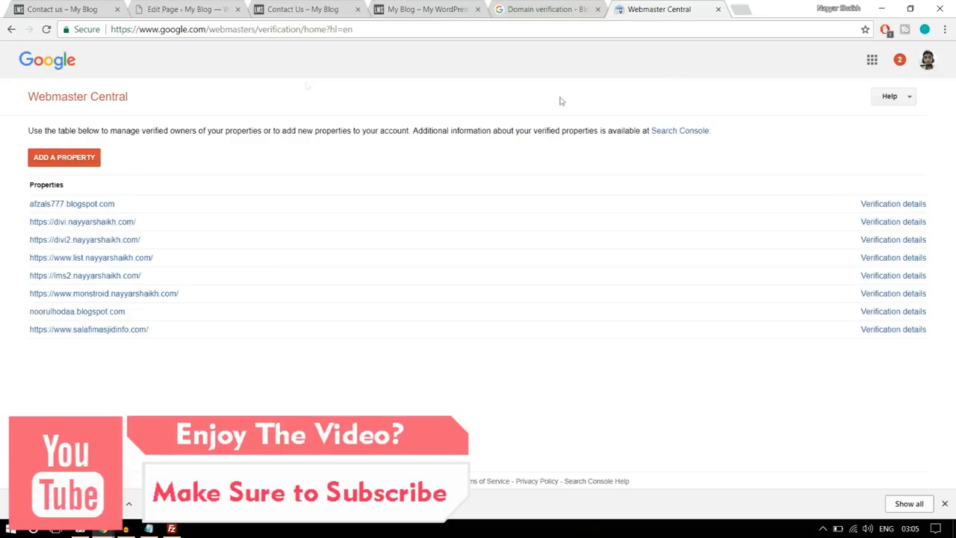
pyautogui.click(6, 32)
# - Close Webmaster Central and add the lms2 site's URL from the Edit Page tab as an allowed domain under Domain verification
pyautogui.click(551, 4)
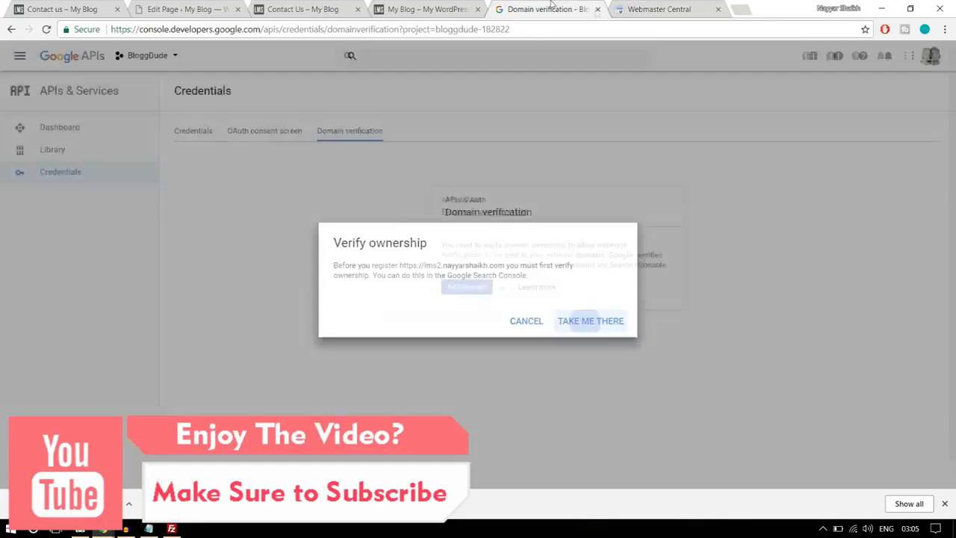
pyautogui.click(721, 9)
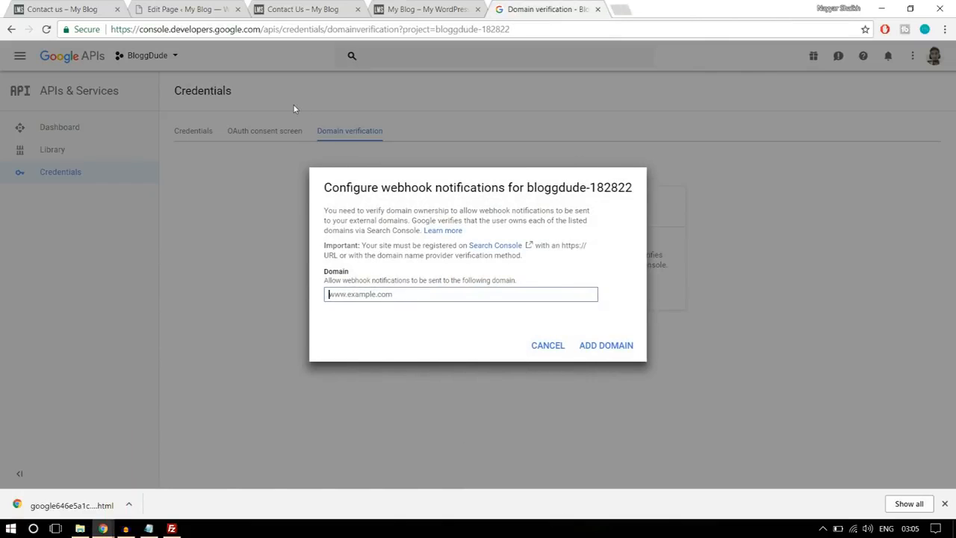
pyautogui.click(190, 9)
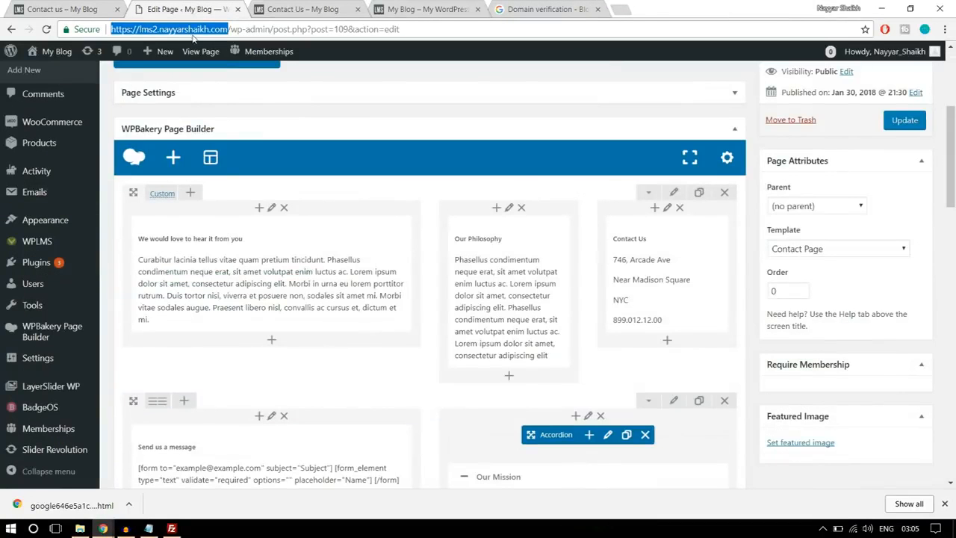
pyautogui.click(538, 9)
pyautogui.write('https://lms2.nayyarshaikh.com')
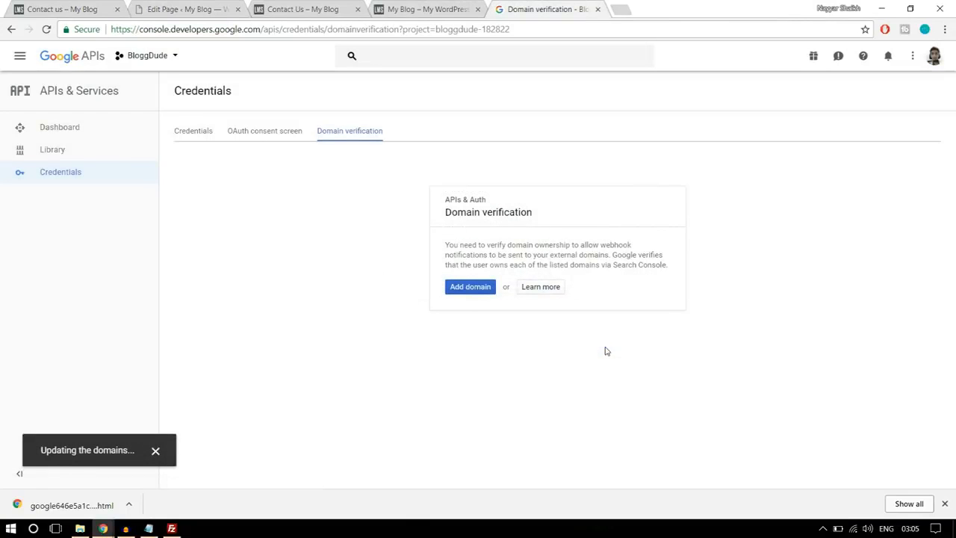
# - Select the API key text in the project's credentials and open the WPLMS Miscellaneous settings in the WordPress dashboard
pyautogui.click(193, 130)
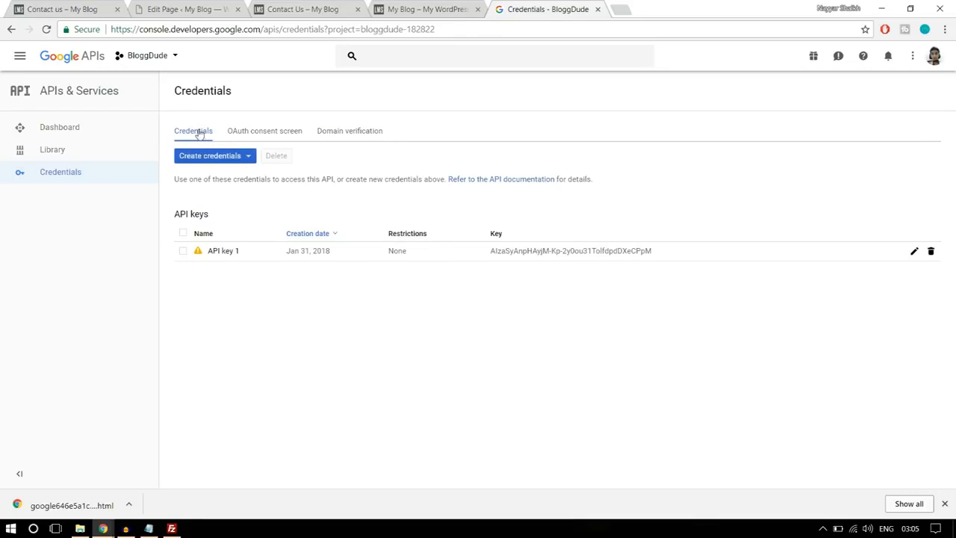
pyautogui.moveTo(671, 253); pyautogui.dragTo(489, 254)
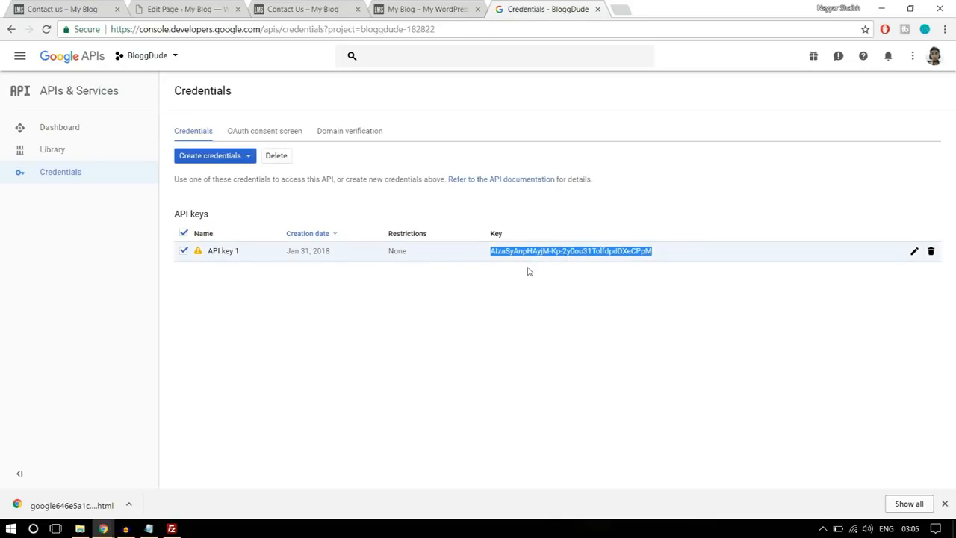
pyautogui.click(231, 6)
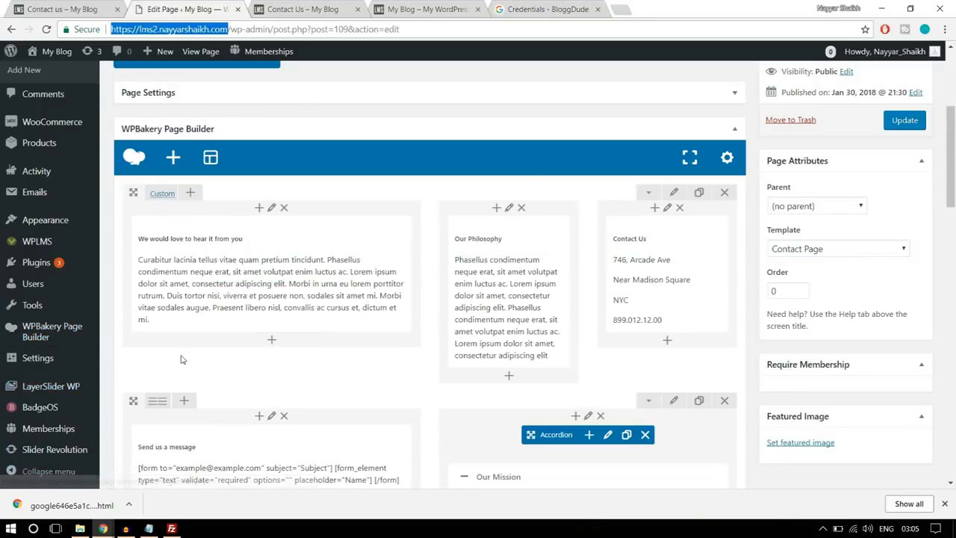
pyautogui.click(945, 504)
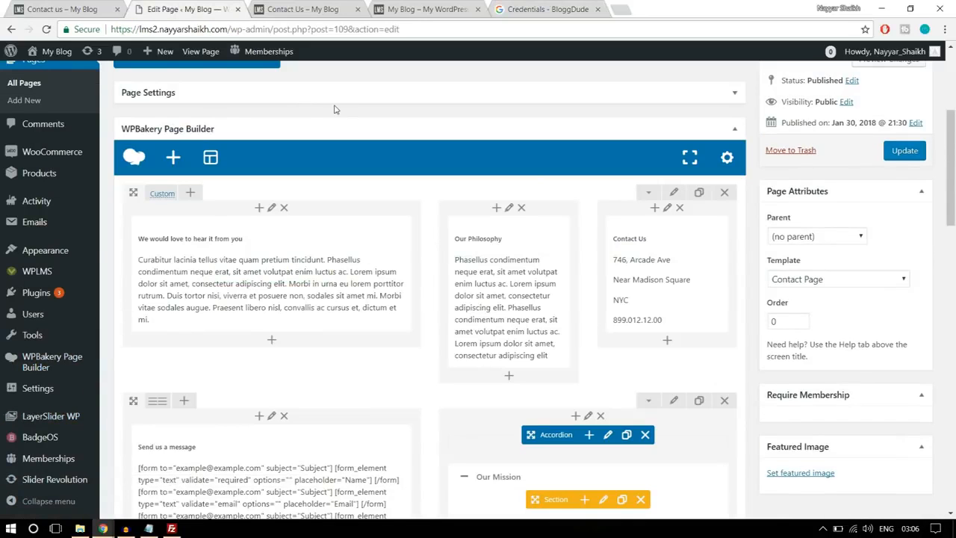
pyautogui.moveTo(42, 276)
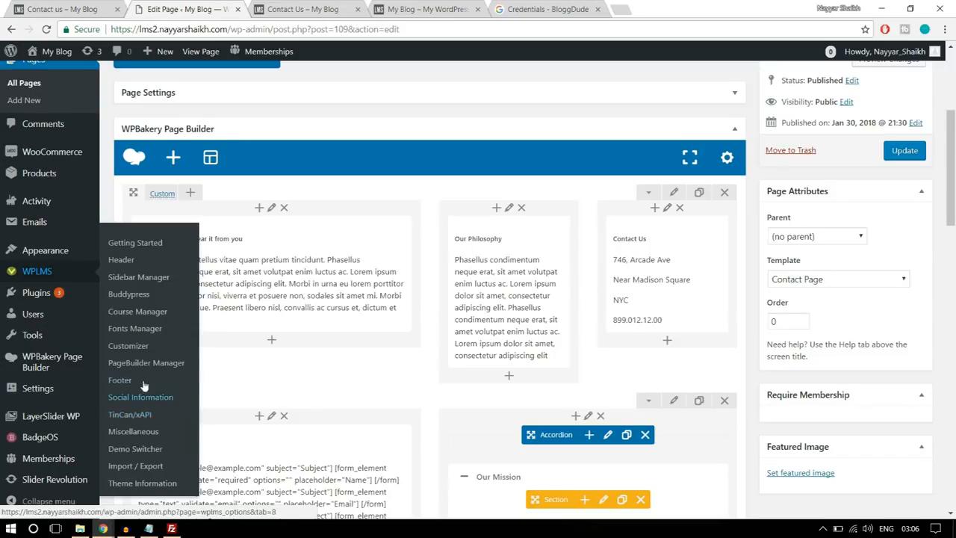
pyautogui.click(120, 432)
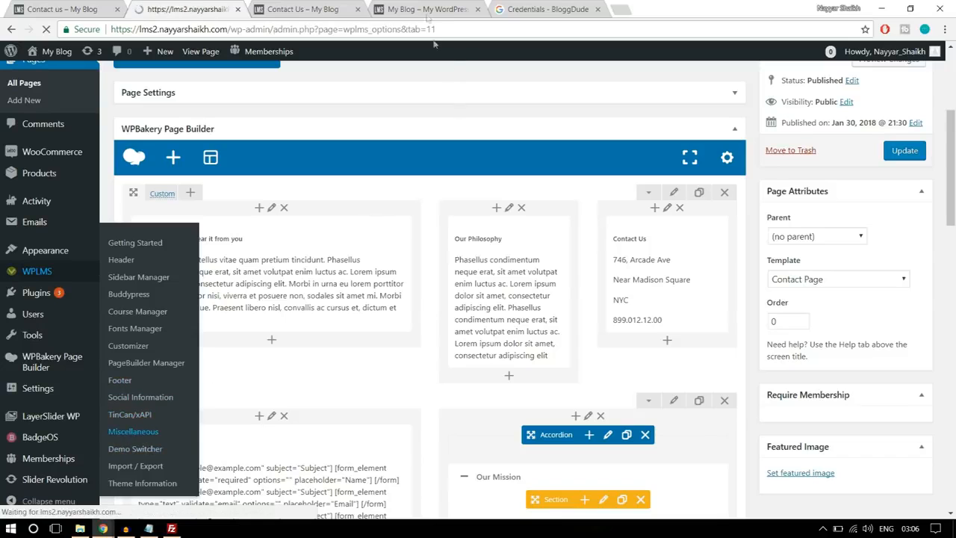
# - Copy the API key from the Google credentials and paste it as the Google Maps API Key in the WPLMS Miscellaneous settings
pyautogui.click(548, 9)
pyautogui.rightClick(564, 254)
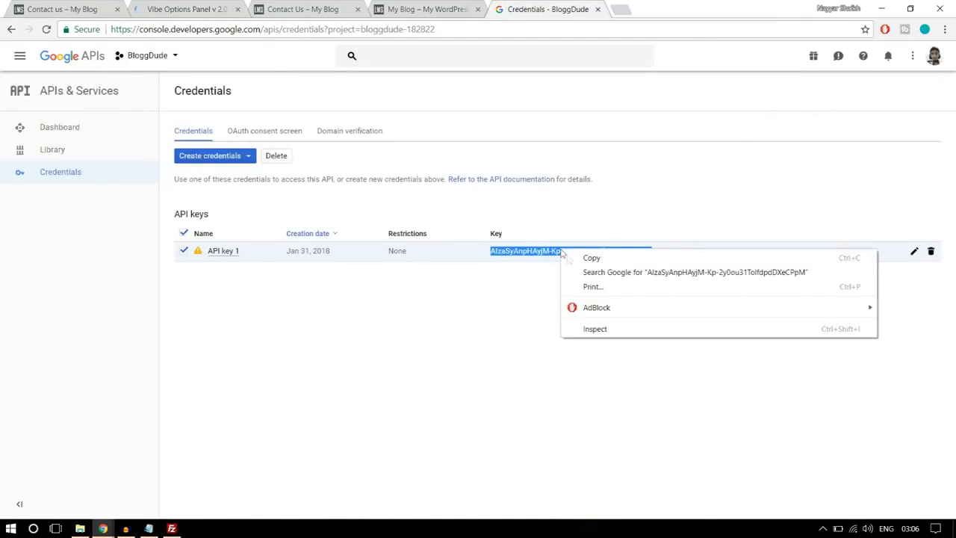
pyautogui.click(597, 260)
pyautogui.click(200, 6)
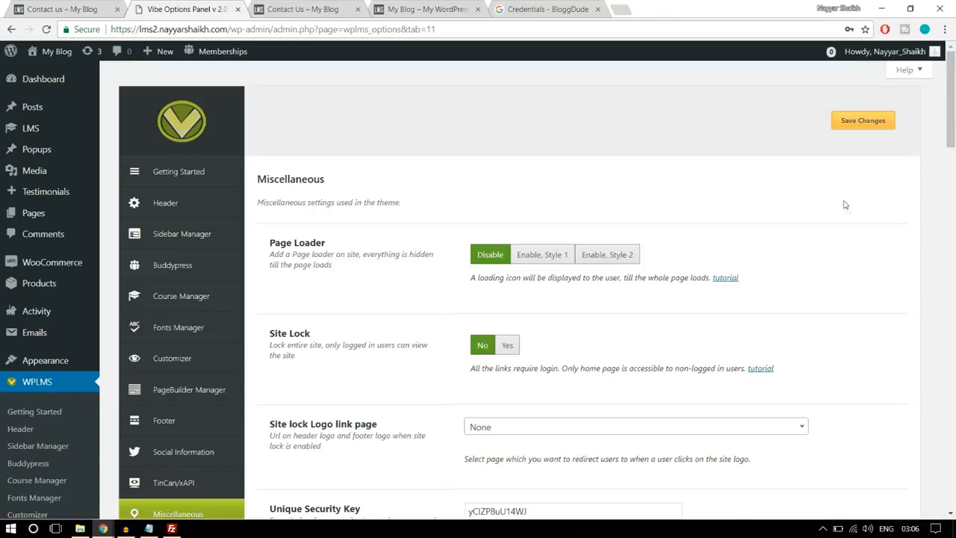
pyautogui.scroll(-8, 857, 260)
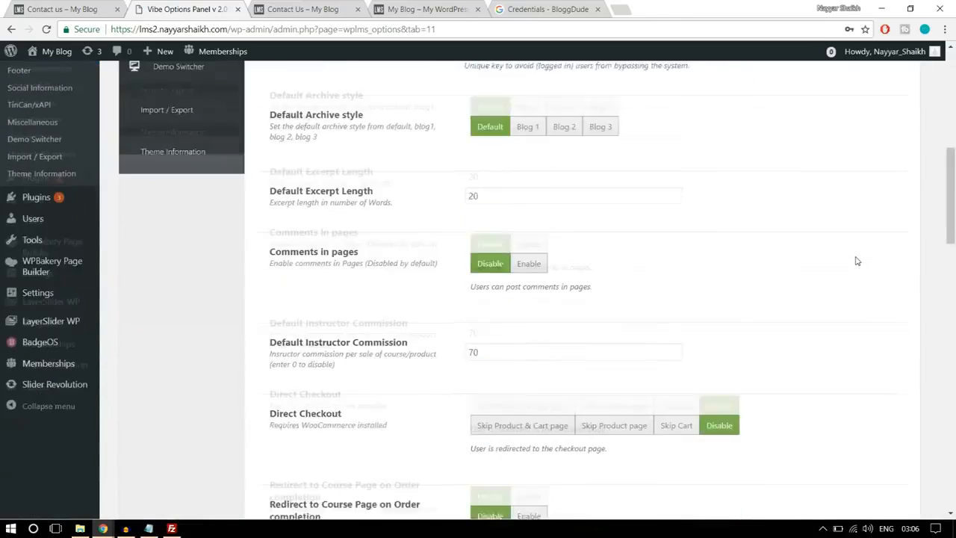
pyautogui.scroll(-10, 857, 260)
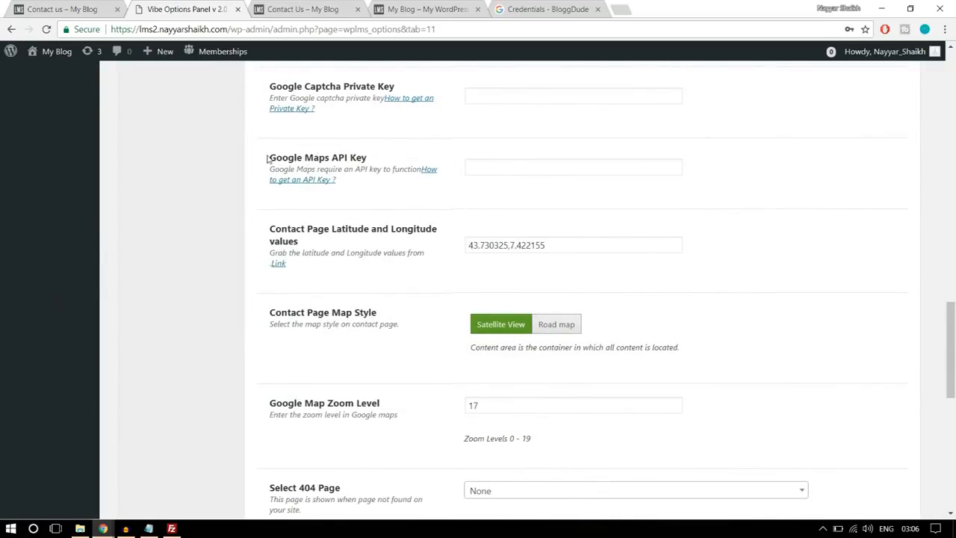
pyautogui.moveTo(267, 159); pyautogui.dragTo(368, 159)
pyautogui.click(493, 167)
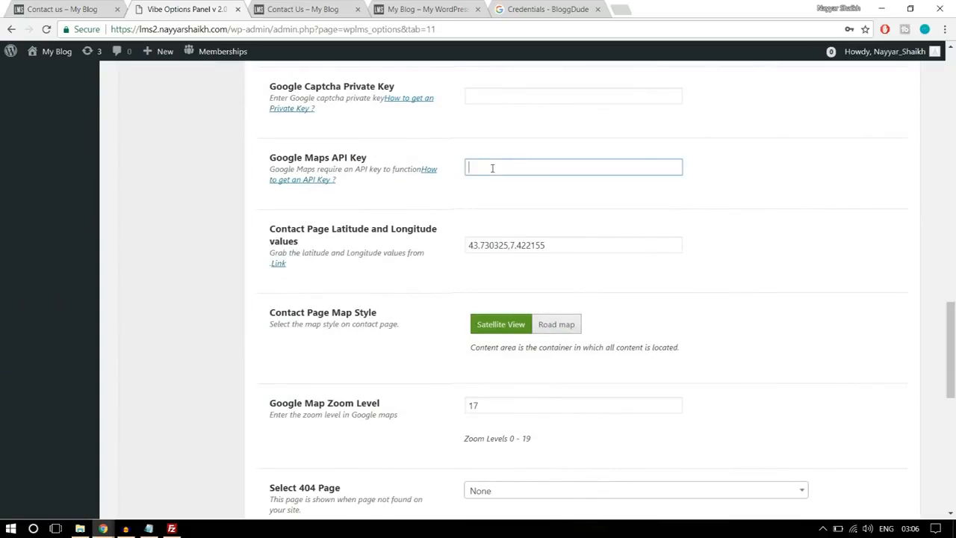
pyautogui.hotkey('ctrl', 'v')
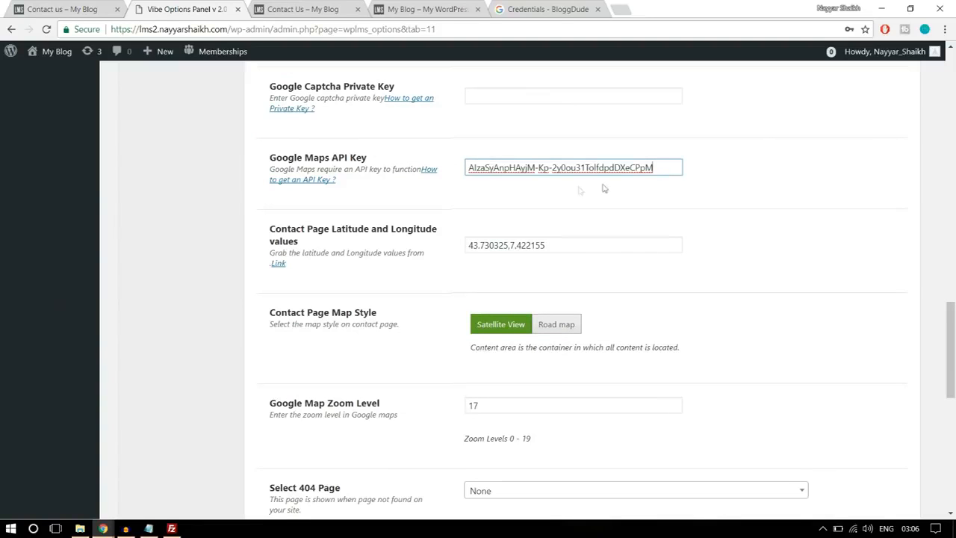
# - Select the existing contact page coordinates, open latlong.net in a new tab and search for the place mumbai
pyautogui.moveTo(579, 243); pyautogui.dragTo(453, 247)
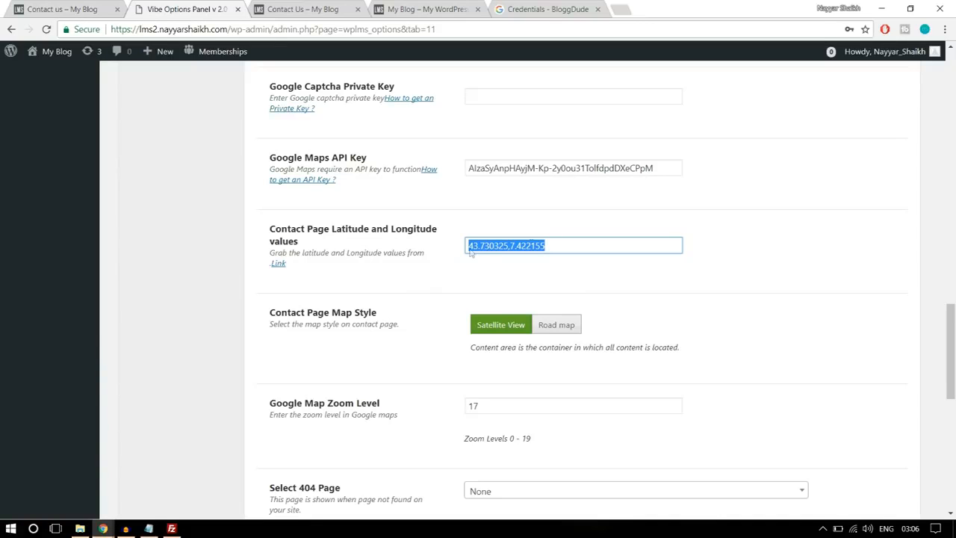
pyautogui.click(624, 9)
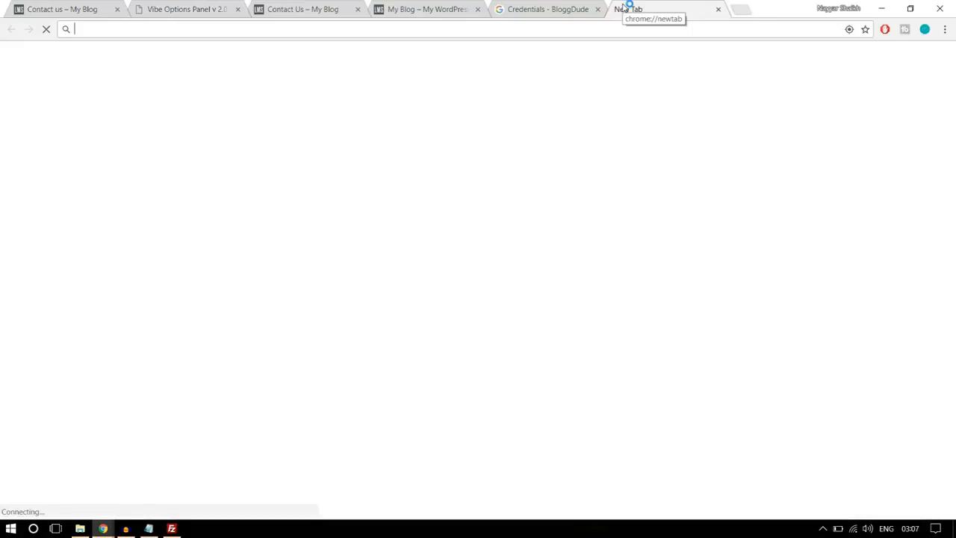
pyautogui.write('latl')
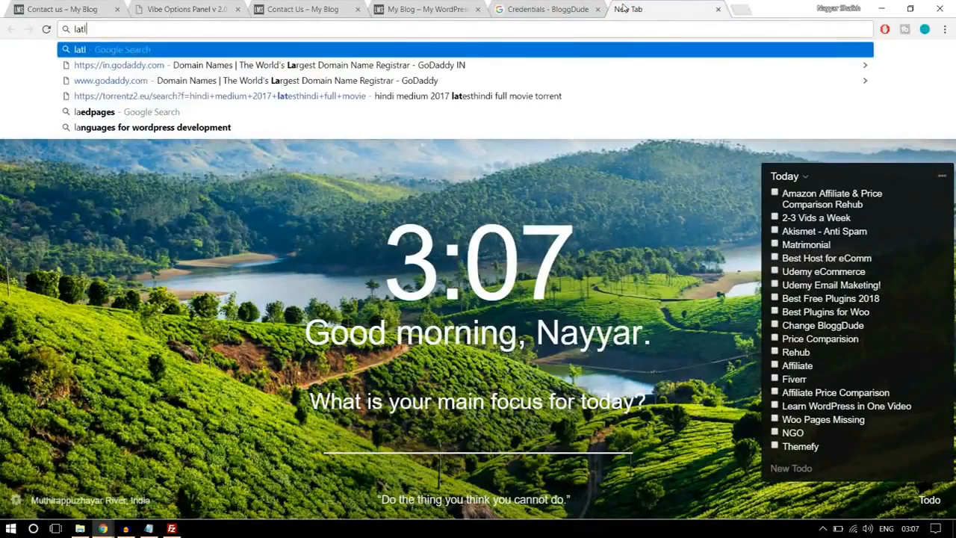
pyautogui.write('ong.net')
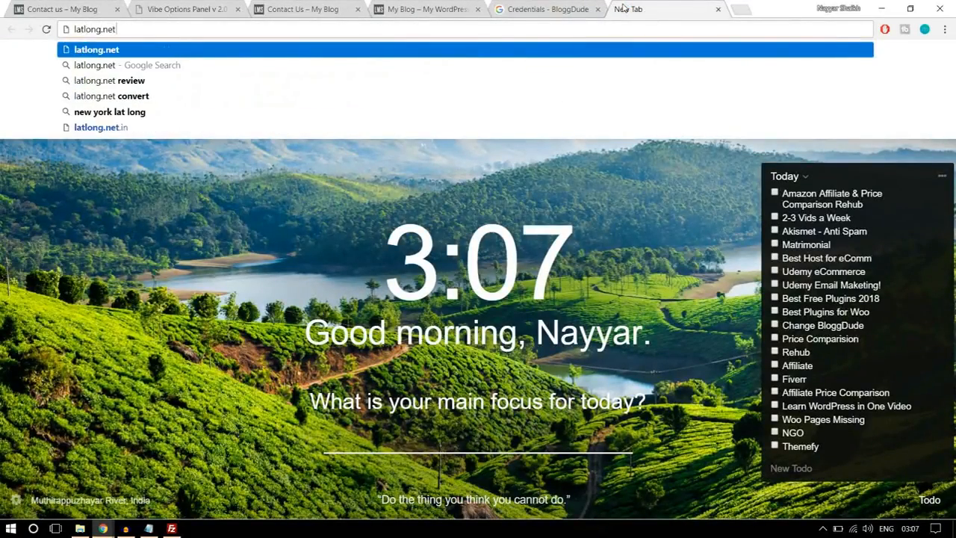
pyautogui.press('Return')
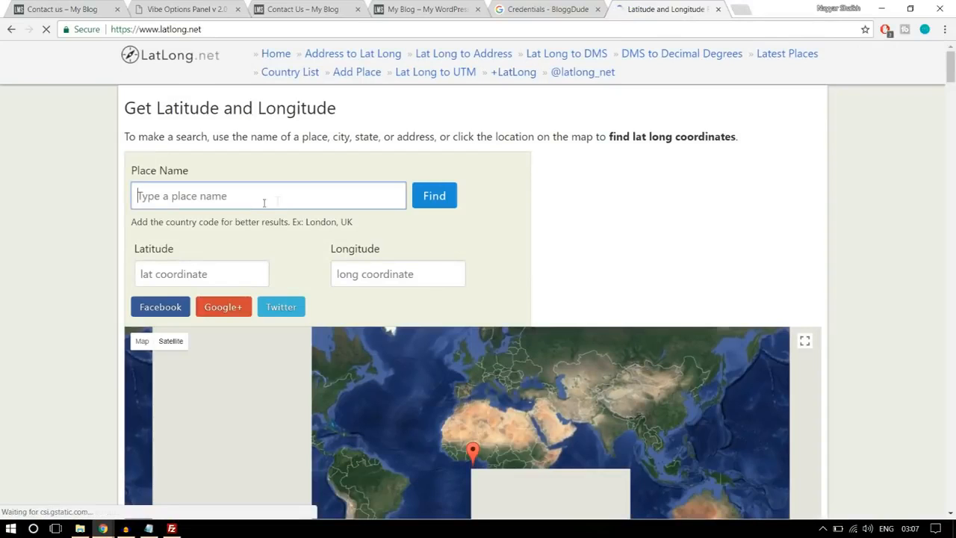
pyautogui.write('mumbai')
pyautogui.click(423, 201)
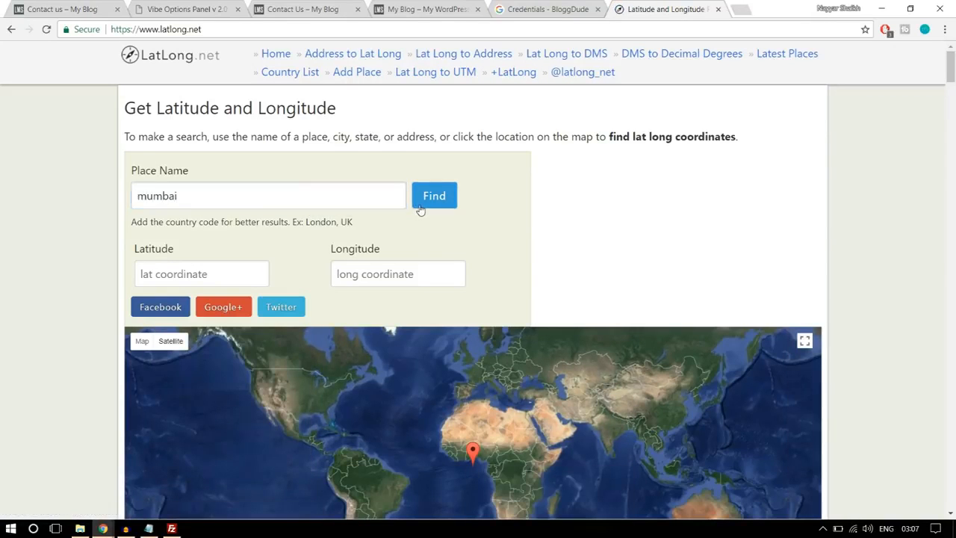
# - Place the map marker beside the Mithi River near Fauziya Hospital, at 19.079823, 72.878052
pyautogui.scroll(-2, 420, 209)
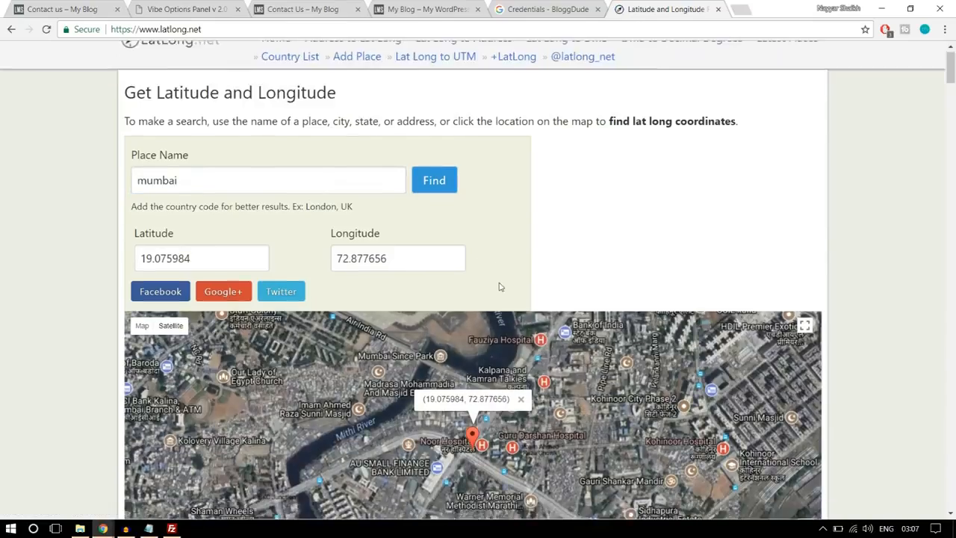
pyautogui.moveTo(578, 263); pyautogui.dragTo(452, 296)
pyautogui.click(452, 296)
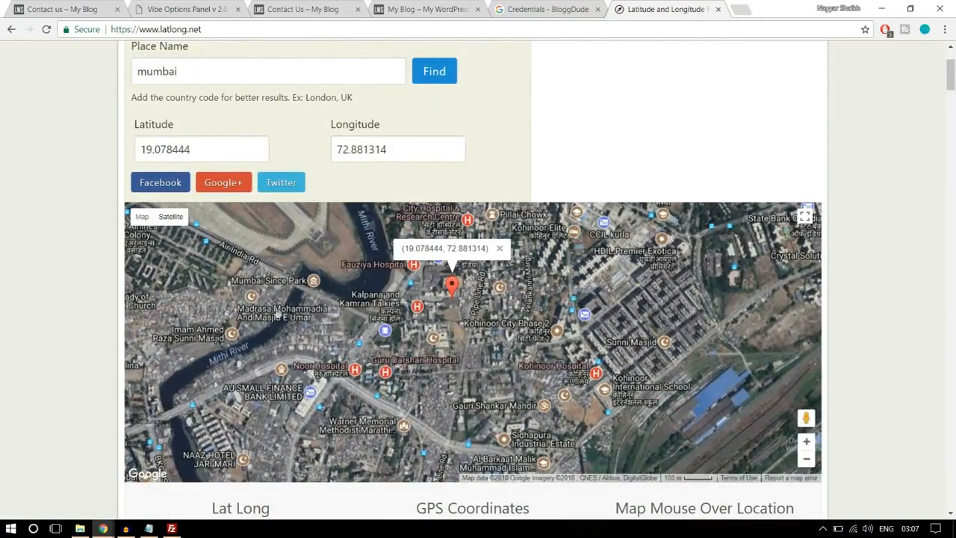
pyautogui.click(277, 314)
pyautogui.moveTo(353, 296); pyautogui.dragTo(499, 338)
pyautogui.click(504, 334)
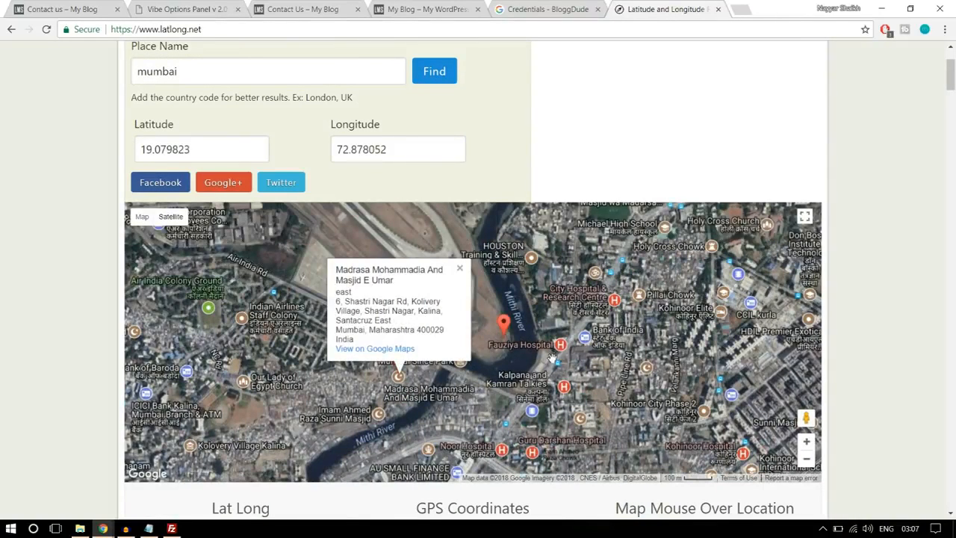
# - Copy the marker's latitude and longitude into the WPLMS Contact Page Latitude and Longitude values as 19.079823,72.878052
pyautogui.moveTo(237, 149); pyautogui.dragTo(109, 152)
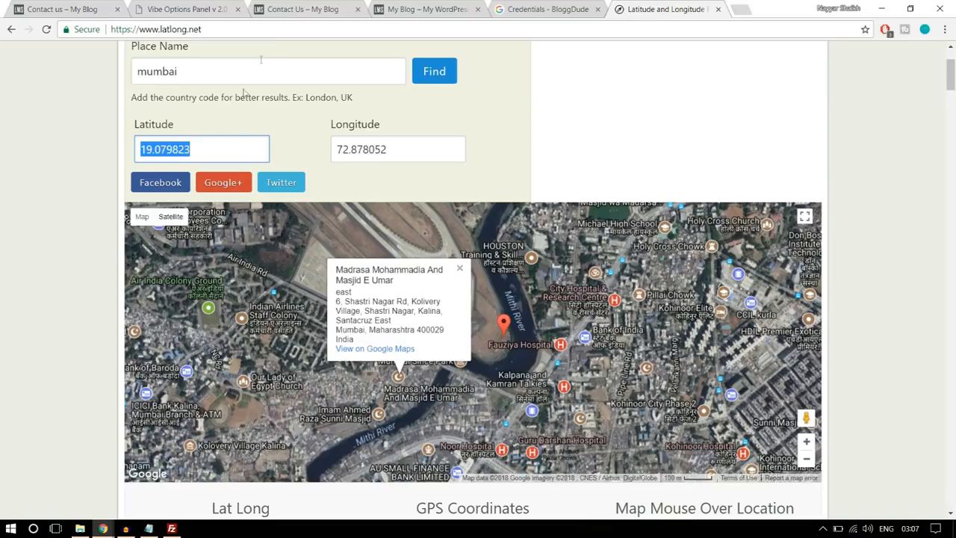
pyautogui.click(186, 9)
pyautogui.hotkey('ctrl', 'v')
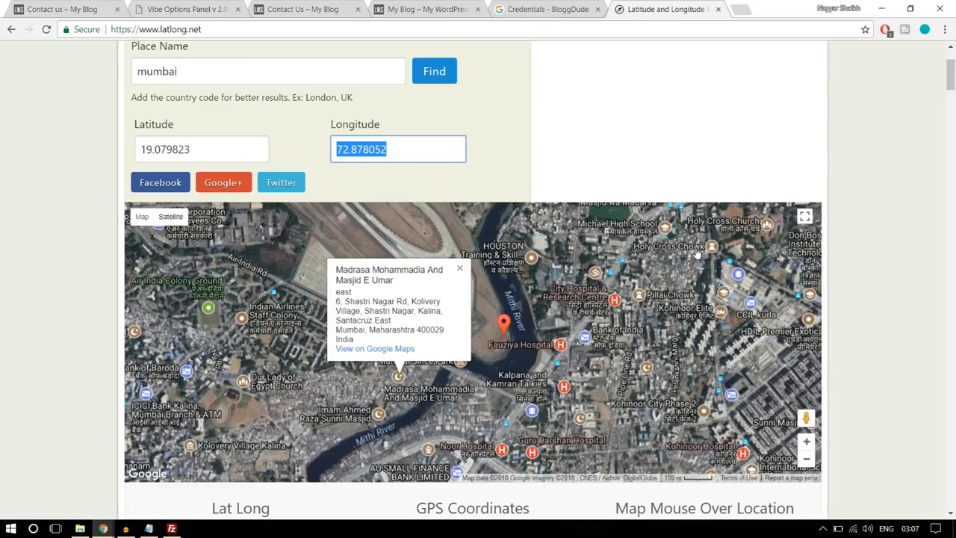
pyautogui.click(194, 6)
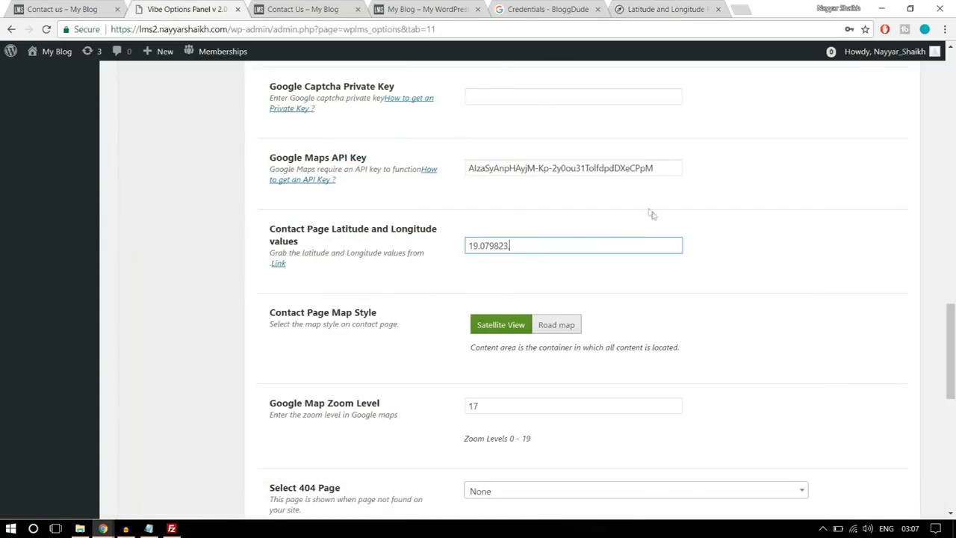
pyautogui.write(',')
pyautogui.hotkey('ctrl', 'v')
# - Set the Contact Page Map Style to Road map and save the Miscellaneous settings
pyautogui.scroll(-1, 482, 297)
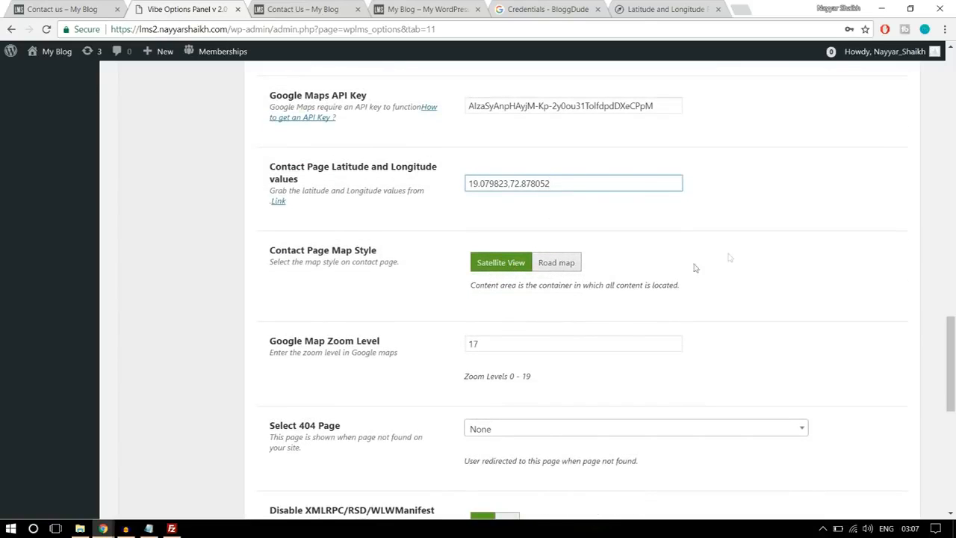
pyautogui.click(566, 269)
pyautogui.scroll(-7, 811, 318)
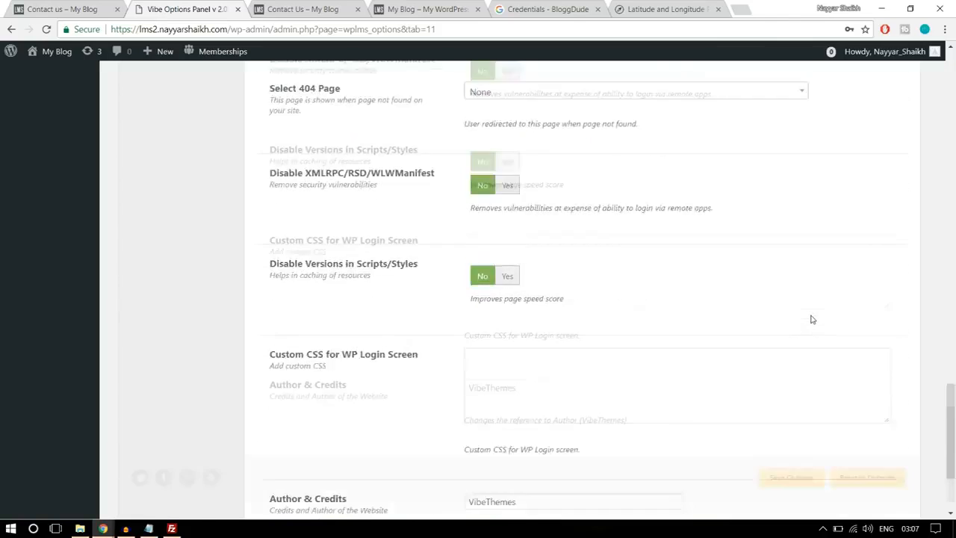
pyautogui.click(792, 446)
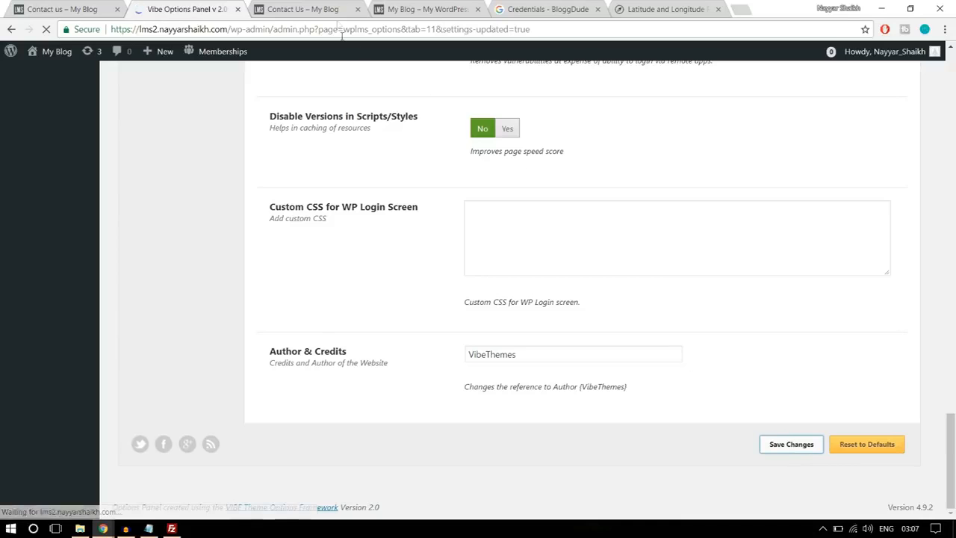
# - Reload the lms2 Contact Us page and check its map, text columns and message form
pyautogui.click(322, 10)
pyautogui.click(324, 28)
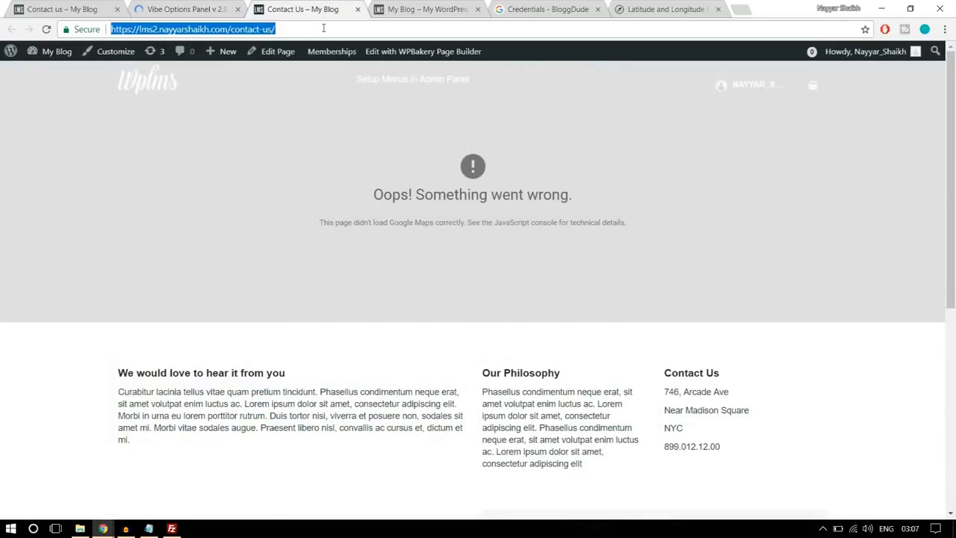
pyautogui.press('Return')
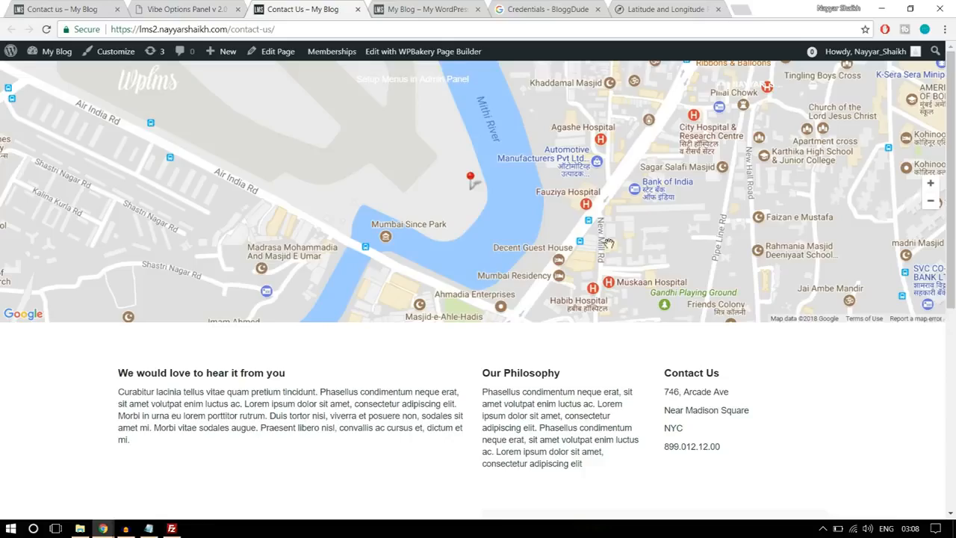
pyautogui.scroll(-2, 608, 247)
pyautogui.scroll(2, 617, 284)
pyautogui.scroll(-2, 626, 318)
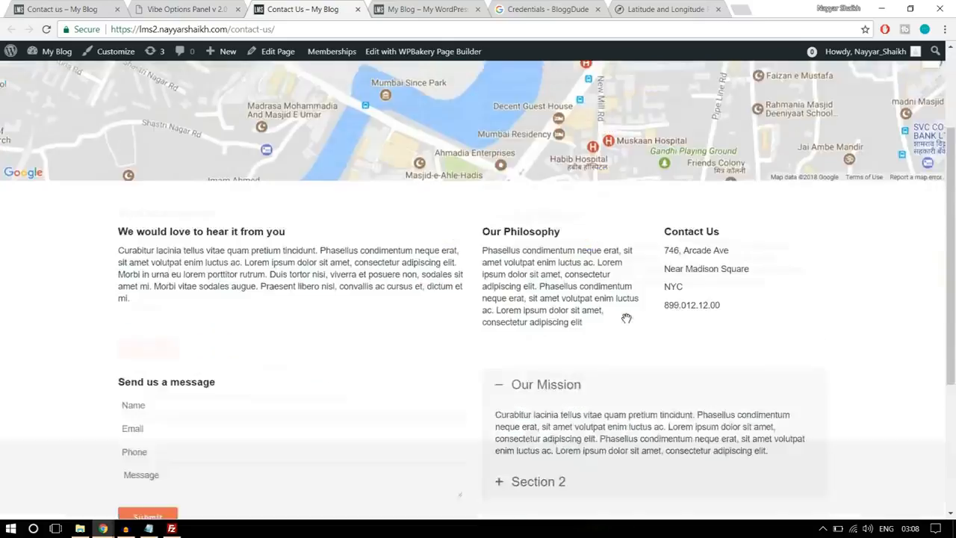
pyautogui.scroll(-3, 627, 318)
pyautogui.scroll(4, 625, 322)
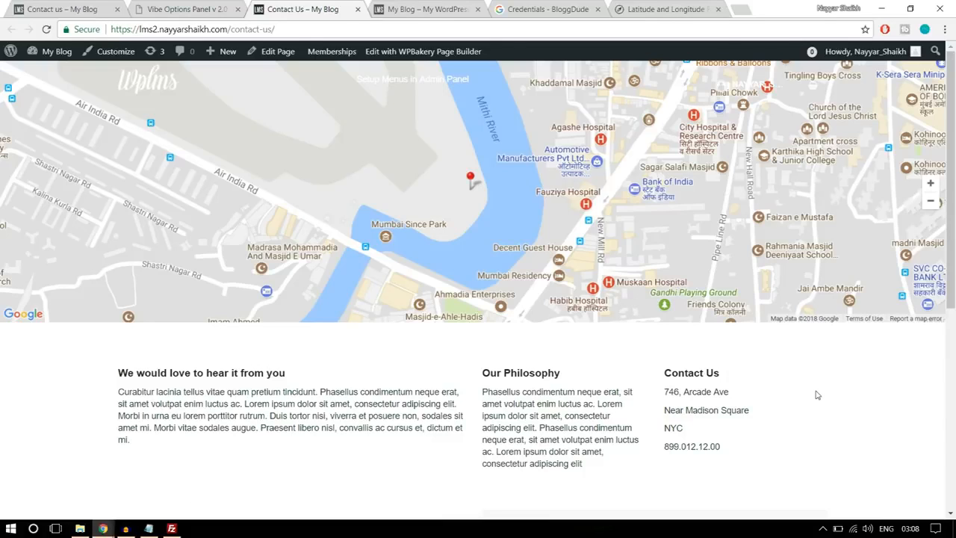
# - Go to the lms2 home page and open the Software Training course from the renowned Instructors section
pyautogui.click(162, 88)
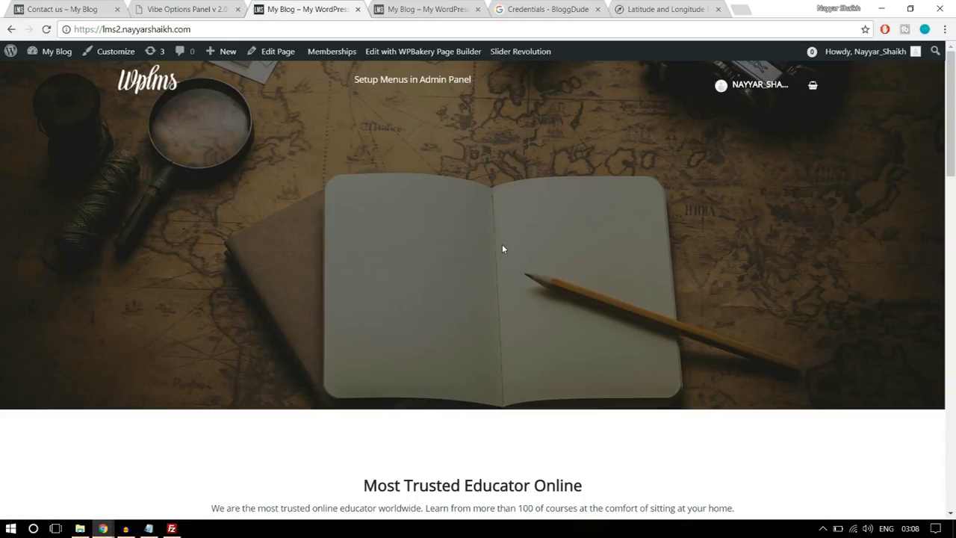
pyautogui.scroll(-5, 502, 244)
pyautogui.scroll(-10, 502, 249)
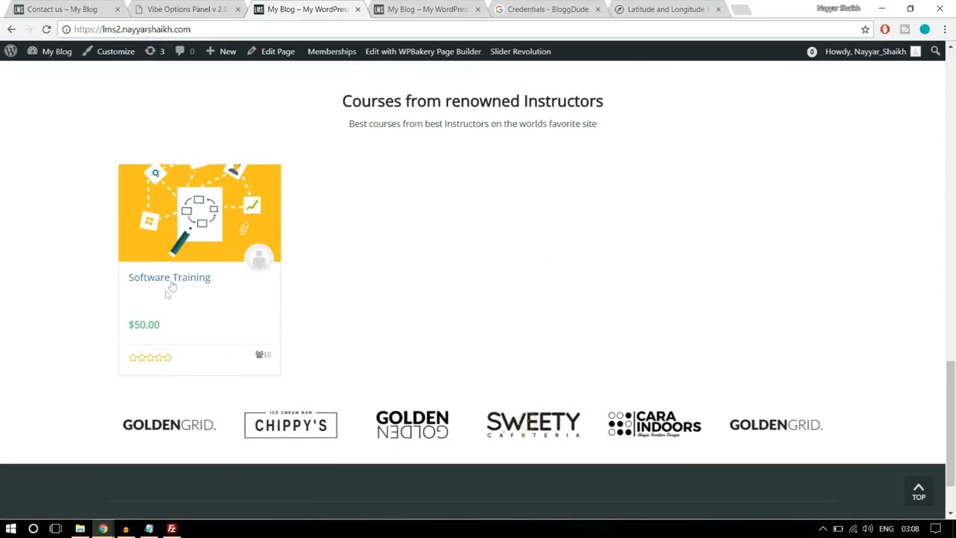
pyautogui.click(187, 281)
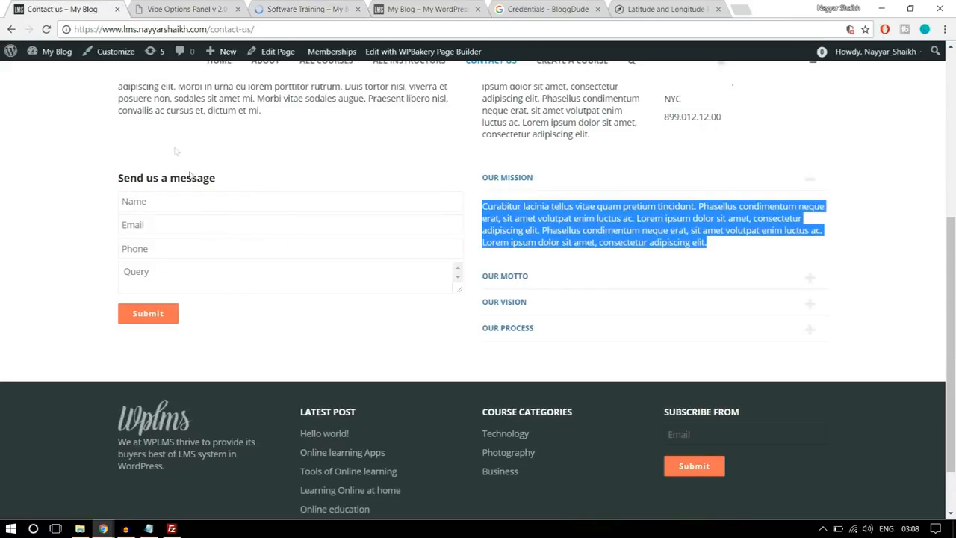
# - Load course/software-training on the reference site, and examine the layout of the same course page on the lms2 site
pyautogui.doubleClick(223, 29)
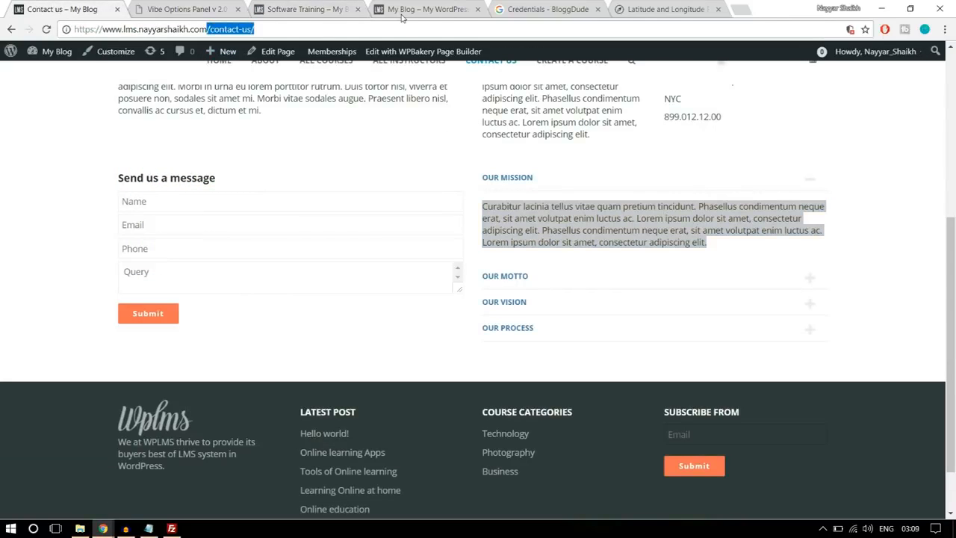
pyautogui.write('/c')
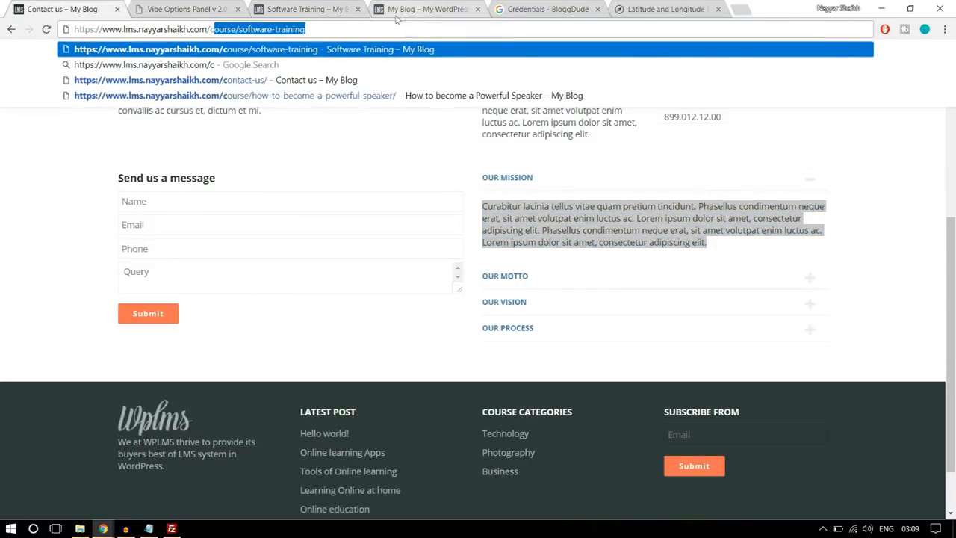
pyautogui.press('Return')
pyautogui.click(336, 15)
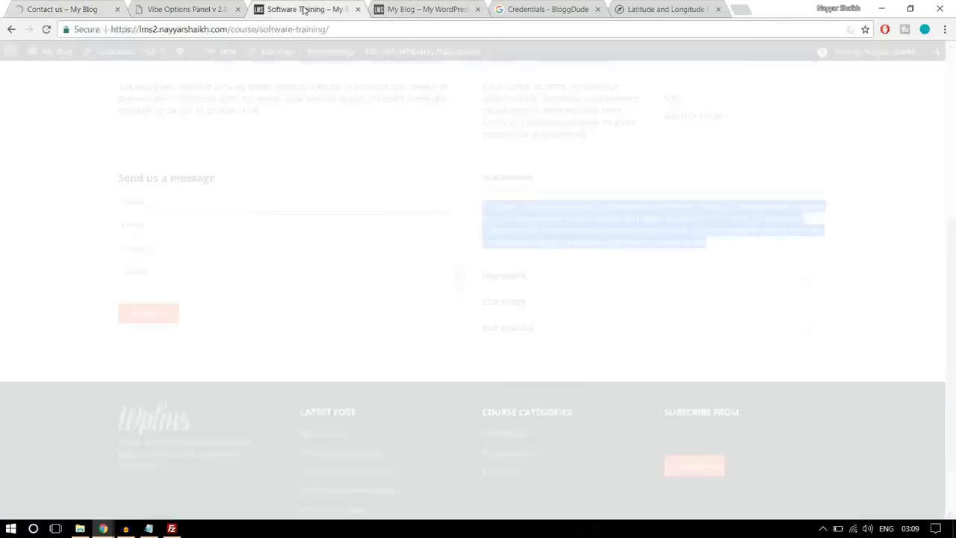
pyautogui.scroll(-3, 425, 252)
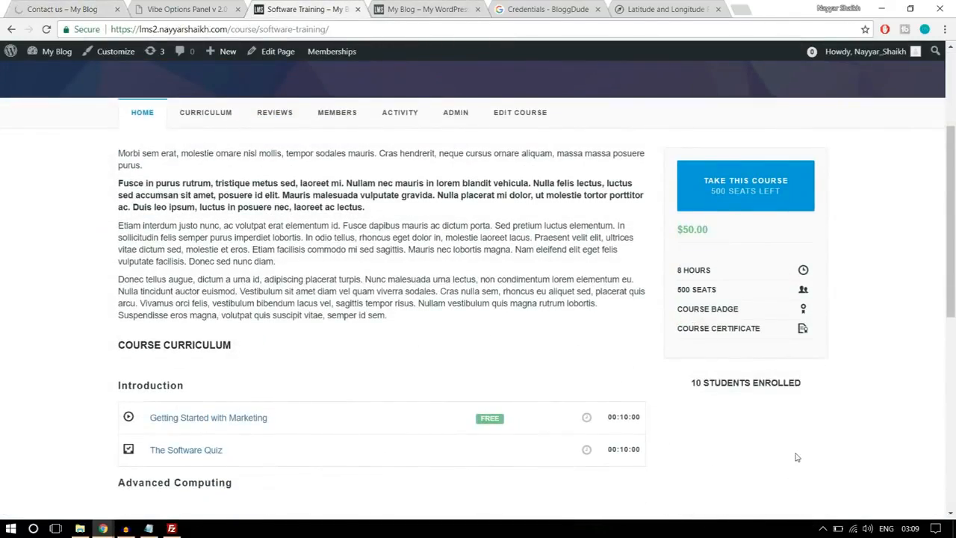
pyautogui.scroll(-6, 797, 457)
pyautogui.scroll(10, 797, 449)
pyautogui.scroll(-3, 797, 453)
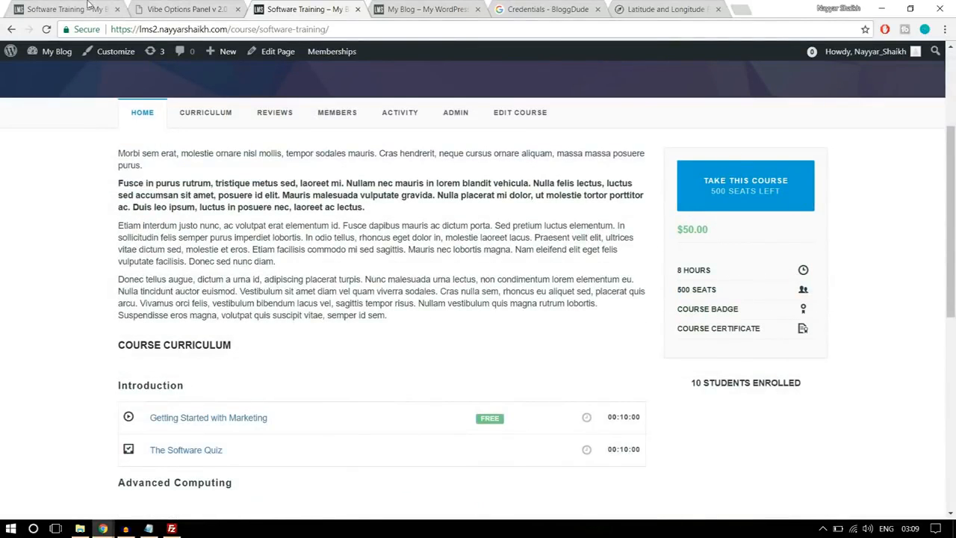
# - Examine the reference Software Training page's sidebar widgets, from the Related Courses Widget through Top Rated Course to Course Reviews
pyautogui.click(88, 8)
pyautogui.scroll(-3, 708, 290)
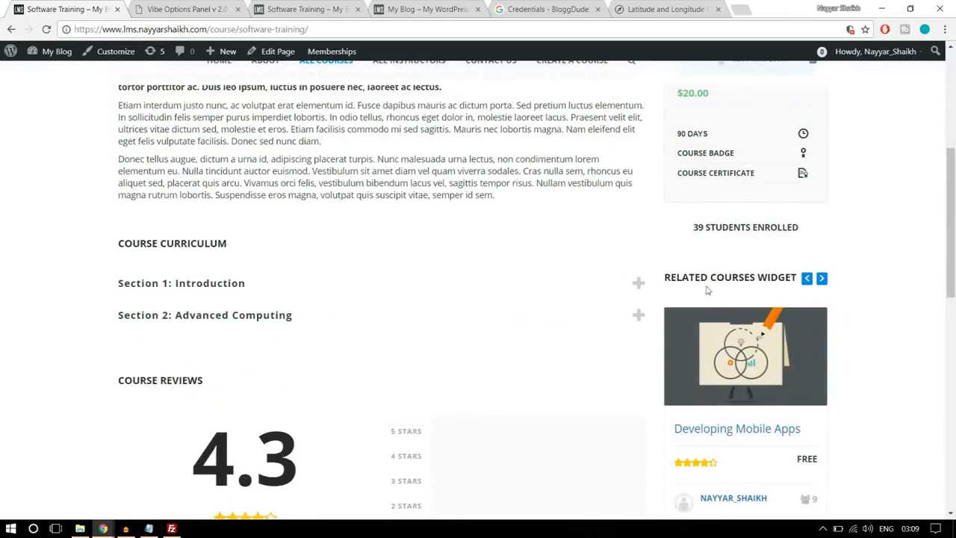
pyautogui.scroll(-1, 859, 288)
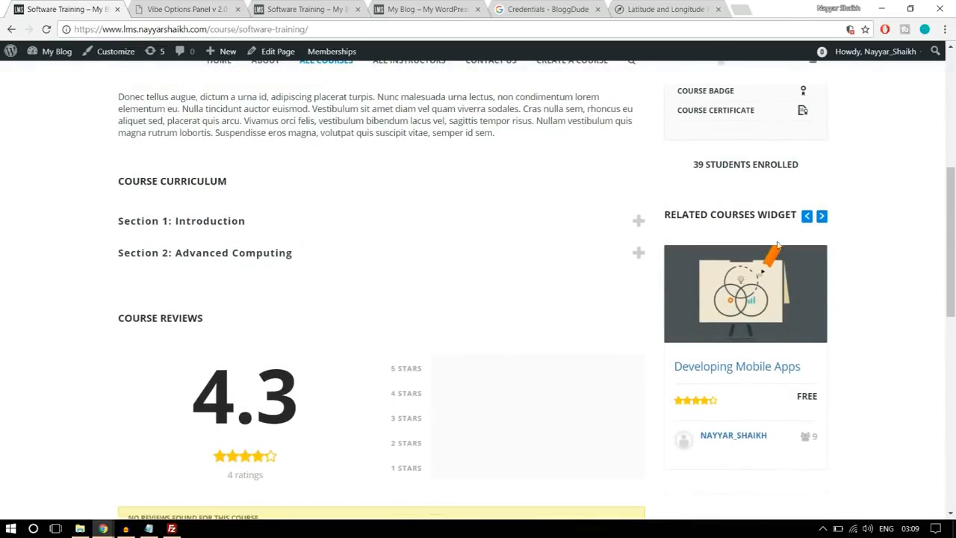
pyautogui.moveTo(665, 215); pyautogui.dragTo(782, 214)
pyautogui.click(875, 231)
pyautogui.scroll(-3, 875, 231)
pyautogui.scroll(-5, 858, 314)
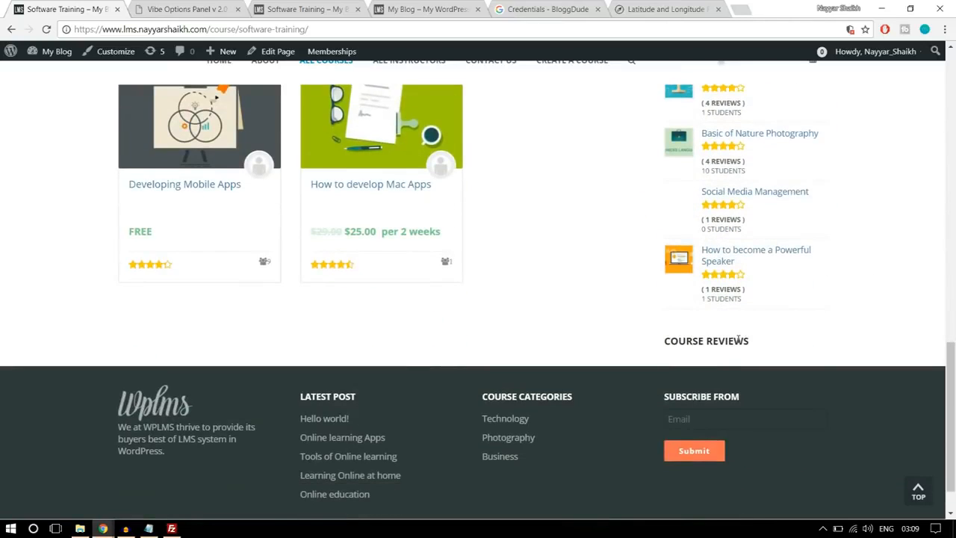
pyautogui.scroll(8, 745, 345)
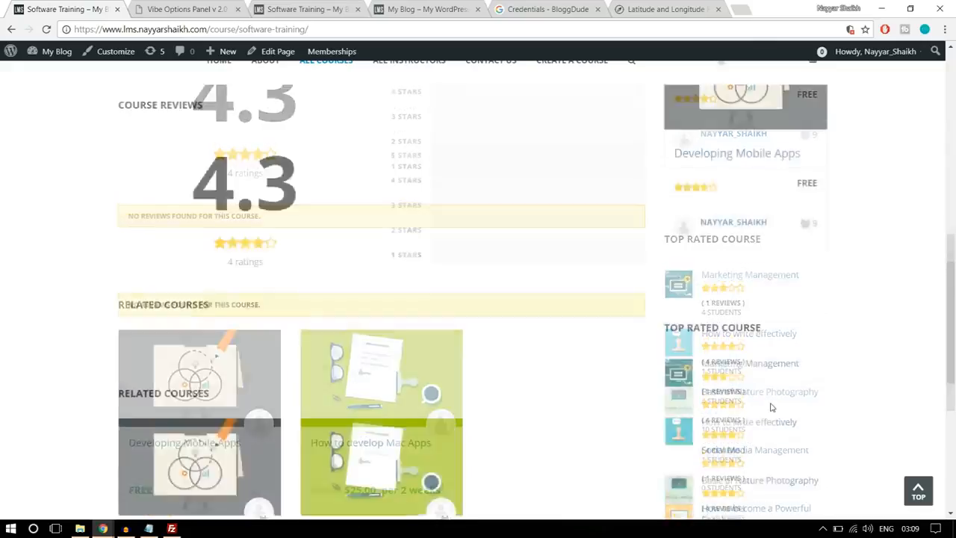
pyautogui.scroll(3, 752, 360)
pyautogui.scroll(-5, 753, 361)
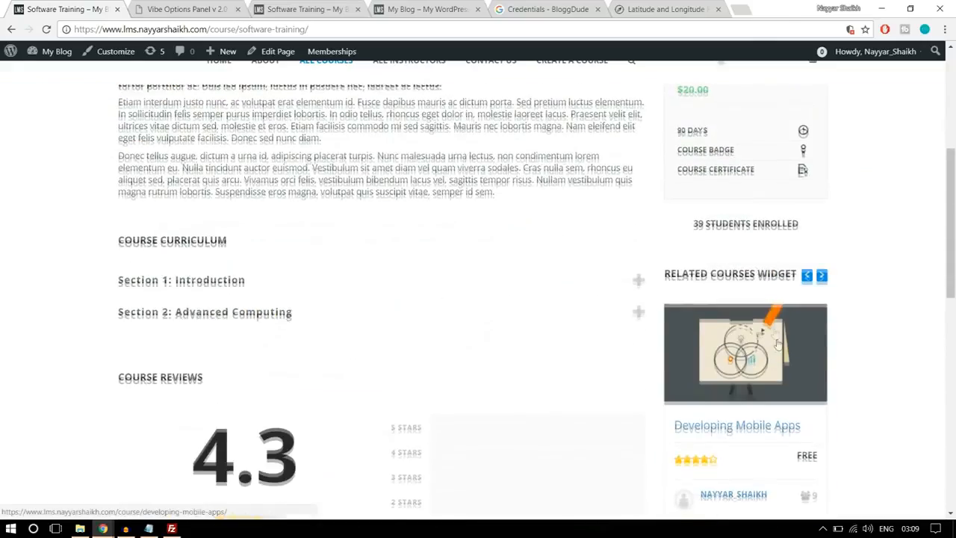
# - Go to the lms2 site's widget management page and expand the Course Sidebar area
pyautogui.click(299, 9)
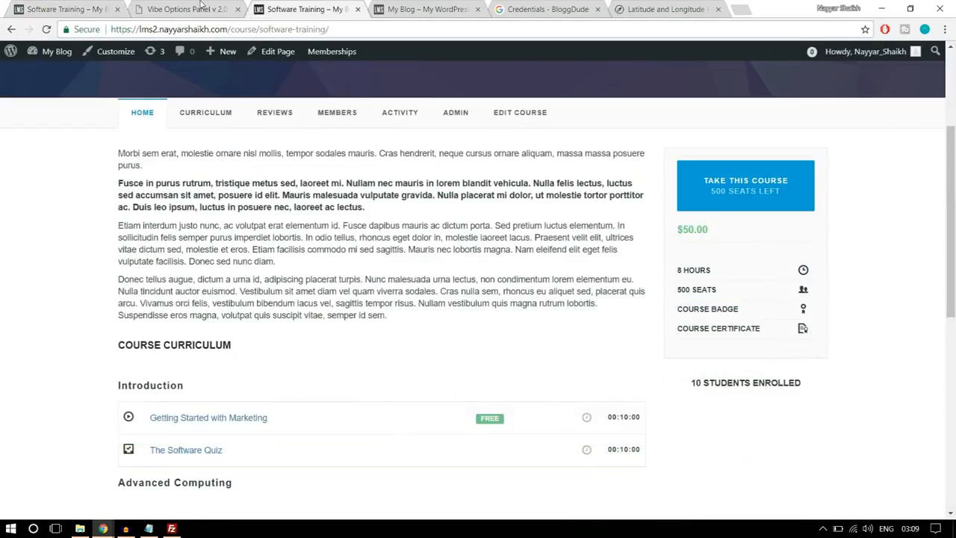
pyautogui.click(201, 4)
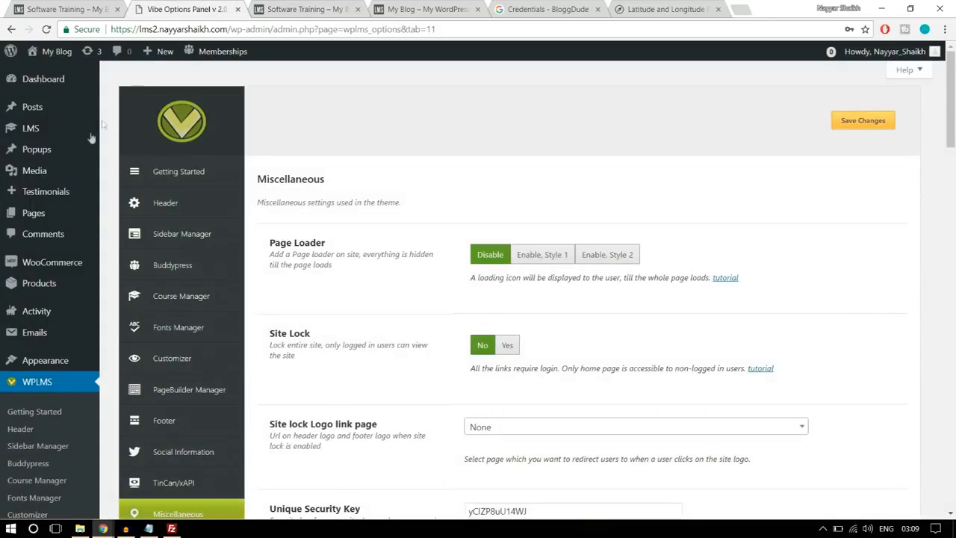
pyautogui.moveTo(56, 366)
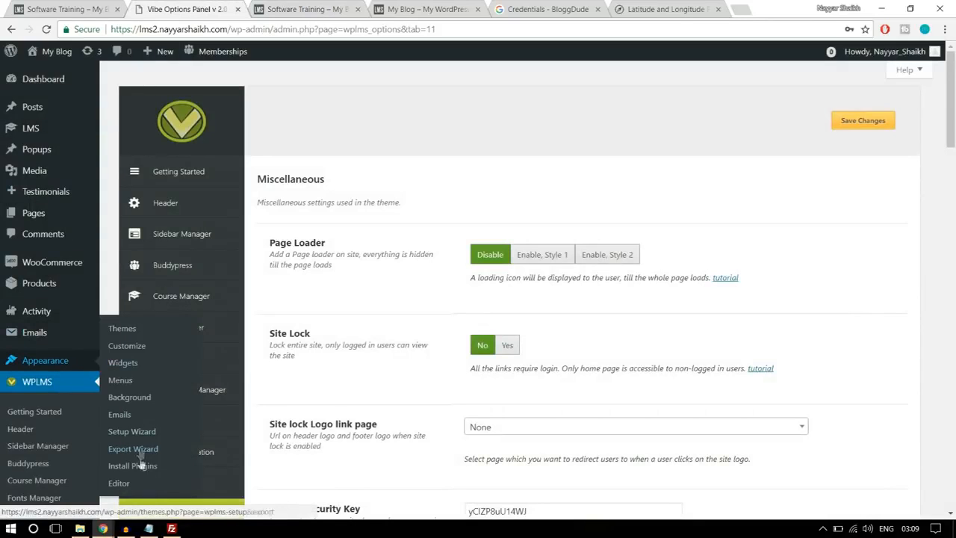
pyautogui.click(127, 363)
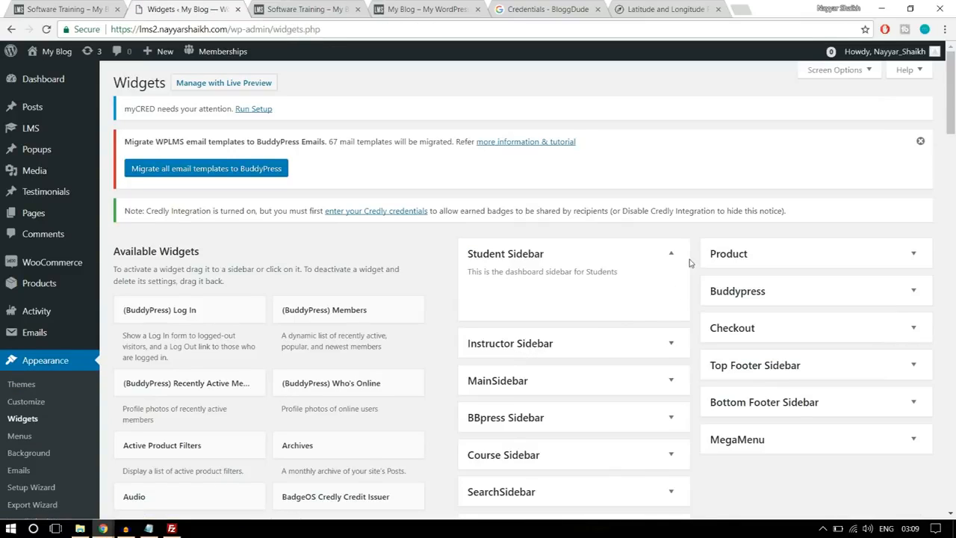
pyautogui.click(673, 255)
pyautogui.scroll(-1, 677, 254)
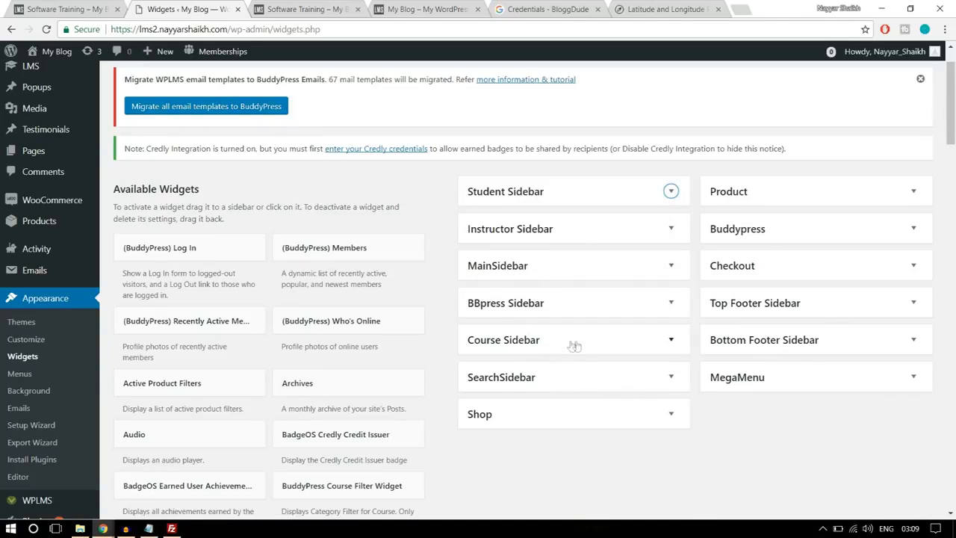
pyautogui.click(543, 343)
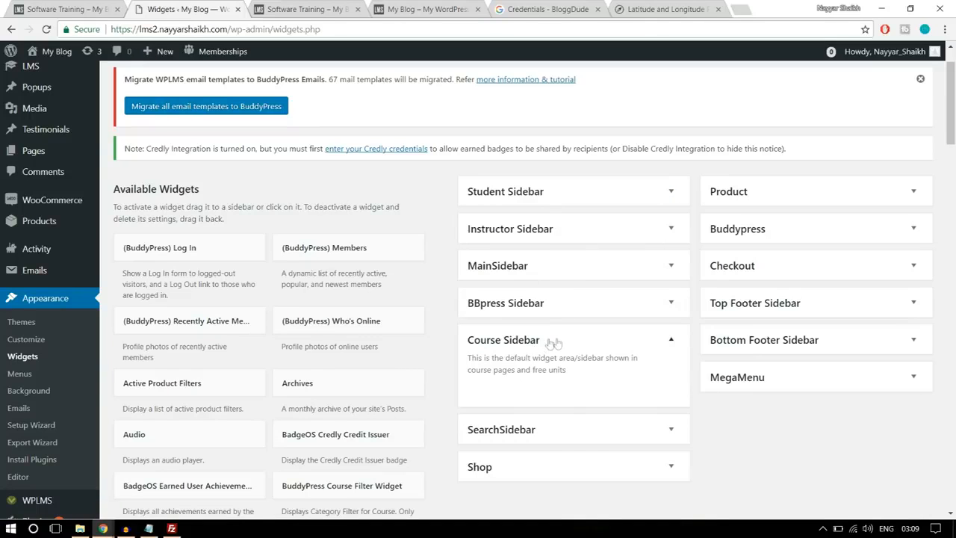
# - Check the reference course page's related courses carousel and add the BuddyPress Related Courses Widget to the Course Sidebar
pyautogui.click(54, 6)
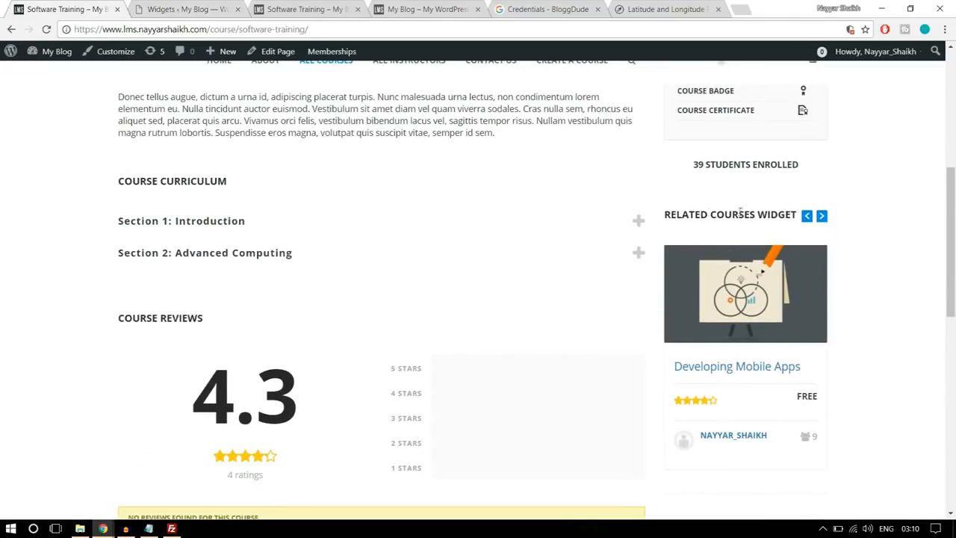
pyautogui.click(822, 216)
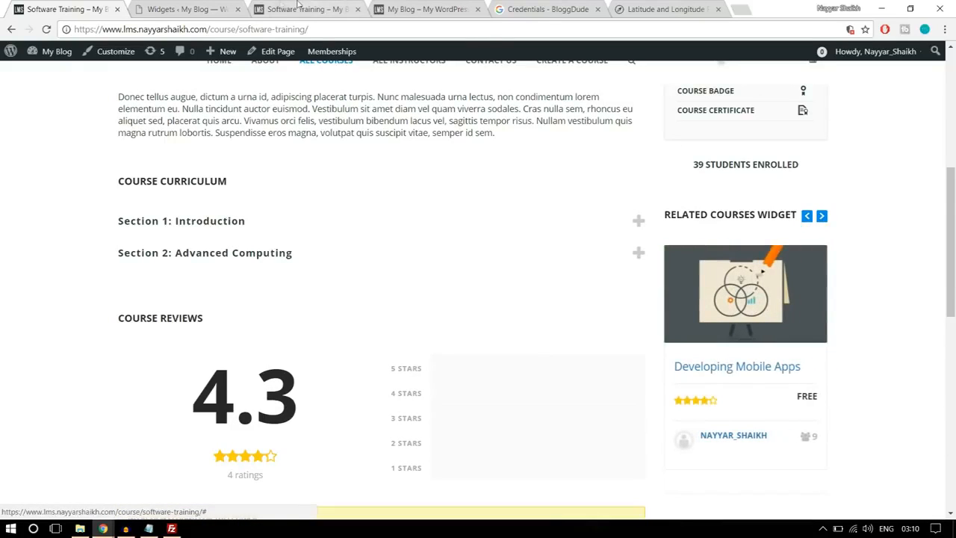
pyautogui.click(228, 6)
pyautogui.scroll(-4, 583, 296)
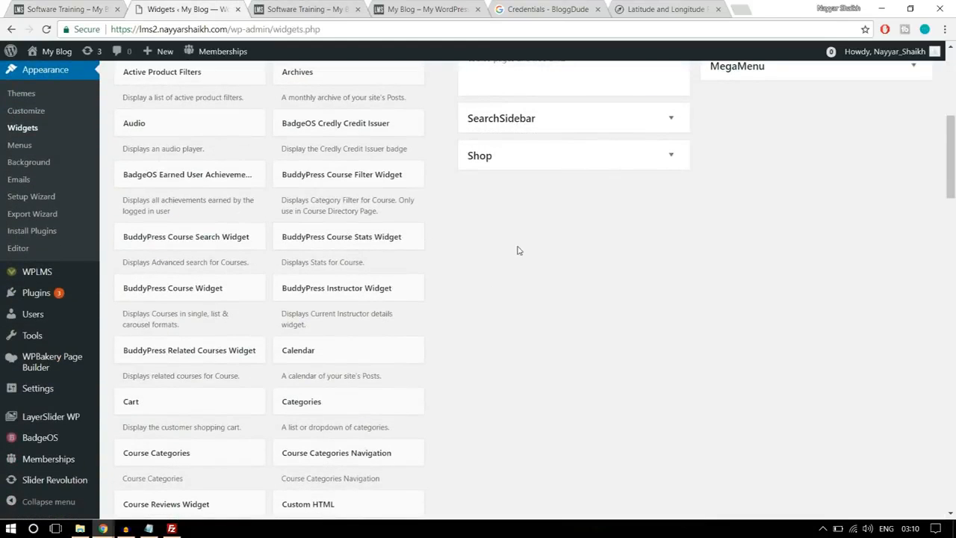
pyautogui.scroll(-1, 552, 242)
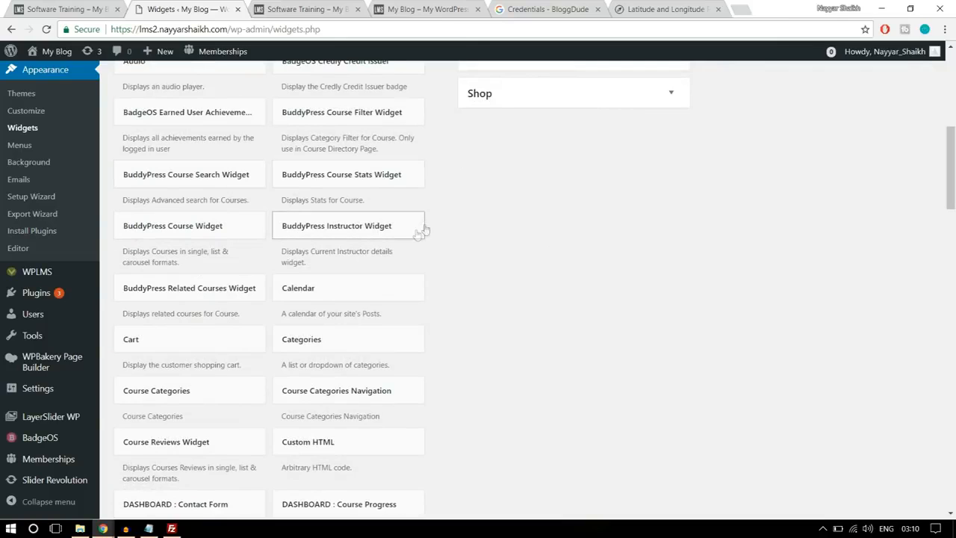
pyautogui.scroll(-1, 523, 232)
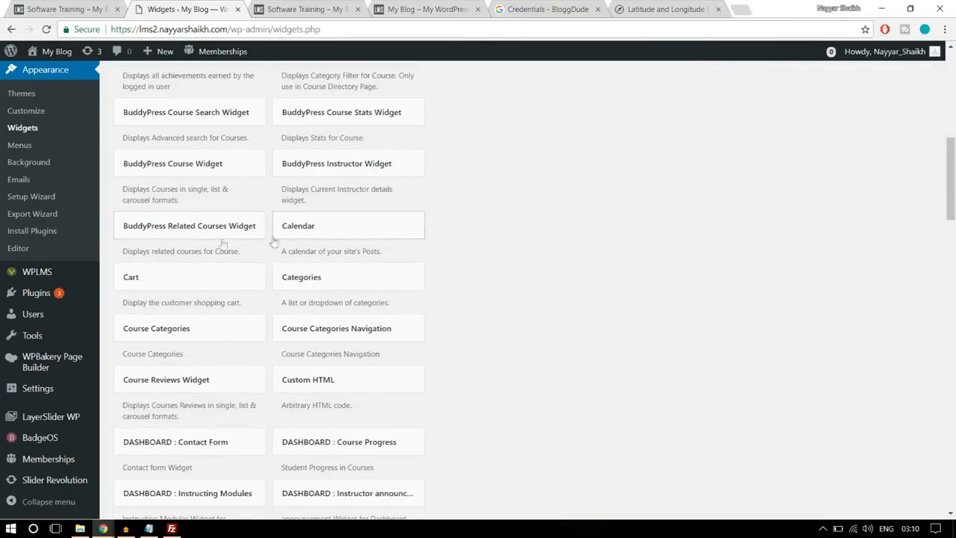
pyautogui.click(219, 235)
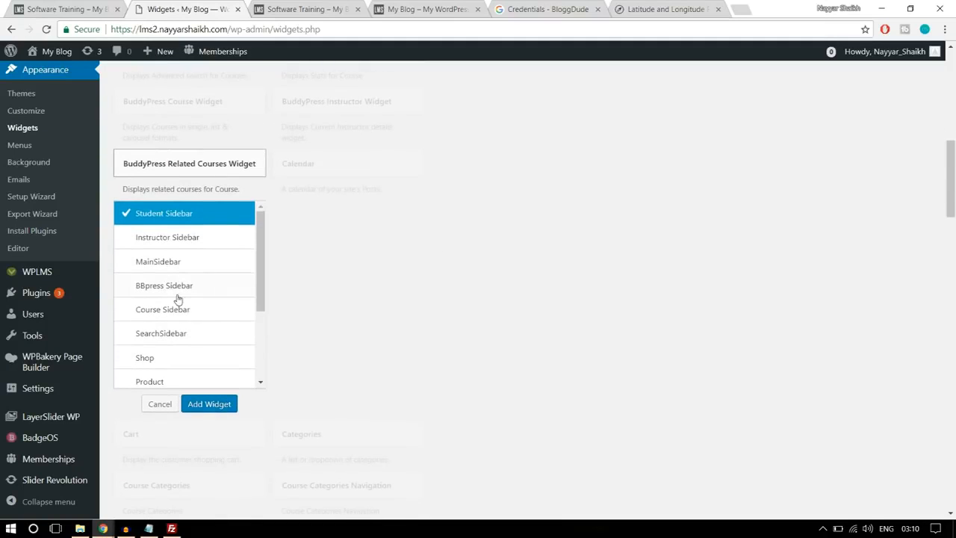
pyautogui.click(192, 317)
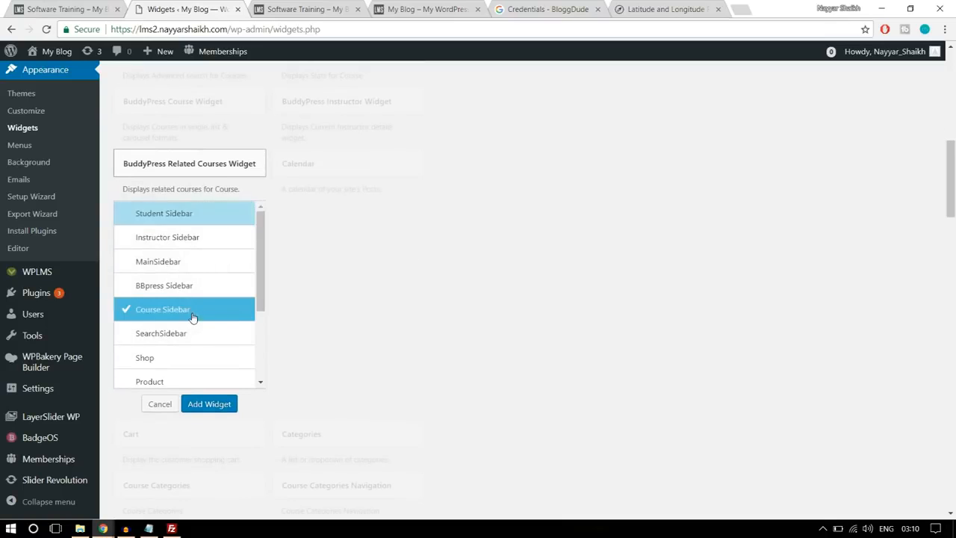
pyautogui.click(209, 404)
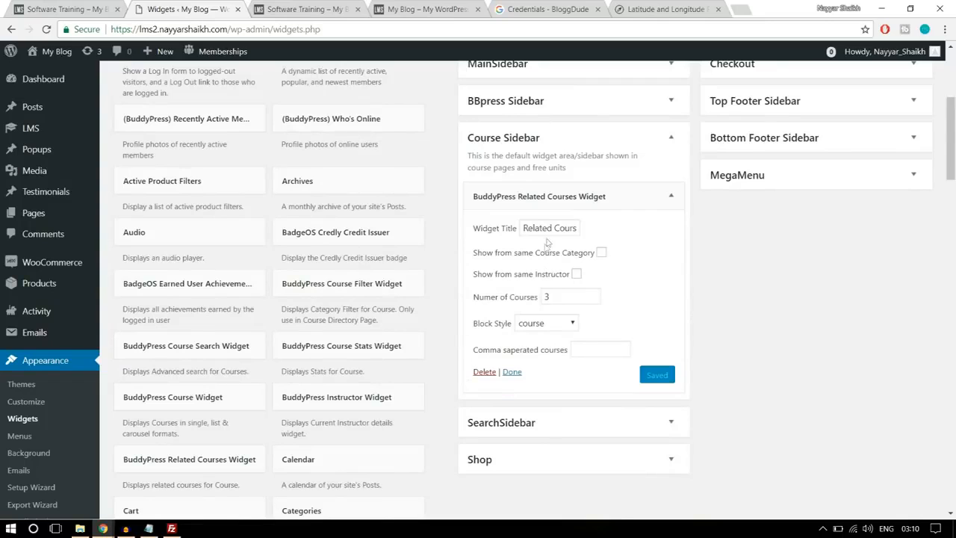
# - Review the Related Courses Widget's options and save it with 3 courses in the course block style
pyautogui.click(560, 228)
pyautogui.click(577, 275)
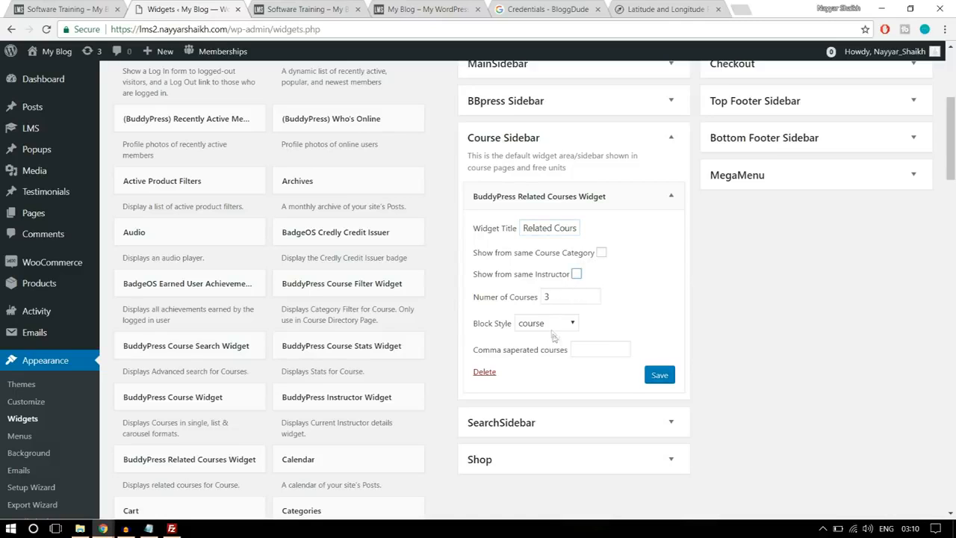
pyautogui.click(550, 322)
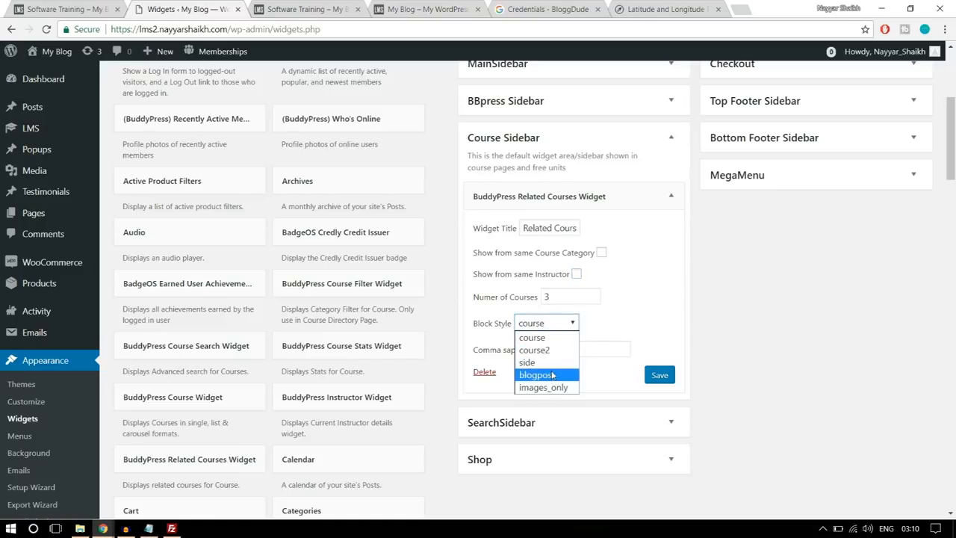
pyautogui.click(637, 312)
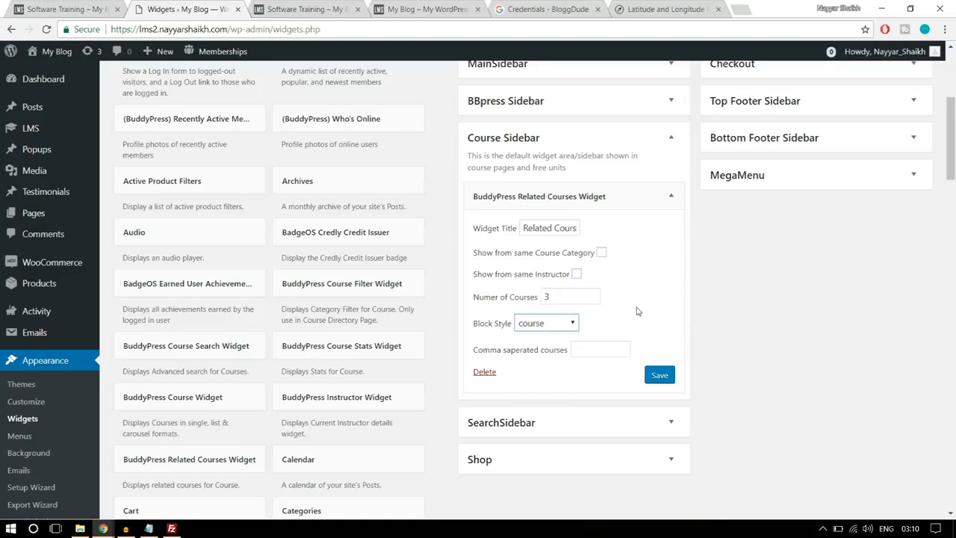
pyautogui.click(661, 377)
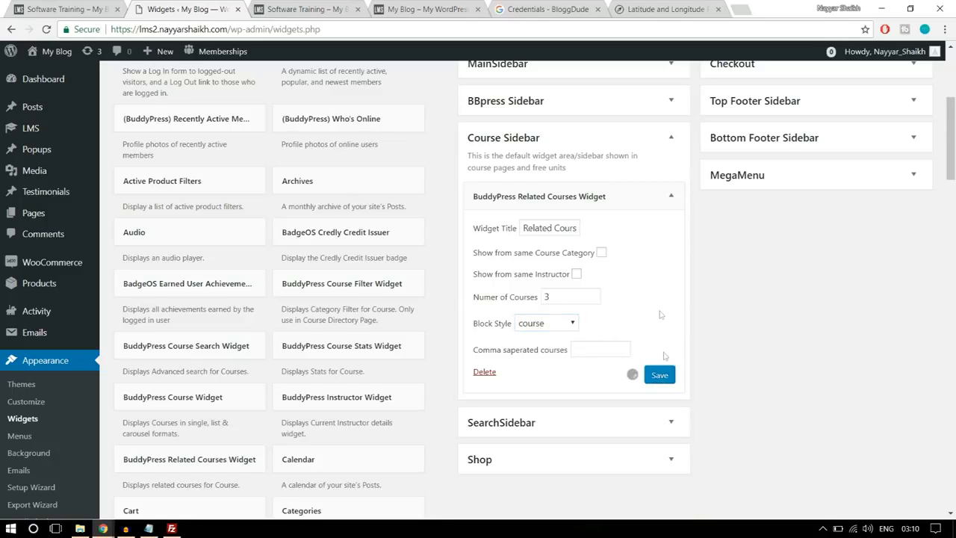
# - Check the reference page's Top Rated Course section and add the BuddyPress Course Widget below the Related Courses Widget in the Course Sidebar
pyautogui.click(93, 6)
pyautogui.scroll(-4, 922, 267)
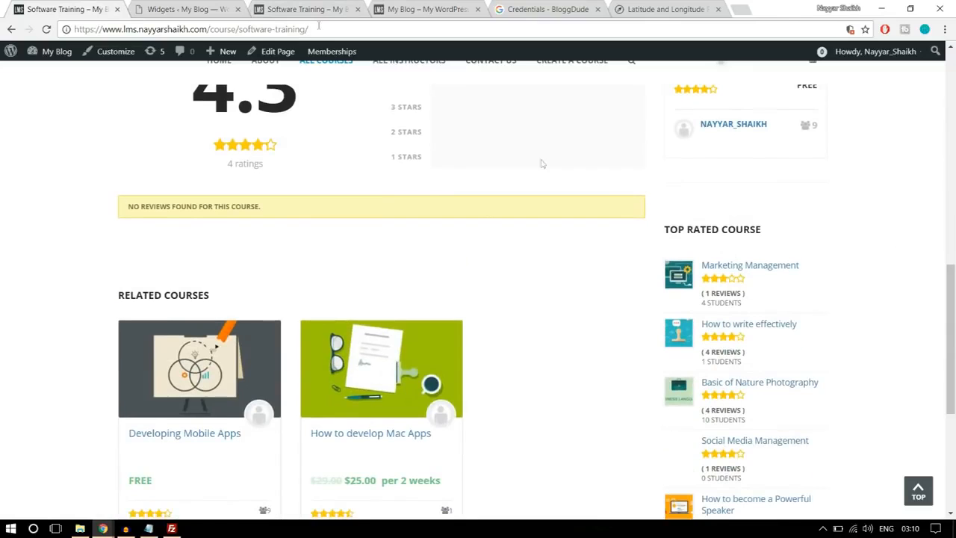
pyautogui.click(203, 8)
pyautogui.click(670, 196)
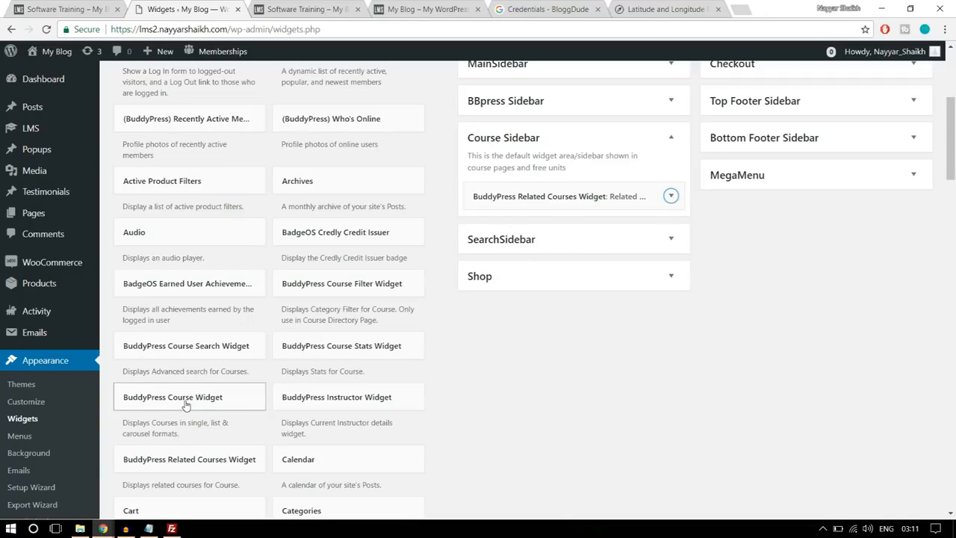
pyautogui.moveTo(180, 404); pyautogui.dragTo(582, 224)
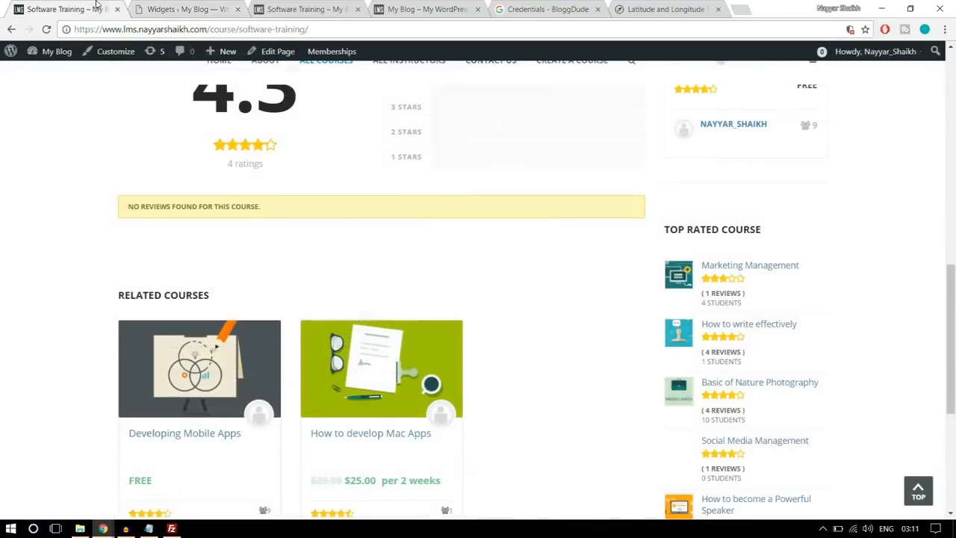
# - Copy the TOP RATED COURSE heading from the reference page into the BuddyPress Course Widget's title
pyautogui.click(99, 8)
pyautogui.moveTo(777, 234); pyautogui.dragTo(669, 232)
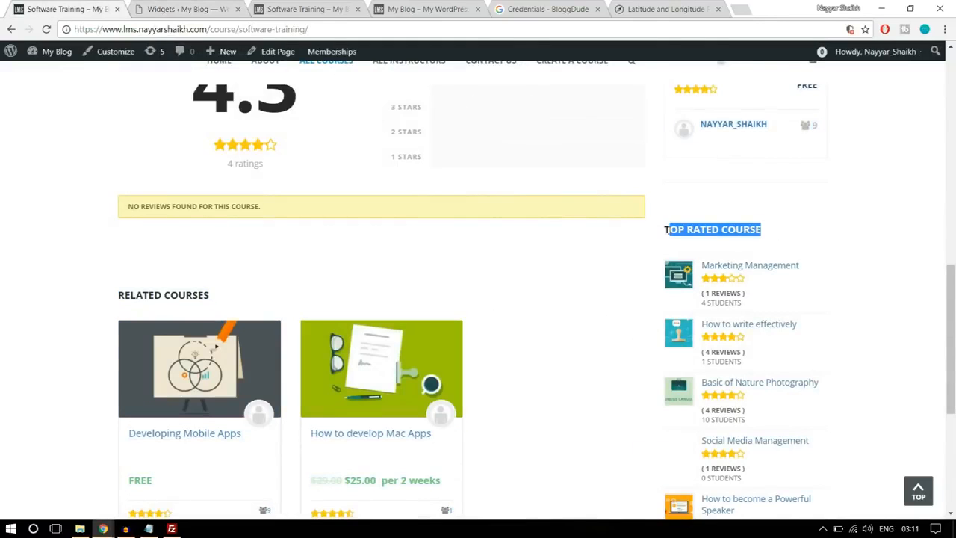
pyautogui.click(216, 9)
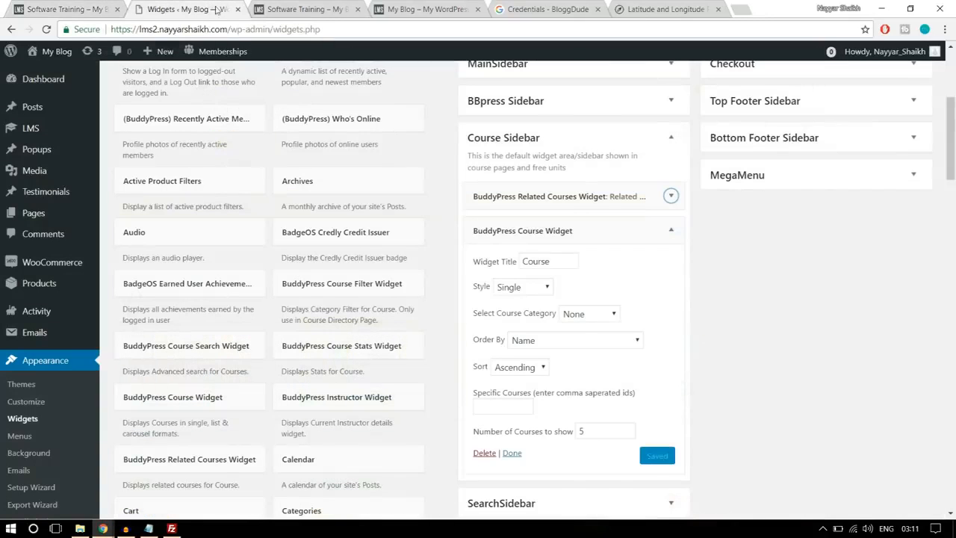
pyautogui.doubleClick(532, 261)
pyautogui.hotkey('ctrl', 'v')
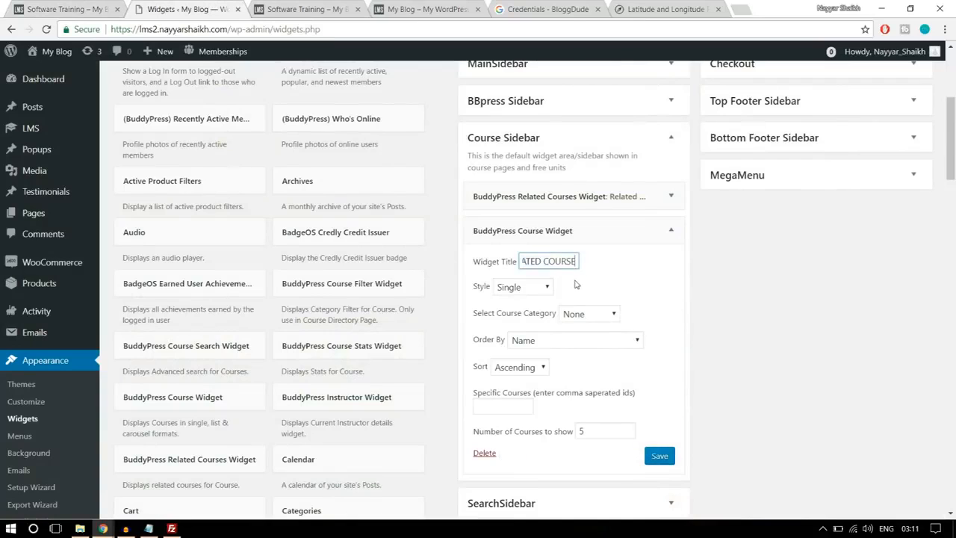
# - Set the BuddyPress Course Widget's style to Ratings List and its course category to Technology, matching the reference page, and save it
pyautogui.click(535, 289)
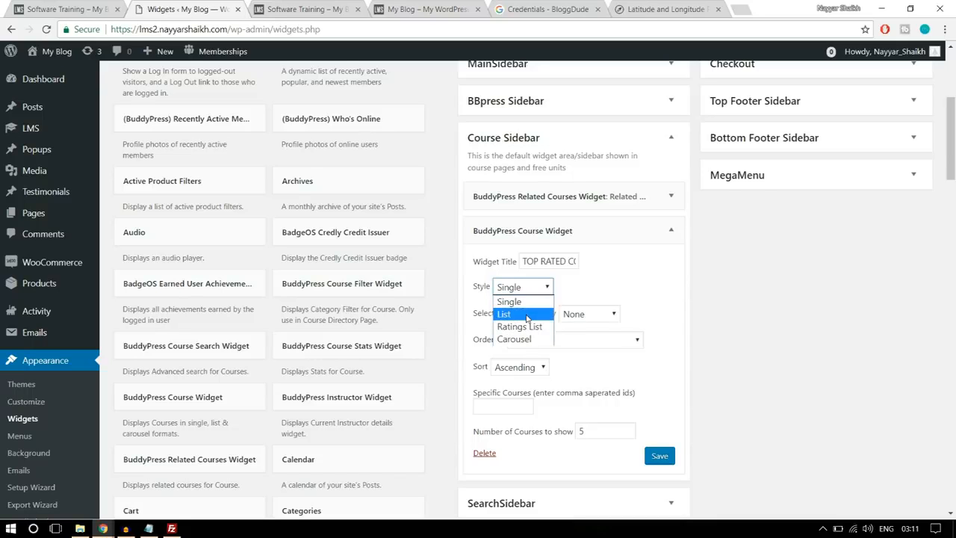
pyautogui.click(528, 315)
pyautogui.click(65, 9)
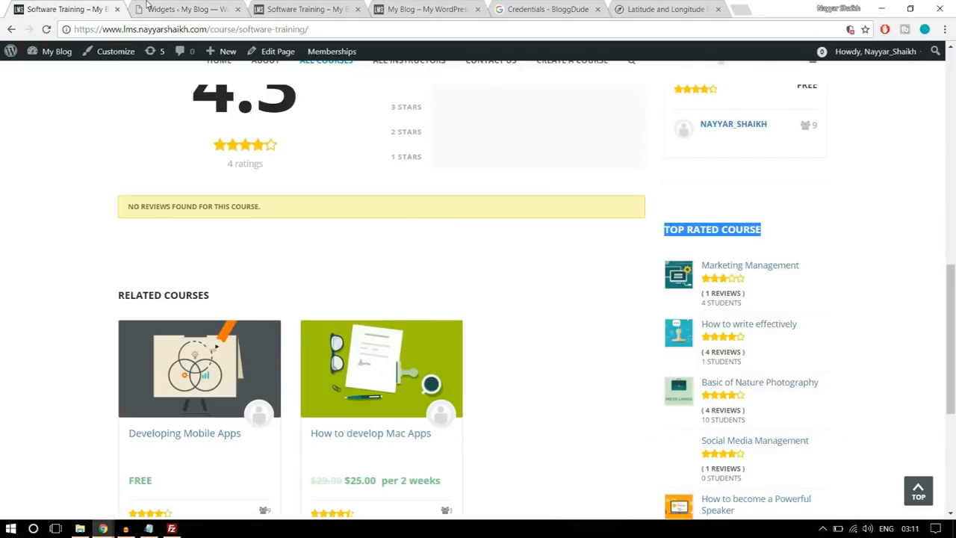
pyautogui.click(148, 9)
pyautogui.click(527, 287)
pyautogui.click(528, 327)
pyautogui.click(590, 313)
pyautogui.click(592, 344)
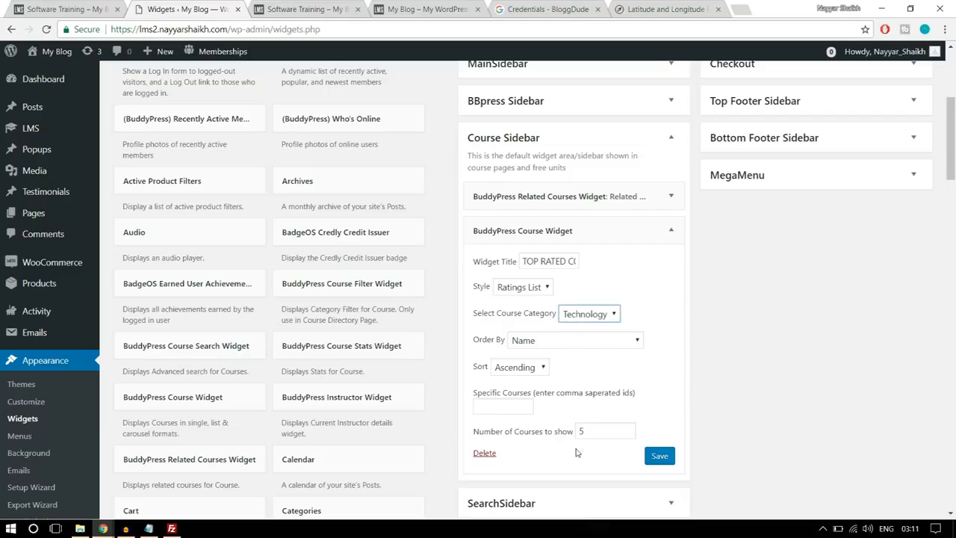
pyautogui.scroll(-1, 575, 440)
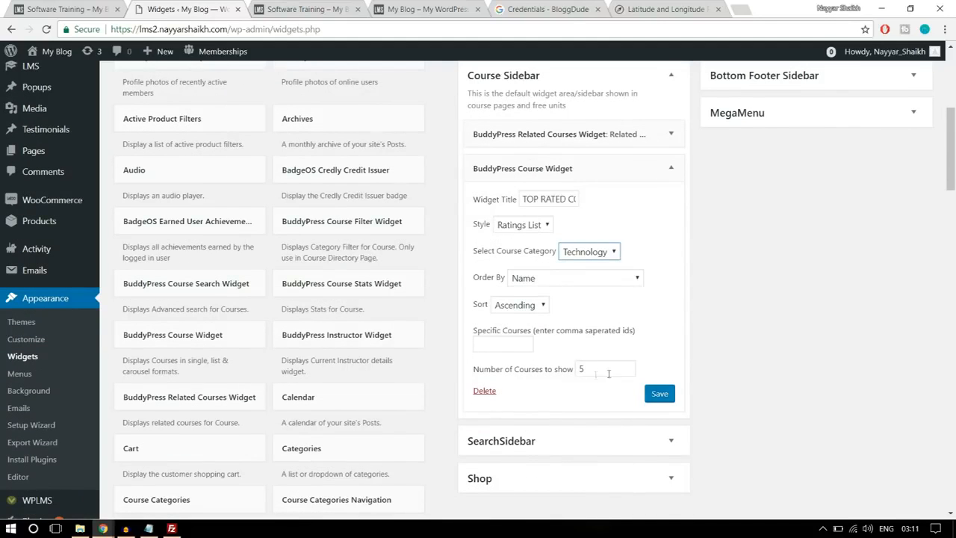
pyautogui.click(660, 394)
pyautogui.click(671, 168)
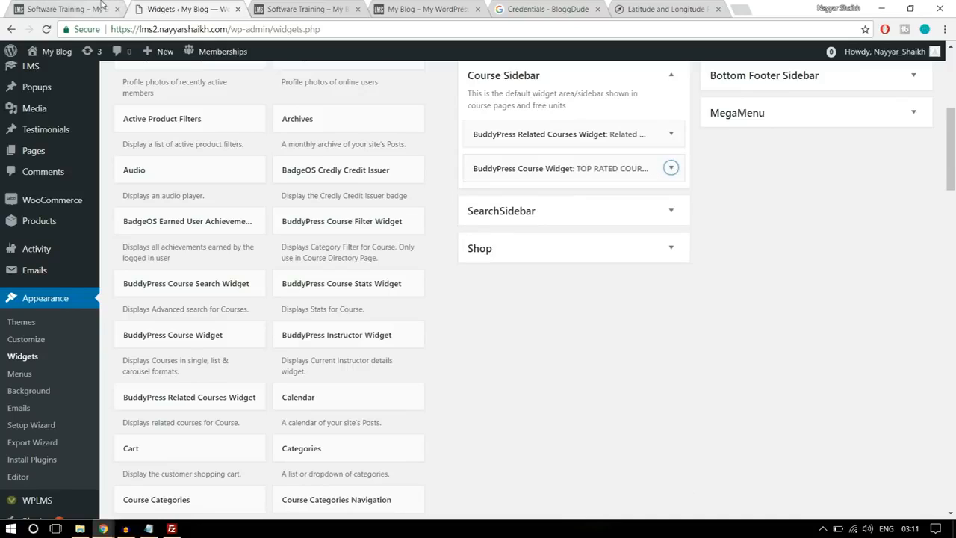
# - Check the last sidebar section of the reference page and add the Course Reviews Widget at the end of the Course Sidebar, reviewing its settings
pyautogui.click(67, 9)
pyautogui.scroll(-4, 863, 355)
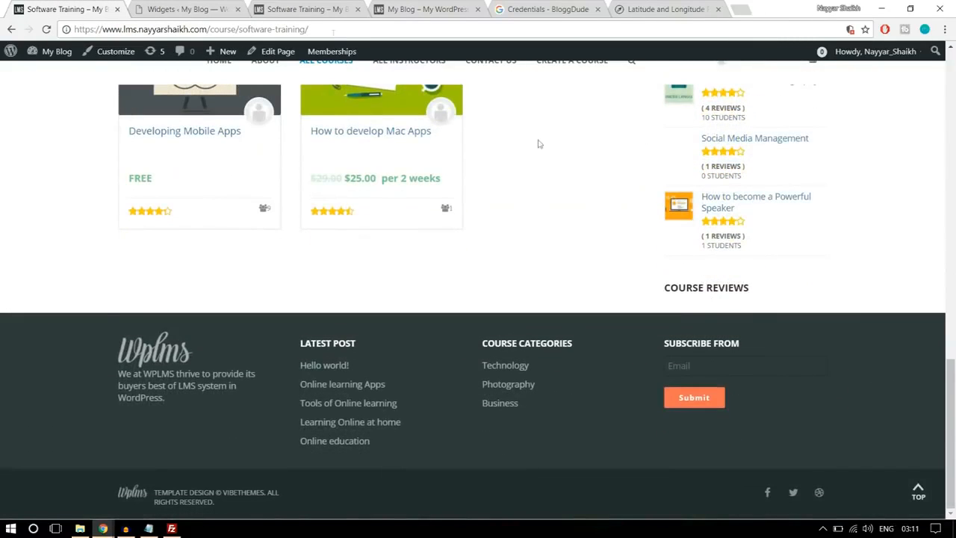
pyautogui.click(183, 9)
pyautogui.scroll(-5, 508, 359)
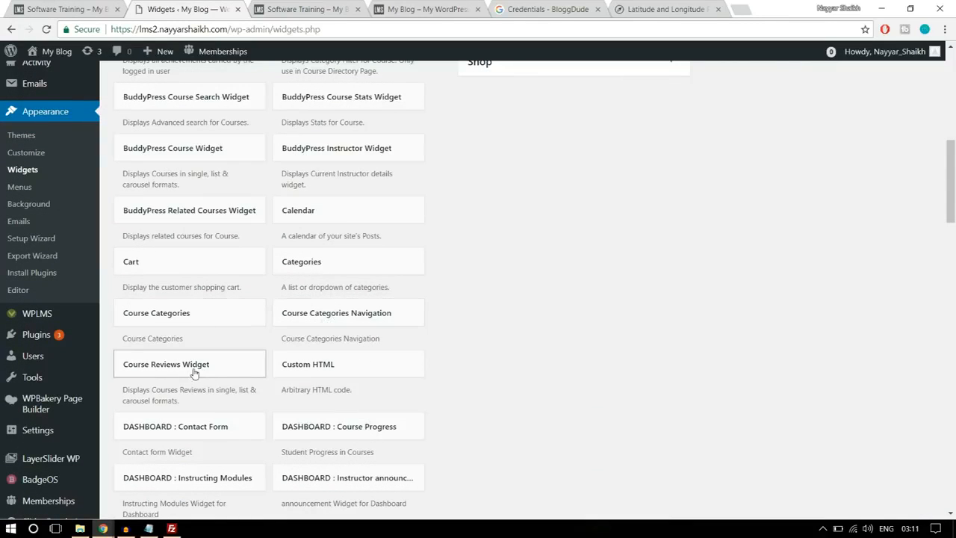
pyautogui.moveTo(180, 375); pyautogui.dragTo(638, 154)
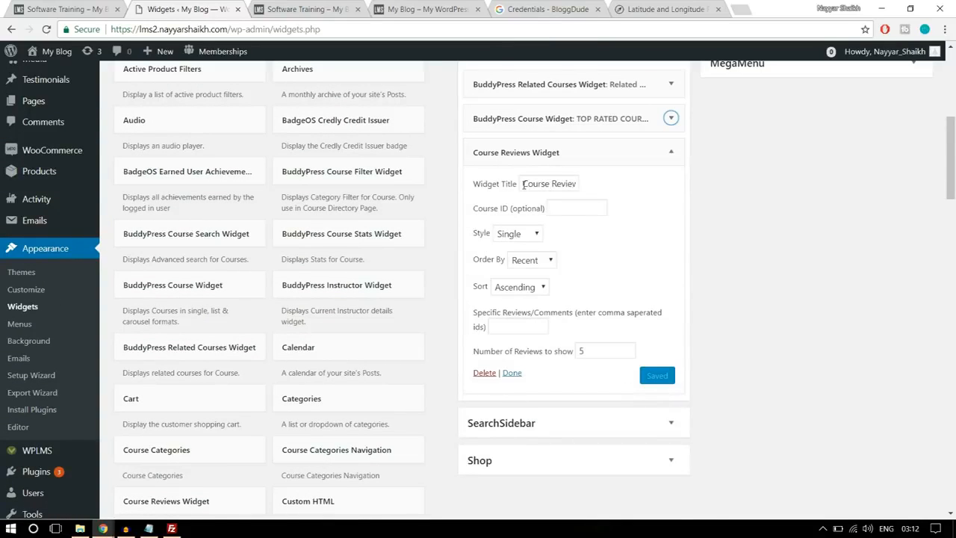
pyautogui.moveTo(524, 185); pyautogui.dragTo(595, 184)
pyautogui.click(744, 187)
pyautogui.moveTo(590, 352); pyautogui.dragTo(580, 351)
pyautogui.click(681, 344)
pyautogui.scroll(6, 711, 333)
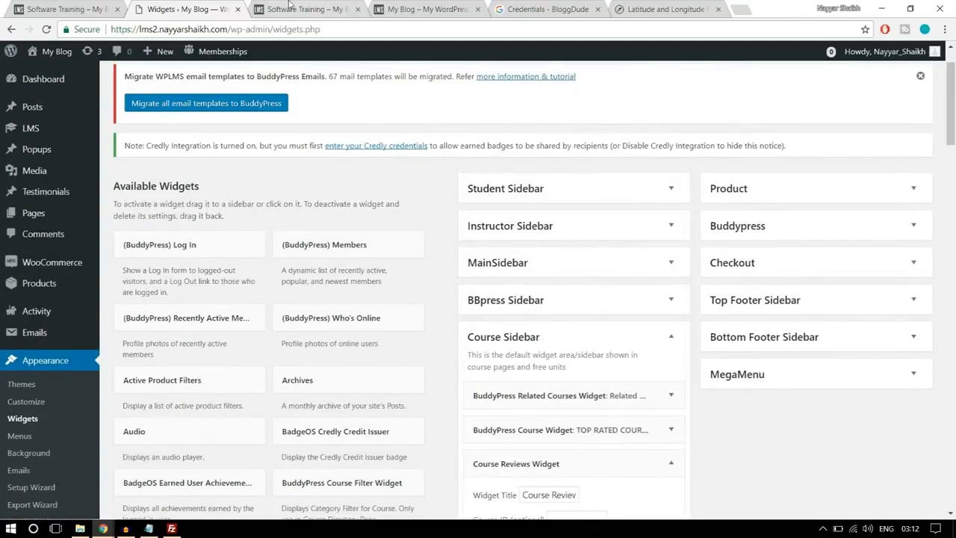
# - Reload the lms2 Software Training course page and check the widgets in its sidebar
pyautogui.click(295, 5)
pyautogui.click(406, 33)
pyautogui.press('Return')
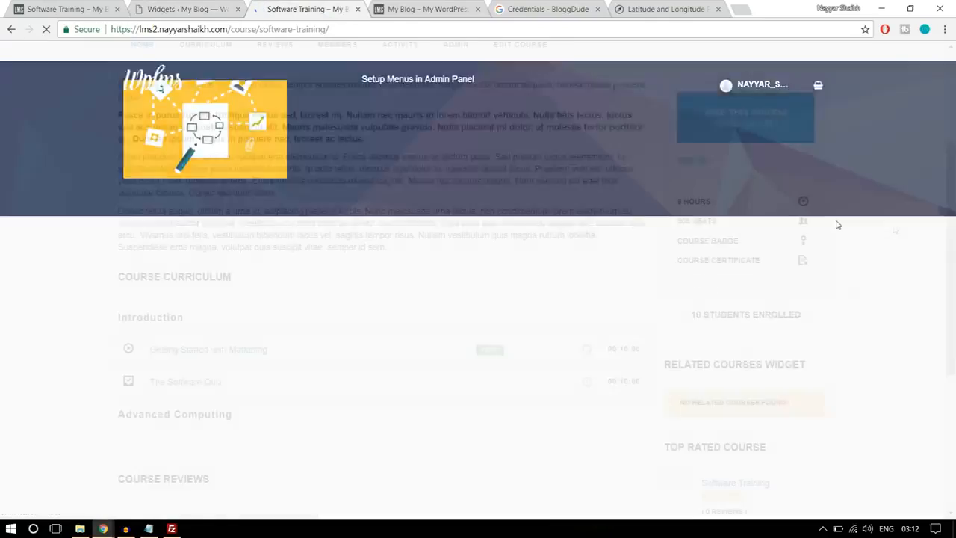
pyautogui.scroll(-3, 893, 224)
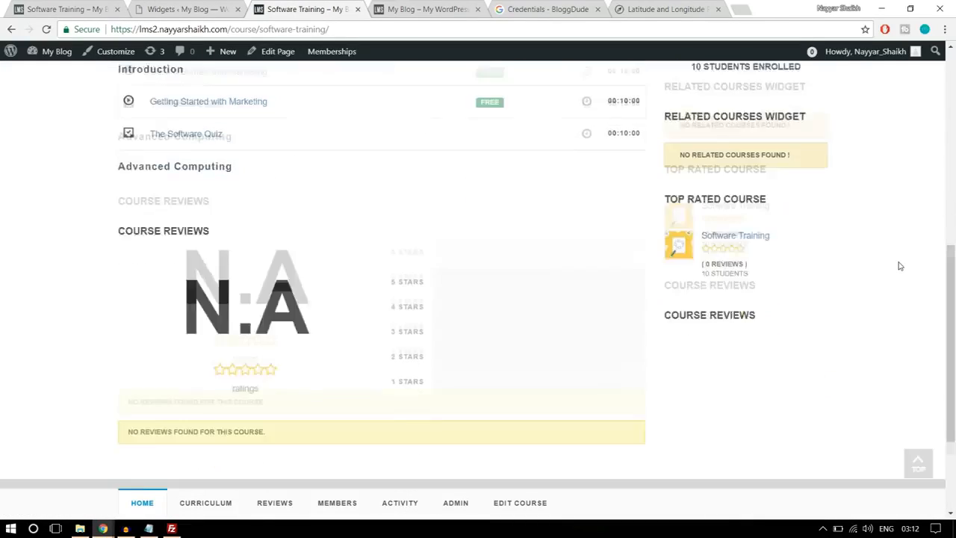
# - Review the sidebar widgets on the lms2 Software Training course page and on its Technology category page
pyautogui.moveTo(681, 255); pyautogui.dragTo(793, 257)
pyautogui.click(793, 257)
pyautogui.scroll(-2, 841, 273)
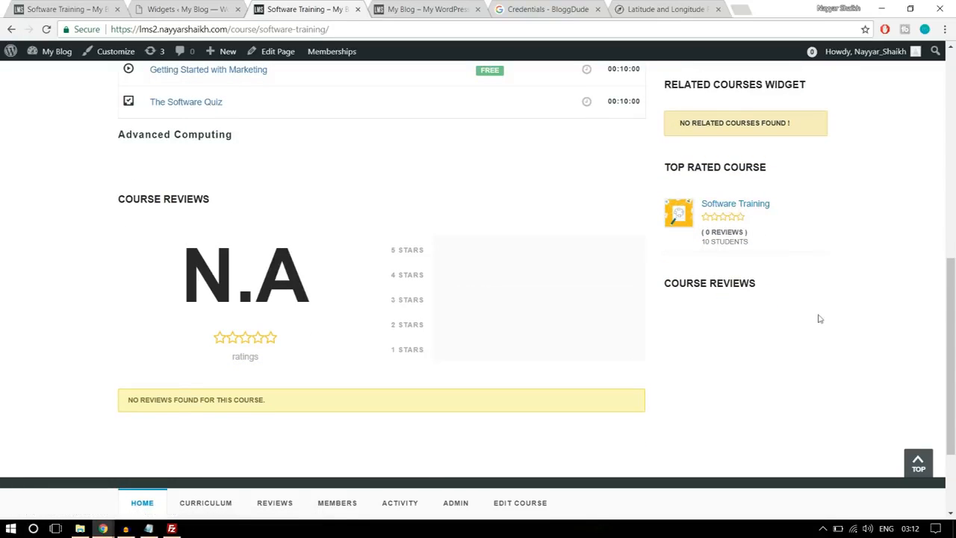
pyautogui.scroll(8, 796, 343)
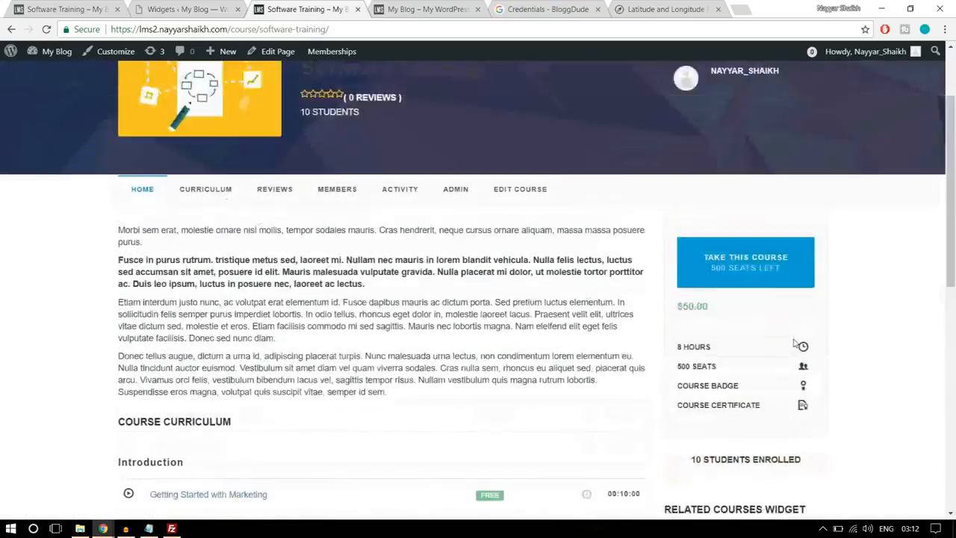
pyautogui.scroll(-5, 793, 345)
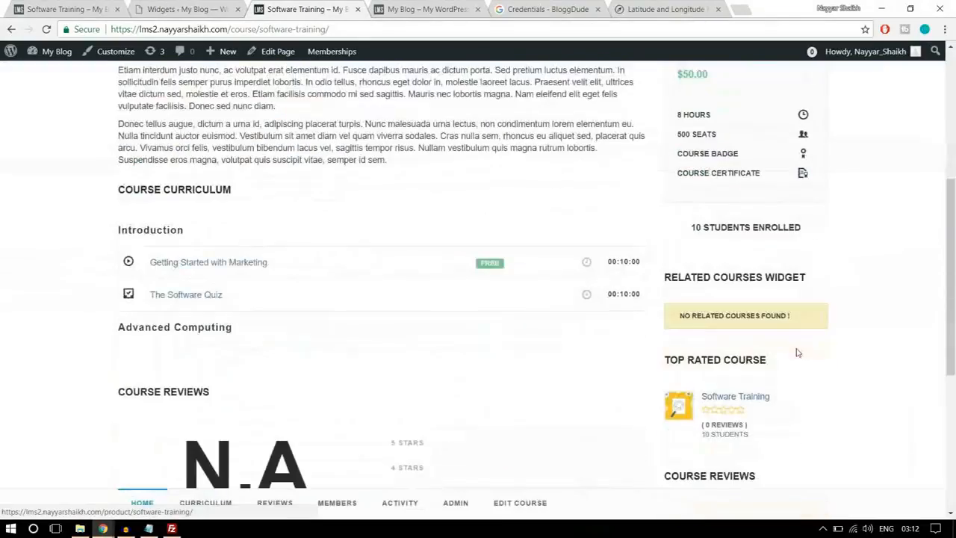
pyautogui.scroll(5, 765, 333)
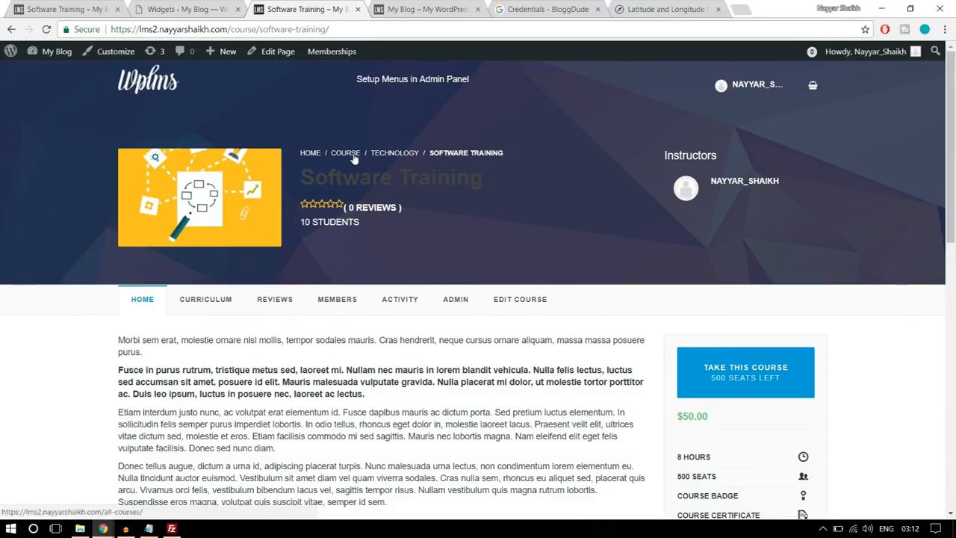
pyautogui.click(393, 154)
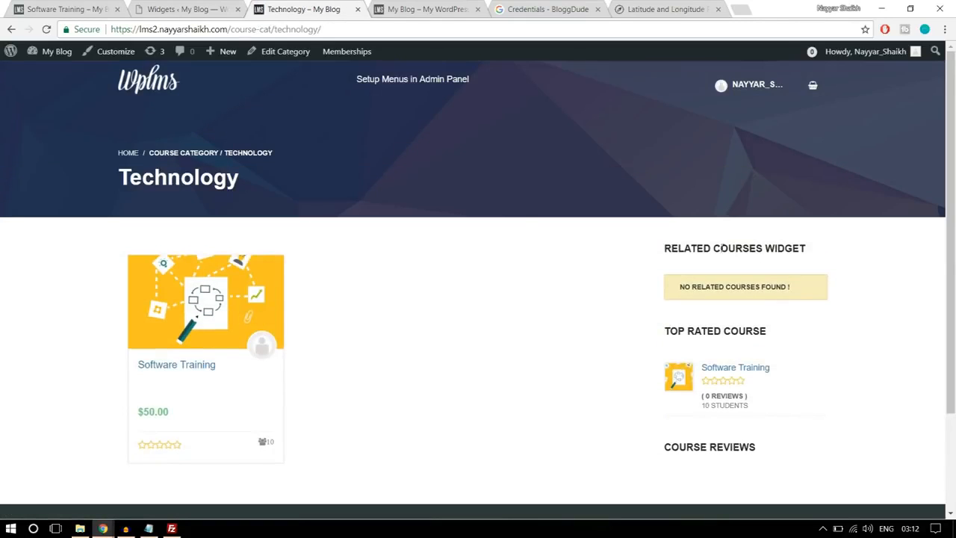
pyautogui.scroll(-2, 818, 303)
pyautogui.scroll(2, 818, 305)
# - Open the Technology category on the reference site and examine its course listing and sidebar, advancing the Related Courses carousel
pyautogui.click(66, 8)
pyautogui.scroll(10, 651, 320)
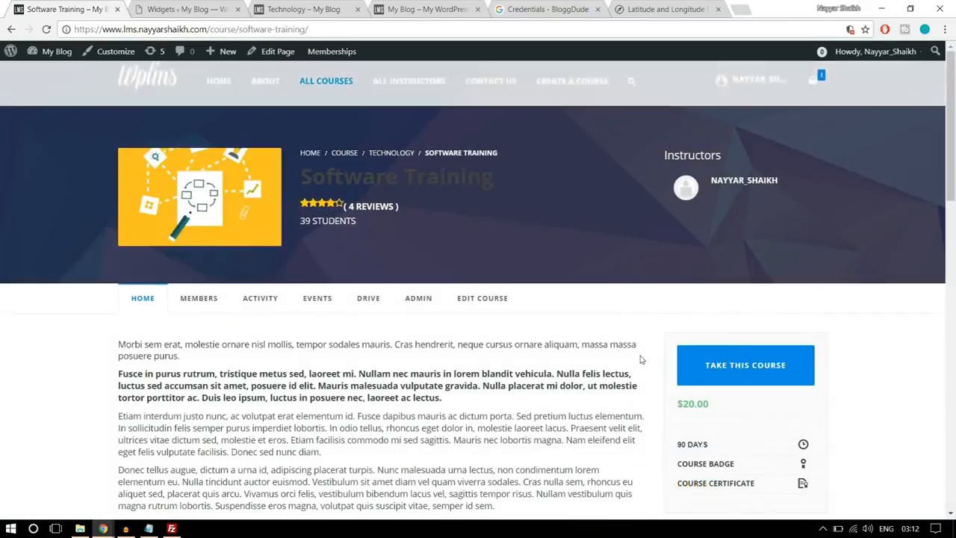
pyautogui.click(394, 154)
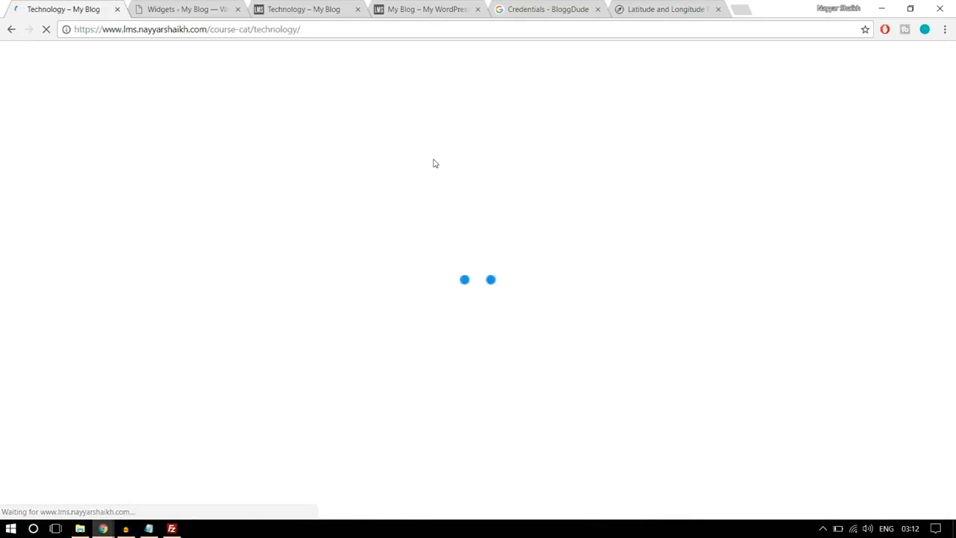
pyautogui.scroll(-3, 591, 206)
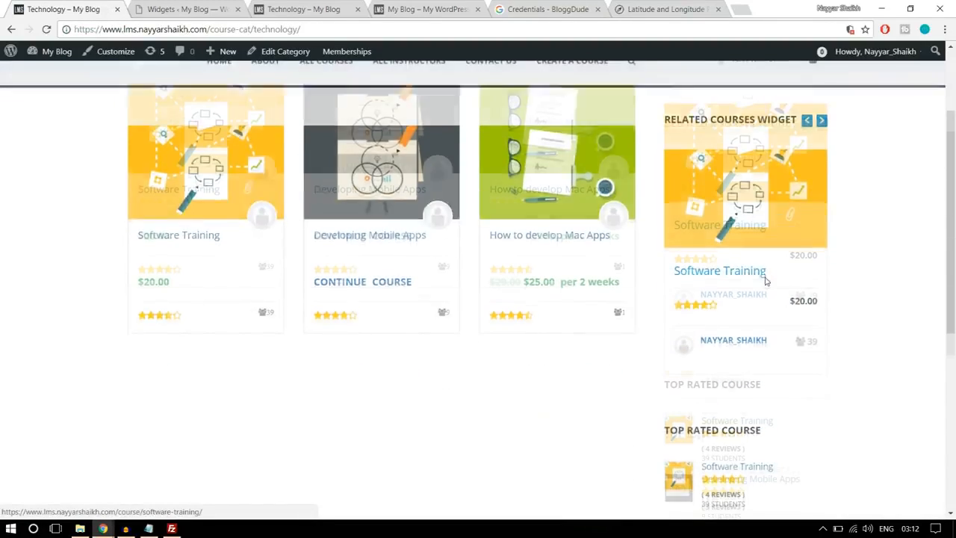
pyautogui.scroll(2, 777, 293)
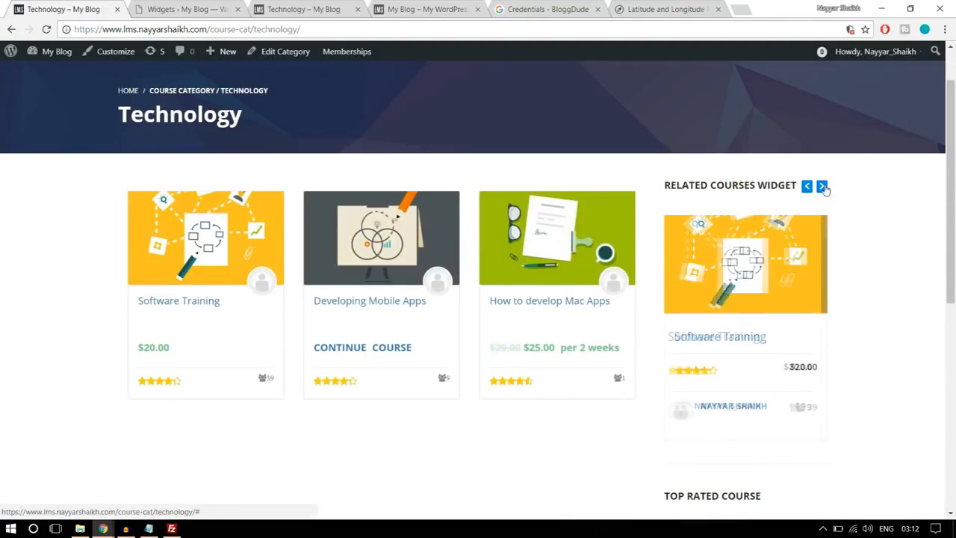
pyautogui.click(822, 185)
pyautogui.scroll(-8, 859, 198)
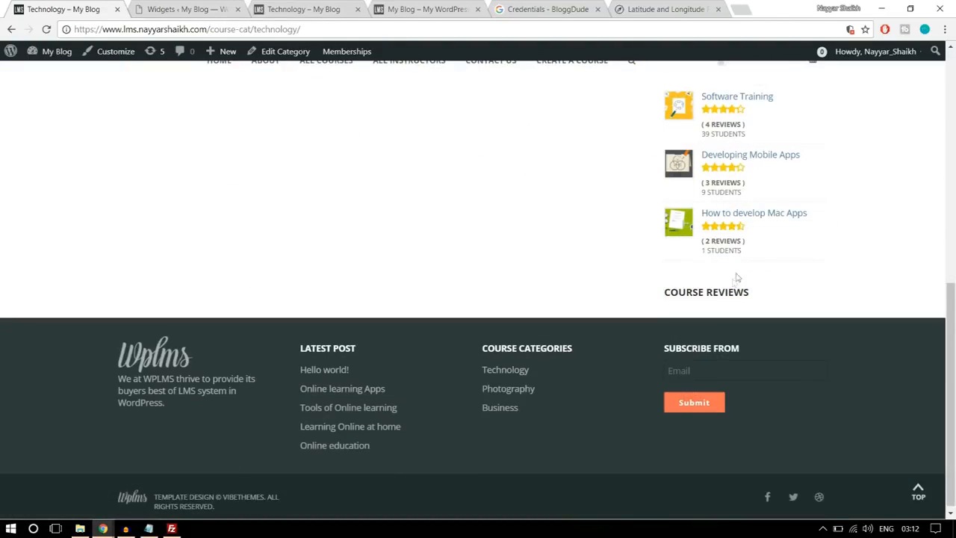
pyautogui.scroll(5, 706, 311)
pyautogui.scroll(4, 745, 297)
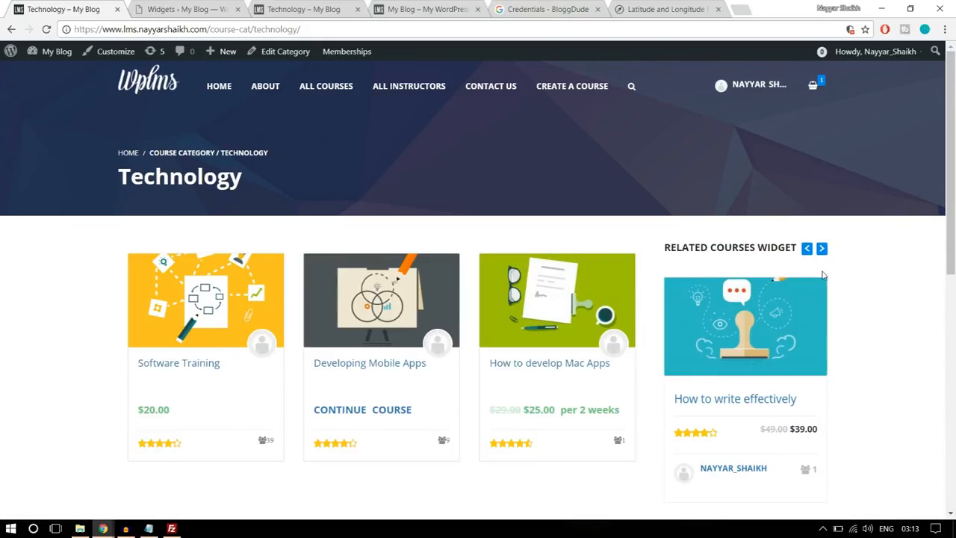
# - Compare the lms2 Technology category page with the reference and consult the Steps notes in Notepad for the next task
pyautogui.hotkey('ctrl', 'Tab')
pyautogui.hotkey('ctrl', 'Tab')
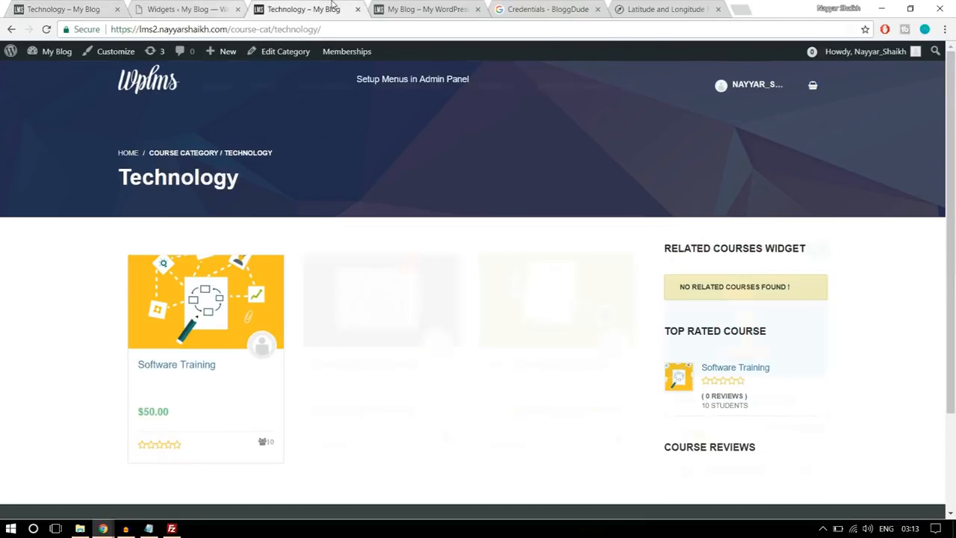
pyautogui.scroll(-2, 880, 301)
pyautogui.scroll(2, 768, 295)
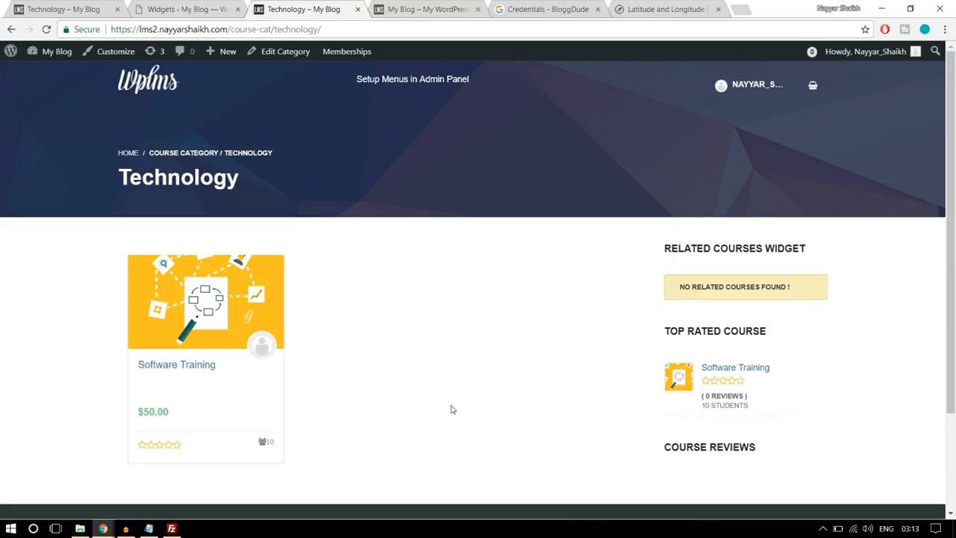
pyautogui.click(149, 529)
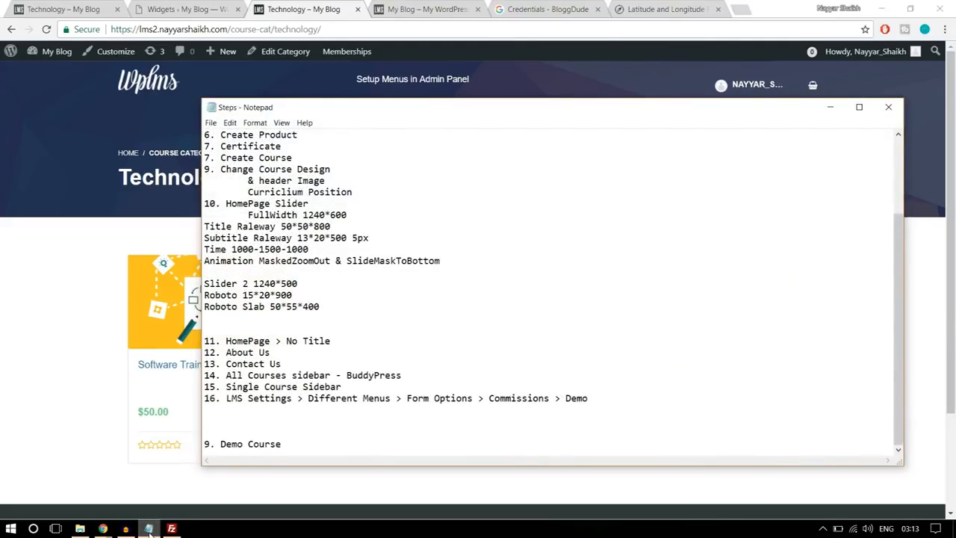
pyautogui.click(148, 529)
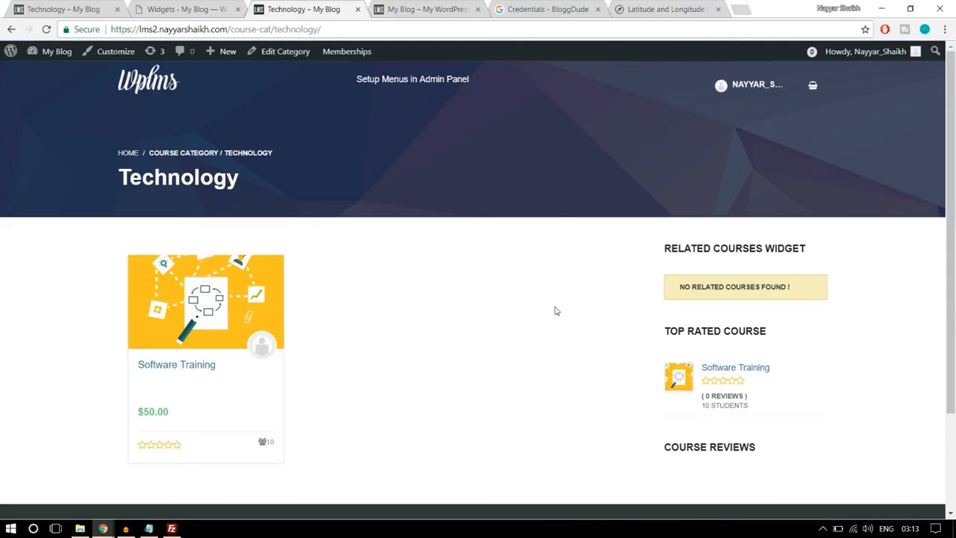
# - Close the My Blog homepage, Google Credentials and Latitude and Longitude browser tabs
pyautogui.click(478, 9)
pyautogui.click(478, 9)
pyautogui.click(478, 9)
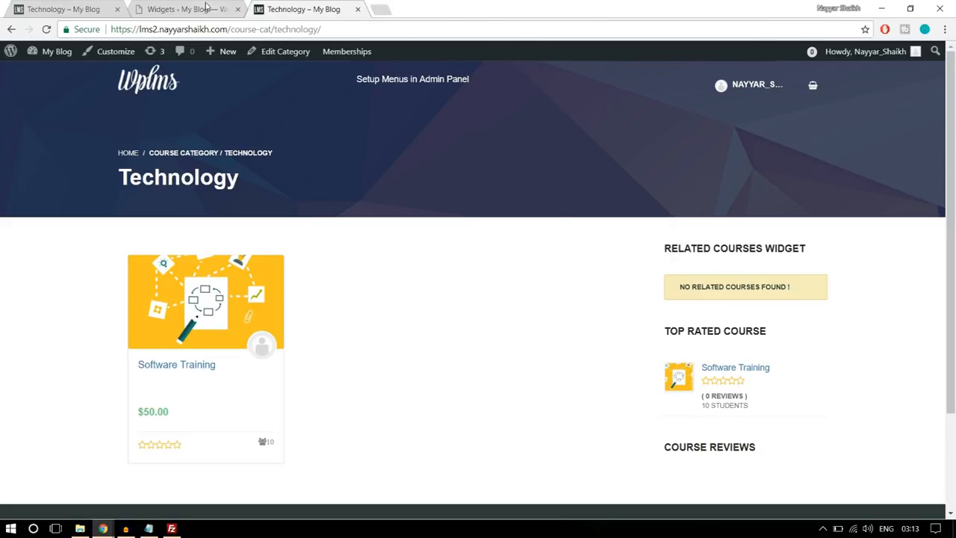
# - Go to the LMS settings in the lms2 admin and look over the User Login & Registration options
pyautogui.click(207, 7)
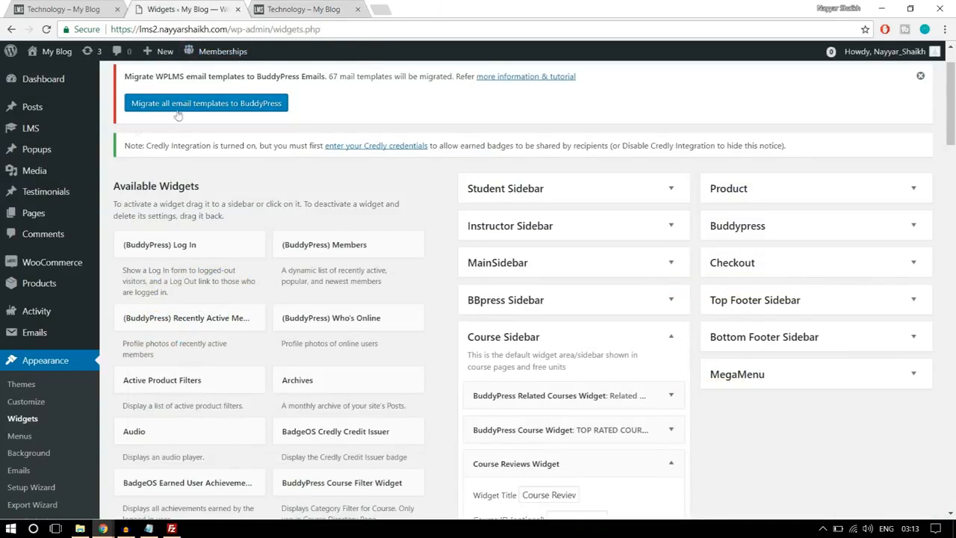
pyautogui.moveTo(25, 130)
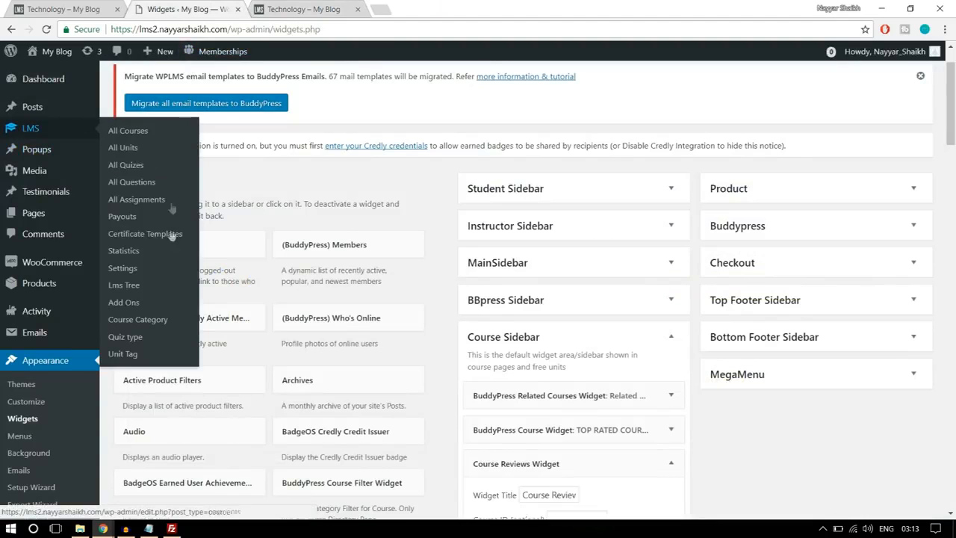
pyautogui.click(131, 270)
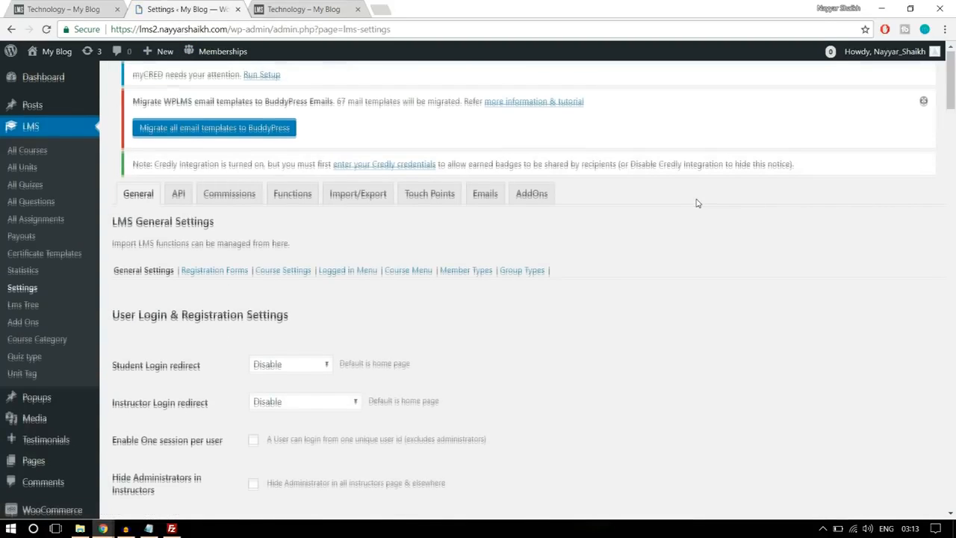
pyautogui.scroll(-2, 695, 203)
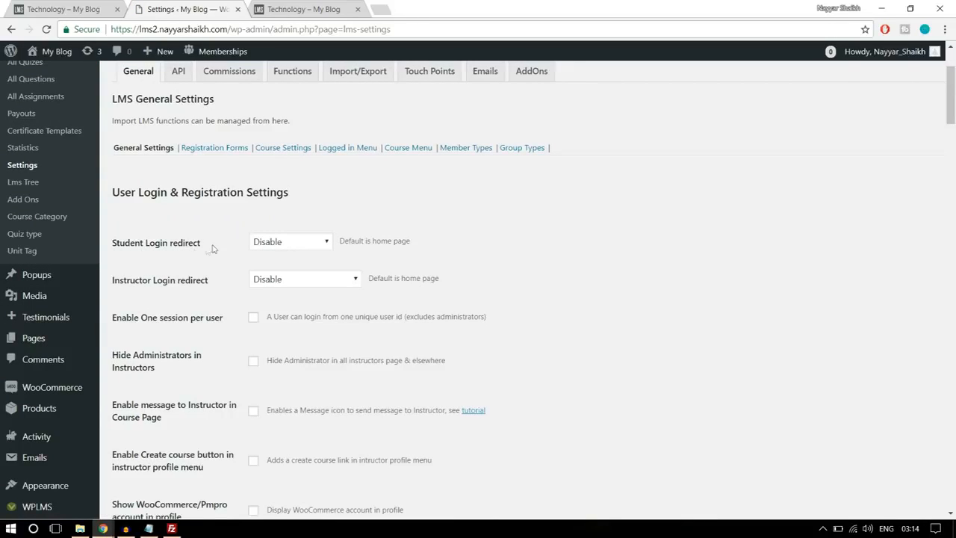
pyautogui.scroll(2, 321, 240)
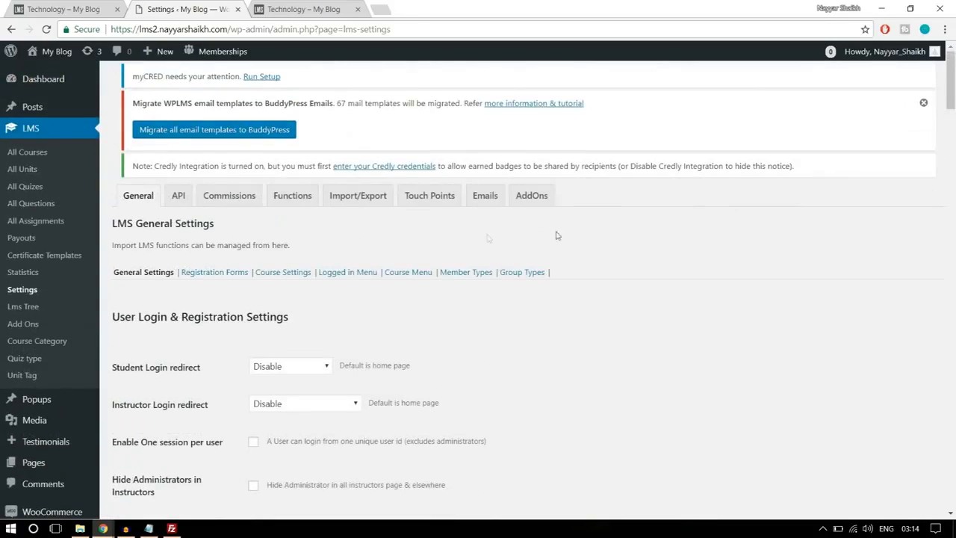
pyautogui.scroll(-4, 724, 270)
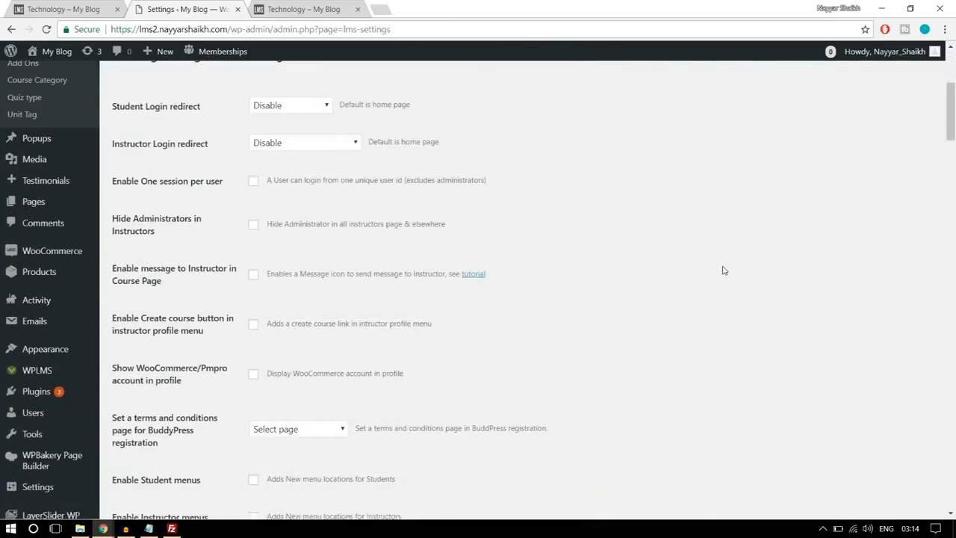
pyautogui.scroll(-1, 42, 418)
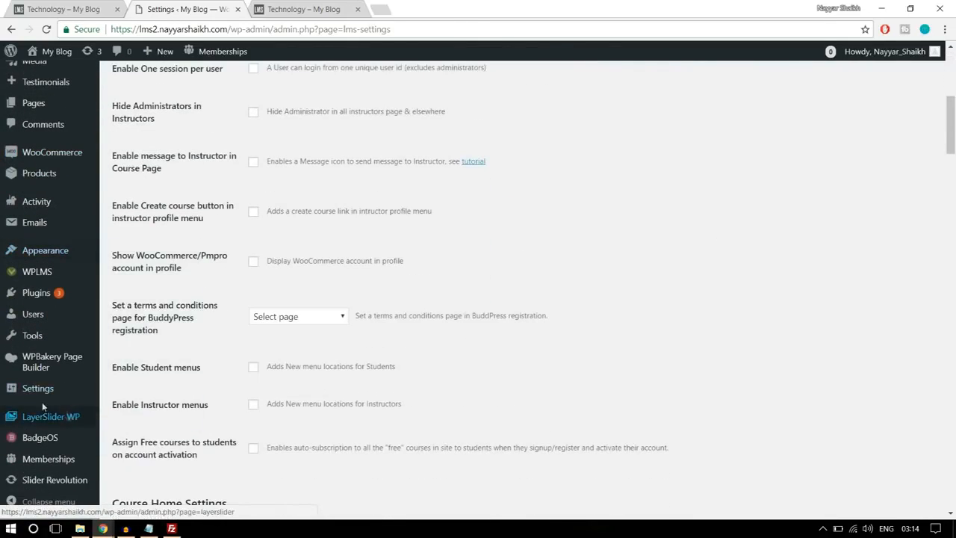
# - Check the Membership registration option in WordPress General Settings in a separate tab, and close that tab
pyautogui.moveTo(37, 394)
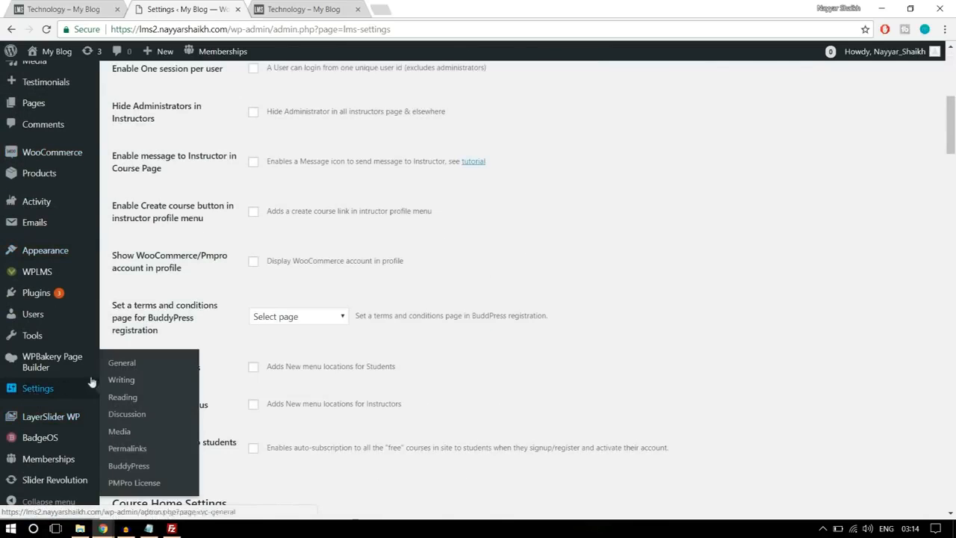
pyautogui.rightClick(52, 390)
pyautogui.click(102, 398)
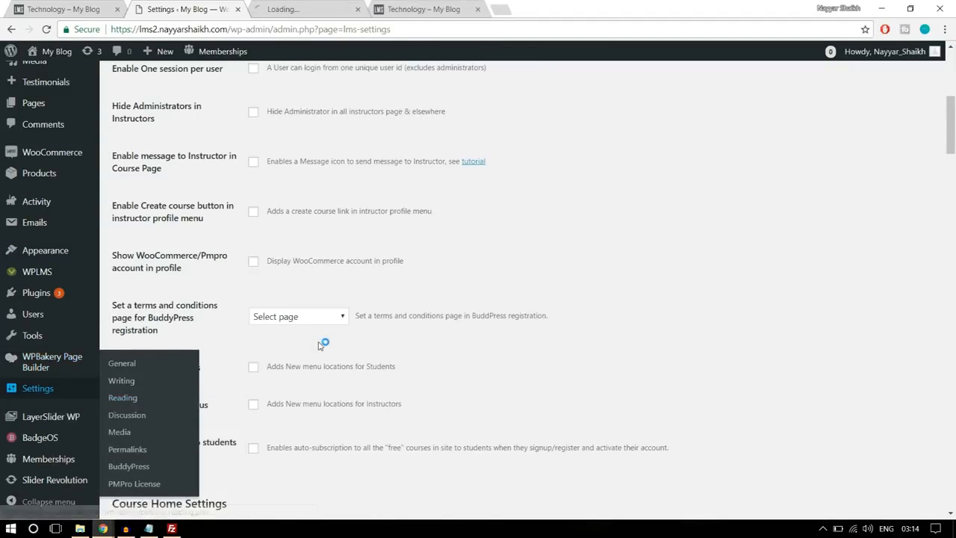
pyautogui.scroll(5, 337, 326)
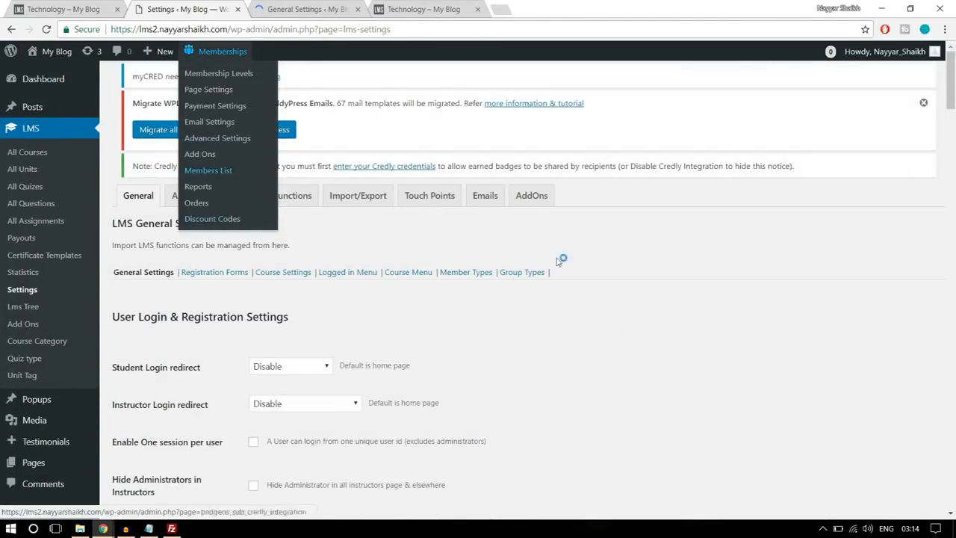
pyautogui.click(273, 6)
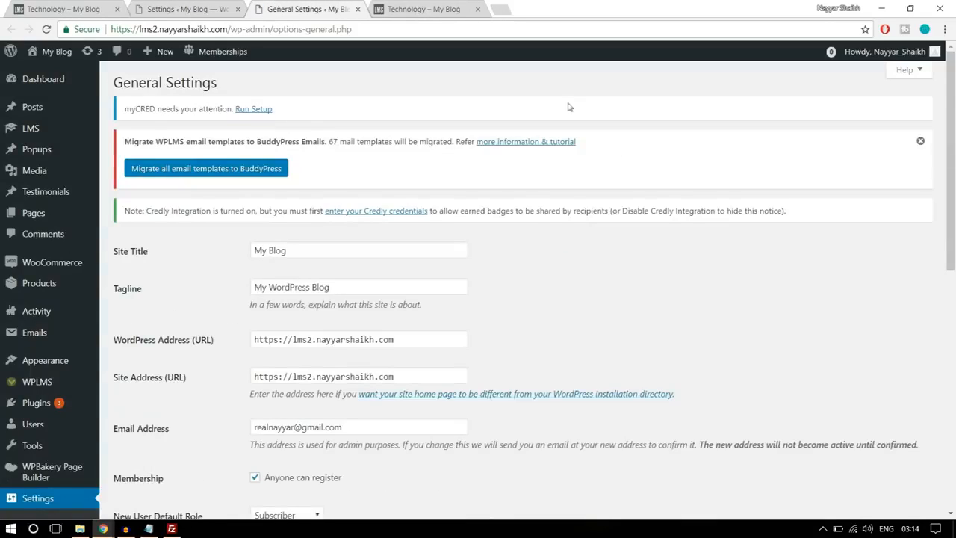
pyautogui.scroll(-3, 679, 209)
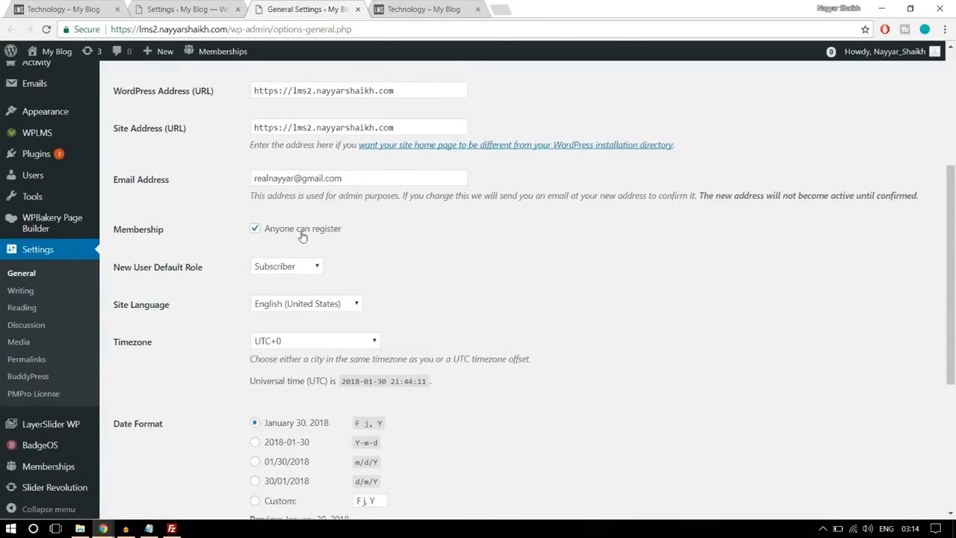
pyautogui.moveTo(113, 228); pyautogui.dragTo(272, 230)
pyautogui.click(335, 230)
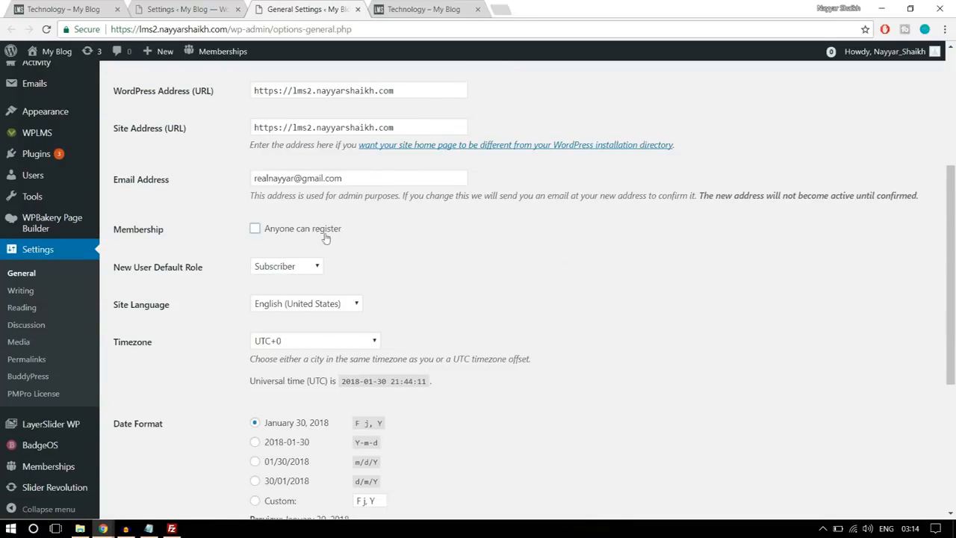
pyautogui.click(269, 235)
pyautogui.click(357, 9)
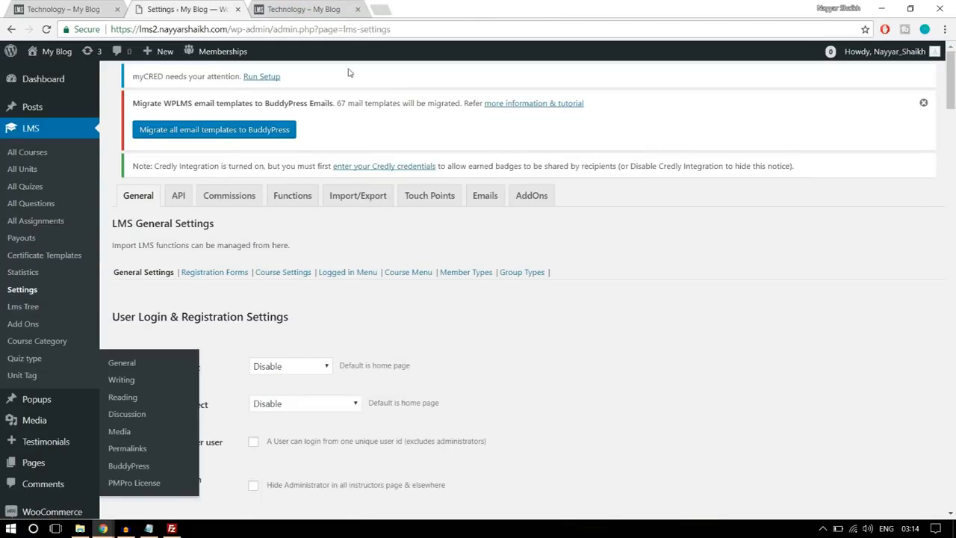
# - Review the available Student Login redirect choices in the LMS General Settings without changing the selection
pyautogui.scroll(-2, 689, 263)
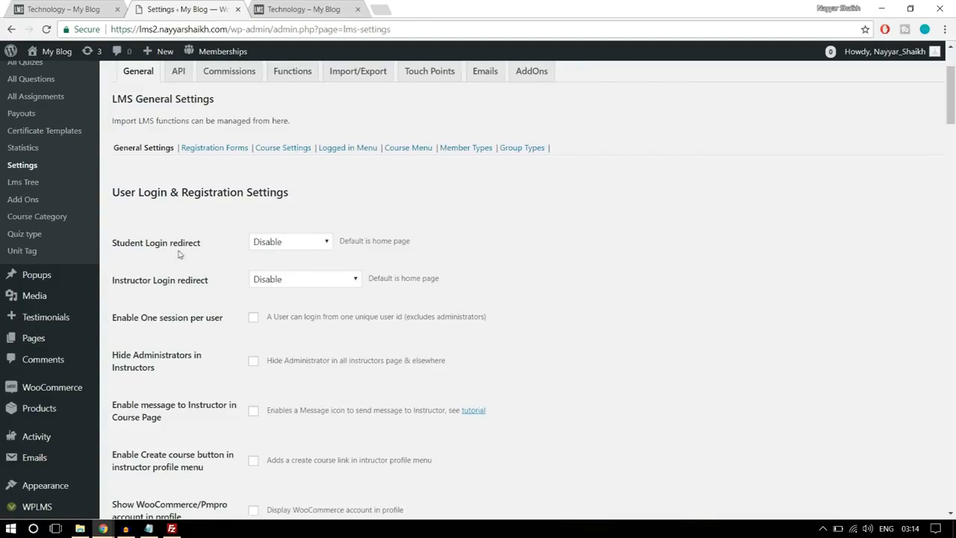
pyautogui.click(291, 243)
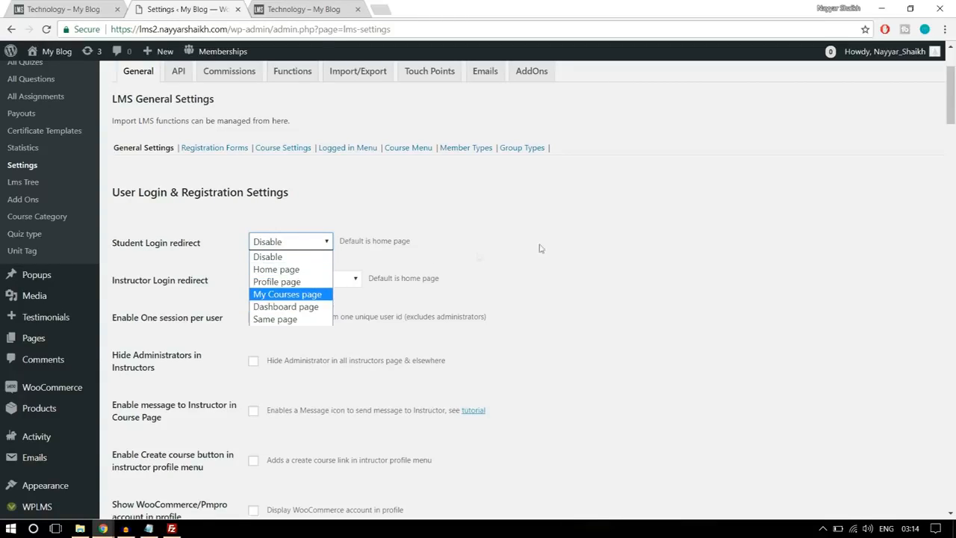
pyautogui.click(571, 244)
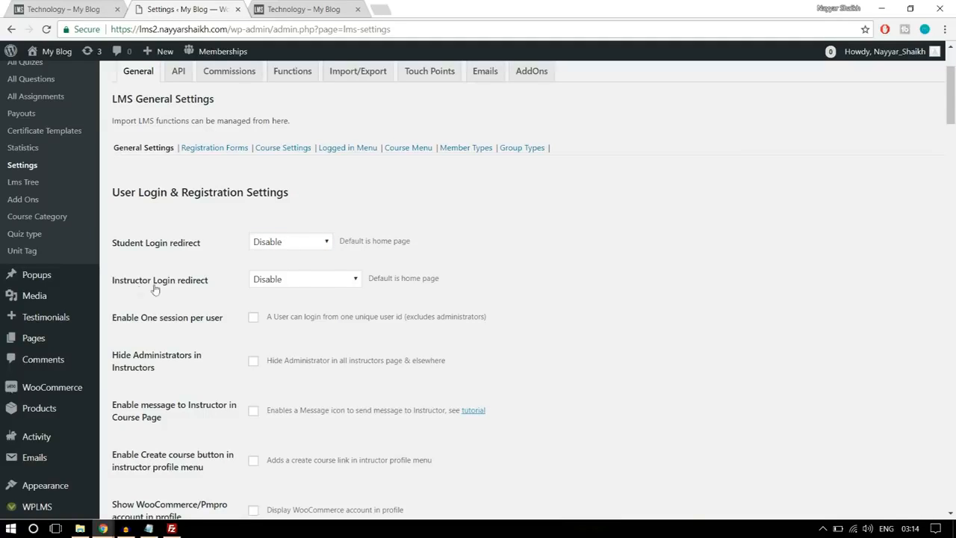
# - Set the Instructor Login redirect to Instructing Courses page
pyautogui.click(276, 281)
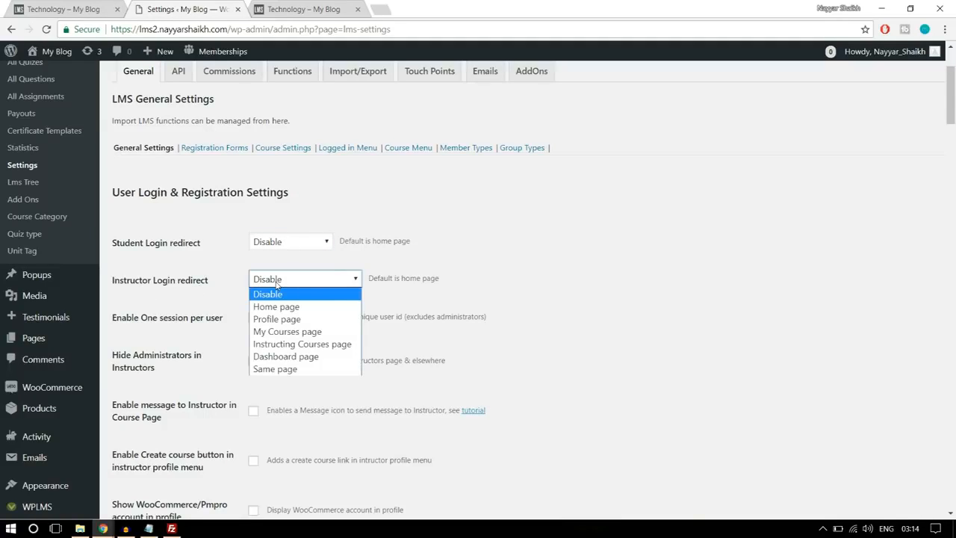
pyautogui.click(308, 345)
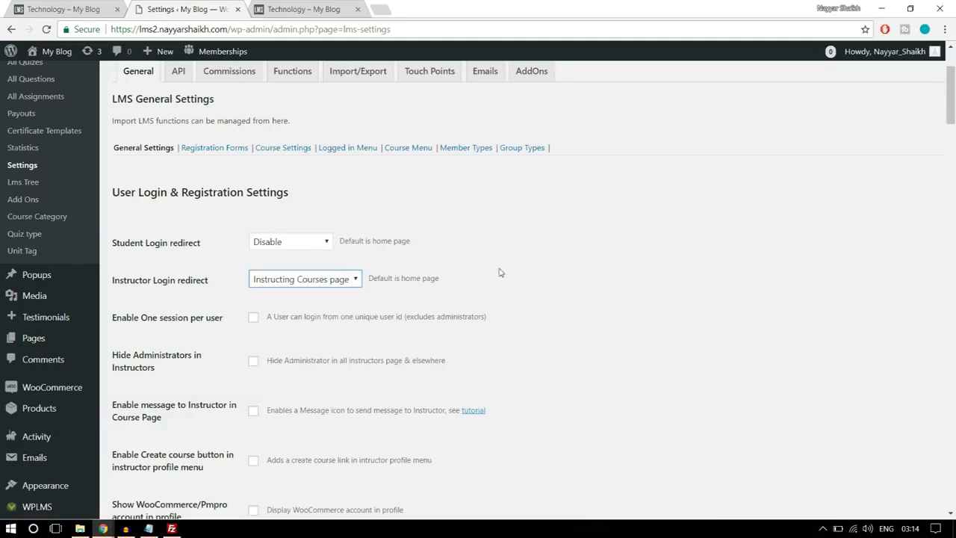
pyautogui.click(331, 281)
pyautogui.click(486, 287)
pyautogui.scroll(-1, 578, 280)
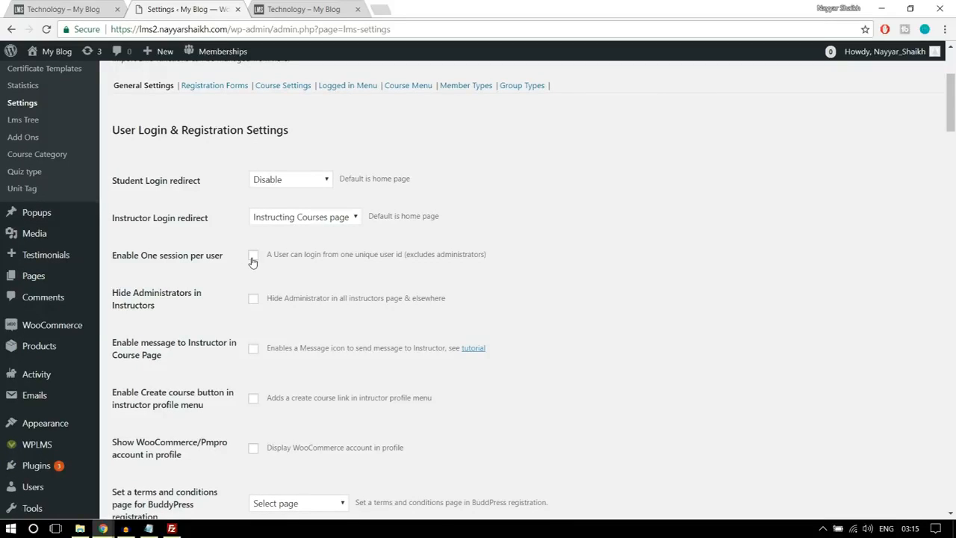
# - Enable both the Student menus and the Instructor menus in the User Login & Registration Settings
pyautogui.scroll(-2, 214, 291)
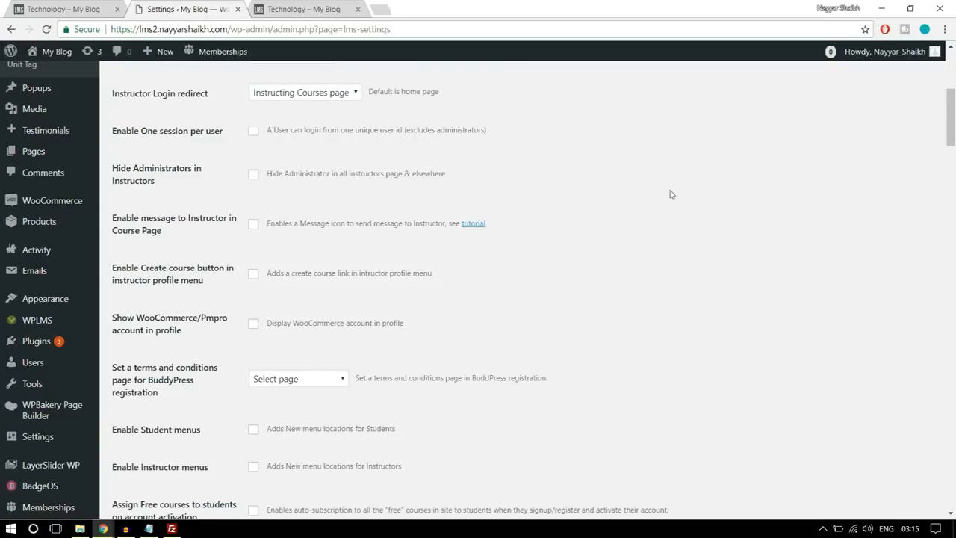
pyautogui.scroll(-2, 691, 218)
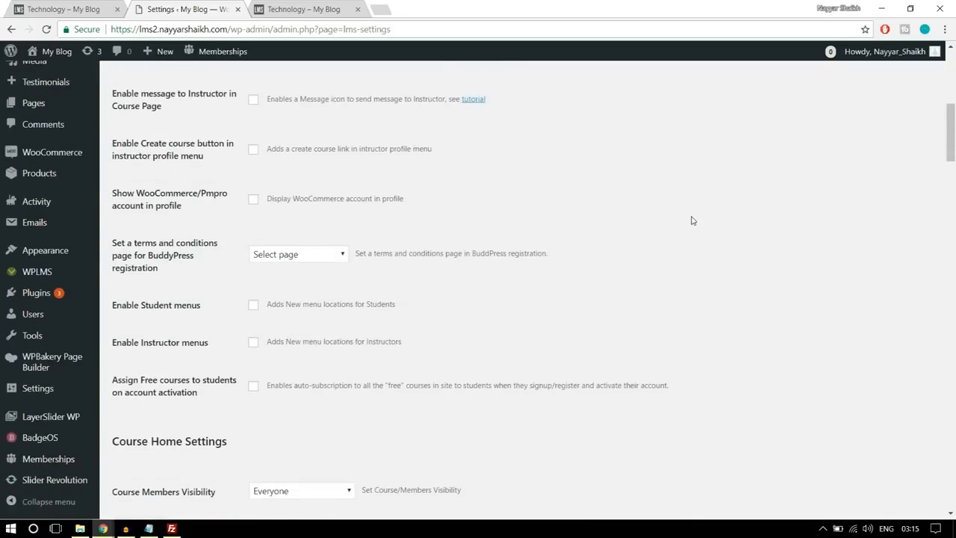
pyautogui.scroll(-1, 692, 220)
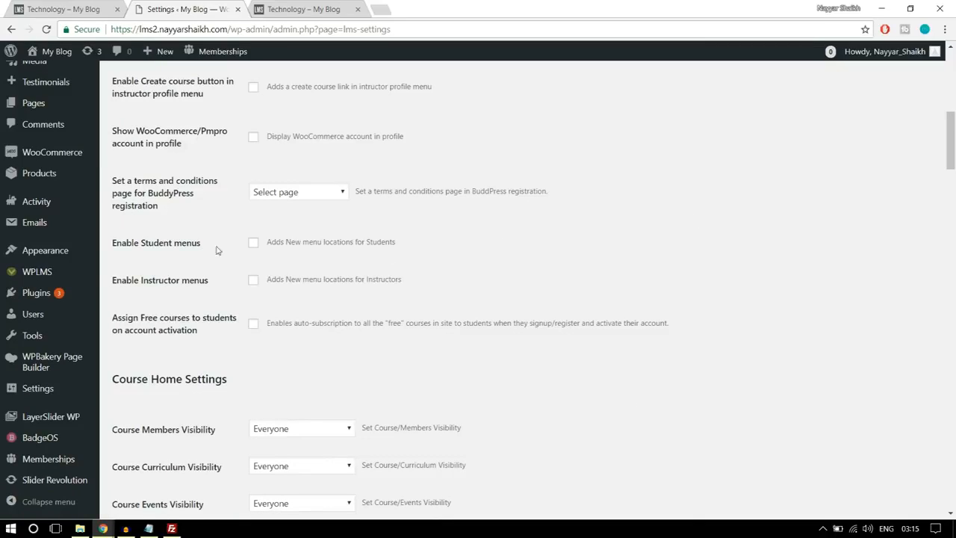
pyautogui.click(253, 244)
pyautogui.click(253, 279)
# - Look through the remaining course, unit, quiz and tour options and save the LMS General Settings
pyautogui.scroll(-4, 710, 251)
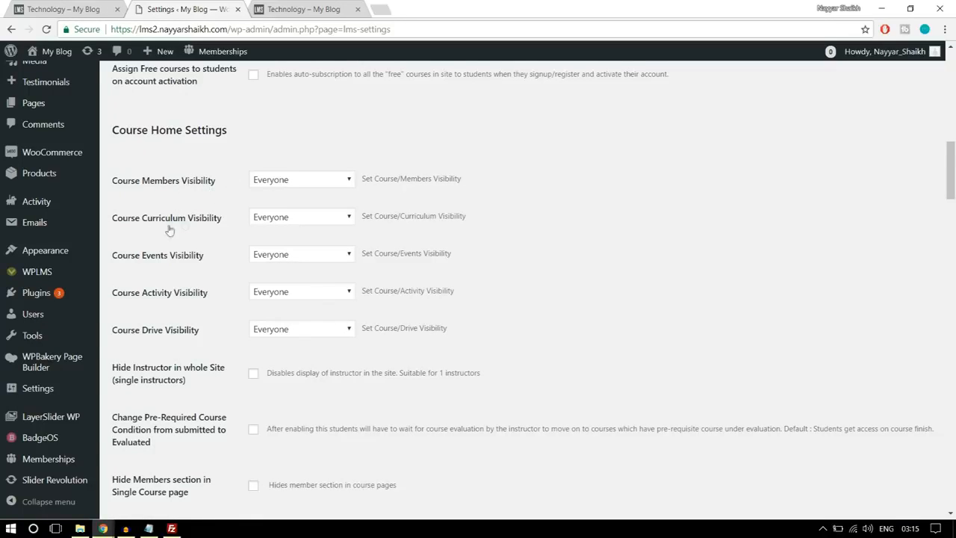
pyautogui.scroll(-6, 573, 269)
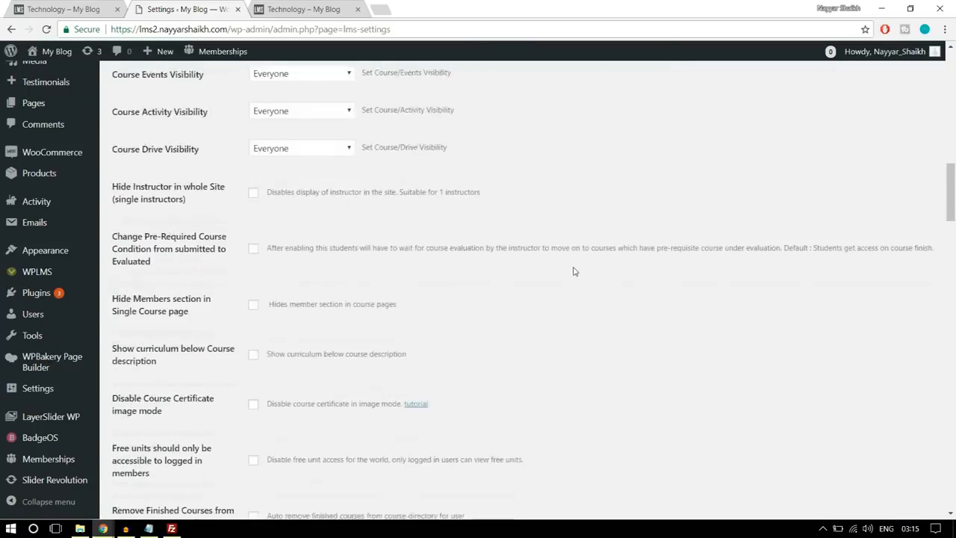
pyautogui.scroll(-7, 573, 273)
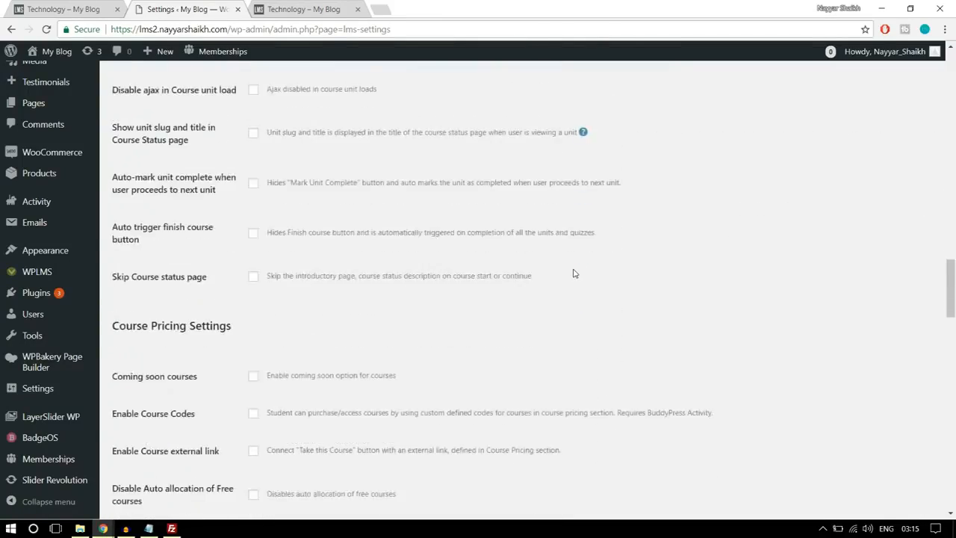
pyautogui.scroll(-7, 574, 274)
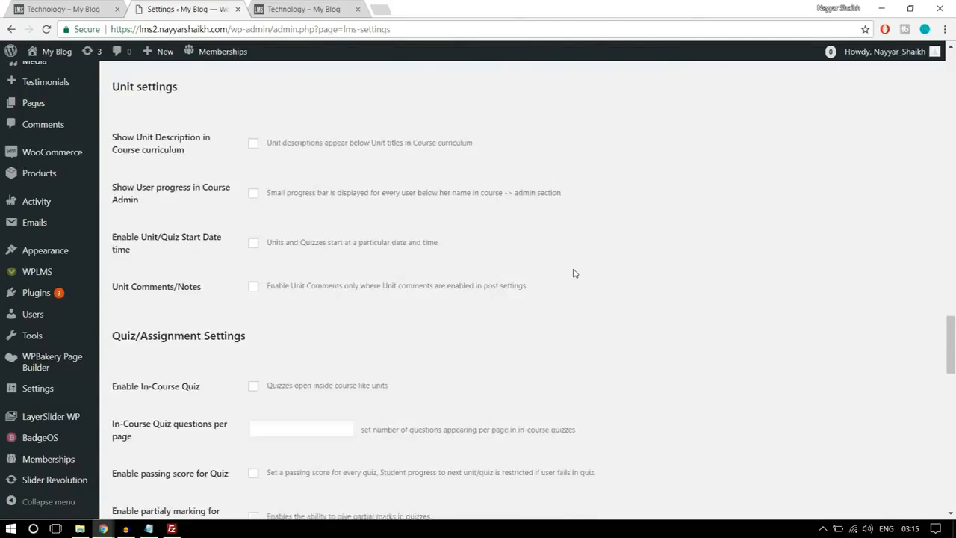
pyautogui.scroll(-13, 294, 271)
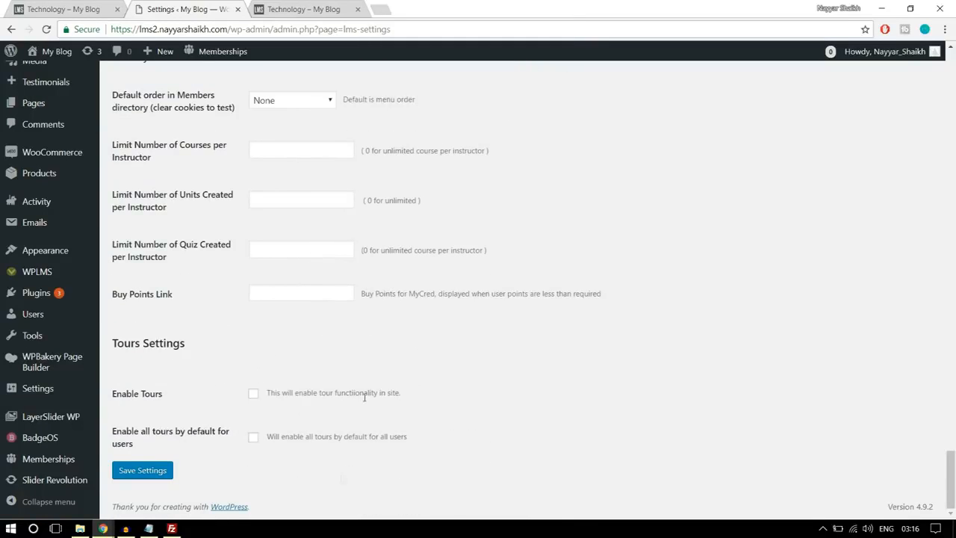
pyautogui.click(152, 472)
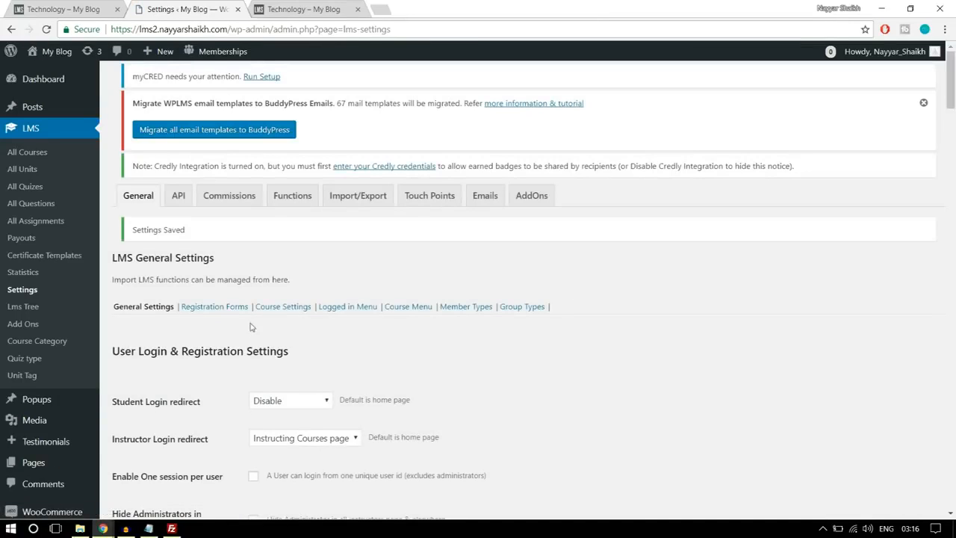
# - Add a registration form named Instructor Form in the LMS Registration Forms settings
pyautogui.click(217, 315)
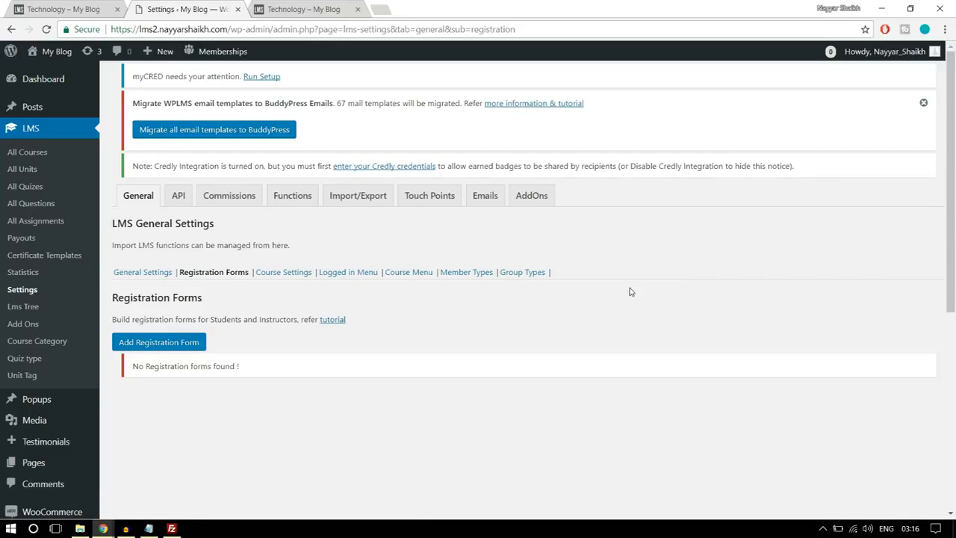
pyautogui.scroll(-1, 630, 288)
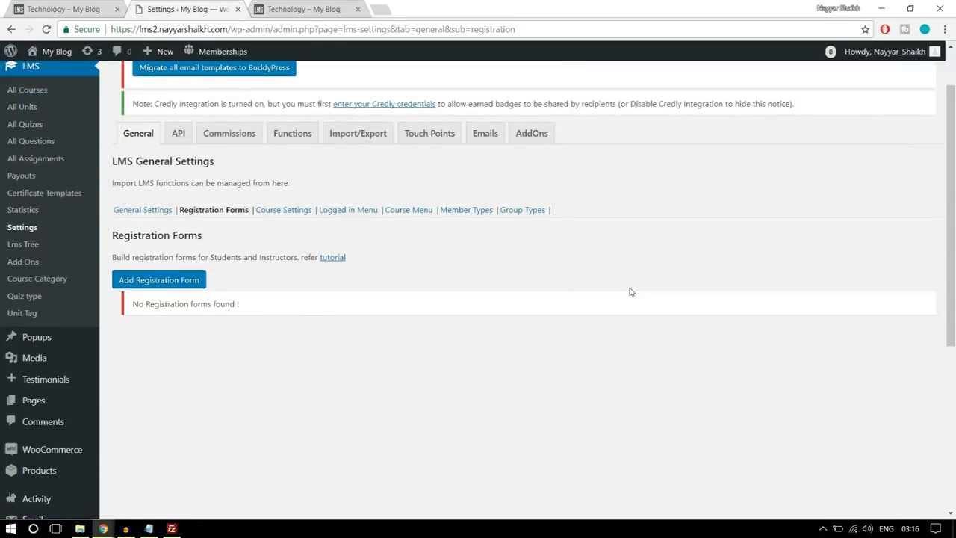
pyautogui.click(157, 287)
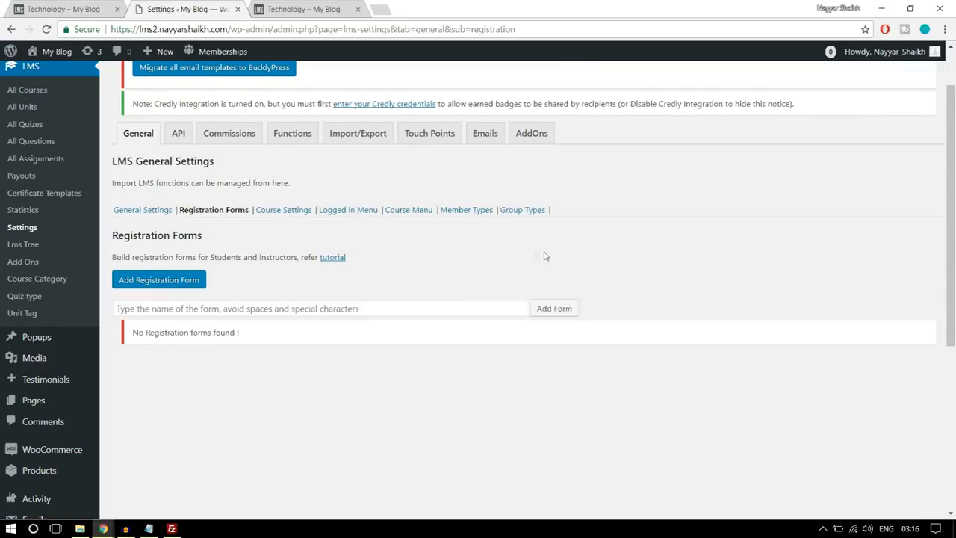
pyautogui.click(337, 302)
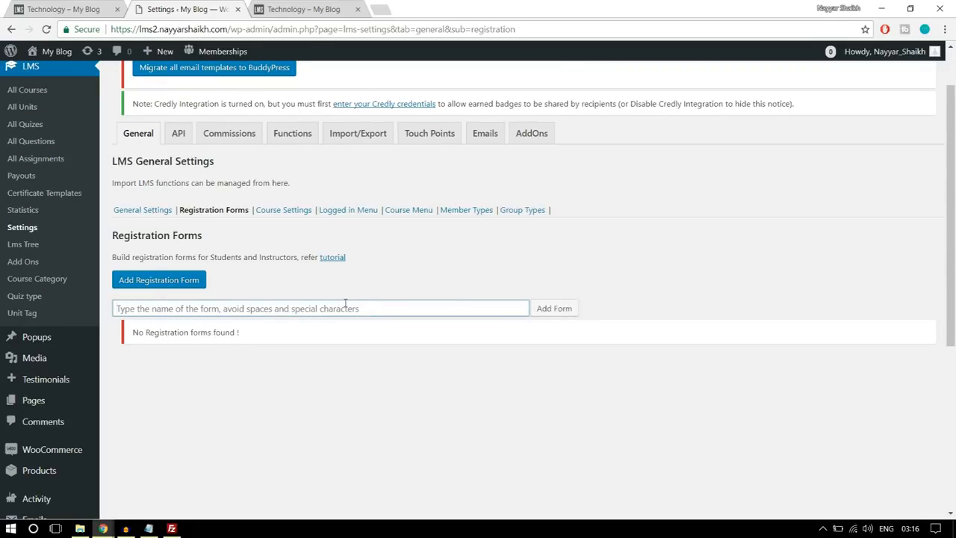
pyautogui.write('Instructor Form')
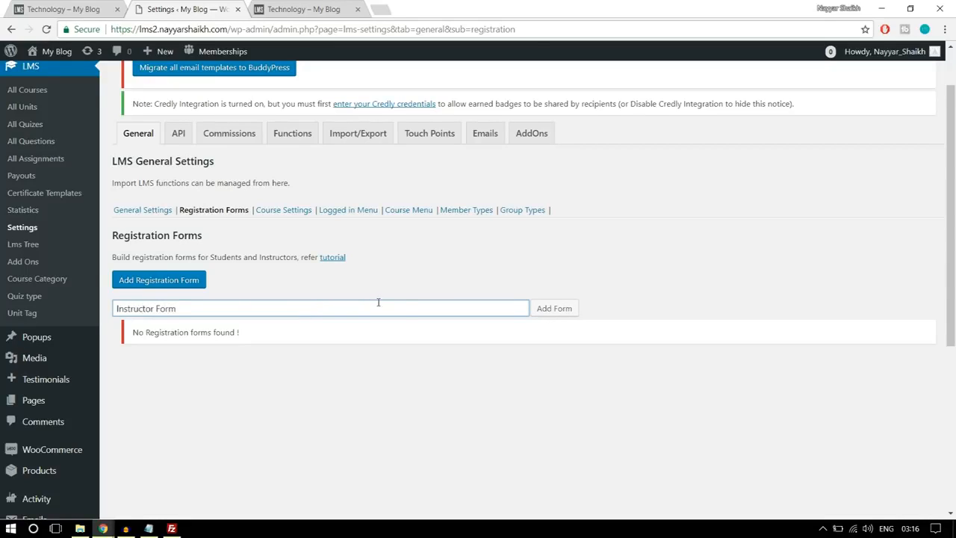
pyautogui.click(551, 310)
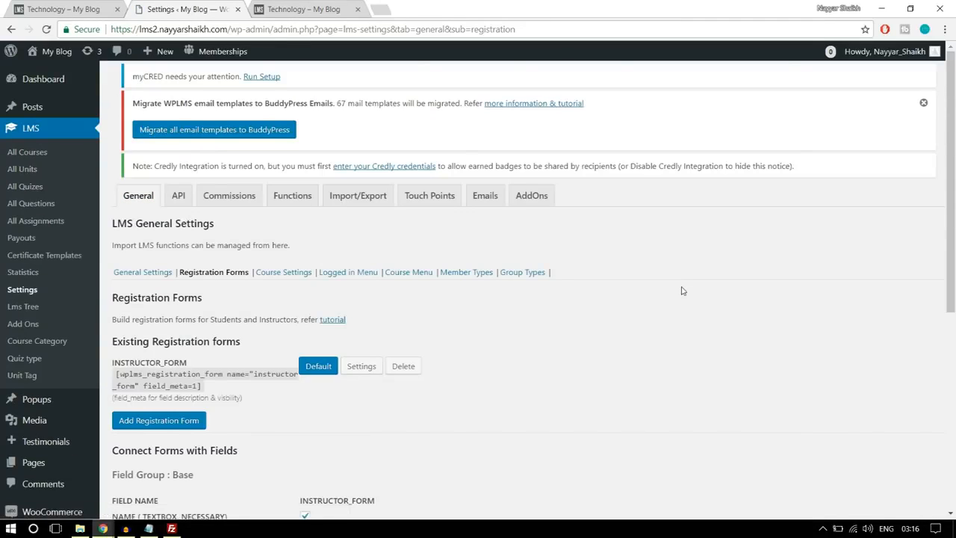
# - Review the Instructor Form's settings and its assignable user roles, and save it with Default role
pyautogui.scroll(-2, 574, 365)
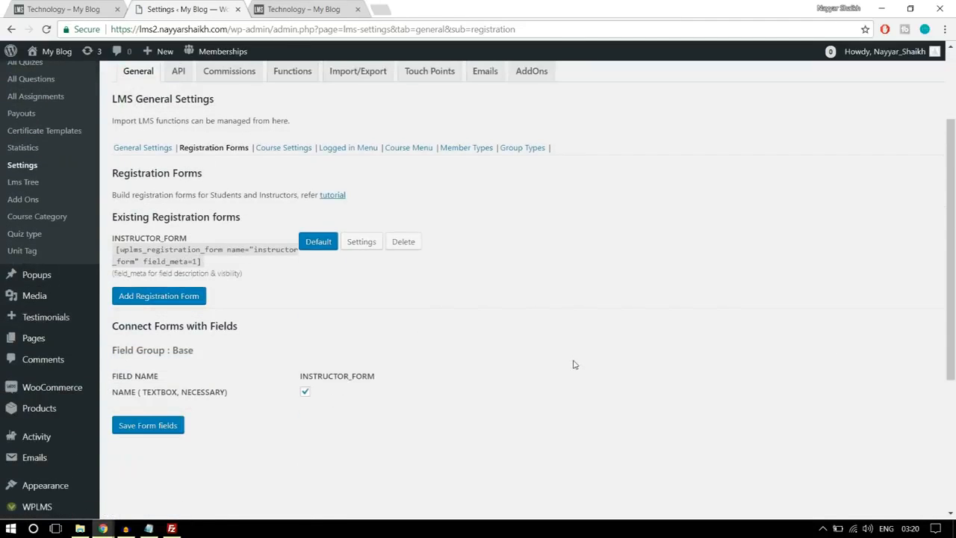
pyautogui.scroll(-2, 574, 365)
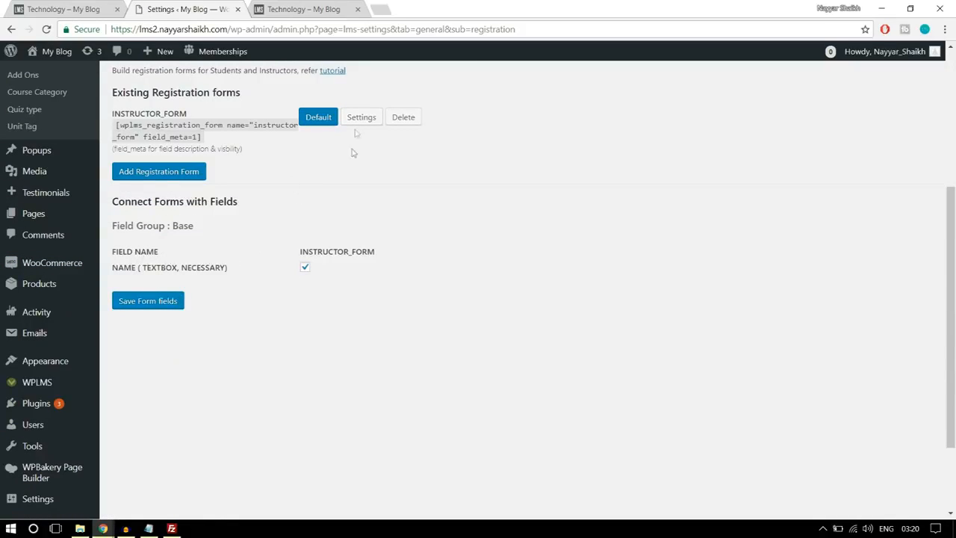
pyautogui.click(361, 117)
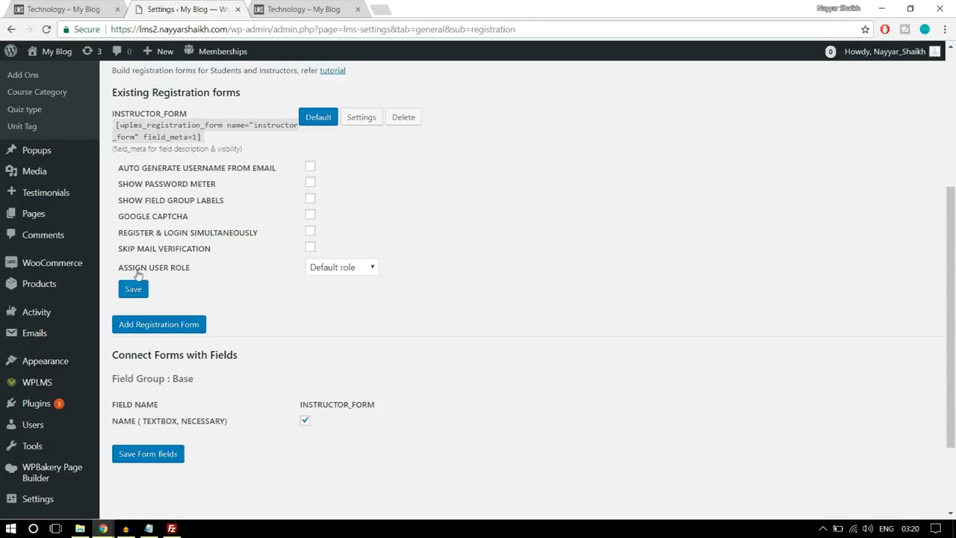
pyautogui.click(330, 269)
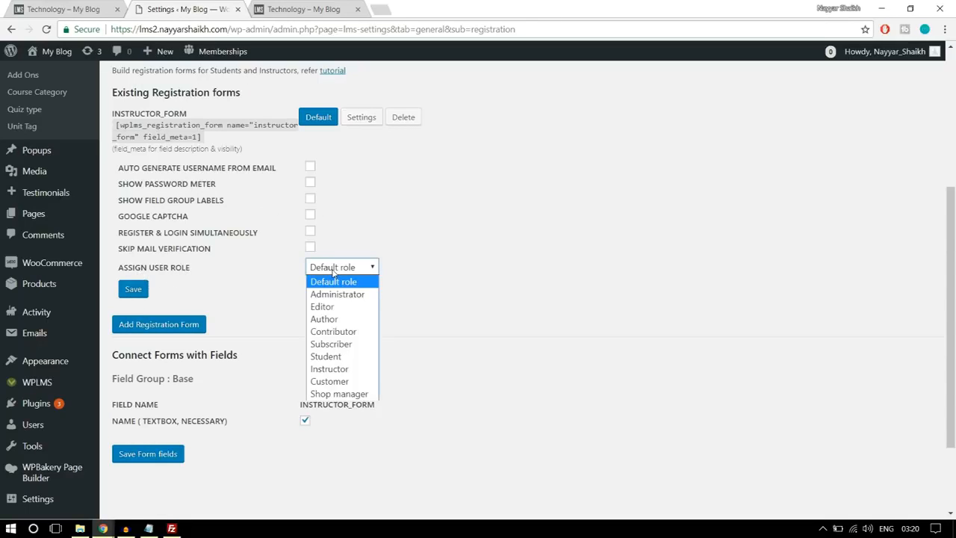
pyautogui.click(340, 358)
pyautogui.click(342, 269)
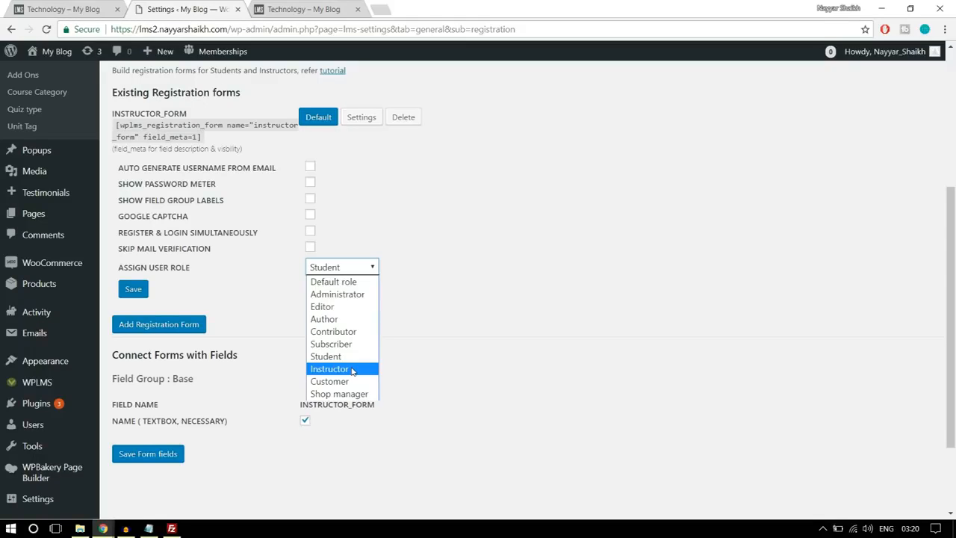
pyautogui.click(357, 283)
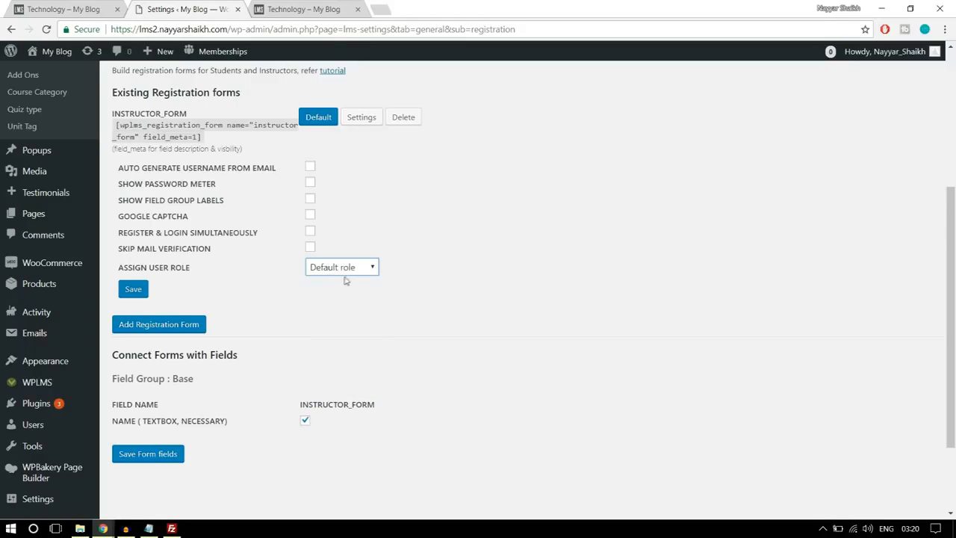
pyautogui.click(137, 297)
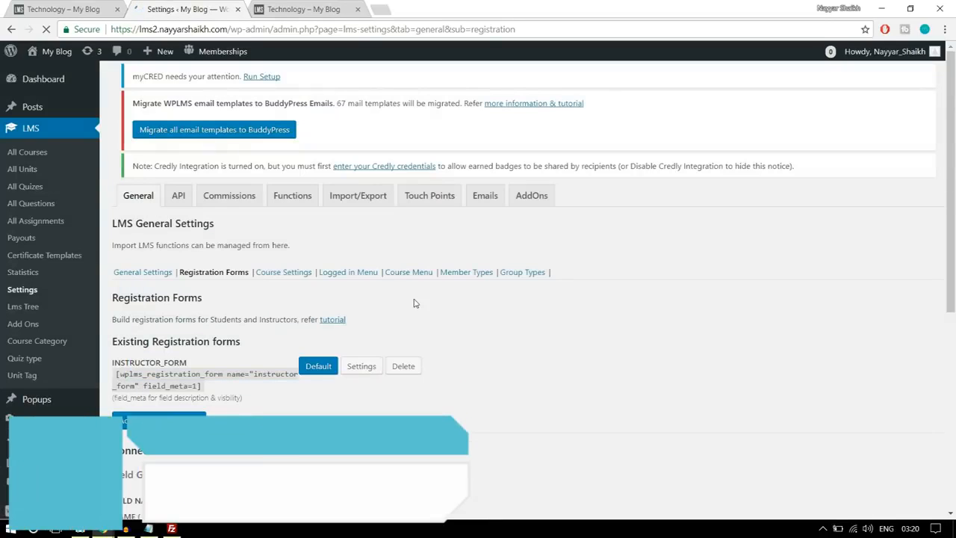
# - Review the list of Course Details in the LMS Course Settings
pyautogui.scroll(-1, 439, 294)
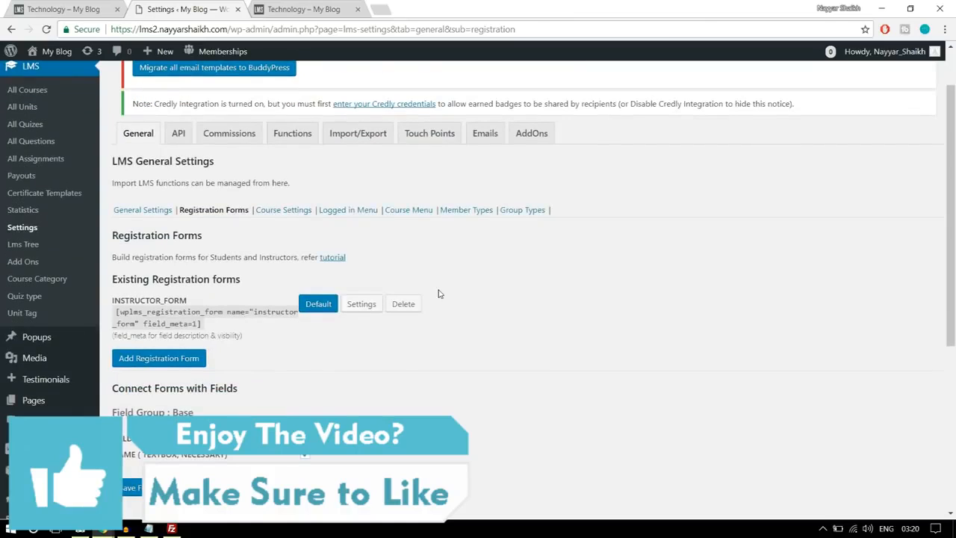
pyautogui.click(287, 217)
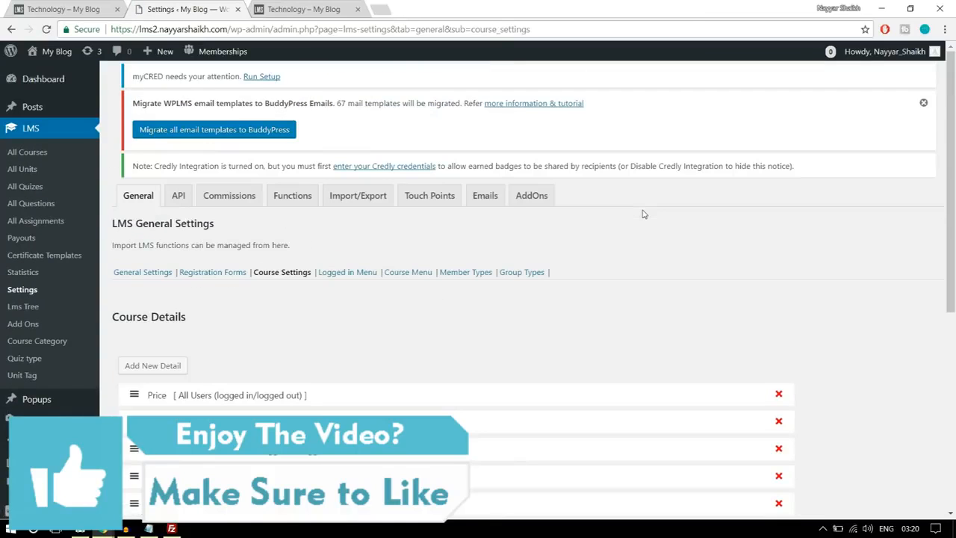
pyautogui.scroll(-4, 651, 238)
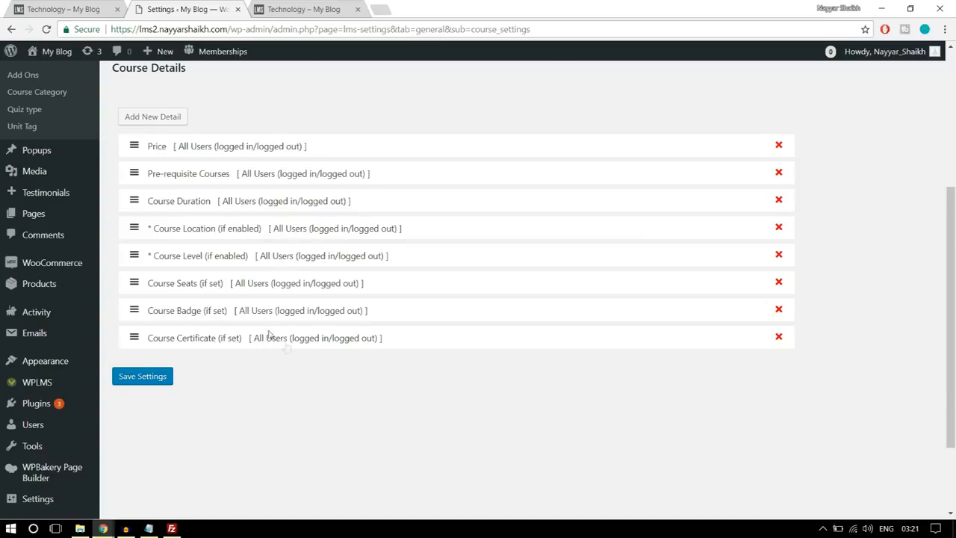
pyautogui.scroll(1, 269, 335)
pyautogui.scroll(3, 368, 357)
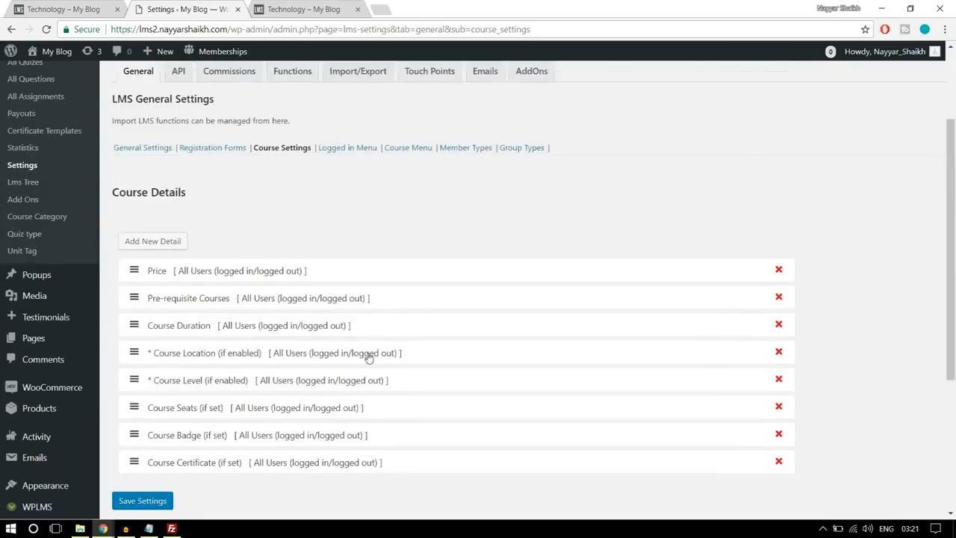
pyautogui.scroll(-2, 368, 358)
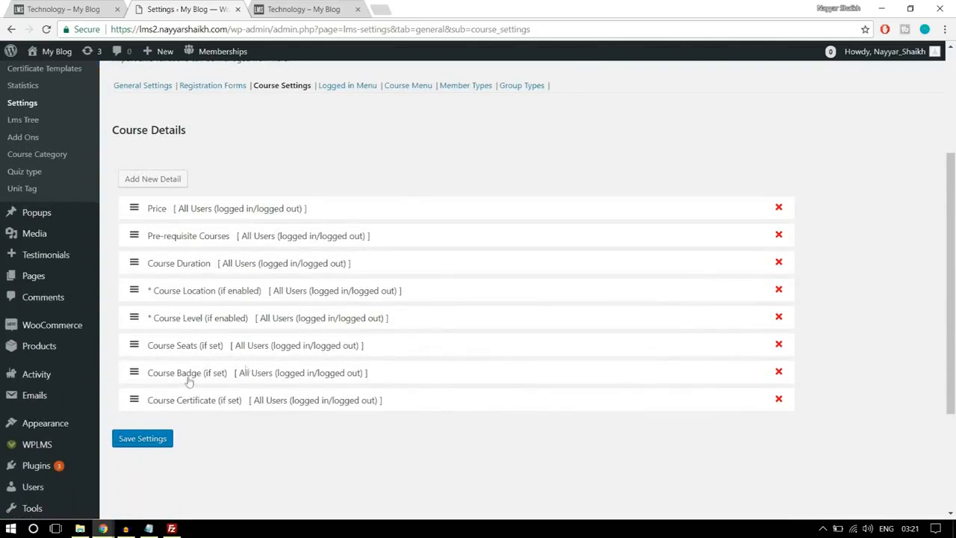
pyautogui.scroll(2, 292, 346)
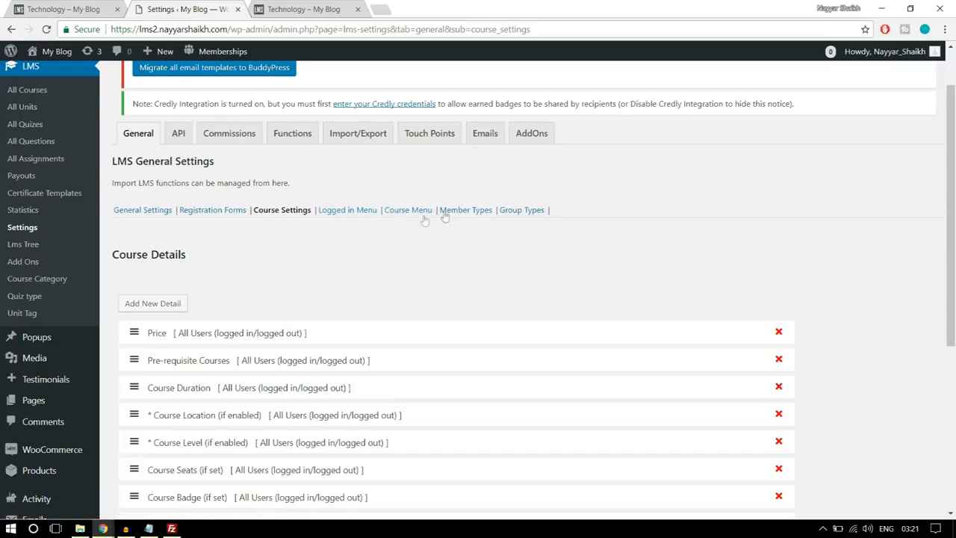
# - Set the instructor commission for the SOFTWARE TRAINING course to 50 percent and save it
pyautogui.click(236, 140)
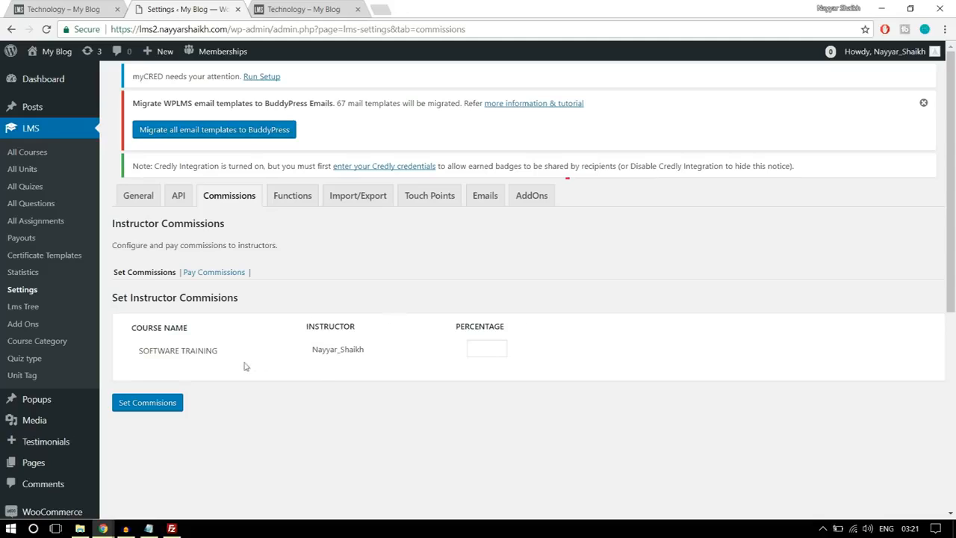
pyautogui.click(482, 349)
pyautogui.click(598, 327)
pyautogui.click(483, 349)
pyautogui.doubleClick(483, 348)
pyautogui.click(639, 282)
pyautogui.doubleClick(482, 356)
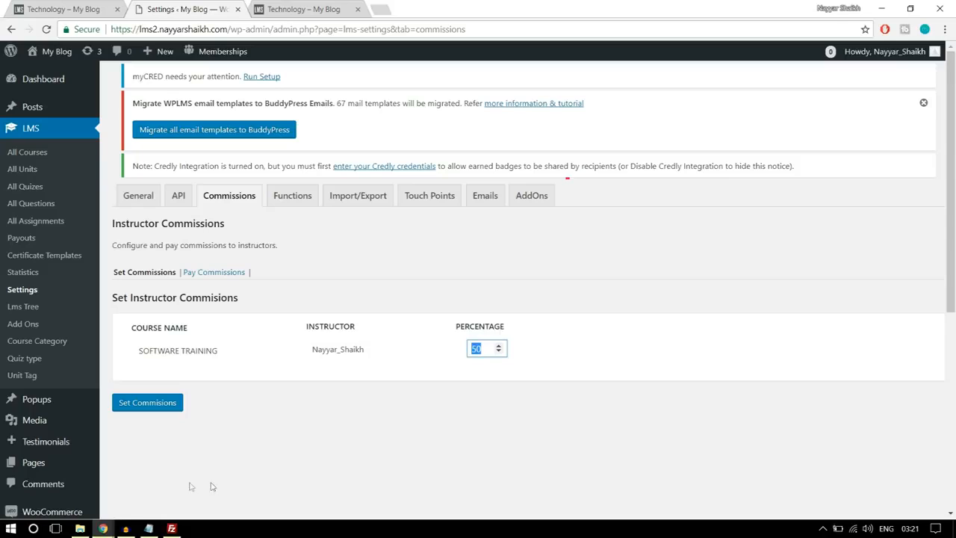
pyautogui.click(156, 409)
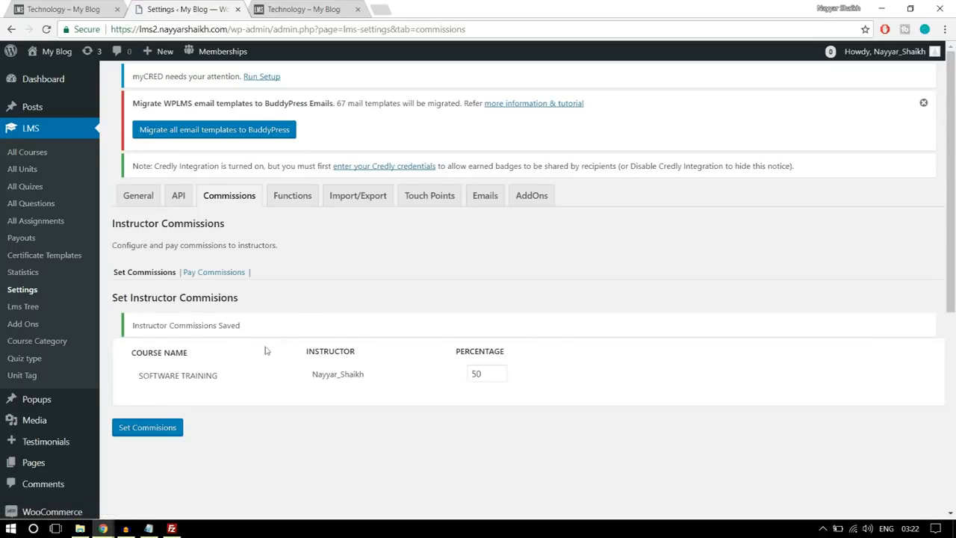
# - Show the payable instructor commissions for the period 2018-01-01 to 2018-01-30
pyautogui.click(212, 276)
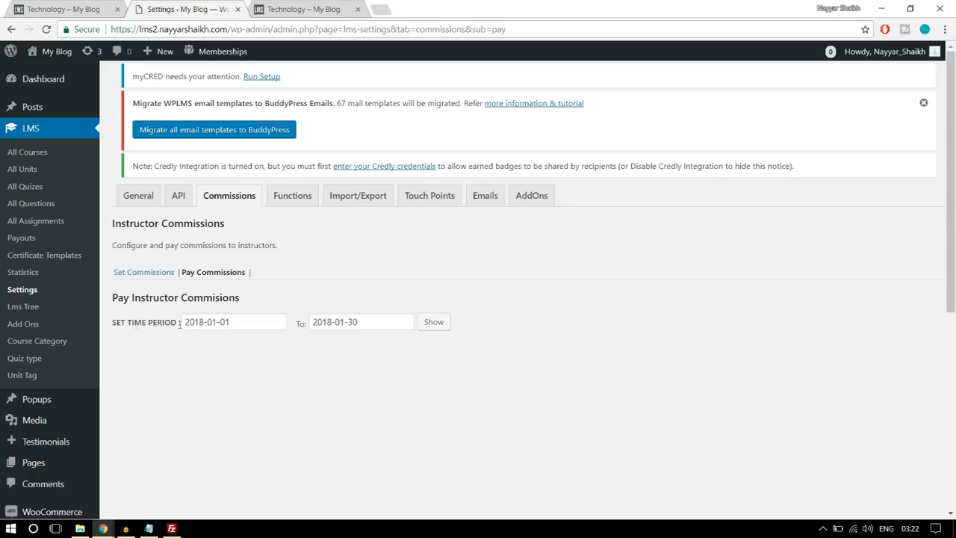
pyautogui.click(437, 326)
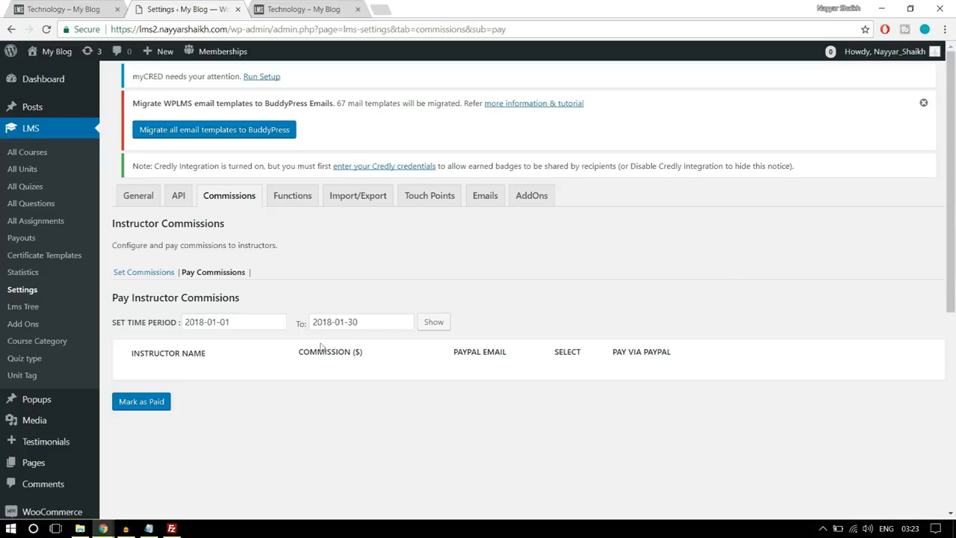
# - Create a new navigation menu named Instructors Menu
pyautogui.scroll(-3, 45, 280)
pyautogui.moveTo(56, 368)
pyautogui.click(138, 385)
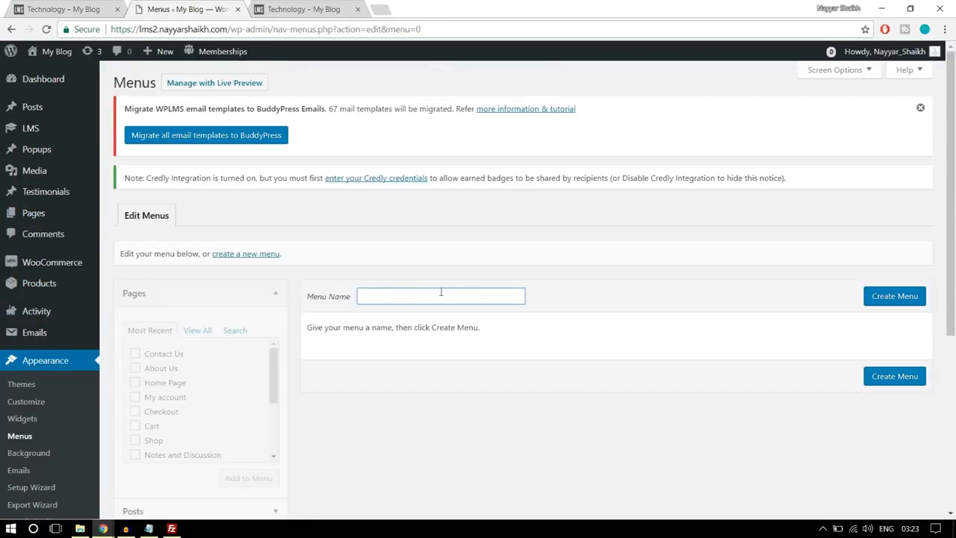
pyautogui.write('In')
pyautogui.click(455, 314)
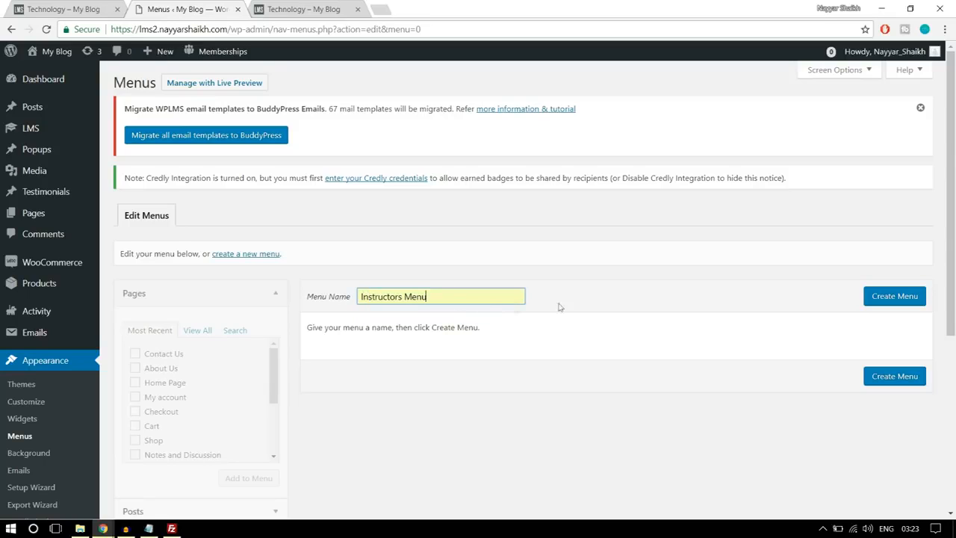
pyautogui.click(890, 297)
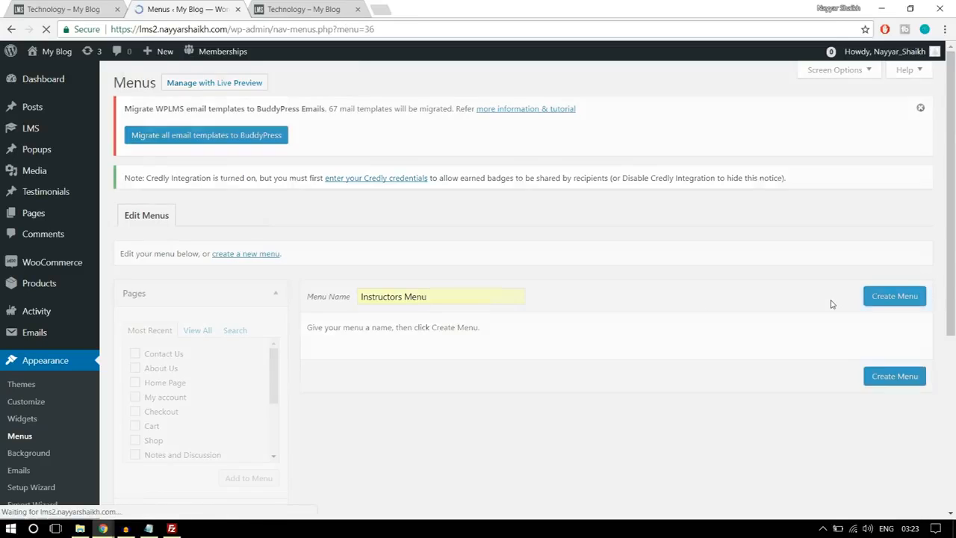
# - Add the pages Home Page, About Us, All Courses, Contact Us, Course Status and My account to the Instructors Menu
pyautogui.scroll(-2, 807, 327)
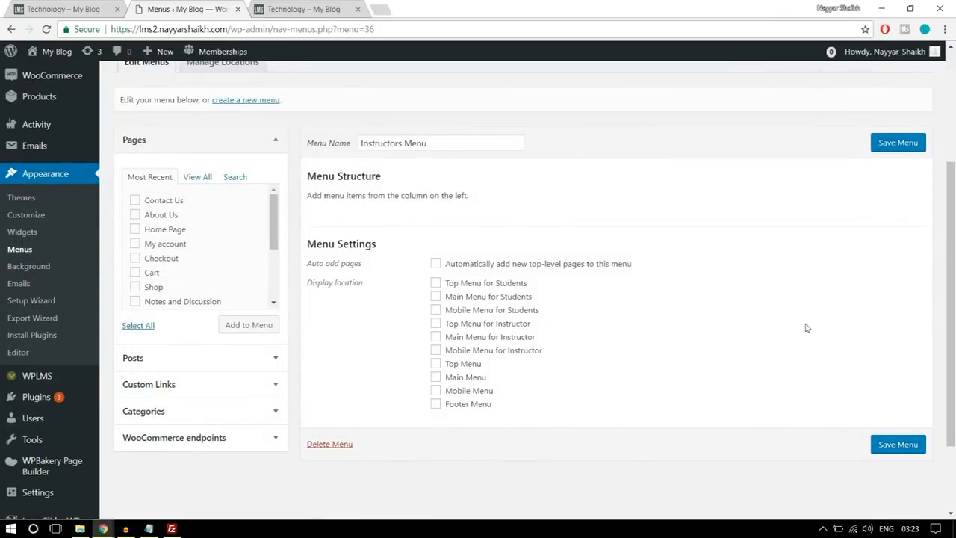
pyautogui.click(196, 177)
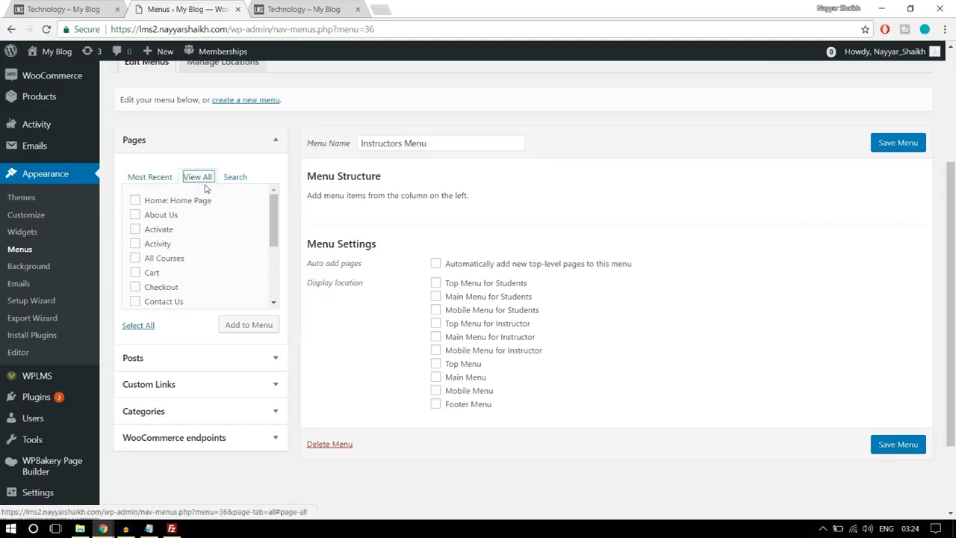
pyautogui.click(172, 215)
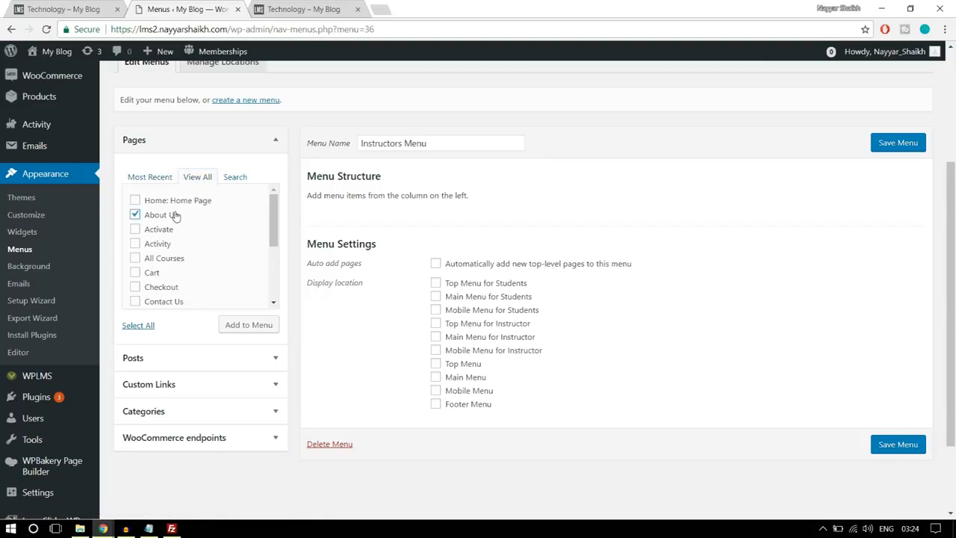
pyautogui.click(177, 203)
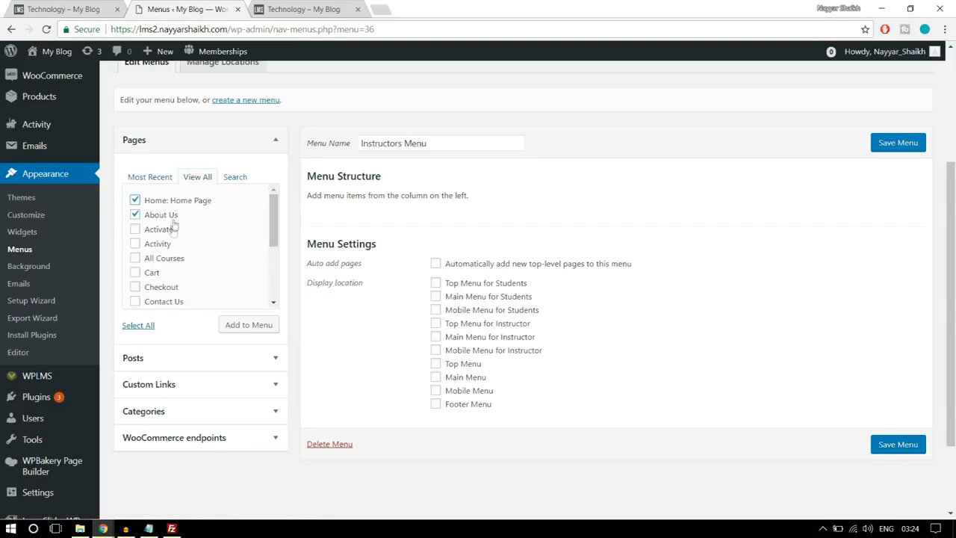
pyautogui.click(169, 266)
pyautogui.scroll(-1, 227, 254)
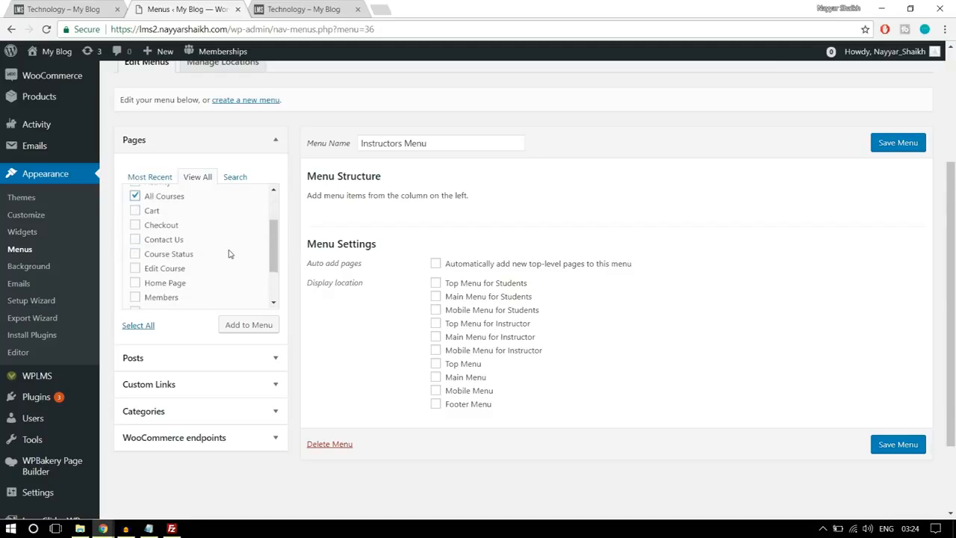
pyautogui.click(156, 243)
pyautogui.click(185, 257)
pyautogui.scroll(-1, 239, 263)
pyautogui.click(178, 252)
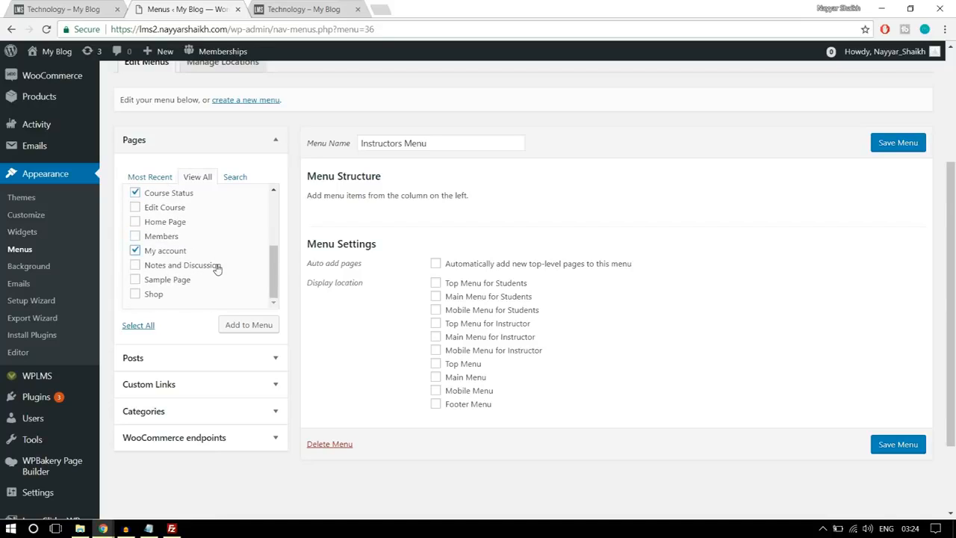
pyautogui.scroll(6, 217, 270)
pyautogui.scroll(-4, 228, 306)
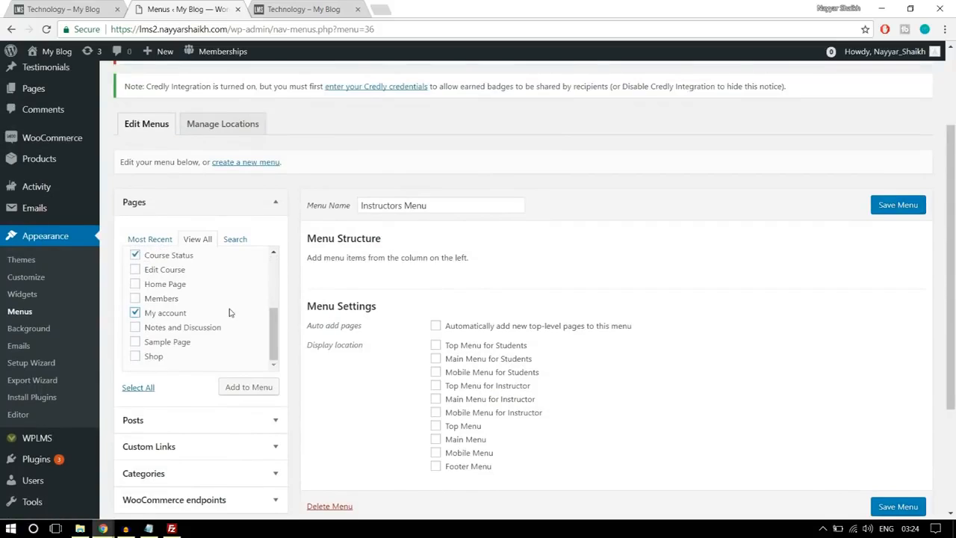
pyautogui.scroll(-1, 230, 312)
pyautogui.click(247, 328)
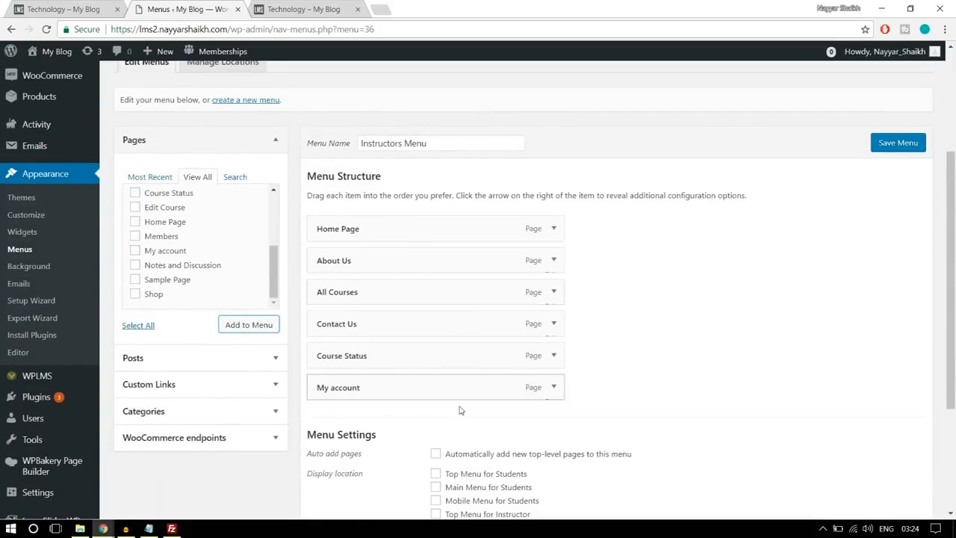
# - Assign the Instructors Menu to the Main Menu for Instructor display location and save the menu
pyautogui.scroll(-2, 508, 389)
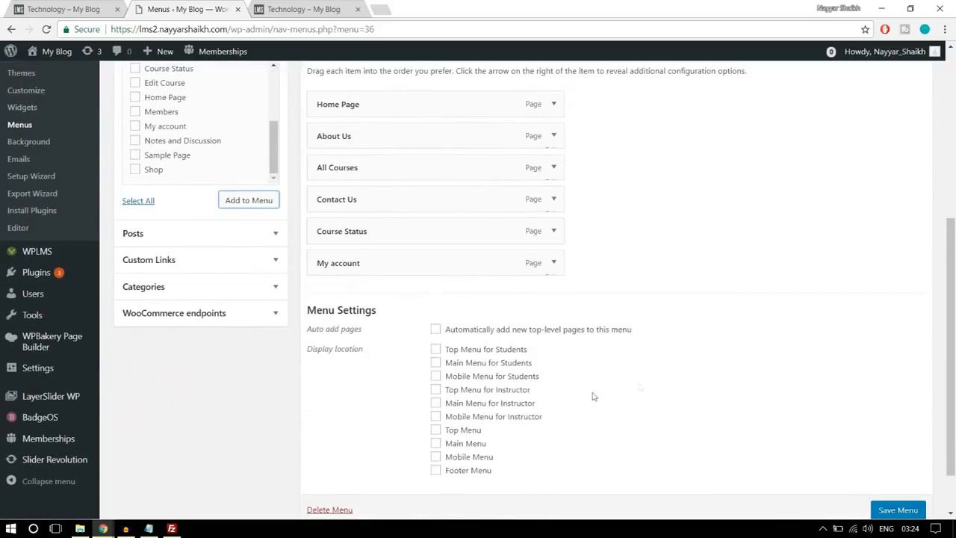
pyautogui.scroll(-1, 592, 396)
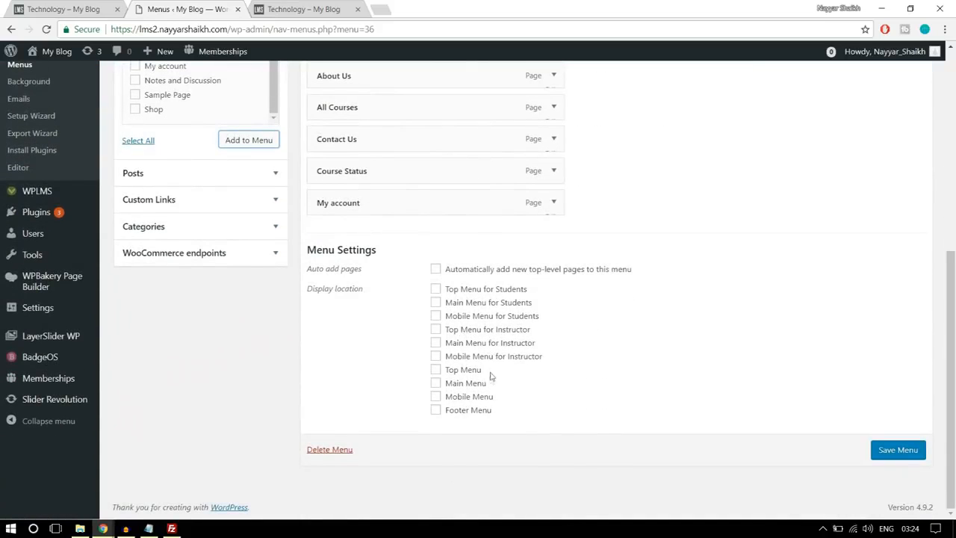
pyautogui.click(463, 345)
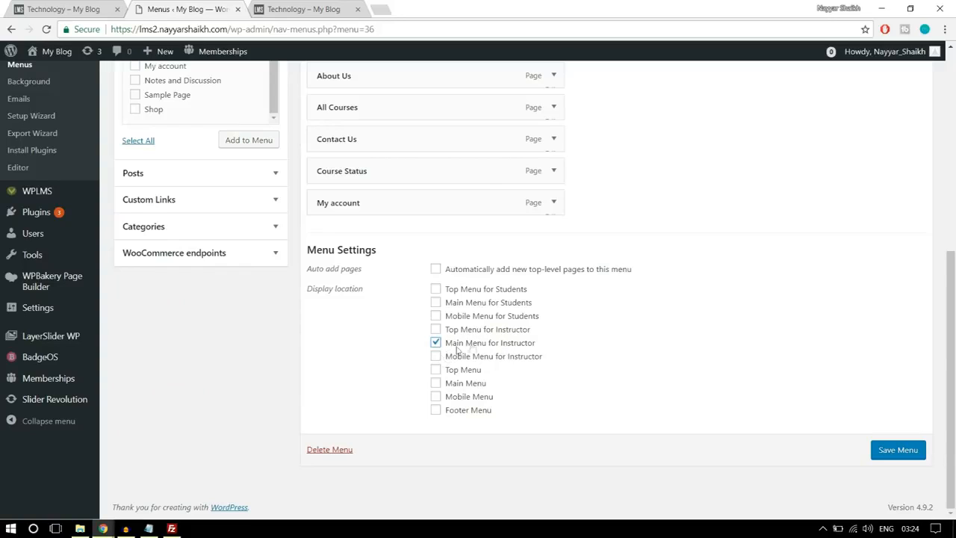
pyautogui.click(896, 447)
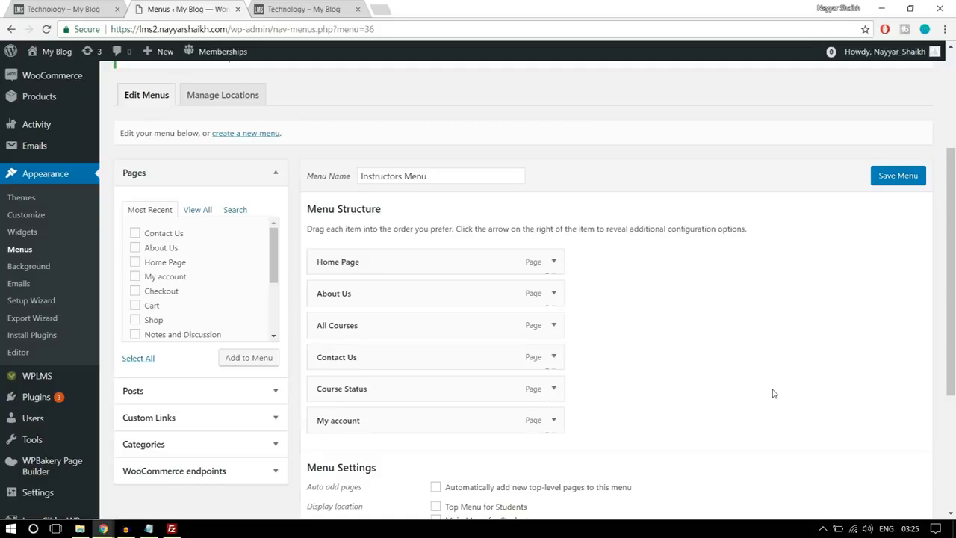
# - Open a blank new page for editing in a separate browser tab, keeping the menu editor open
pyautogui.scroll(3, 757, 359)
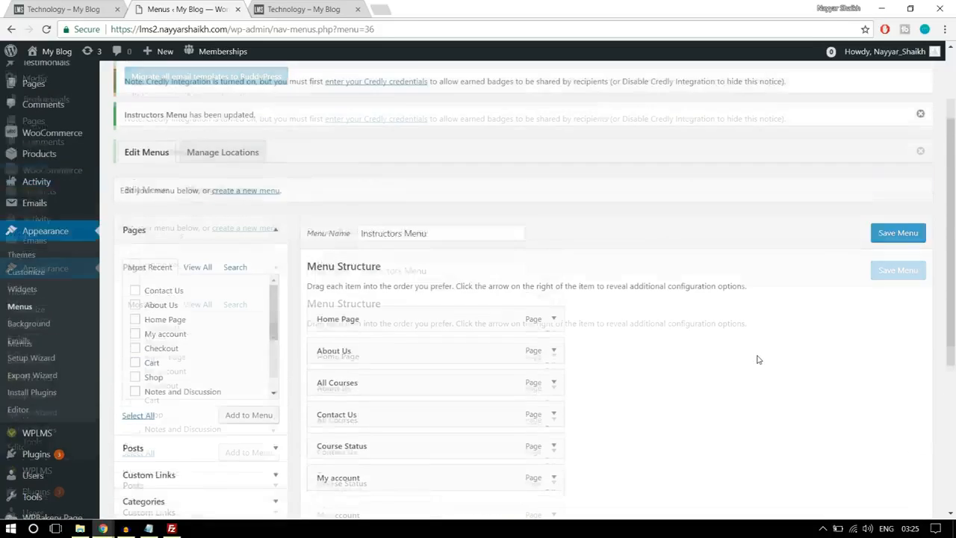
pyautogui.moveTo(48, 214)
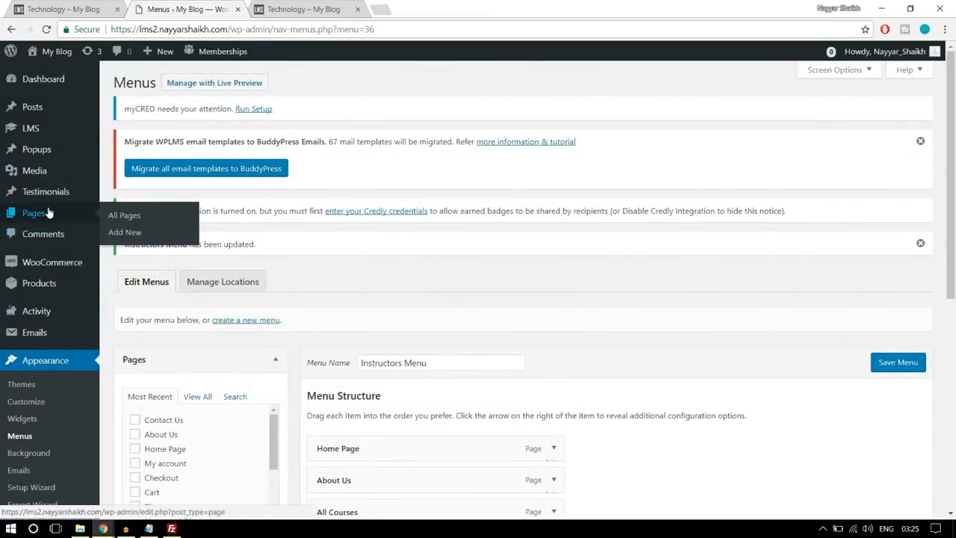
pyautogui.rightClick(125, 234)
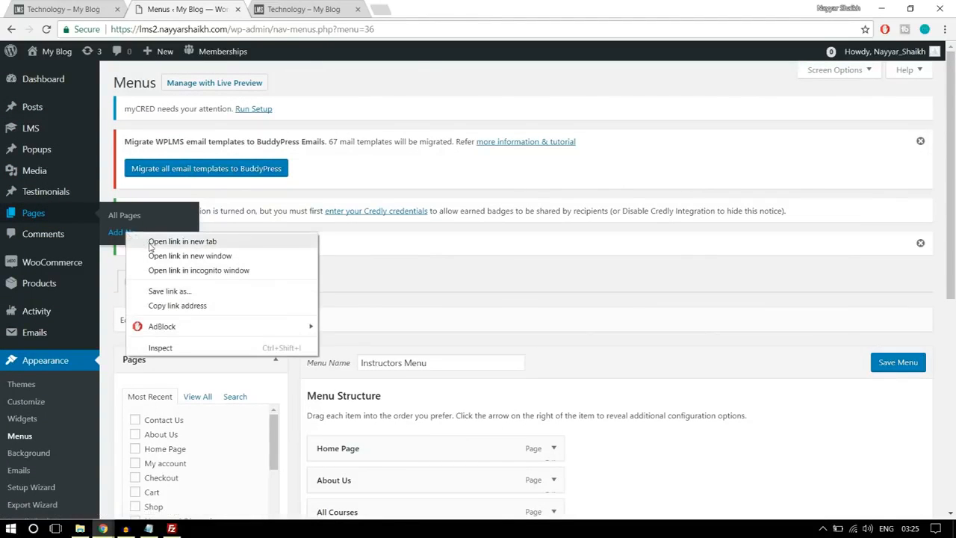
pyautogui.click(145, 241)
pyautogui.scroll(-3, 542, 310)
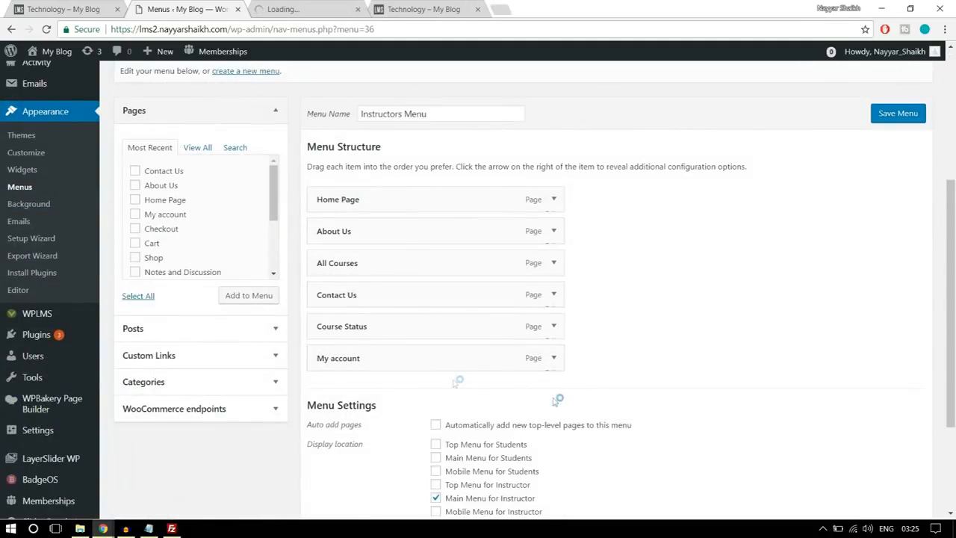
pyautogui.click(307, 7)
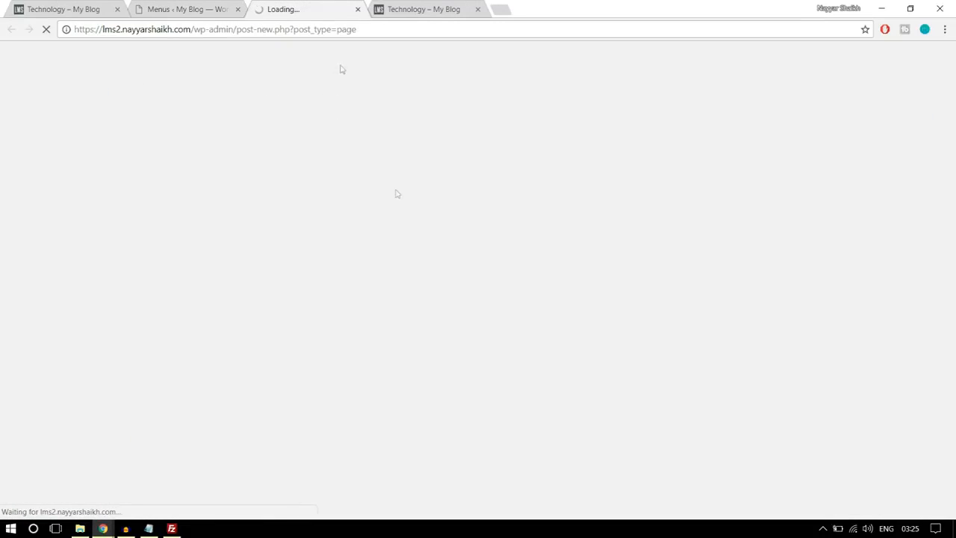
pyautogui.click(154, 4)
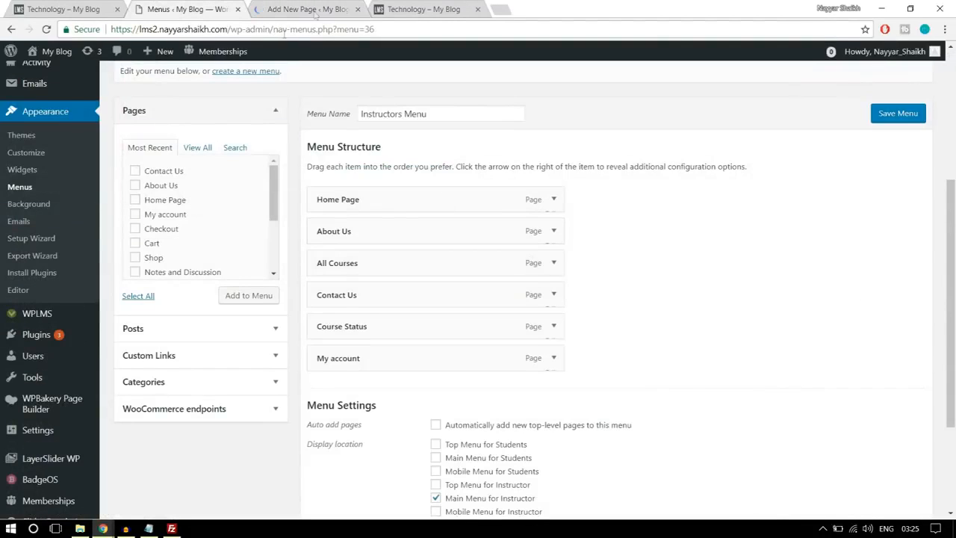
pyautogui.click(322, 6)
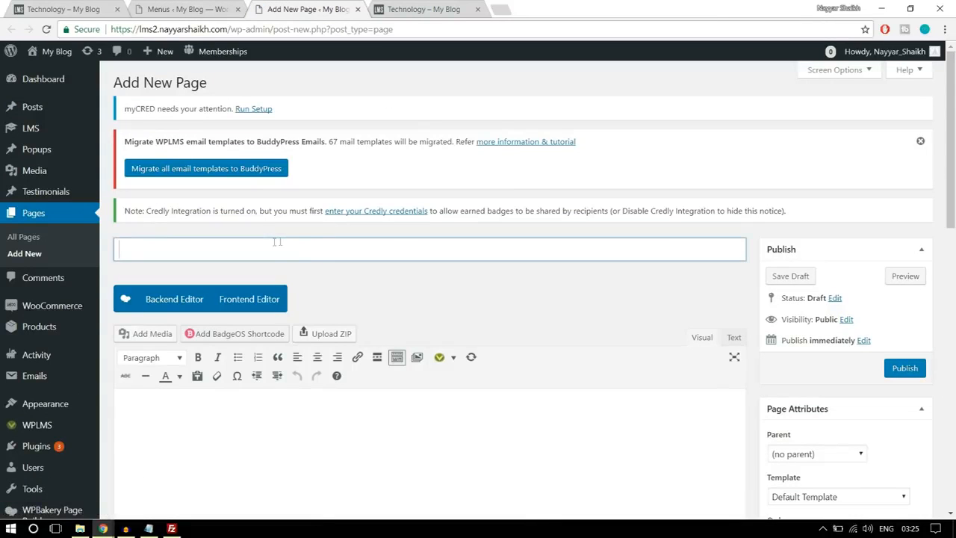
# - Title the new page Create a Course
pyautogui.write('Create a Course')
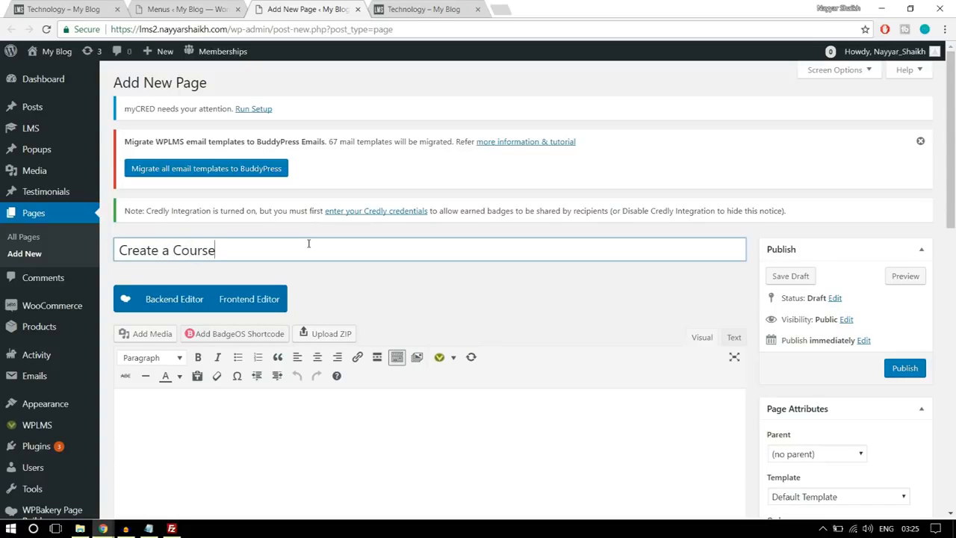
# - Set the Create a Course page's template to Create Content and publish the page
pyautogui.scroll(-3, 398, 231)
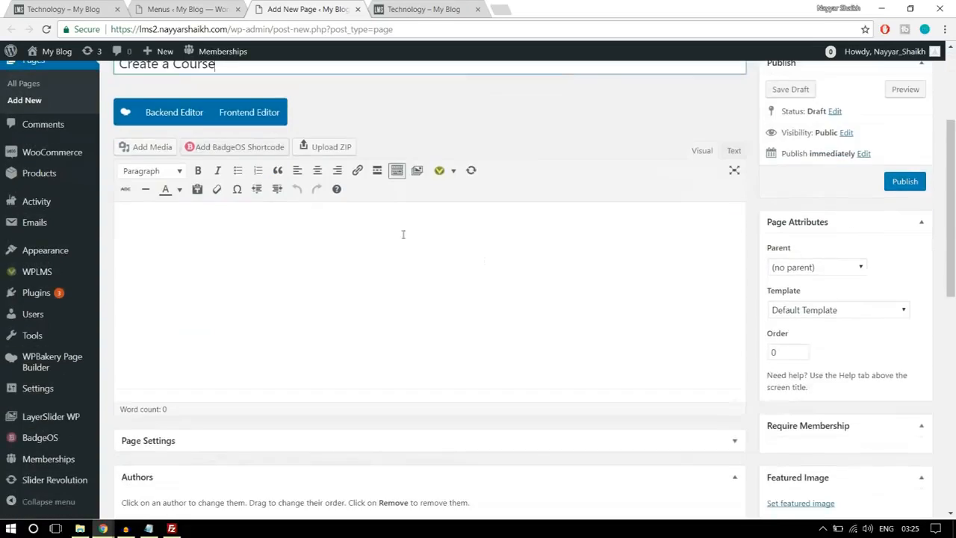
pyautogui.click(798, 311)
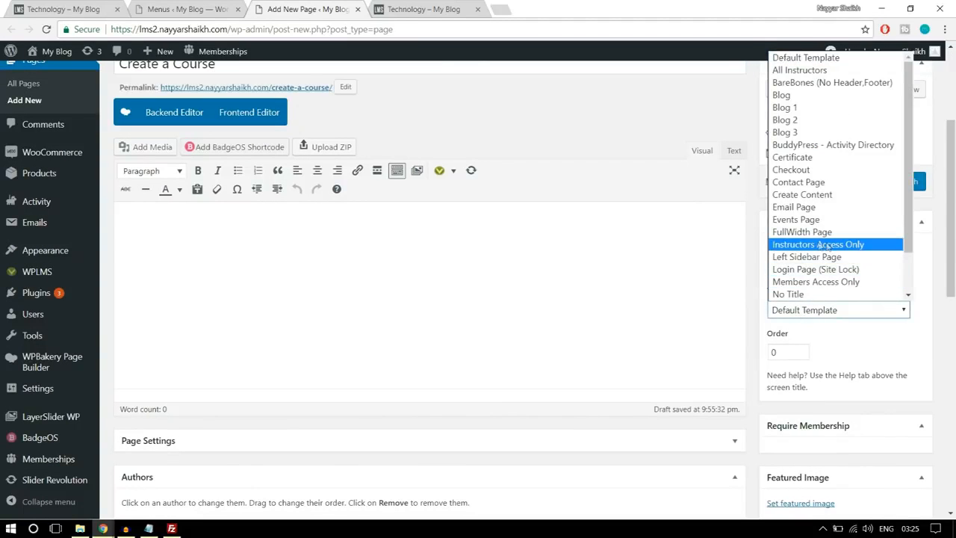
pyautogui.click(803, 195)
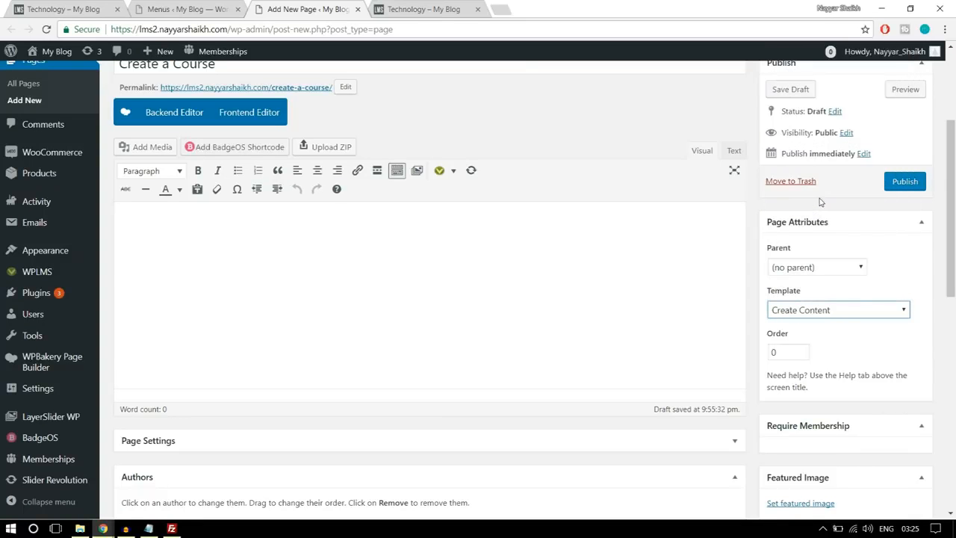
pyautogui.click(866, 331)
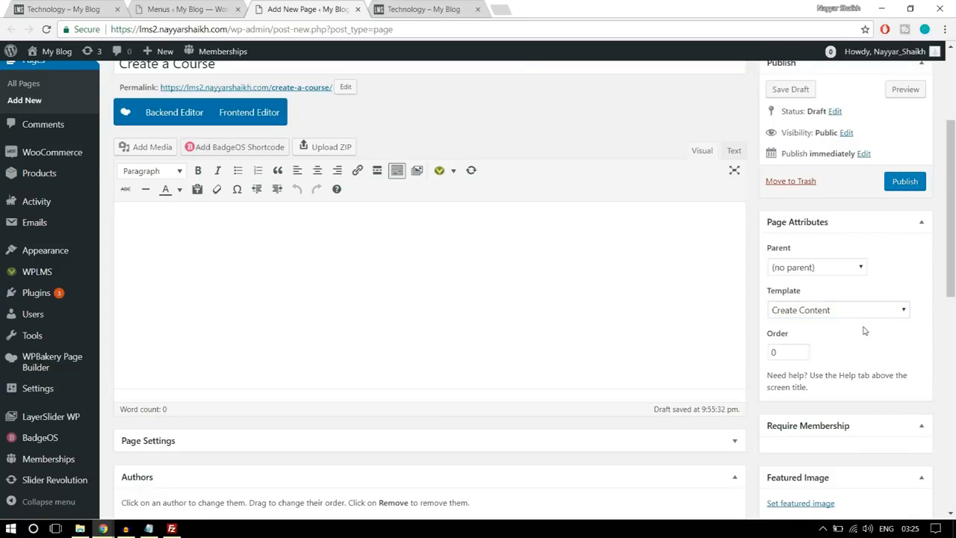
pyautogui.scroll(1, 523, 283)
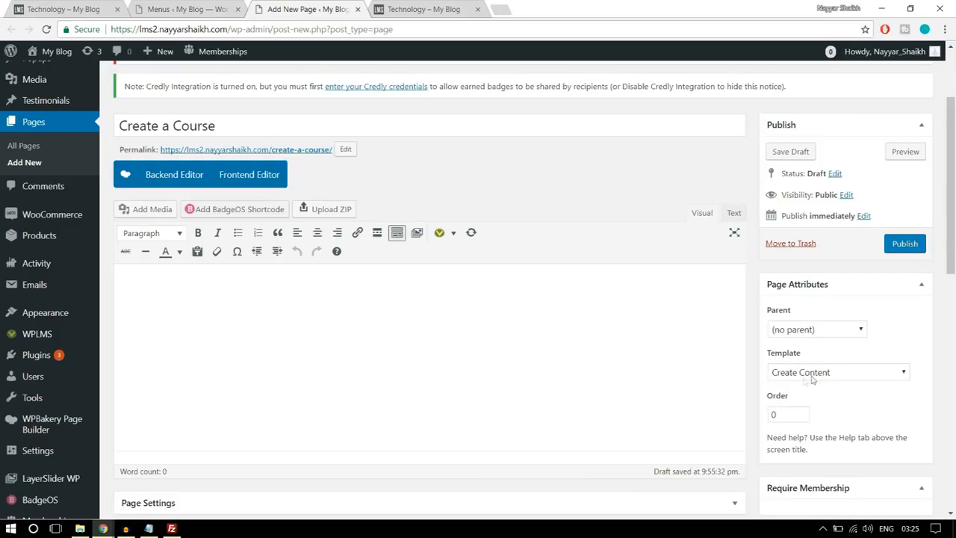
pyautogui.click(906, 251)
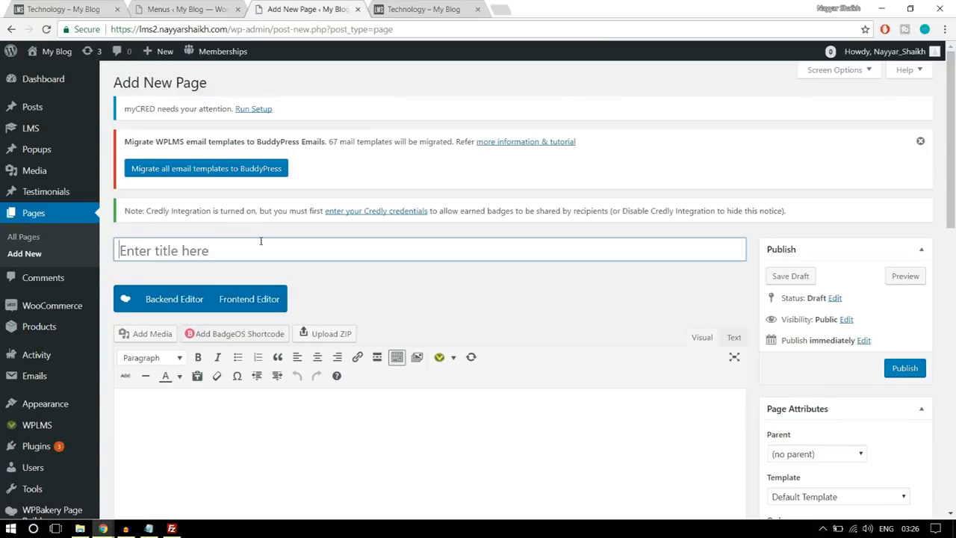
# - Title another new page Become an Instructor and set its template to Start Course Page
pyautogui.write('Bec')
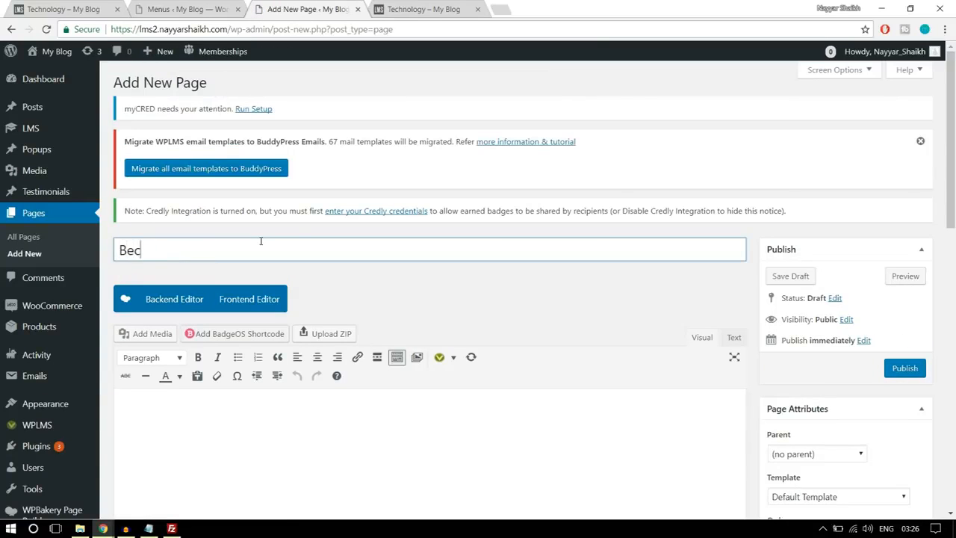
pyautogui.write('ome an Instructor')
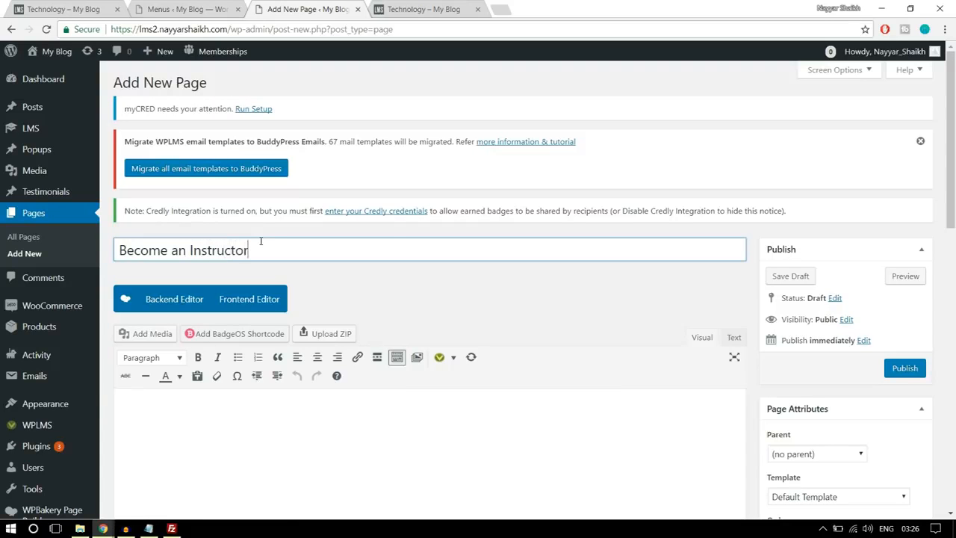
pyautogui.scroll(-2, 389, 219)
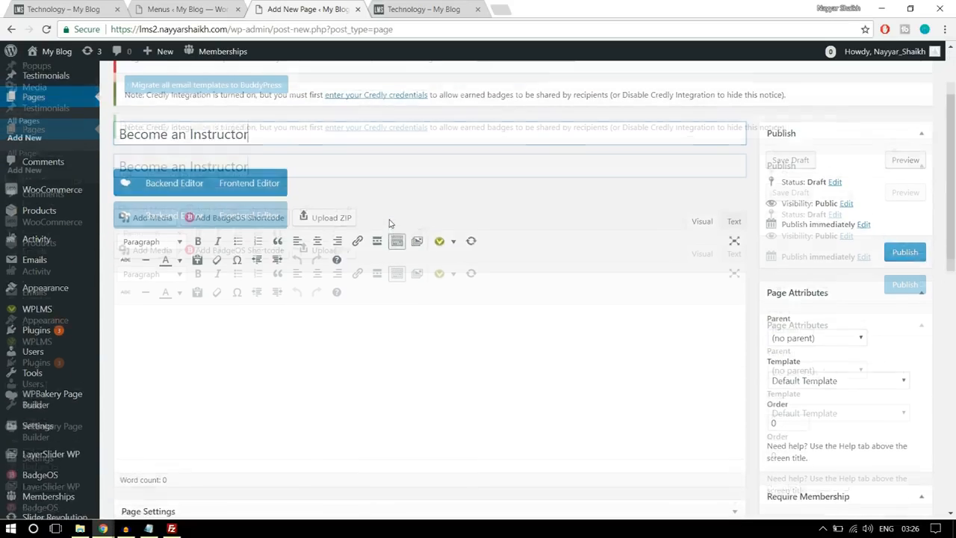
pyautogui.scroll(1, 389, 220)
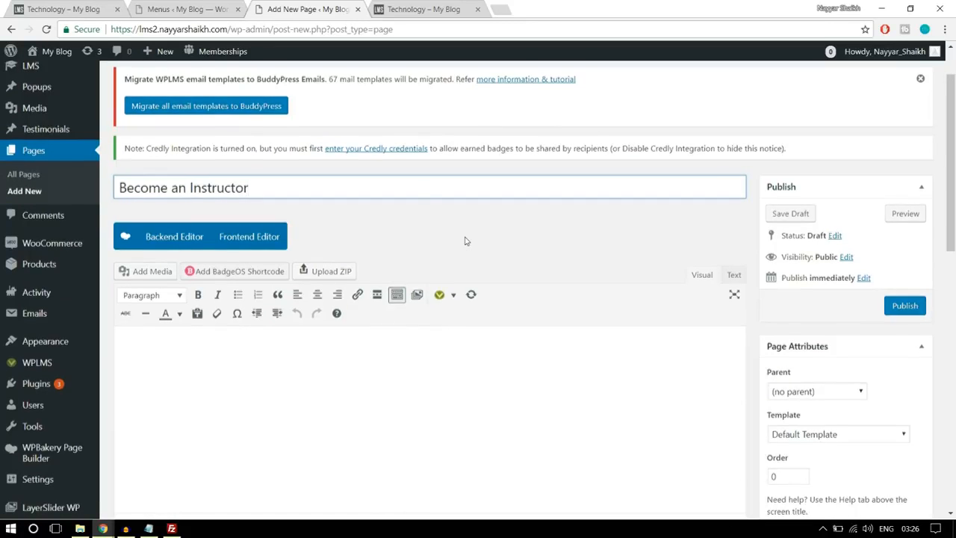
pyautogui.scroll(-2, 466, 239)
pyautogui.click(812, 311)
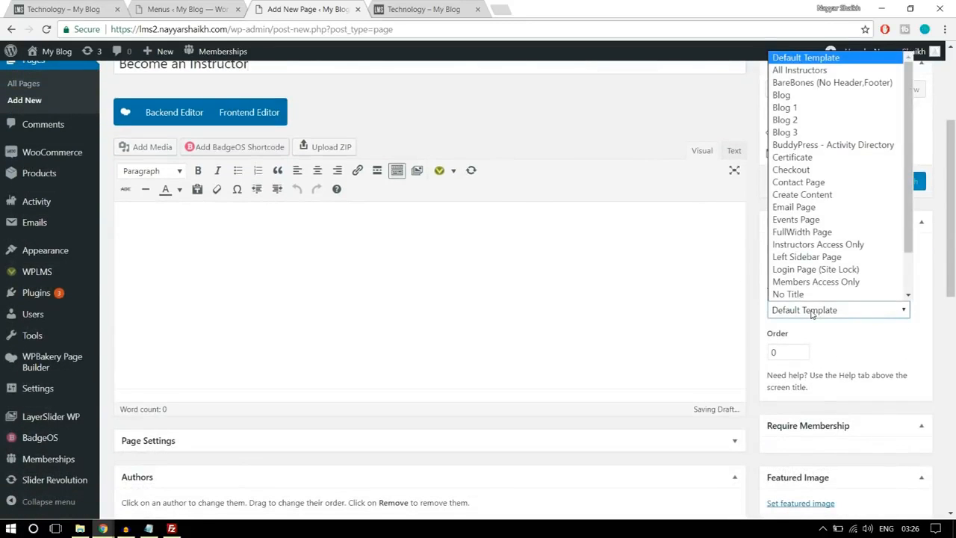
pyautogui.scroll(-2, 844, 298)
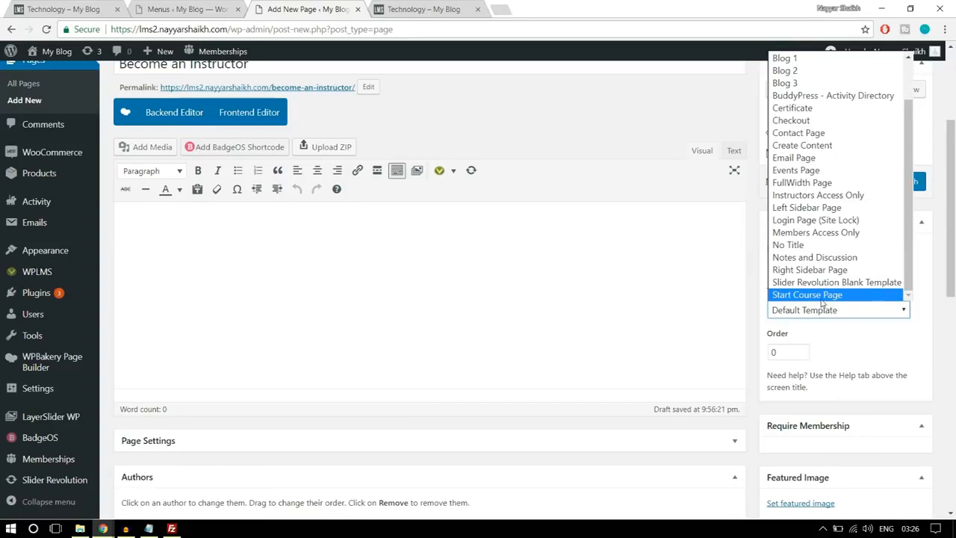
pyautogui.click(816, 297)
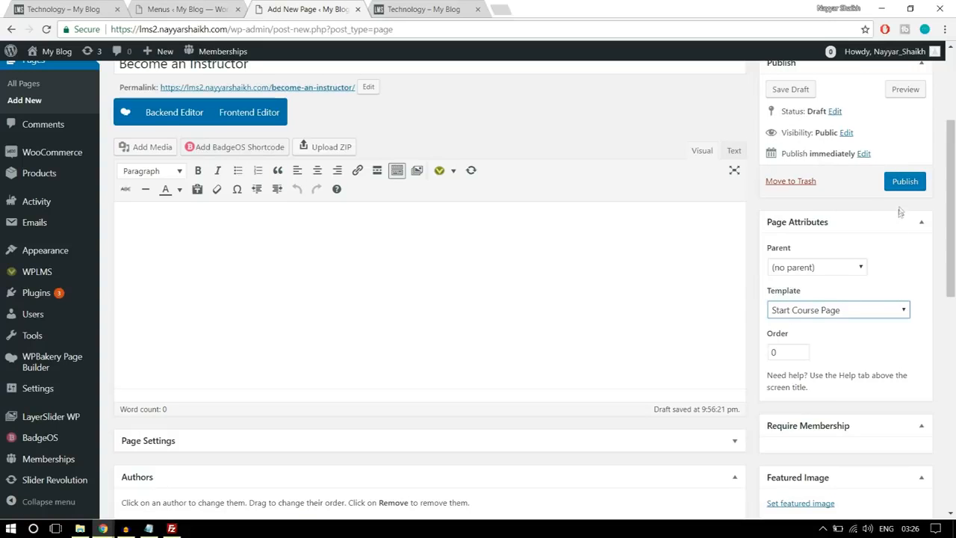
# - Publish the Become an Instructor page and reload the menu editor to refresh its list of pages
pyautogui.click(905, 182)
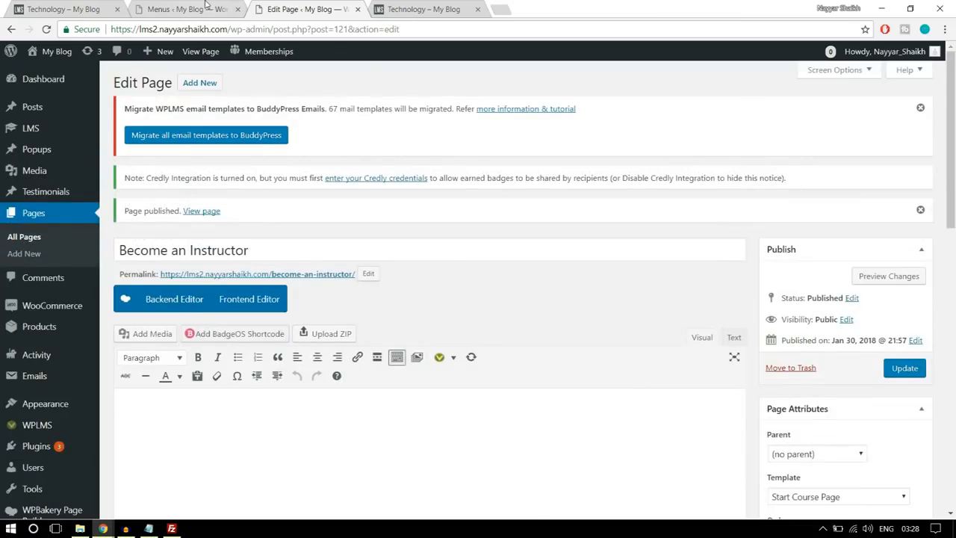
pyautogui.click(207, 5)
pyautogui.scroll(3, 527, 158)
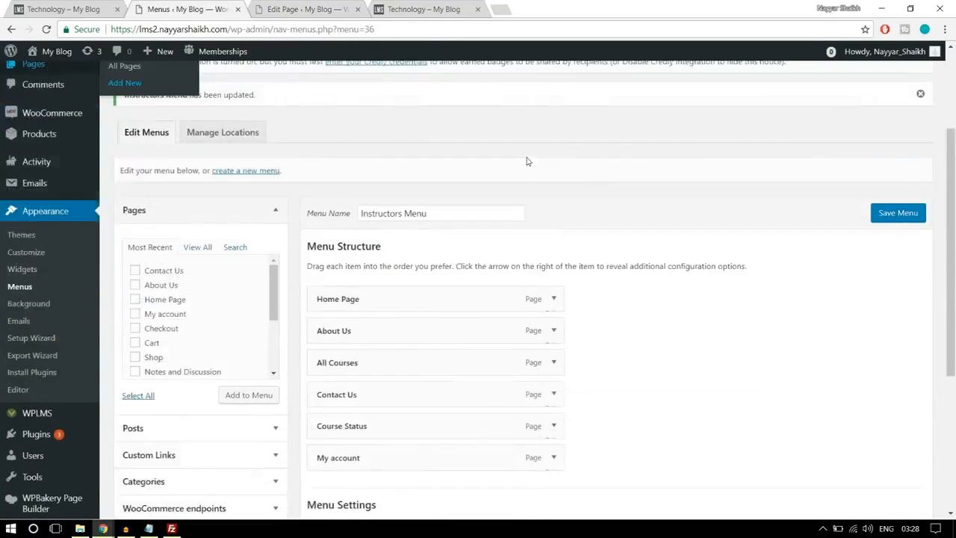
pyautogui.click(419, 29)
pyautogui.press('Return')
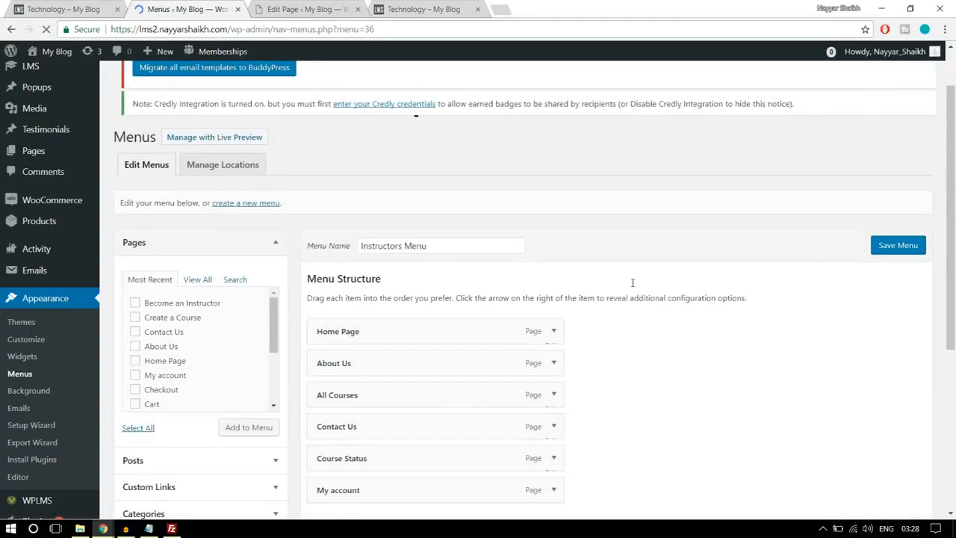
# - Add the Create a Course page to the Instructors Menu
pyautogui.scroll(-2, 633, 283)
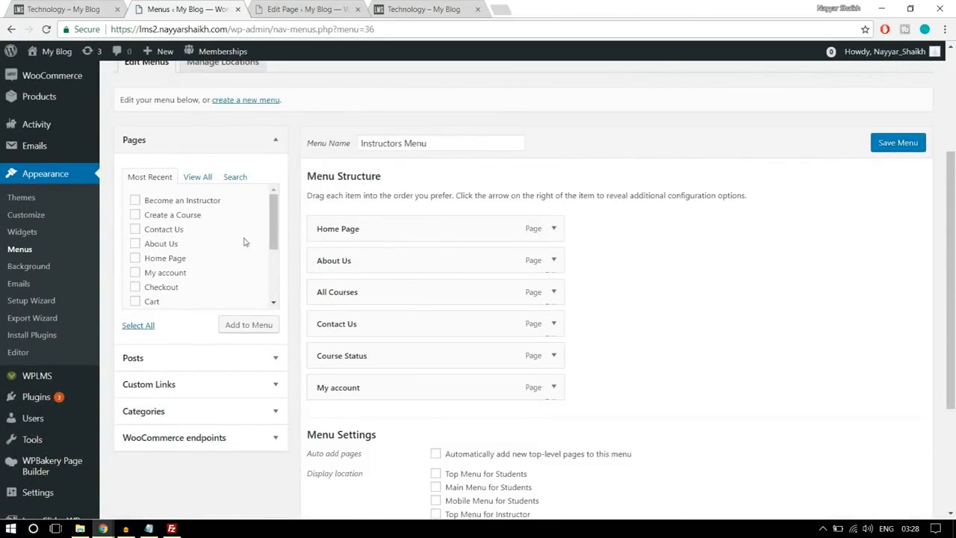
pyautogui.click(196, 177)
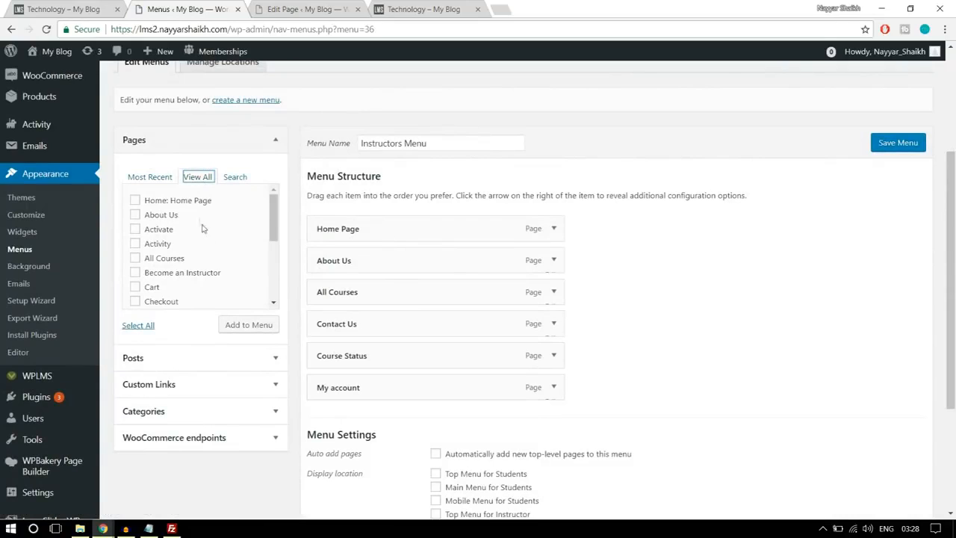
pyautogui.scroll(-1, 221, 268)
pyautogui.click(188, 283)
pyautogui.click(244, 329)
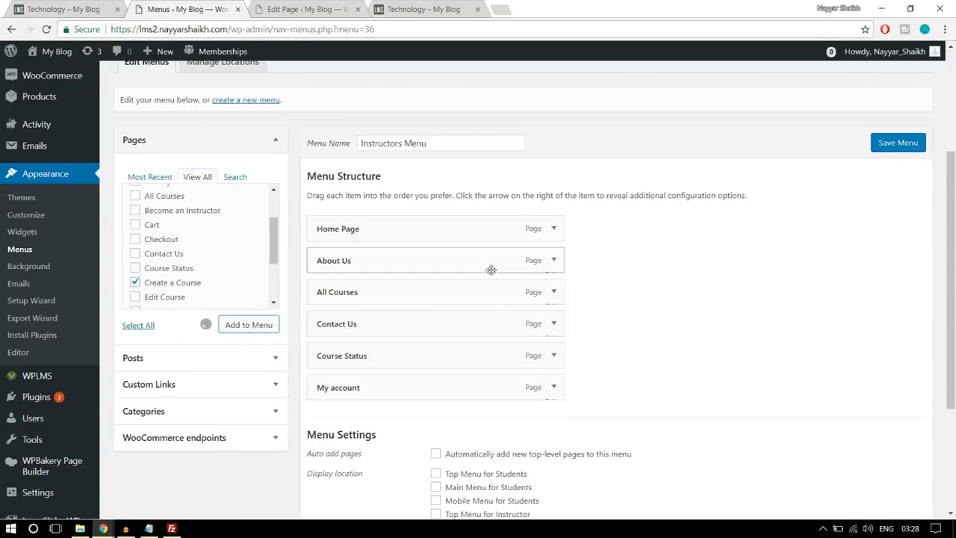
# - Reorder the Instructors Menu with Create a Course directly below Home Page and About Us last, and save the menu
pyautogui.moveTo(388, 419); pyautogui.dragTo(367, 262)
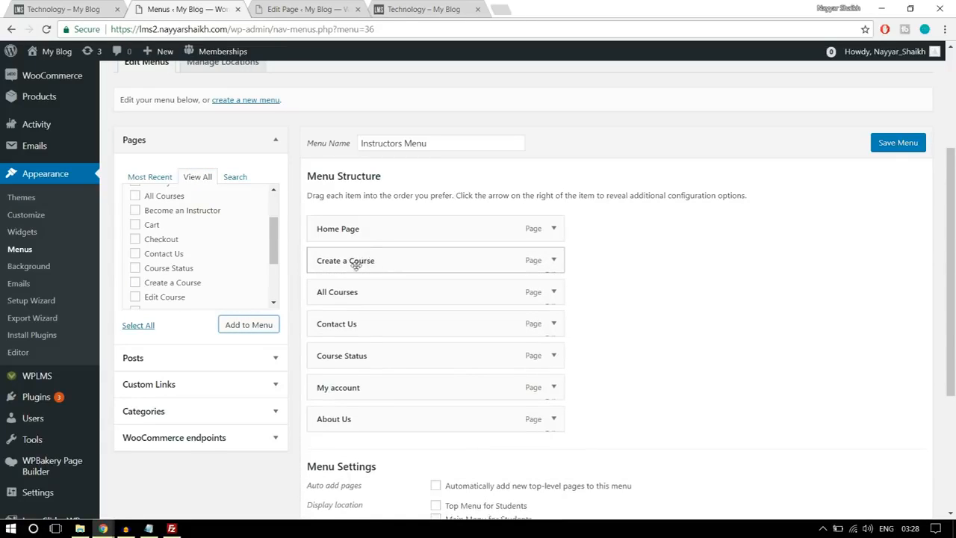
pyautogui.click(553, 261)
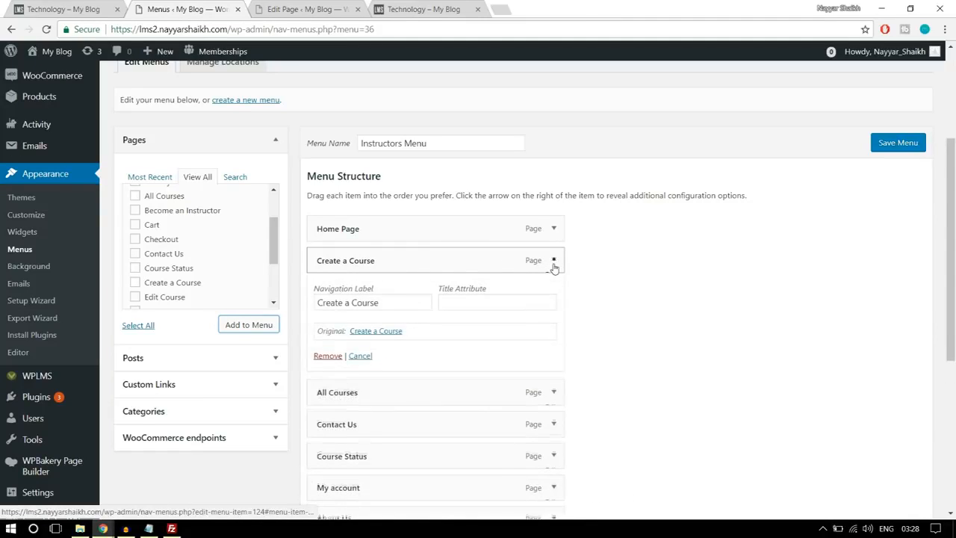
pyautogui.click(554, 261)
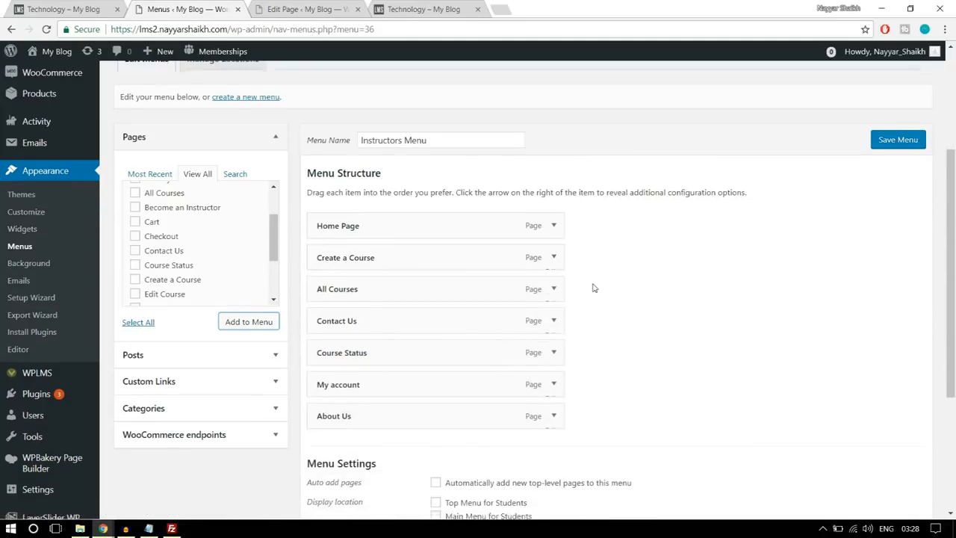
pyautogui.scroll(-2, 593, 286)
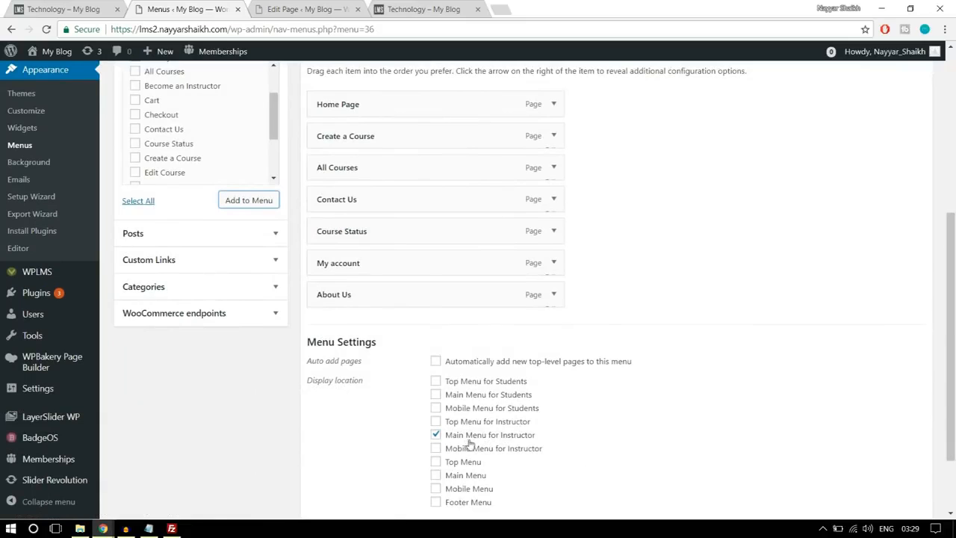
pyautogui.scroll(-2, 523, 440)
pyautogui.click(904, 452)
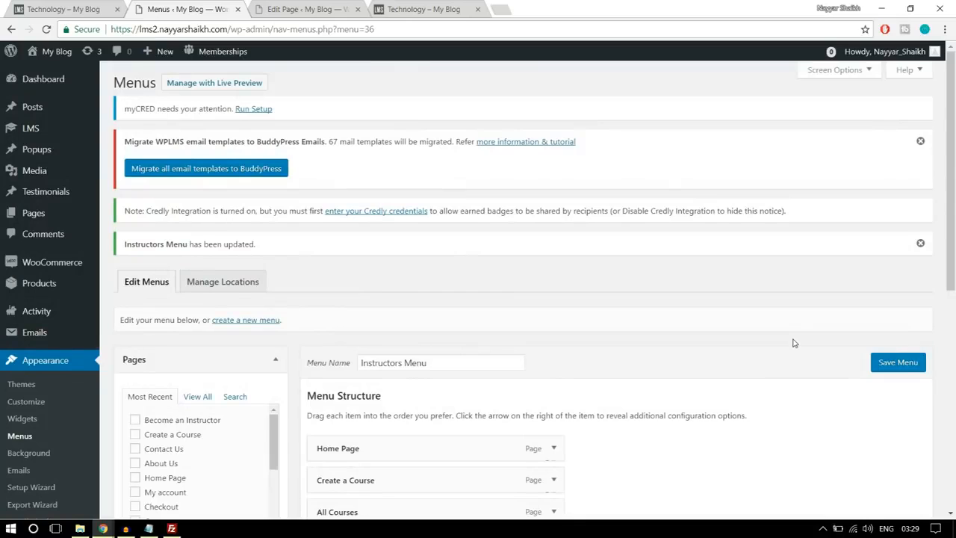
# - Create a new menu named Student Menu
pyautogui.scroll(-3, 794, 343)
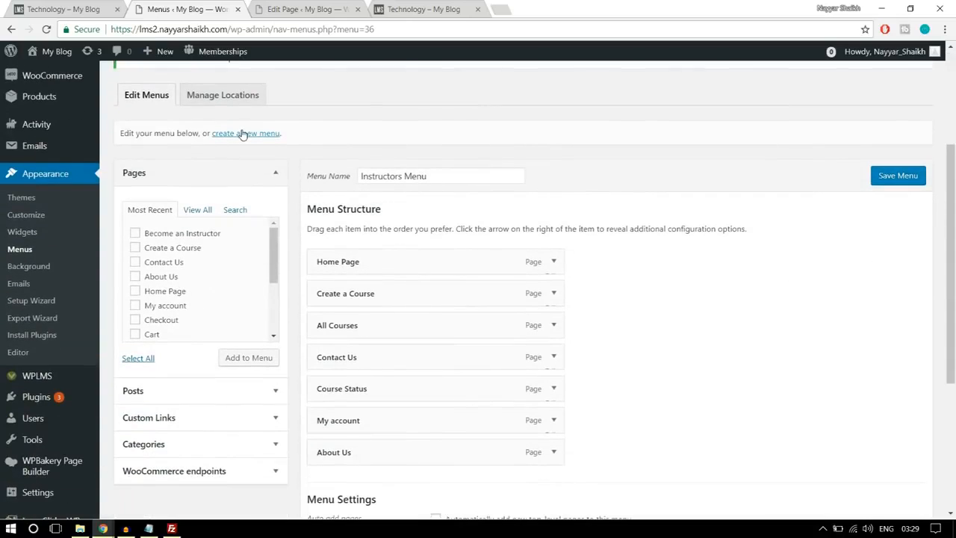
pyautogui.click(242, 136)
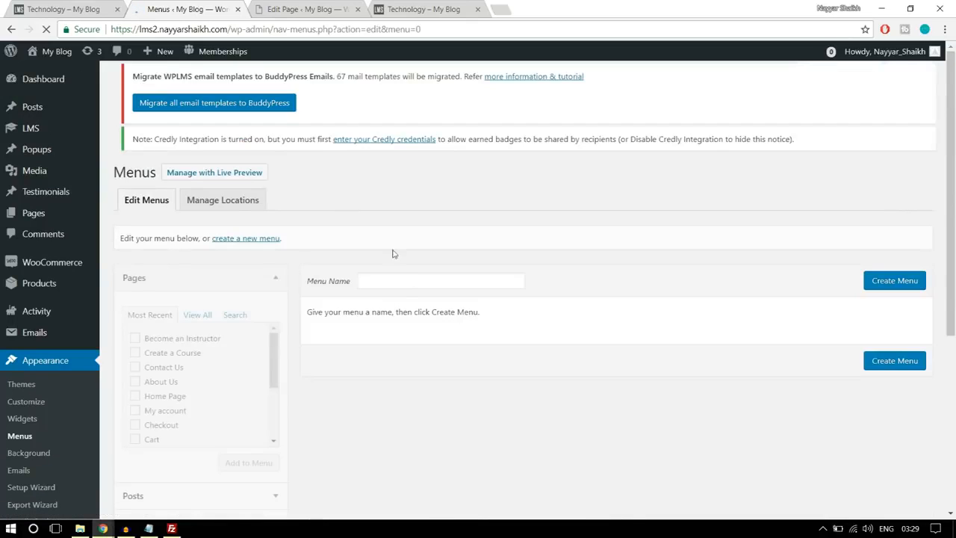
pyautogui.click(402, 295)
pyautogui.write('Student Menu')
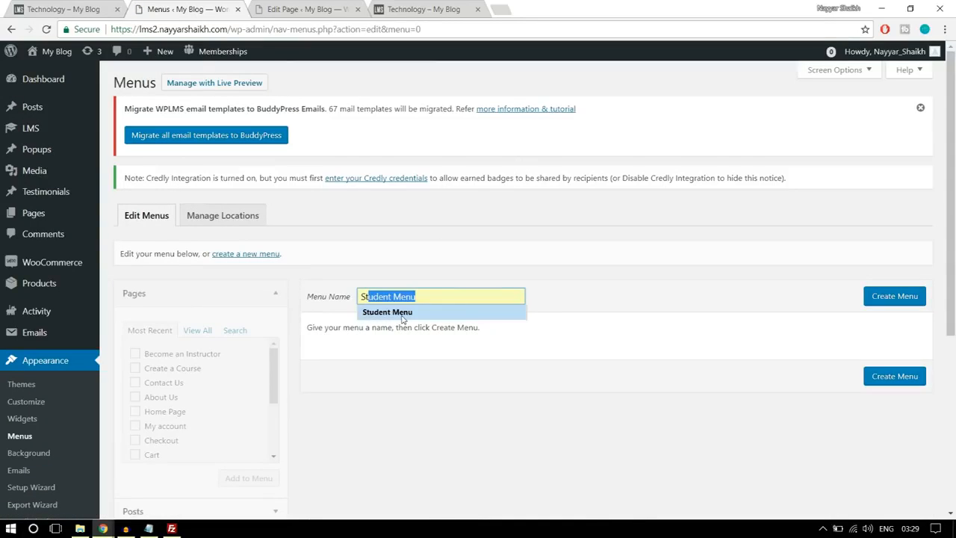
pyautogui.click(401, 316)
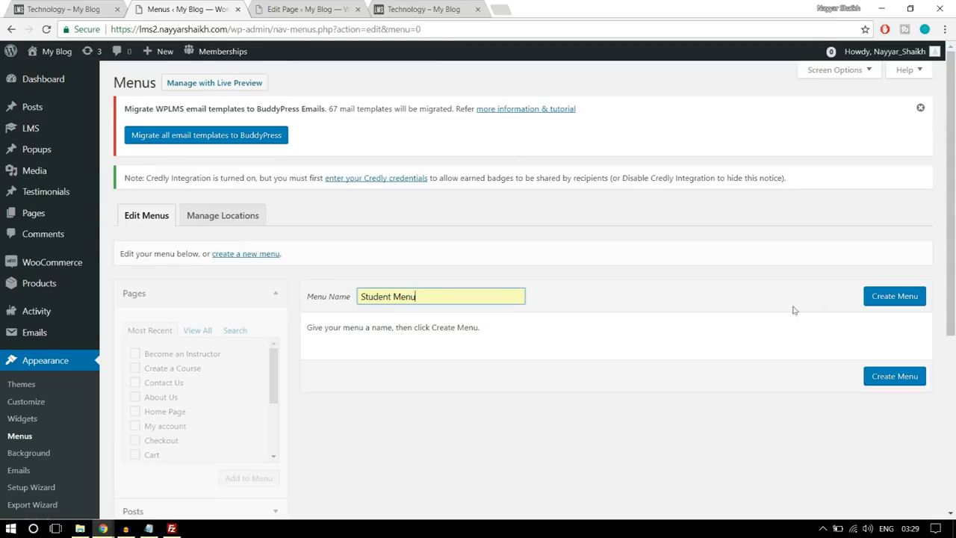
pyautogui.click(882, 298)
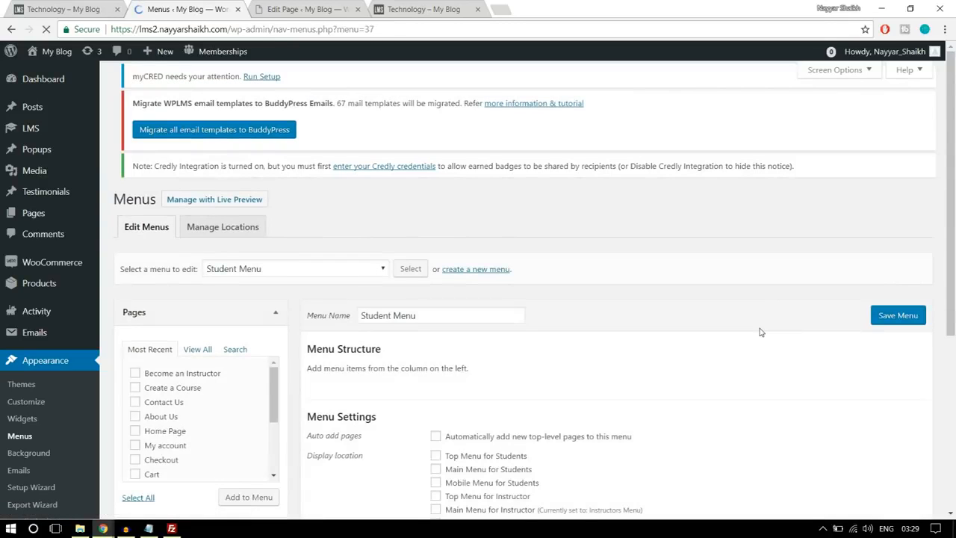
# - Add the Home Page, About Us, All Courses, Become an Instructor, Contact Us and My account pages to the Student Menu
pyautogui.scroll(-1, 289, 290)
pyautogui.click(199, 309)
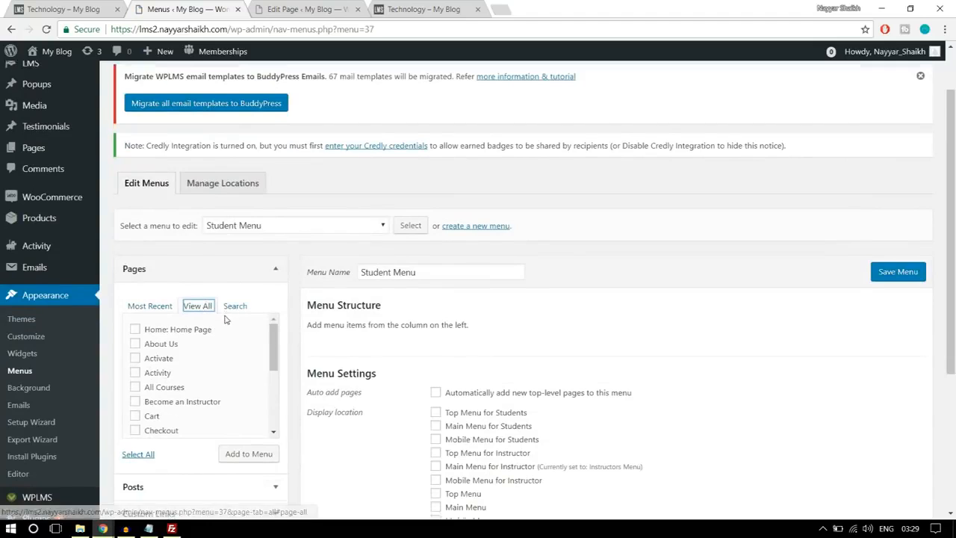
pyautogui.scroll(-1, 198, 313)
pyautogui.click(170, 273)
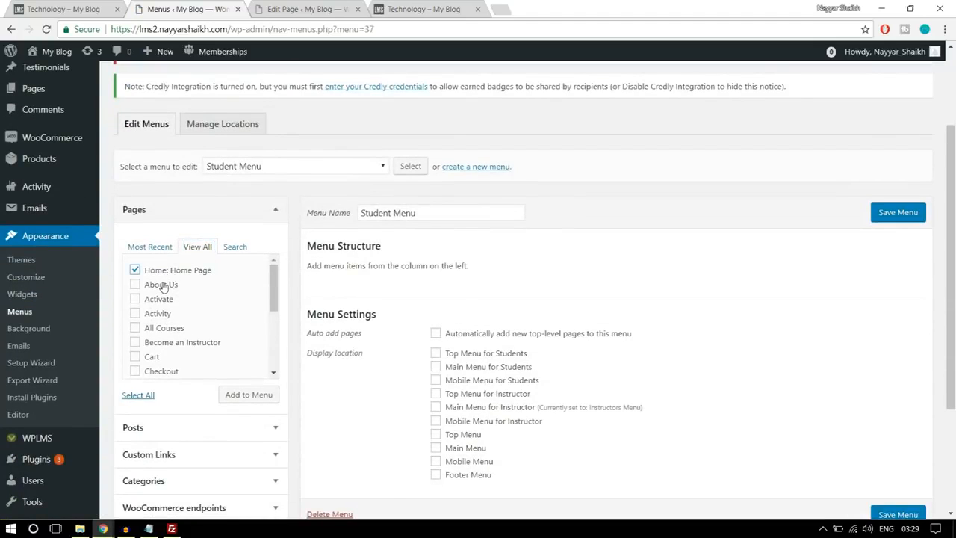
pyautogui.click(163, 287)
pyautogui.click(168, 329)
pyautogui.moveTo(274, 288); pyautogui.dragTo(272, 310)
pyautogui.click(201, 288)
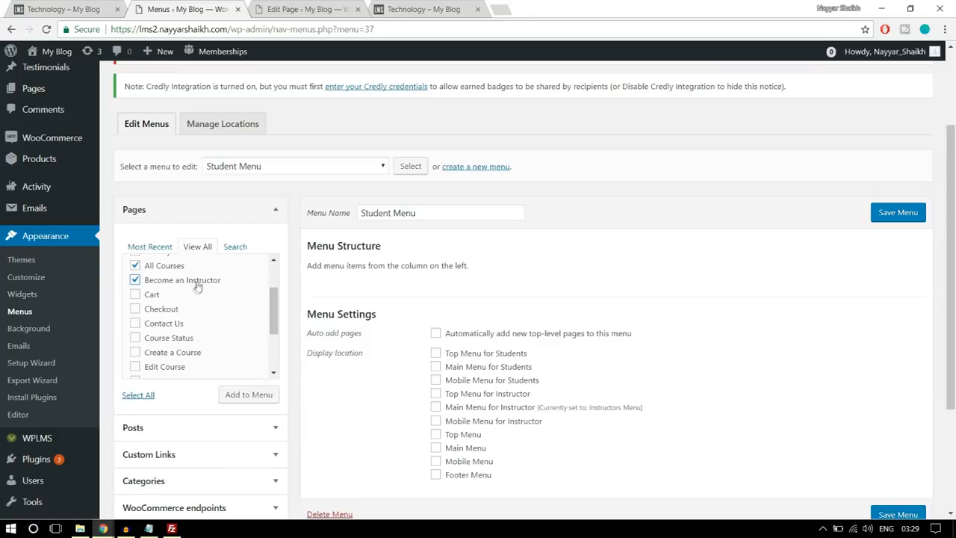
pyautogui.click(181, 323)
pyautogui.scroll(-1, 190, 336)
pyautogui.click(184, 298)
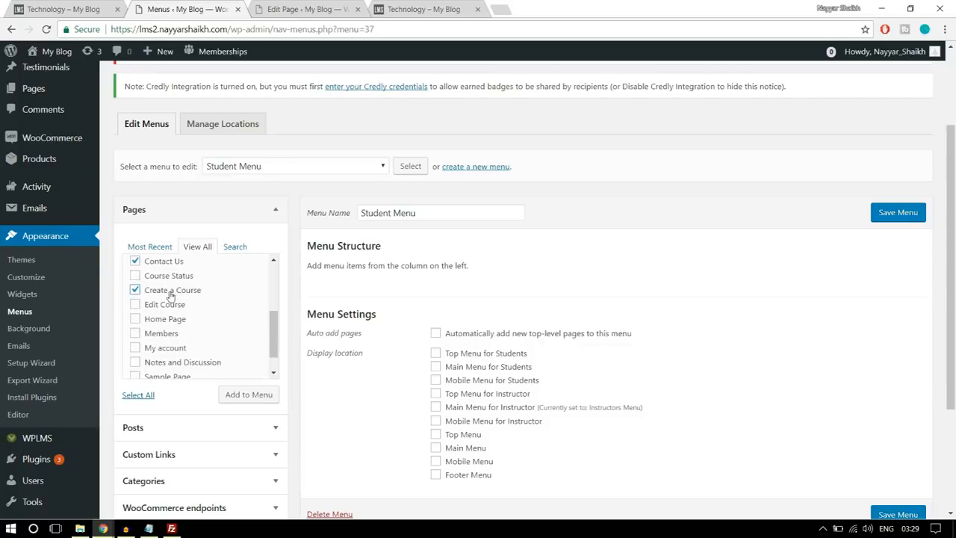
pyautogui.click(176, 296)
pyautogui.click(177, 349)
pyautogui.scroll(-1, 226, 338)
pyautogui.click(245, 402)
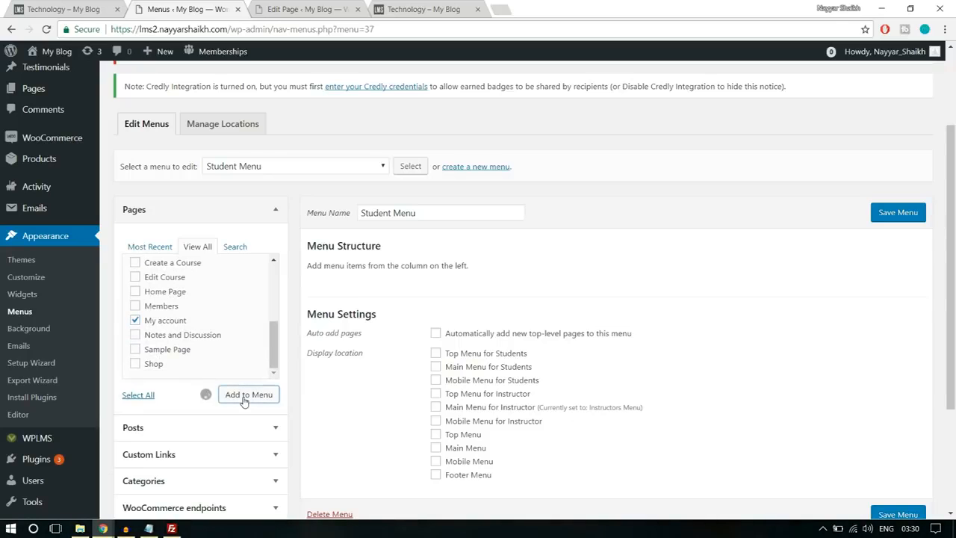
# - Move All Courses above About Us in the Student Menu and save it with the Main Menu for Students display location
pyautogui.scroll(-1, 615, 358)
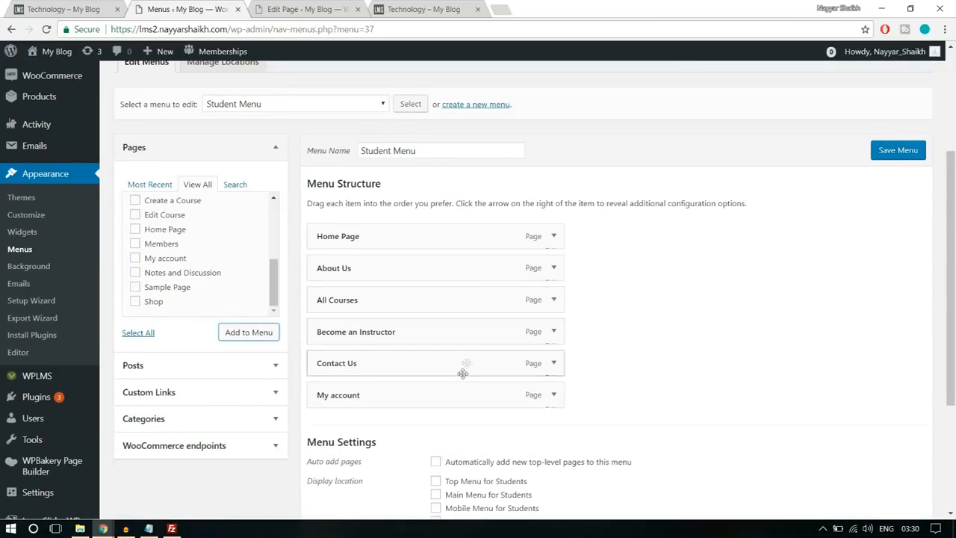
pyautogui.moveTo(391, 305); pyautogui.dragTo(401, 277)
pyautogui.scroll(-3, 730, 306)
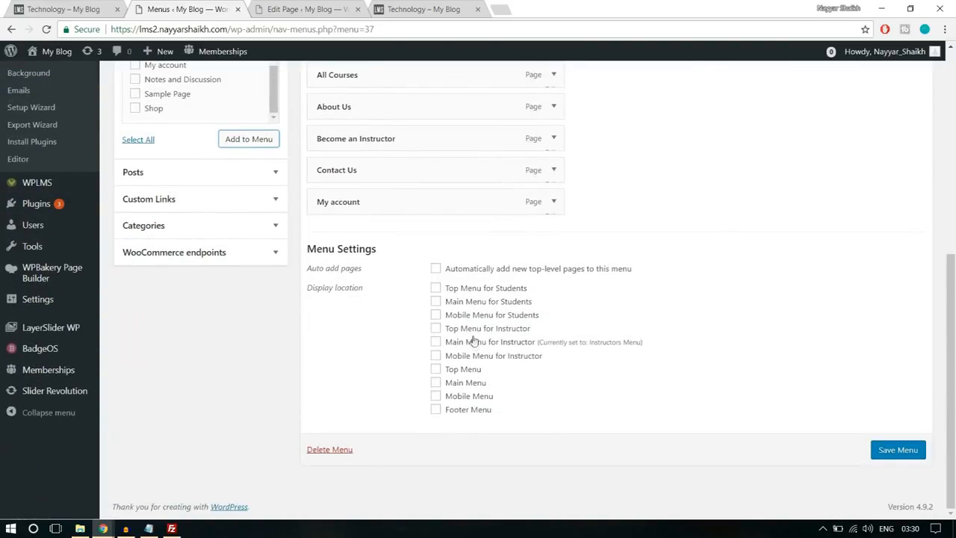
pyautogui.click(464, 303)
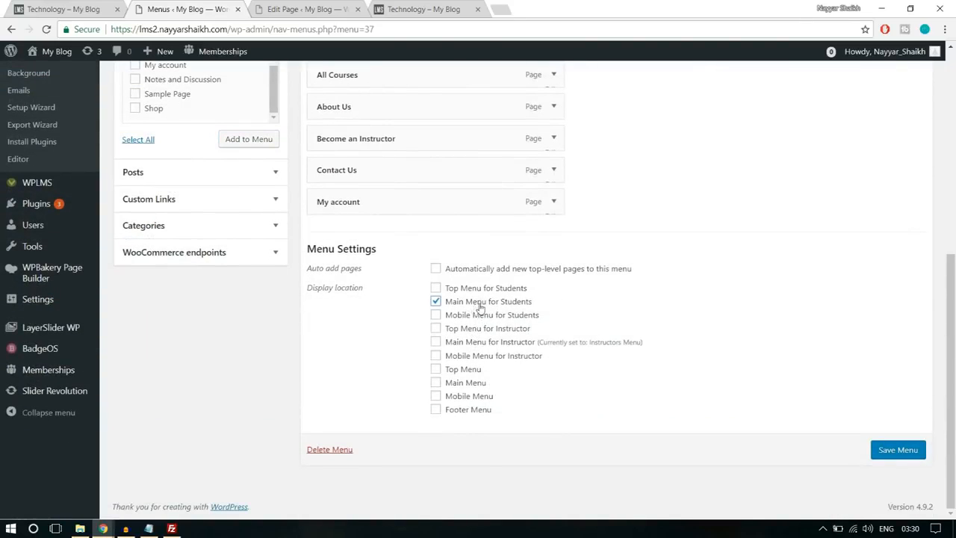
pyautogui.click(900, 451)
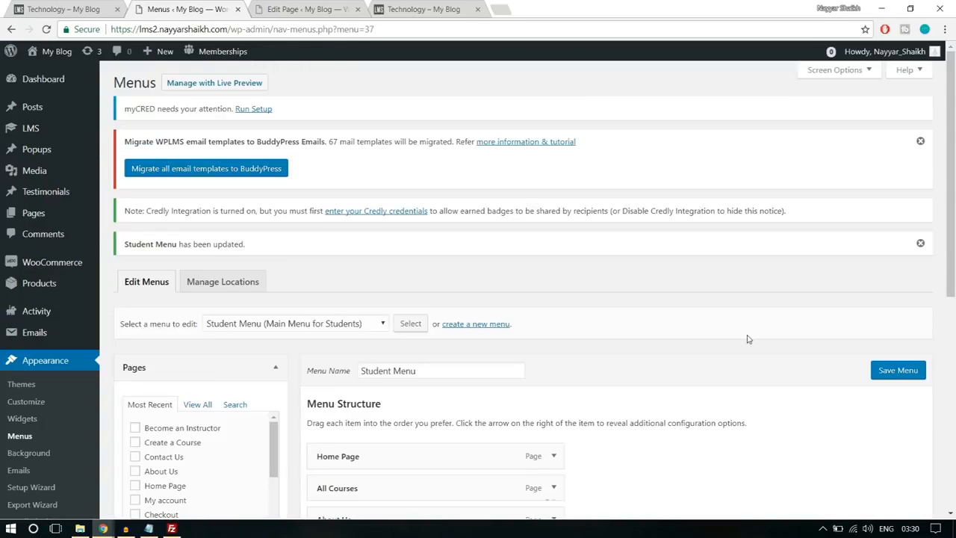
# - Create another menu named Primary Menu and set its display location to Main Menu
pyautogui.scroll(-1, 749, 342)
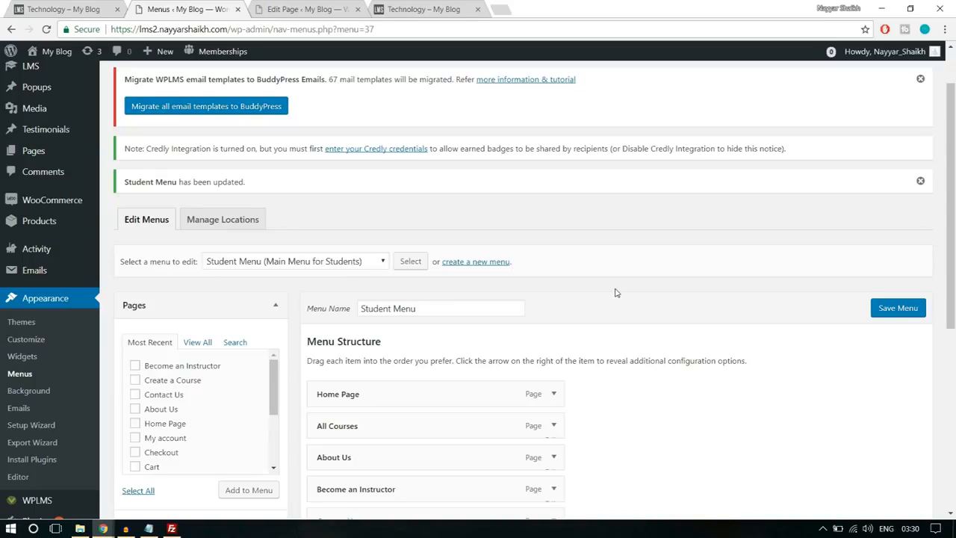
pyautogui.click(490, 265)
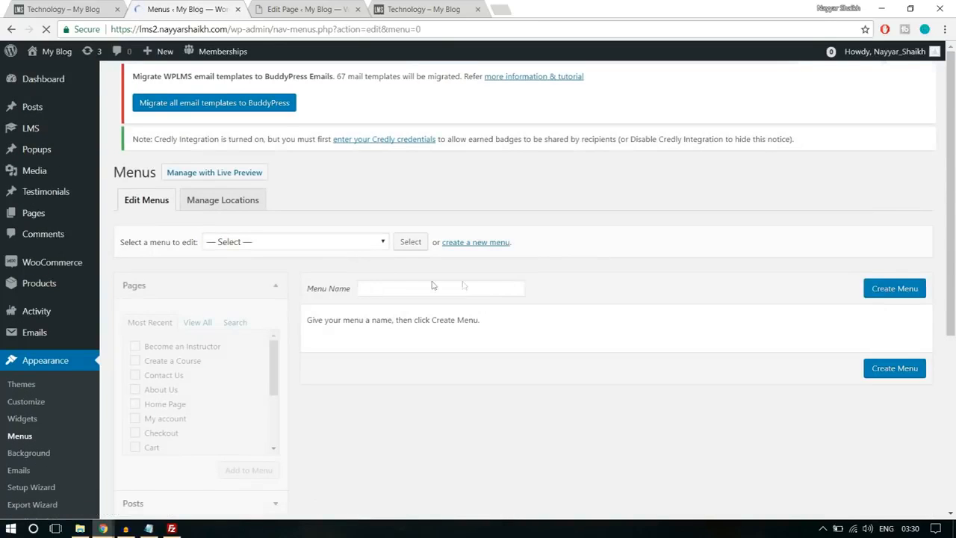
pyautogui.click(417, 299)
pyautogui.write('Pr')
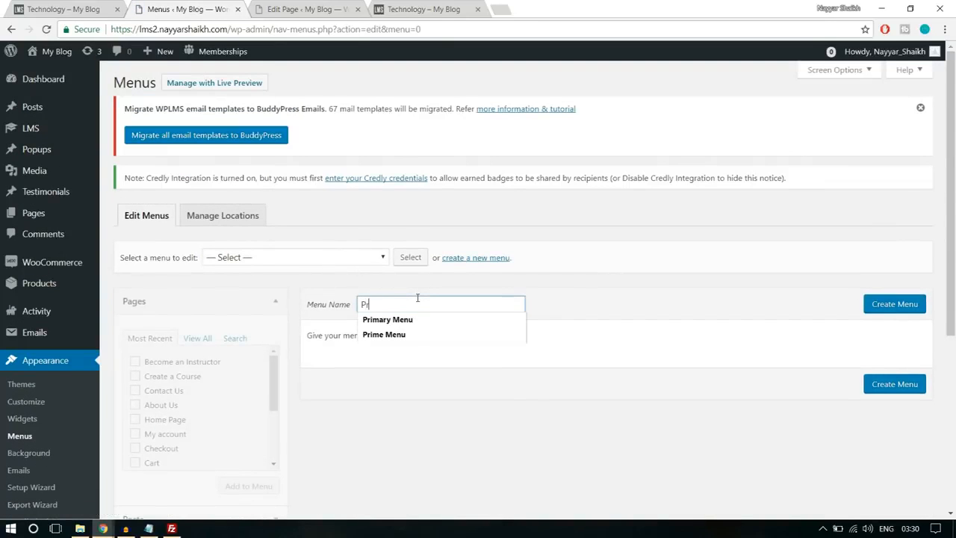
pyautogui.click(416, 319)
pyautogui.click(896, 312)
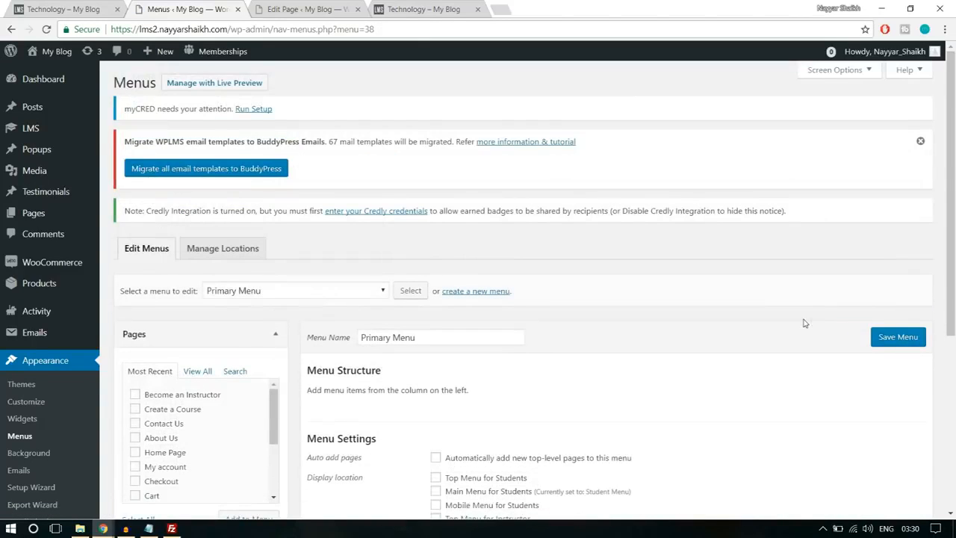
pyautogui.scroll(-3, 804, 323)
pyautogui.click(467, 389)
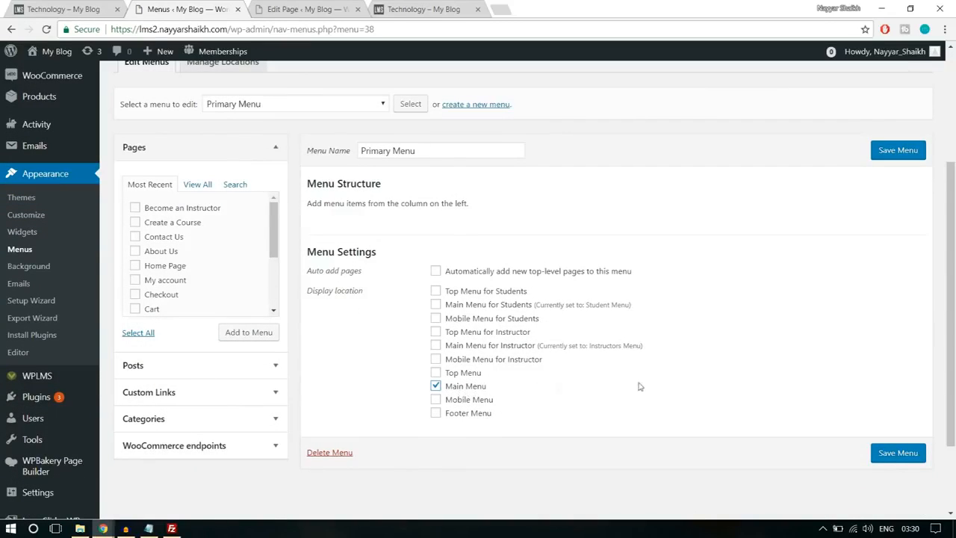
# - Add the Home Page, About Us, All Courses, Become an Instructor, Contact Us and My account pages to the Primary Menu
pyautogui.scroll(2, 650, 385)
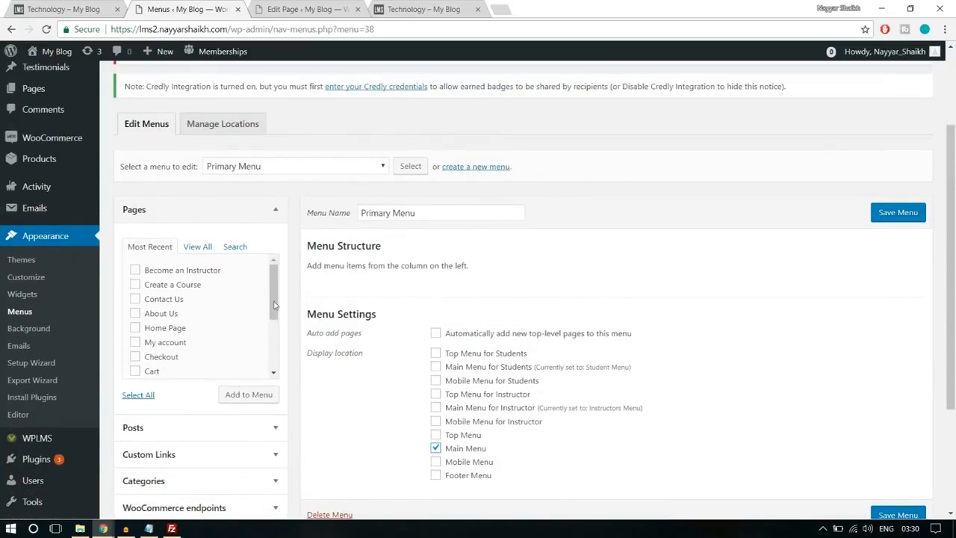
pyautogui.click(206, 254)
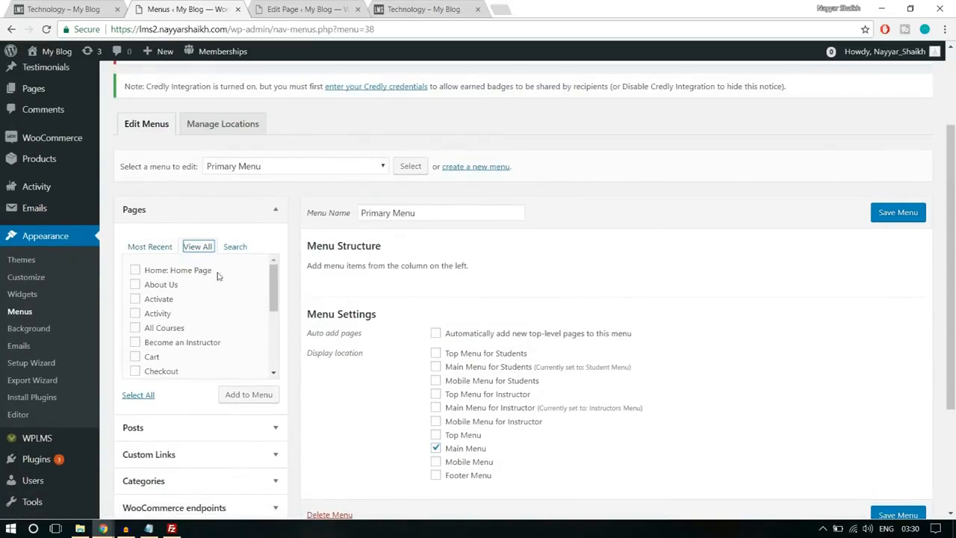
pyautogui.click(184, 275)
pyautogui.click(162, 327)
pyautogui.scroll(-1, 252, 338)
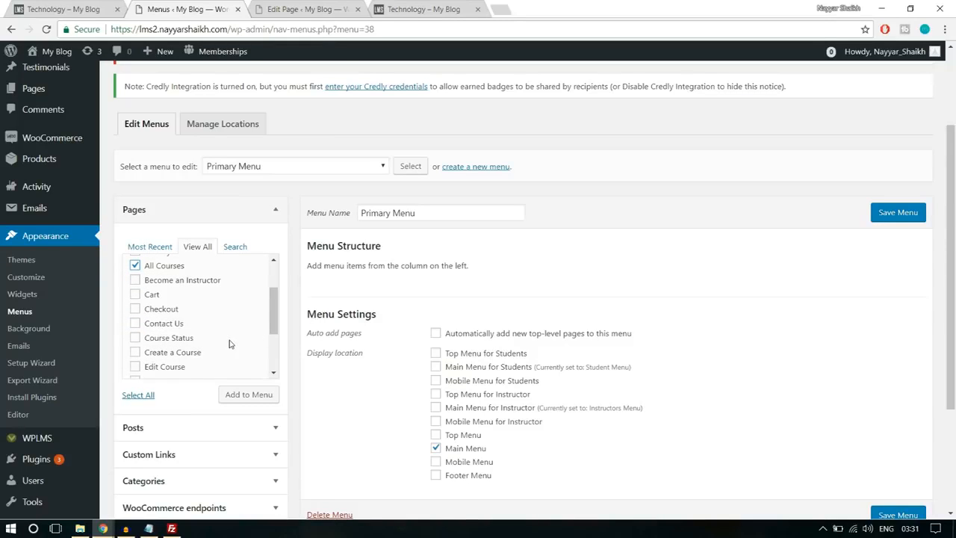
pyautogui.scroll(-1, 230, 344)
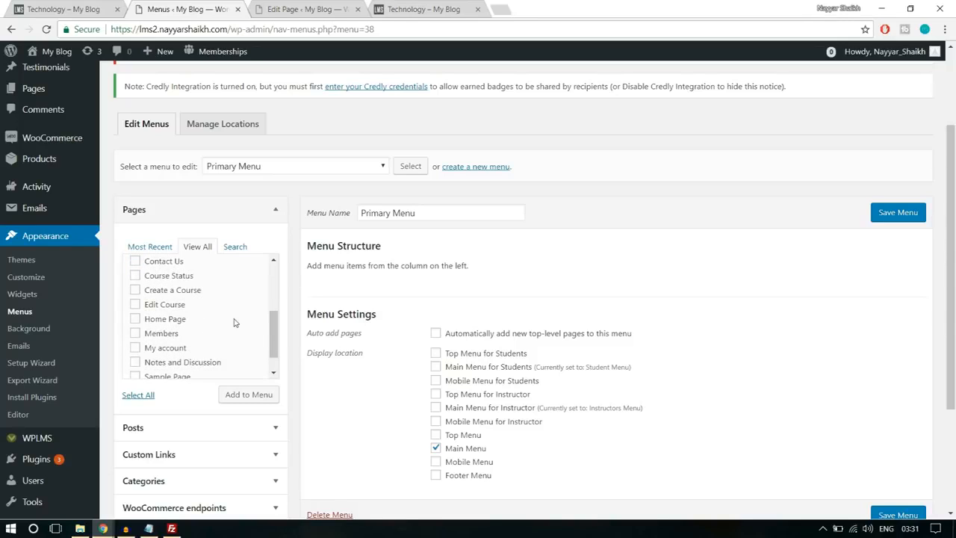
pyautogui.scroll(-1, 226, 332)
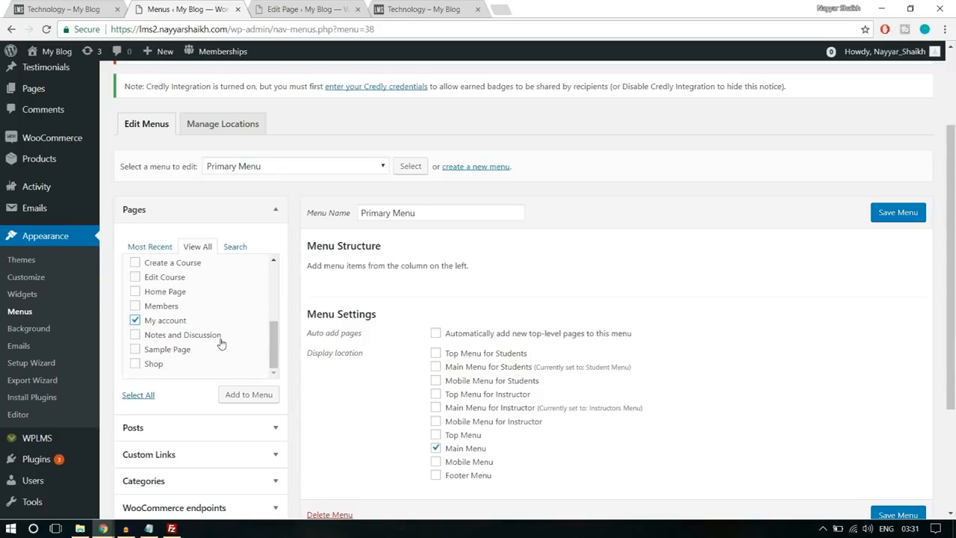
pyautogui.scroll(2, 214, 347)
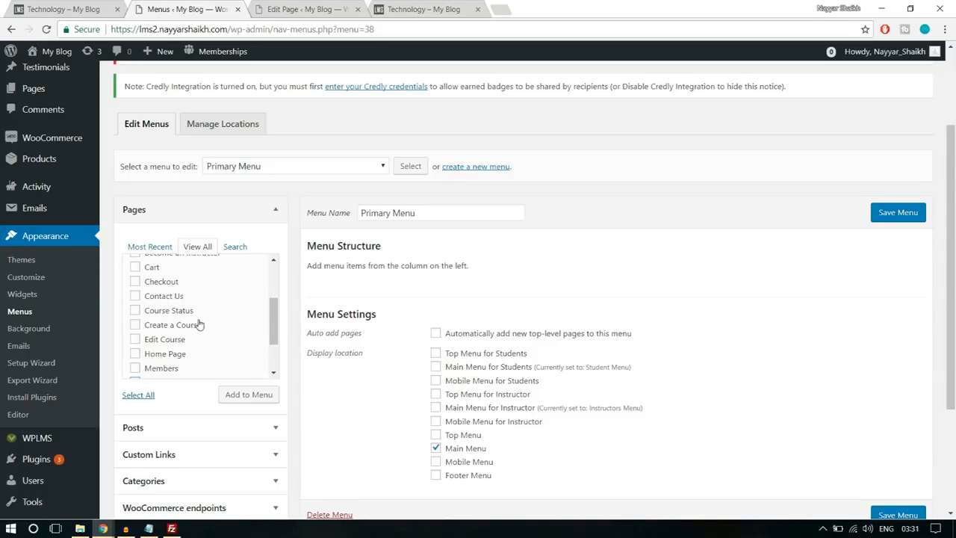
pyautogui.scroll(2, 191, 336)
pyautogui.click(150, 359)
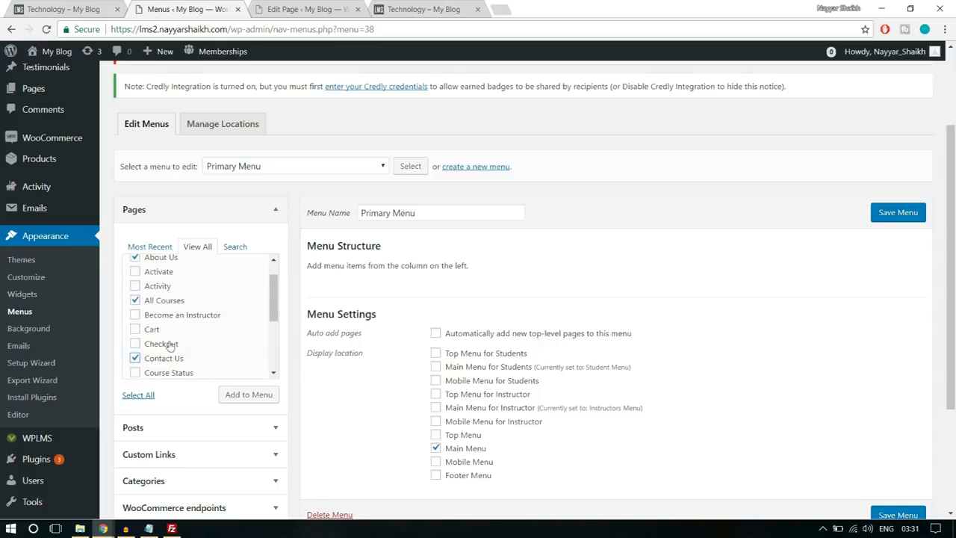
pyautogui.click(170, 318)
pyautogui.click(259, 396)
# - Add a custom link labelled Register to the Primary Menu, using the site's base address followed by /register as its URL
pyautogui.scroll(-1, 780, 306)
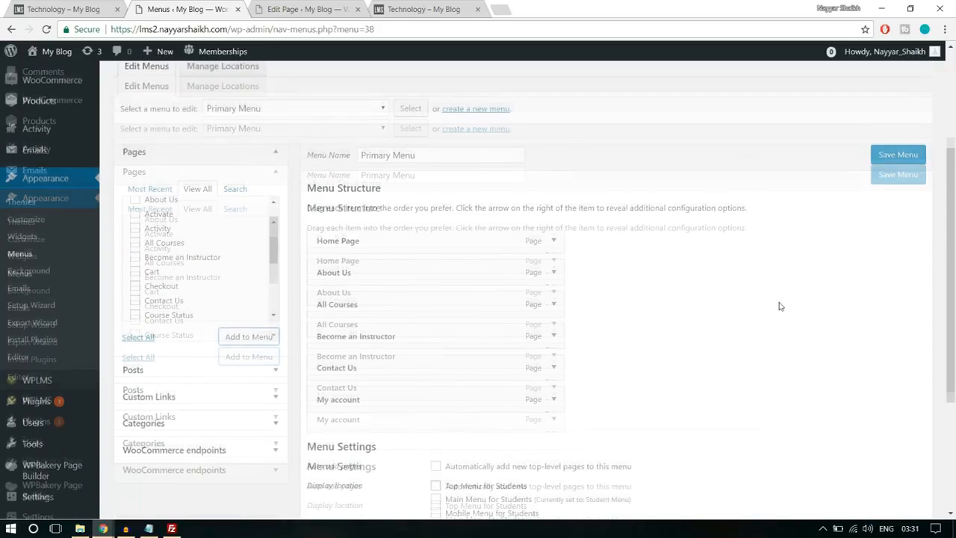
pyautogui.scroll(-1, 780, 306)
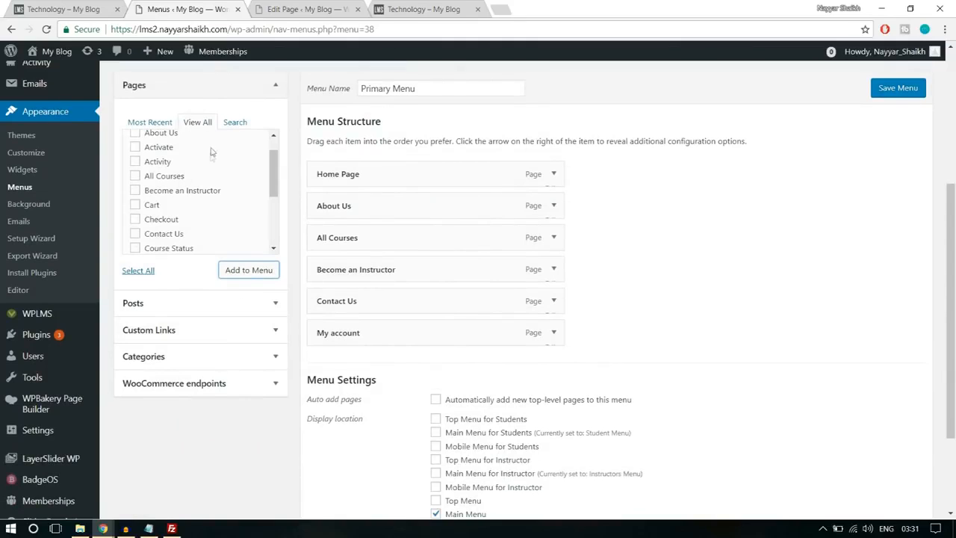
pyautogui.click(195, 333)
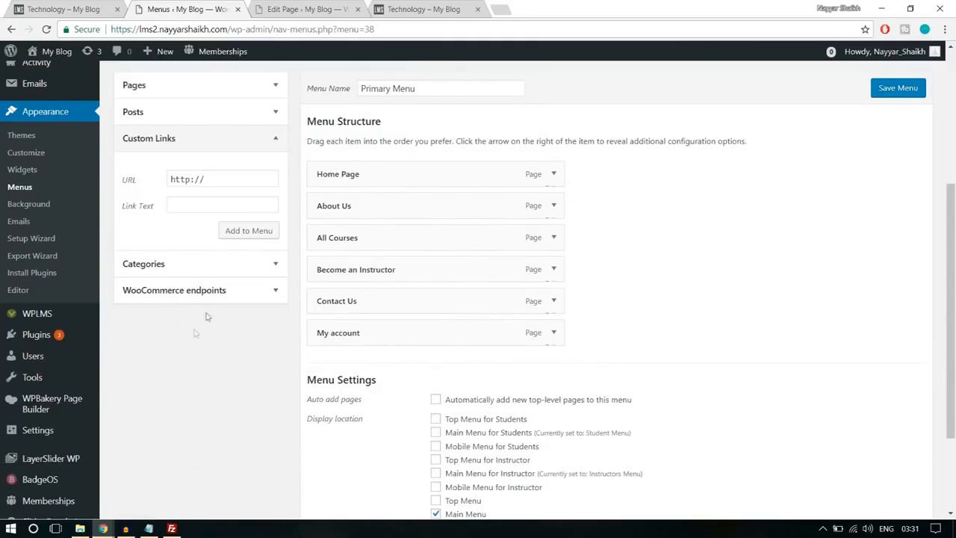
pyautogui.moveTo(232, 29); pyautogui.dragTo(110, 29)
pyautogui.hotkey('ctrl', 'c')
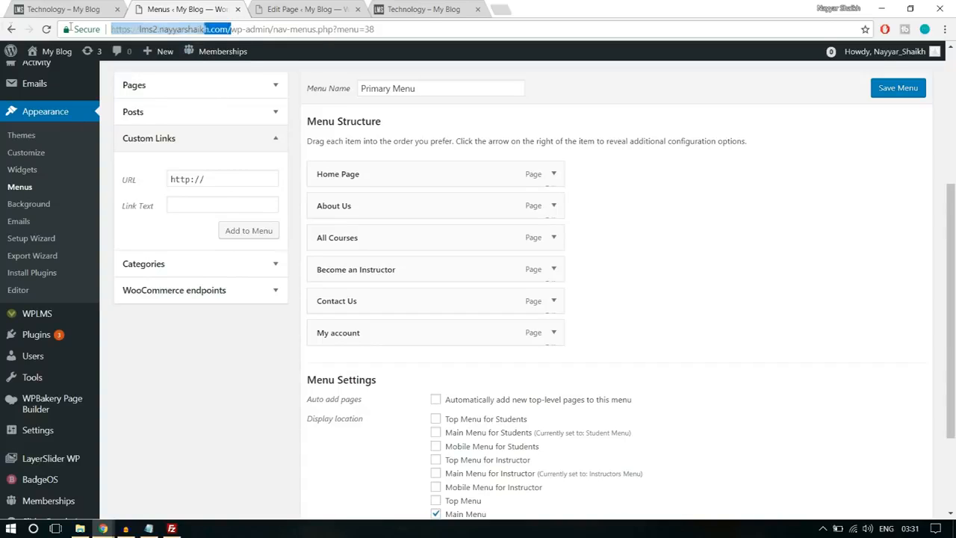
pyautogui.tripleClick(199, 180)
pyautogui.hotkey('ctrl', 'v')
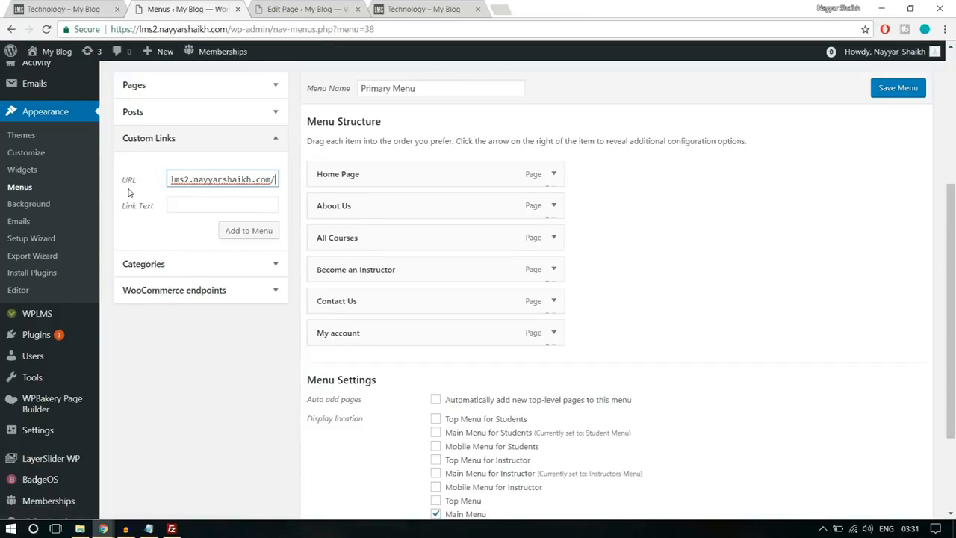
pyautogui.write('reister')
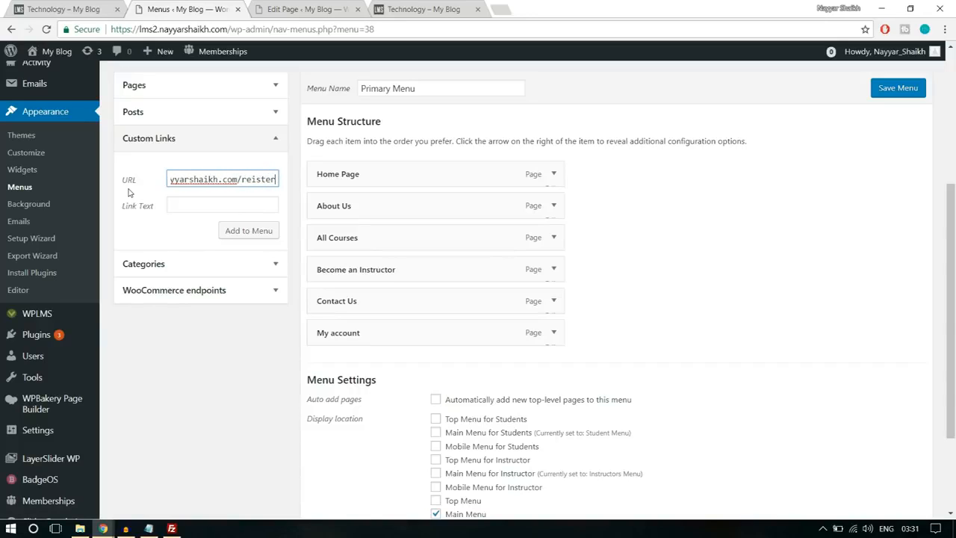
pyautogui.click(255, 180)
pyautogui.write('g')
pyautogui.write('g')
pyautogui.click(217, 204)
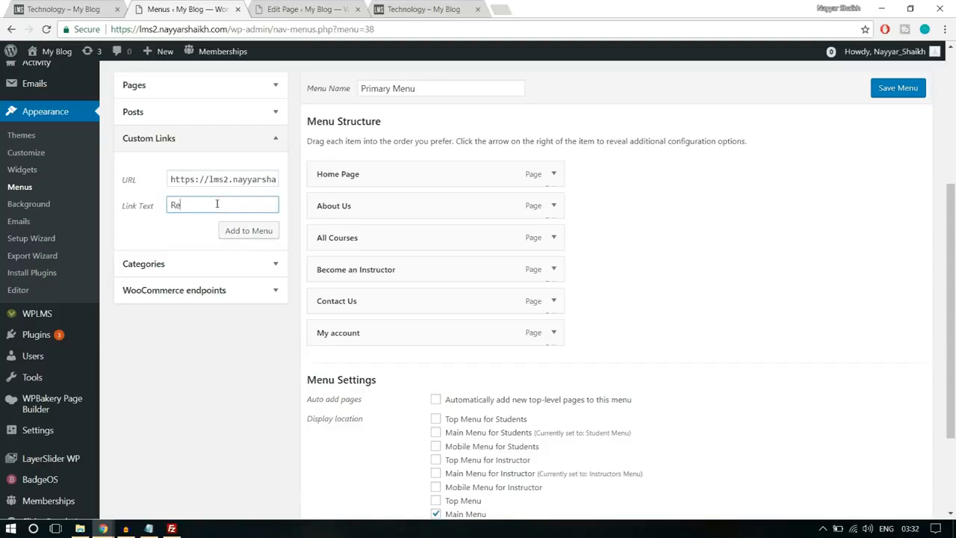
pyautogui.click(247, 231)
# - Move the Register link directly below All Courses, check its URL, and save the Primary Menu
pyautogui.moveTo(432, 357); pyautogui.dragTo(406, 271)
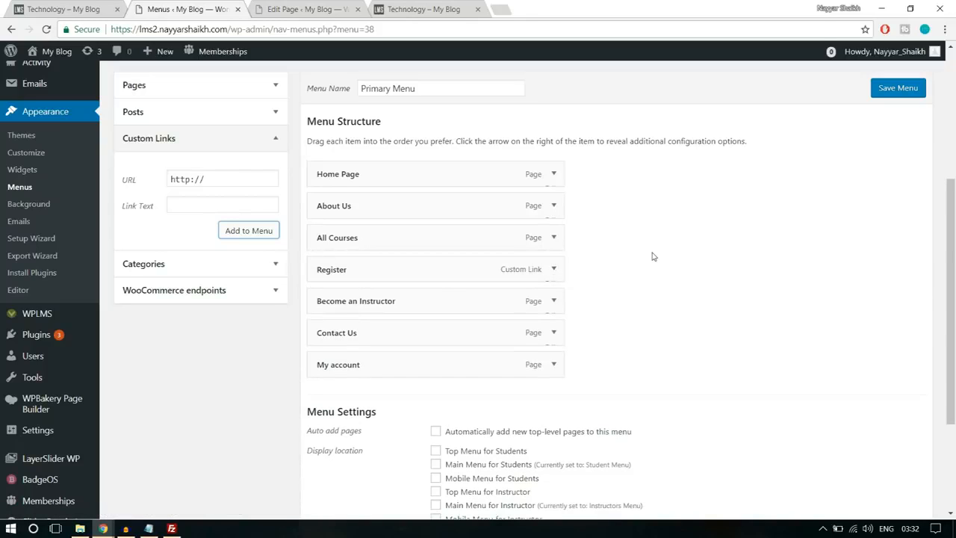
pyautogui.click(554, 270)
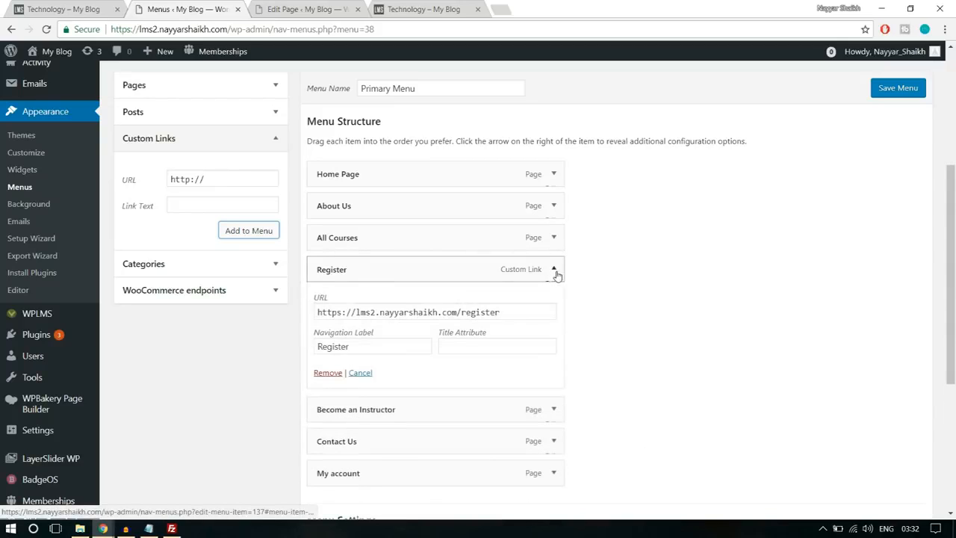
pyautogui.moveTo(515, 312); pyautogui.dragTo(458, 312)
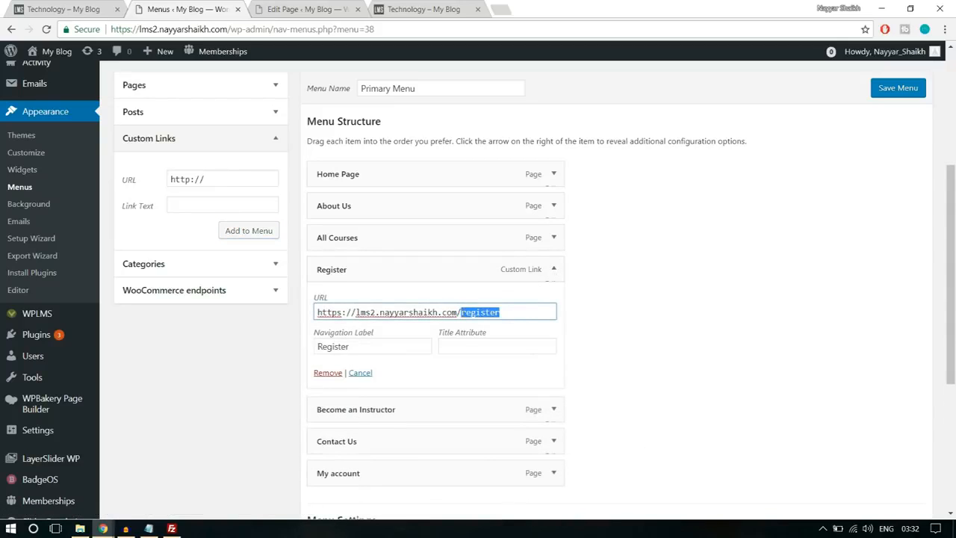
pyautogui.click(556, 270)
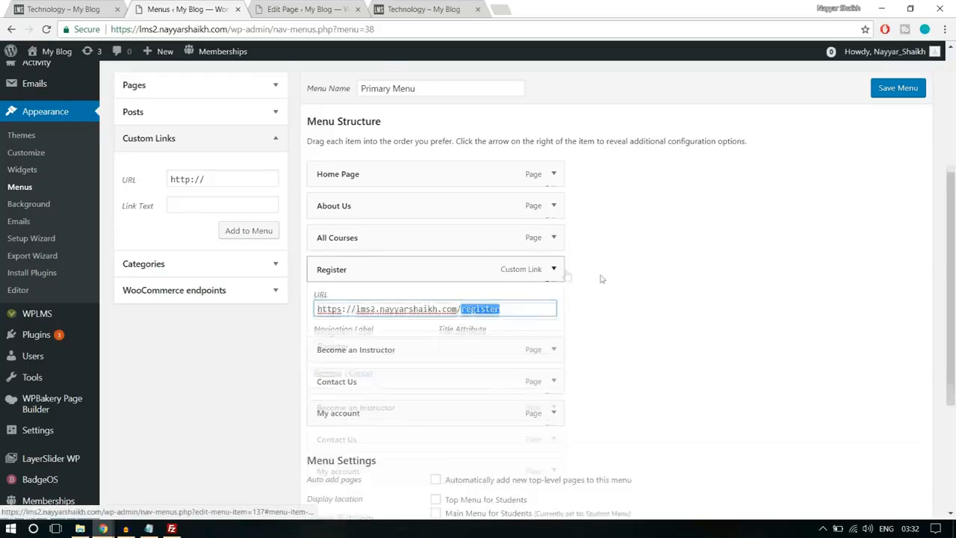
pyautogui.scroll(-2, 609, 280)
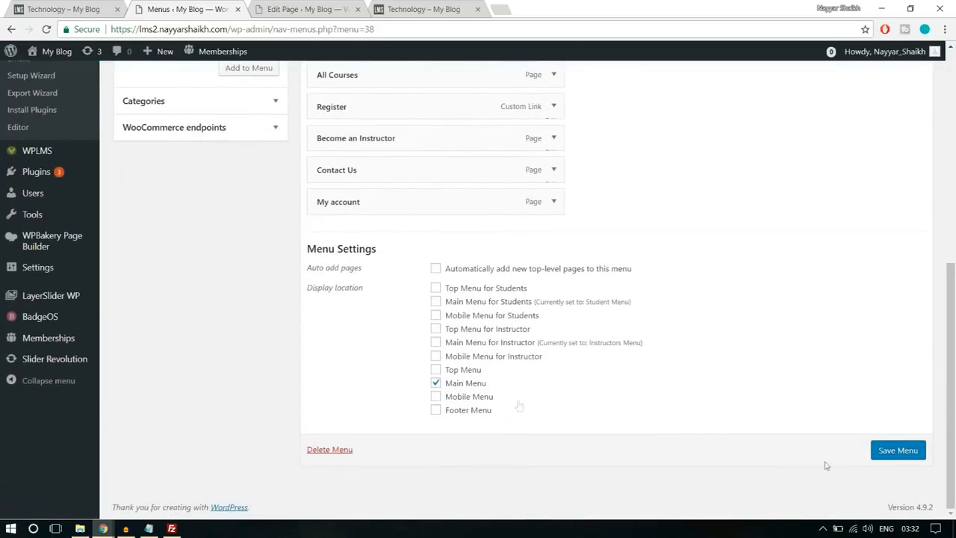
pyautogui.click(881, 455)
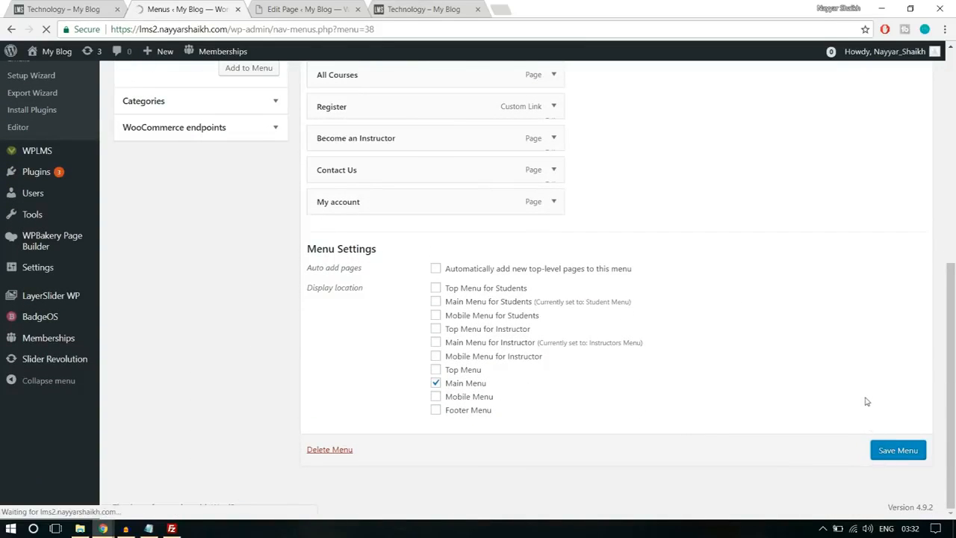
# - Switch to the live site and examine the header menu on its Technology course category page while logged in
pyautogui.click(424, 9)
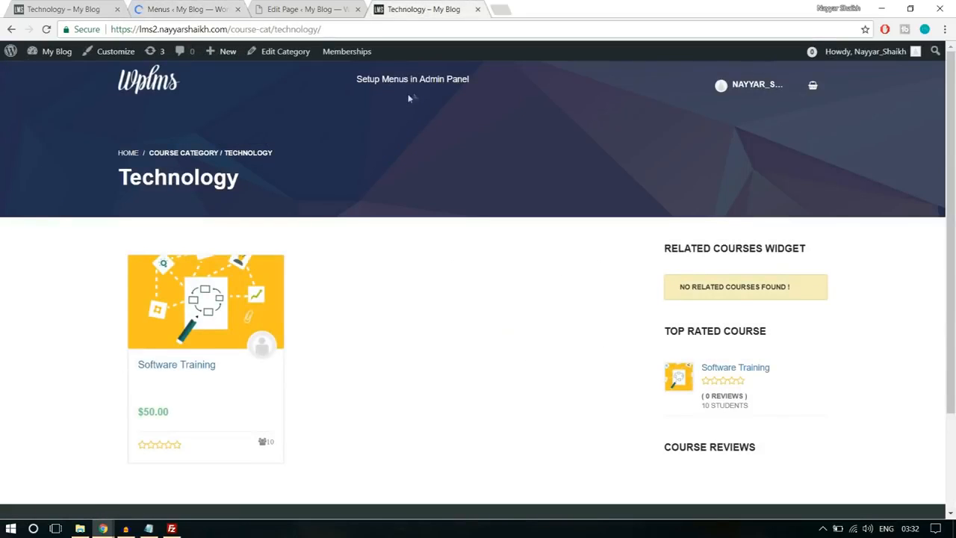
pyautogui.click(149, 88)
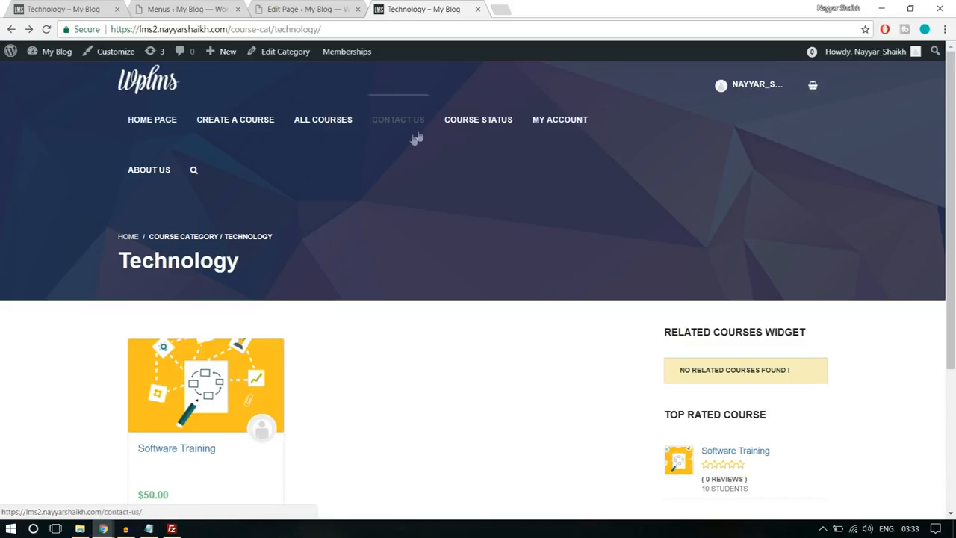
pyautogui.scroll(-3, 573, 344)
pyautogui.scroll(3, 568, 348)
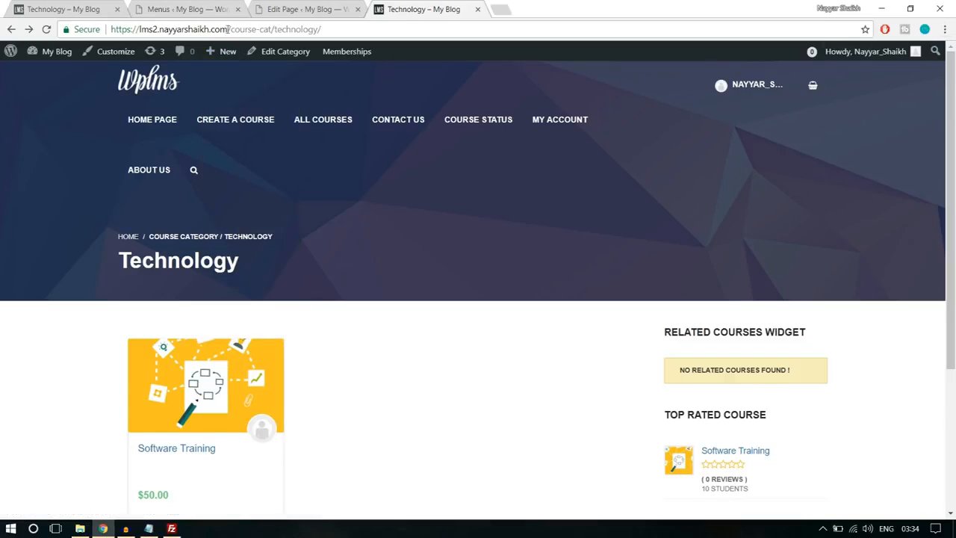
# - Open the lms2 site's home page in a new incognito window to view it as a logged-out visitor
pyautogui.moveTo(231, 29); pyautogui.dragTo(110, 29)
pyautogui.hotkey('ctrl', 'c')
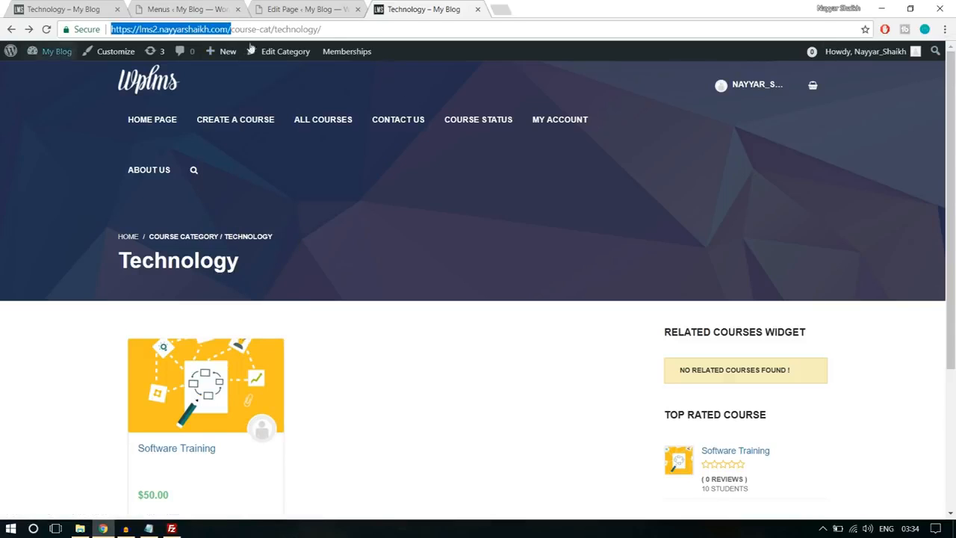
pyautogui.click(941, 30)
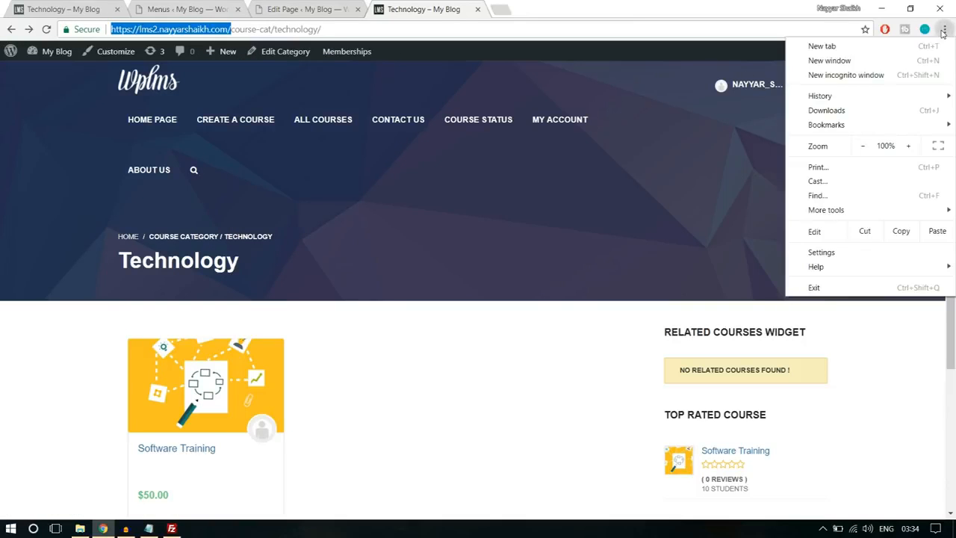
pyautogui.click(891, 75)
pyautogui.hotkey('ctrl', 'v')
pyautogui.press('Return')
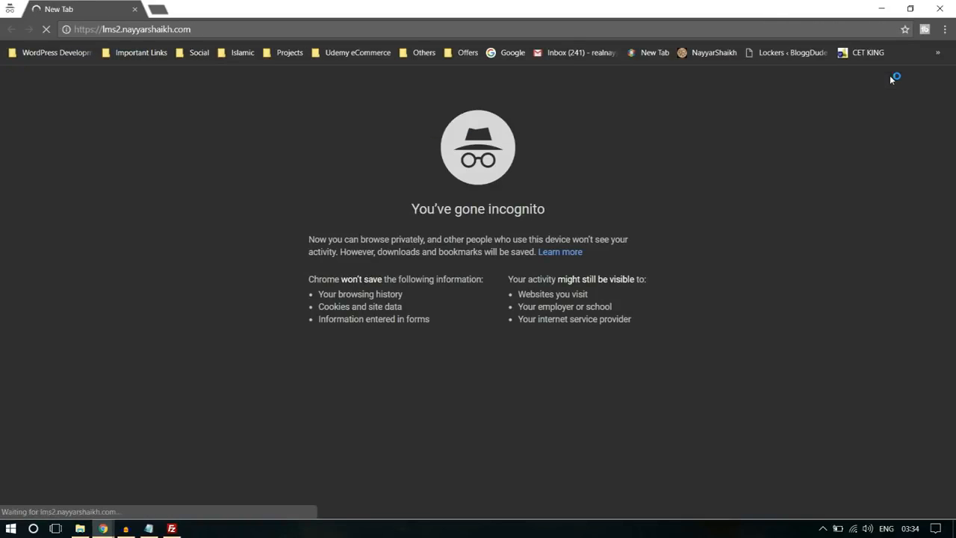
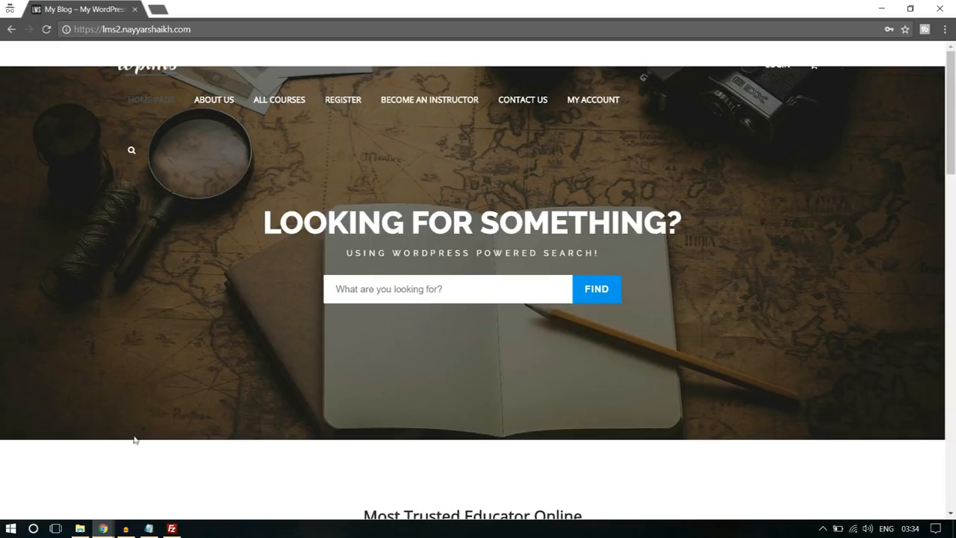
# - Switch back to the lms2 admin window and open the Home Page for editing from the list of pages
pyautogui.moveTo(103, 529)
pyautogui.click(77, 495)
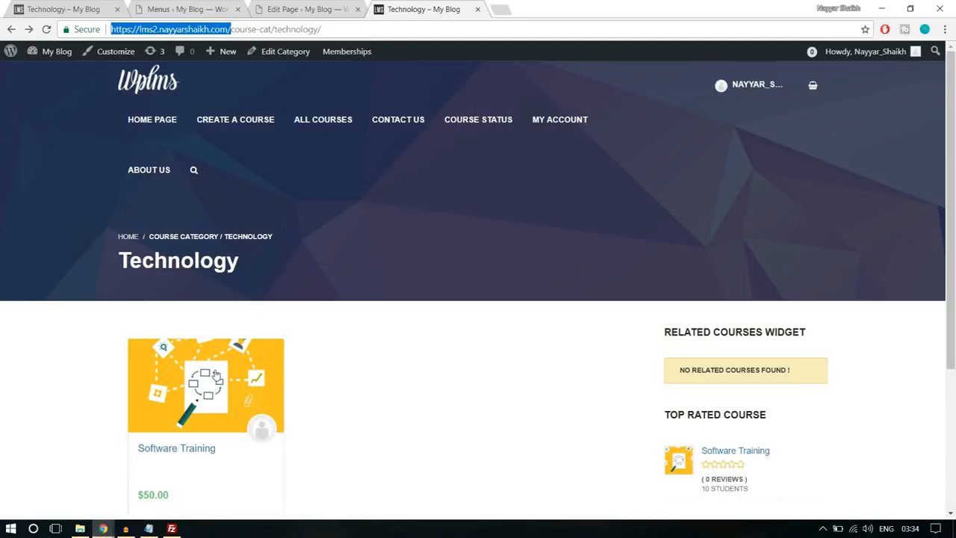
pyautogui.click(194, 6)
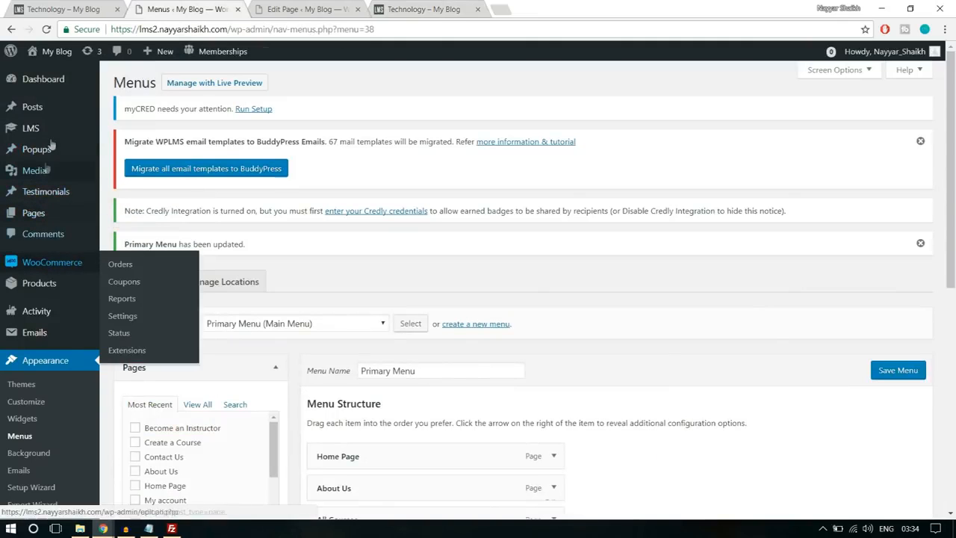
pyautogui.click(49, 214)
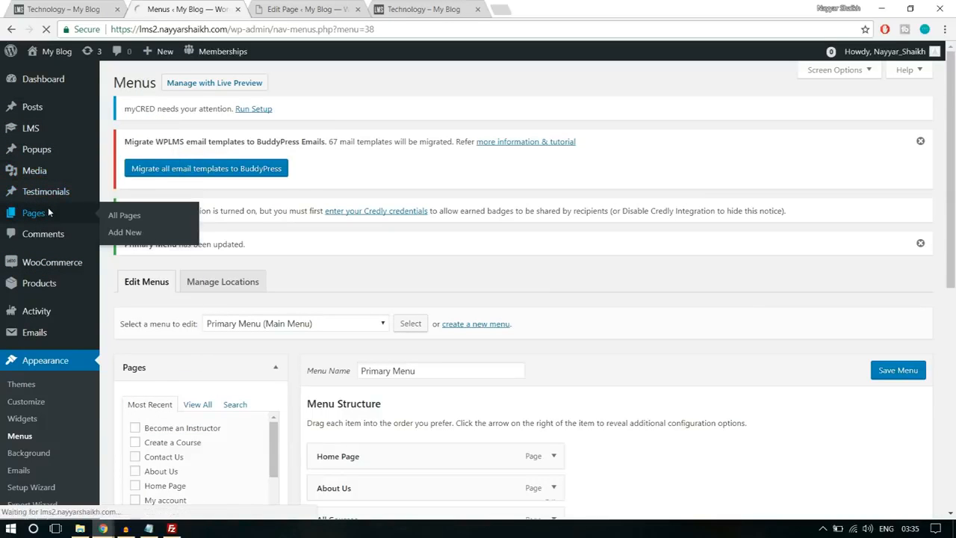
pyautogui.scroll(-5, 434, 271)
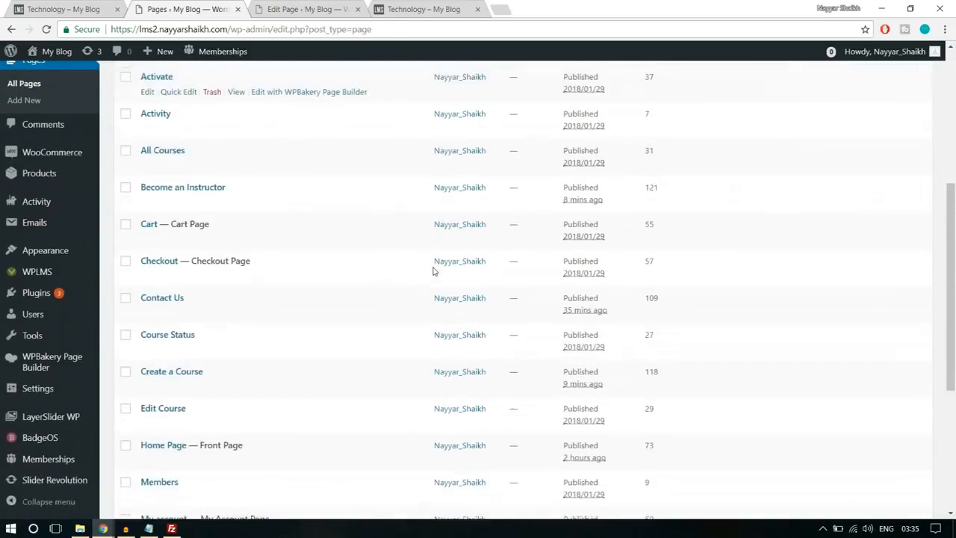
pyautogui.click(147, 329)
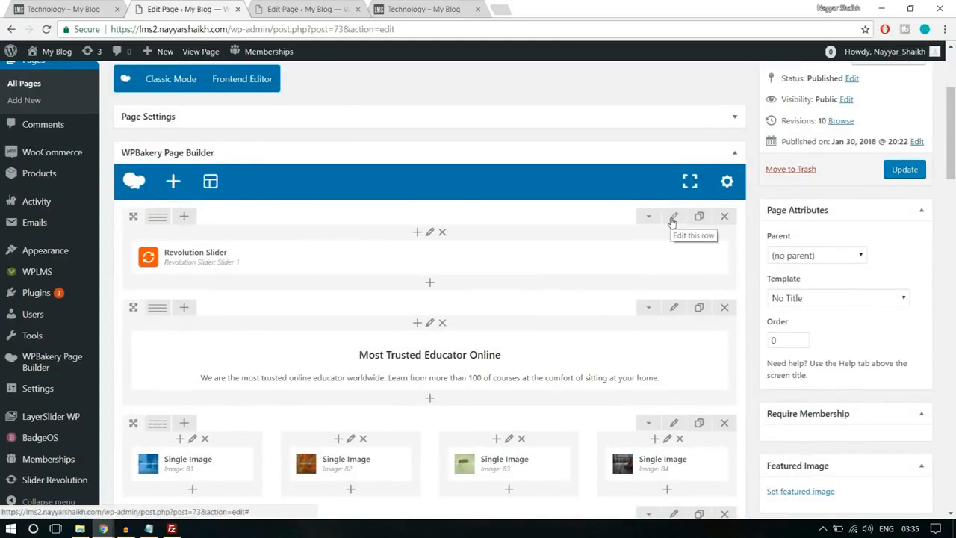
# - Set the Revolution Slider row's top margin to -250px in its design options, save the row settings and update the page
pyautogui.click(673, 218)
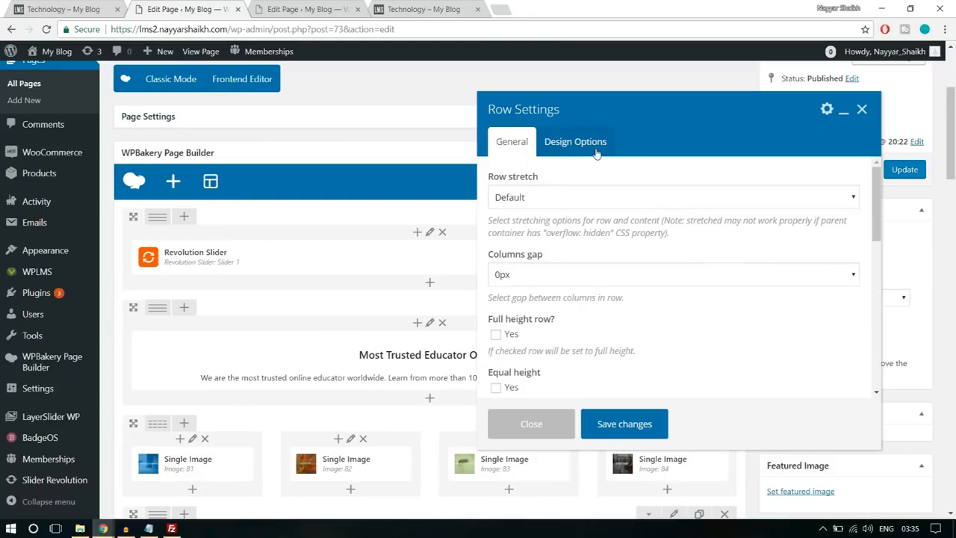
pyautogui.click(597, 151)
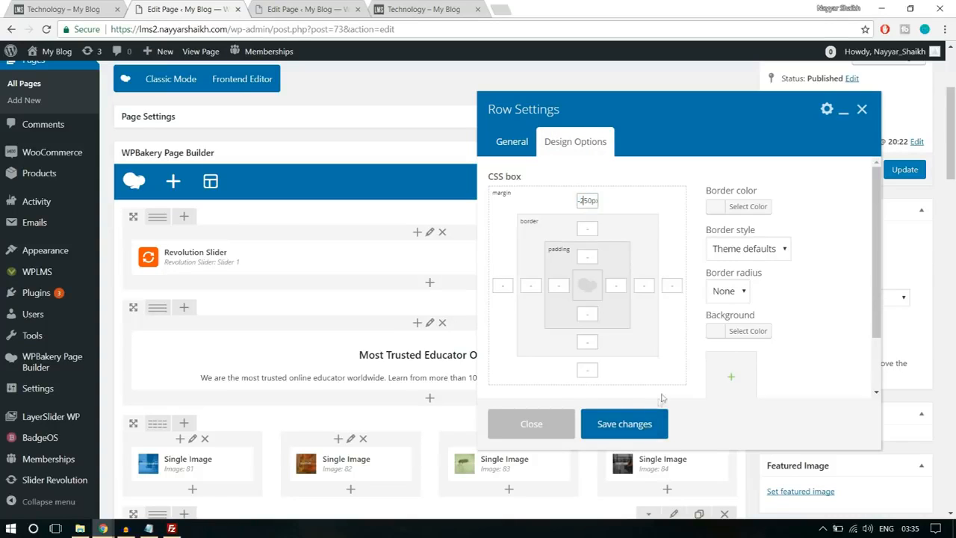
pyautogui.click(650, 425)
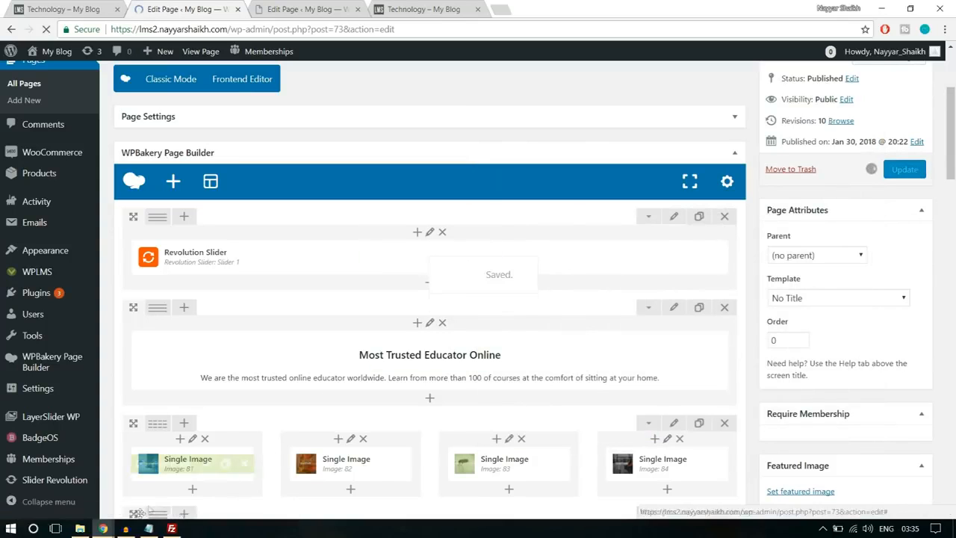
# - Reload the home page in the incognito window and examine its header, slider and remaining content down to the footer
pyautogui.moveTo(103, 529)
pyautogui.click(173, 487)
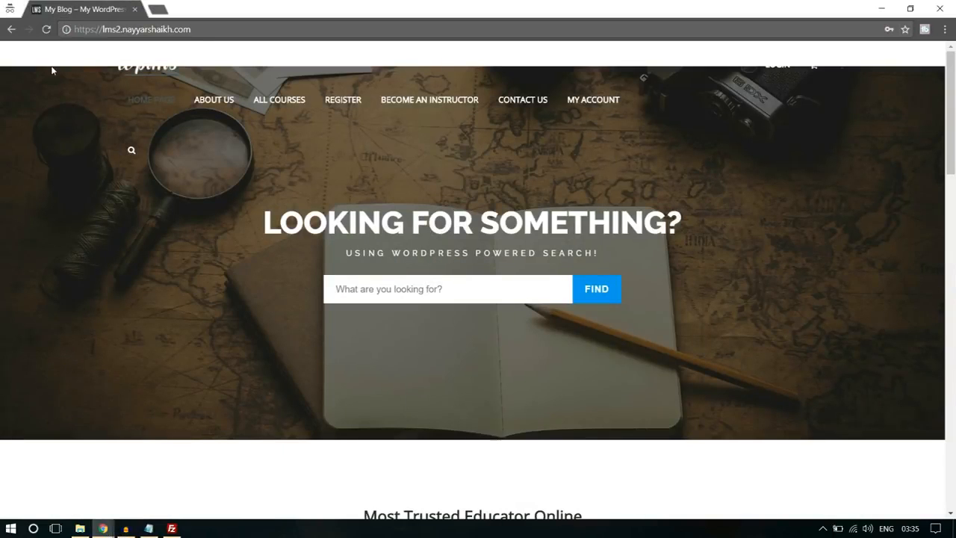
pyautogui.click(47, 30)
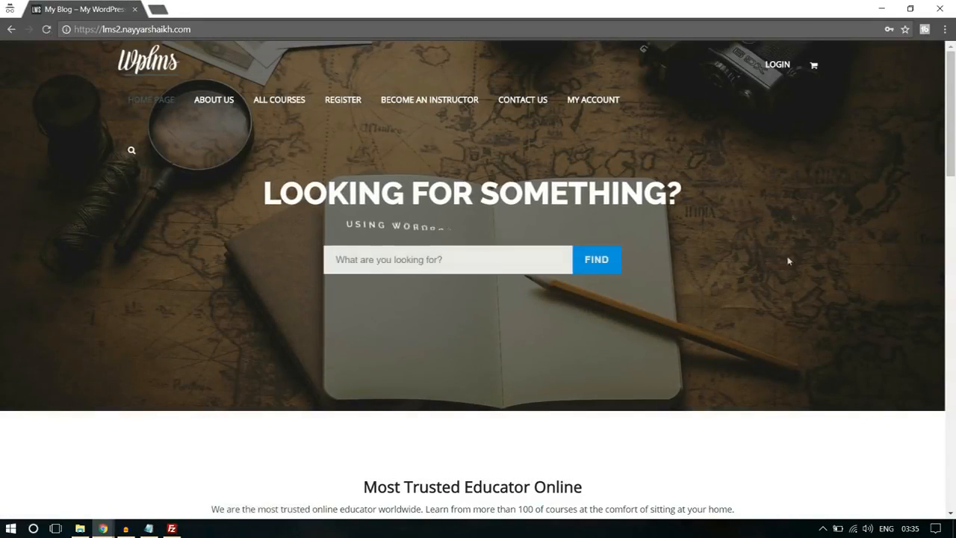
pyautogui.scroll(-4, 788, 247)
pyautogui.scroll(-15, 786, 279)
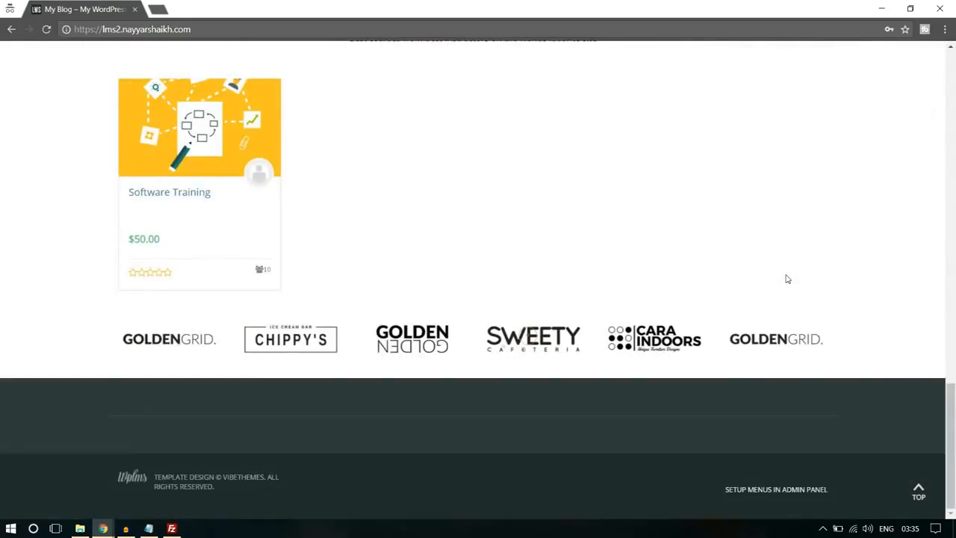
pyautogui.scroll(19, 794, 302)
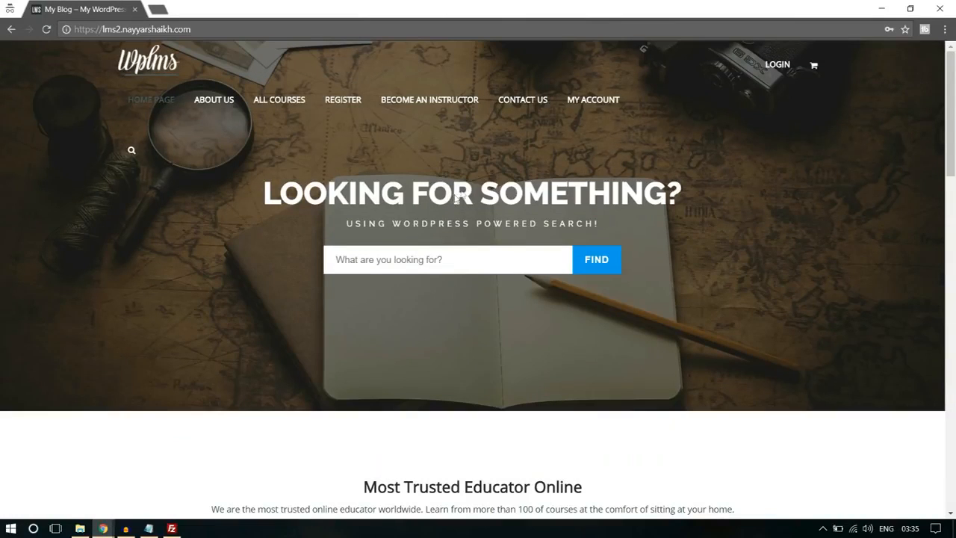
# - Open the Register page from the site's header menu and examine its account and profile fields without filling them in
pyautogui.click(338, 105)
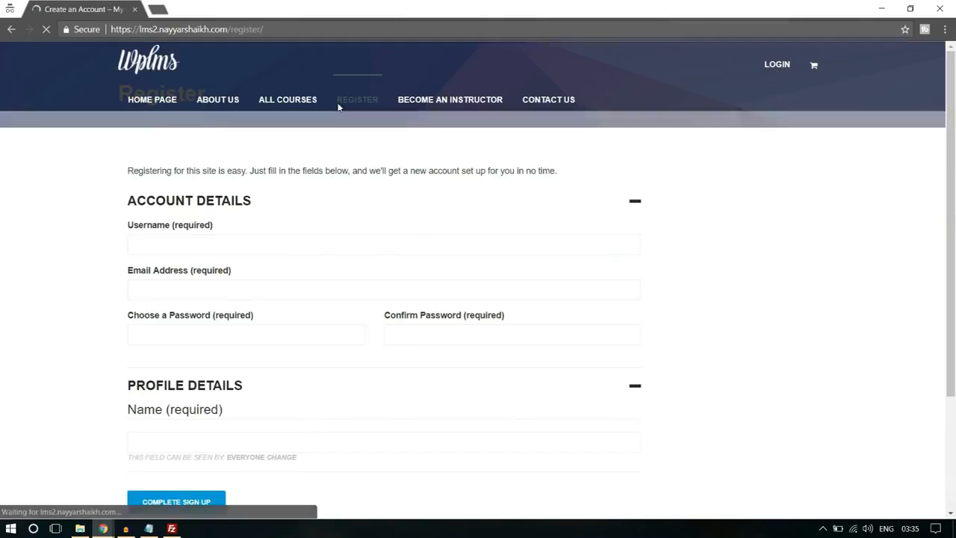
pyautogui.scroll(-4, 436, 241)
pyautogui.click(226, 288)
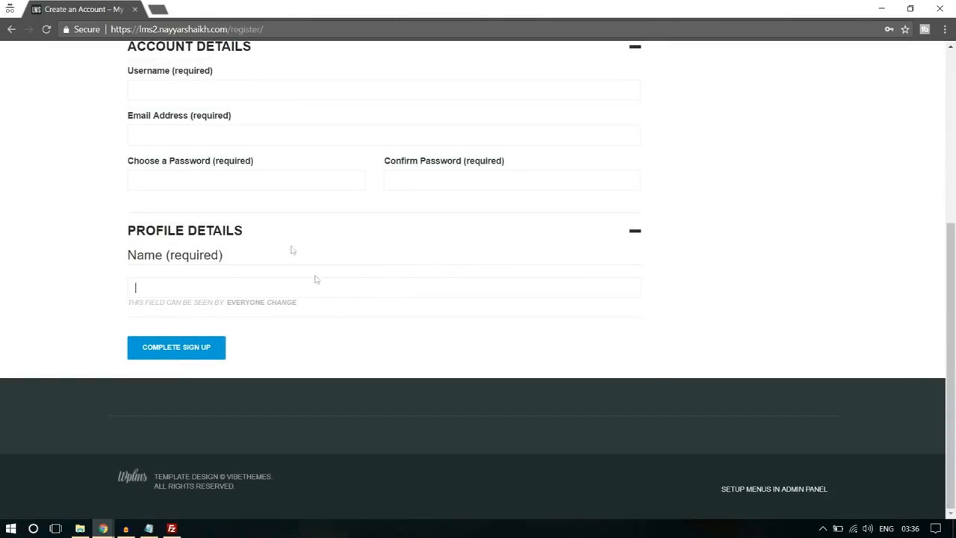
pyautogui.scroll(2, 837, 205)
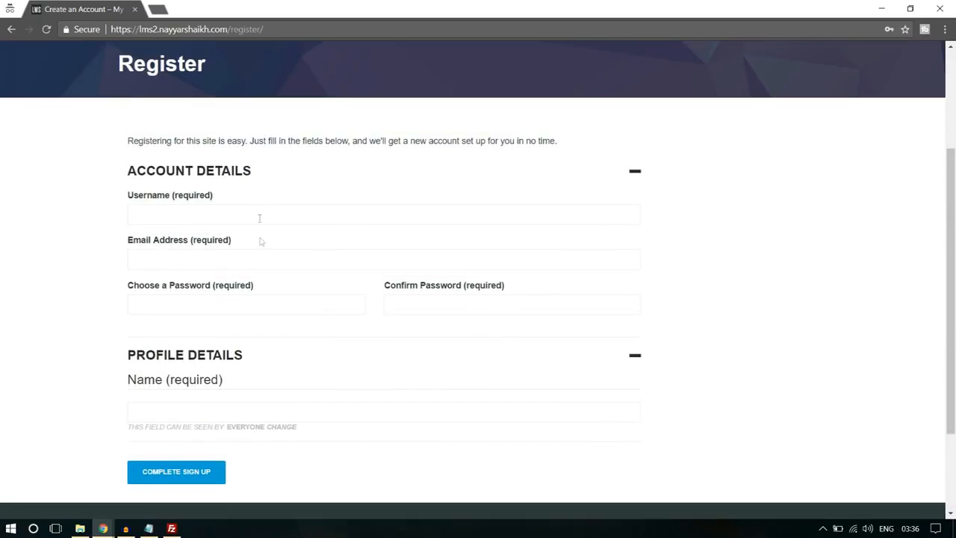
pyautogui.click(227, 265)
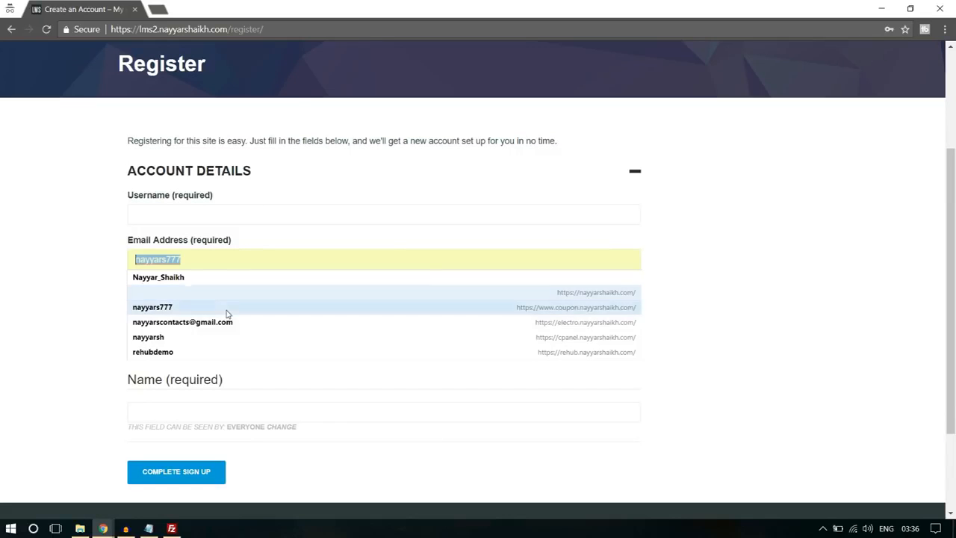
pyautogui.click(731, 233)
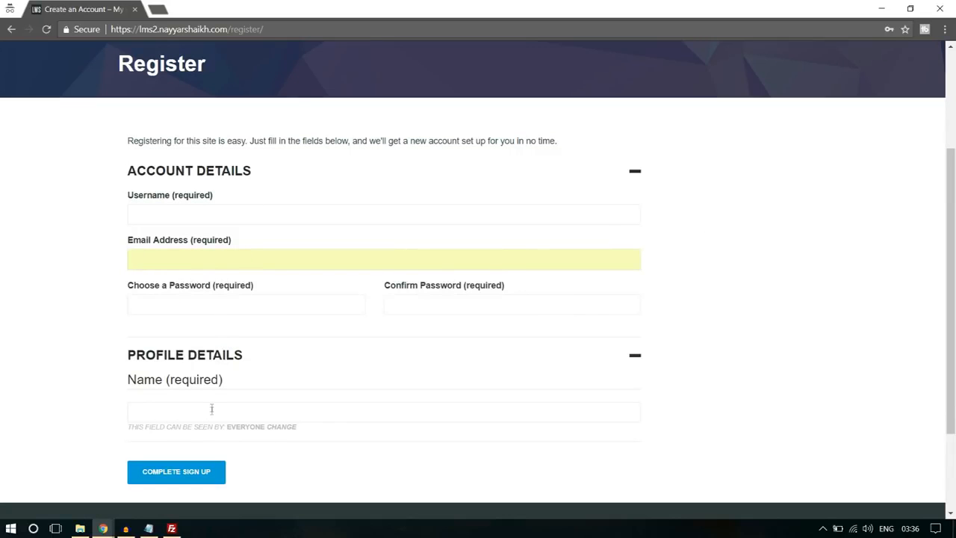
pyautogui.scroll(-3, 576, 288)
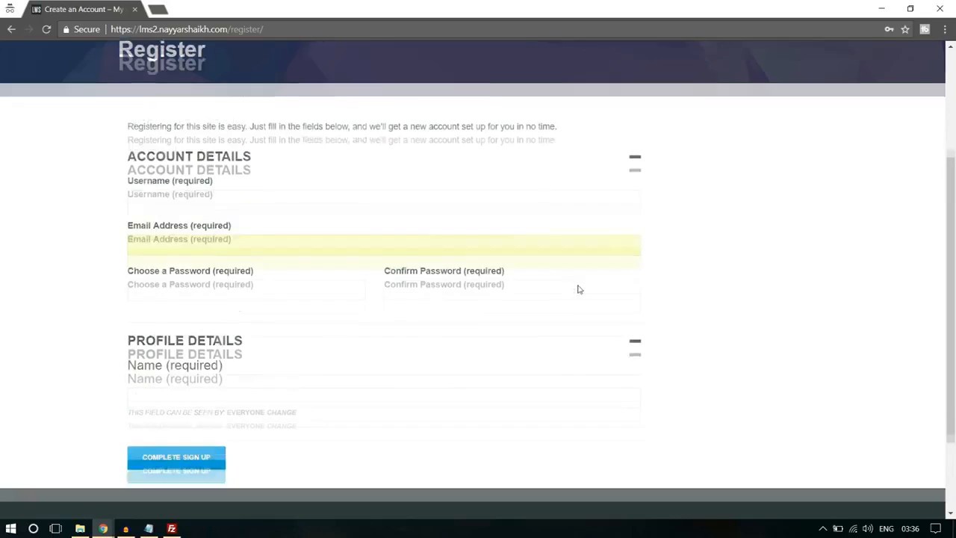
# - Return to the lms2 admin window and open the Profile Fields setup for users
pyautogui.click(103, 529)
pyautogui.click(68, 482)
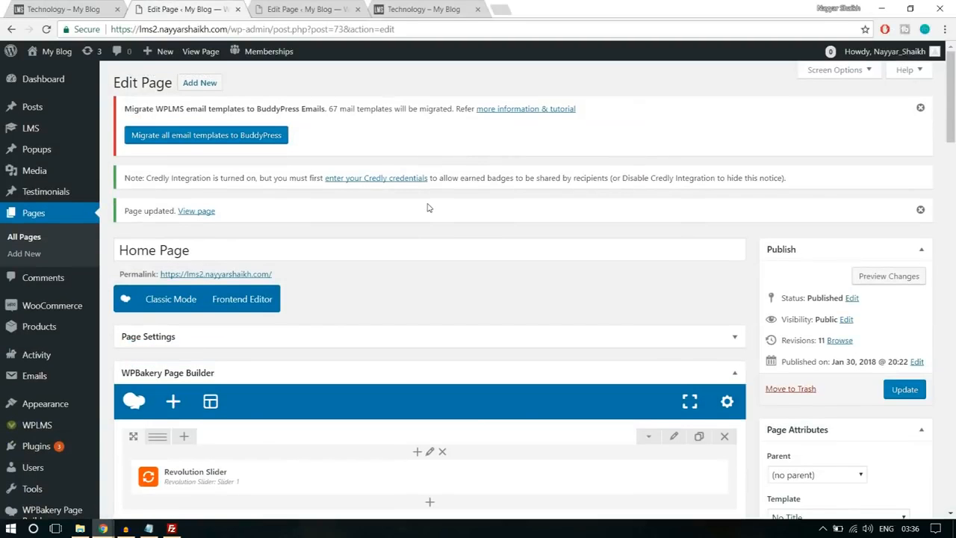
pyautogui.scroll(-3, 428, 208)
pyautogui.moveTo(35, 317)
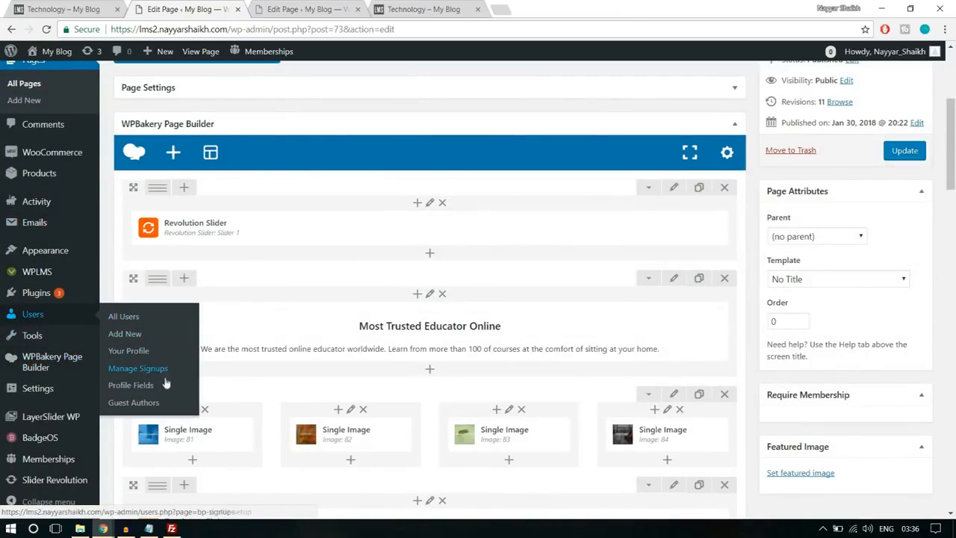
pyautogui.click(146, 386)
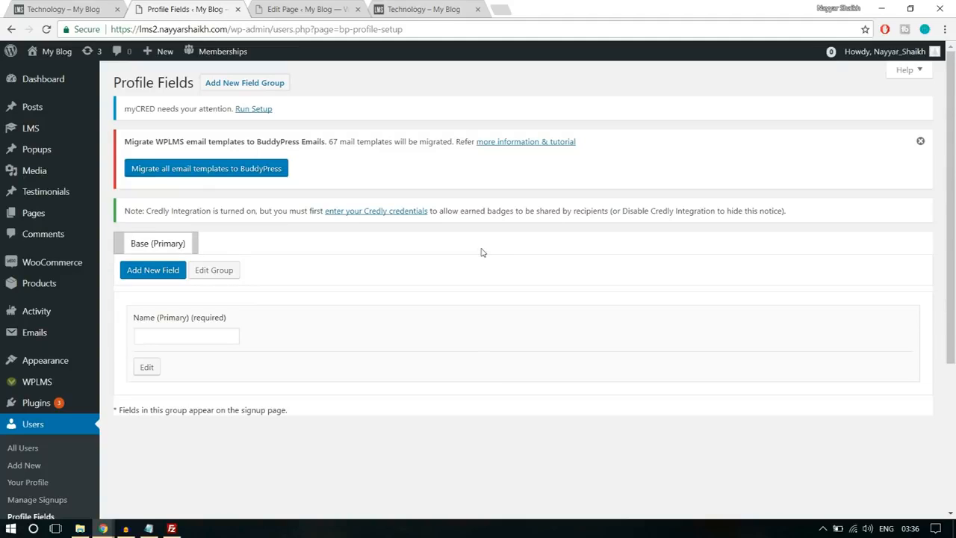
# - Start a new profile field in the Base group, named Bio and described as "Type something about yourself!"
pyautogui.click(154, 271)
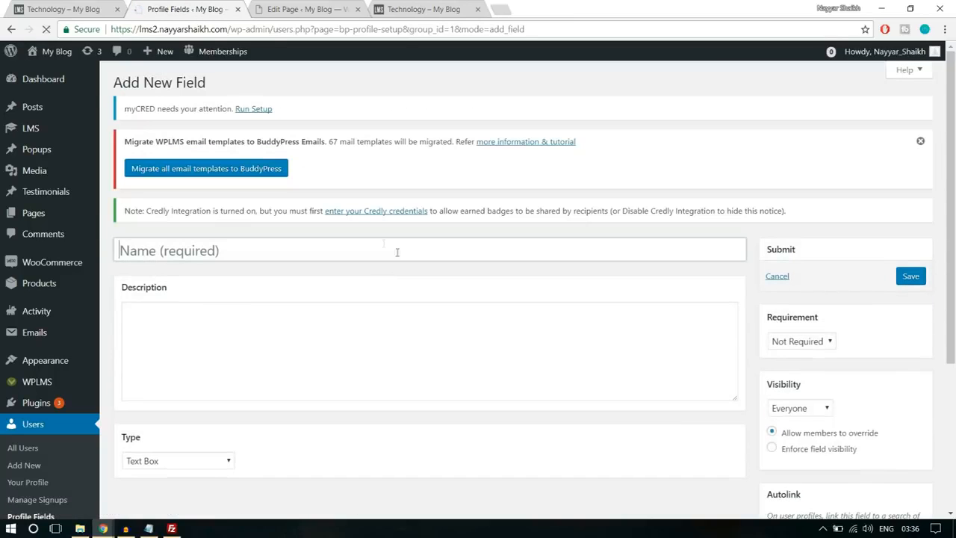
pyautogui.click(312, 245)
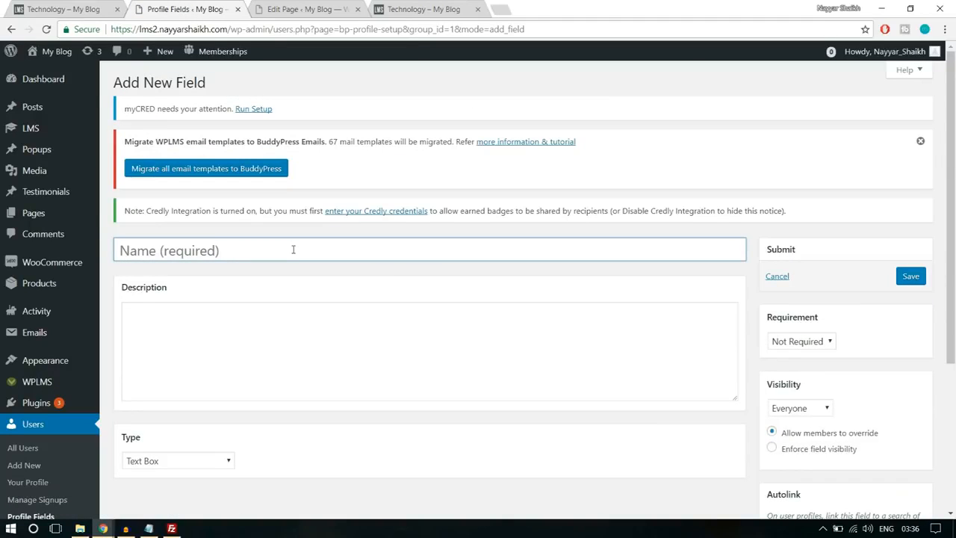
pyautogui.write('Bio')
pyautogui.scroll(-2, 292, 250)
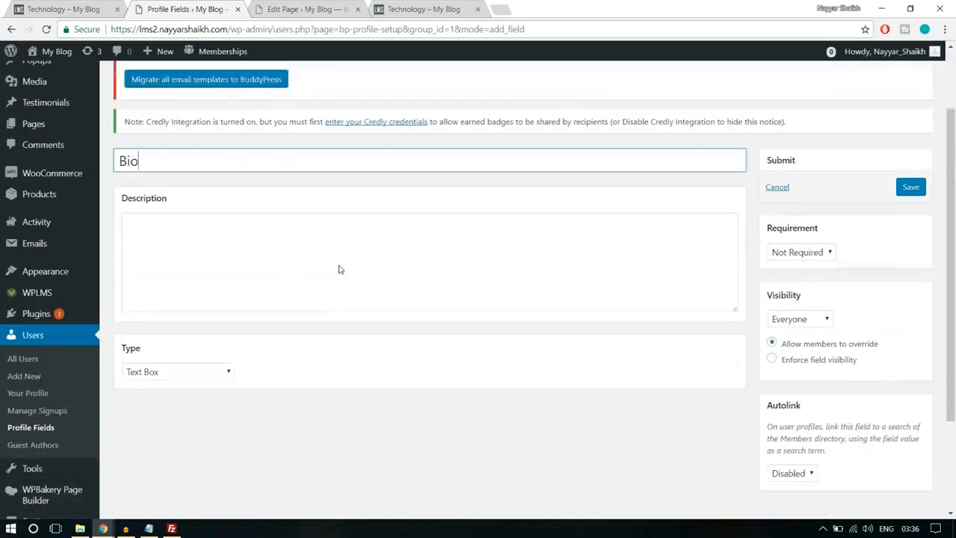
pyautogui.click(303, 250)
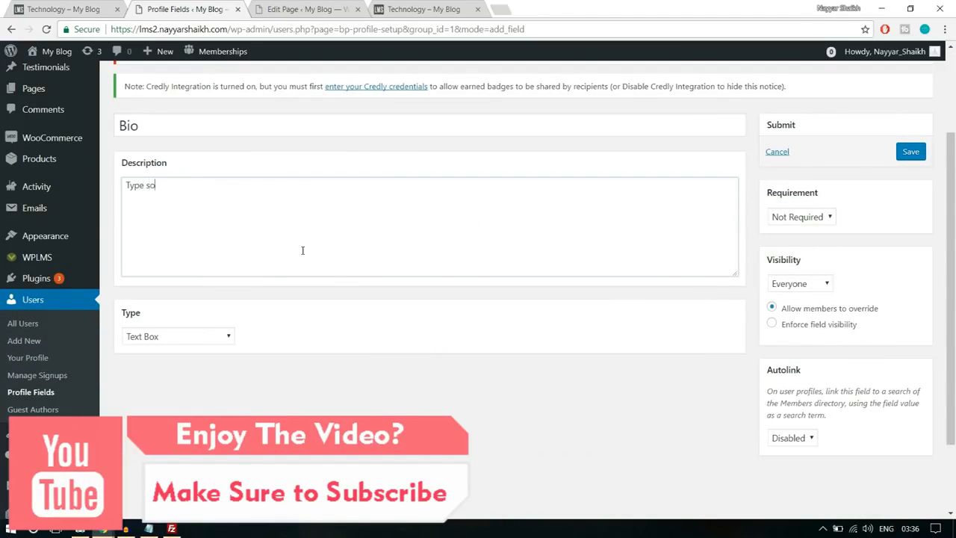
pyautogui.write('Type somethign')
pyautogui.press('BackSpace')
pyautogui.press('BackSpace')
pyautogui.write('ng about yourself!')
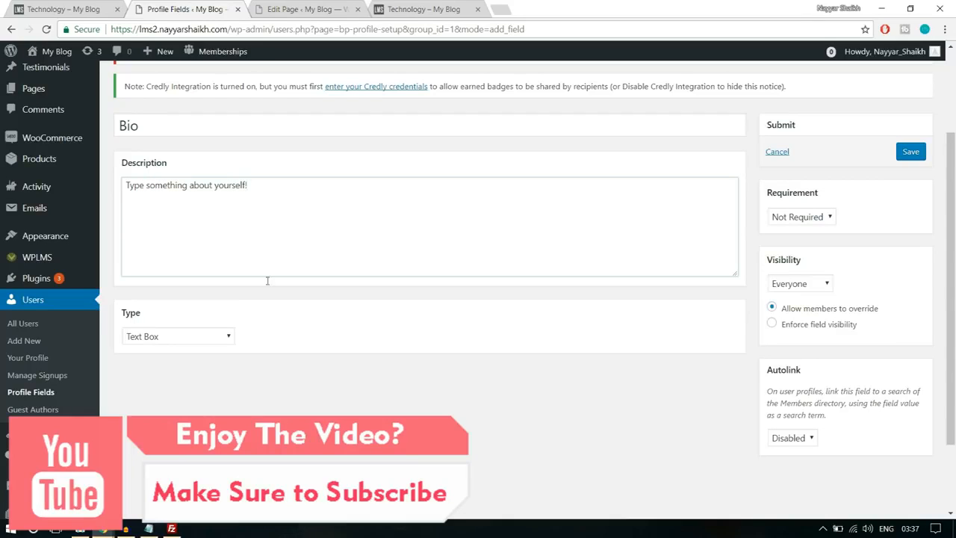
# - Make the Bio field a Multi-line Text Area, keep it Not Required and visible to Everyone, and save it
pyautogui.click(202, 341)
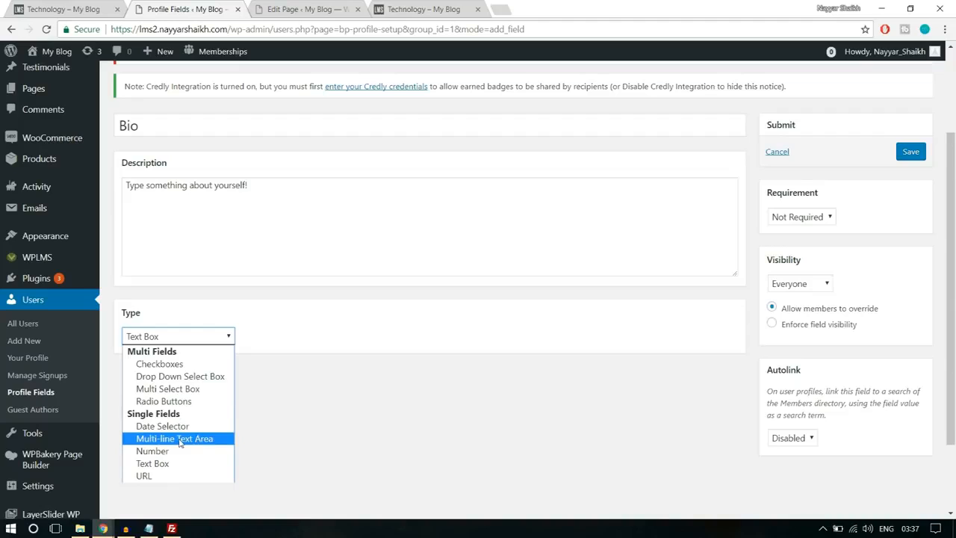
pyautogui.click(184, 439)
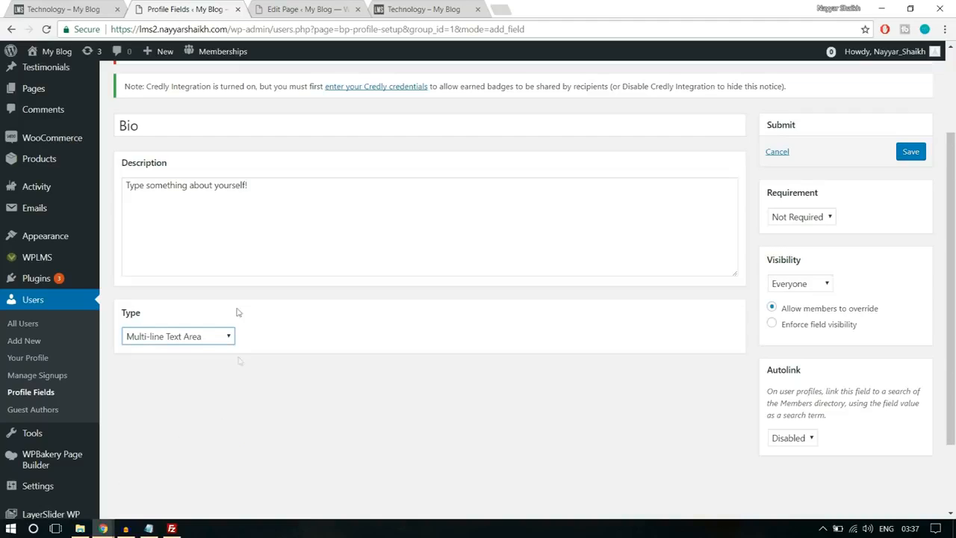
pyautogui.click(812, 221)
pyautogui.click(886, 231)
pyautogui.click(813, 289)
pyautogui.click(814, 290)
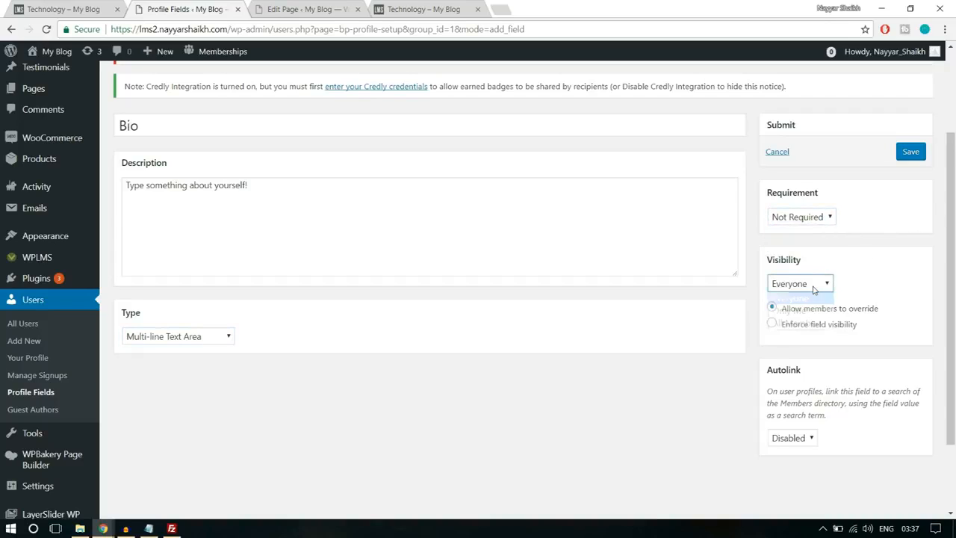
pyautogui.click(814, 289)
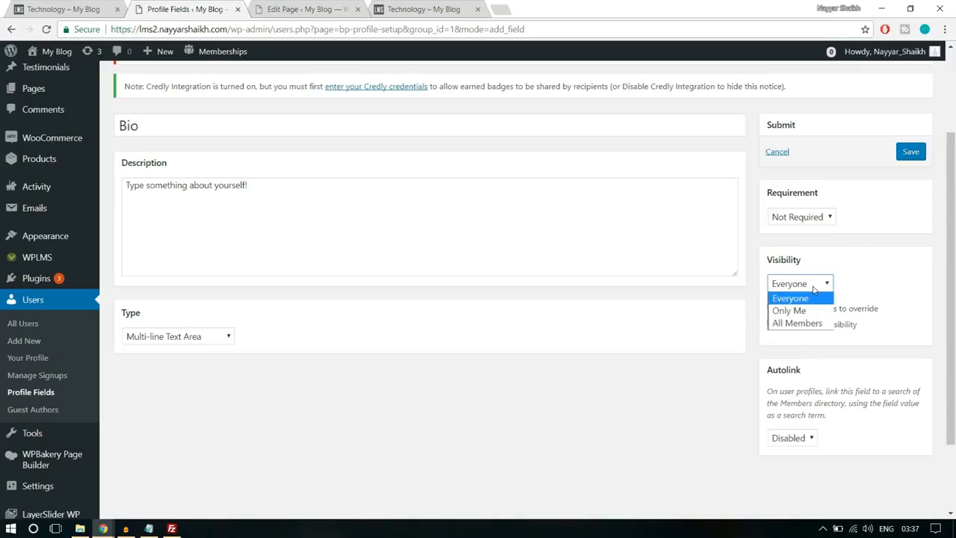
pyautogui.click(798, 300)
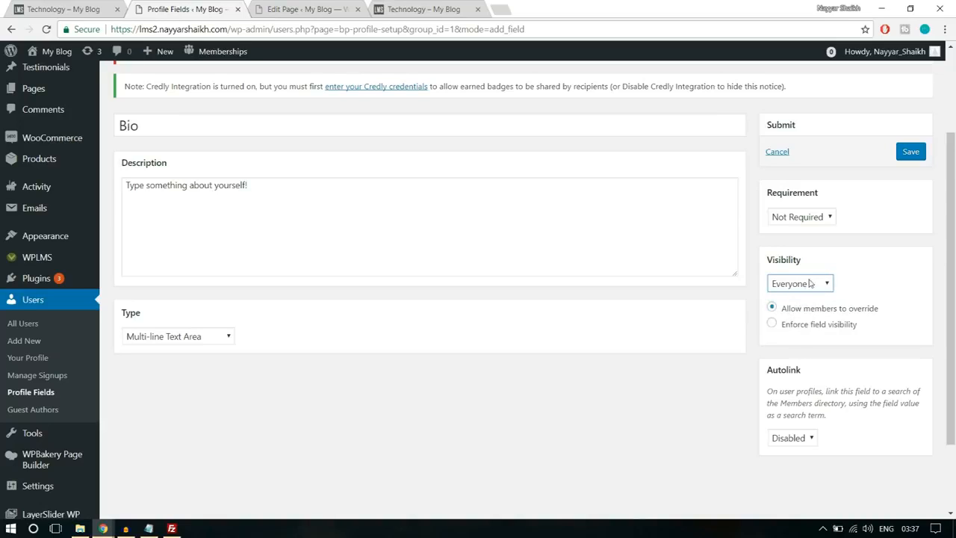
pyautogui.click(820, 290)
pyautogui.click(810, 291)
pyautogui.click(916, 156)
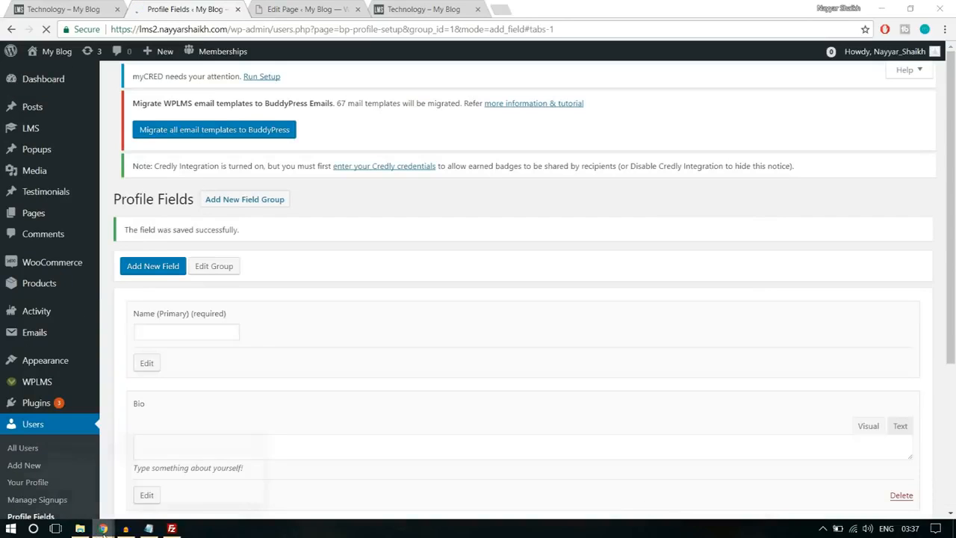
# - Reload the Register page in the incognito window and check the sign-up form for the new Bio field
pyautogui.click(182, 474)
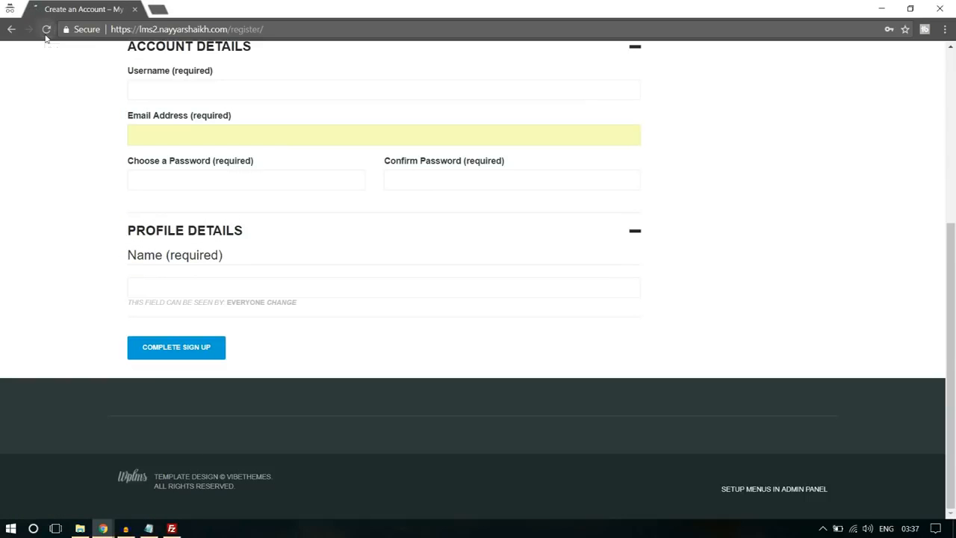
pyautogui.click(45, 29)
pyautogui.click(182, 289)
pyautogui.scroll(-3, 230, 315)
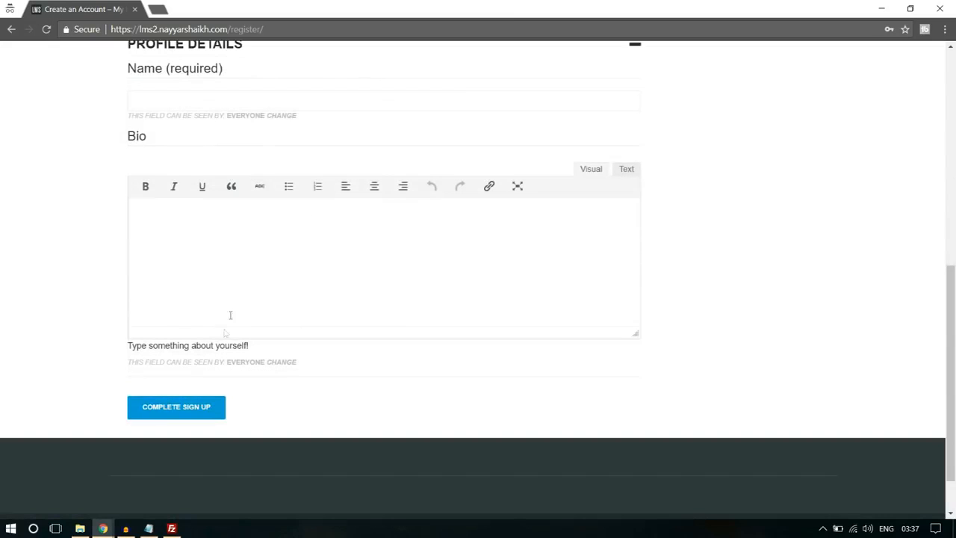
pyautogui.scroll(6, 241, 280)
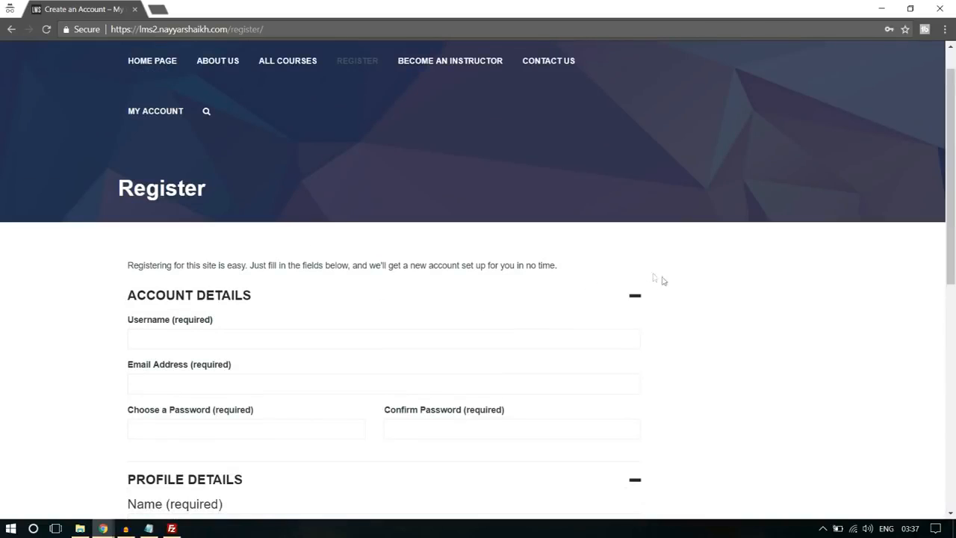
# - Fill in the username and e-mail address under Account Details on the Register page
pyautogui.scroll(-1, 722, 290)
pyautogui.scroll(2, 717, 290)
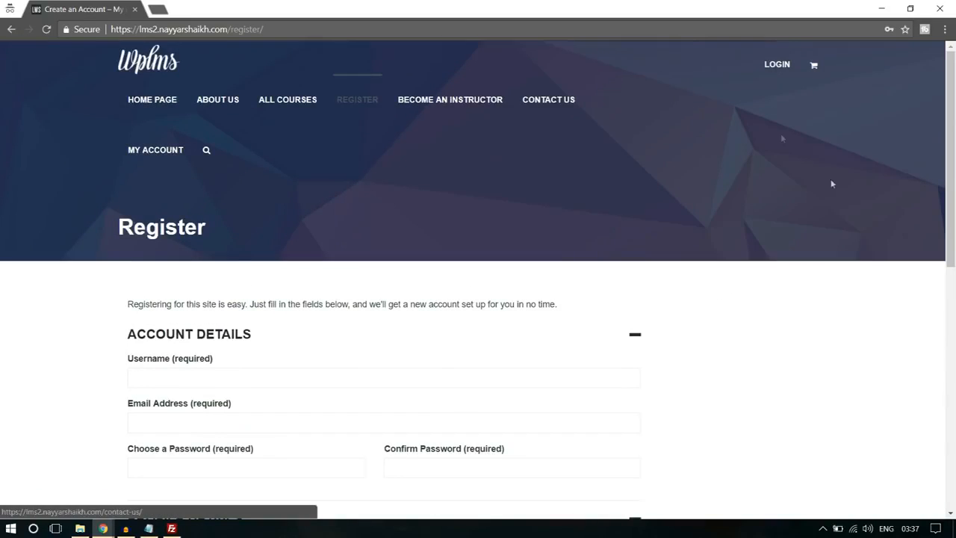
pyautogui.scroll(-3, 859, 224)
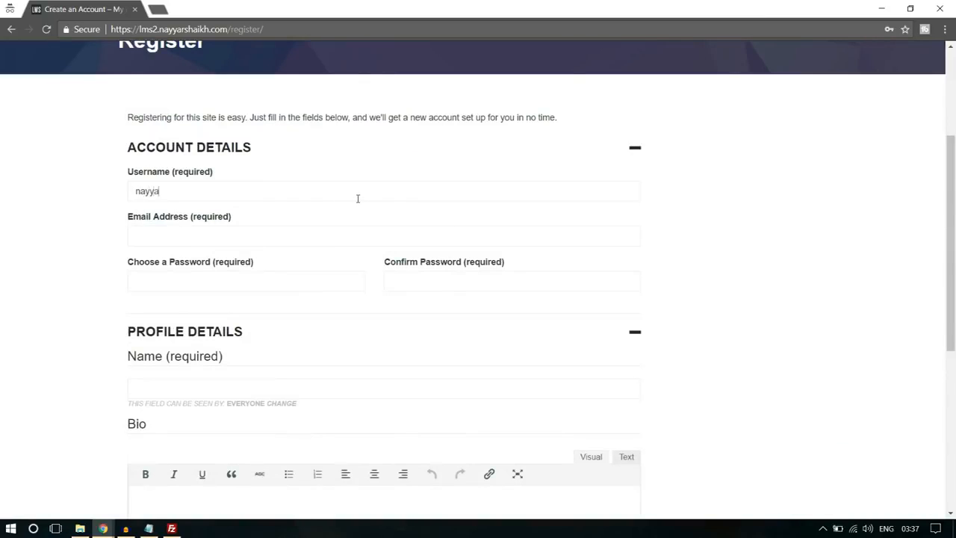
pyautogui.click(269, 241)
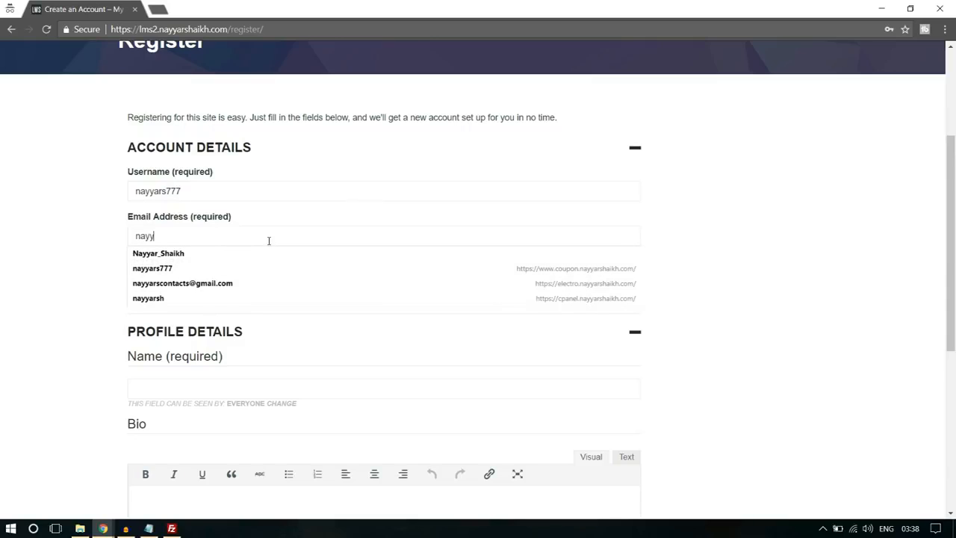
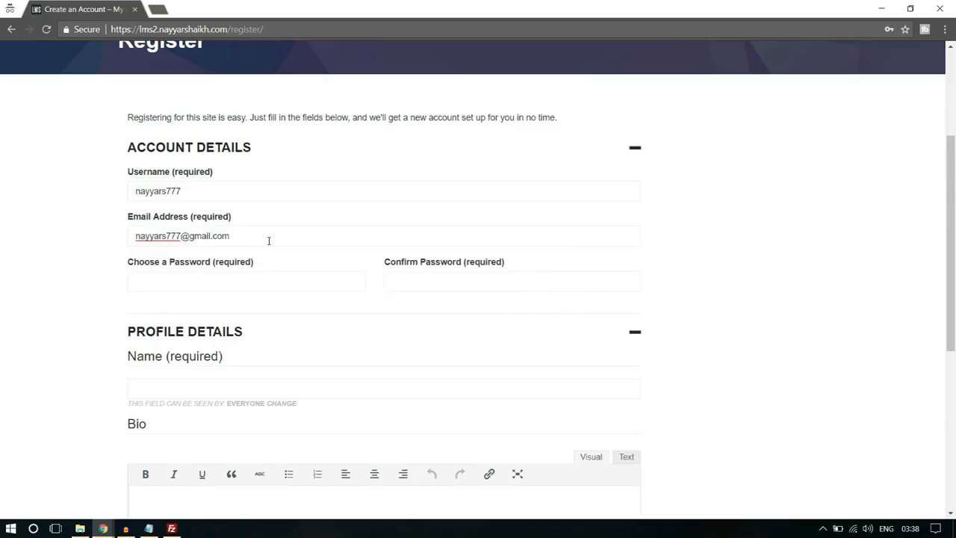
# - Enter and confirm the account password, fill in the full name, write "Bio" as the bio, and complete the sign-up
pyautogui.scroll(-2, 564, 245)
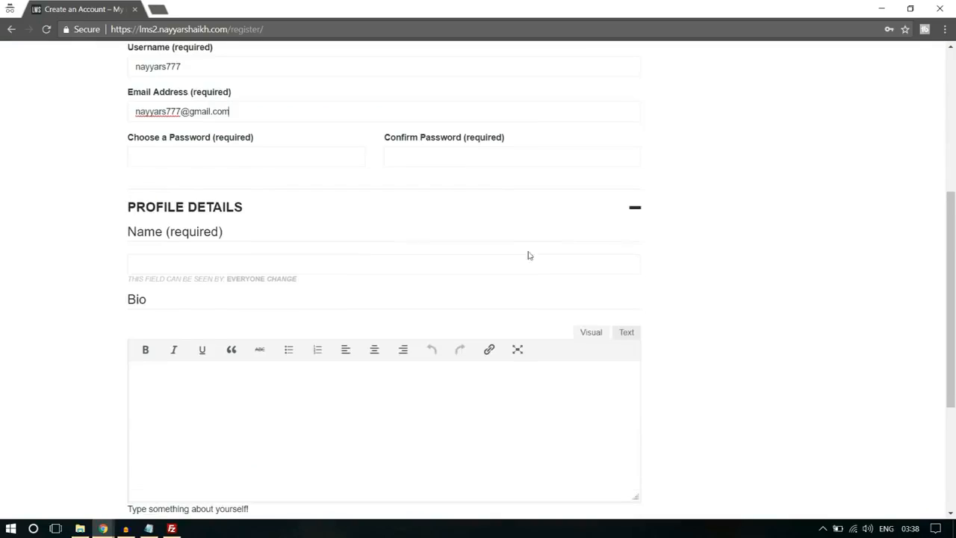
pyautogui.click(240, 163)
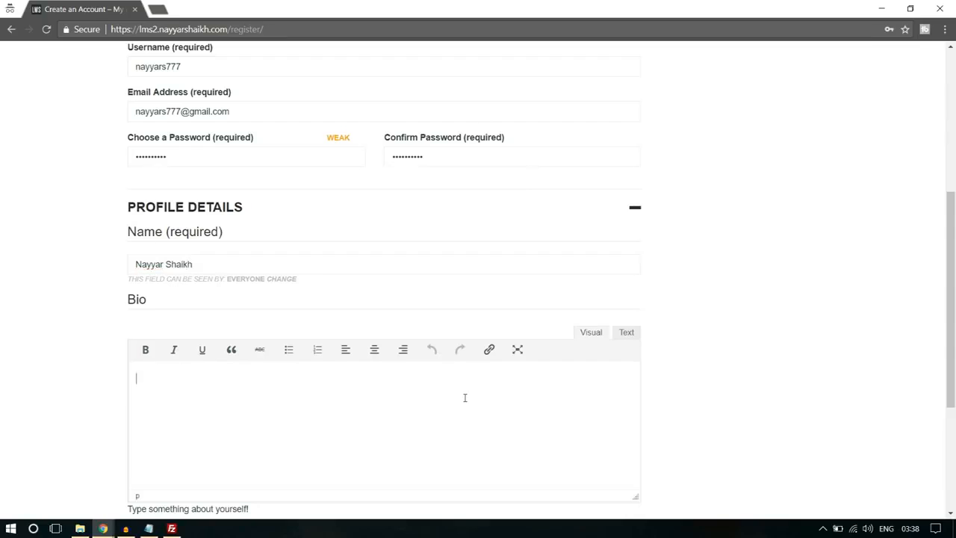
pyautogui.scroll(-2, 465, 397)
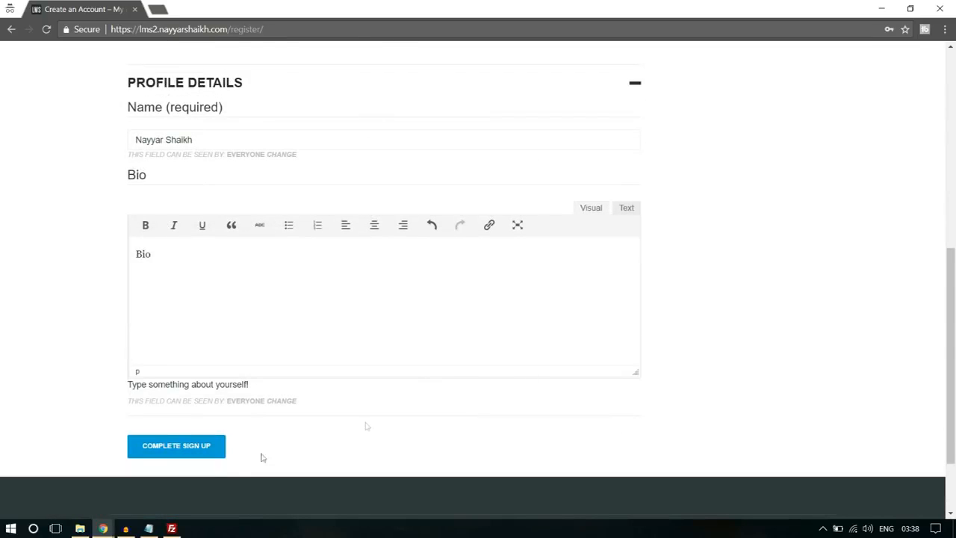
pyautogui.click(202, 450)
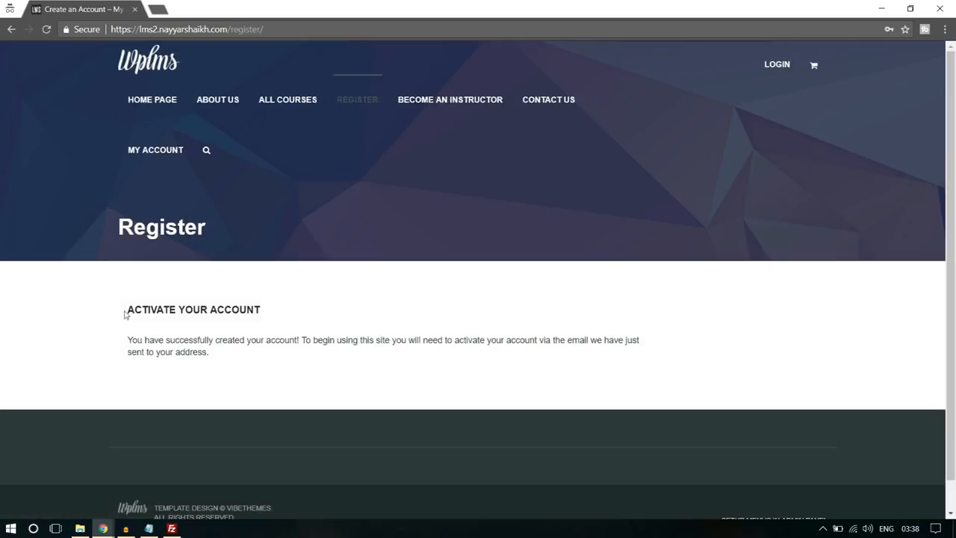
# - Read through the account activation notice and open Gmail in a new tab
pyautogui.moveTo(125, 314); pyautogui.dragTo(292, 342)
pyautogui.click(277, 348)
pyautogui.moveTo(538, 340); pyautogui.dragTo(633, 352)
pyautogui.click(632, 352)
pyautogui.click(158, 8)
pyautogui.write('gm')
pyautogui.press('Return')
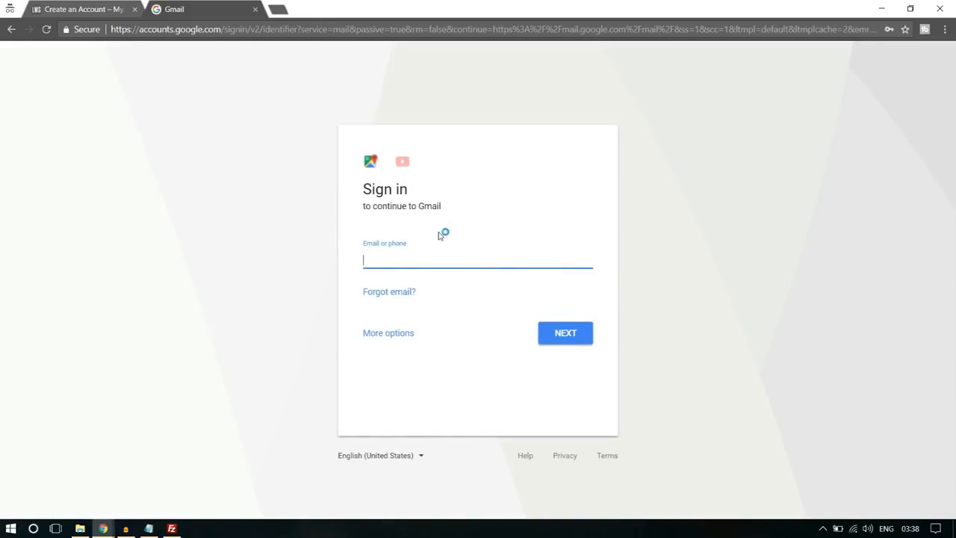
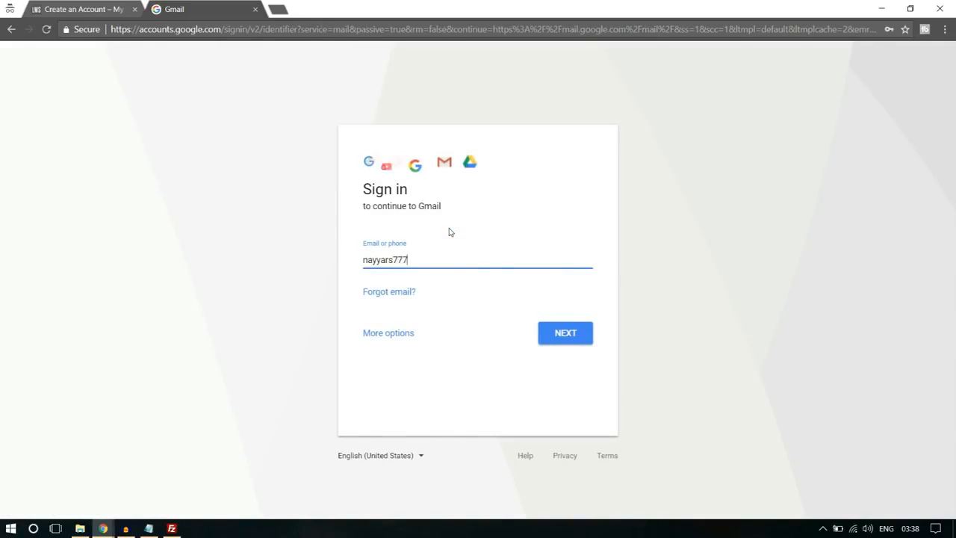
# - Sign in to Gmail with the e-mail username and account password
pyautogui.press('Return')
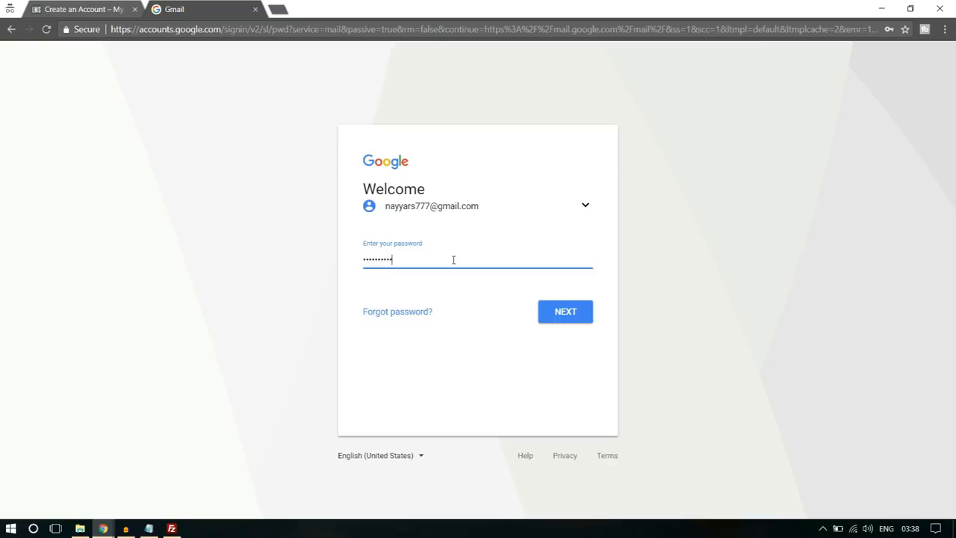
pyautogui.press('Return')
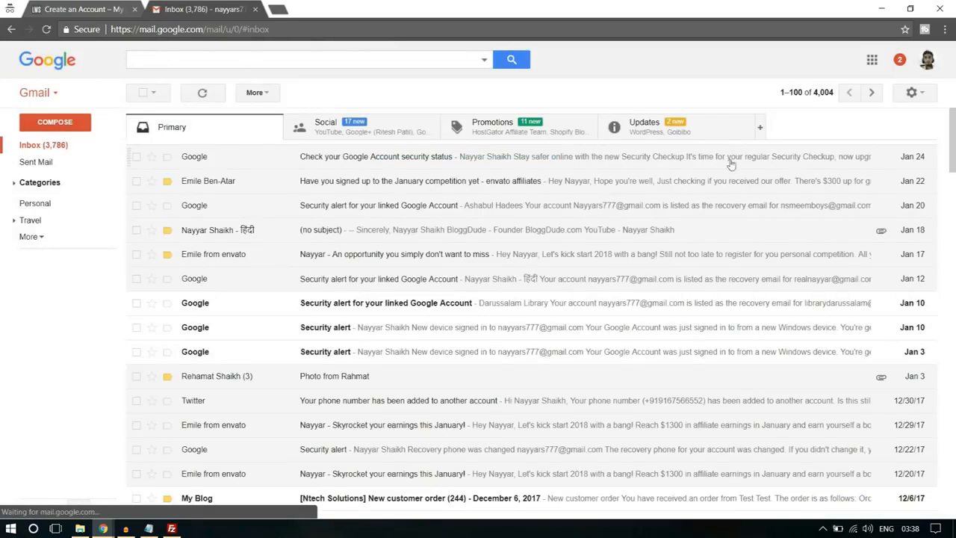
# - Follow the link in the "[My Blog] Activate your account" e-mail under Updates, close the other tabs, and check the activation notice
pyautogui.click(695, 135)
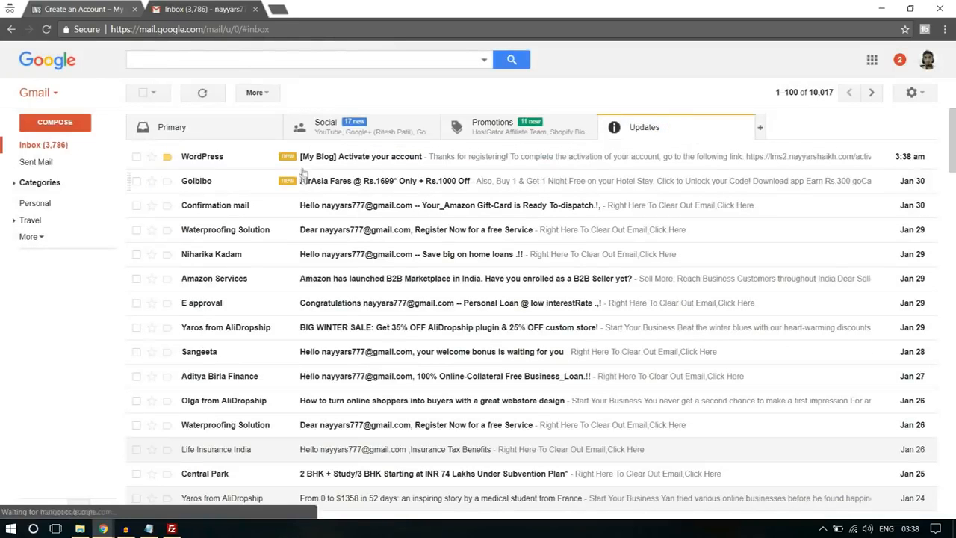
pyautogui.click(348, 163)
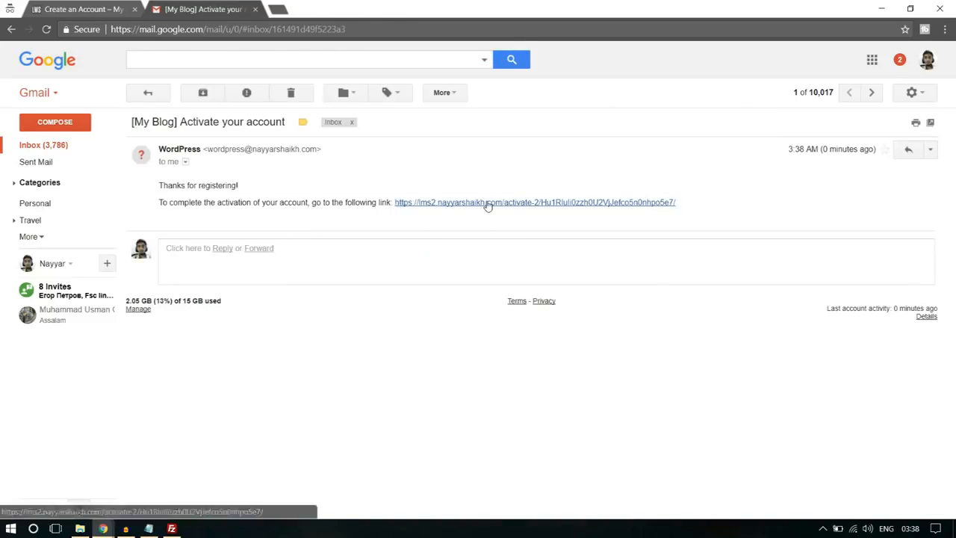
pyautogui.click(486, 203)
pyautogui.click(134, 9)
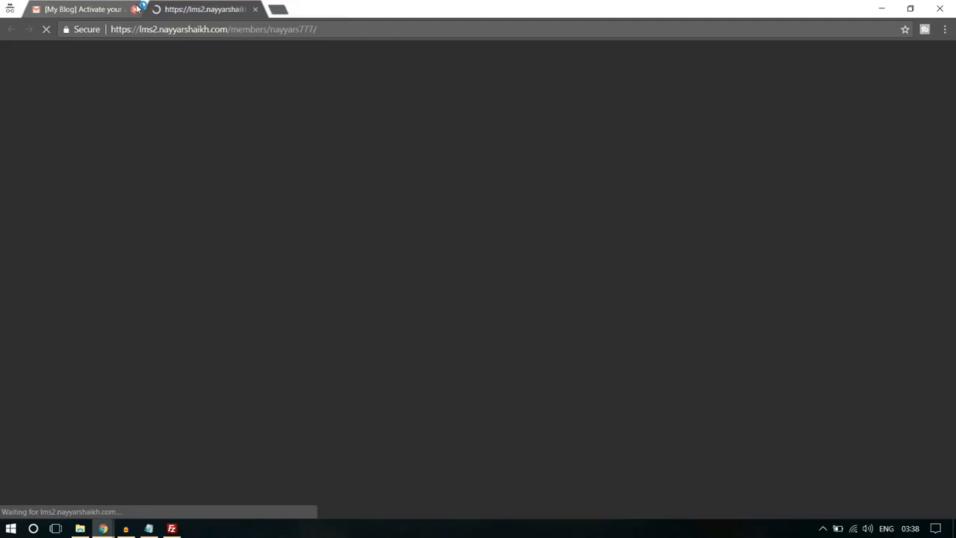
pyautogui.click(134, 9)
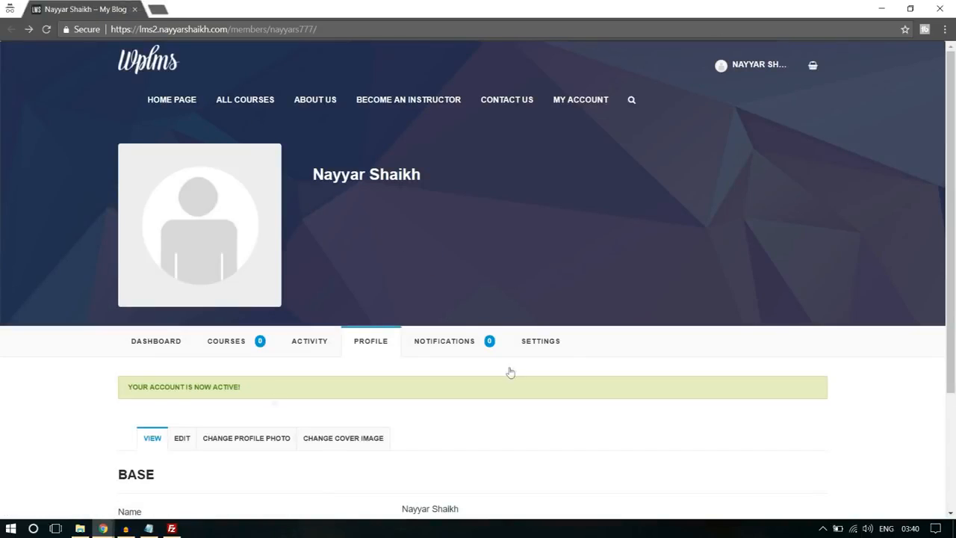
pyautogui.moveTo(150, 388); pyautogui.dragTo(261, 391)
pyautogui.click(260, 391)
# - Open the Software Training course from the All Courses directory
pyautogui.click(254, 103)
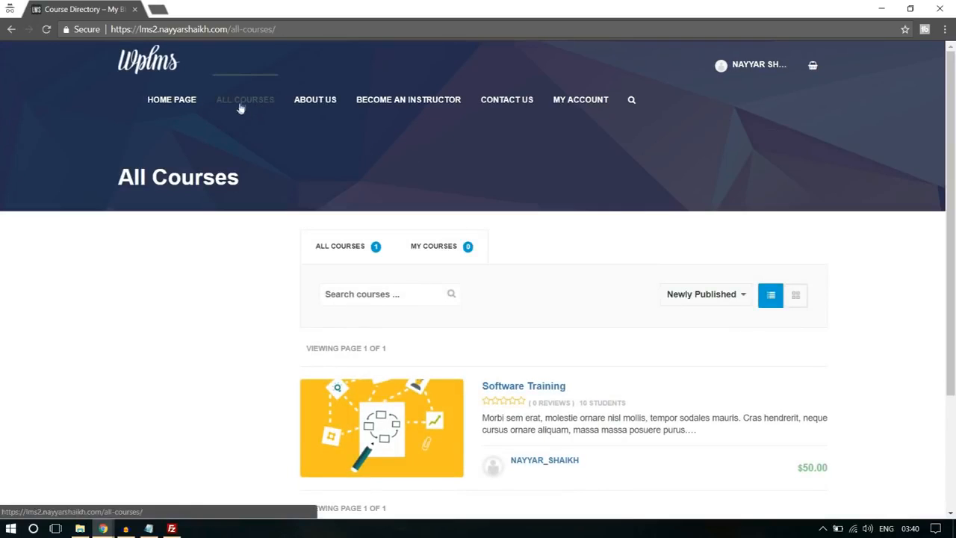
pyautogui.scroll(-2, 483, 186)
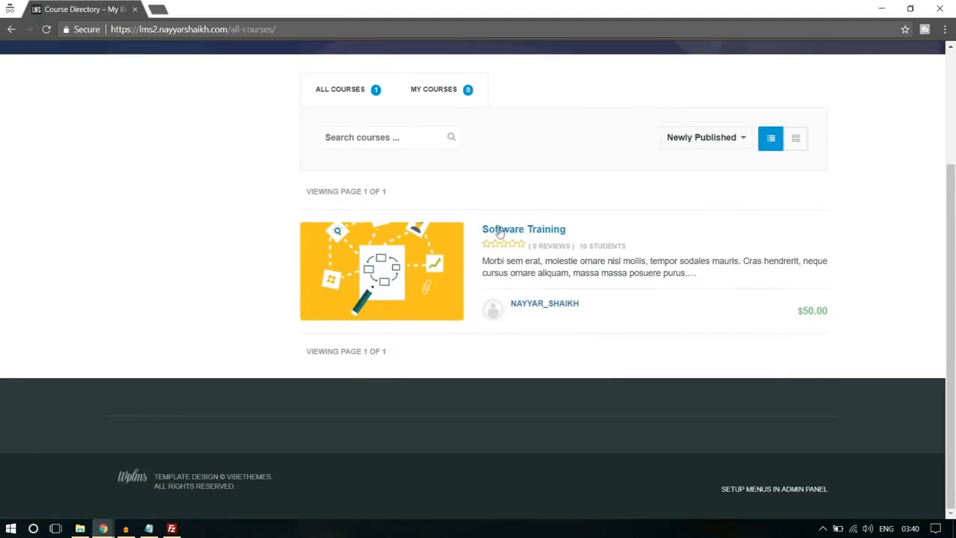
pyautogui.click(541, 231)
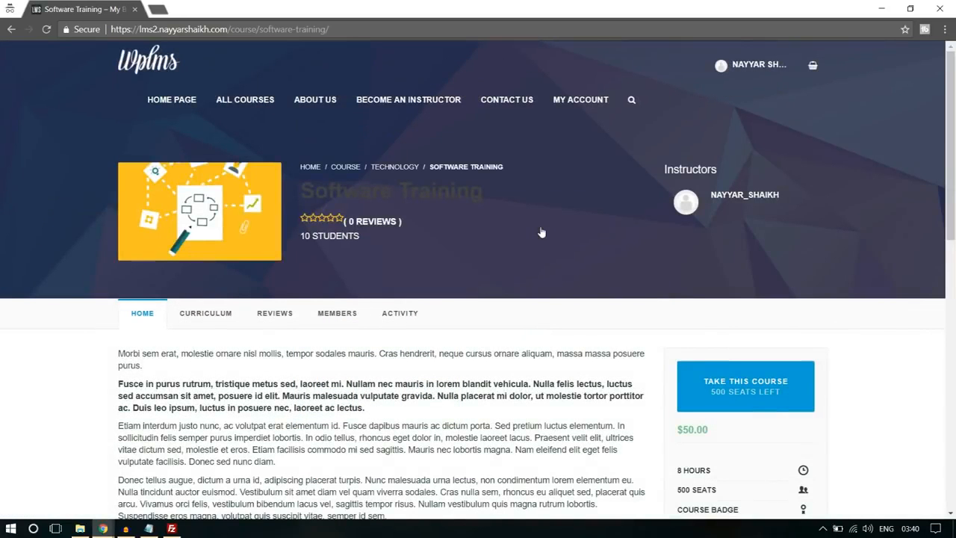
# - Take the Software Training course by adding its product to the cart and proceeding to checkout
pyautogui.scroll(-1, 441, 253)
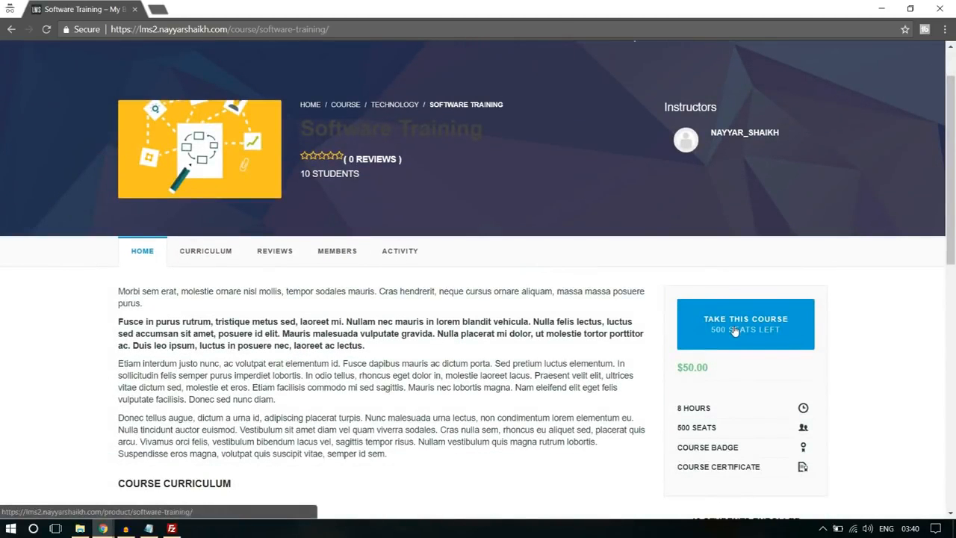
pyautogui.click(736, 331)
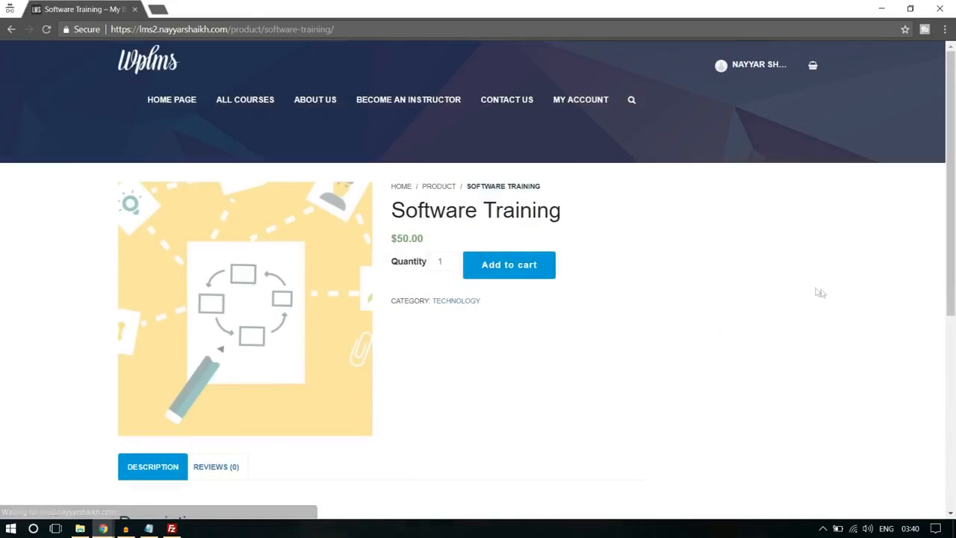
pyautogui.click(500, 272)
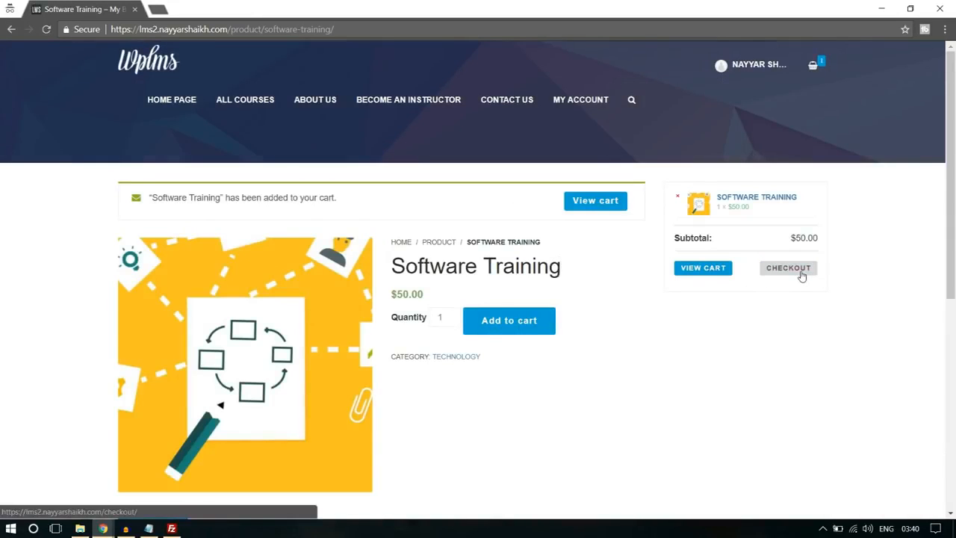
pyautogui.click(789, 268)
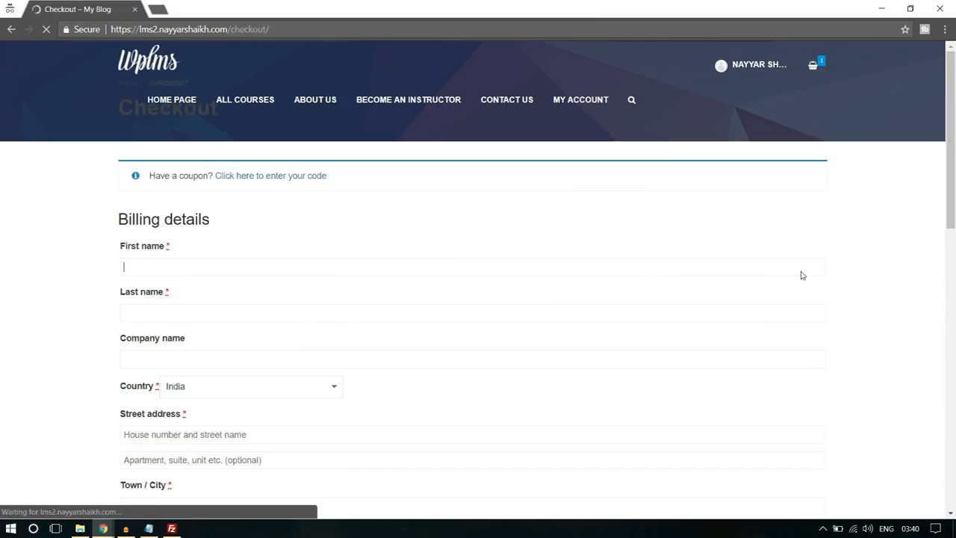
# - Try PayPal as the payment method at checkout, and return to the Software Training product page without ordering
pyautogui.scroll(-15, 252, 346)
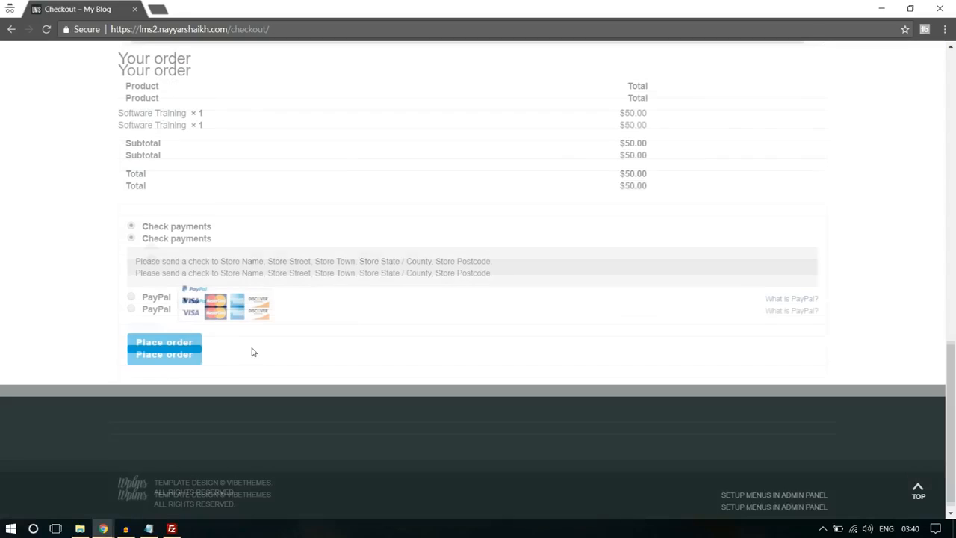
pyautogui.click(132, 297)
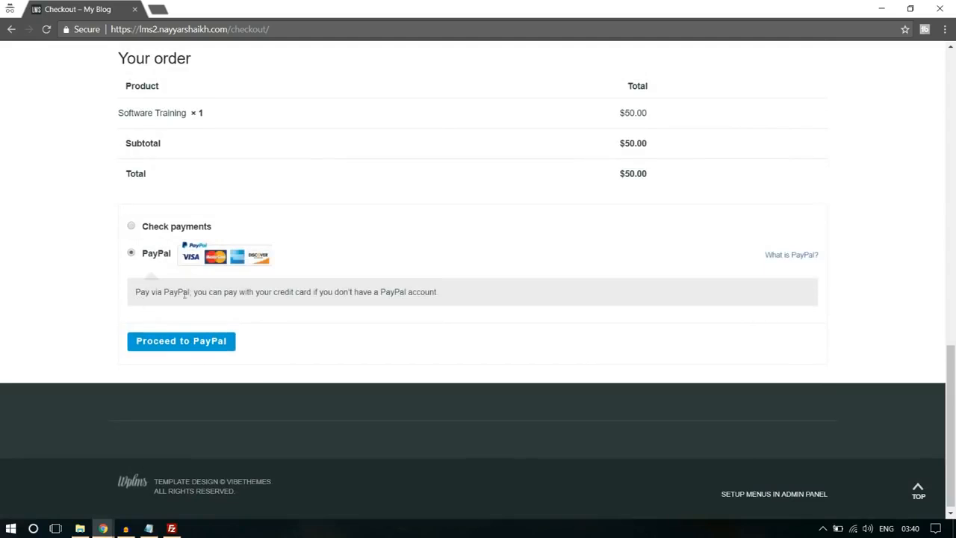
pyautogui.scroll(15, 348, 345)
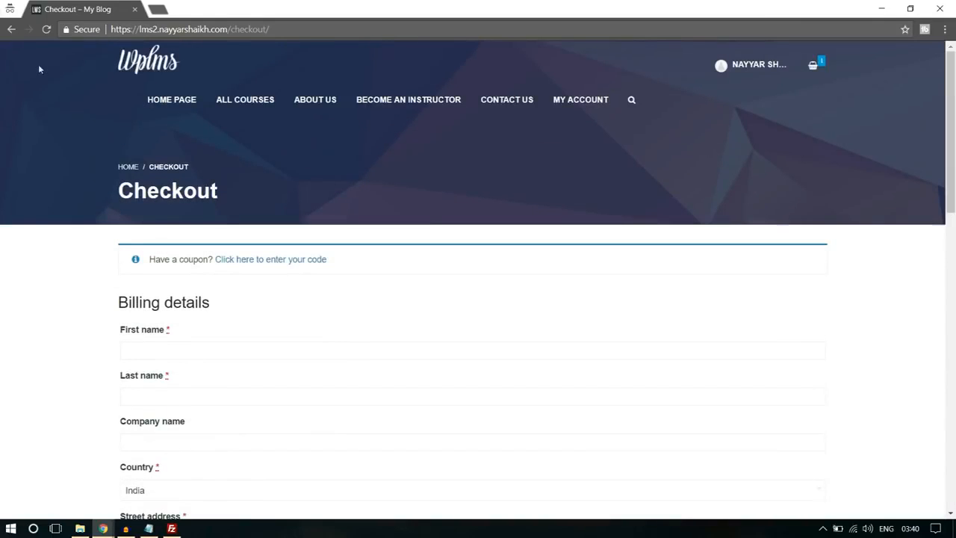
pyautogui.click(9, 29)
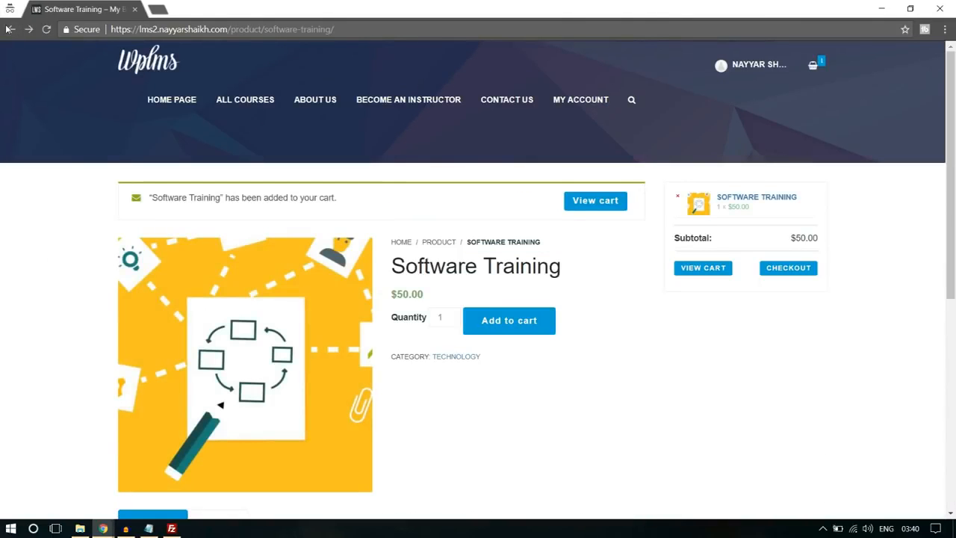
pyautogui.click(8, 29)
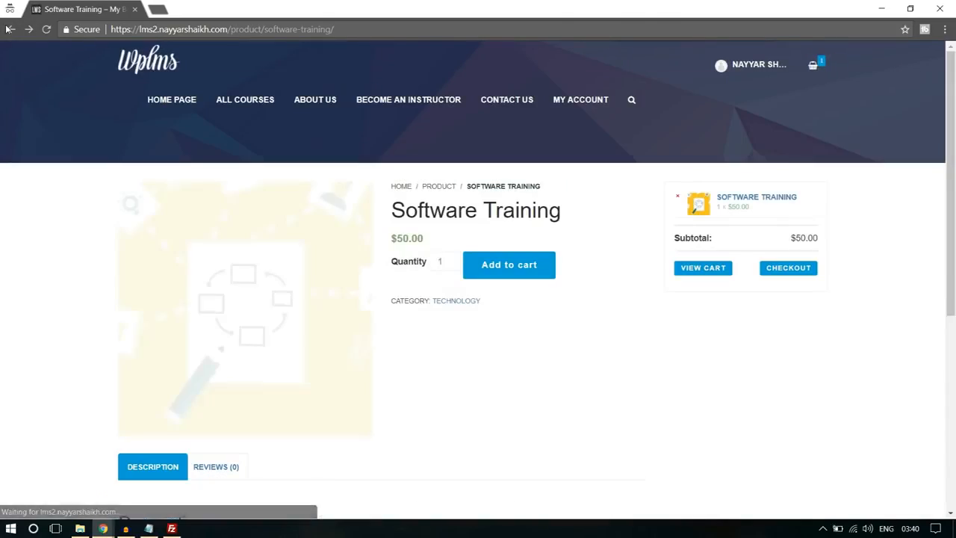
pyautogui.scroll(-10, 697, 345)
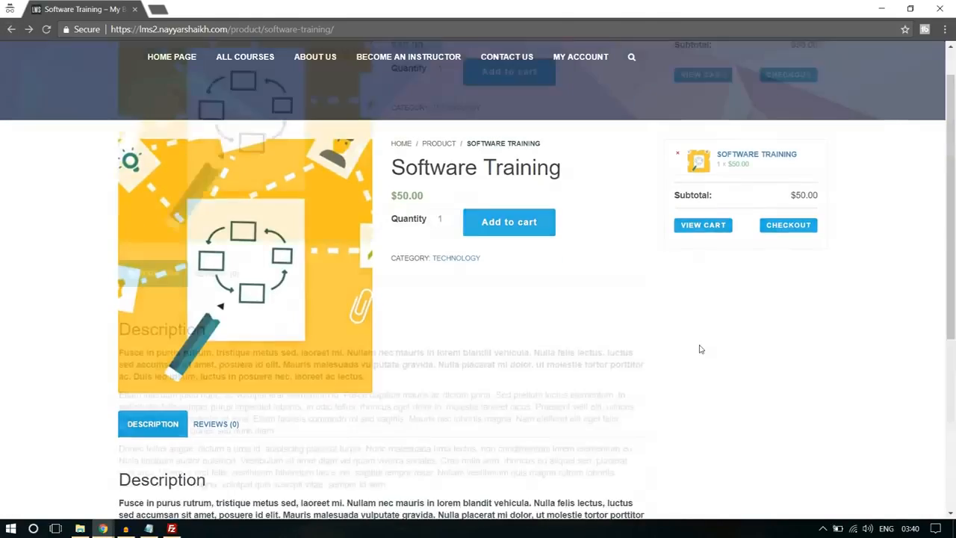
pyautogui.scroll(10, 698, 345)
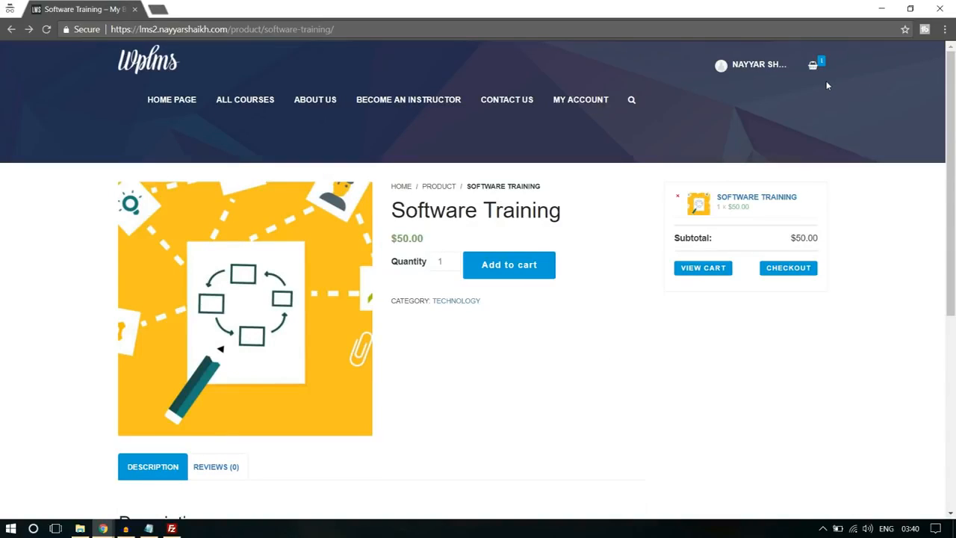
# - View the student's Courses page and account menu options, and log out of the site
pyautogui.click(750, 66)
pyautogui.moveTo(749, 71)
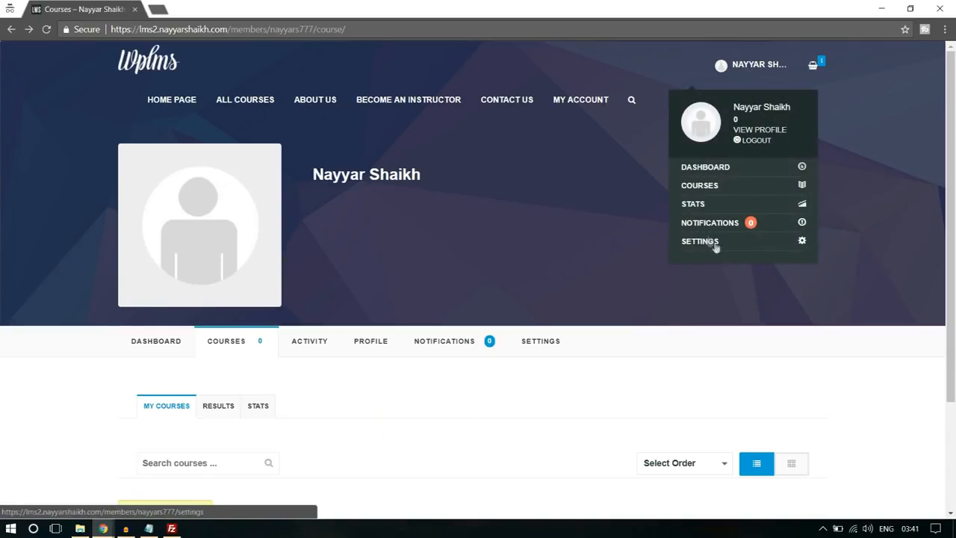
pyautogui.click(761, 142)
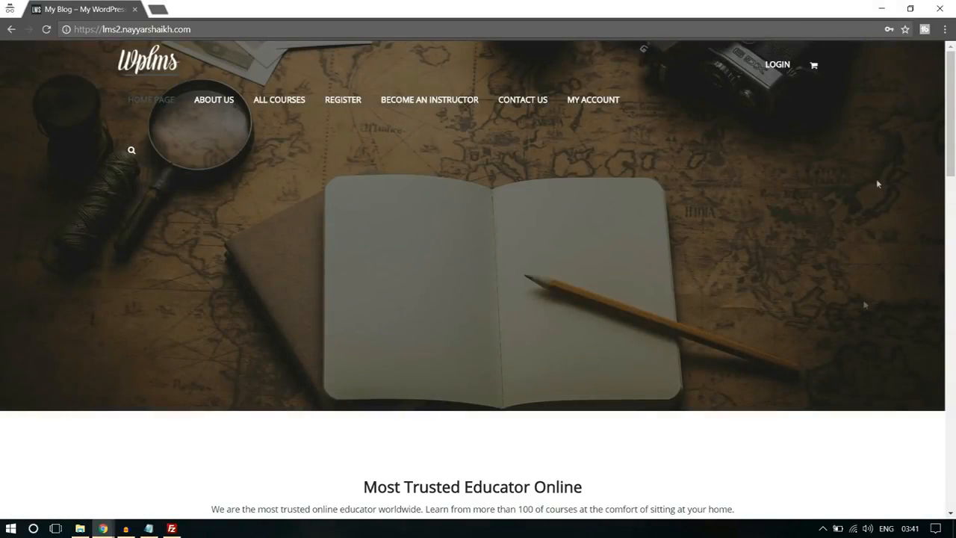
# - Open the Register page while logged out and look over the account and profile fields of the sign-up form
pyautogui.click(342, 102)
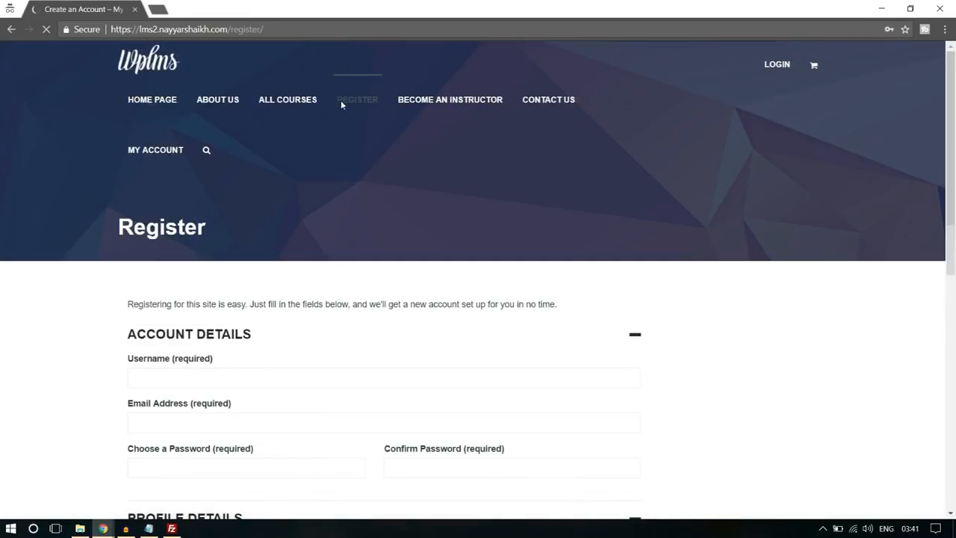
pyautogui.scroll(-3, 804, 252)
pyautogui.scroll(-3, 807, 253)
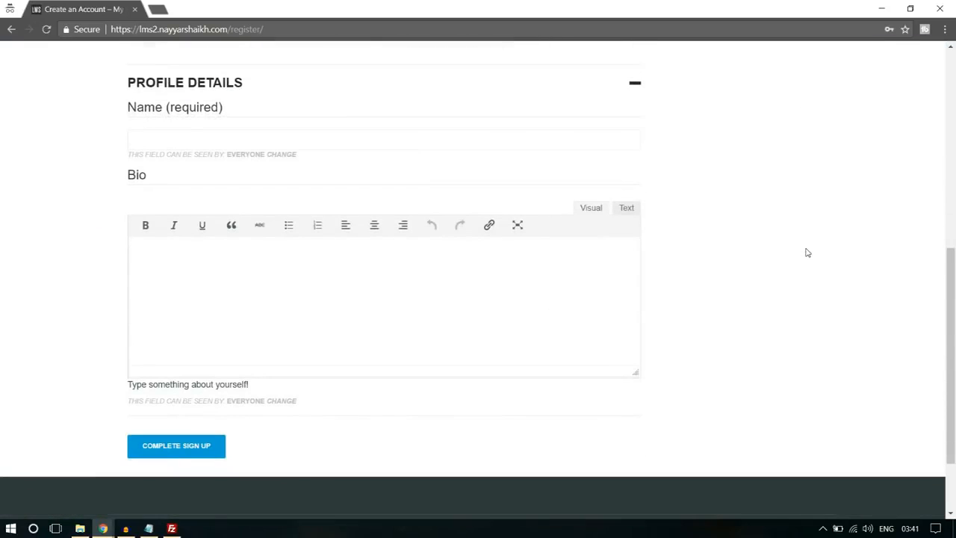
pyautogui.scroll(5, 807, 253)
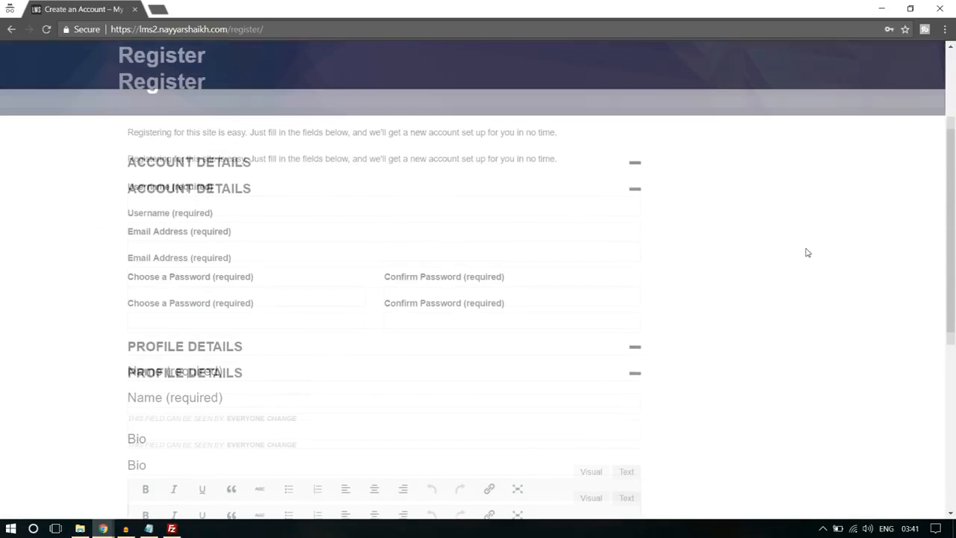
# - Review the full sign-up form, from the username and password fields through the name and bio fields to the completion button
pyautogui.scroll(-10, 807, 252)
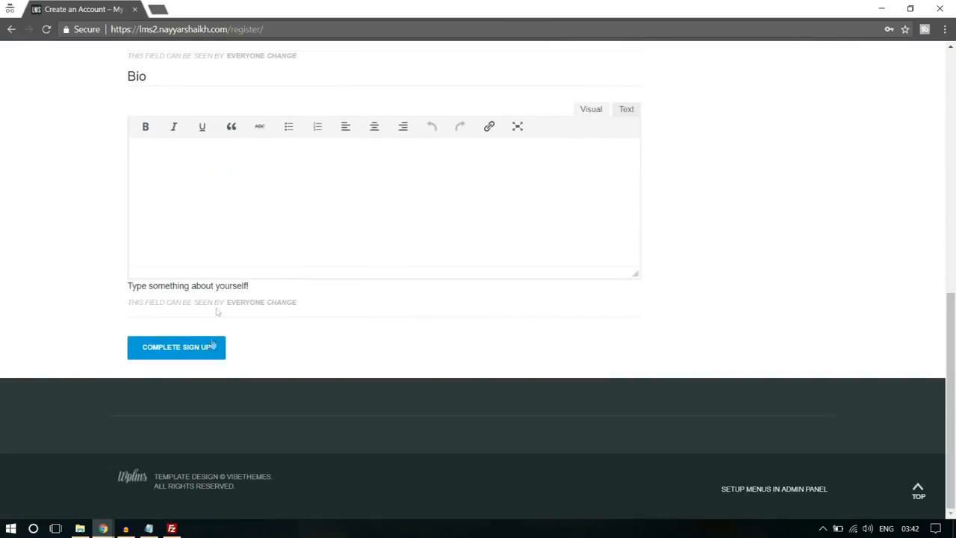
pyautogui.scroll(10, 279, 333)
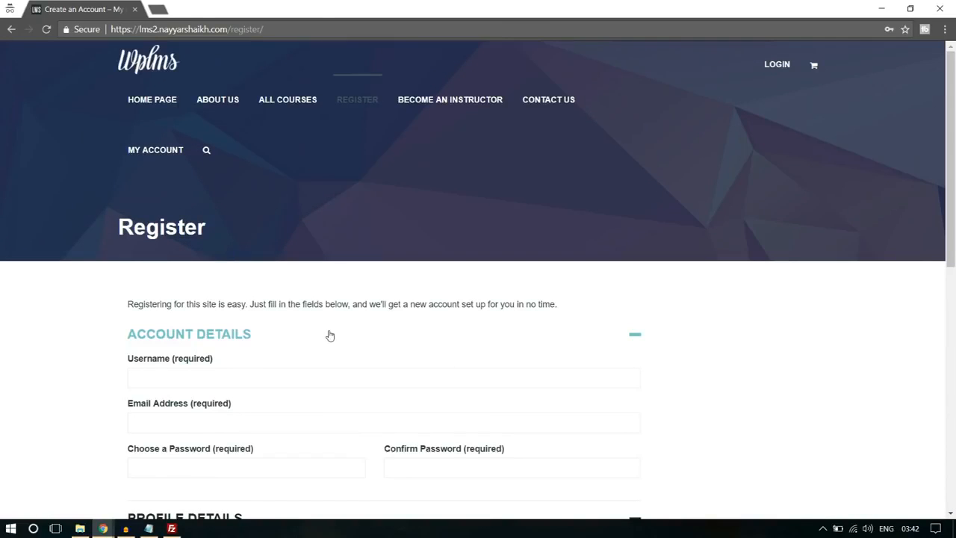
pyautogui.scroll(-3, 330, 336)
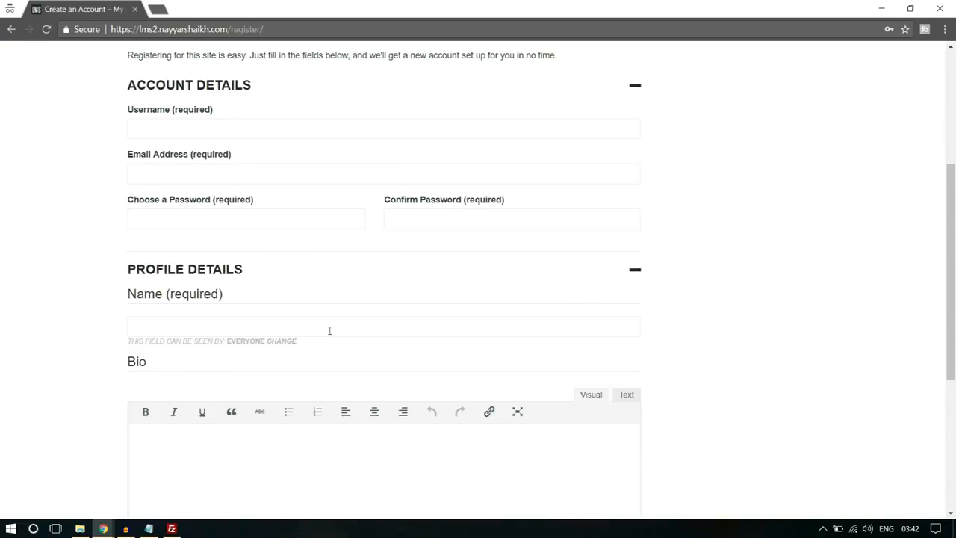
pyautogui.scroll(-3, 330, 330)
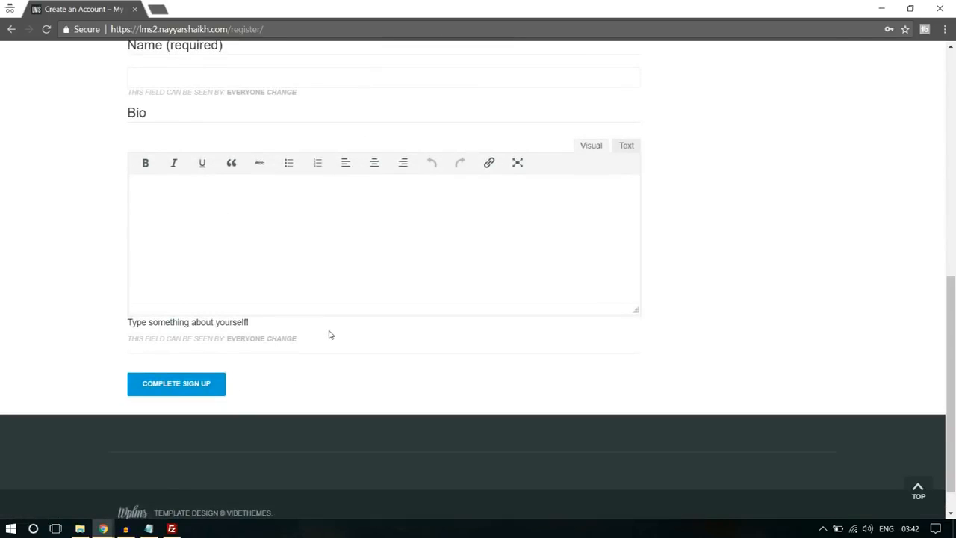
pyautogui.scroll(3, 843, 284)
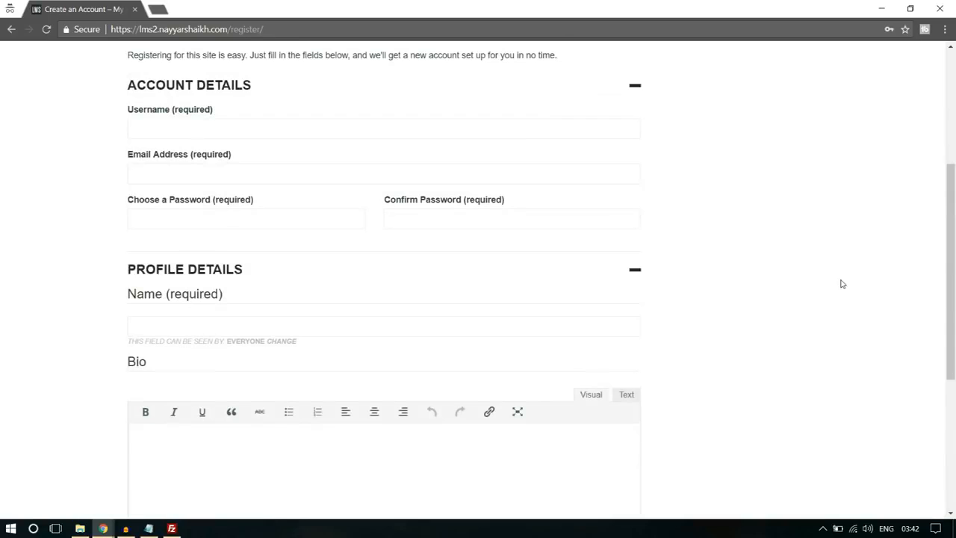
pyautogui.scroll(-3, 843, 284)
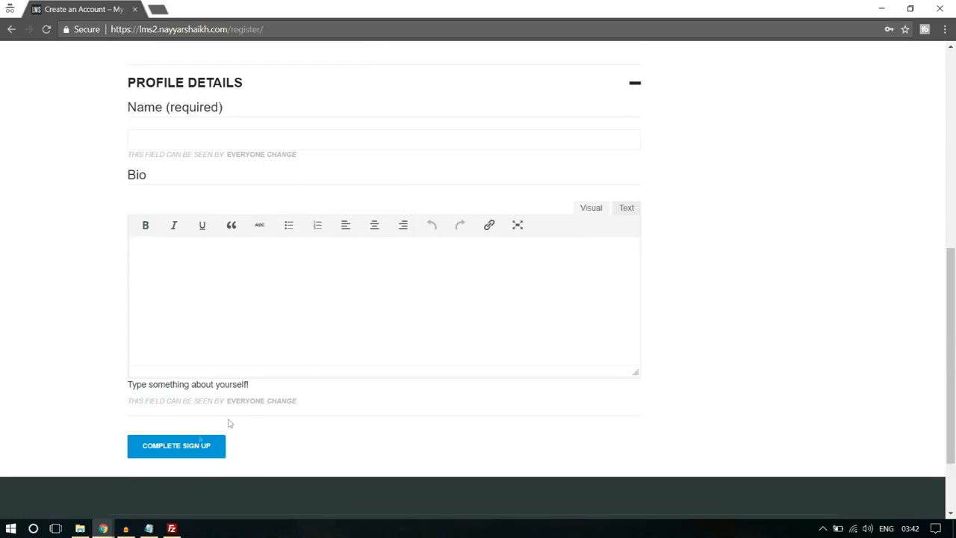
# - Switch to the WordPress admin window and start a new profile field in the Base (Primary) group
pyautogui.moveTo(106, 528)
pyautogui.click(70, 500)
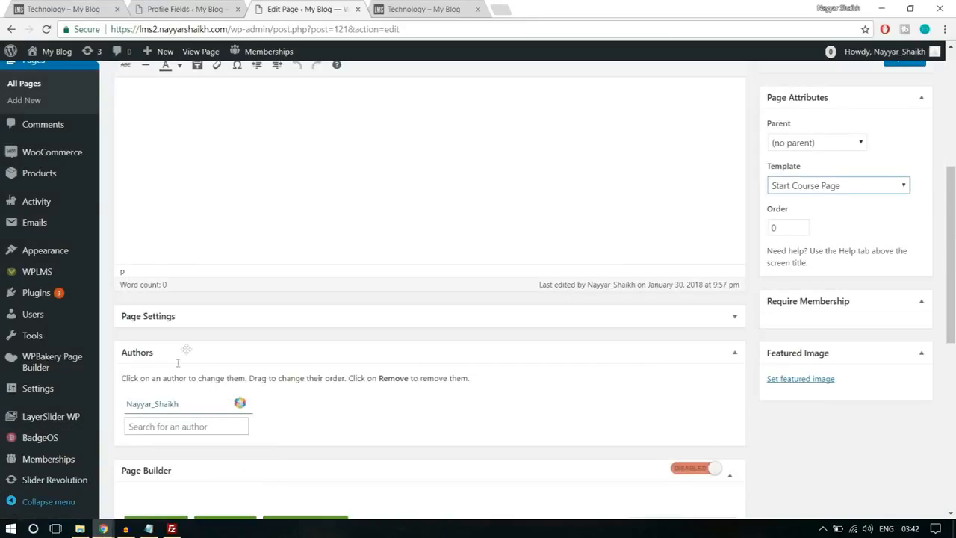
pyautogui.scroll(-5, 68, 359)
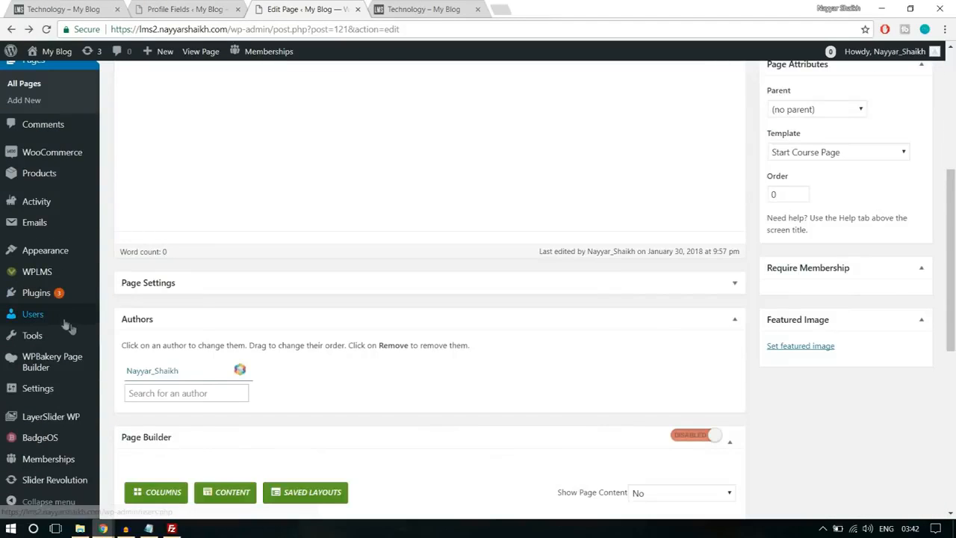
pyautogui.moveTo(52, 318)
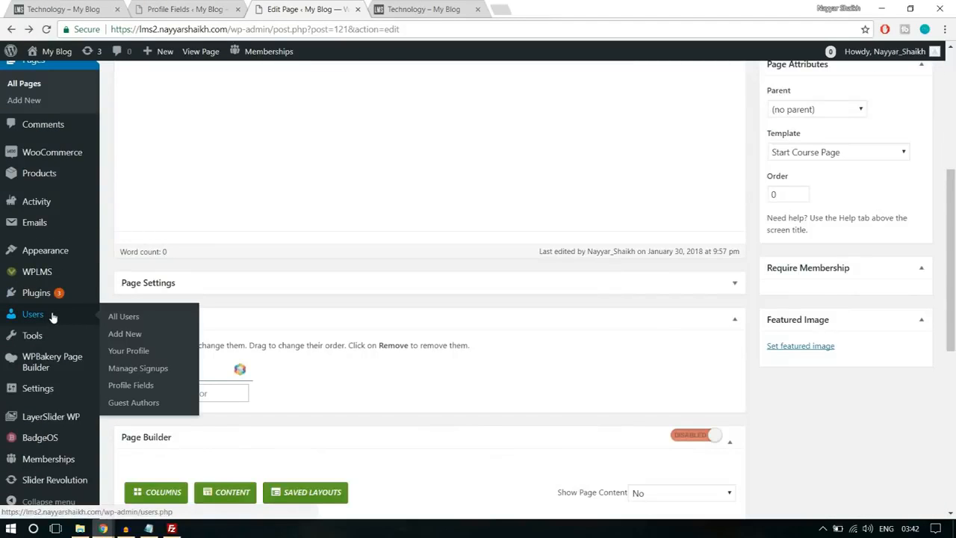
pyautogui.click(142, 391)
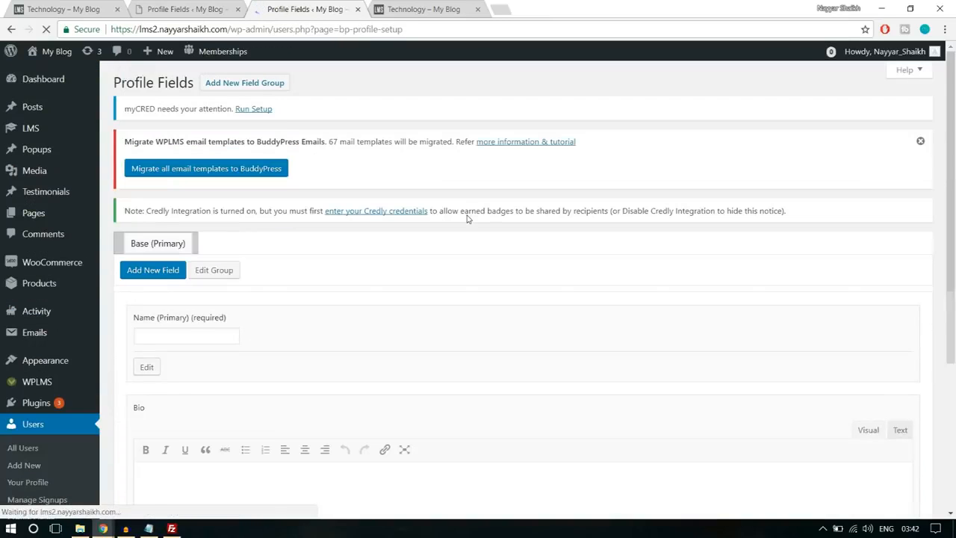
pyautogui.scroll(-4, 468, 215)
pyautogui.scroll(2, 351, 322)
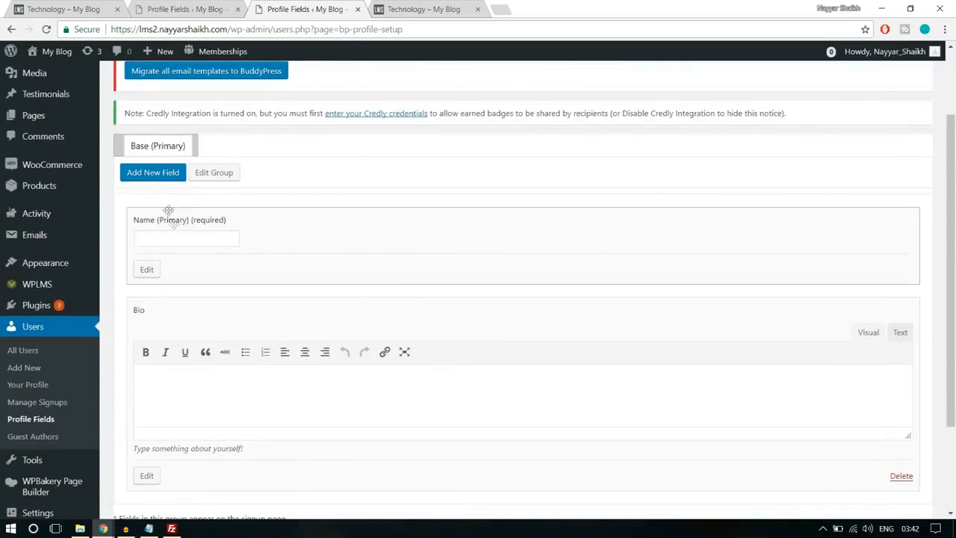
pyautogui.click(161, 177)
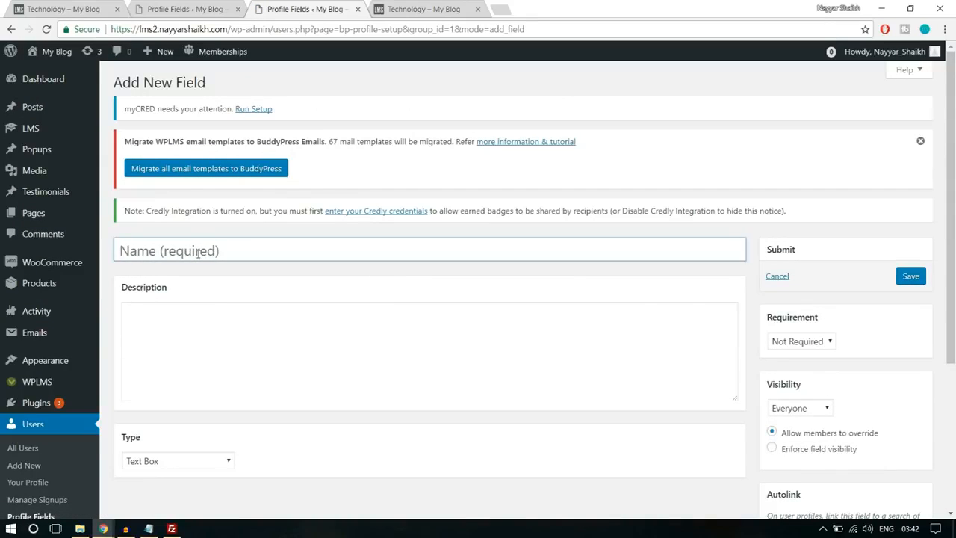
# - Name the new profile field "Sign up as?"
pyautogui.click(198, 252)
pyautogui.write('Role')
pyautogui.hotkey('ctrl', 'a')
pyautogui.write('Sign')
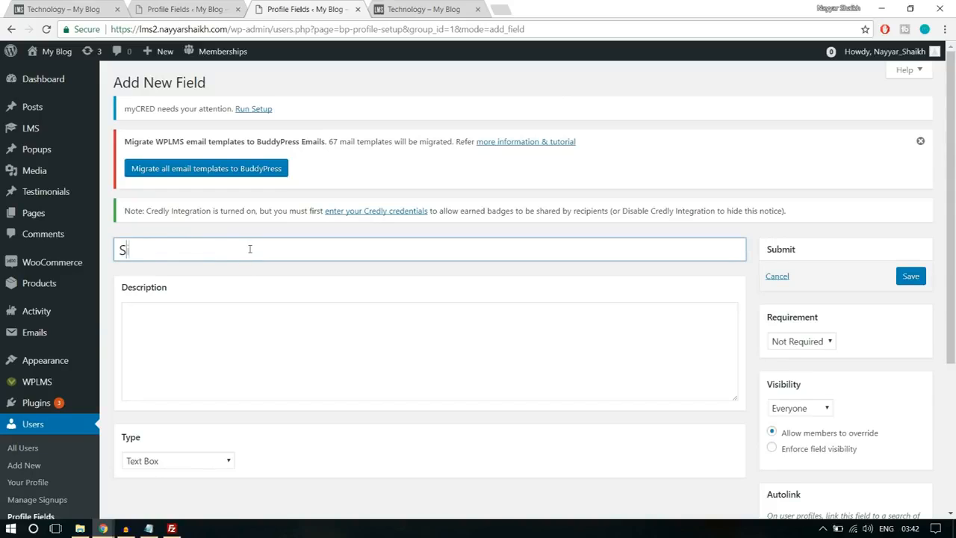
pyautogui.write('as')
# - Enter "Do You wanna become an Instructor or a Student?" as the field's description
pyautogui.click(304, 341)
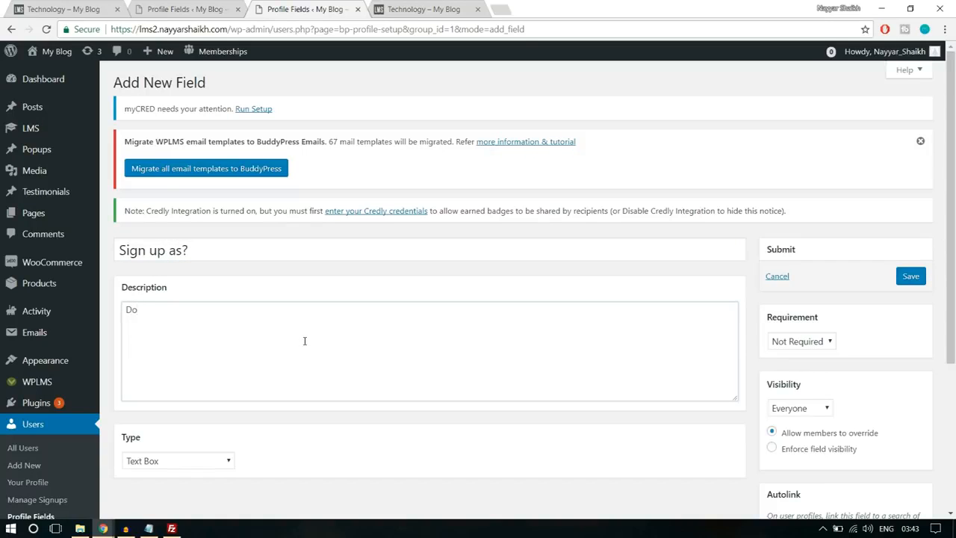
pyautogui.press('BackSpace')
pyautogui.press('BackSpace')
pyautogui.hotkey('ctrl', 'a')
pyautogui.press('BackSpace')
pyautogui.write('Do You ')
pyautogui.write('waan')
pyautogui.write('nna')
pyautogui.write(' become a')
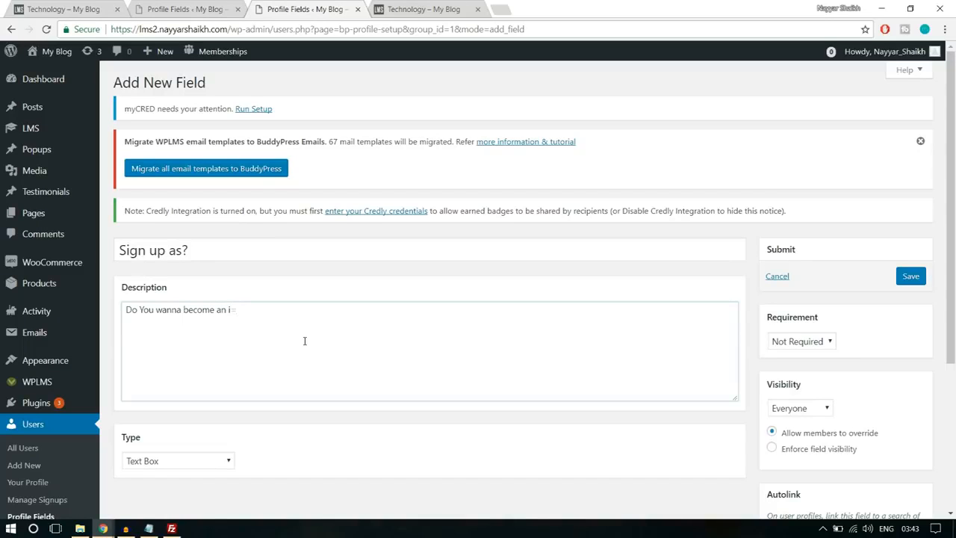
pyautogui.write('n Instructor or a Student?')
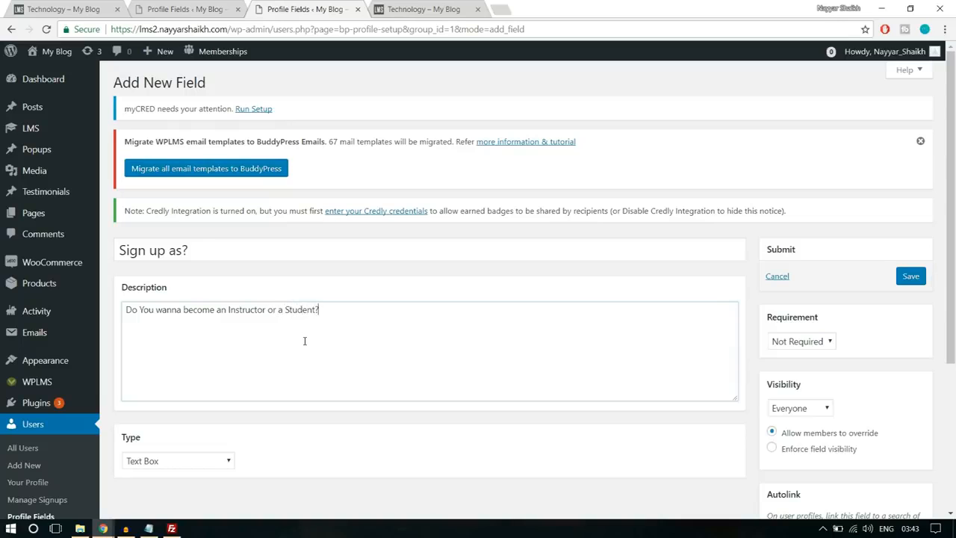
# - Make the field a Drop Down Select Box with options Student and Instructor, using Student as the default value
pyautogui.scroll(-3, 305, 340)
pyautogui.click(205, 239)
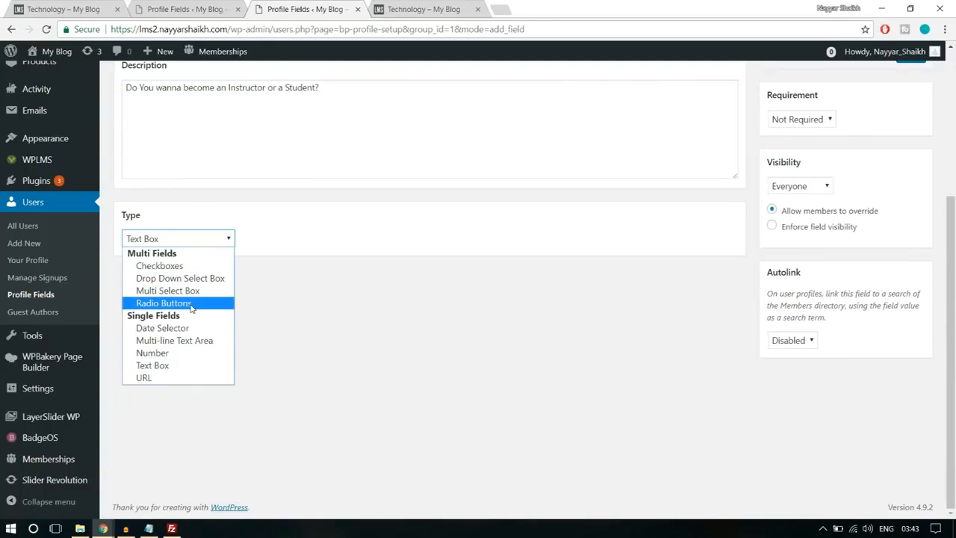
pyautogui.click(180, 278)
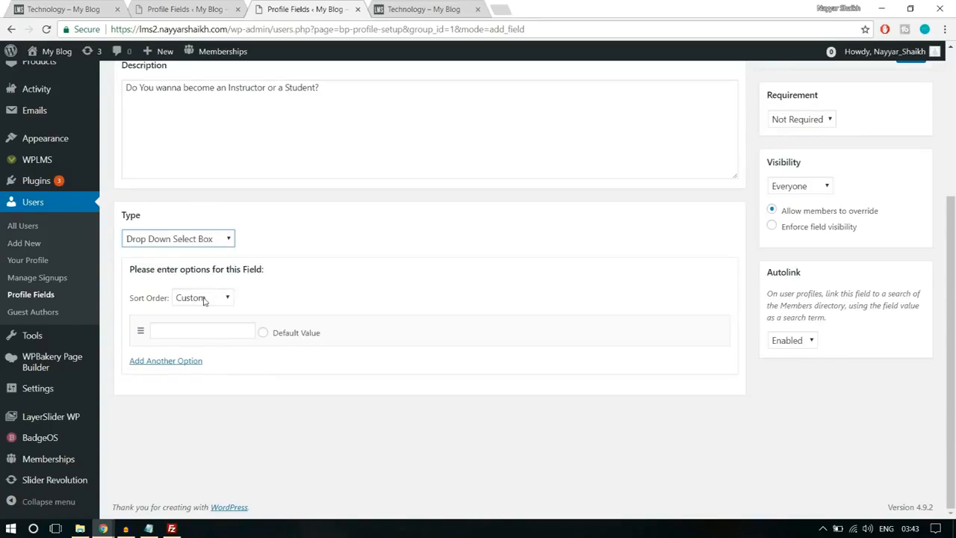
pyautogui.click(211, 331)
pyautogui.write('Student')
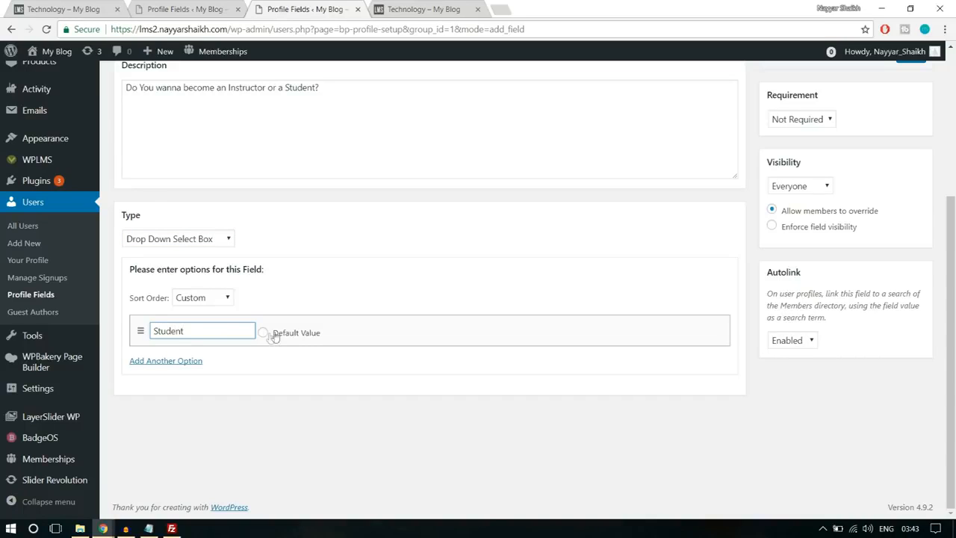
pyautogui.click(187, 361)
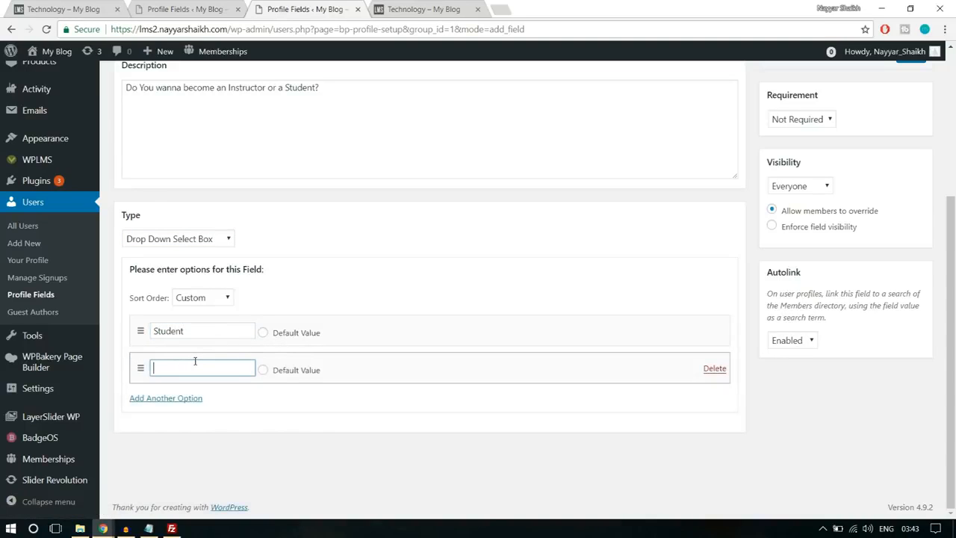
pyautogui.write('Instructor')
pyautogui.click(263, 334)
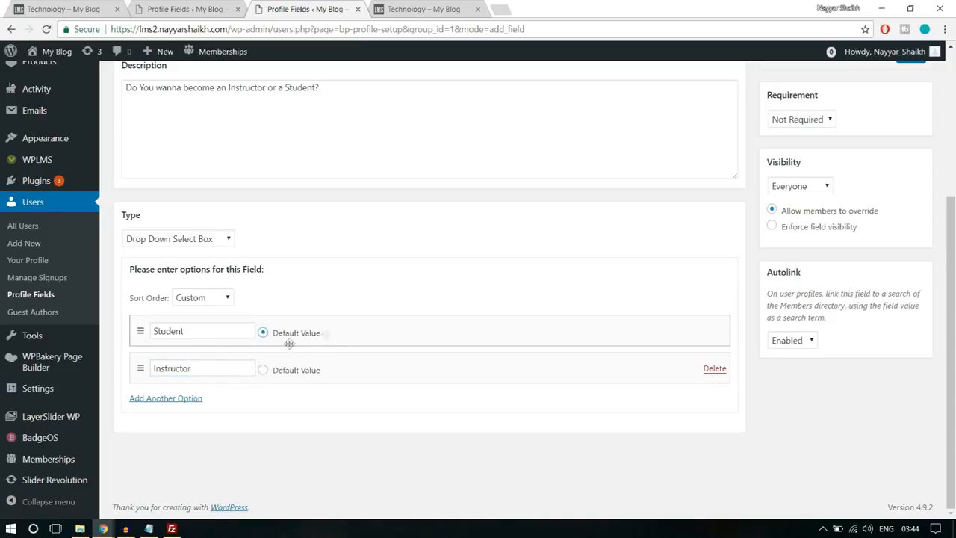
# - Make the sign-up role field required and save it
pyautogui.scroll(2, 792, 385)
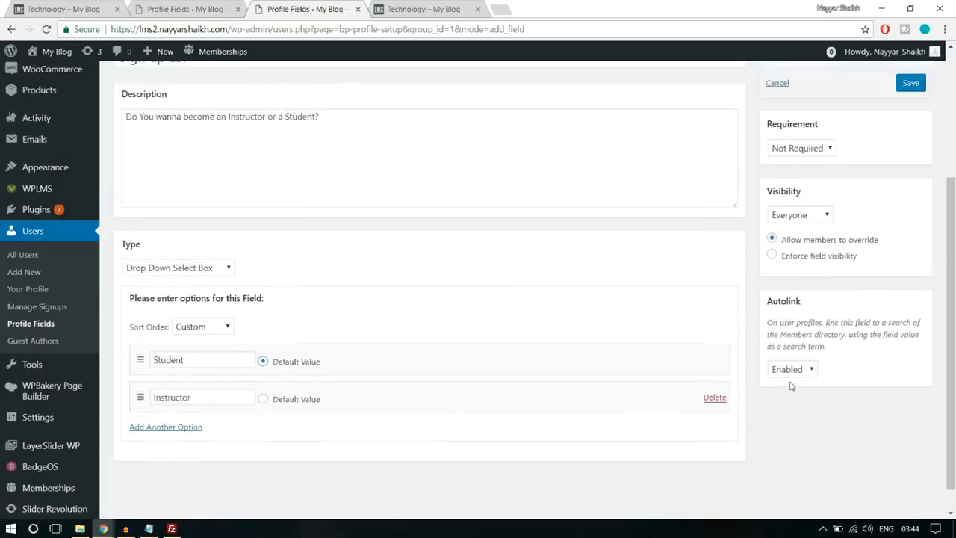
pyautogui.click(816, 245)
pyautogui.click(813, 268)
pyautogui.click(912, 187)
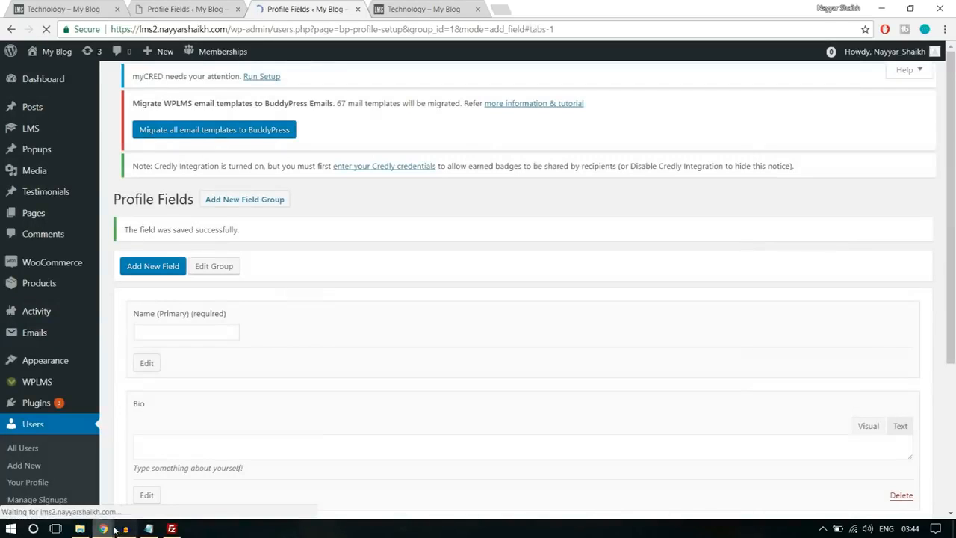
# - Reload the Register page in the logged-out browser window and choose Instructor for "Sign up as?"
pyautogui.moveTo(104, 529)
pyautogui.click(186, 471)
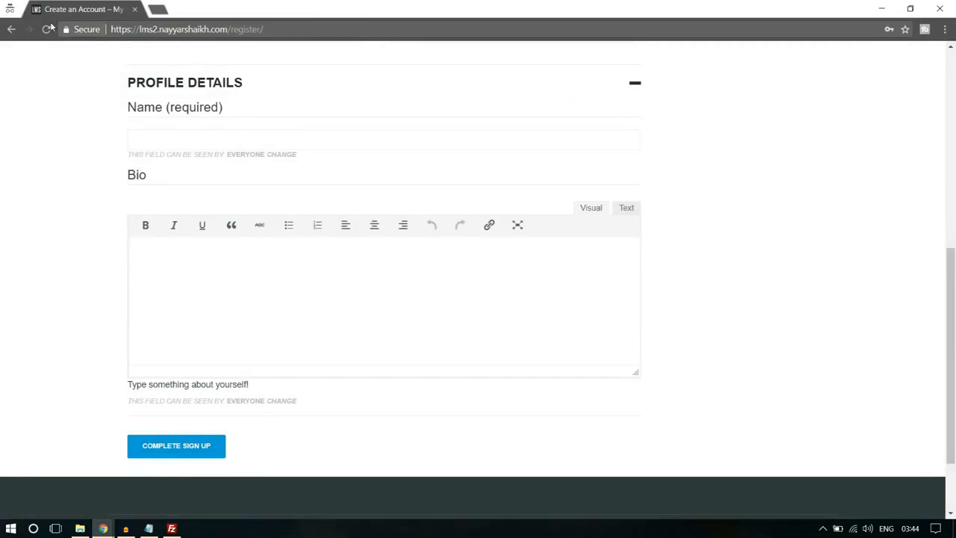
pyautogui.click(48, 29)
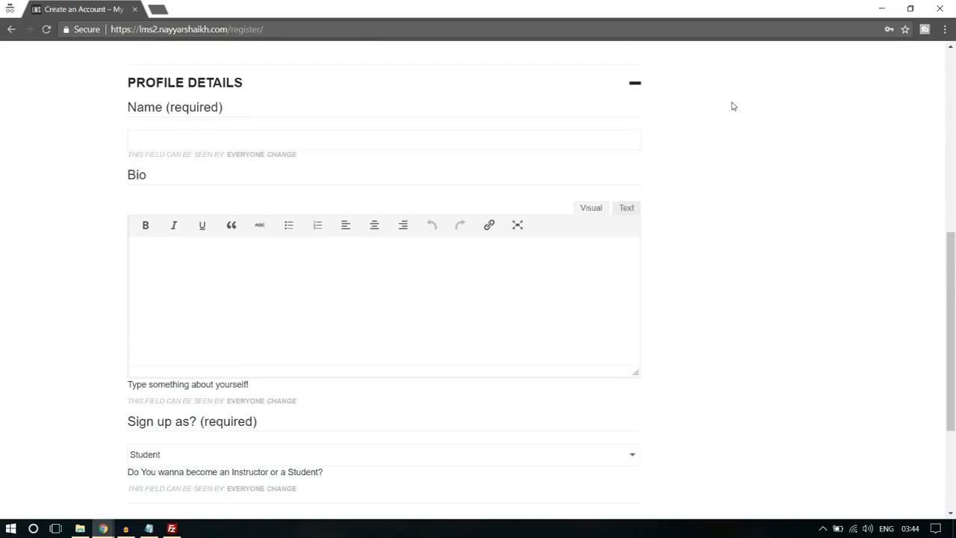
pyautogui.scroll(-3, 743, 159)
pyautogui.click(190, 329)
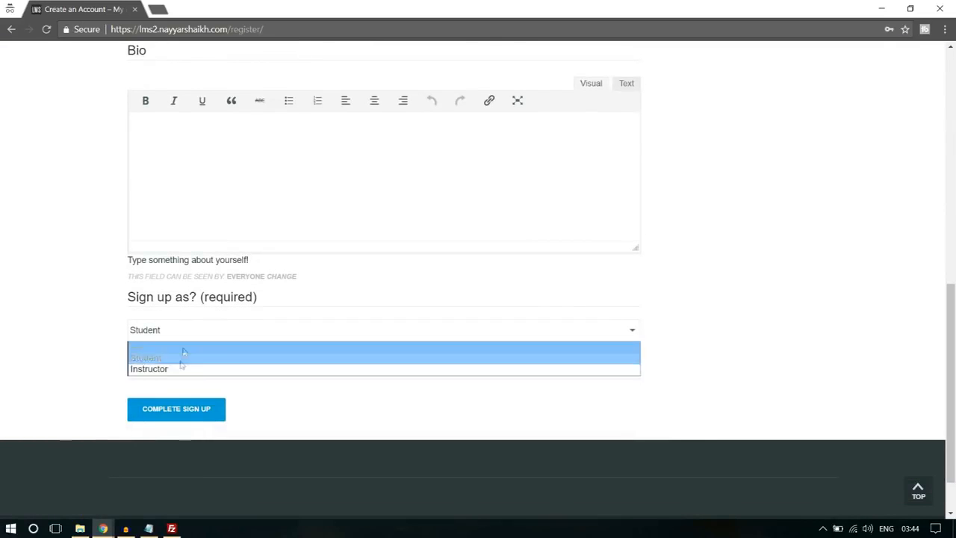
pyautogui.click(178, 369)
pyautogui.click(181, 331)
pyautogui.click(175, 358)
pyautogui.click(187, 332)
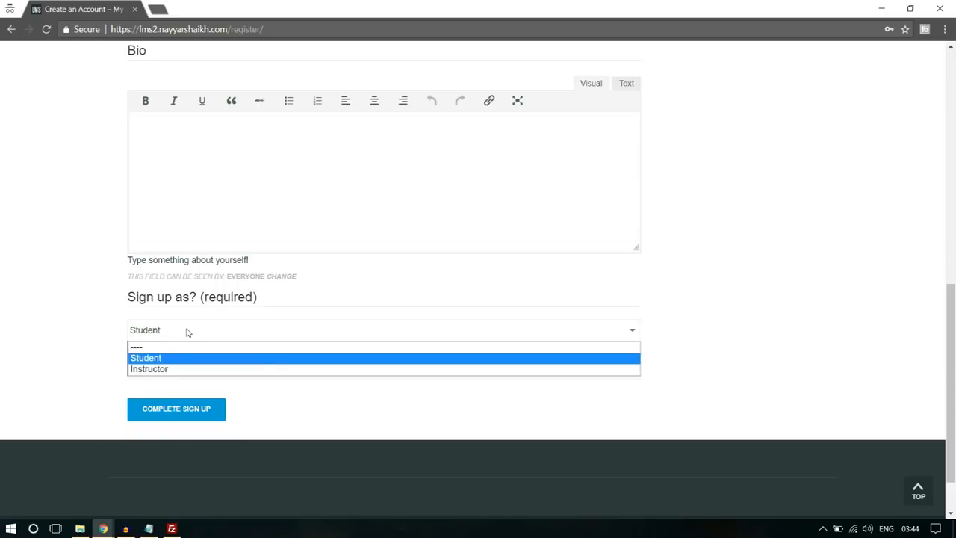
pyautogui.click(164, 370)
# - Fill in the account details with a username and e-mail address, and enter and confirm the account password
pyautogui.scroll(6, 164, 375)
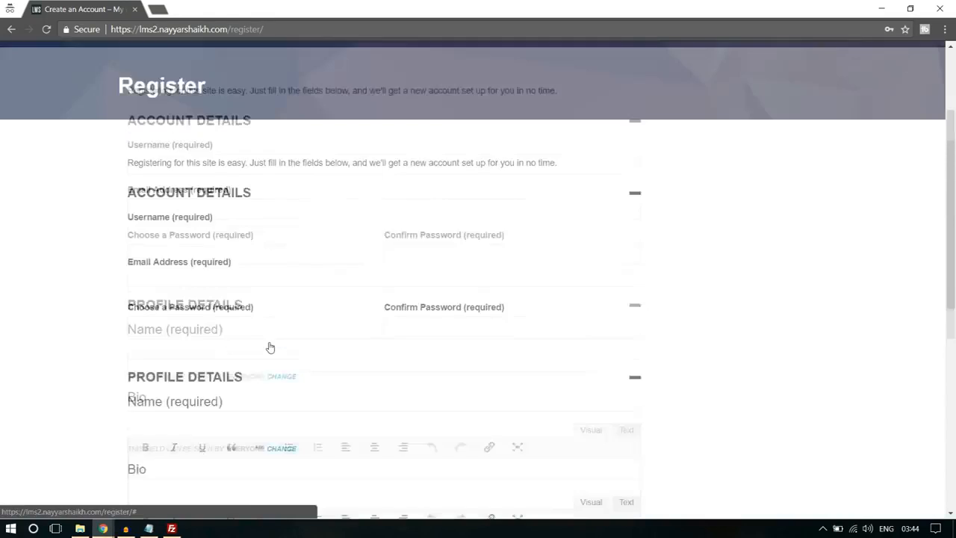
pyautogui.click(205, 252)
pyautogui.write('nayyars7777')
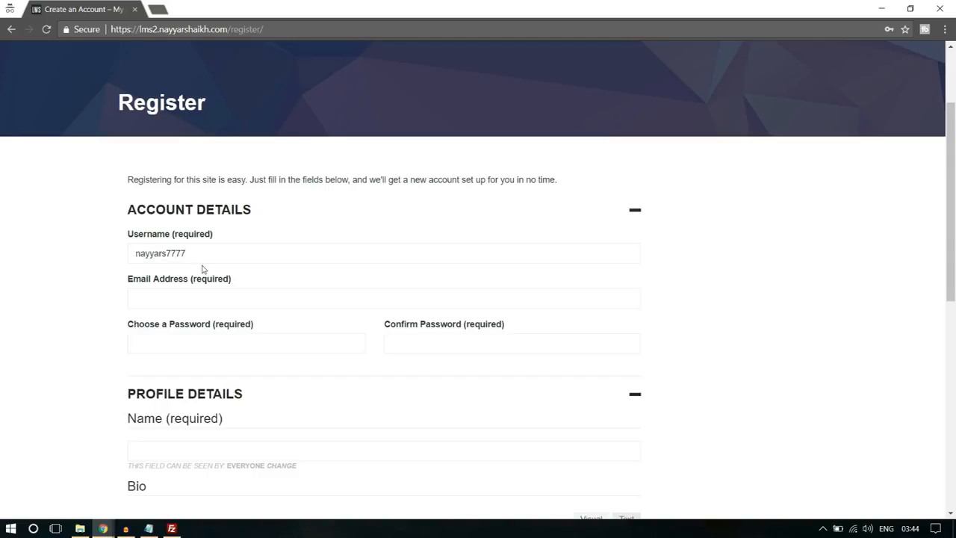
pyautogui.moveTo(187, 253); pyautogui.dragTo(180, 254)
pyautogui.click(190, 302)
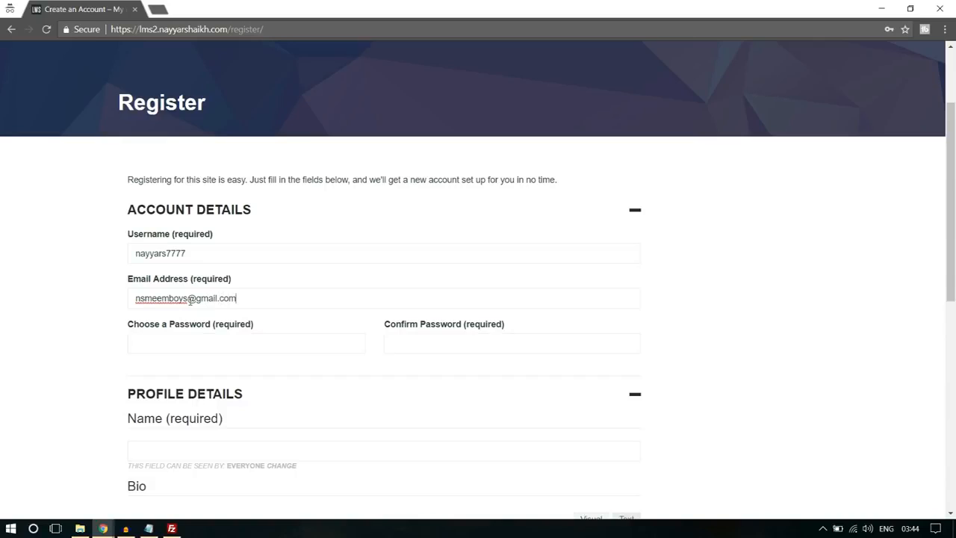
pyautogui.click(183, 340)
# - Enter the registrant's full name and "Bio" as the bio text, and submit the instructor sign-up
pyautogui.scroll(-3, 195, 314)
pyautogui.click(212, 258)
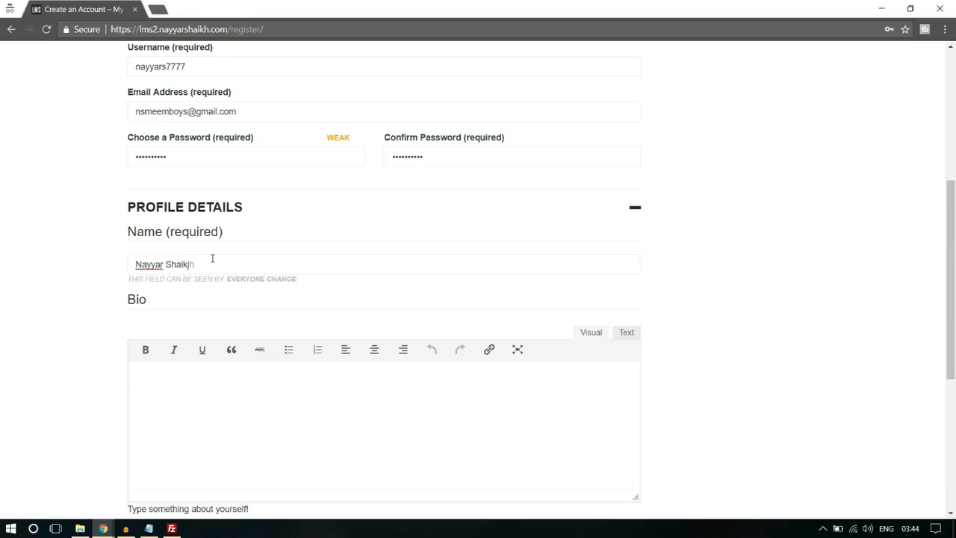
pyautogui.scroll(-2, 187, 313)
pyautogui.click(218, 334)
pyautogui.write('Bio')
pyautogui.scroll(-2, 223, 336)
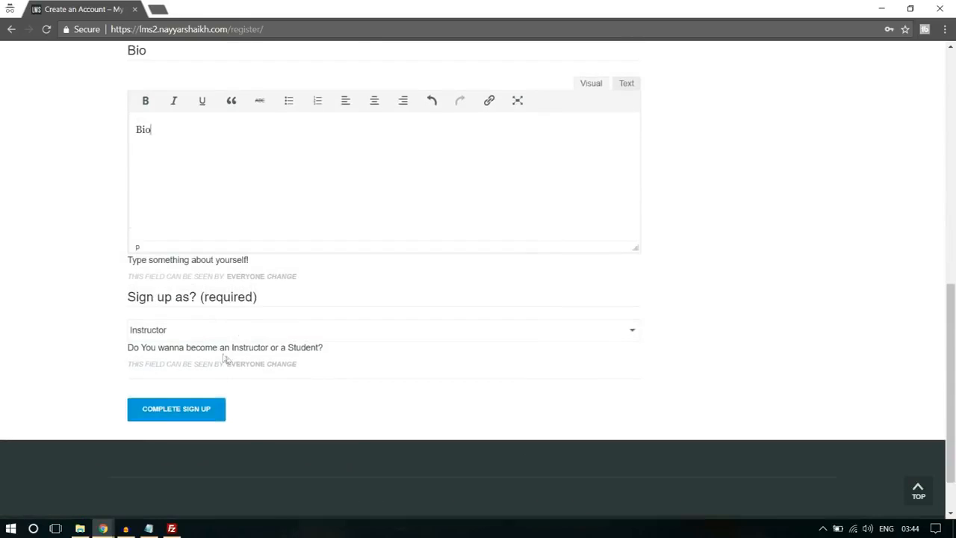
pyautogui.click(212, 411)
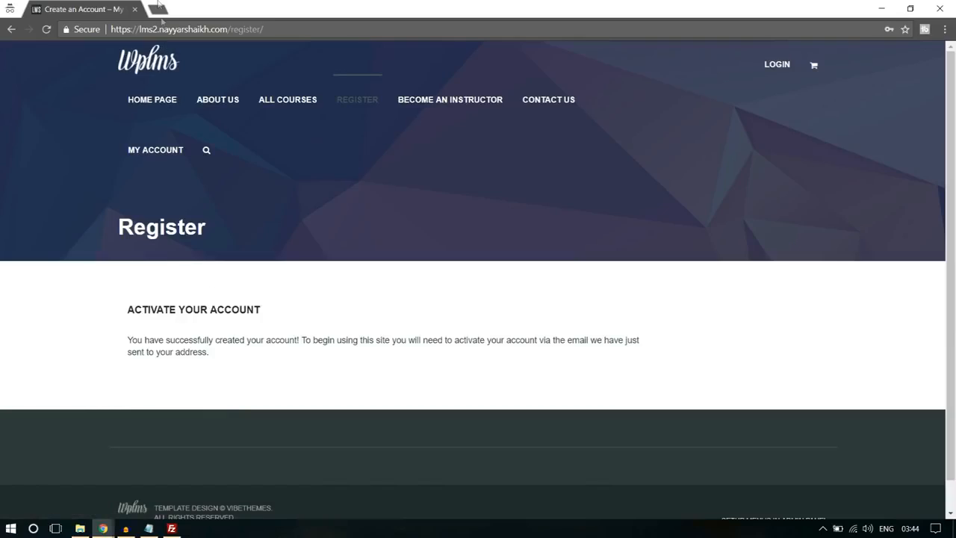
# - Open the Gmail inbox (gmail.com) in a new browser tab
pyautogui.click(158, 8)
pyautogui.write('gmail.com')
pyautogui.press('Return')
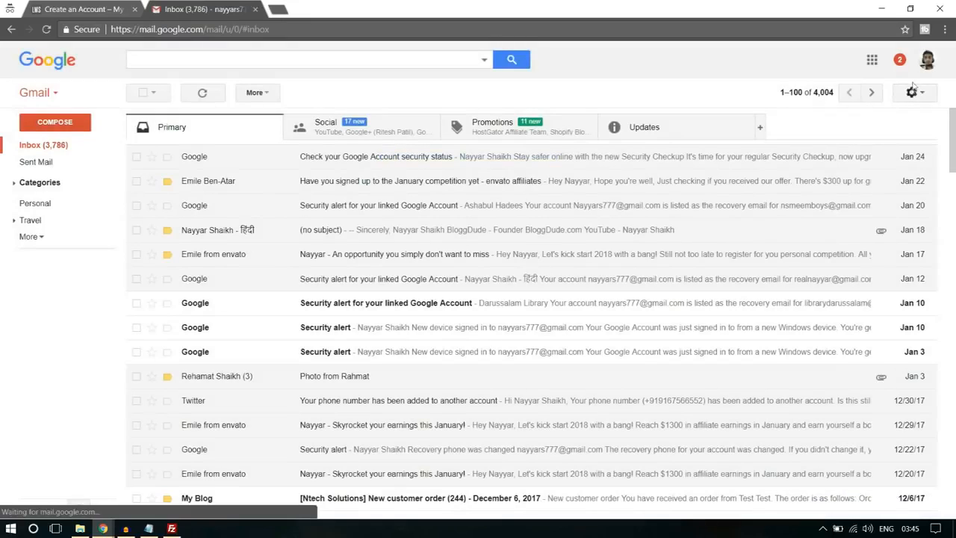
# - Switch Gmail to the registrant's account and follow the activation link in the "[My Blog] Activate your account" email
pyautogui.click(927, 60)
pyautogui.click(784, 180)
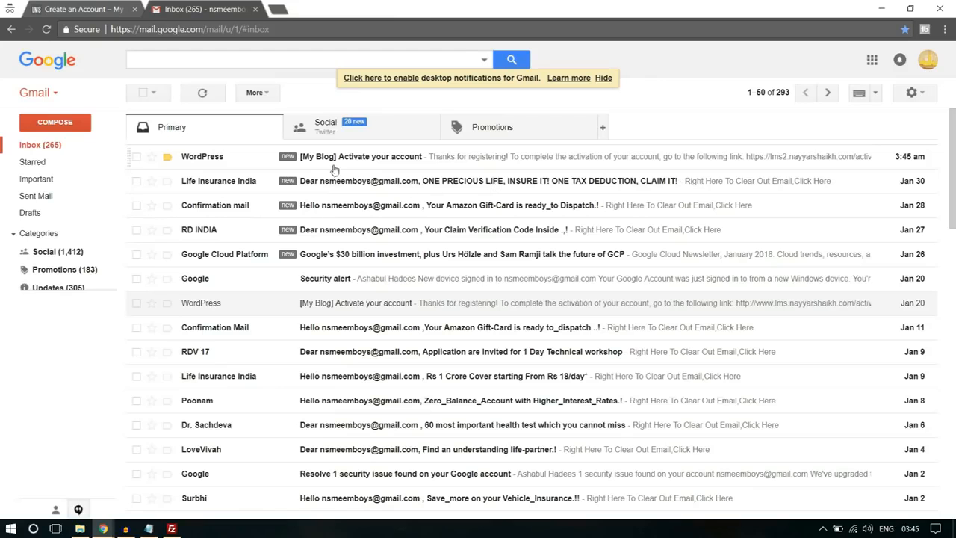
pyautogui.click(345, 158)
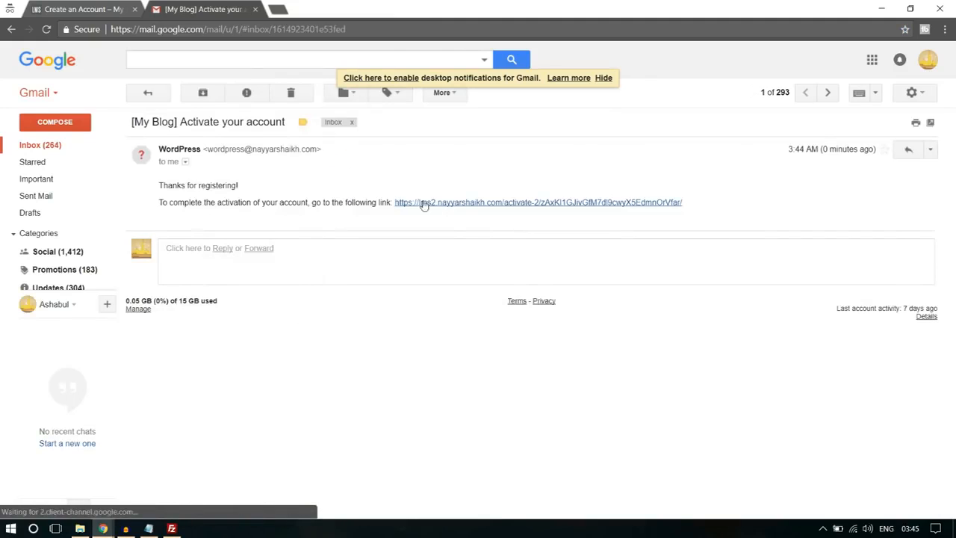
pyautogui.click(465, 202)
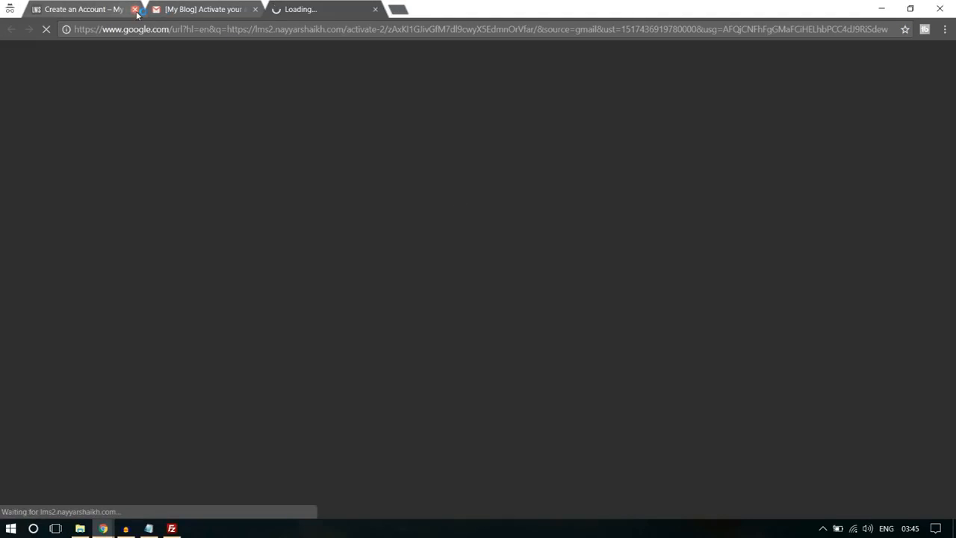
# - Close the registration and Gmail tabs and check the account activation notice on the new member's profile page
pyautogui.click(135, 9)
pyautogui.click(135, 8)
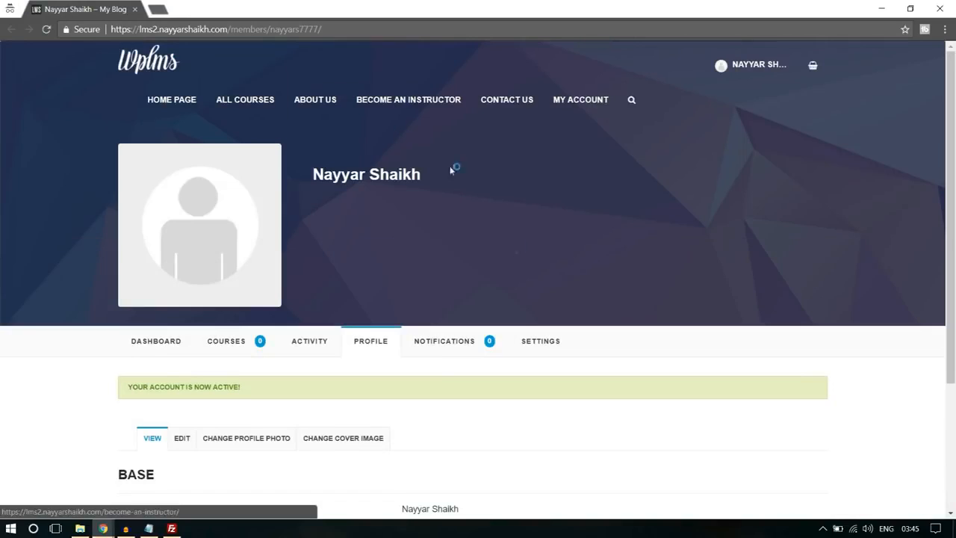
pyautogui.moveTo(136, 386); pyautogui.dragTo(234, 387)
pyautogui.click(233, 385)
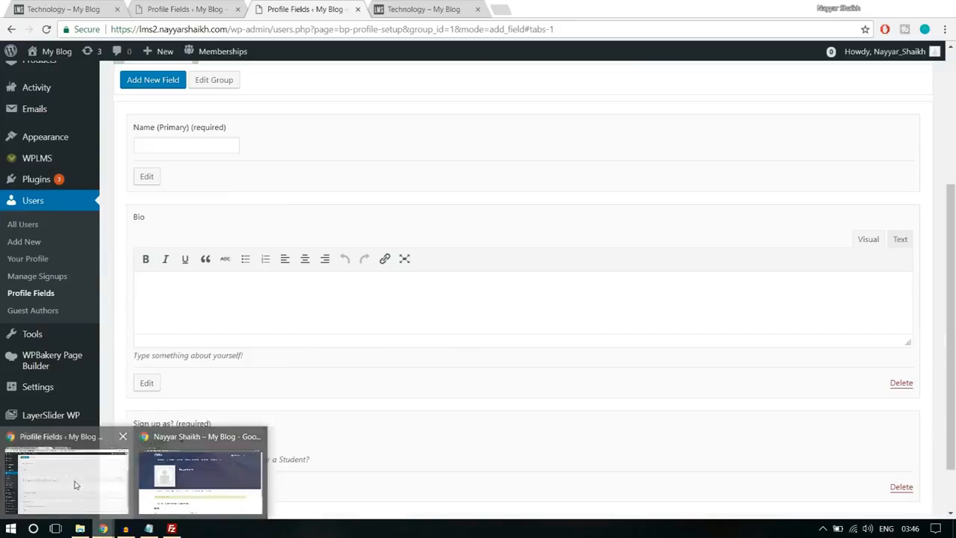
# - In the admin window's user list, open the new registrant's extended profile and check the "Sign up as?" choice
pyautogui.click(64, 486)
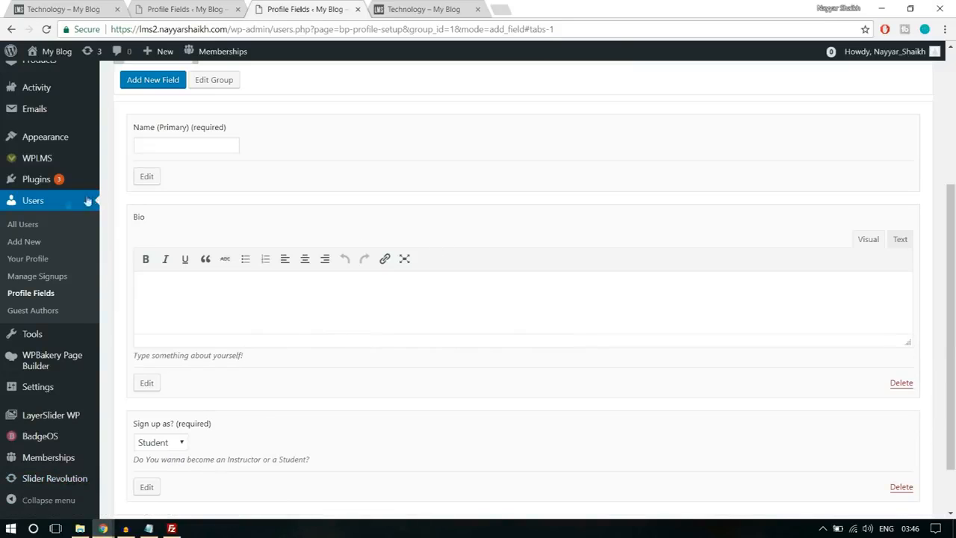
pyautogui.click(45, 206)
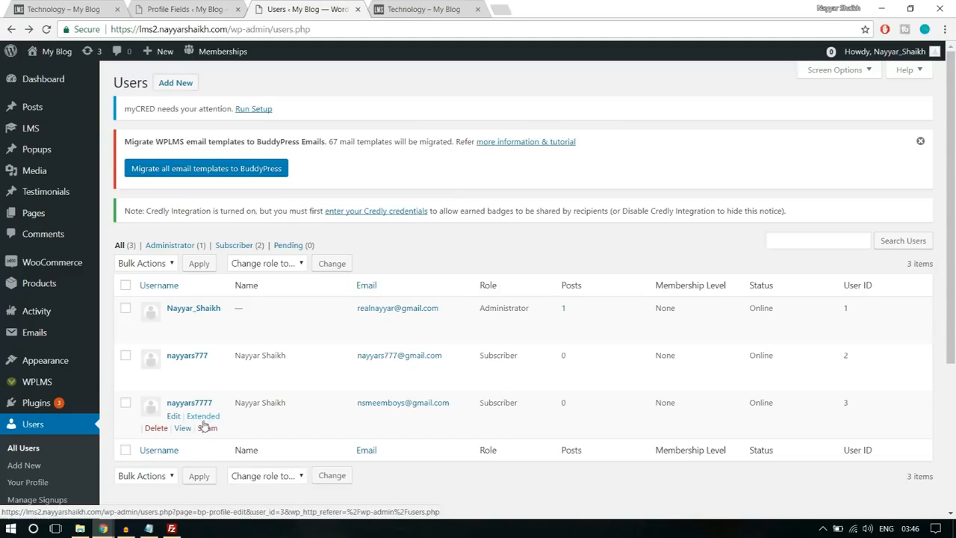
pyautogui.click(203, 416)
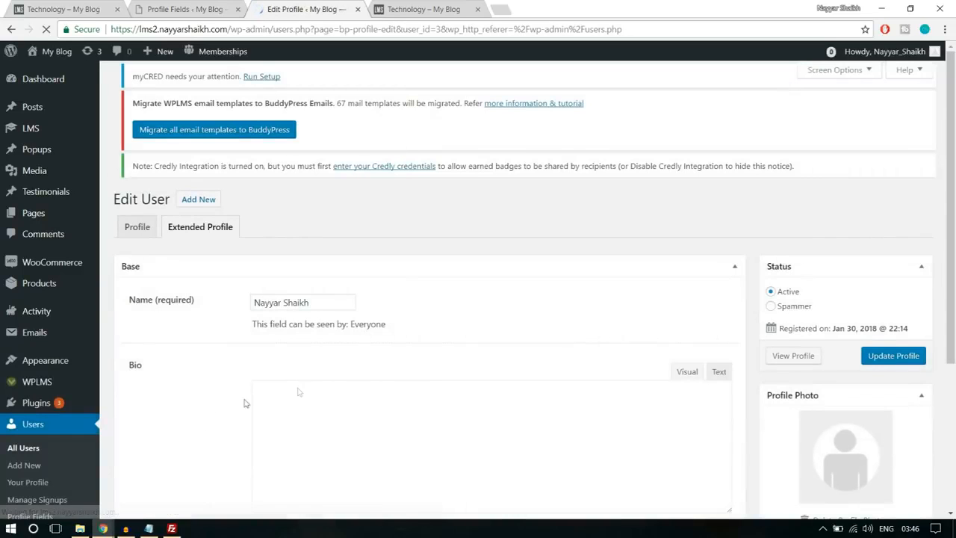
pyautogui.scroll(-5, 438, 362)
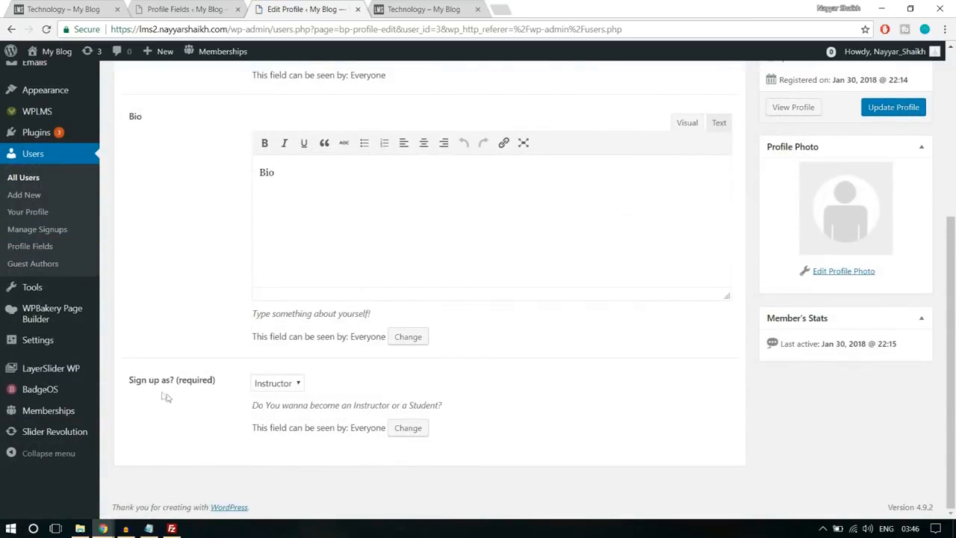
pyautogui.moveTo(128, 389); pyautogui.dragTo(212, 383)
pyautogui.click(239, 394)
pyautogui.scroll(3, 564, 396)
pyautogui.scroll(2, 567, 398)
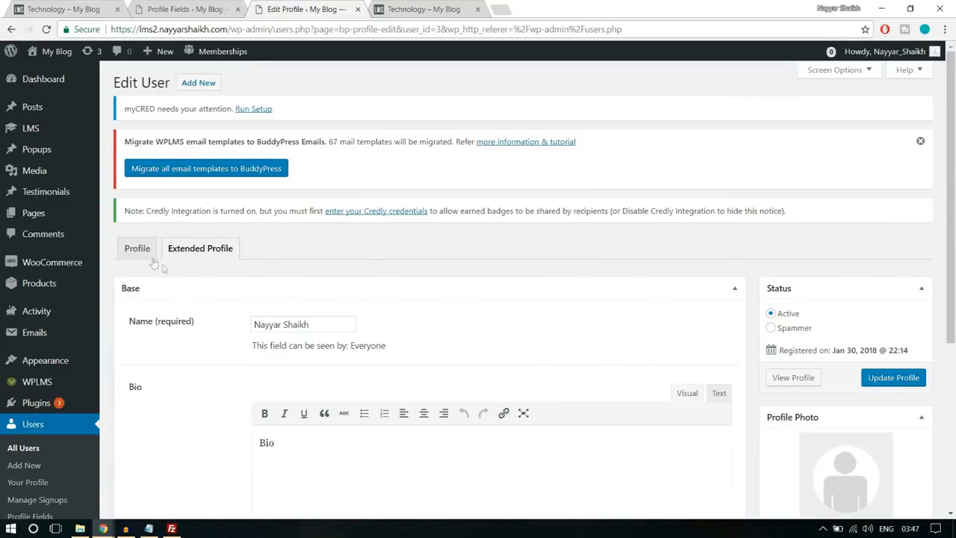
pyautogui.scroll(-4, 523, 330)
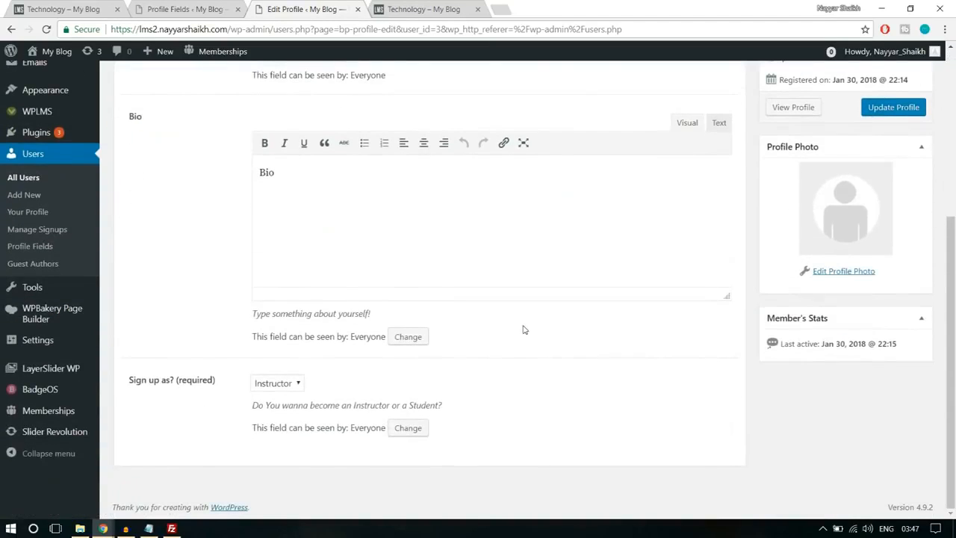
pyautogui.scroll(4, 524, 330)
# - Set the new registrant's role to Instructor in the main user profile and update the user
pyautogui.click(136, 249)
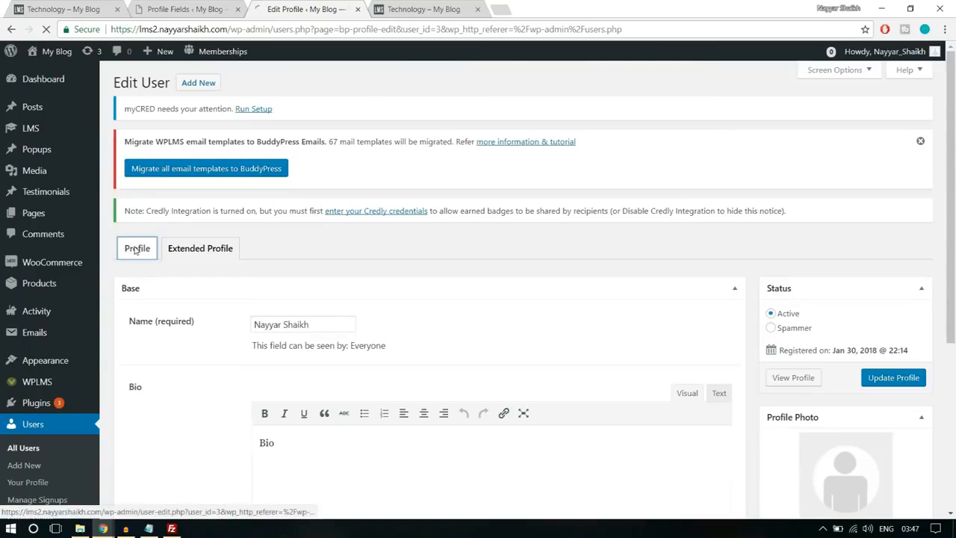
pyautogui.scroll(-5, 573, 309)
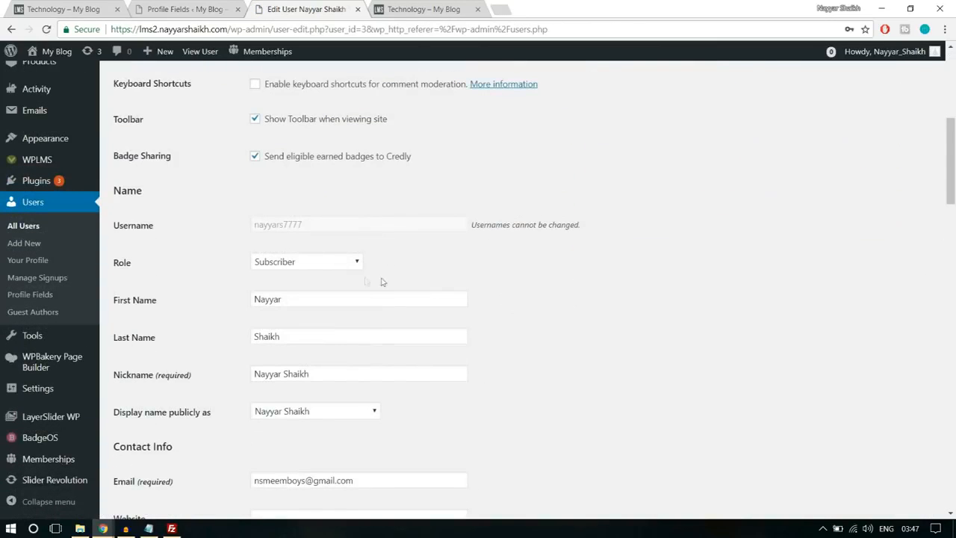
pyautogui.click(295, 262)
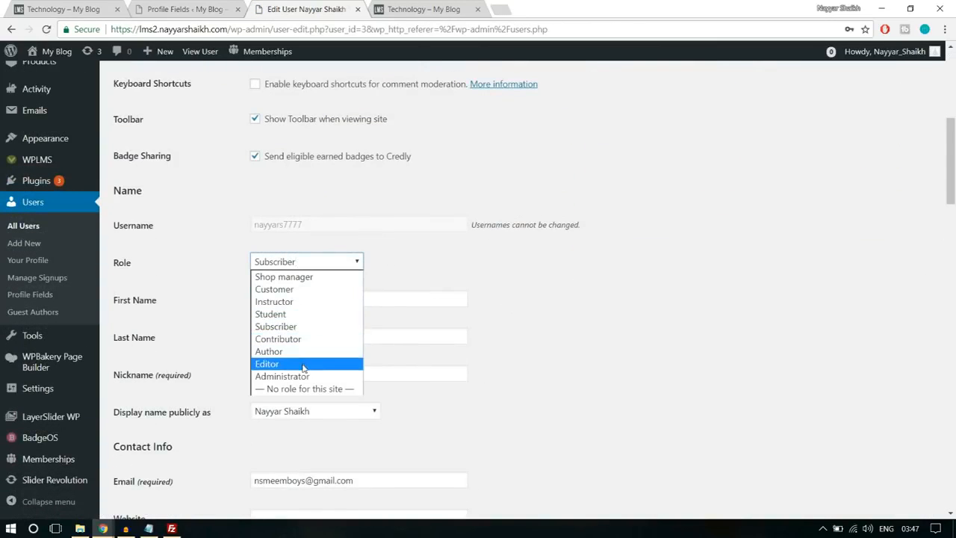
pyautogui.click(302, 301)
pyautogui.scroll(-3, 628, 299)
pyautogui.scroll(-15, 628, 299)
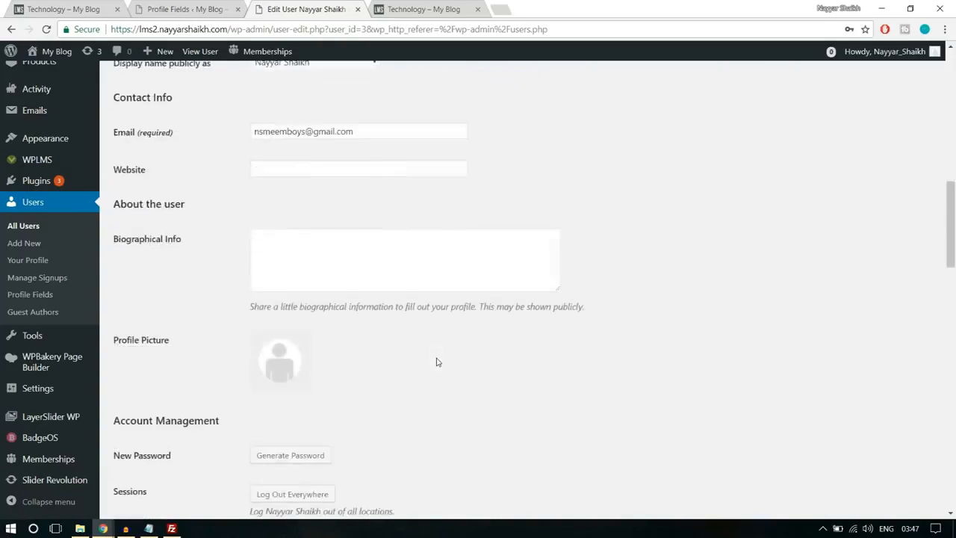
pyautogui.scroll(-5, 263, 390)
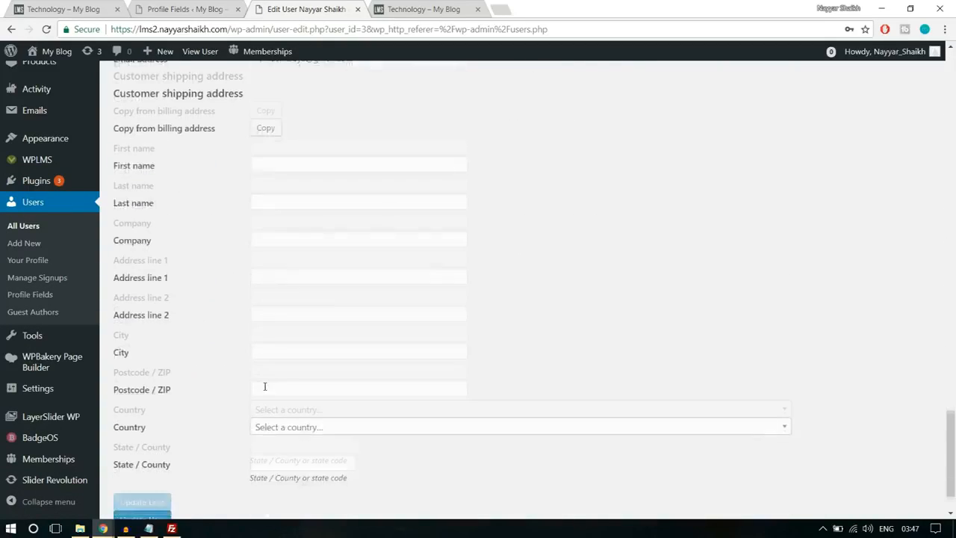
pyautogui.click(153, 454)
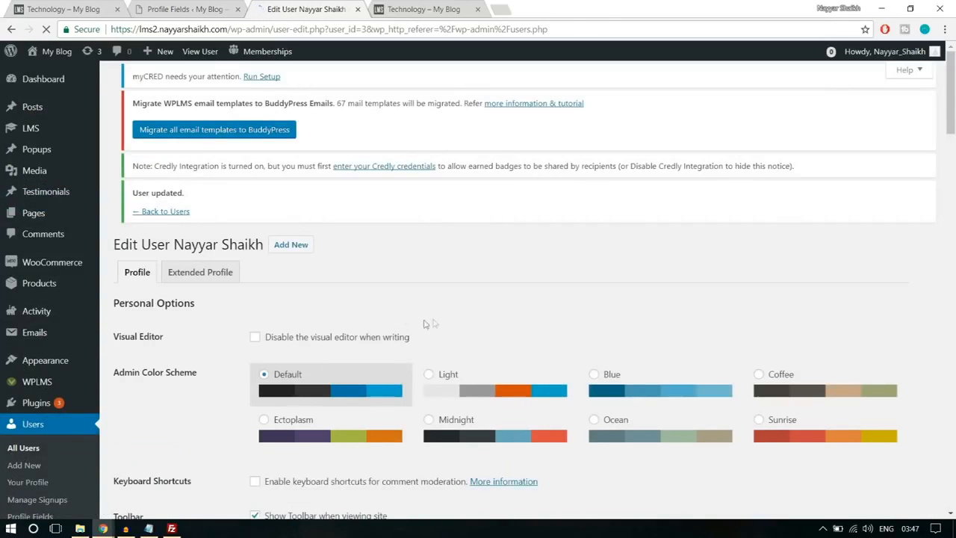
# - Switch to the new member's logged-in browser window and reload the member profile page
pyautogui.moveTo(103, 528)
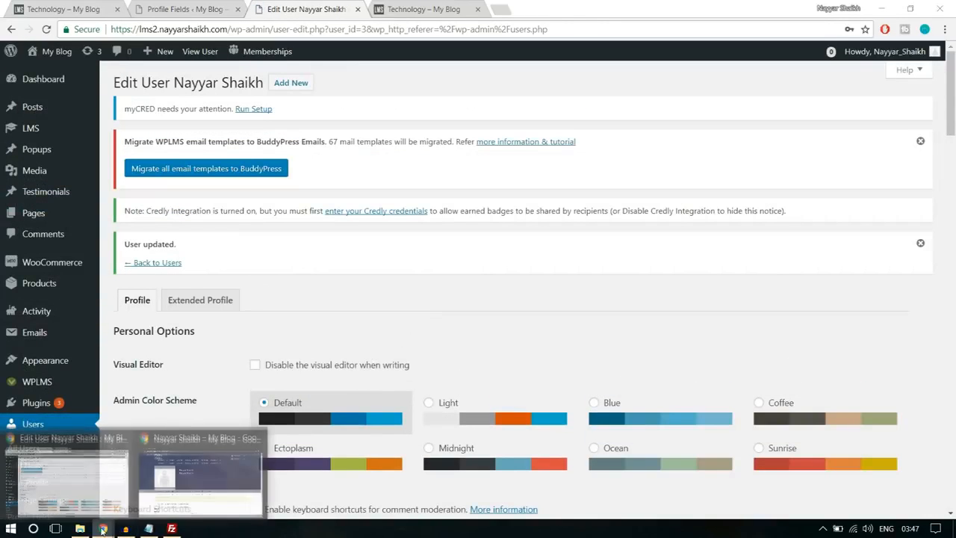
pyautogui.click(191, 484)
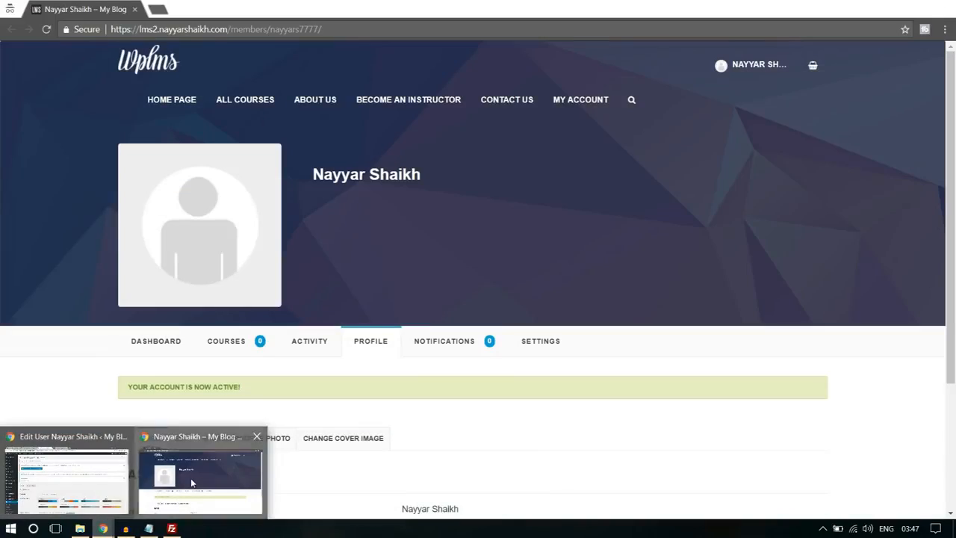
pyautogui.click(391, 28)
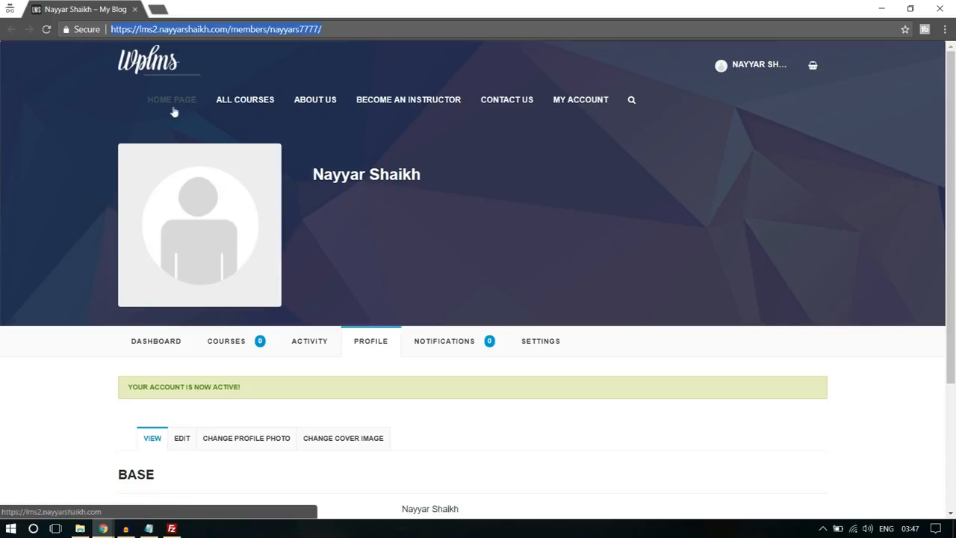
pyautogui.press('Return')
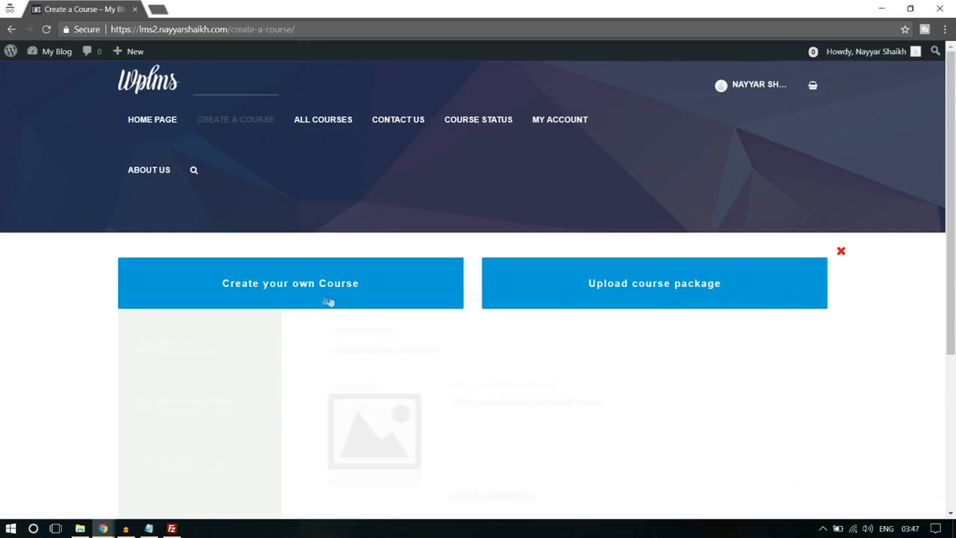
# - Choose to create your own course on the Create a Course page
pyautogui.scroll(-1, 314, 297)
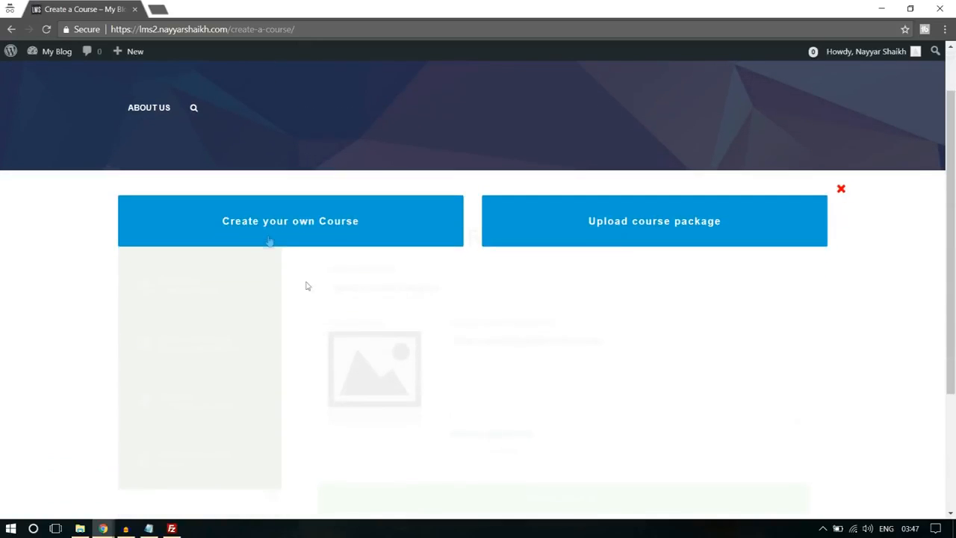
pyautogui.click(268, 236)
pyautogui.scroll(-2, 731, 186)
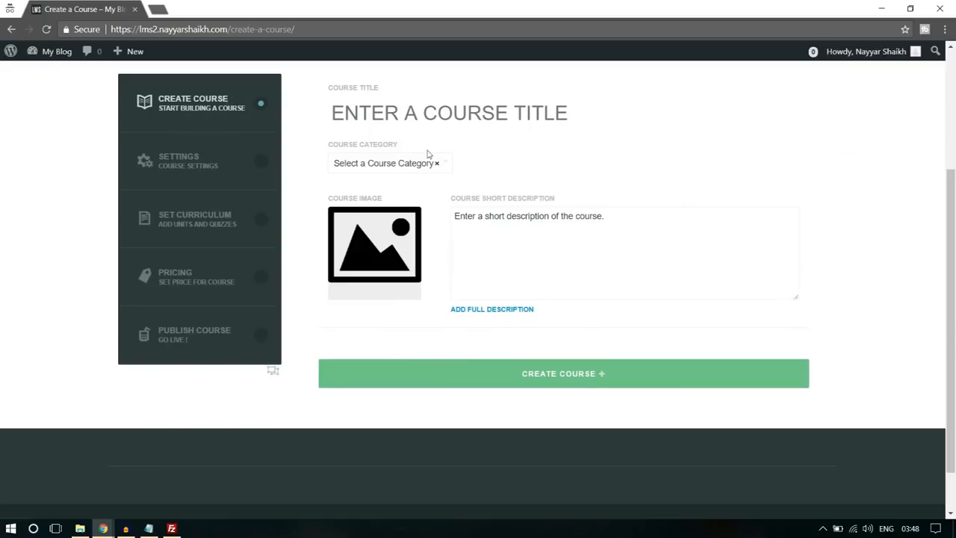
# - Enter "Title" as the course title, choose the Technology category, and create and confirm the course
pyautogui.scroll(1, 487, 235)
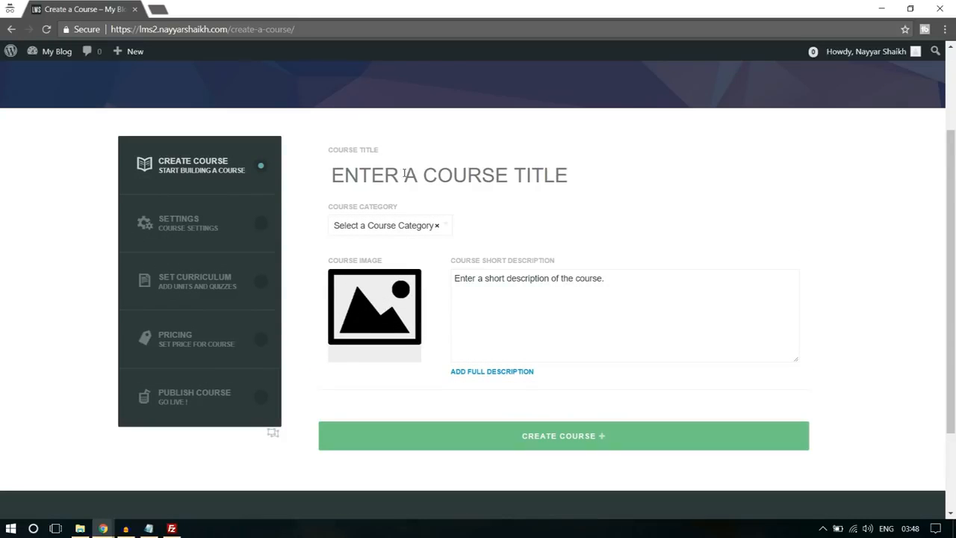
pyautogui.write('Tilt')
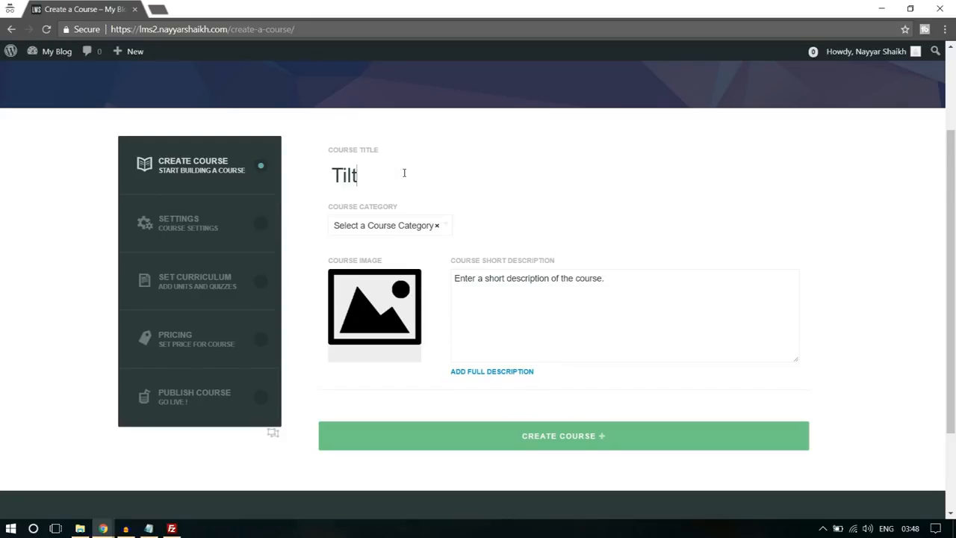
pyautogui.write('le')
pyautogui.click(412, 227)
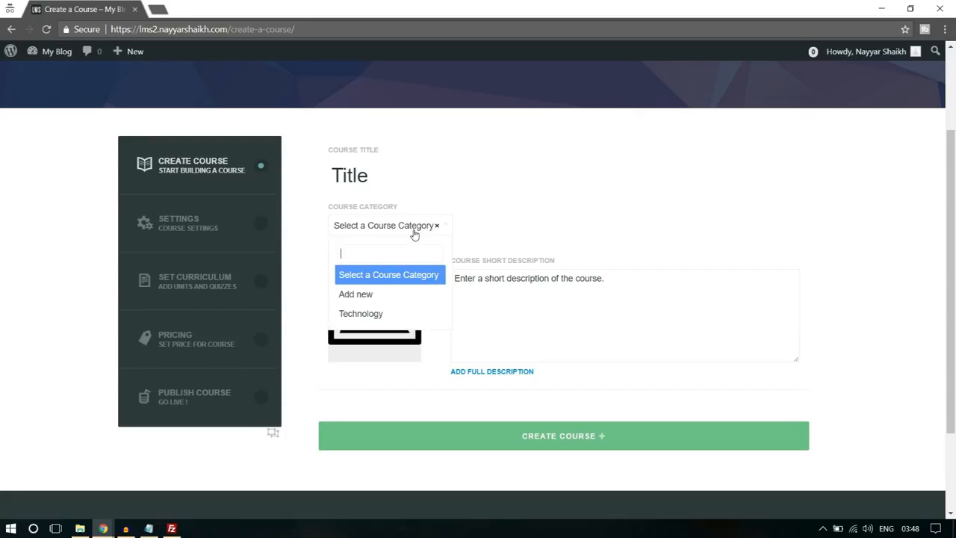
pyautogui.click(389, 314)
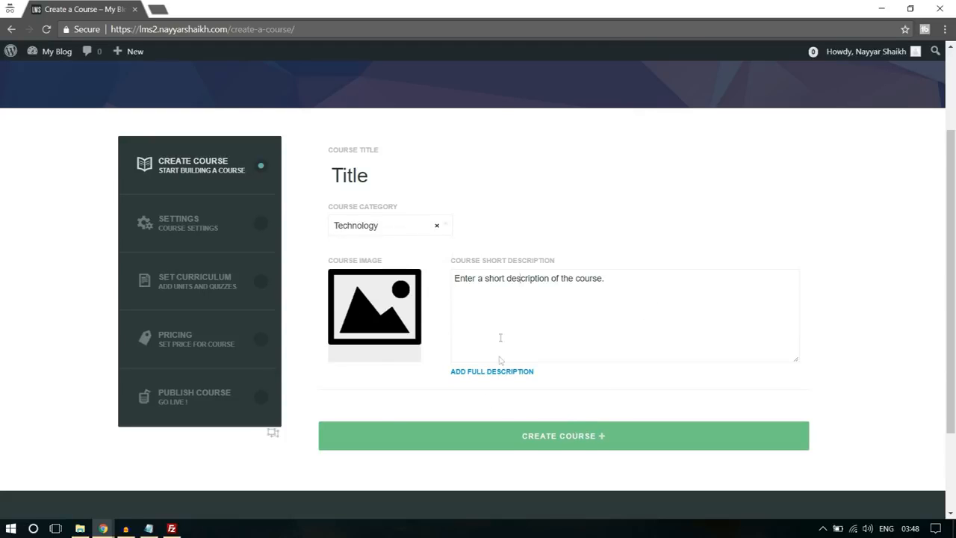
pyautogui.click(571, 441)
pyautogui.click(540, 112)
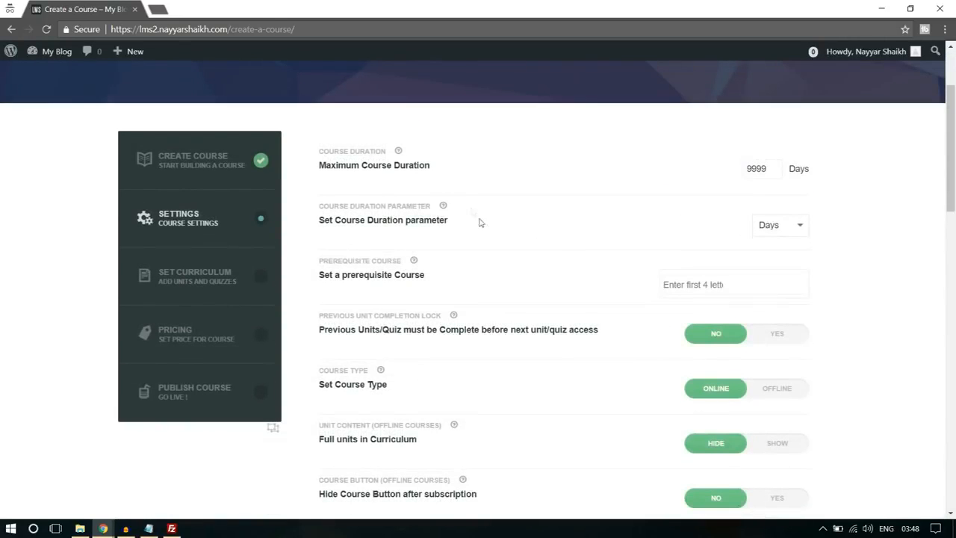
# - Set the maximum course duration to 1 and the course duration parameter to Hours
pyautogui.moveTo(753, 169); pyautogui.dragTo(774, 168)
pyautogui.write('1')
pyautogui.click(784, 231)
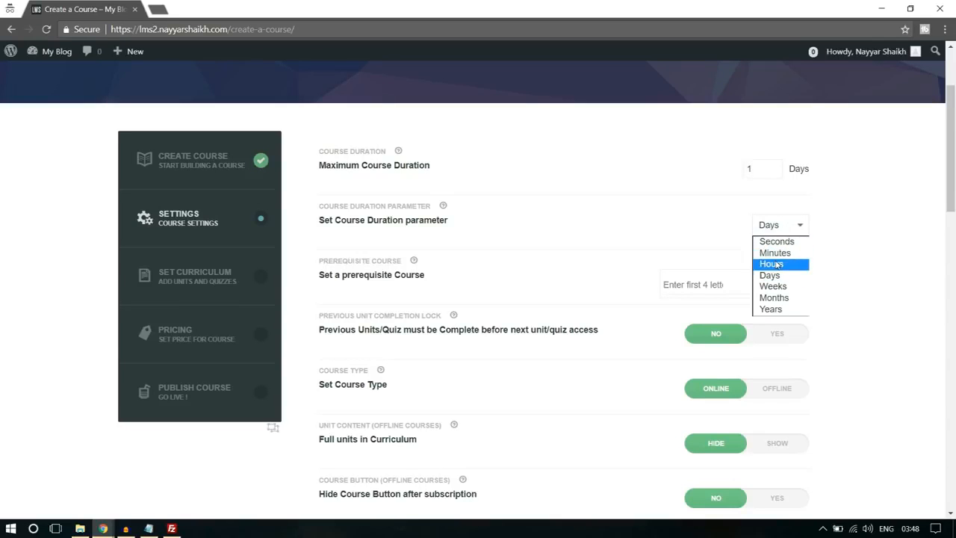
pyautogui.click(791, 261)
# - Review the remaining course settings, then save the settings and confirm overwriting the previous ones
pyautogui.scroll(-1, 852, 245)
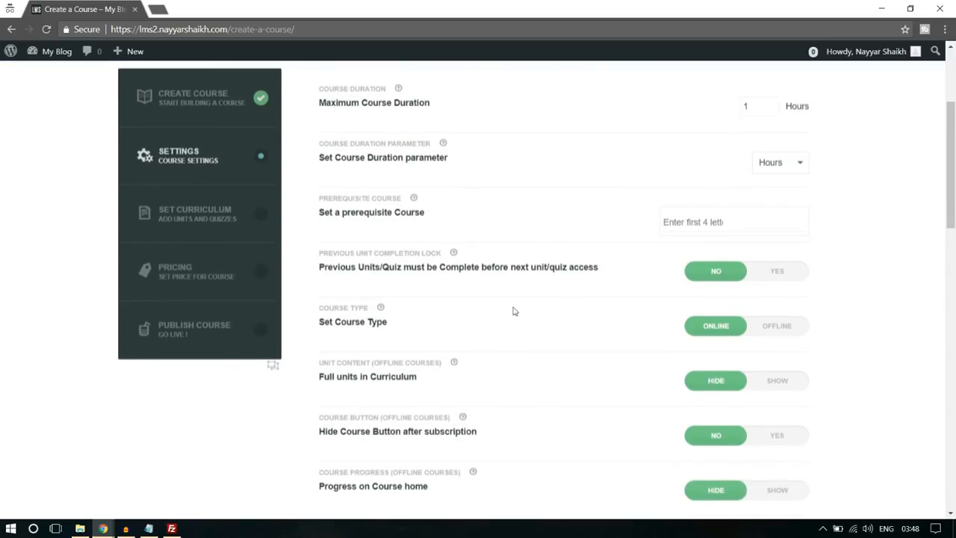
pyautogui.scroll(-1, 513, 311)
pyautogui.scroll(-10, 407, 286)
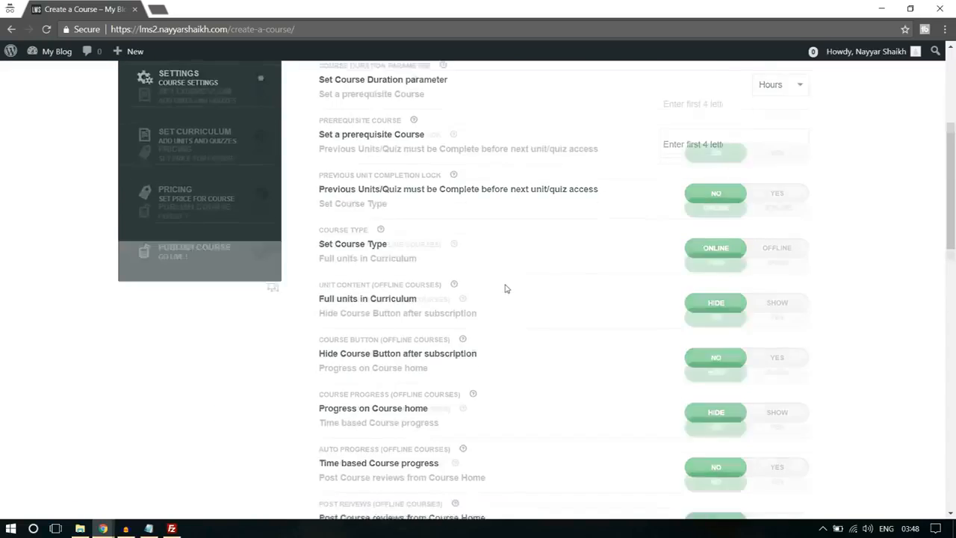
pyautogui.scroll(-1, 409, 290)
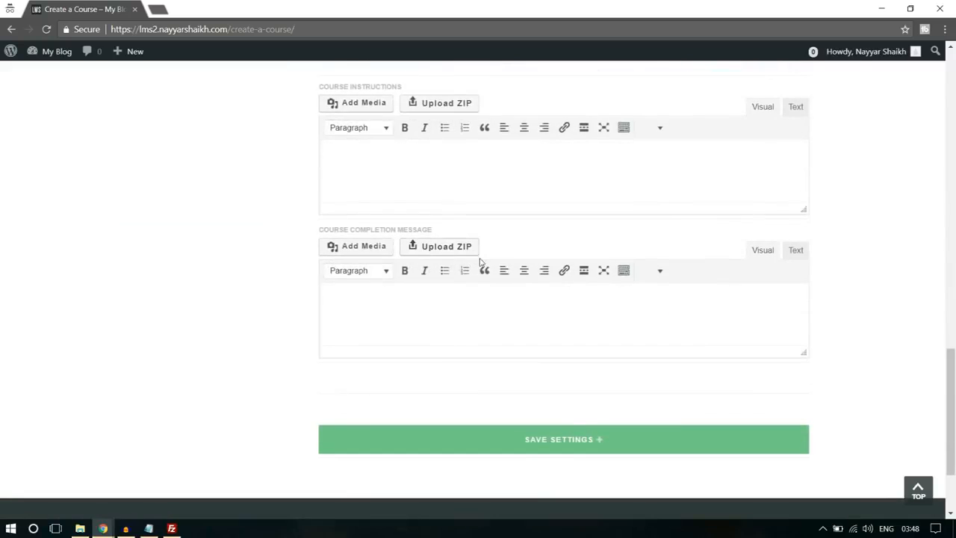
pyautogui.scroll(2, 483, 266)
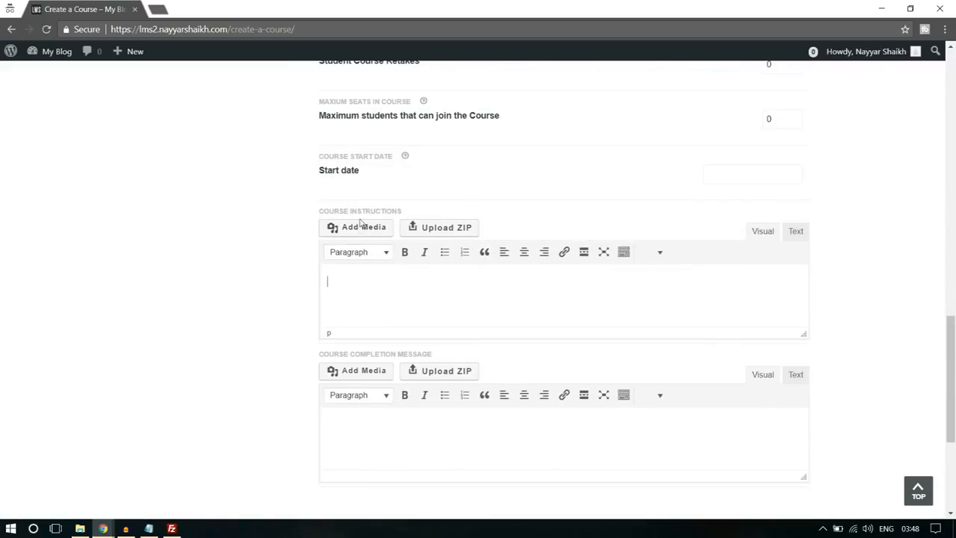
pyautogui.click(449, 278)
pyautogui.scroll(-1, 493, 267)
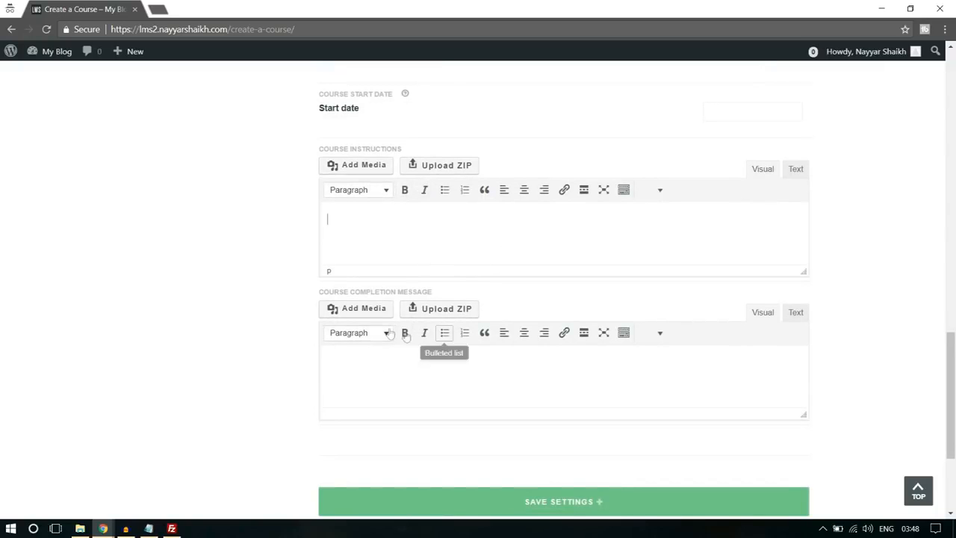
pyautogui.scroll(-1, 638, 451)
pyautogui.click(596, 447)
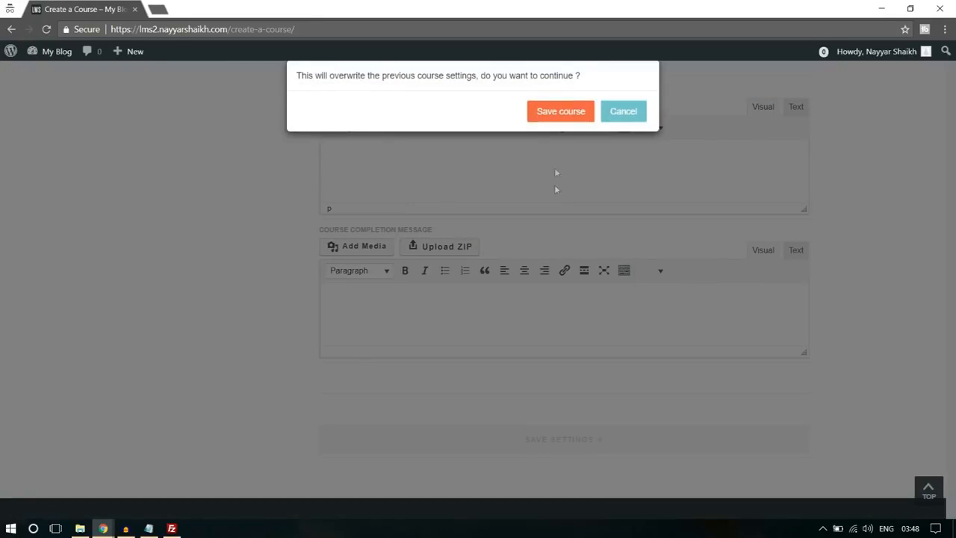
pyautogui.click(567, 111)
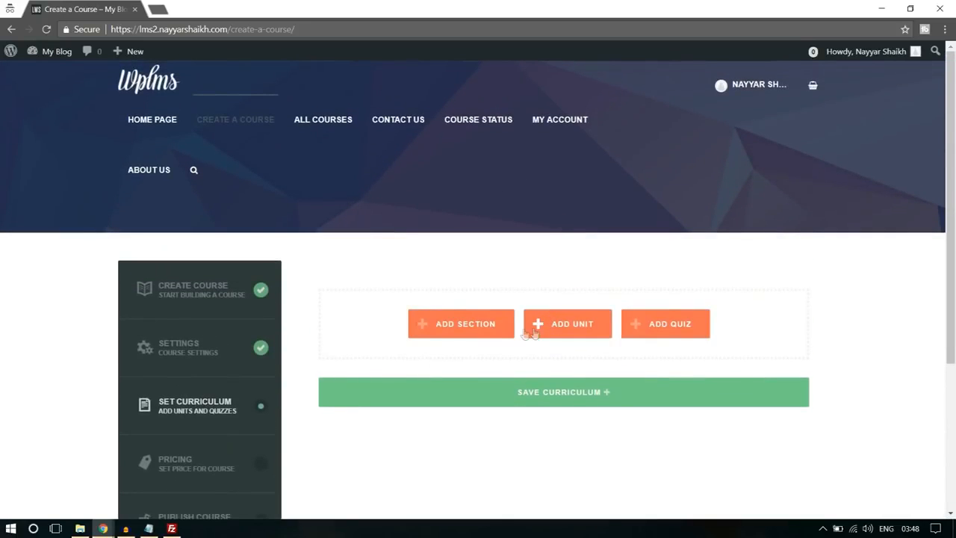
# - Add a section titled "Section 1" to the course curriculum and create a new unit titled "Unit 1" under it
pyautogui.click(461, 329)
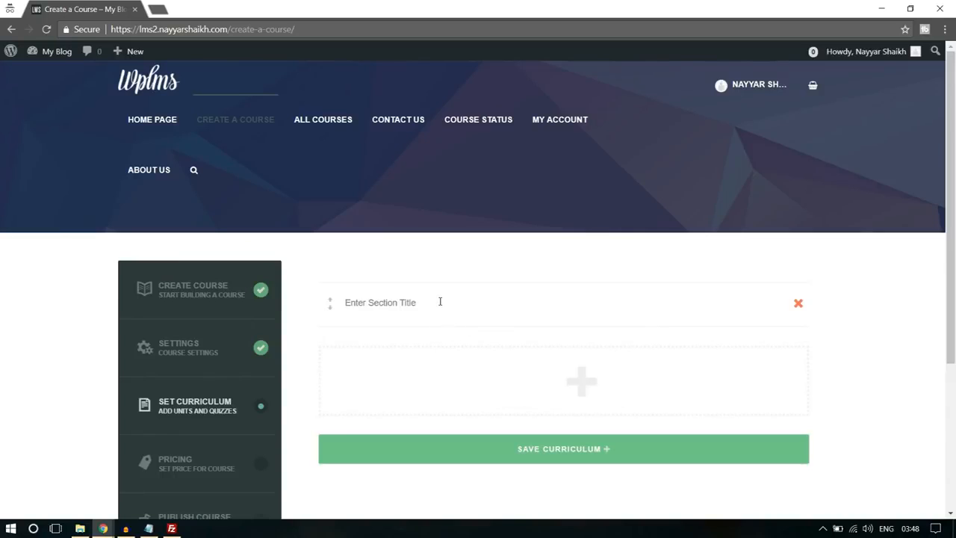
pyautogui.write('Section 1')
pyautogui.moveTo(596, 387)
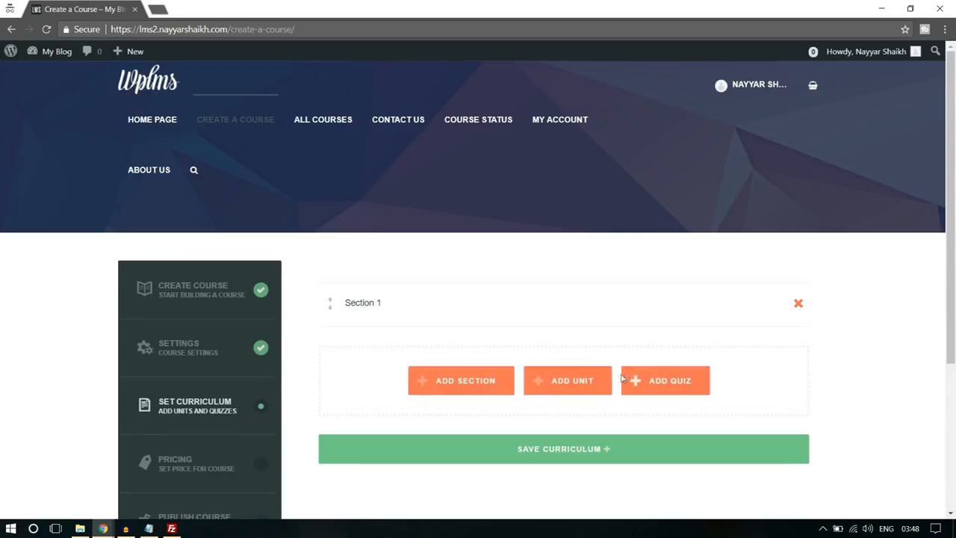
pyautogui.click(573, 382)
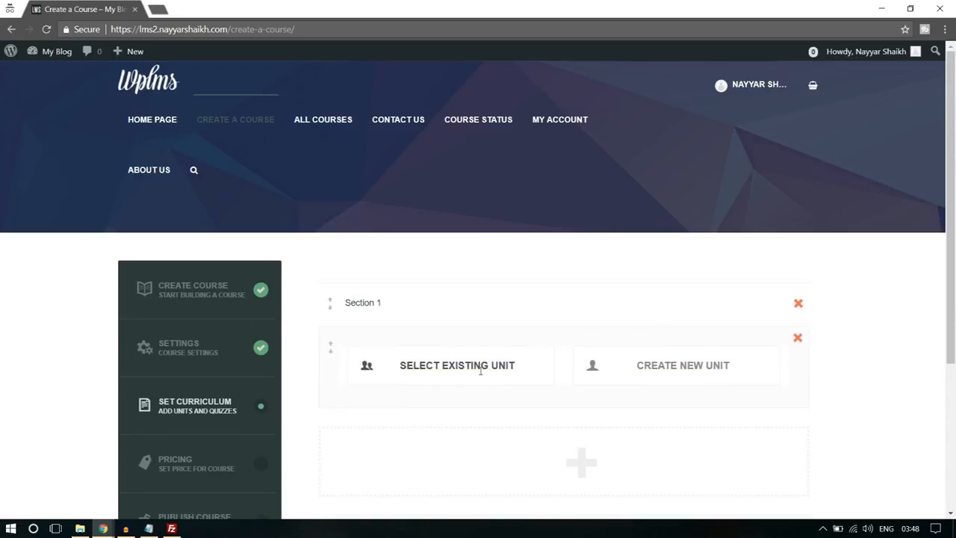
pyautogui.click(625, 365)
pyautogui.scroll(-2, 892, 316)
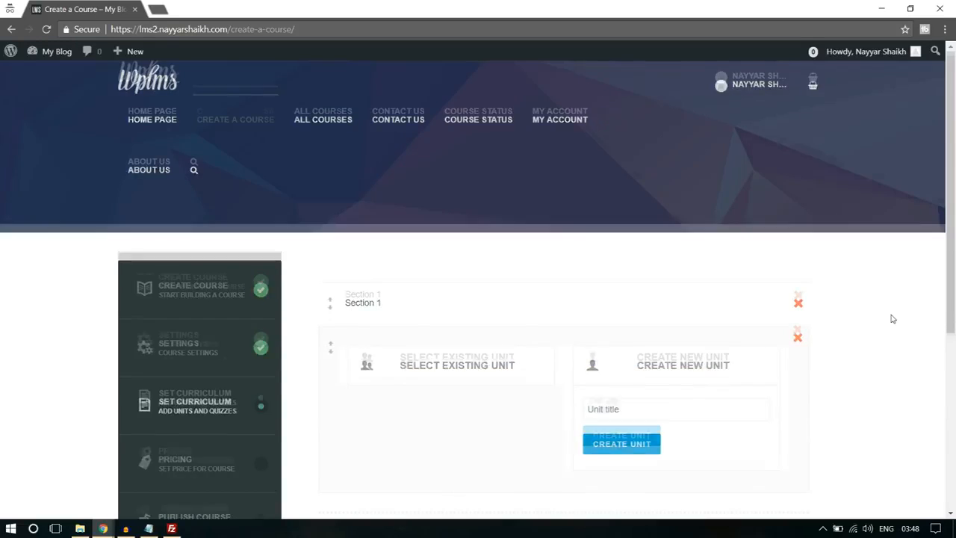
pyautogui.click(690, 285)
pyautogui.write('Unit 1')
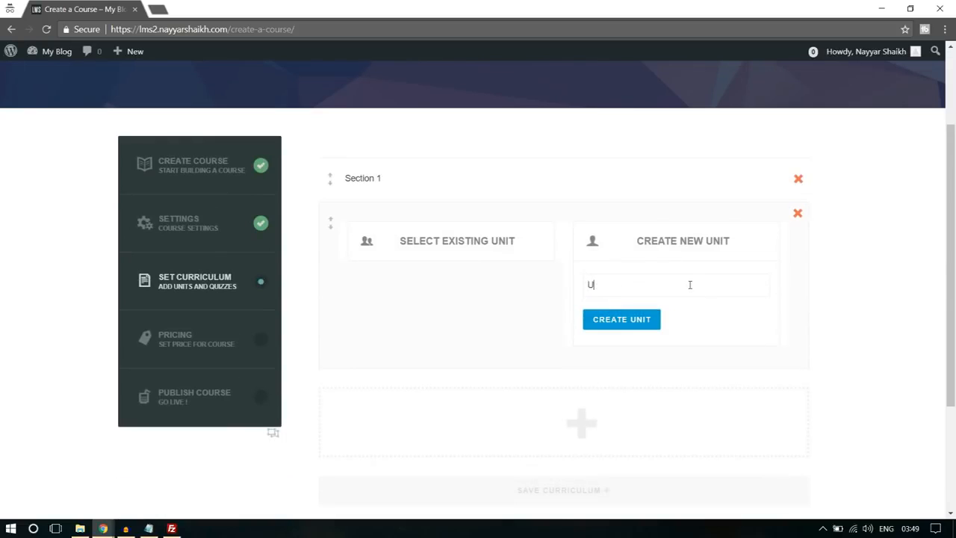
pyautogui.click(654, 320)
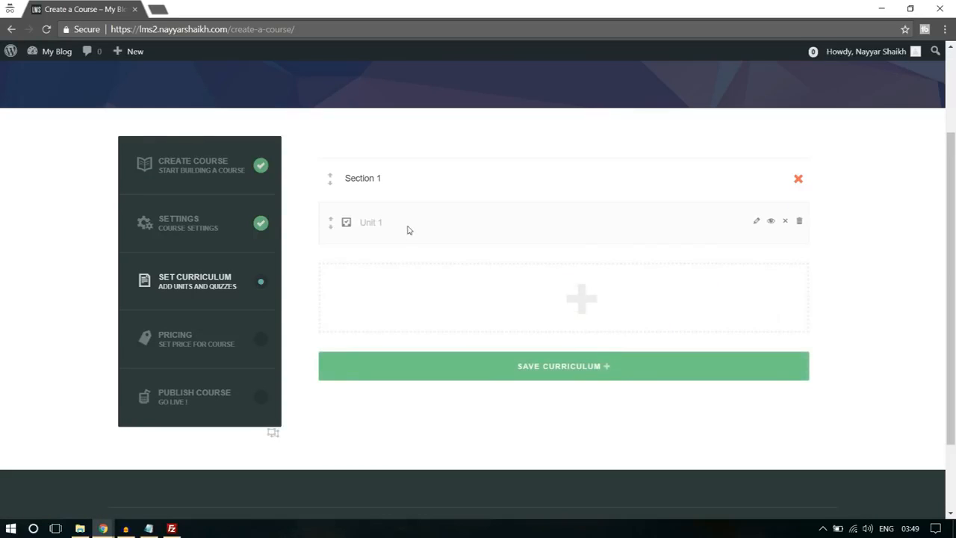
# - Open Unit 1 for editing and look at the file upload for adding media to its content
pyautogui.click(756, 225)
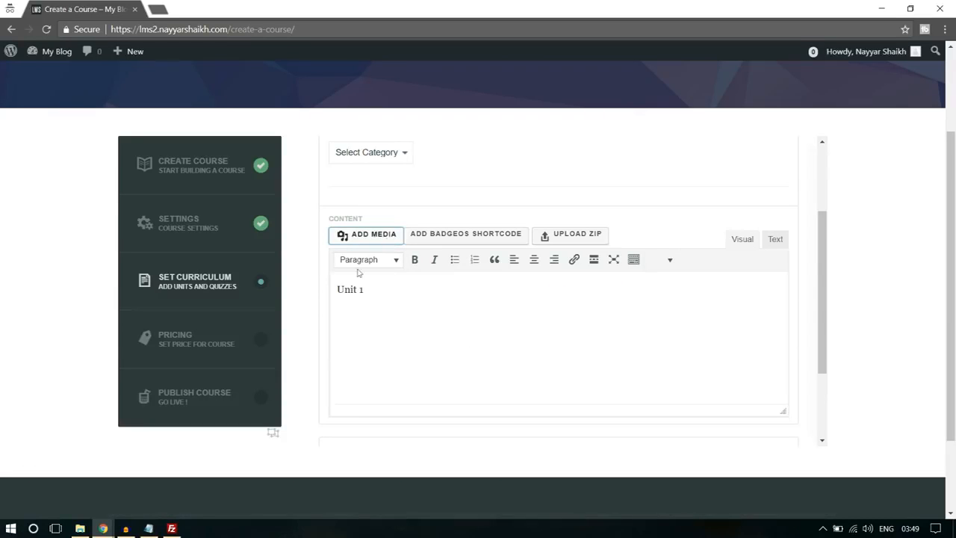
pyautogui.click(372, 237)
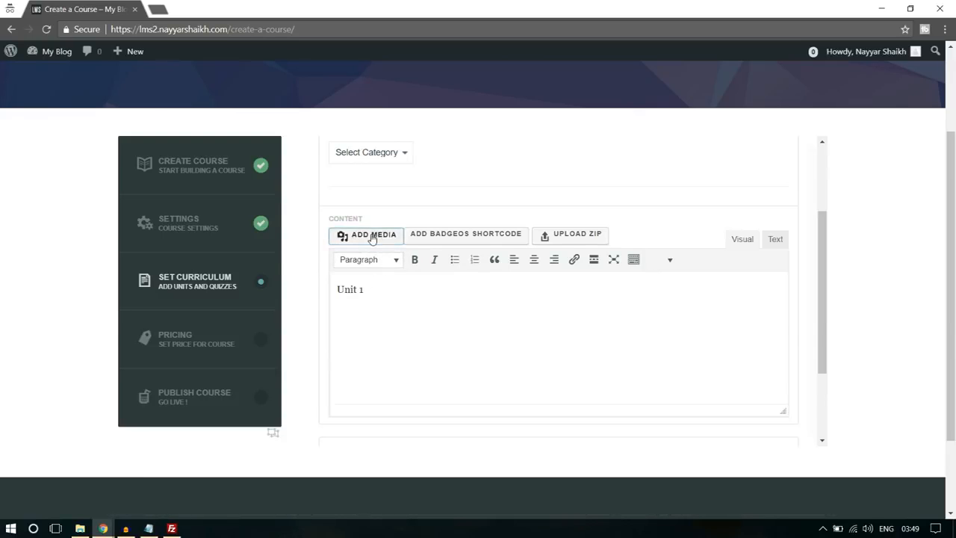
pyautogui.click(524, 284)
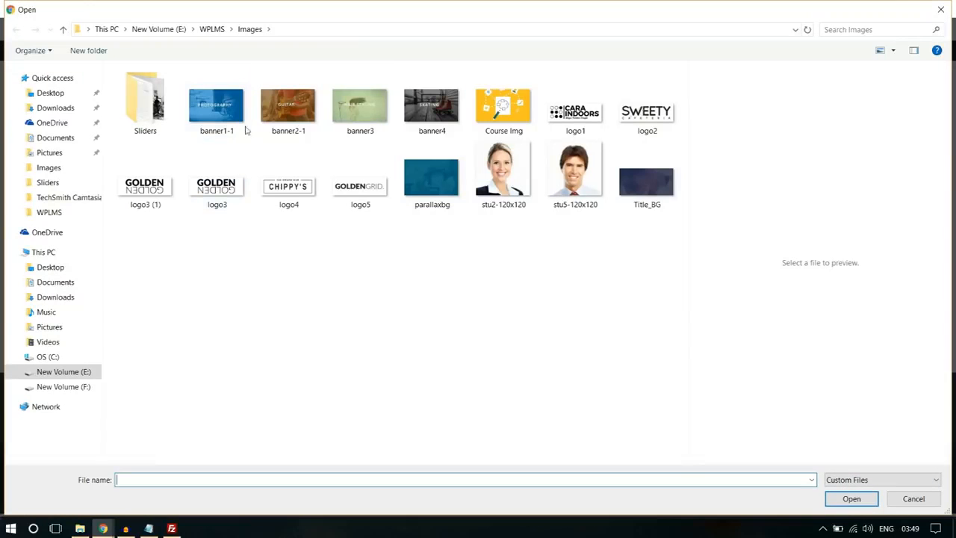
pyautogui.click(941, 9)
pyautogui.click(921, 76)
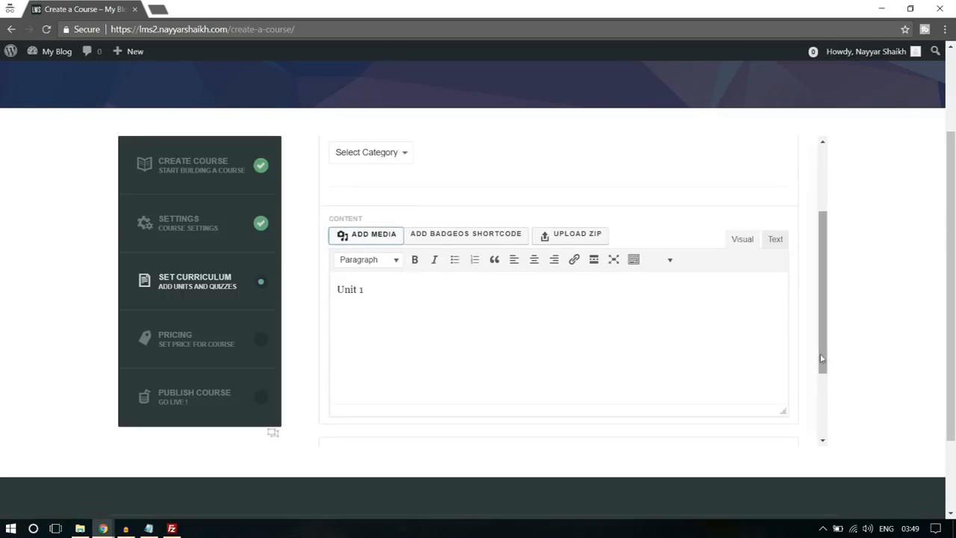
# - Save and close Unit 1, and save the course curriculum, confirming both saves
pyautogui.scroll(-5, 830, 344)
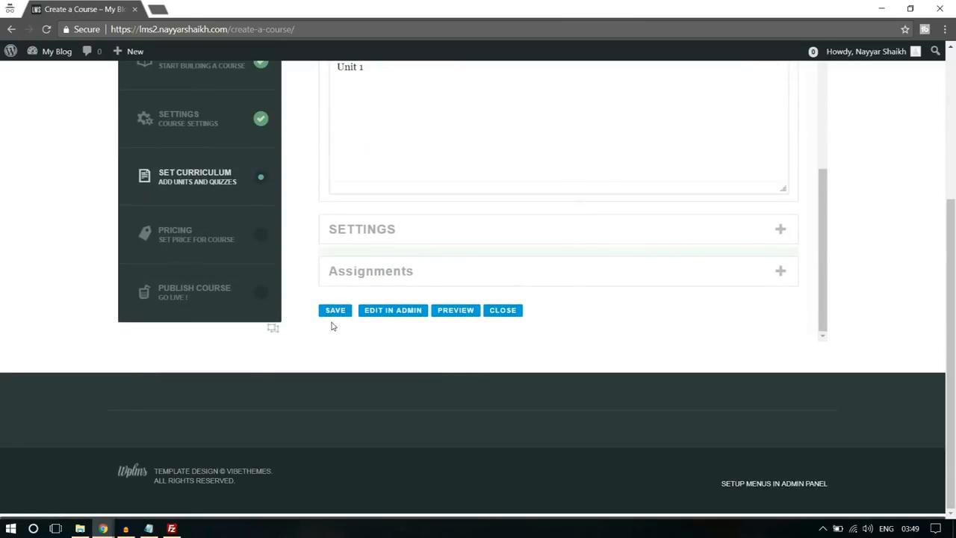
pyautogui.click(334, 310)
pyautogui.click(561, 110)
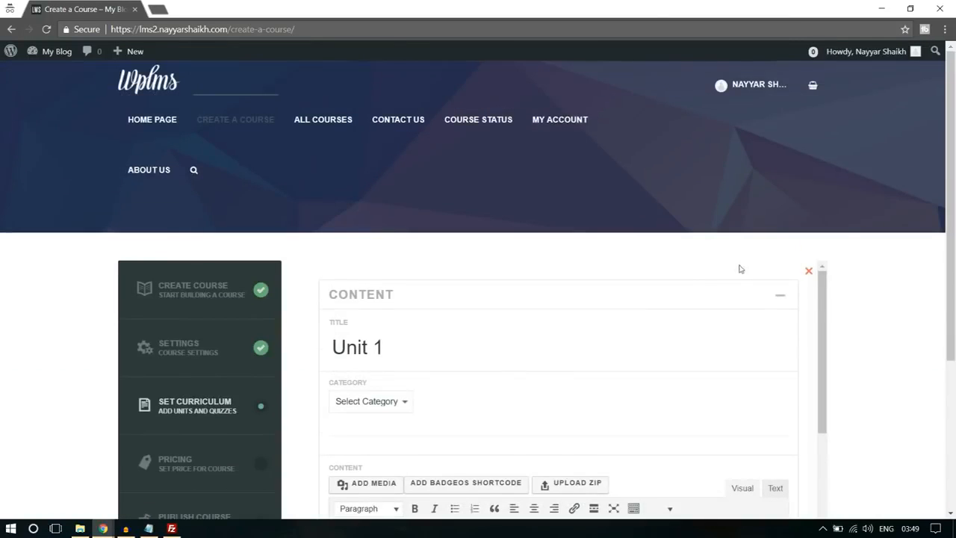
pyautogui.scroll(-2, 845, 280)
pyautogui.scroll(-4, 516, 311)
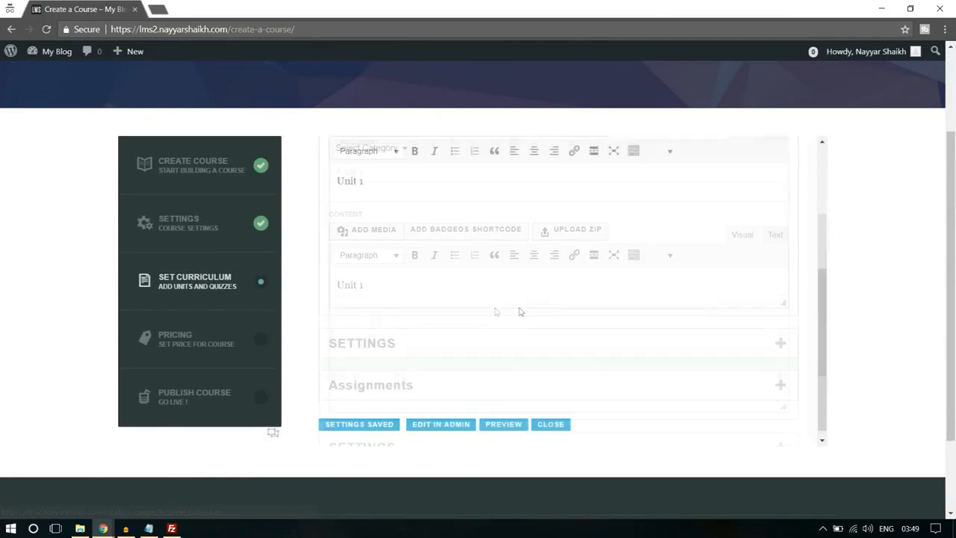
pyautogui.scroll(-2, 521, 311)
pyautogui.click(547, 313)
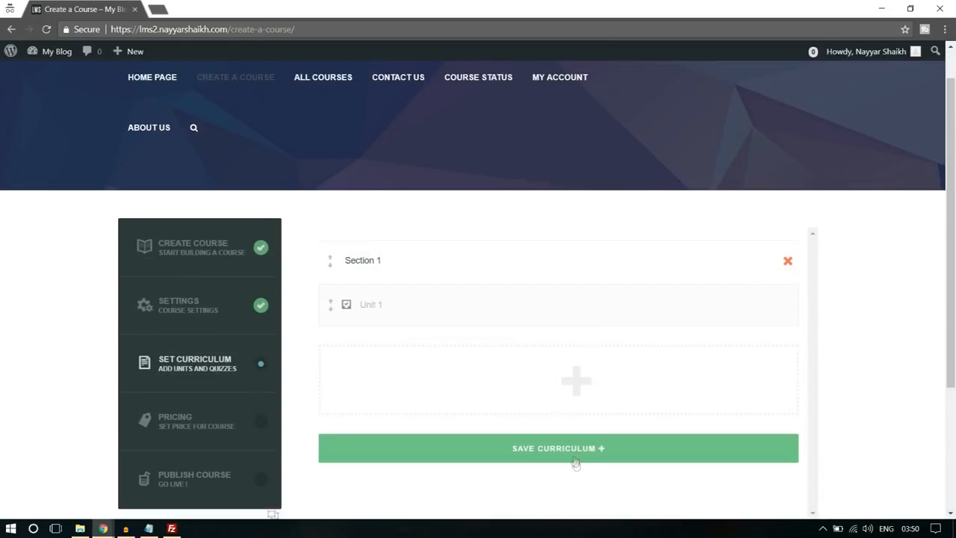
pyautogui.click(574, 454)
pyautogui.click(565, 114)
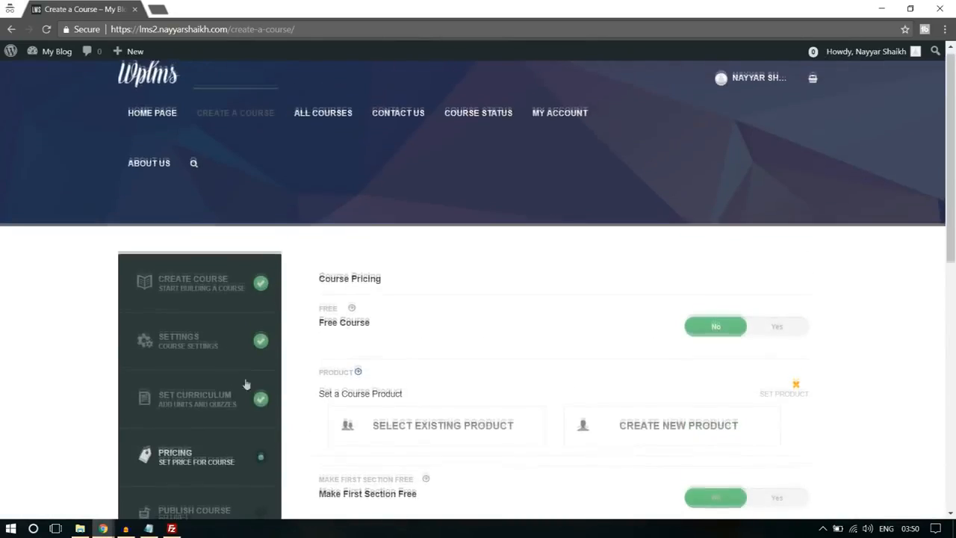
# - Review the course pricing options and save the pricing with the default choices, confirming the save
pyautogui.scroll(-1, 833, 273)
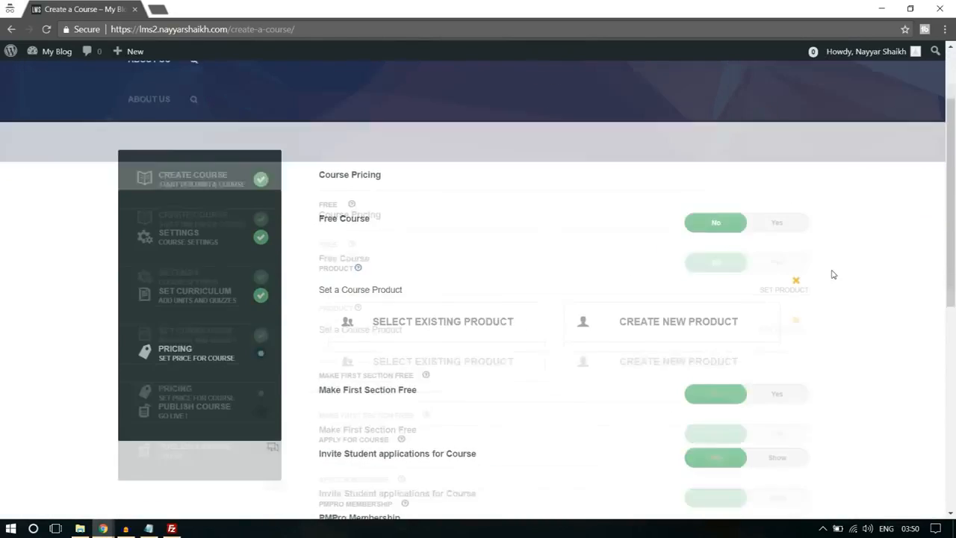
pyautogui.scroll(-1, 515, 251)
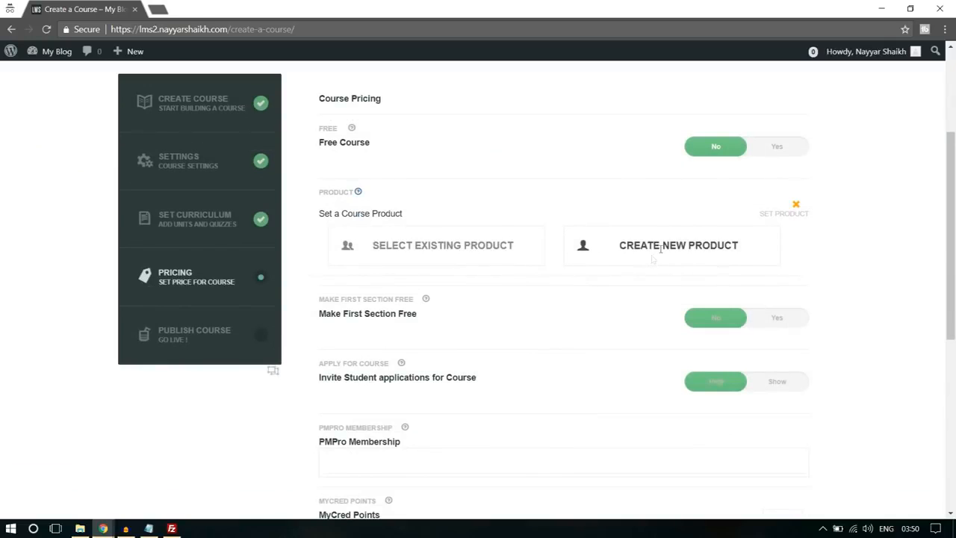
pyautogui.scroll(-1, 712, 255)
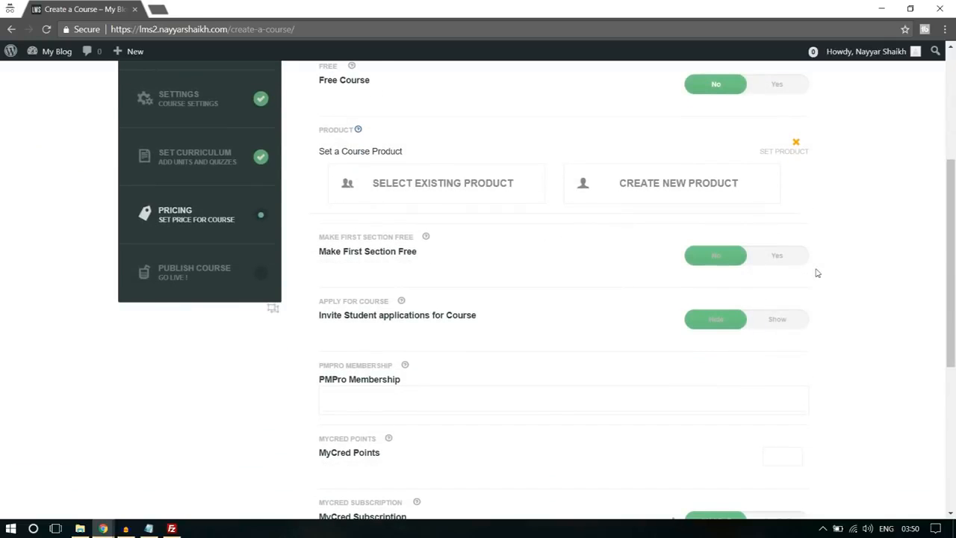
pyautogui.scroll(-2, 610, 295)
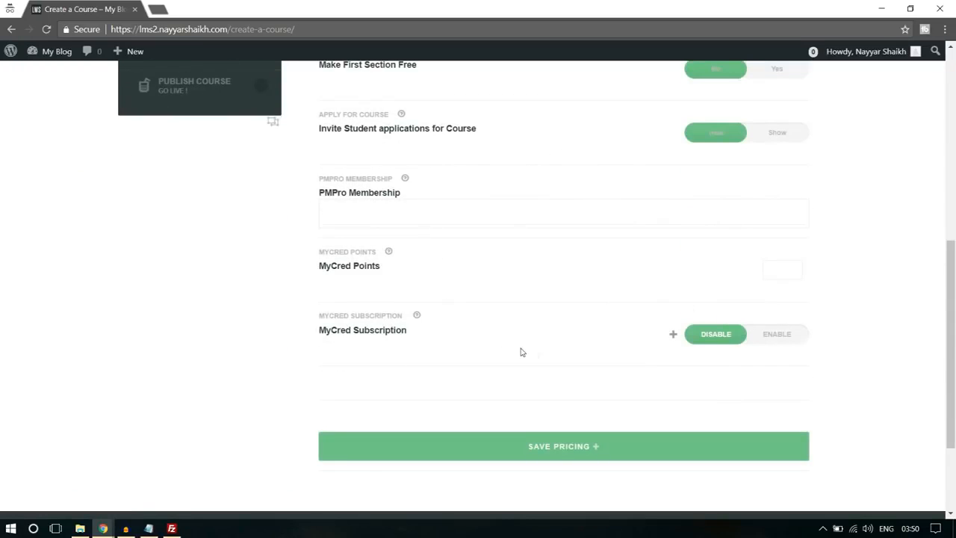
pyautogui.click(597, 454)
pyautogui.click(560, 110)
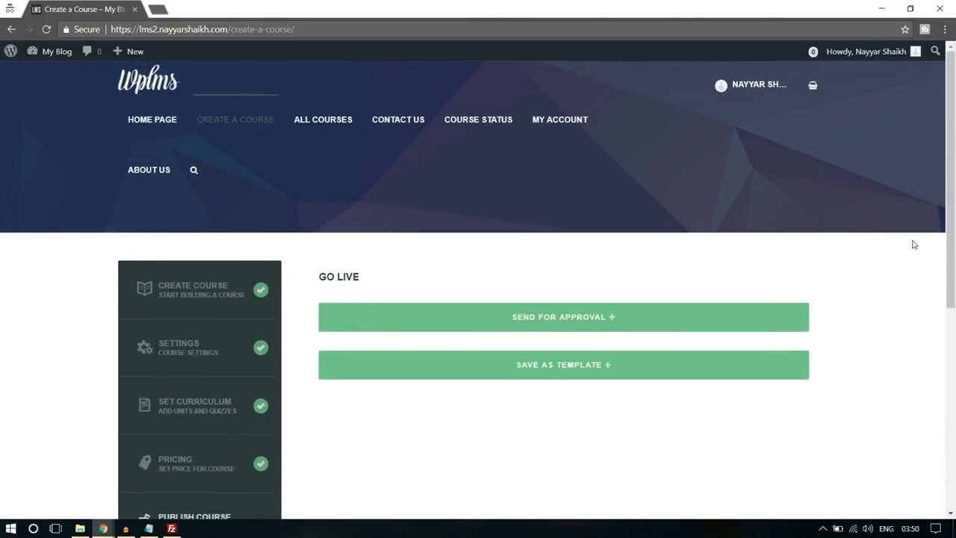
# - Send the finished course for approval and confirm the submission
pyautogui.scroll(-1, 913, 245)
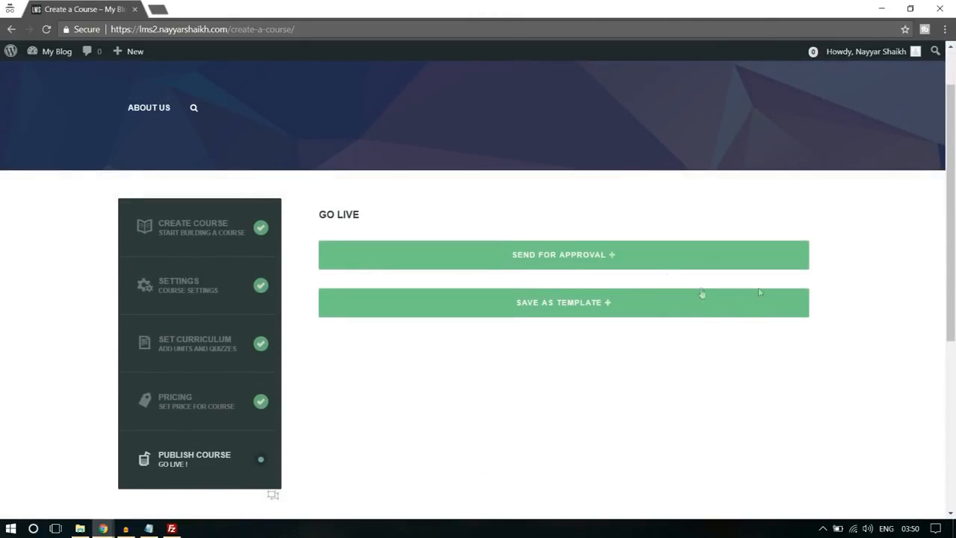
pyautogui.click(565, 258)
pyautogui.click(549, 113)
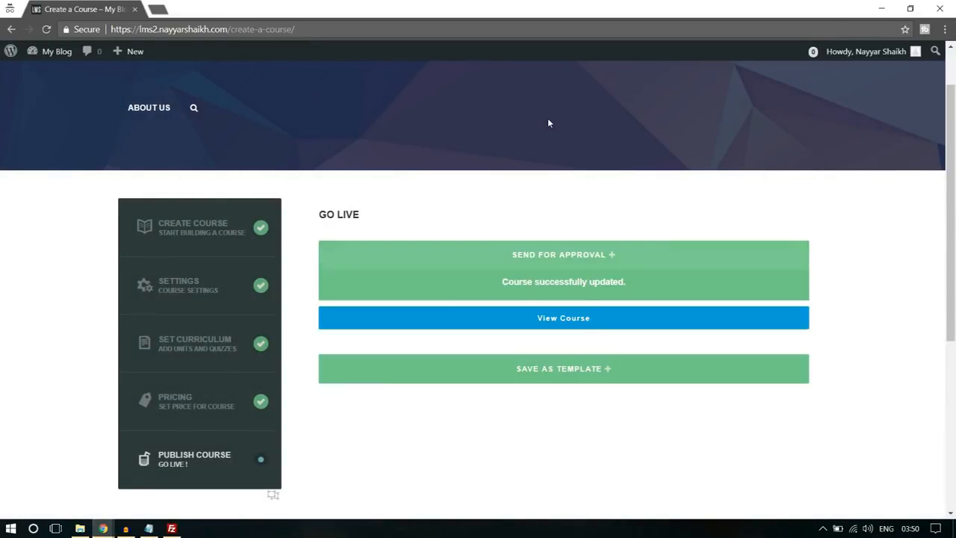
# - View the submitted course's page and examine its private status, curriculum, and reviews
pyautogui.click(582, 275)
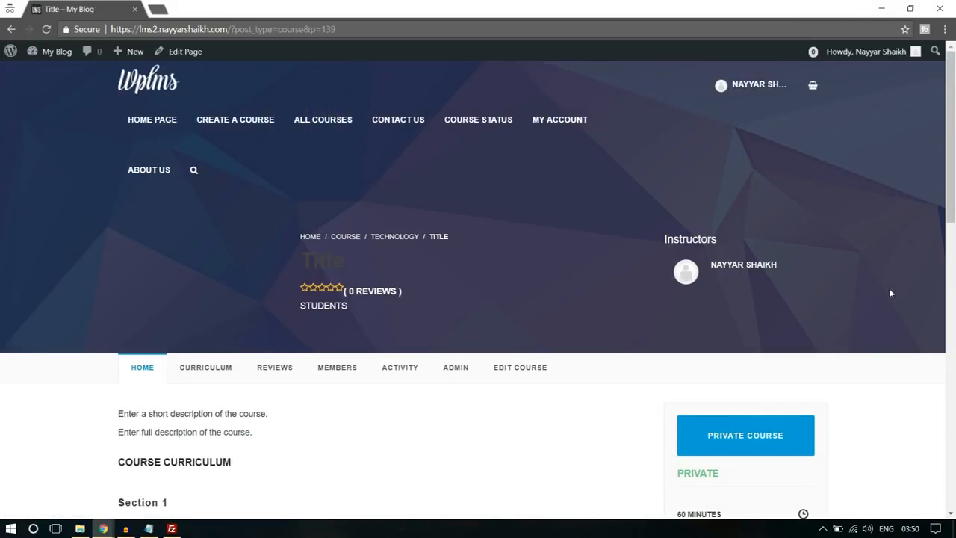
pyautogui.scroll(-3, 890, 292)
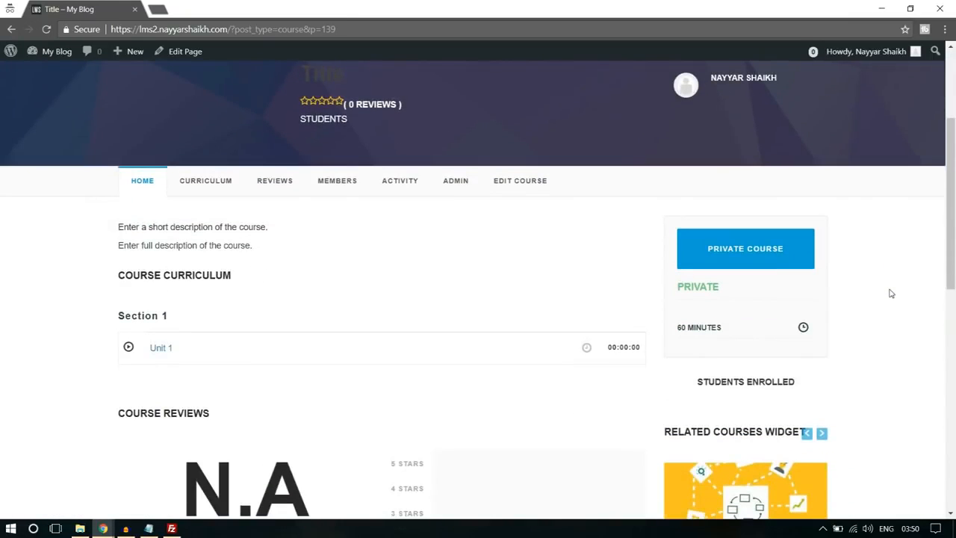
pyautogui.click(737, 263)
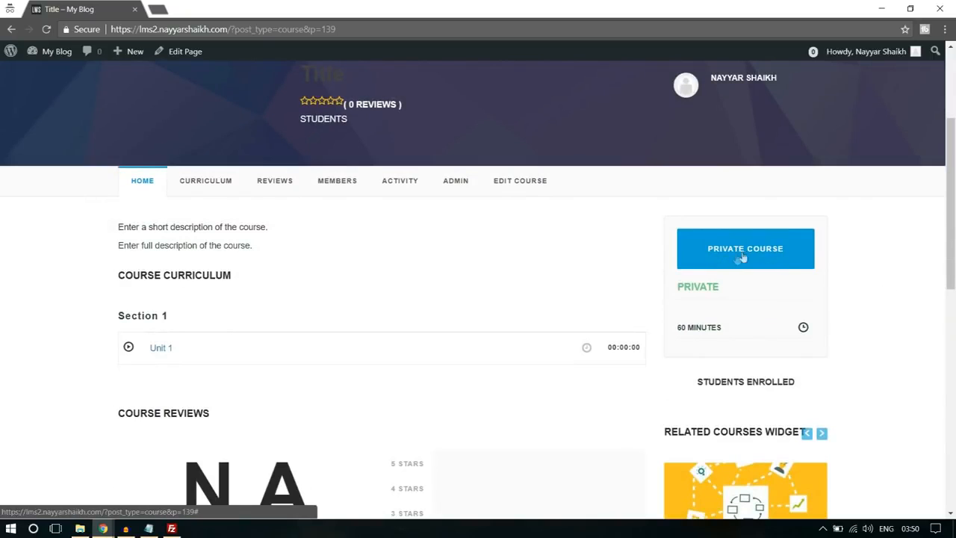
pyautogui.scroll(-3, 903, 307)
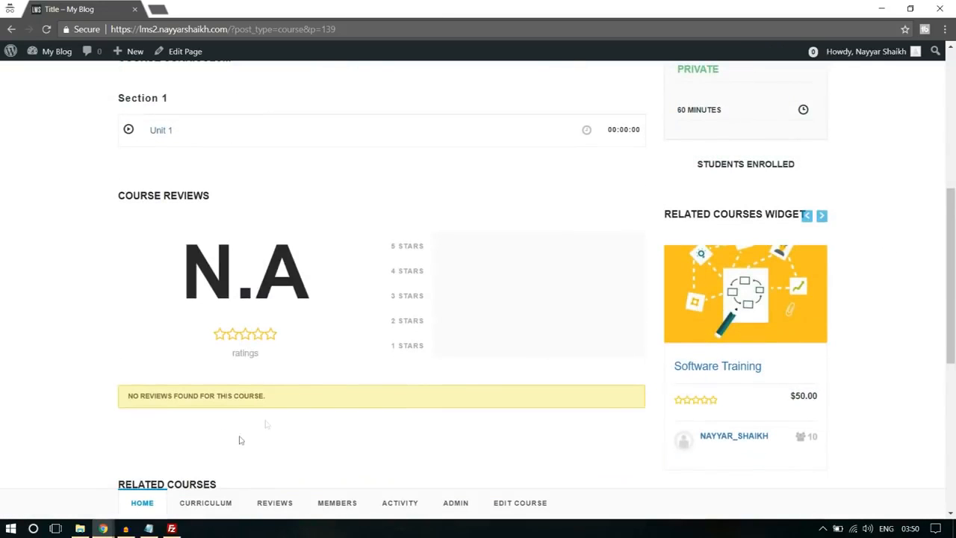
# - Switch to the administrator's browser window, open the list of all LMS courses, and check the pending course's status
pyautogui.moveTo(103, 526)
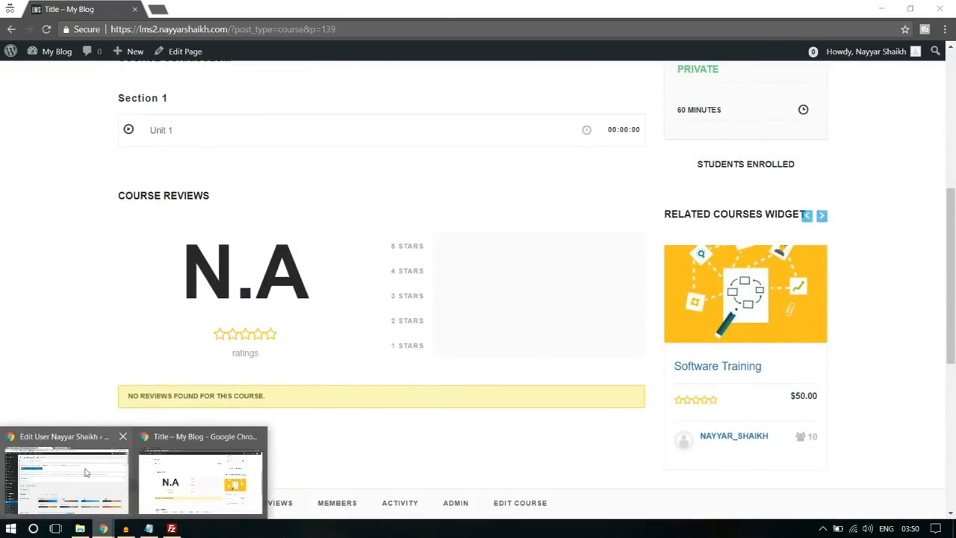
pyautogui.click(86, 471)
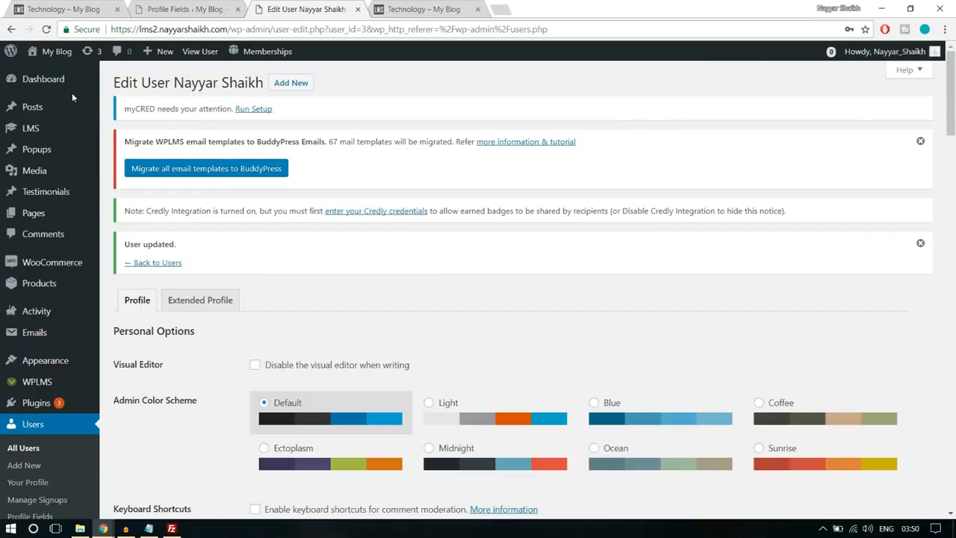
pyautogui.scroll(-2, 62, 267)
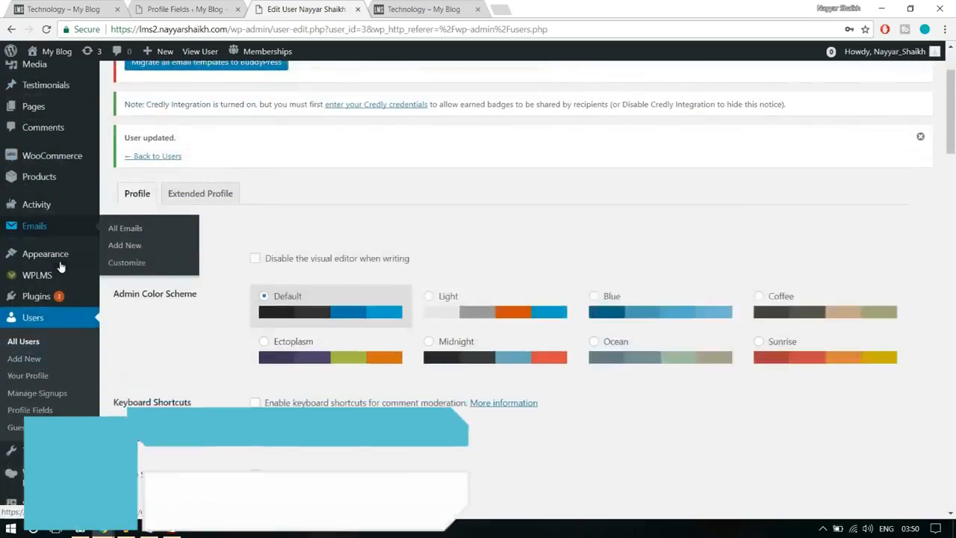
pyautogui.scroll(3, 64, 351)
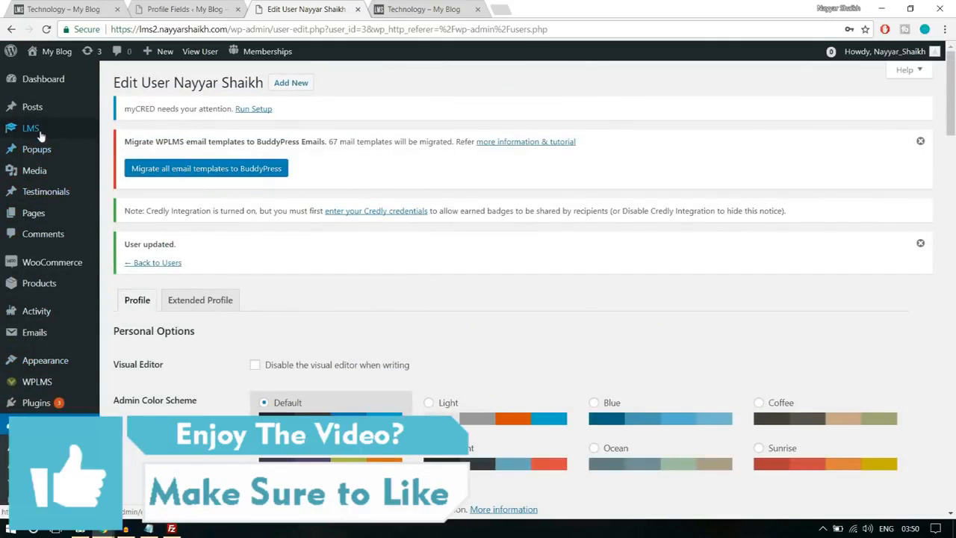
pyautogui.moveTo(41, 134)
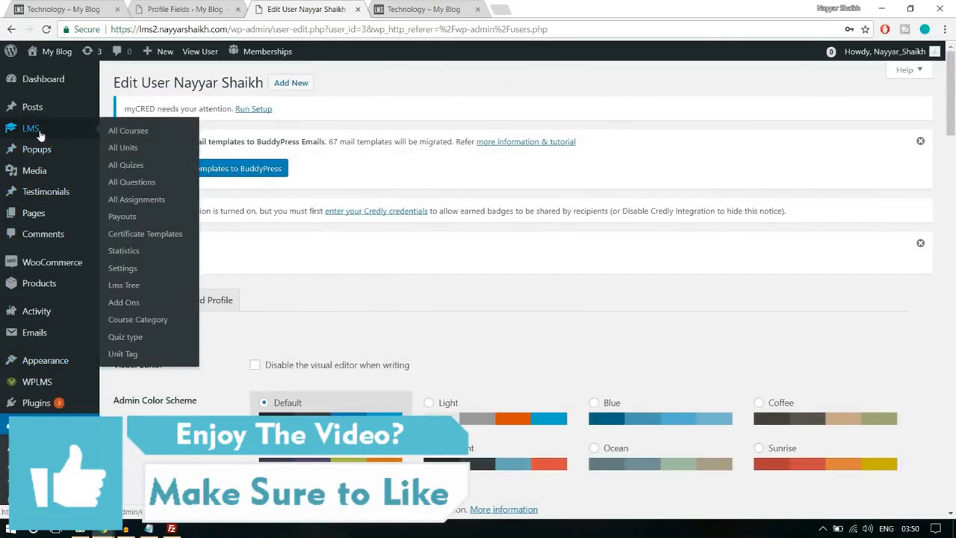
pyautogui.click(134, 133)
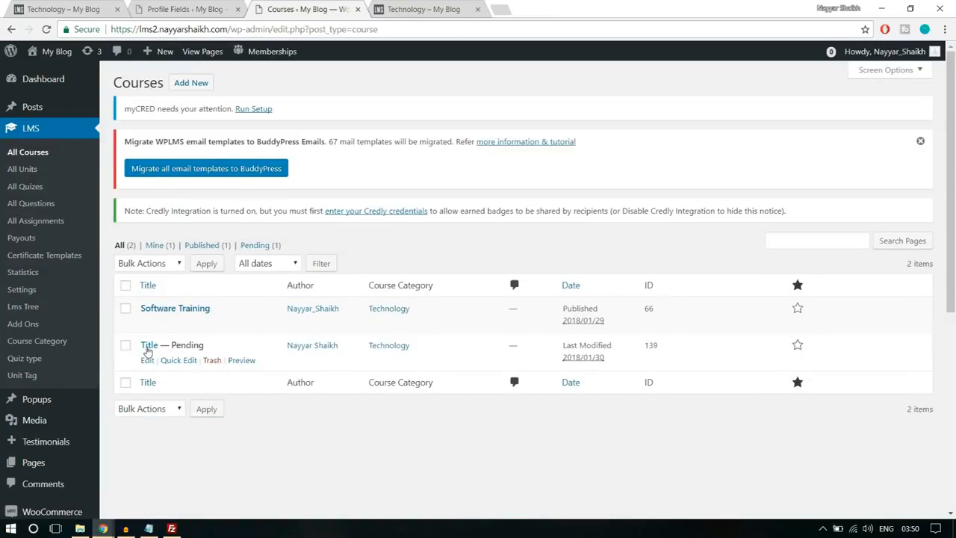
pyautogui.moveTo(172, 345); pyautogui.dragTo(235, 349)
pyautogui.click(235, 349)
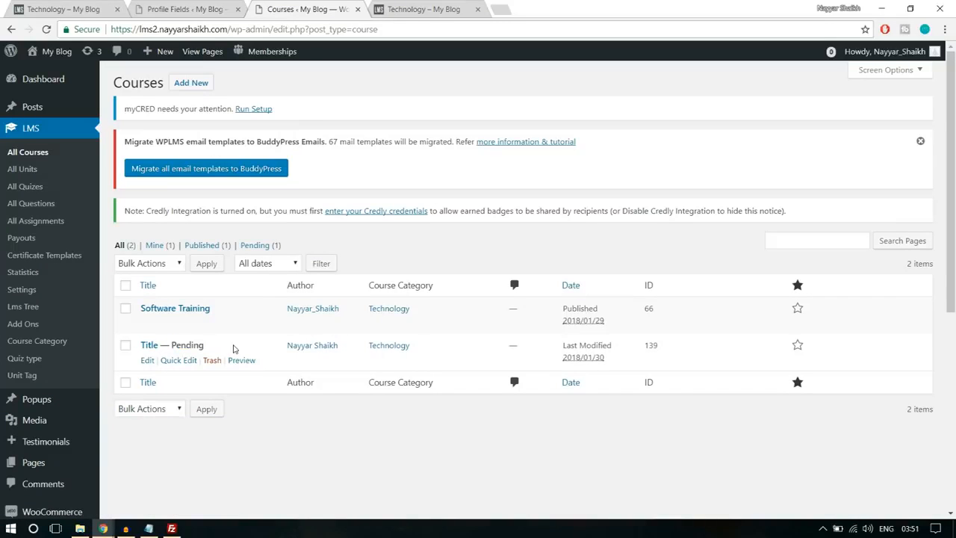
# - Open the pending course "Title" in the editor and examine its description, course settings, and publishing options
pyautogui.click(152, 365)
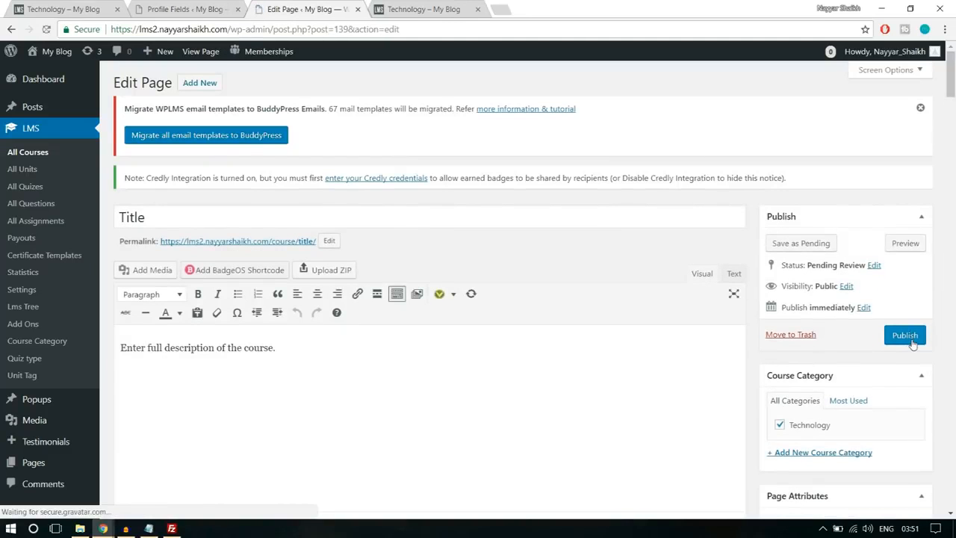
pyautogui.scroll(-5, 468, 374)
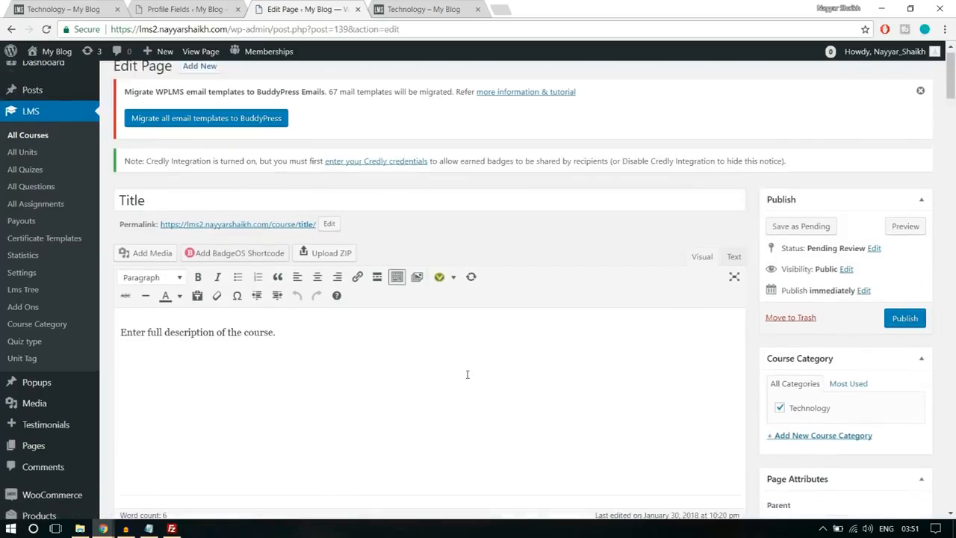
pyautogui.tripleClick(311, 349)
pyautogui.click(293, 373)
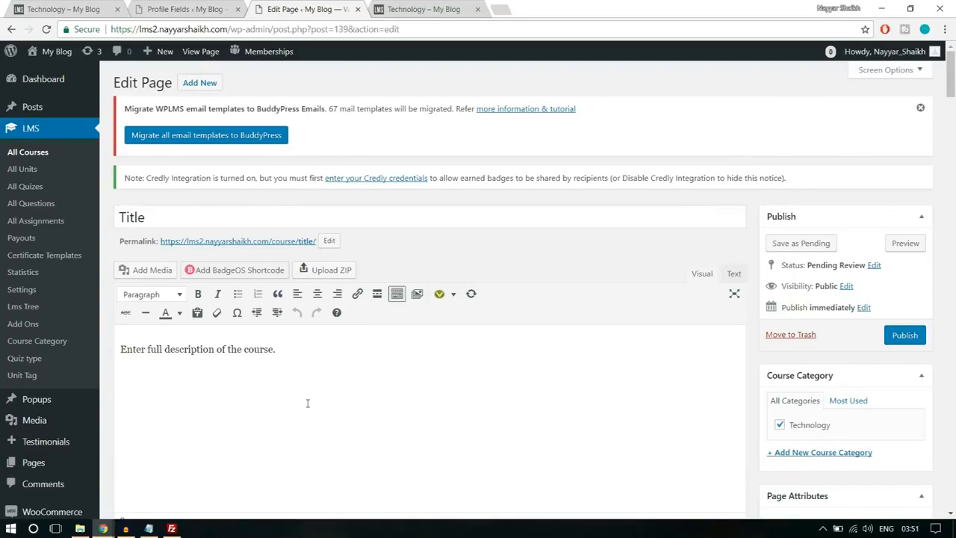
pyautogui.scroll(-4, 307, 403)
pyautogui.scroll(2, 307, 406)
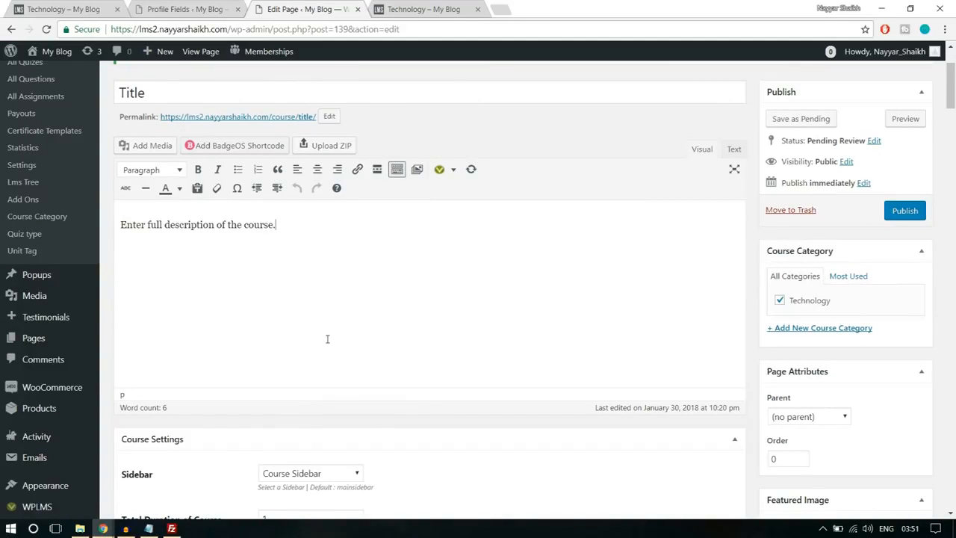
pyautogui.scroll(2, 337, 364)
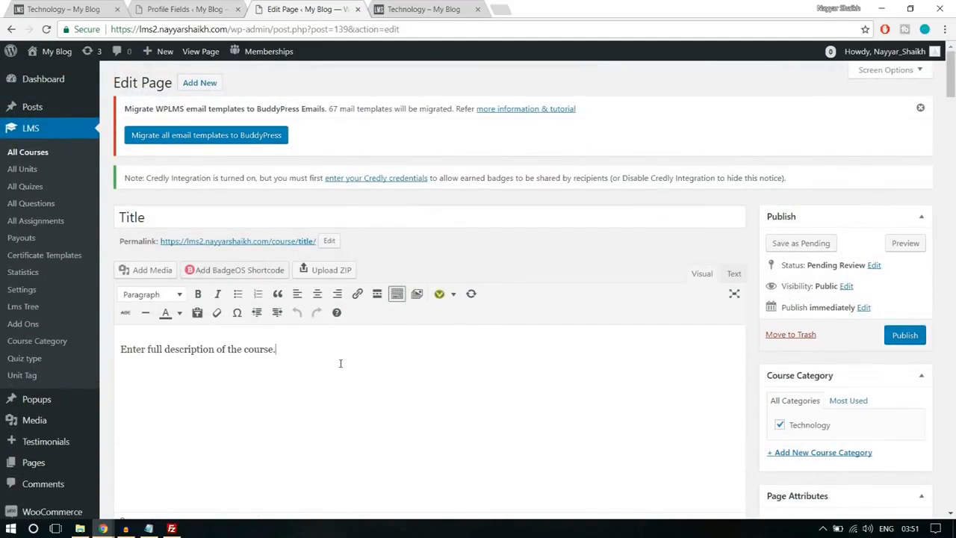